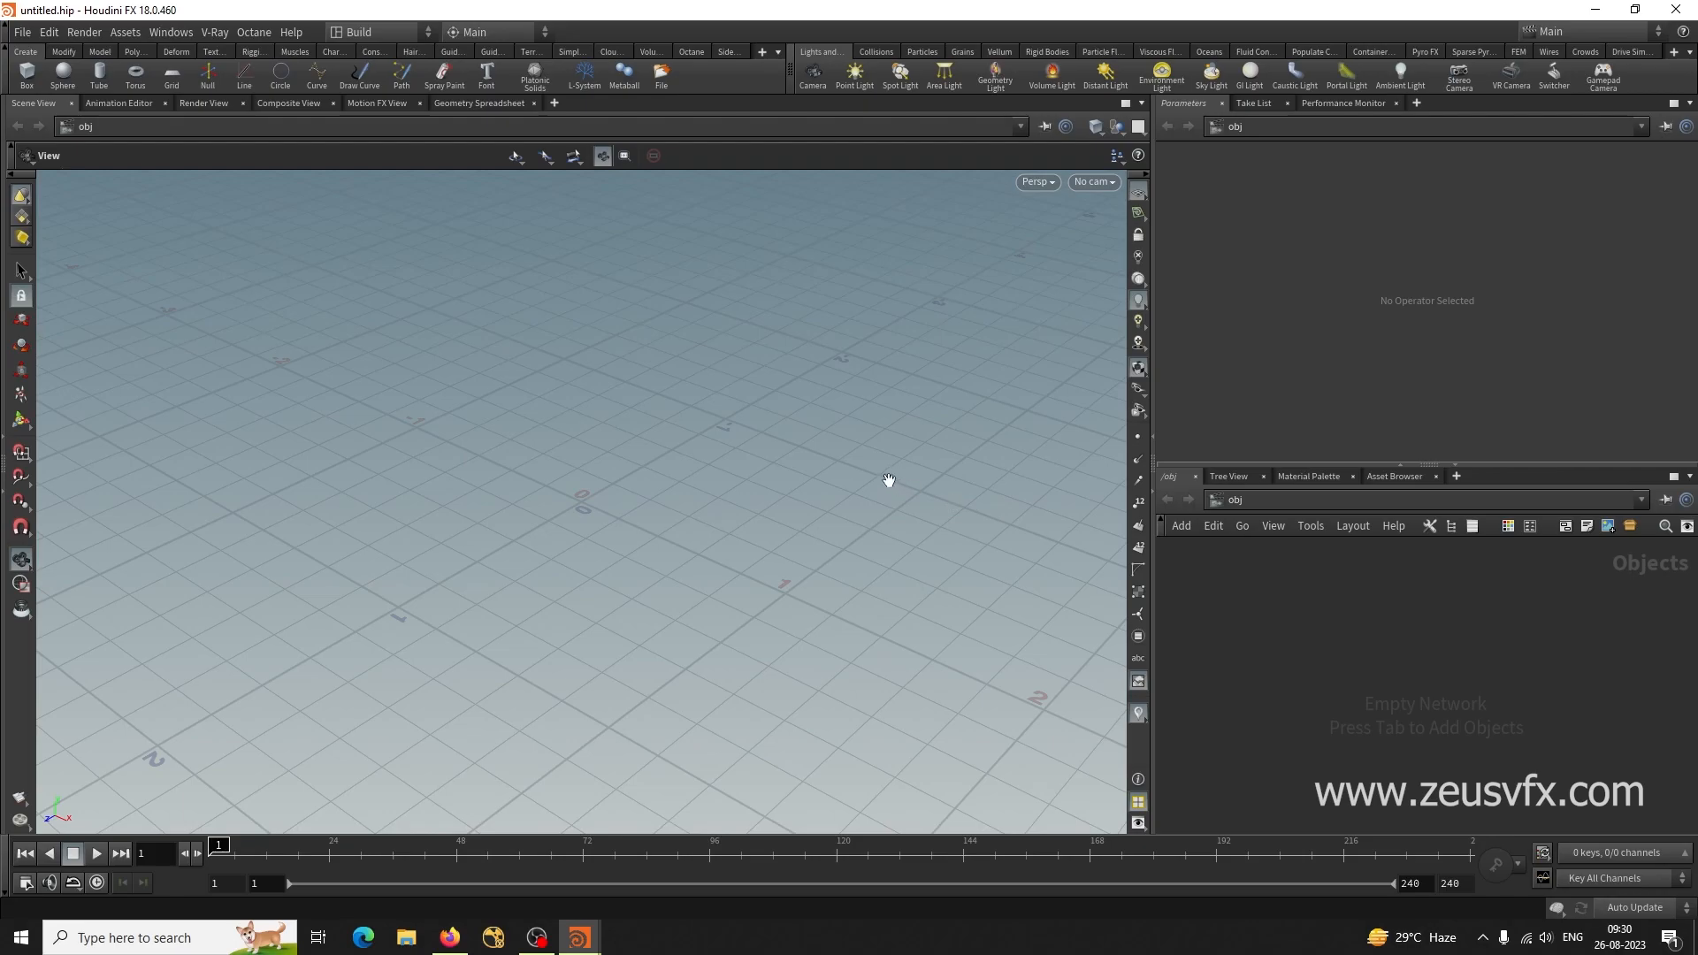
Create a Geometry object in the object network and name it Shark.
drag(1408, 467, 1408, 378)
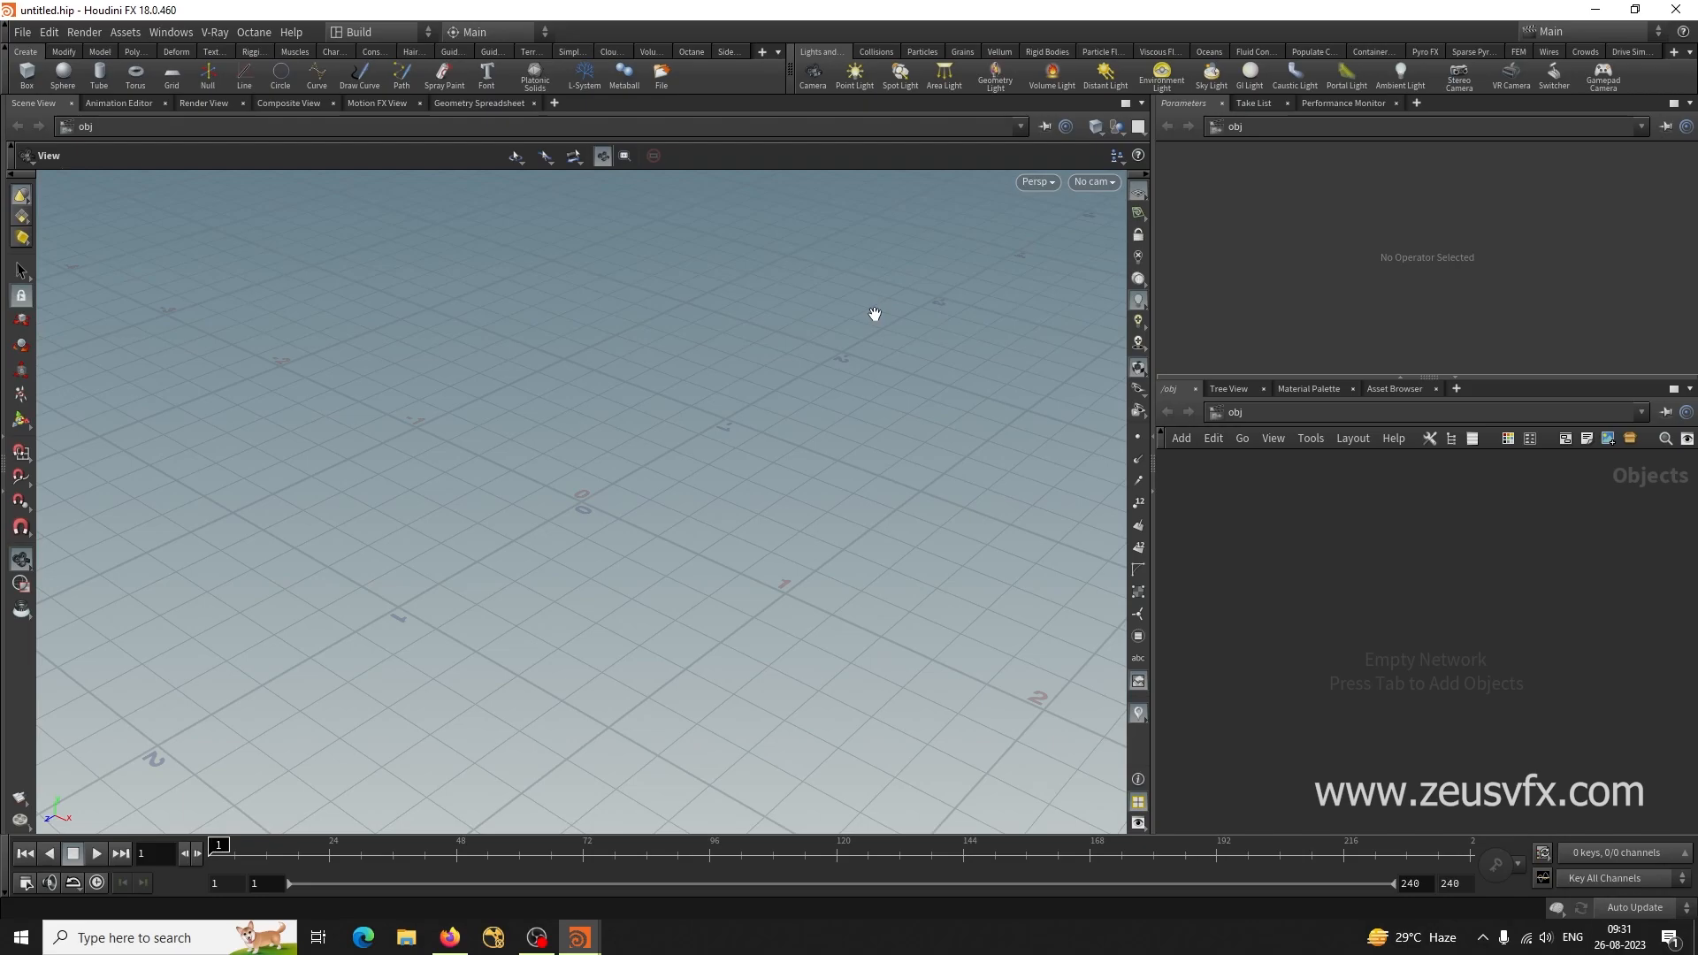
drag(677, 499, 630, 524)
key(Tab)
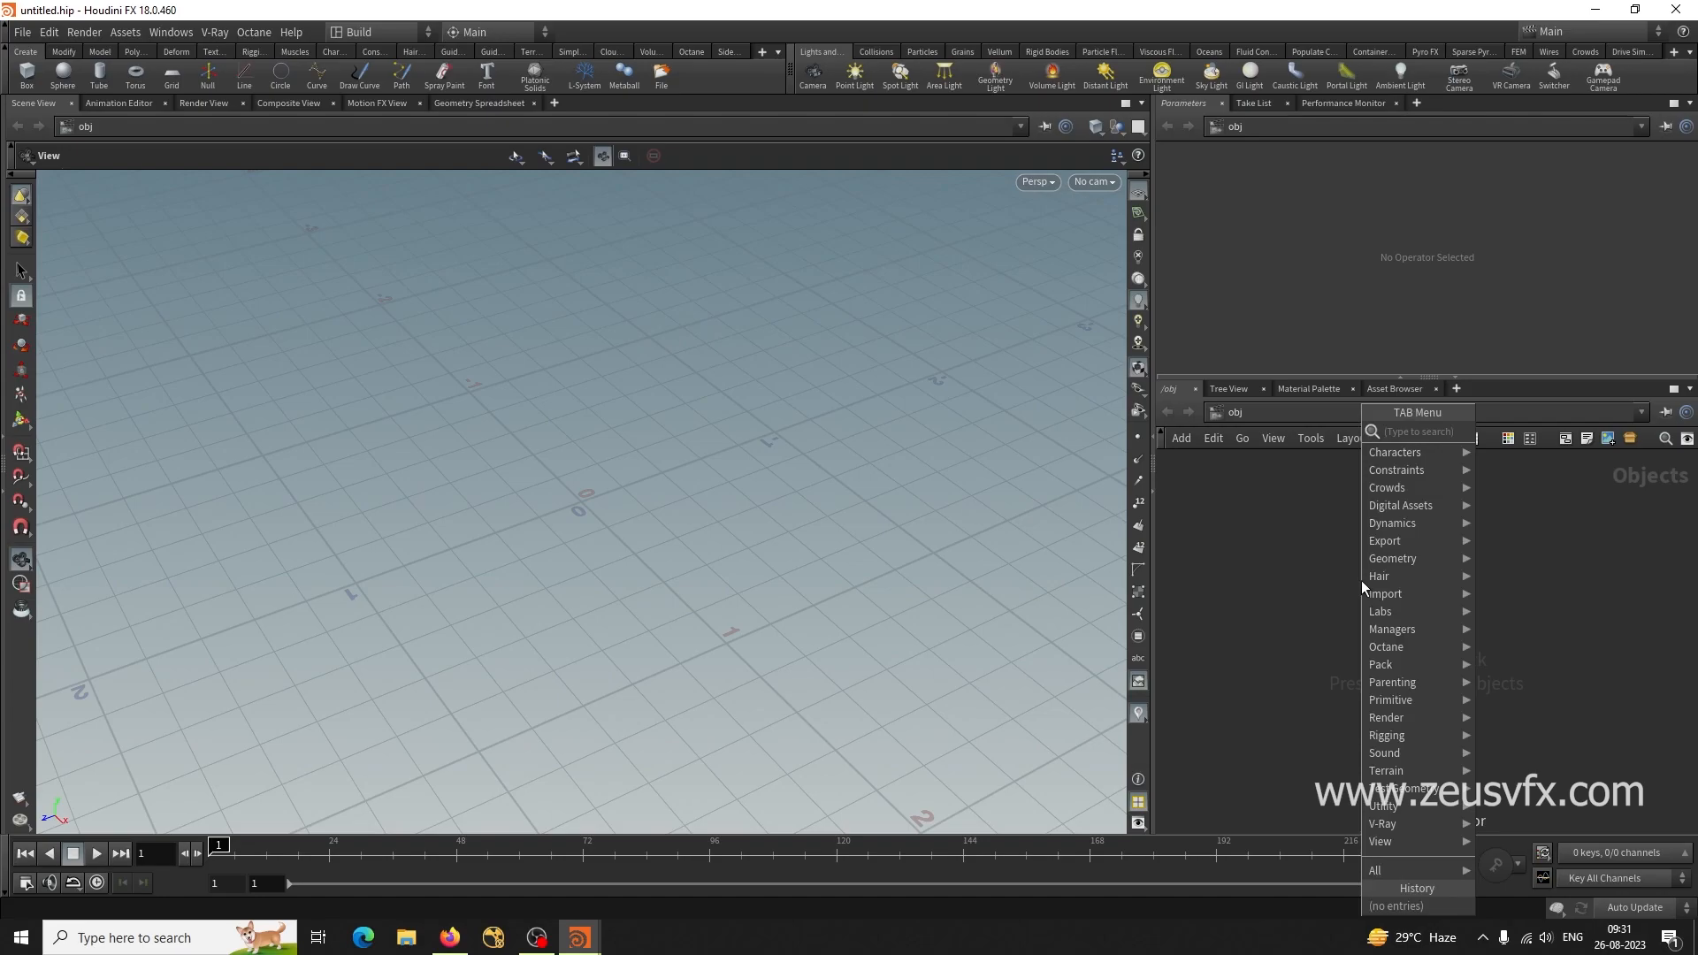
text(geo)
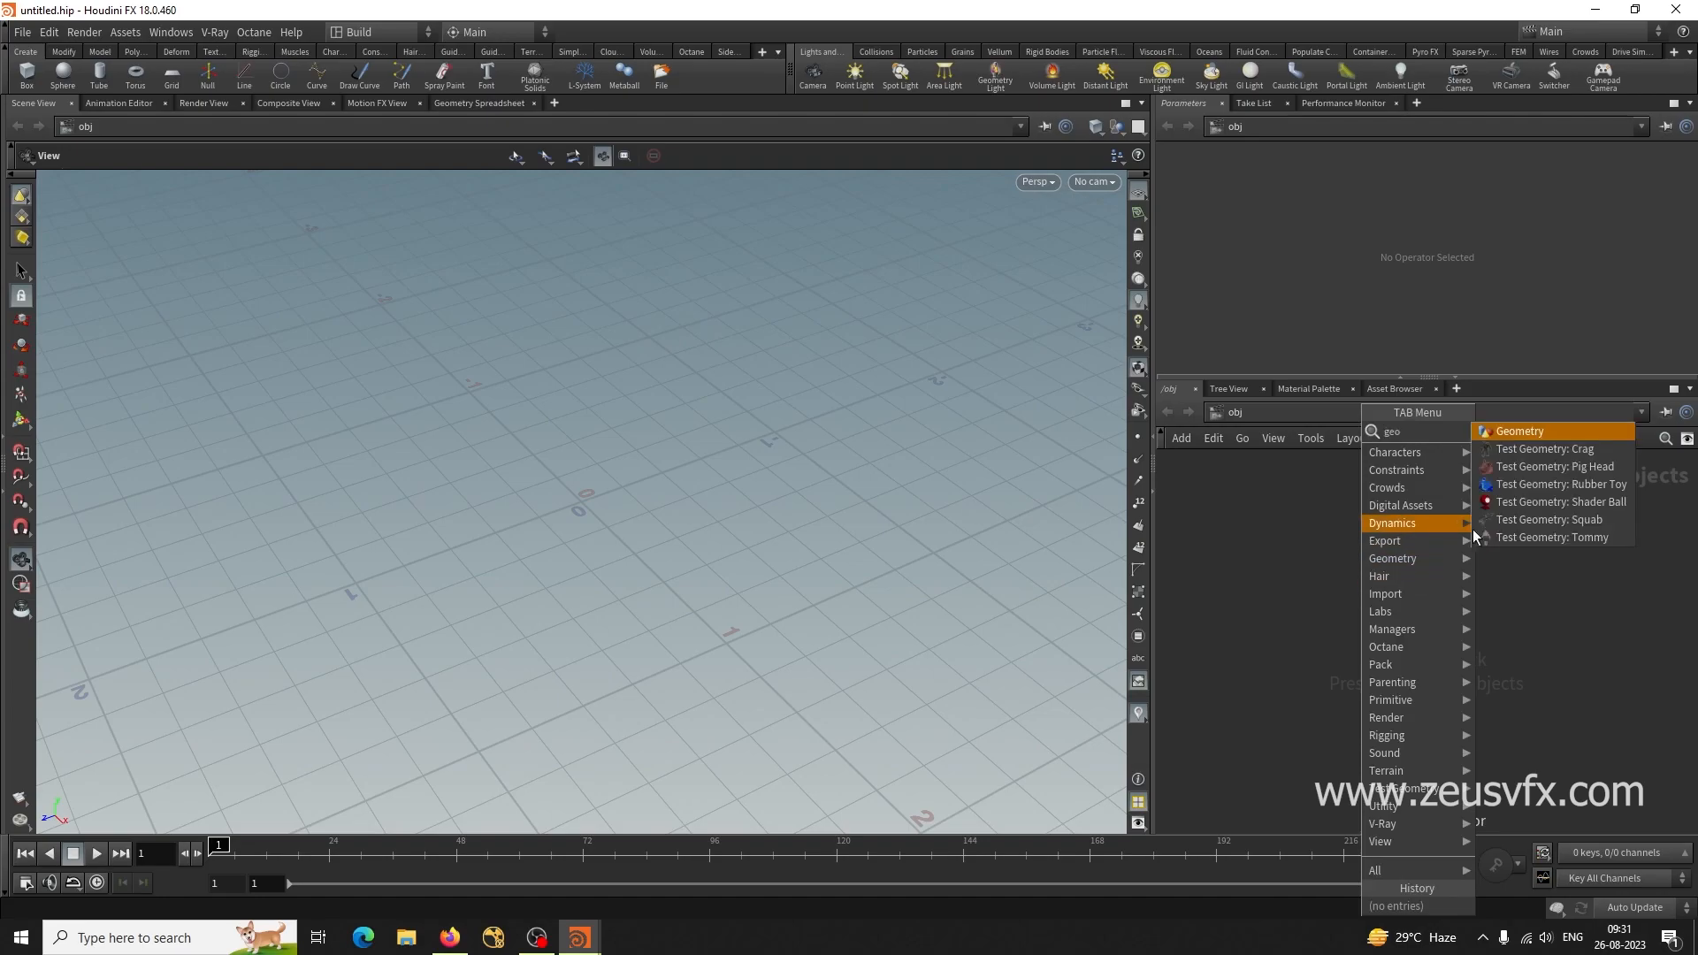
click(1528, 437)
click(1381, 605)
double_click(1429, 600)
text(Shark)
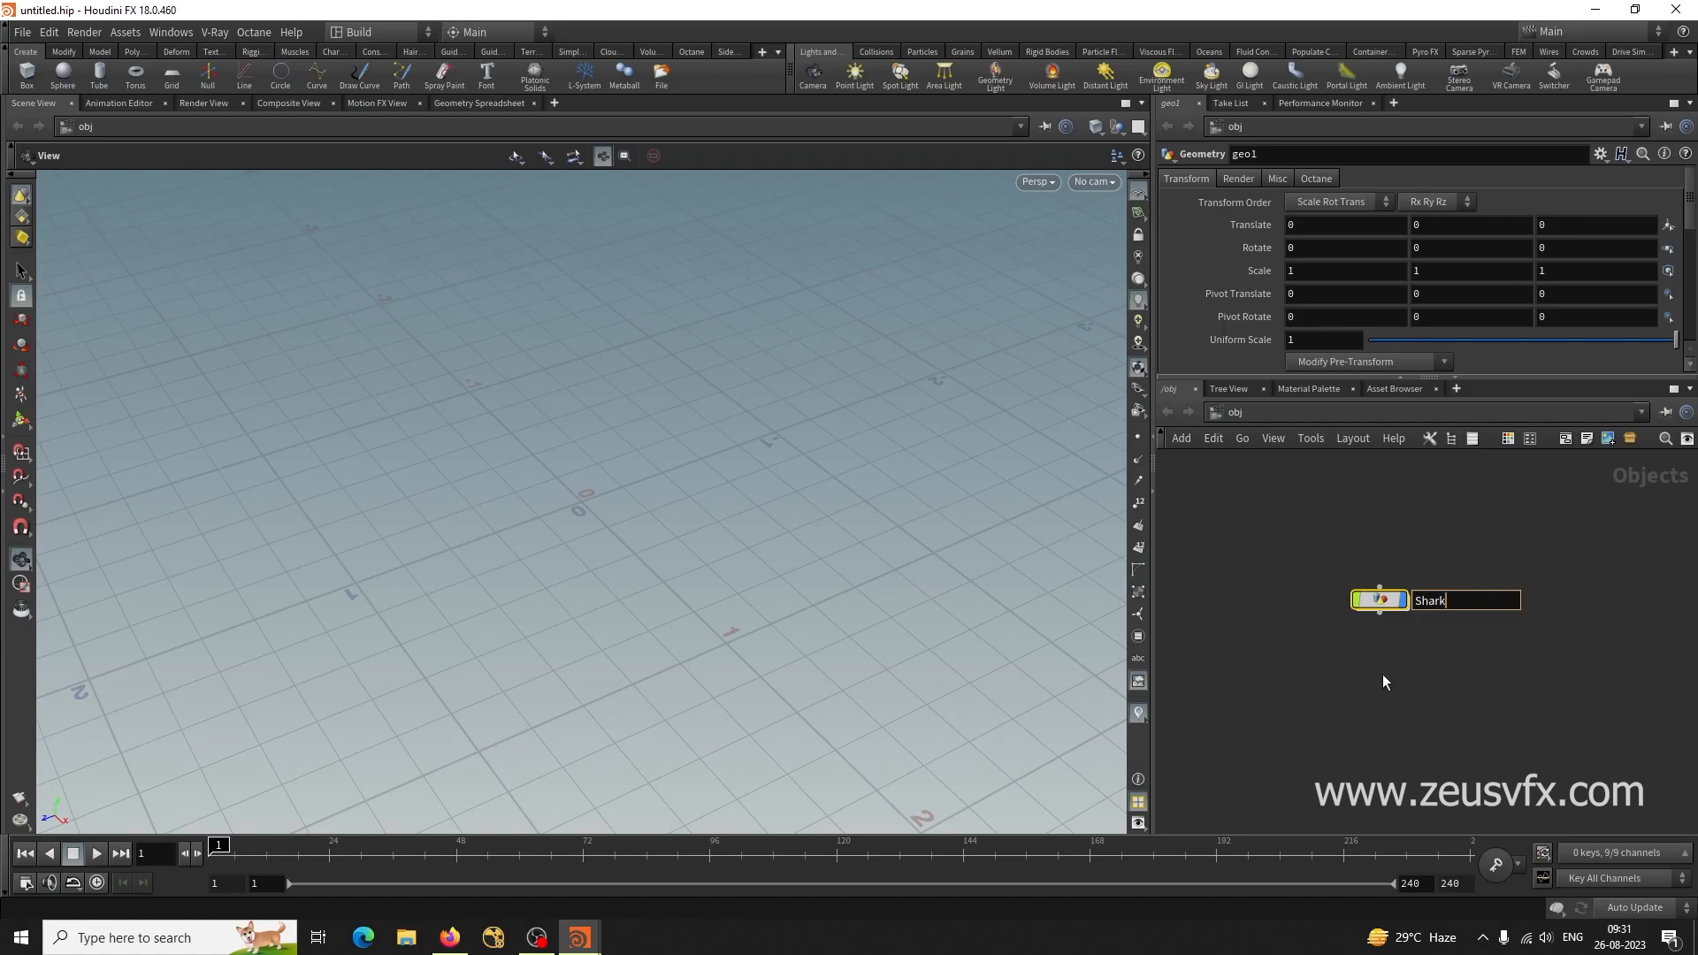
key(Return)
drag(1379, 600, 1314, 523)
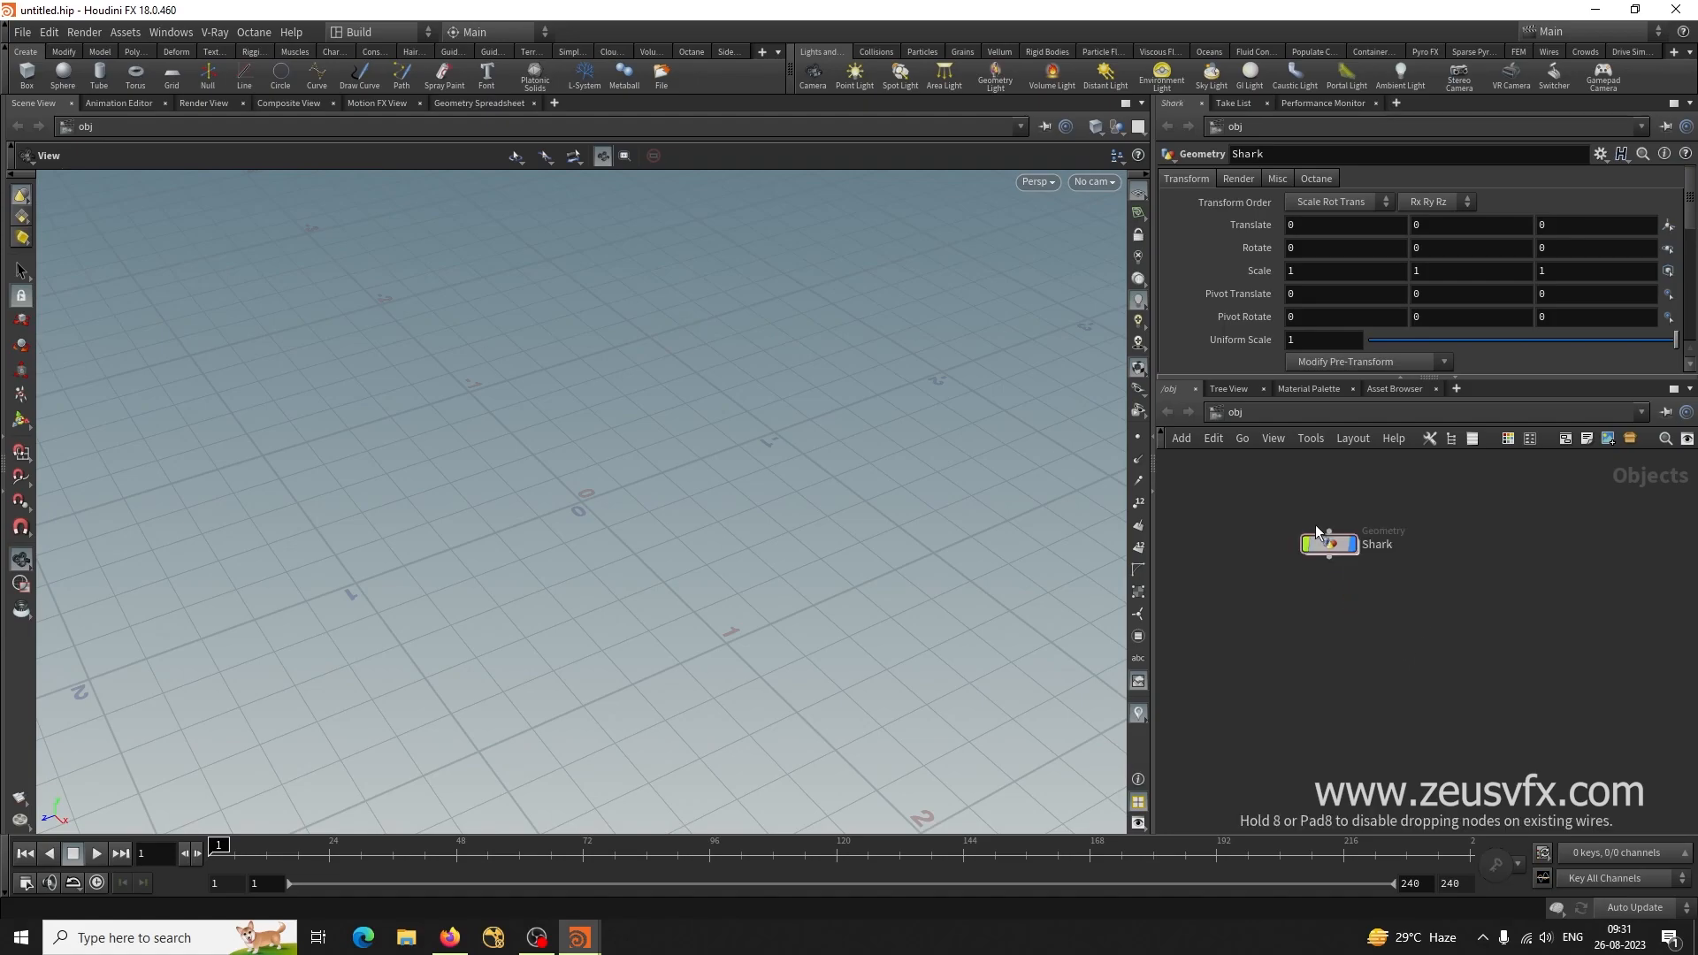
Enlarge the network editor and add an Alembic node inside the Shark object.
click(1401, 376)
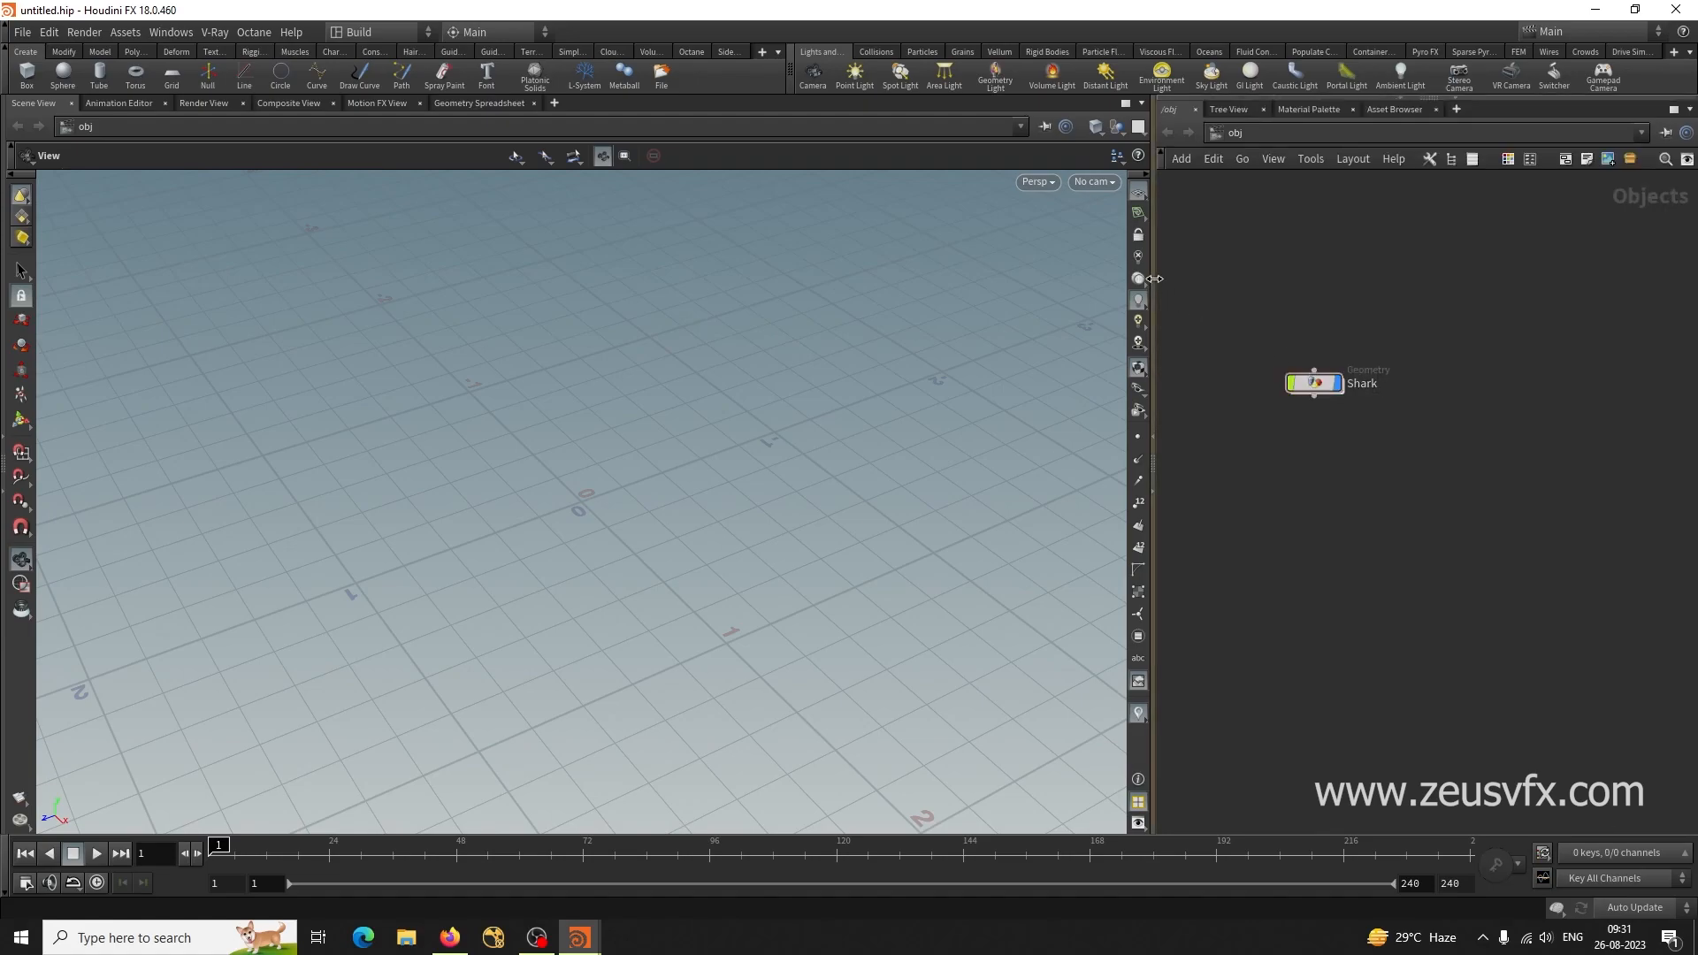
drag(1154, 301, 951, 313)
double_click(1222, 390)
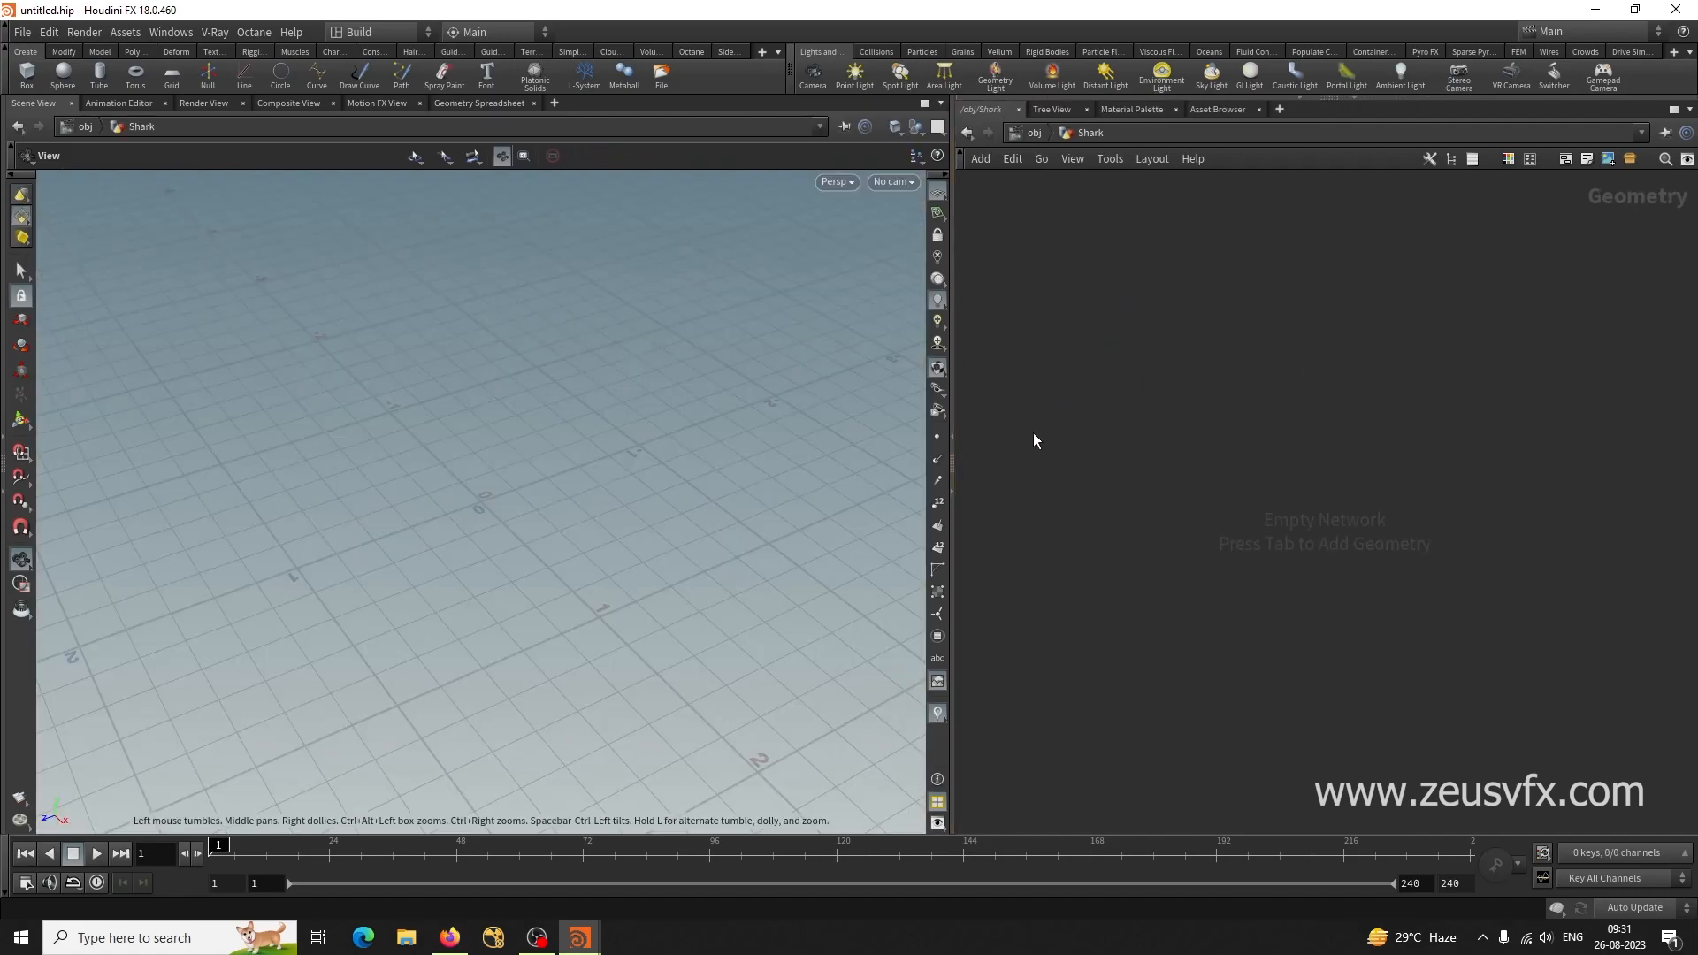
key(Tab)
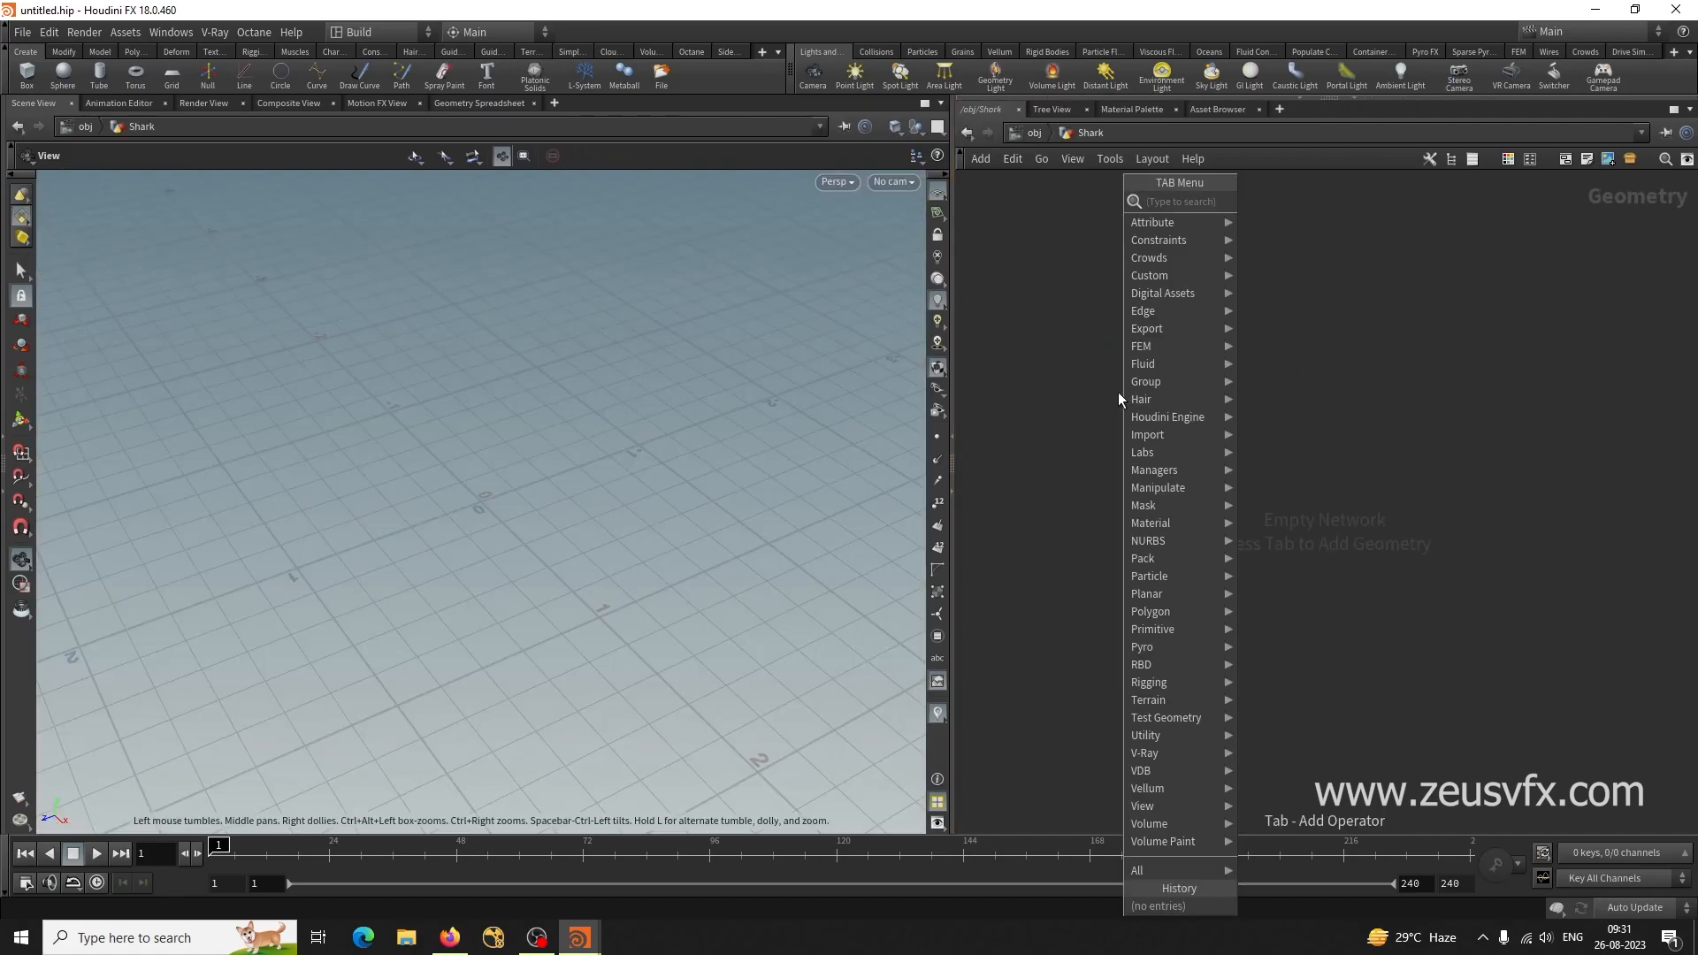
text(ale)
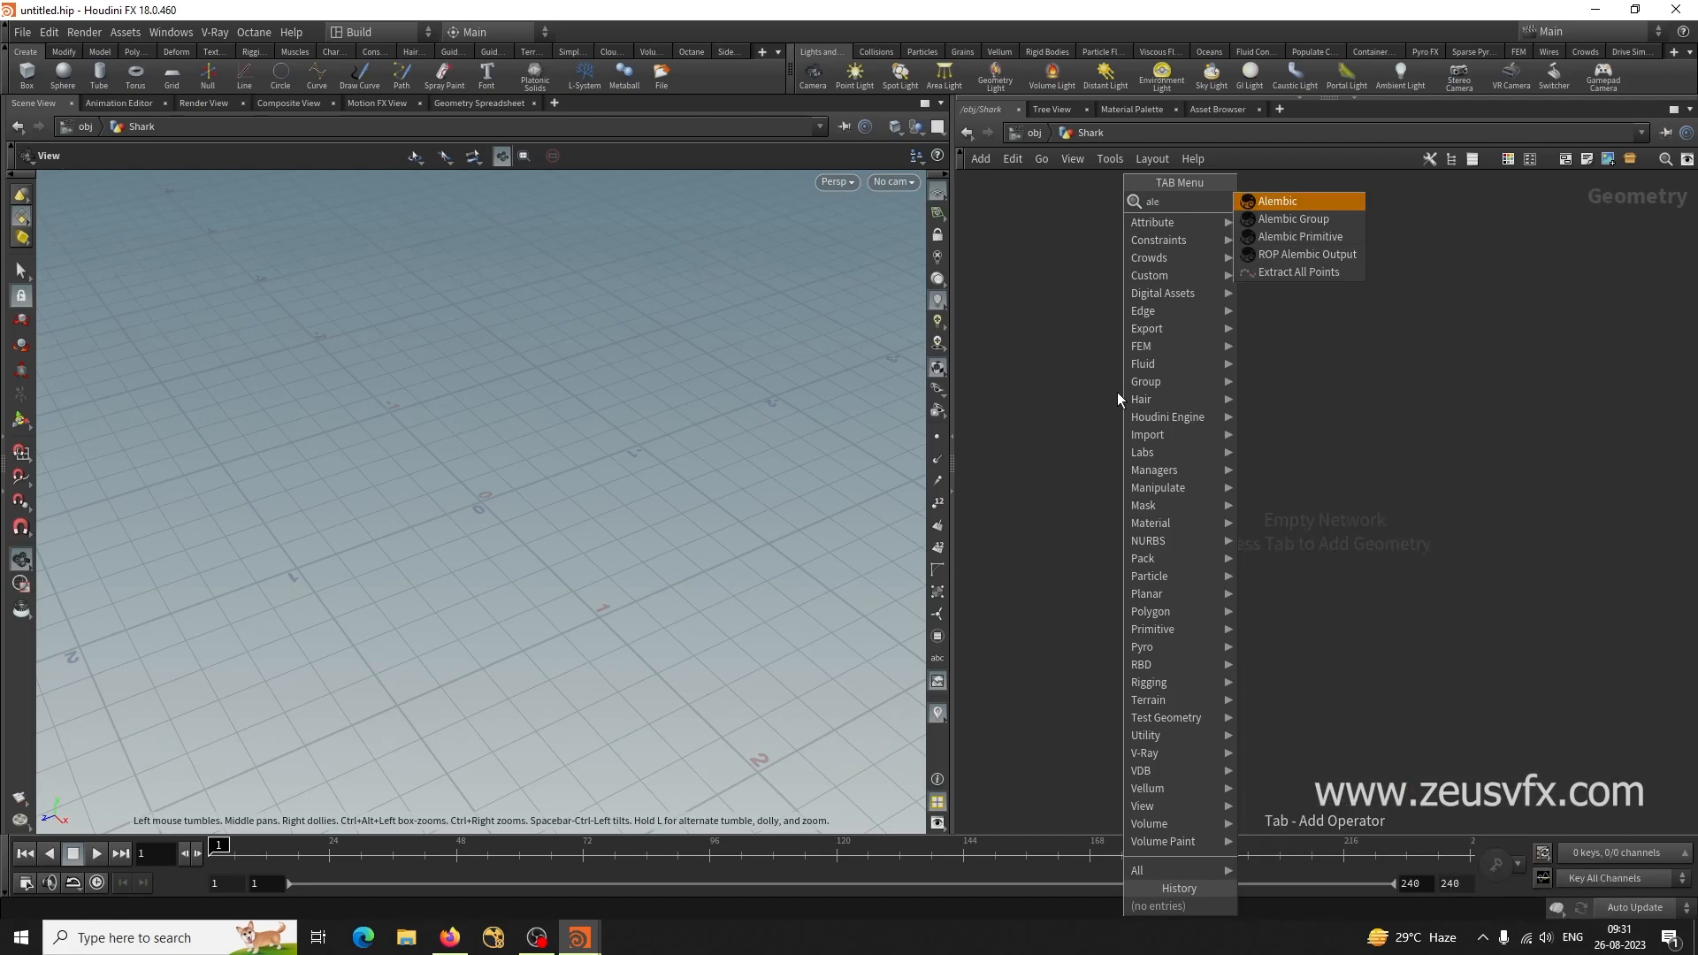
text(mbi)
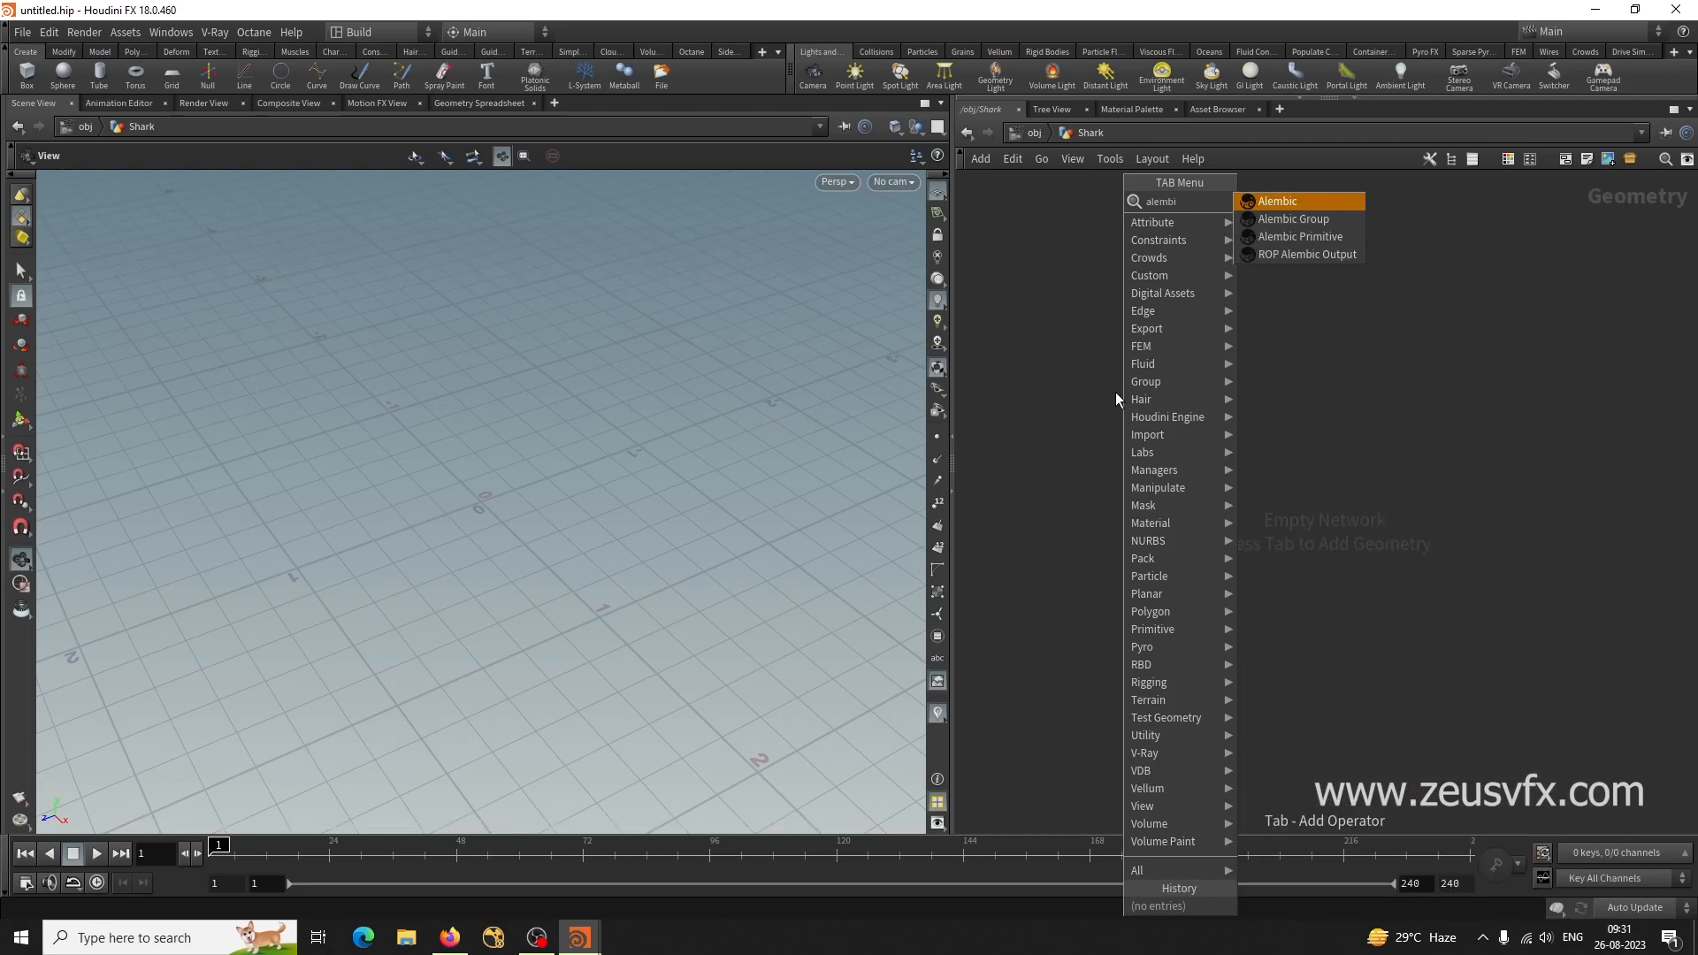
text(c)
click(1300, 201)
click(1196, 377)
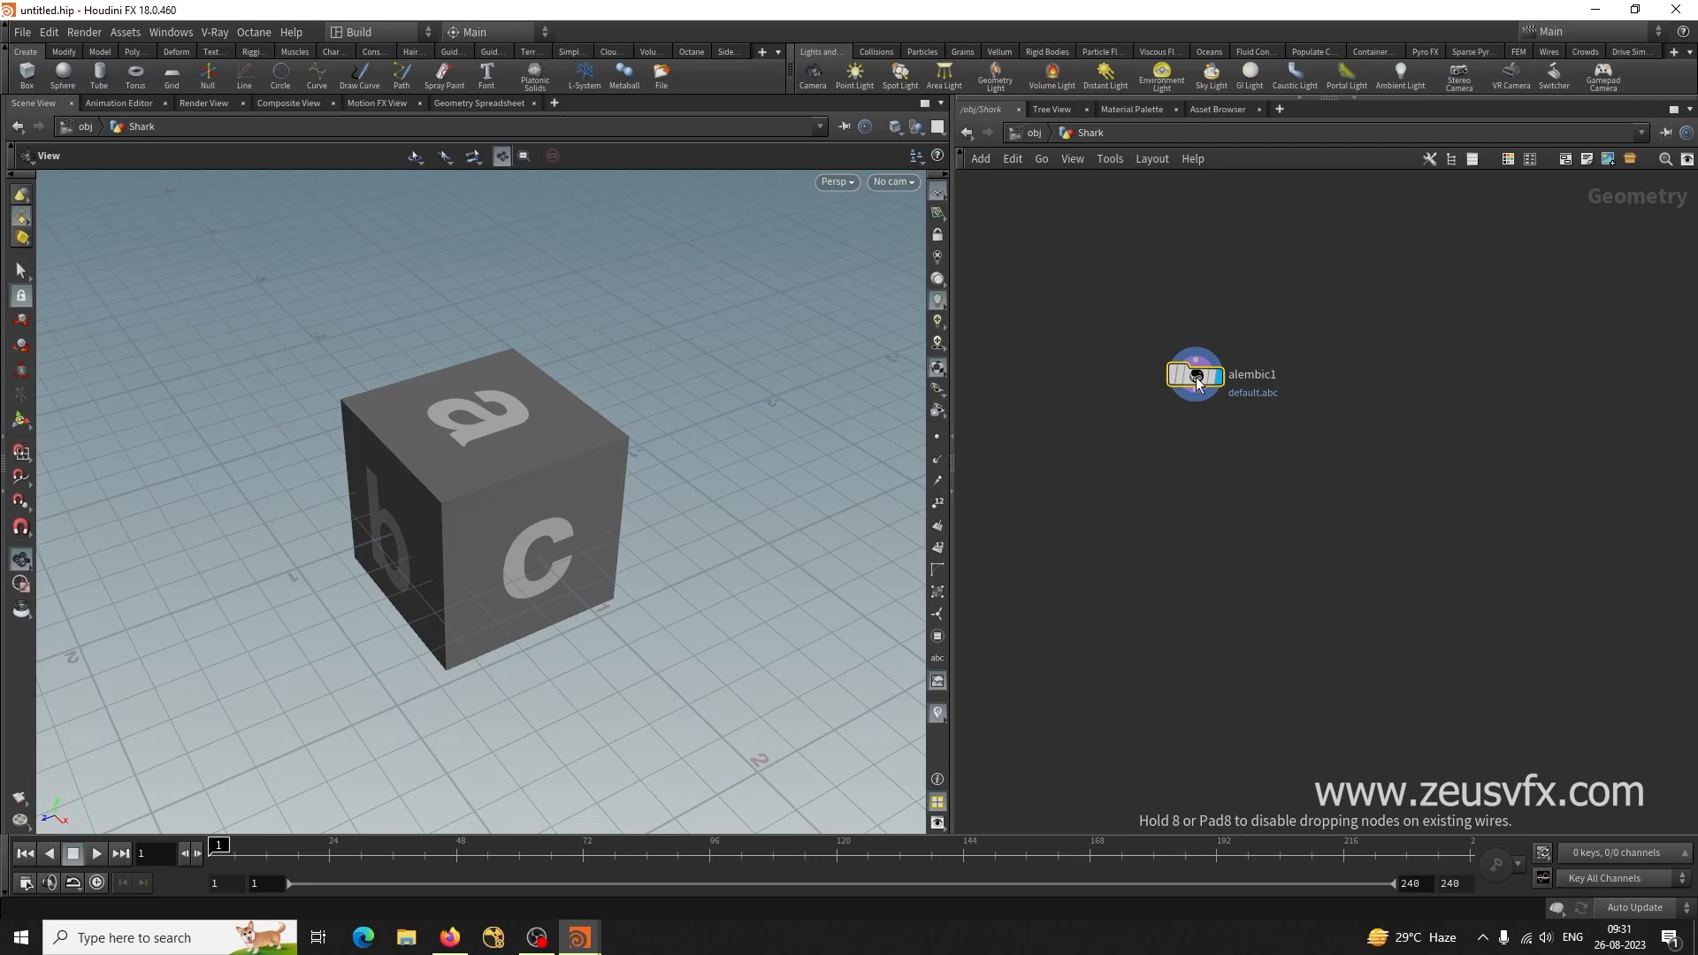
Load the file G:/Shark.abc into the Alembic node.
middle_drag(1405, 452, 1367, 441)
key(p)
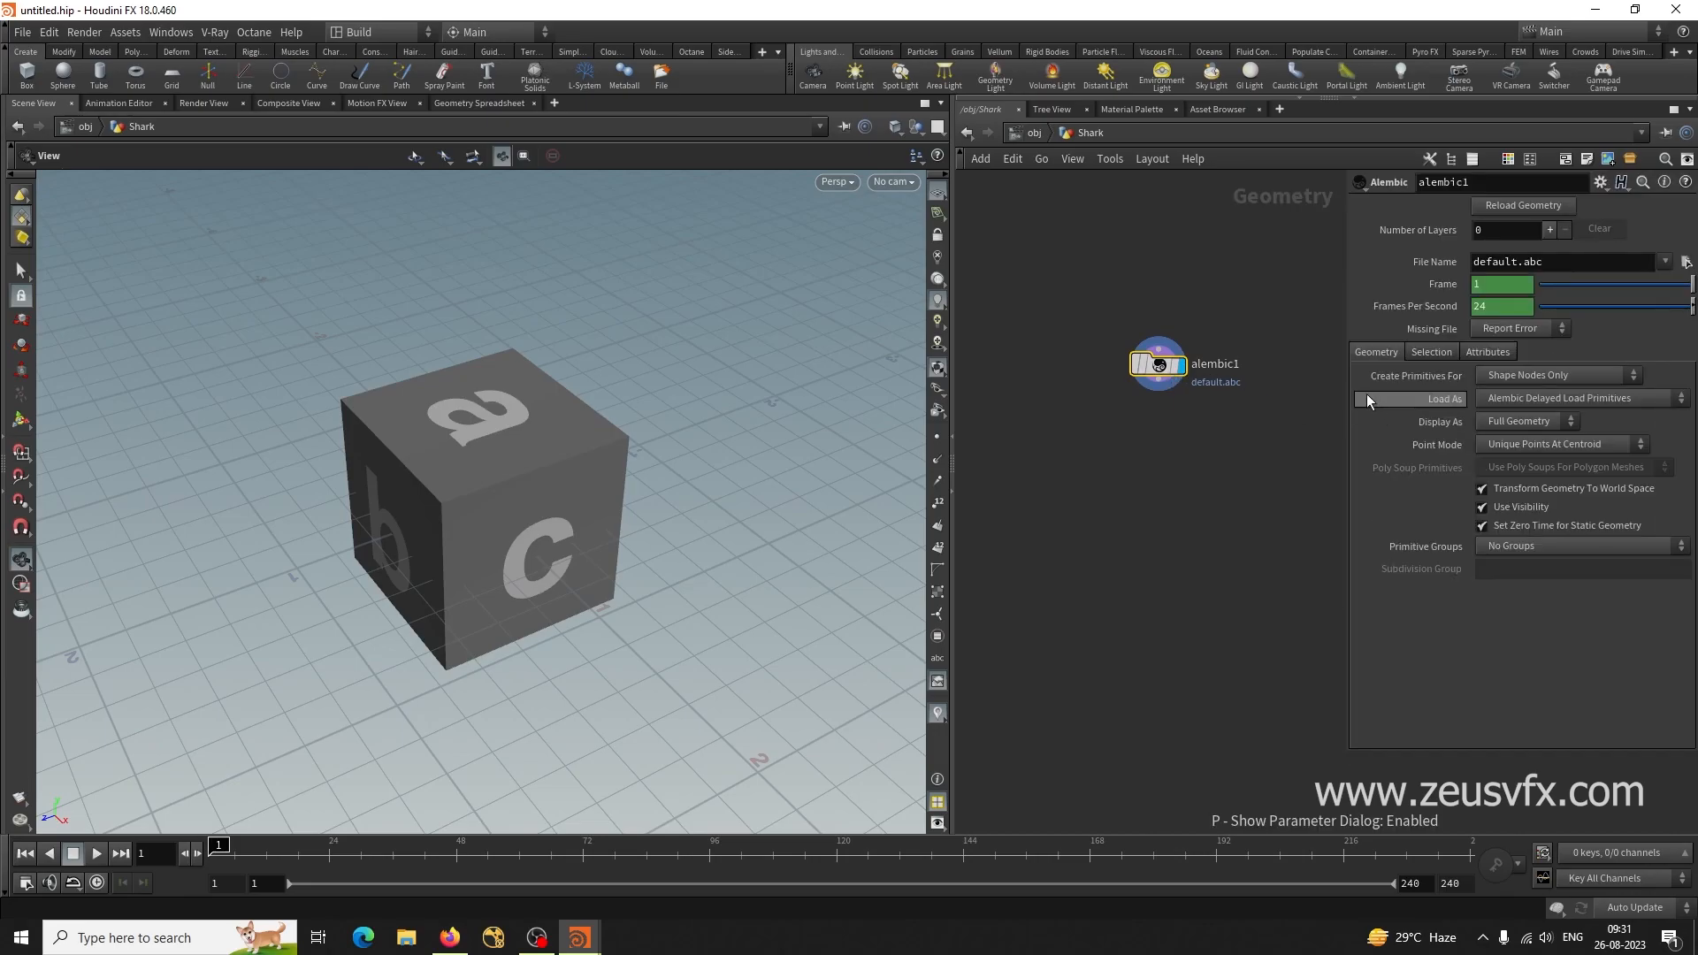
click(1686, 262)
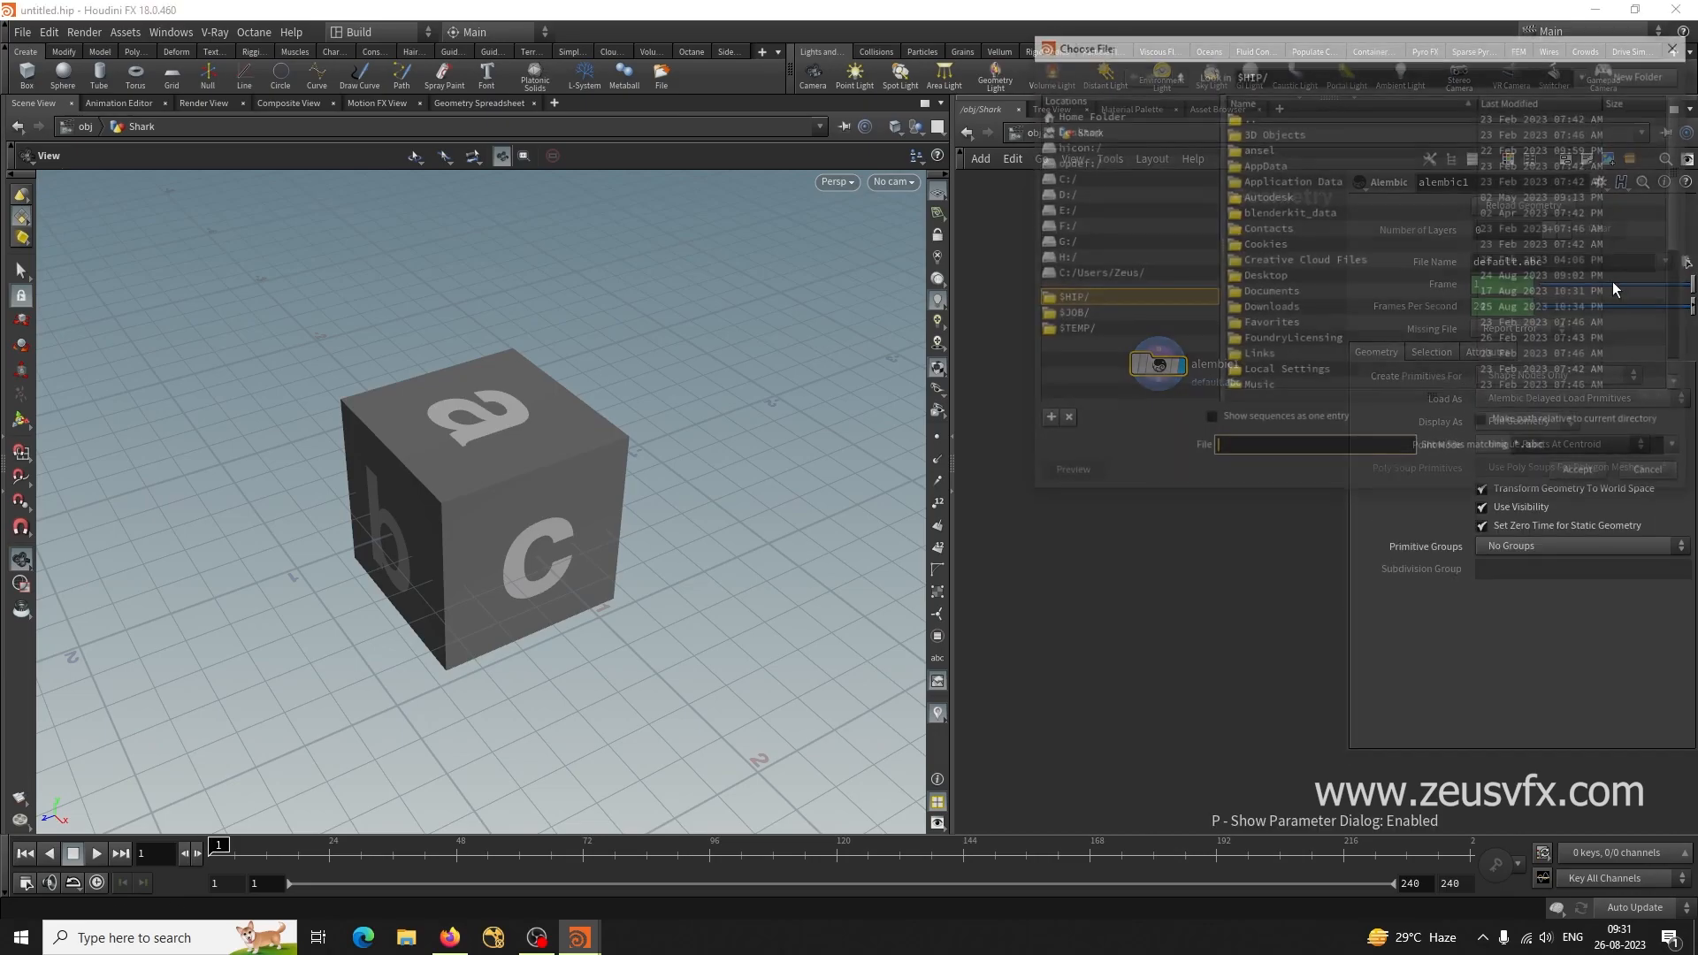
click(1059, 211)
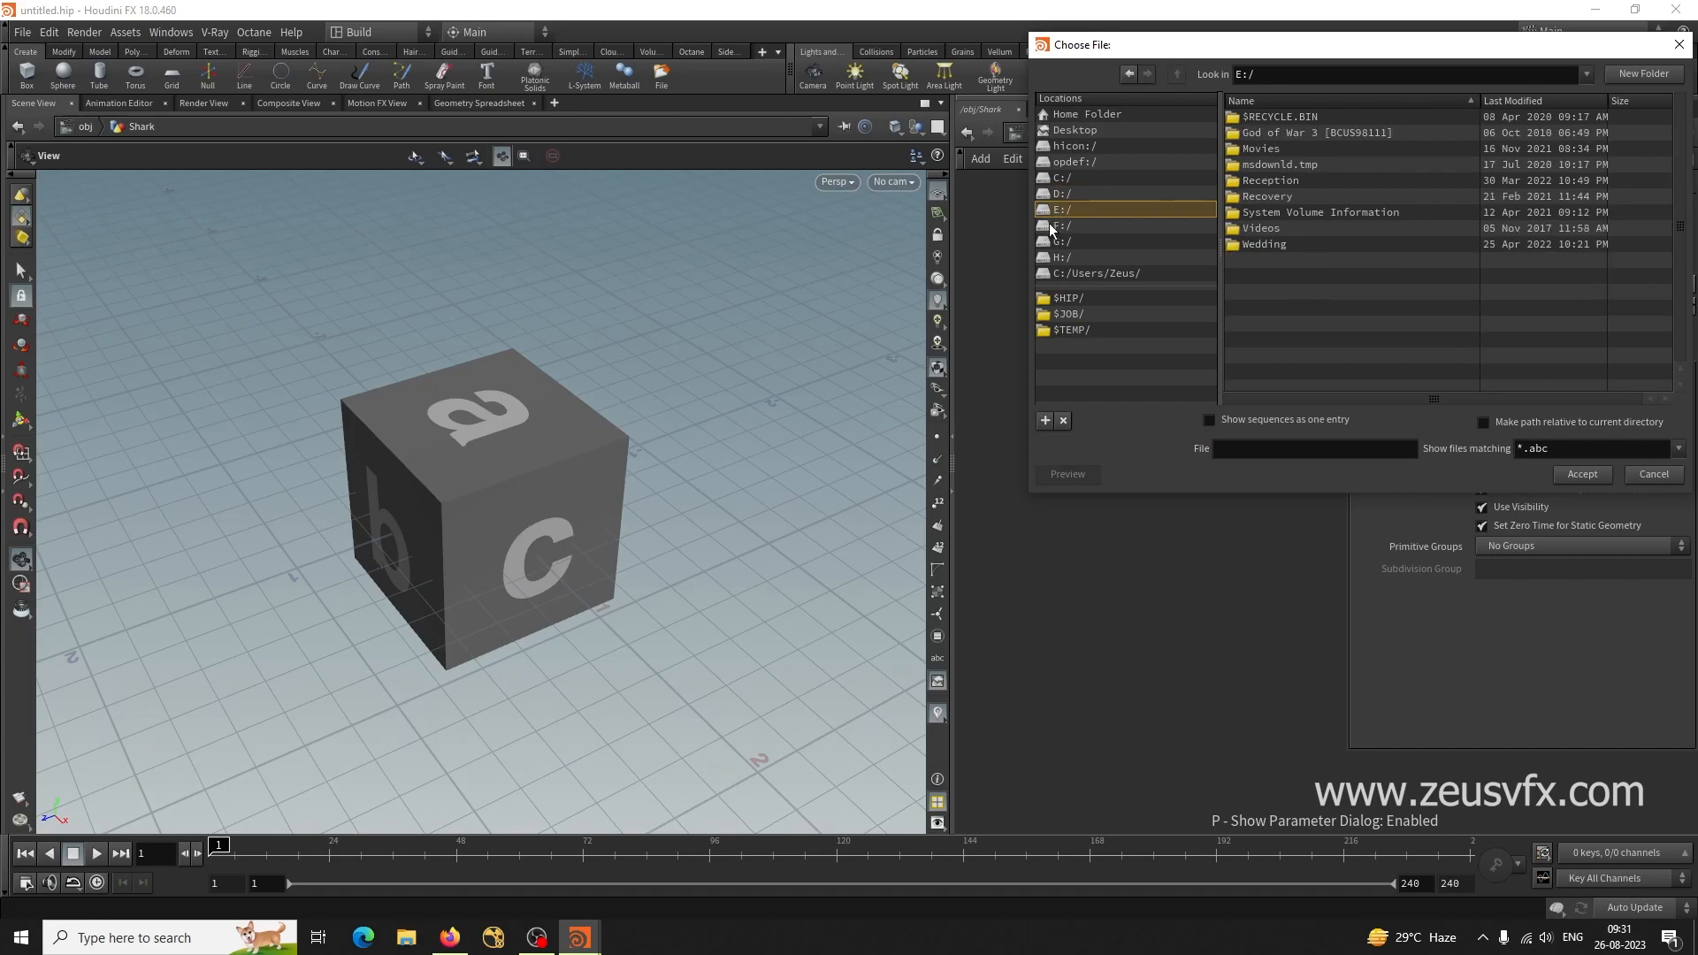
click(1053, 227)
double_click(1259, 198)
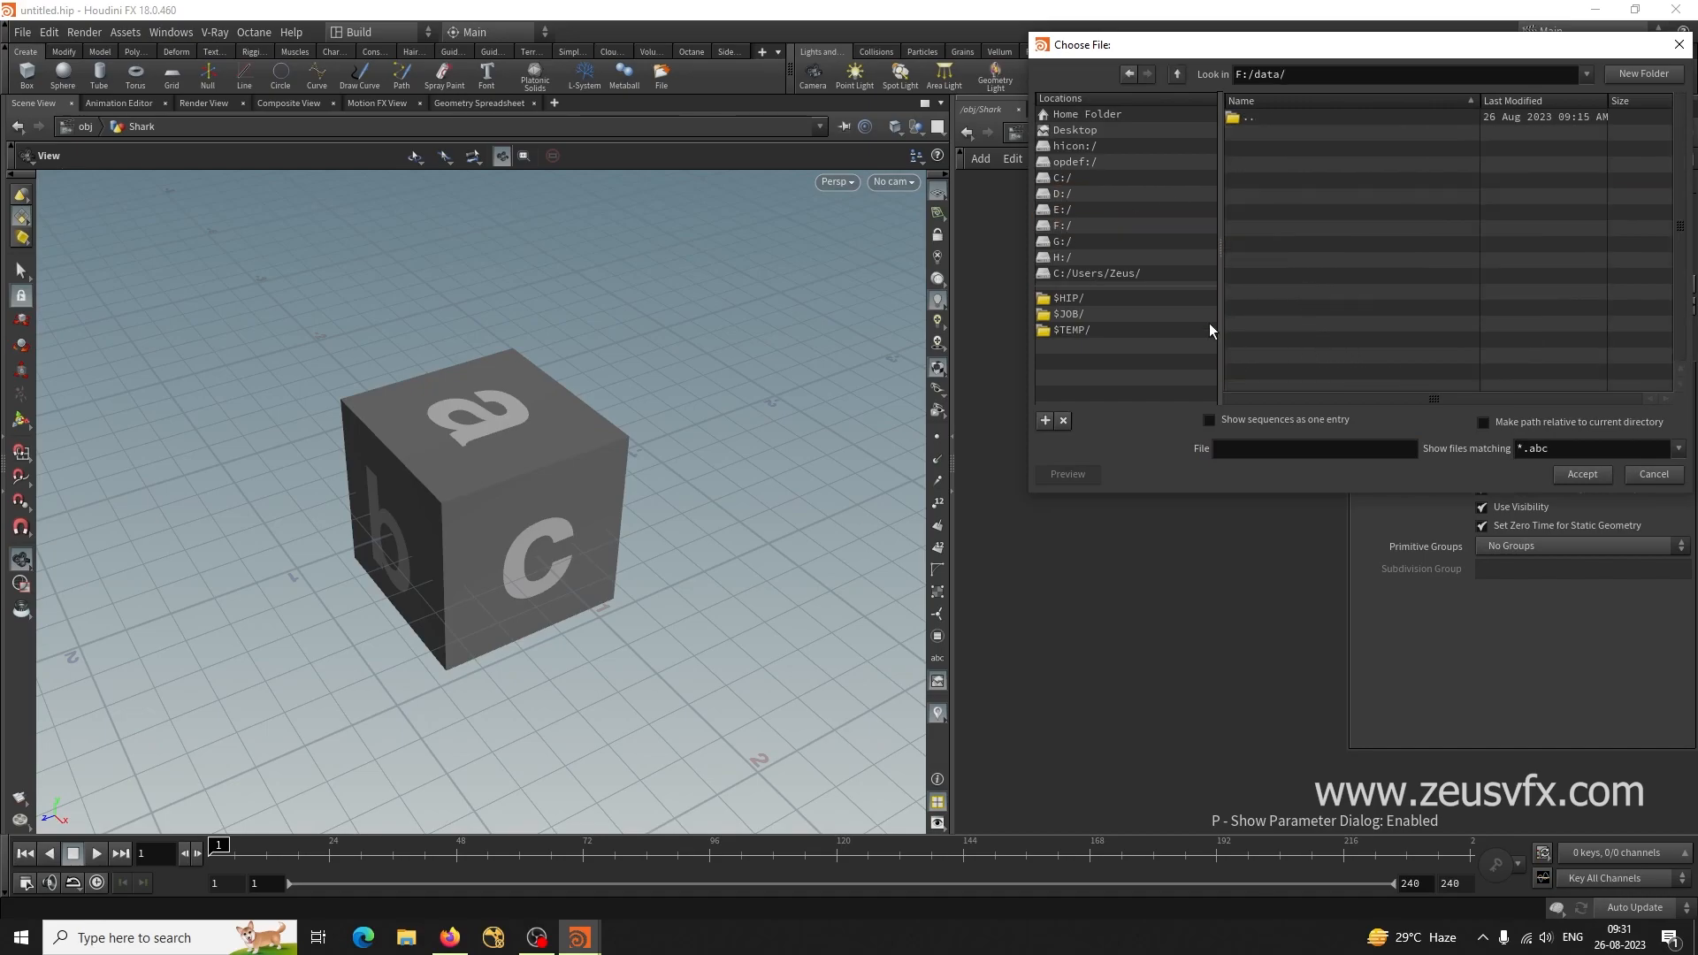
click(1060, 213)
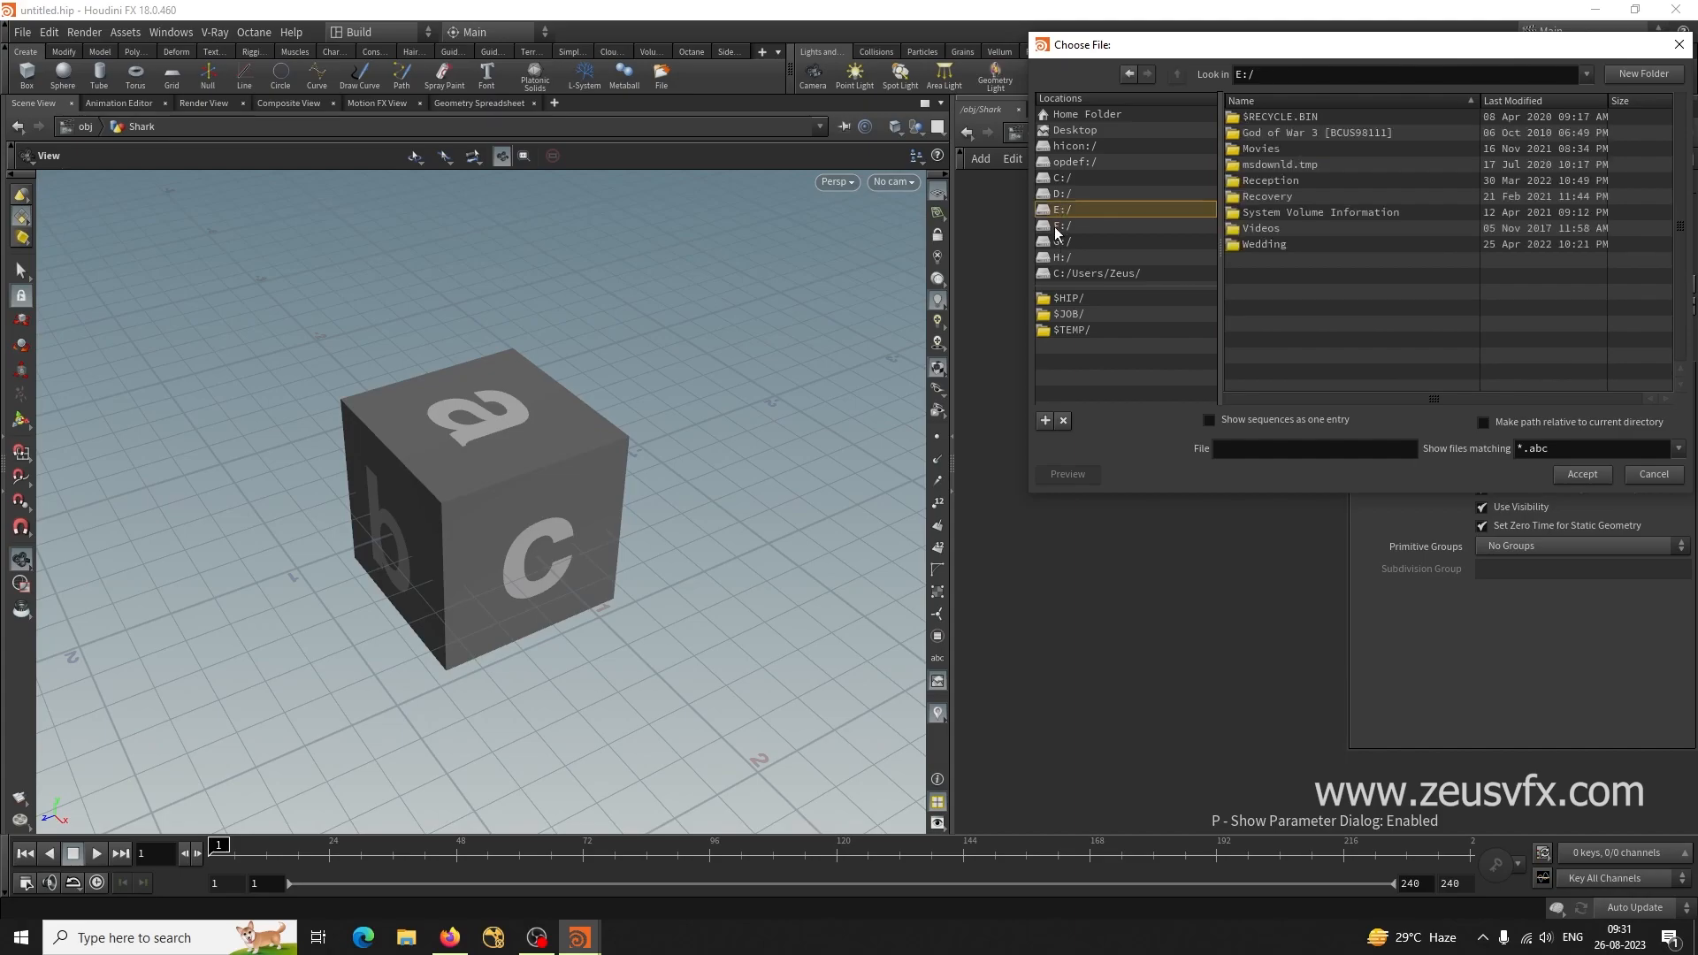
click(1059, 228)
click(1057, 242)
scroll(1442, 283, down, 4)
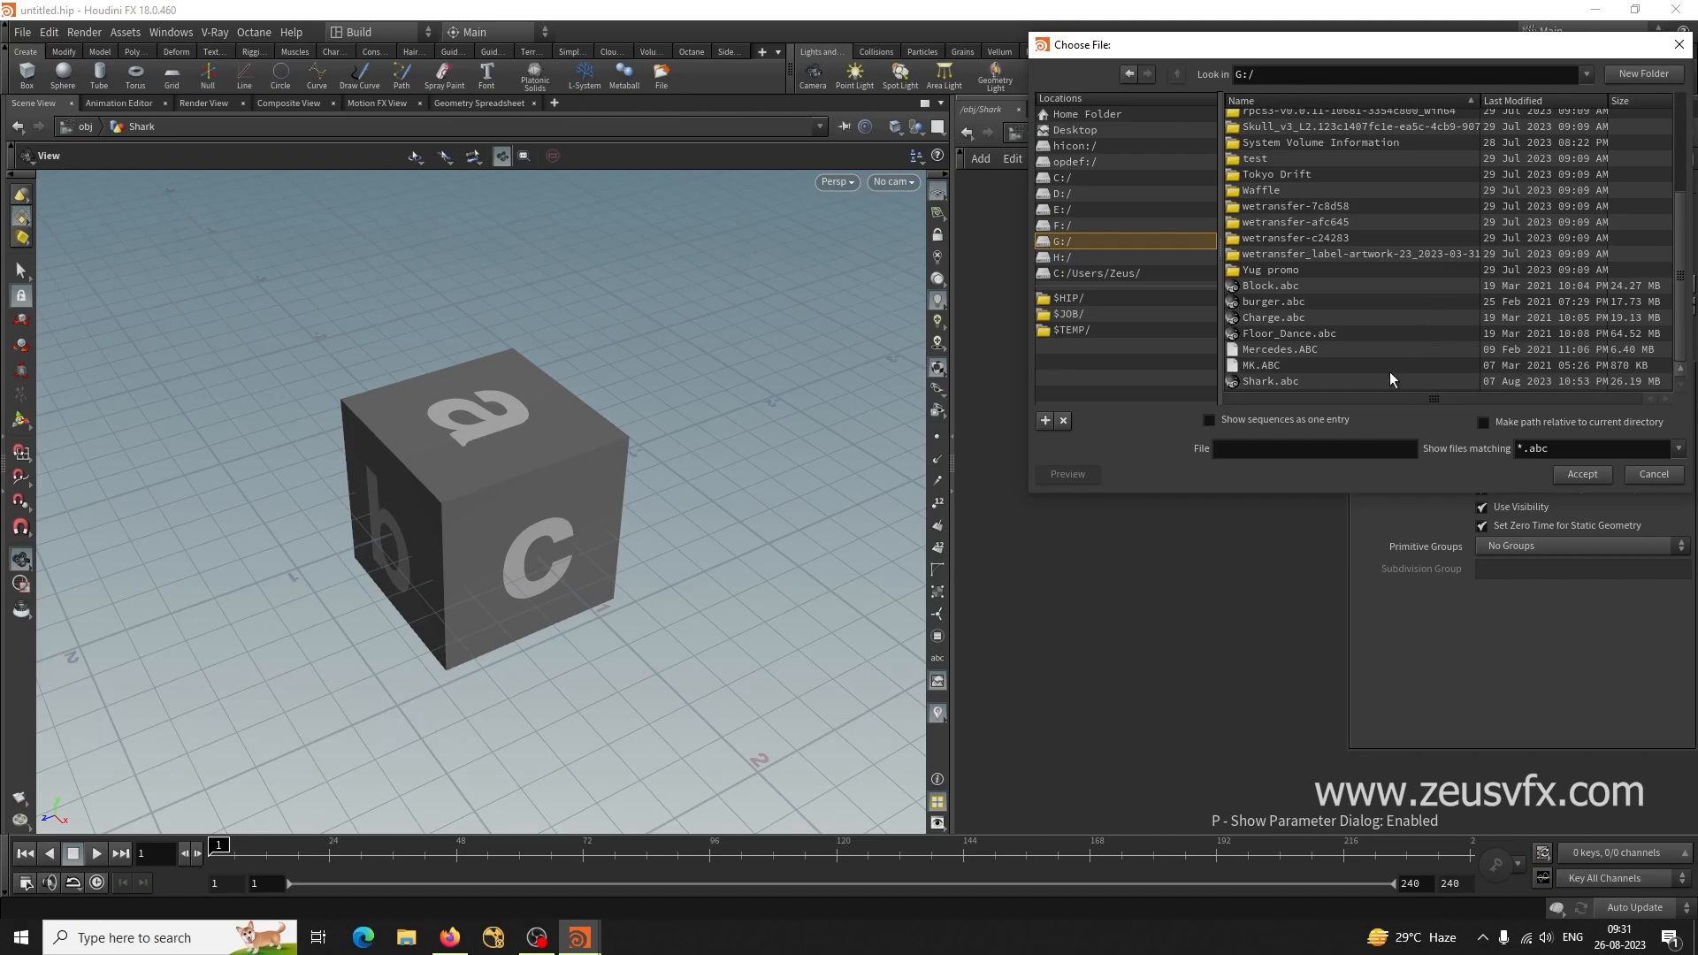
click(1316, 382)
click(1589, 475)
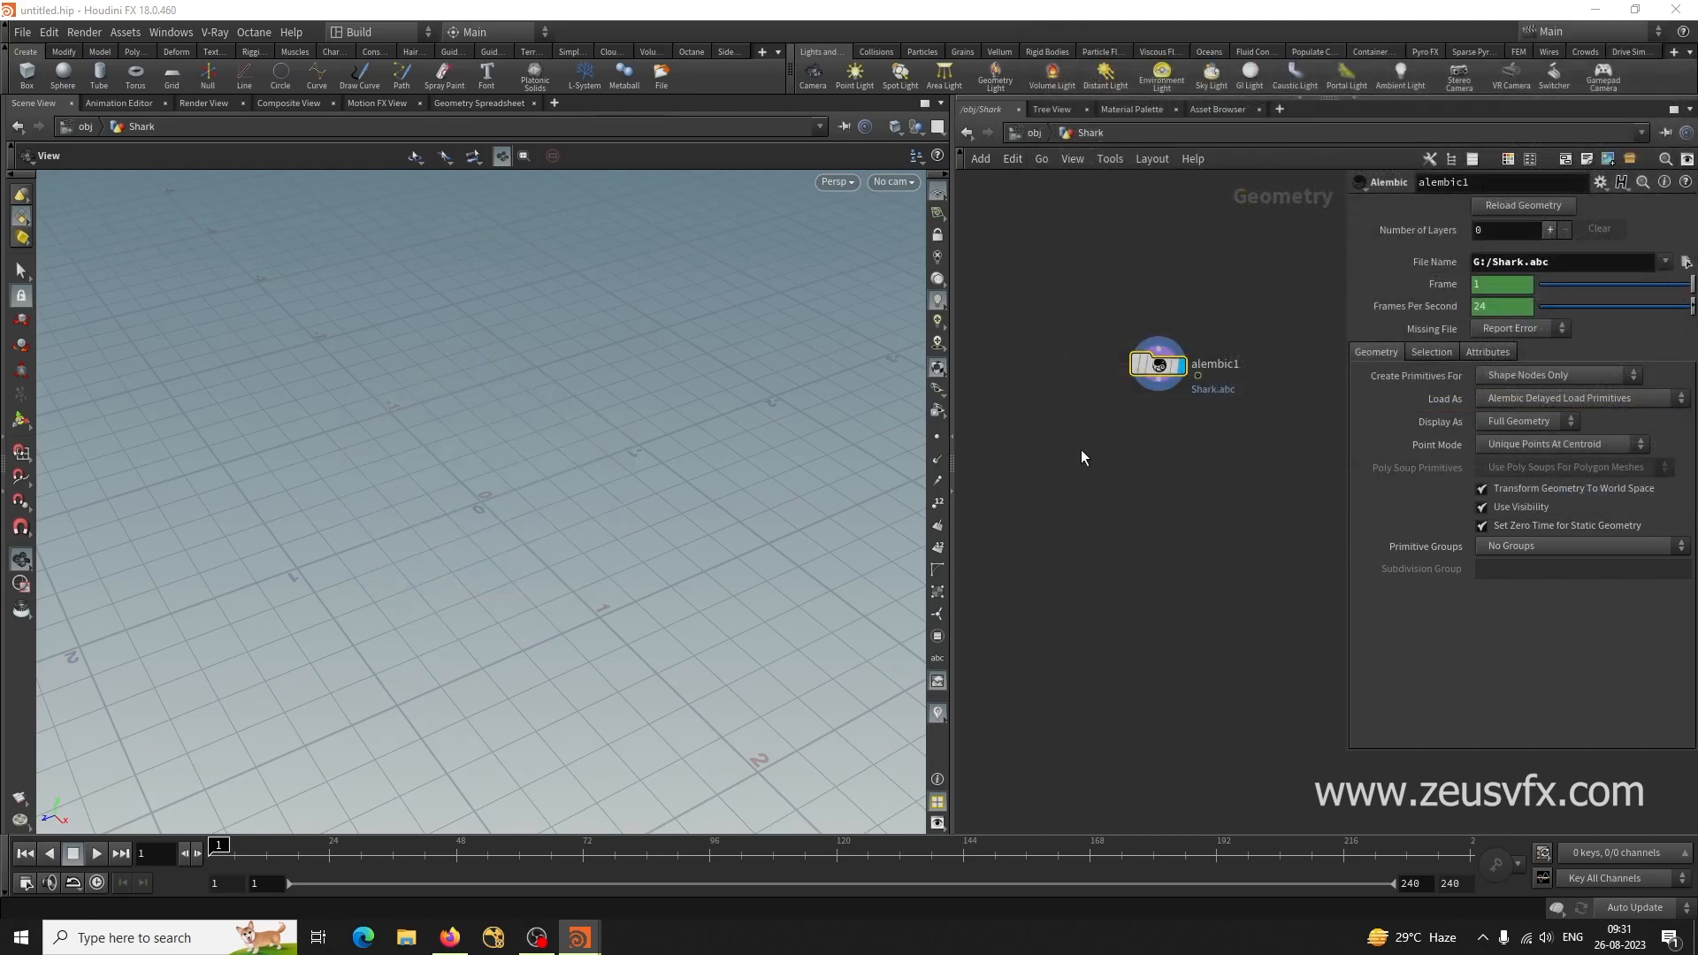
Scrub the timeline to frame 68 and examine the imported shark model up close.
scroll(413, 482, down, 5)
drag(413, 481, 496, 528)
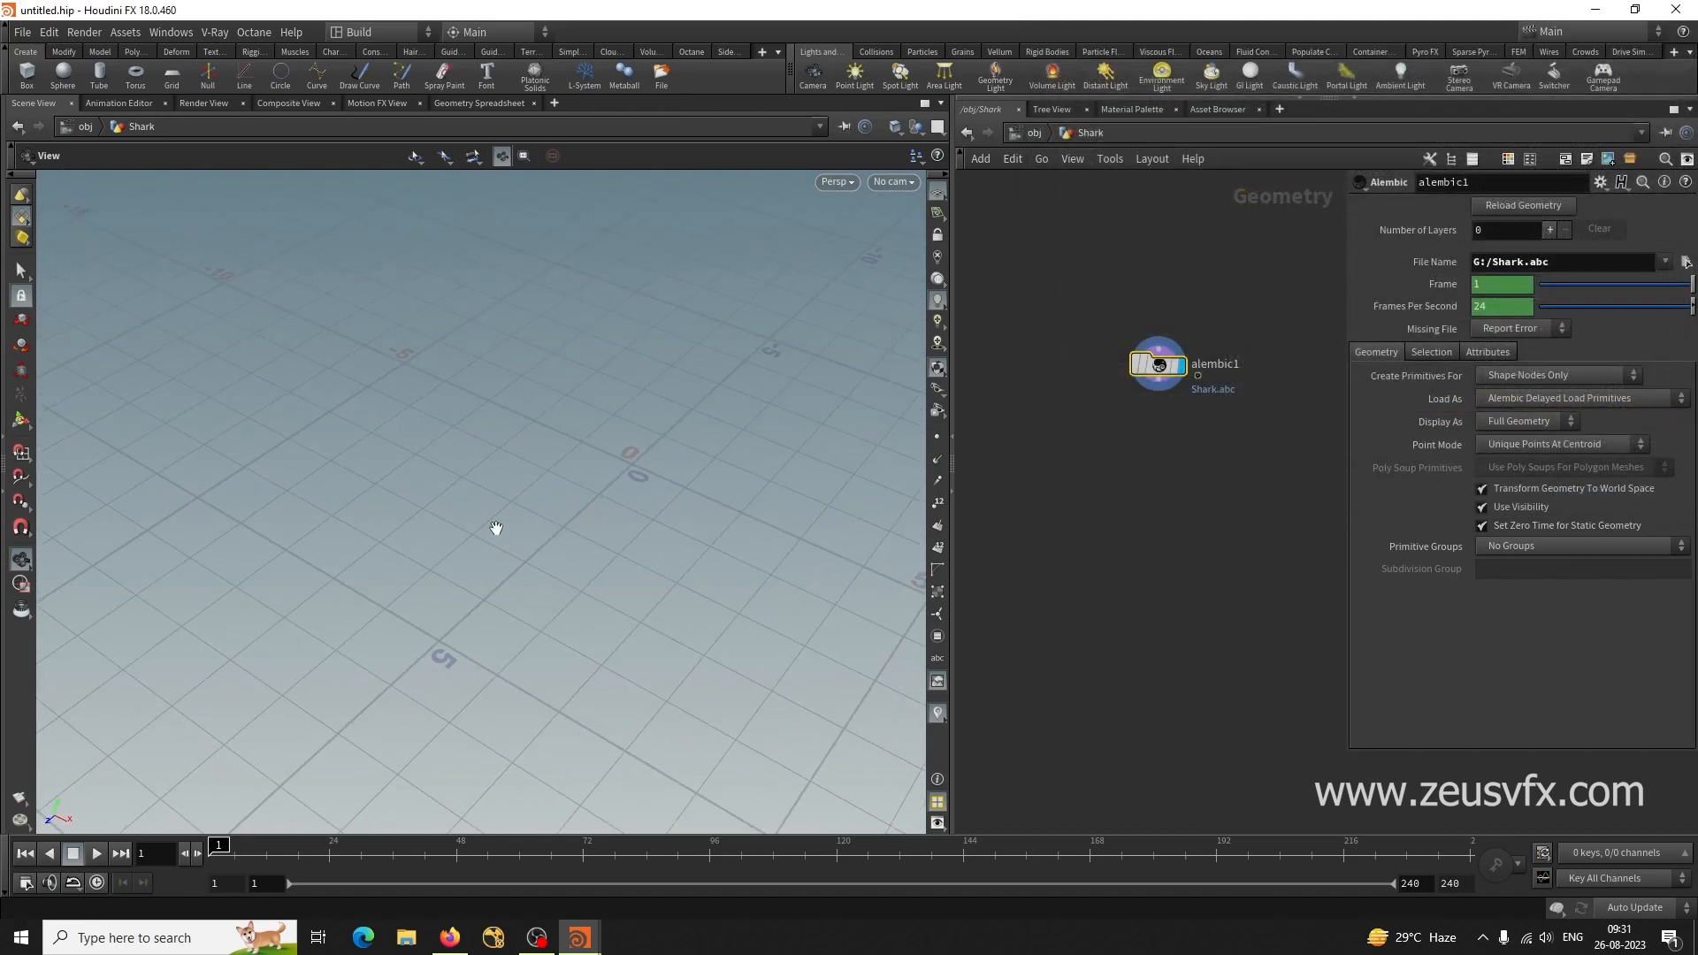
key(f)
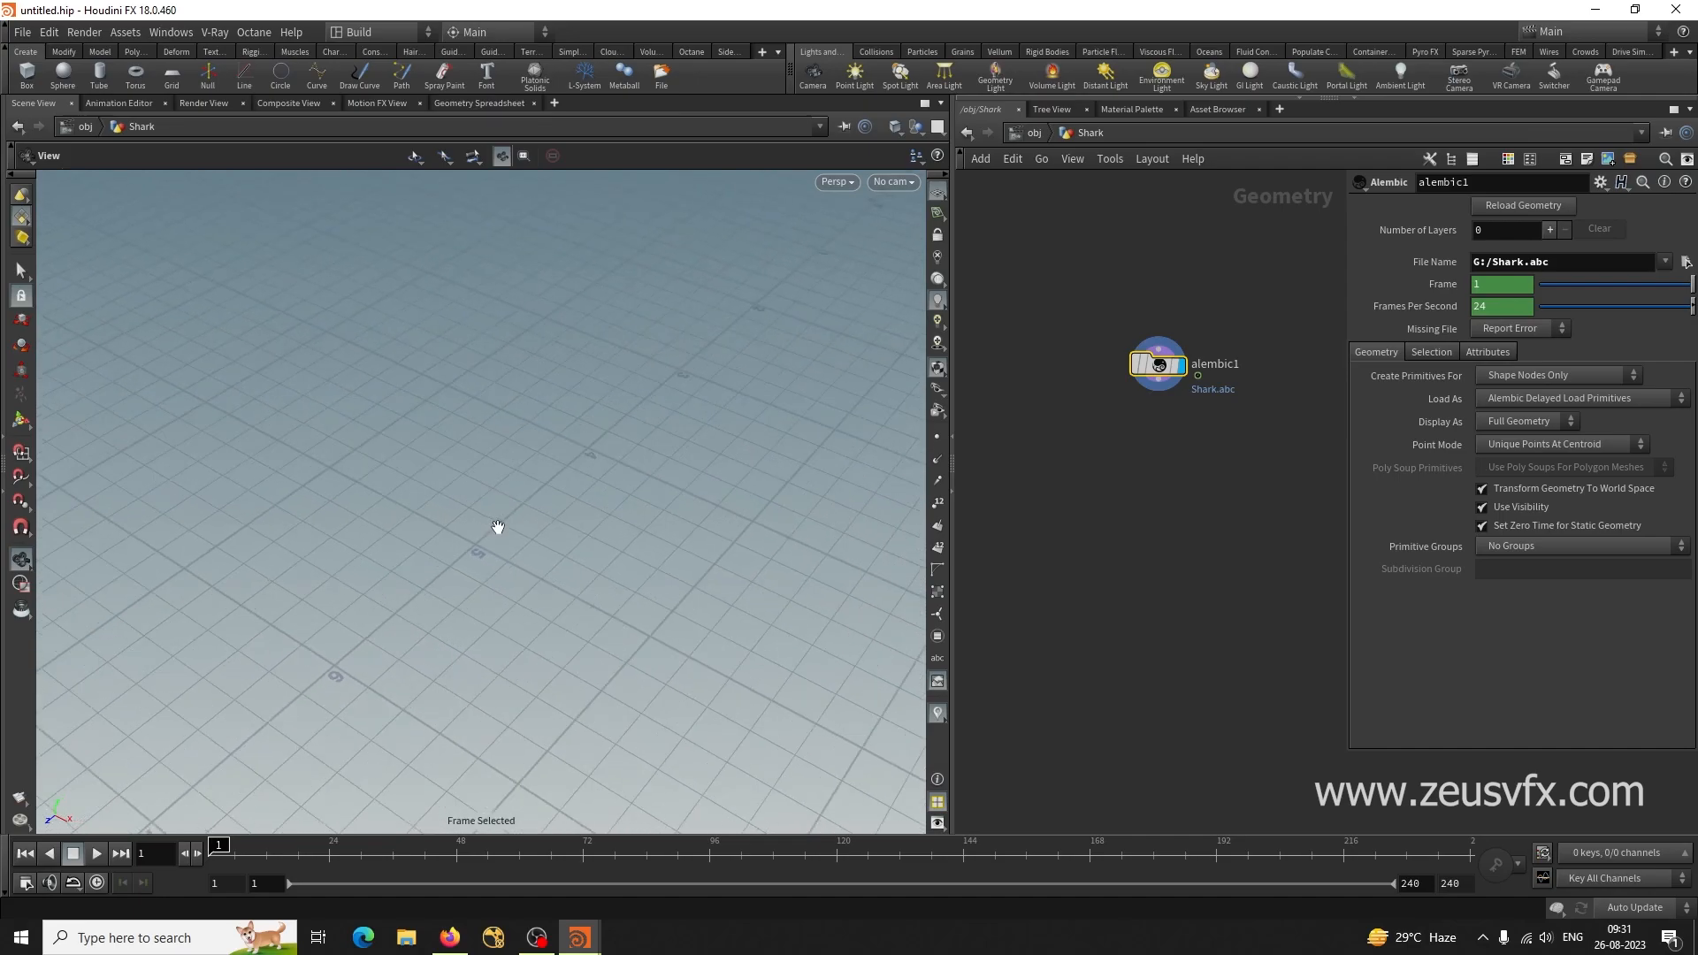
drag(221, 868, 566, 871)
drag(541, 713, 734, 610)
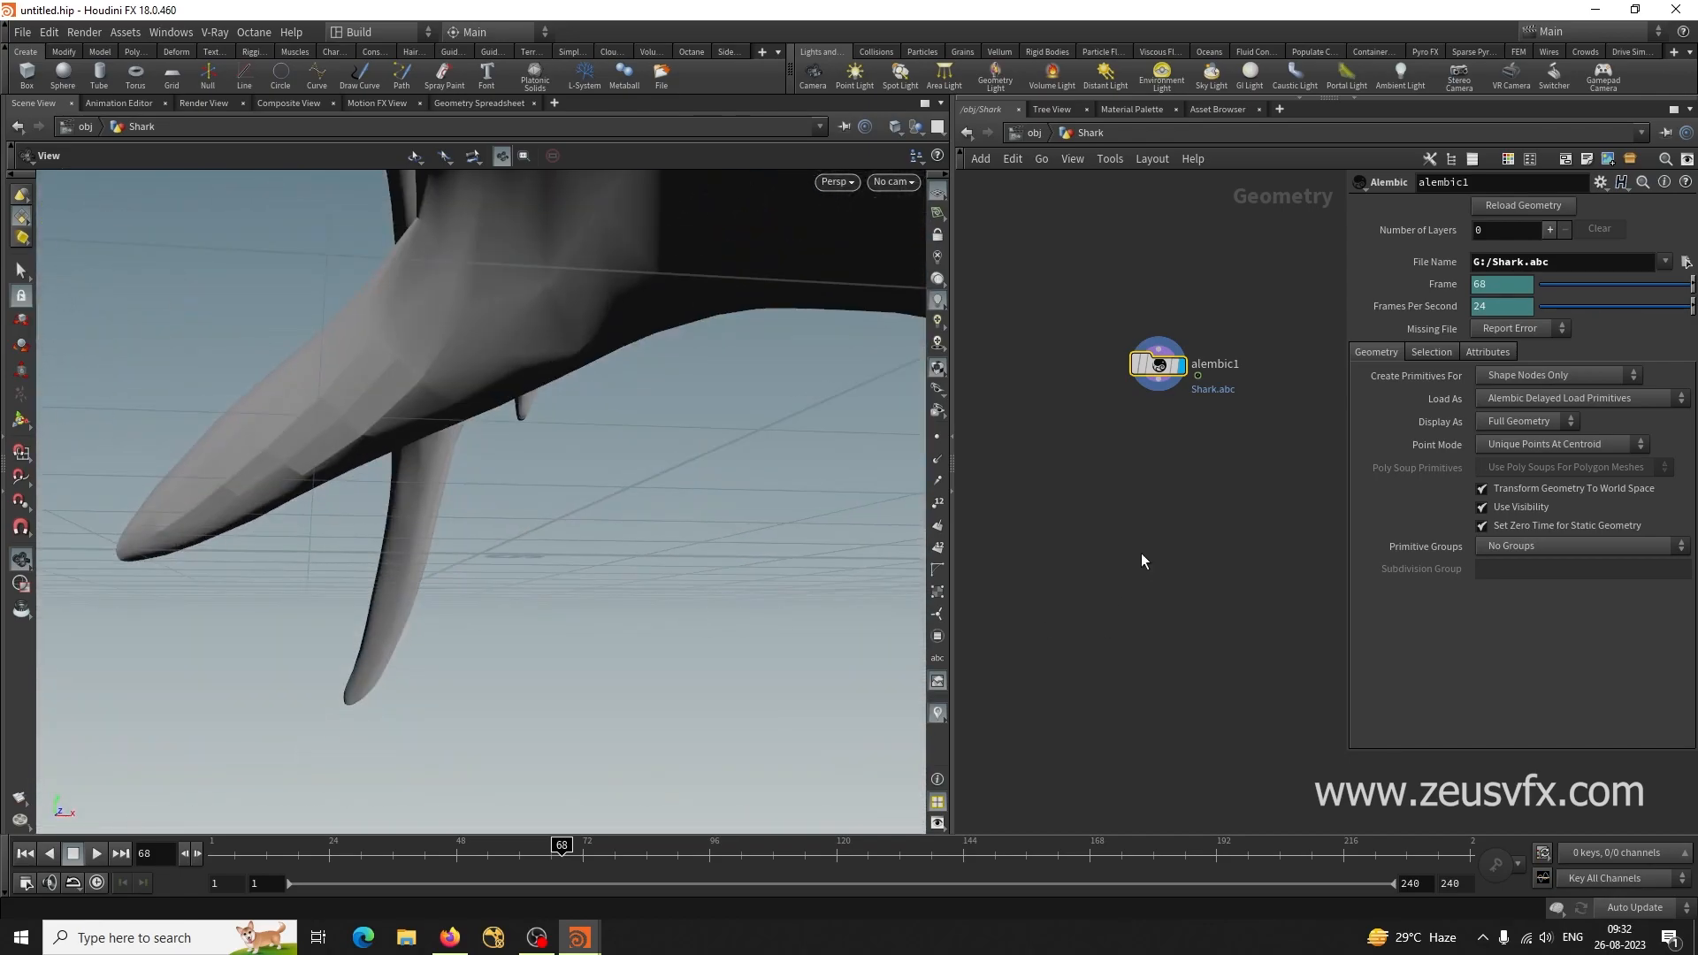
Add a Transform node, feed it from the Alembic node and make it the displayed node.
middle_drag(1141, 556, 1091, 587)
key(Tab)
text(tra)
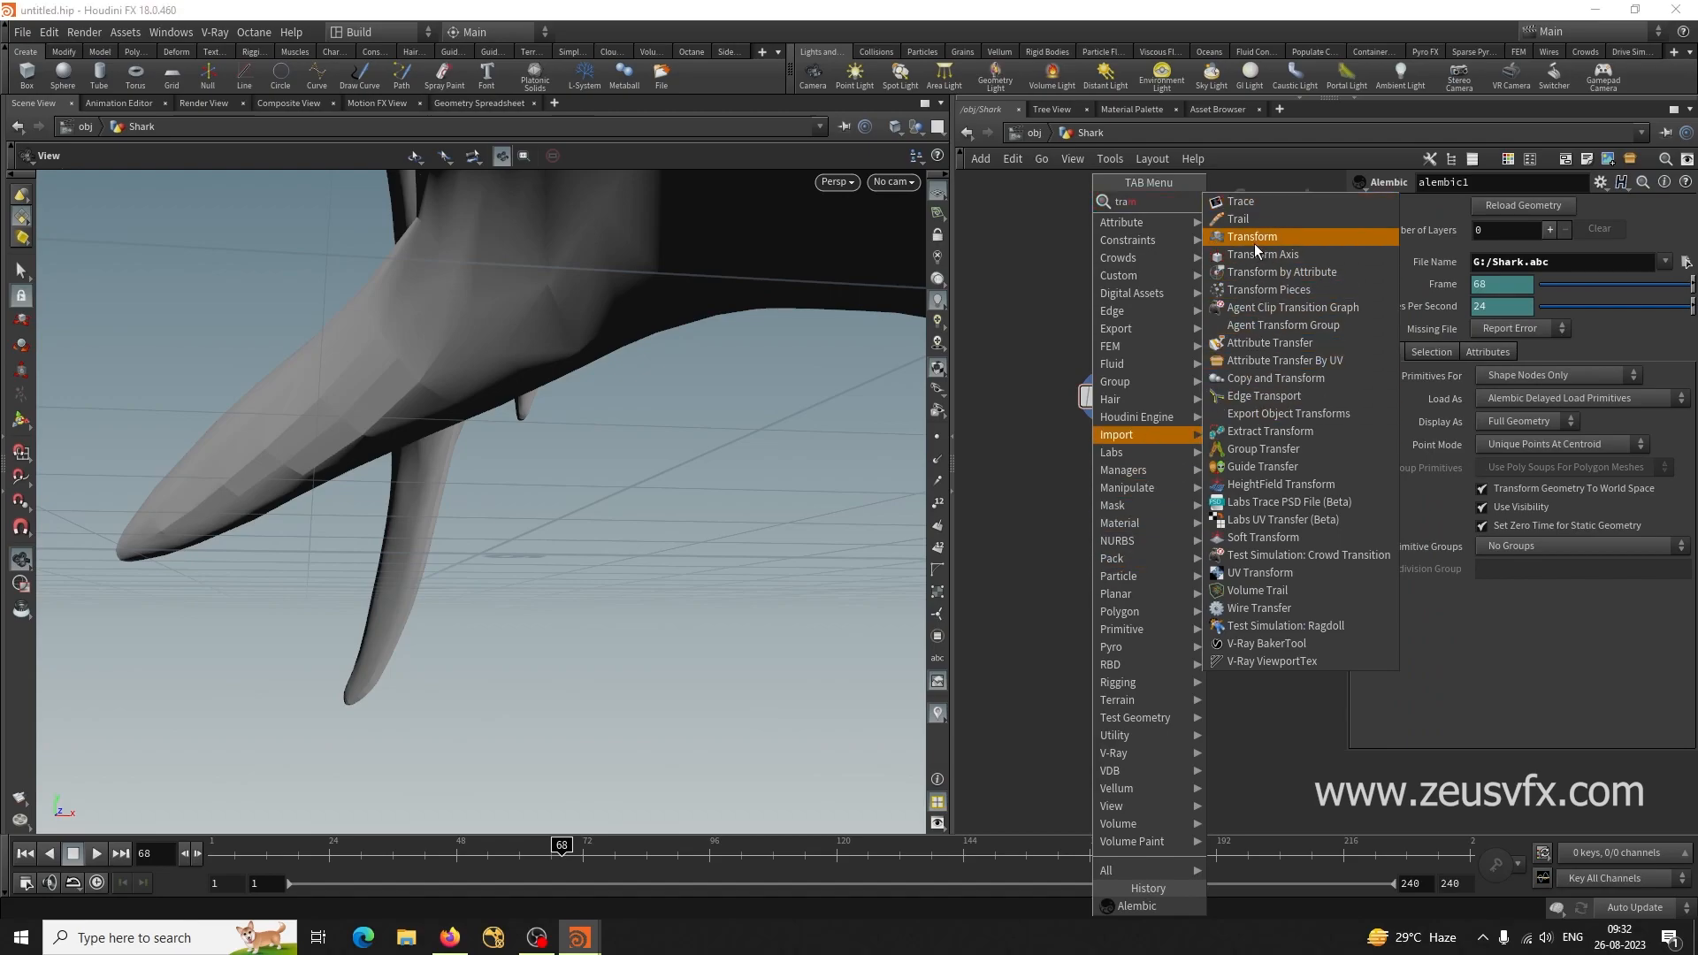
click(1255, 238)
click(1105, 522)
click(1107, 412)
click(1107, 507)
click(1131, 522)
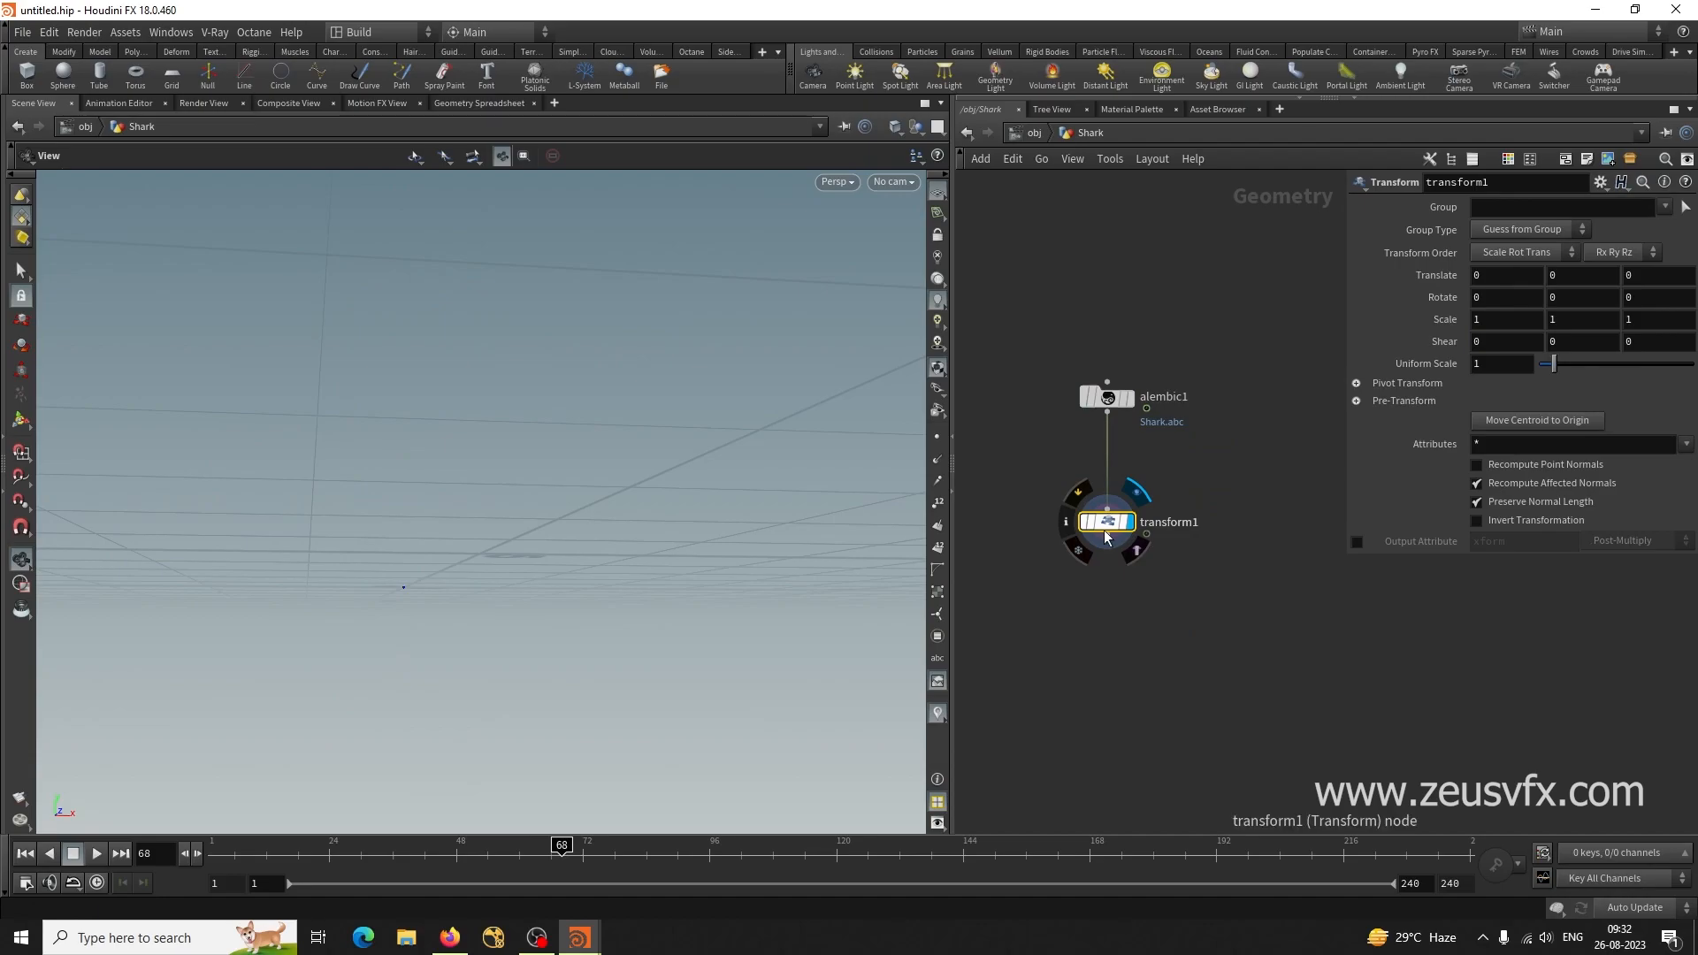
View the whole scene from above and play the shark's animation through to its last frame to examine the swimming path.
drag(682, 542, 920, 557)
drag(1065, 549, 1338, 606)
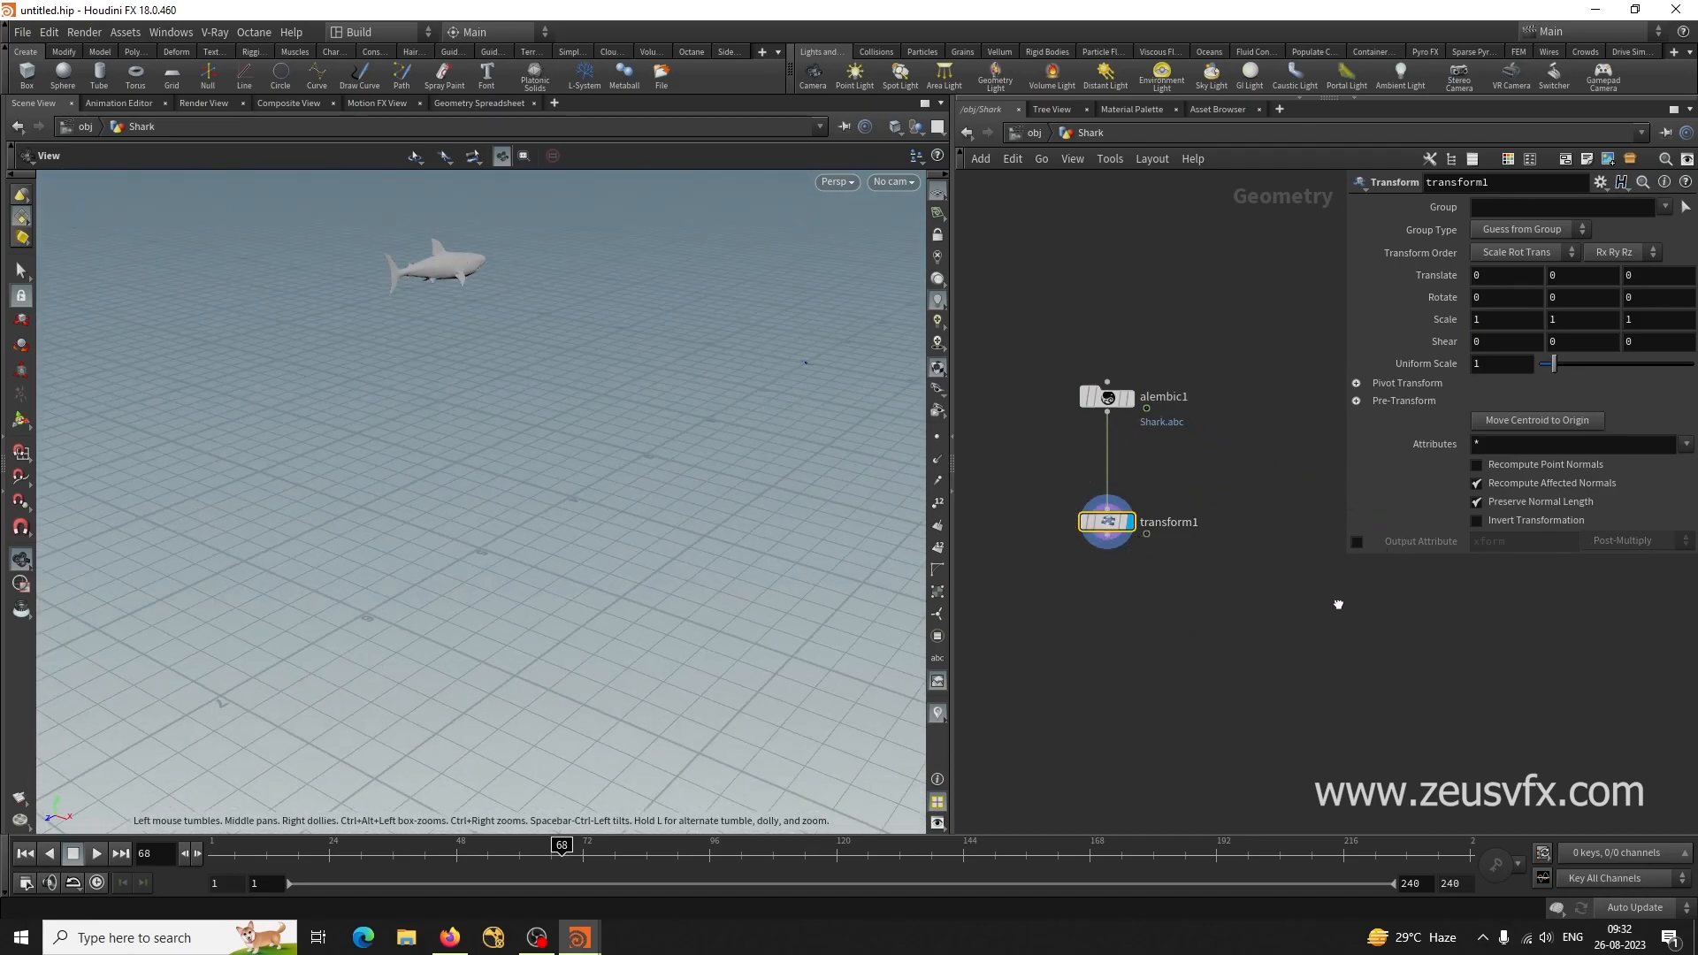
drag(692, 483, 483, 635)
middle_drag(526, 541, 534, 682)
drag(537, 692, 326, 640)
right_drag(326, 640, 512, 572)
drag(511, 572, 560, 664)
middle_drag(560, 663, 501, 673)
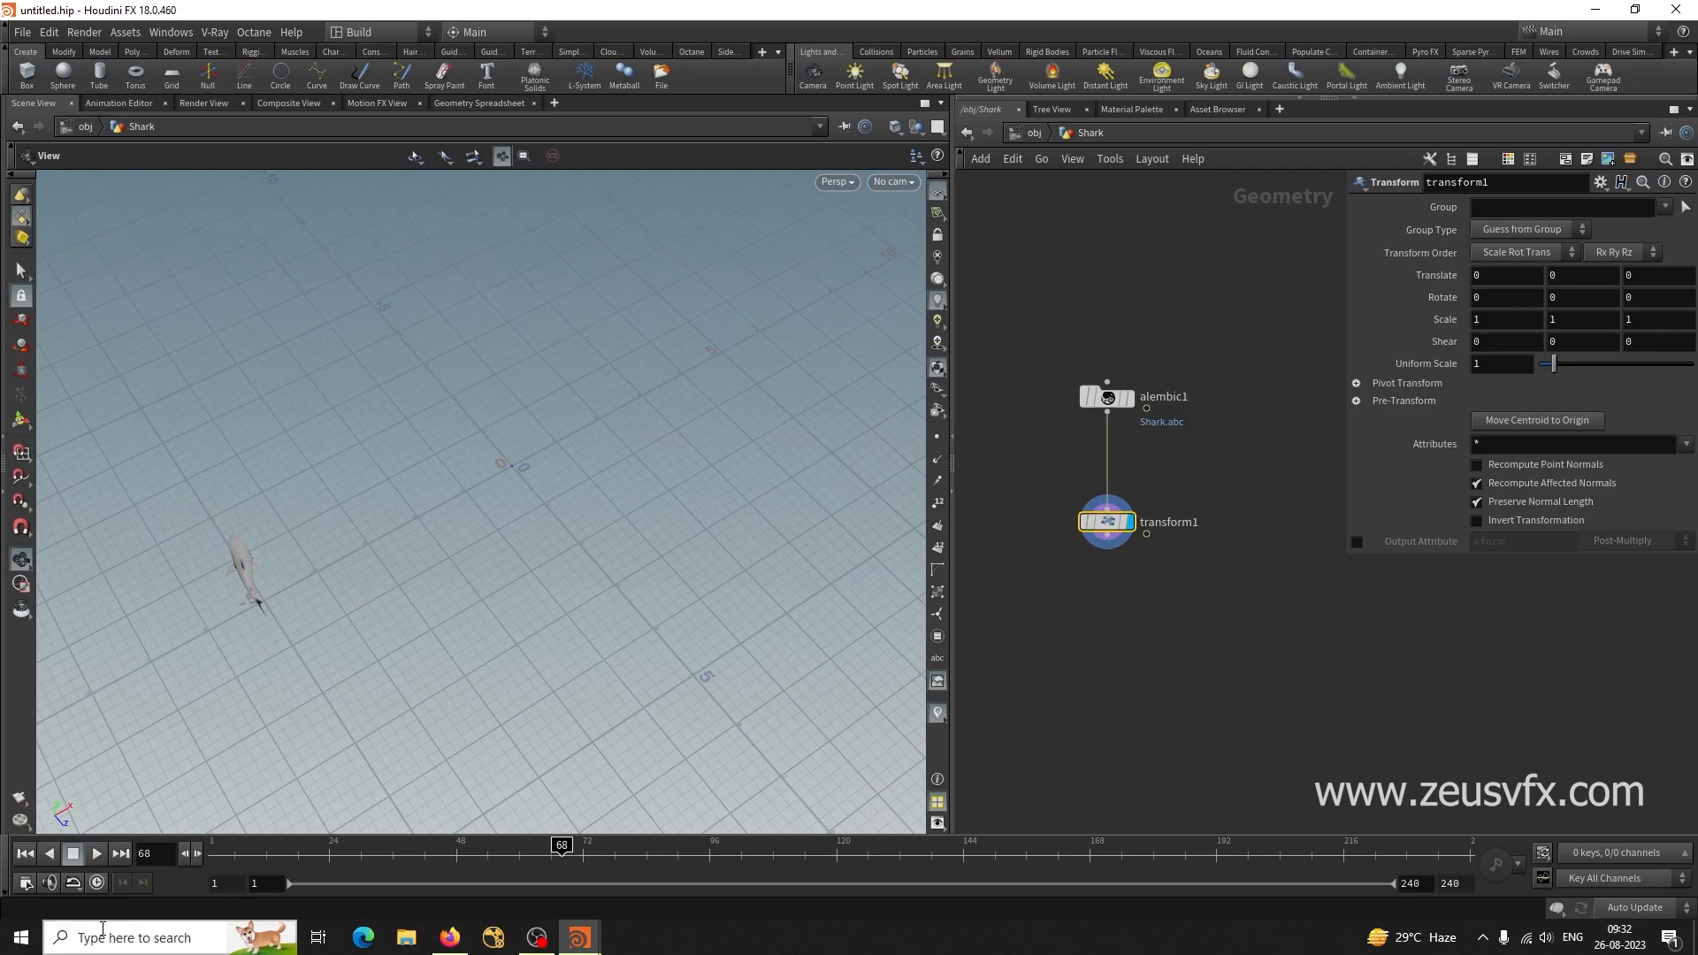
click(97, 855)
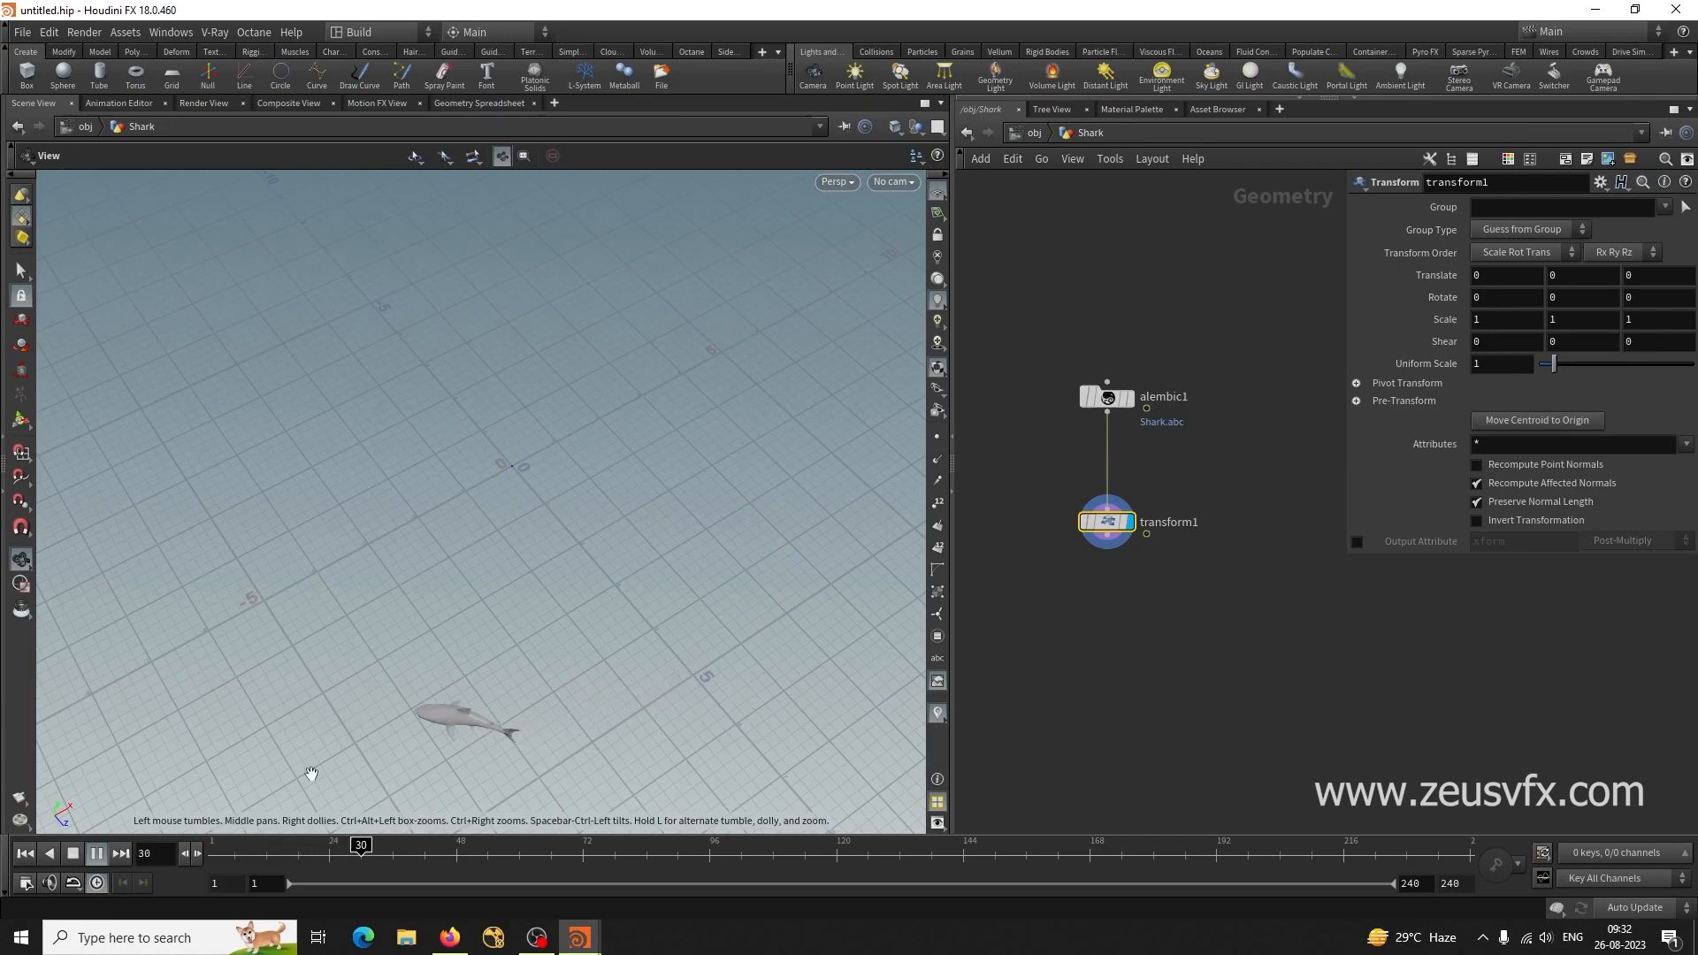
click(74, 855)
drag(890, 852, 1526, 869)
Try an end frame of 300 for the timeline and scrub through the late frames of the shark's animation.
click(1419, 884)
text(300)
key(Return)
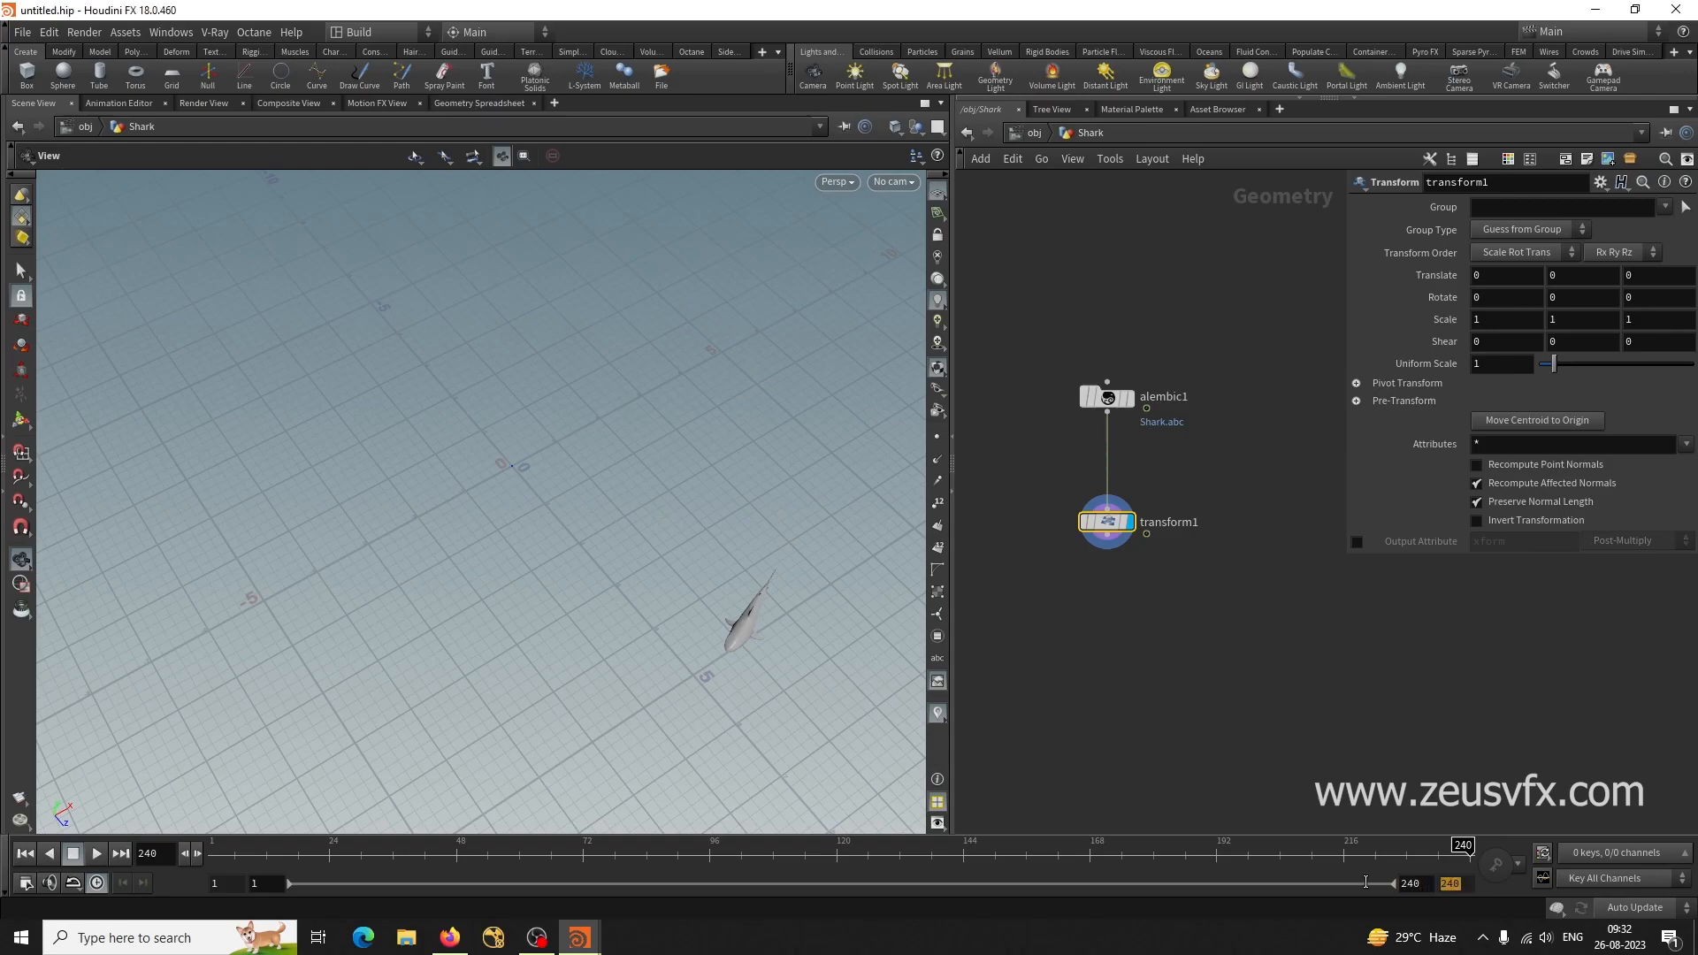
mouse_move(1238, 850)
mouse_down()
mouse_move(1380, 850)
mouse_move(1268, 863)
mouse_up()
Set both the global end frame and the playback range end to 250.
text(250)
key(Tab)
text(250)
key(Return)
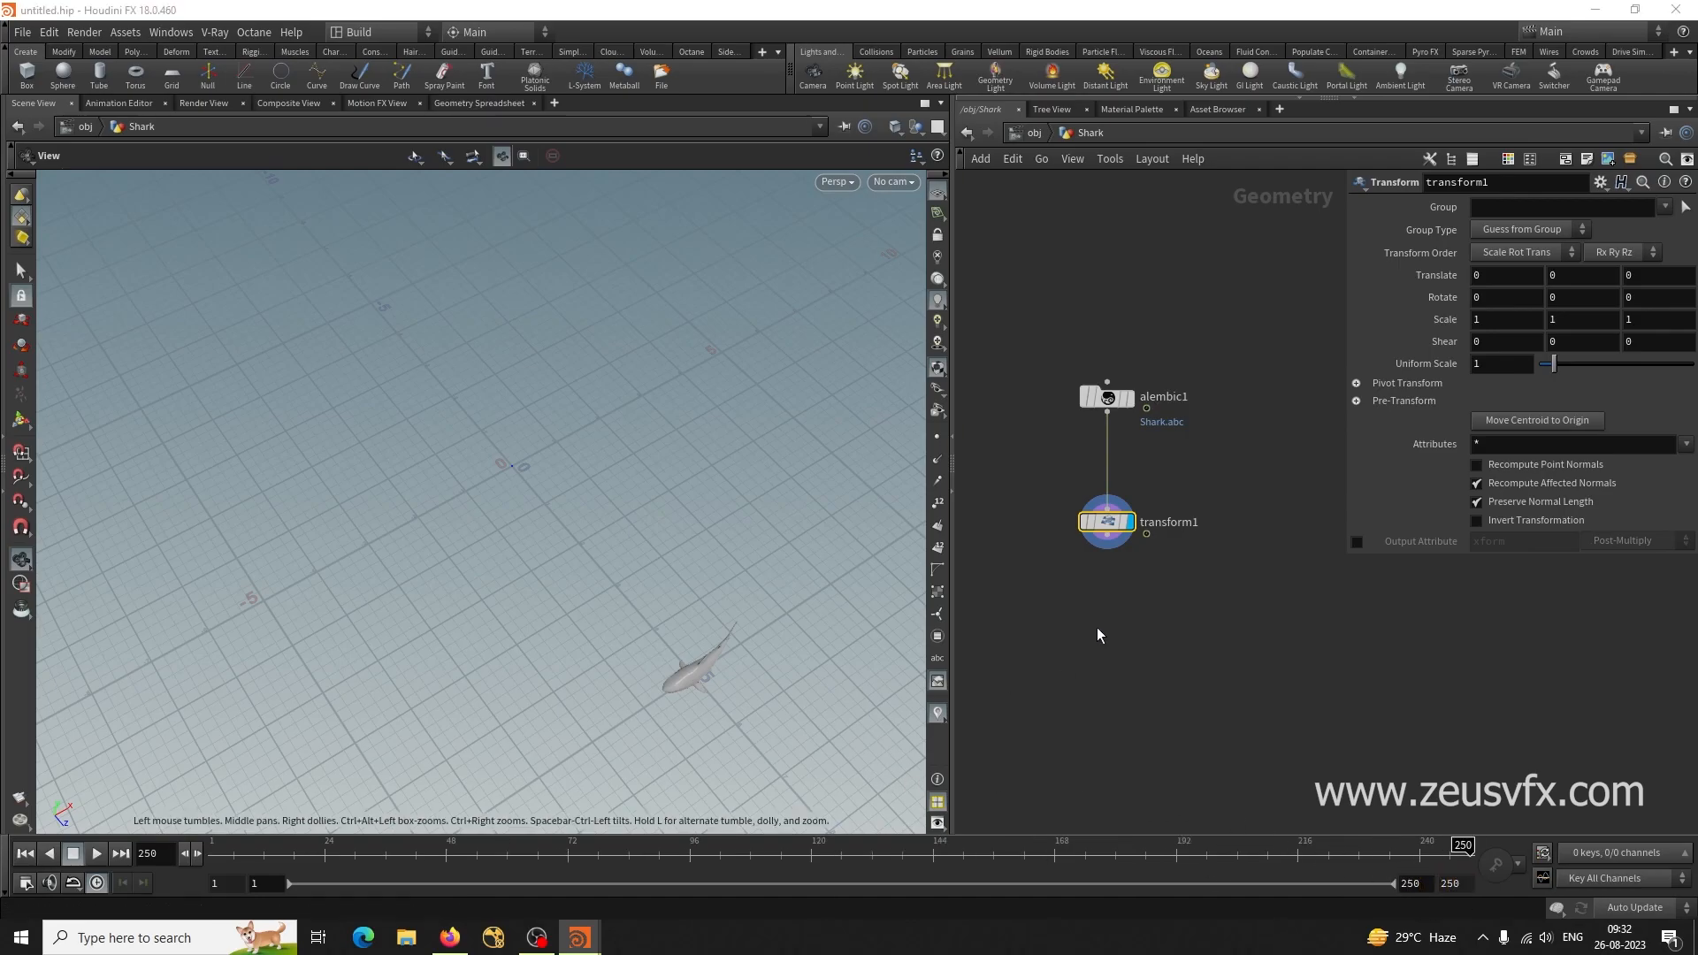
Set the Transform node's uniform scale to 1.2 and view the enlarged shark in the scene.
click(1490, 367)
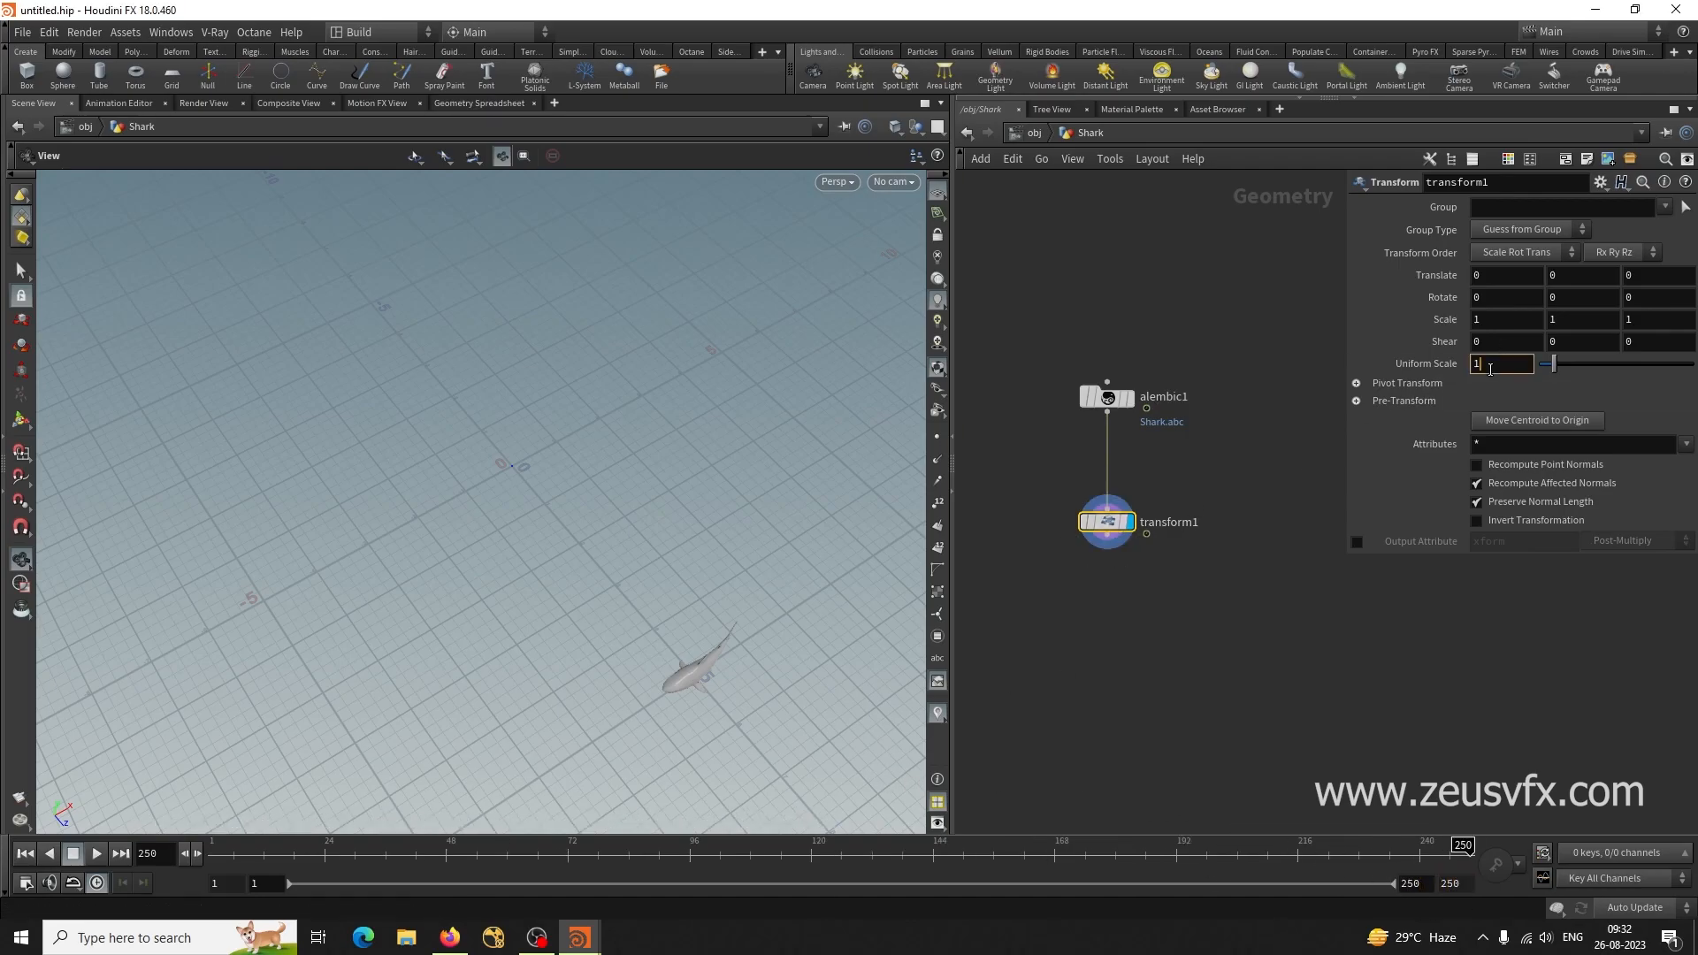
text(.2)
key(Return)
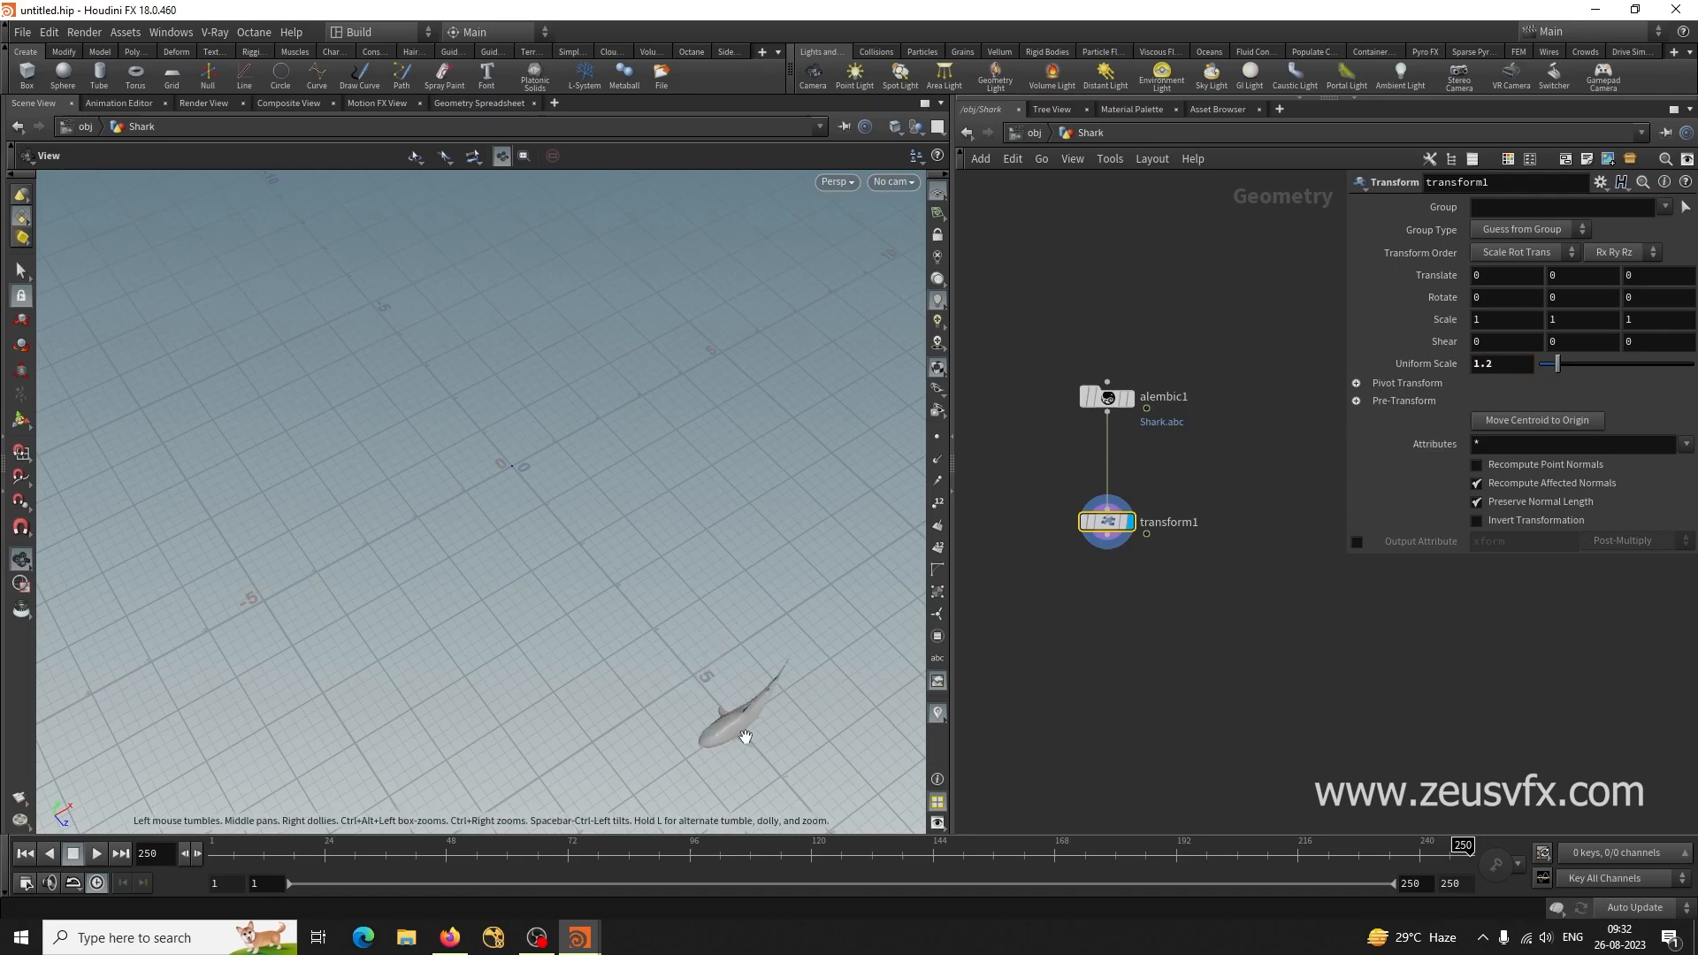
mouse_move(519, 659)
mouse_down()
mouse_move(592, 561)
mouse_move(459, 587)
mouse_move(504, 682)
mouse_move(394, 675)
mouse_move(334, 701)
mouse_move(519, 675)
mouse_move(493, 645)
mouse_up()
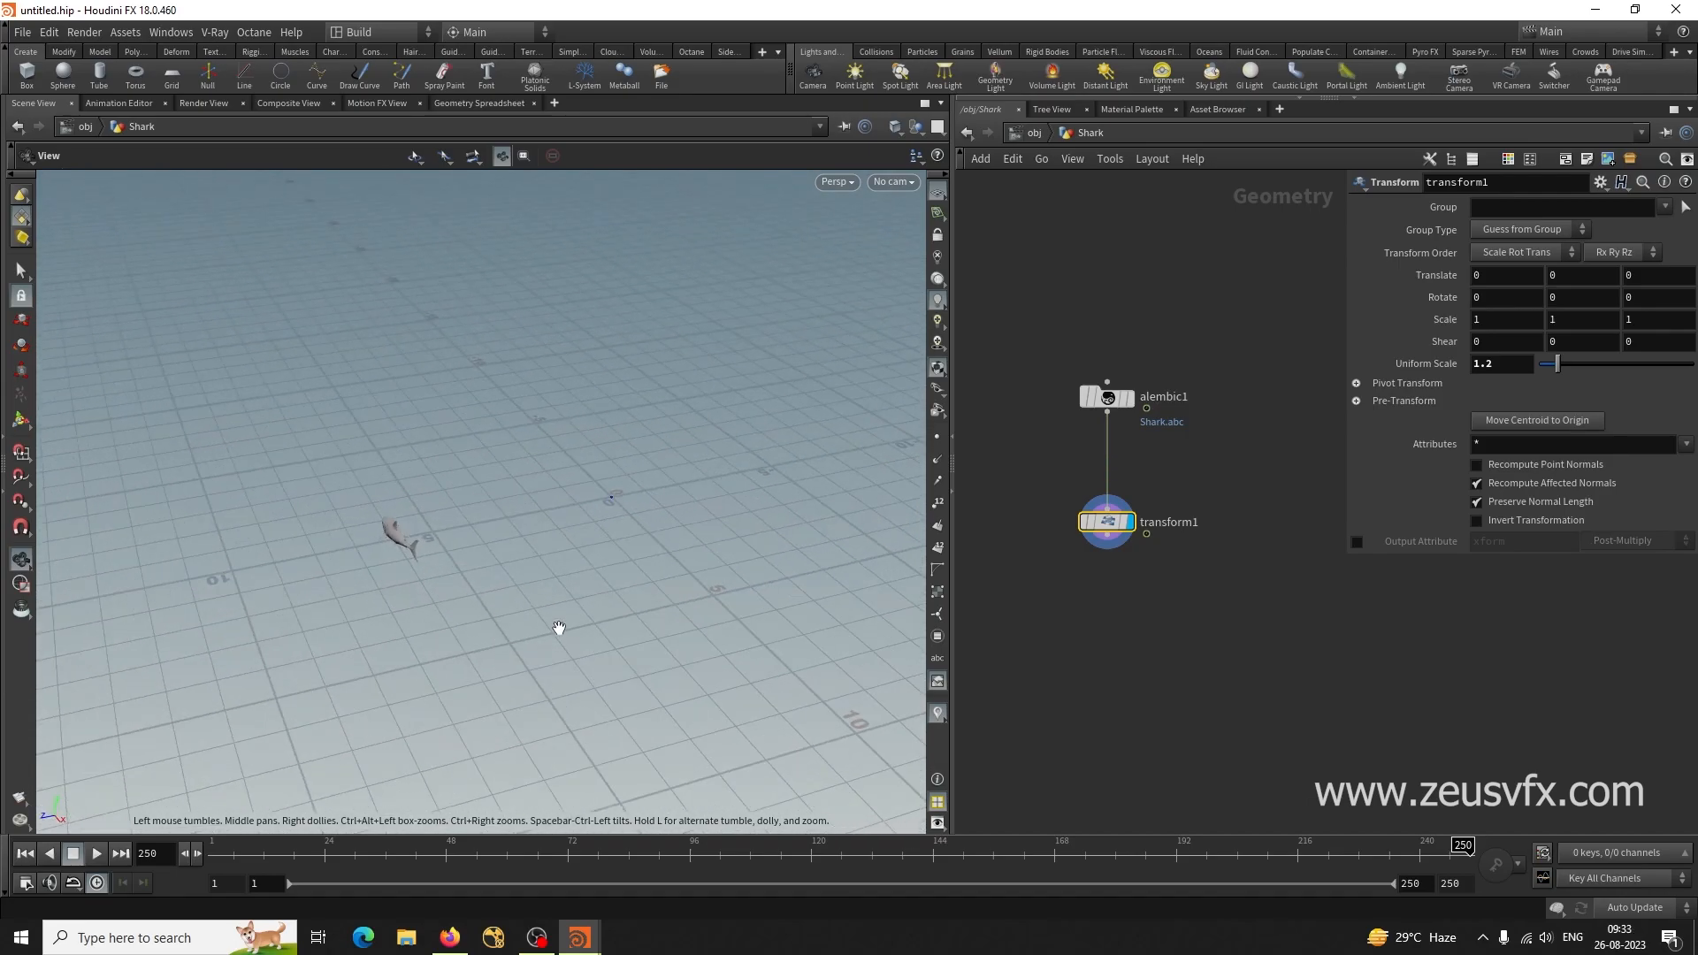
Add a Null node below the Transform node and connect the Transform's output to it.
middle_drag(1222, 630, 1208, 570)
click(1139, 604)
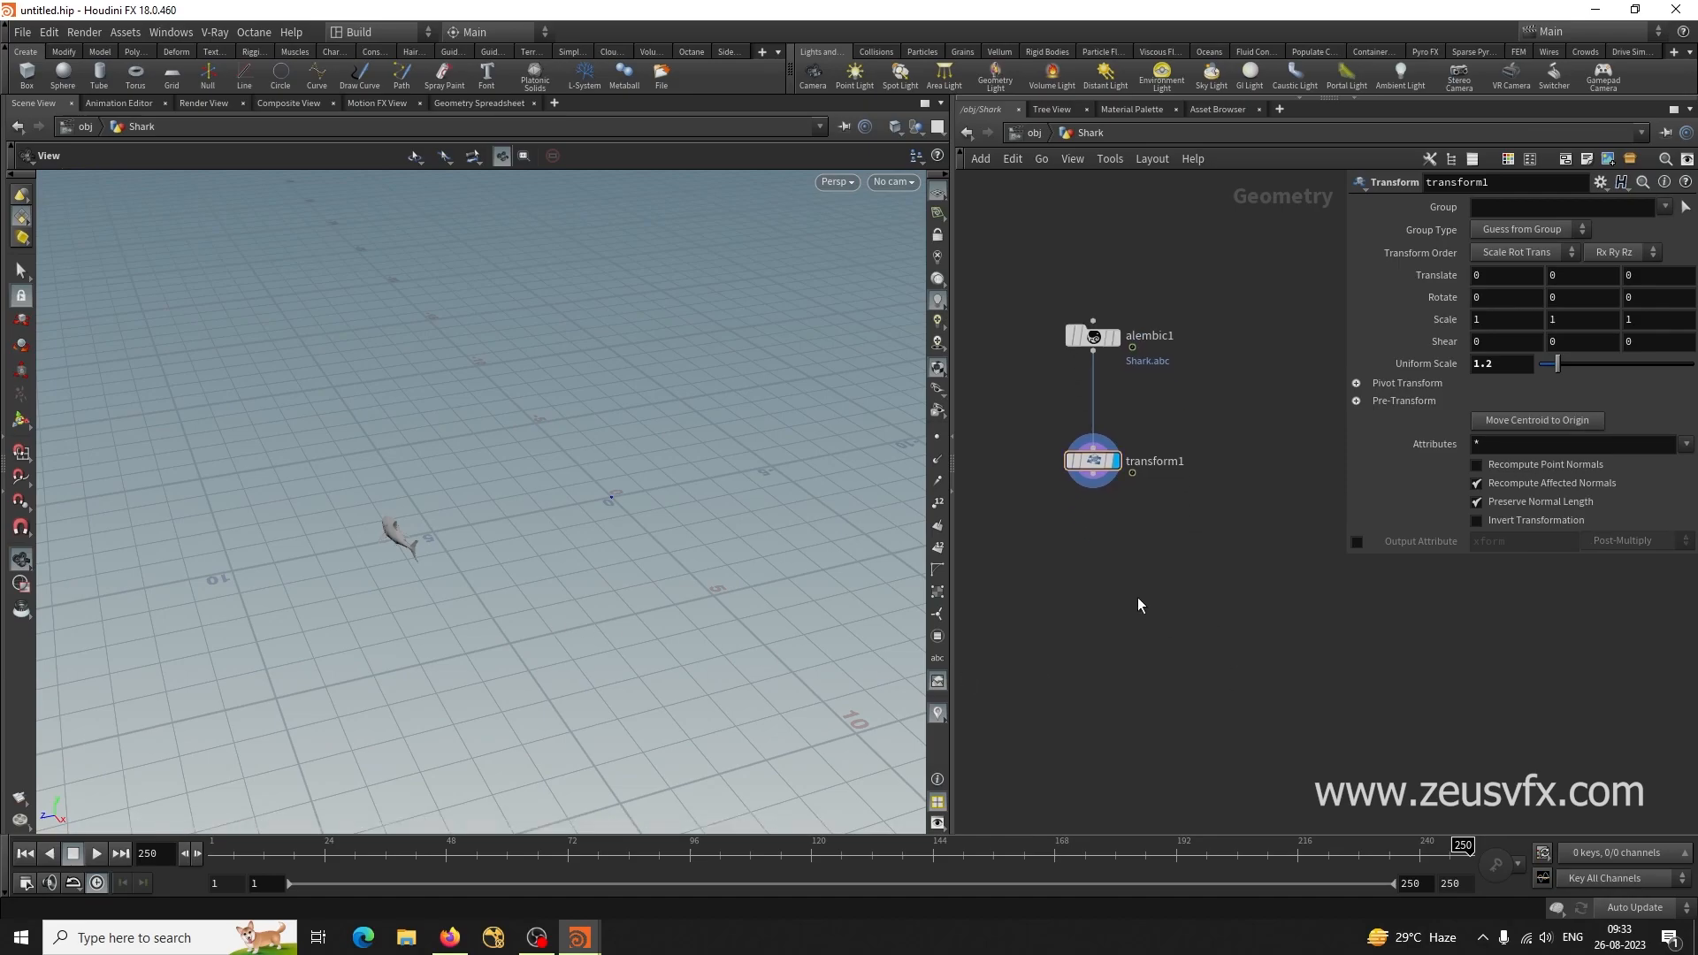
key(Tab)
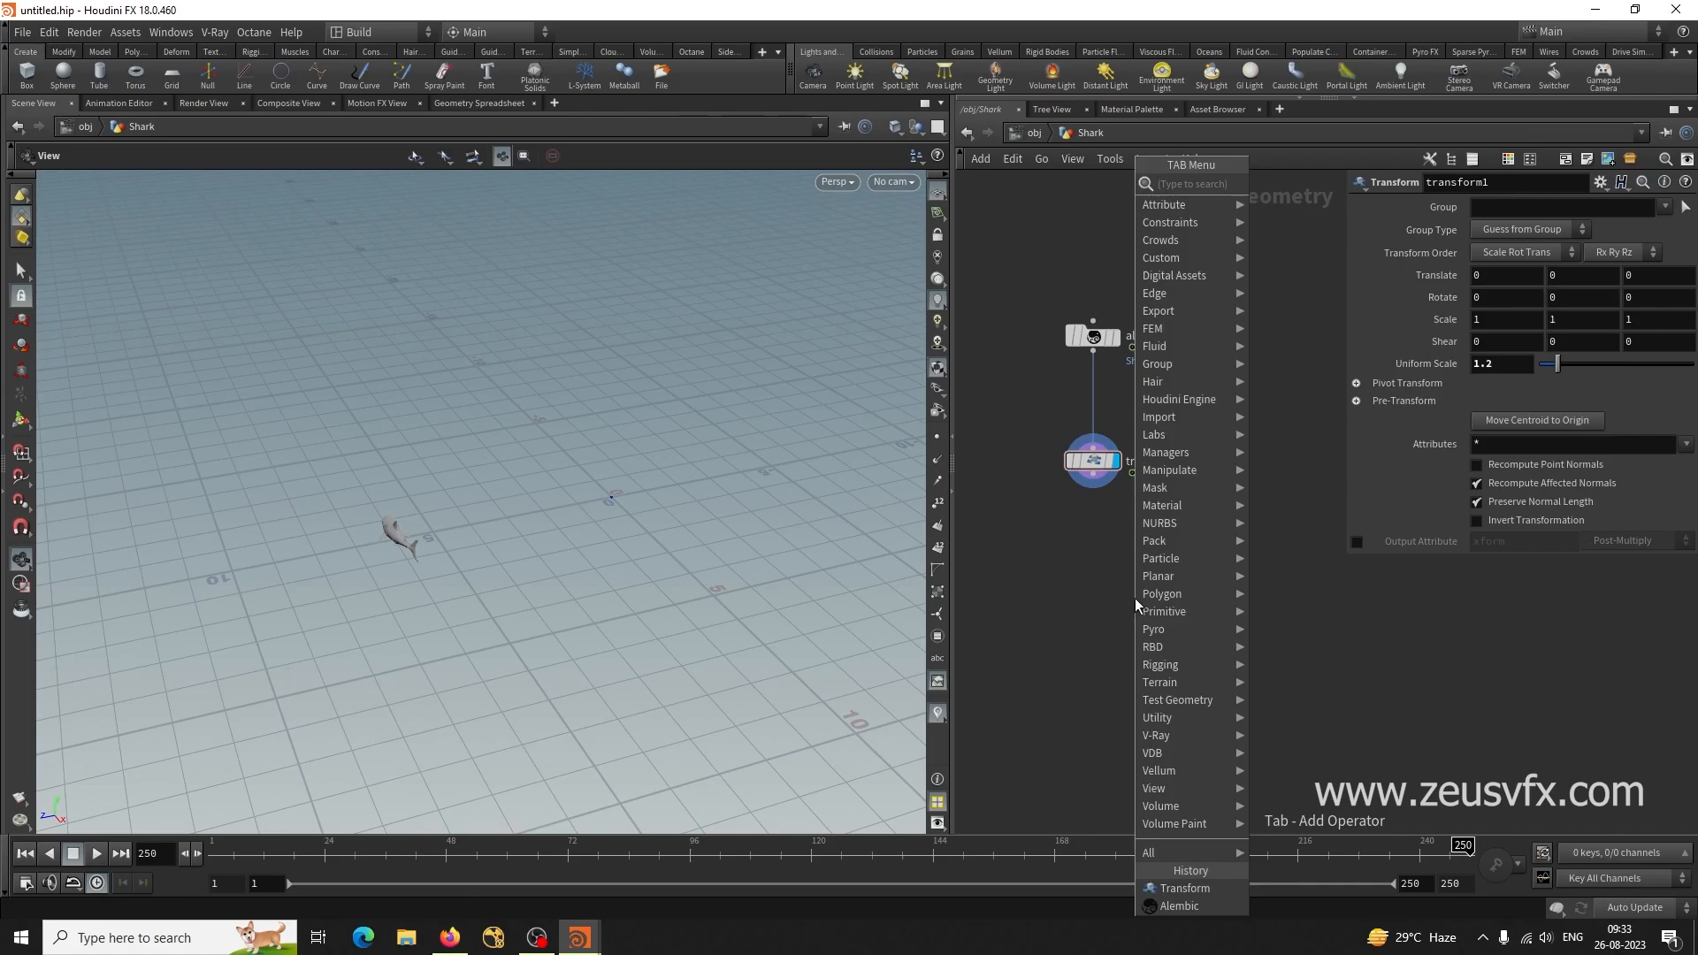
text(null)
key(Return)
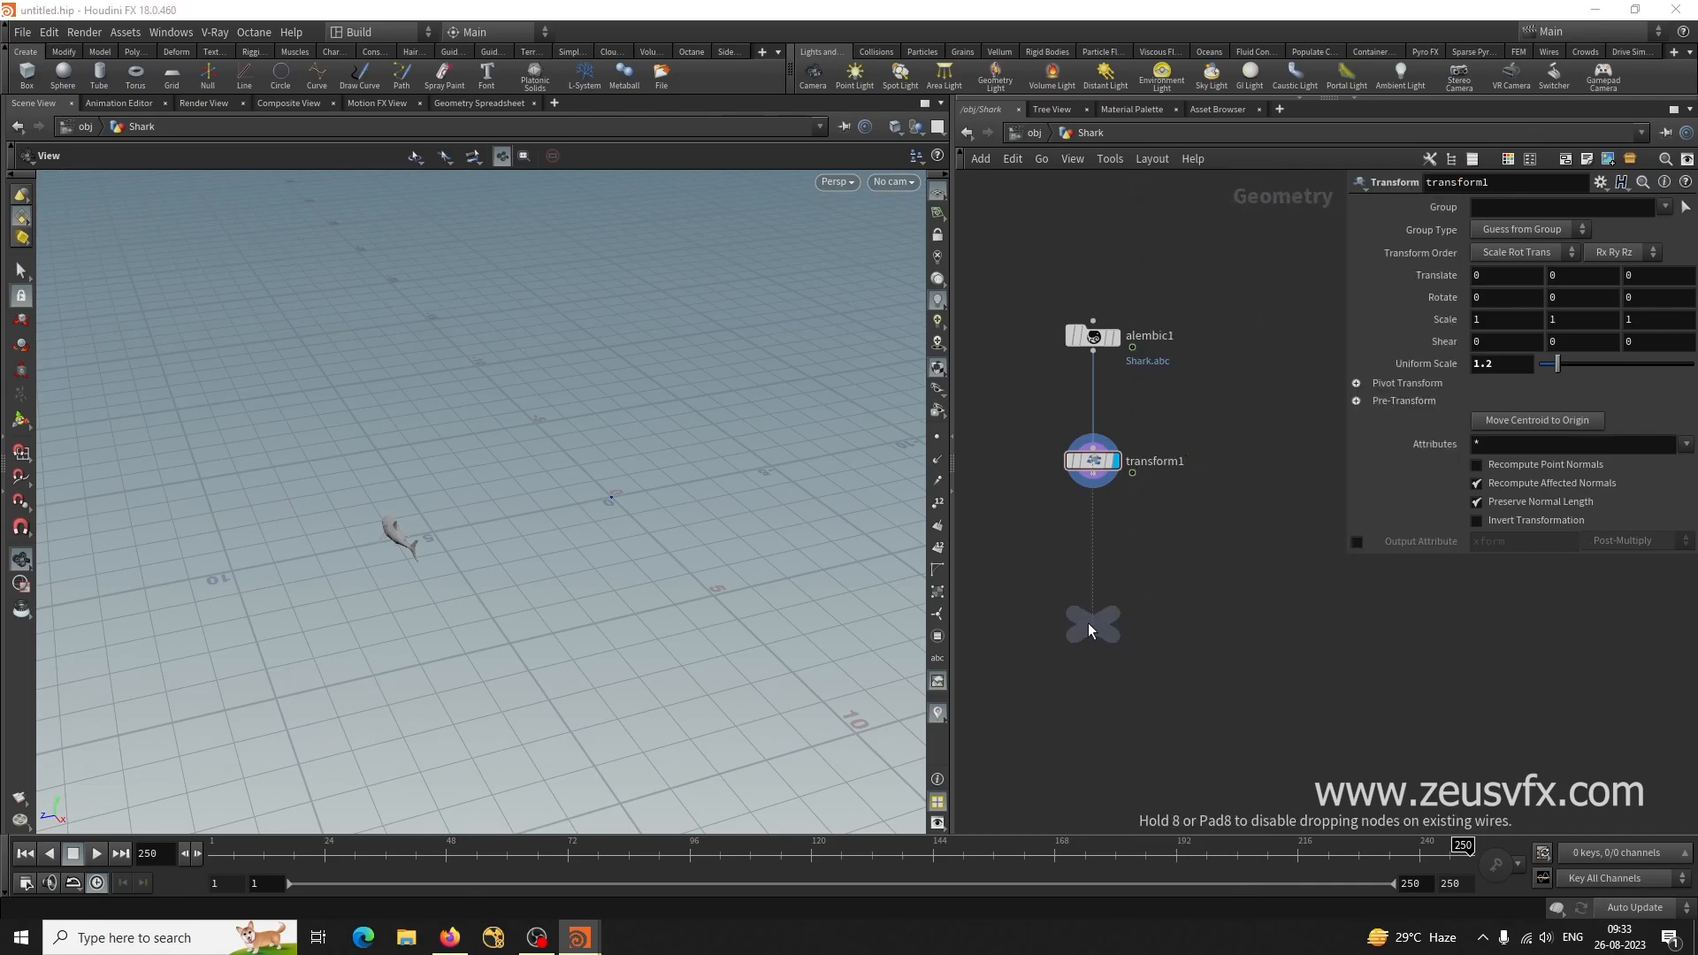
click(1094, 590)
click(1094, 477)
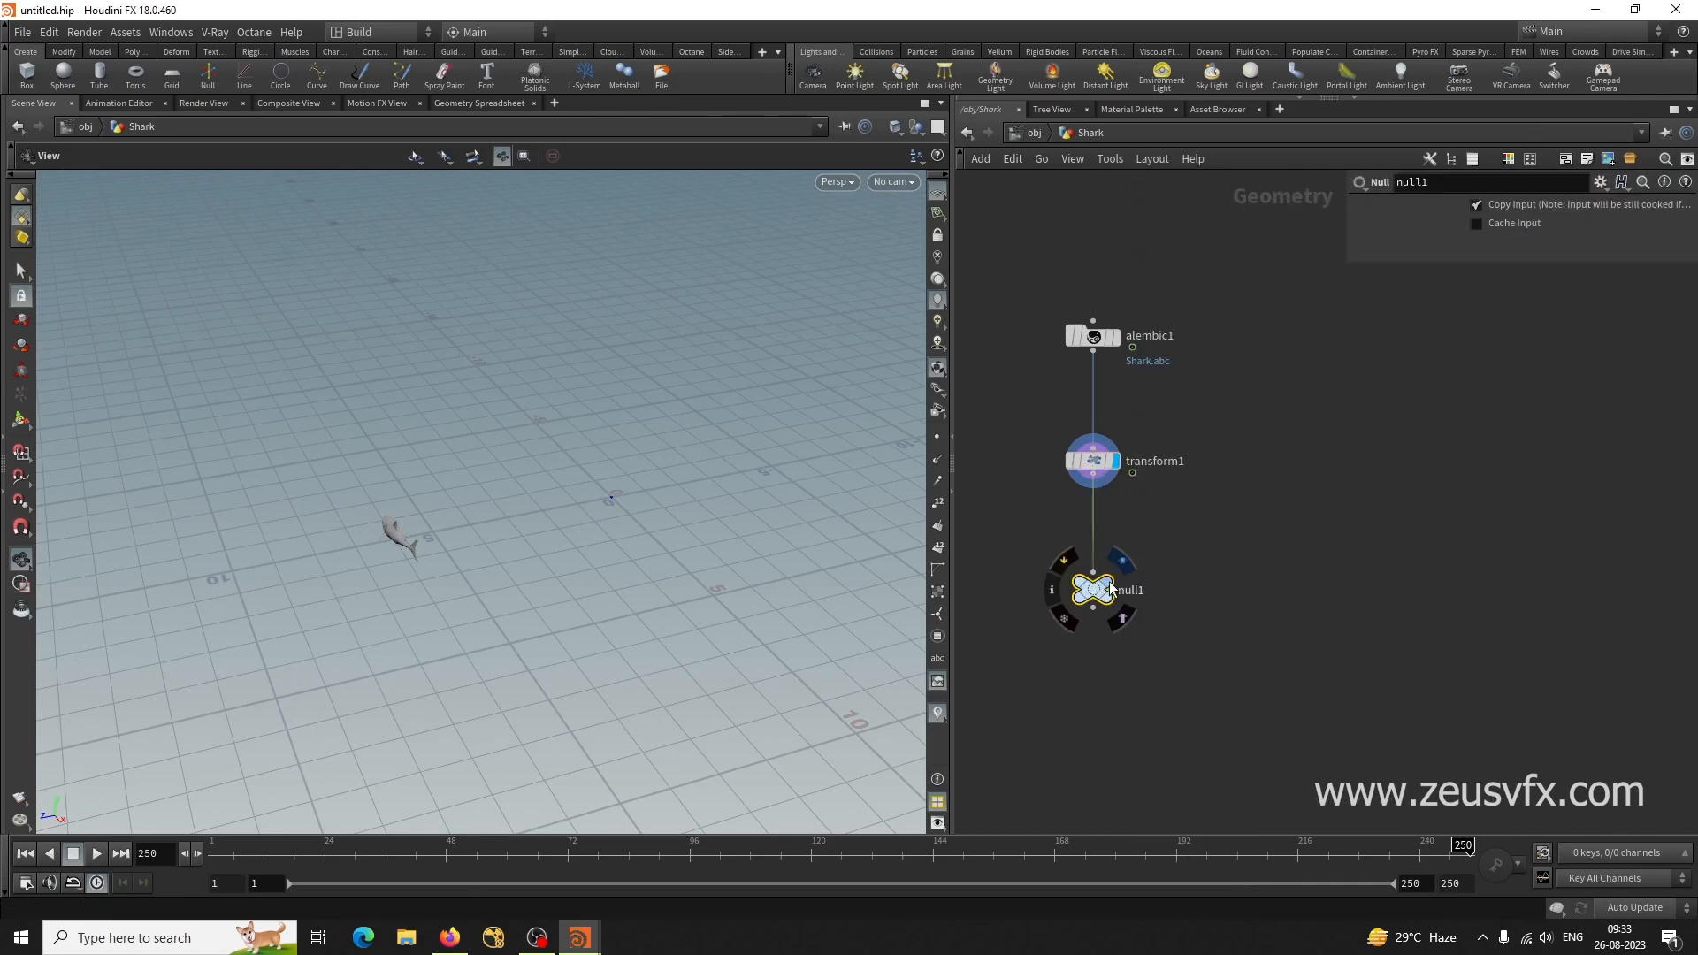
Make the Null node the displayed node and lay out all nodes in the network.
click(1109, 581)
drag(368, 588, 482, 661)
key(l)
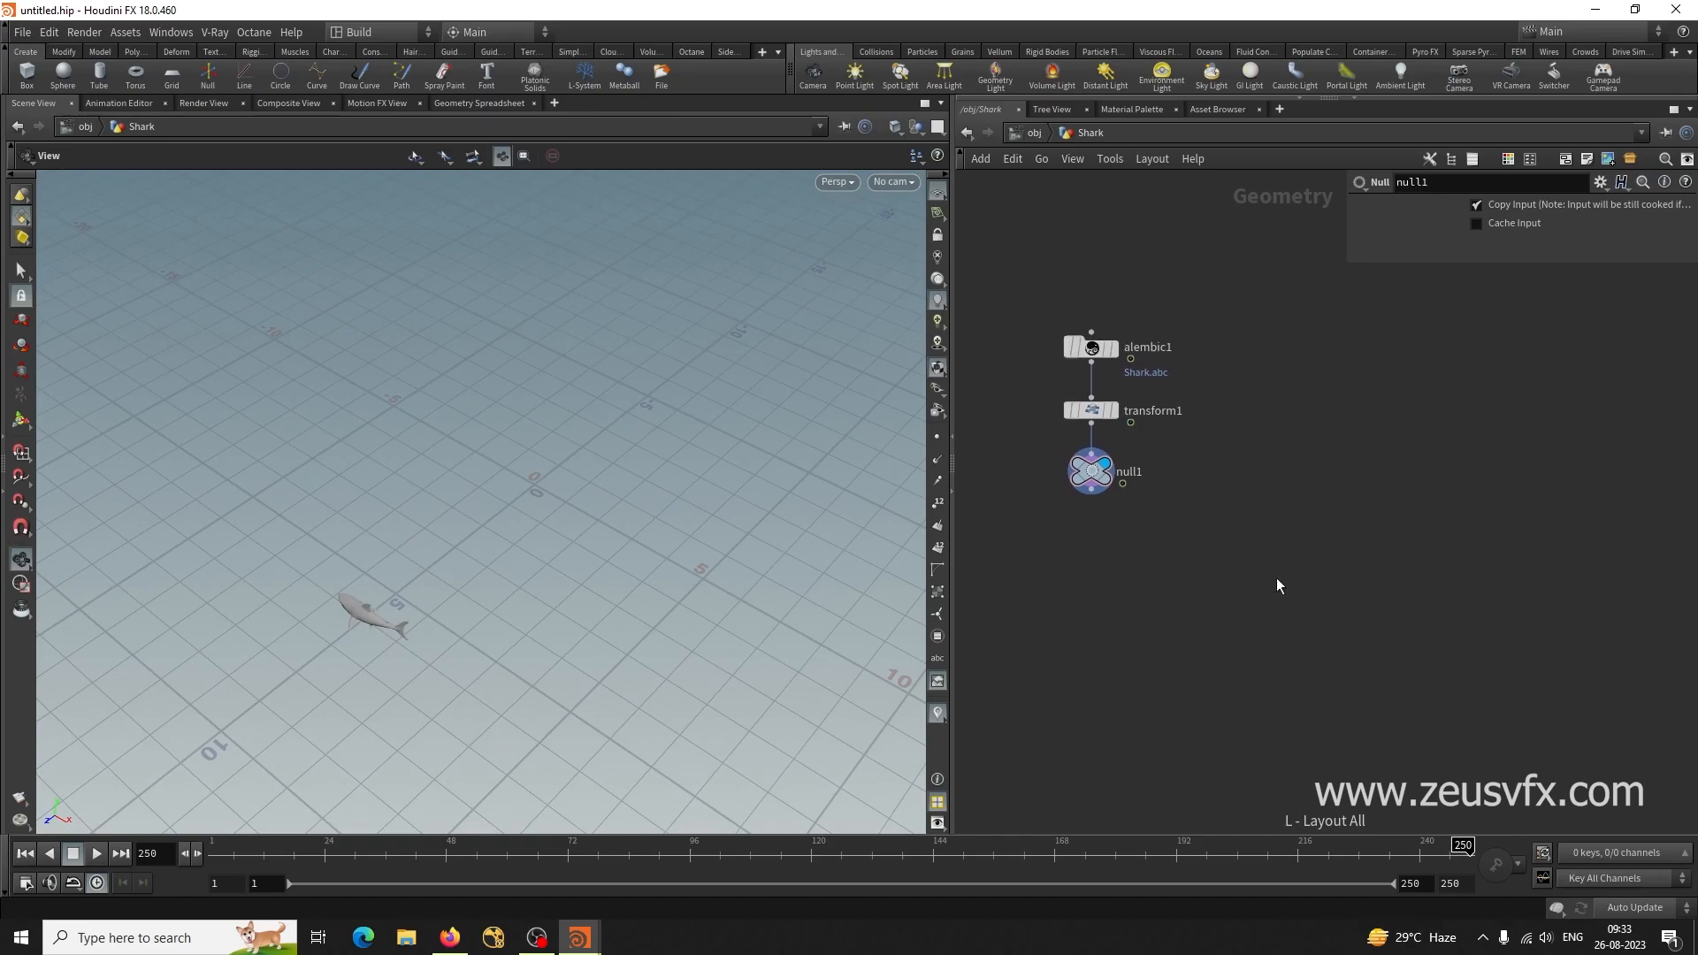
Save the scene to the Desktop as Tutorial.hip.
click(22, 32)
click(40, 152)
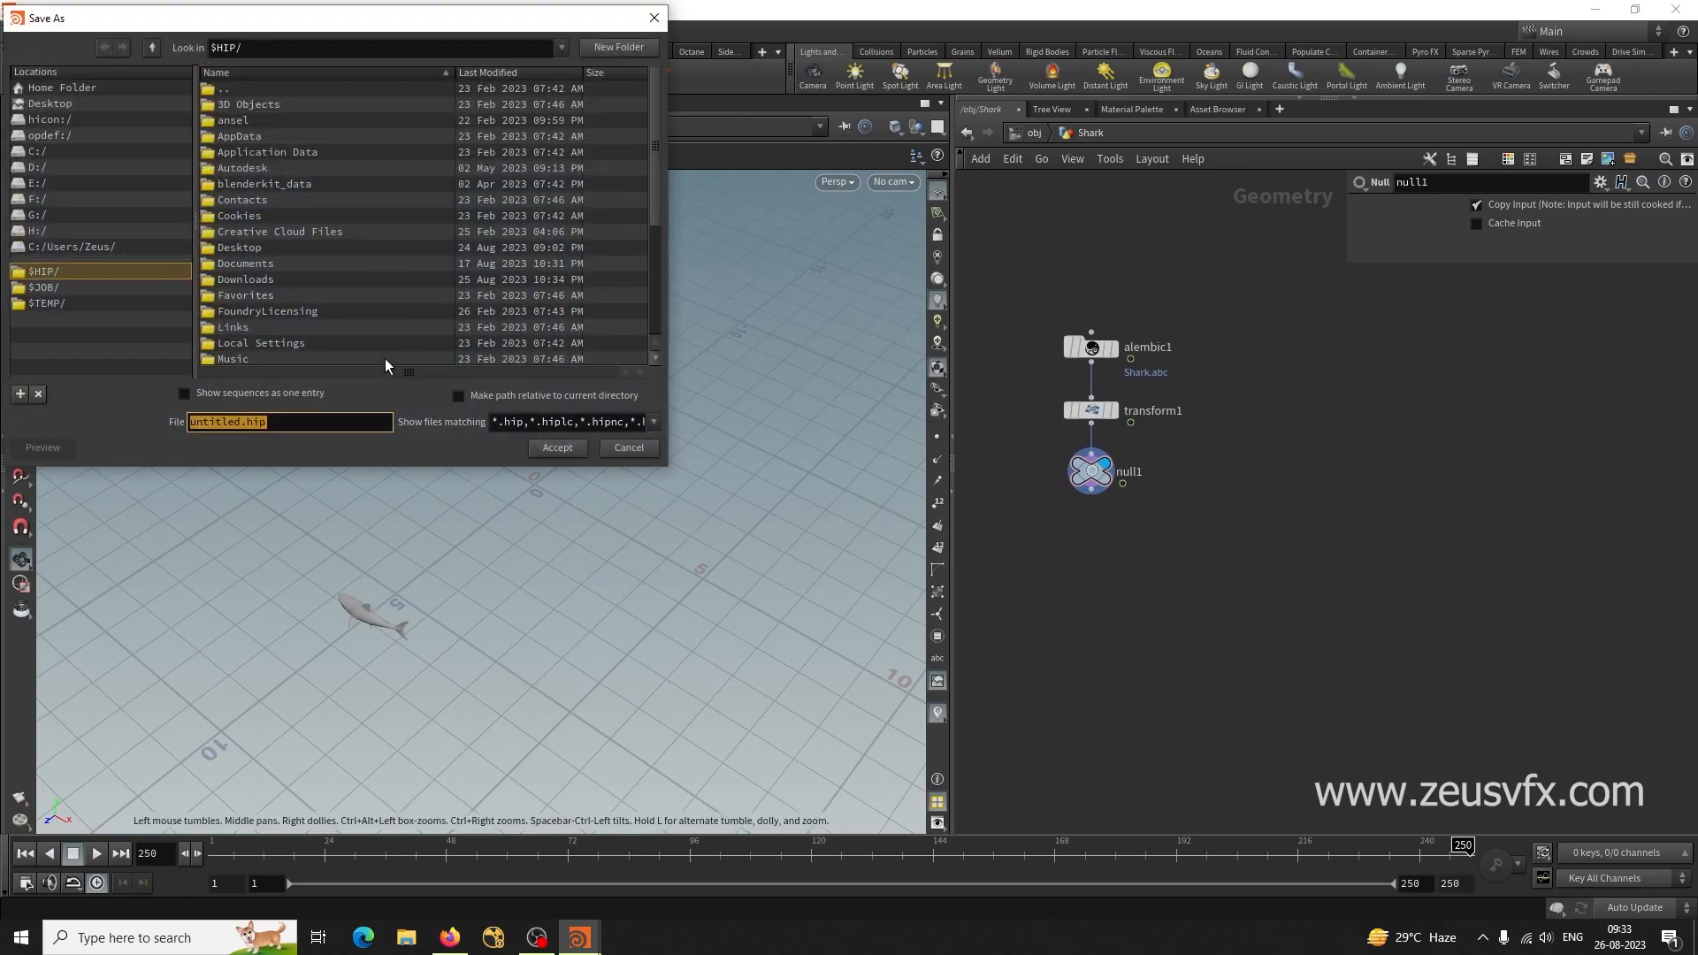
click(215, 434)
click(44, 103)
double_click(240, 421)
text(Tutorial)
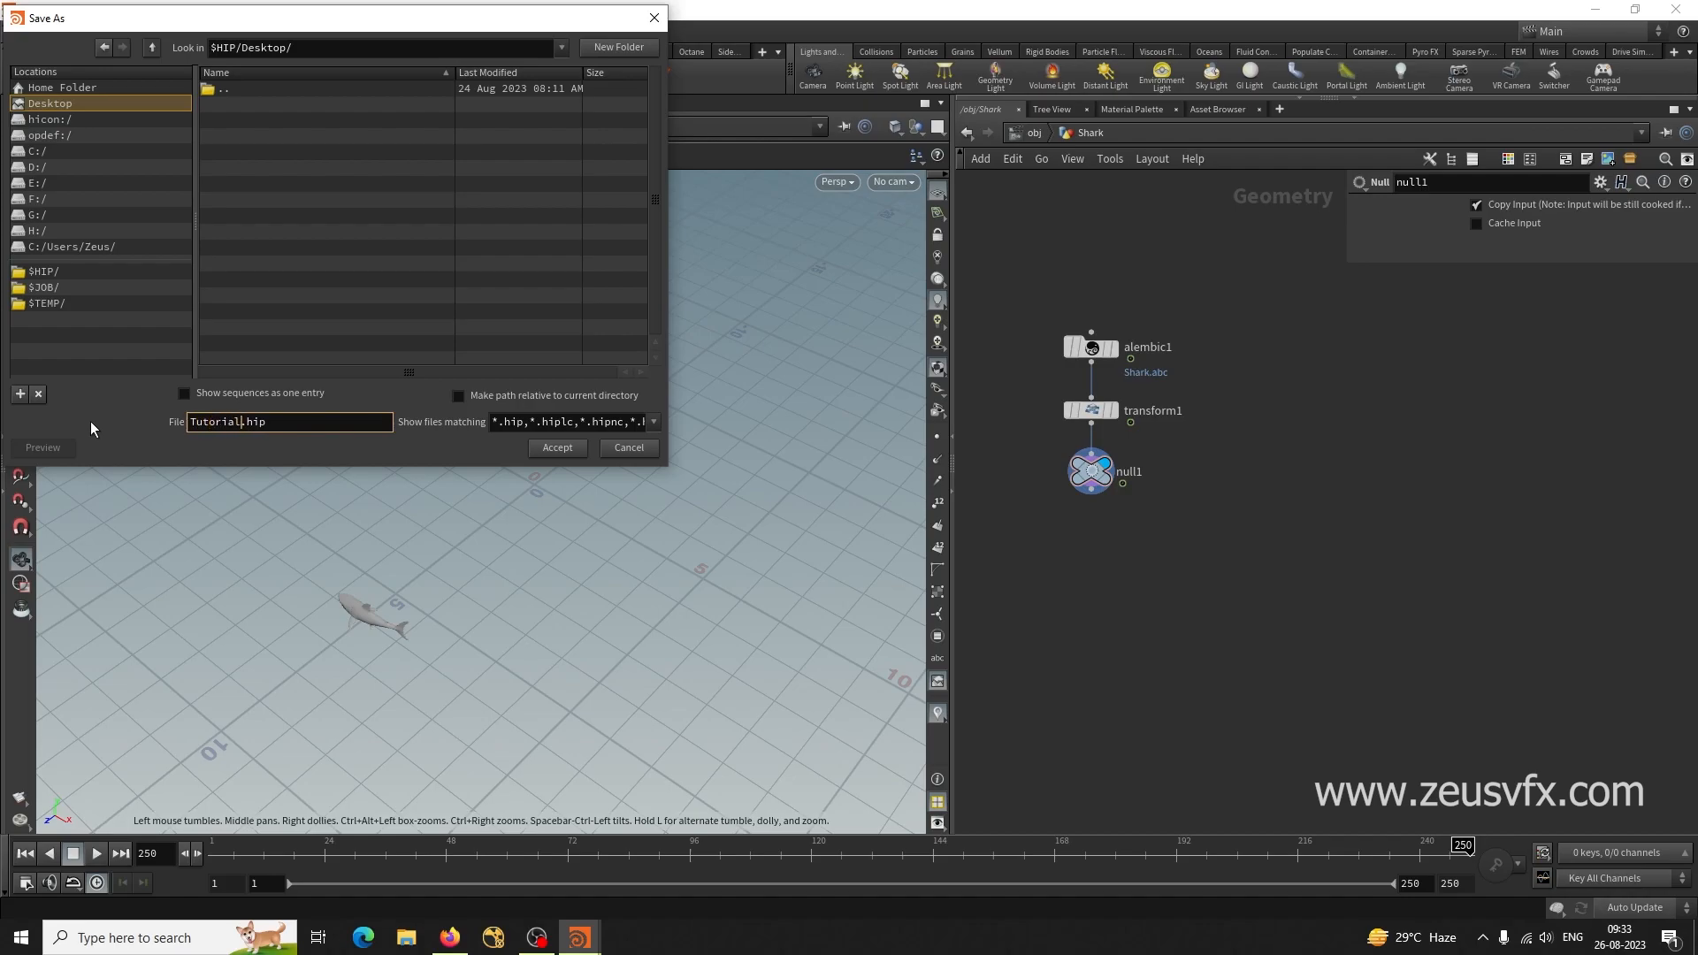
click(557, 447)
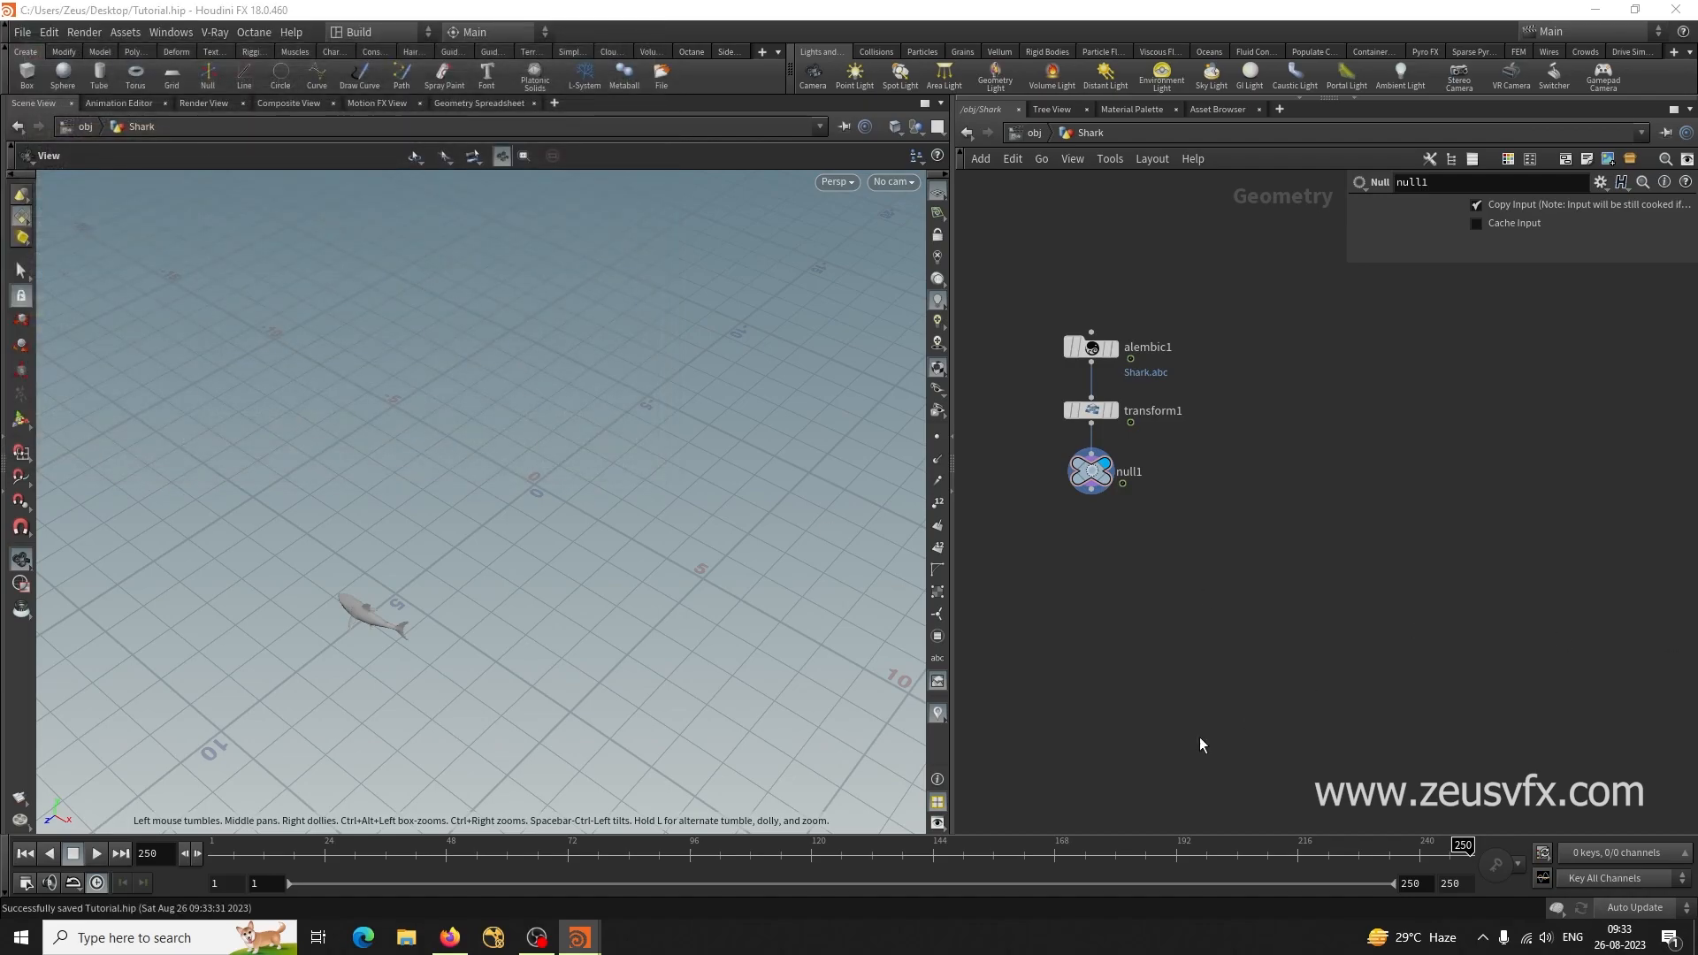
Go to frame 84 and examine the Null's point, vertex and primitive attributes in the geometry spreadsheet.
scroll(1118, 598, up, 3)
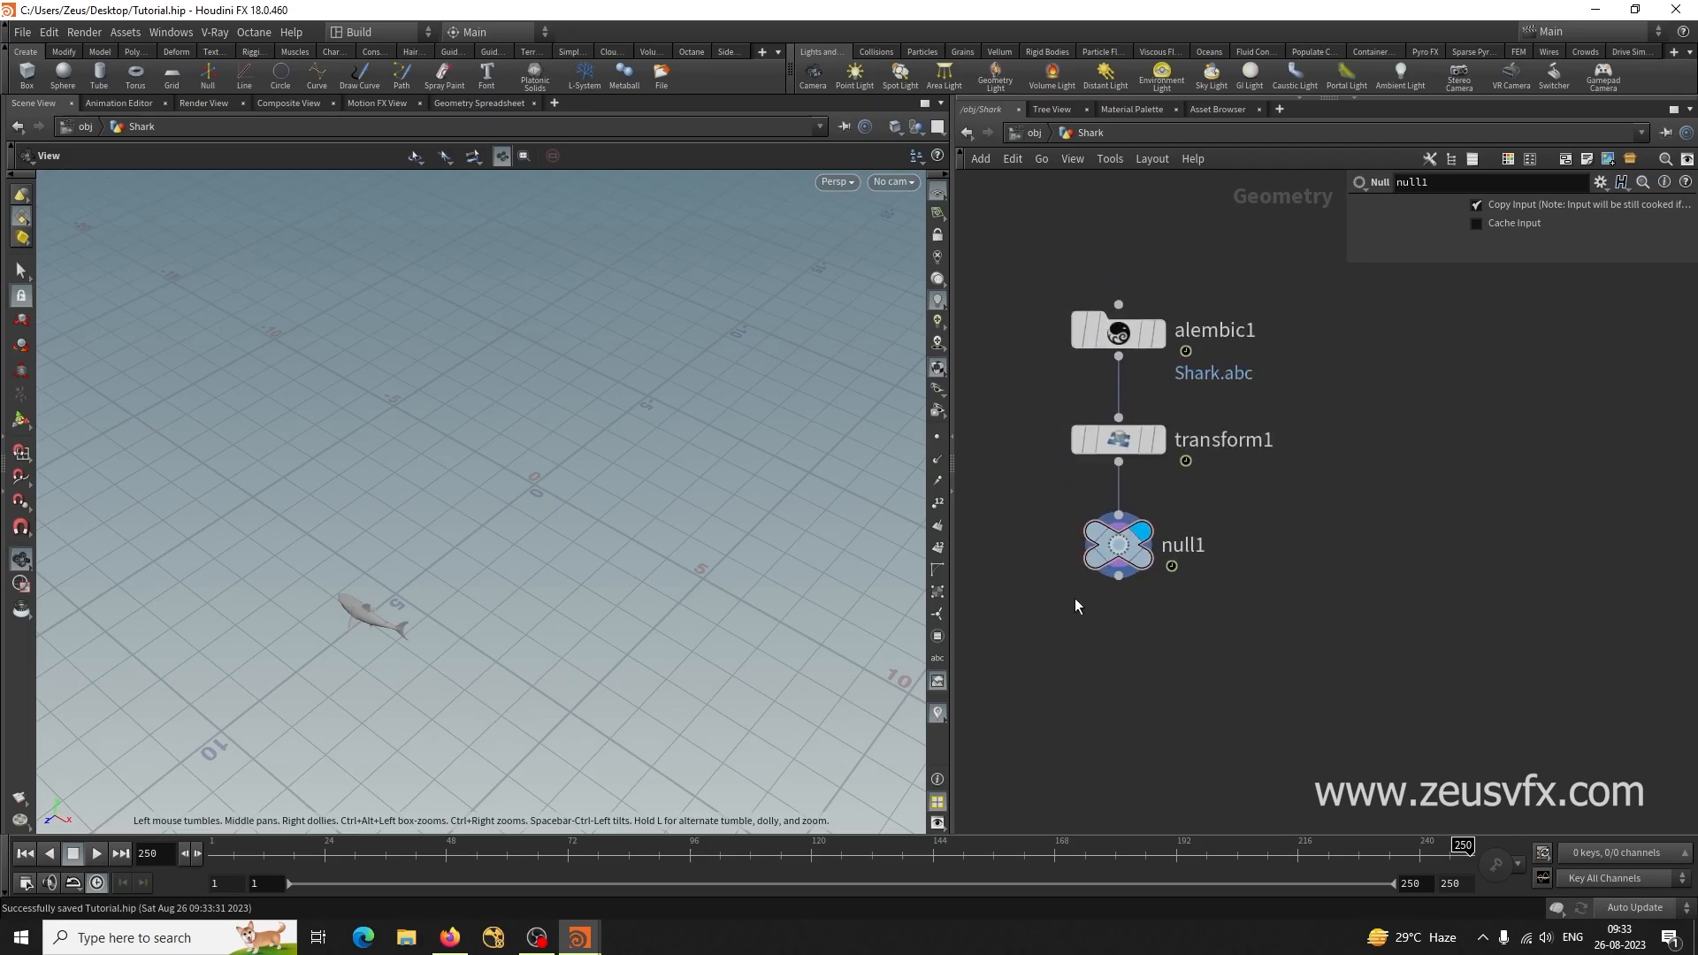
drag(256, 867, 632, 882)
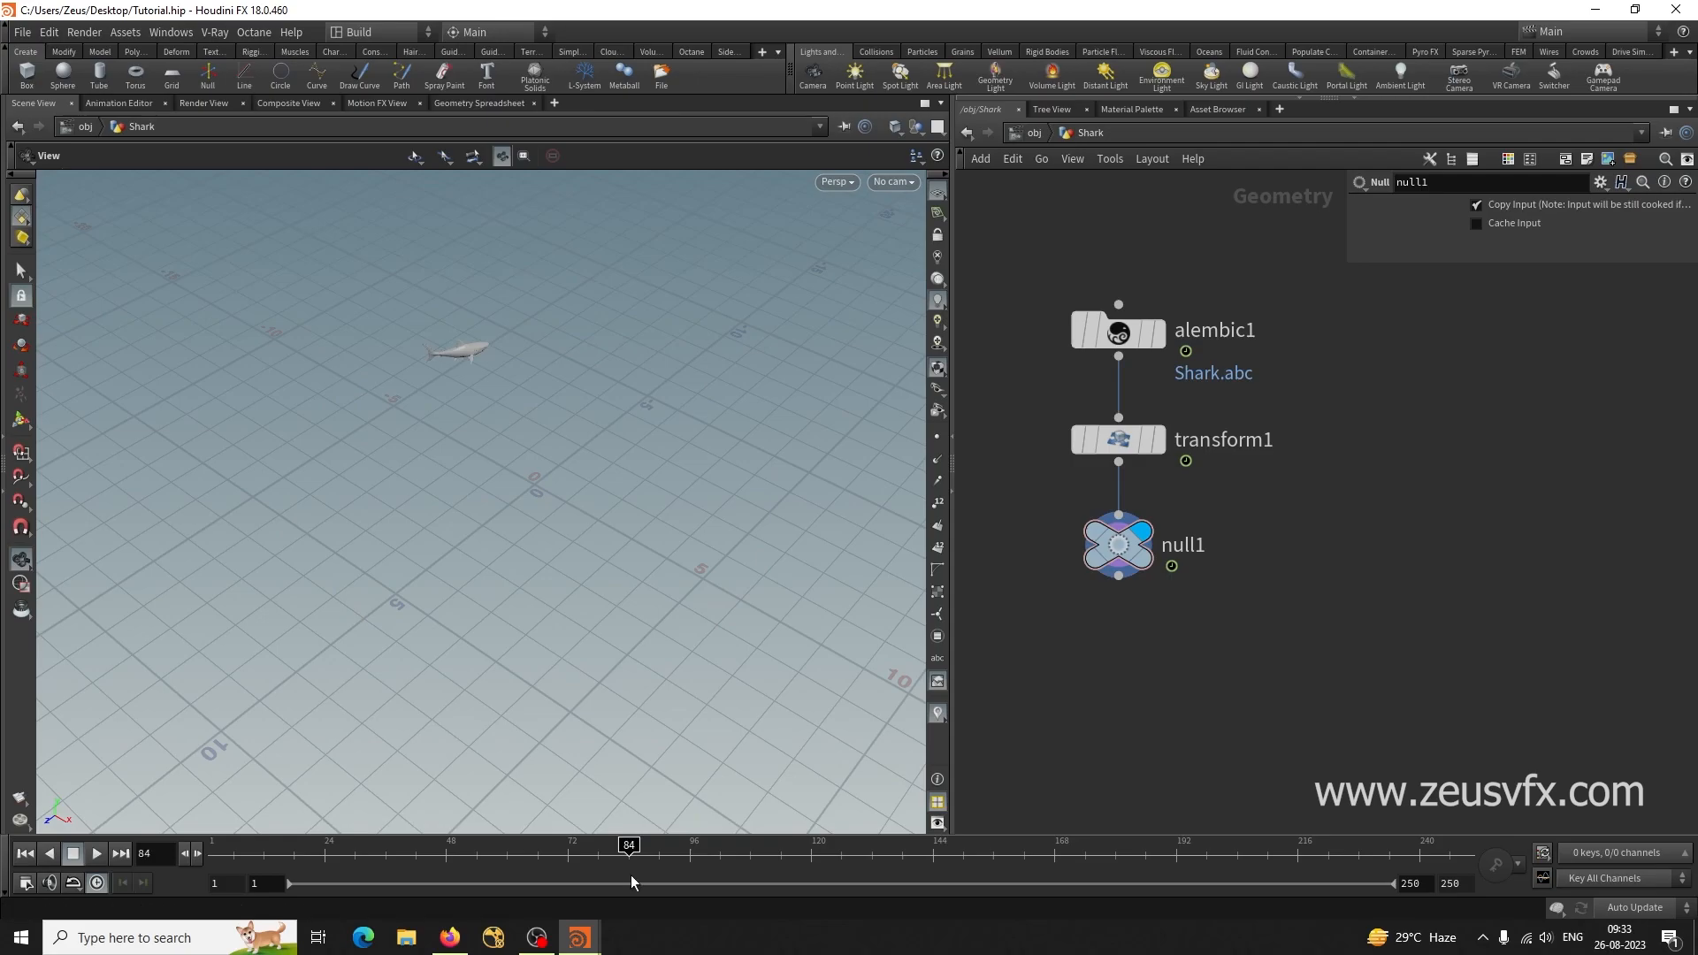
click(504, 104)
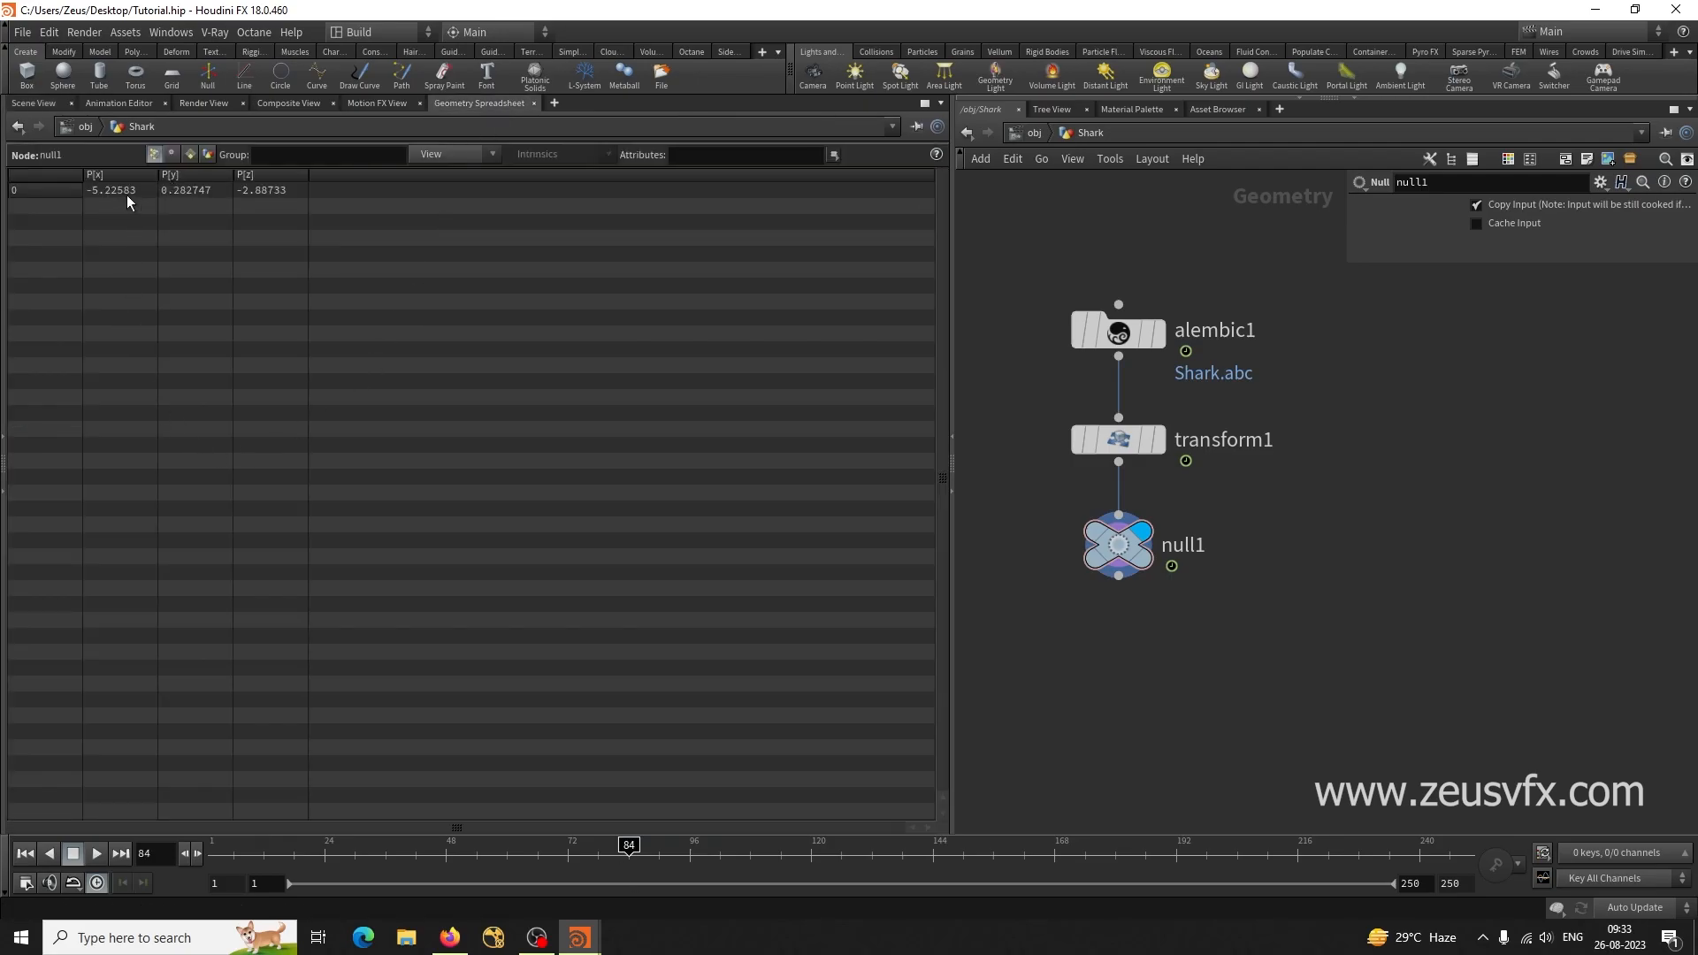
click(173, 155)
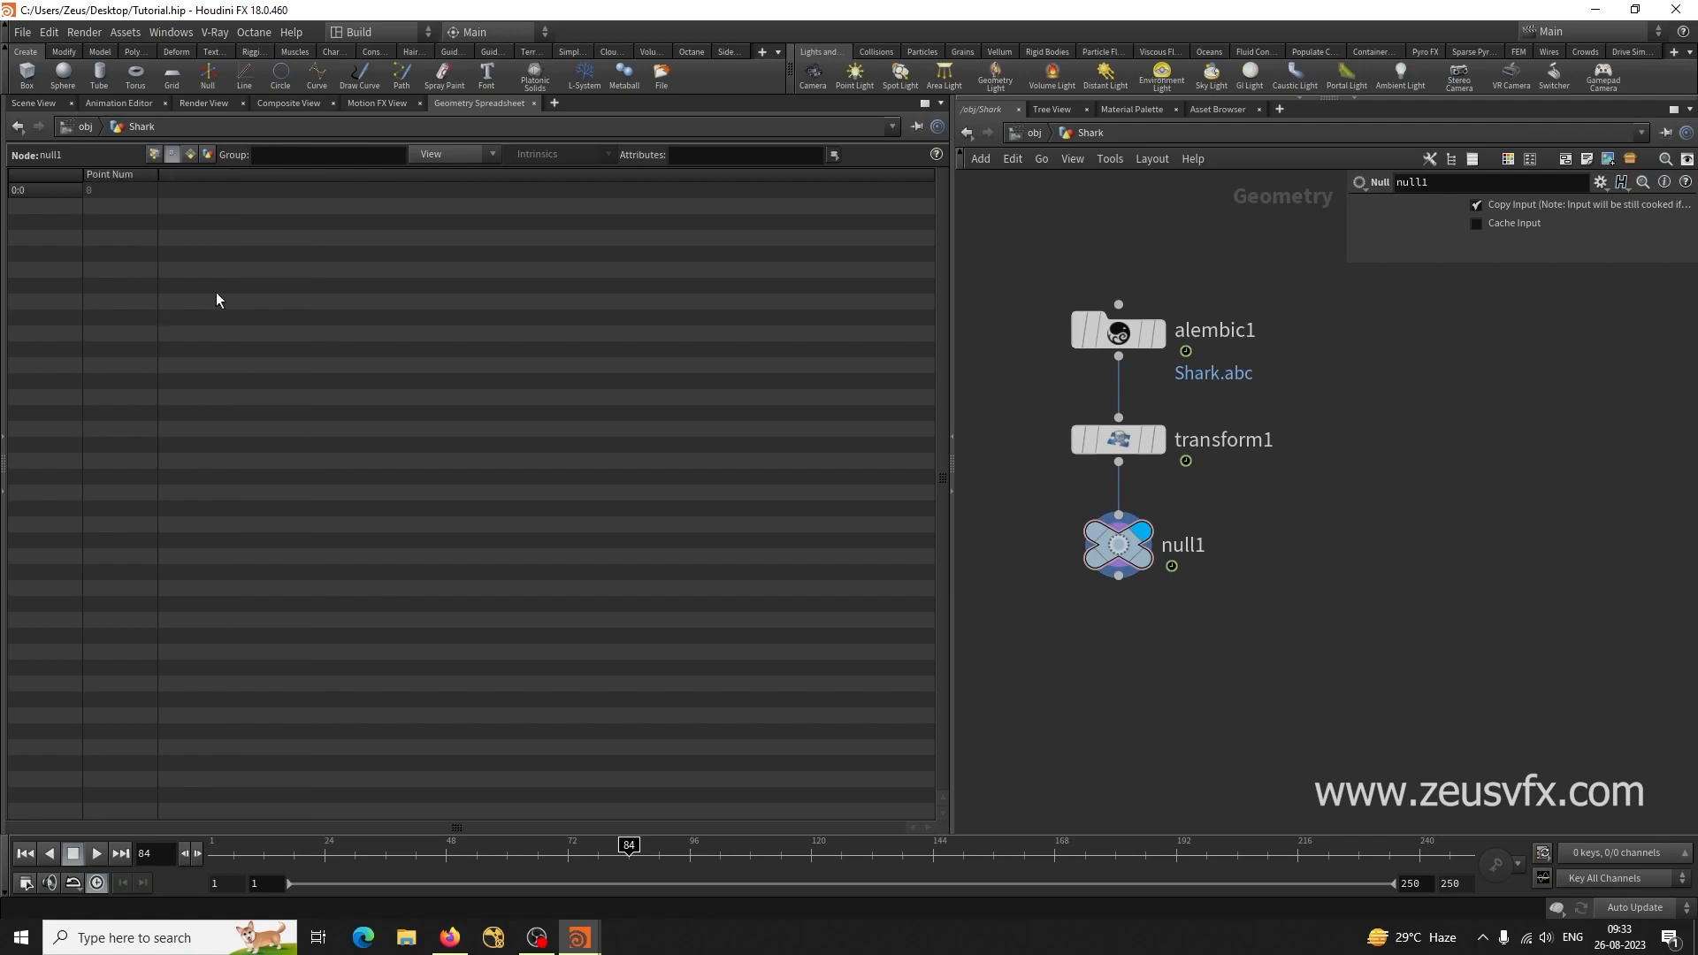
click(189, 155)
click(155, 155)
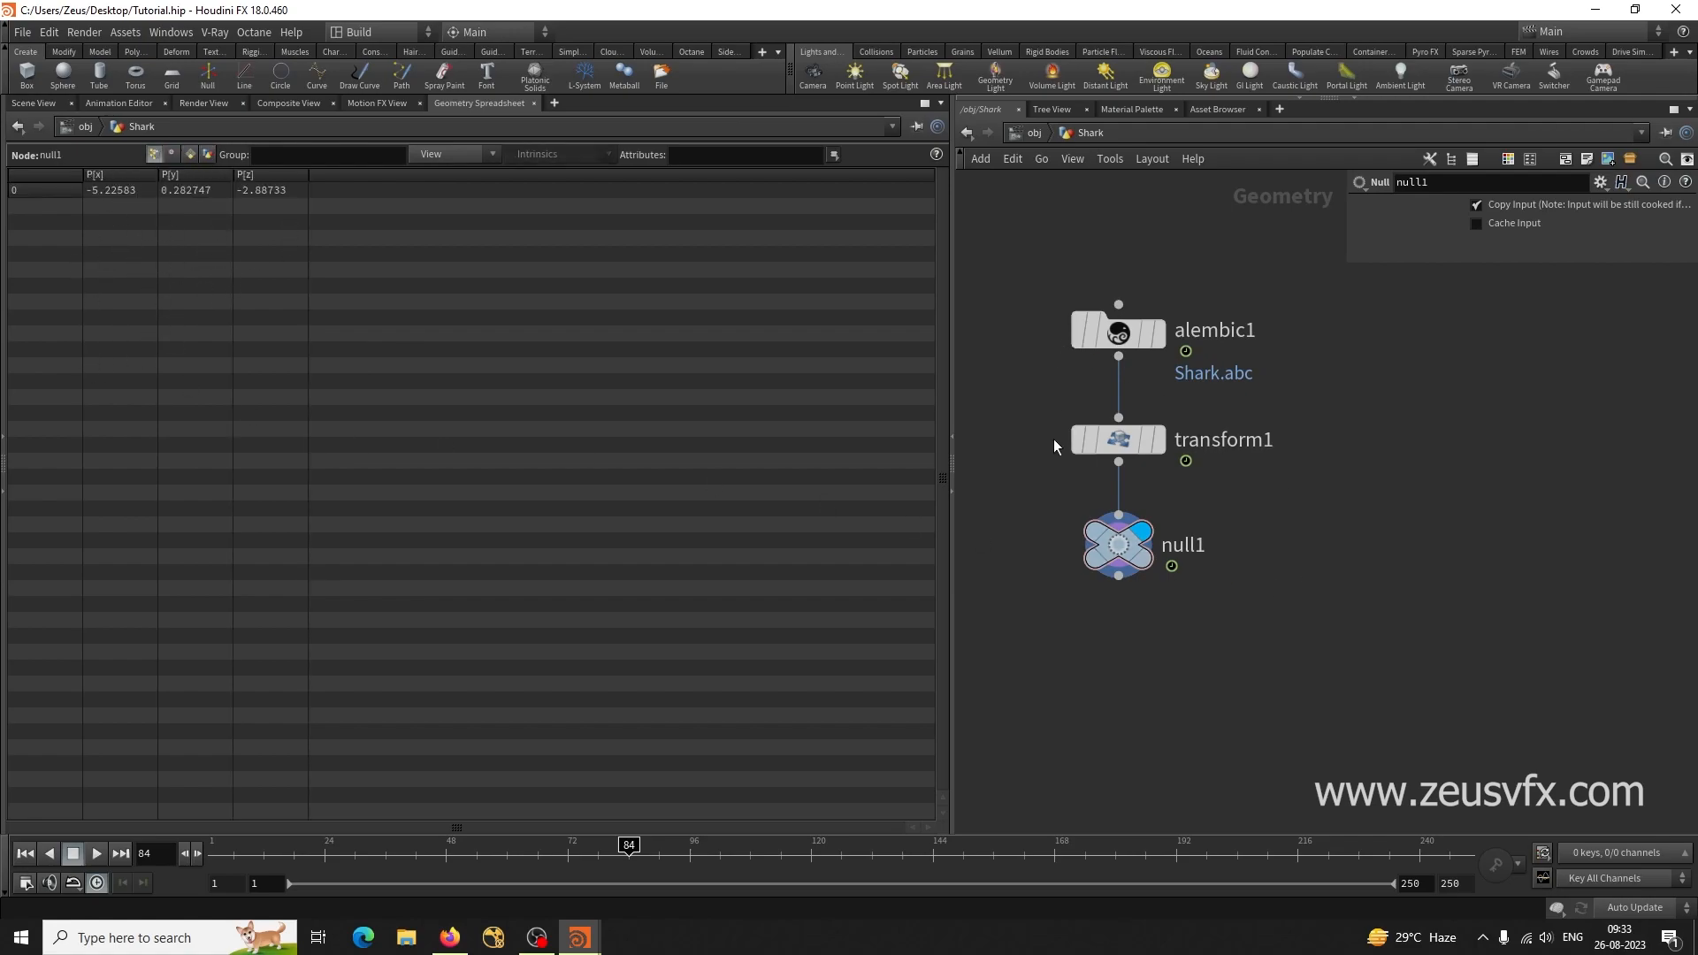
Move the Alembic node up and insert an Unpack node between it and the Transform node.
drag(1102, 333, 1106, 271)
key(Tab)
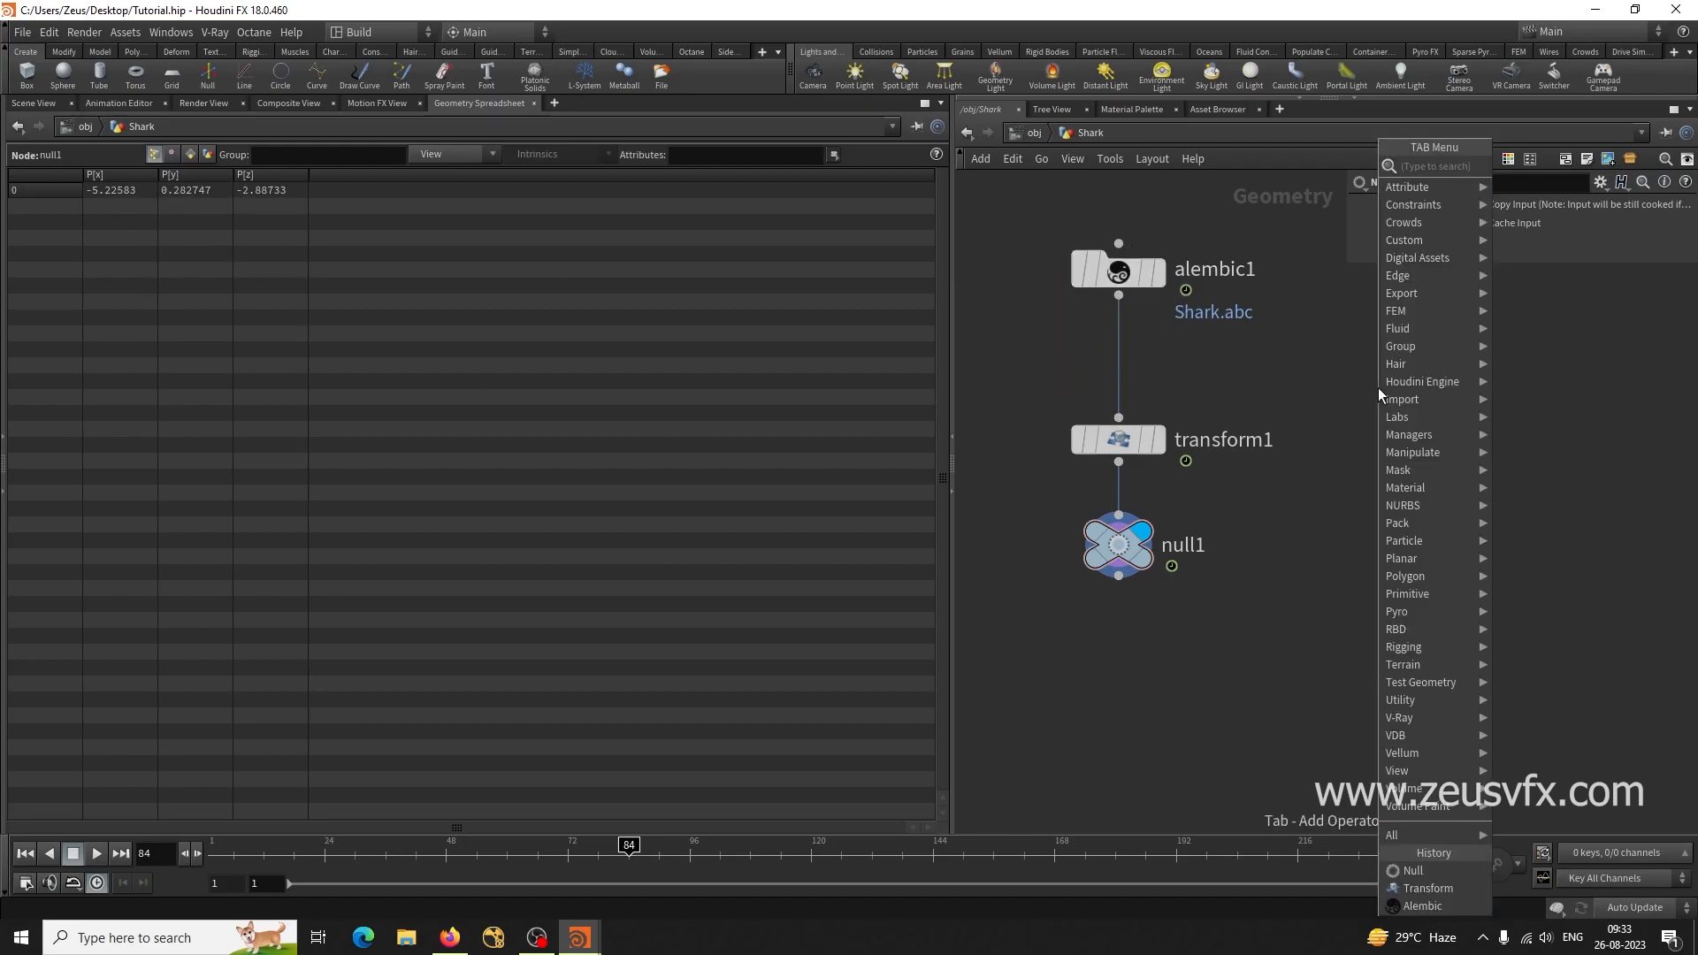
text(unp)
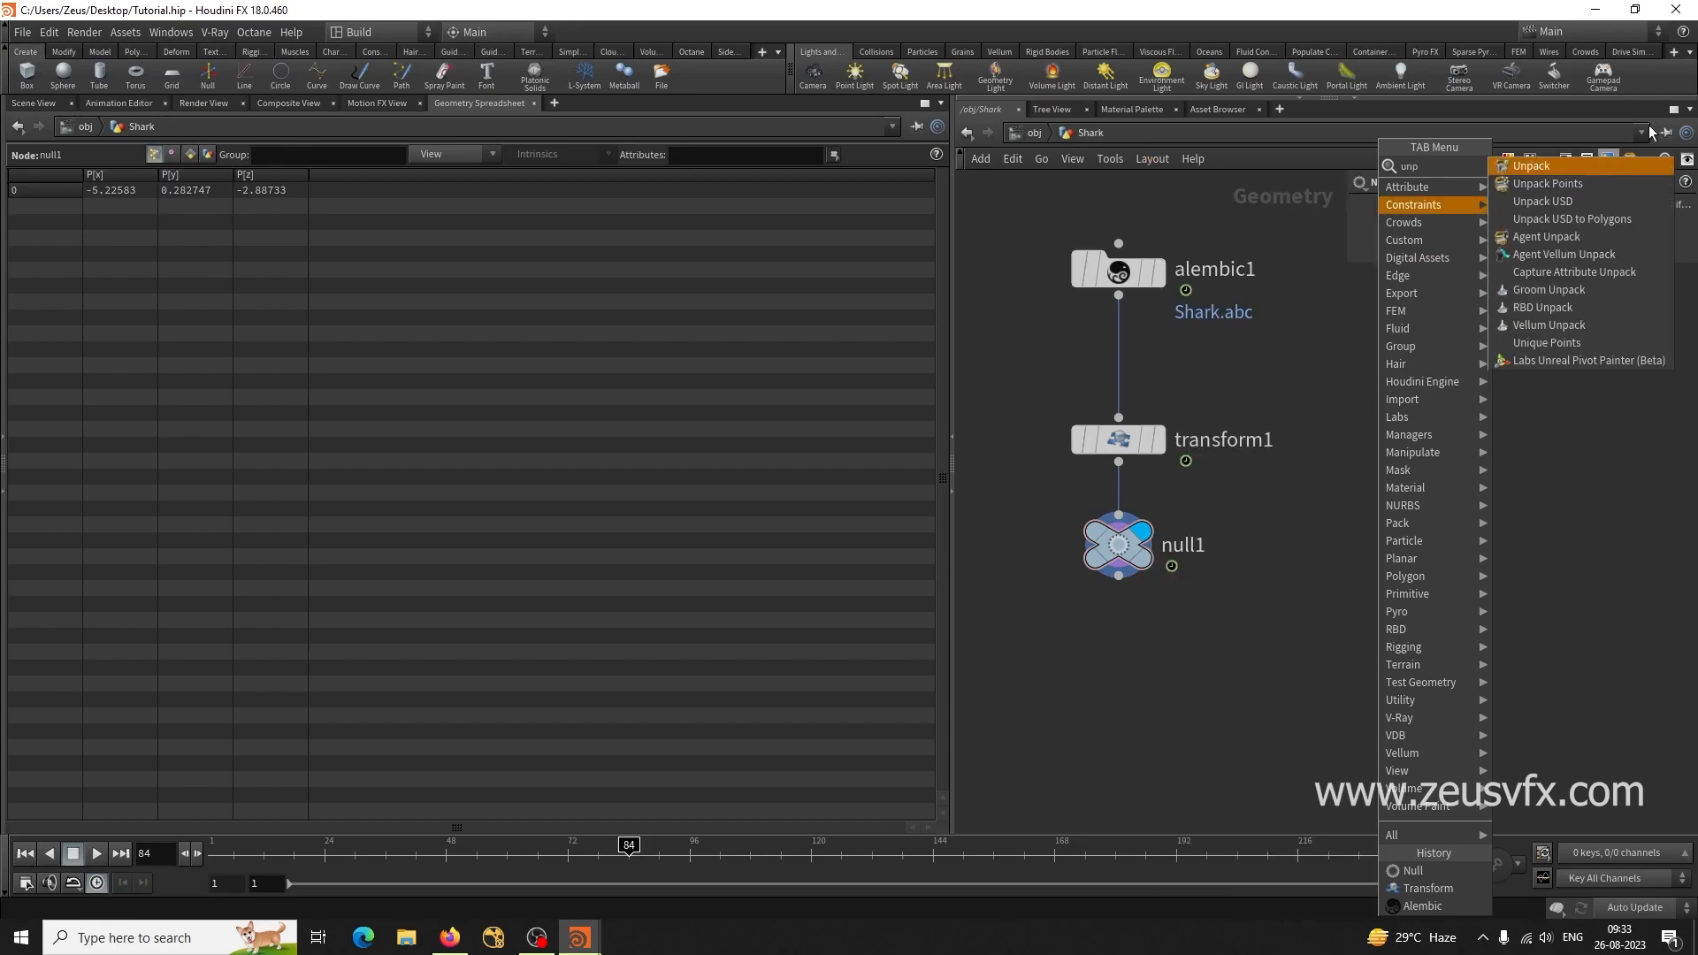
click(1569, 167)
click(1112, 348)
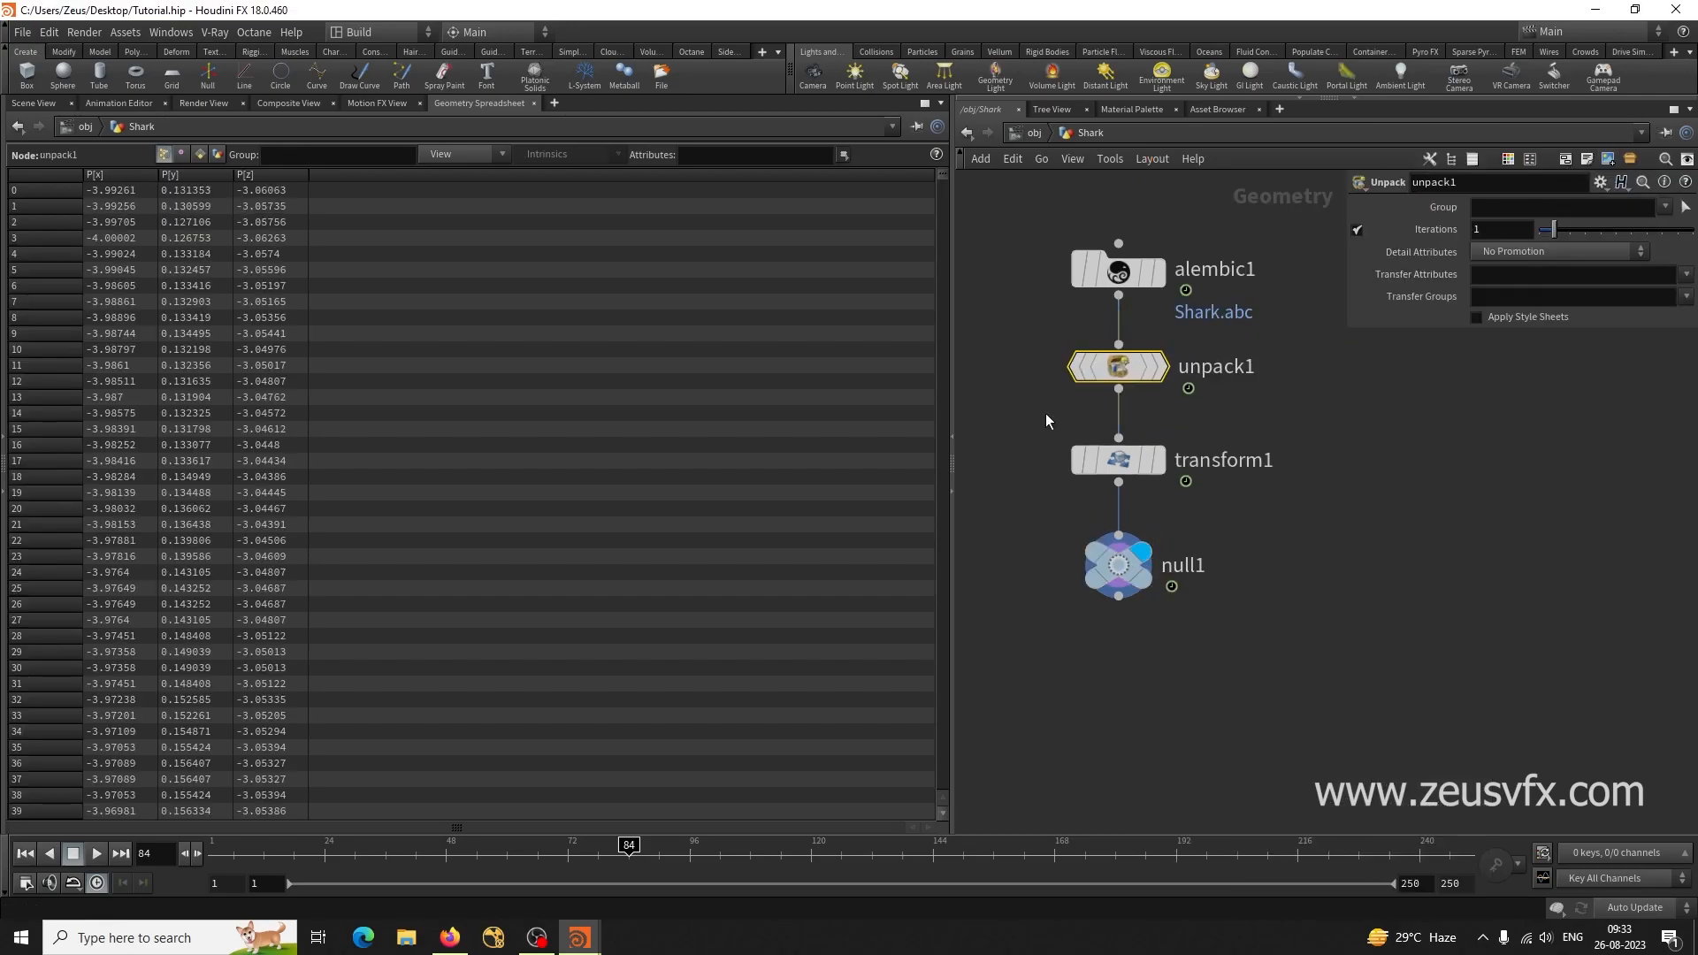
Examine the unpacked shark's point positions, vertex UV attributes and primitive data in the spreadsheet.
drag(943, 189, 943, 386)
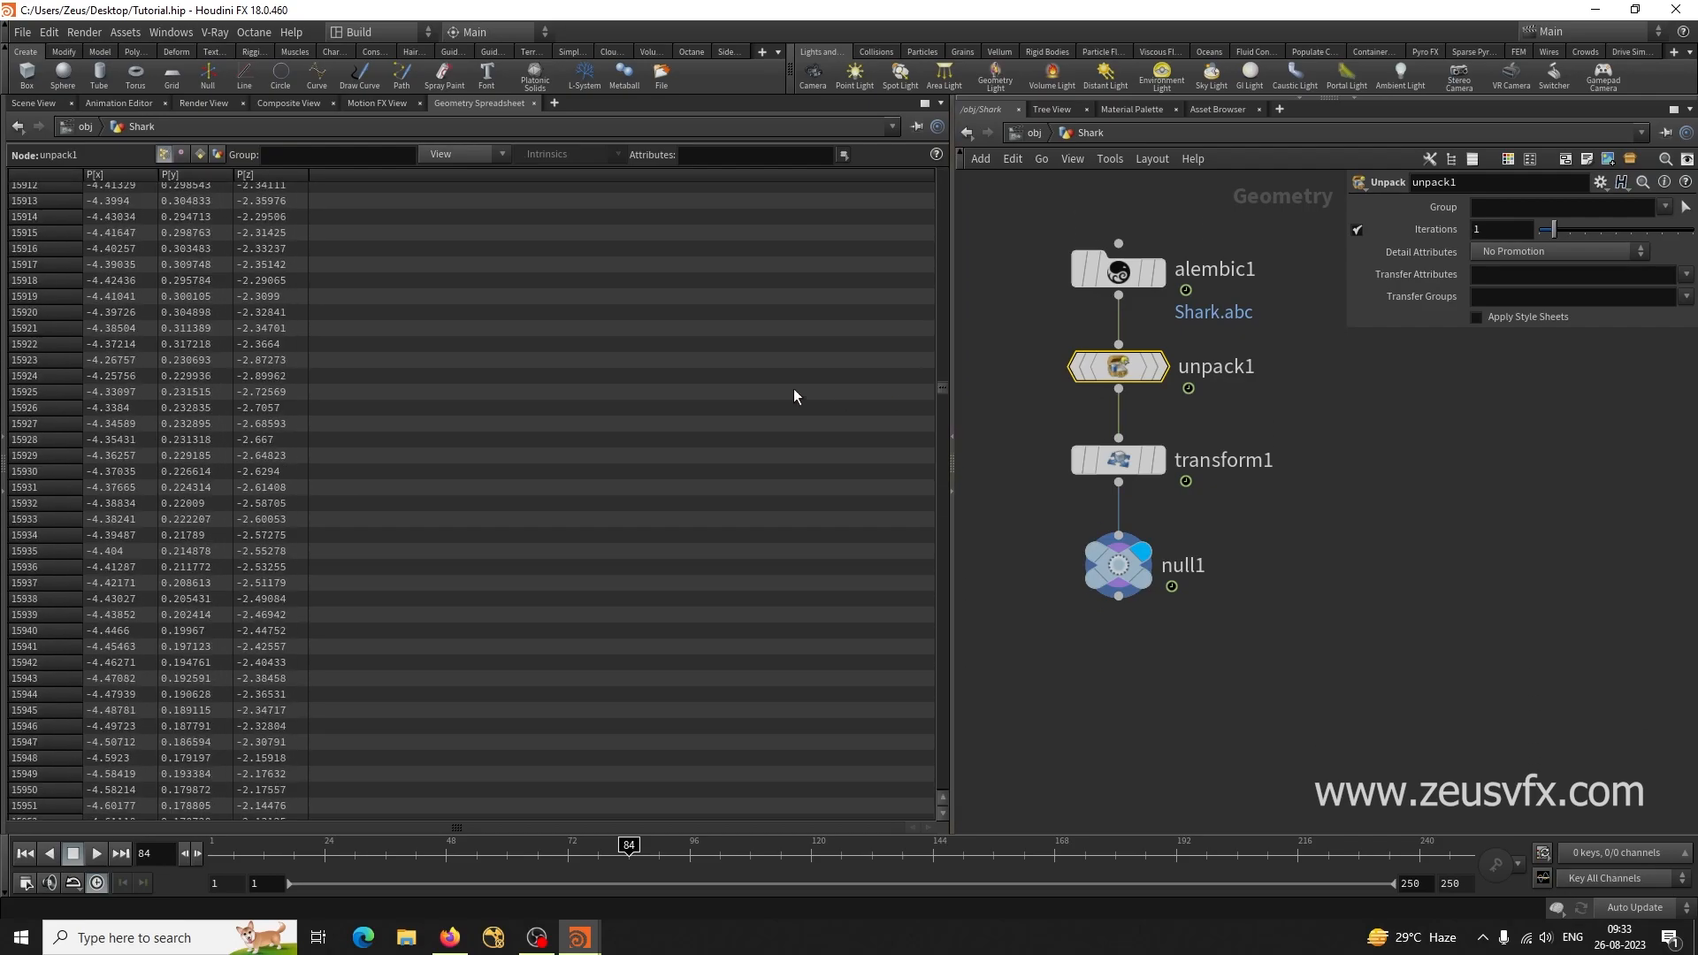
click(182, 155)
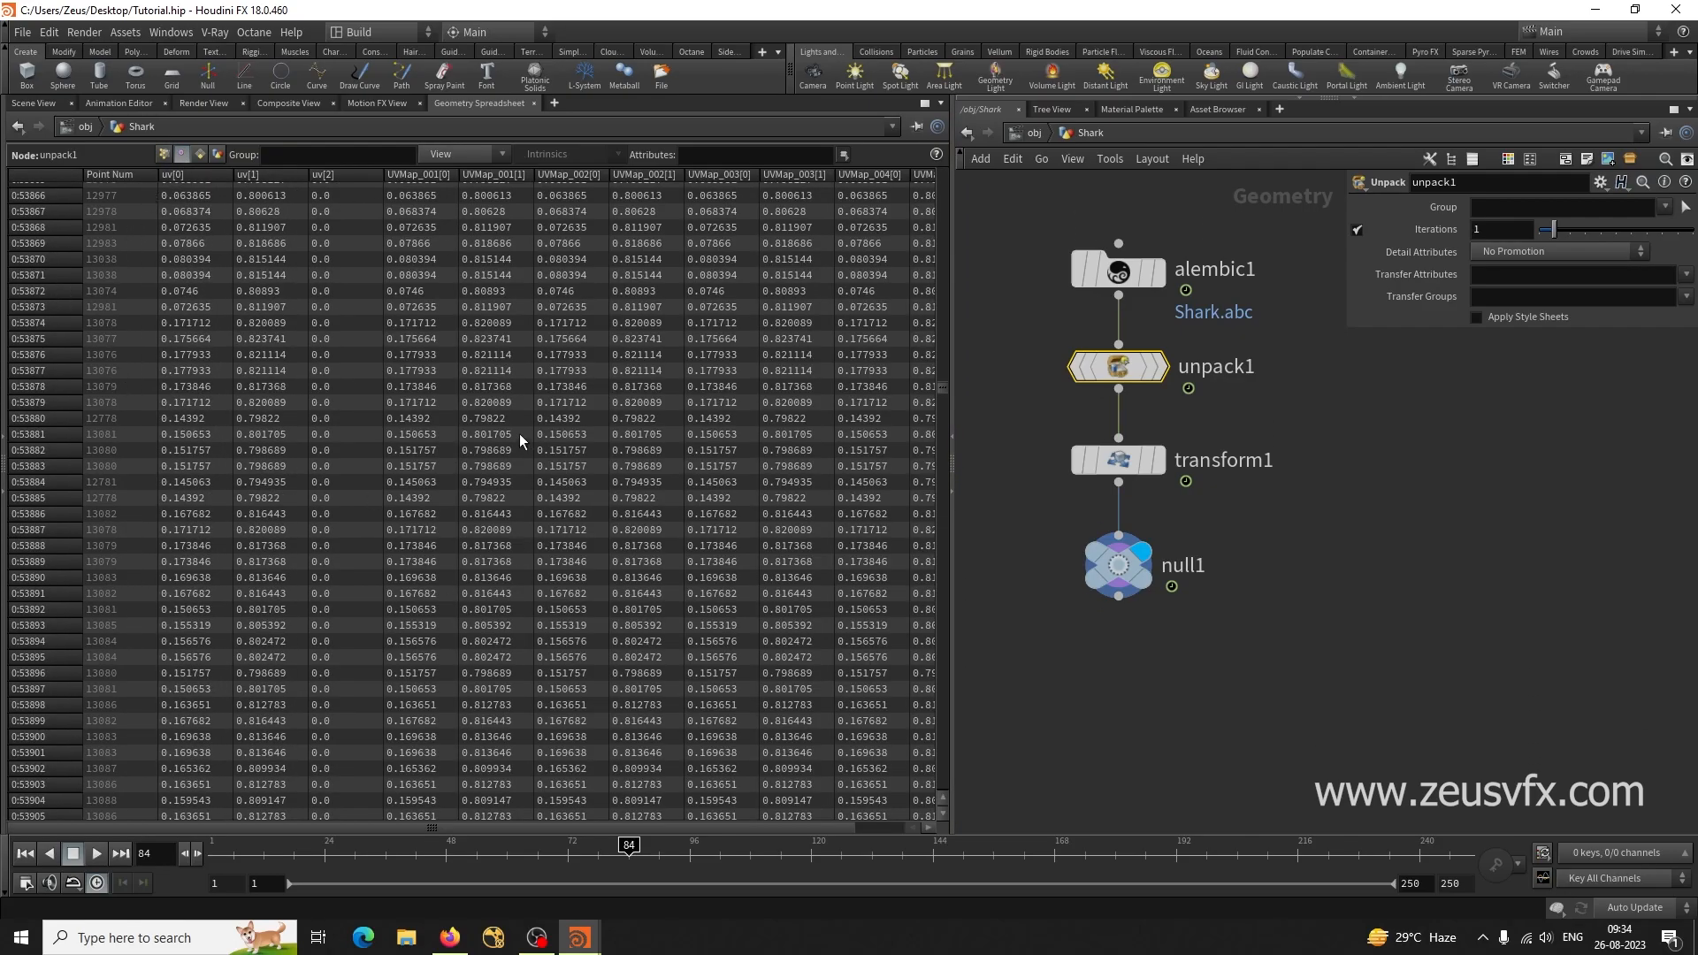
drag(941, 387, 941, 163)
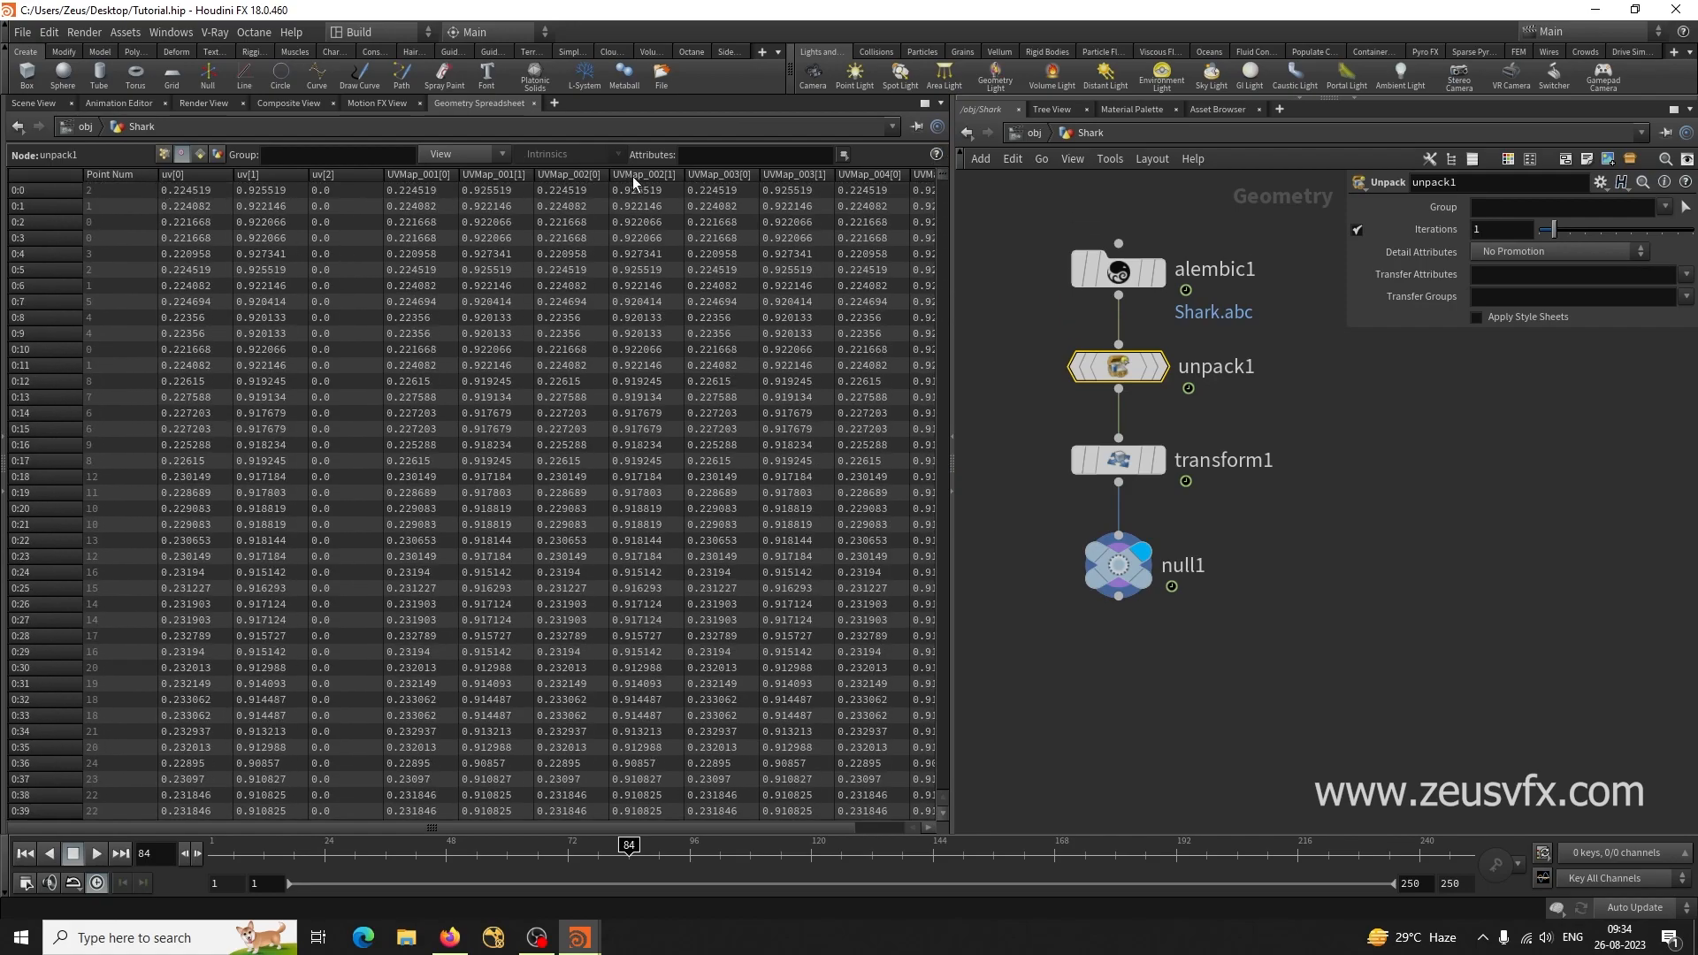
drag(453, 829, 666, 835)
click(211, 153)
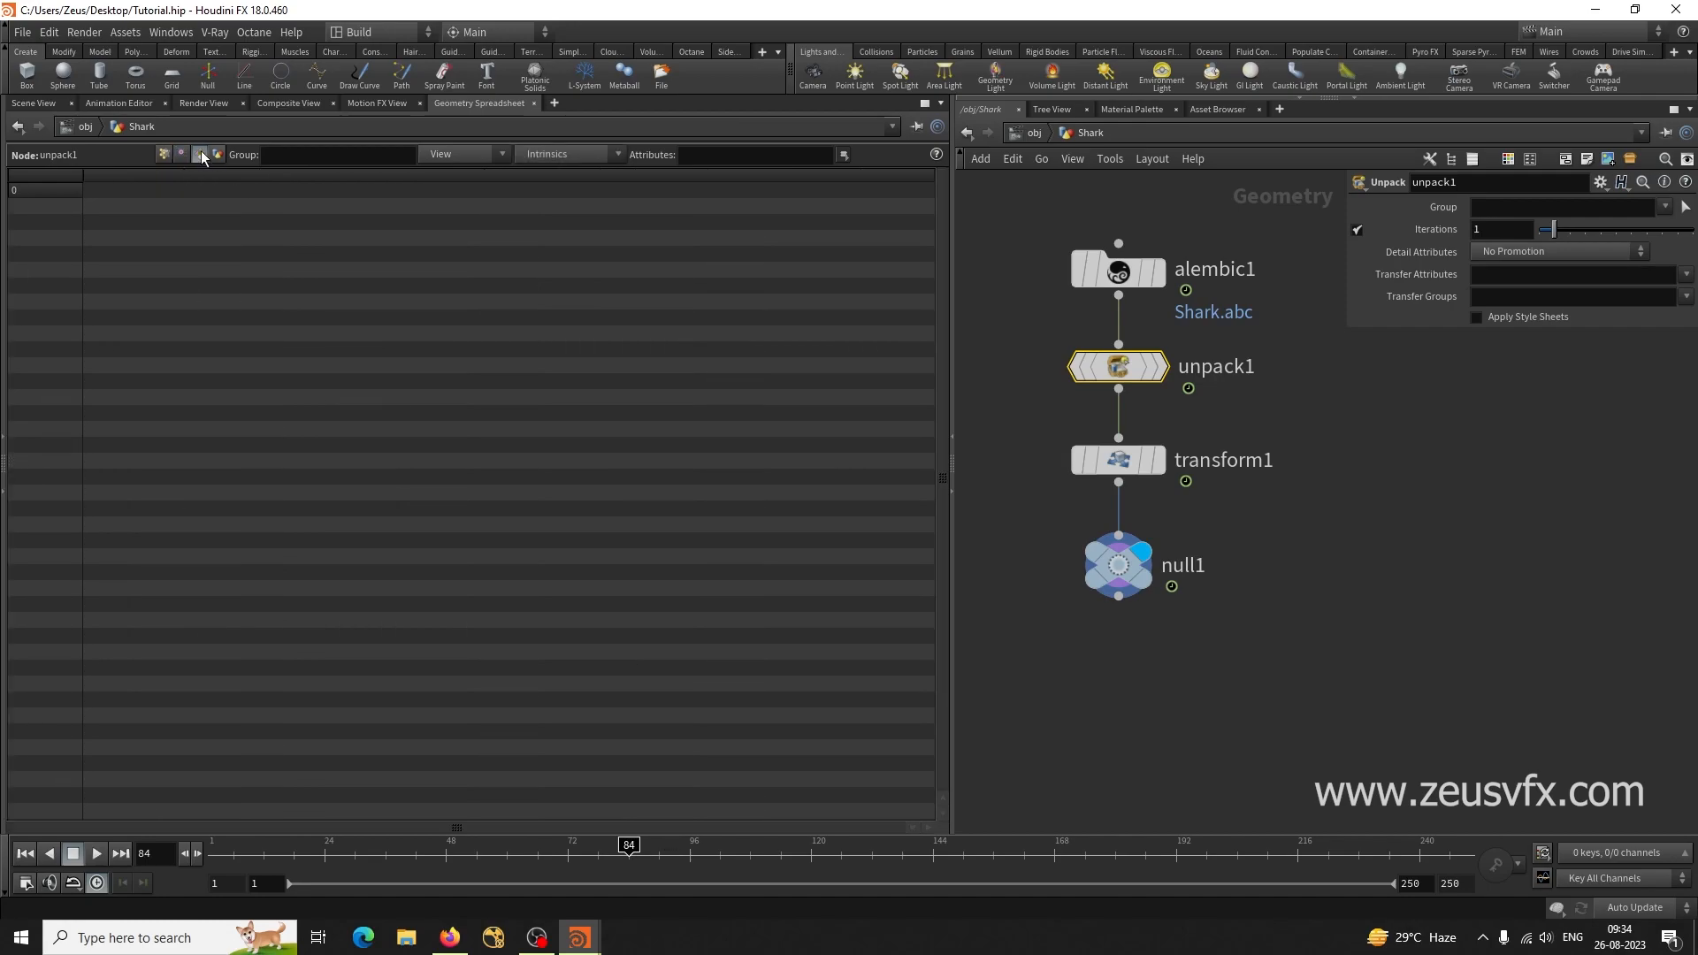
click(166, 154)
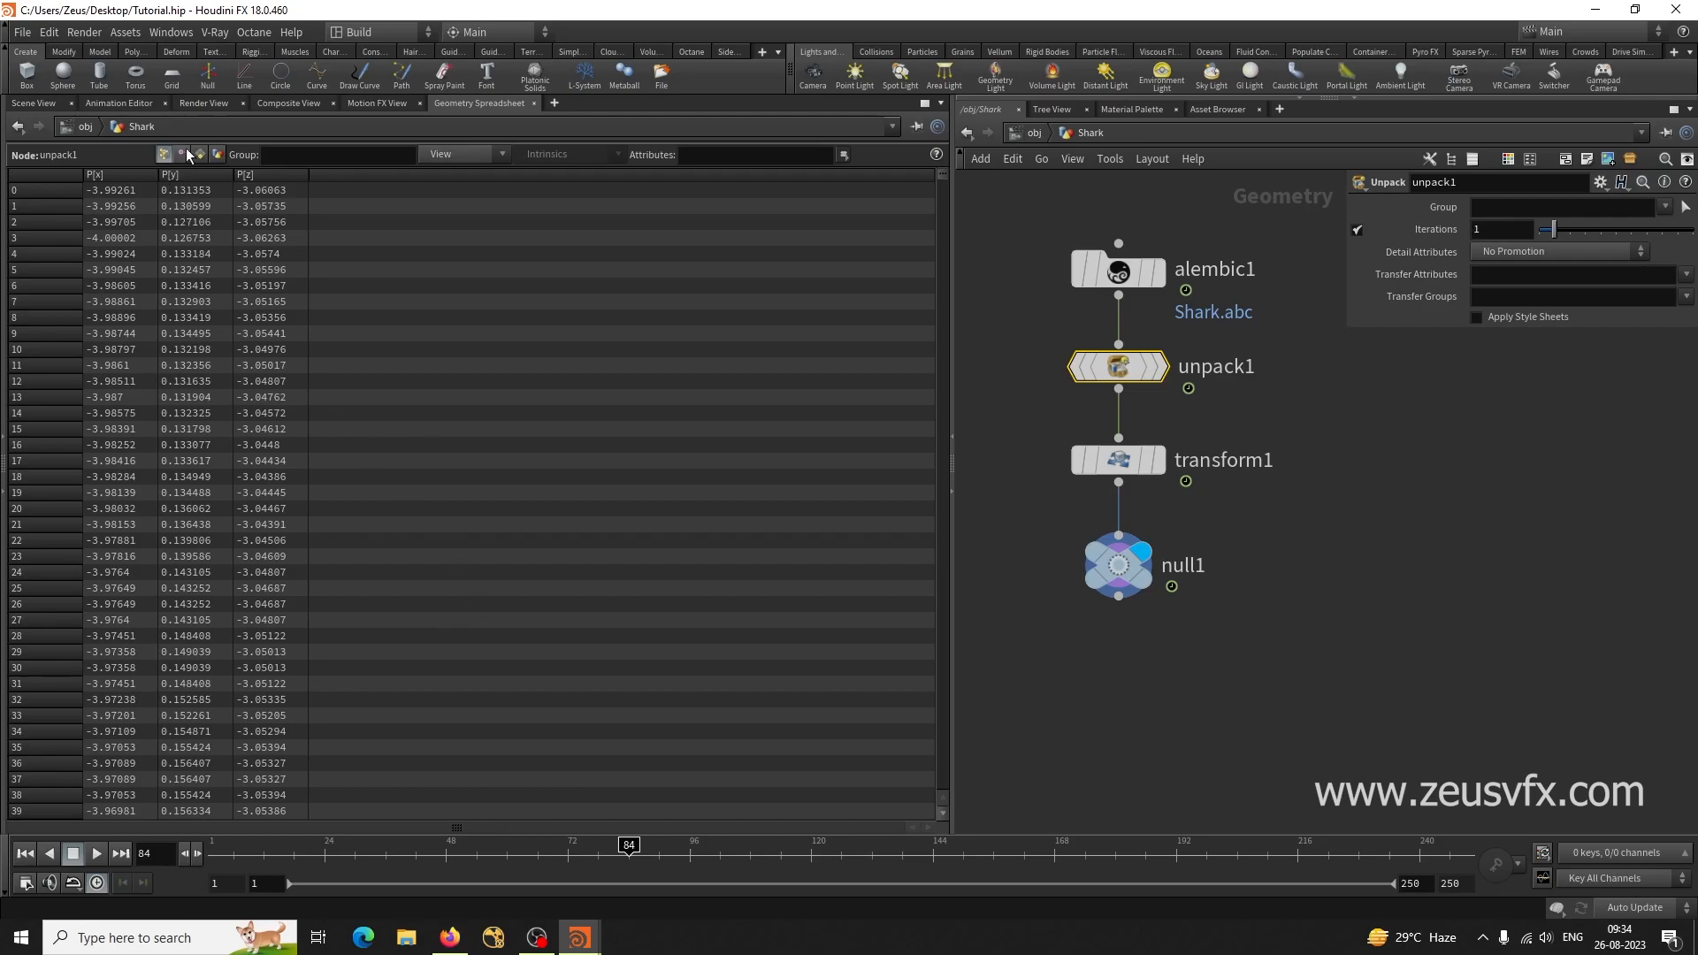
click(182, 153)
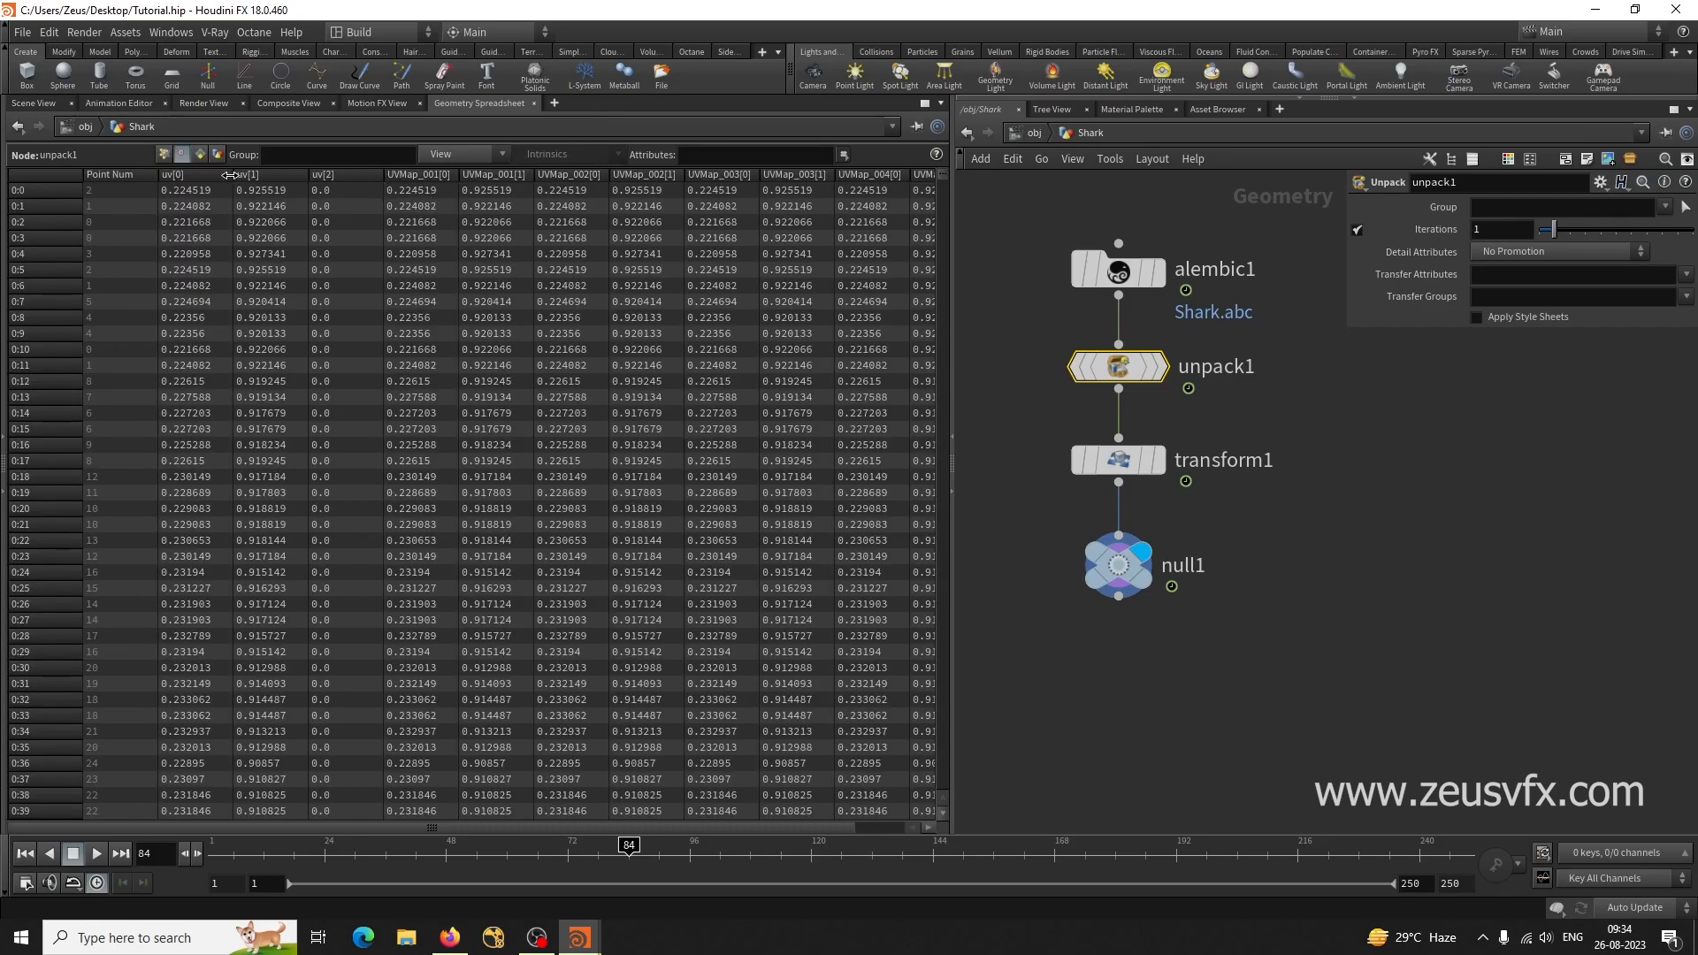
click(165, 154)
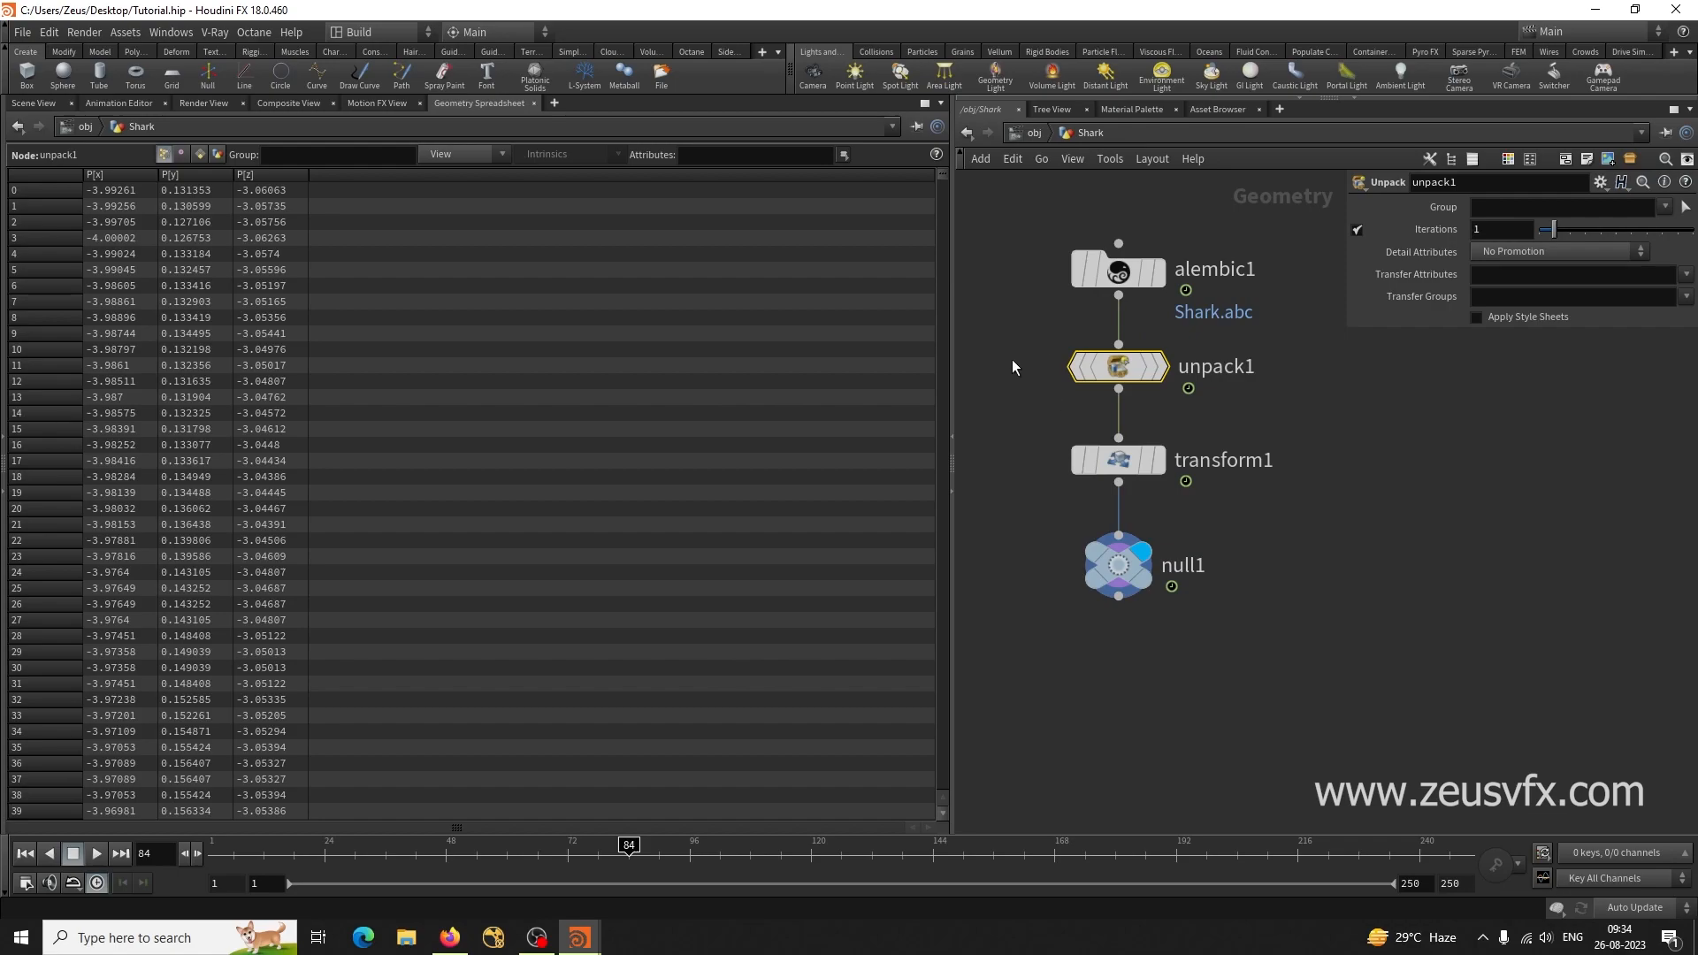
Delete the Unpack node, move the Transform node up, and check the Null's point data at frame 80.
drag(1037, 326, 1291, 403)
key(Delete)
drag(1121, 463, 1122, 395)
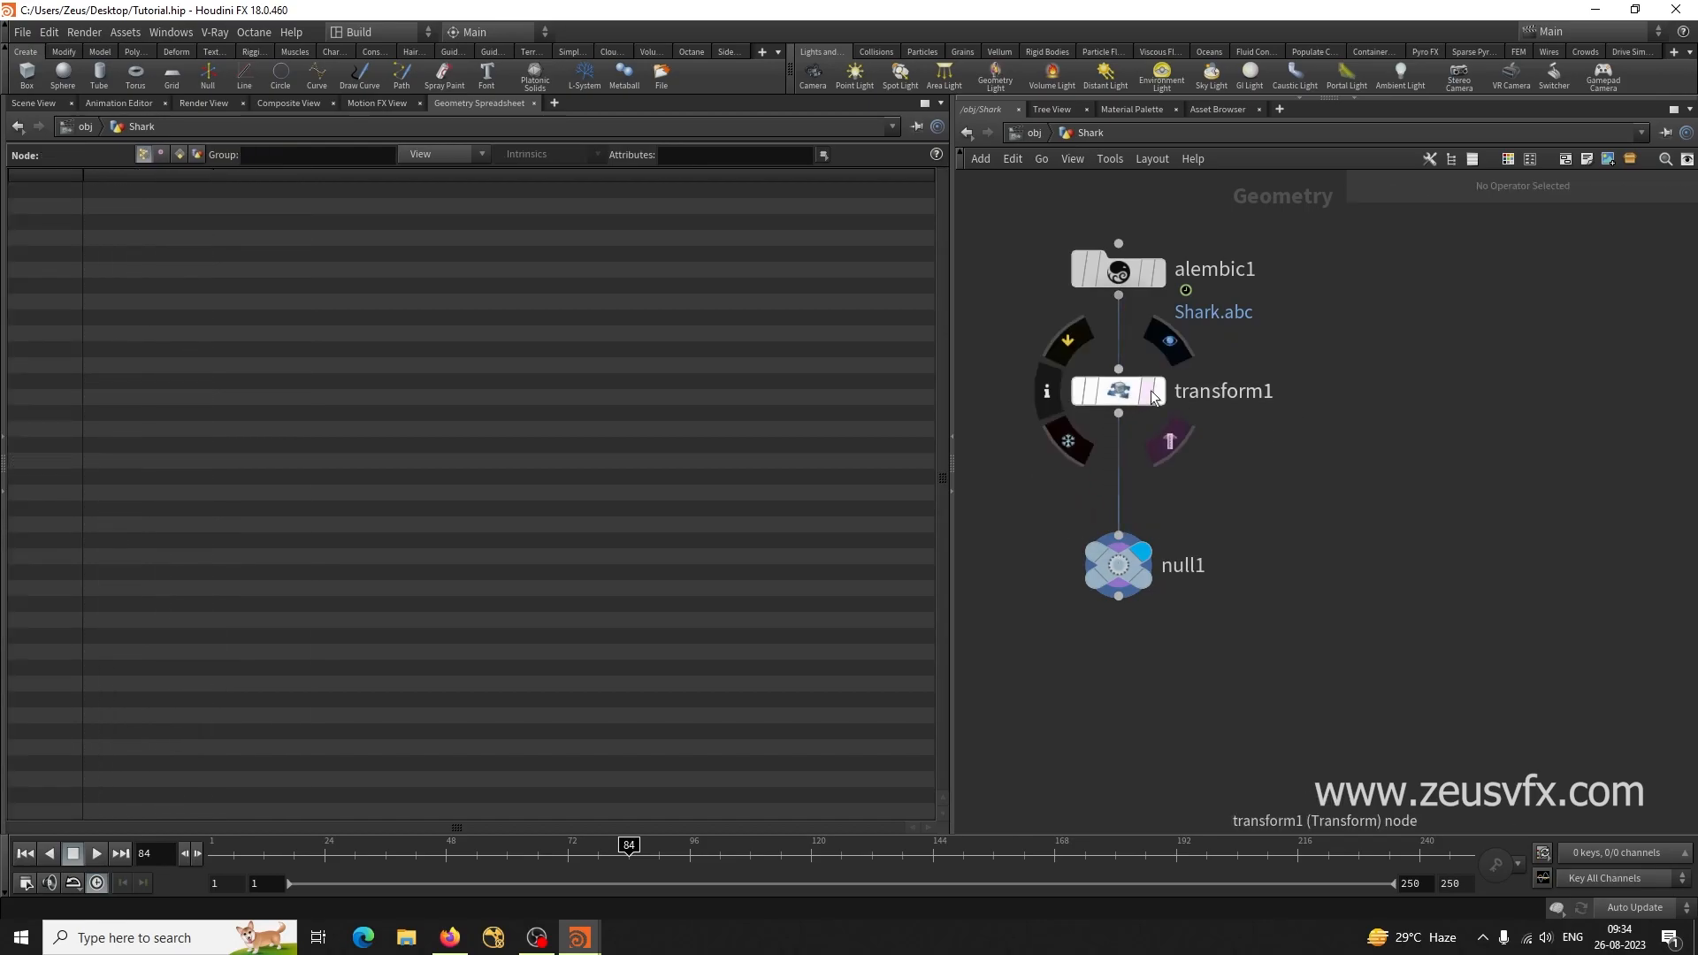
click(1143, 571)
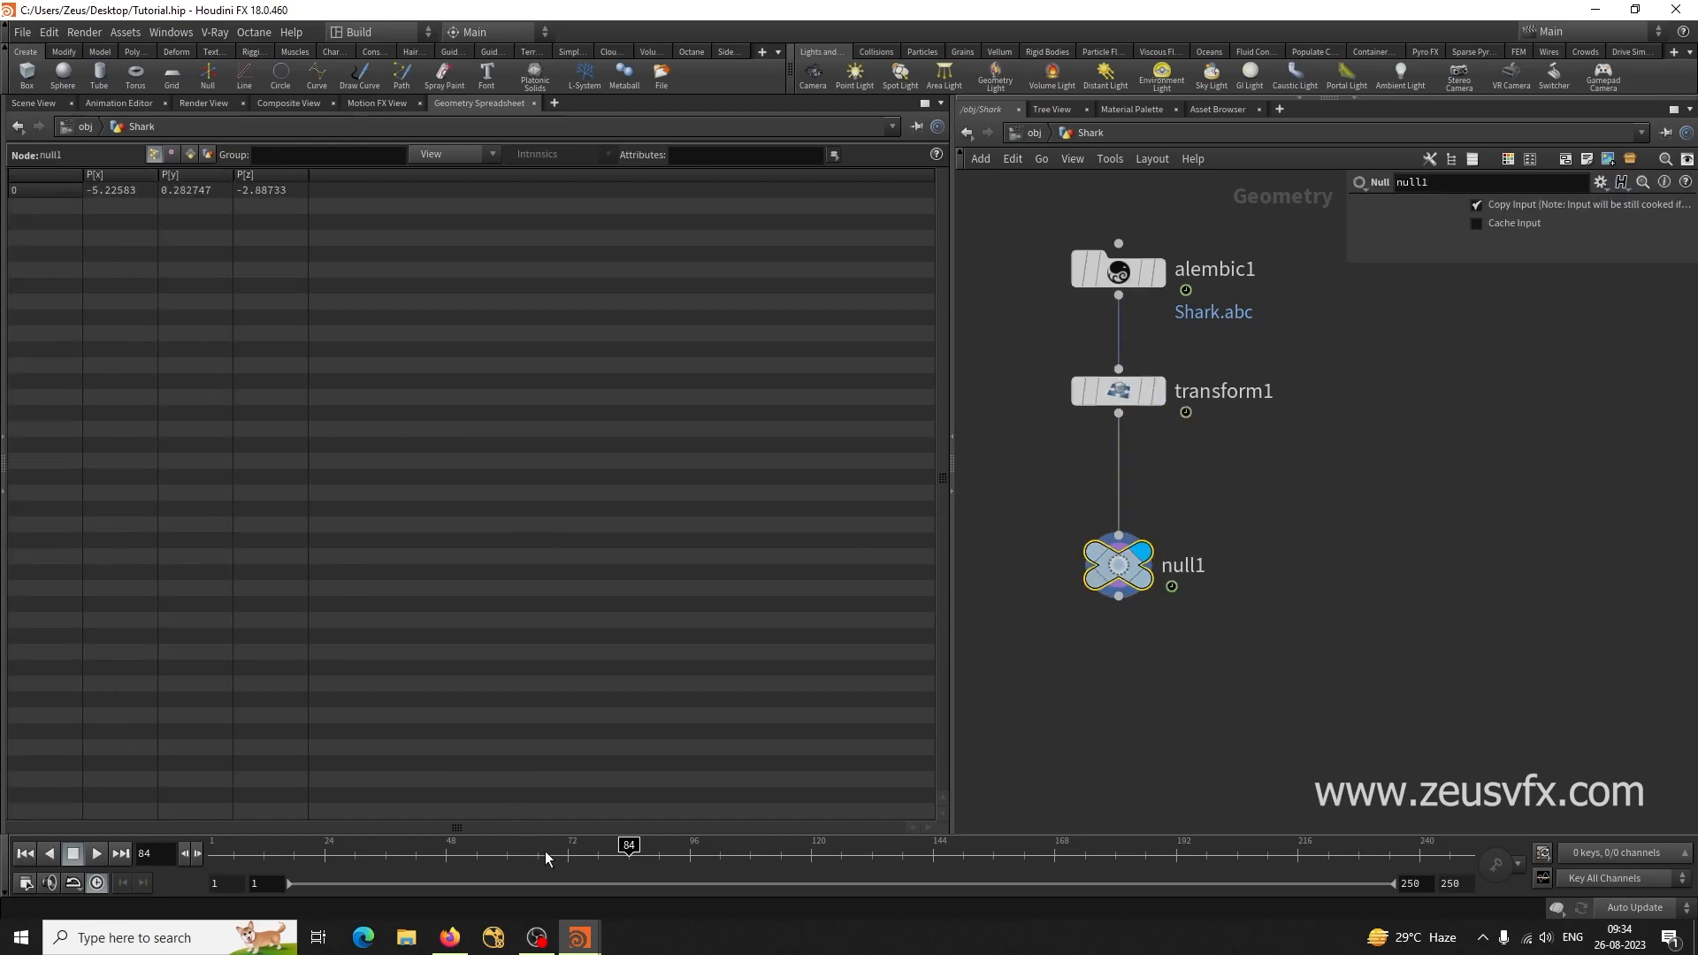
drag(537, 847, 609, 847)
Insert an Unpack node on the wire between the Alembic and Transform nodes.
click(1421, 568)
key(Tab)
text(unp)
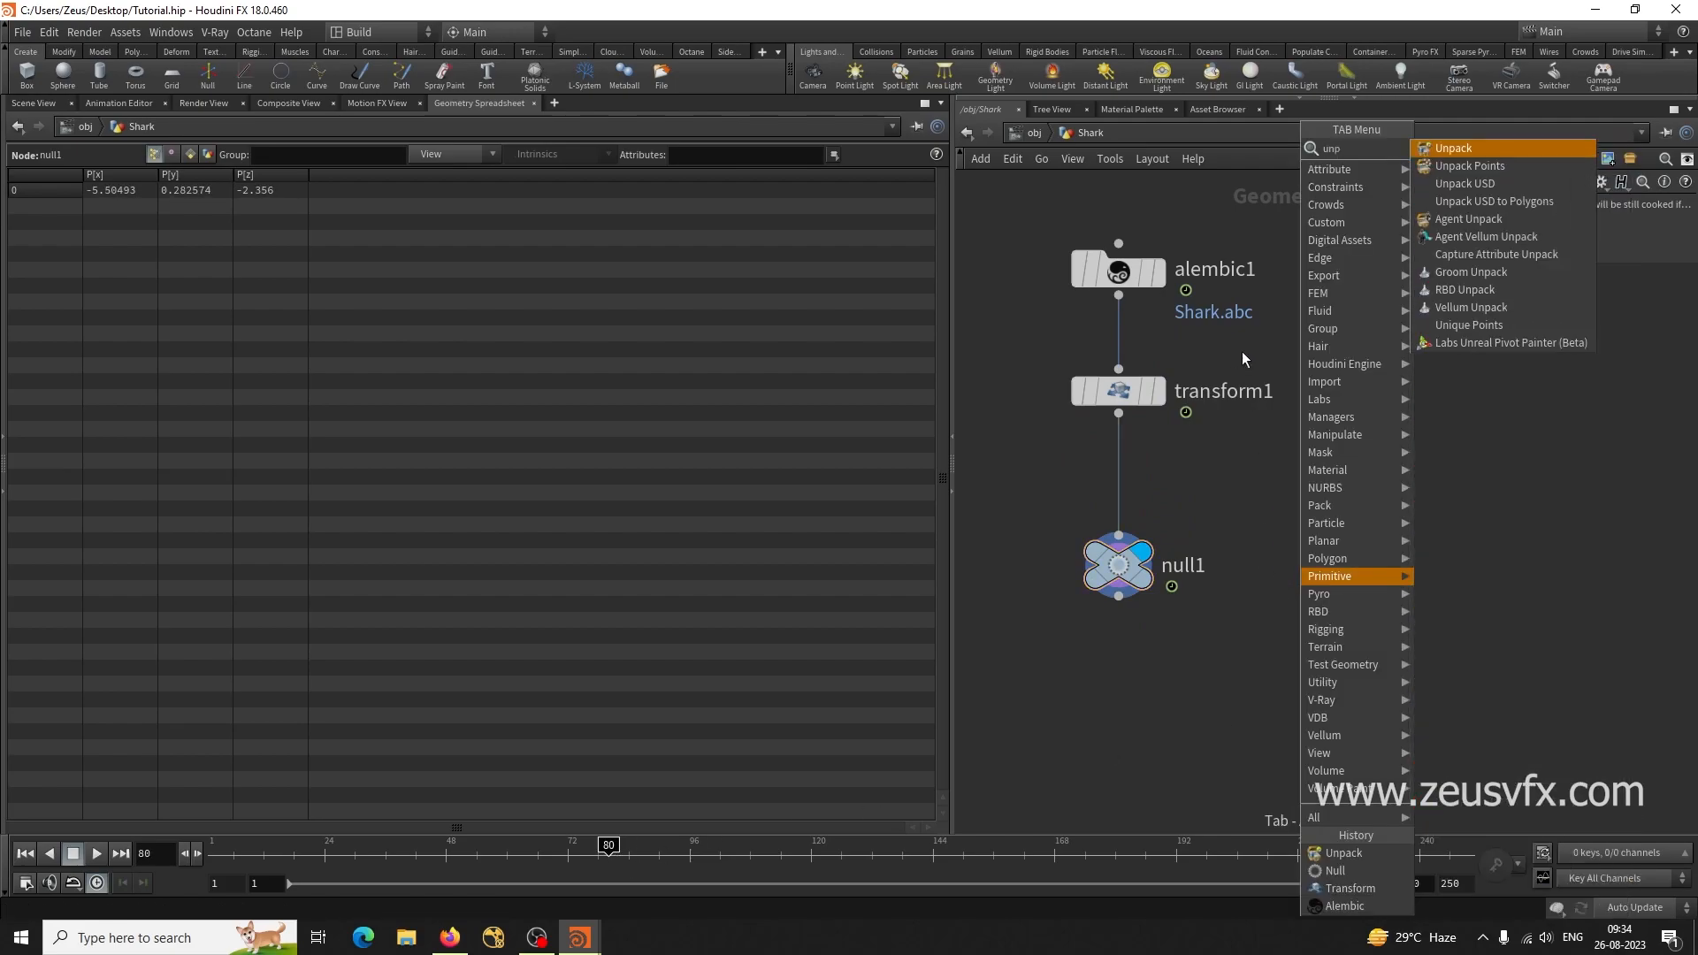
click(1468, 149)
click(1105, 332)
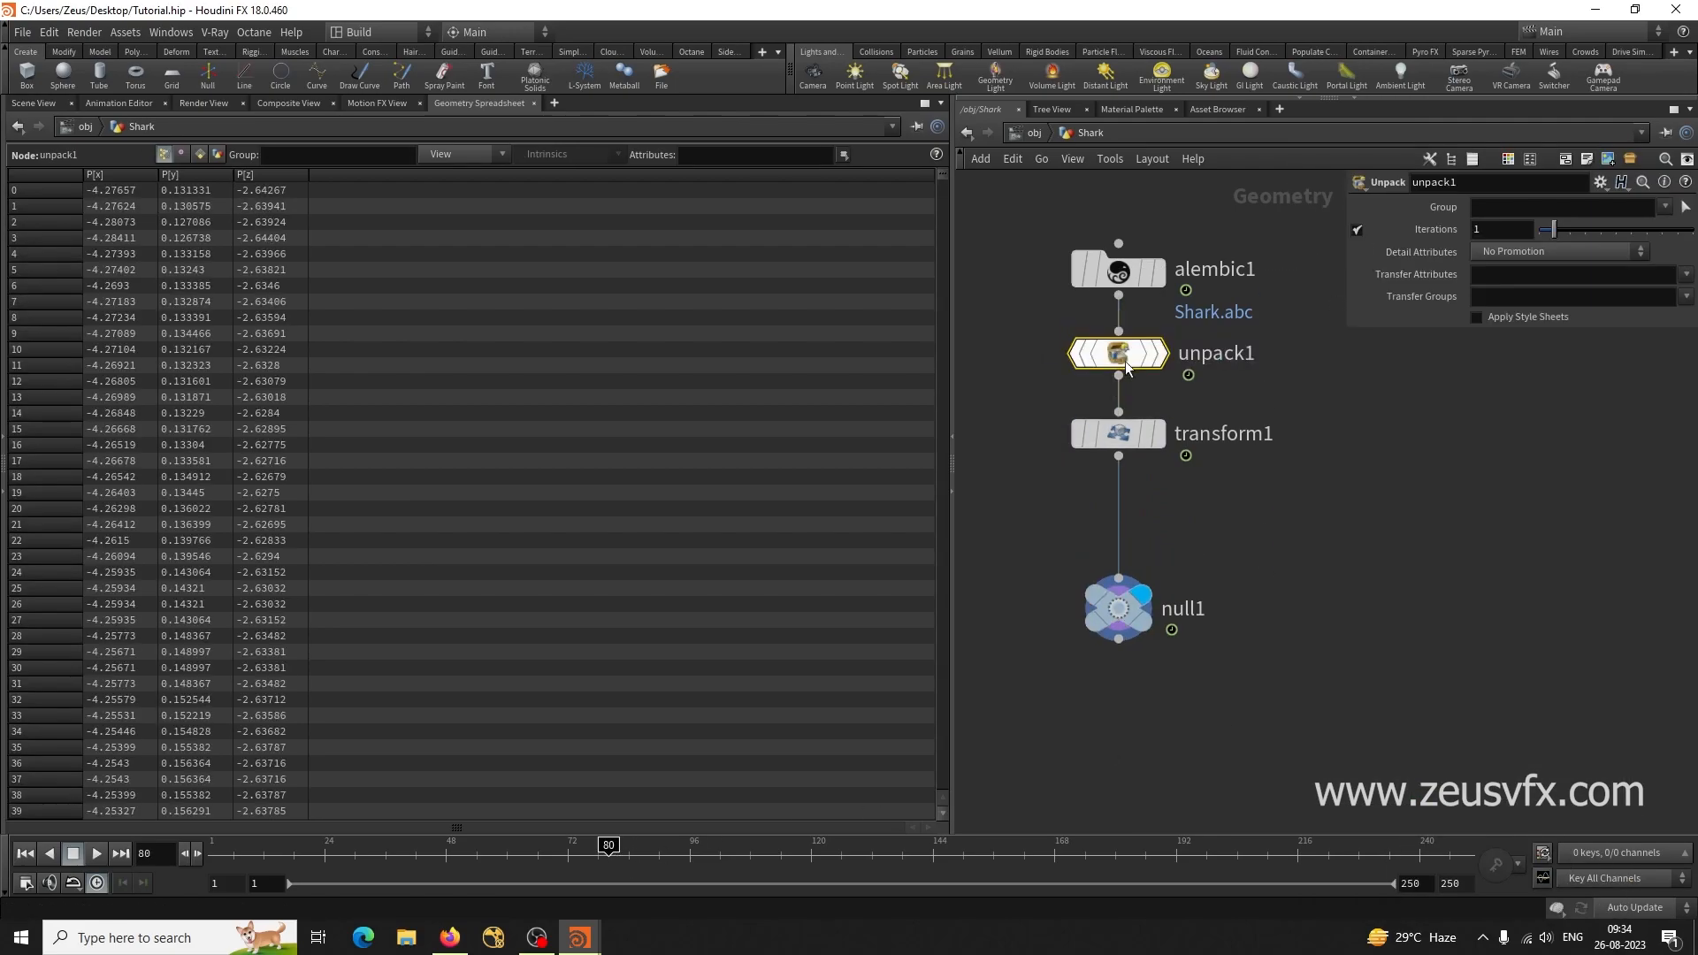
Insert a Trail node between the Transform and Null nodes and set its result type to Compute Velocity.
key(Tab)
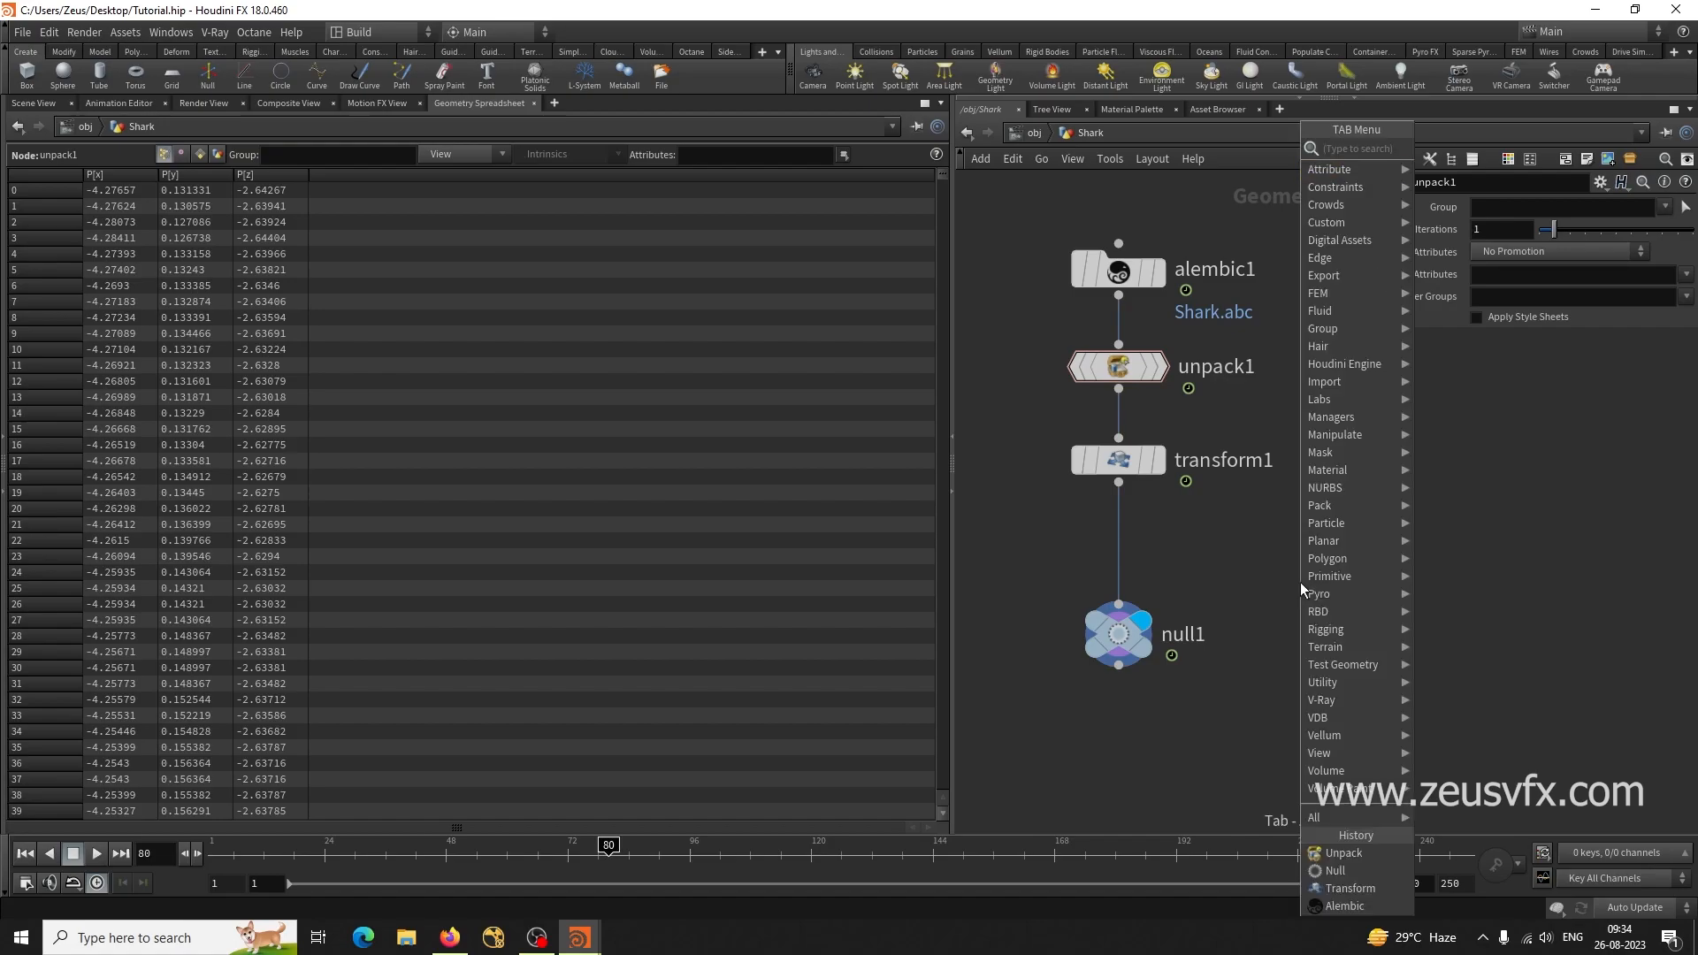
text(trail)
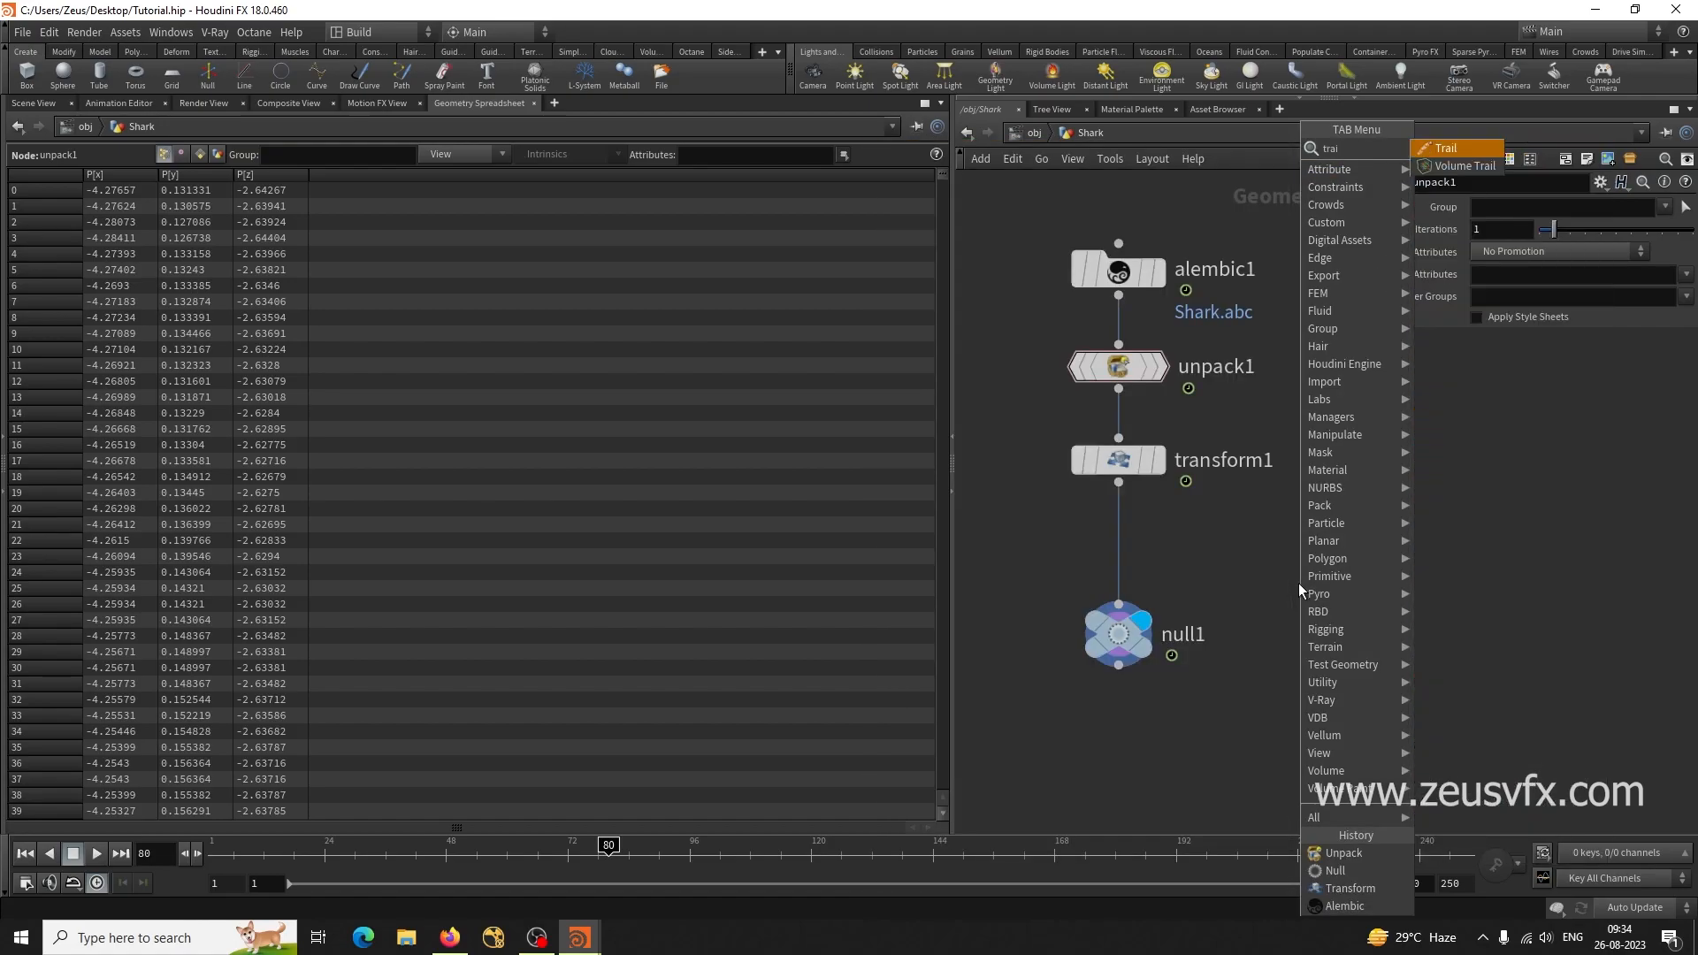
click(1462, 150)
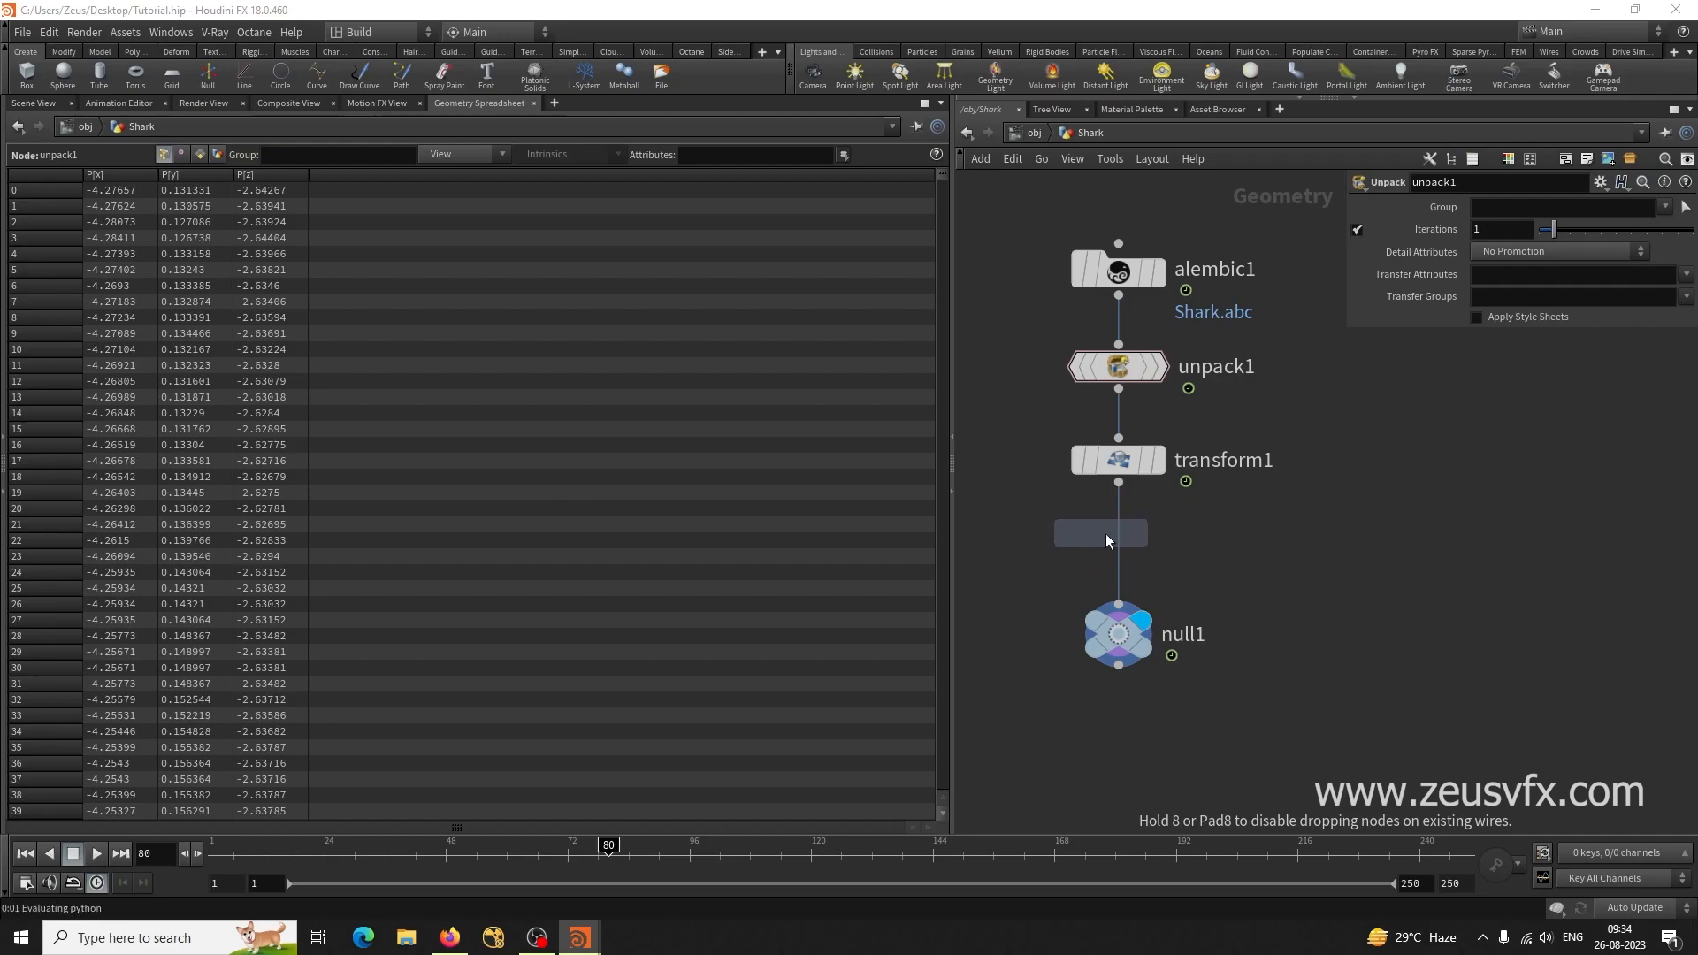
click(1104, 533)
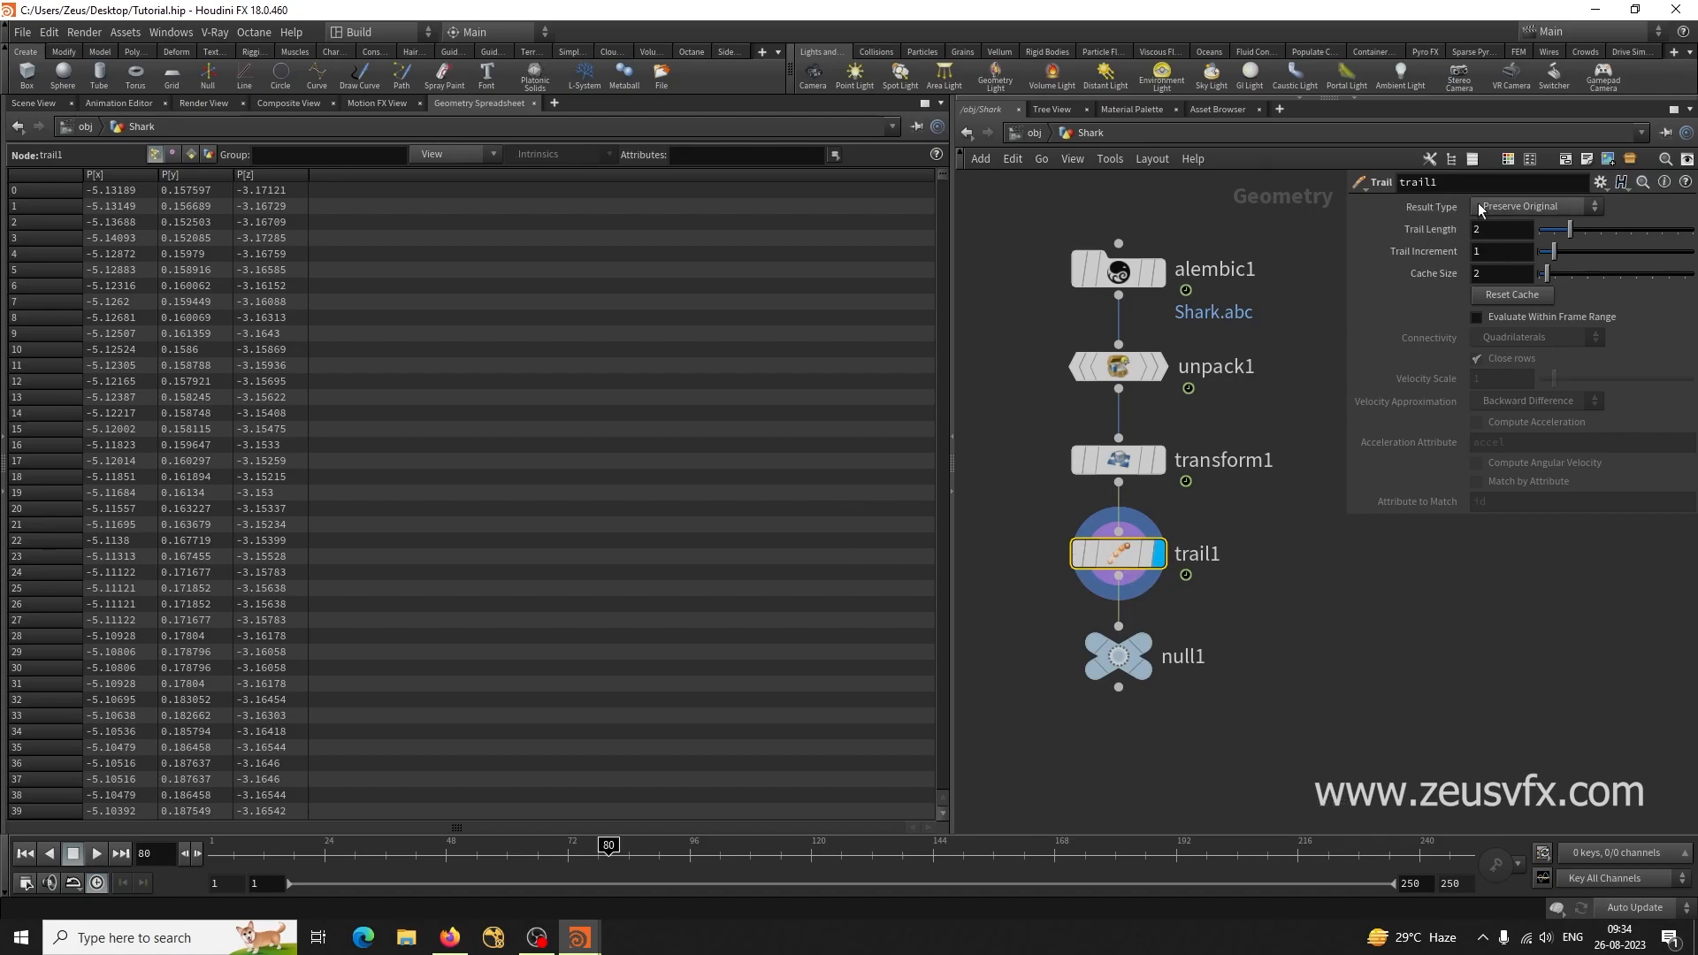
click(1515, 209)
click(1535, 279)
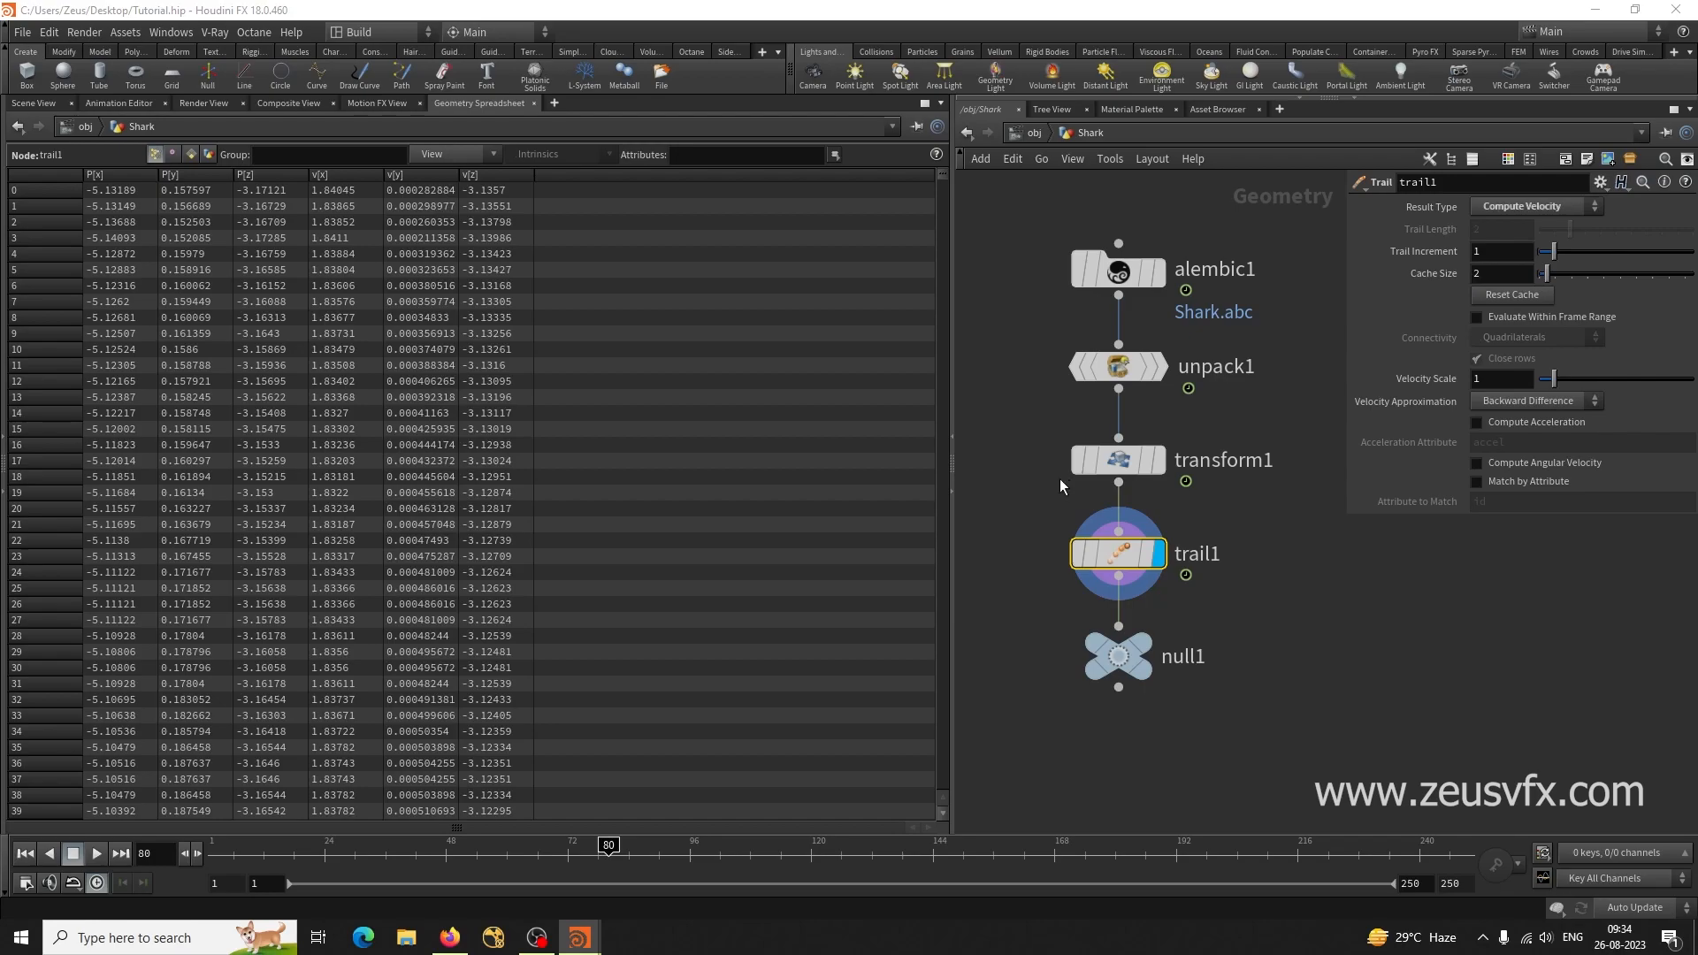
Check the computed velocity values at frame 116 and set the display flag on the Null node.
drag(607, 851, 791, 851)
middle_drag(1139, 637, 1124, 564)
click(1125, 569)
middle_drag(1249, 695, 1242, 643)
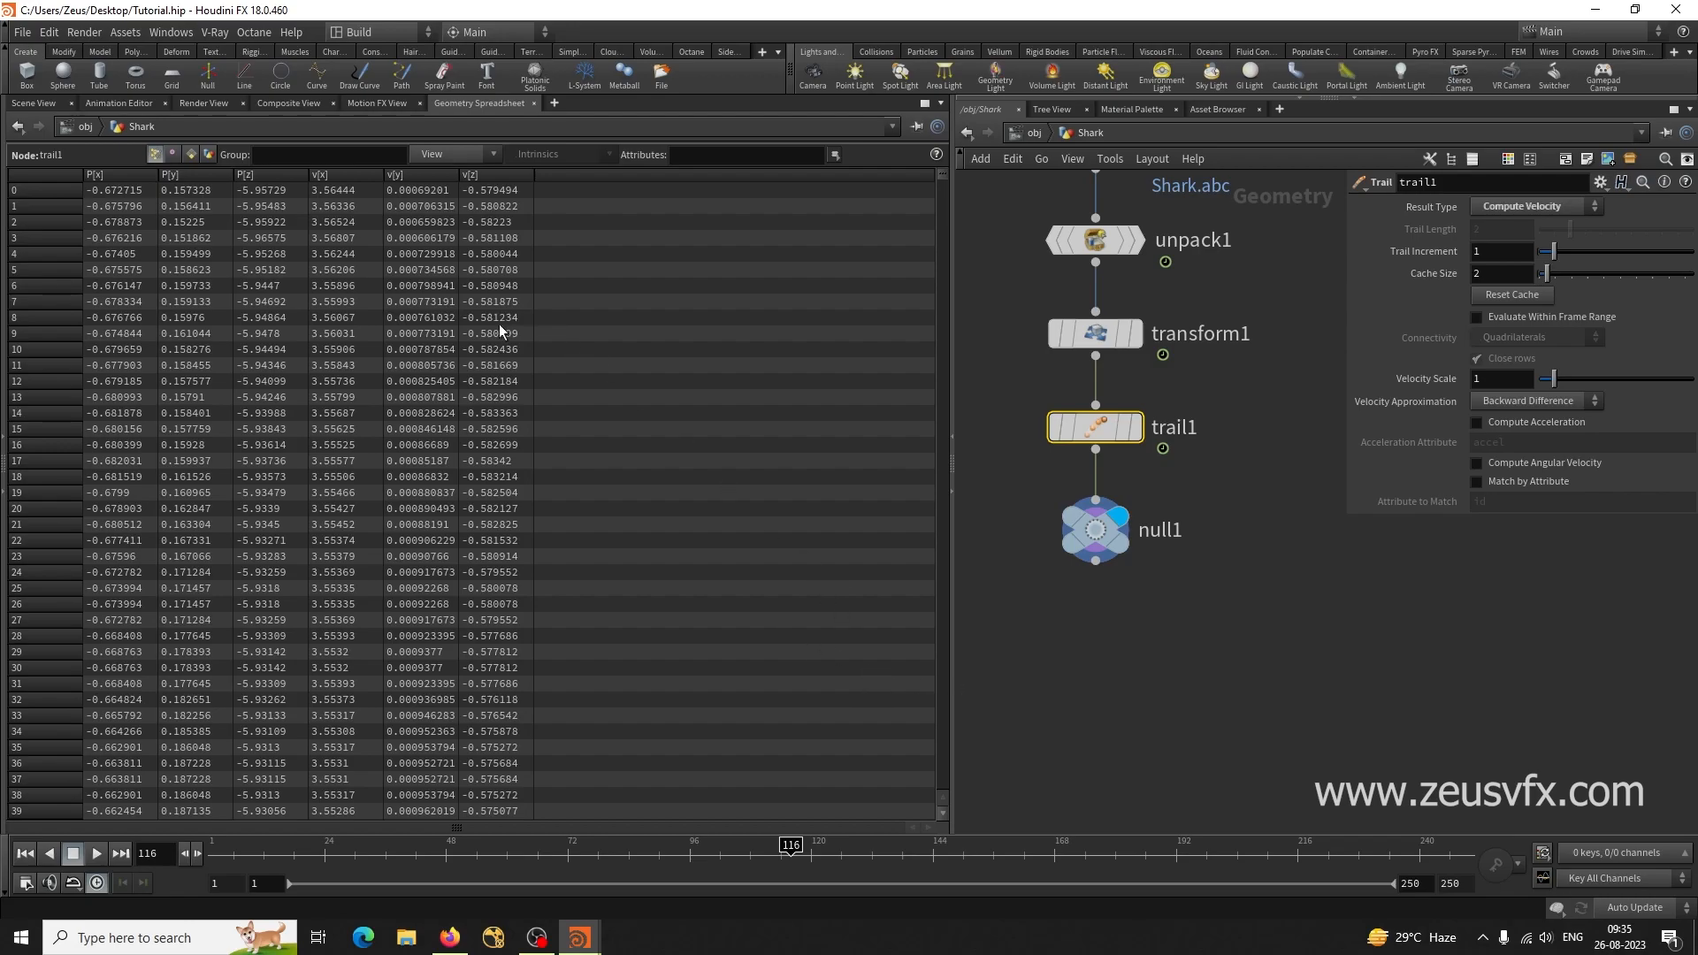
Rename the Null node below the Trail node as out.
double_click(1159, 529)
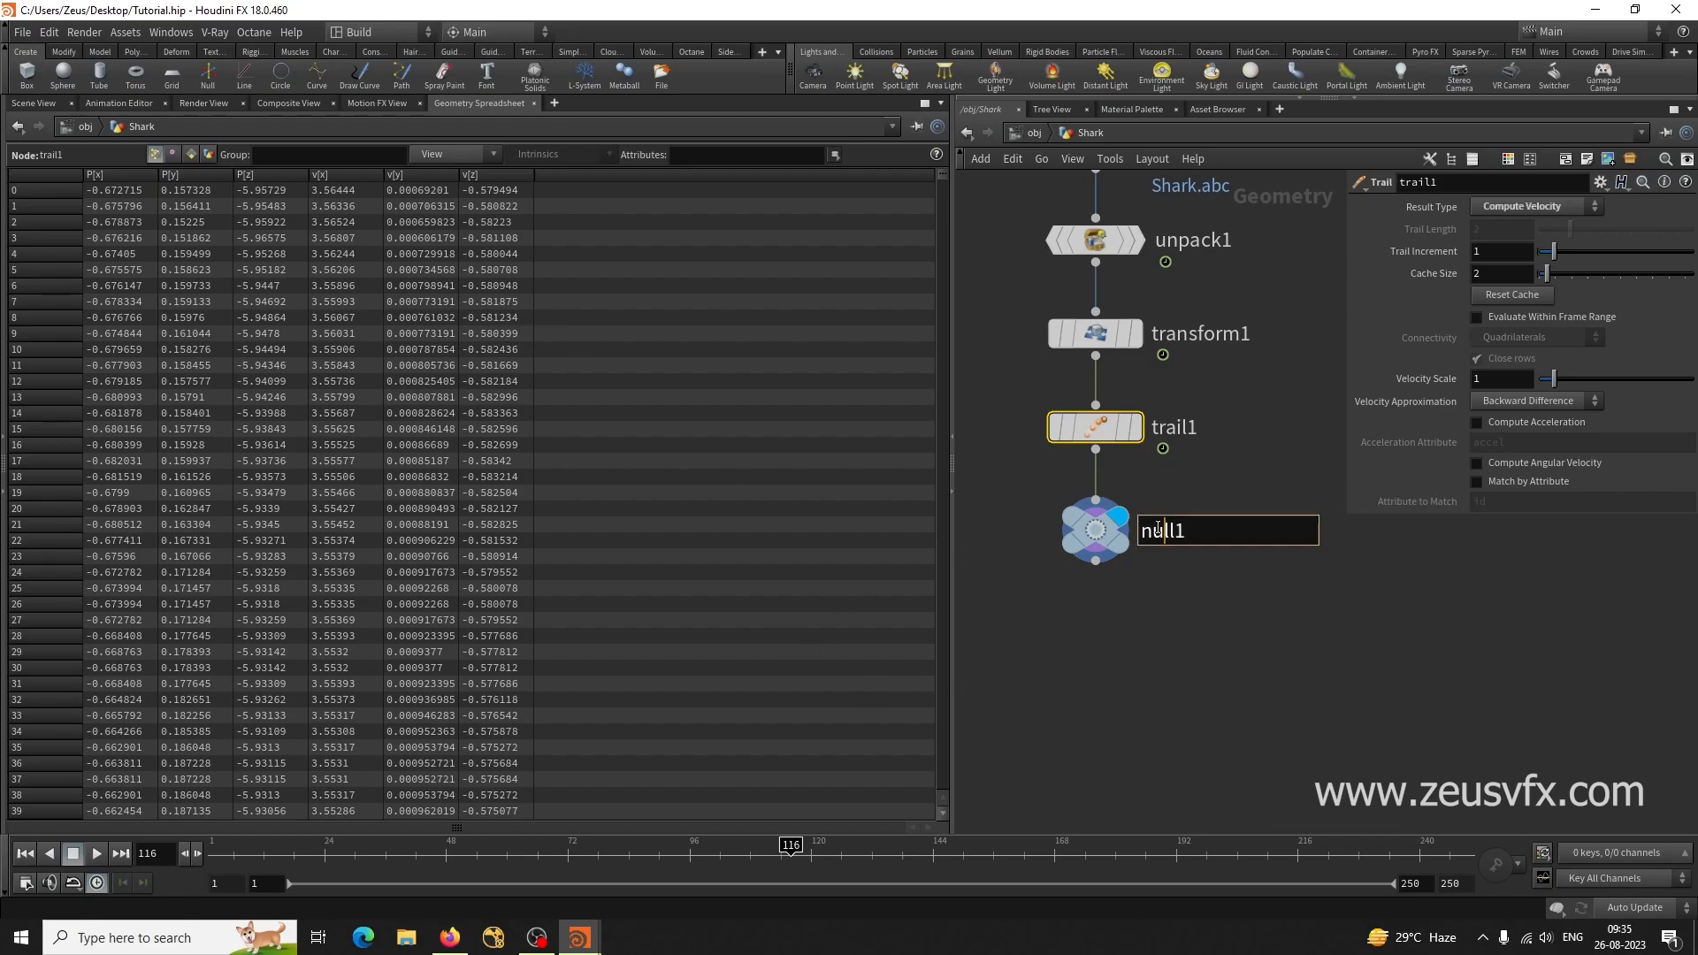
text(out)
click(1168, 660)
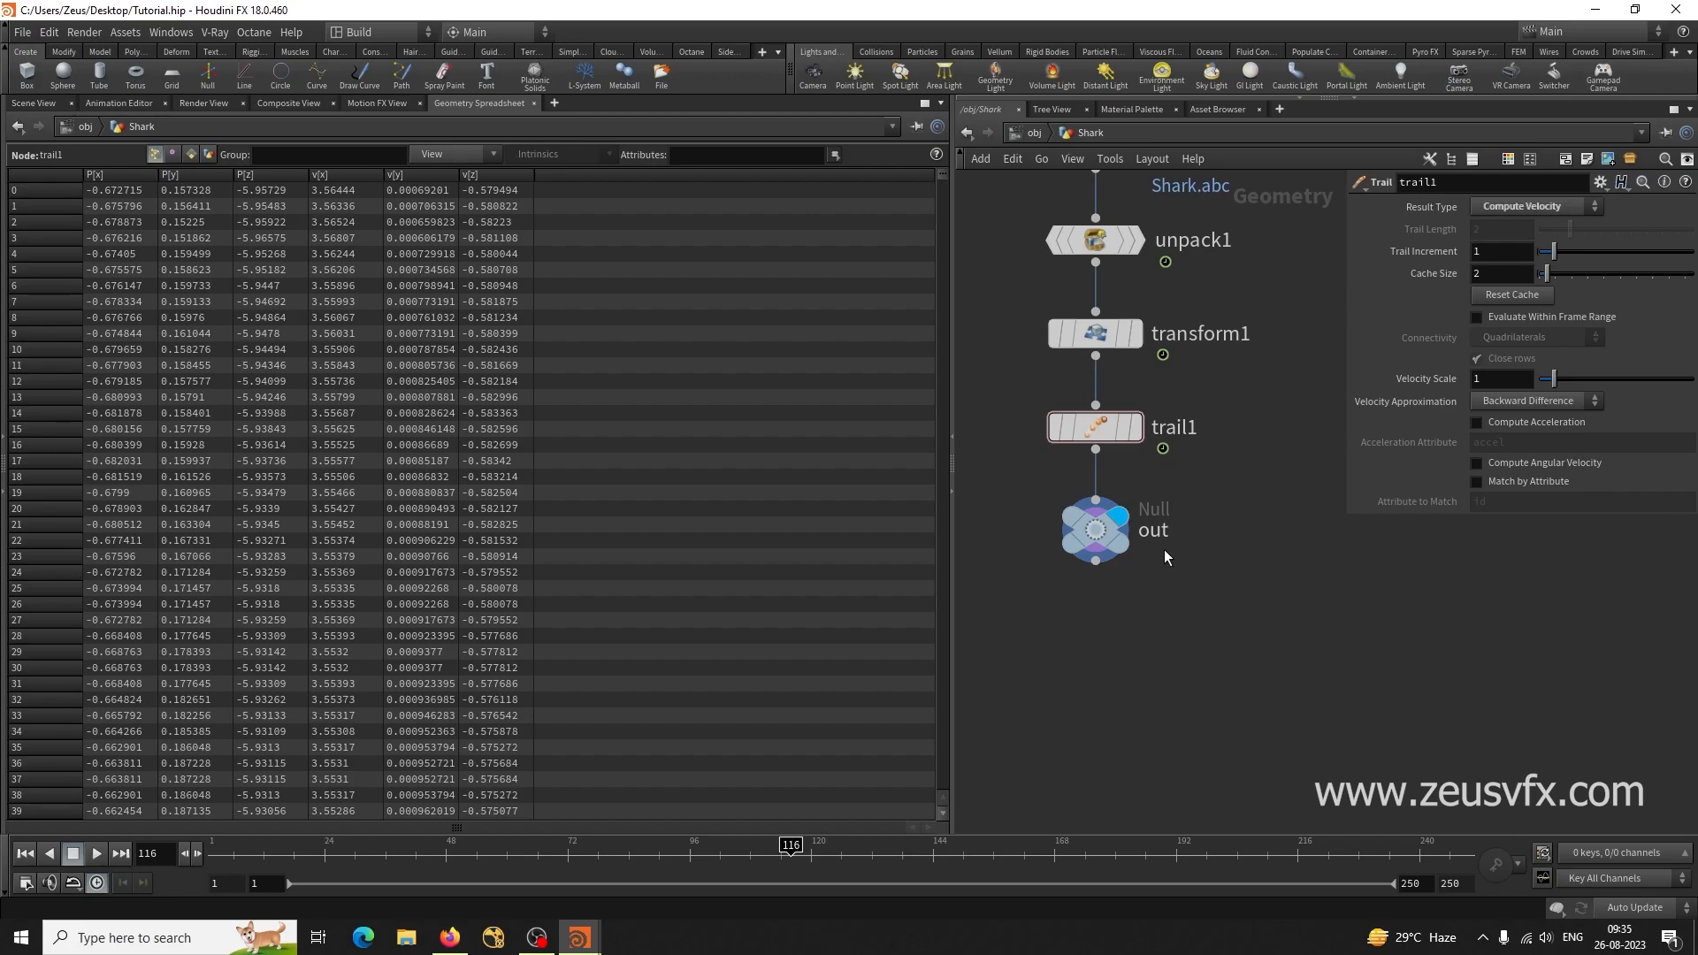
middle_drag(1134, 697, 1145, 658)
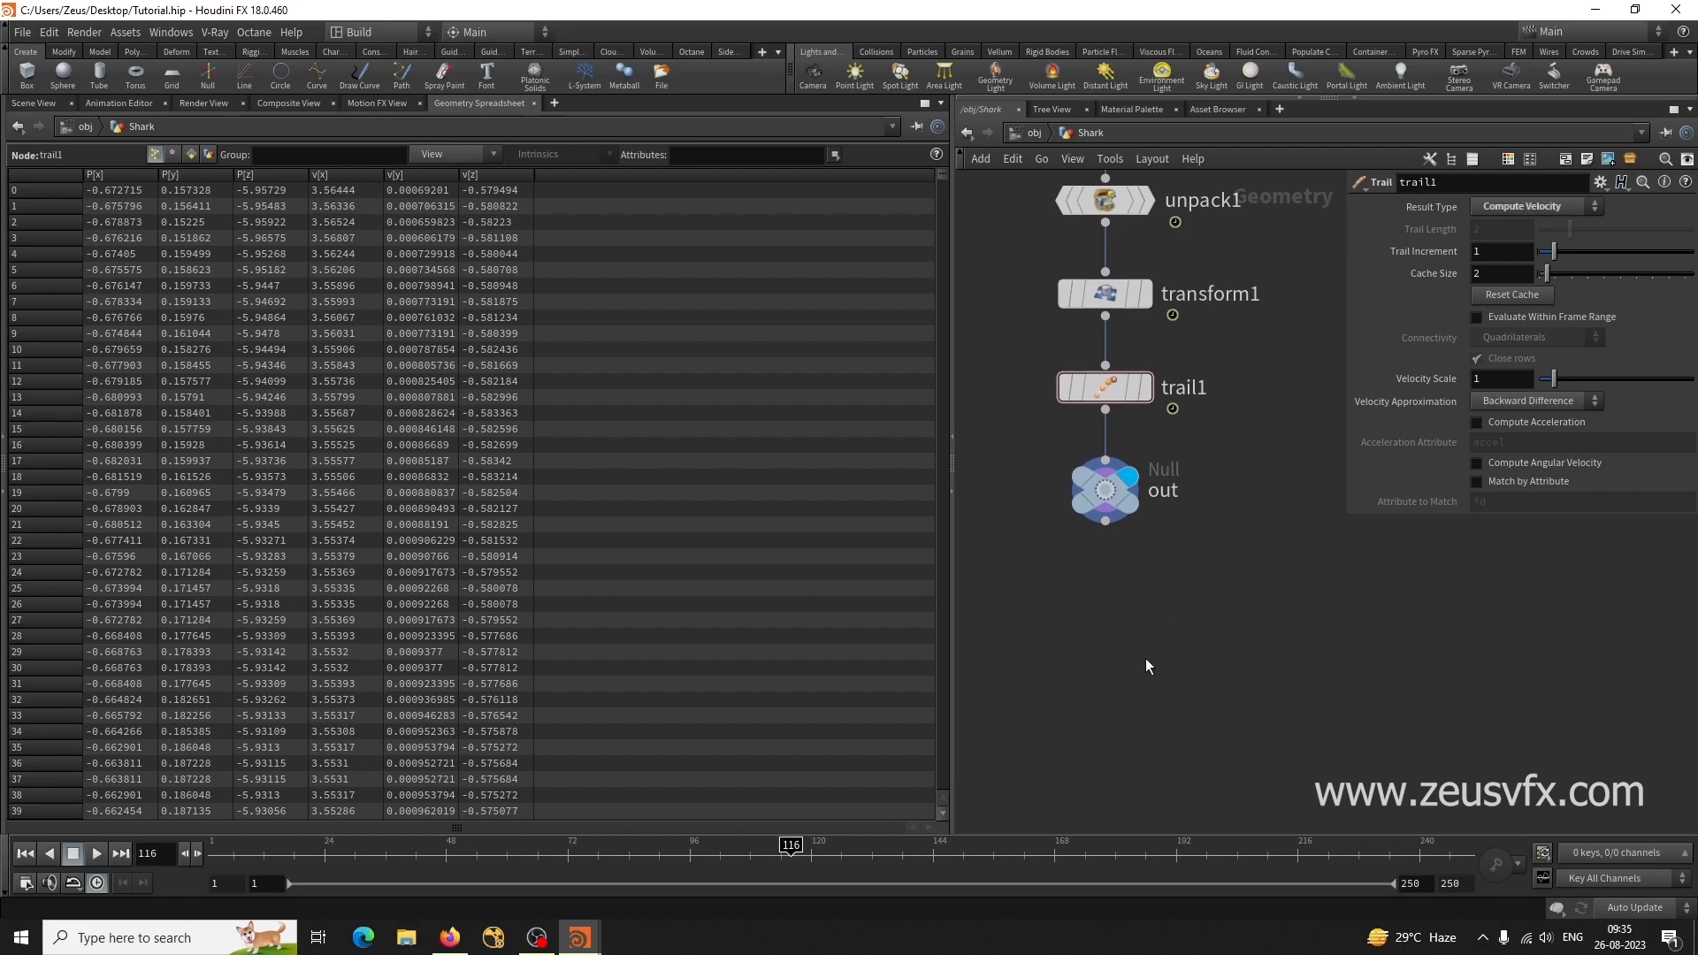
Return to the 3D scene view and add a Collision Source node below the out Null node.
click(34, 103)
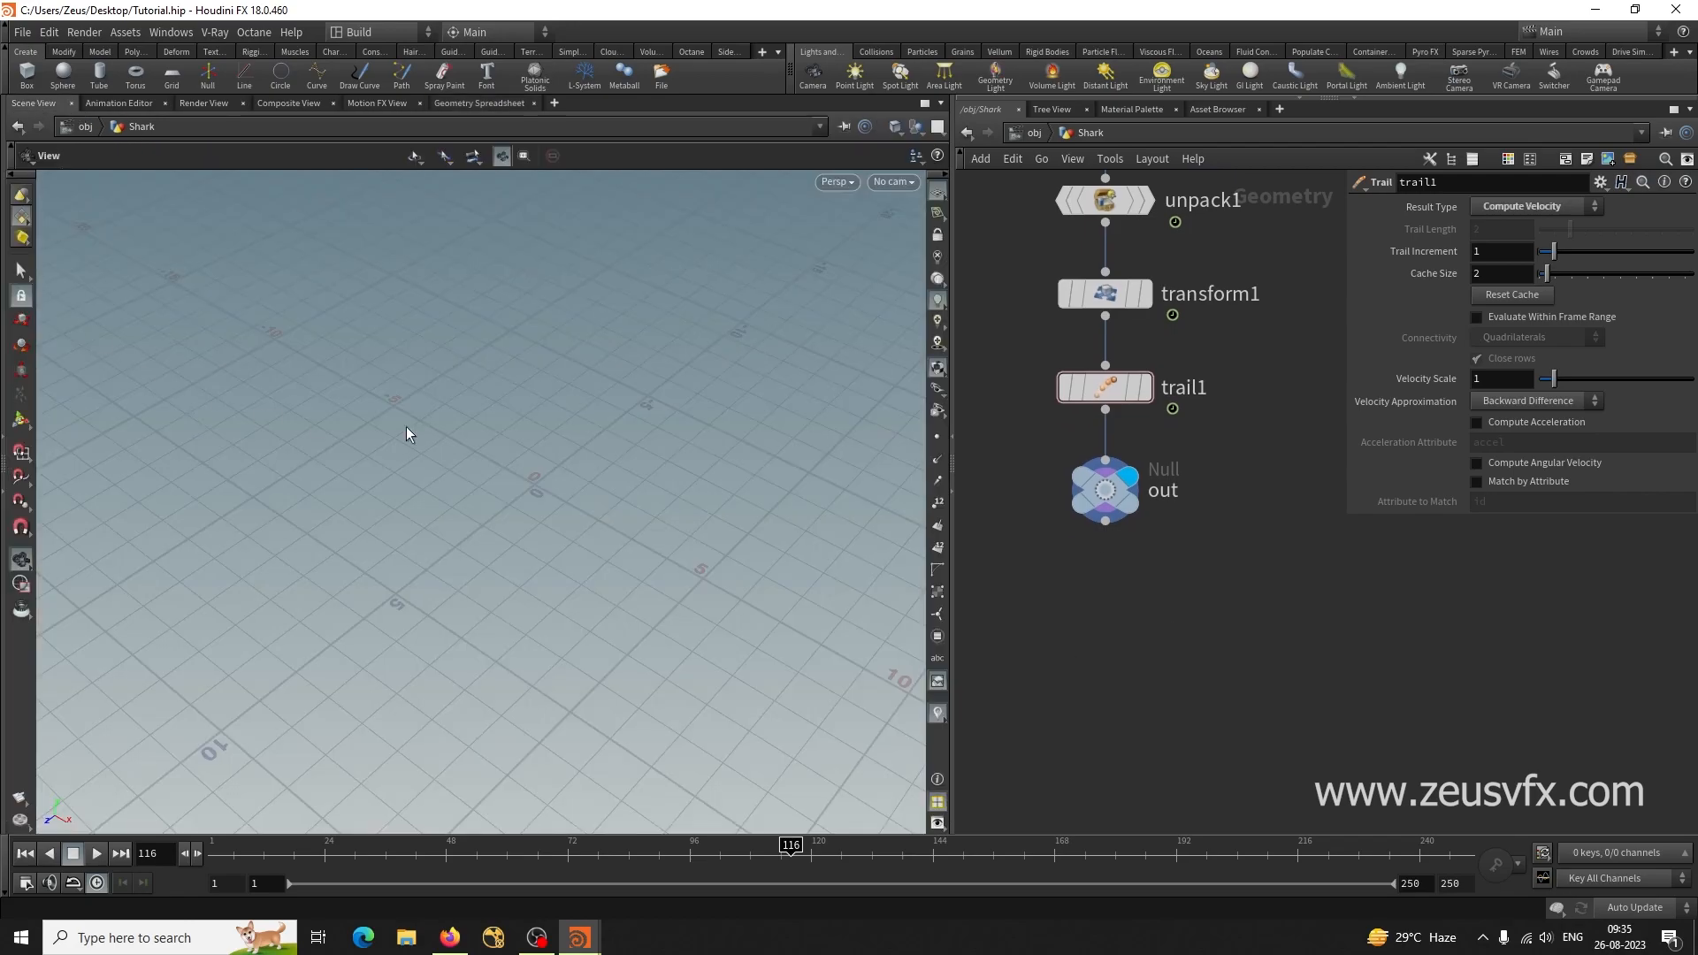
drag(382, 525, 963, 633)
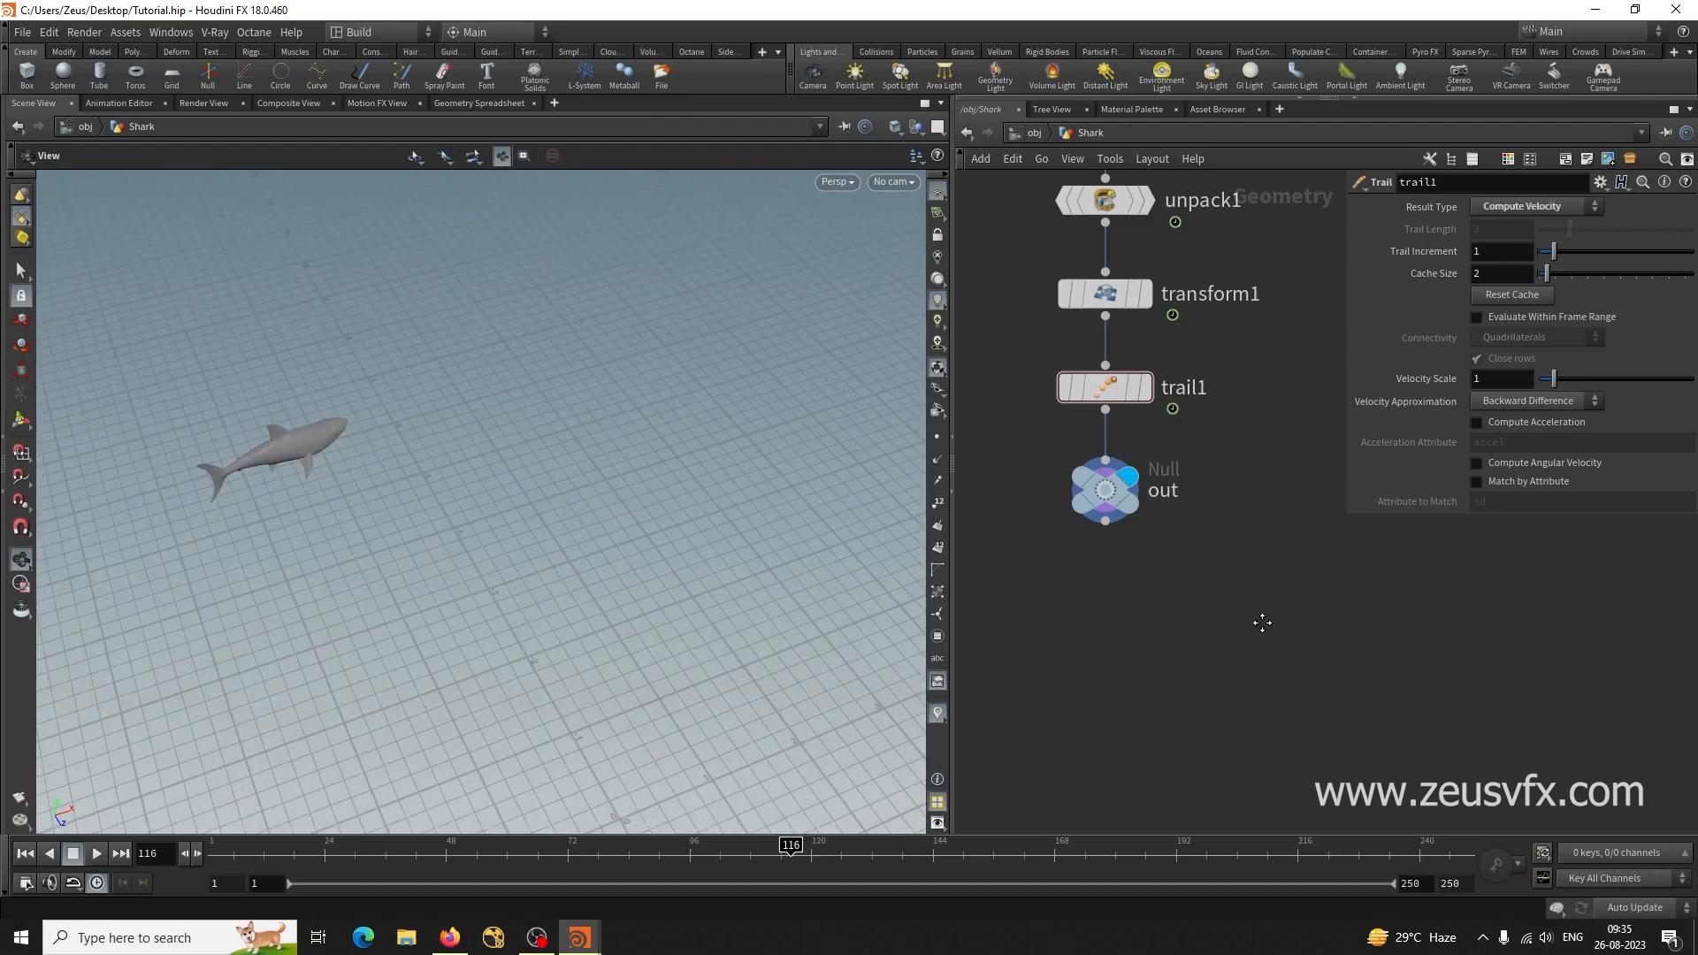
key(Tab)
text(co)
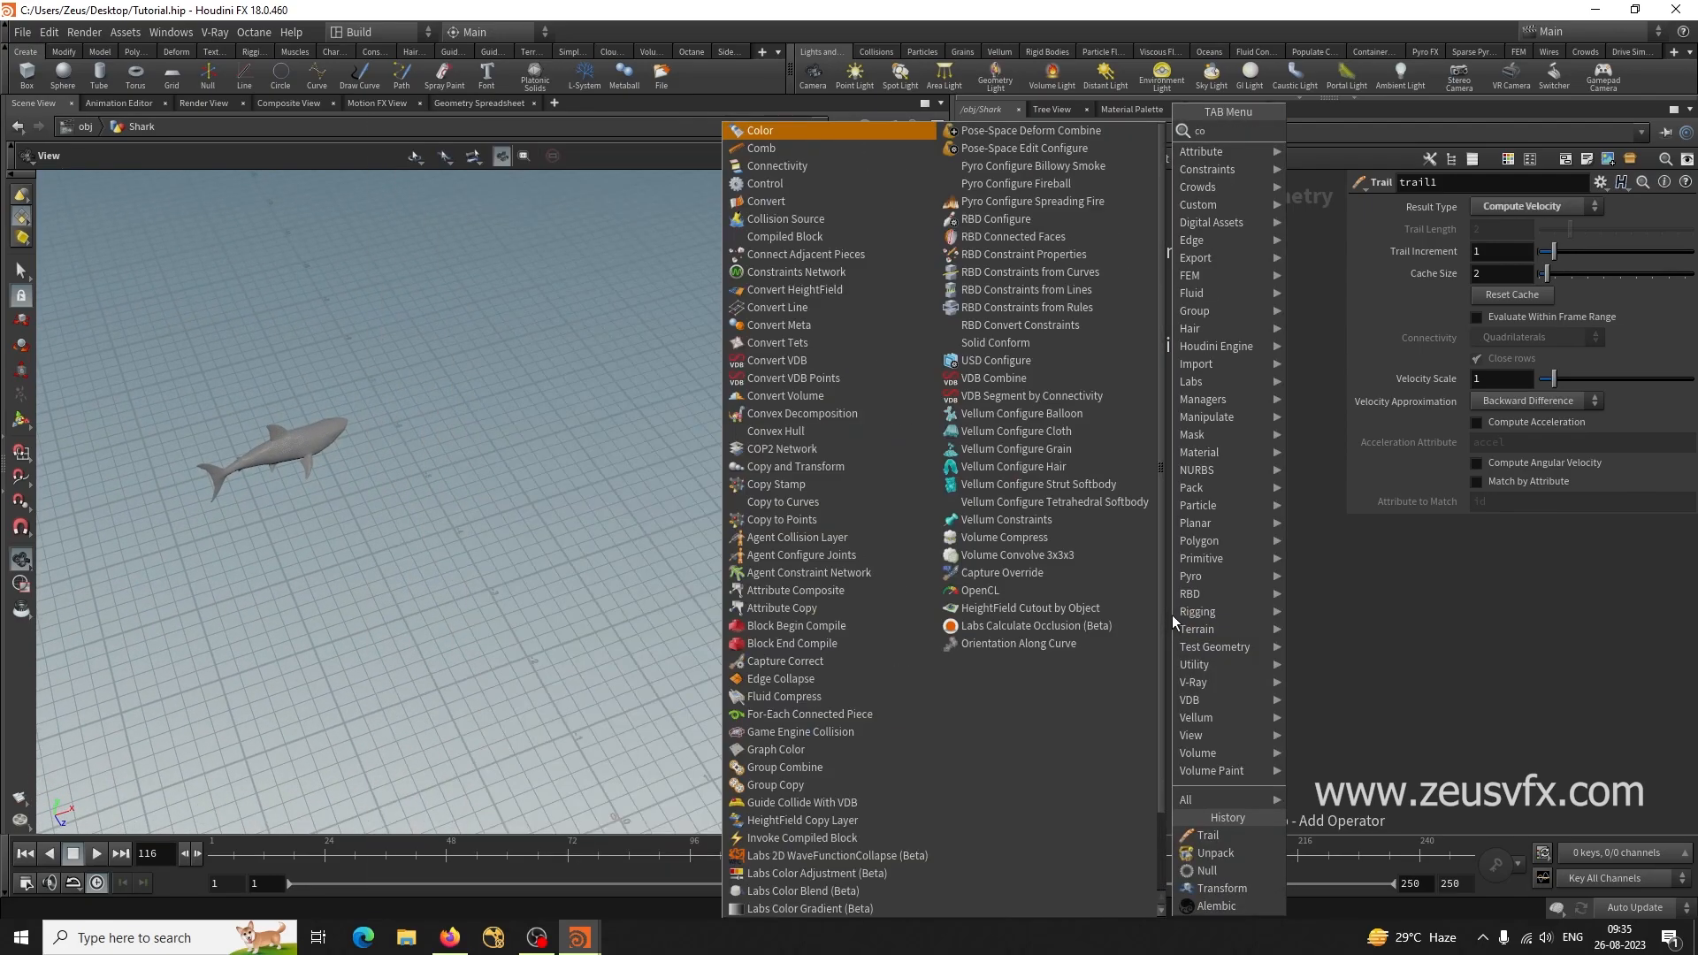
text(ll)
click(1335, 130)
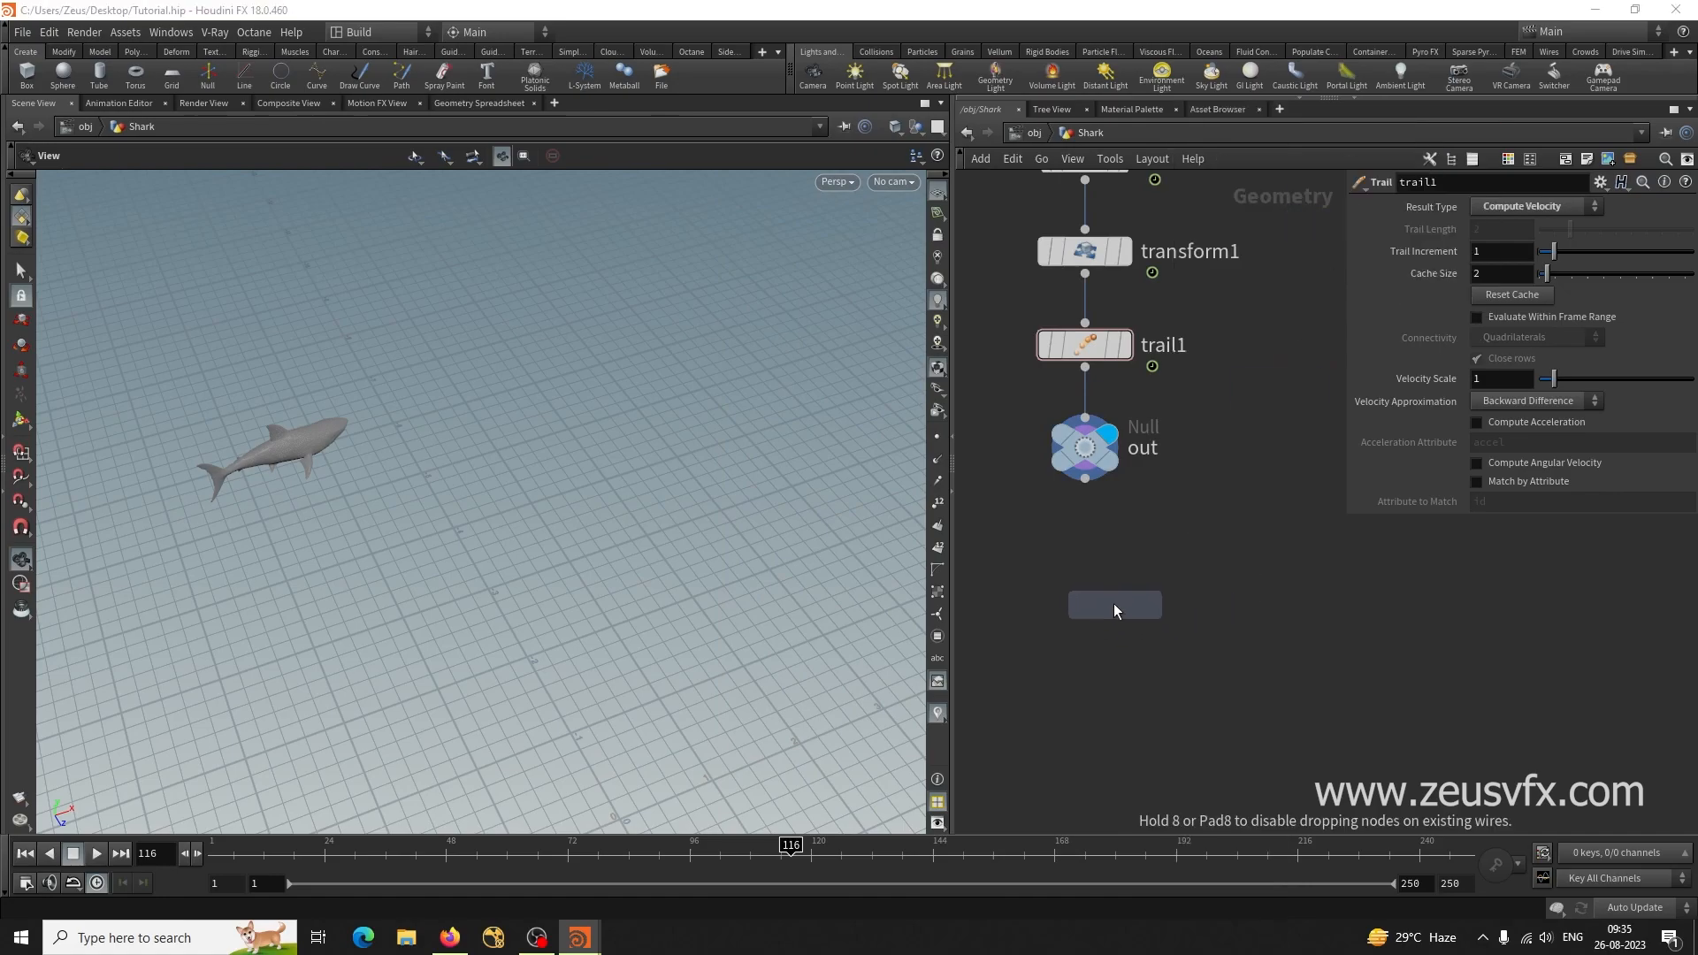
click(1101, 550)
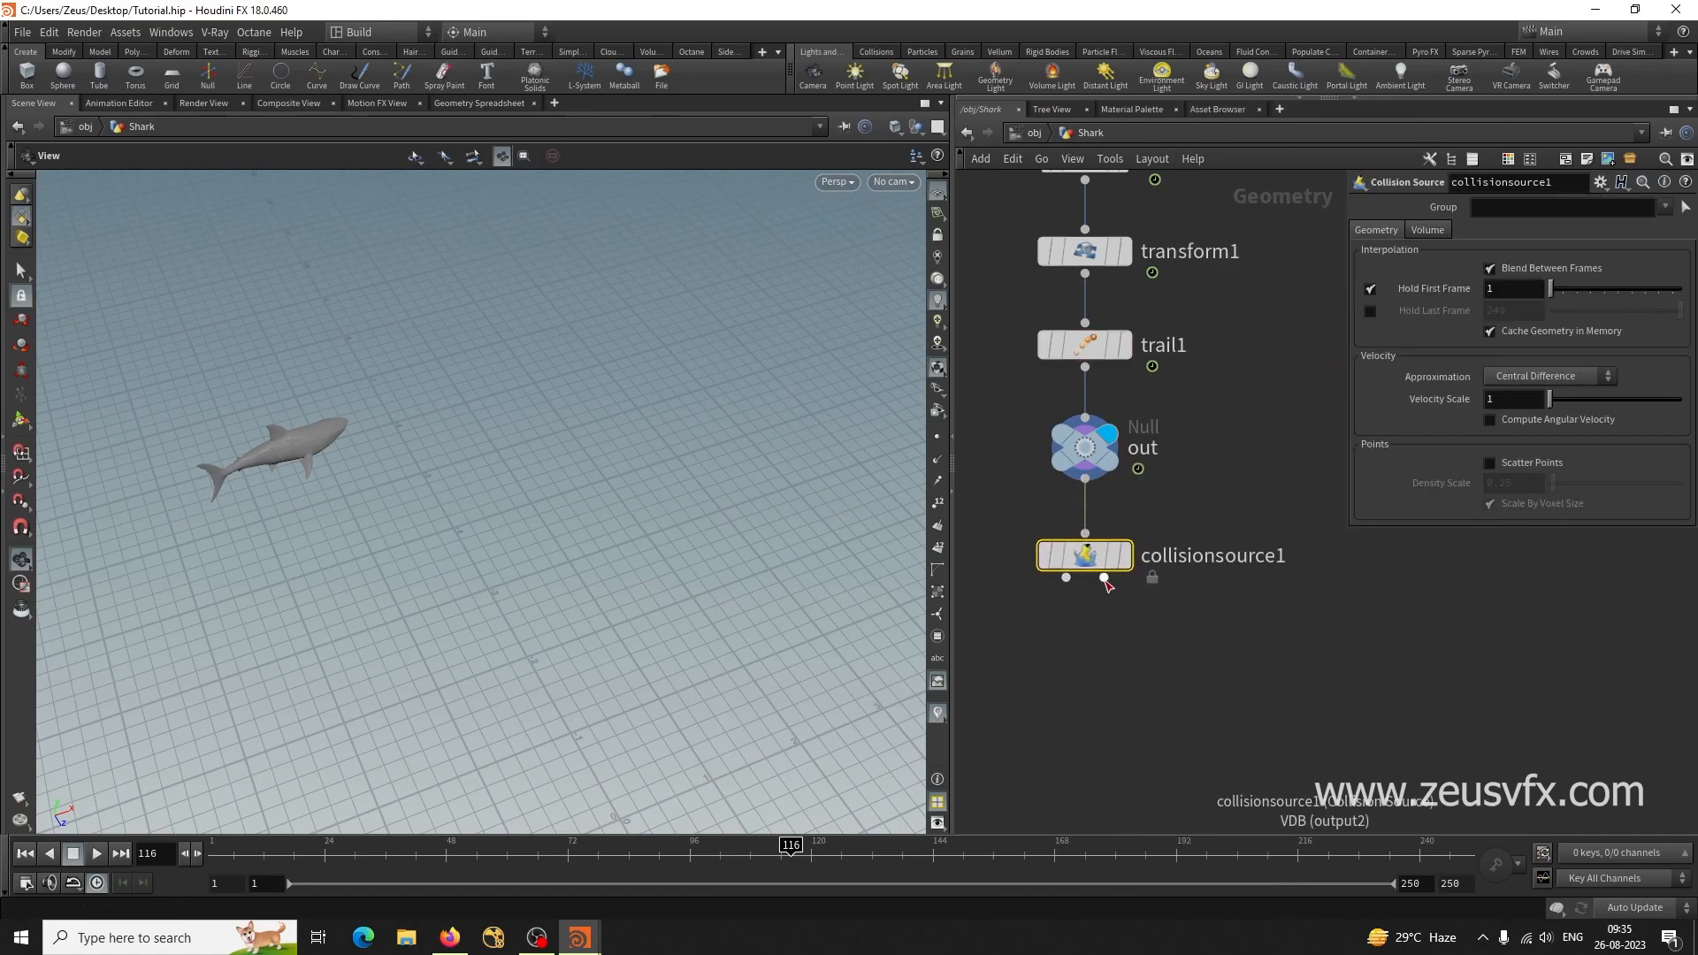
Connect a Null node to the Collision Source's first output and rename it Shark_mesh.
middle_drag(1097, 675, 1117, 567)
click(1085, 471)
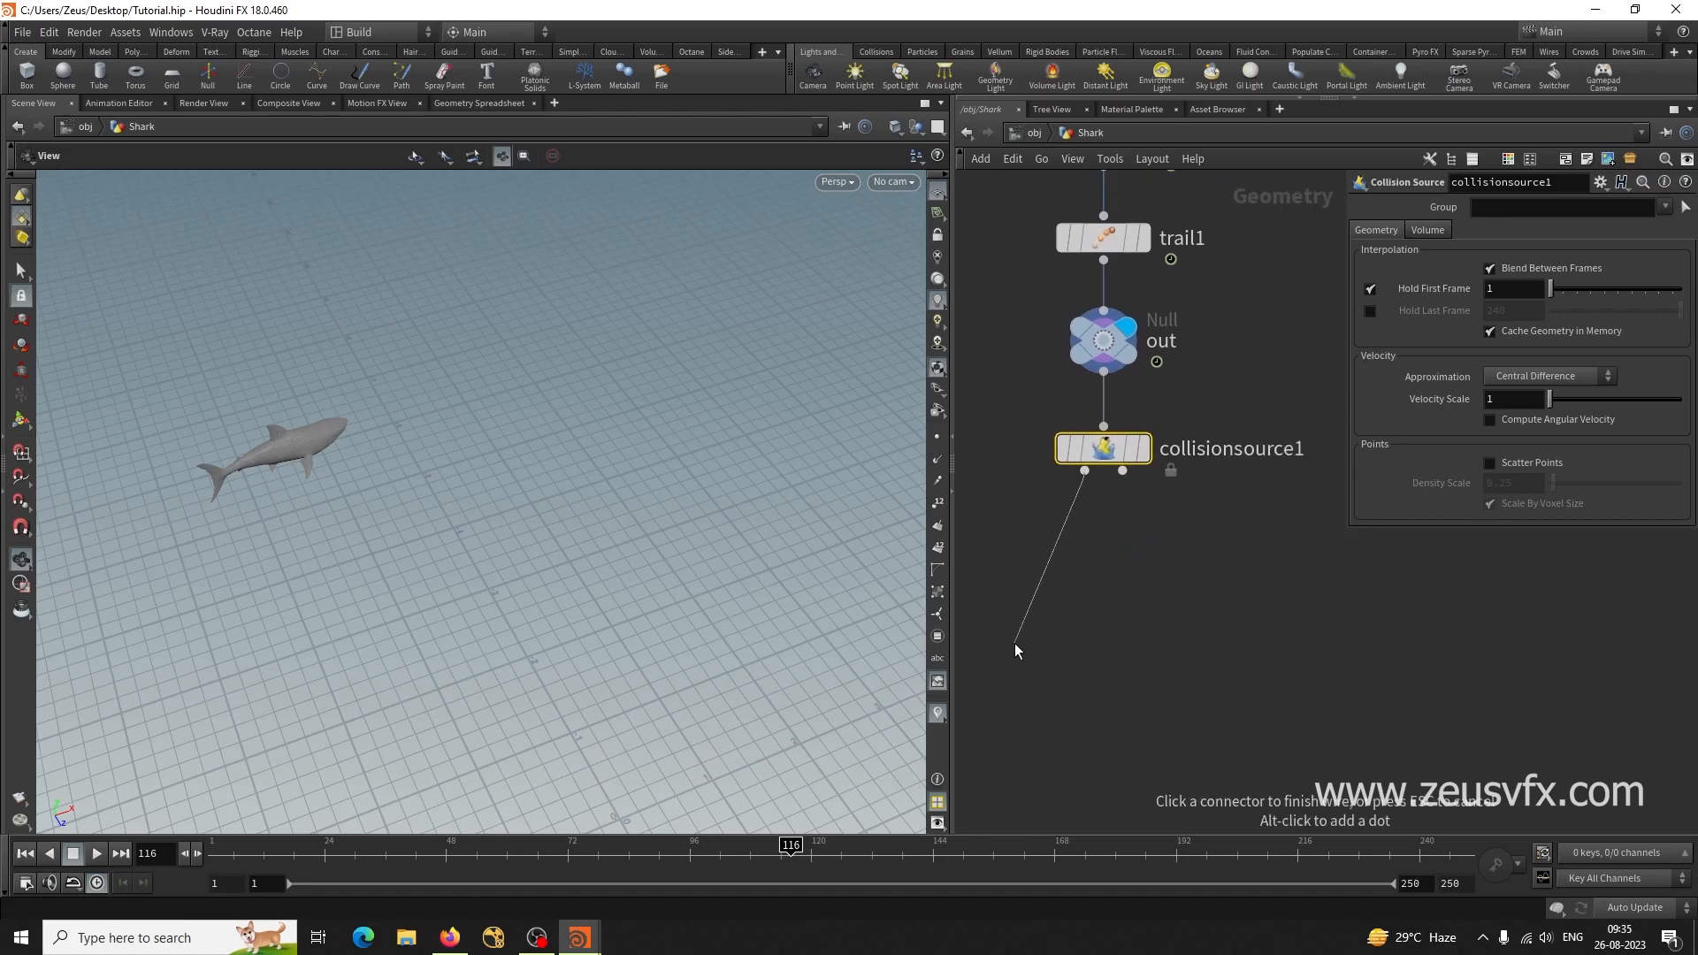
key(Tab)
text(nul)
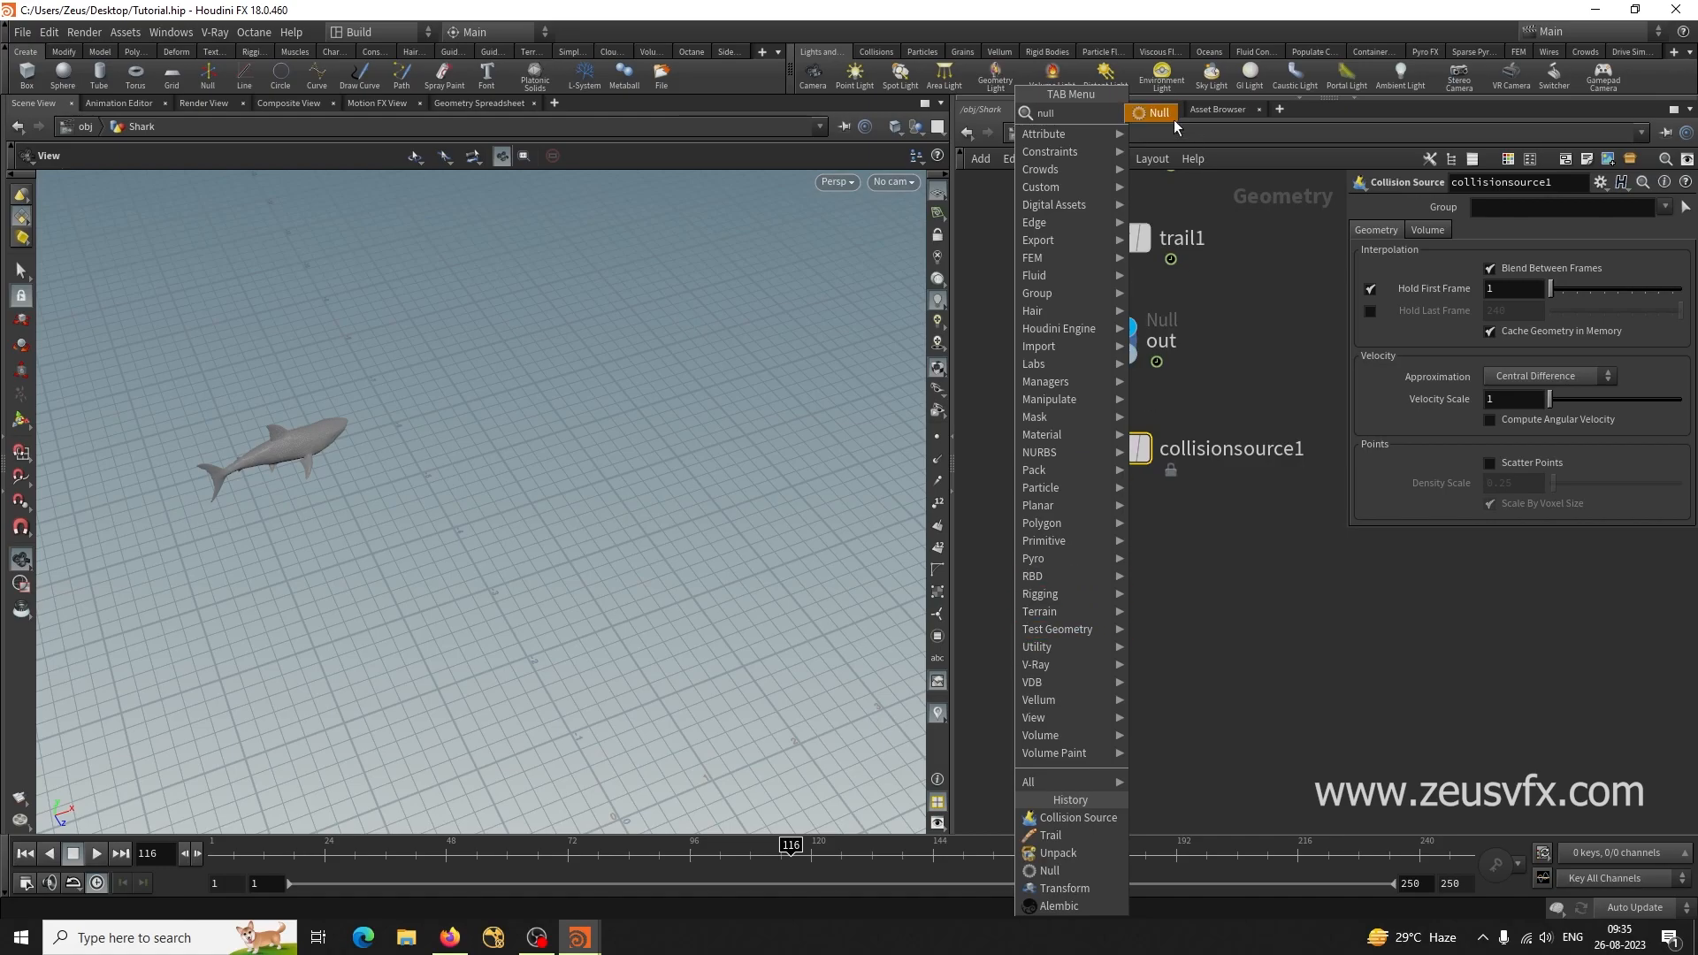
click(1165, 114)
double_click(1081, 644)
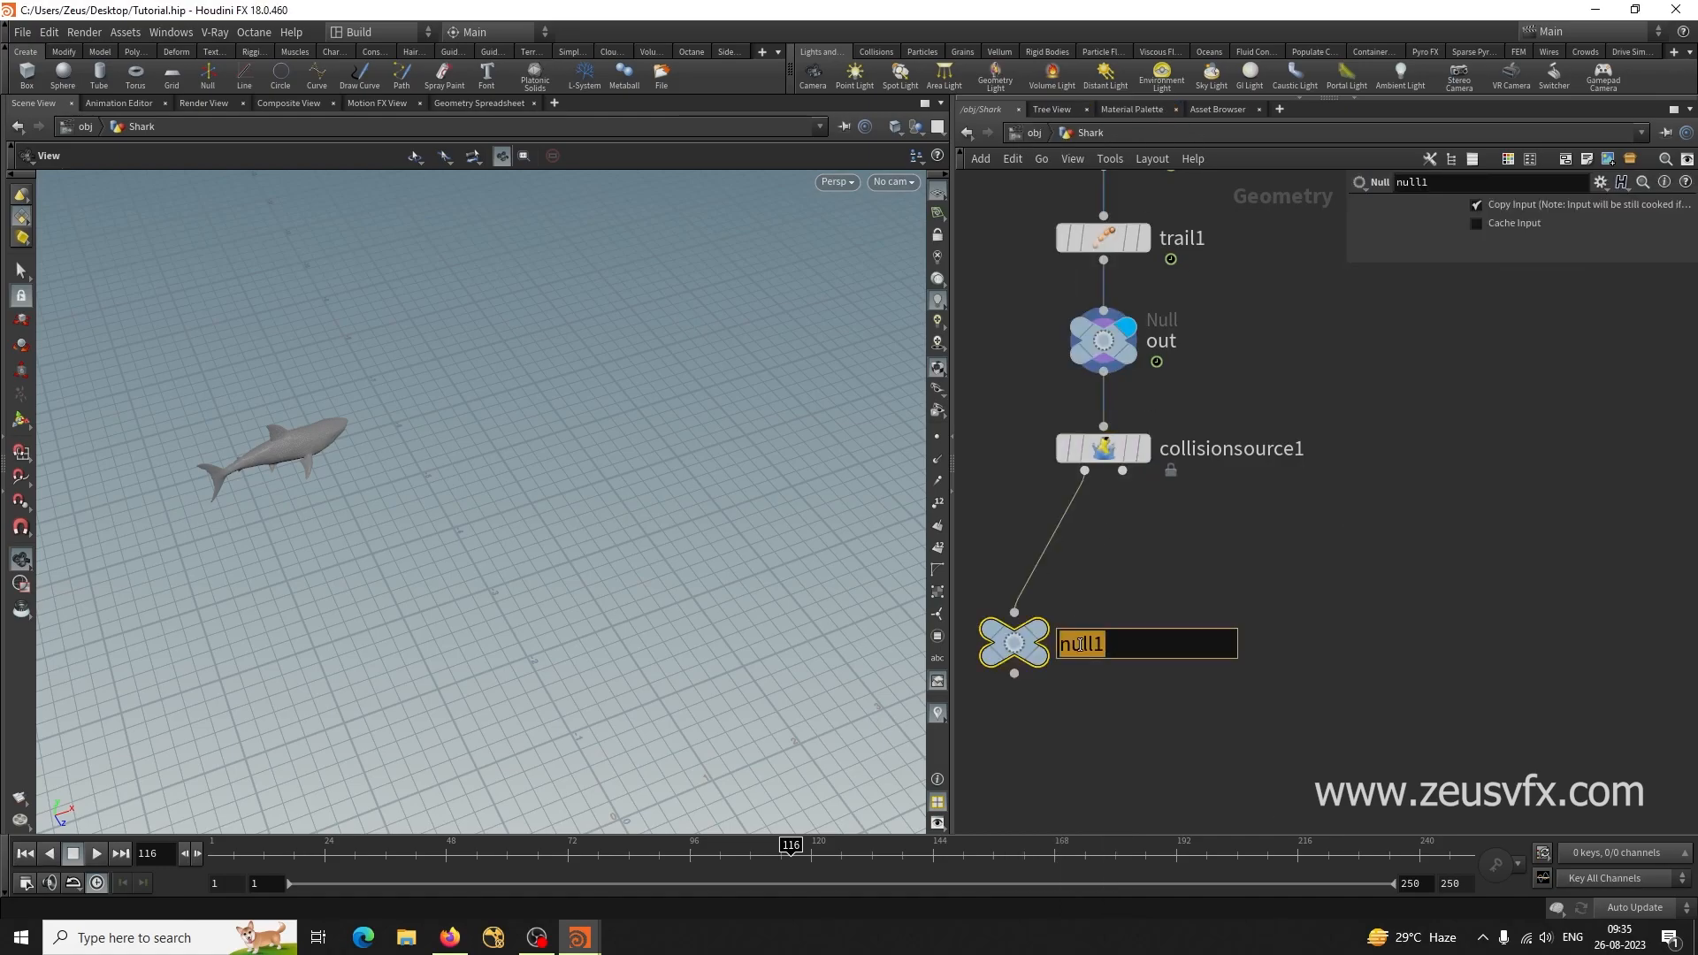
text(Shark_mr)
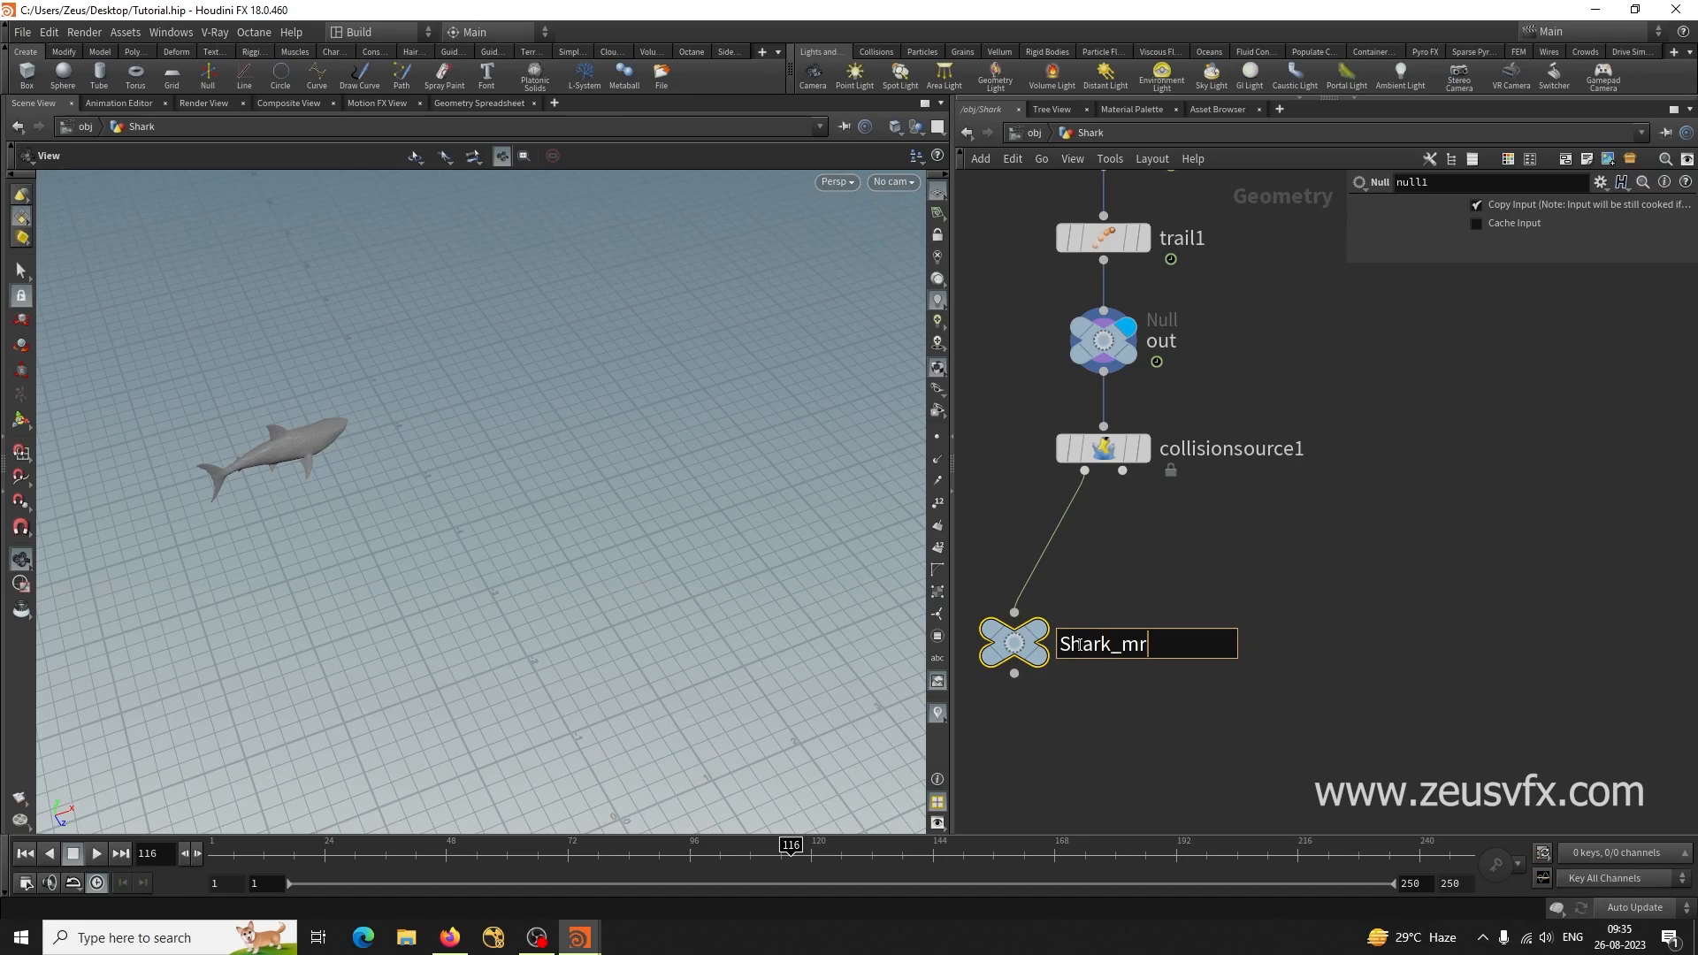
key(BackSpace)
text(esh)
key(Return)
Connect a Null node to the Collision Source's VDB output and rename it Shark_vdb.
click(1123, 470)
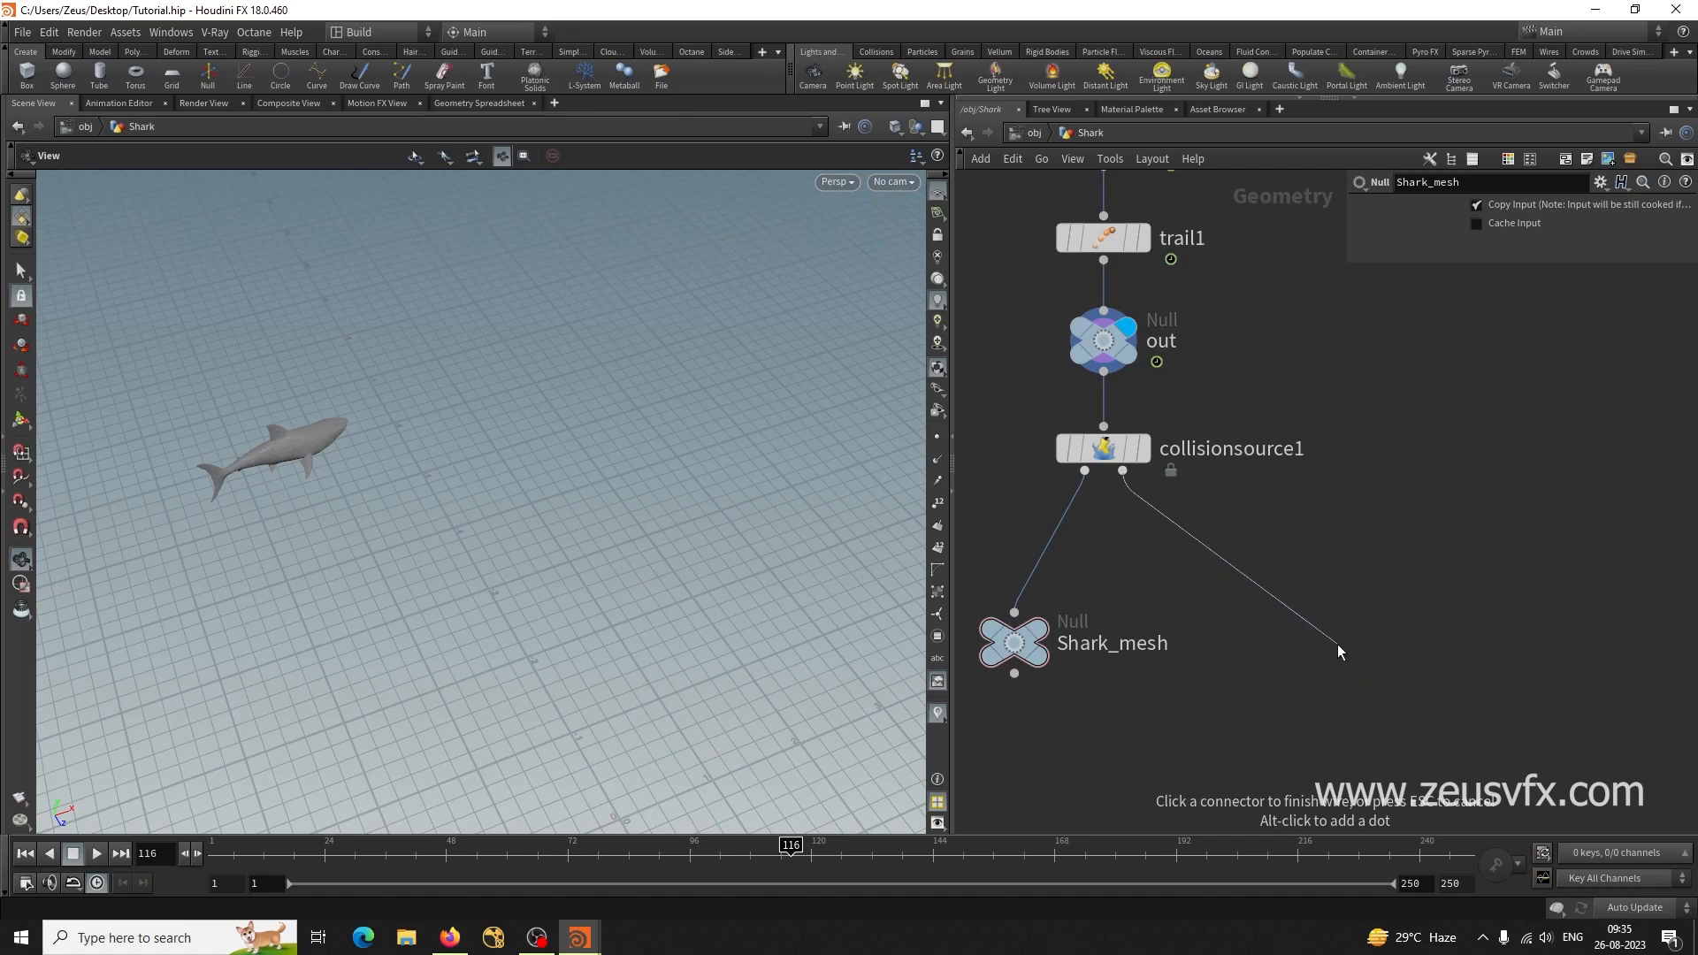
key(Tab)
text(null)
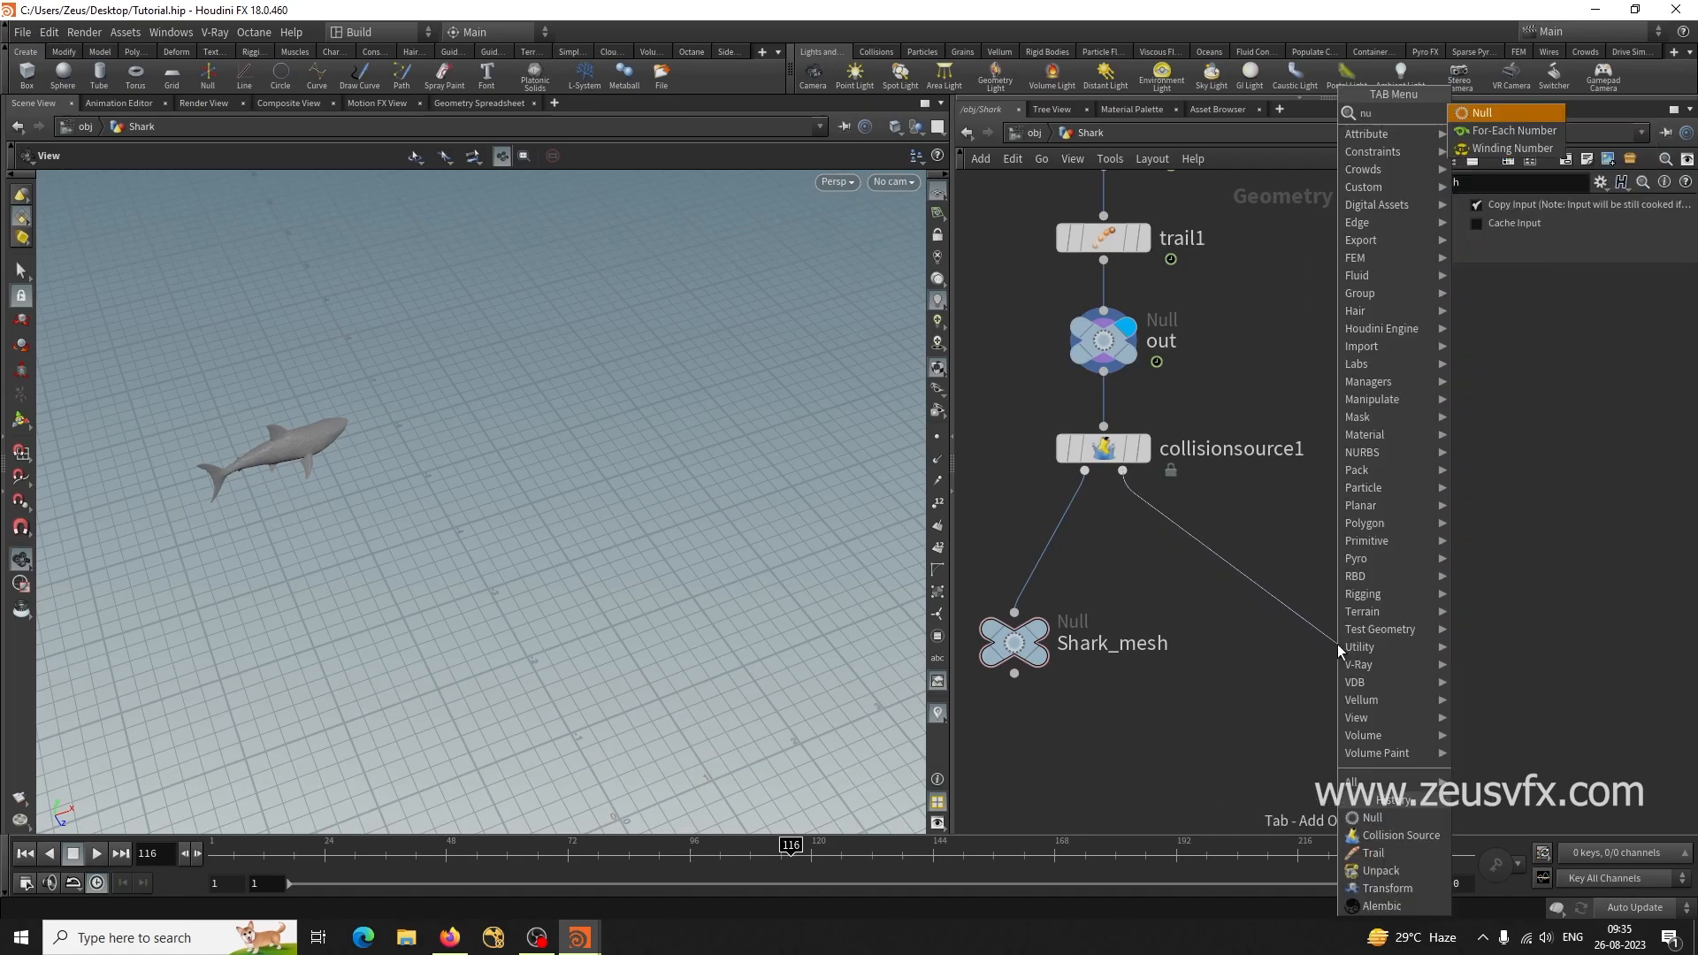
key(Return)
click(1337, 644)
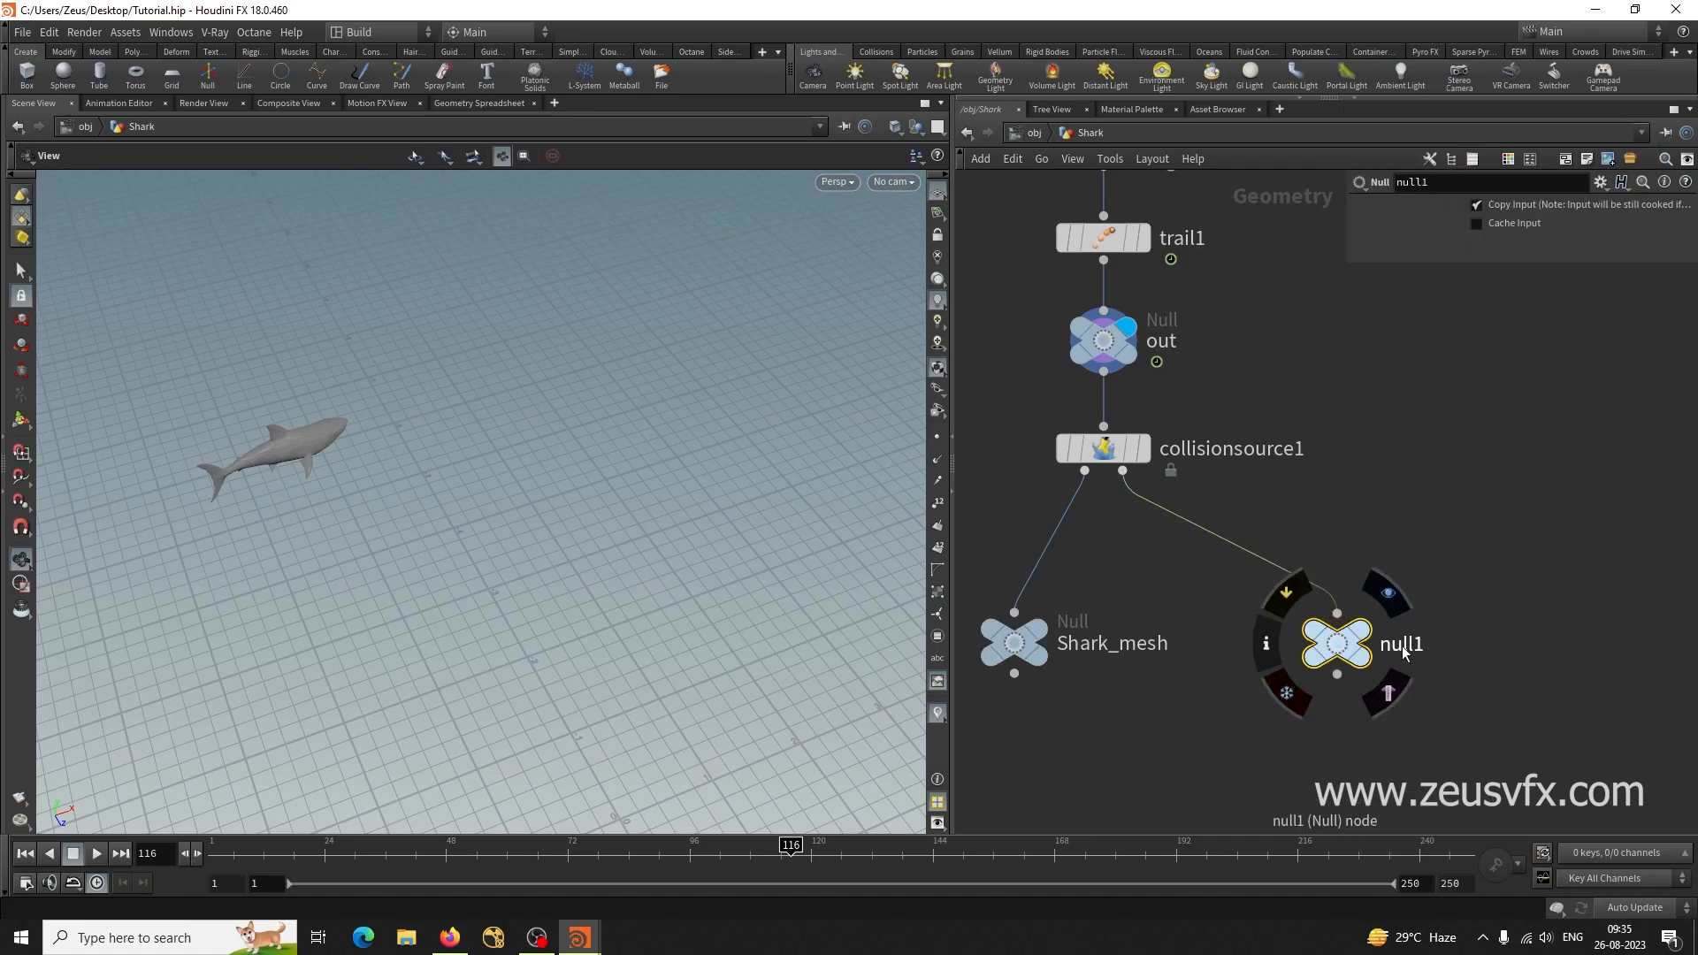
double_click(1400, 646)
text(Sha)
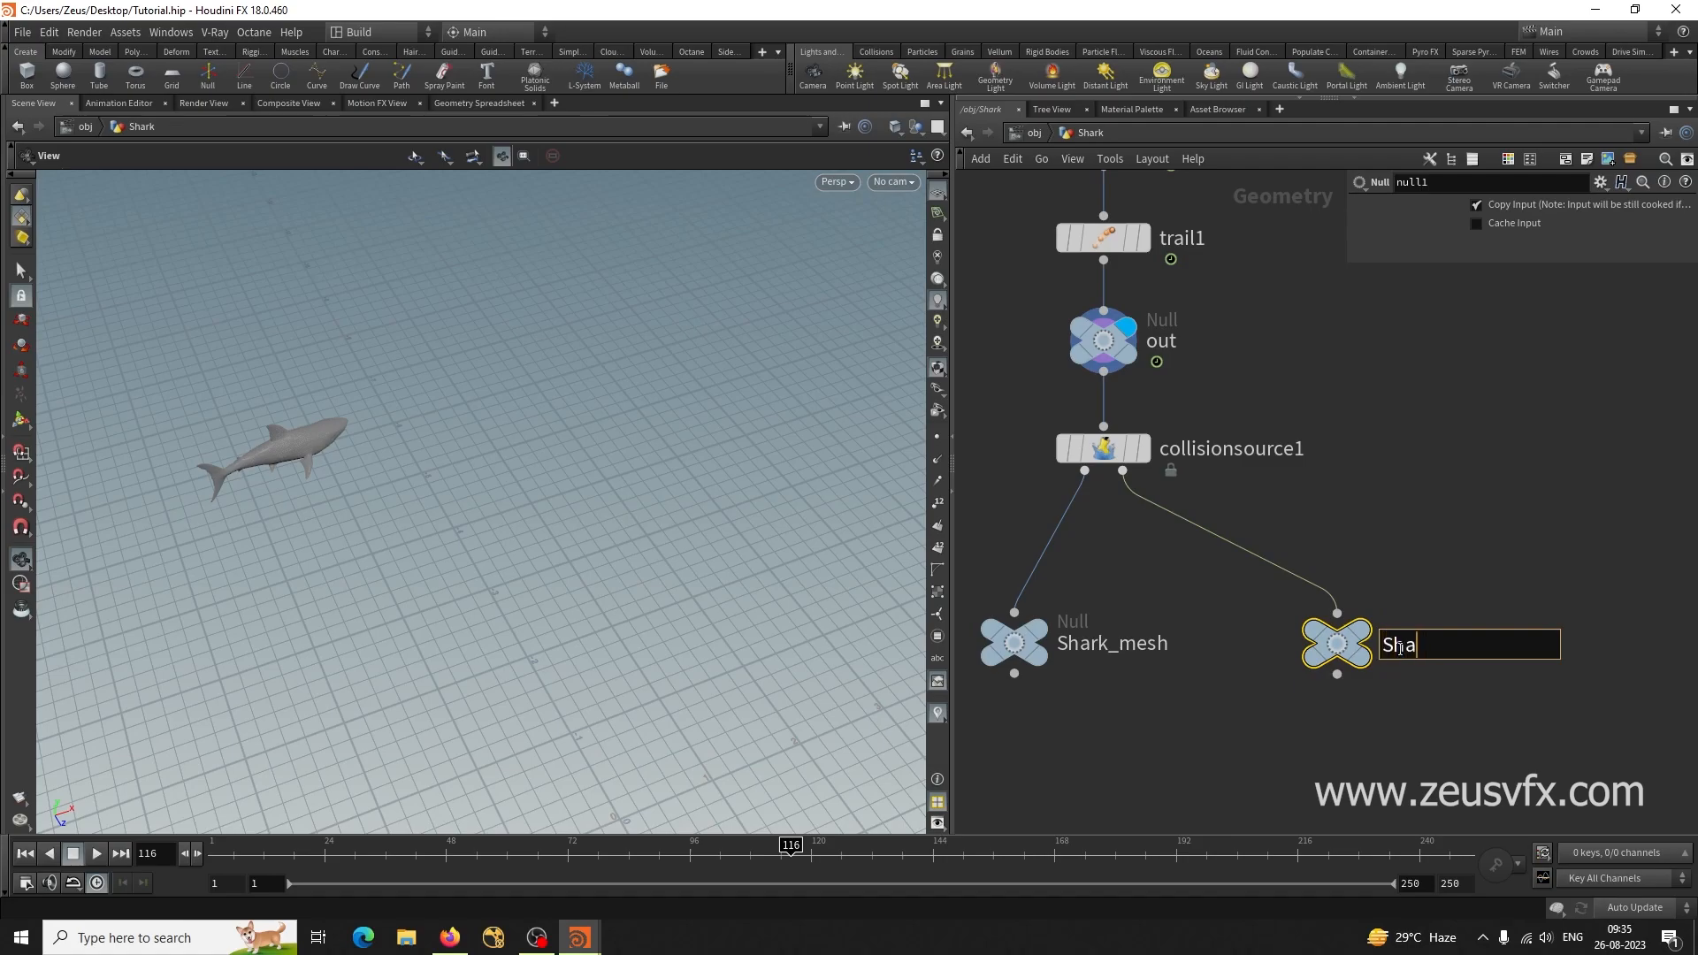
text(rk_vdb)
key(Return)
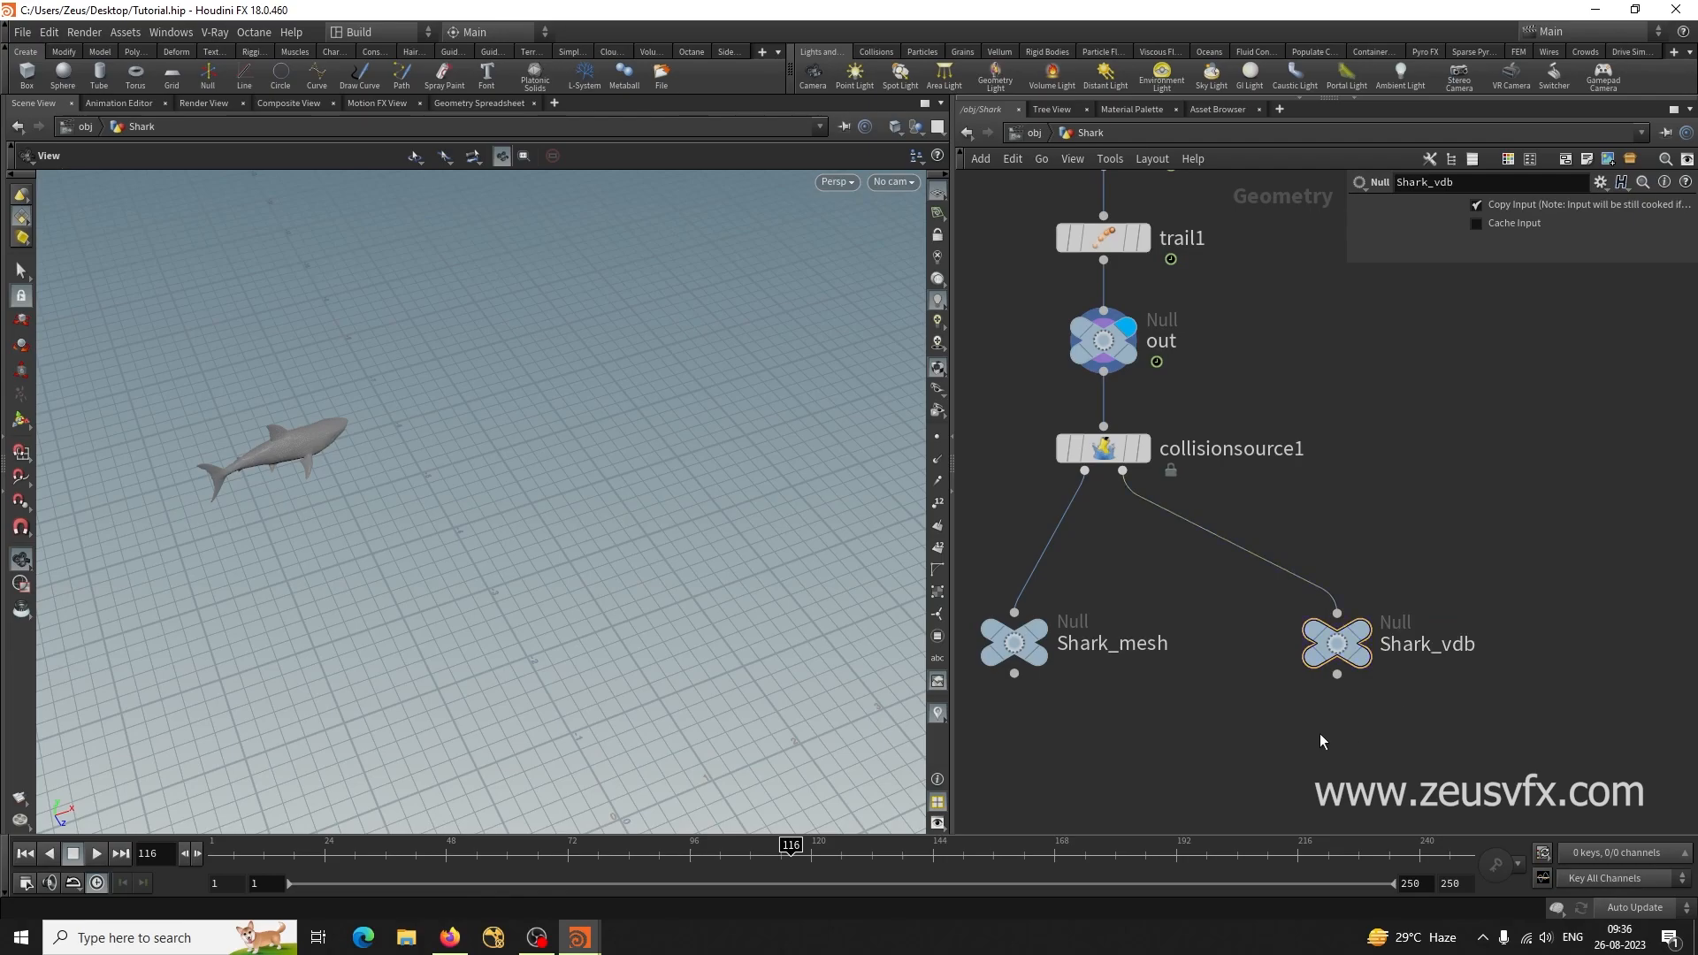
Set the display flag on the Shark_vdb node and inspect the collision volume up close.
click(1382, 643)
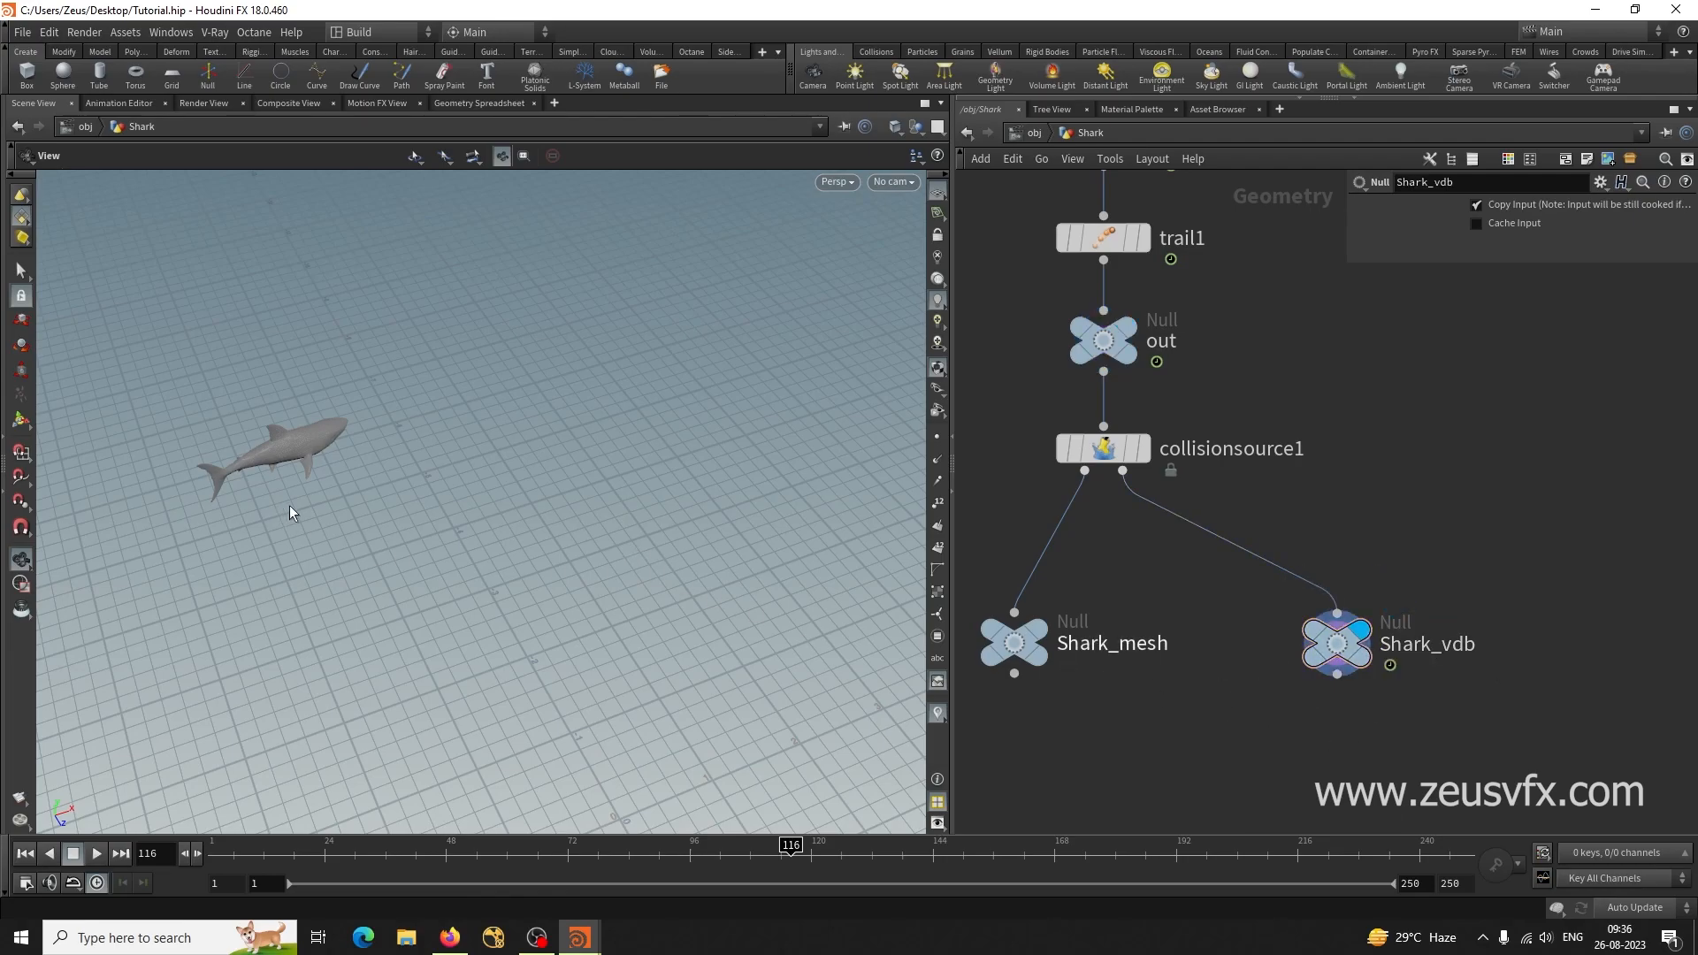
drag(477, 538, 336, 446)
right_drag(336, 446, 648, 561)
middle_drag(648, 561, 476, 634)
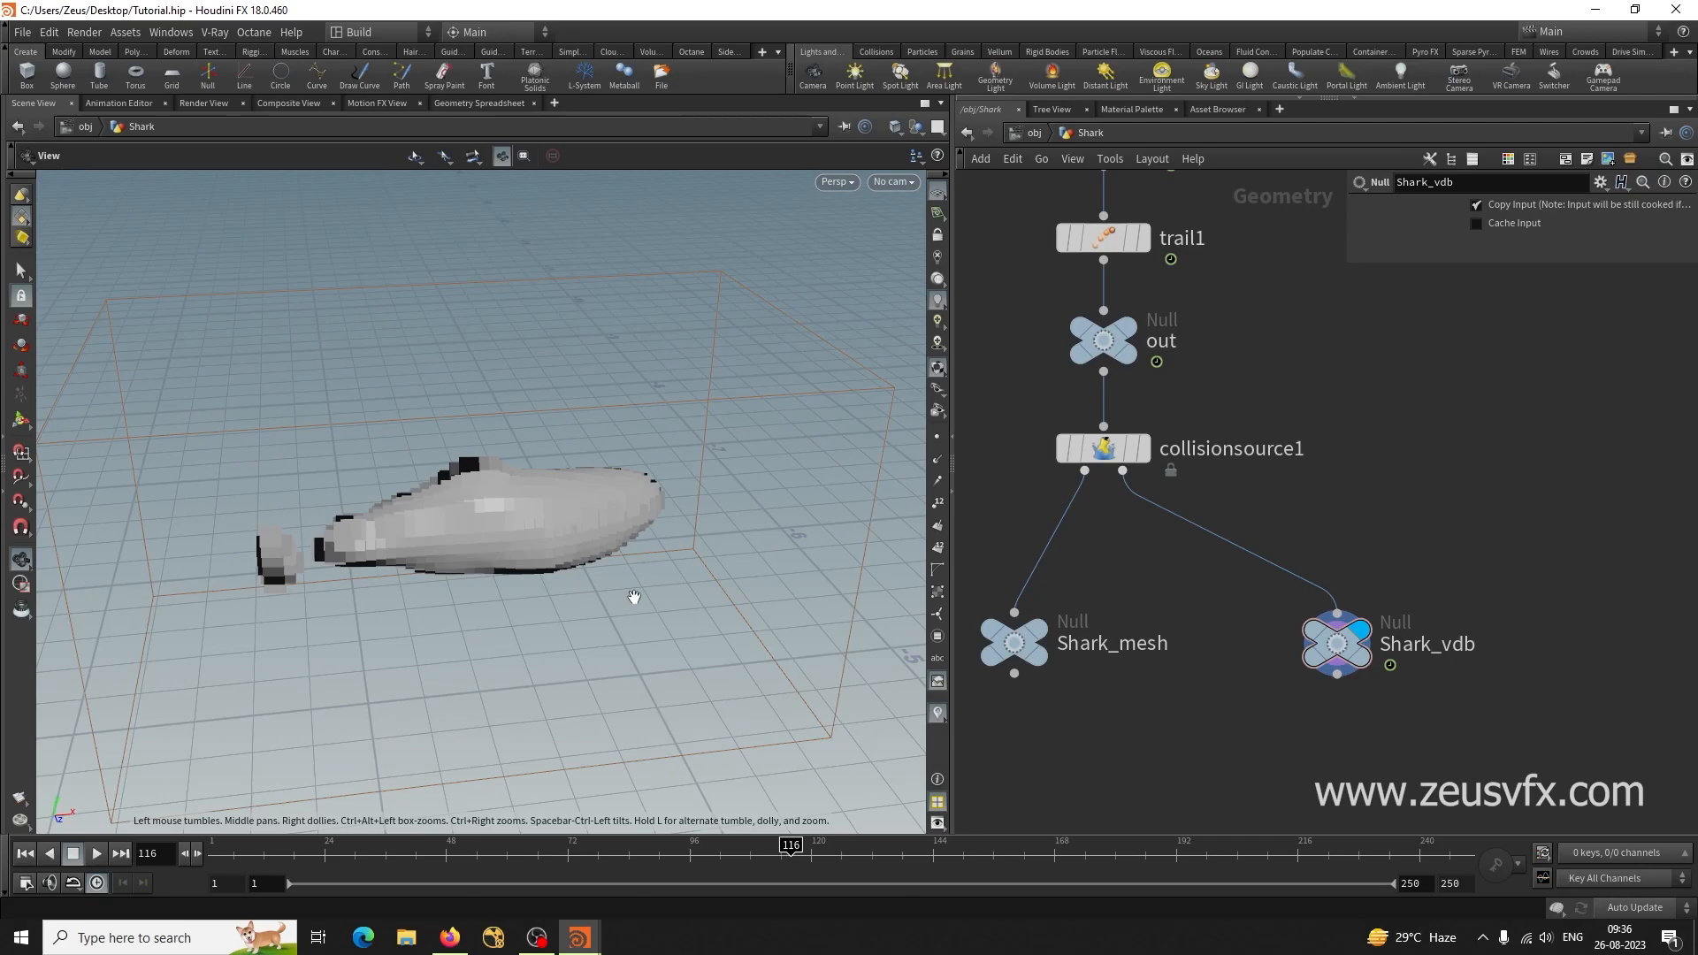
Set the Collision Source's voxel size to 0.01, enable Fill Interior and inspect the refined volume.
click(1106, 448)
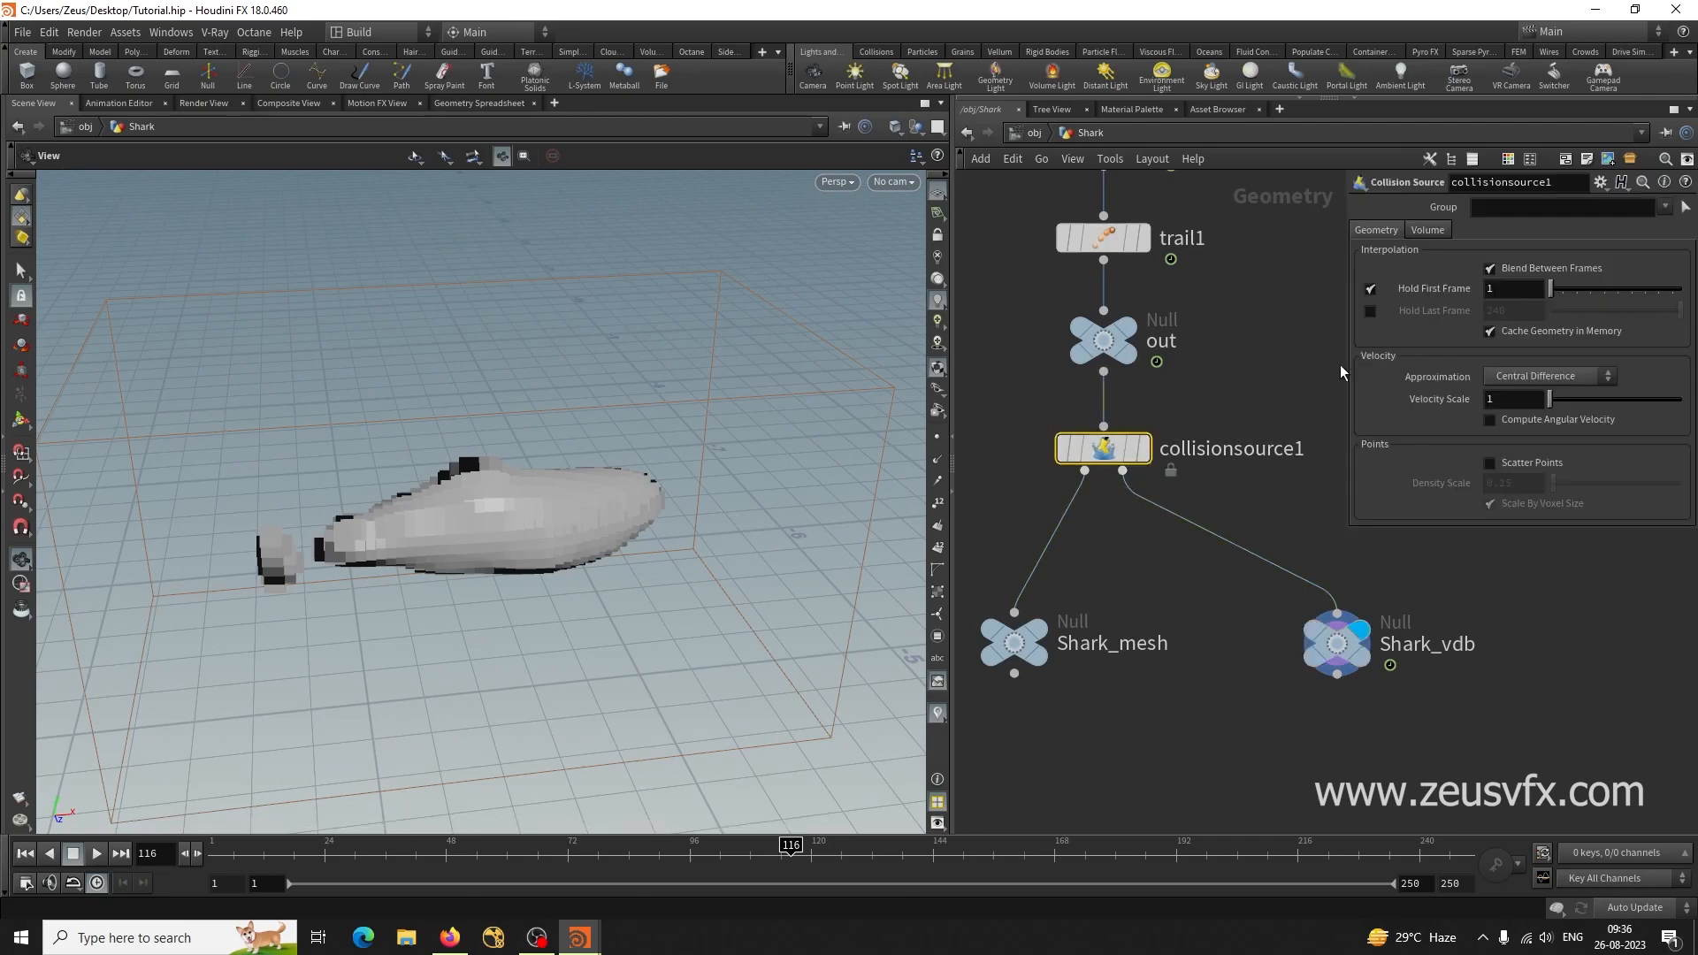
click(1429, 230)
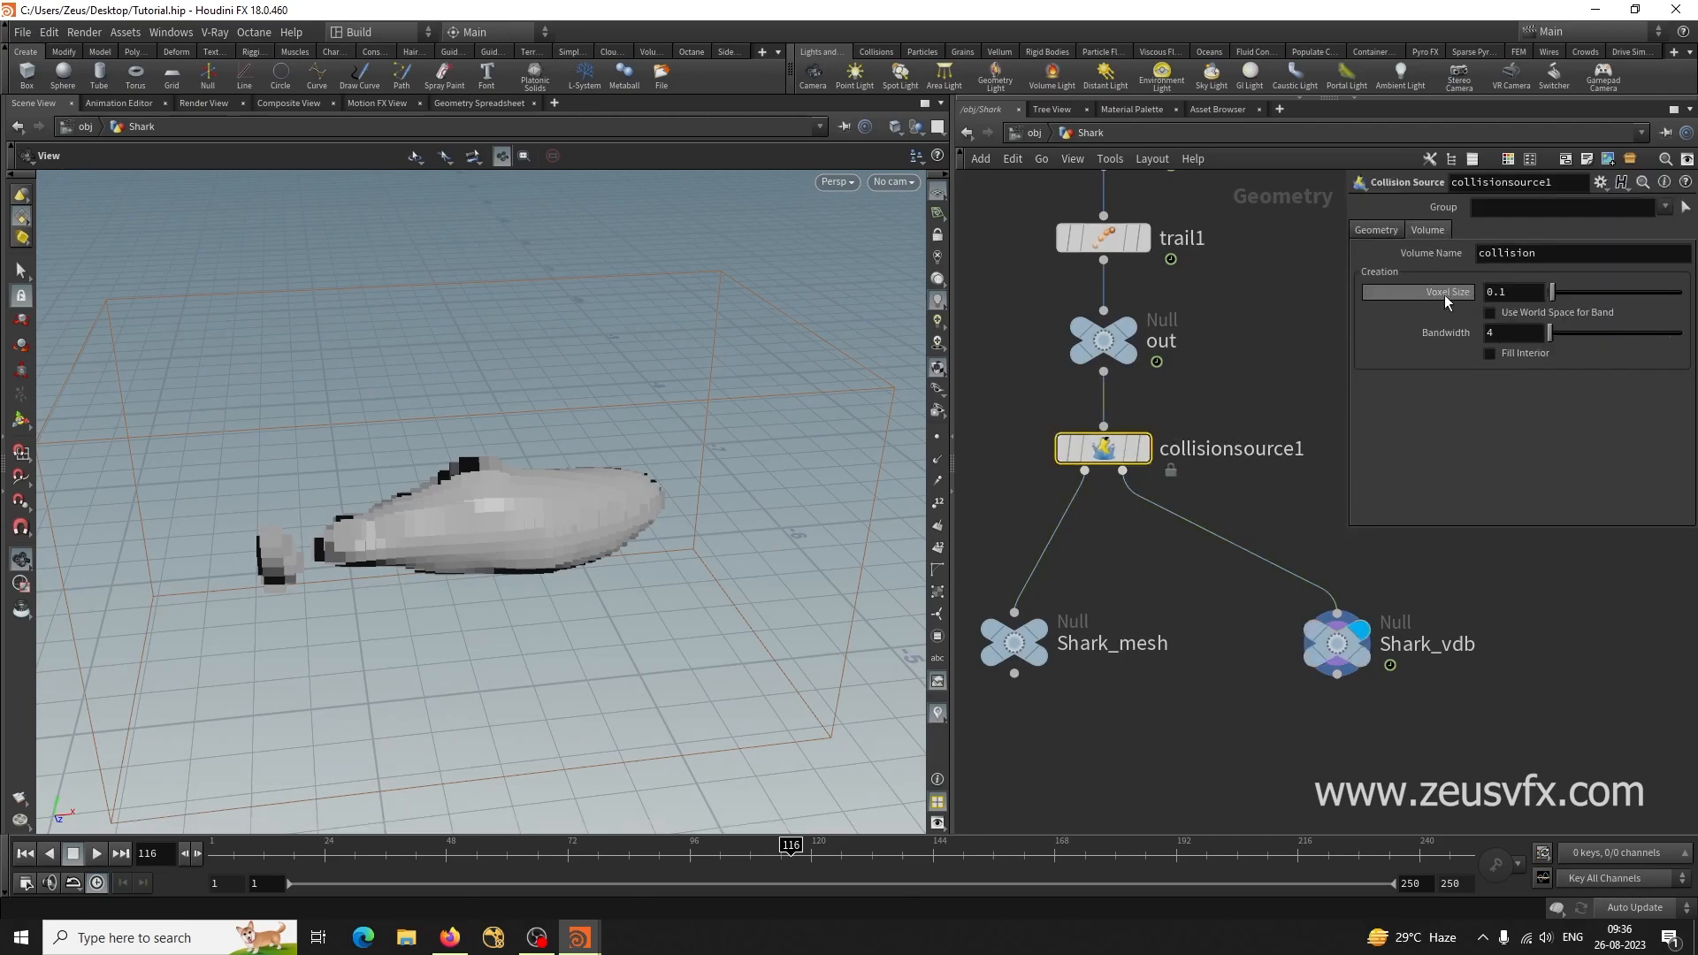
click(1520, 295)
key(BackSpace)
text(01)
key(Return)
drag(405, 538, 566, 495)
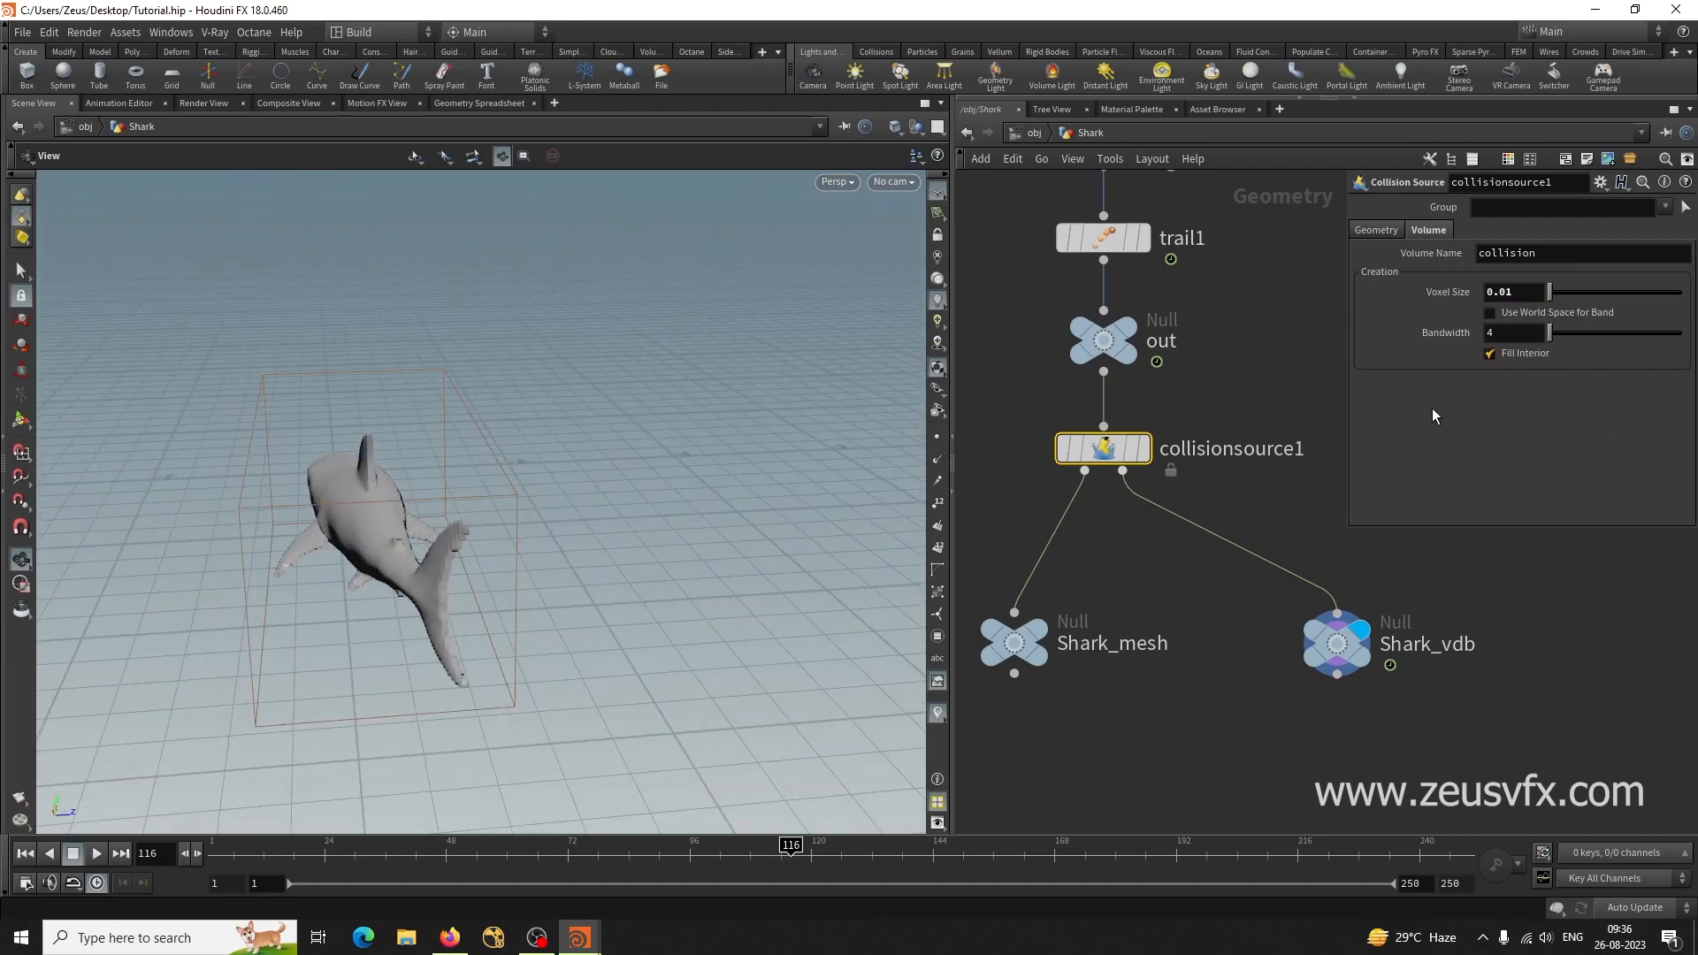
drag(477, 595, 804, 595)
right_drag(804, 595, 784, 541)
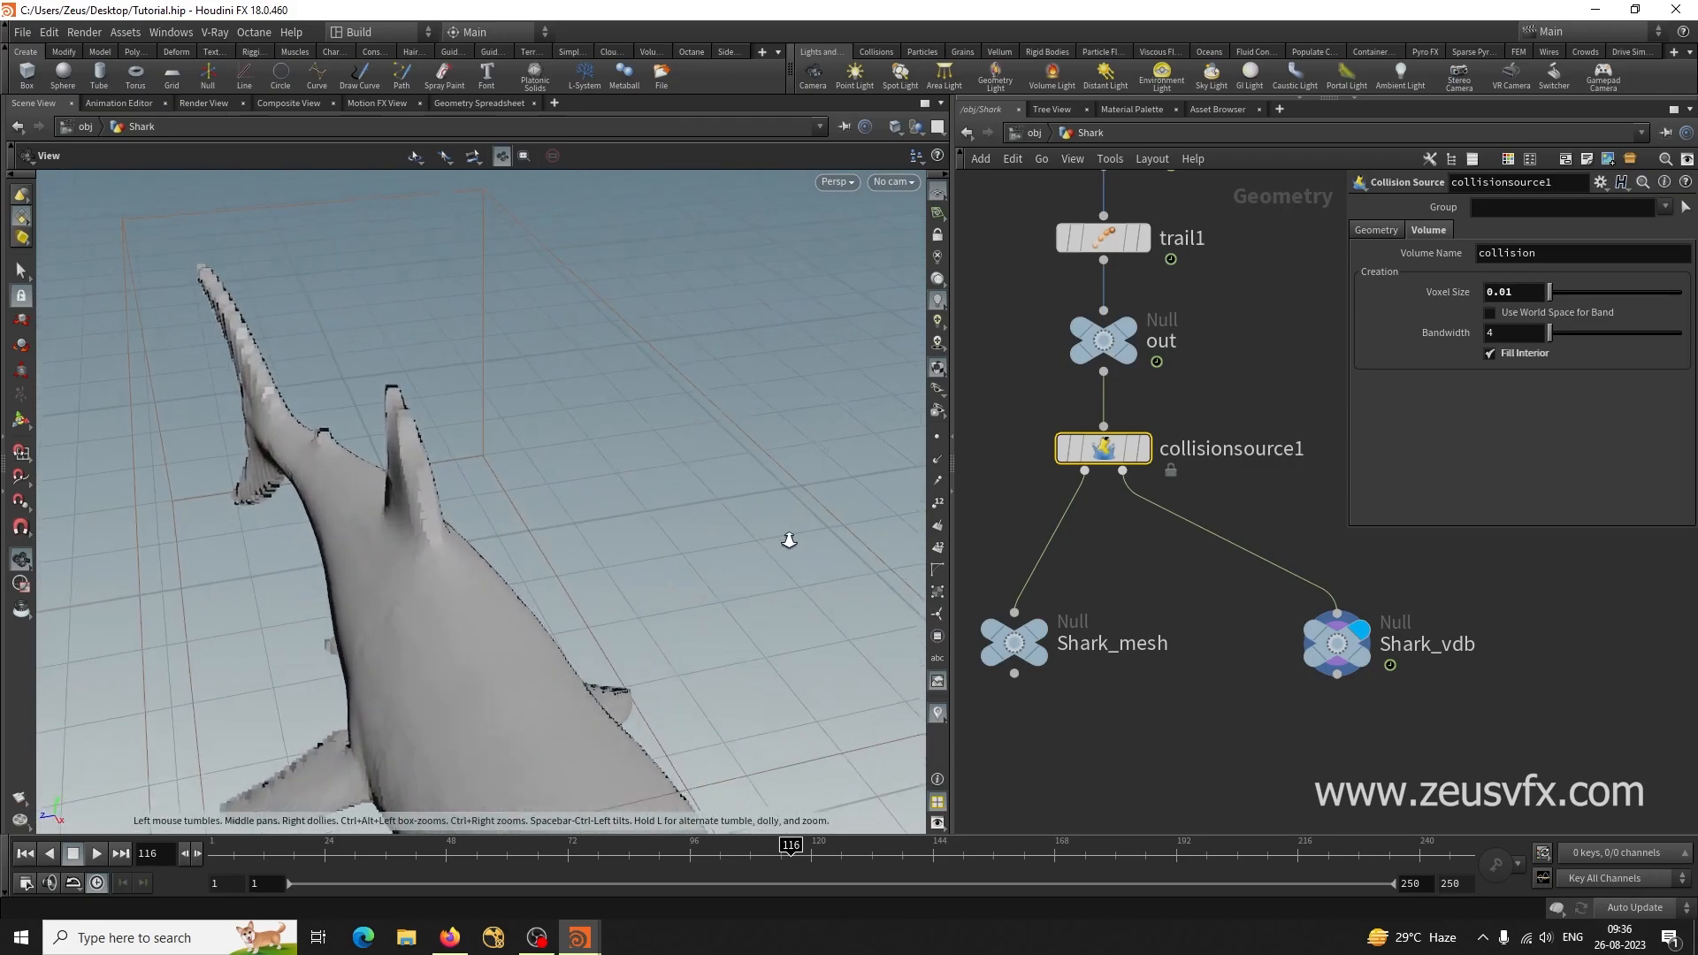
drag(573, 523, 513, 566)
Insert a VDB Reshape SDF node on the wire between the Collision Source and Shark_vdb nodes.
key(Tab)
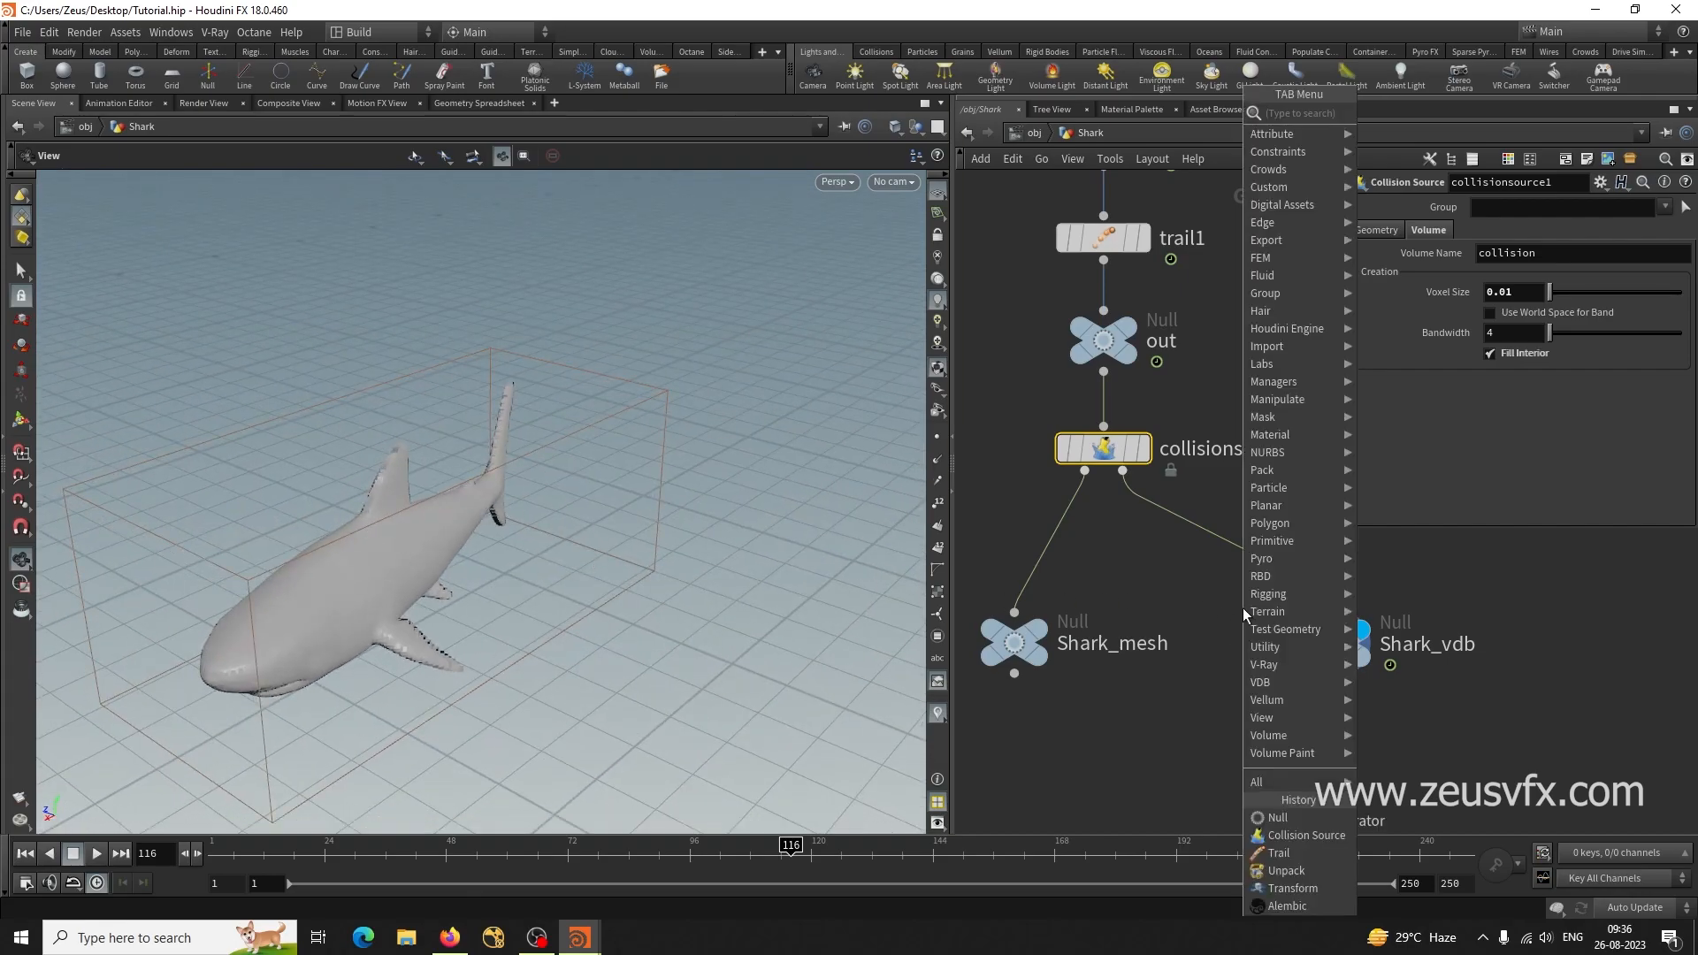
text(vdbr)
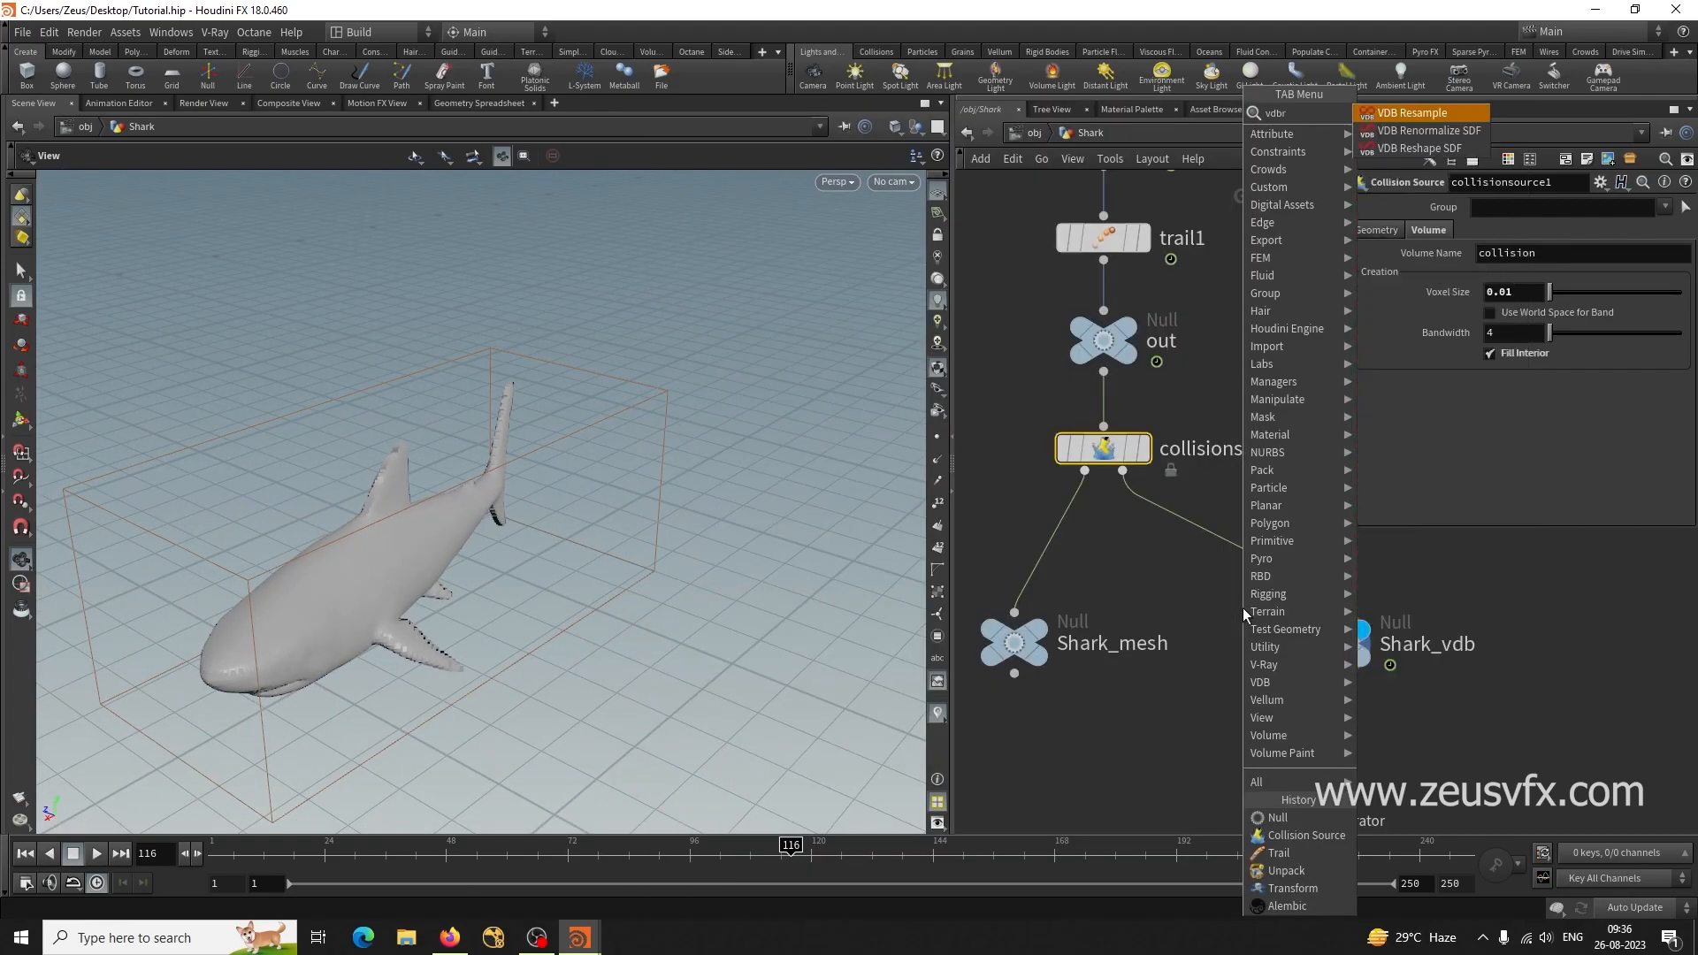
text(esh)
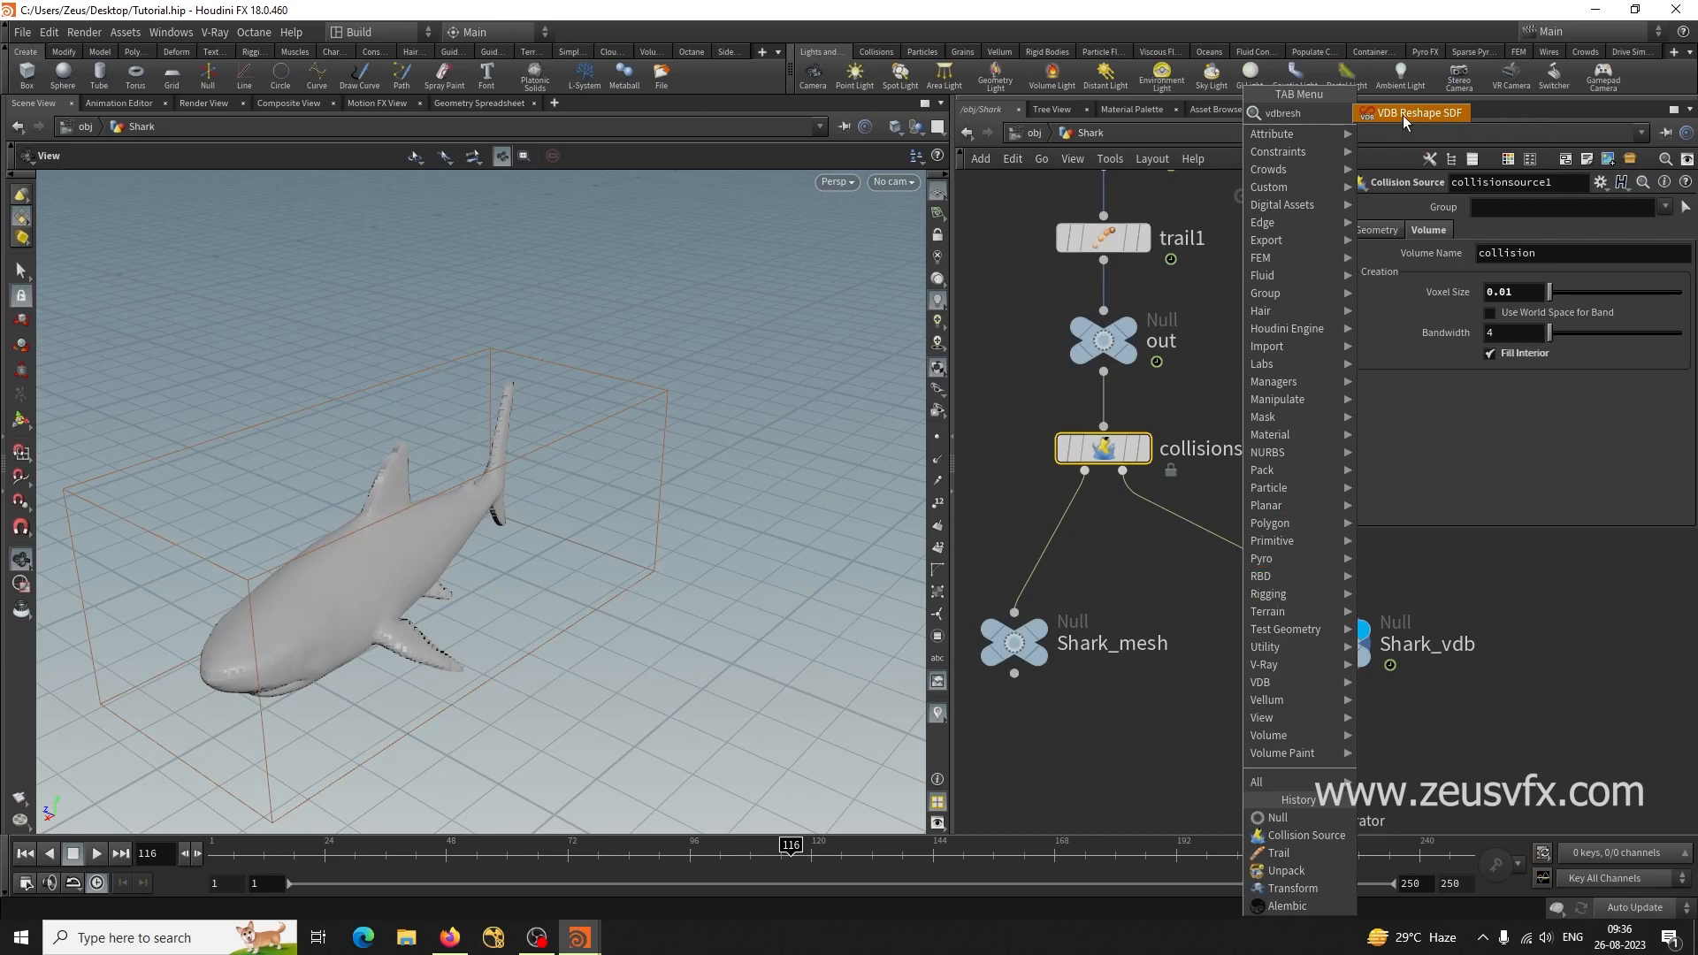
click(1405, 115)
click(1225, 542)
drag(620, 605, 409, 507)
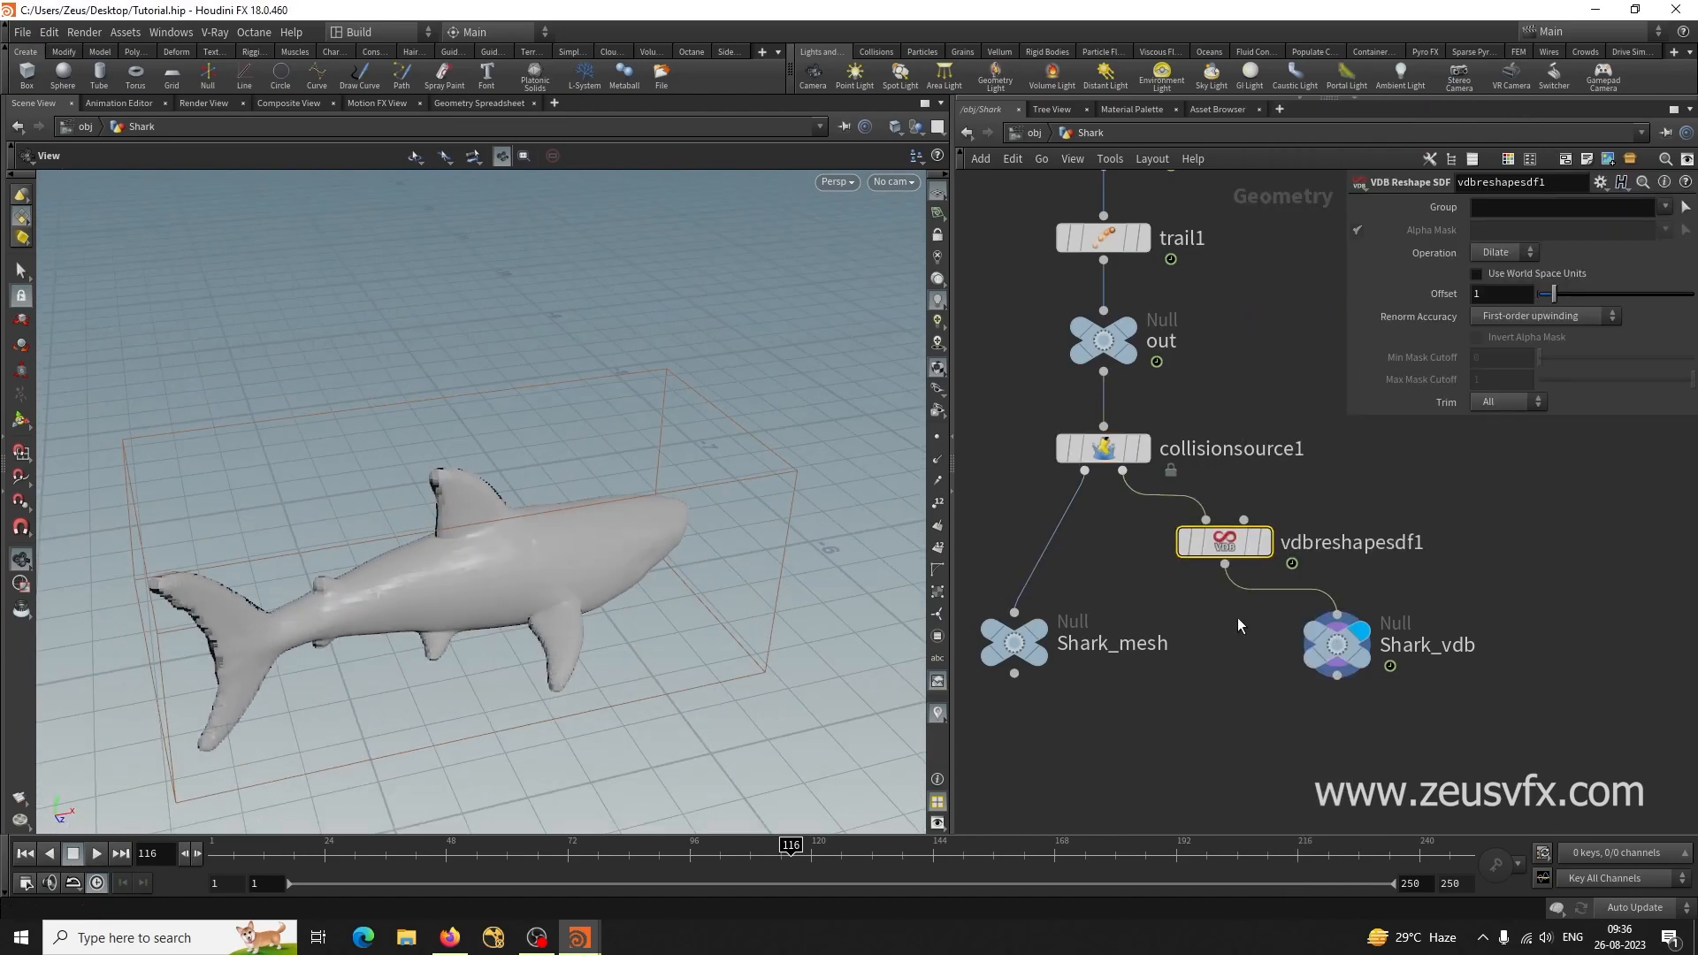
Try out another operation and different offsets up to 2.01 on the VDB Reshape SDF node.
mouse_move(1550, 294)
mouse_down()
mouse_move(1656, 293)
mouse_move(1549, 296)
mouse_up()
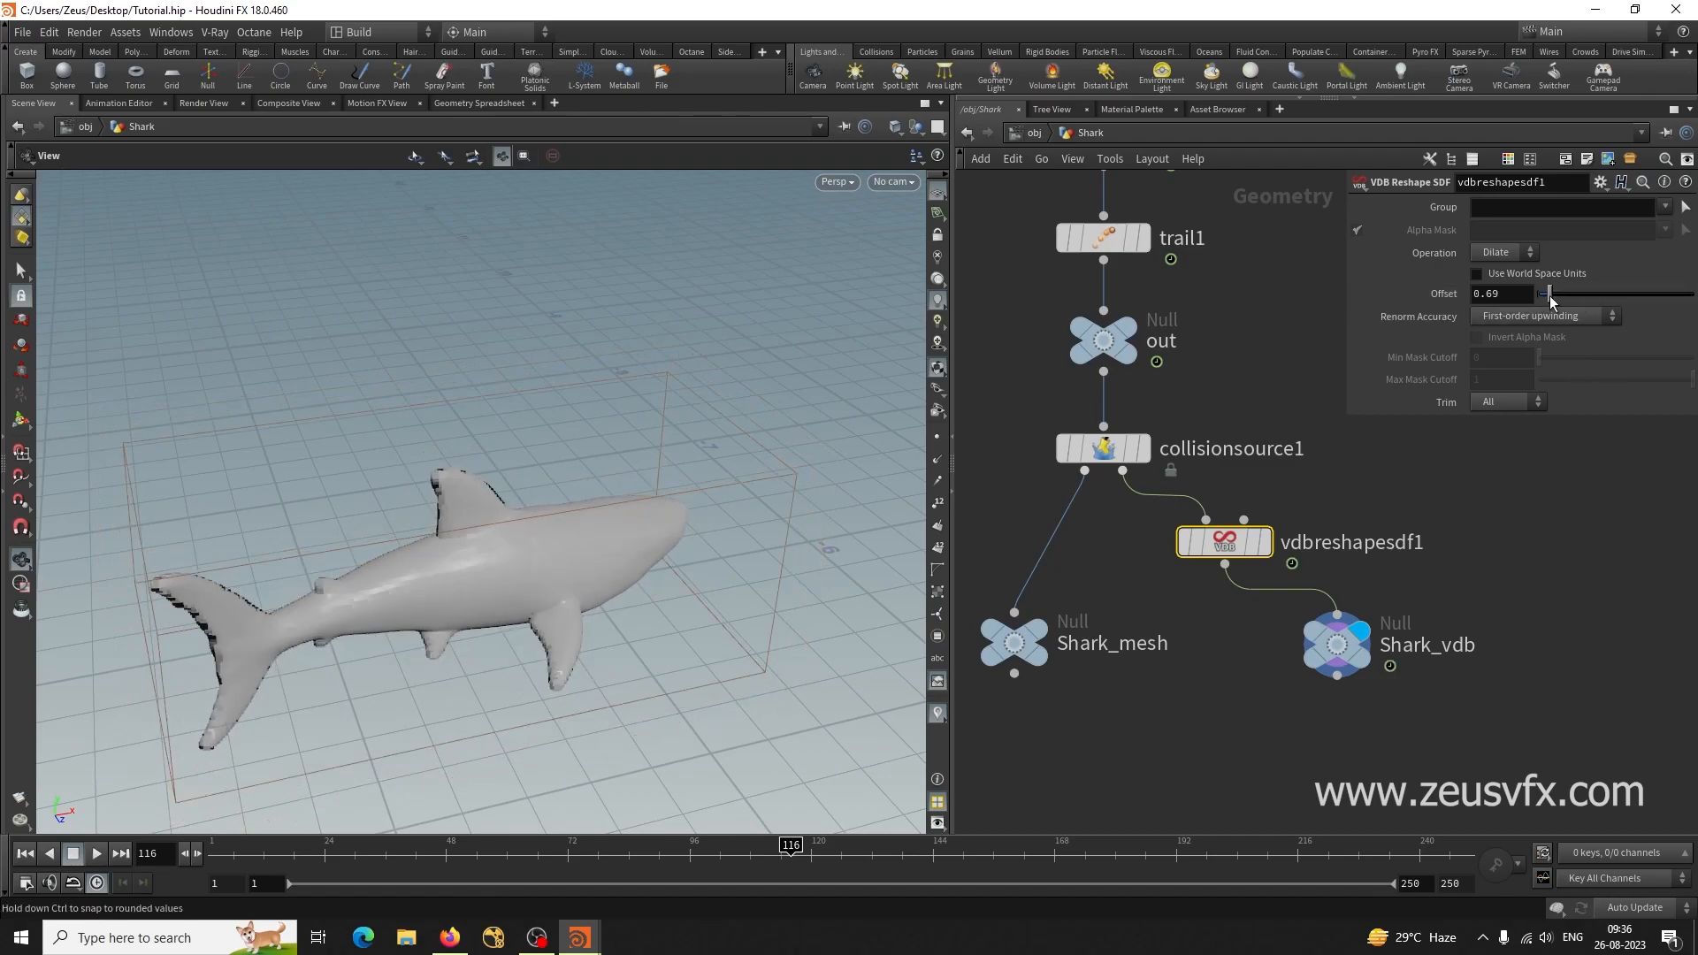
click(1499, 253)
click(1491, 288)
mouse_move(1549, 293)
mouse_down()
mouse_move(1643, 294)
mouse_move(1499, 308)
mouse_move(1640, 313)
mouse_move(1560, 316)
mouse_up()
click(1499, 253)
click(1495, 261)
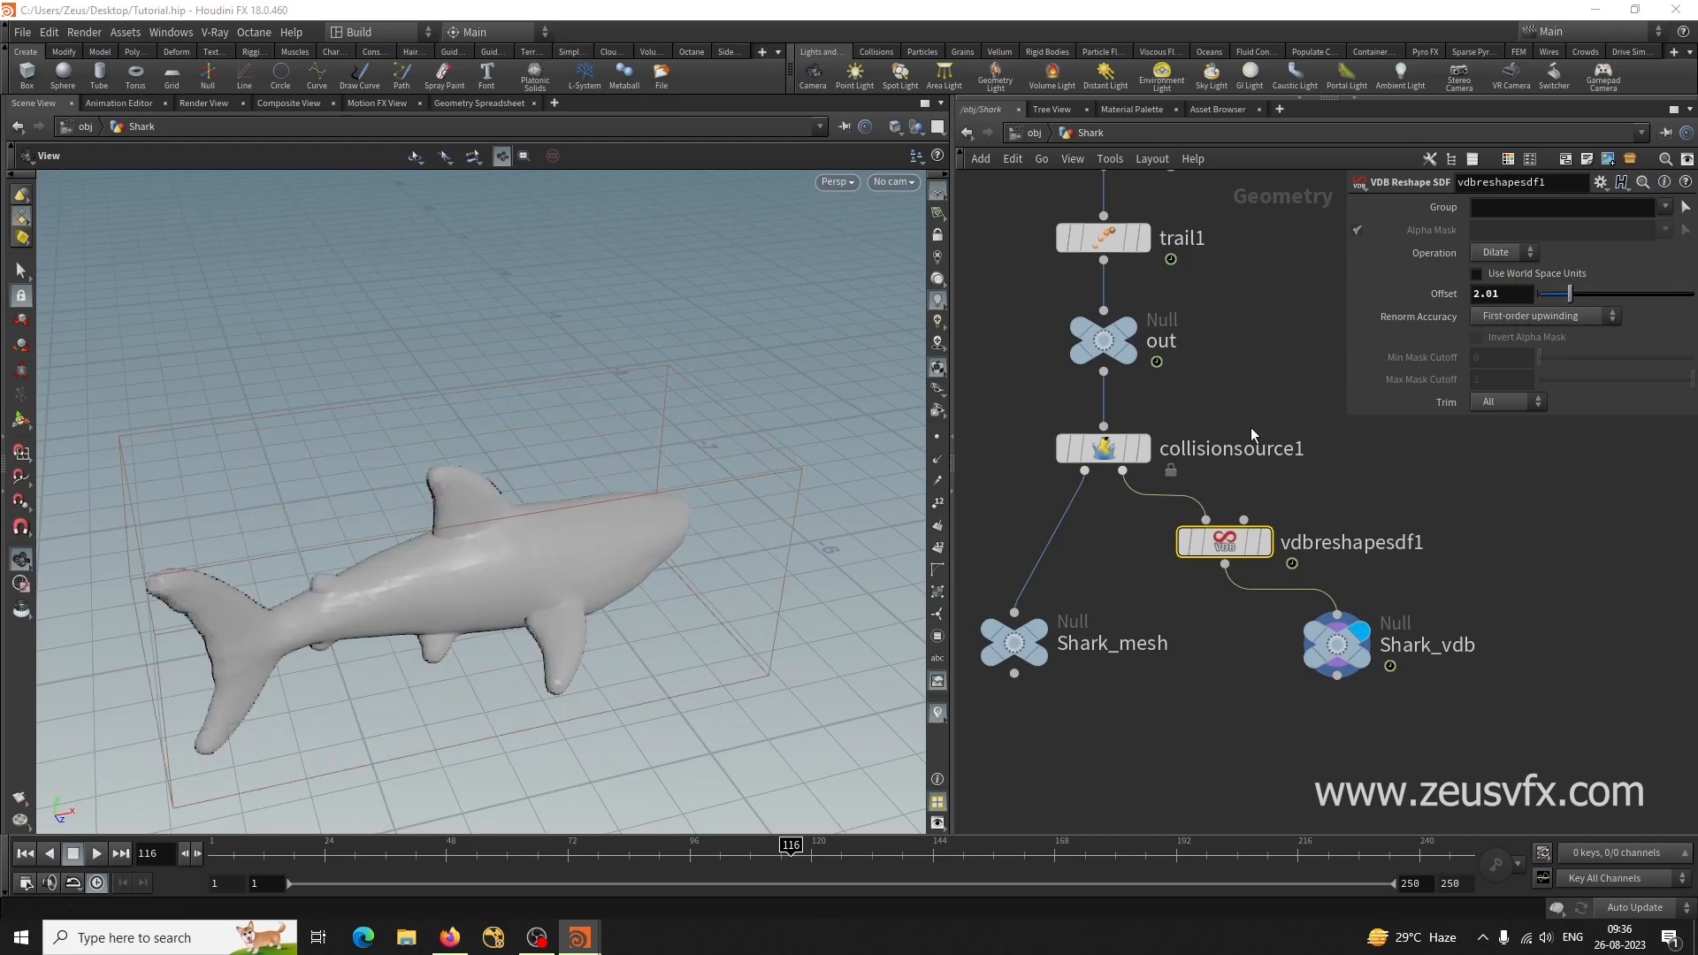
Set the VDB Reshape SDF node's offset to 1 and inspect the dilated shark.
double_click(1520, 288)
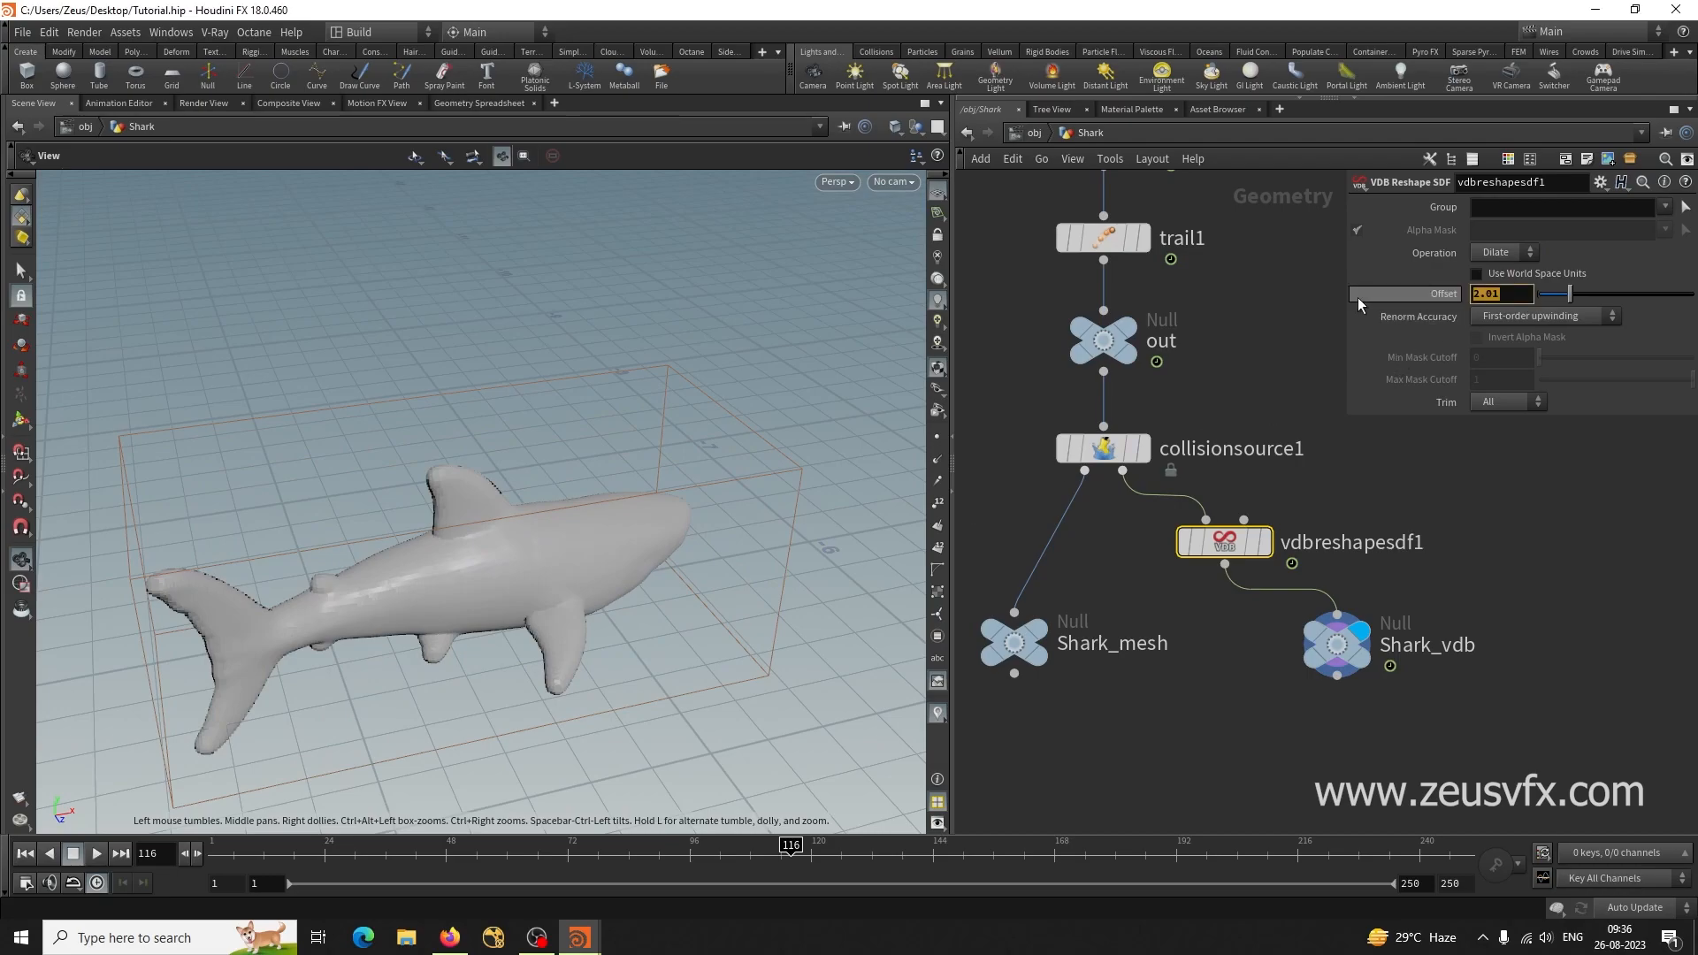
text(1)
key(Return)
drag(369, 528, 412, 626)
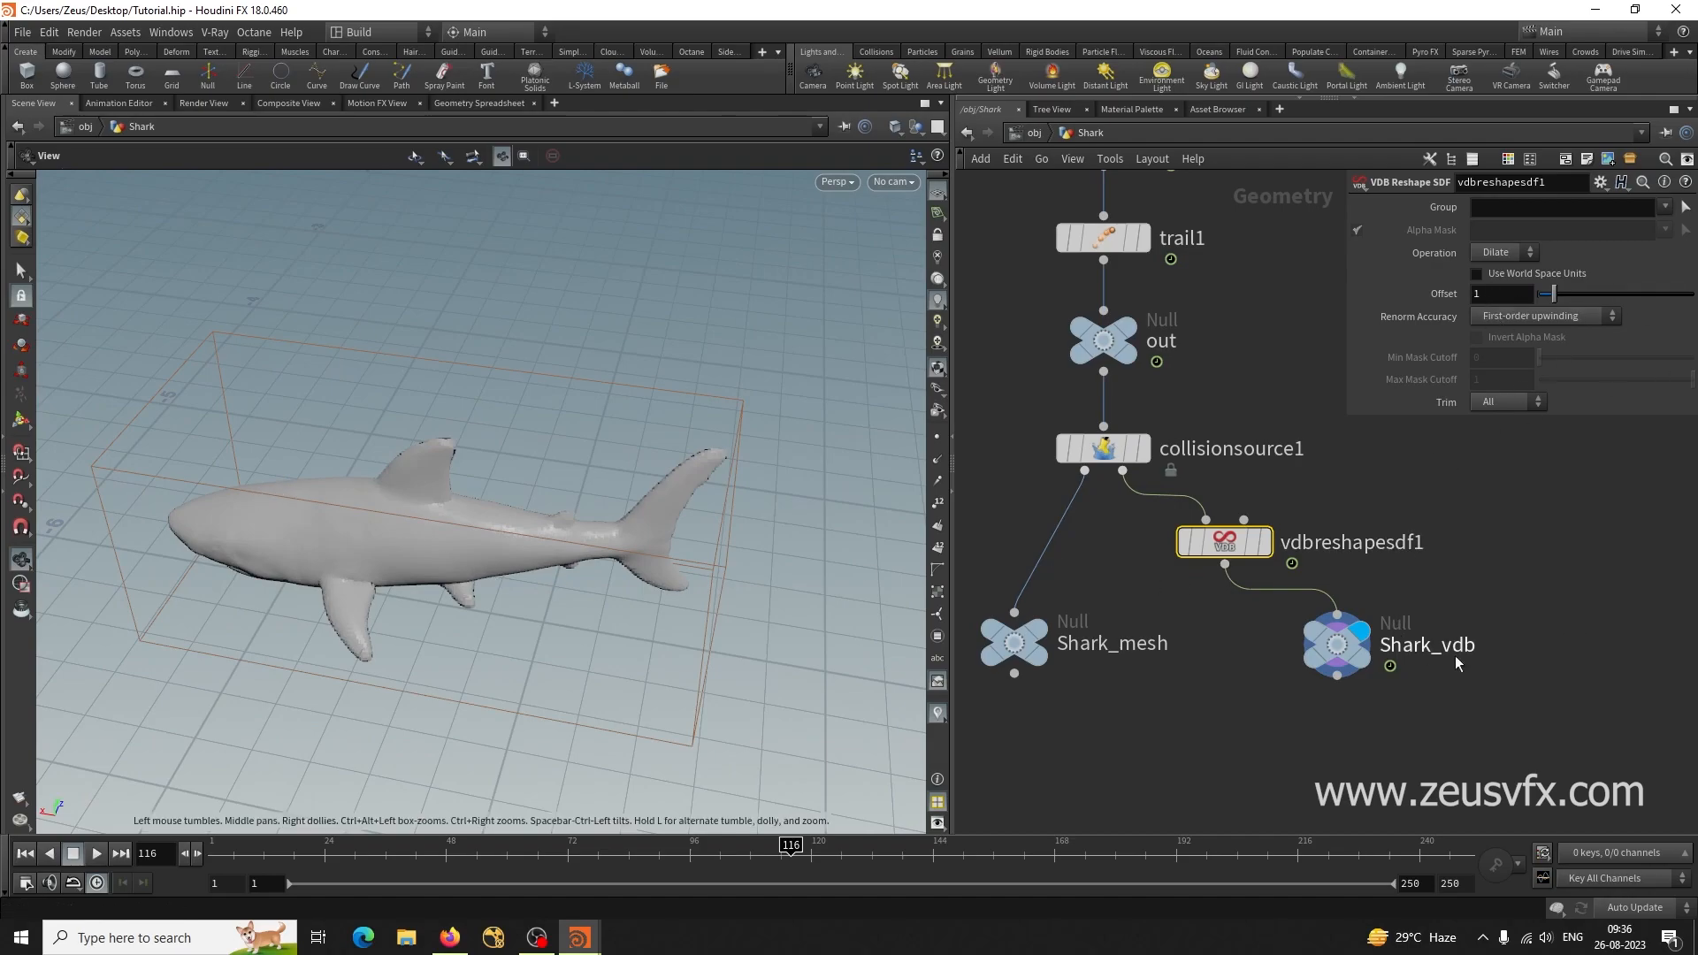
Set the display flag on the out Null node to show the original shark mesh.
middle_drag(1306, 699, 1350, 645)
middle_drag(1058, 380, 1092, 541)
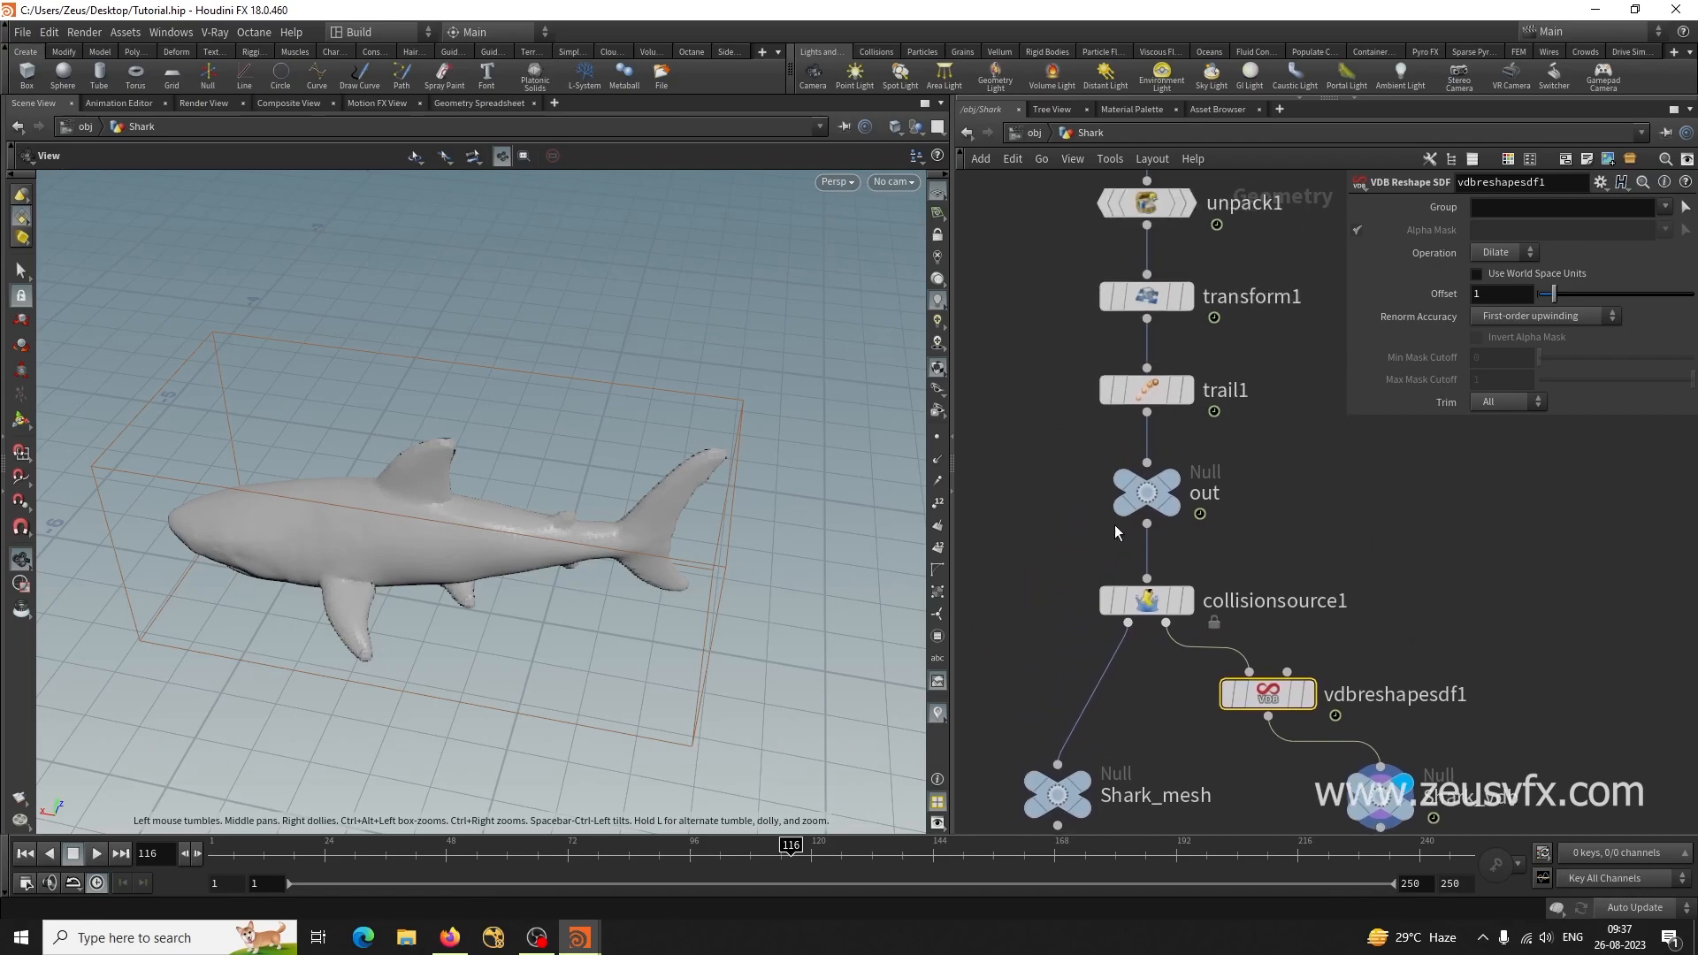
middle_drag(1580, 724, 1556, 699)
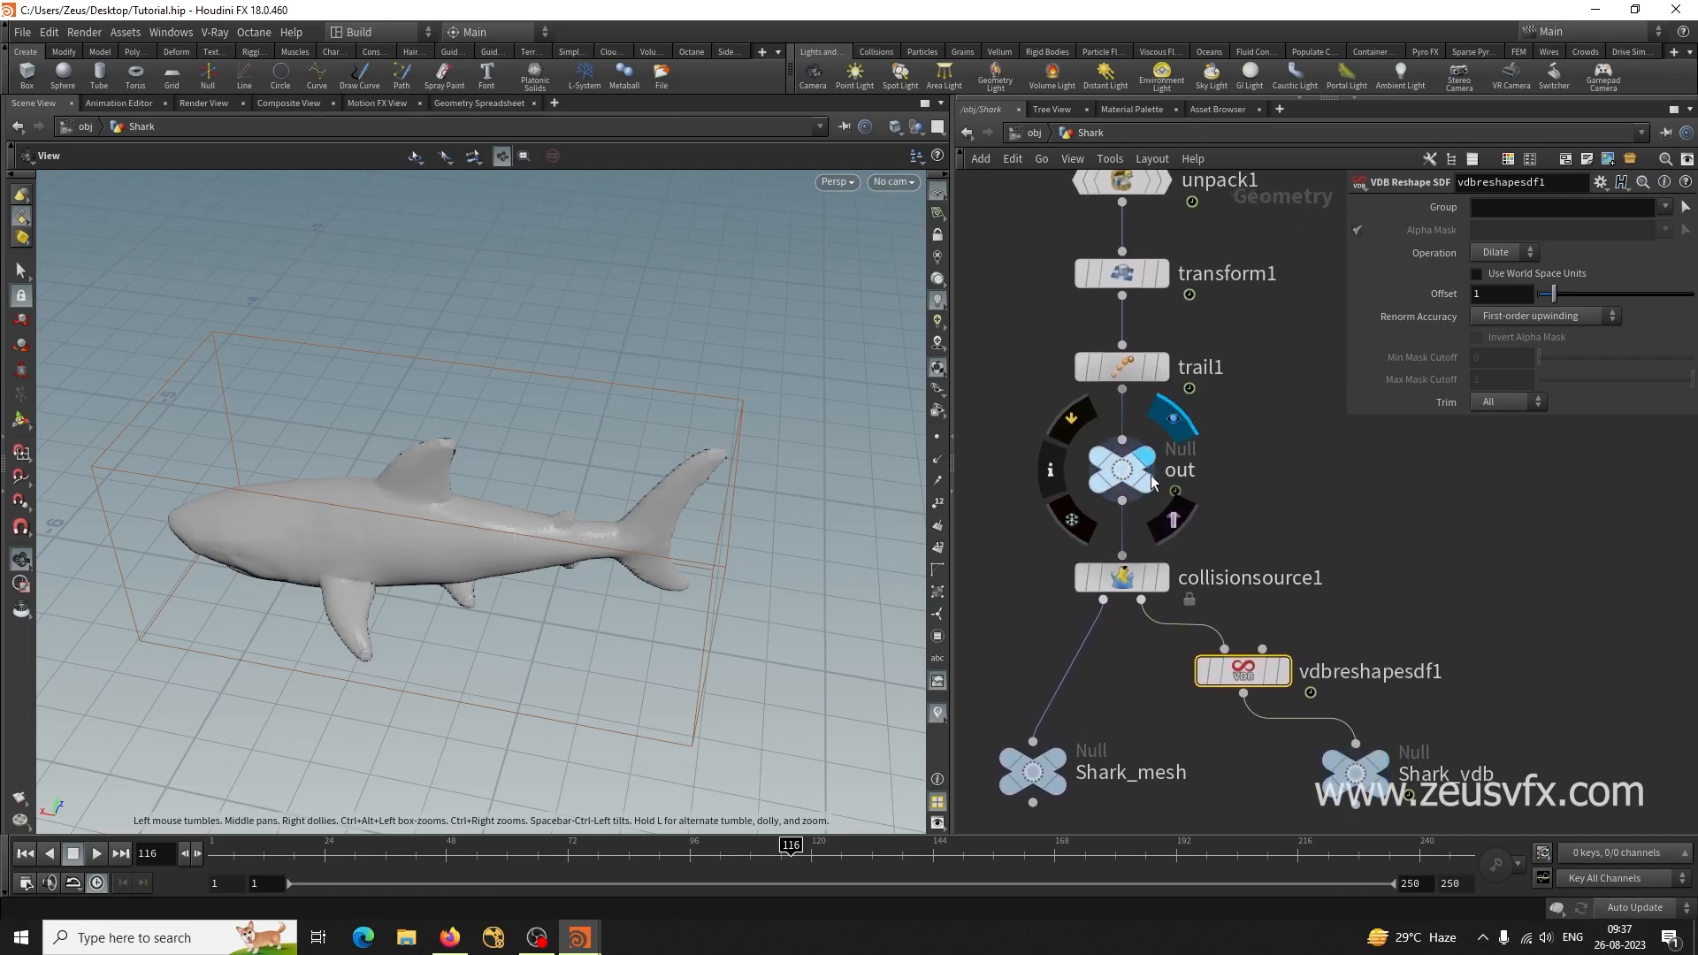
click(1171, 422)
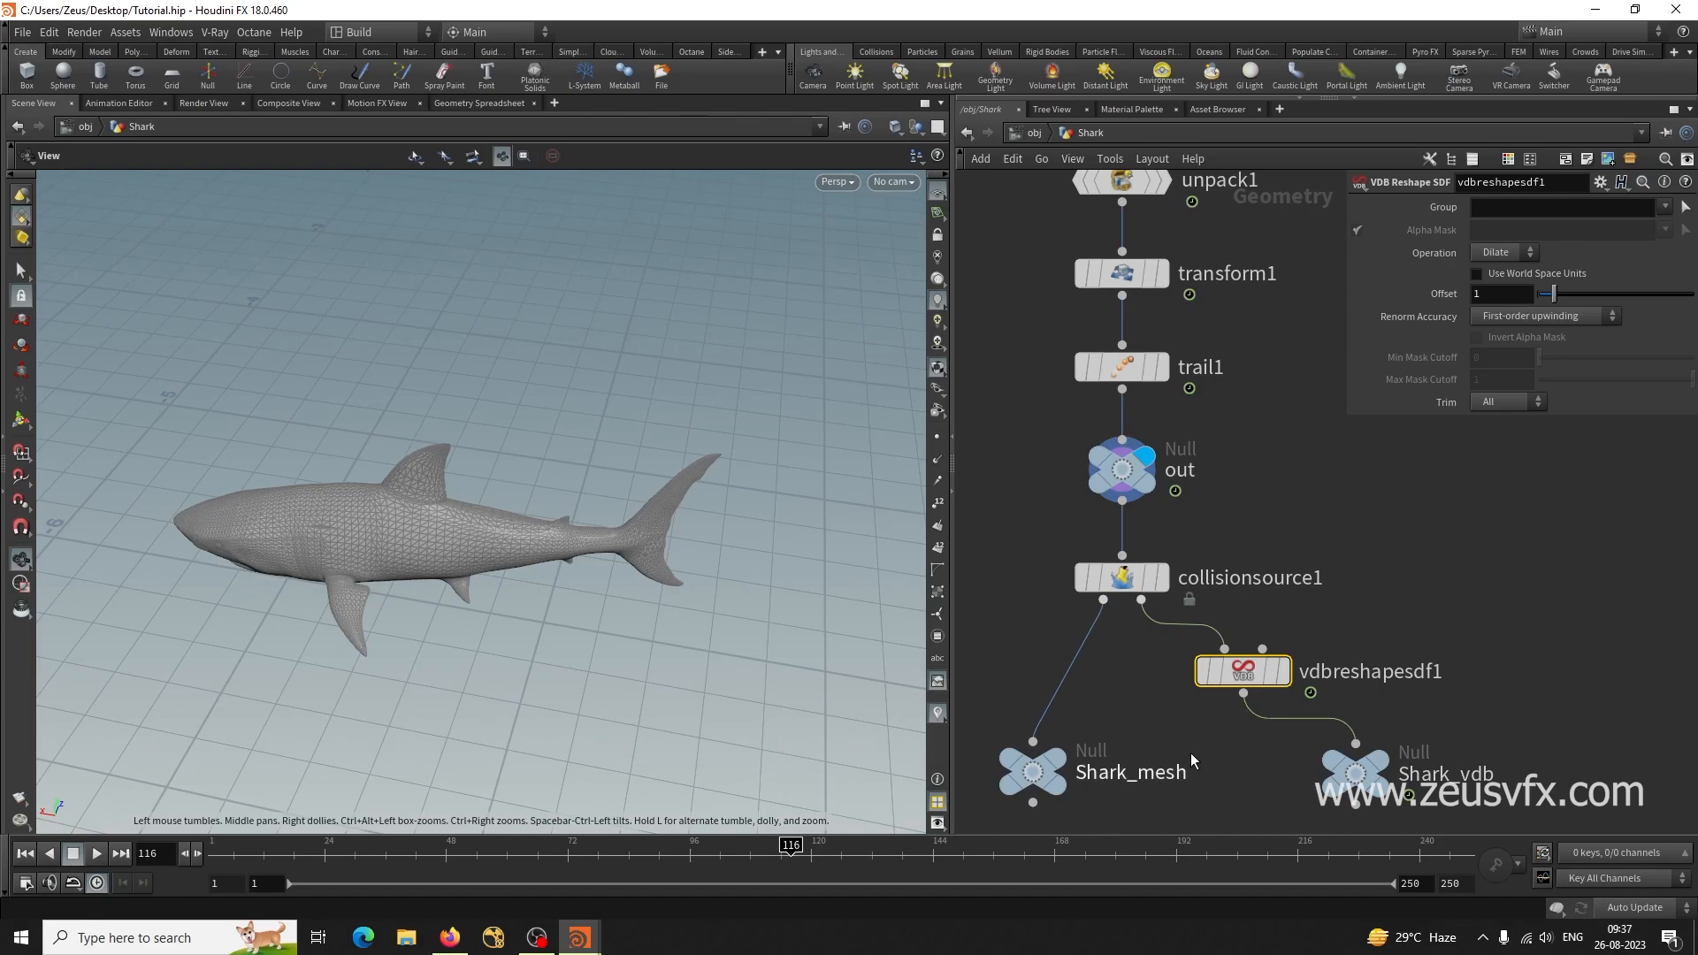
middle_drag(1186, 742, 1176, 663)
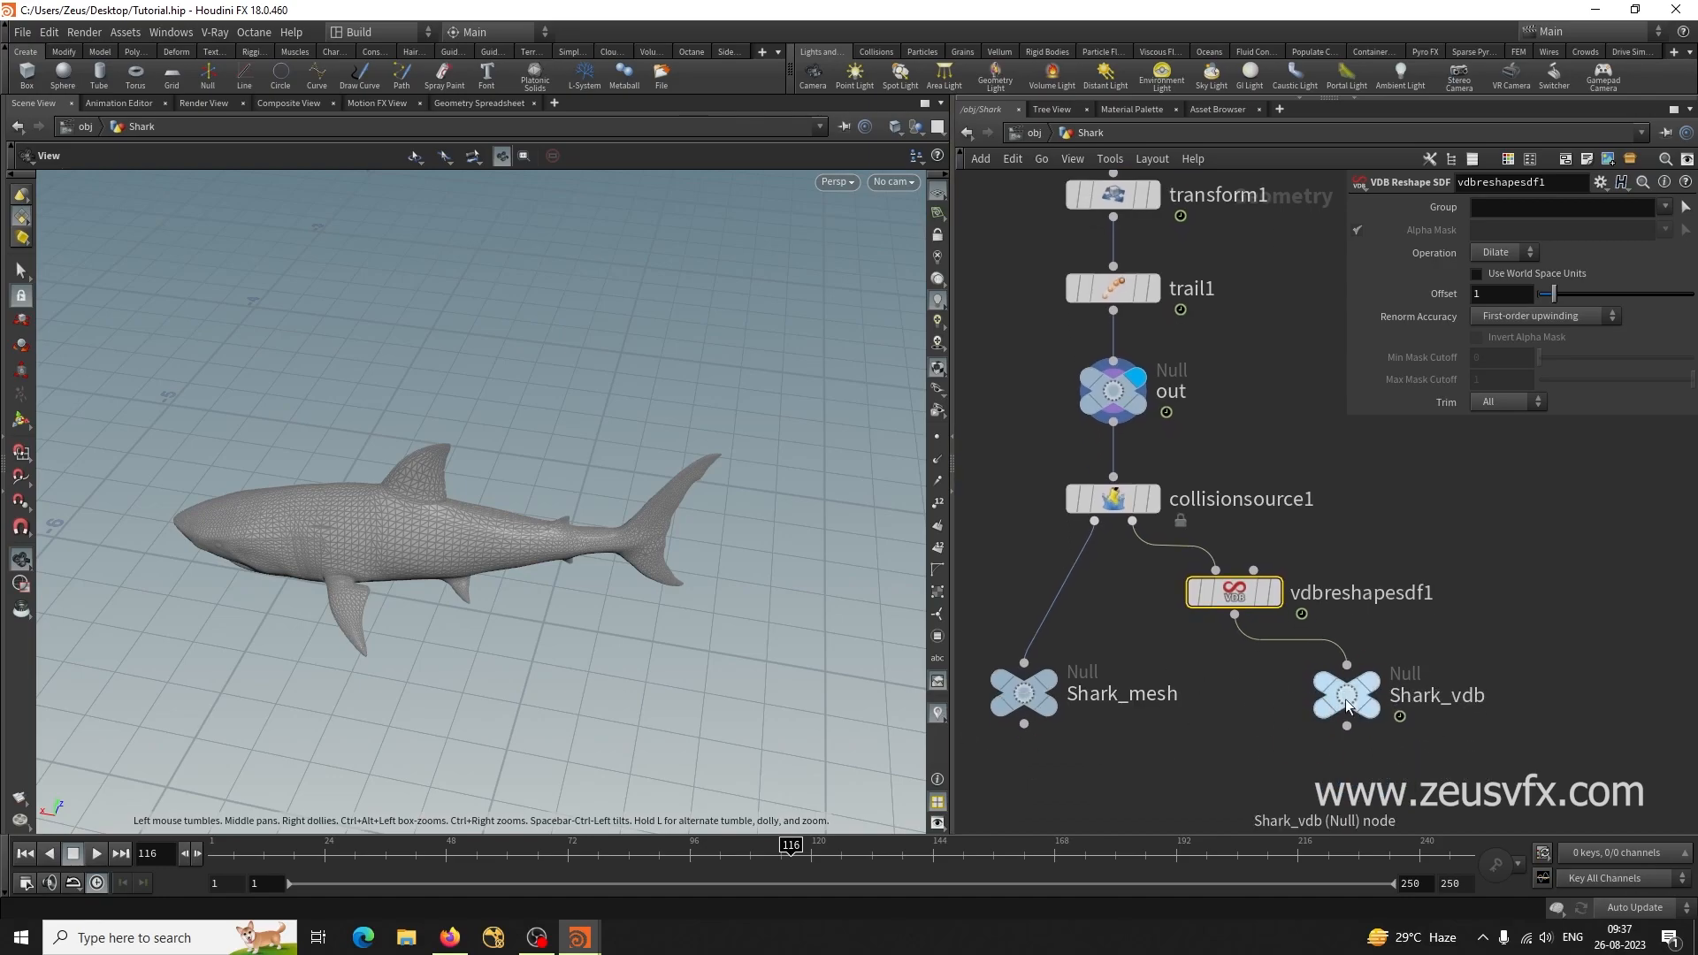
Go back up to the object level and save the scene.
click(1033, 133)
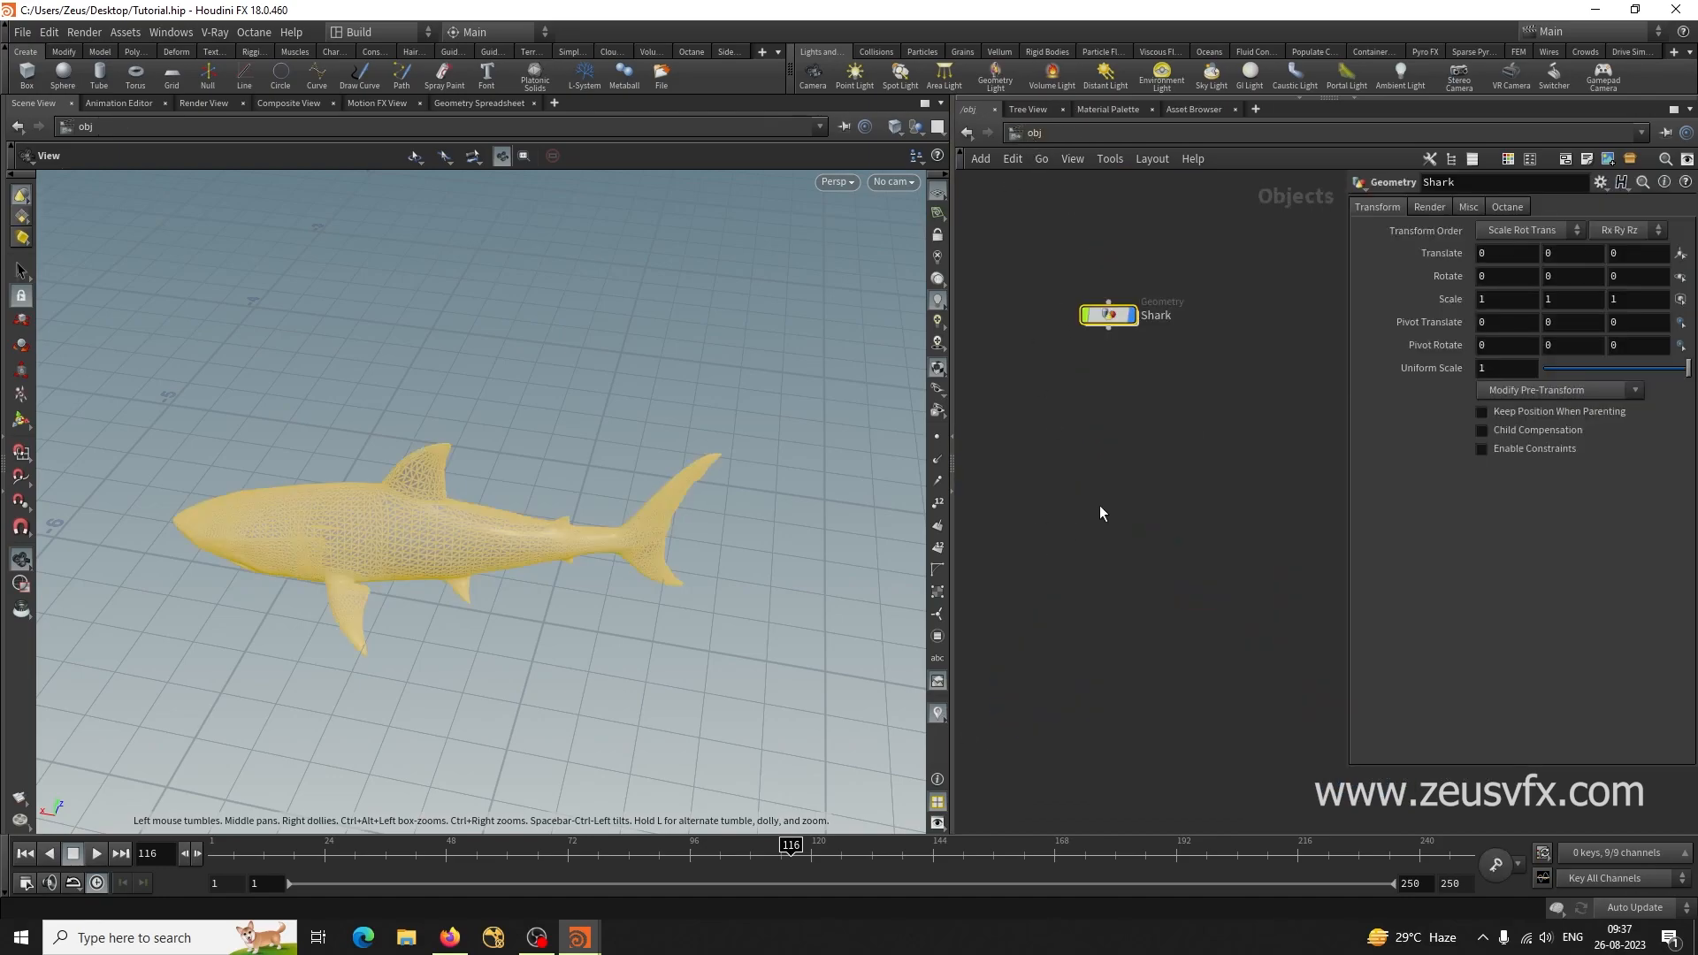
drag(690, 478, 542, 633)
key(ctrl+s)
Go to frame 1 and examine the shark's starting position relative to the grid origin.
click(24, 858)
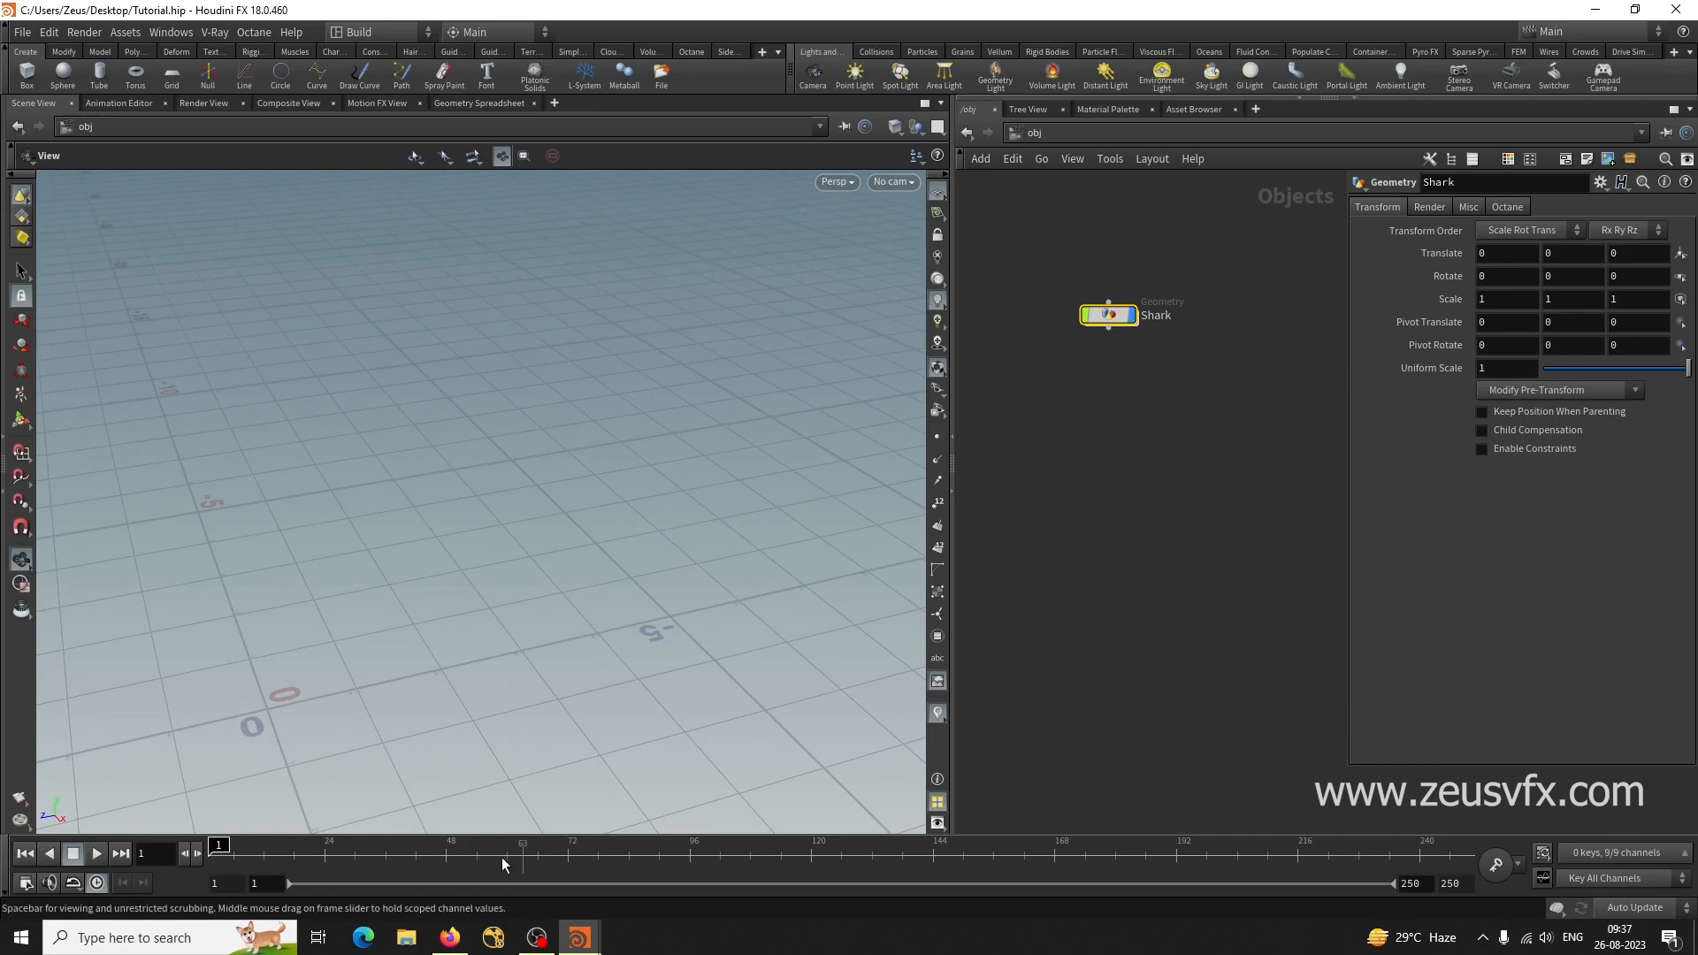
right_drag(685, 499, 310, 674)
middle_drag(309, 674, 470, 651)
drag(470, 651, 512, 674)
right_drag(512, 675, 906, 614)
right_click(906, 614)
click(532, 629)
drag(594, 671, 540, 671)
middle_drag(588, 614, 603, 673)
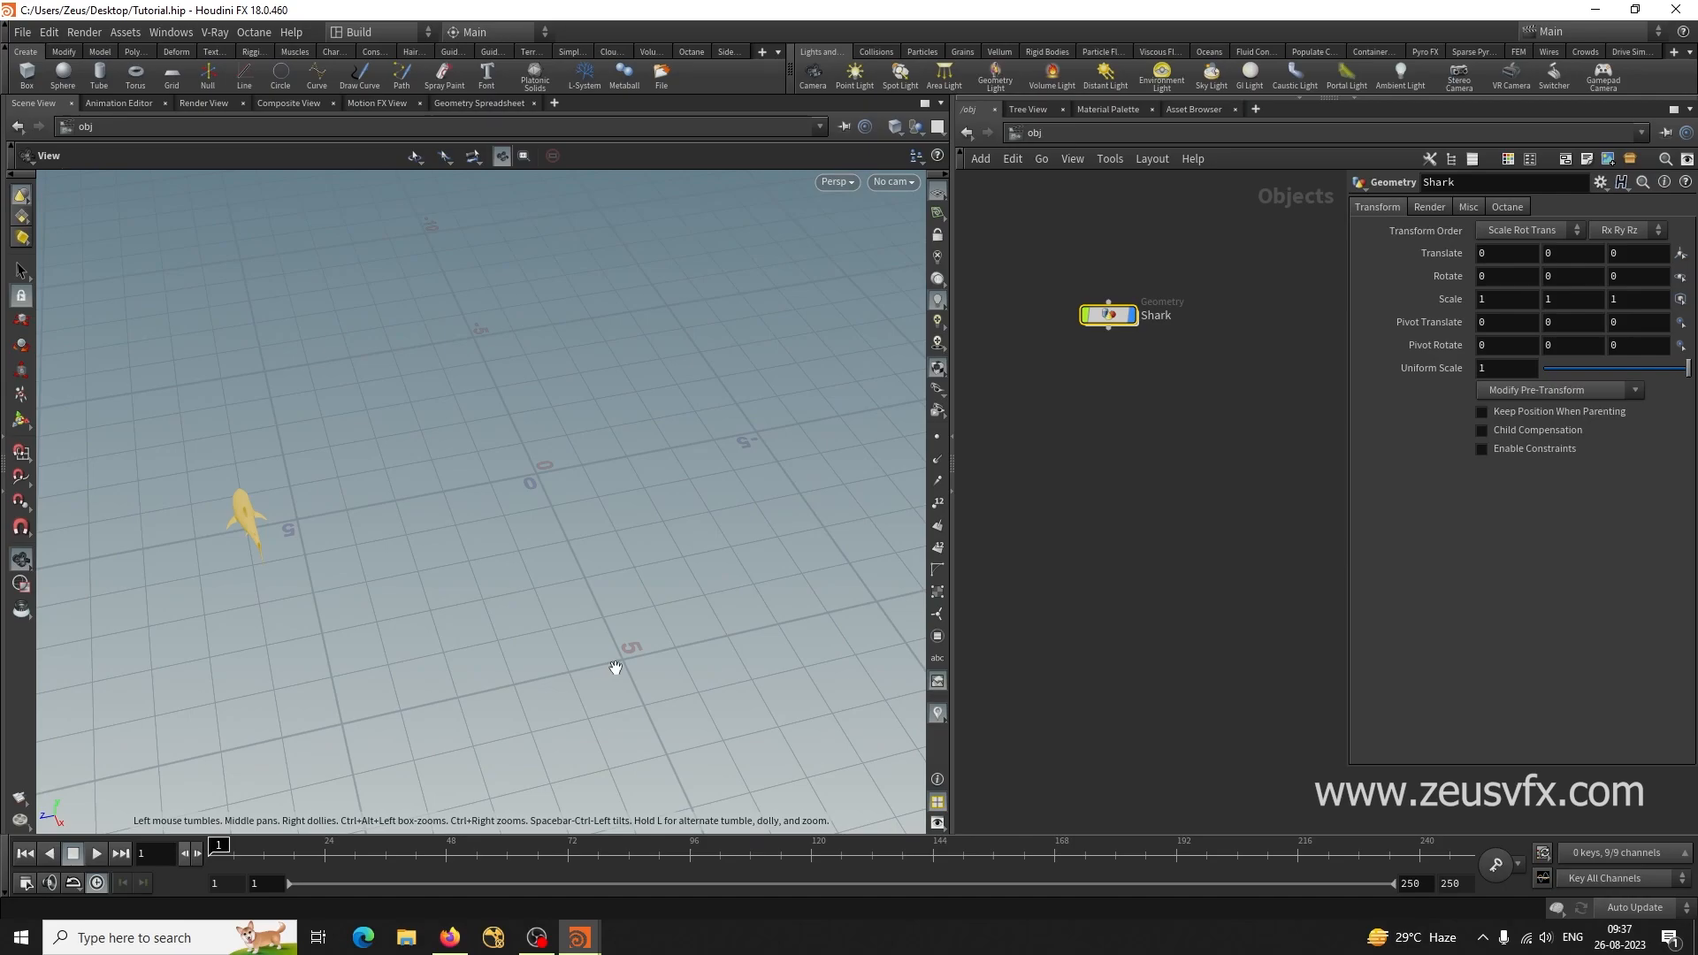
Deselect the shark object and bring up the Particle Fluids tool set.
click(1154, 558)
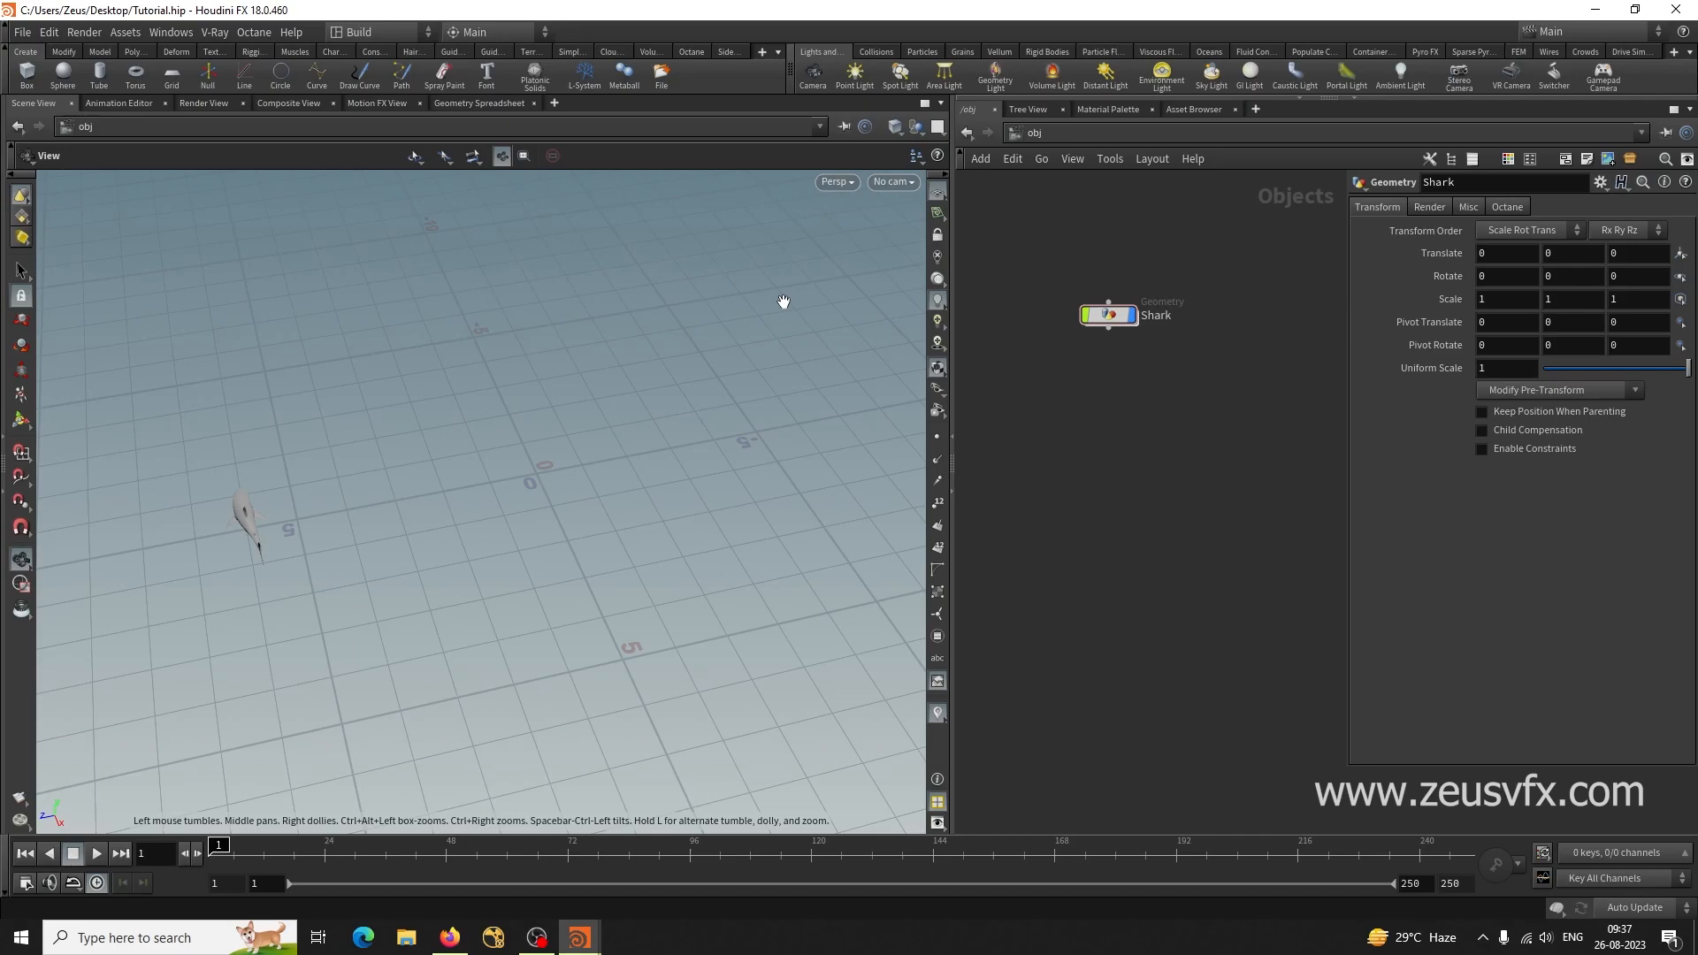
click(1097, 52)
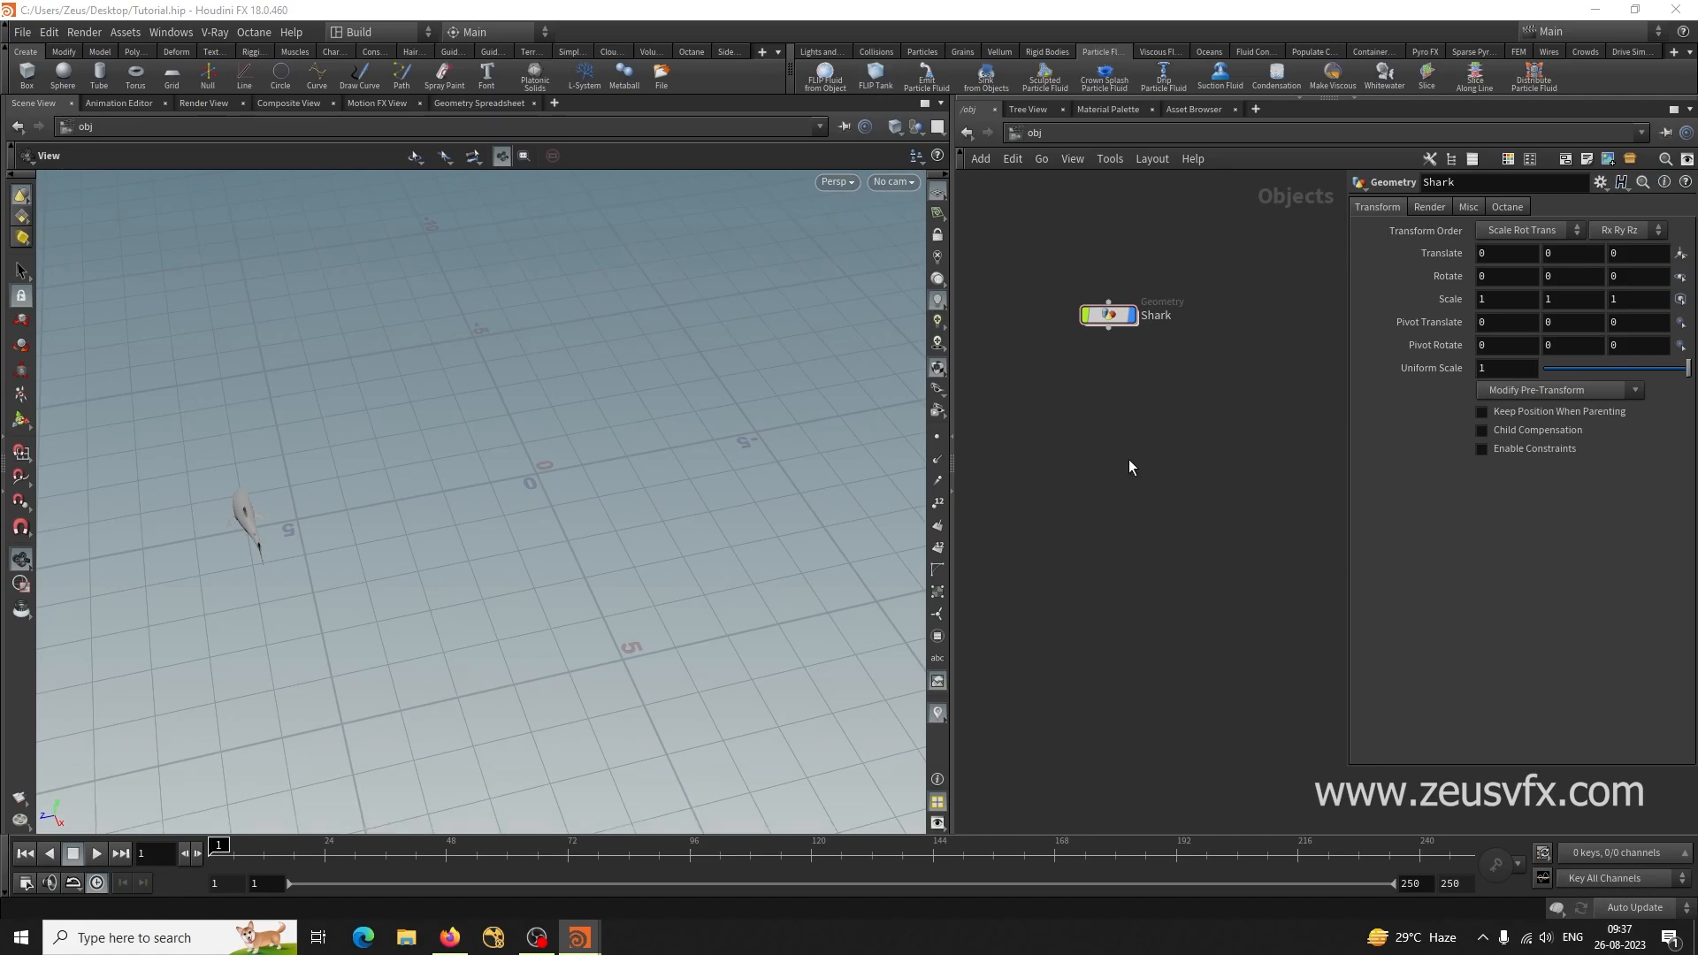
key(Tab)
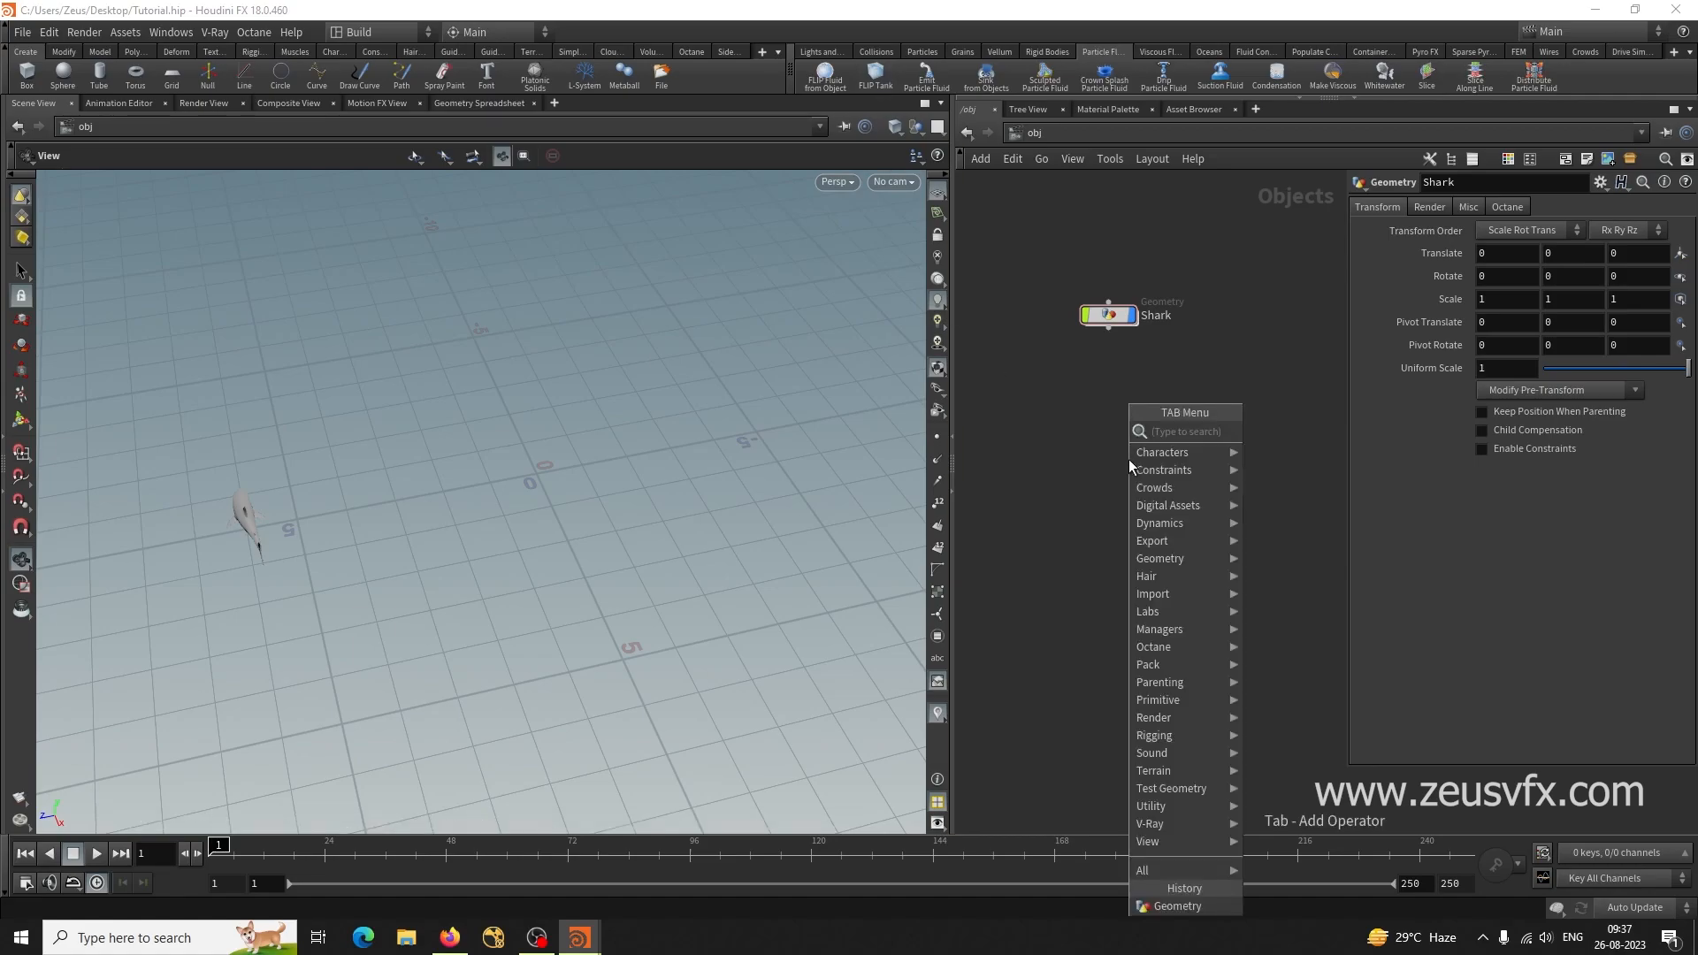
text(fli)
key(BackSpace)
key(BackSpace)
key(BackSpace)
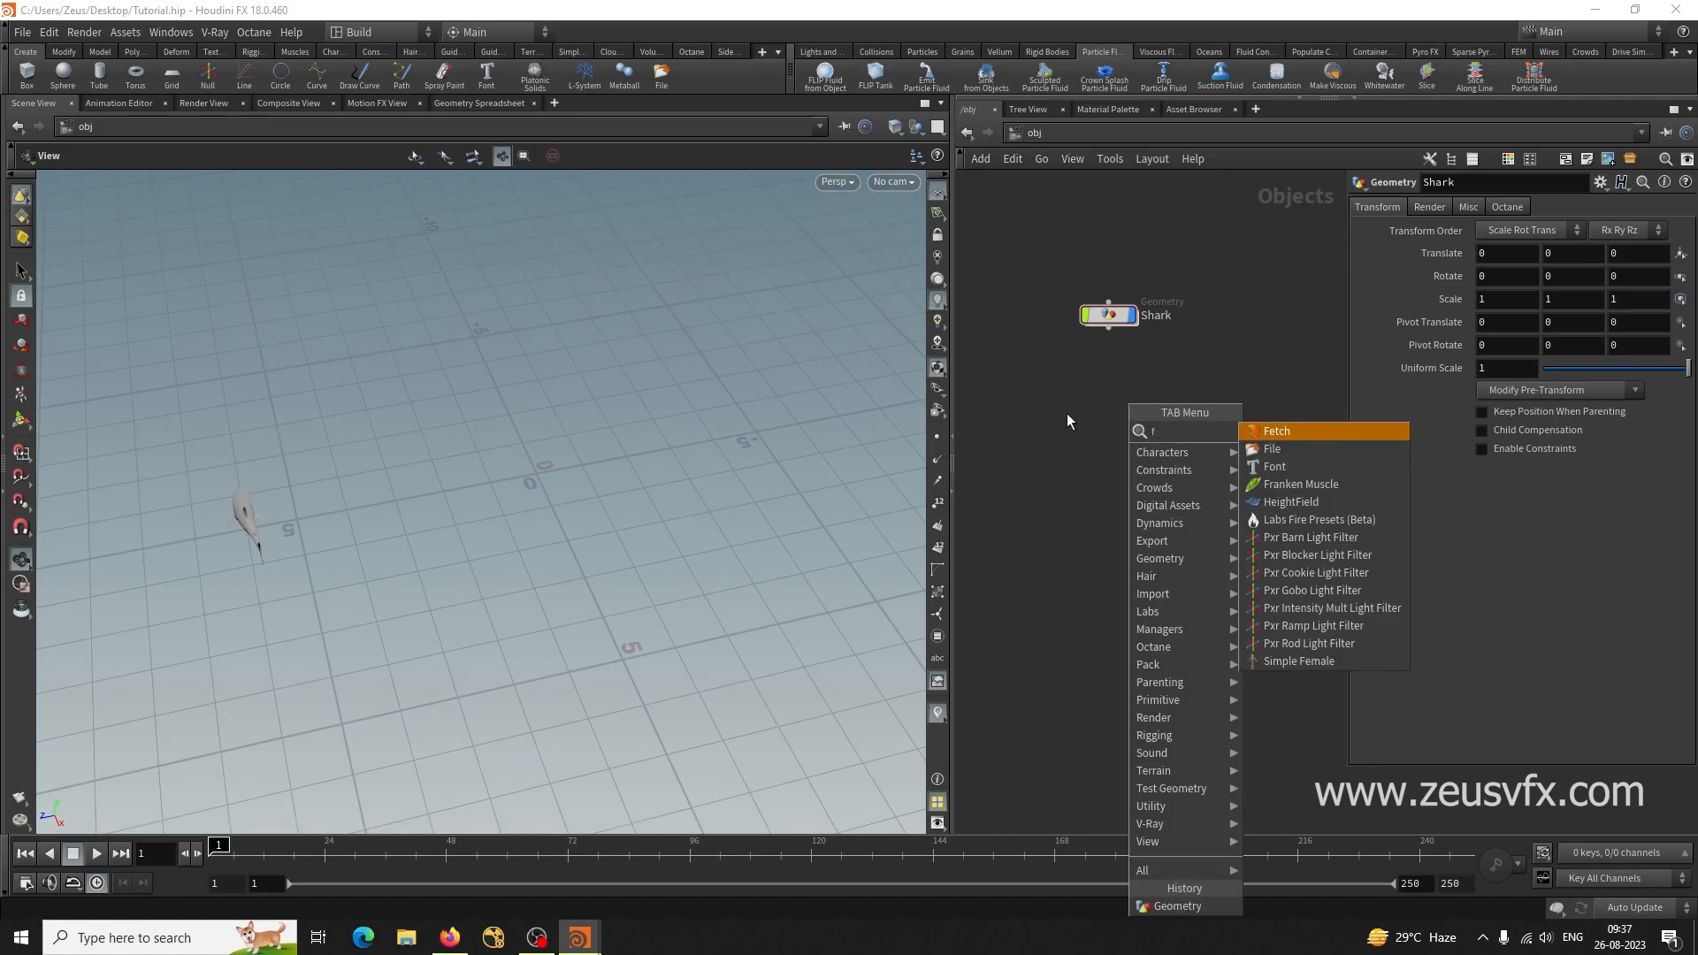
click(1053, 262)
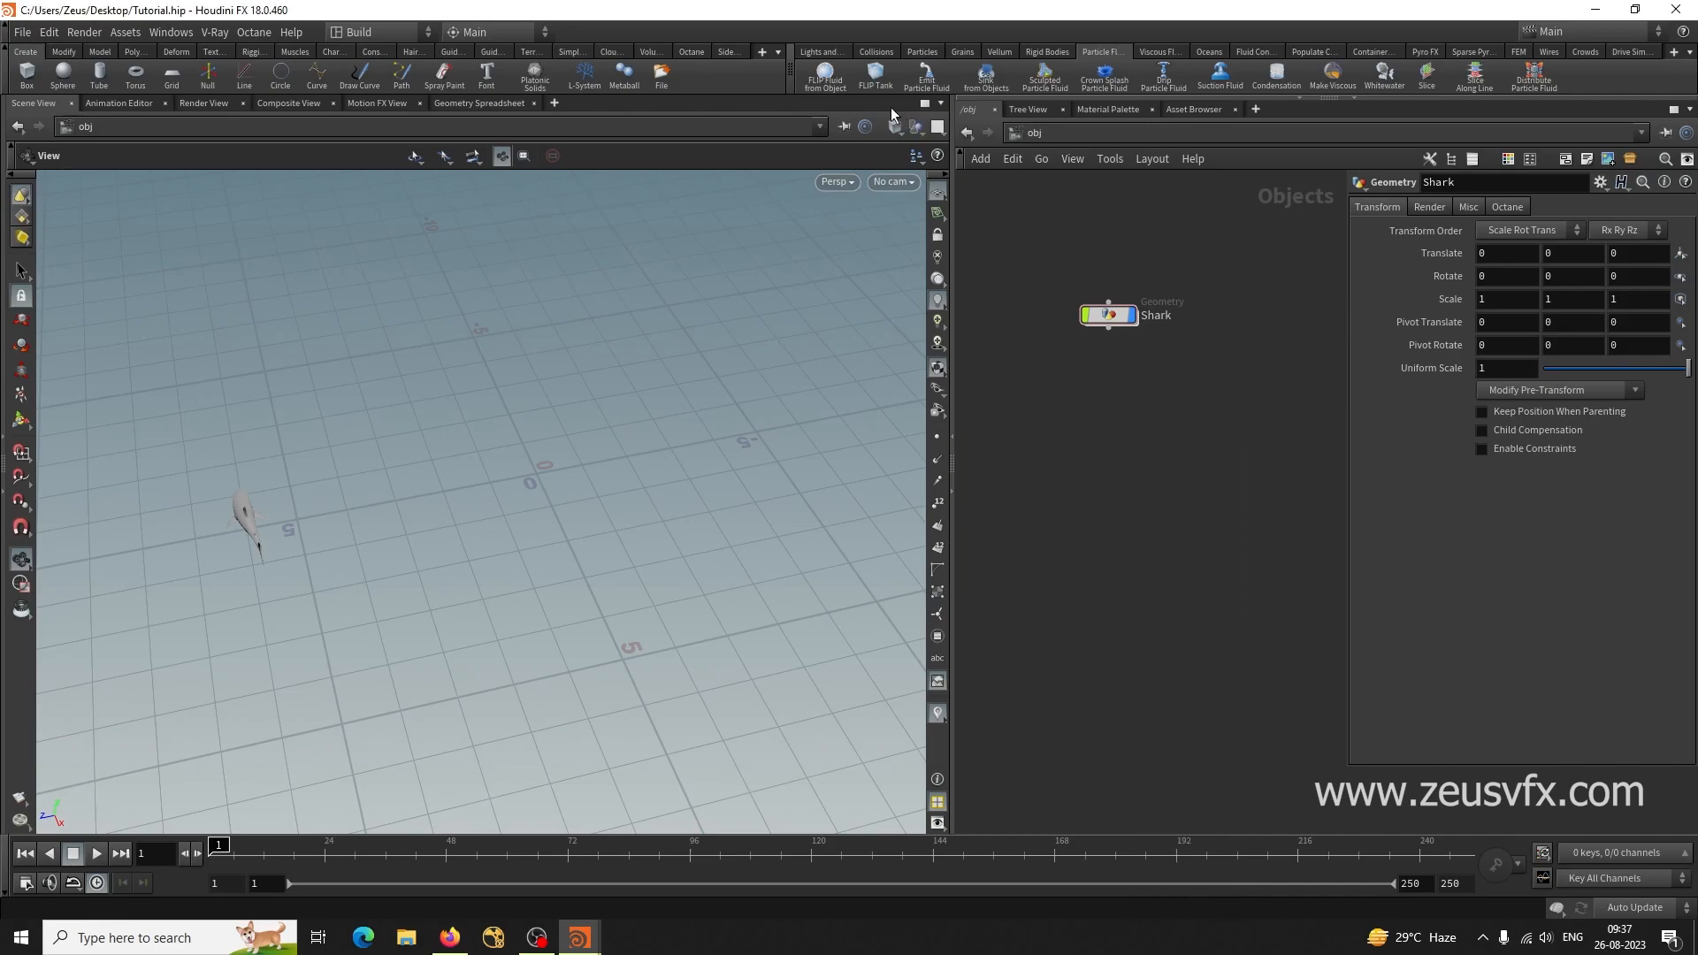
Create a FLIP Tank in the scene and set the wavetank's center to 0, 0, 0.
click(874, 76)
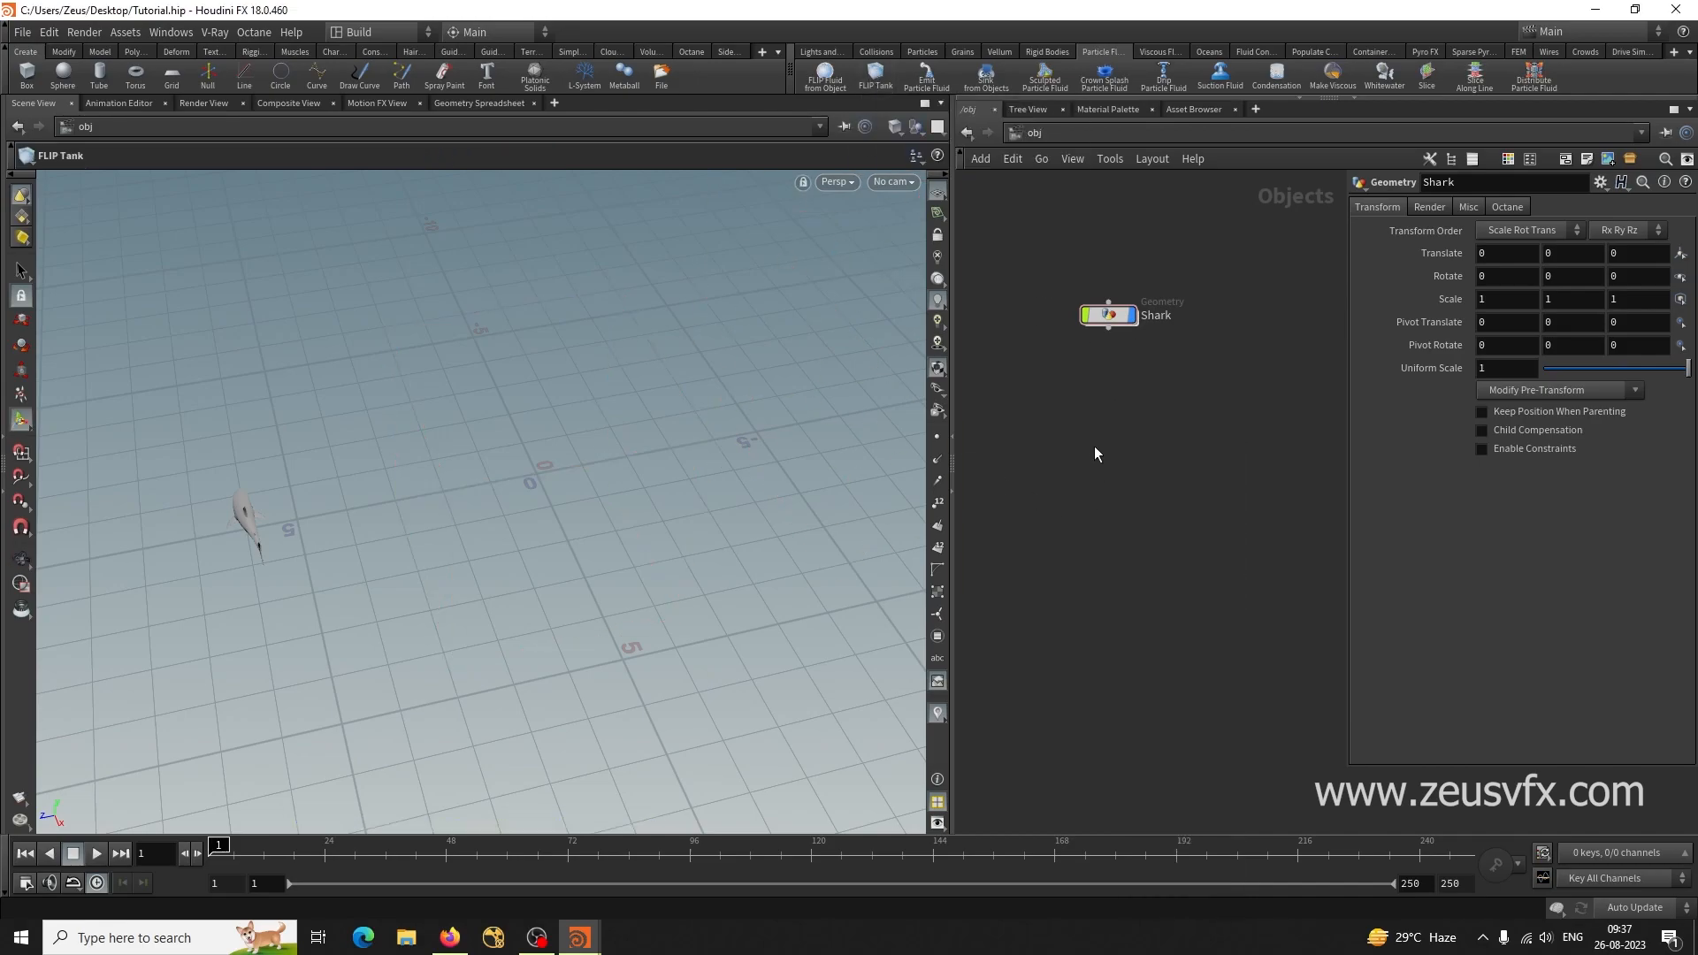
click(473, 482)
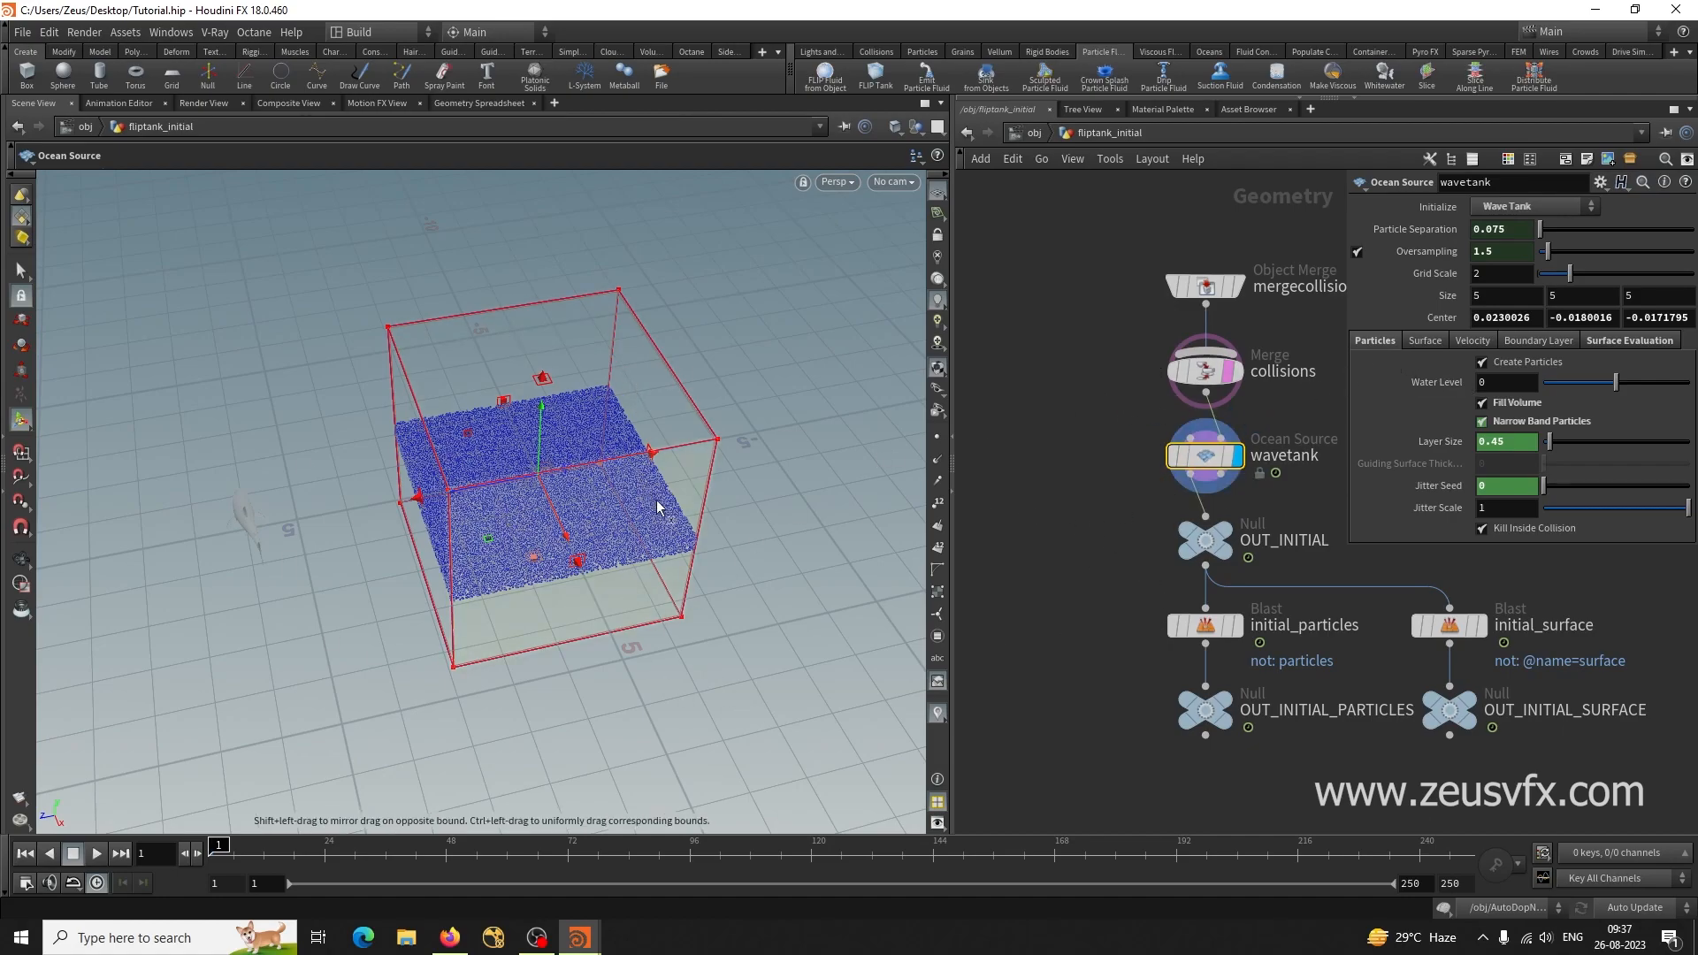
double_click(1534, 317)
text(0)
key(Tab)
text(0)
key(Return)
key(Tab)
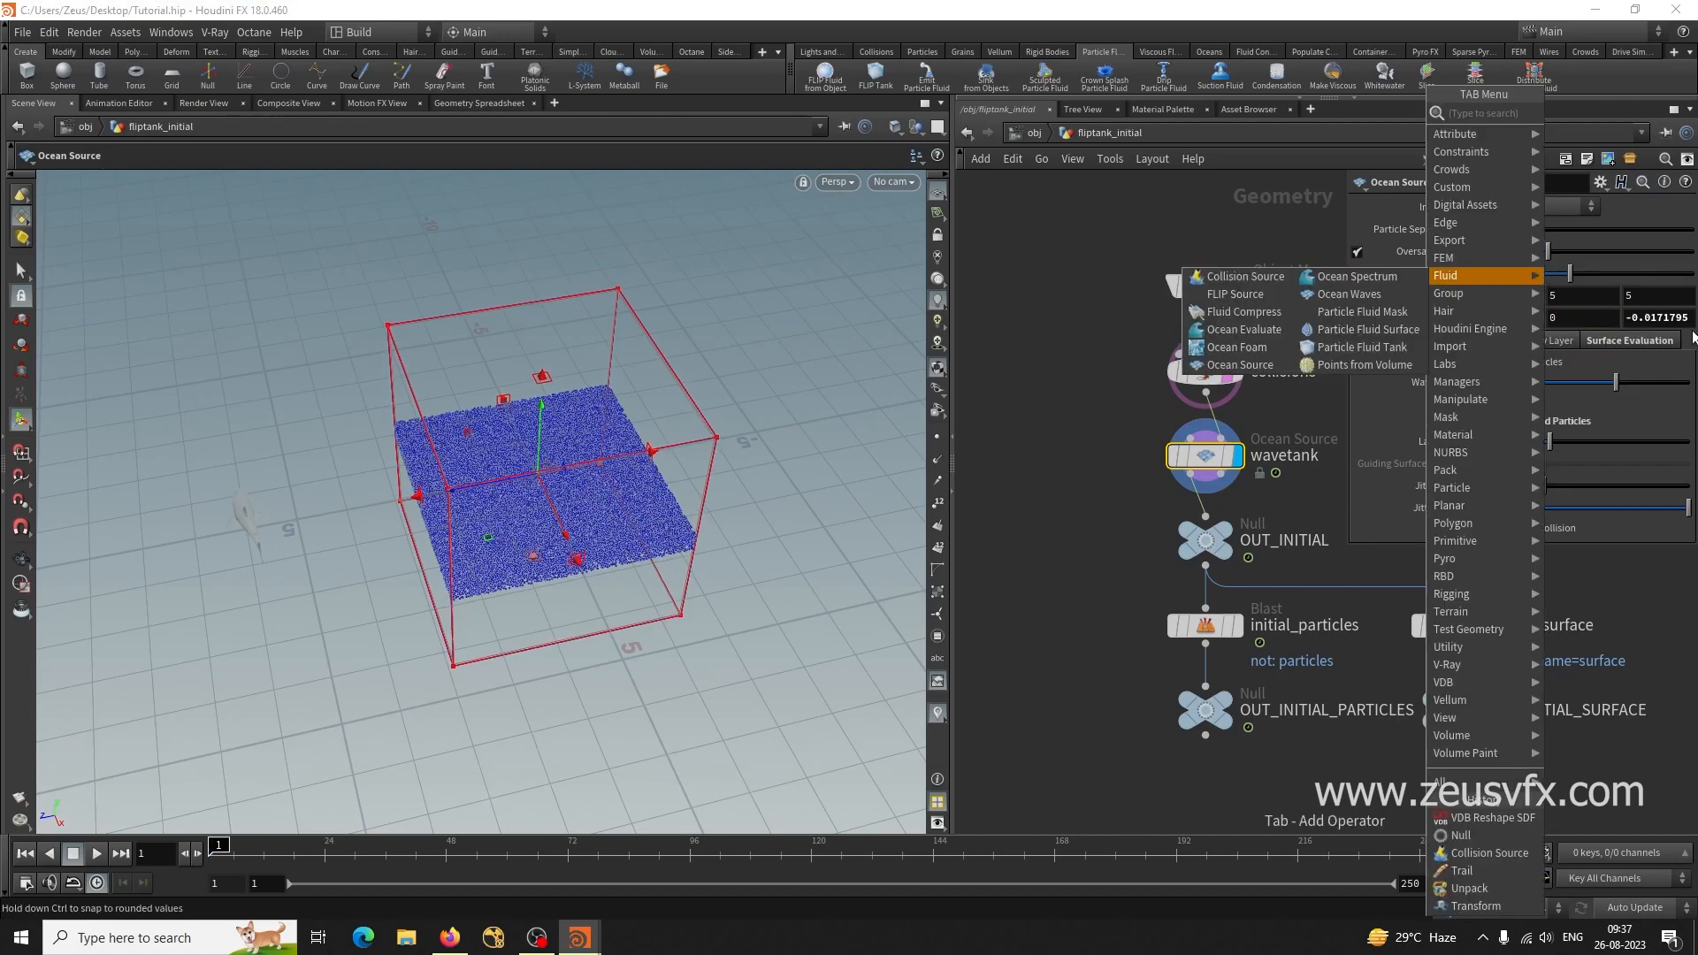
click(1647, 323)
double_click(1646, 322)
text(0)
key(Return)
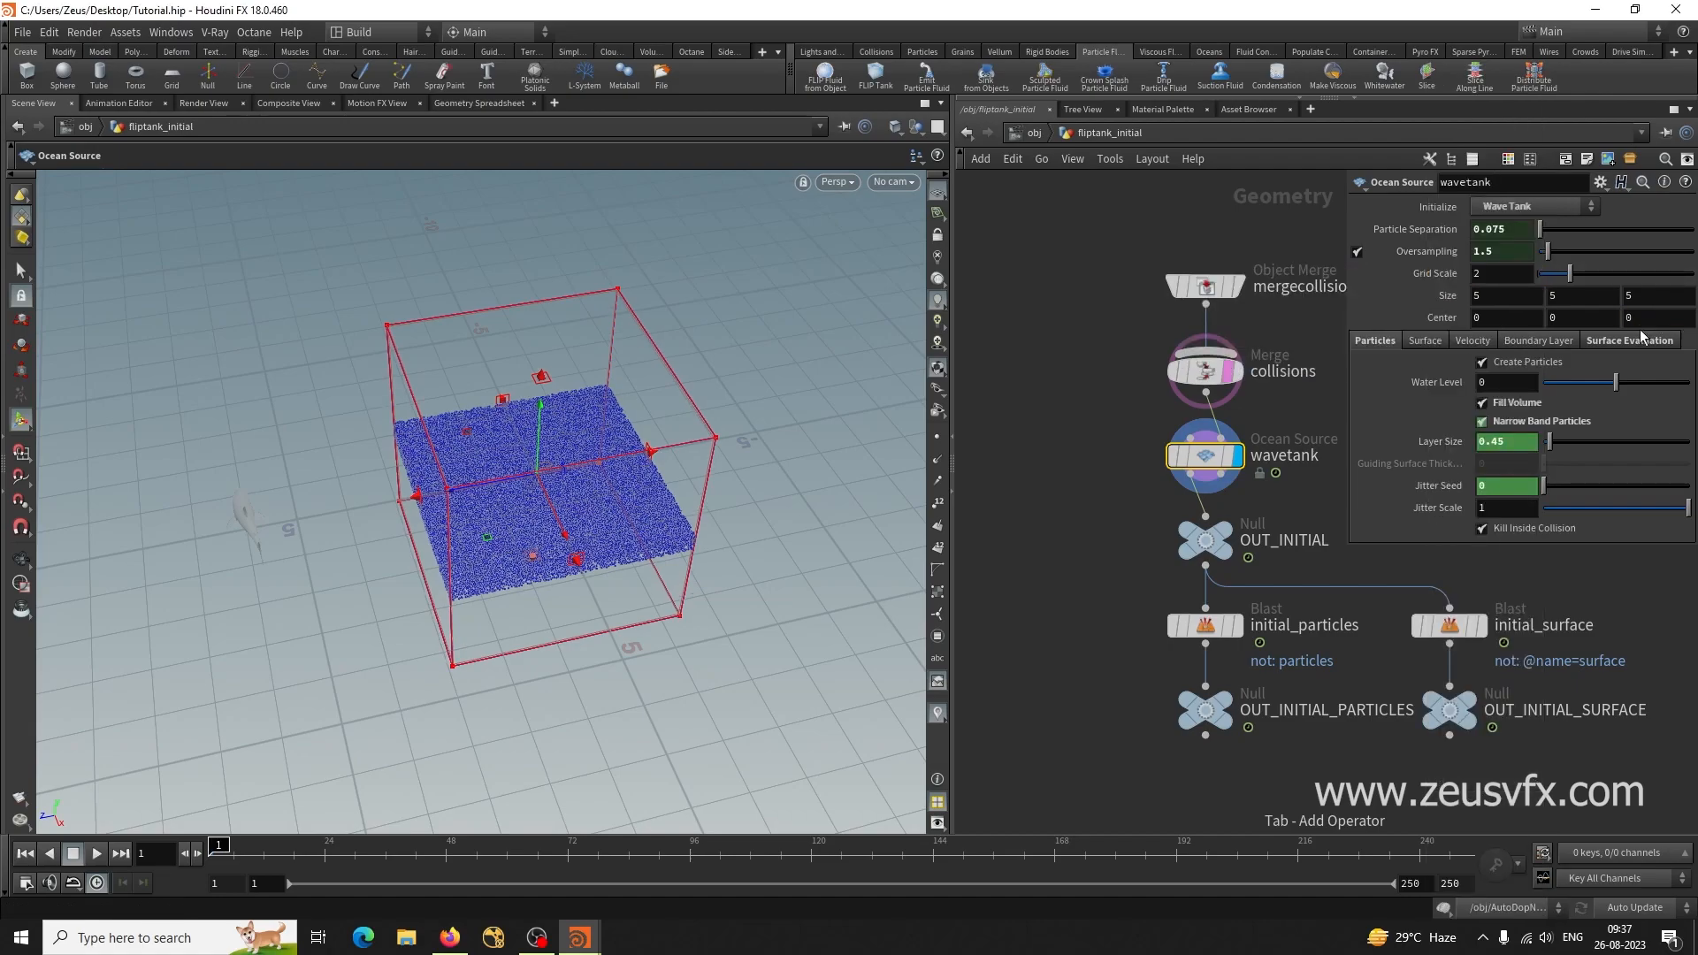
Switch the viewport to the Top view and compare the tank's extent with the shark's position.
key(Escape)
drag(327, 719, 273, 737)
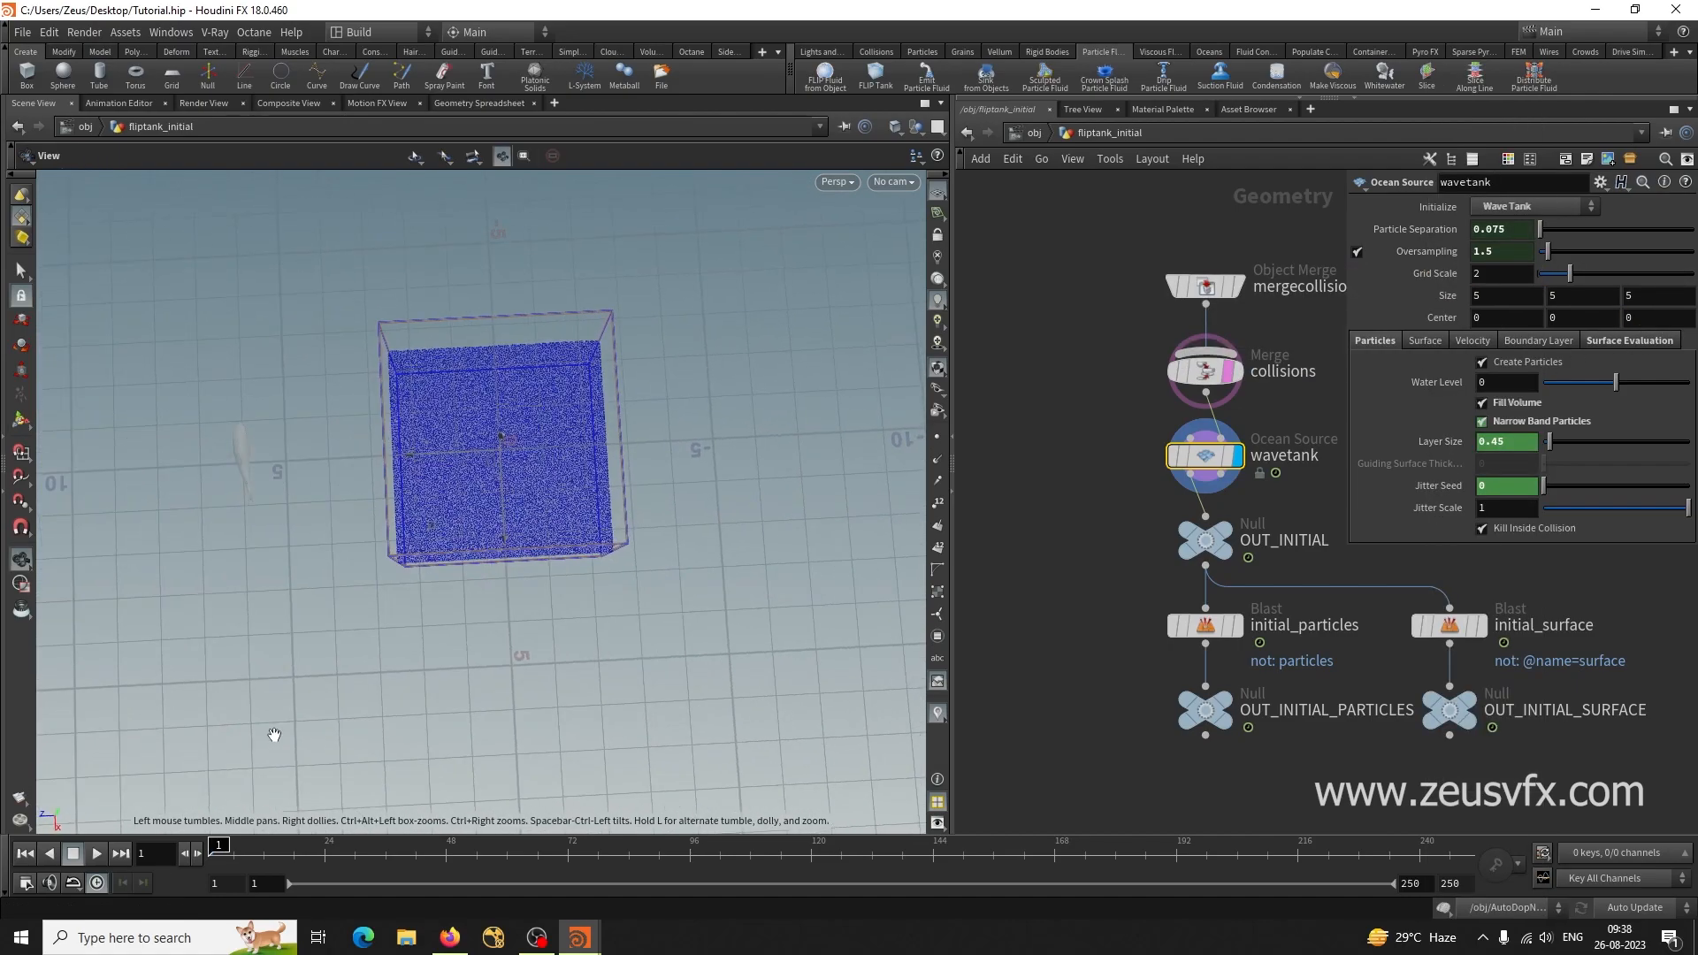
key(Return)
click(831, 186)
mouse_move(858, 227)
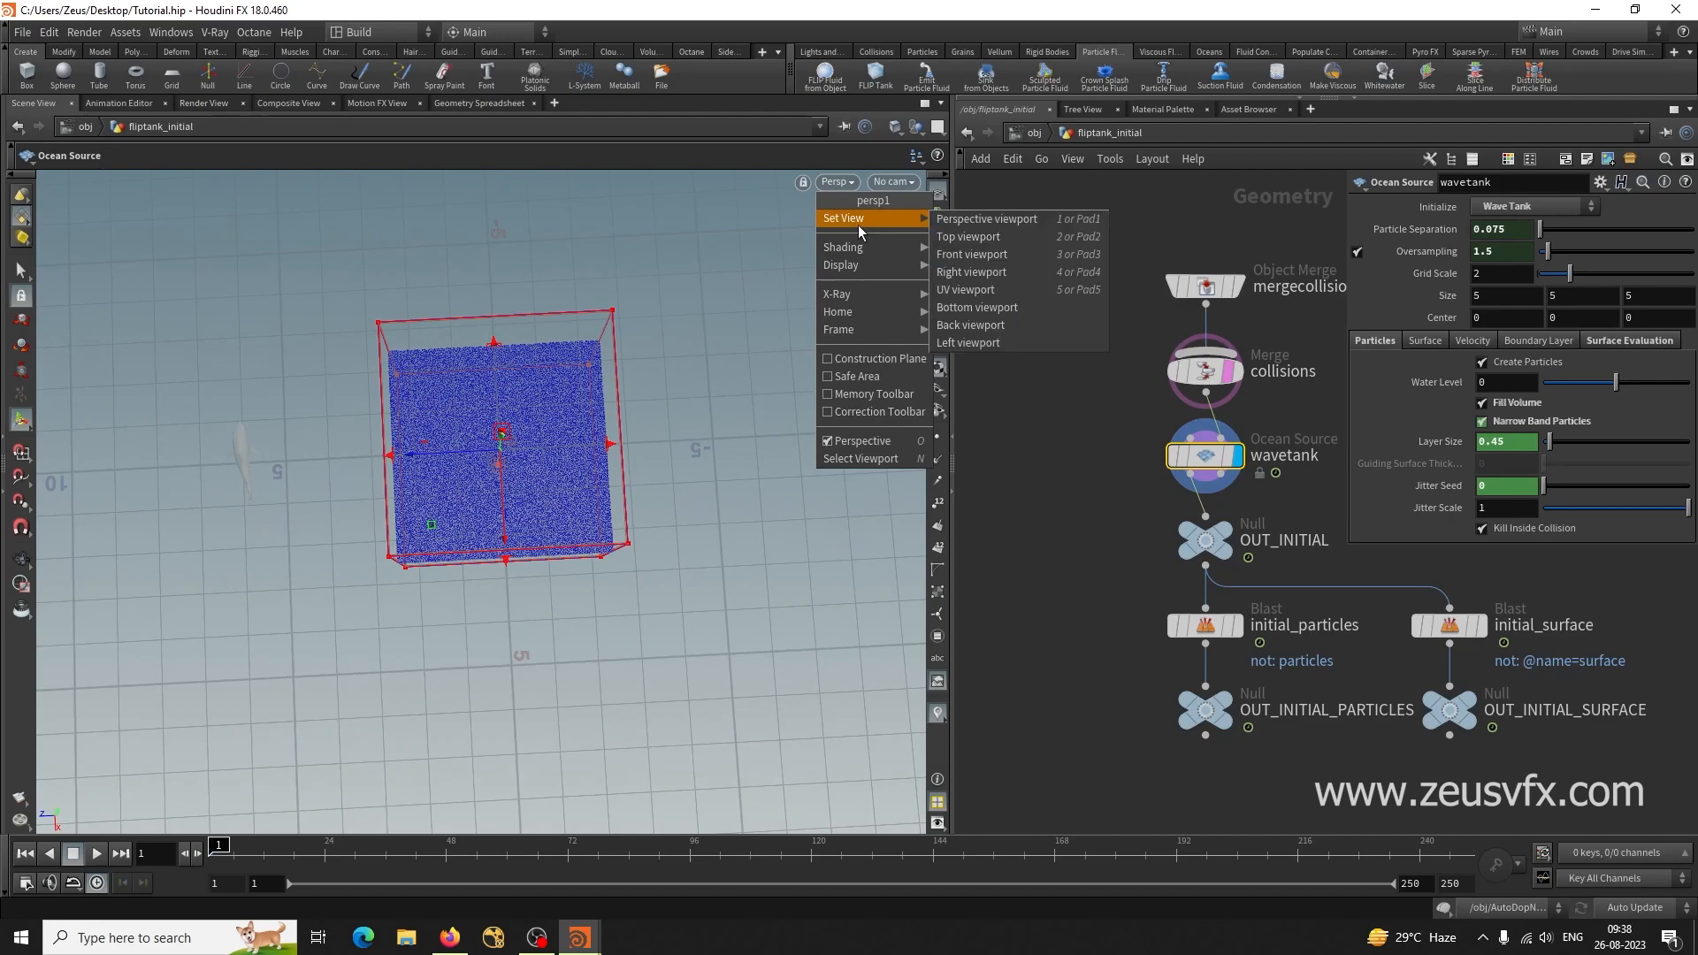
click(964, 237)
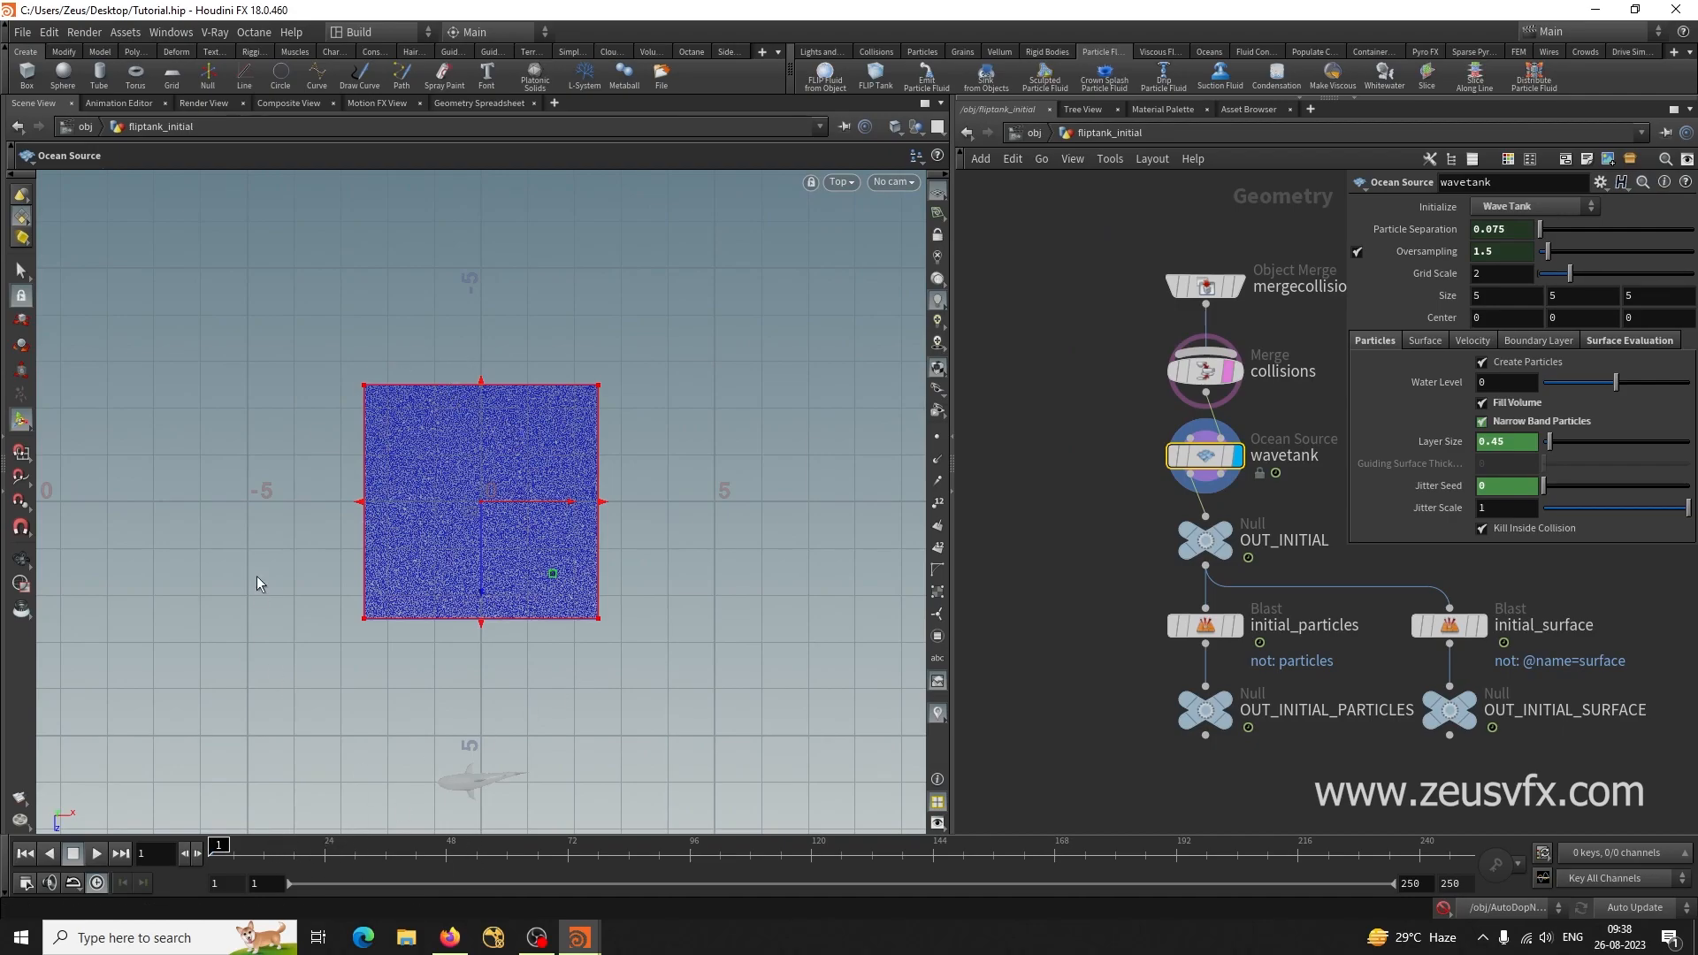
alt+right_drag(679, 637, 605, 659)
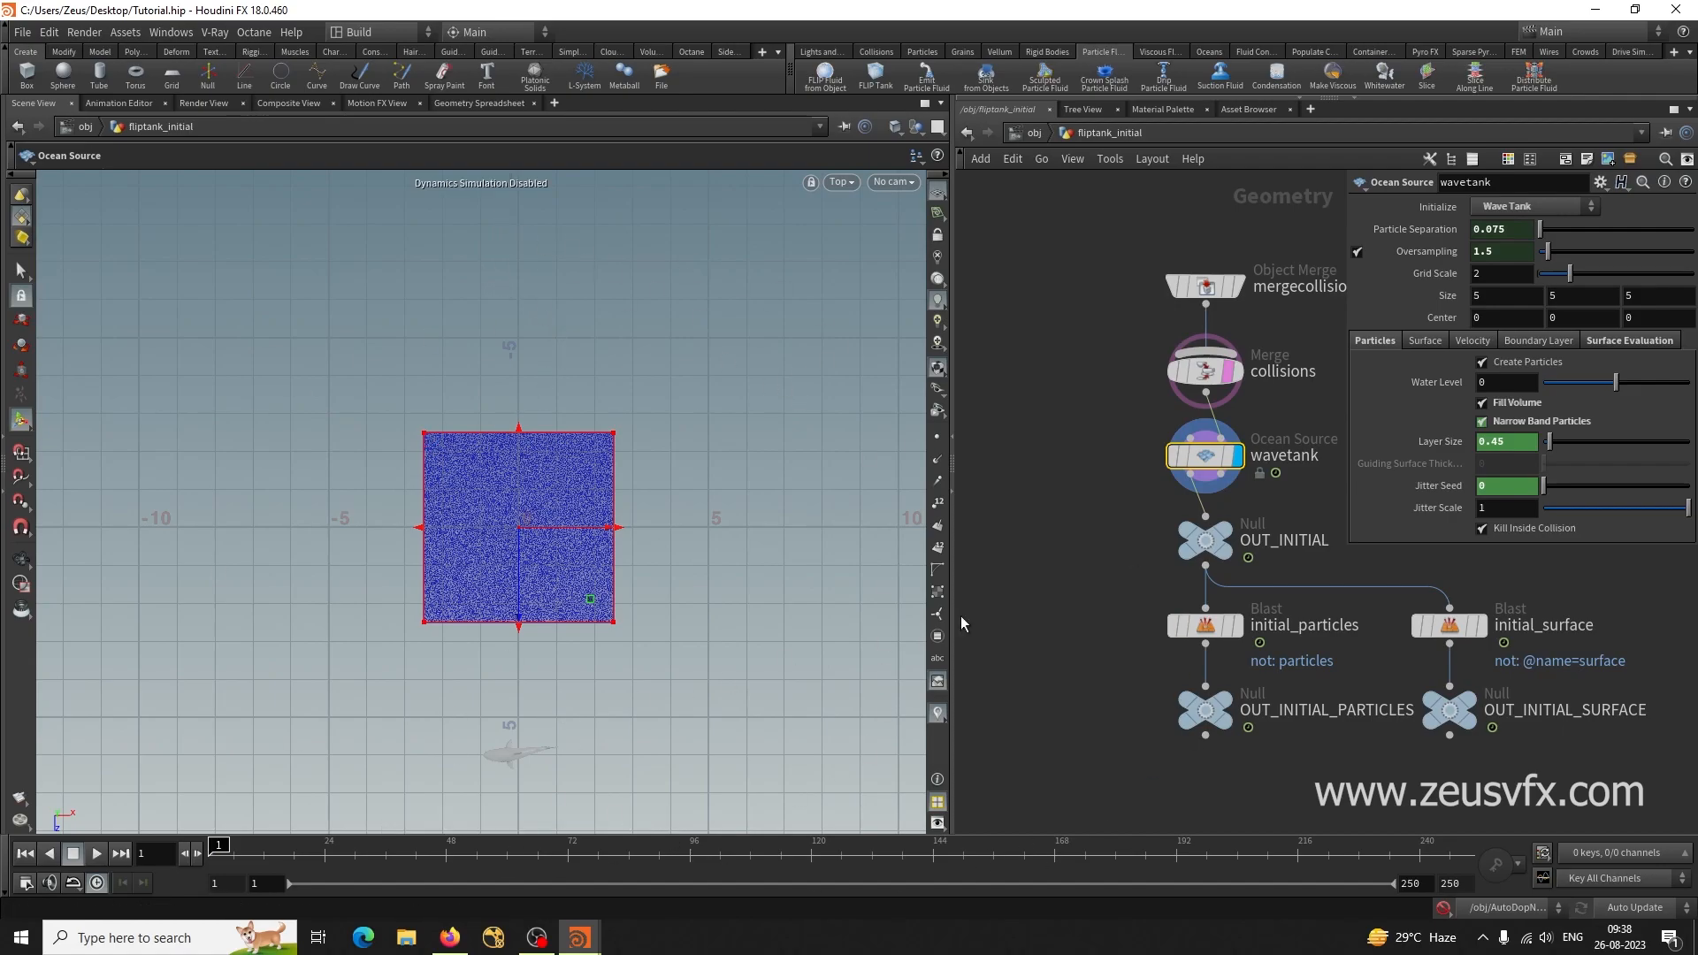
Set the wavetank's size to 15 in both X and Z.
click(1486, 295)
text(15)
key(Tab)
key(Tab)
text(15)
key(Return)
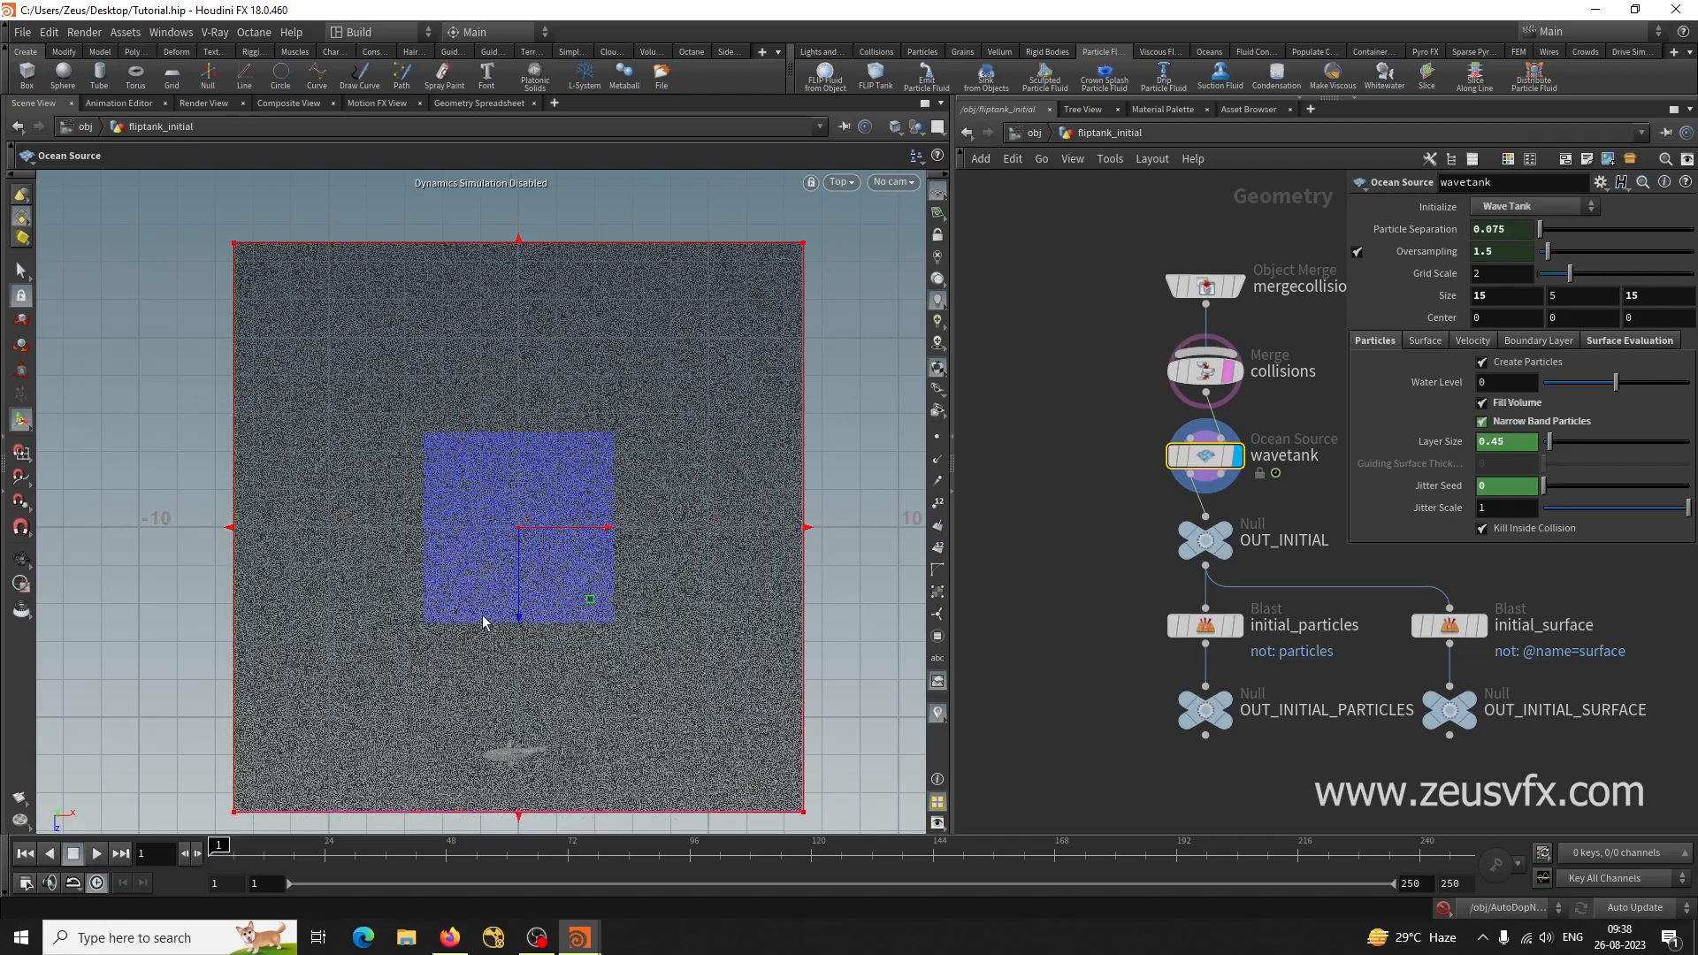
Return the viewport to Perspective and set the wavetank's Y size to 3.
click(841, 182)
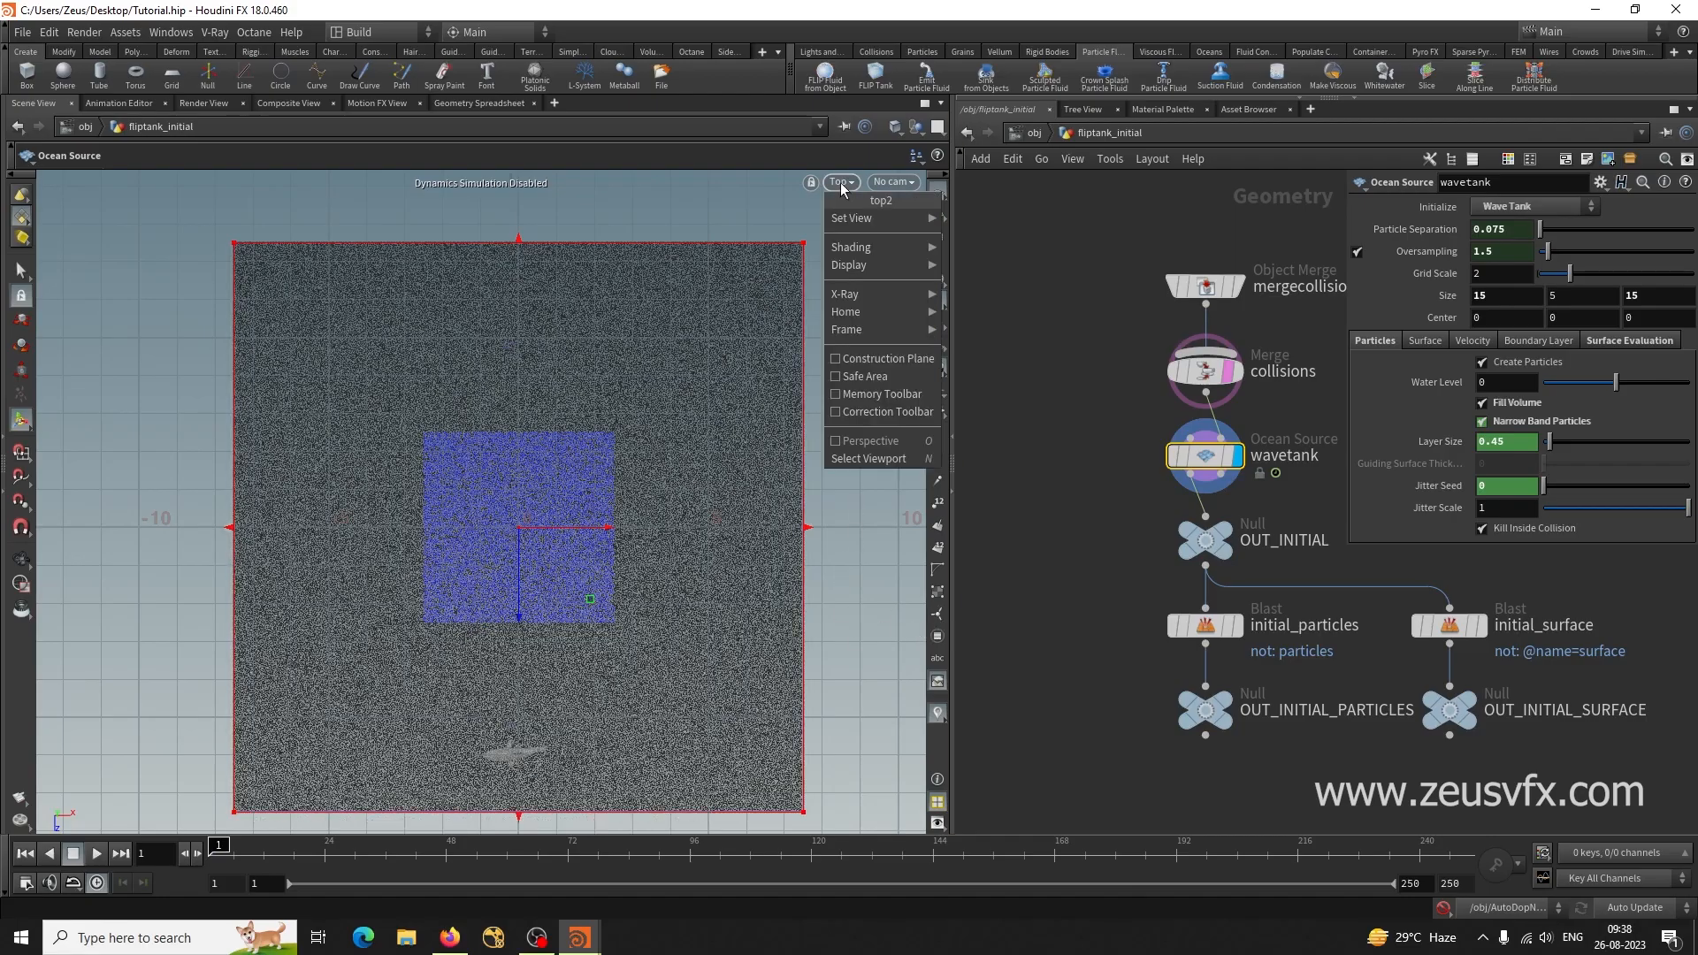
click(973, 220)
drag(412, 682, 525, 723)
drag(653, 798, 637, 672)
key(Return)
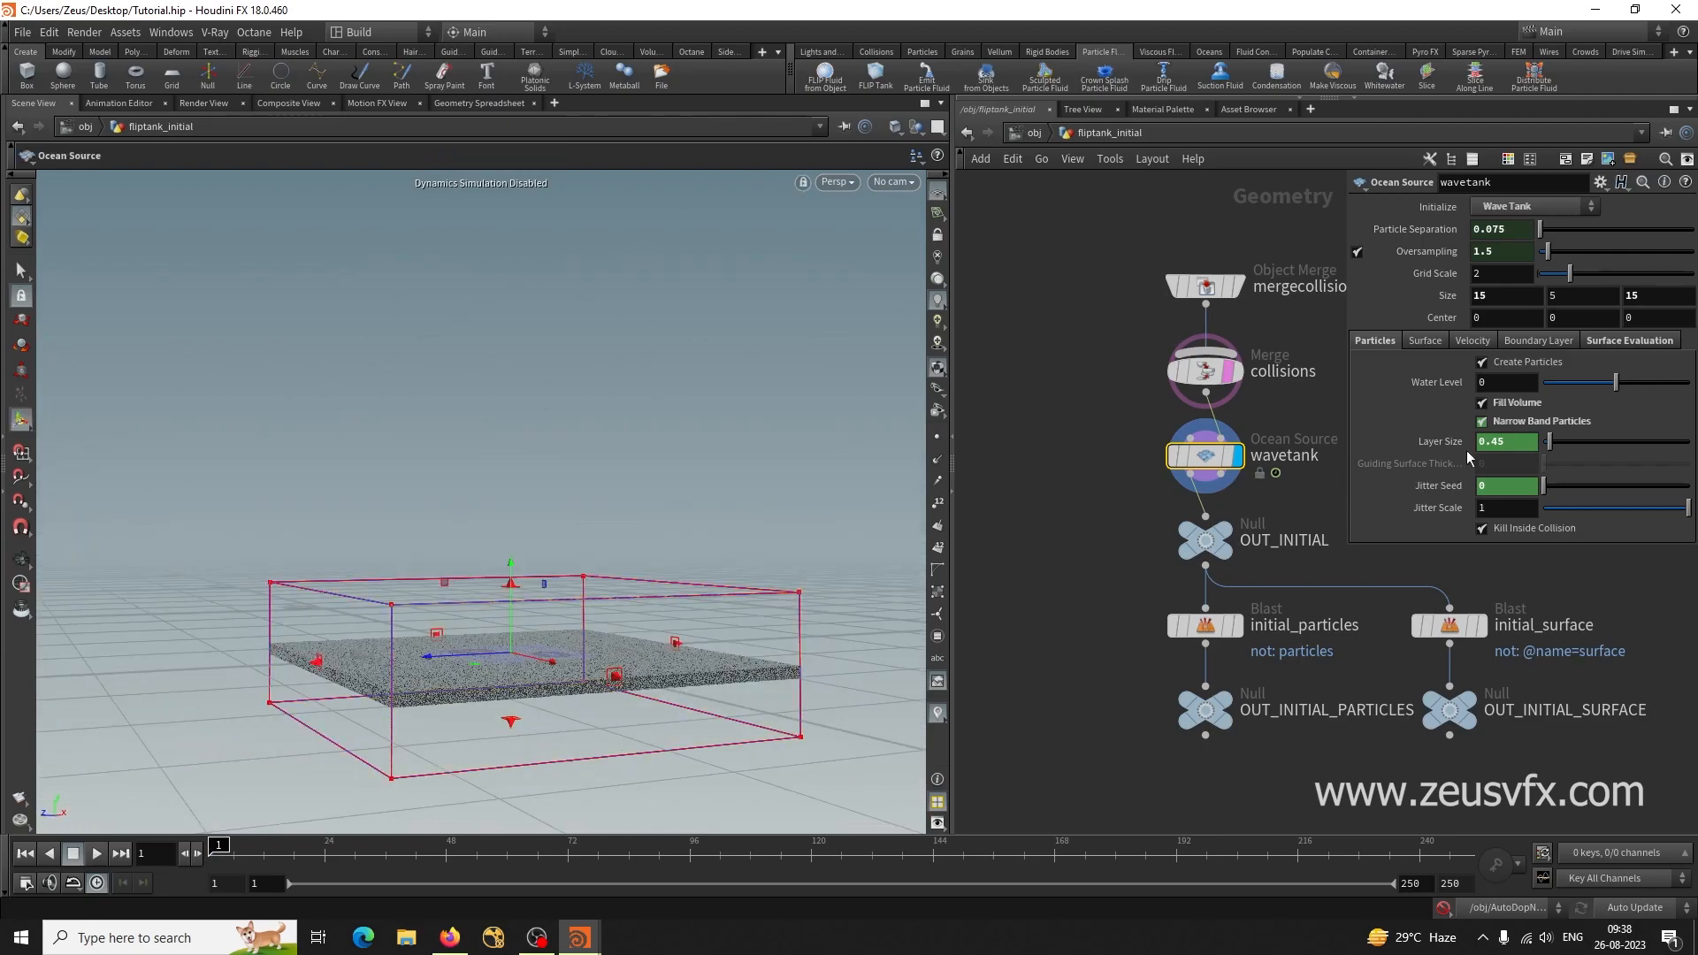
double_click(1562, 298)
key(Return)
key(Escape)
drag(692, 738, 885, 742)
key(Return)
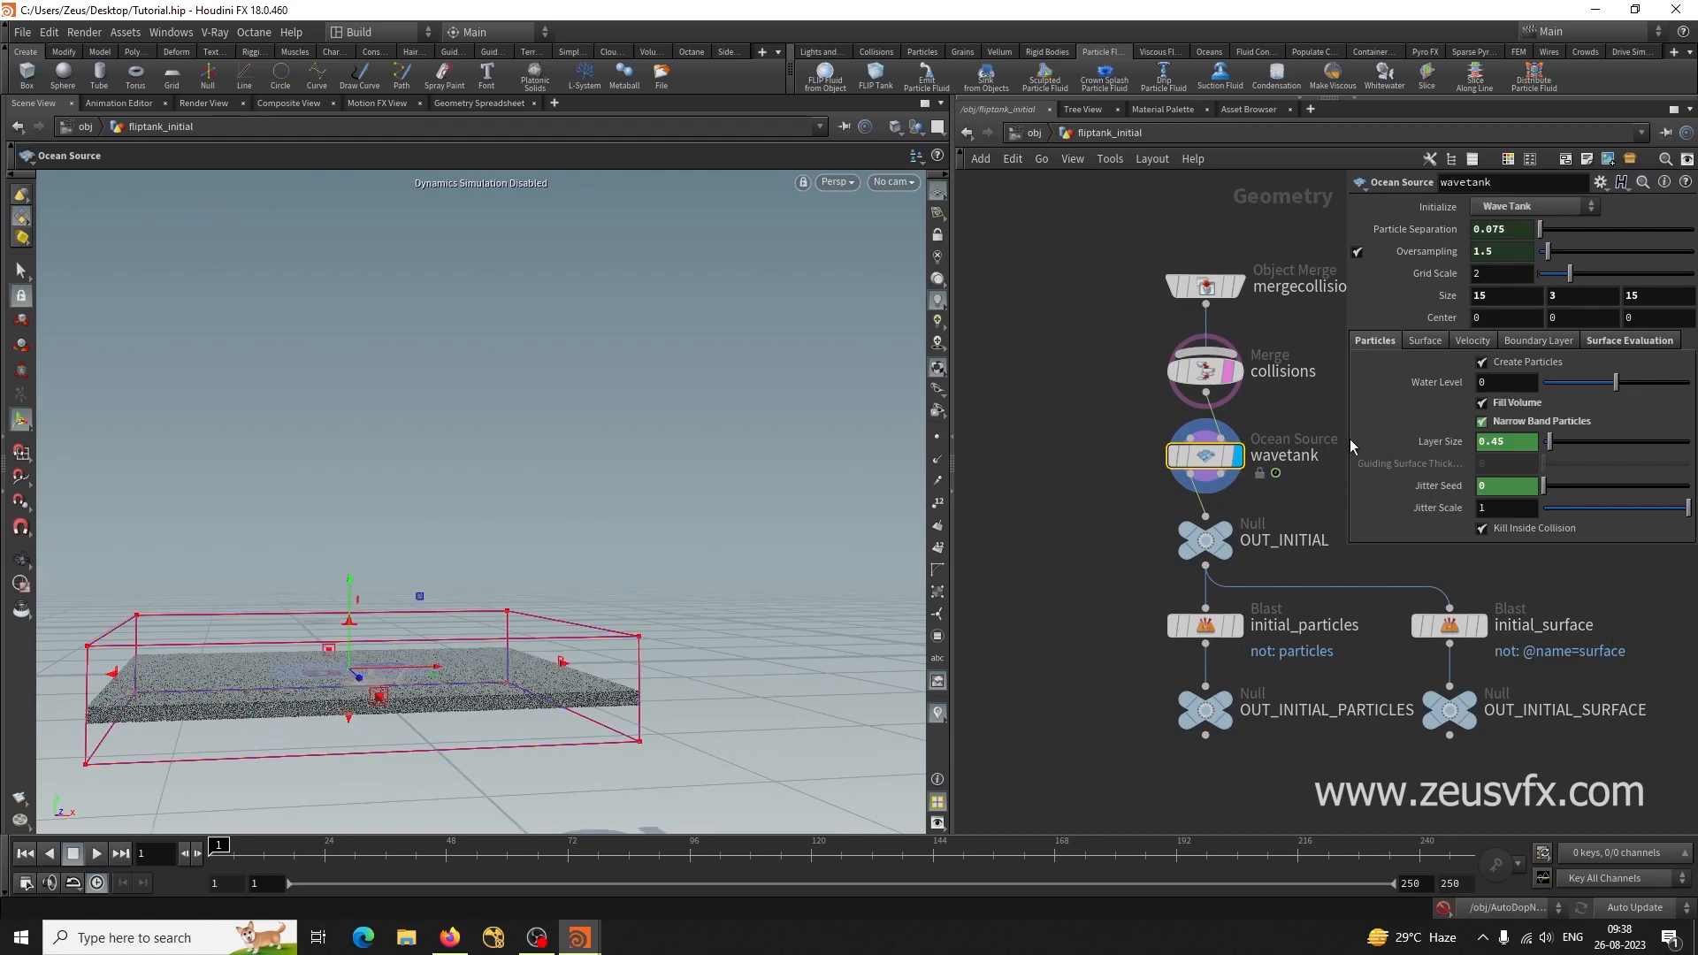
Examine from the side how the shark sits relative to the tank's water layer.
click(1611, 342)
click(1378, 344)
key(Escape)
drag(690, 732, 606, 719)
middle_drag(605, 719, 511, 664)
drag(538, 750, 536, 756)
middle_drag(579, 735, 447, 738)
key(Return)
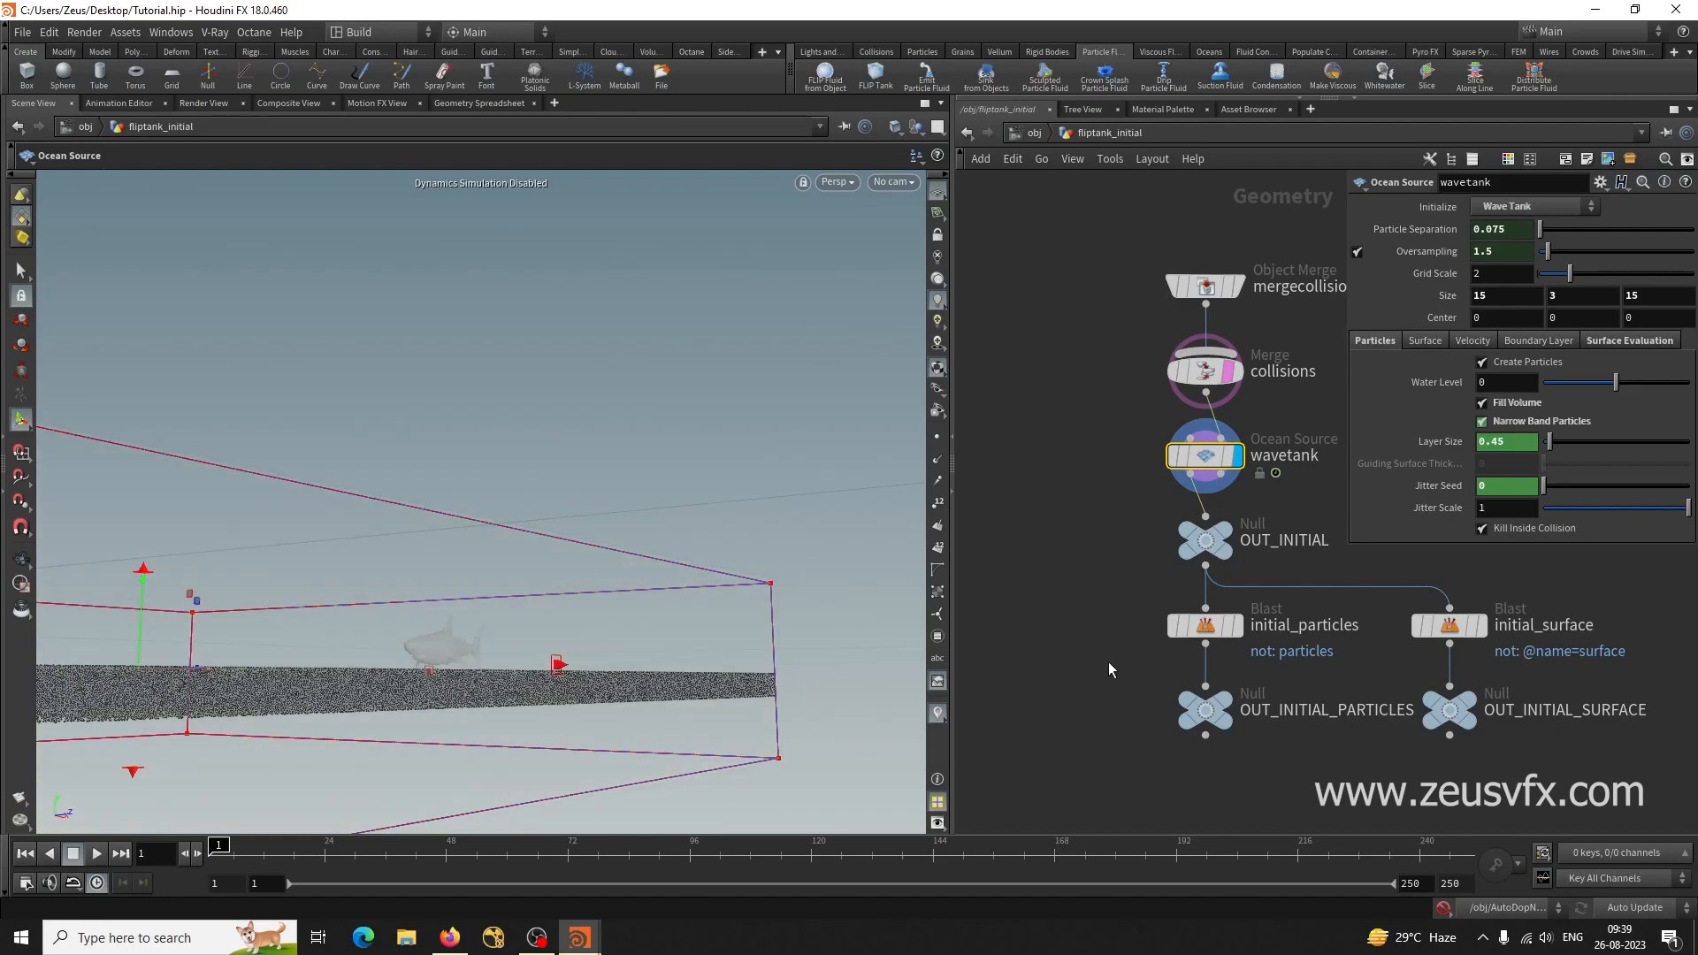
Go up to the object level, look inside the fliptank_fluid network, and return to the object level.
click(1017, 132)
drag(649, 606, 559, 718)
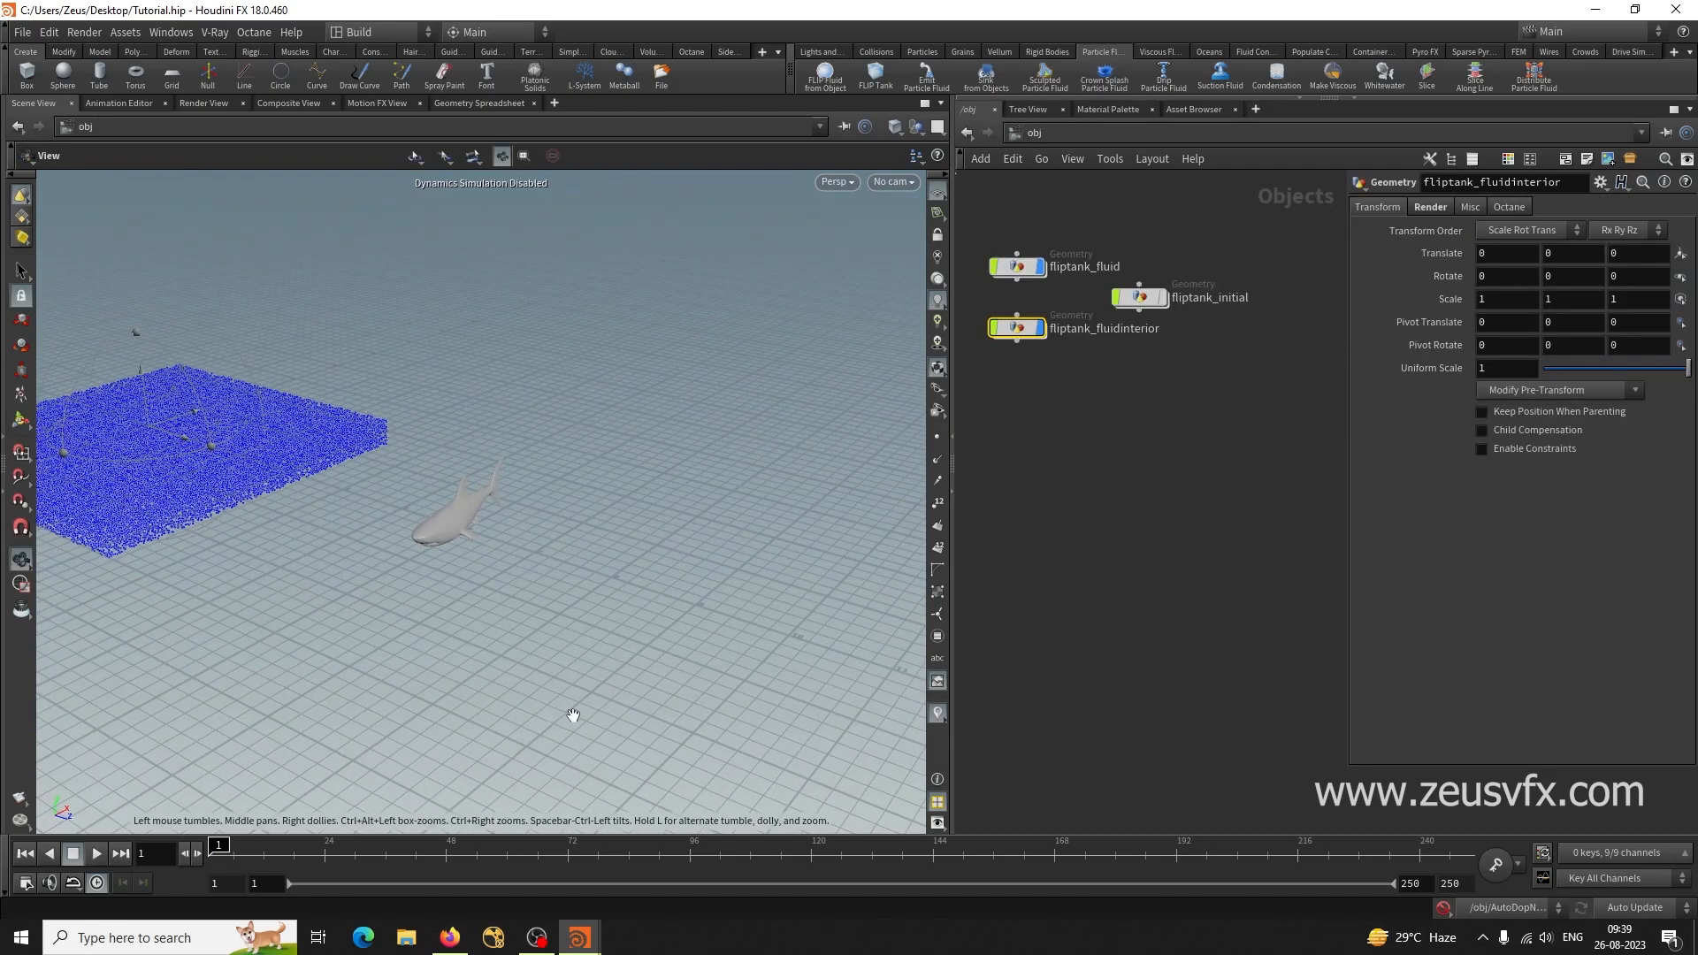
drag(583, 653, 519, 617)
double_click(1026, 273)
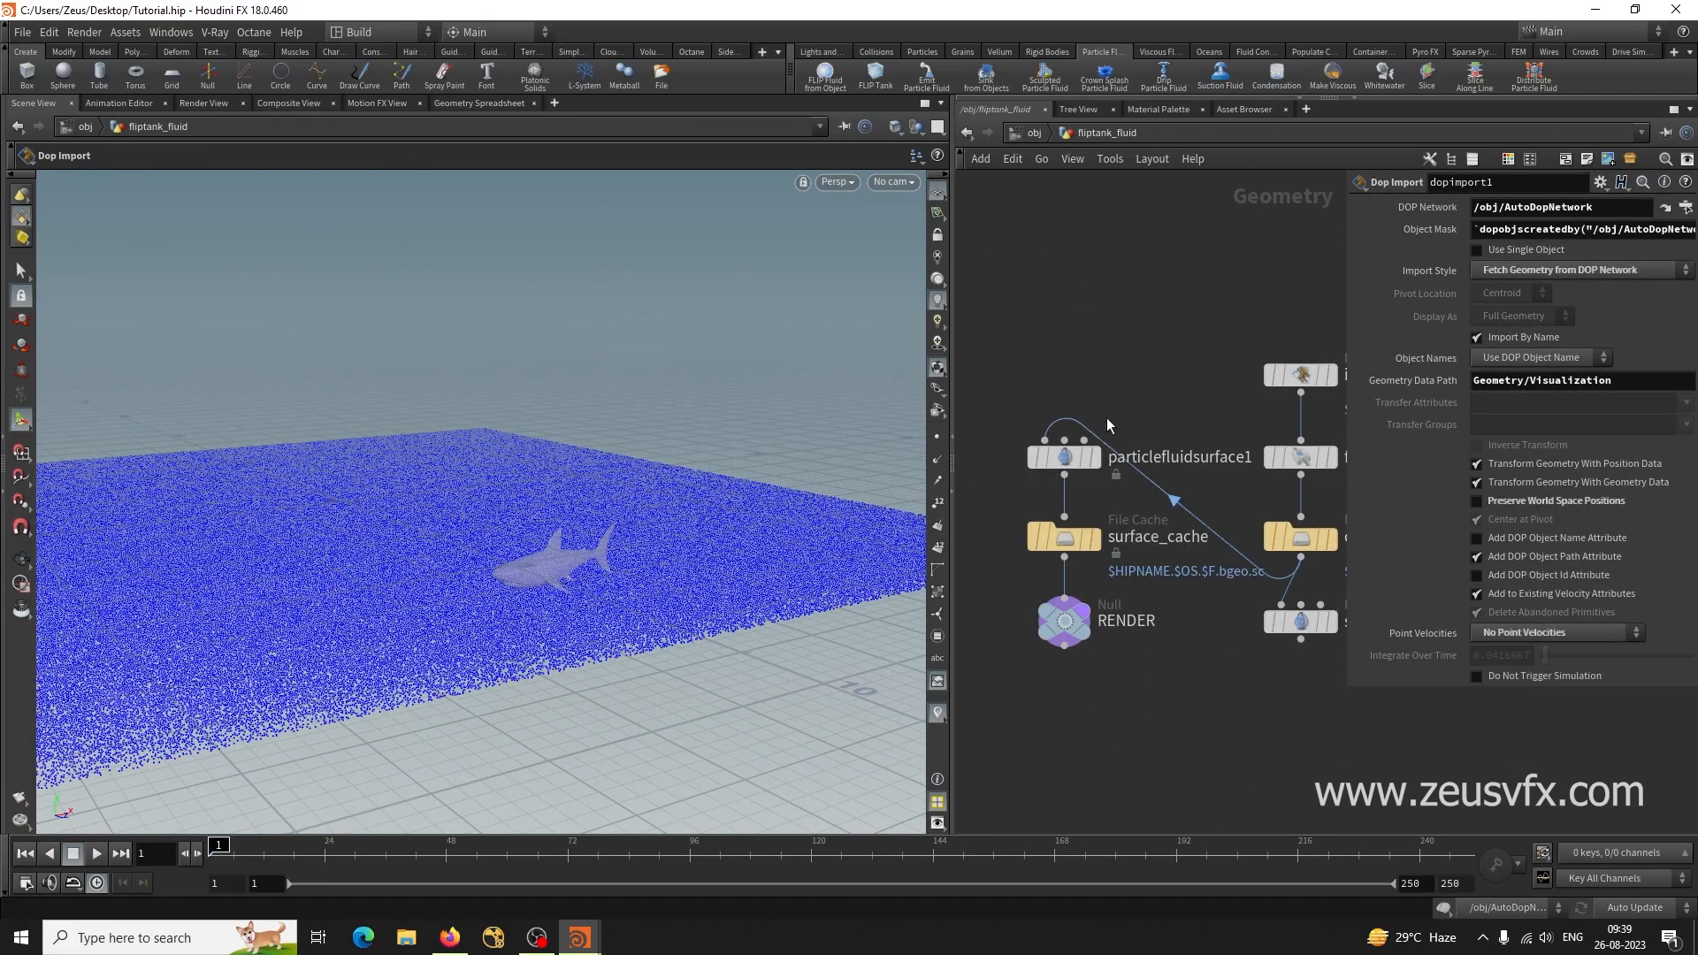
click(1035, 136)
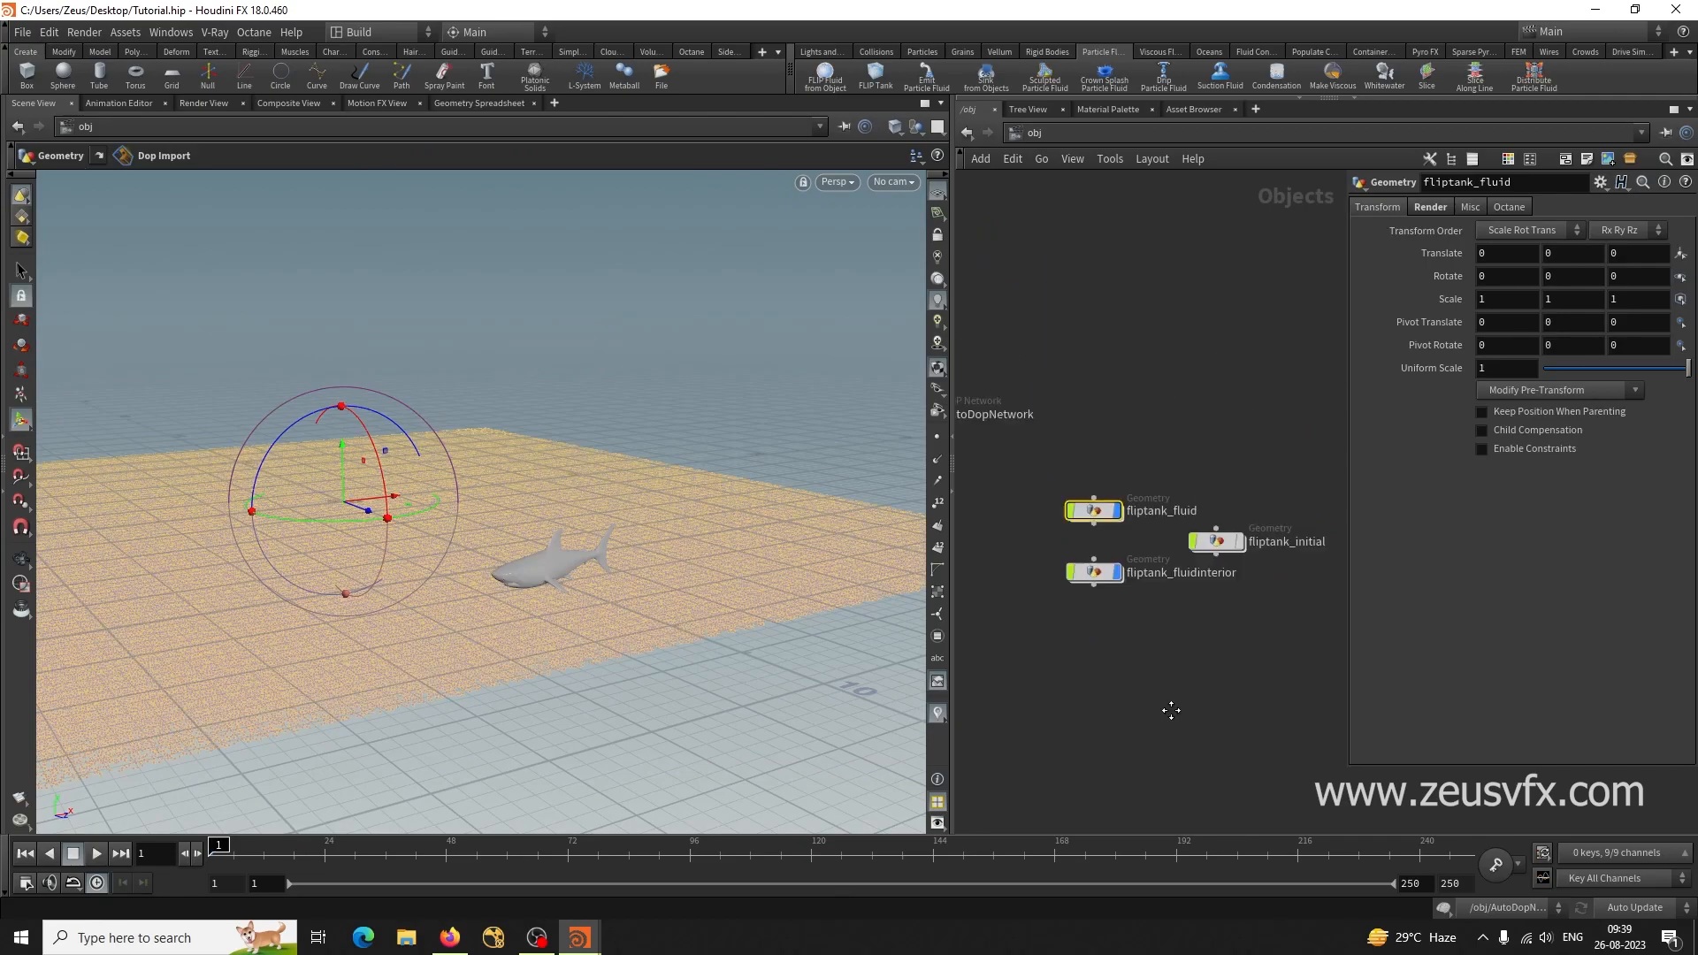
Lay out all object nodes automatically and hide the parameter display in the network view.
key(l)
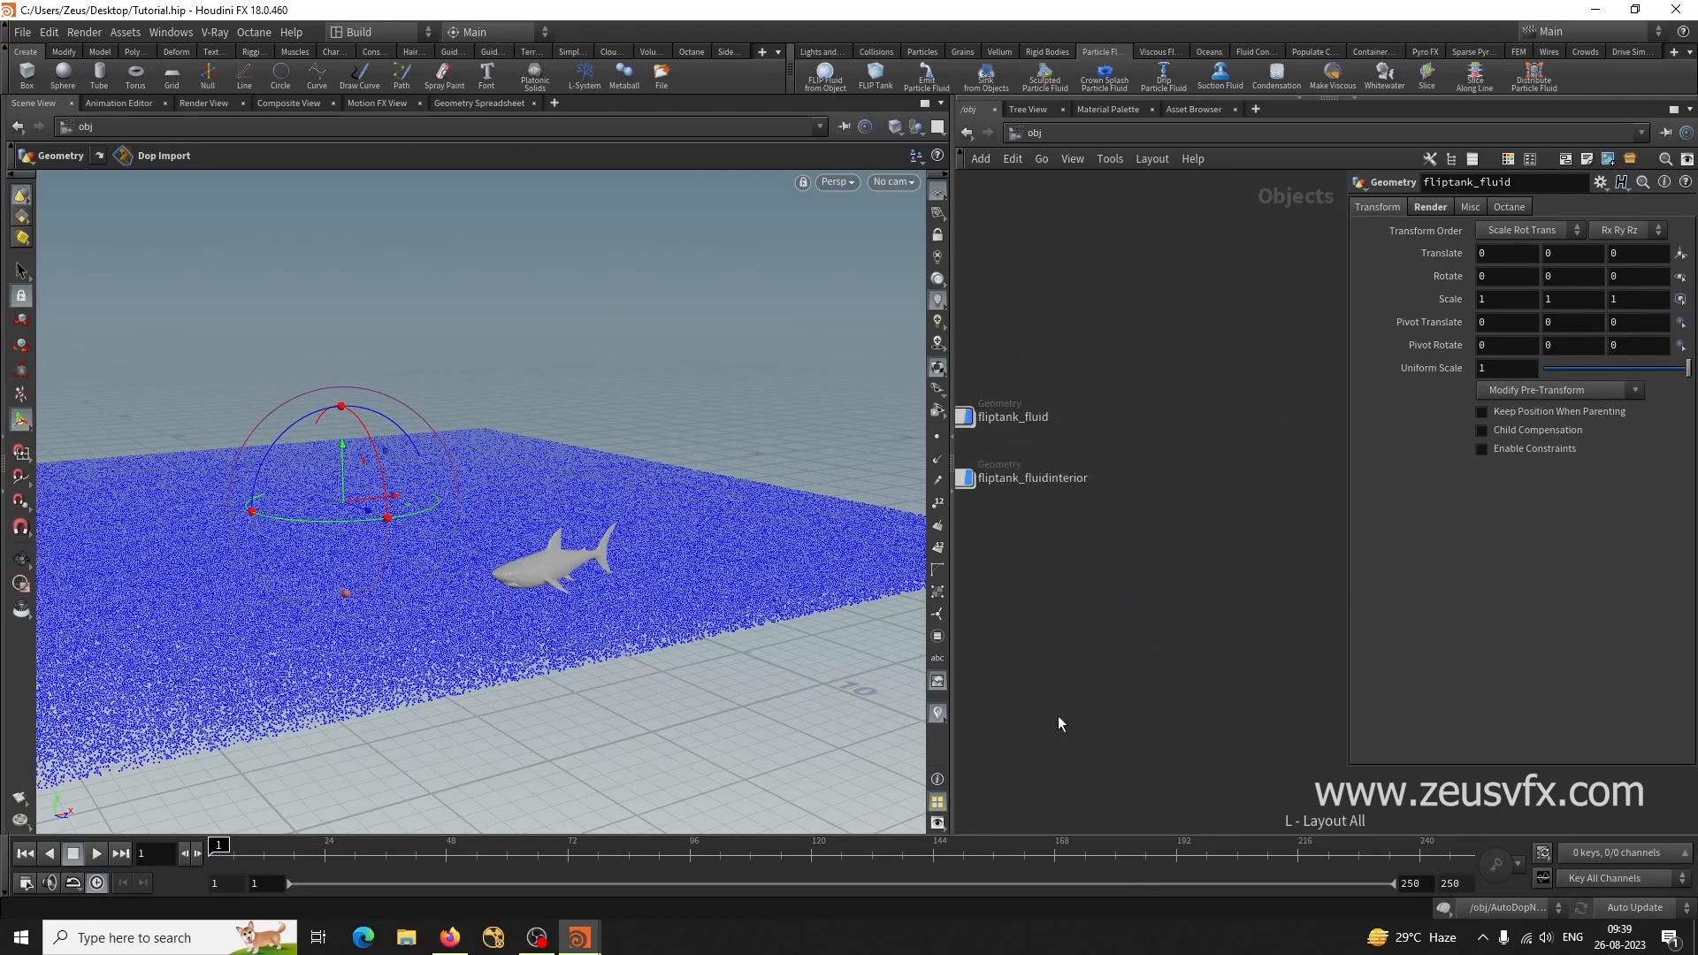
key(p)
middle_drag(1117, 677, 1185, 748)
Inside the Shark network, set transform1's Y translate to -0.3 to lower the shark into the water.
double_click(1127, 497)
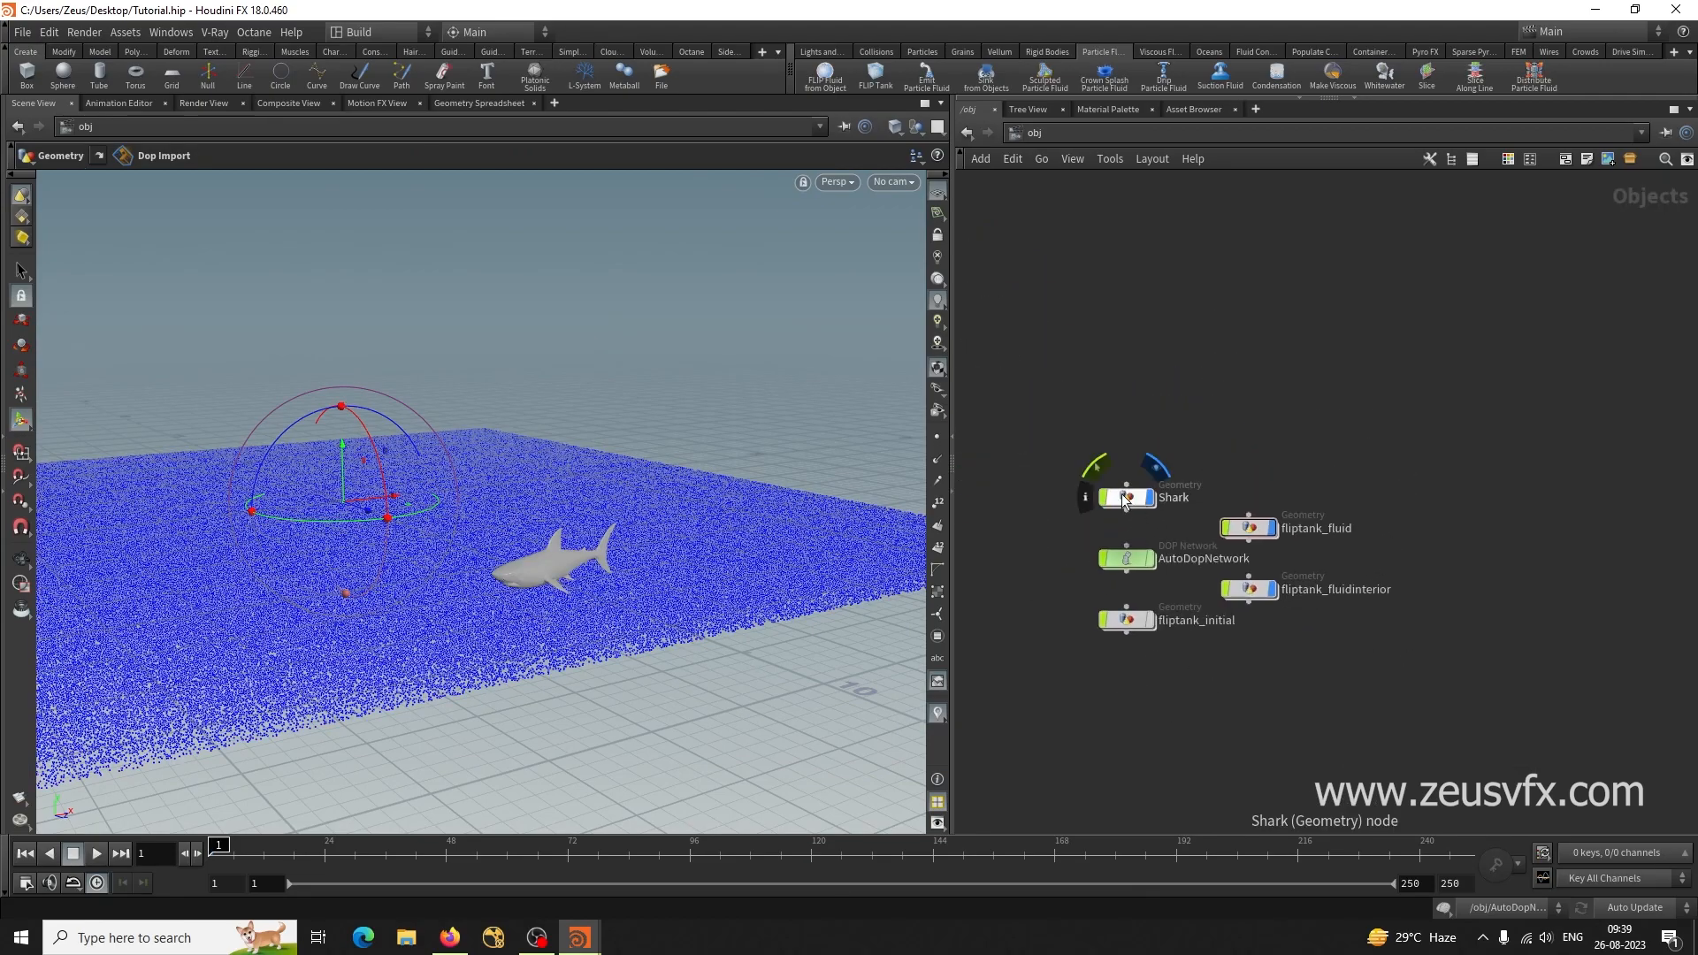
middle_drag(1370, 384, 1321, 571)
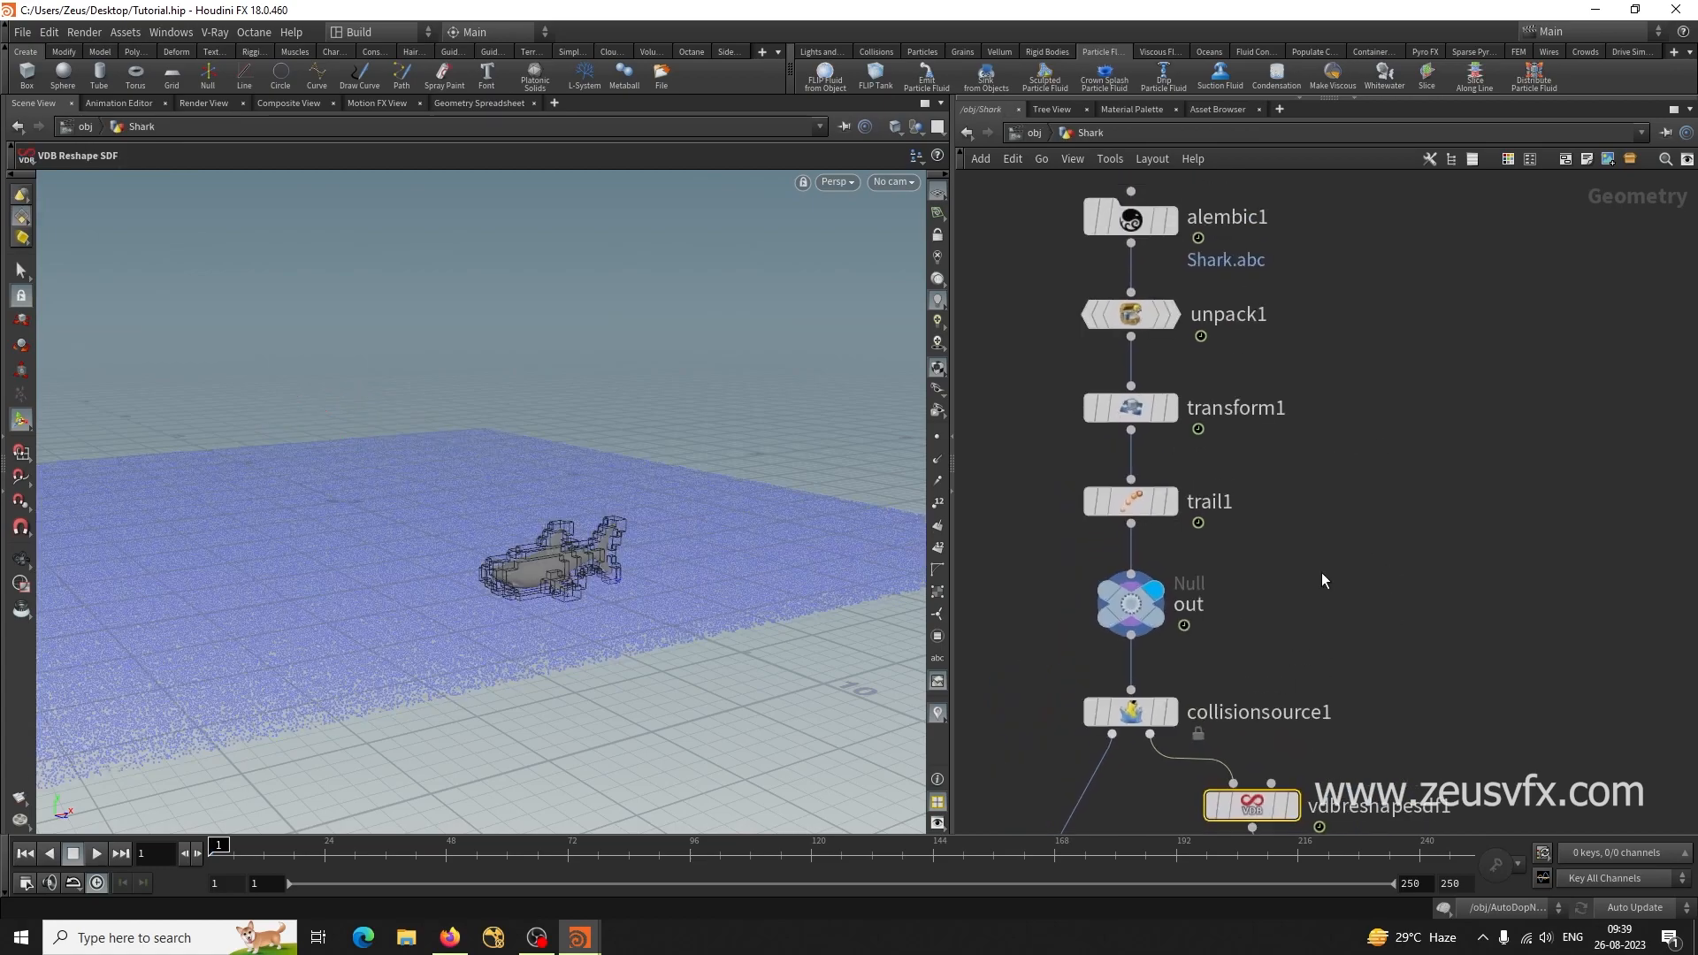
click(1133, 407)
scroll(1238, 482, down, 3)
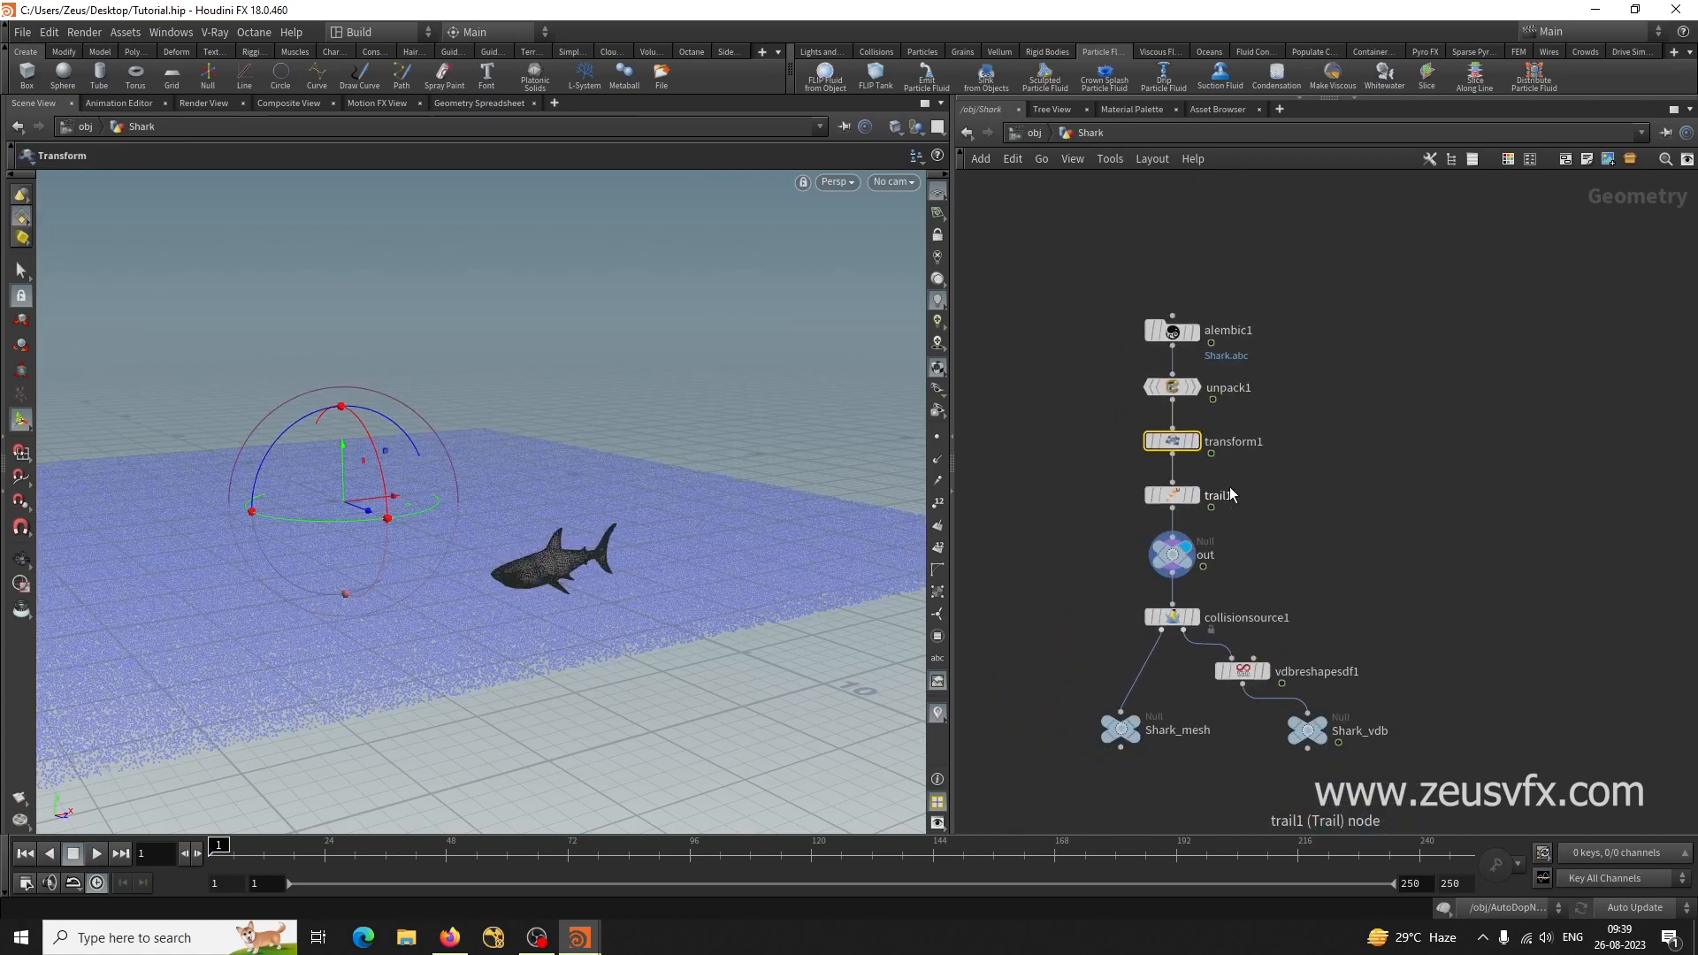
middle_drag(1428, 480, 1386, 497)
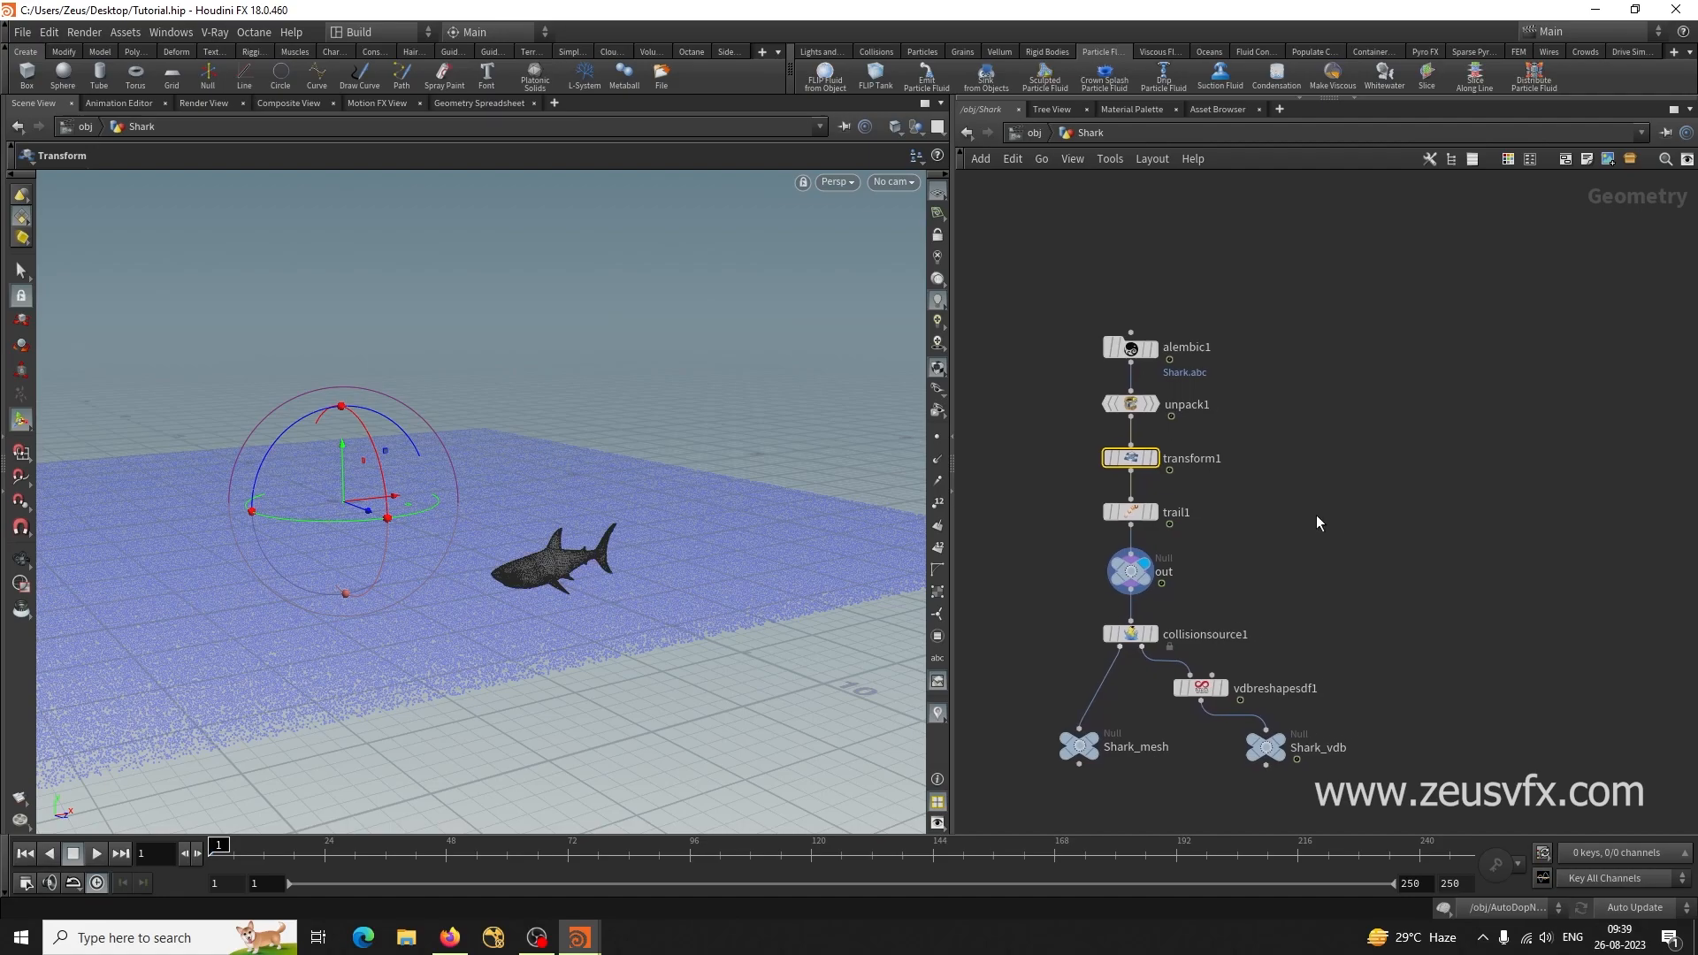
click(1317, 516)
key(p)
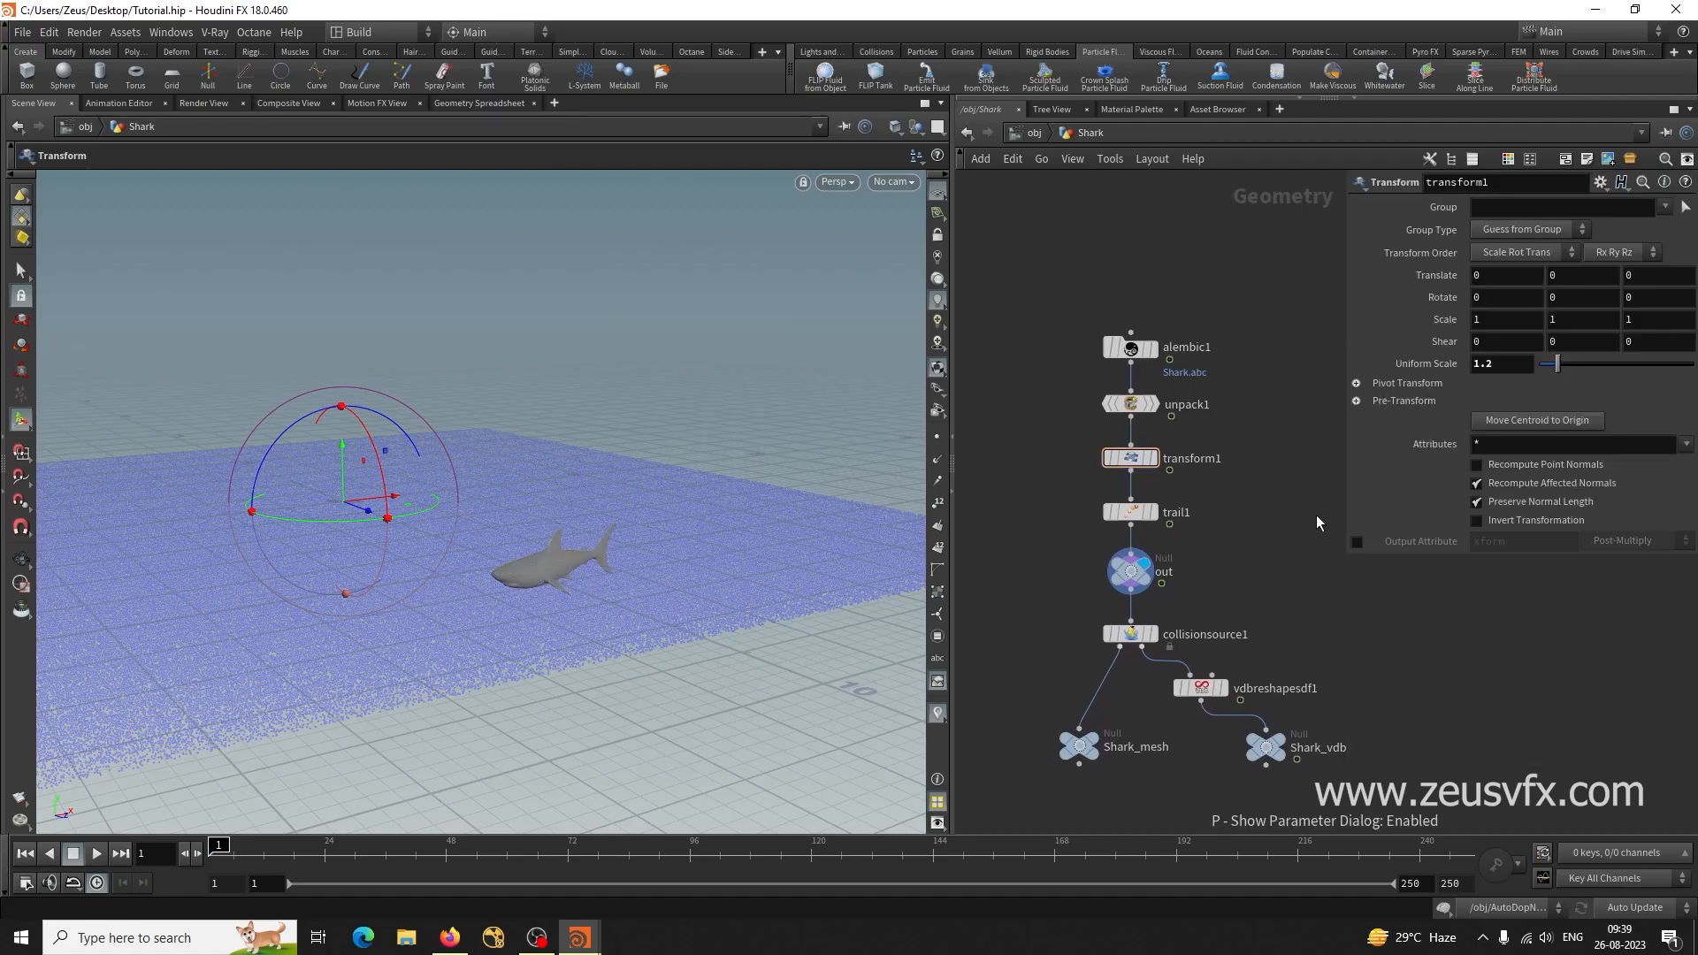
click(1570, 275)
scroll(1571, 275, down, 3)
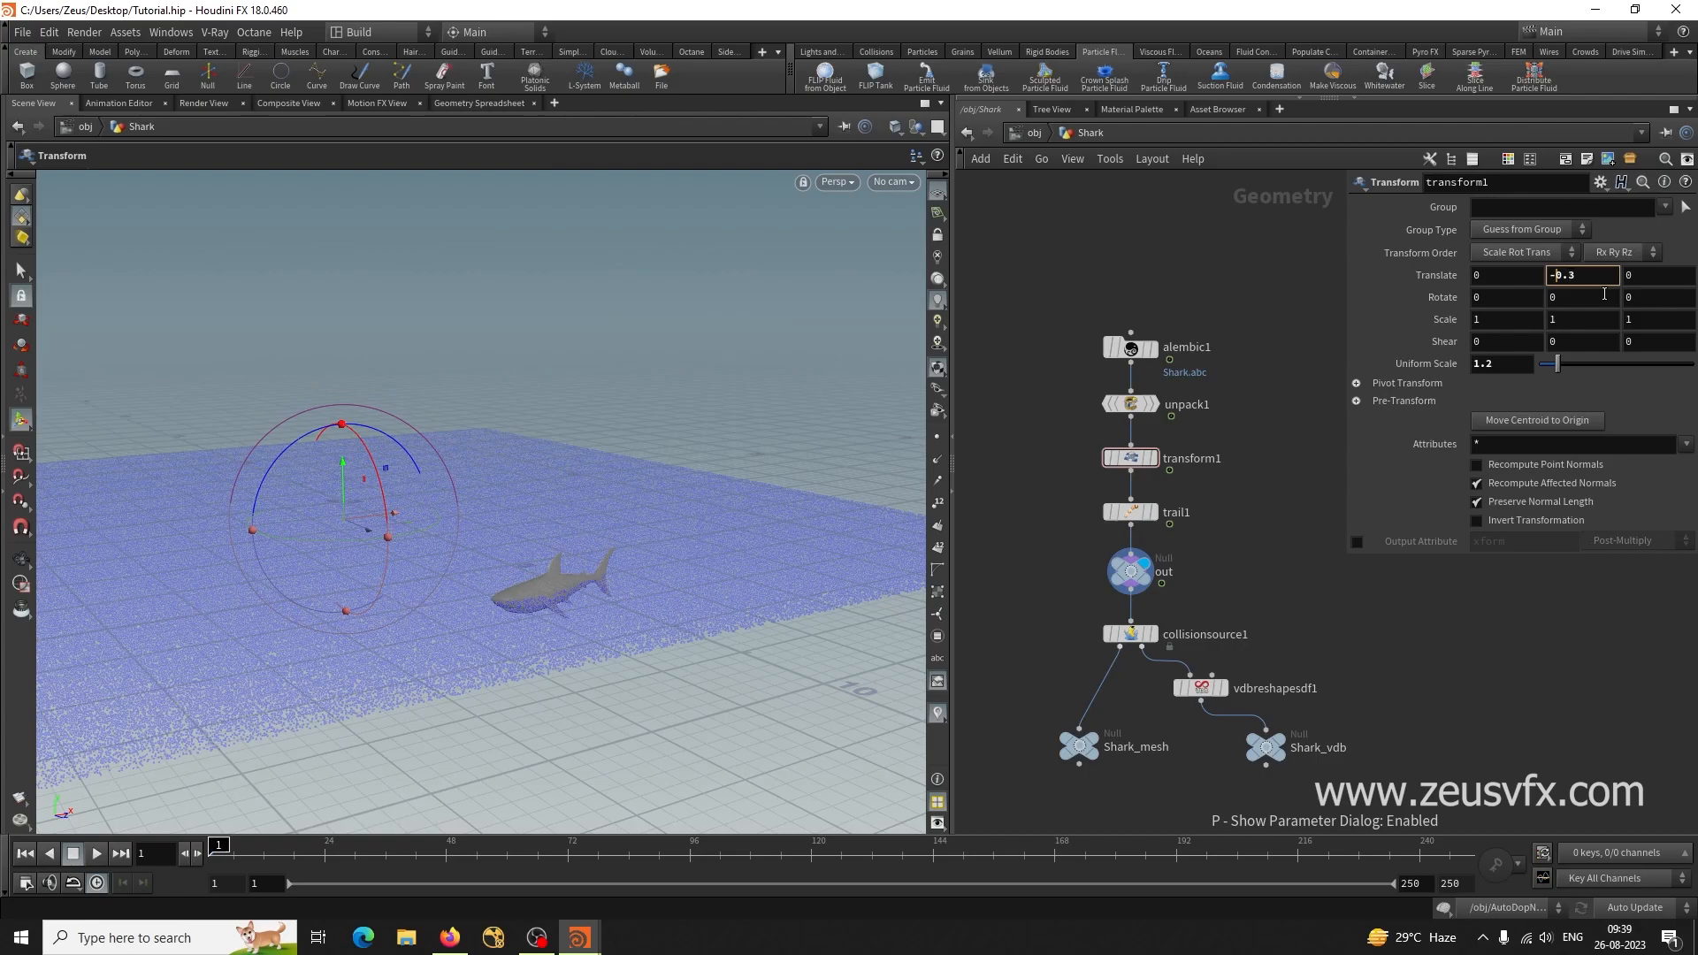
alt+drag(621, 548, 580, 564)
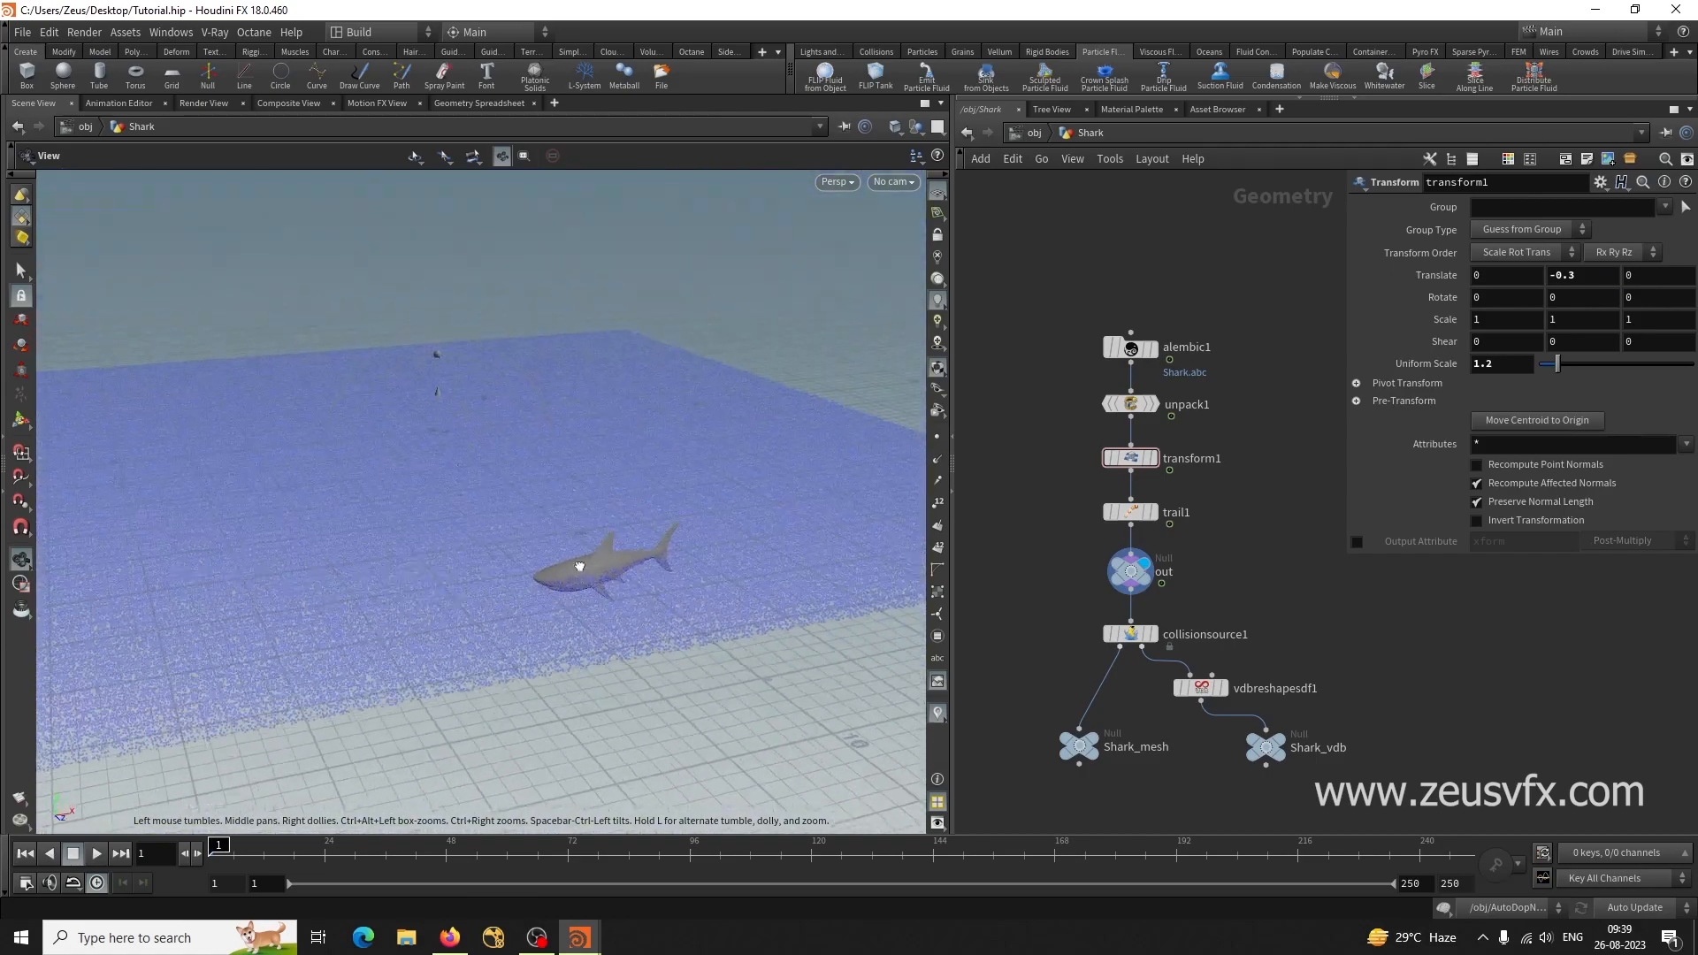
Go back to the object level and delete the fliptank_fluidinterior node.
key(u)
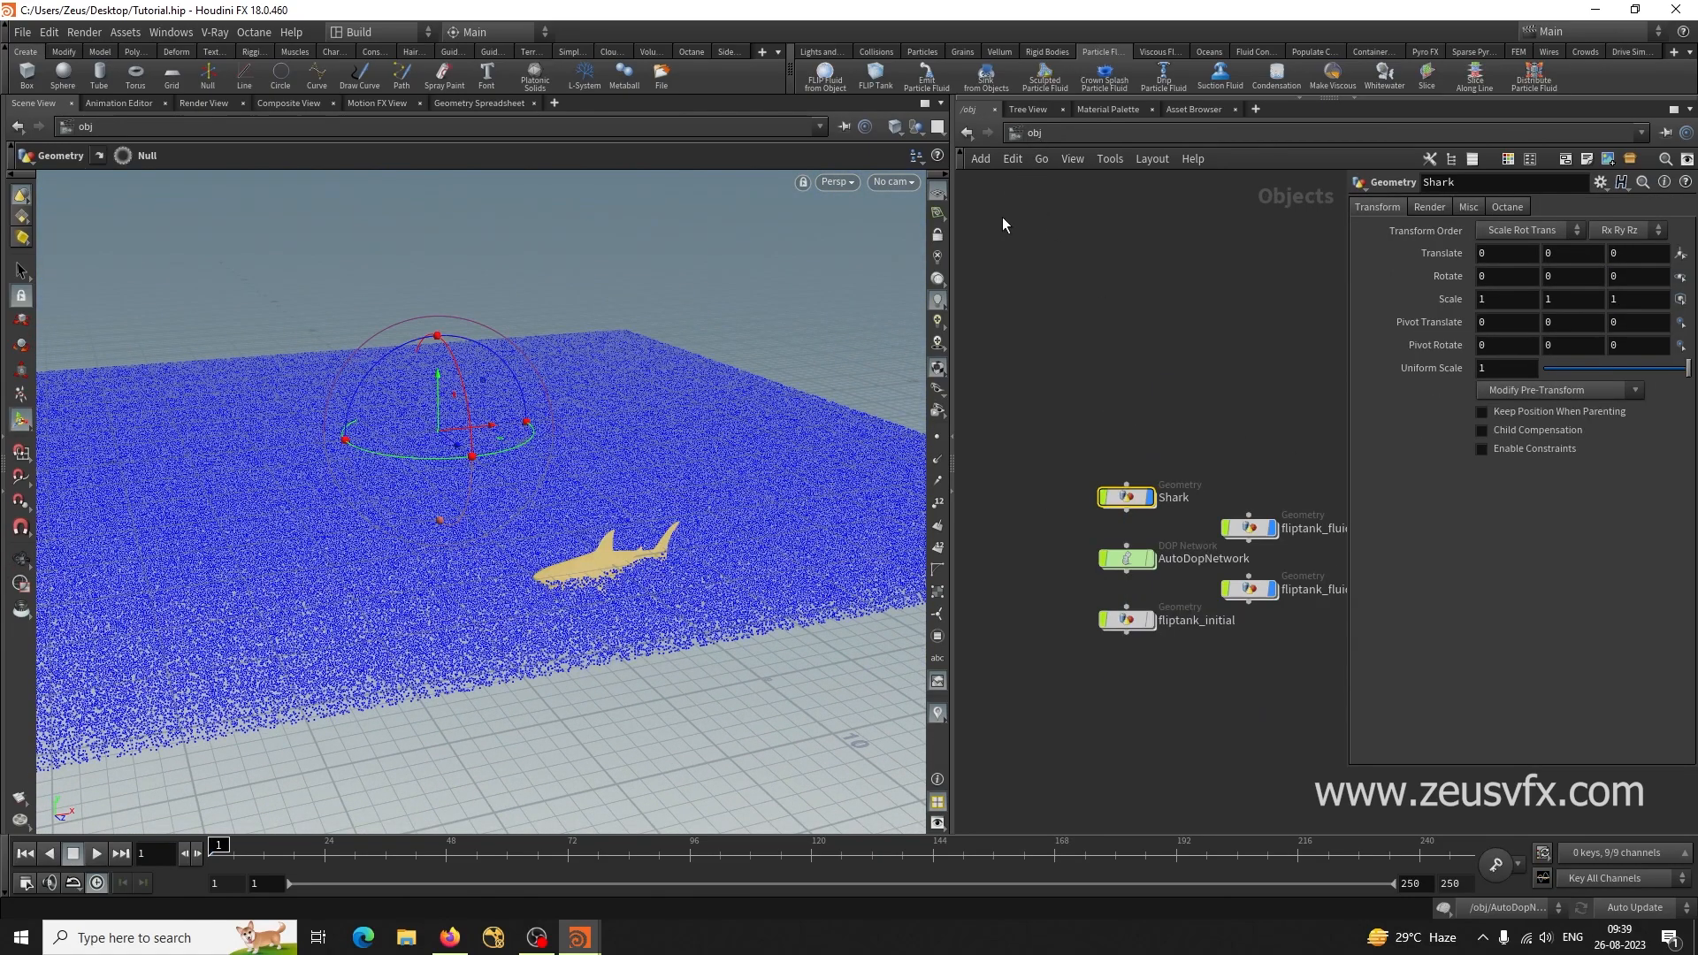
middle_drag(1183, 694, 1119, 570)
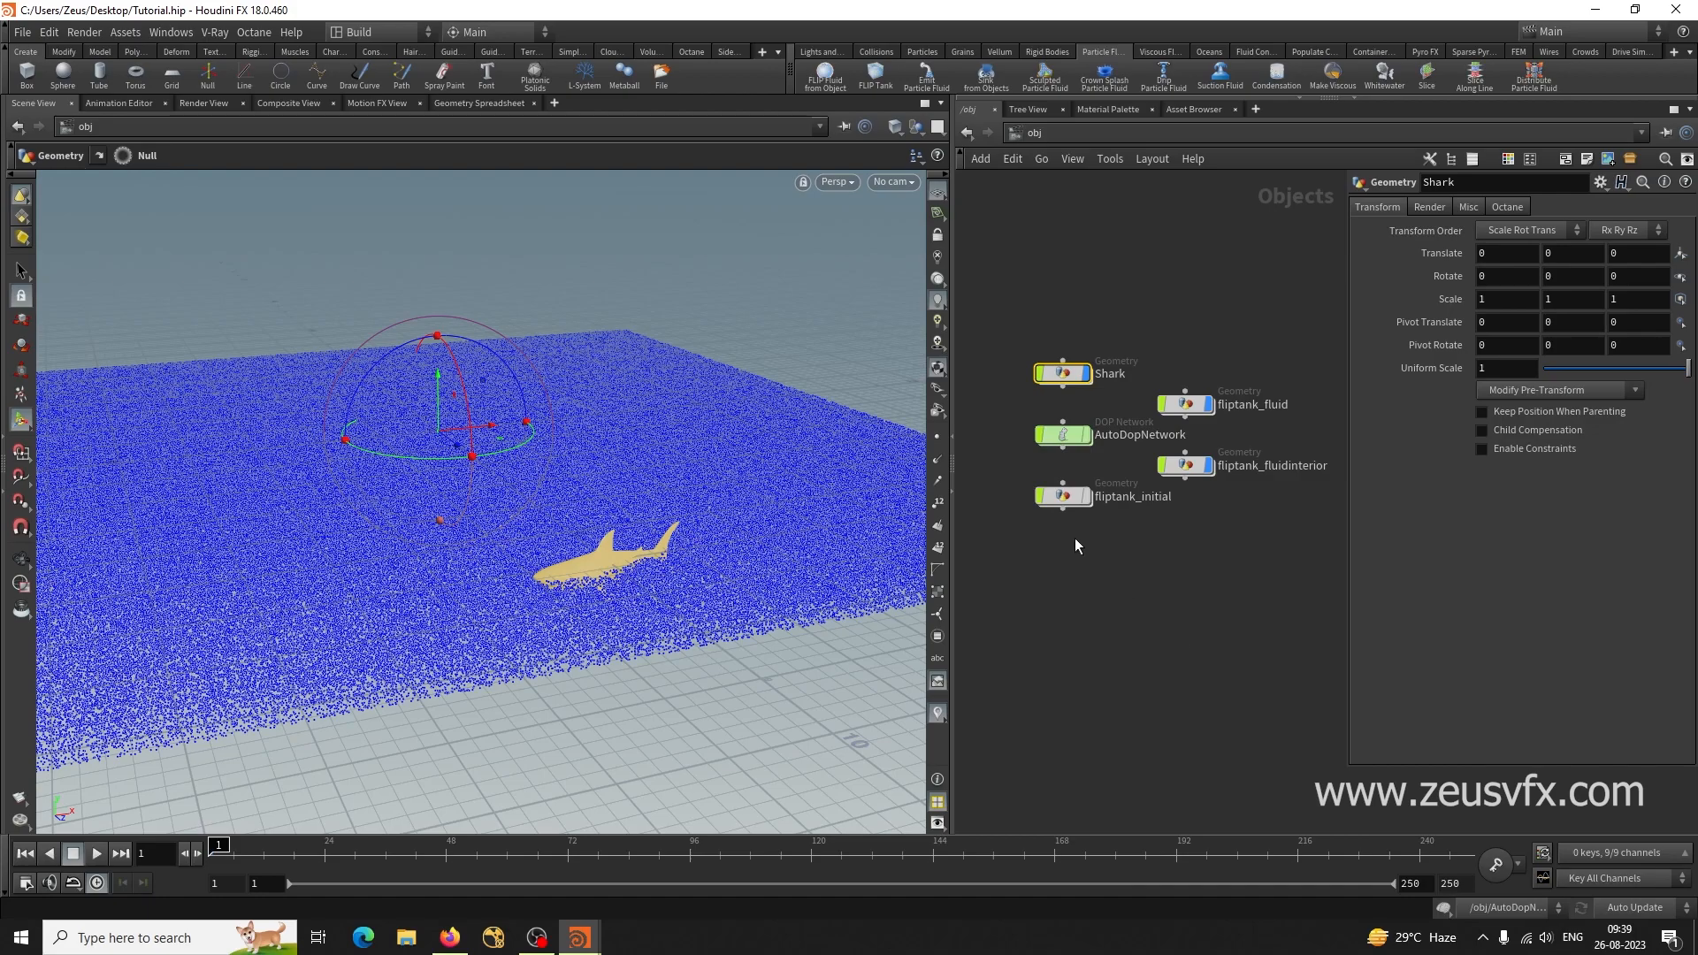
scroll(1078, 541, up, 2)
middle_drag(1279, 575, 1125, 688)
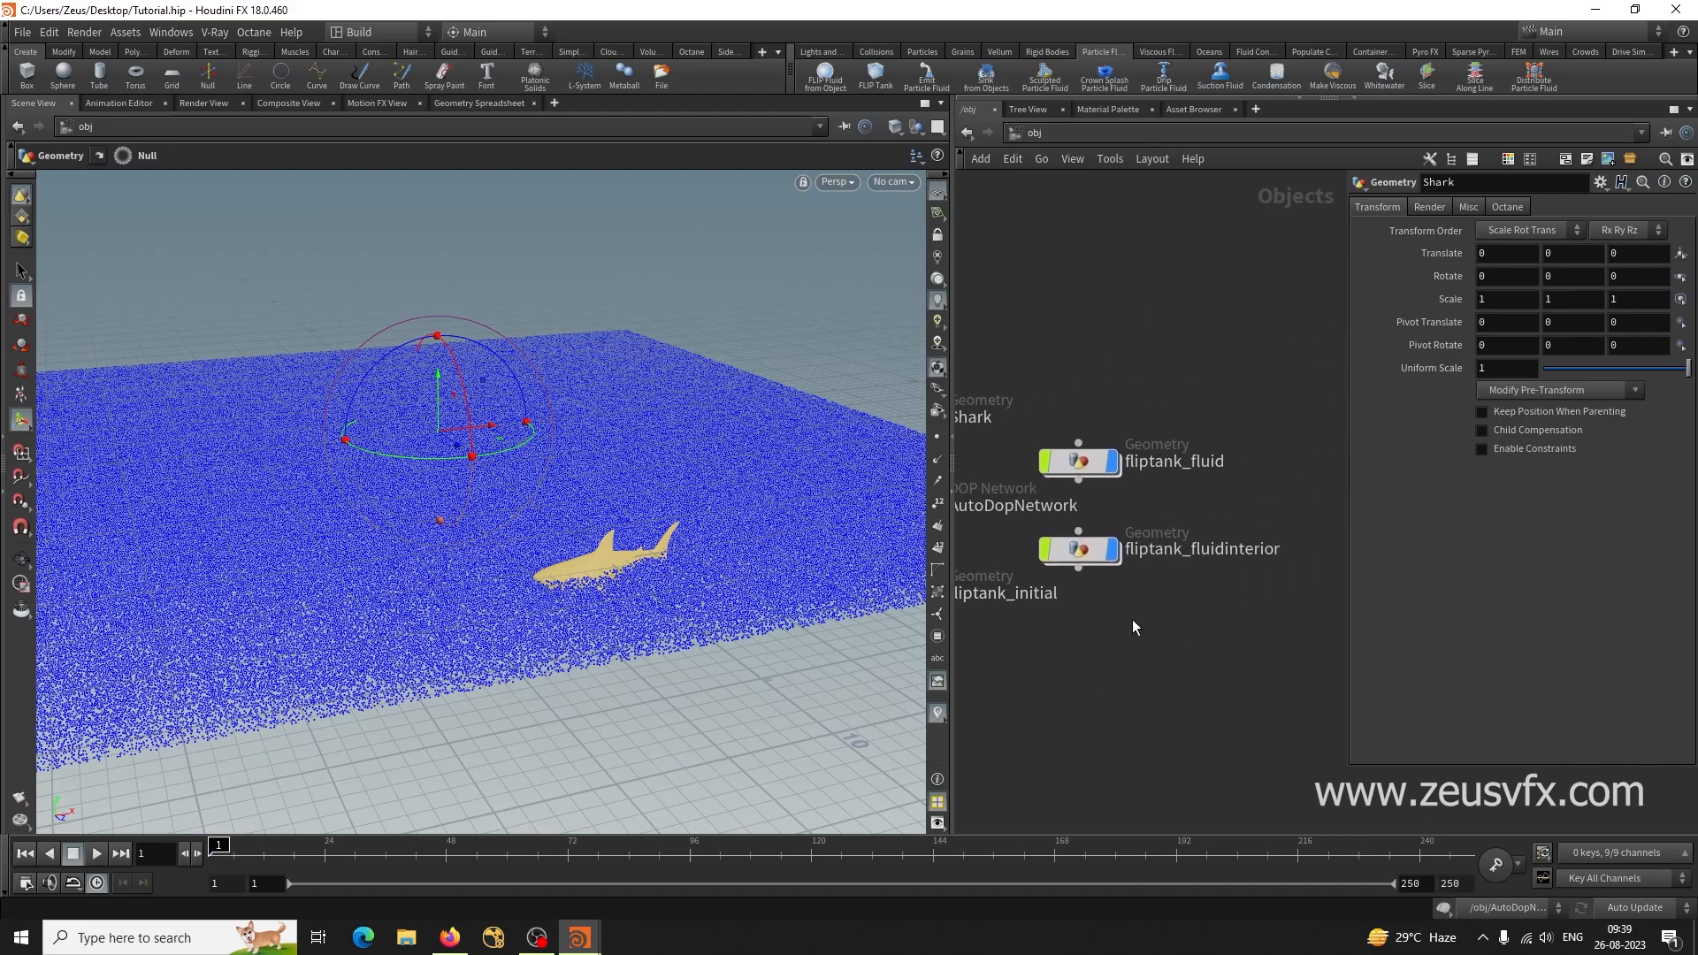
click(1094, 559)
key(Delete)
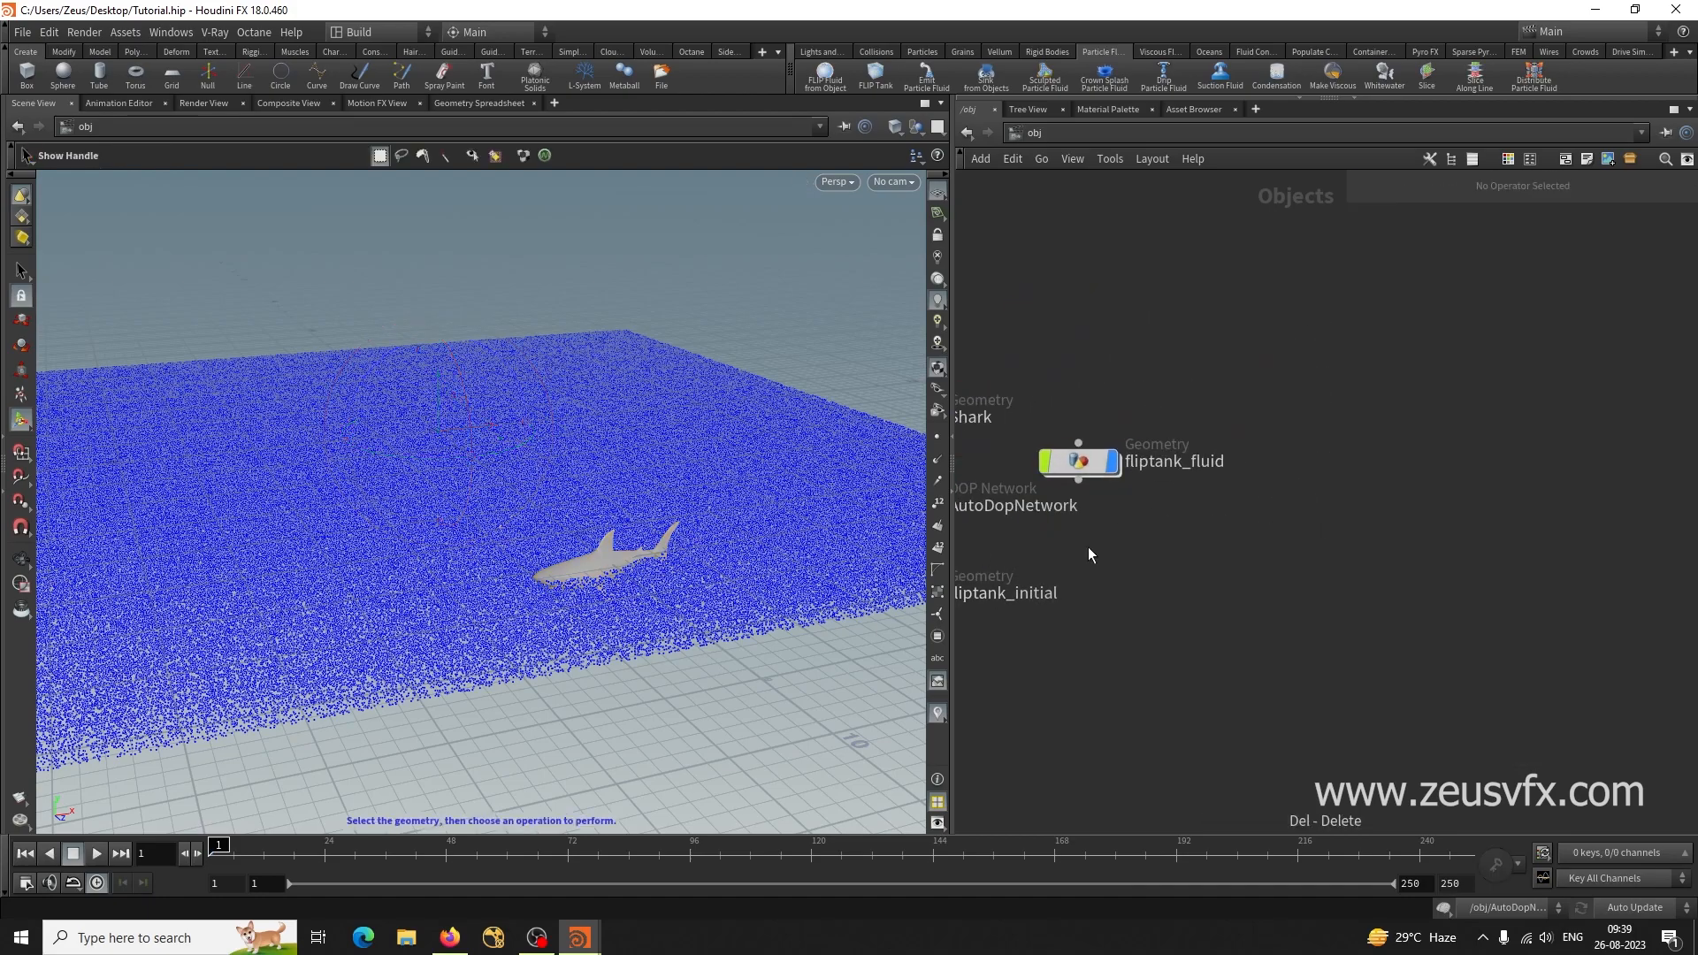
Arrange the tank nodes in their own column beside Shark and AutoDopNetwork, with fliptank_initial above fliptank_fluid.
drag(1080, 463, 1259, 509)
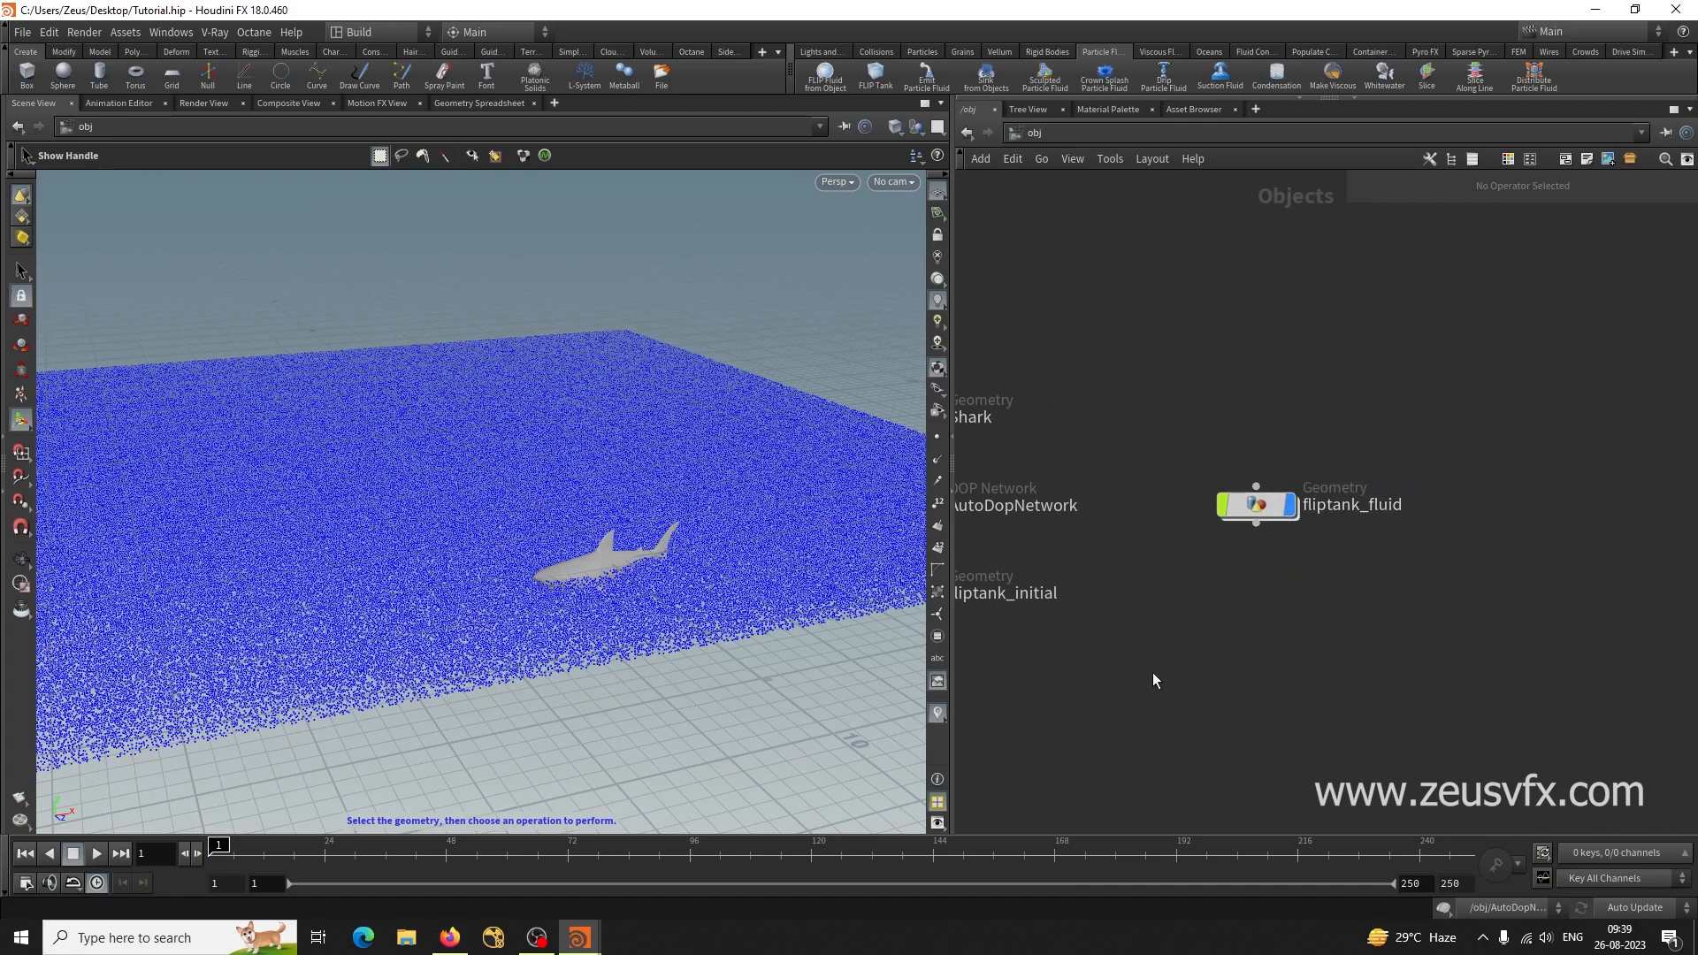
middle_drag(1153, 681, 1350, 667)
drag(1081, 580, 1440, 417)
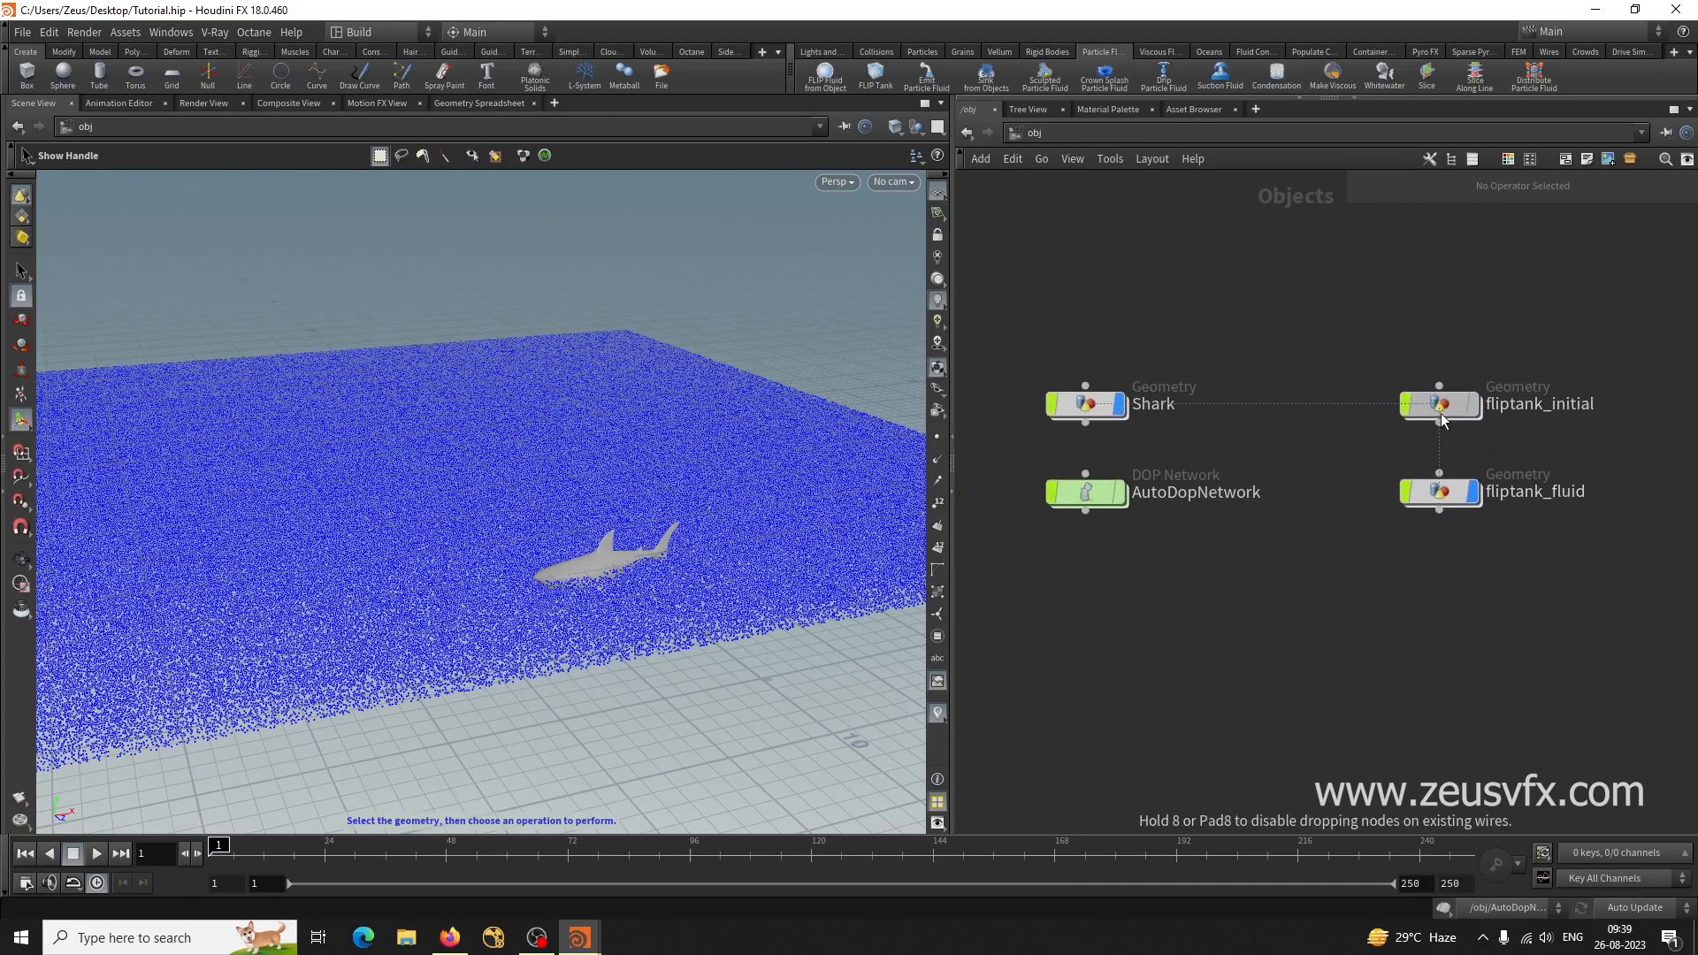
Move AutoDopNetwork farther below the Shark node and open its network.
drag(1087, 494, 1085, 592)
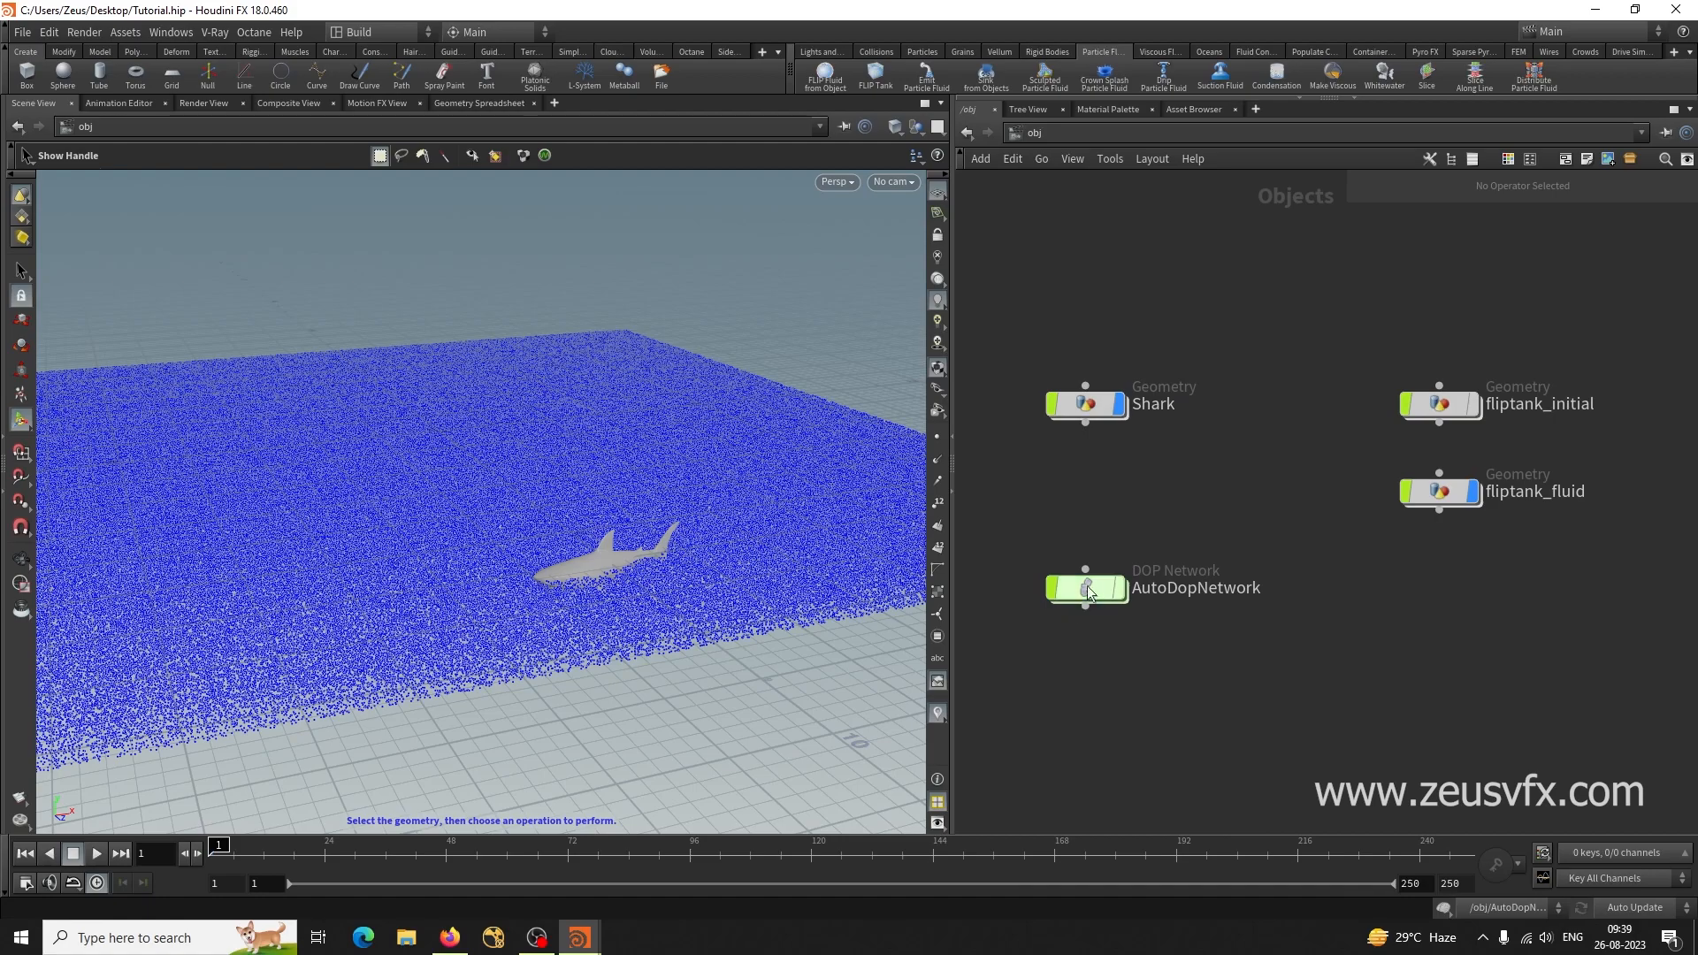
double_click(1085, 593)
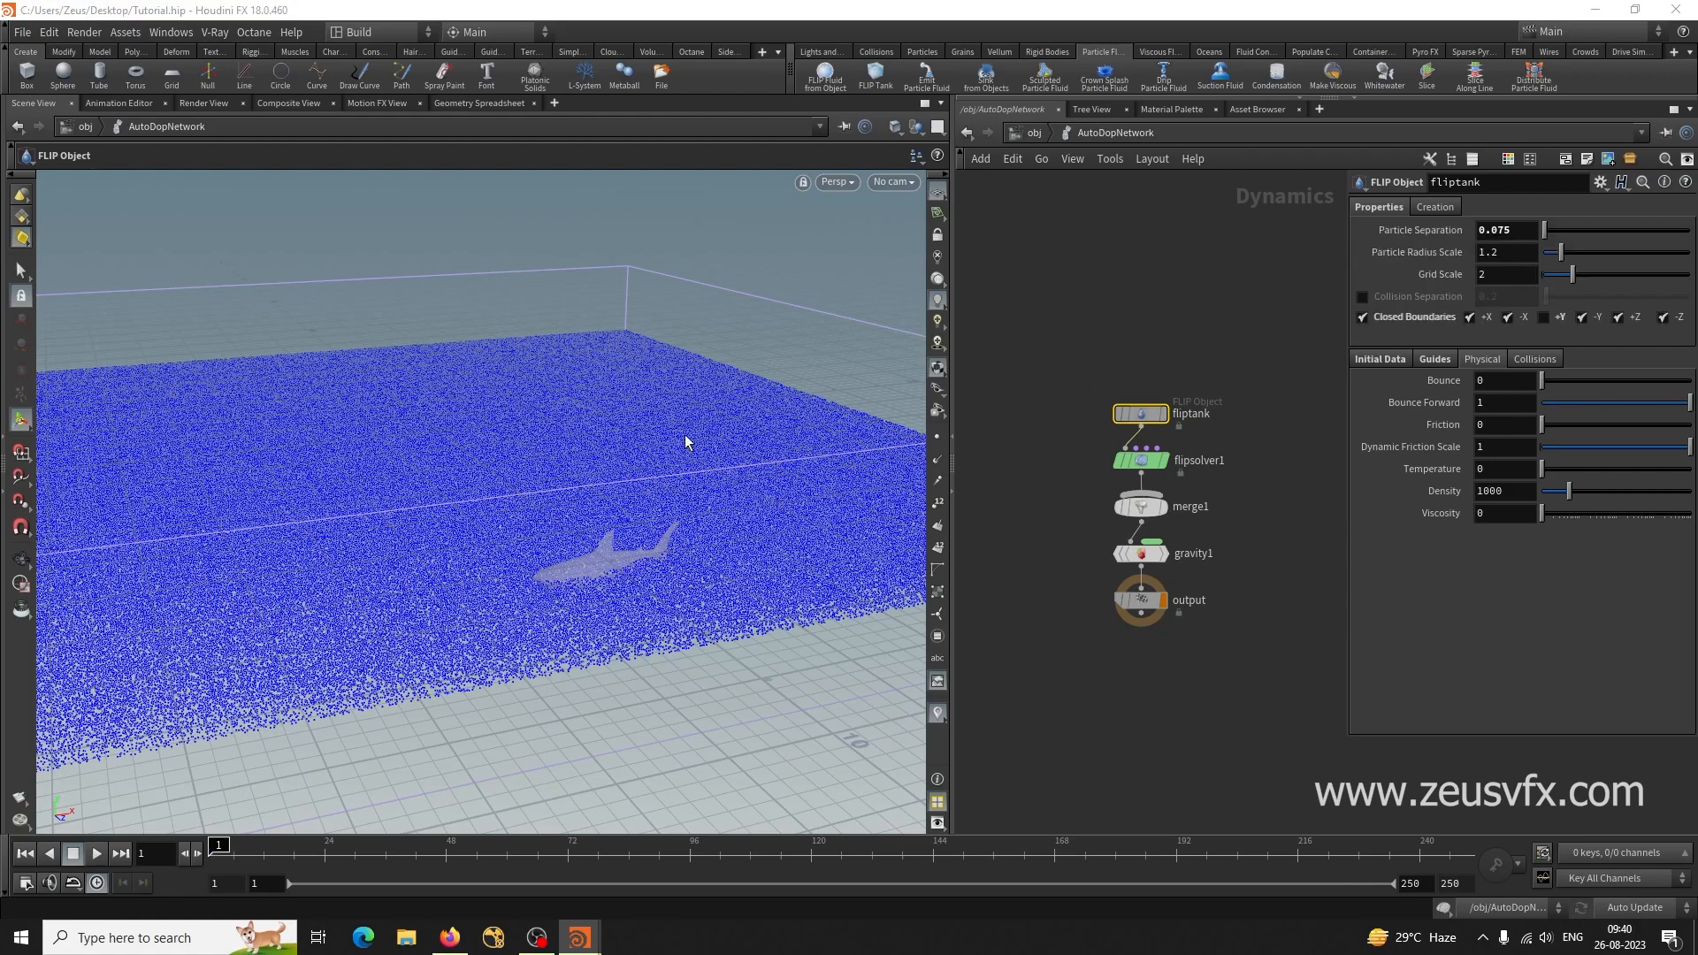
Set the fliptank object's Particle Separation to 0.05 and inspect the denser tank around the shark.
click(1519, 229)
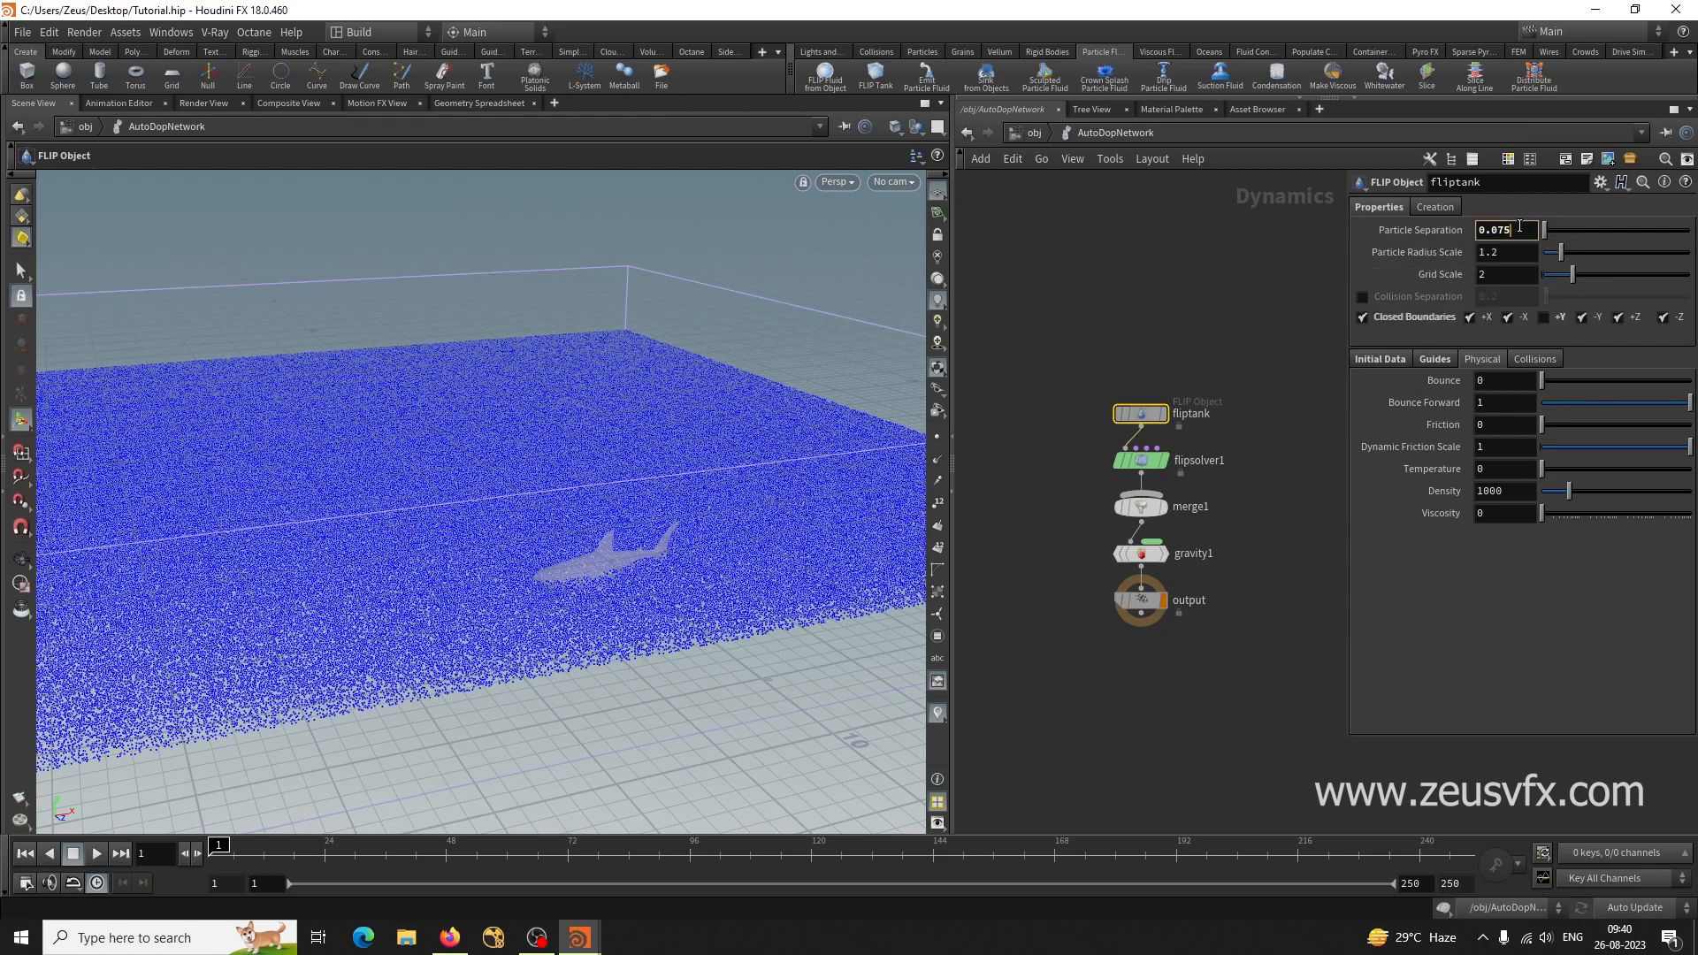
key(Return)
key(Escape)
drag(625, 493, 660, 541)
alt+right_drag(660, 541, 443, 493)
alt+drag(443, 492, 571, 542)
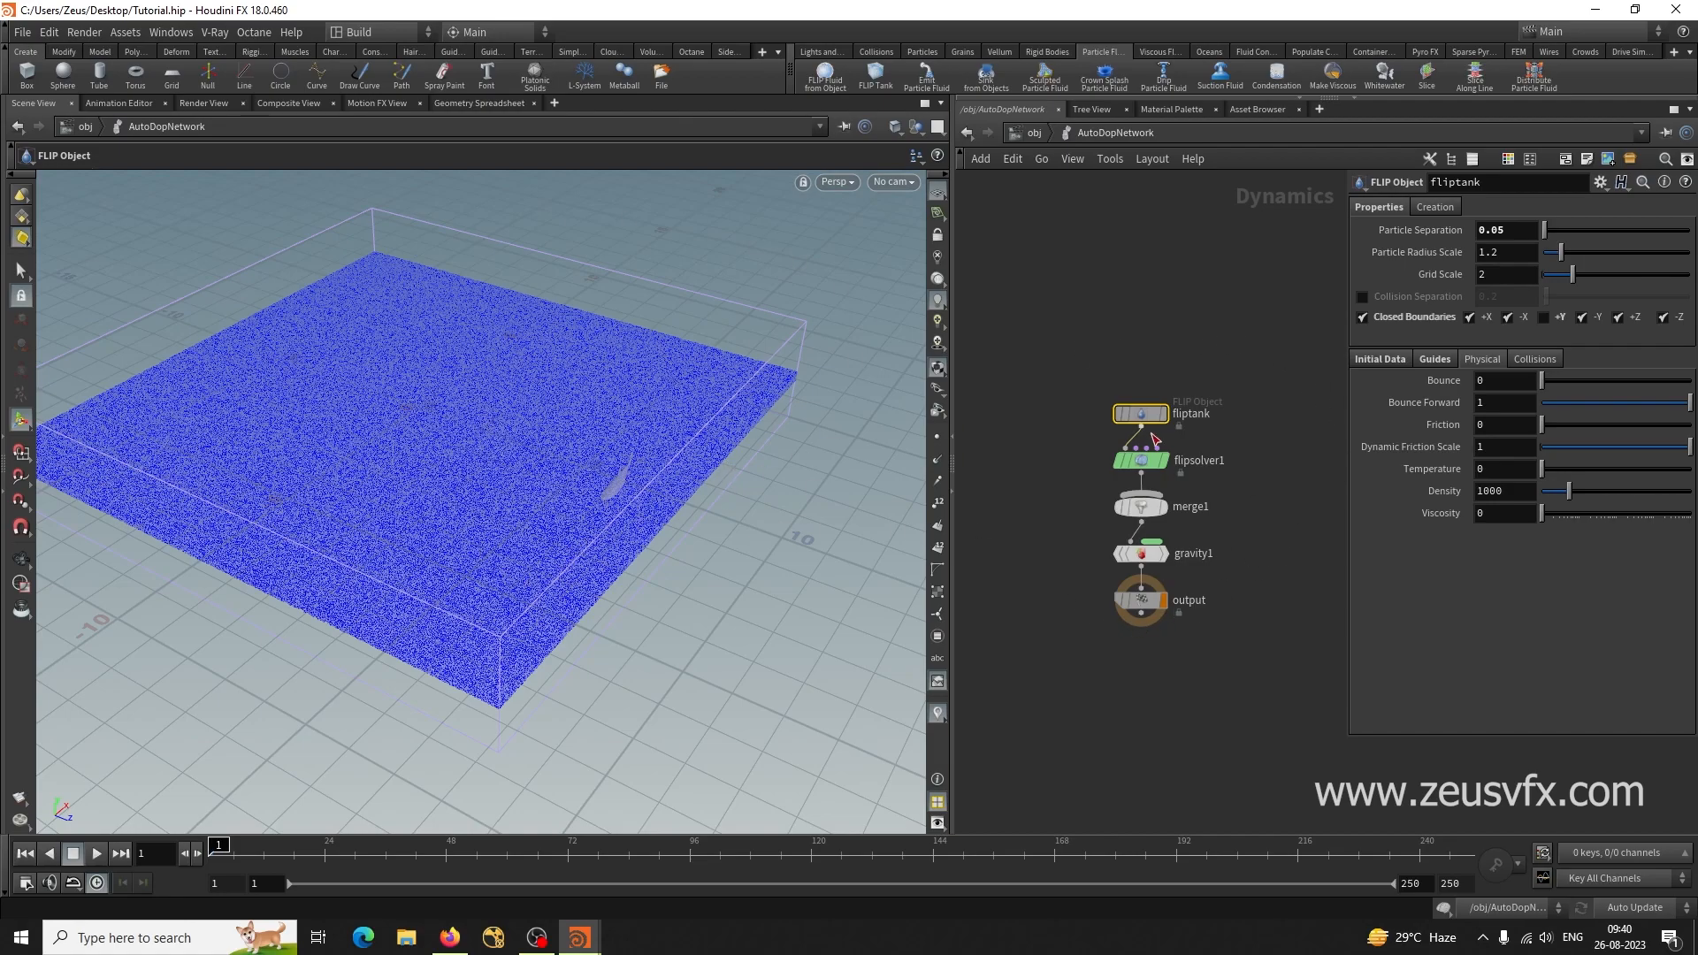
Move fliptank away from the solver chain and set flipsolver1's Min Substeps to 2 and Max Substeps to 4.
drag(1144, 417, 1070, 336)
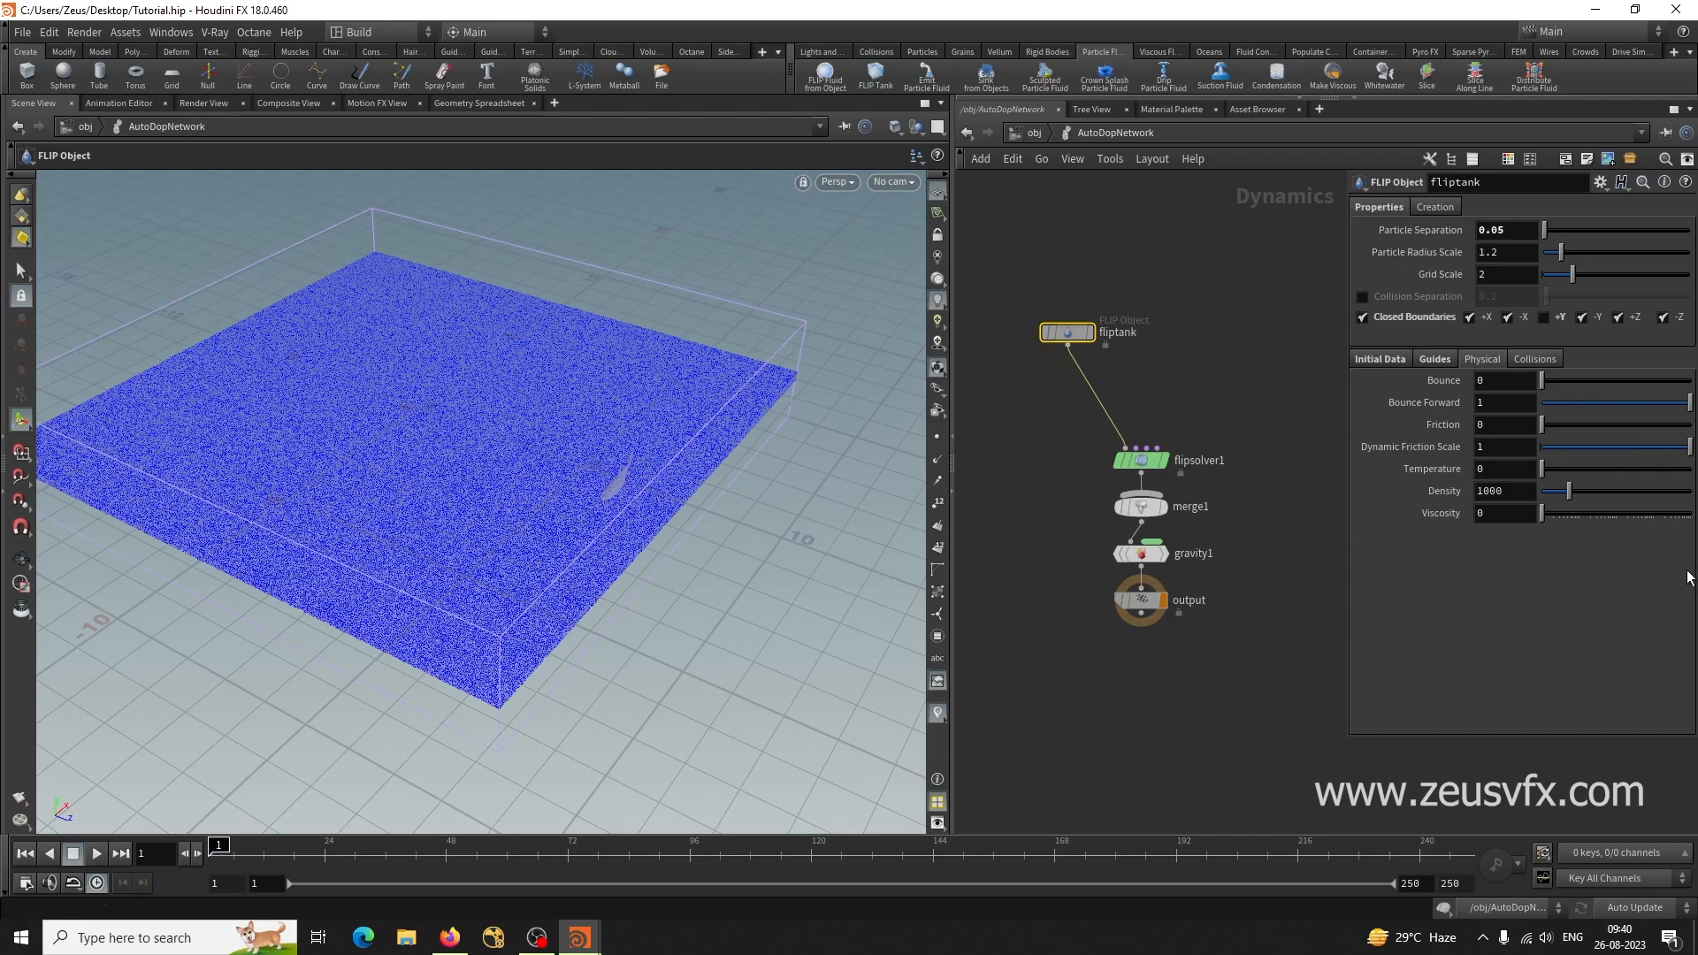
scroll(1029, 510, up, 3)
click(1185, 437)
middle_drag(1254, 721, 1117, 751)
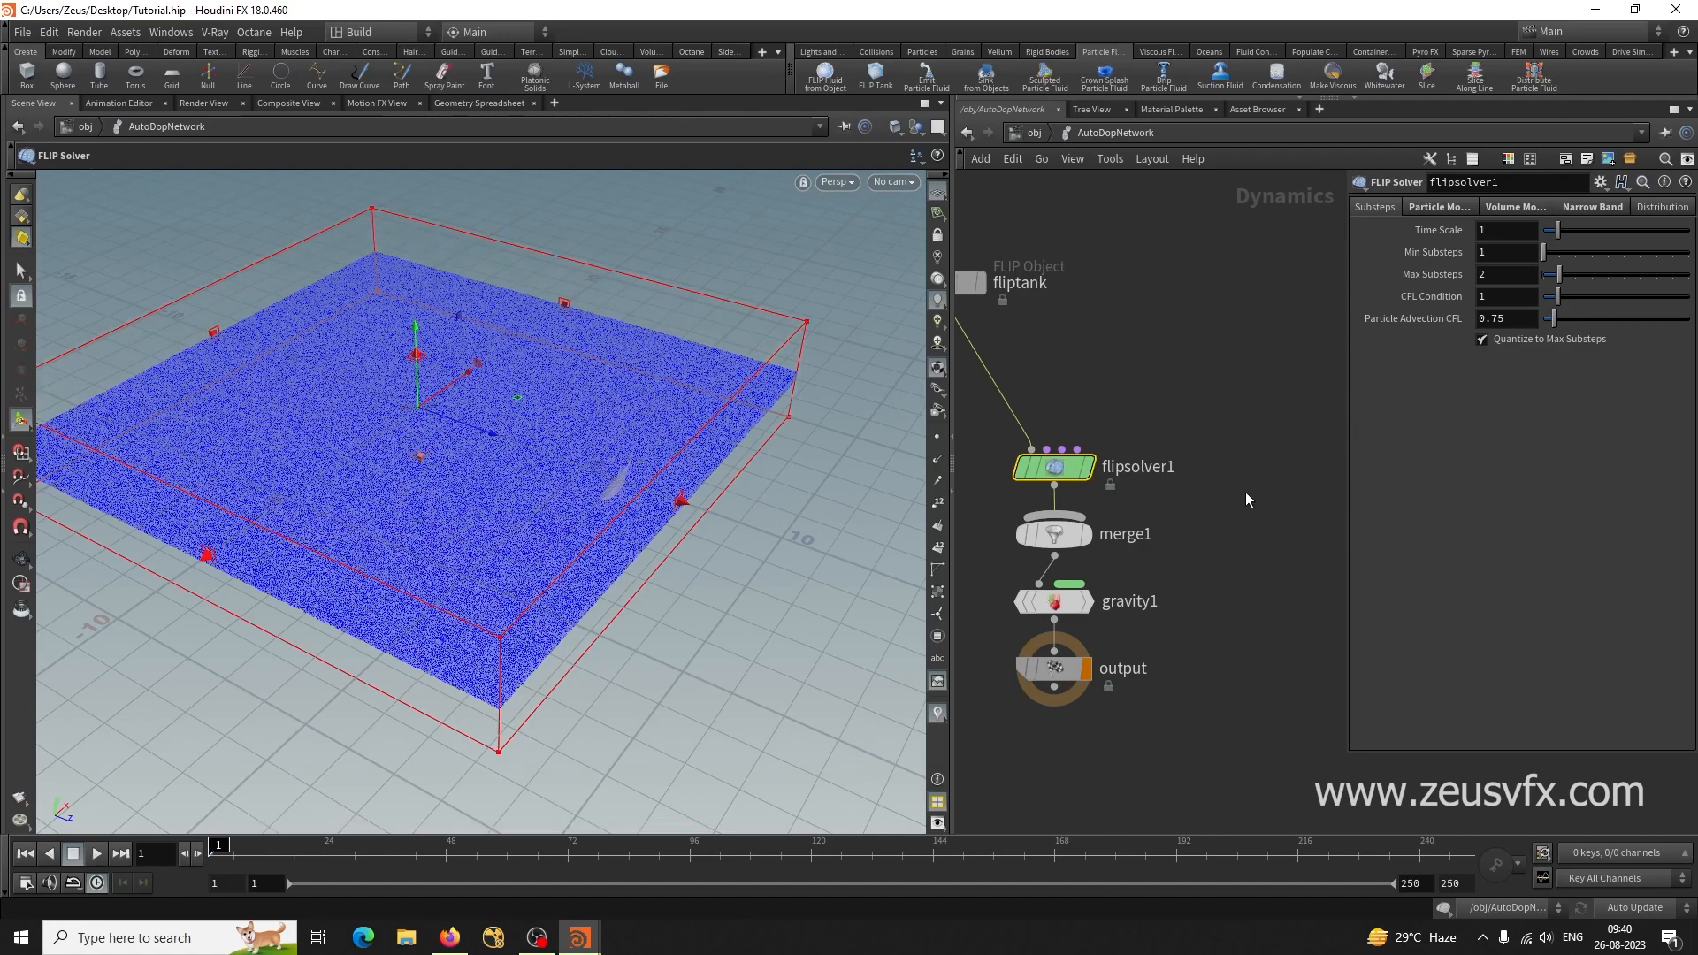
click(1495, 274)
text(4)
click(1477, 257)
text(2)
key(Return)
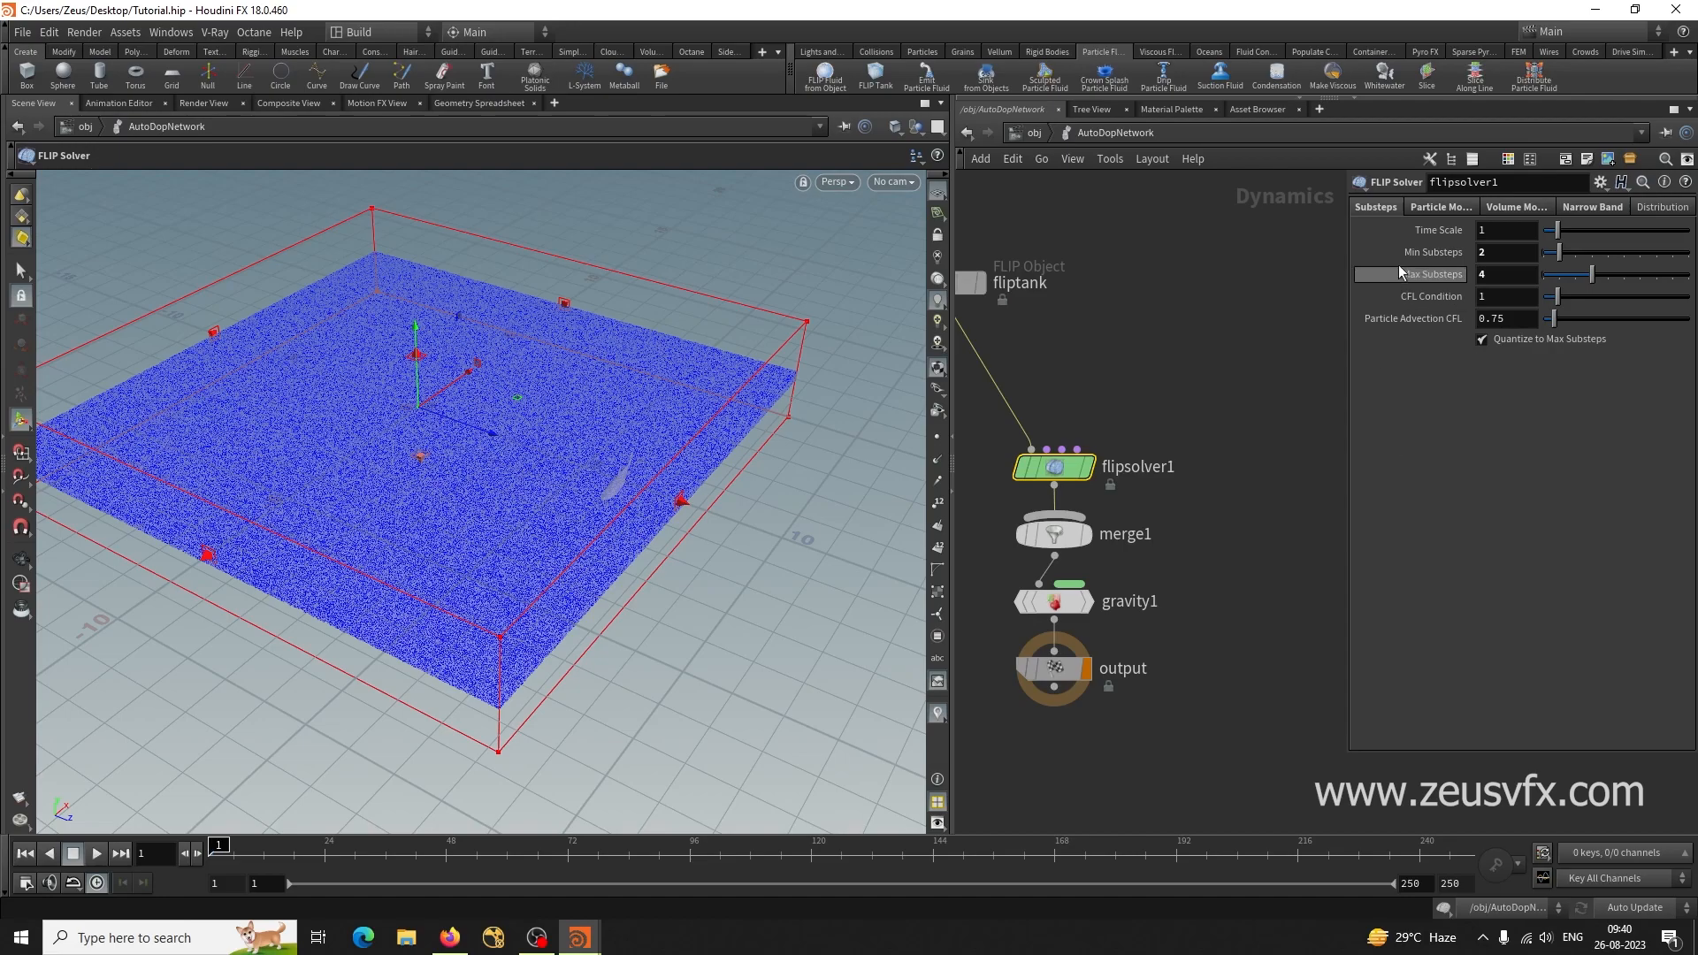
Enable Use OpenCL in flipsolver1's Volume Motion solver settings and widen the parameter area.
click(1415, 208)
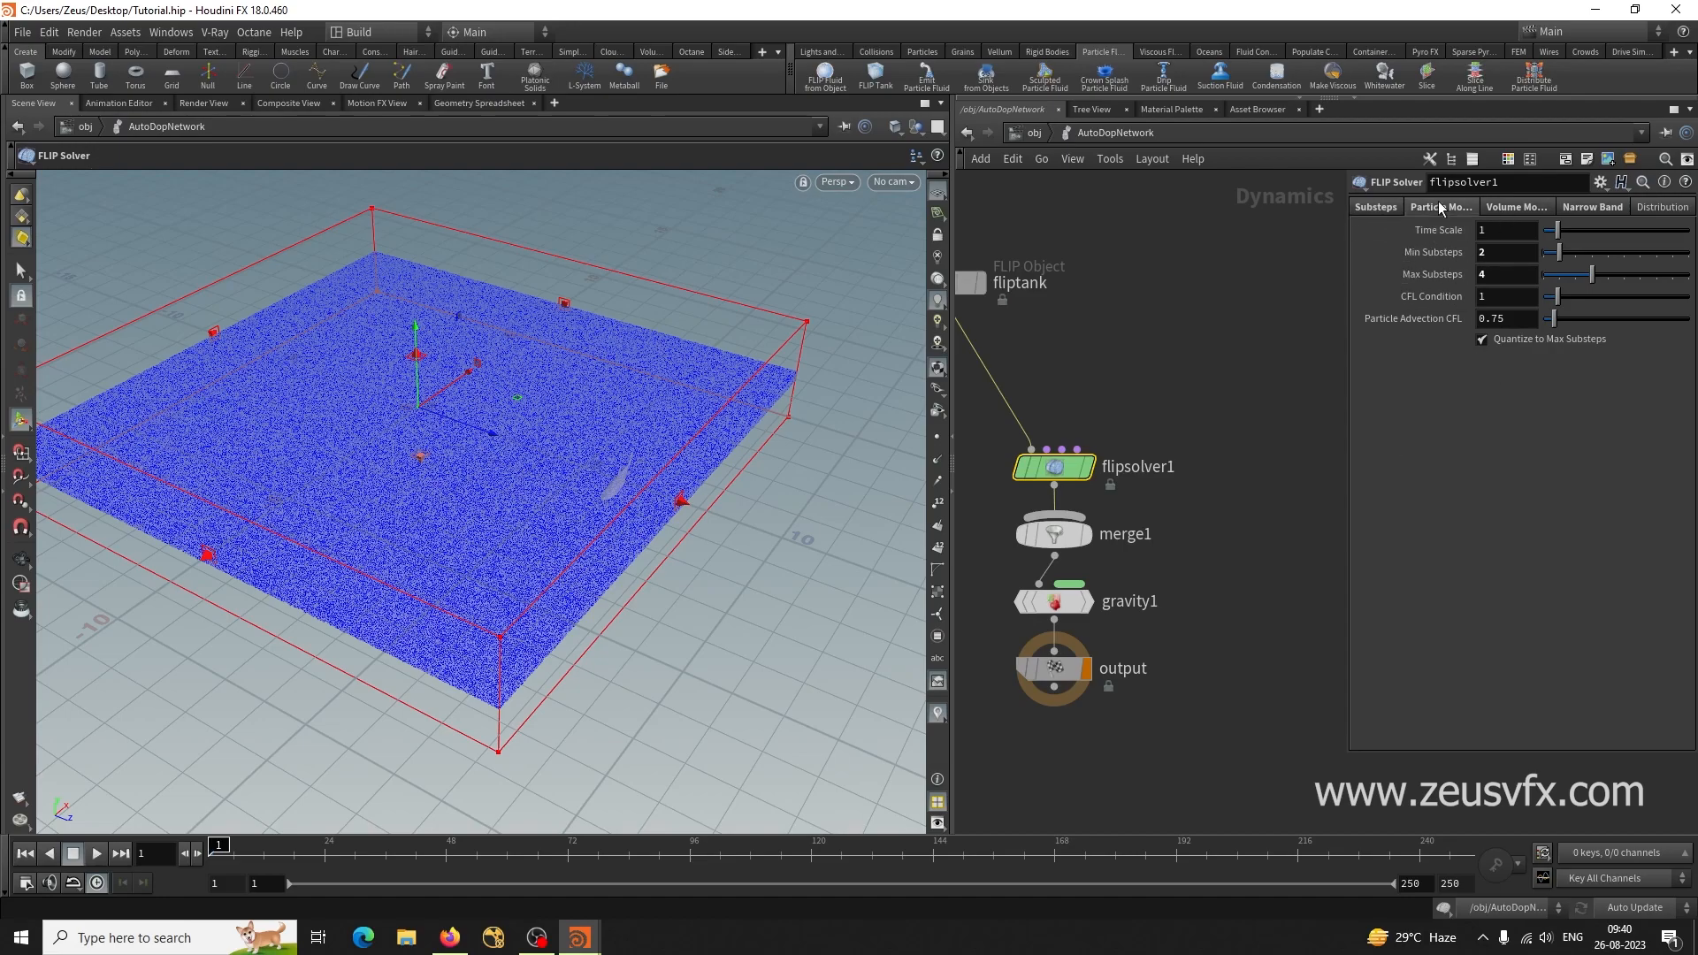
click(1506, 208)
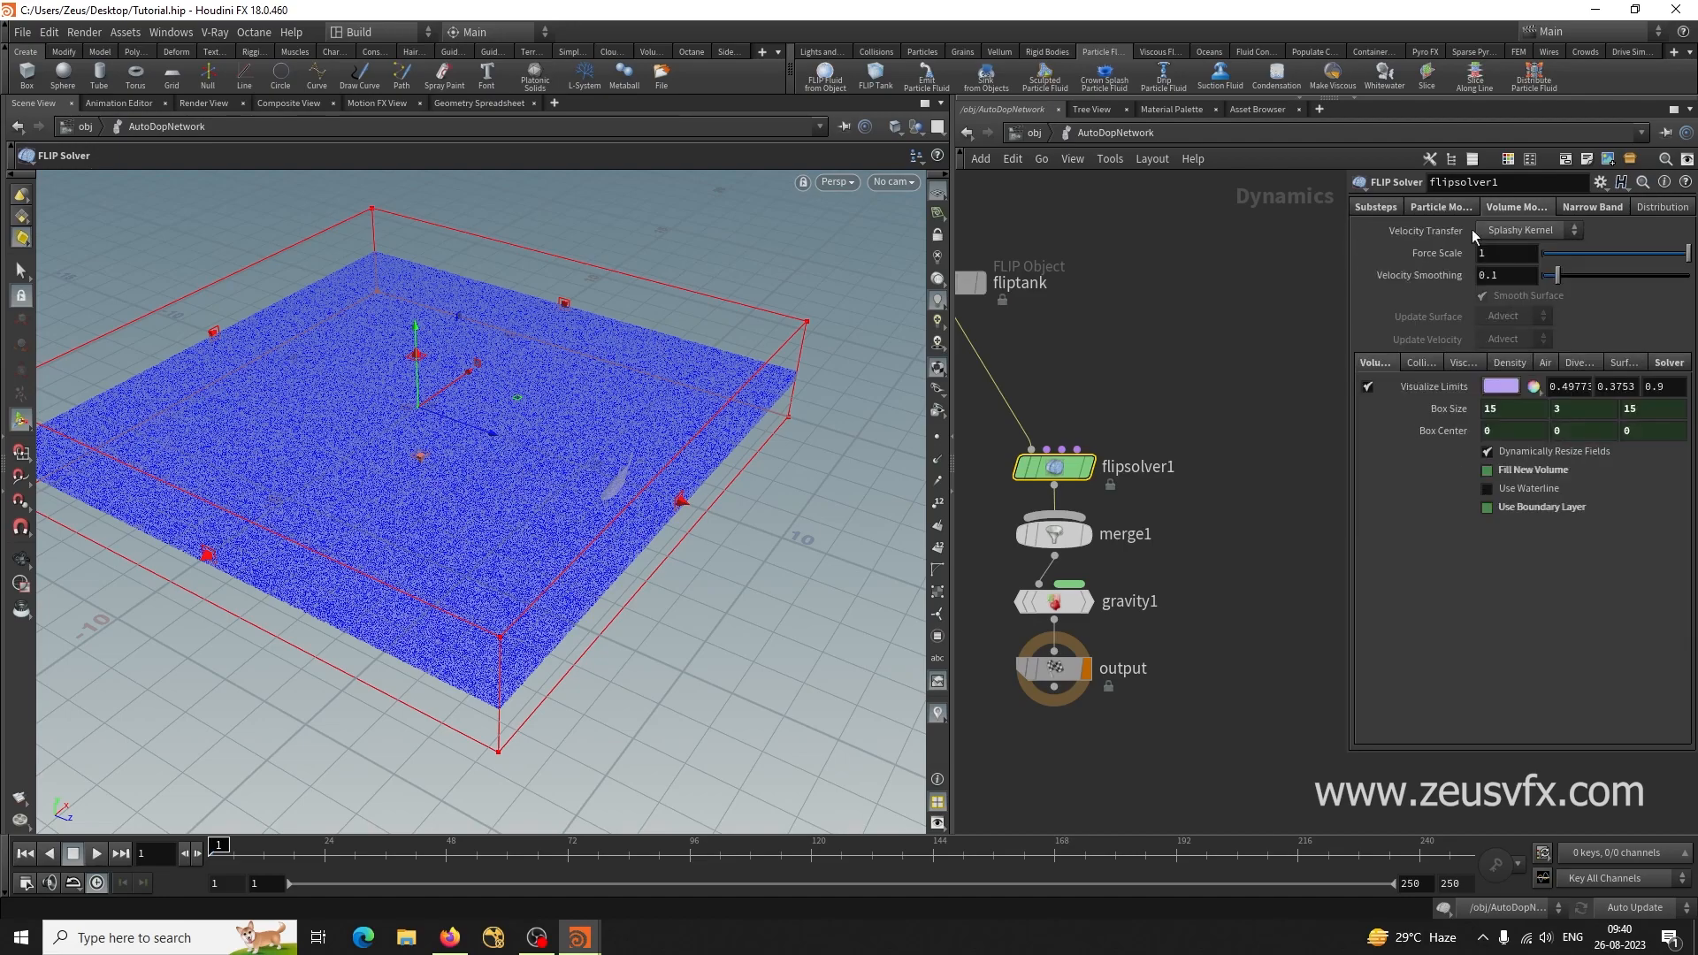
click(1669, 363)
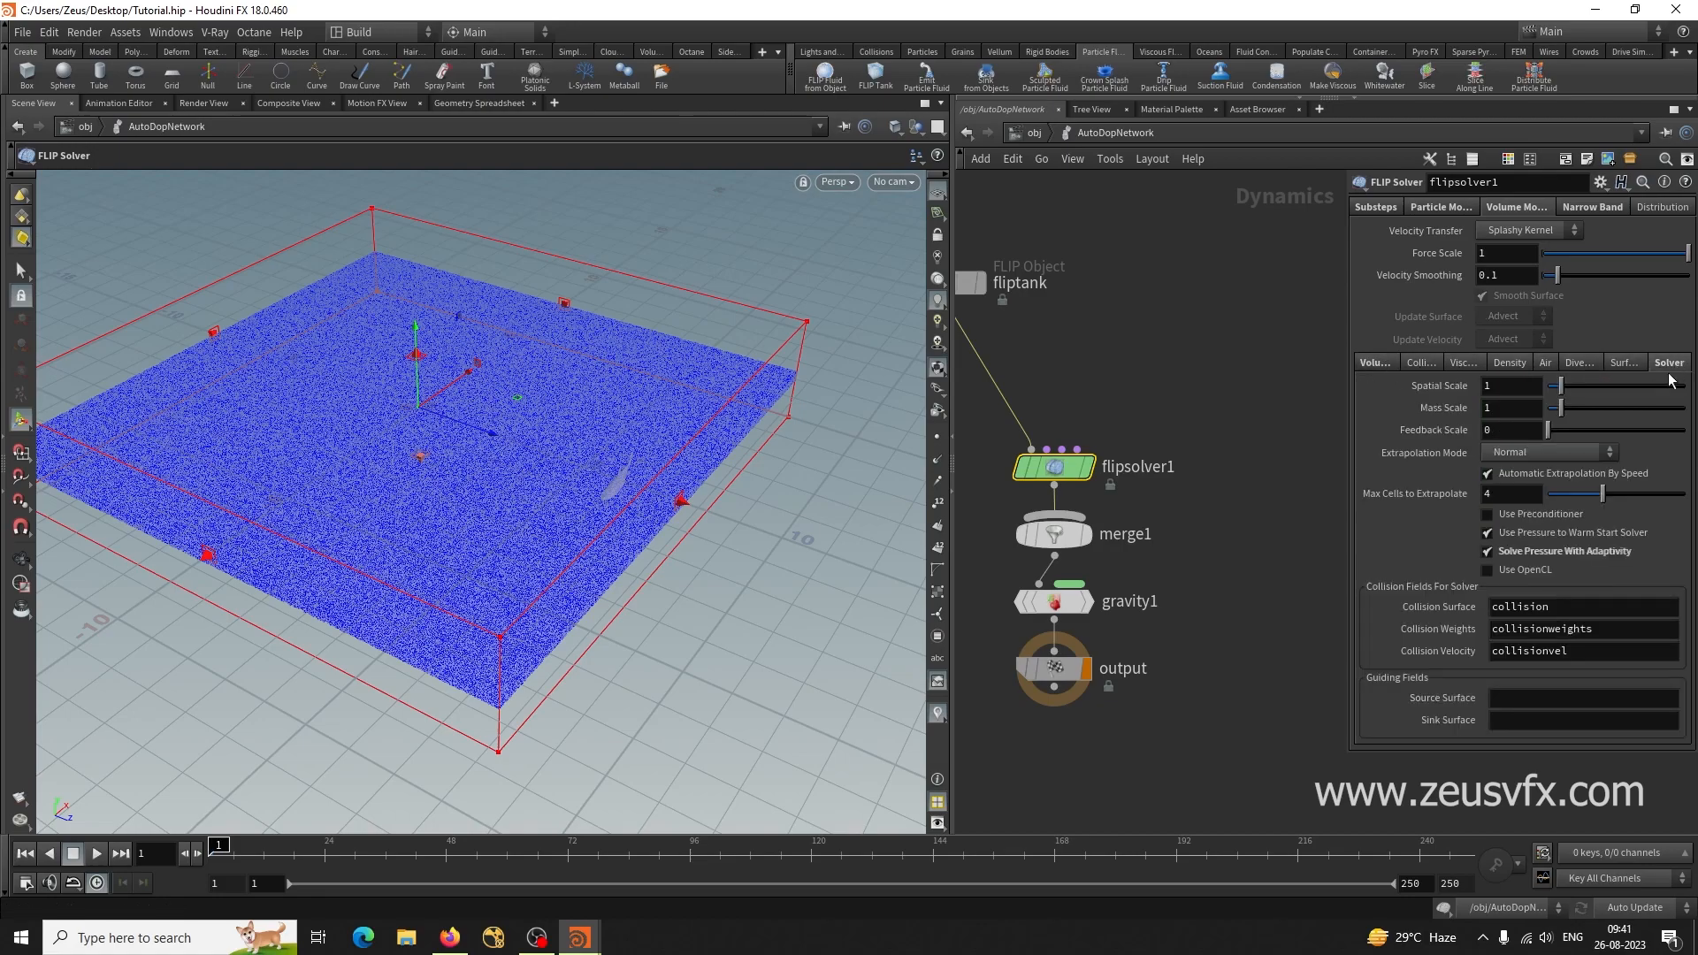
drag(1344, 449, 1249, 448)
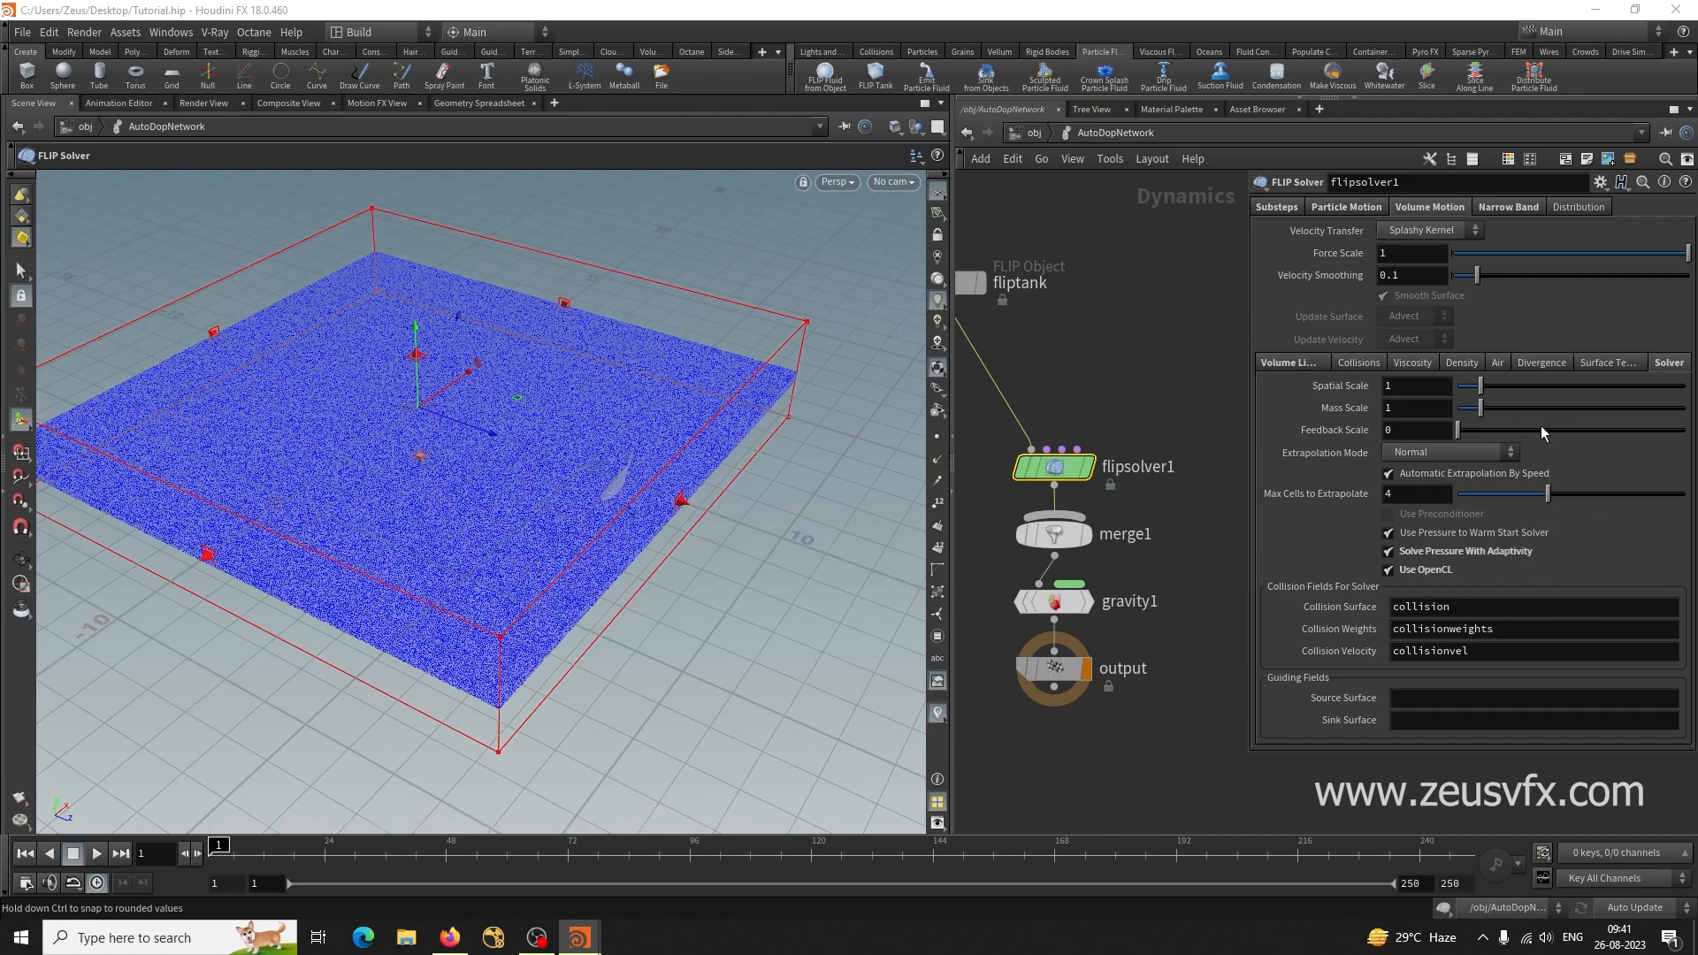
Set flipsolver1's particle narrow band Bandwidth to 1 and inspect the thinner particle layer.
click(1512, 208)
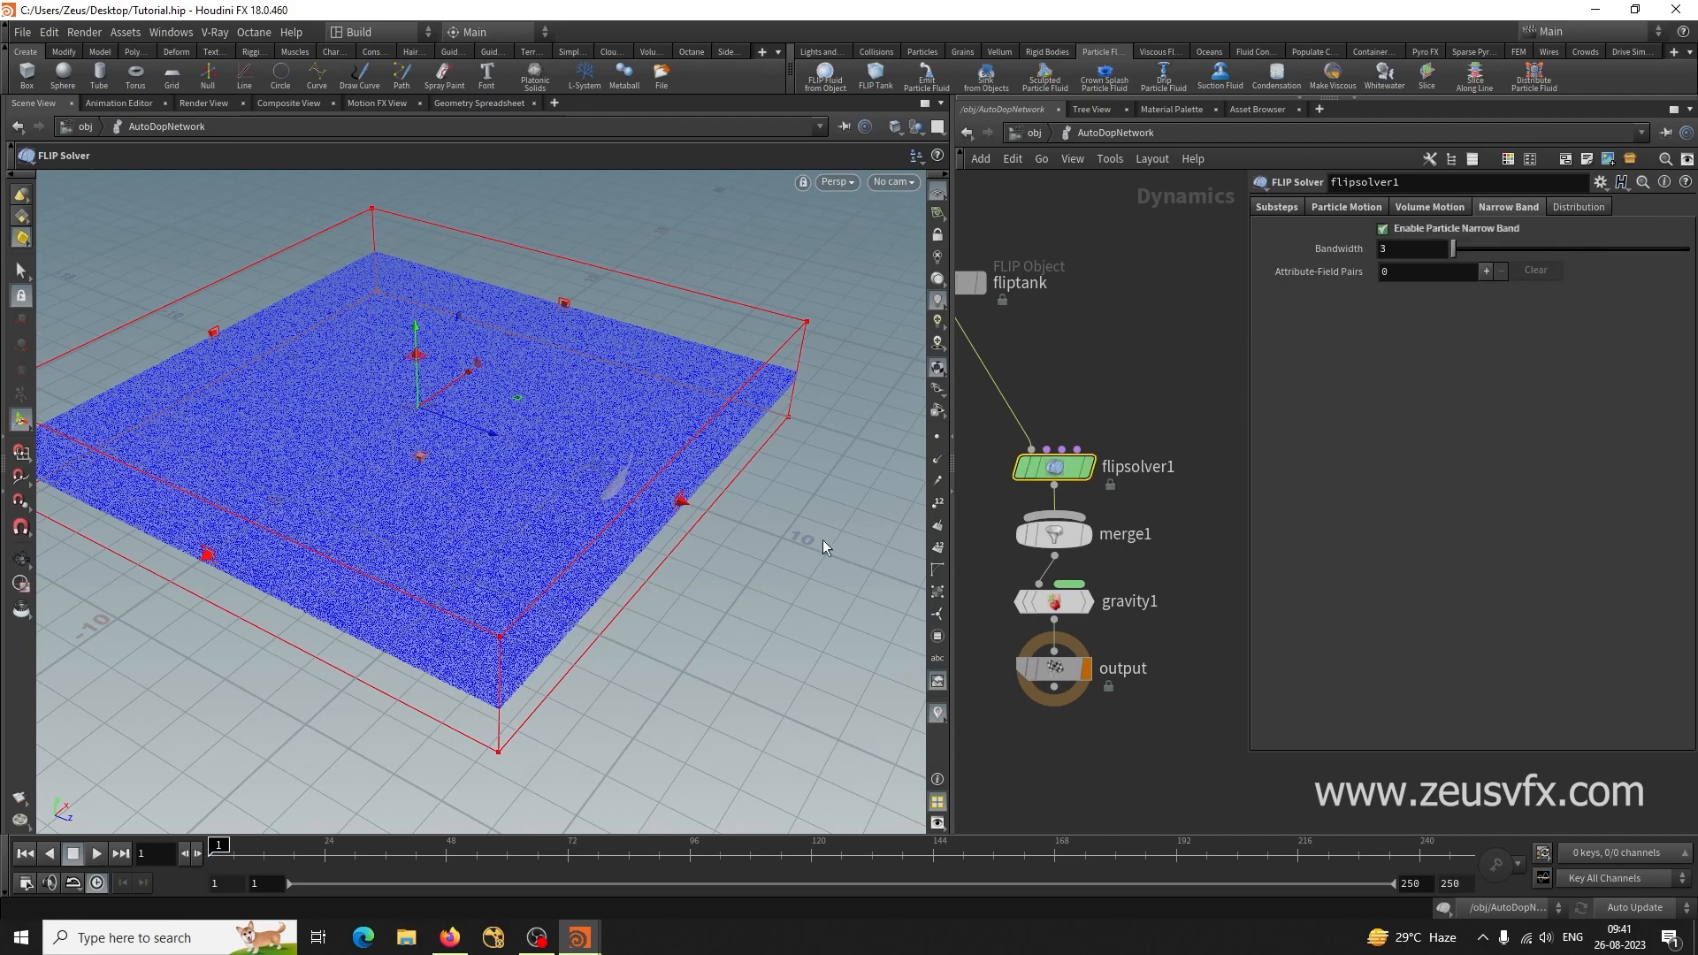
key(Escape)
drag(735, 627, 689, 569)
key(Return)
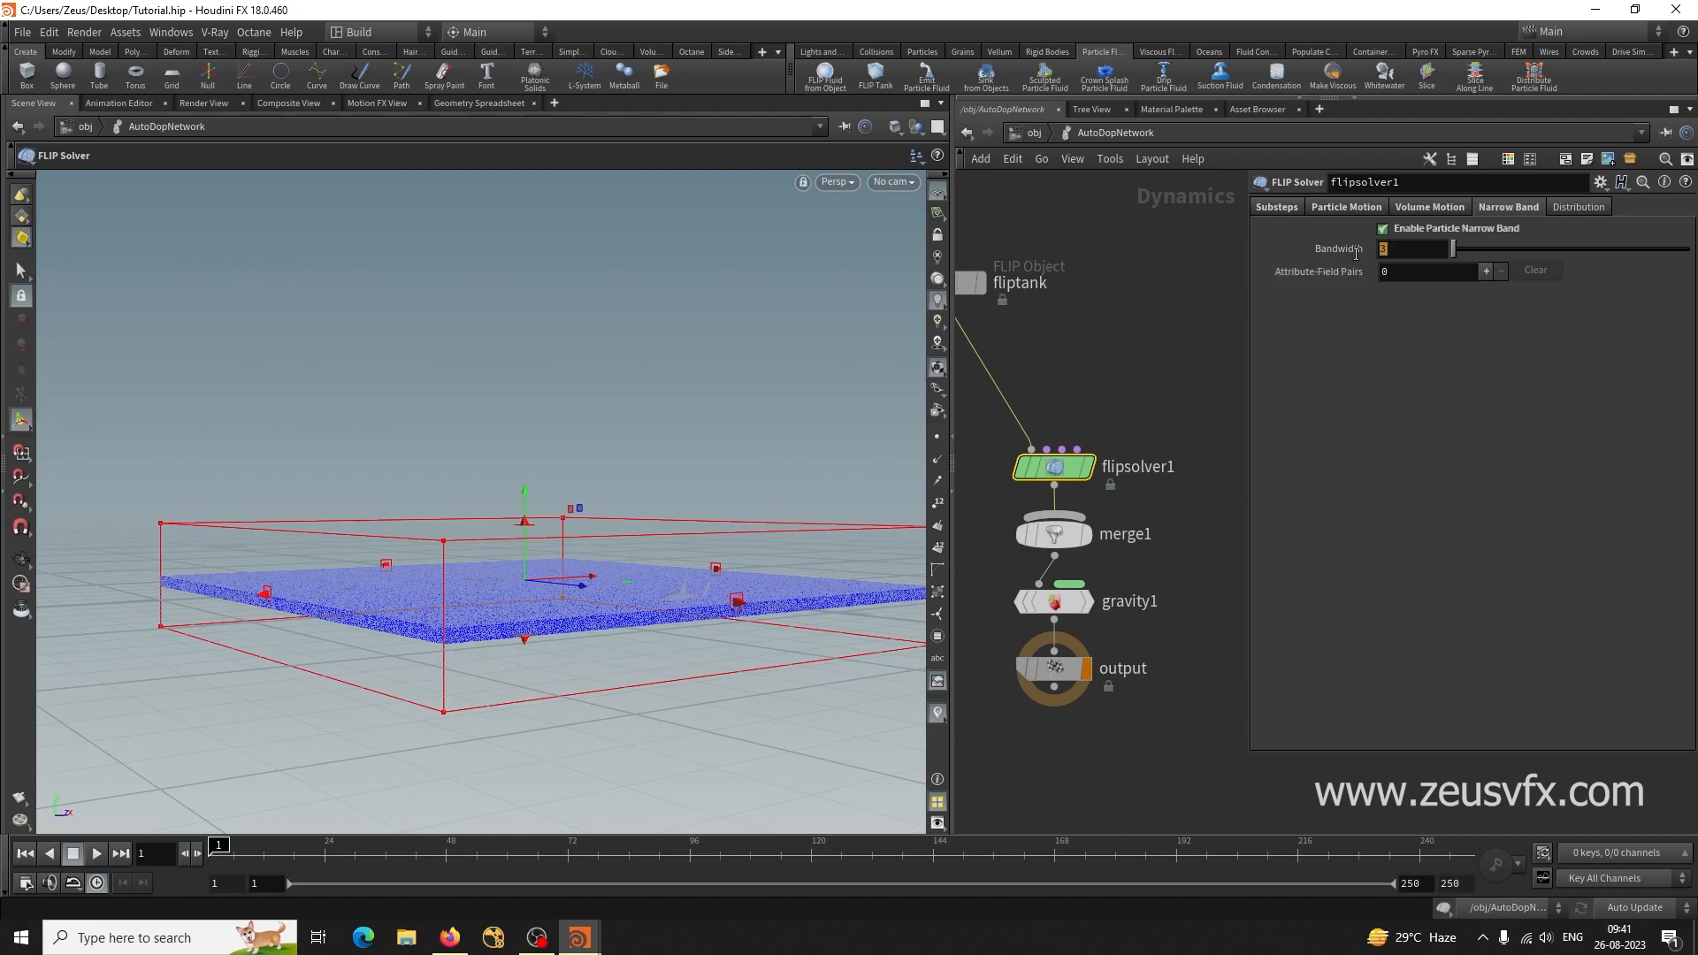
mouse_move(1355, 253)
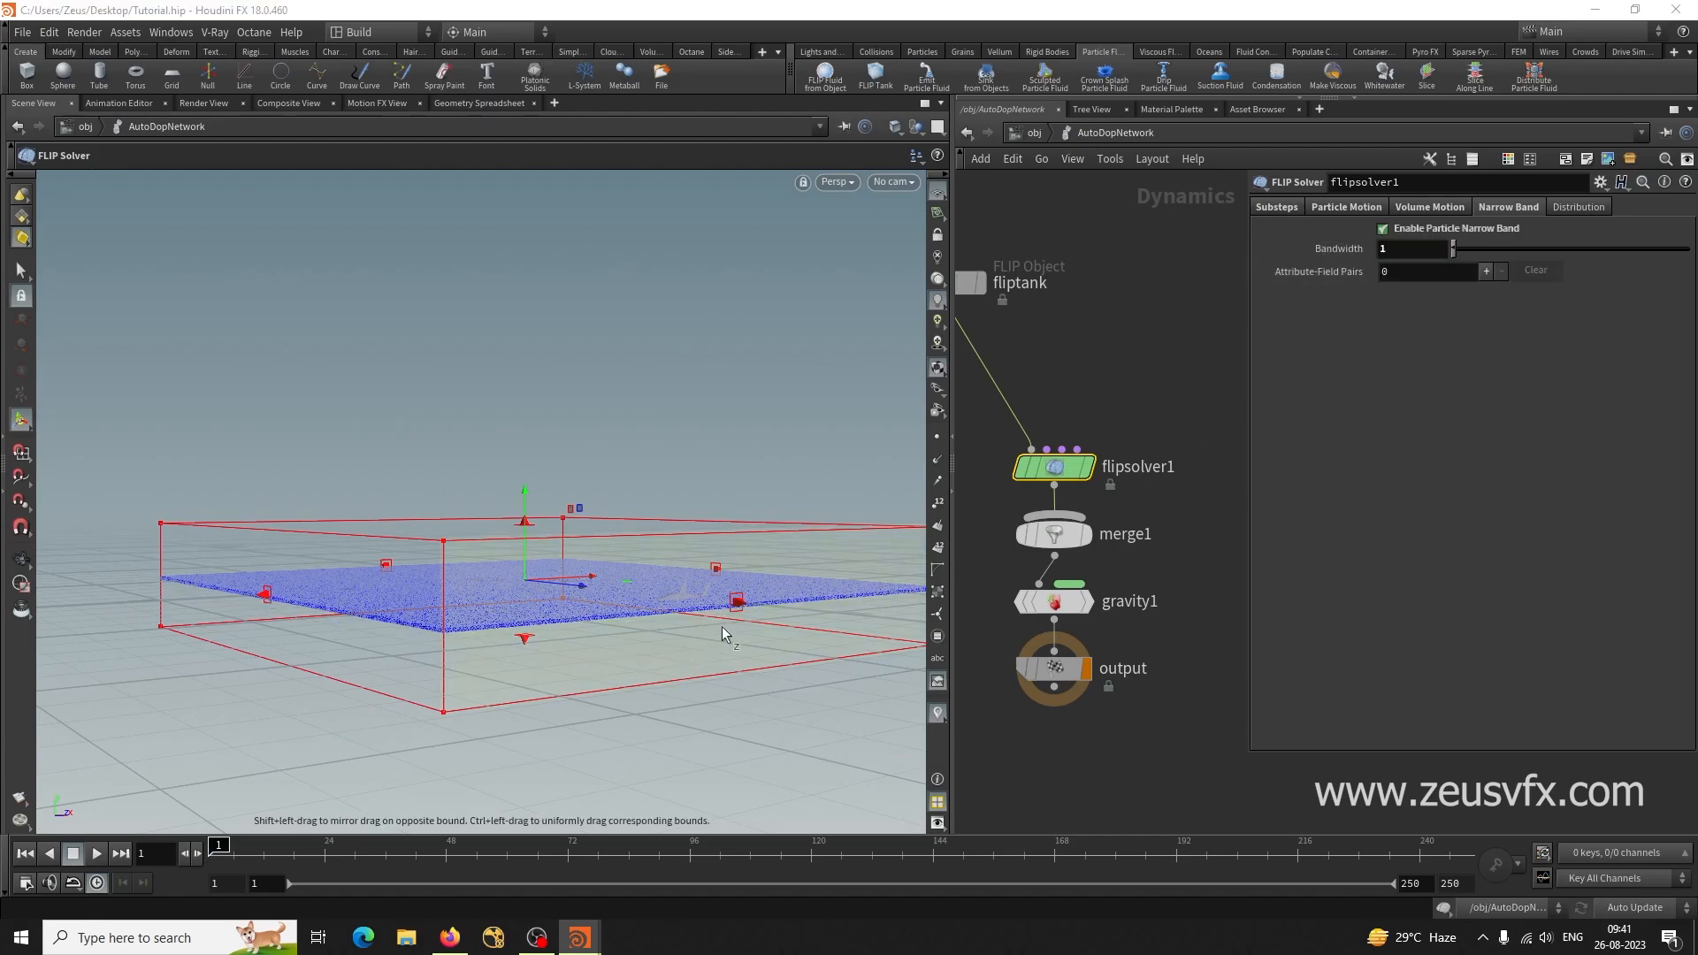
alt+right_drag(714, 594, 899, 633)
alt+drag(898, 633, 689, 719)
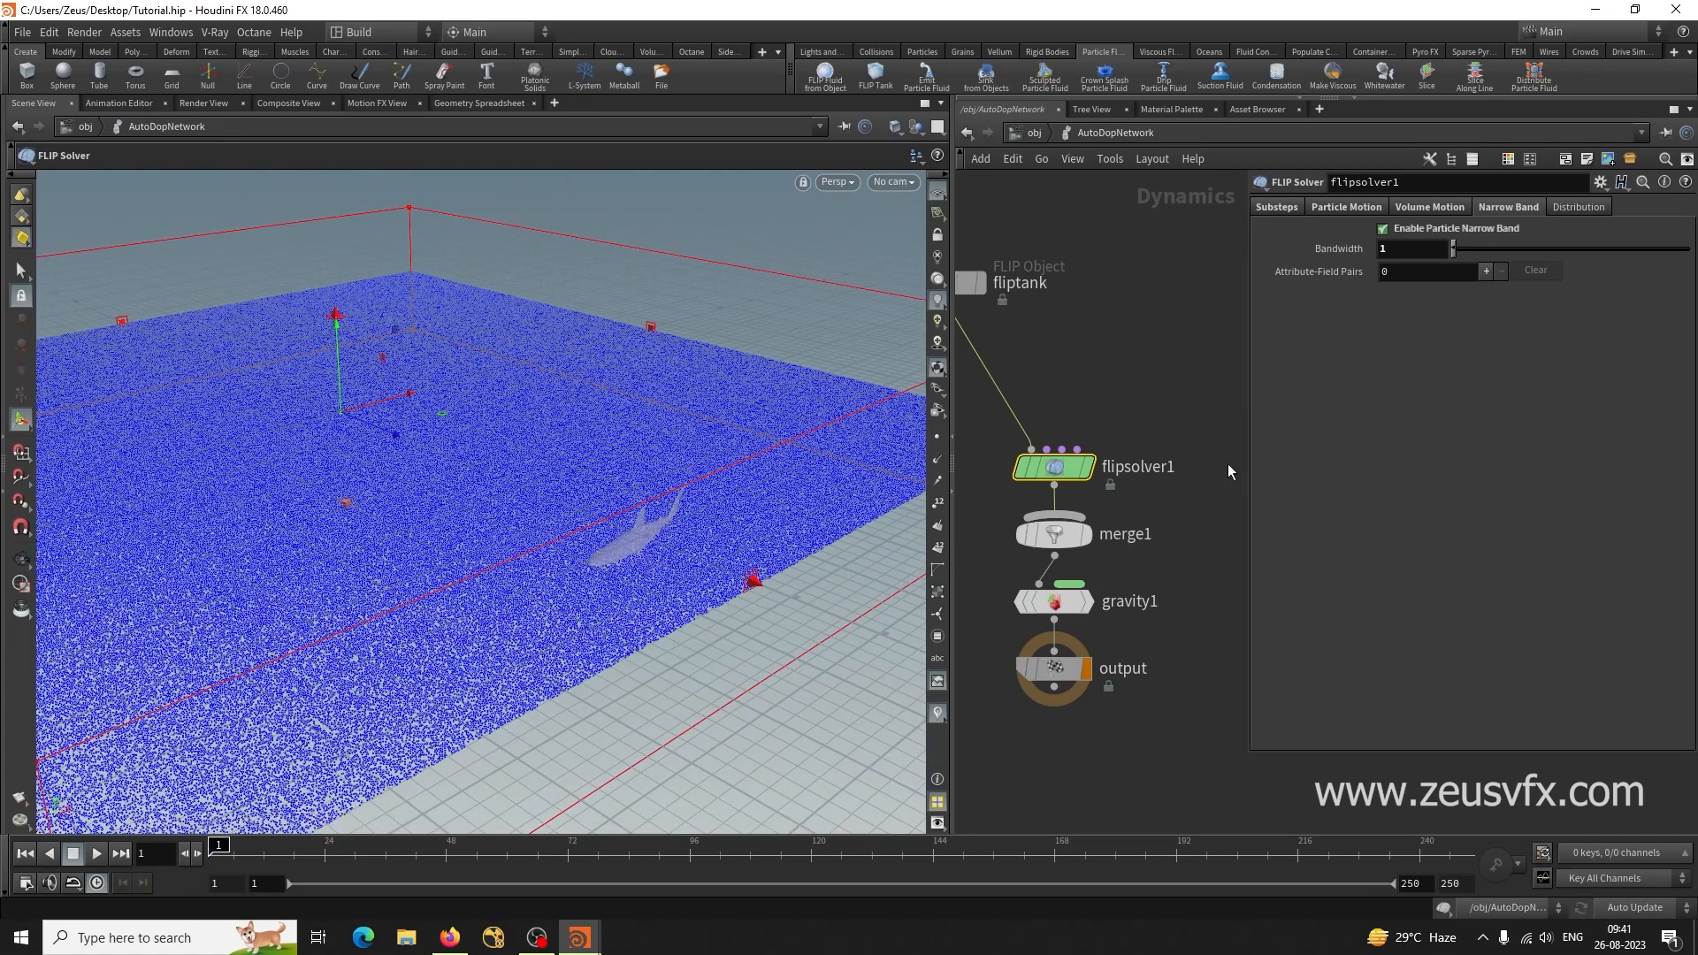
Enable Add Vorticity Attribute in flipsolver1's Particle Motion settings and narrow the parameter area.
scroll(1192, 377, down, 3)
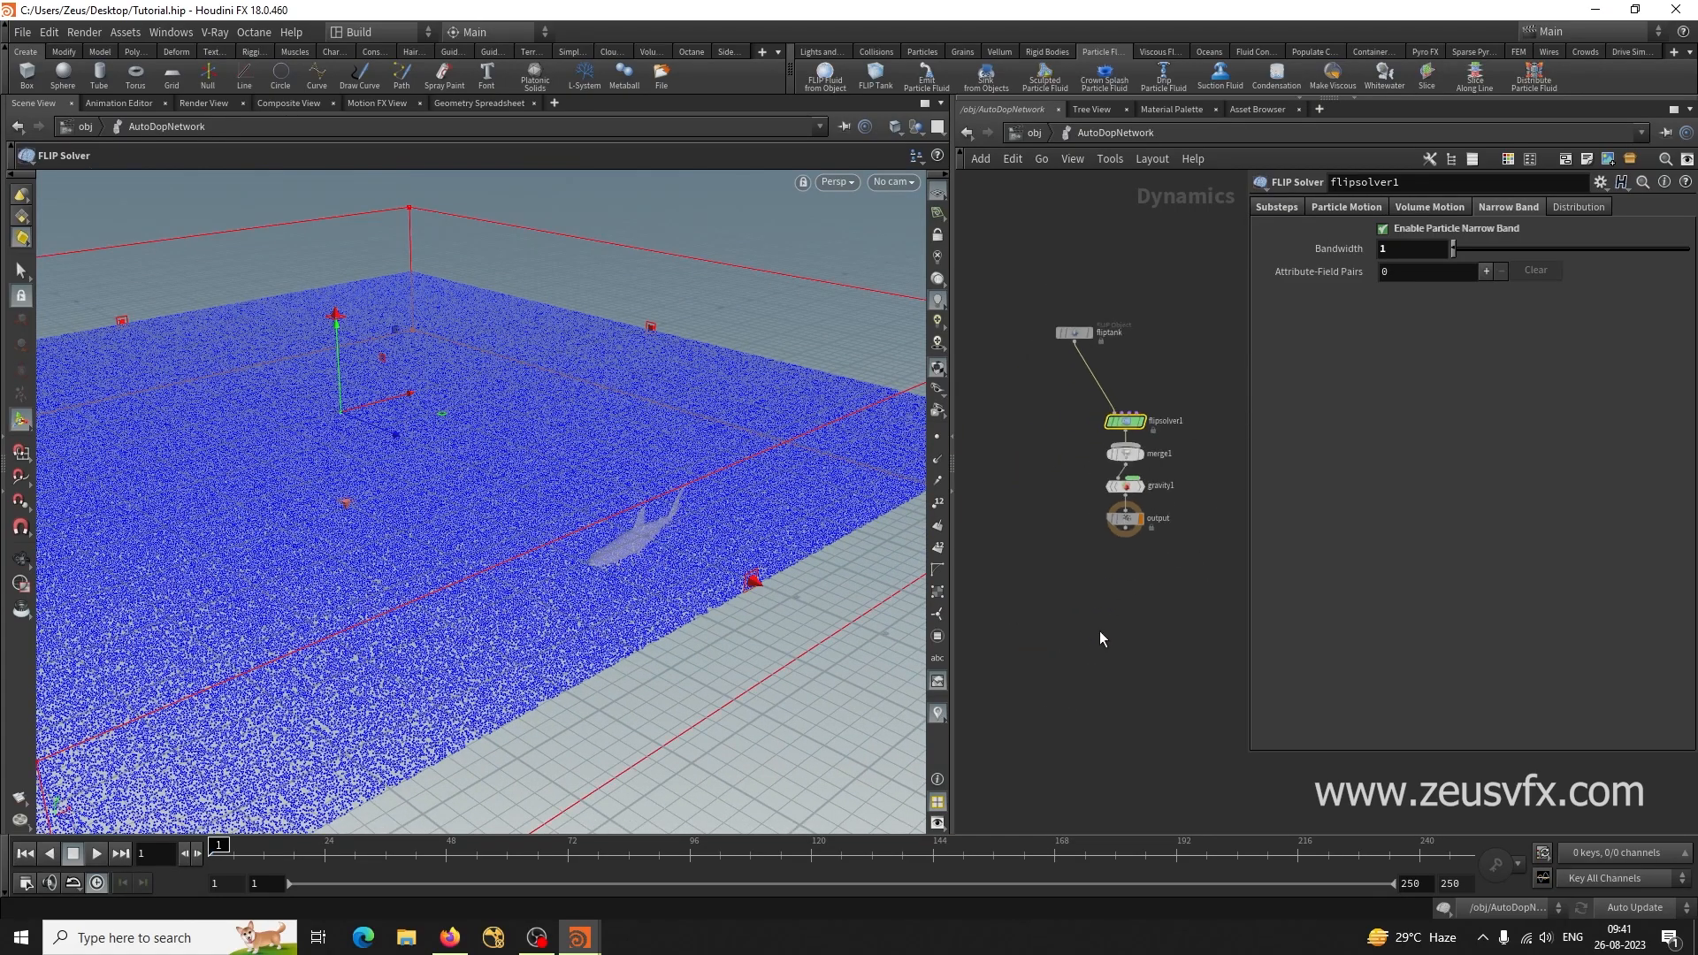
click(1398, 208)
click(1355, 208)
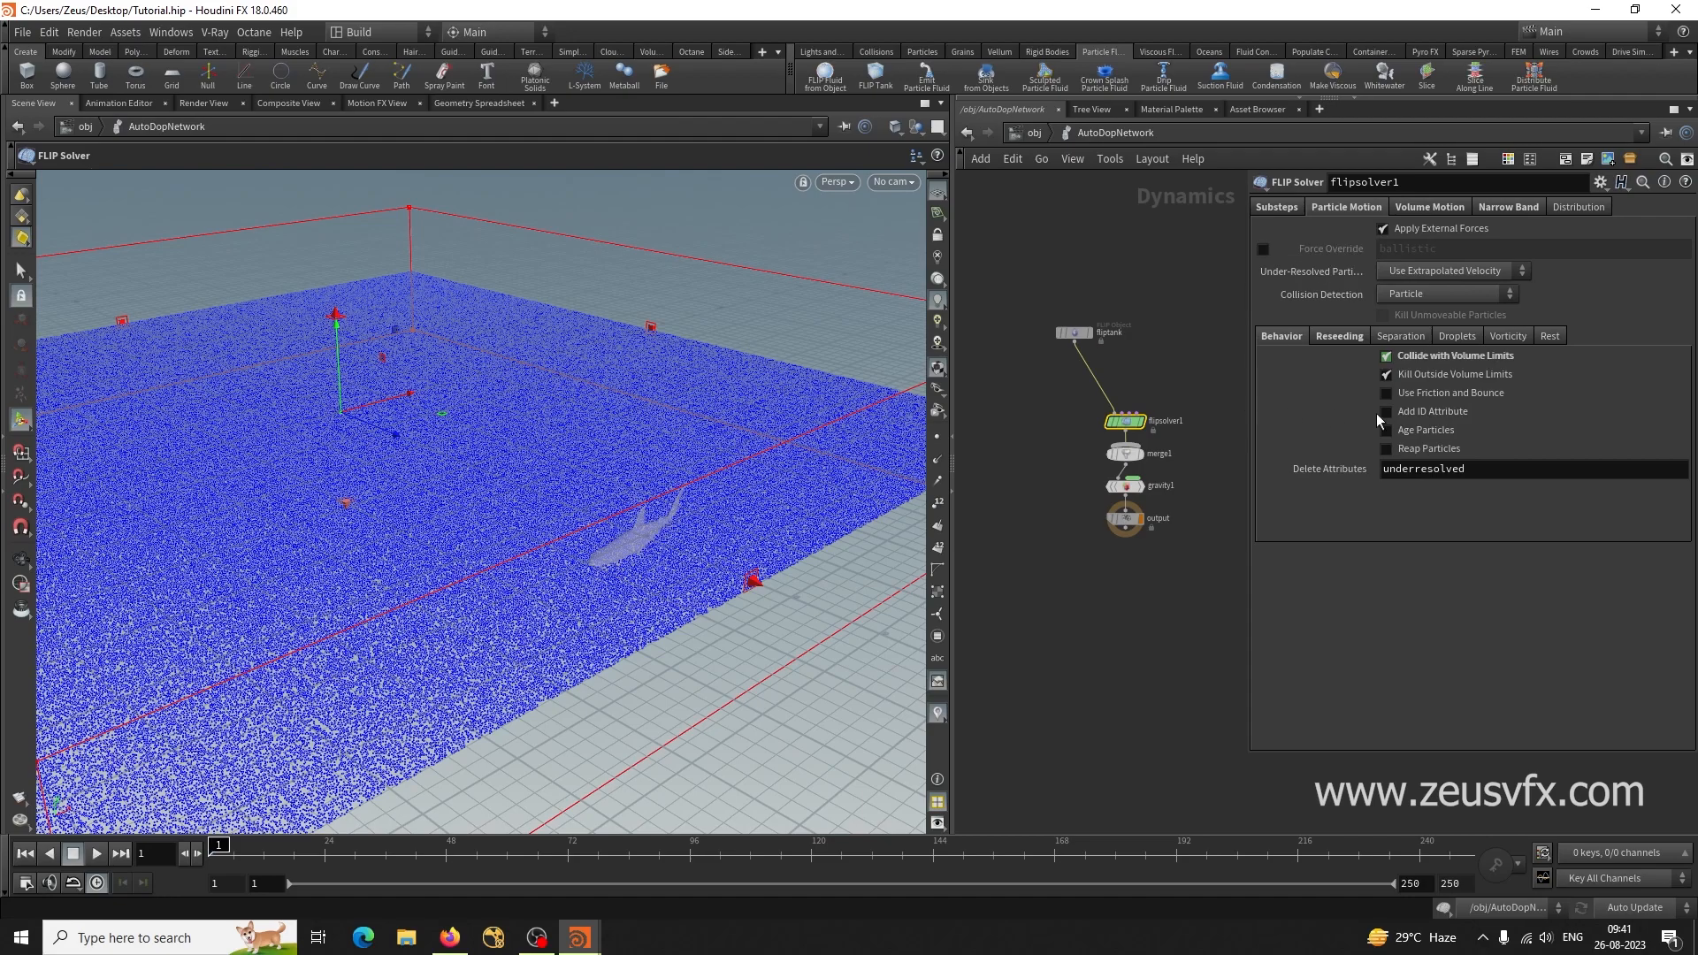
click(1500, 337)
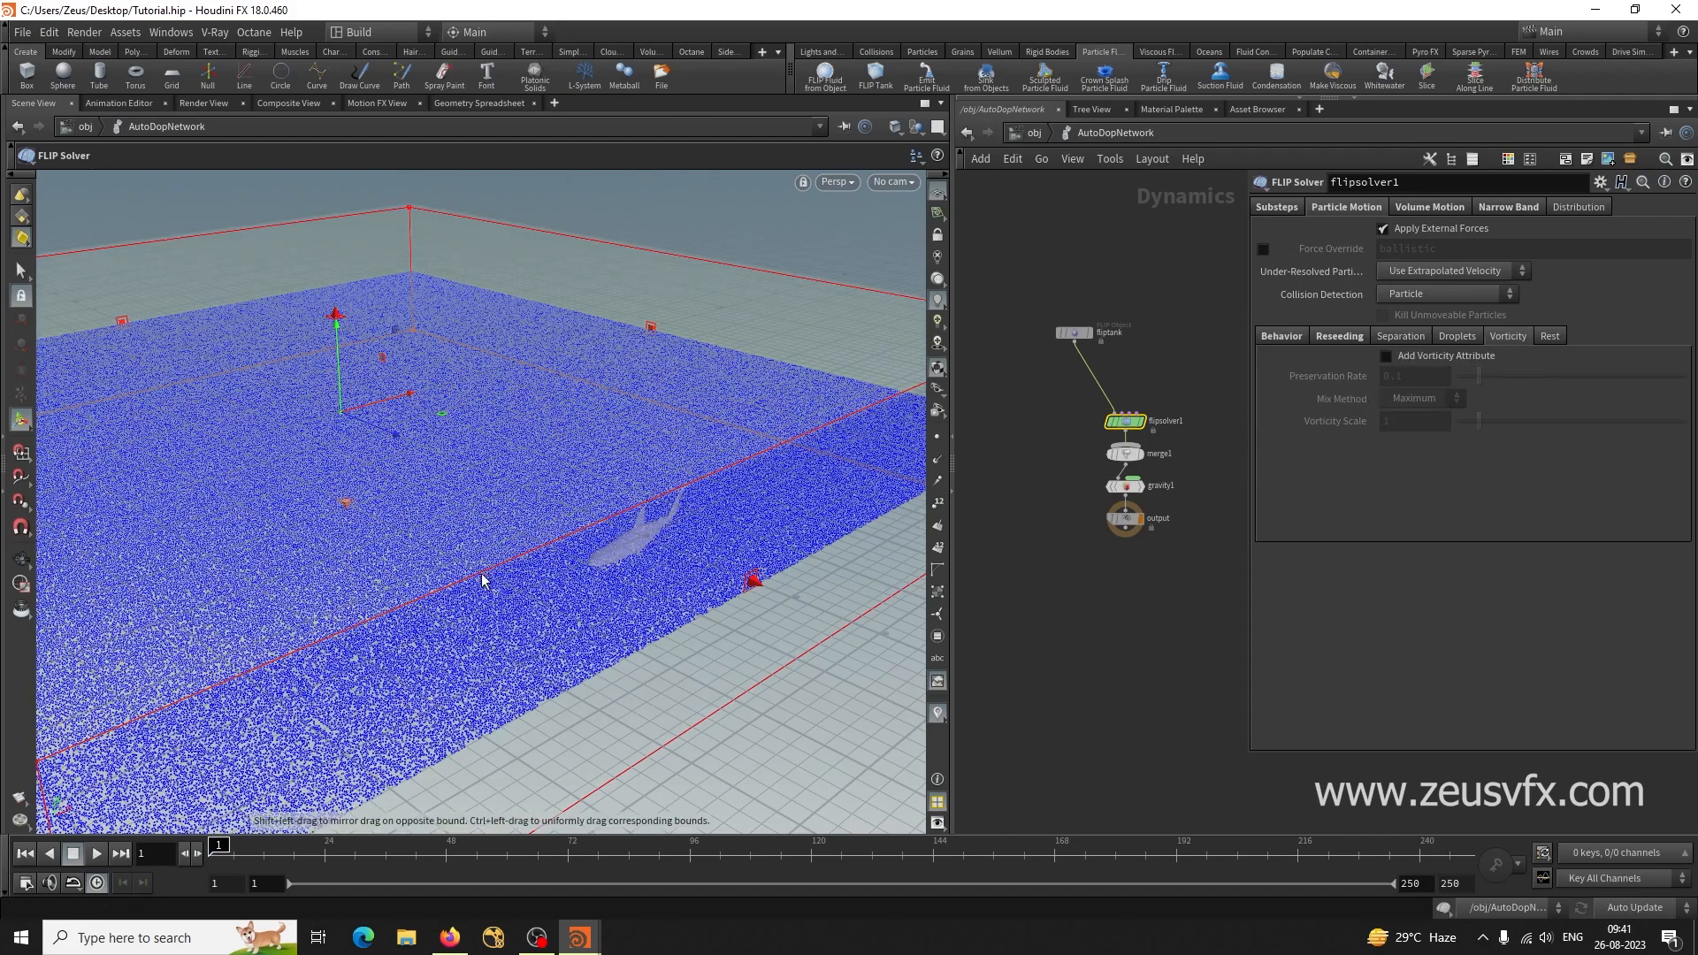
click(1419, 354)
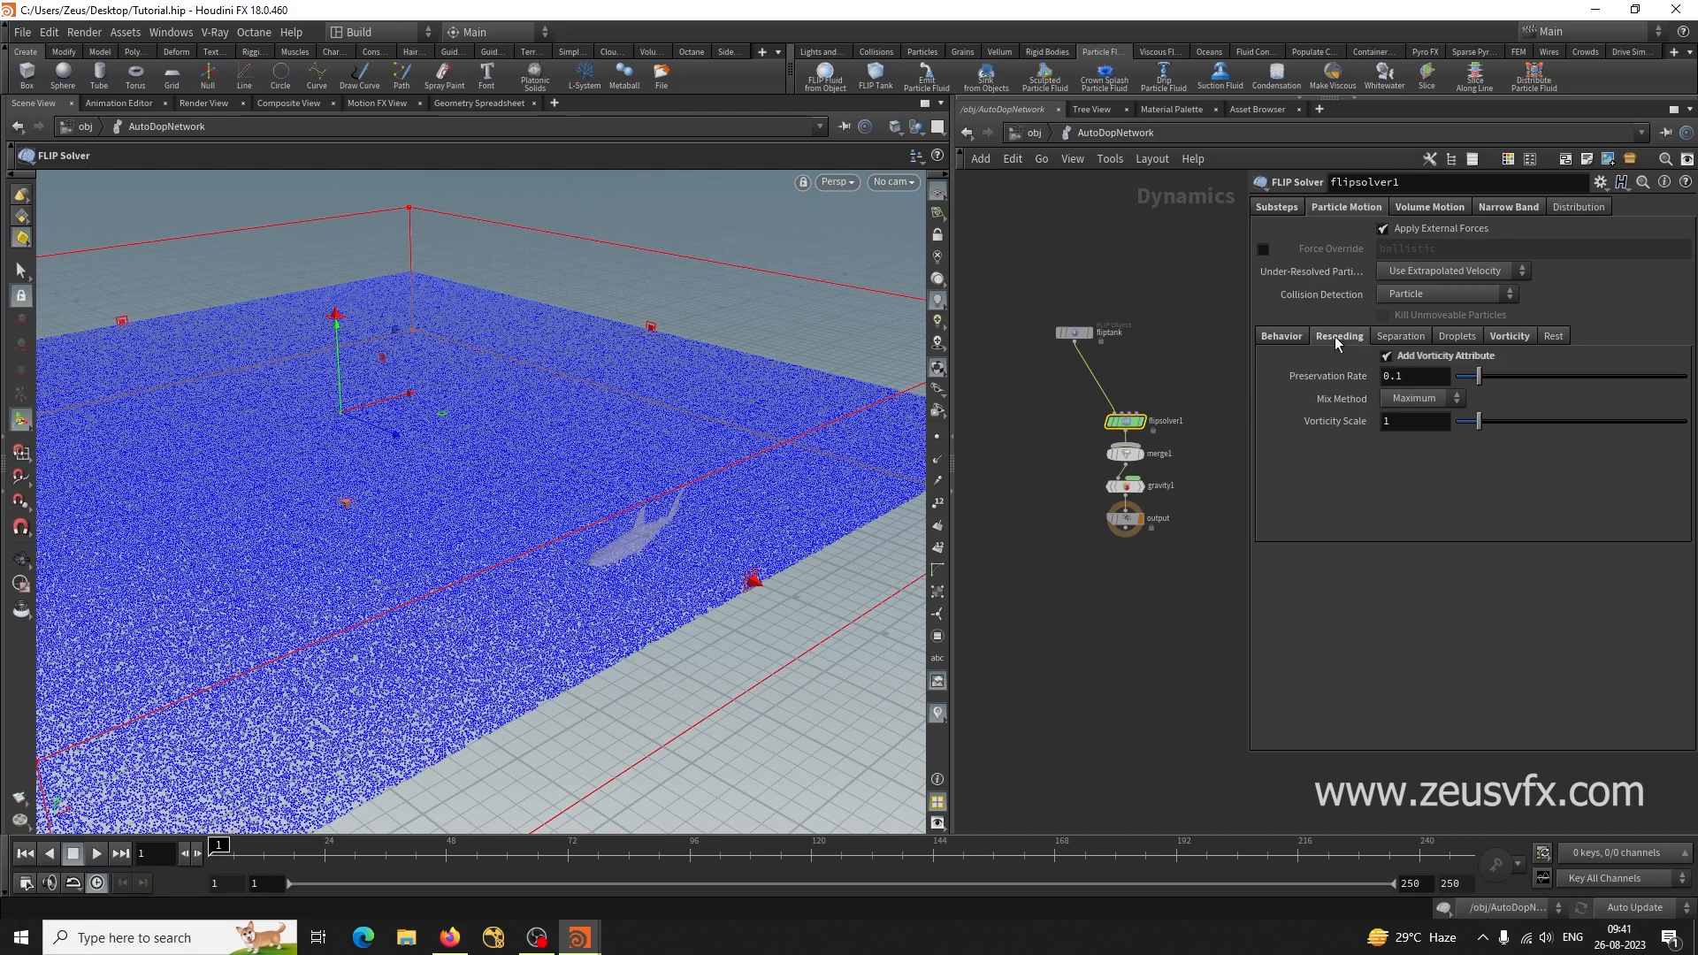
click(1282, 337)
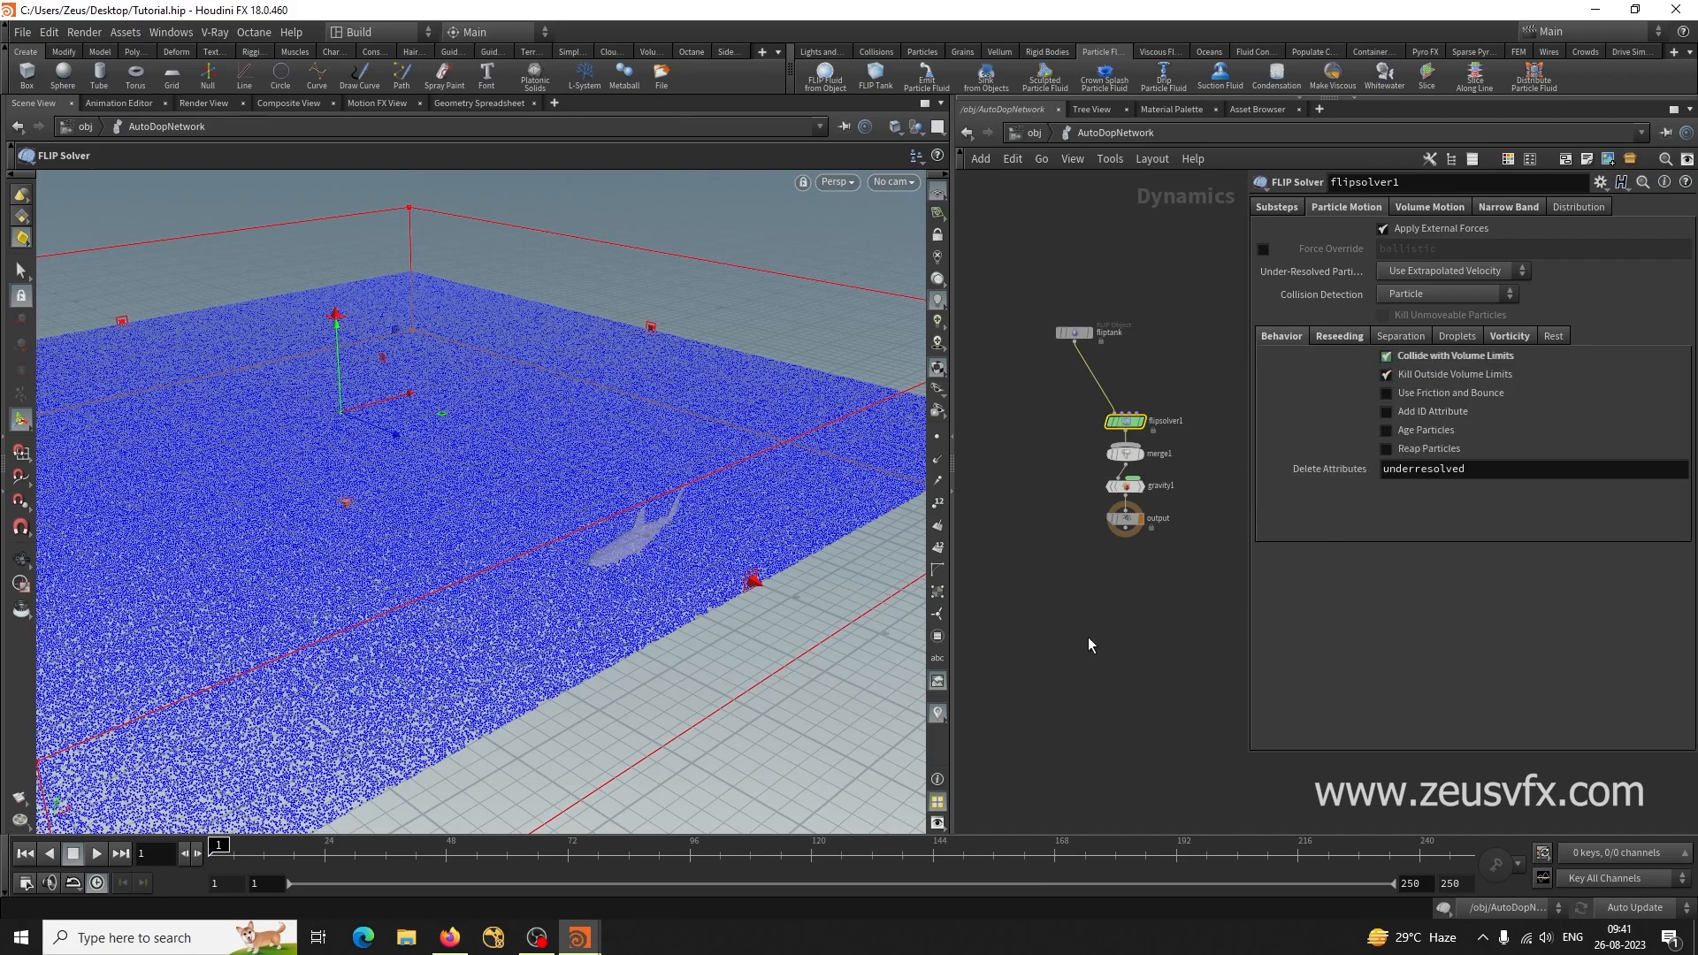
drag(1247, 328, 1311, 328)
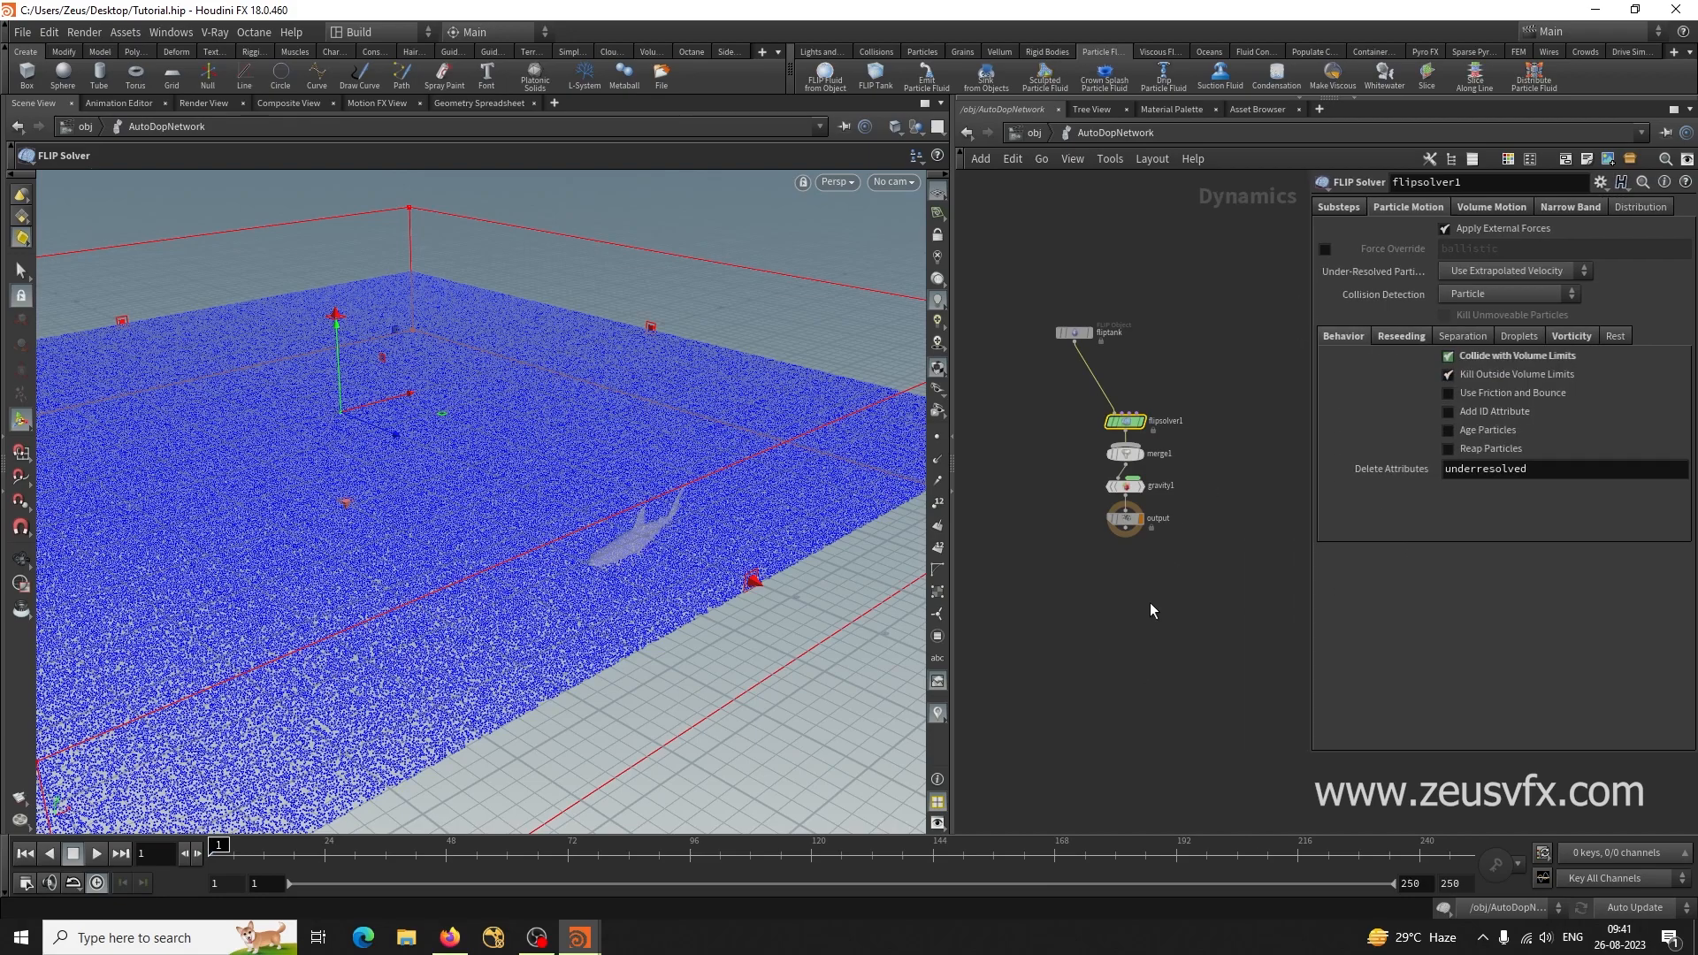
Lay out all nodes in the DOP network and play the first few frames of the simulation.
key(l)
key(Escape)
drag(705, 619, 637, 629)
key(Return)
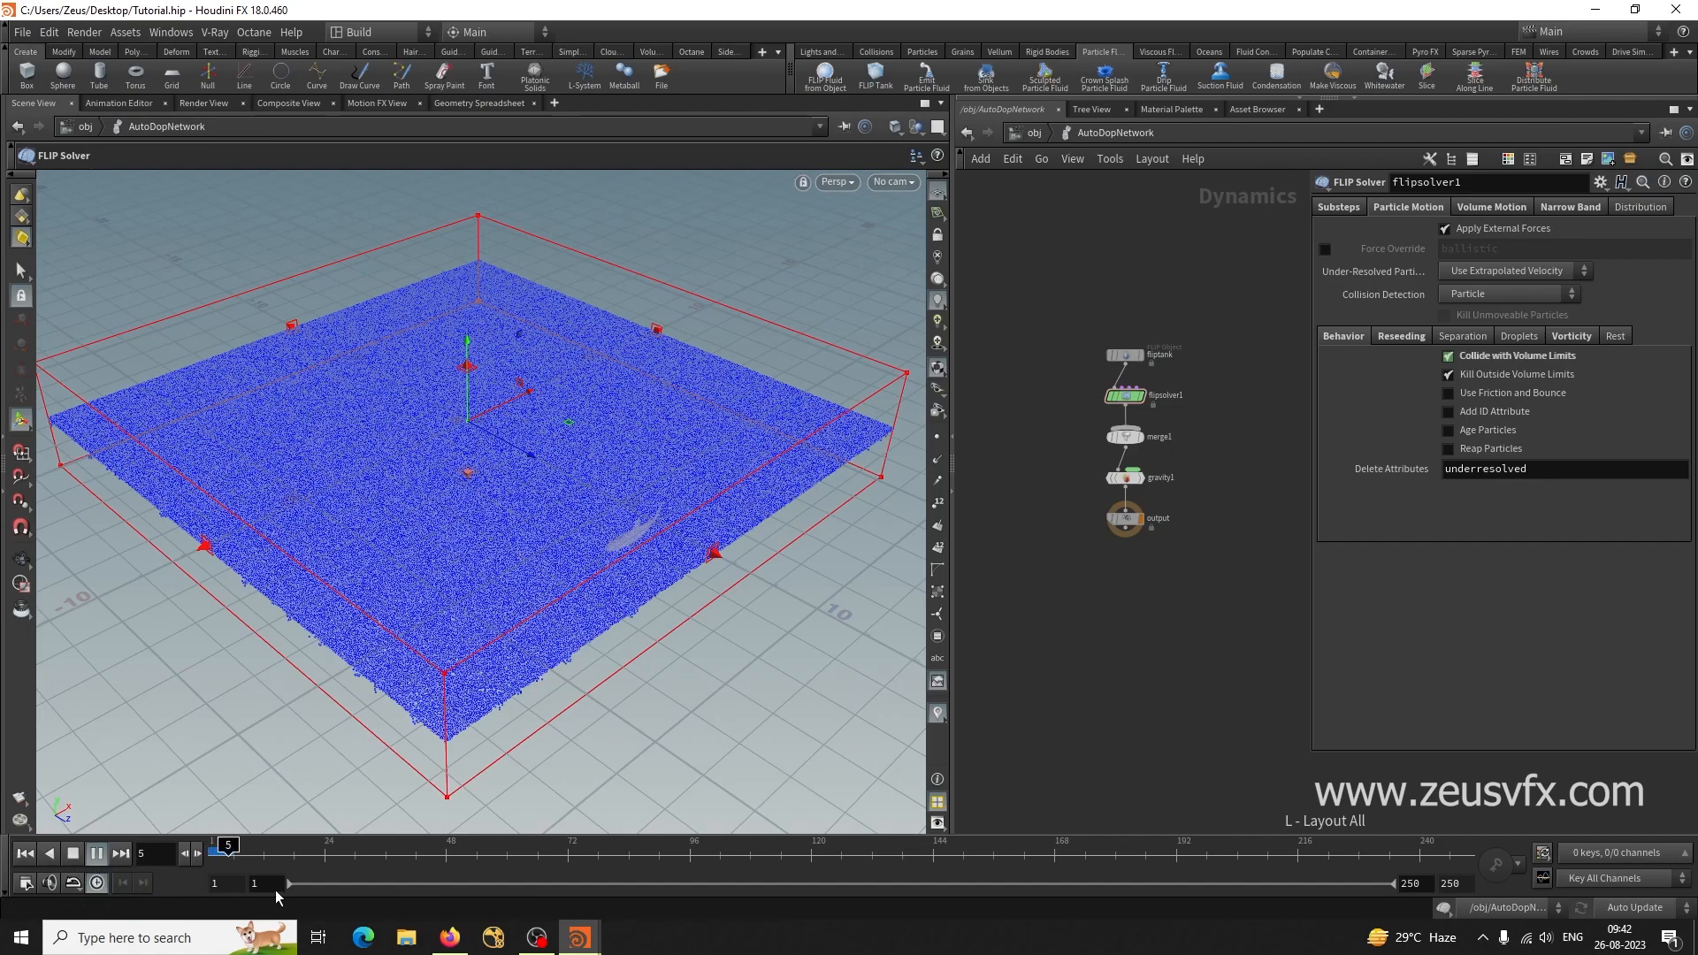
drag(228, 845, 223, 846)
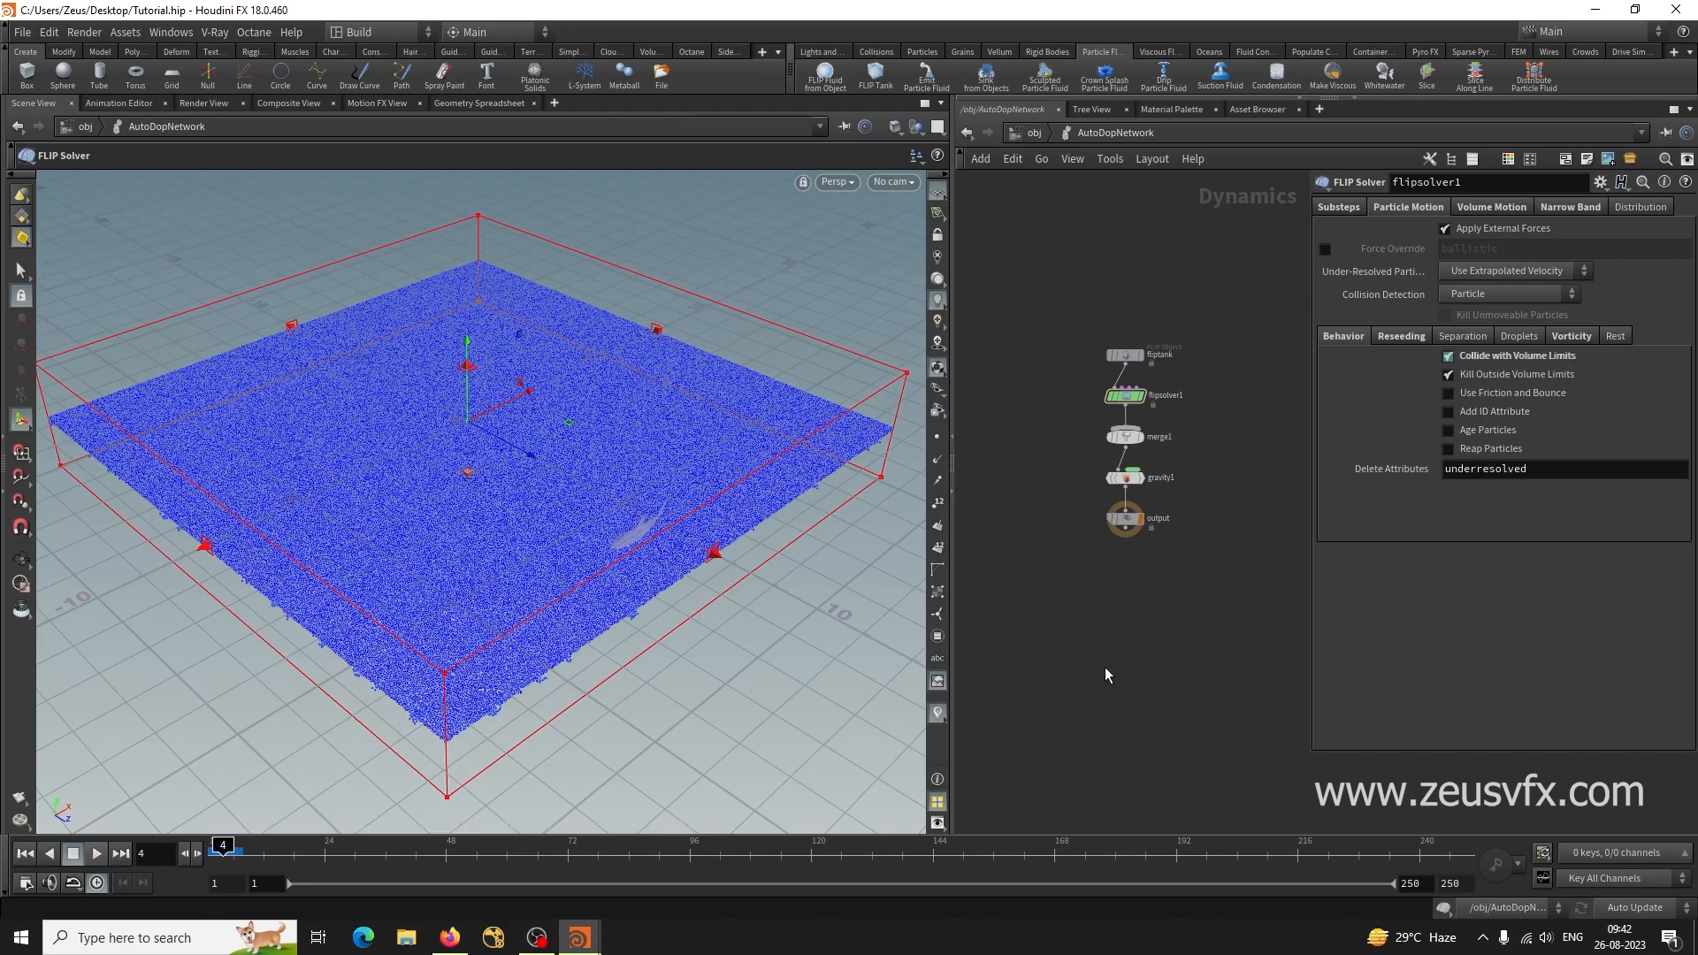
Enlarge the network view, set fliptank's Particle Separation to 0.1 and return to the first frame.
drag(950, 276, 717, 278)
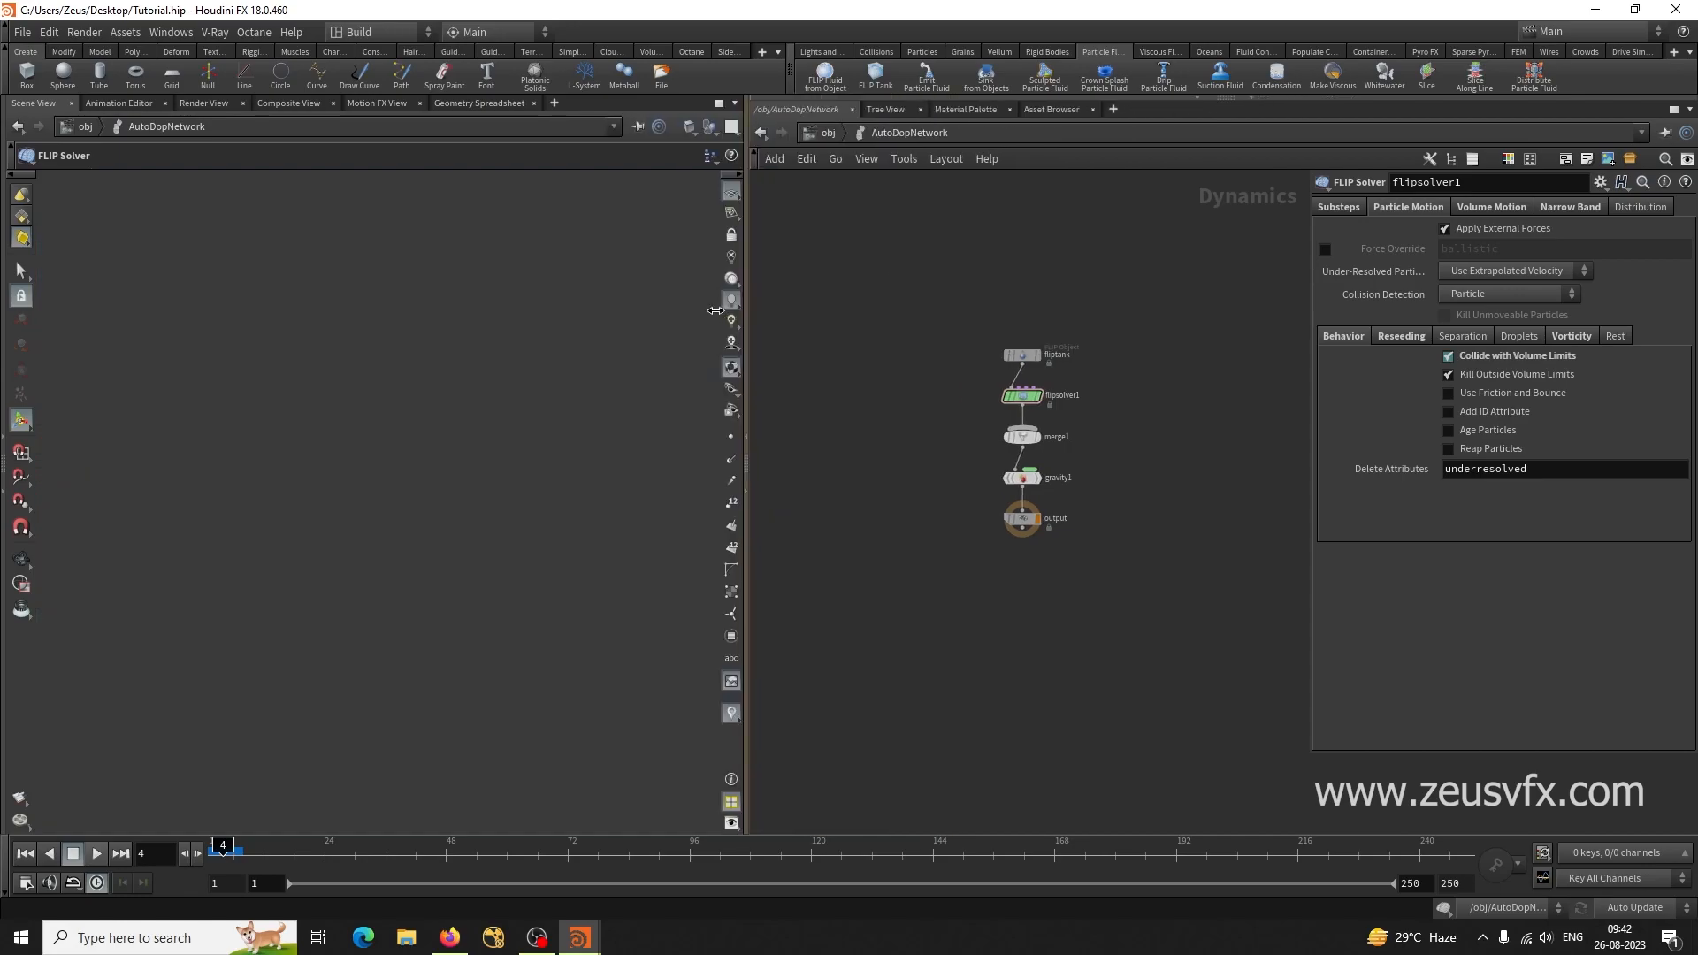
scroll(1054, 581, up, 2)
middle_drag(1055, 581, 1061, 732)
drag(973, 444, 911, 439)
click(1495, 232)
key(BackSpace)
key(BackSpace)
text(1)
key(Return)
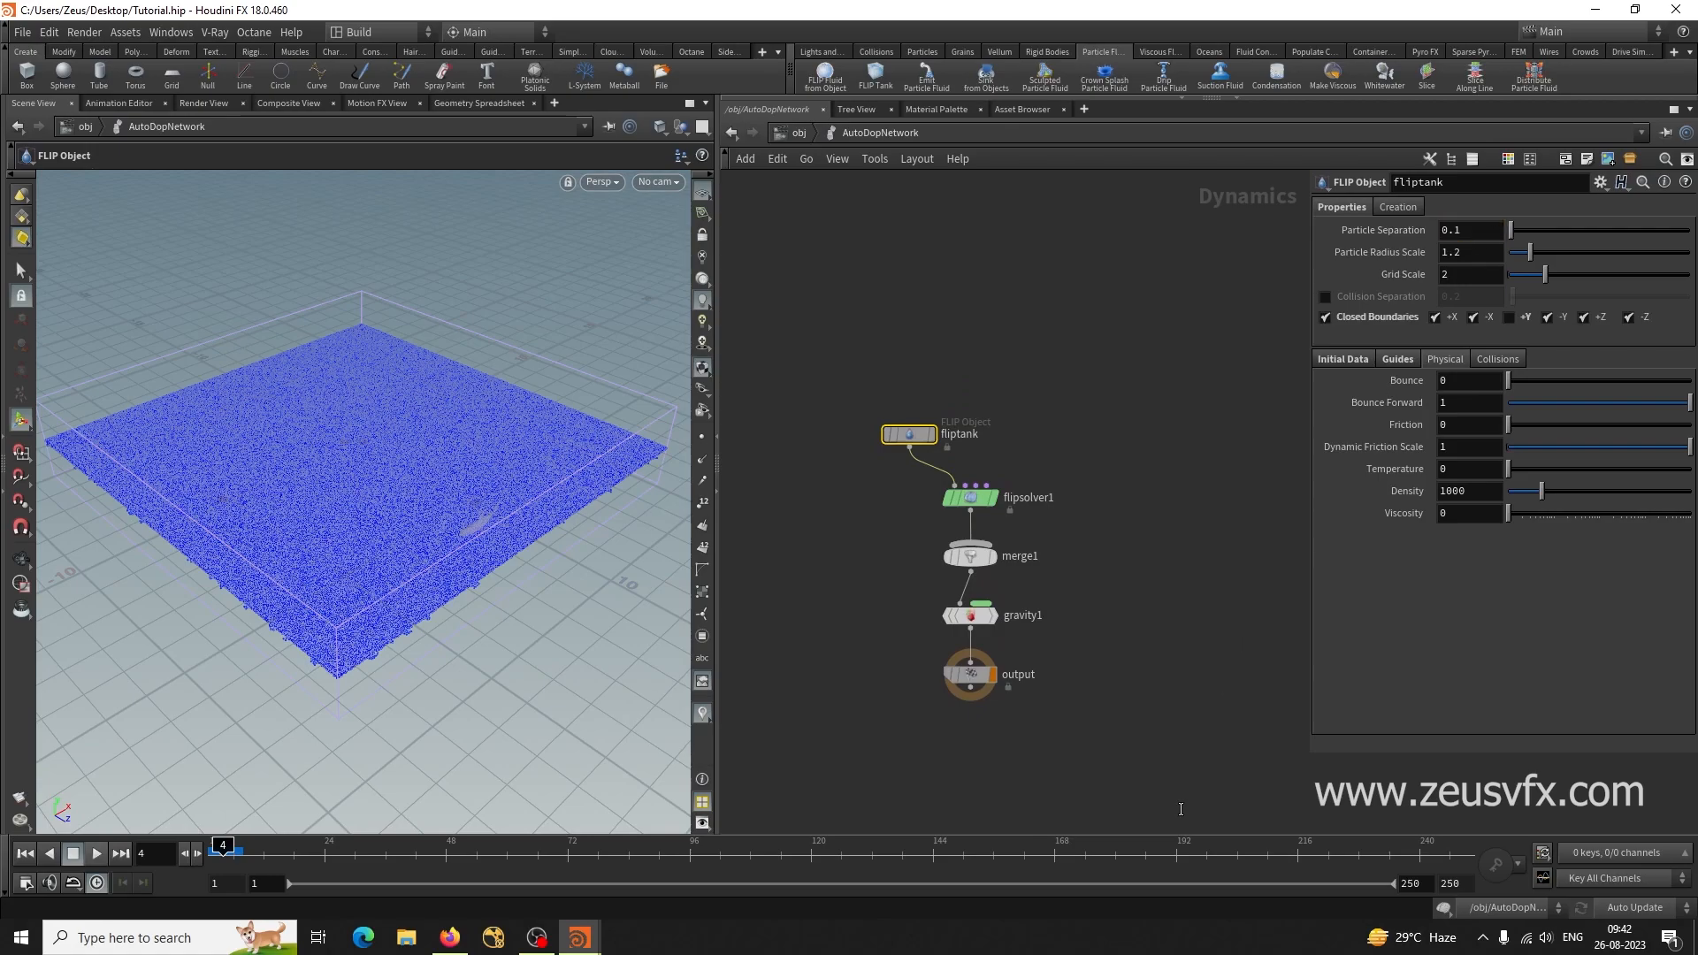
click(24, 854)
middle_drag(1146, 656, 1186, 618)
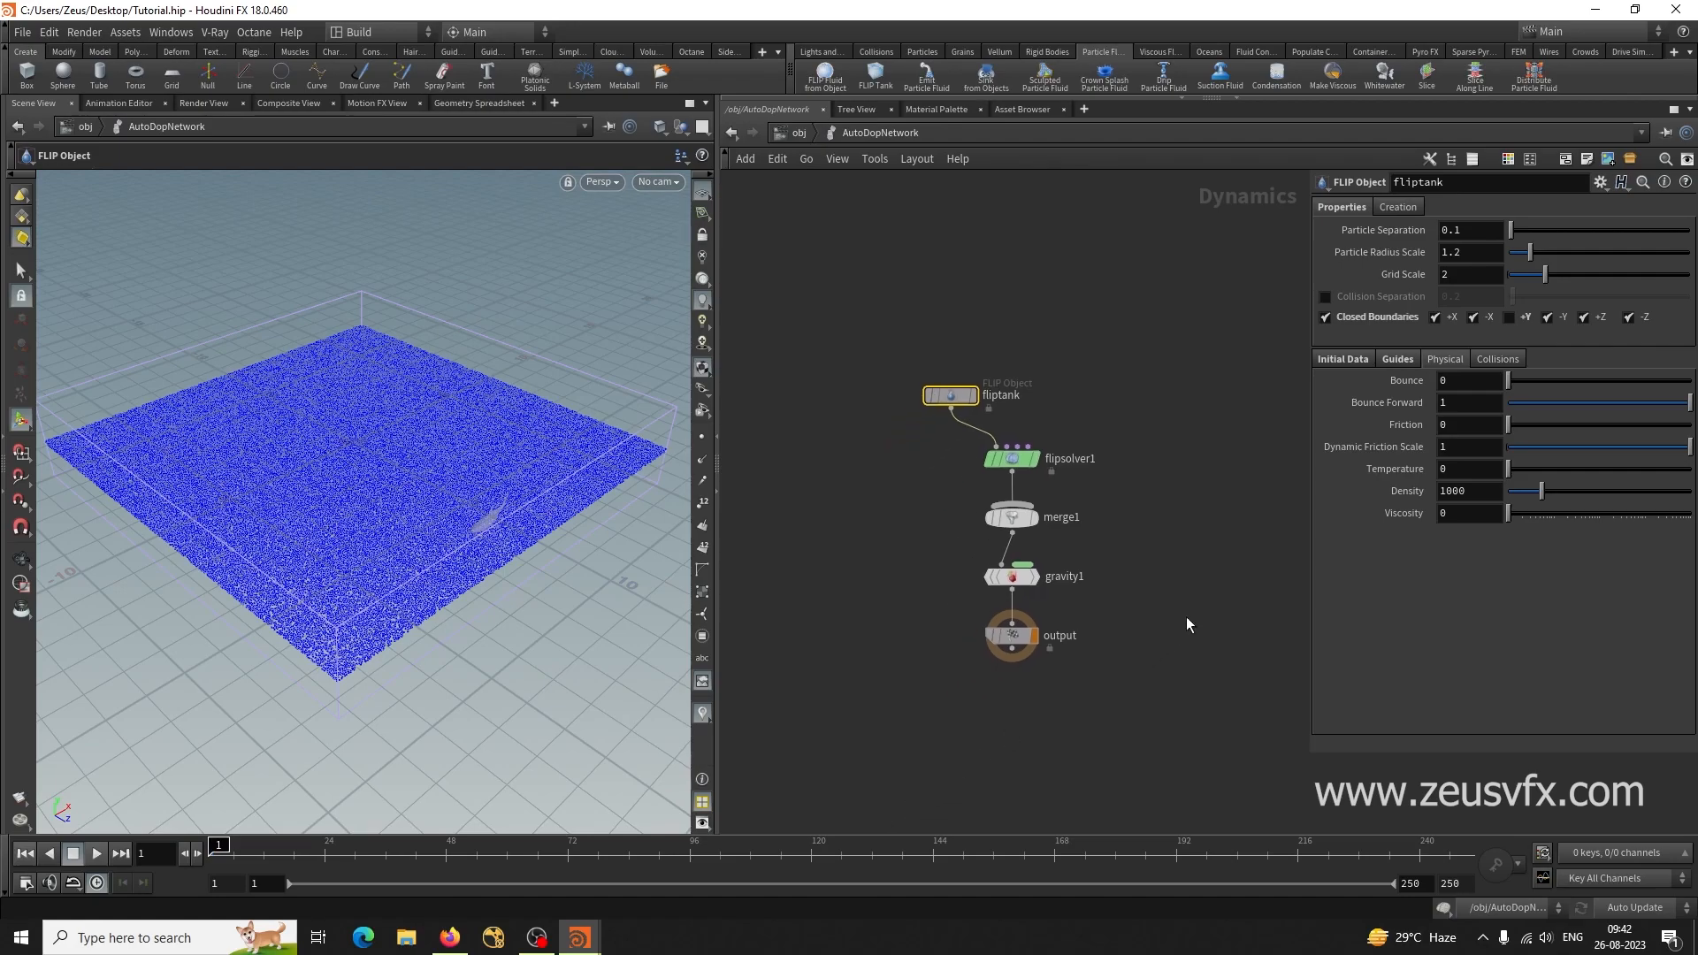
Add a Static Object node beside the fliptank node in the DOP network.
click(851, 600)
key(Tab)
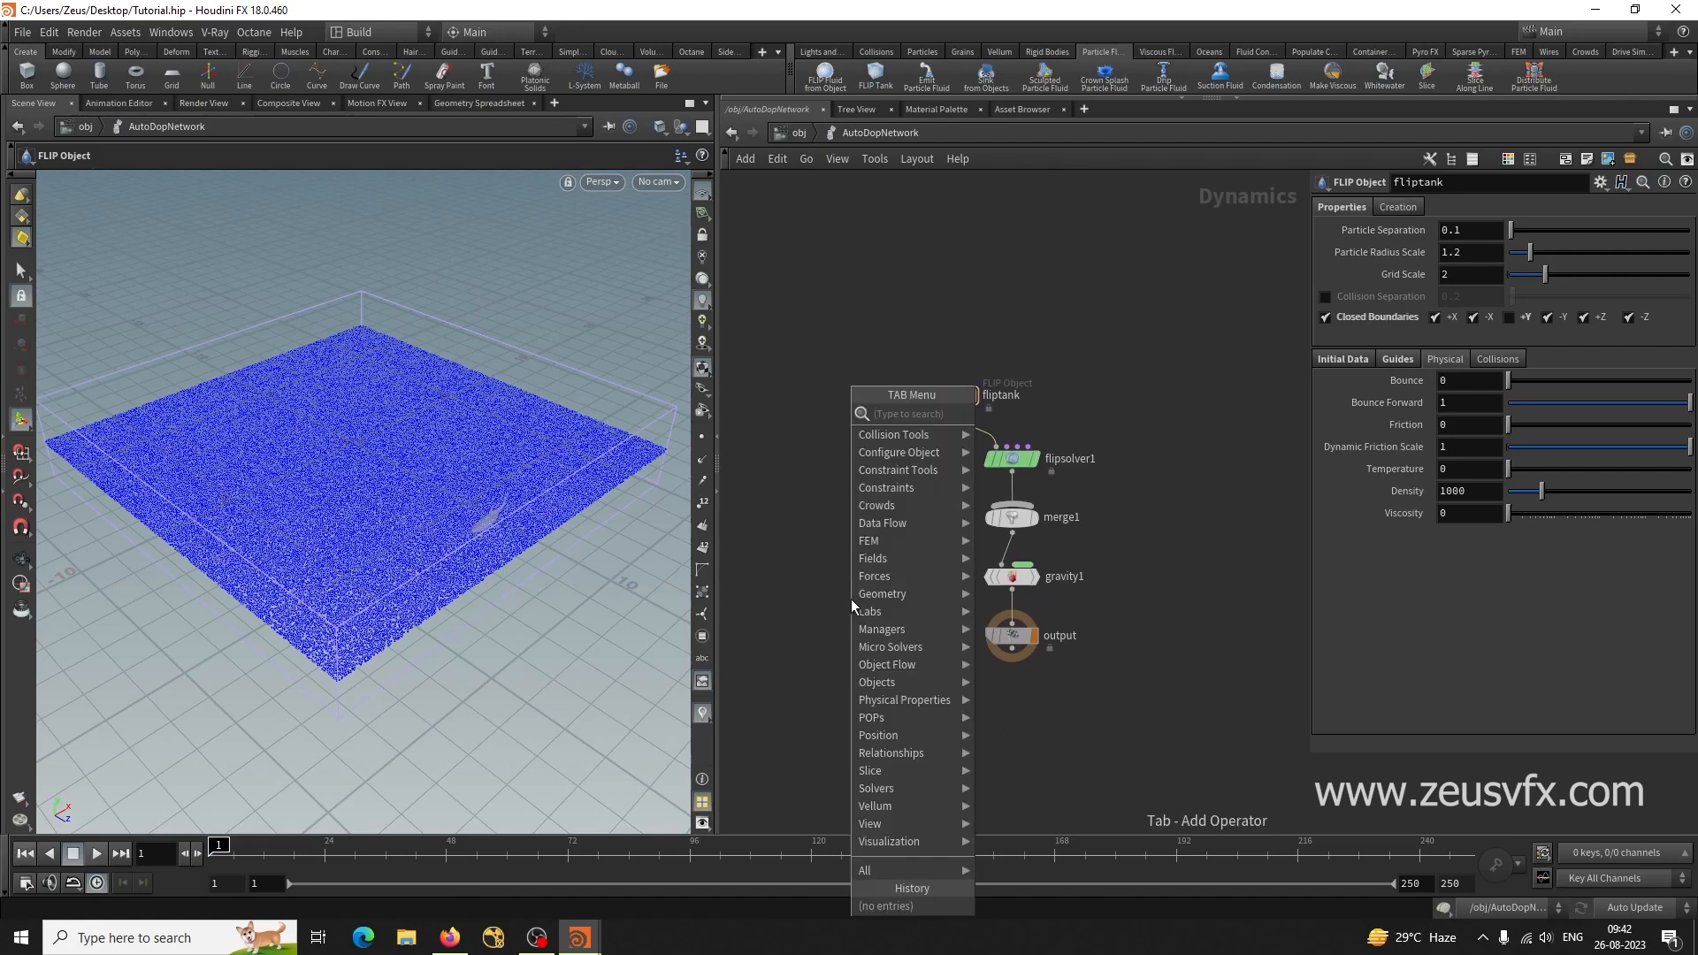
text(sta)
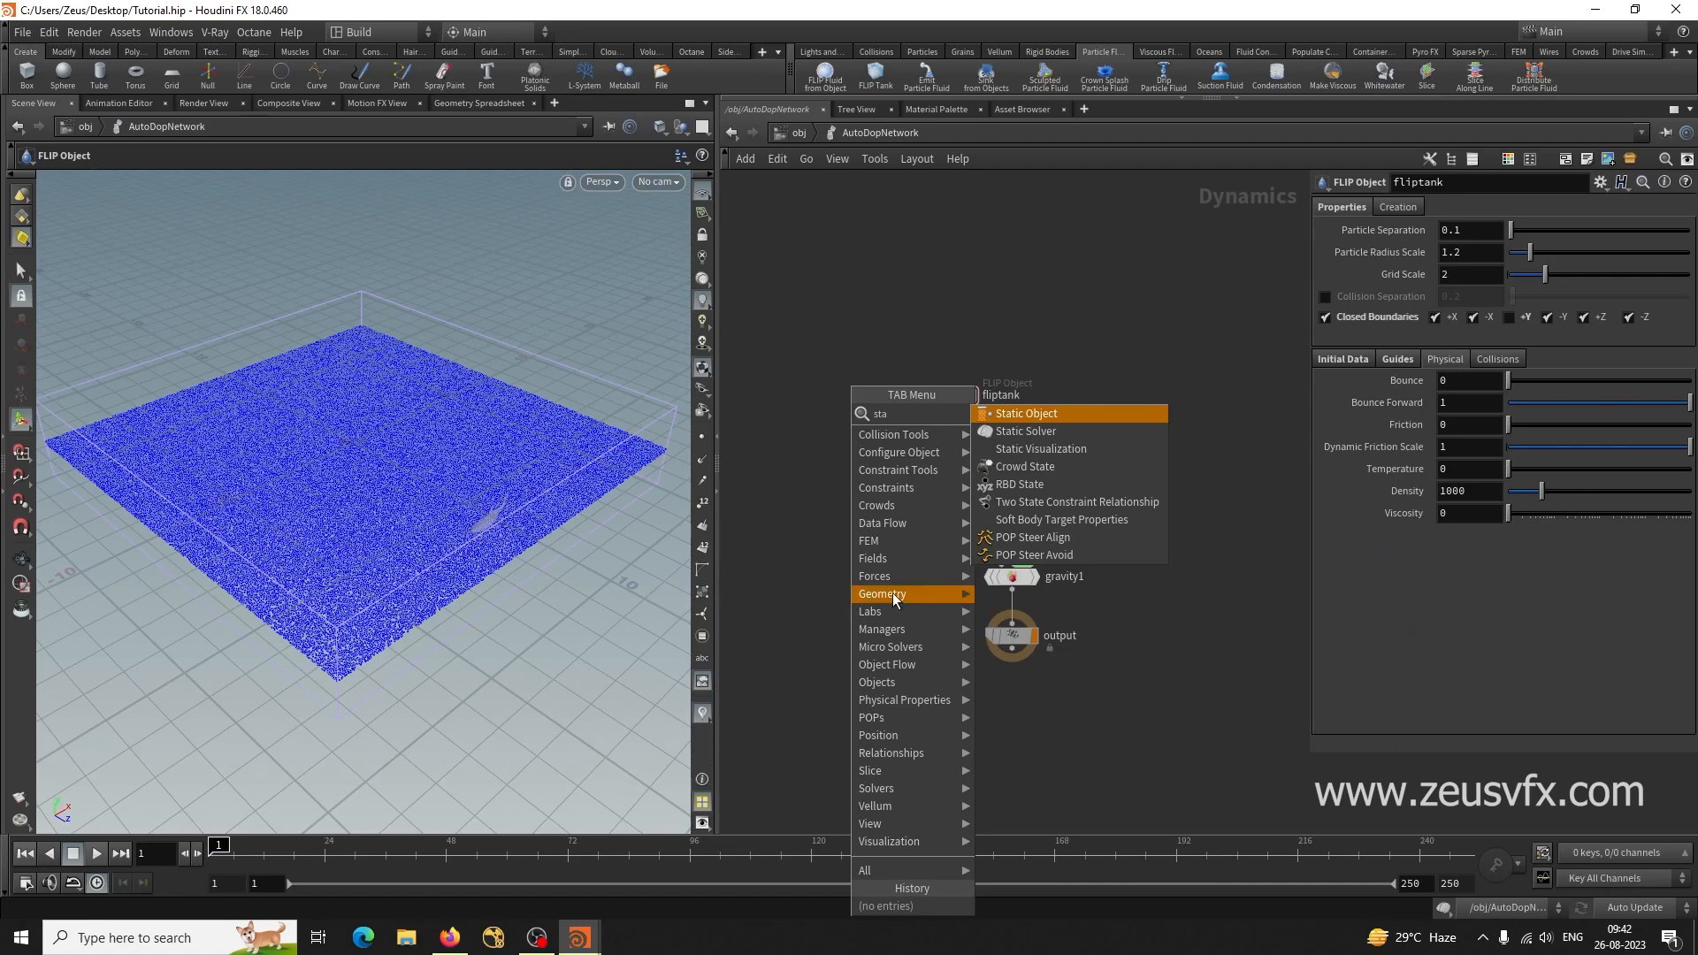
click(1049, 413)
click(809, 438)
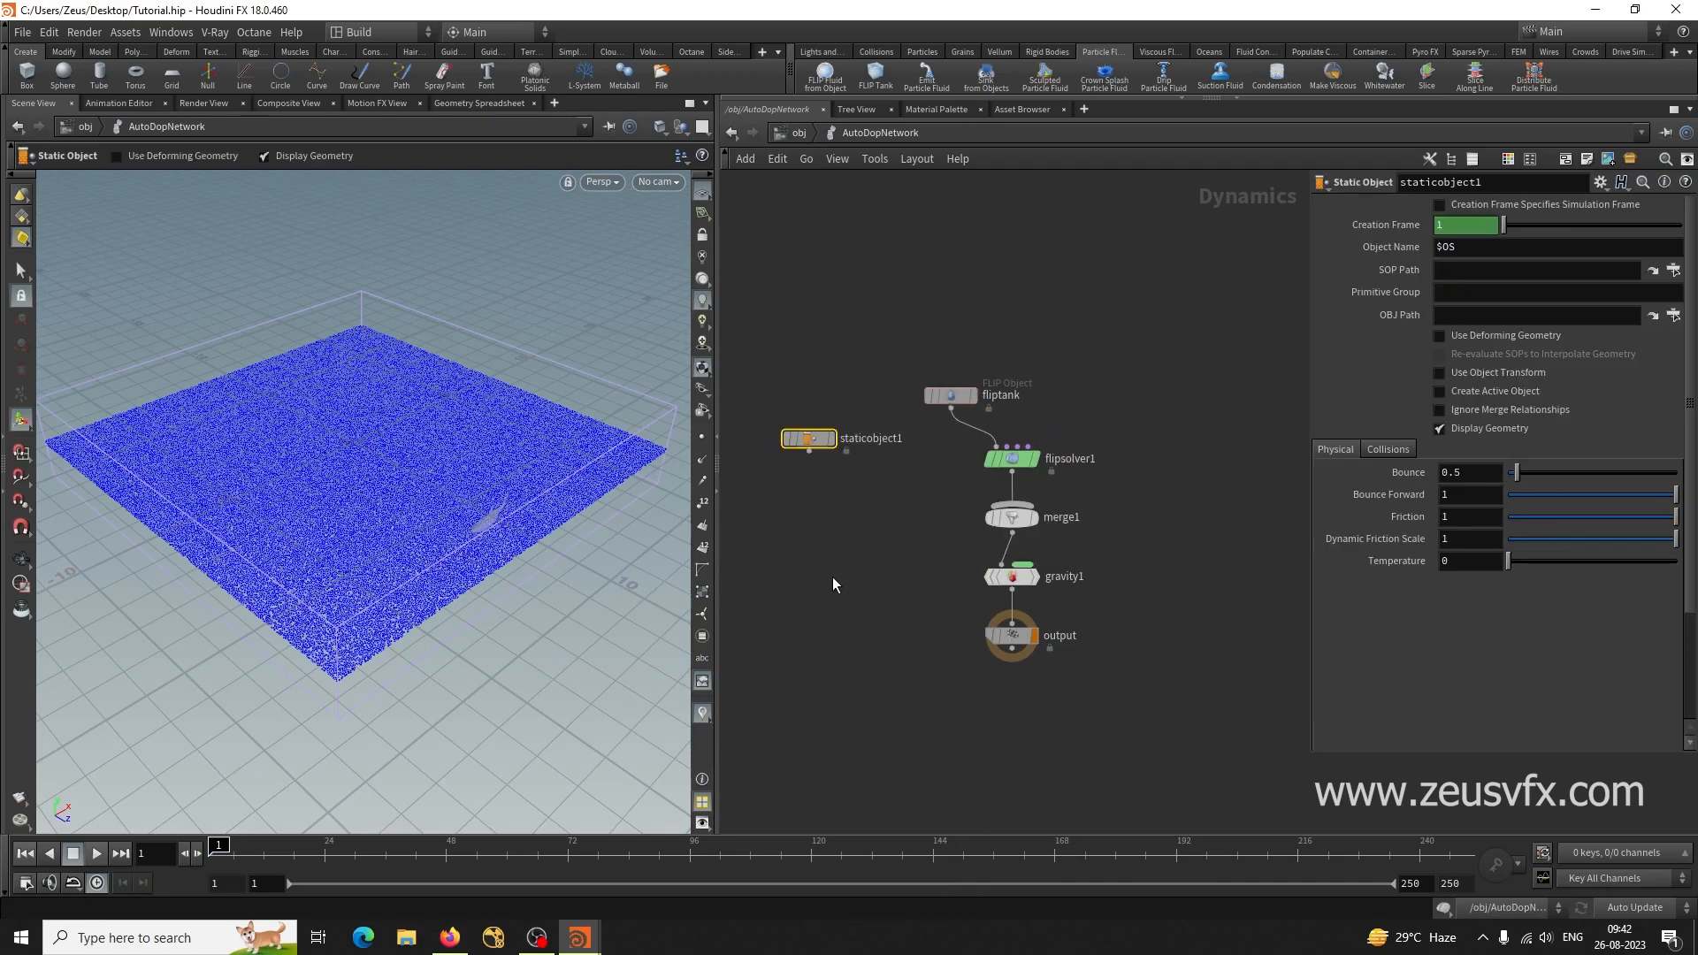
Add a Static Solver below staticobject1 and connect staticobject1 to its first input.
middle_drag(840, 586, 923, 655)
key(Tab)
text(sta)
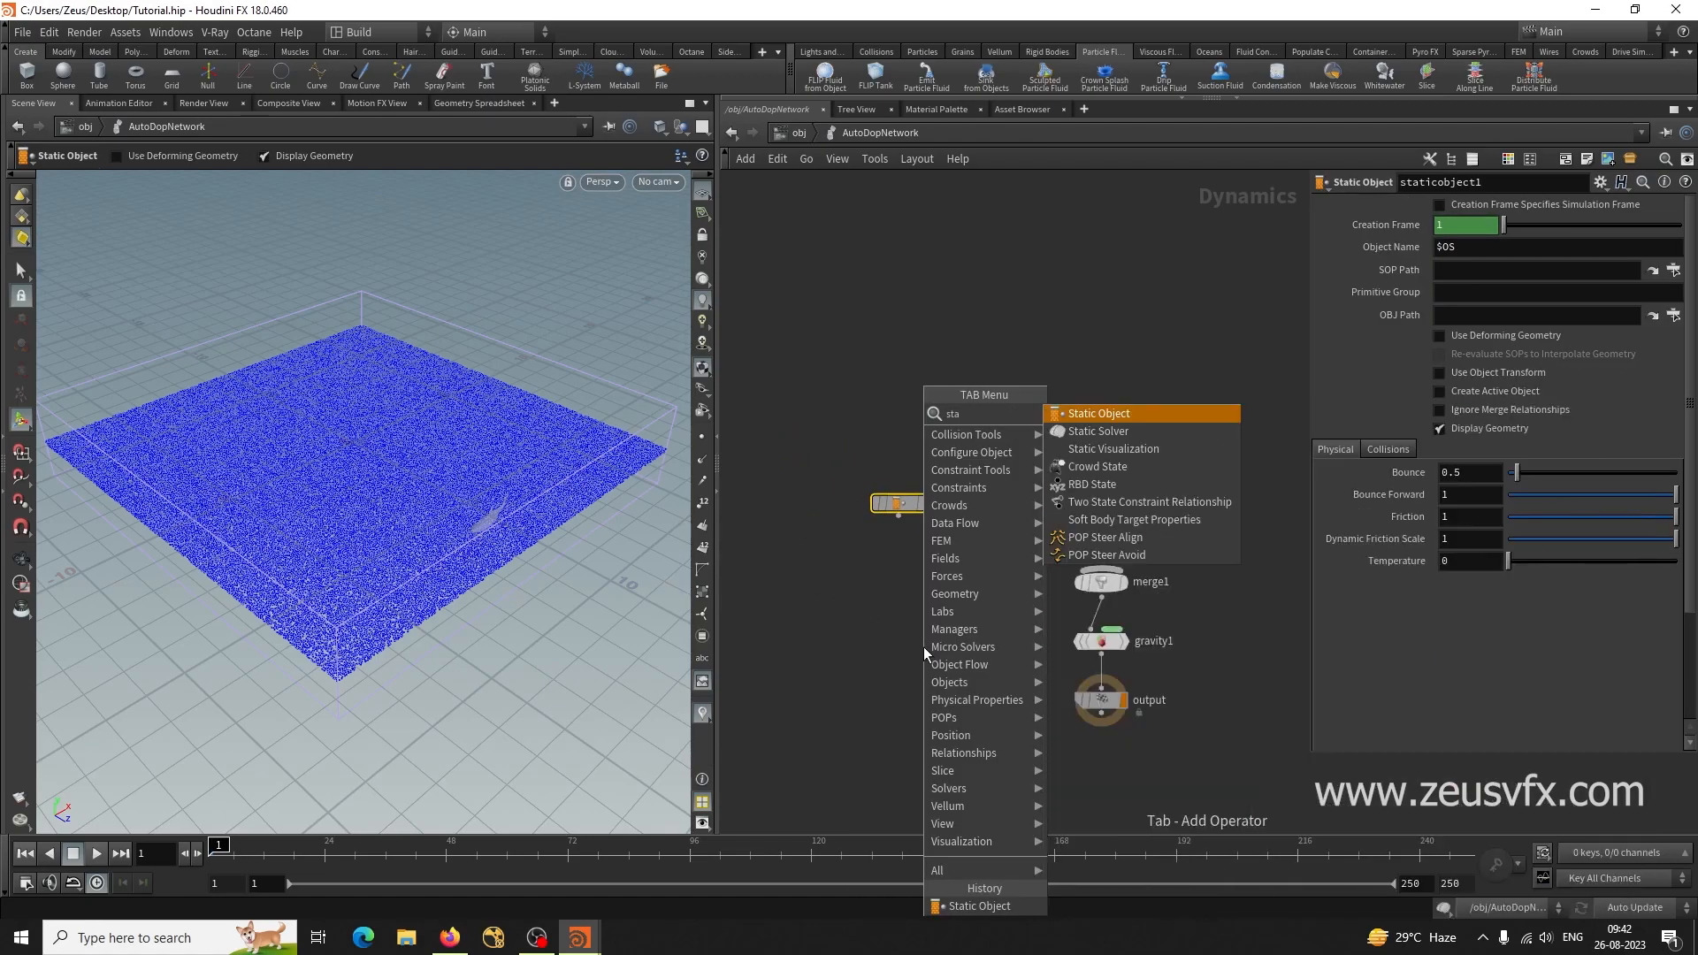
click(1096, 432)
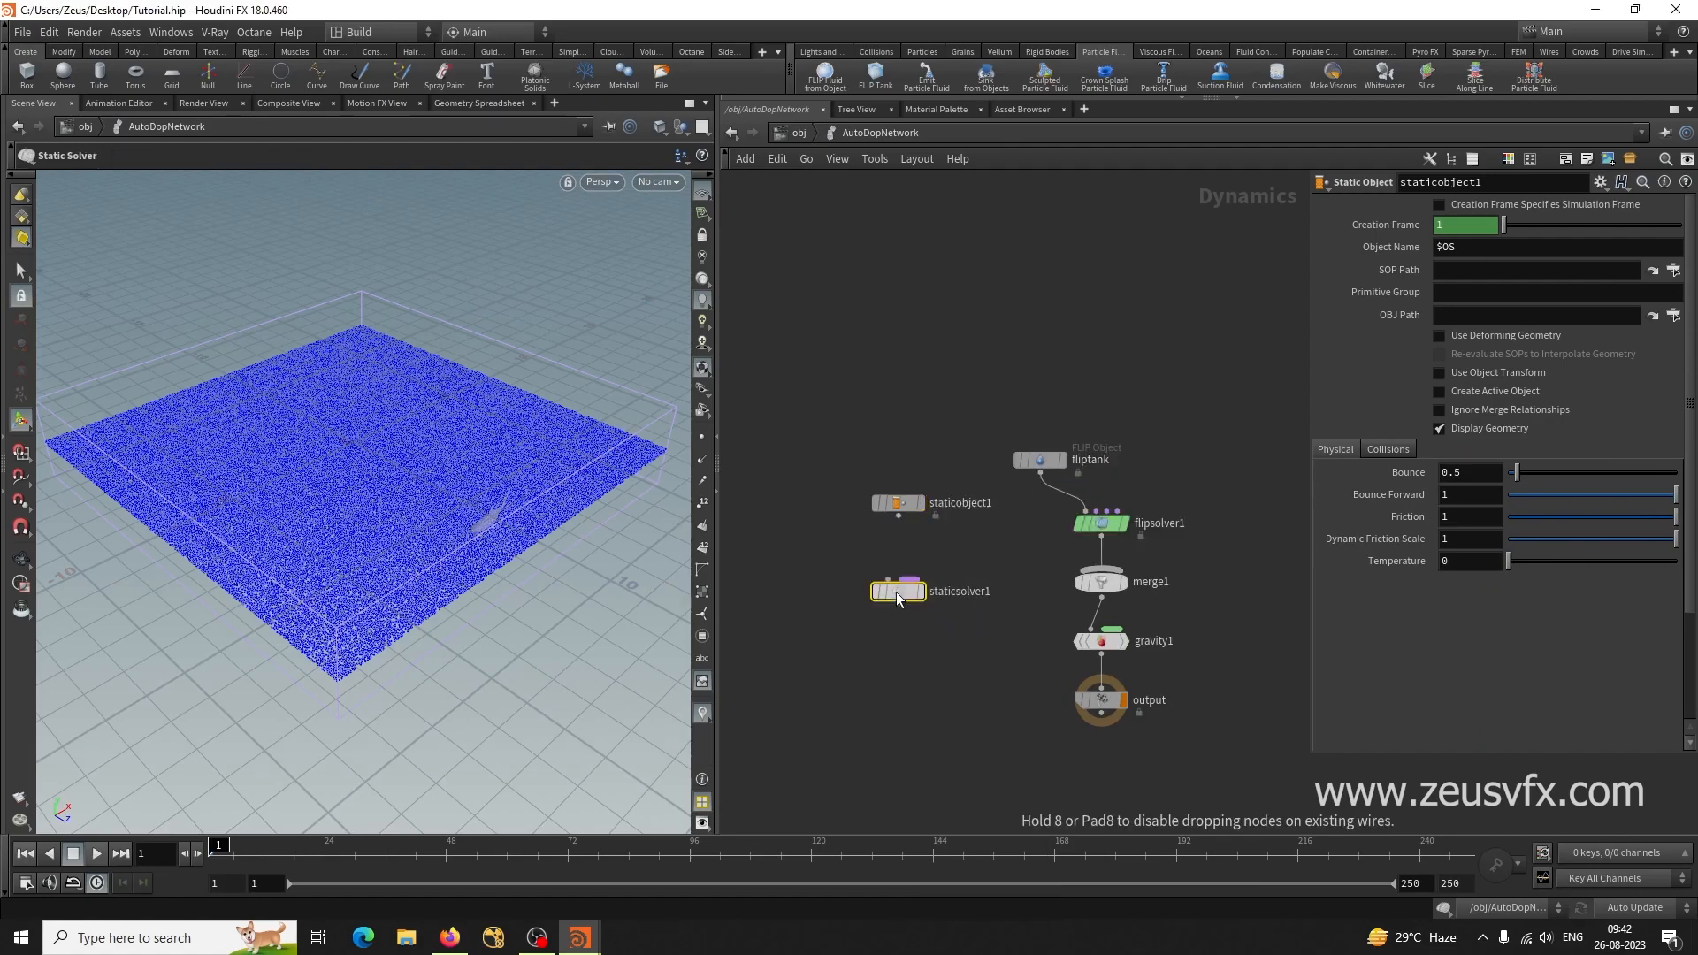
click(895, 592)
click(898, 515)
click(889, 581)
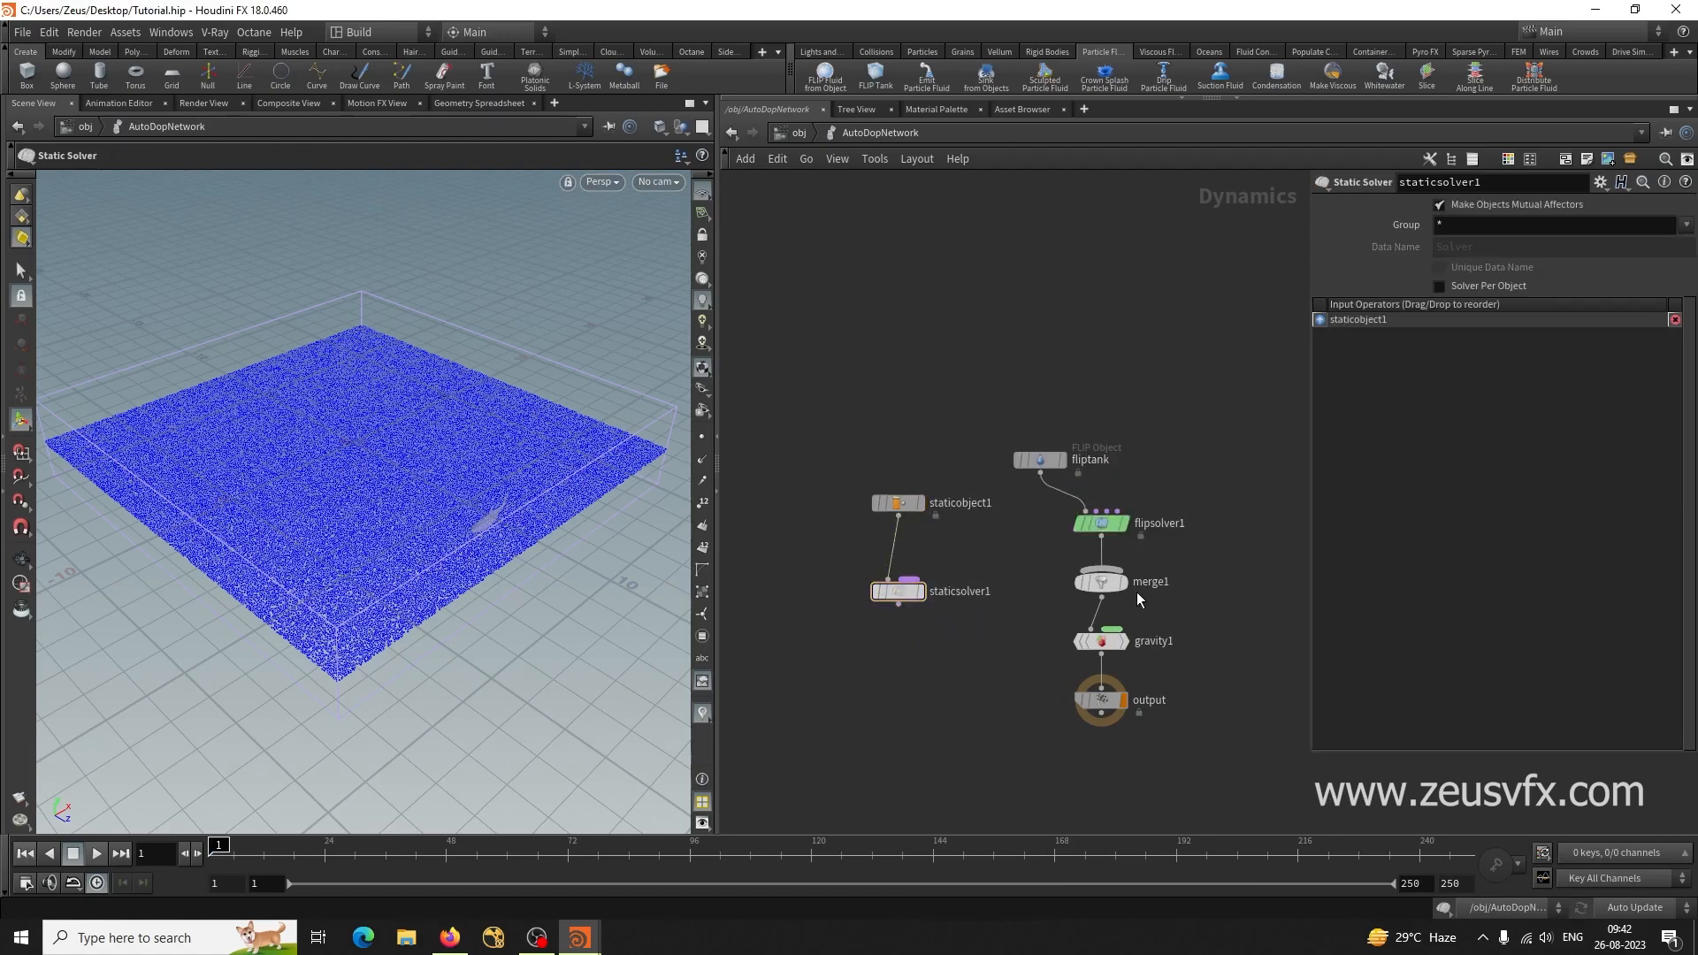
Connect staticsolver1 into merge1 and reorder the merge inputs so staticsolver1 comes before flipsolver1.
click(898, 604)
click(1102, 568)
click(1102, 582)
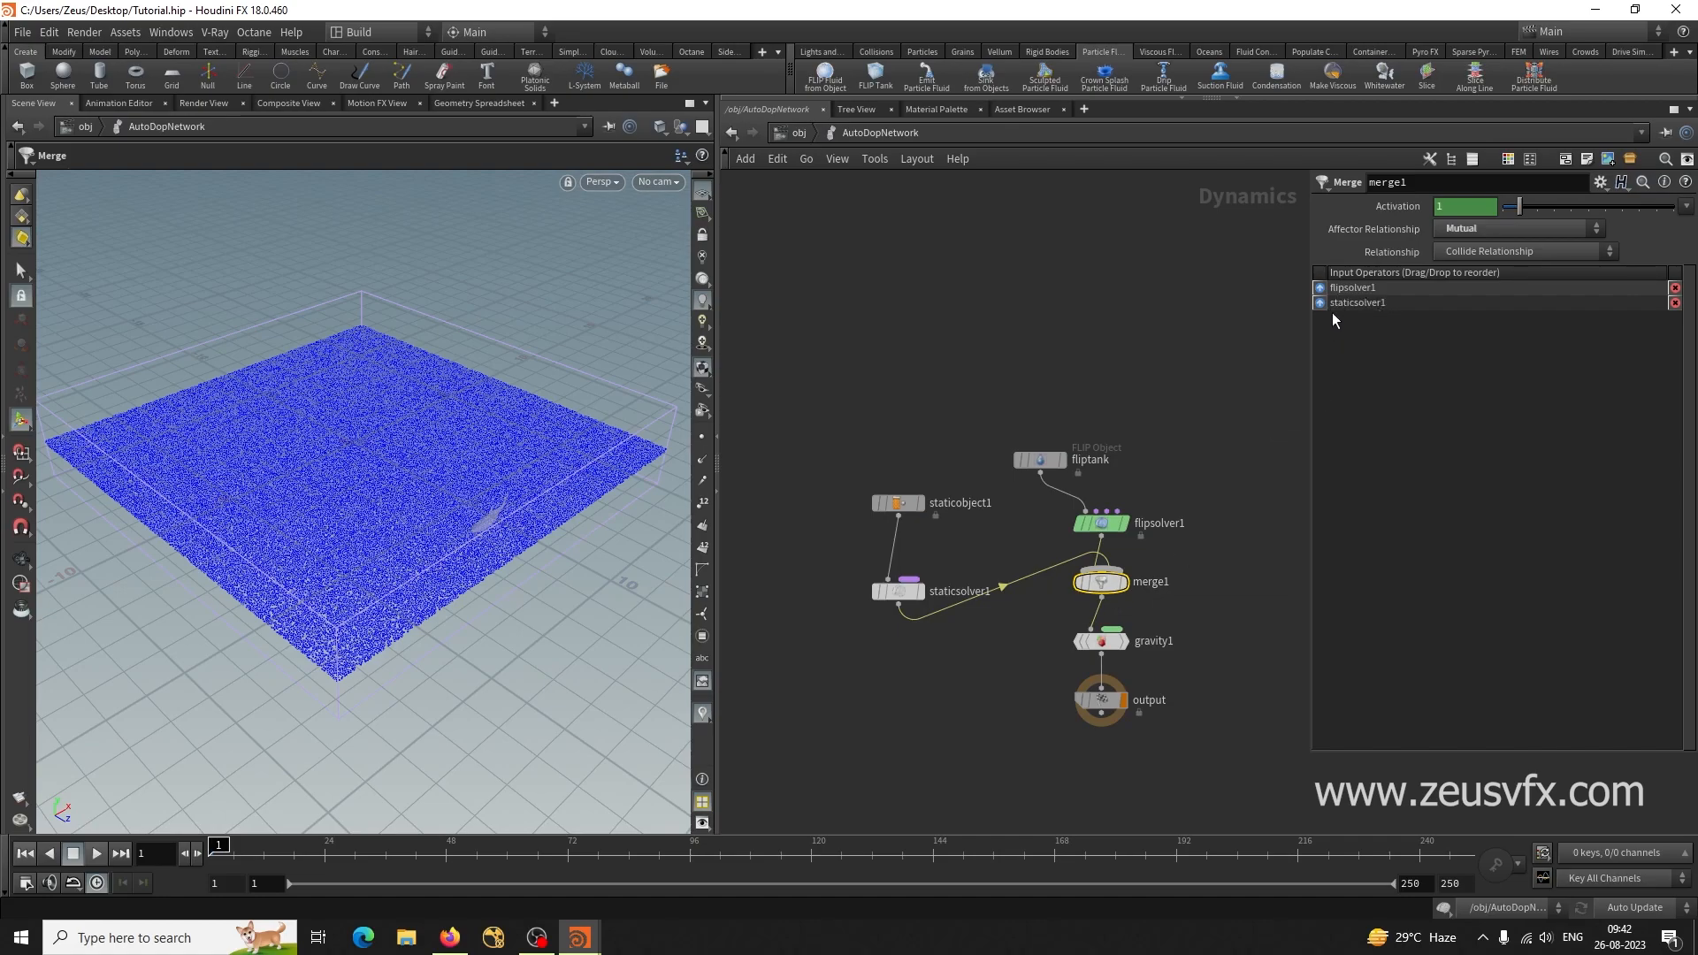
drag(1321, 303, 1321, 286)
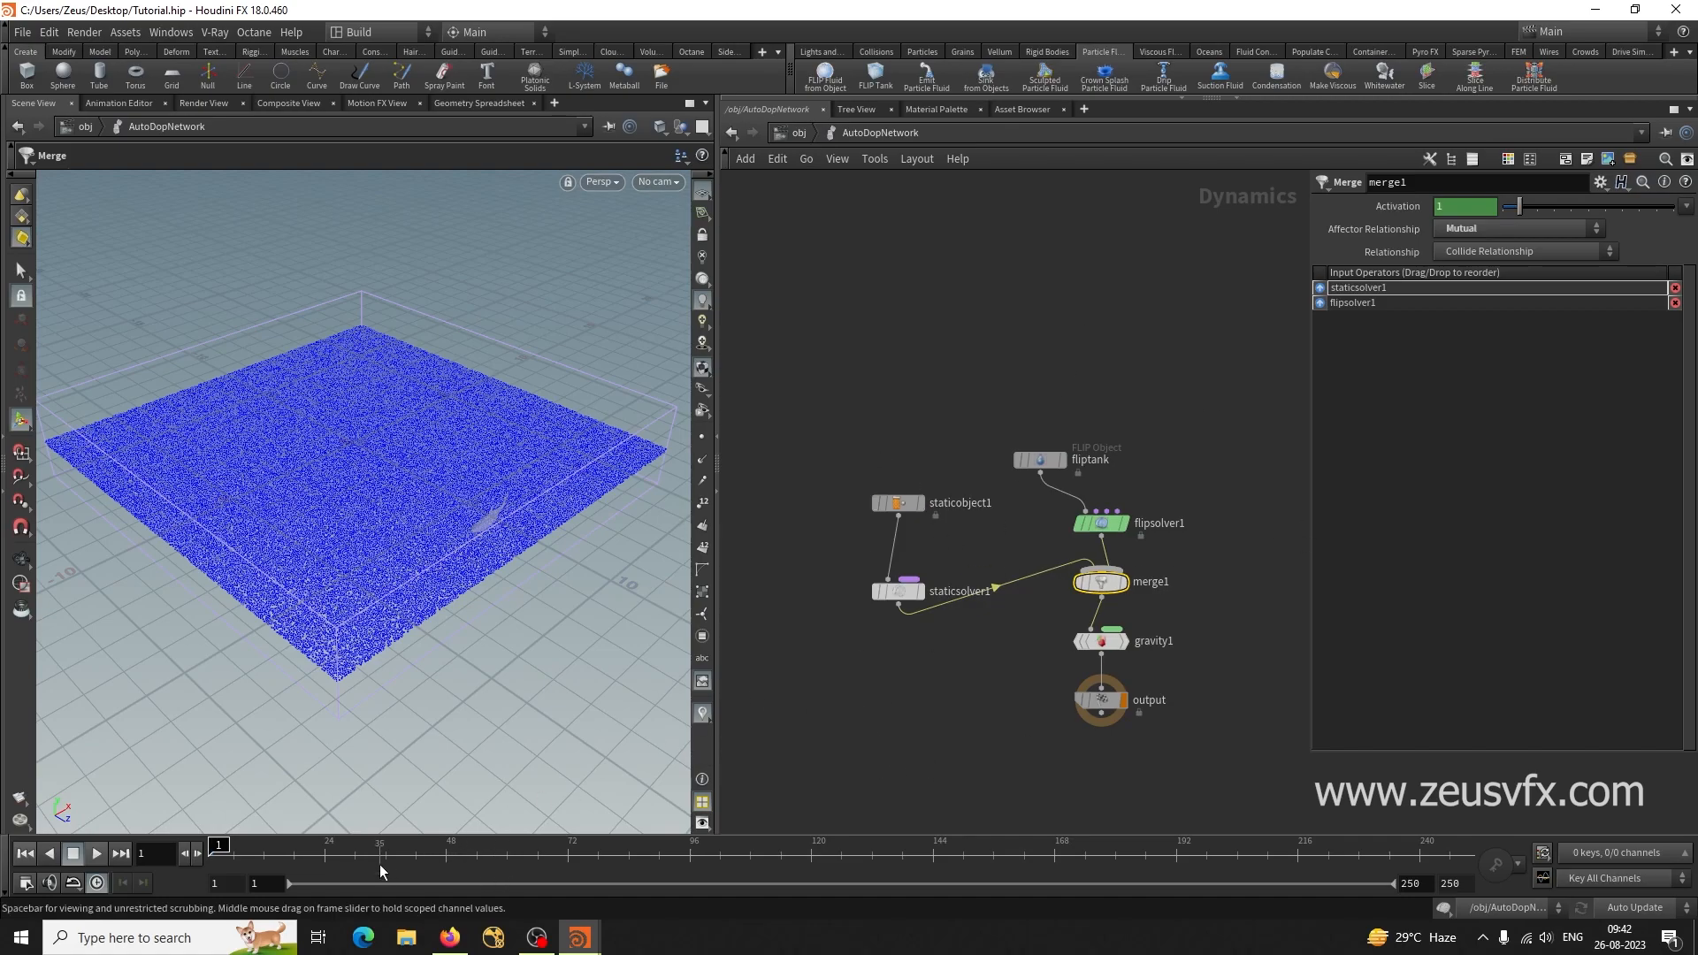
Set staticobject1's SOP Path to the Shark_mesh null inside the Shark object.
click(896, 502)
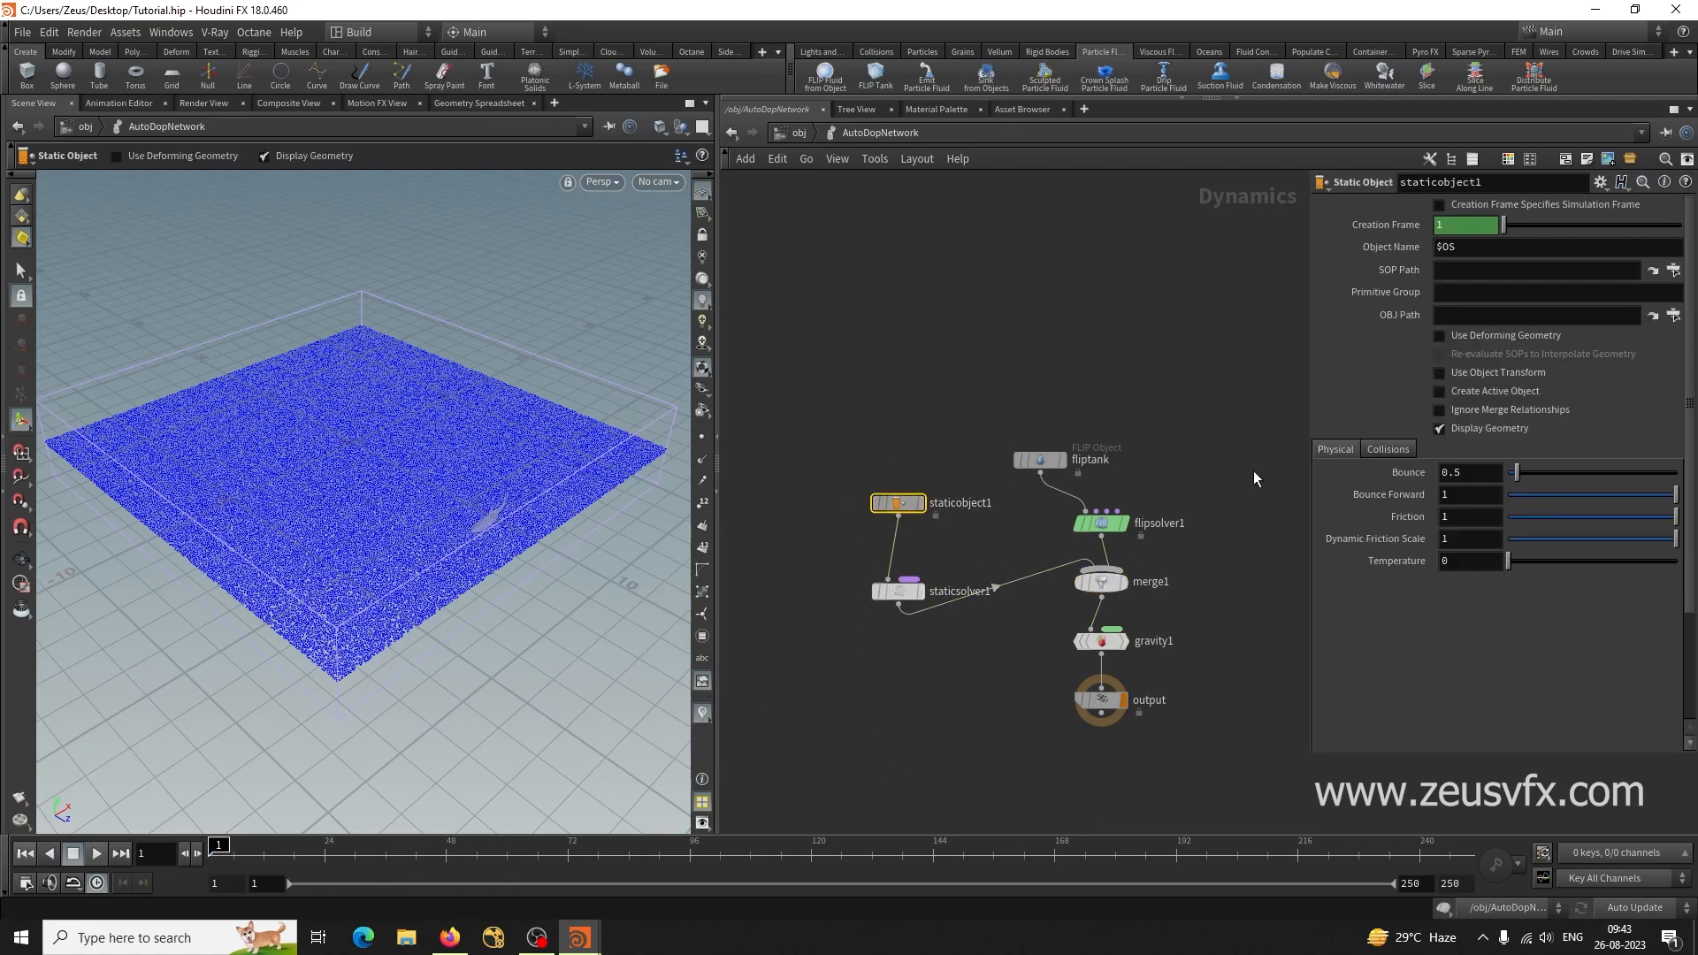
click(1673, 269)
drag(1561, 122, 999, 199)
click(948, 319)
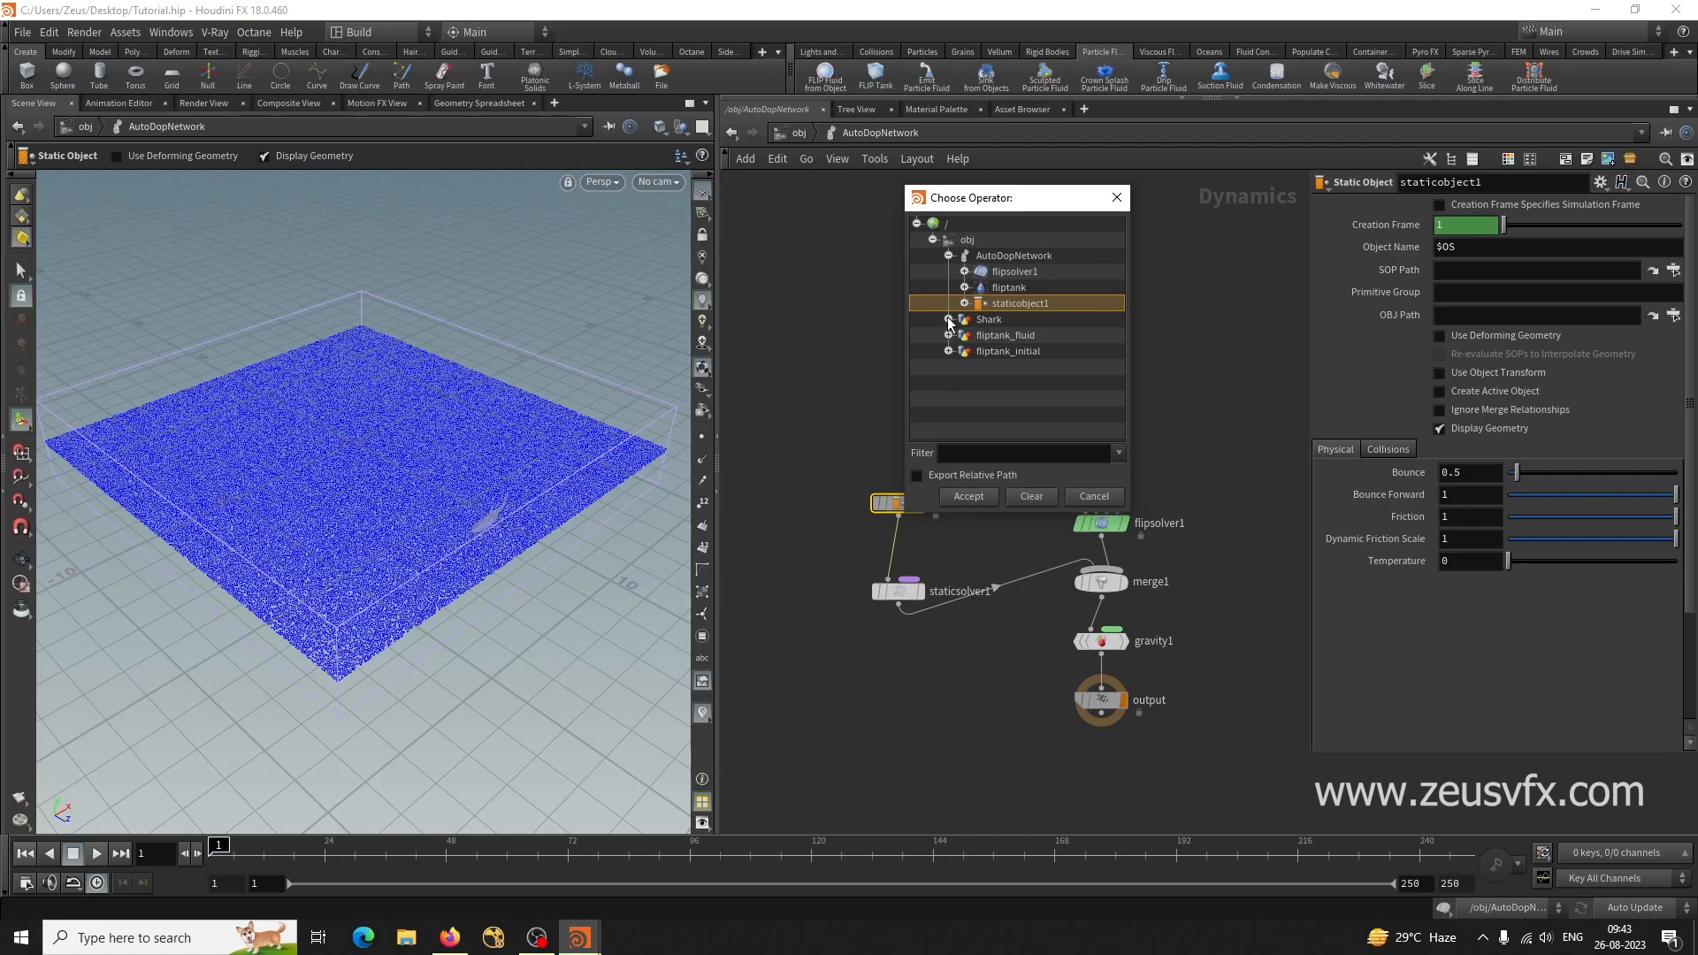
scroll(1057, 409, down, 2)
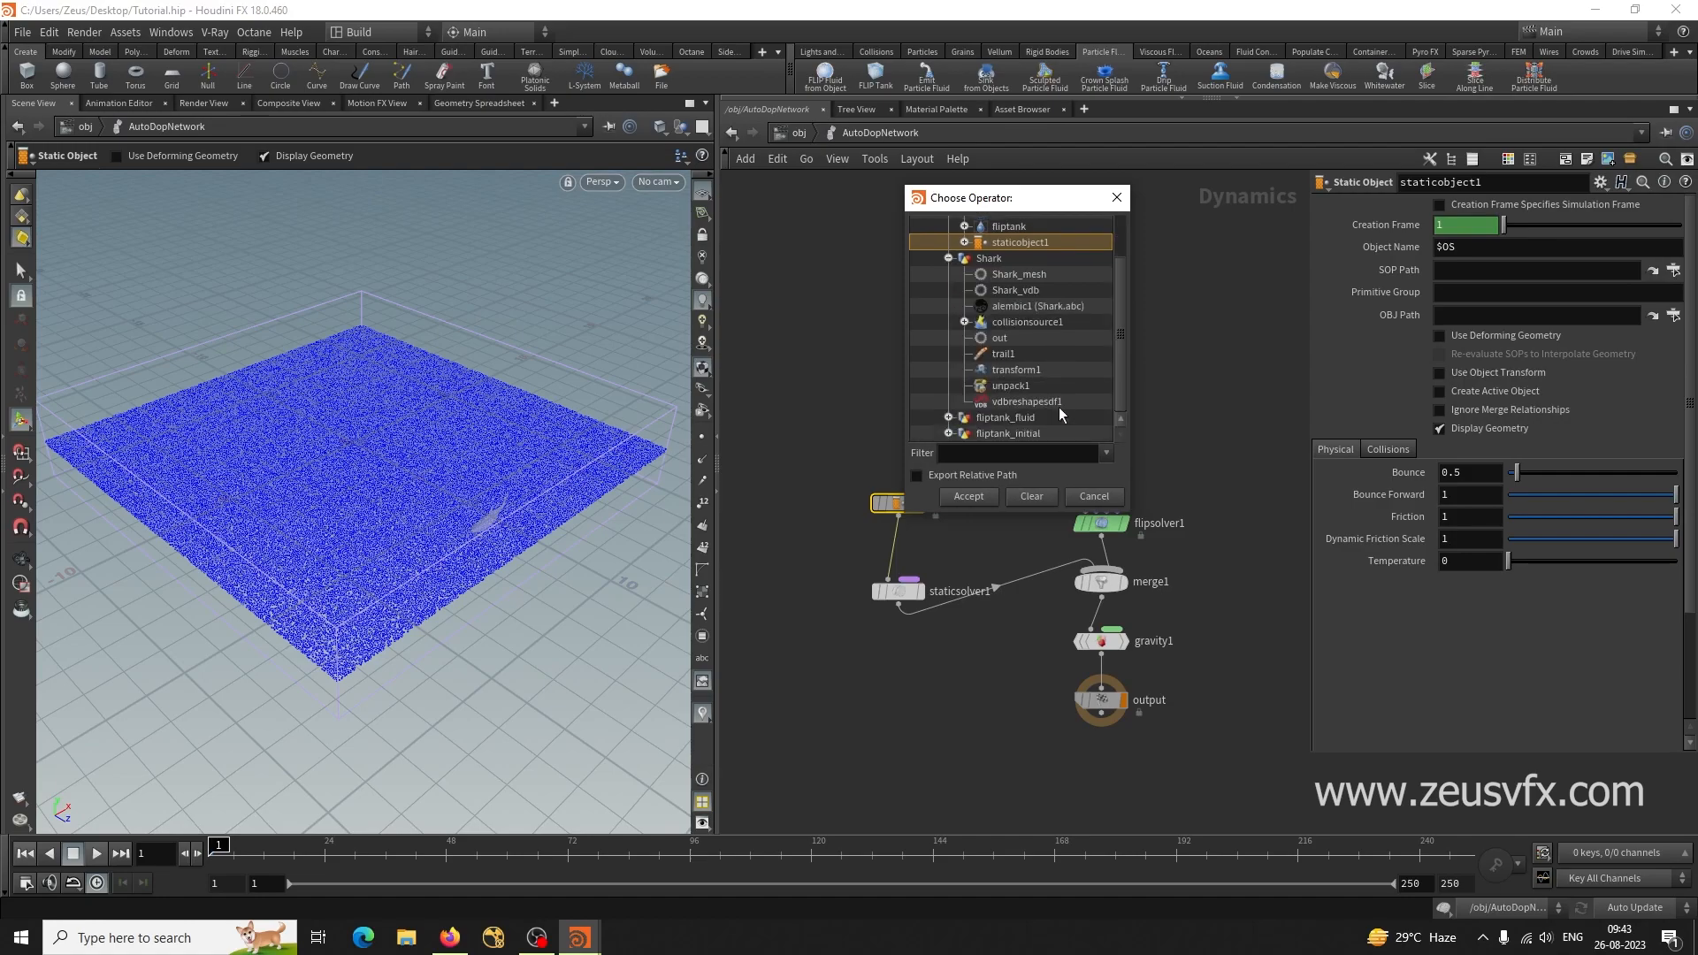
click(1031, 275)
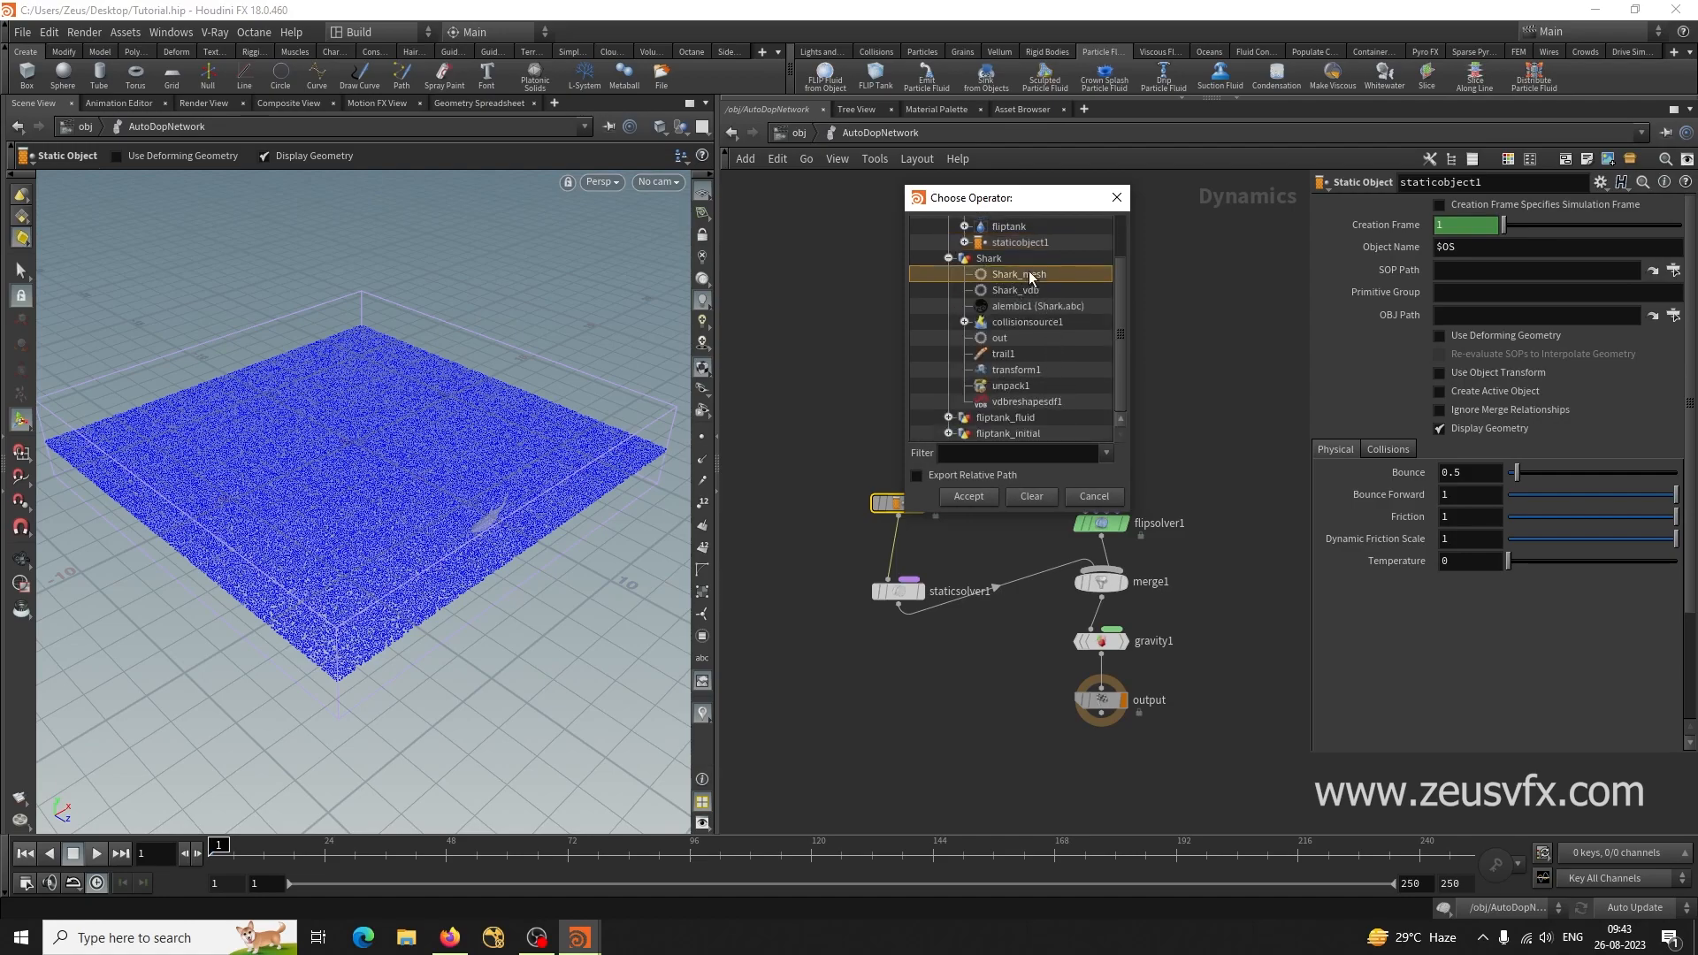
click(968, 496)
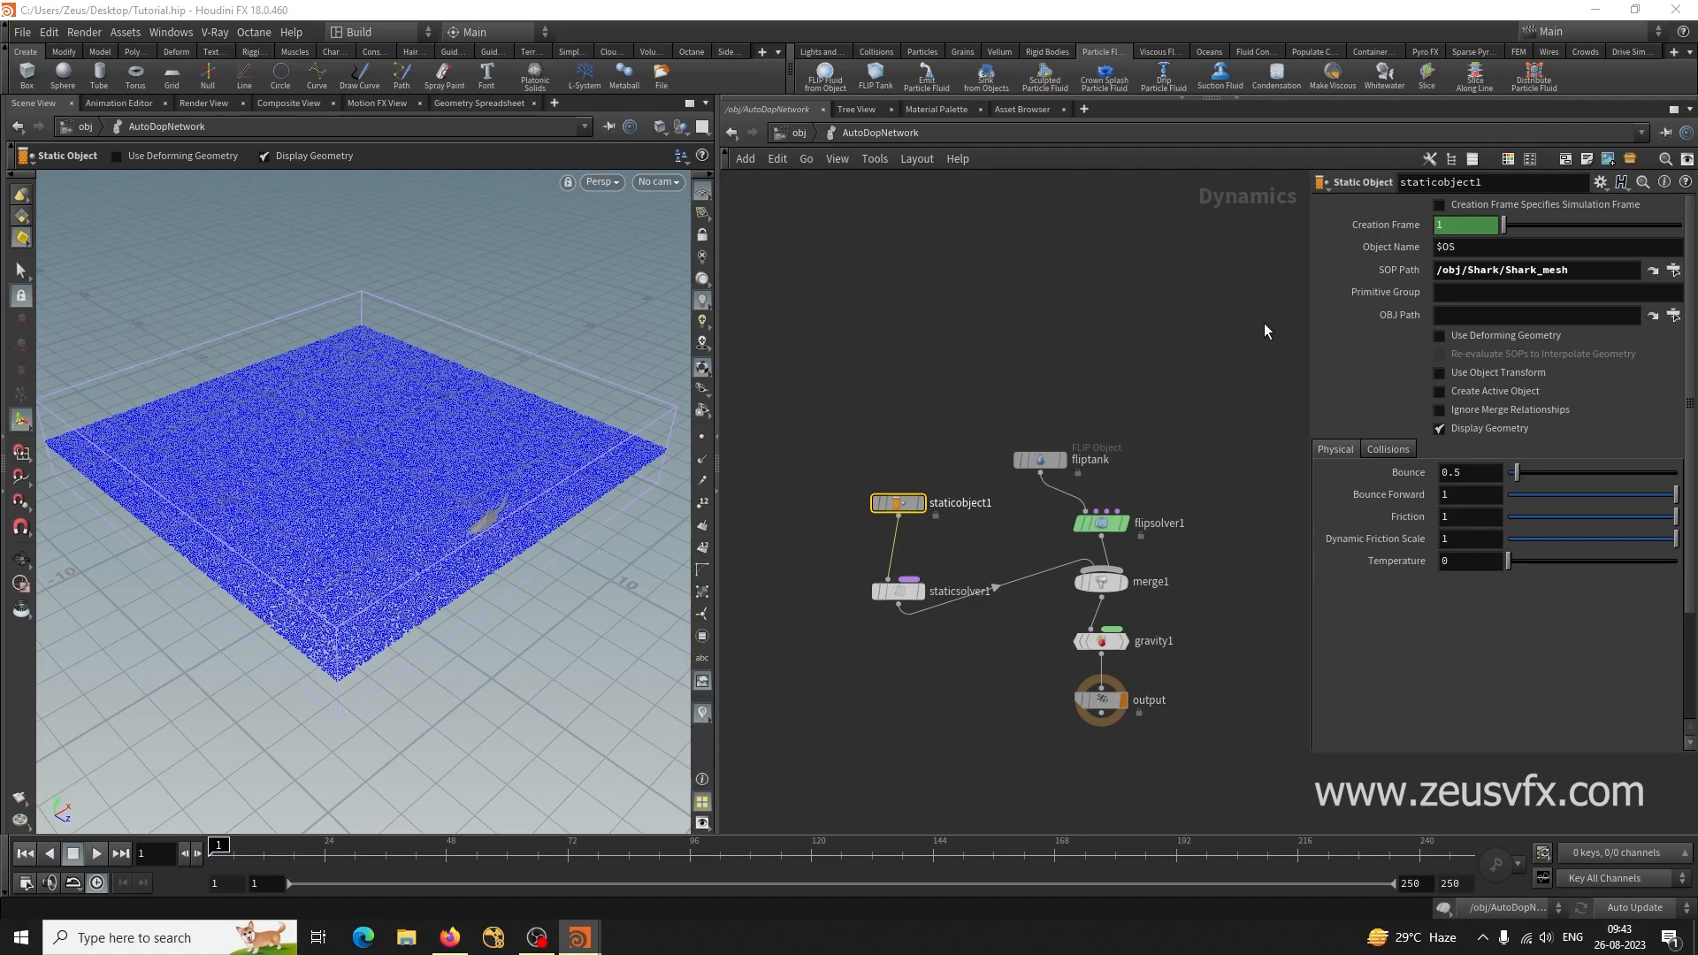
In staticobject1's RBD Solver volume collision settings, set Mode to Volume Sample and Division Method to By Size.
click(1387, 451)
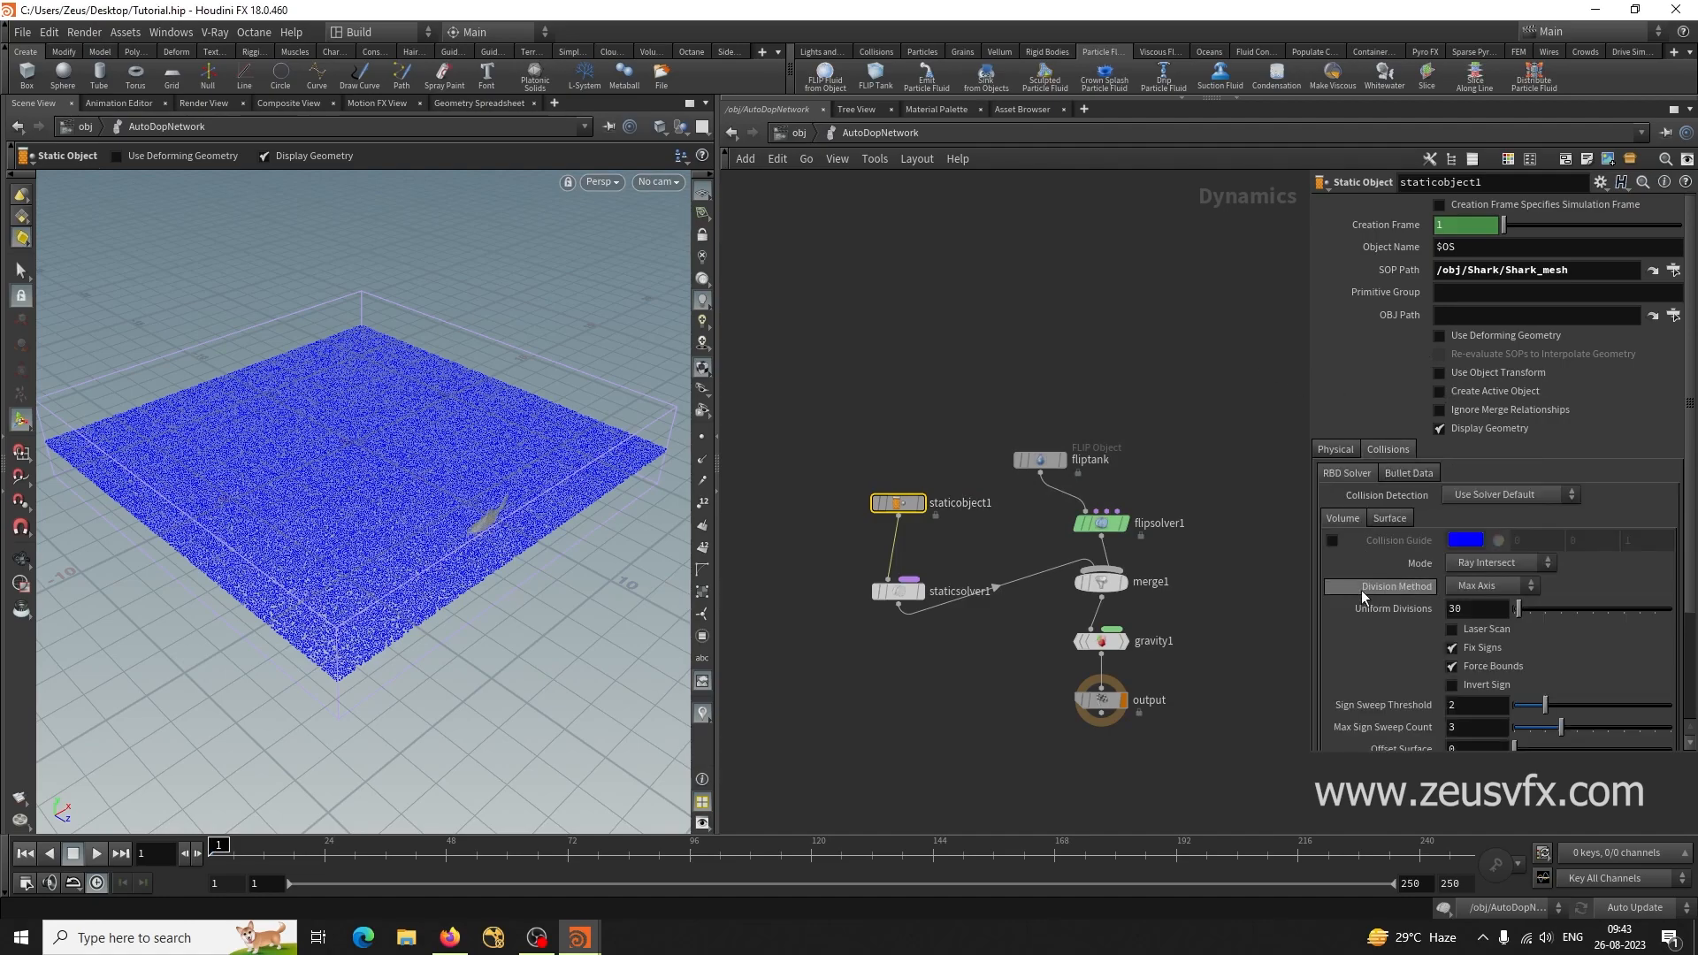
scroll(1362, 597, down, 3)
scroll(1362, 597, up, 3)
click(1502, 563)
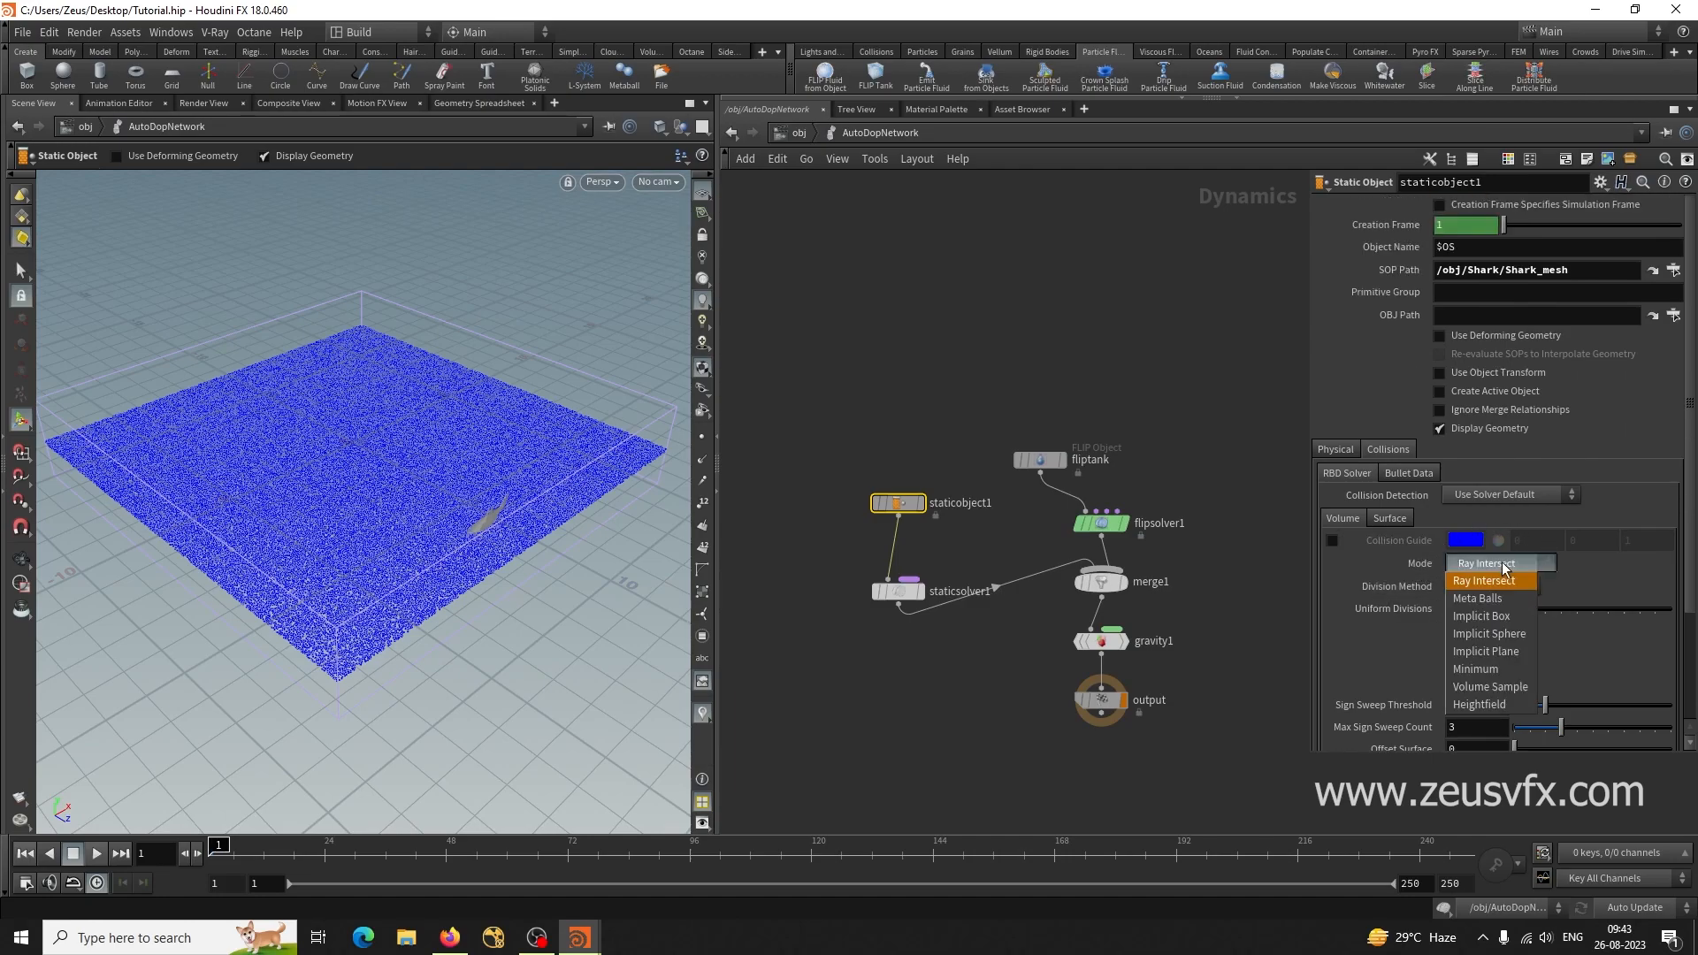
click(1487, 688)
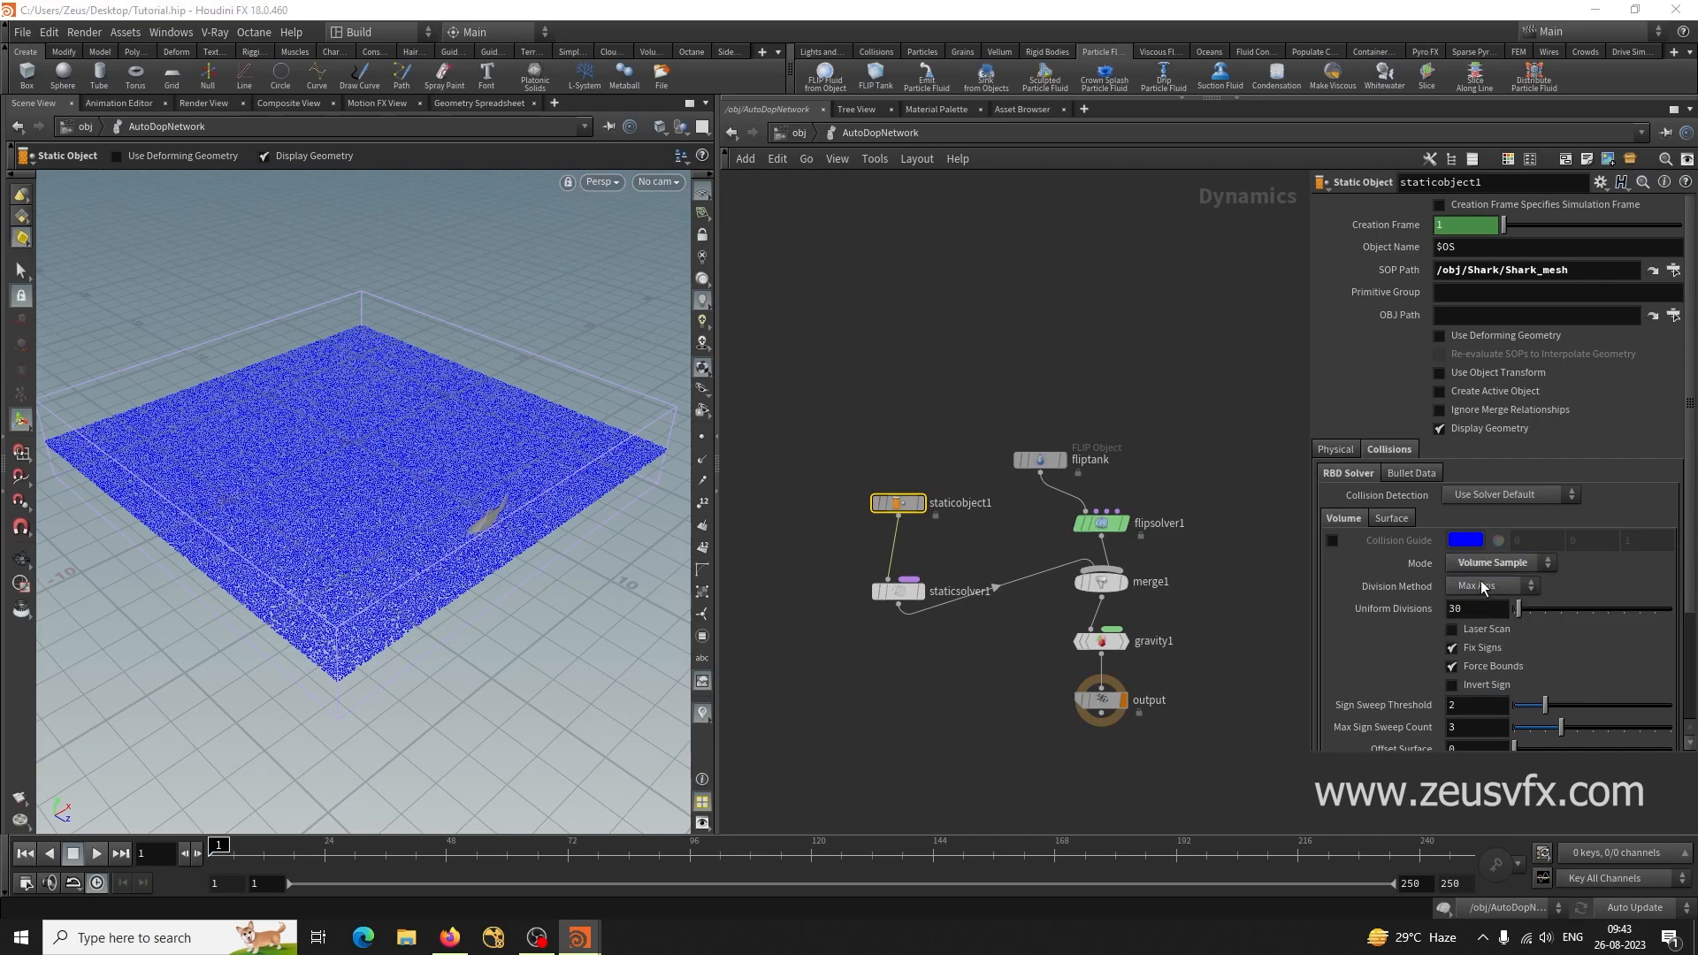
click(1488, 587)
click(1483, 695)
Set staticobject1's Proxy Volume to the Shark_vdb null inside the Shark object.
scroll(1344, 613, down, 3)
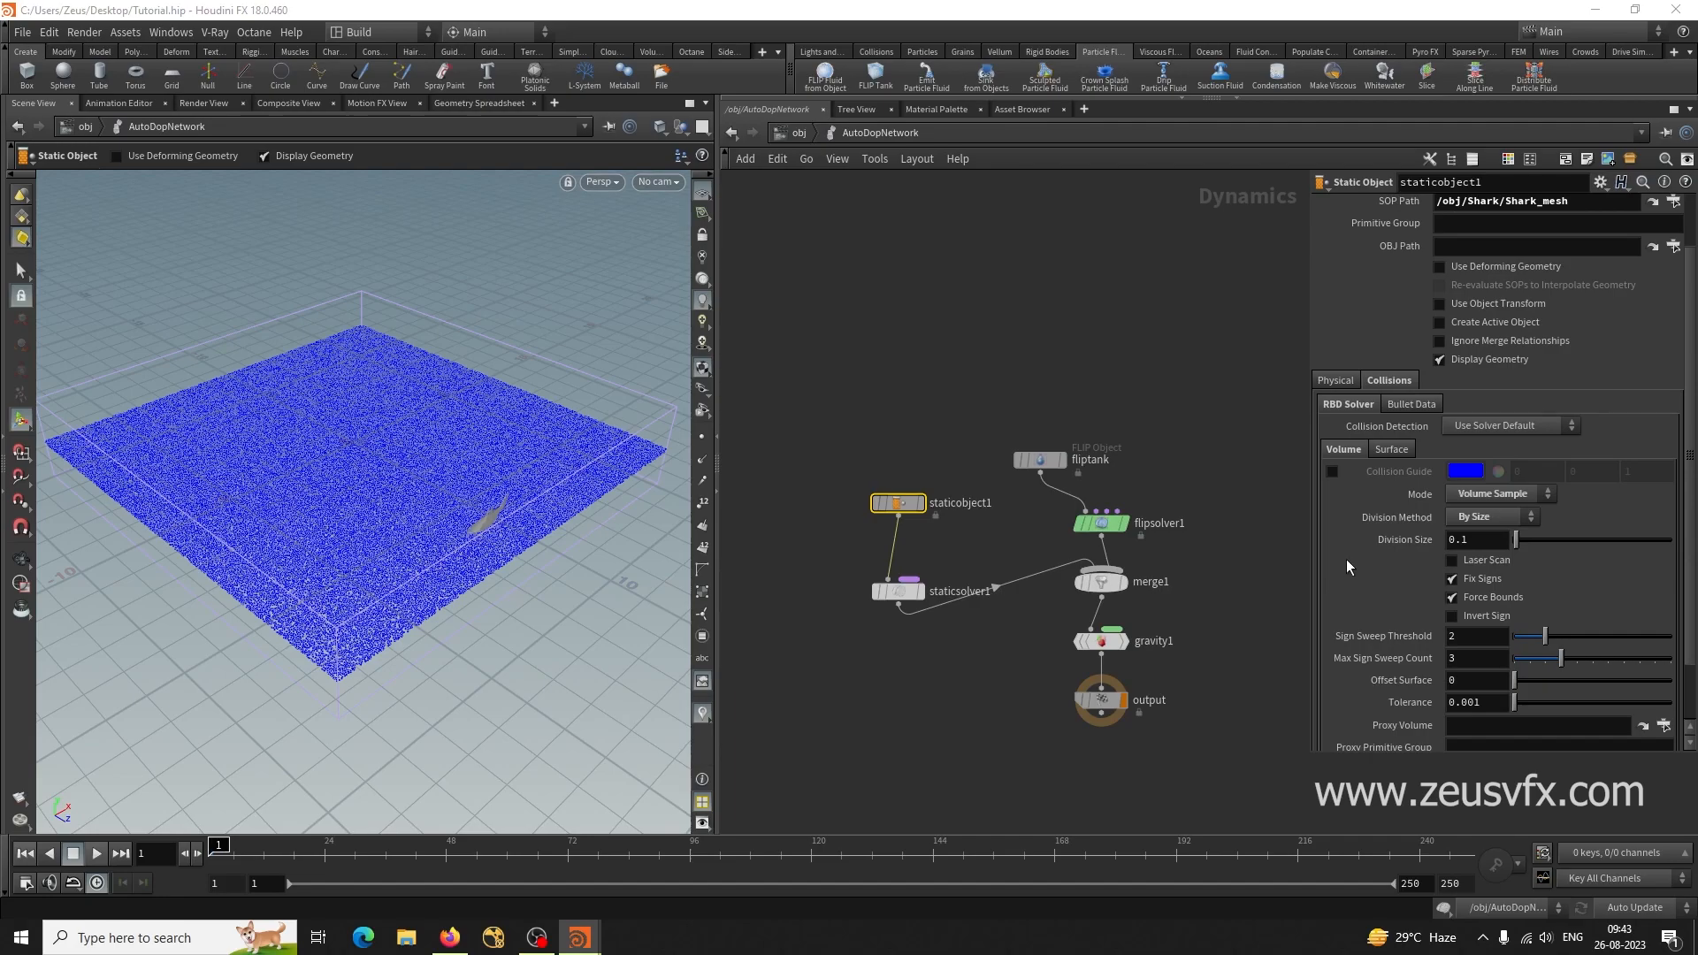
scroll(1346, 559, down, 3)
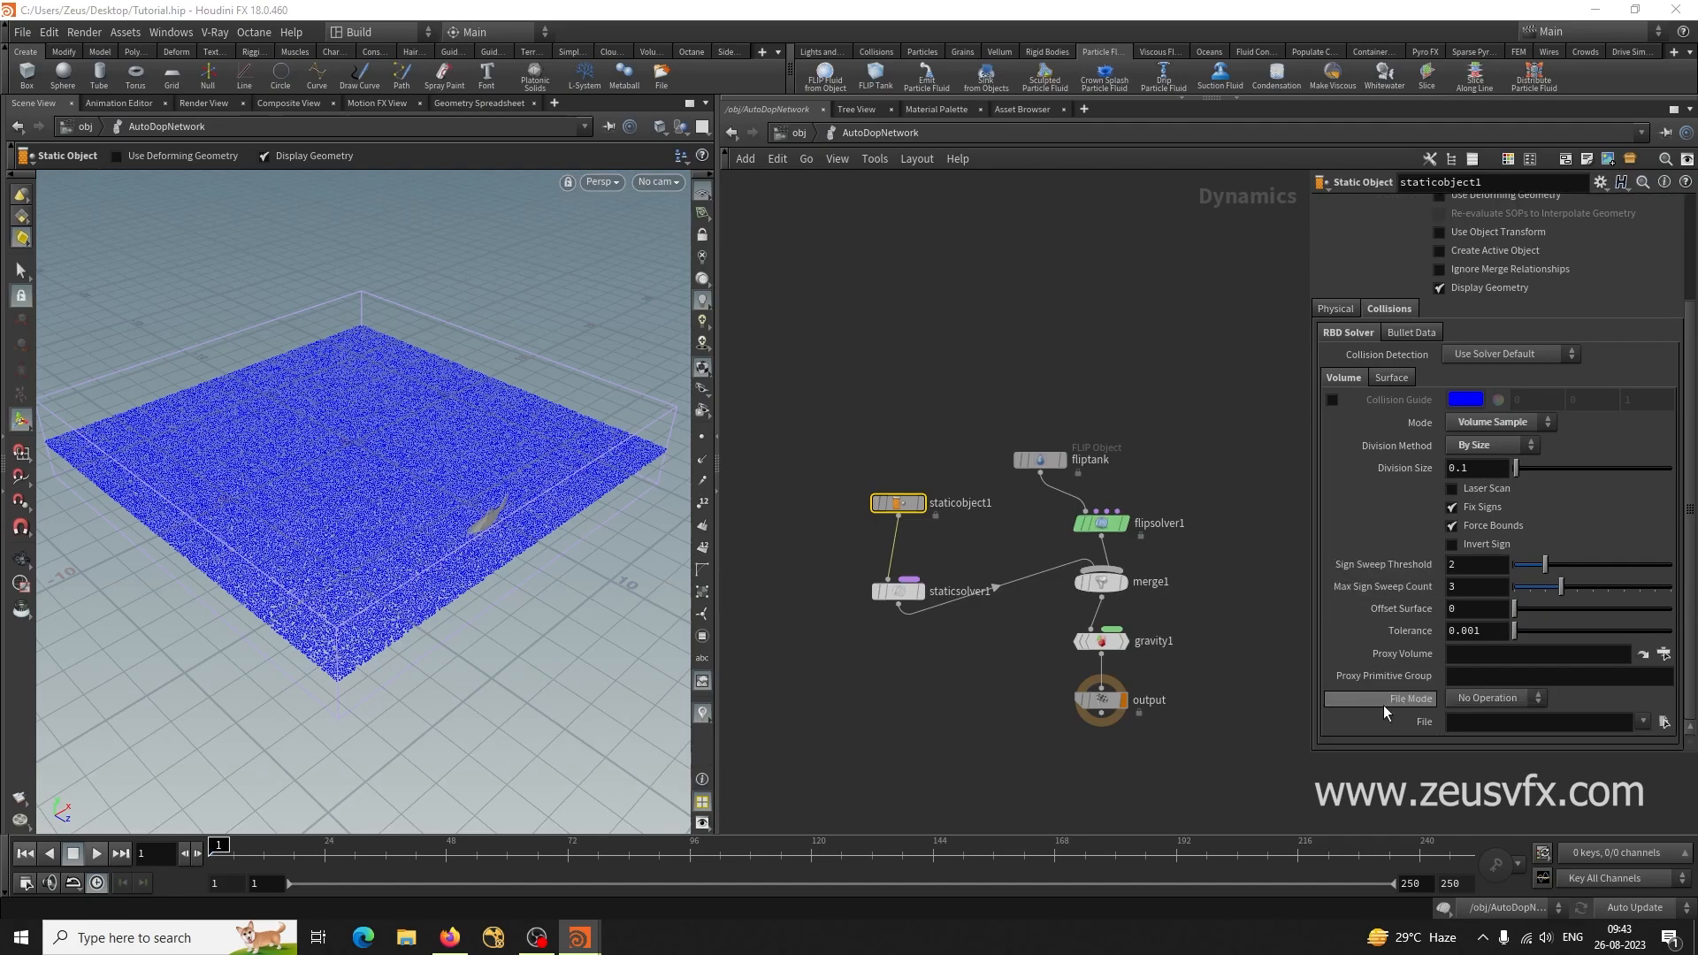
click(1664, 654)
drag(1588, 511, 1300, 456)
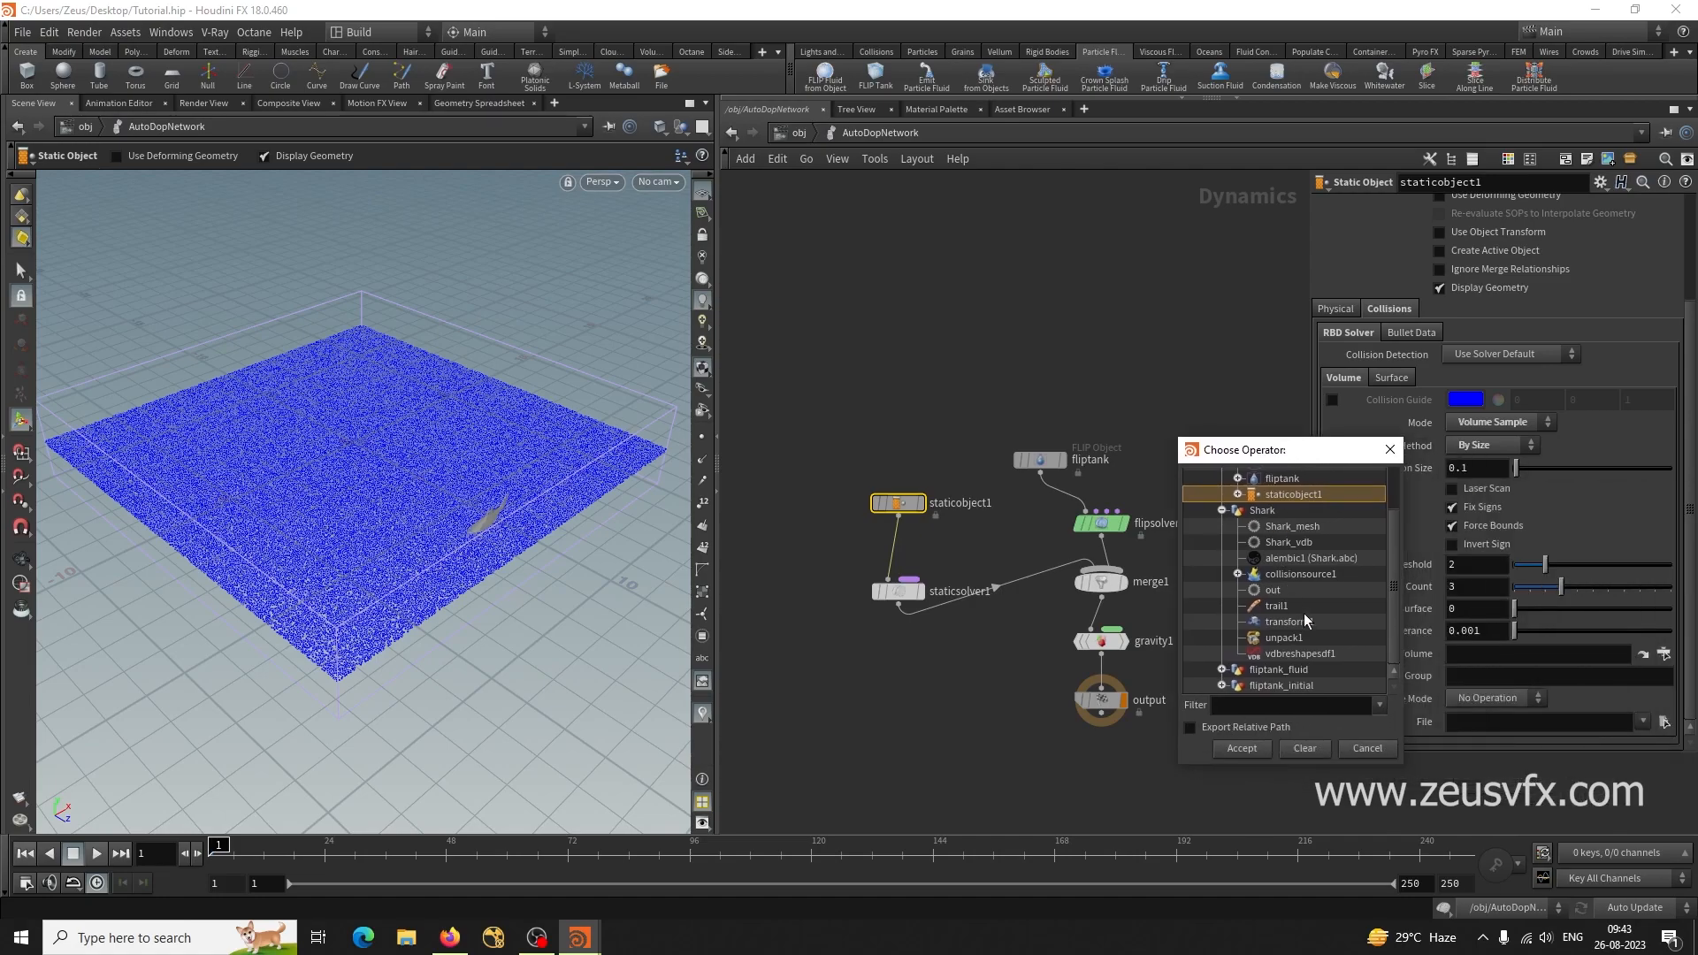
click(1289, 542)
click(1242, 748)
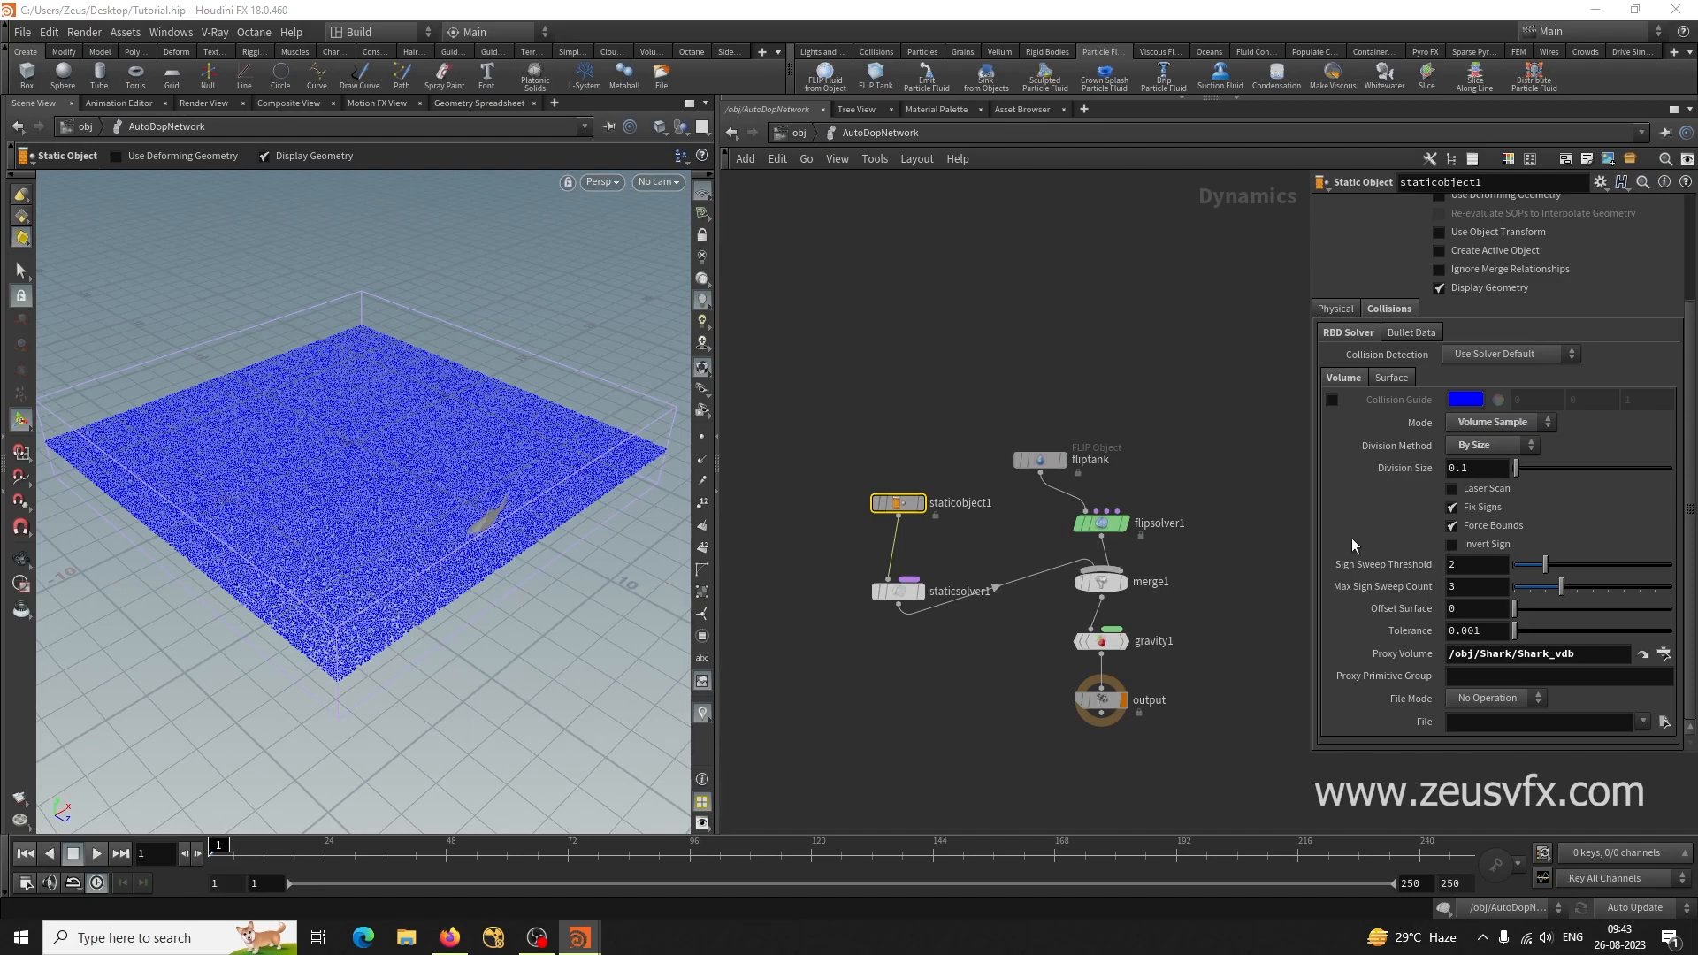
Show staticobject1's Collision Guide to inspect the shark's collision volume up close, and hide it again.
scroll(1355, 540, up, 2)
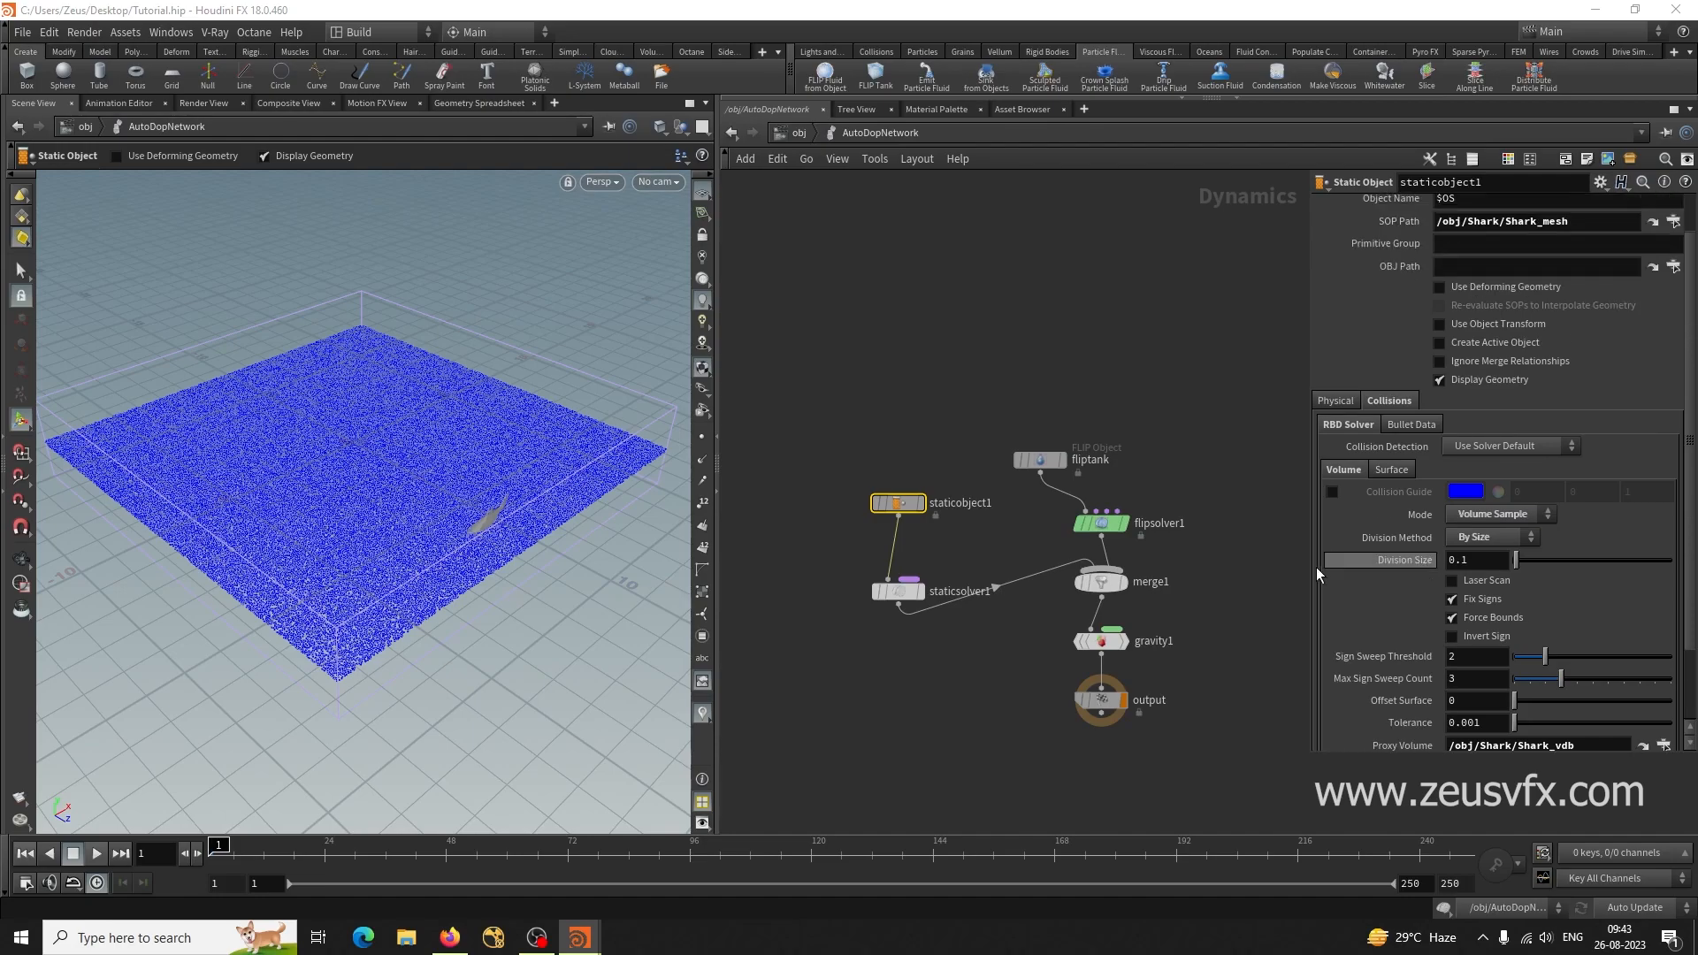
click(1332, 492)
alt+right_drag(550, 594, 1012, 596)
alt+drag(677, 580, 257, 573)
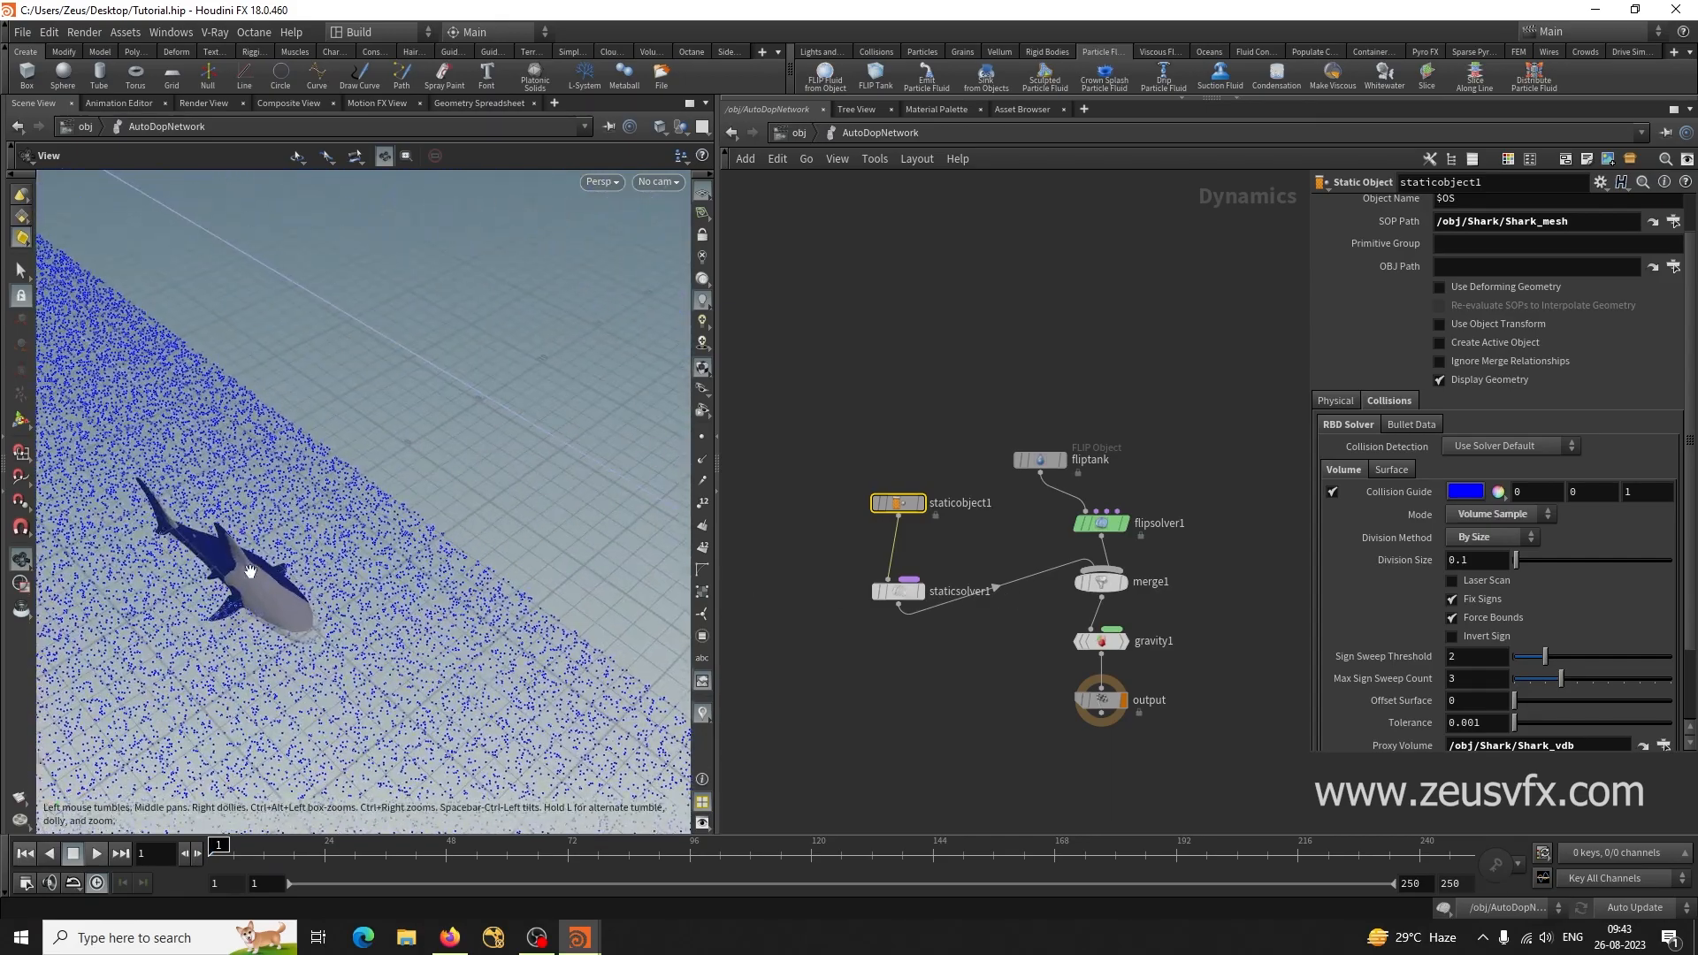
alt+drag(591, 564, 390, 568)
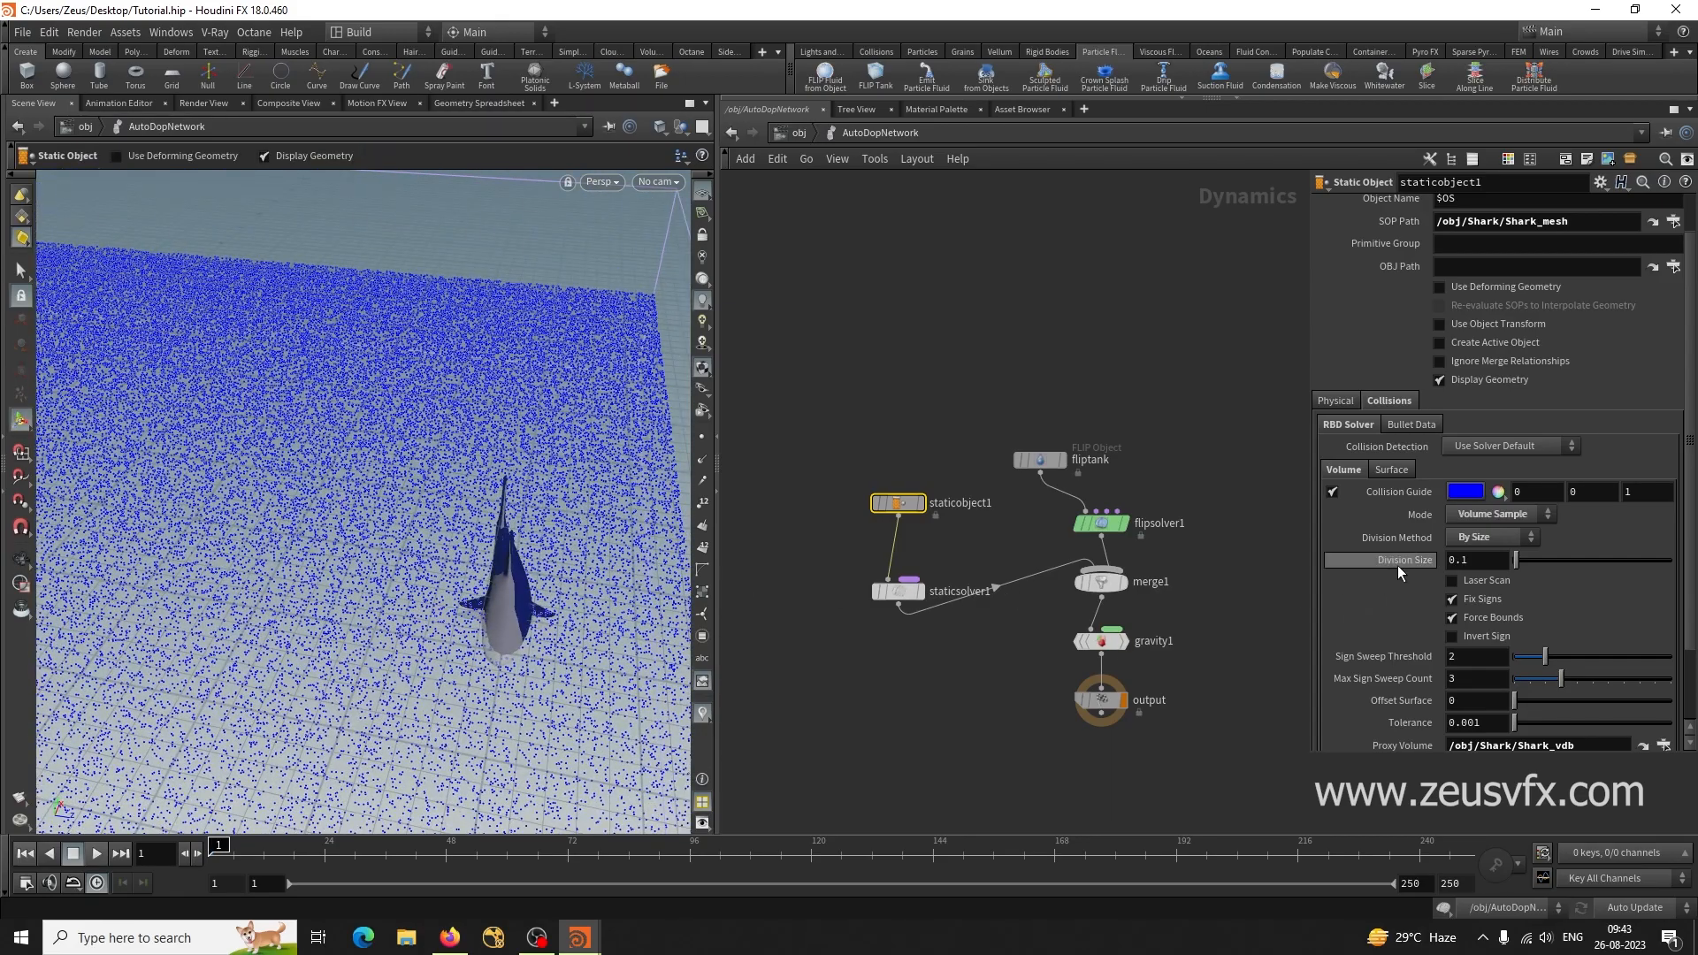
click(1483, 516)
click(1358, 512)
click(1333, 493)
Set staticobject1's Bullet Data Geometry Representation to Concave, checking the shape with the guide geometry shown temporarily.
click(1410, 426)
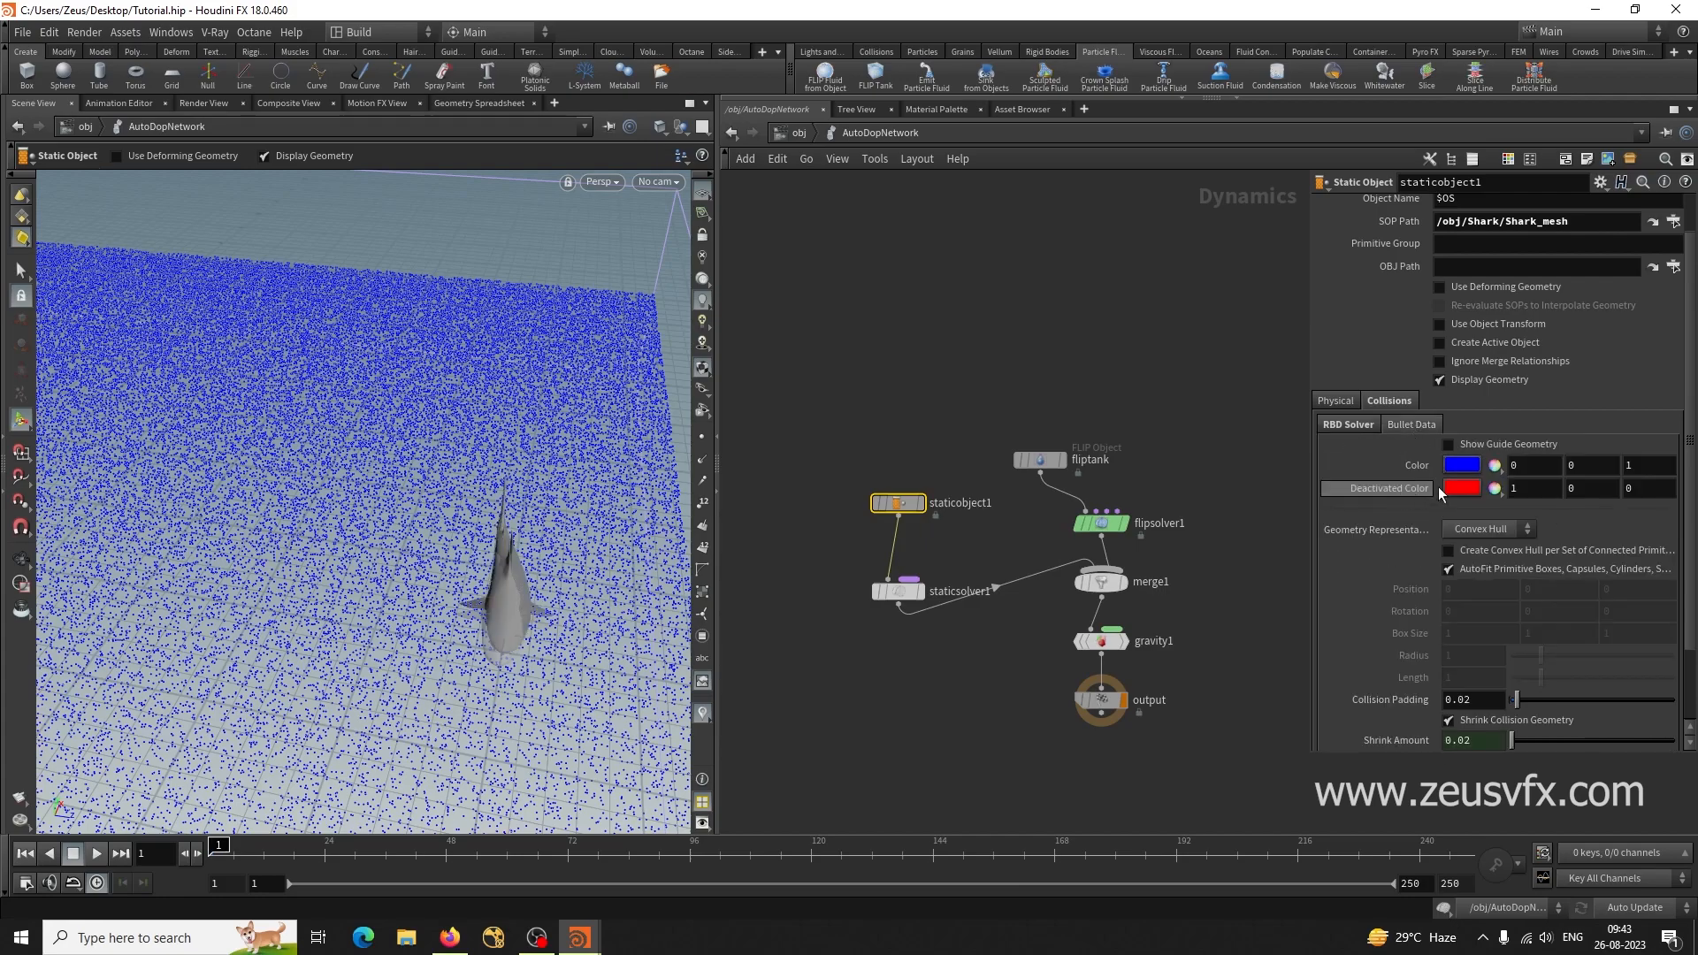
click(1503, 443)
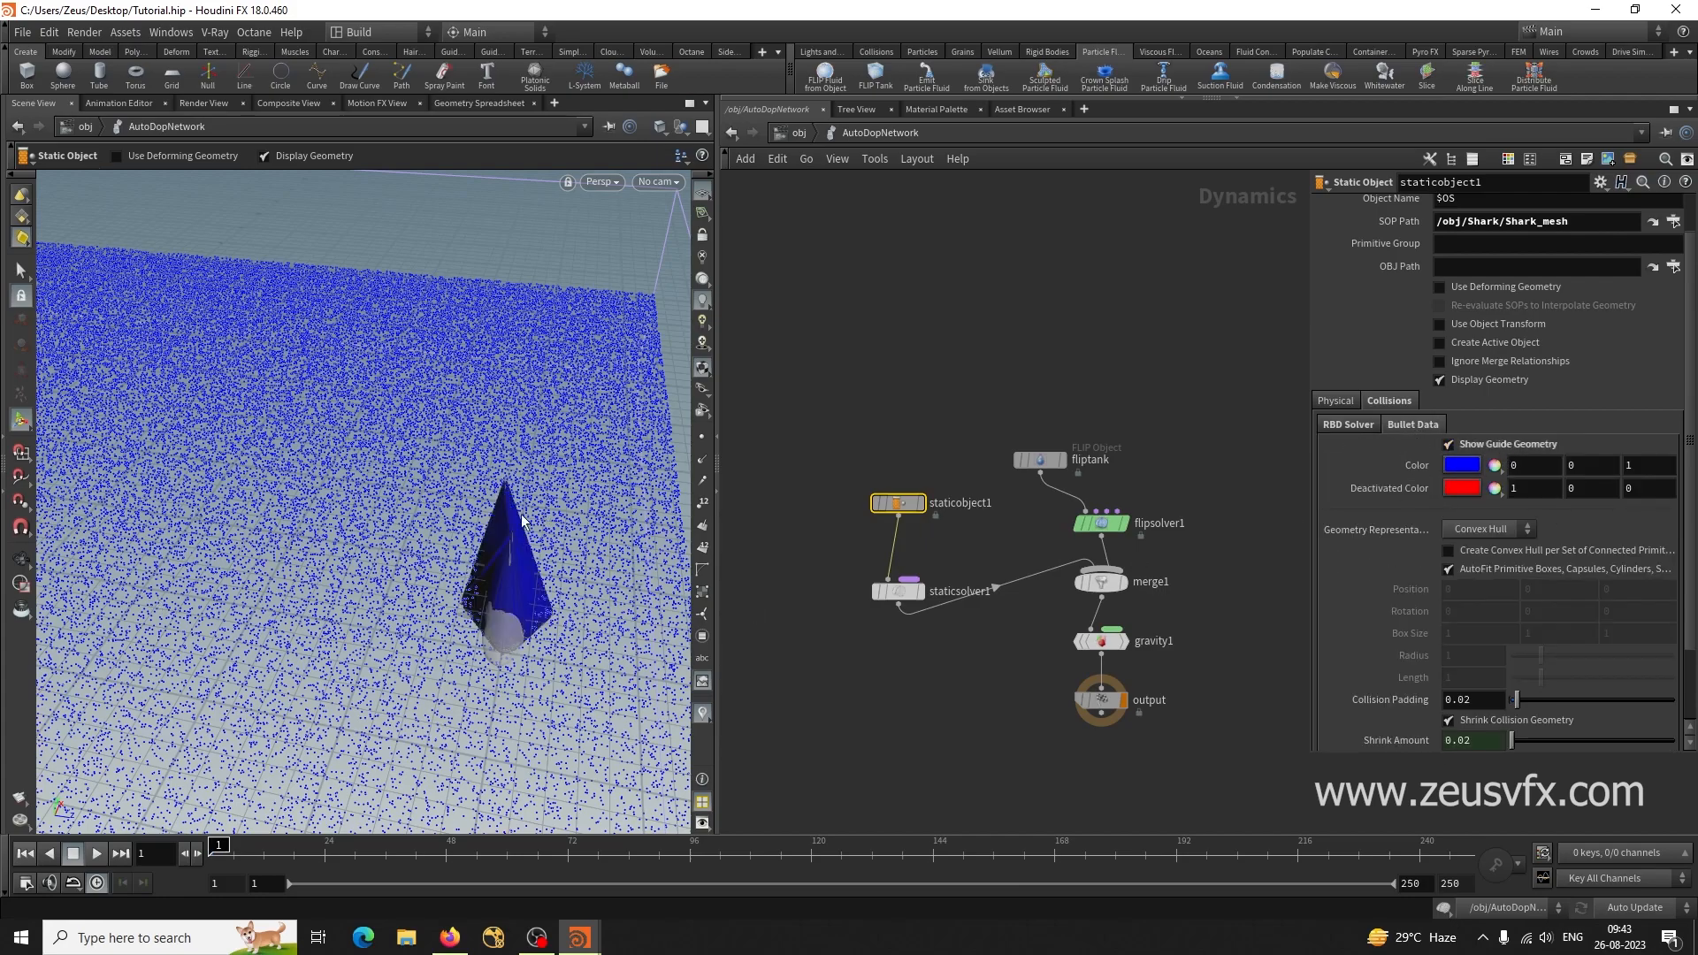
click(1489, 529)
click(1486, 648)
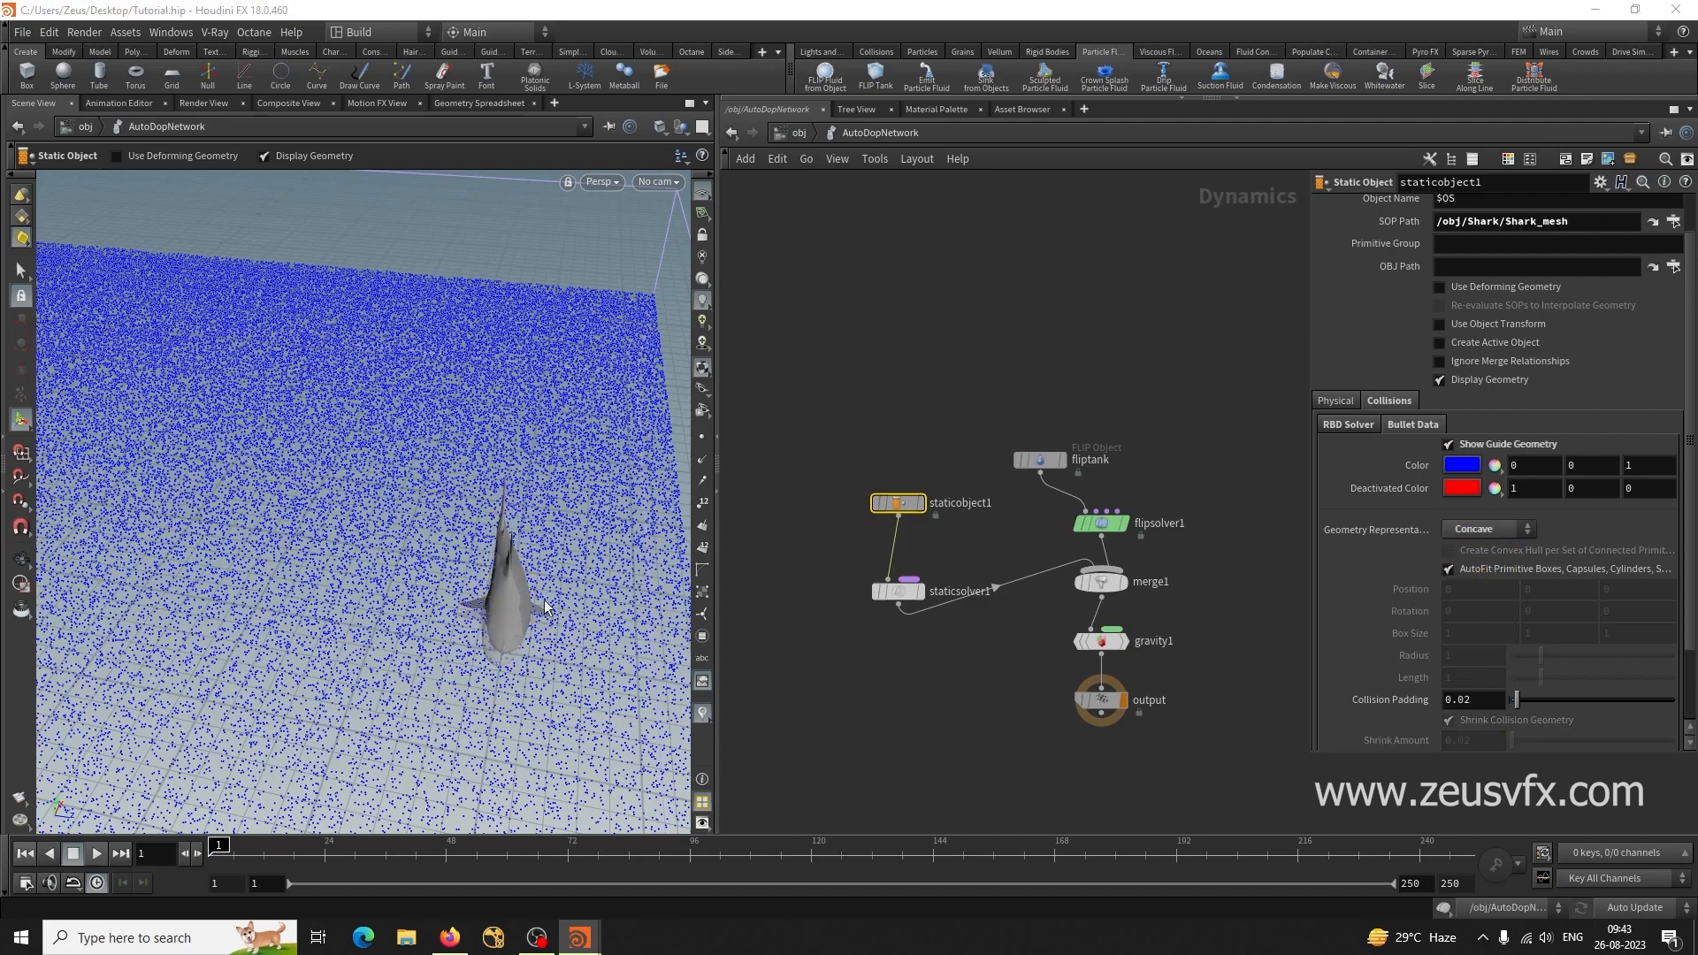
click(1445, 378)
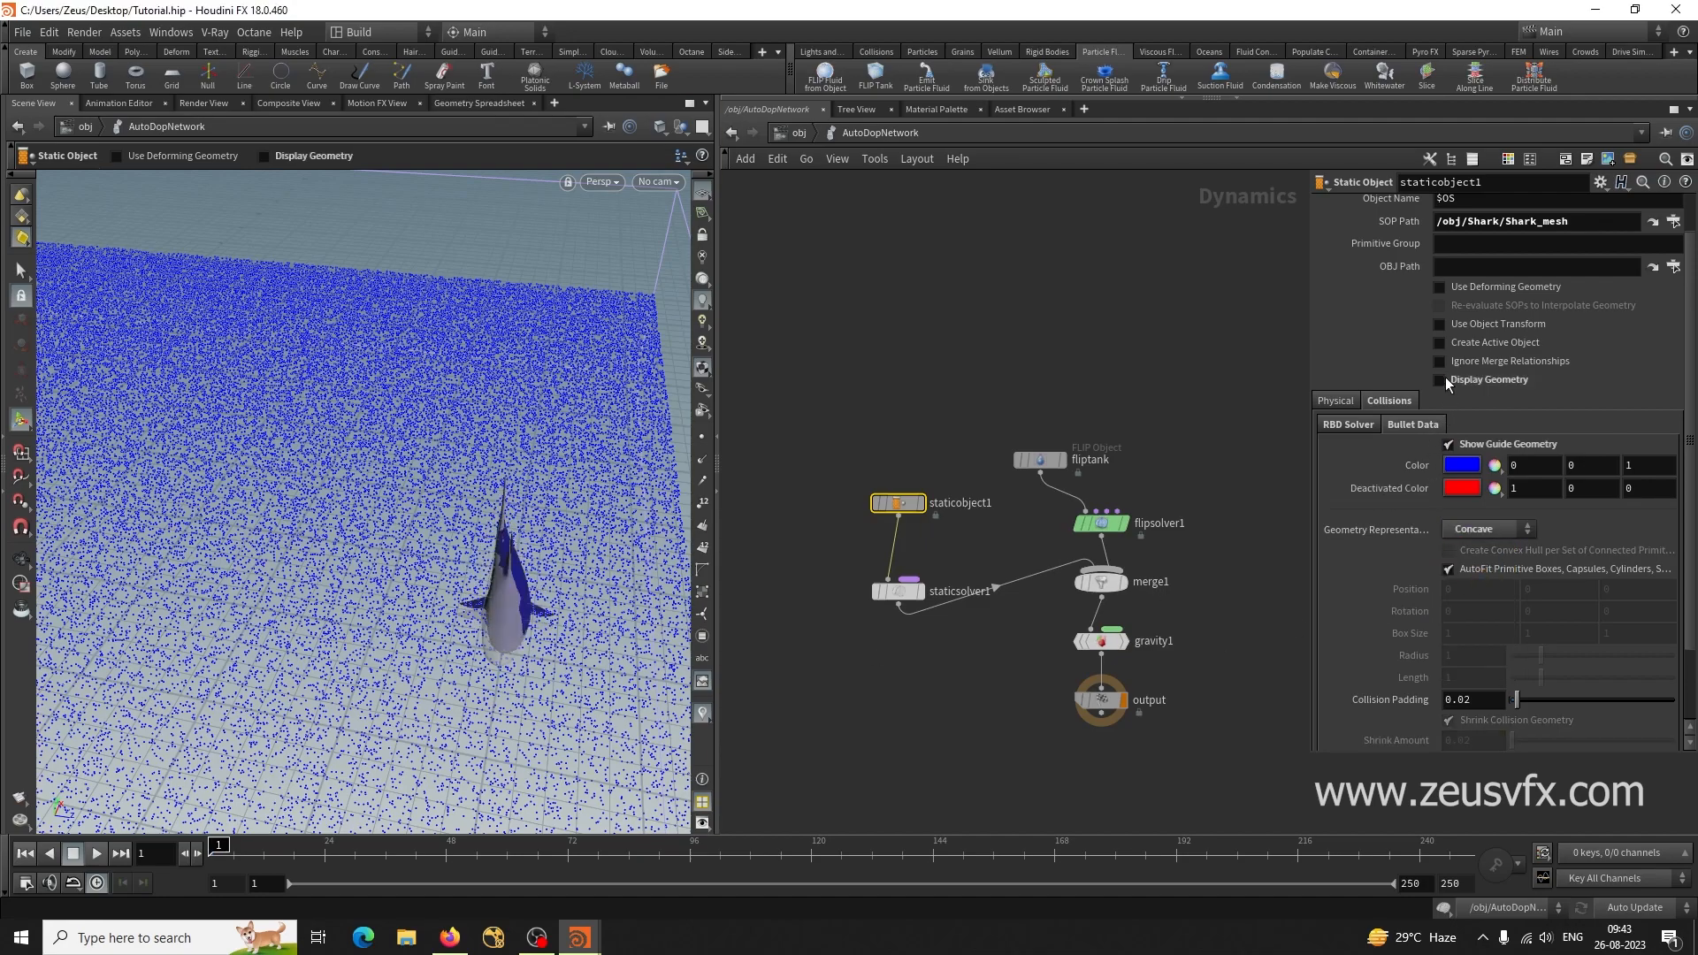
click(1445, 378)
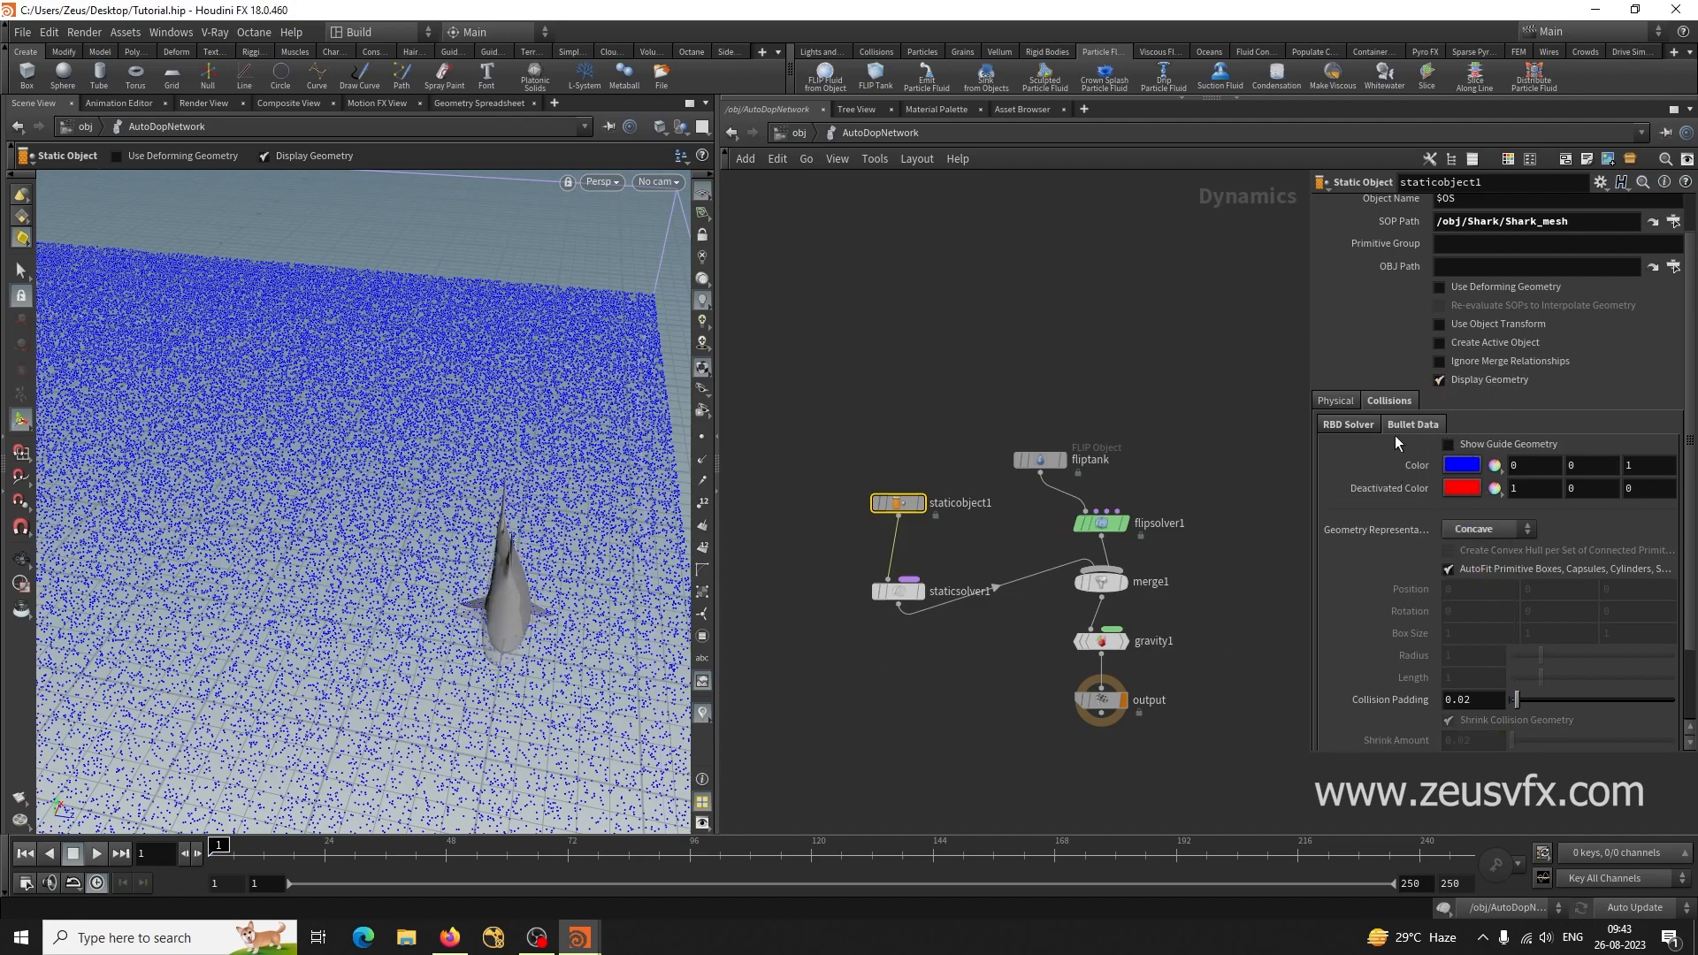
click(1358, 426)
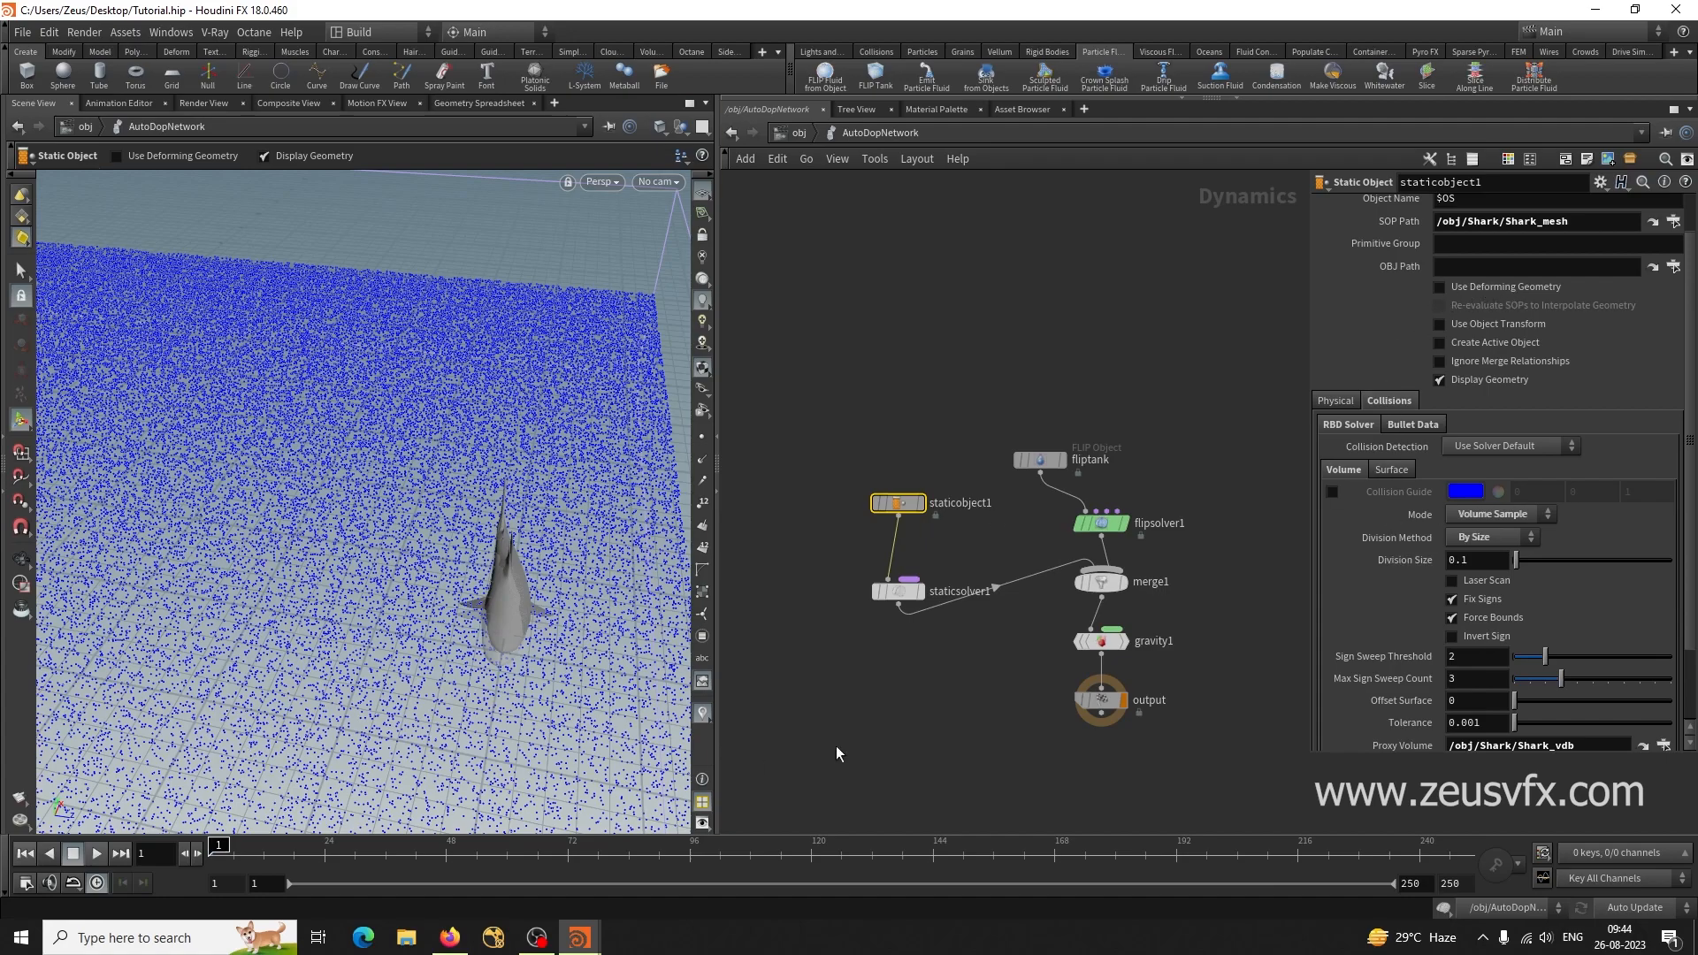
Enable Use Deforming Geometry on staticobject1.
click(1494, 289)
key(Escape)
drag(531, 535, 412, 681)
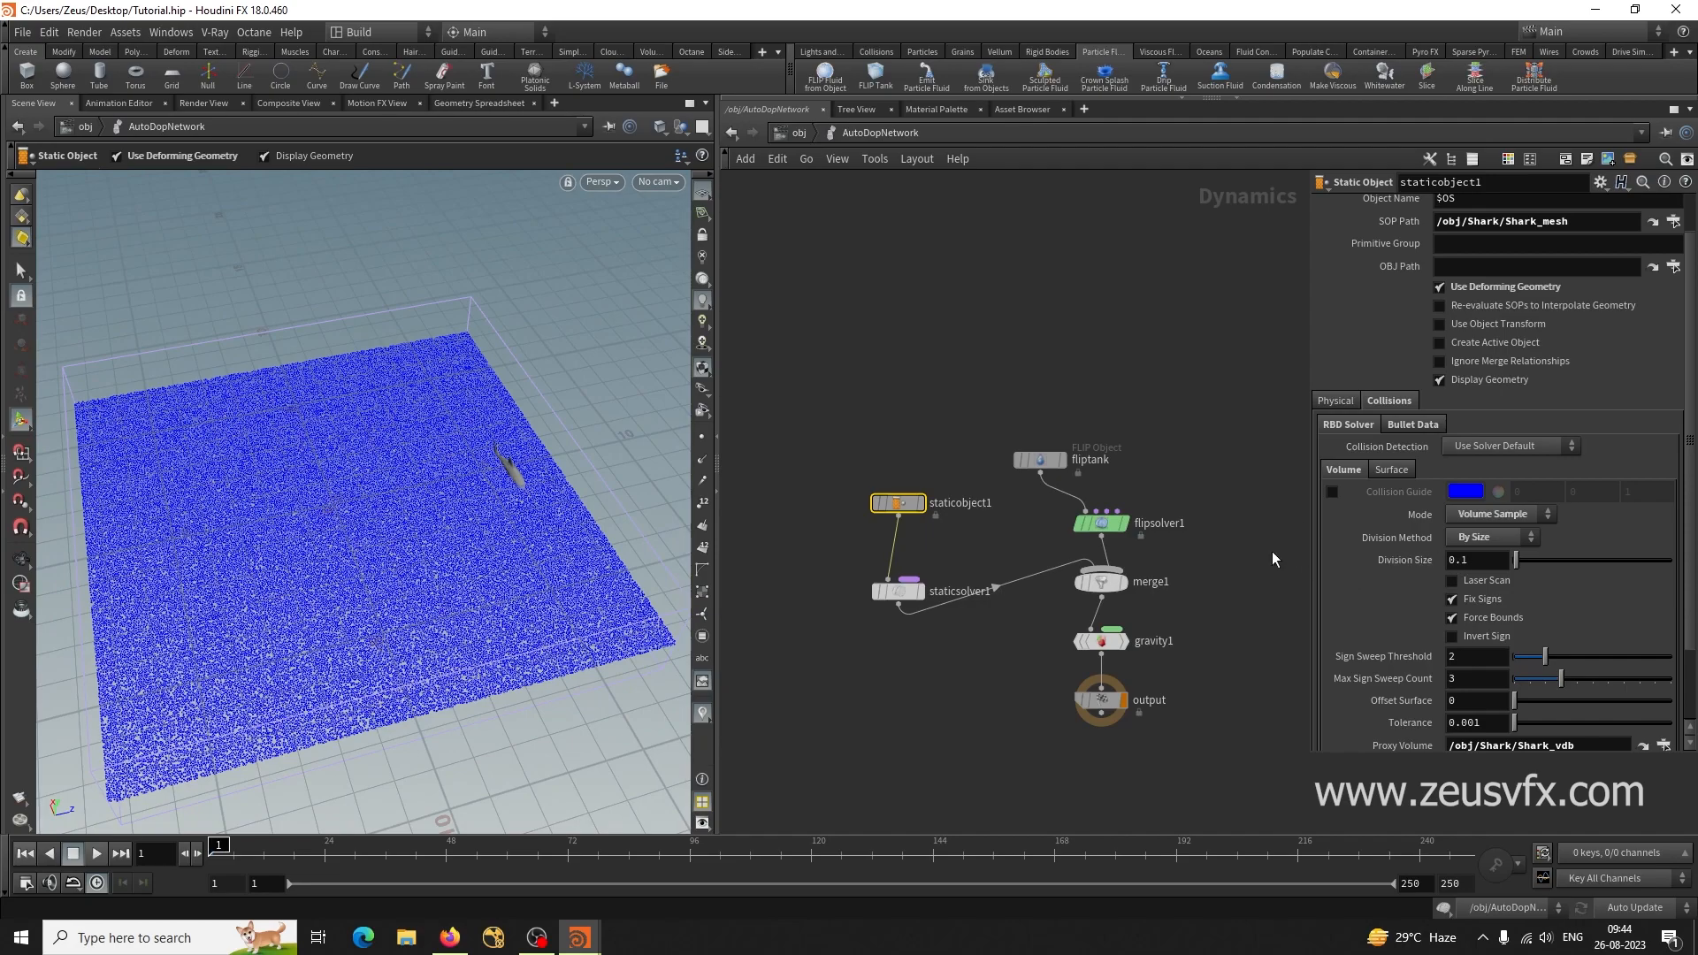
Check the Voxel Size of collisionsource1 in the Shark network and return to AutoDopNetwork.
click(788, 134)
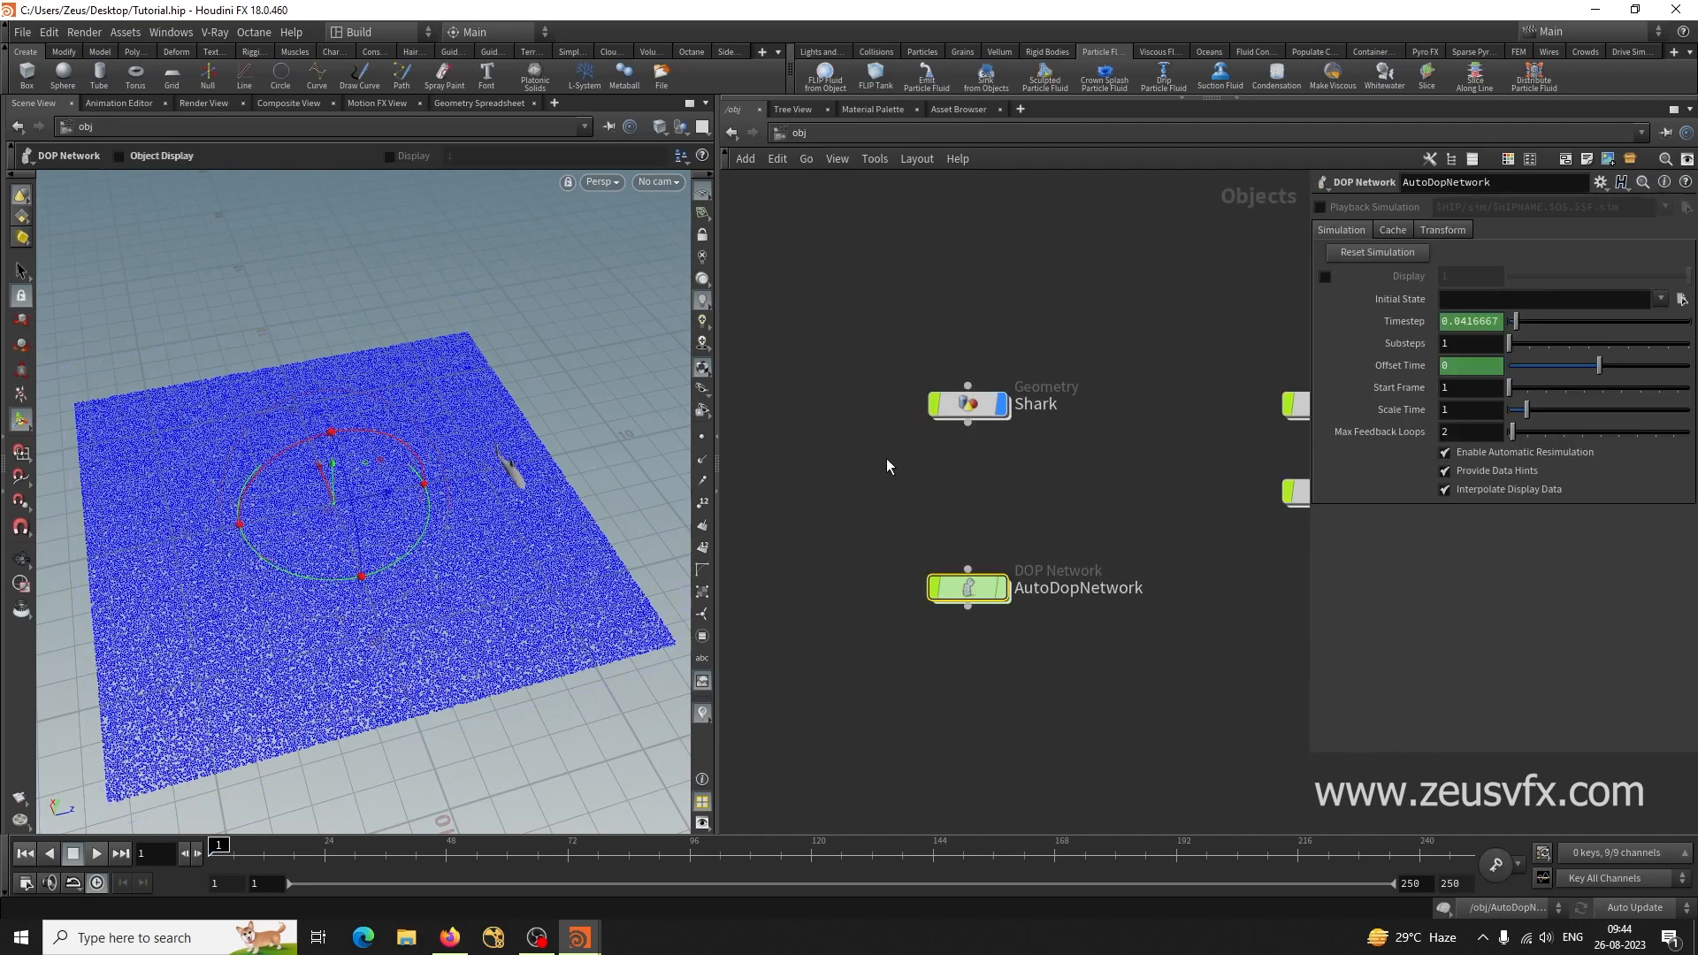
double_click(983, 407)
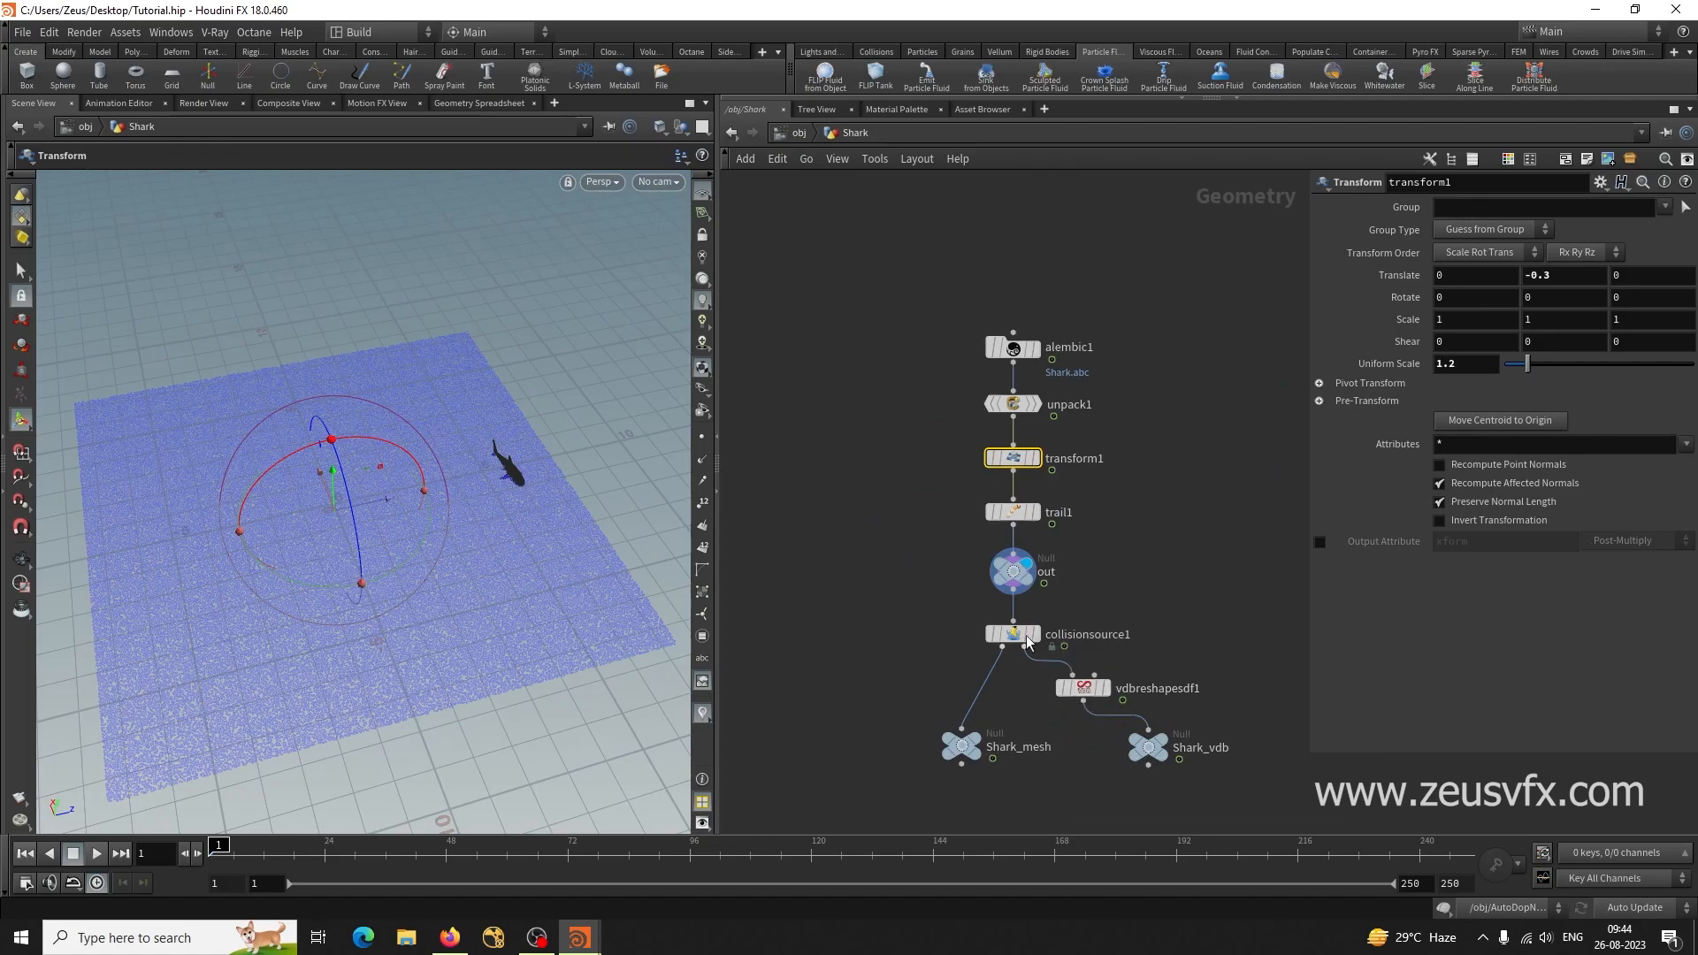
click(1013, 634)
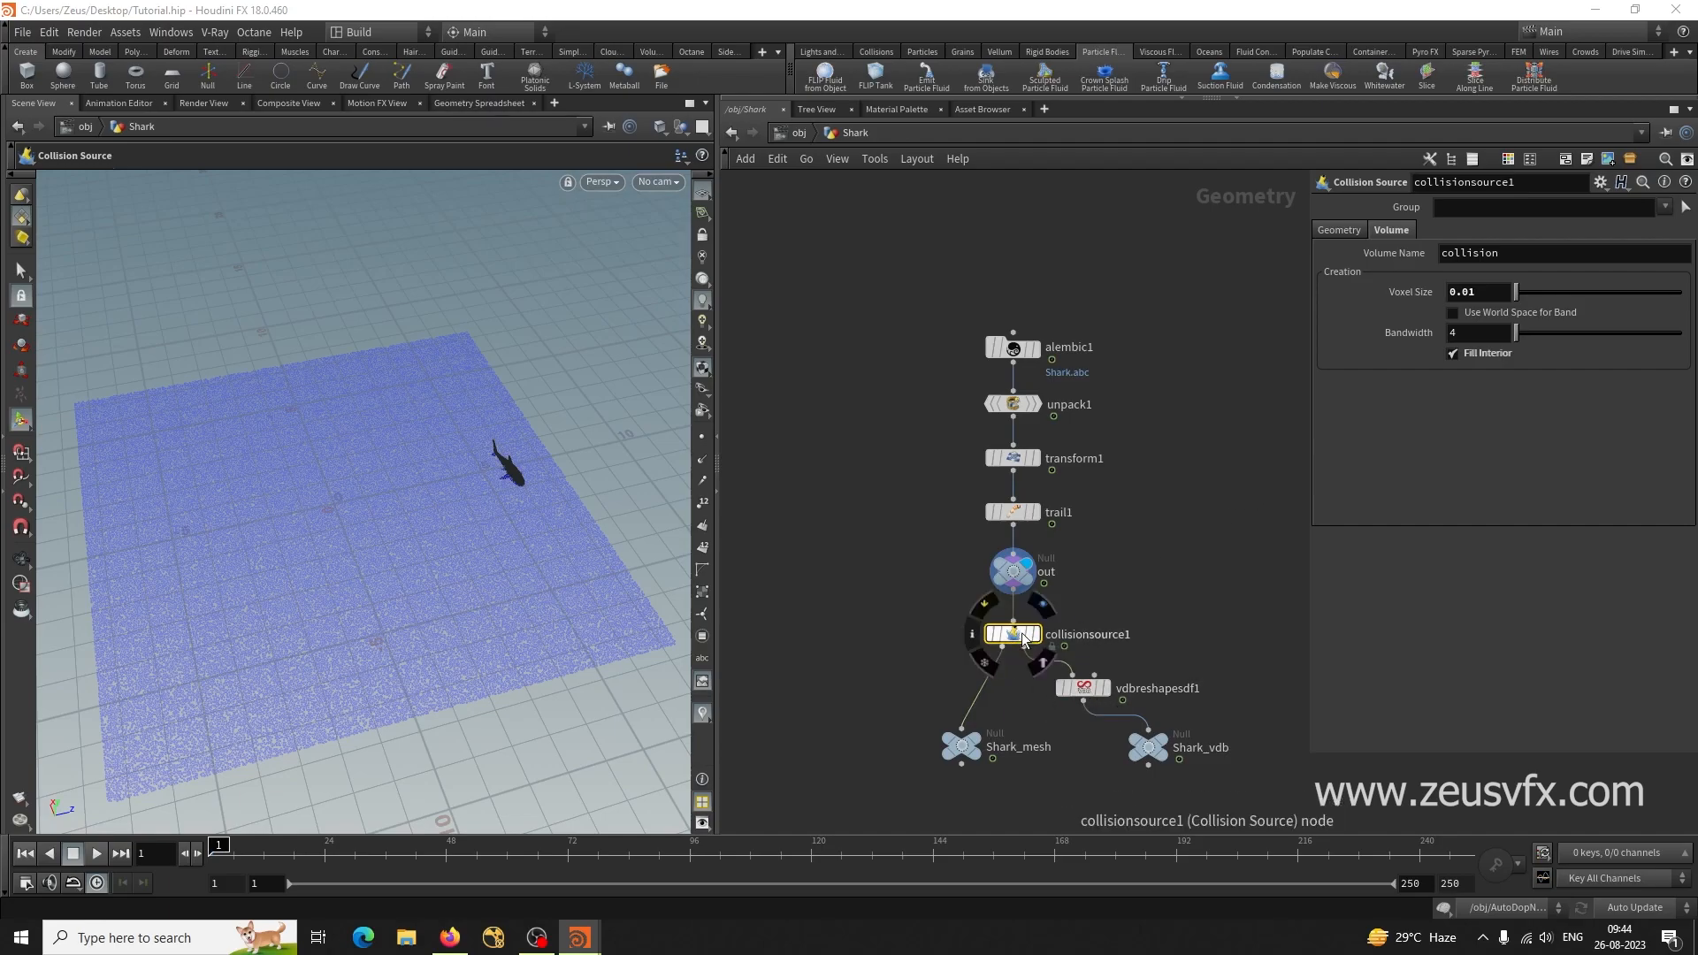
click(797, 133)
double_click(979, 590)
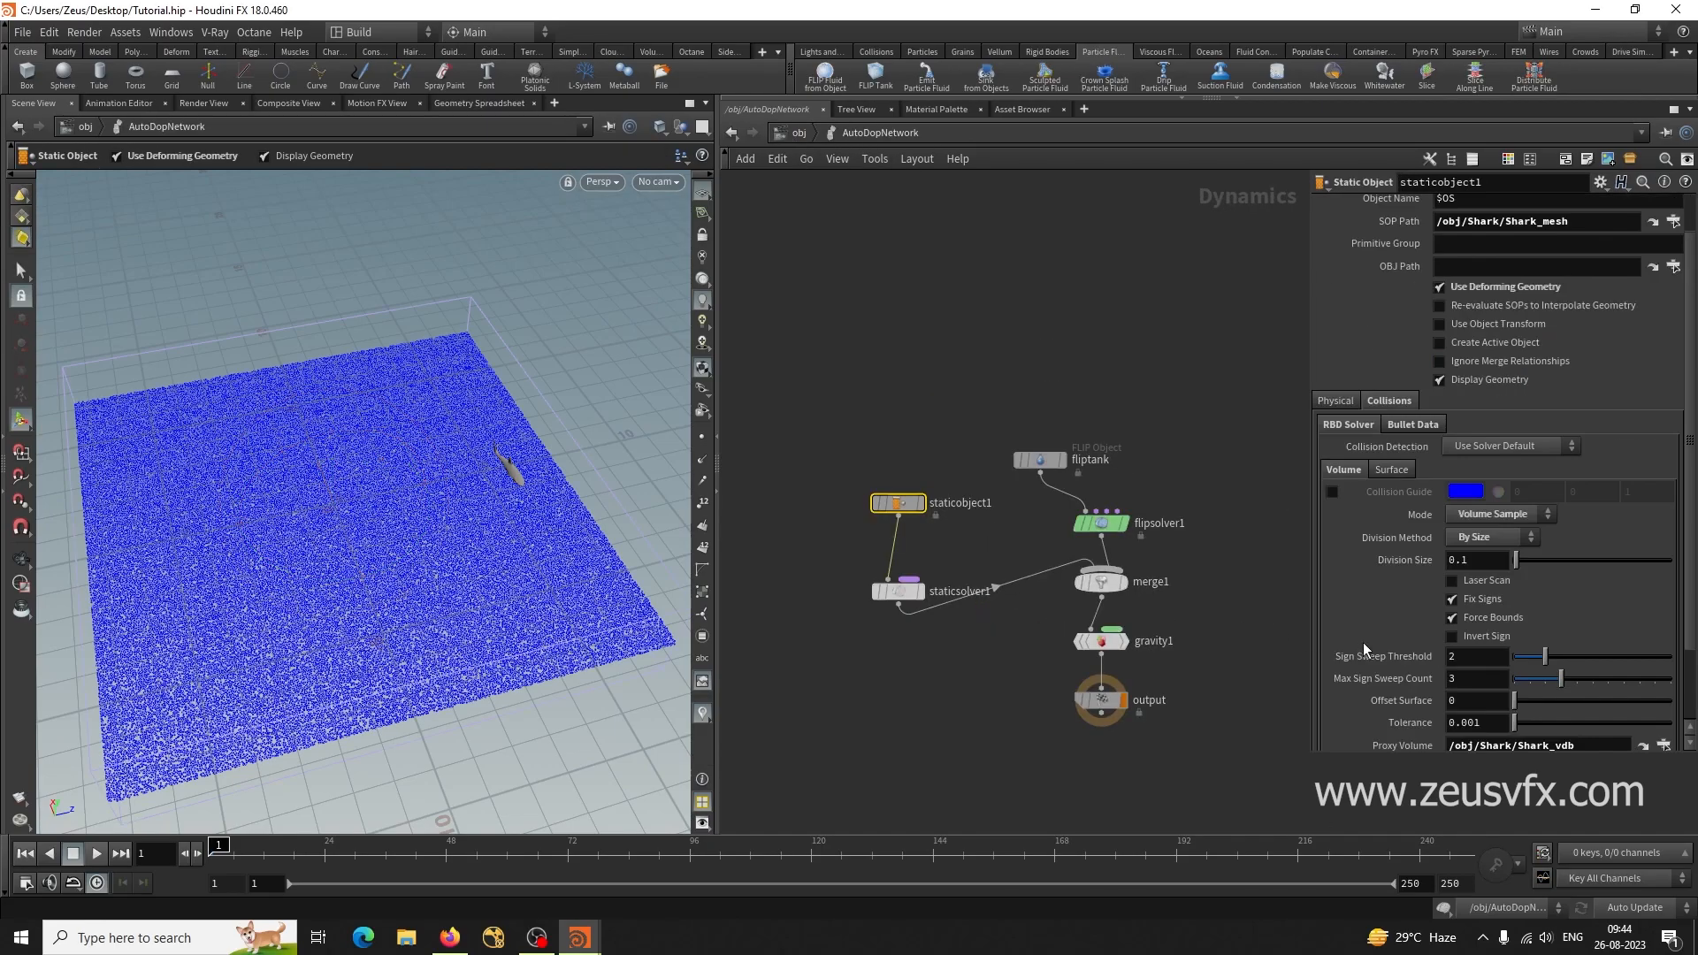
Set staticobject1's Division Size to 0.01 and automatically lay out all nodes in the DOP network.
click(1478, 561)
key(Return)
key(l)
Play the simulation from the first frame with the whole tank in view and stop it around frame 15.
drag(516, 718, 451, 701)
right_drag(451, 701, 401, 724)
middle_drag(401, 724, 492, 656)
right_drag(493, 655, 482, 704)
drag(481, 705, 539, 705)
middle_drag(538, 704, 534, 716)
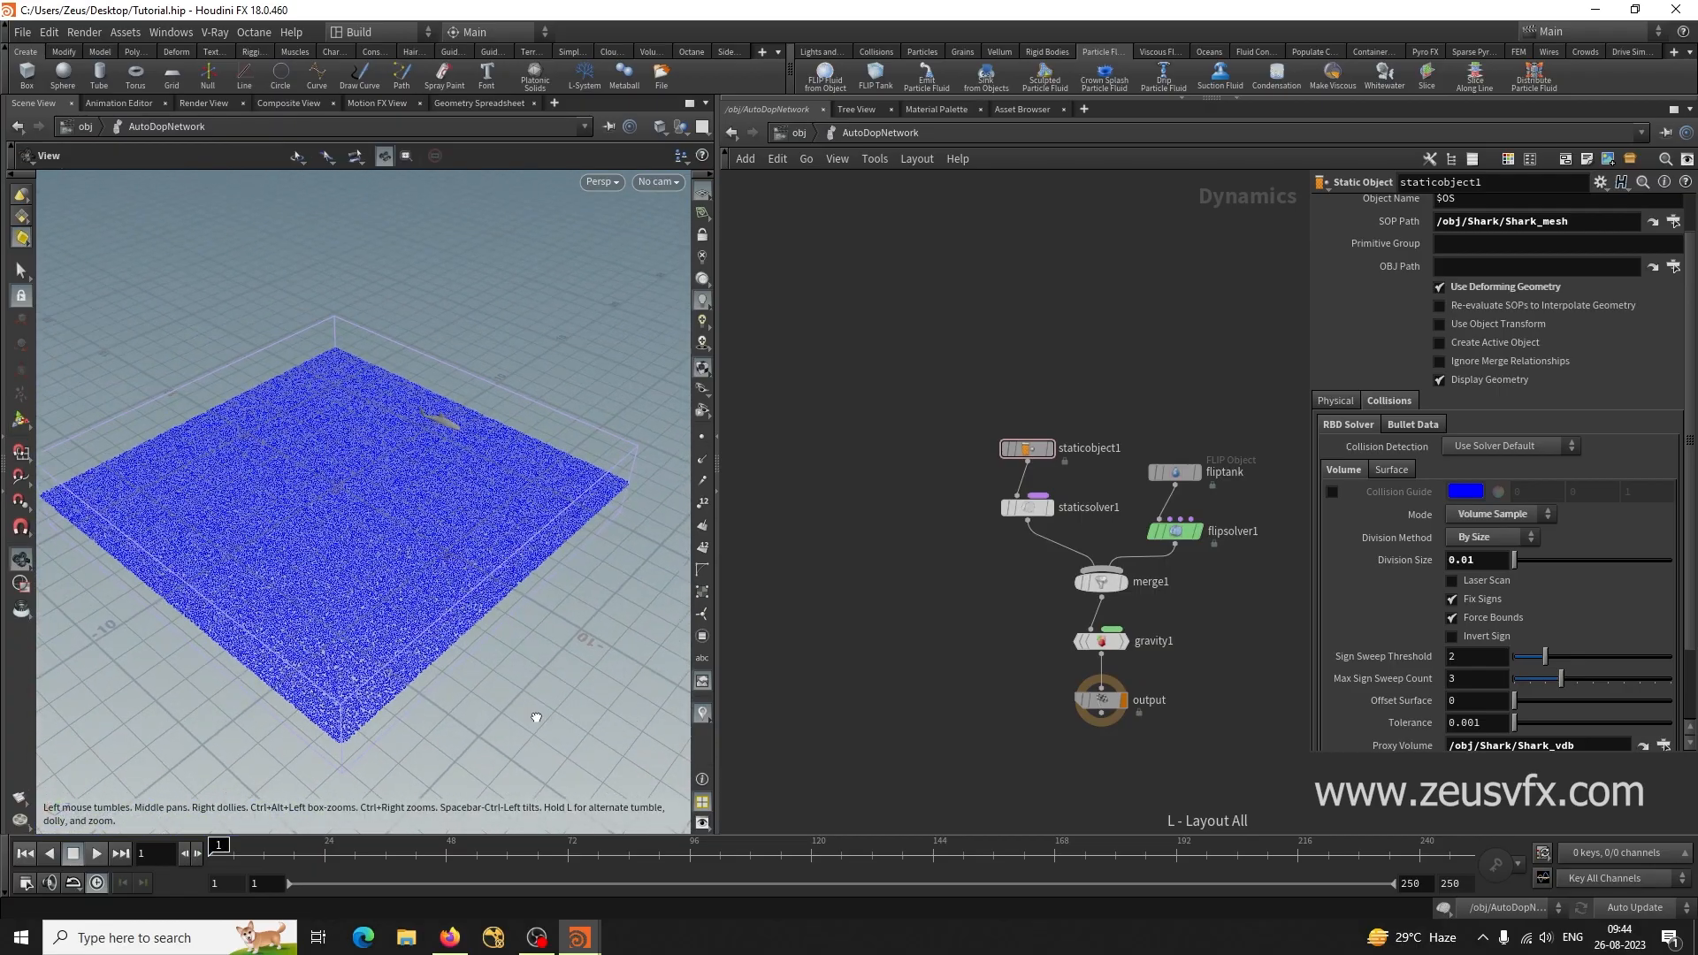
drag(534, 716, 497, 721)
click(96, 853)
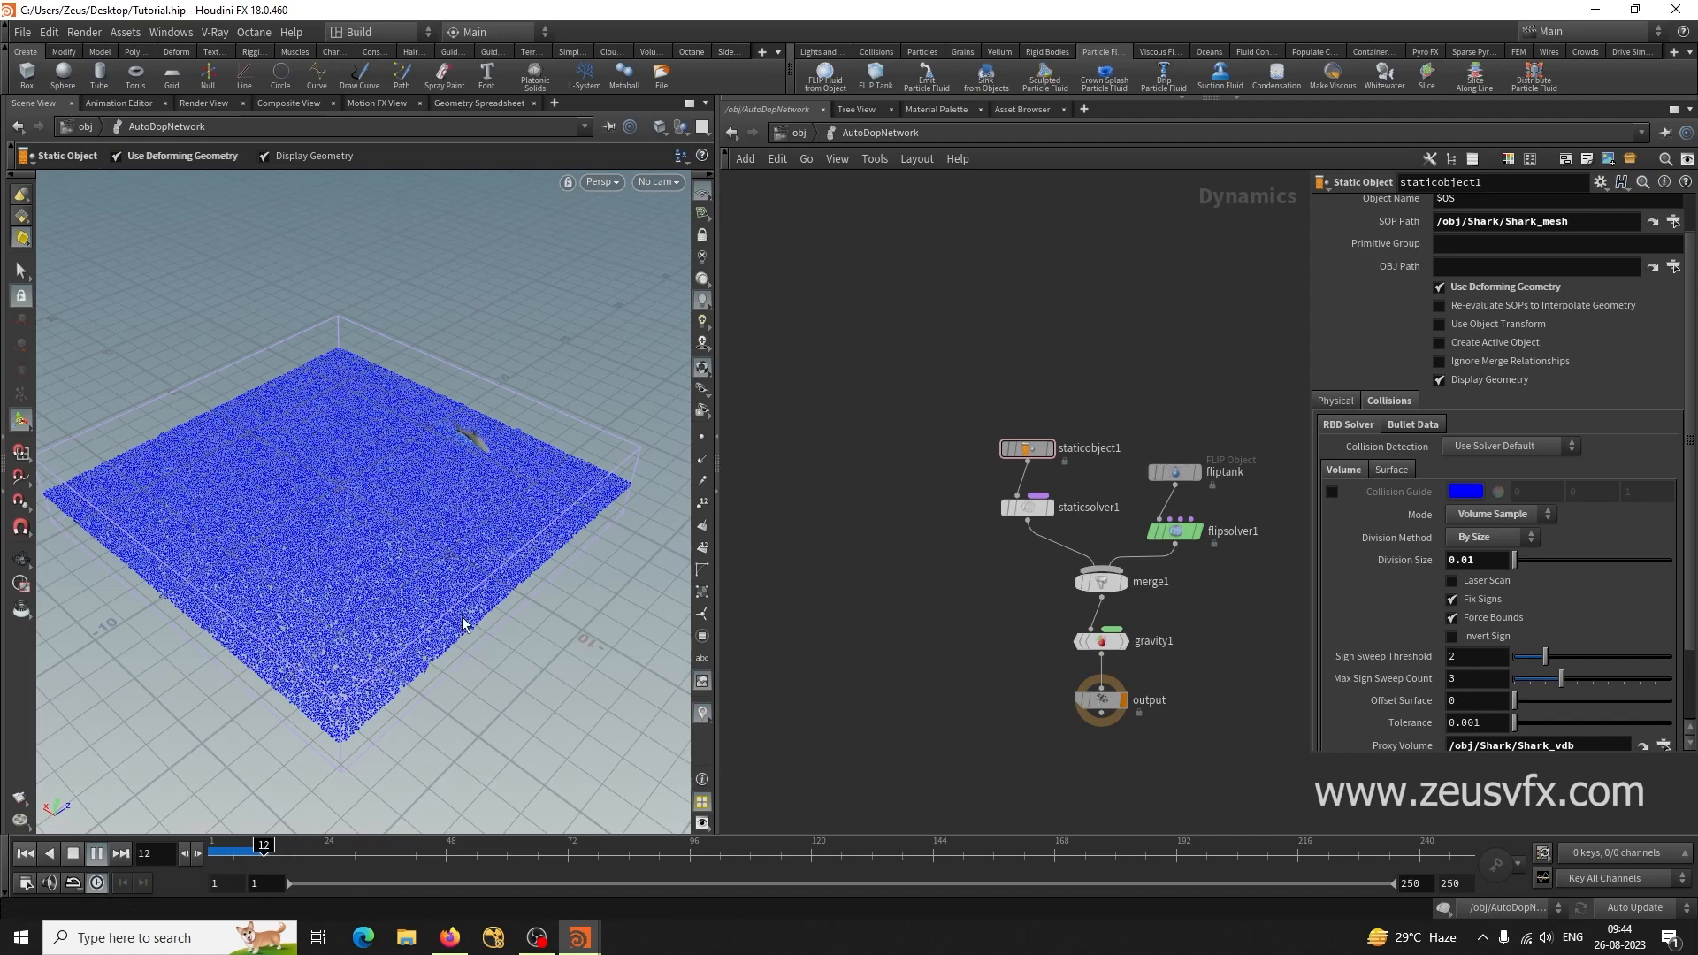
click(73, 853)
Examine the particles around the shark from several angles and scrub back to frame 9.
key(Escape)
drag(579, 658, 642, 654)
key(Return)
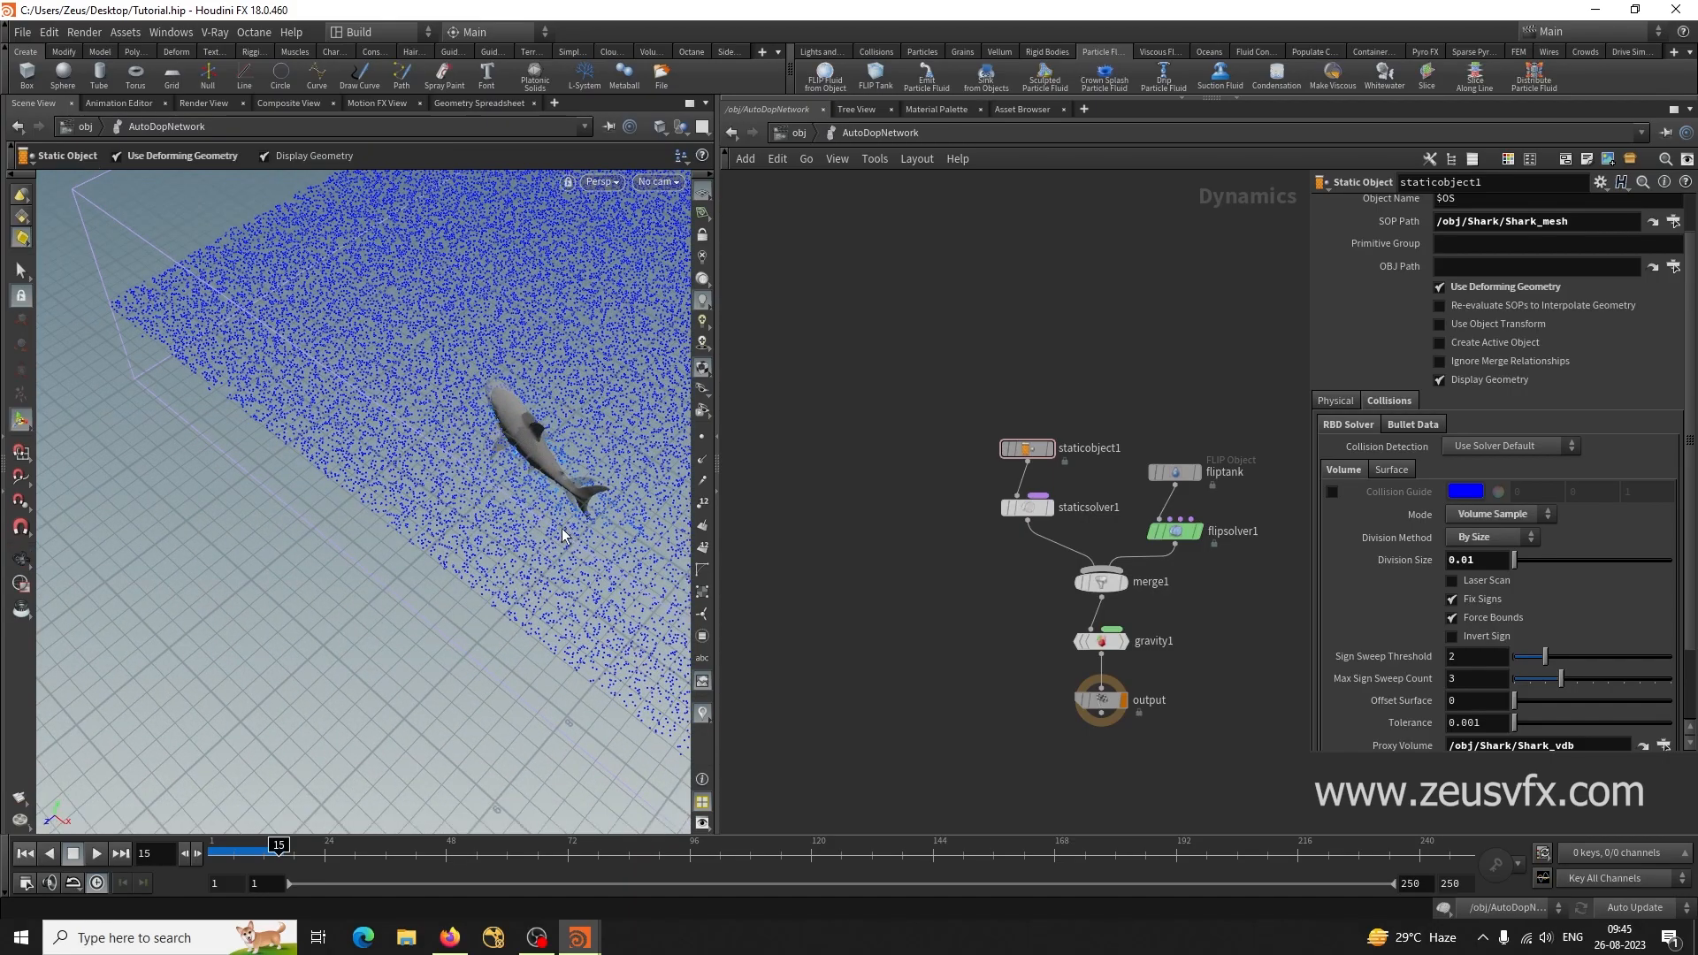
key(Escape)
drag(376, 645, 403, 624)
alt+right_drag(404, 623, 396, 632)
mouse_move(280, 848)
mouse_down()
mouse_move(216, 846)
mouse_move(276, 846)
mouse_move(248, 846)
mouse_up()
key(Escape)
drag(333, 667, 218, 614)
alt+right_drag(217, 614, 475, 650)
alt+middle_drag(475, 650, 424, 687)
alt+drag(366, 706, 375, 678)
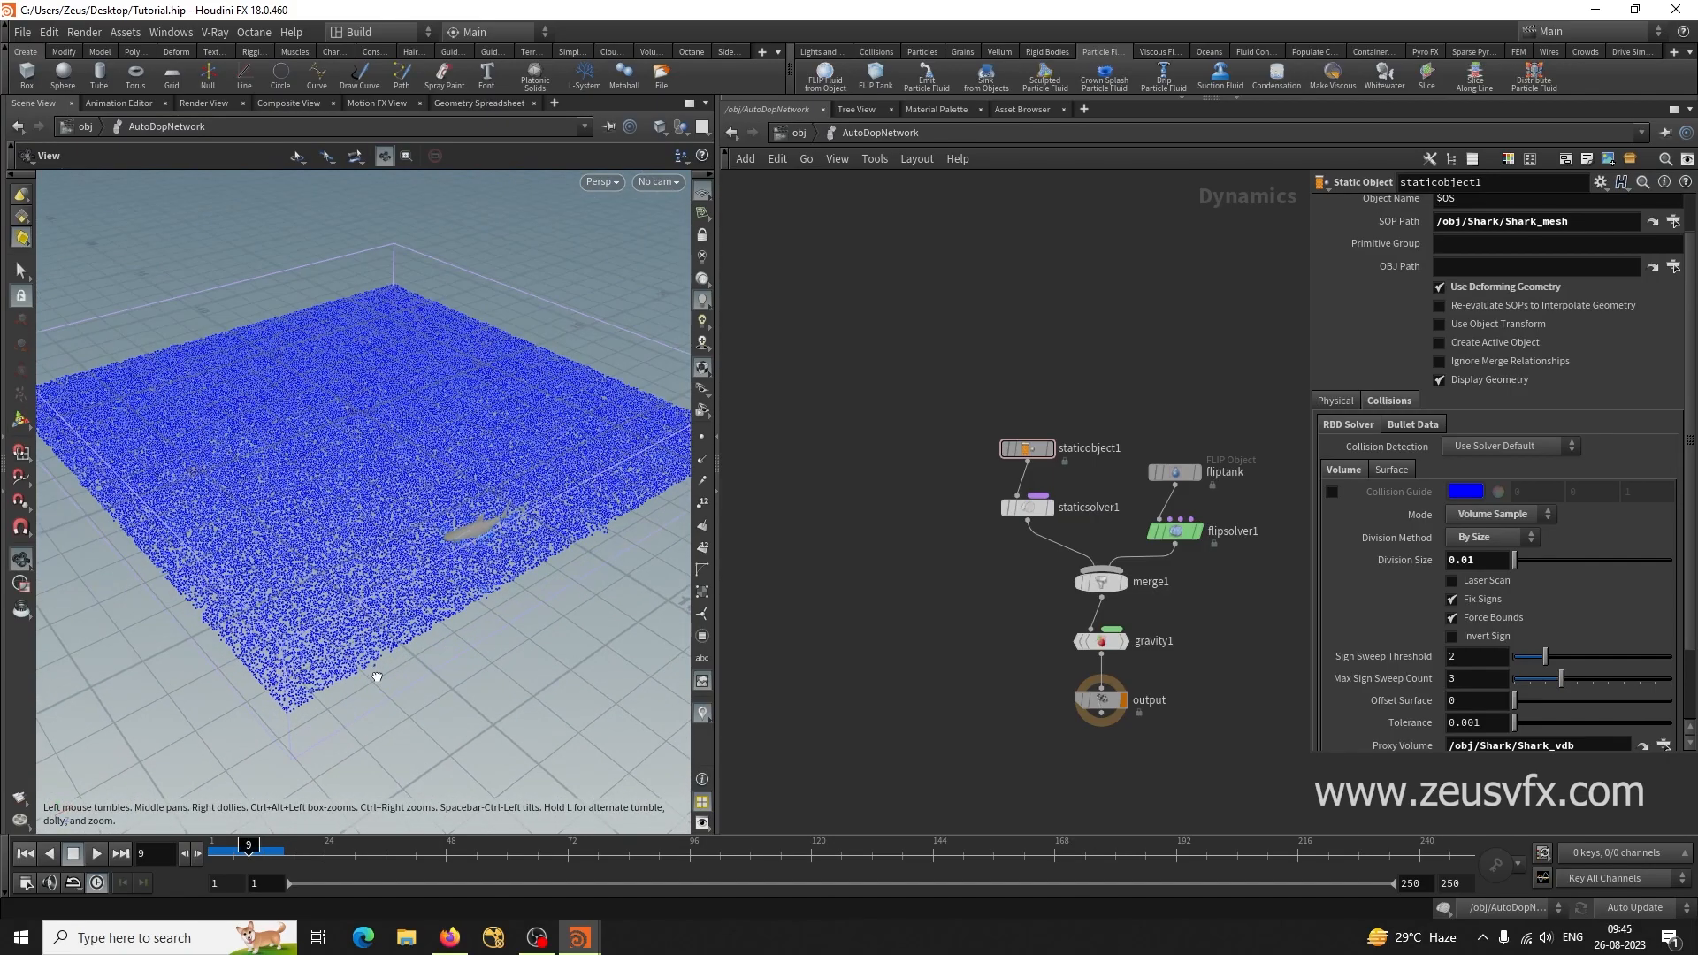
Return to the first frame and set fliptank's Particle Separation to 0.05.
click(24, 853)
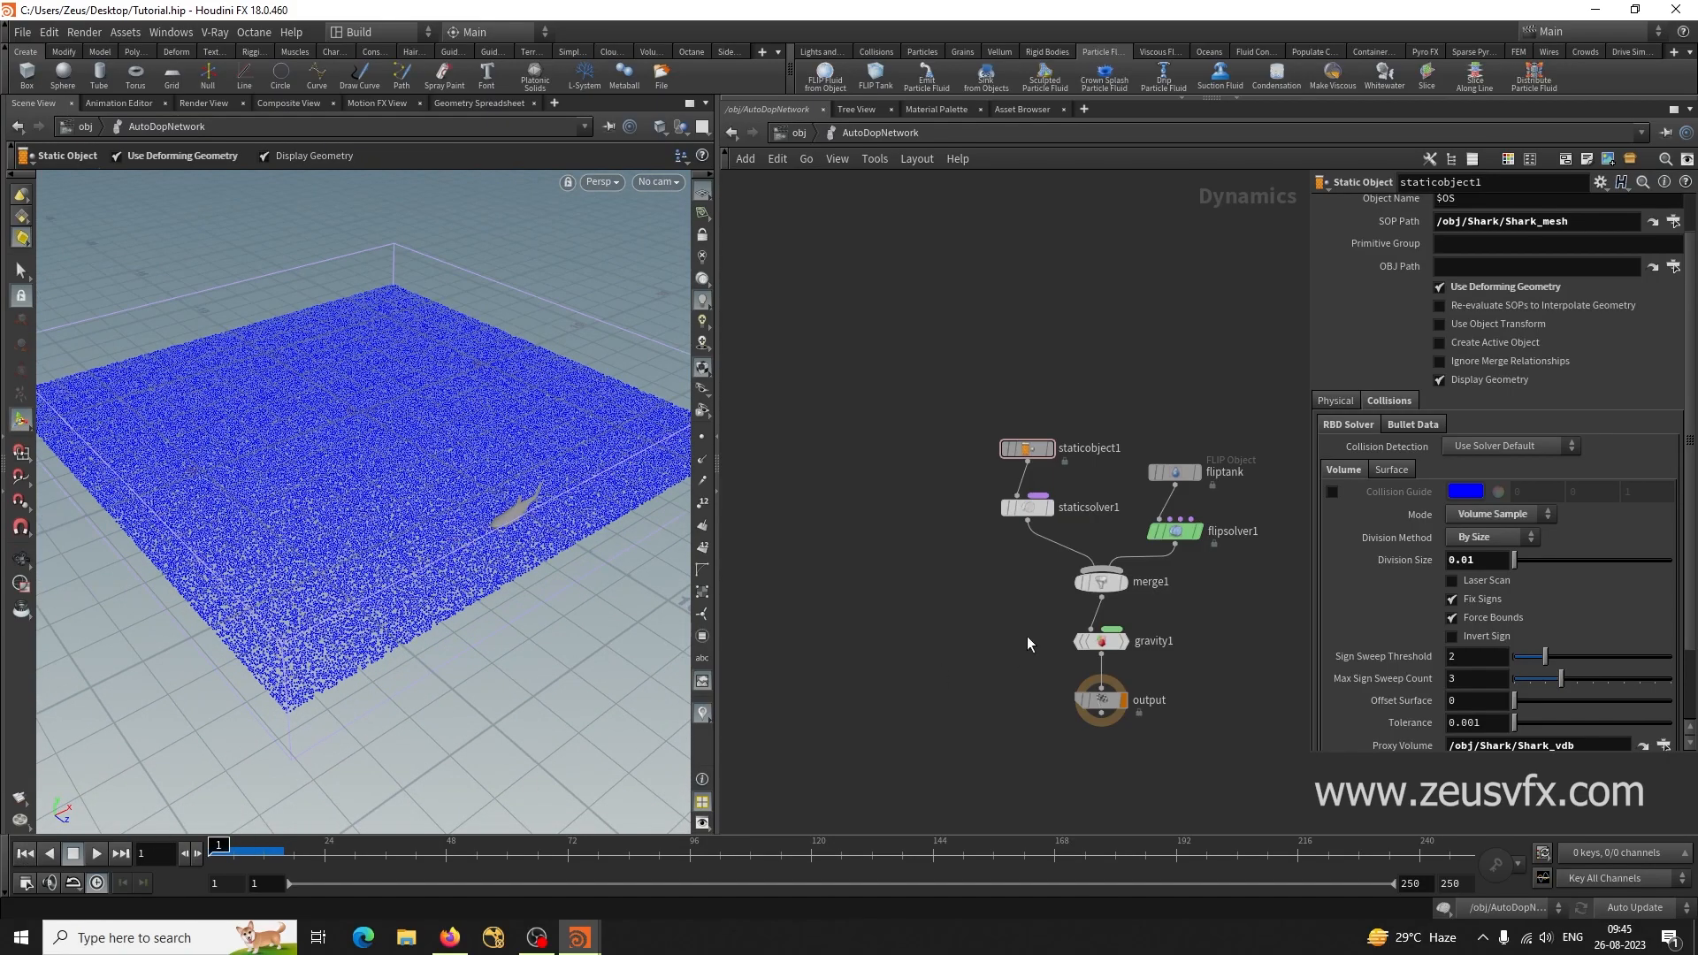
click(1174, 472)
click(1473, 233)
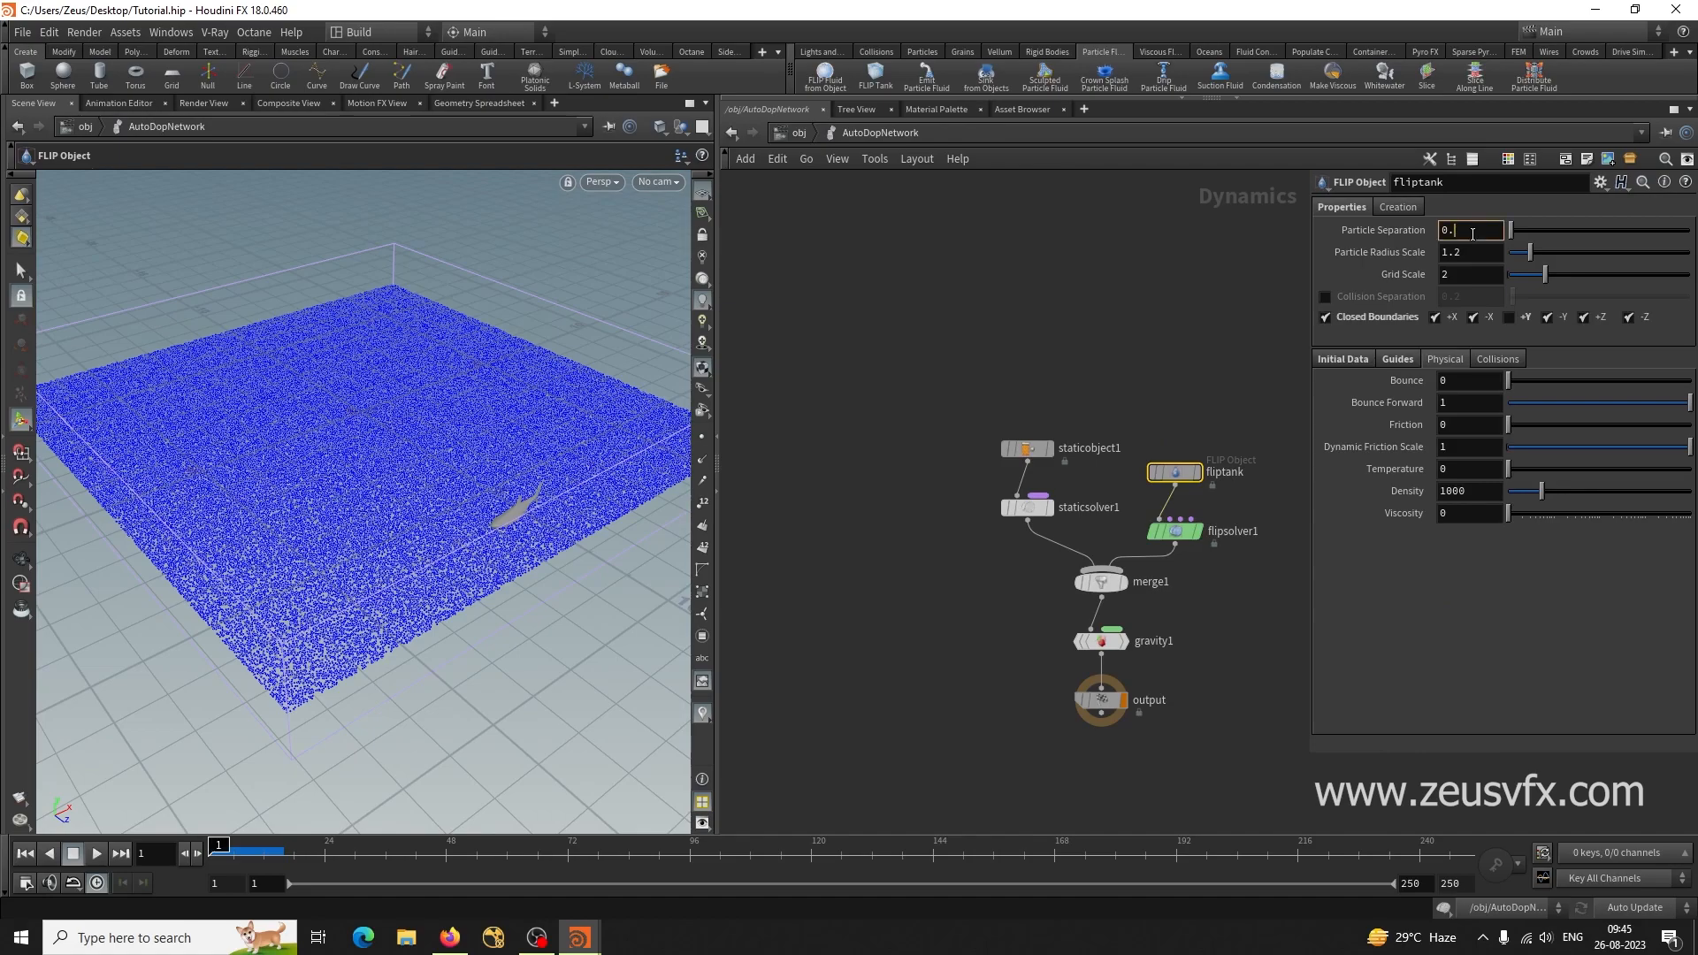
text(0.05)
key(Return)
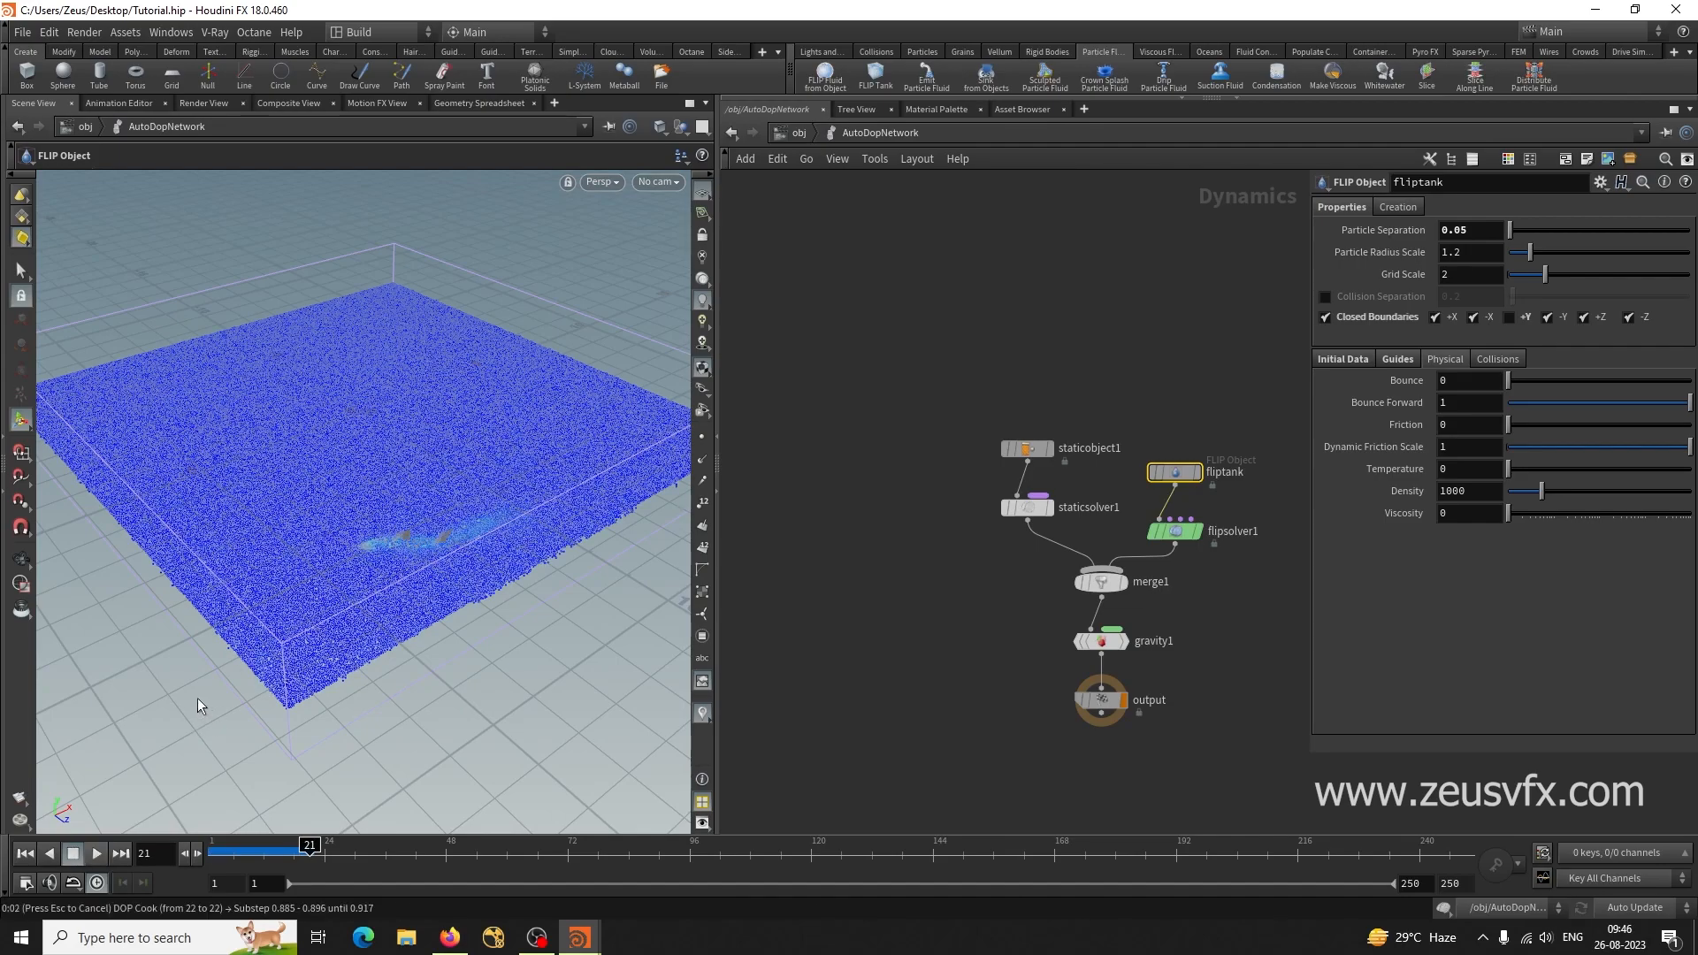
Stop the running simulation, scrub back to frame 14 and examine the splash around the shark up close.
key(Escape)
mouse_move(199, 698)
mouse_down()
mouse_move(262, 737)
mouse_move(217, 702)
mouse_up()
drag(312, 847, 274, 848)
alt+drag(389, 594, 478, 641)
alt+right_drag(478, 641, 528, 510)
alt+drag(529, 510, 284, 595)
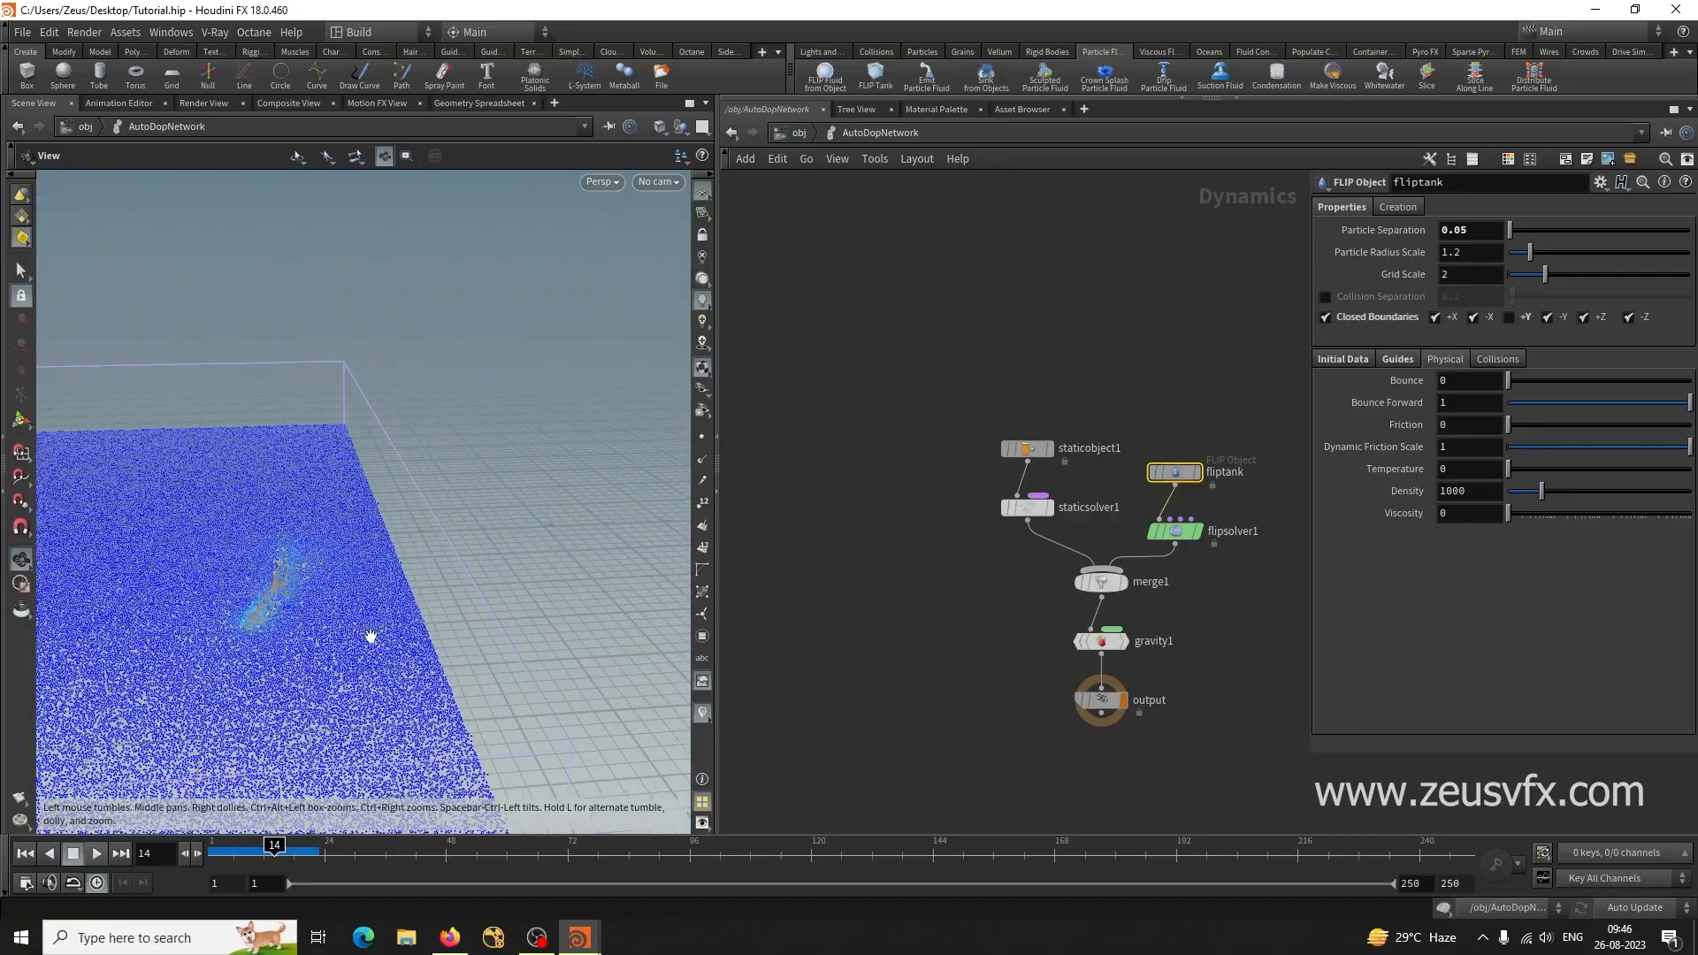
drag(392, 643, 353, 638)
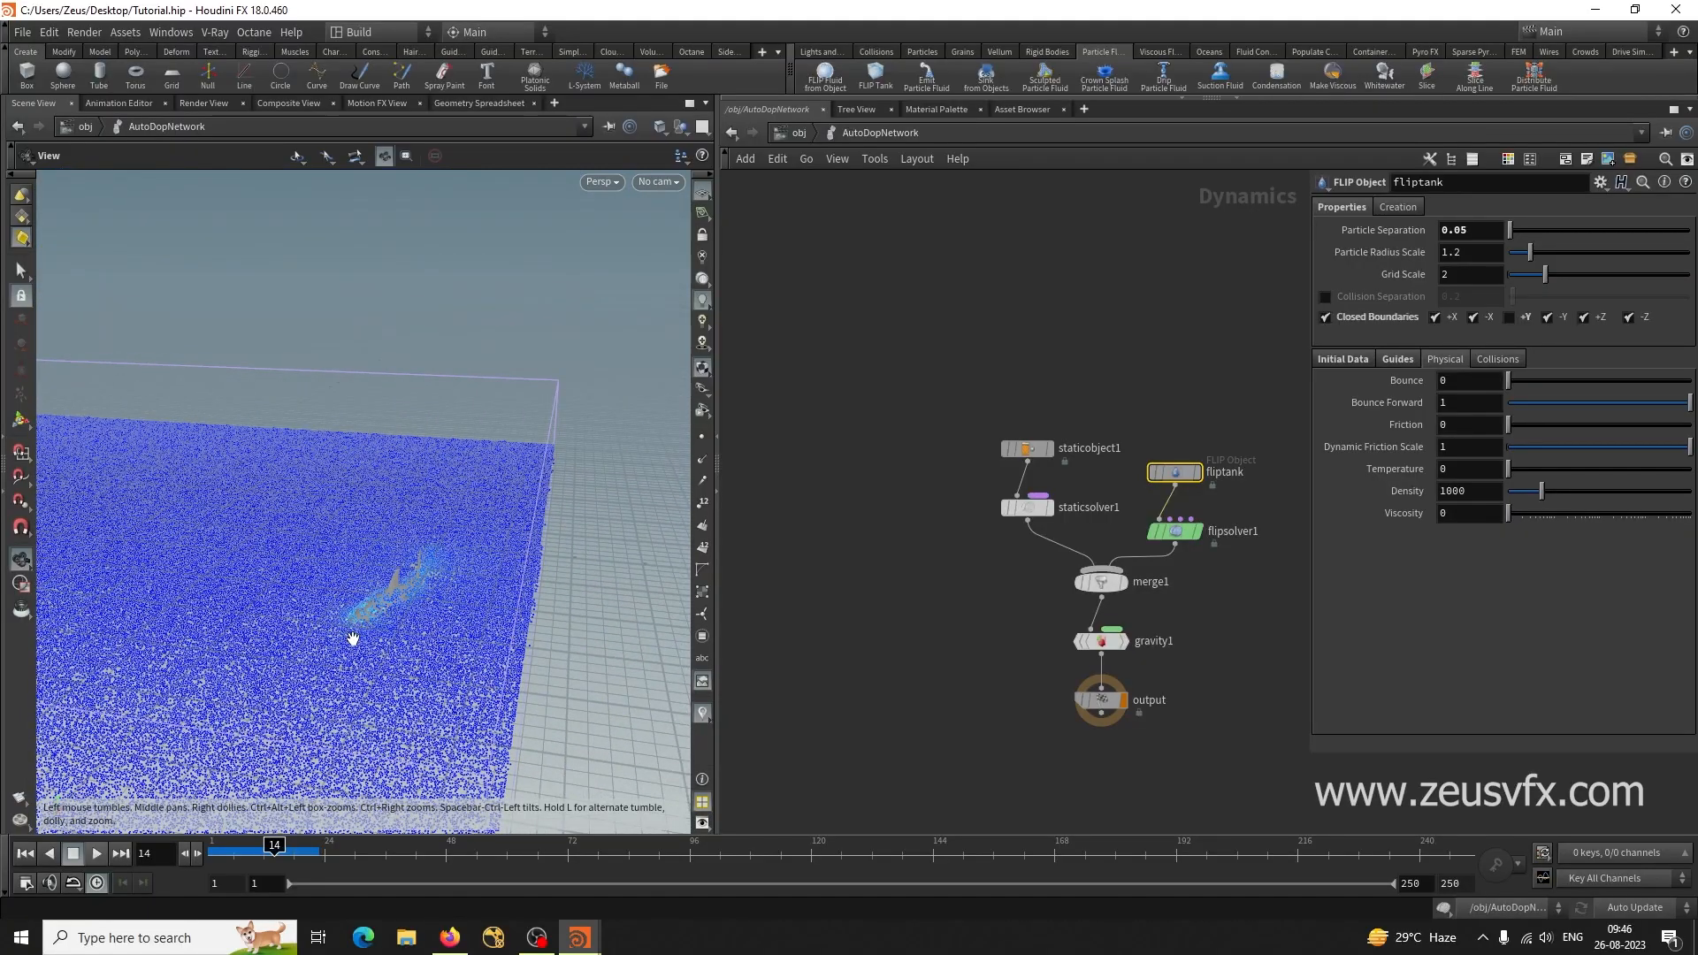
Go up to the object level, tuck the AutoDopNetwork node closer beneath Shark, and return to the first frame.
drag(492, 652, 511, 454)
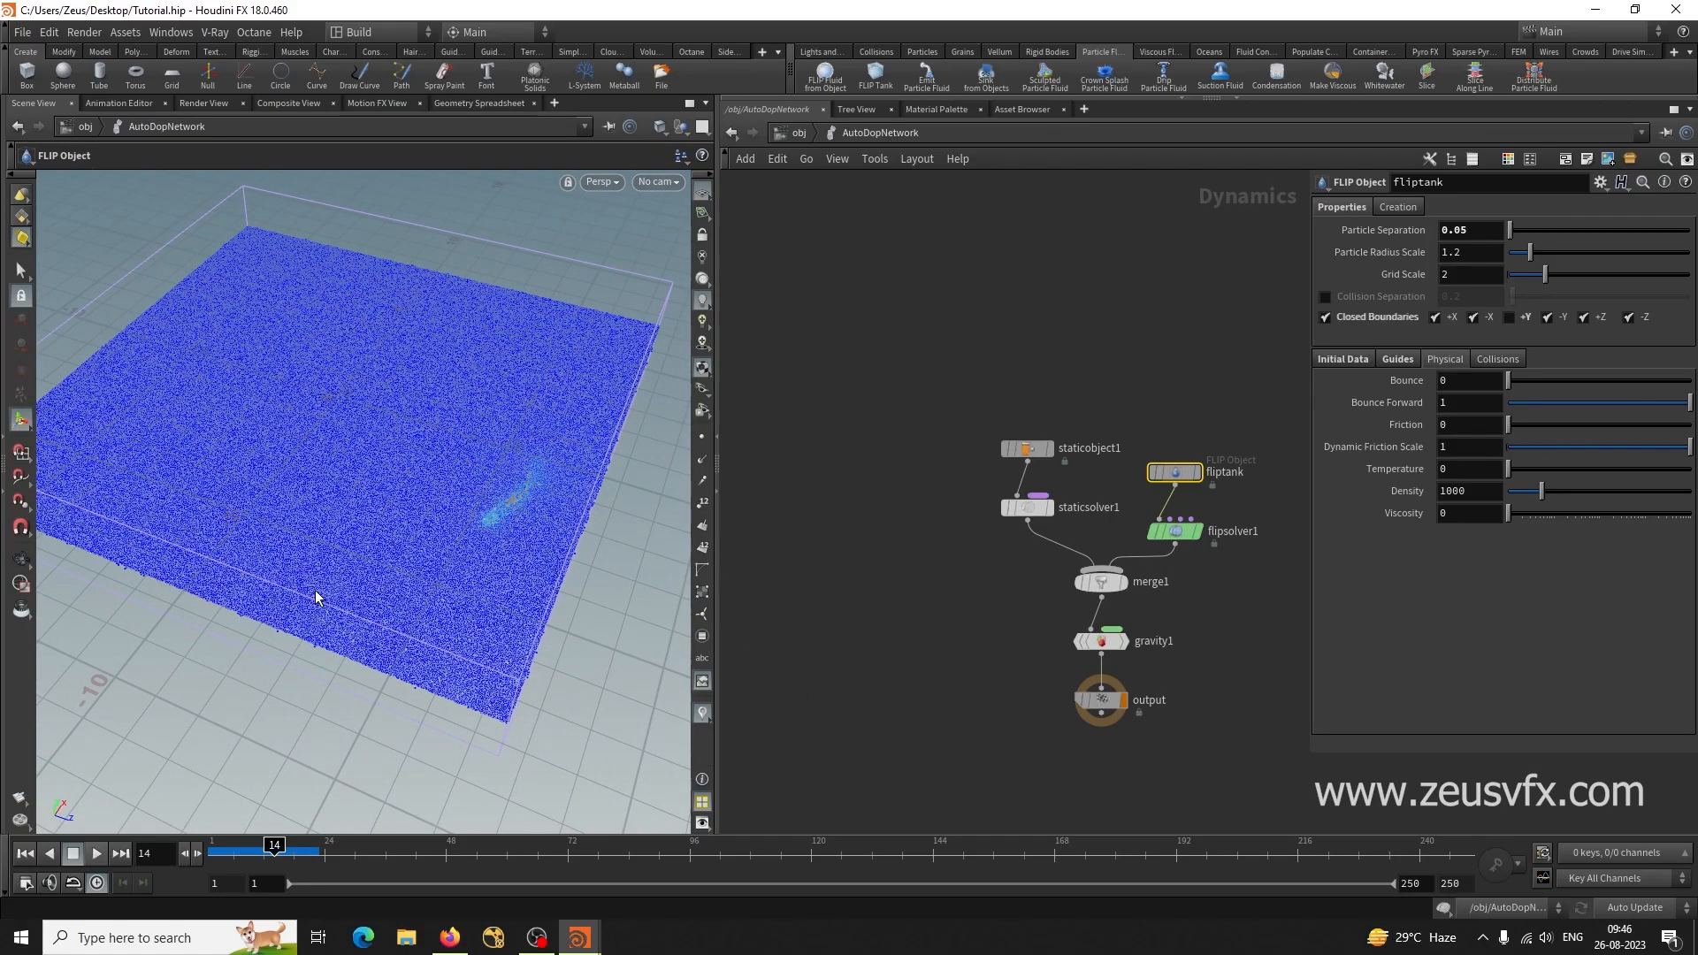
click(801, 132)
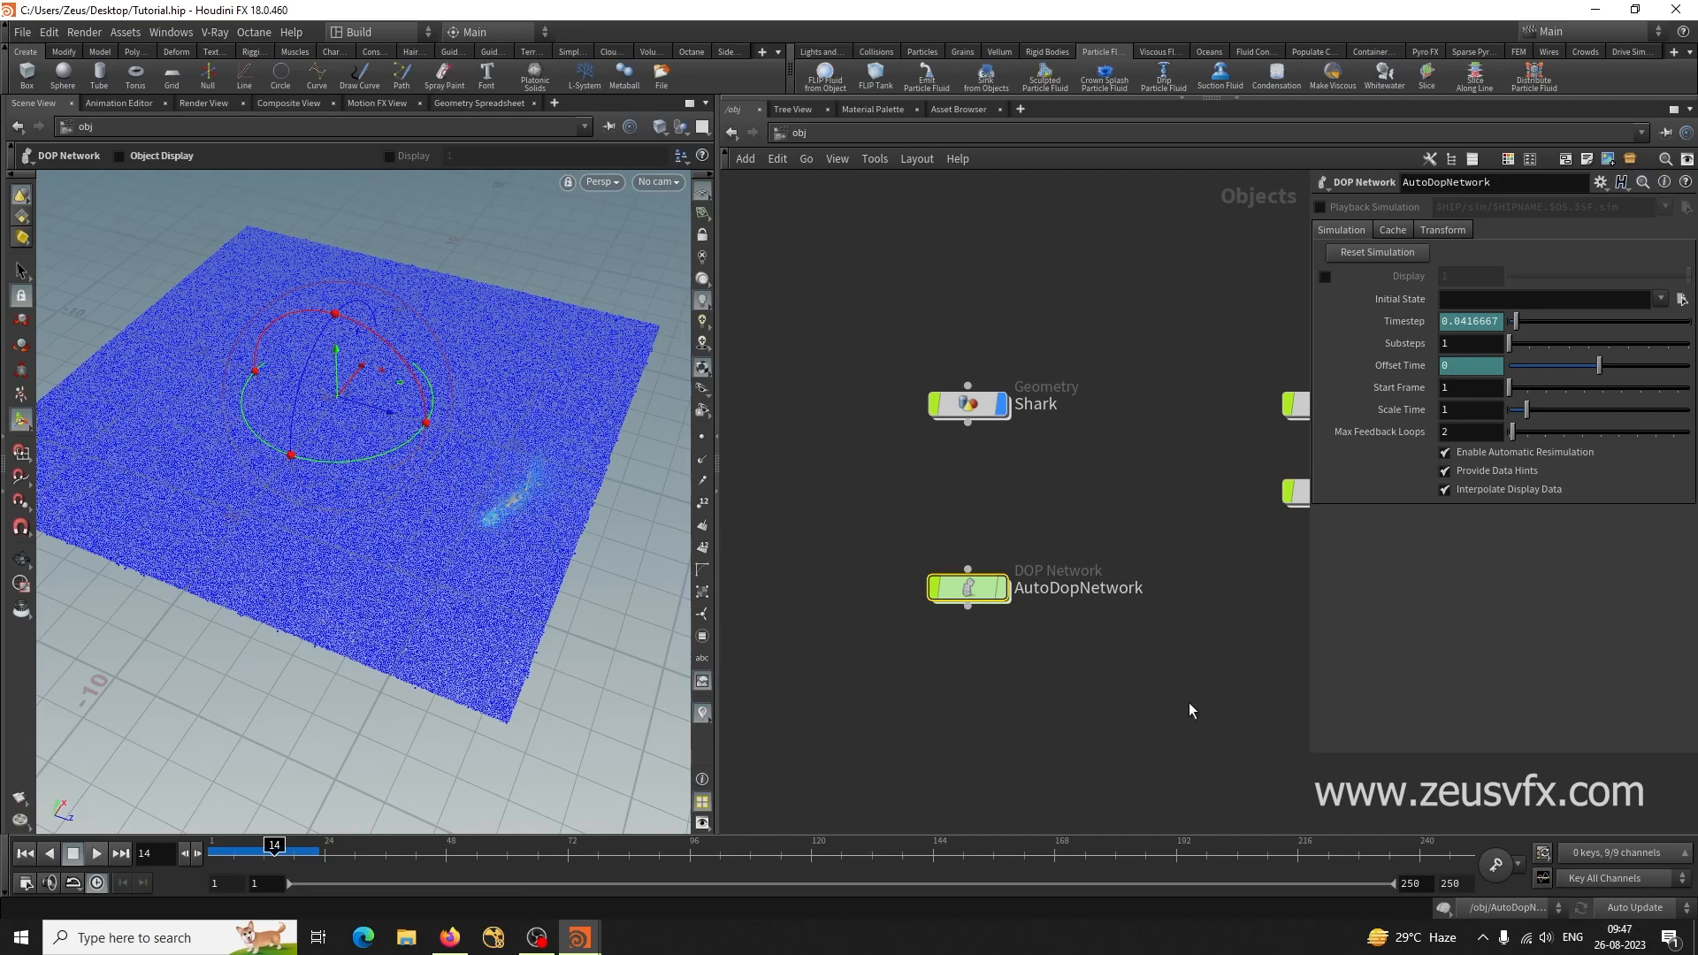
scroll(1080, 656, down, 3)
middle_drag(1116, 693, 1019, 581)
drag(924, 516, 920, 479)
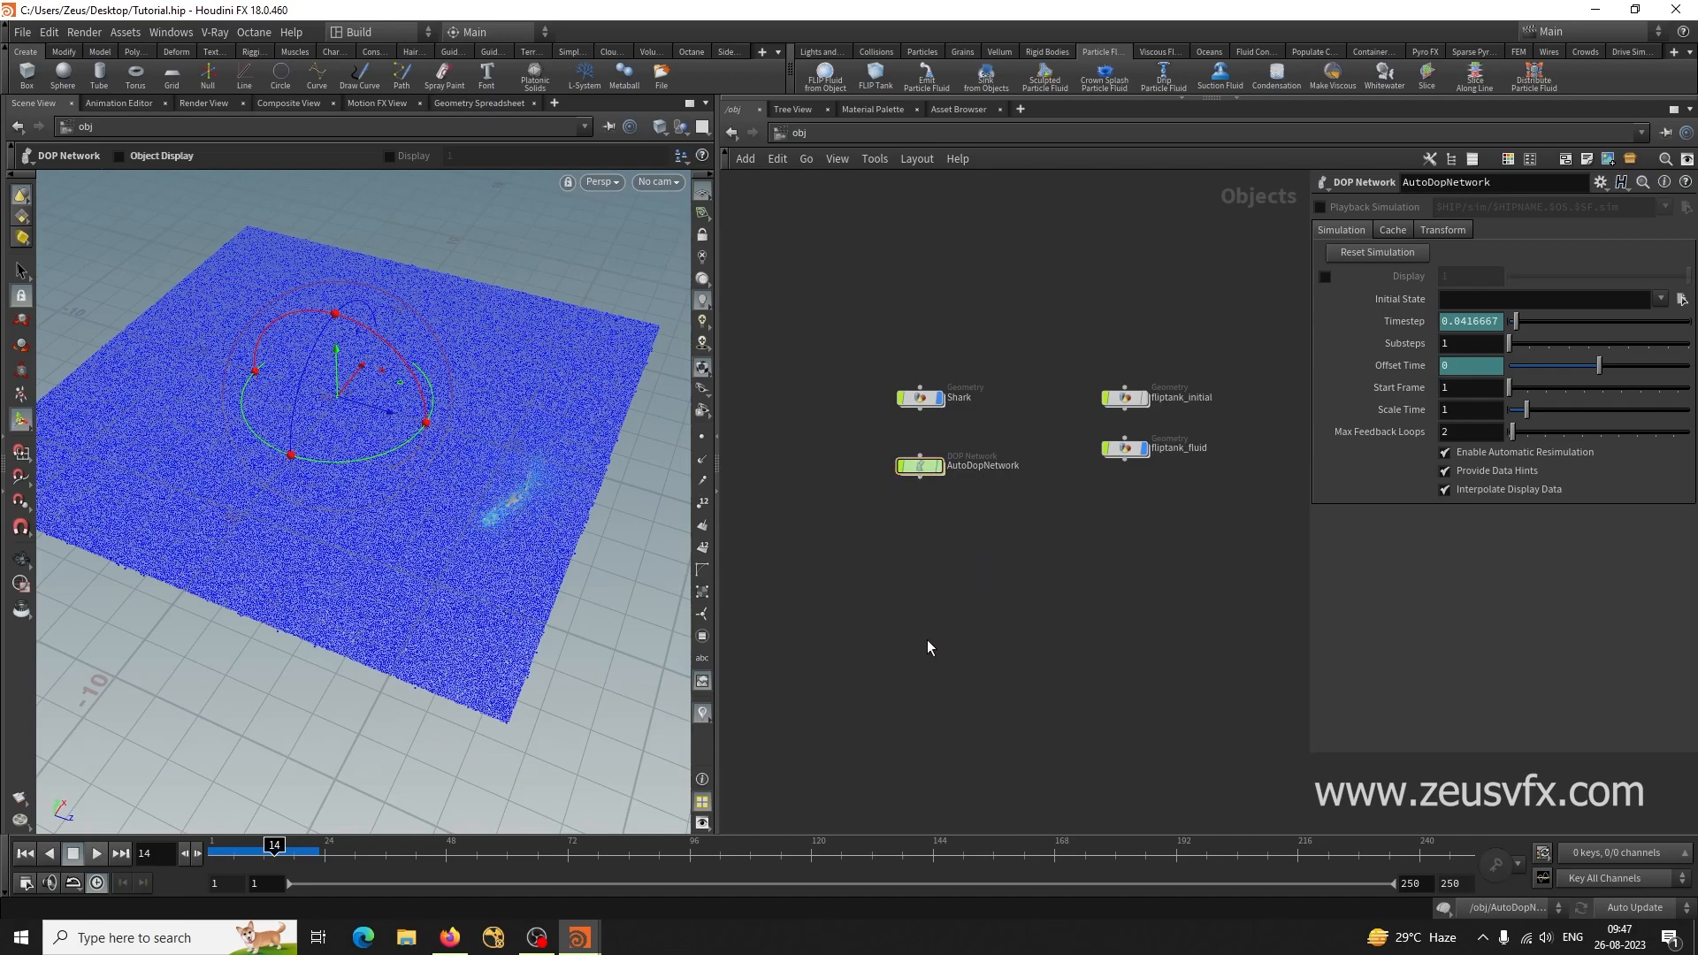
click(25, 854)
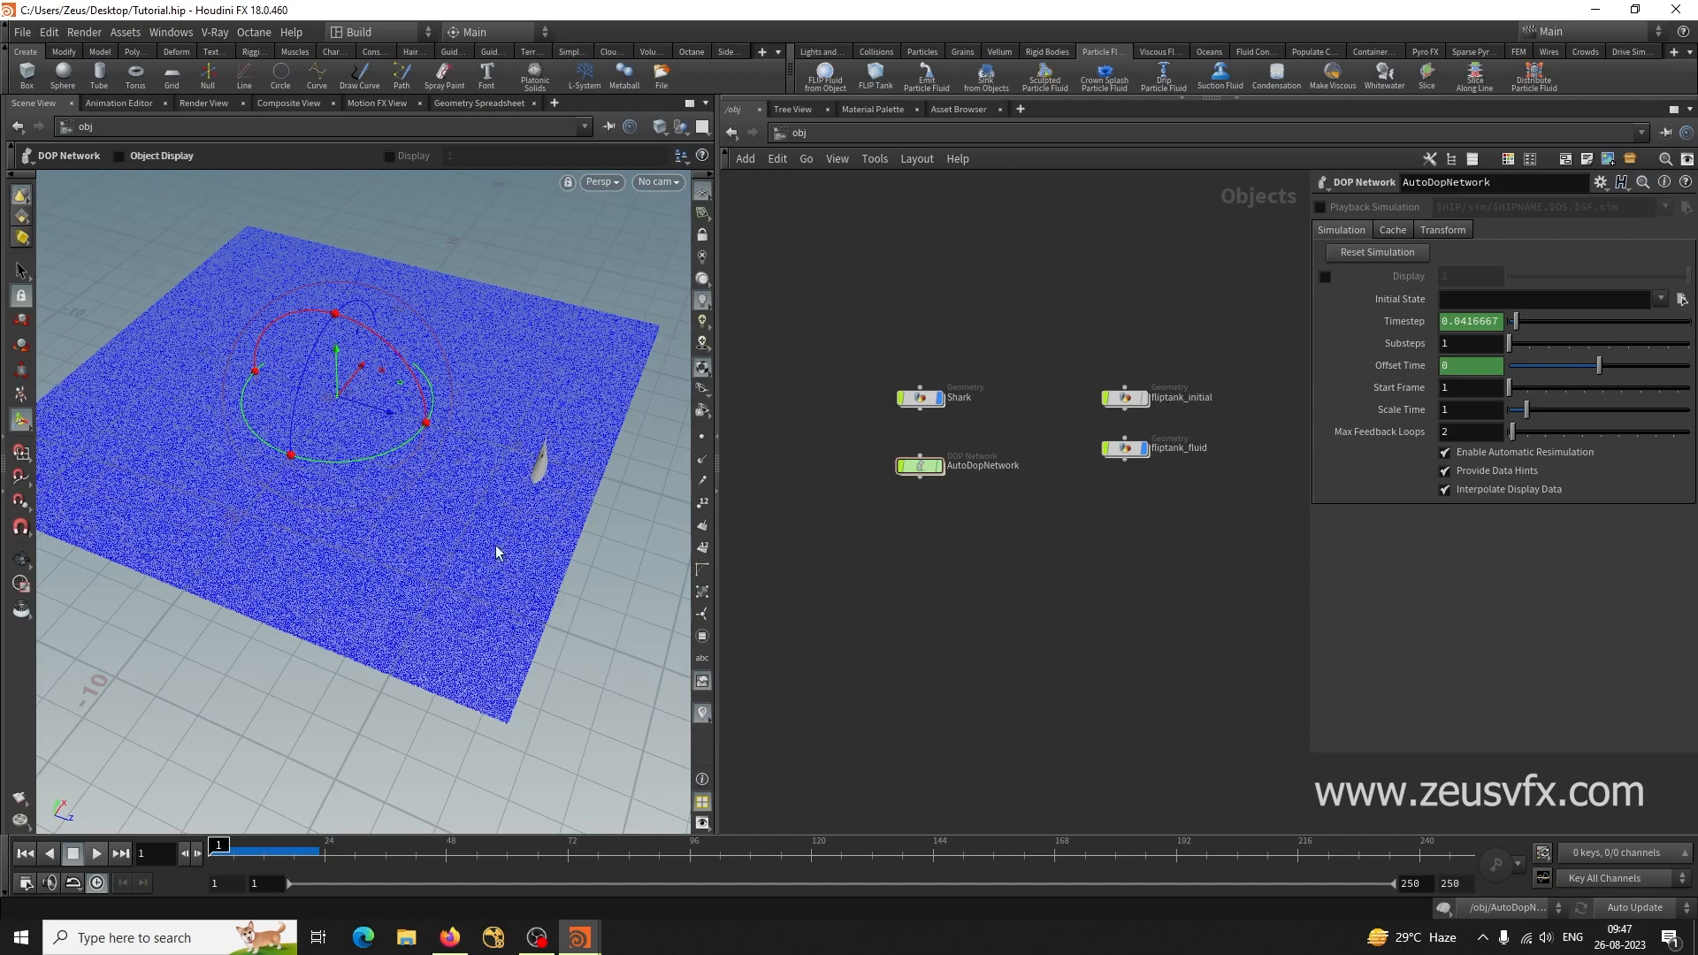
Add a Geometry object below AutoDopNetwork and rename it Rock.
key(Tab)
text(geo)
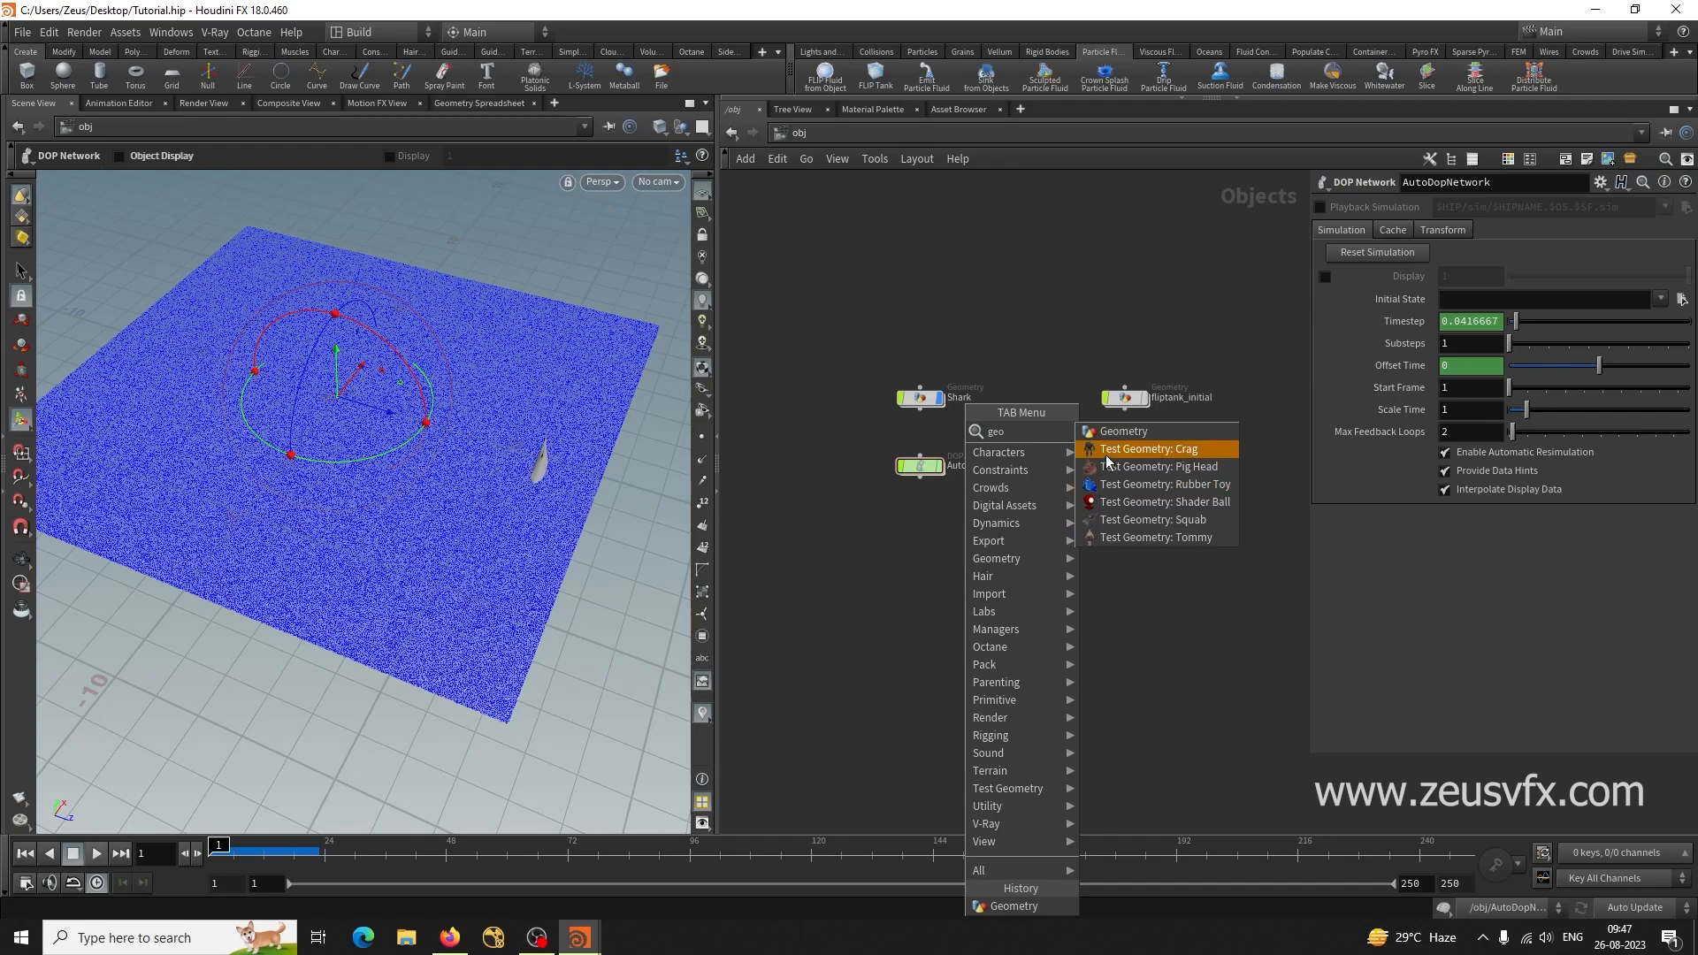
key(Return)
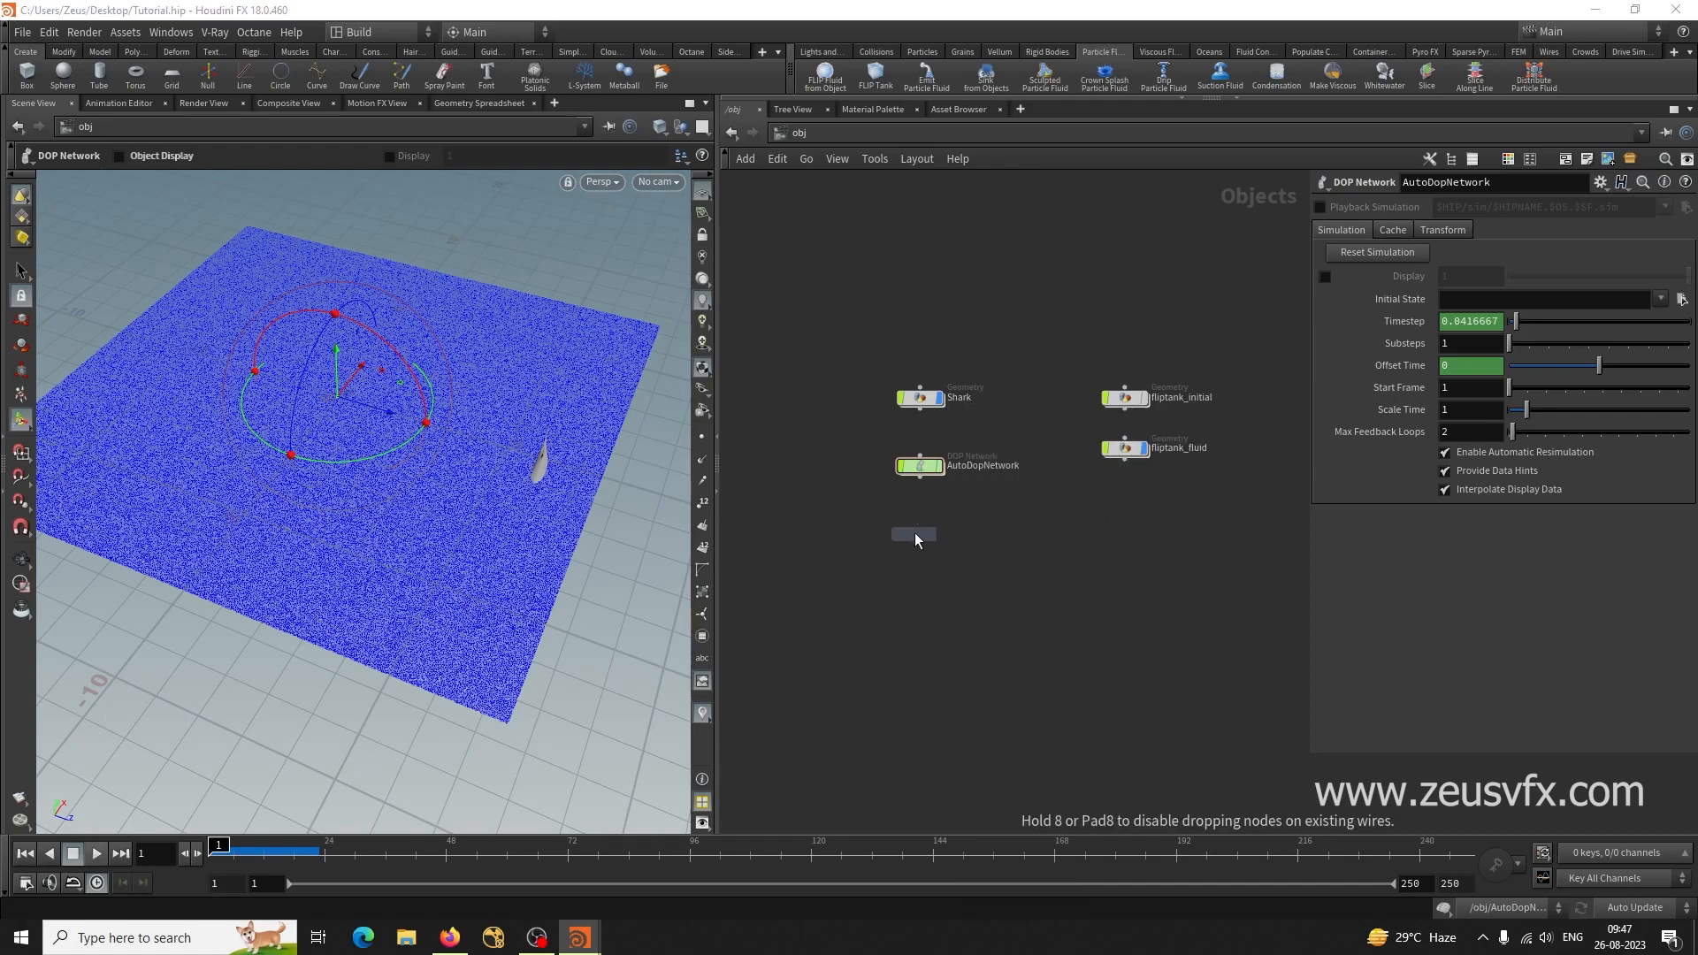
click(918, 528)
double_click(958, 528)
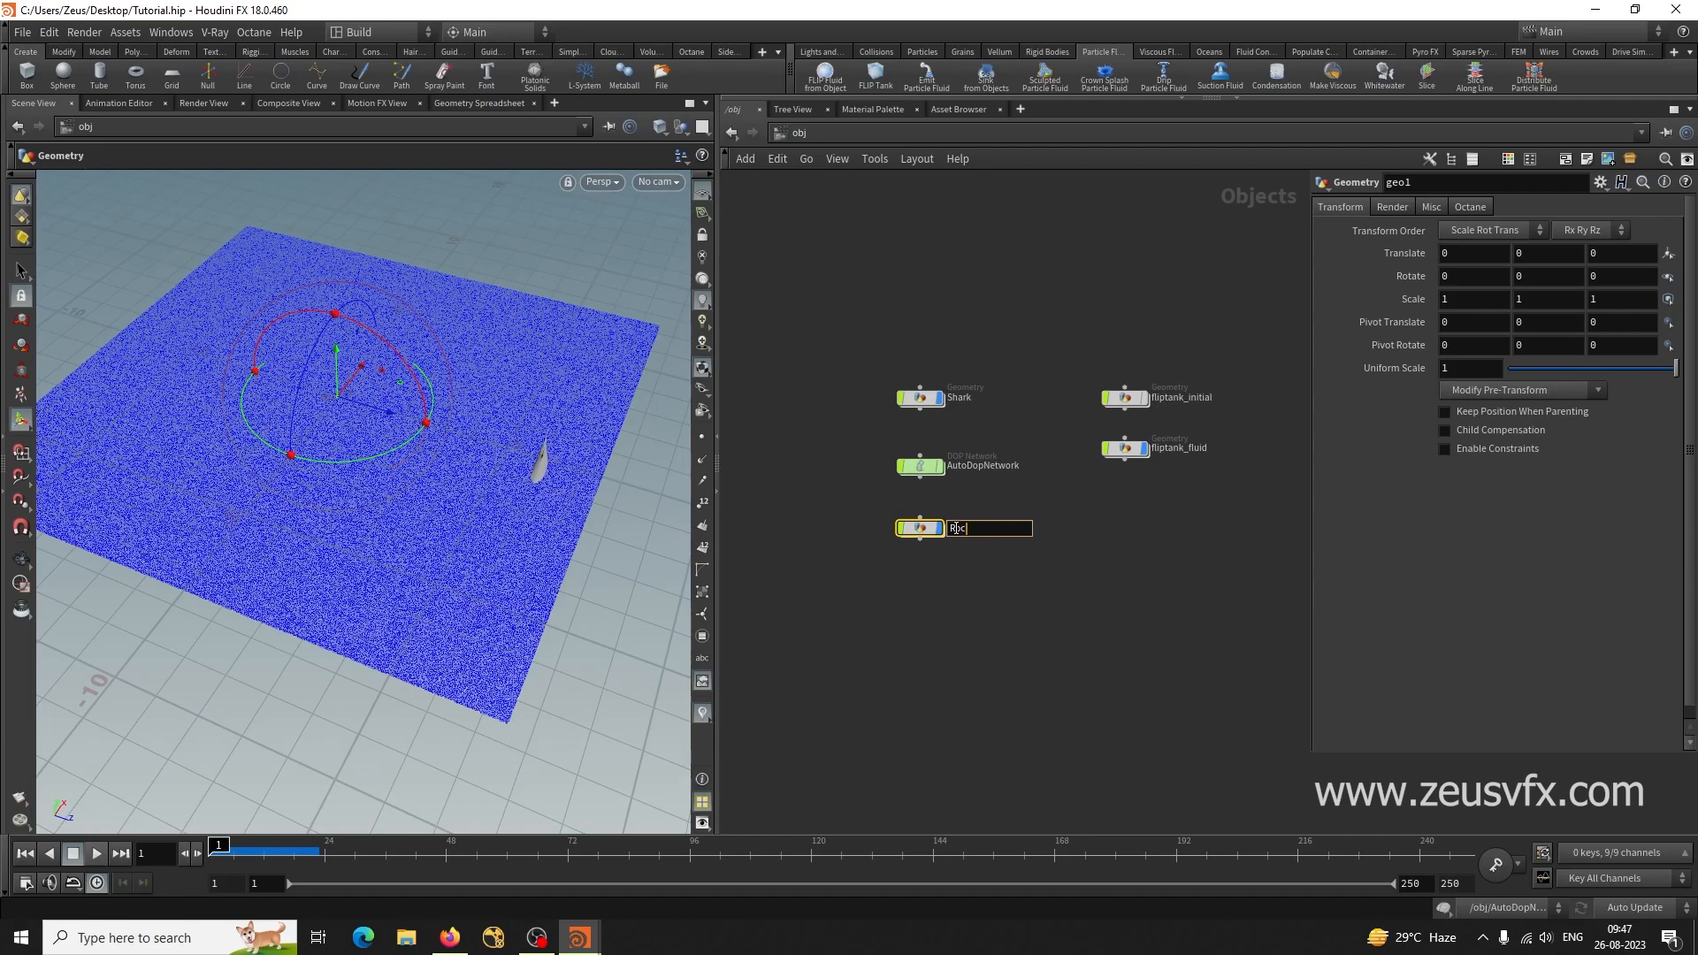
key(Return)
Enter the Rock object and add a Tube node to its empty network.
double_click(919, 528)
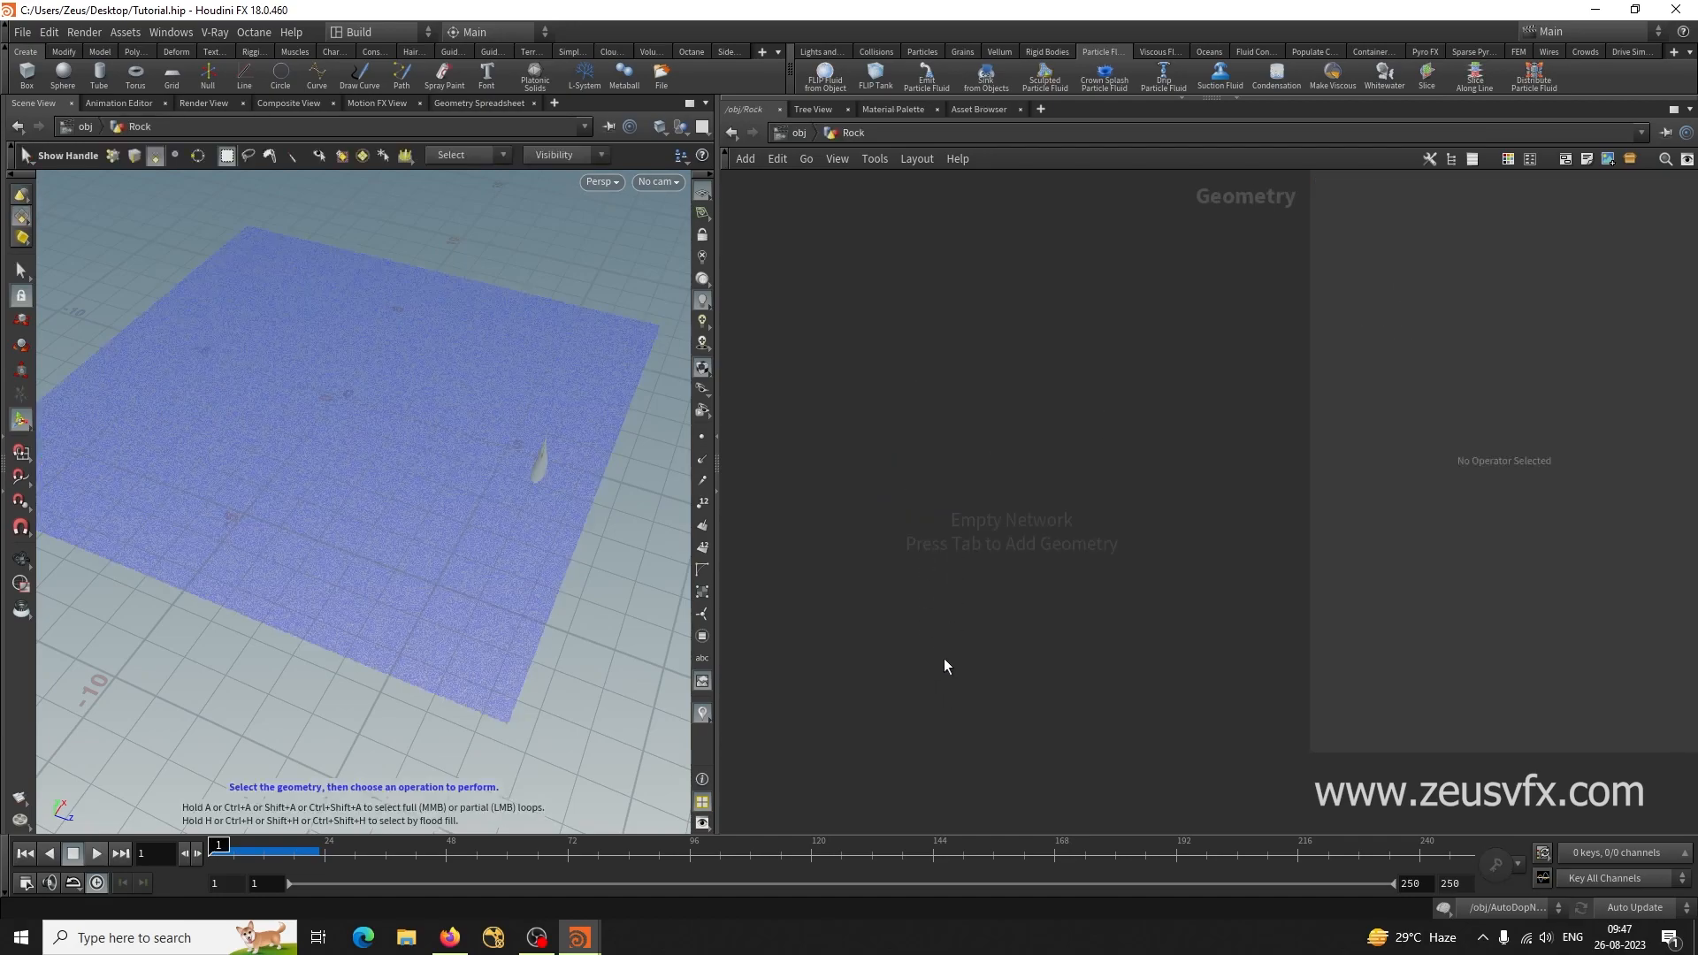
key(Tab)
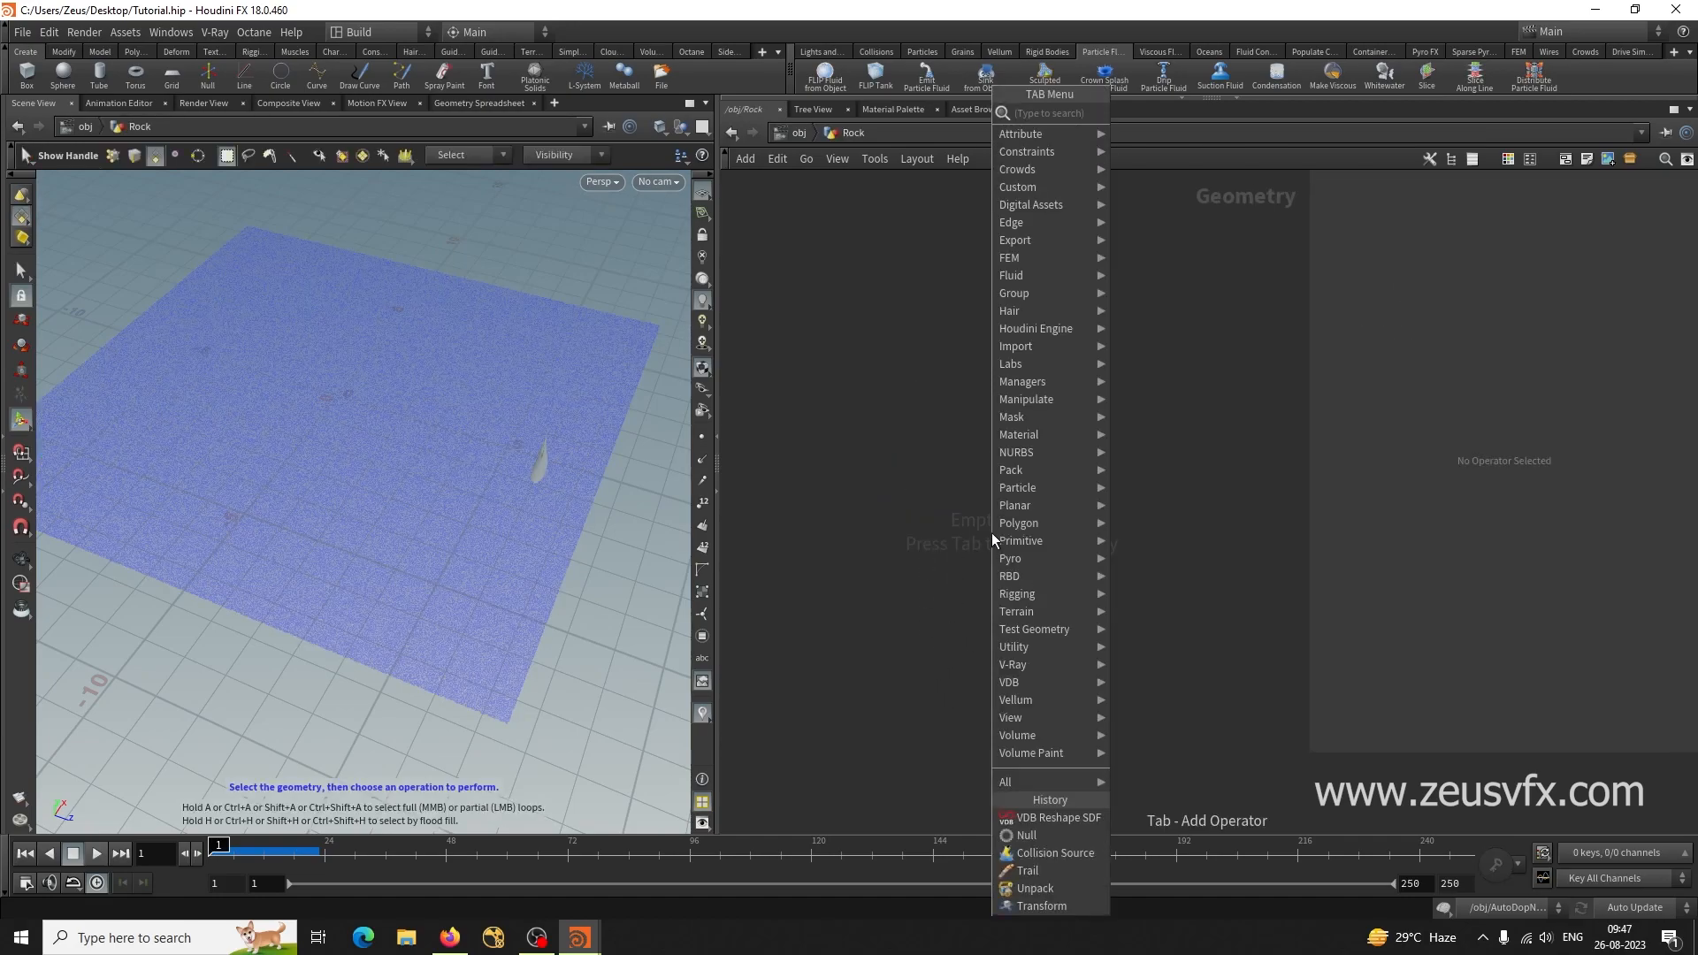
text(tube)
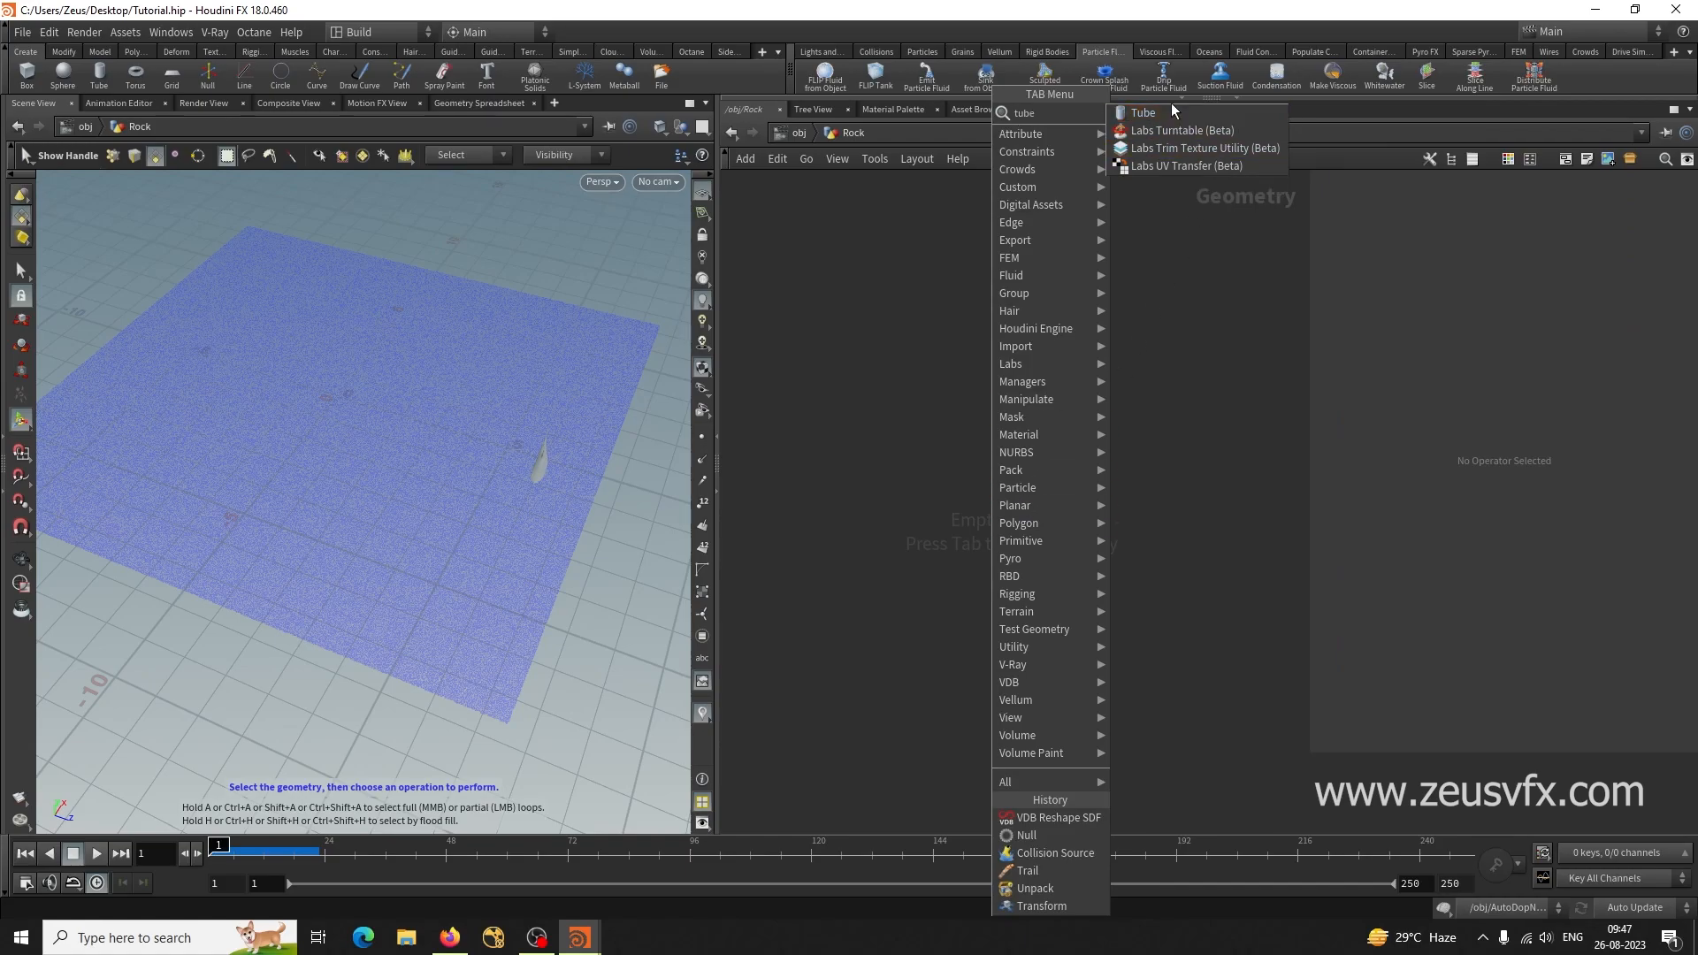
click(1170, 112)
click(1017, 522)
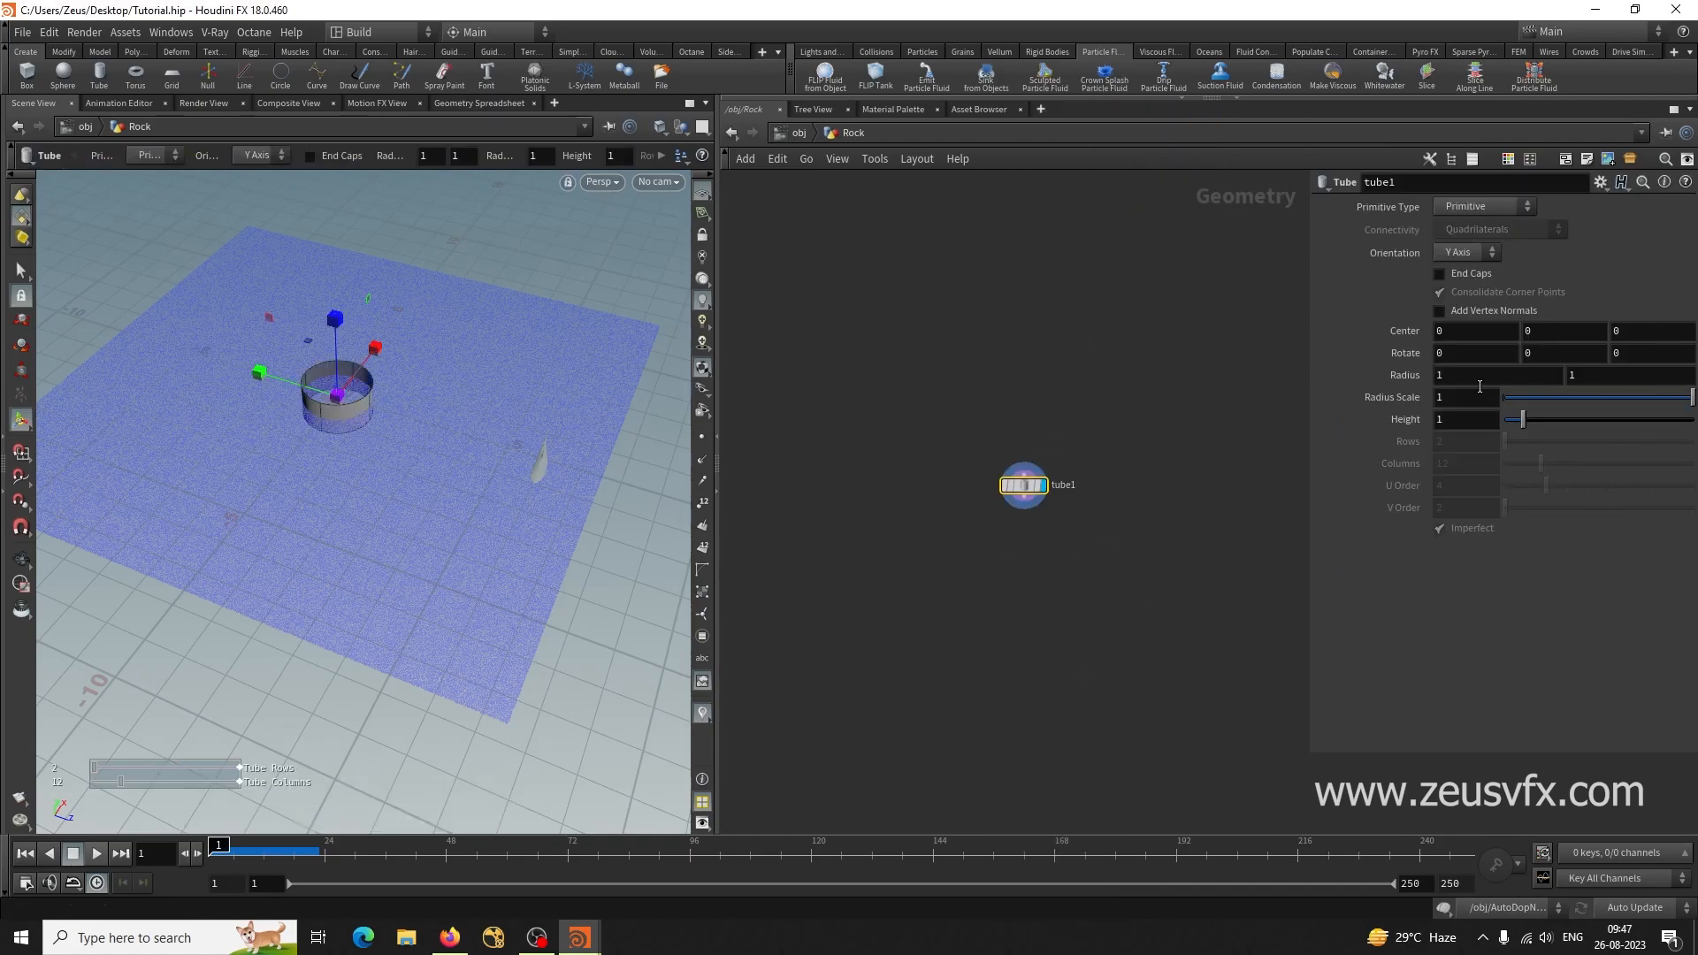
Flatten the tube into a disc by setting its second radius to 0 and its height to 0.
click(1608, 375)
text(0)
key(Return)
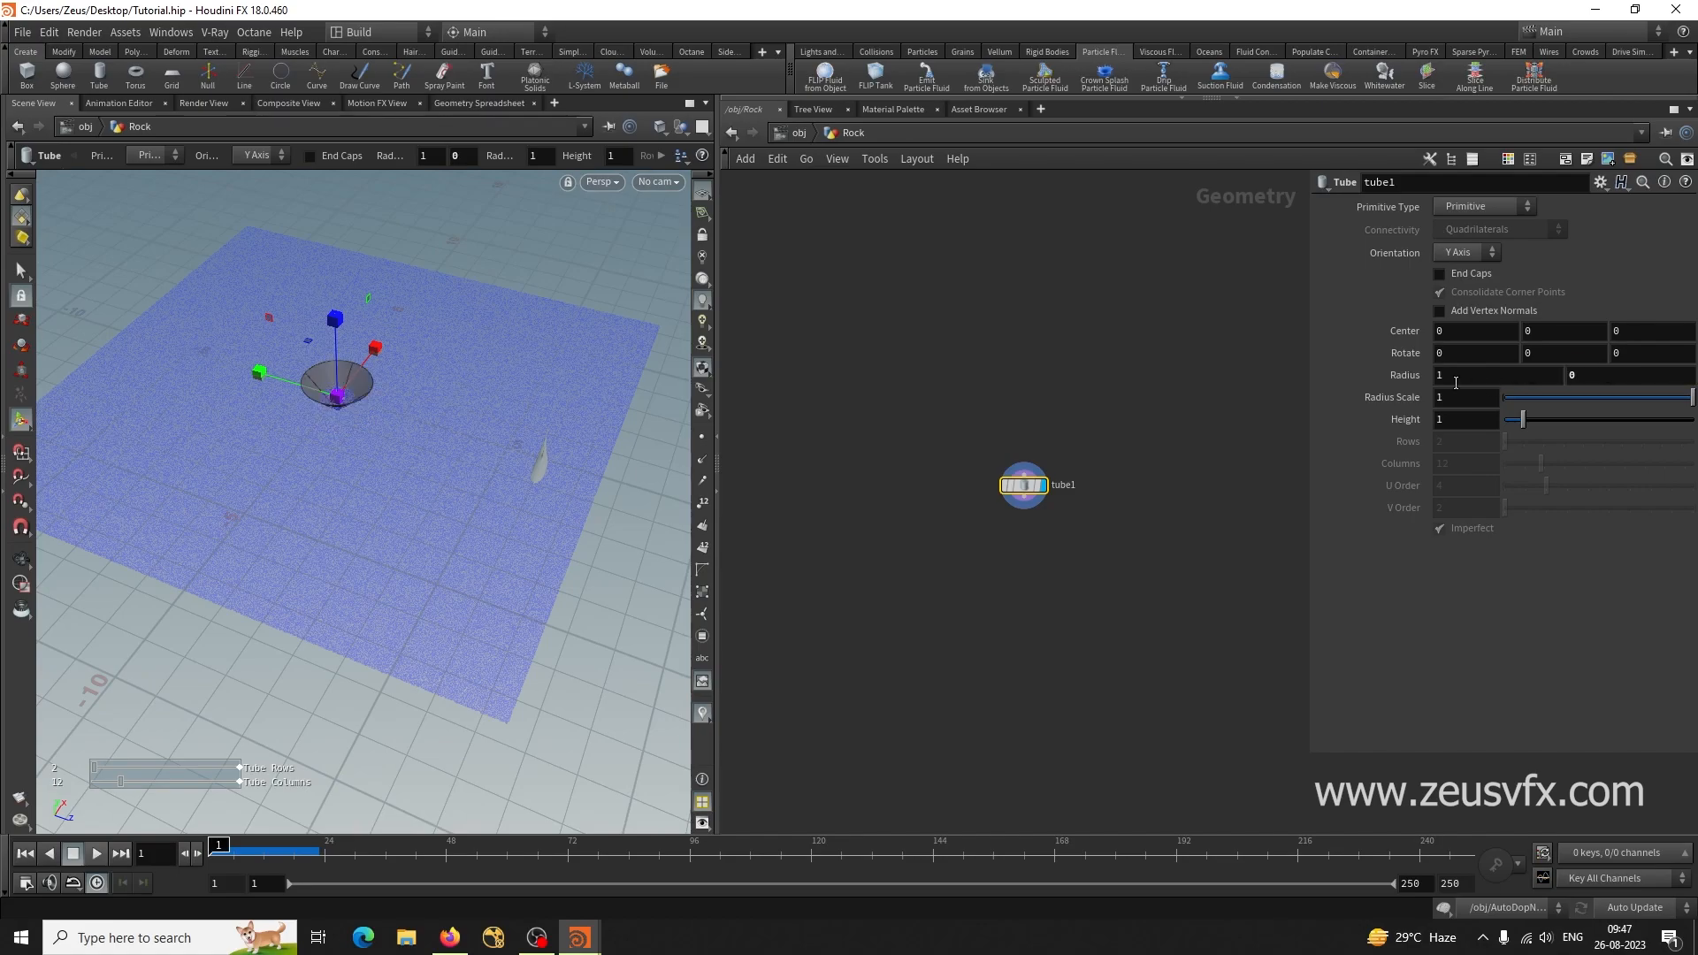
click(1468, 420)
text(0)
key(Return)
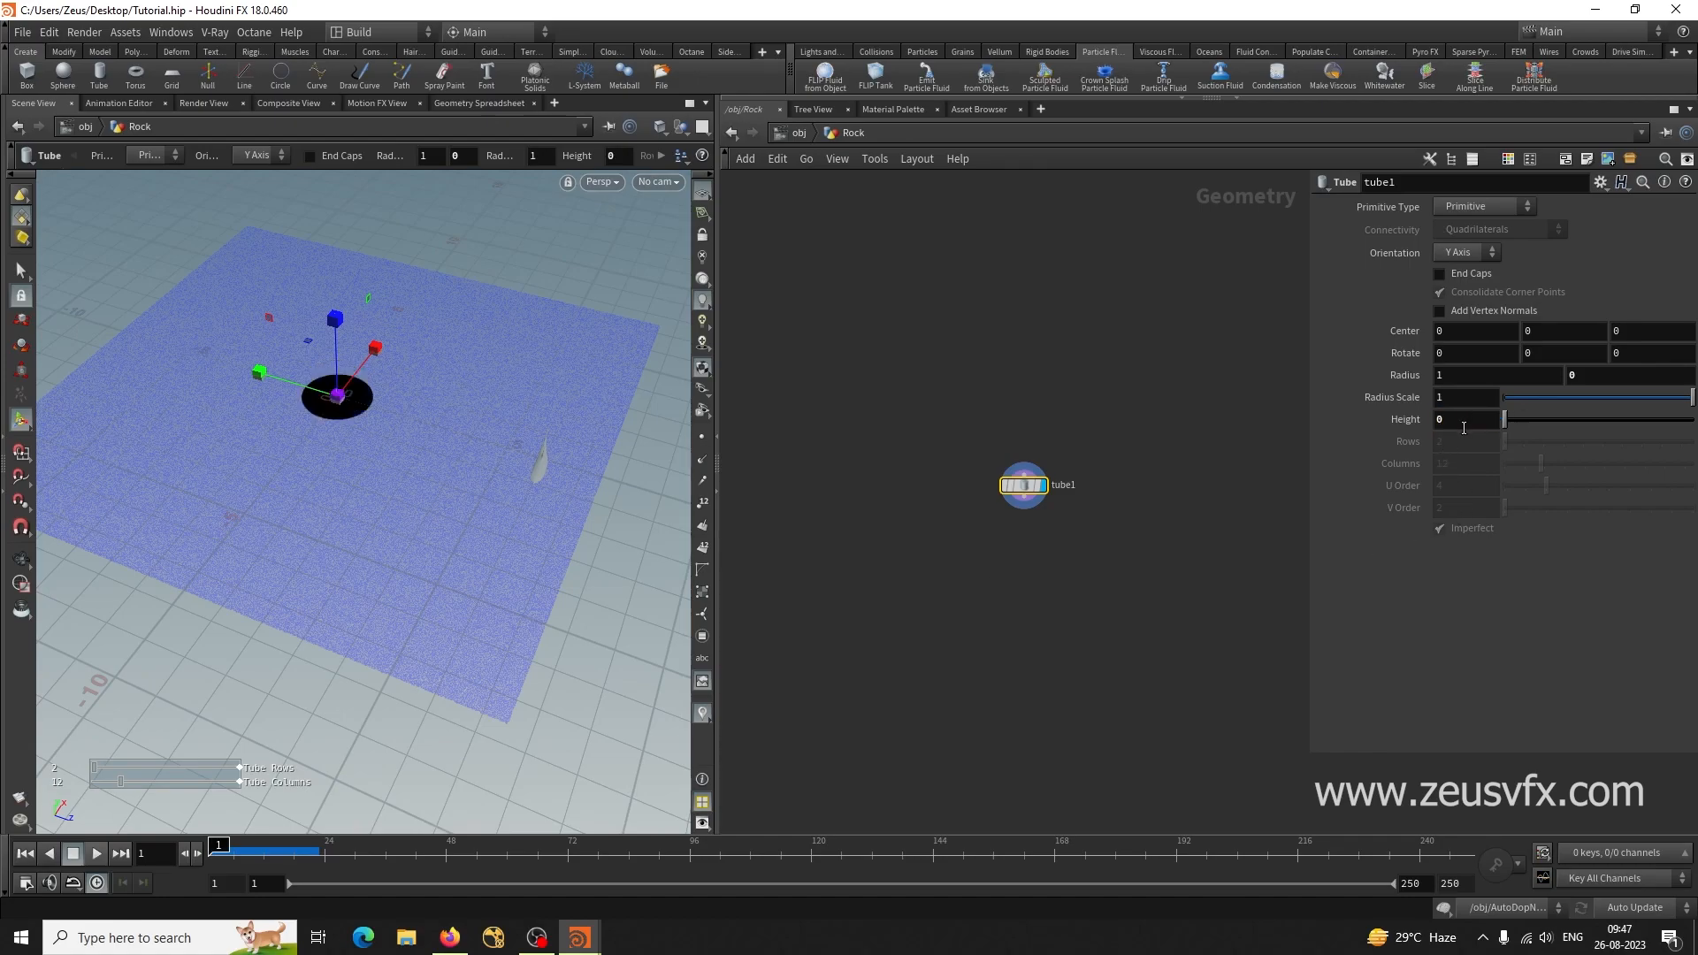
Swap the tube's radii to 0 and 1 and inspect the flat shape up close.
click(1479, 380)
text(0)
key(Tab)
text(1)
key(Return)
alt+drag(478, 465, 428, 459)
alt+right_drag(428, 459, 746, 436)
alt+drag(416, 450, 510, 474)
Try a first radius of 0.7 on the tube, clear it and set that radius to 1.
click(1495, 375)
text(.7)
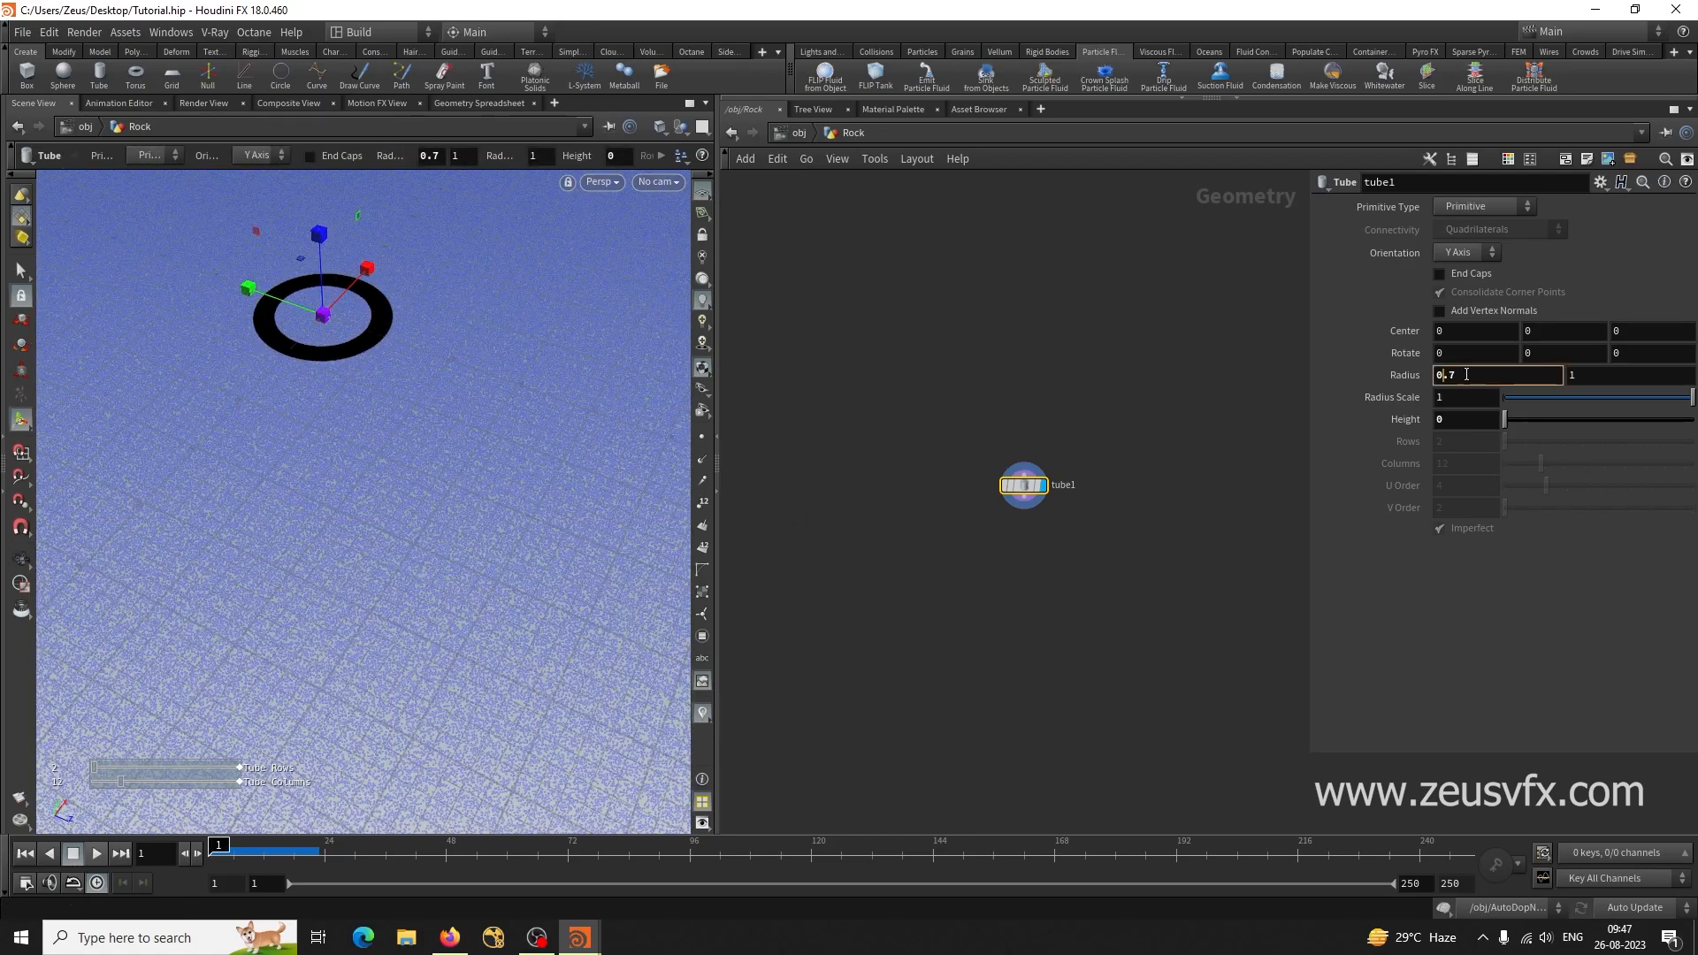
key(BackSpace)
key(BackSpace)
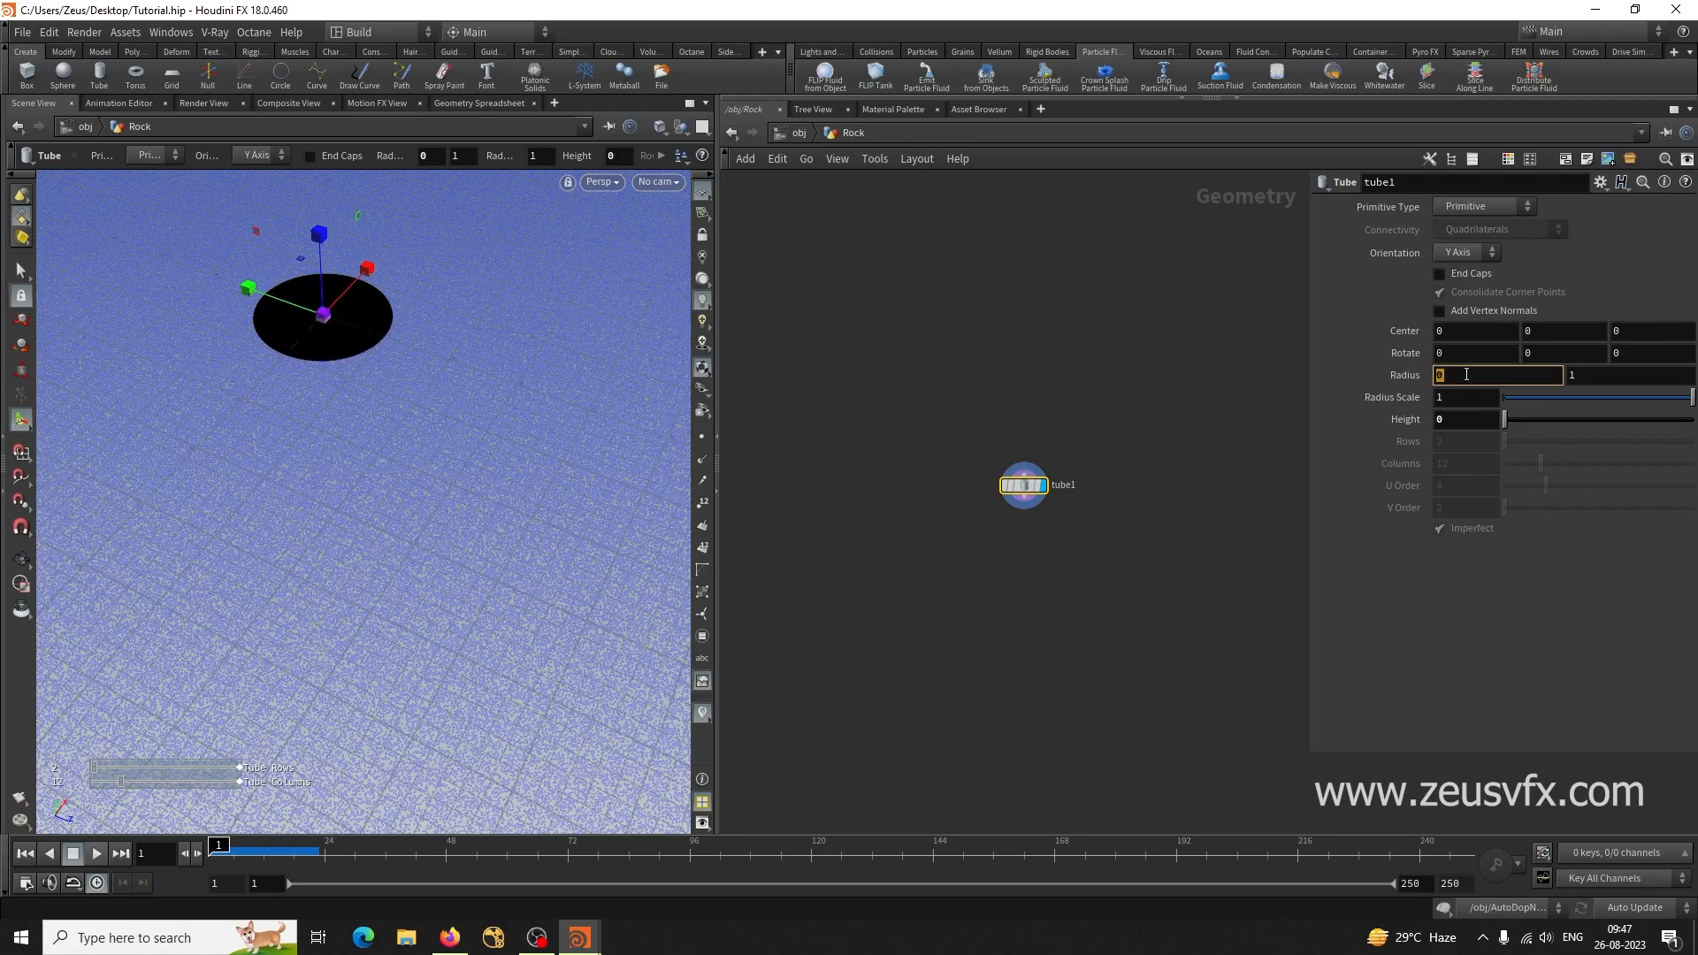
text(1)
Set the tube's second radius to 0.6 and change its primitive type to Polygon.
click(1589, 379)
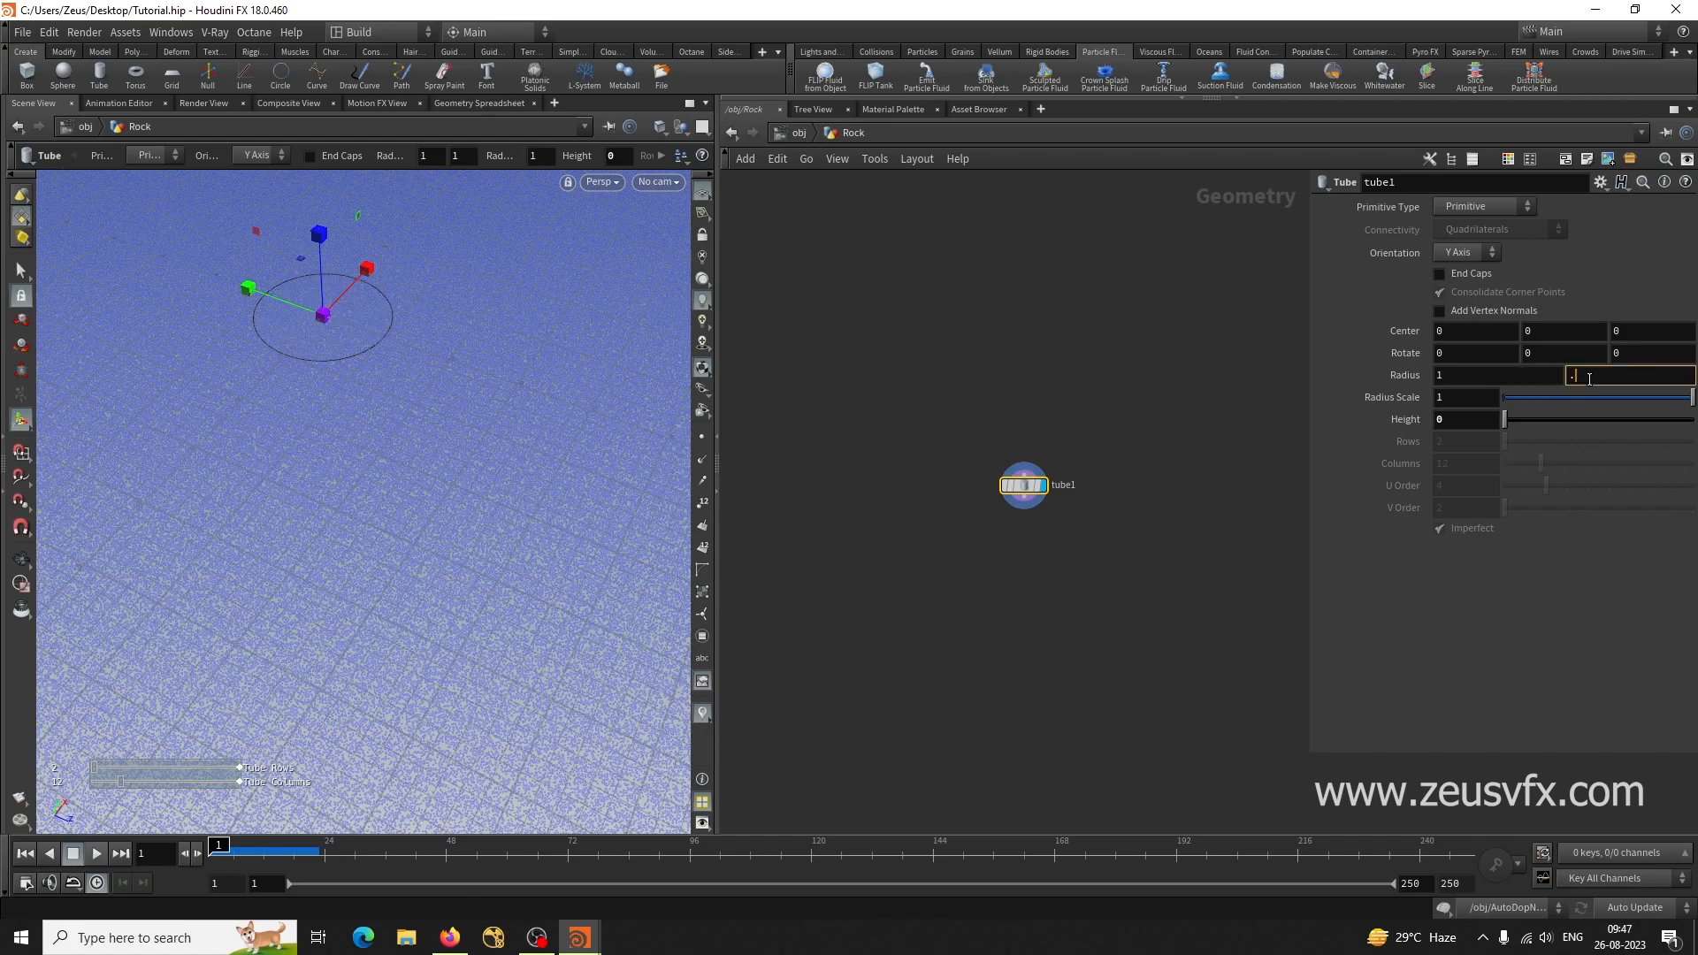
text(.6)
key(Return)
key(Escape)
drag(481, 485, 337, 398)
alt+right_drag(337, 398, 448, 412)
click(1483, 206)
click(1468, 223)
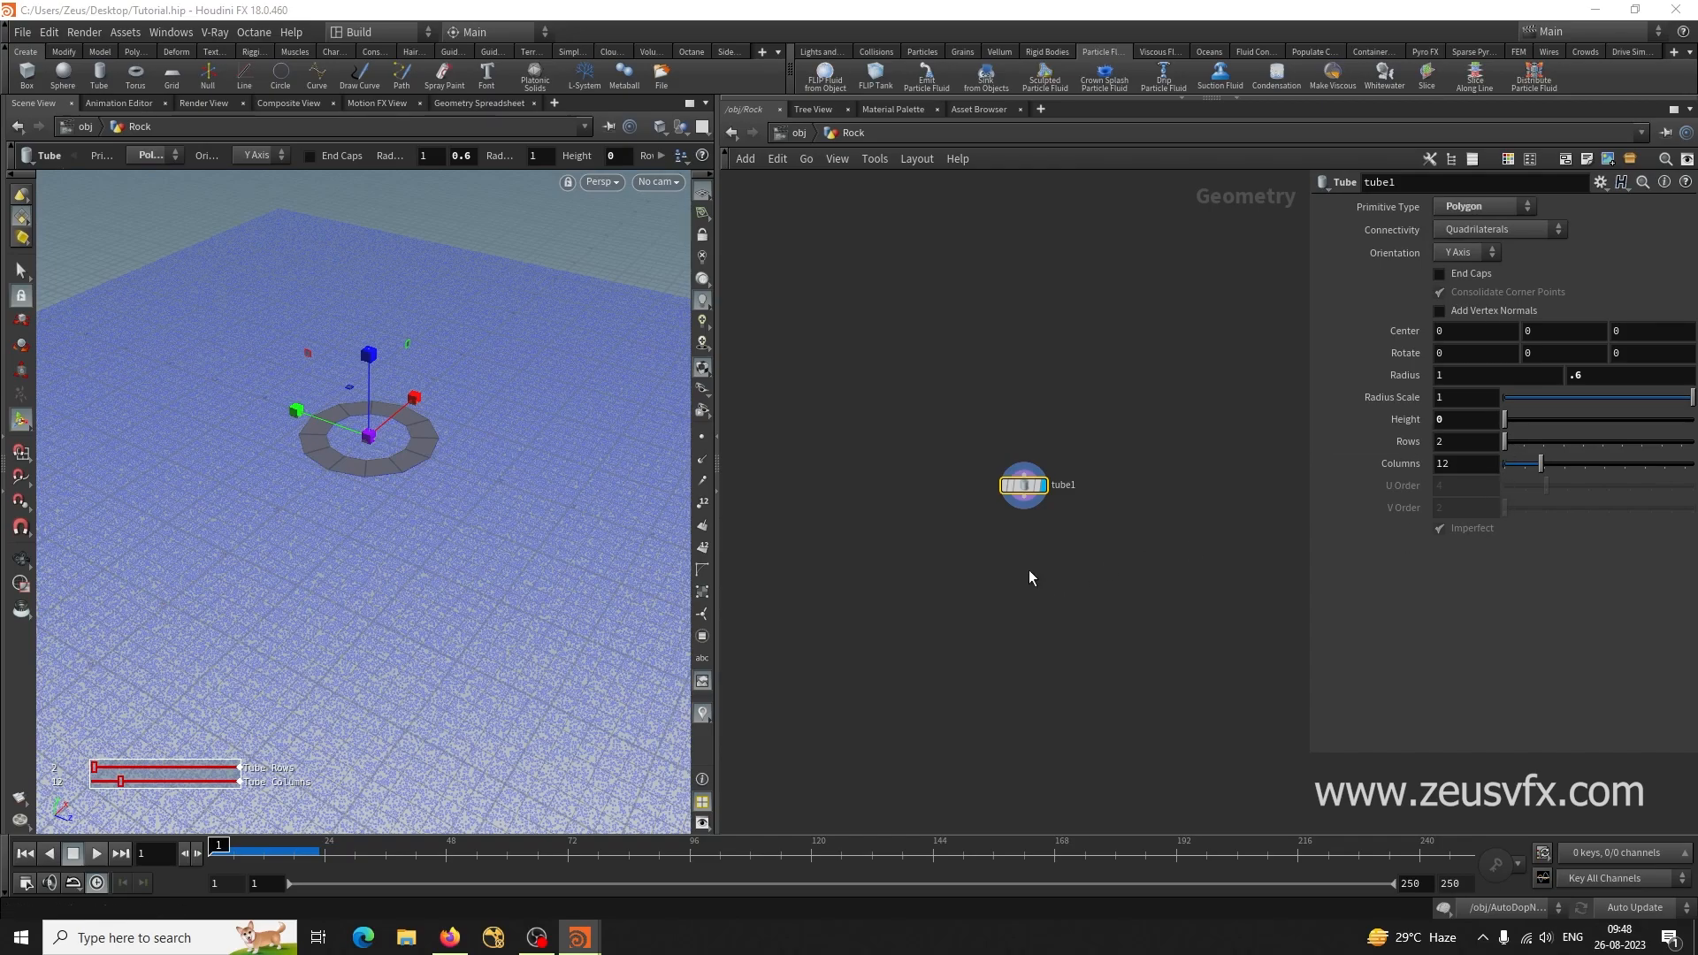
Enlarge the ring around the water tank by setting the tube's radii to 15 and 13.
drag(1458, 376, 1430, 378)
text(15)
key(Return)
alt+right_drag(568, 464, 110, 522)
alt+drag(265, 547, 301, 552)
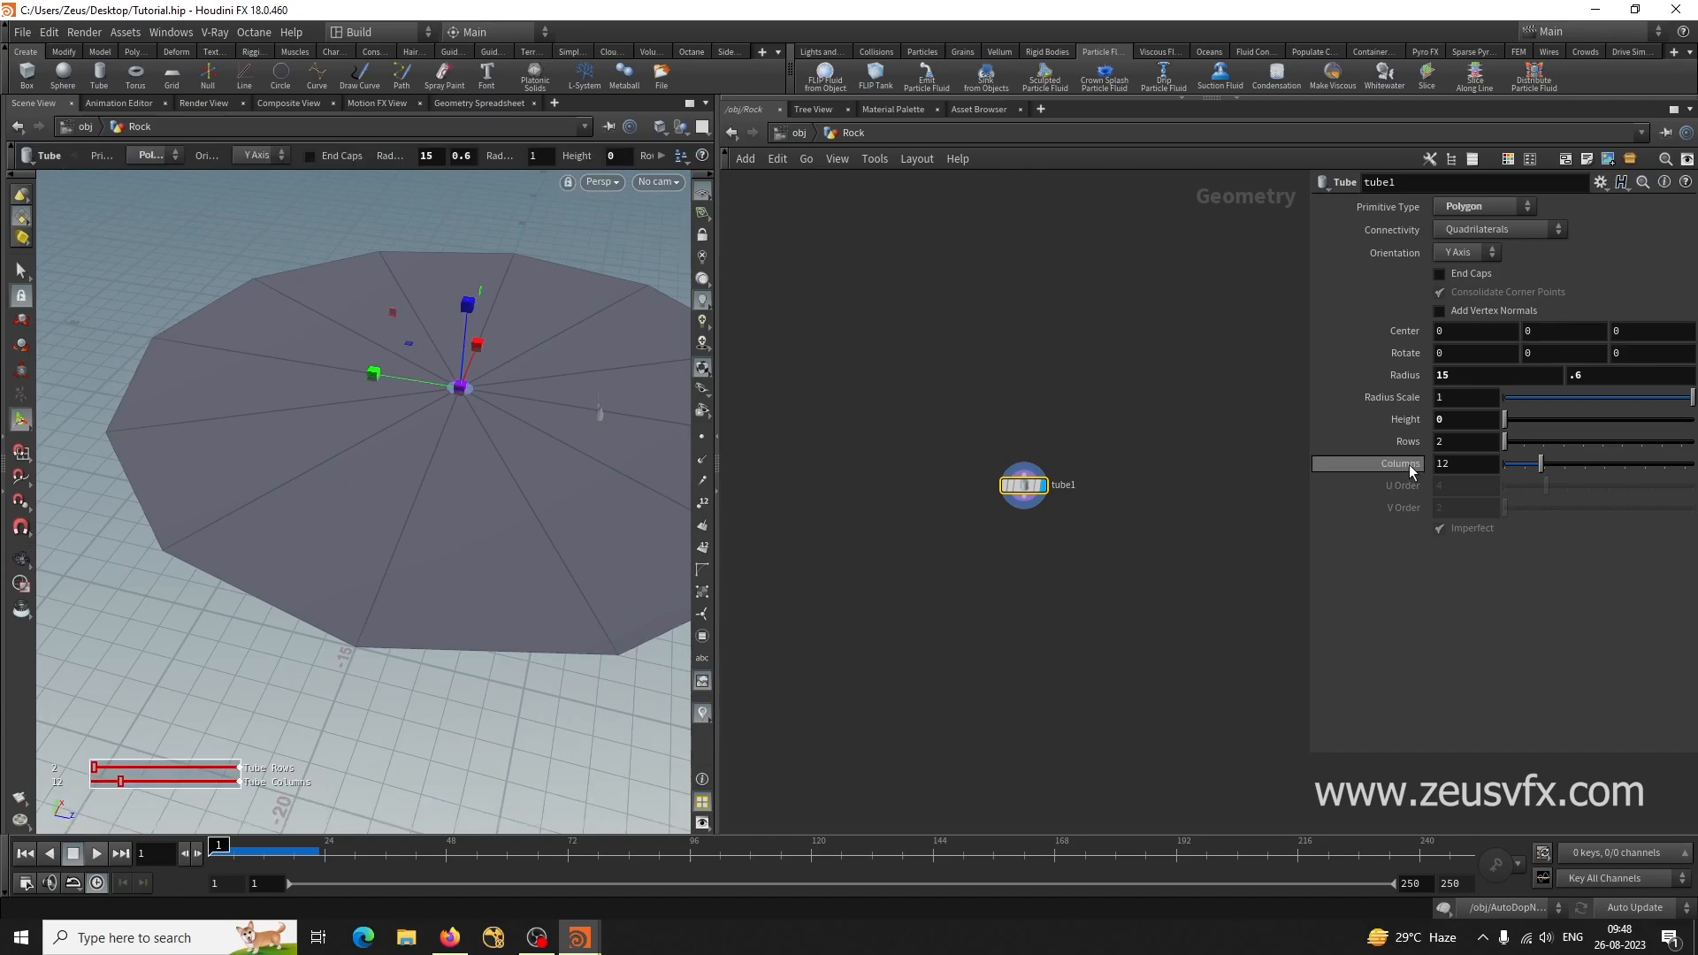
click(1598, 376)
scroll(1598, 377, up, 11)
text(13)
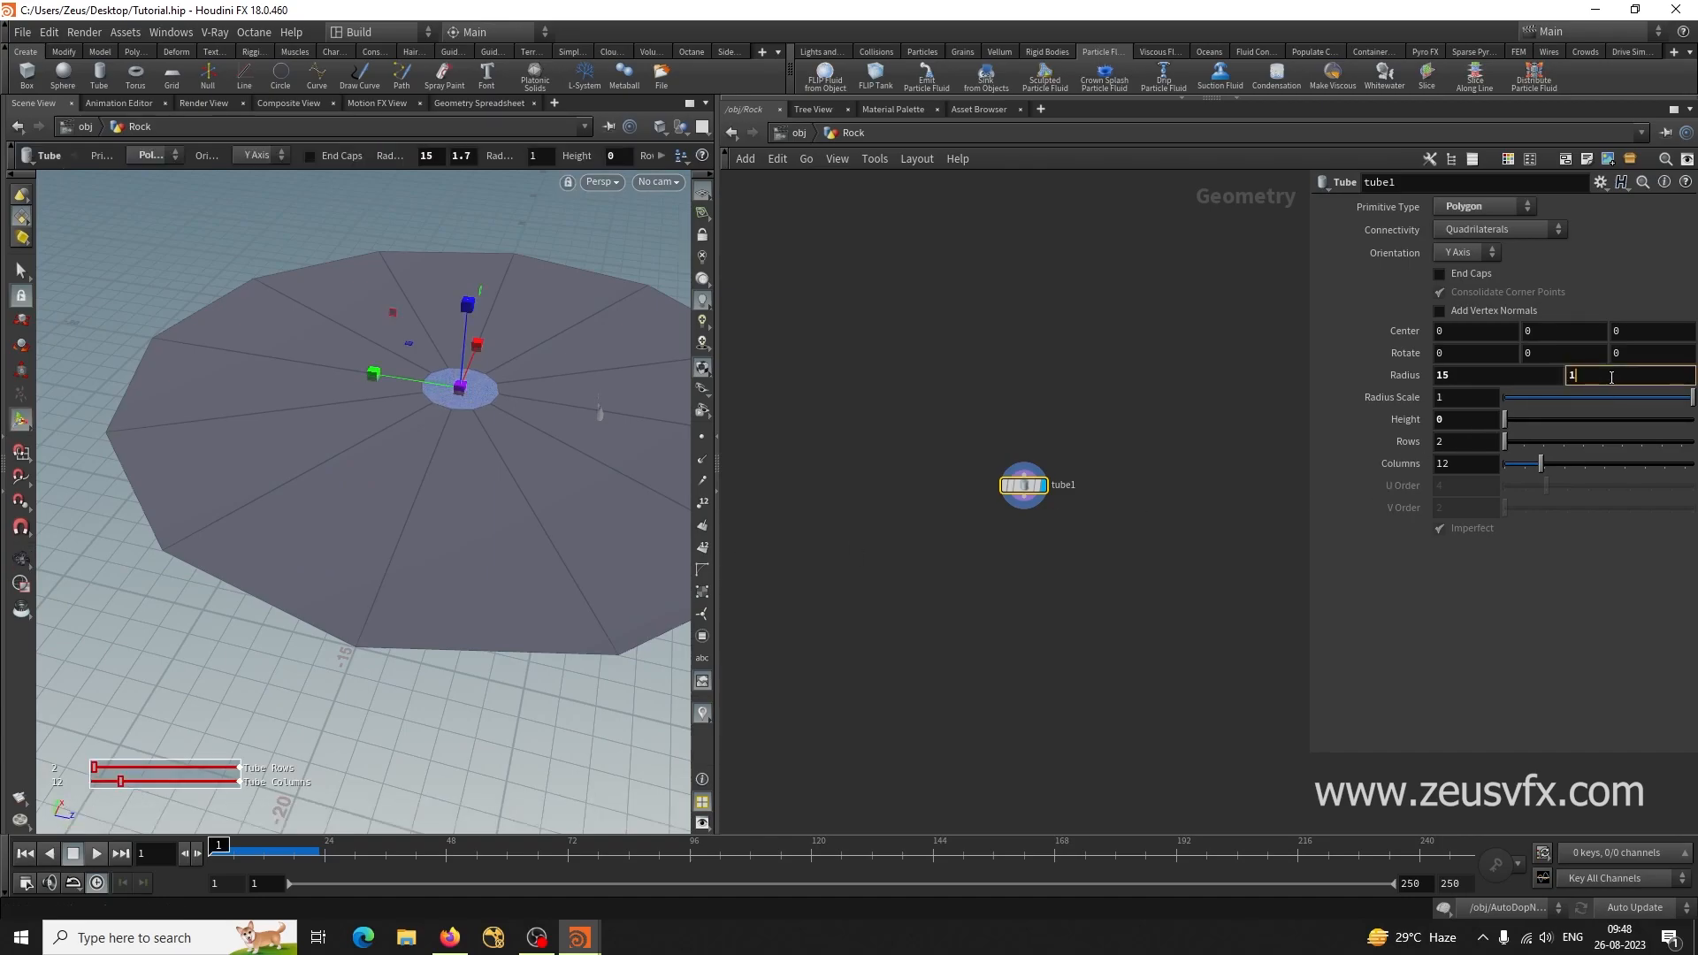
key(Return)
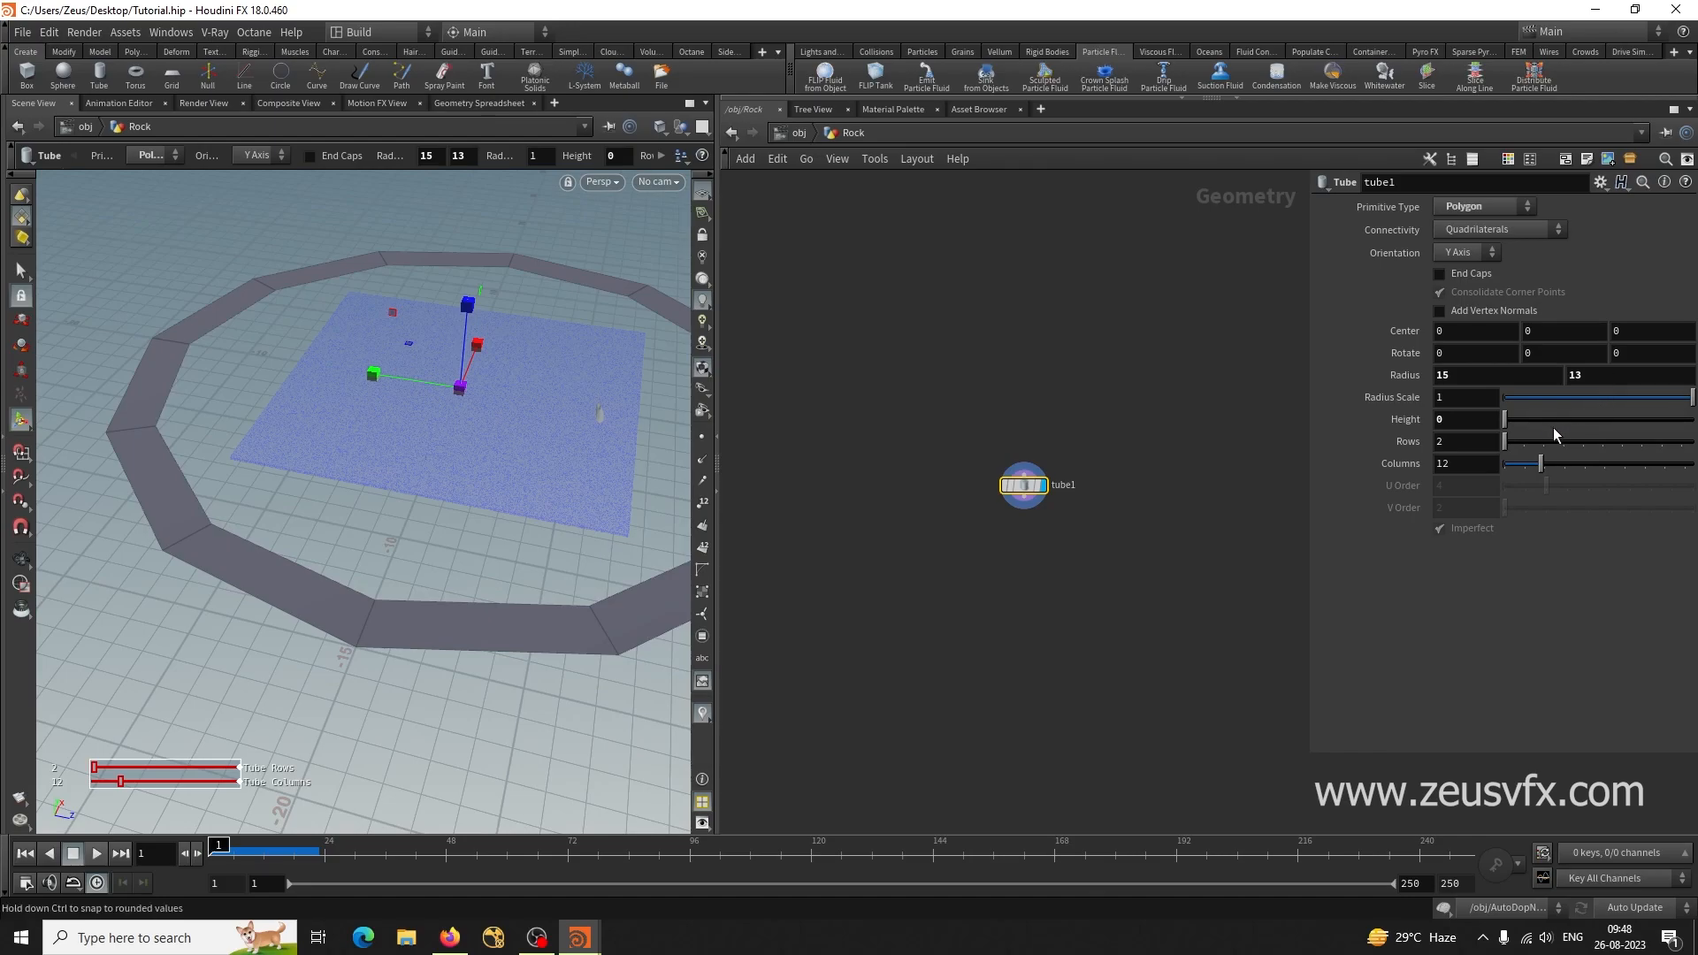
Set the tube's first radius to 12 and try second radii from 12.5 upward, settling on 14.1.
click(1474, 377)
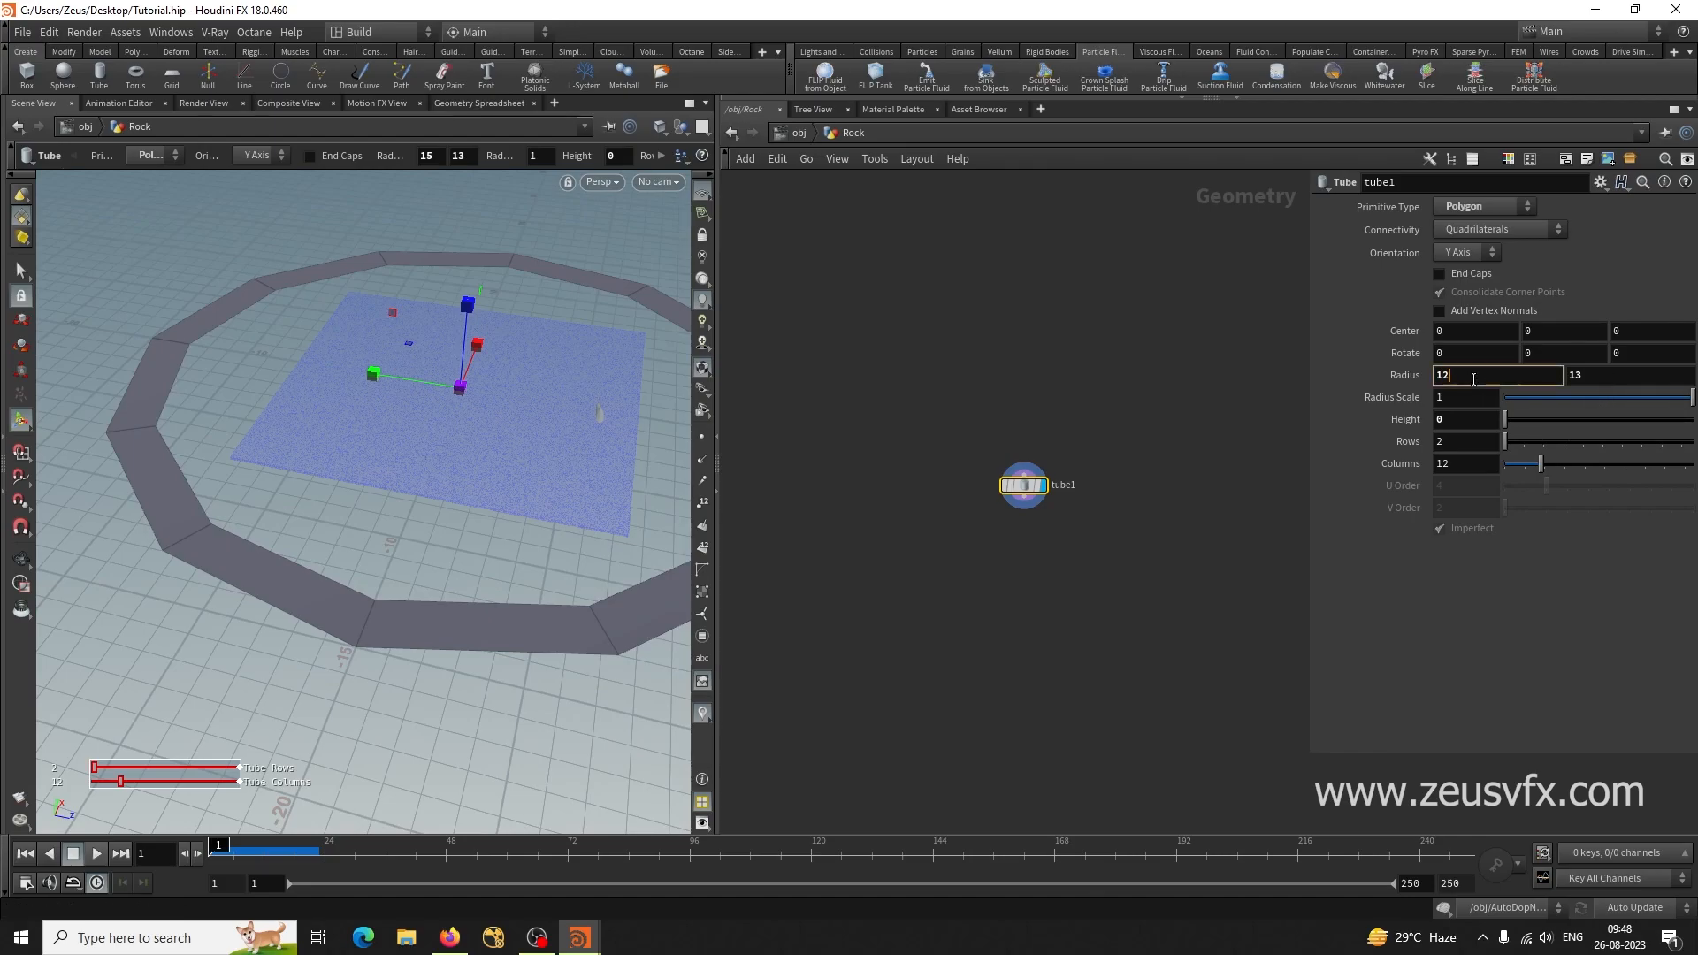
text(12)
key(Return)
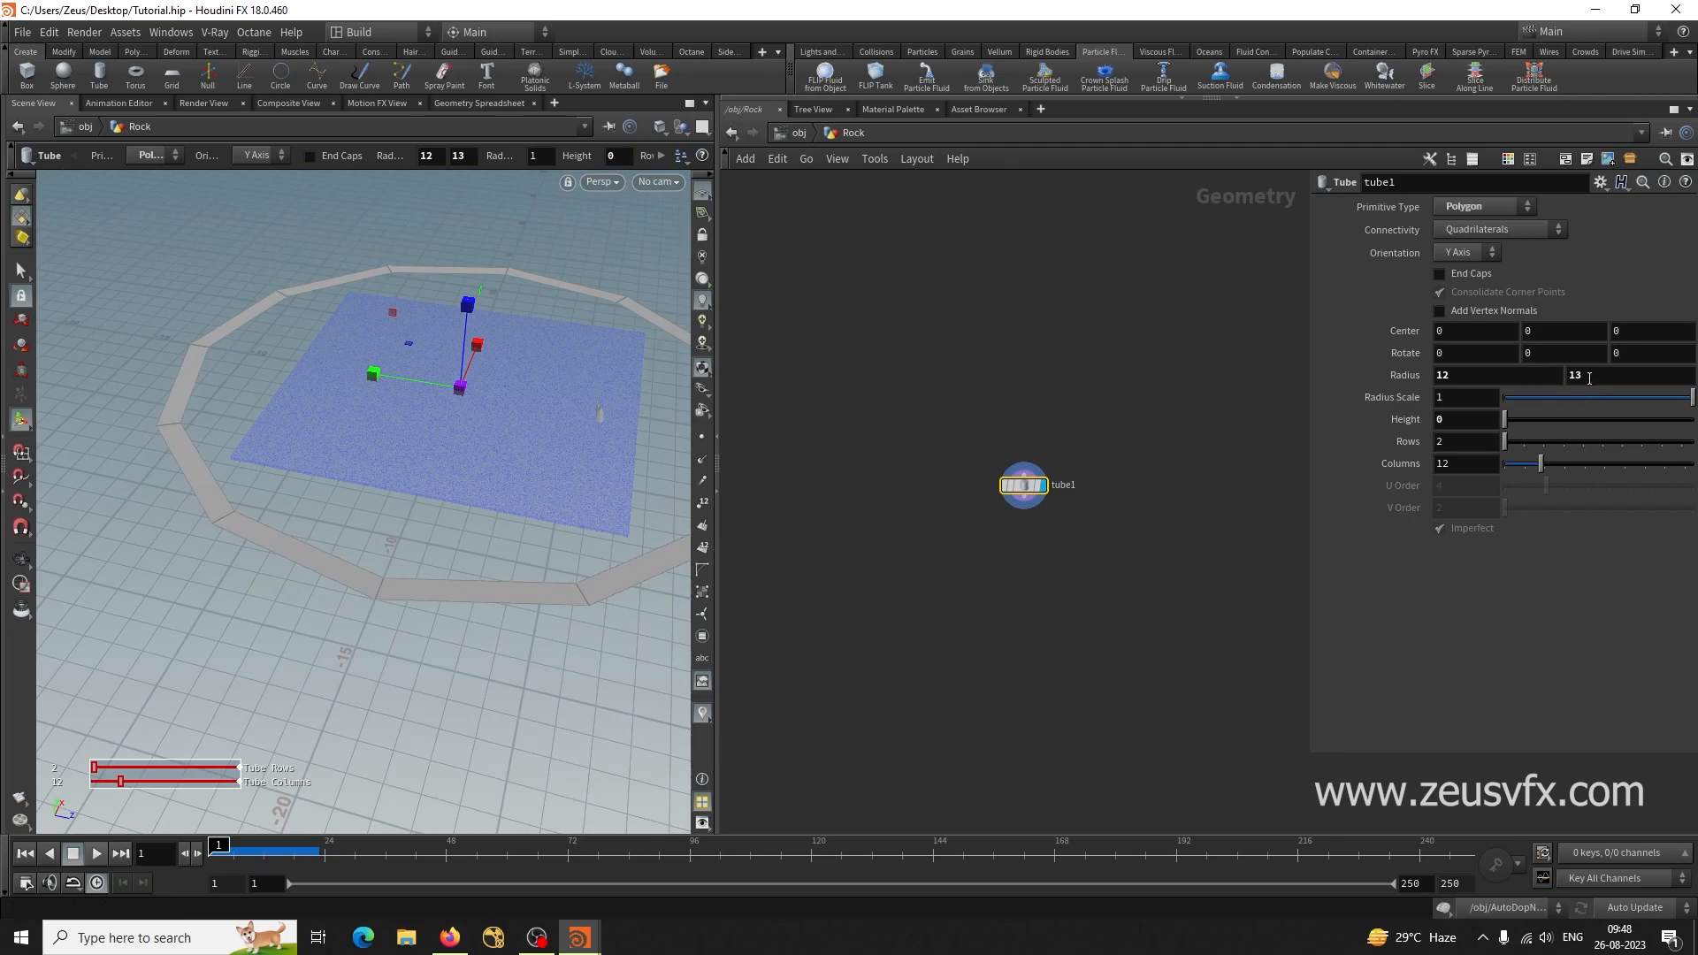
click(1590, 378)
text(12.5)
key(Return)
scroll(1589, 377, up, 20)
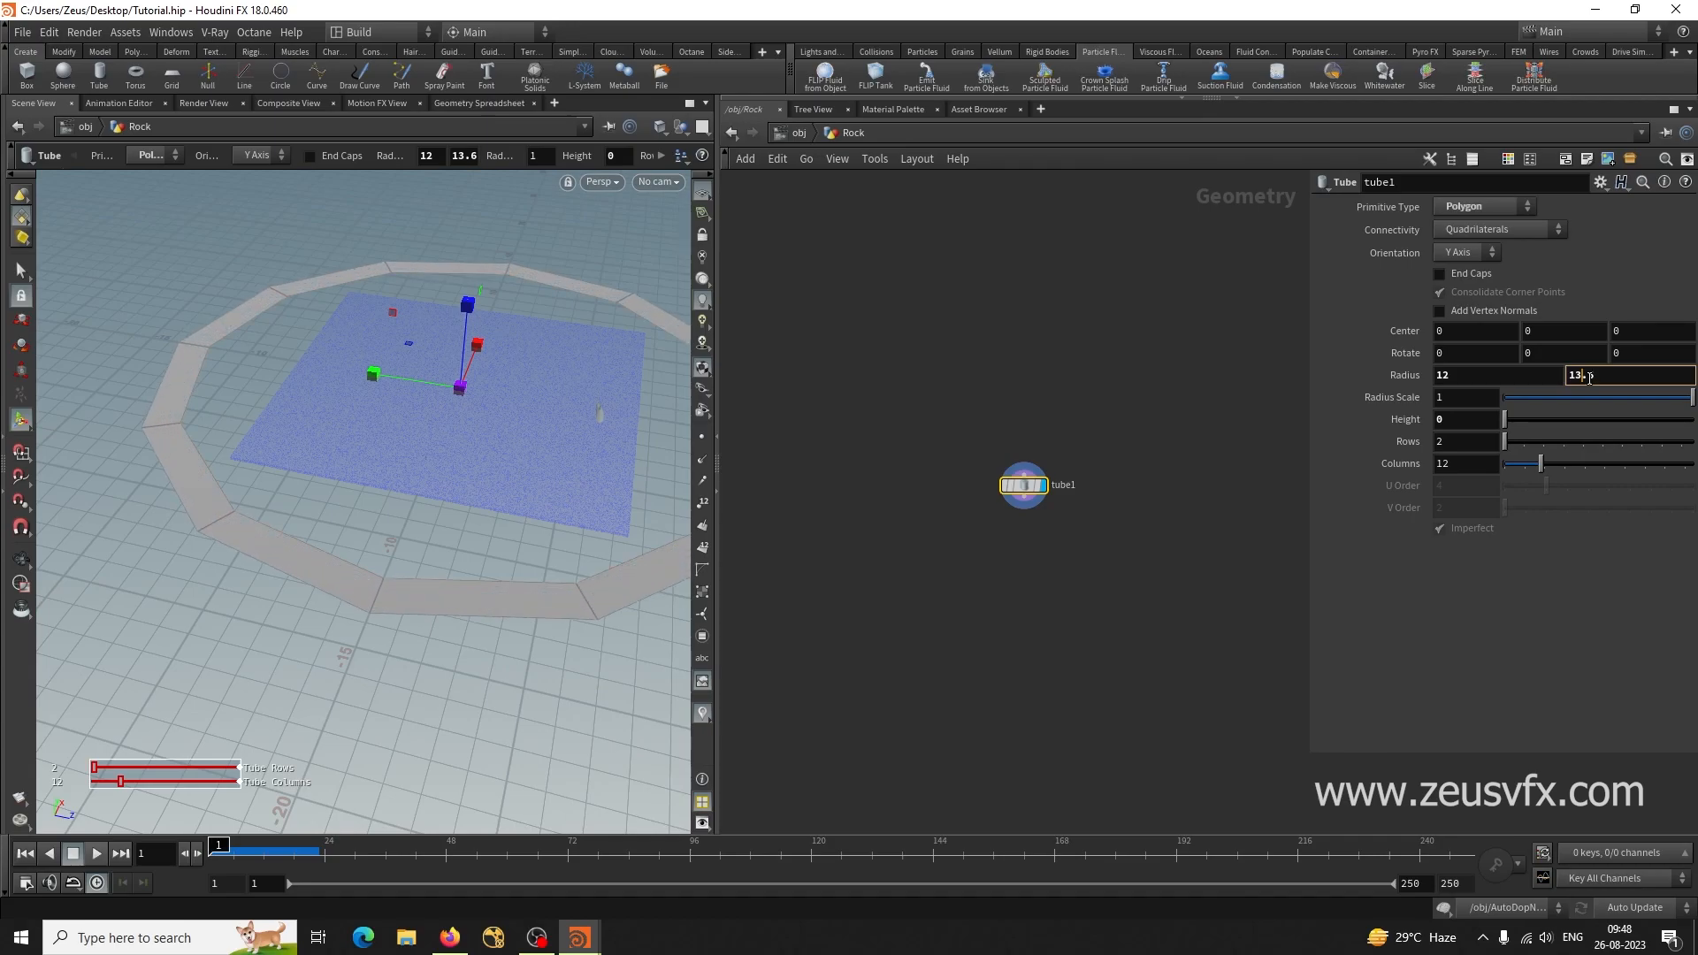
scroll(1589, 377, down, 4)
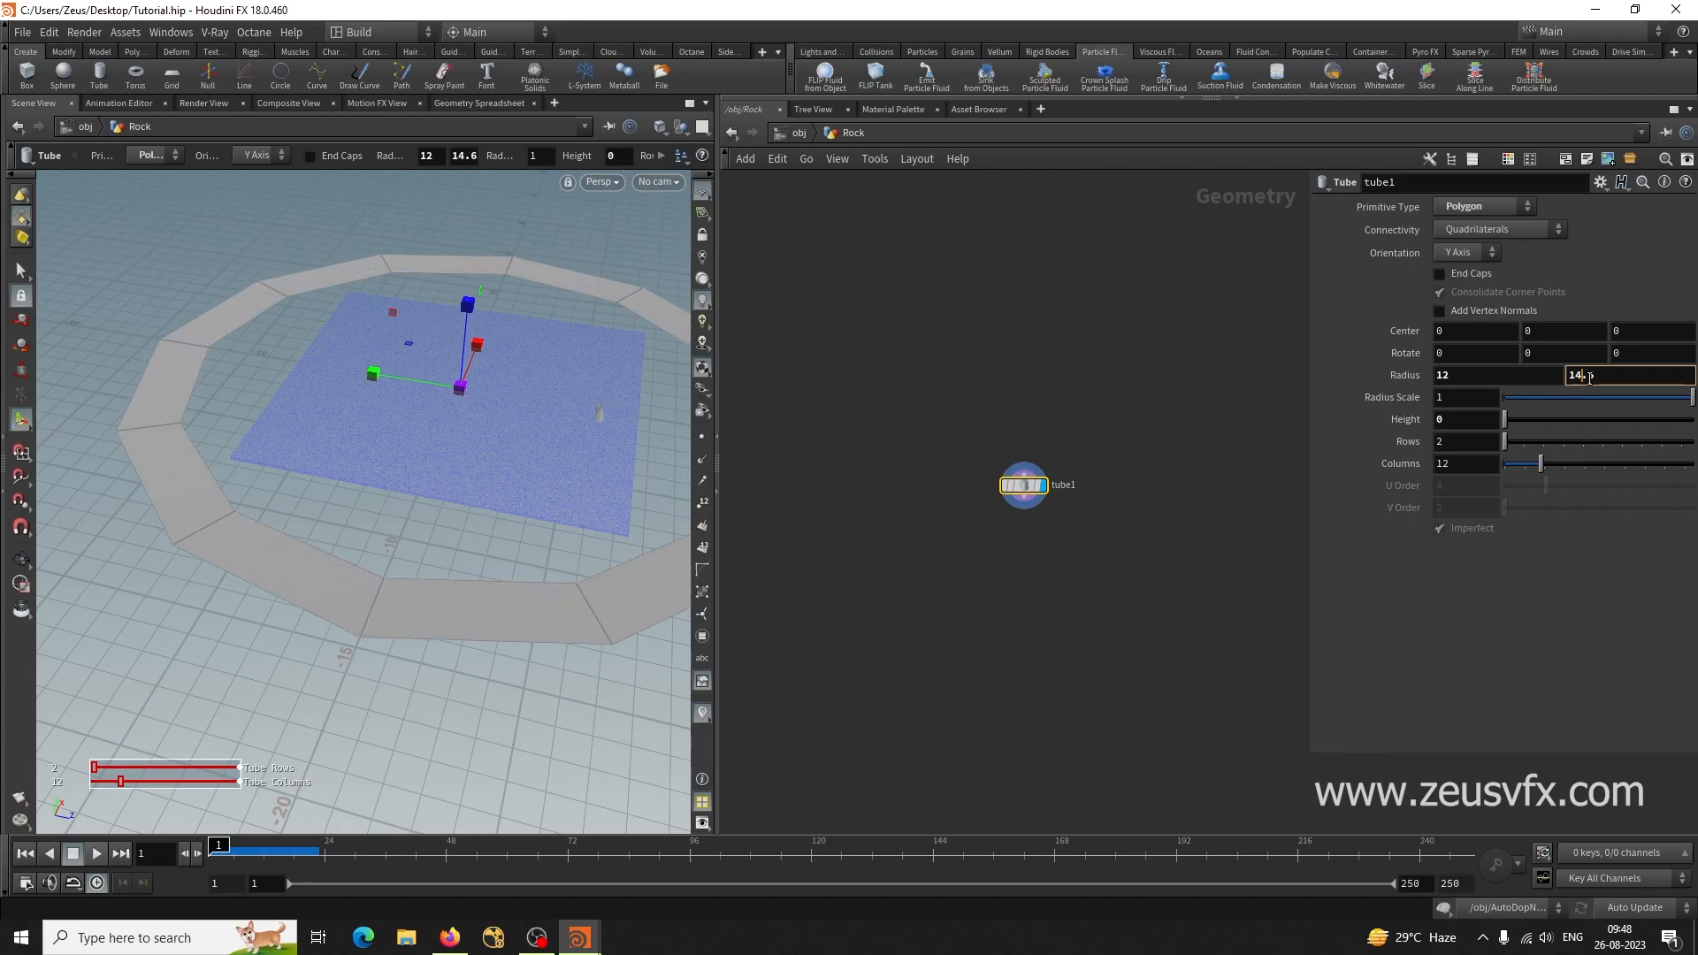
Reduce the tube's first radius to 10 and then 9, and set its second radius to 13 after trying 12.
click(1477, 378)
text(10)
key(Return)
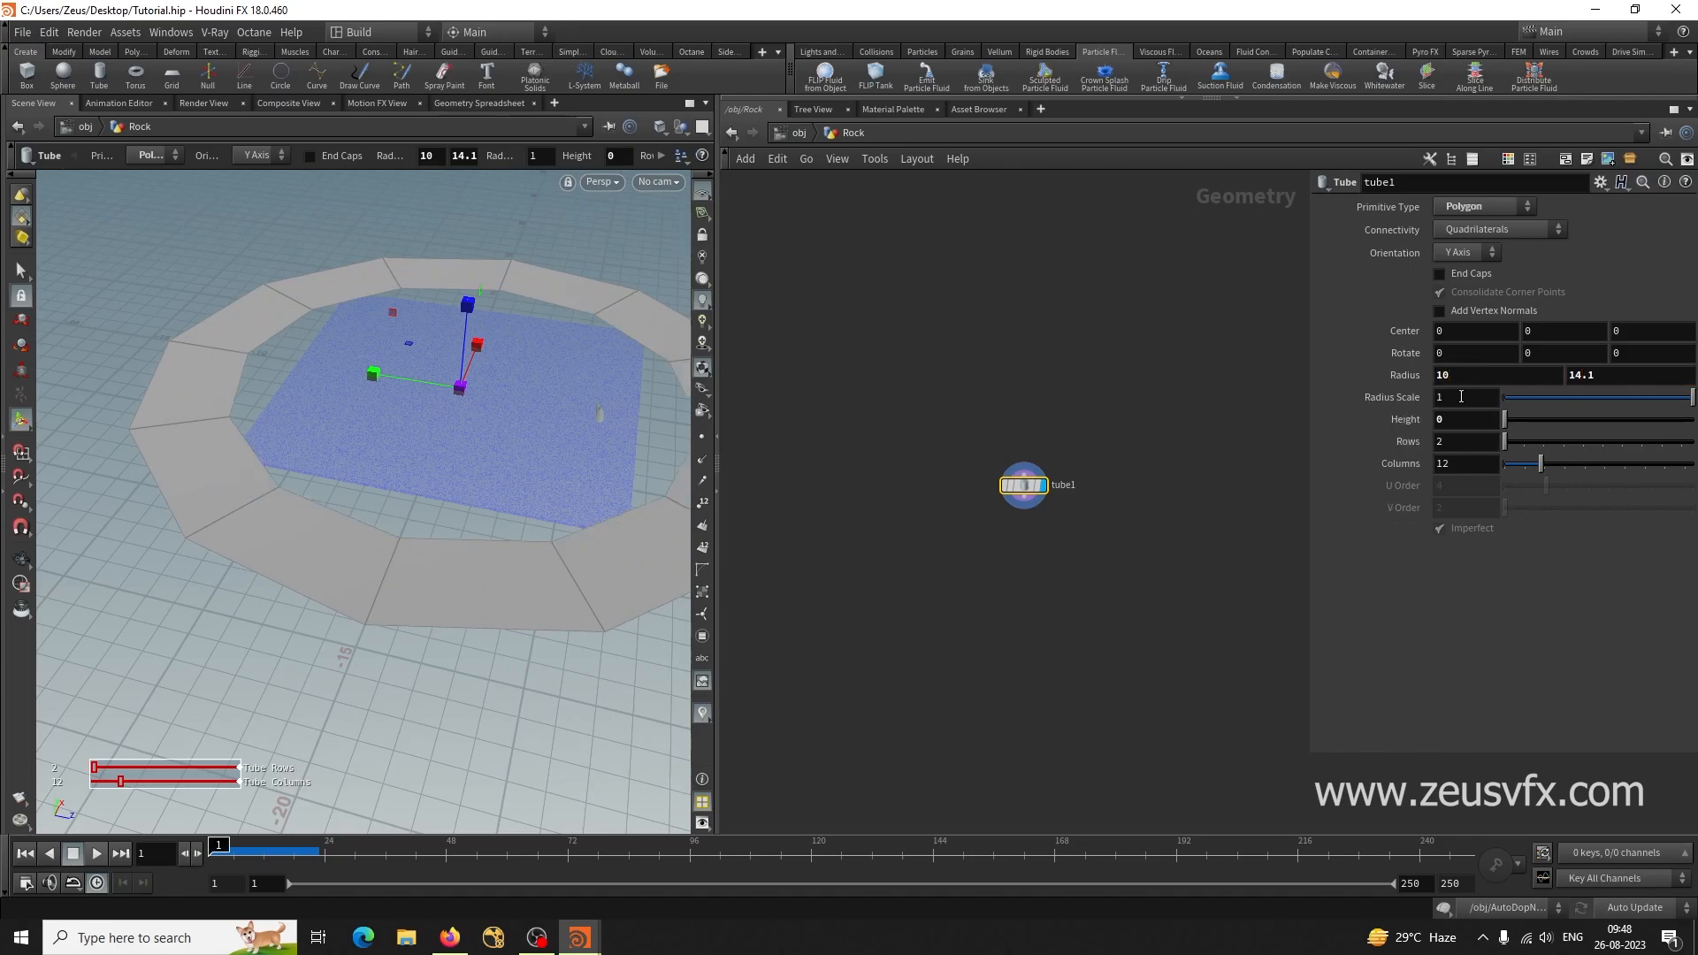
click(1455, 381)
text(9)
key(Return)
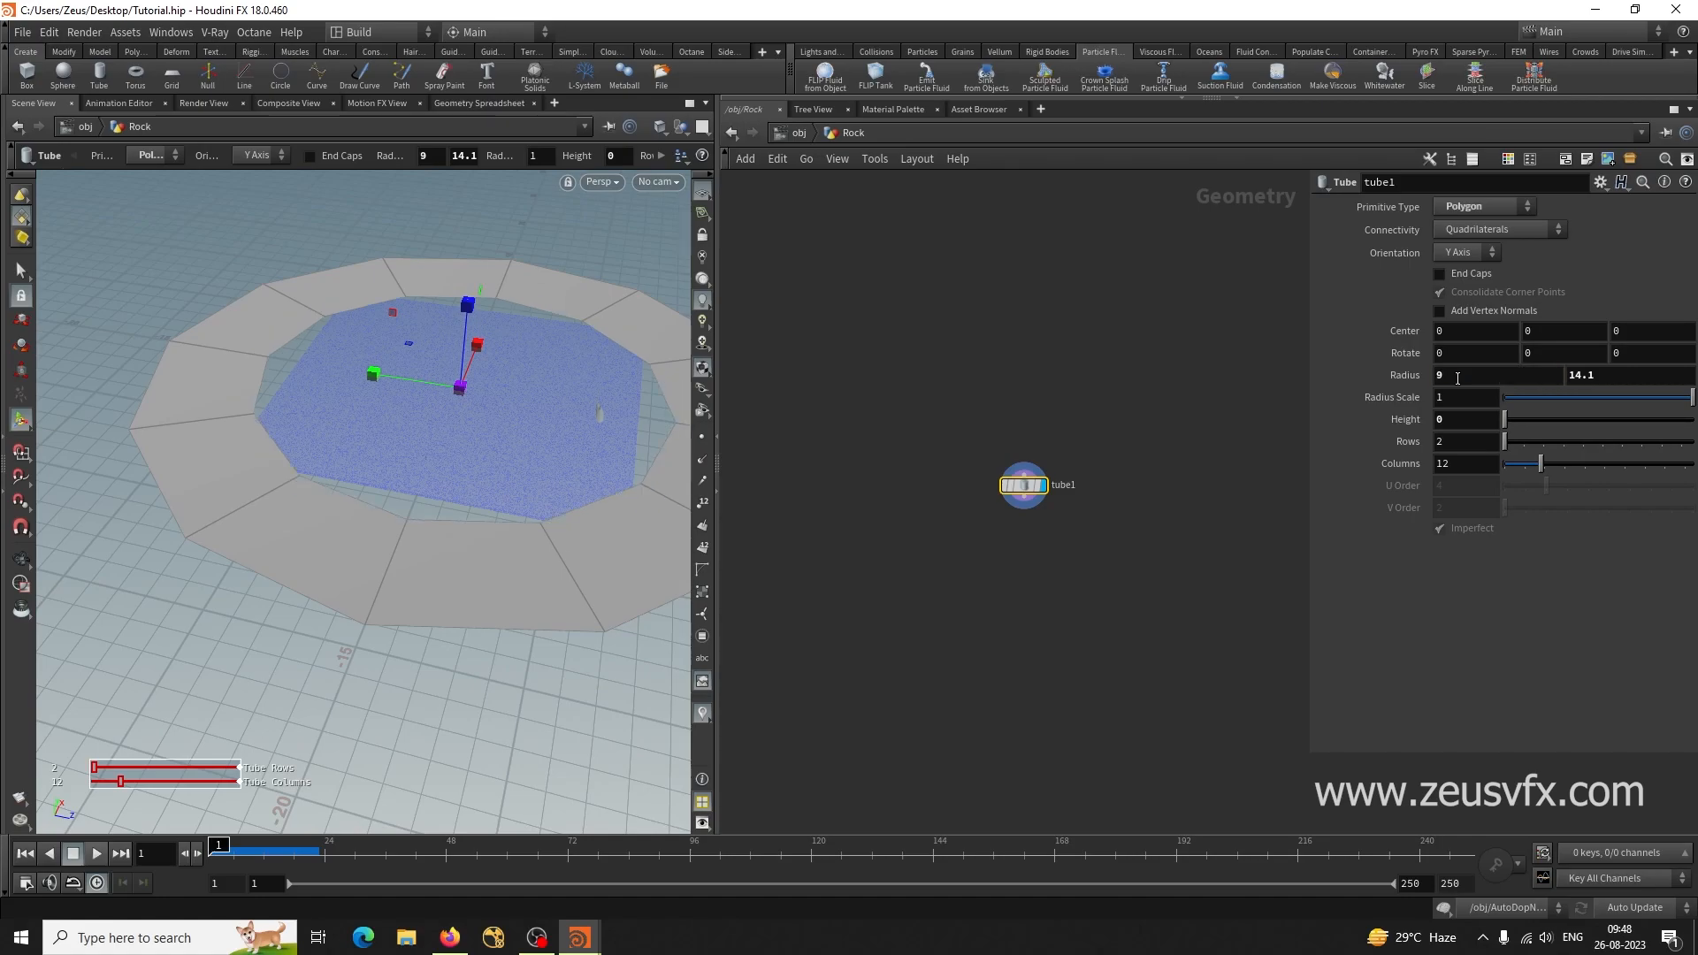
click(1583, 375)
text(12)
key(Return)
click(1576, 375)
text(13)
key(Return)
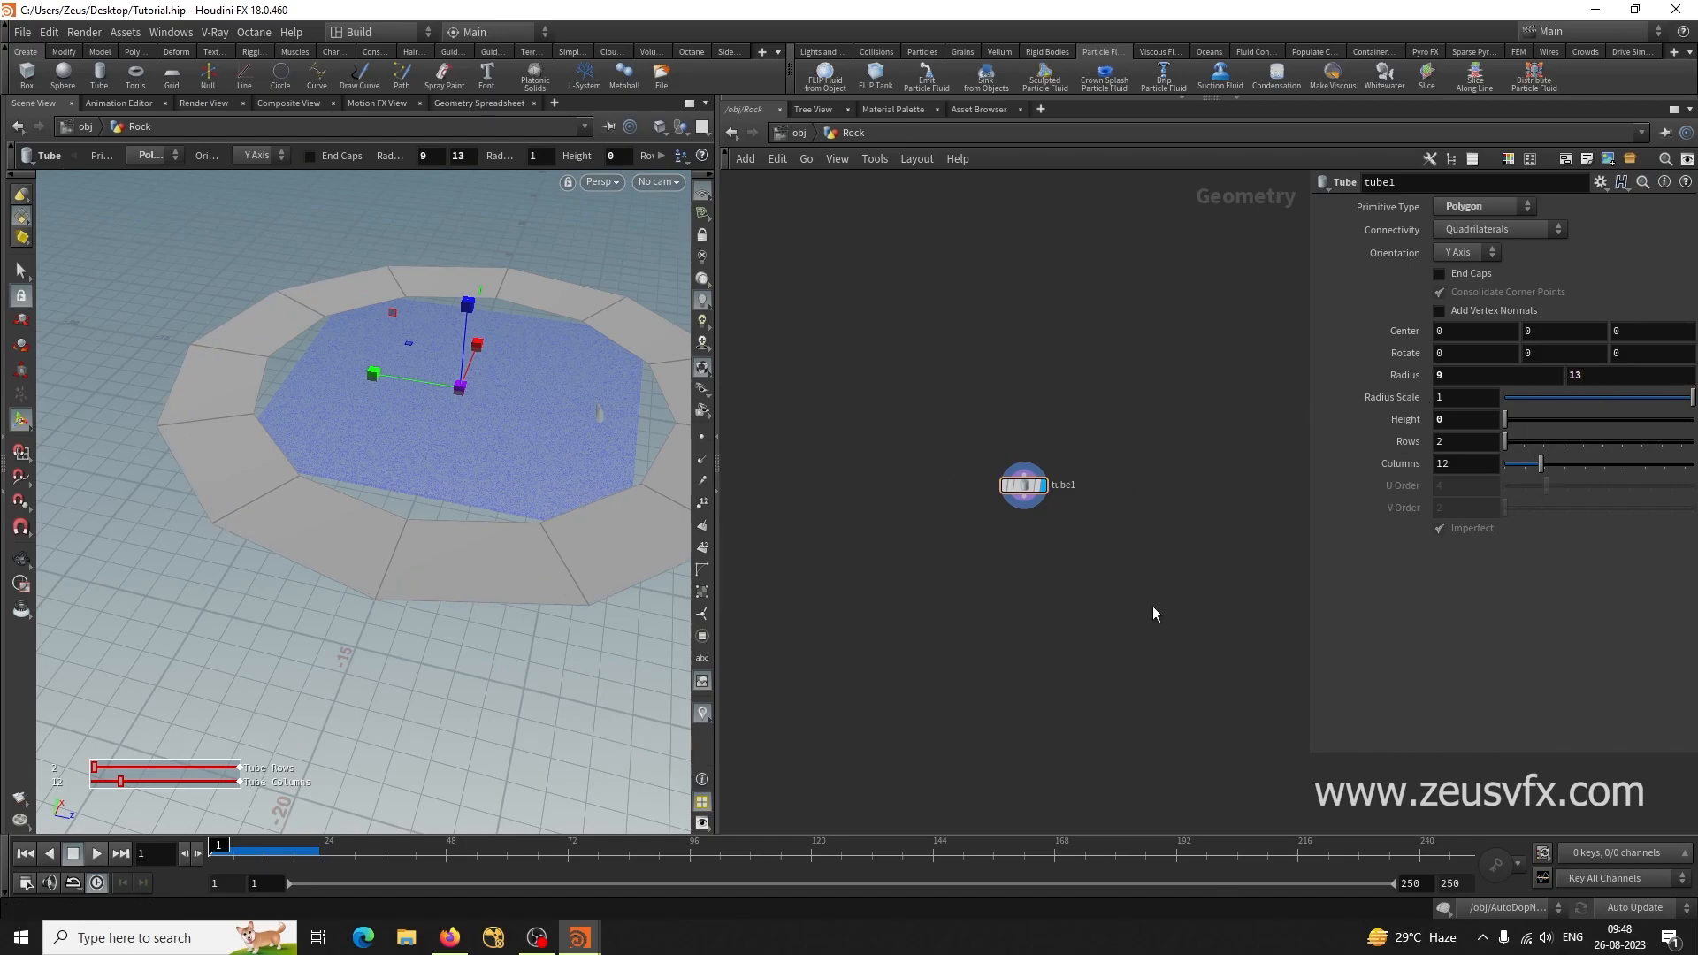
Add a Scatter node fed by tube1, display its points over the ring, and save the scene.
middle_drag(1064, 605, 1061, 554)
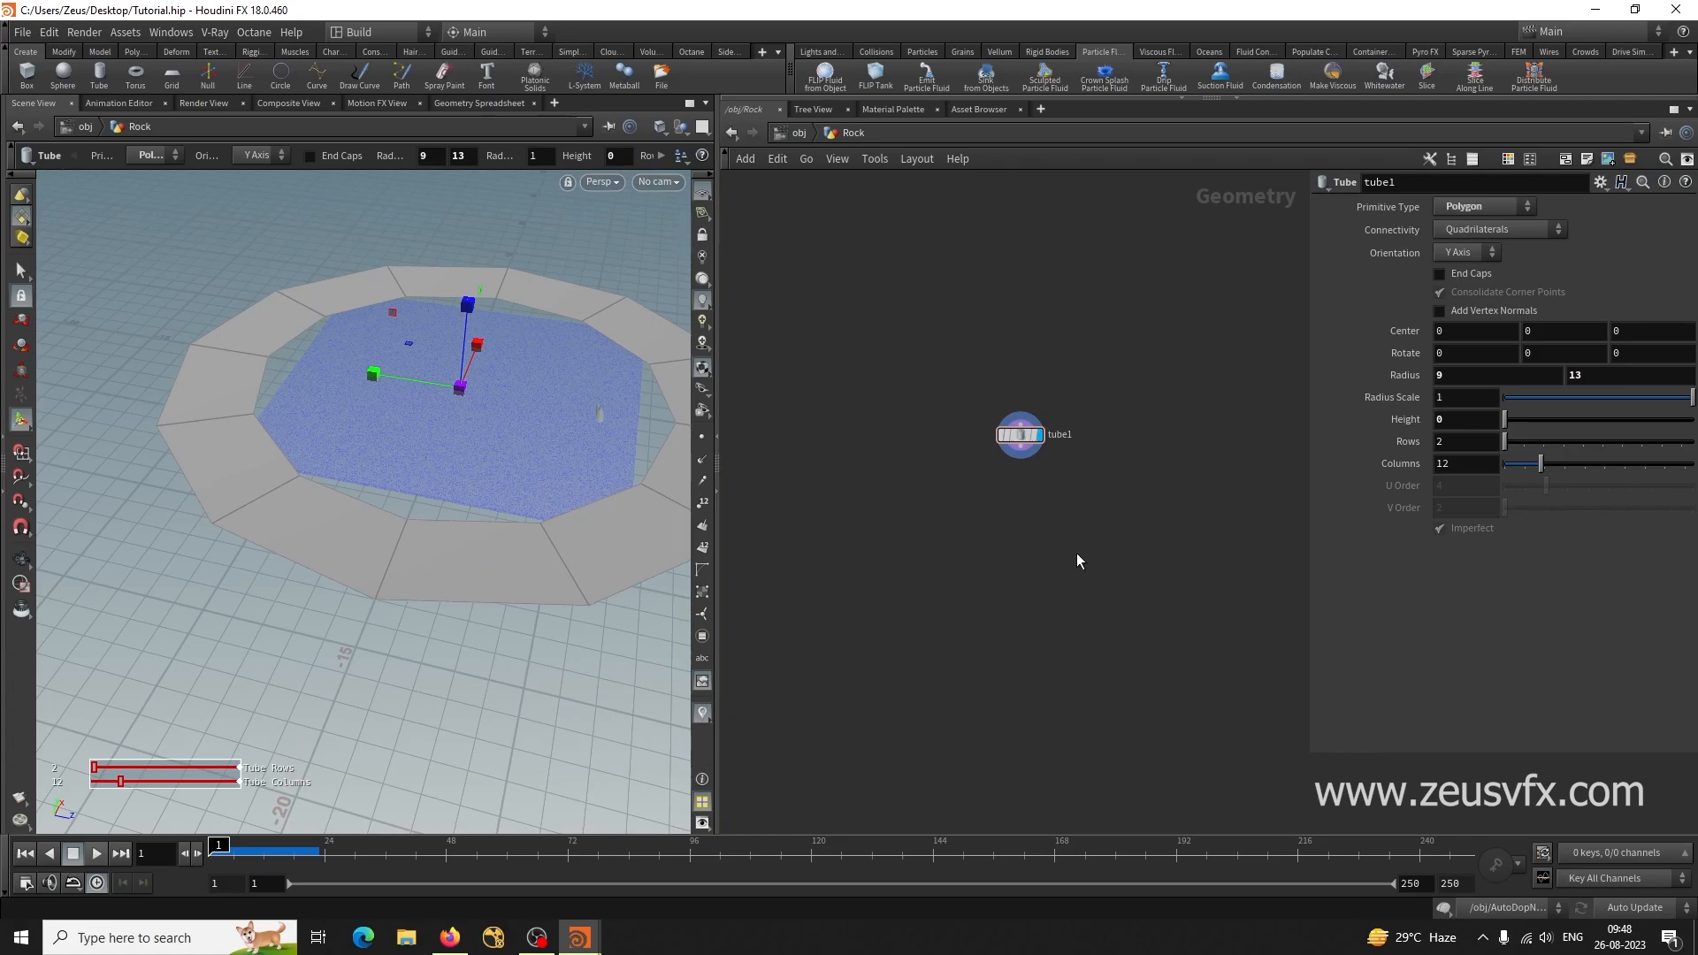
key(Tab)
text(sca)
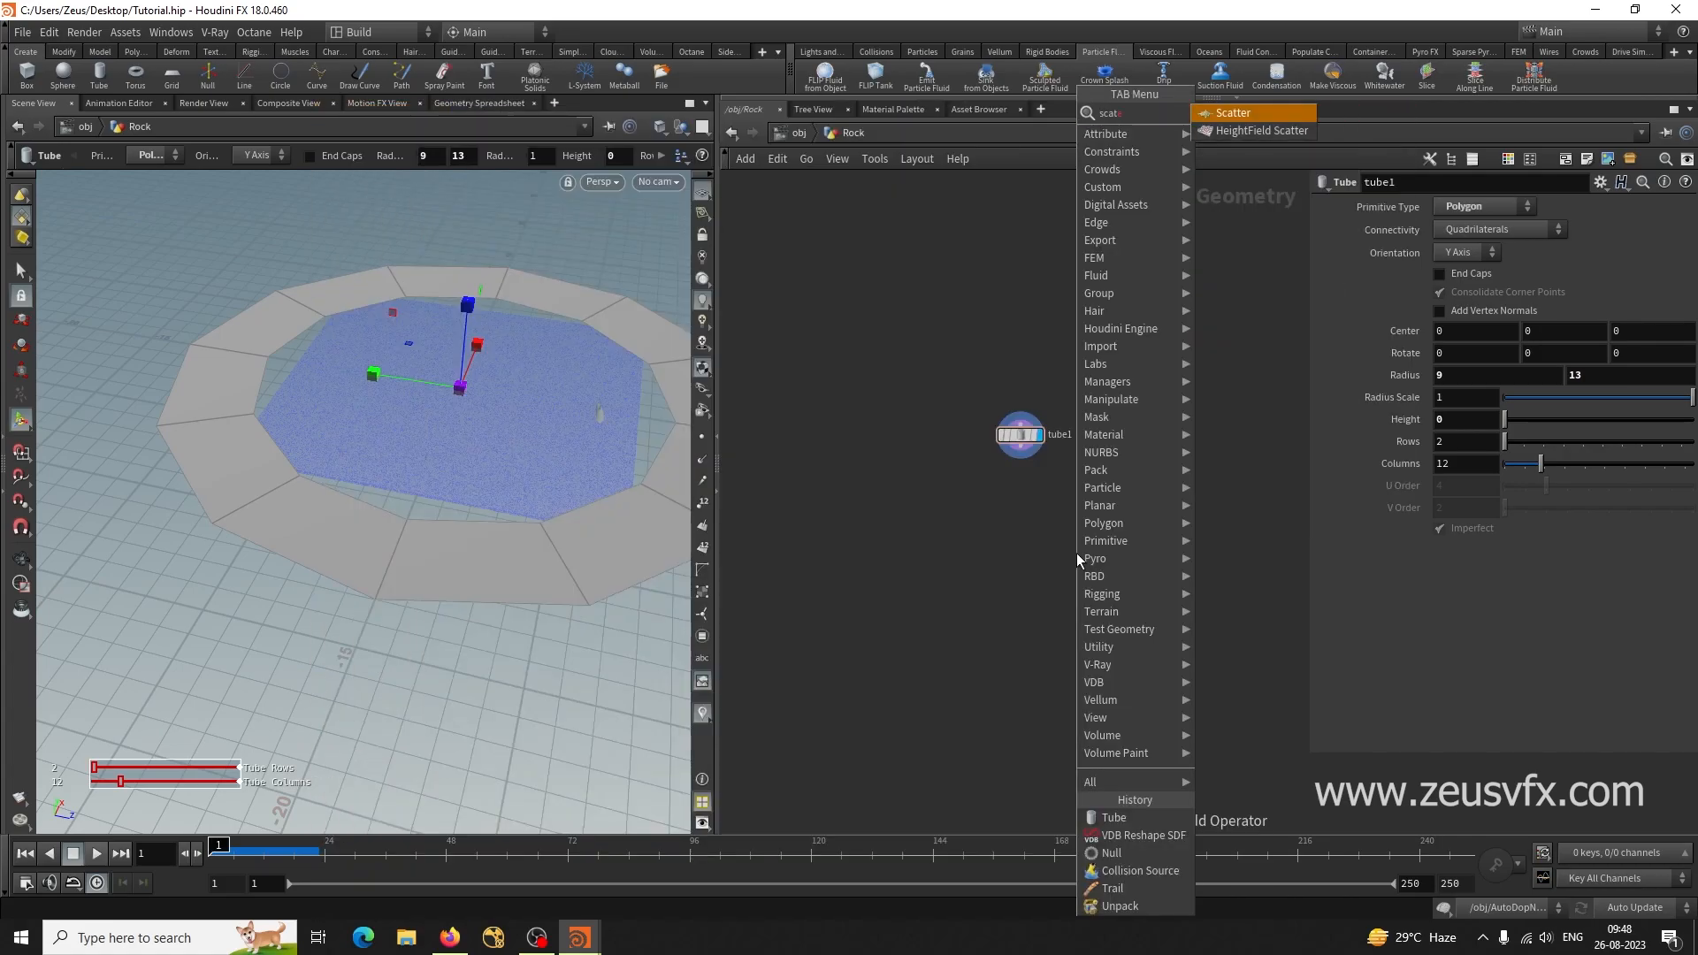
click(1238, 118)
click(1015, 504)
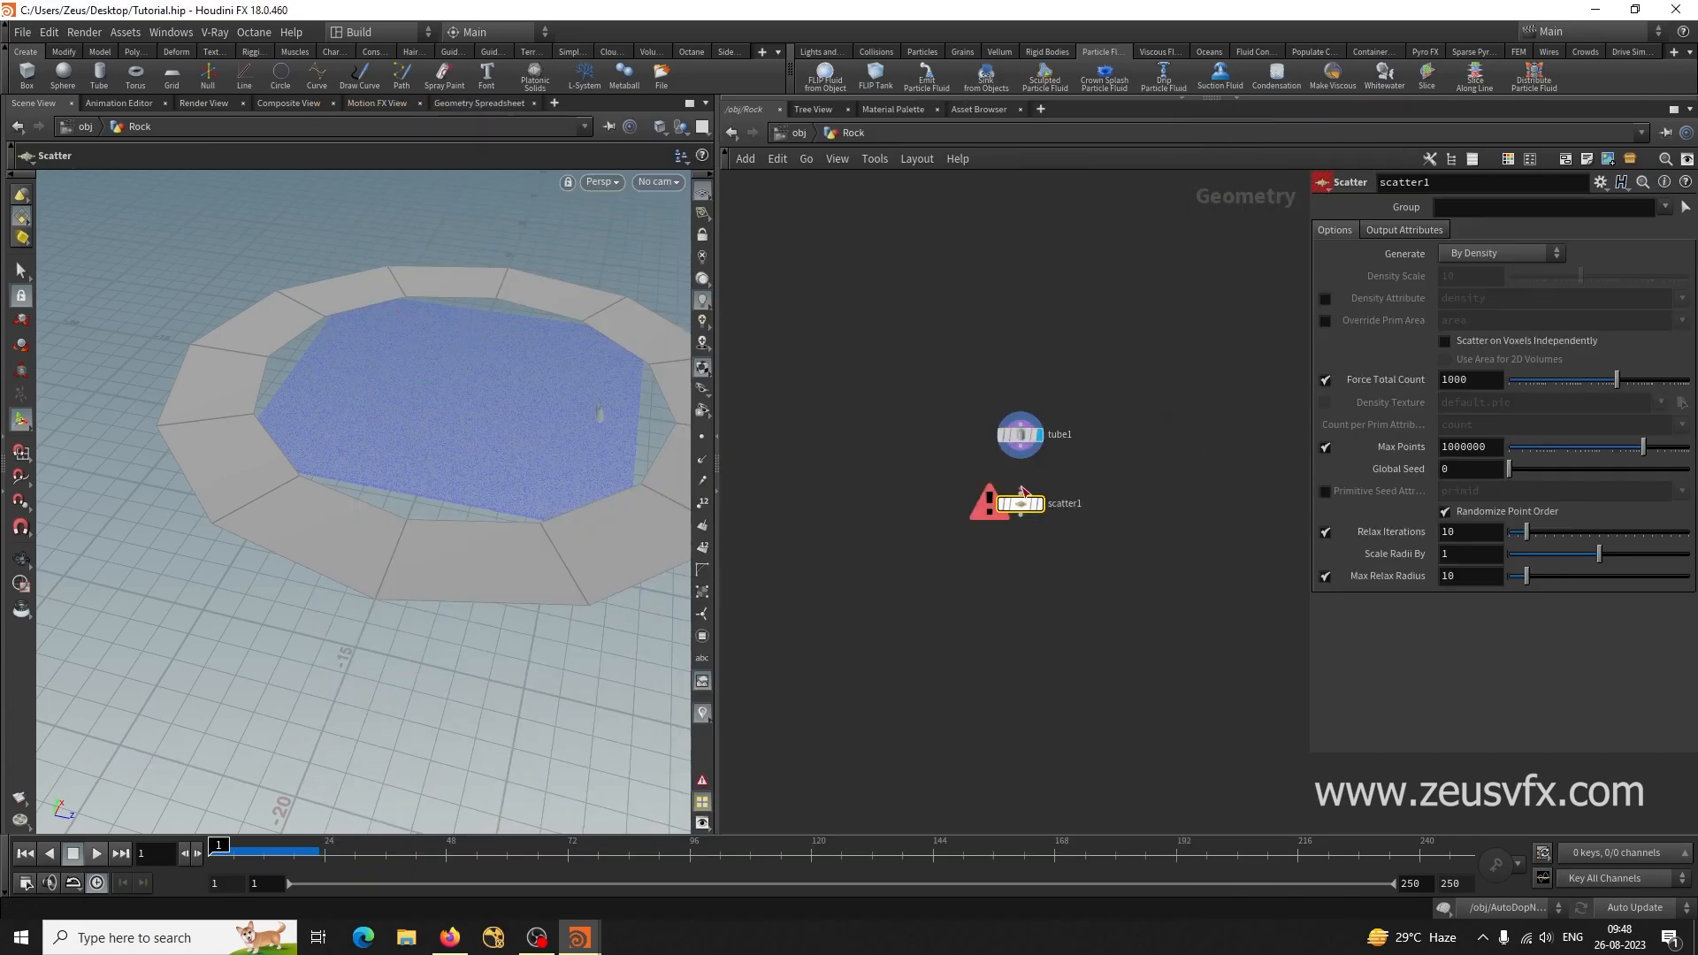
click(1042, 504)
key(Escape)
drag(406, 516, 440, 611)
key(ctrl+s)
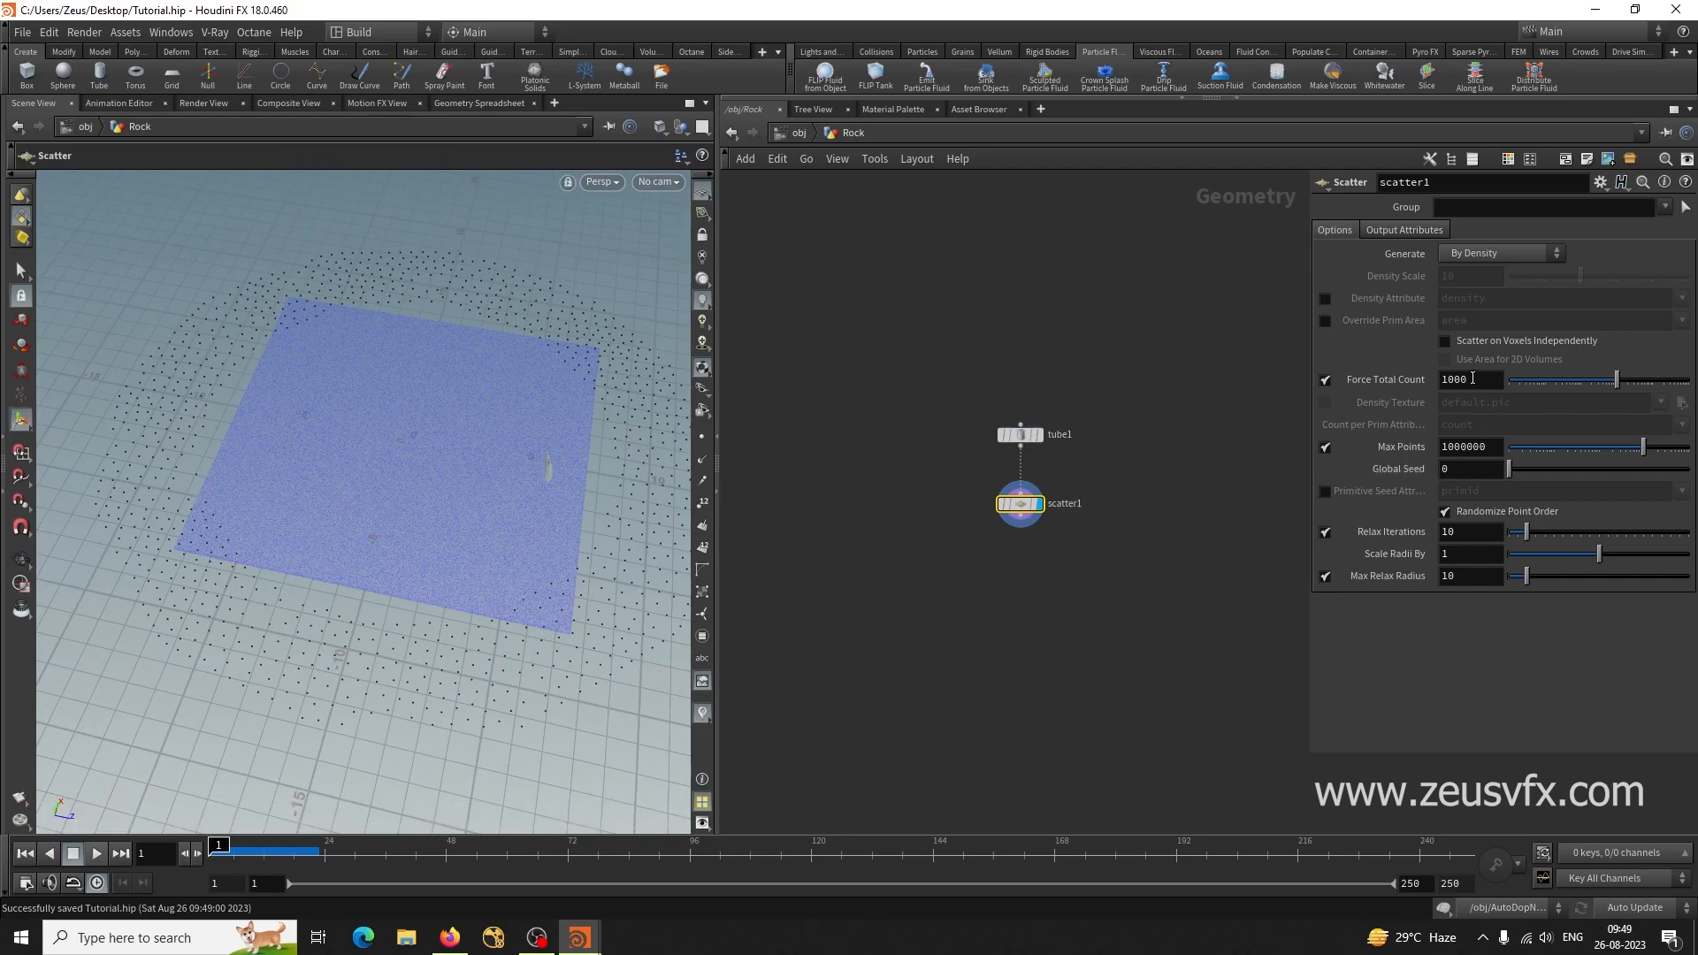
Set the Scatter node's Force Total Count to 50, Max Relax Radius to 47.8, Relax Iterations to 29 and Global Seed to 4.14.
double_click(1464, 382)
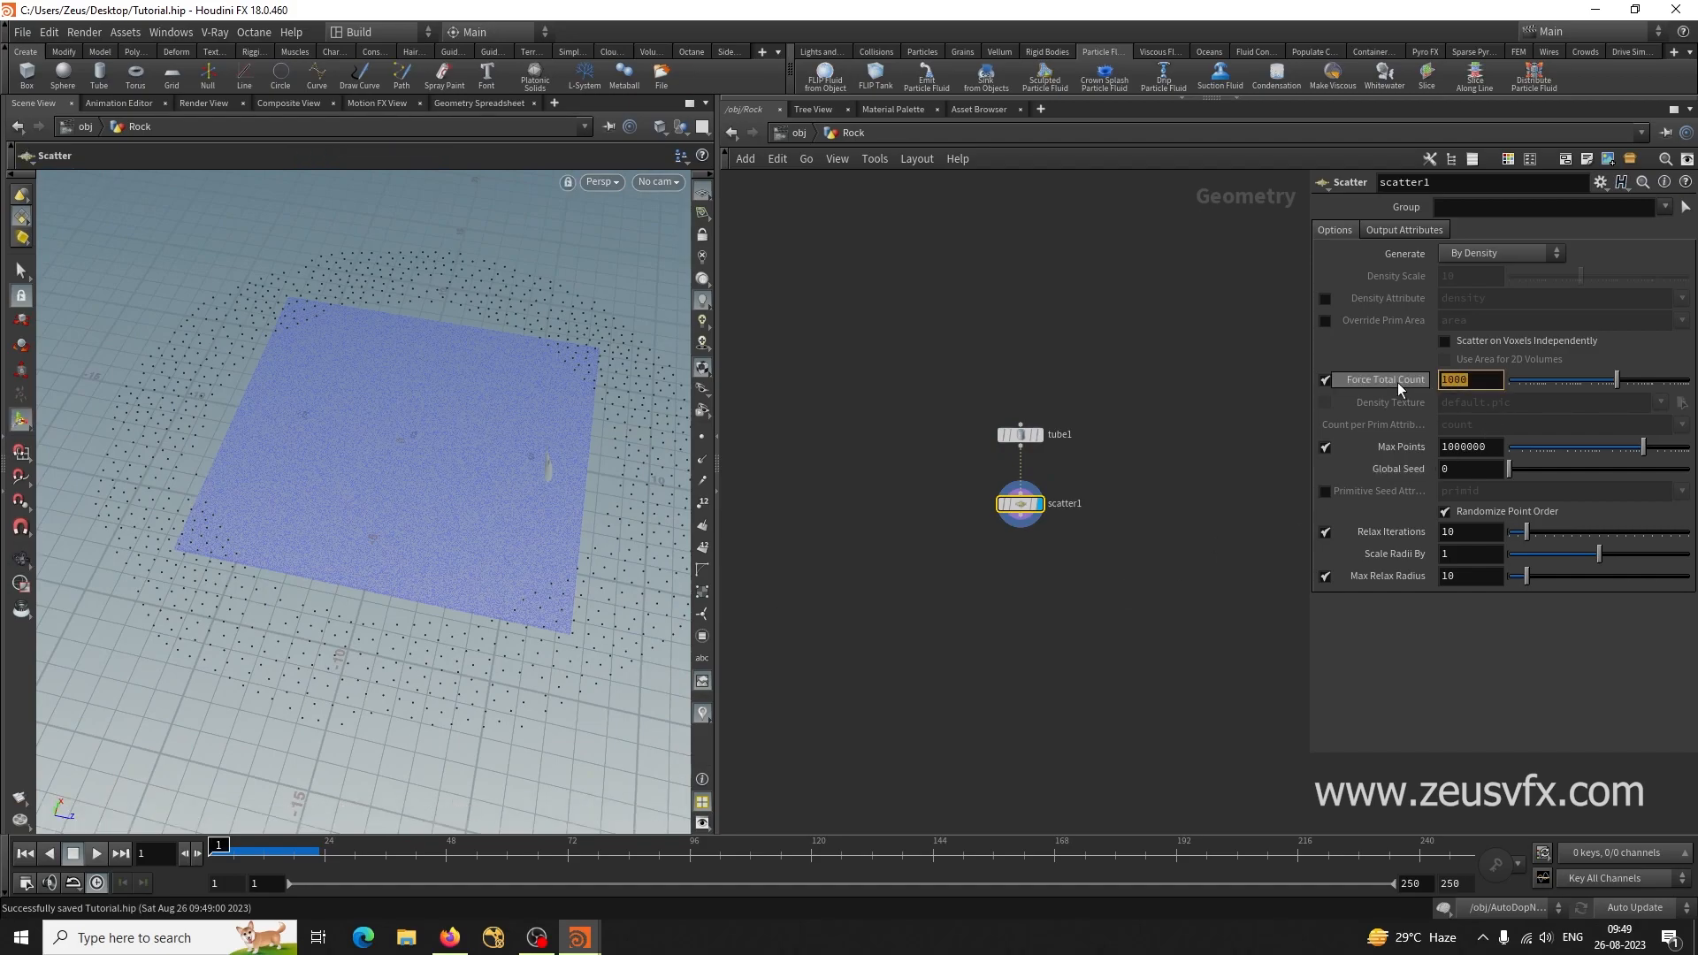
text(50)
key(Return)
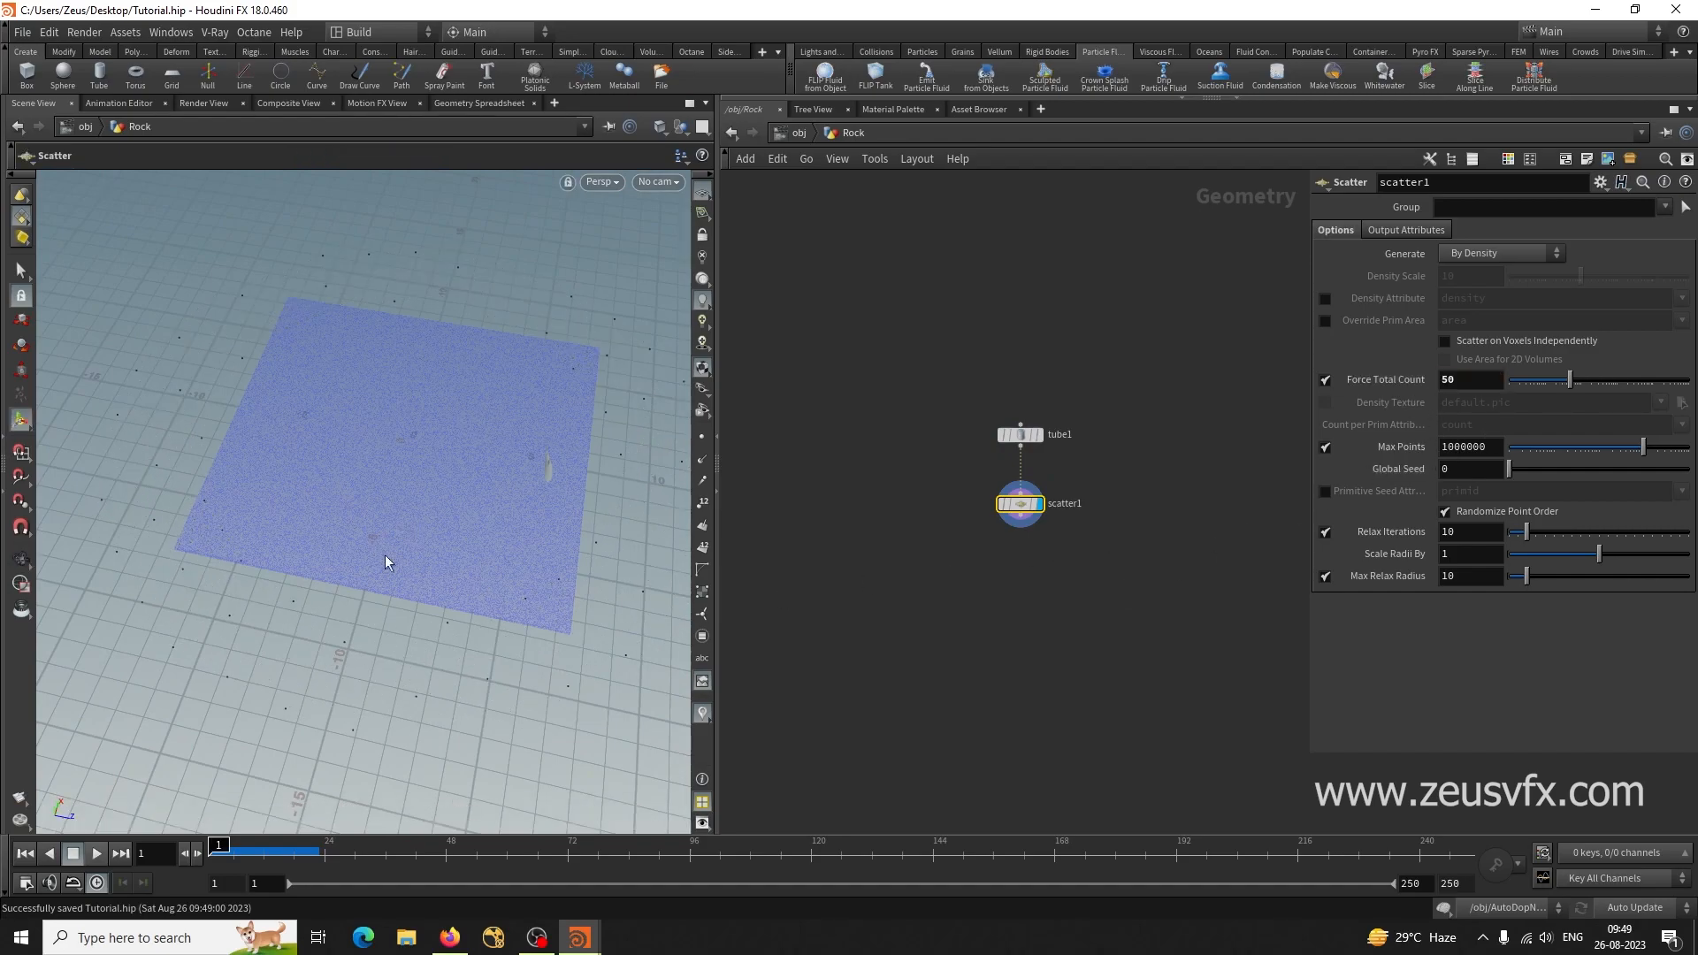
drag(1527, 576, 1560, 534)
drag(1510, 469, 1583, 469)
click(1035, 629)
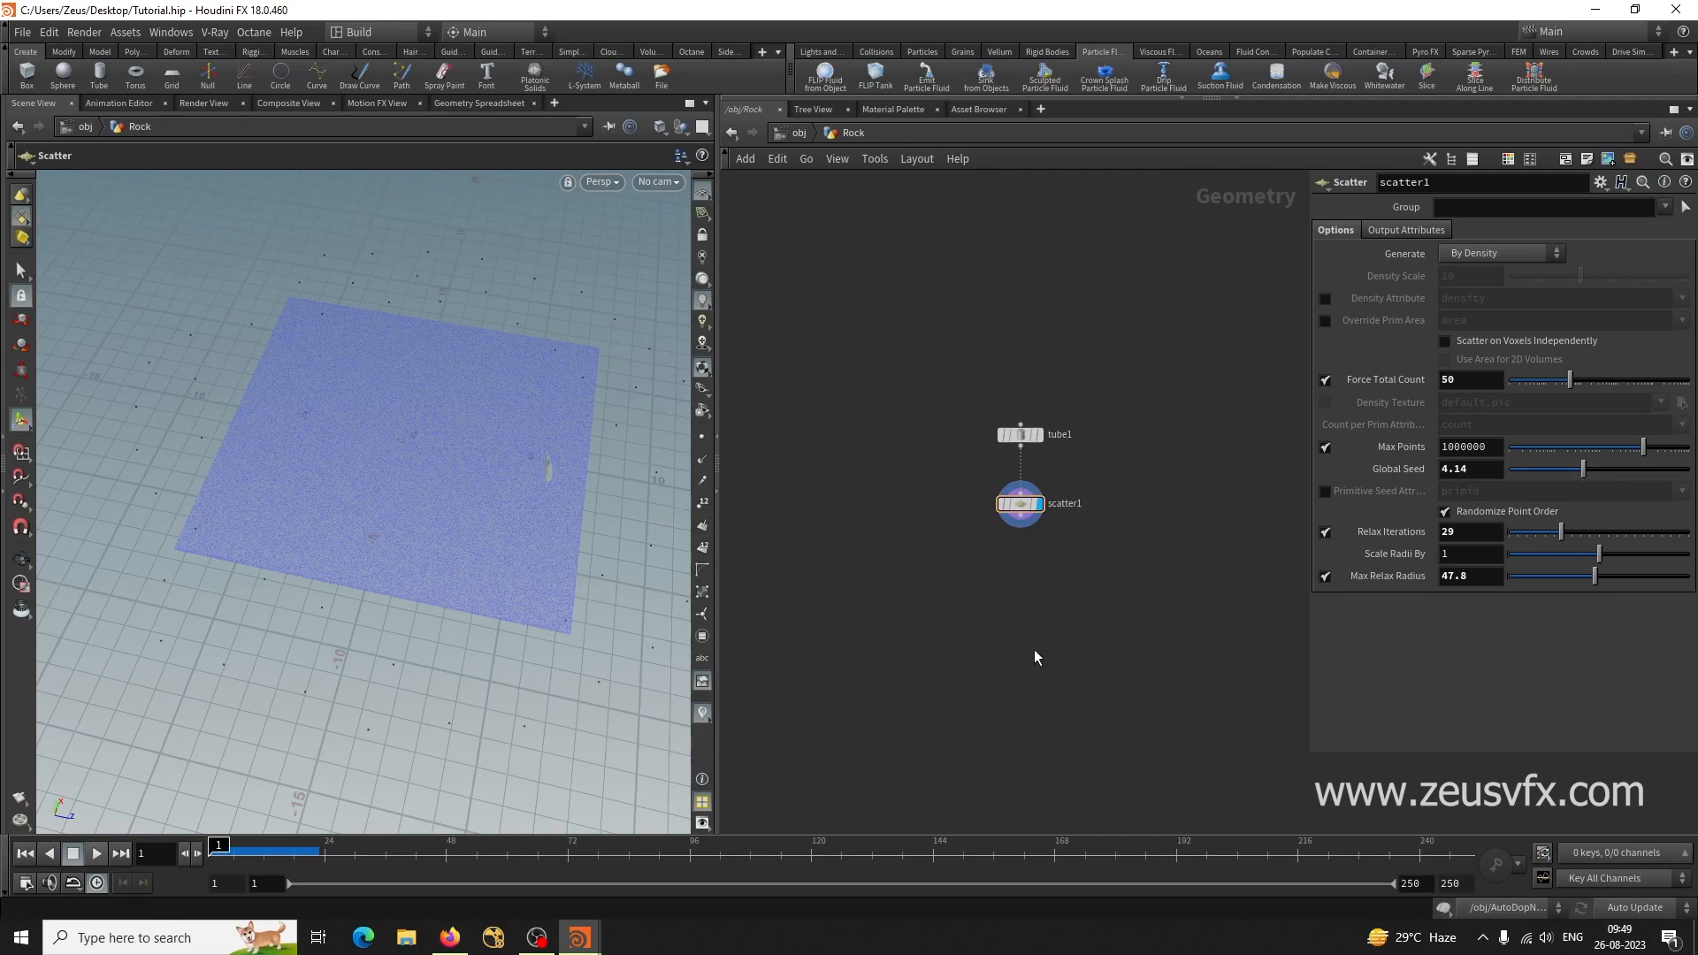
middle_drag(1062, 635, 1069, 605)
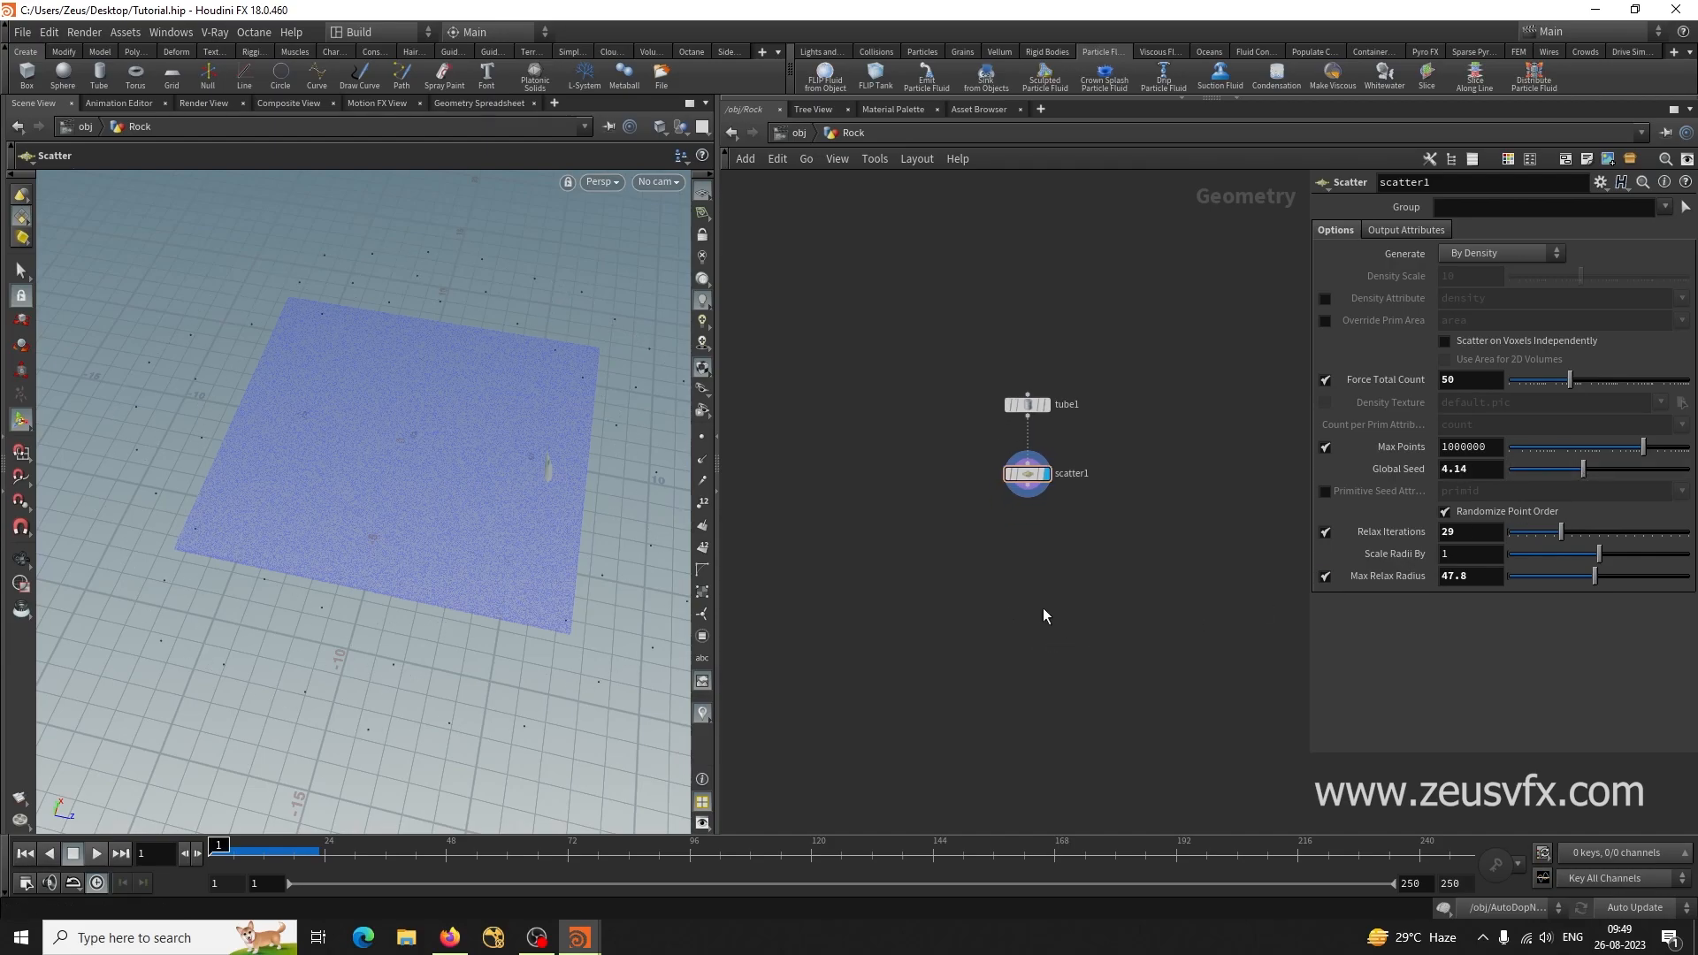
Add a Sphere node beside the scatter branch, set its Primitive Type to Polygon, and display it.
middle_drag(912, 554, 941, 617)
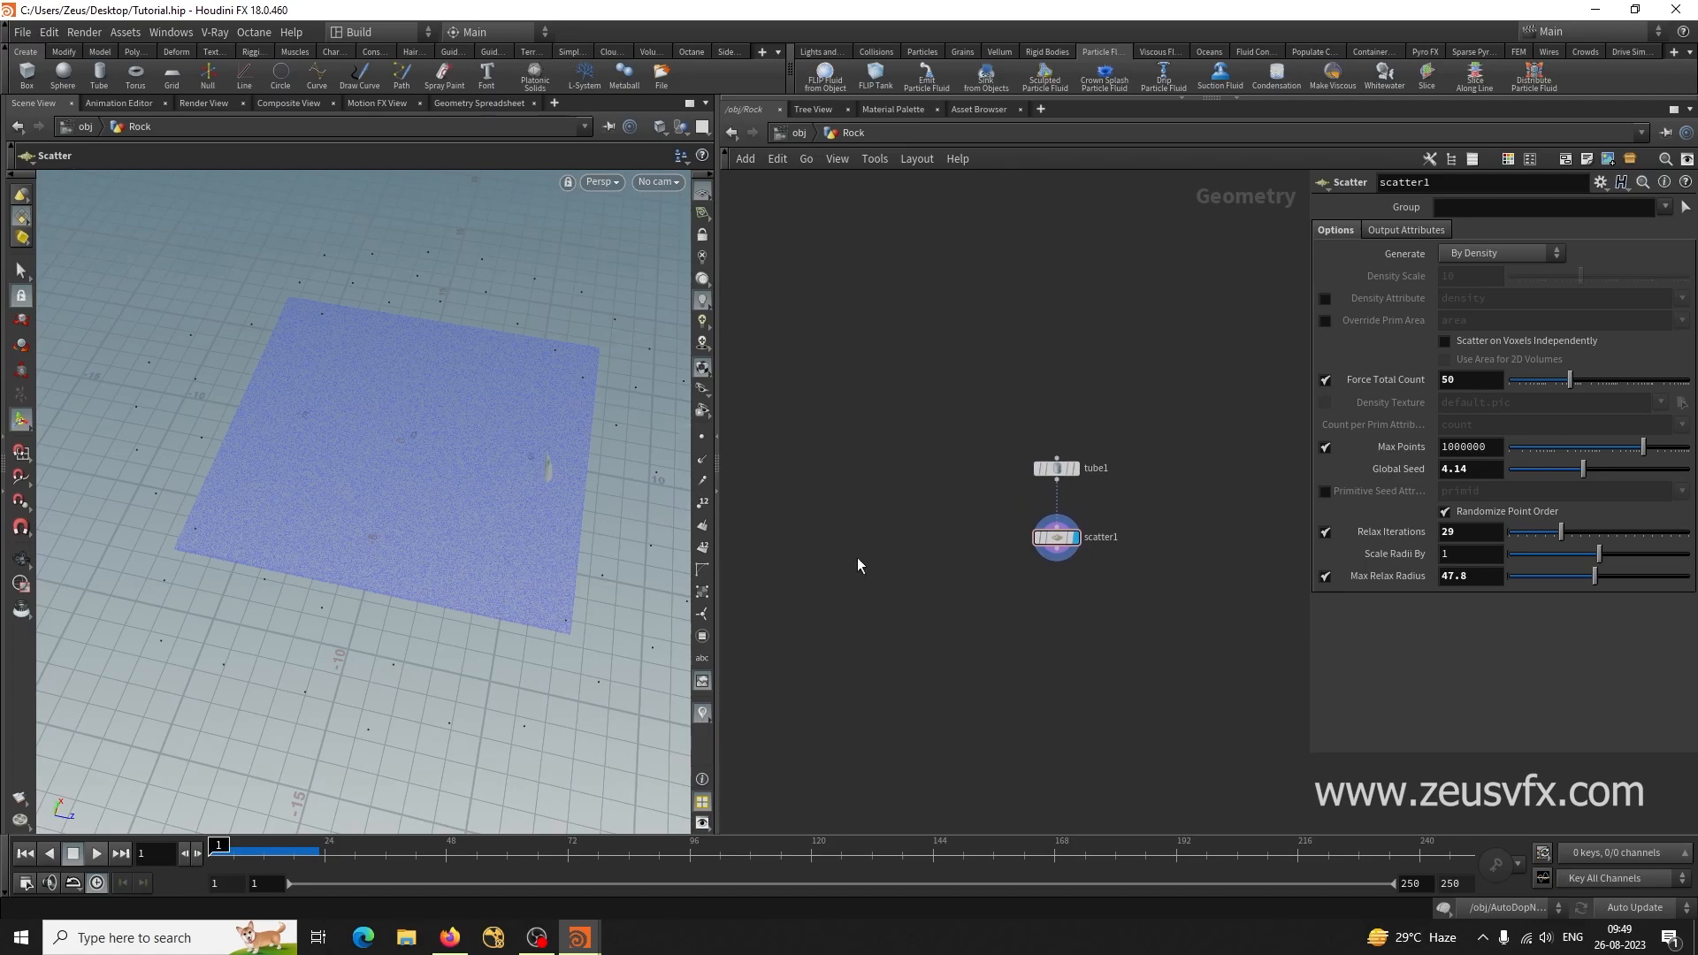
key(Tab)
text(sphere)
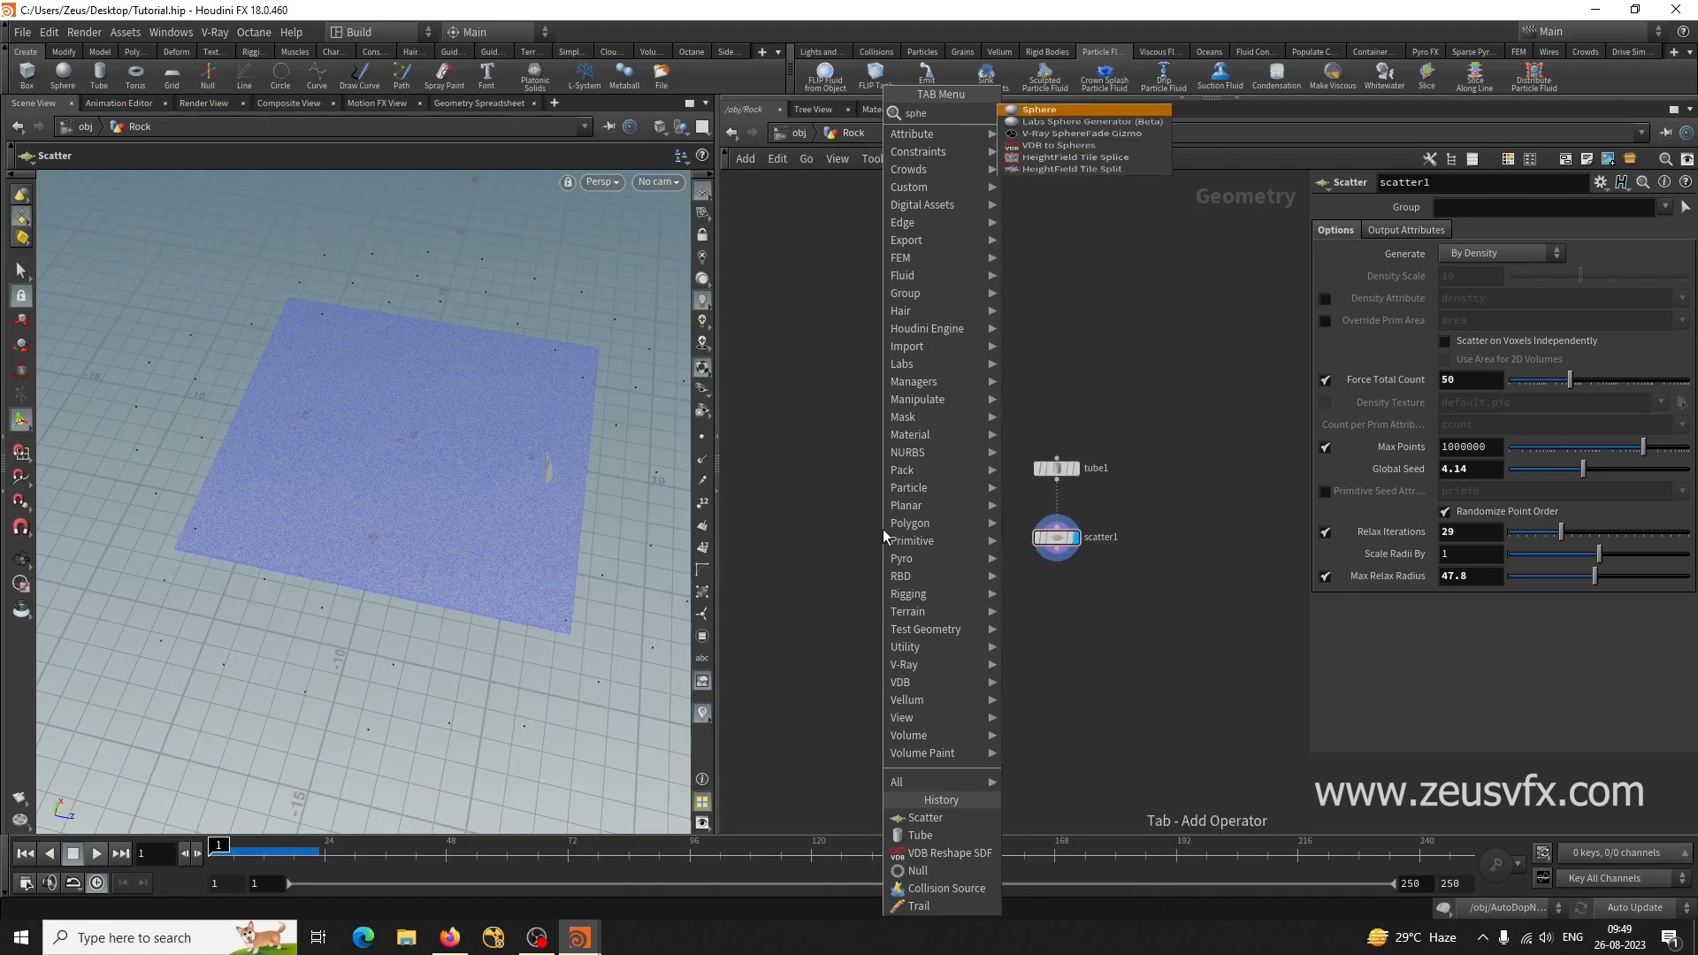
click(1042, 116)
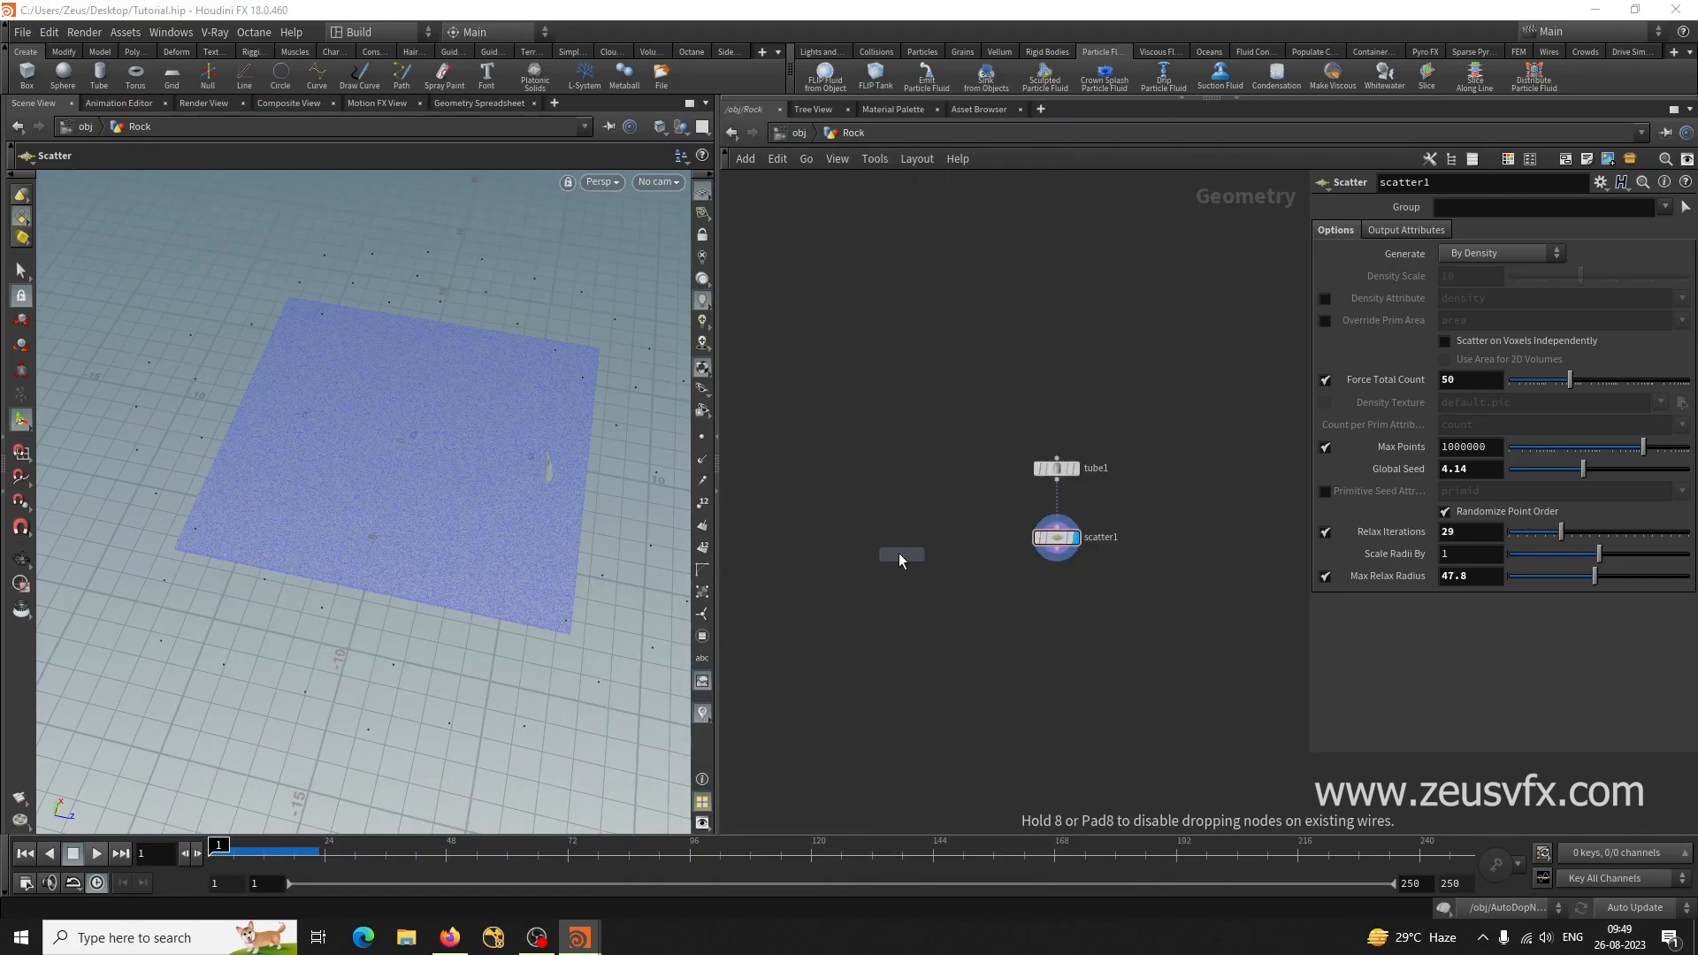
click(873, 540)
click(1474, 210)
click(1477, 243)
alt+drag(462, 584, 482, 552)
alt+right_drag(262, 500, 558, 509)
alt+middle_drag(547, 508, 519, 588)
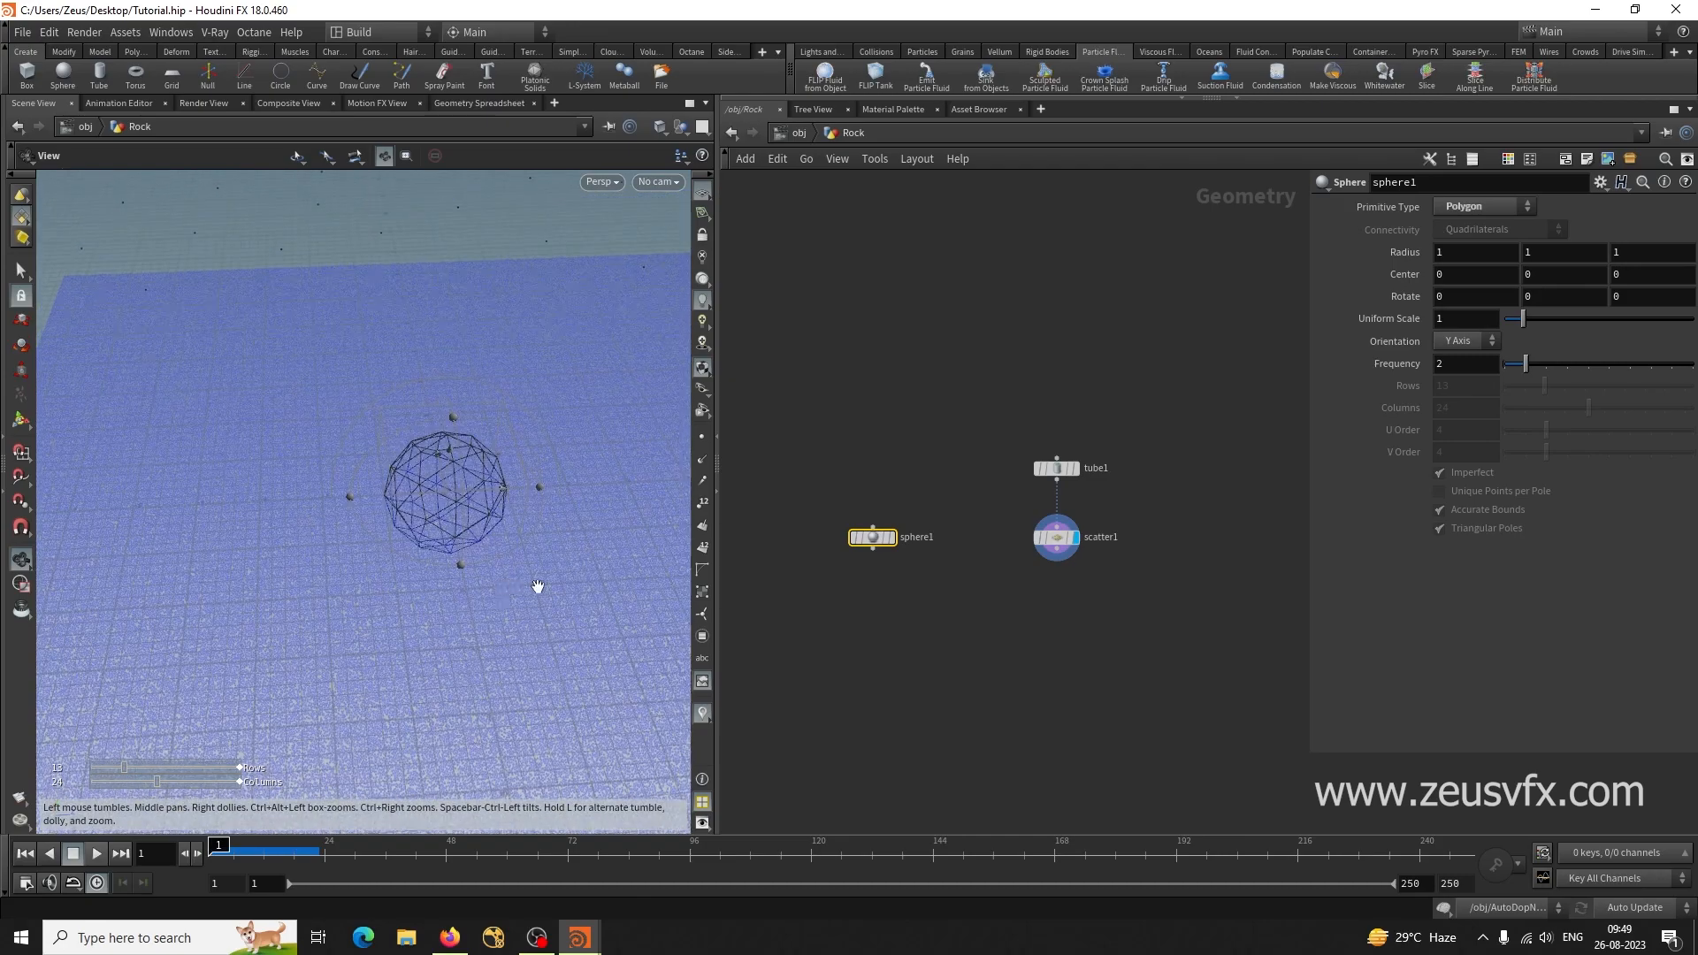
click(893, 538)
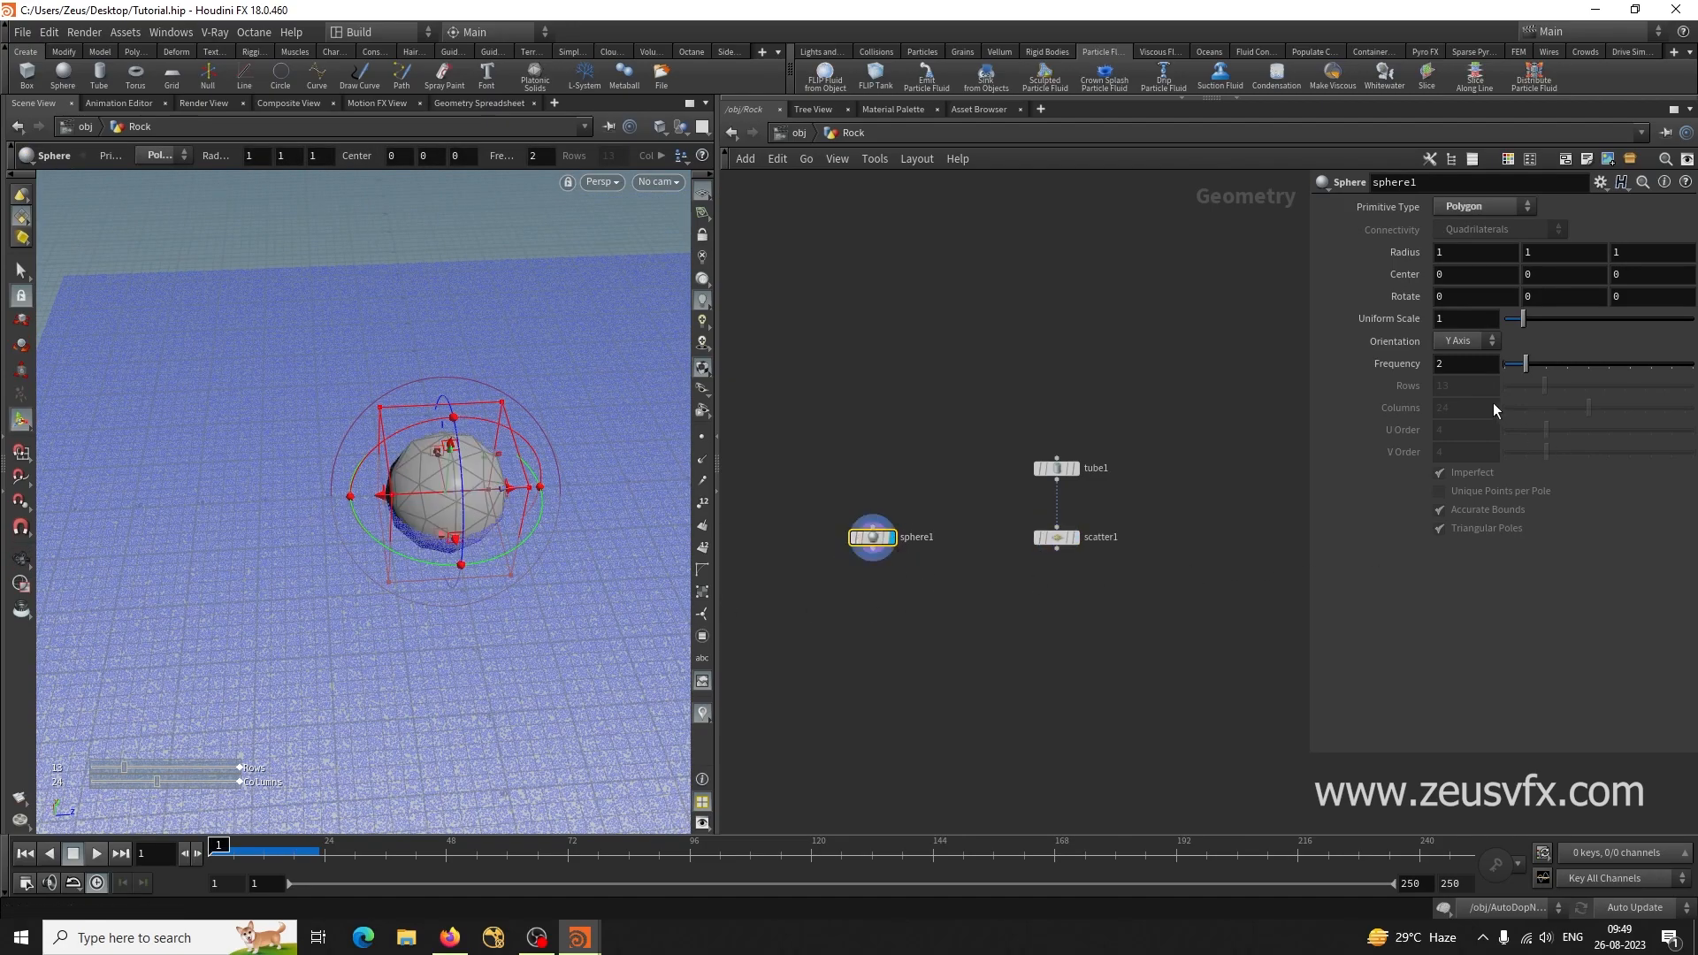
Set the sphere's Frequency to 5.
drag(1452, 366, 1390, 371)
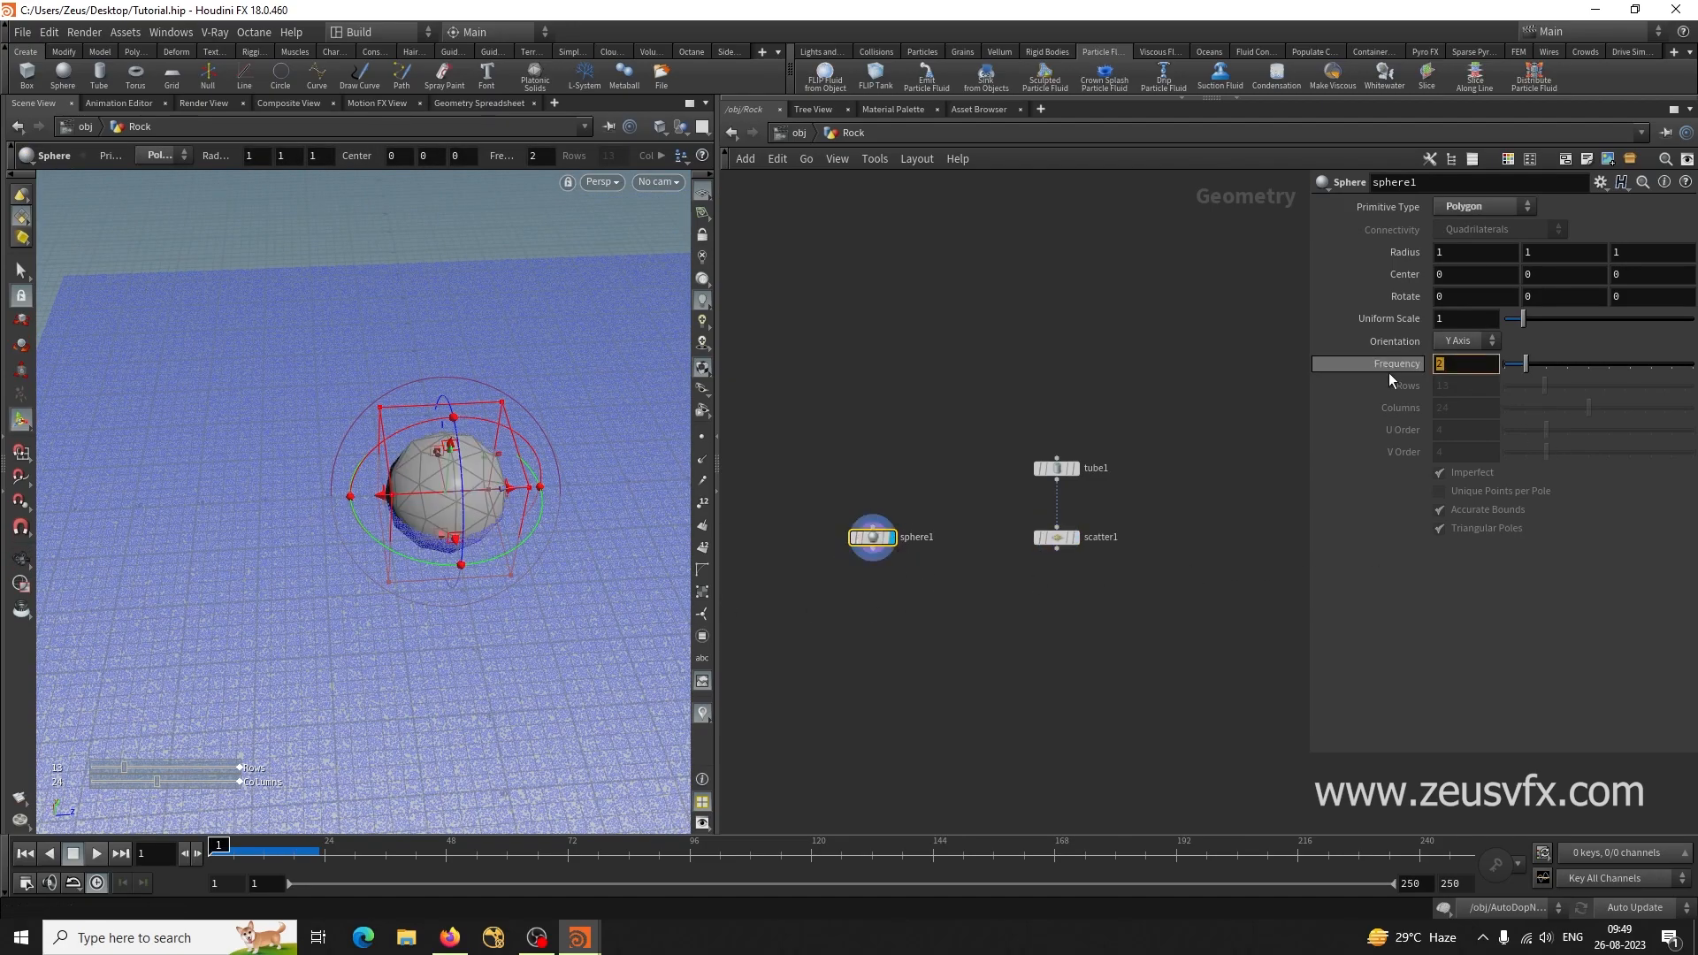
text(5)
key(Return)
Add a Mountain node below sphere1, feed it from the sphere, and display the deformed result.
click(989, 681)
middle_drag(1005, 636, 1043, 606)
key(Tab)
text(mou)
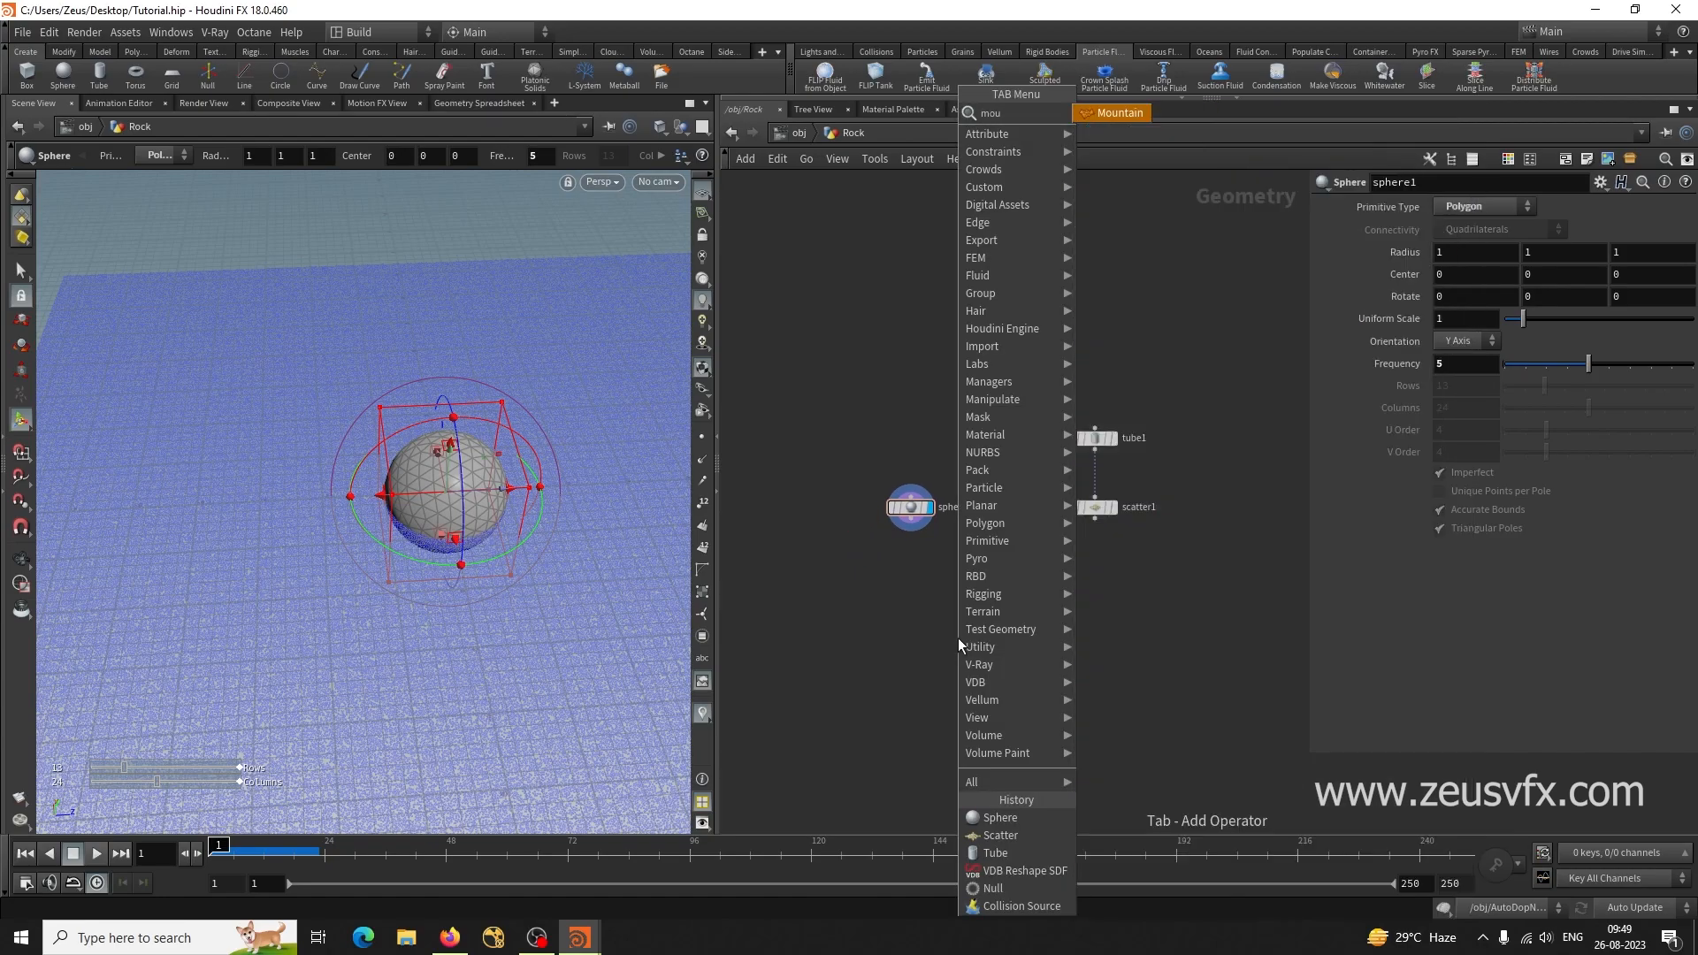
click(1119, 114)
click(911, 580)
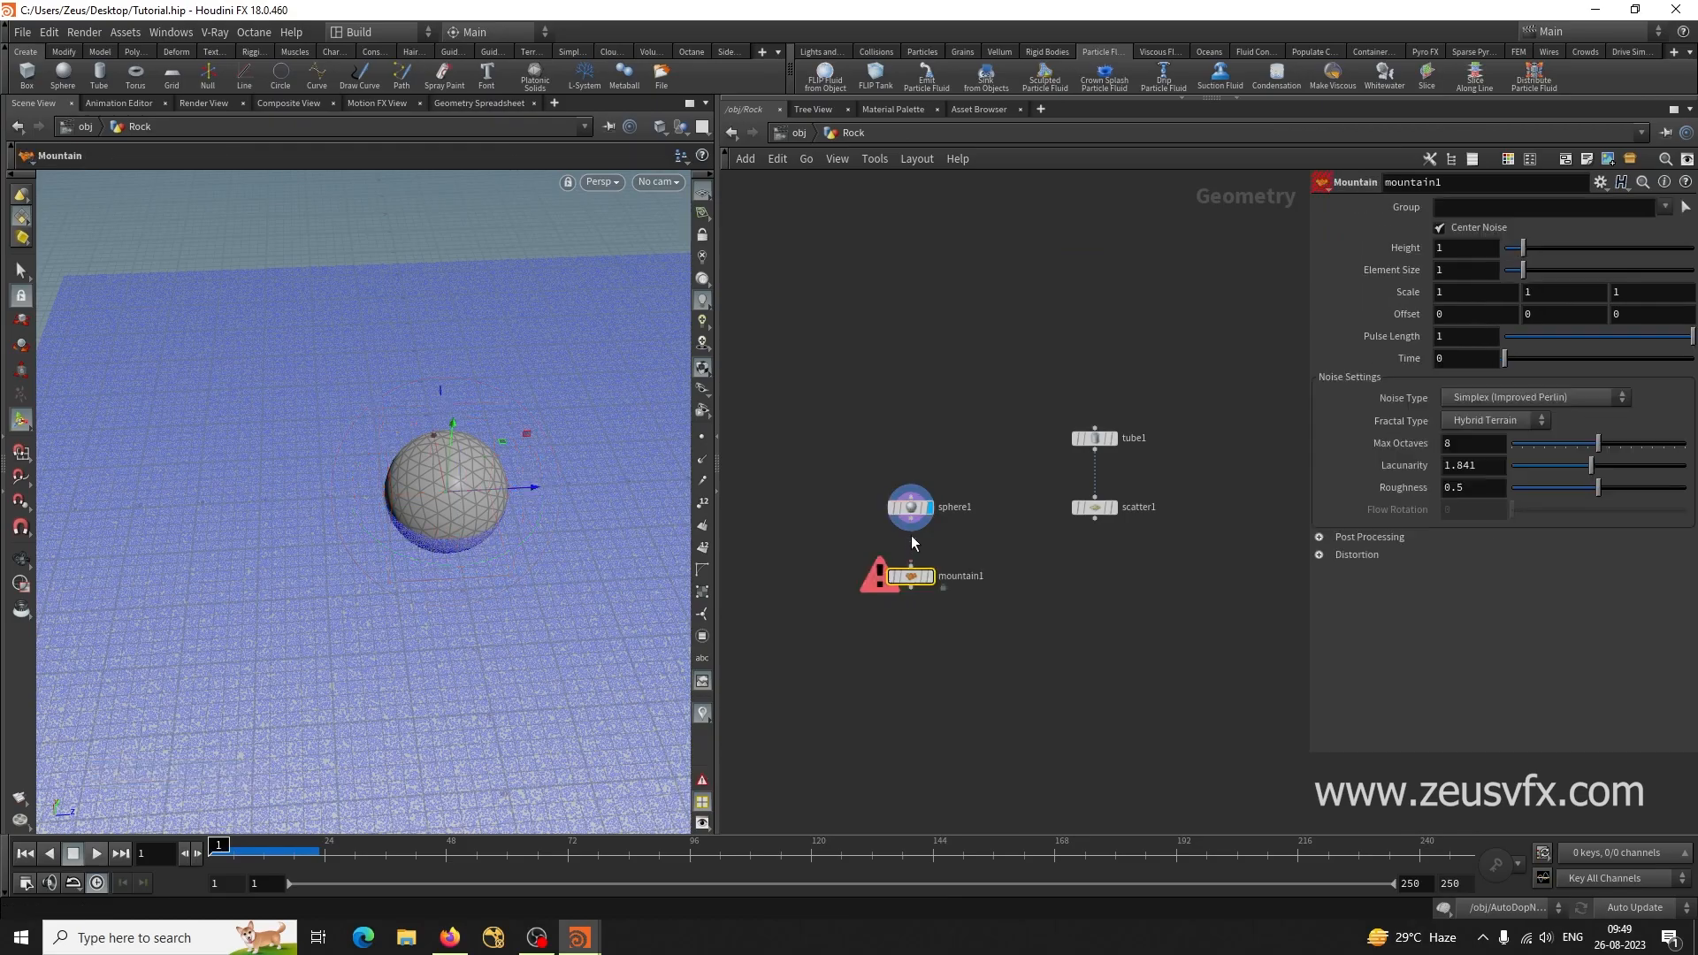
click(922, 583)
click(930, 576)
alt+drag(572, 606, 375, 505)
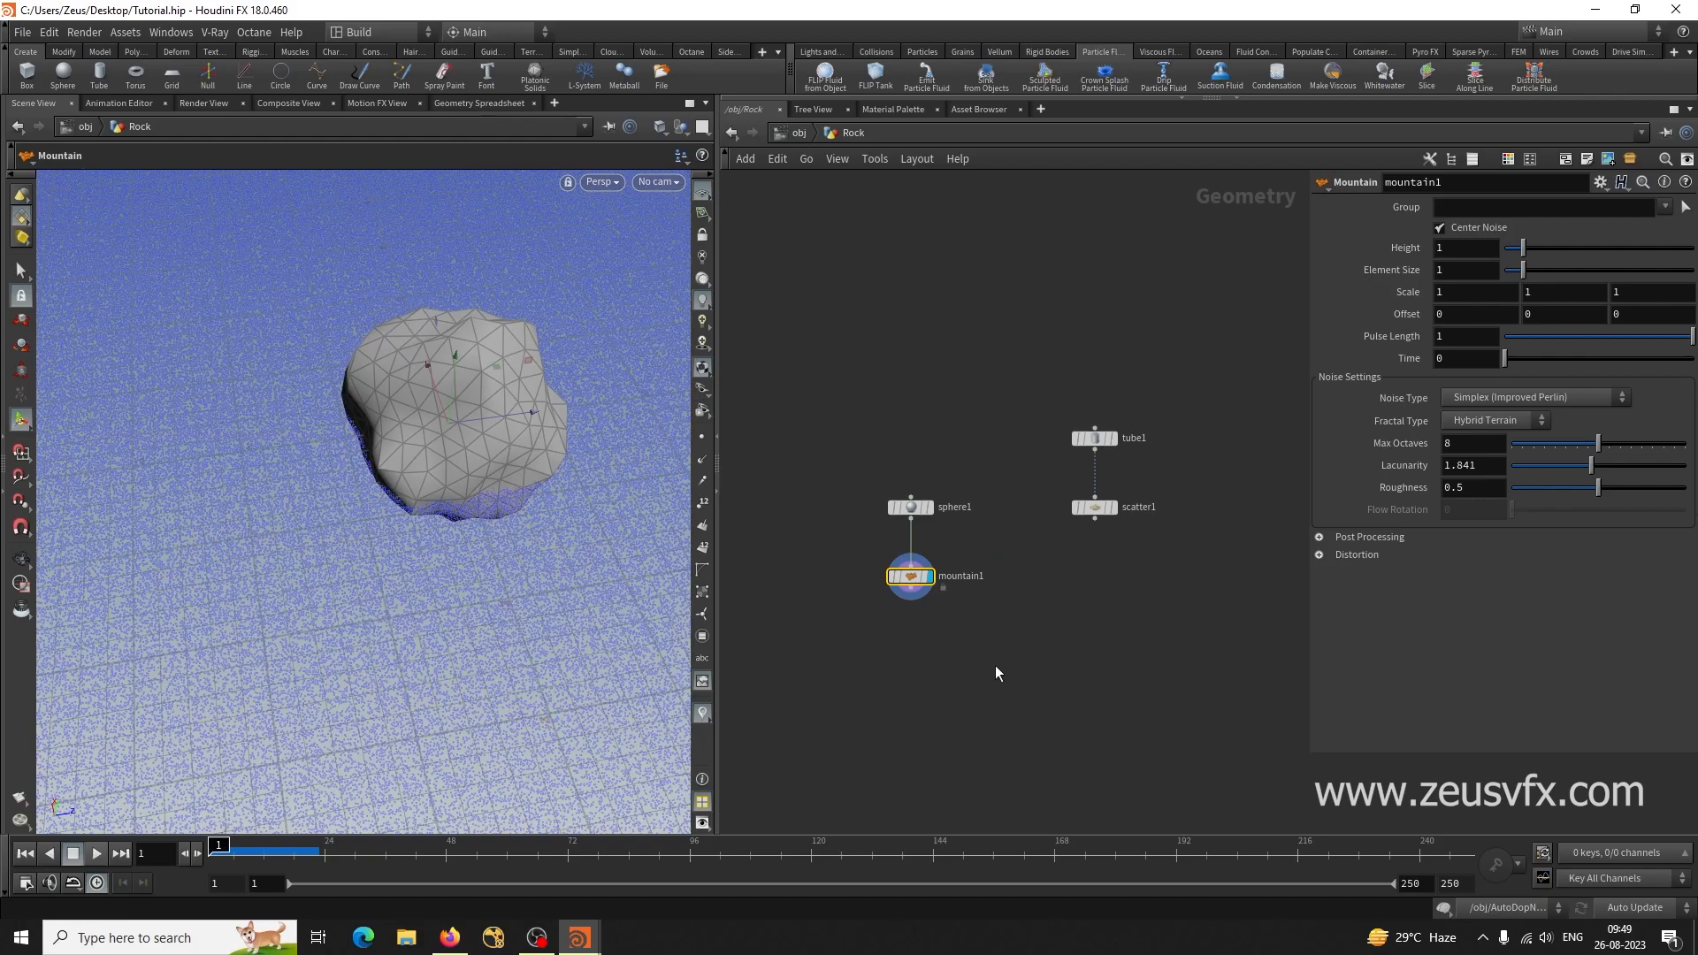
Add a Subdivide node fed by mountain1 and display it.
key(Tab)
text(sub)
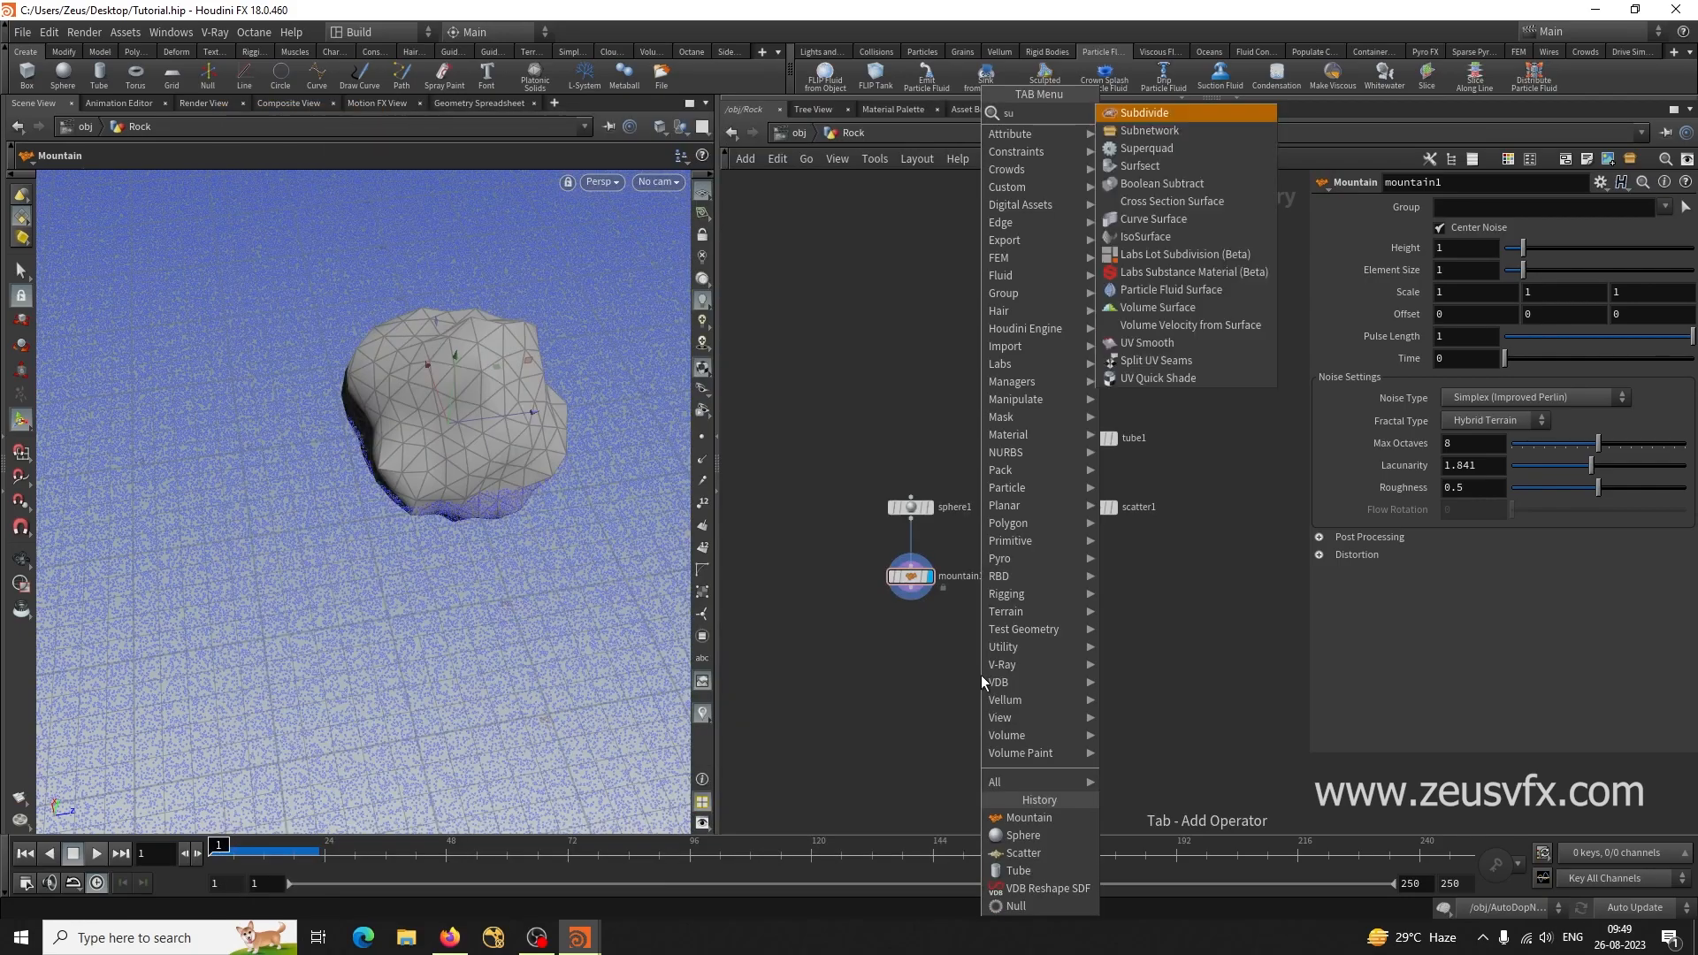
key(Return)
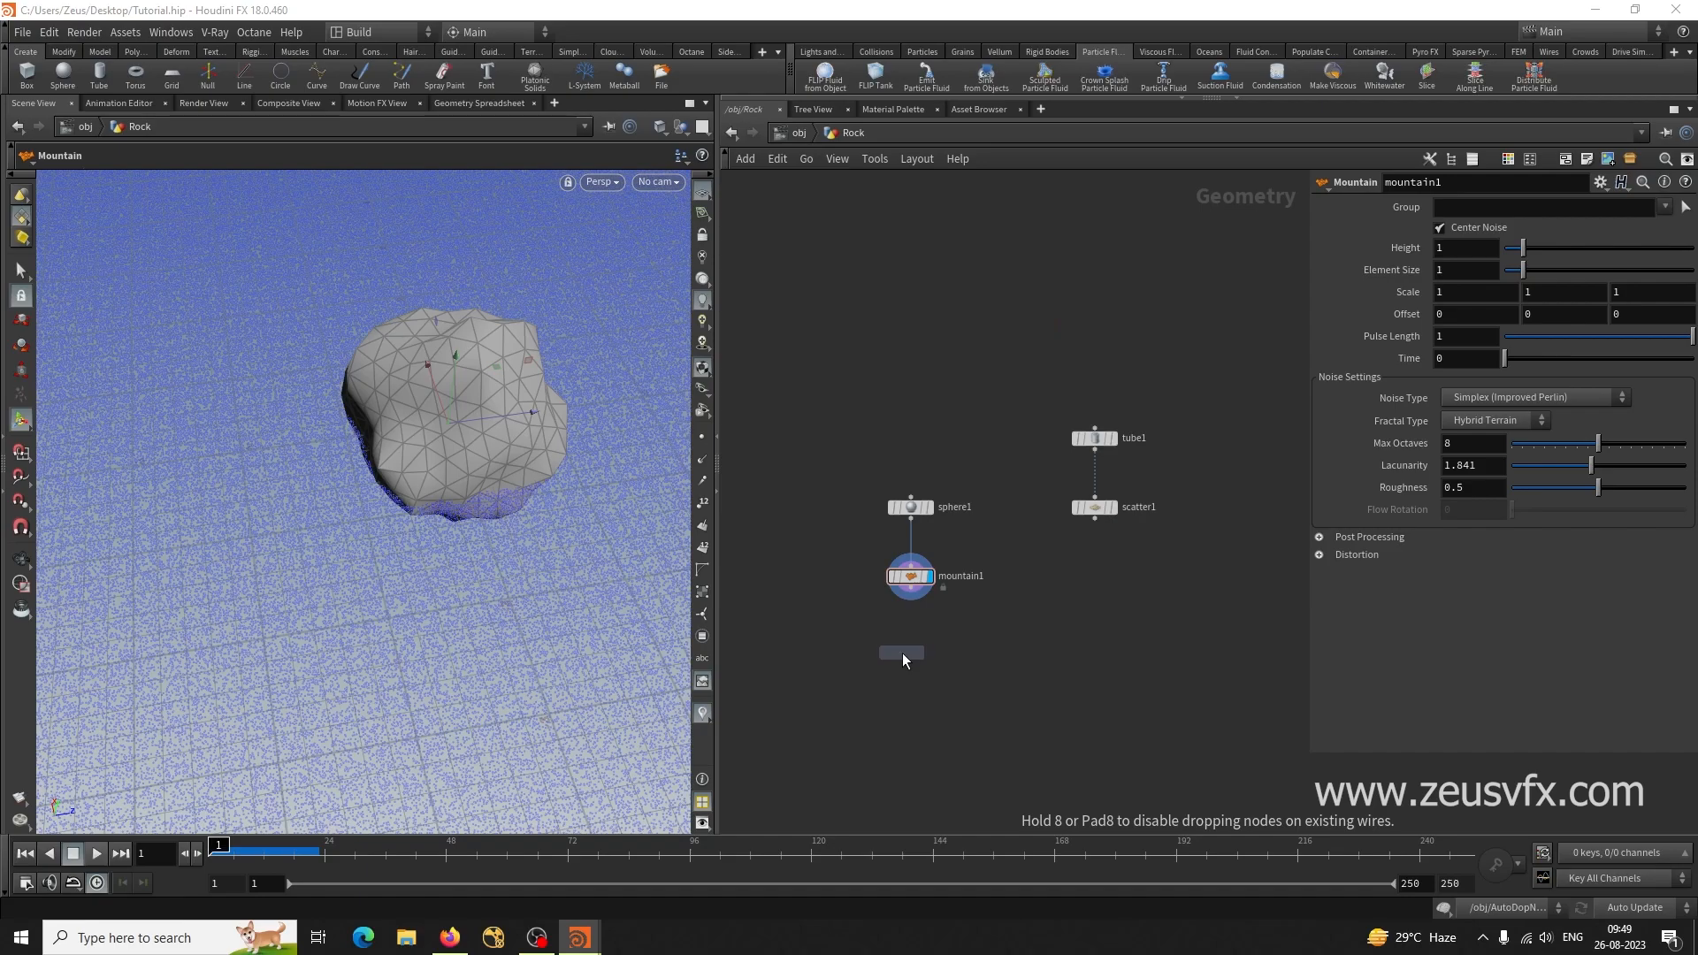
click(918, 634)
click(910, 600)
click(915, 631)
click(933, 643)
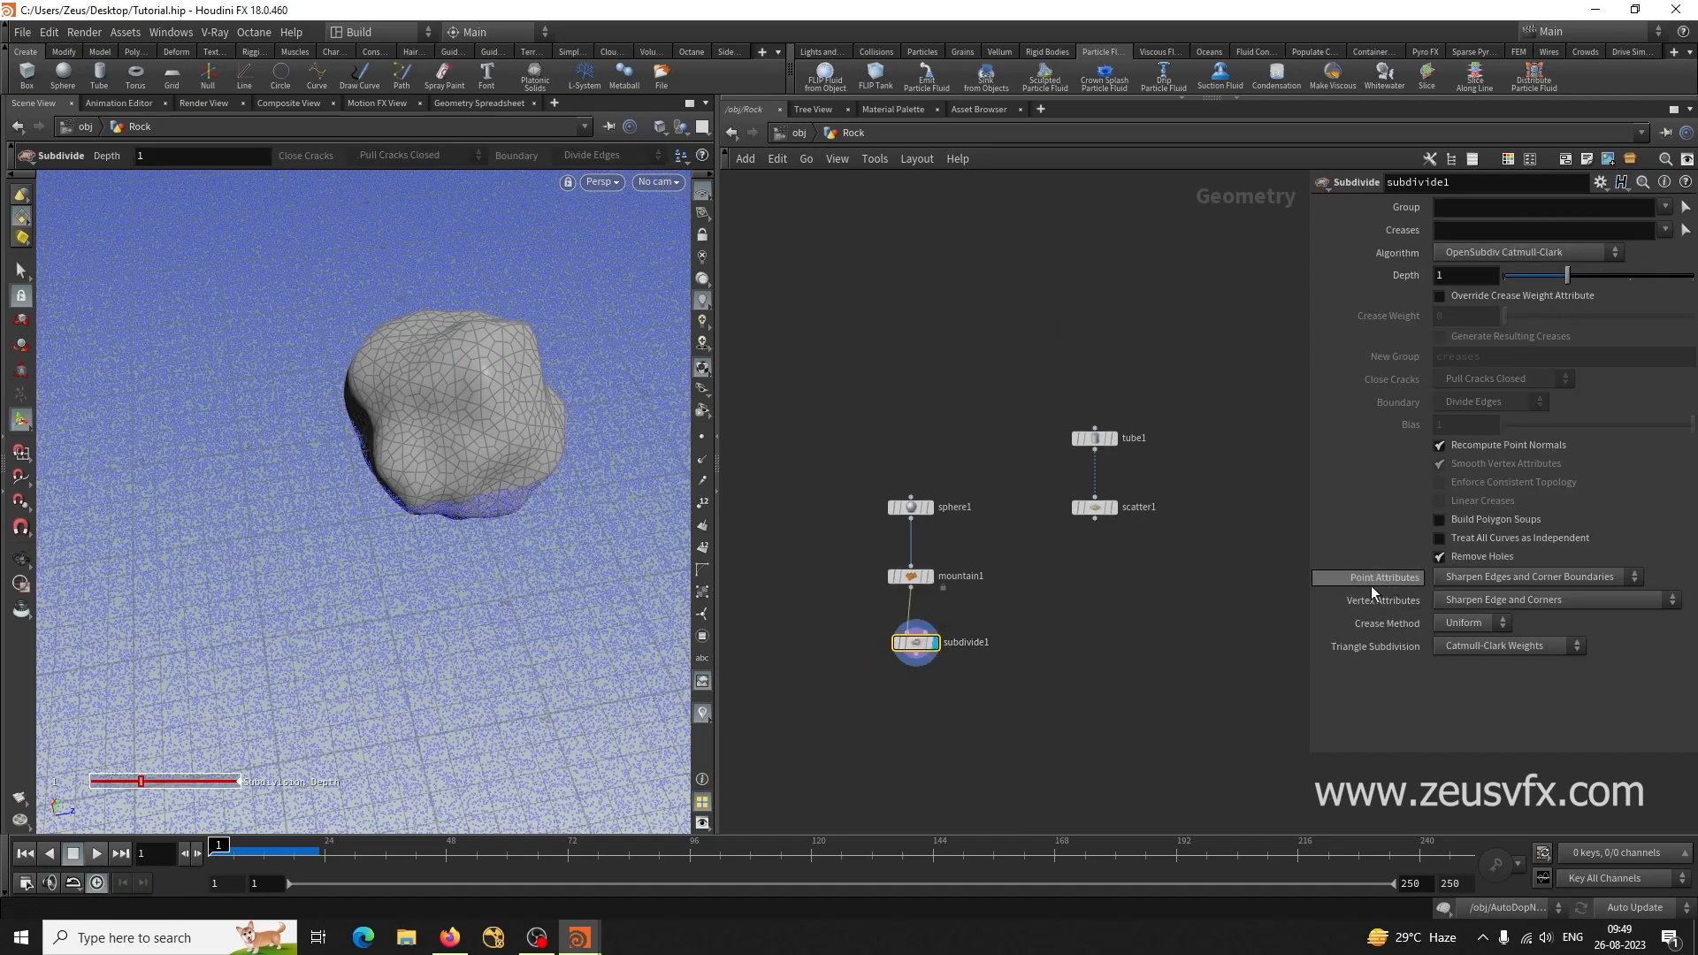
Compare the Subdivide node's Catmull-Clark algorithms, settle on OpenSubdiv Loop, and set Depth to 2.
click(1488, 257)
click(1480, 272)
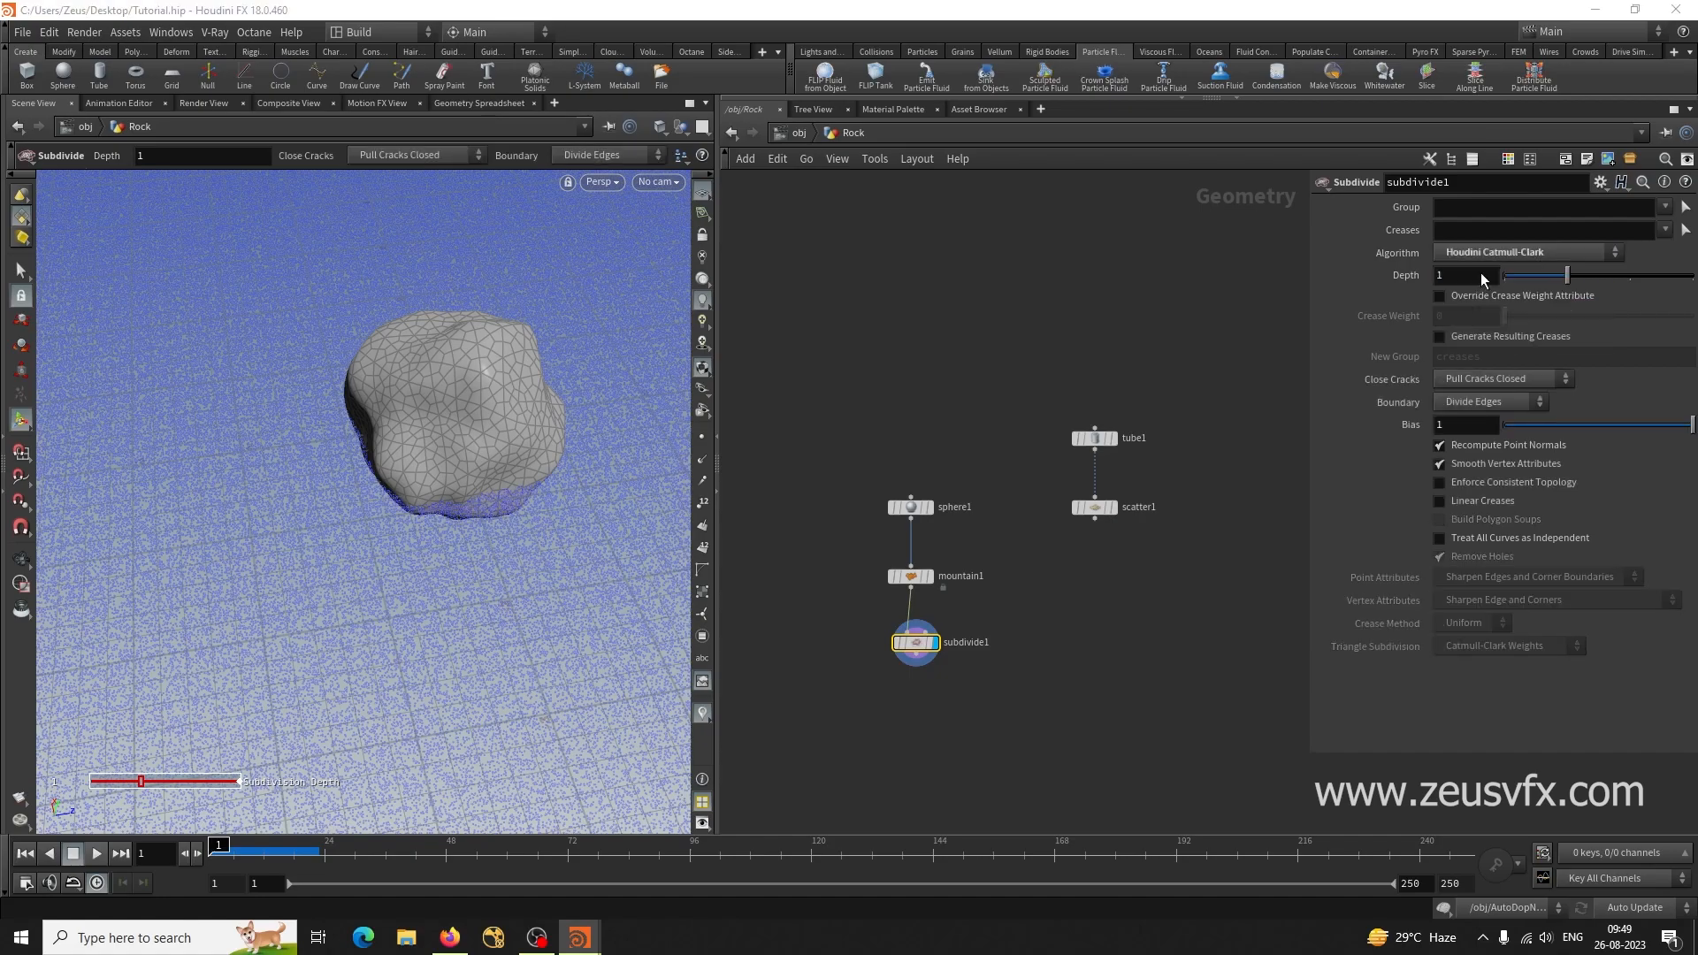
click(1491, 252)
click(1477, 286)
click(1495, 253)
click(1482, 306)
click(1492, 252)
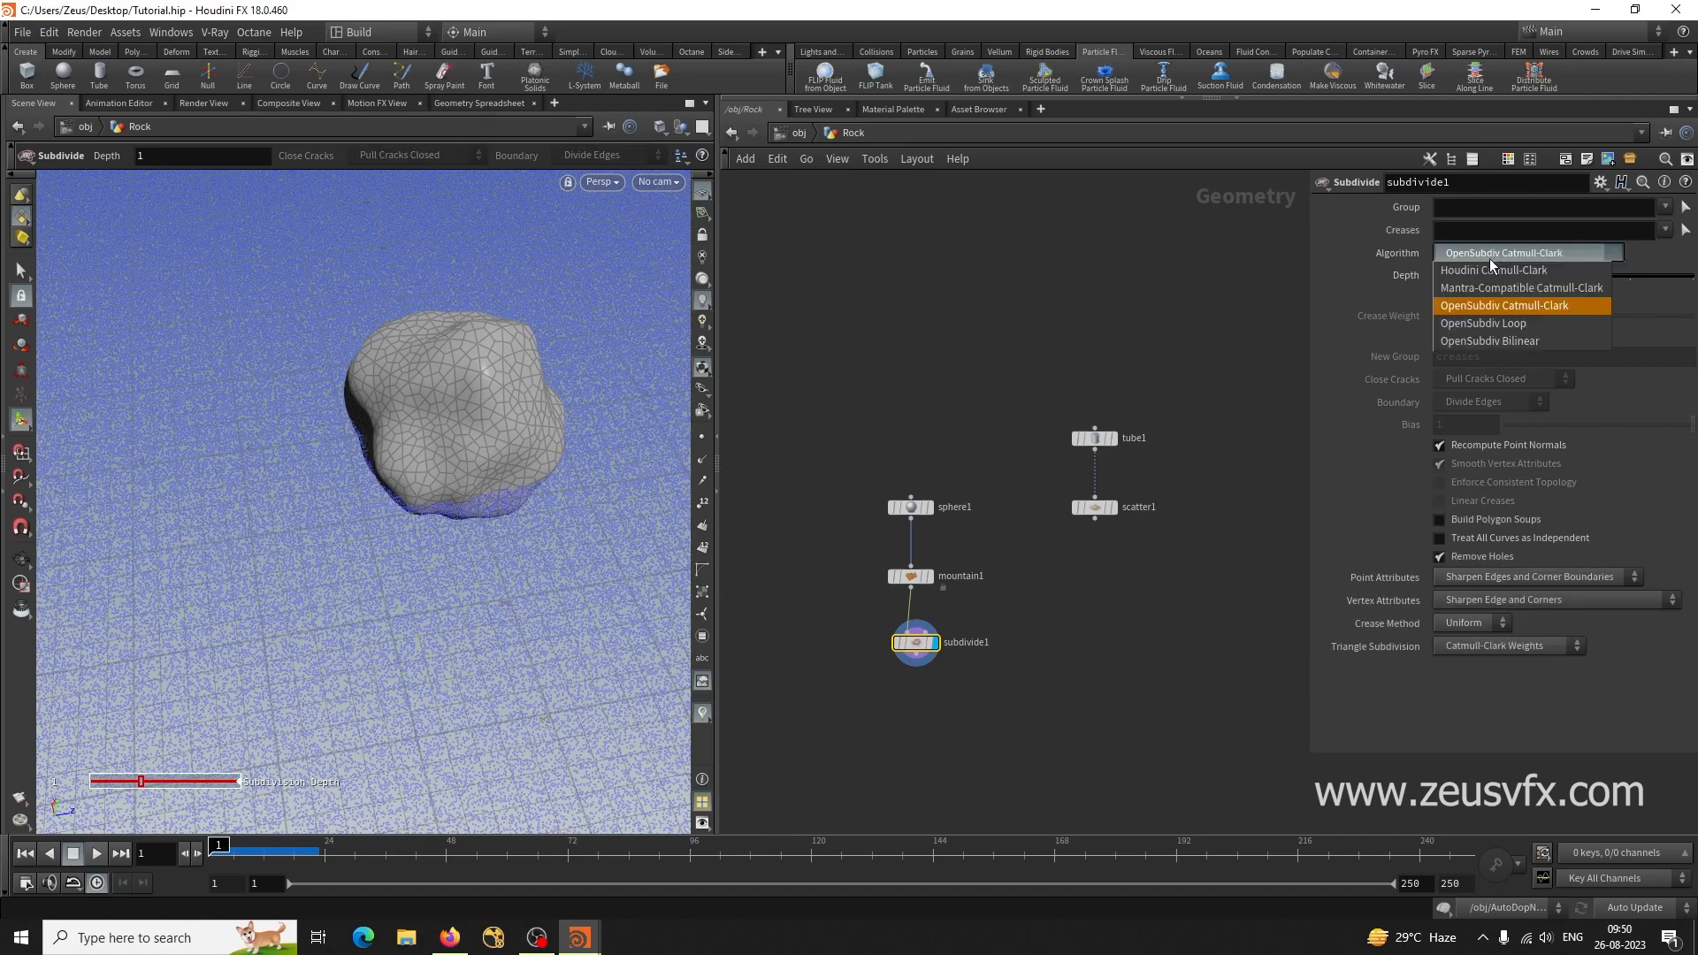
click(1471, 325)
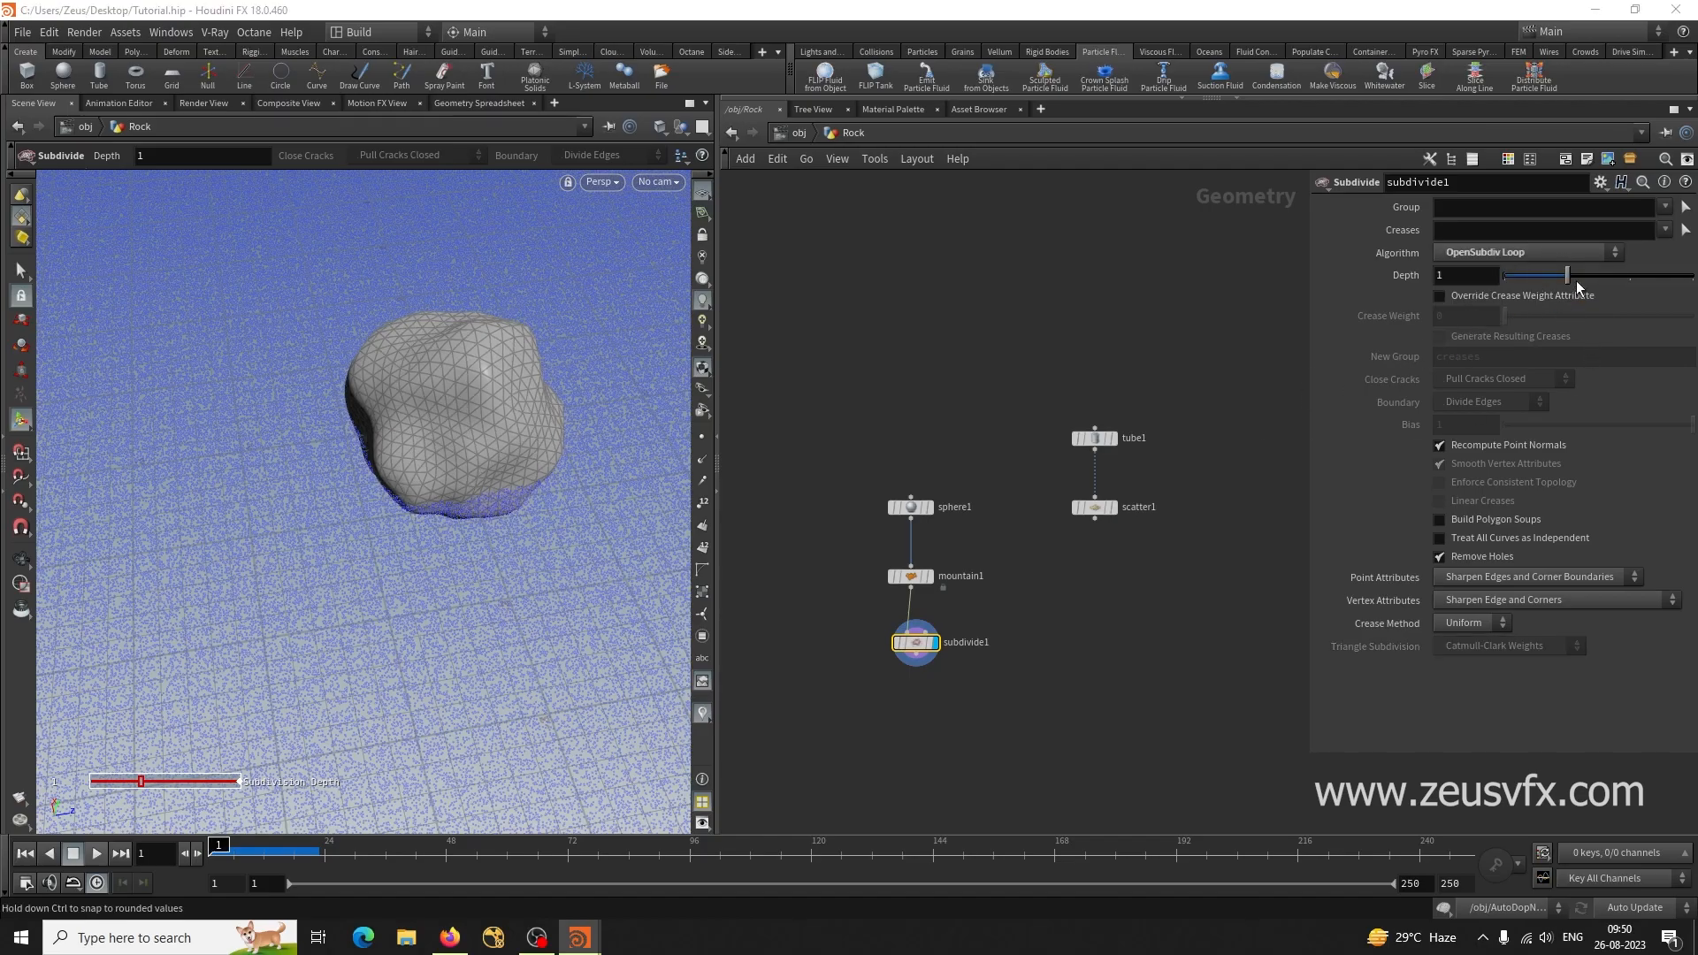
click(1620, 279)
alt+drag(495, 518, 550, 476)
Add a second Mountain node fed by subdivide1 and display it to give the rock finer detail.
click(1033, 730)
middle_drag(905, 740, 931, 674)
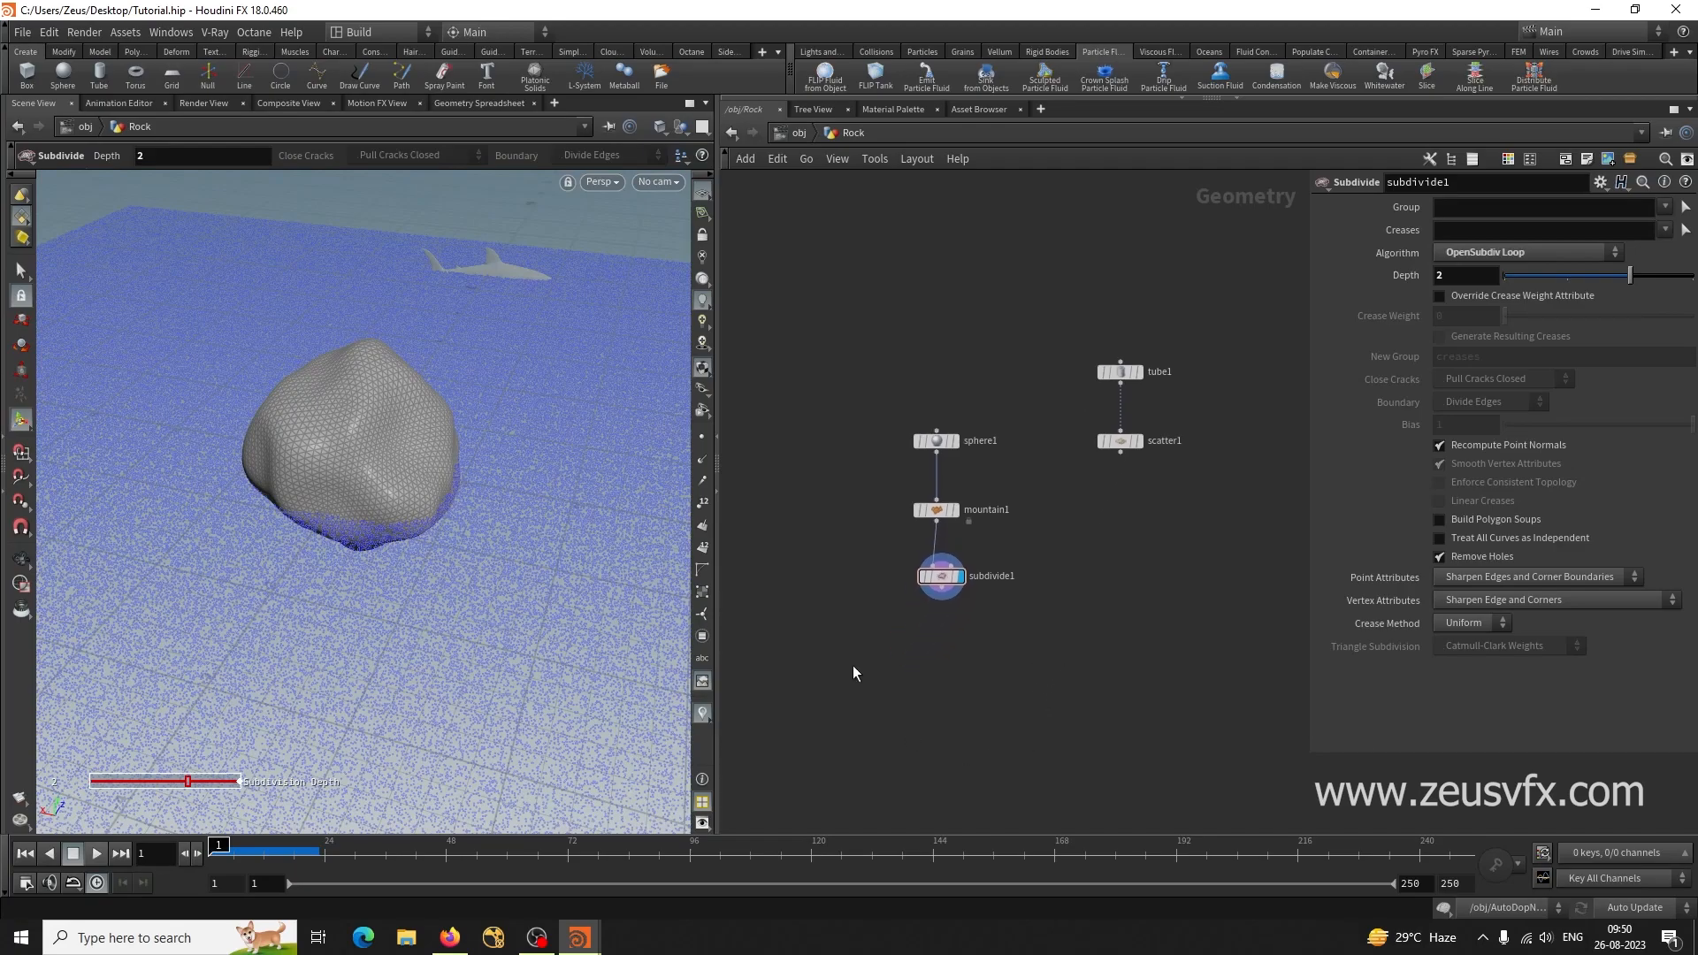
key(Tab)
text(mou)
click(1063, 117)
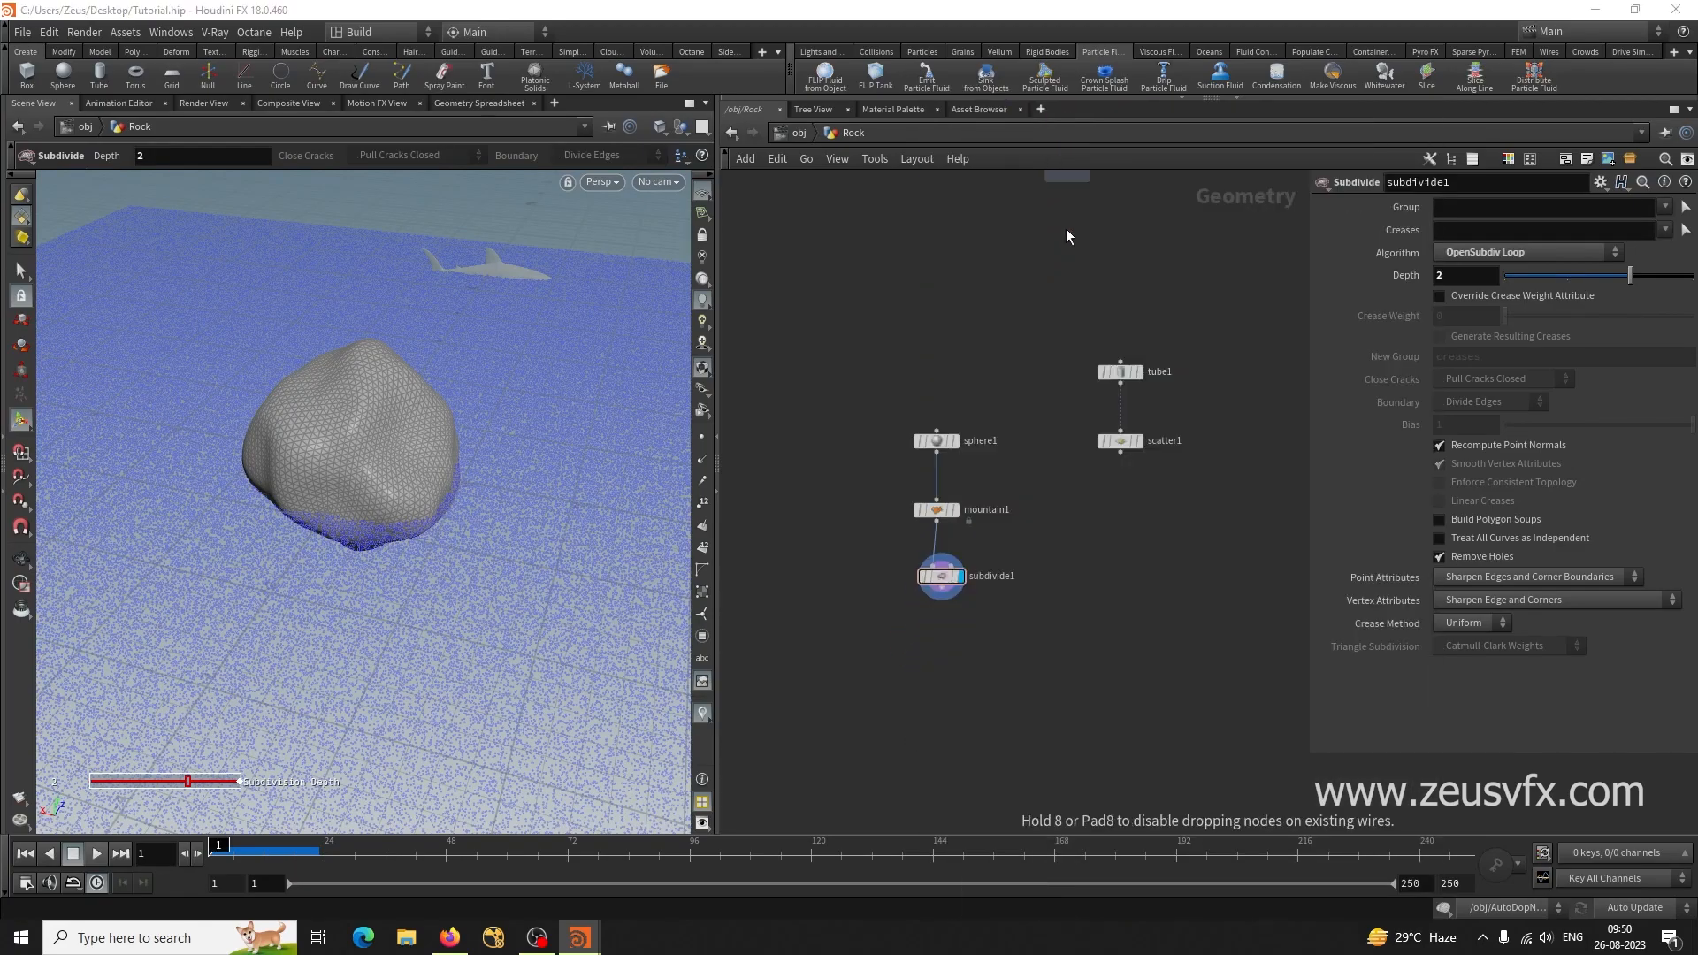
click(942, 650)
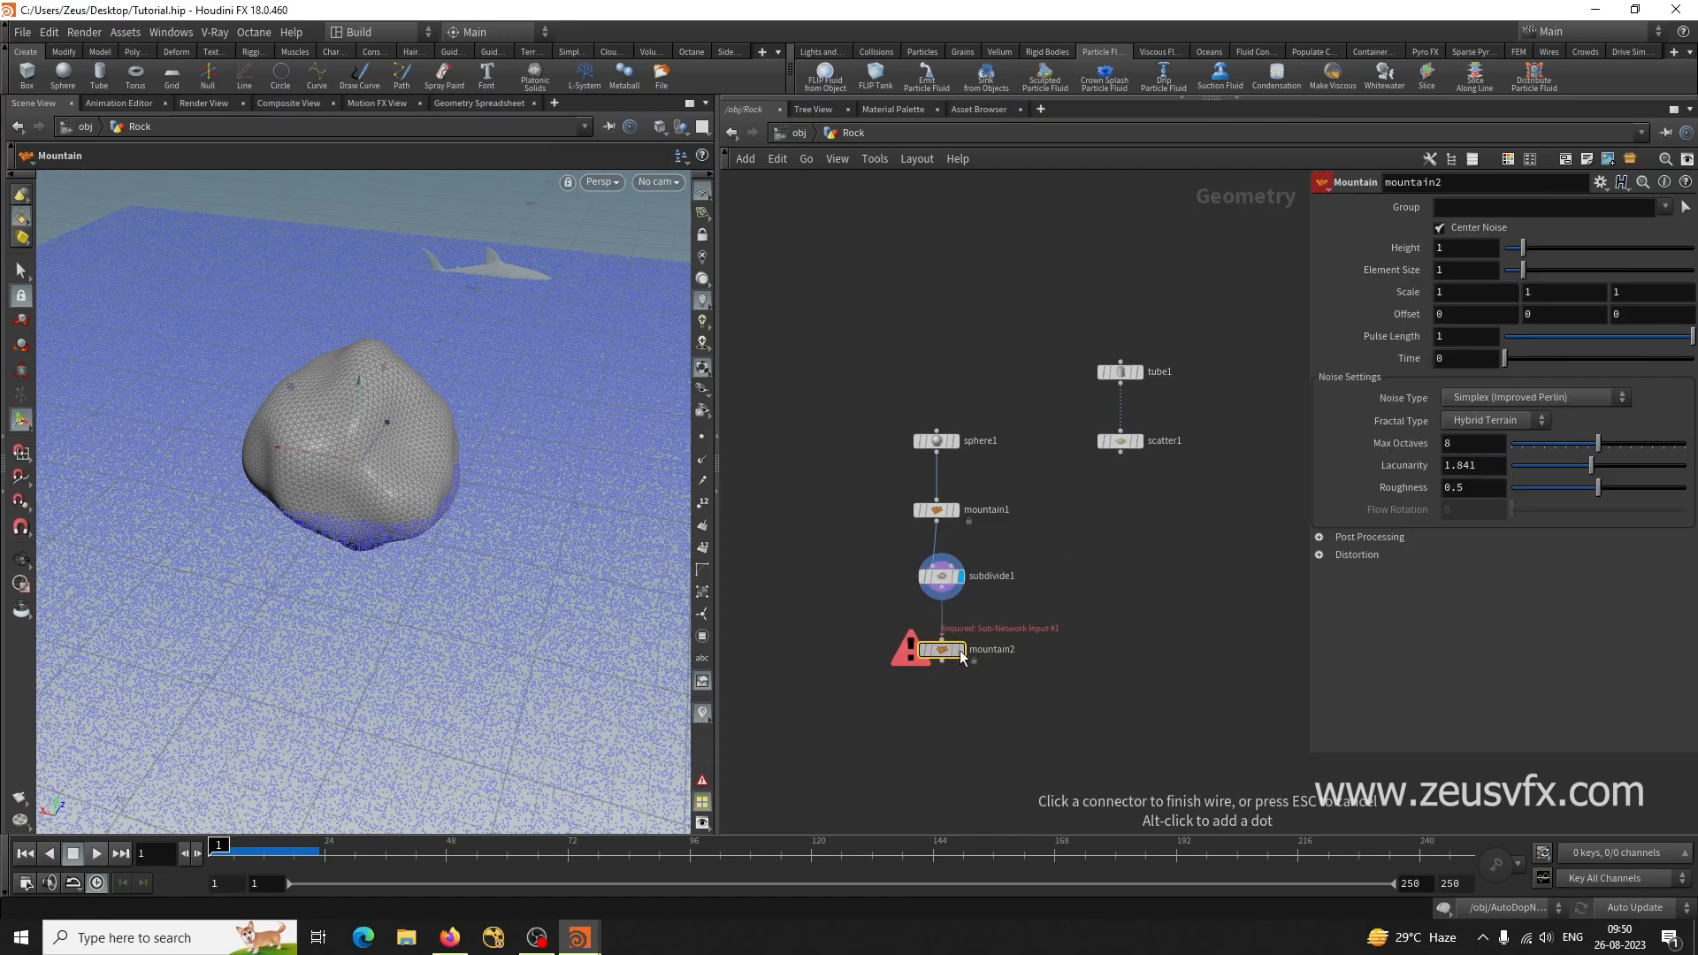
click(961, 653)
mouse_move(409, 556)
alt+mouse_down()
mouse_move(462, 583)
mouse_move(686, 534)
mouse_move(856, 622)
mouse_move(652, 629)
mouse_move(462, 561)
mouse_move(523, 534)
mouse_move(425, 584)
alt+mouse_up()
key(Return)
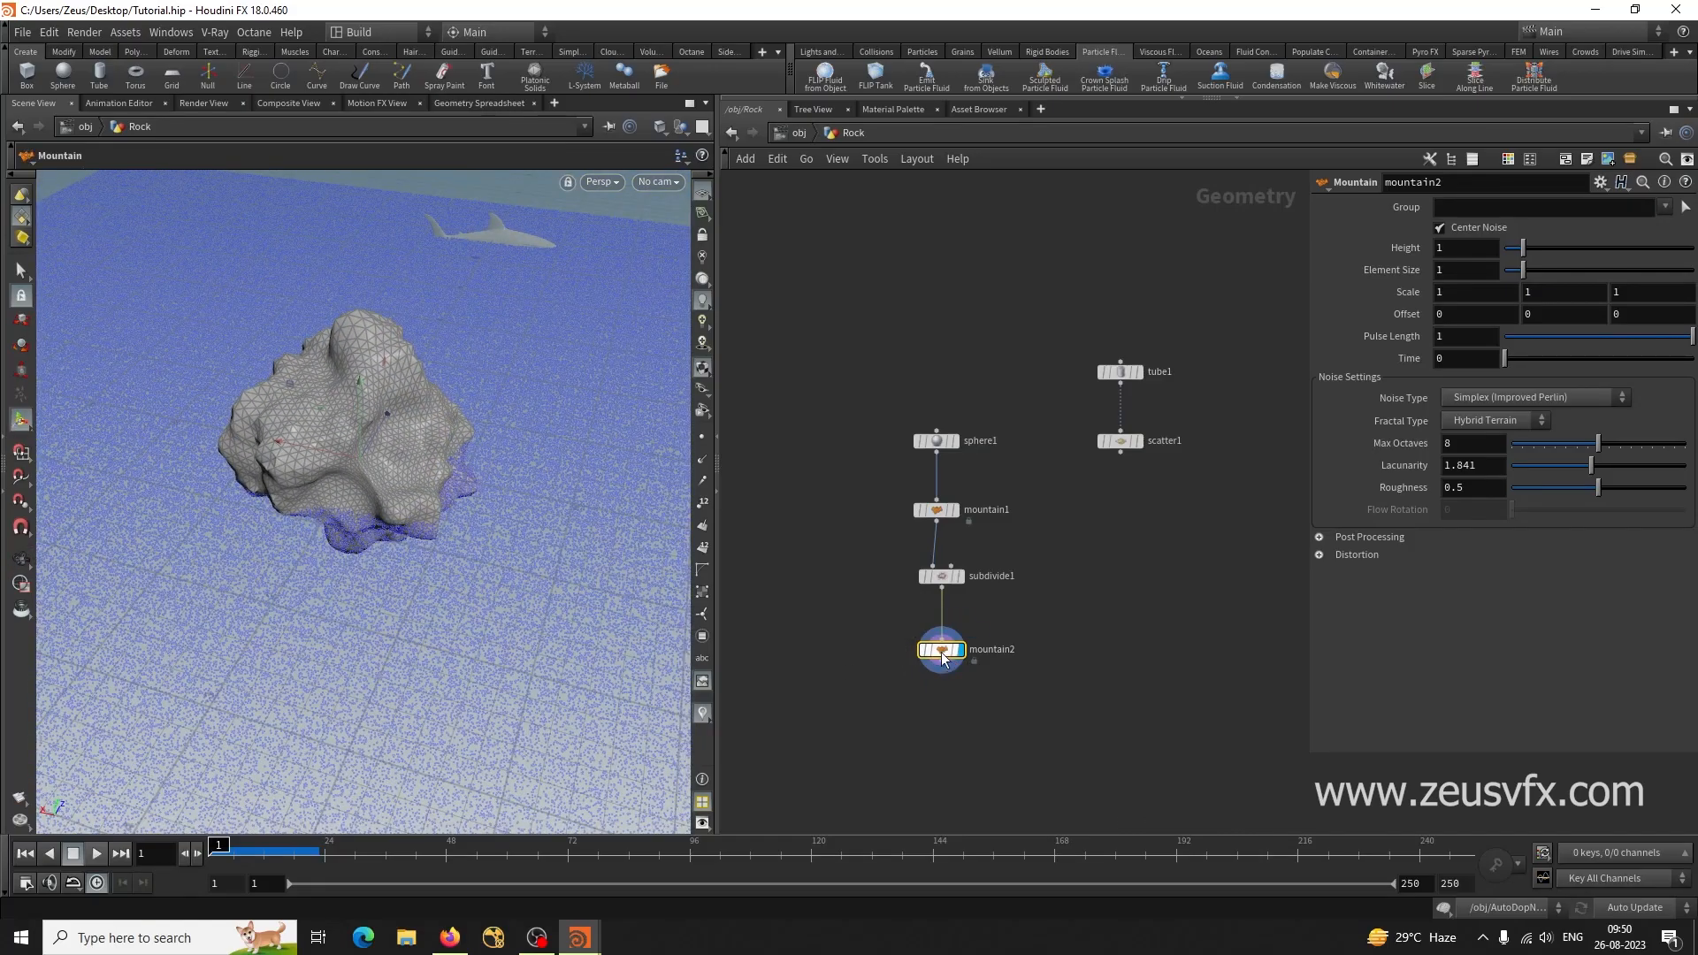
Try Alligator, Manhattan Worley F2-F1, Perlin, Sinusoid and Sparse Convolution noise on mountain2, and return to Simplex (Improved Perlin).
click(1529, 398)
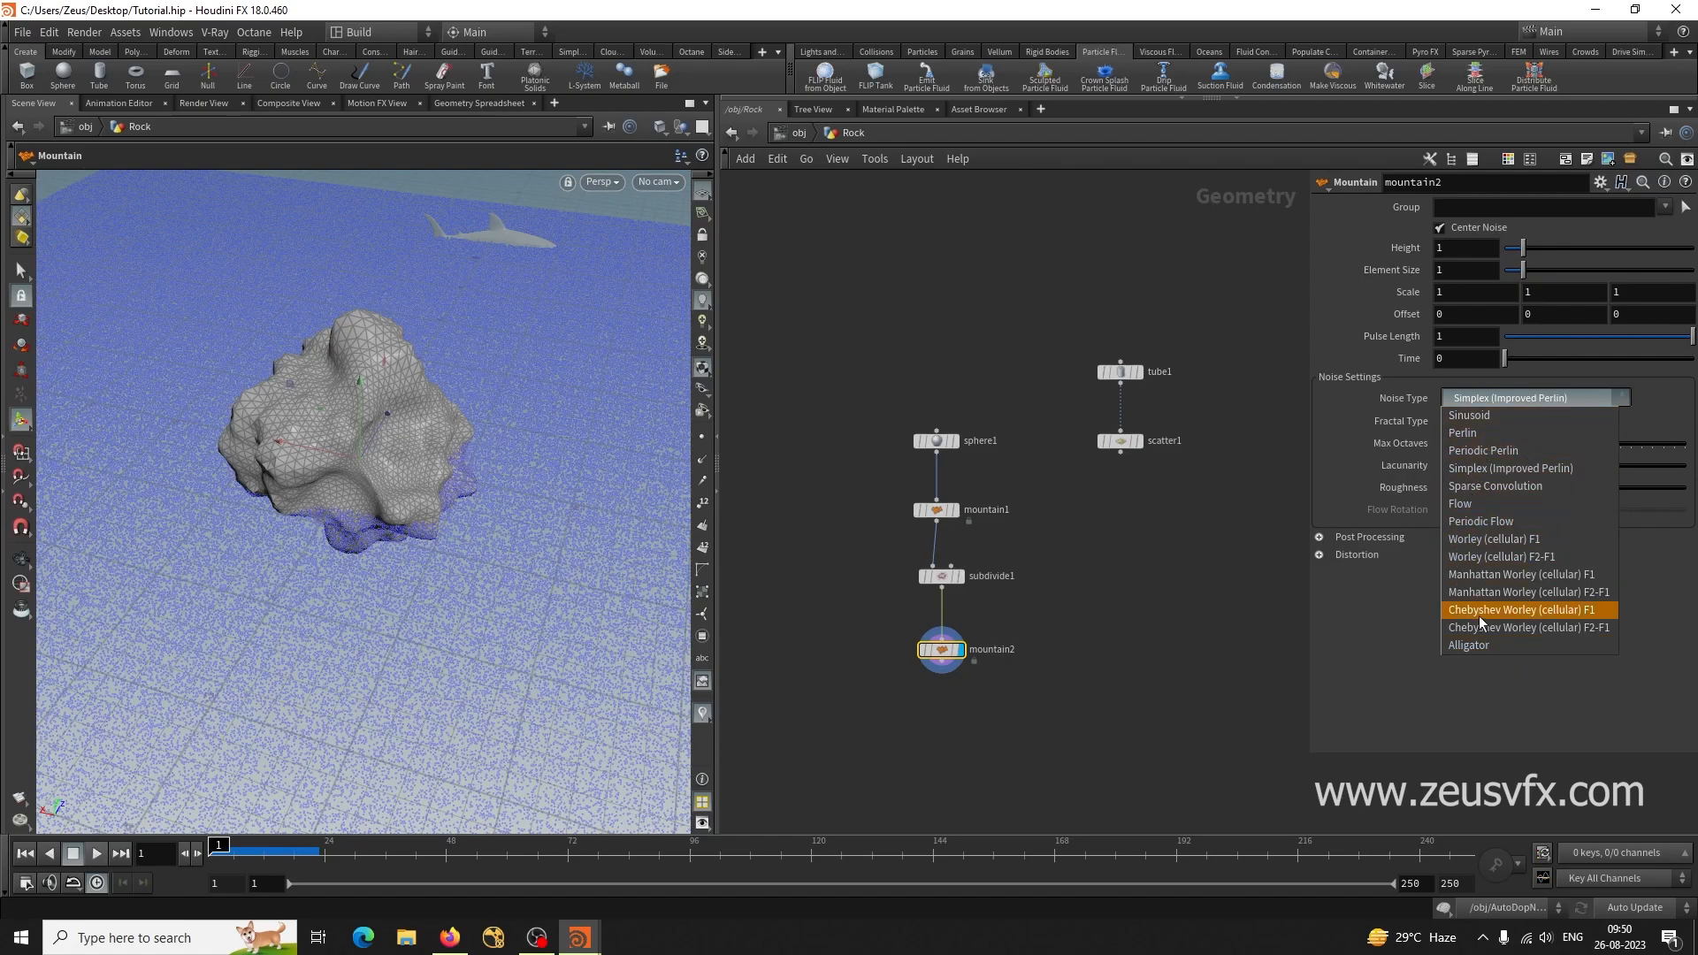
click(1479, 646)
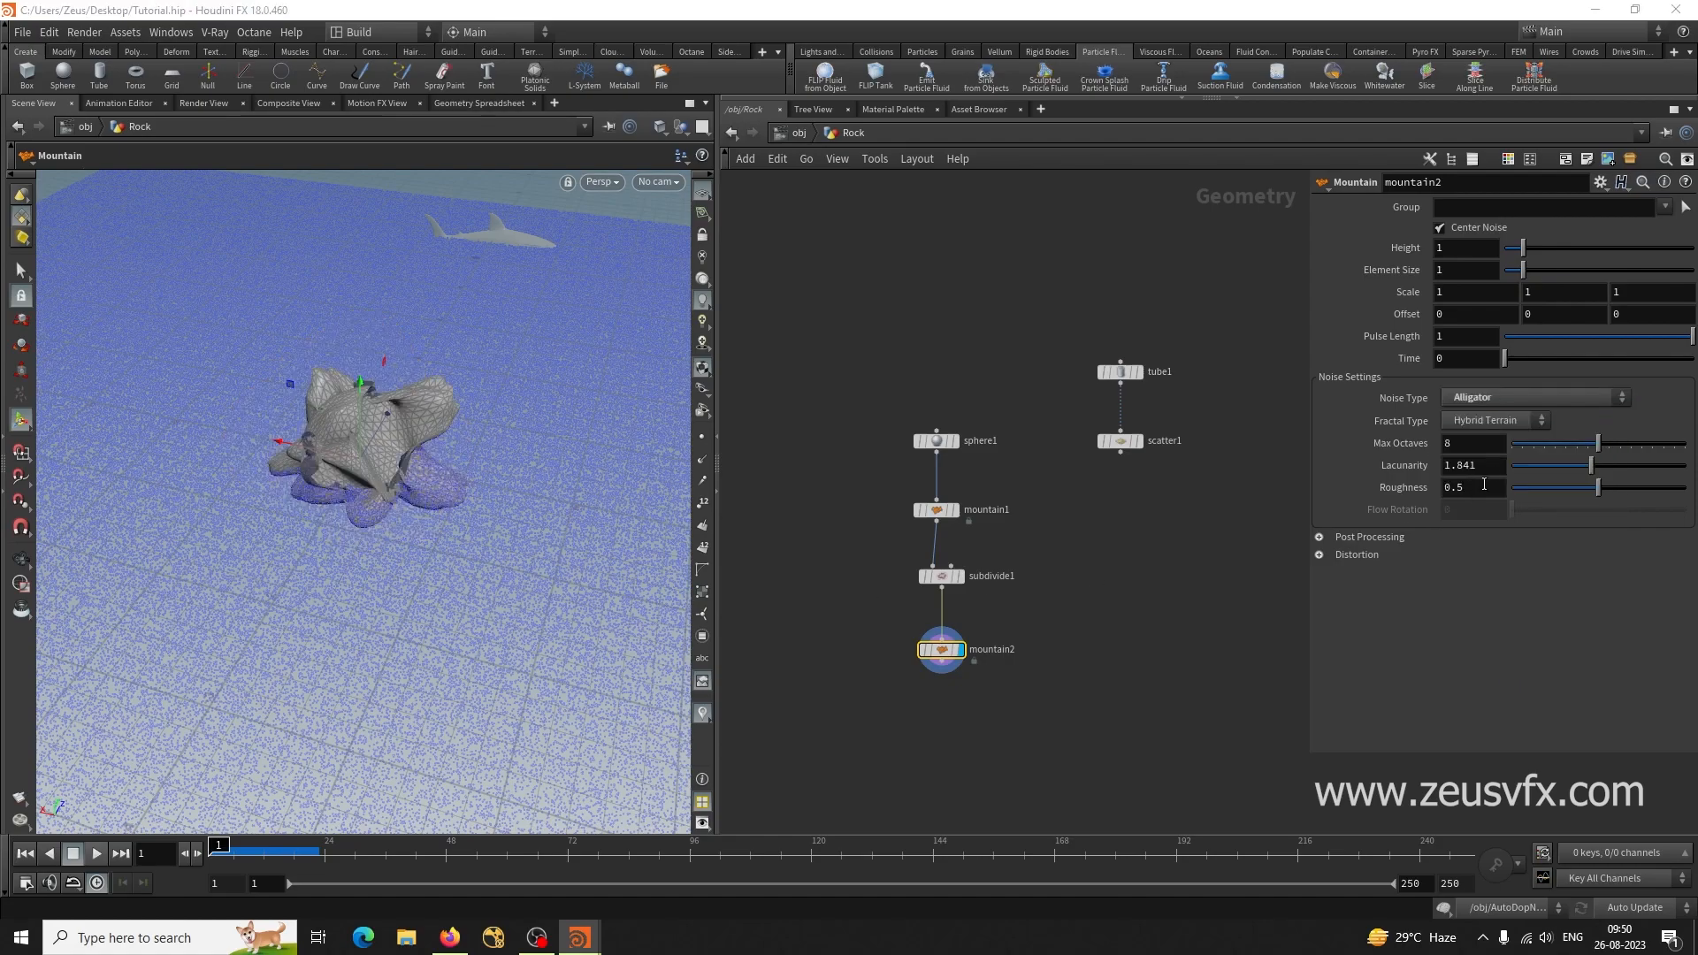
click(1535, 390)
click(1506, 596)
click(1506, 393)
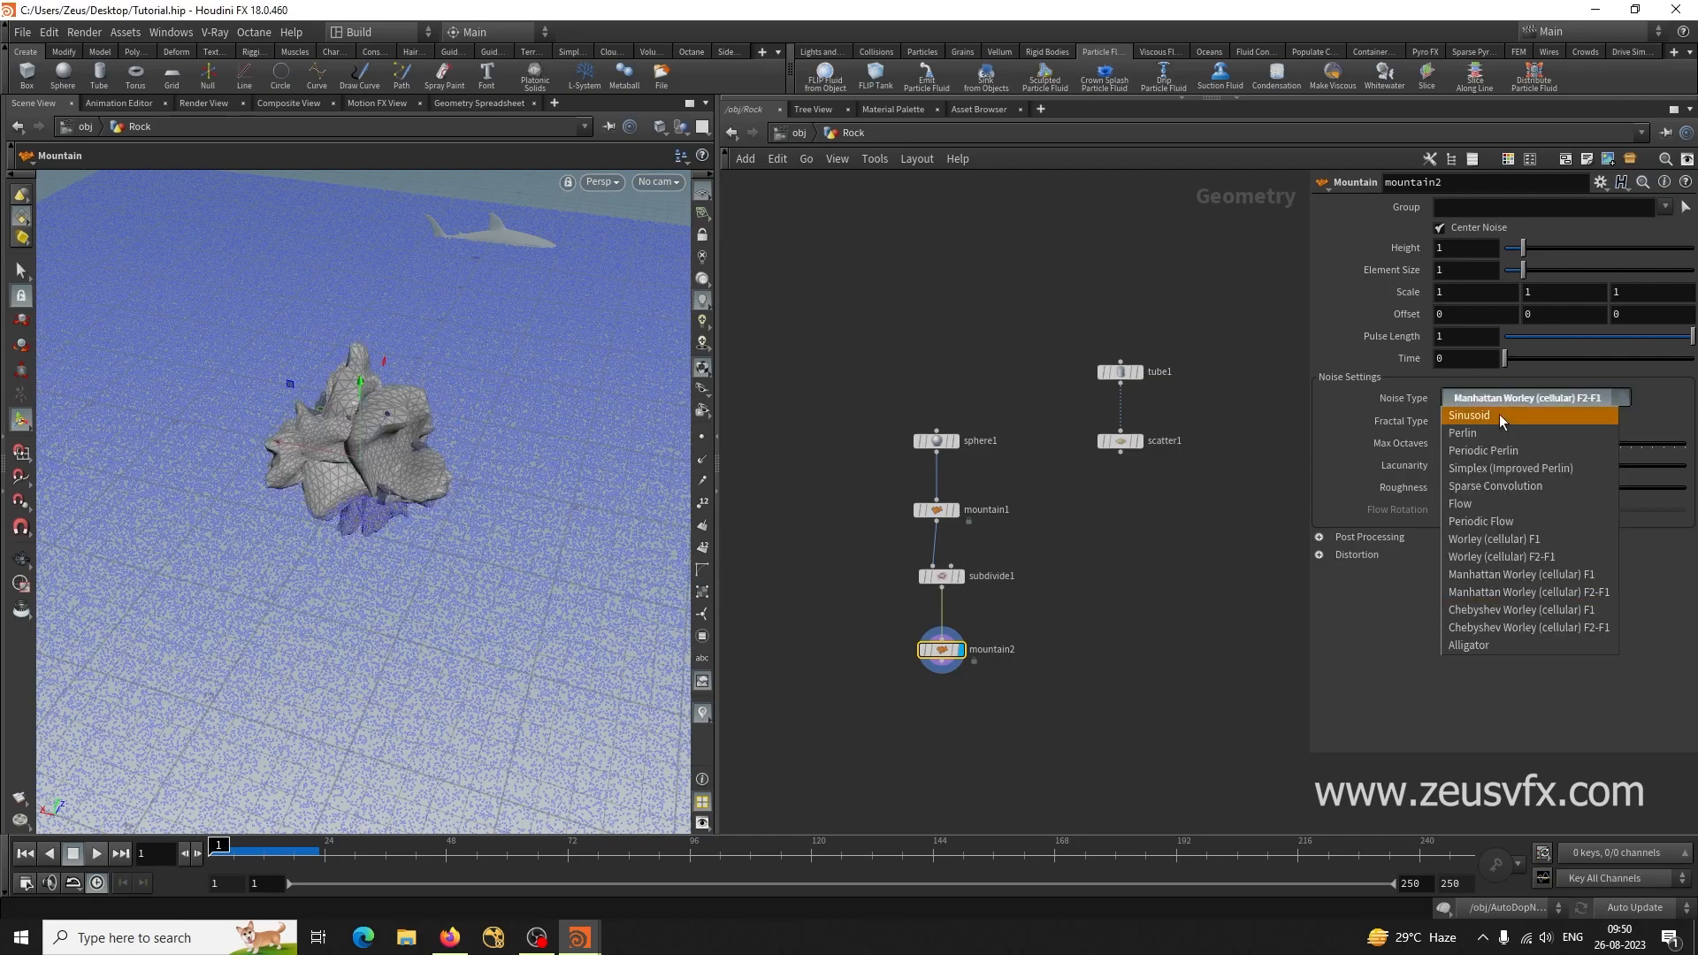
click(1484, 428)
click(1494, 396)
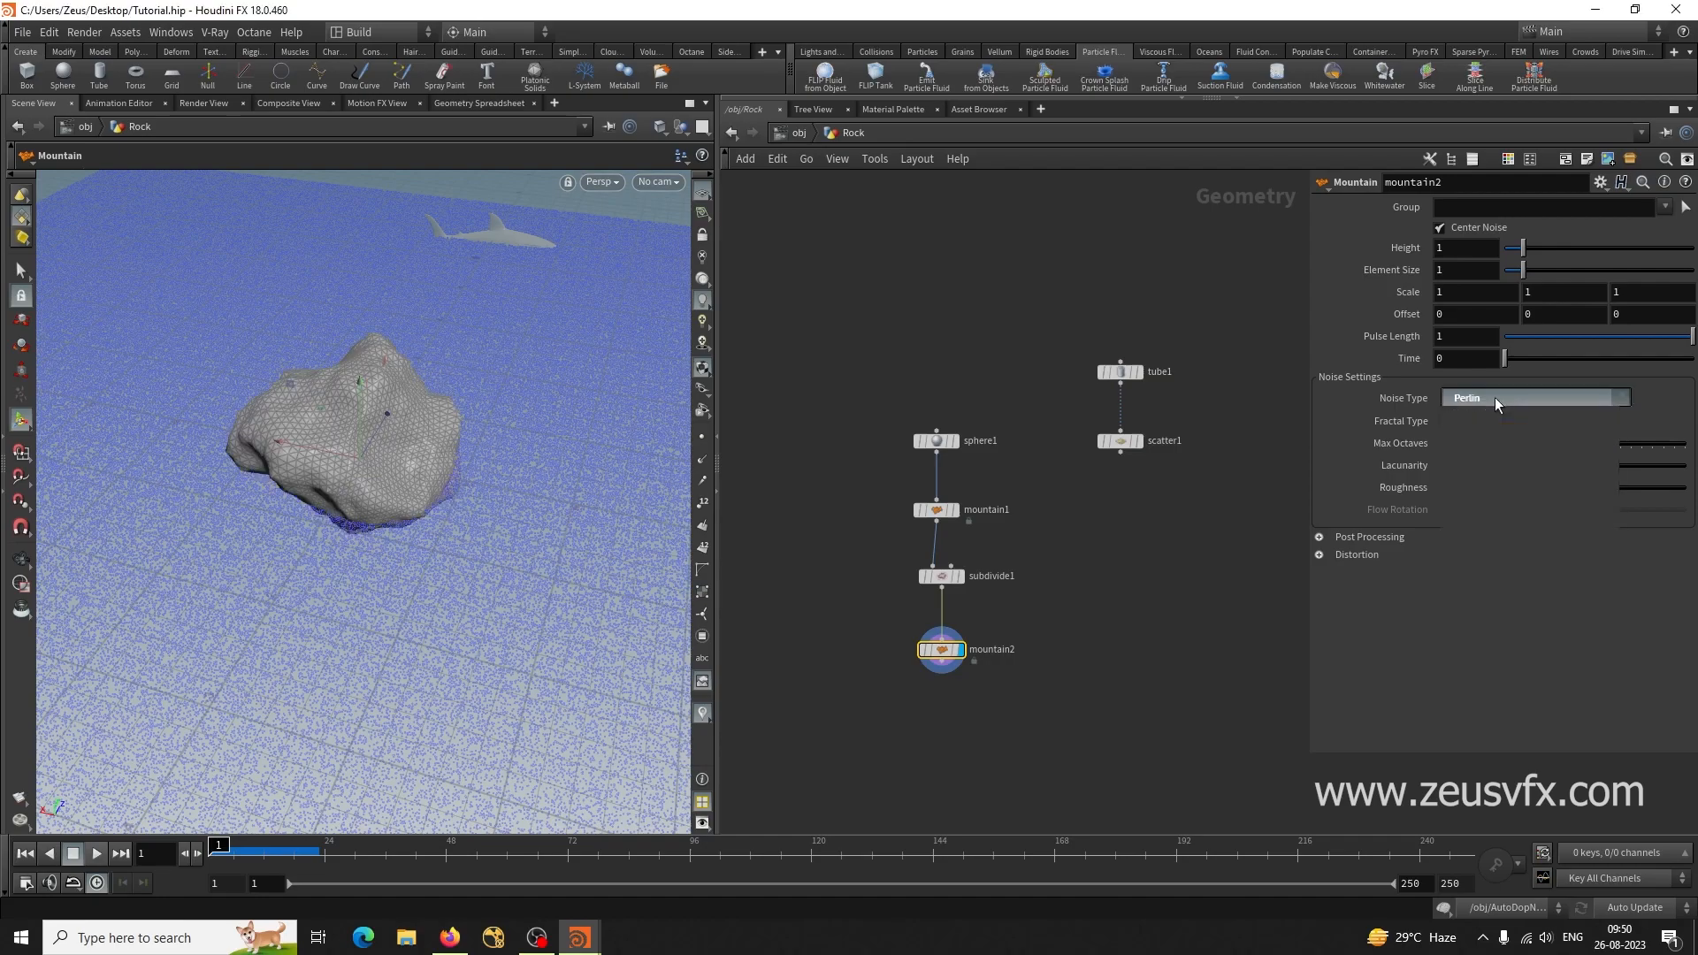
click(1478, 414)
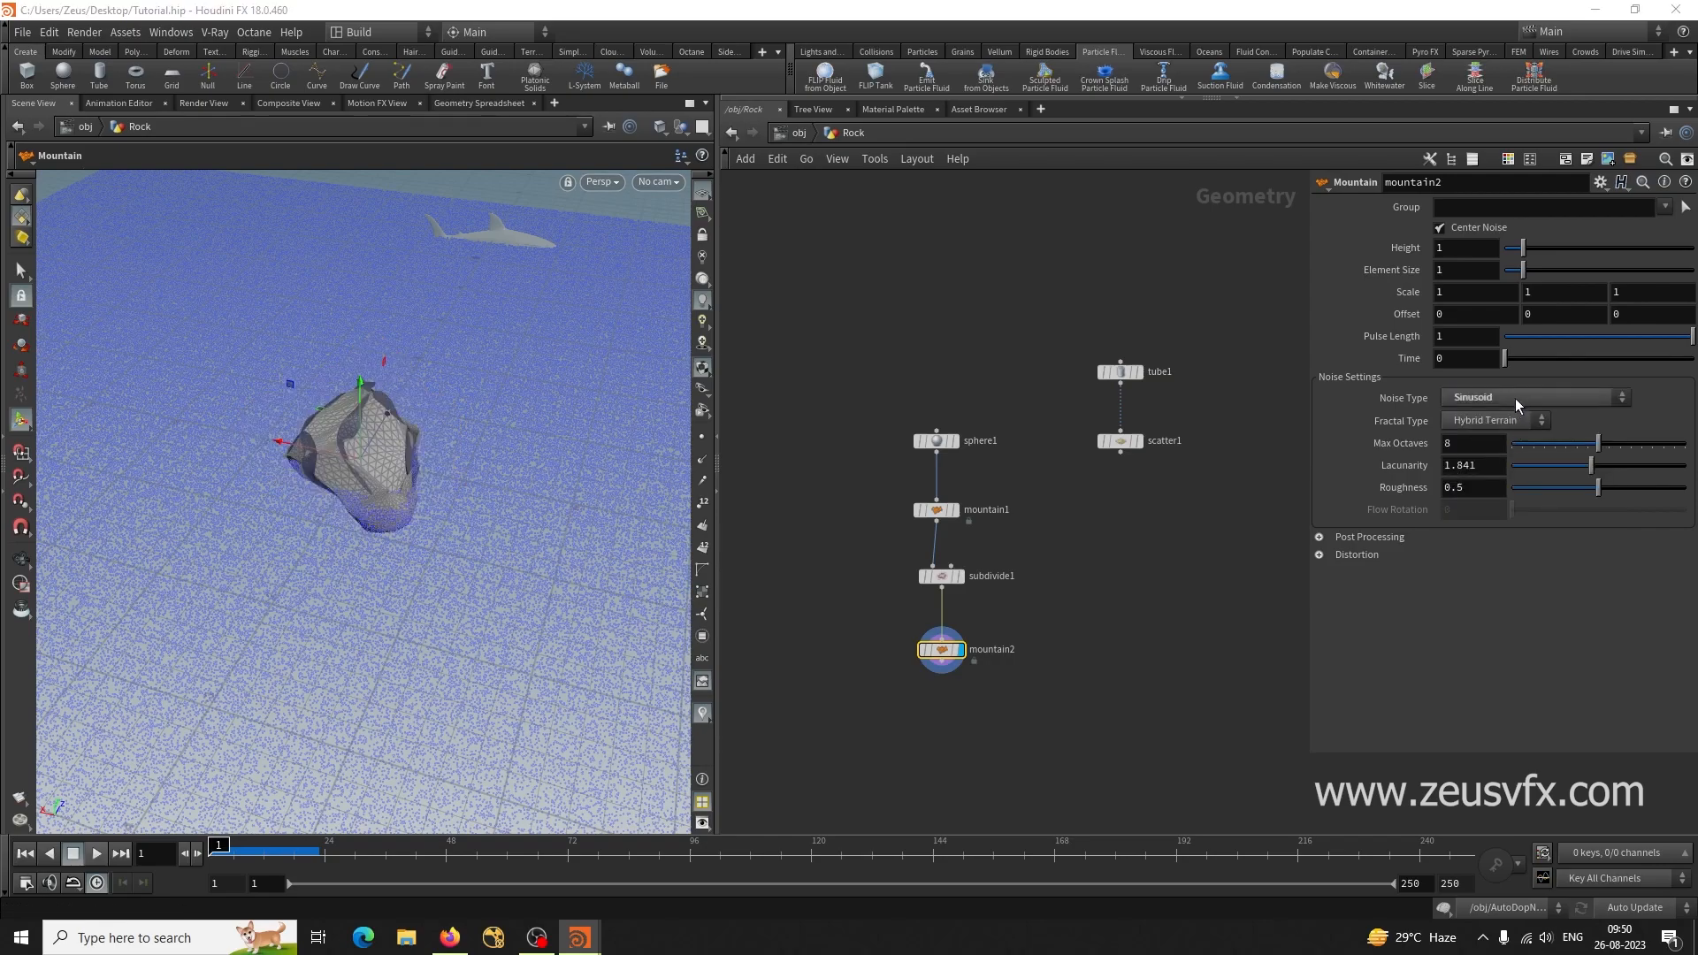
click(1515, 400)
click(1493, 470)
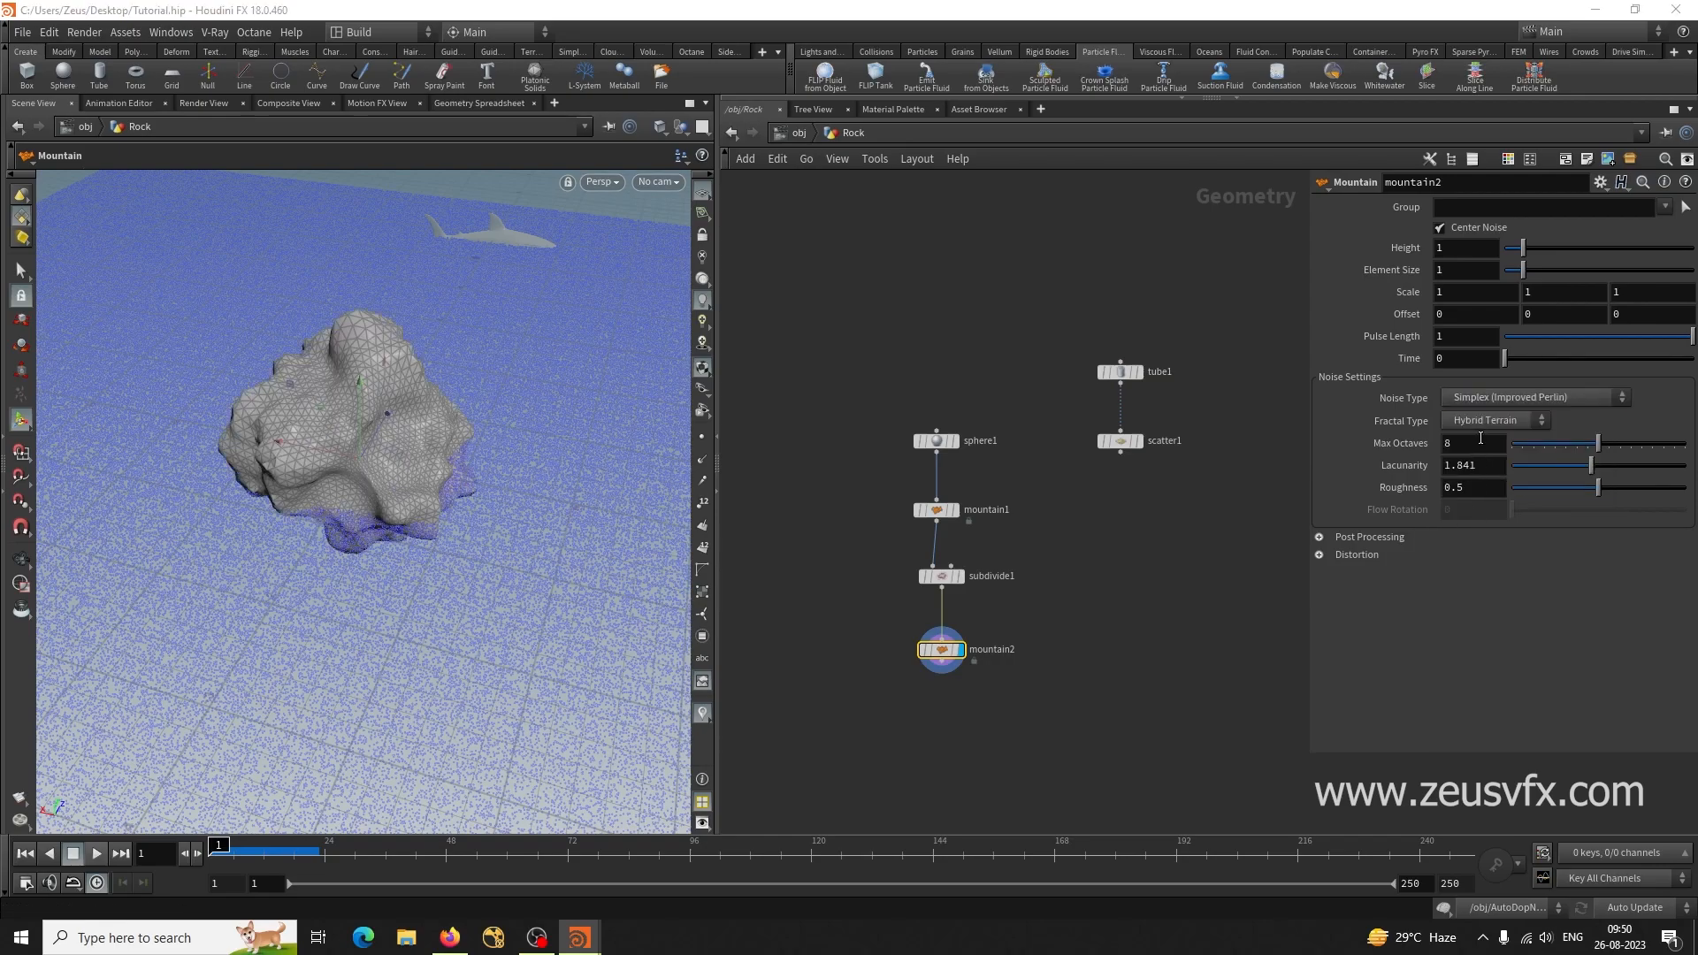
click(1493, 398)
click(1471, 490)
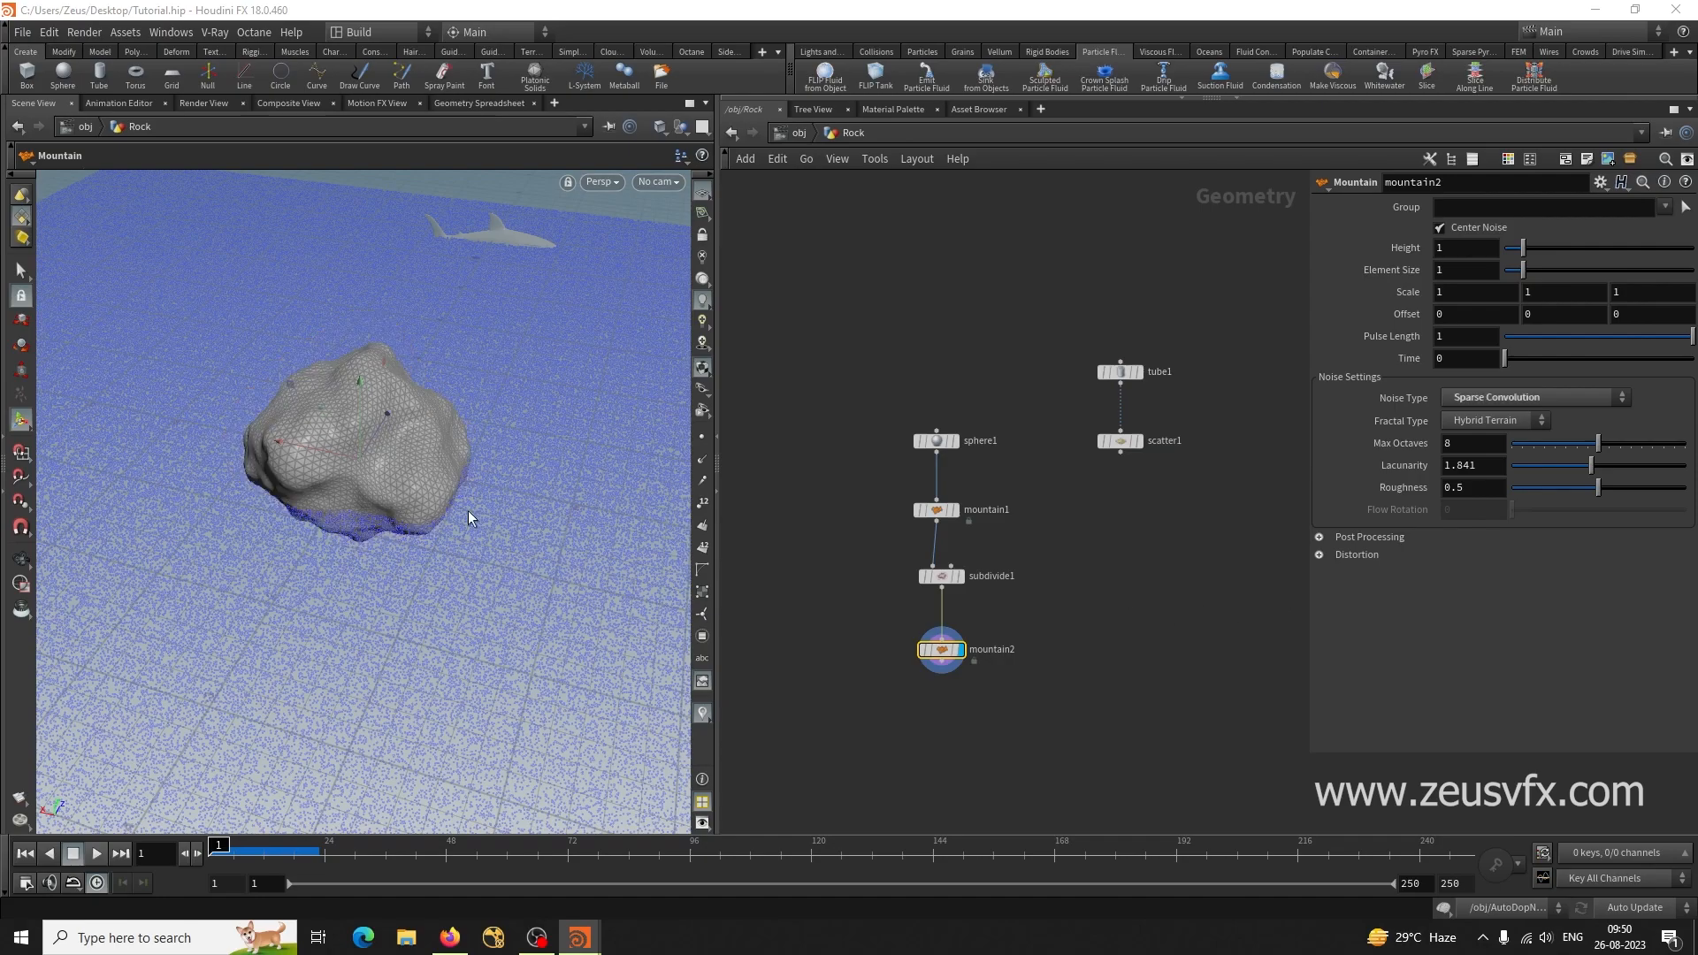
click(1505, 403)
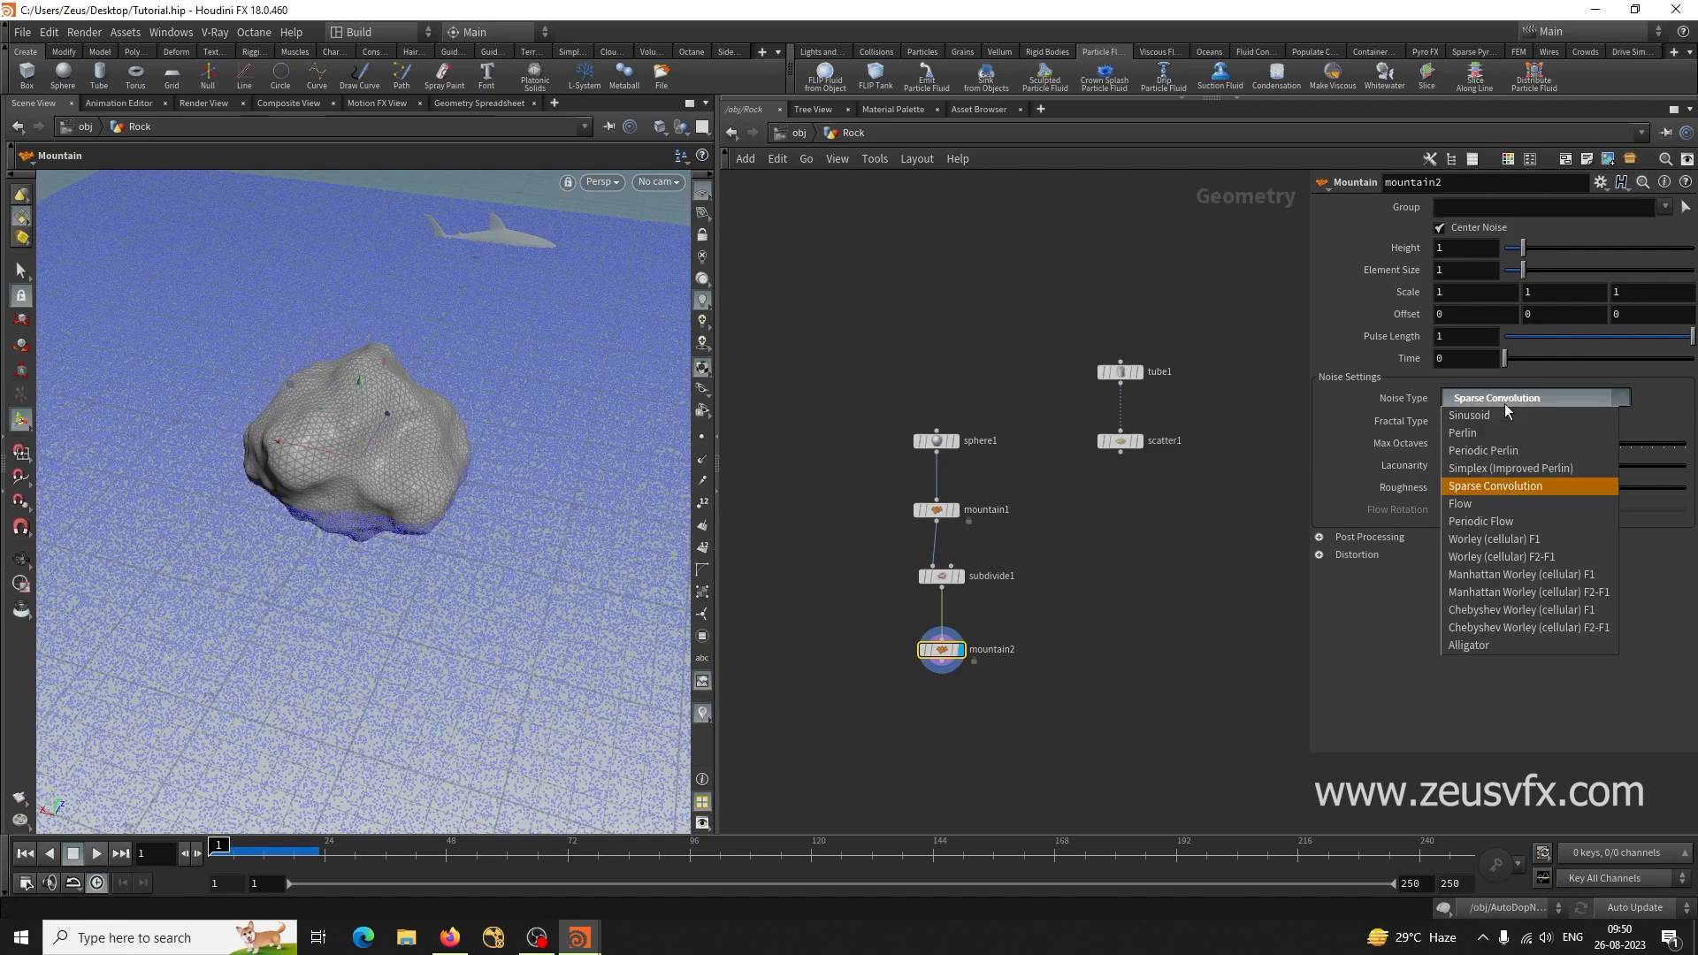
click(1481, 473)
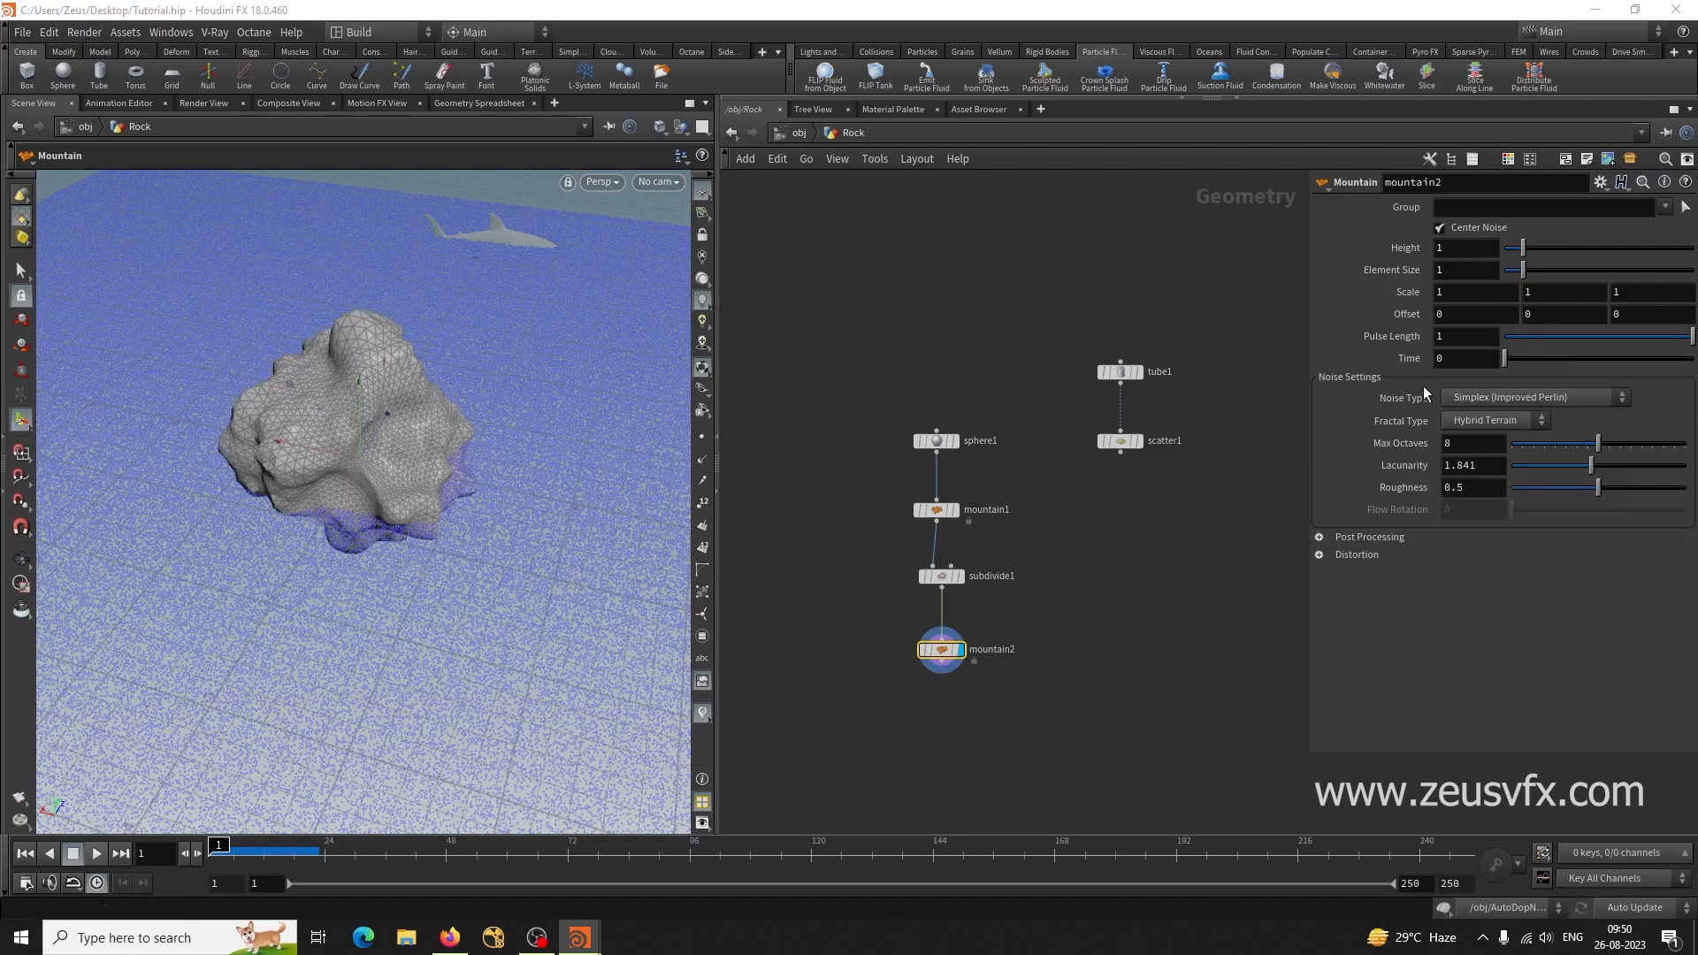
Set mountain2's Height to 1.41 and Element Size to 1.22.
drag(1520, 274, 1531, 253)
alt+drag(345, 580, 367, 438)
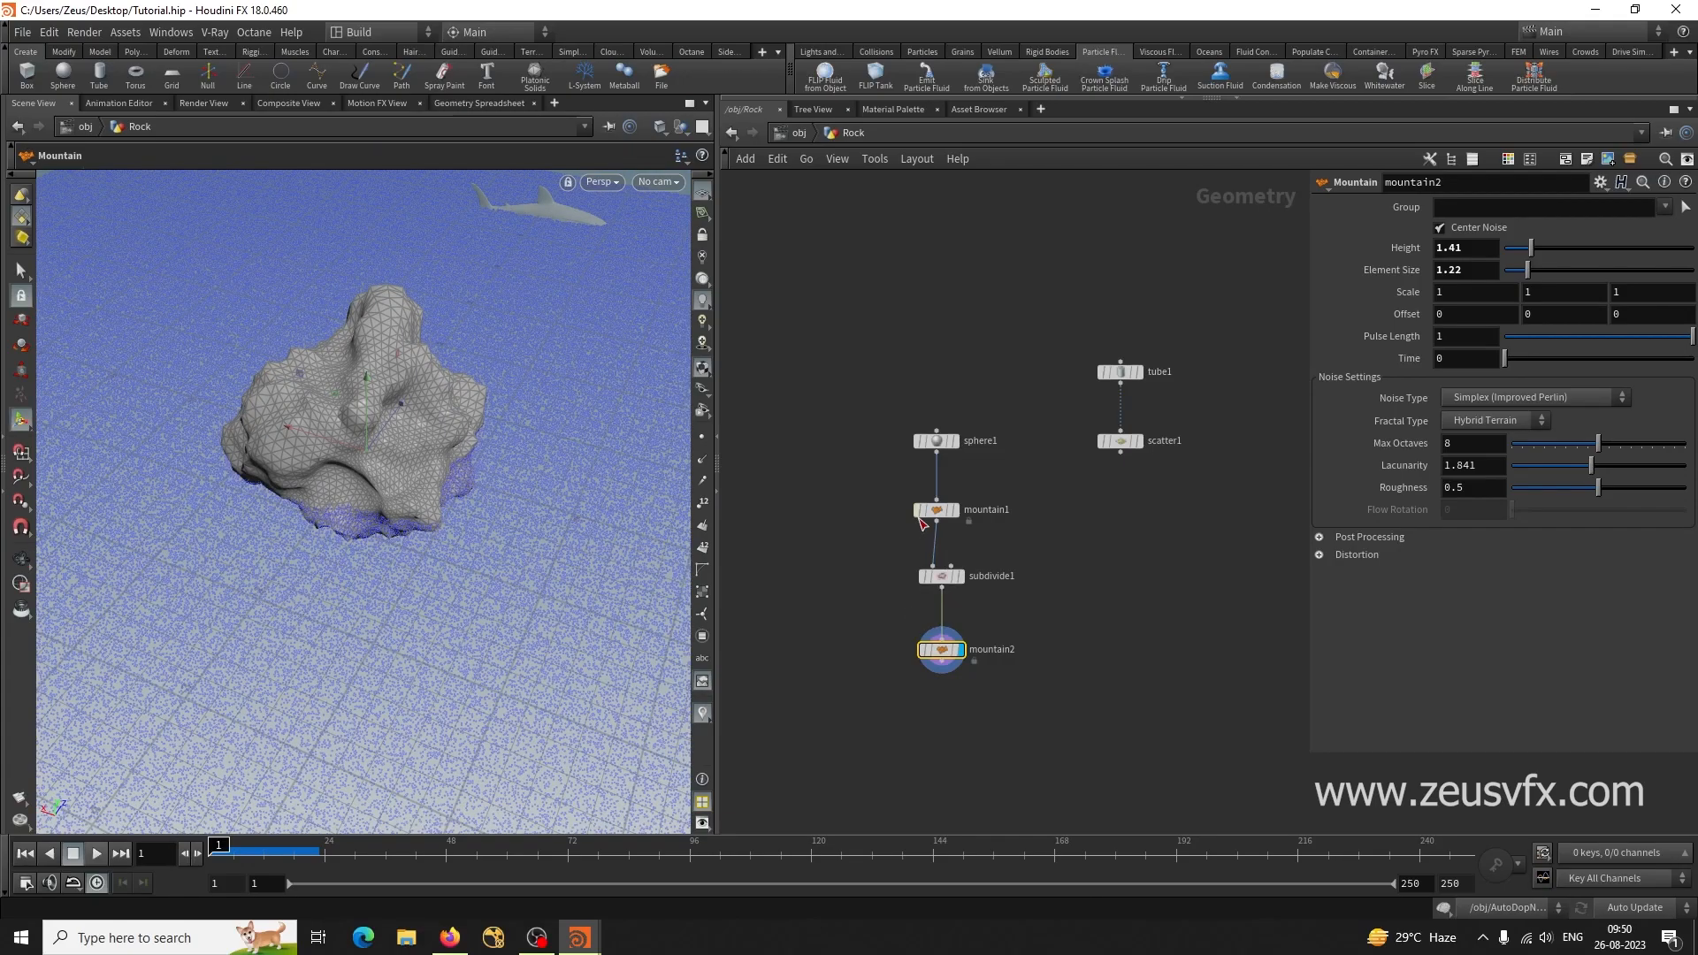
Add a Null node below mountain2 and connect it to the mountain's output.
middle_drag(1137, 675, 1100, 607)
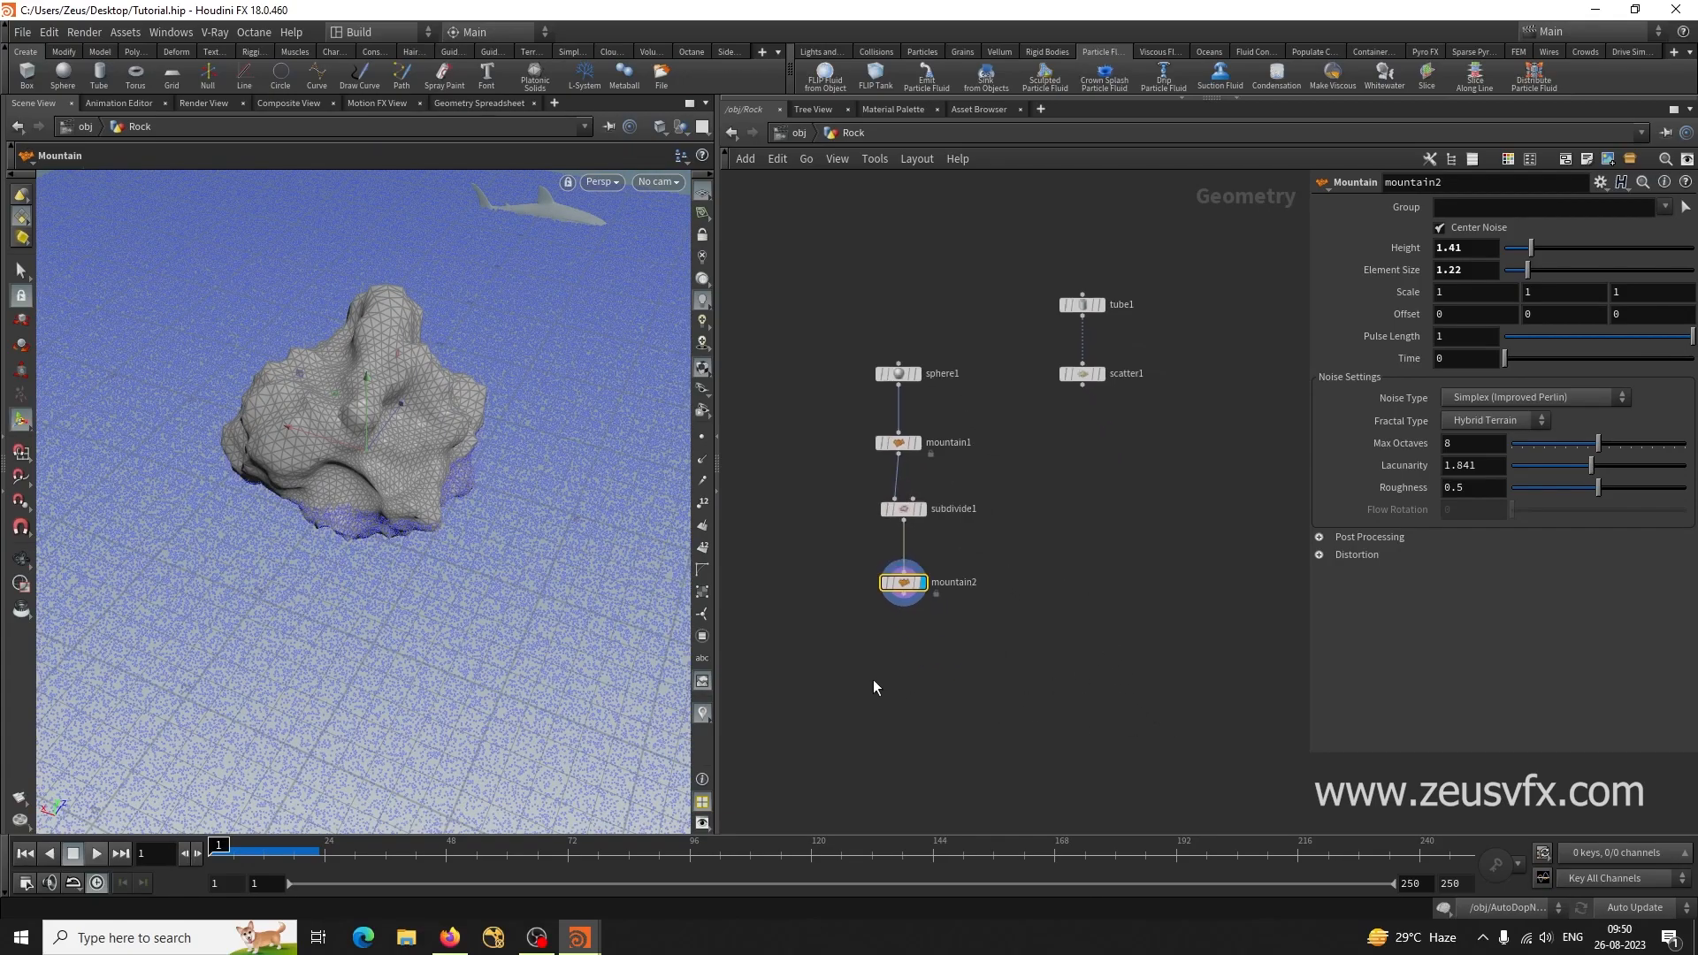
click(879, 672)
key(Tab)
text(null)
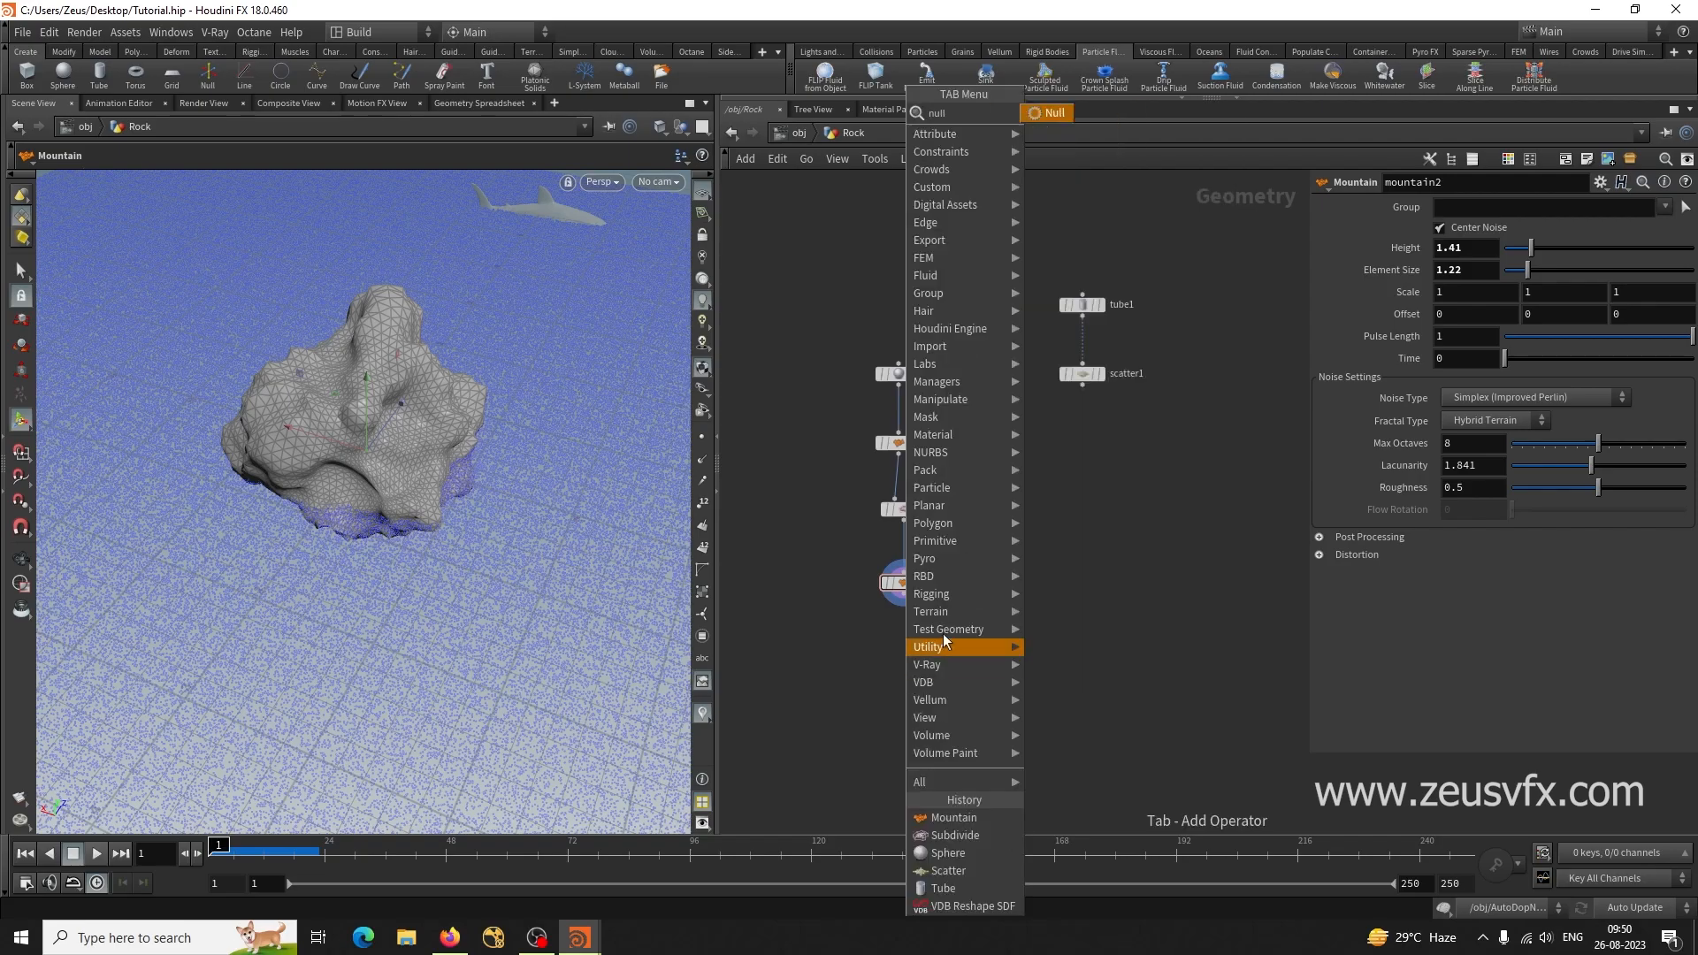
key(Return)
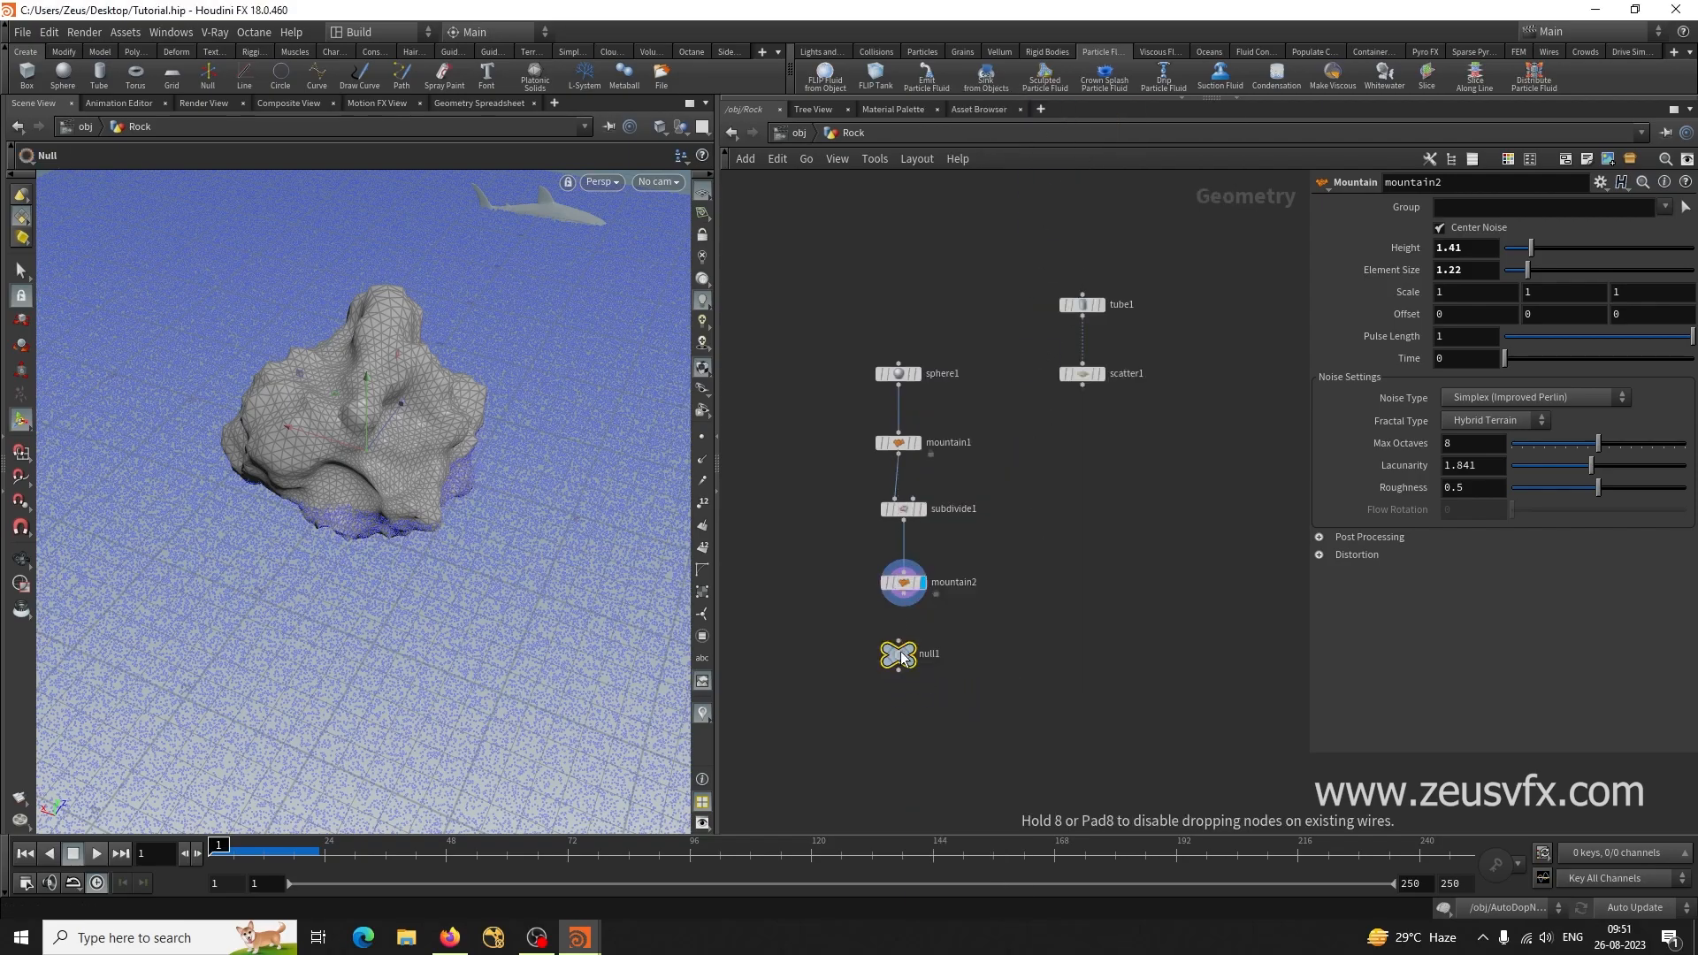
click(899, 657)
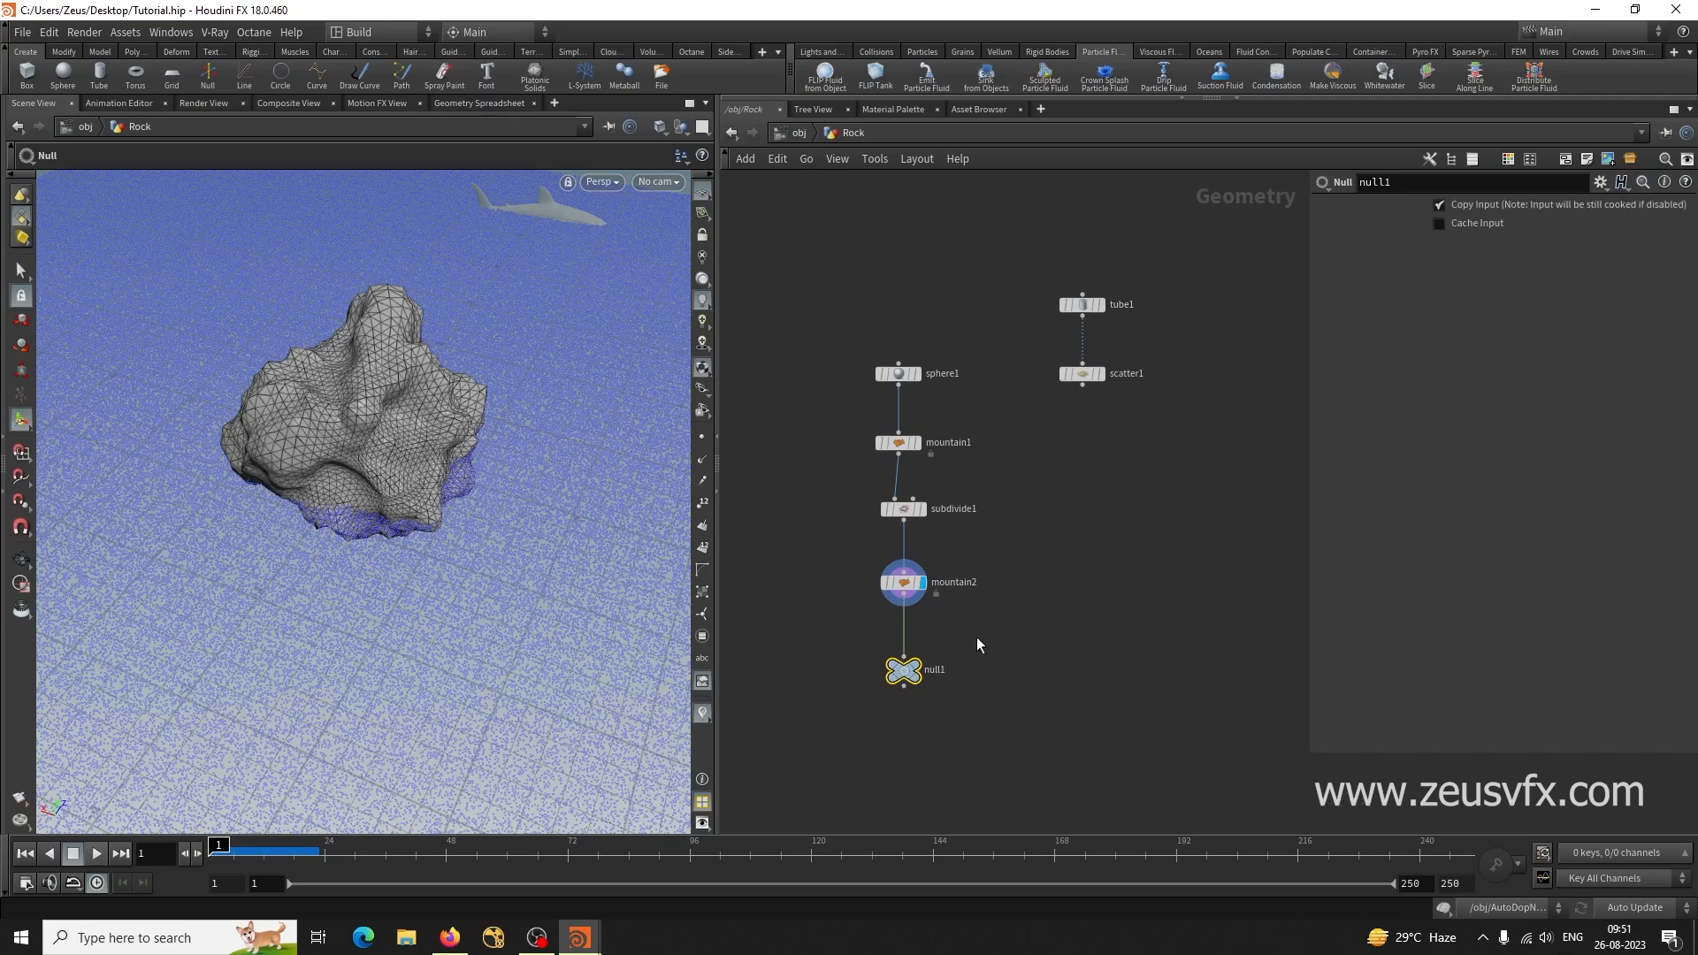
Insert a Normal node between mountain2 and null1.
key(Tab)
text(nor)
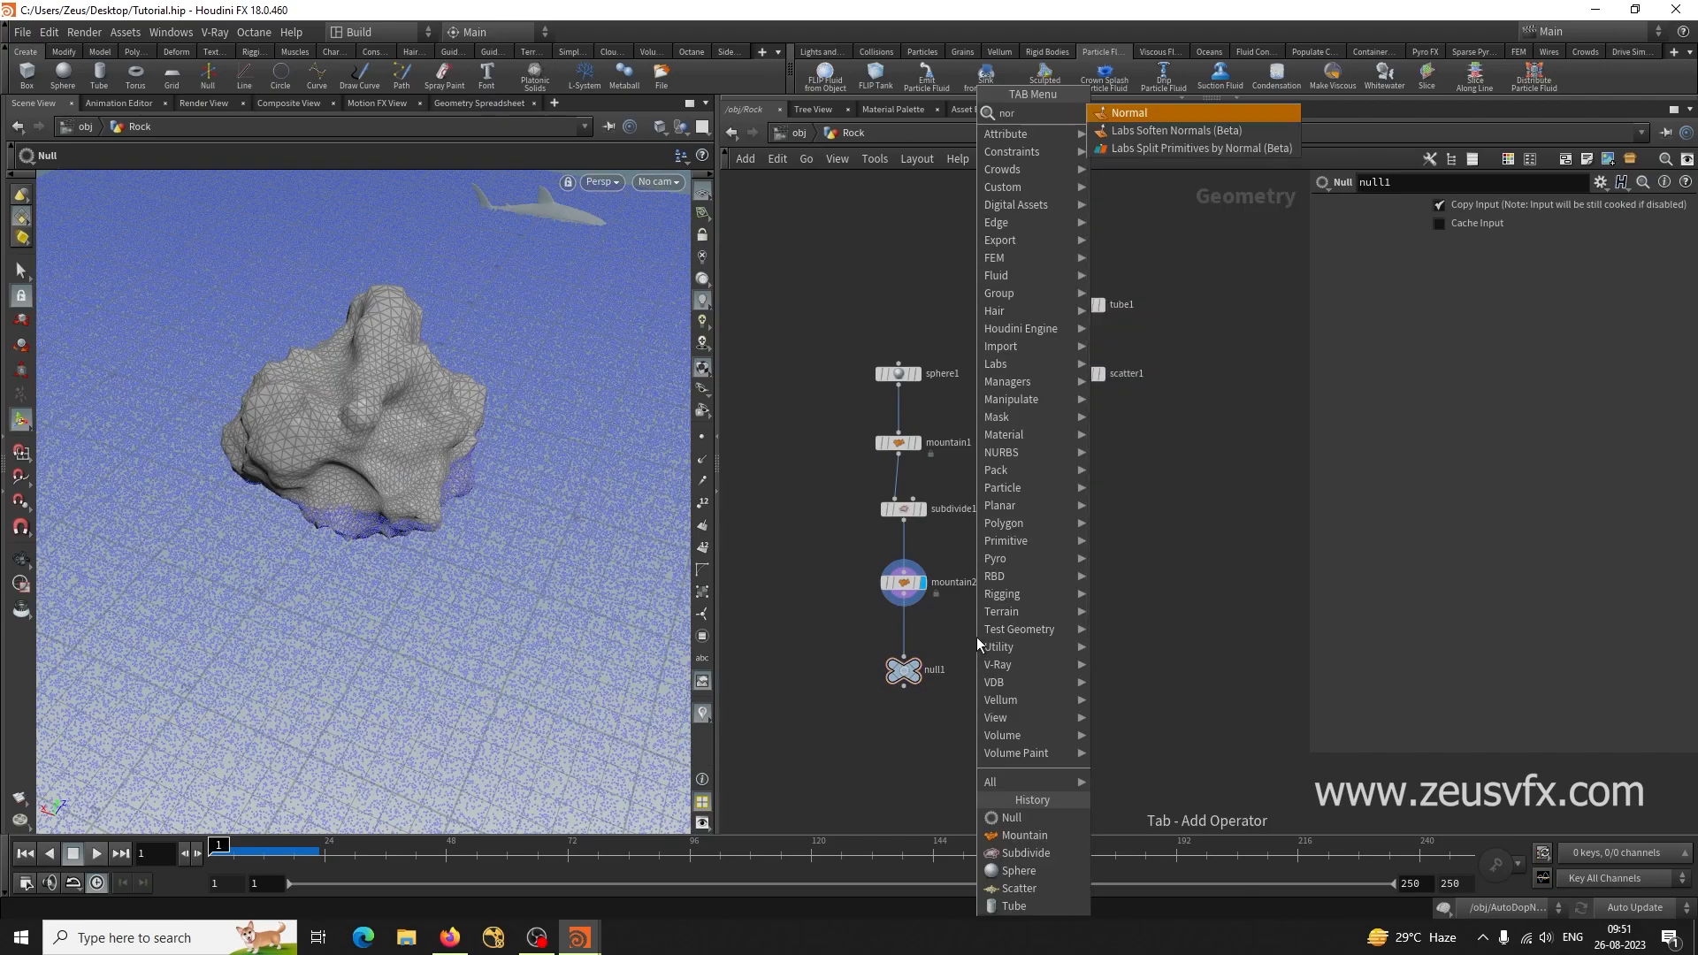
click(1134, 114)
click(898, 626)
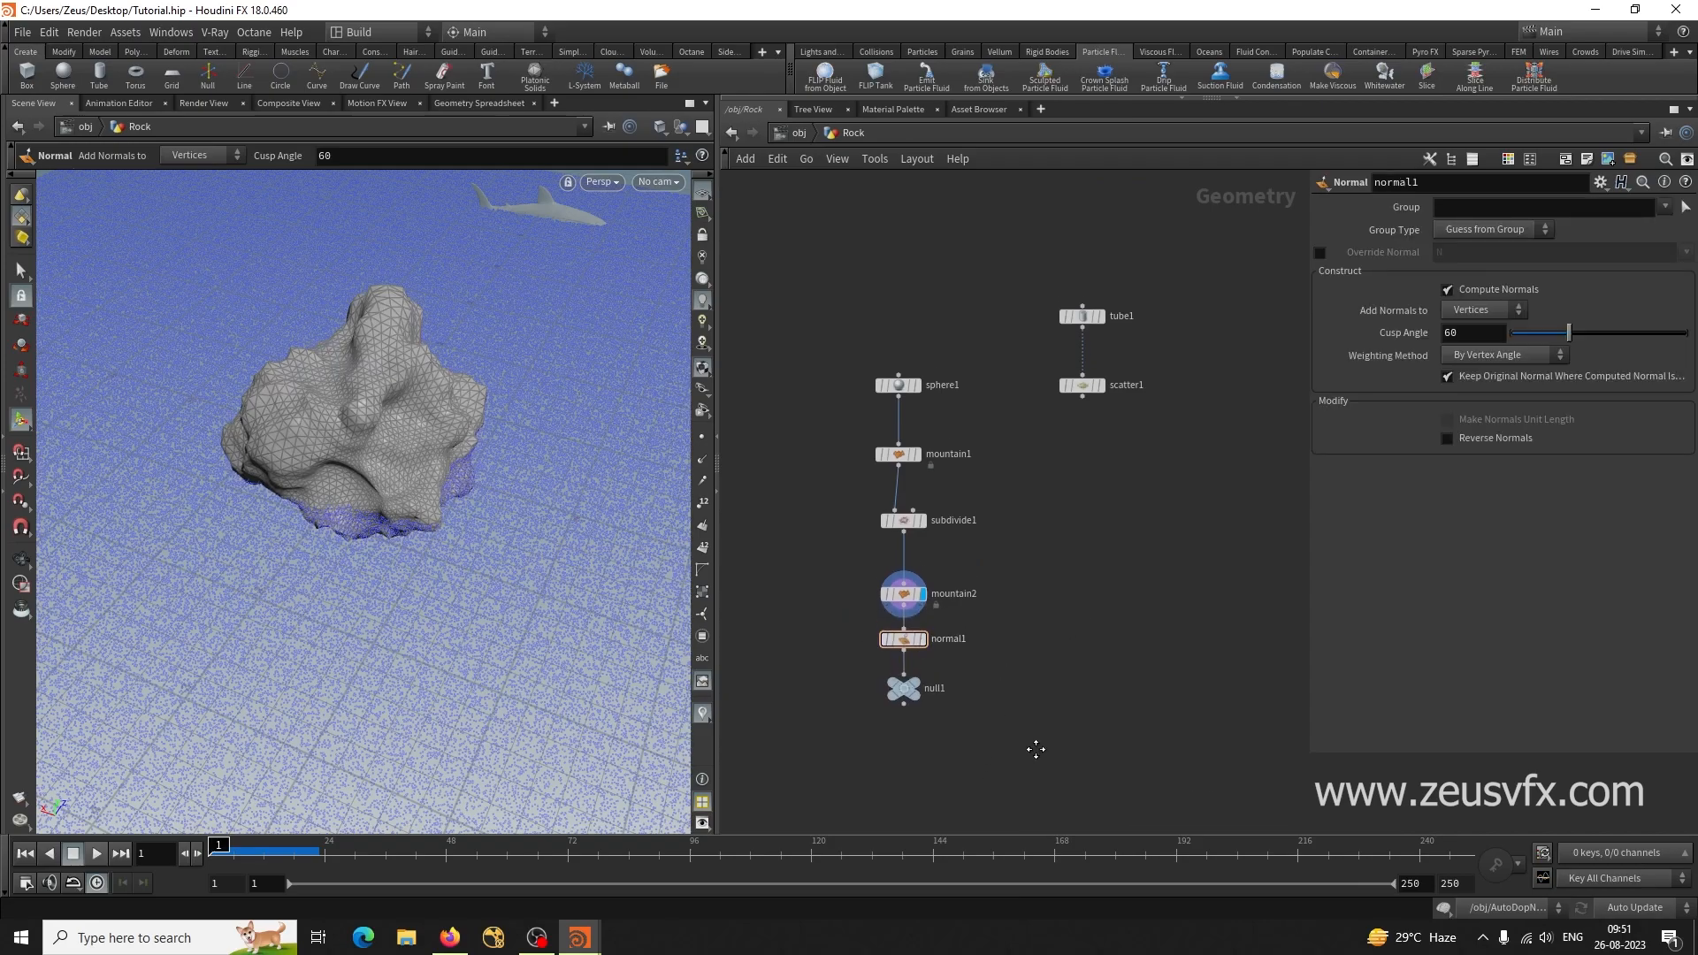
Move the rock node chain clear of the tube and scatter nodes and add a Copy Stamp node below them.
drag(826, 368, 847, 502)
mouse_move(905, 693)
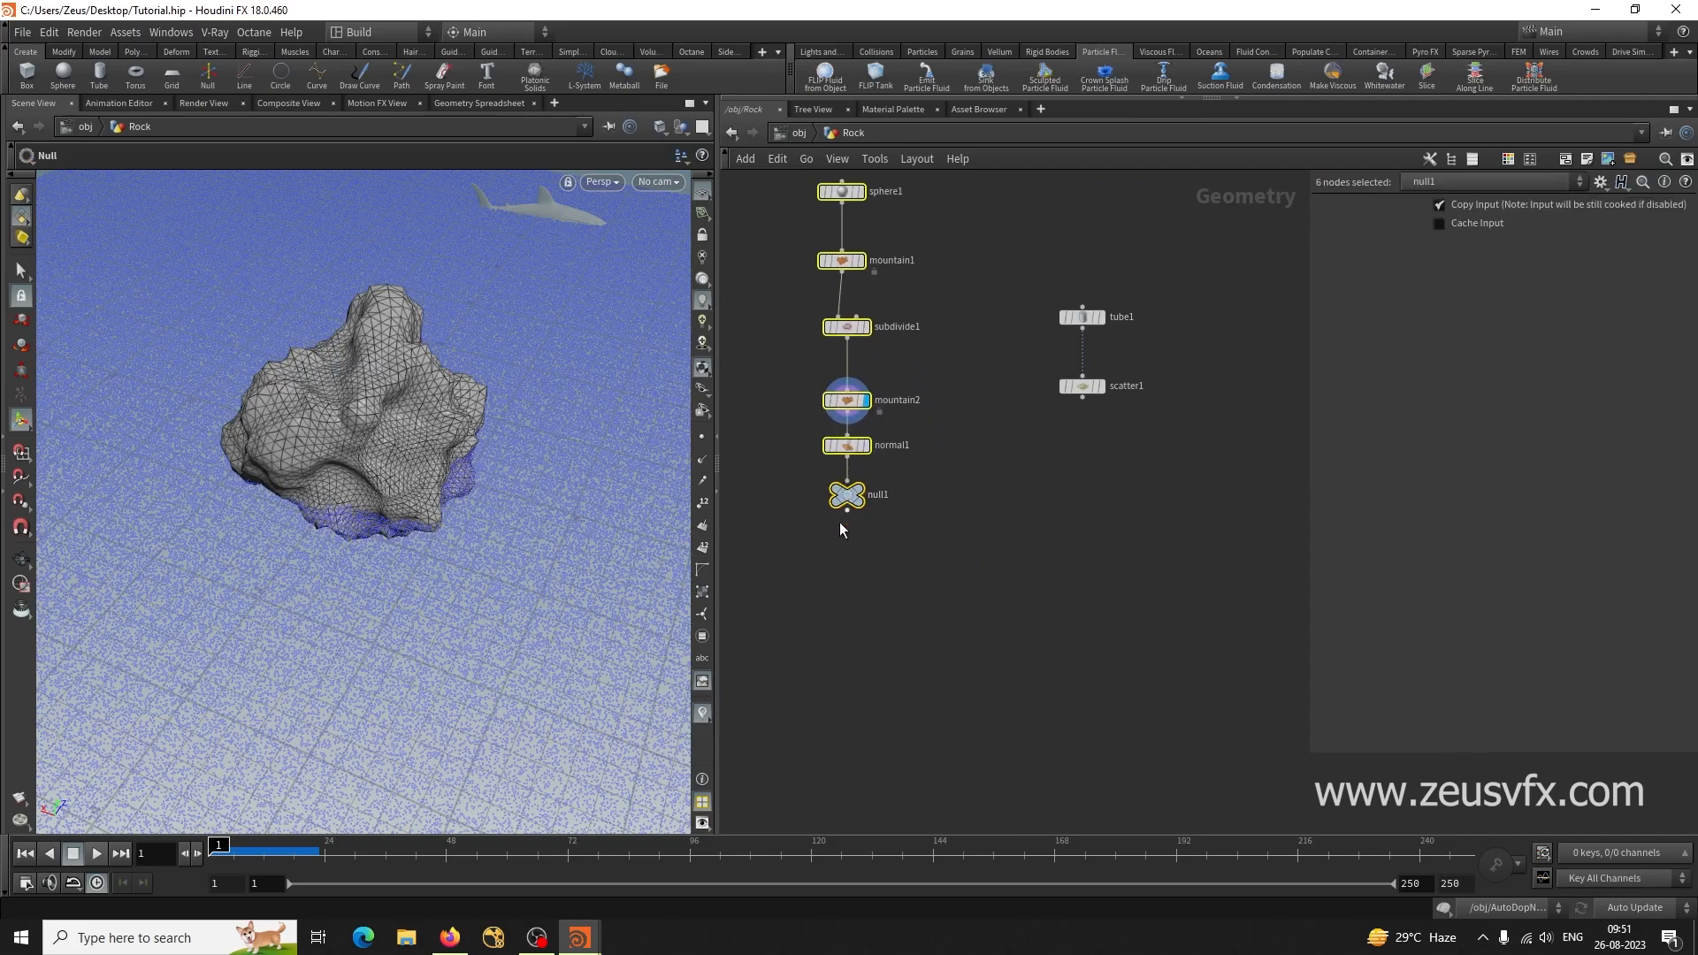
alt+right_drag(591, 538, 433, 573)
alt+drag(433, 573, 416, 652)
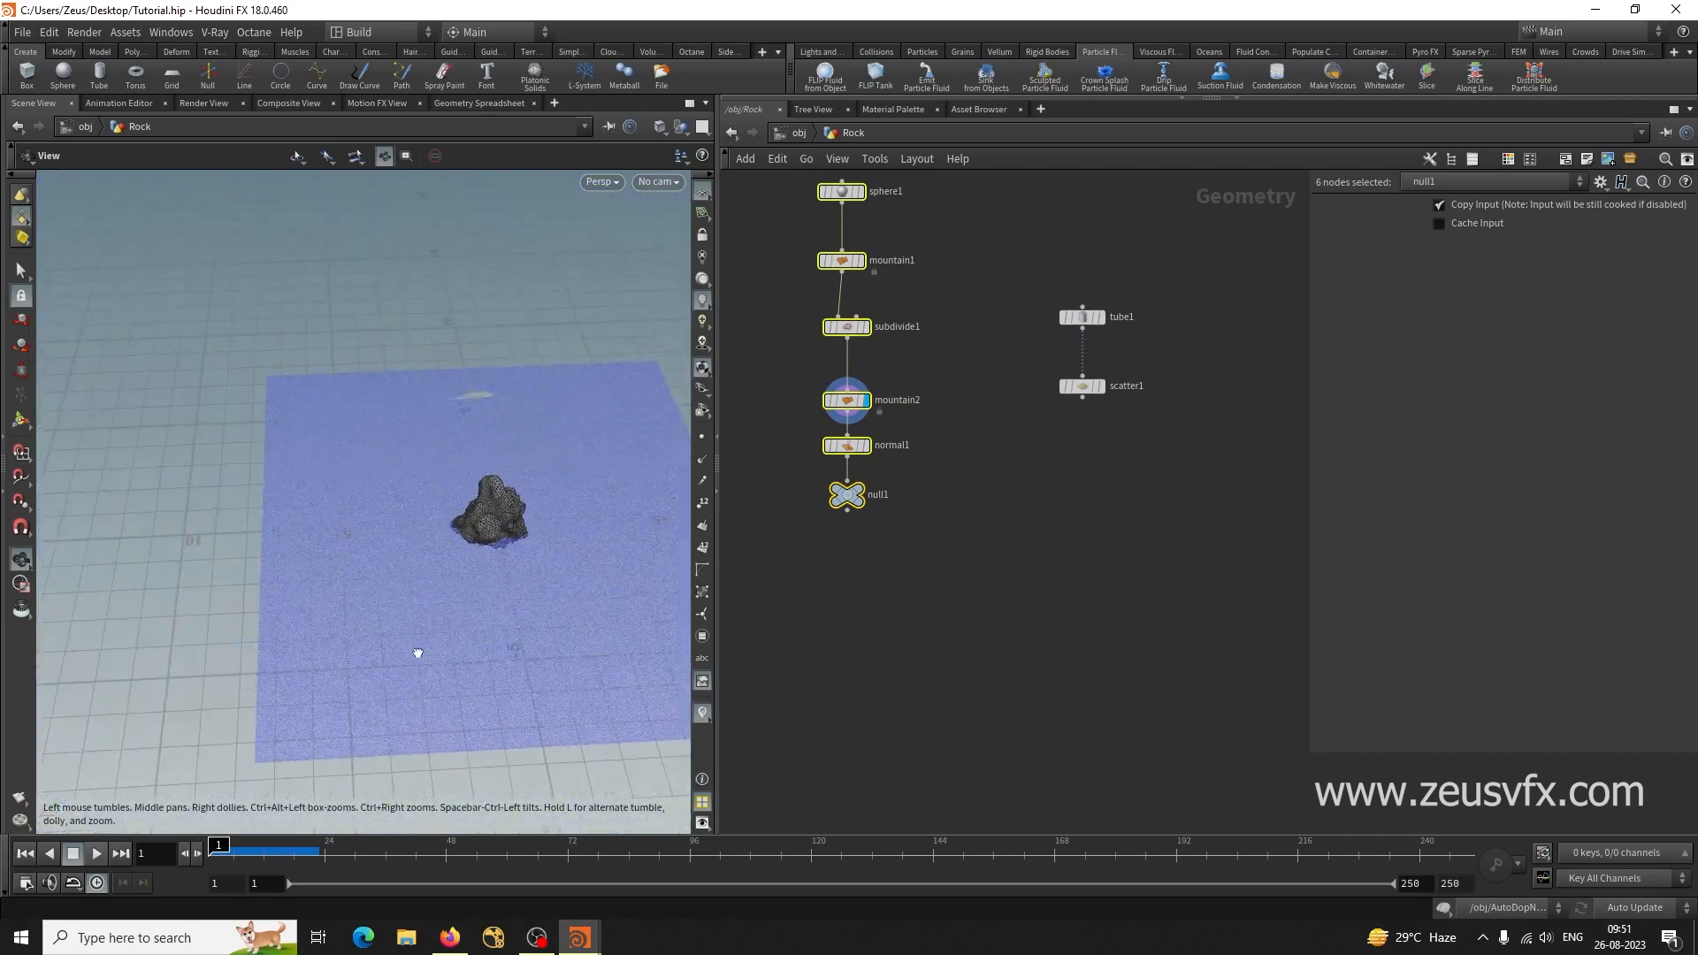
click(996, 608)
key(Tab)
text(copy)
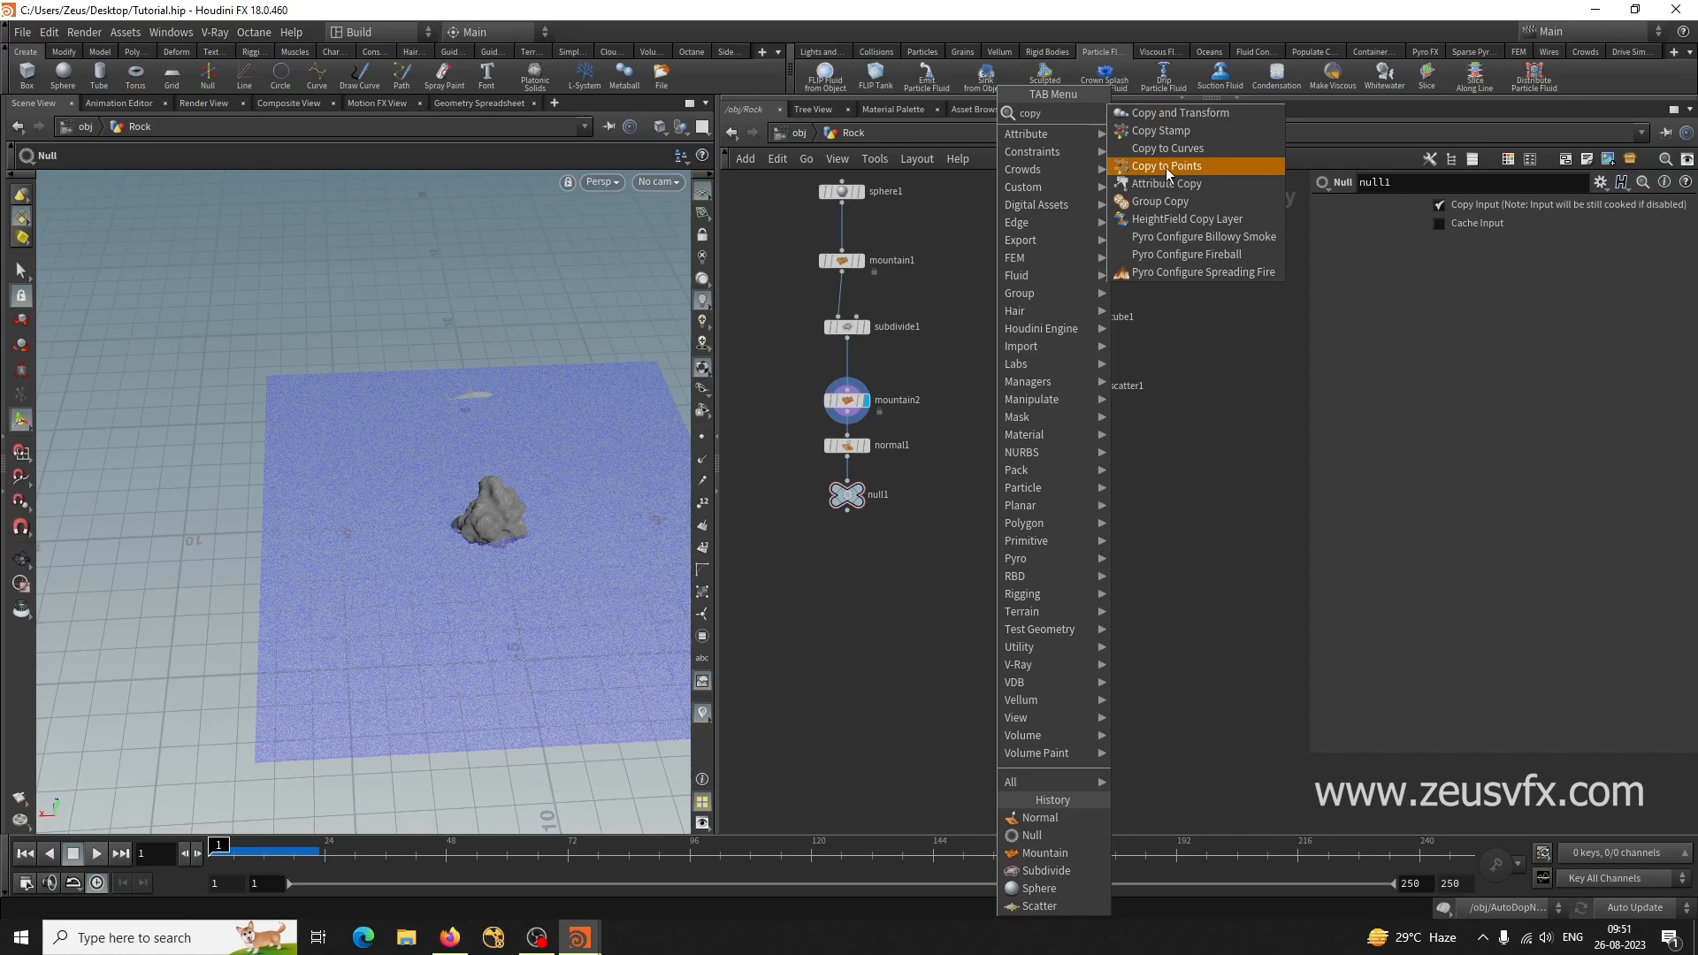
click(1171, 131)
click(1010, 568)
scroll(1043, 573, up, 2)
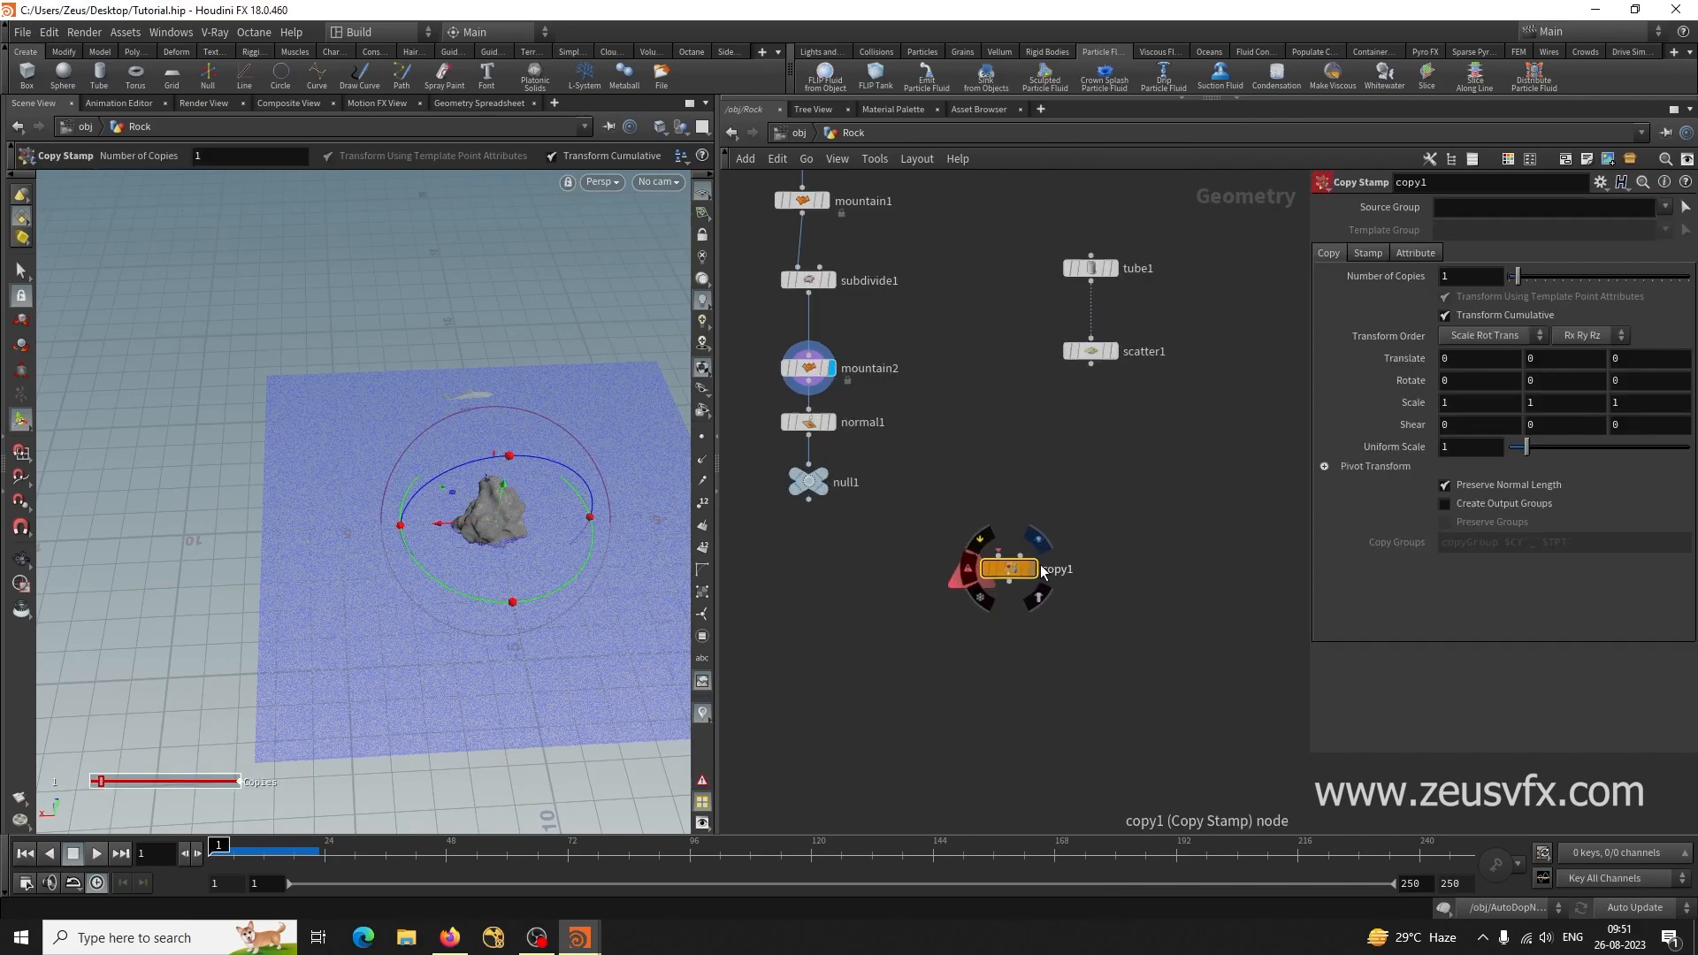
scroll(1044, 573, up, 1)
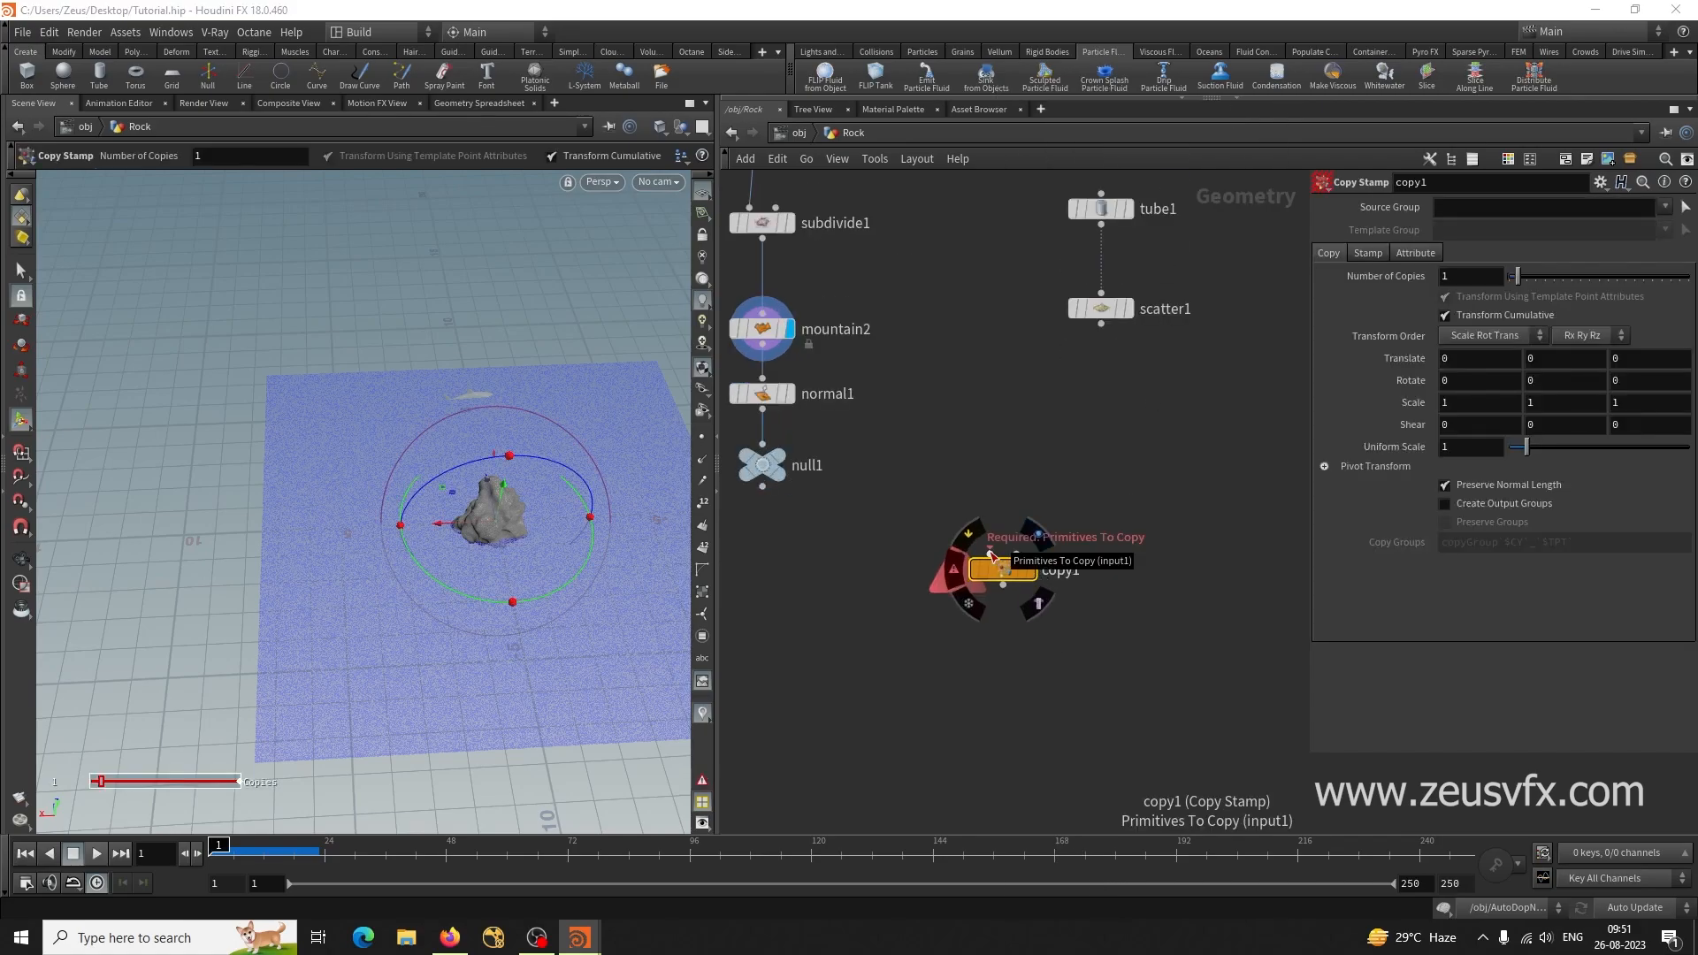
Connect null1 to copy1's first input and scatter1 to its second input, and display the copied rocks around the water.
click(990, 550)
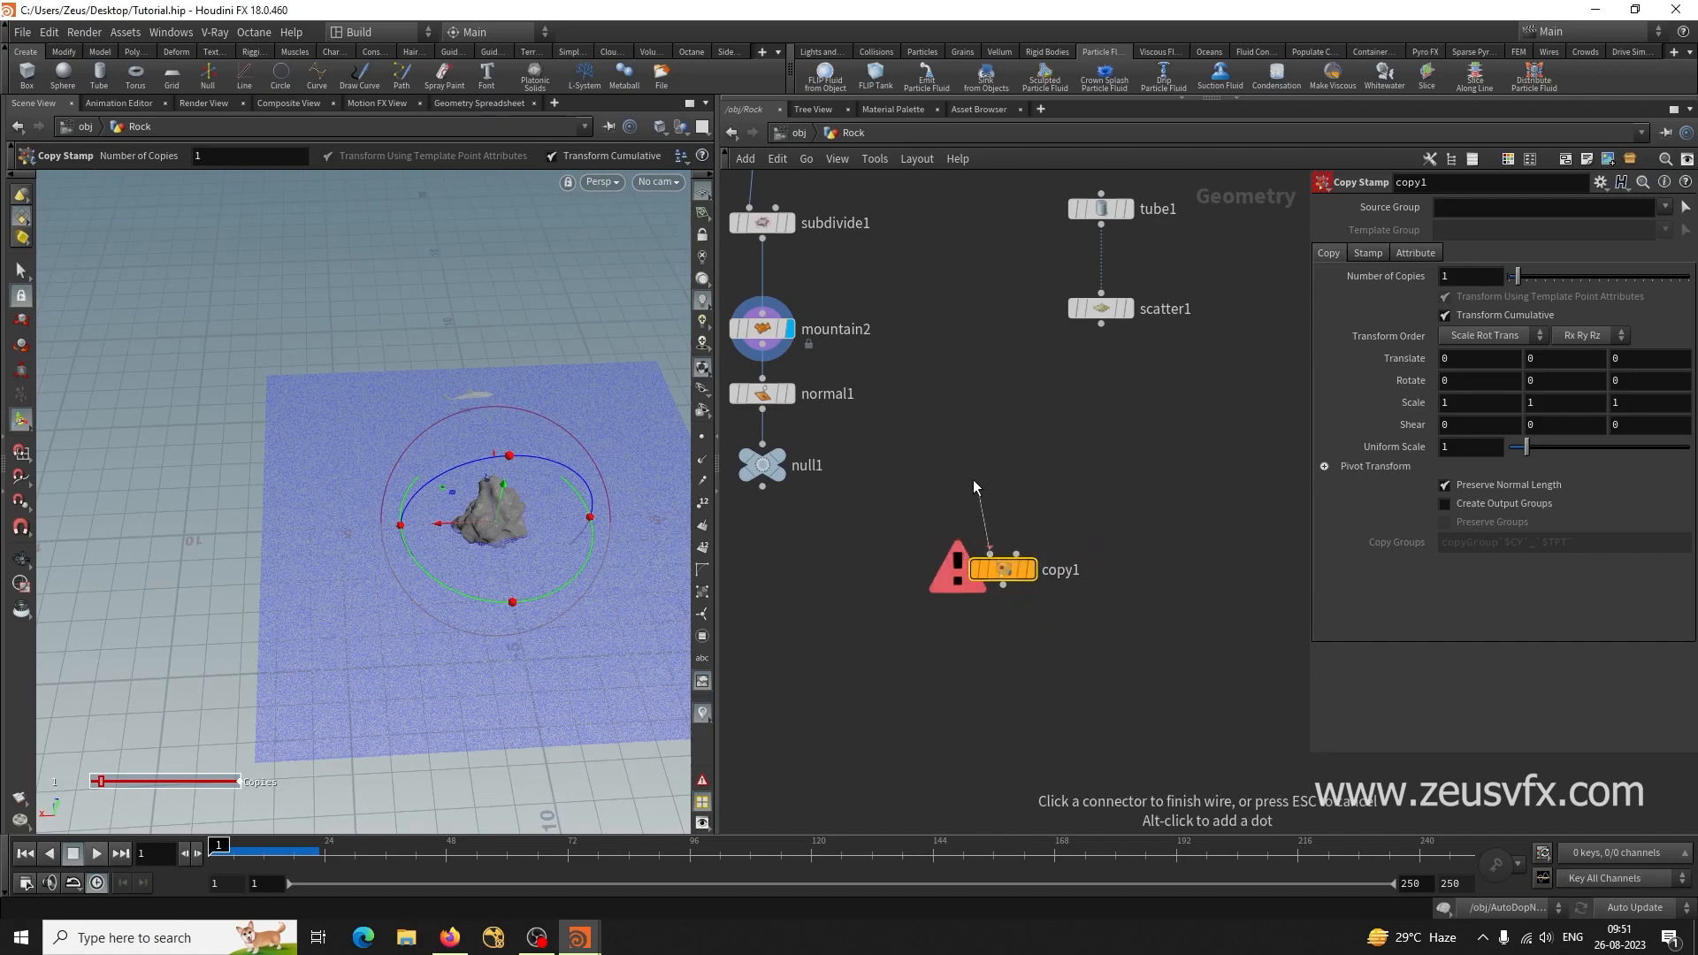
click(762, 486)
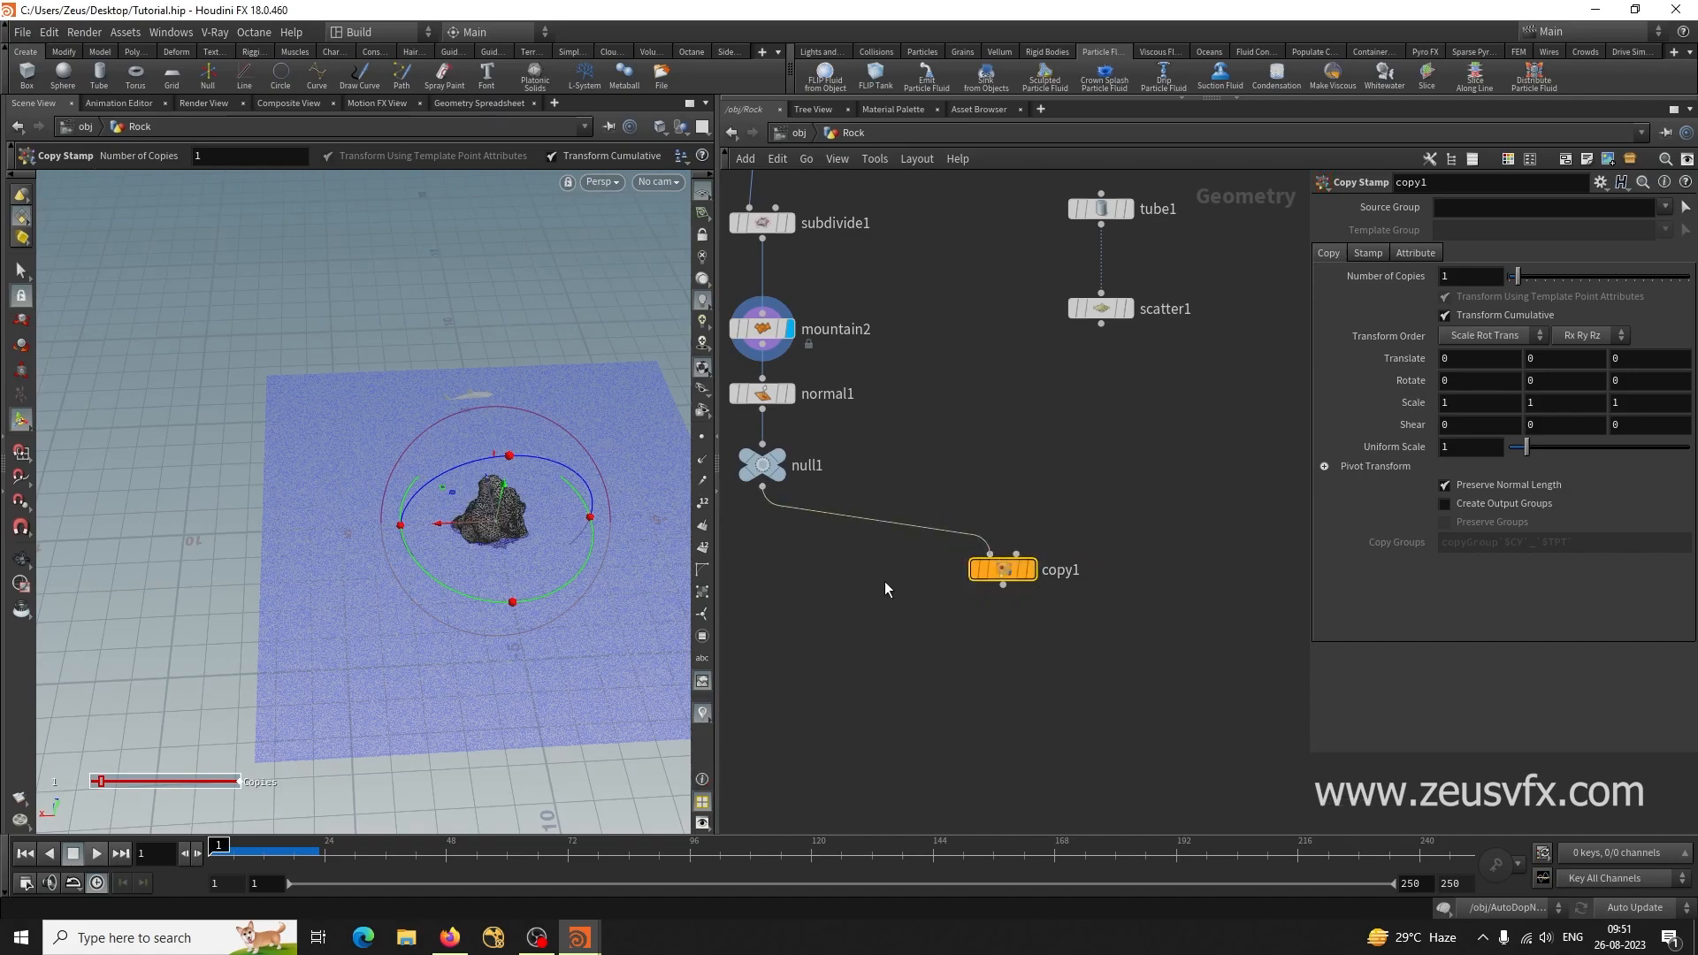
click(1101, 325)
click(1016, 555)
click(1031, 569)
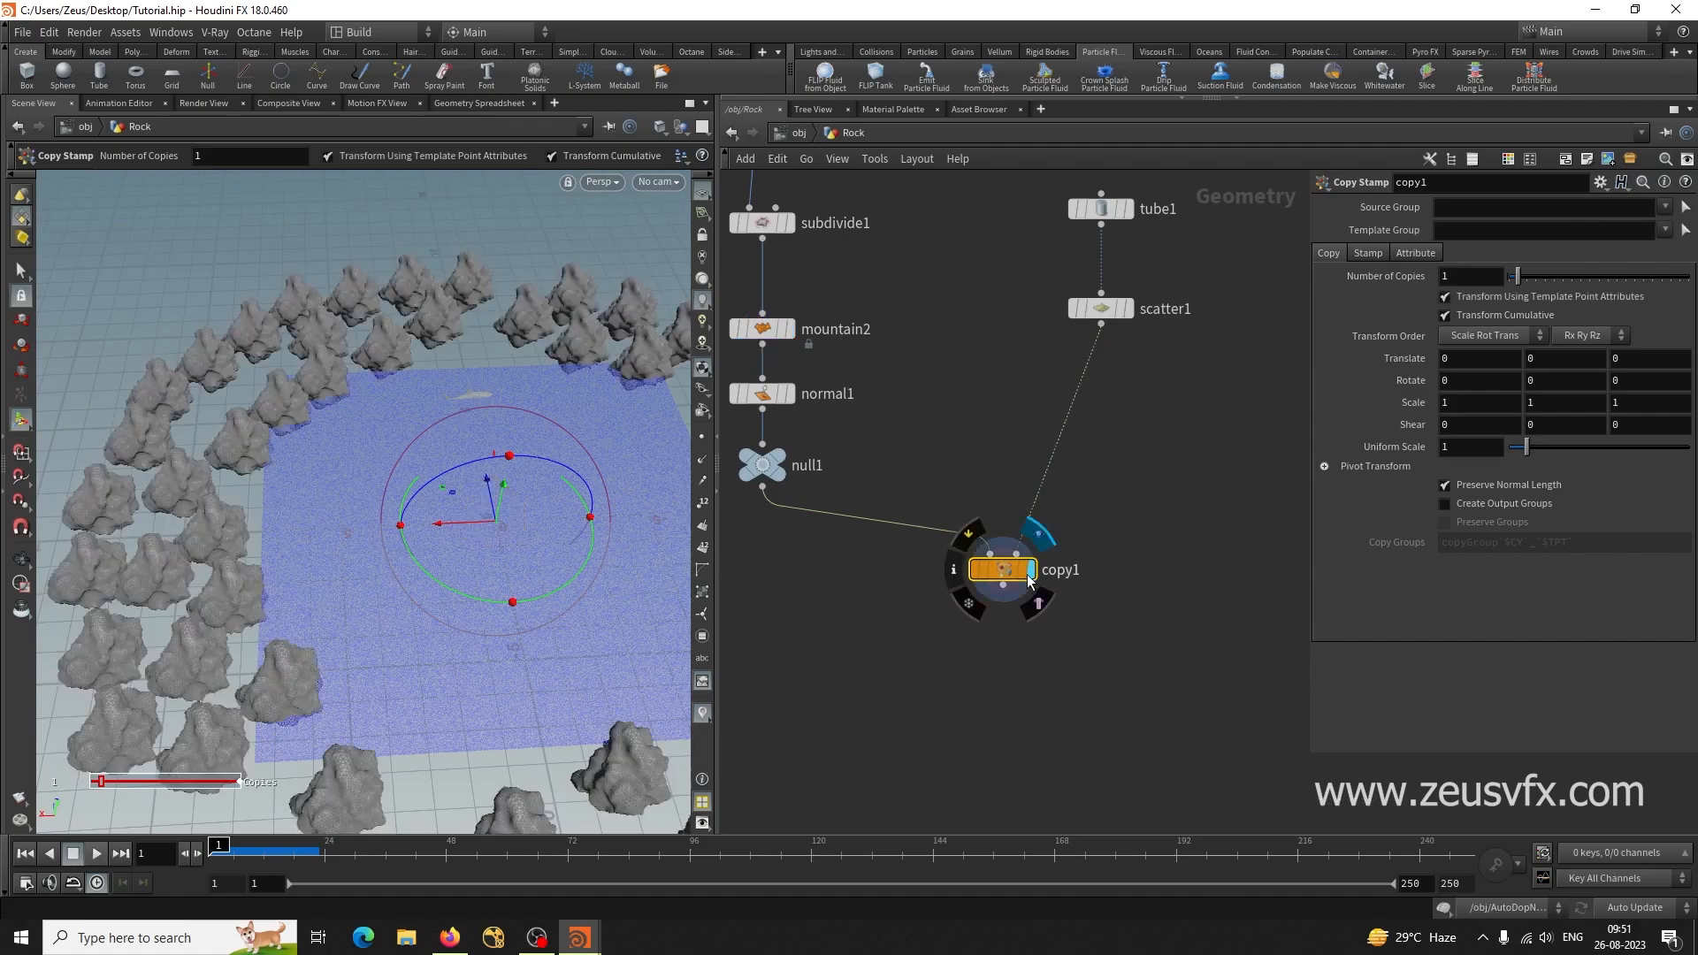
alt+drag(313, 559, 383, 463)
alt+right_drag(383, 462, 281, 507)
alt+drag(281, 507, 440, 607)
scroll(499, 563, up, 3)
alt+drag(499, 564, 368, 577)
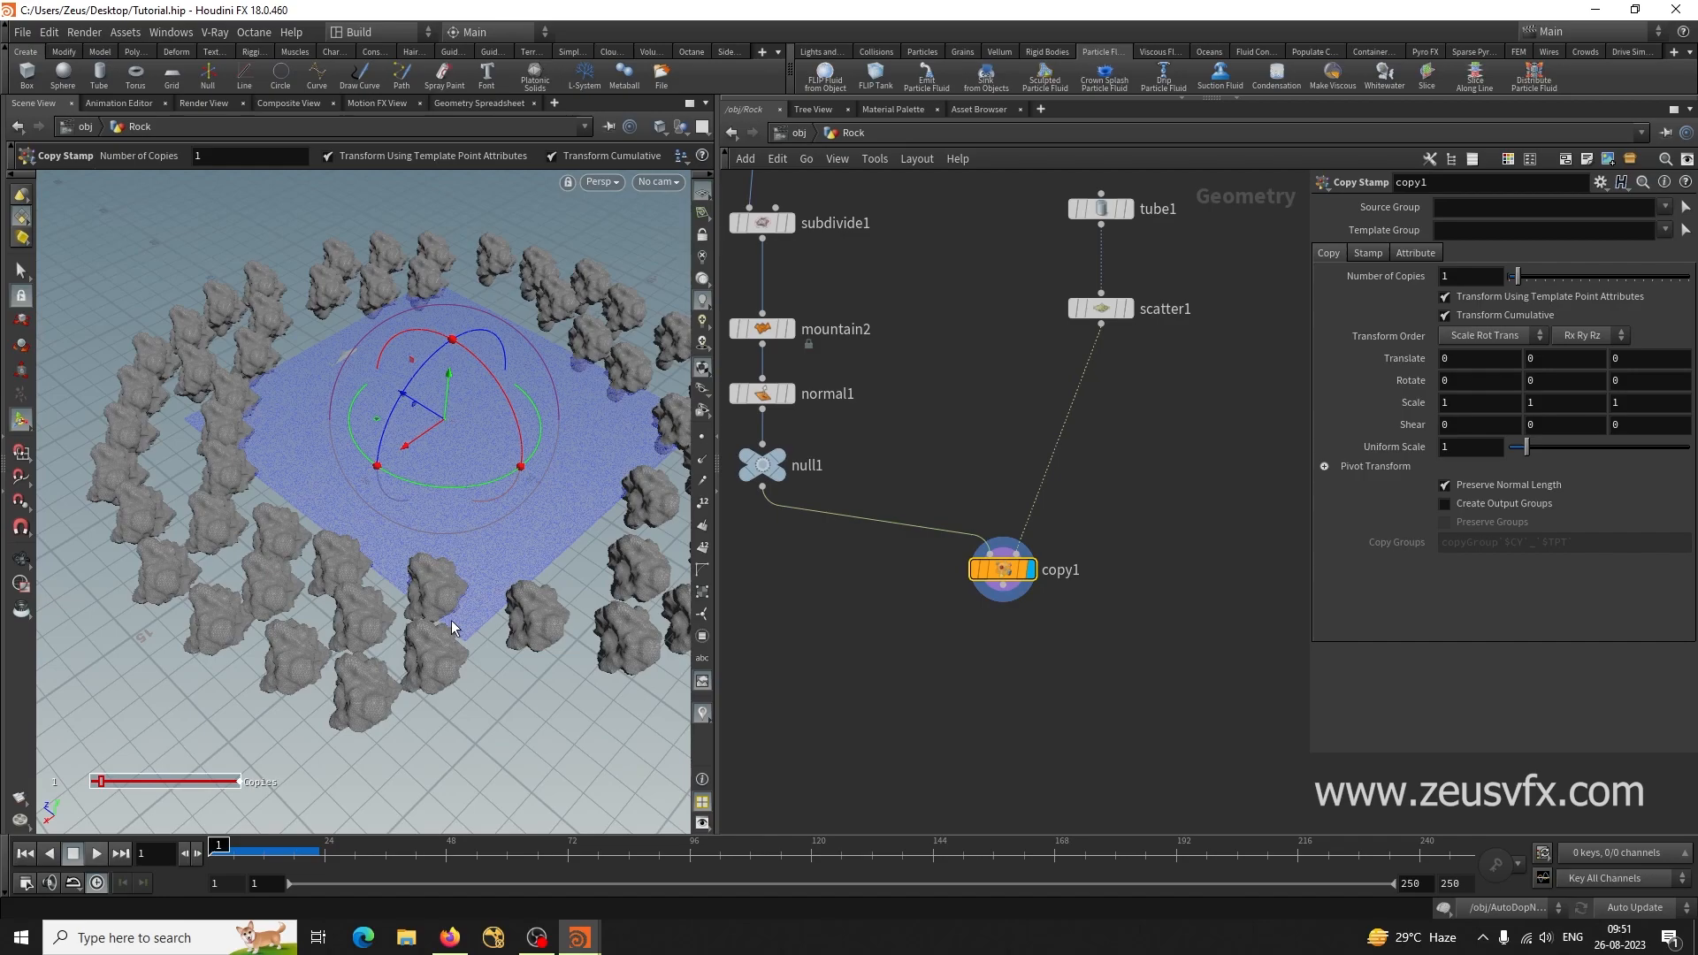
Move copy1 lower in the network and insert an Attribute Noise node between scatter1 and copy1.
drag(1006, 576, 1035, 631)
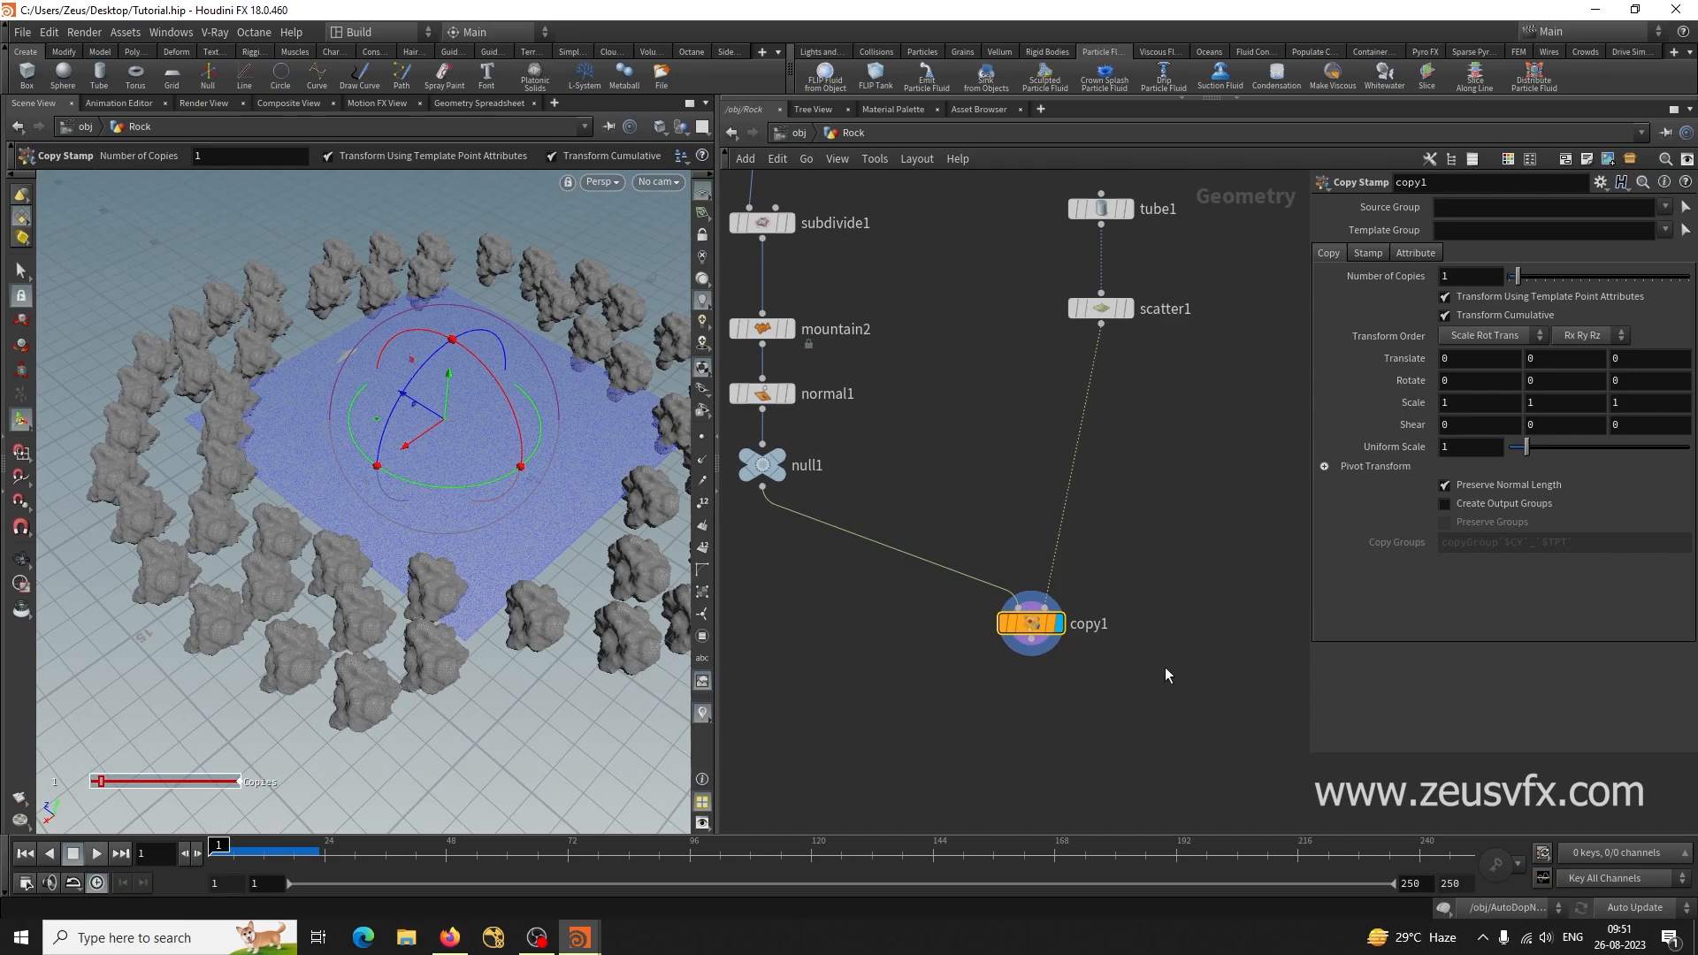
middle_drag(1216, 576, 1186, 646)
scroll(1191, 555, down, 1)
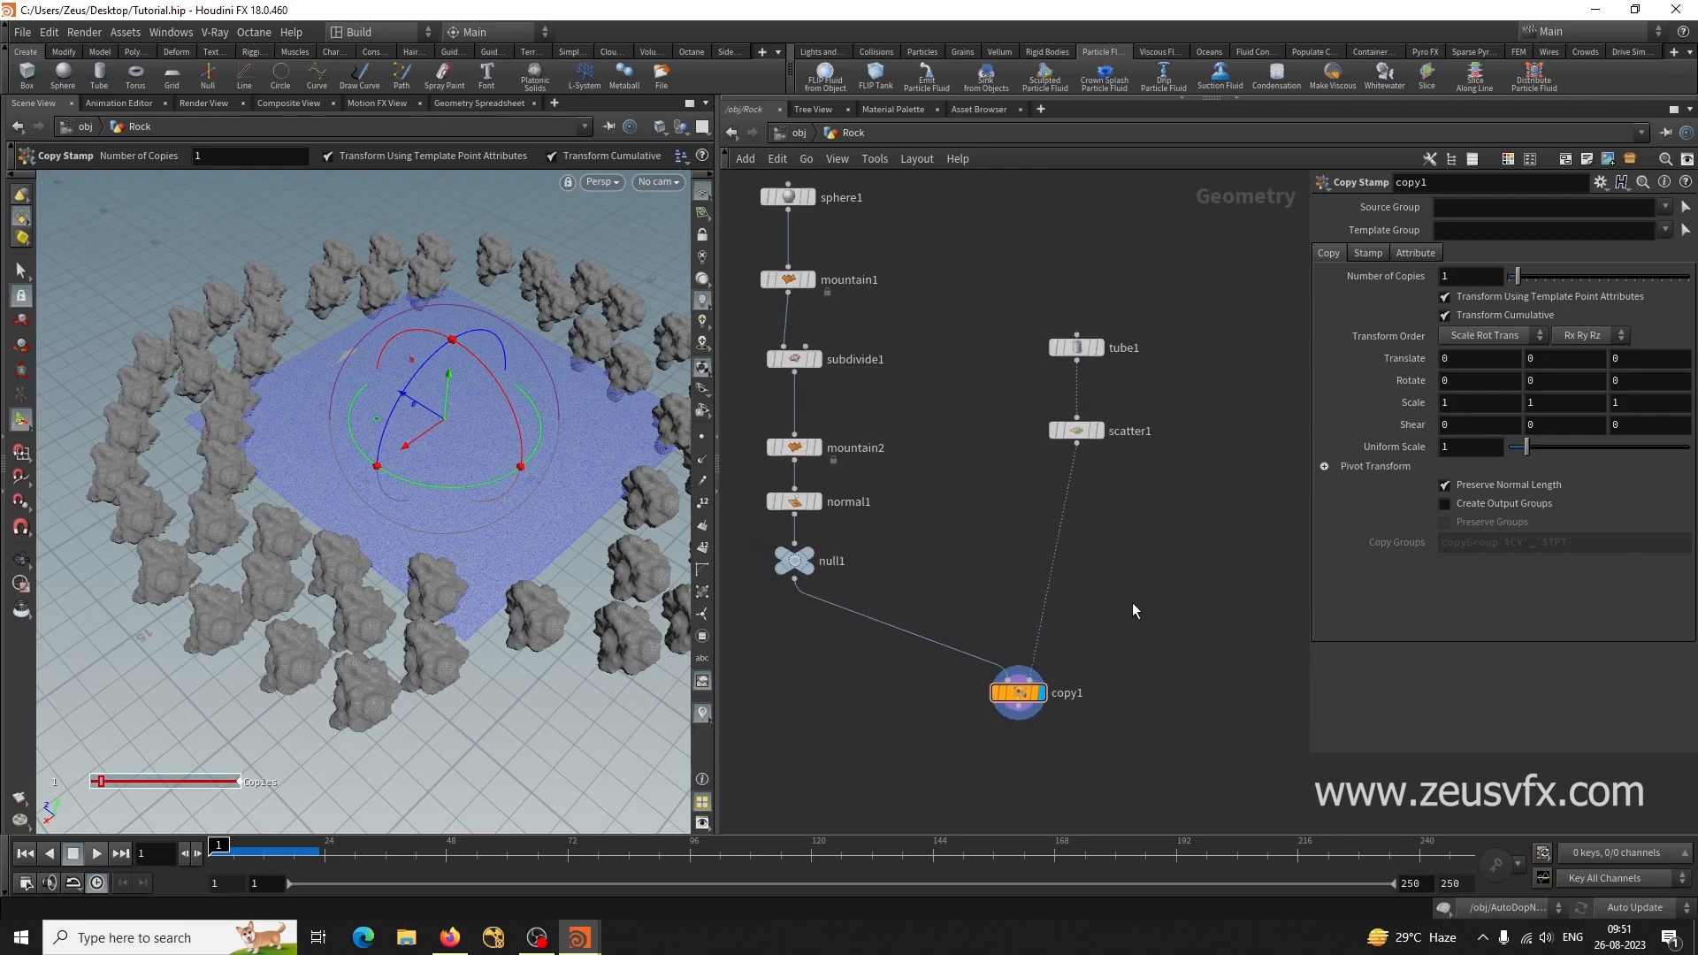
key(Tab)
text(attr)
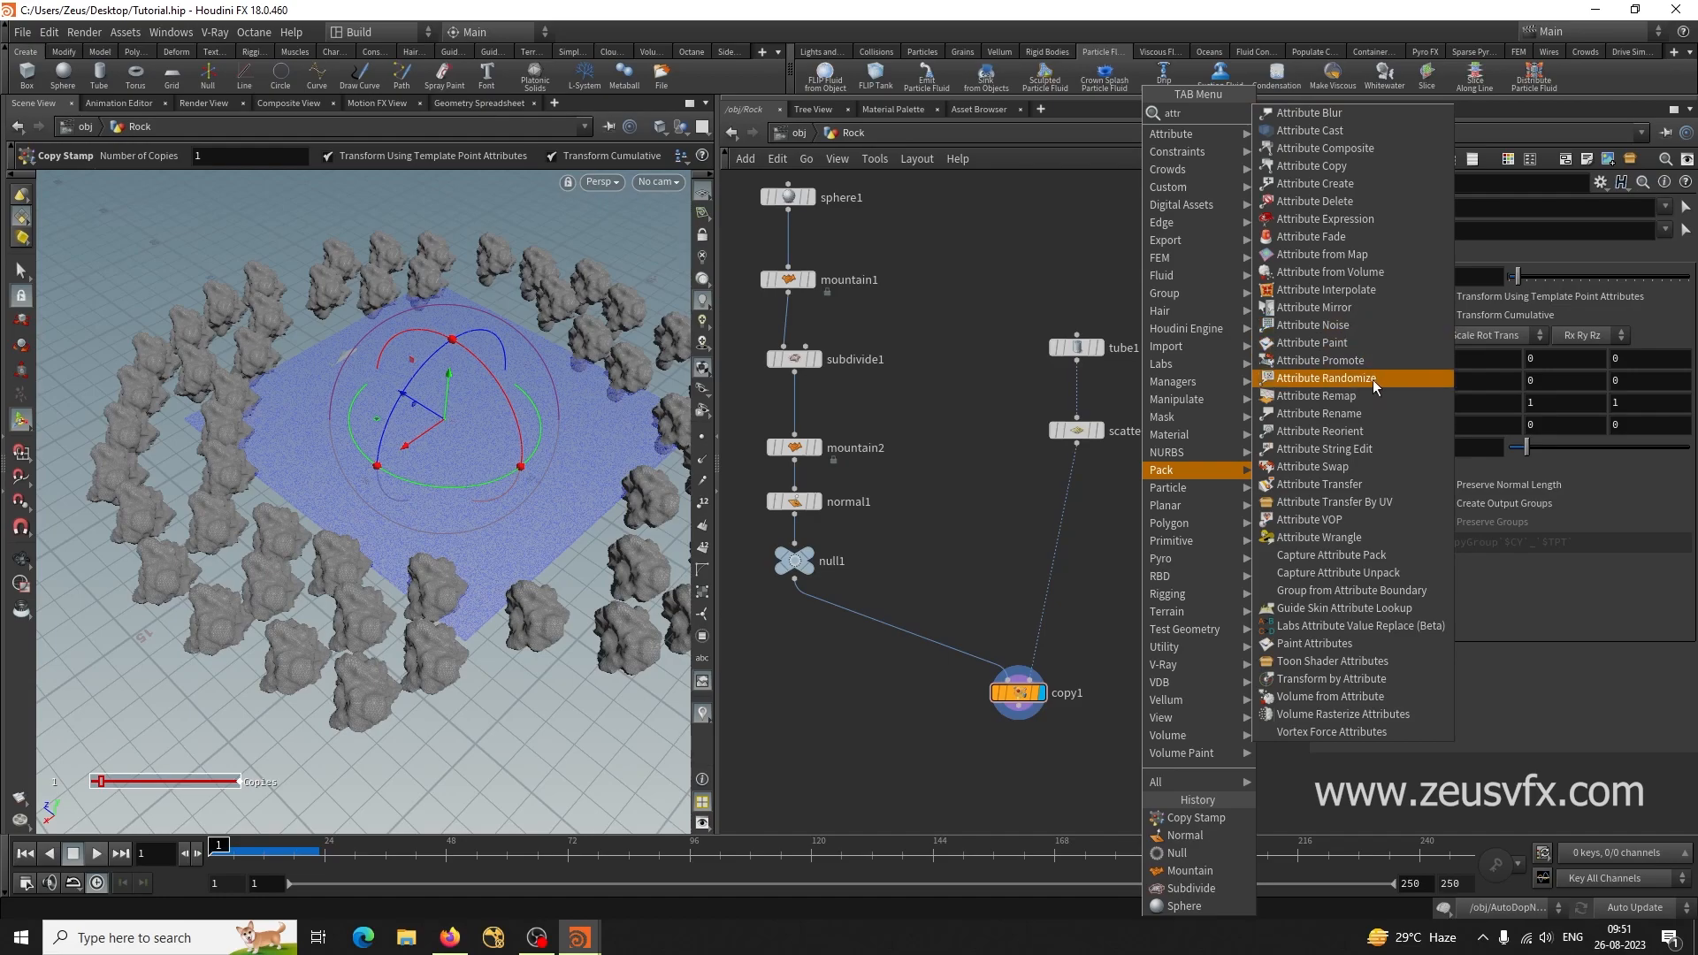
click(1345, 320)
click(1058, 514)
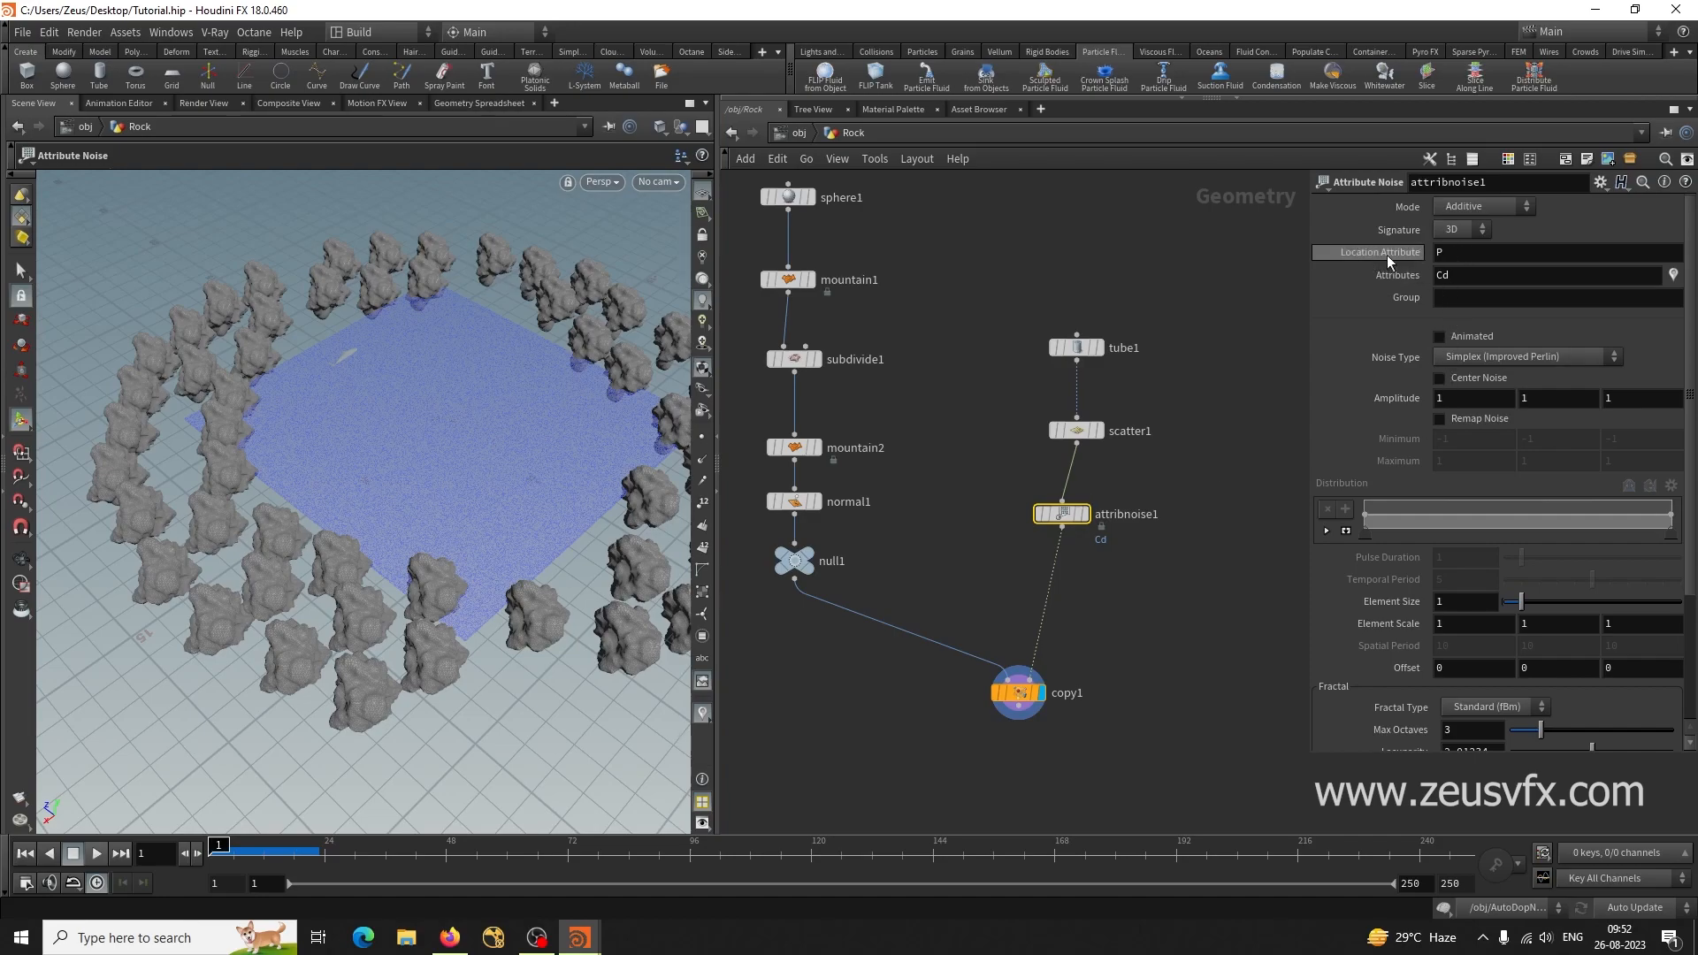
Set attribnoise1's Attributes to pscale so the noise varies the size of the rocks.
click(1459, 277)
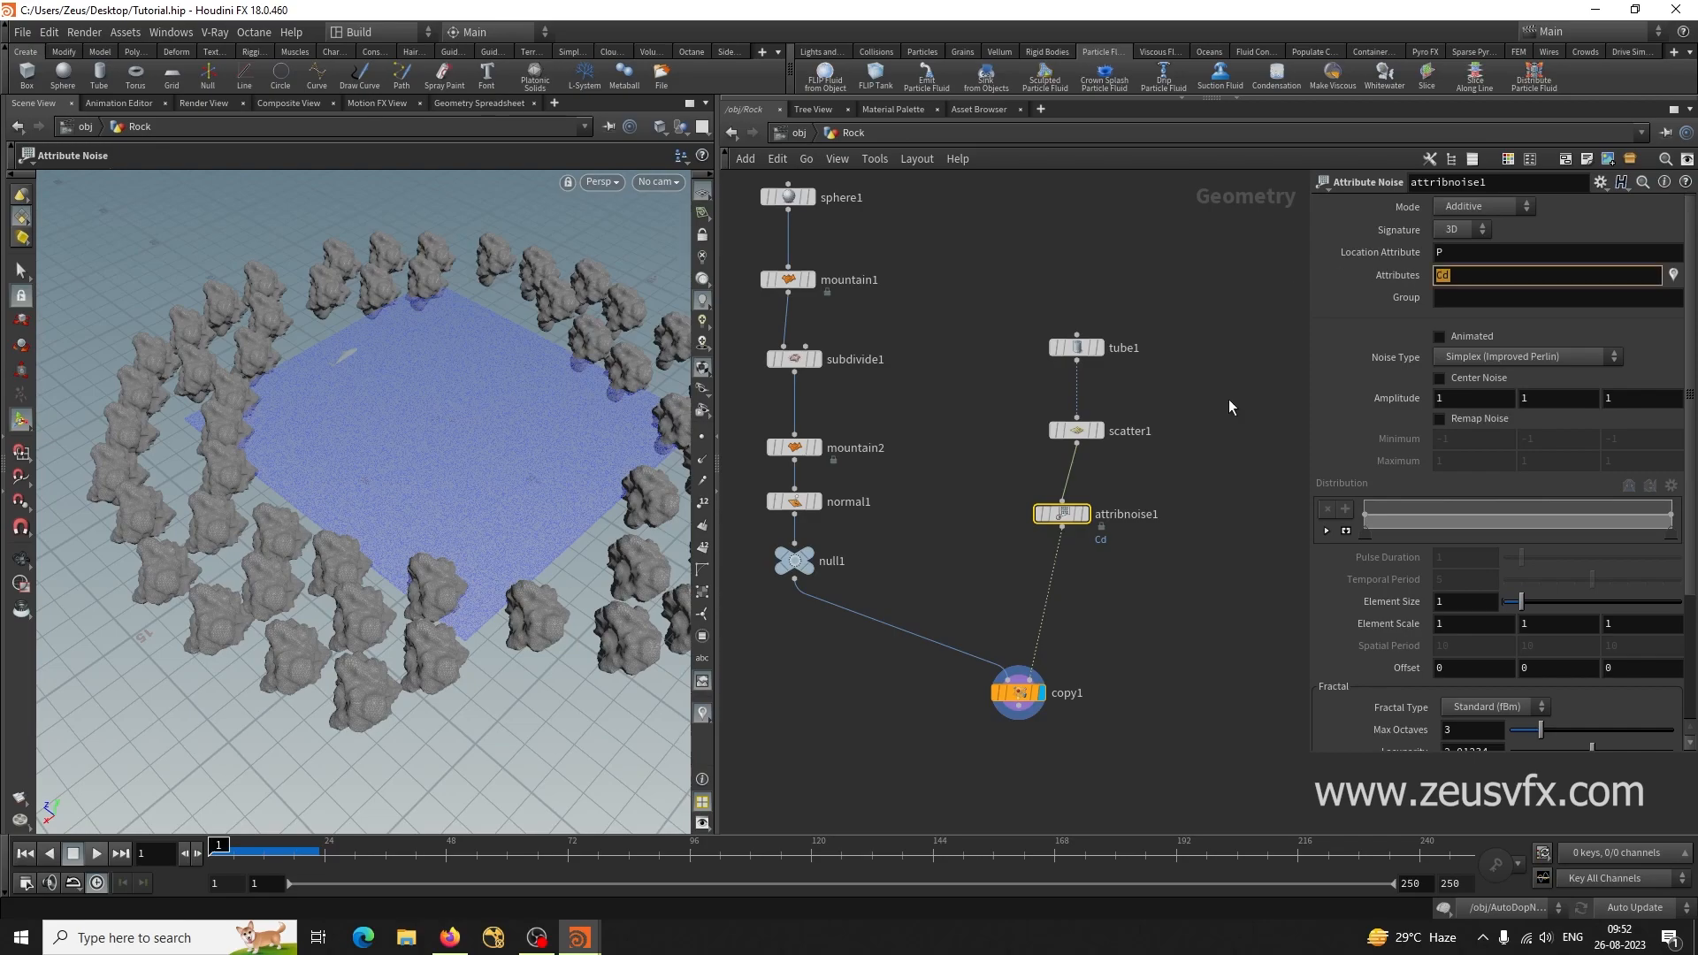
text(pscale)
key(Return)
key(Escape)
drag(506, 653, 424, 538)
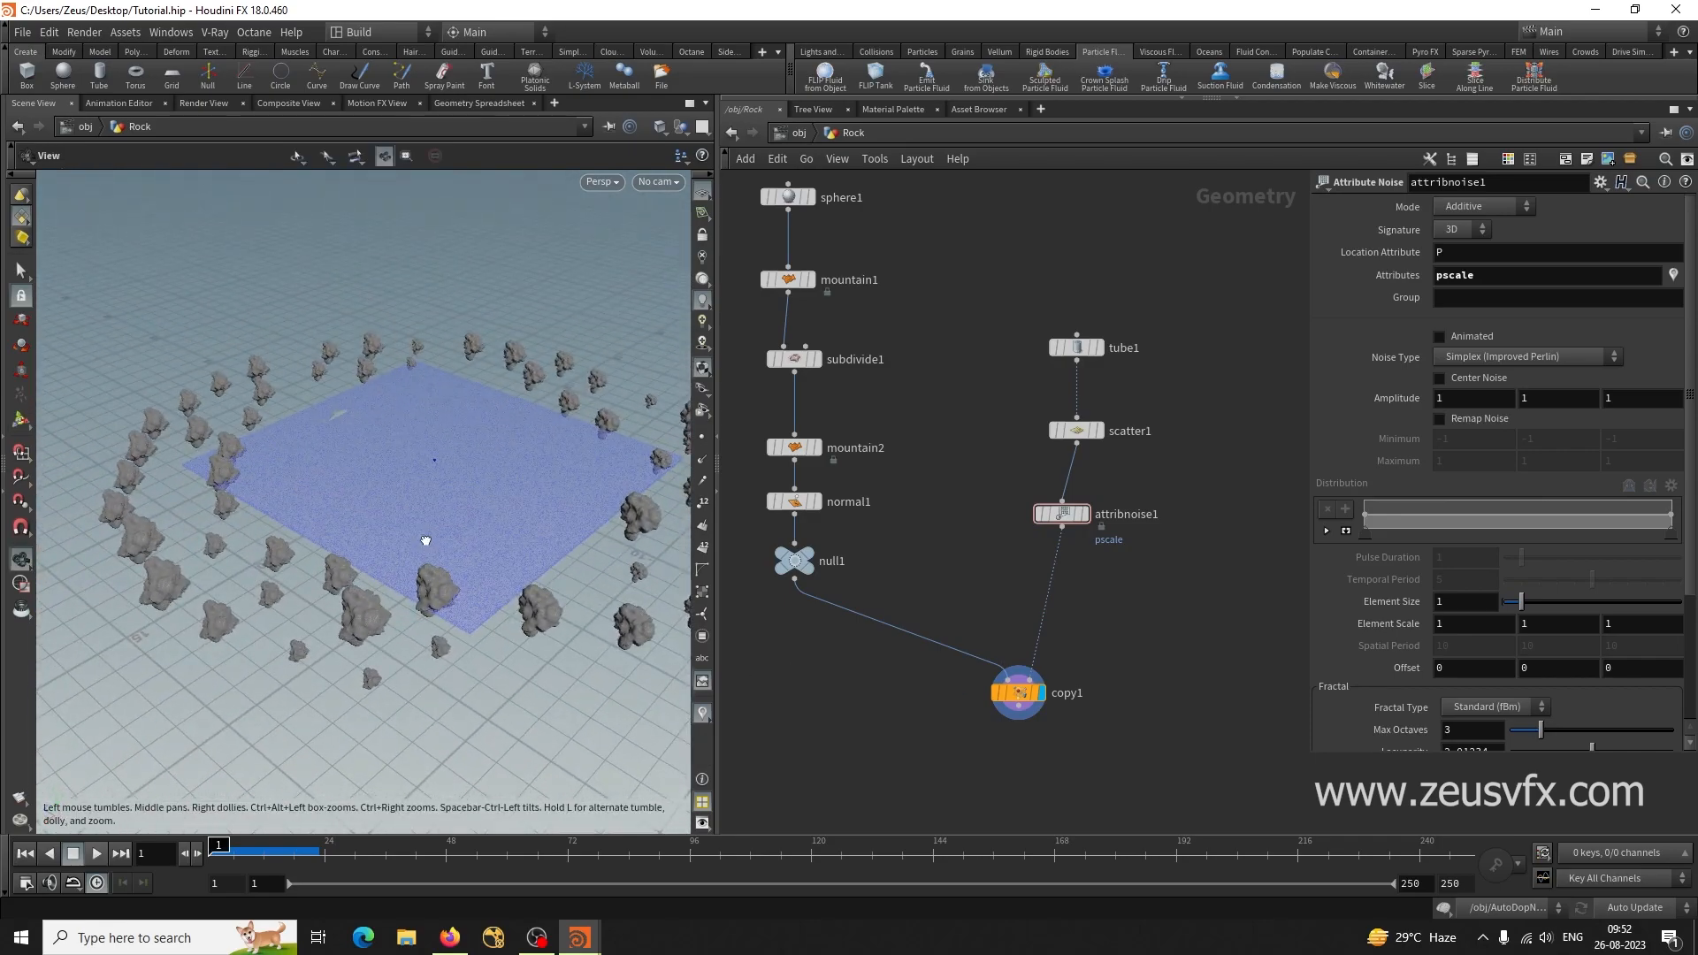
key(Return)
Enable Remap Noise on attribnoise1 and set all three Minimum values to .8.
click(1486, 418)
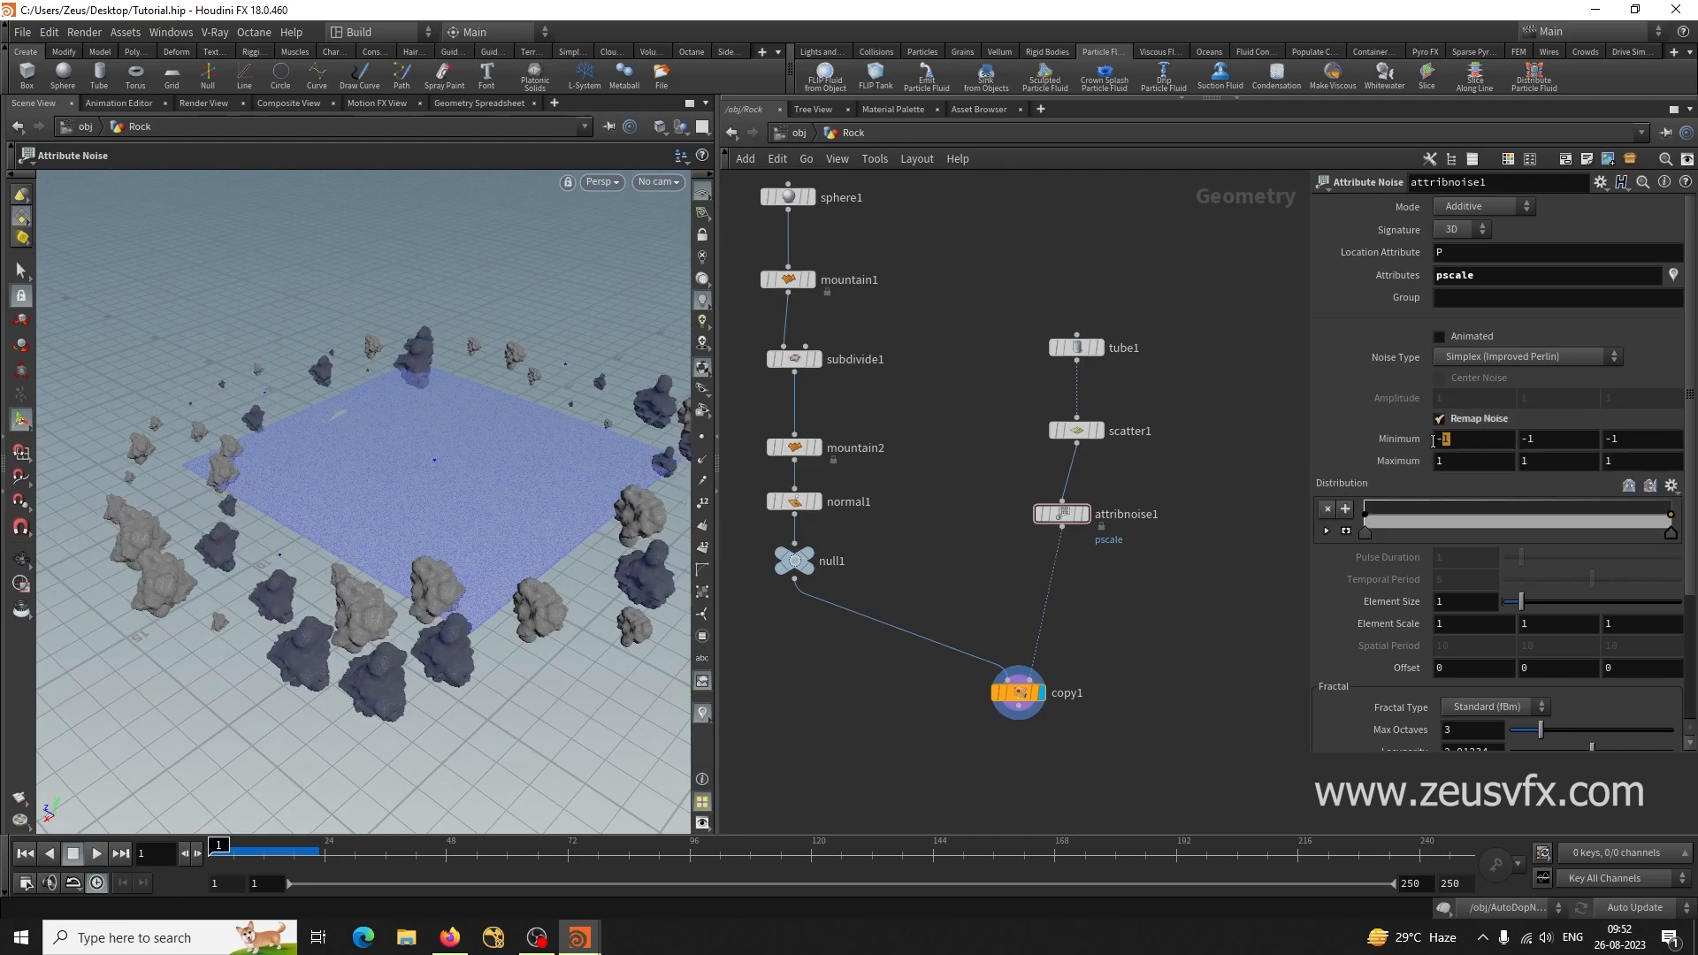
click(1449, 440)
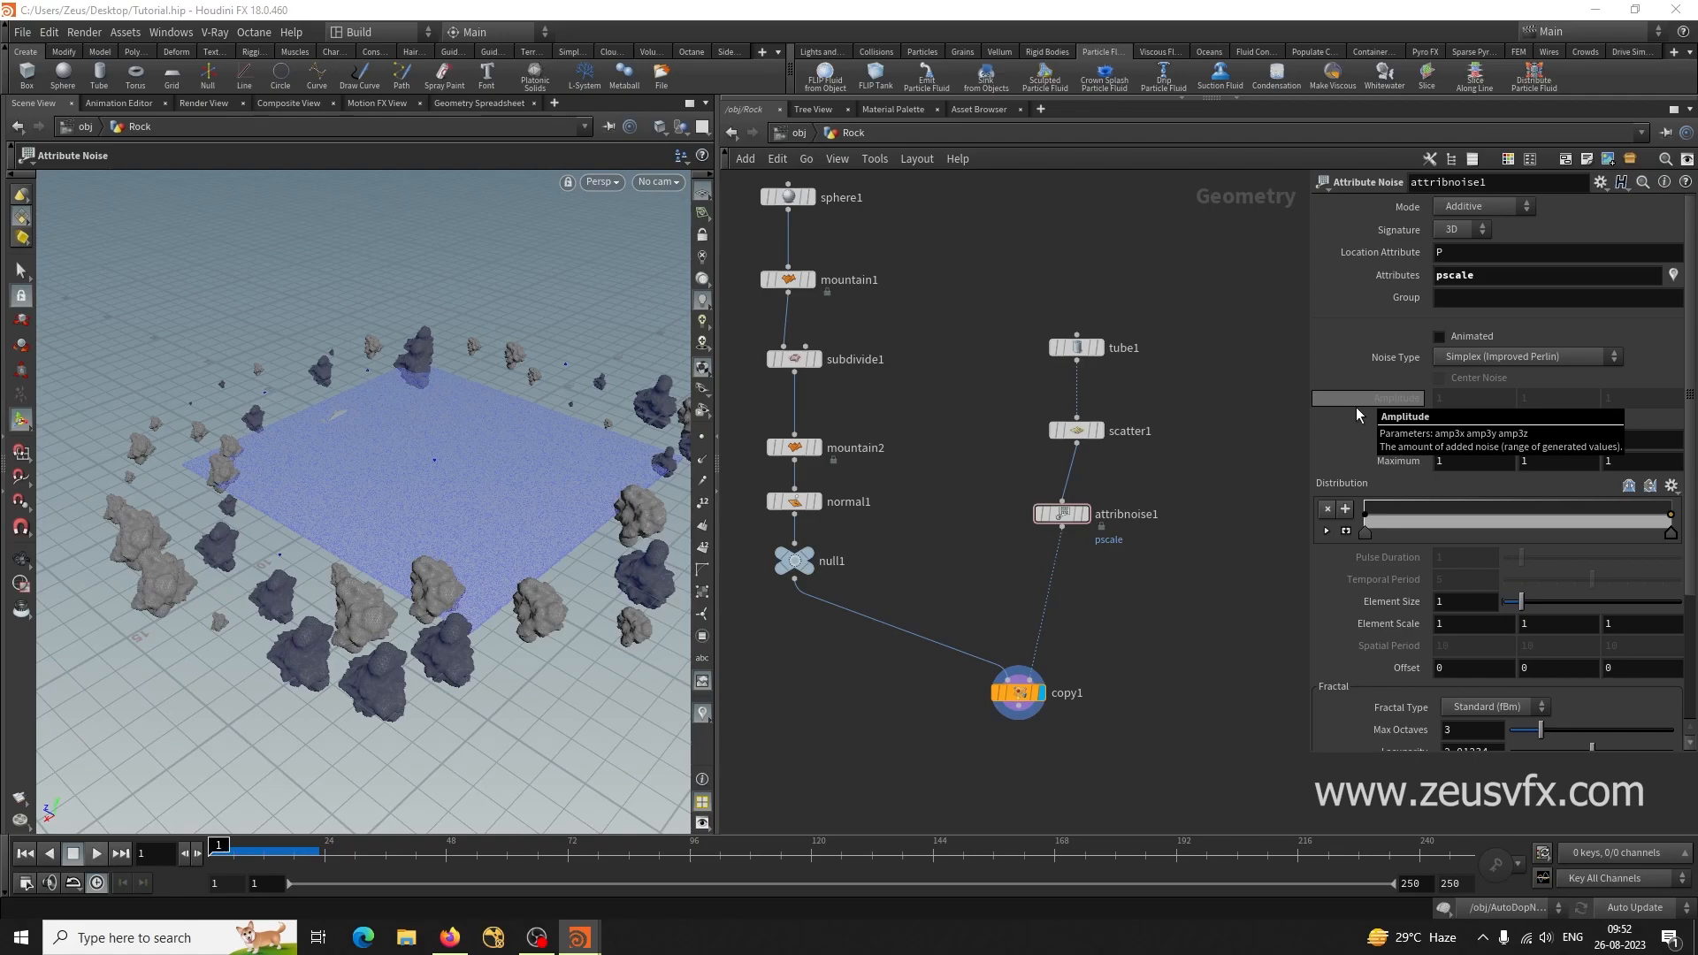
key(Tab)
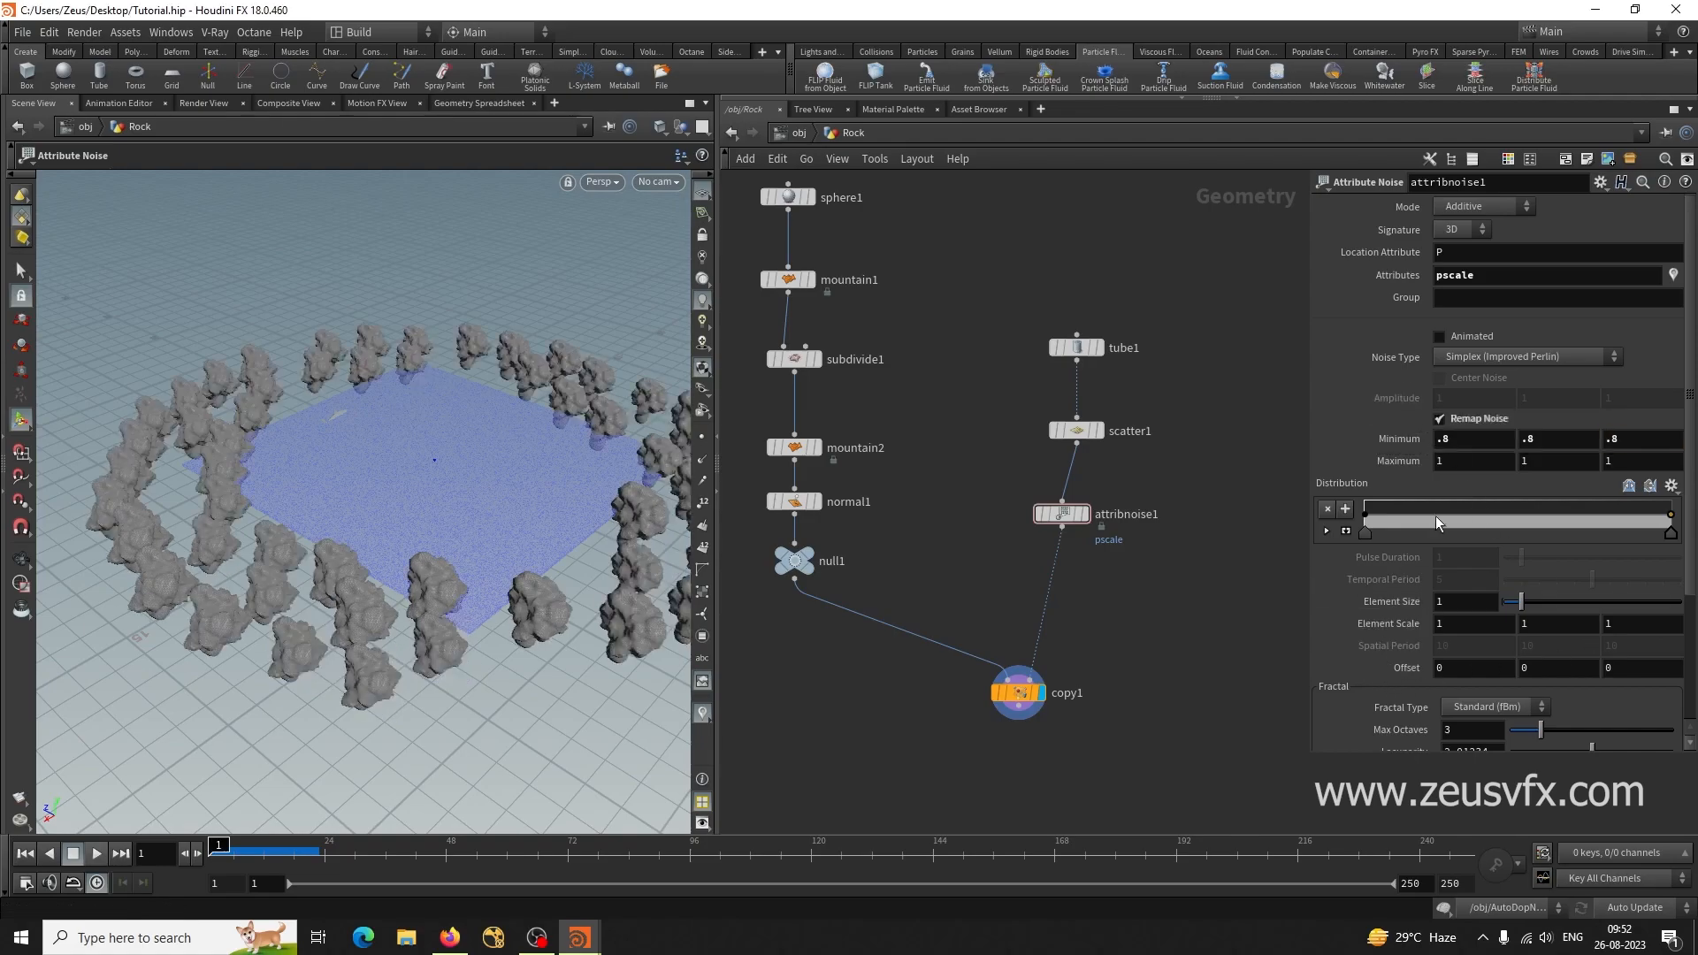
Try a remap Maximum of 2 on attribnoise1.
click(1459, 462)
text(2)
key(Return)
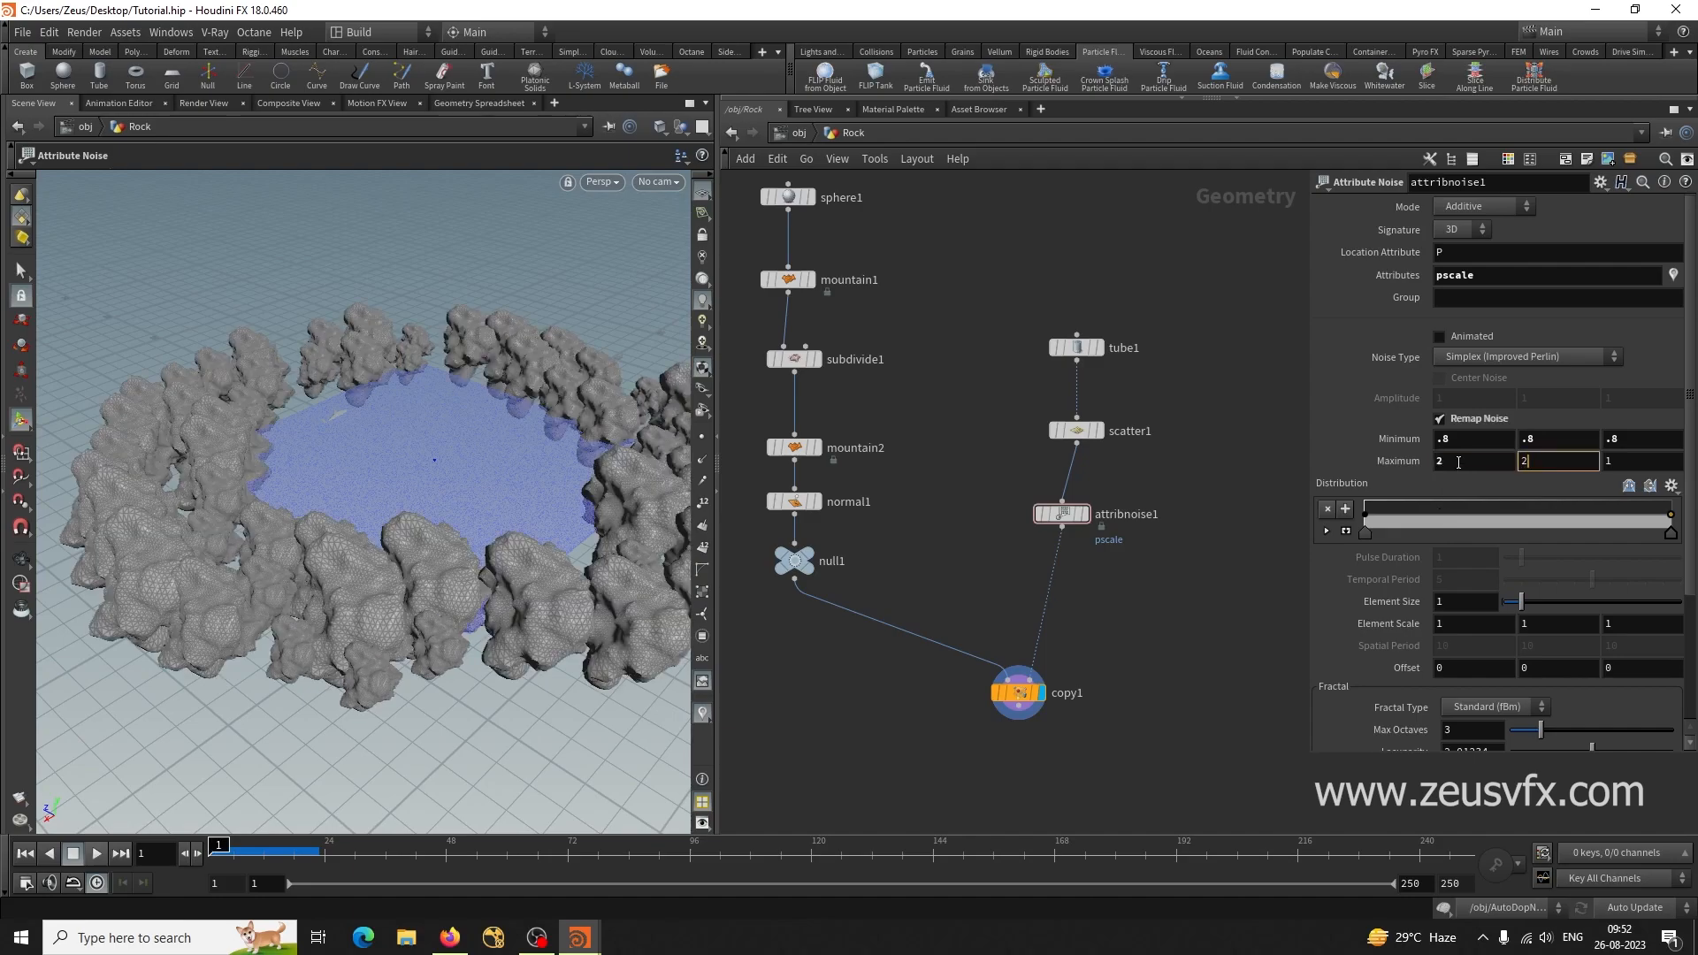
Set all three remap Maximum values of attribnoise1 to 1.5 and check the rock sizes around the water.
click(1451, 462)
text(1.5)
key(Tab)
text(1.5)
key(Tab)
text(1.45)
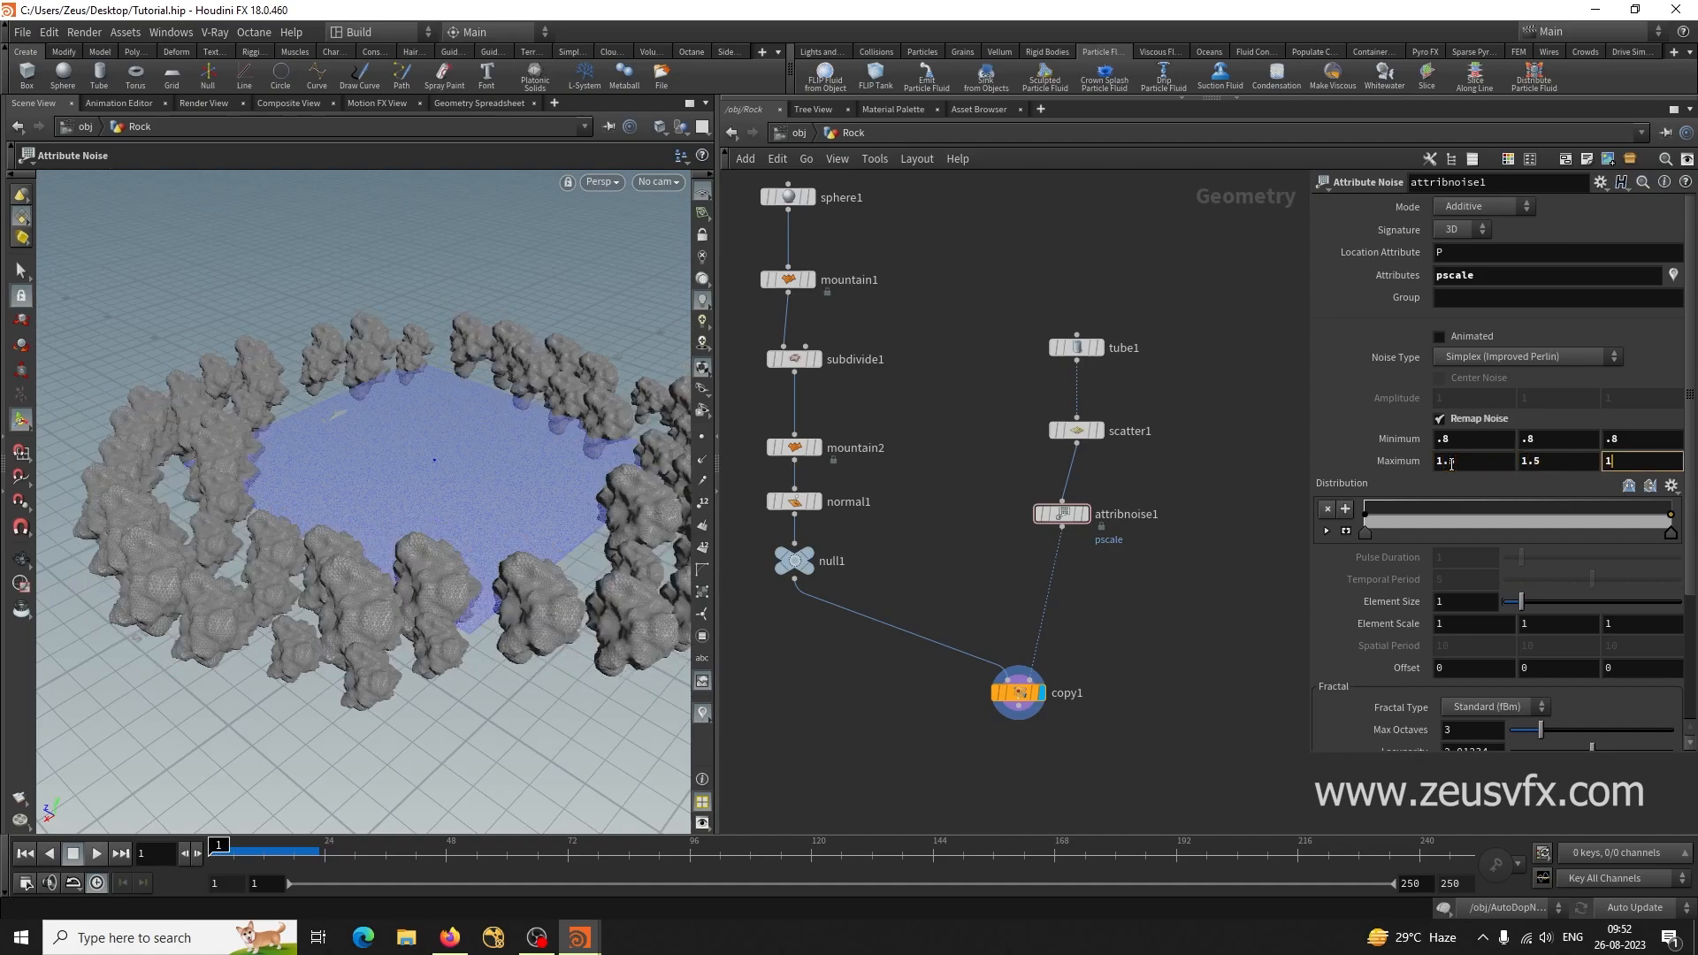
key(BackSpace)
key(BackSpace)
text(5)
key(Return)
alt+drag(345, 577, 380, 553)
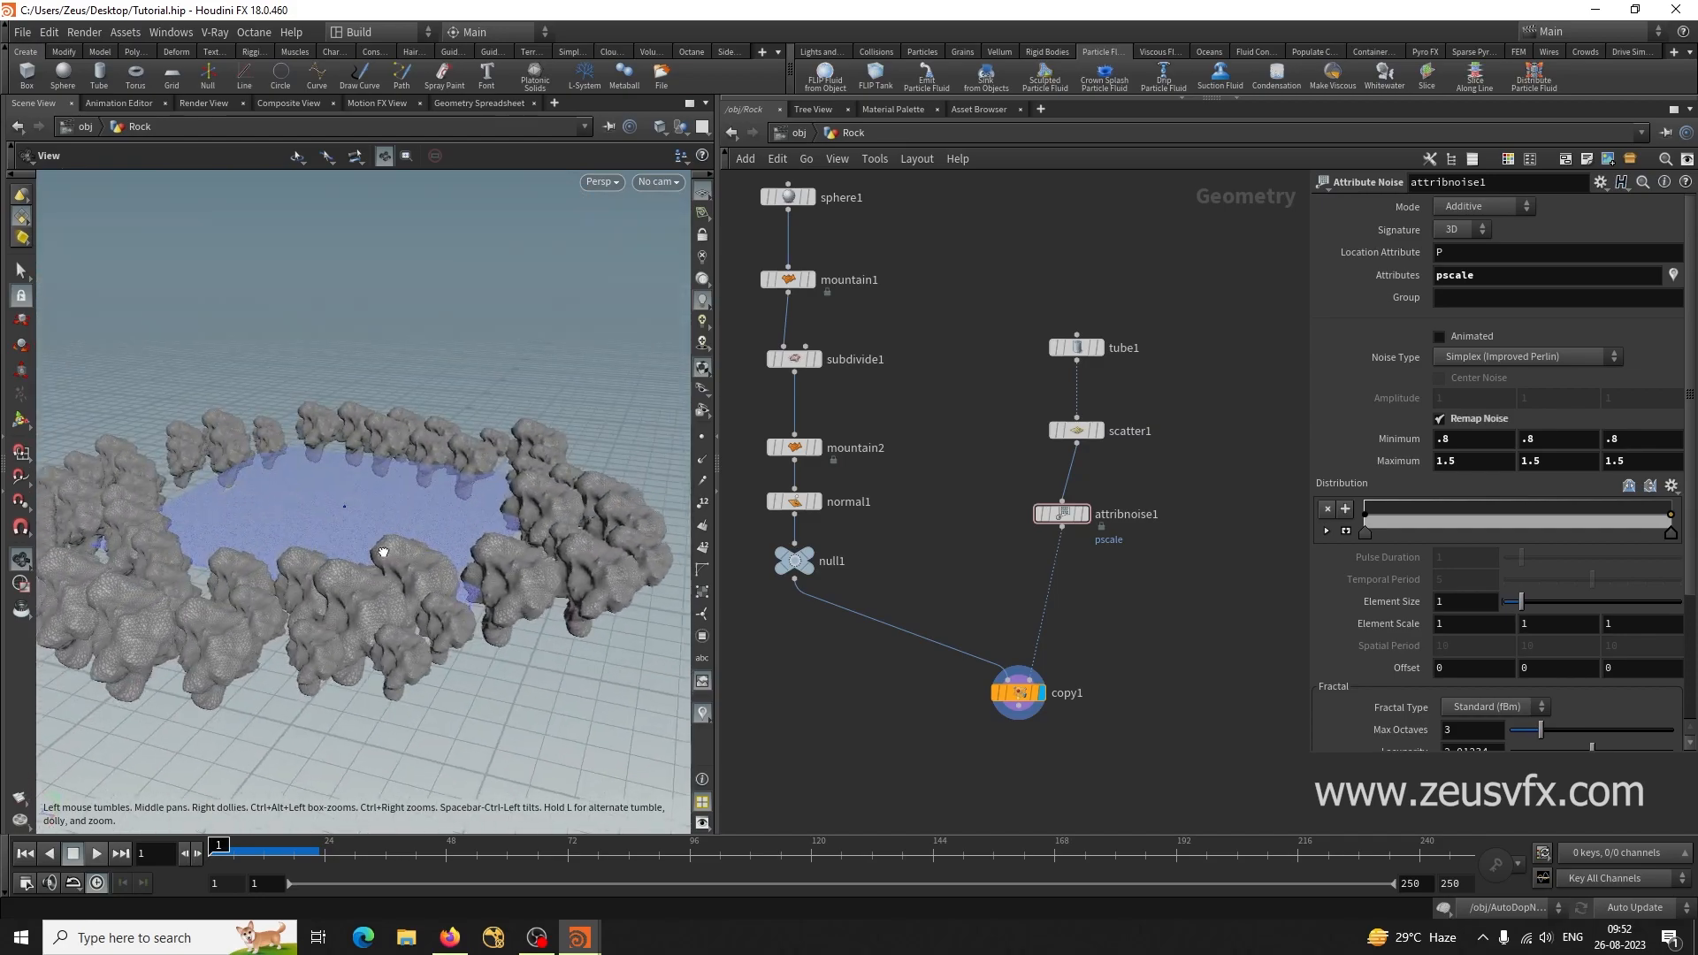
Try the Periodic Flow noise type on attribnoise1 and return to Simplex (Improved Perlin).
click(1504, 356)
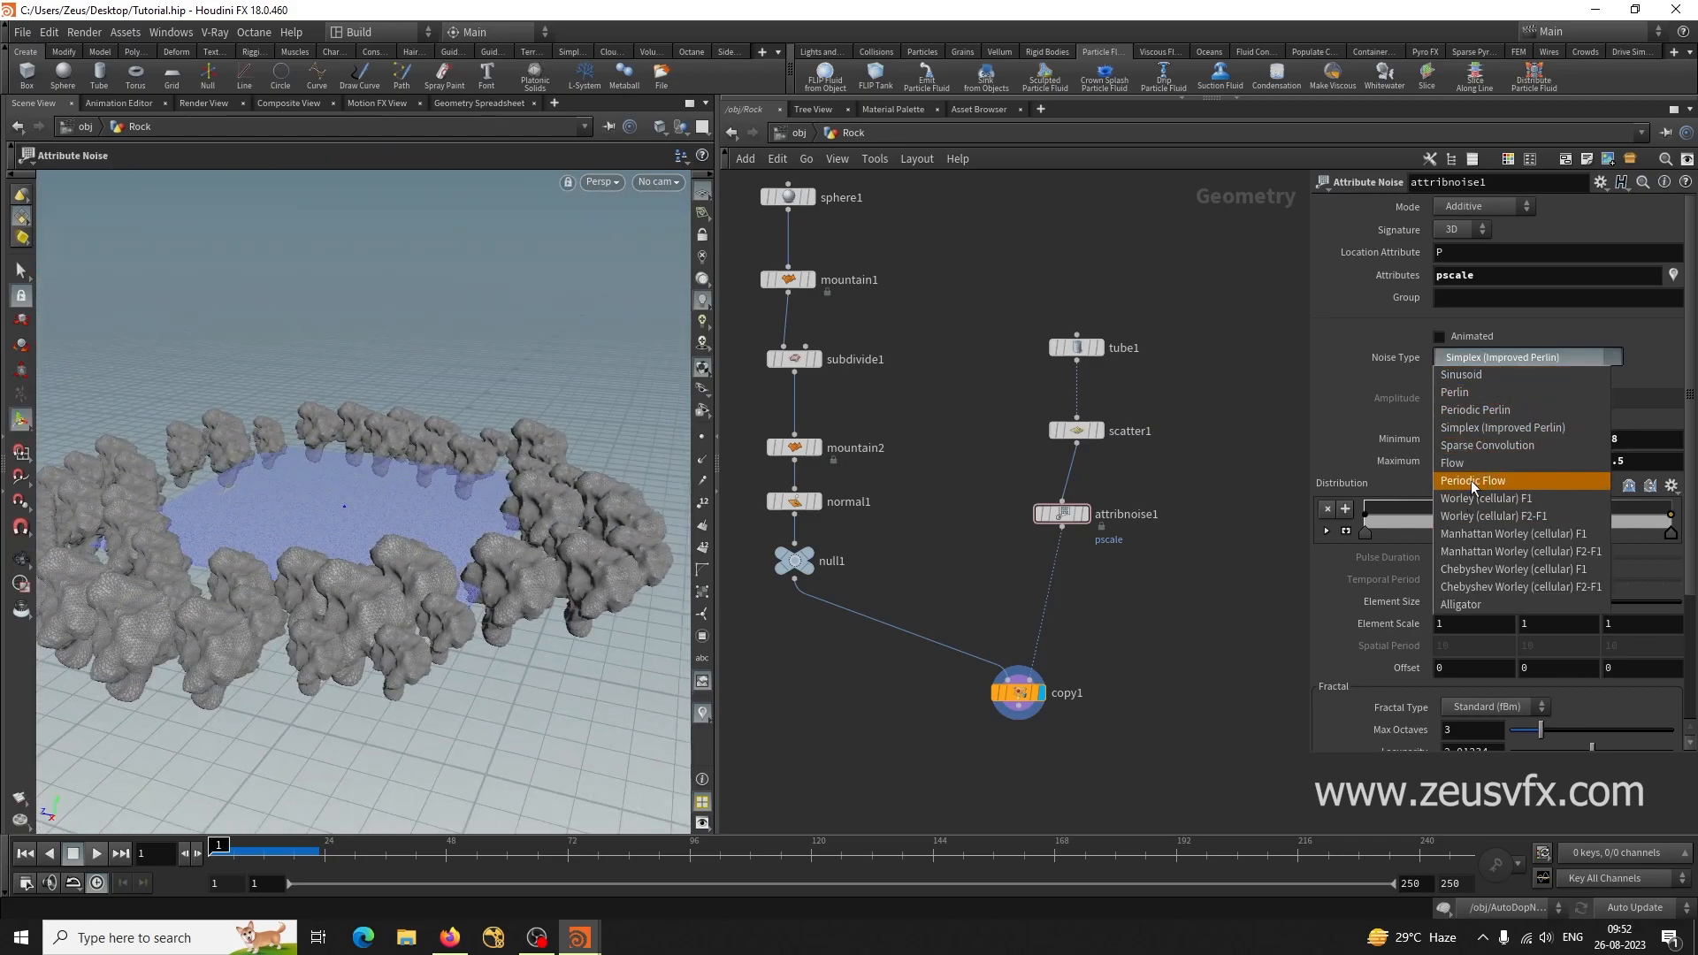
click(1473, 482)
click(1520, 356)
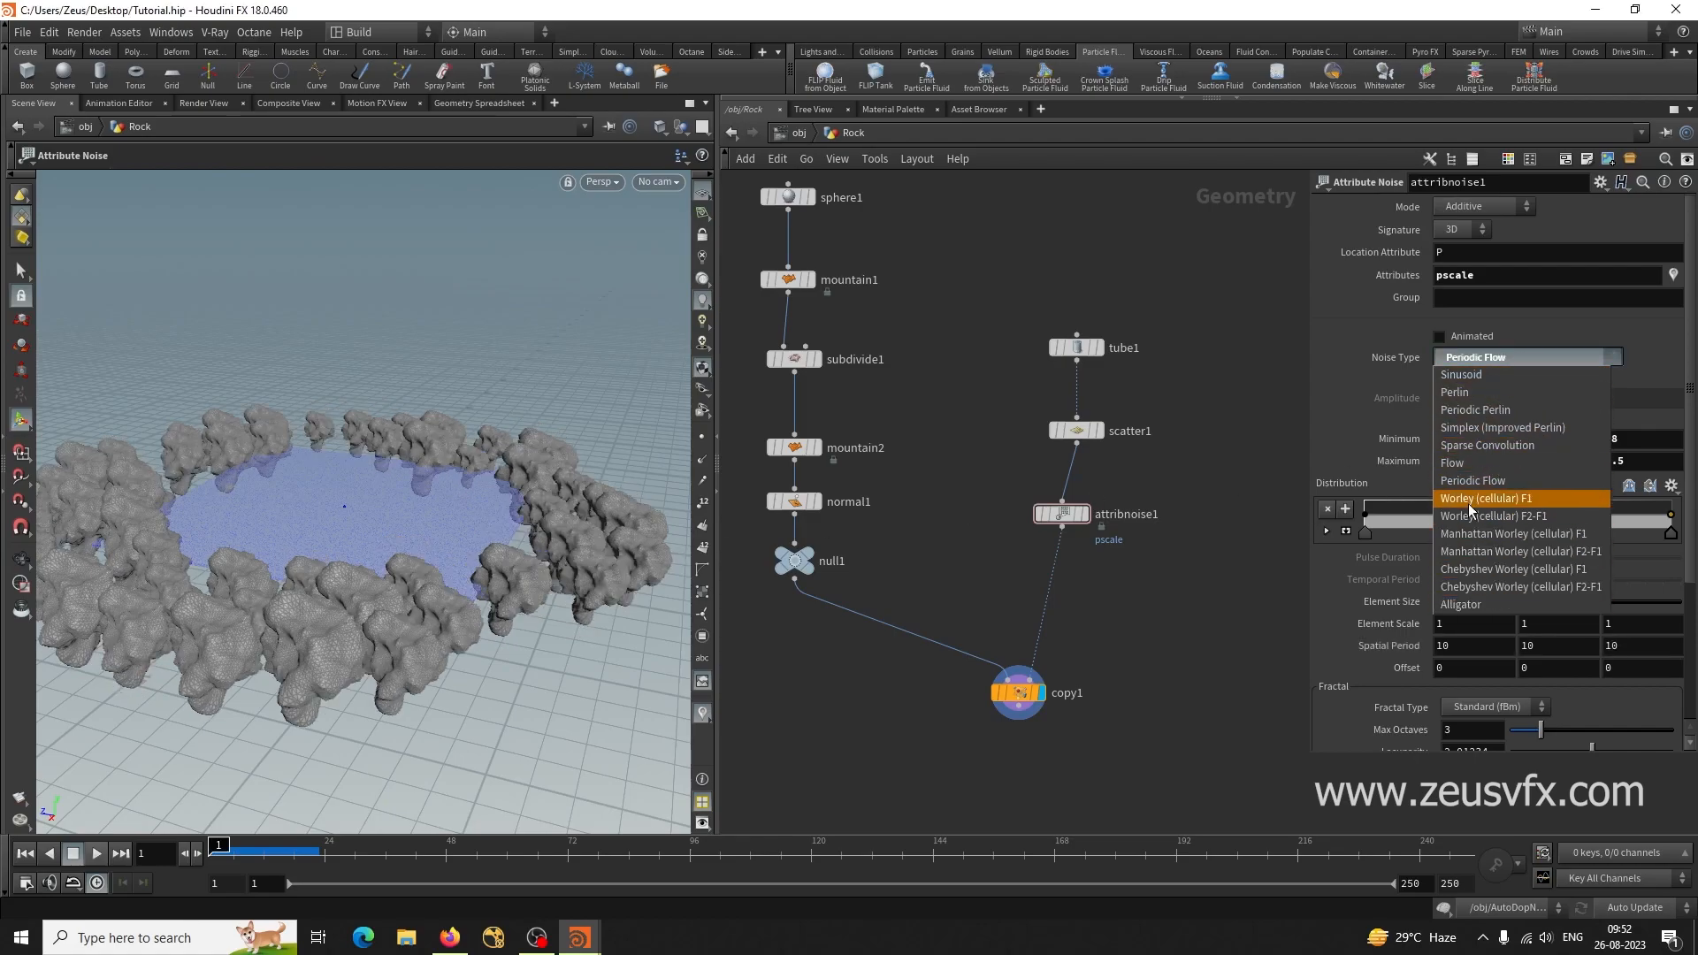
click(1495, 429)
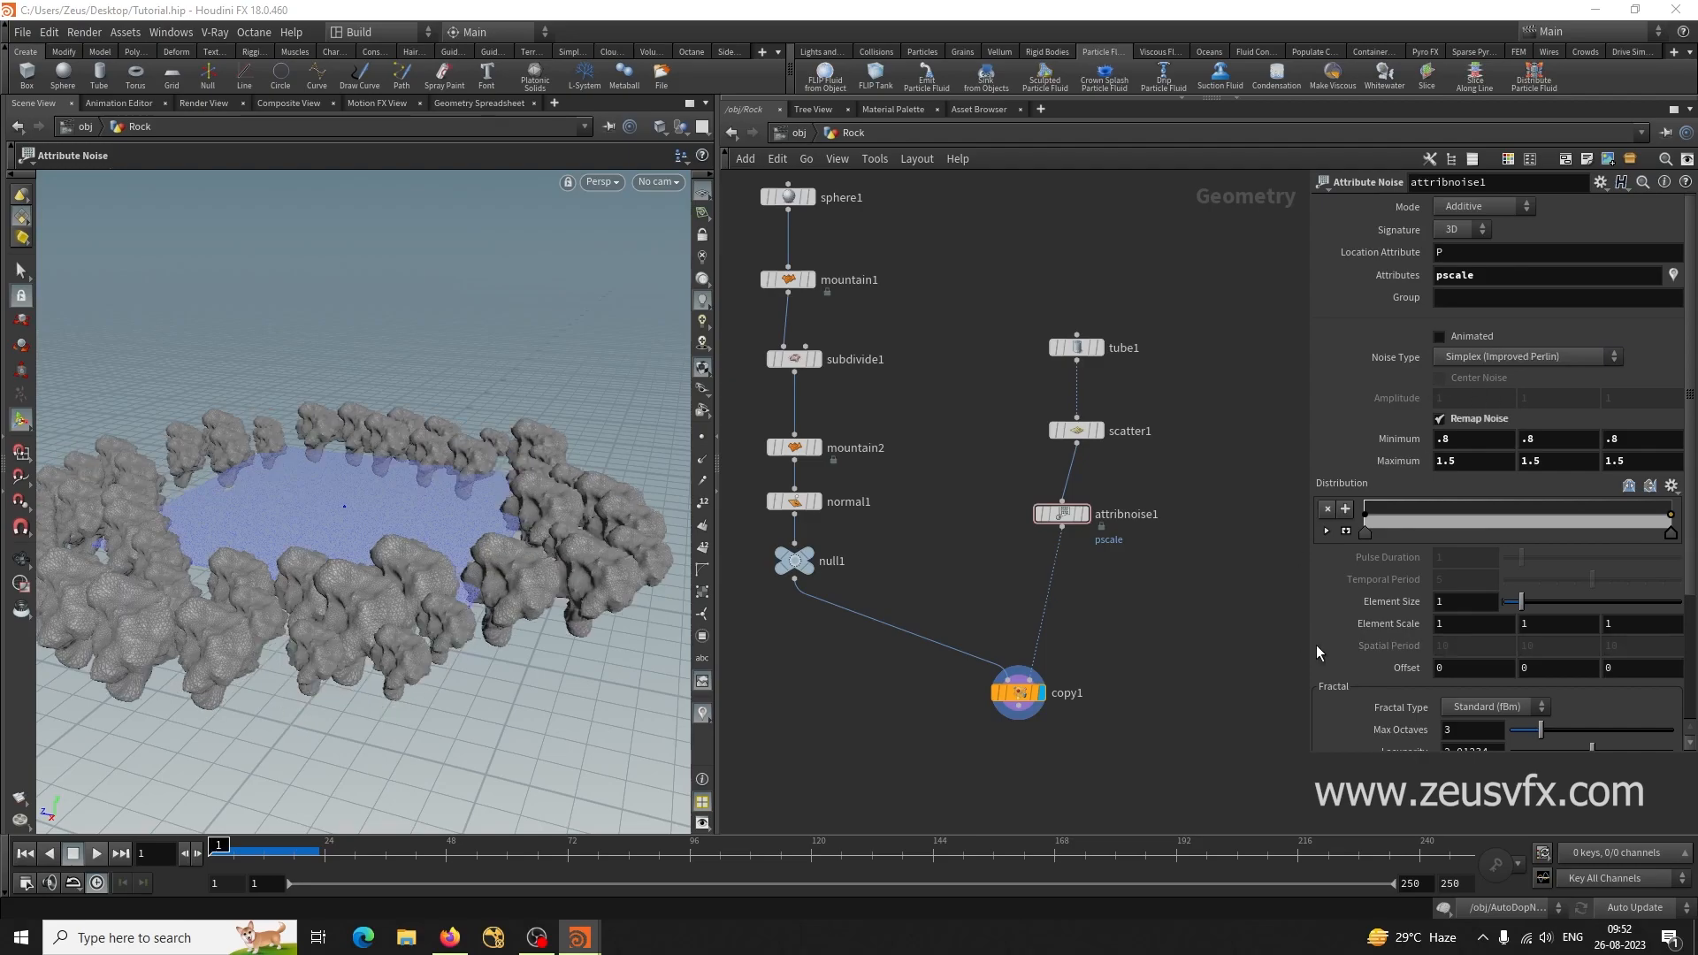
alt+drag(512, 557, 491, 587)
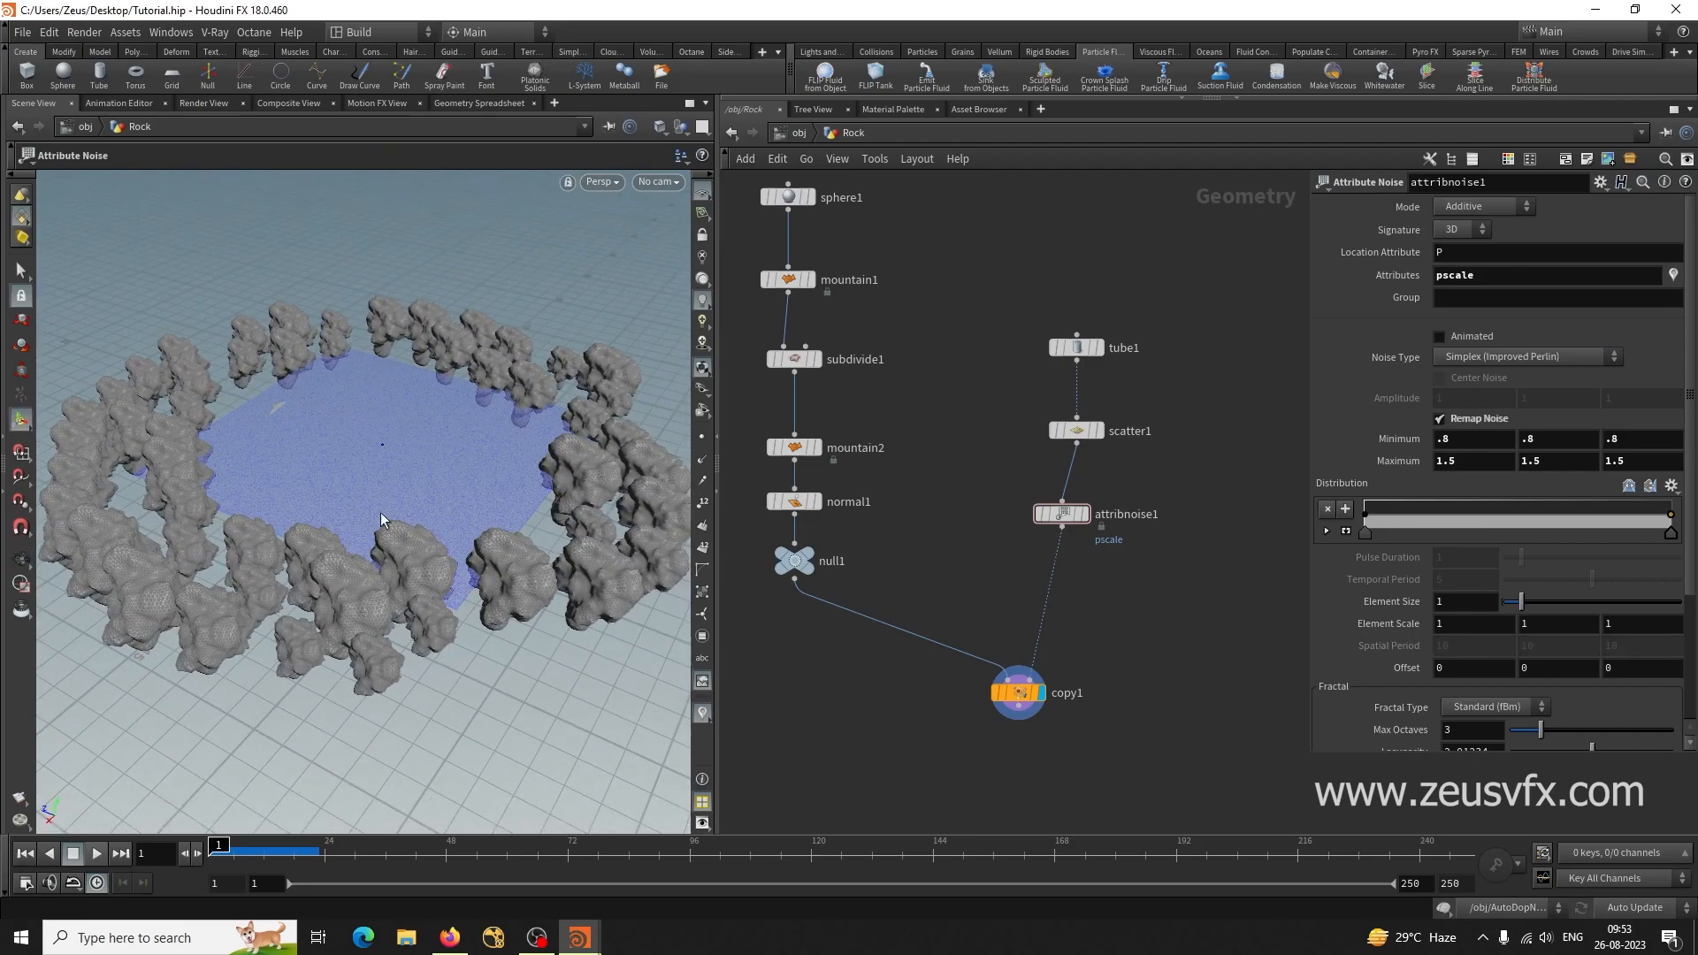
Insert a second Attribute Noise node between attribnoise1 and copy1.
key(Tab)
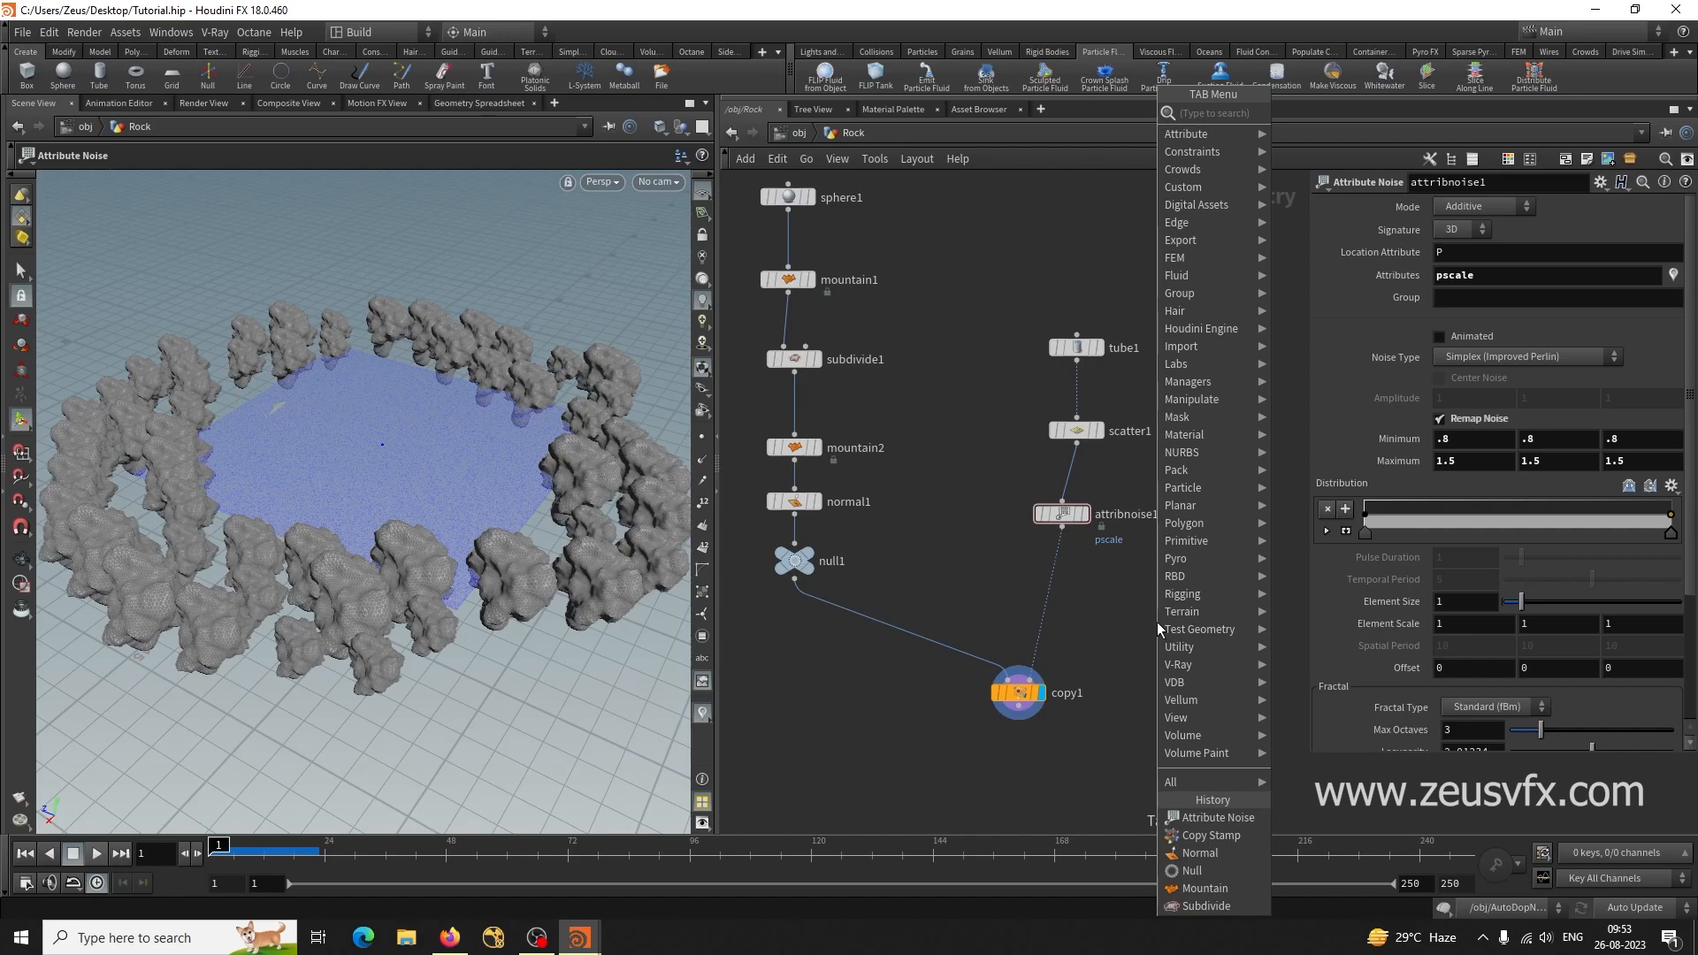
text(attr)
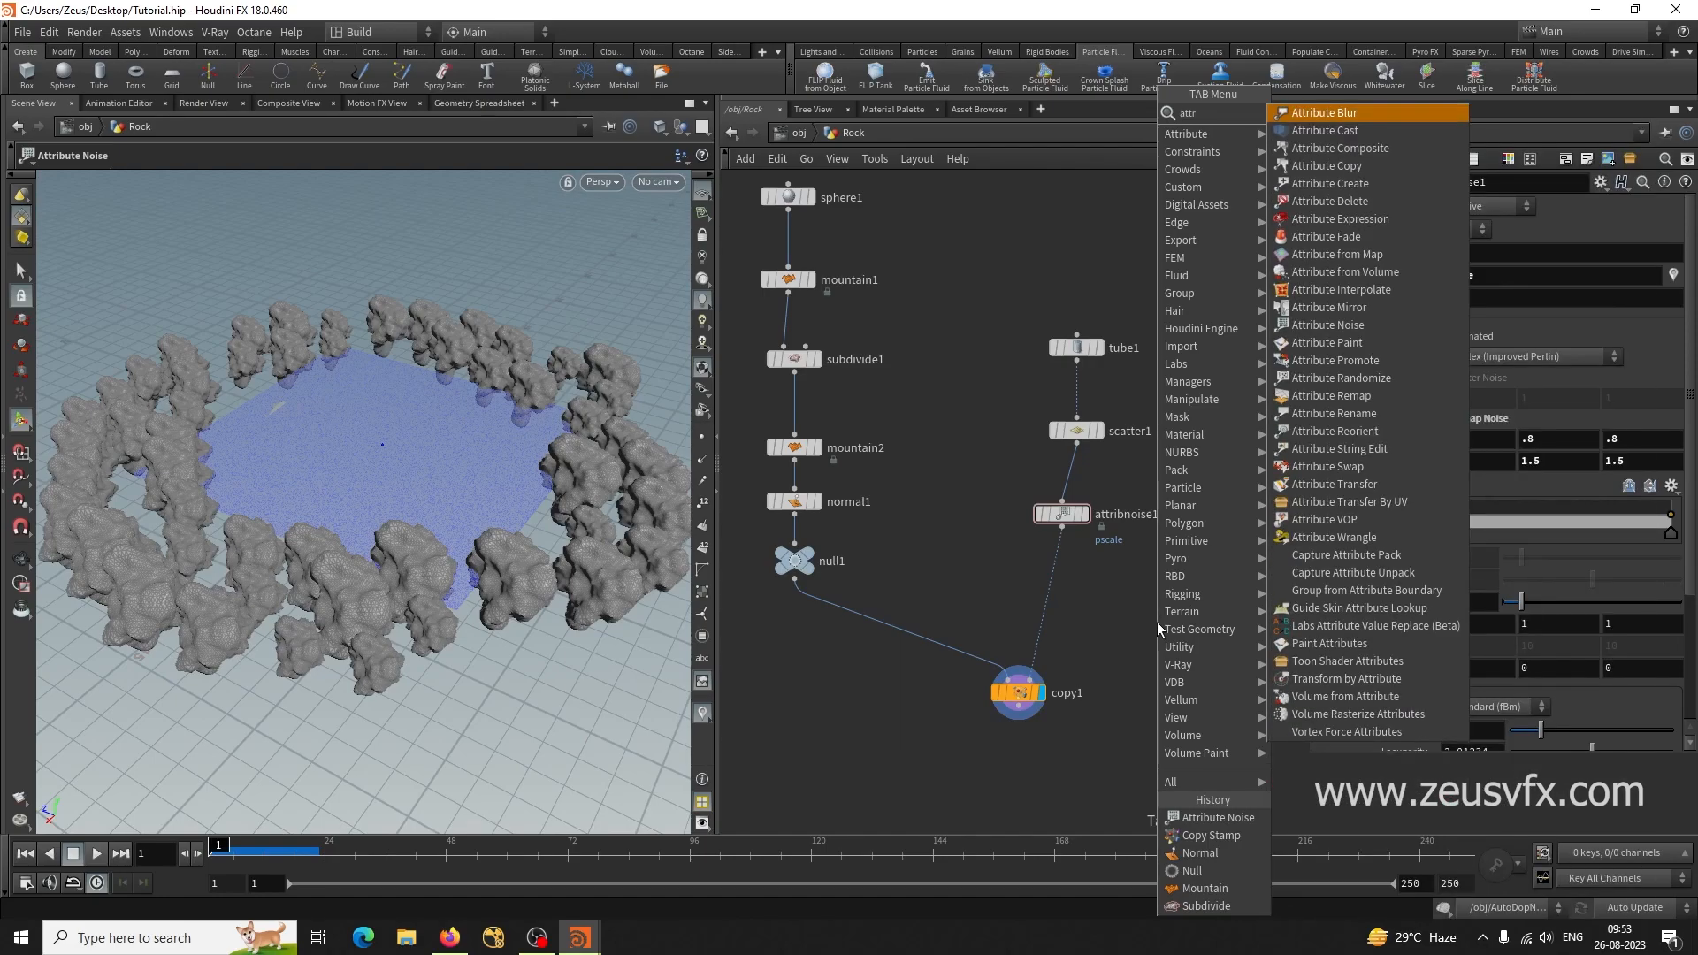
click(1364, 324)
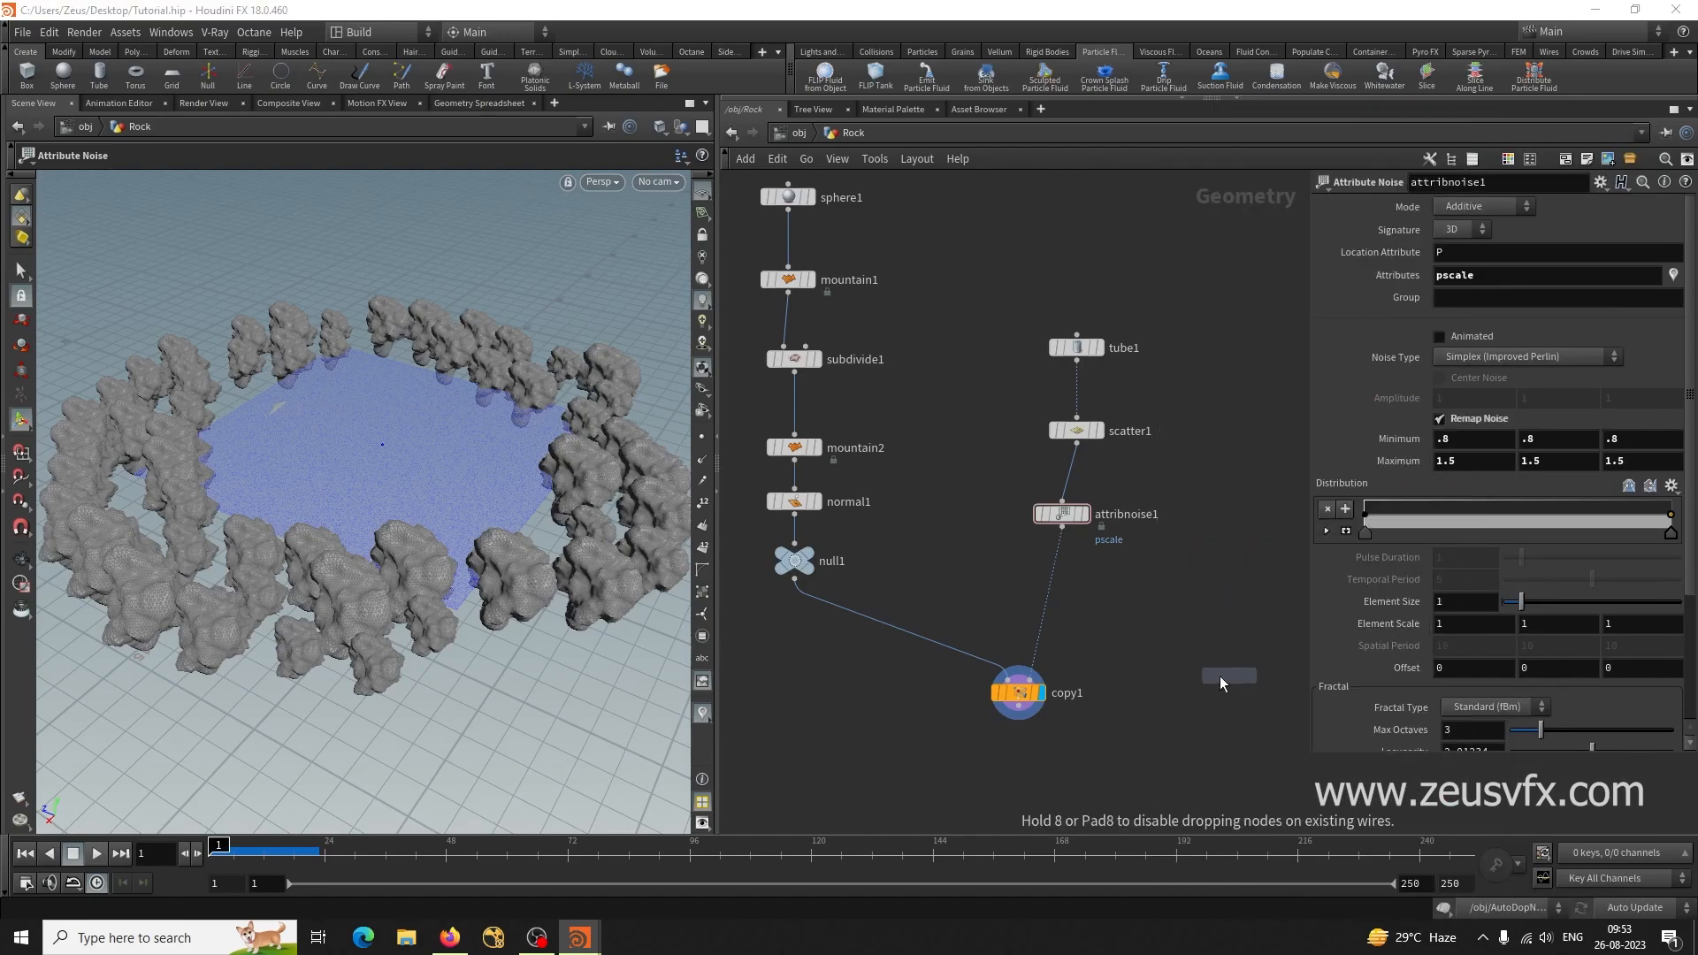
click(1051, 587)
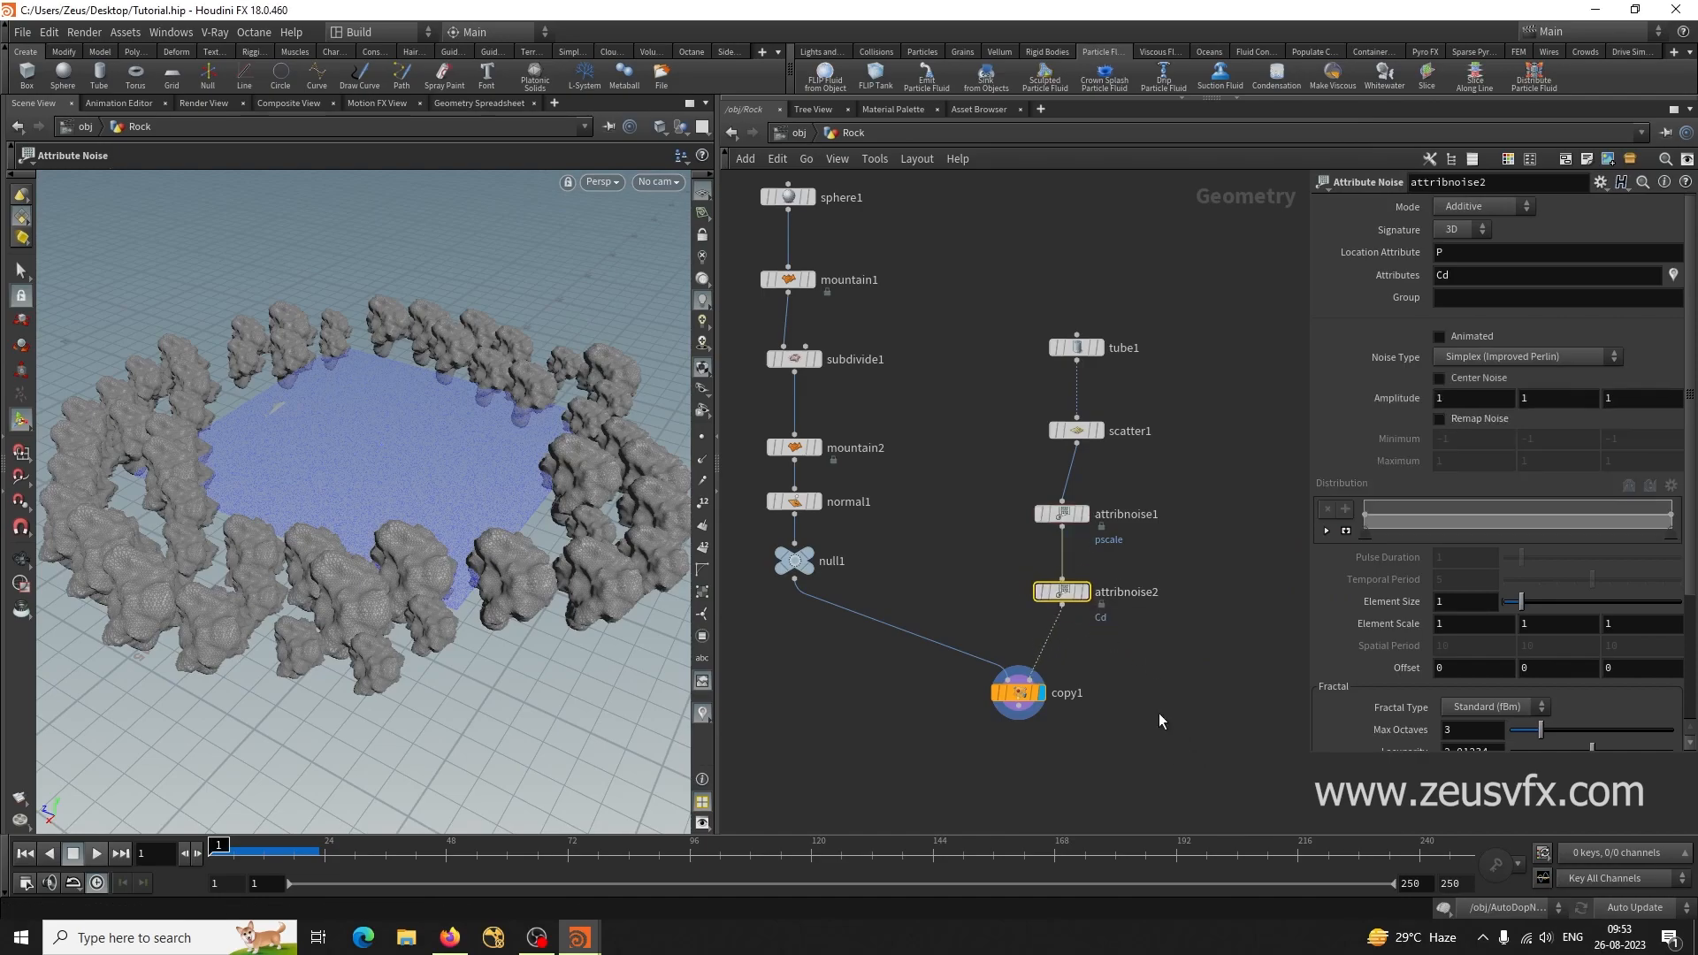
mouse_move(1068, 596)
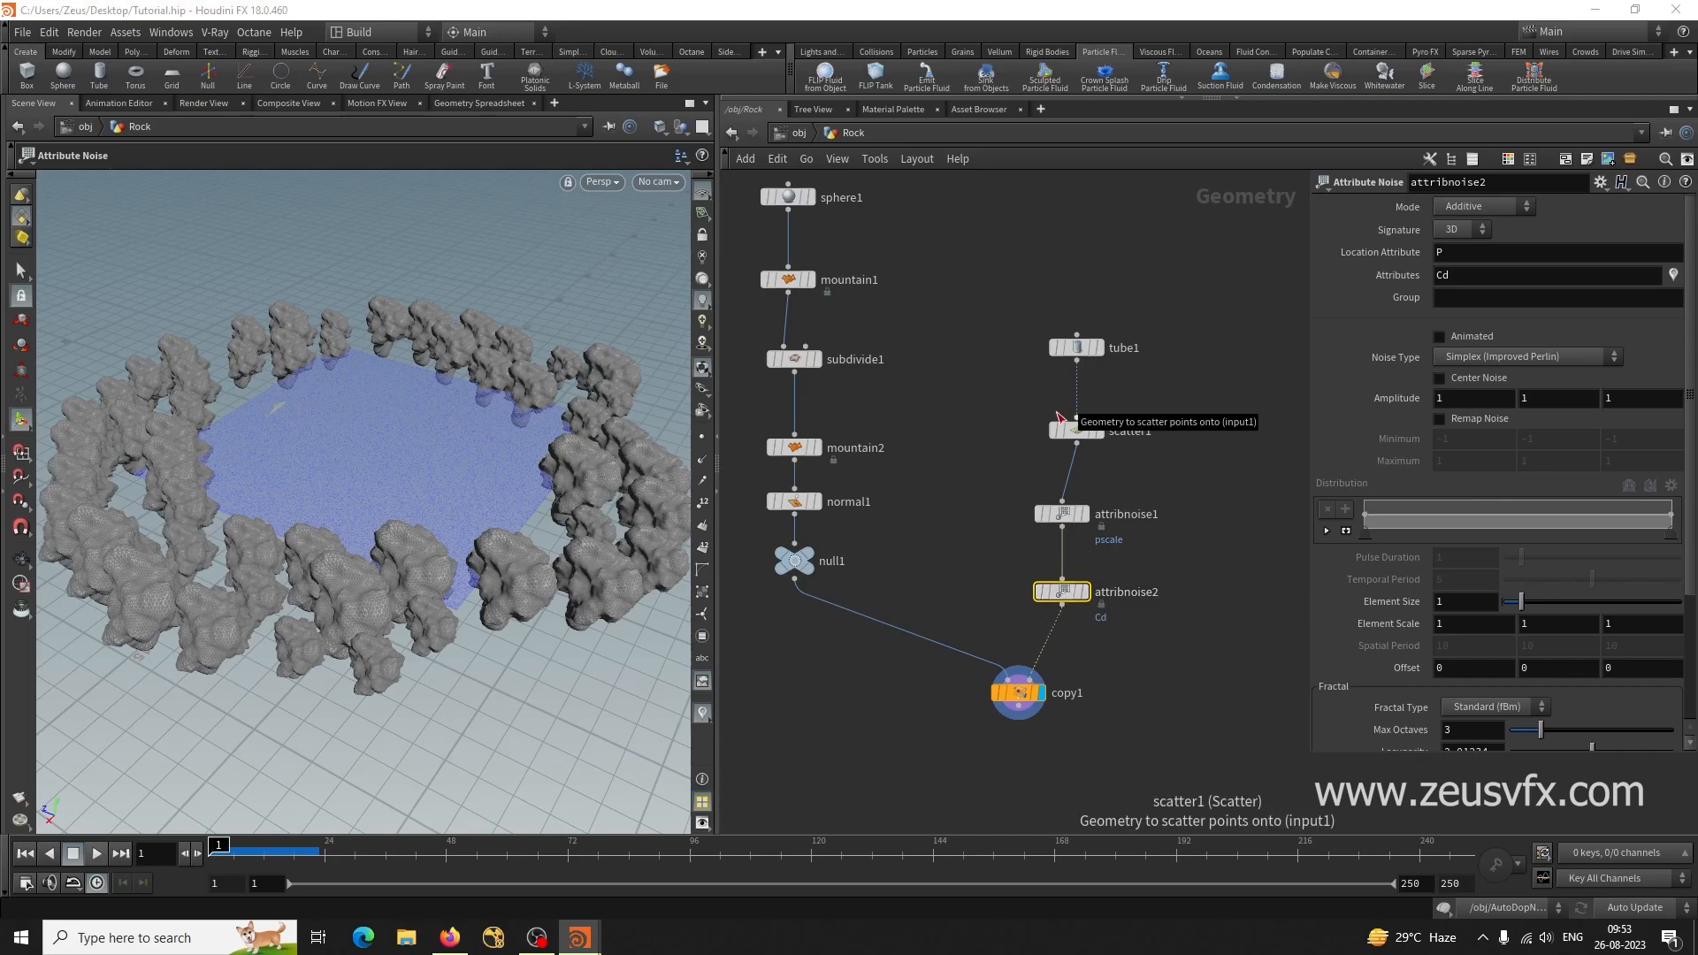
Set attribnoise2's Attributes to orient and check the rotation of the copied rocks.
click(1021, 695)
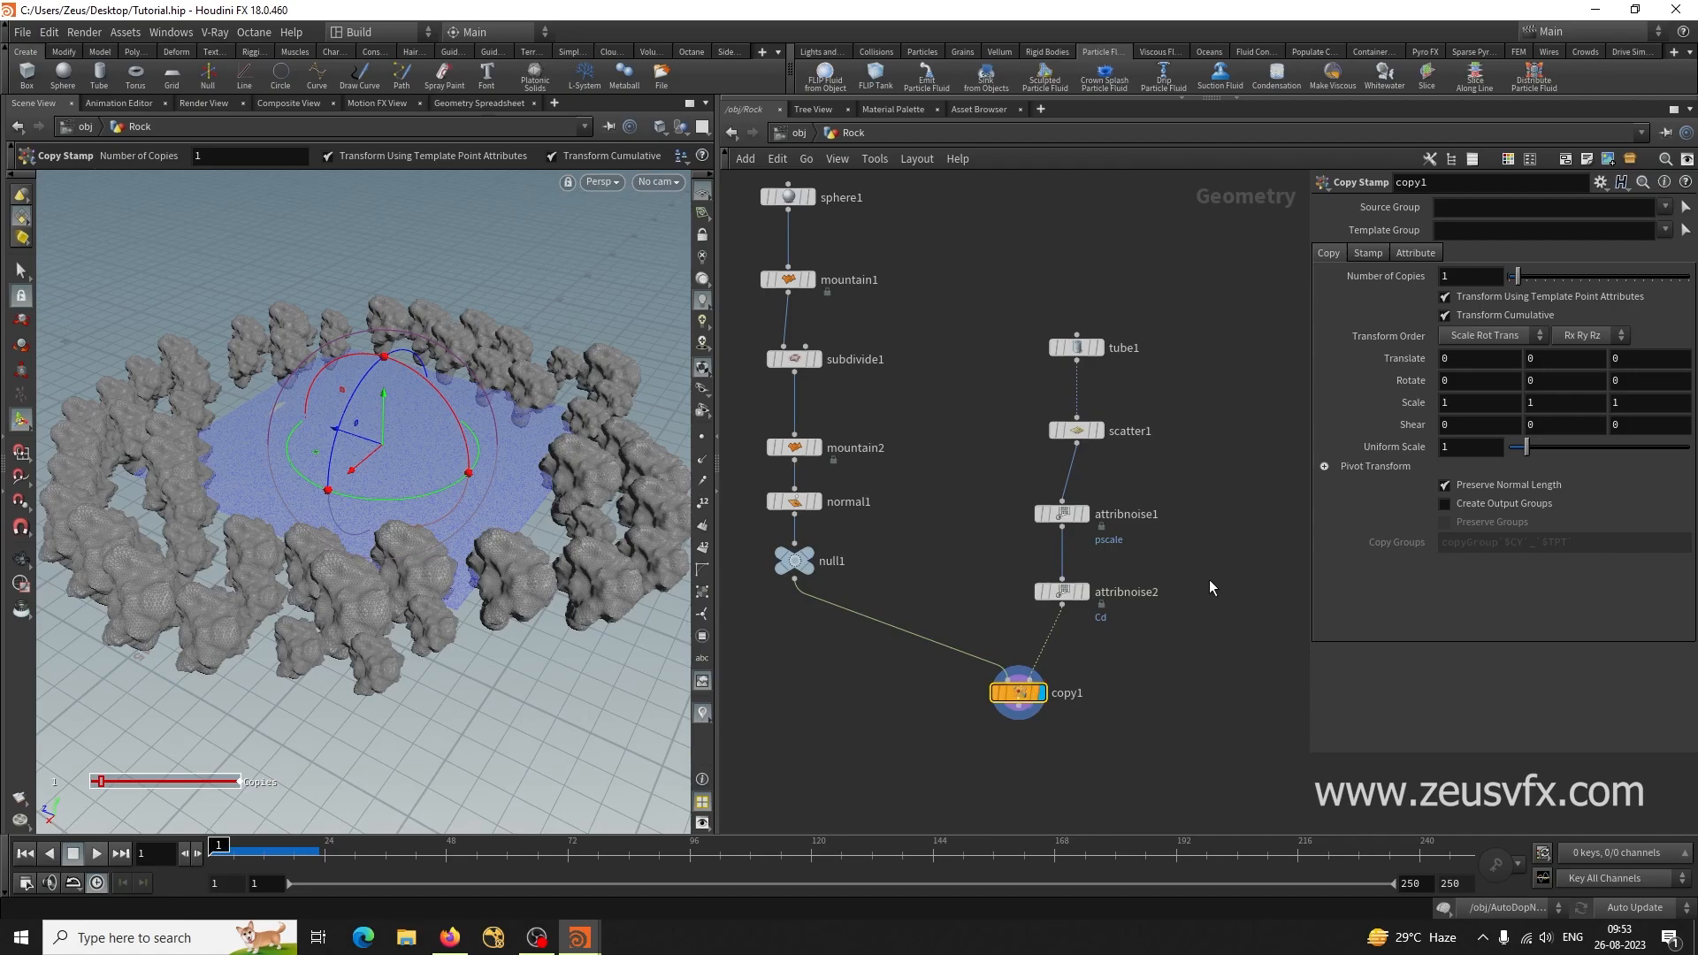
click(1063, 591)
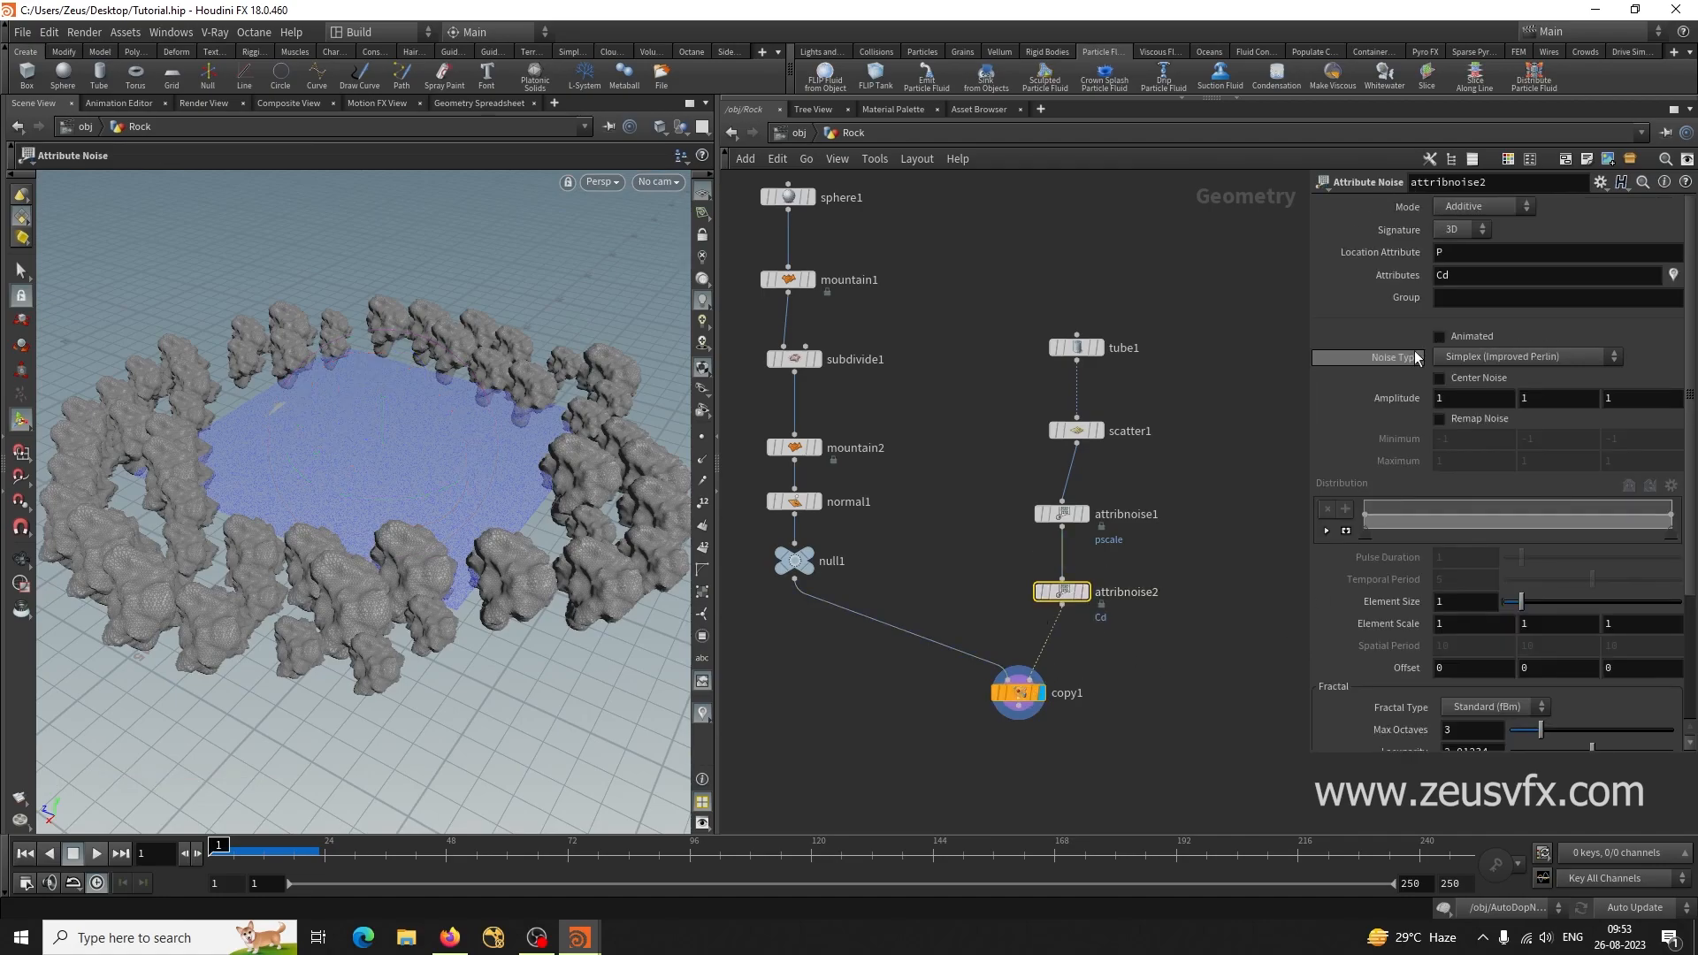
click(1460, 277)
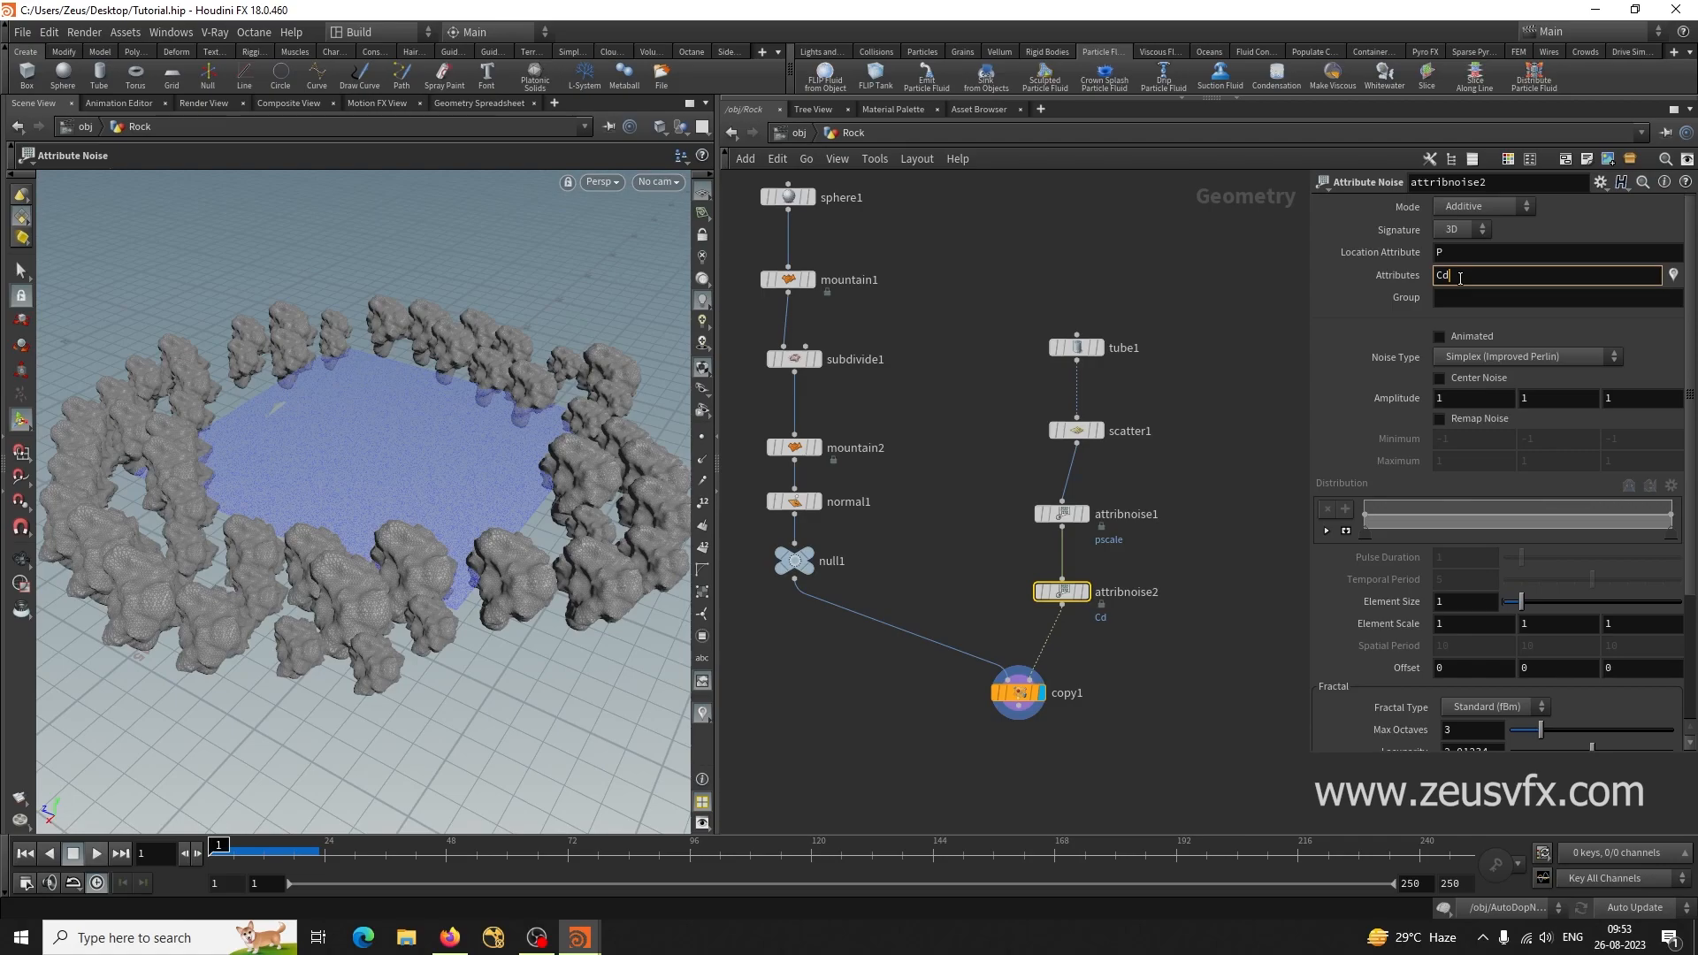
double_click(1481, 277)
text(orient)
key(Return)
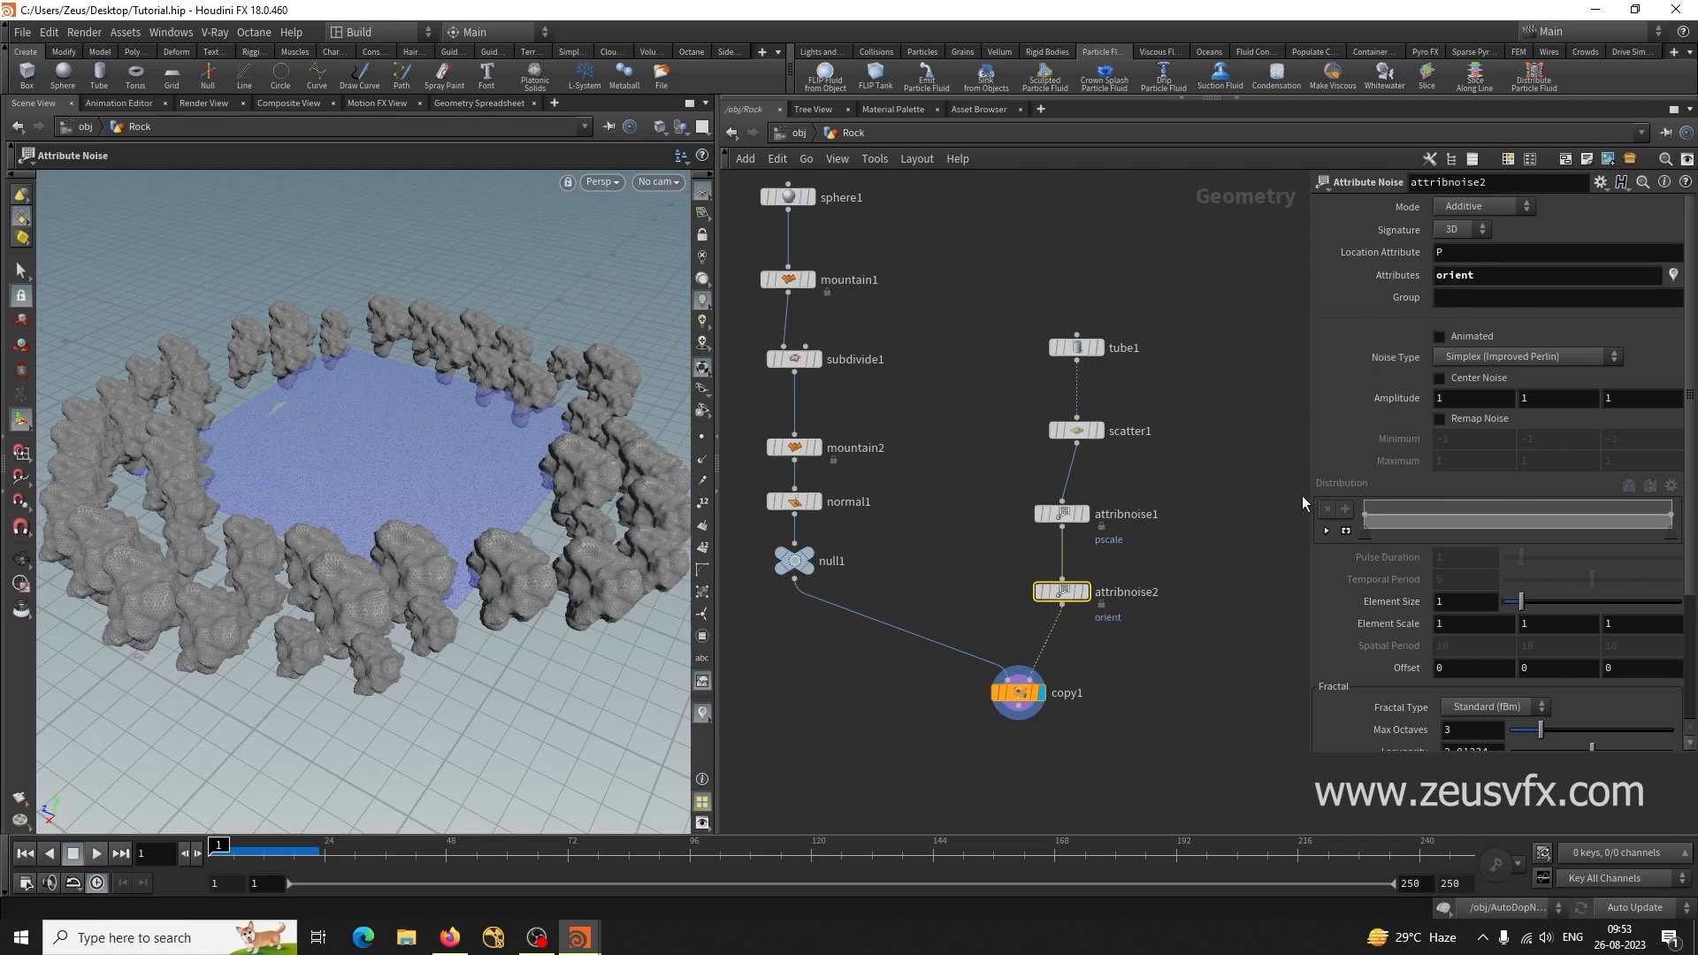
key(Escape)
mouse_move(436, 462)
mouse_down()
mouse_move(450, 371)
mouse_move(443, 436)
mouse_move(510, 498)
mouse_move(455, 462)
mouse_up()
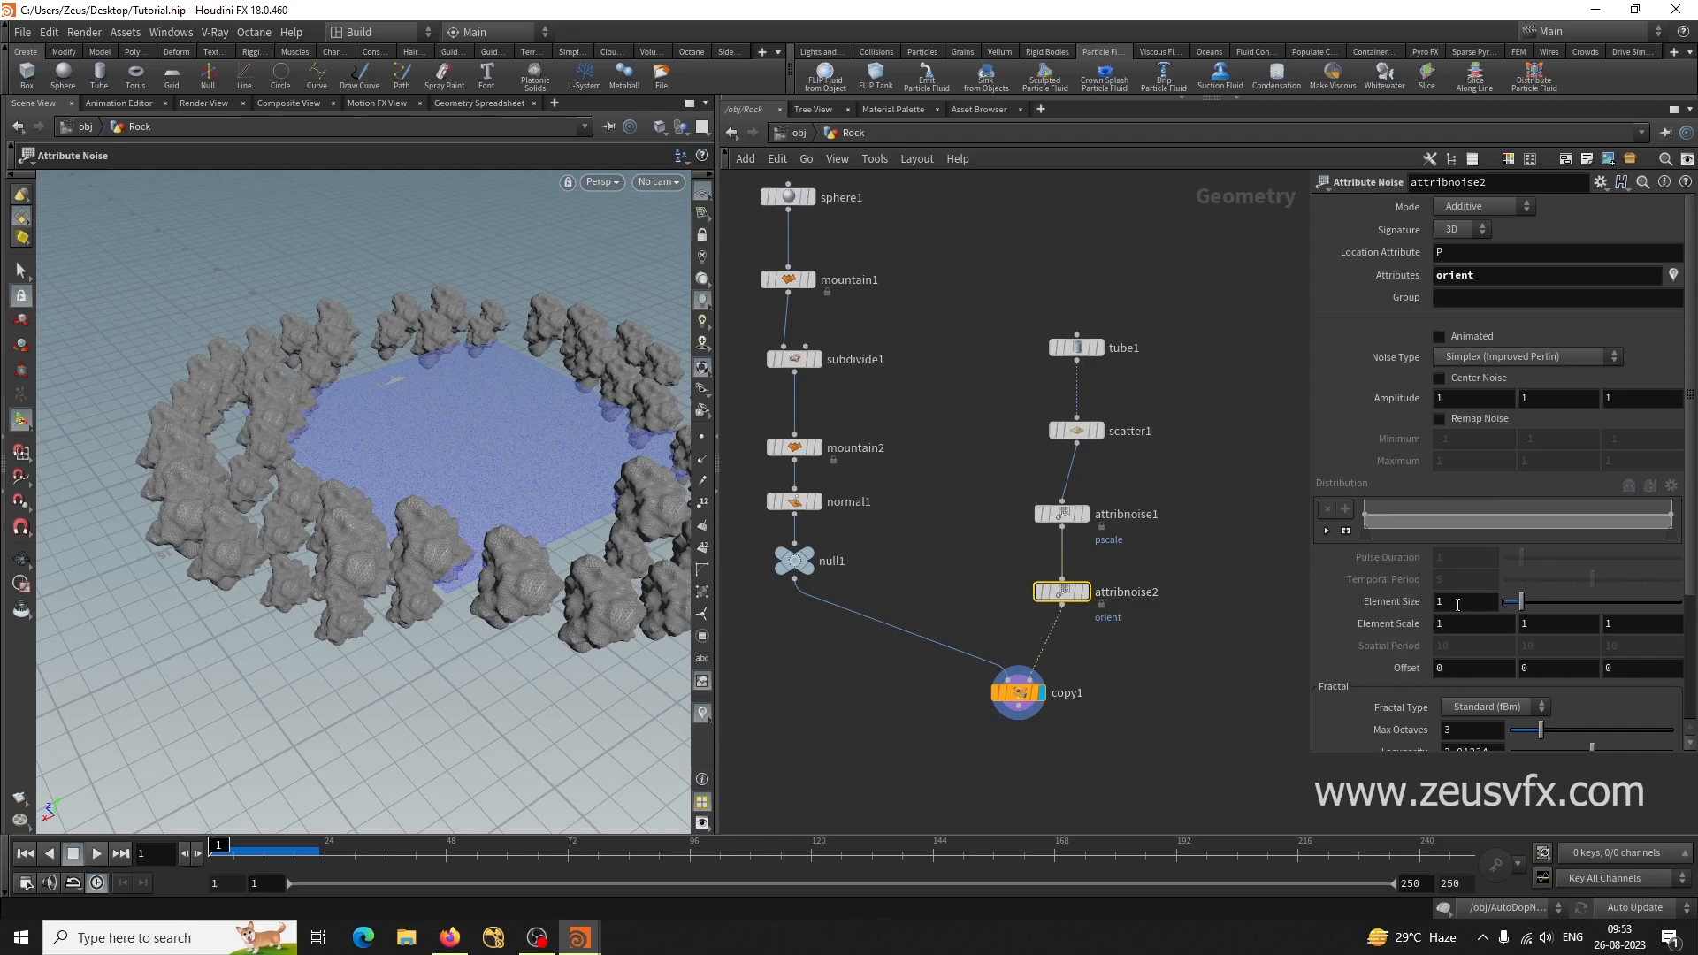
Set attribnoise2's Element Size to 4 and check how the copied rocks are oriented around the water.
drag(1453, 609, 1414, 606)
text(4)
key(Return)
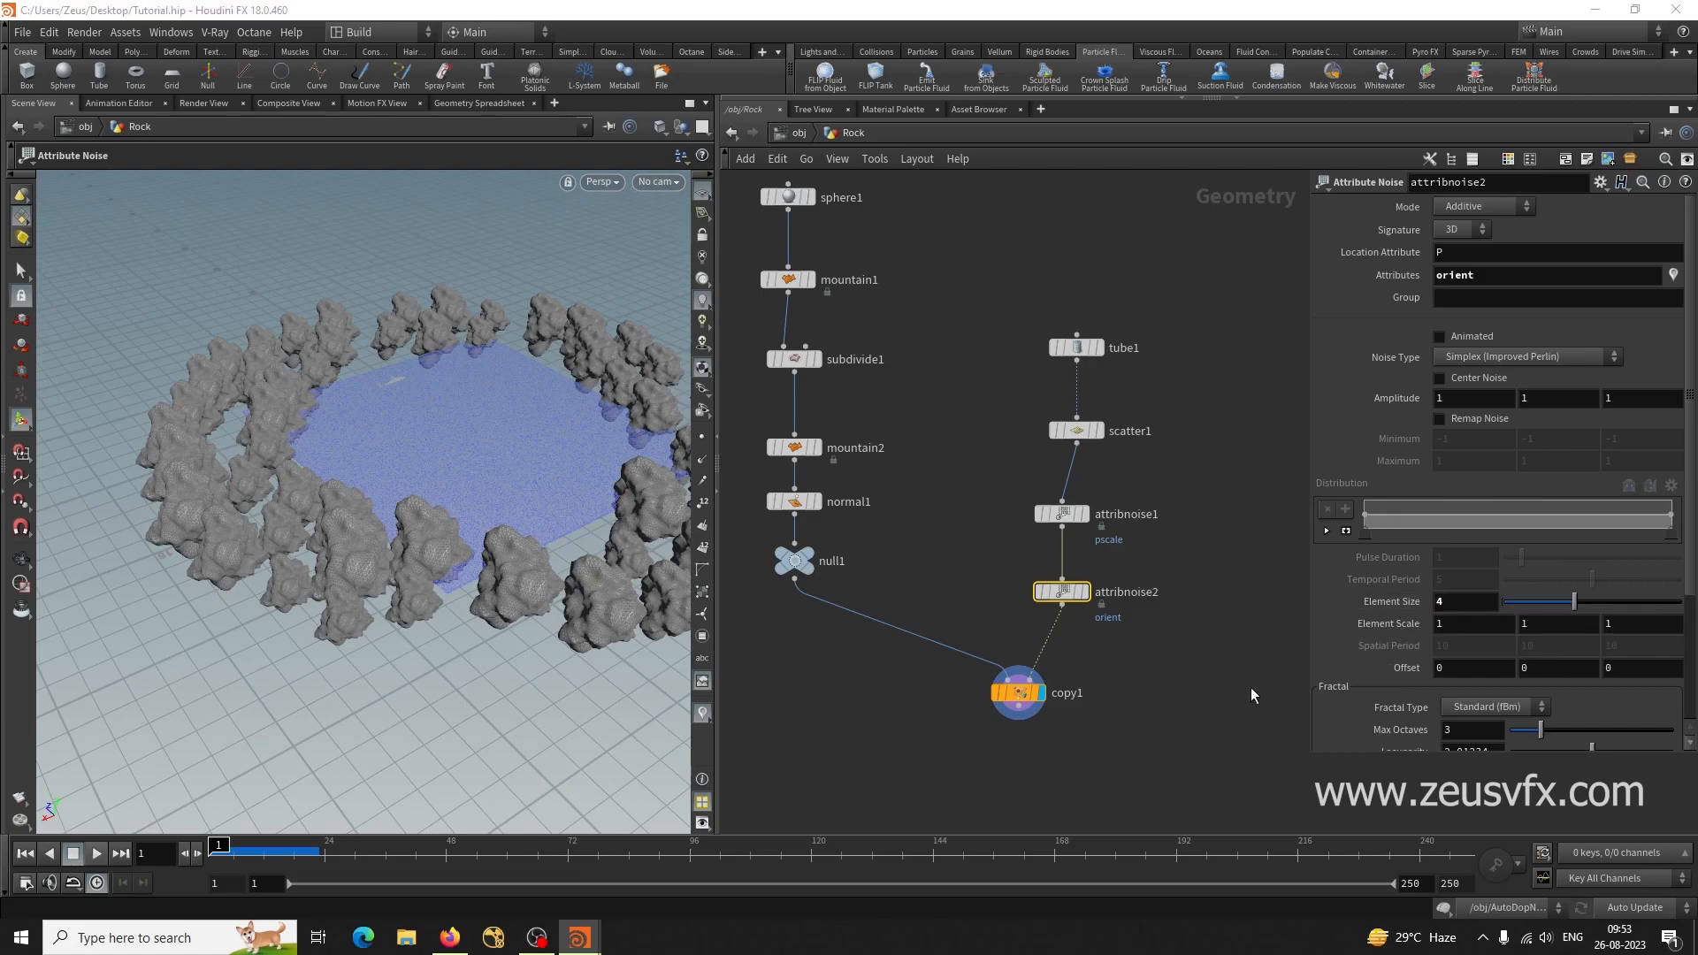
mouse_move(539, 581)
alt+mouse_down()
mouse_move(567, 610)
mouse_move(570, 587)
alt+mouse_up()
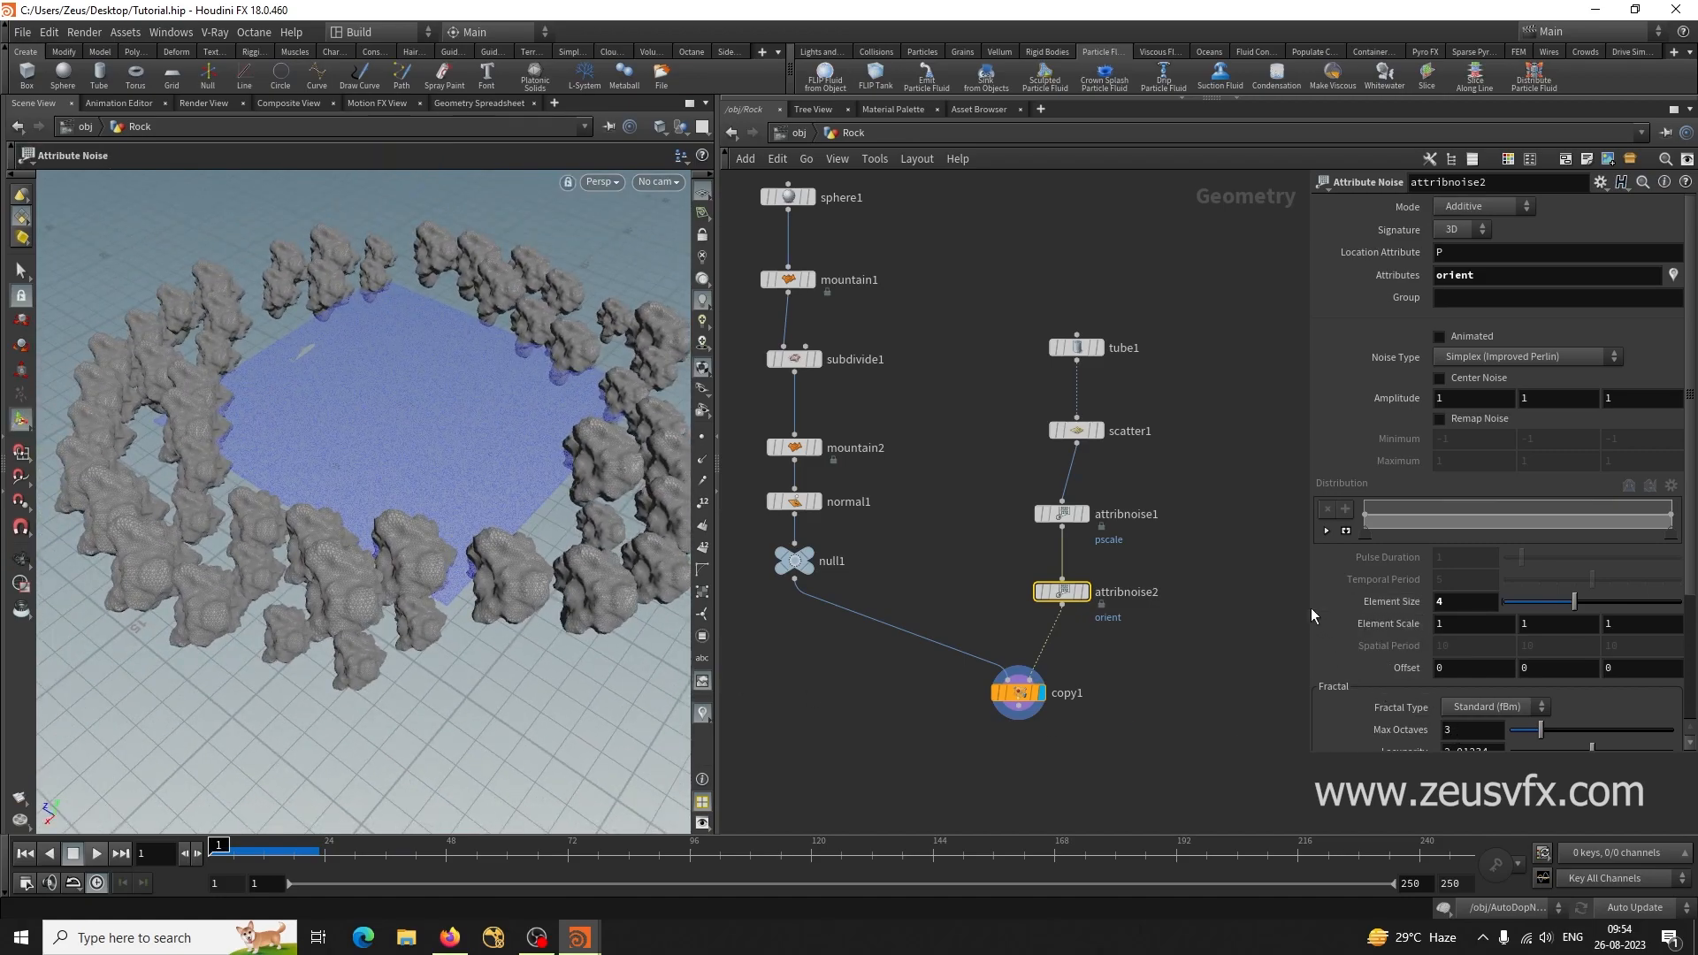
Widen the parameter area, look through attribnoise2's noise settings and enable Remap Noise.
click(1271, 603)
drag(1306, 605, 1239, 605)
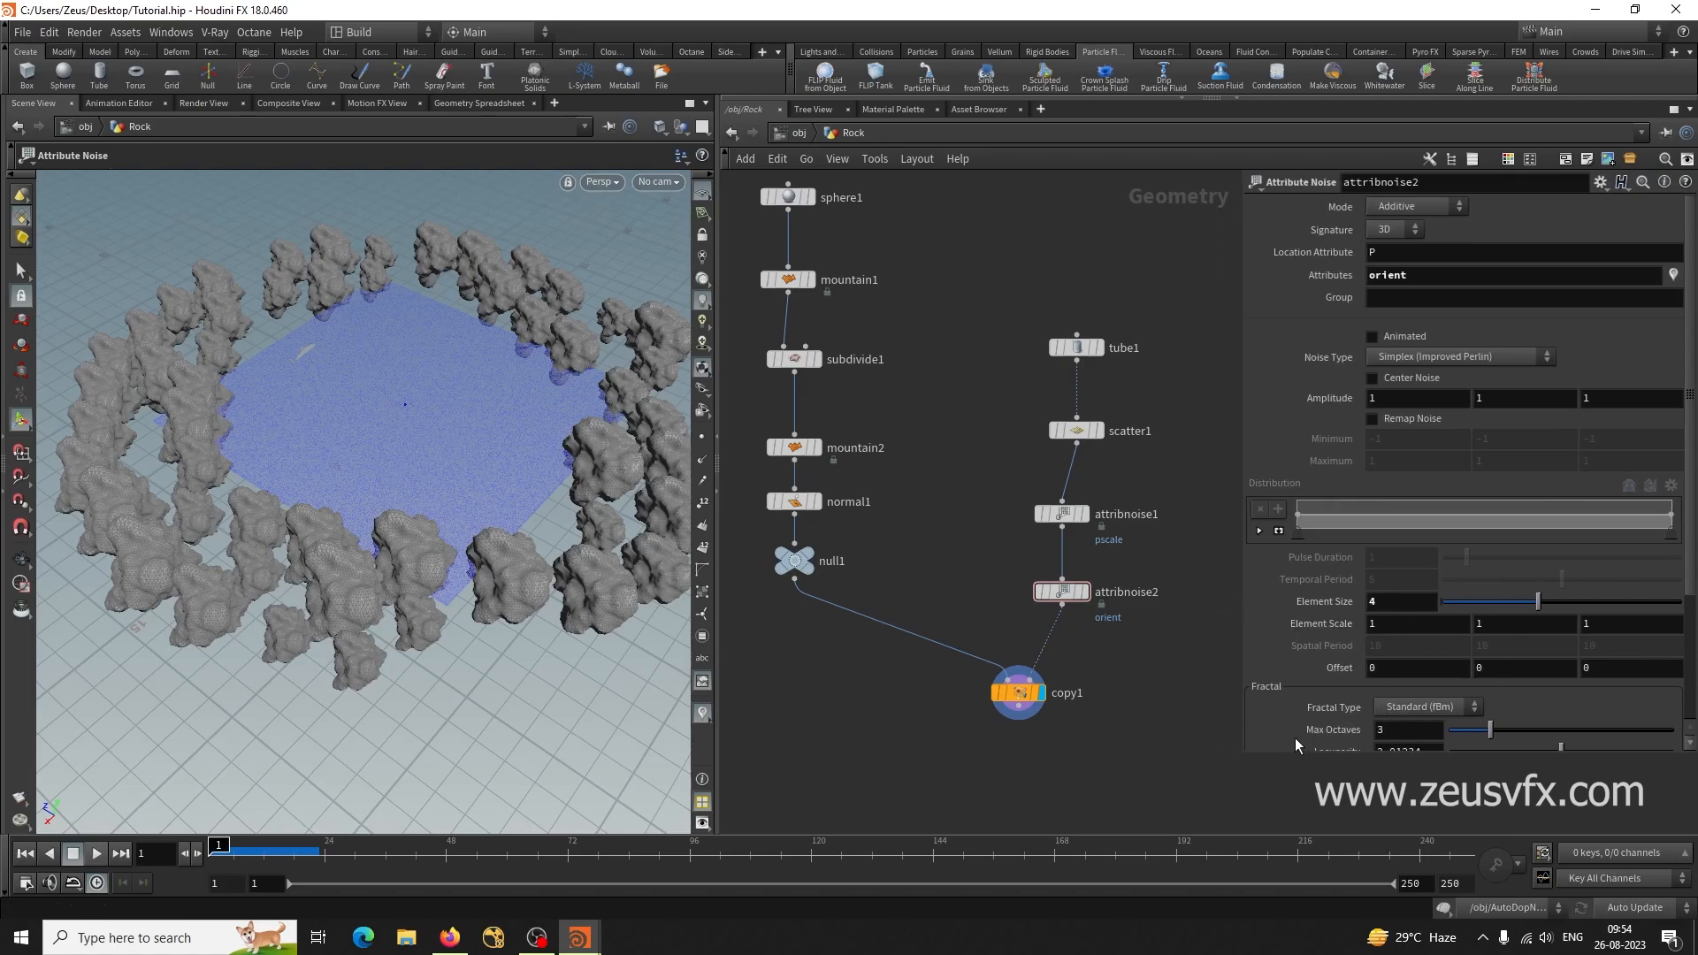
scroll(1288, 658, down, 2)
scroll(1288, 658, down, 3)
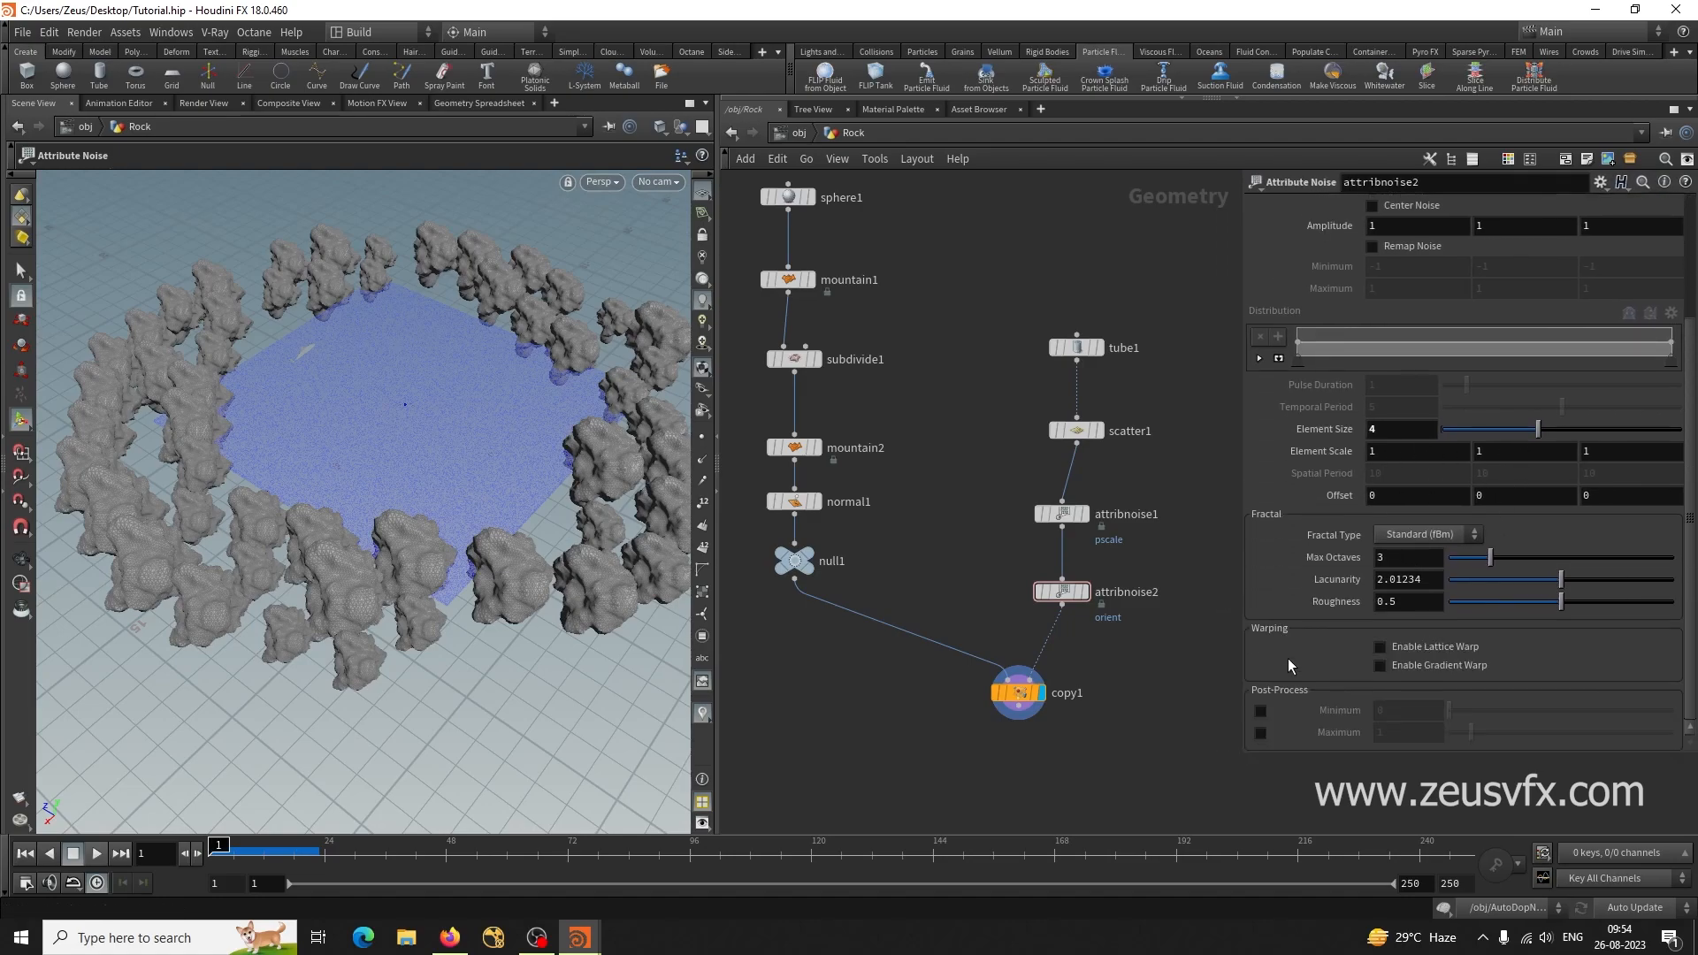
scroll(1286, 565, up, 5)
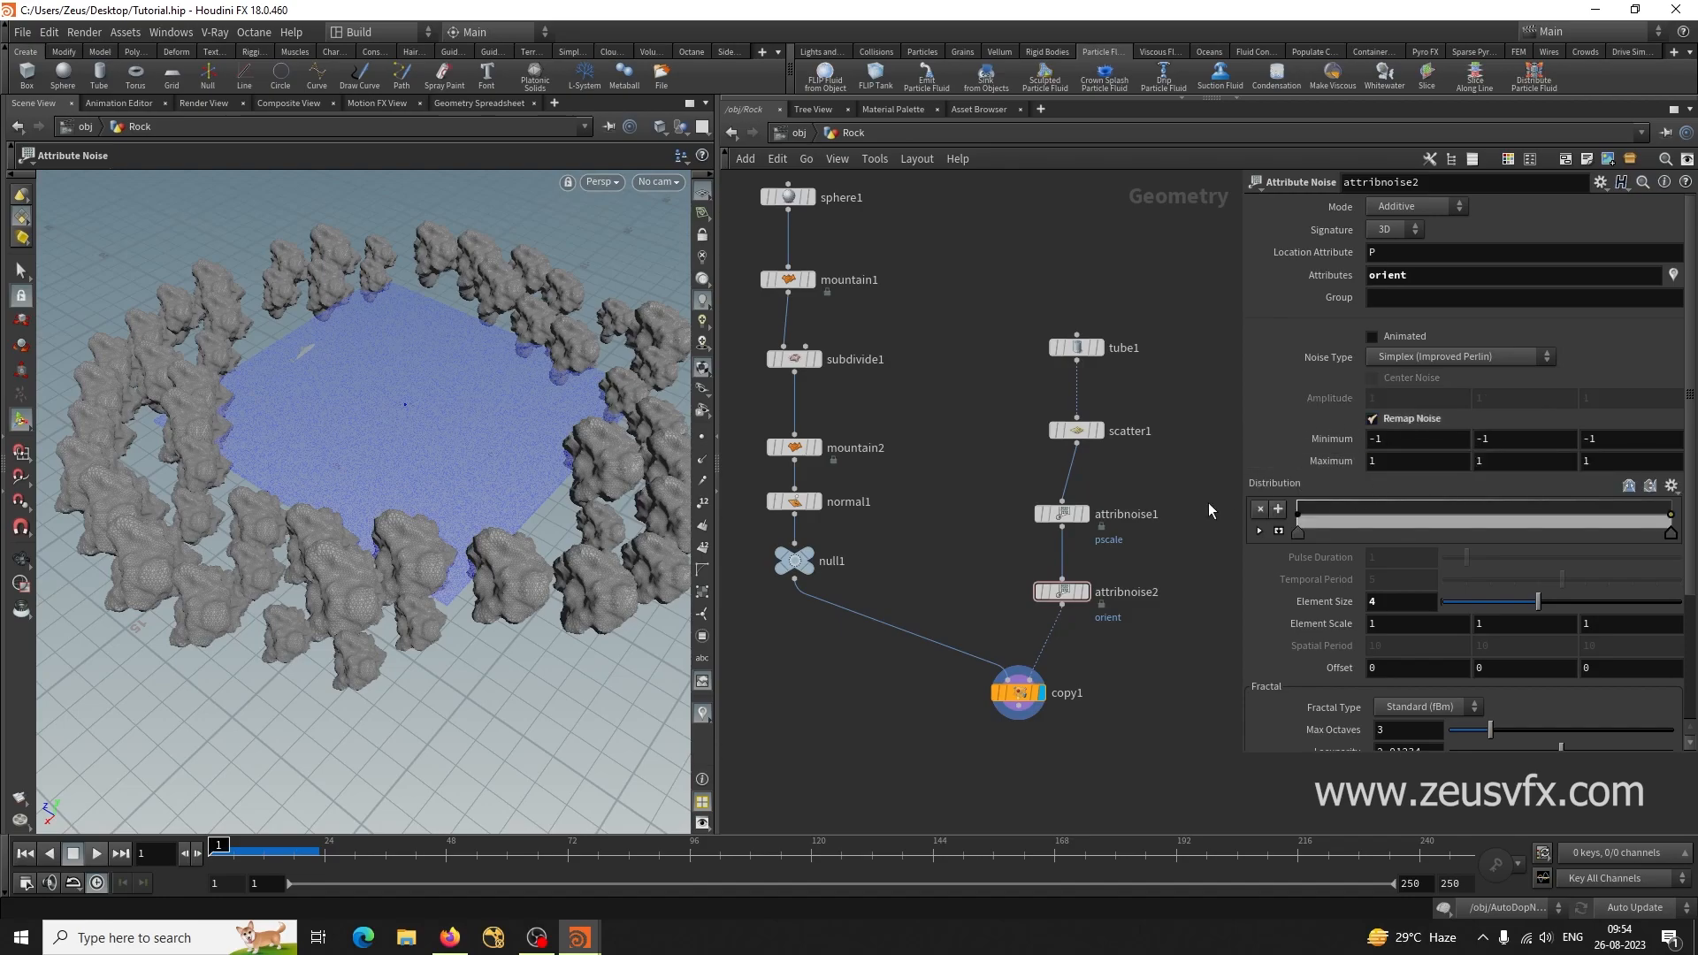
Enable Stamp Inputs and Use Template Point Attributes on the copy1 node.
click(1021, 696)
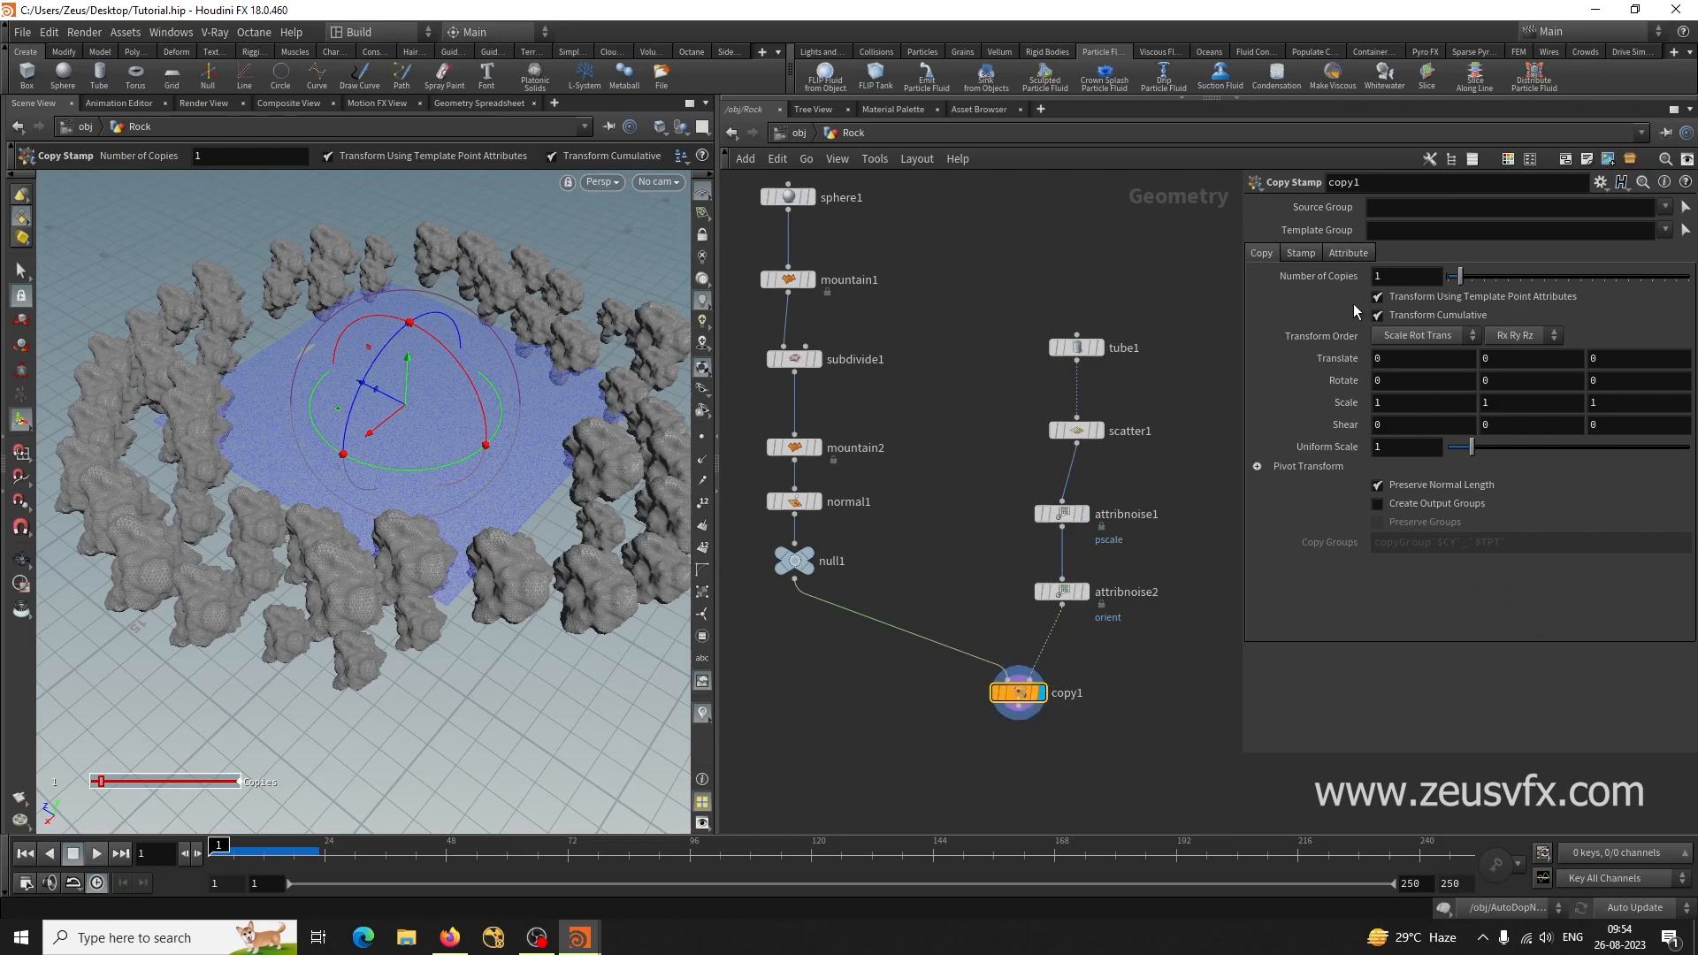
click(1300, 254)
click(1417, 274)
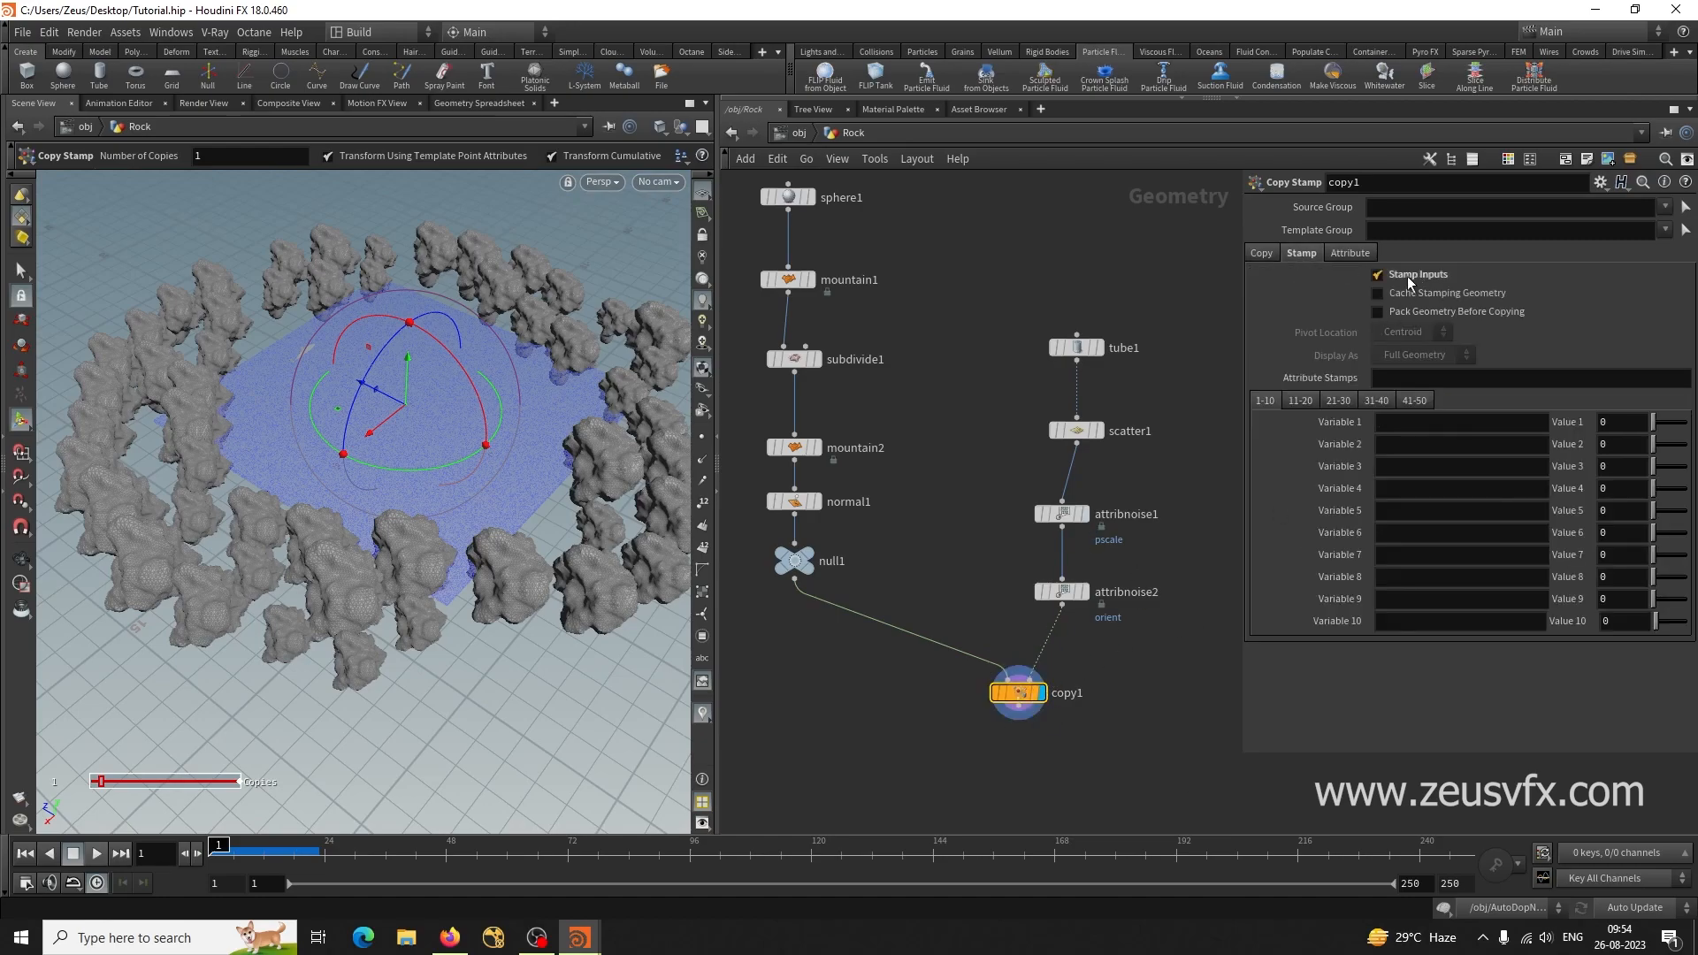
click(1350, 253)
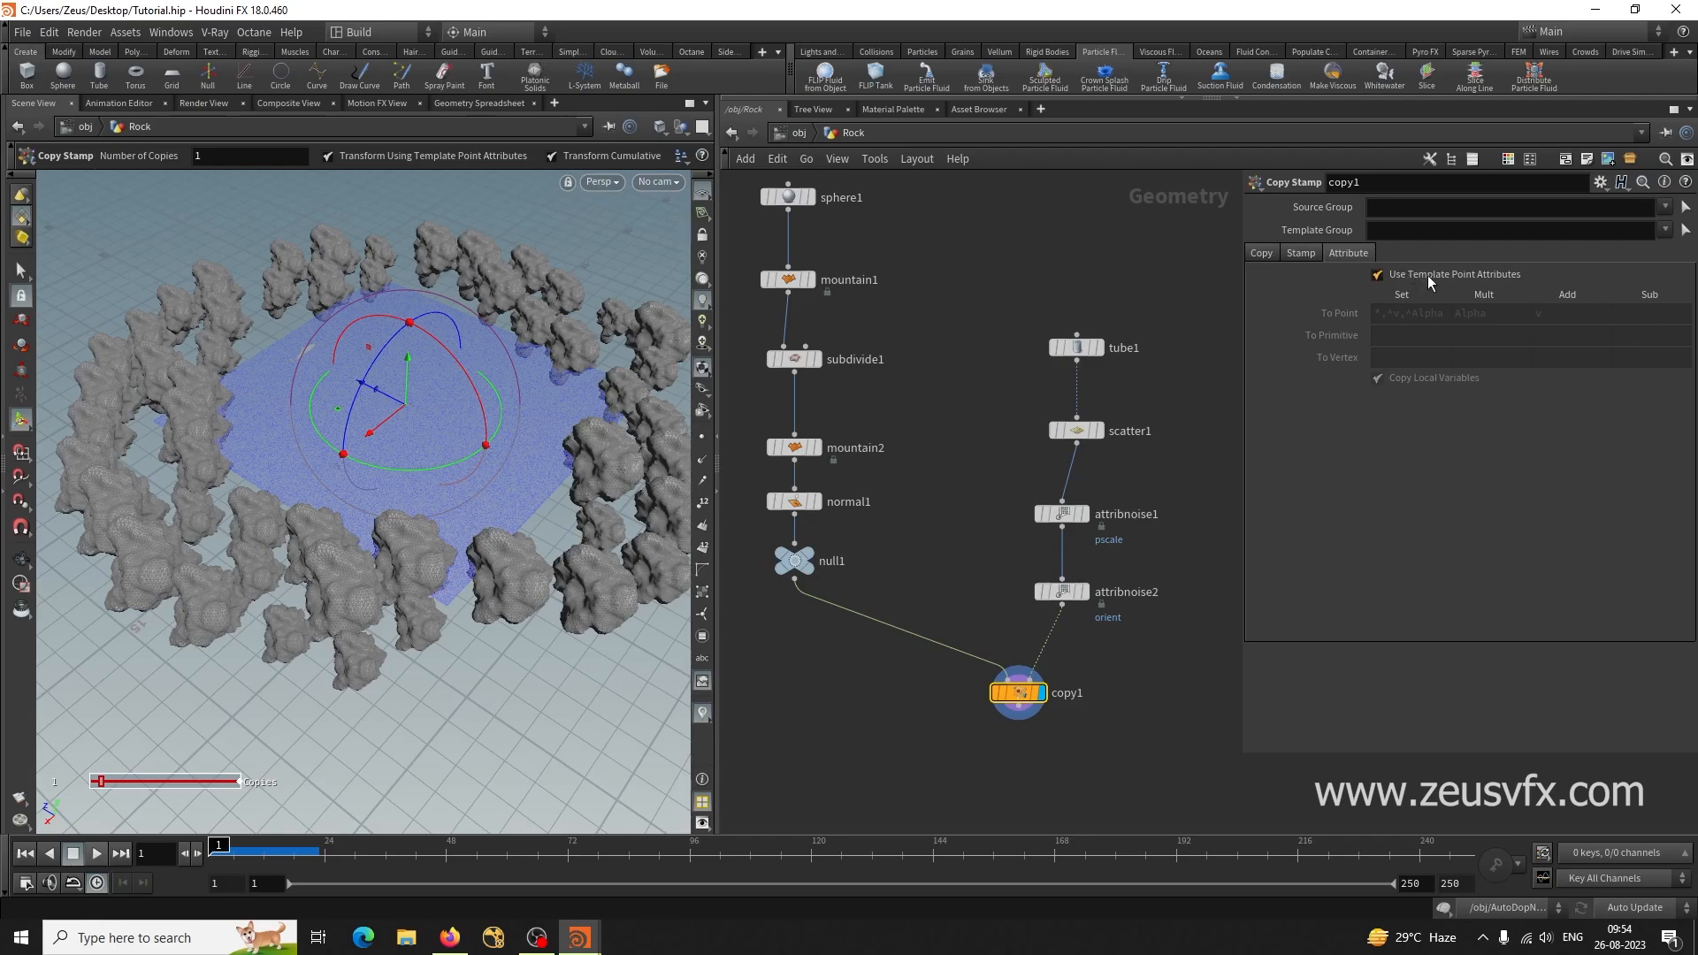
click(1419, 275)
click(1296, 254)
click(1393, 275)
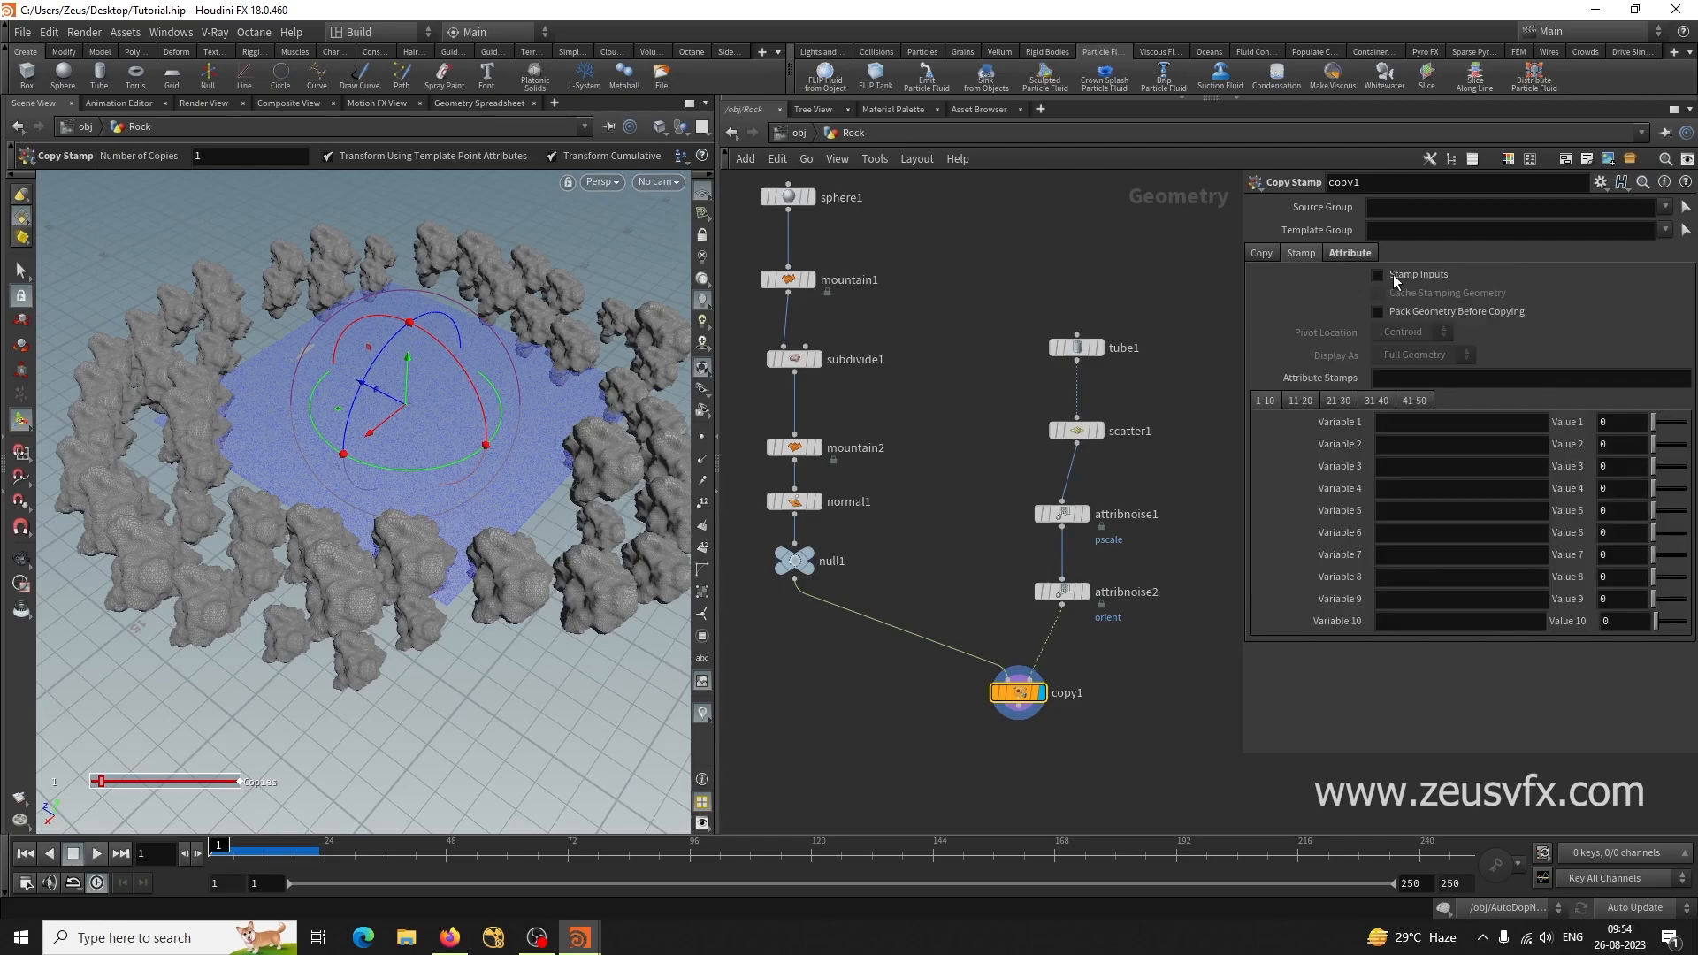
Disable Transform Using Template Point Attributes on copy1, keep Transform Cumulative enabled, and review its stamp and attribute settings.
click(1263, 254)
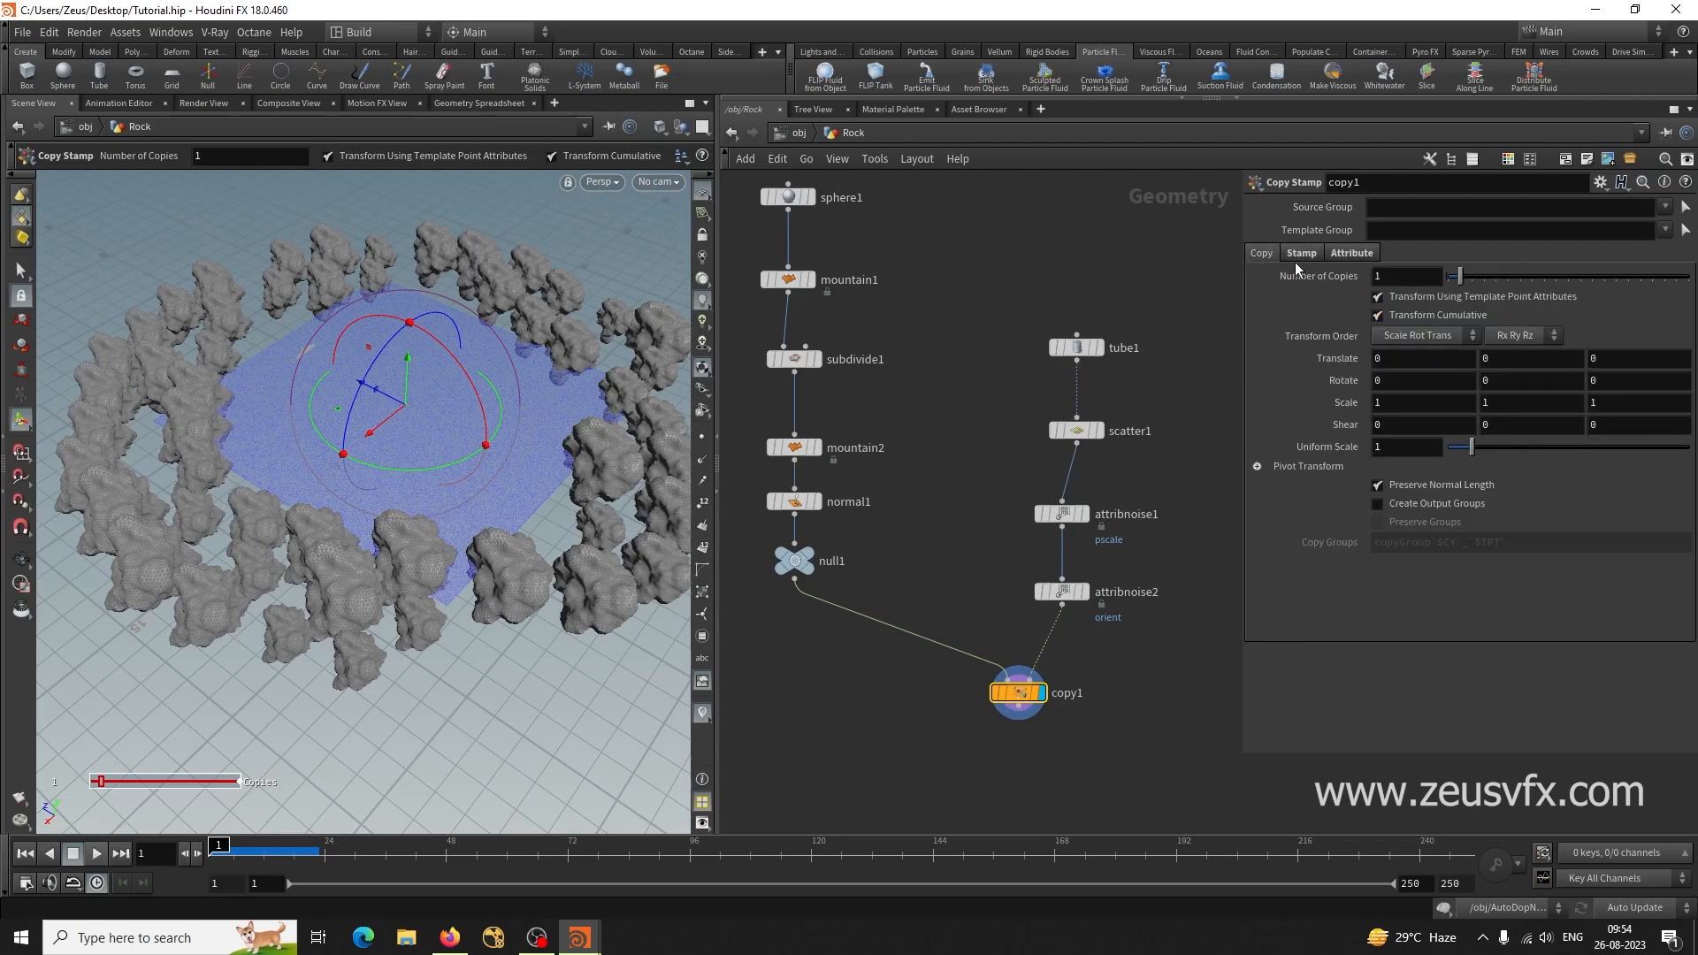
click(1418, 315)
click(1419, 297)
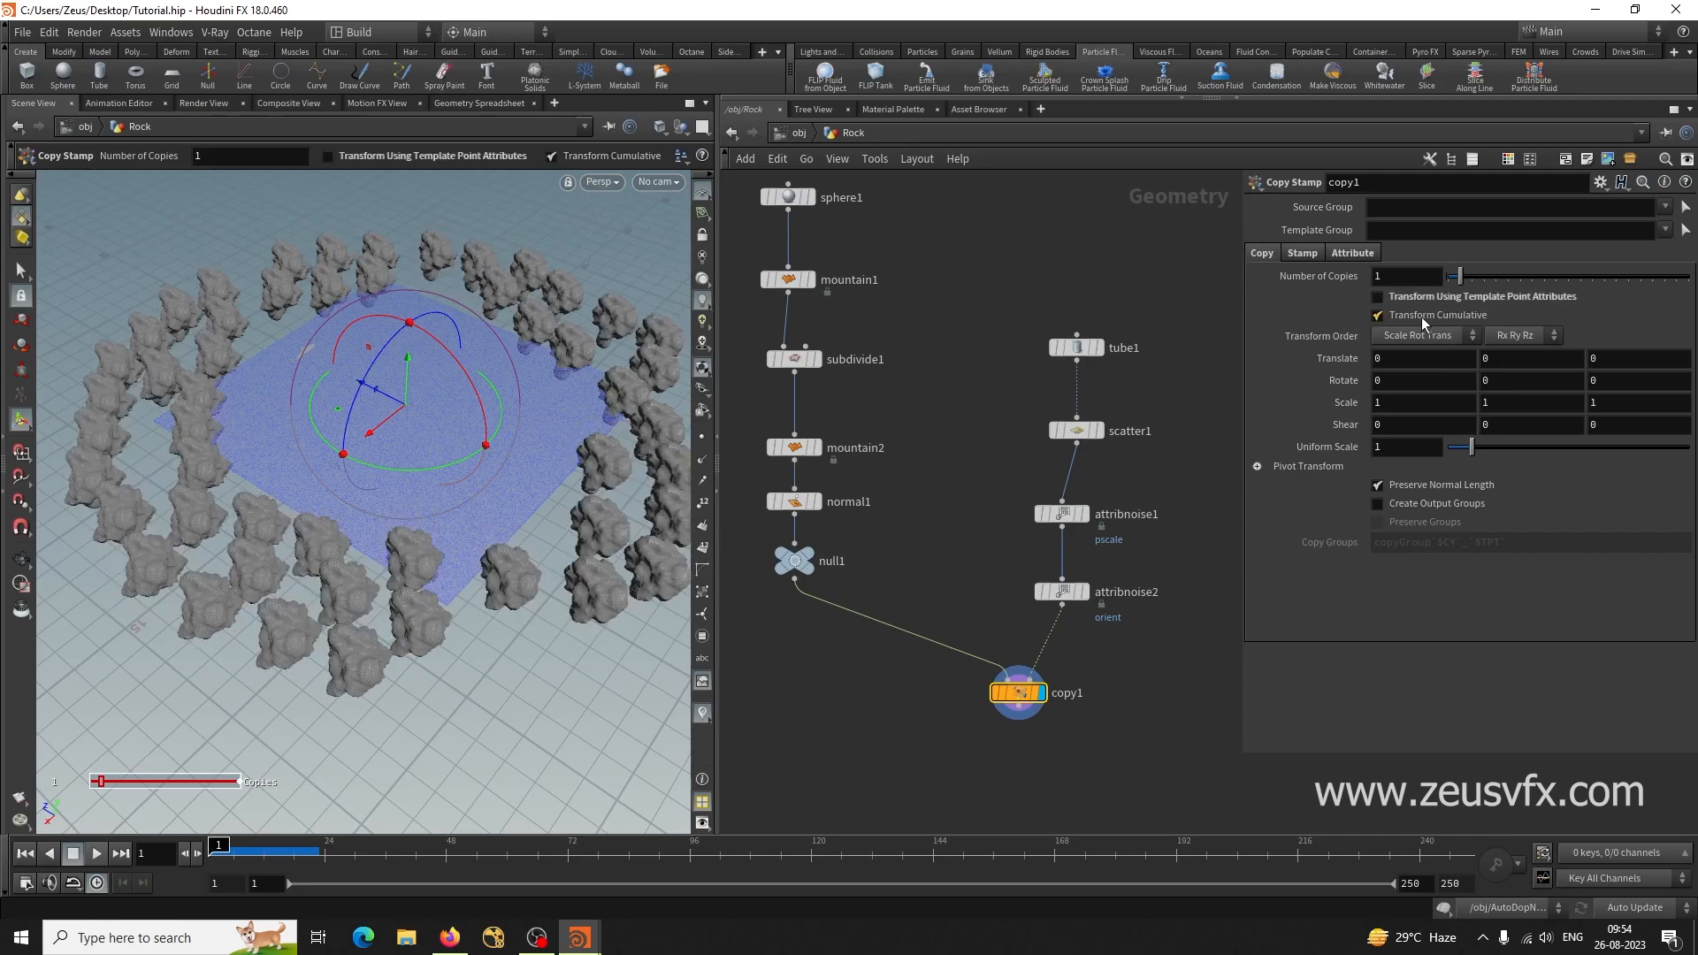
click(1314, 257)
click(1348, 257)
Open the first remap Minimum value of attribnoise2 for editing.
click(1072, 592)
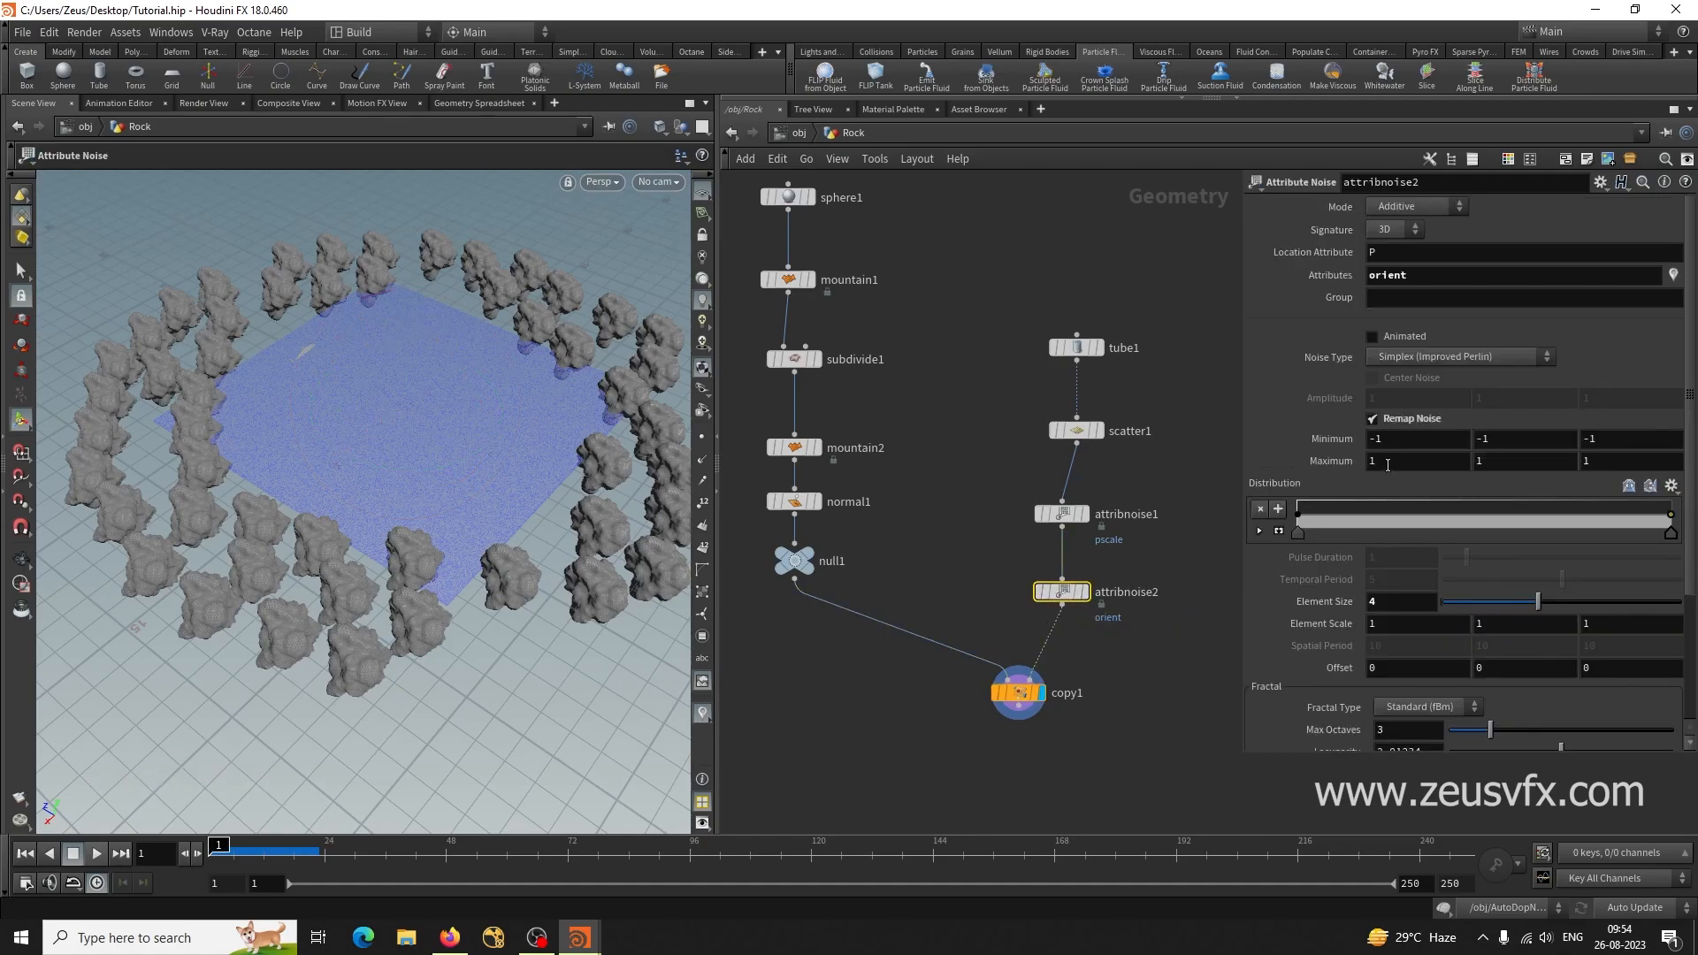
drag(1405, 444, 1333, 447)
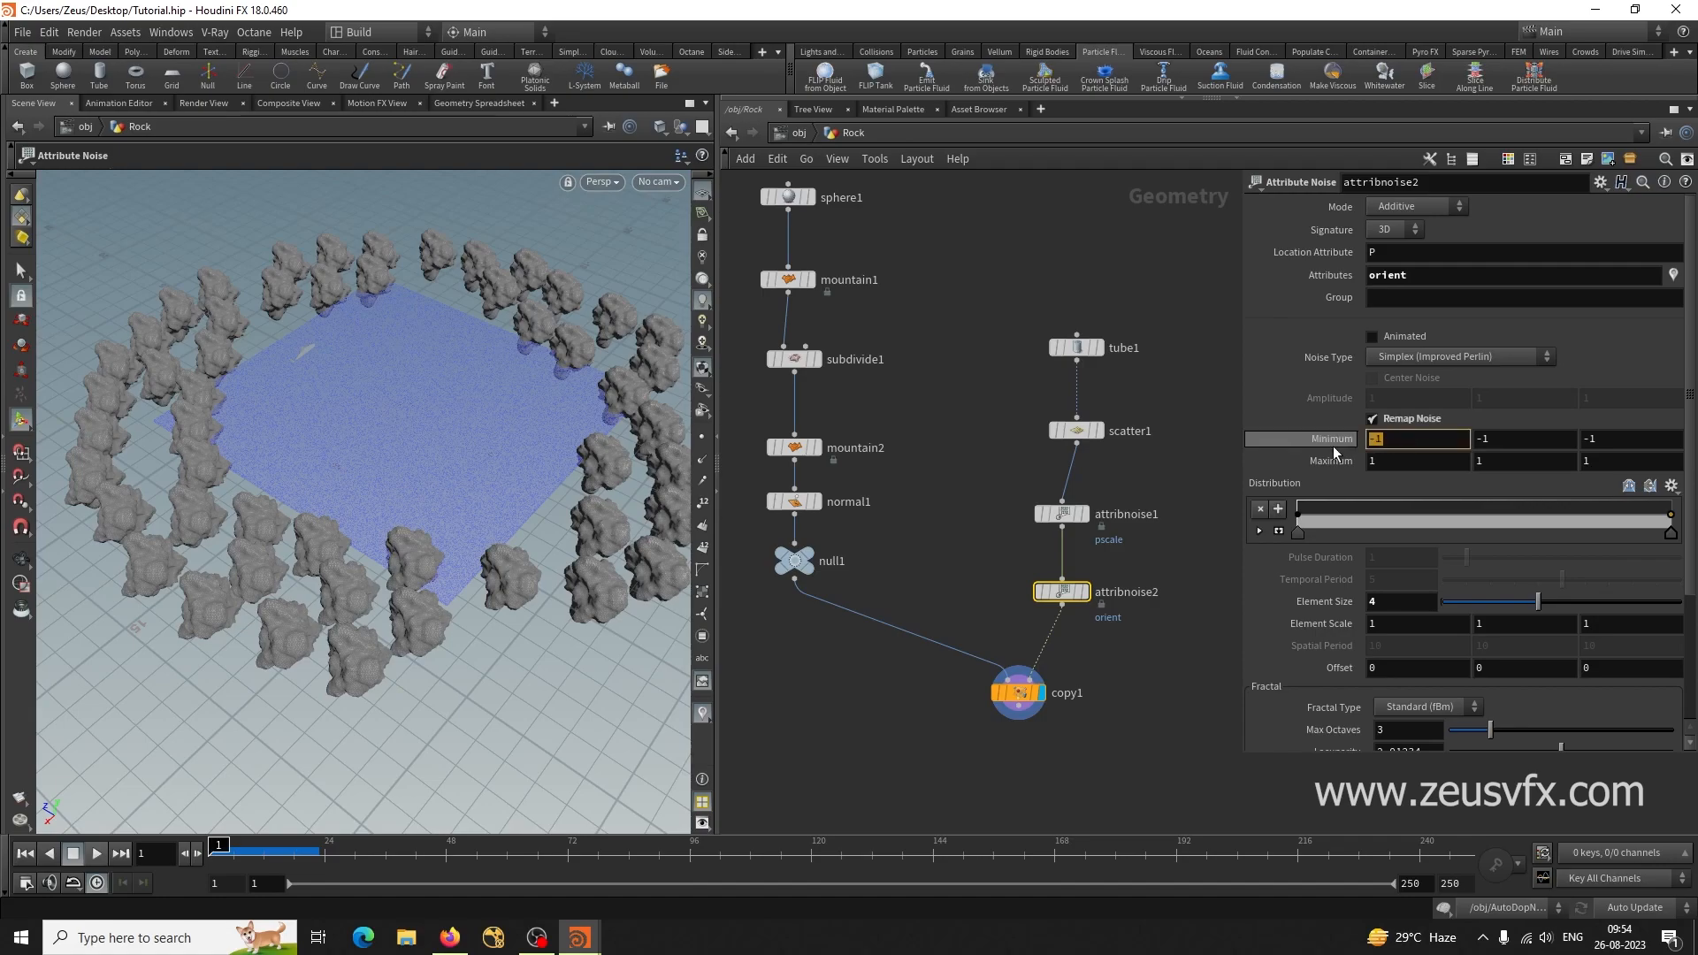
Set the orient noise's Minimum to 0 on all three axes and its element size to about 1.12.
text(0)
key(Tab)
text(0)
key(Tab)
text(0)
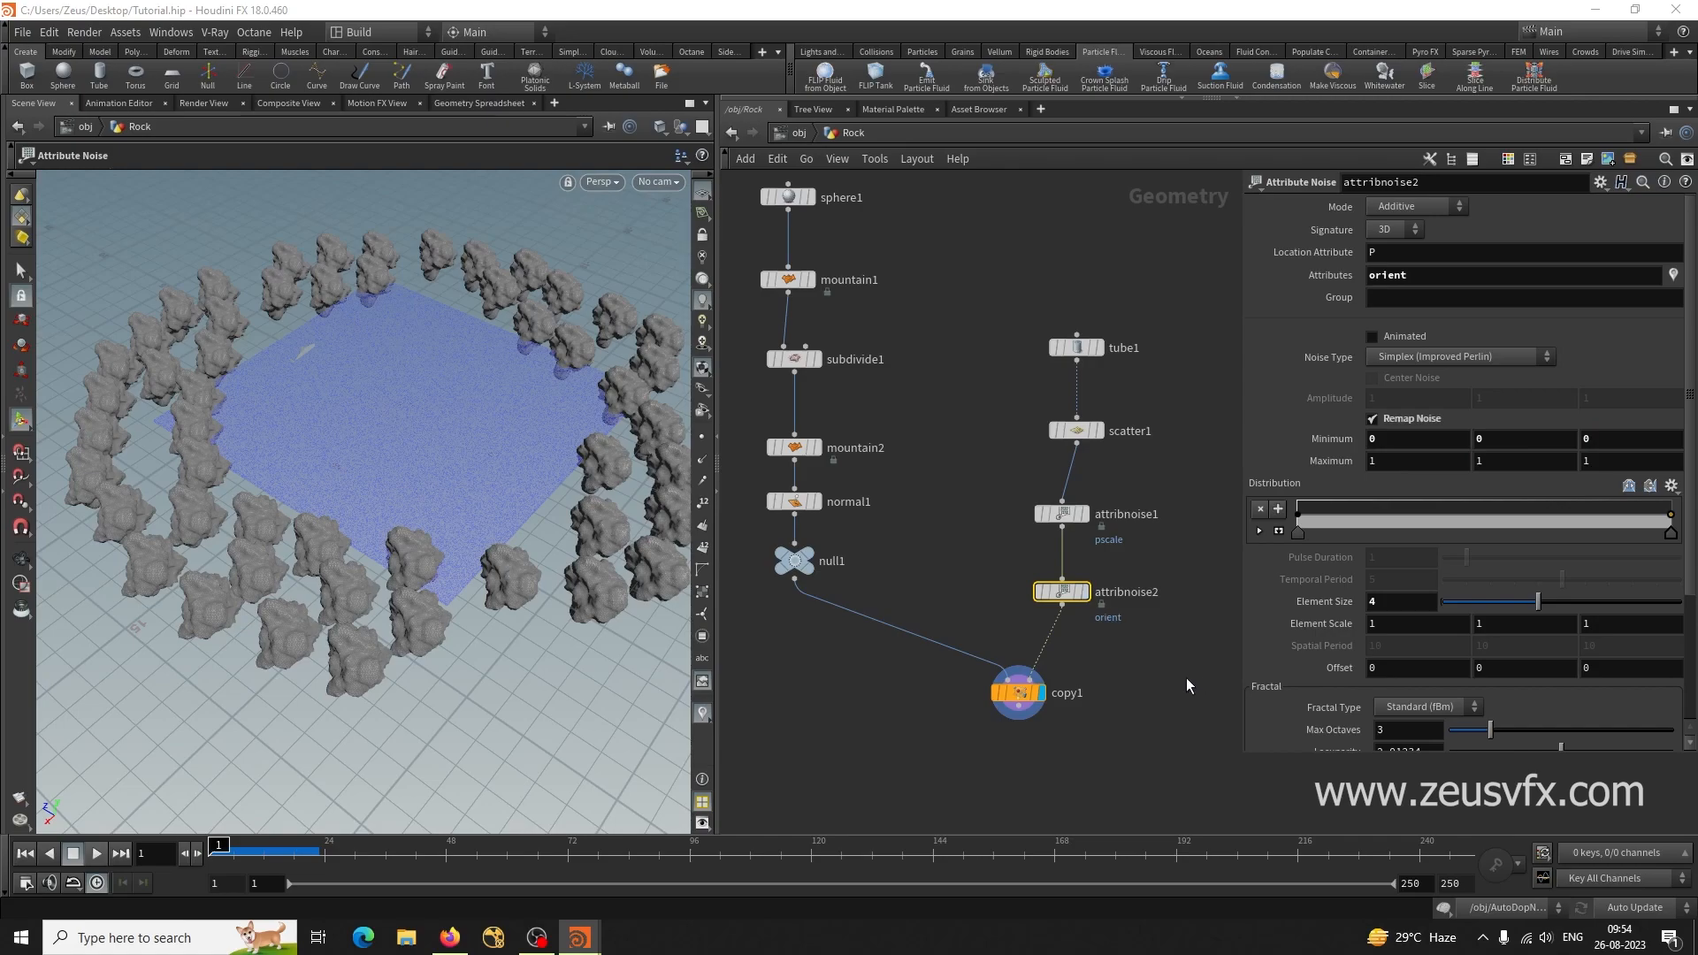
scroll(1327, 636, down, 3)
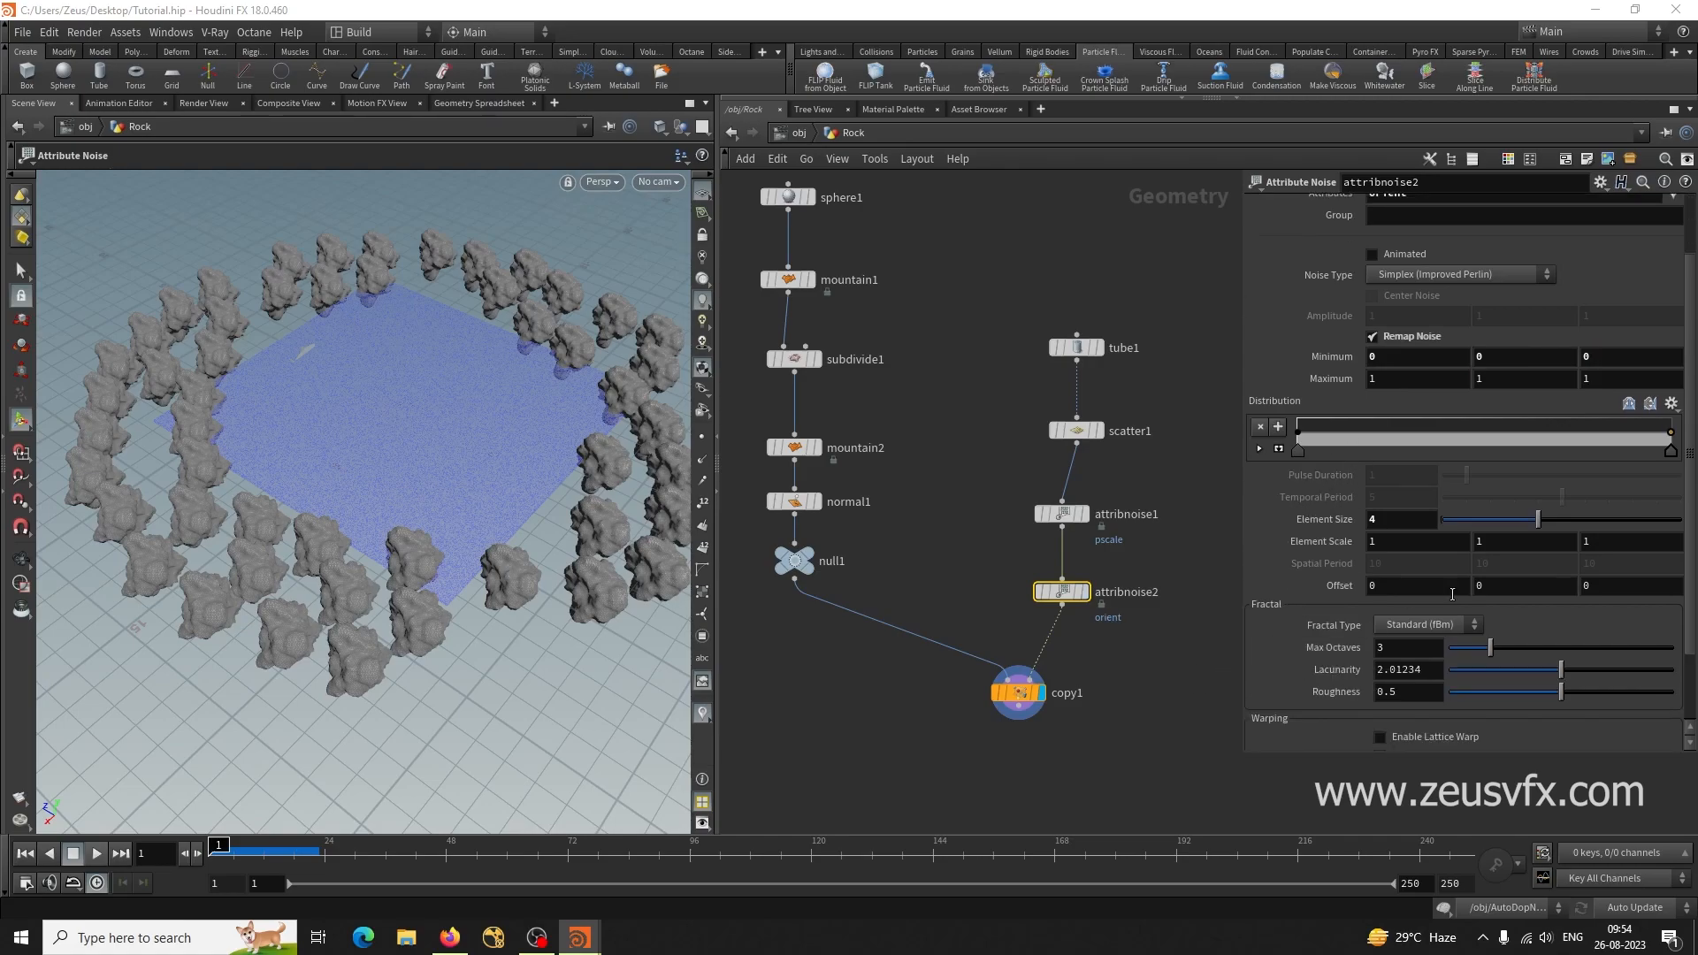
drag(1557, 527, 1469, 527)
click(1413, 519)
scroll(1270, 687, down, 3)
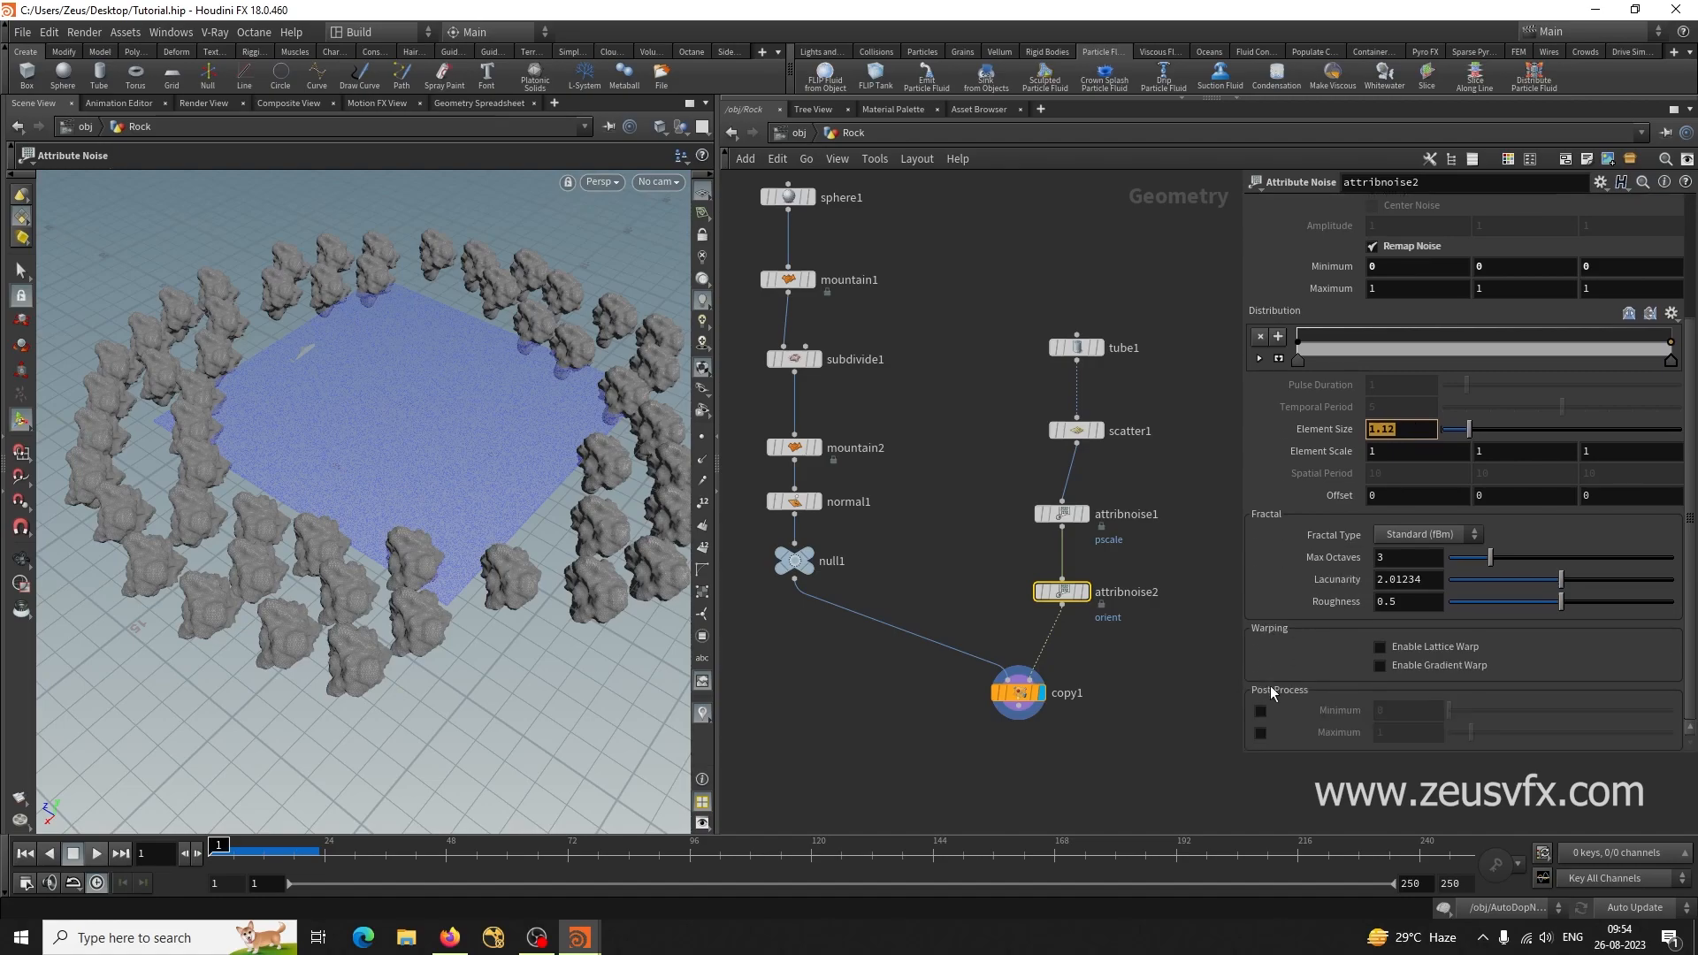
Replace the attribnoise2 node with an Attribute Randomize node wired between attribnoise1 and copy1.
drag(1017, 552, 1130, 619)
key(Delete)
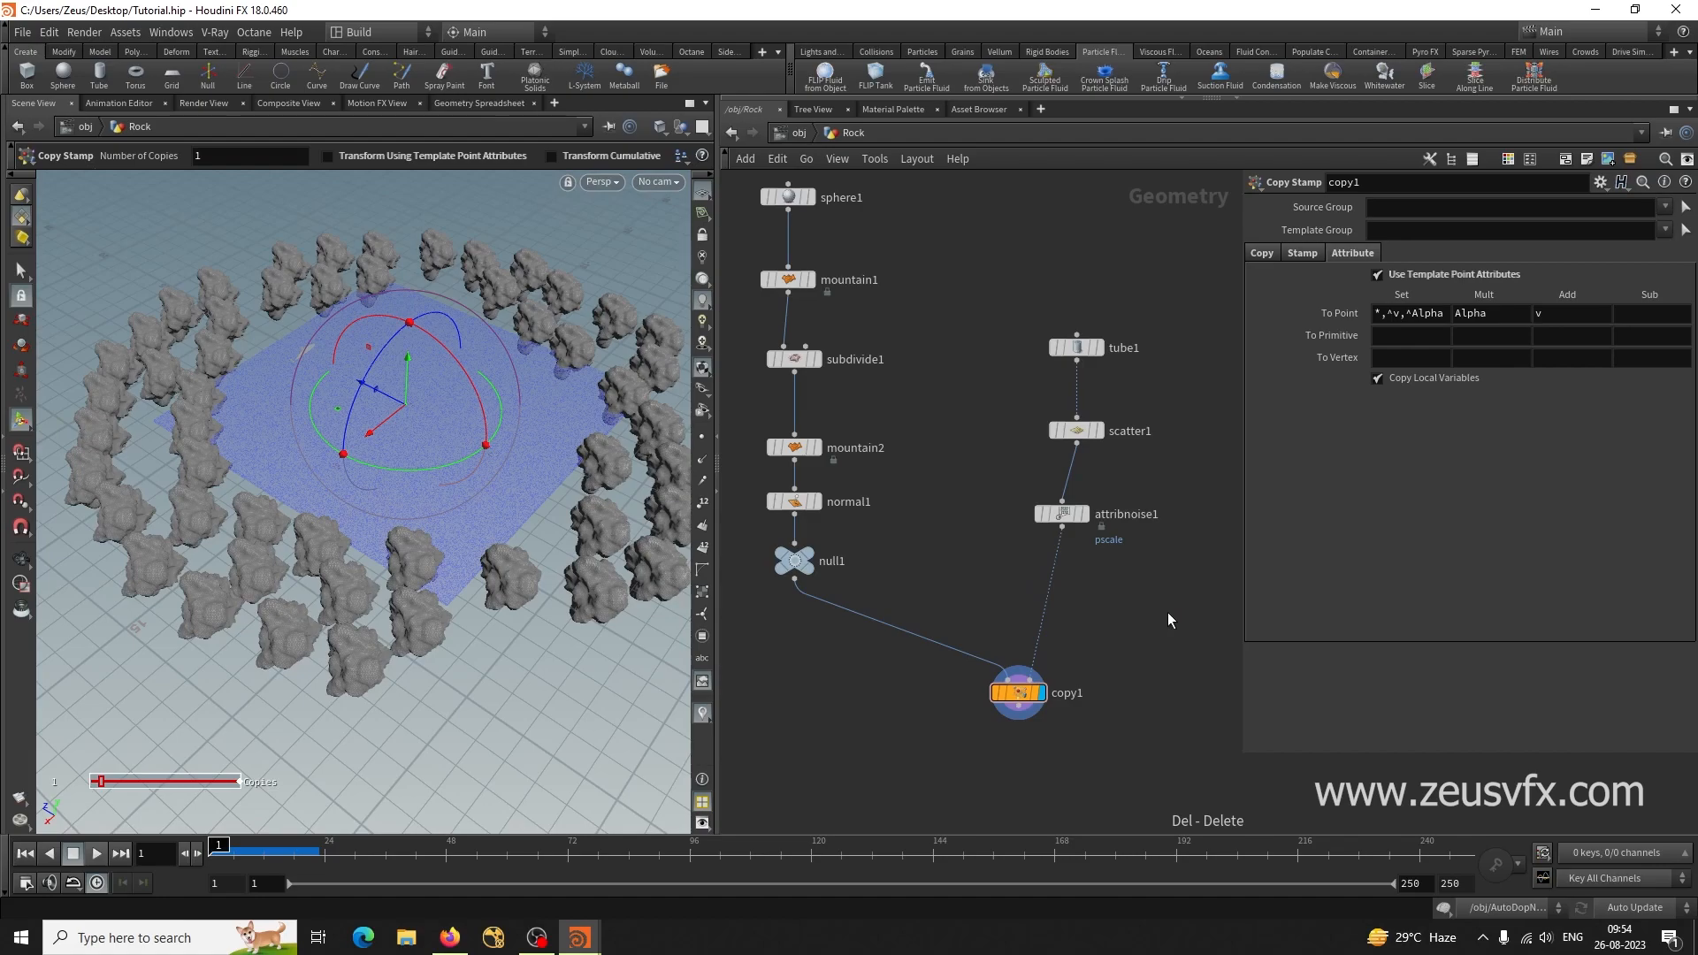
key(Tab)
text(a)
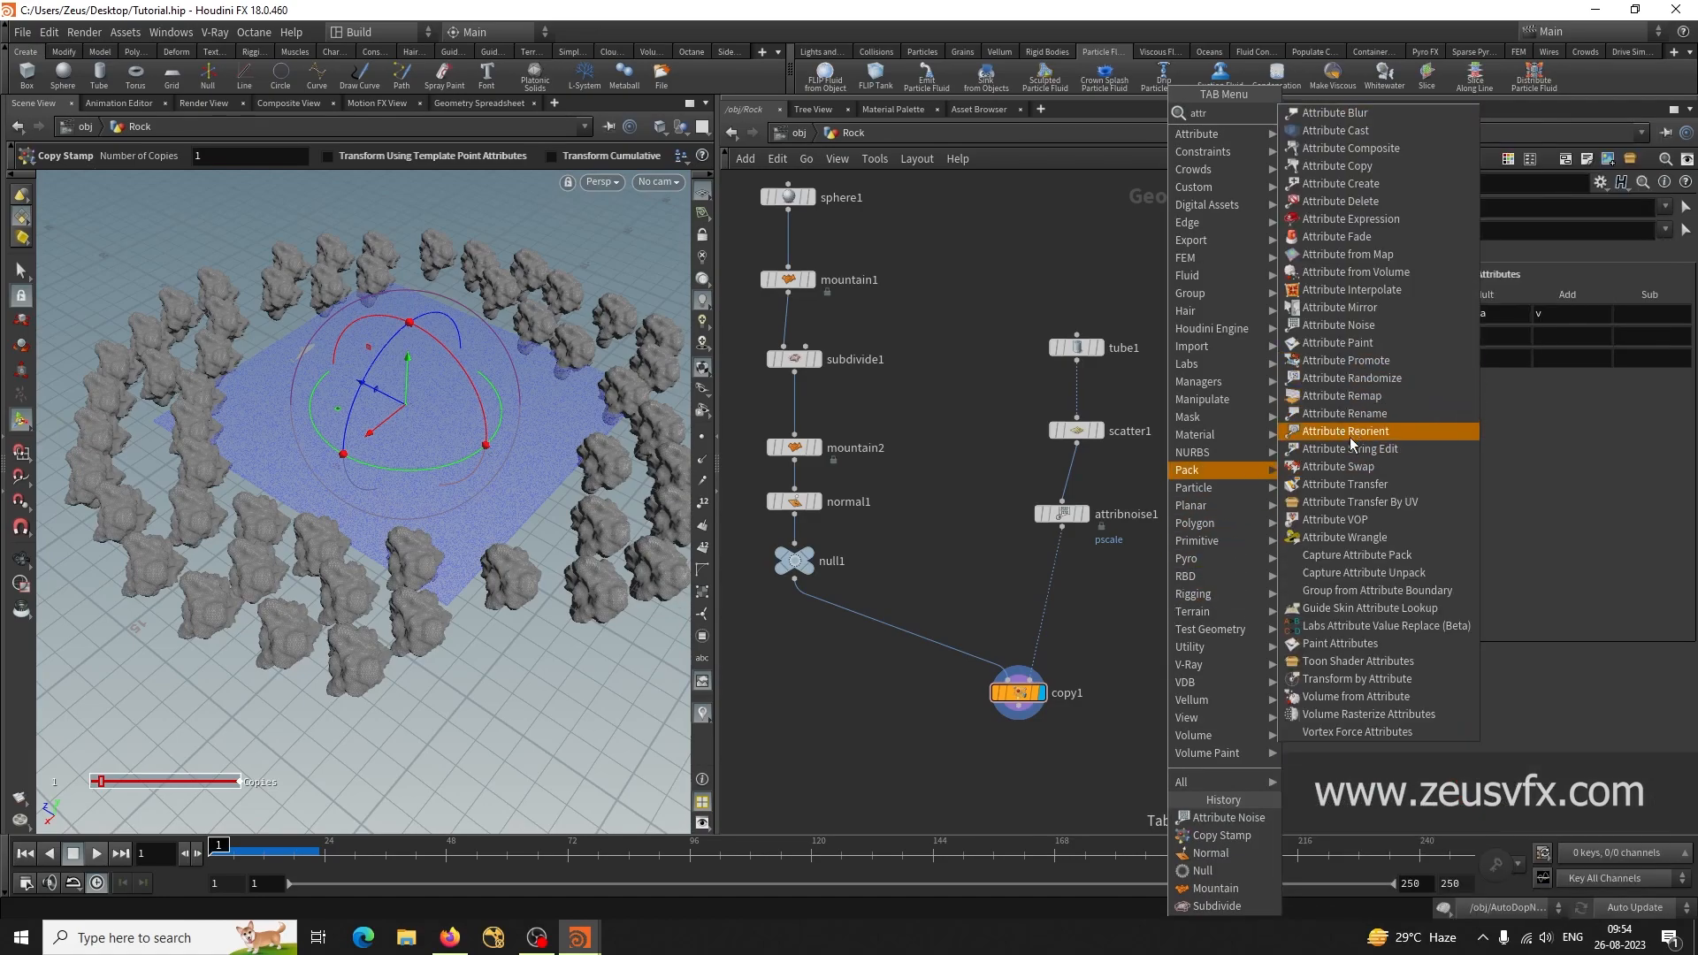
click(1357, 379)
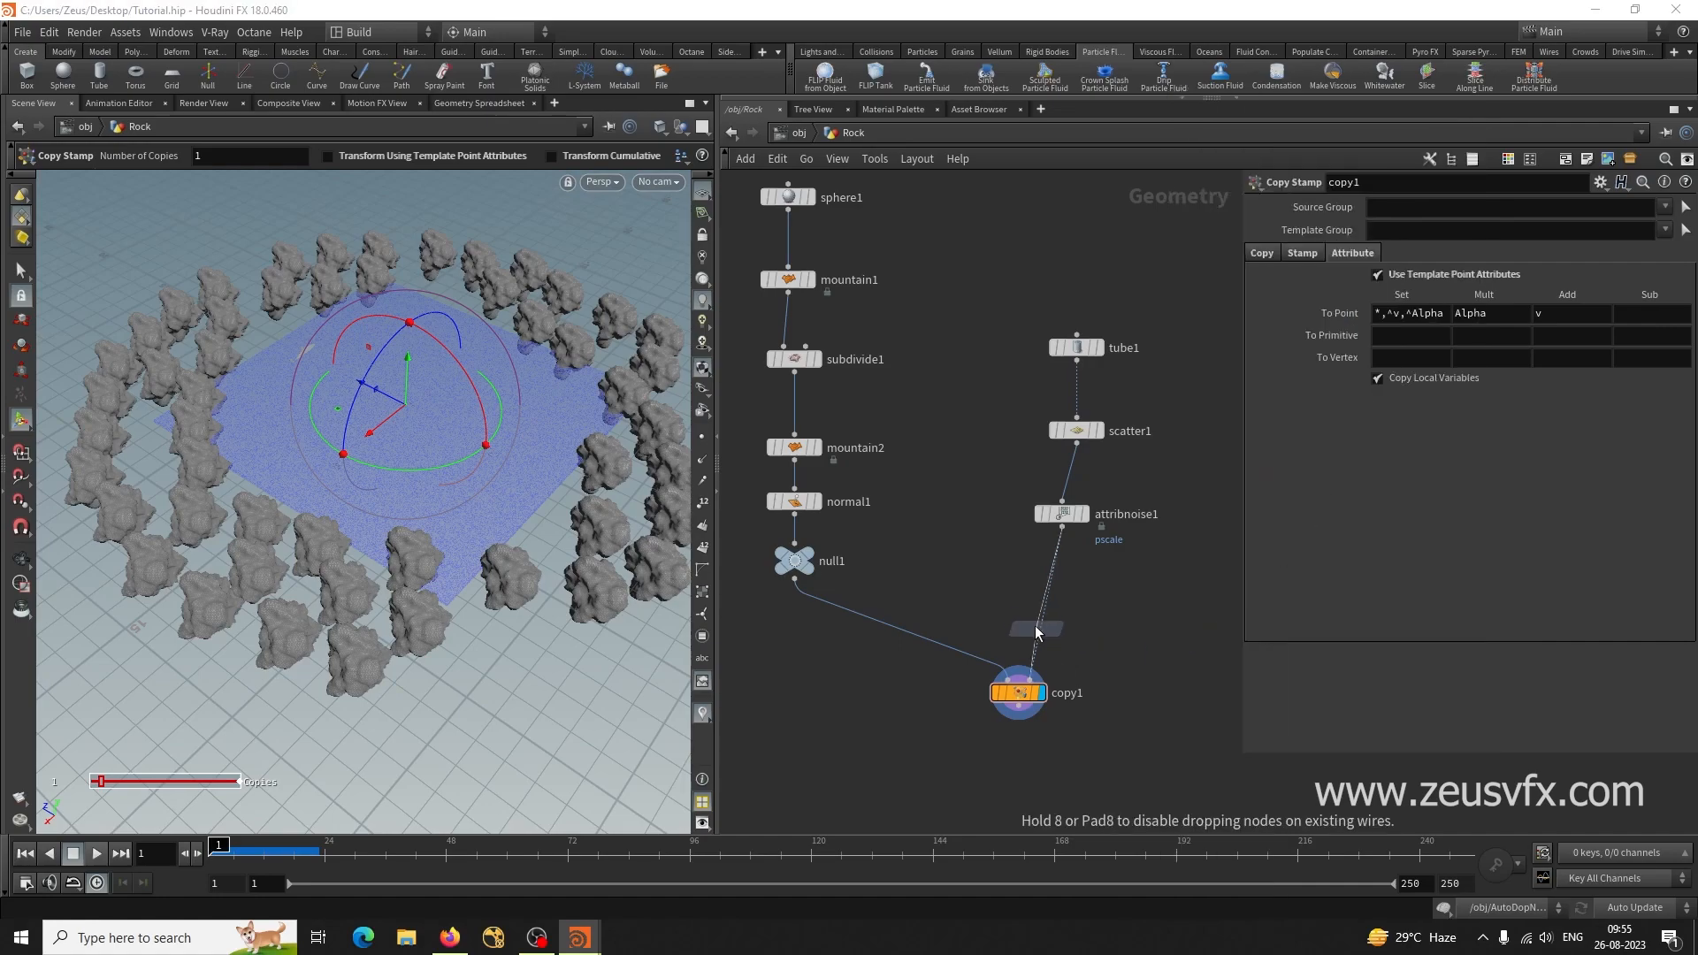
click(1045, 623)
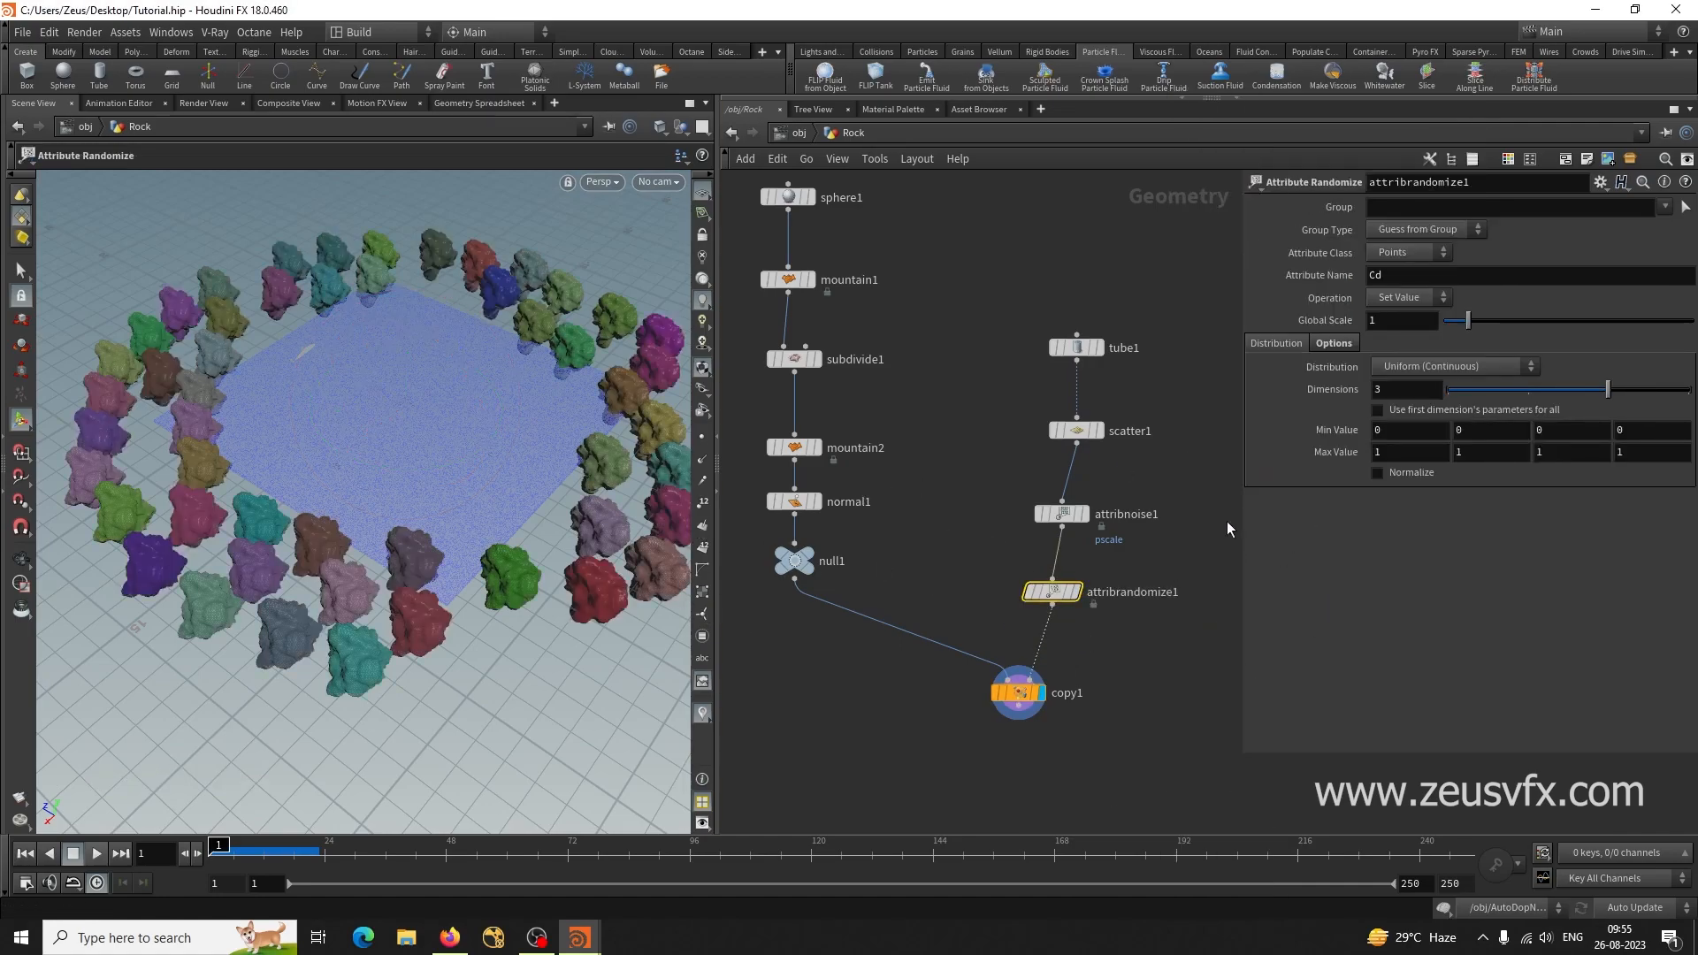
Set the Attribute Randomize node's attribute name to "oreint" and its dimensions to 4.
click(1392, 280)
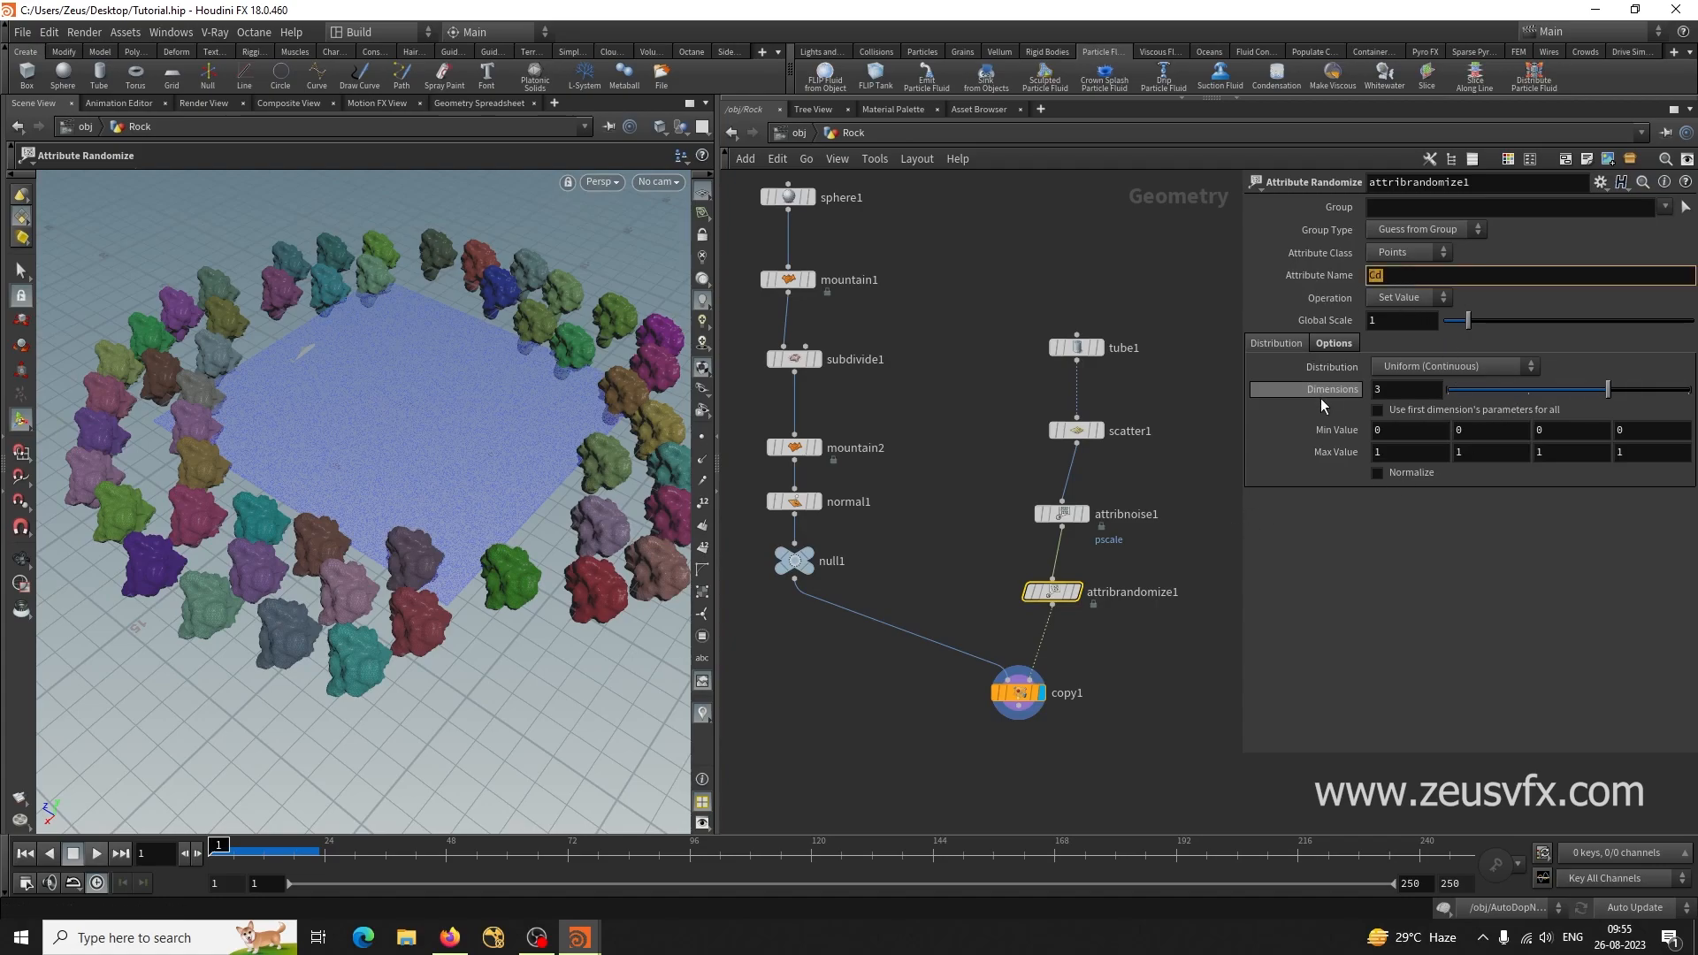
text(orein)
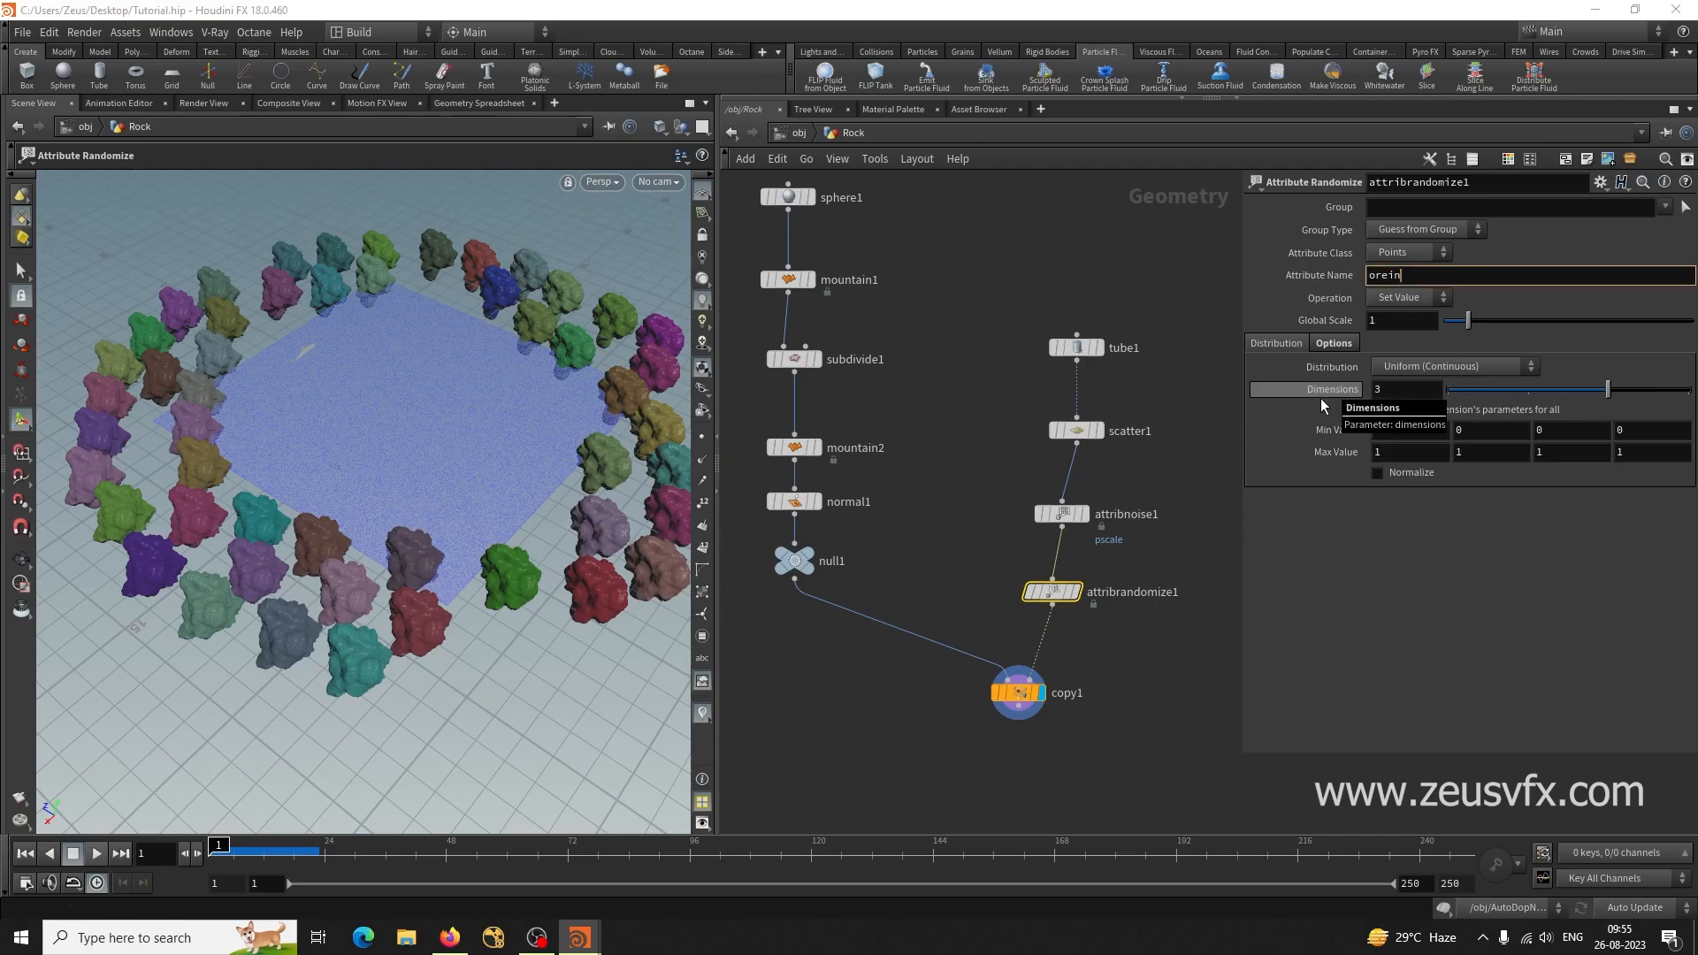
text(t)
click(1411, 387)
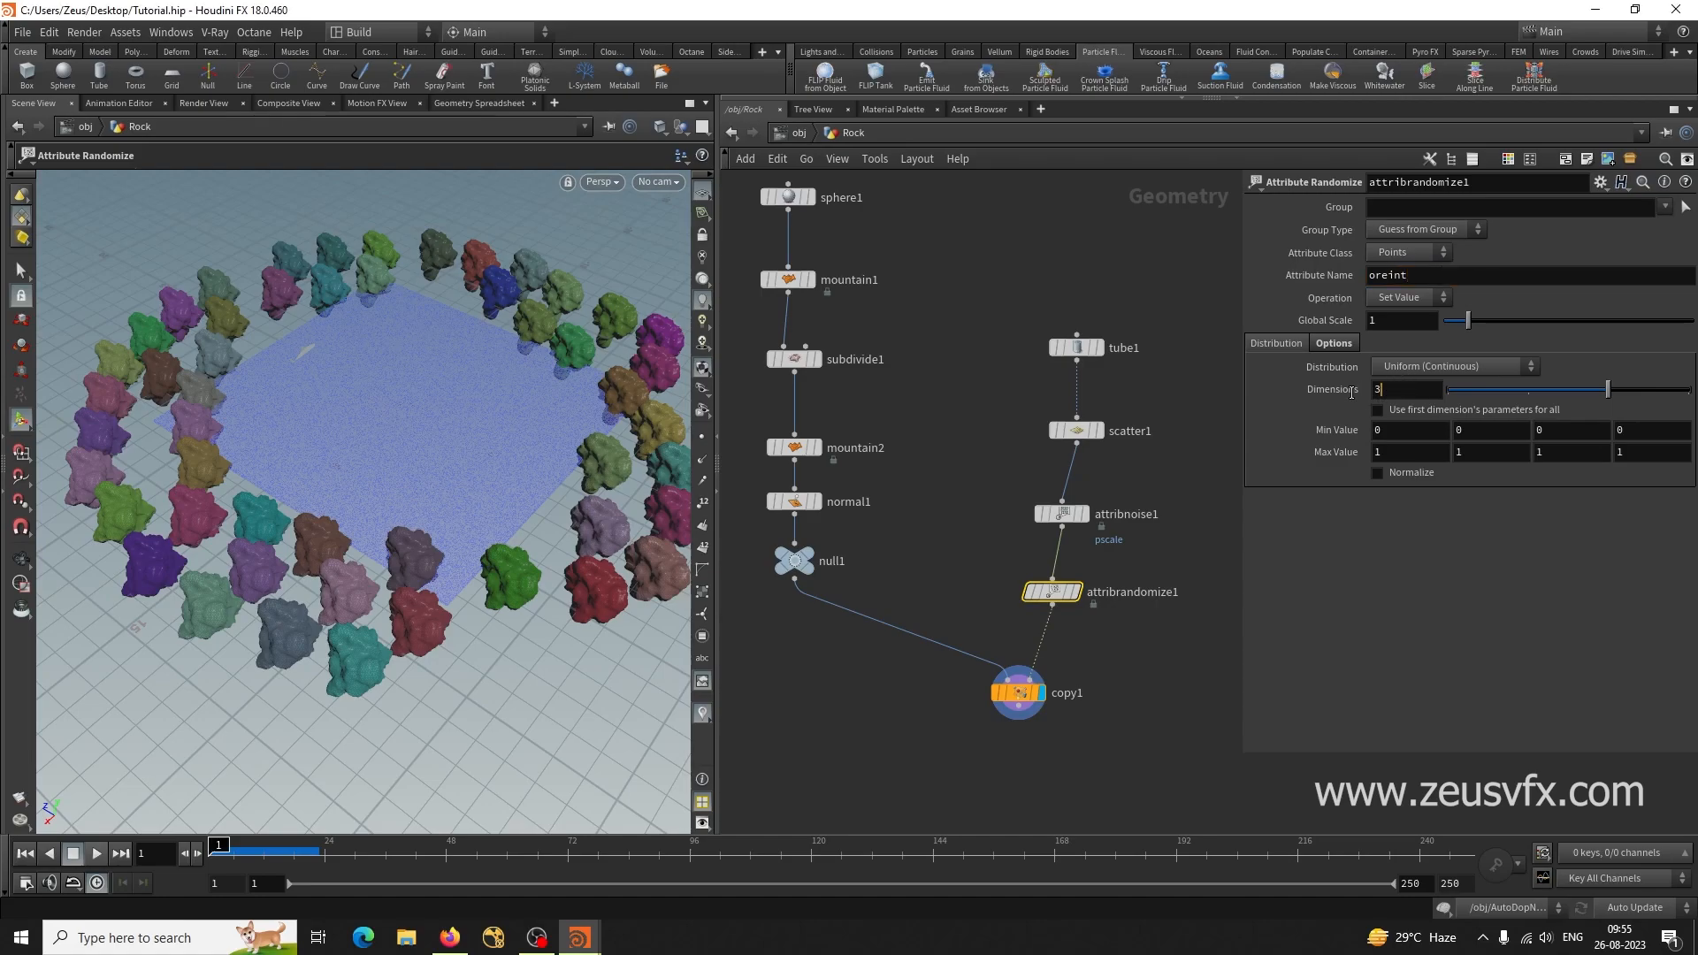
text(4)
key(Return)
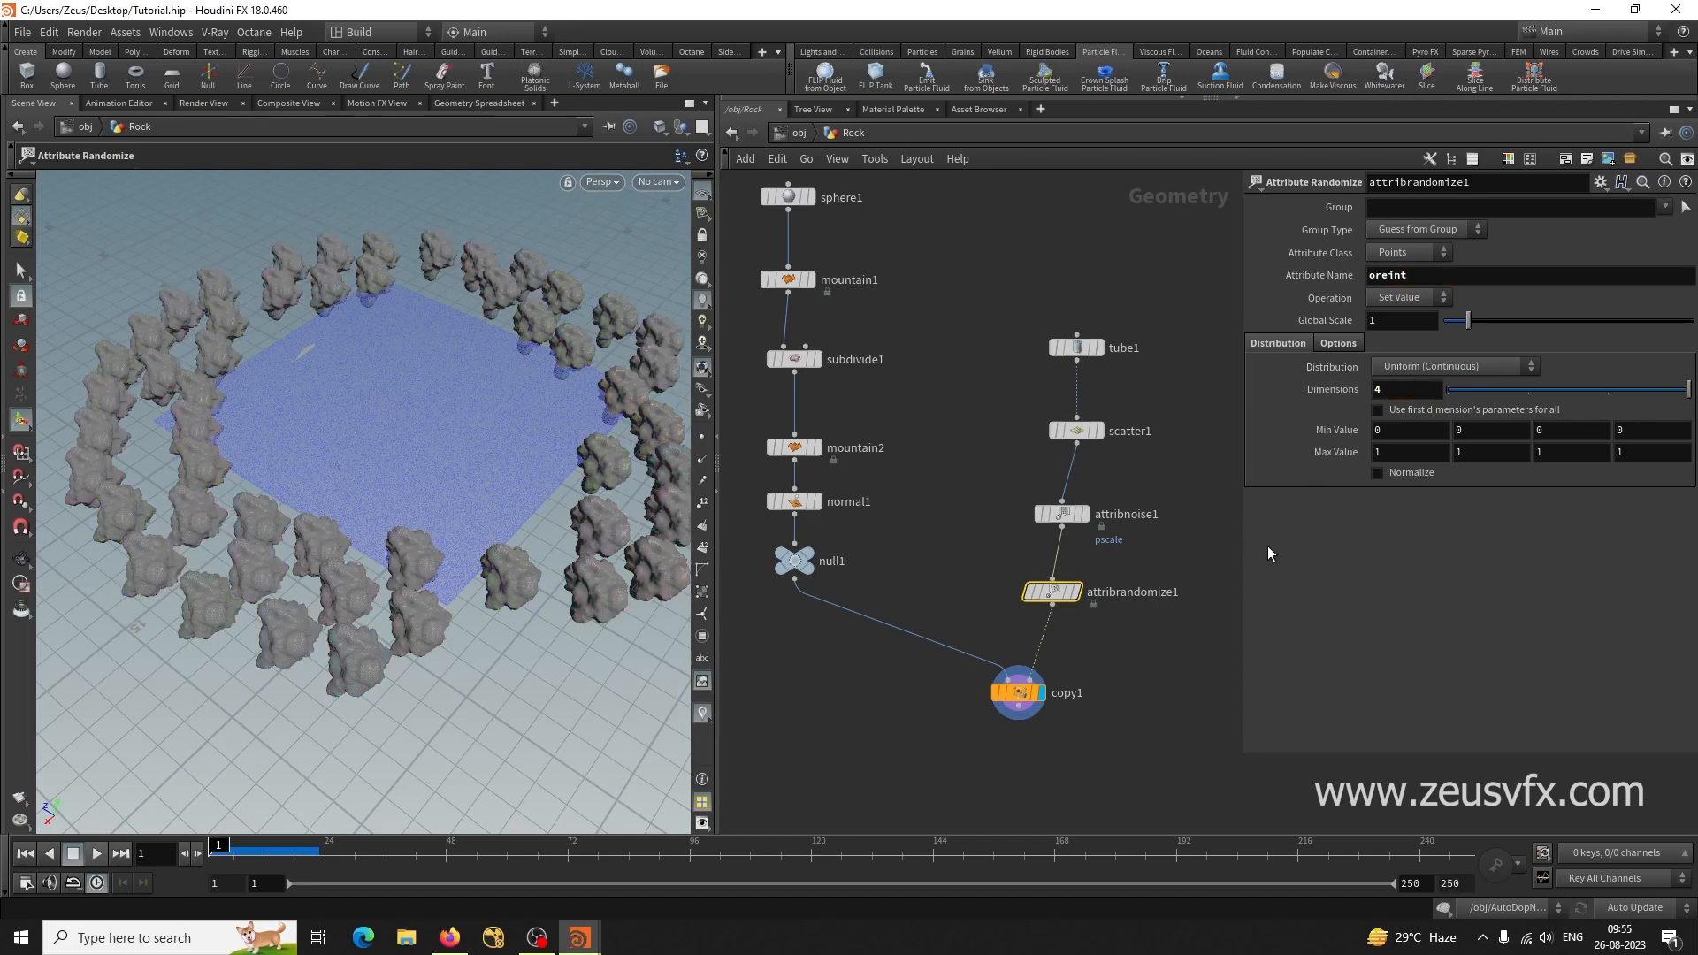
alt+drag(556, 635, 360, 584)
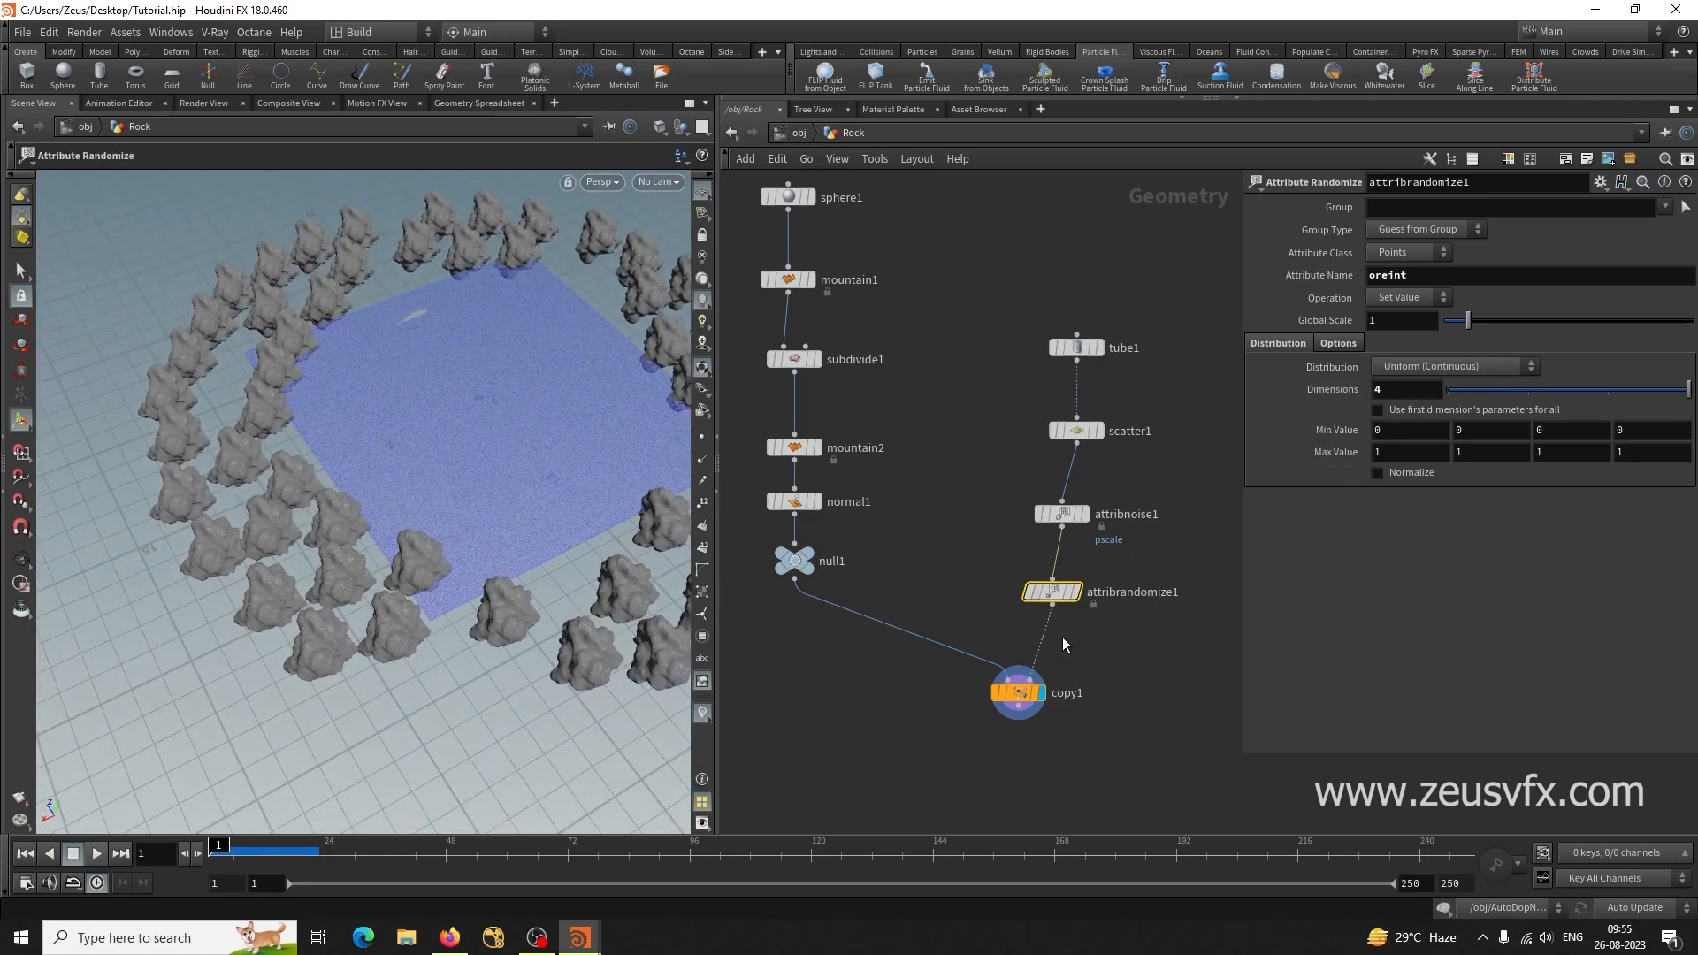
Try Transform Using Template Point Attributes and Transform Cumulative on copy1, then switch both off and open its stamp settings.
click(1017, 693)
click(1262, 253)
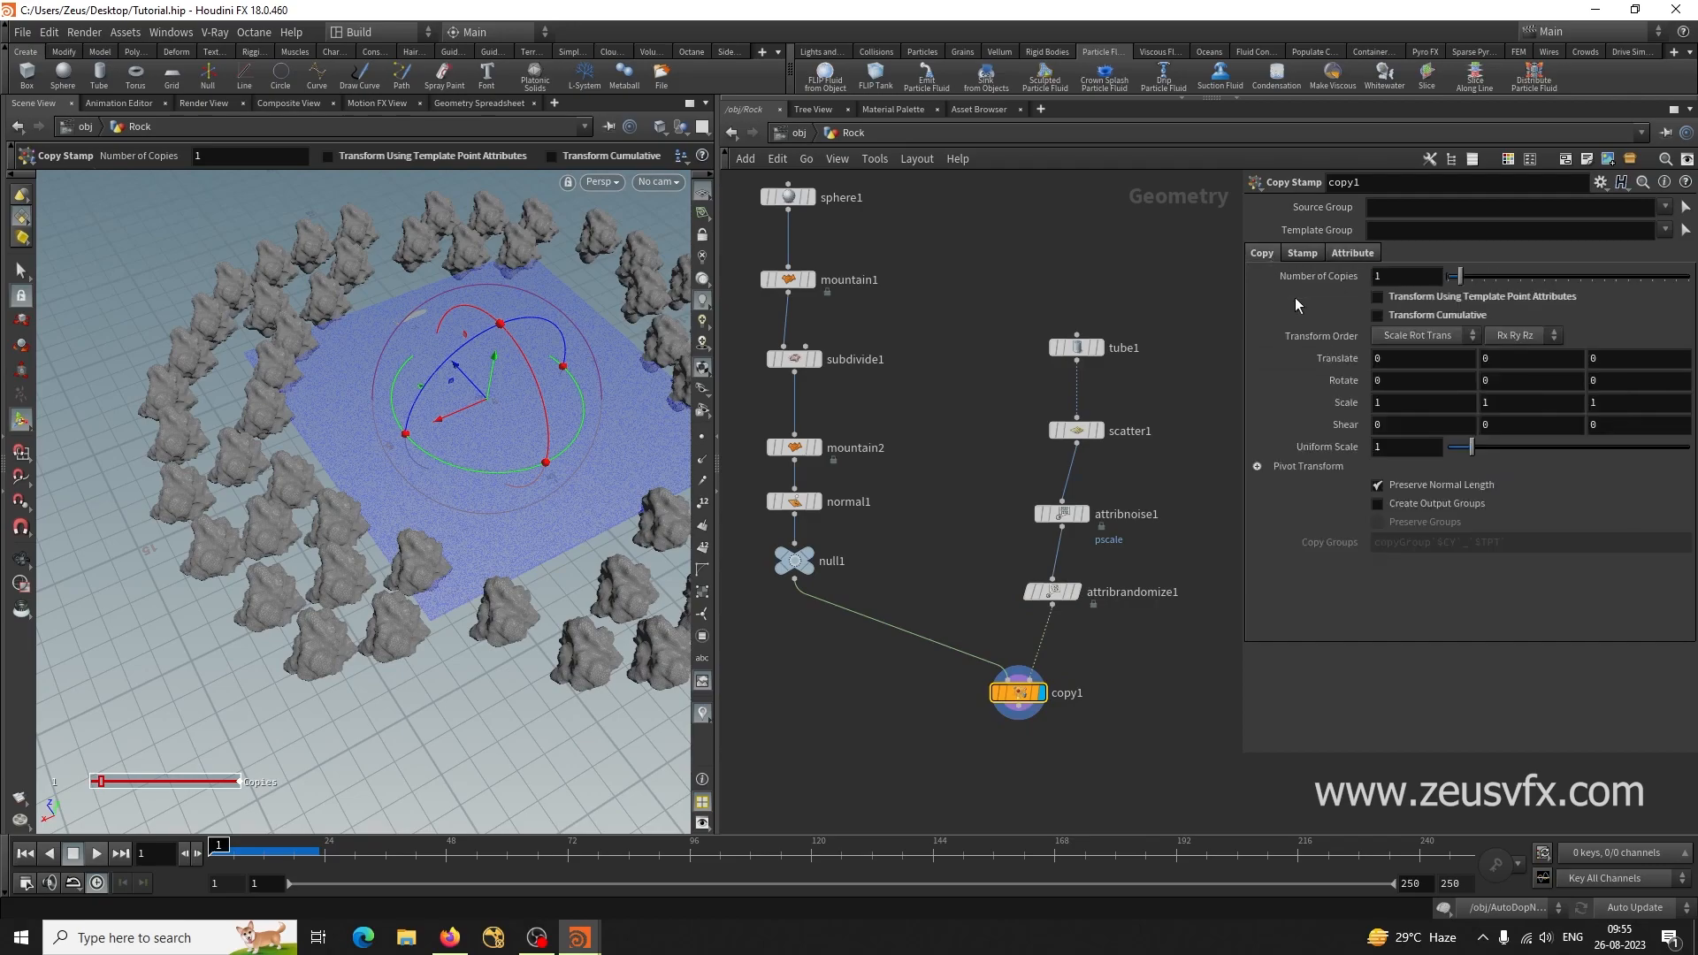
click(1404, 297)
click(1408, 318)
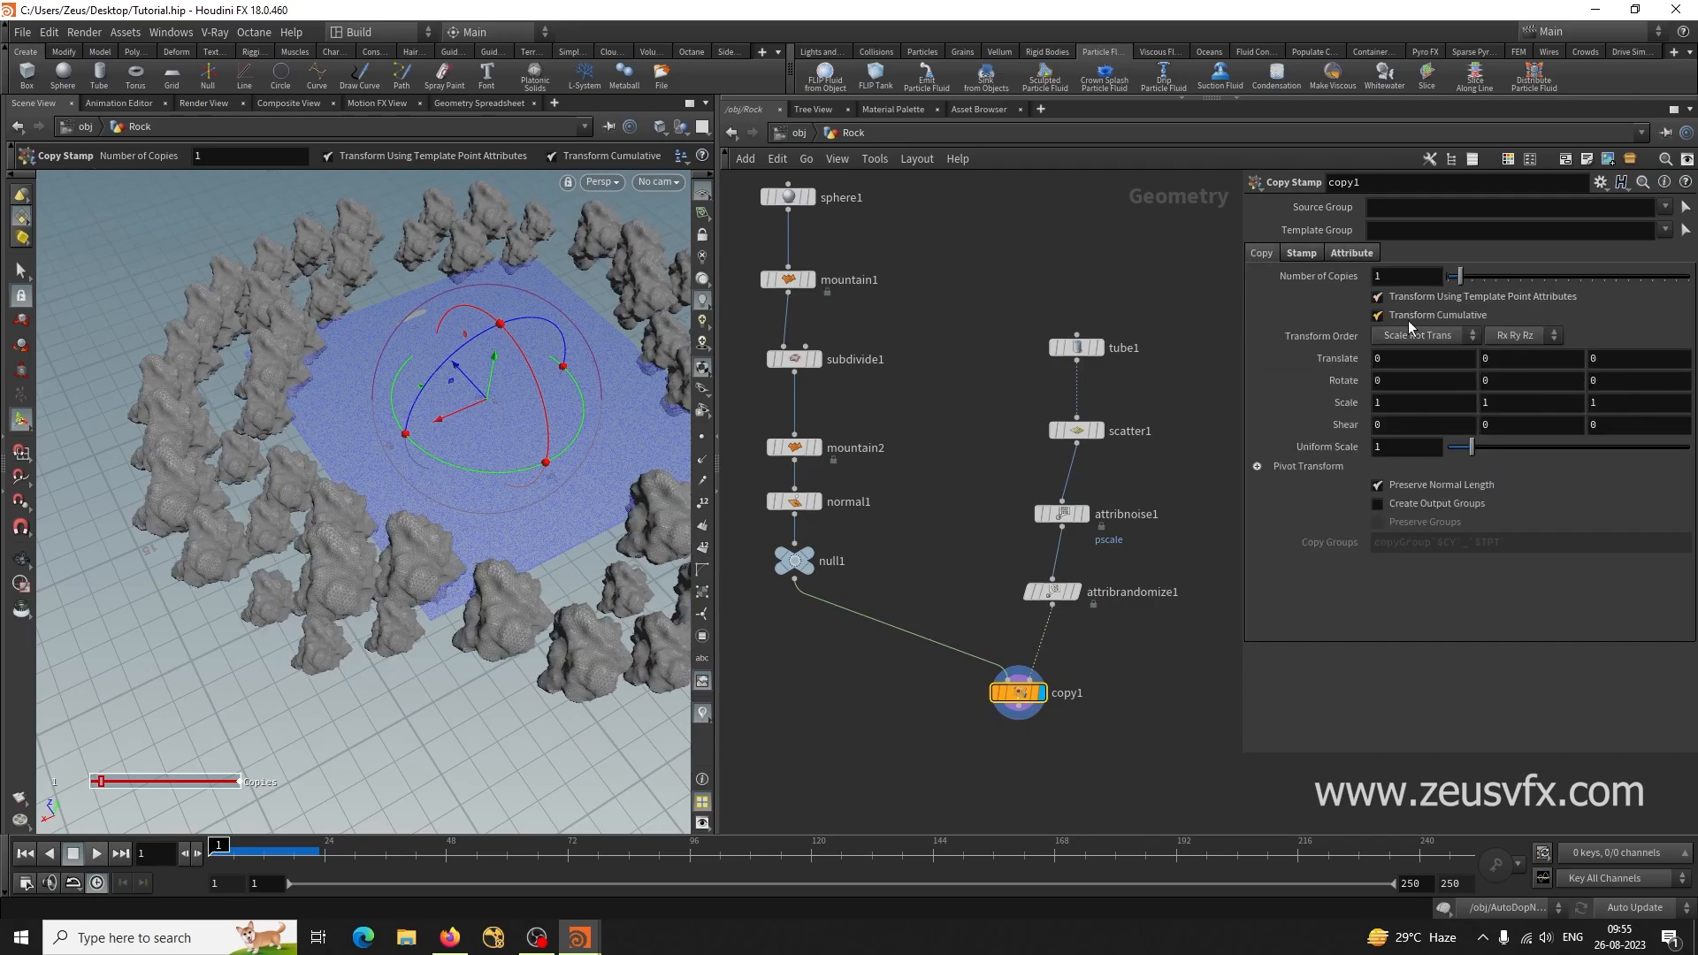
click(1408, 320)
click(1414, 295)
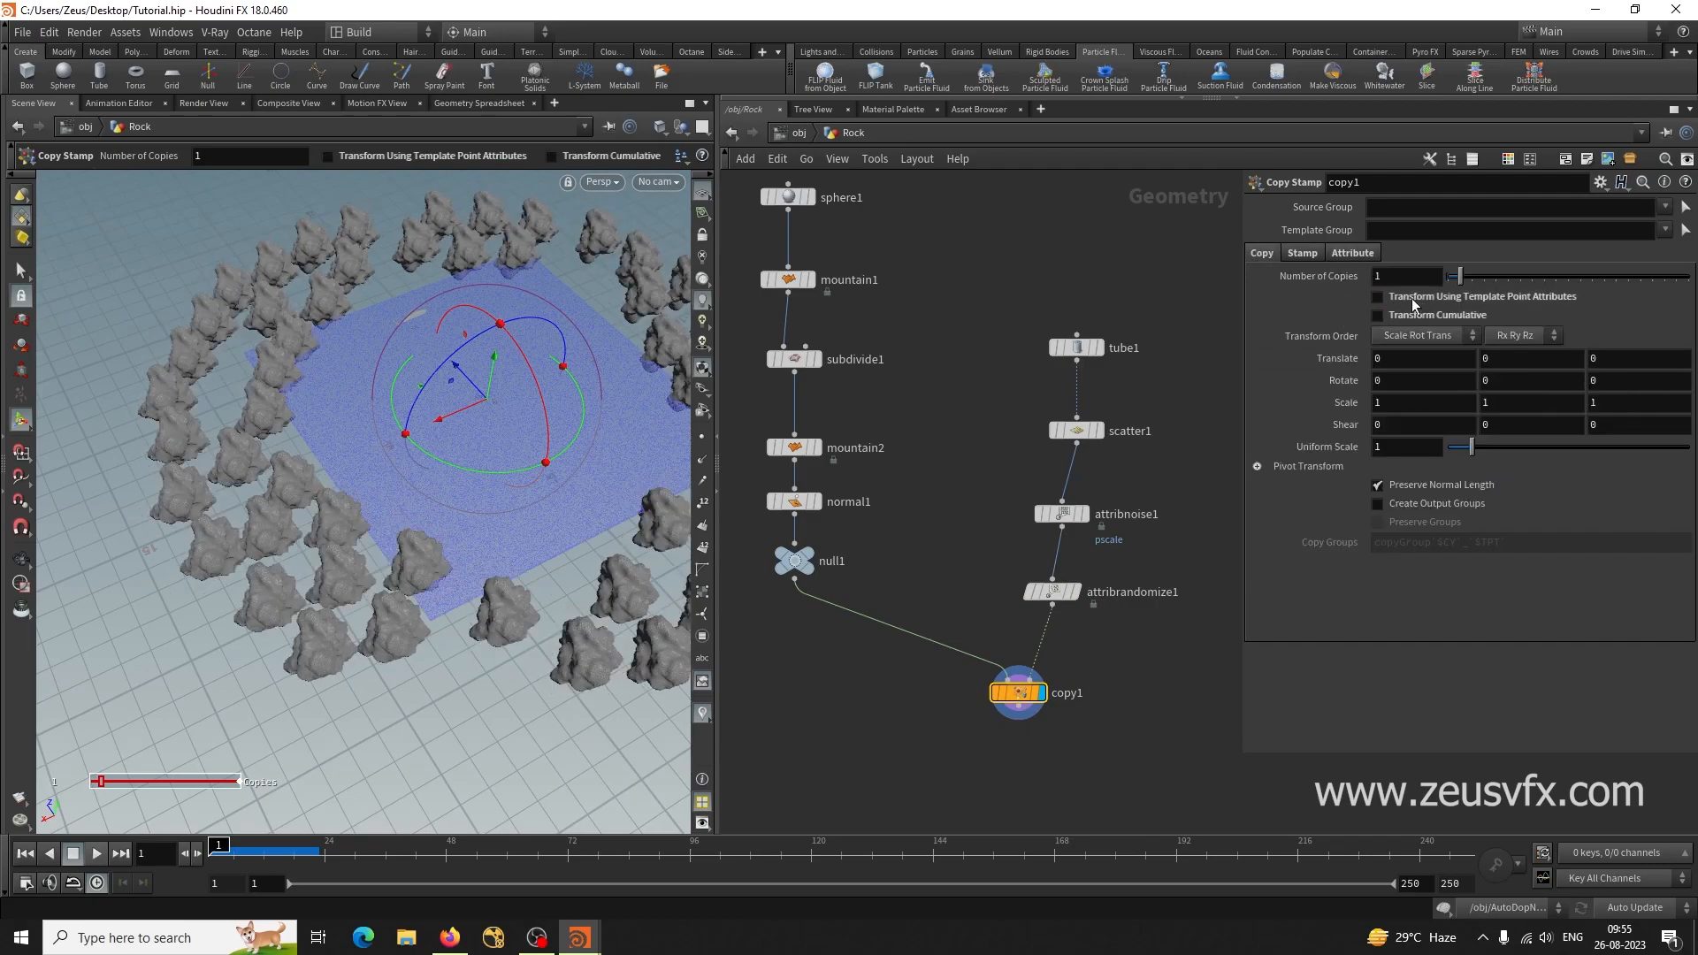
click(1333, 262)
click(1303, 255)
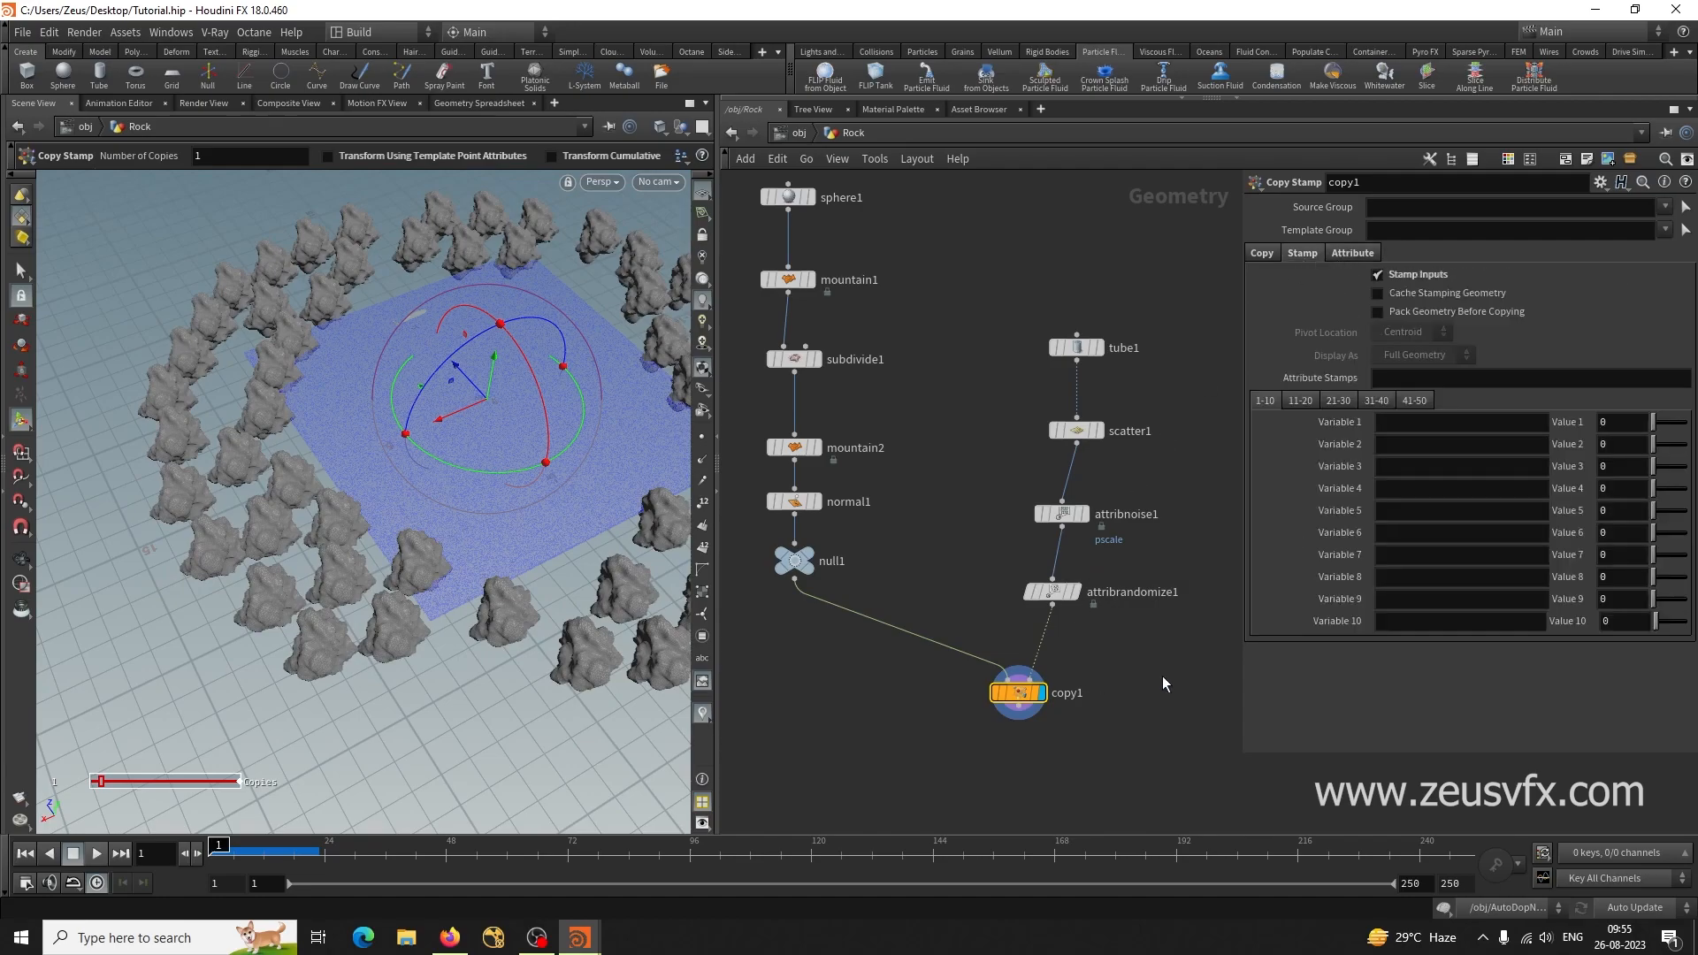
Correct the attribute name on the Attribute Randomize node to "orient".
click(1057, 593)
drag(1626, 395, 1685, 399)
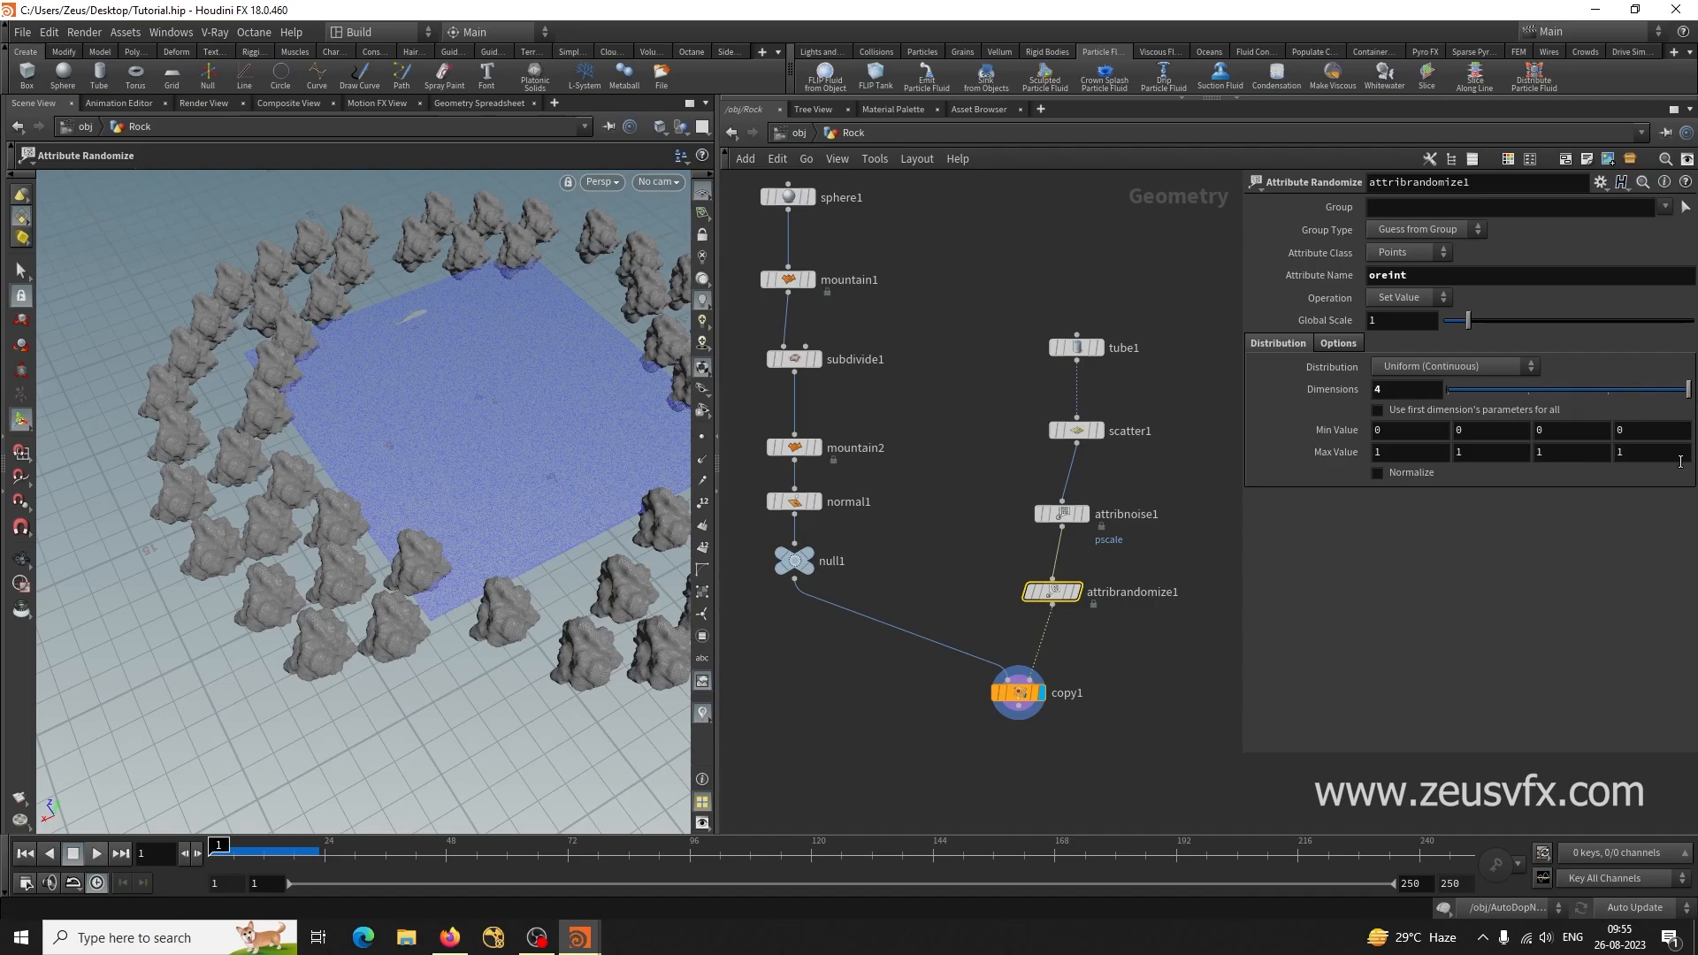
click(1390, 276)
key(BackSpace)
key(BackSpace)
text(ie)
key(Return)
Check the node information of copy1 for its point attributes.
click(1021, 700)
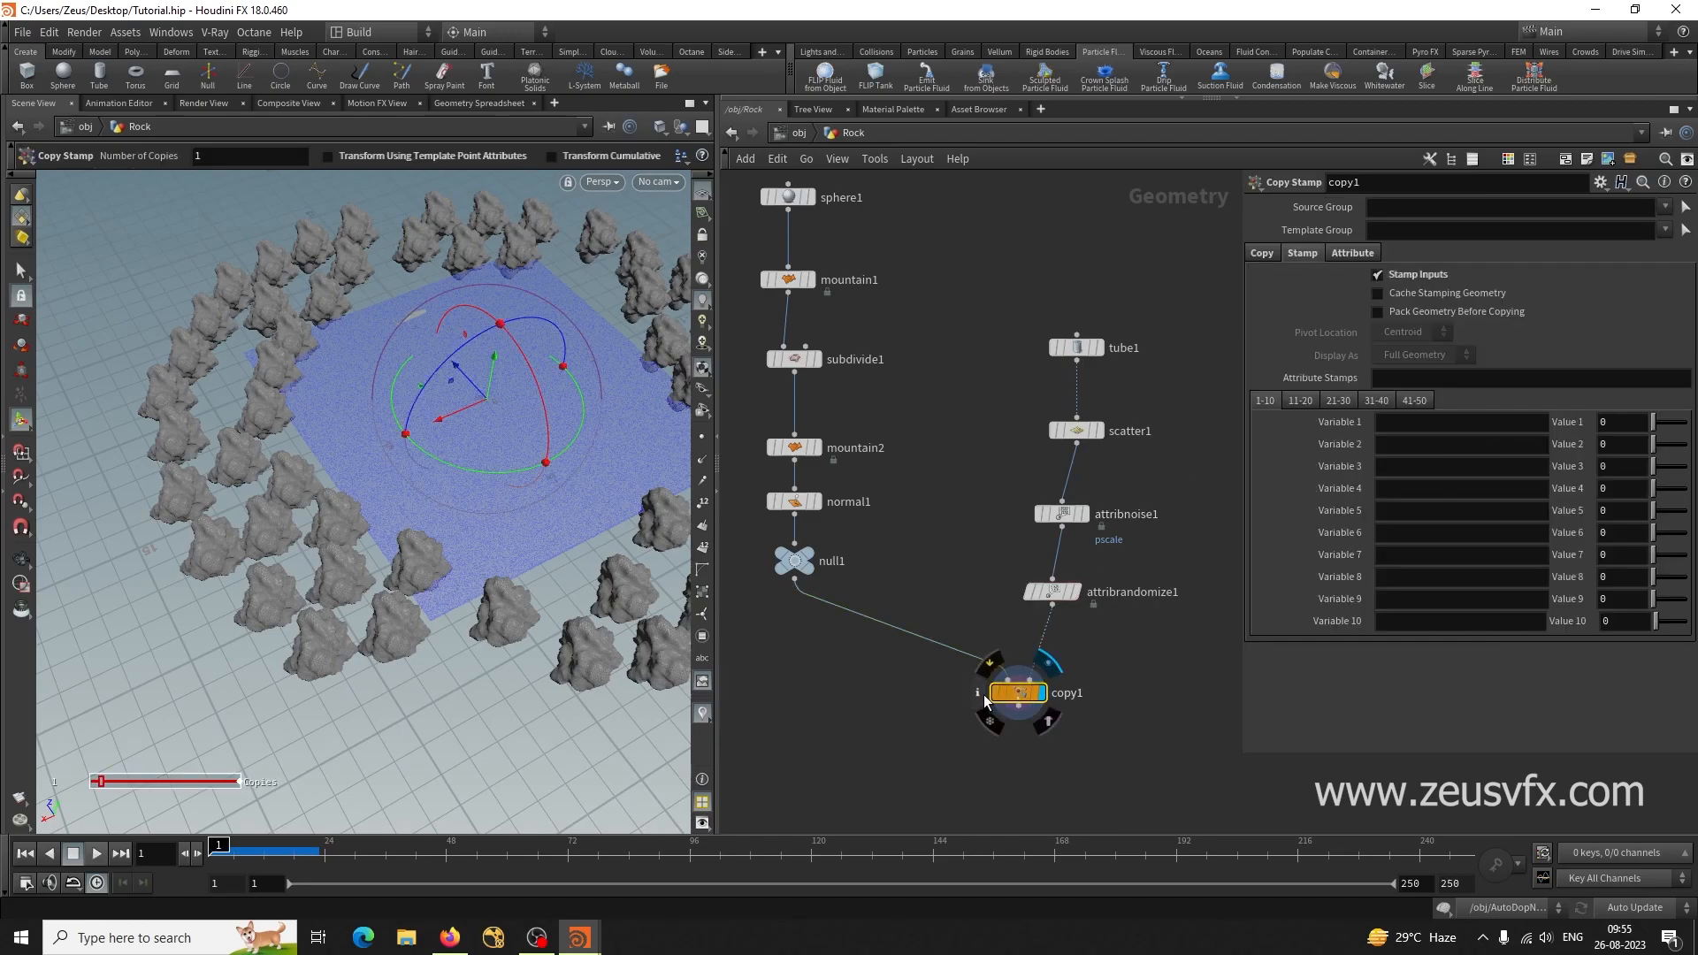
click(983, 693)
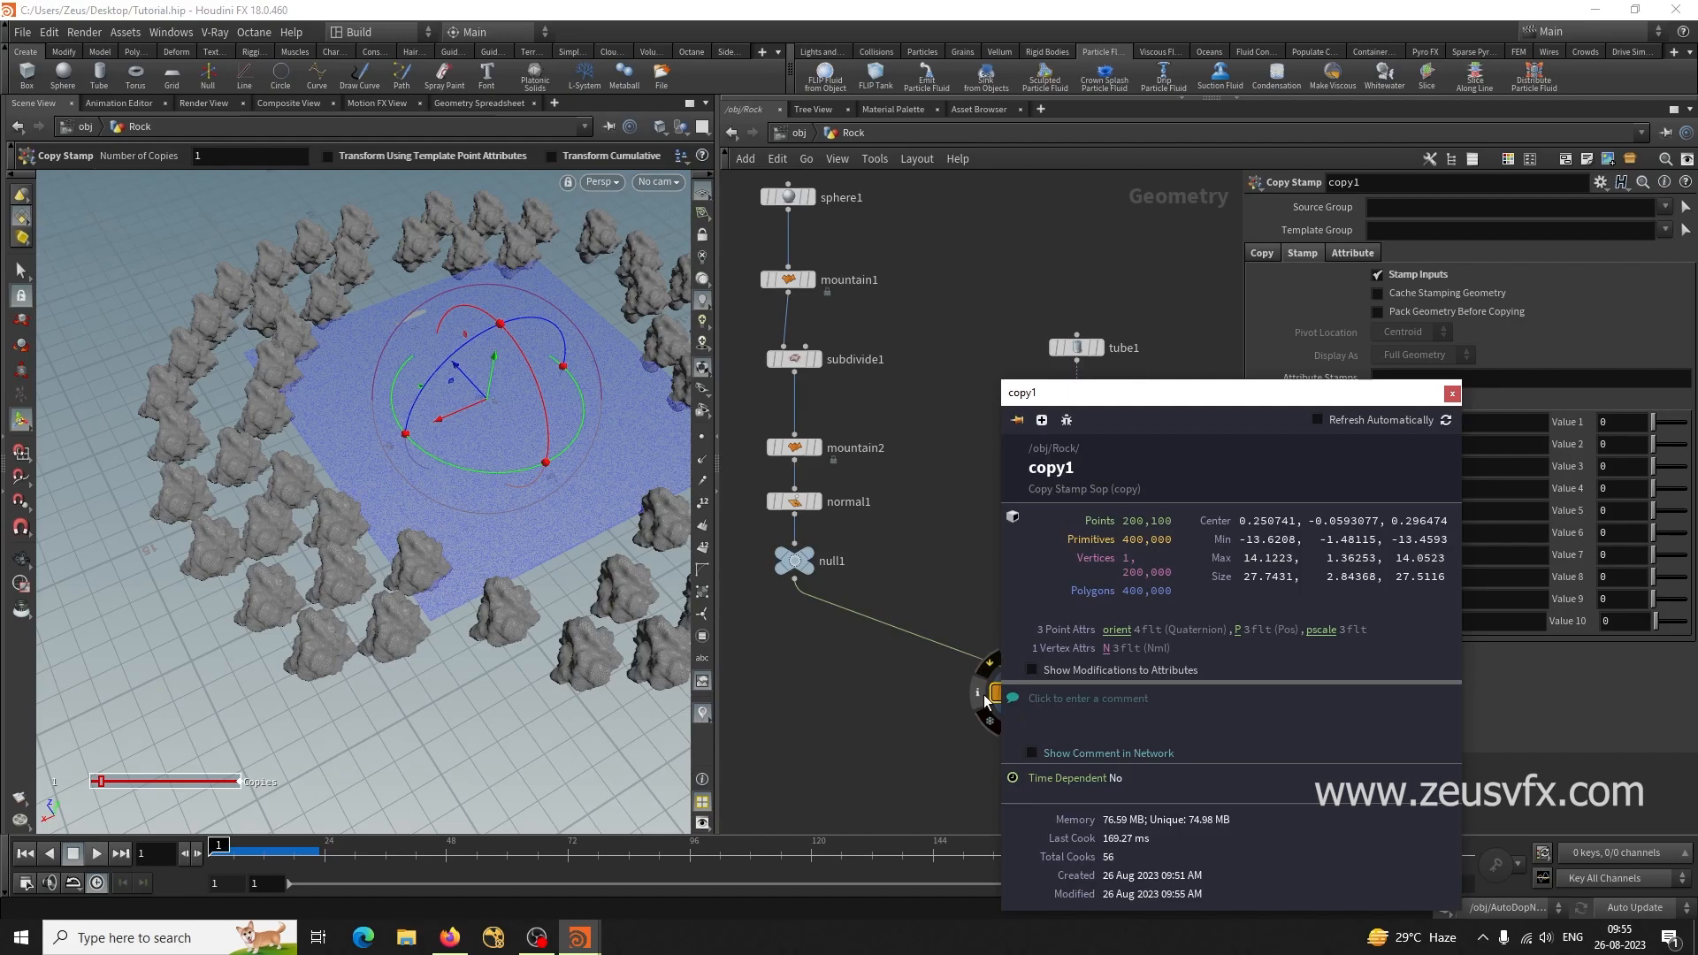
key(Escape)
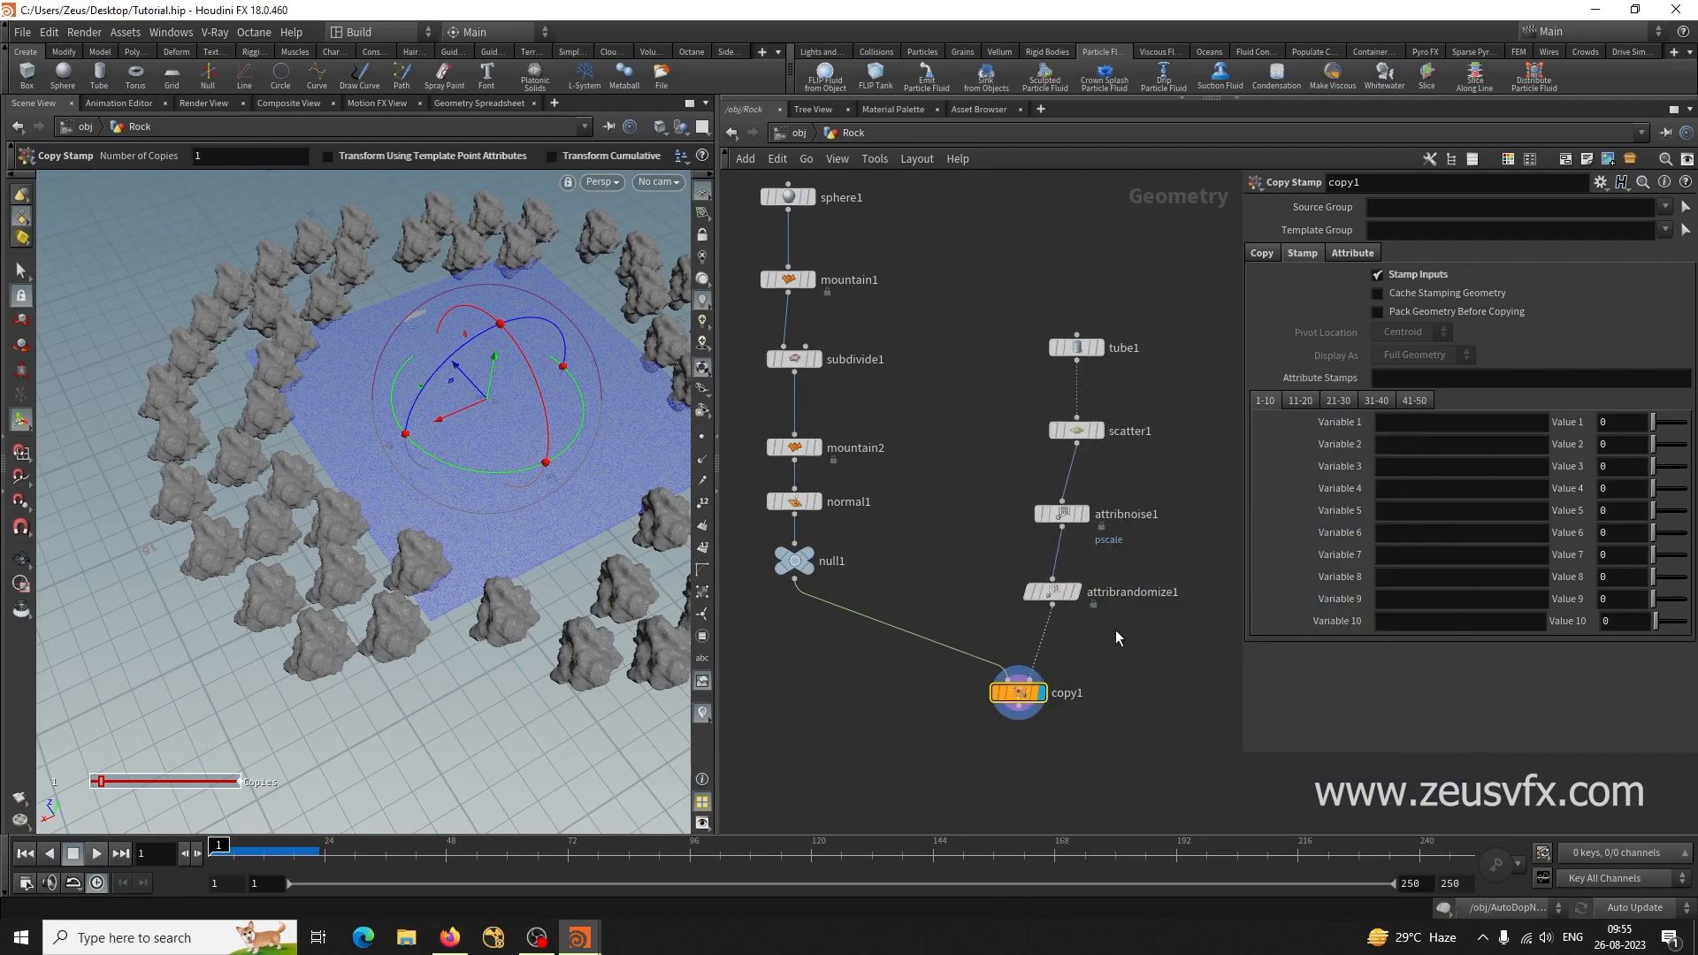
Set the Attribute Randomize node's global seed to 9726 and open copy1's attribute transfer settings.
click(1064, 594)
click(1333, 345)
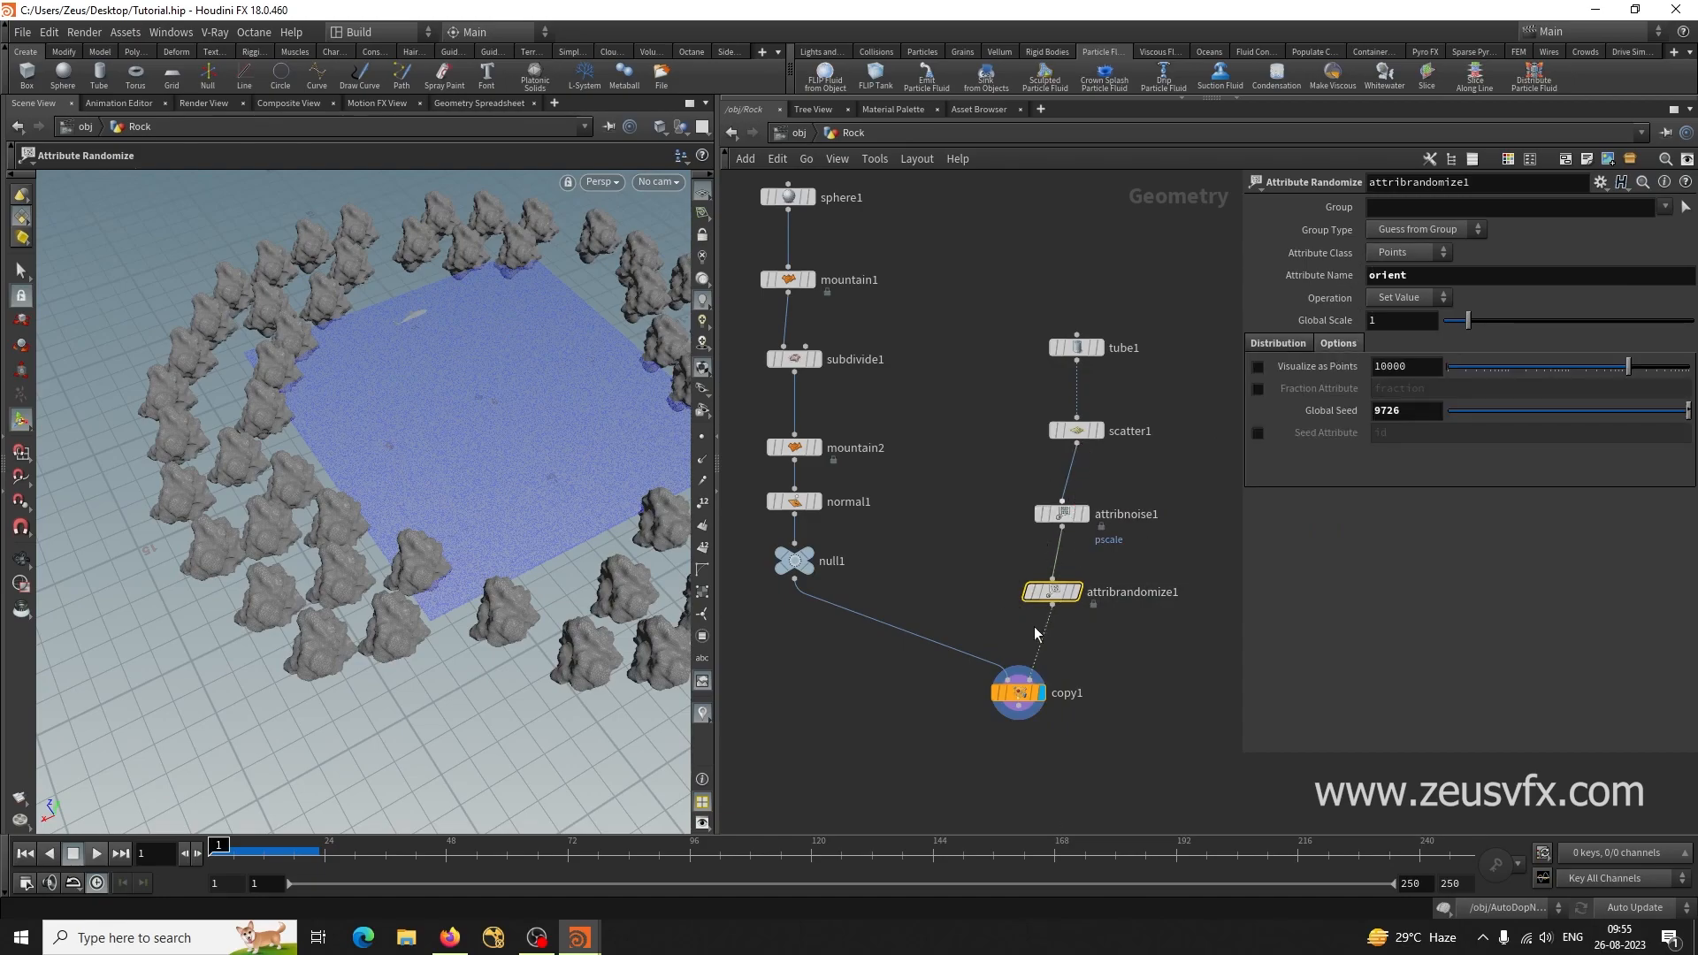
click(1023, 695)
click(1352, 253)
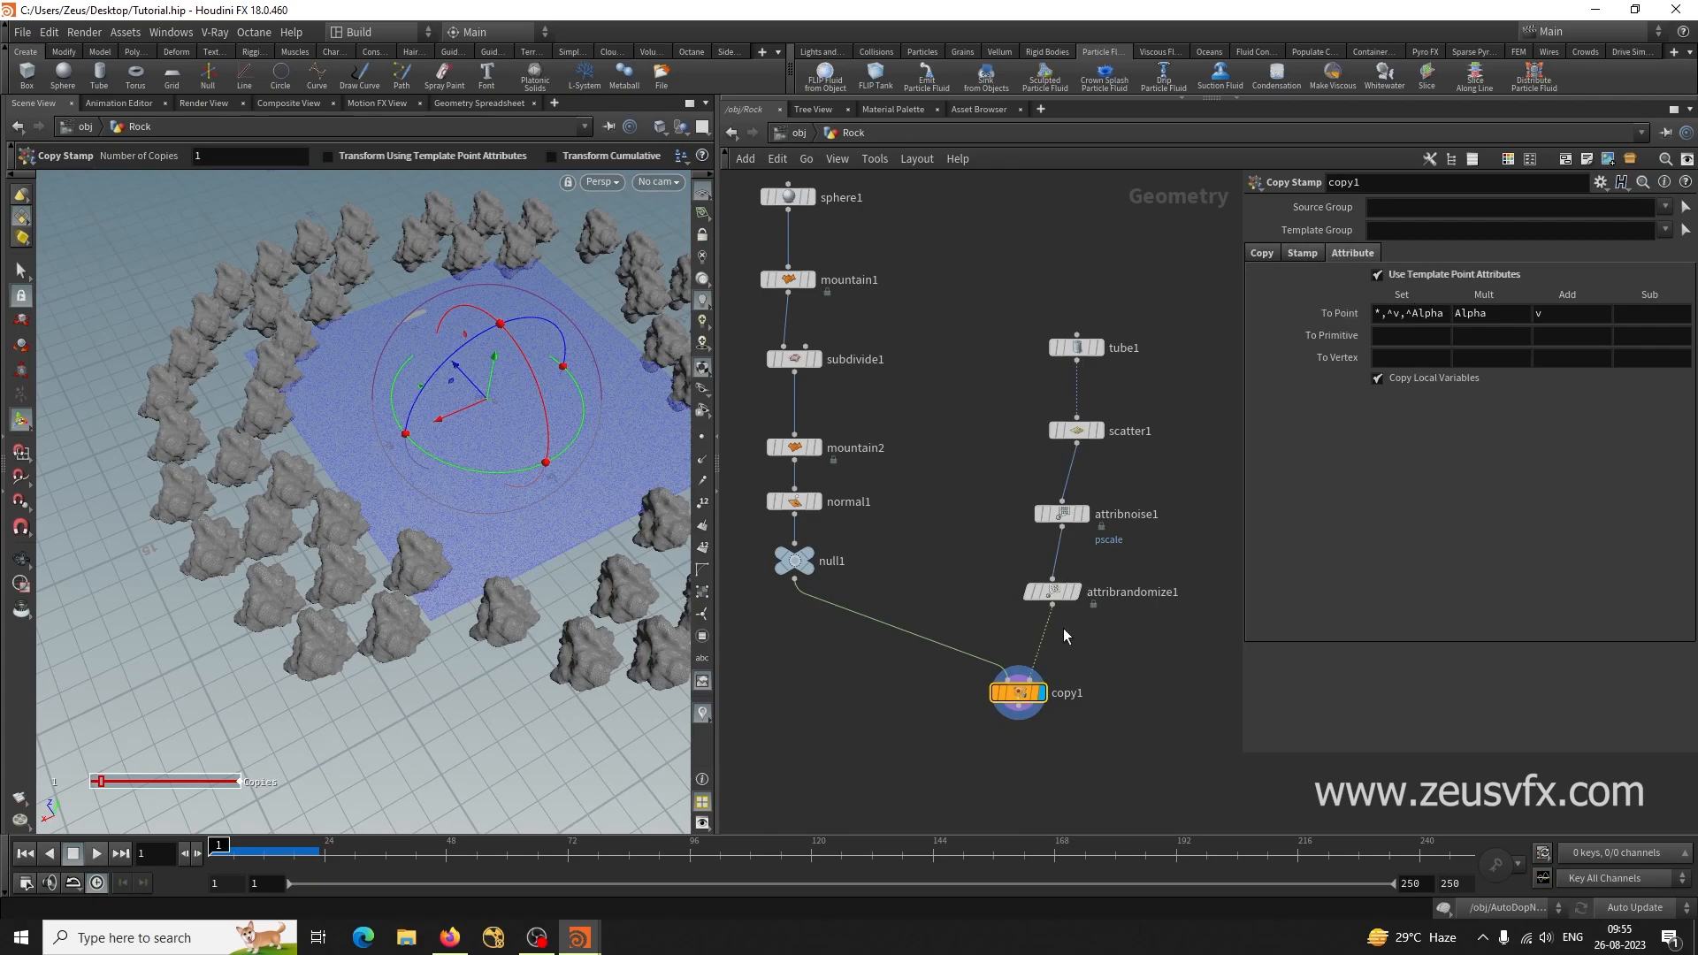
Re-enter "orient" as the attribute name on the Attribute Randomize node.
click(1049, 591)
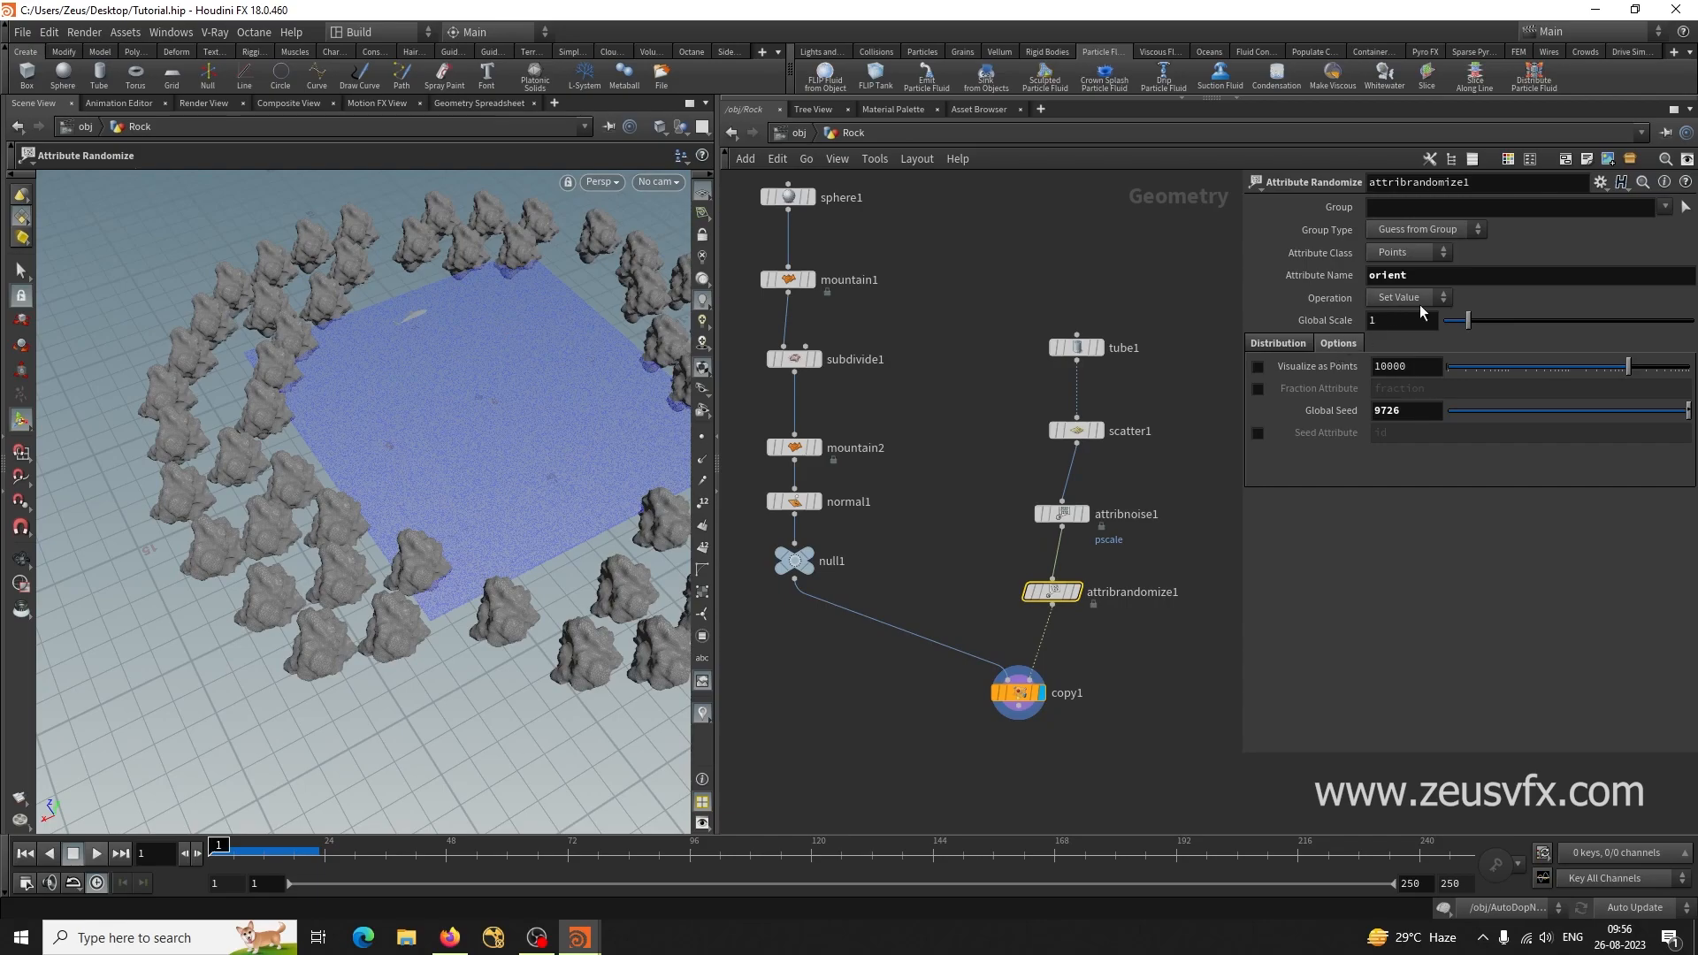
double_click(1412, 276)
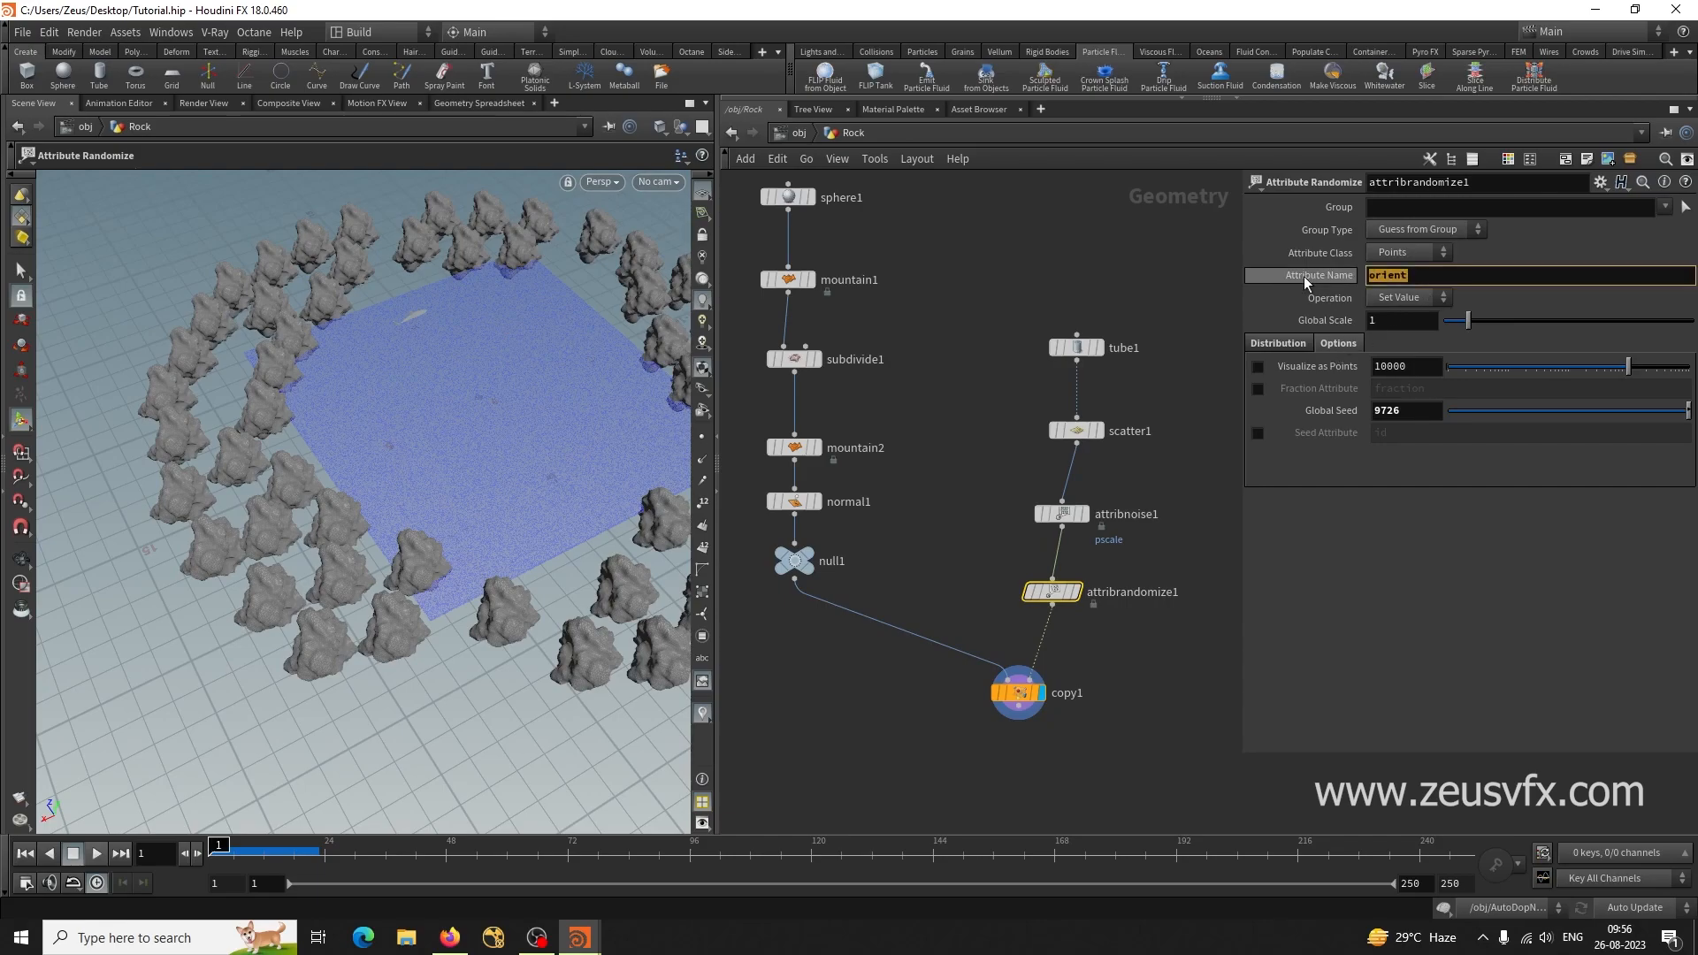
text(orient)
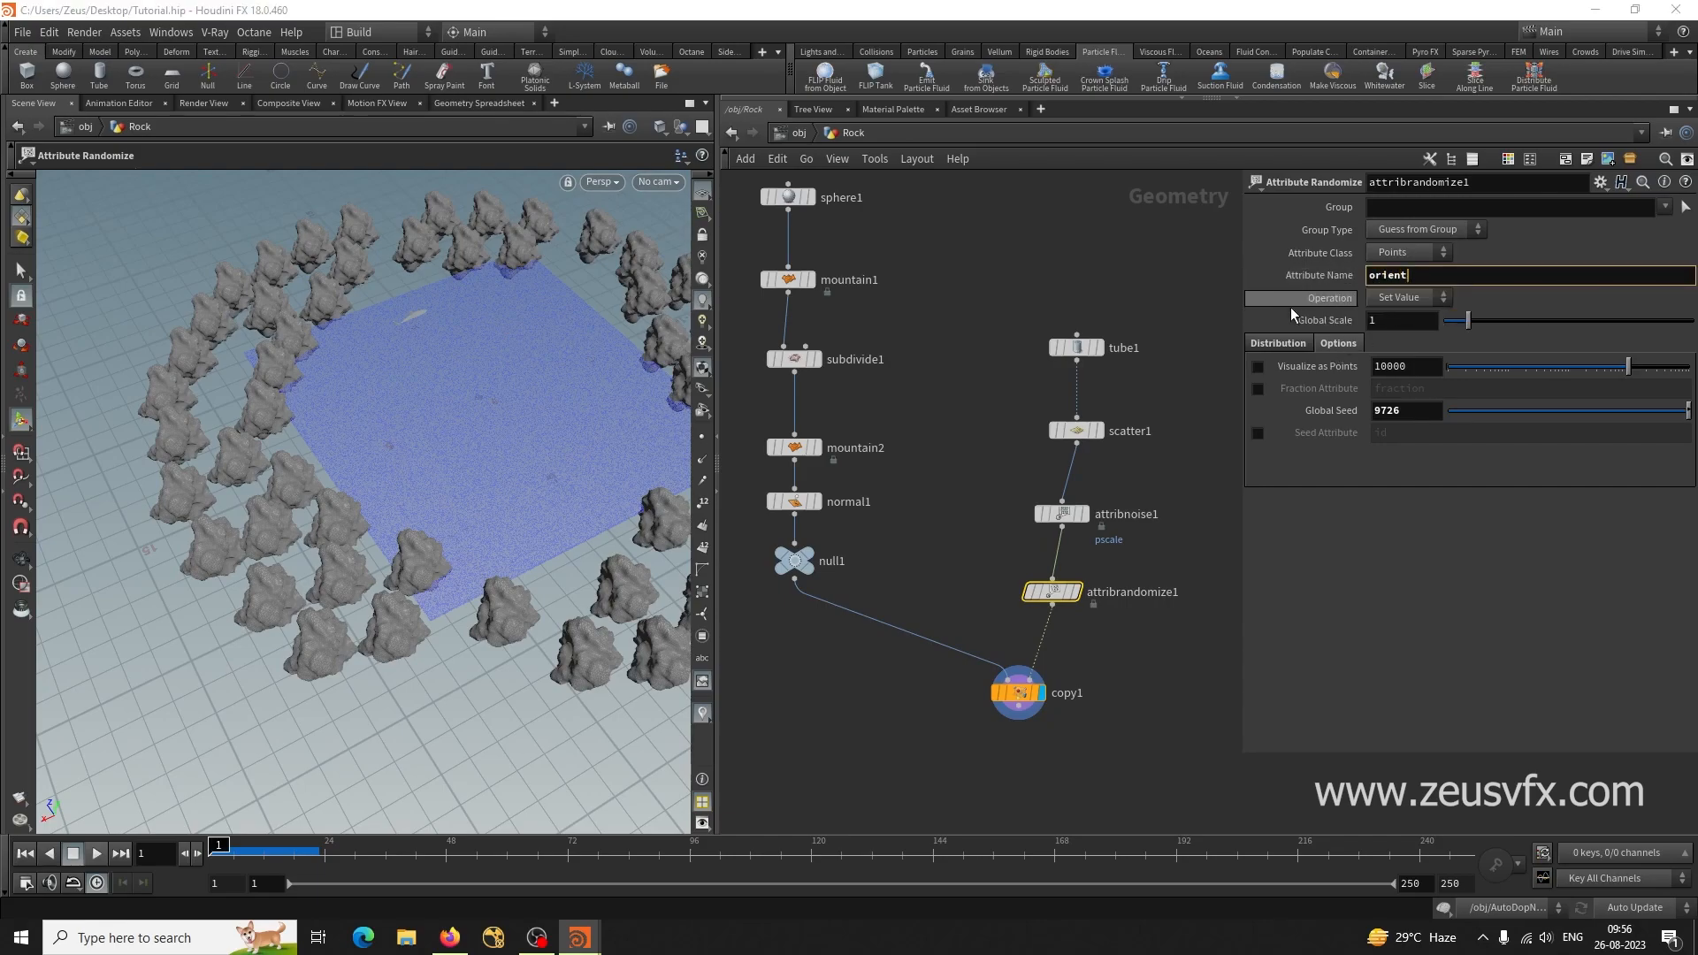
click(1036, 289)
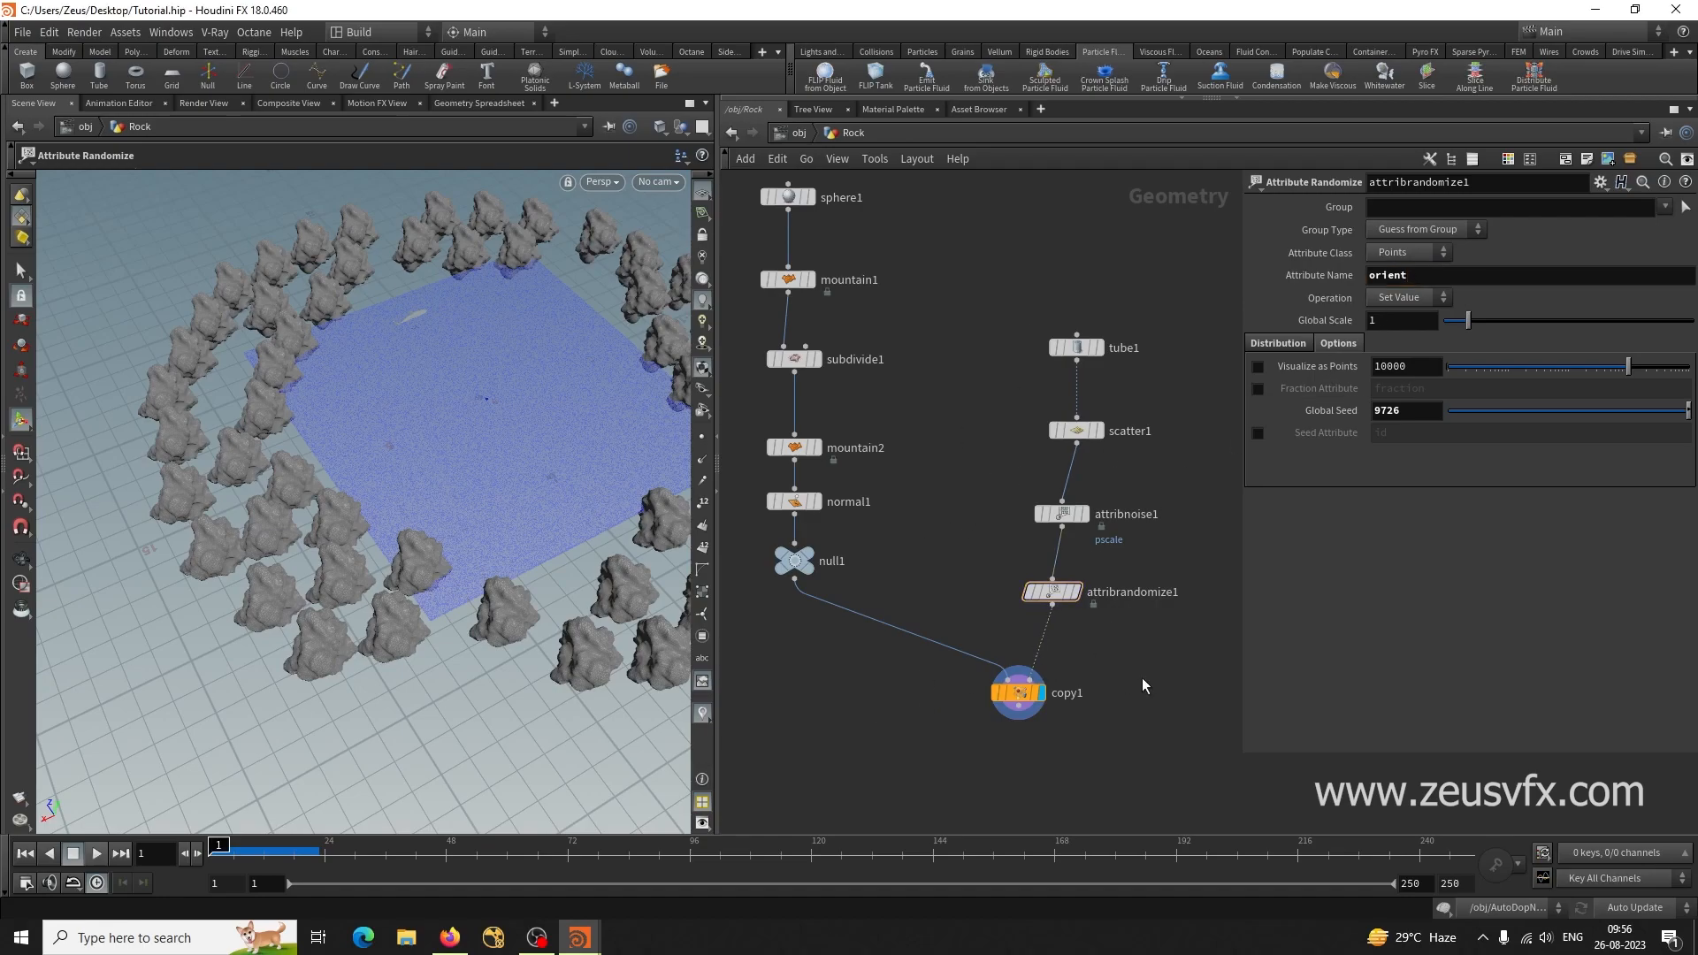
Examine the rock ring from a lower angle and open copy1's copy and transform settings.
alt+drag(478, 571, 495, 528)
click(1012, 695)
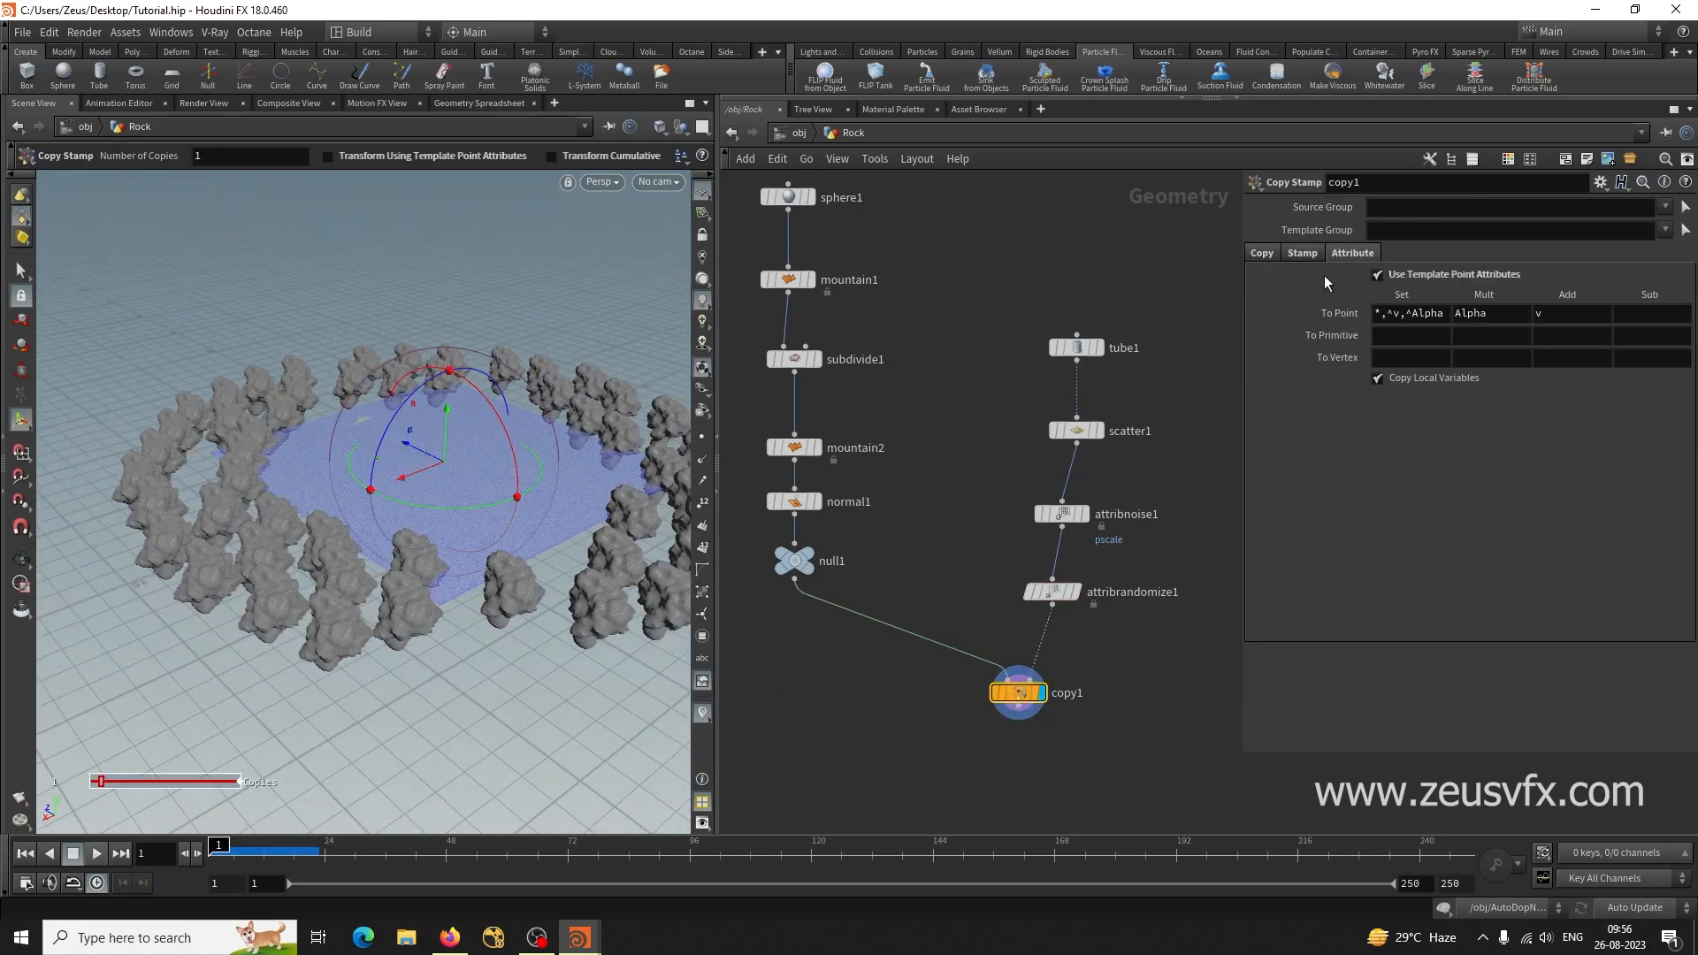
click(1265, 254)
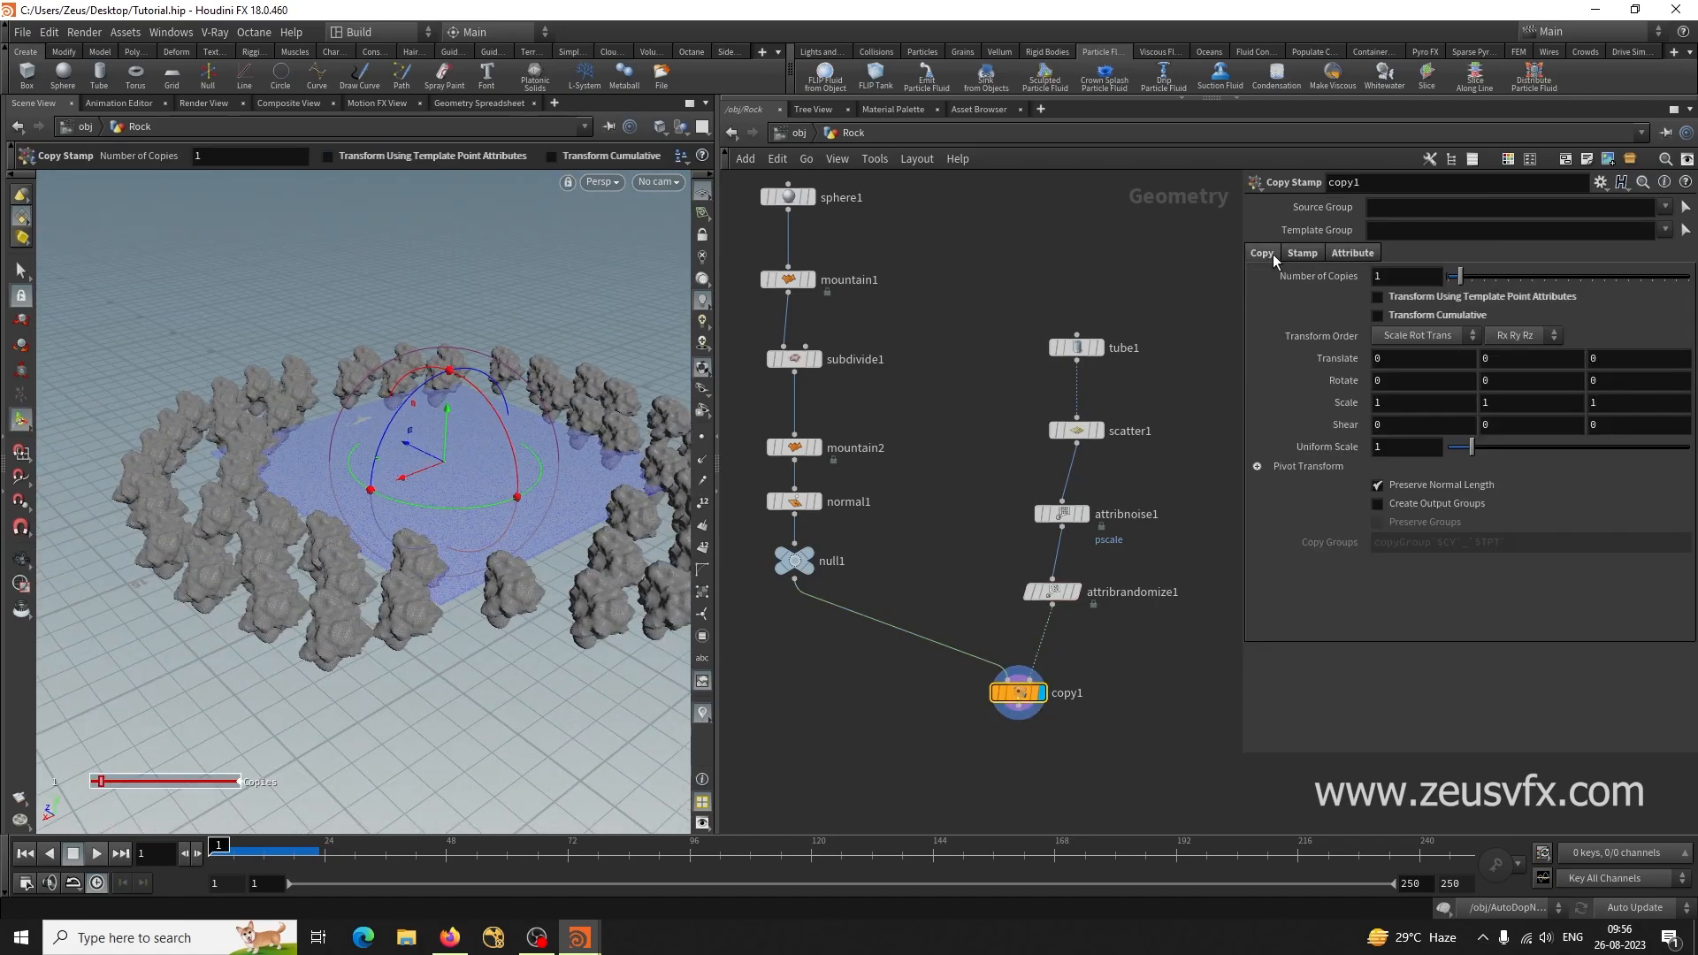
Scrub the timeline forward to frame 27 and inspect the orientation of the copied rocks.
click(1050, 591)
drag(245, 847, 435, 849)
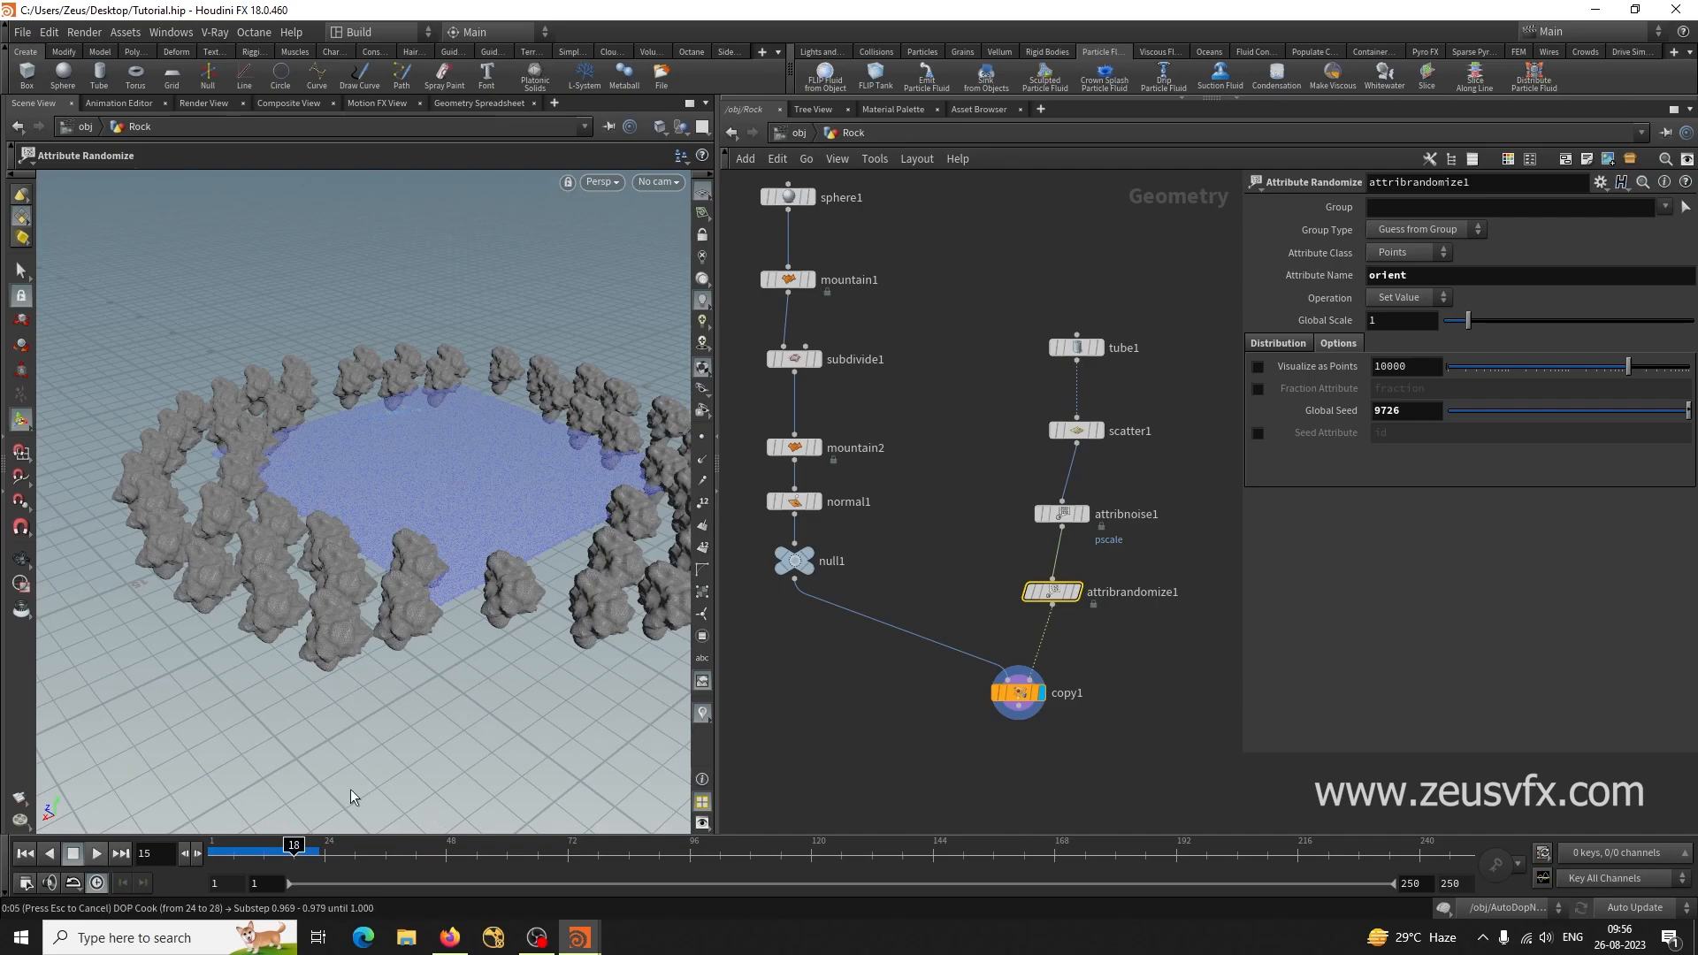
key(Escape)
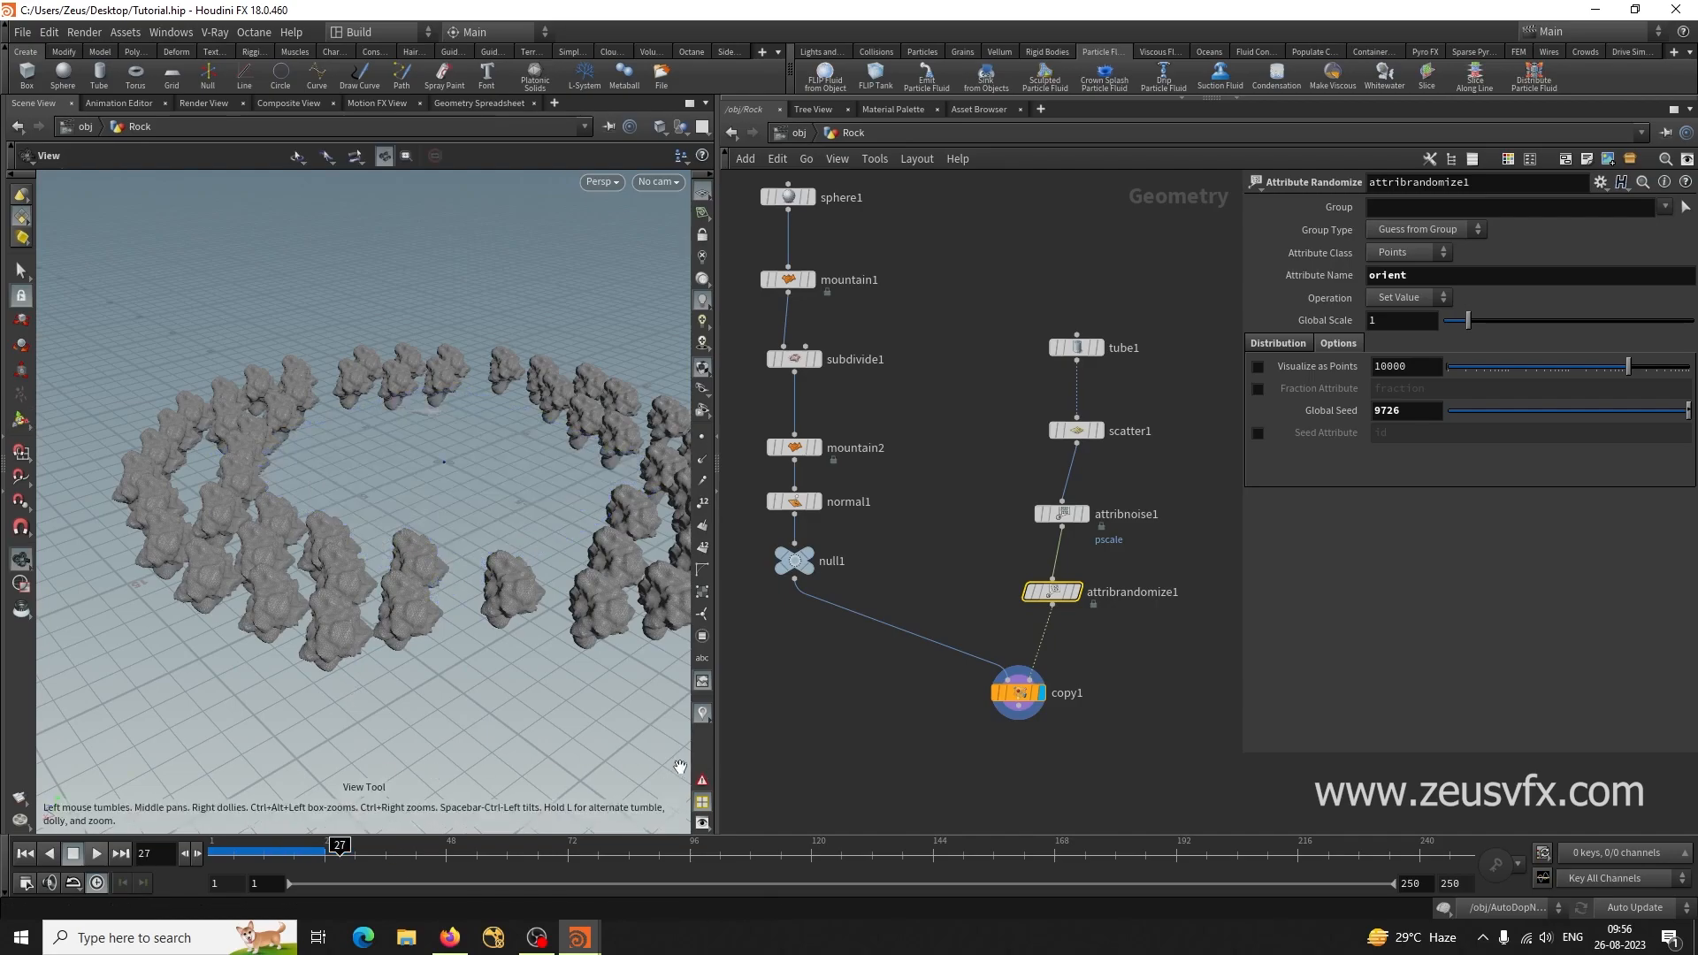
mouse_move(398, 614)
mouse_down()
mouse_move(406, 667)
mouse_move(412, 637)
mouse_up()
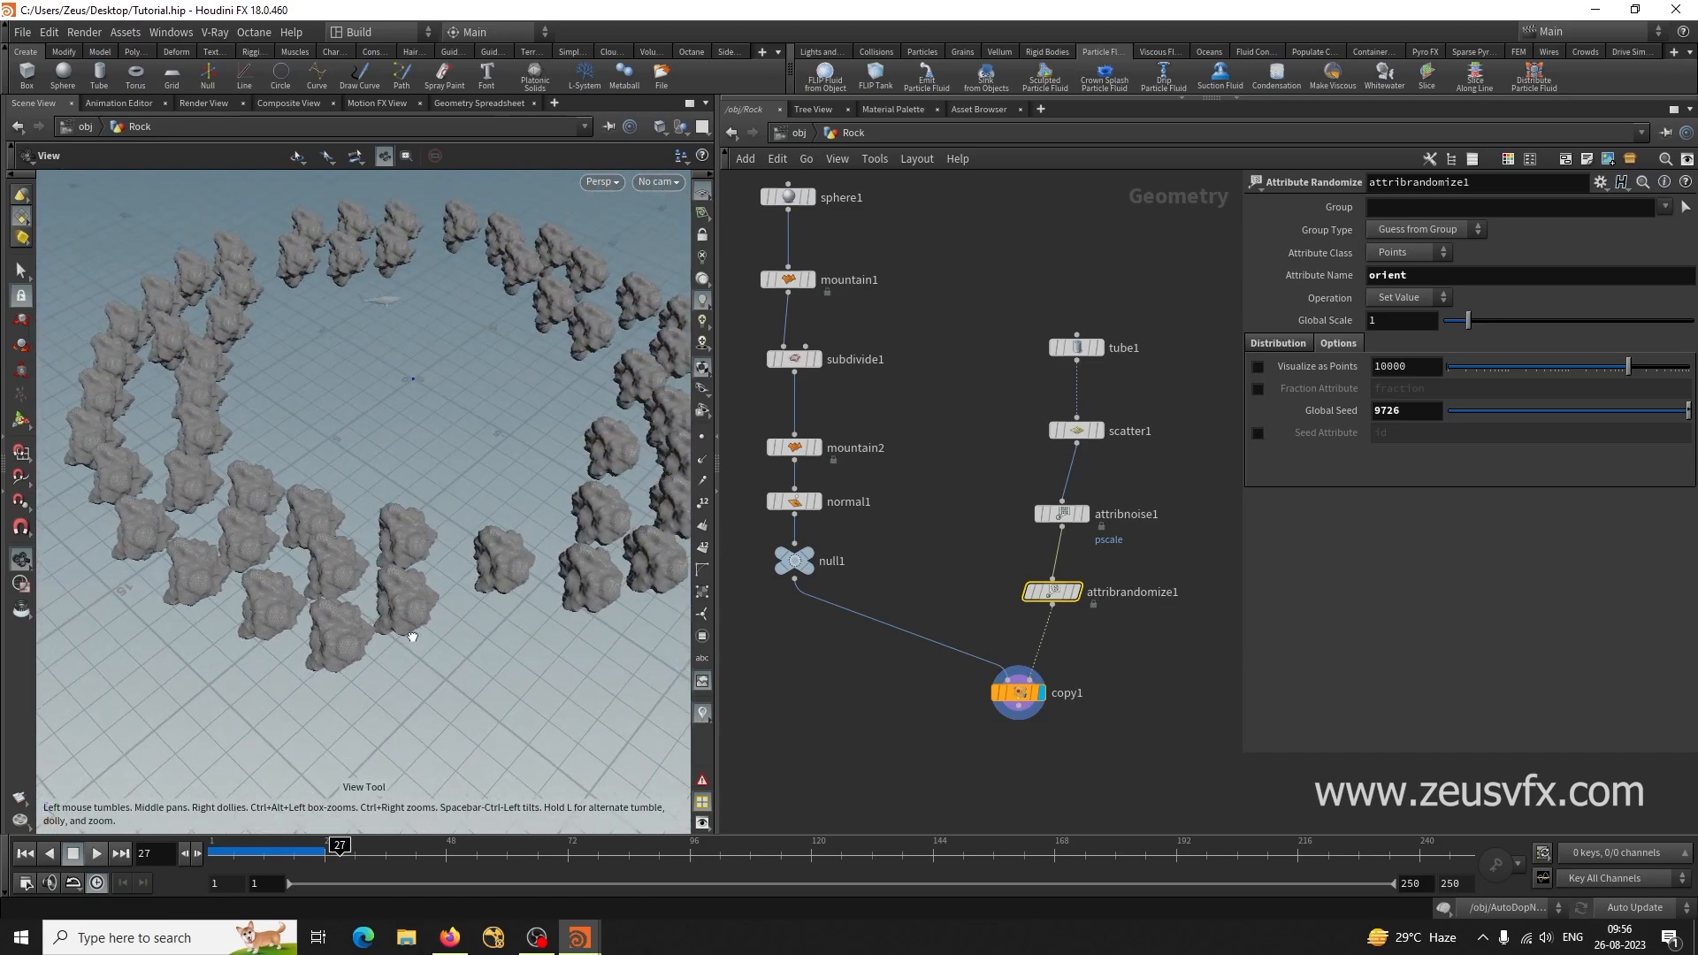
Reposition copy1 between the two branches with Transform Using Template Point Attributes enabled, and view the rocks at frame 7.
drag(1026, 690, 904, 681)
click(903, 679)
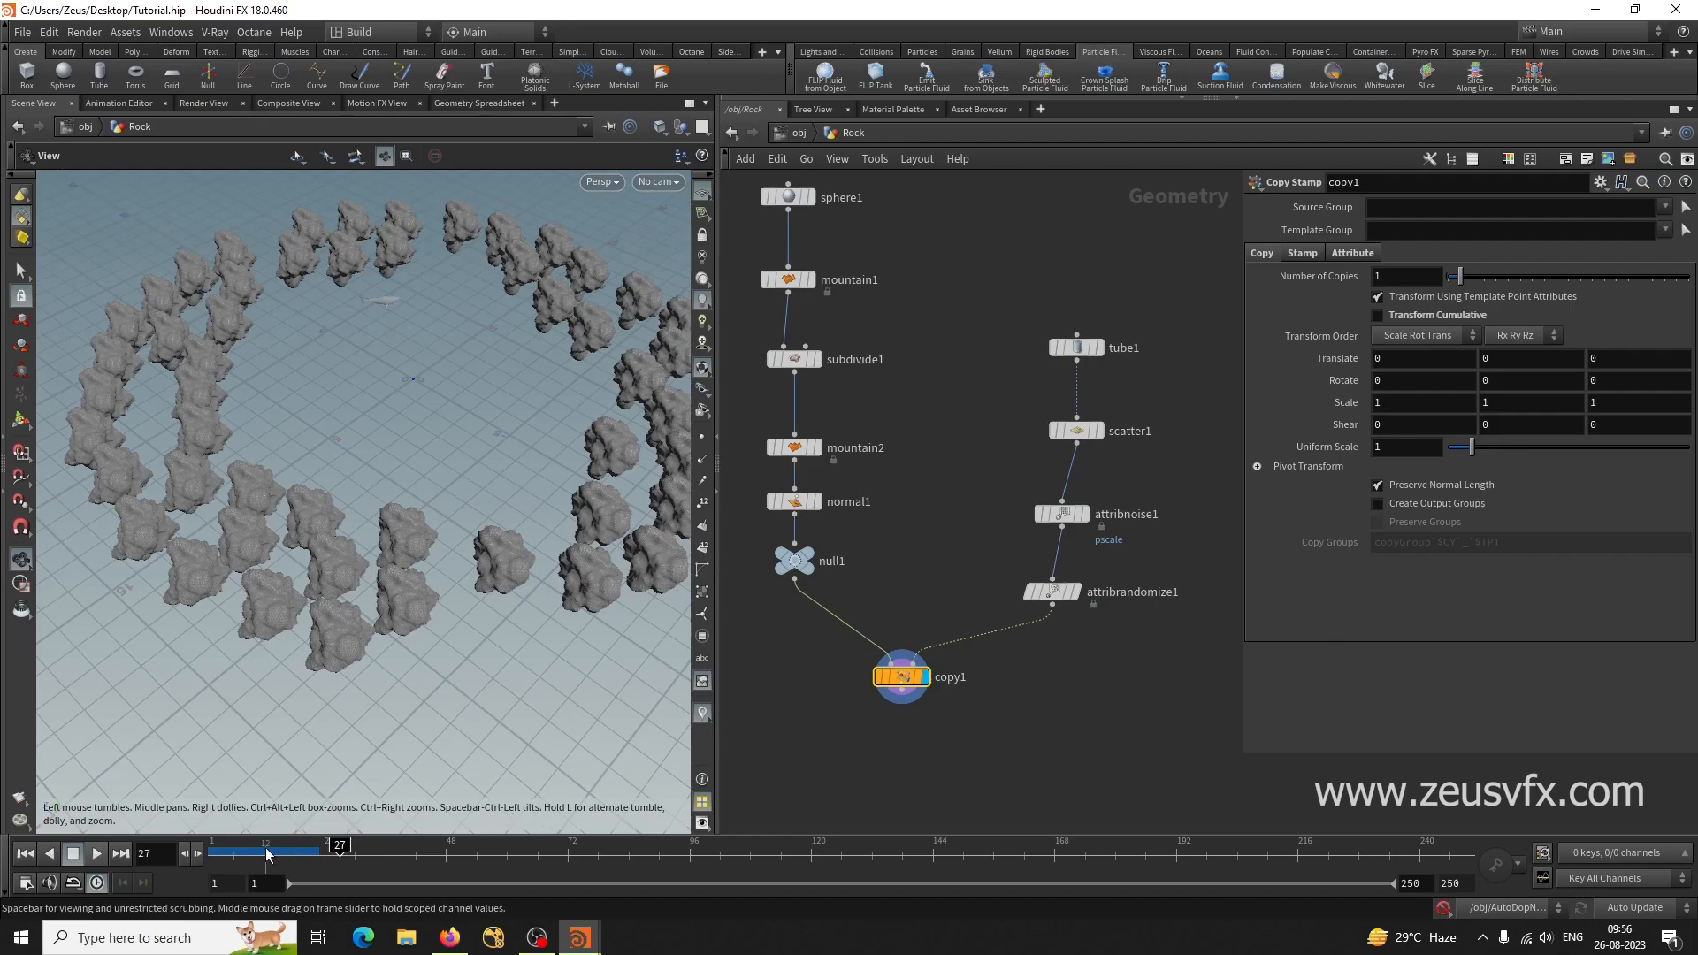
click(239, 849)
mouse_move(354, 610)
mouse_down()
mouse_move(394, 560)
mouse_move(389, 681)
mouse_move(380, 610)
mouse_move(333, 605)
mouse_up()
drag(334, 514, 285, 652)
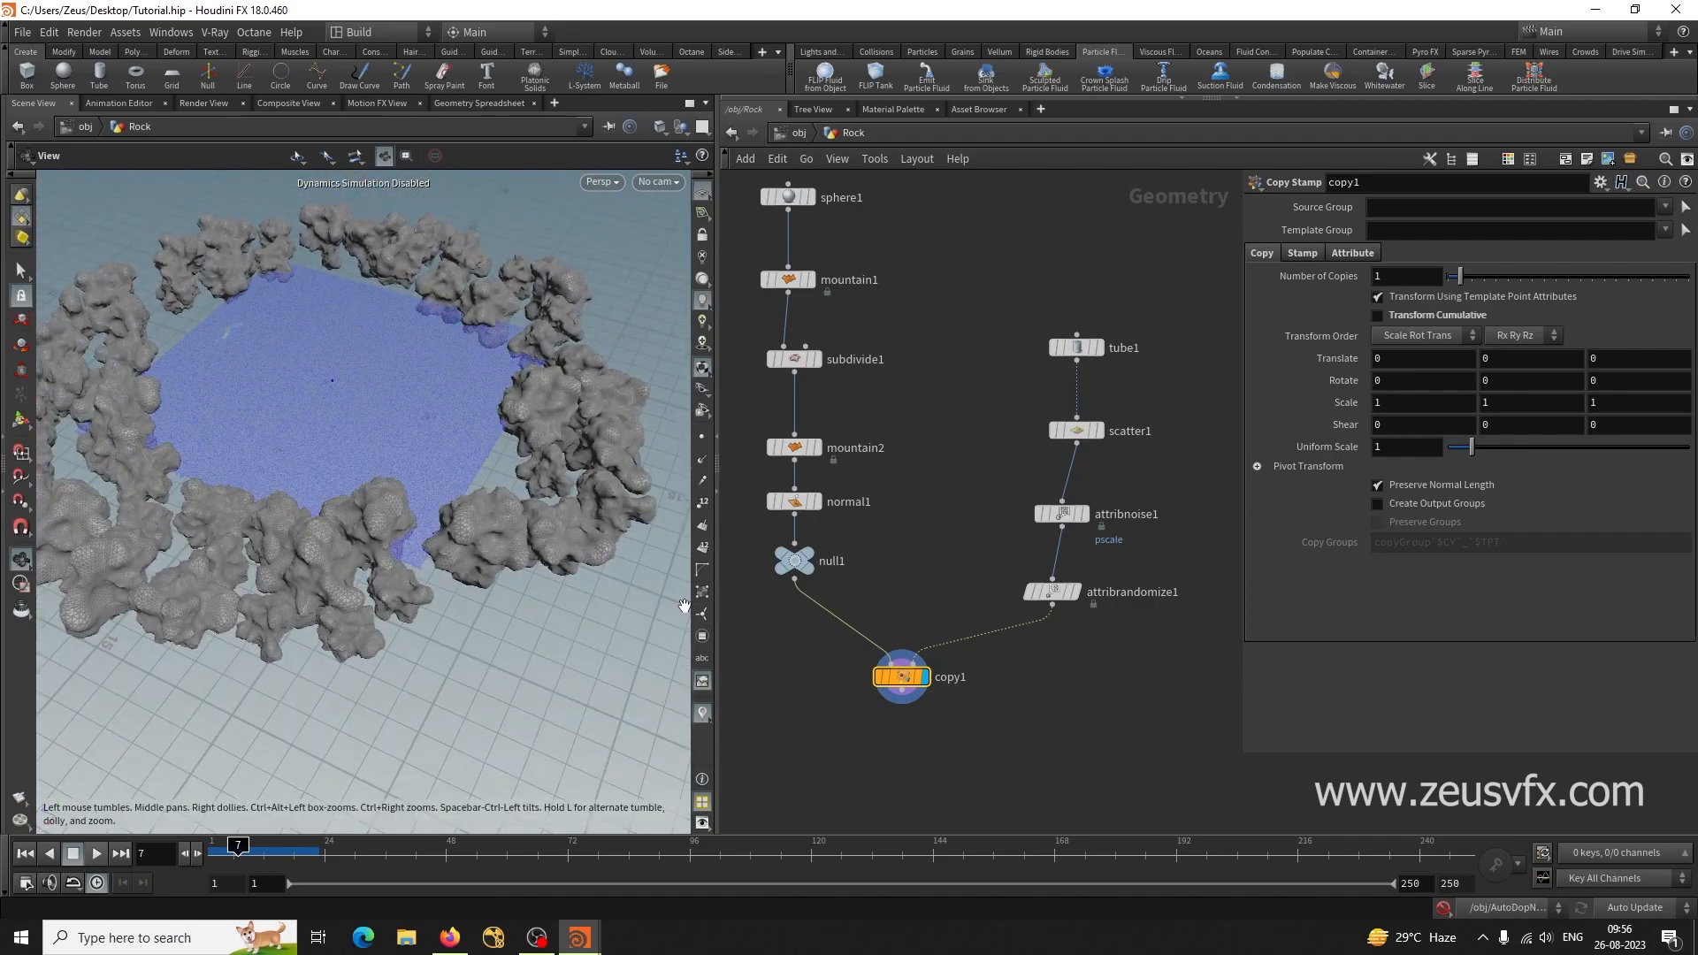
Set scatter1's Force Total Count to 30 and check the spacing of the rocks around the fluid.
middle_drag(940, 474, 957, 555)
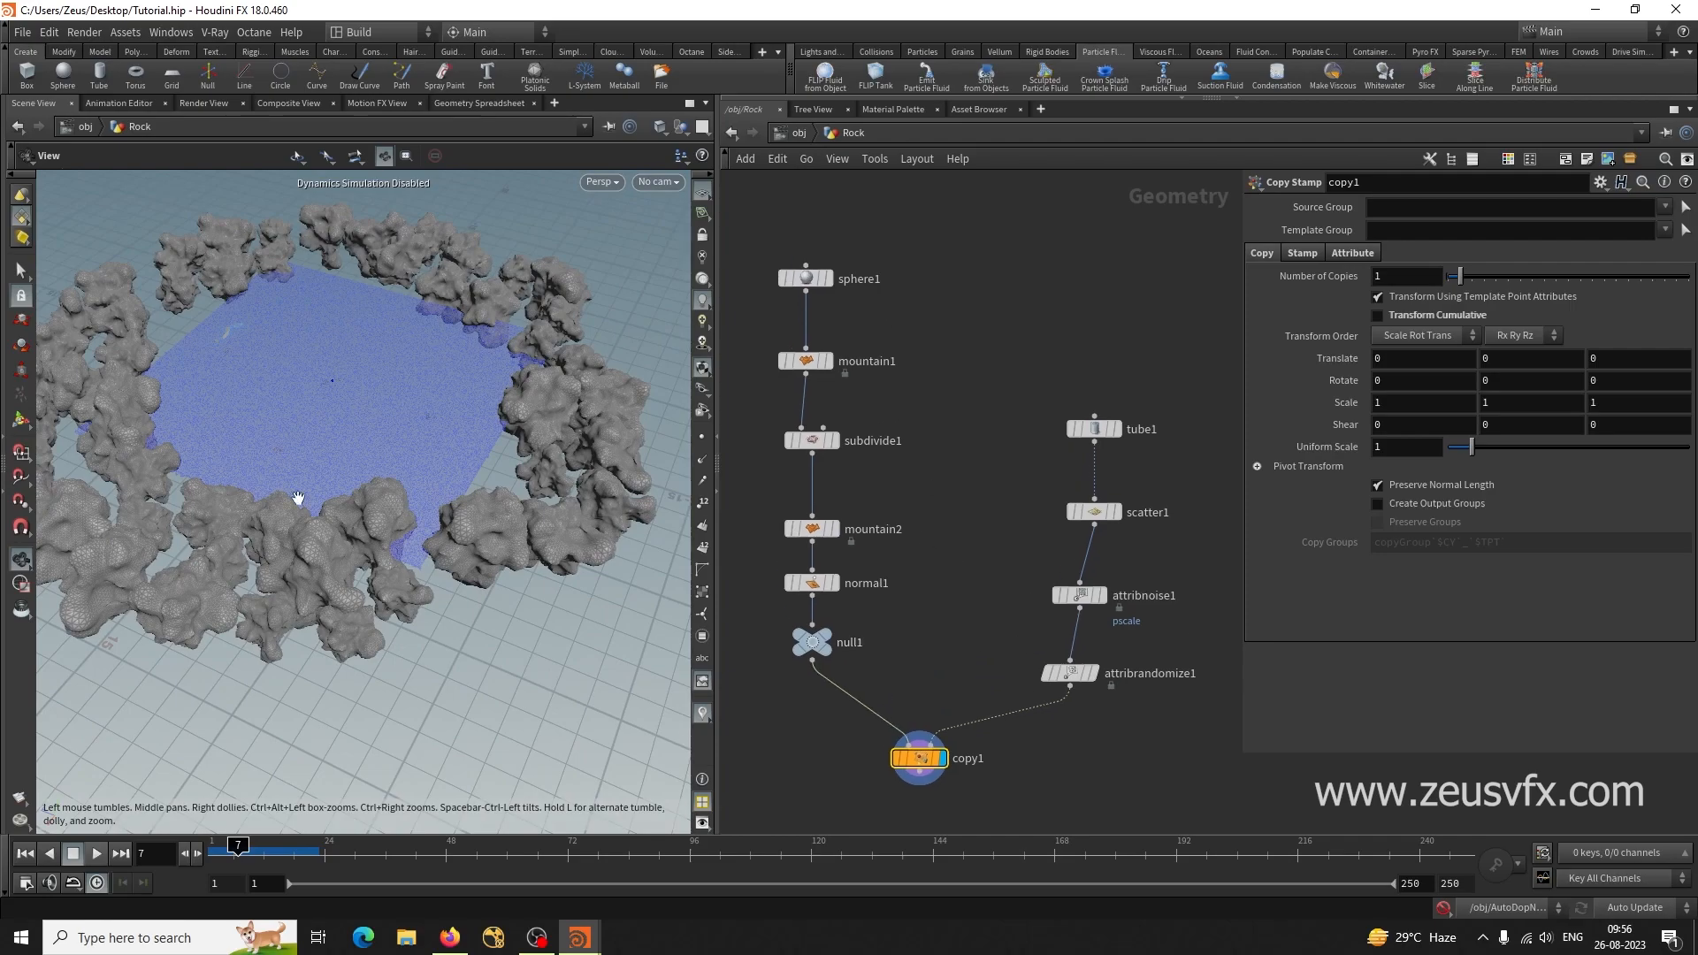
click(1095, 512)
text(30)
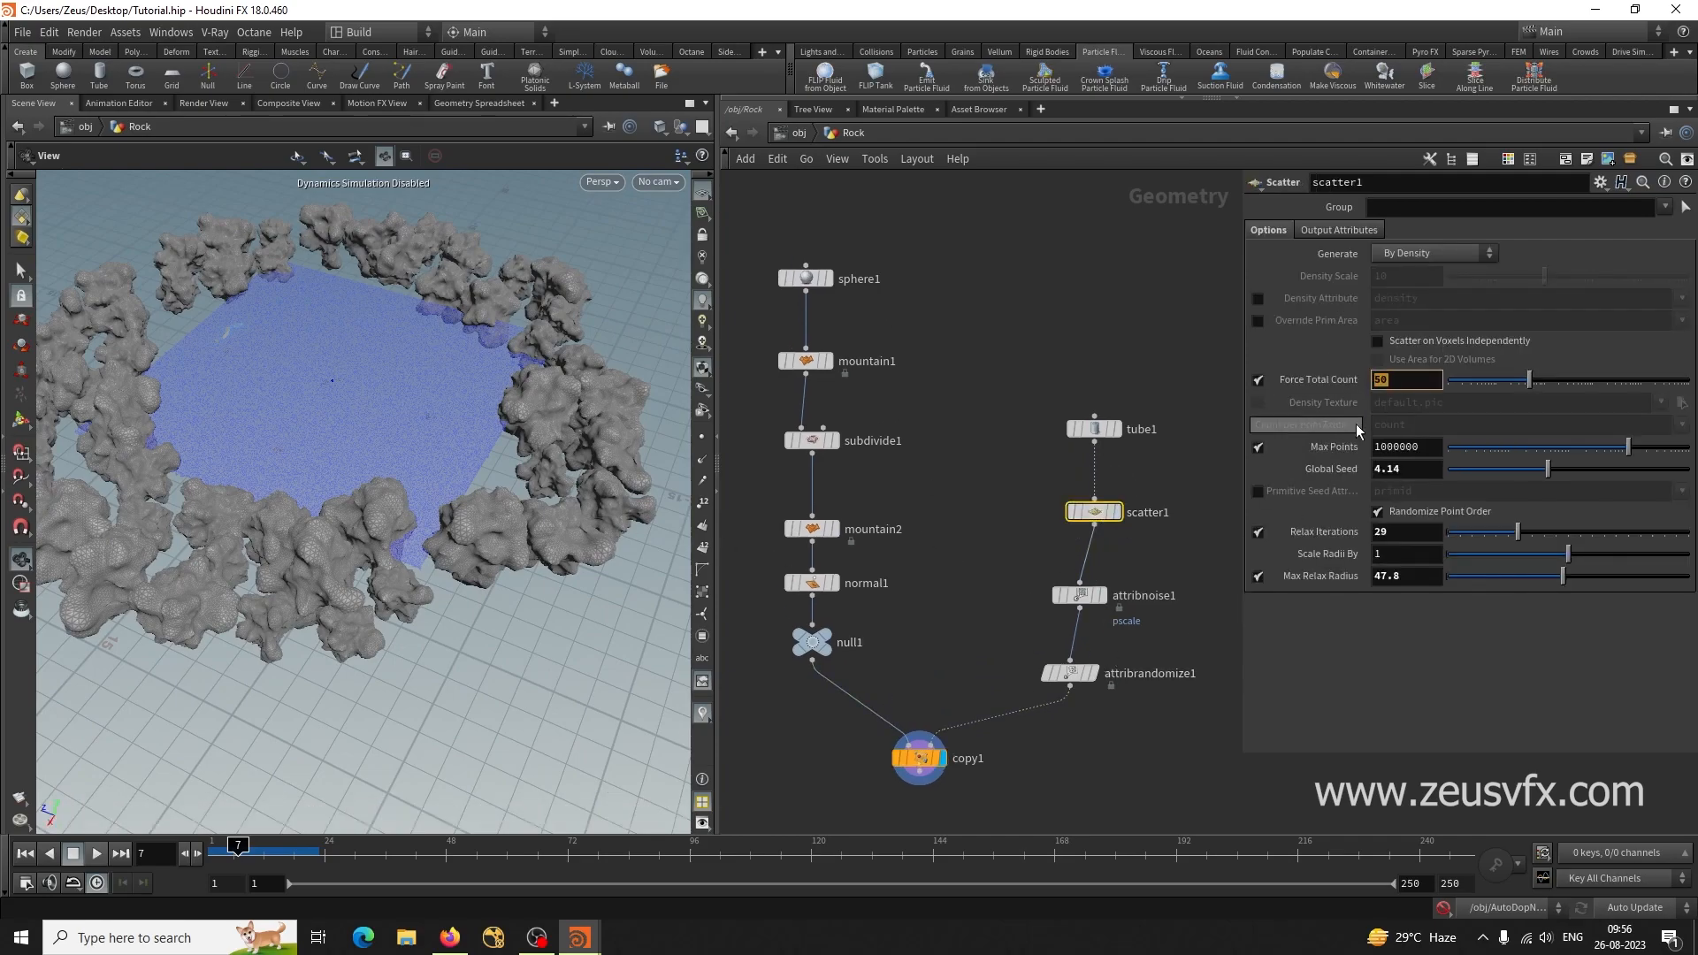
key(Return)
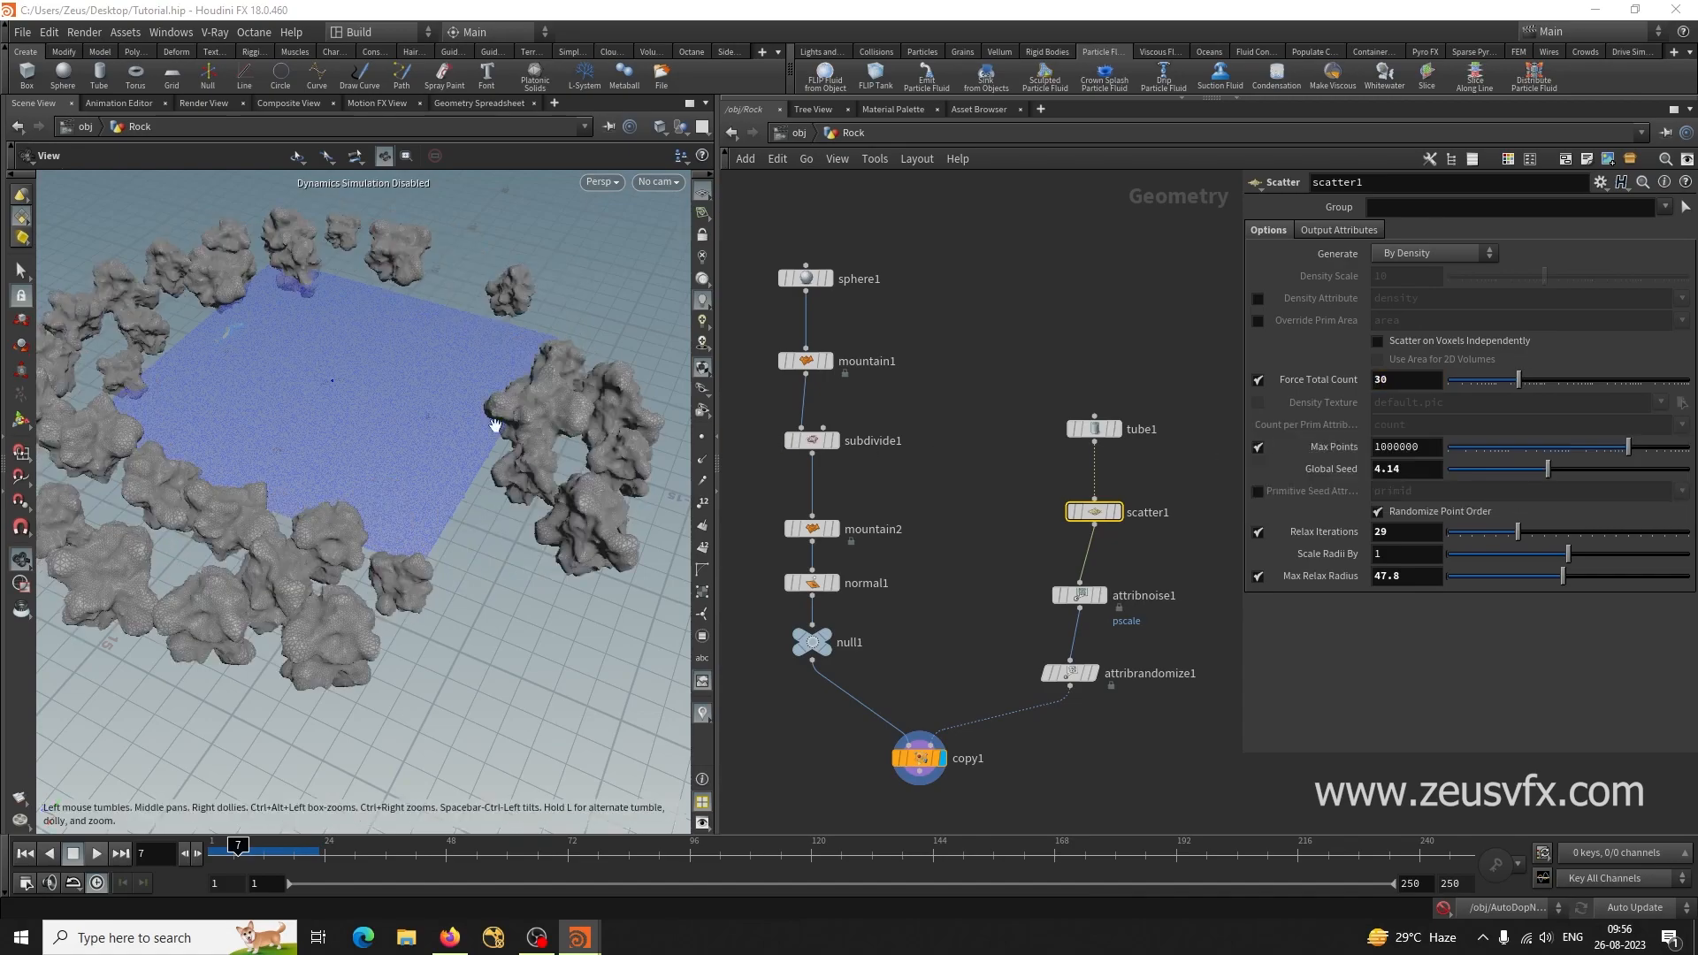
drag(474, 383, 522, 425)
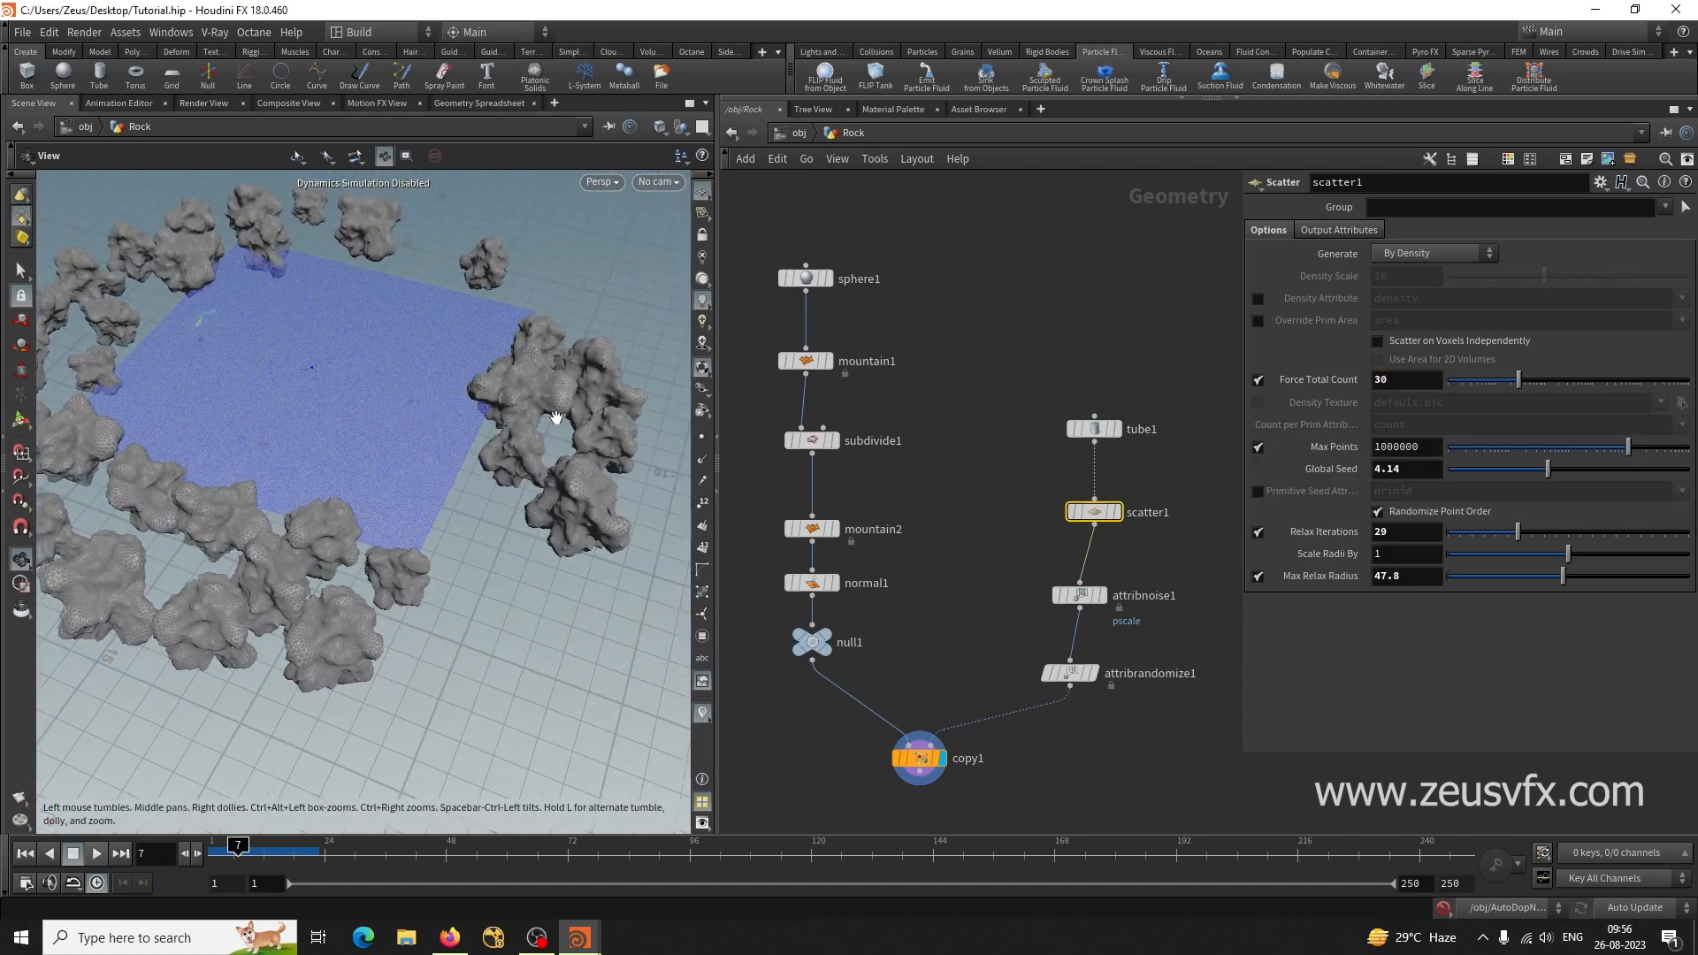
Set scatter1's Relax Iterations to 11 and Scale Radii By to 0.691.
drag(1535, 536, 1376, 535)
mouse_move(1493, 530)
mouse_down()
mouse_move(1519, 529)
mouse_move(1448, 531)
mouse_move(1474, 531)
mouse_up()
drag(1568, 554, 1533, 559)
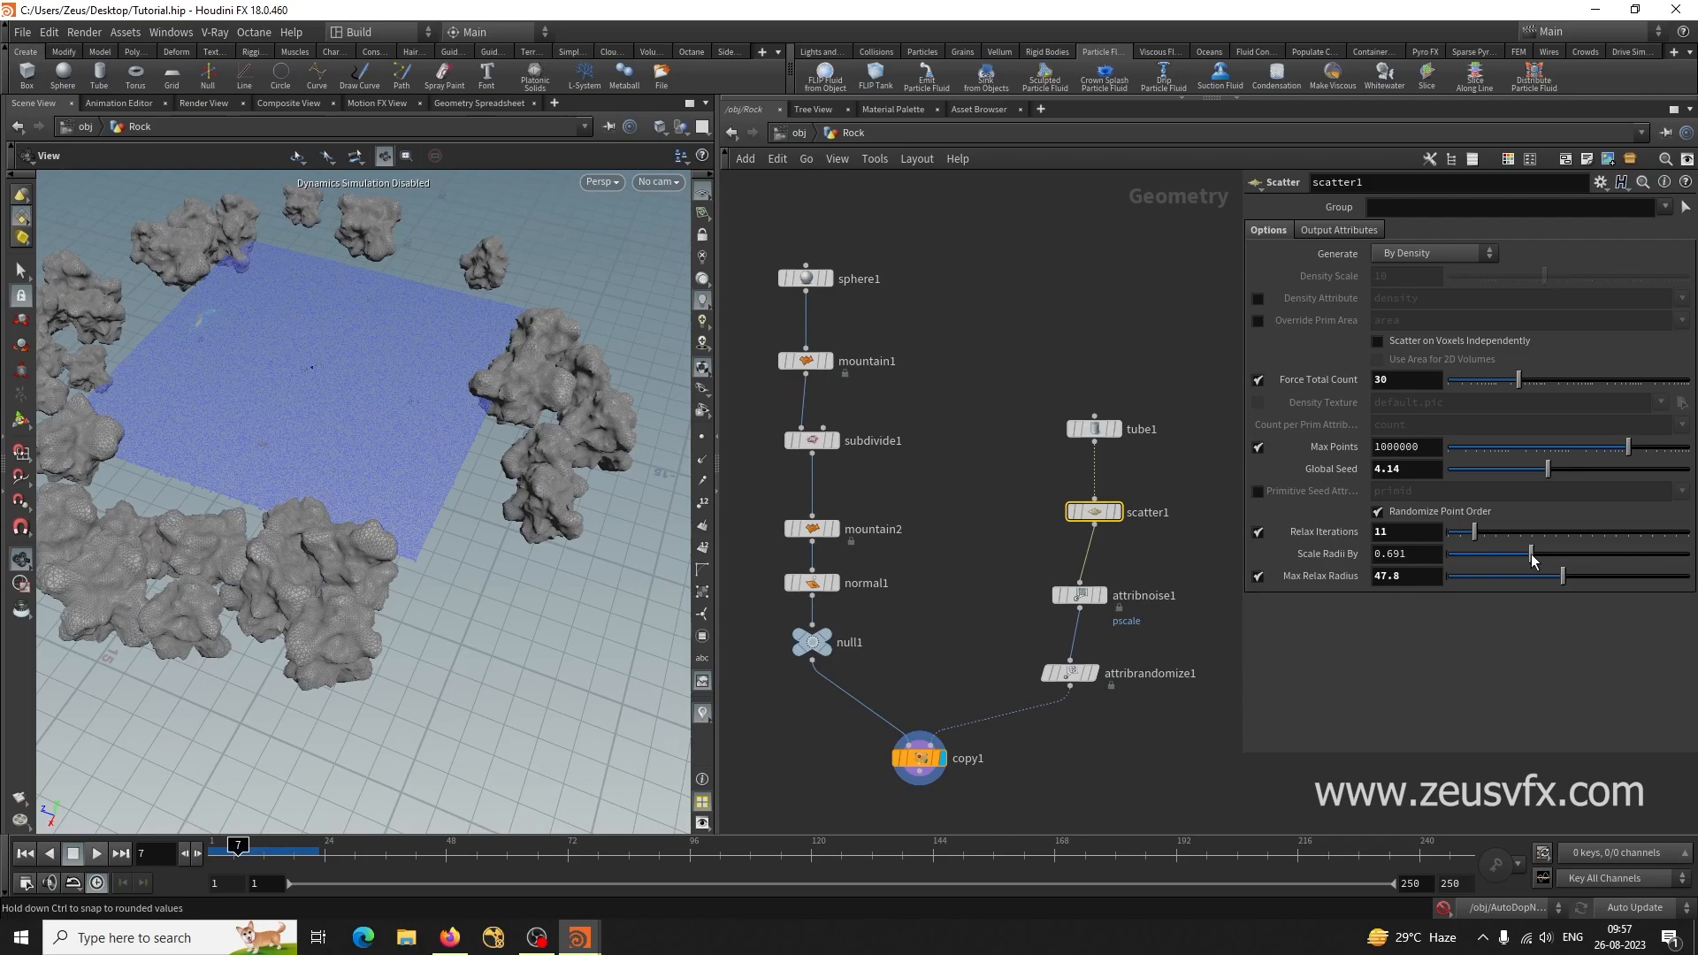
click(985, 352)
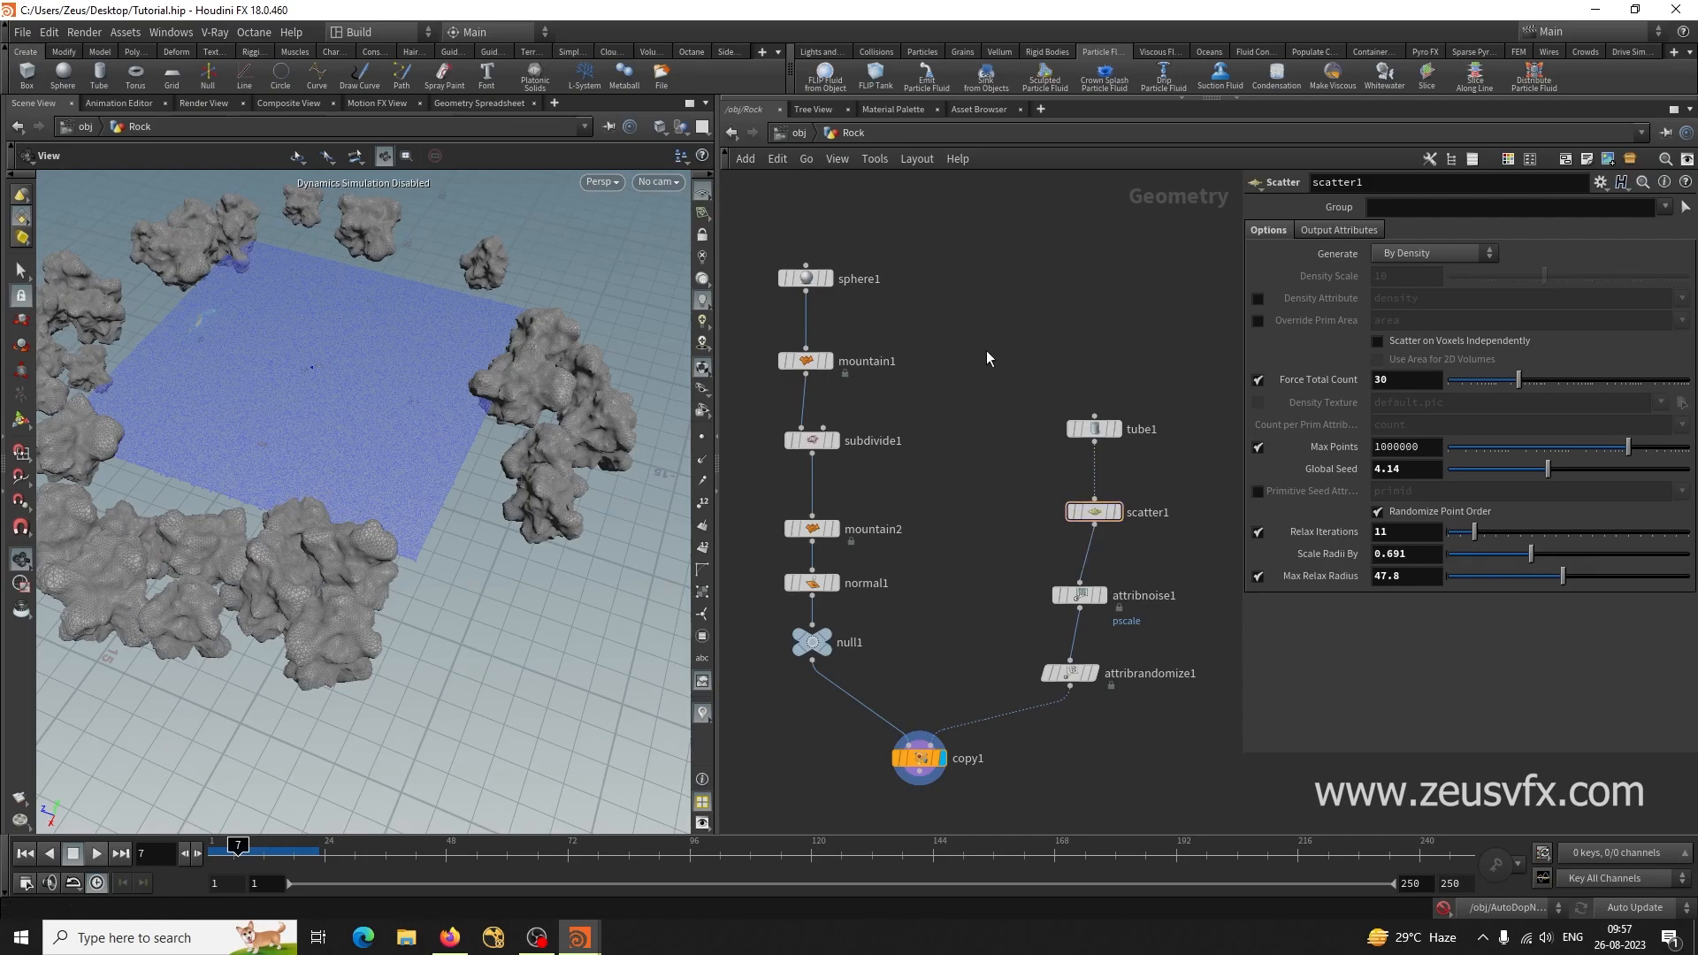
Set scatter1's Force Total Count to 50 and view the rock ring from a lower angle.
double_click(1406, 383)
text(50)
key(Return)
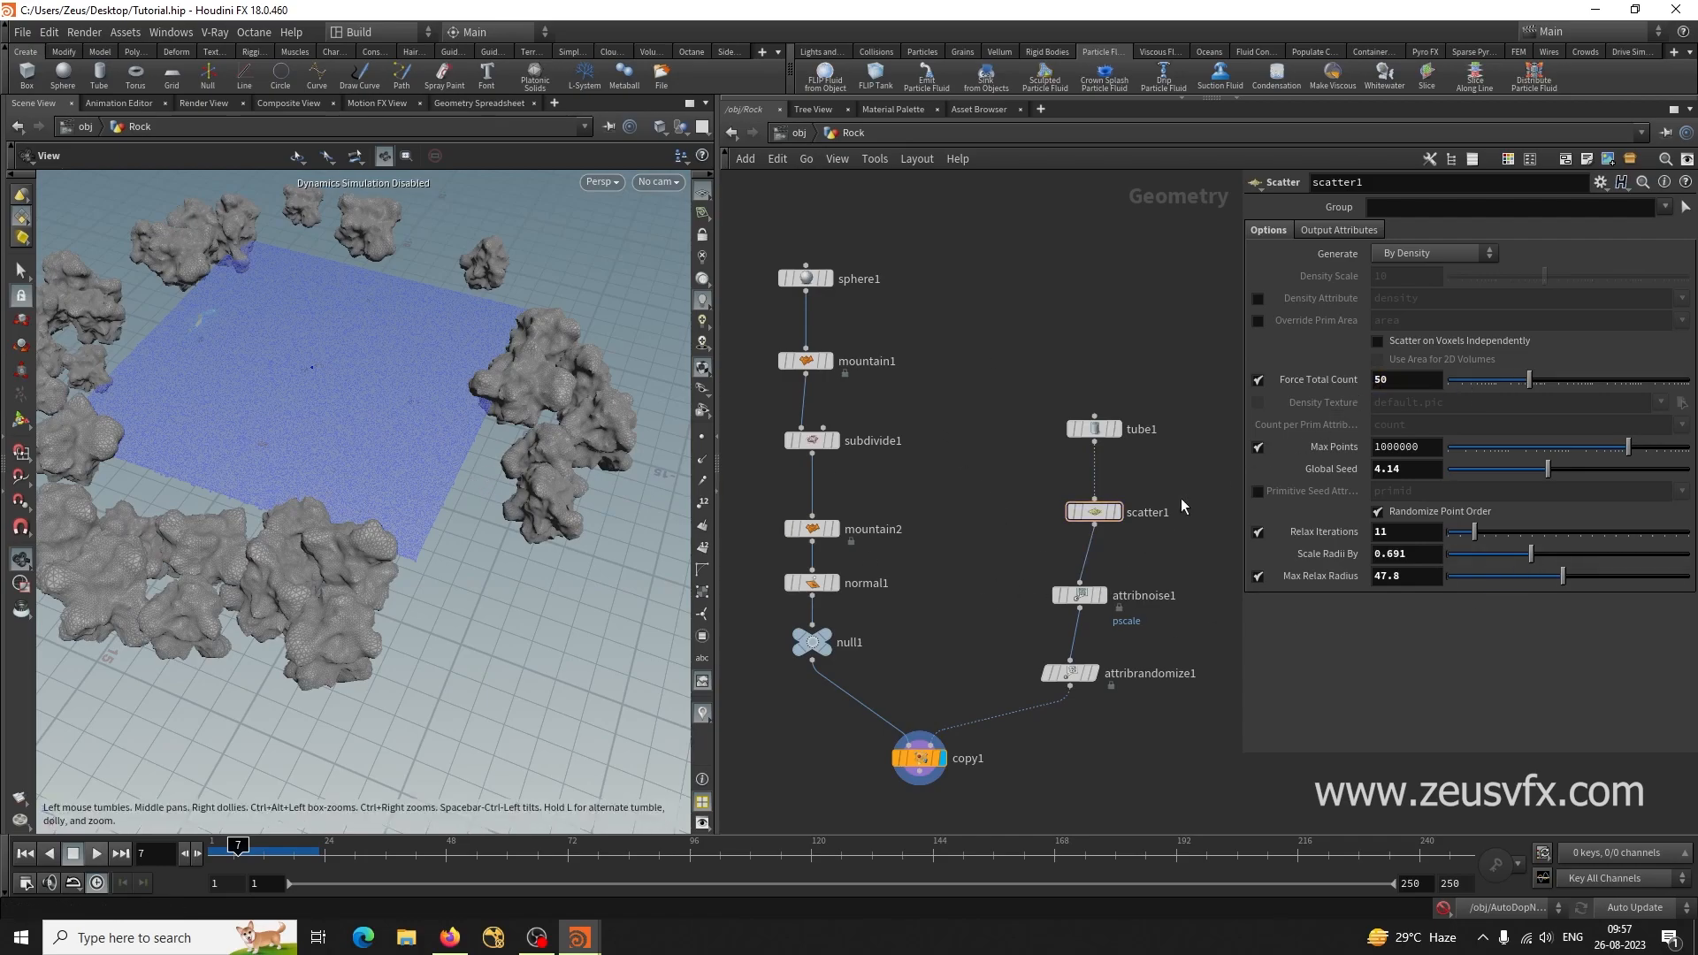
drag(474, 462, 440, 441)
middle_drag(976, 584, 955, 477)
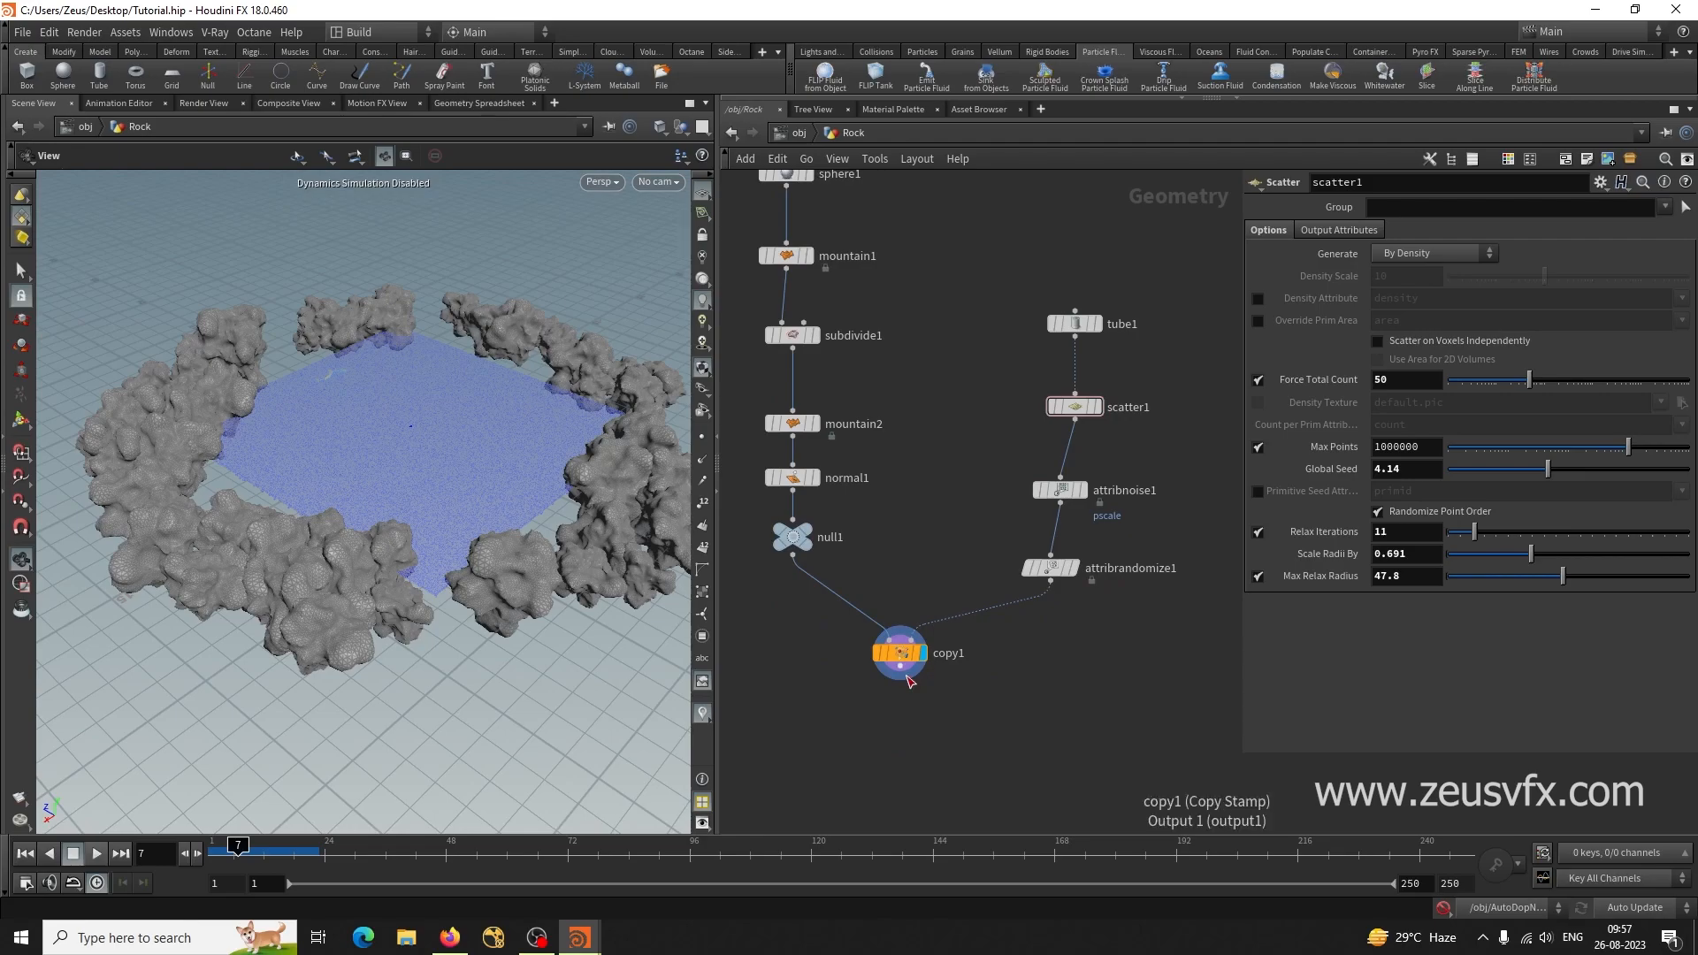
Add a Null node after copy1, display it, and name it "out".
scroll(906, 676, up, 2)
scroll(931, 629, down, 3)
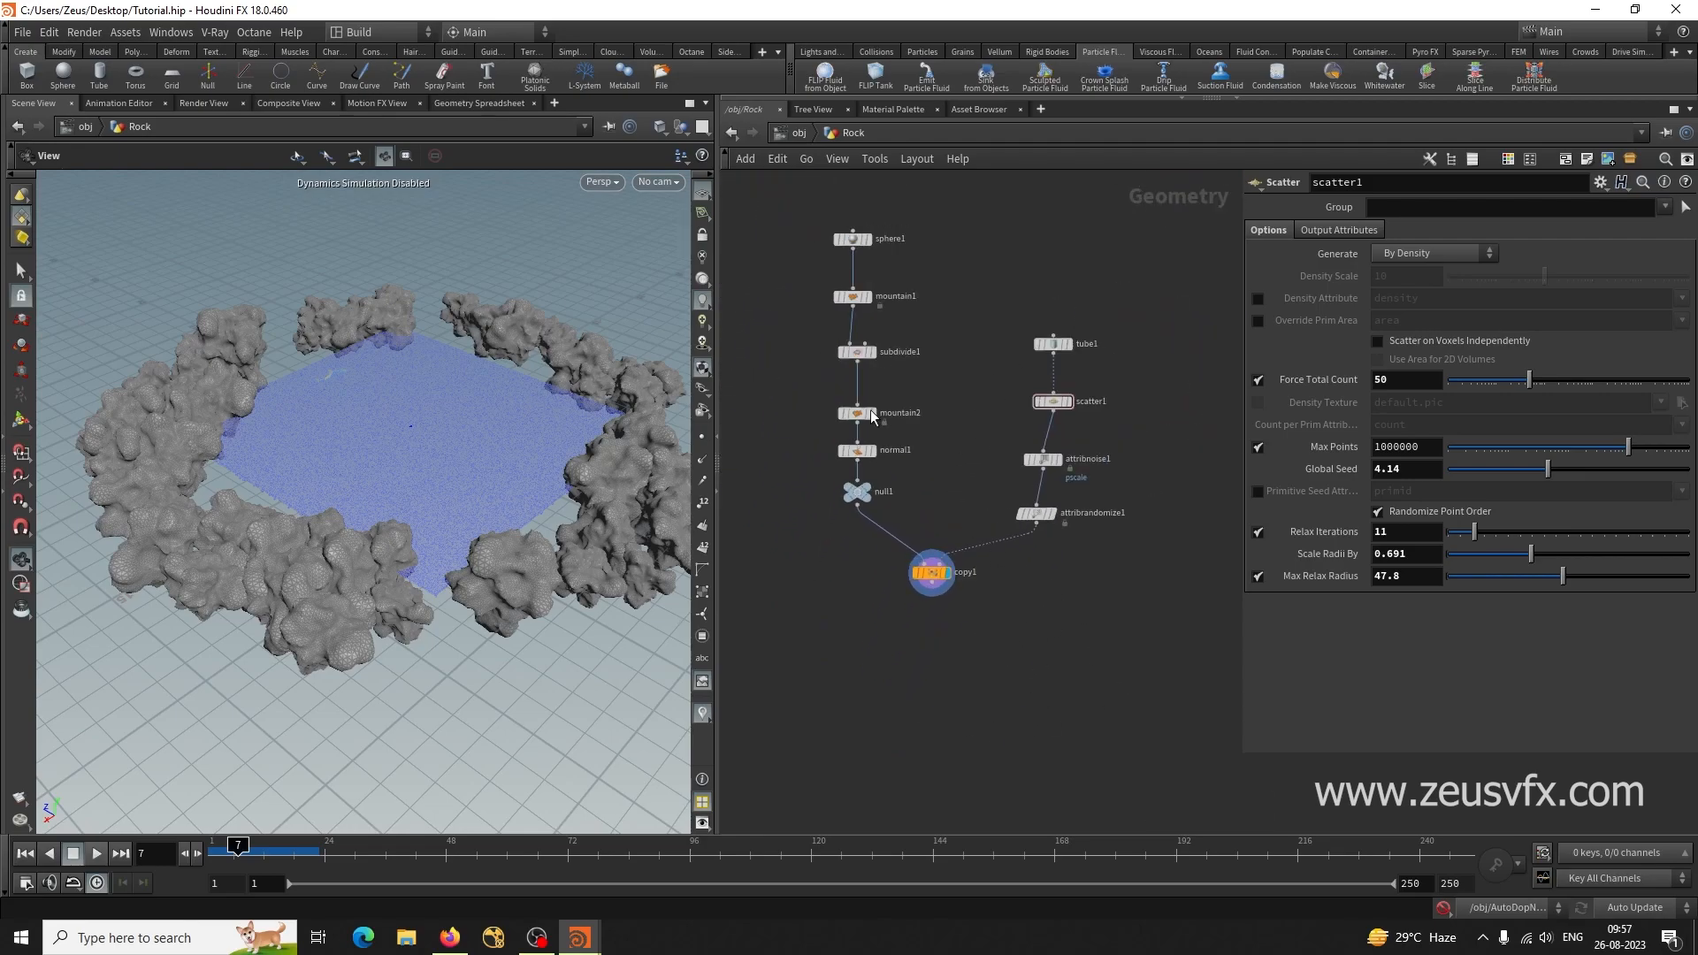
middle_drag(1005, 712, 983, 640)
key(Tab)
text(nu)
click(1141, 114)
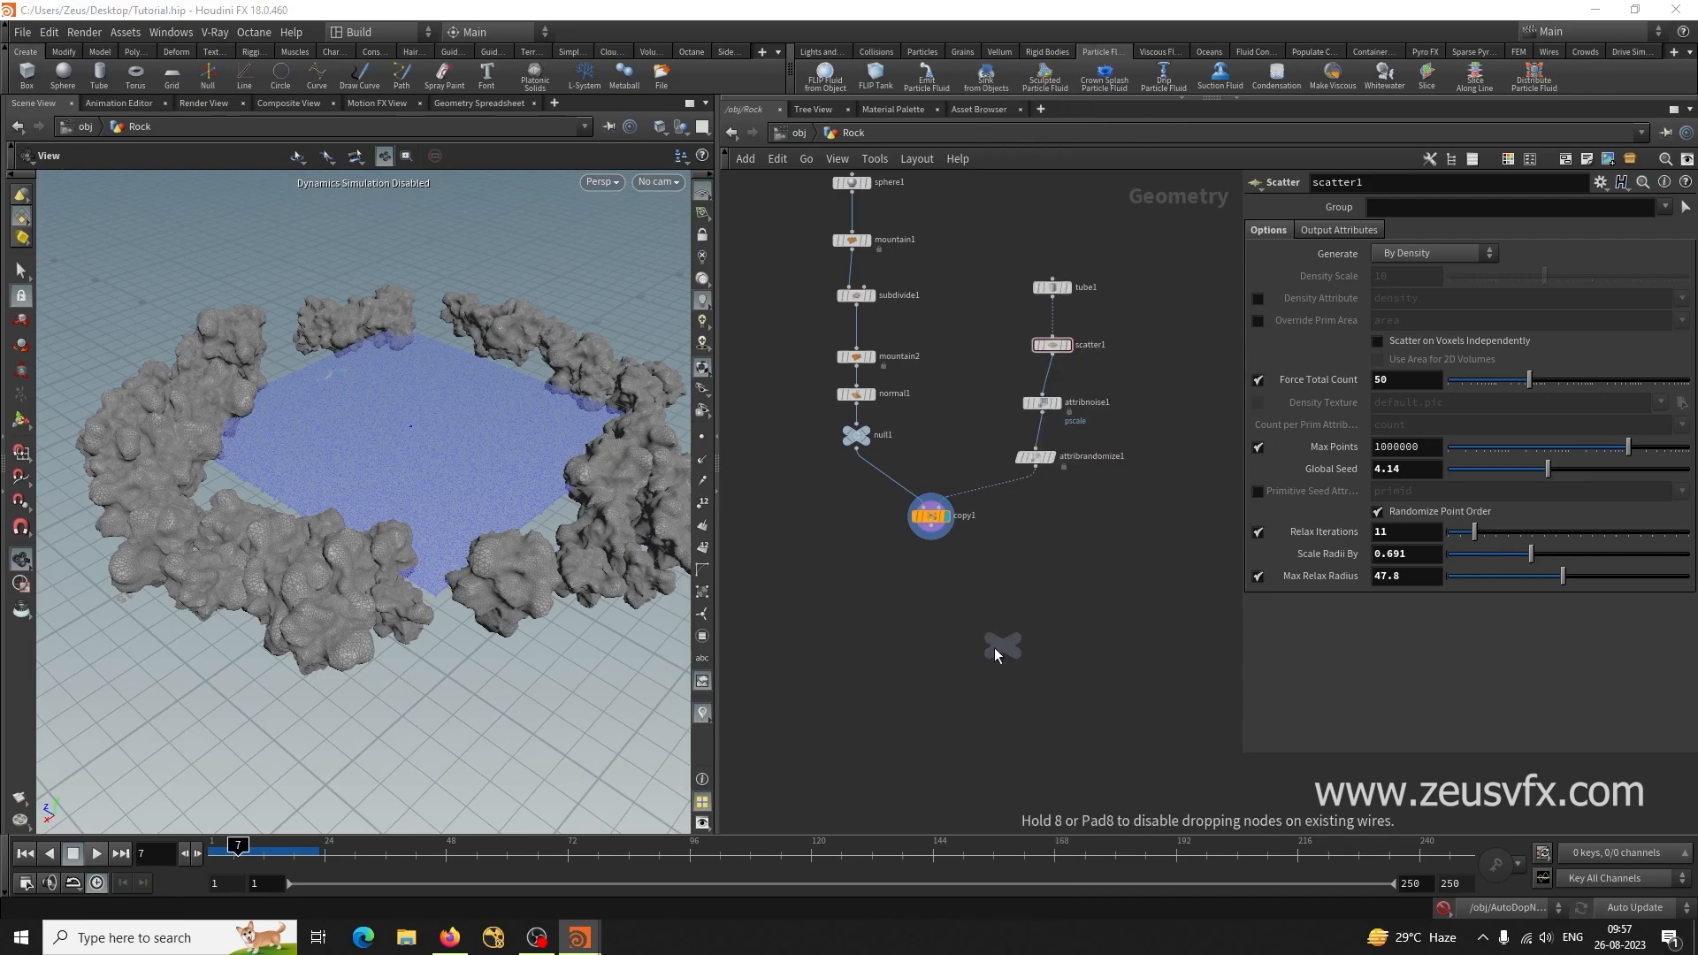
click(925, 617)
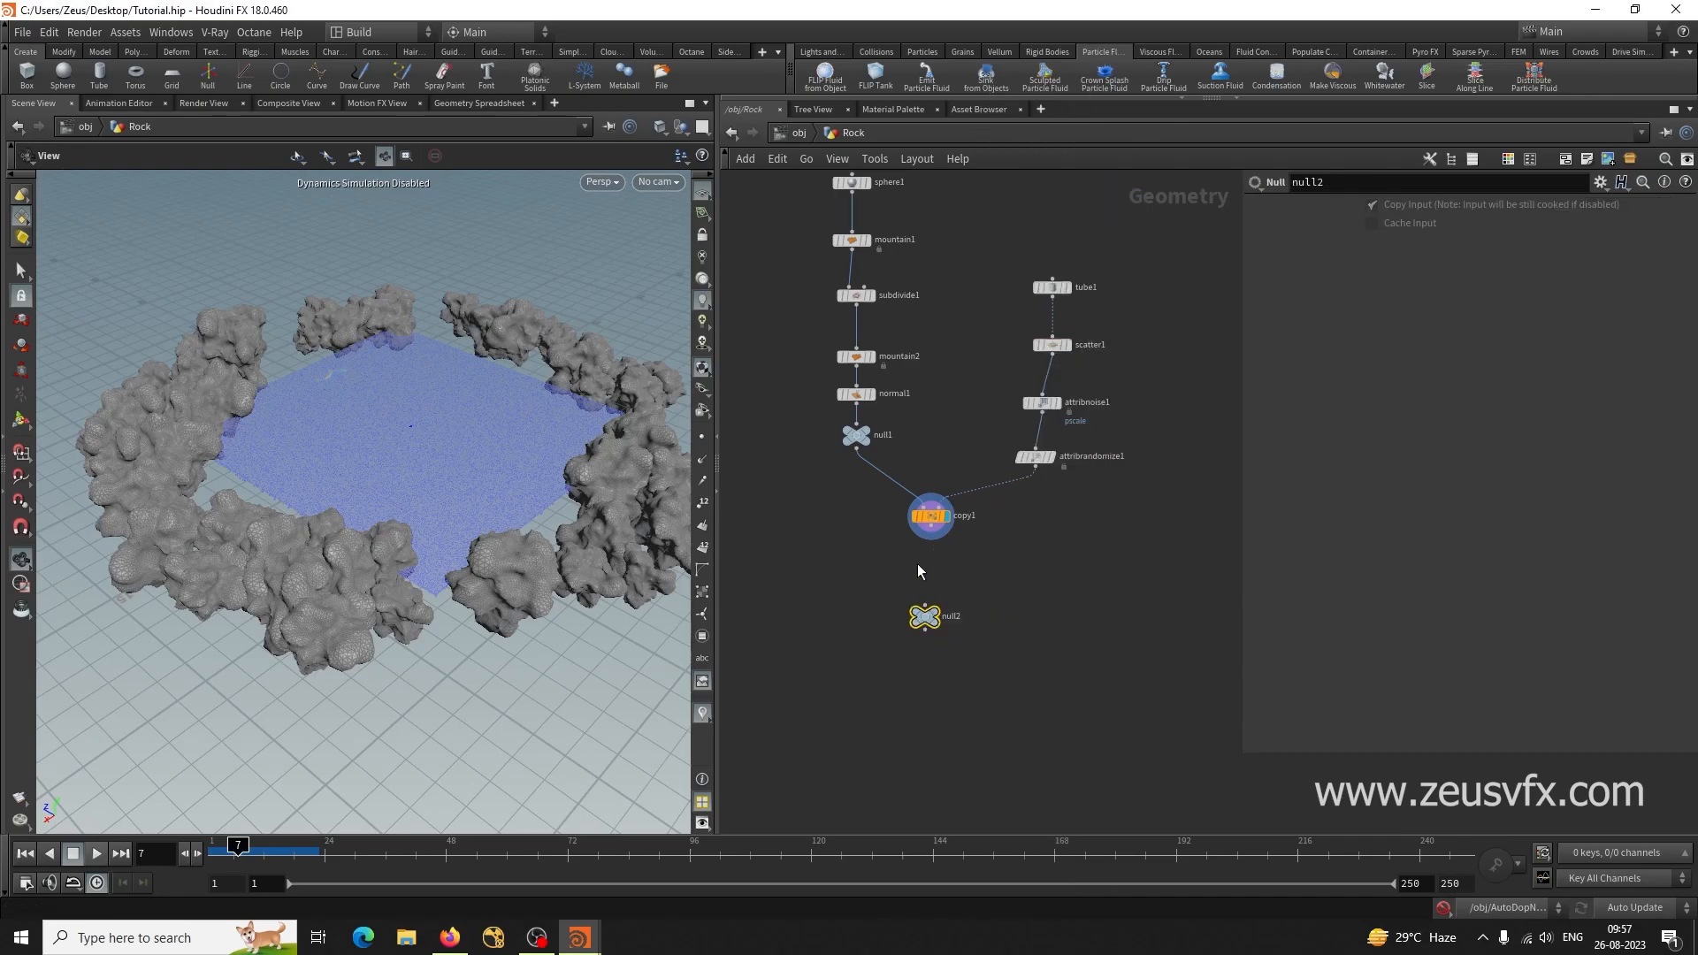
click(939, 618)
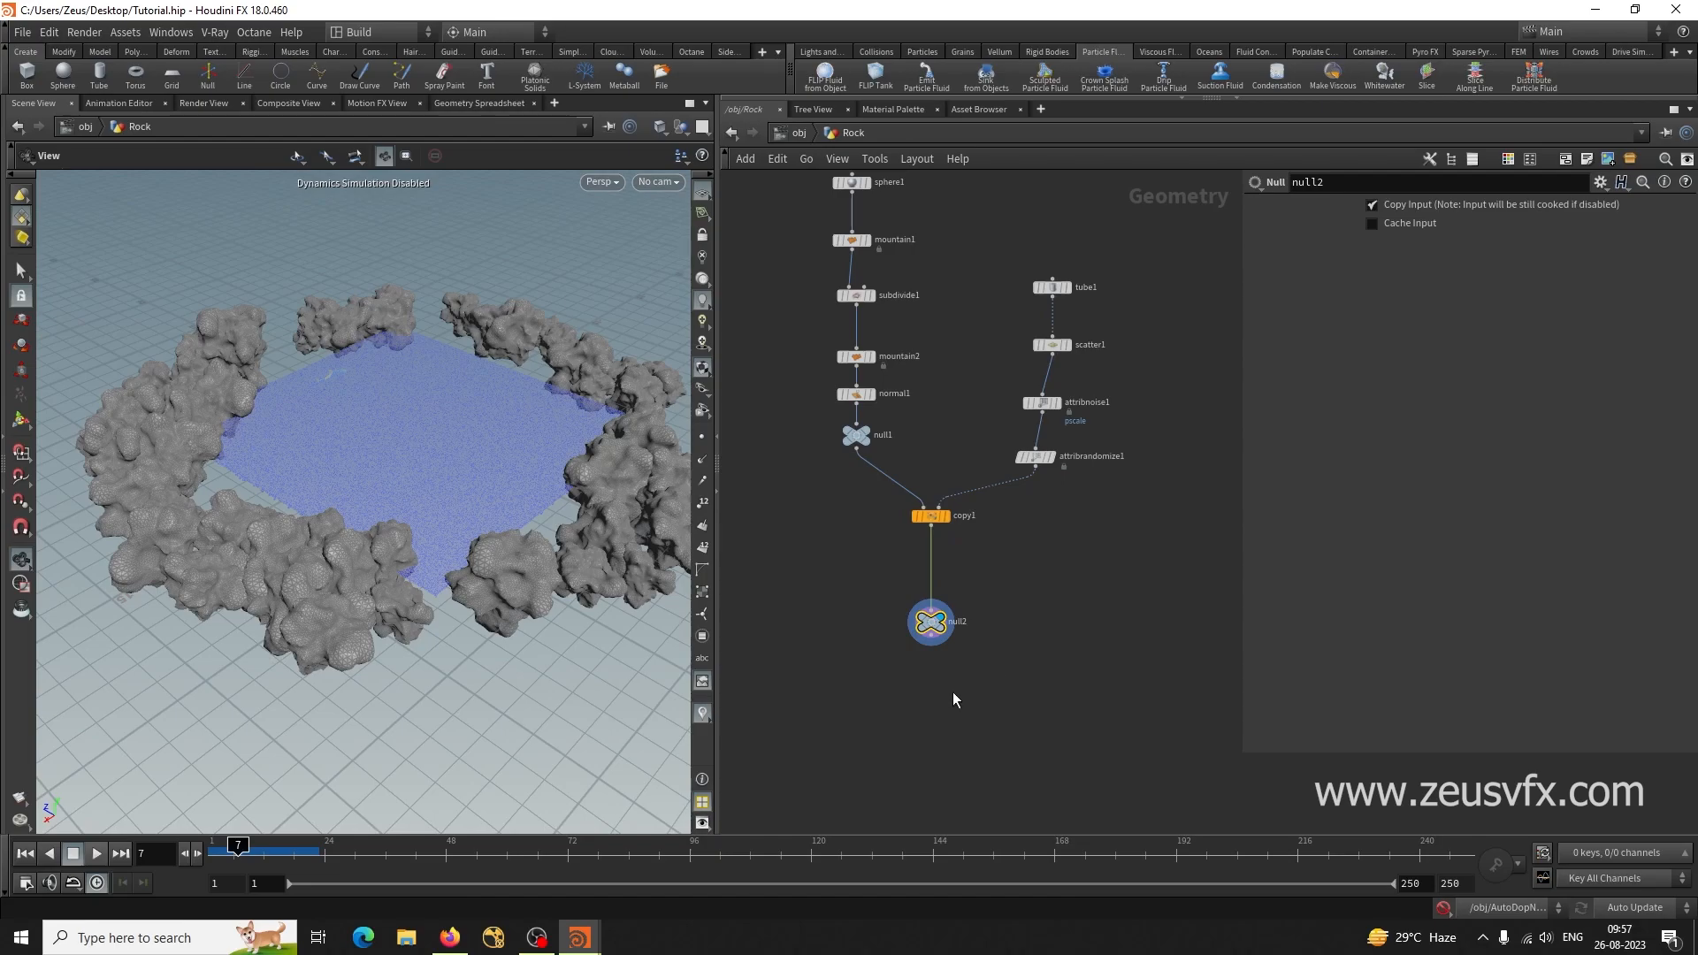
double_click(959, 621)
key(Return)
Add a Collision Source node connected below the "out" null.
scroll(946, 725, up, 3)
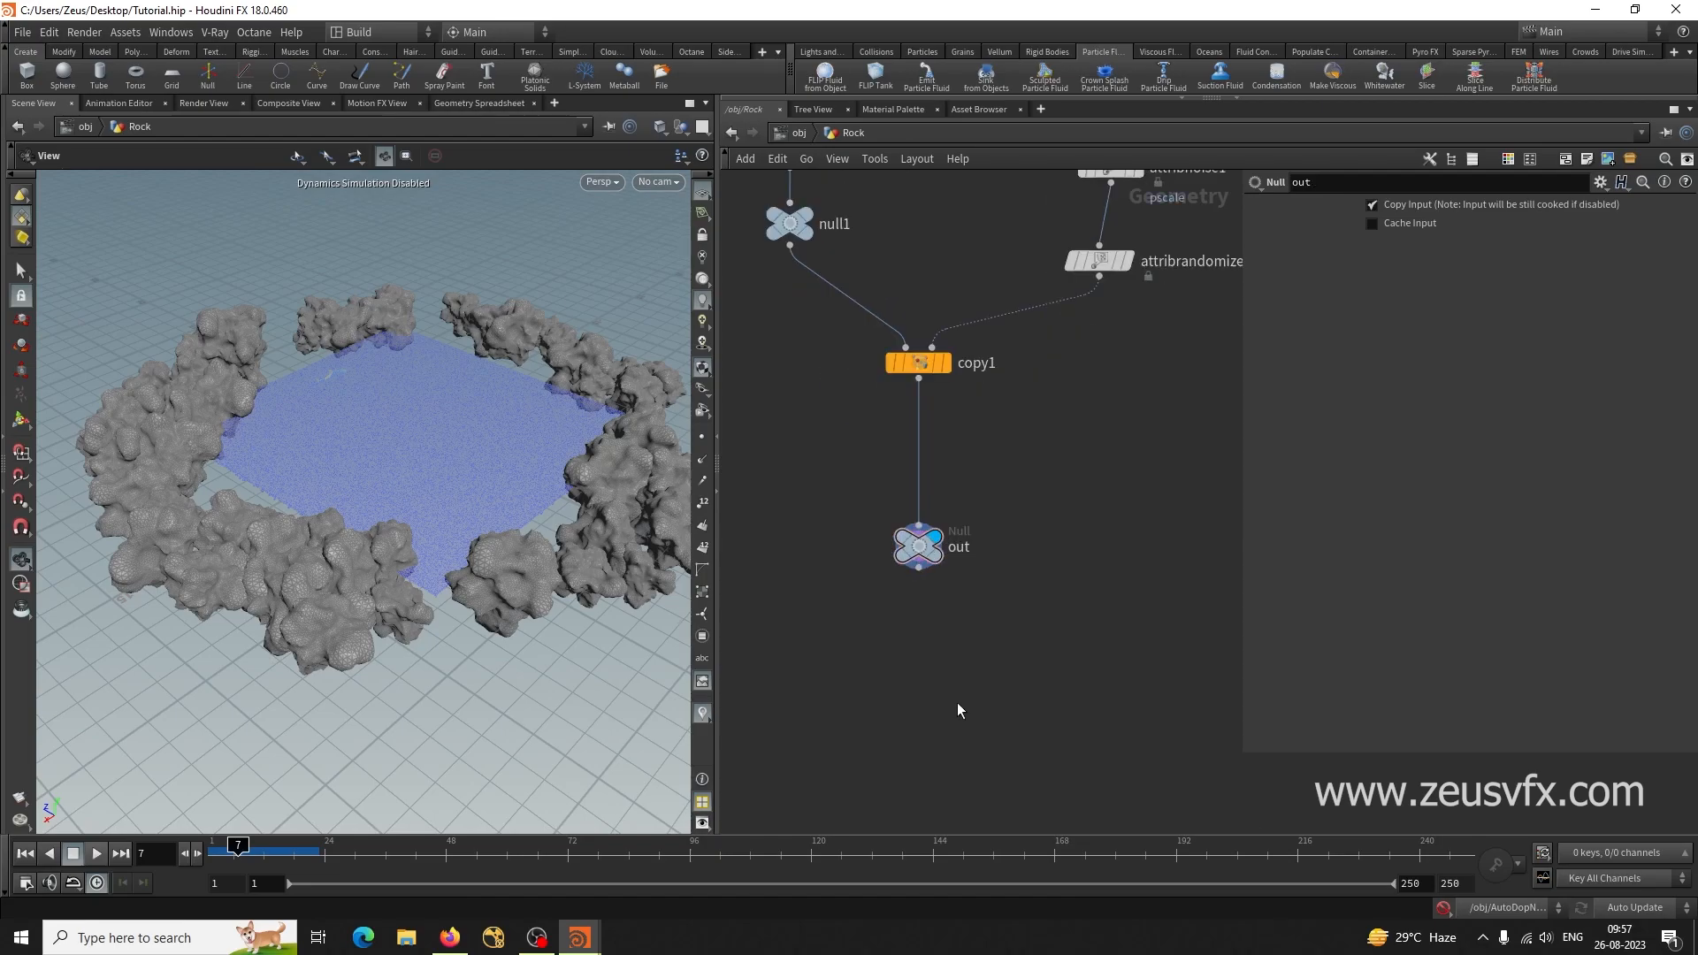
key(Tab)
text(co)
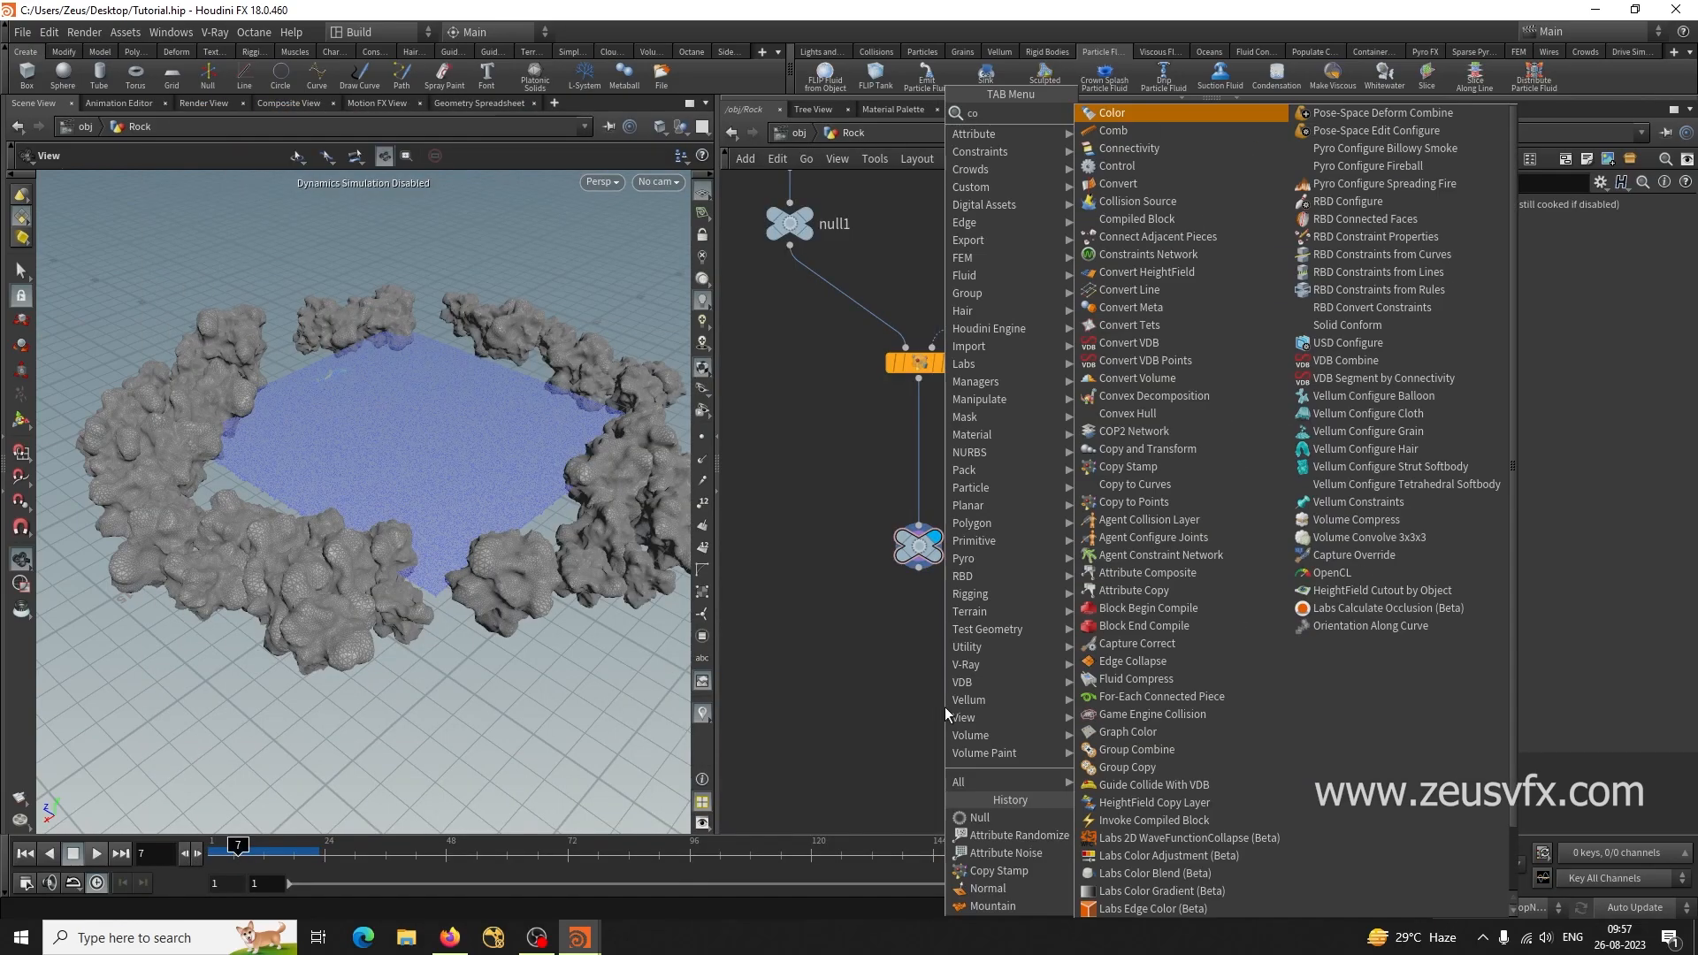
mouse_move(1070, 368)
click(1155, 131)
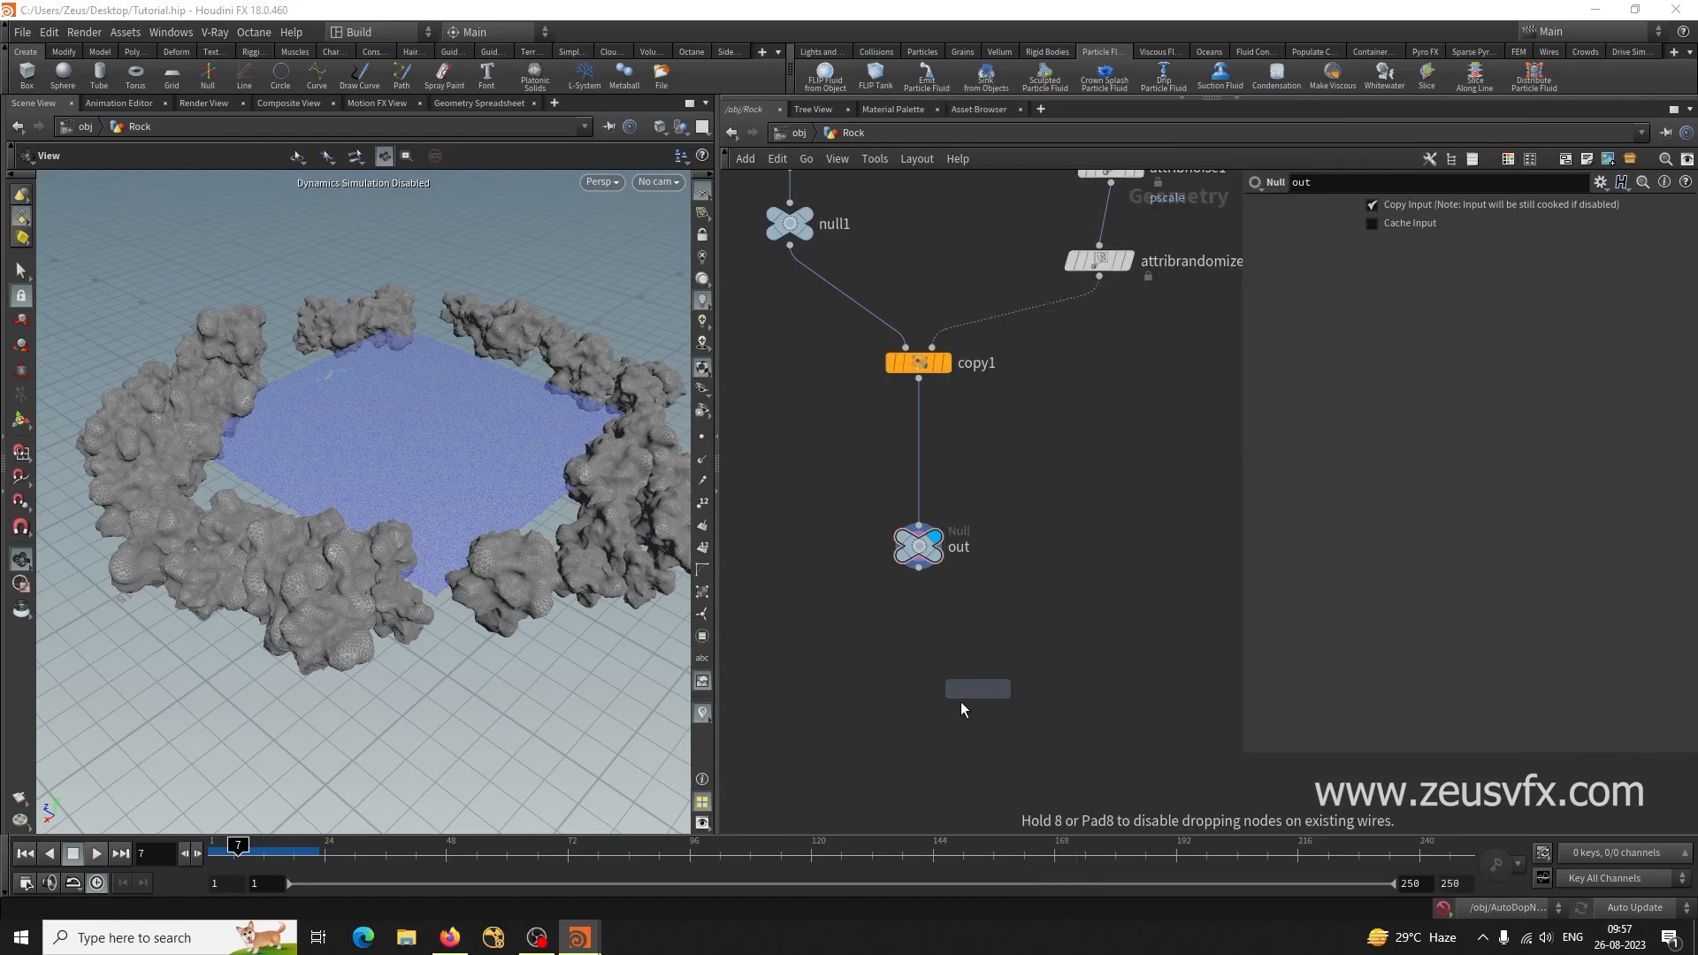
click(923, 640)
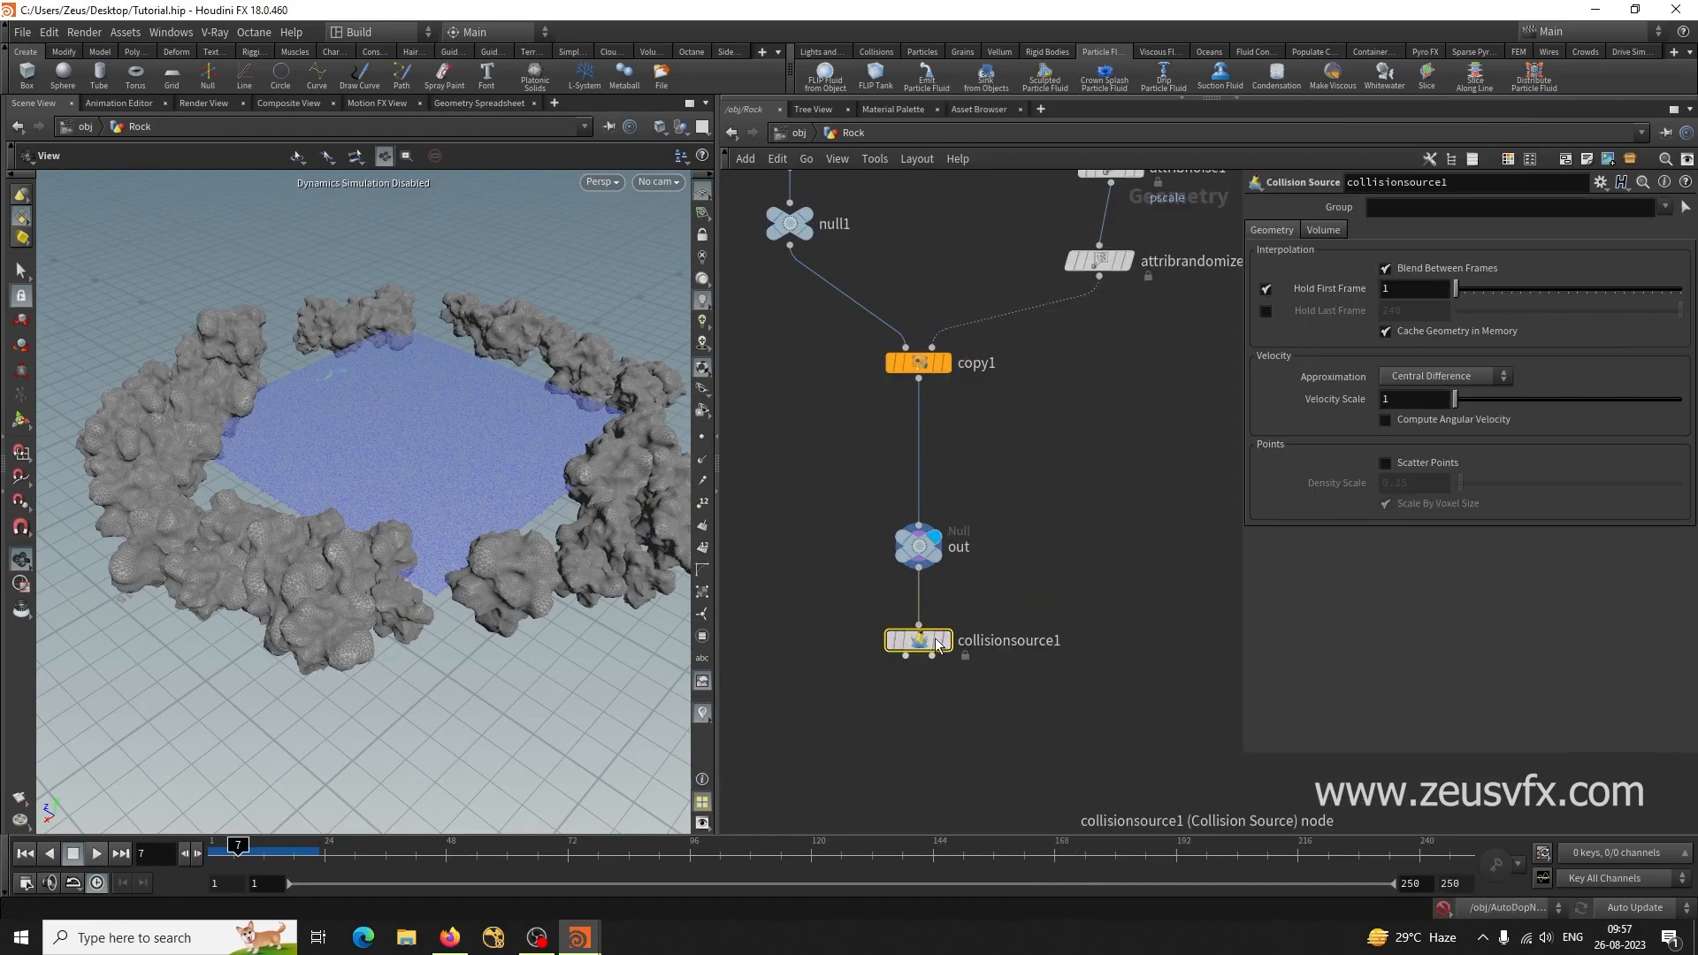
Connect a new Null to collisionsource1's first output, display it, and name it "out_rock".
middle_drag(973, 777, 1008, 706)
key(Tab)
text(null)
click(1122, 136)
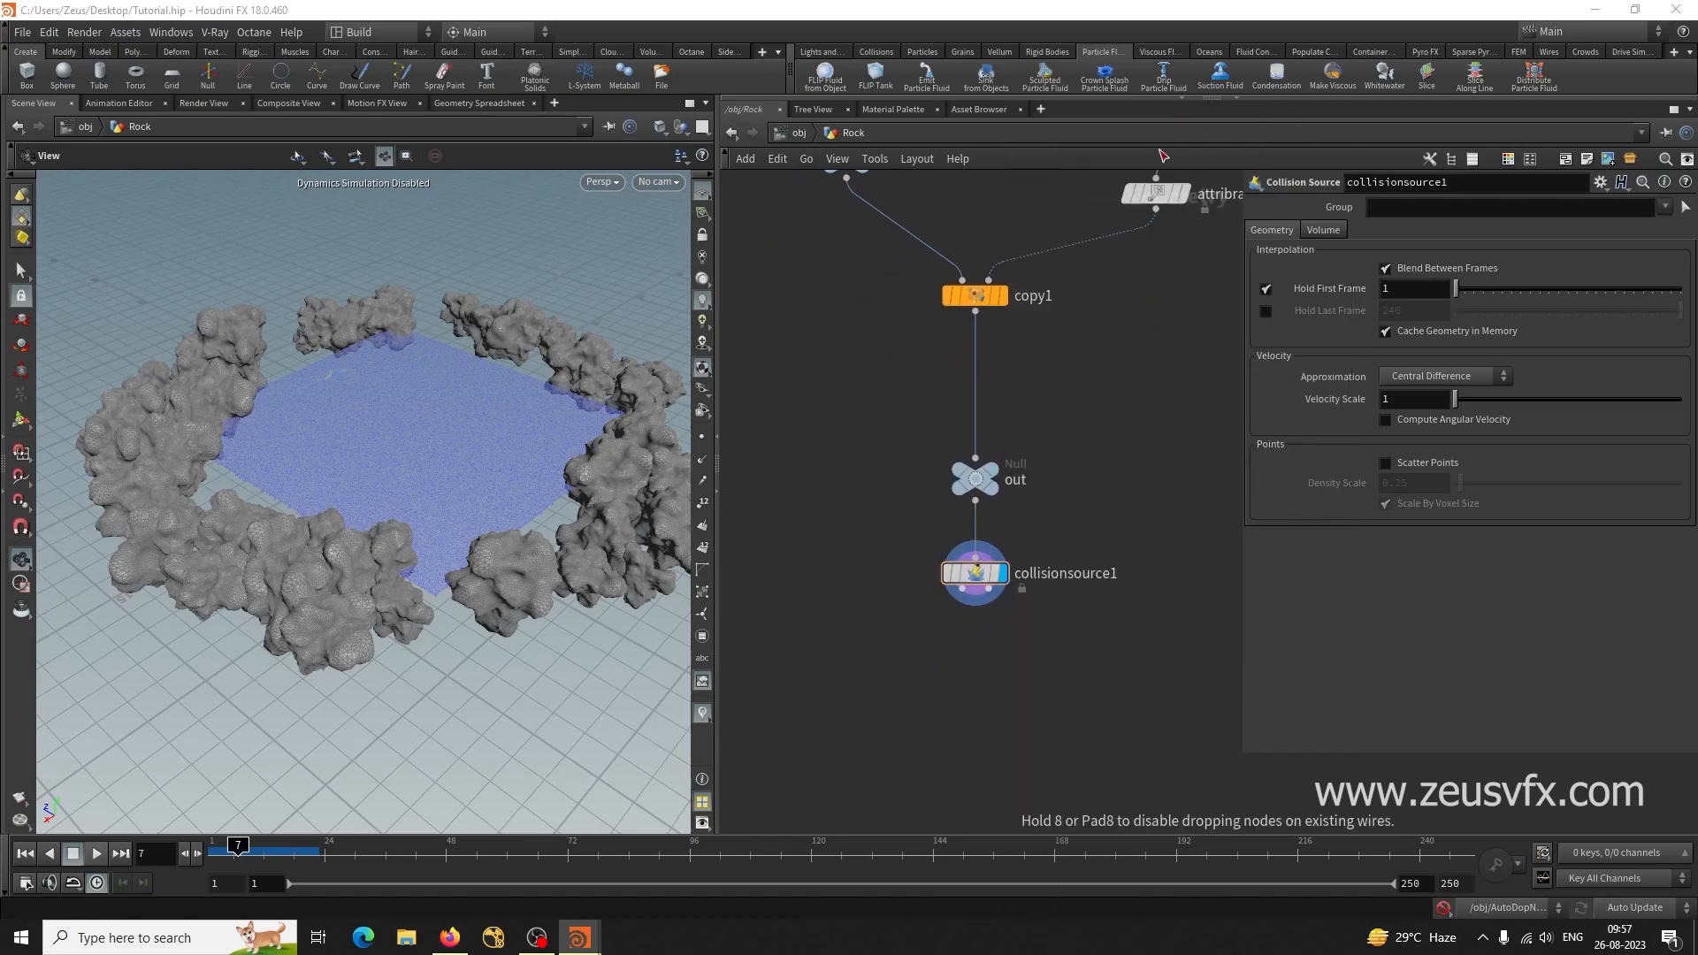
click(882, 728)
click(962, 590)
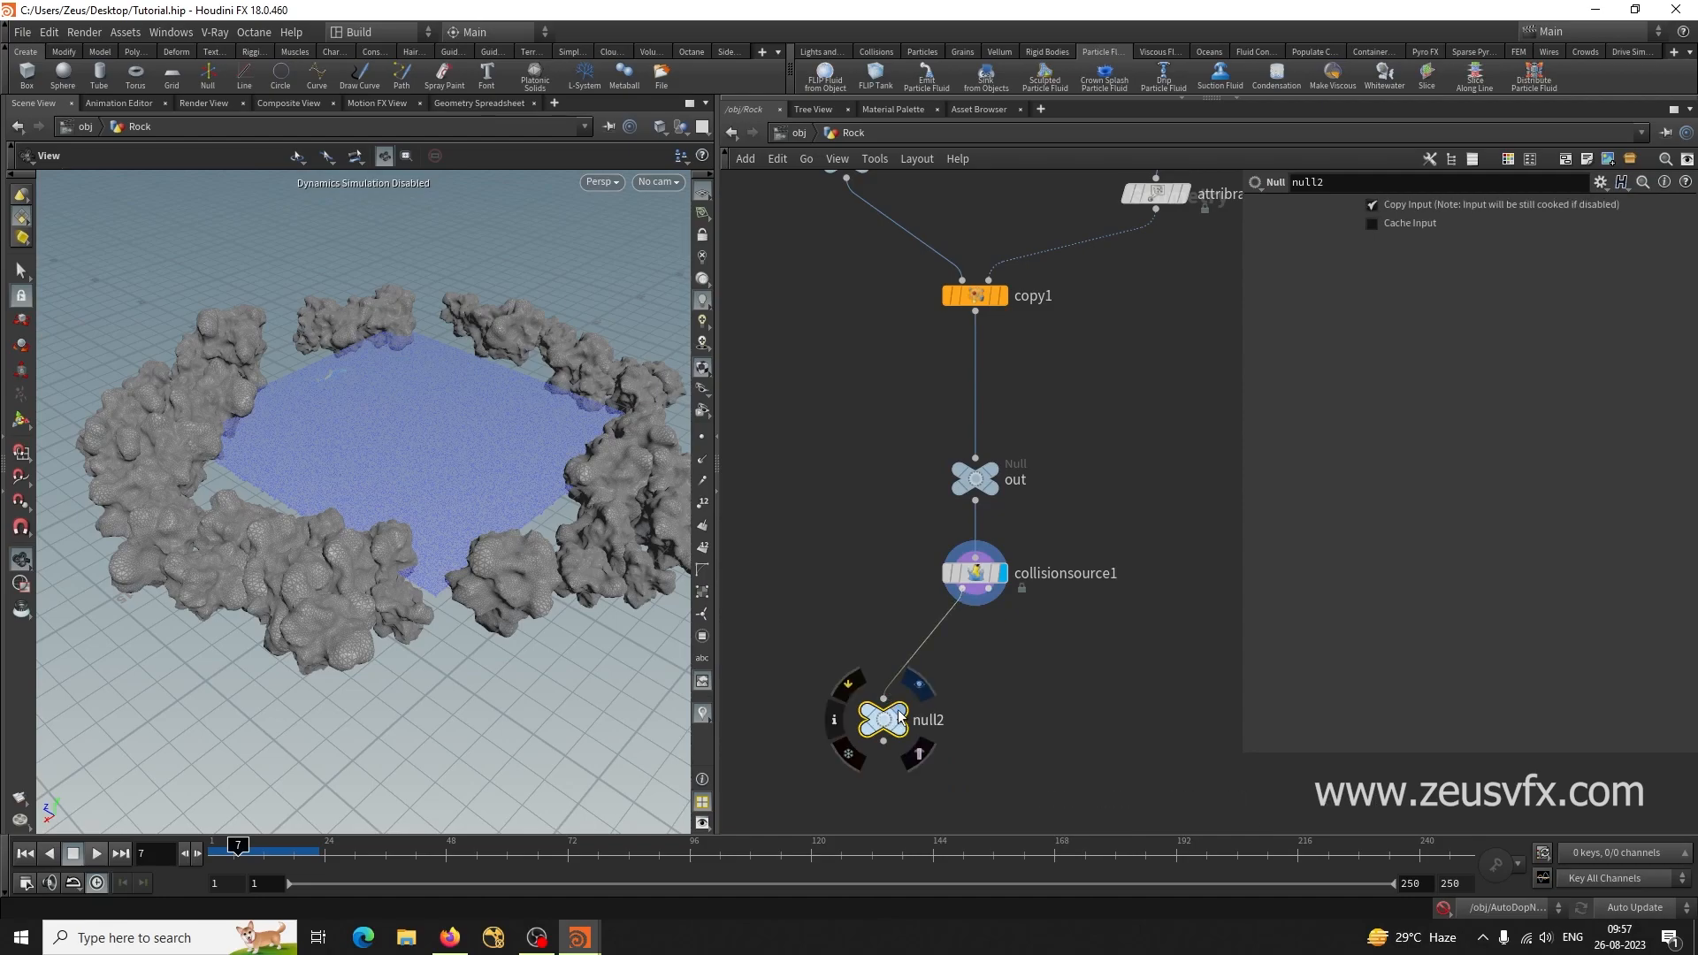
click(882, 700)
double_click(937, 721)
text(out_r)
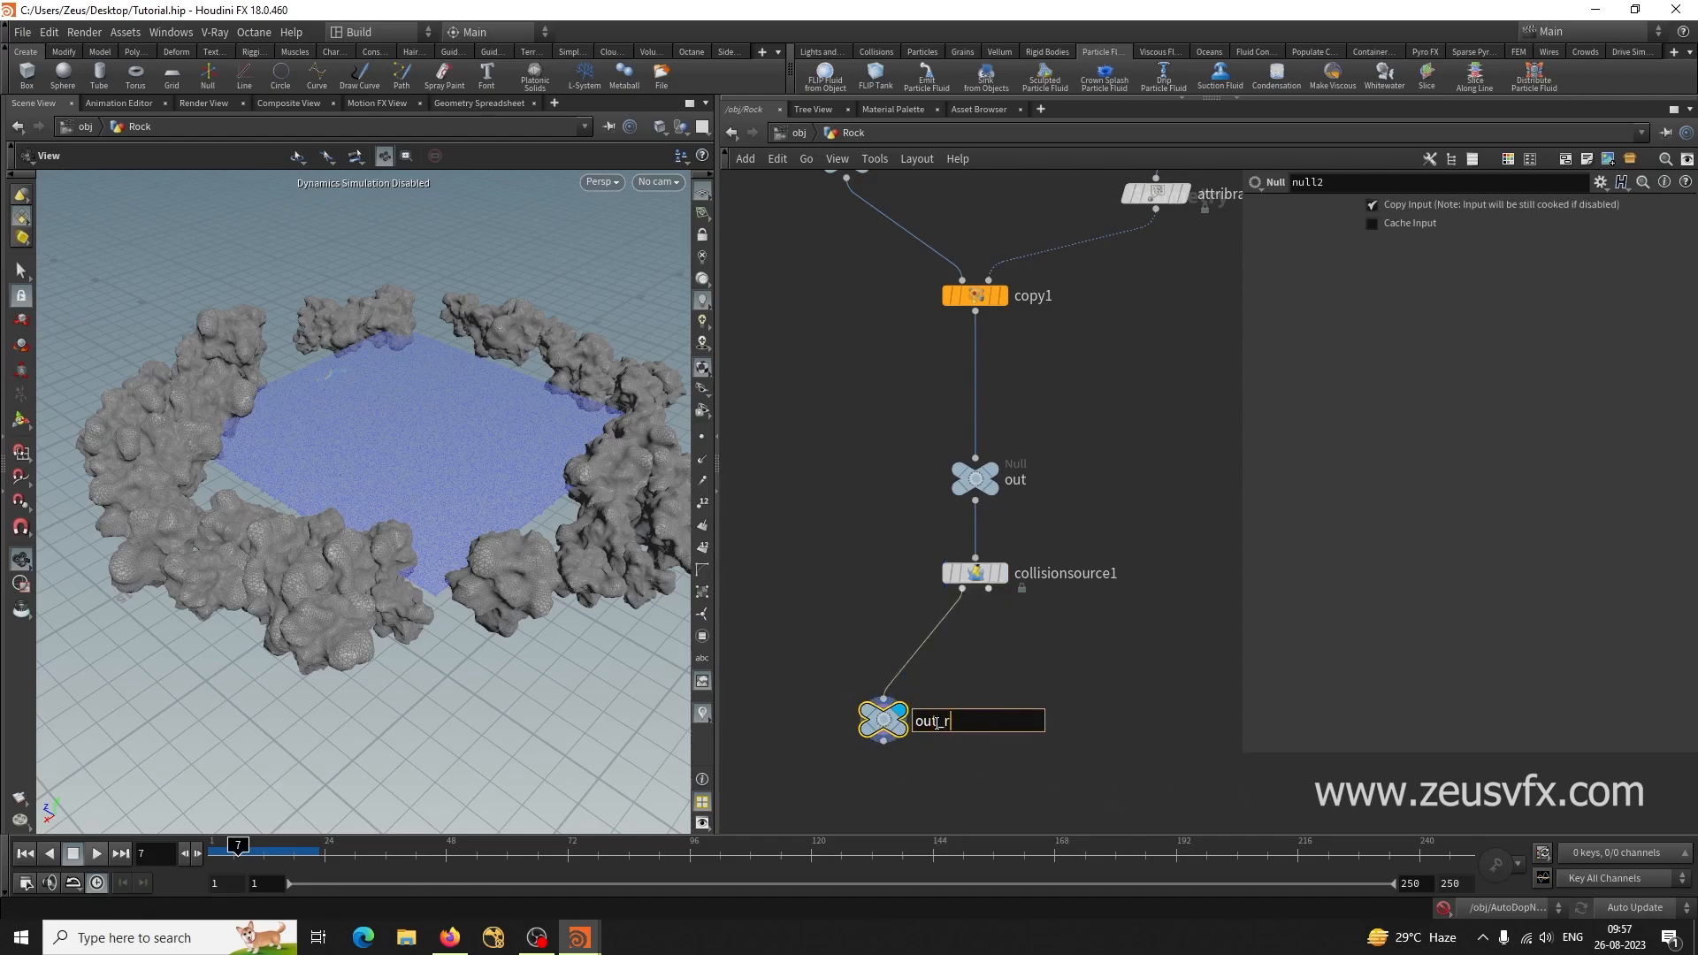
key(Return)
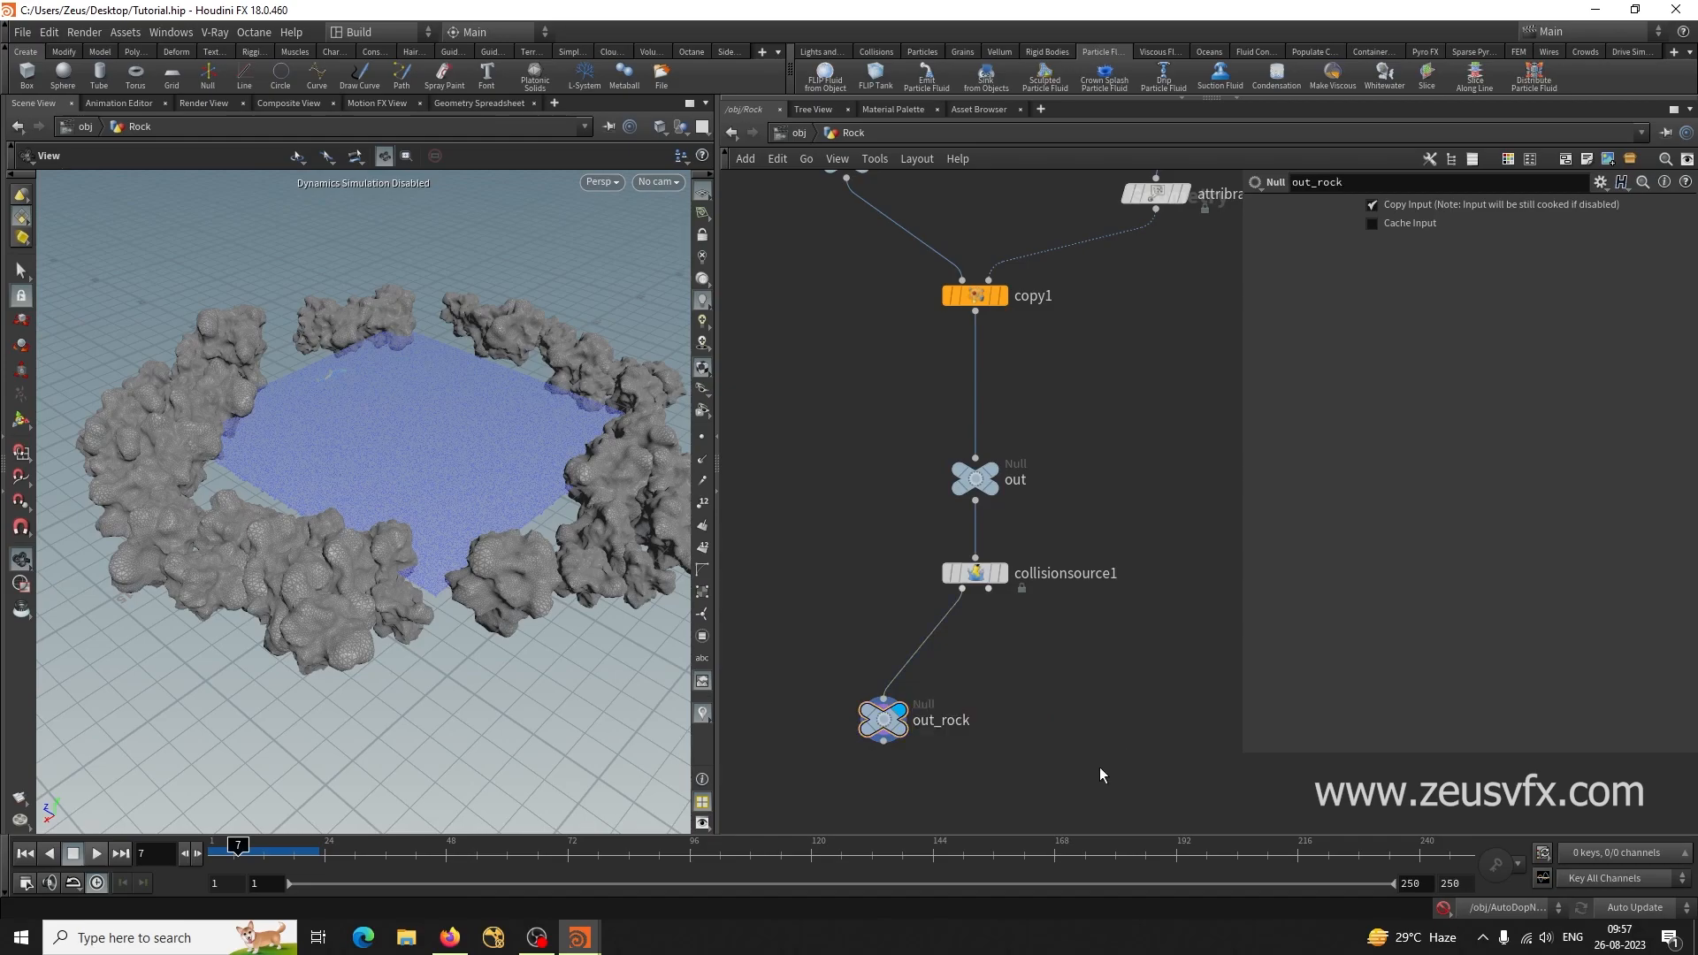
Connect another Null to collisionsource1's second output and name it "out_rock_vdb".
middle_drag(1100, 773, 1033, 754)
key(Tab)
text(null)
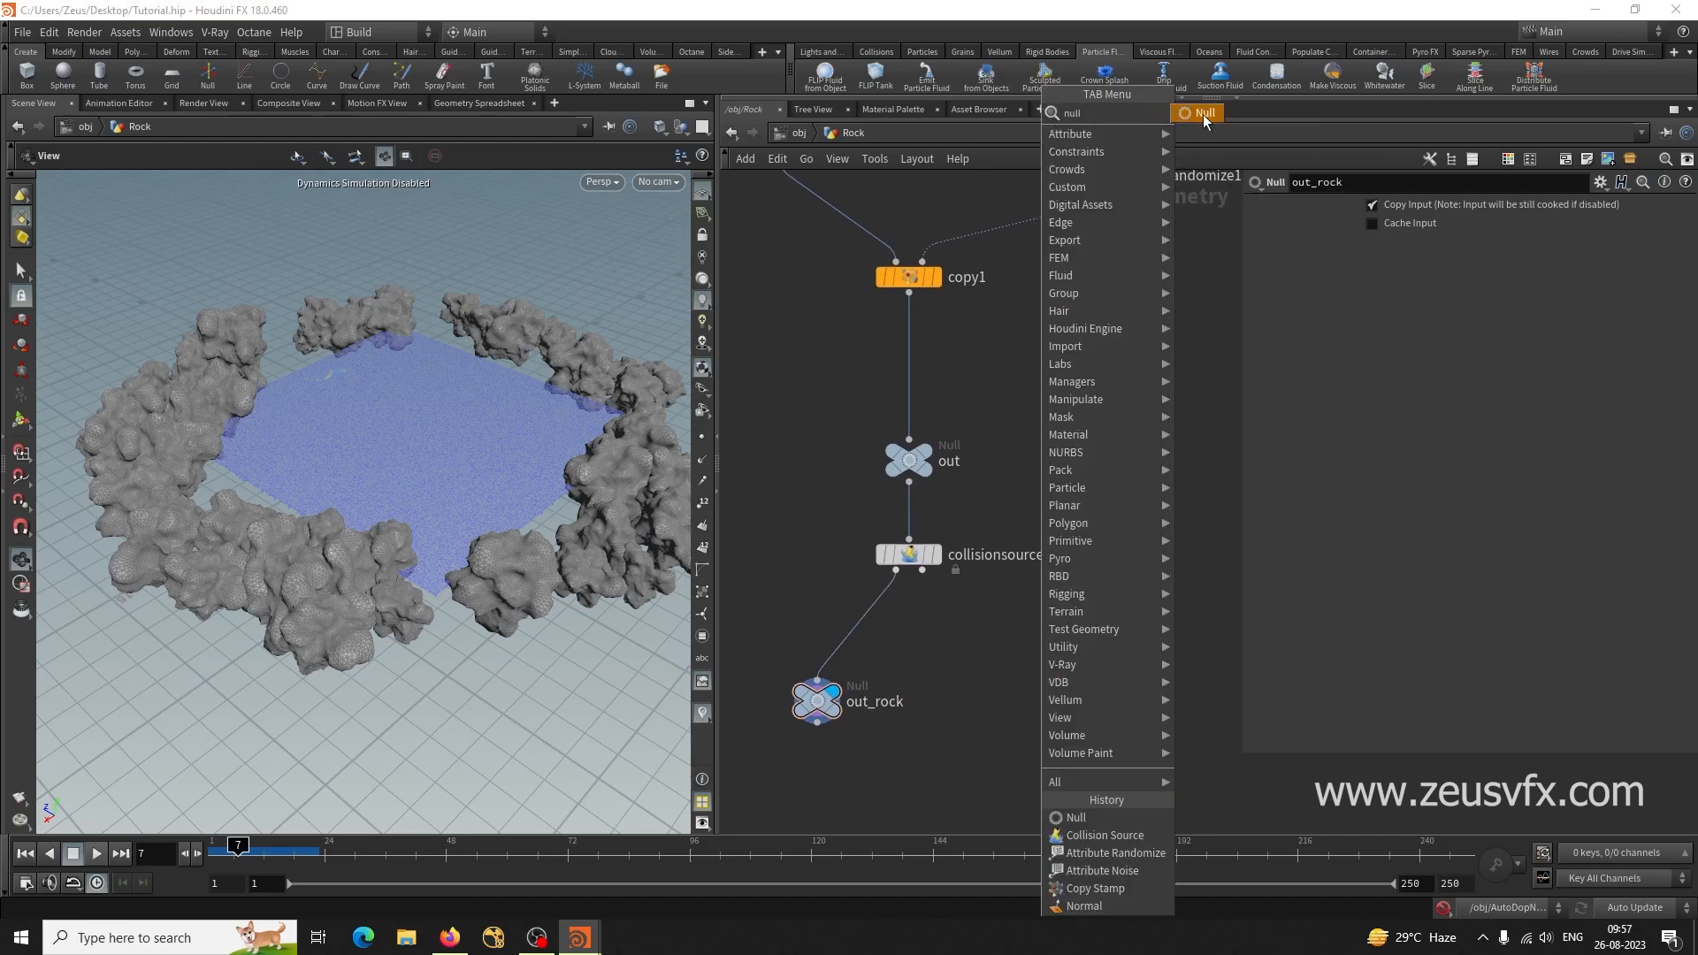
click(1203, 116)
click(1048, 704)
click(922, 571)
click(1049, 680)
double_click(1098, 701)
double_click(1099, 701)
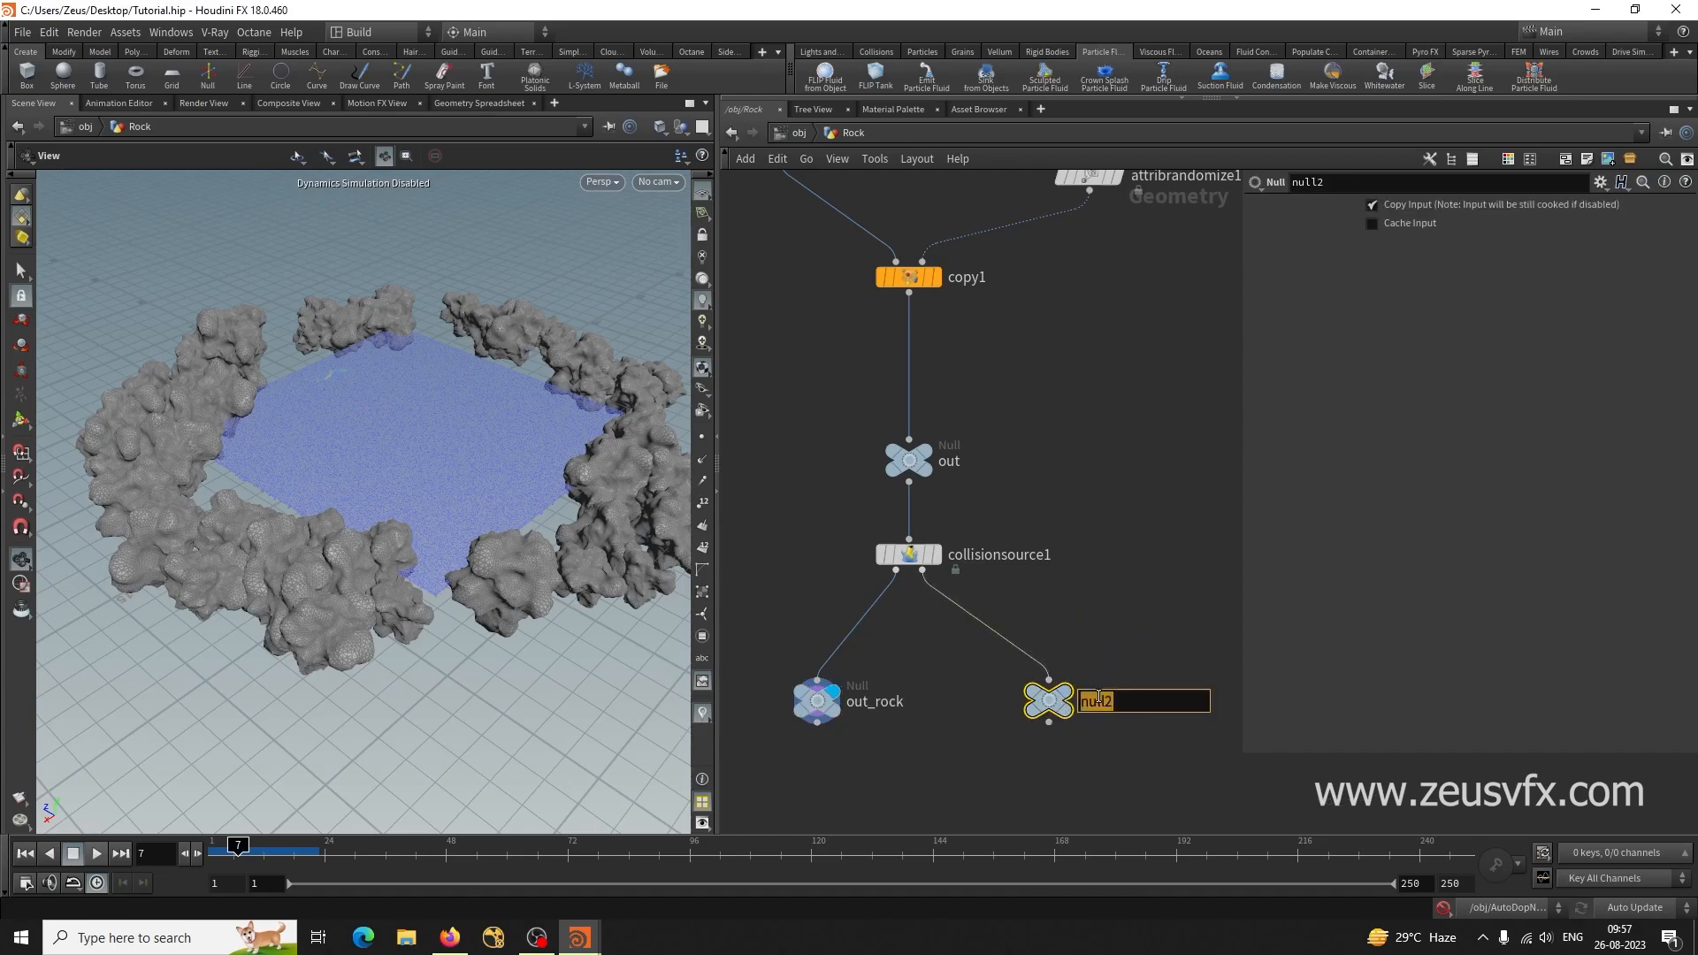
text(out_rock_vdb)
key(Return)
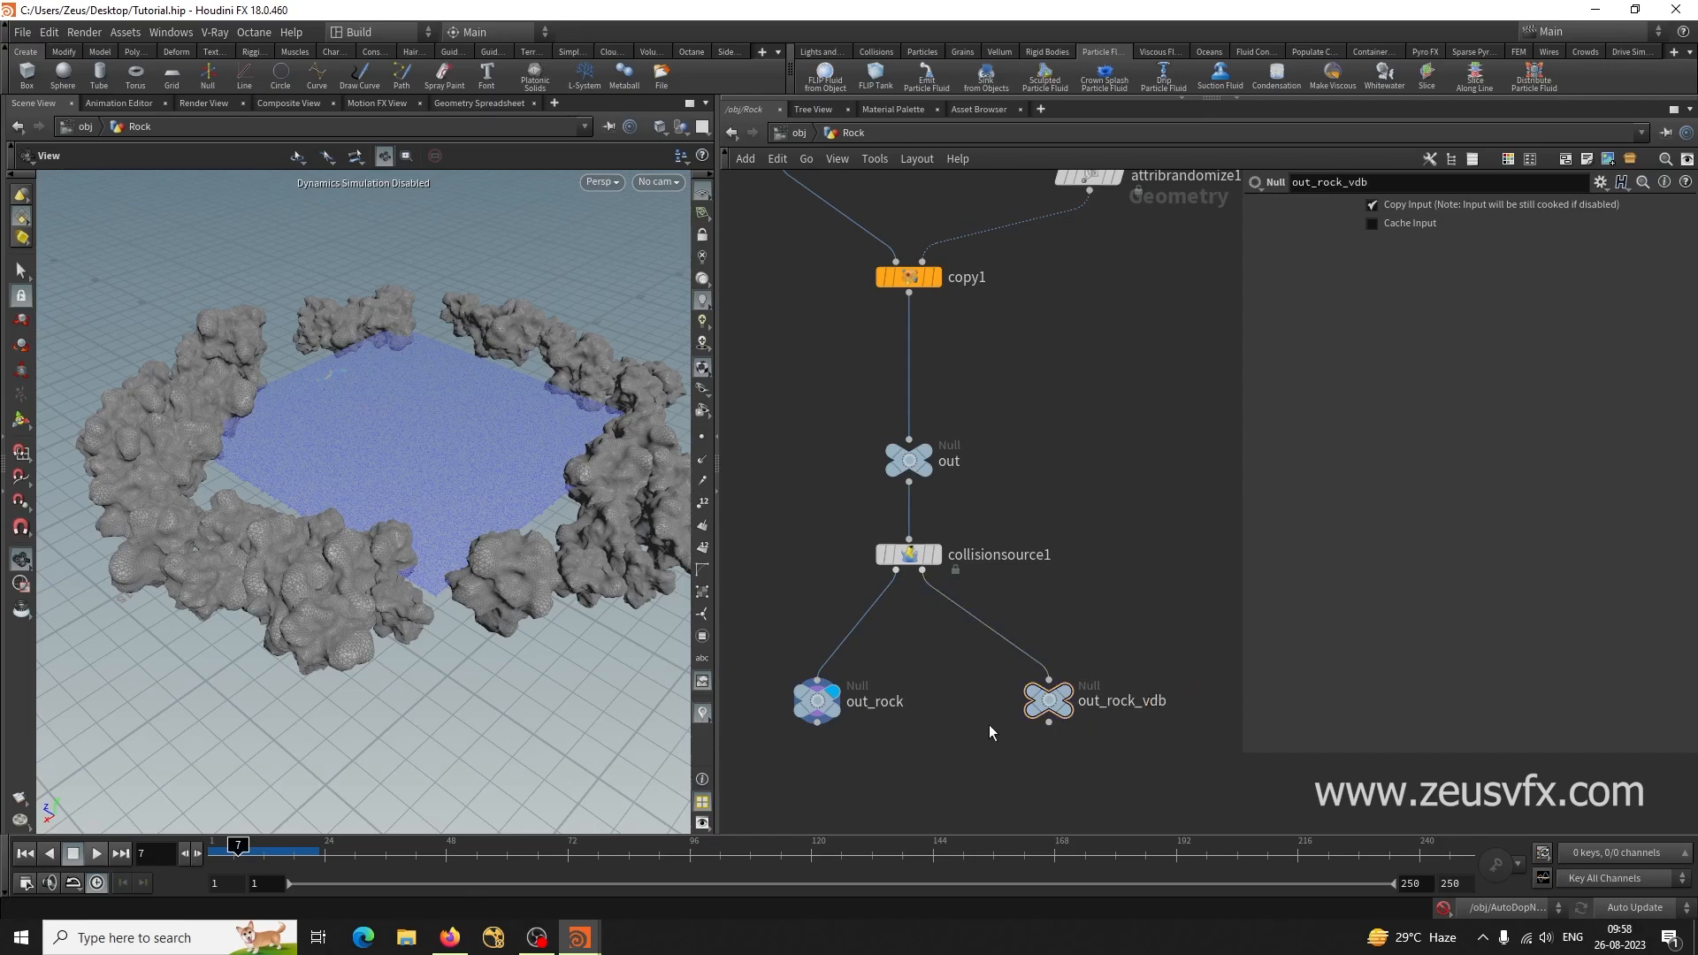
Display out_rock_vdb to inspect the collision volume, and return the display flag to the "out" null.
drag(1052, 702, 1046, 704)
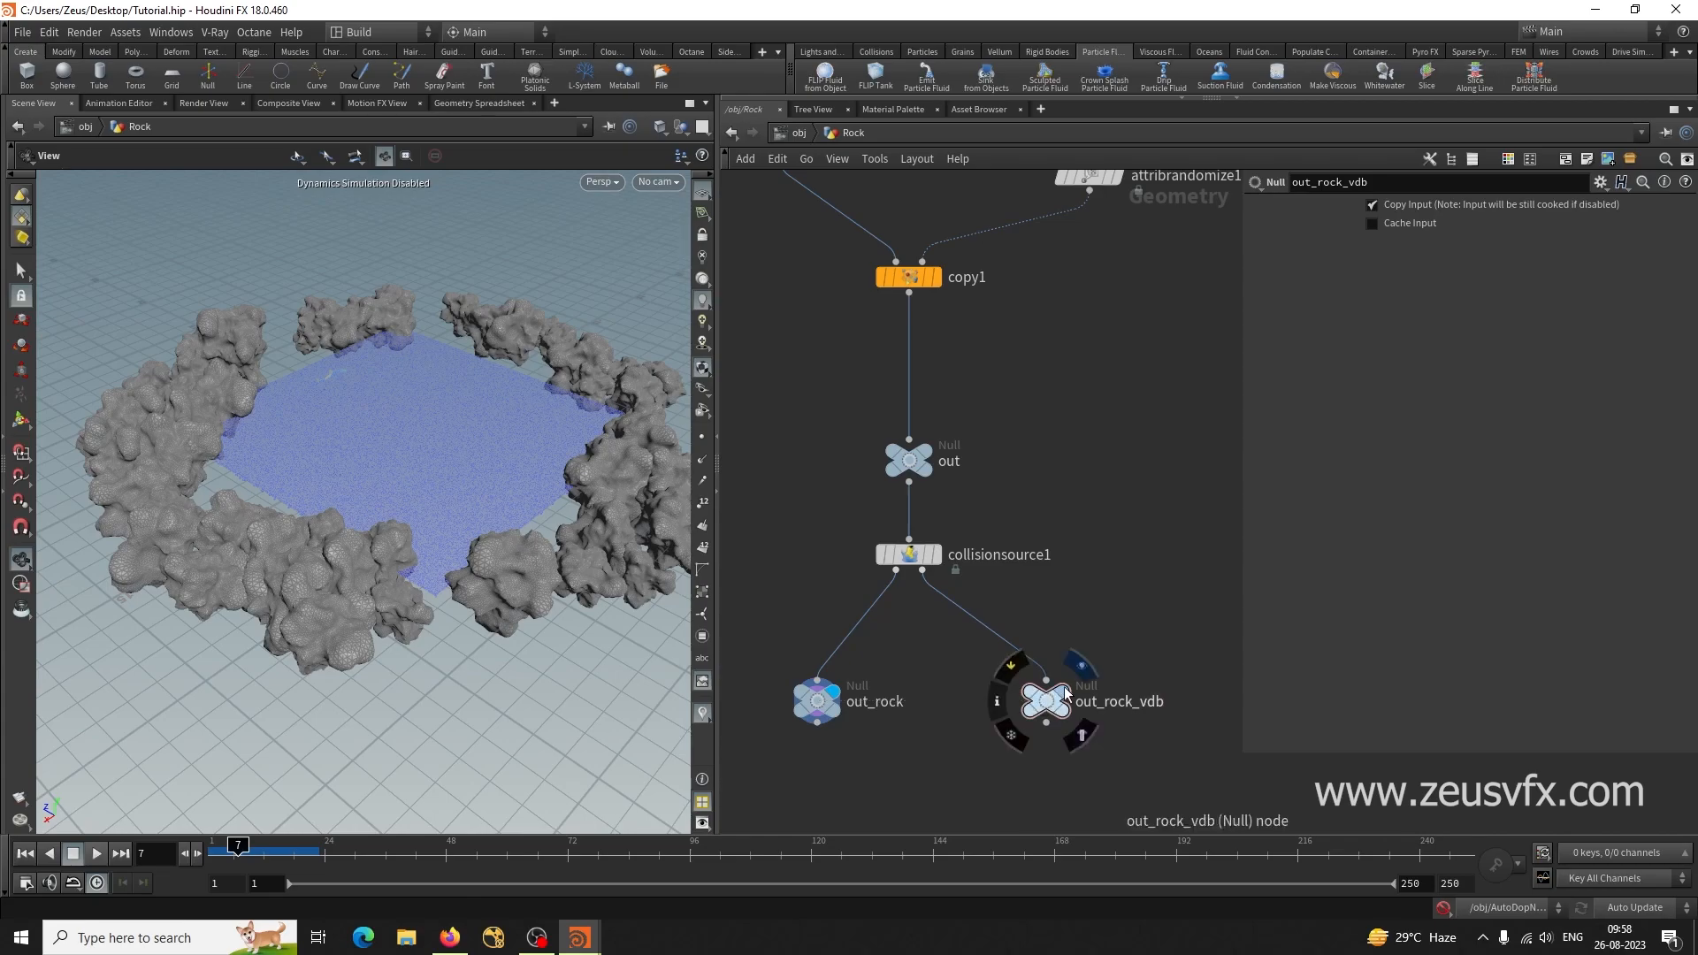
drag(531, 637, 523, 428)
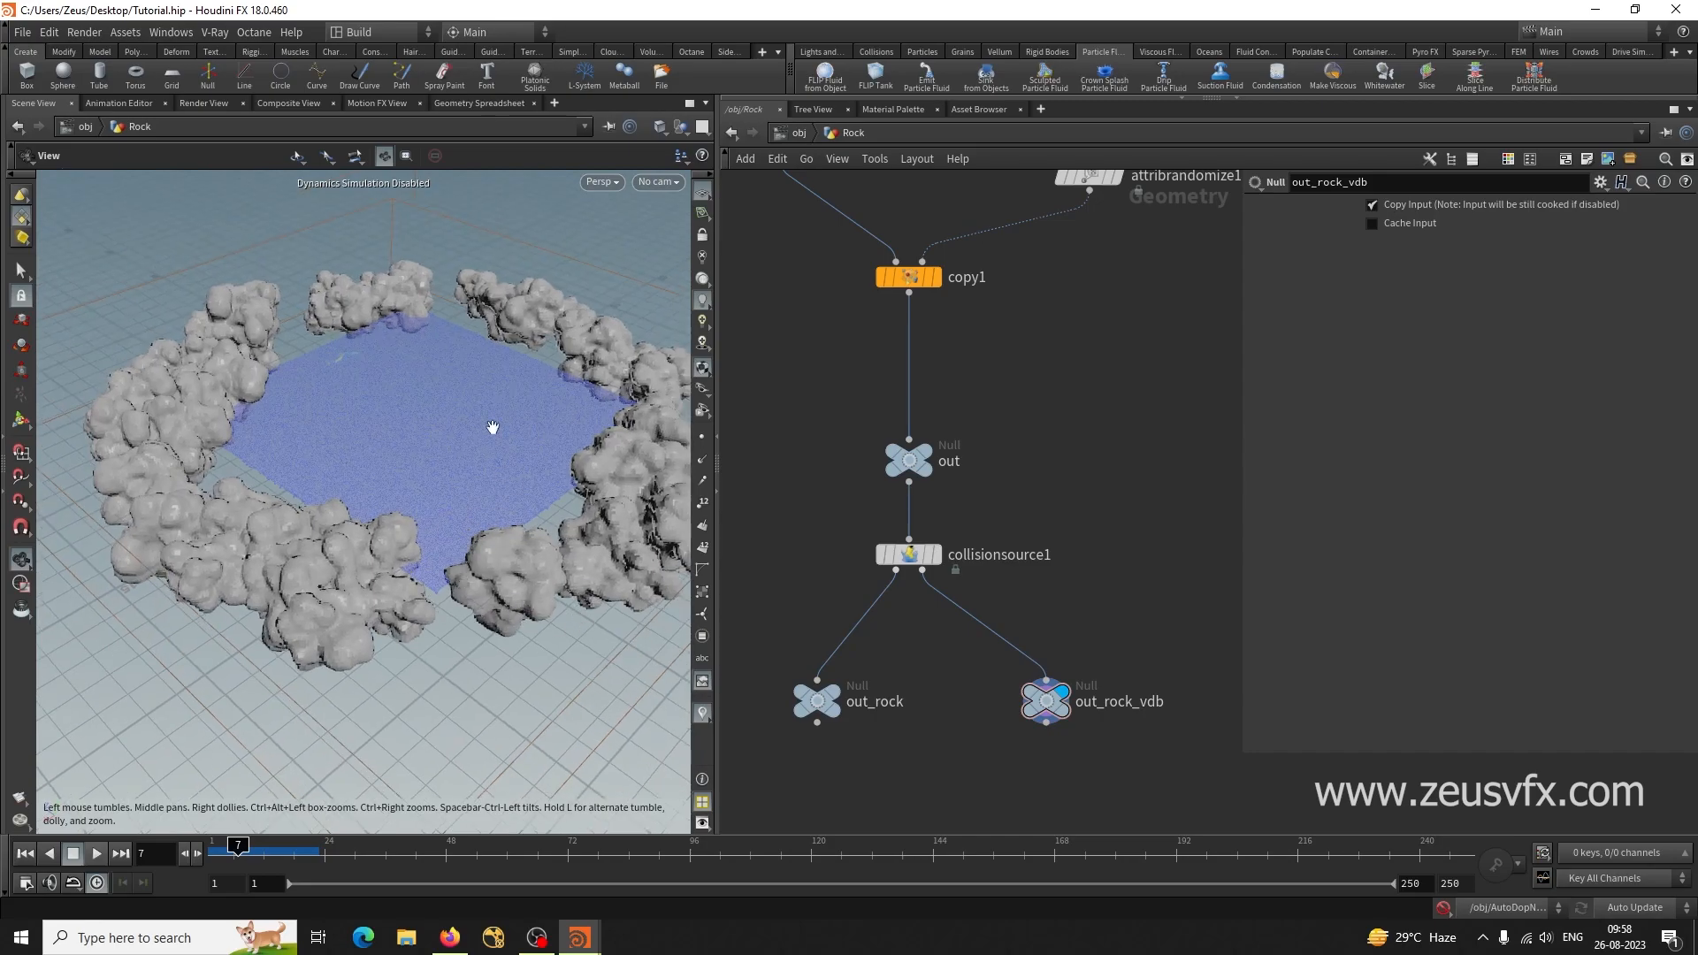
click(927, 450)
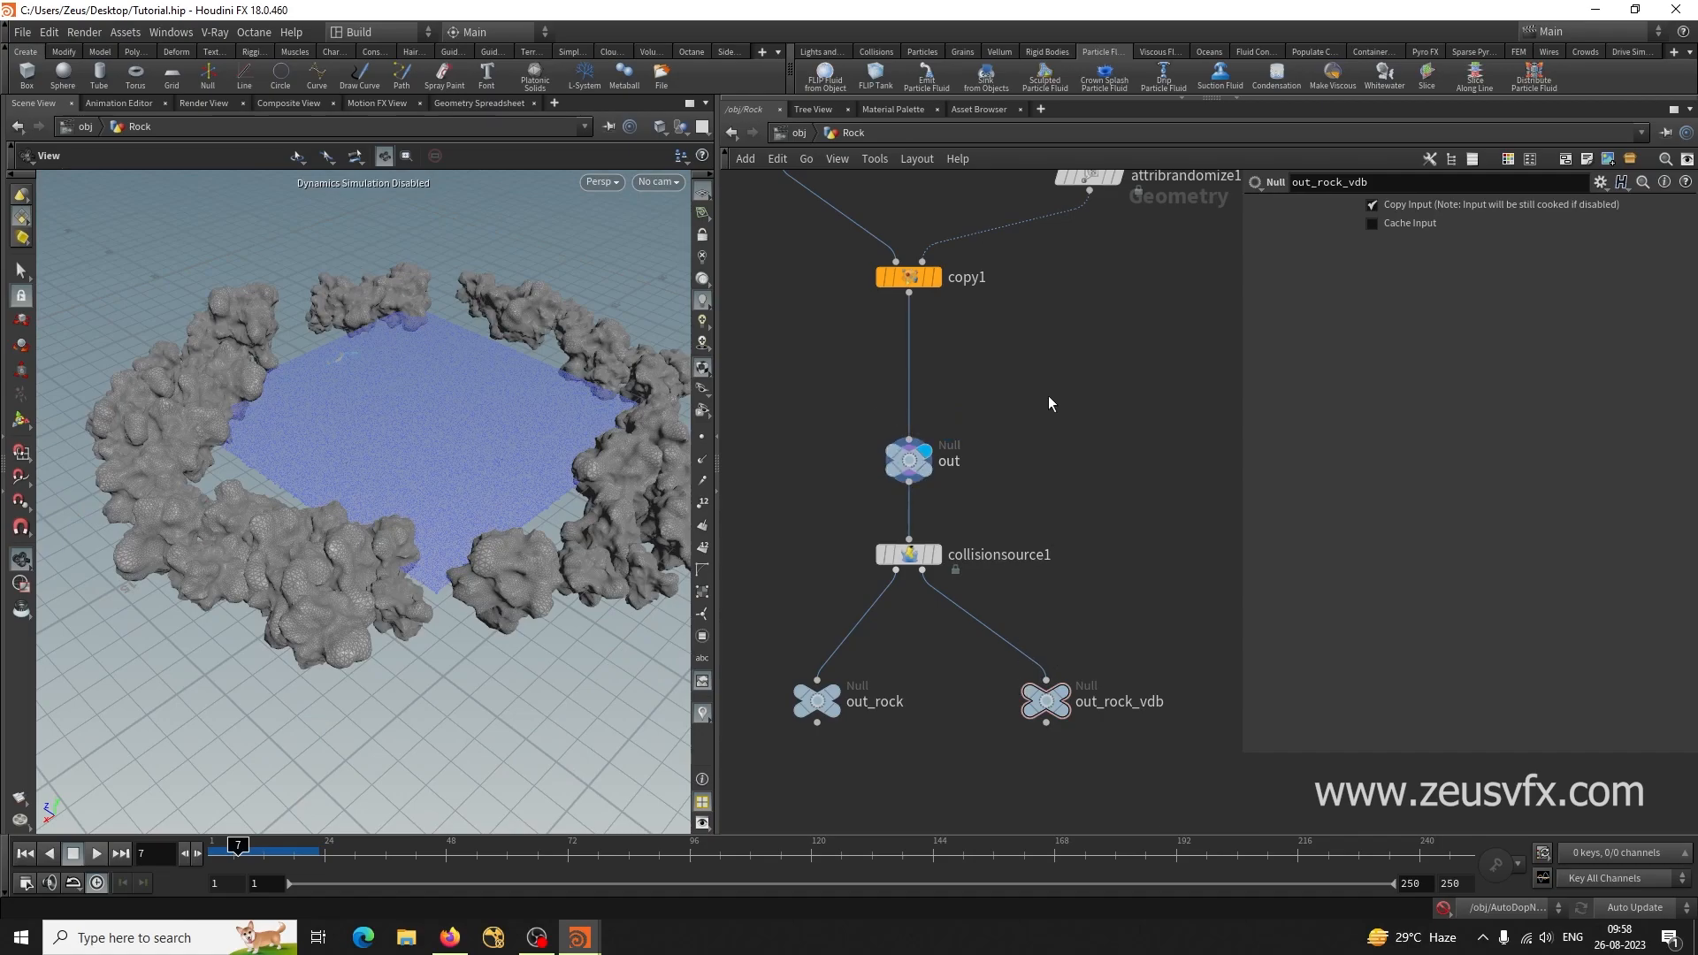
Return to the object level and rewind the timeline to frame 1.
middle_drag(1049, 405, 1062, 534)
click(800, 133)
mouse_move(469, 513)
mouse_down()
mouse_move(390, 542)
mouse_move(436, 512)
mouse_up()
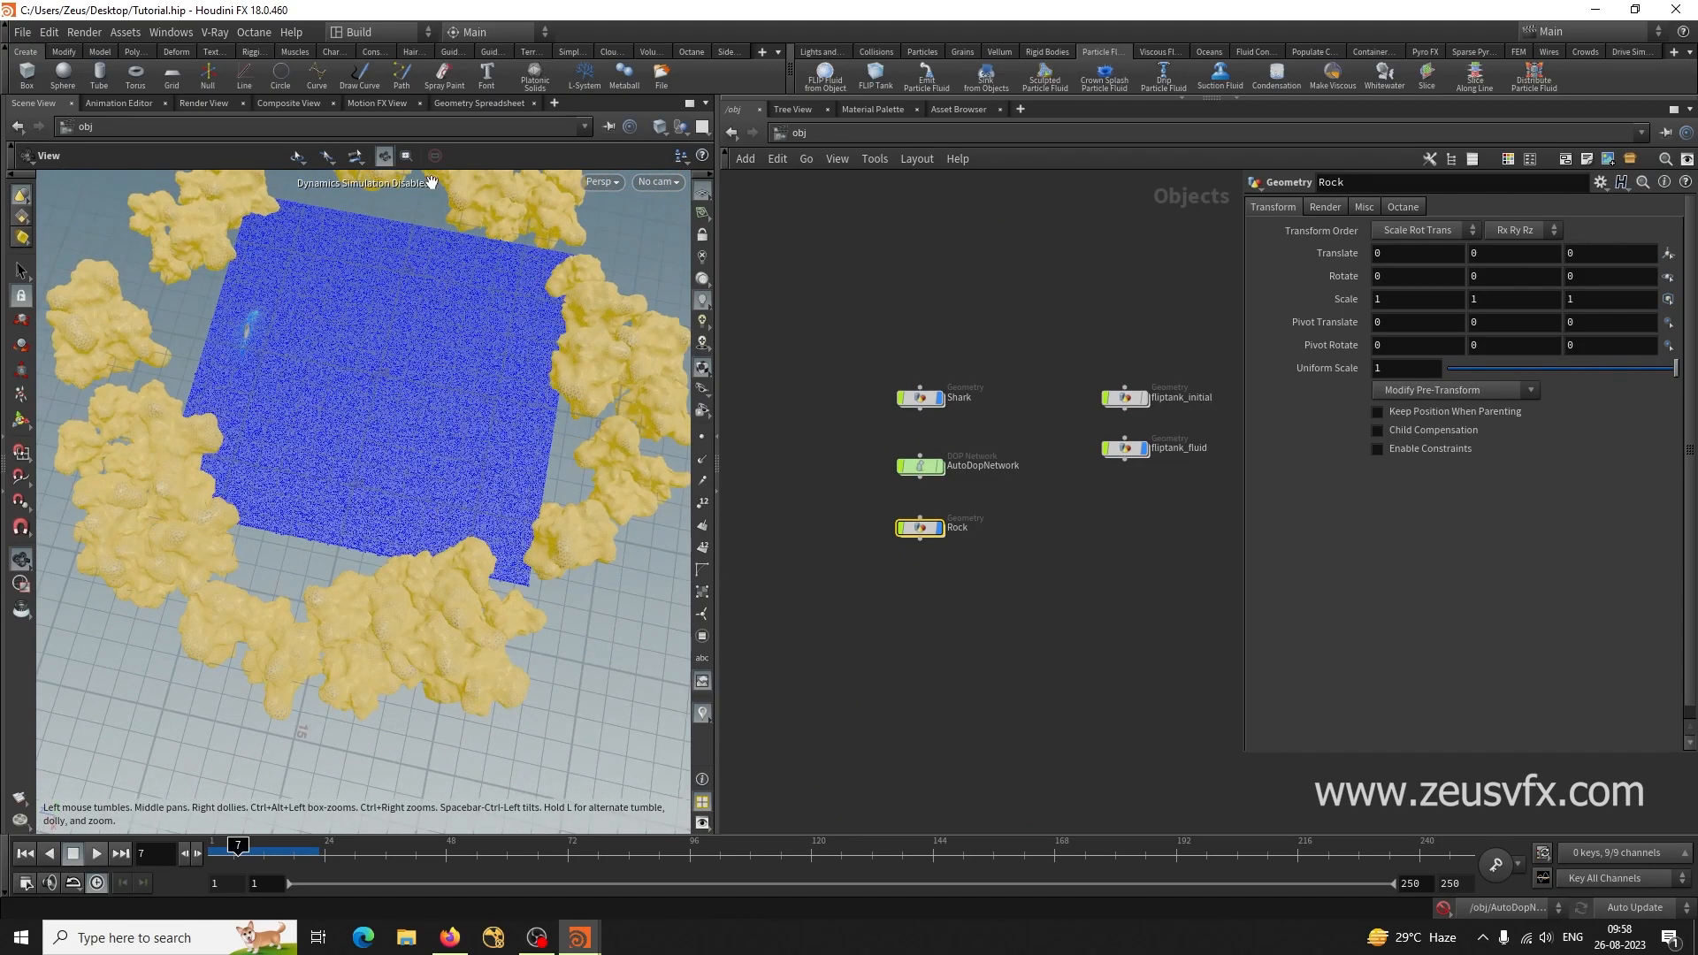
click(26, 854)
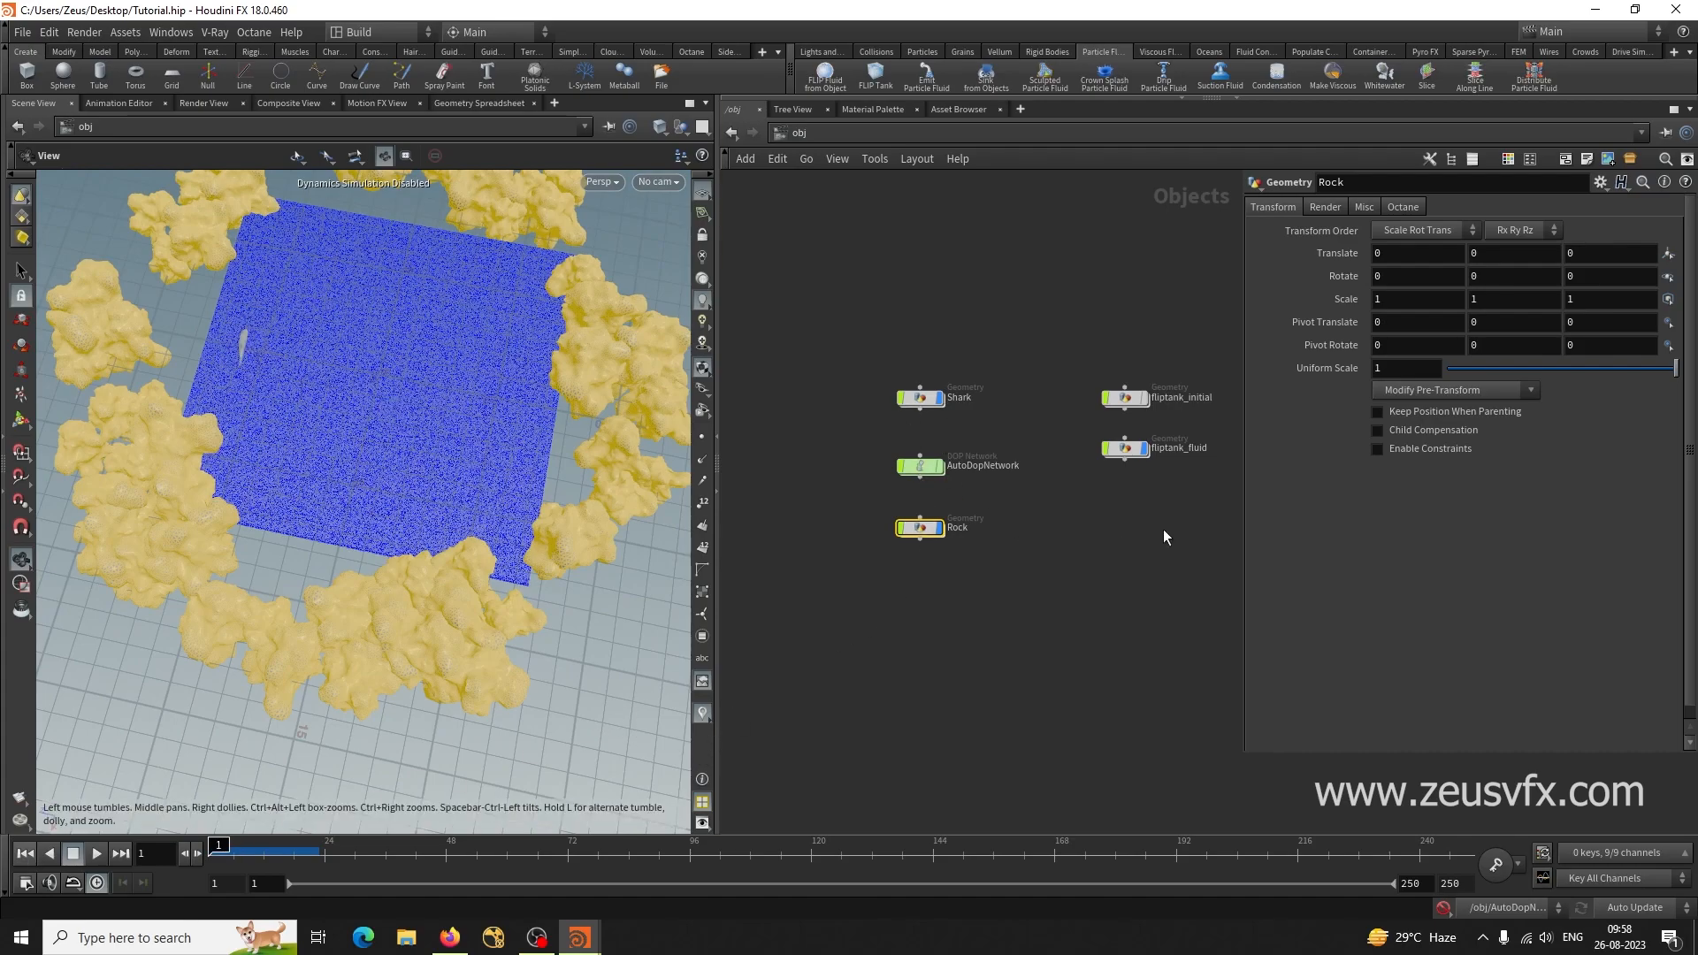
Open fliptank_initial and set the wavetank size to 20 in X and 20 in Z.
middle_drag(1159, 539, 1071, 601)
double_click(1053, 444)
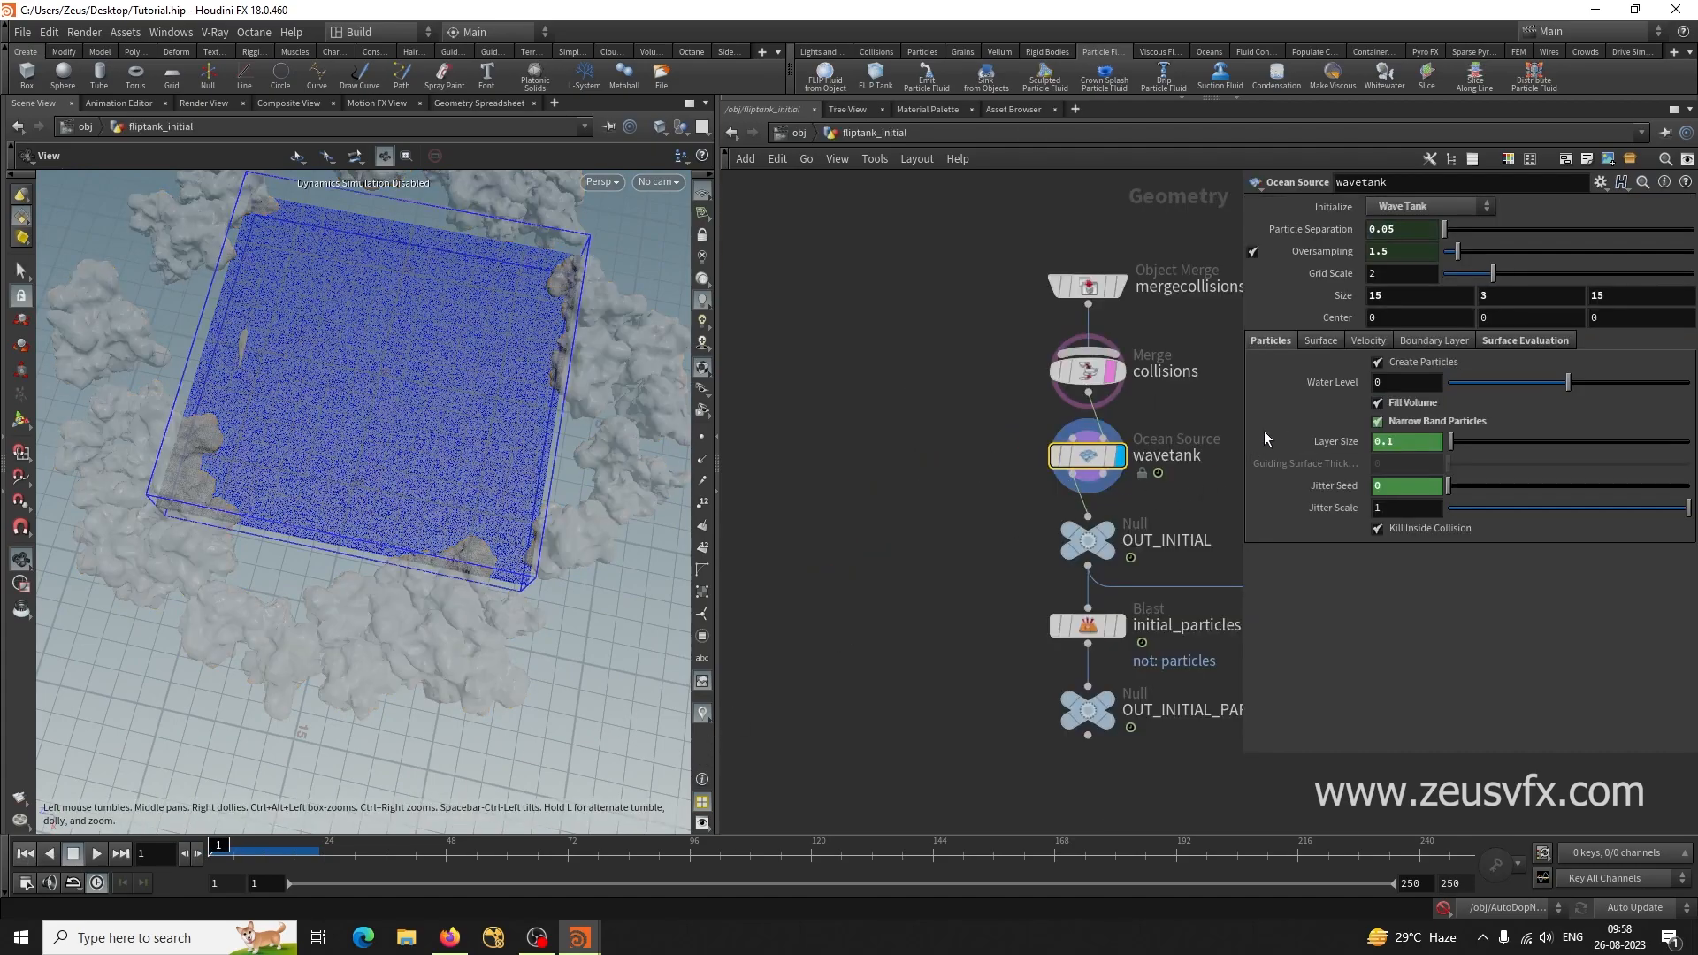
click(1386, 299)
click(1614, 299)
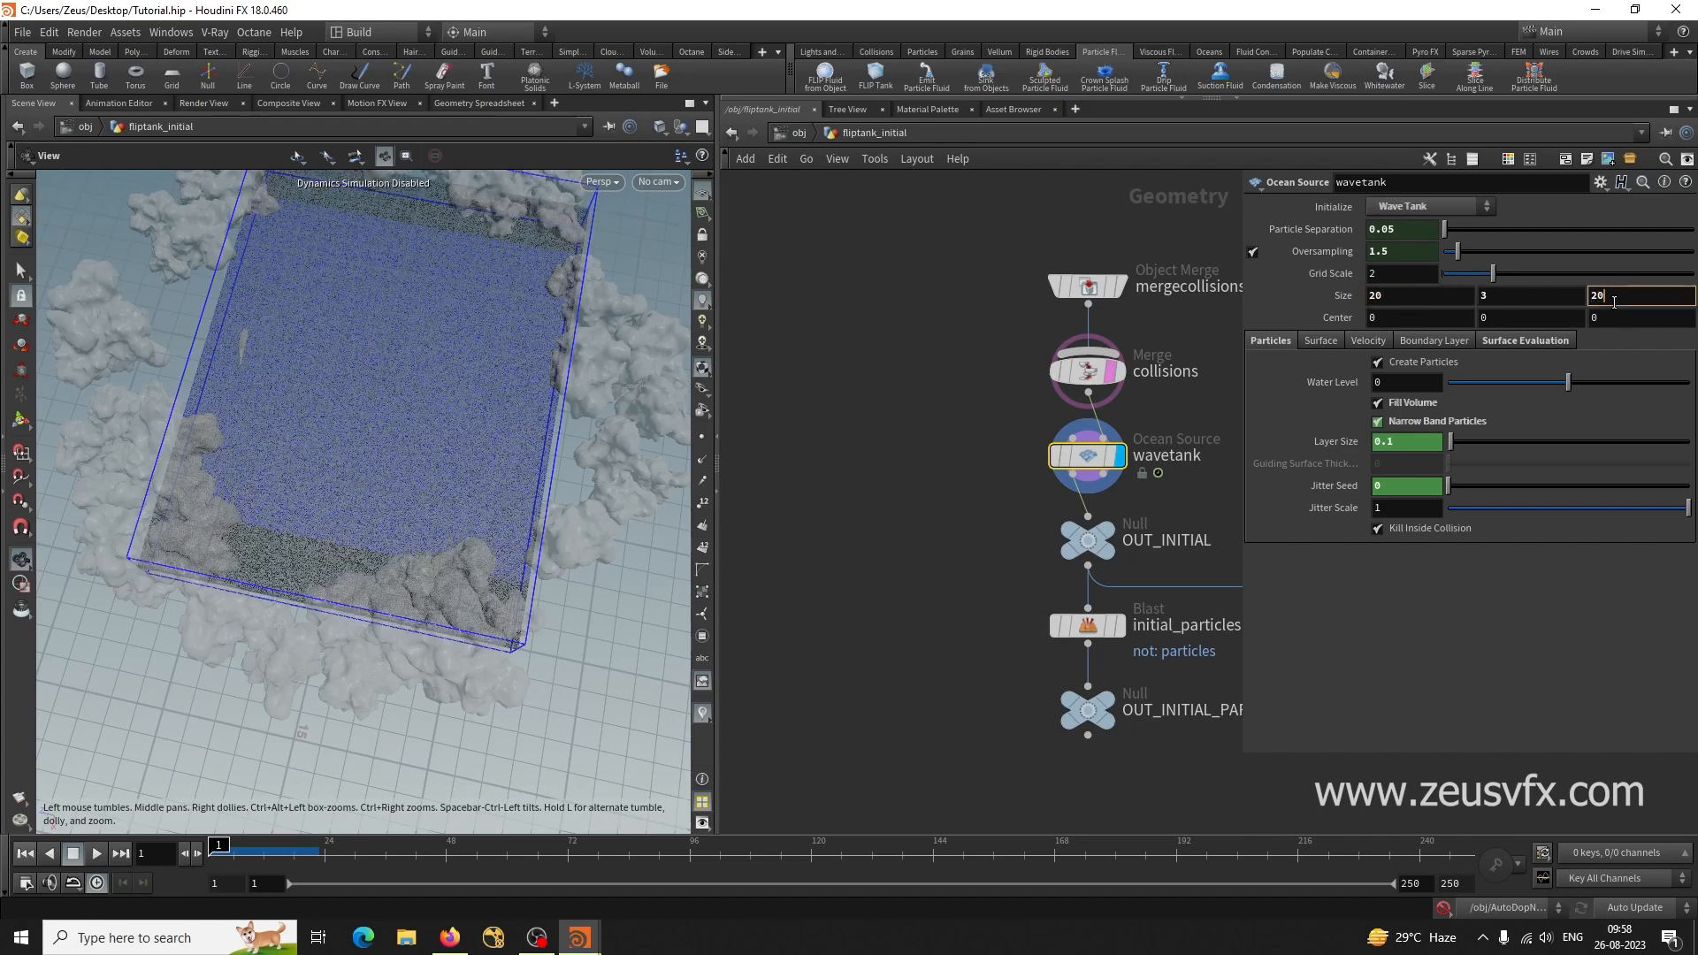
text(20)
key(Return)
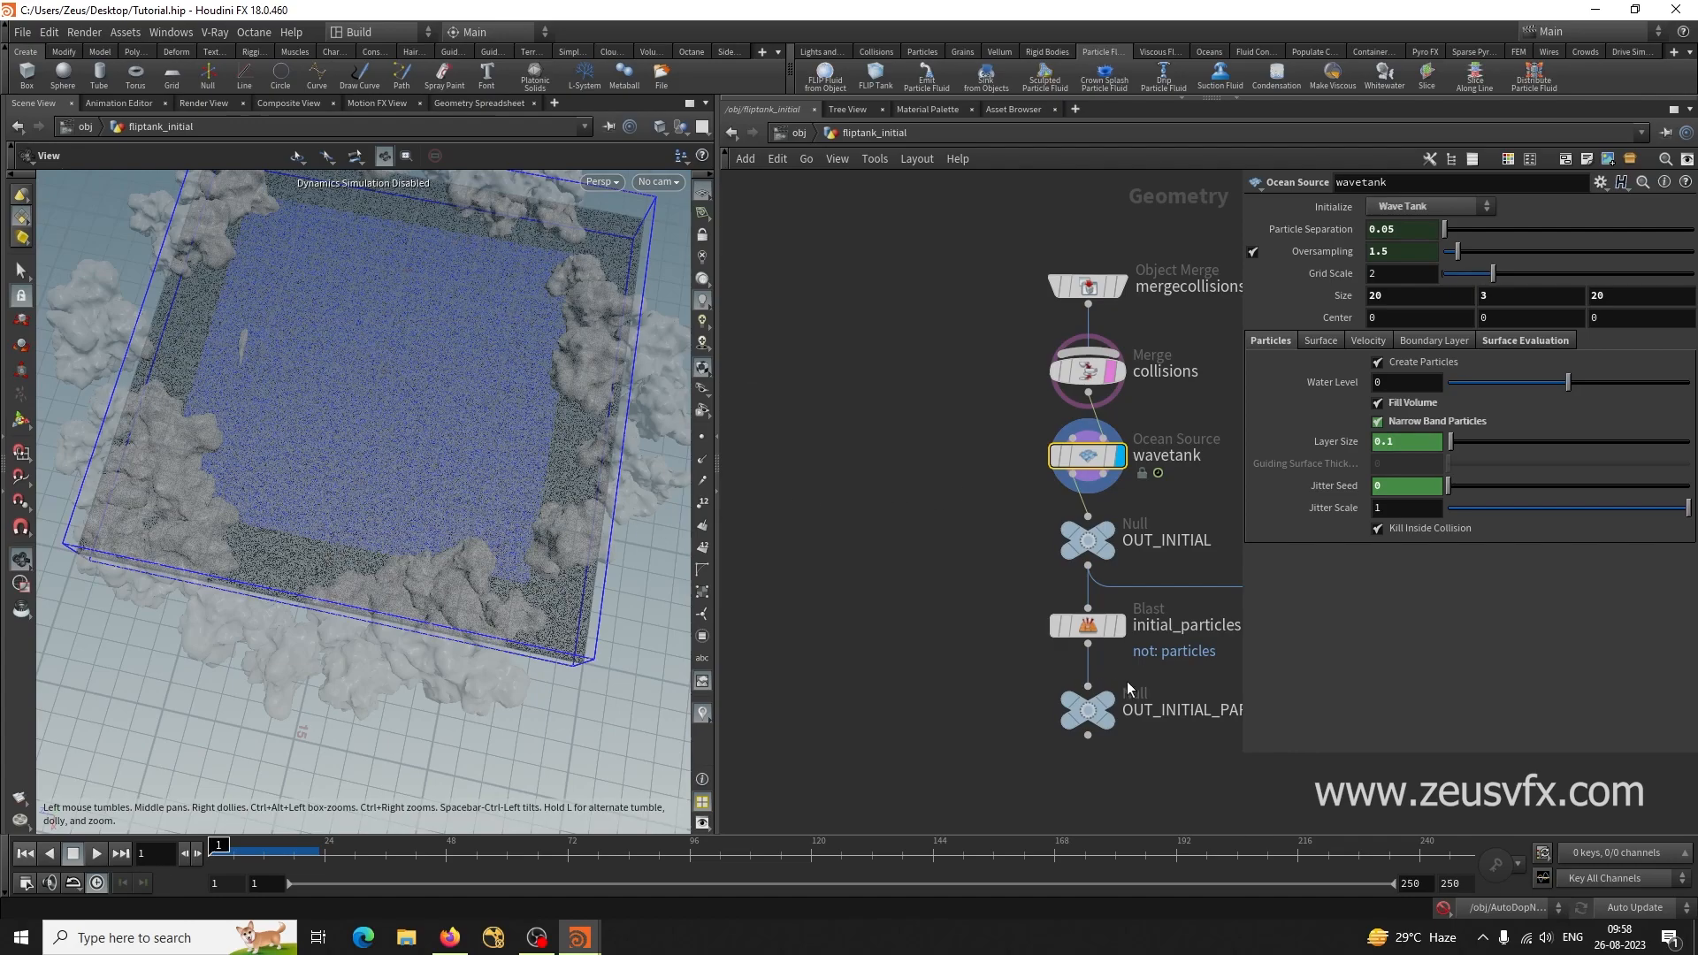
Open AutoDopNetwork and insert a Merge node between staticobject1 and staticsolver1.
click(778, 133)
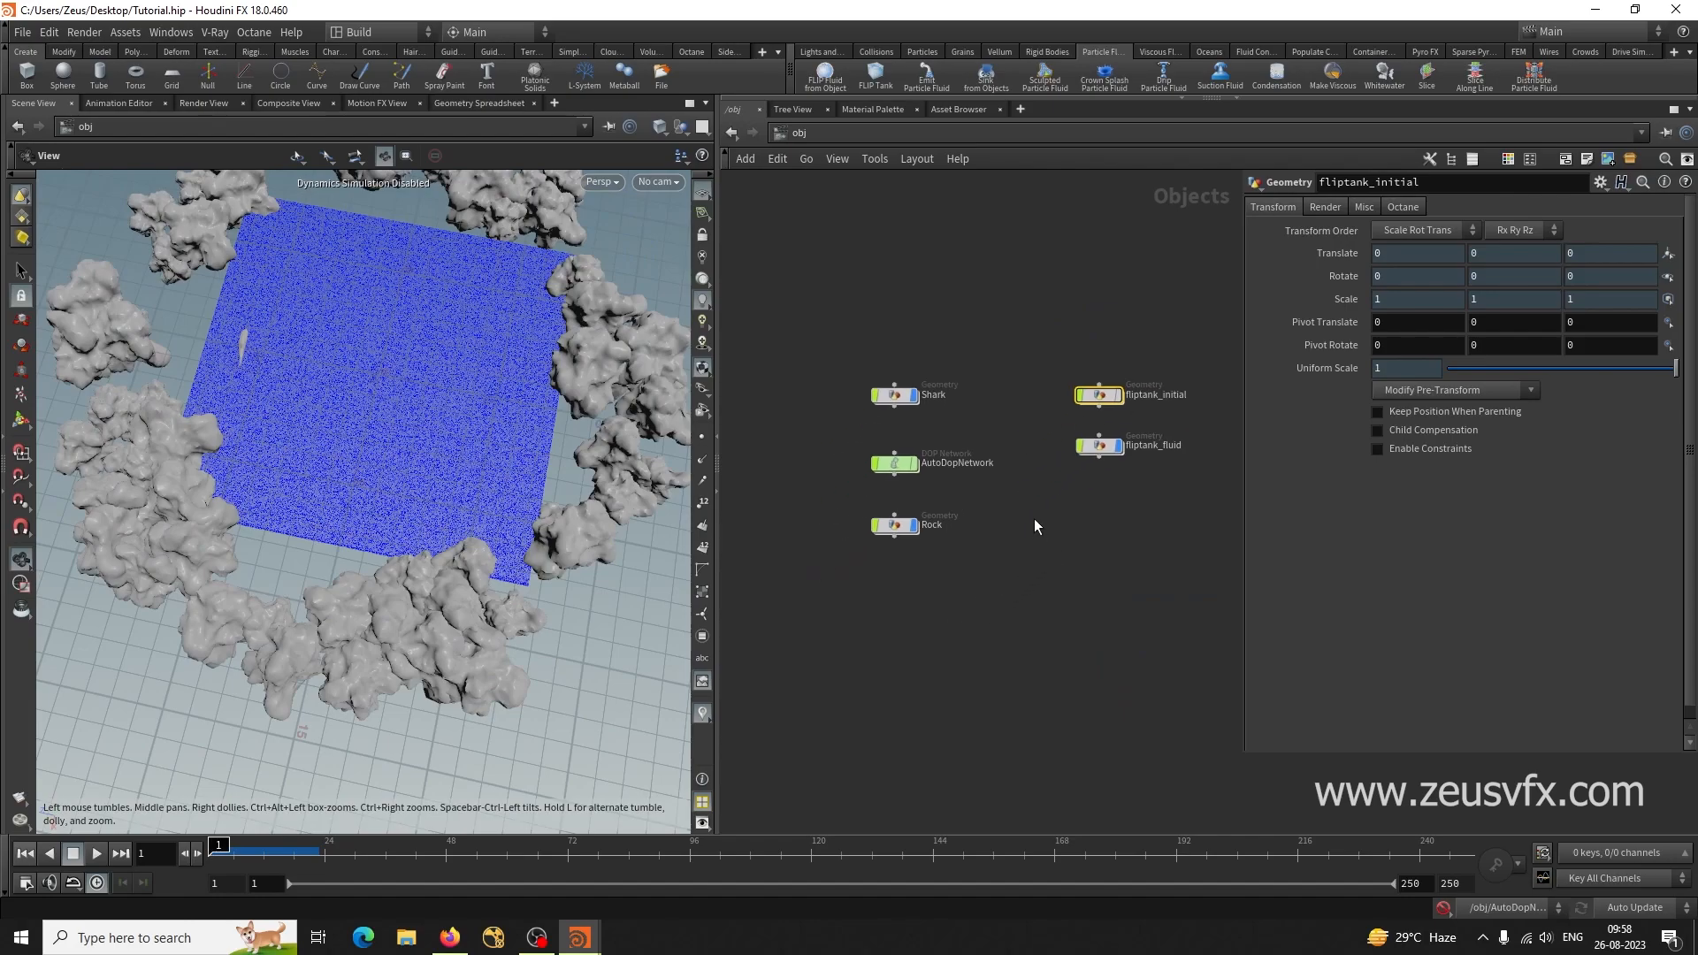
double_click(889, 461)
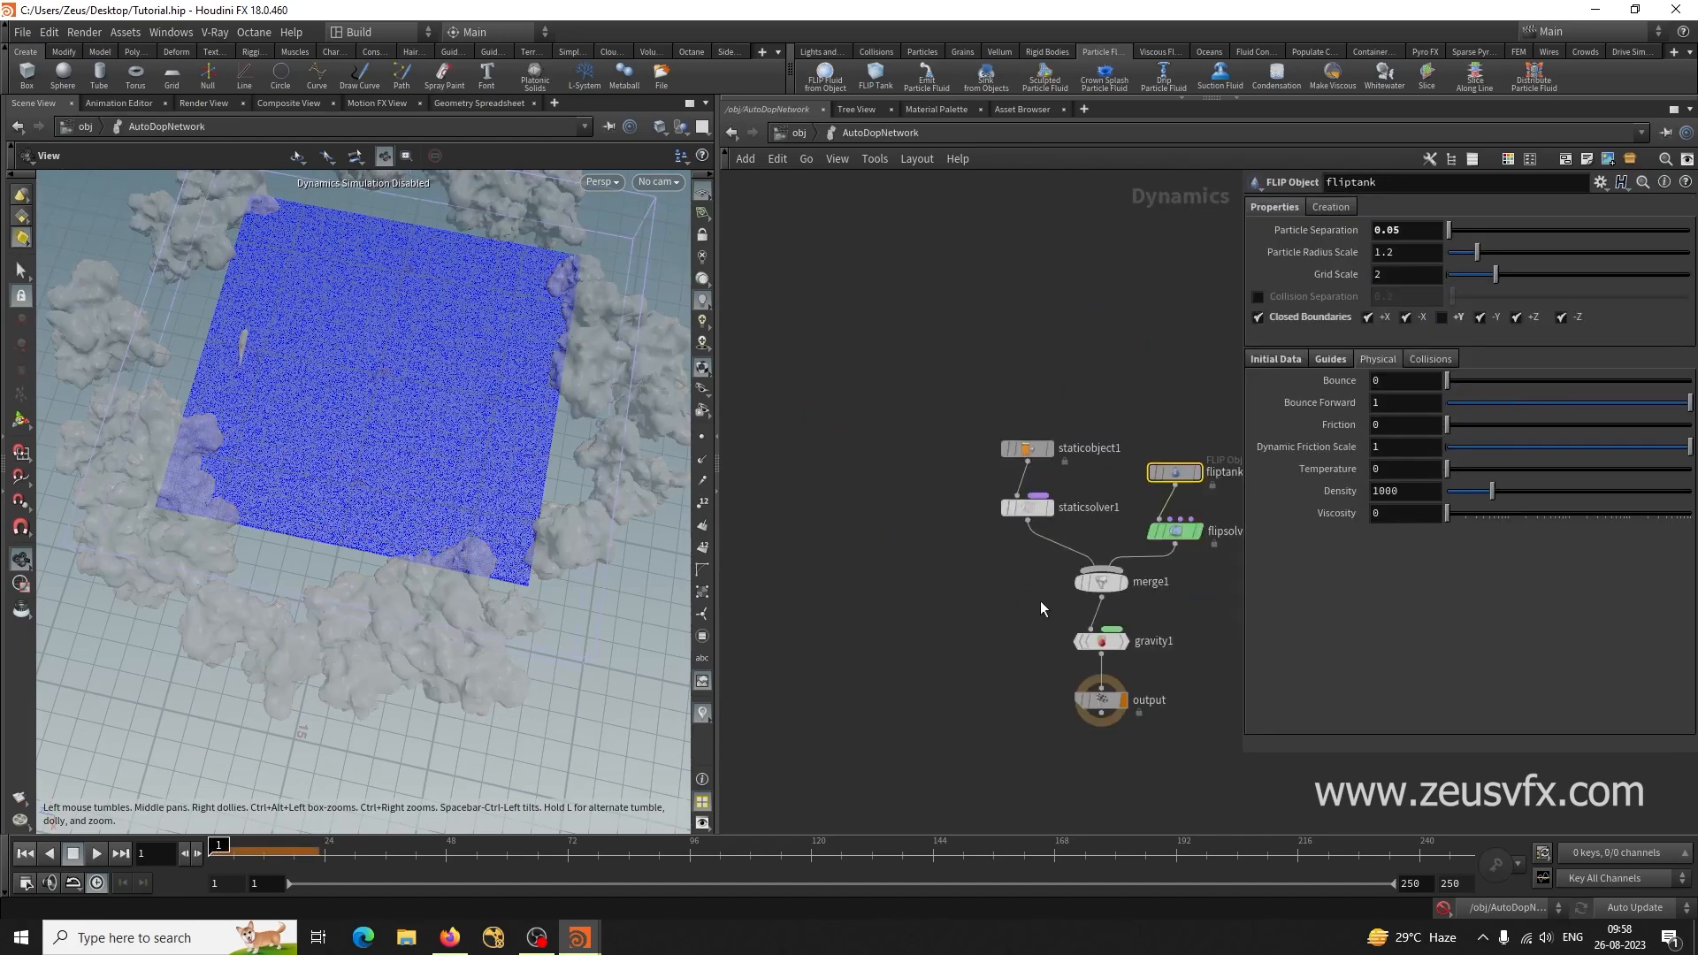
drag(1005, 504, 852, 451)
key(Tab)
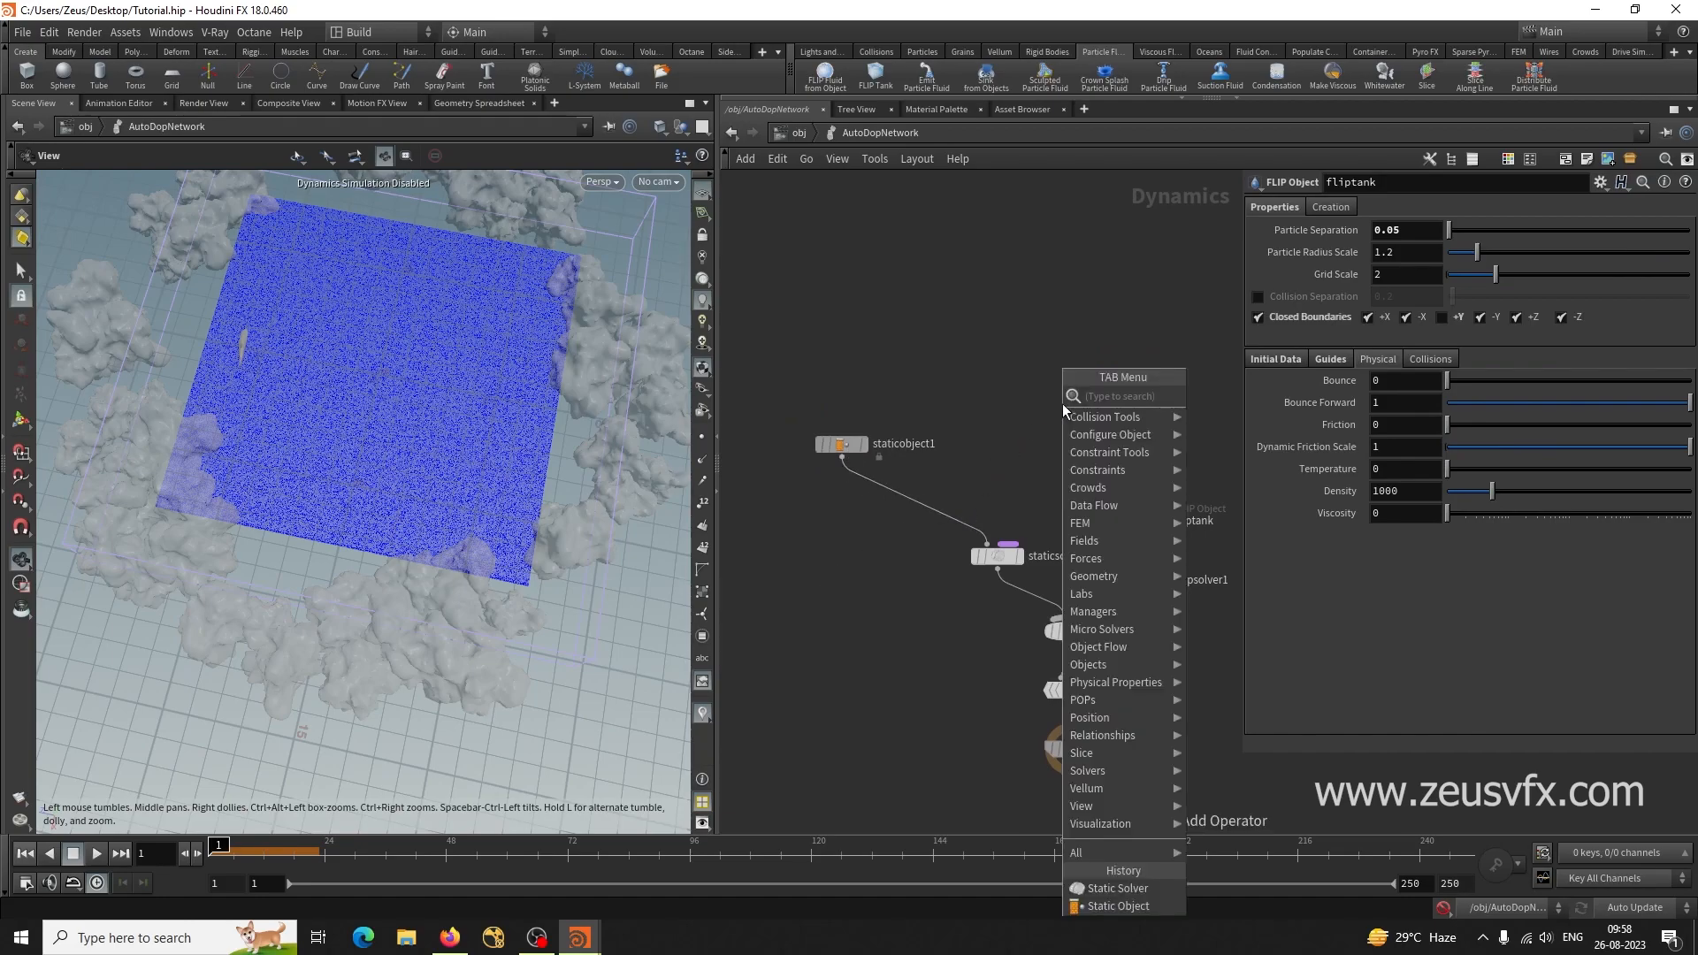
text(merge)
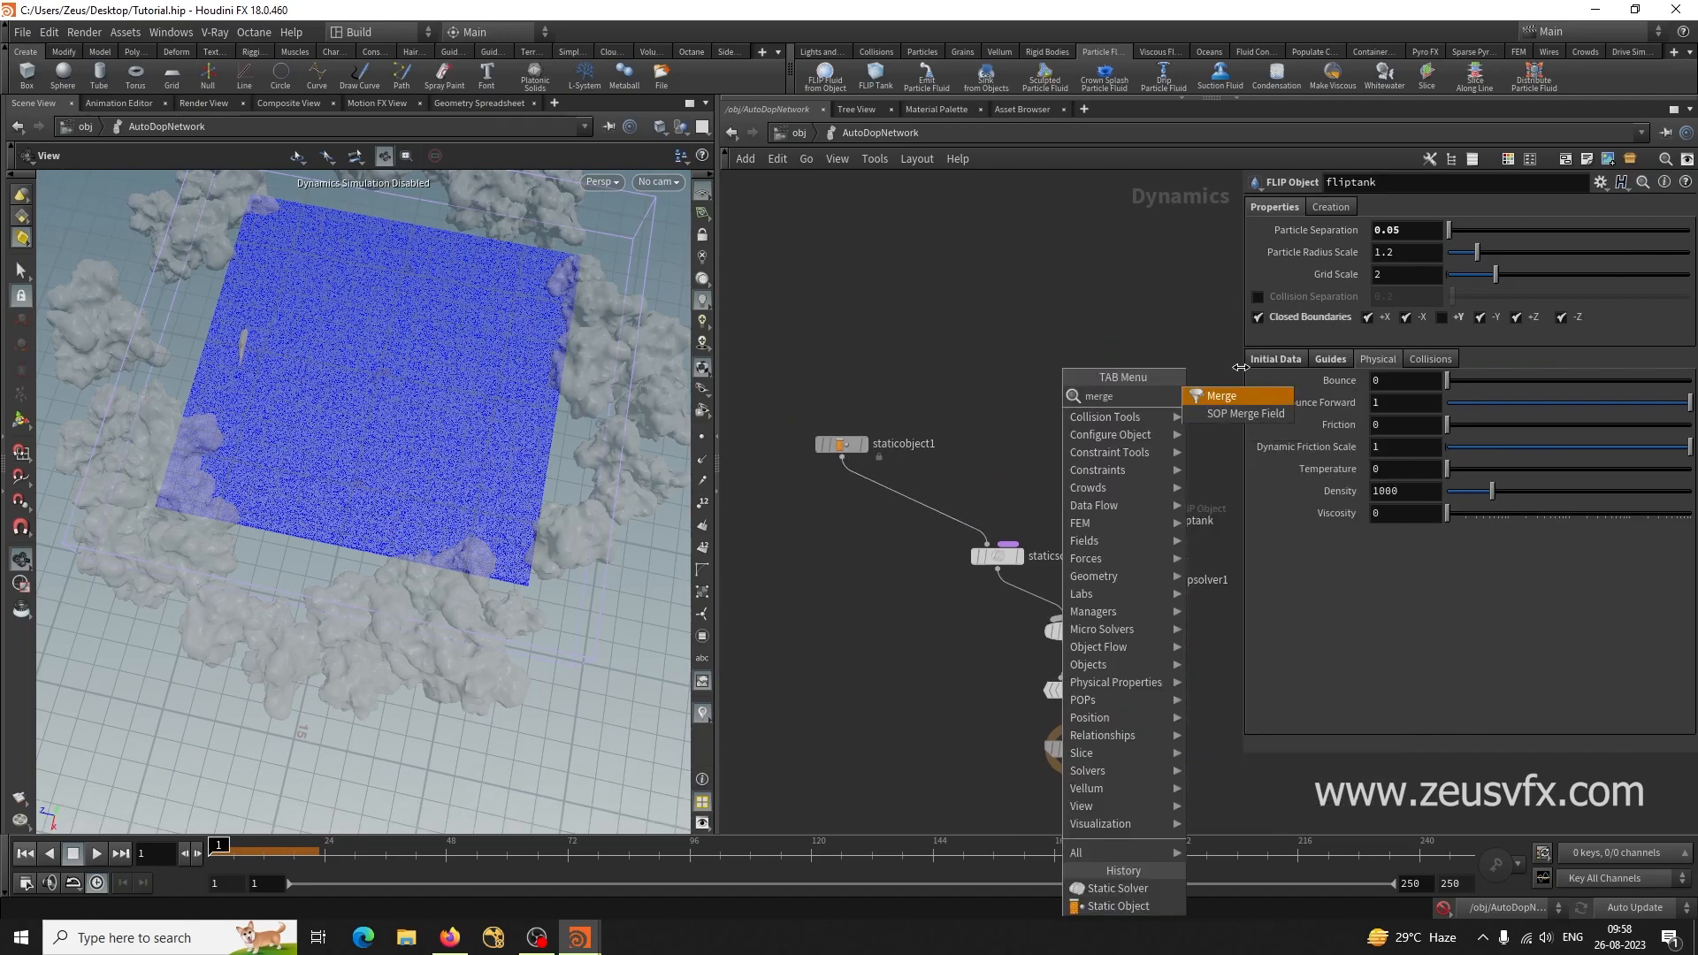
click(1236, 394)
click(1001, 406)
drag(998, 407, 929, 523)
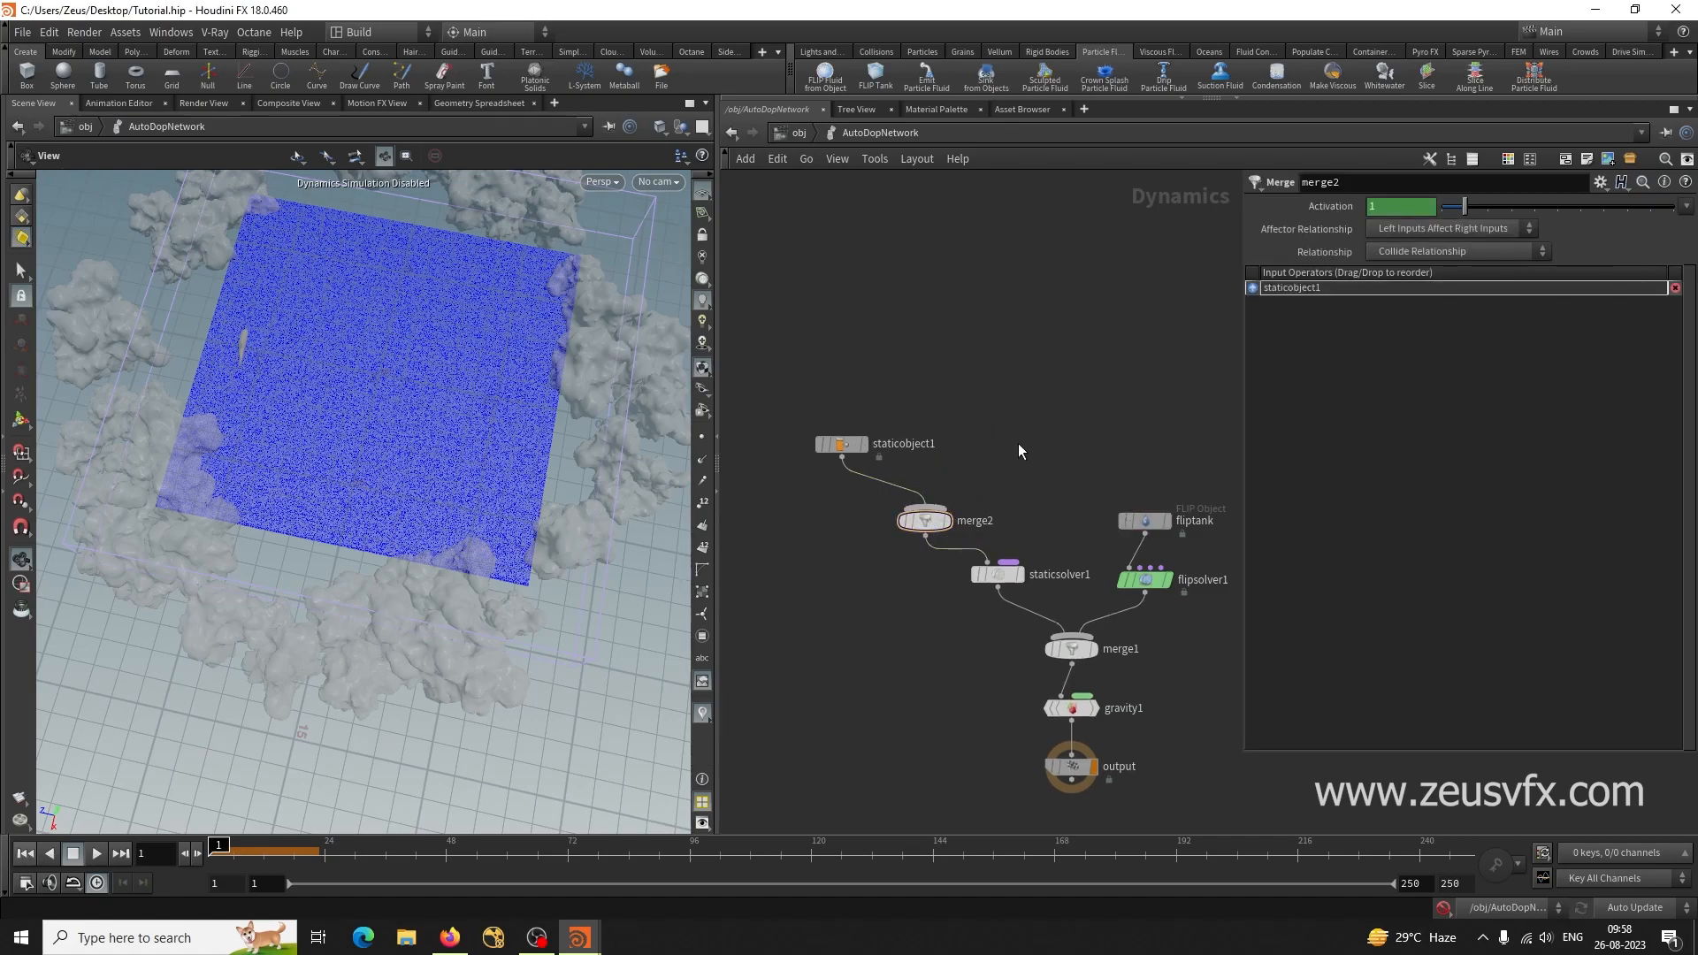
Add a second Static Object node beside staticobject1 and connect it to the new merge.
key(Tab)
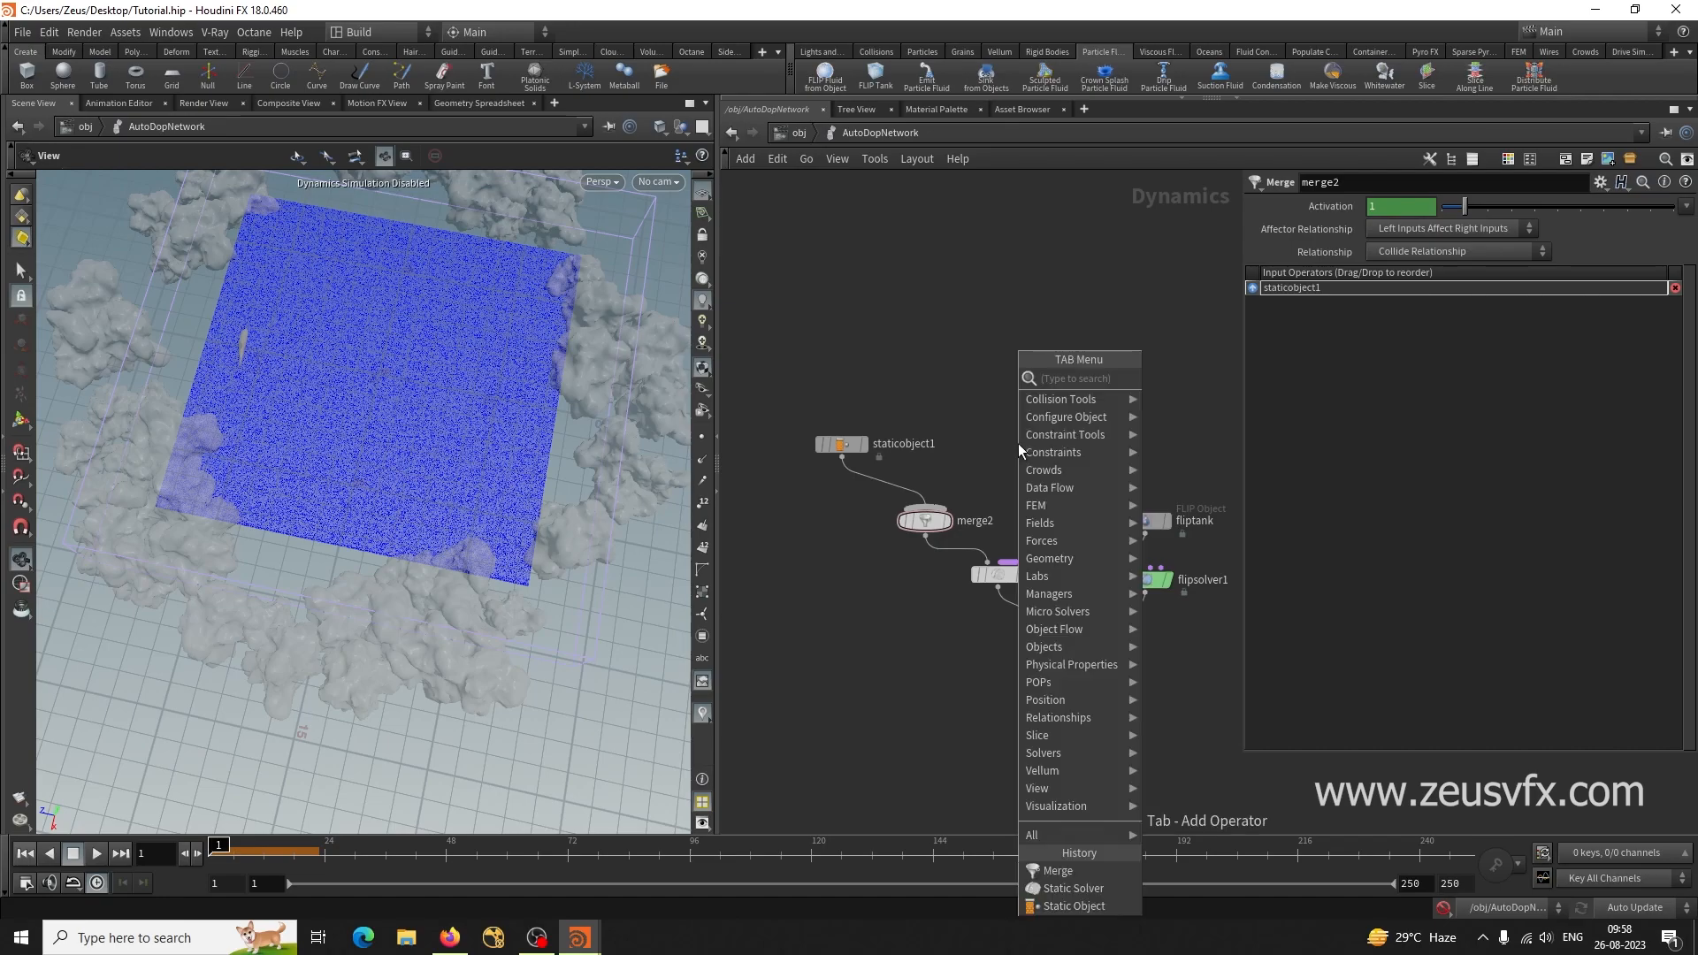
text(sta)
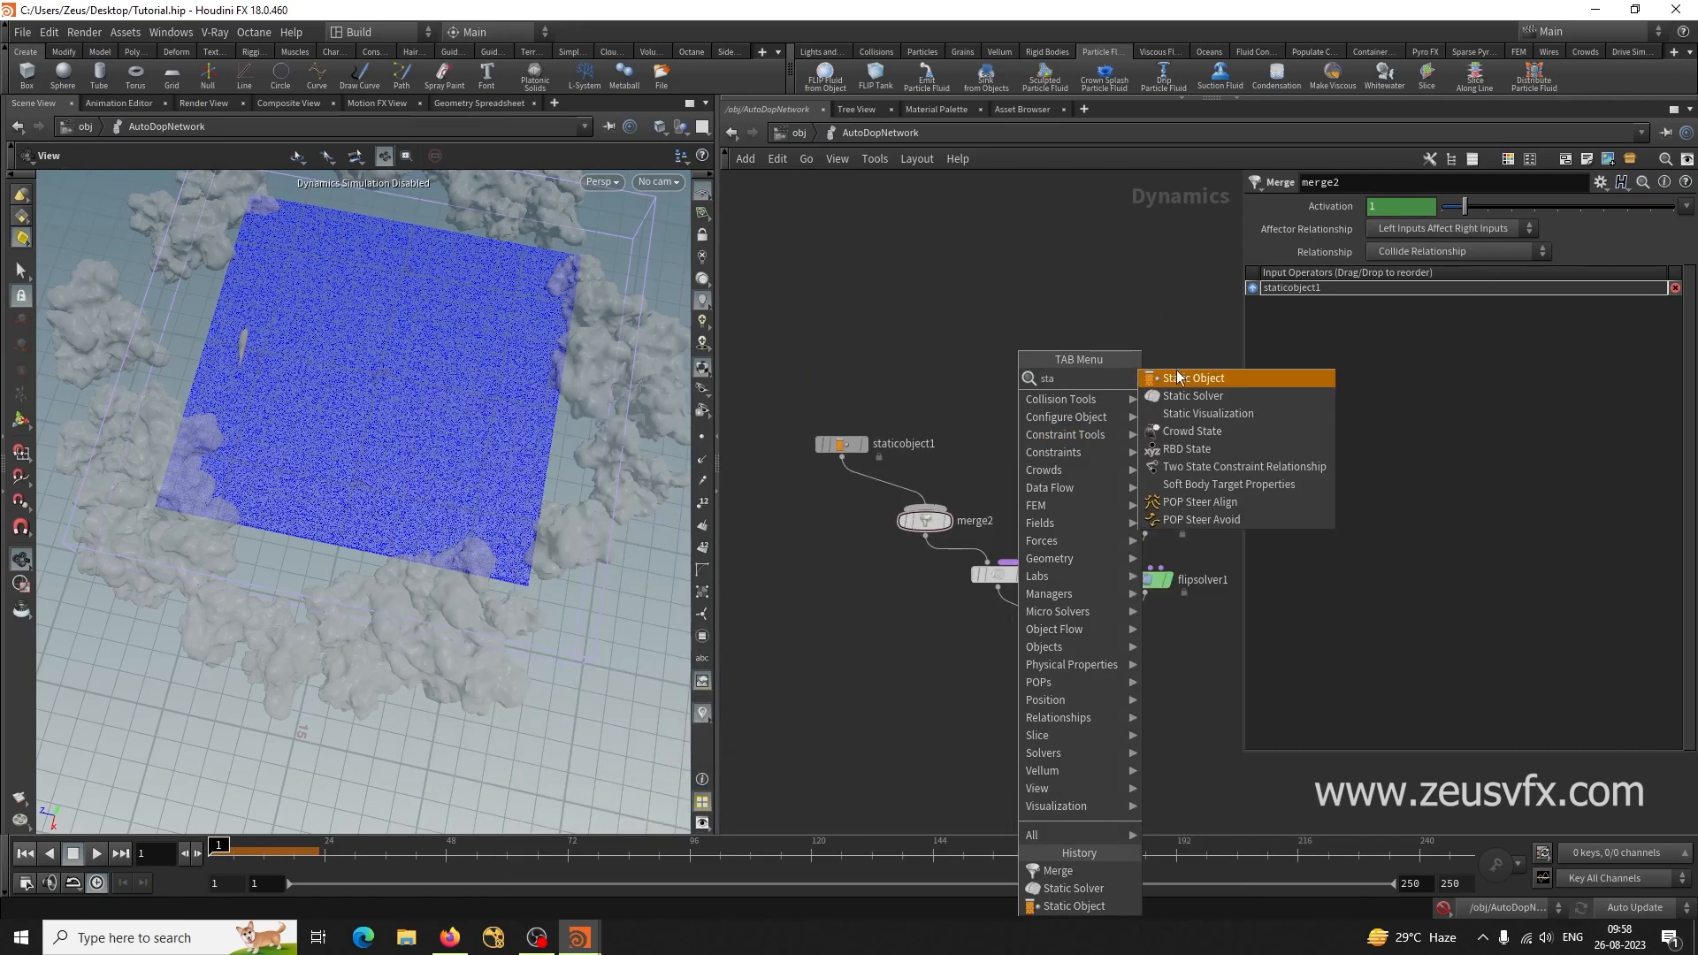
click(1182, 377)
click(1034, 365)
click(1035, 376)
click(926, 508)
drag(1033, 363, 1019, 449)
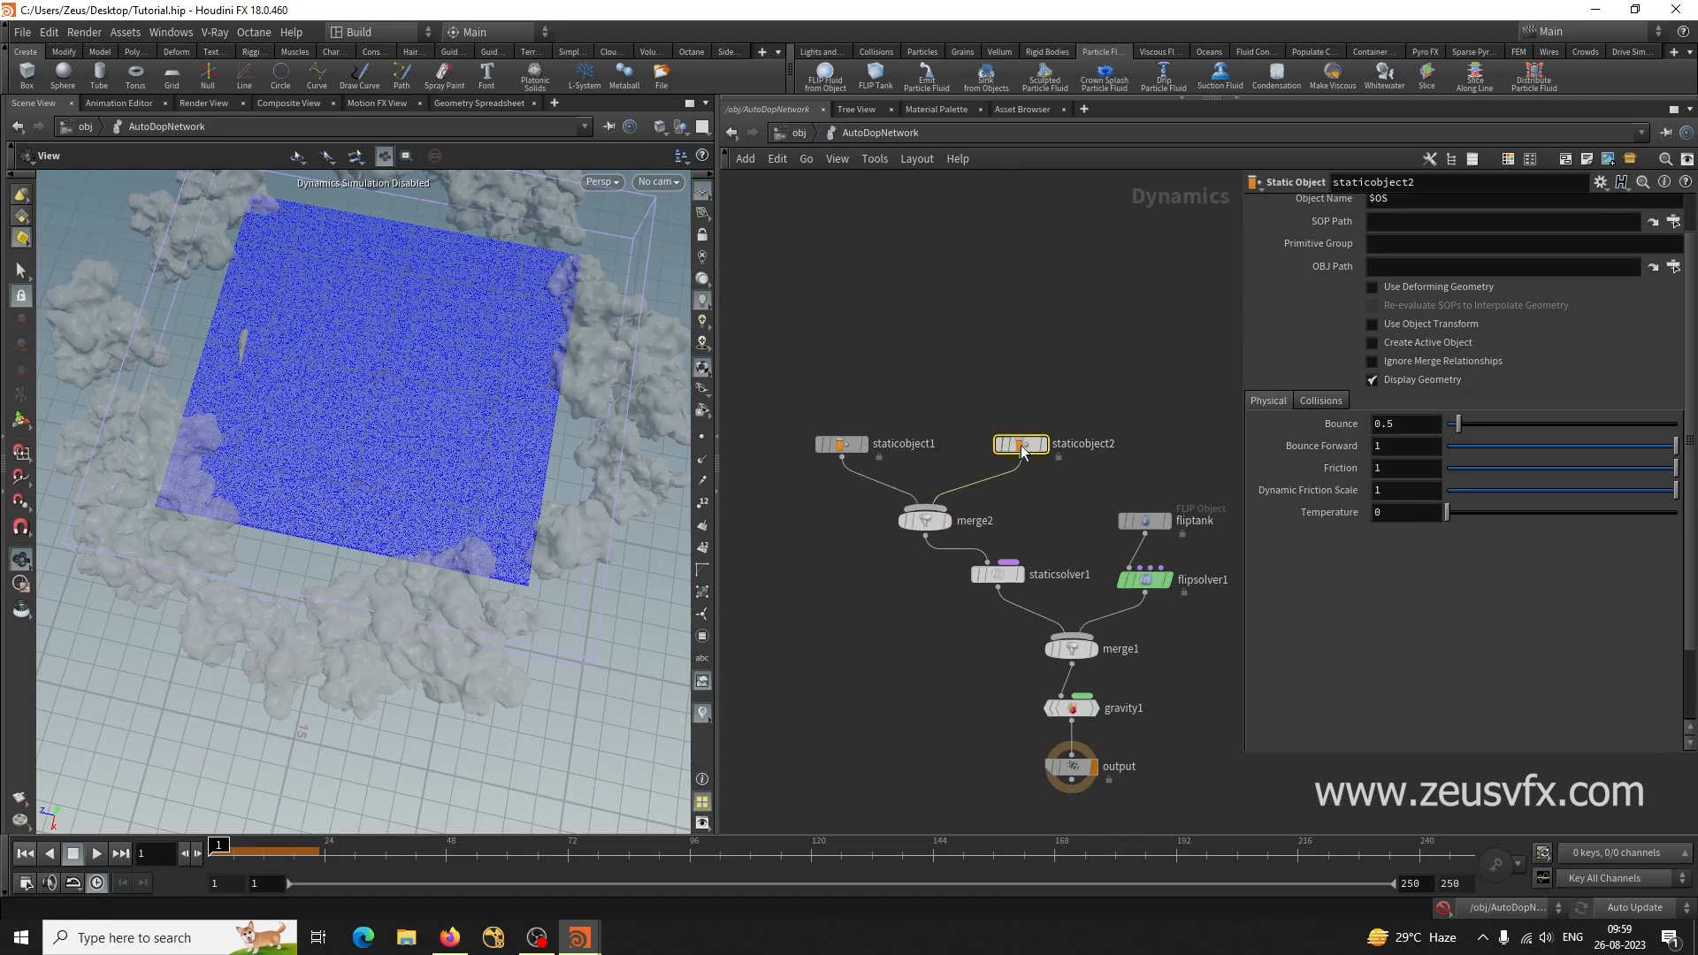
Set the new static object's SOP Path to /obj/Rock/out_rock.
scroll(1278, 359, up, 2)
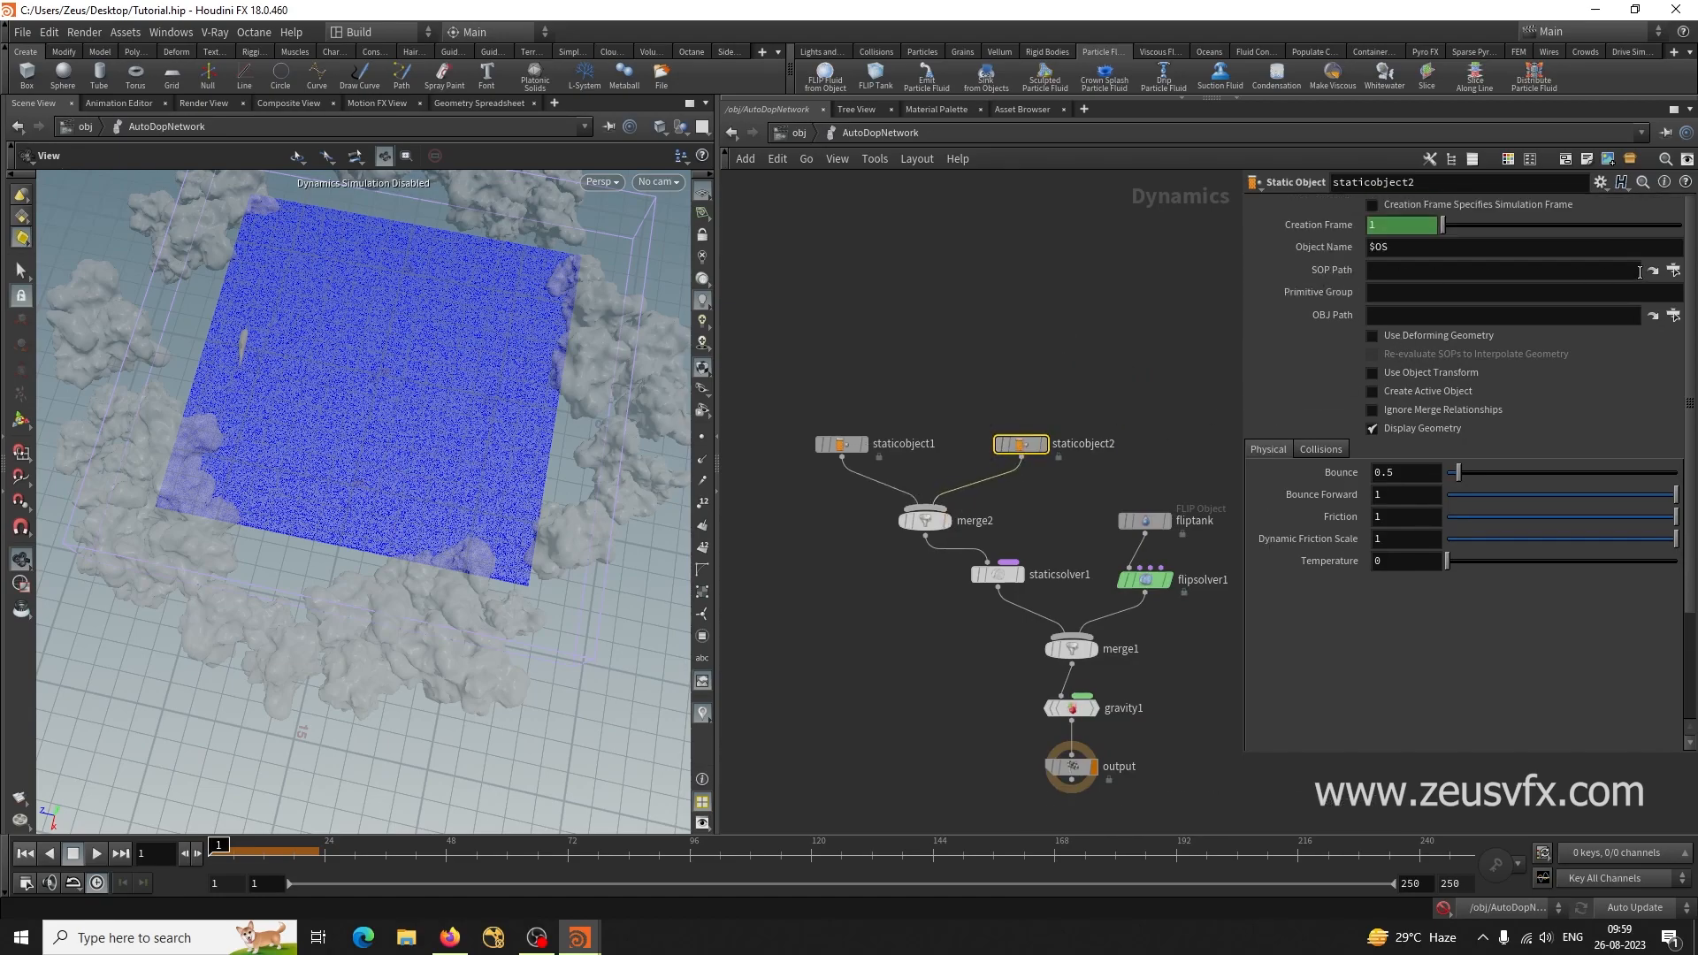
click(1673, 270)
drag(1586, 132, 1023, 325)
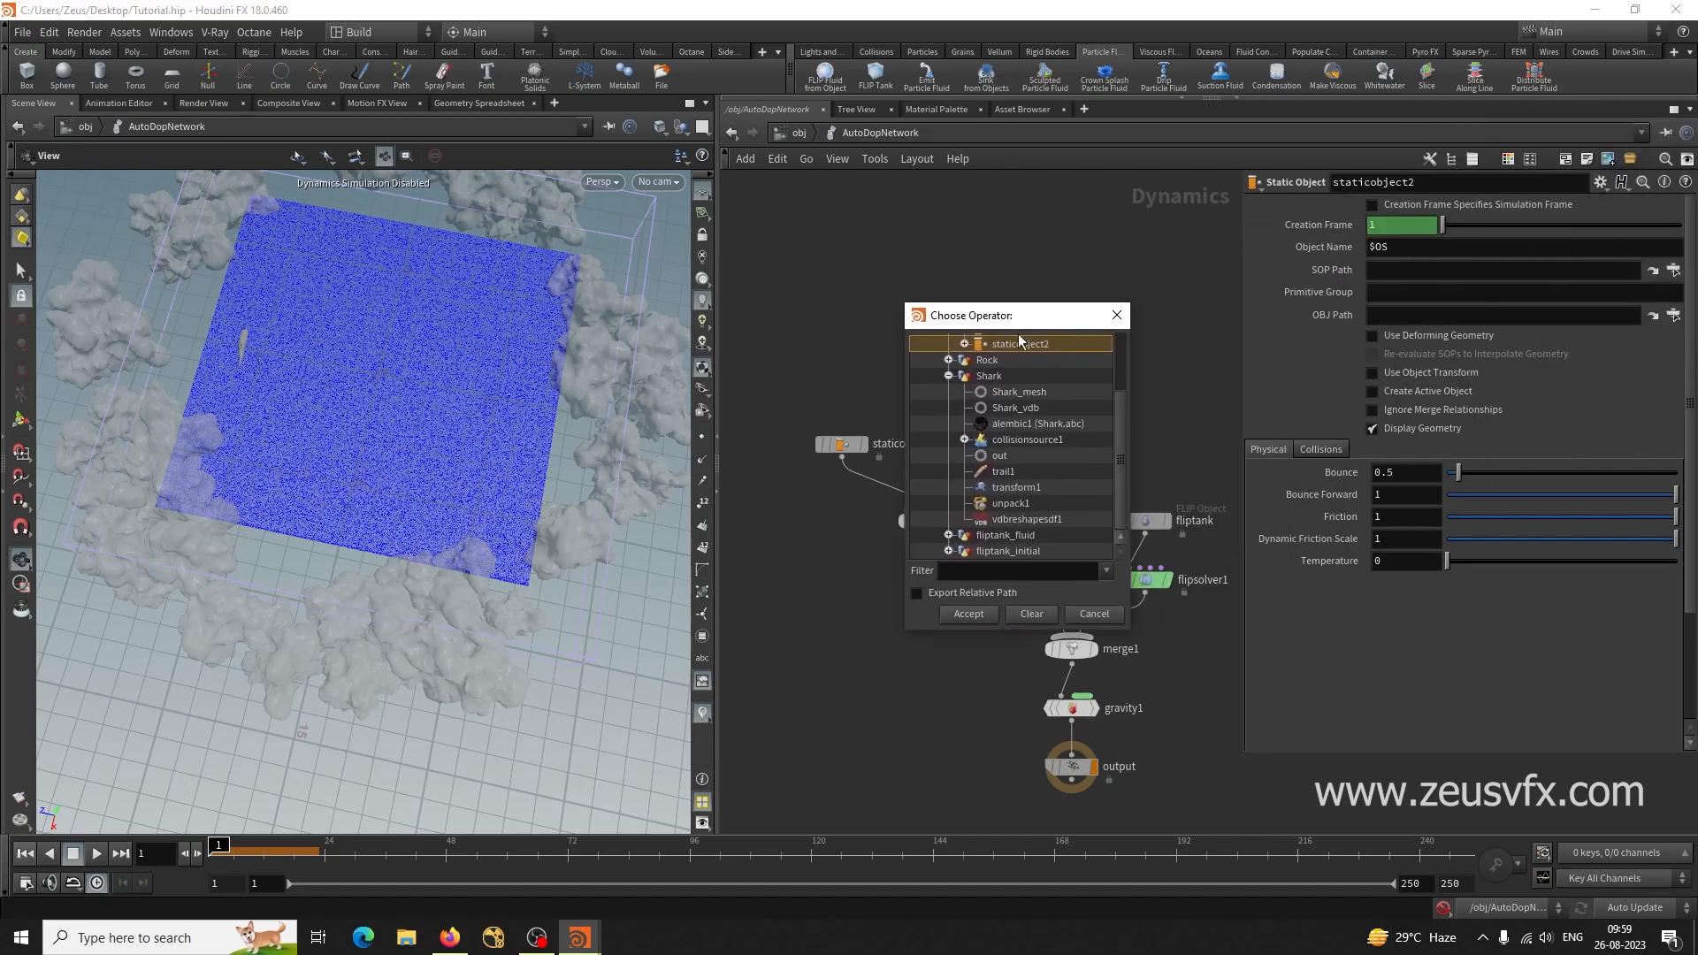
scroll(1001, 474, up, 2)
click(948, 469)
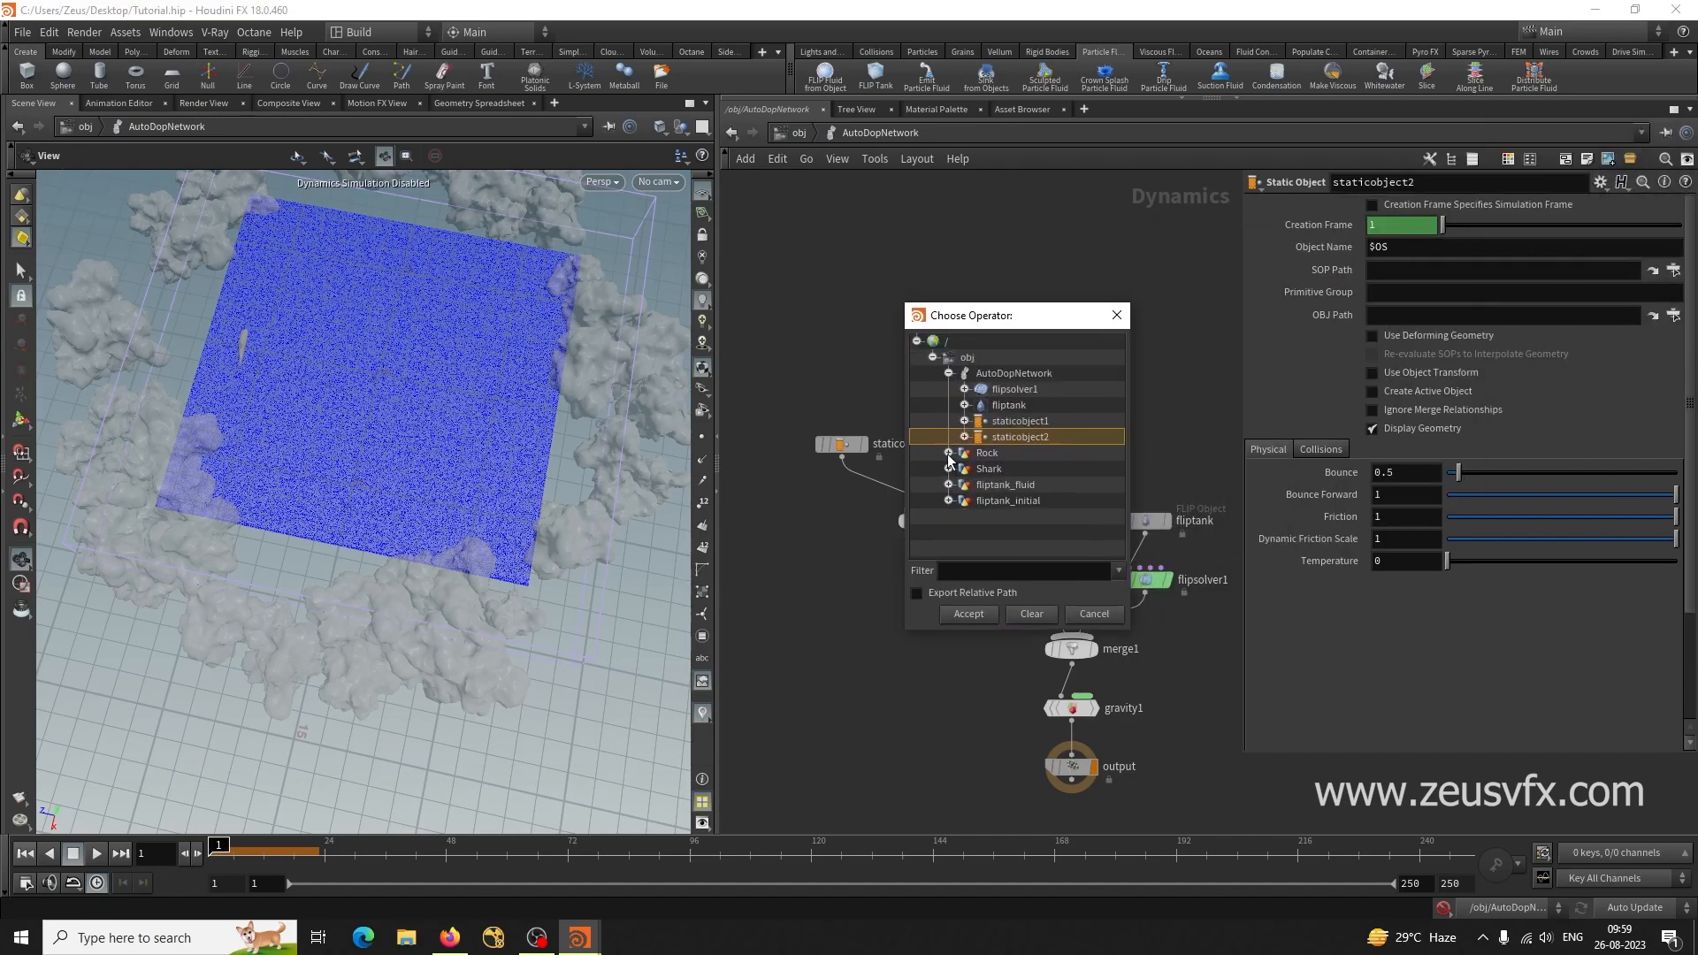
click(948, 453)
scroll(1023, 475, down, 3)
click(1025, 464)
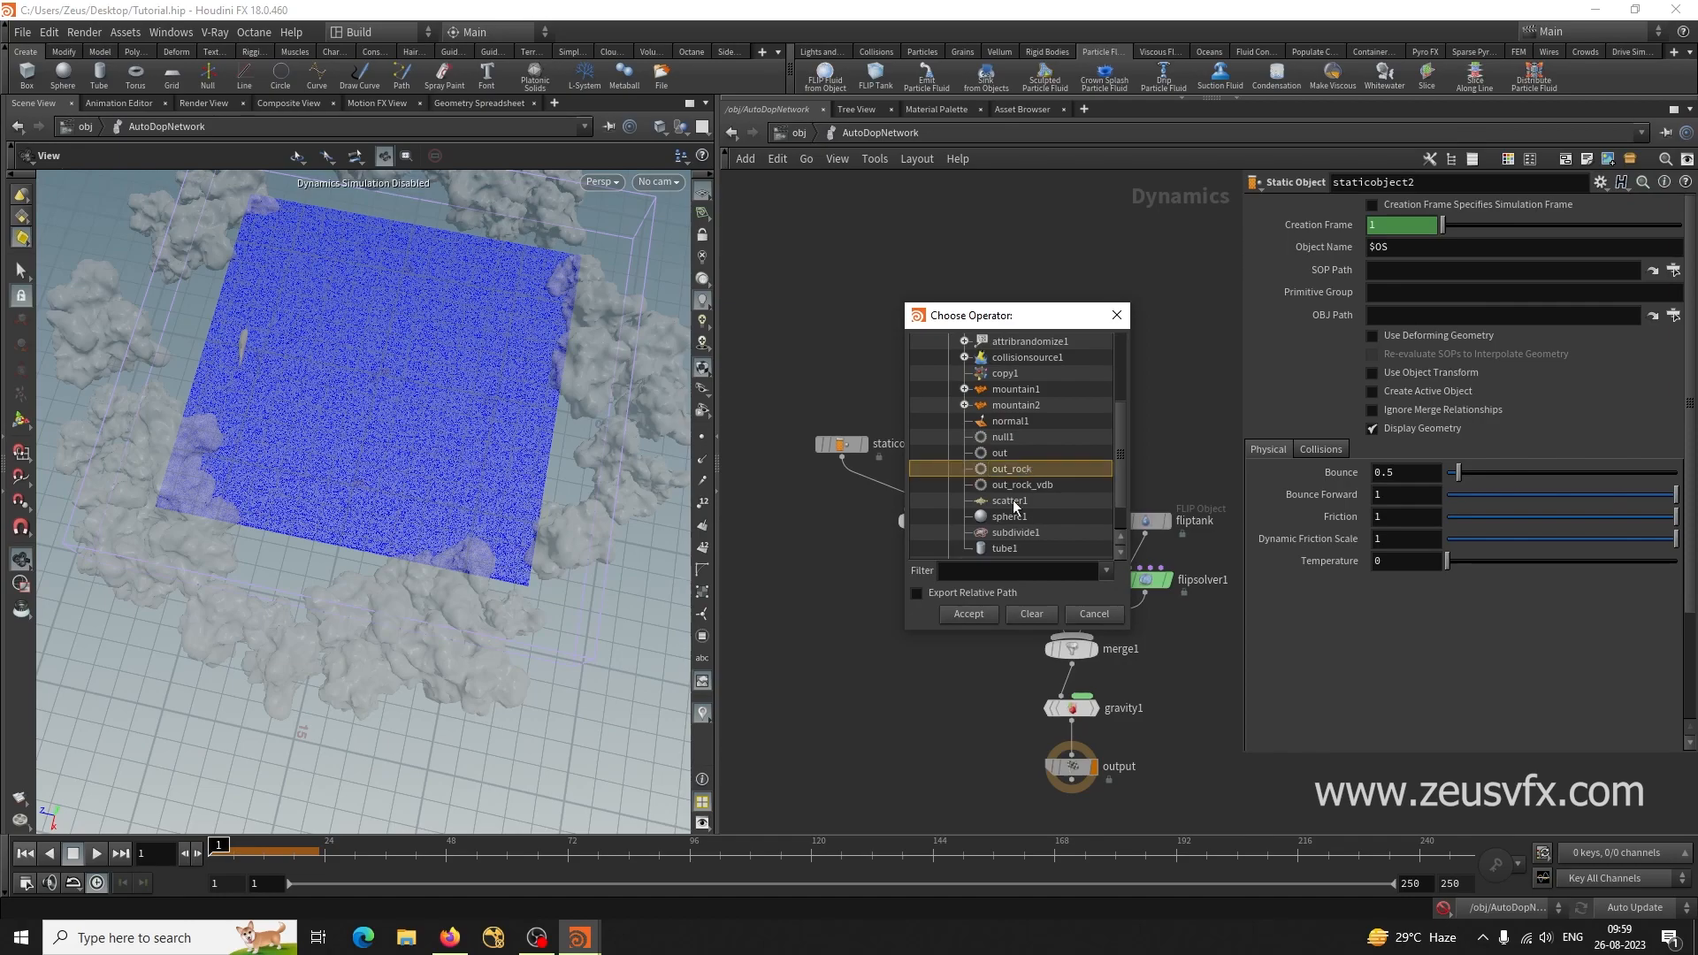
click(969, 614)
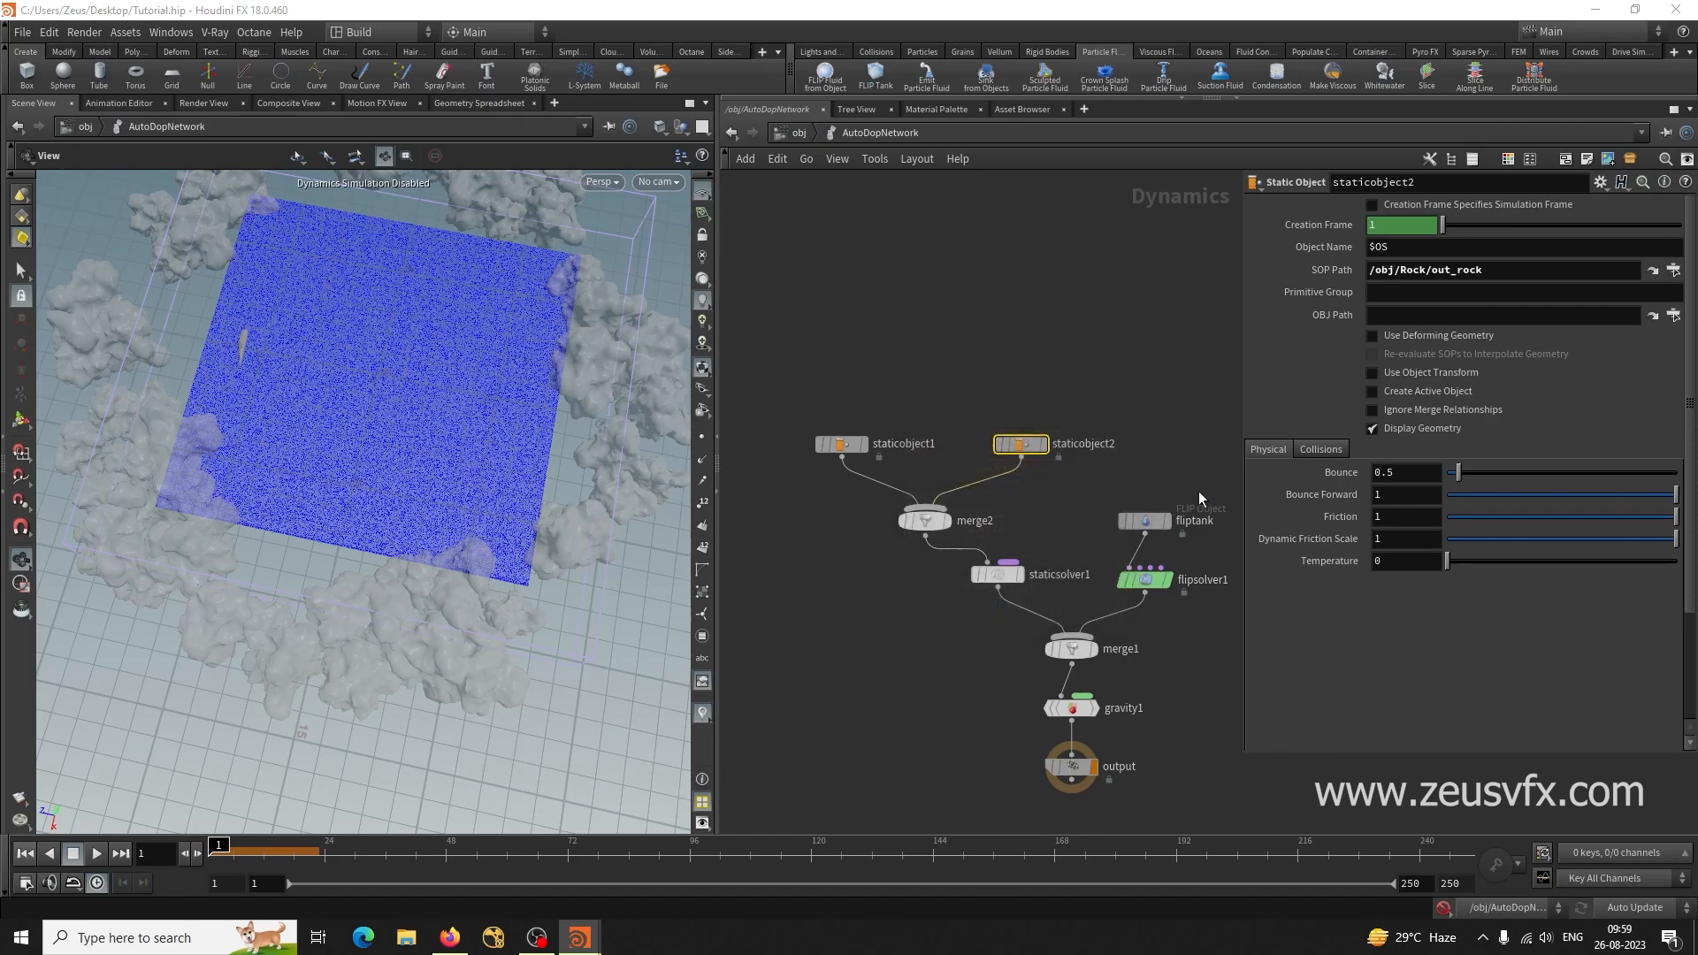
Set the new static object's collision volume mode to Volume Sample and its division method to By Size.
click(1320, 449)
scroll(1327, 584, down, 2)
click(1415, 471)
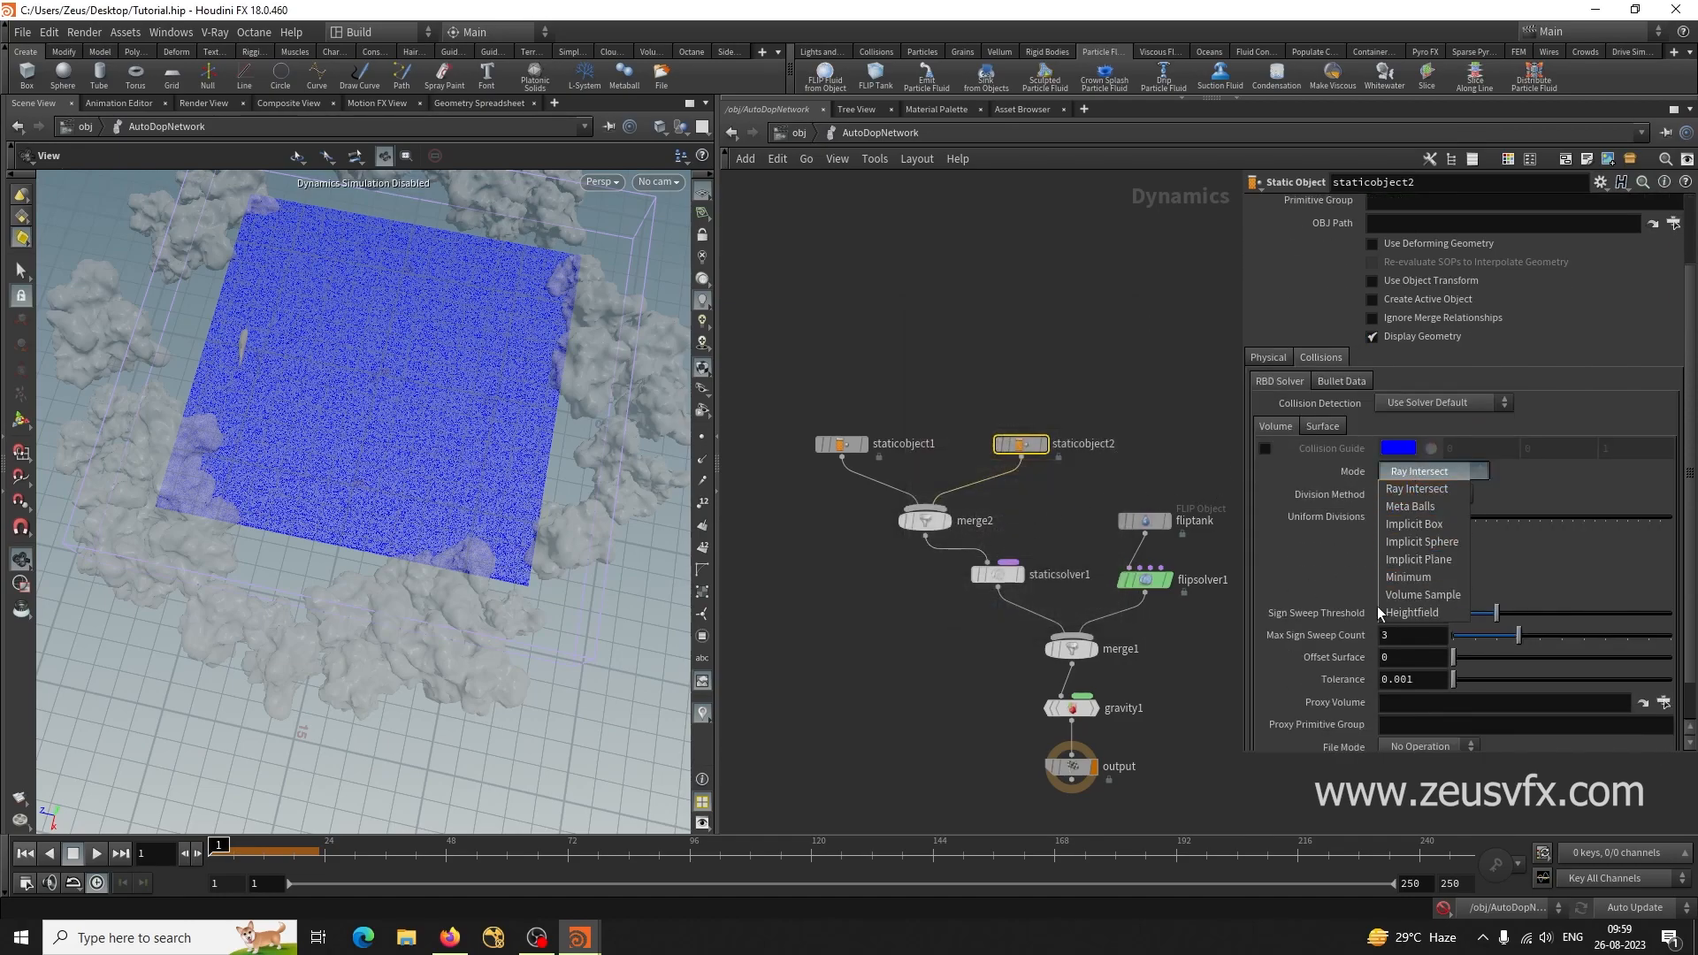
click(1400, 595)
click(1416, 493)
click(1402, 599)
scroll(1309, 570, down, 1)
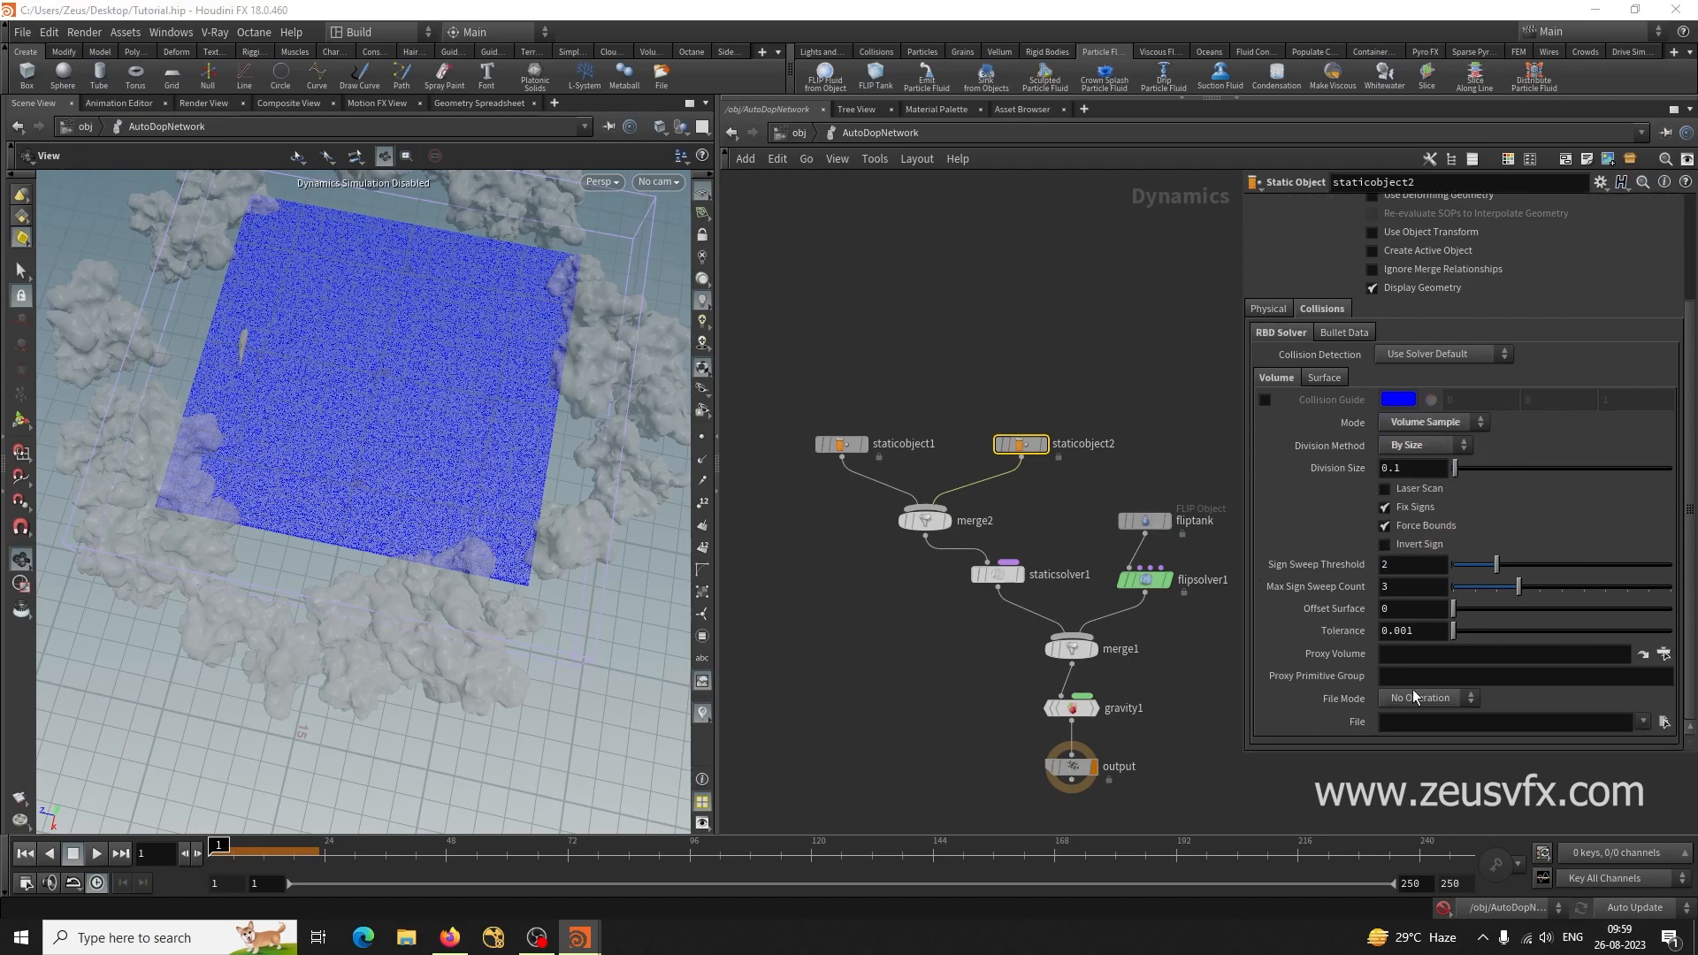
Set the rock static object's Proxy Volume to /obj/Rock/out_rock_vdb.
click(1663, 654)
drag(1592, 499, 1234, 390)
scroll(1229, 569, down, 5)
double_click(1256, 517)
scroll(1305, 513, up, 3)
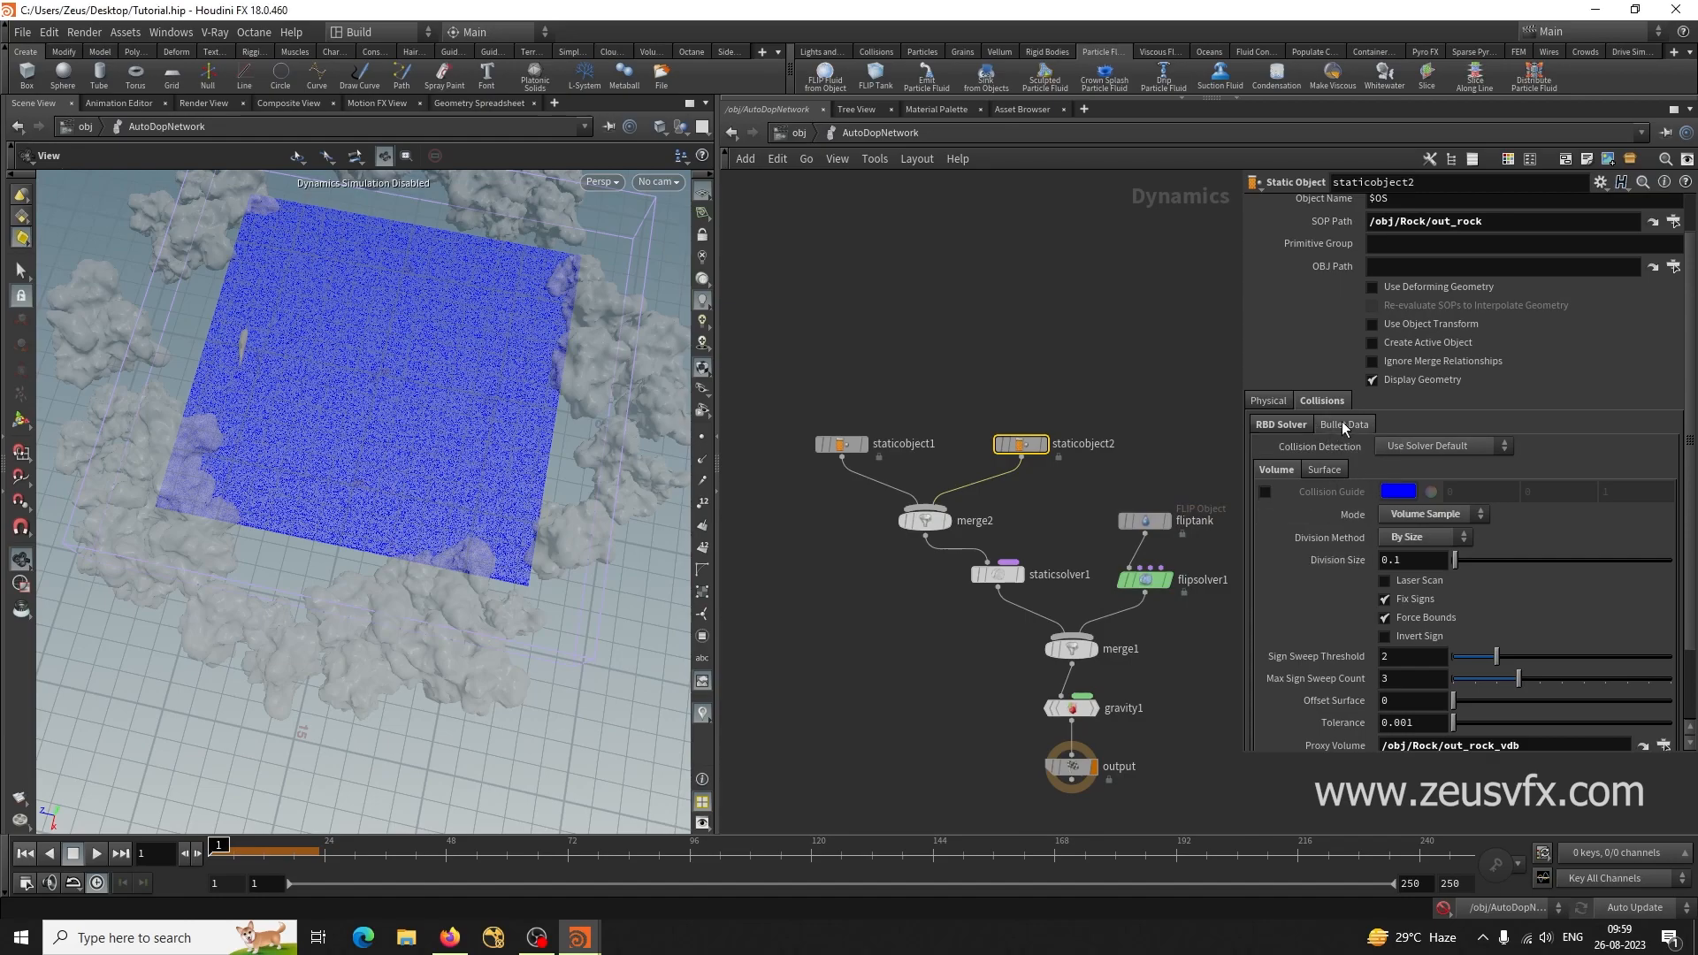
Set the rock static object's Bullet geometry representation to Concave.
click(1344, 423)
click(1420, 529)
click(1401, 549)
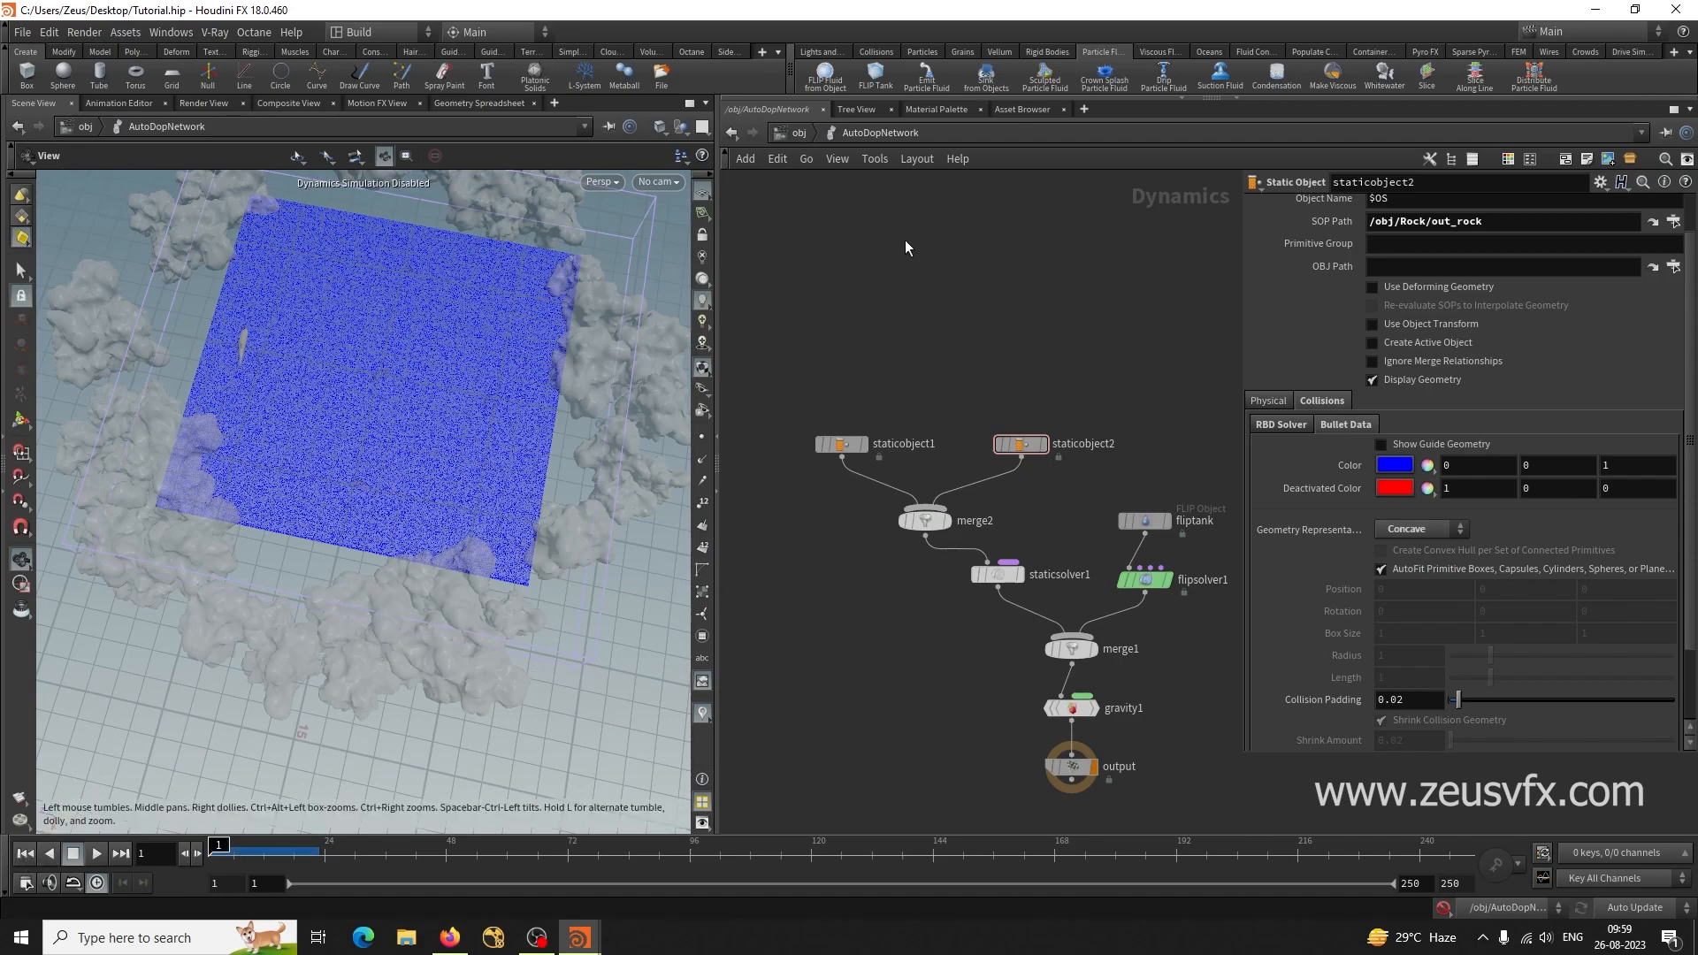
Open the Rock network and adjust tube1's first radius, trying 7 and settling on 8.
click(799, 132)
drag(290, 434, 454, 504)
double_click(842, 544)
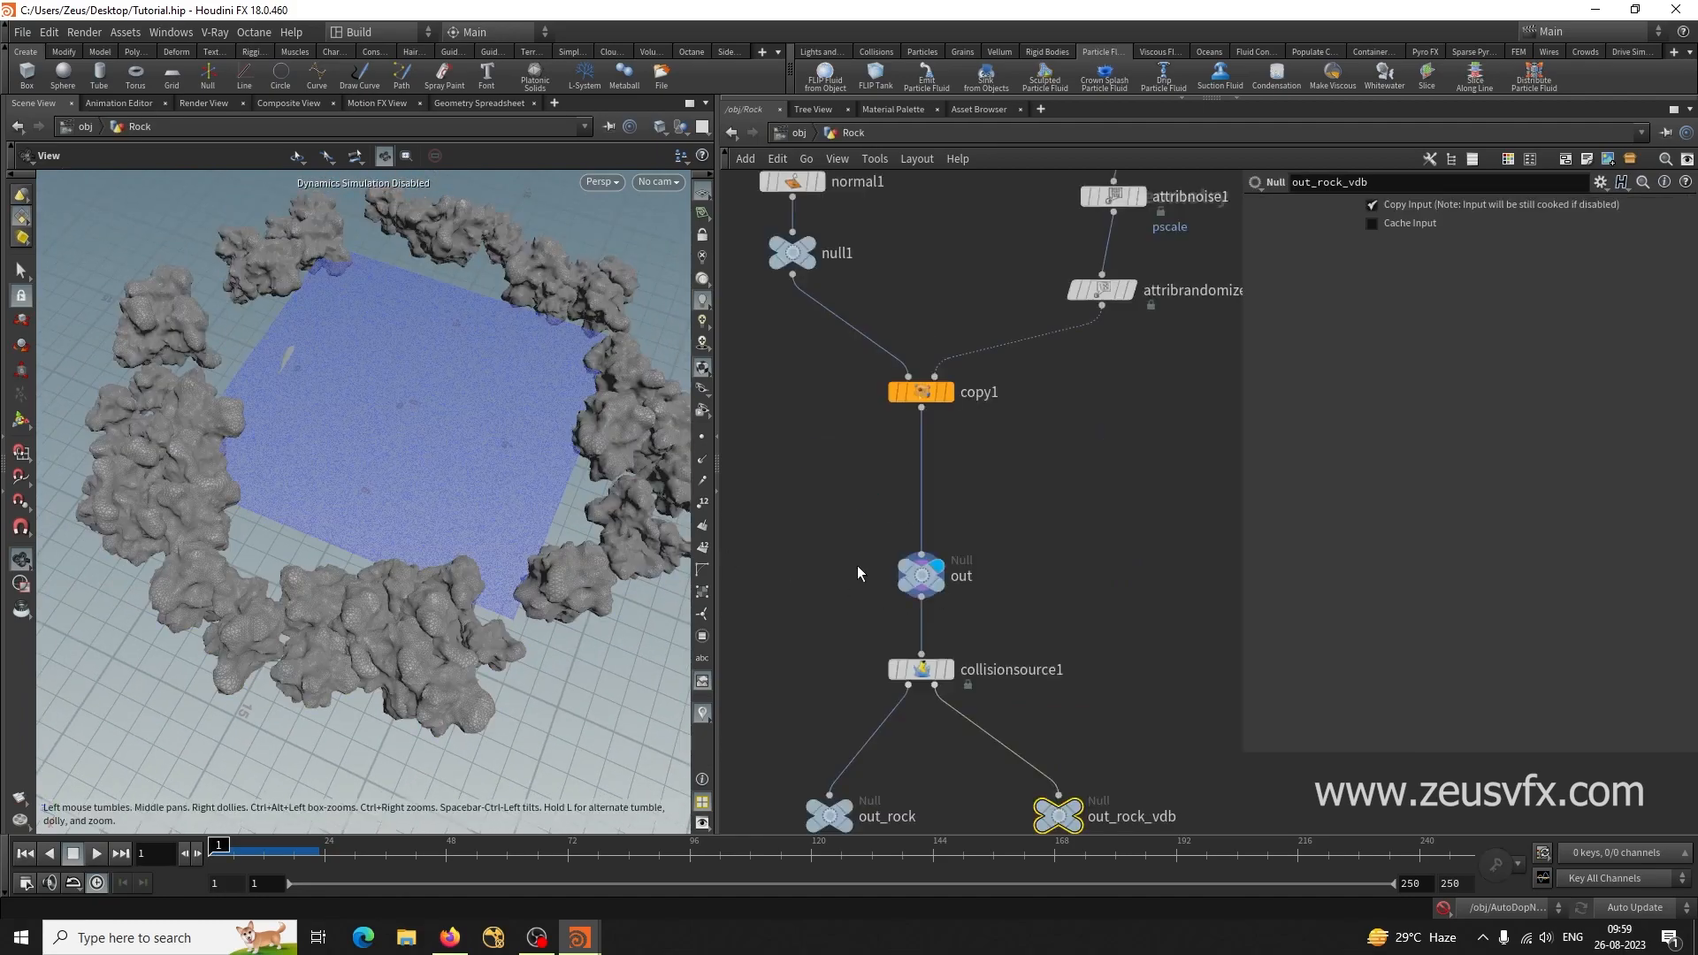
middle_drag(1095, 515, 1133, 611)
middle_drag(1099, 529, 960, 726)
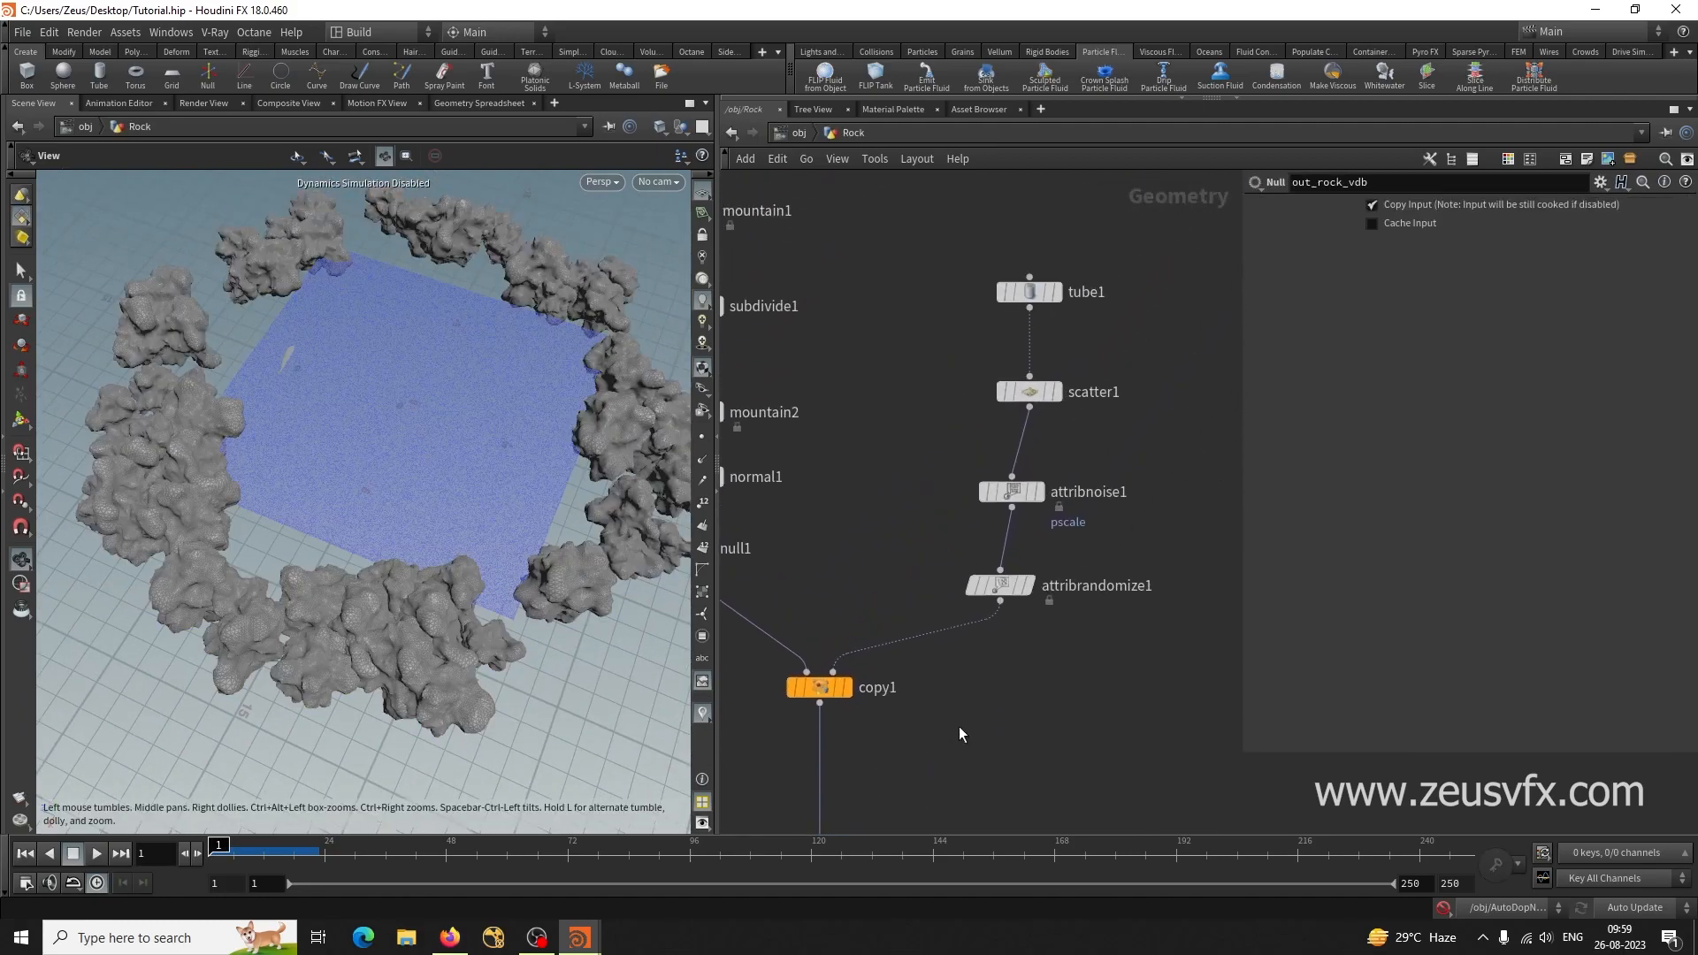
middle_drag(906, 480, 949, 631)
click(1073, 442)
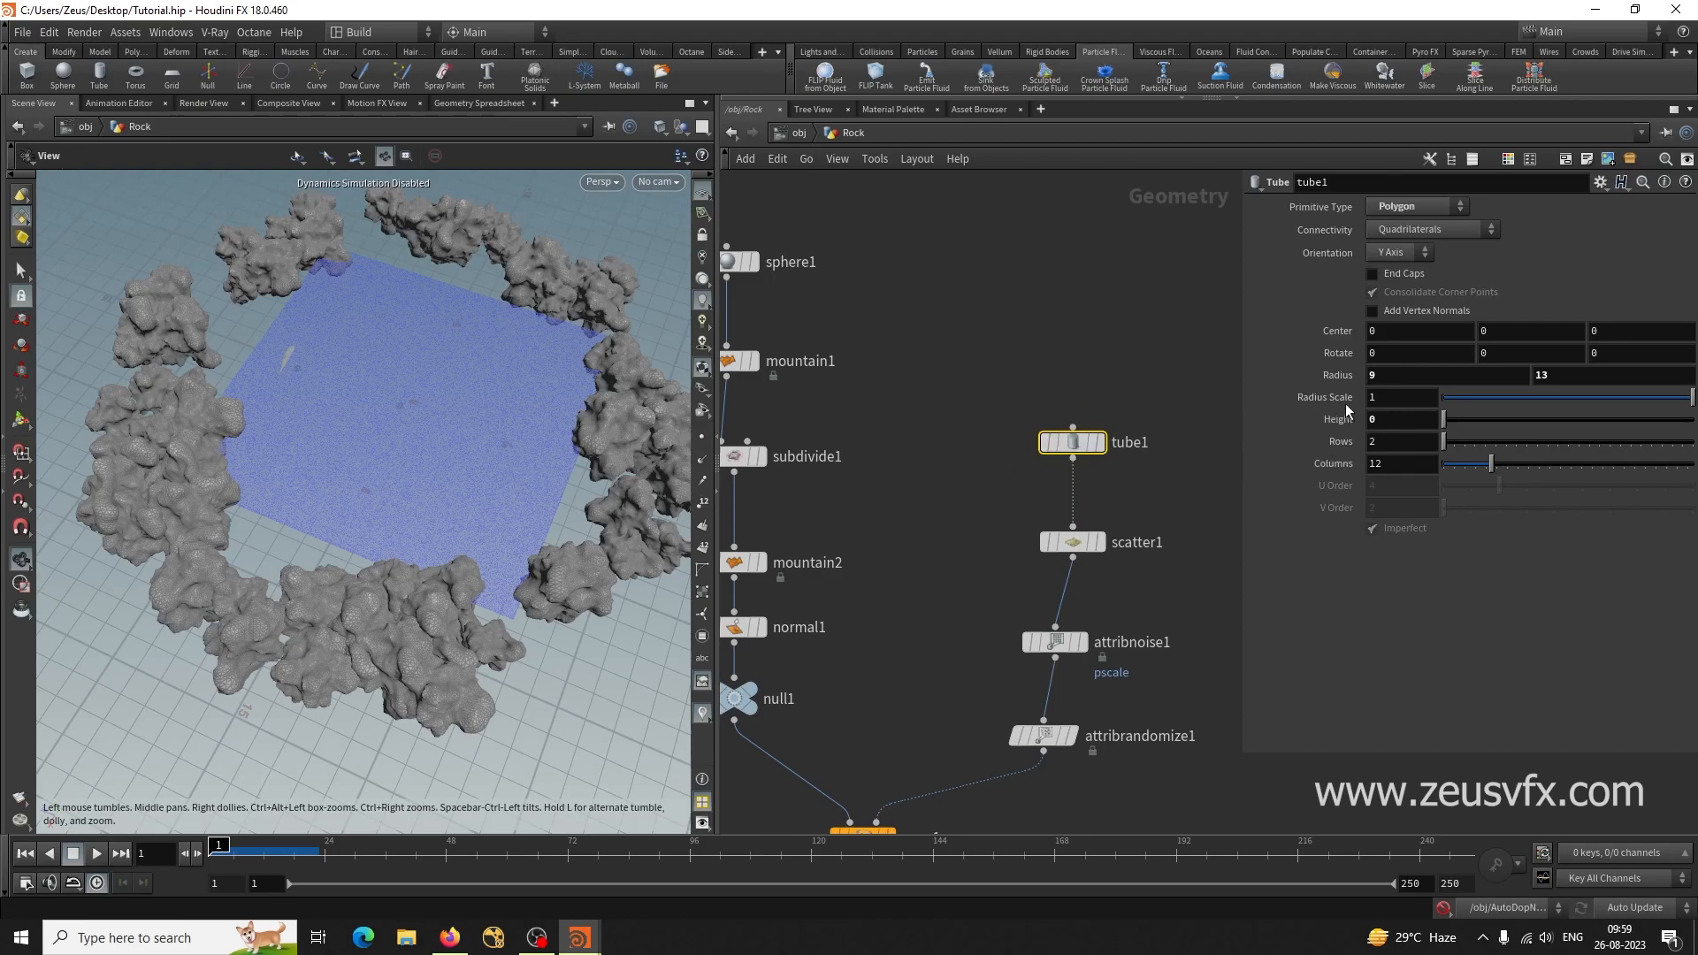
click(1392, 372)
key(Return)
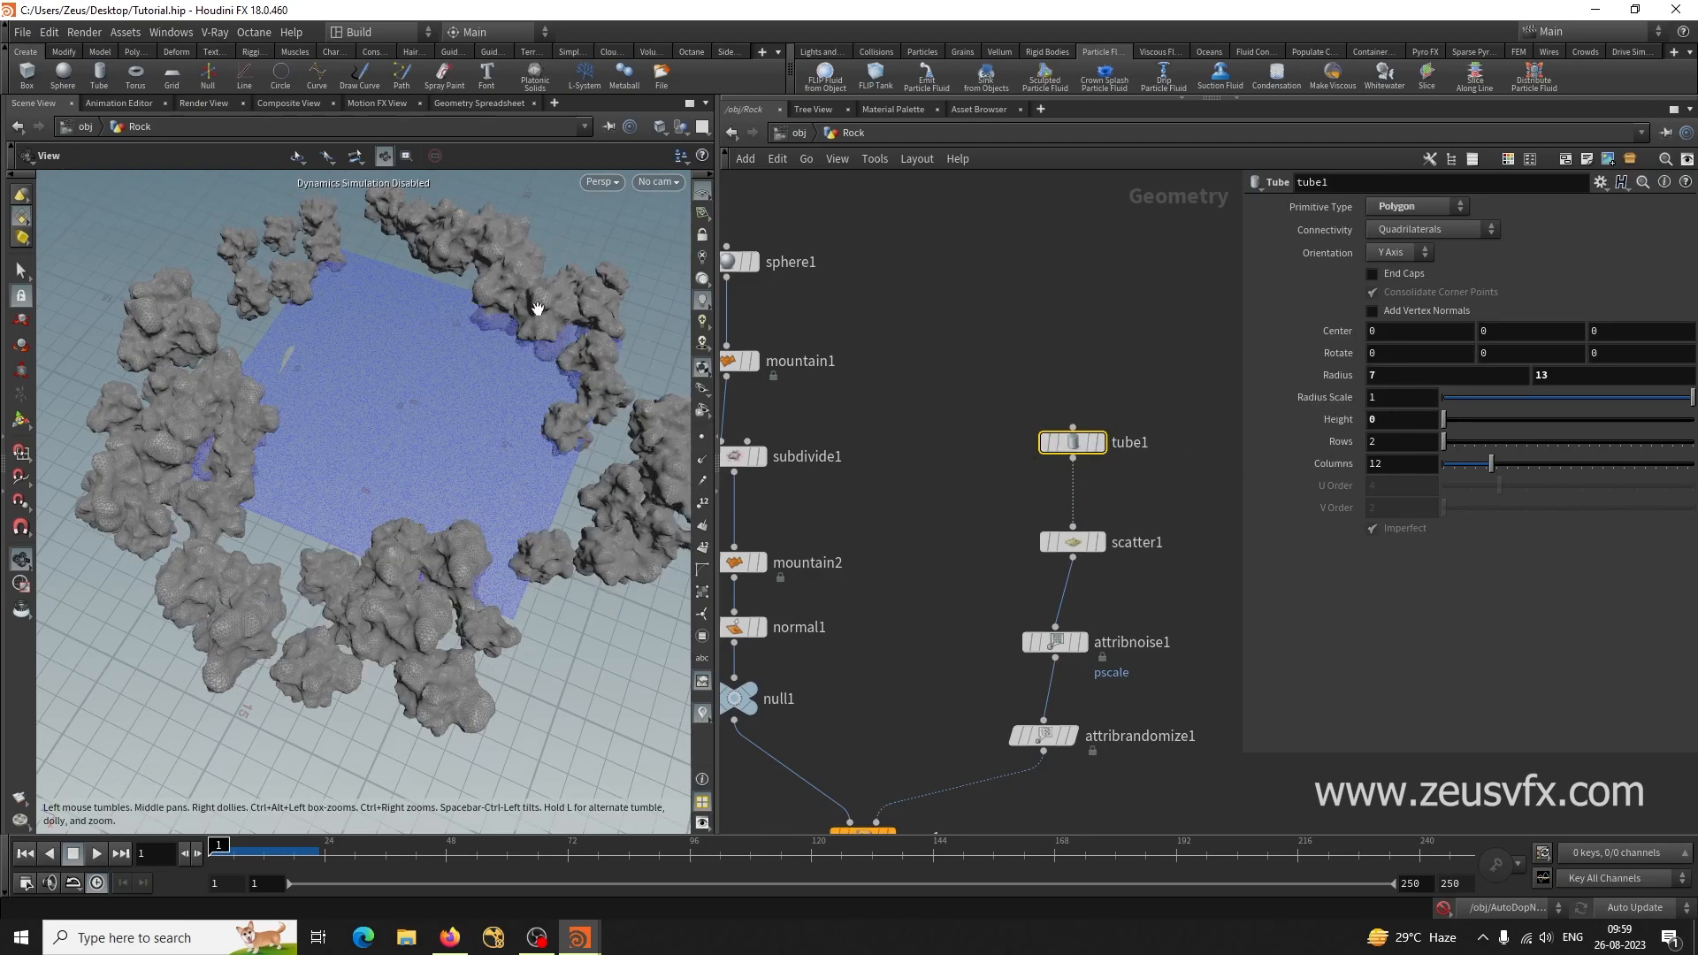
click(1379, 379)
text(8)
key(Return)
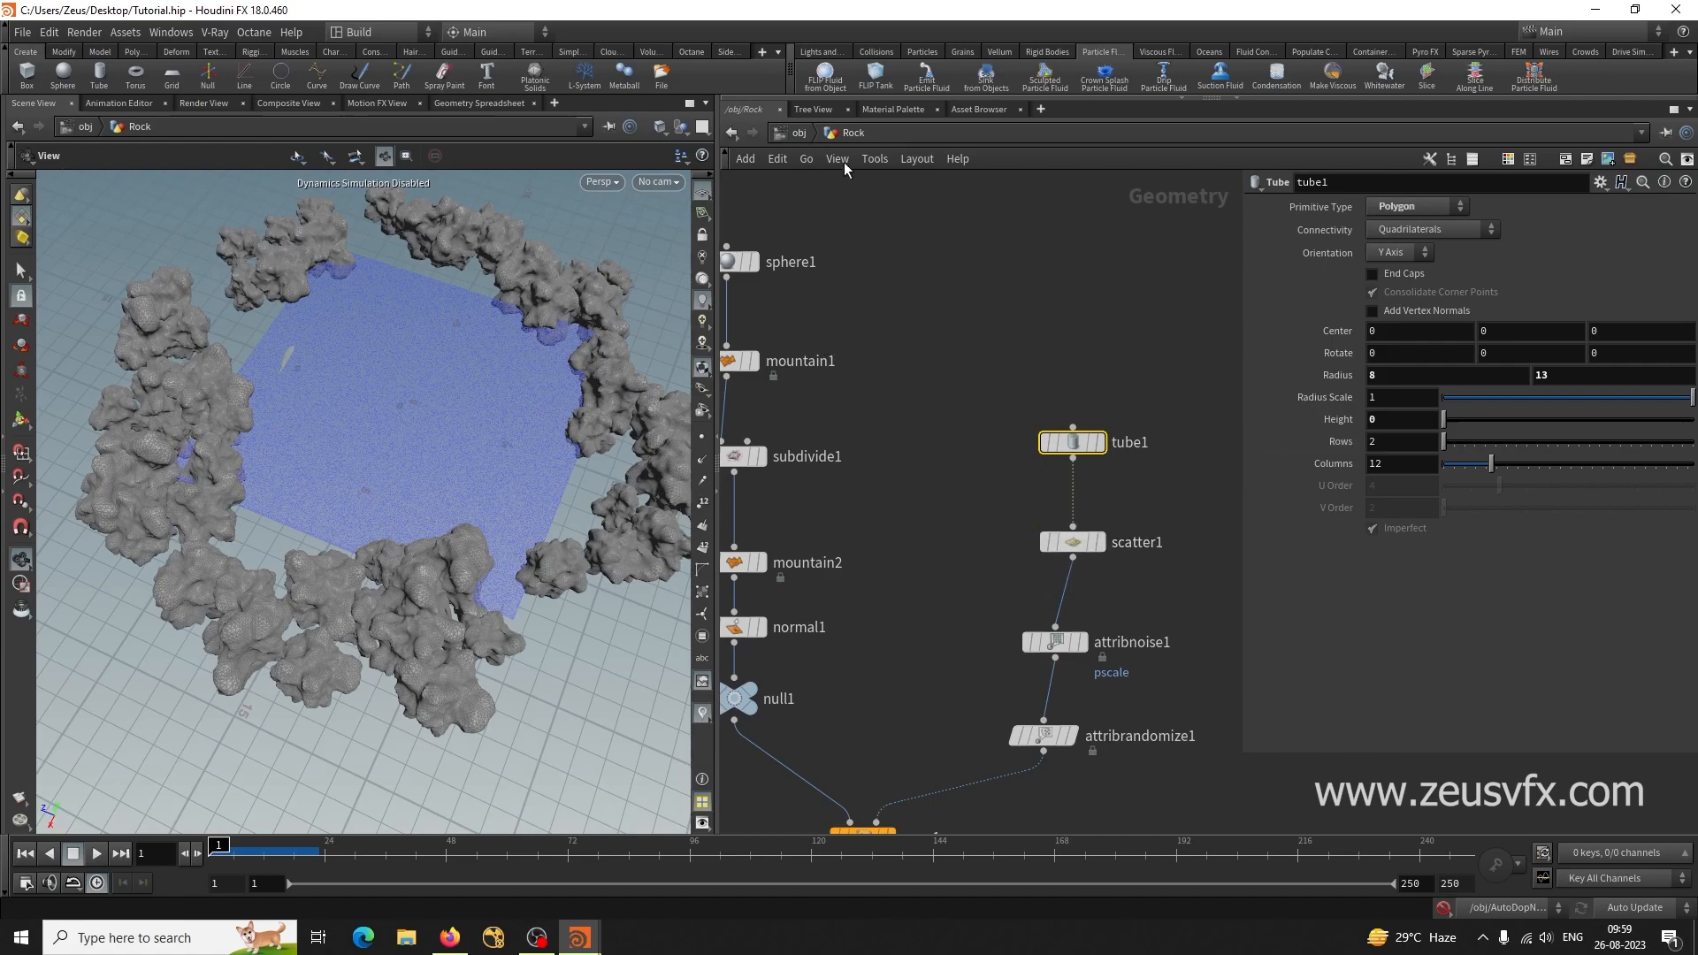
Open fliptank_initial, set the wavetank size to 25 in X and 25 in Z, and save the scene from the object level.
key(u)
click(1042, 661)
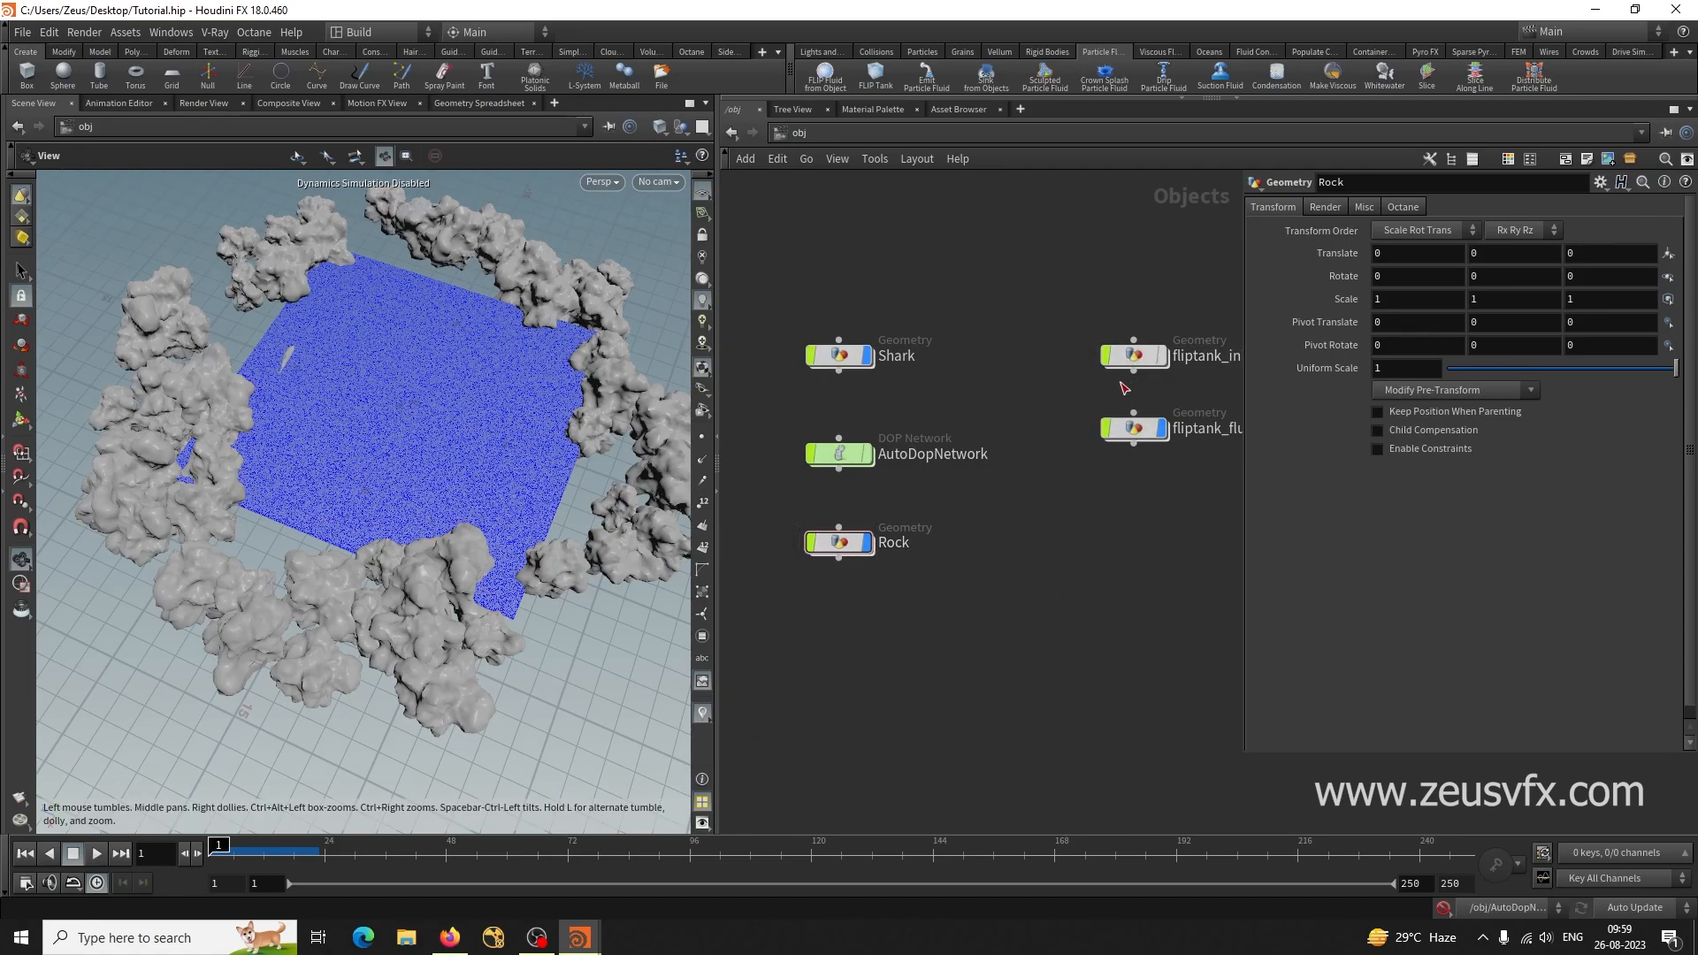
click(1137, 363)
double_click(1136, 358)
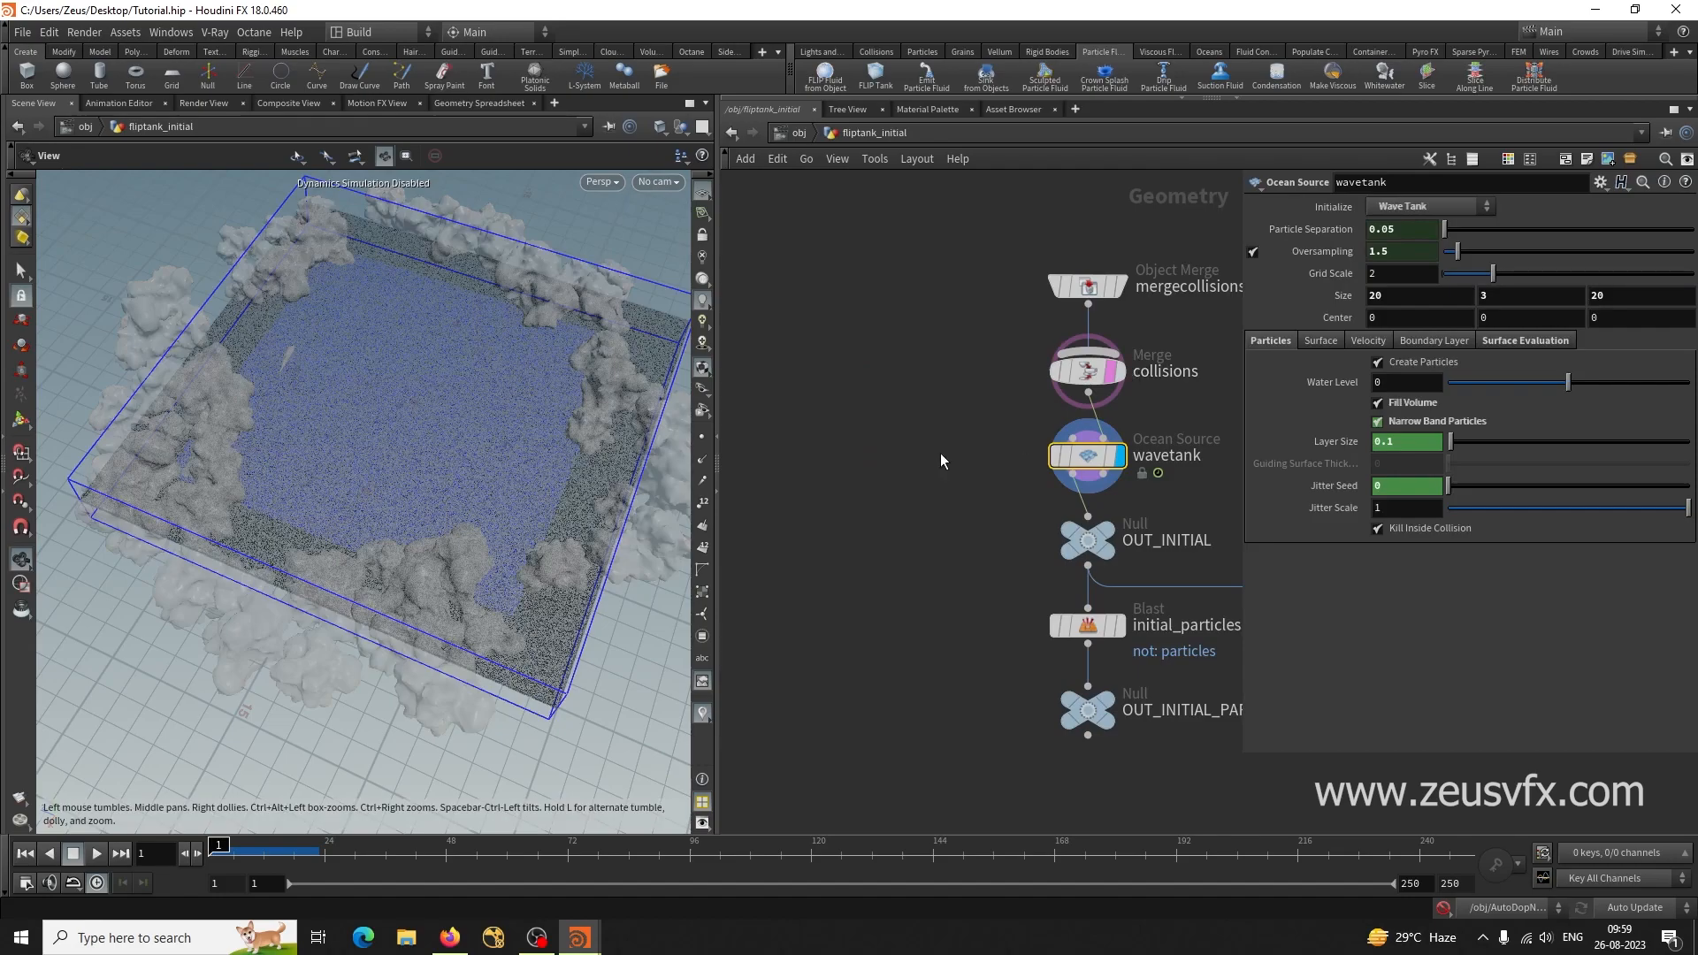
click(1389, 303)
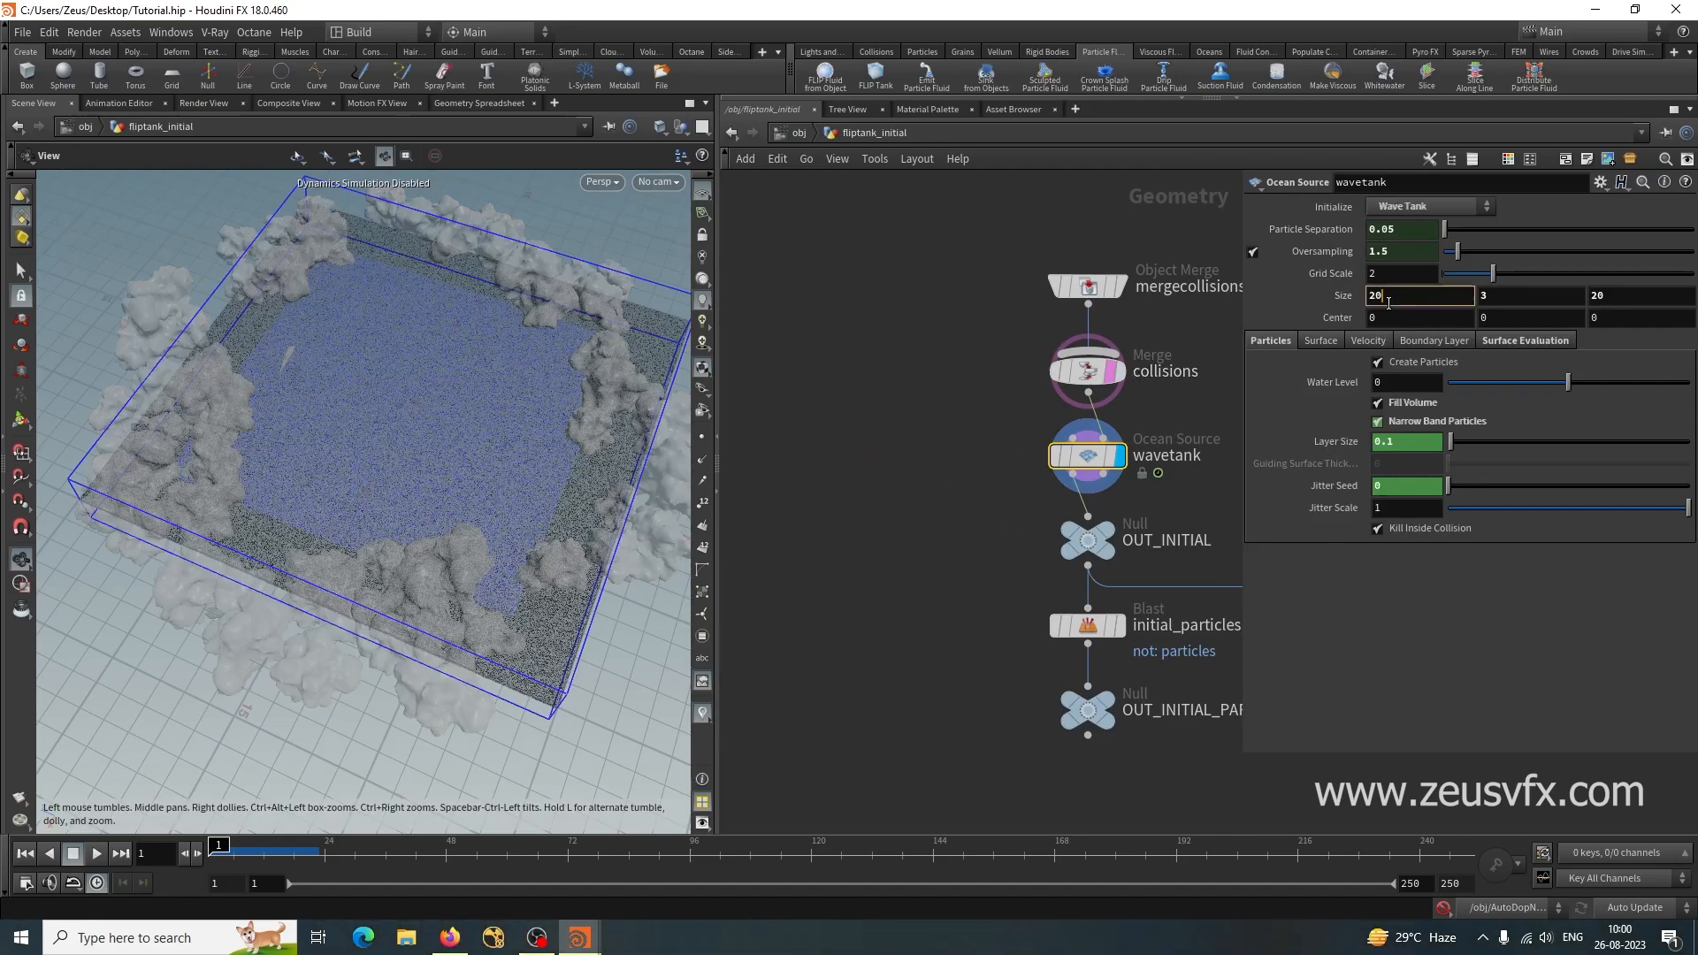
click(1592, 300)
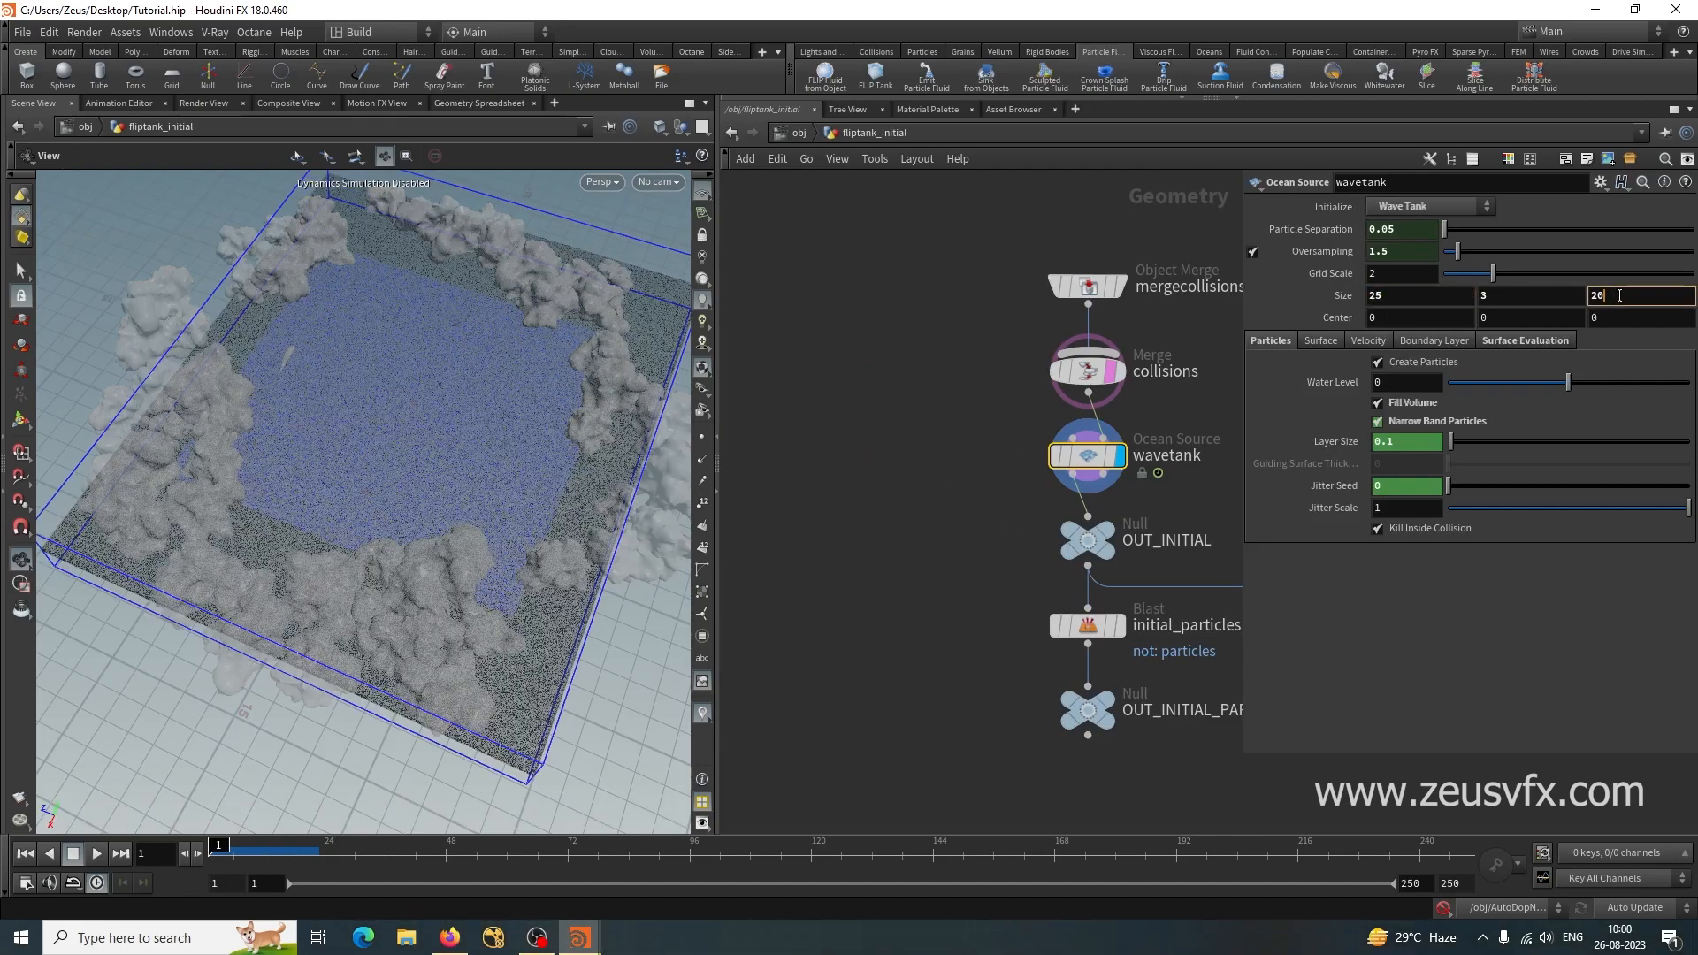
text(5)
key(Return)
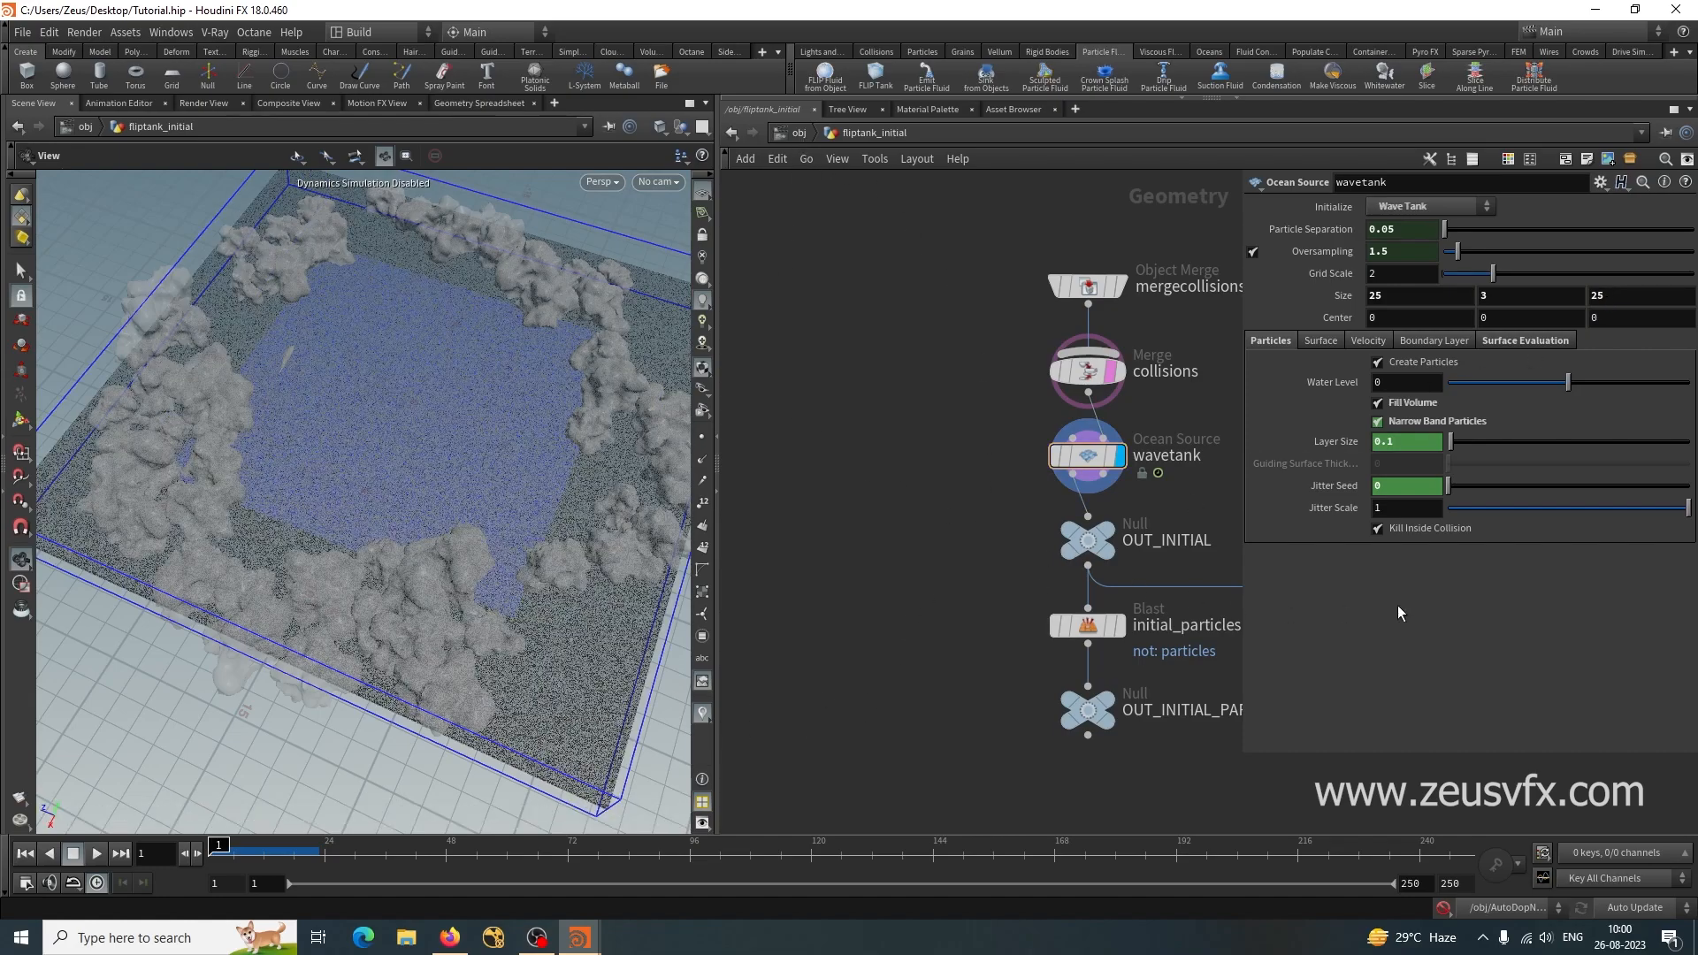
click(800, 133)
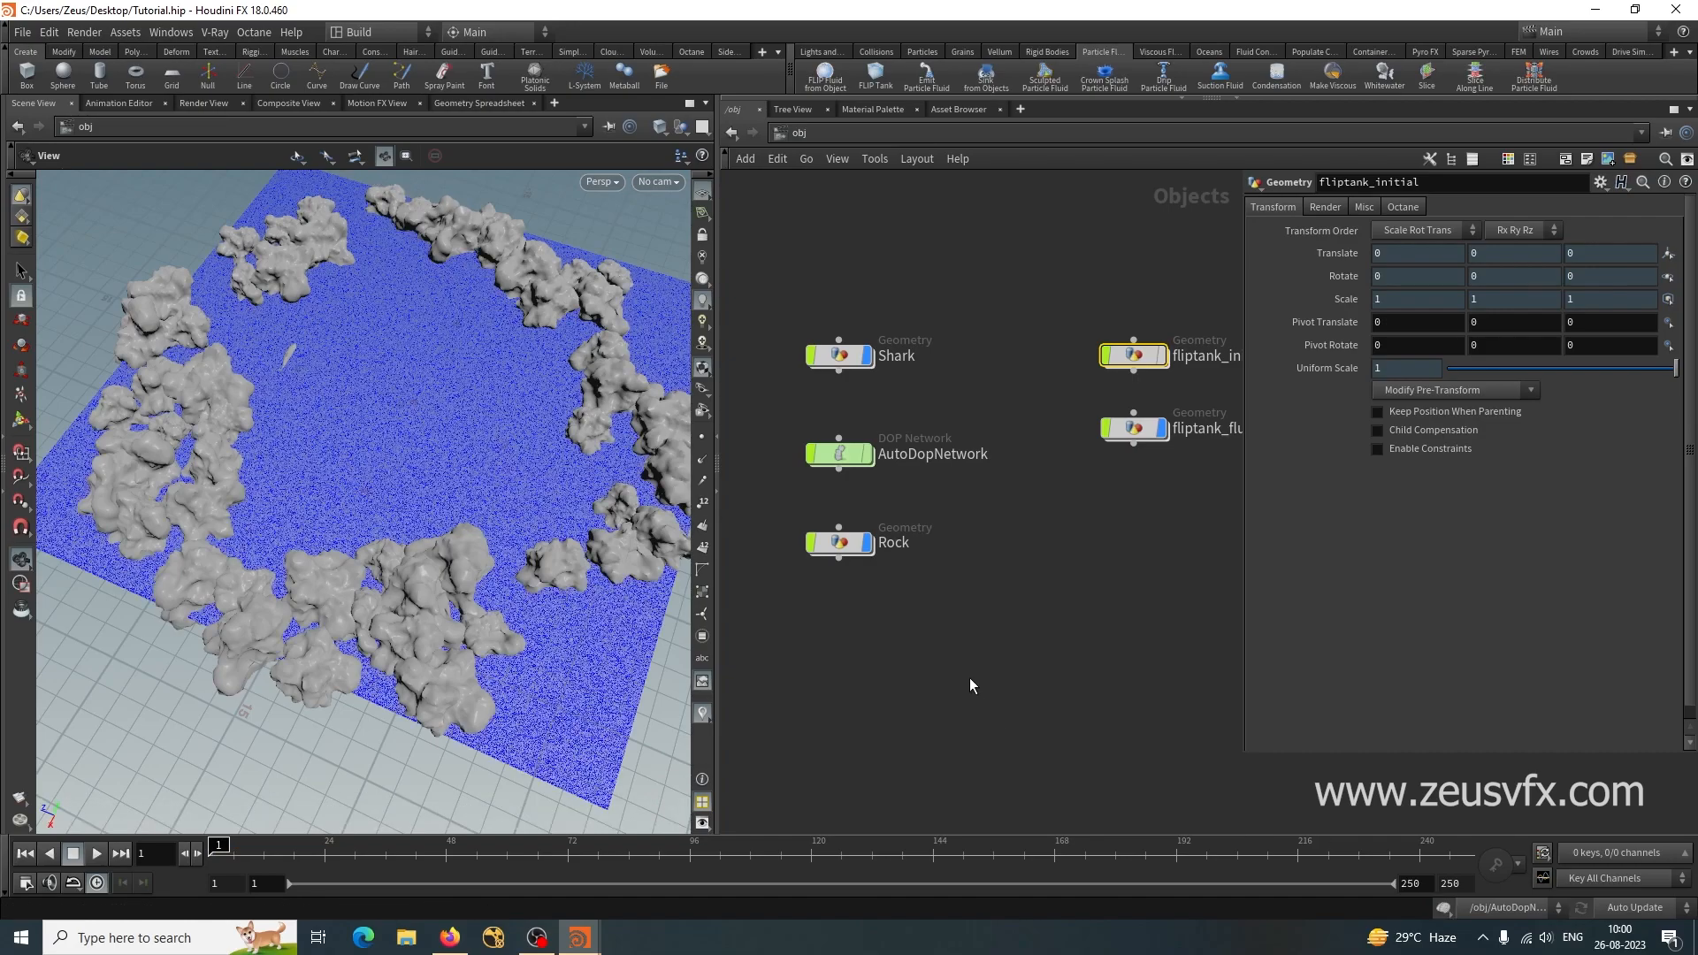
key(ctrl+s)
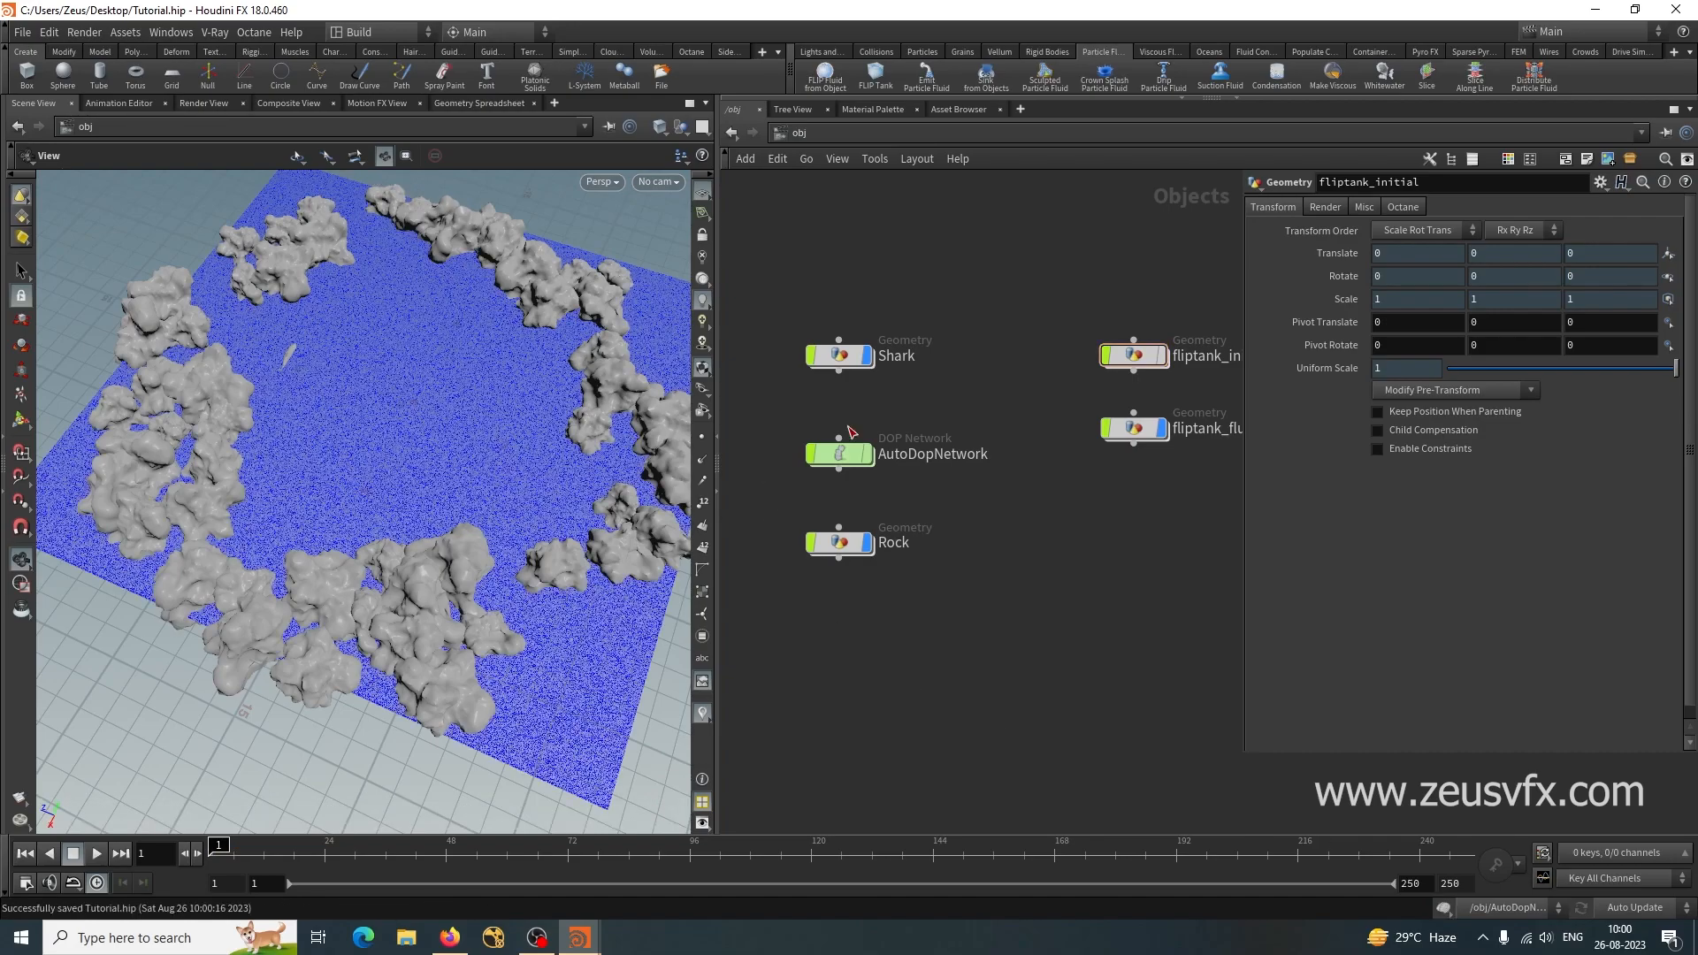
Open AutoDopNetwork and play the timeline to simulate the fluid with the rock collisions.
double_click(841, 451)
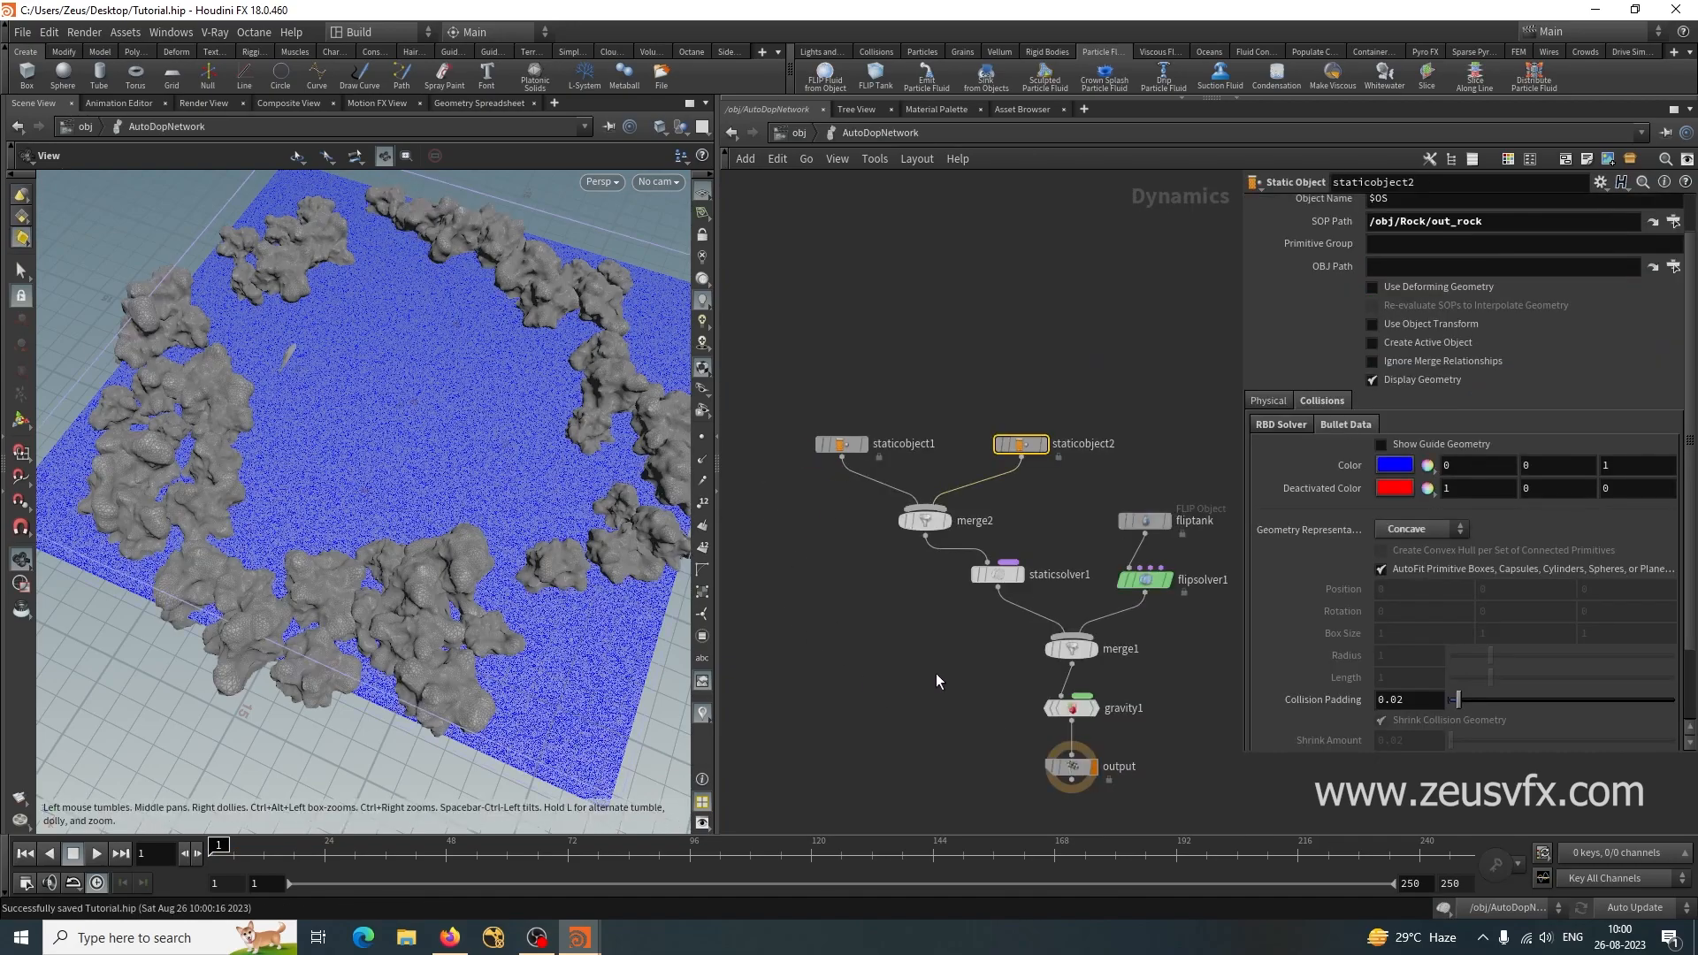
middle_drag(937, 681, 901, 628)
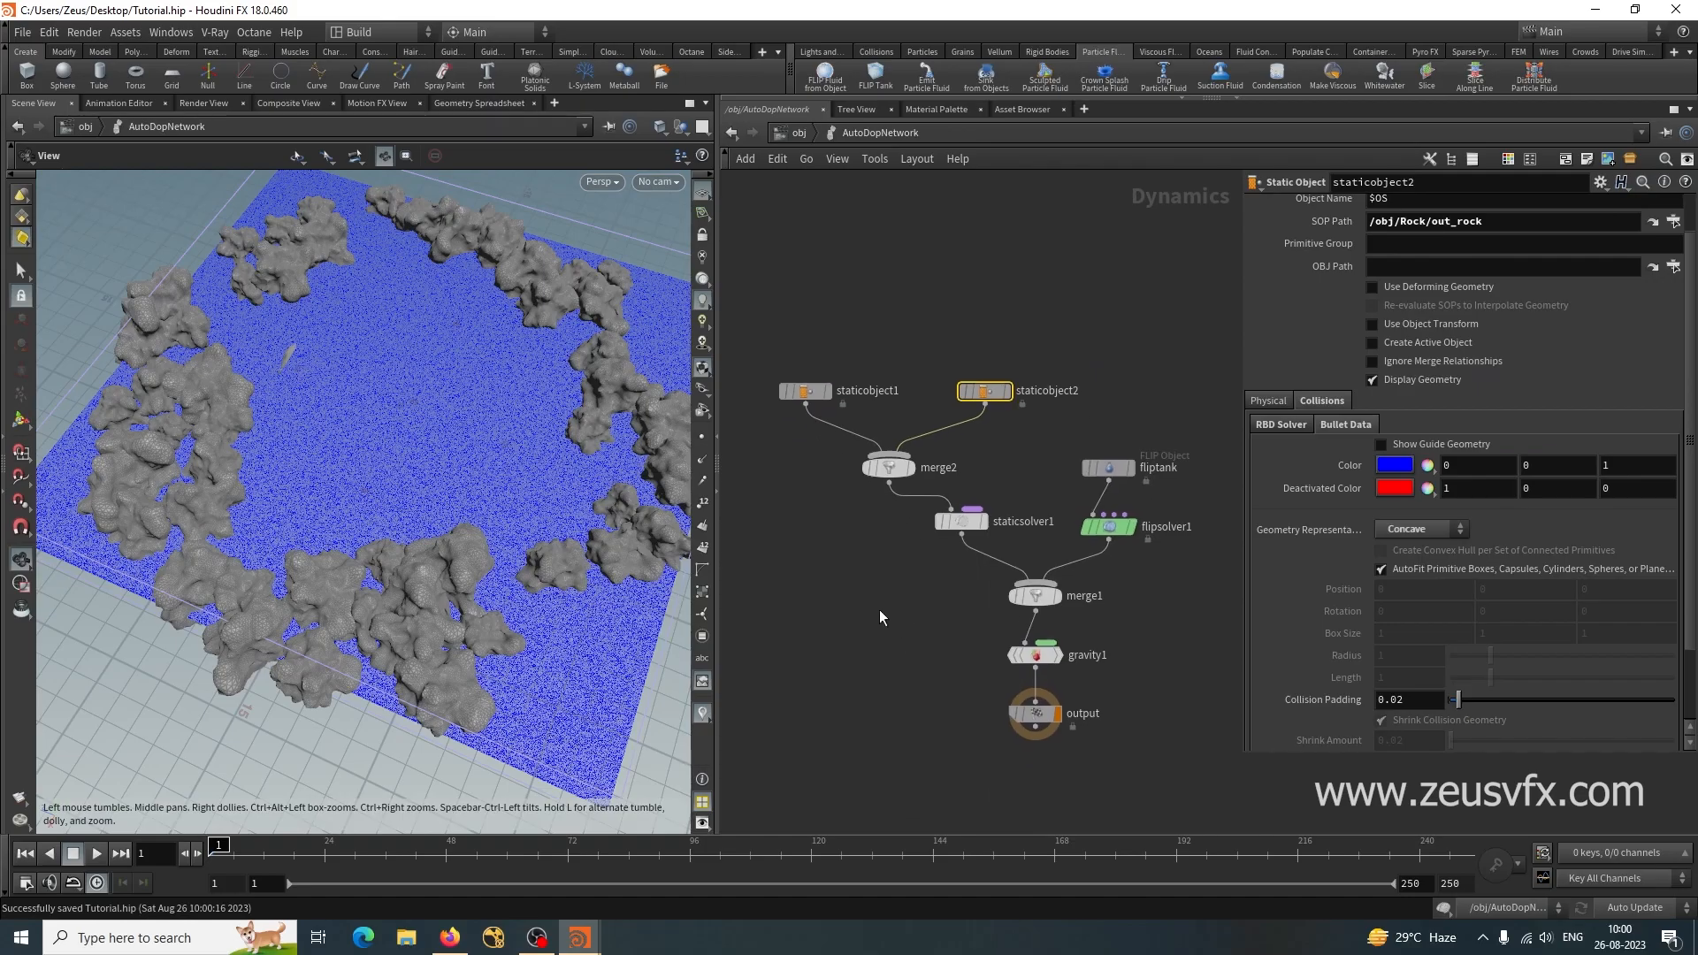
drag(429, 643, 306, 666)
click(98, 855)
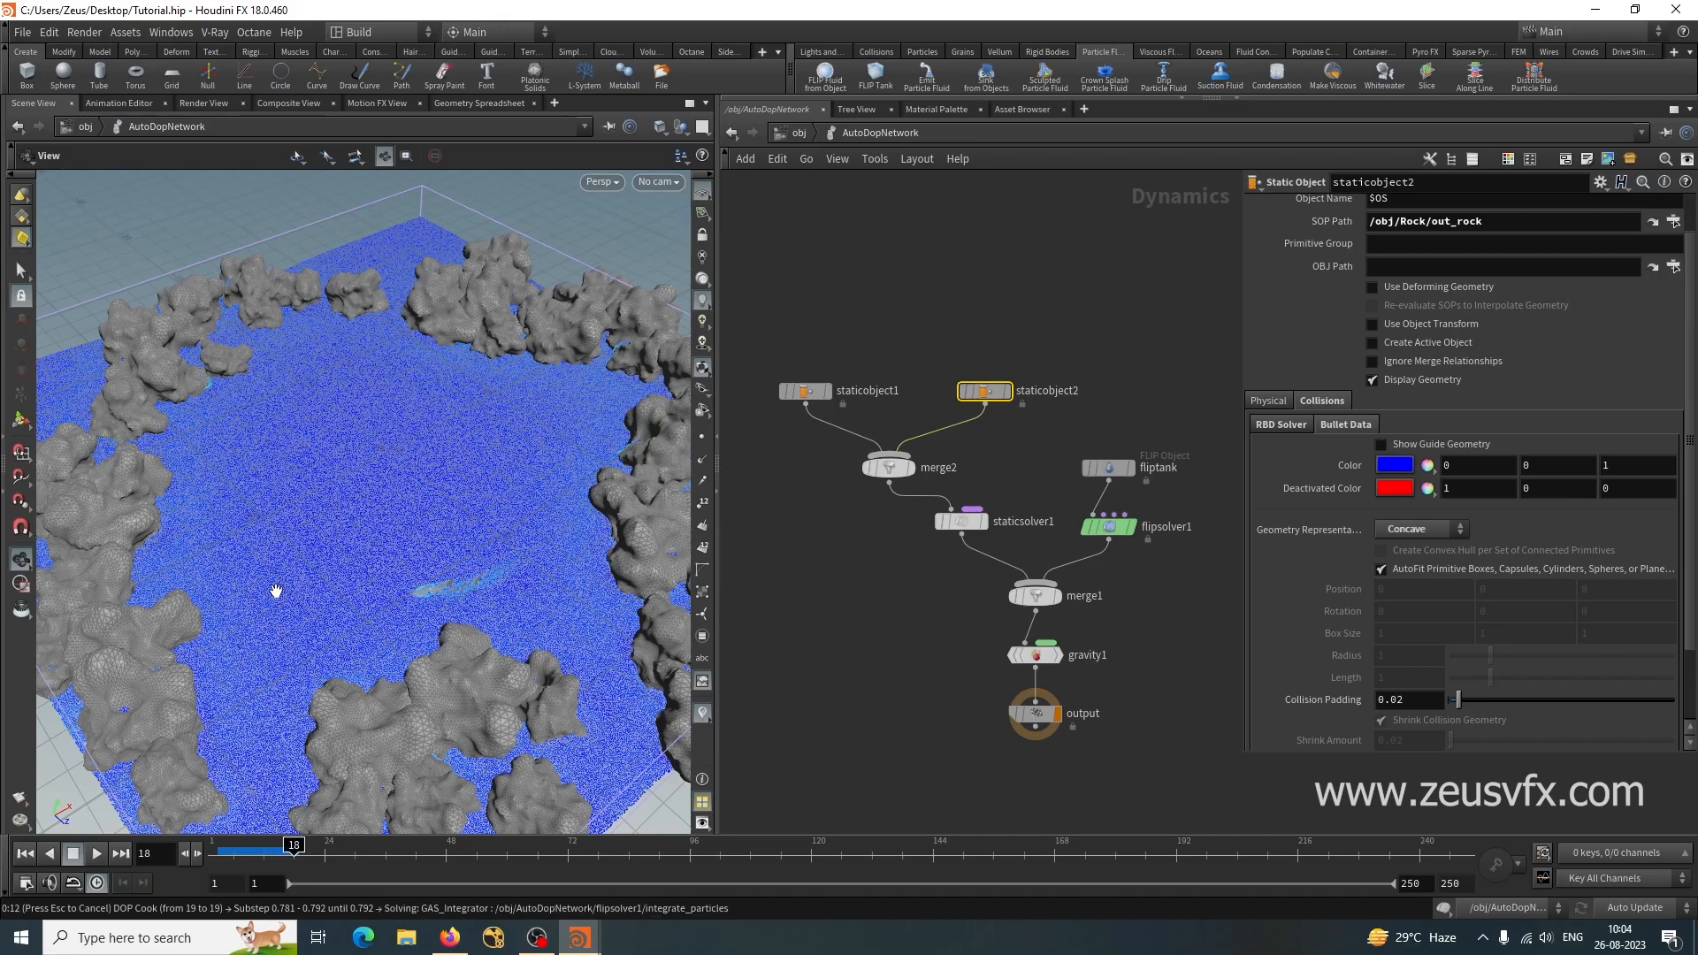
Scrub the simulated frames back to frame 12 and examine the fluid around the shark and the rock ring.
drag(276, 591, 425, 576)
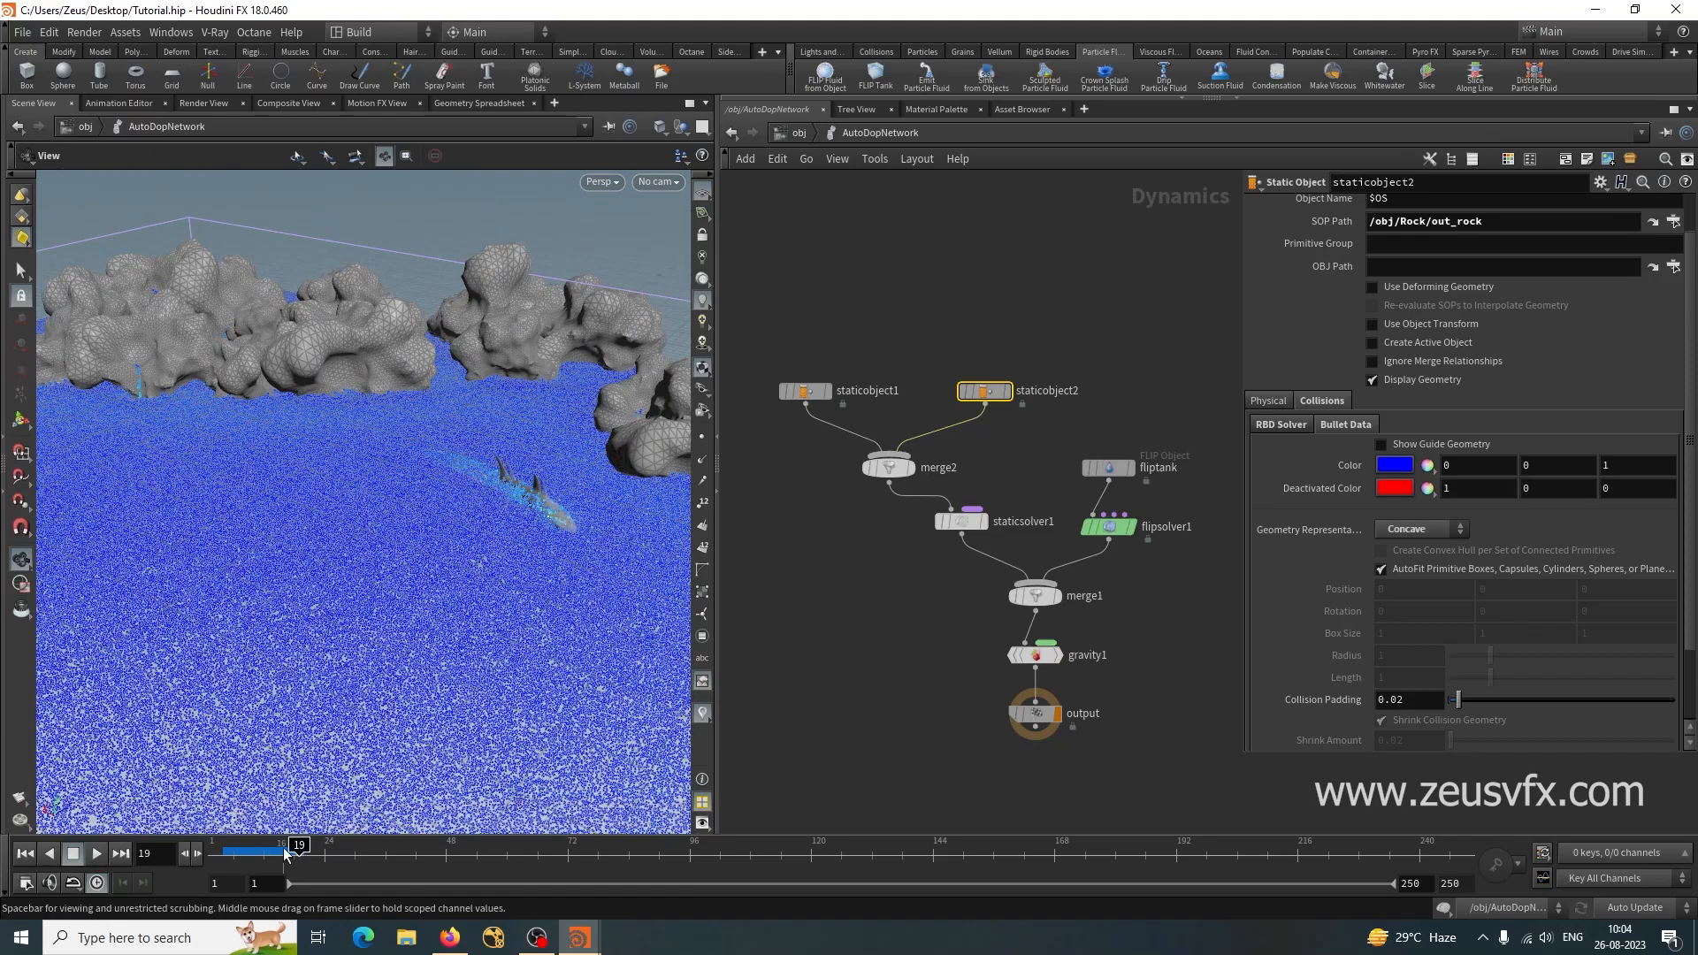
click(270, 849)
mouse_move(263, 846)
mouse_down()
mouse_move(241, 848)
mouse_move(283, 850)
mouse_move(248, 853)
mouse_move(263, 850)
mouse_up()
drag(417, 655, 354, 663)
scroll(355, 664, down, 6)
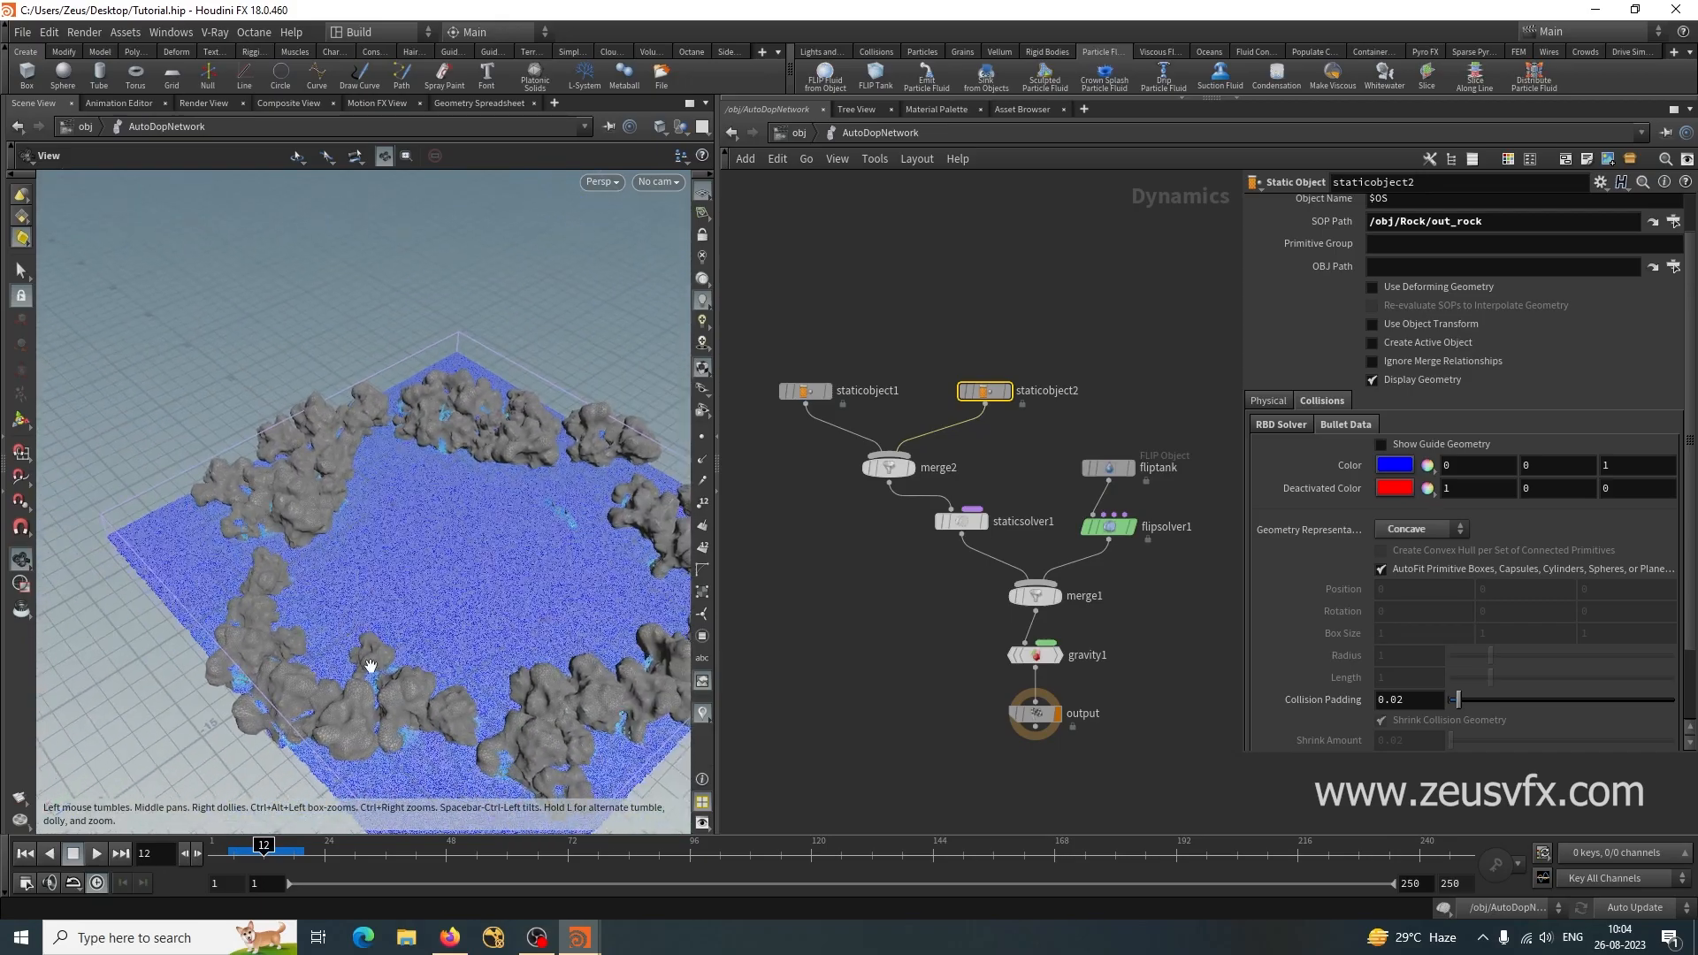
middle_drag(981, 619, 888, 680)
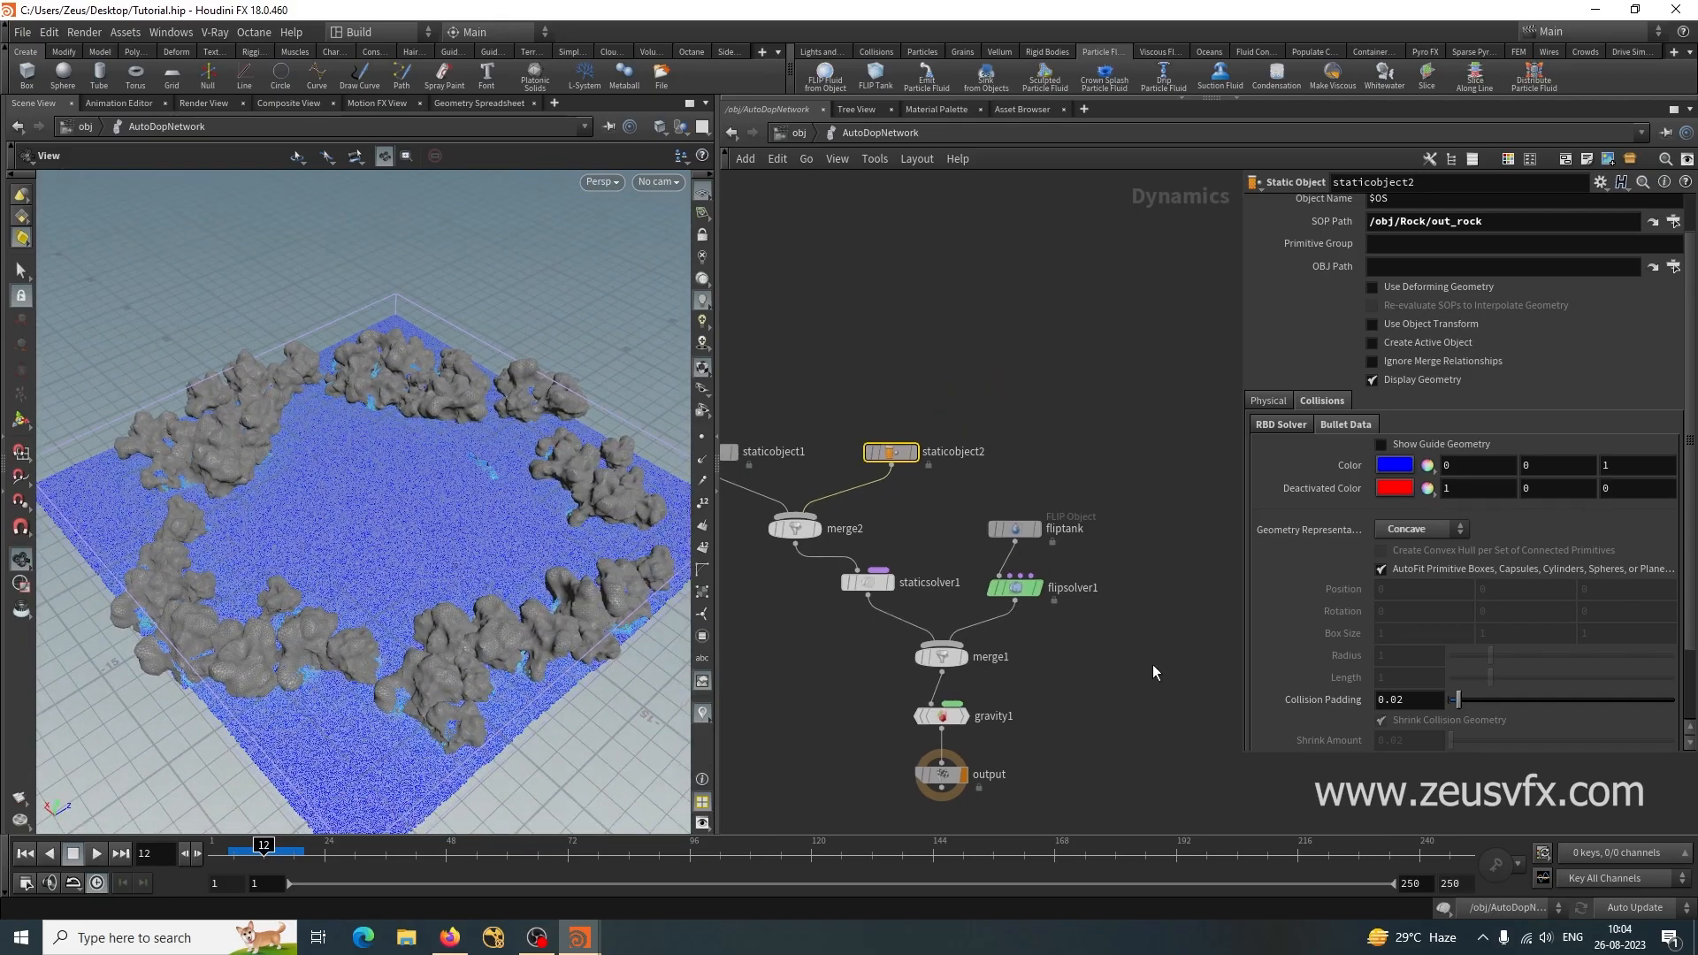
Move the fliptank node up and away from flipsolver1 to clear the solver's inputs in AutoDopNetwork.
scroll(1134, 647, up, 5)
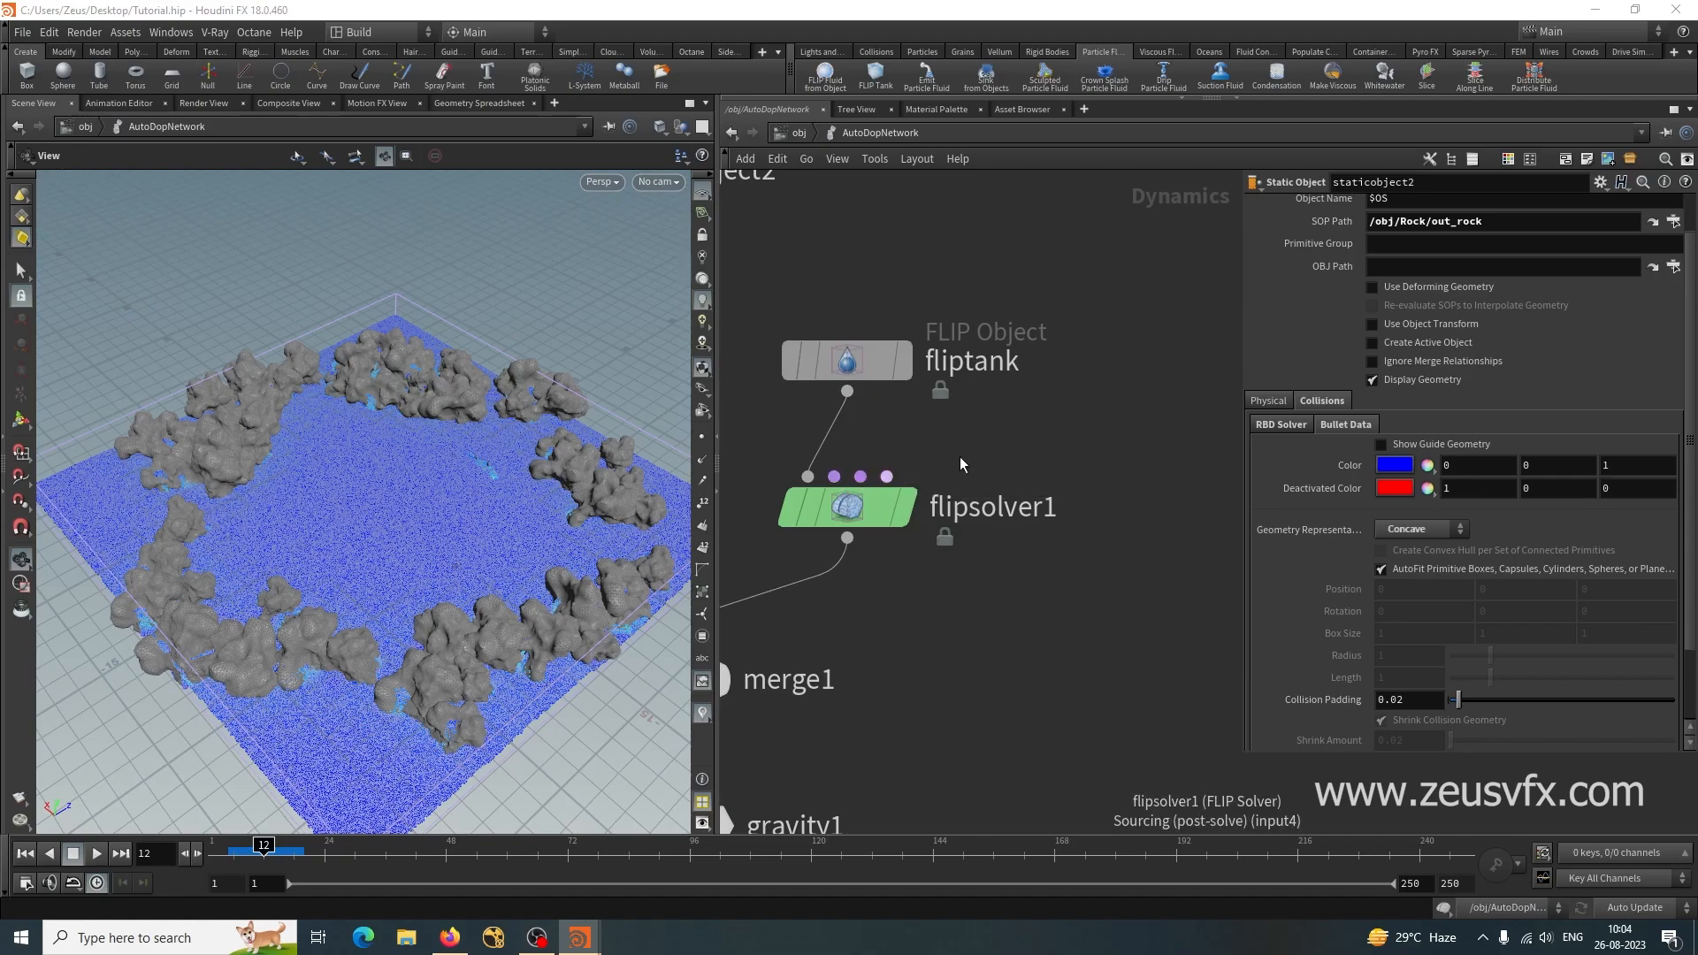
scroll(941, 707, down, 5)
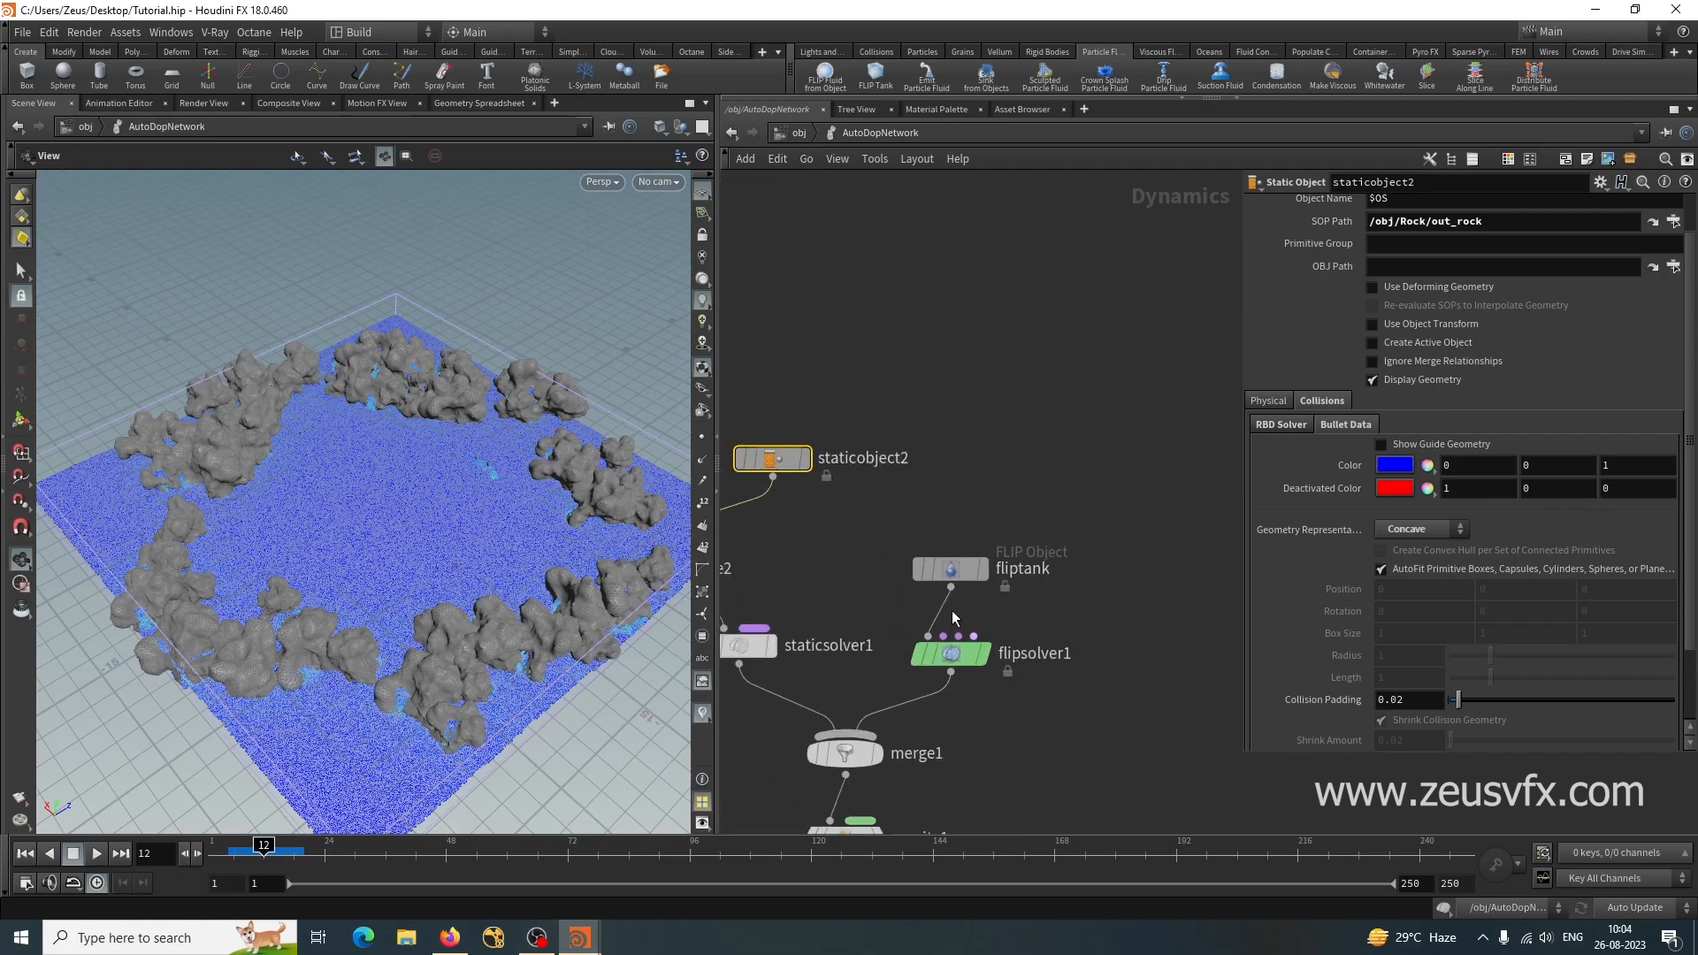
drag(927, 567, 851, 547)
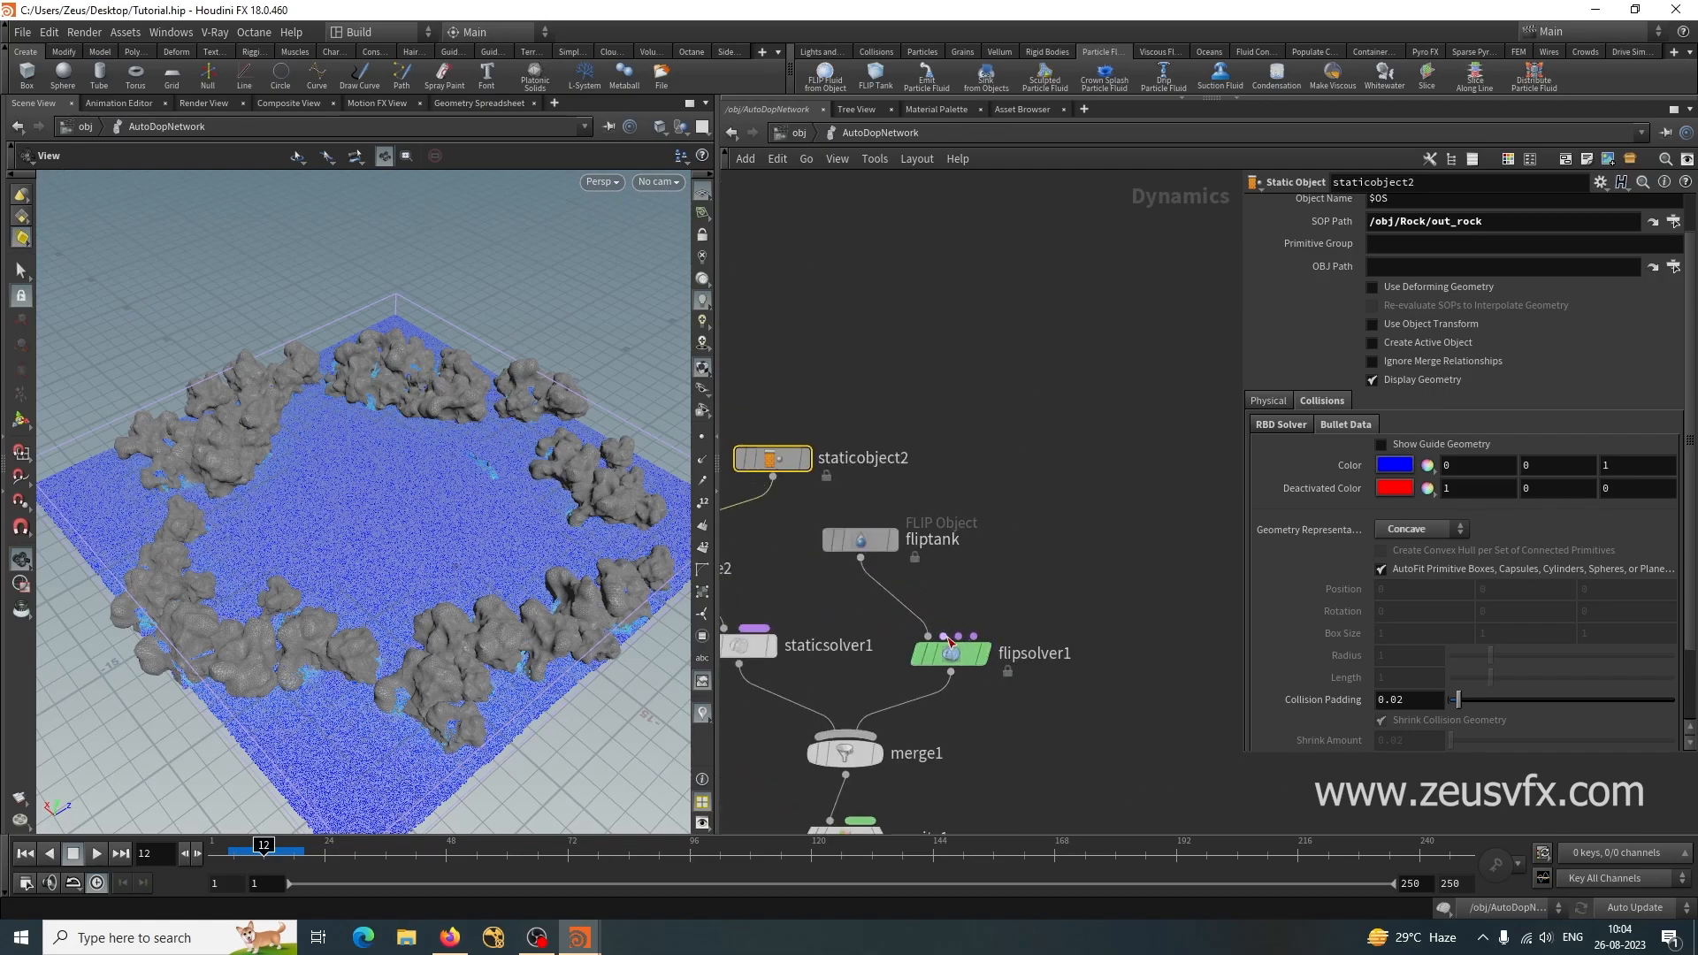
Browse the POP operators available in AutoDopNetwork and examine the flipsolver1 inputs they can feed.
key(Tab)
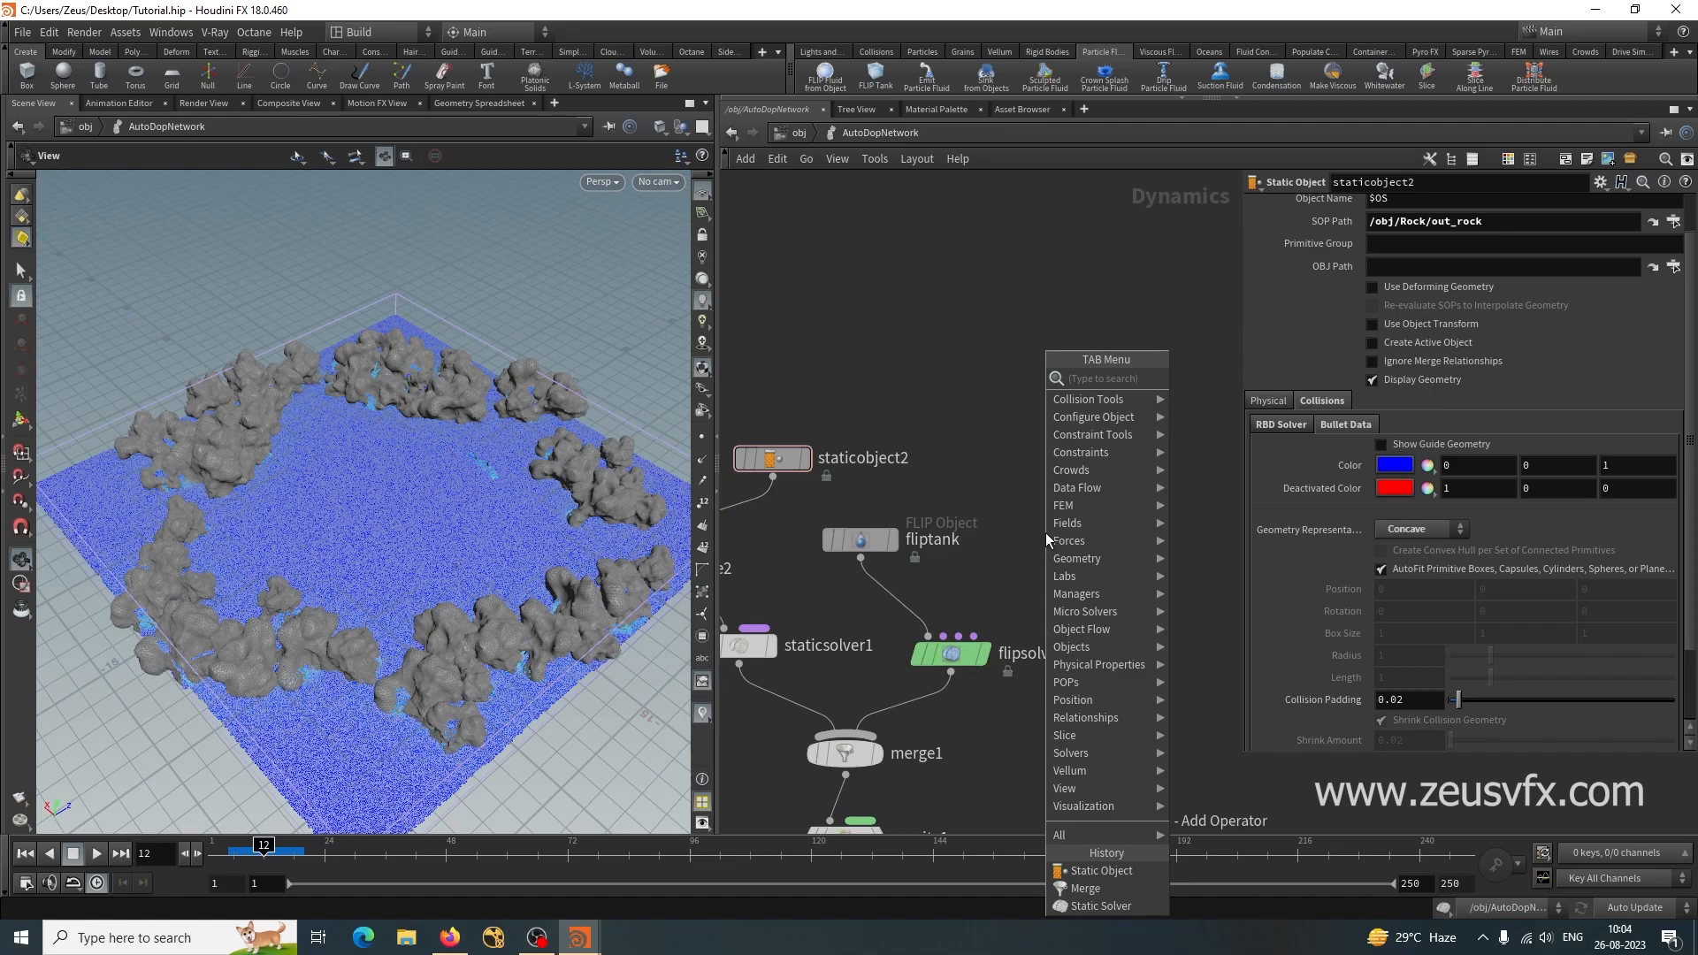
text(po)
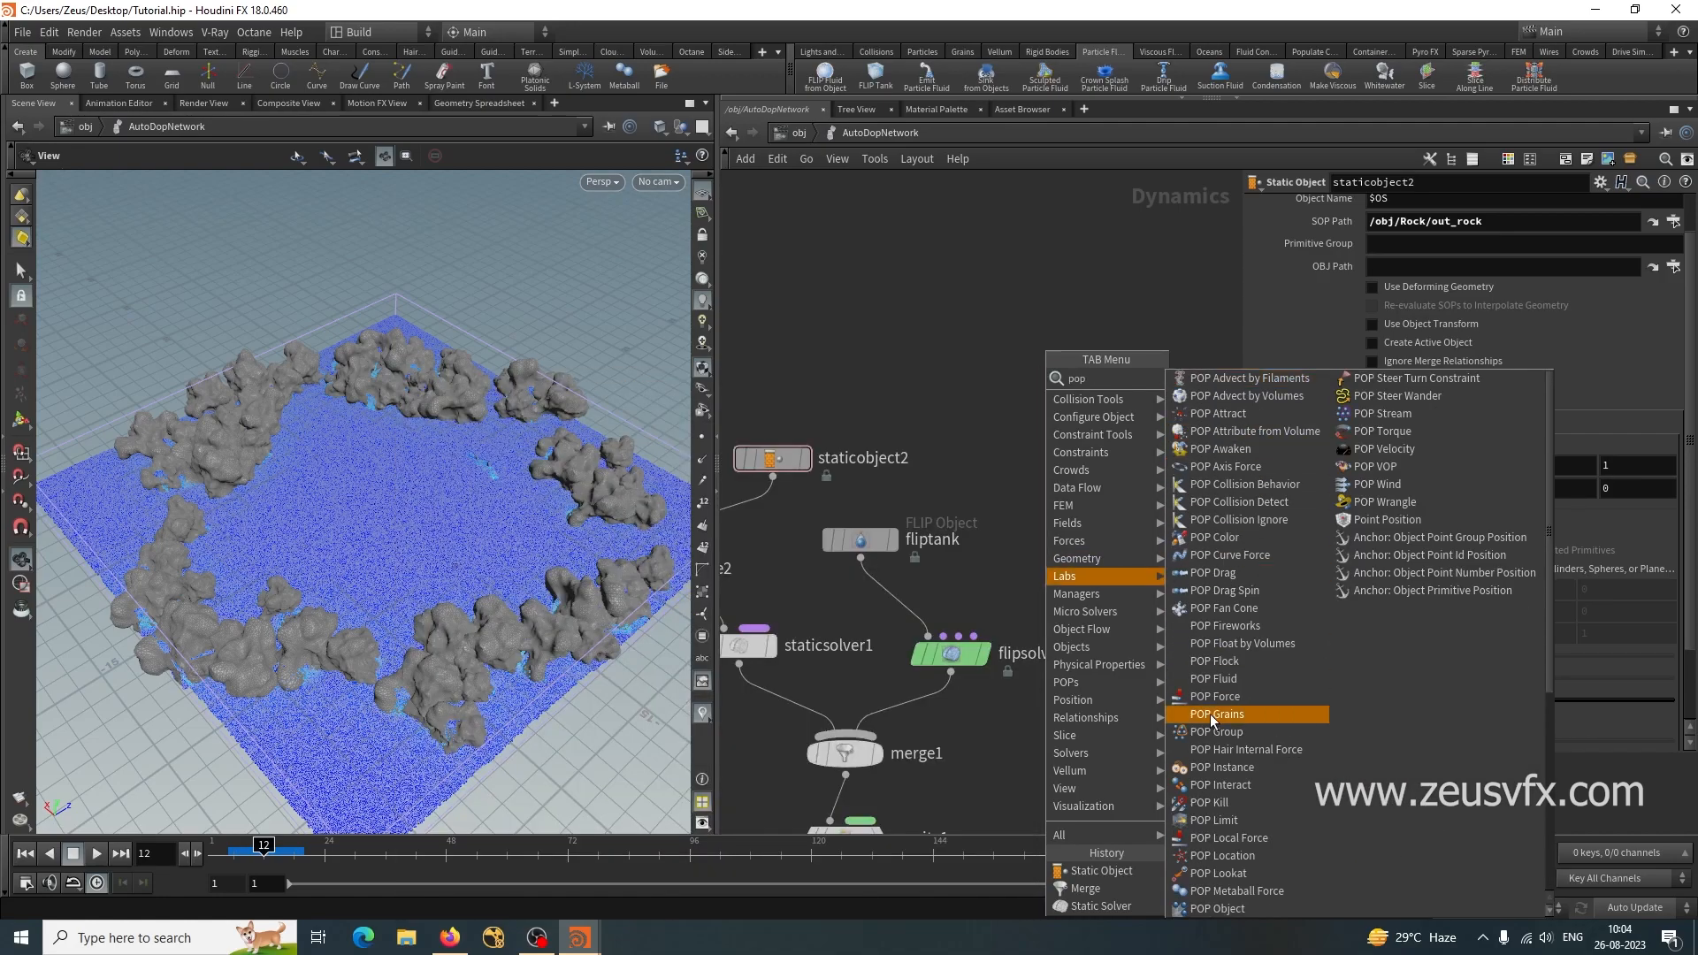
text(p)
scroll(1212, 713, down, 3)
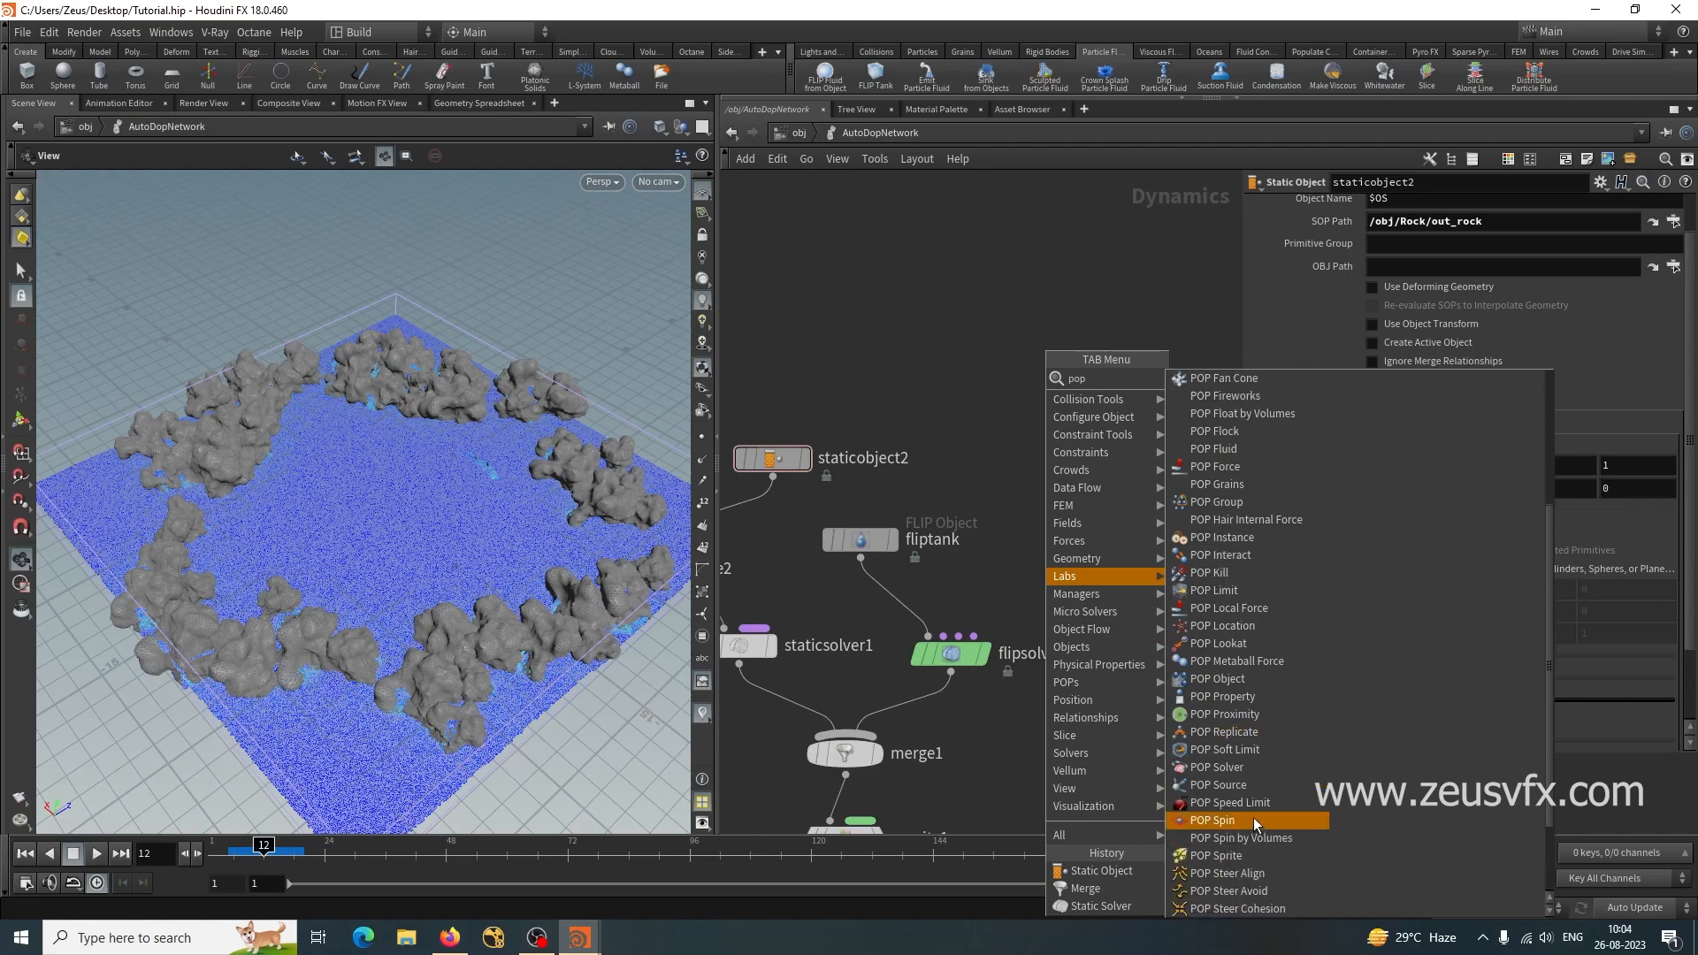
scroll(1254, 817, up, 1)
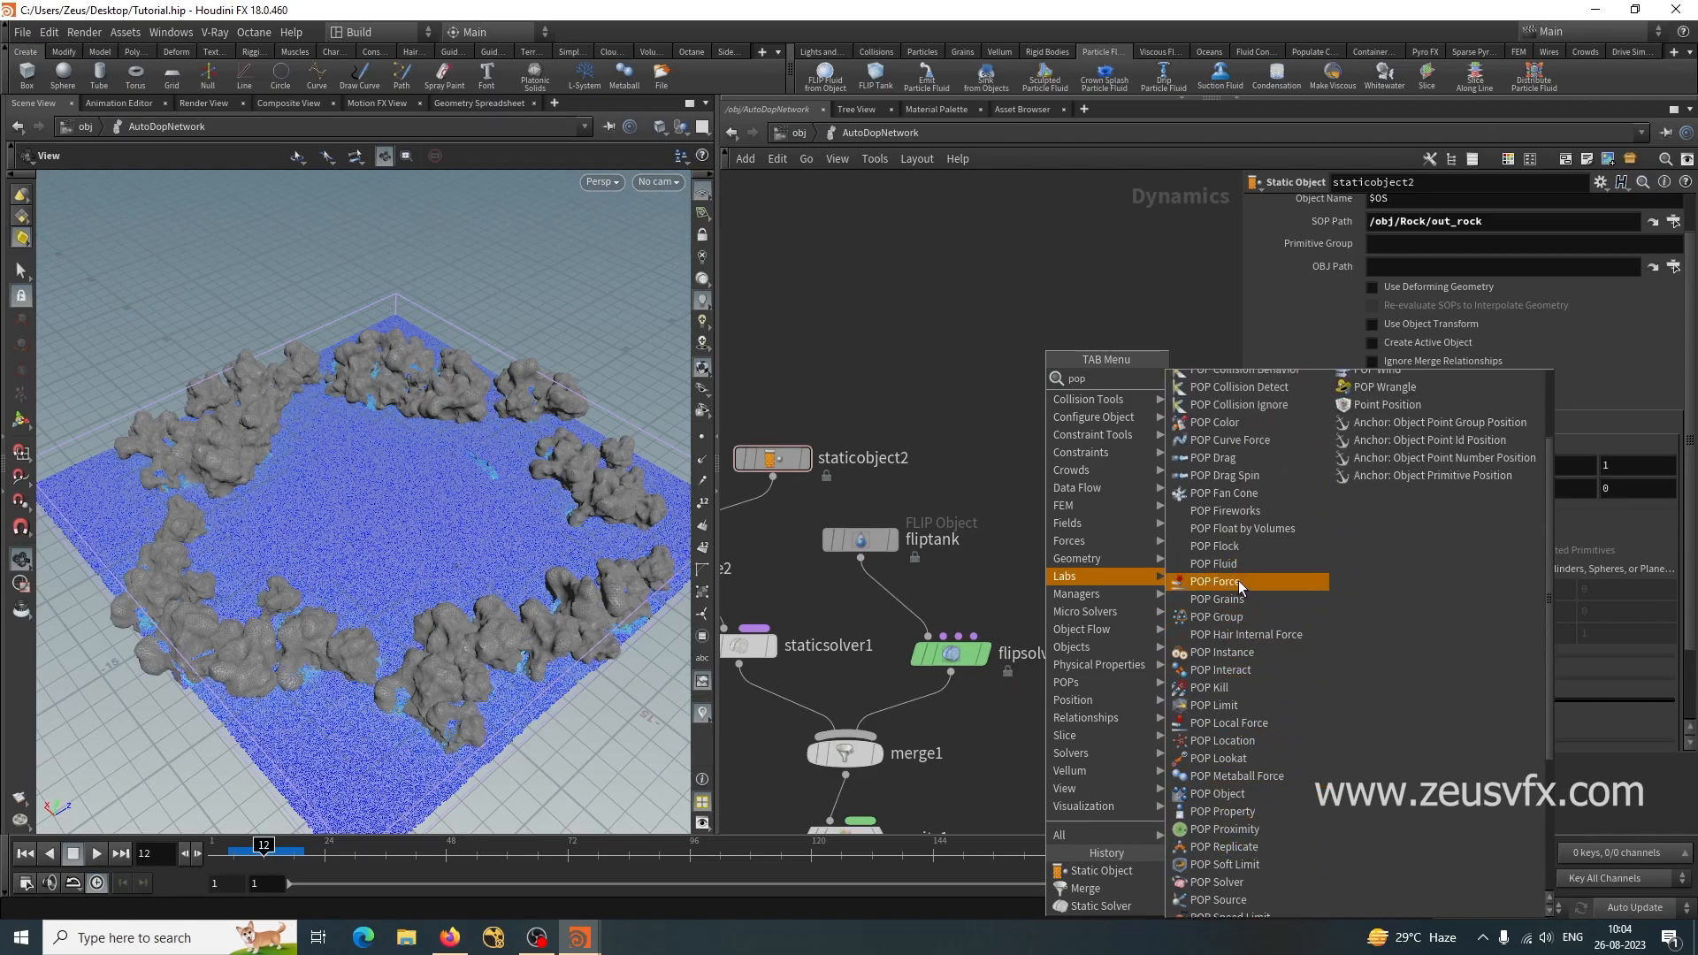
scroll(1218, 729, up, 4)
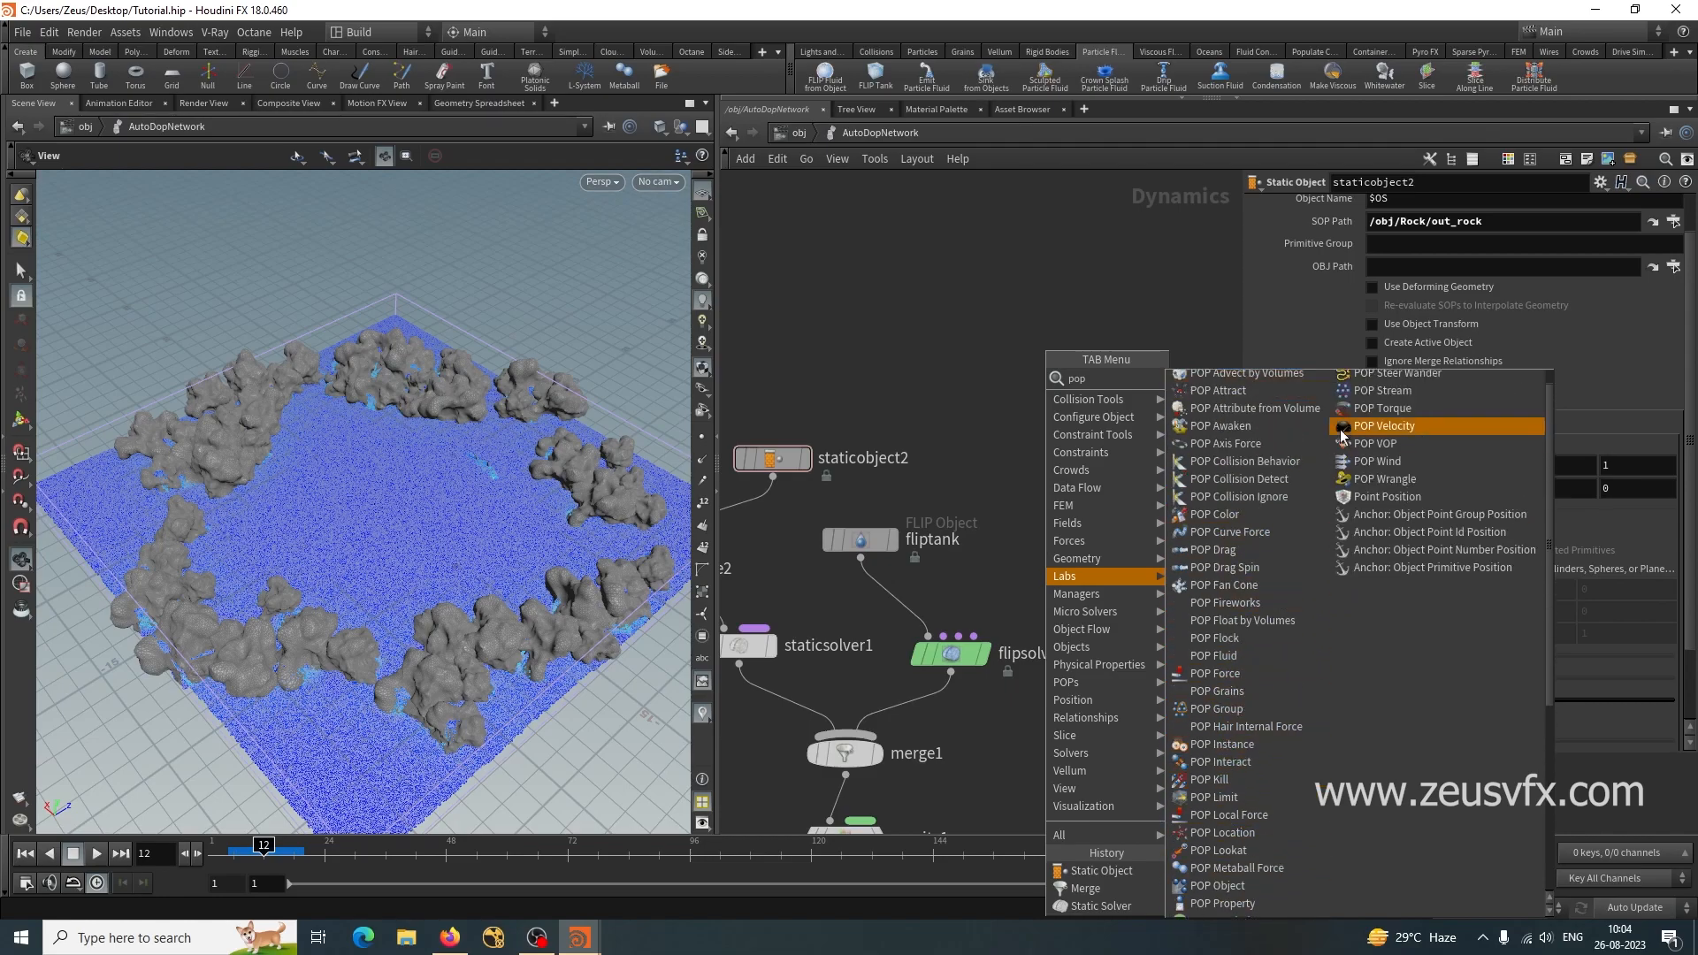
scroll(1164, 730, up, 1)
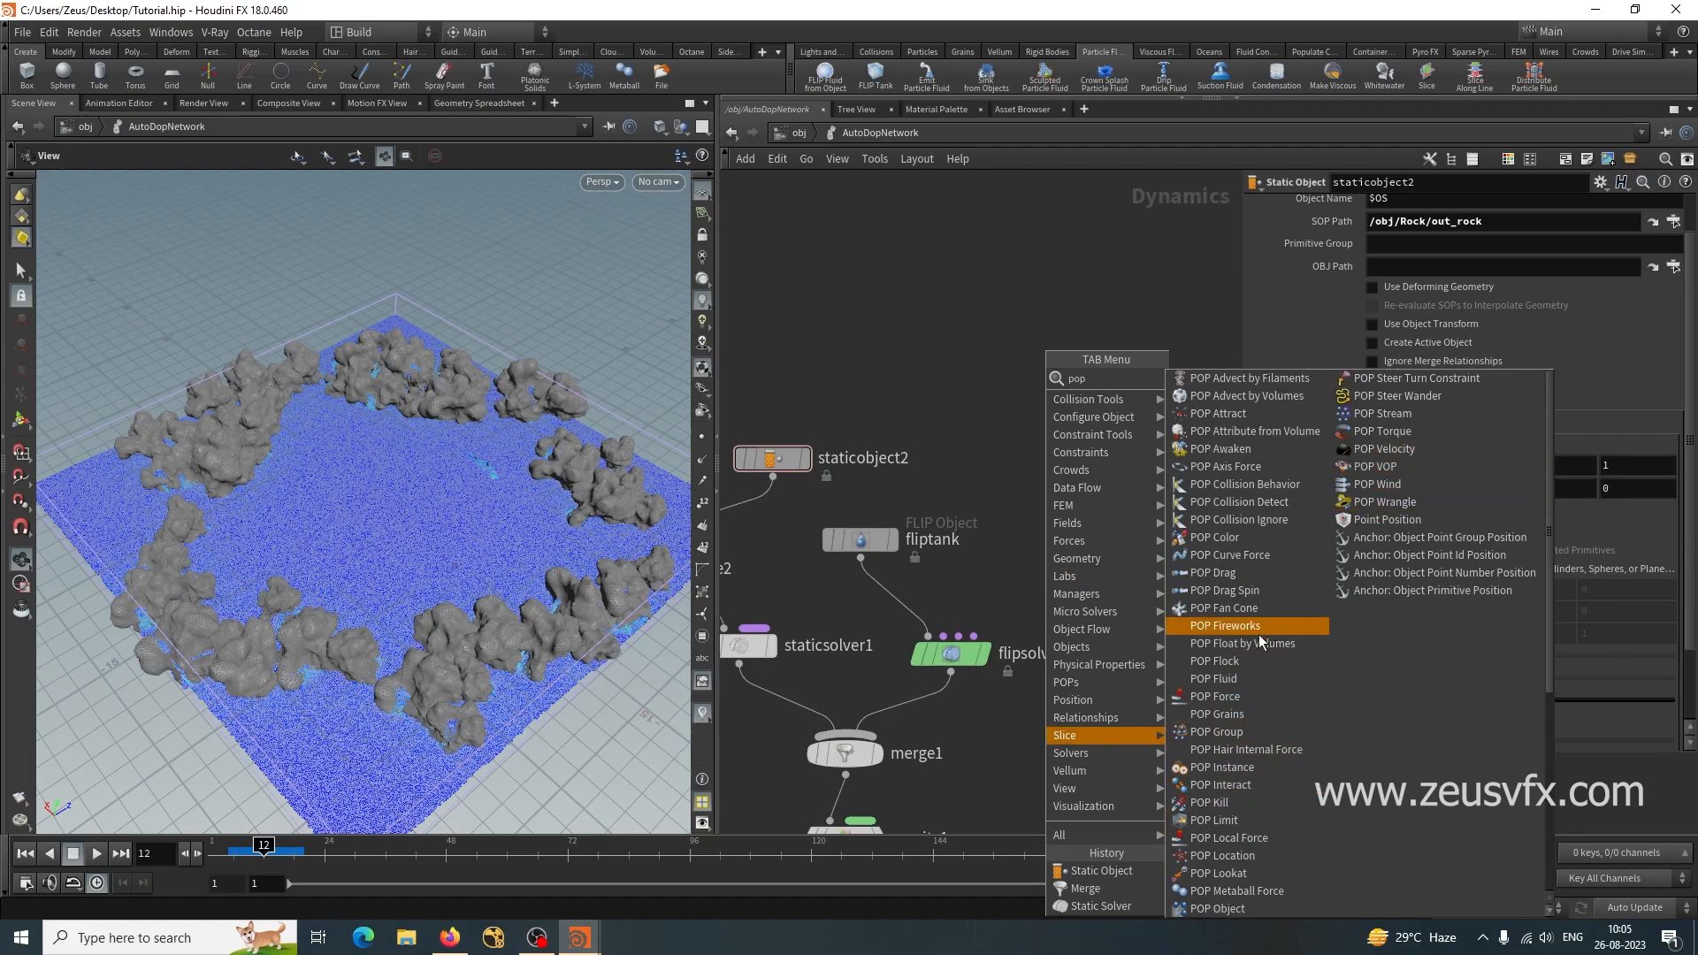
click(974, 439)
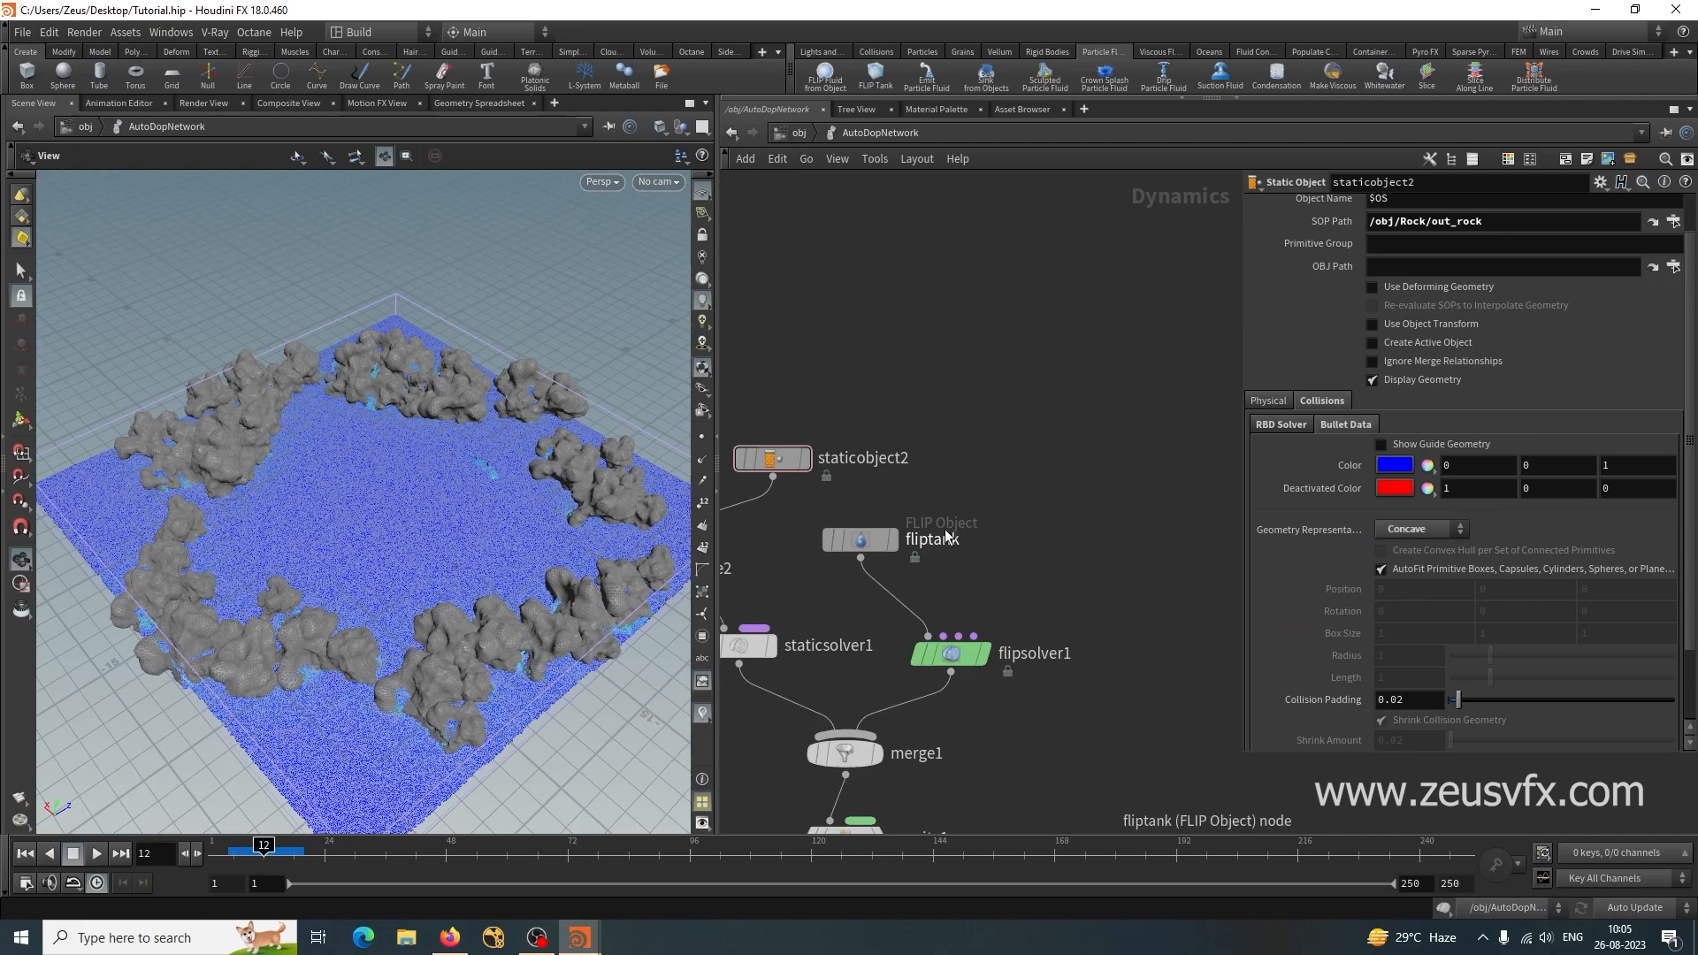
mouse_move(962, 639)
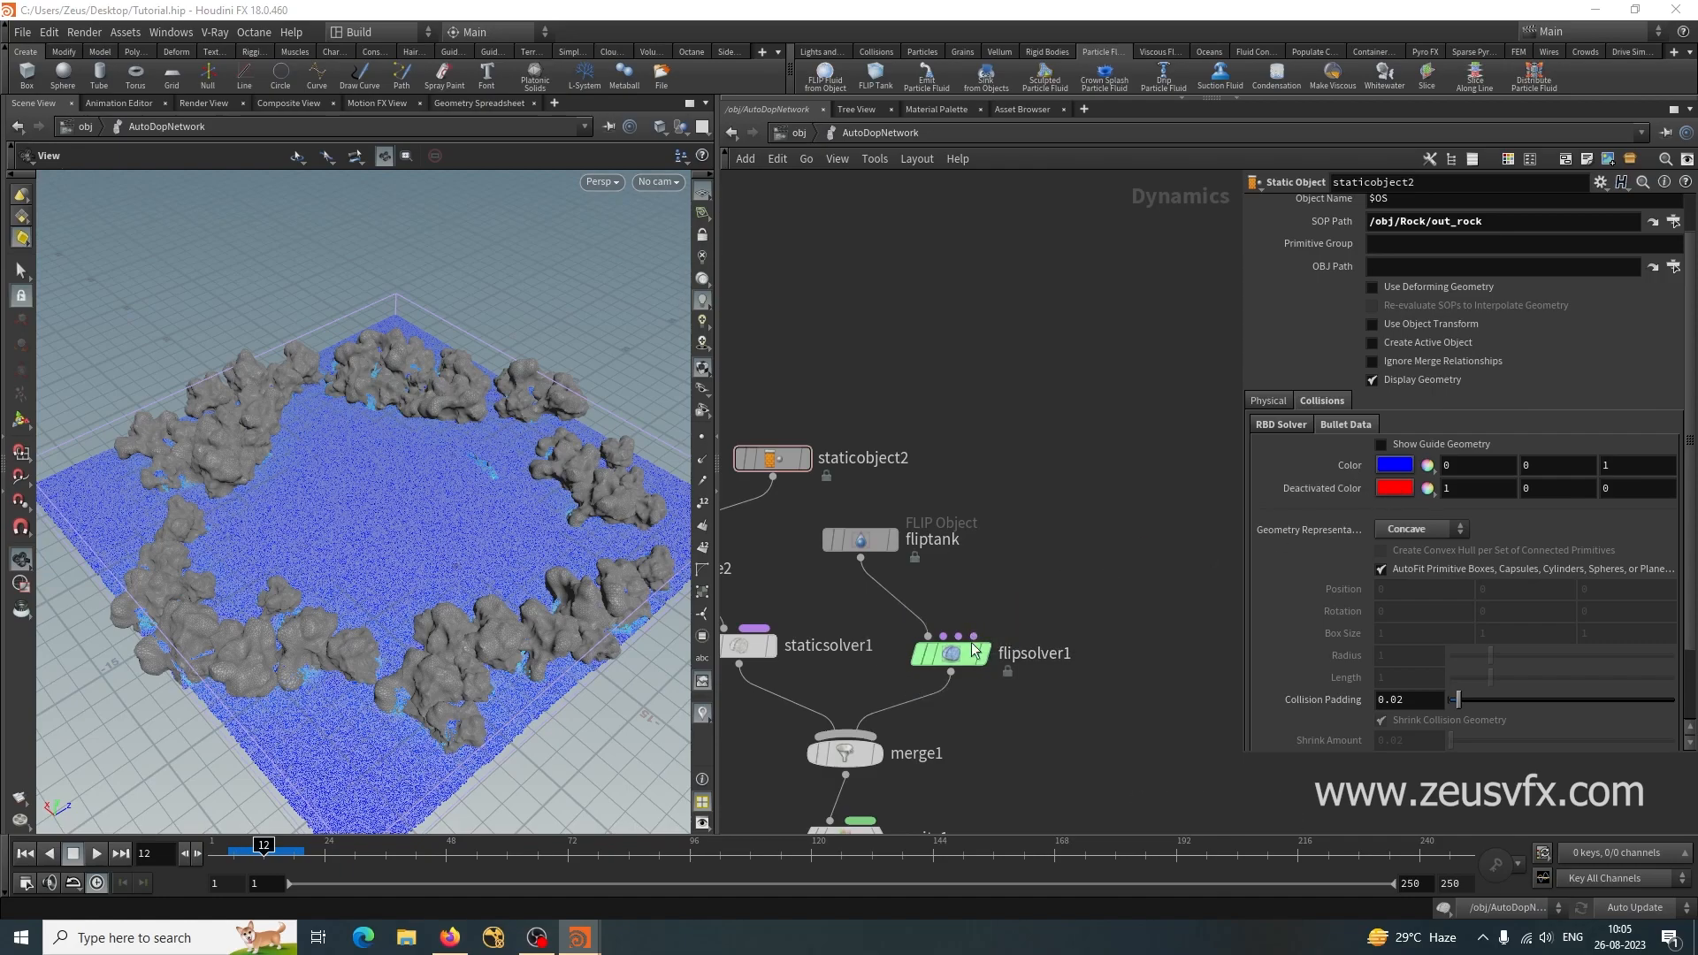
click(974, 636)
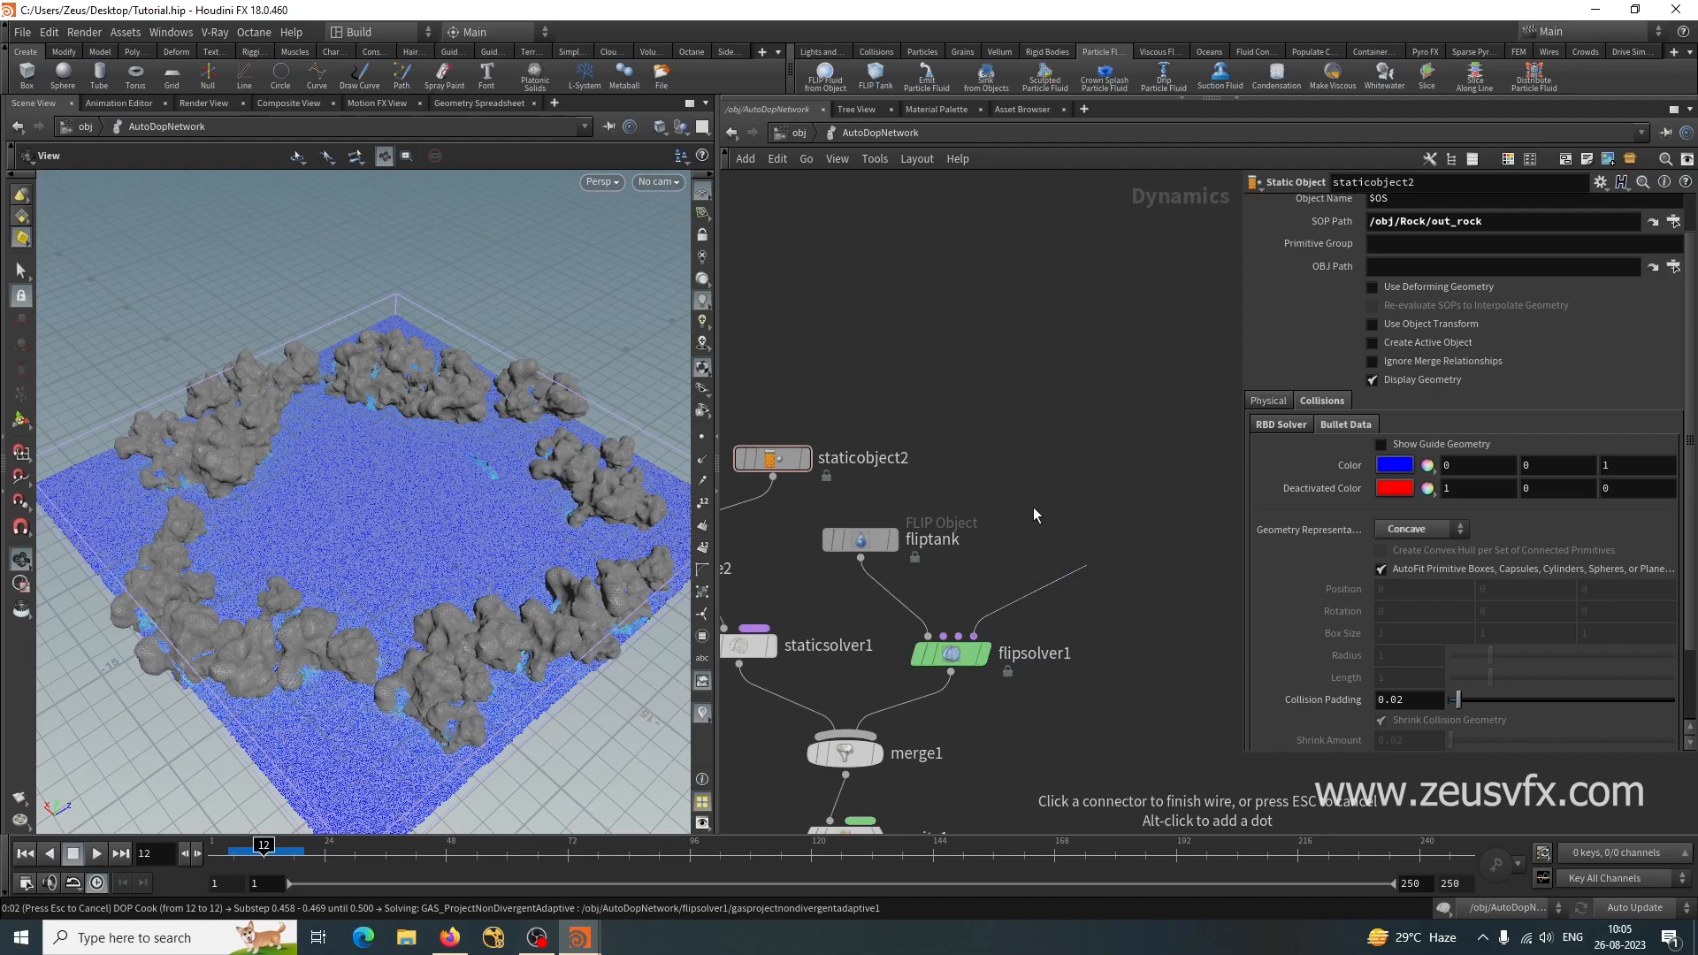
key(Escape)
Return to frame 1, generate whitewater from the fliptank fluid with the Whitewater tool, and space whitewaterobject1 away from whitewatersolver1.
click(24, 854)
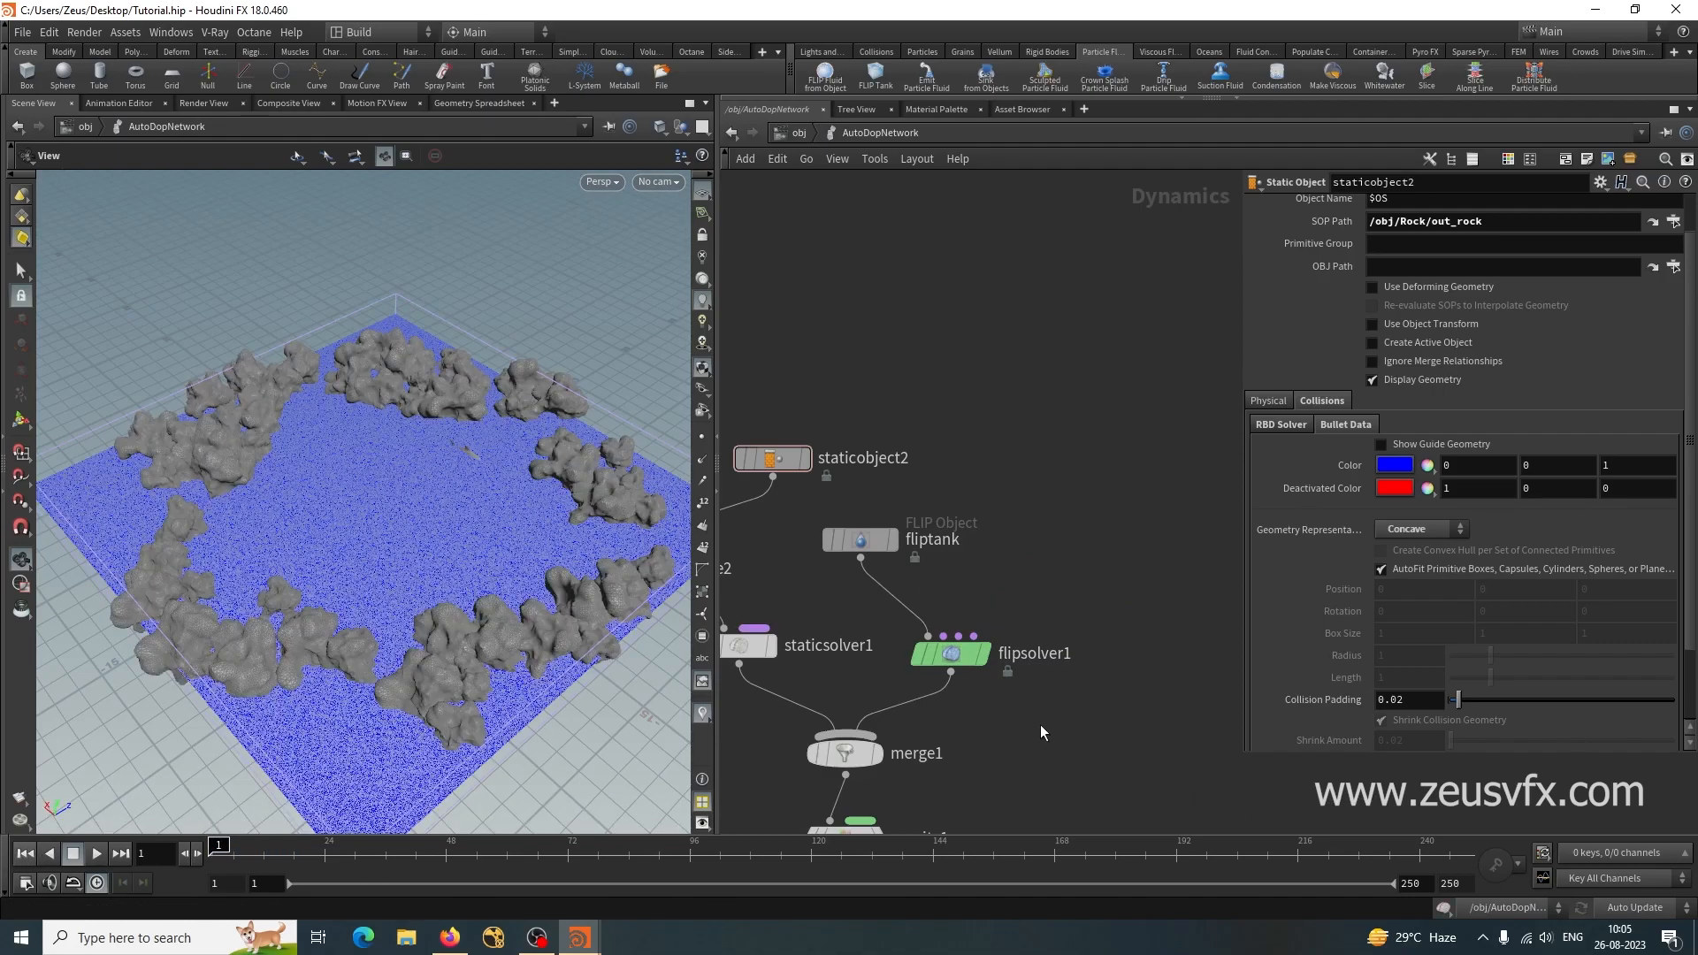
click(800, 132)
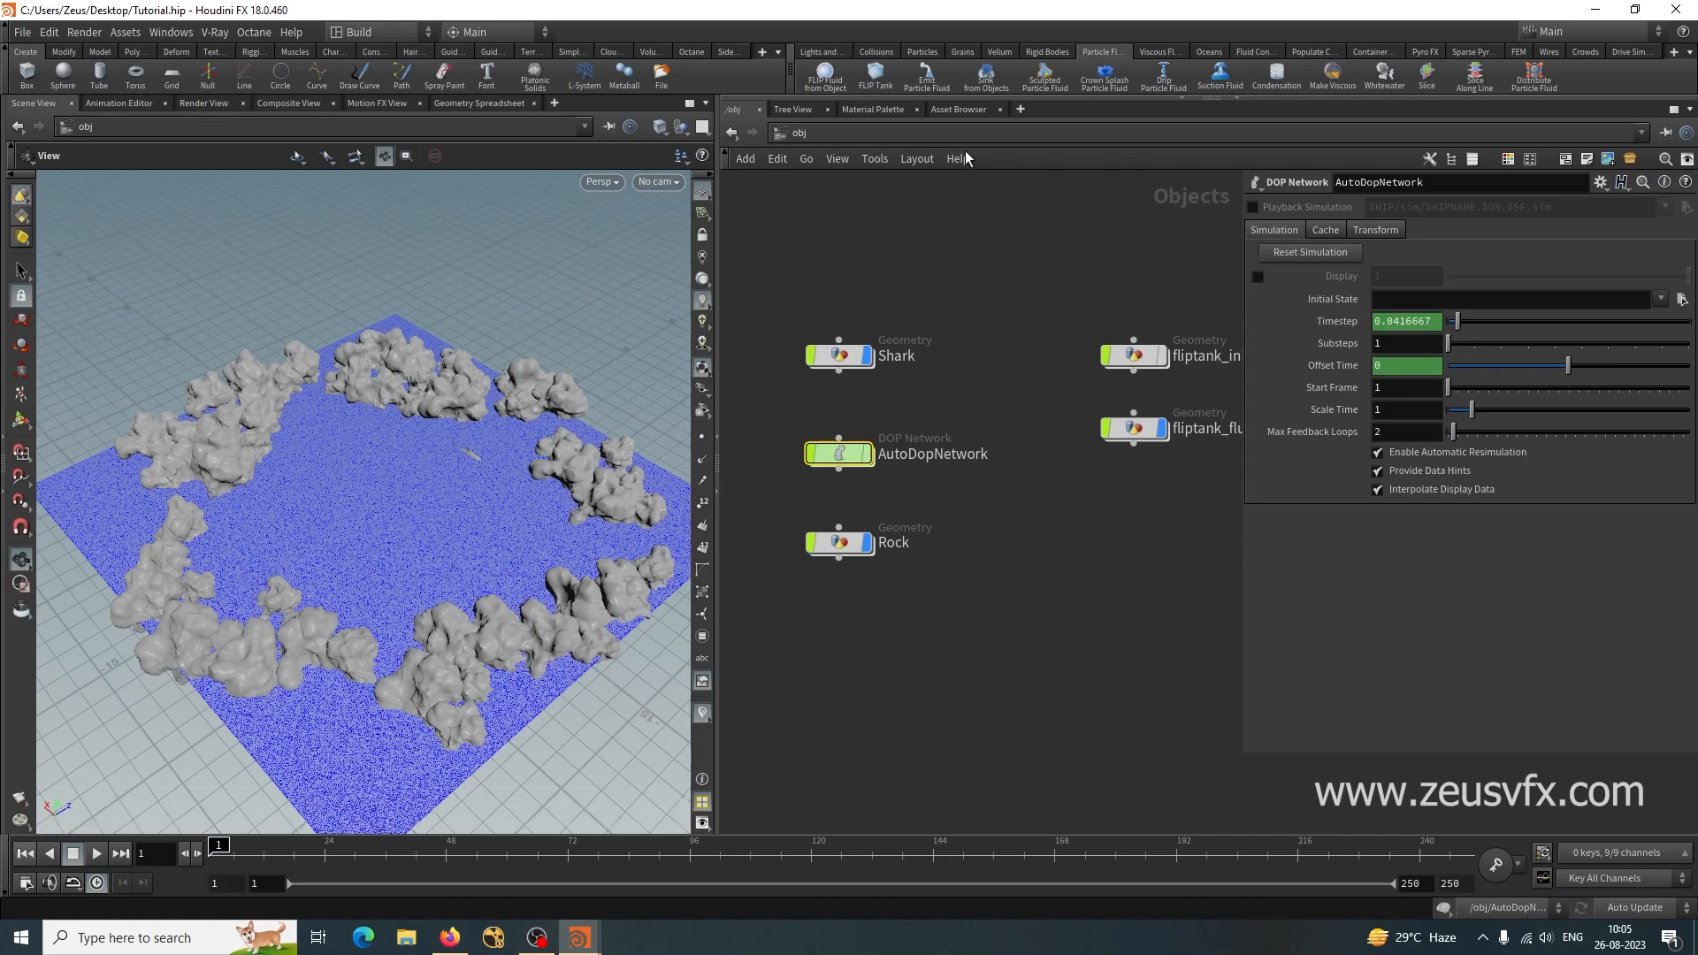
click(1386, 77)
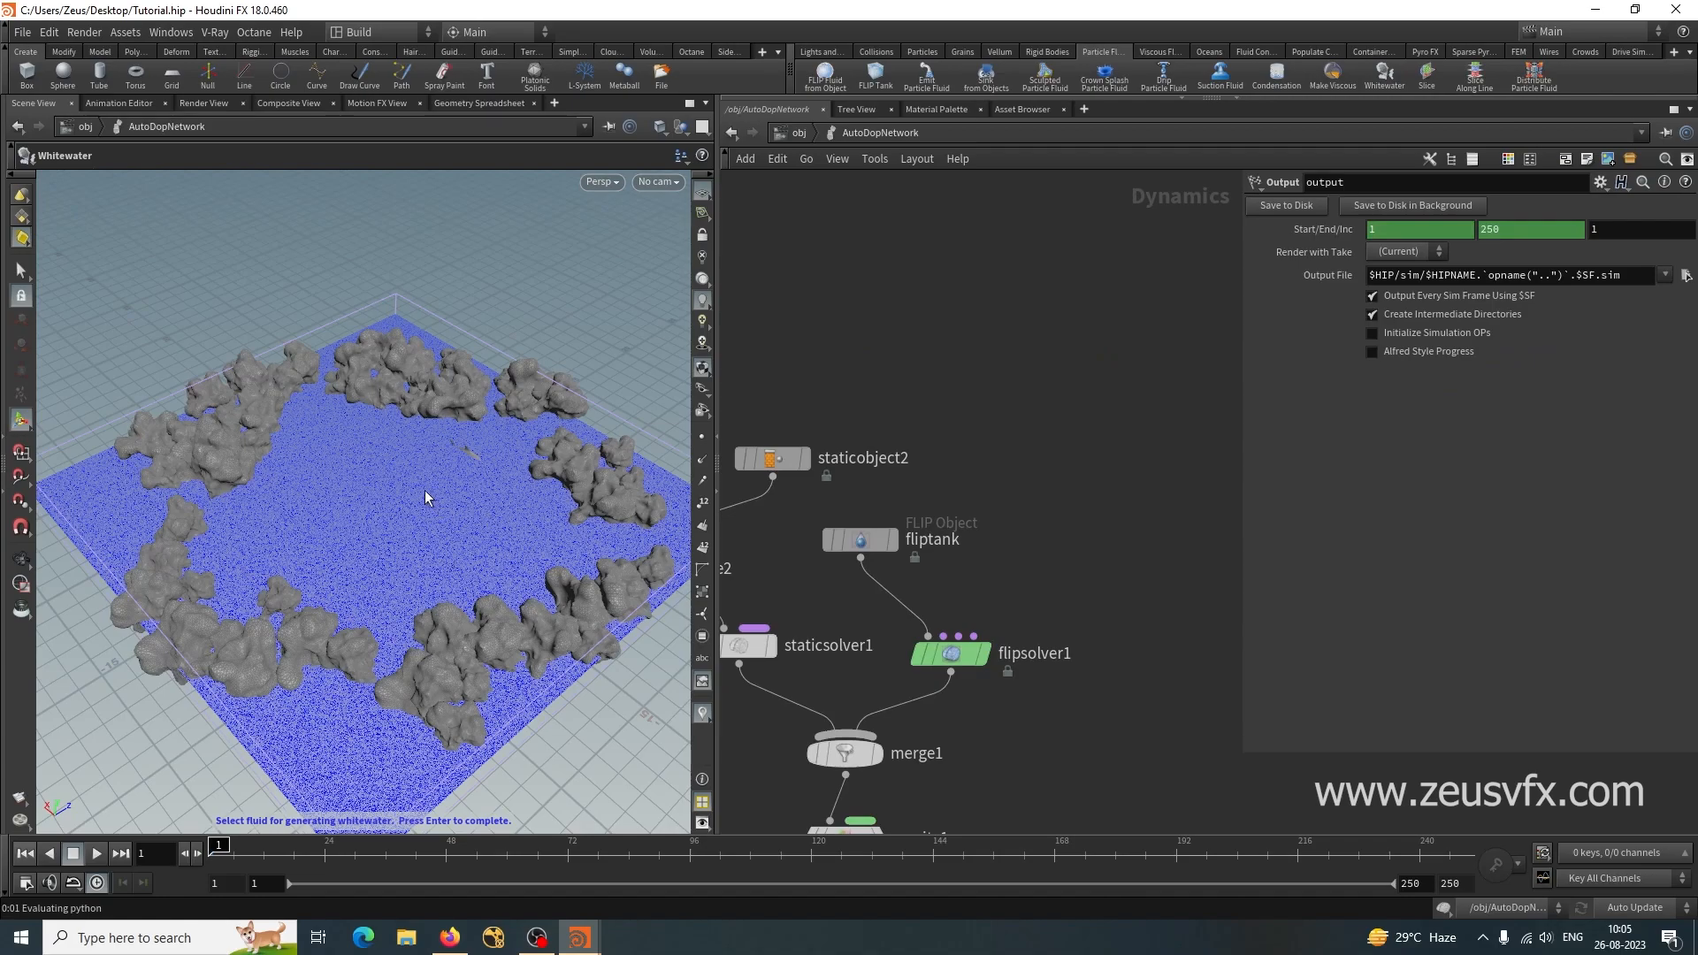
click(854, 540)
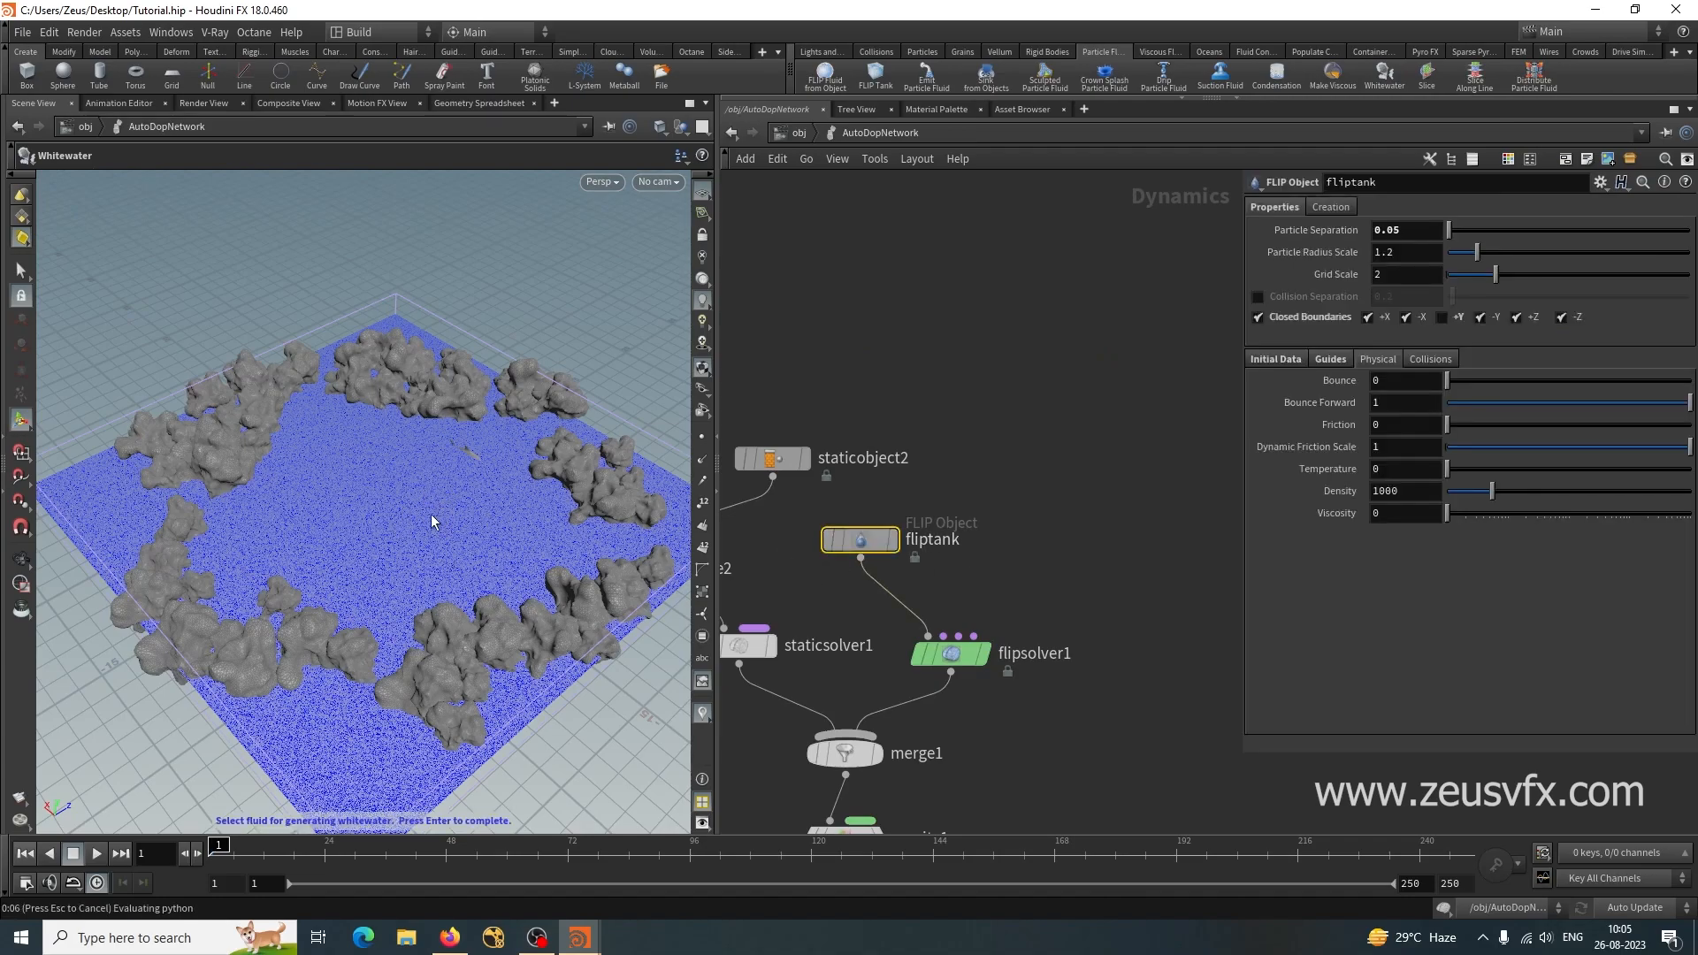
key(Return)
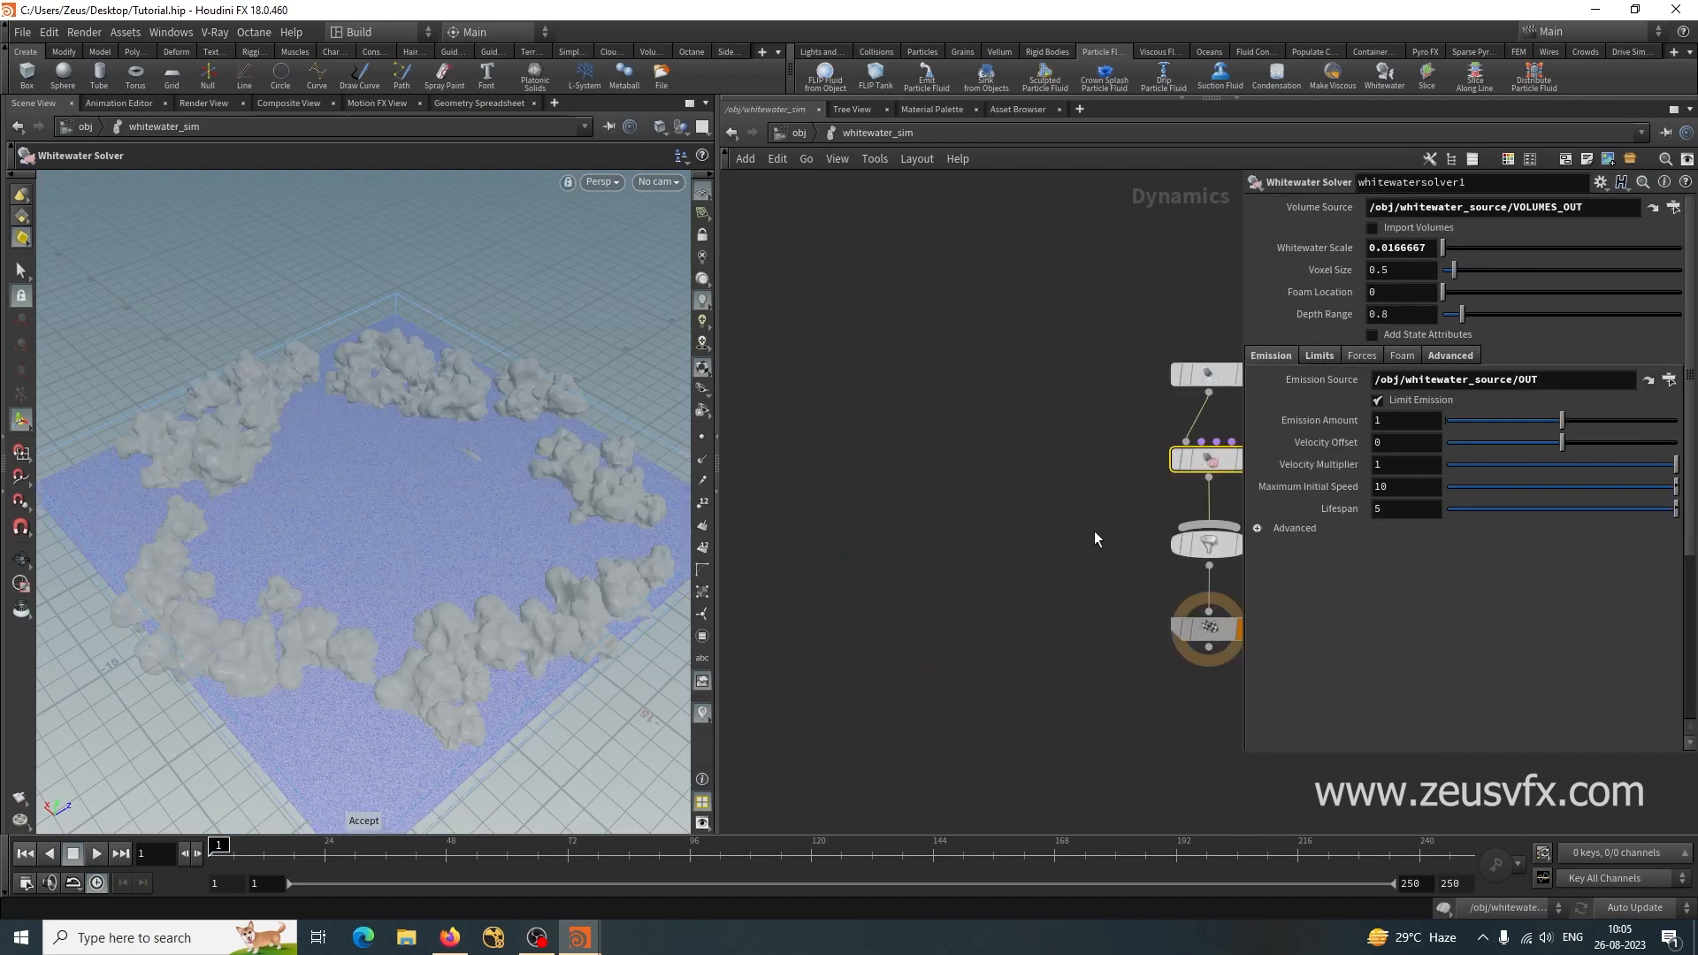
middle_drag(1070, 520, 868, 591)
drag(1006, 446, 974, 351)
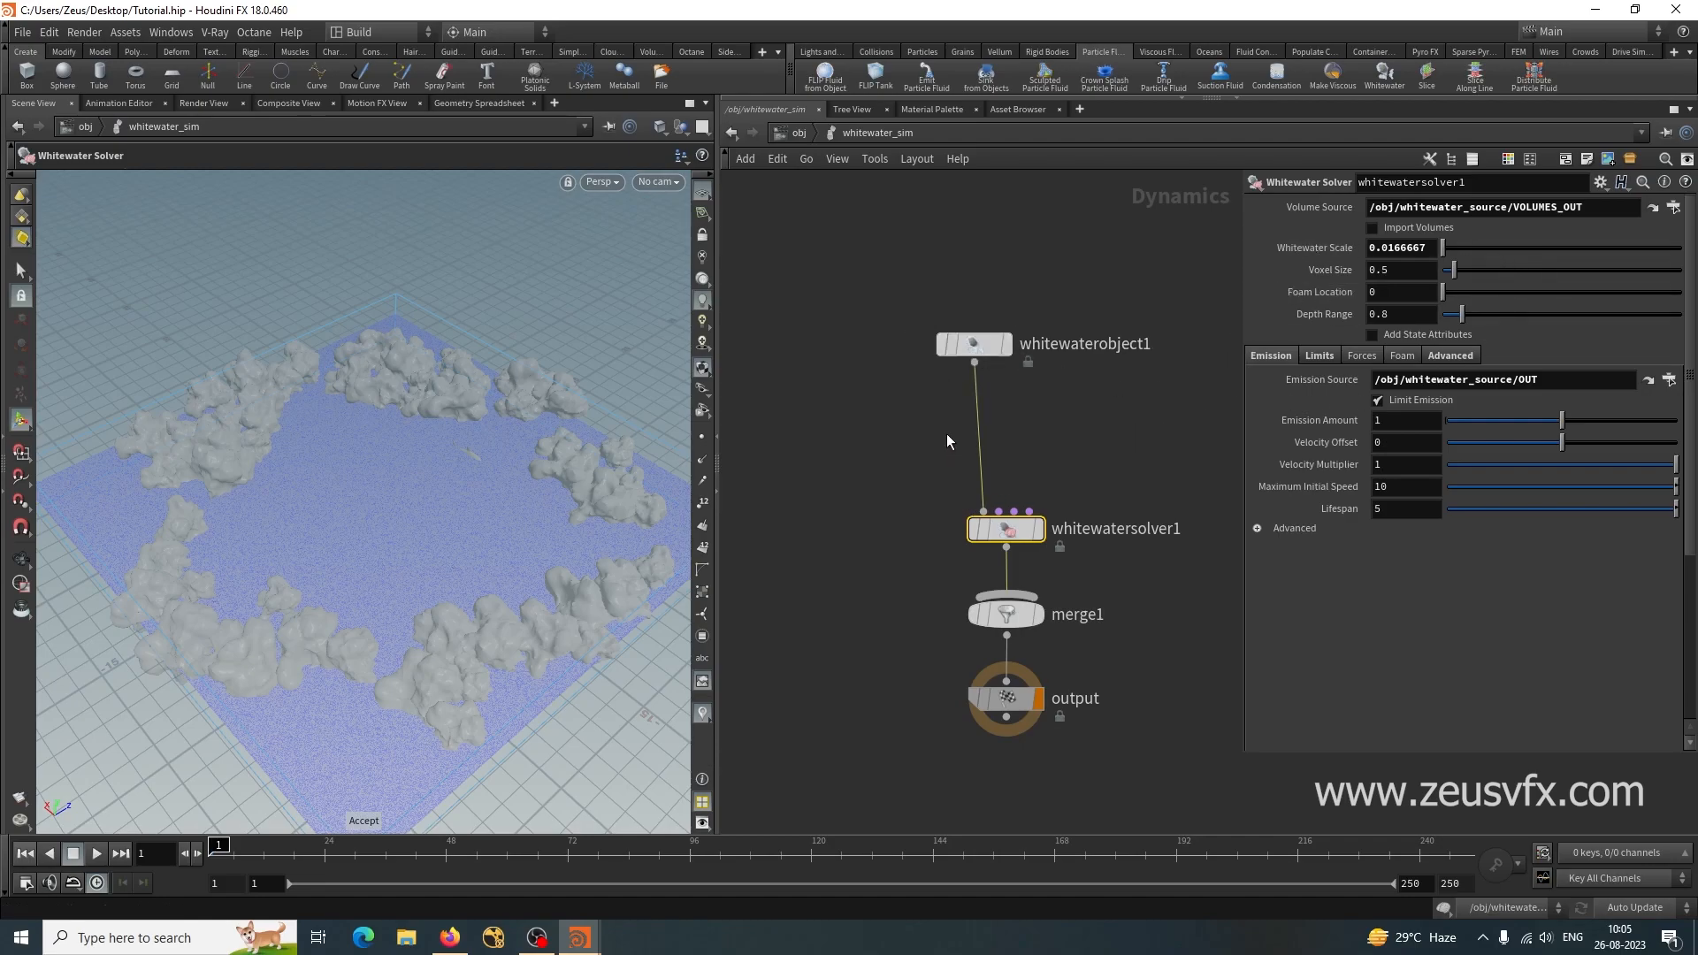
Return to the object level and automatically lay out all the nodes.
click(801, 134)
key(l)
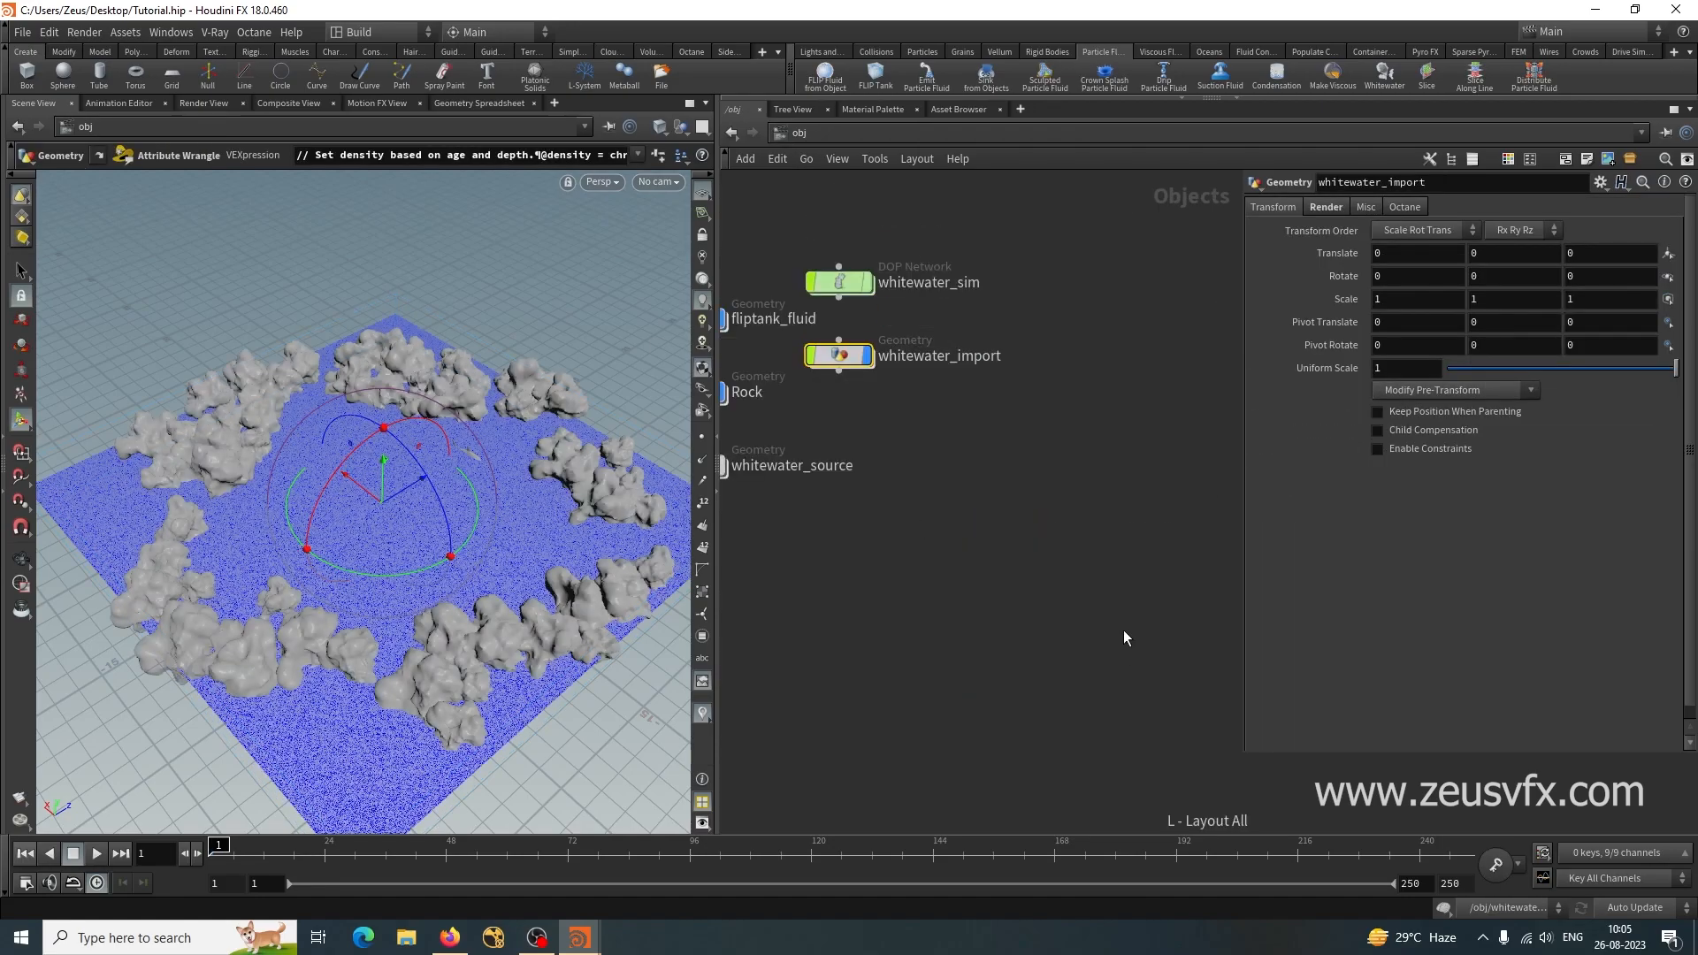
middle_drag(1077, 605, 1236, 680)
middle_drag(944, 623, 962, 655)
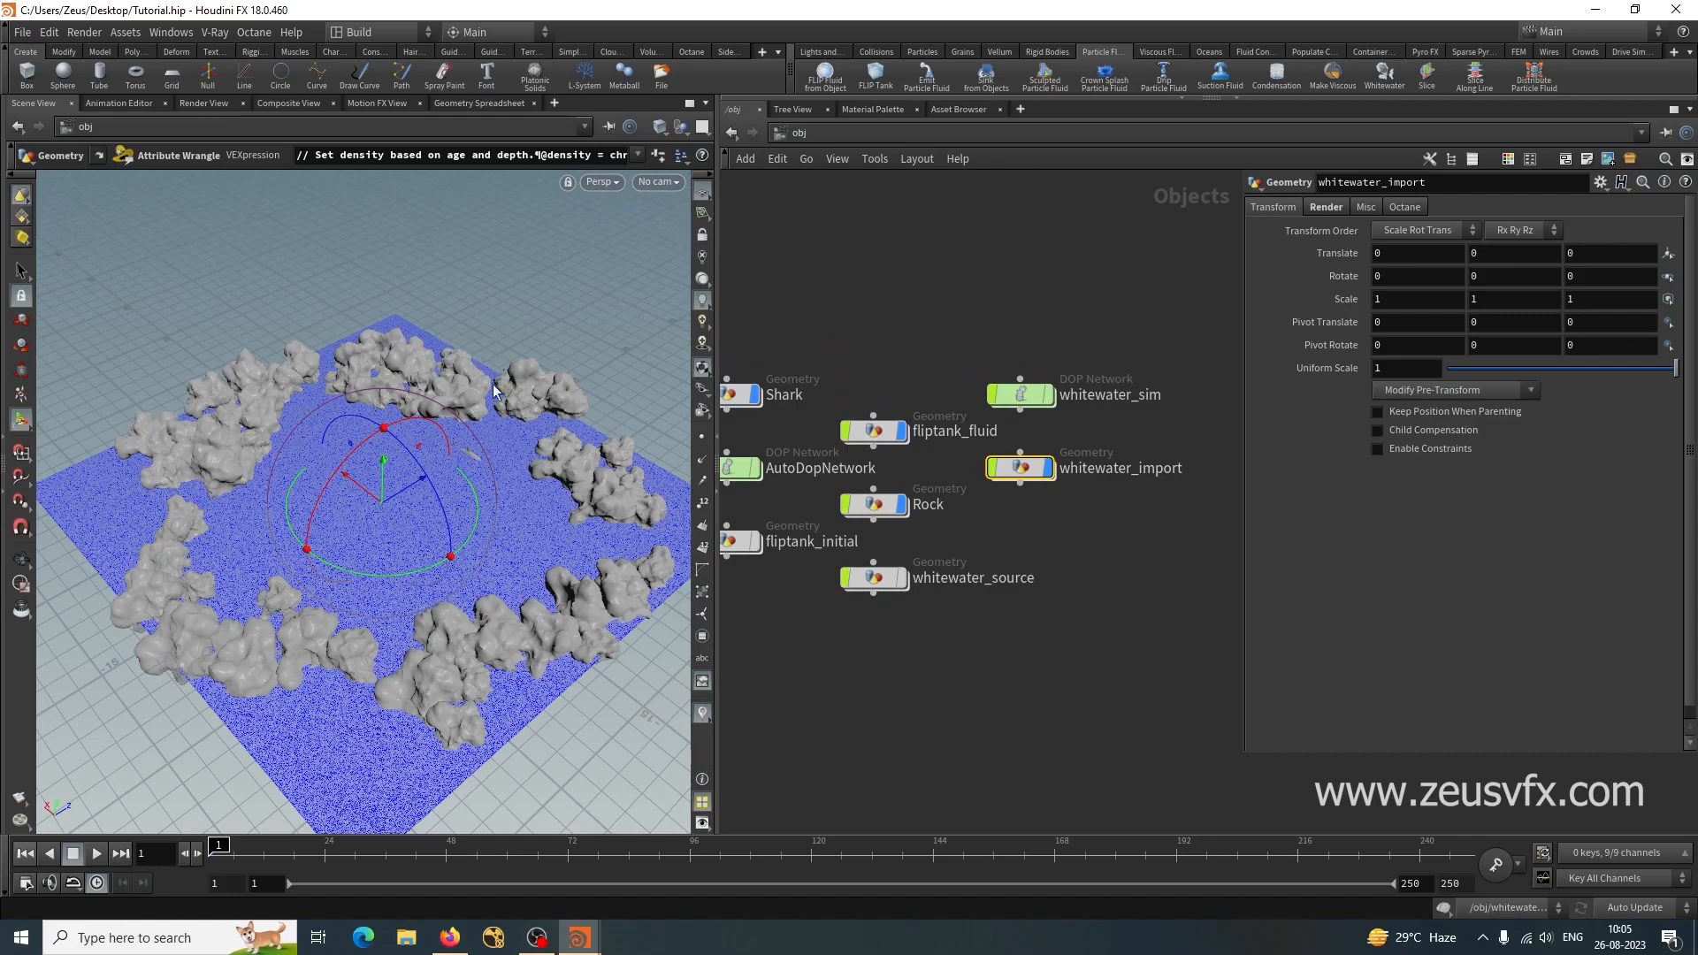
middle_drag(823, 648, 925, 612)
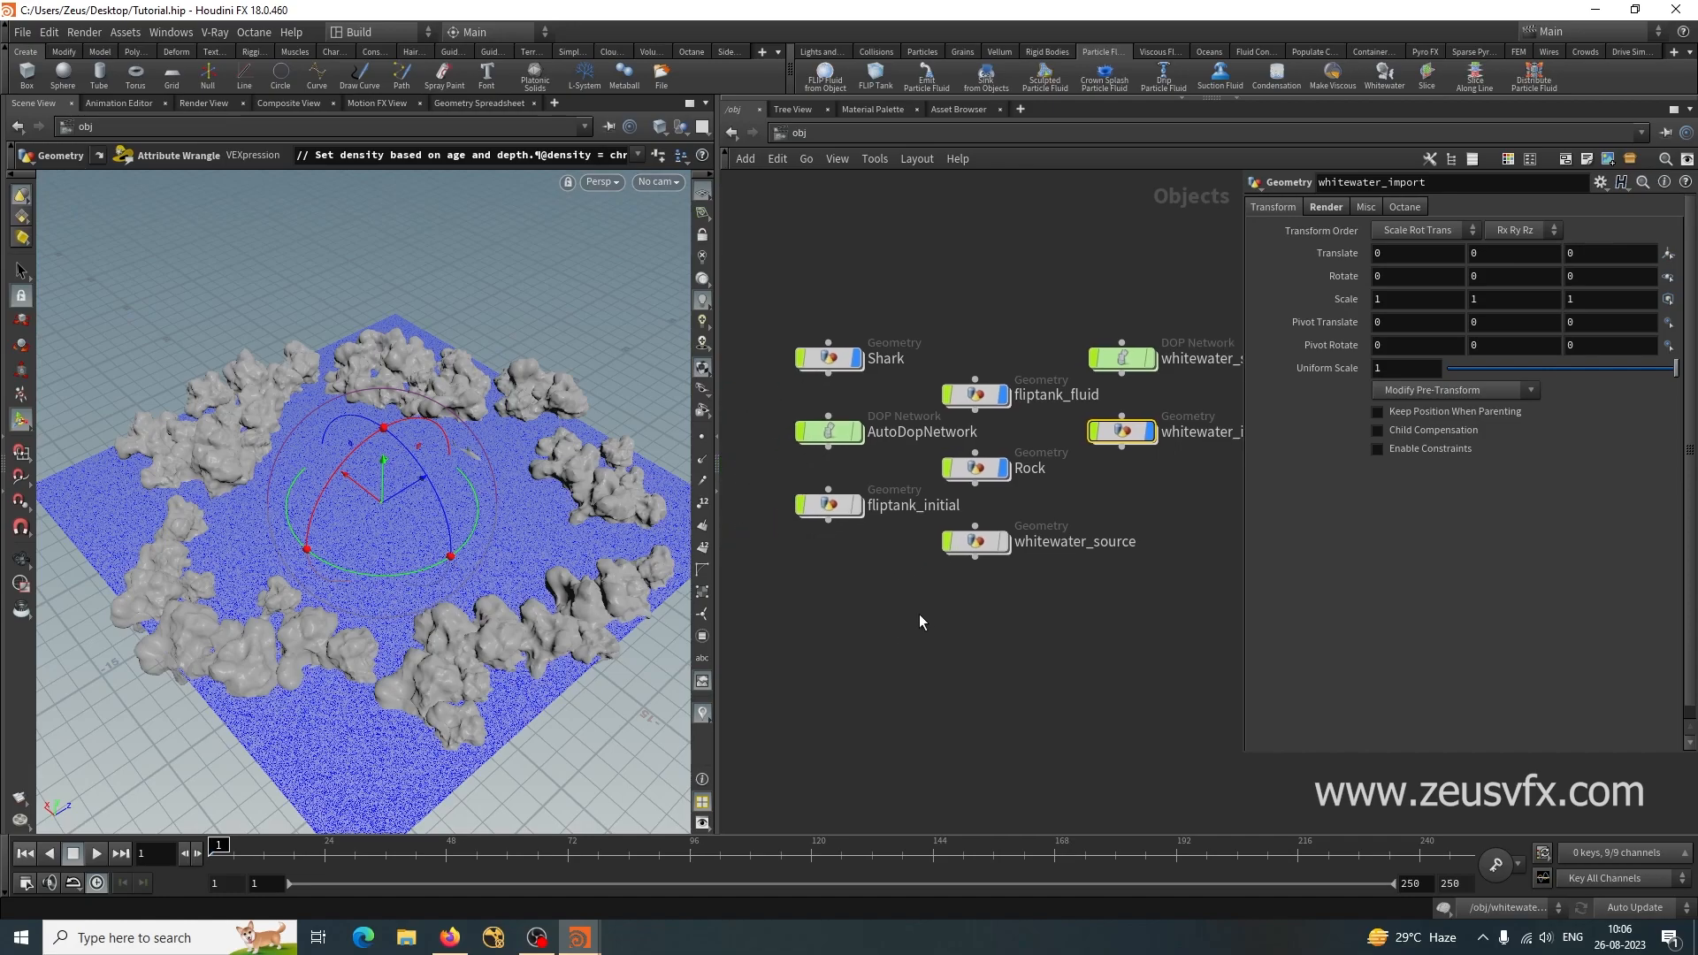
Copy staticobject1, staticobject2, merge2 and staticsolver1 from AutoDopNetwork and paste them into whitewater_sim.
double_click(829, 432)
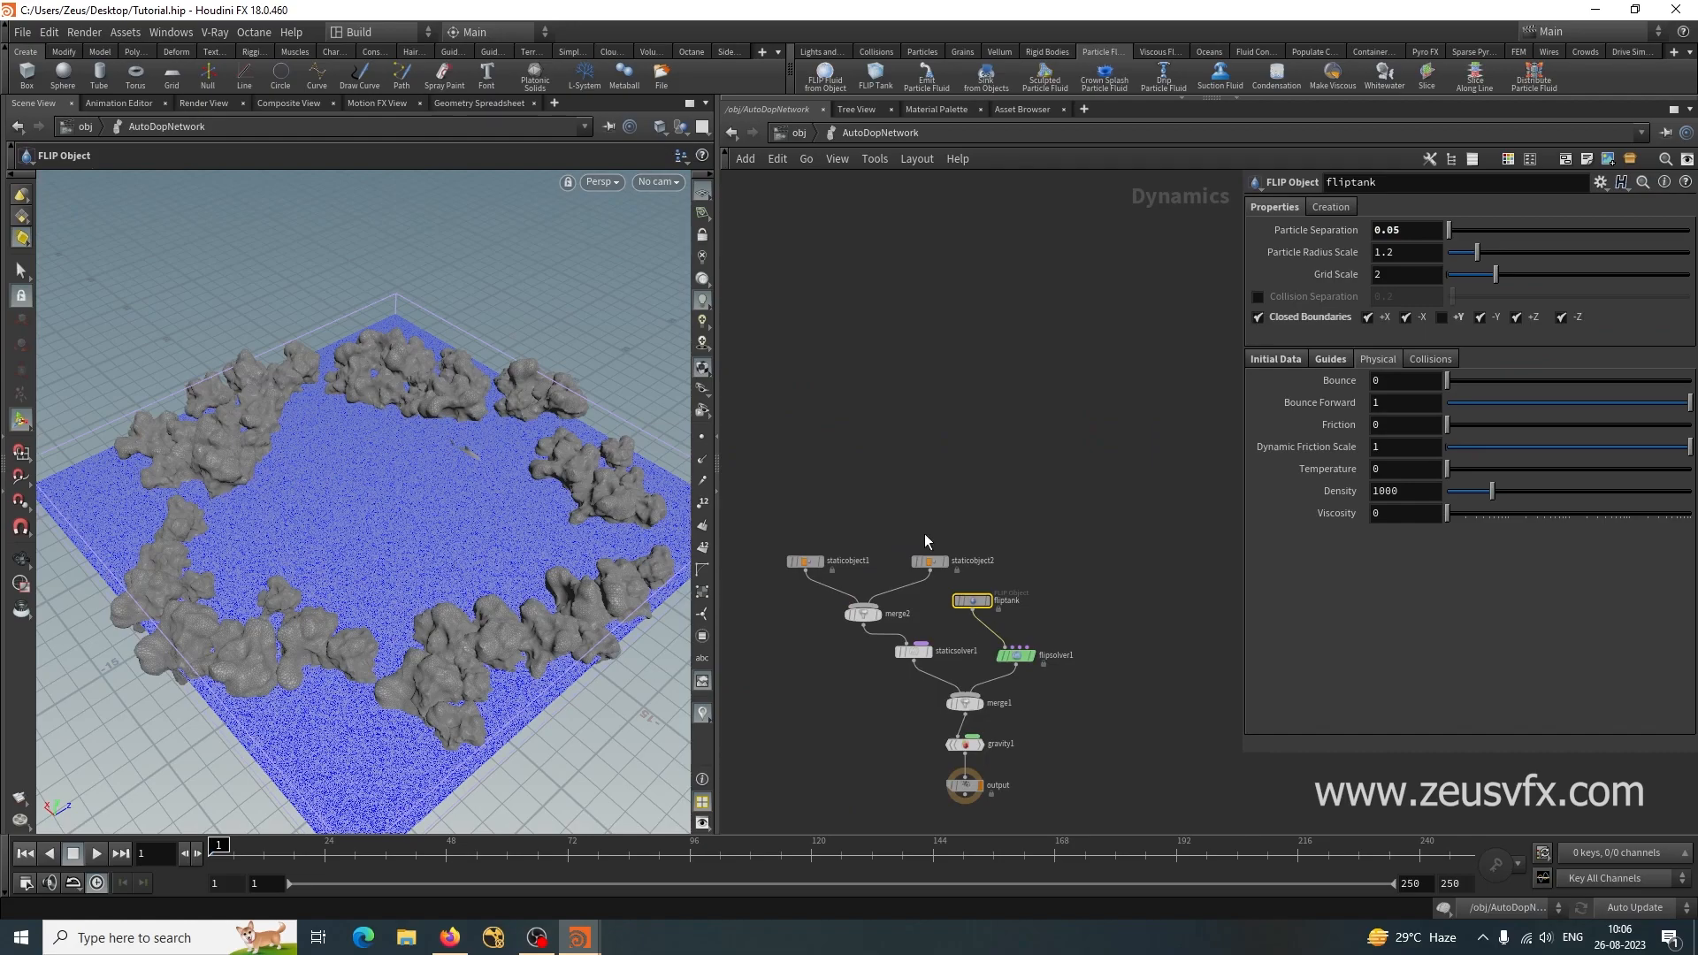
middle_drag(831, 715, 922, 738)
drag(847, 519, 947, 669)
drag(783, 486, 996, 741)
key(ctrl+c)
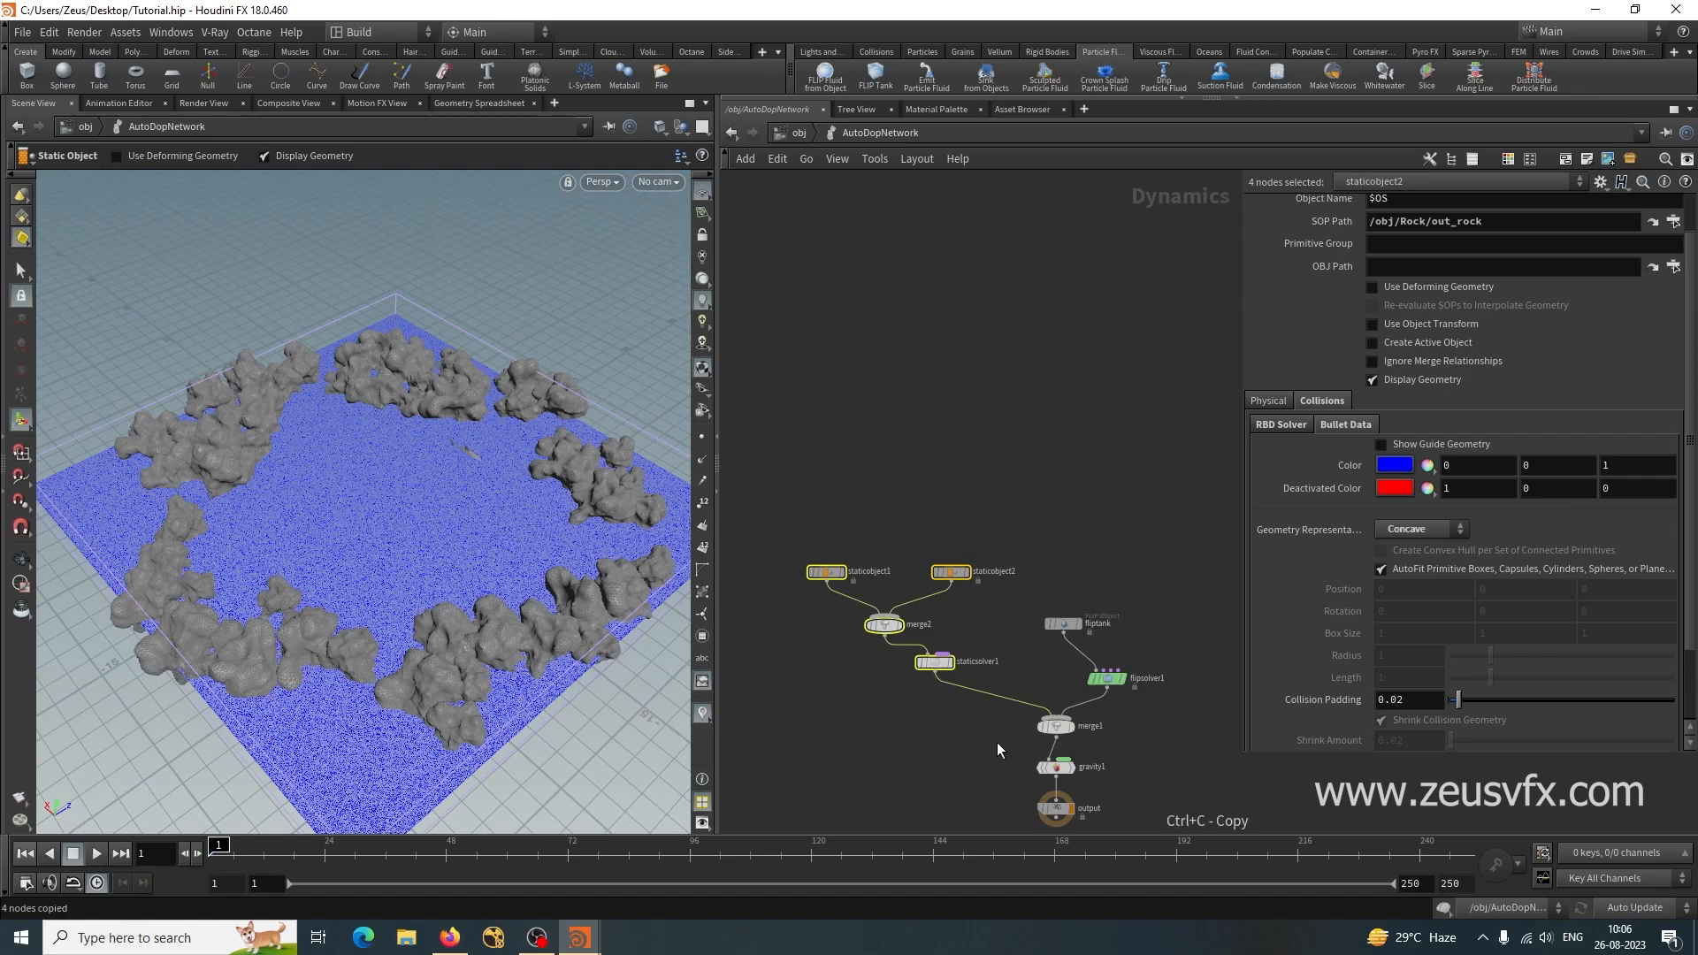
click(793, 135)
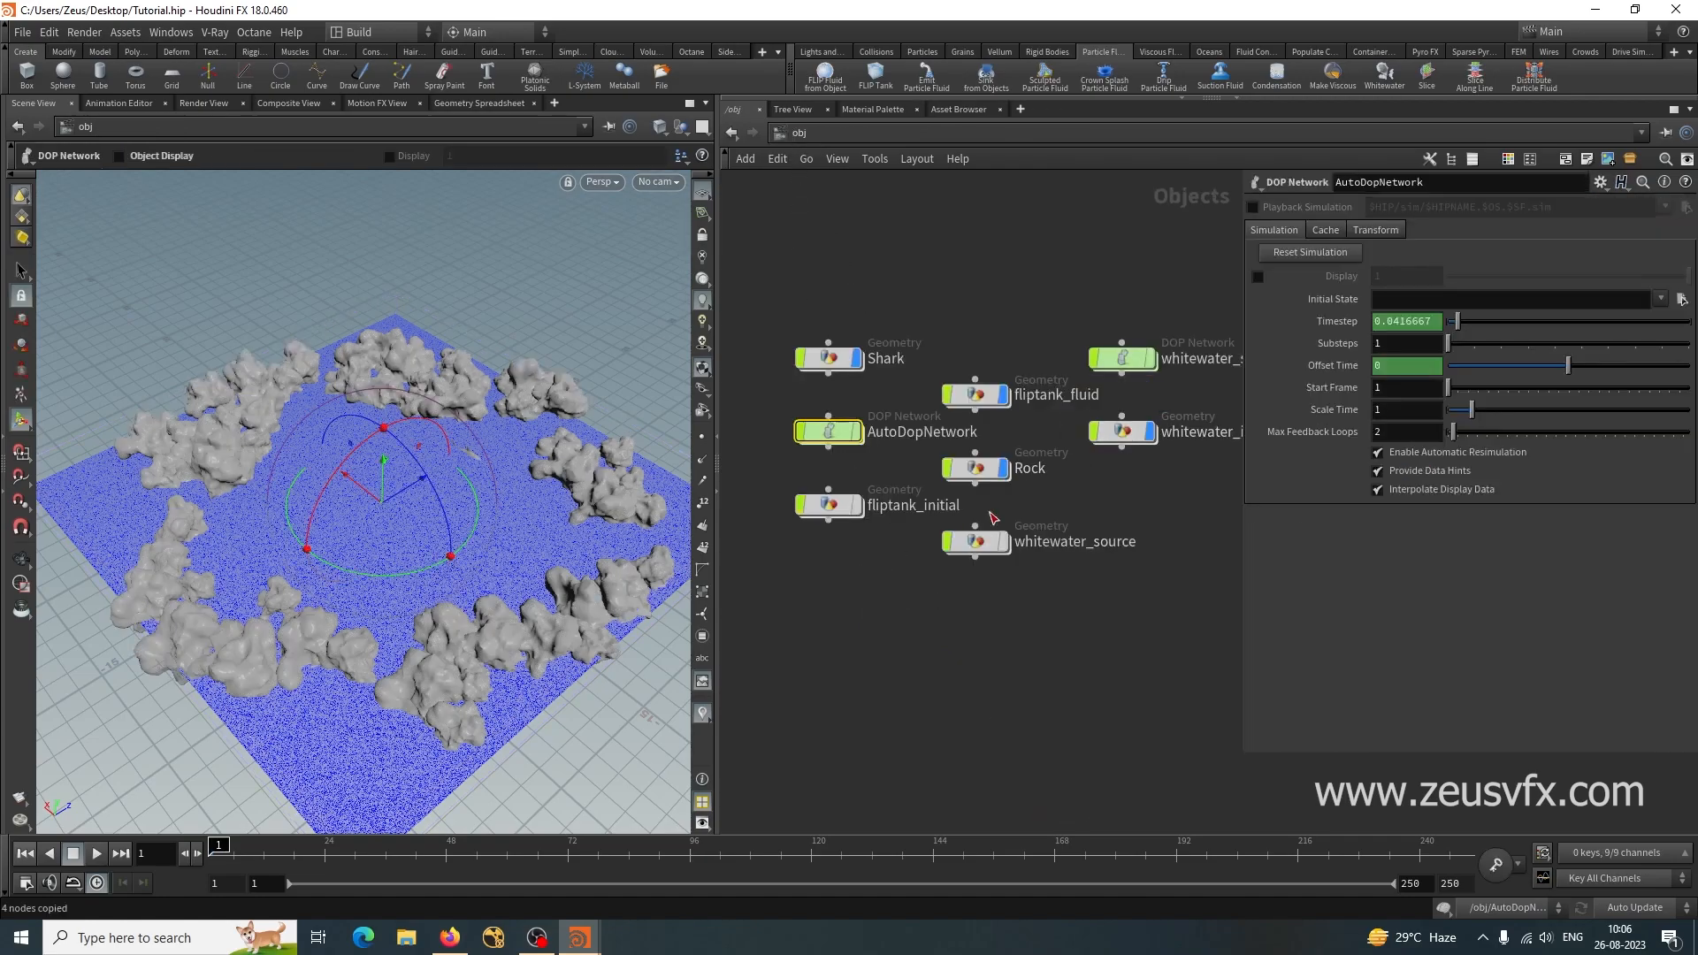
double_click(1112, 361)
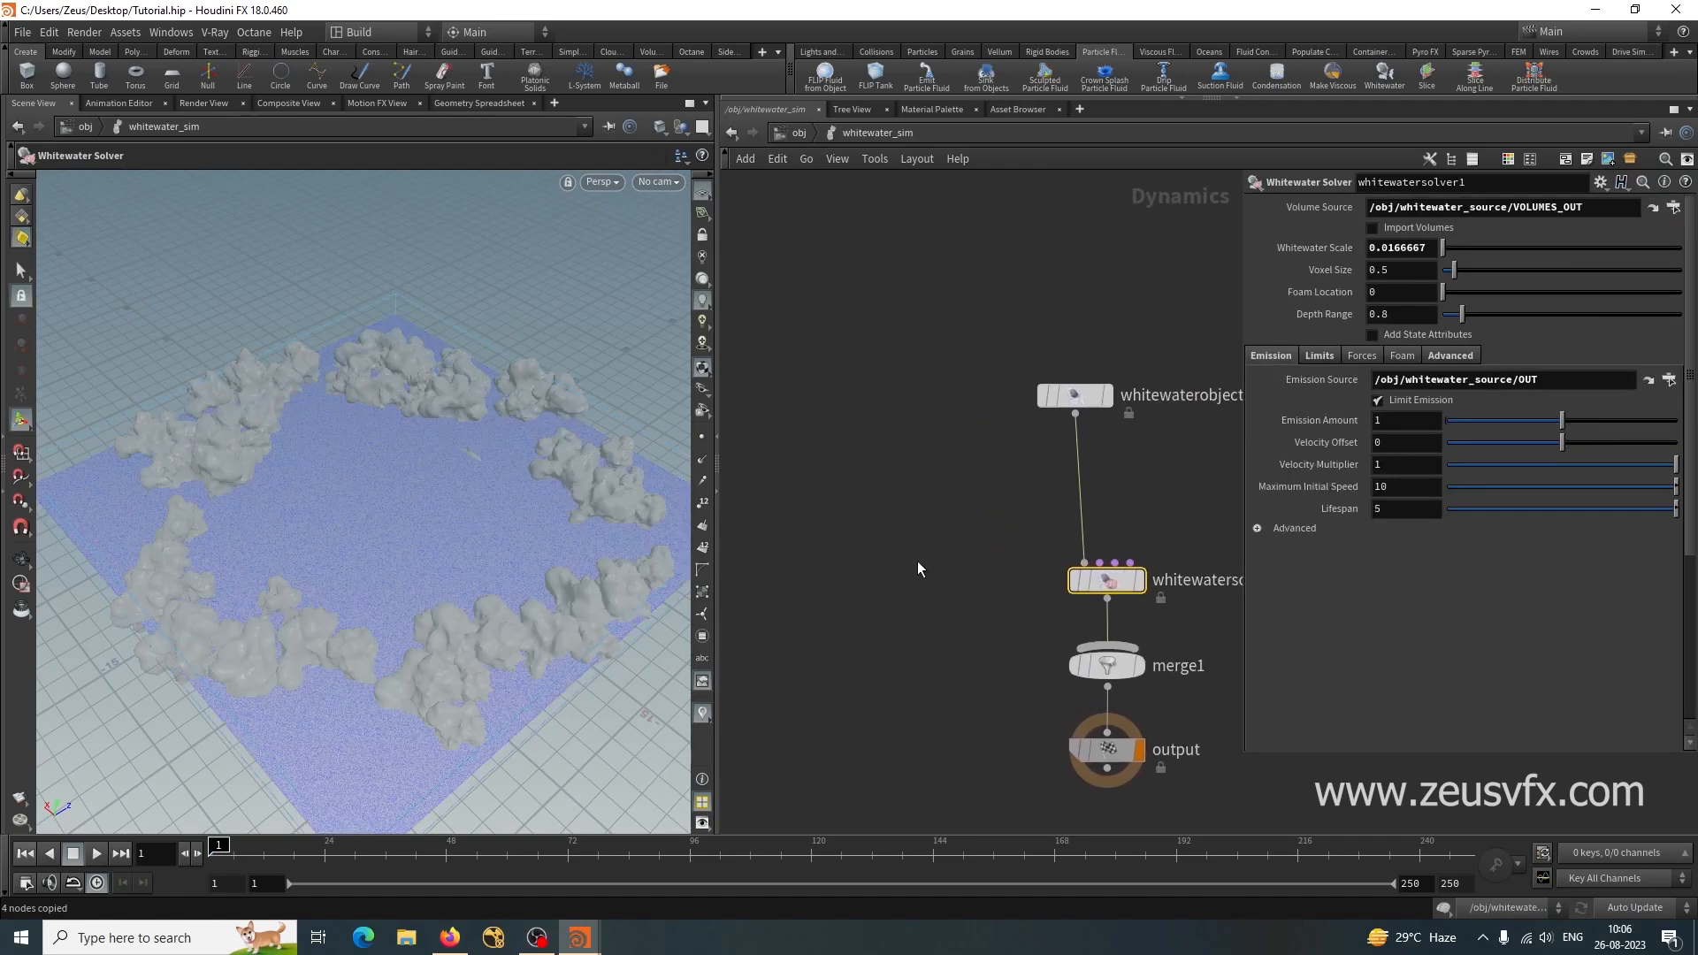
key(ctrl+v)
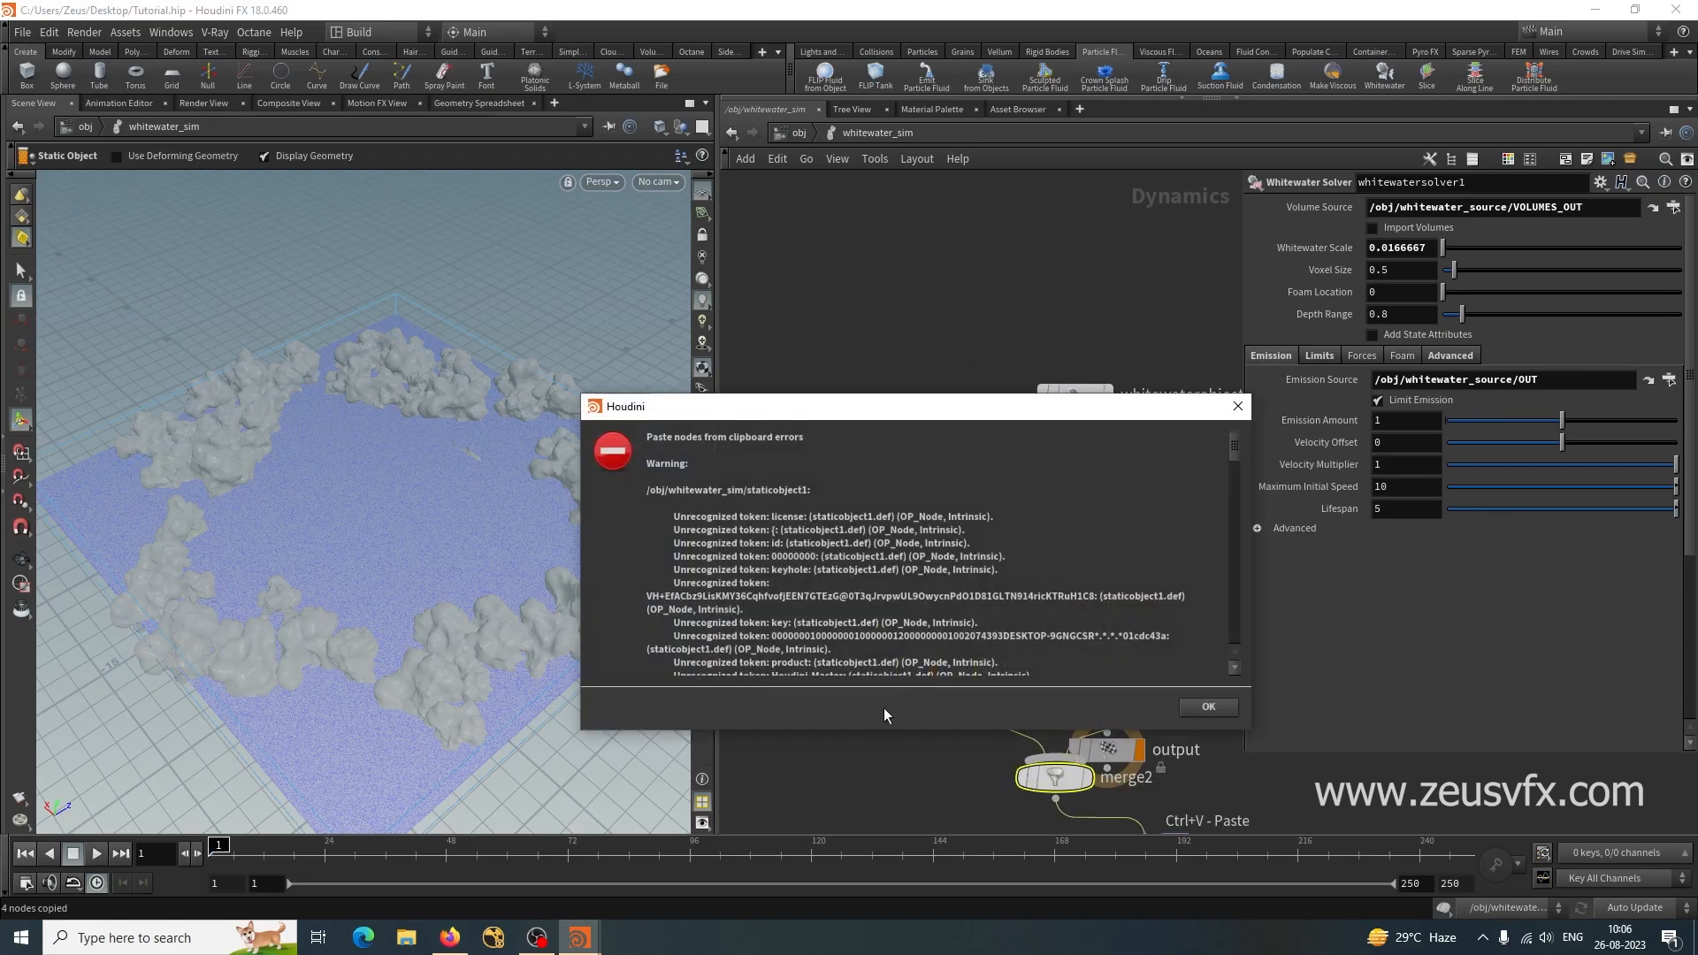
click(1203, 709)
Arrange the pasted static object, merge and solver nodes beside the whitewater solver chain.
middle_drag(896, 723, 1065, 717)
drag(1180, 655, 990, 549)
click(1100, 685)
middle_drag(1101, 684, 973, 646)
scroll(922, 650, down, 2)
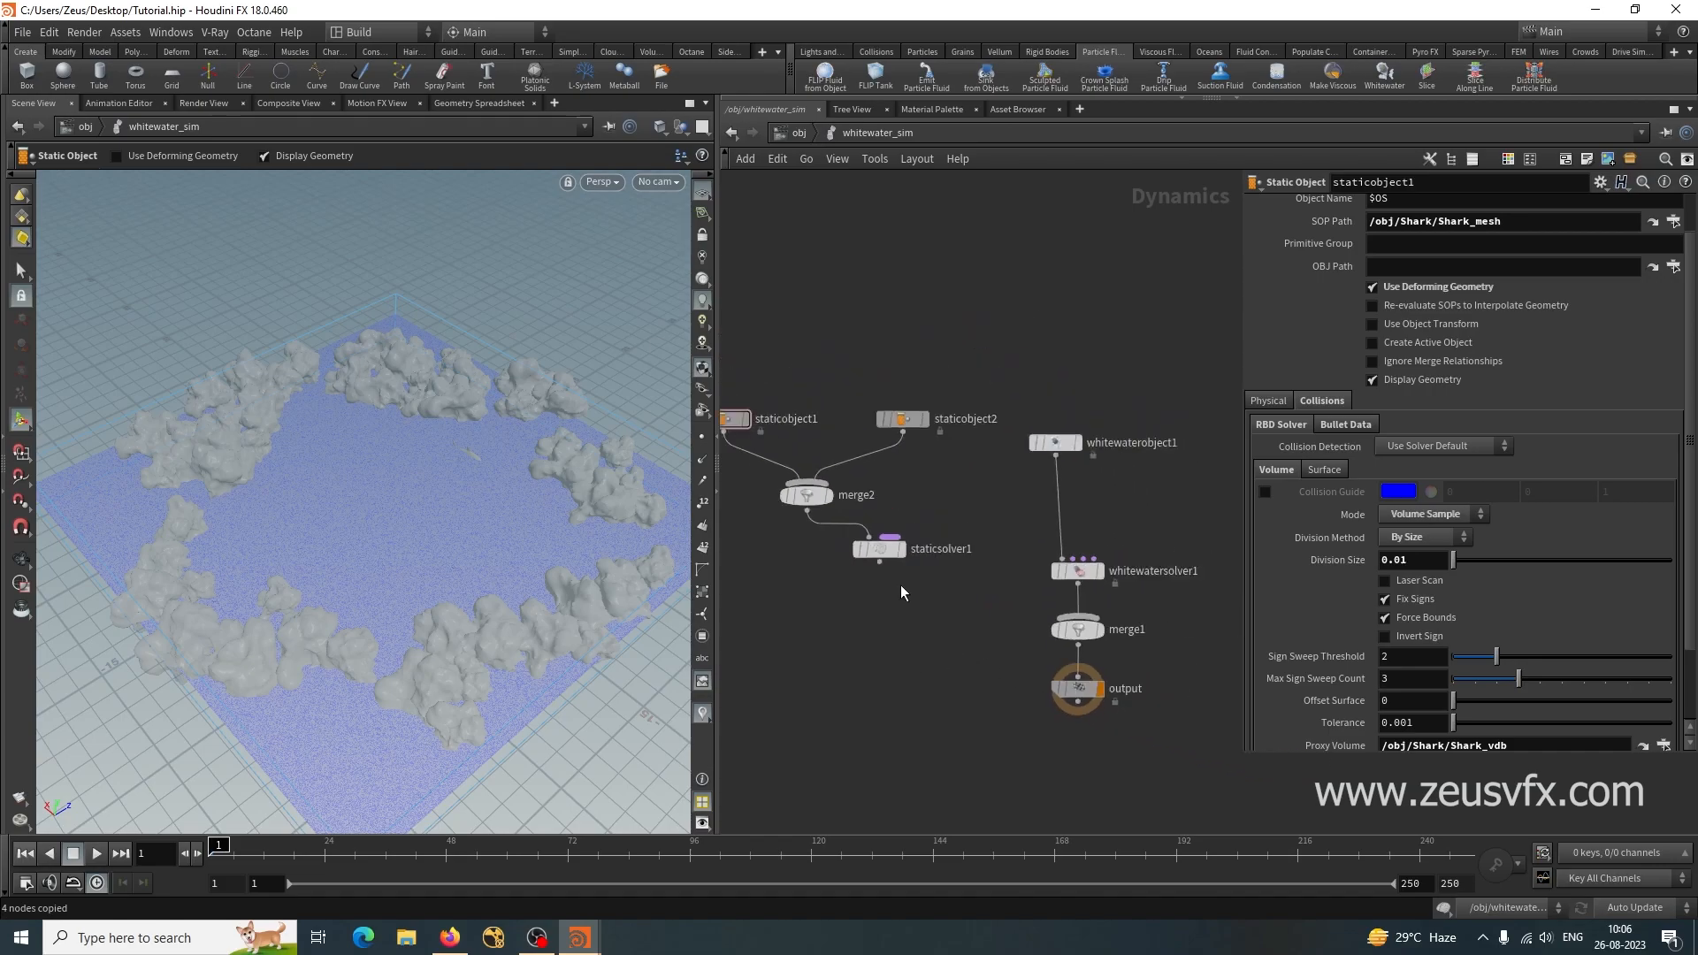
Connect staticsolver1 into merge1 and reorder the merge inputs so staticsolver1 comes before whitewatersolver1.
click(880, 563)
click(1077, 619)
click(1077, 629)
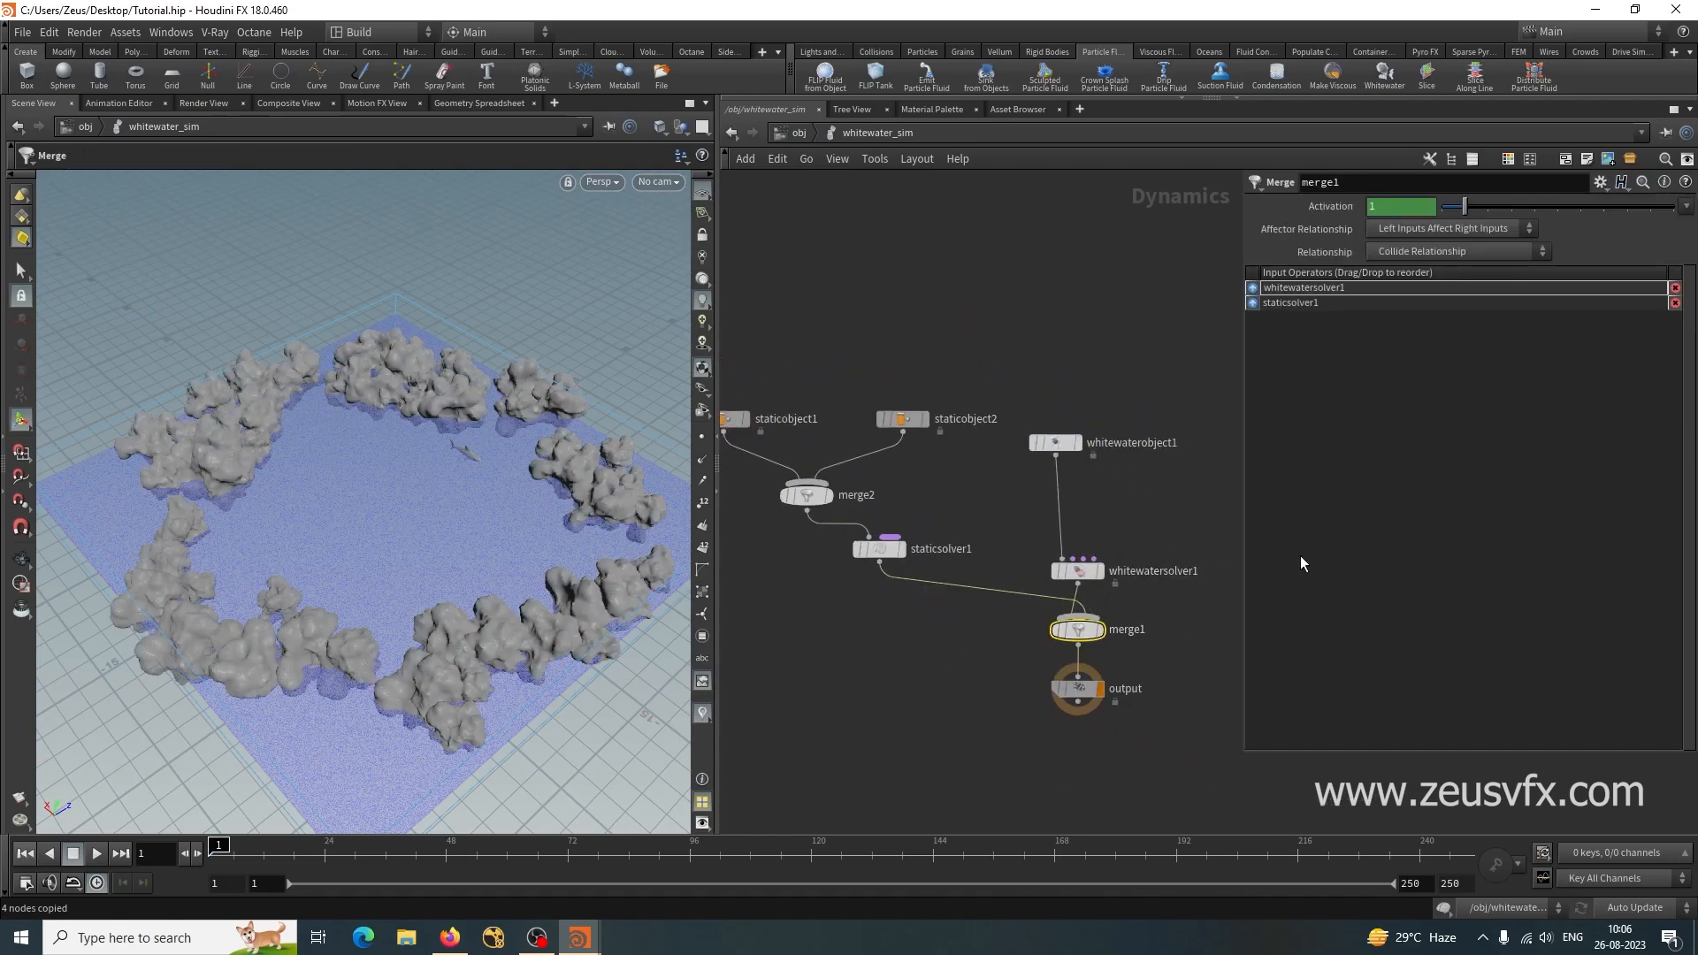
drag(1252, 304, 1253, 288)
click(1025, 571)
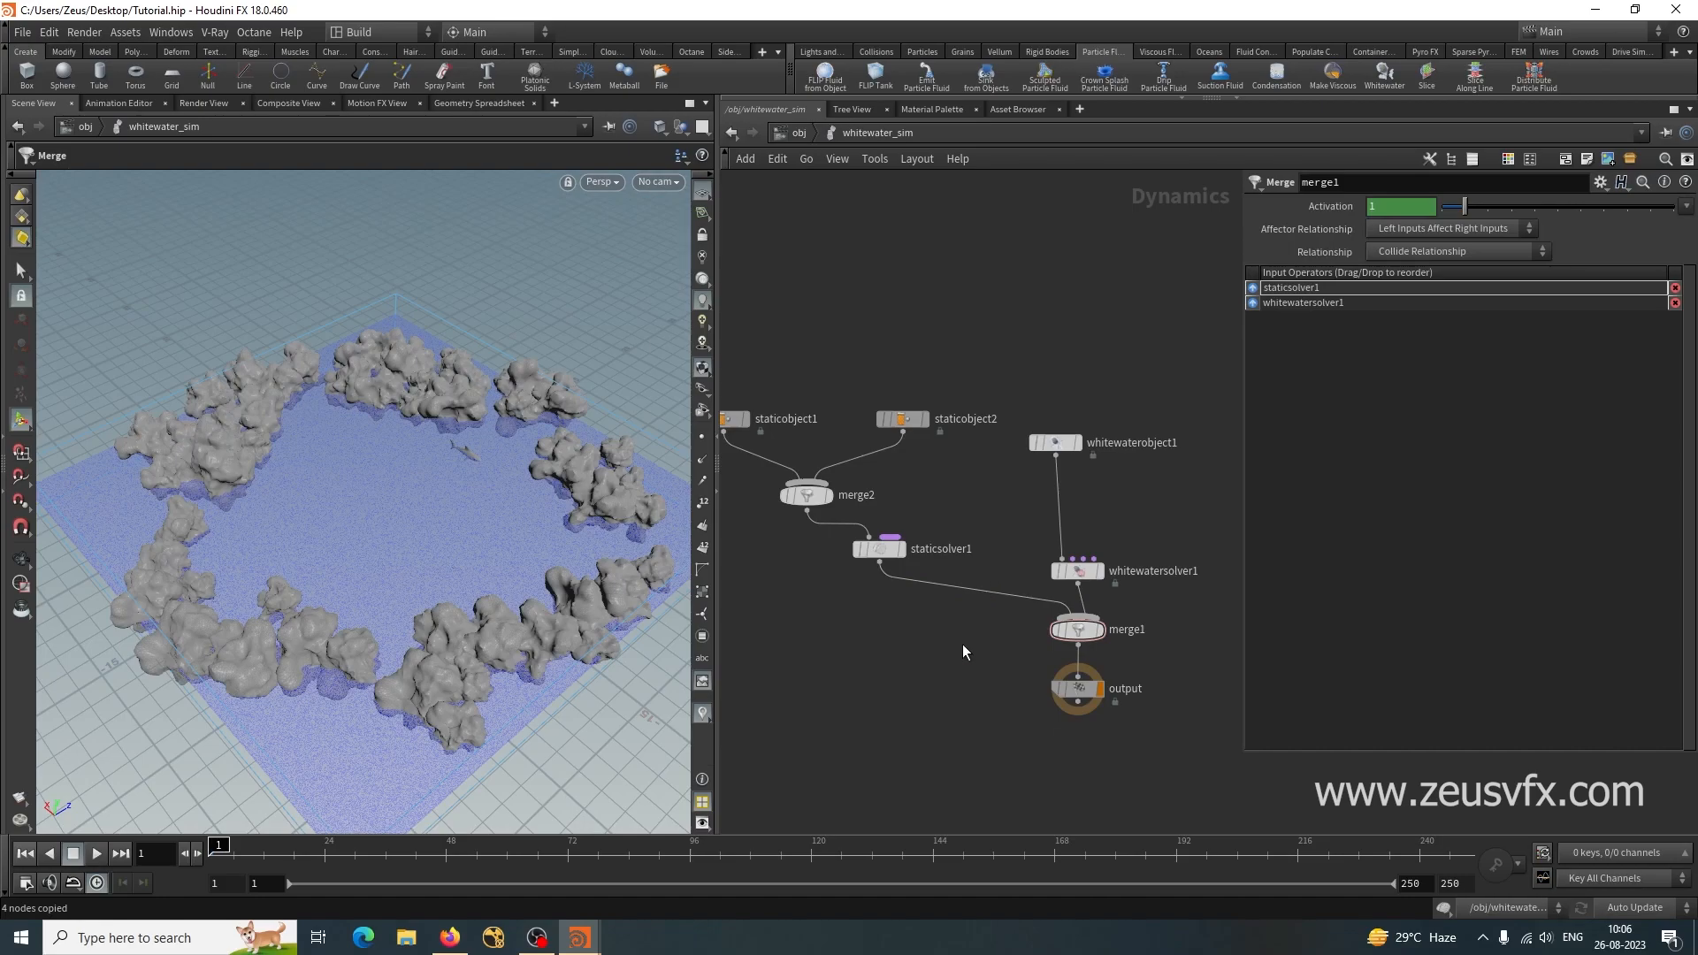
Return to the object level and set both the global and playback end frames to 90.
click(788, 133)
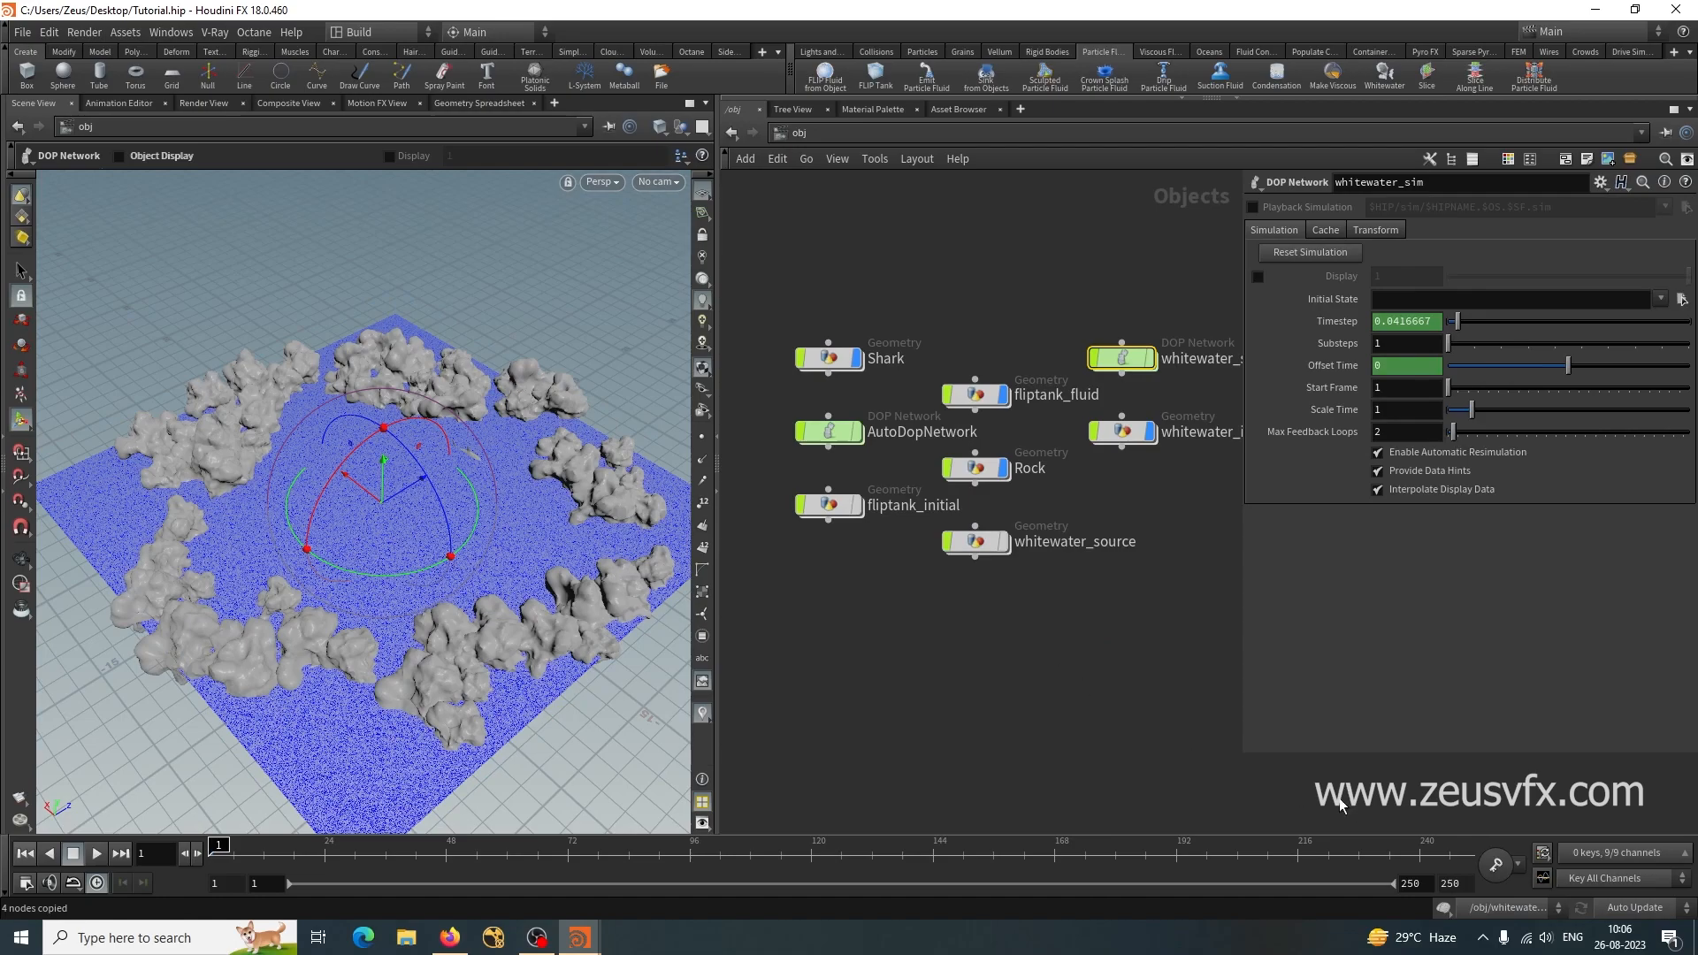
click(1415, 884)
text(90)
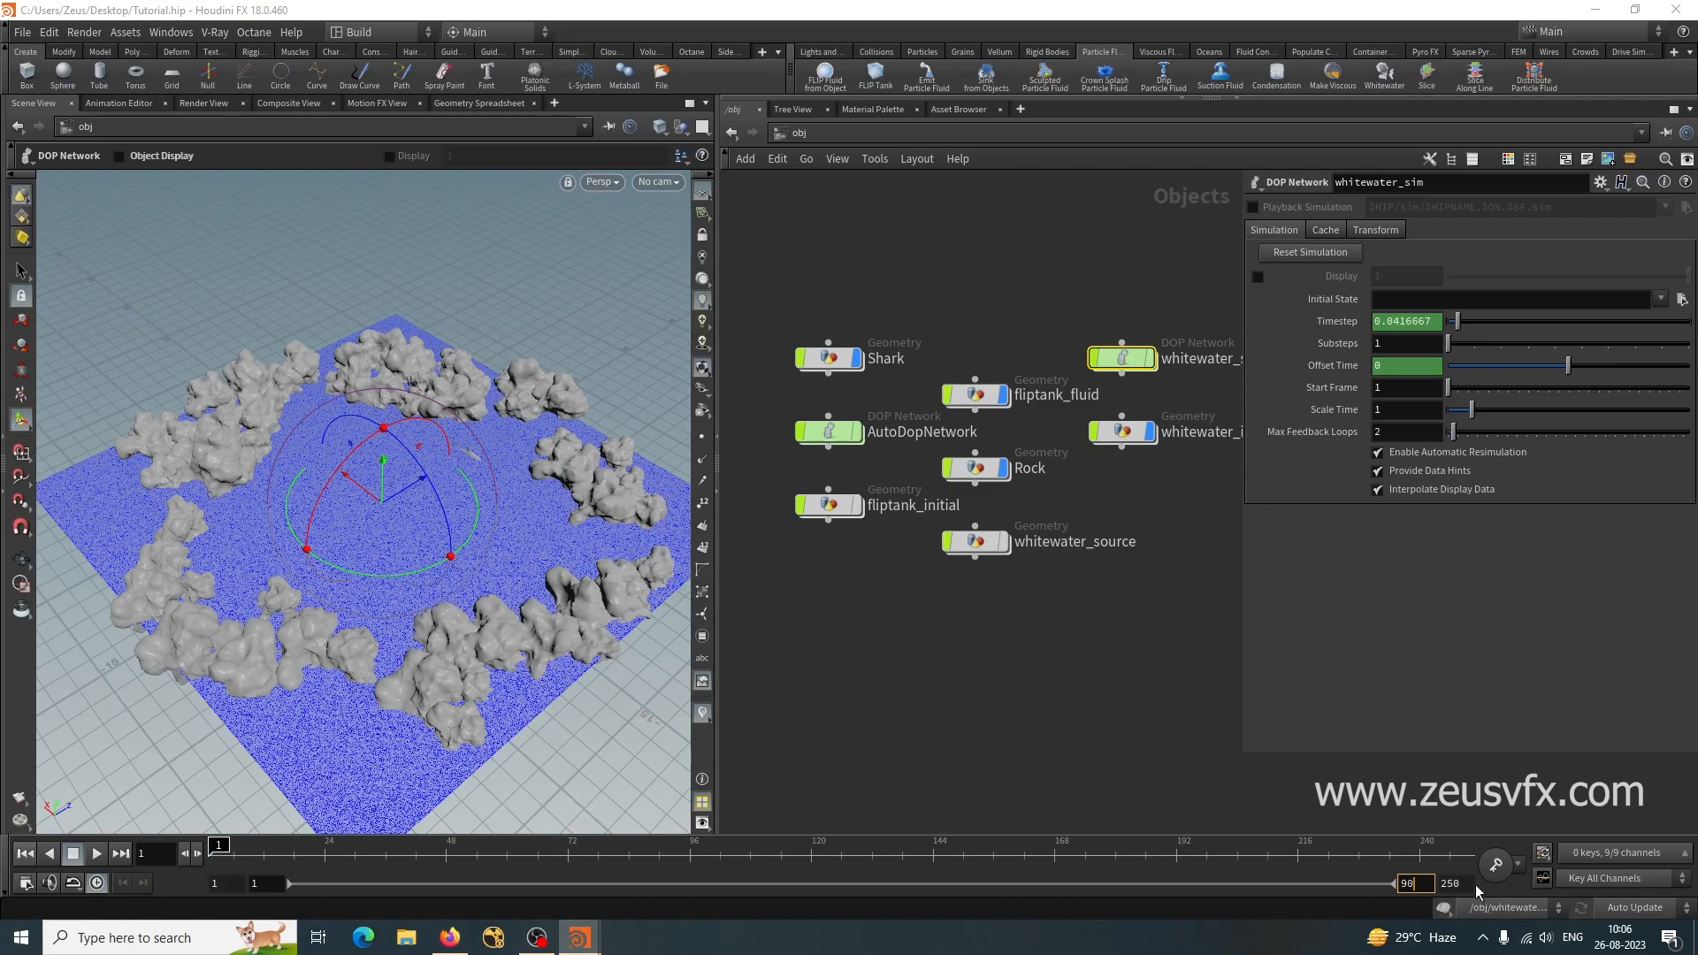
key(Tab)
text(90)
key(Return)
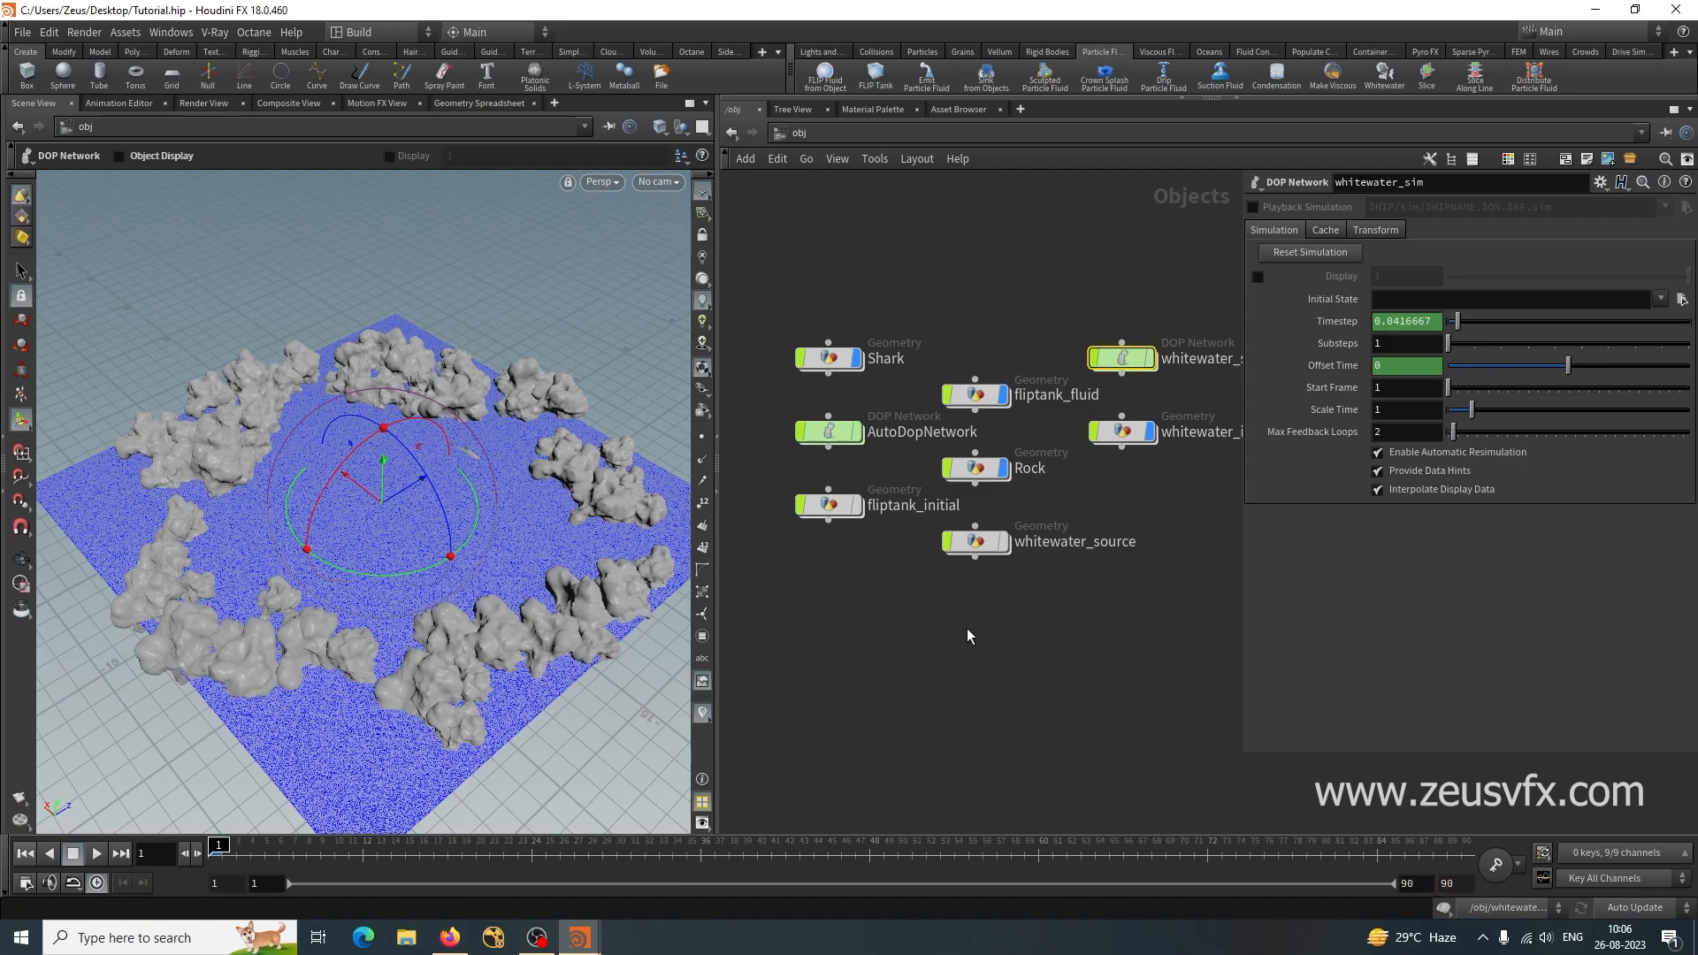
Open the whitewater_source network, select the whitewatersource node, and move the VOLUMES_OUT null clear of the main node chain.
scroll(969, 624, up, 2)
scroll(970, 692, down, 3)
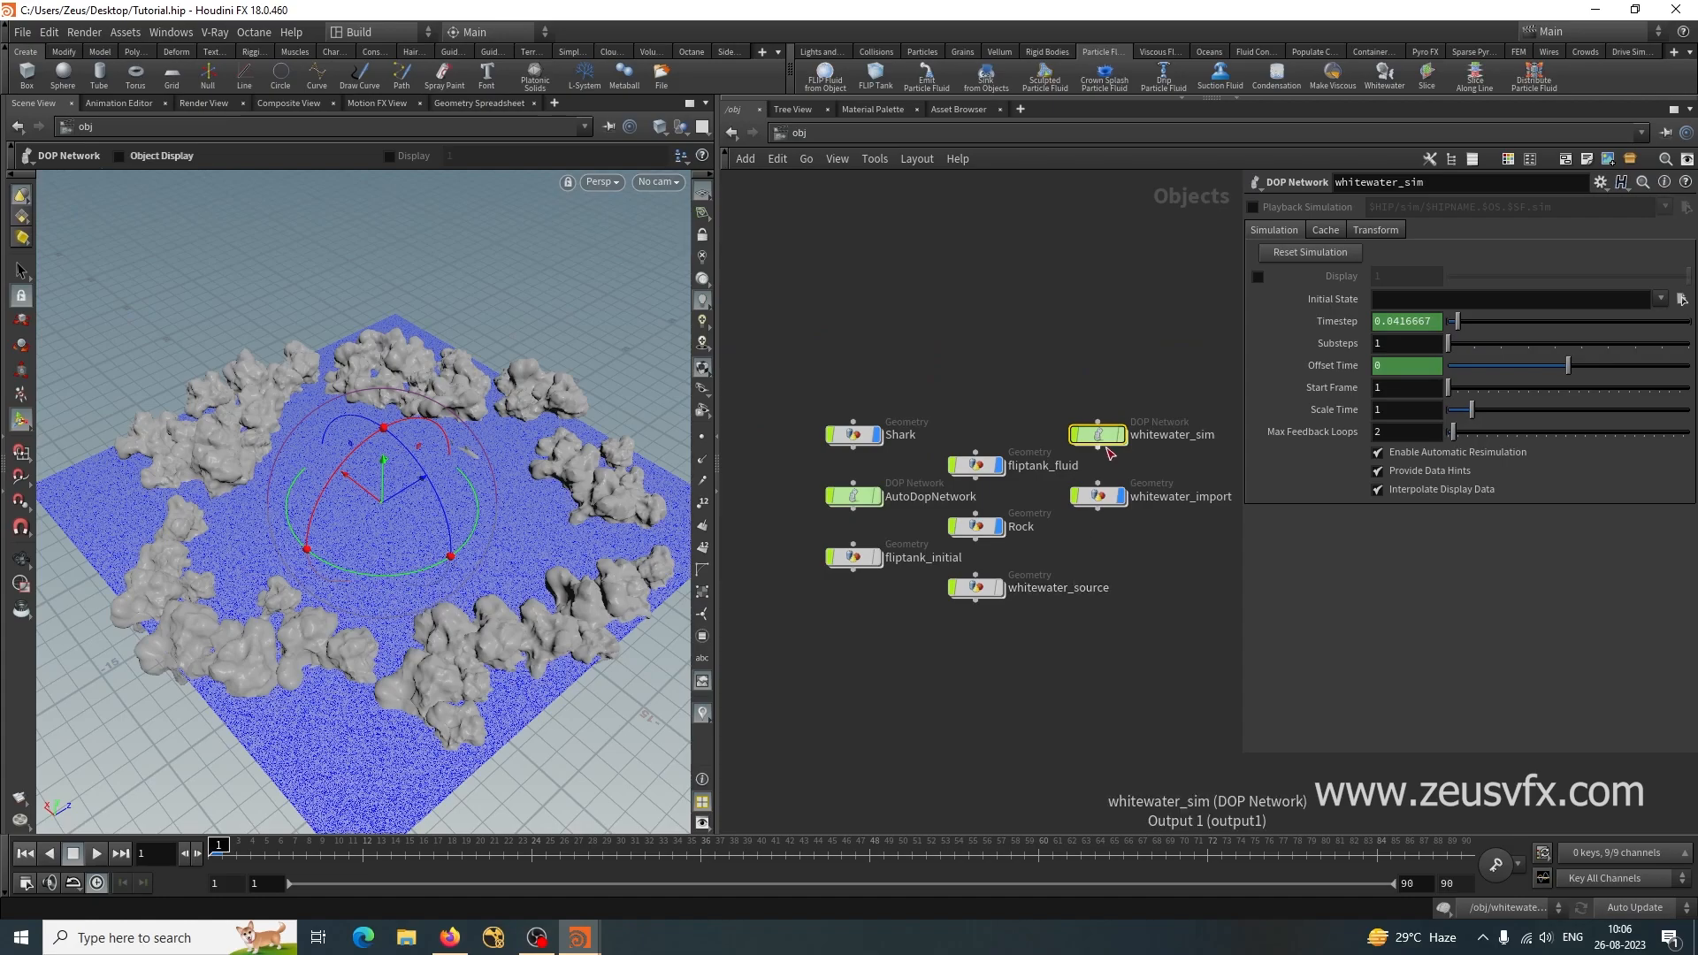
double_click(976, 589)
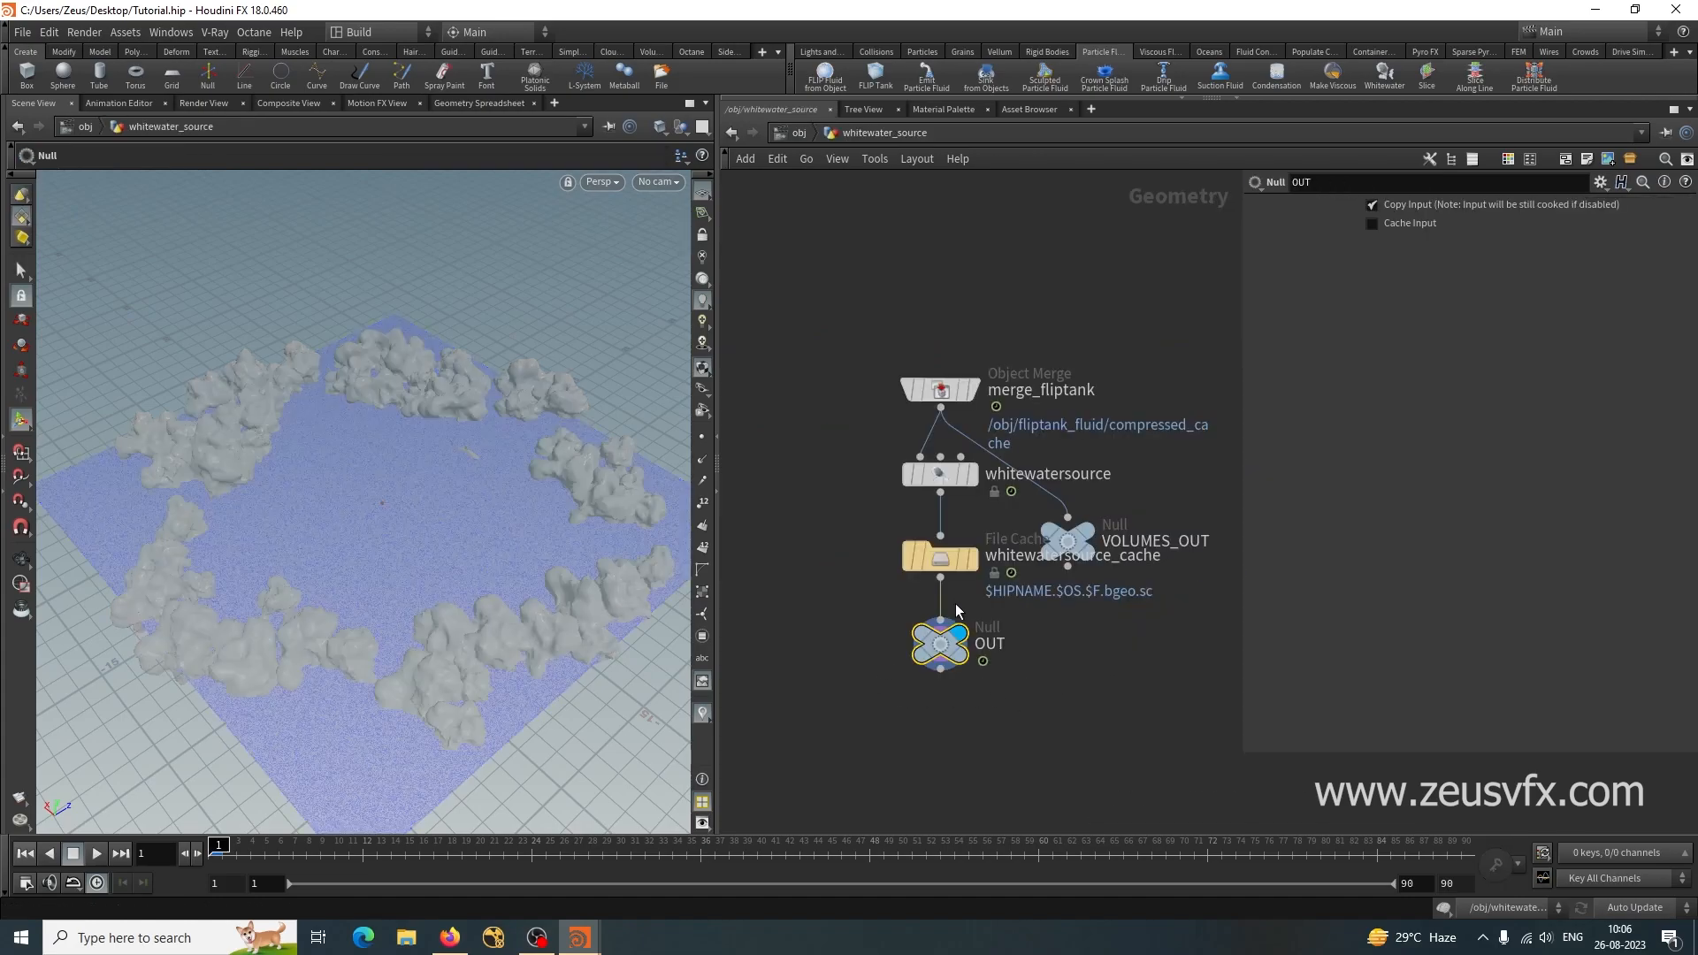
click(941, 473)
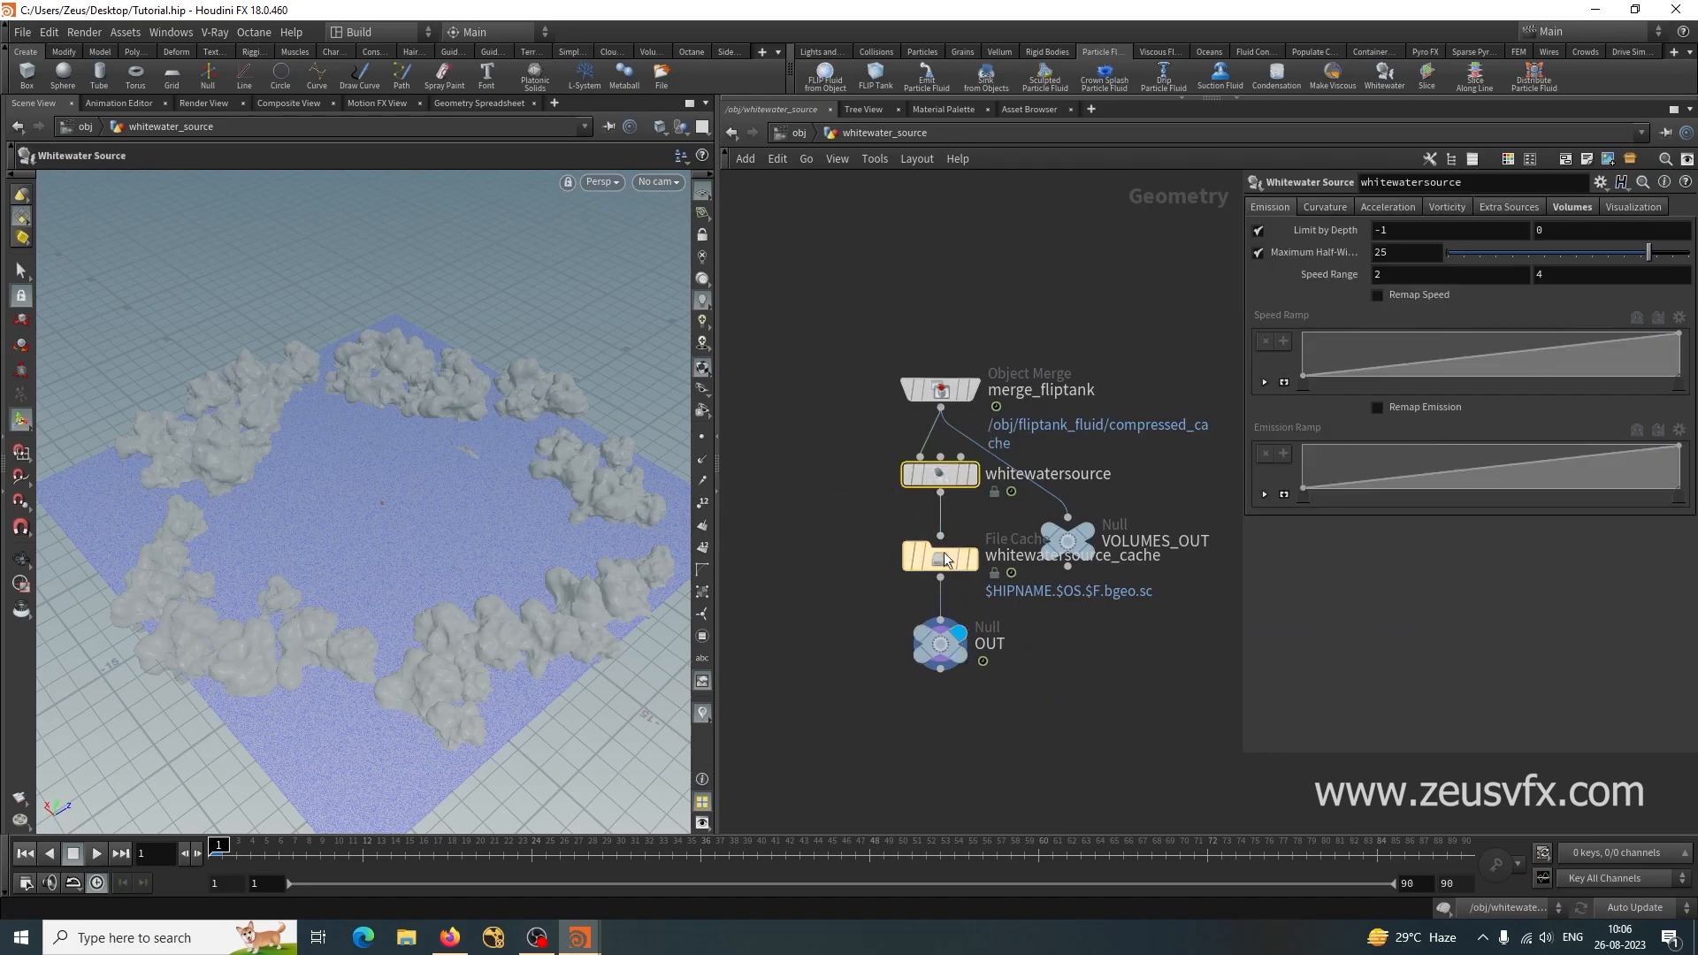
middle_drag(835, 548, 737, 534)
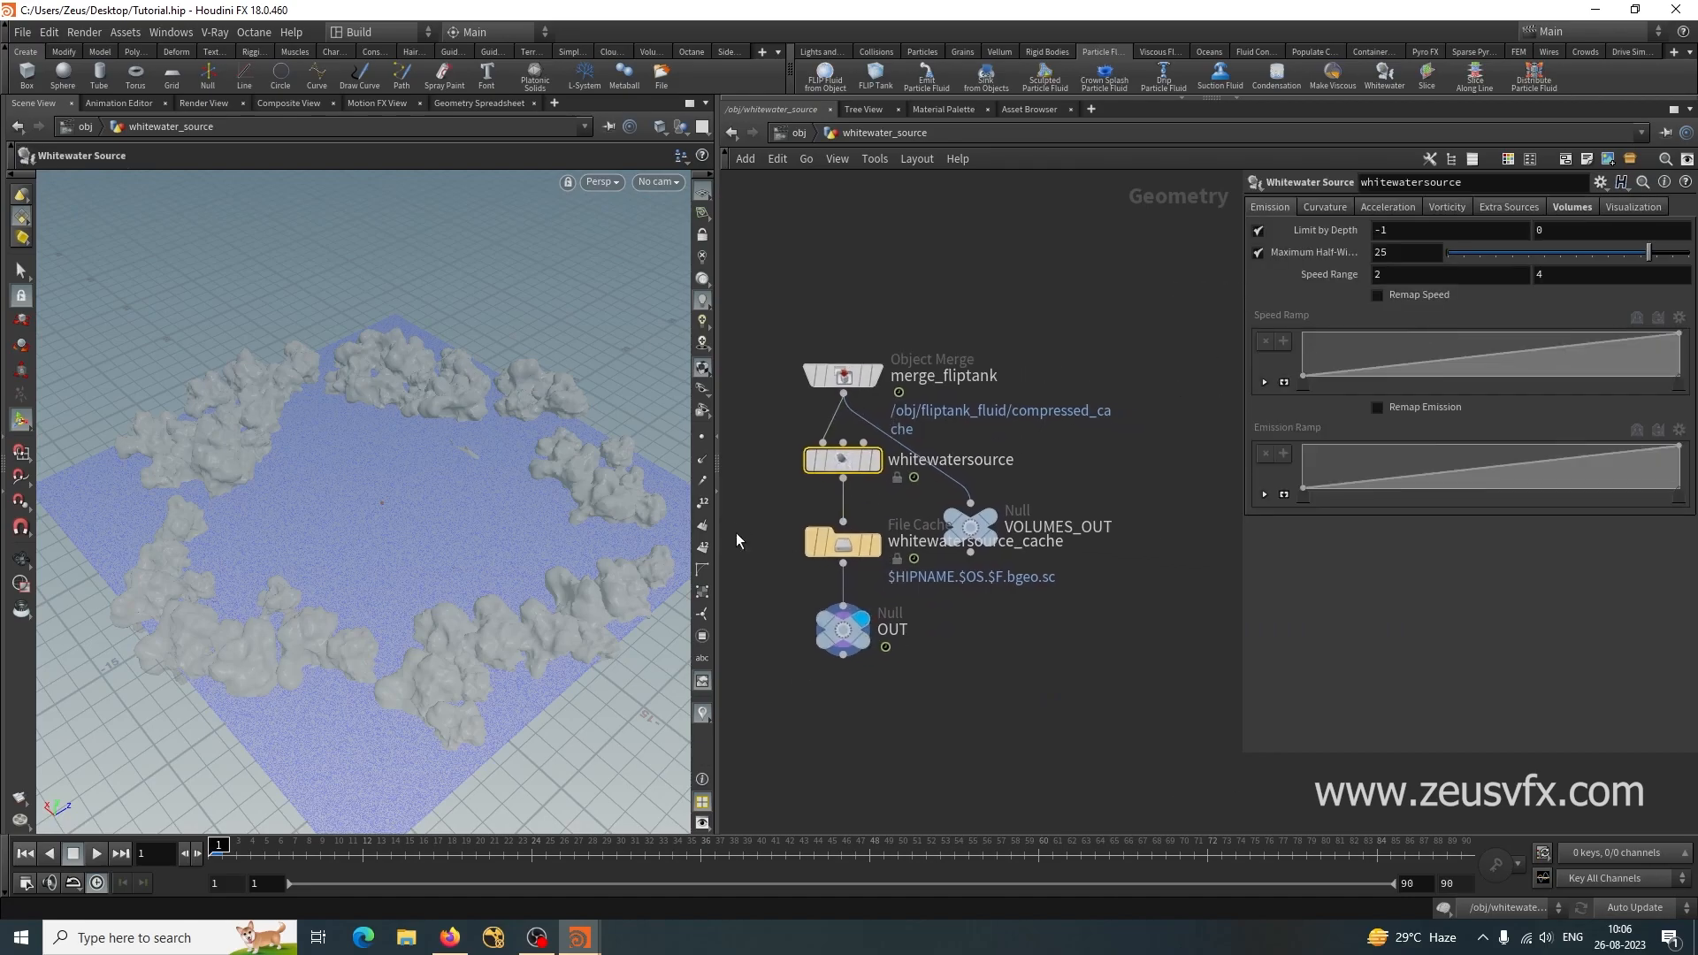
drag(976, 527, 1113, 385)
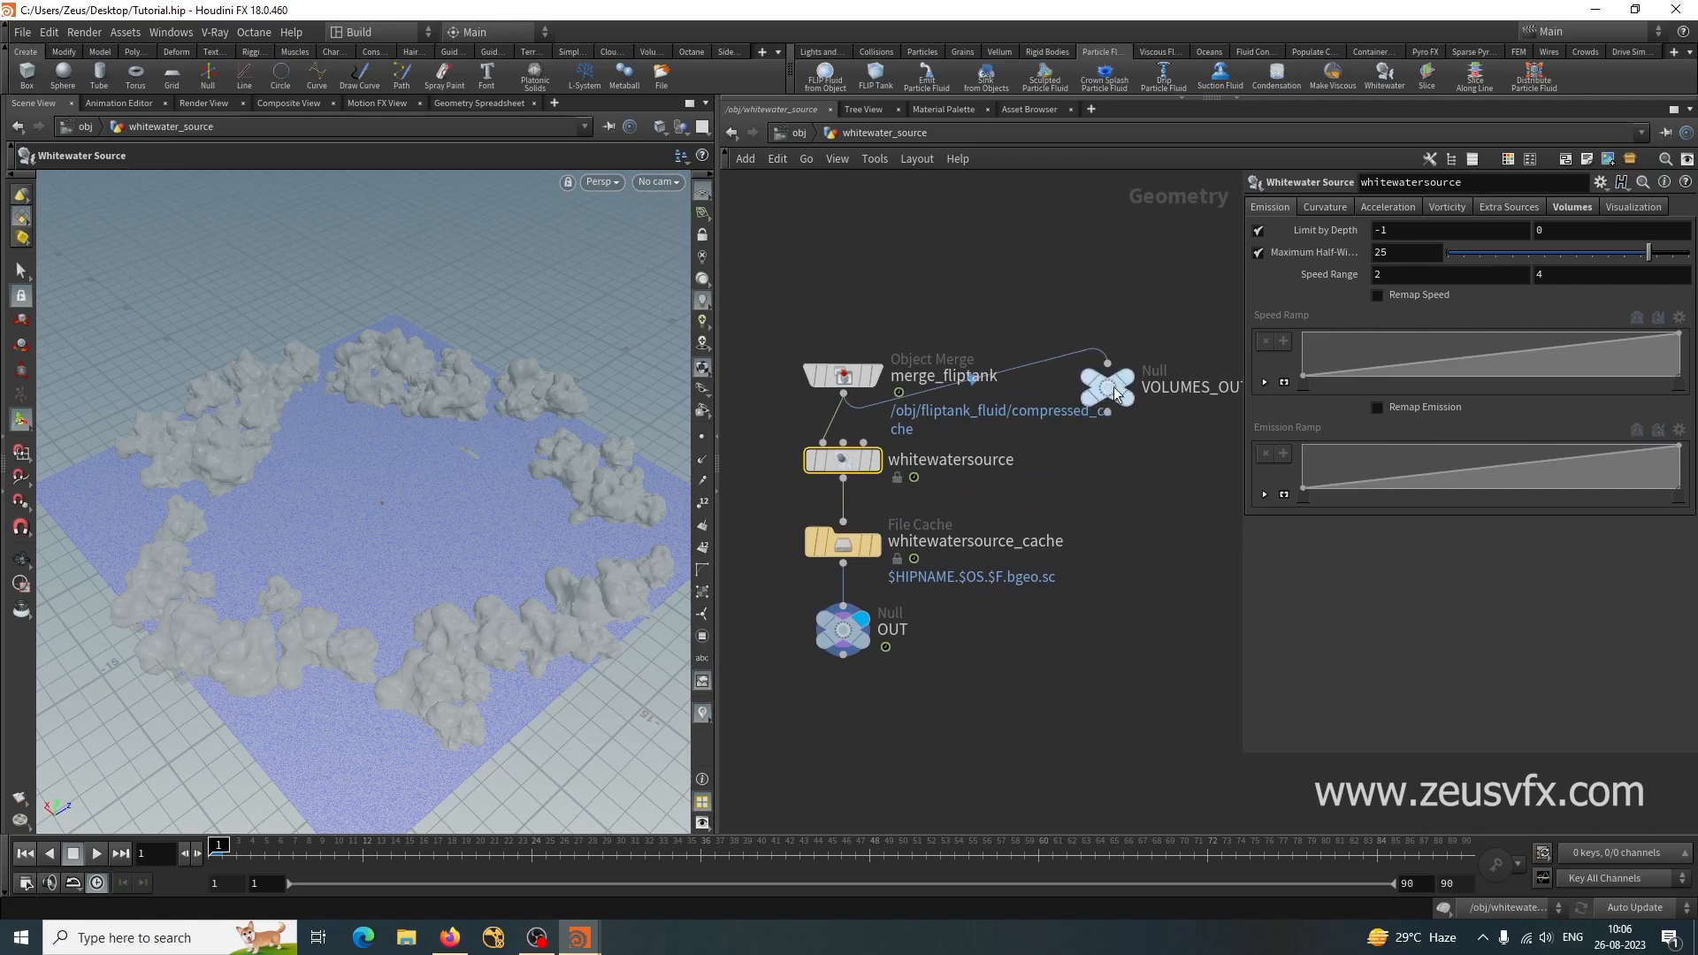
Review the whitewatersource node's curvature, acceleration, extra source and volume settings, and check its geometry data.
click(1338, 207)
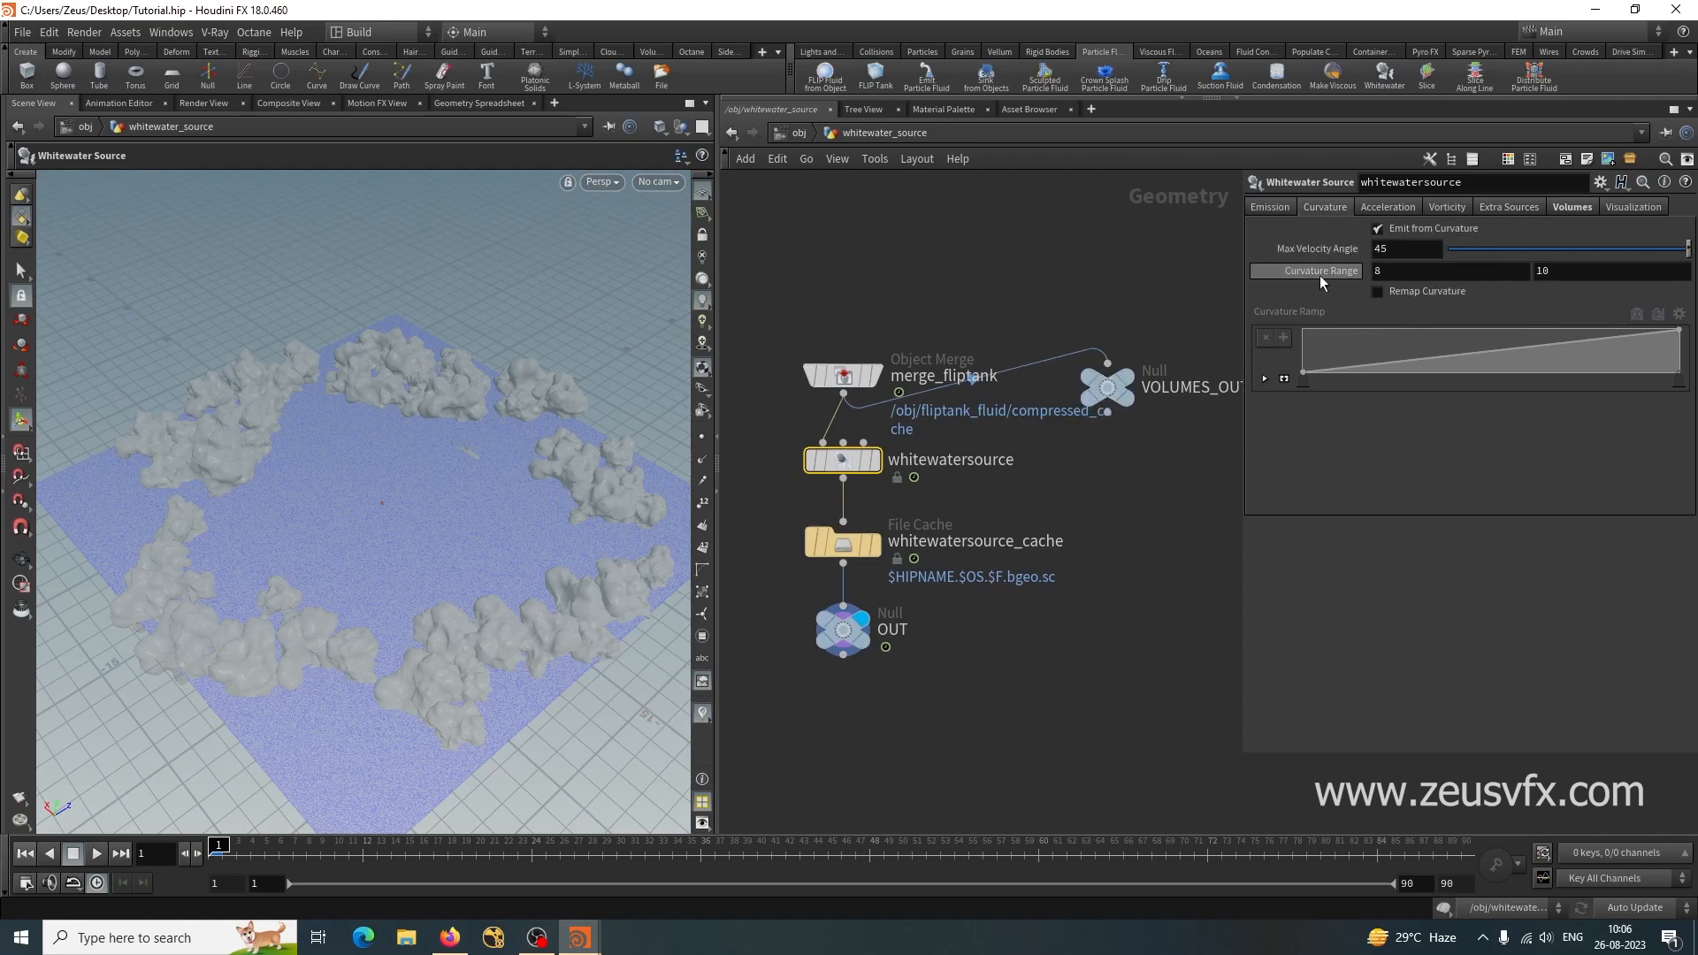
click(1443, 207)
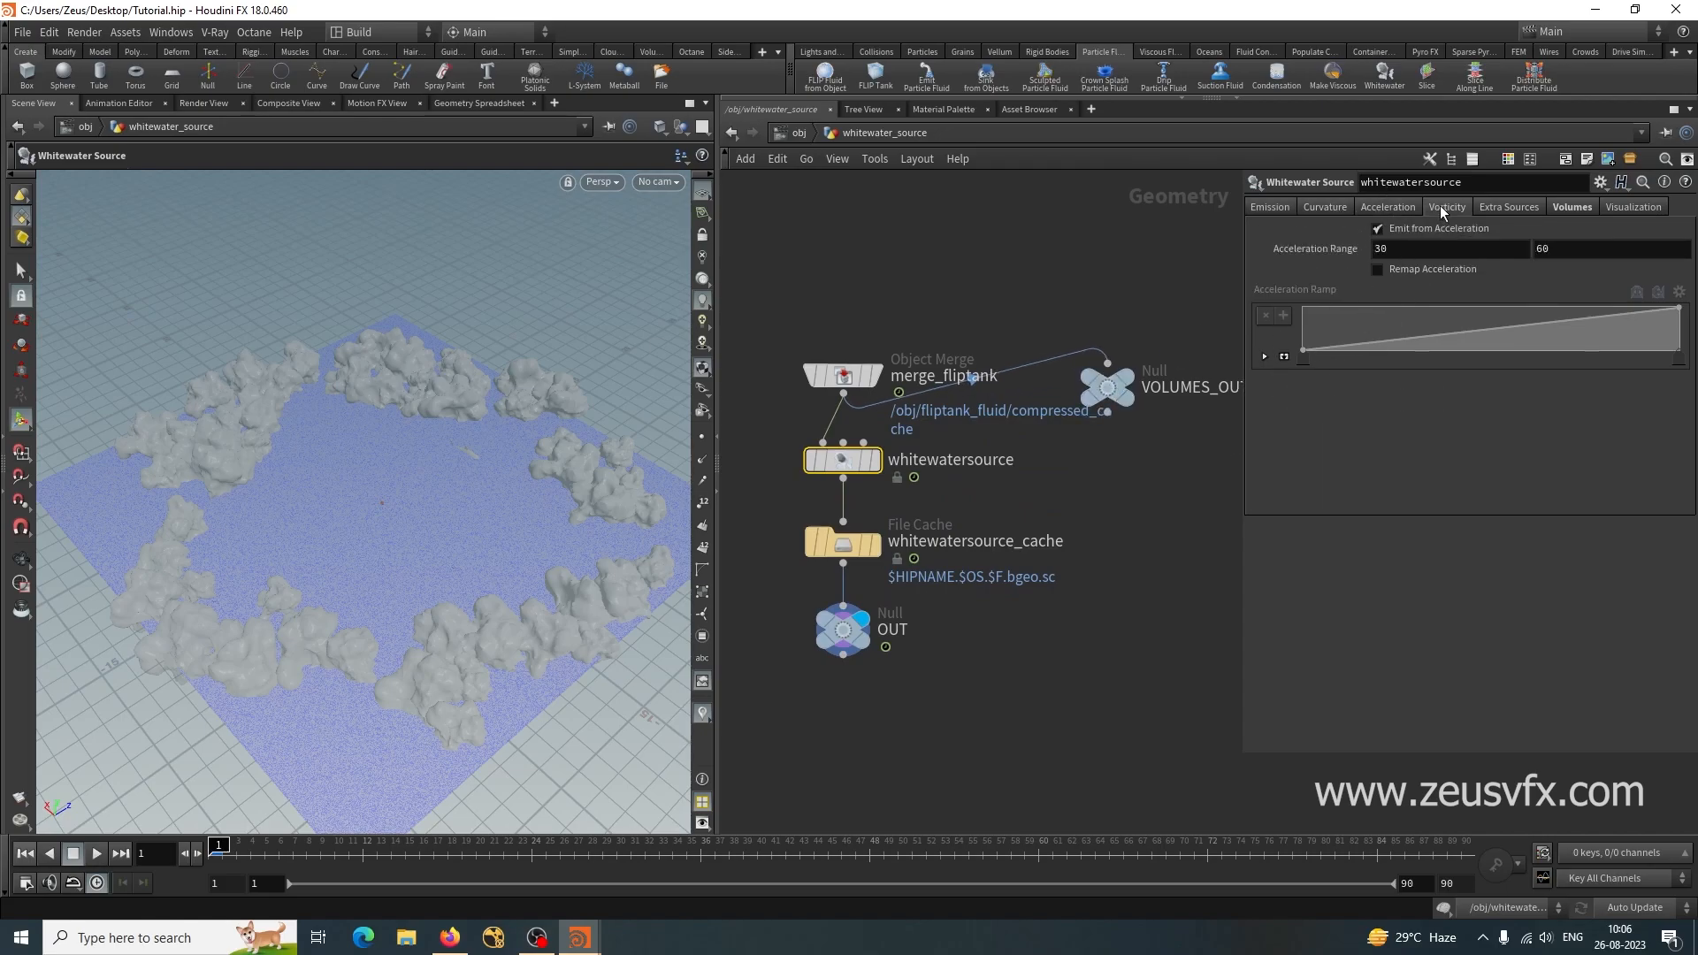
click(1504, 207)
click(1571, 207)
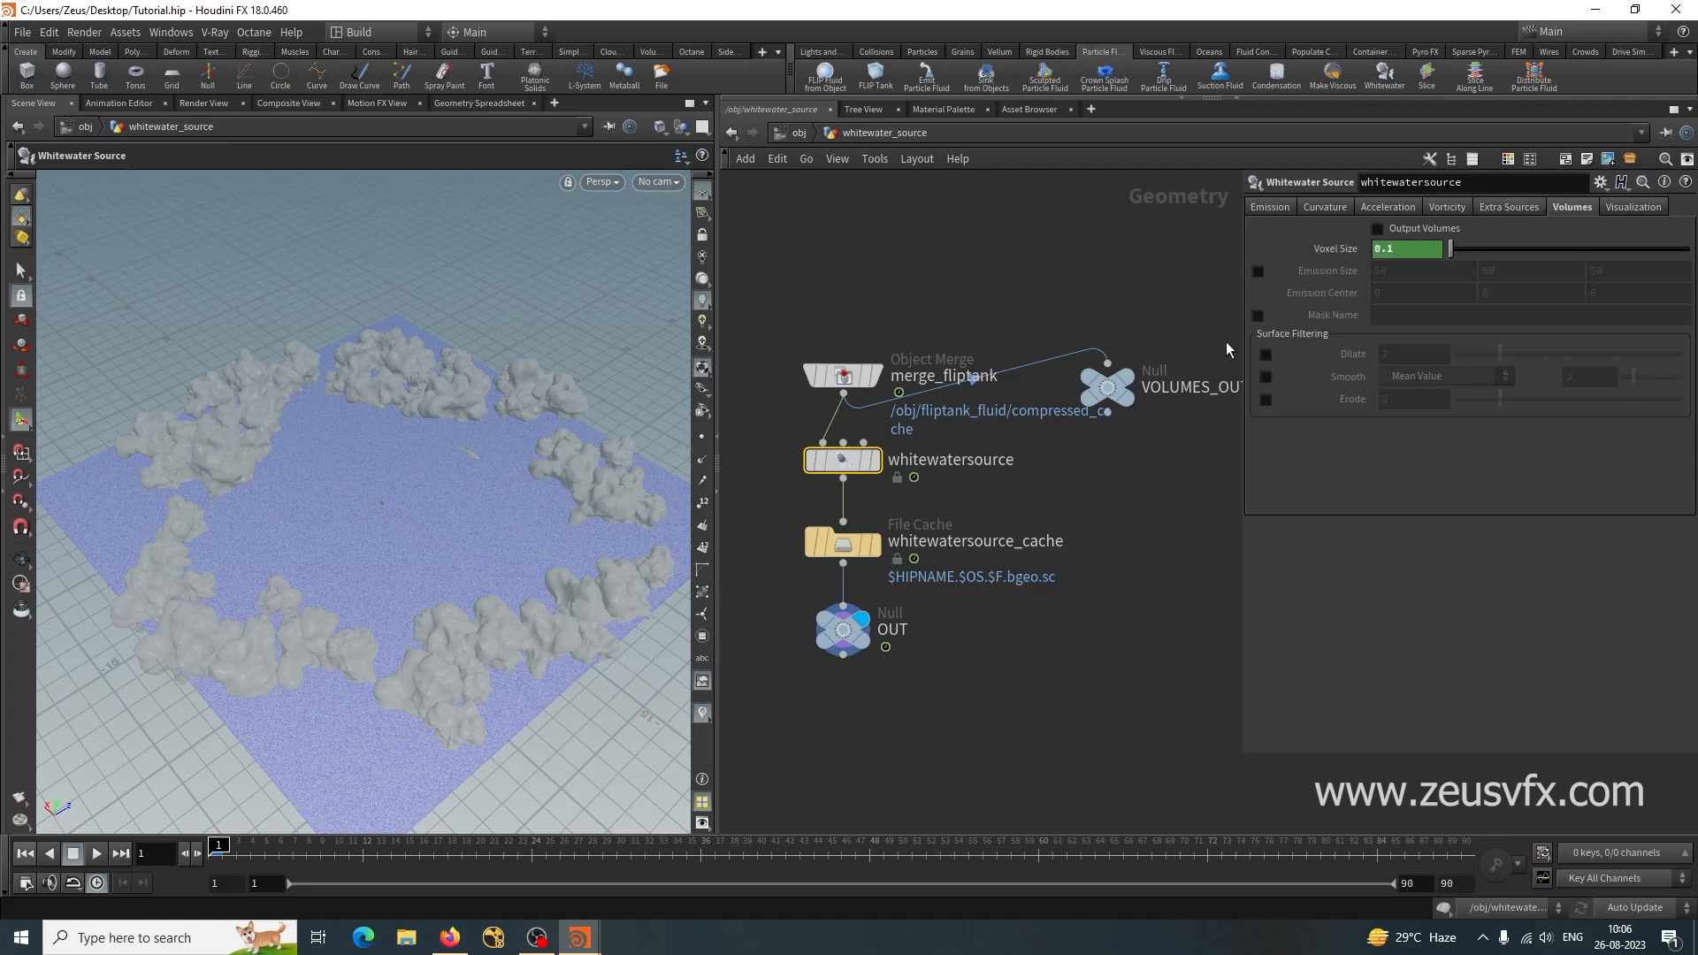
click(1387, 207)
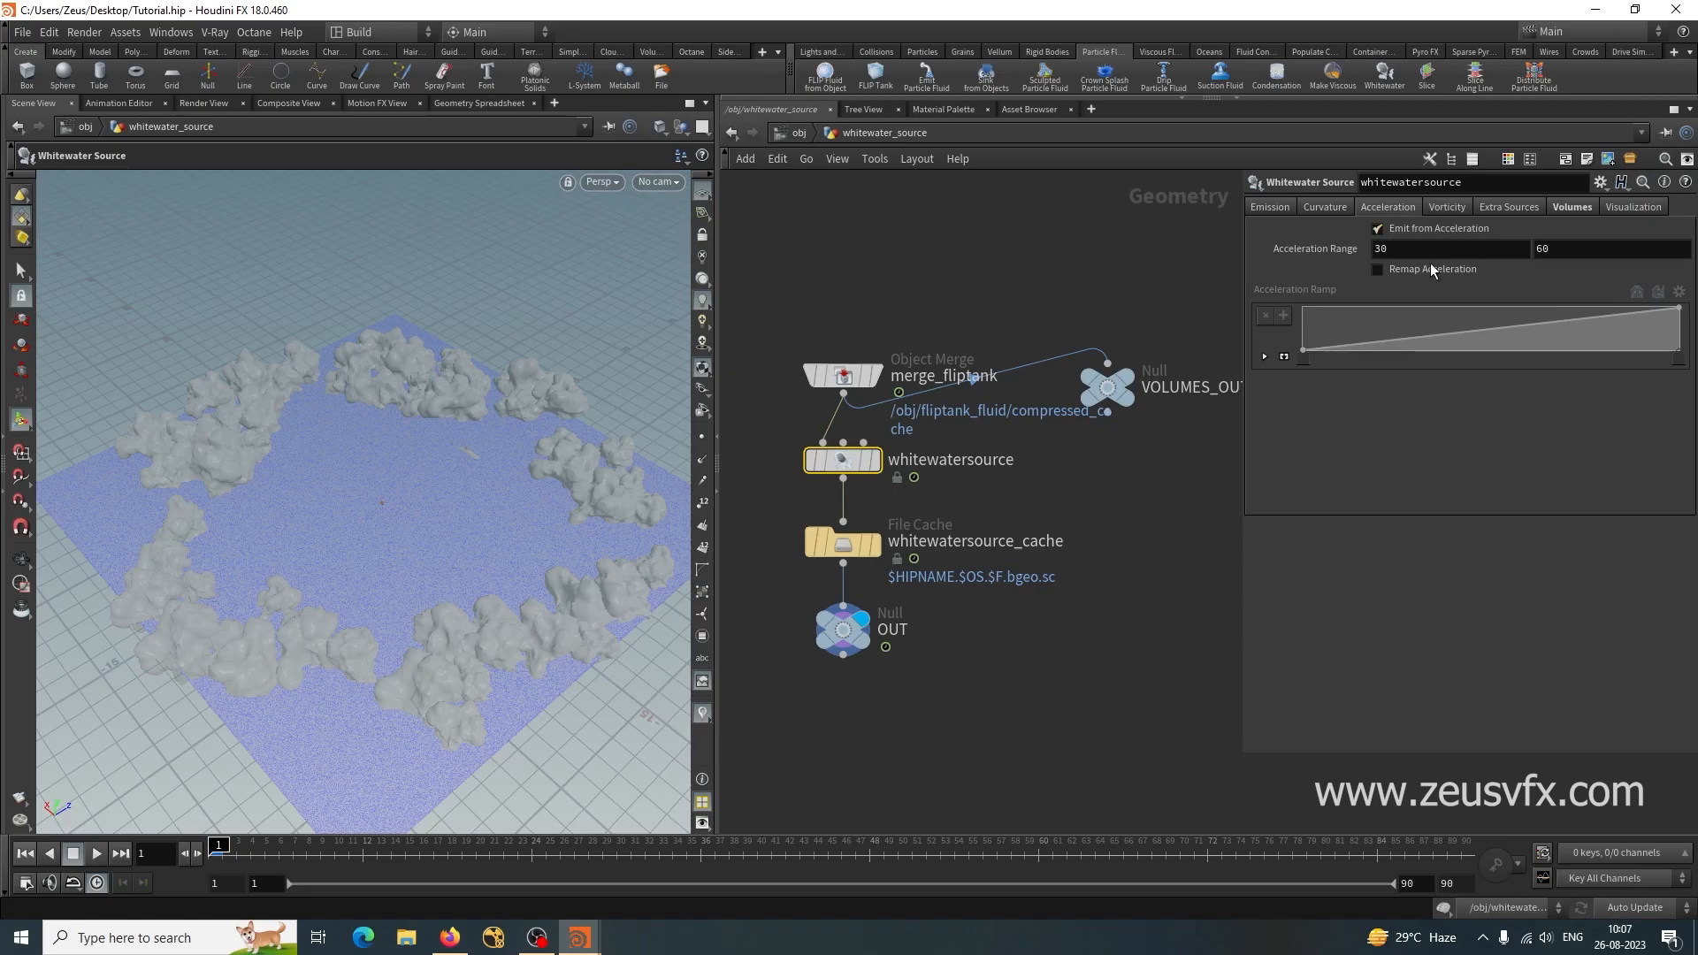
click(460, 99)
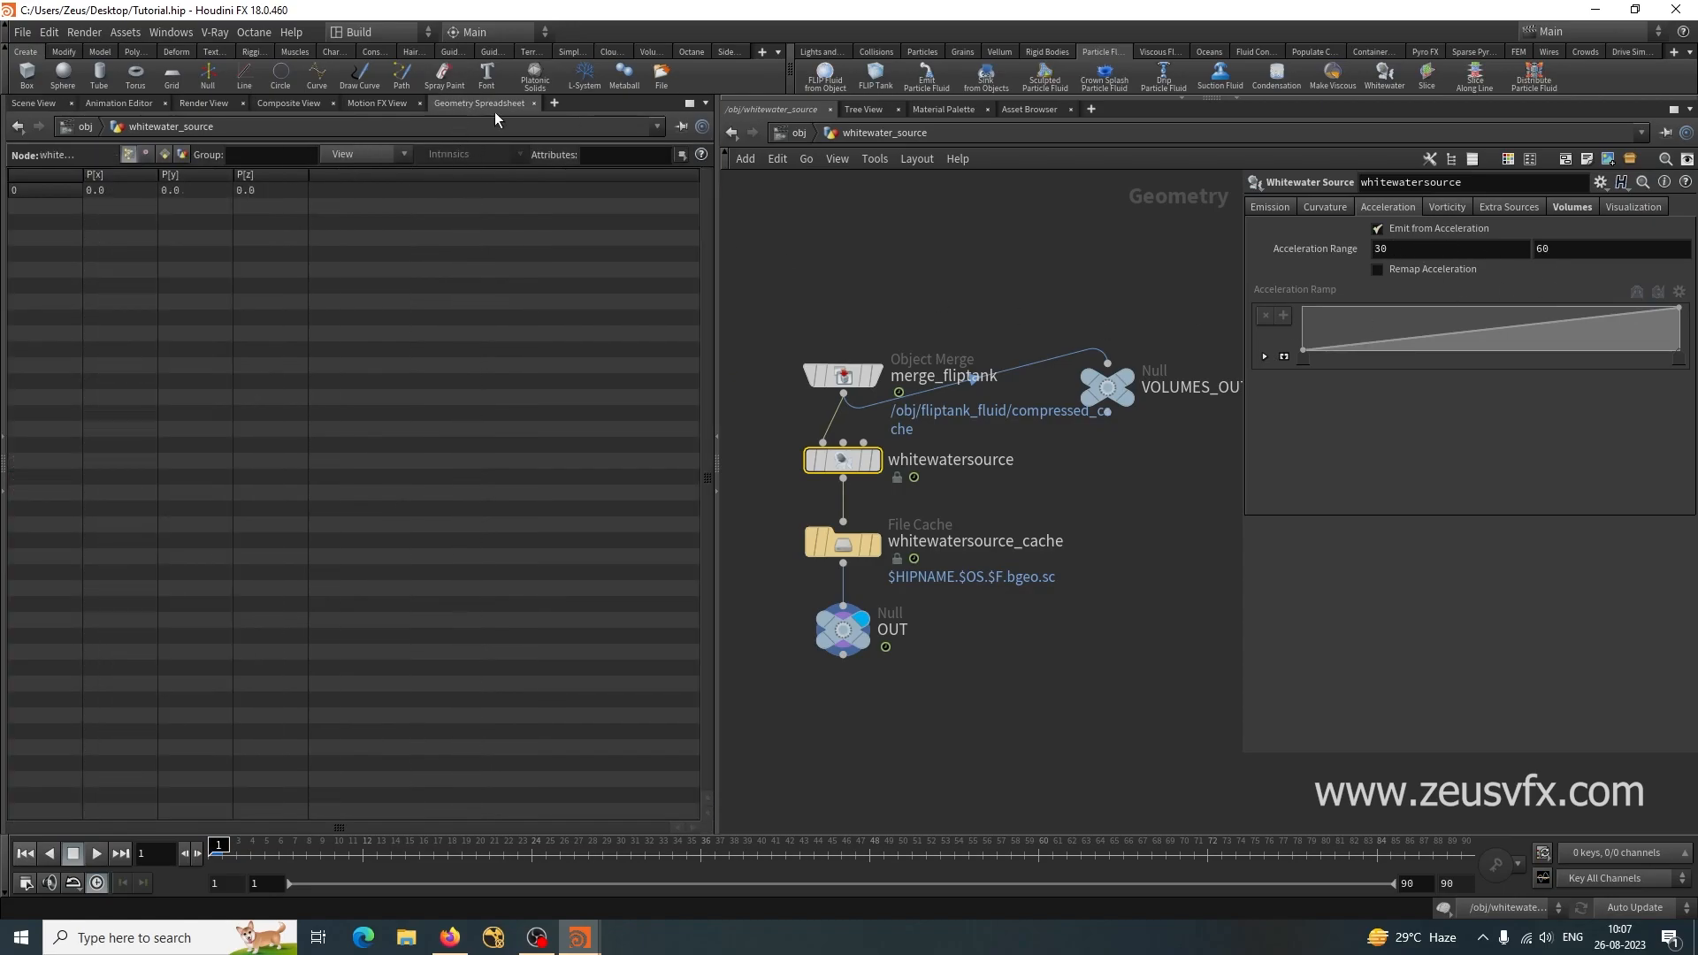
click(30, 103)
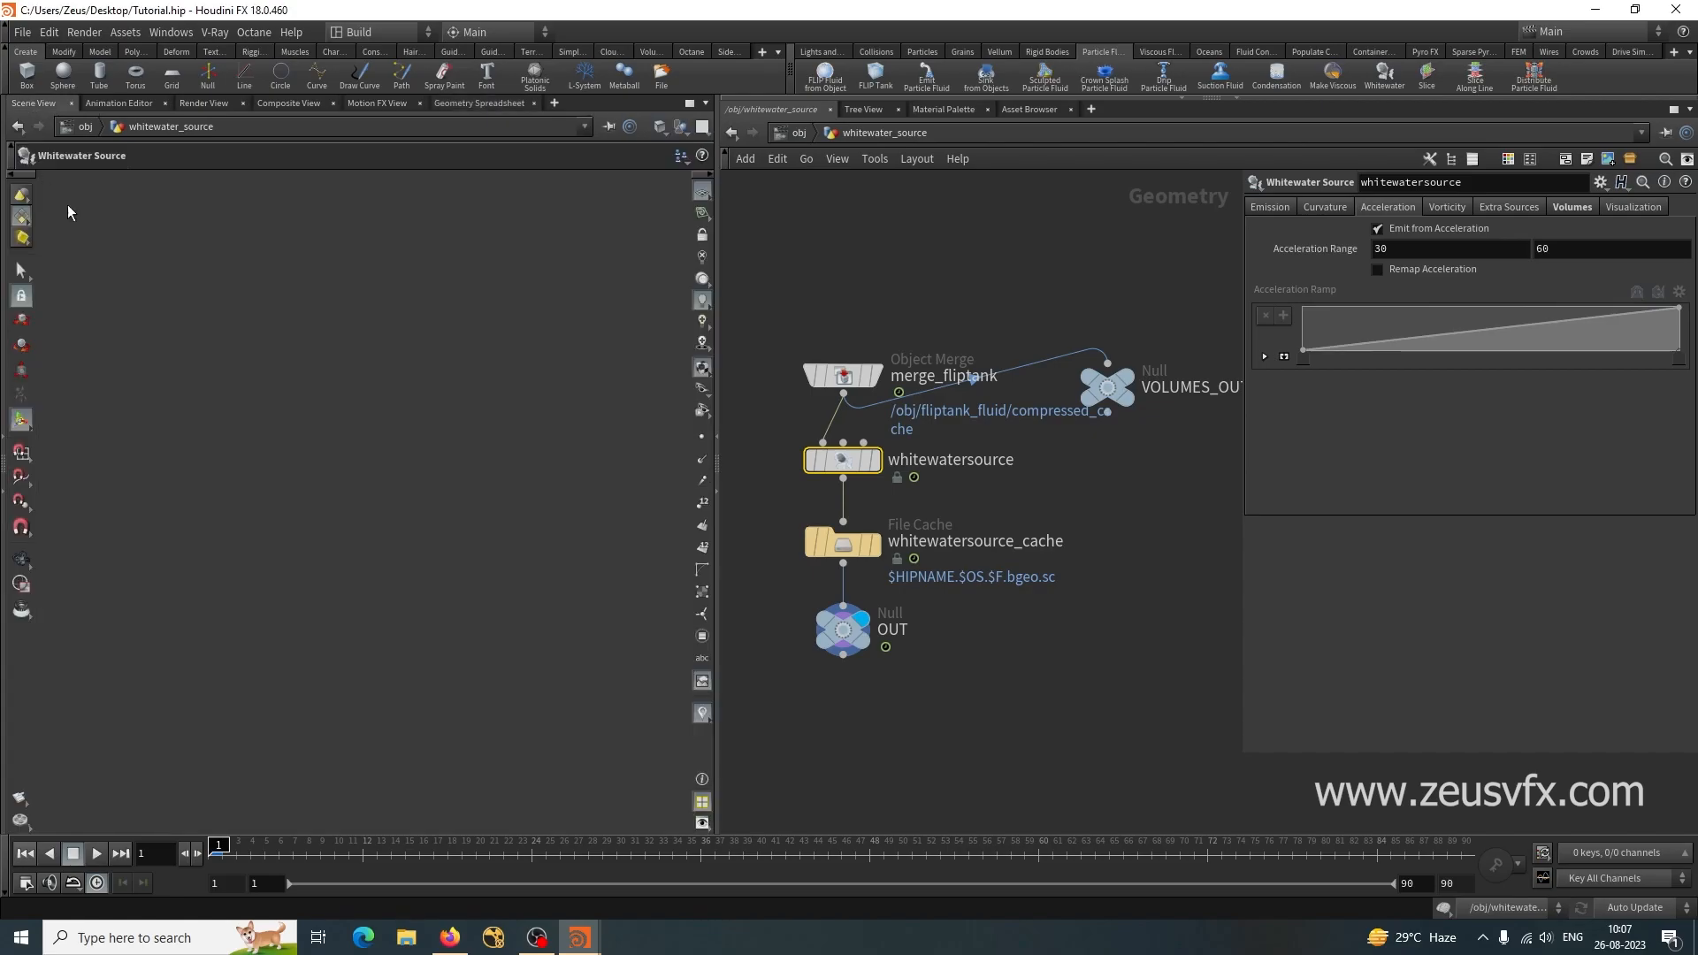
Return to the object level, simulate up to frame 13, stop playback, and inspect the water around the rocks and shark.
click(799, 134)
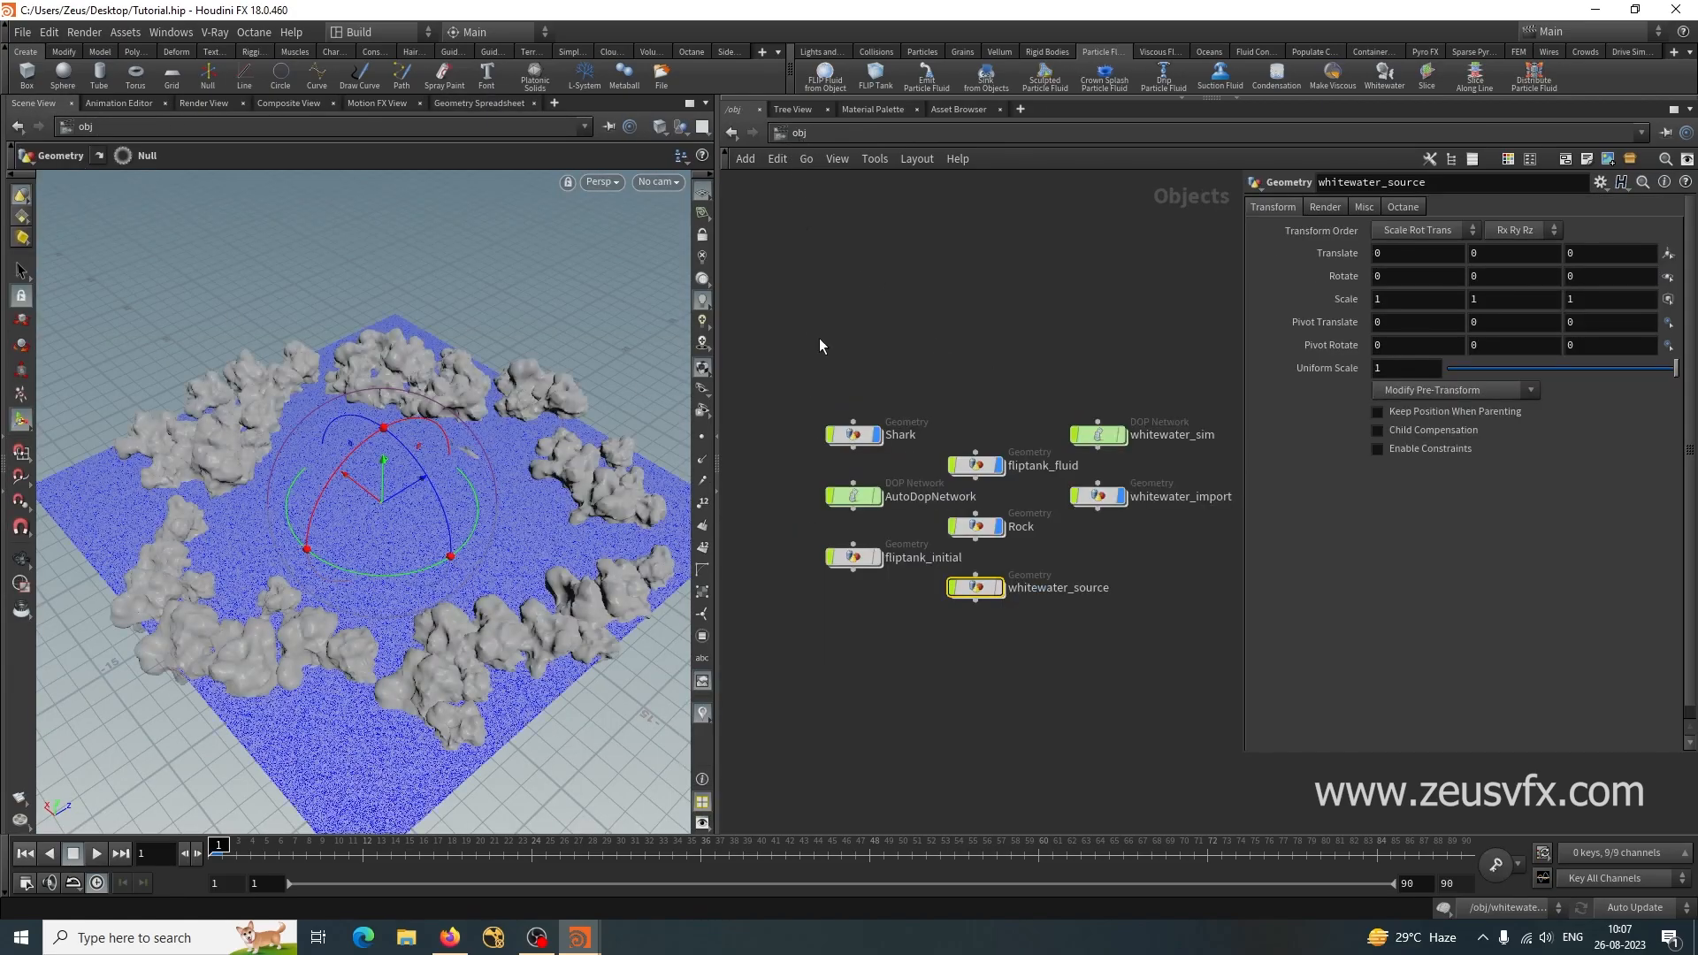
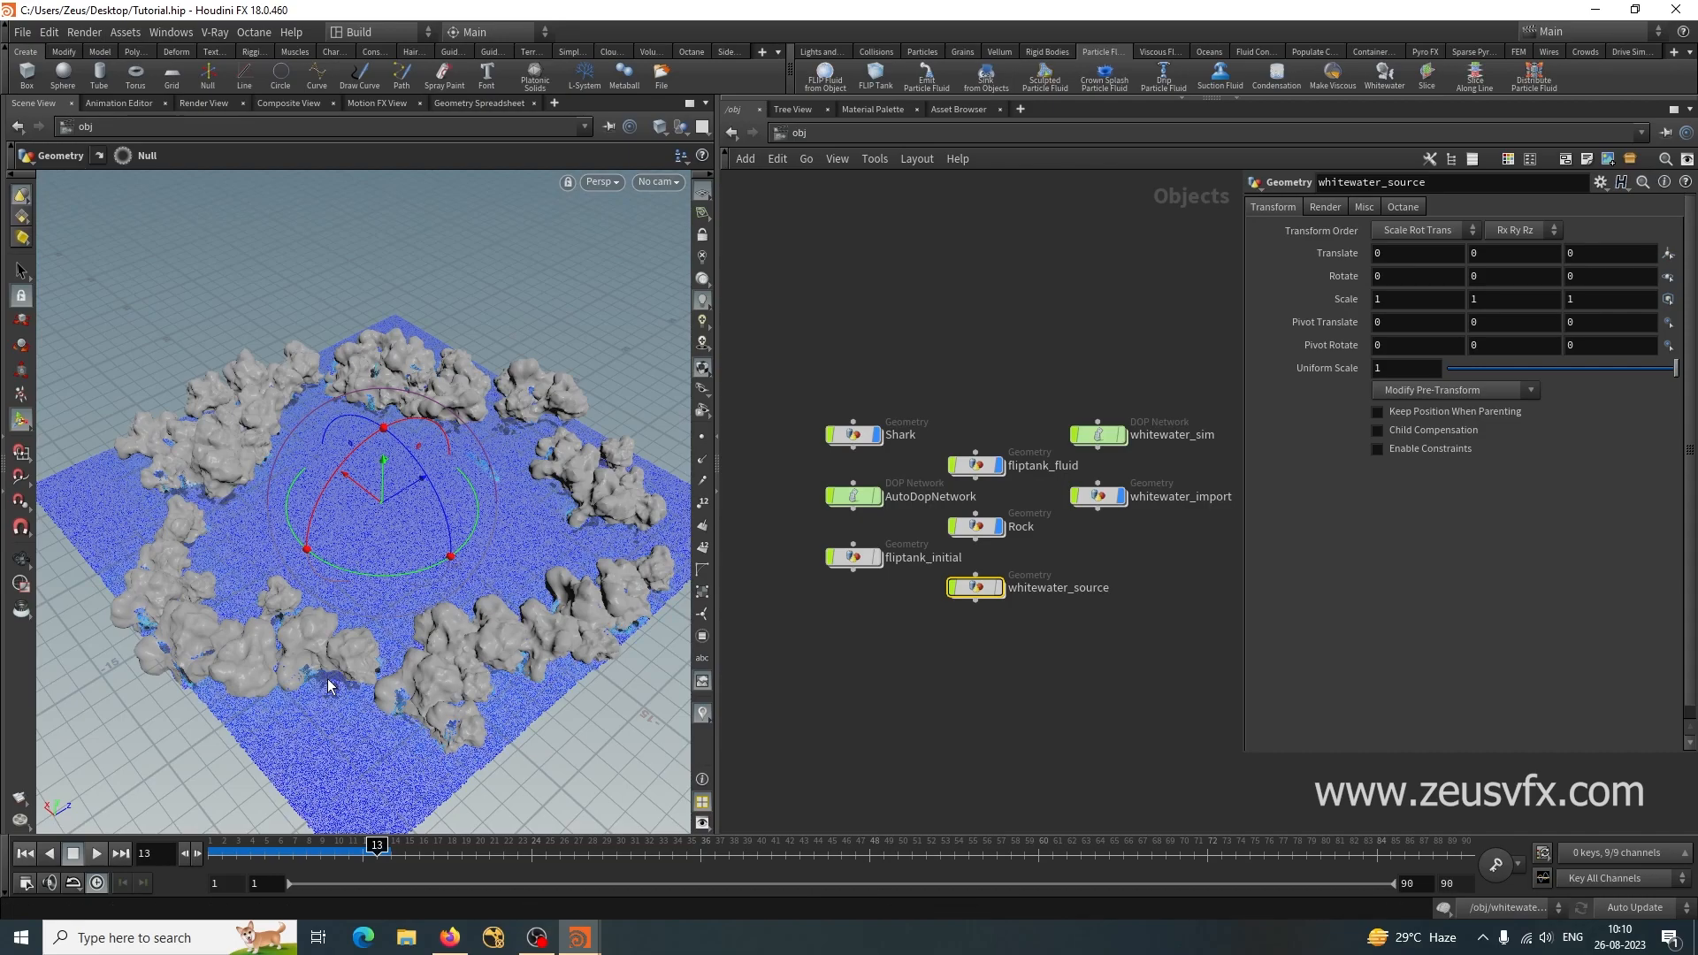
key(Escape)
drag(305, 631, 372, 637)
right_drag(303, 694, 534, 705)
drag(534, 705, 439, 576)
right_drag(439, 575, 318, 557)
drag(409, 584, 405, 525)
right_drag(405, 524, 398, 443)
mouse_move(348, 600)
mouse_down()
mouse_move(316, 525)
mouse_move(327, 610)
mouse_up()
right_drag(336, 630, 546, 652)
mouse_move(448, 647)
mouse_down()
mouse_move(425, 599)
mouse_move(387, 587)
mouse_move(439, 669)
mouse_up()
drag(535, 607, 473, 643)
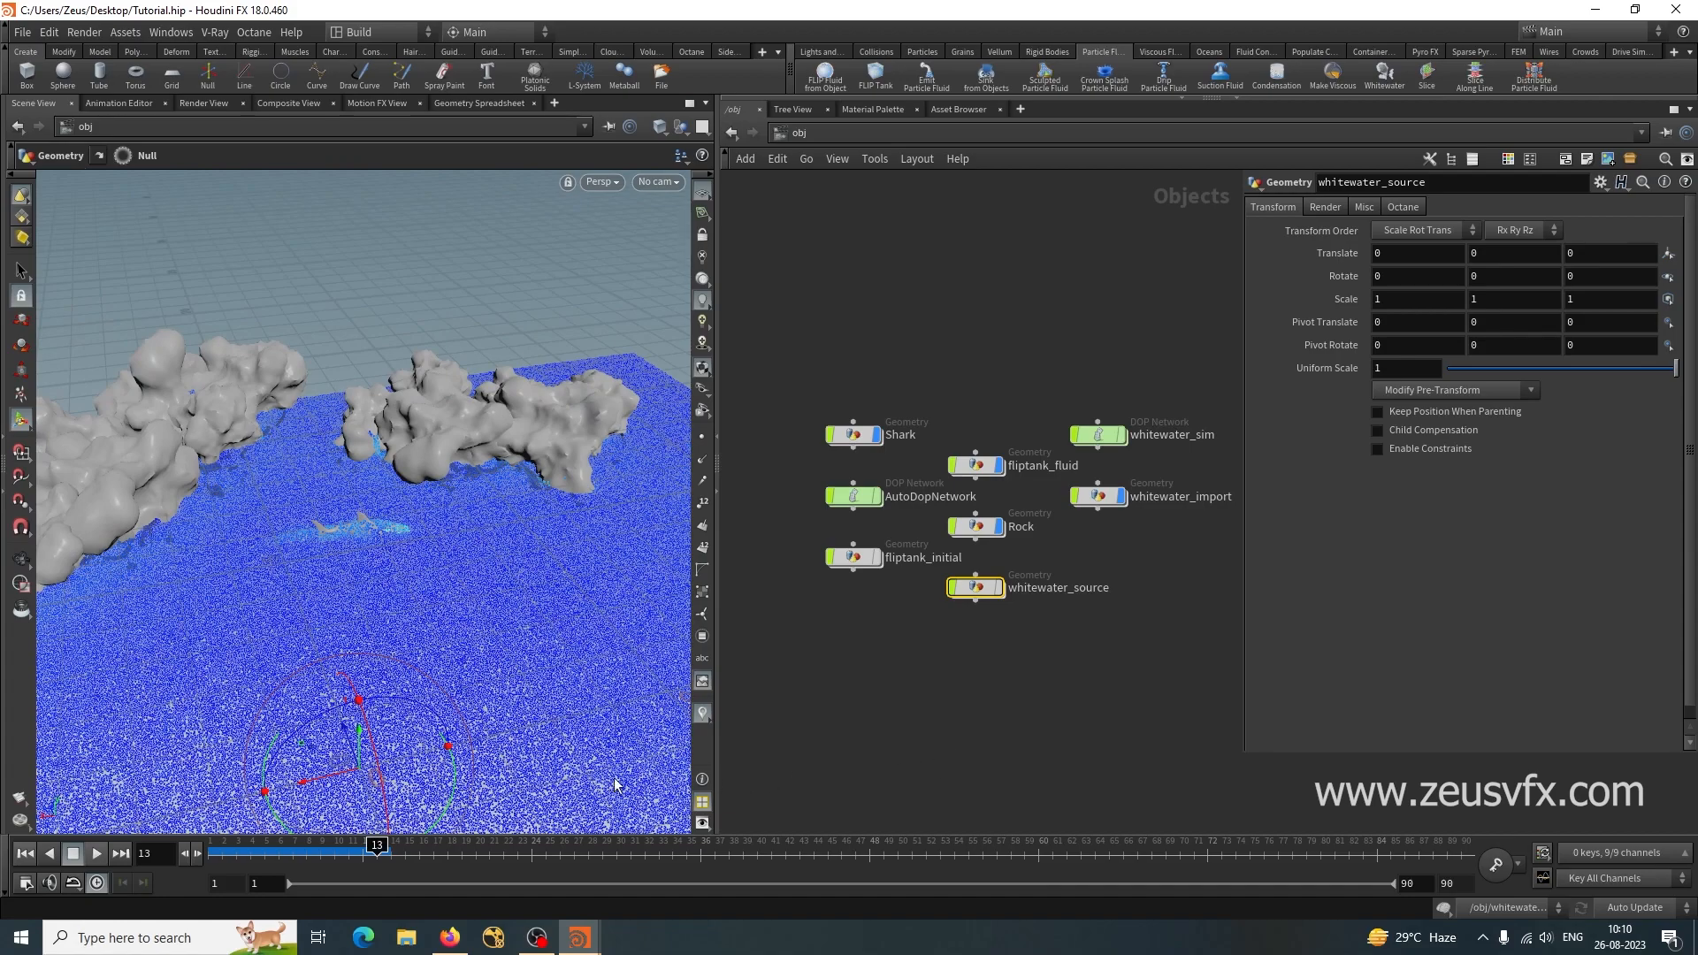
Reopen the whitewater_source network, go to frame 12, and set the display flag on the whitewatersource node.
click(25, 854)
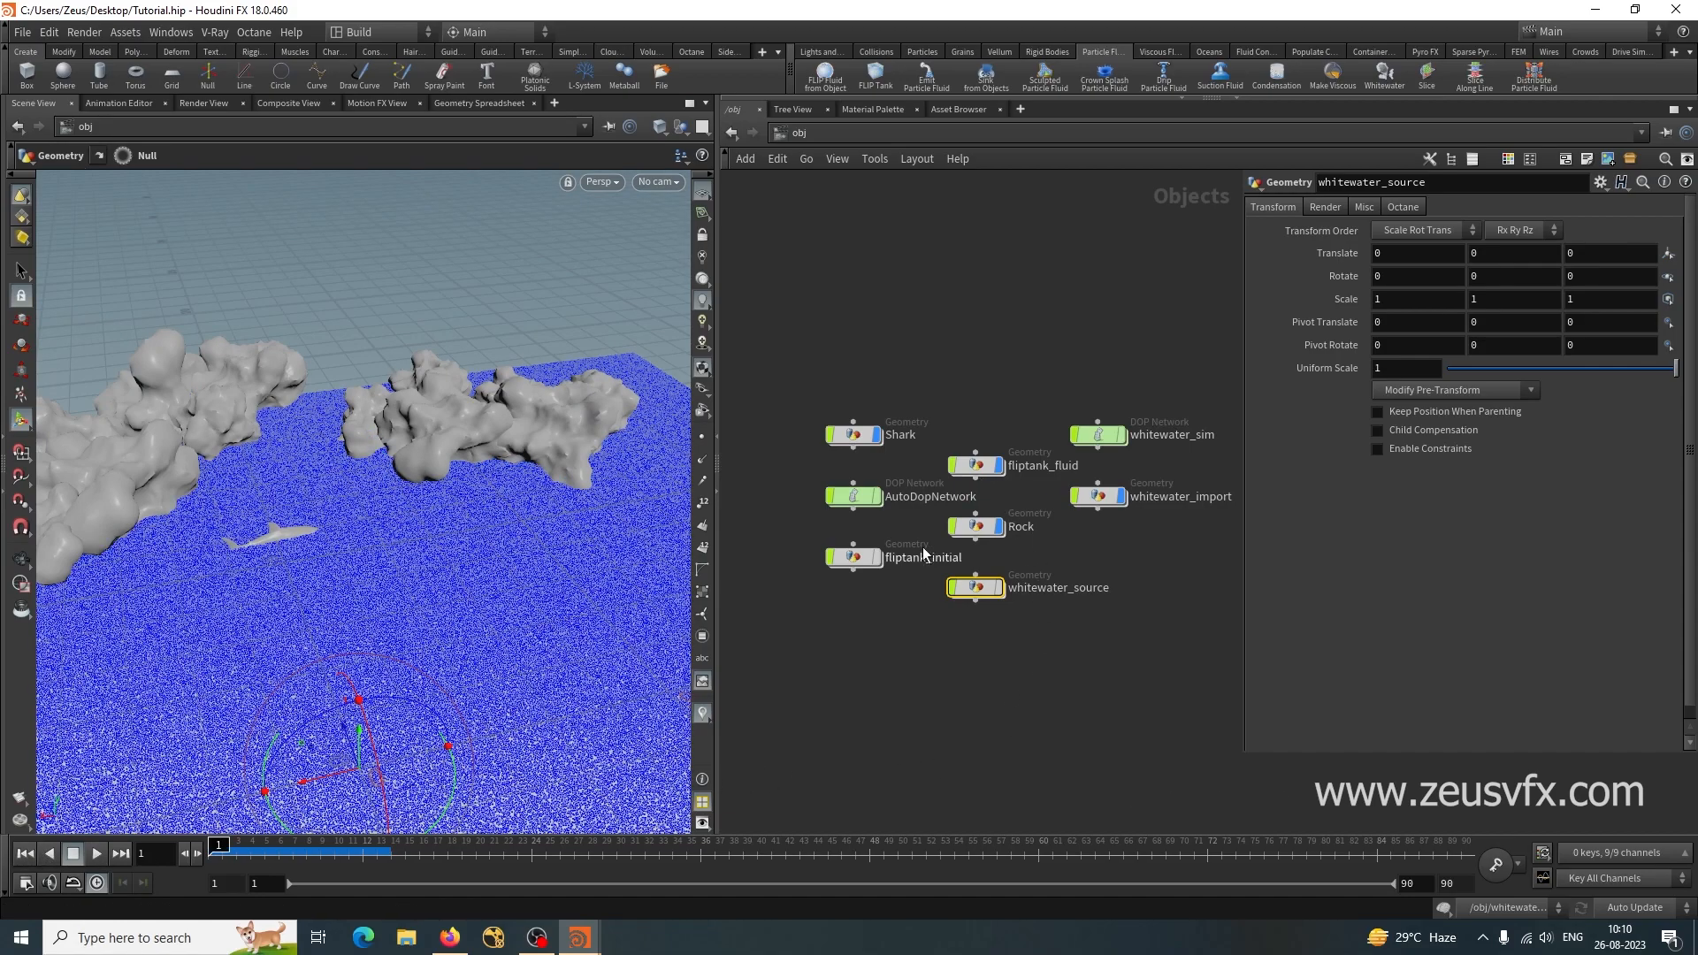
double_click(977, 589)
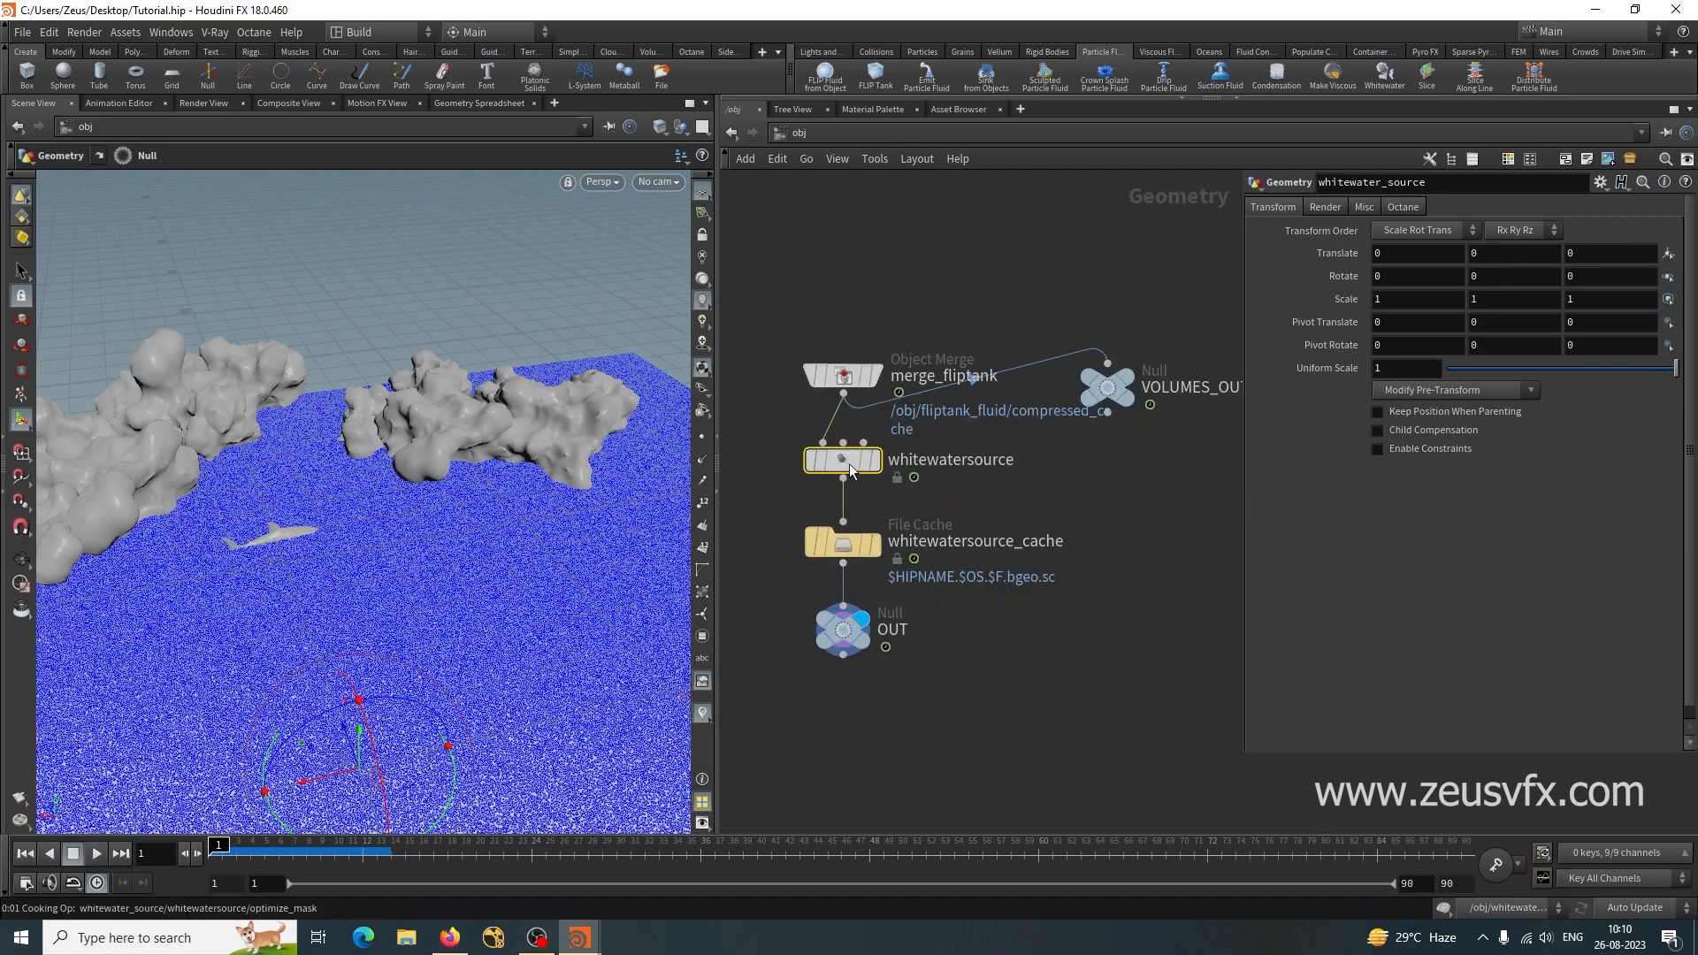
click(849, 464)
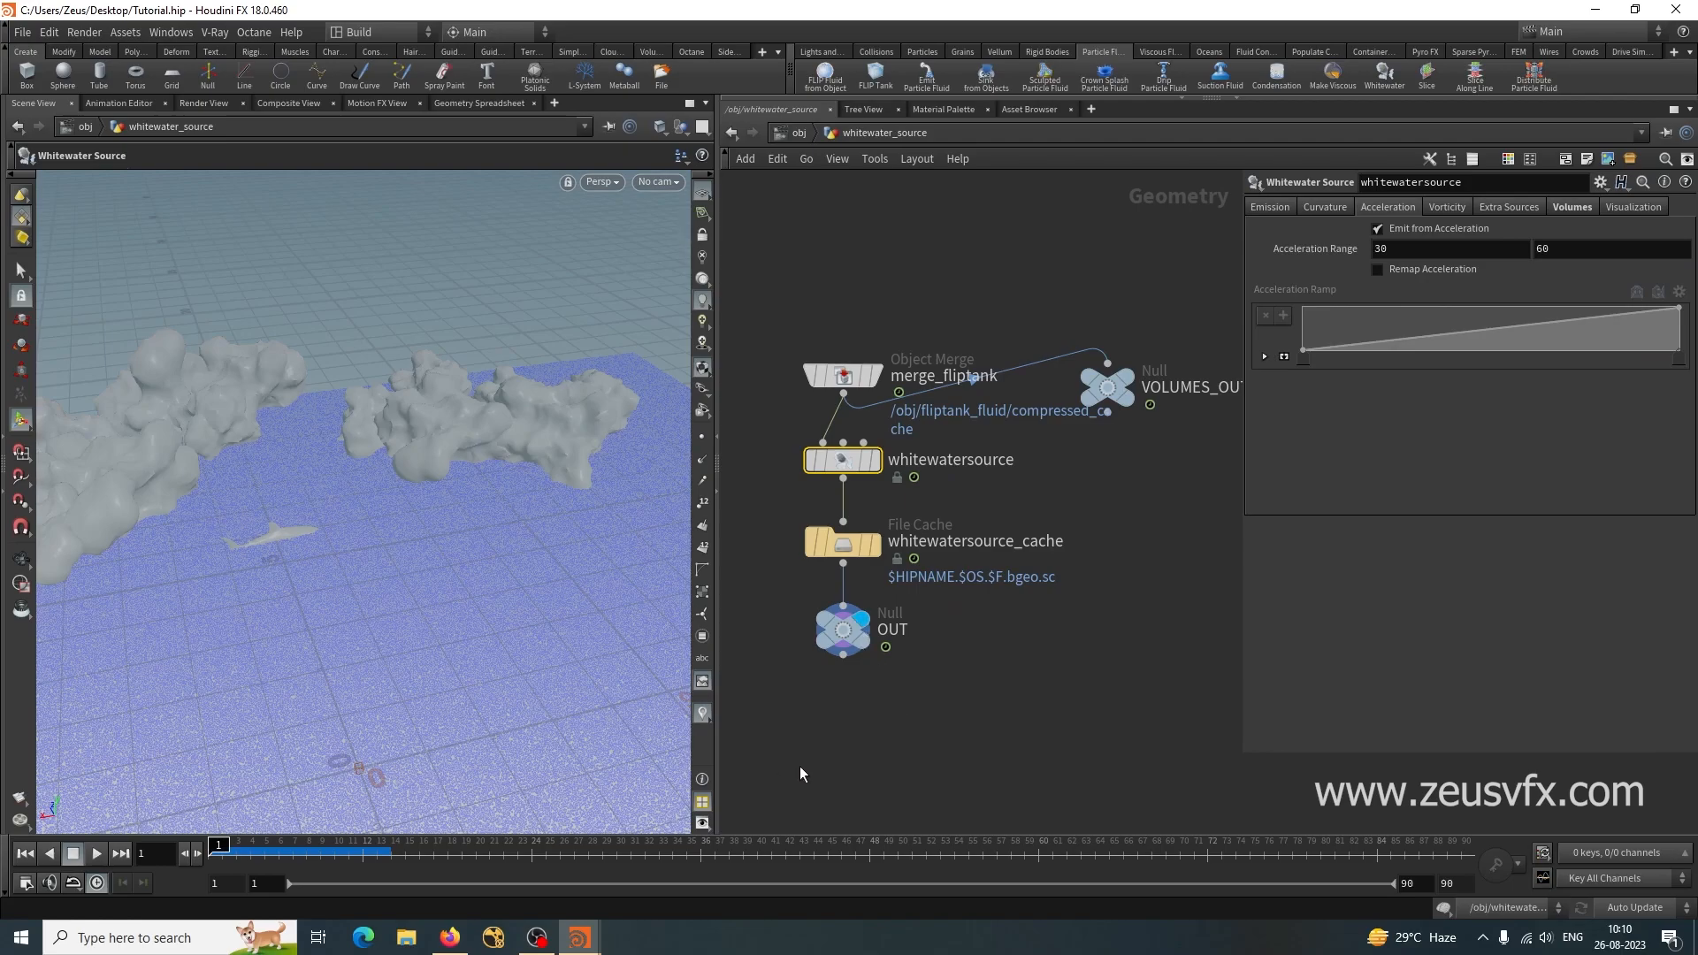
click(361, 849)
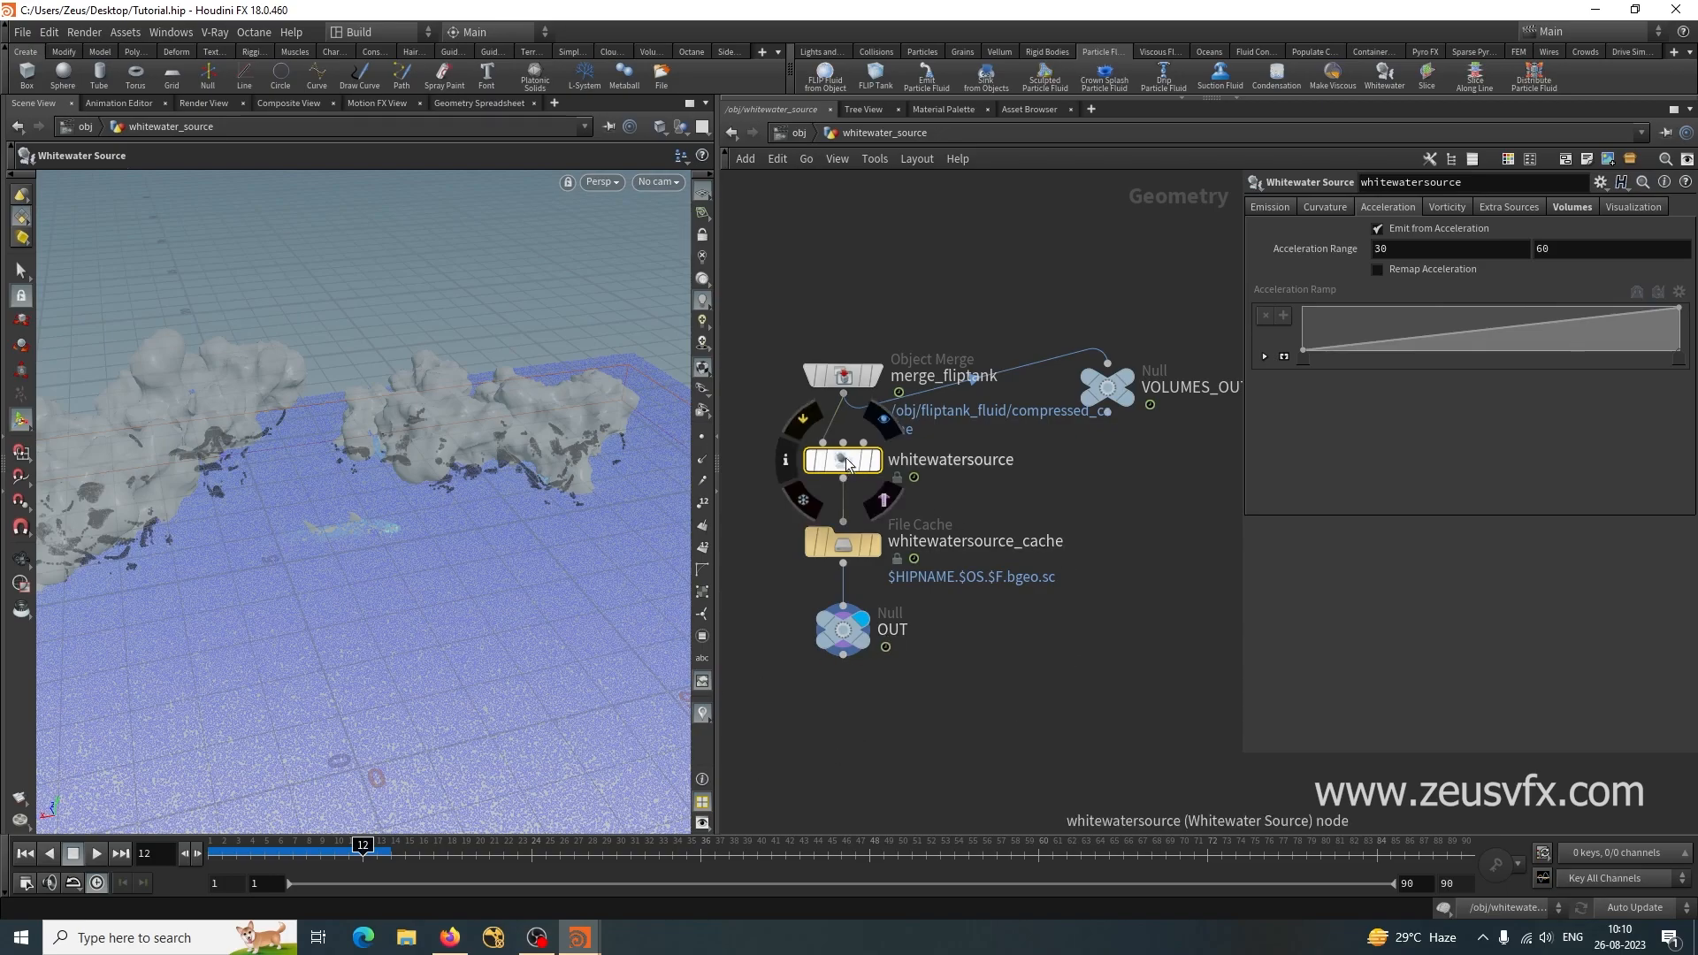
click(877, 462)
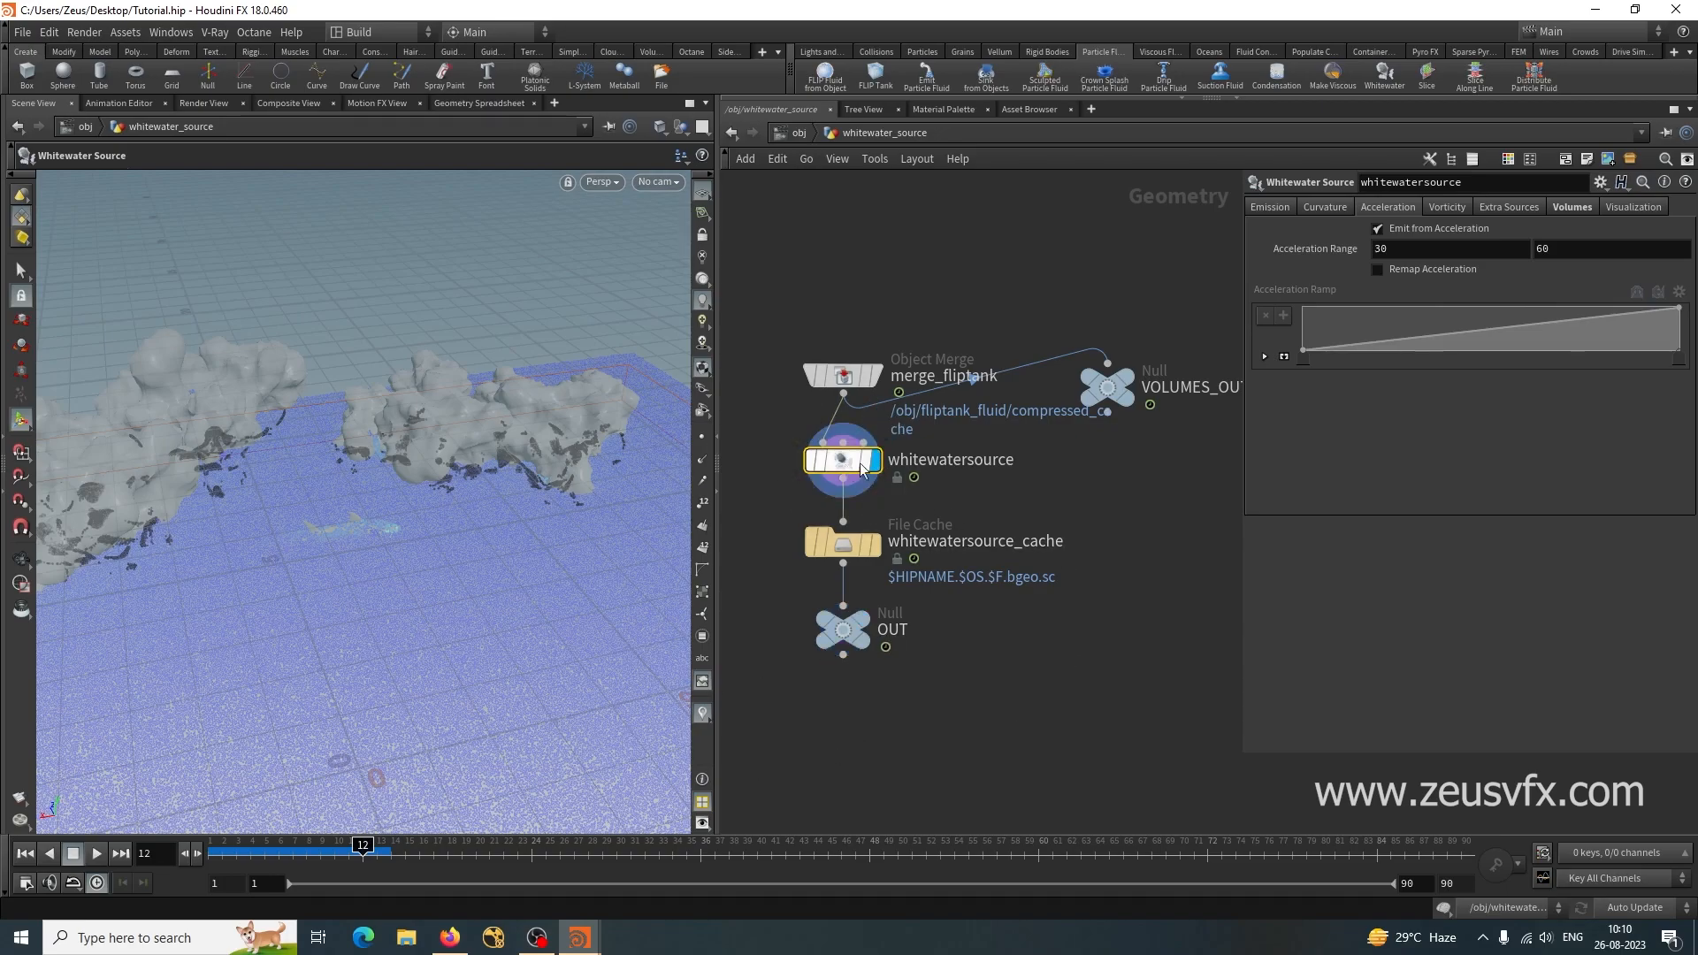
Set the whitewatersource visualization's Emission Amount to 10 and inspect the emission around the shark from above.
click(1615, 215)
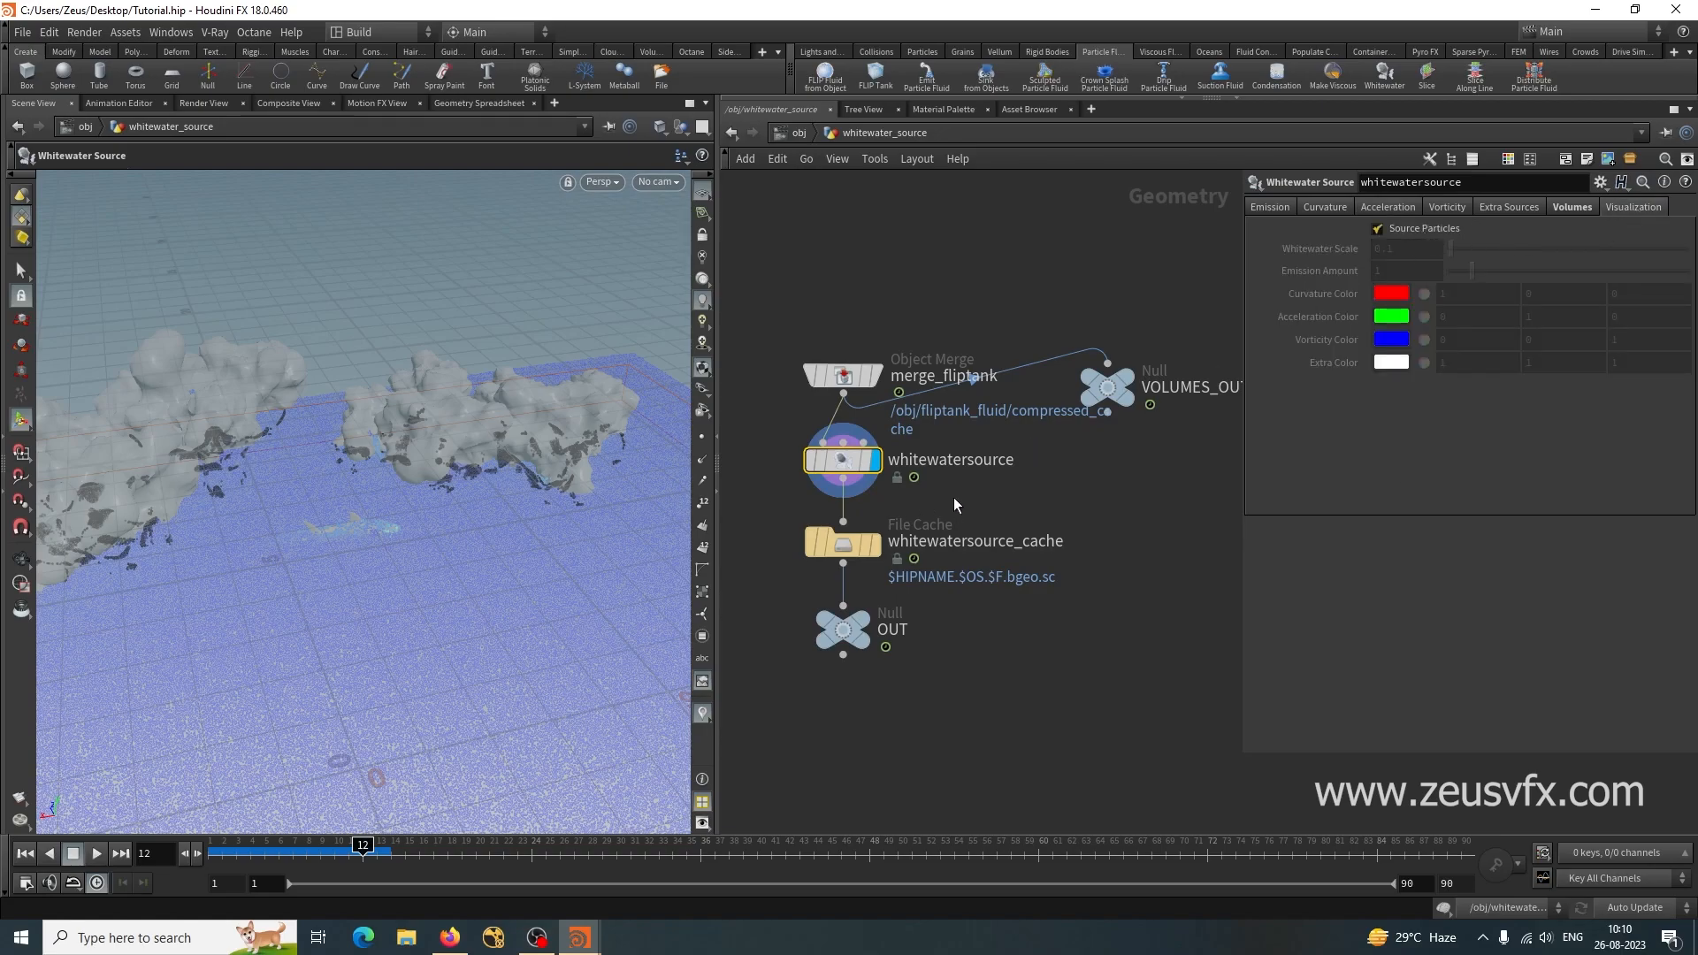
alt+drag(438, 565, 451, 614)
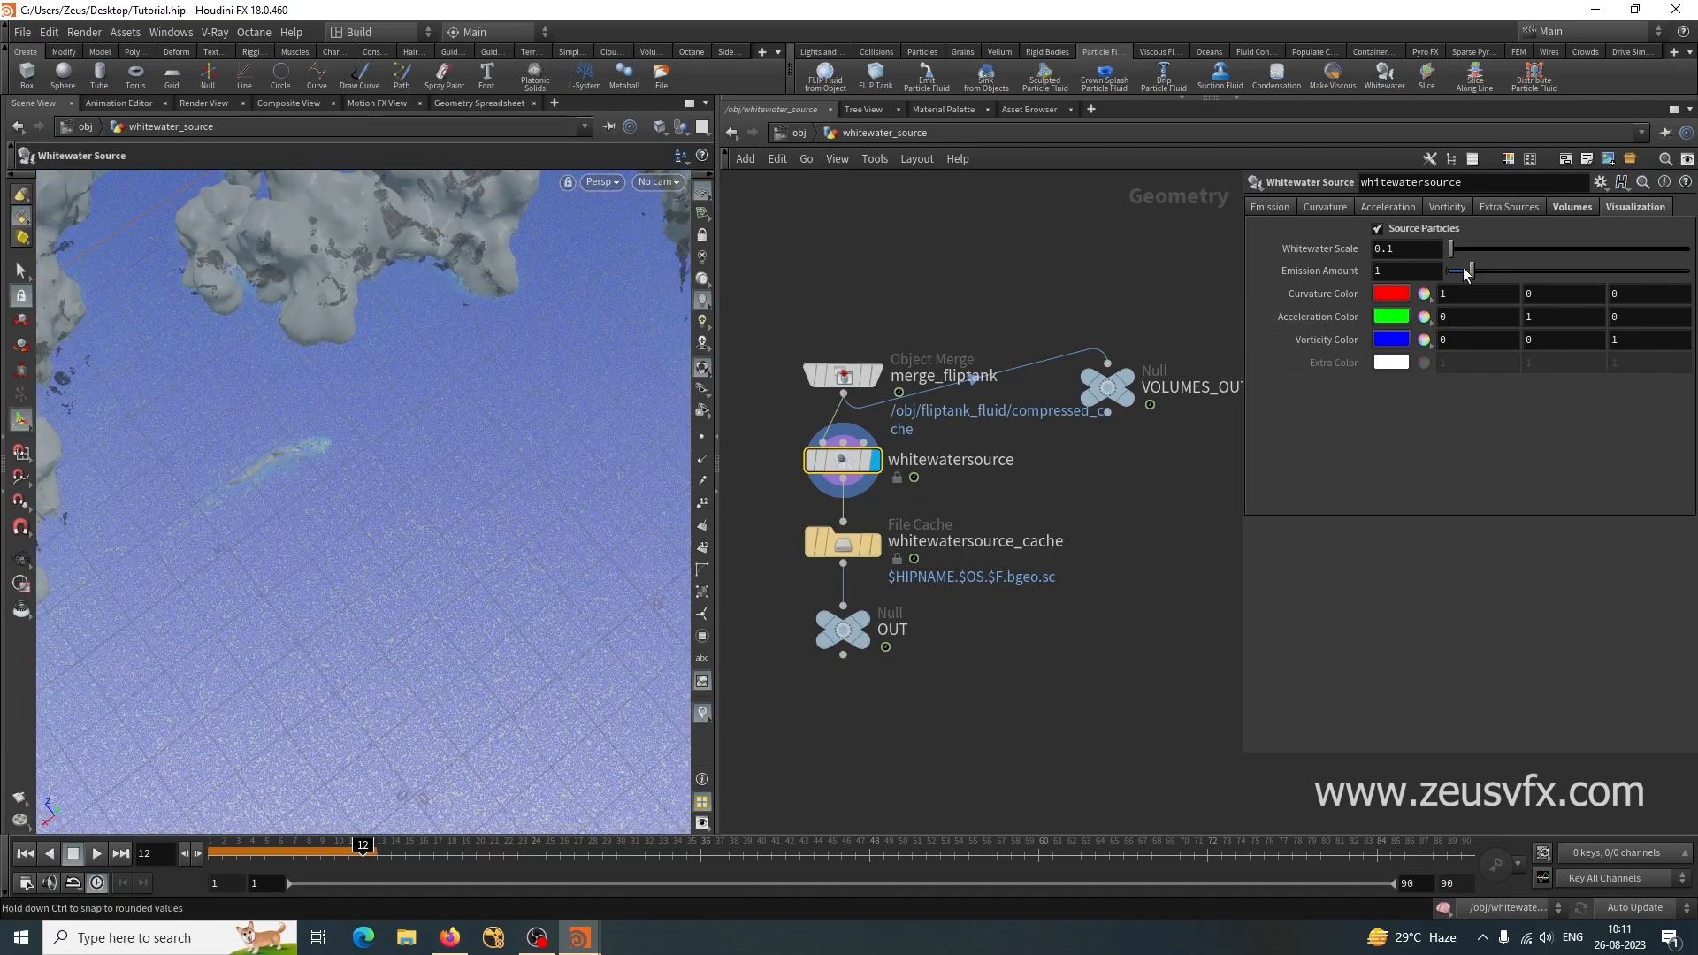
drag(1472, 283, 1685, 285)
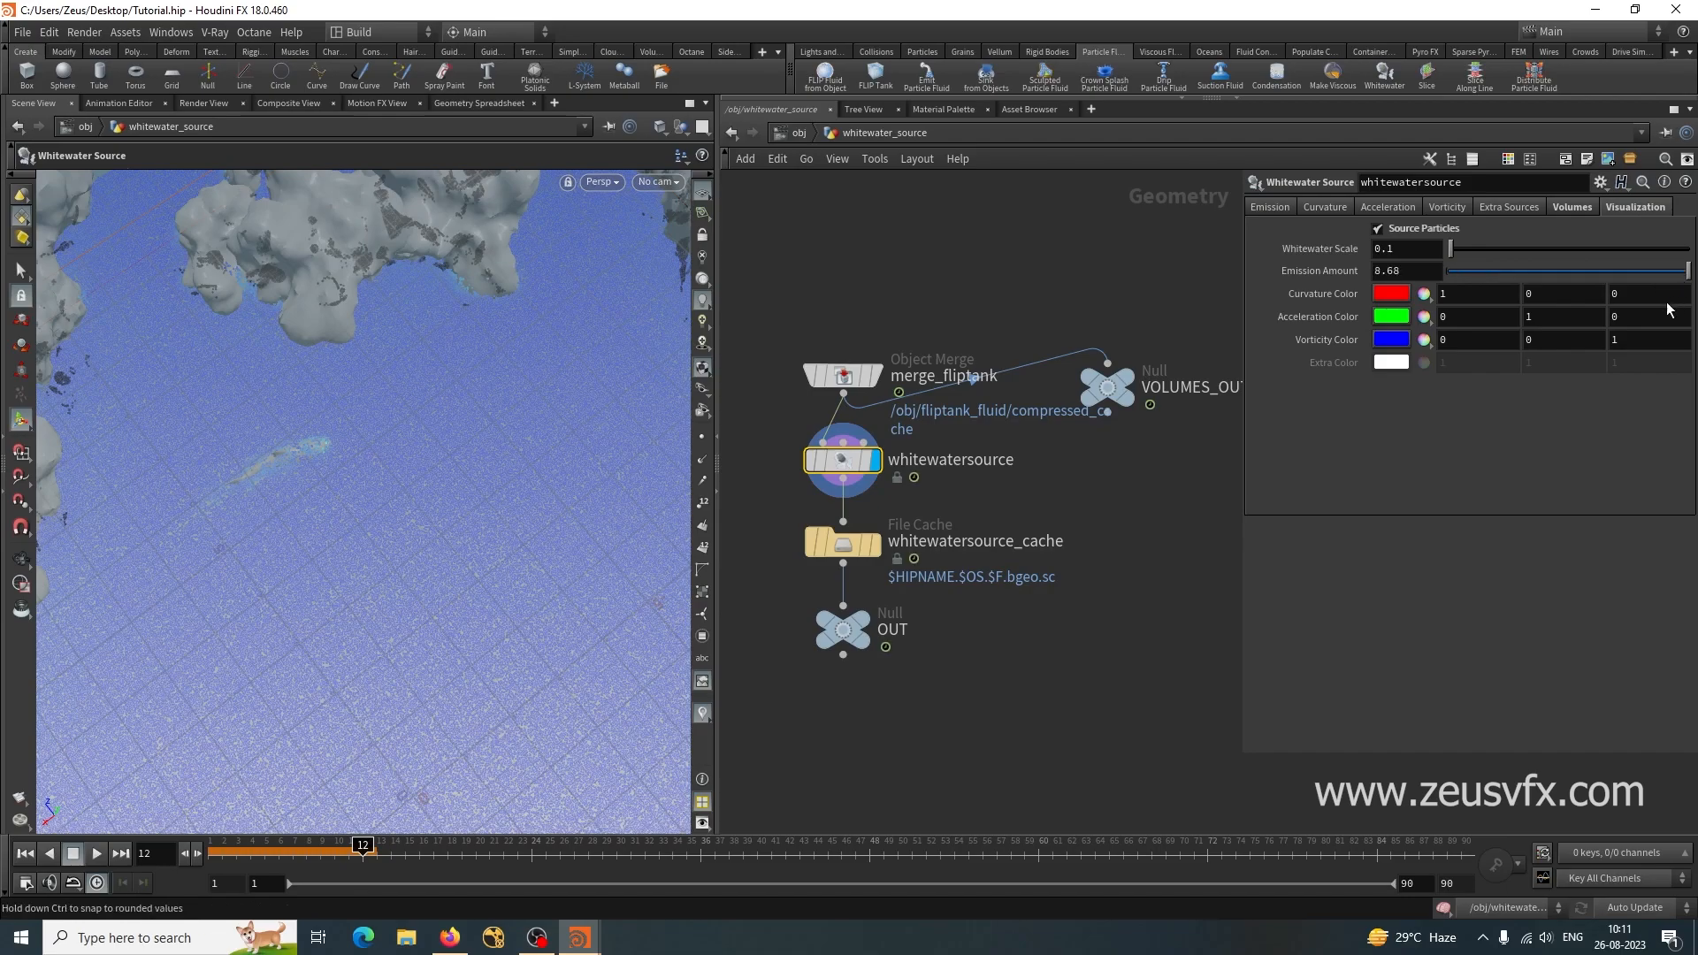
alt+drag(388, 526, 410, 417)
alt+right_drag(244, 404, 588, 436)
drag(412, 466, 173, 442)
mouse_move(369, 525)
mouse_down()
mouse_move(572, 607)
mouse_move(528, 593)
mouse_up()
right_drag(380, 486, 625, 508)
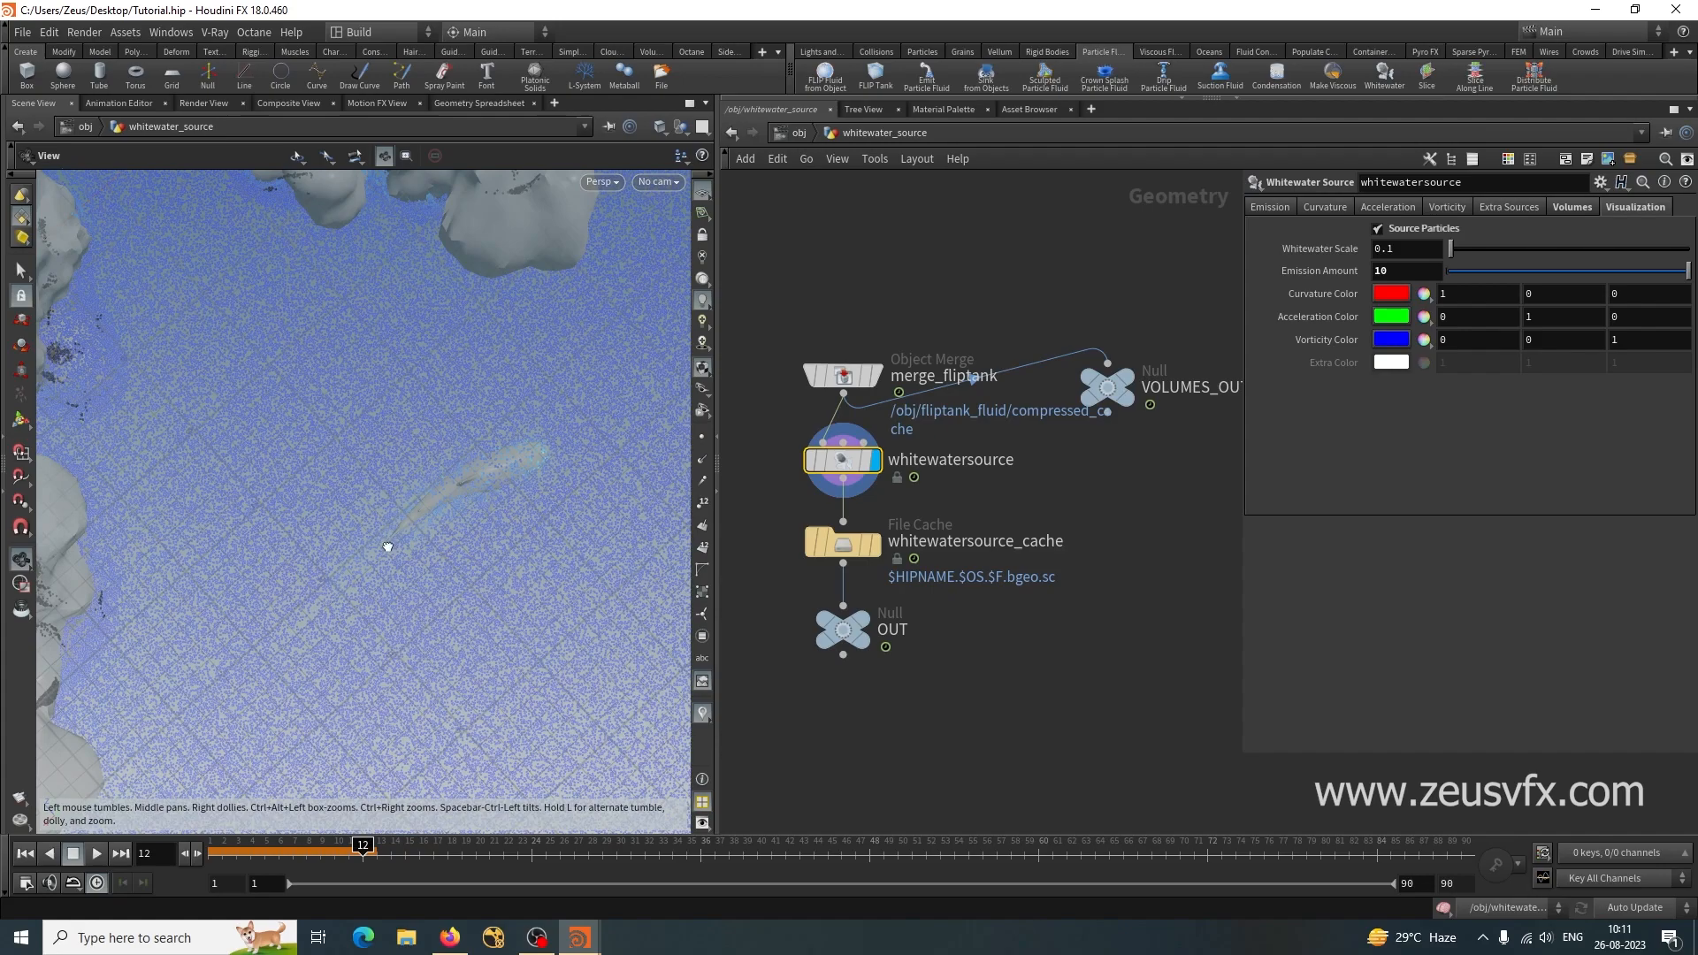
drag(383, 549, 537, 579)
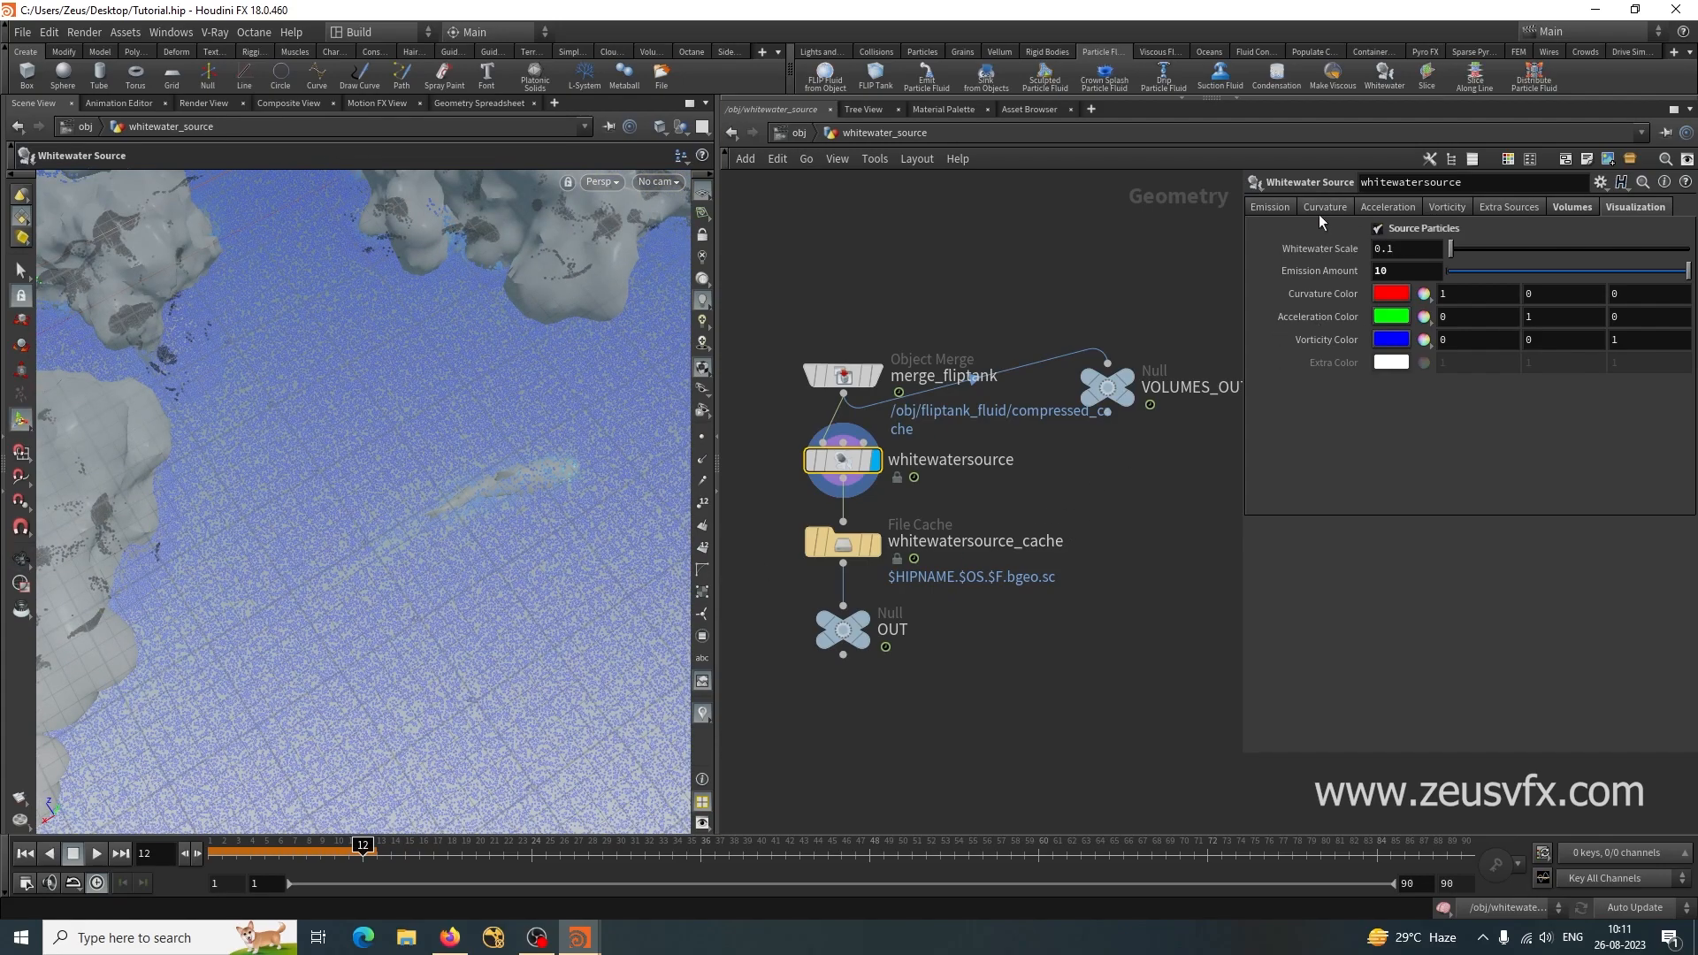
Set the minimum of the whitewatersource Acceleration Range to 3 and check the emission across the whole tank.
click(1388, 209)
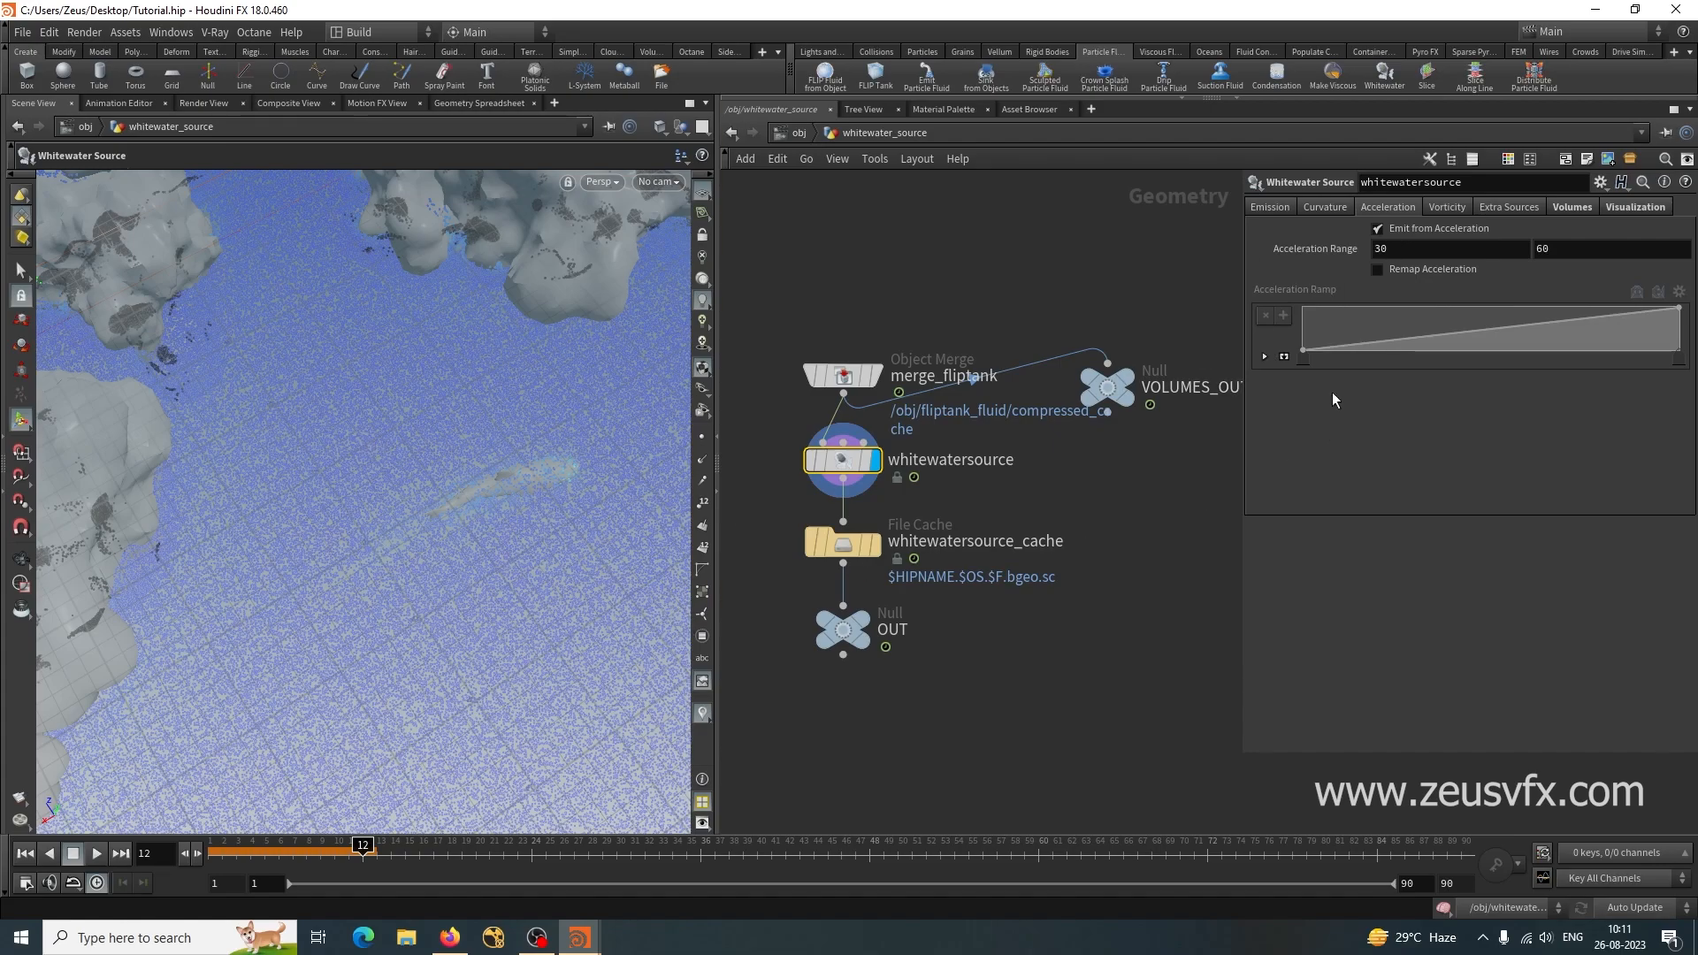
drag(1389, 249, 1373, 249)
text(3)
key(Return)
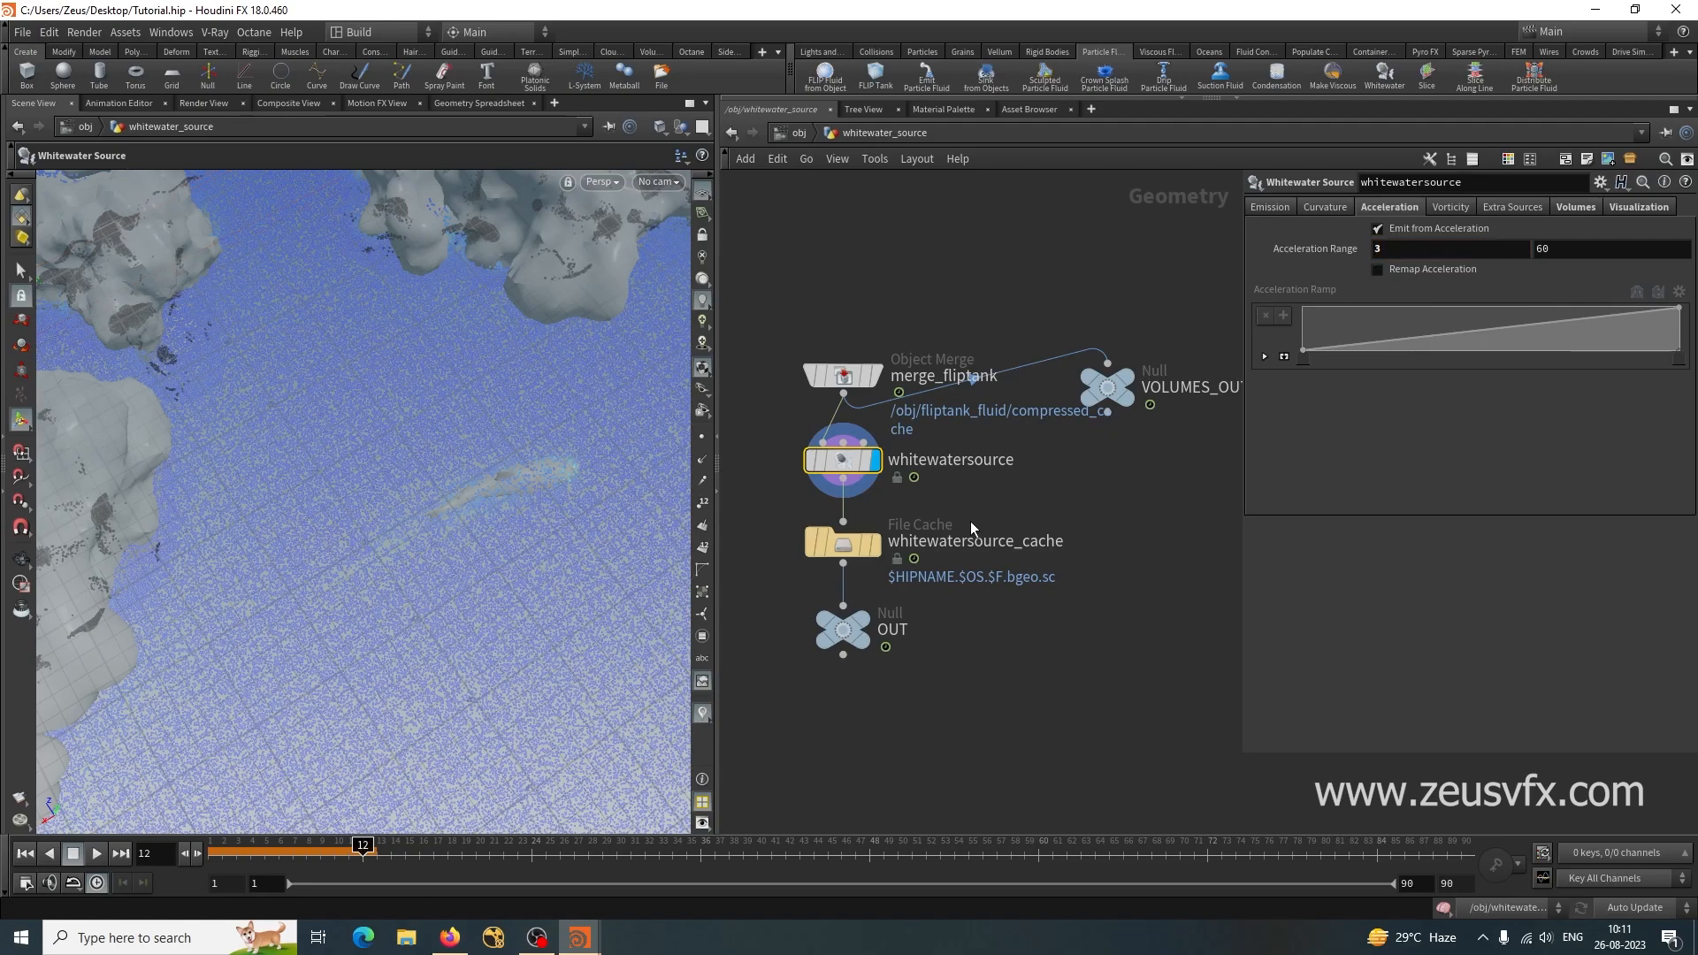
key(Escape)
drag(549, 474, 275, 573)
drag(250, 497, 376, 447)
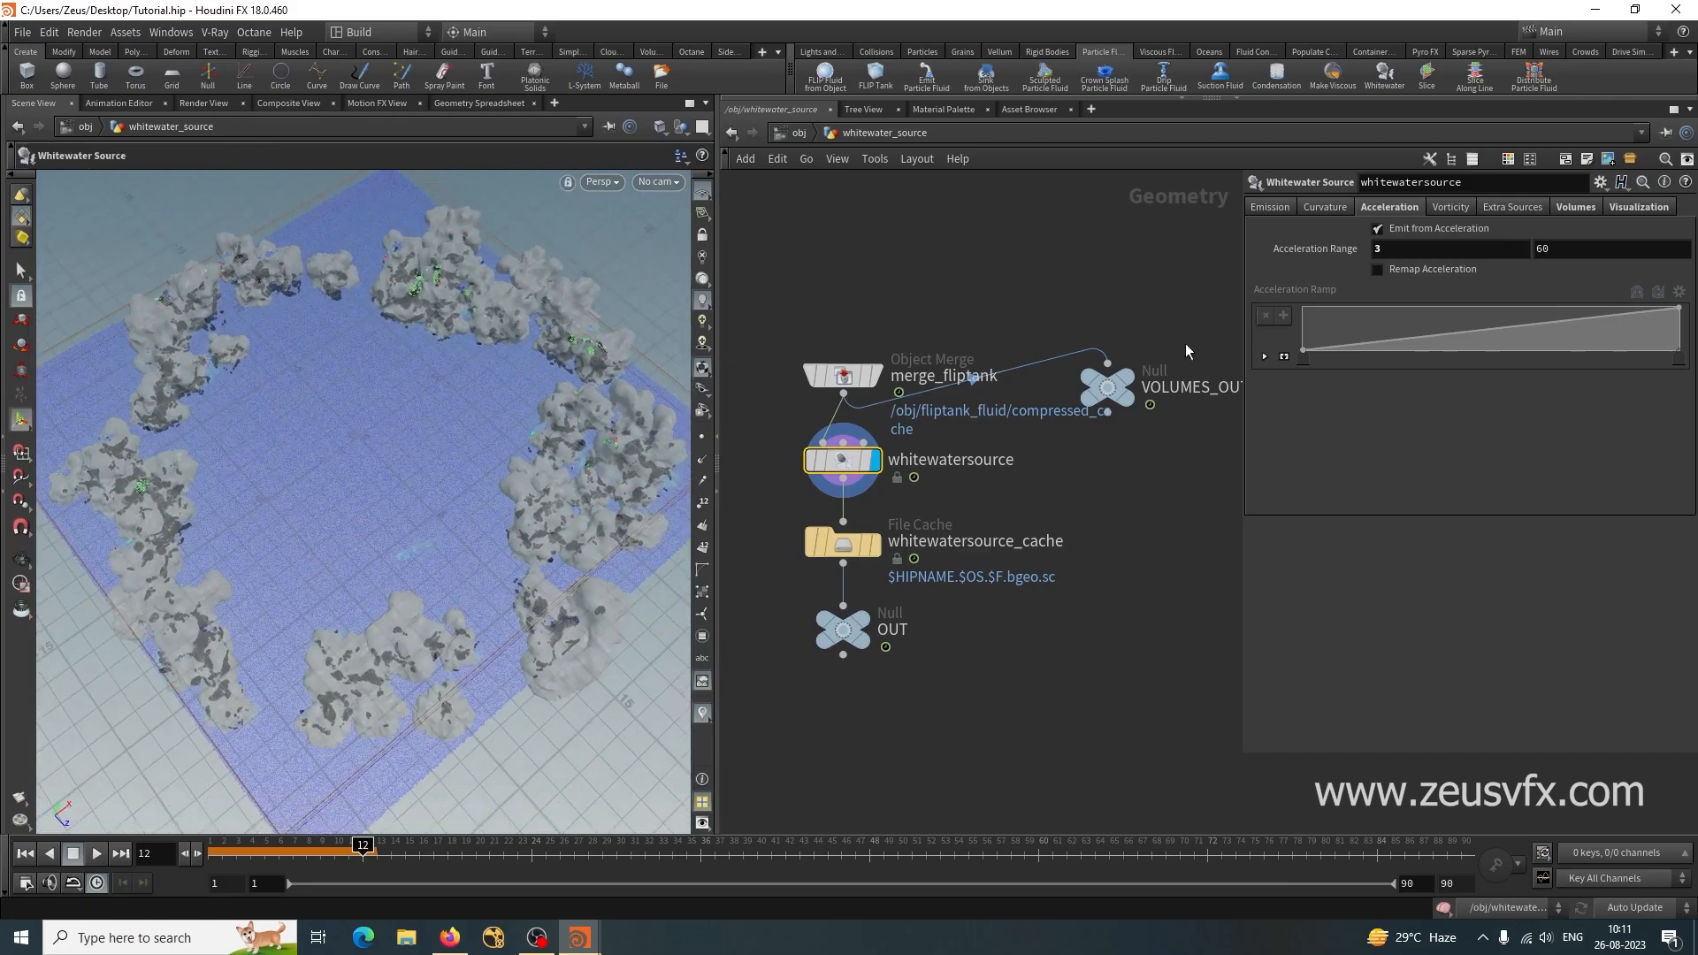
Set the minimum of the whitewatersource Vorticity Range to 2.
click(1447, 208)
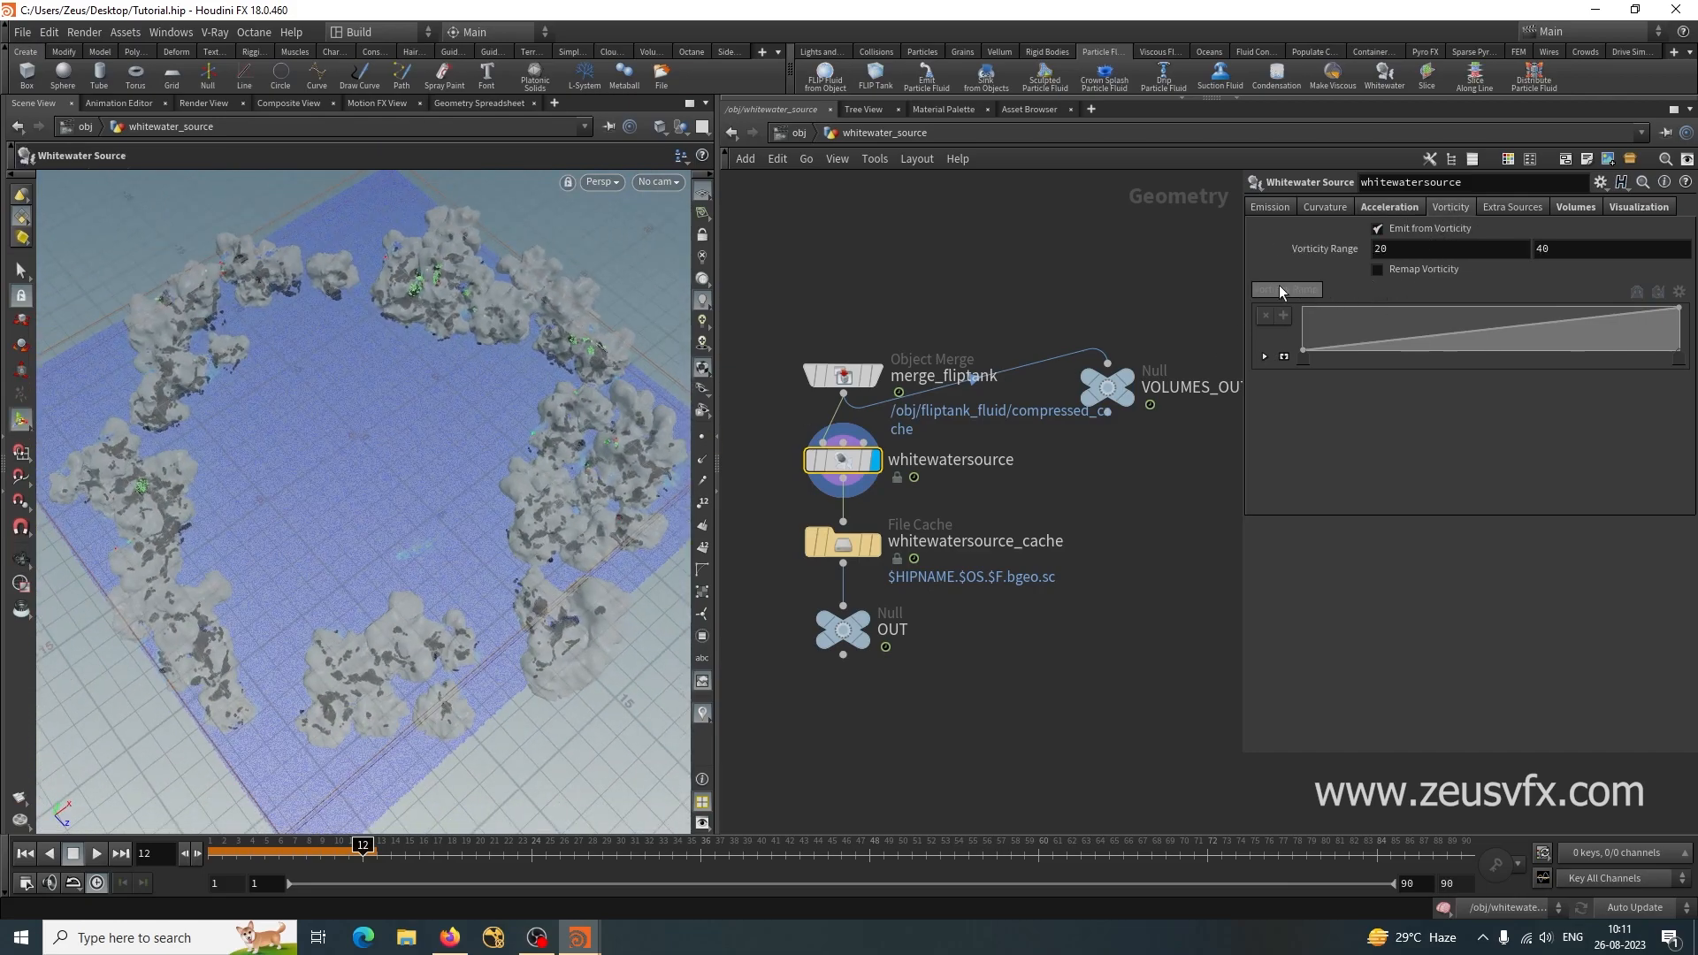
drag(1392, 249, 1206, 336)
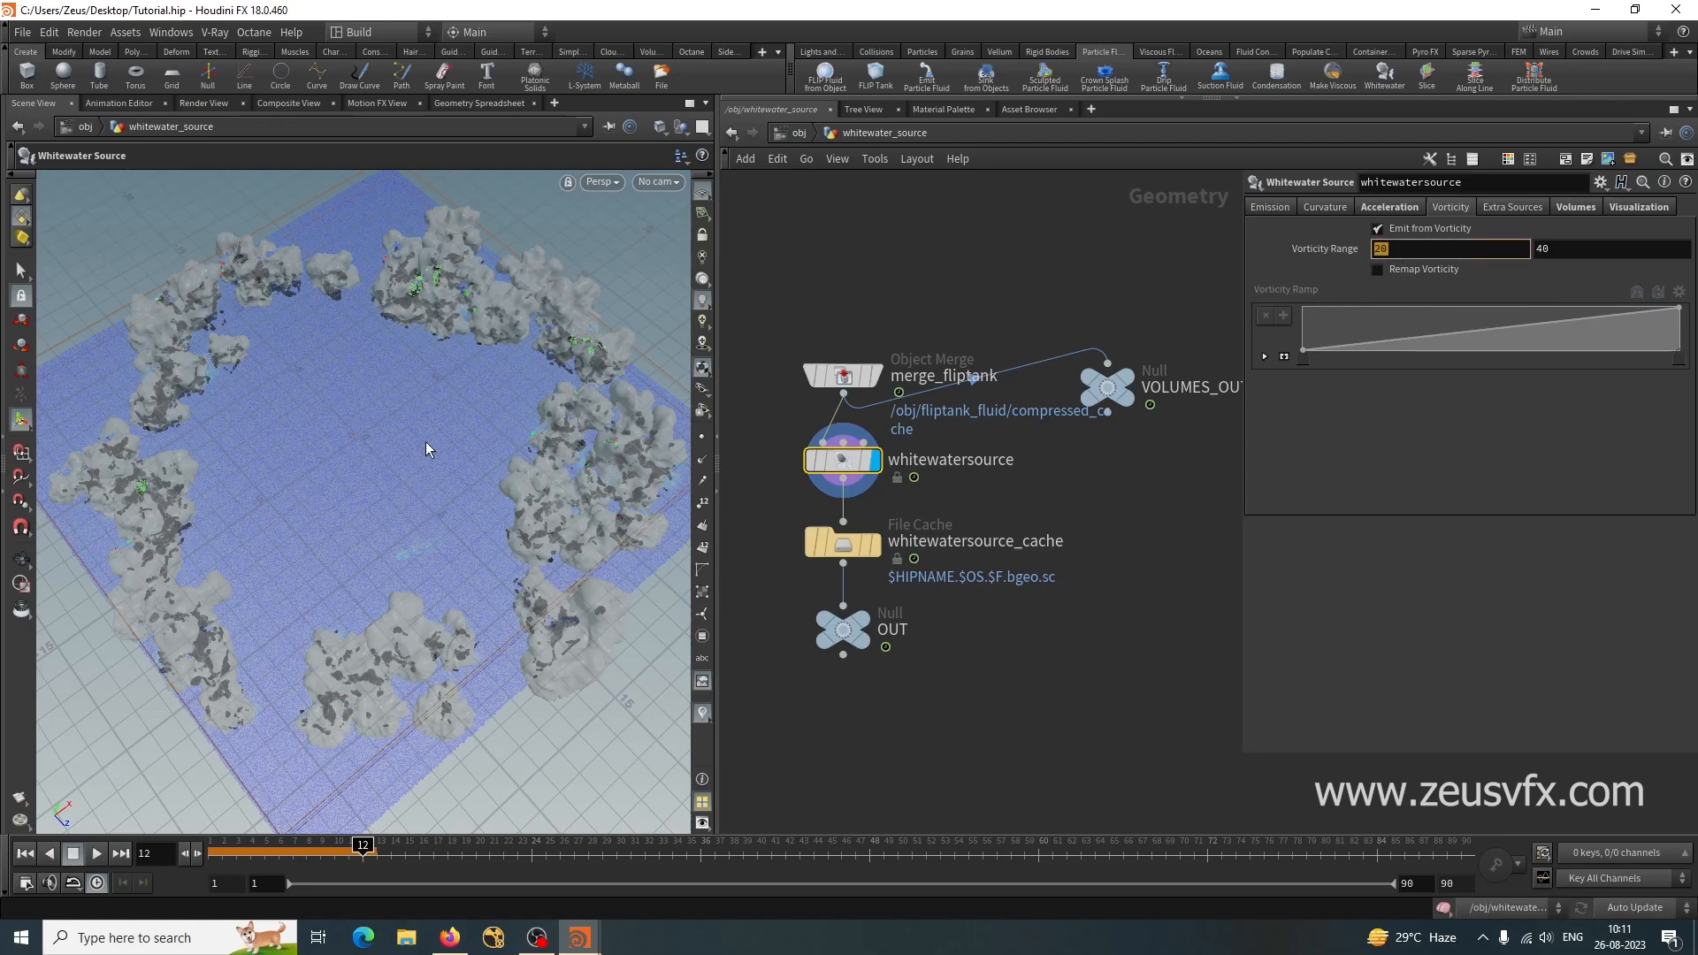
text(2)
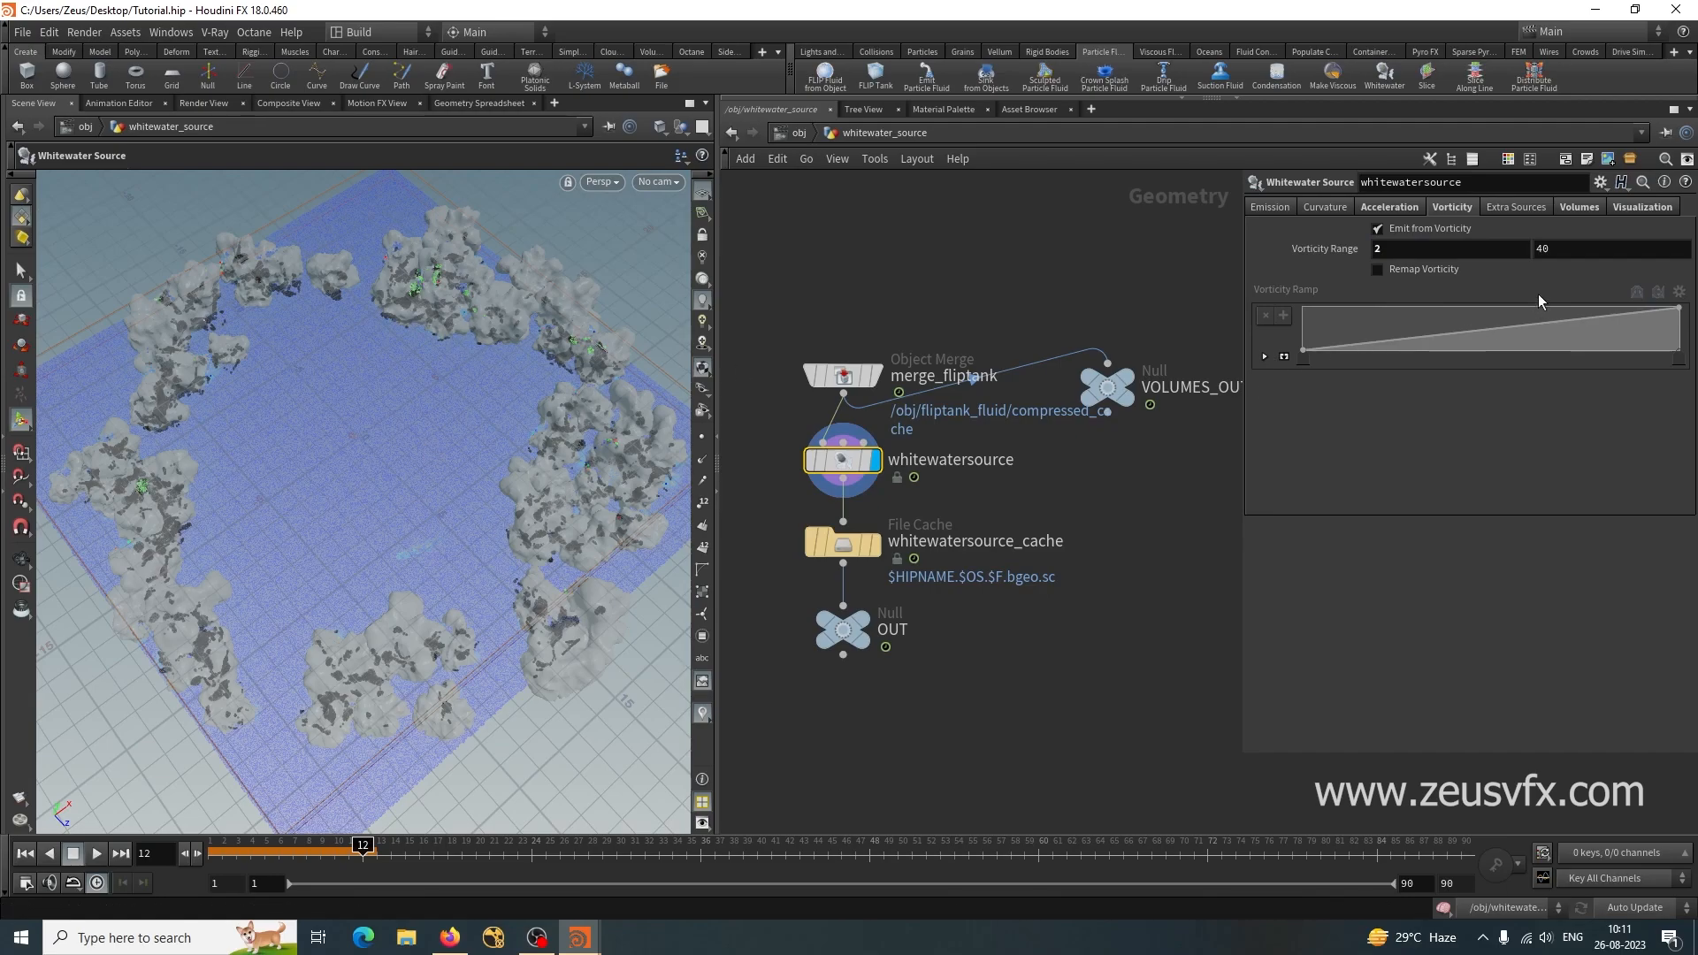
Set the minimum of the whitewatersource Curvature Range to 2, then recheck the acceleration and vorticity ranges.
click(1334, 207)
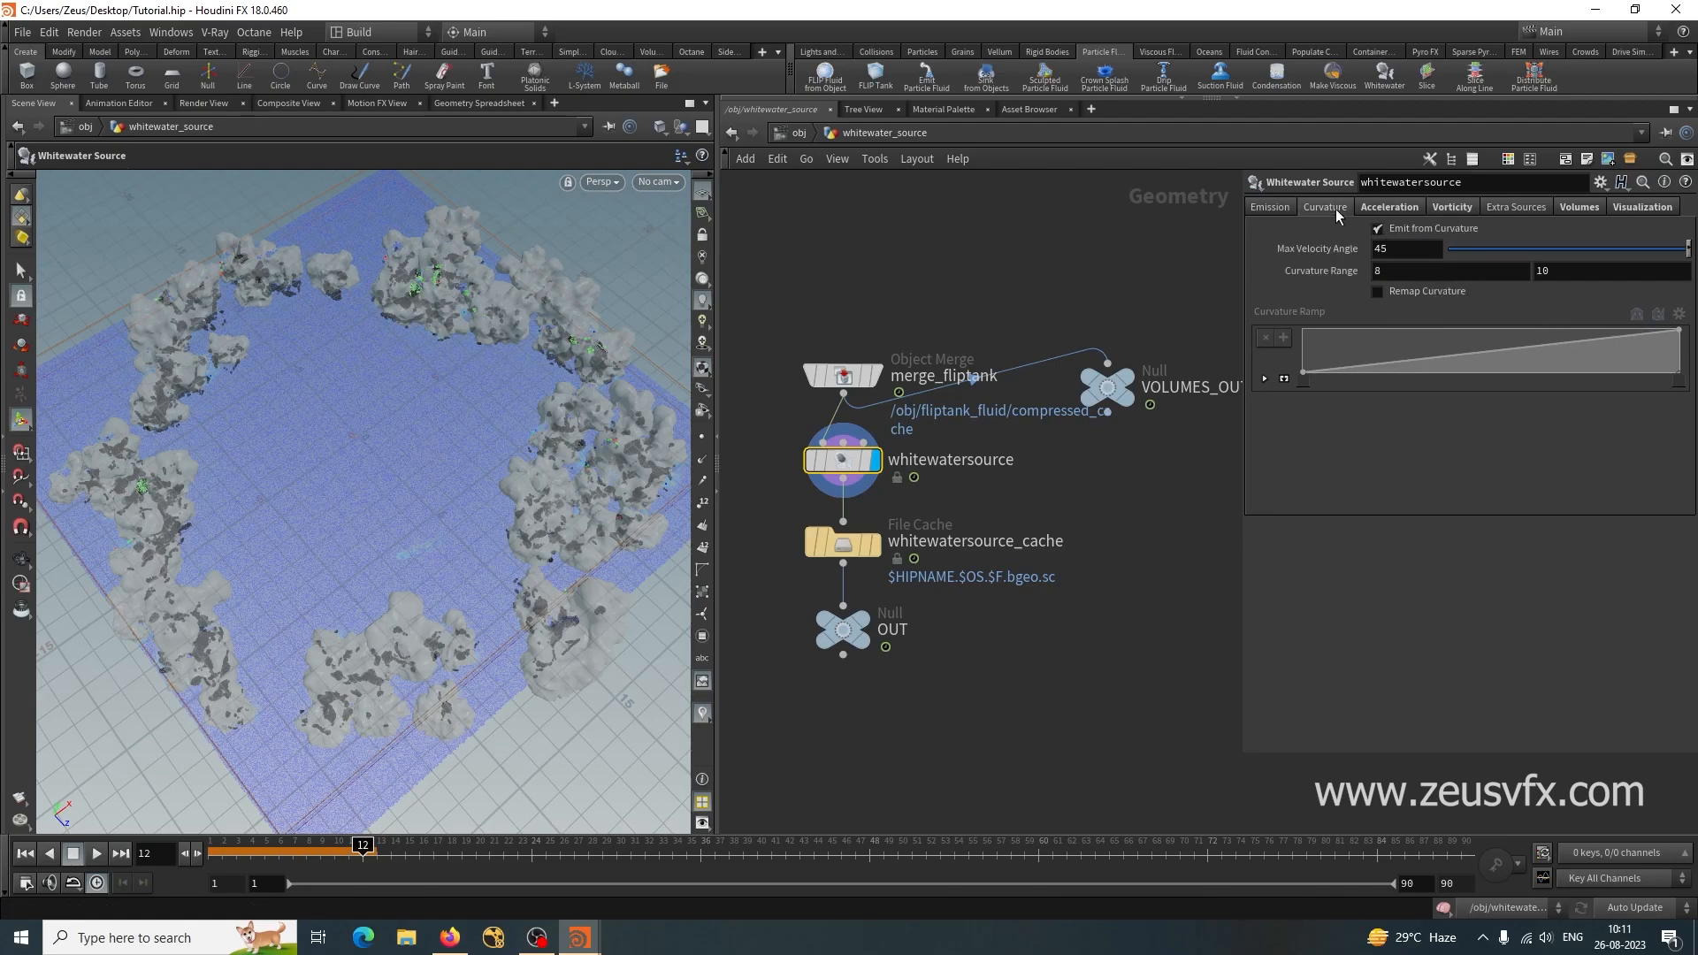
click(1332, 268)
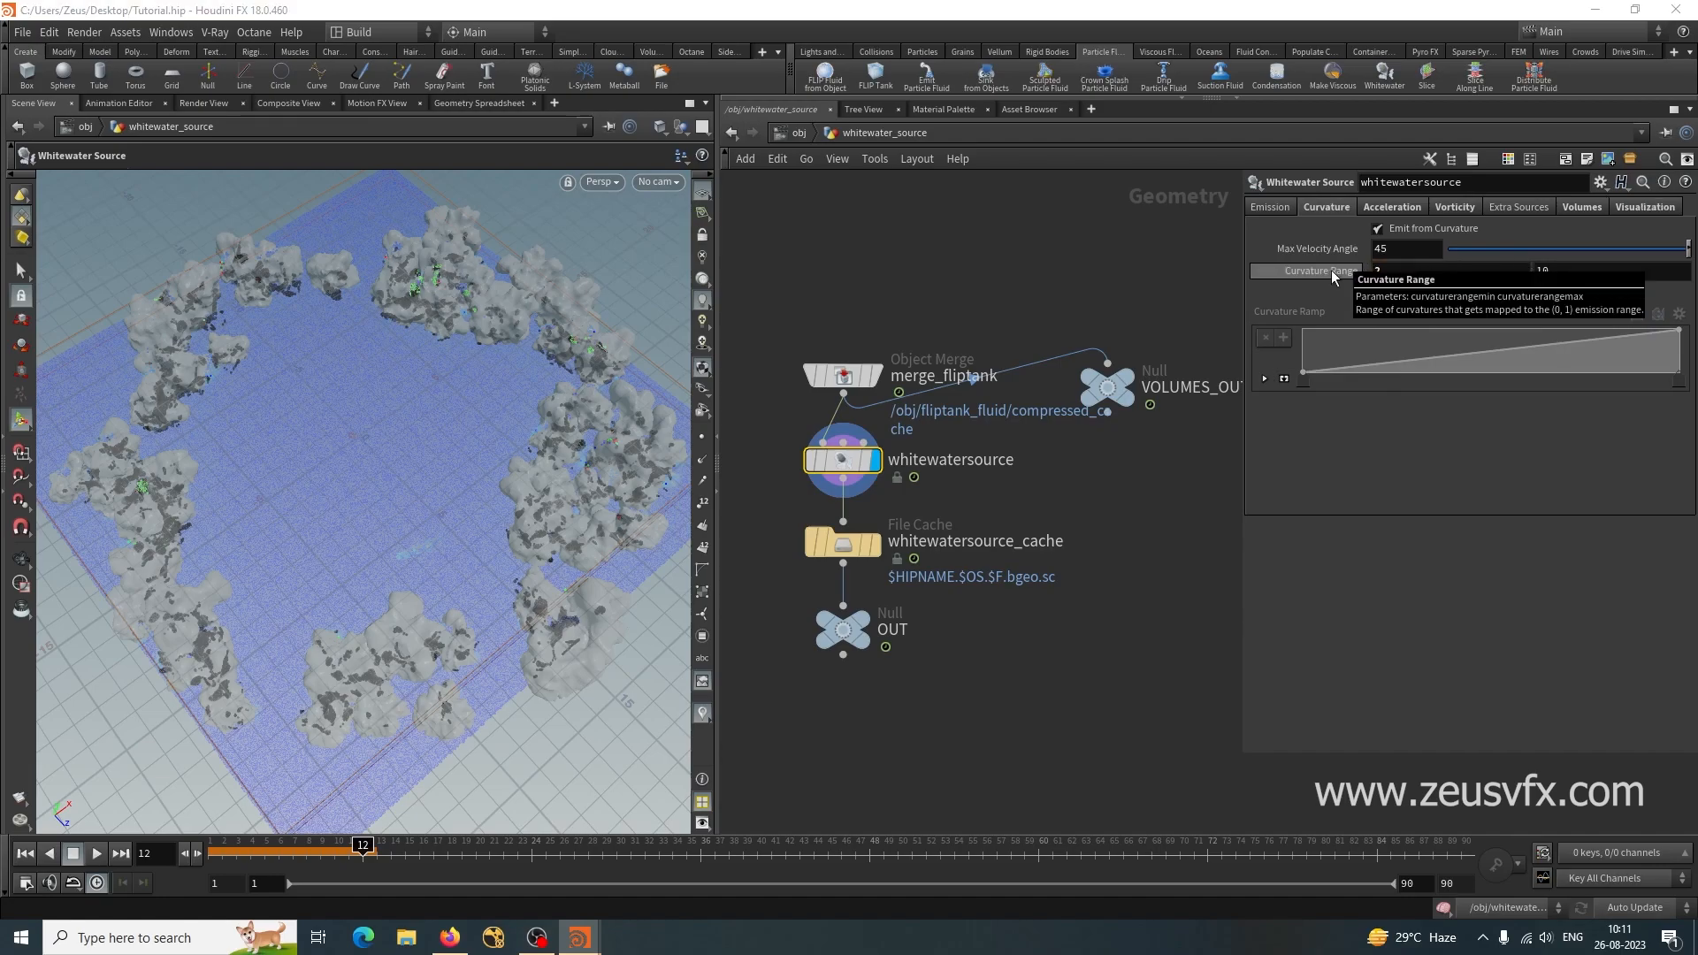
key(Return)
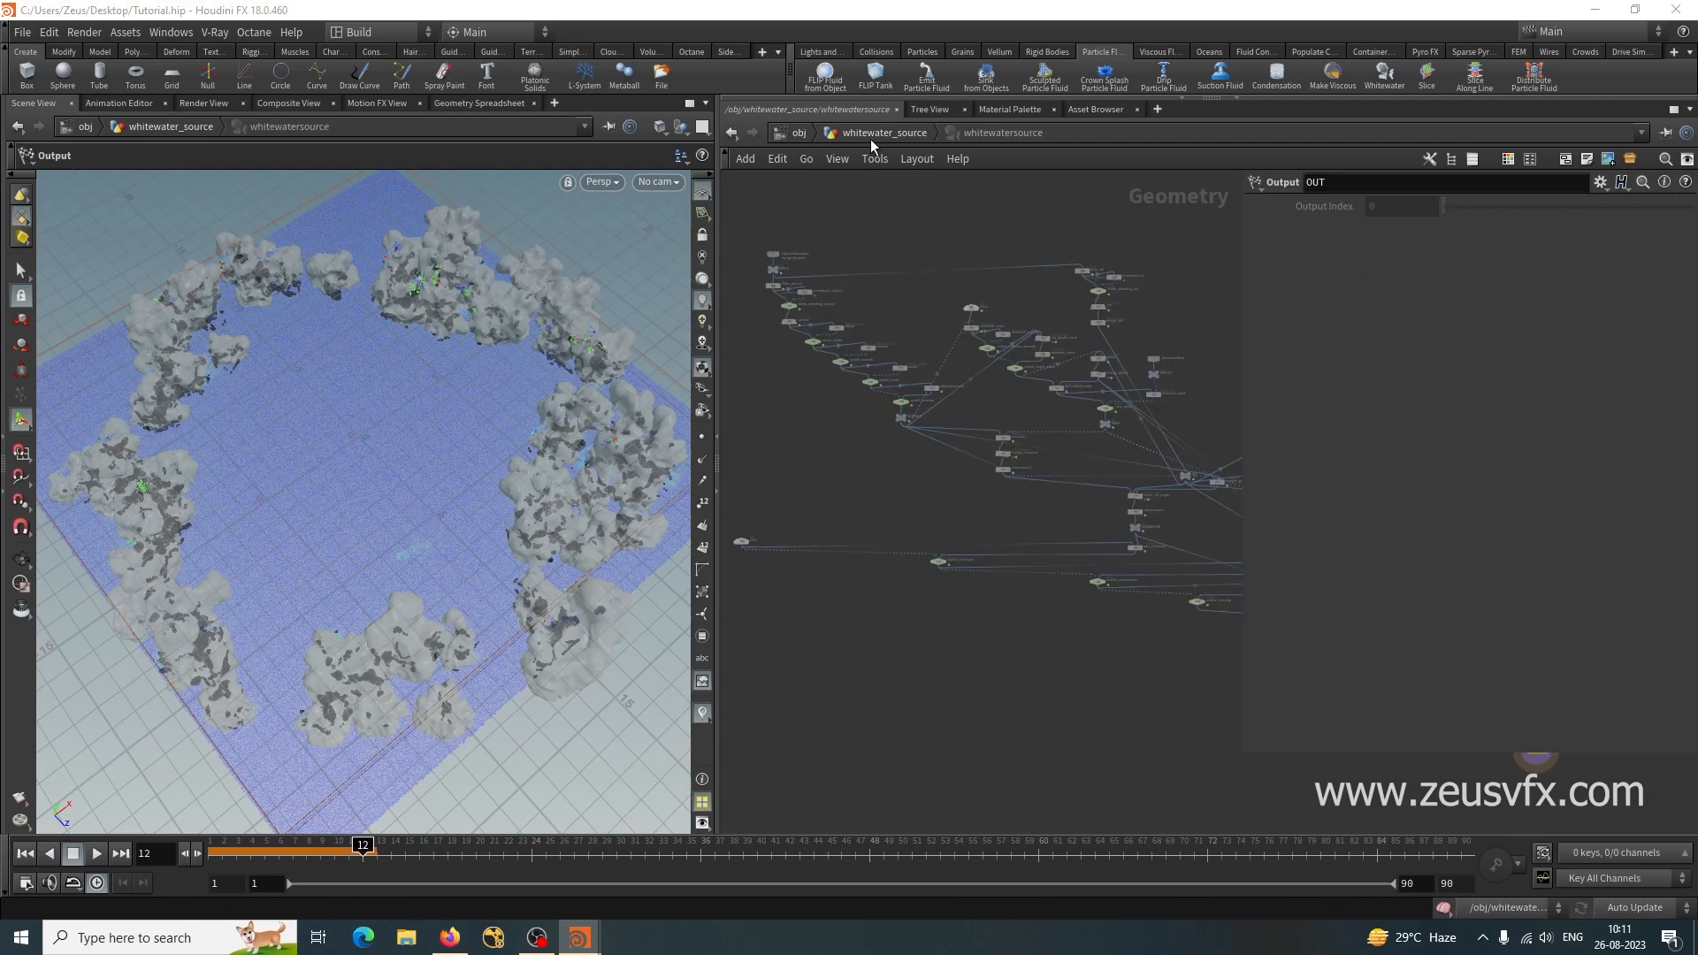
key(u)
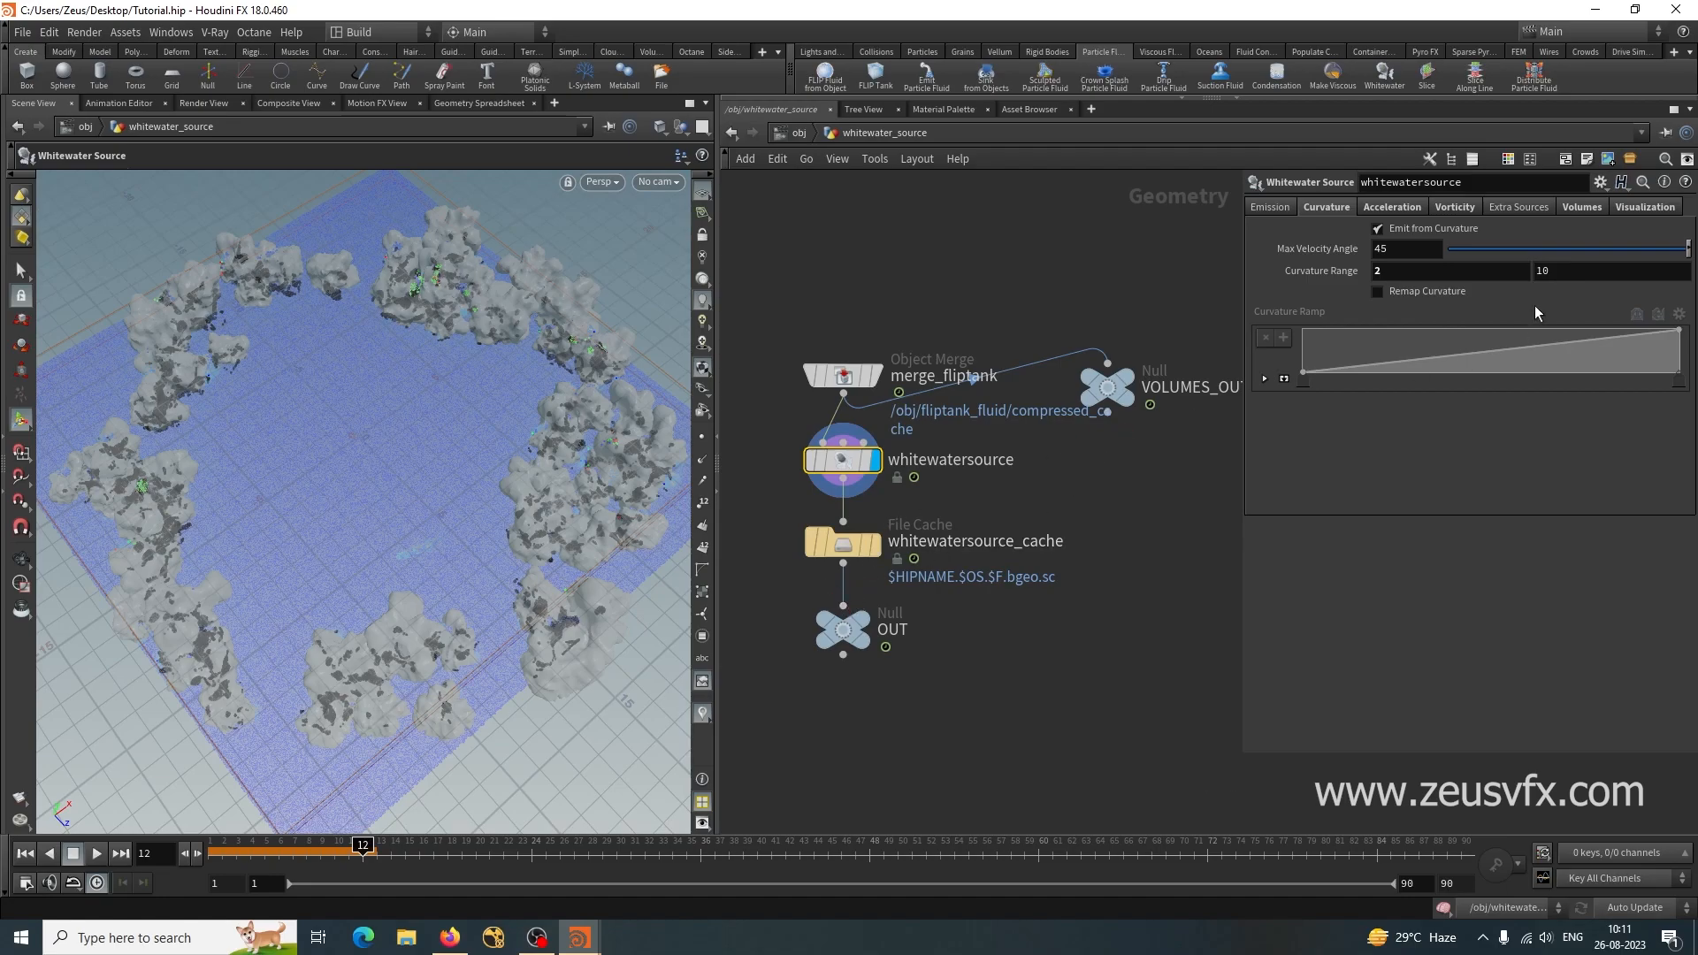
click(1404, 206)
click(1456, 208)
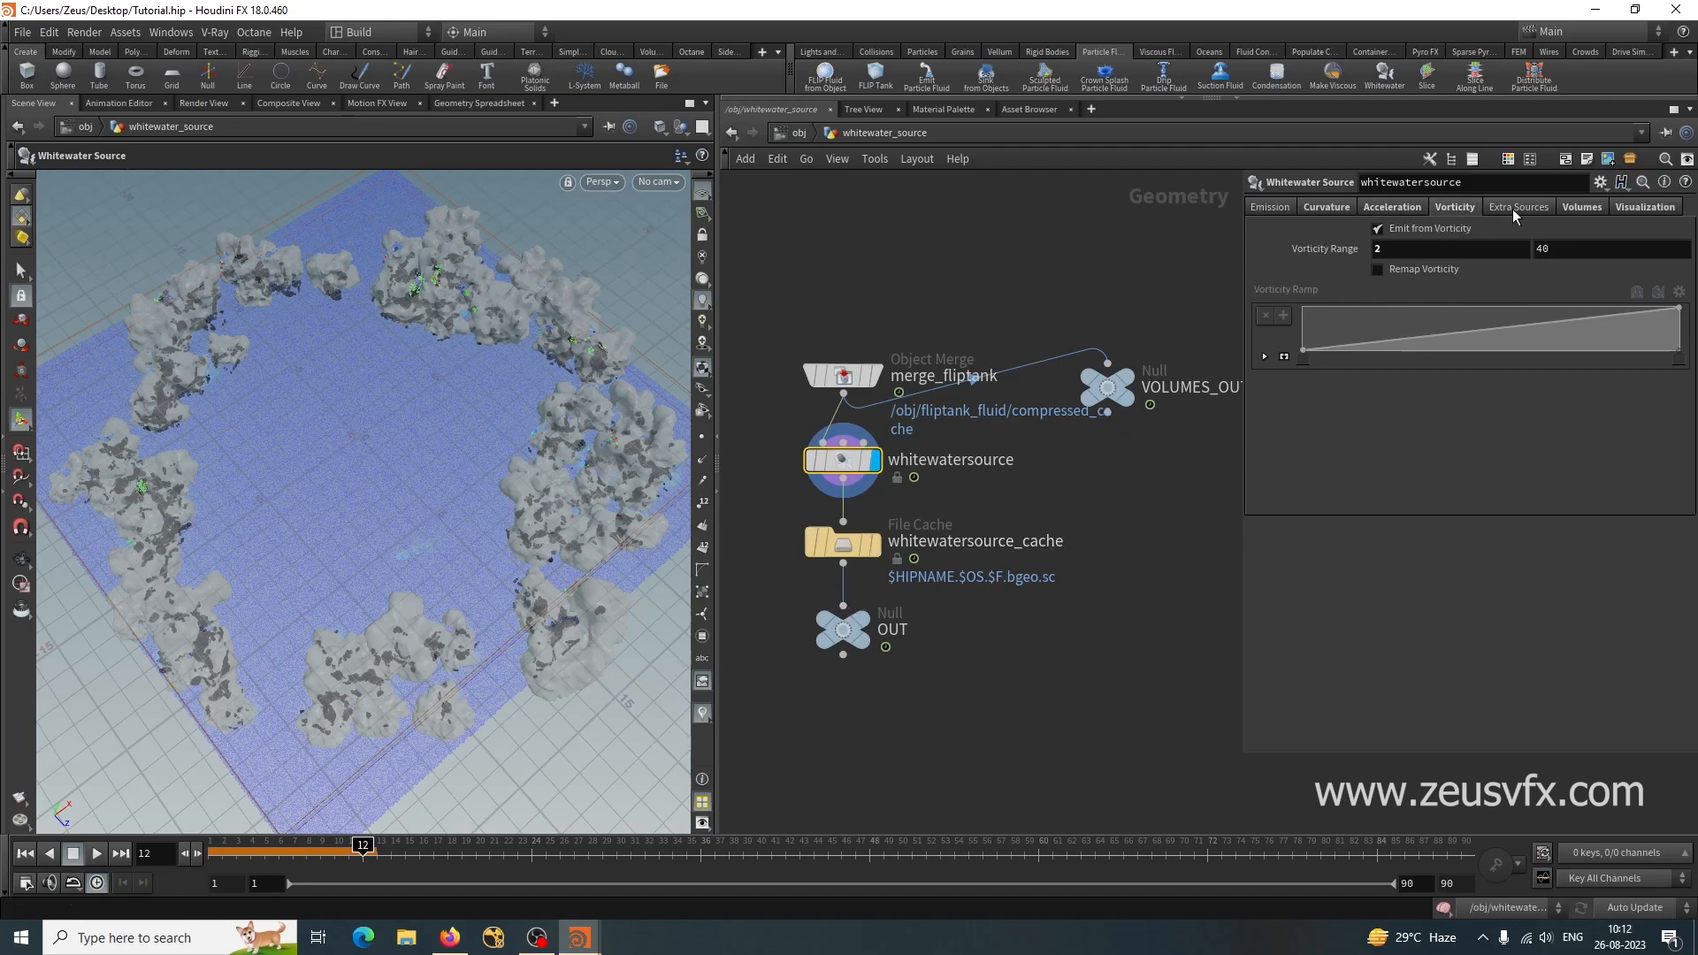
Set the whitewatersource visualization's Whitewater Scale to 0.01 and inspect the emission around the rocks and the shark.
click(1582, 208)
click(1625, 207)
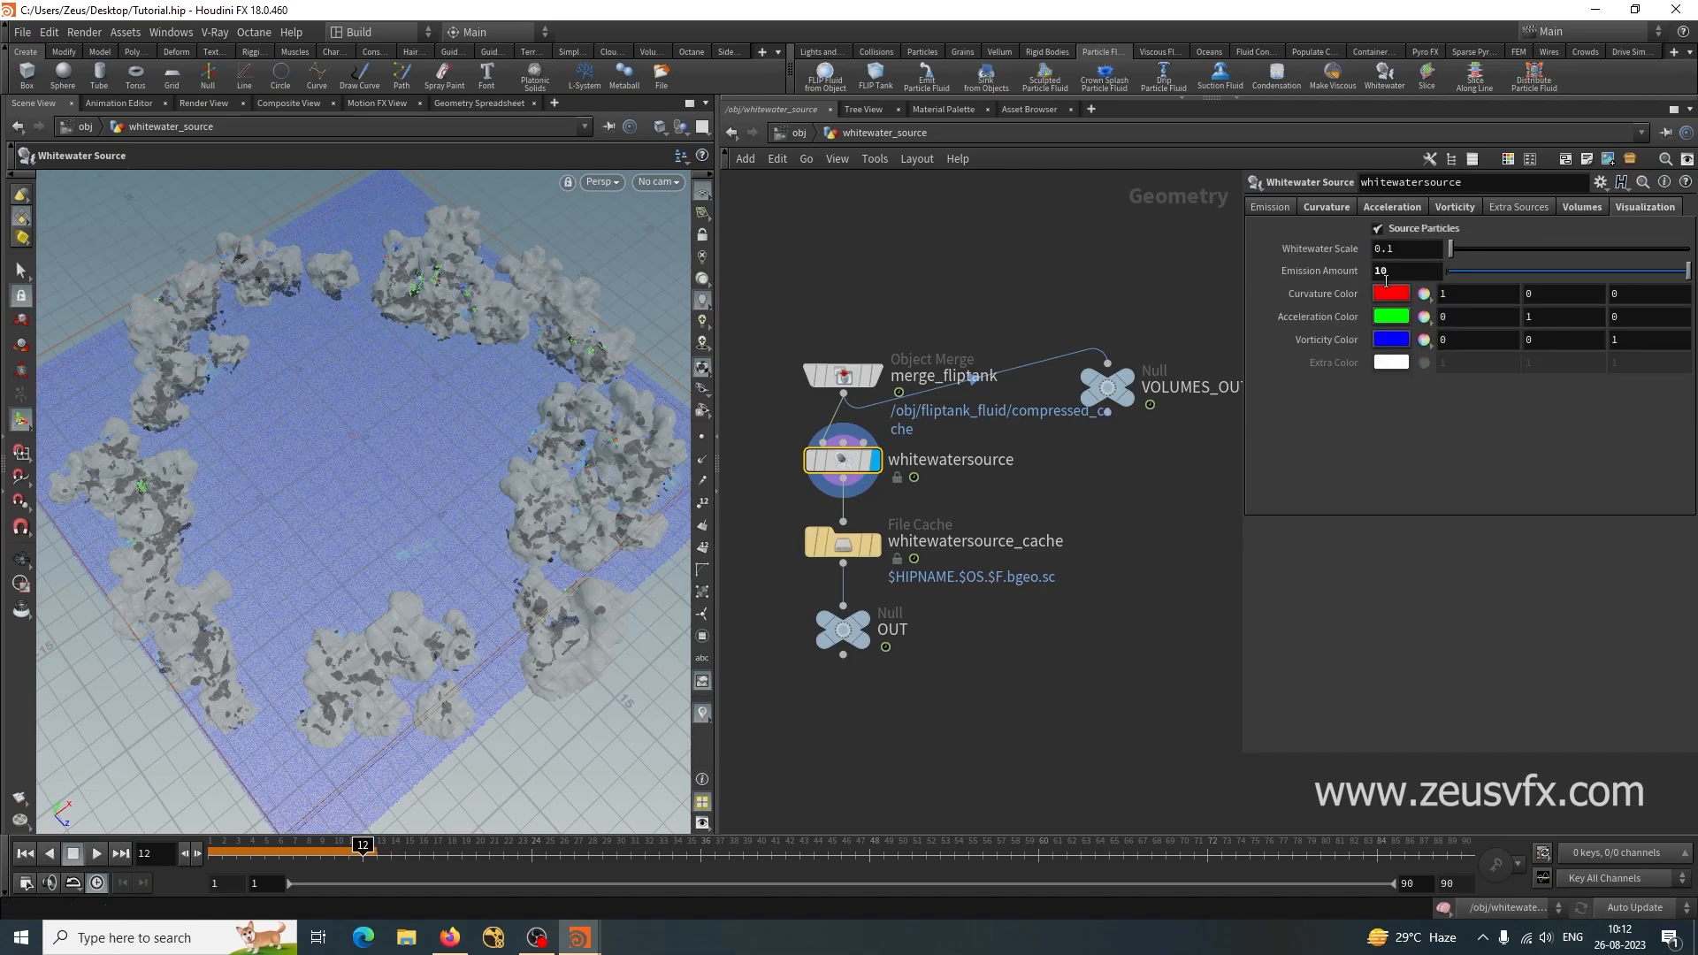
click(1387, 248)
text(0.01)
key(Return)
alt+drag(390, 580, 368, 572)
alt+right_drag(368, 572, 453, 546)
alt+drag(454, 546, 368, 457)
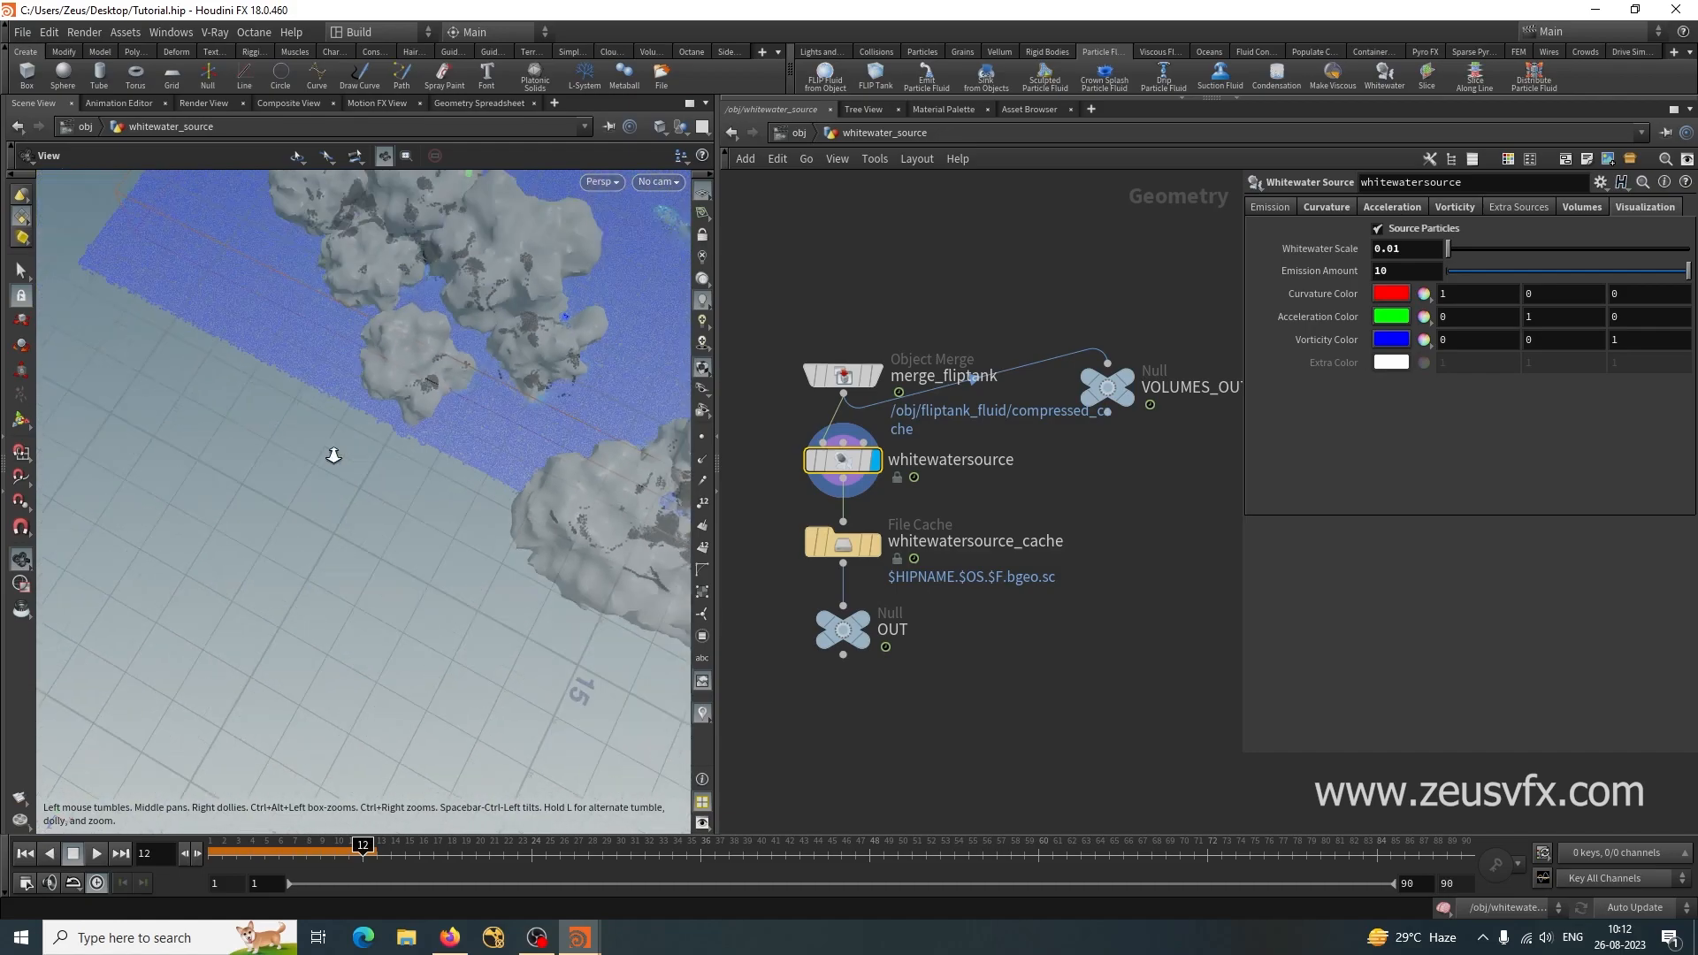
alt+right_drag(369, 457, 554, 470)
alt+drag(553, 470, 546, 413)
alt+right_drag(545, 413, 492, 539)
alt+middle_drag(493, 539, 315, 633)
alt+drag(315, 633, 412, 627)
alt+middle_drag(538, 652, 363, 602)
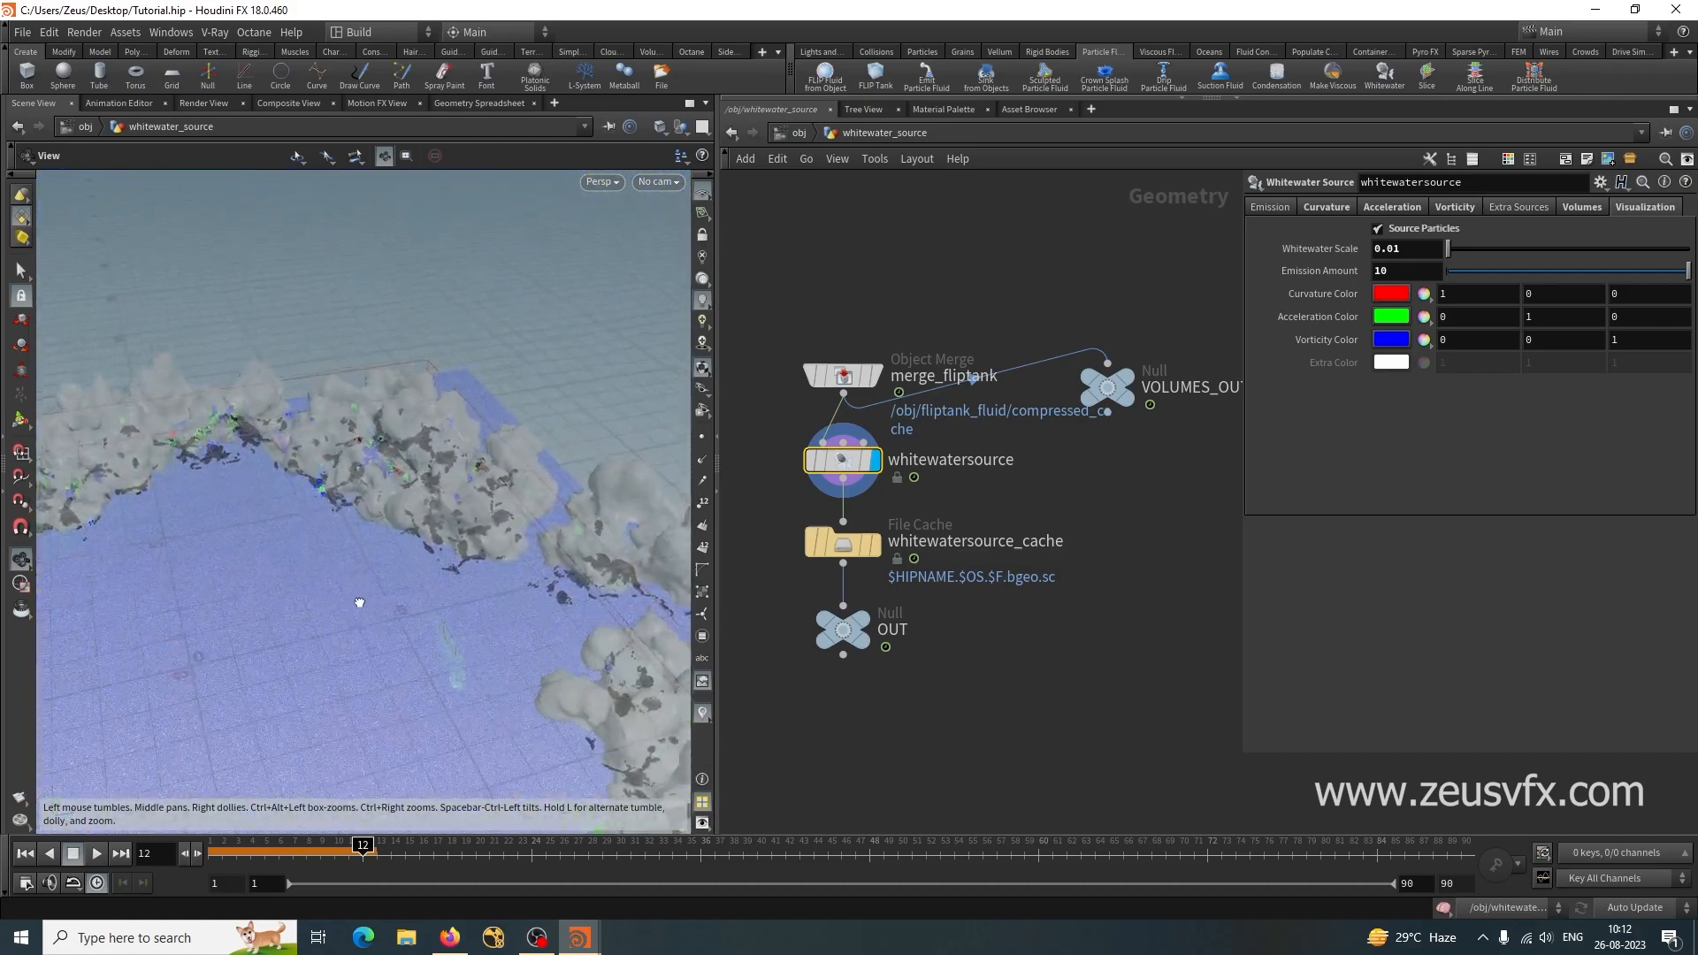
alt+drag(467, 624, 475, 667)
alt+middle_drag(474, 667, 342, 396)
Set the minimum of the whitewatersource Curvature Range to 1 and the minimum of its Acceleration Range to 1.
click(1325, 207)
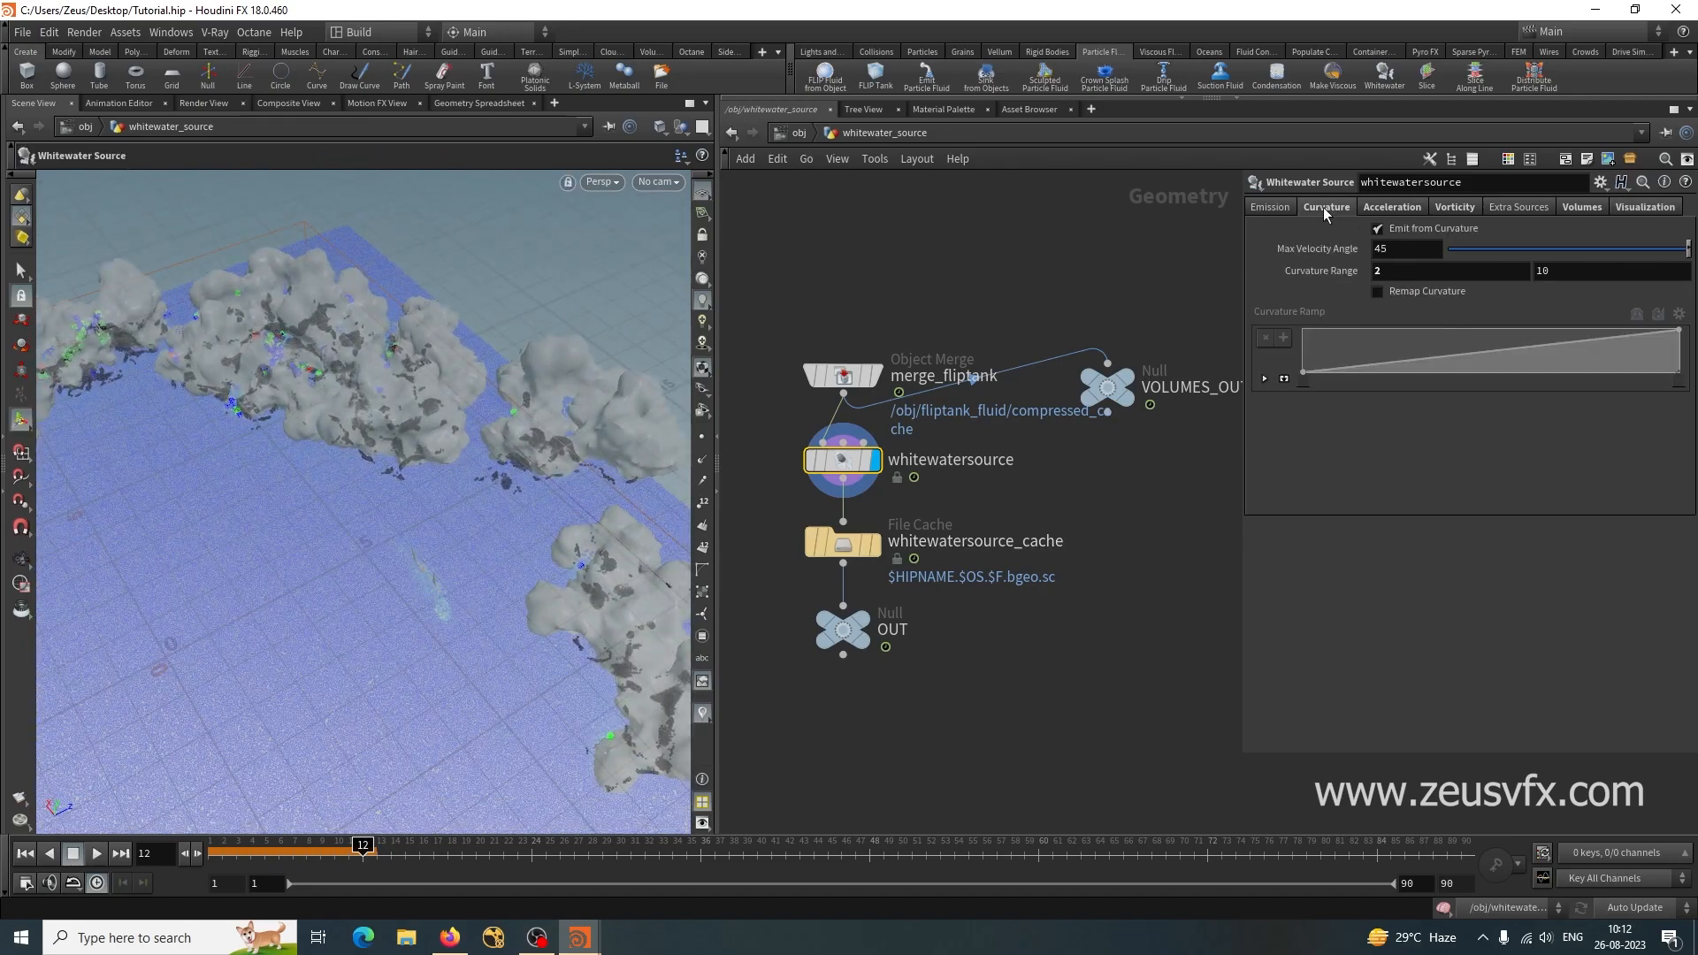
drag(1386, 272, 1329, 271)
text(1)
key(Return)
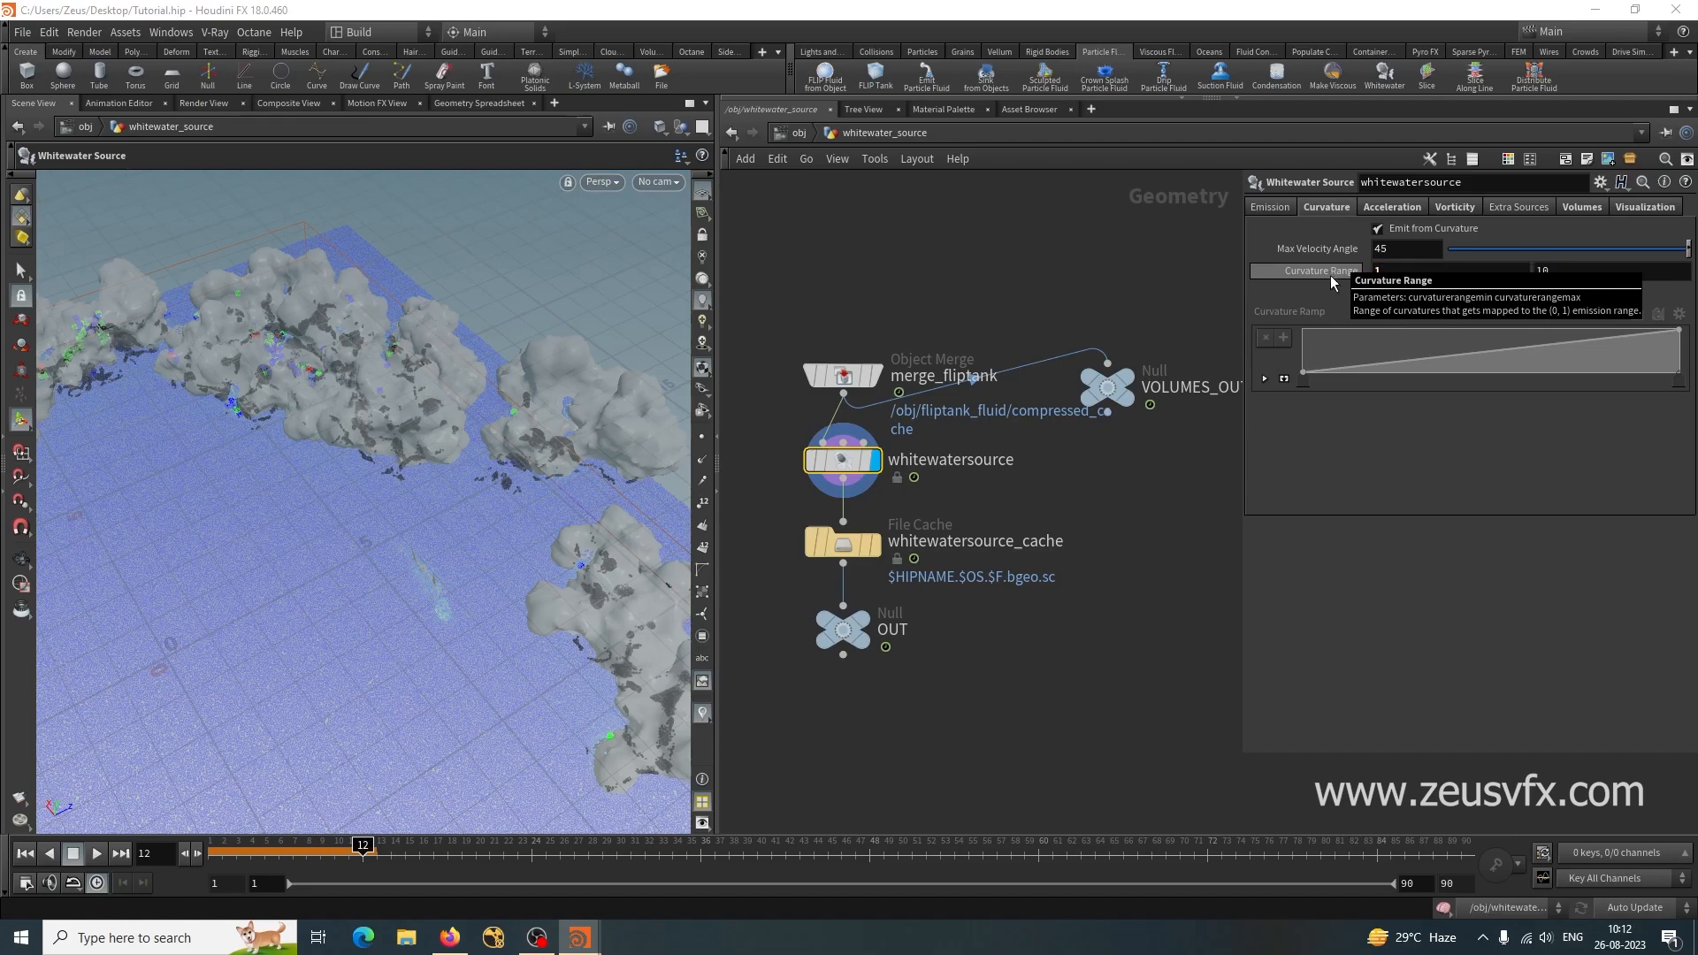
click(1400, 207)
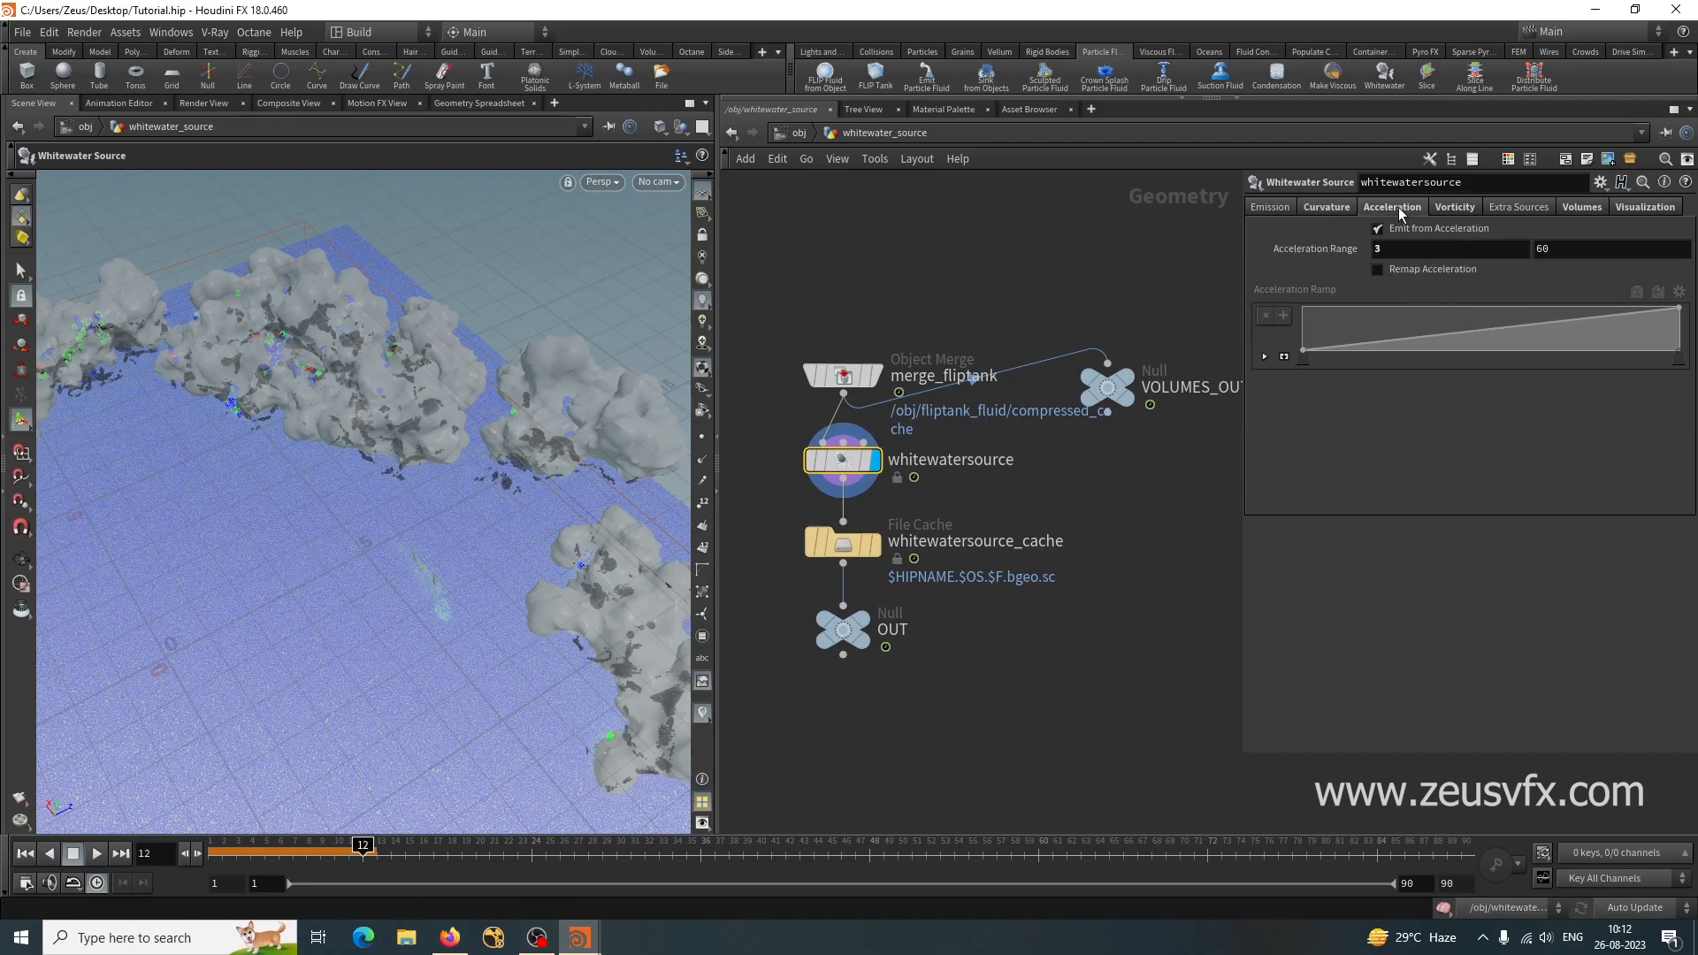
drag(1384, 251, 1364, 258)
text(1)
key(Return)
Set the minimum of the whitewatersource Vorticity Range to 1 and inspect the emission across the tank.
click(1471, 207)
click(1385, 252)
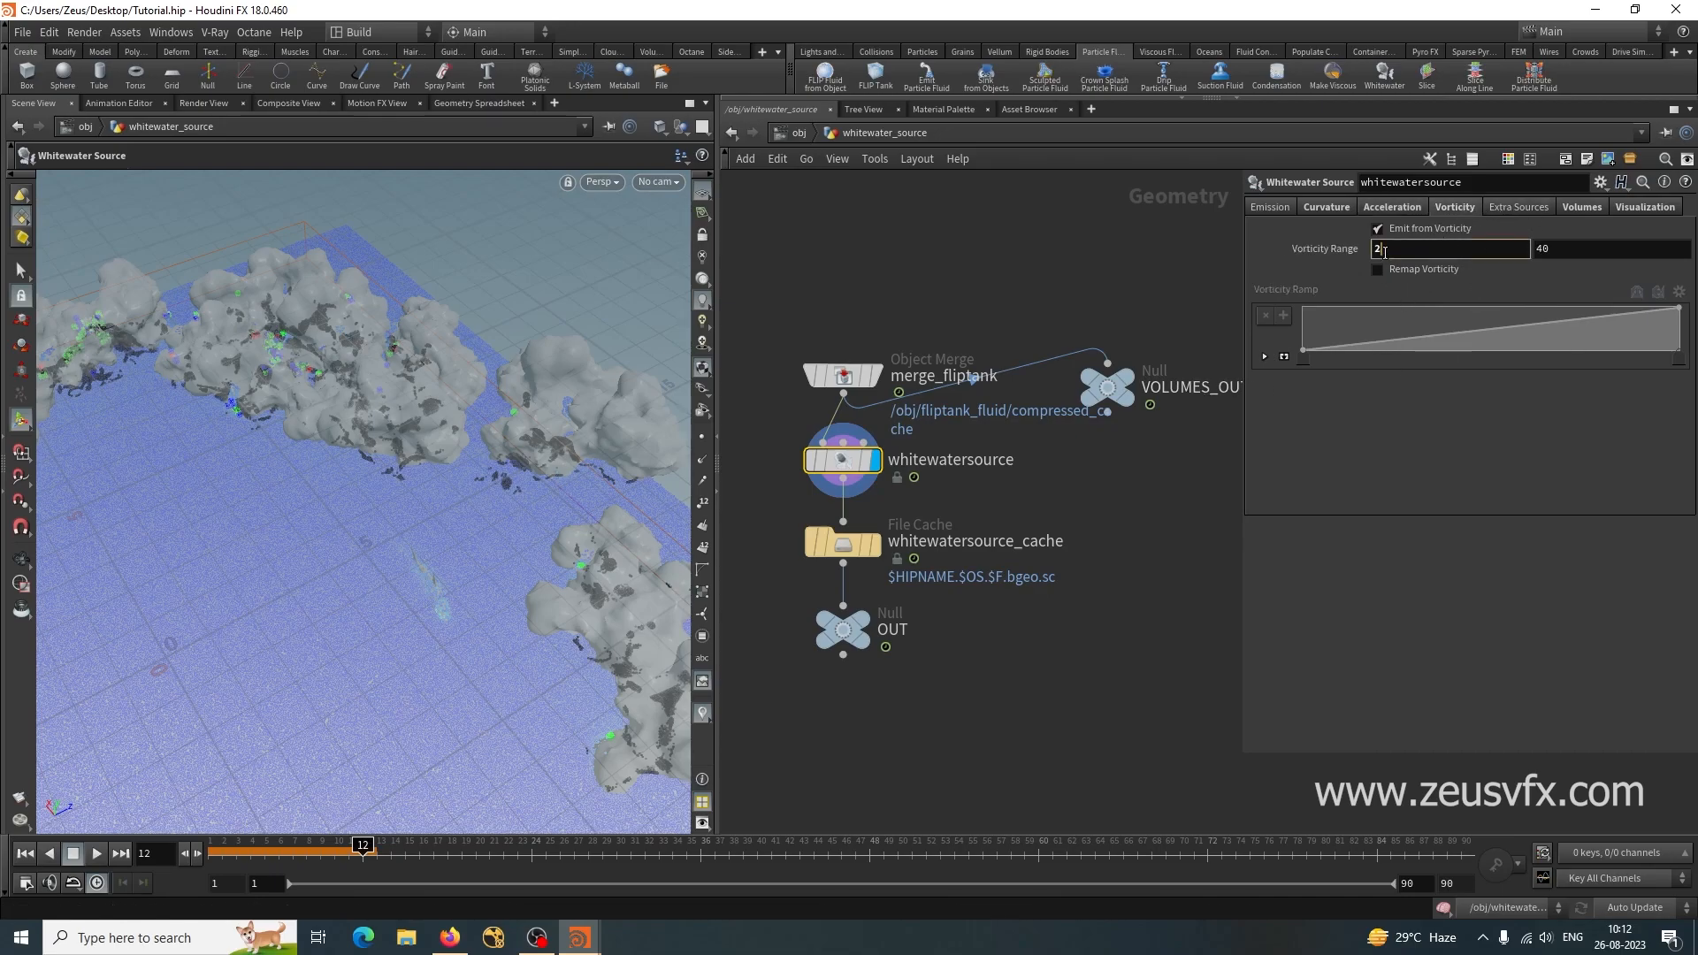
text(1)
key(Return)
alt+right_drag(435, 627, 237, 625)
mouse_move(333, 550)
mouse_down()
mouse_move(356, 549)
mouse_move(322, 532)
mouse_up()
alt+right_drag(356, 512, 432, 476)
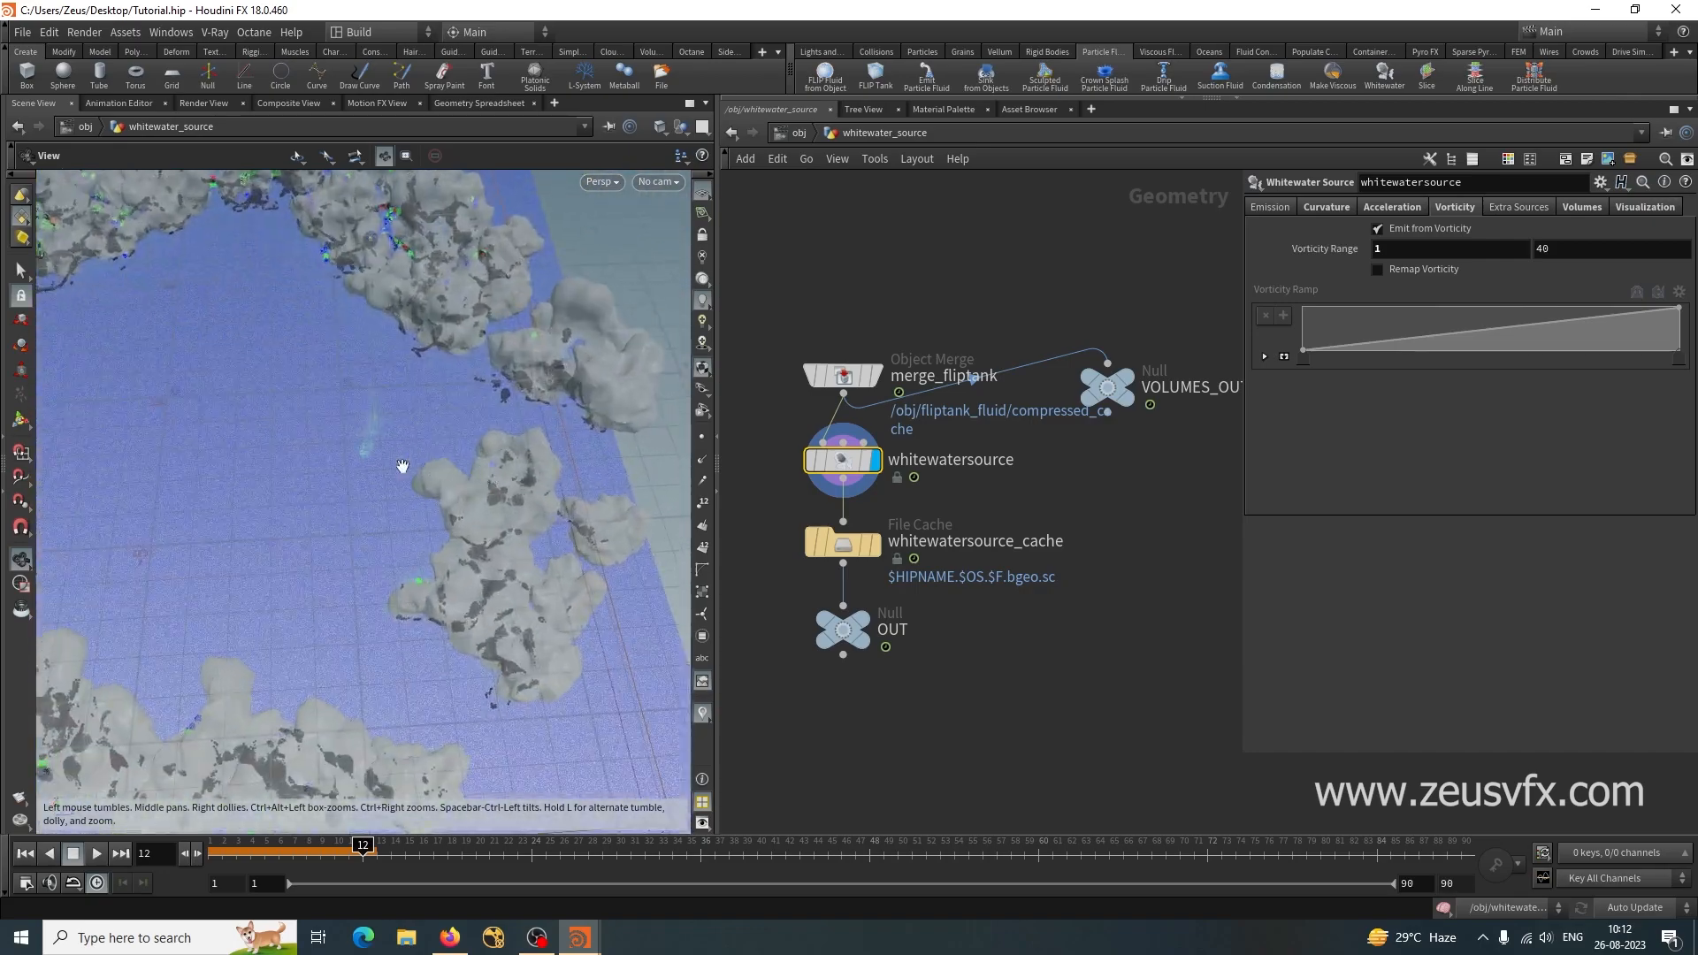
Check the Whitewater Scale used in the visualization settings of the whitewatersource node.
click(1202, 306)
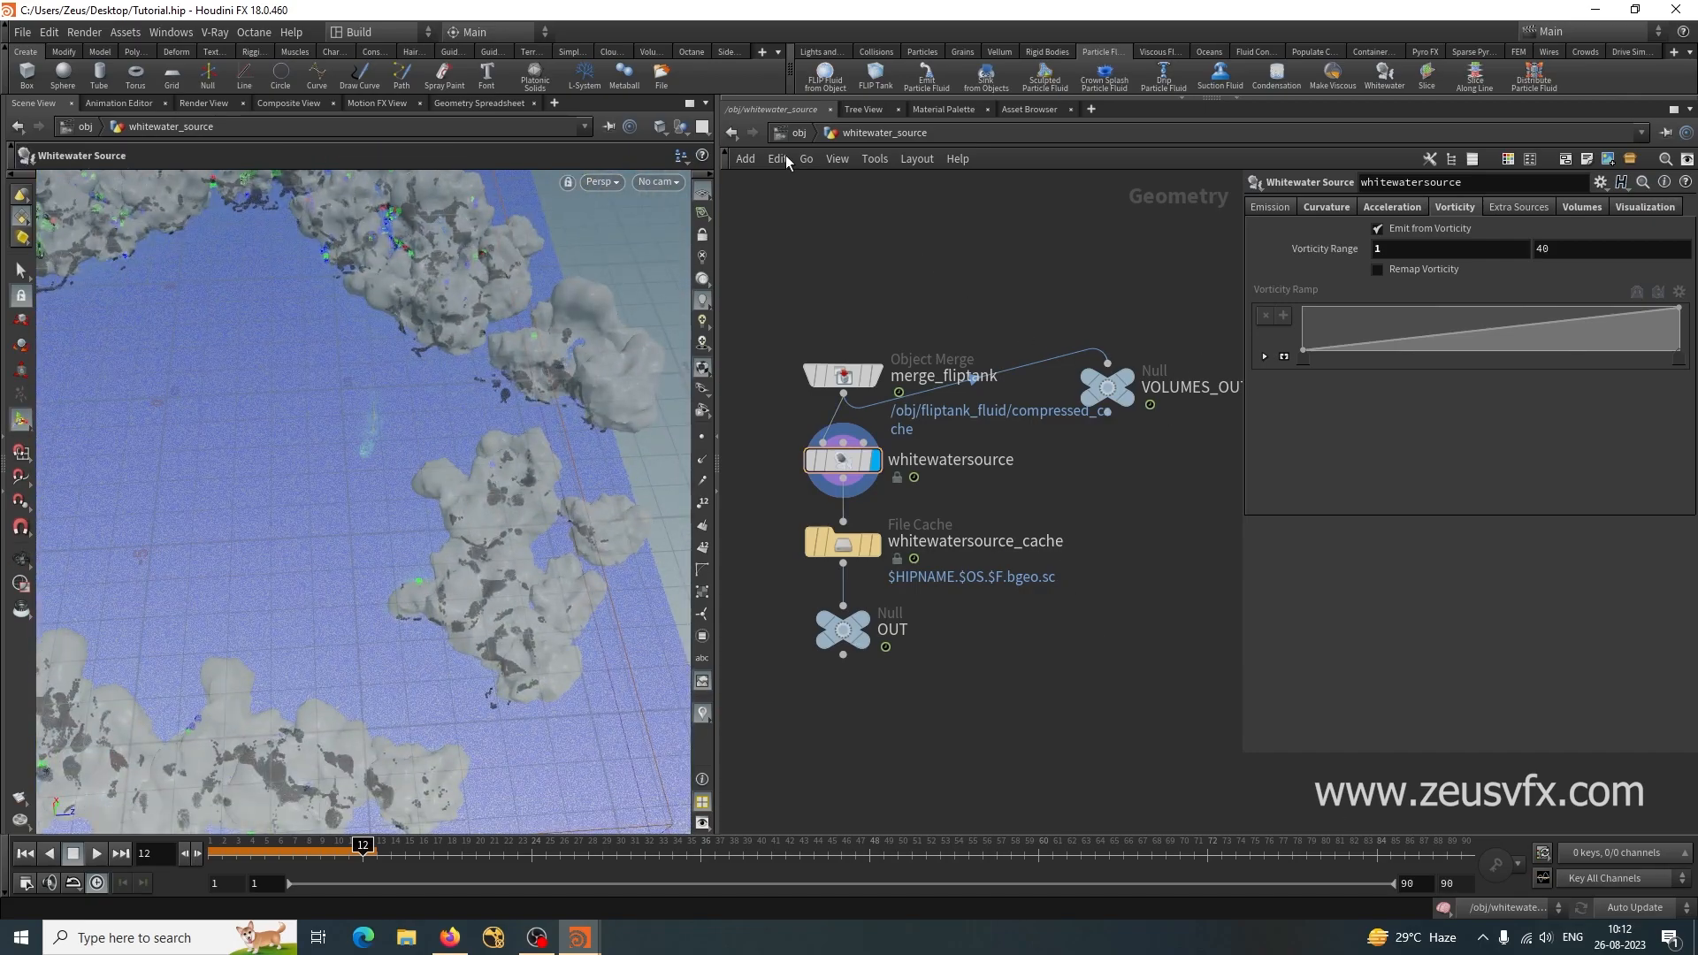
click(799, 131)
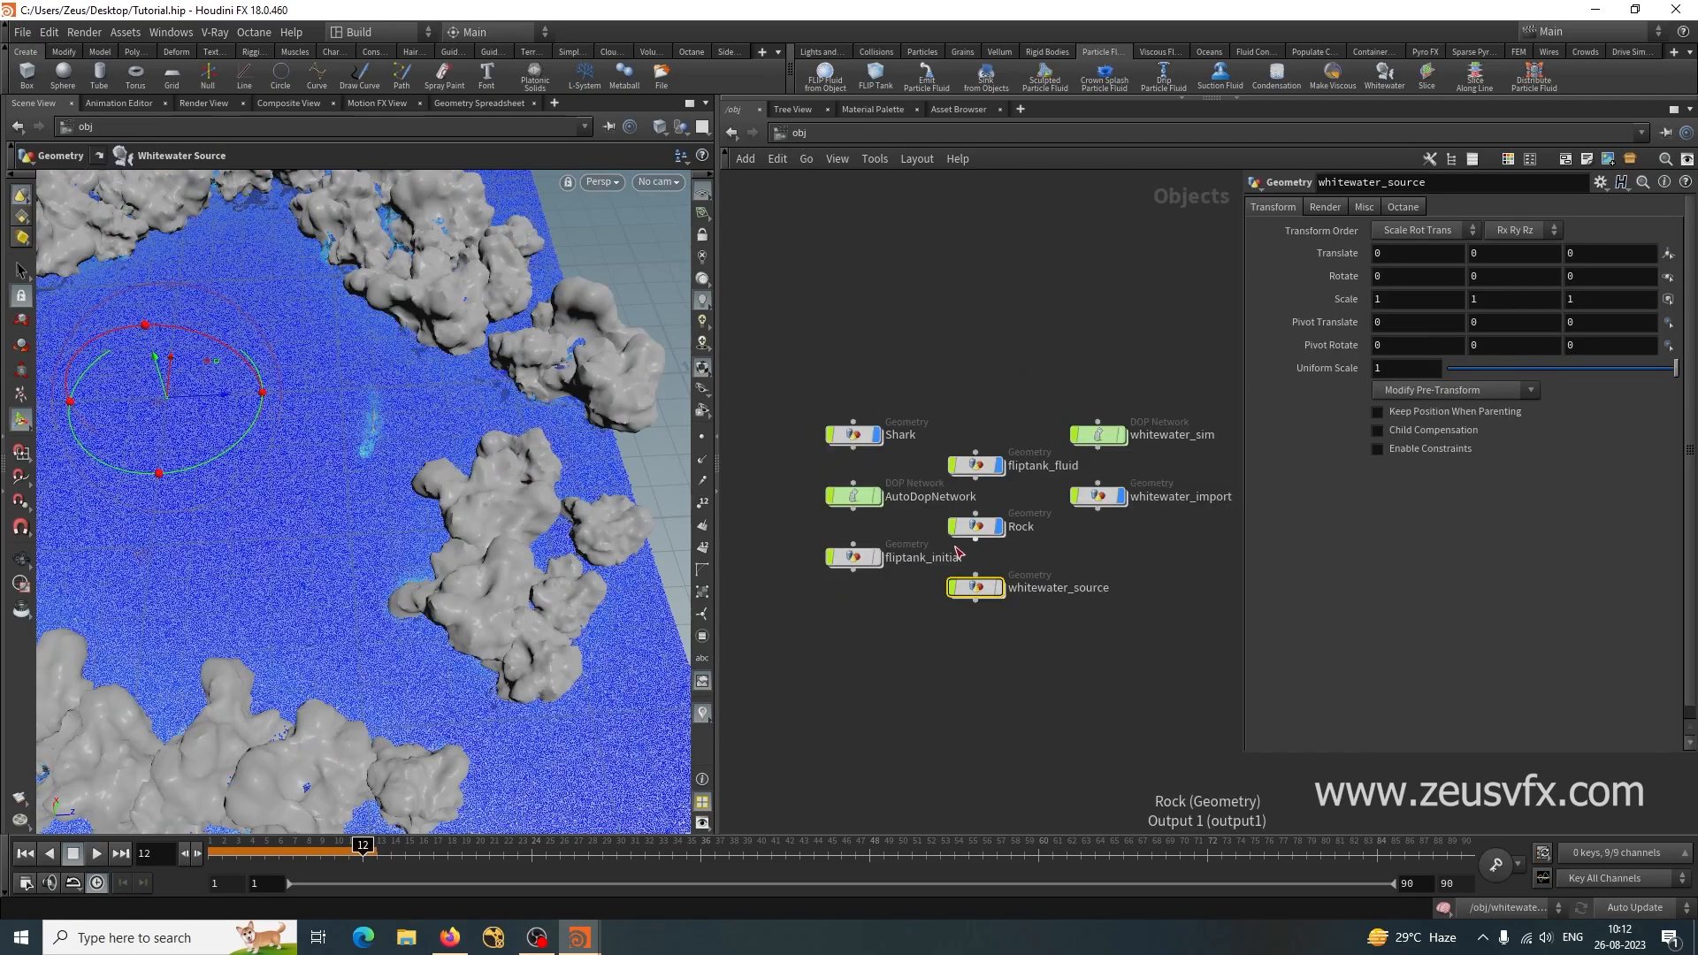
double_click(977, 588)
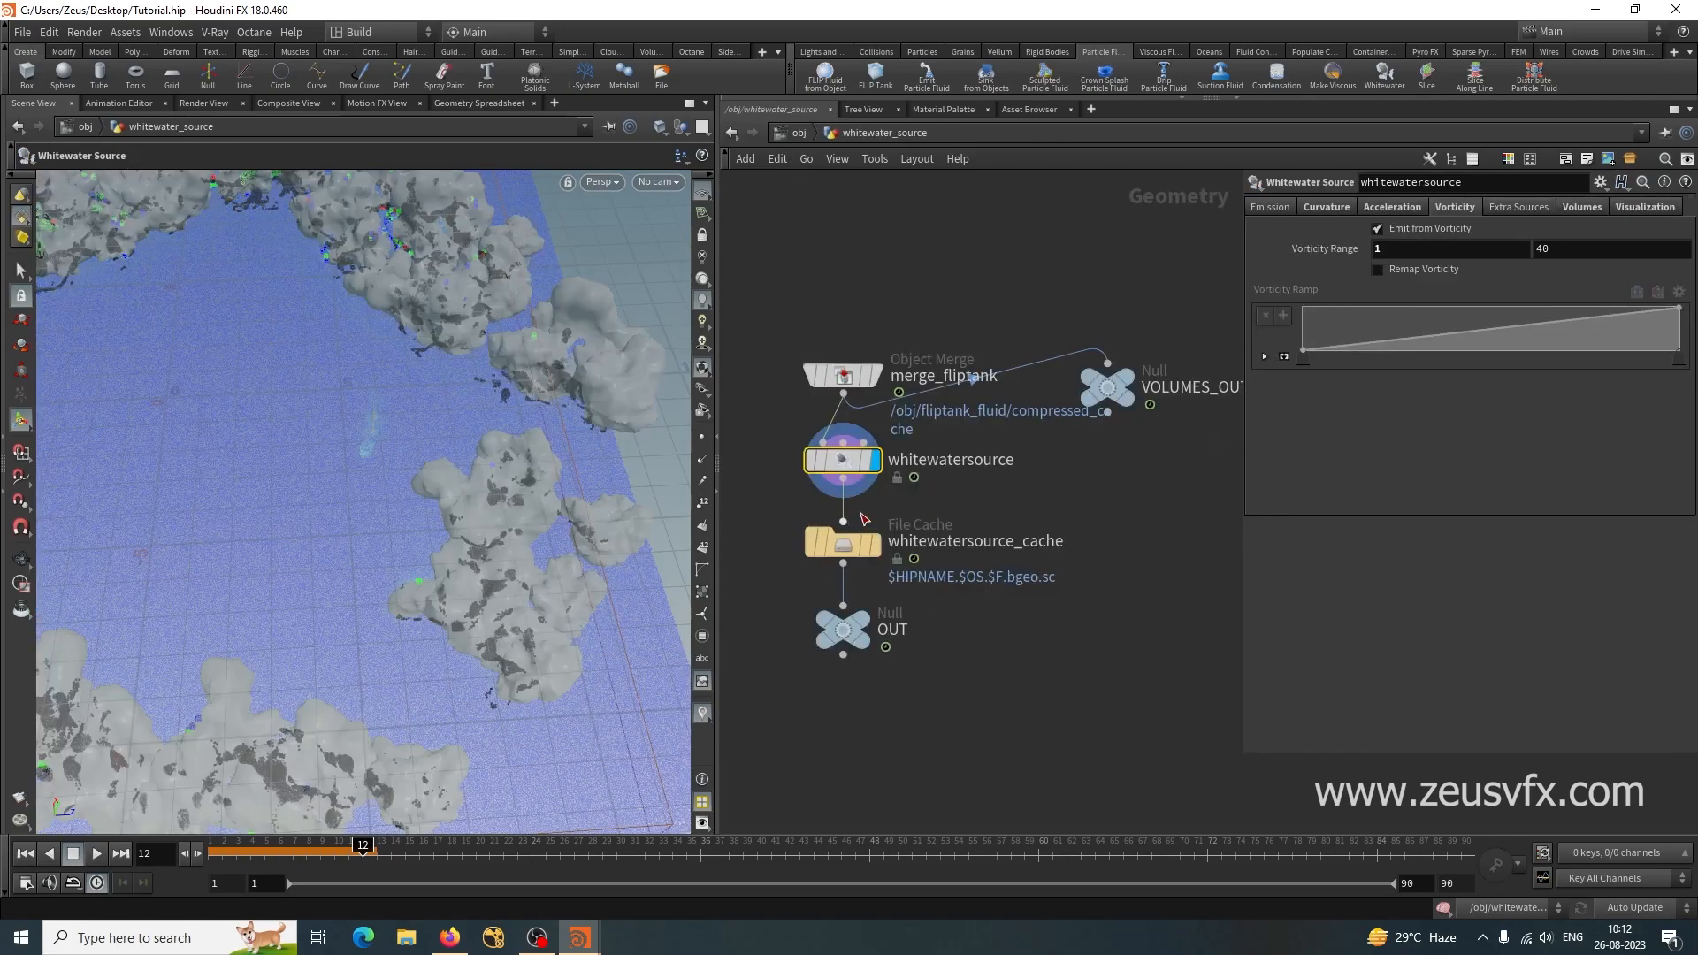
click(1631, 206)
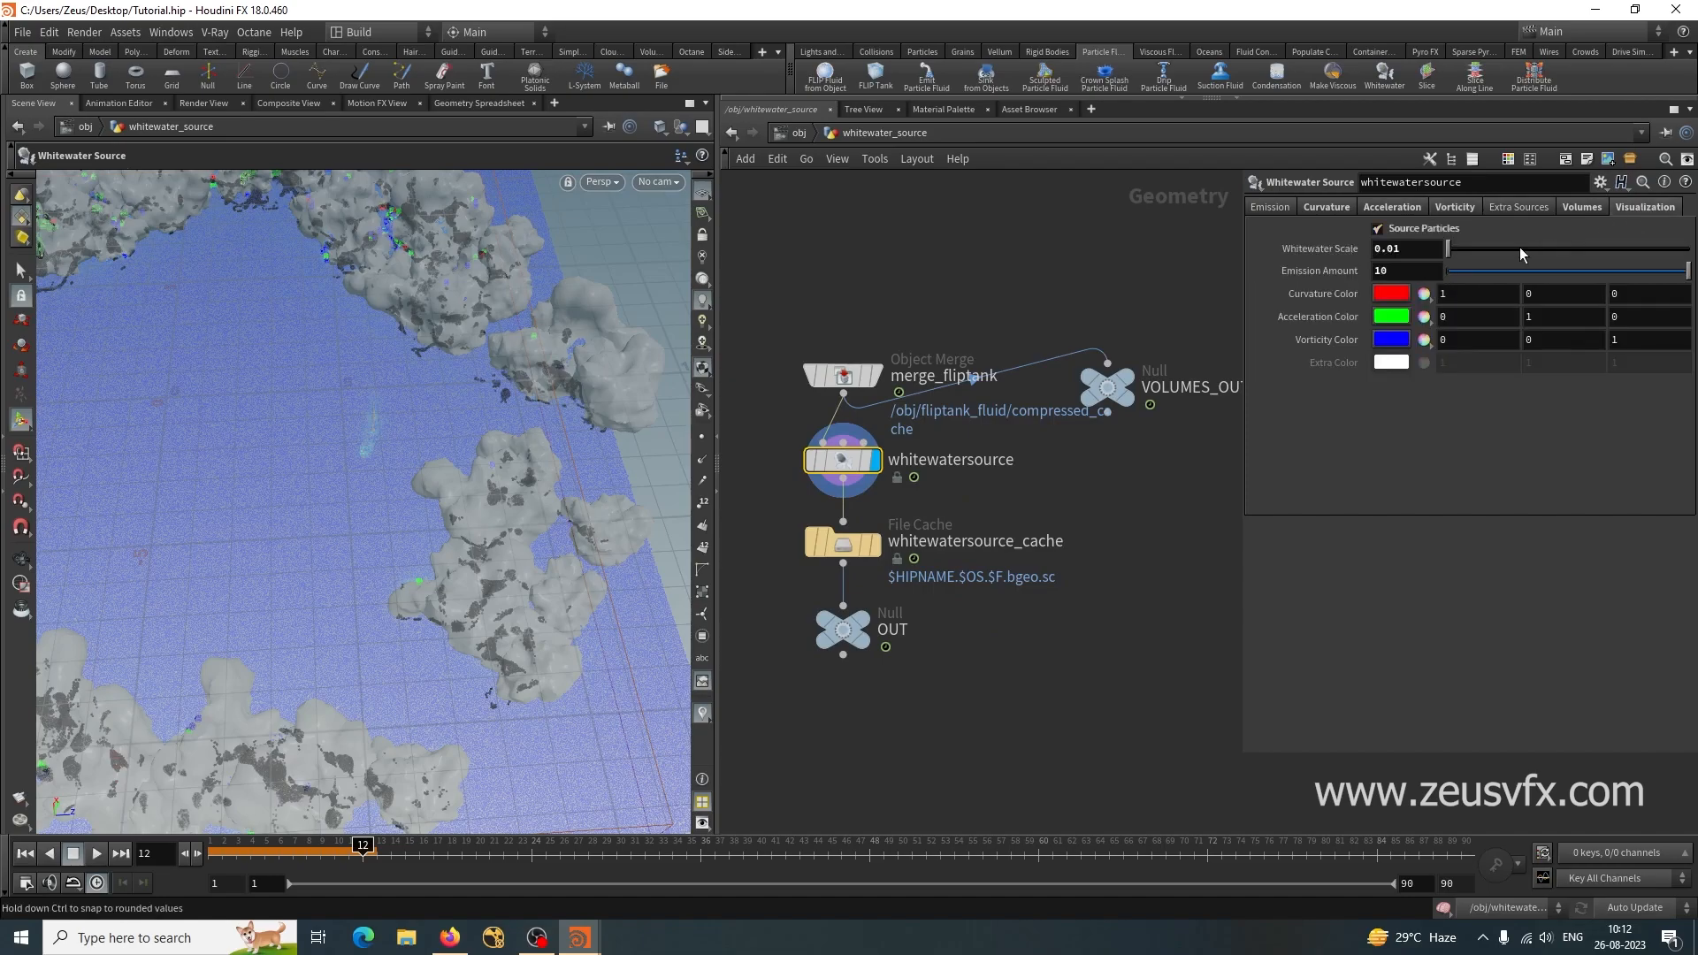
Set the Whitewater Scale of whitewatersolver1 in the whitewater_sim network to 0.01.
click(792, 133)
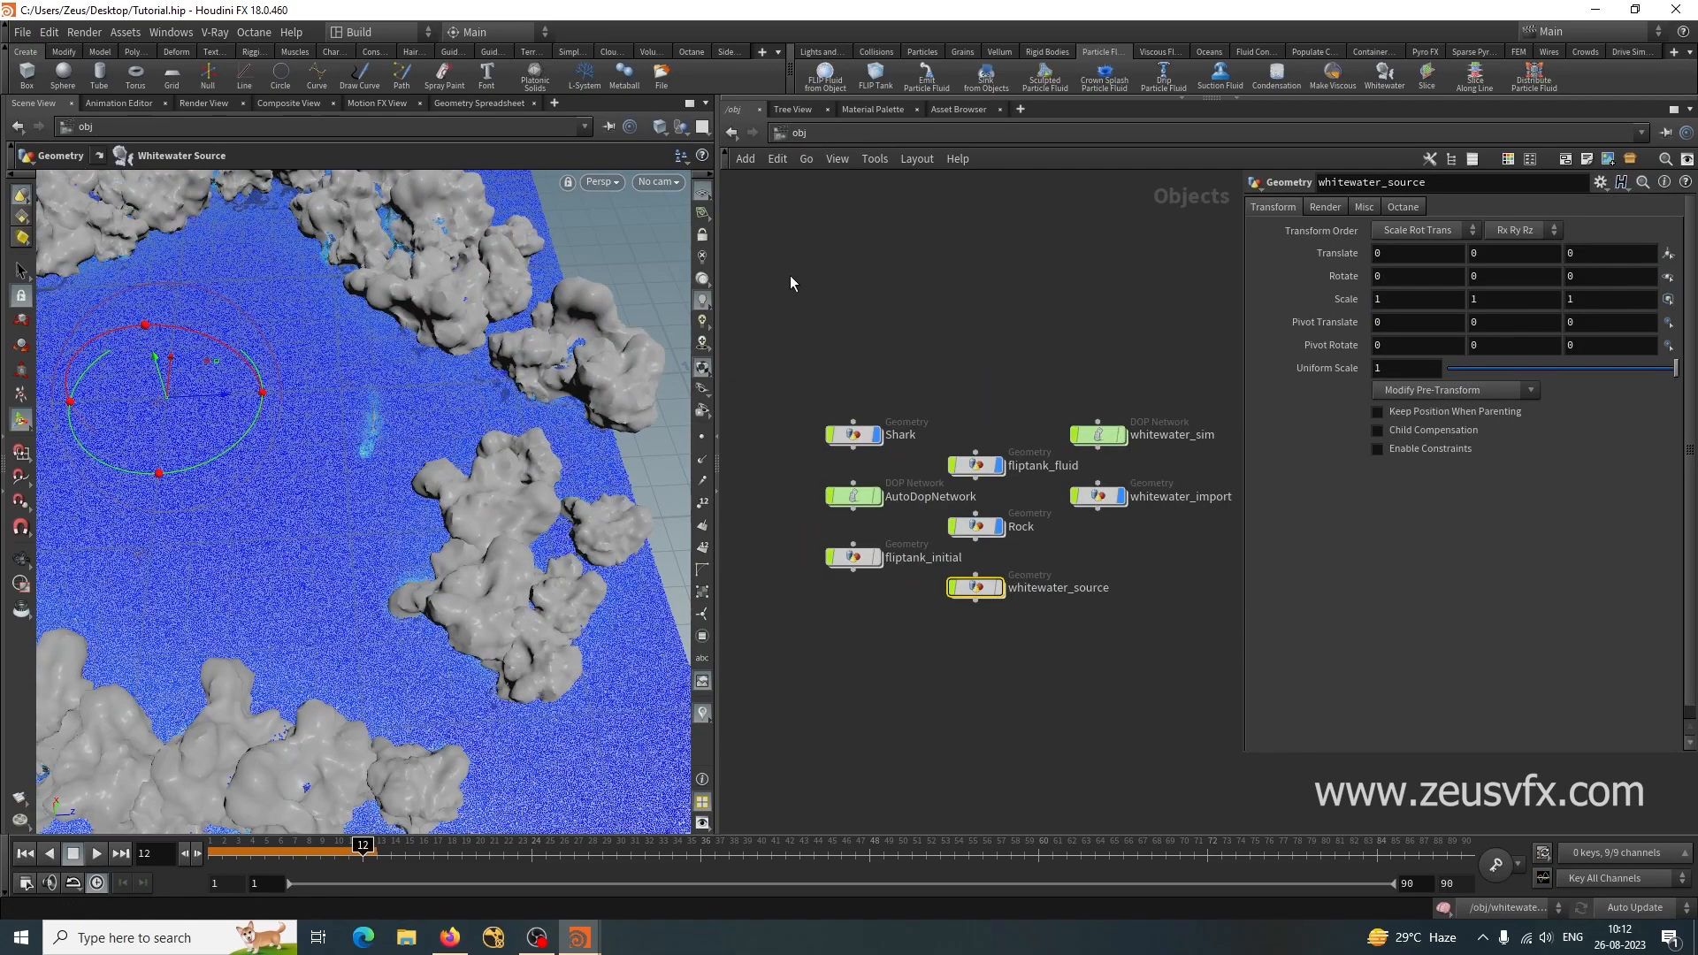
double_click(1097, 436)
click(1063, 454)
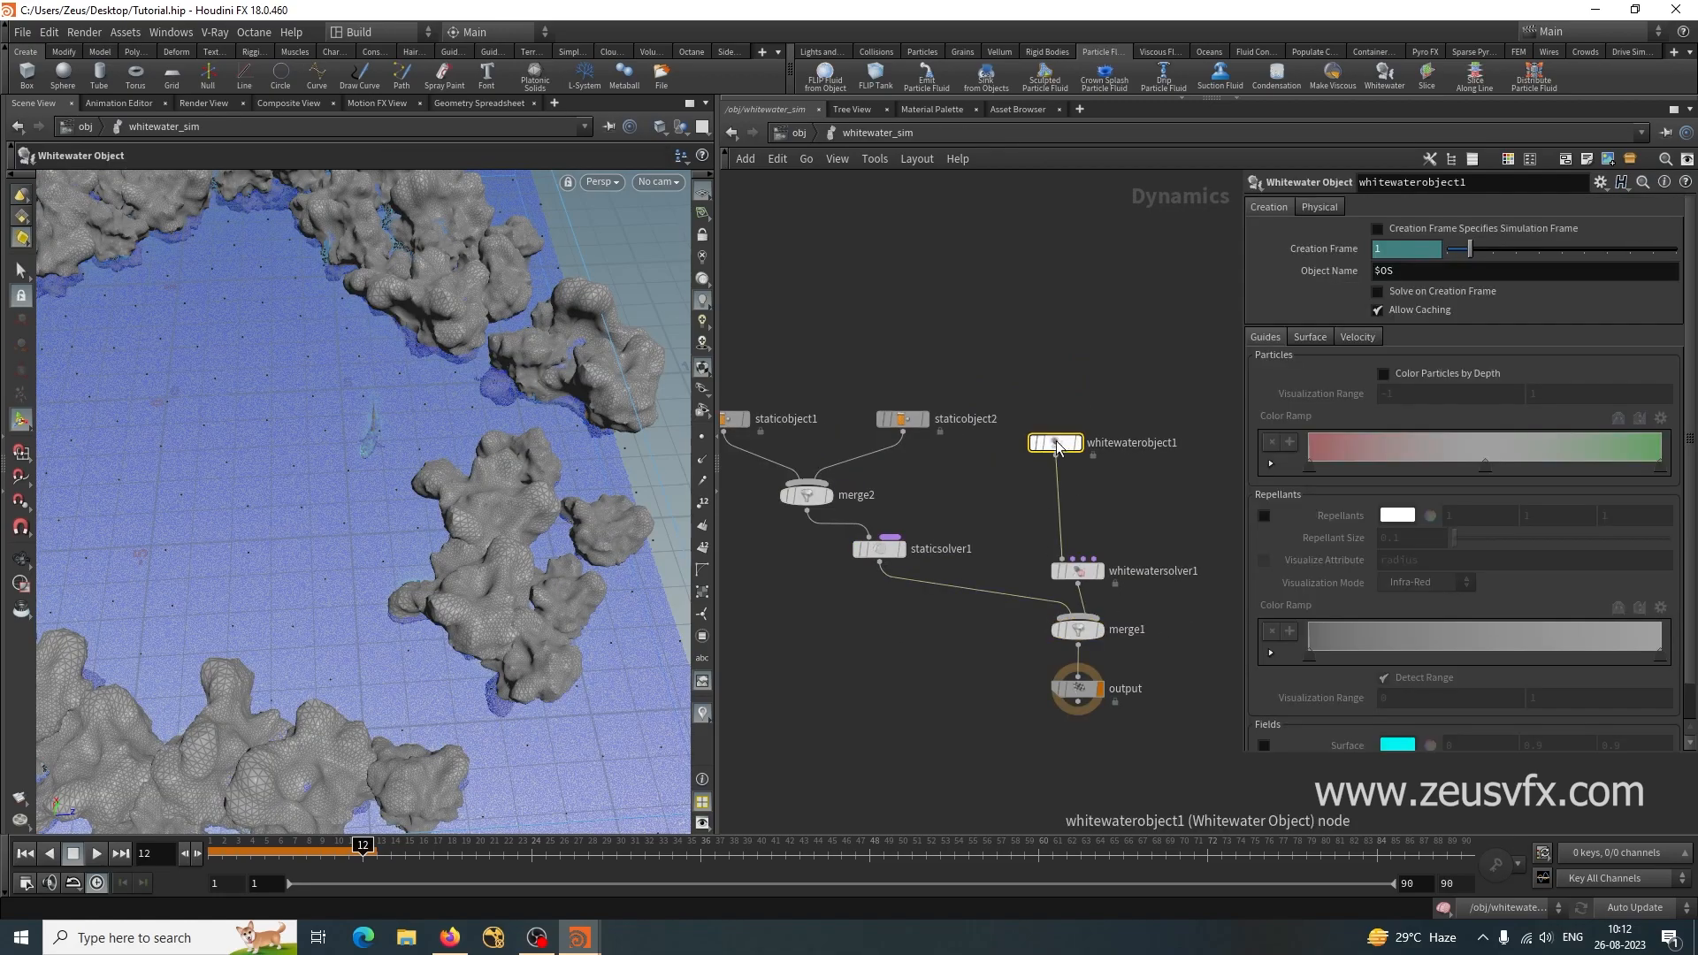
click(1081, 575)
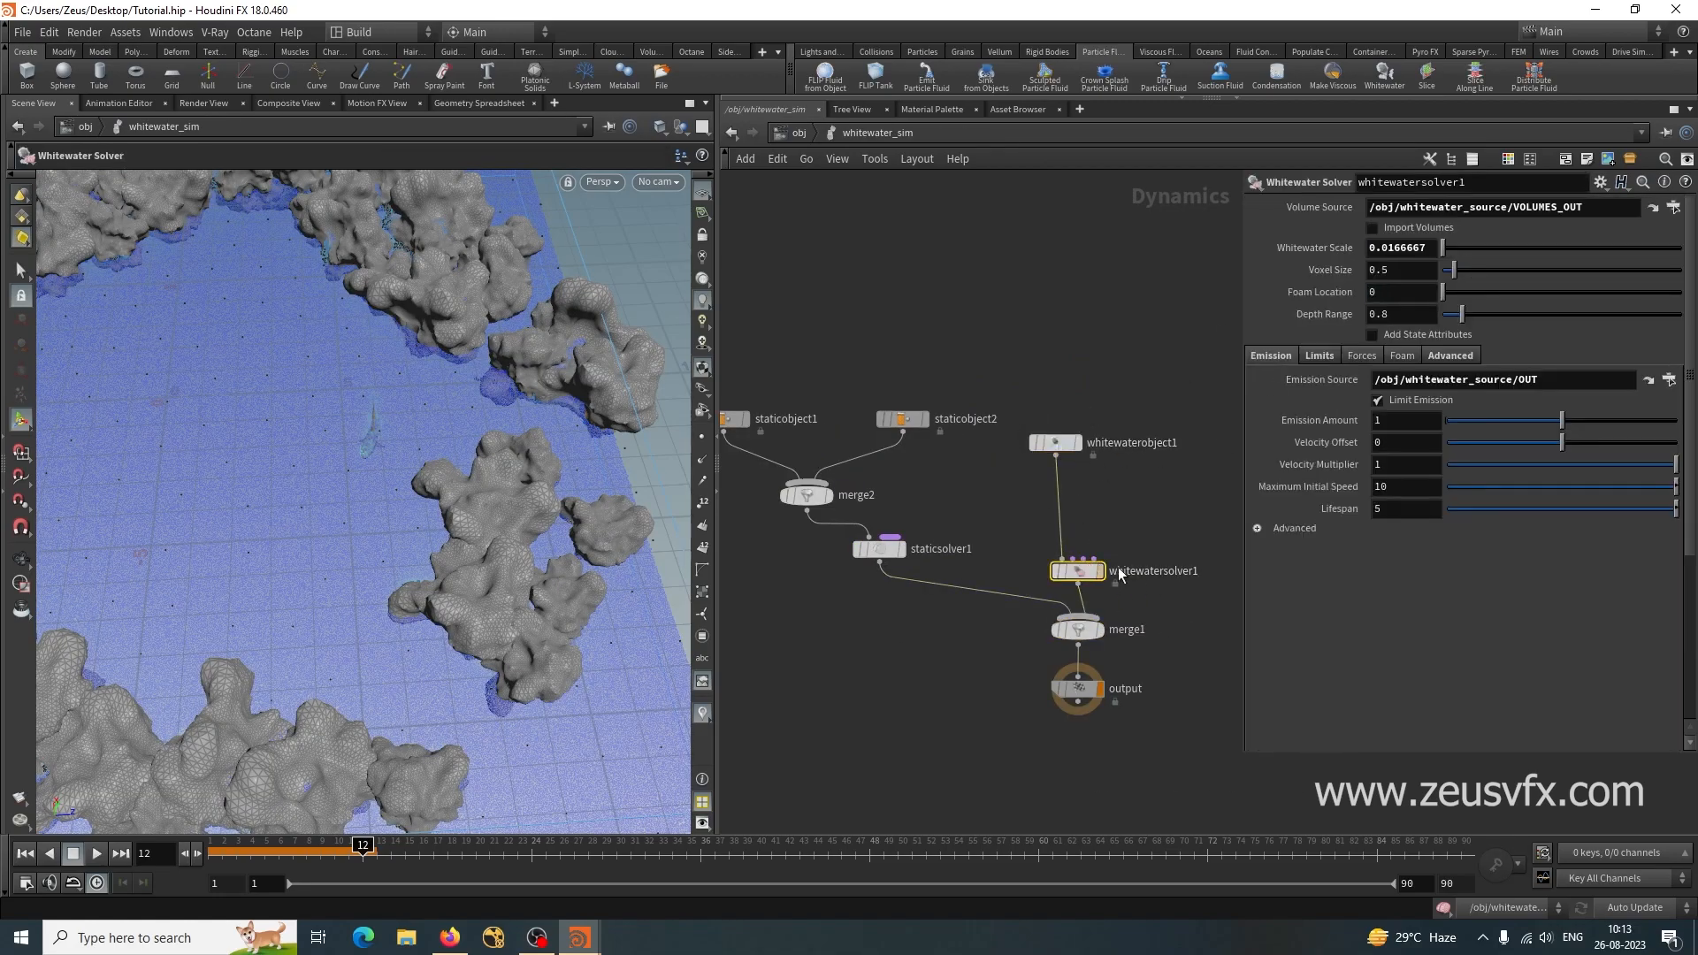
double_click(1391, 246)
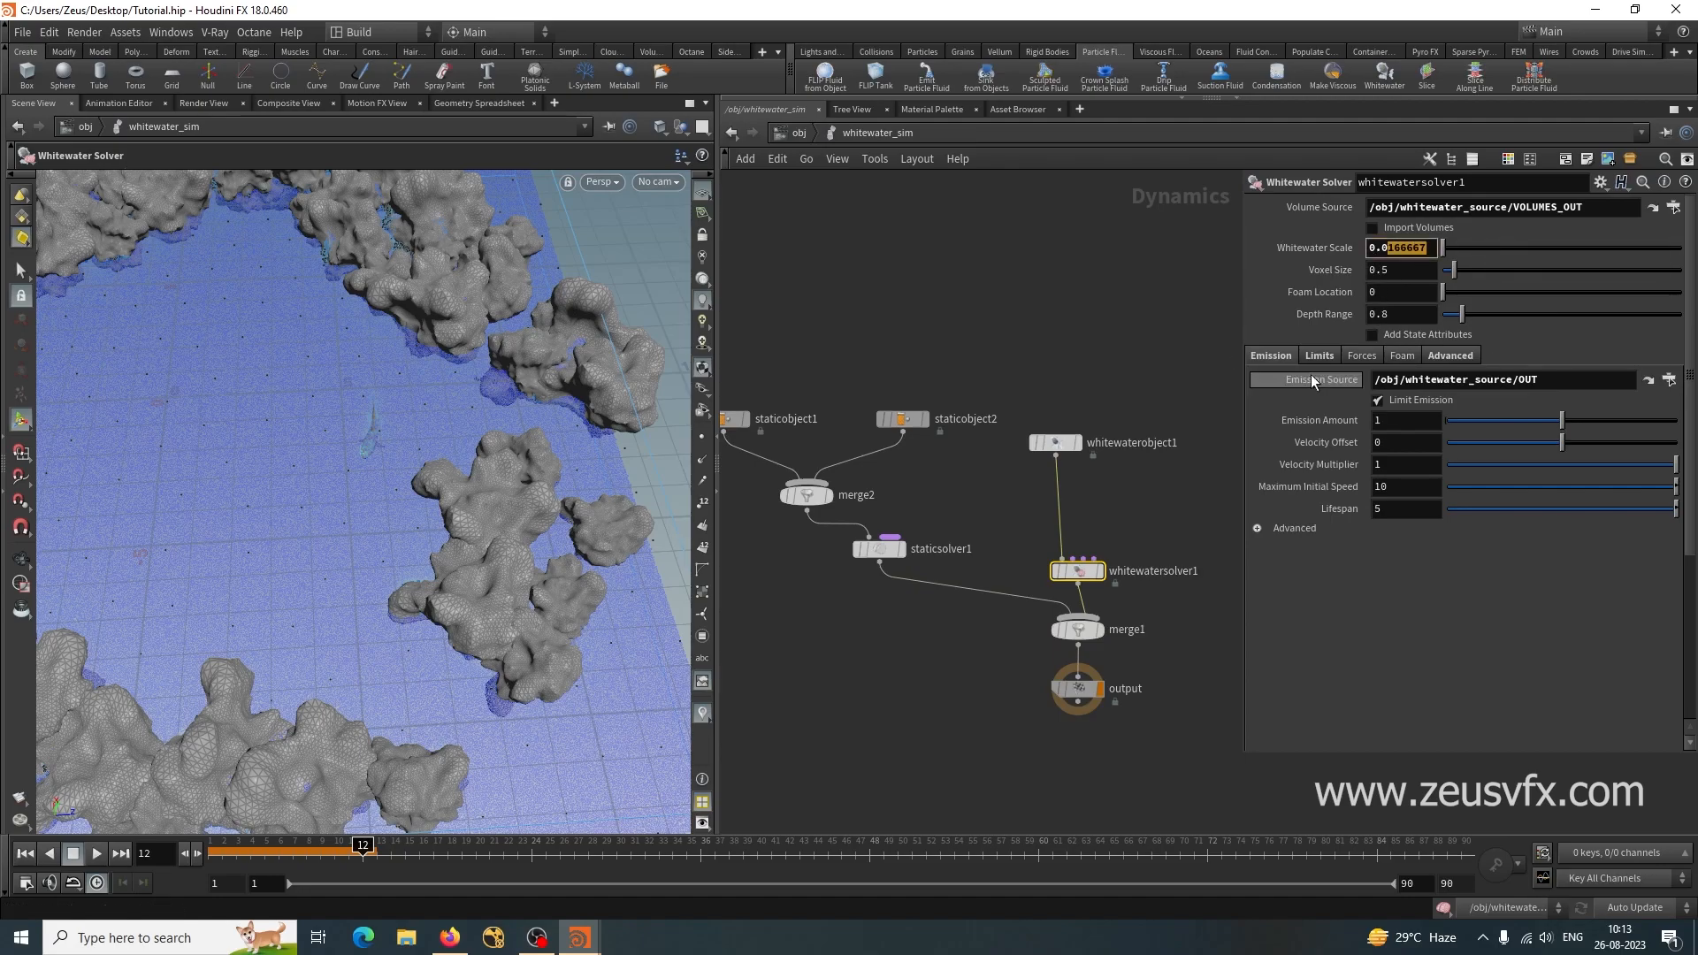
text(0.01)
key(Return)
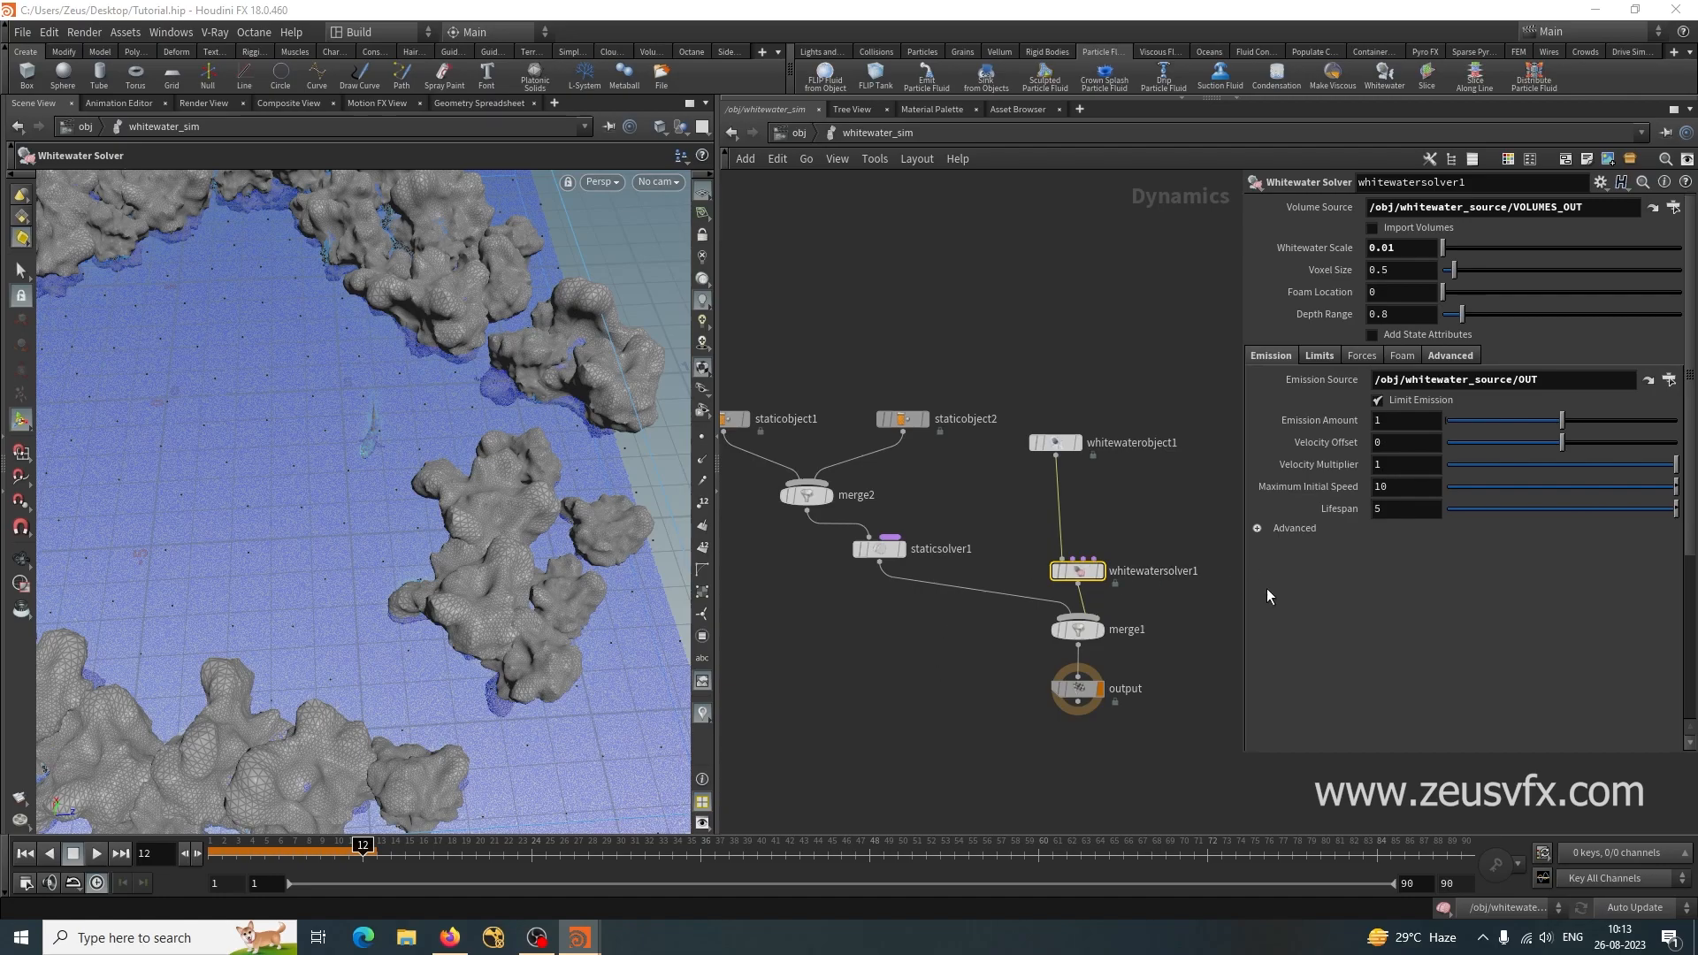
Set the Voxel Size of whitewatersolver1 to 0.2.
mouse_move(1316, 275)
click(1406, 276)
key(BackSpace)
text(2)
key(Return)
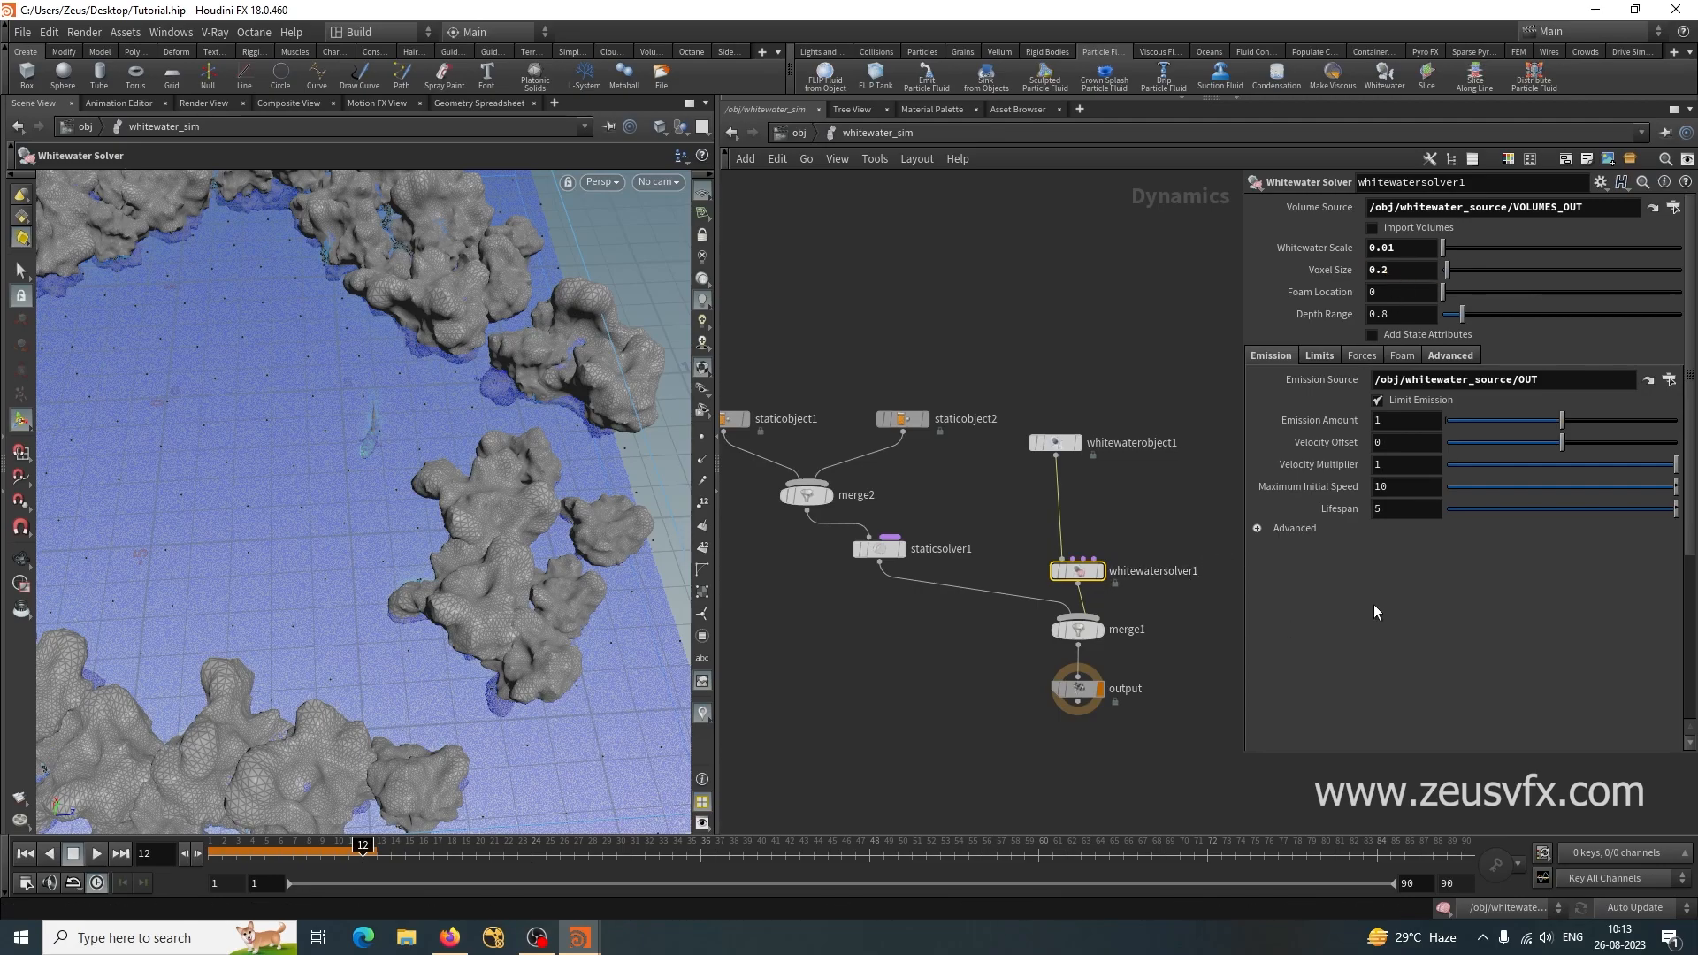
Reduce the Voxel Size of whitewatersolver1 to 0.1 and return to the first frame.
click(1387, 273)
key(BackSpace)
text(1)
key(Return)
click(25, 854)
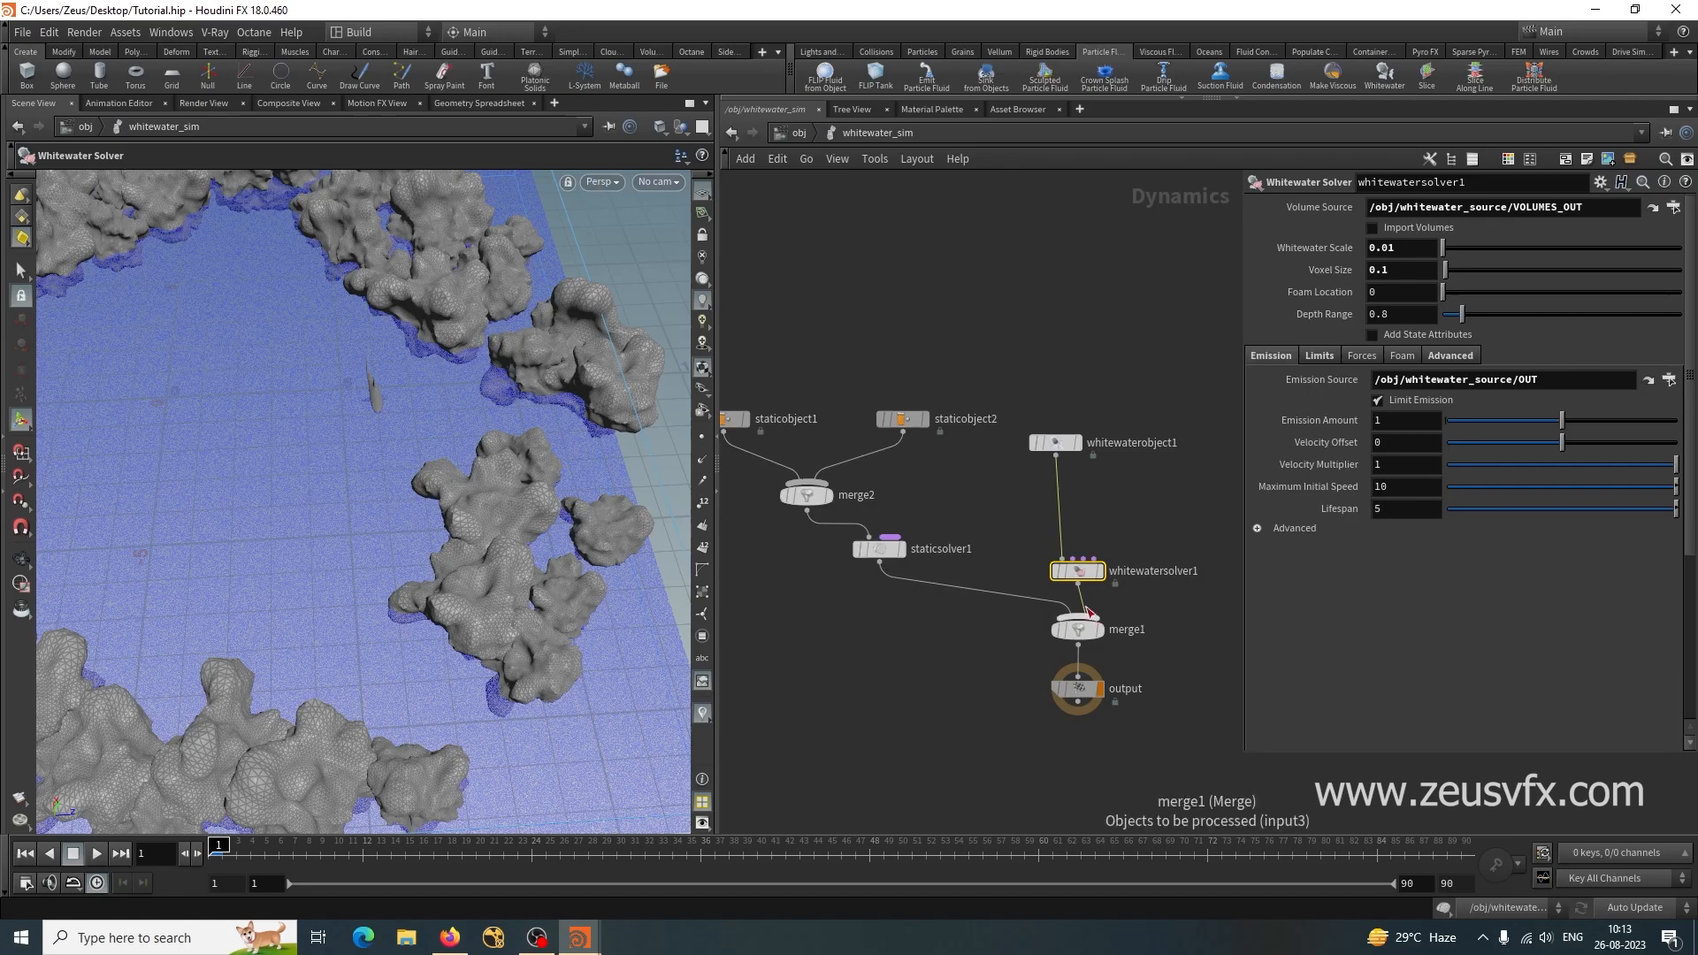
Set the Bubbles and Spray aging rates in the advanced emission settings of whitewatersolver1 to 0.
click(1257, 528)
scroll(1308, 649, down, 3)
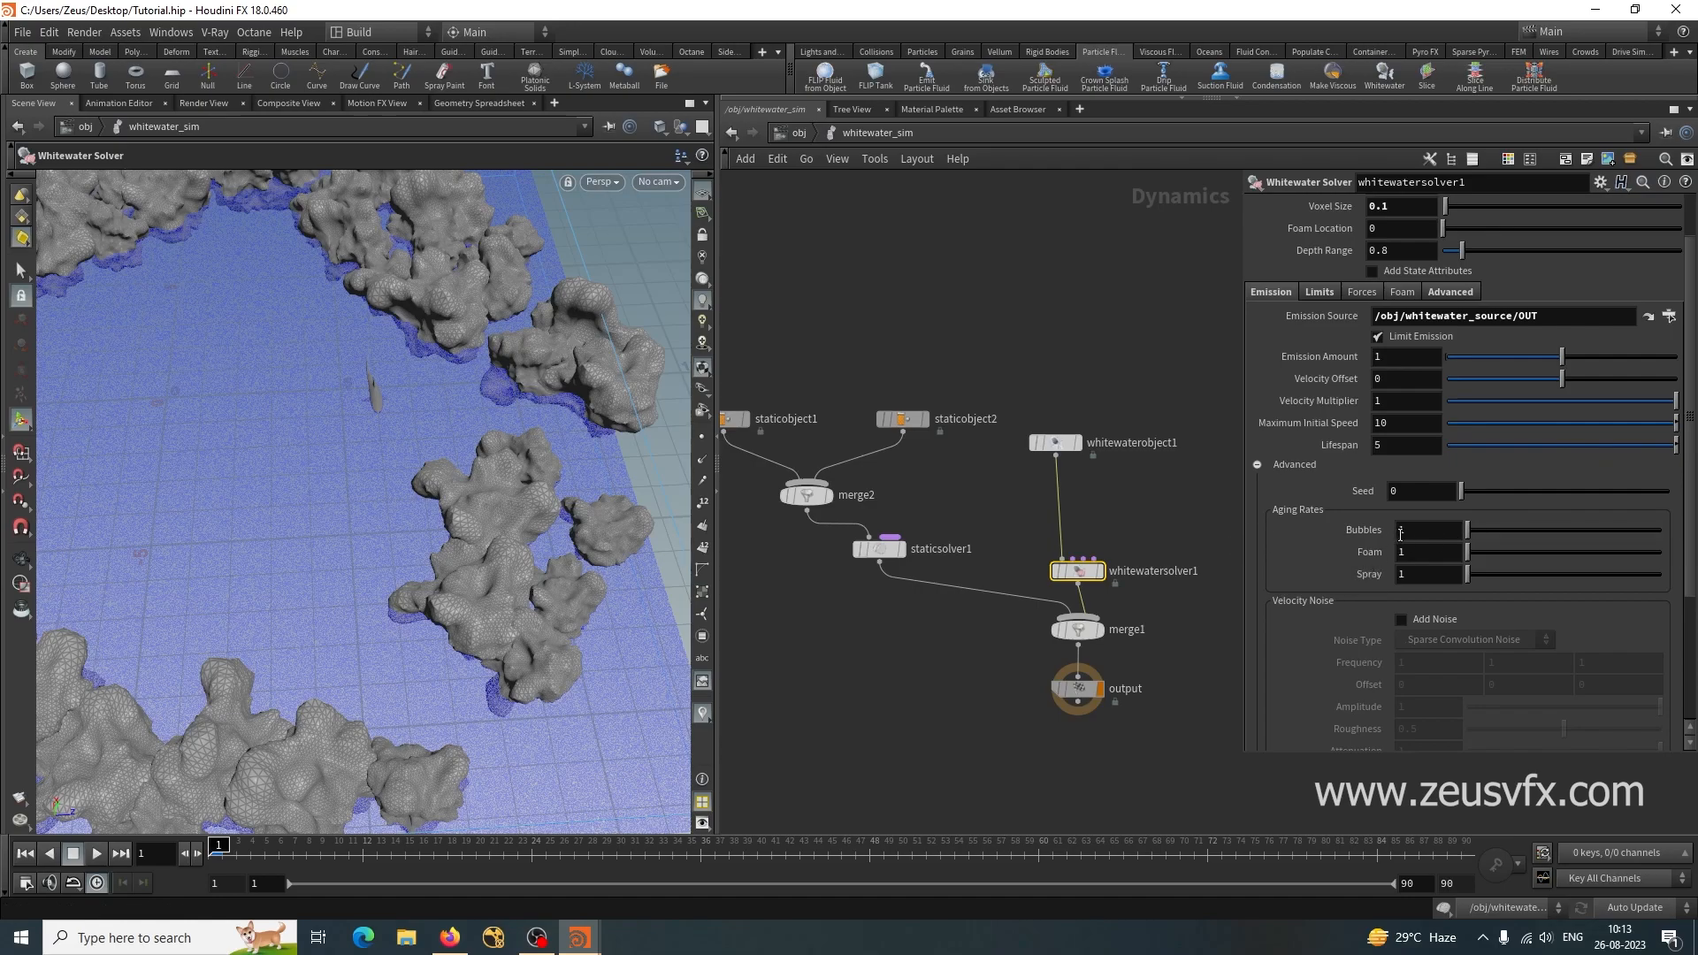
mouse_move(1394, 531)
mouse_down()
mouse_move(1341, 533)
mouse_move(1321, 572)
mouse_up()
text(0)
key(Return)
text(0)
key(Return)
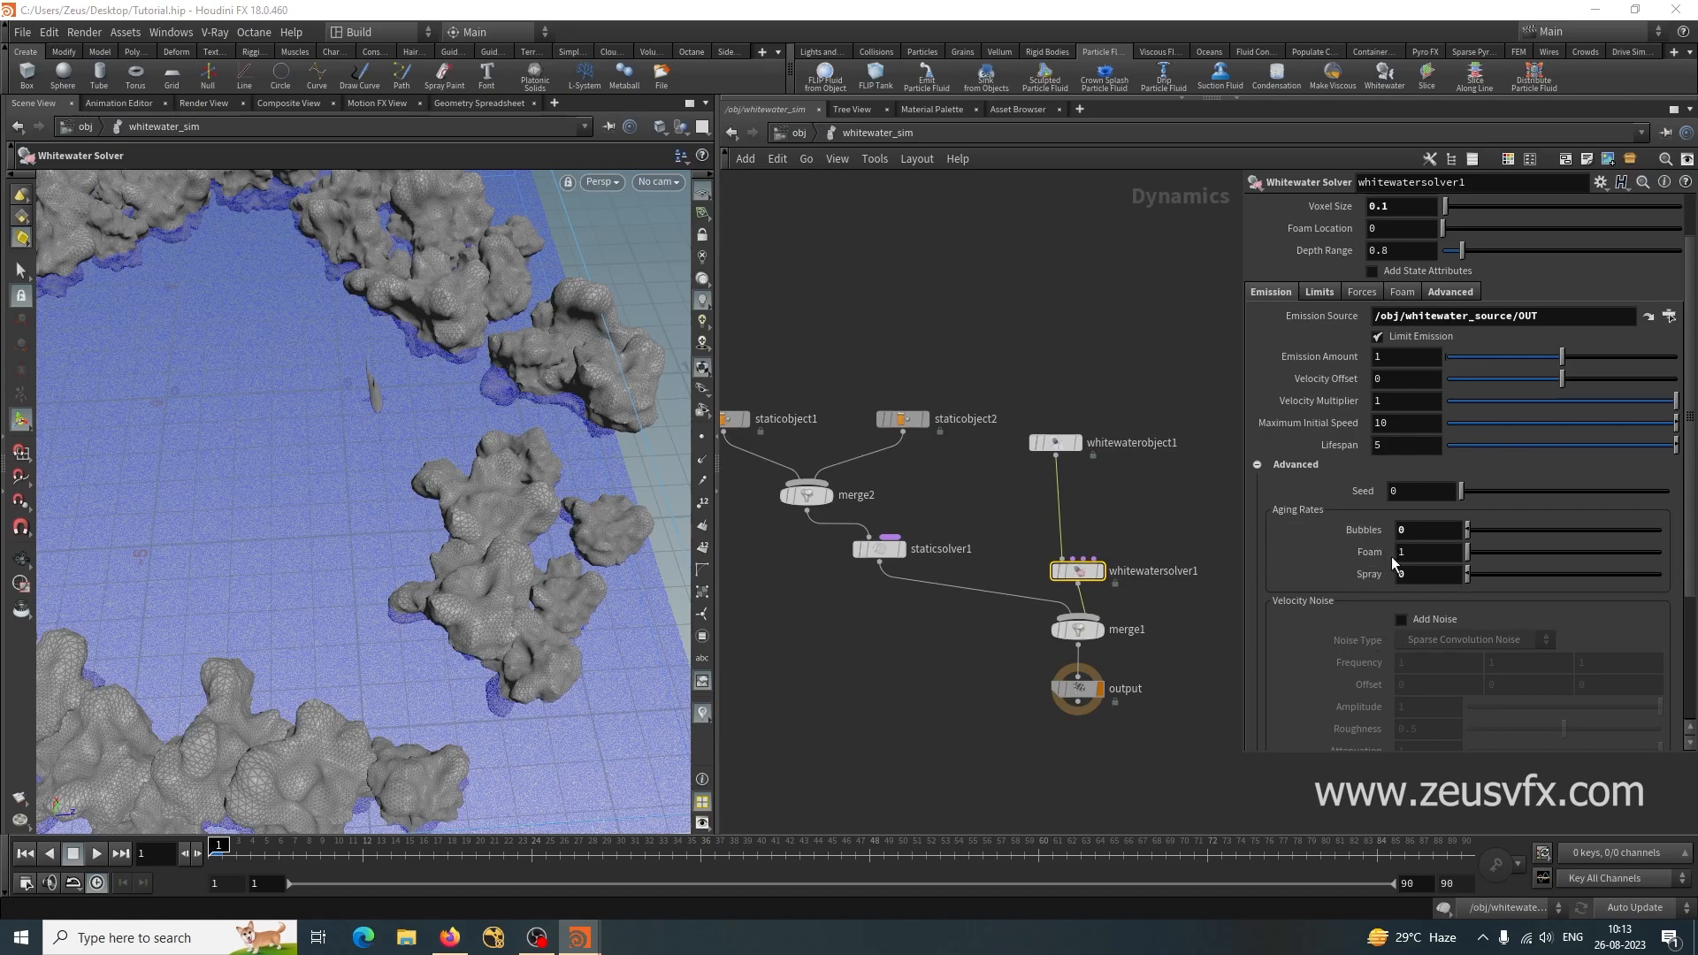
Review the limits, foam and advanced settings of whitewatersolver1.
click(1321, 293)
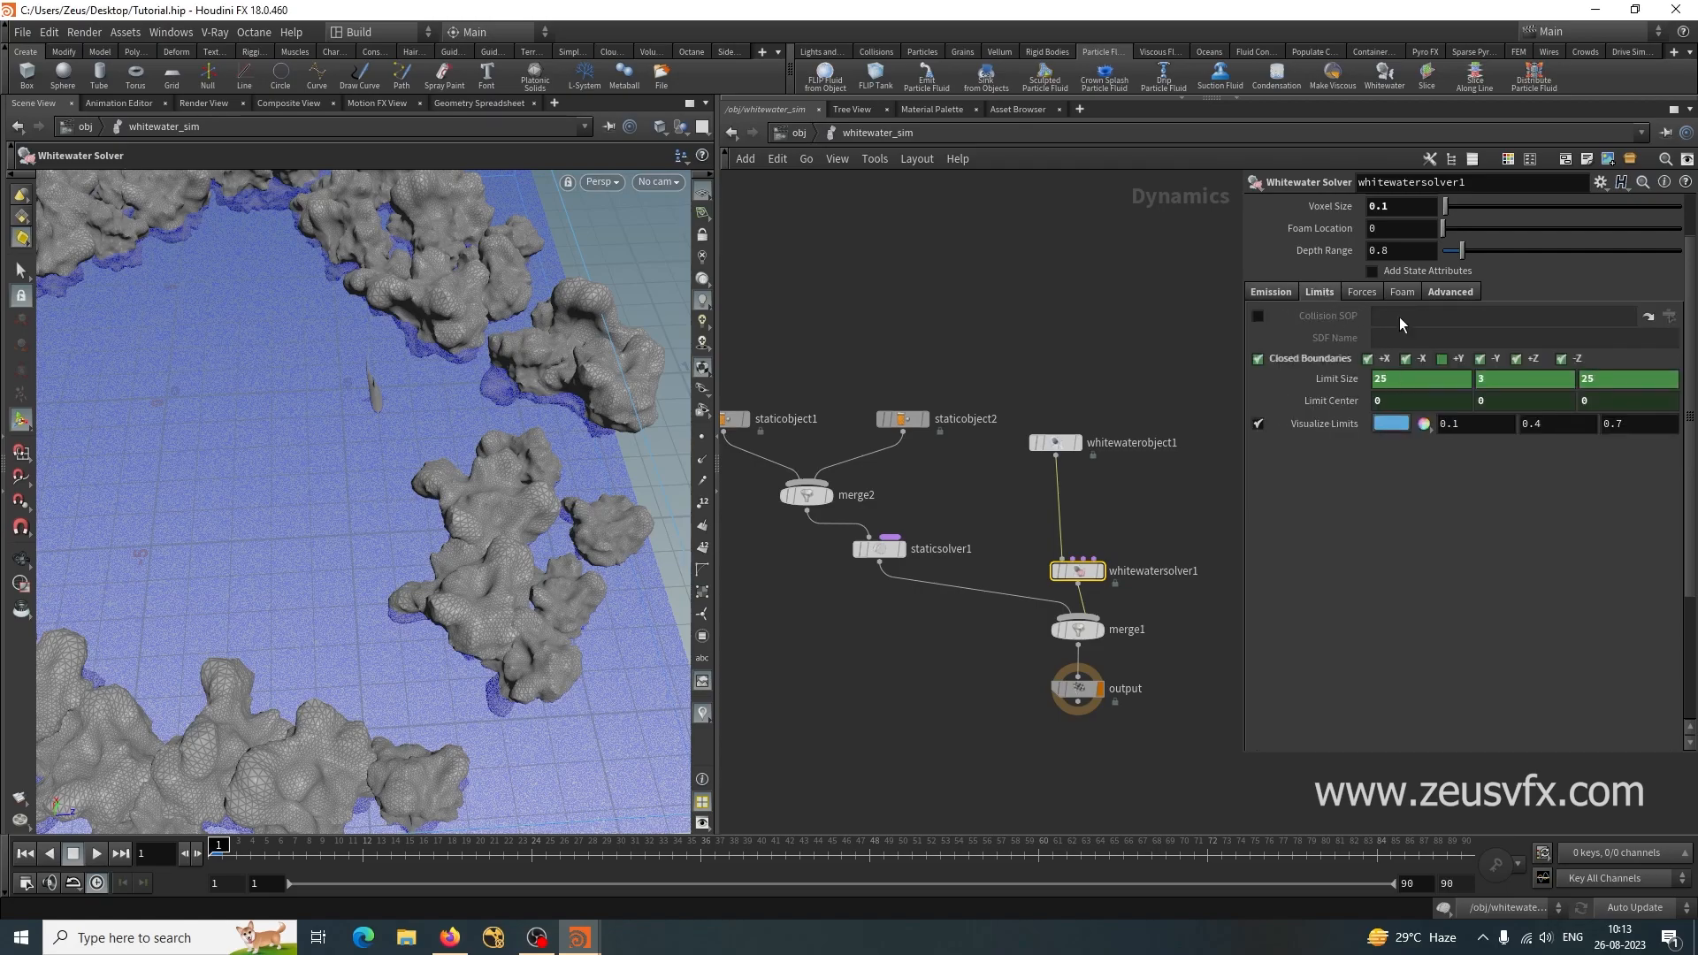
click(1403, 292)
click(1450, 293)
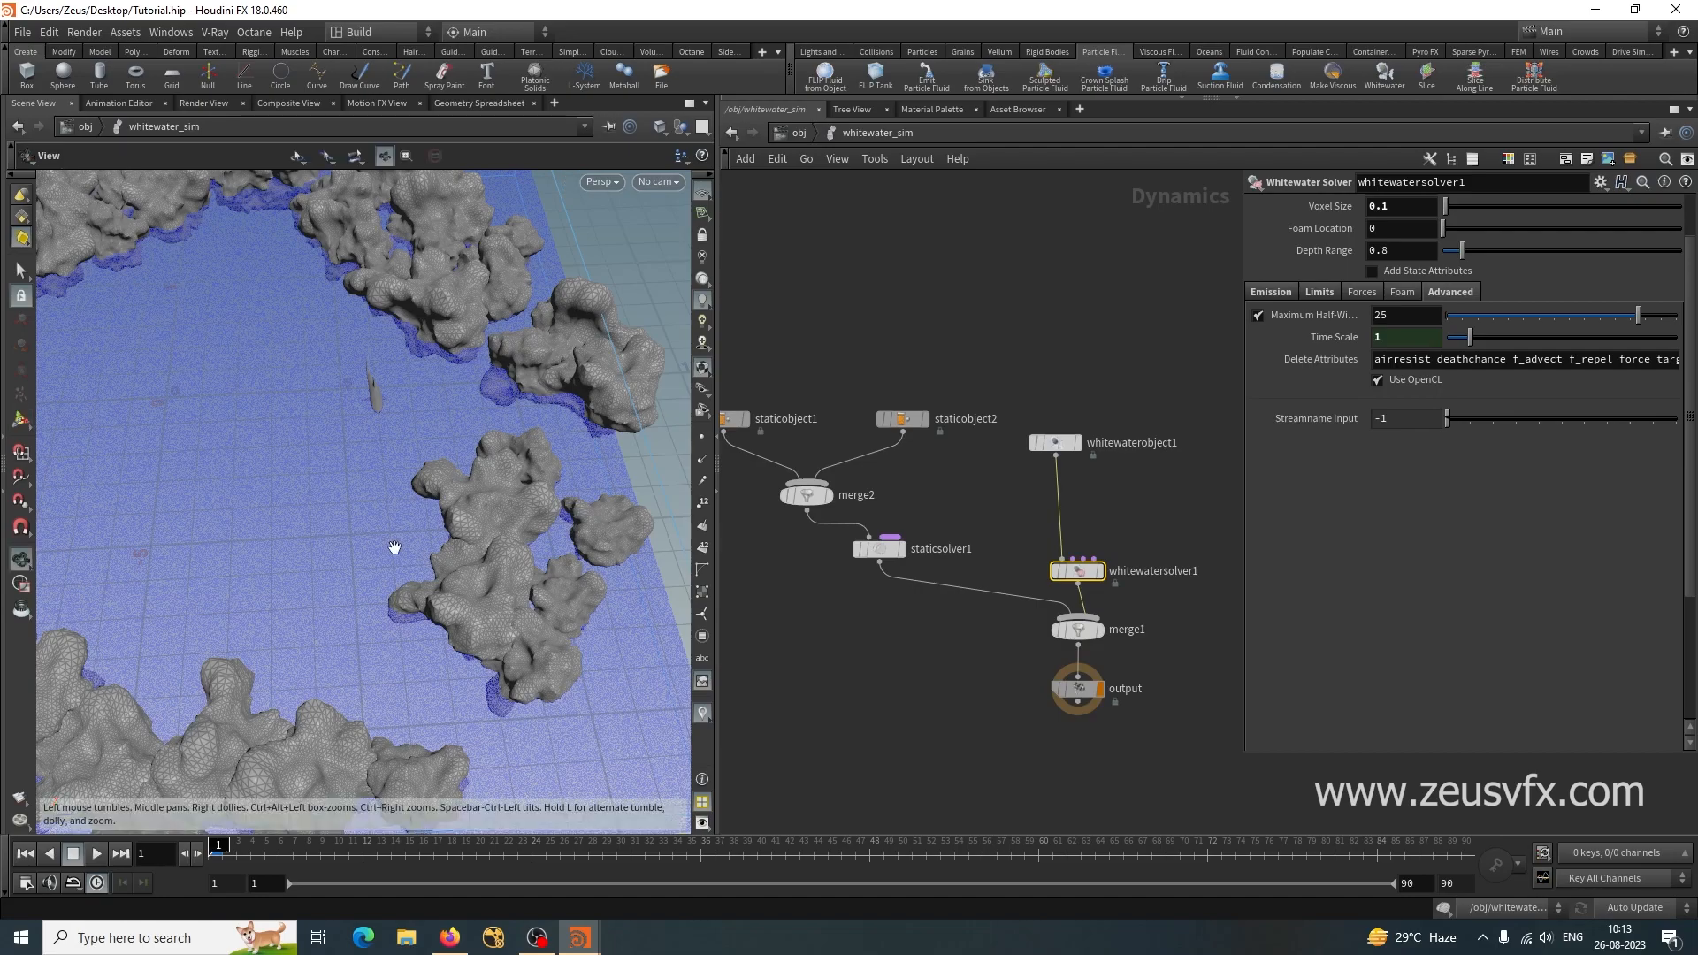
Play the whitewater simulation from the first frame and inspect the particles around the shark.
alt+drag(401, 550, 522, 566)
alt+right_drag(522, 566, 349, 594)
alt+drag(427, 664, 375, 670)
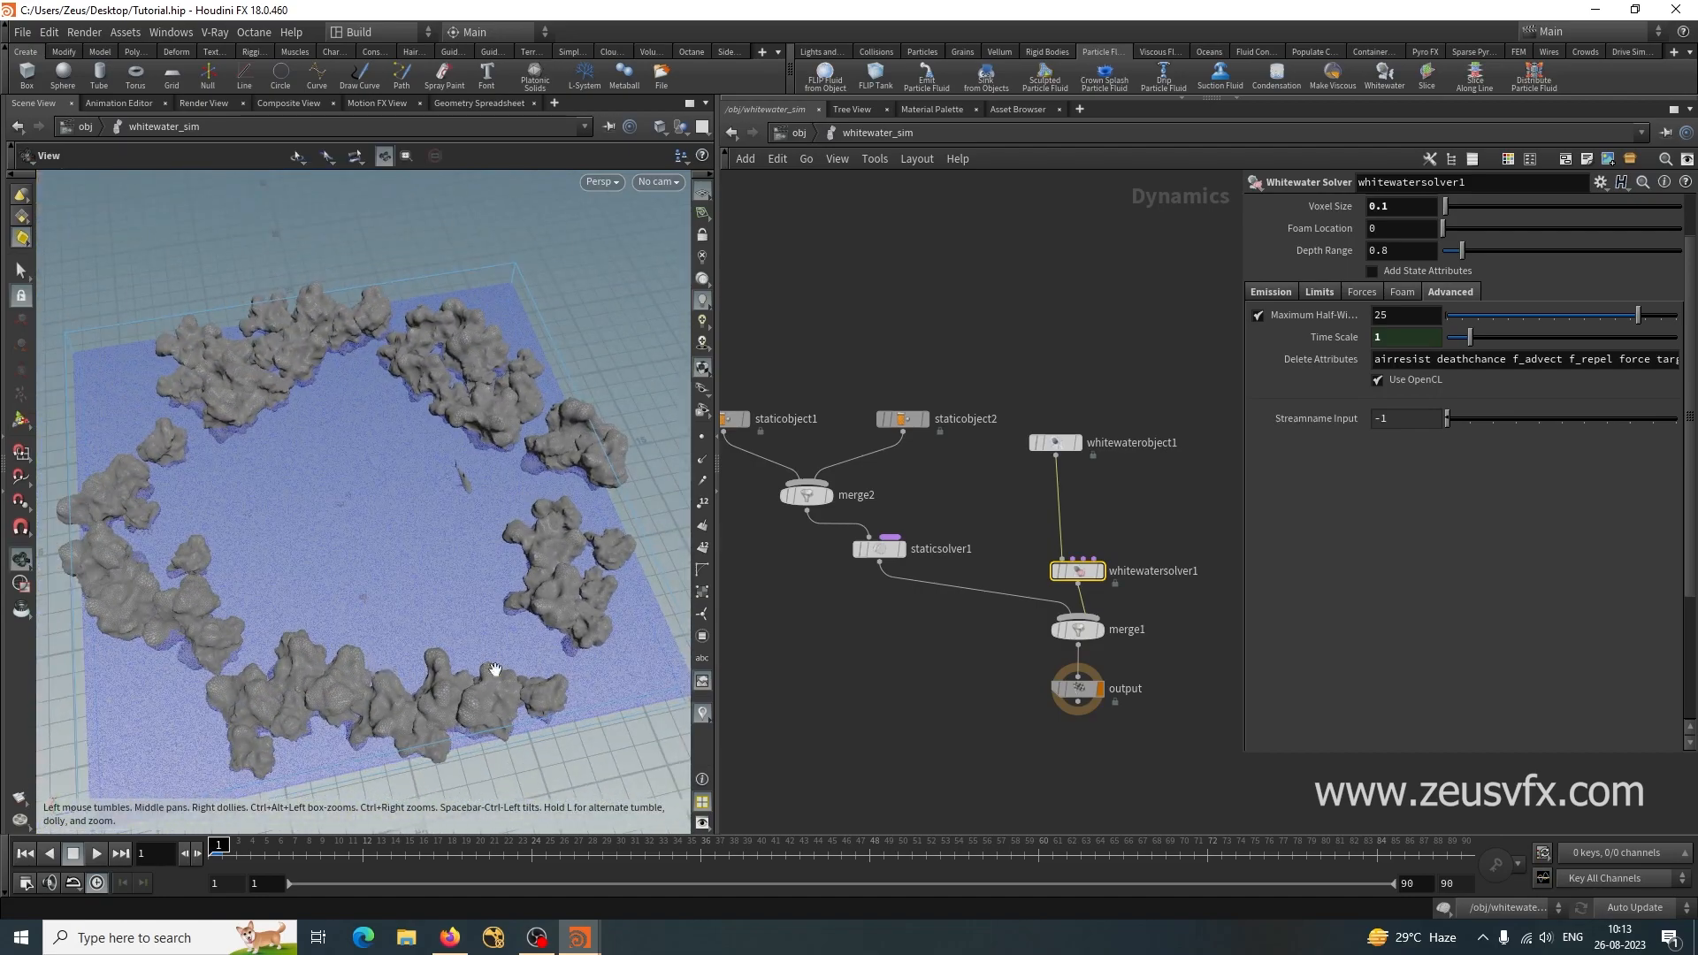
click(95, 854)
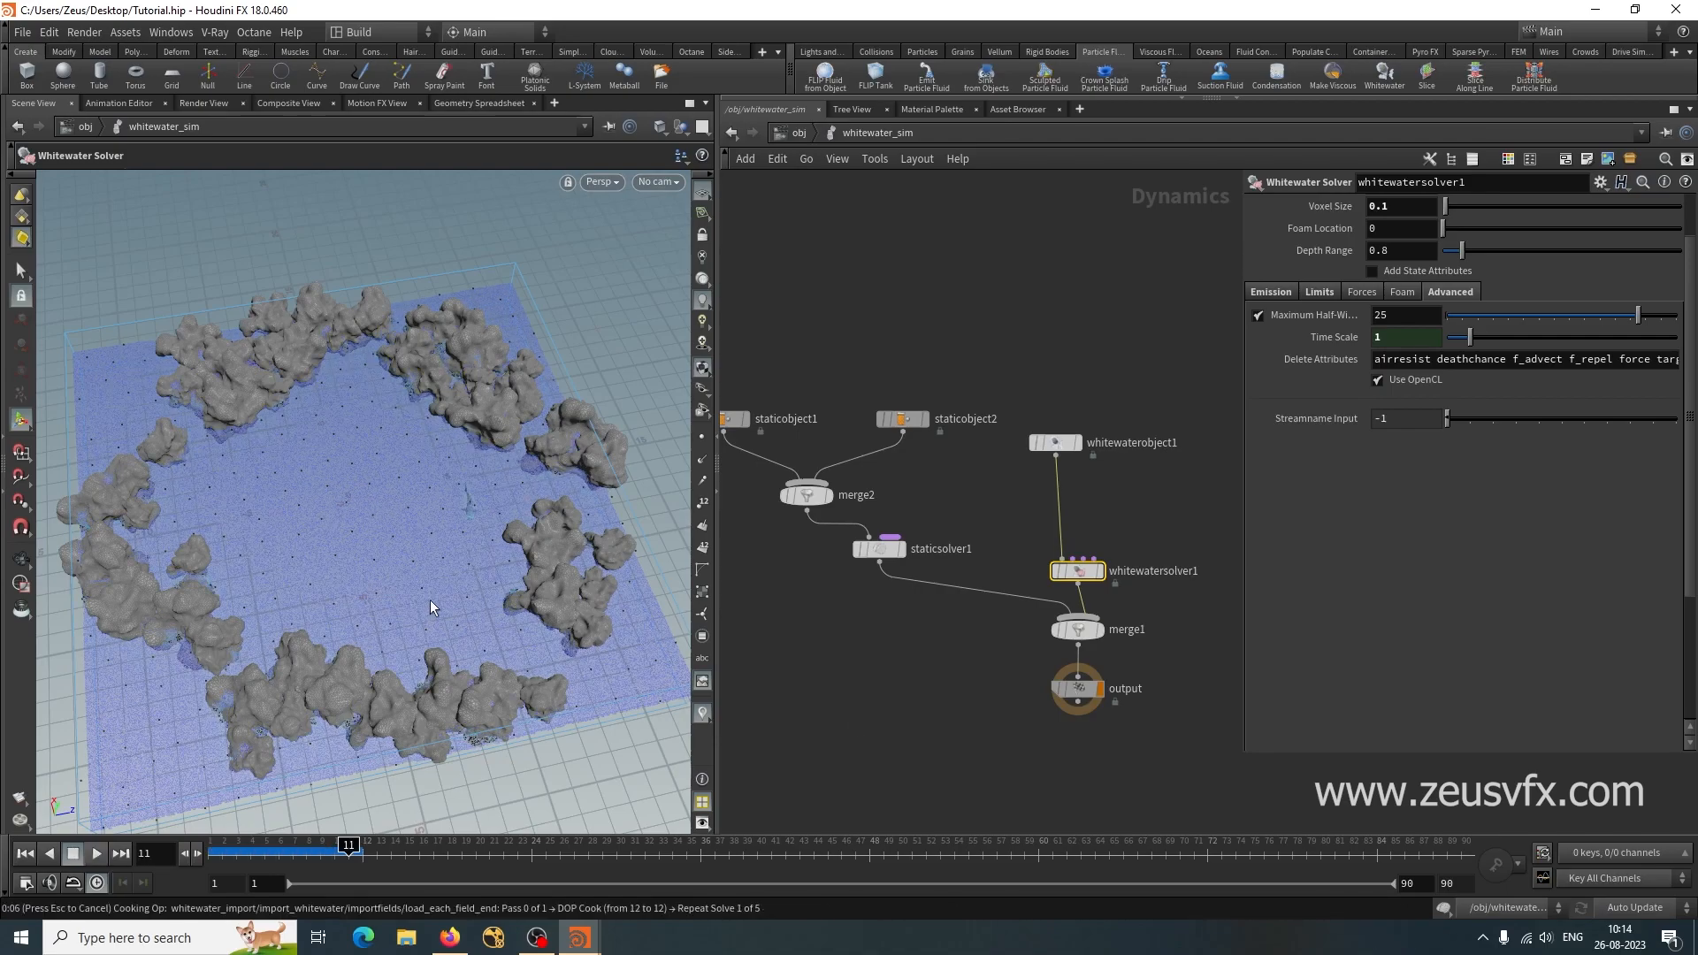
alt+drag(428, 600, 477, 547)
alt+right_drag(478, 548, 584, 523)
mouse_move(398, 535)
alt+mouse_down()
mouse_move(475, 542)
mouse_move(393, 544)
mouse_move(380, 400)
mouse_move(372, 493)
mouse_move(303, 474)
mouse_move(387, 508)
alt+mouse_up()
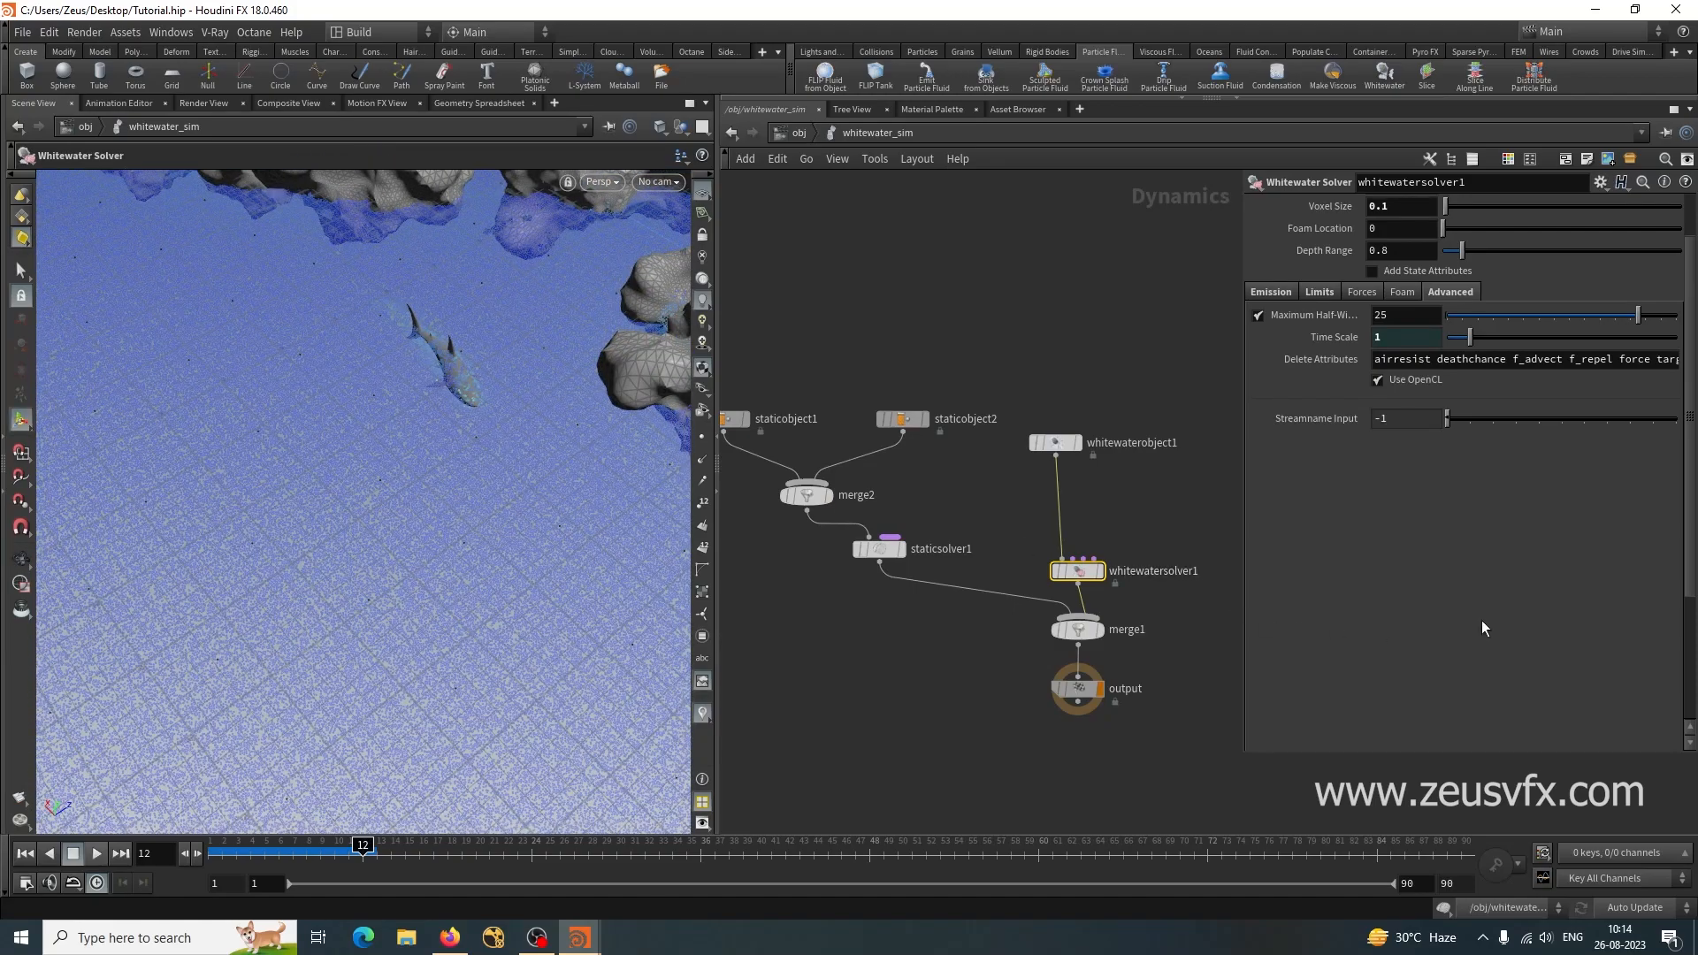
Set the Voxel Size of whitewatersolver1 to 0.02.
scroll(1498, 515, up, 3)
click(1384, 281)
key(BackSpace)
text(02)
key(Return)
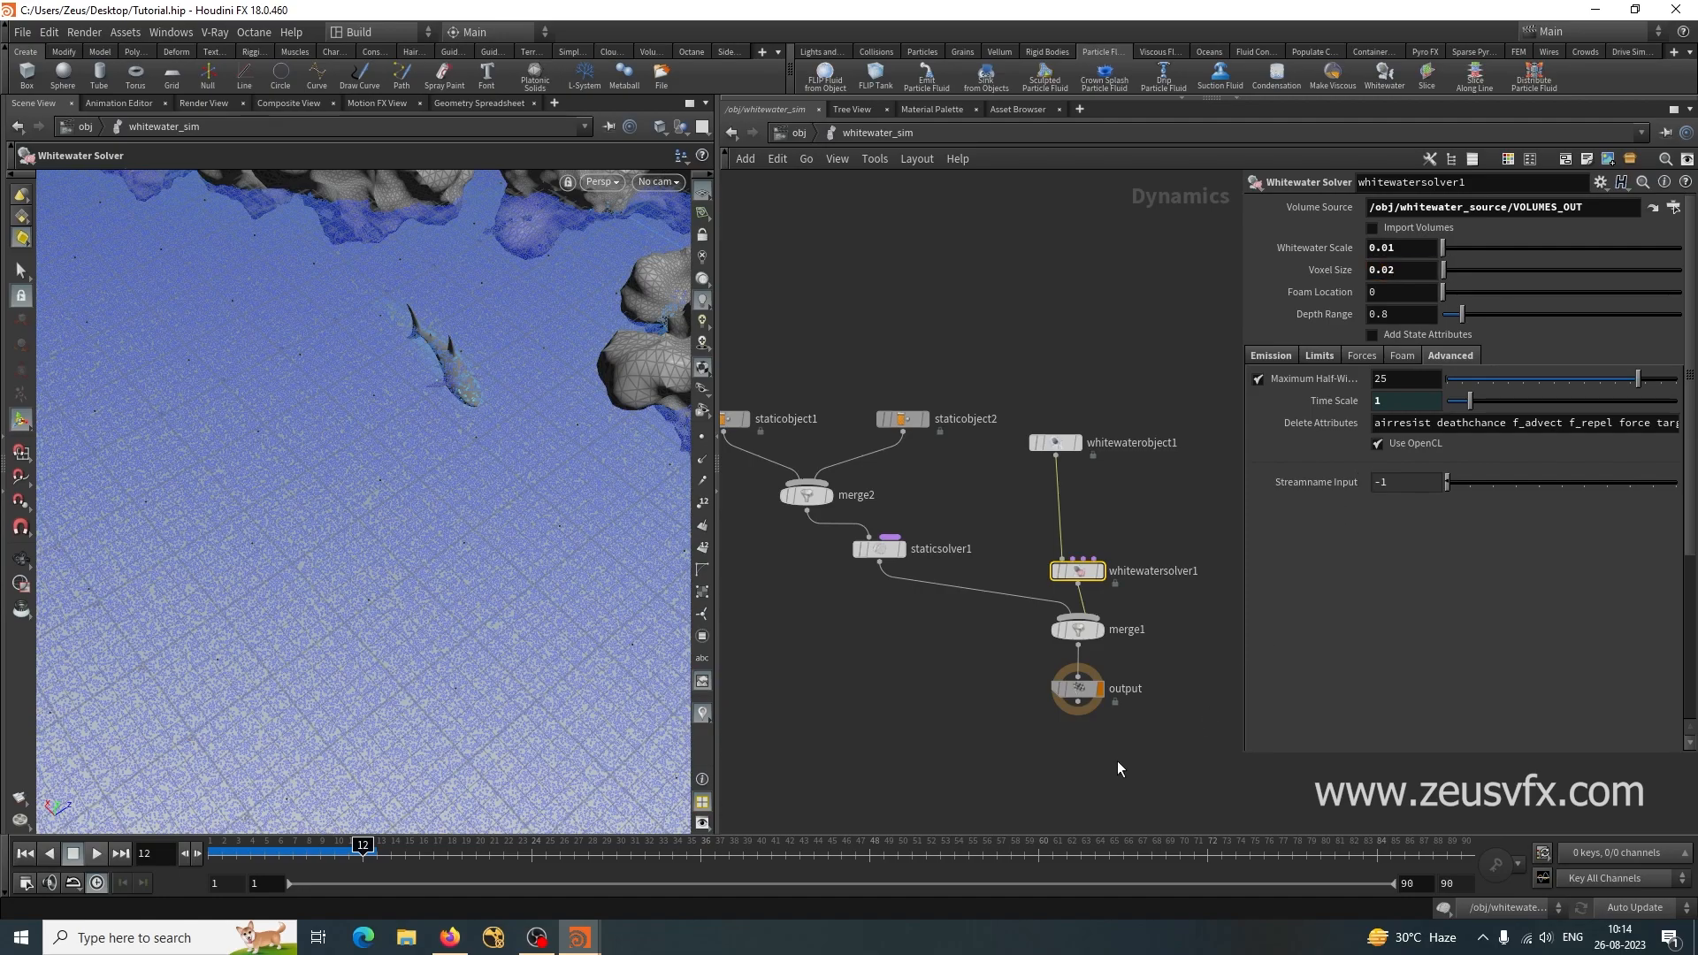
Rerun the whitewater simulation from the start, stop it at frame 15 and inspect the water around the shark and rocks.
click(26, 853)
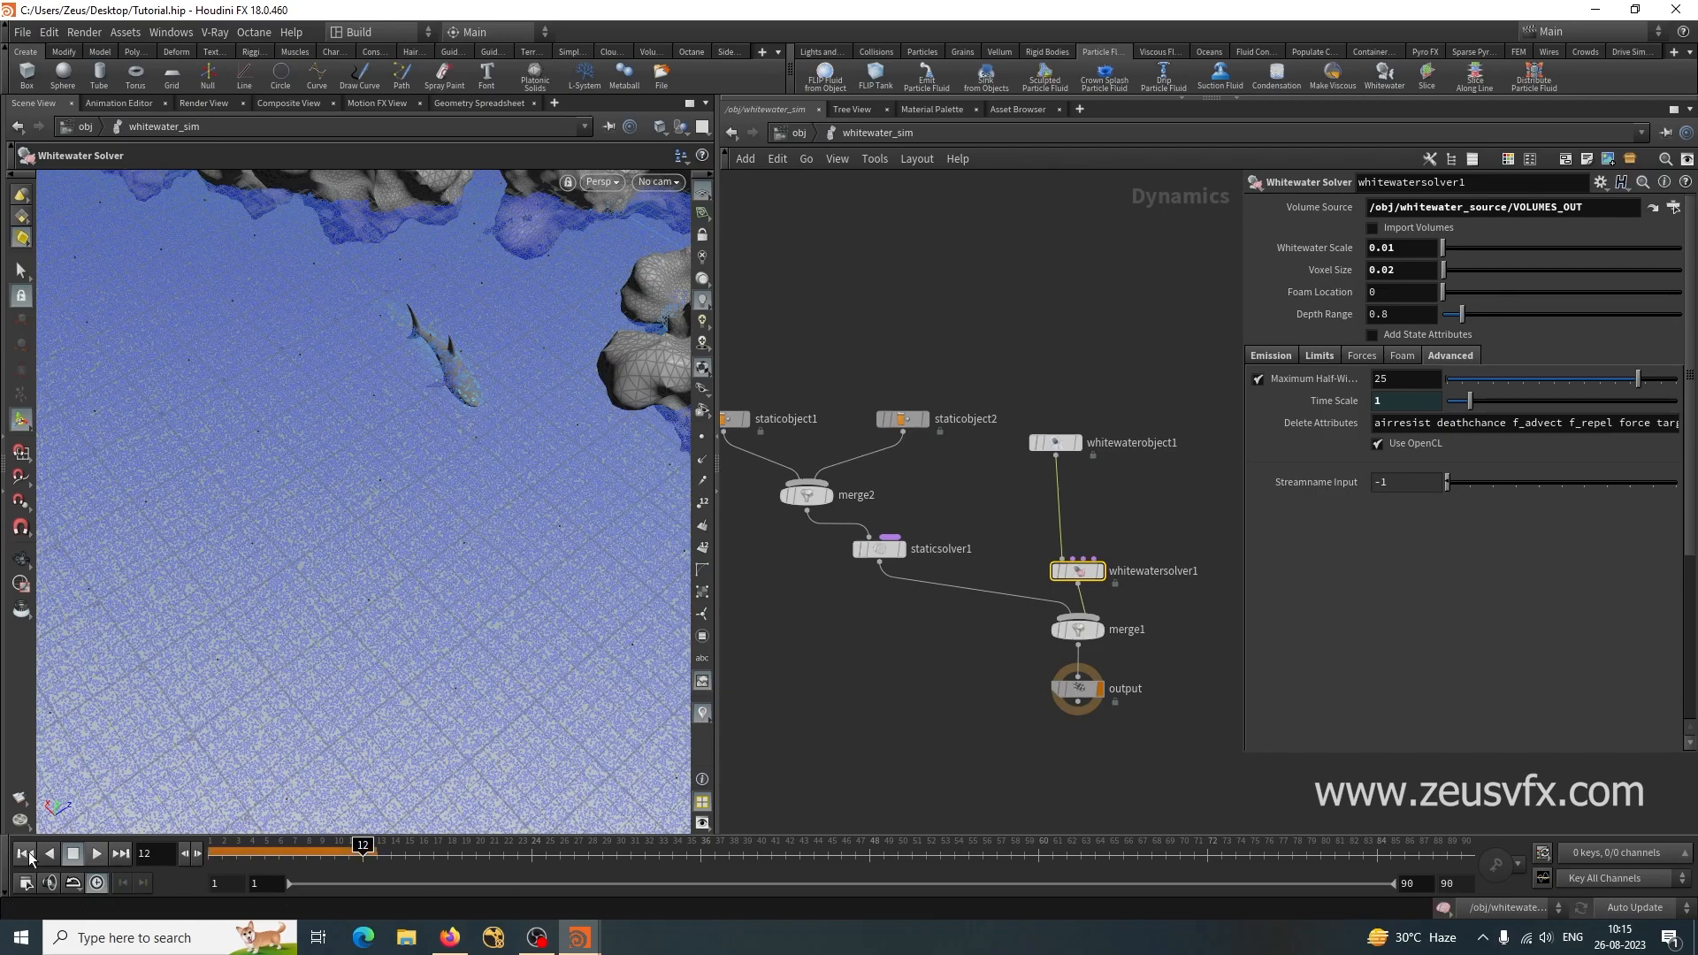
click(96, 854)
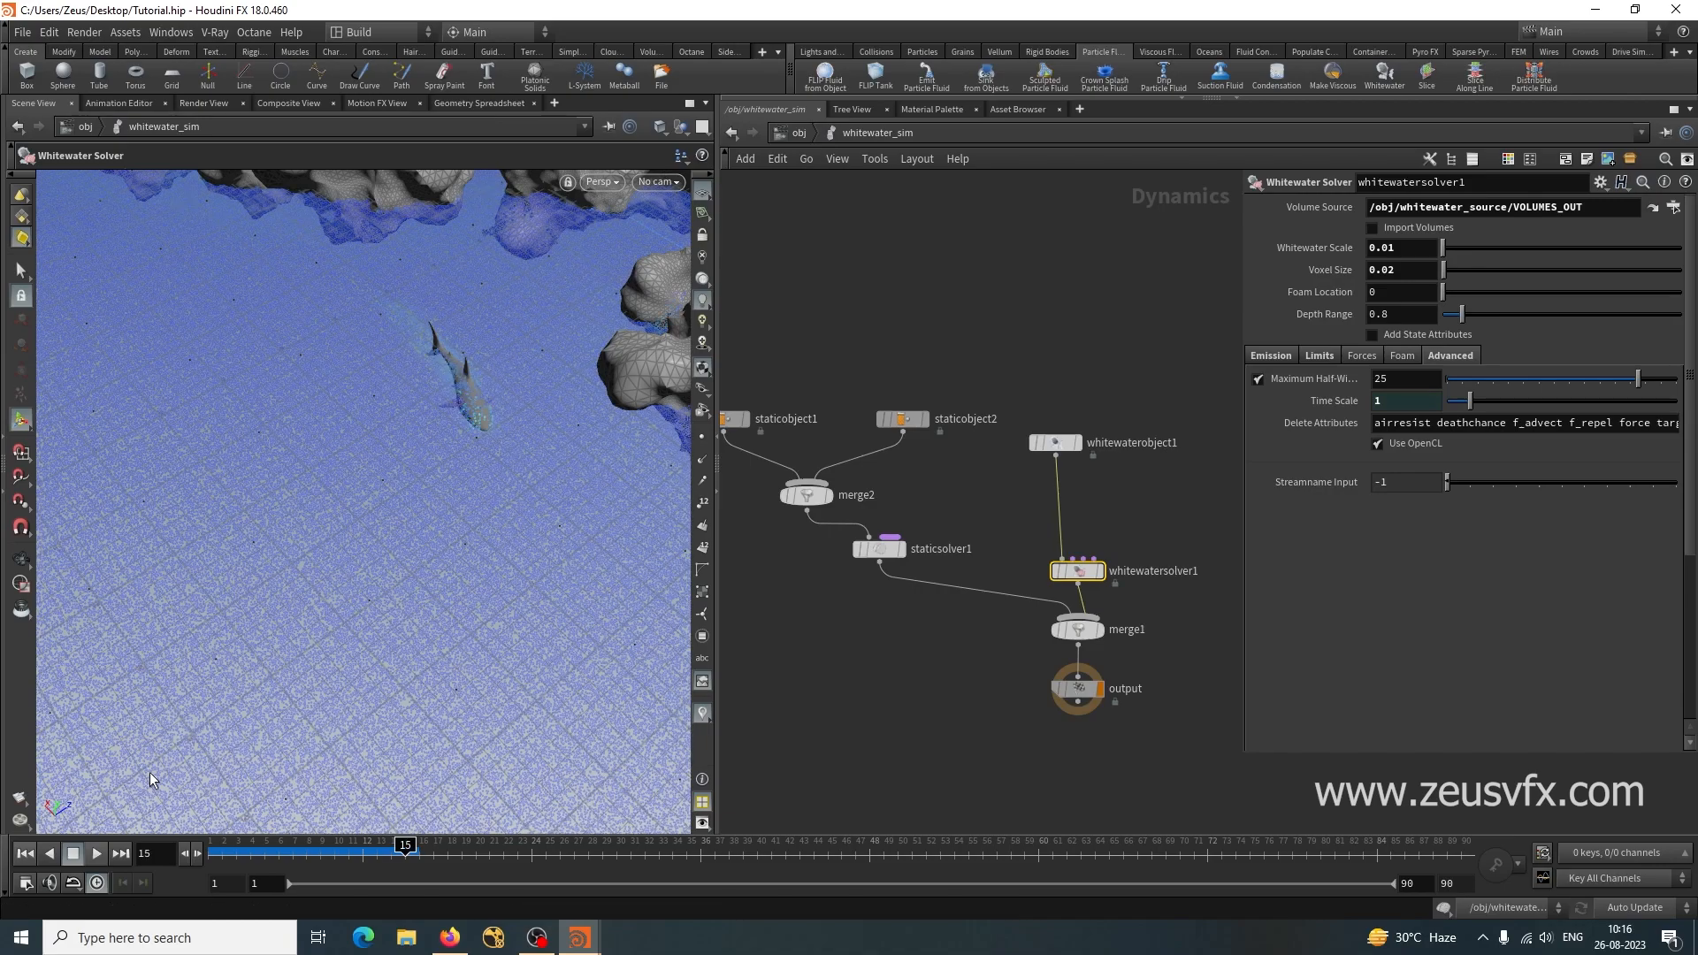
key(Escape)
drag(326, 722, 397, 662)
middle_drag(144, 648, 443, 667)
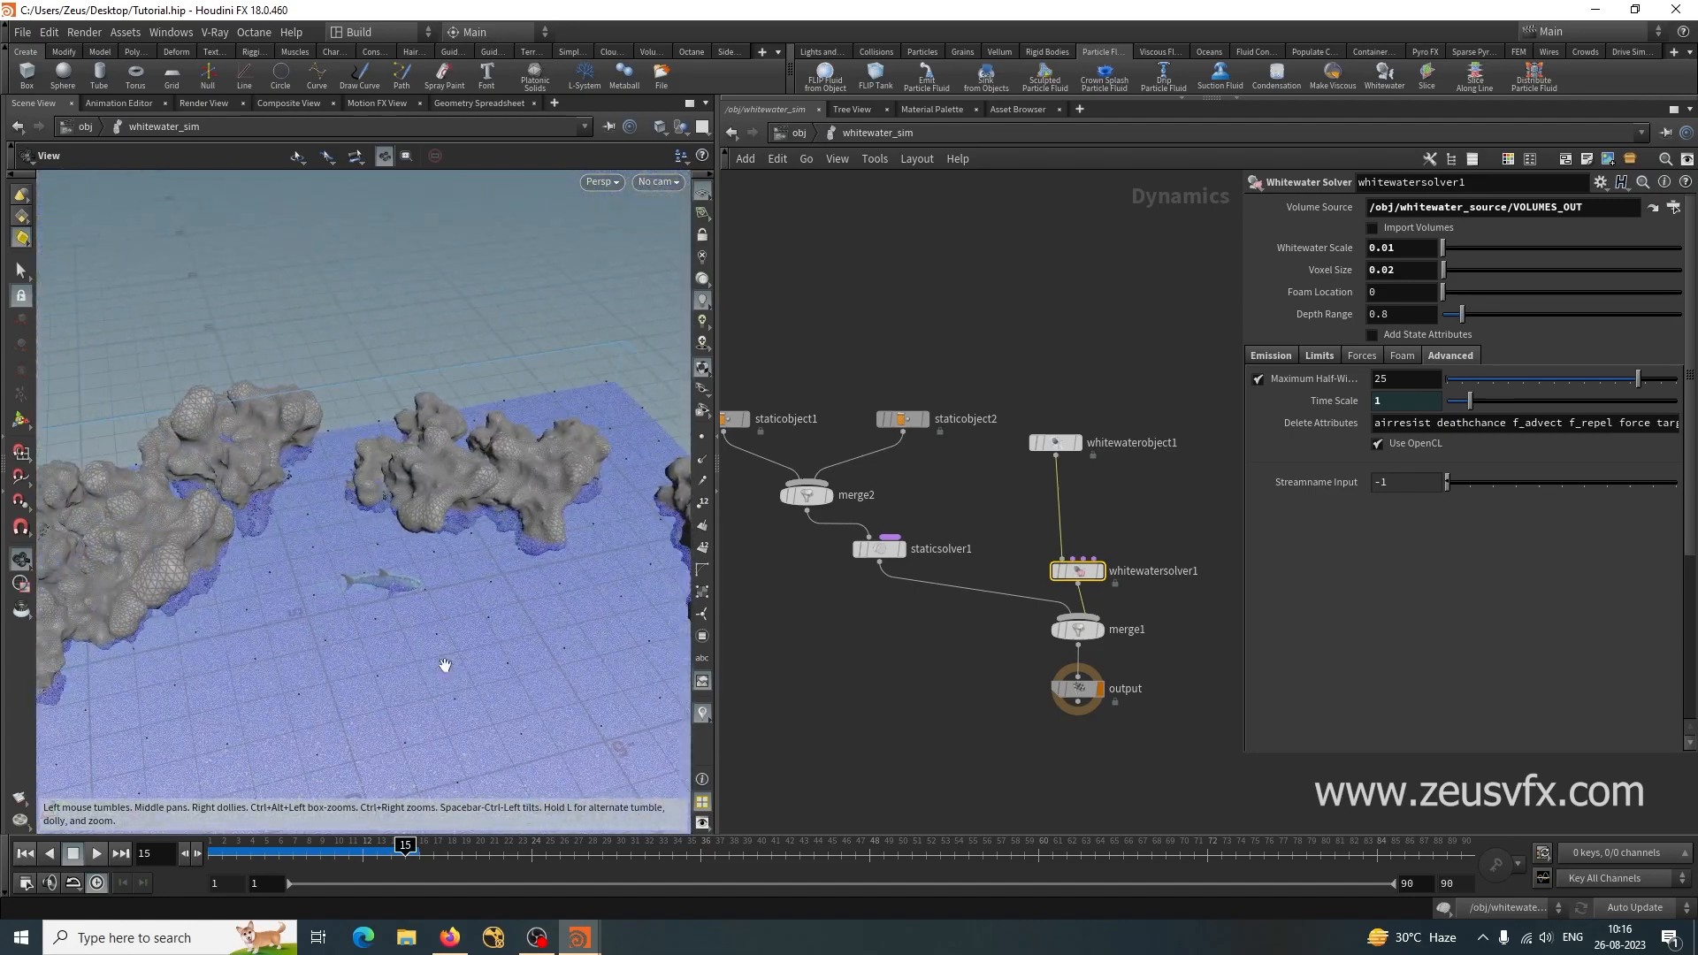
right_drag(443, 667, 602, 587)
drag(602, 587, 406, 620)
key(Return)
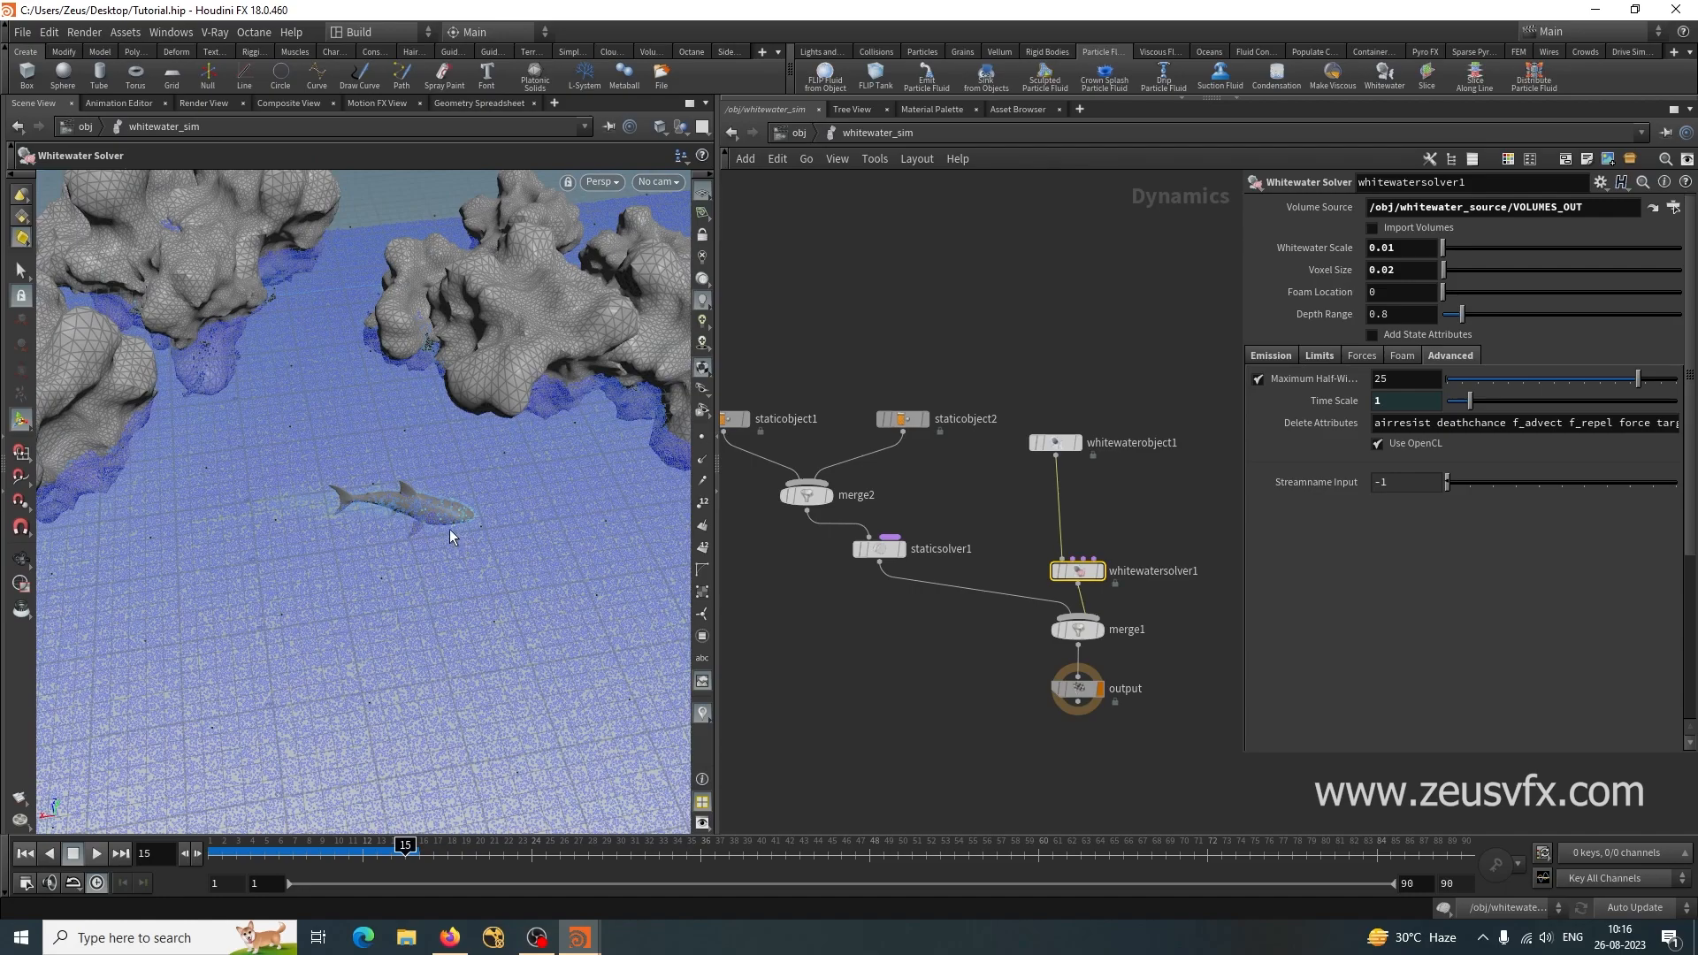
Return to the first frame and delete the connection between staticsolver1 and merge1 in the whitewater_sim network.
click(989, 592)
click(25, 853)
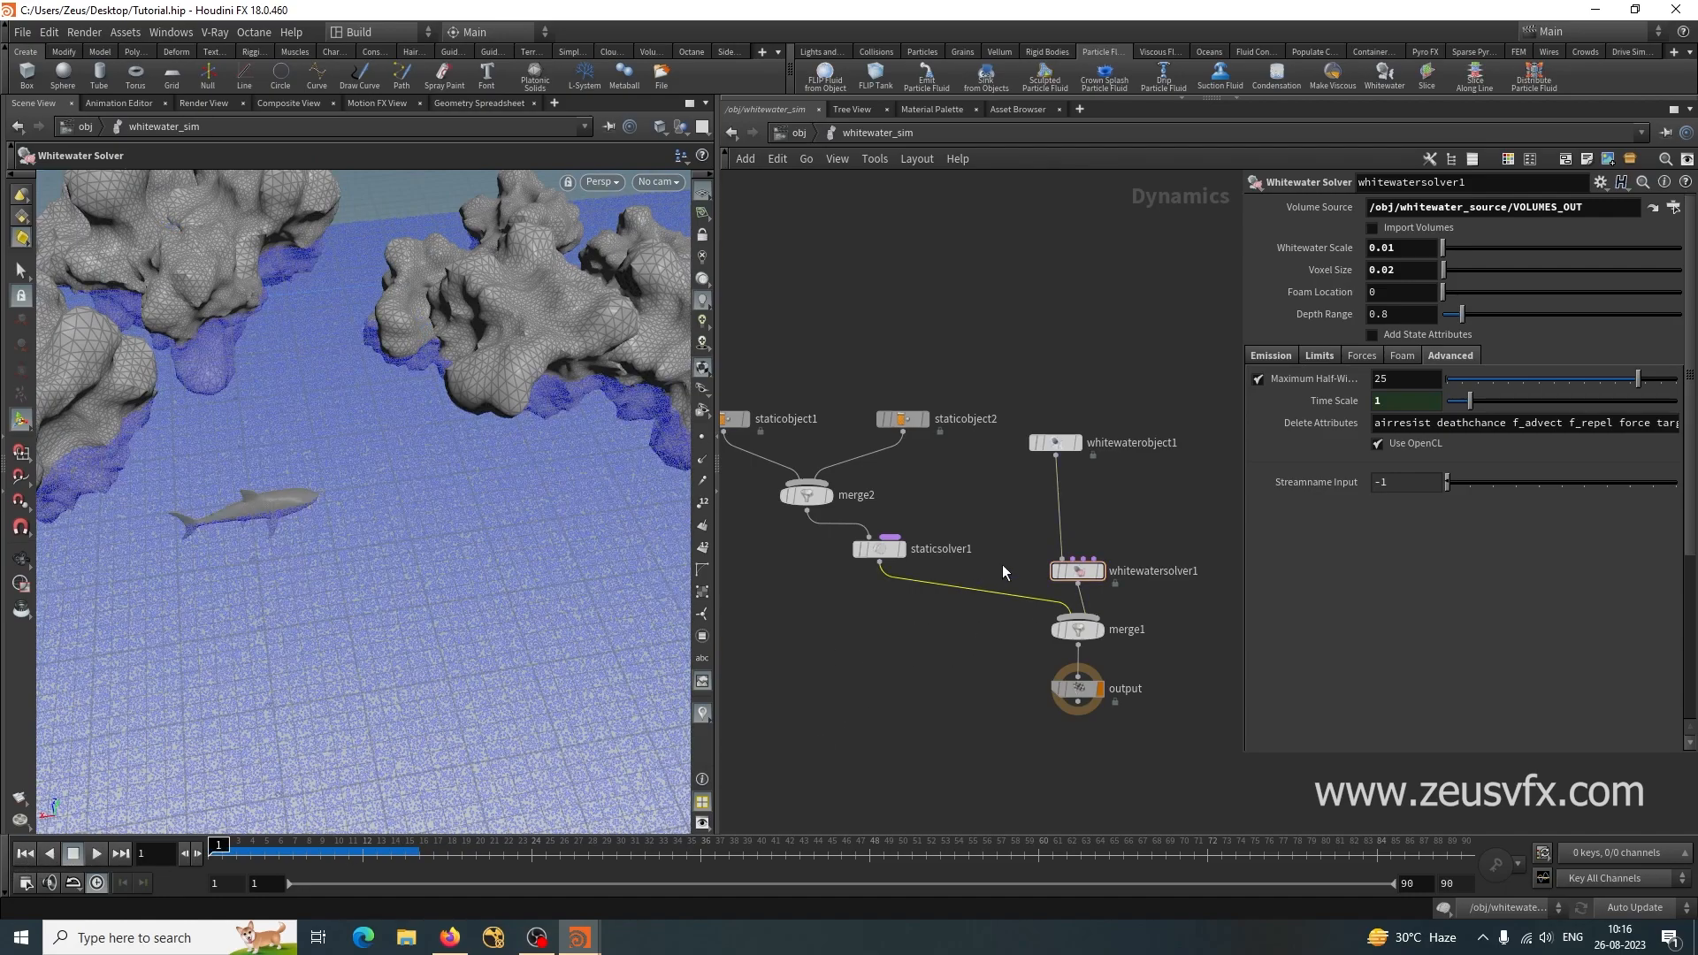
key(Delete)
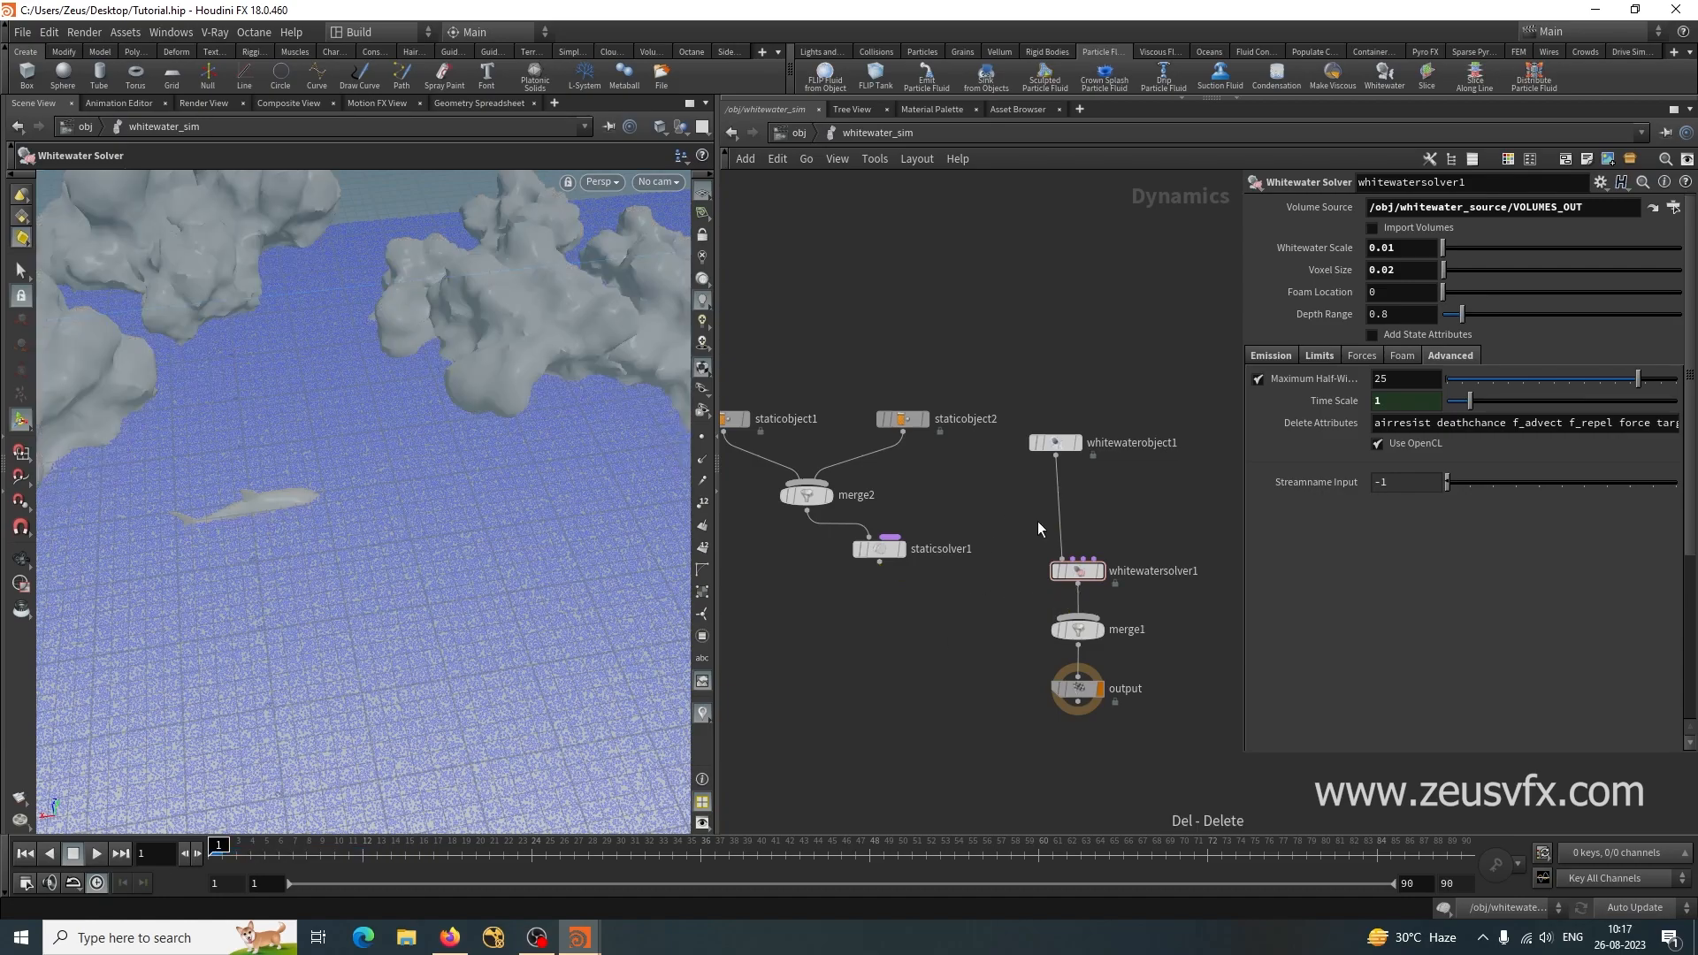
Open the AutoDopNetwork and examine the properties of the fliptank FLIP object.
click(799, 132)
double_click(849, 503)
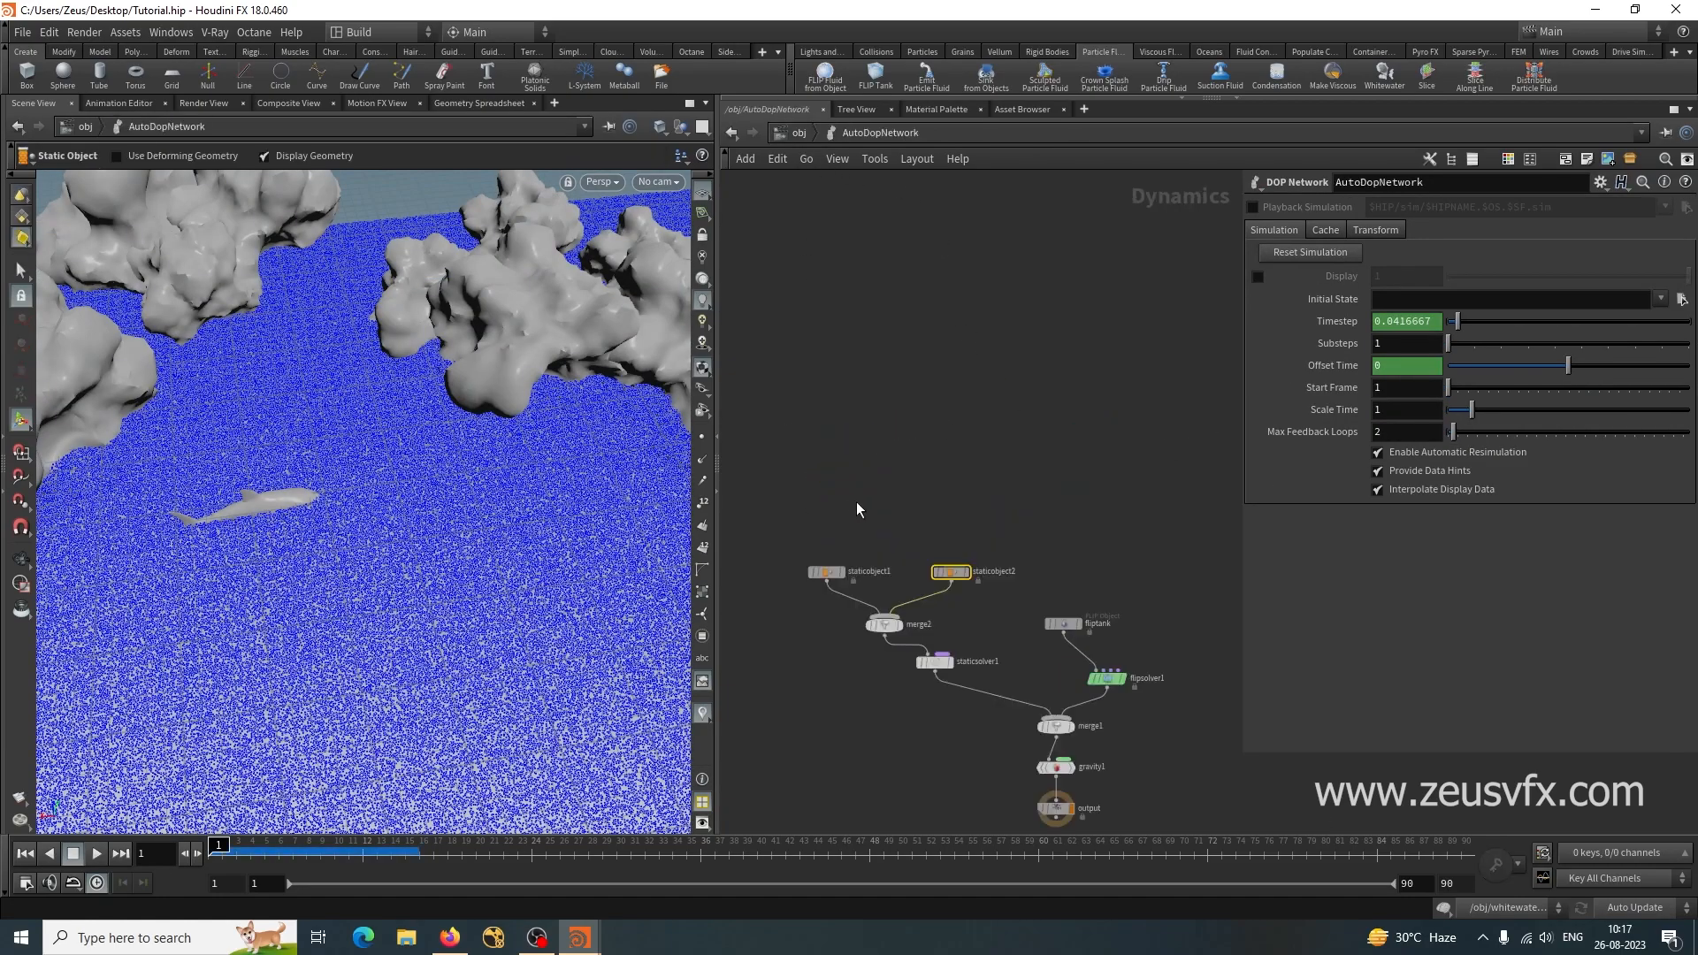
click(1065, 625)
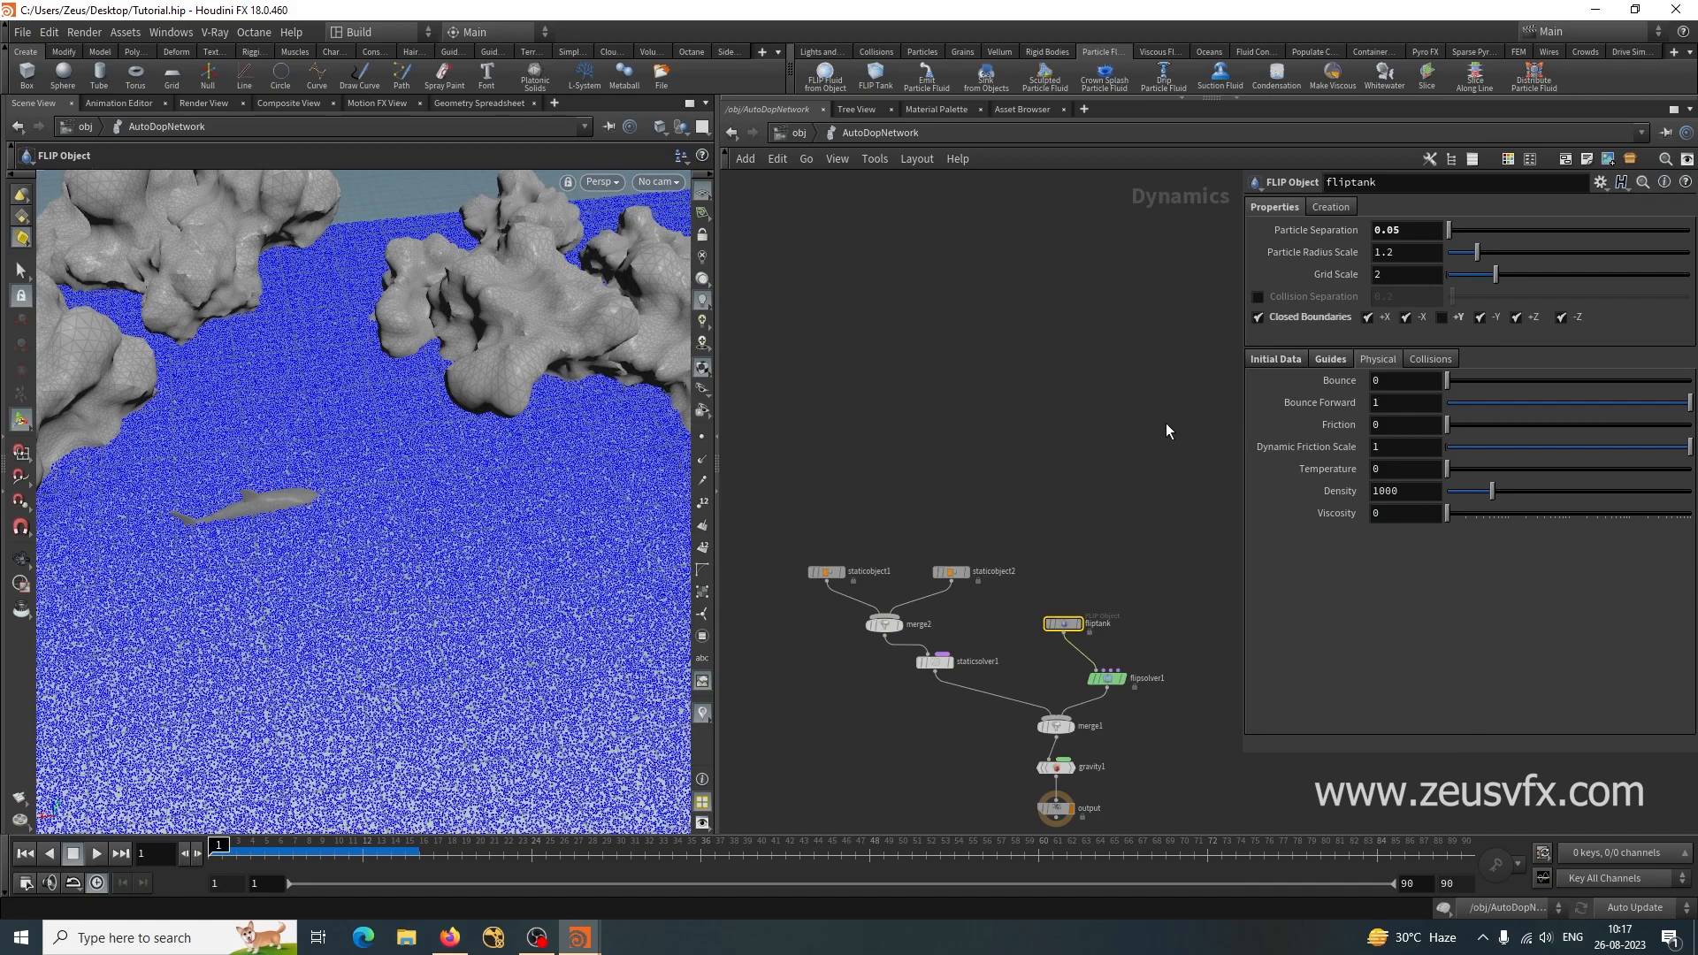
Set the Particle Separation of the fliptank FLIP object to 0.03.
click(1427, 232)
key(BackSpace)
text(3)
key(Return)
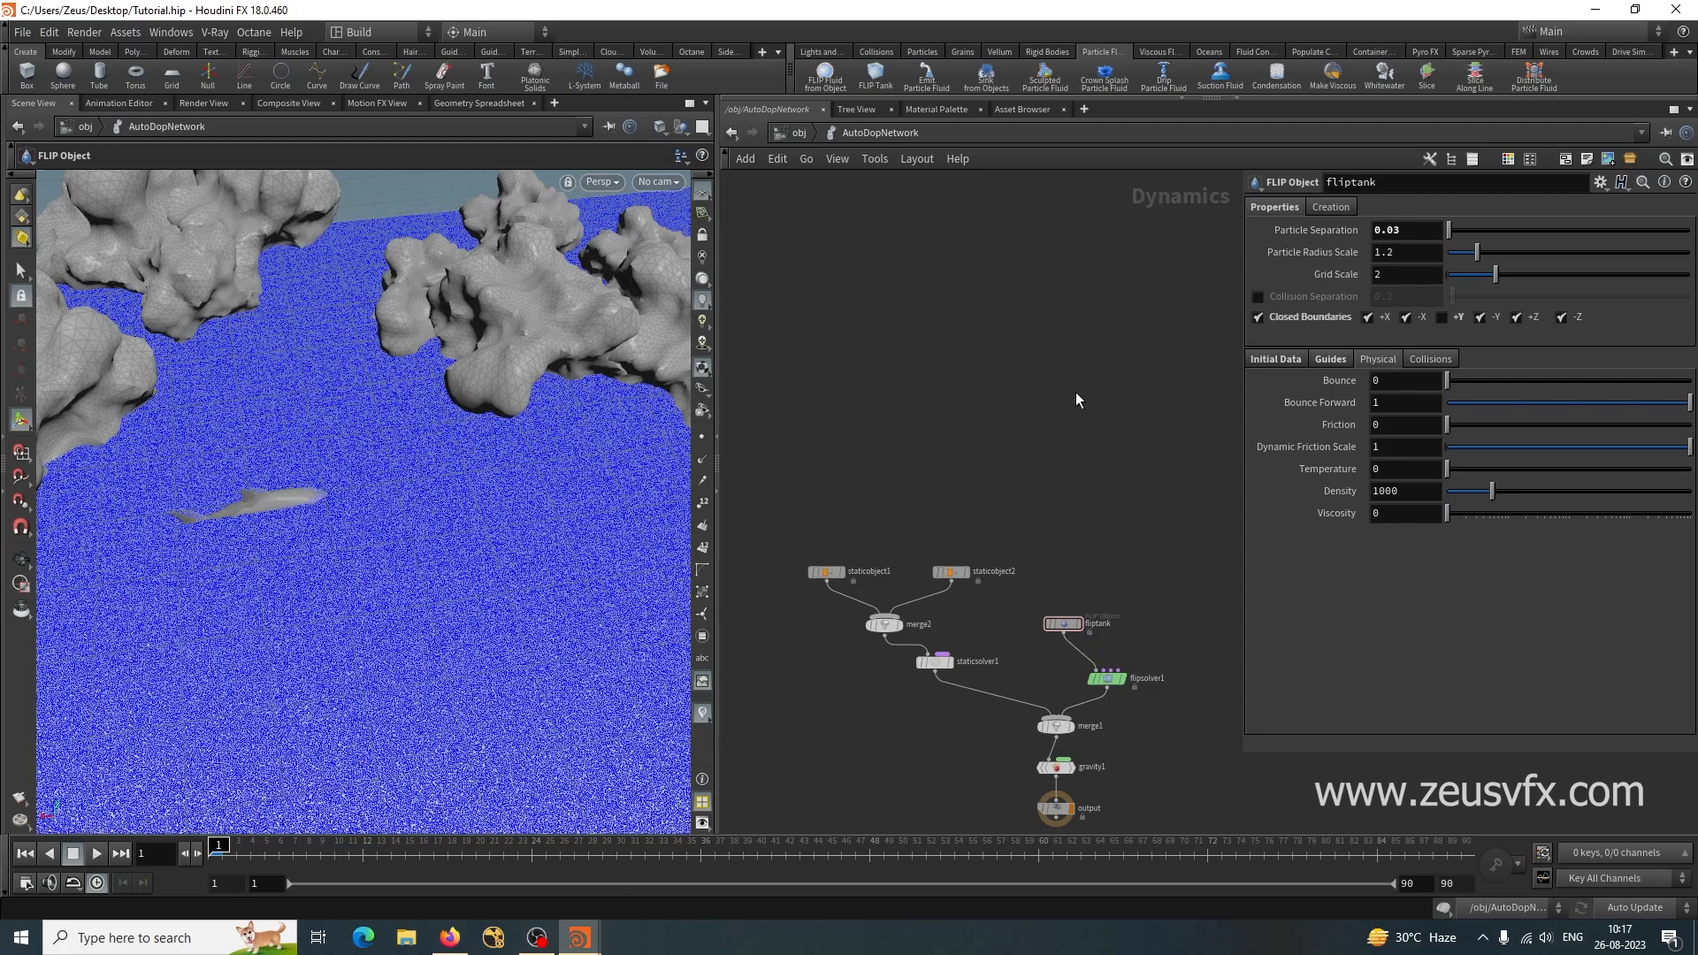
Run the simulation from the whitewater_sim network, stop it at frame 9 and inspect the whitewater around the shark.
click(801, 133)
double_click(1097, 434)
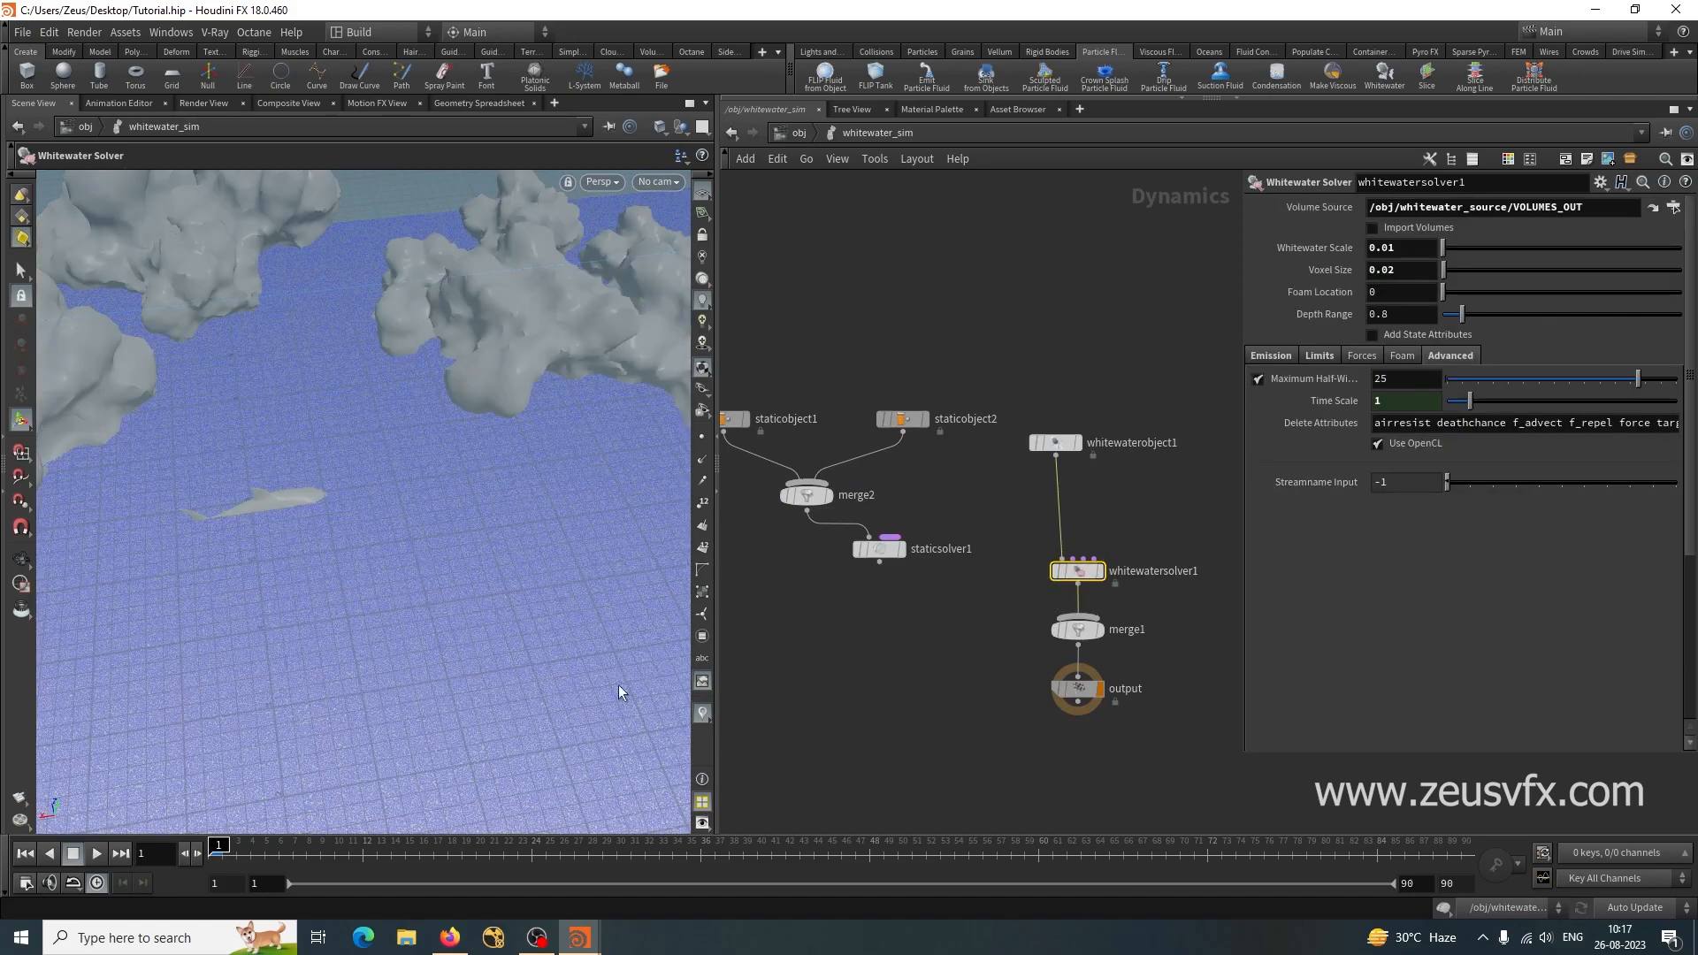
drag(475, 600, 433, 698)
alt+middle_drag(433, 698, 273, 600)
click(96, 855)
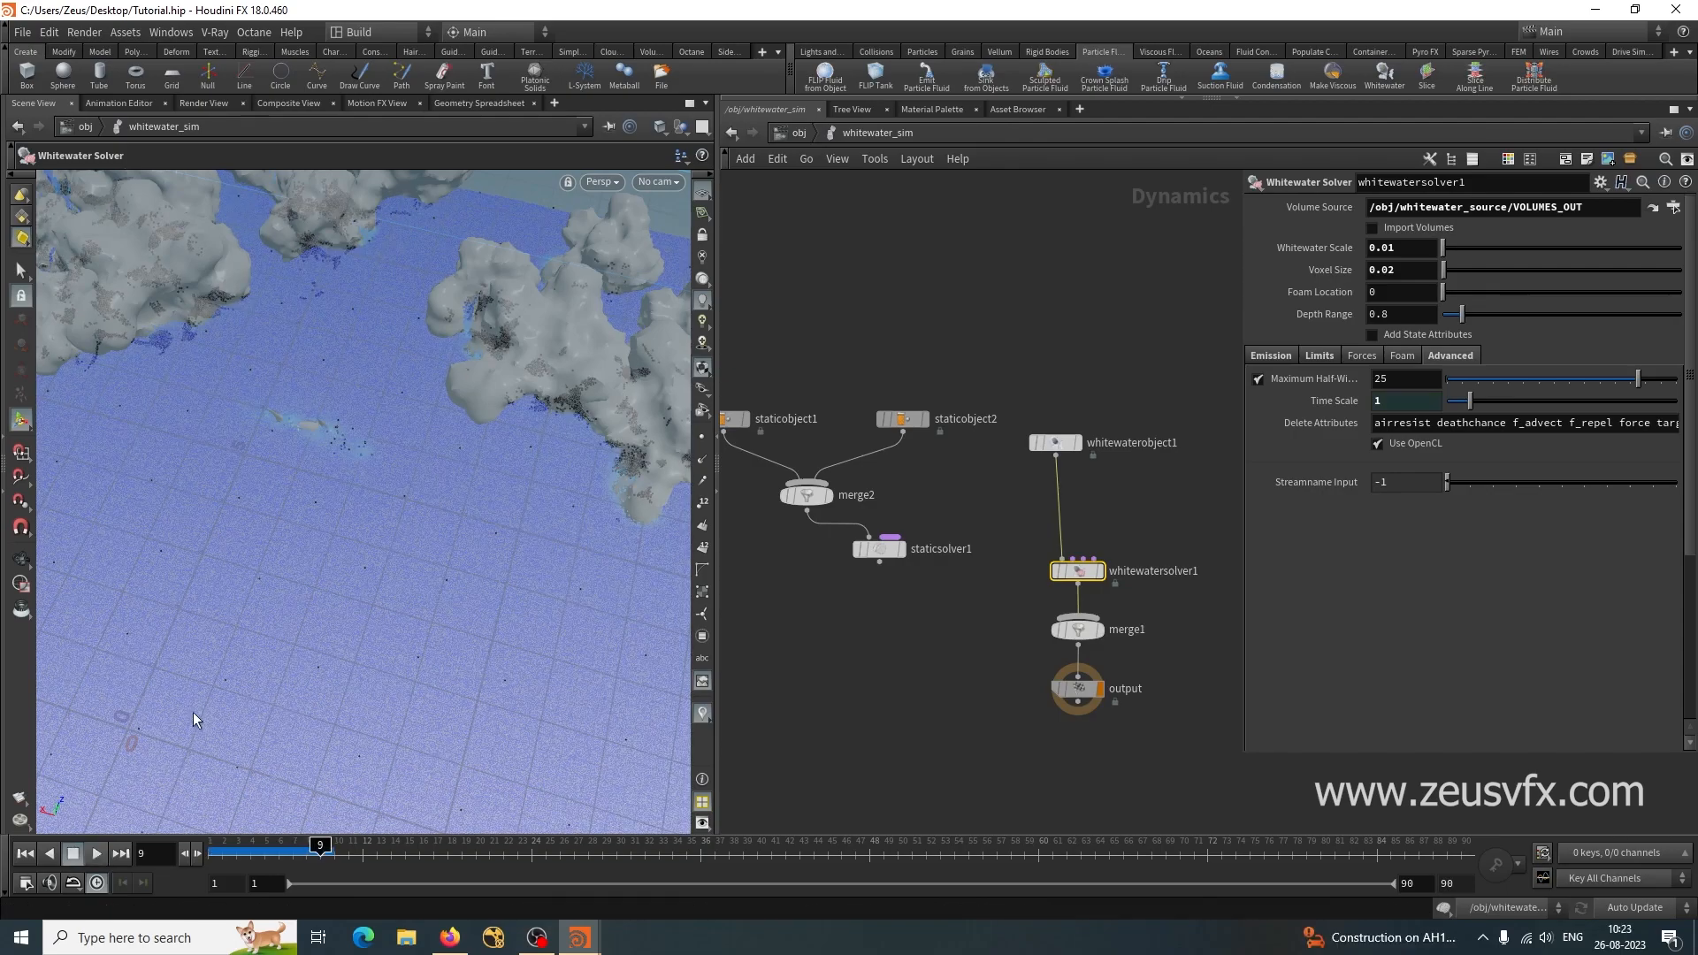
key(Escape)
mouse_move(425, 652)
mouse_down()
mouse_move(360, 637)
mouse_move(411, 608)
mouse_move(363, 554)
mouse_move(481, 599)
mouse_move(394, 614)
mouse_move(378, 576)
mouse_move(617, 536)
mouse_up()
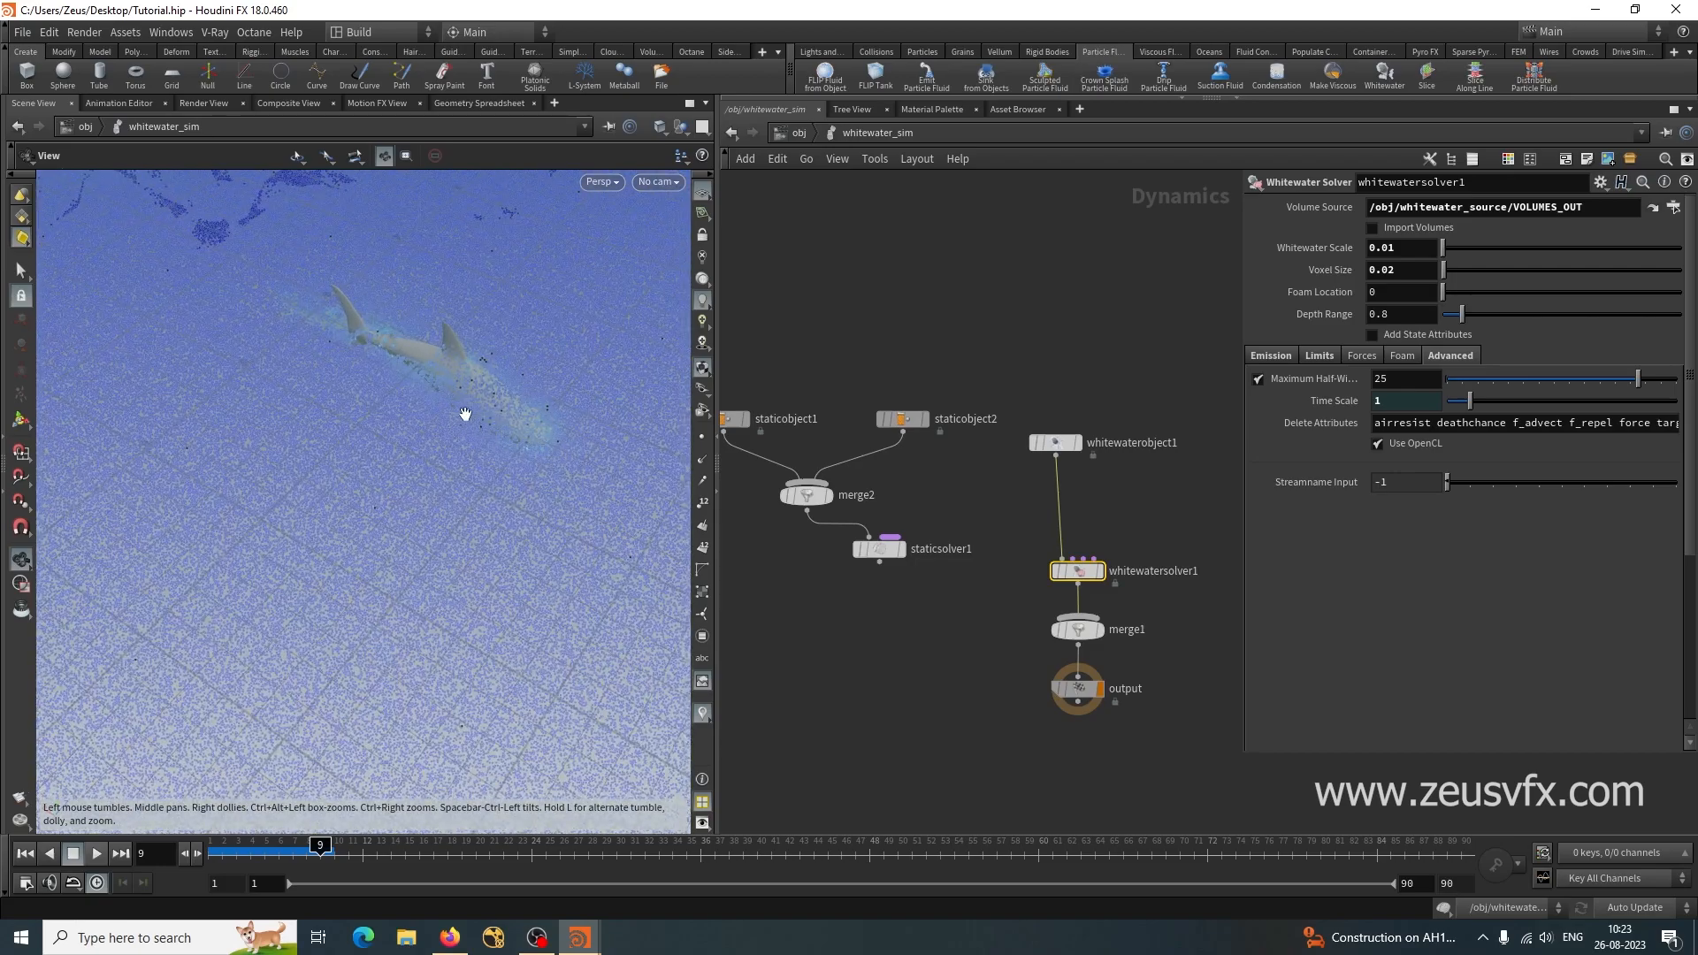
key(Return)
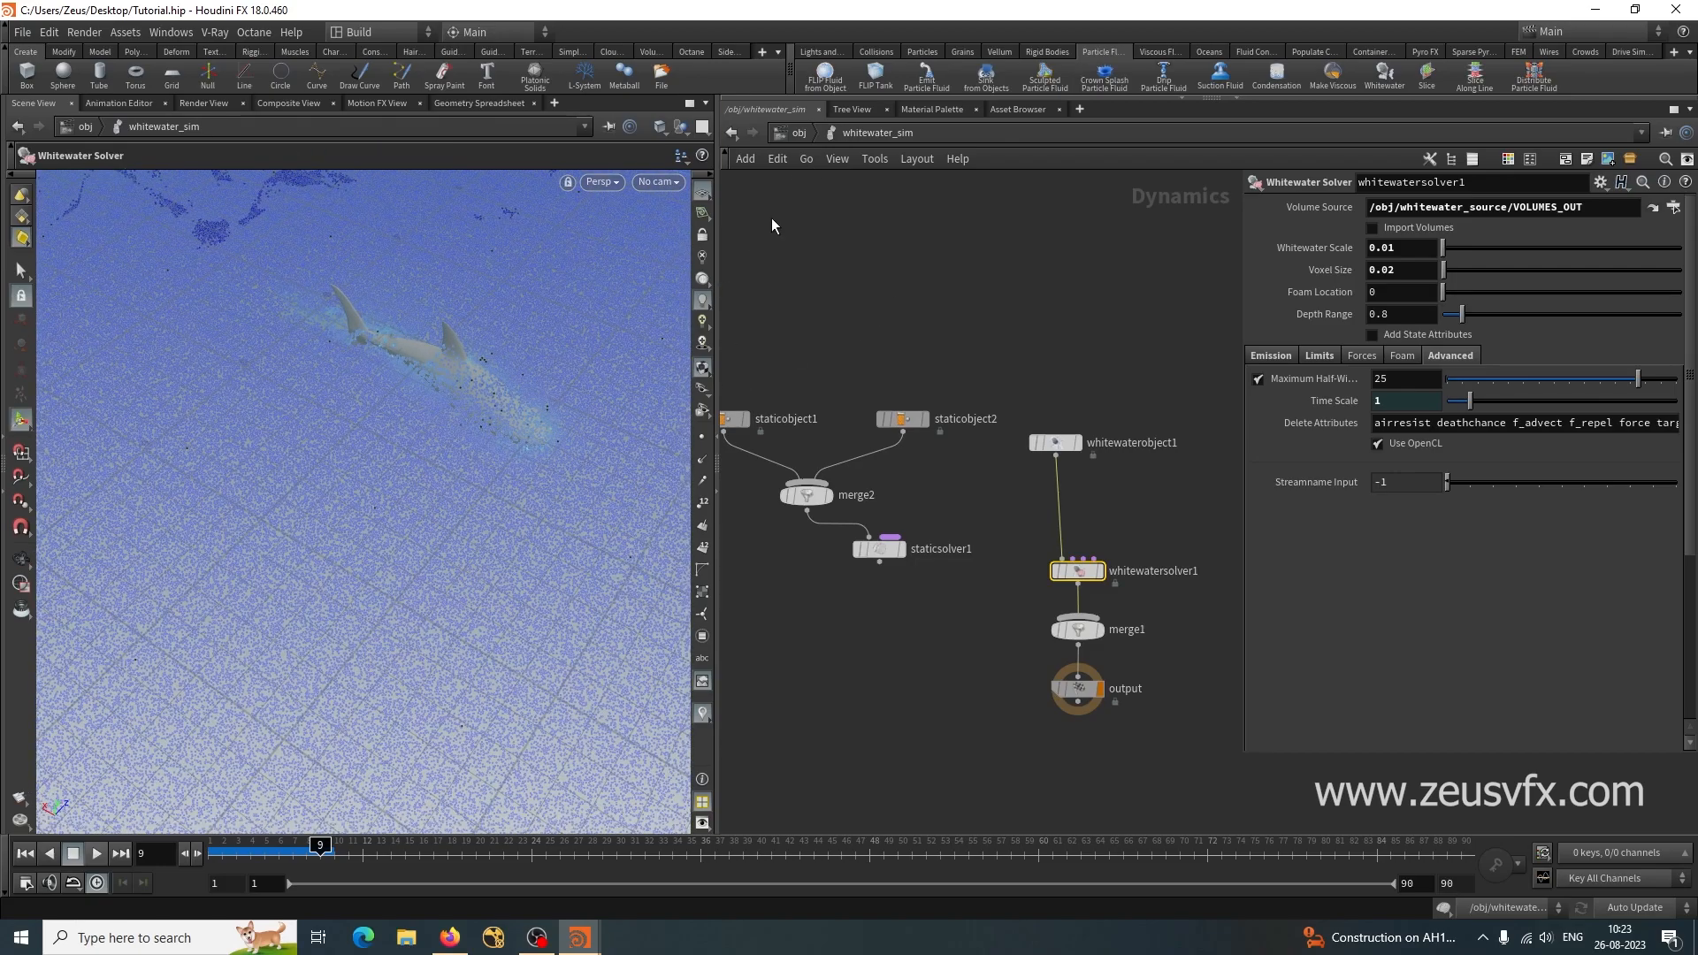
Reopen the AutoDopNetwork and review the fliptank particle separation and the flipsolver1 substep settings.
click(797, 132)
right_drag(568, 361, 247, 532)
drag(247, 531, 381, 557)
double_click(853, 495)
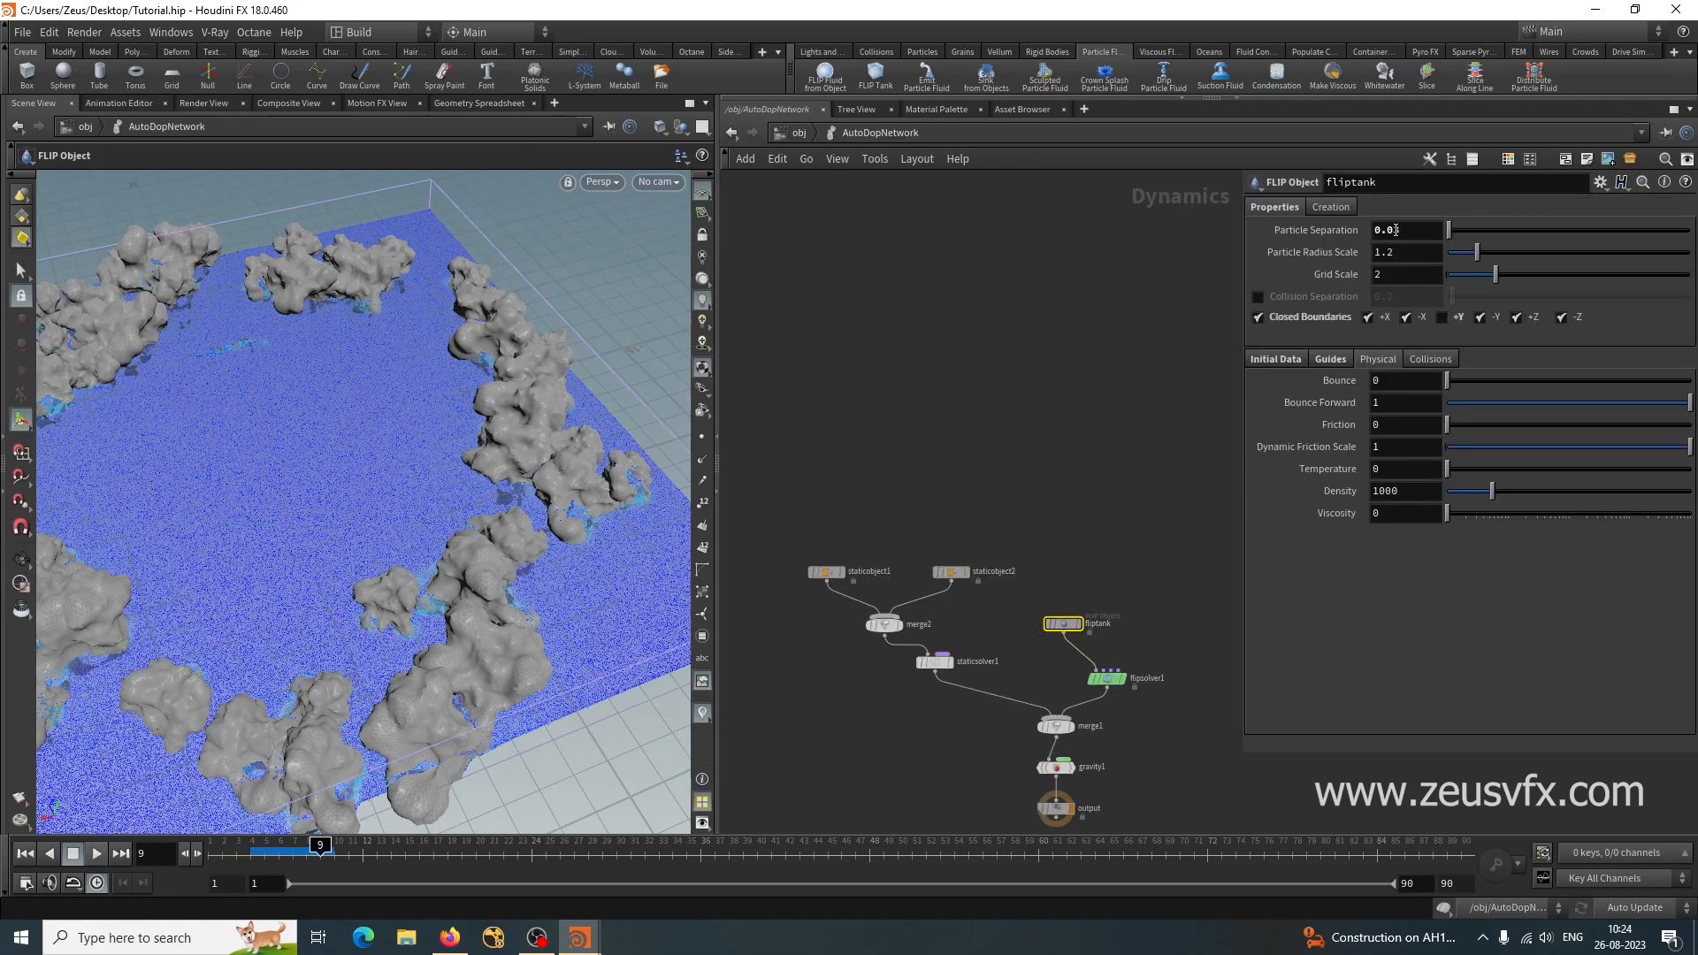
scroll(1146, 734, up, 4)
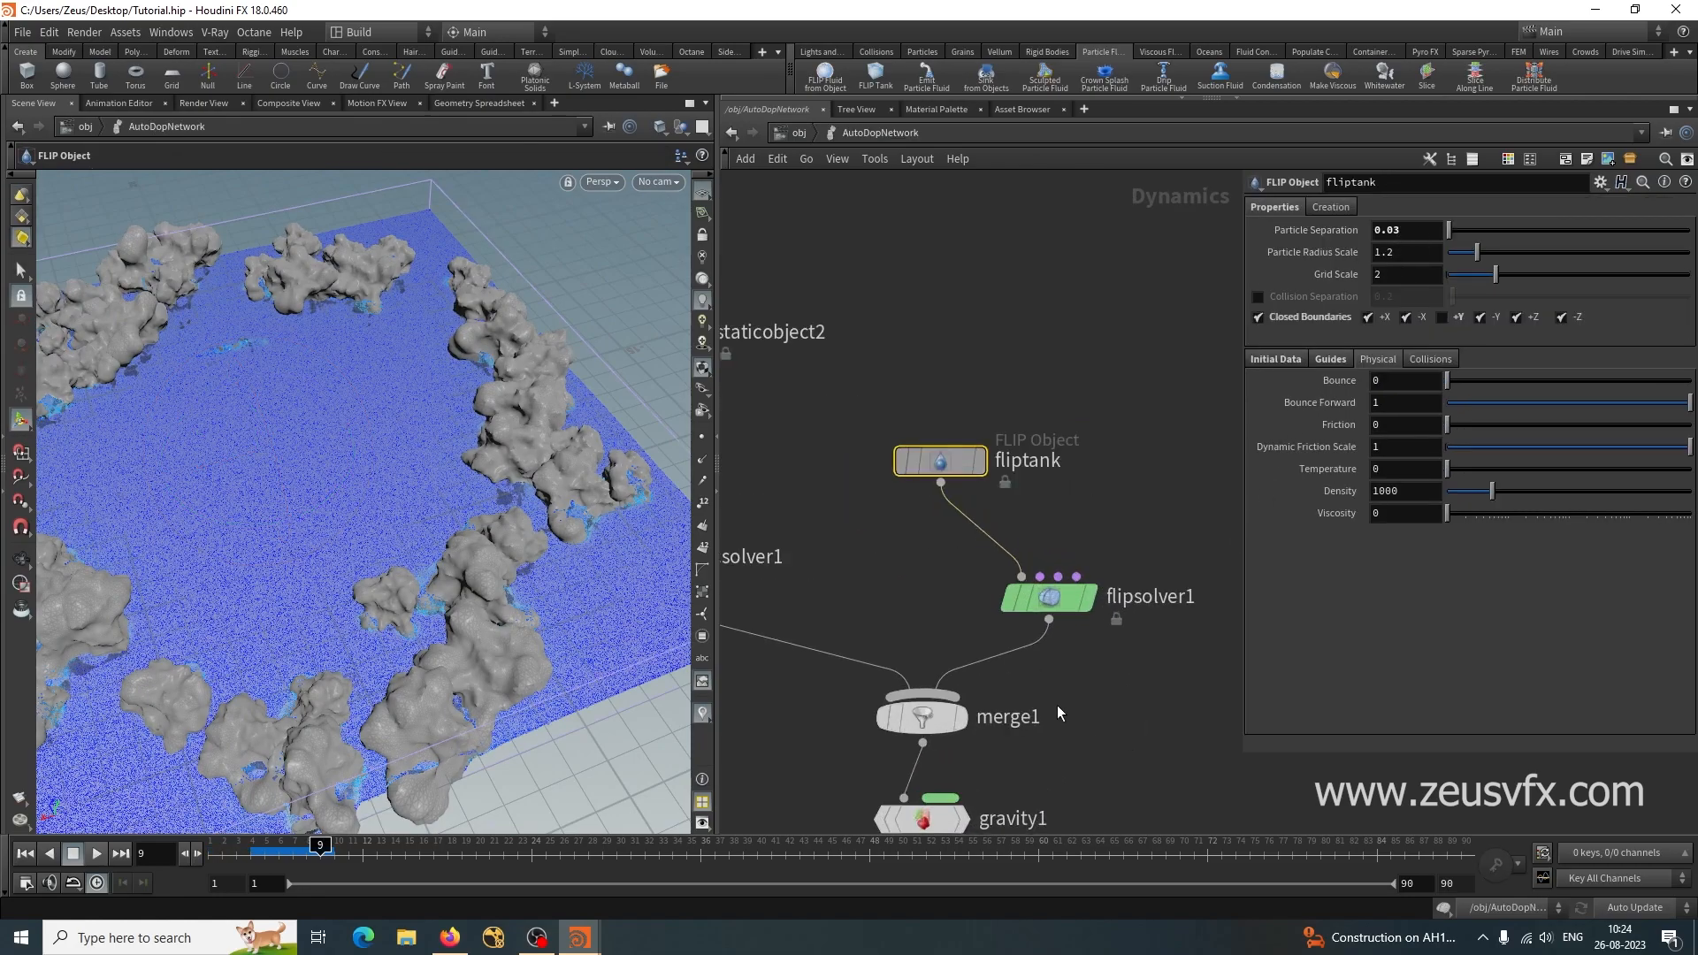
click(1053, 605)
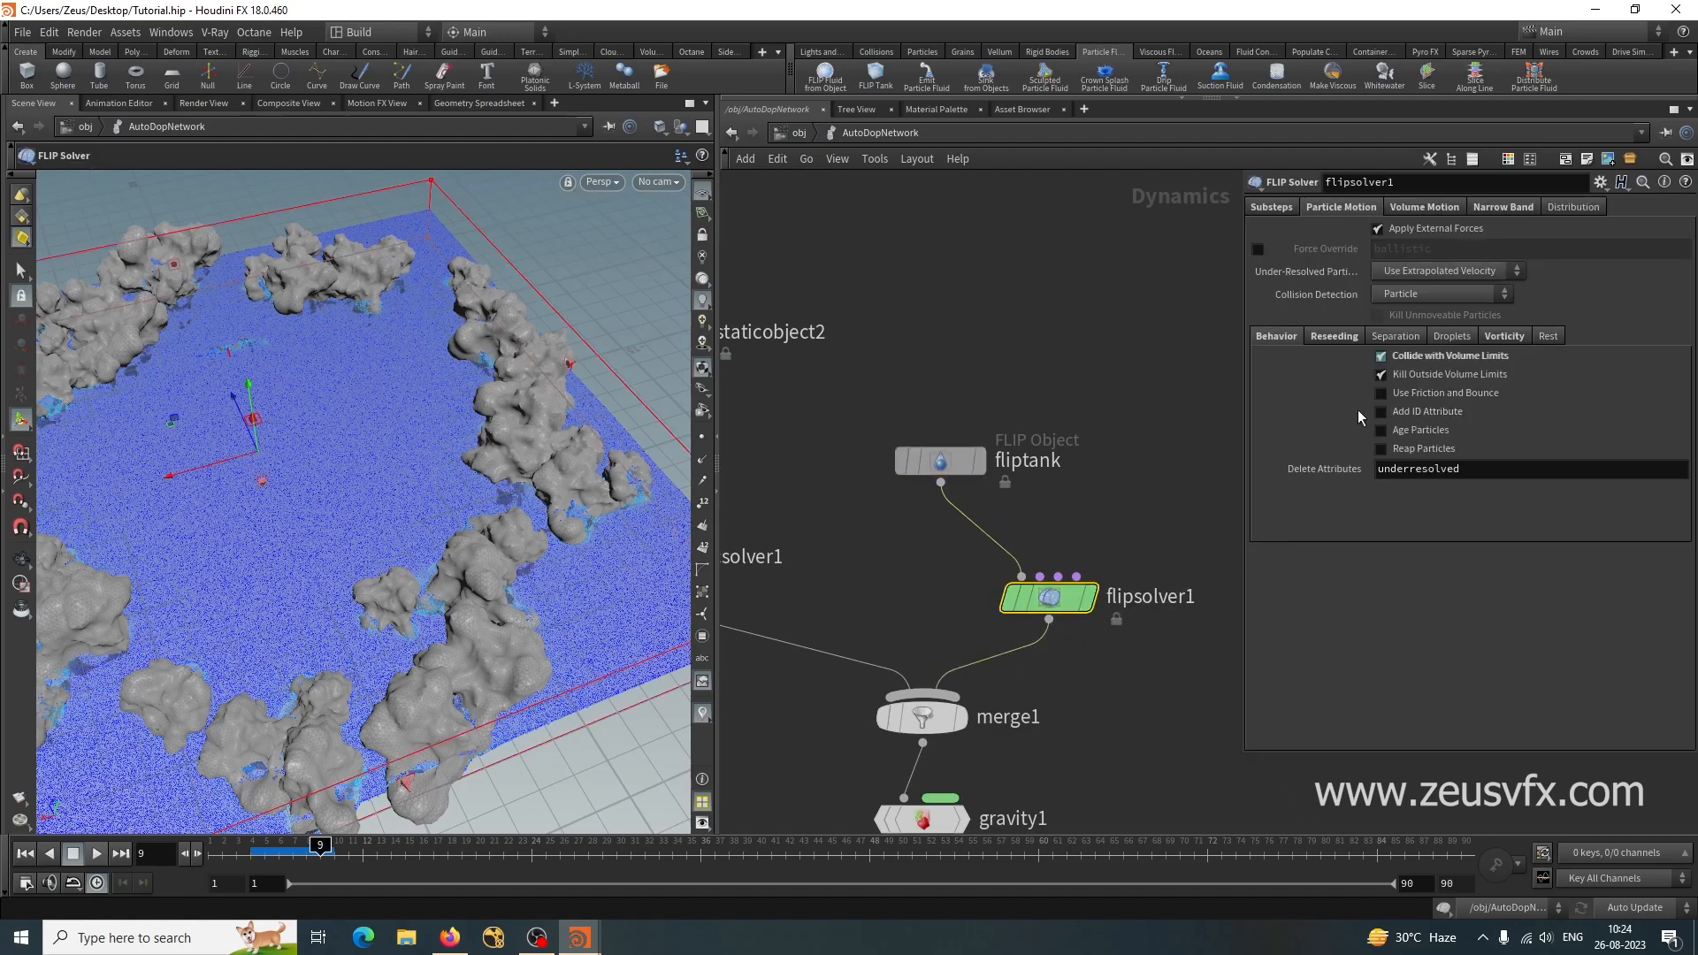
click(1274, 211)
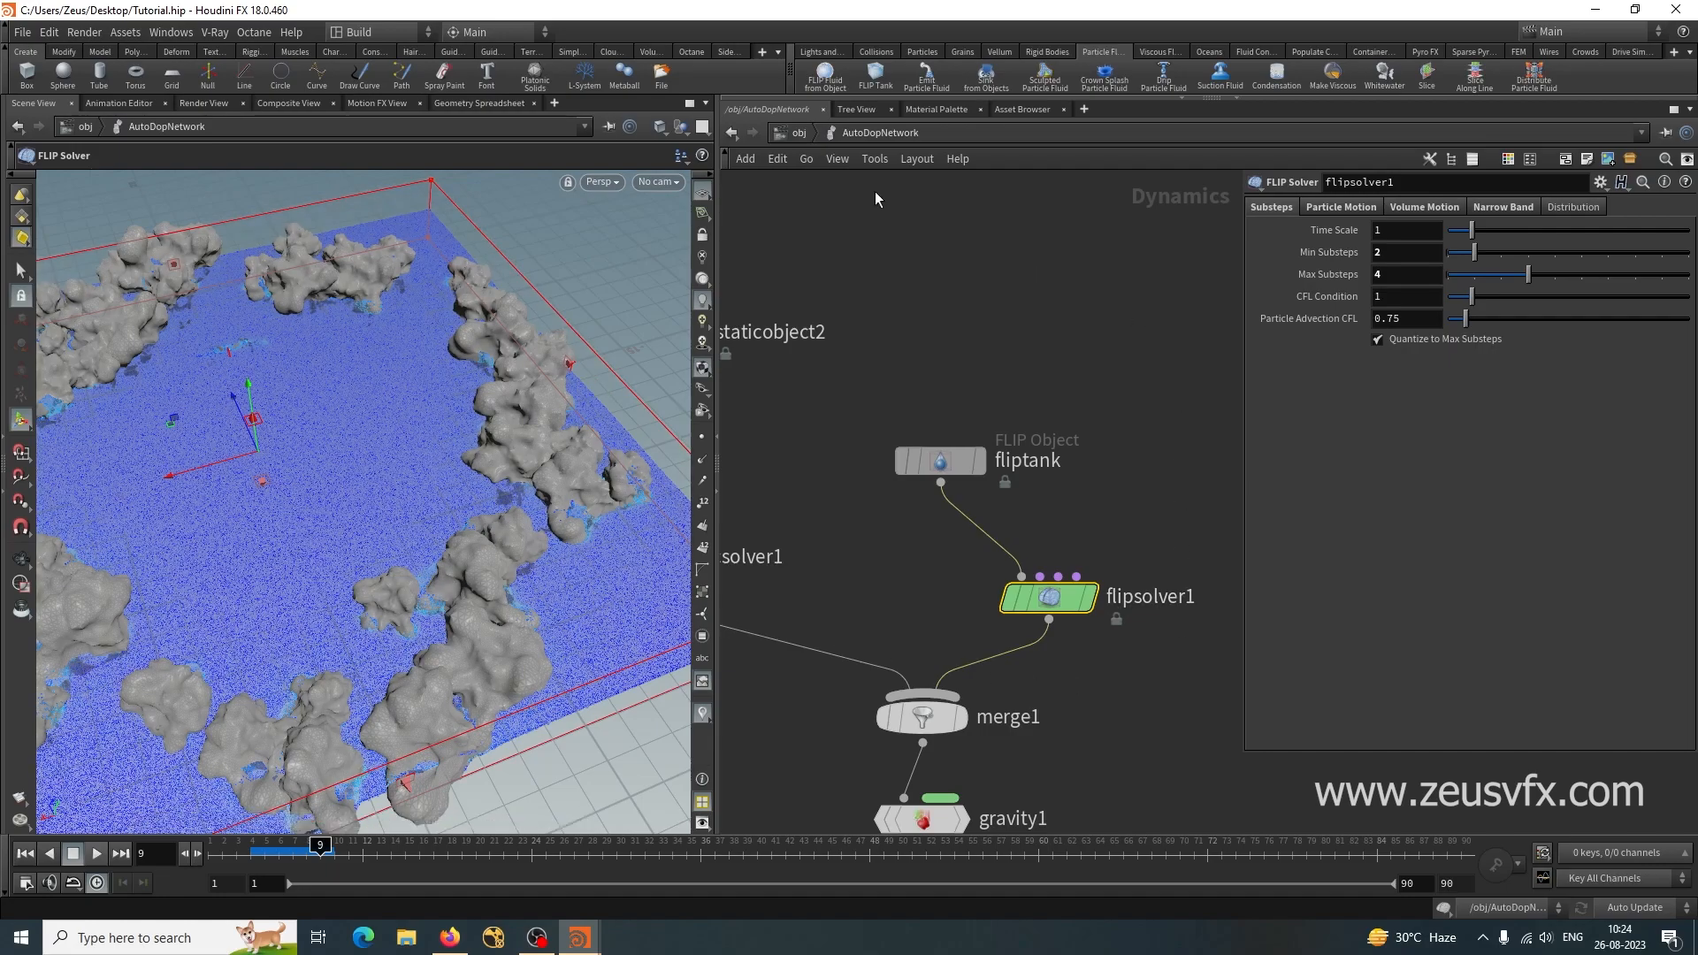
Return to the first frame and enable Load from Disk on the compressed_cache node inside fliptank_fluid.
click(796, 134)
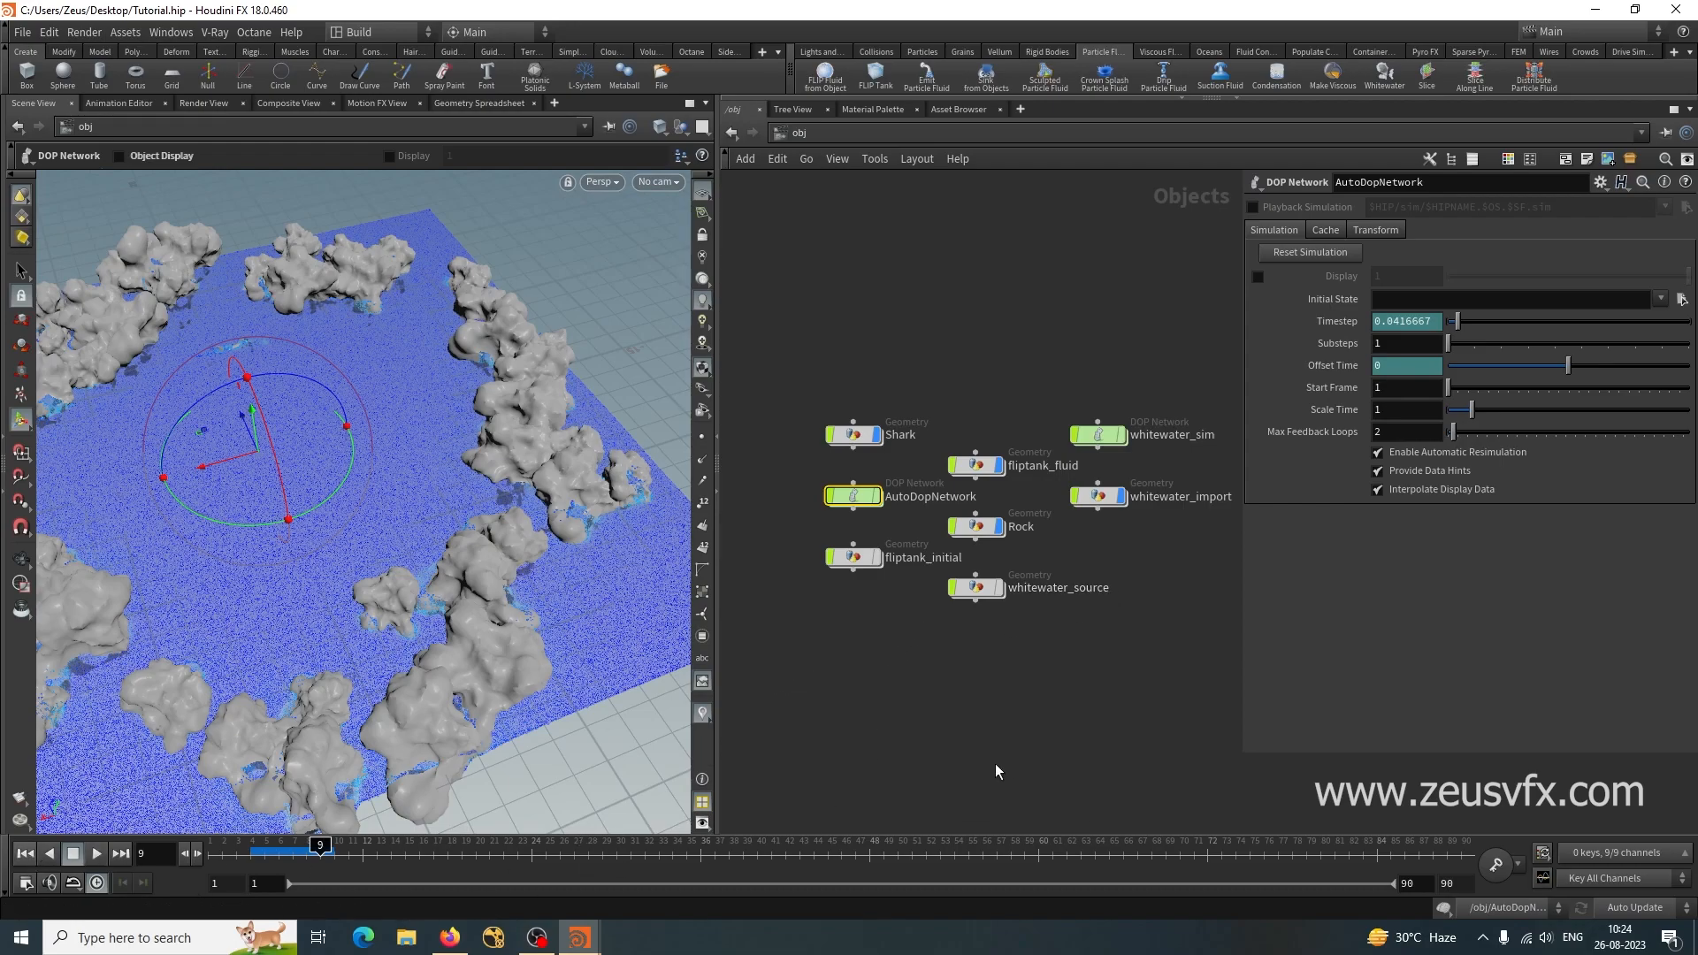
key(ctrl+Up)
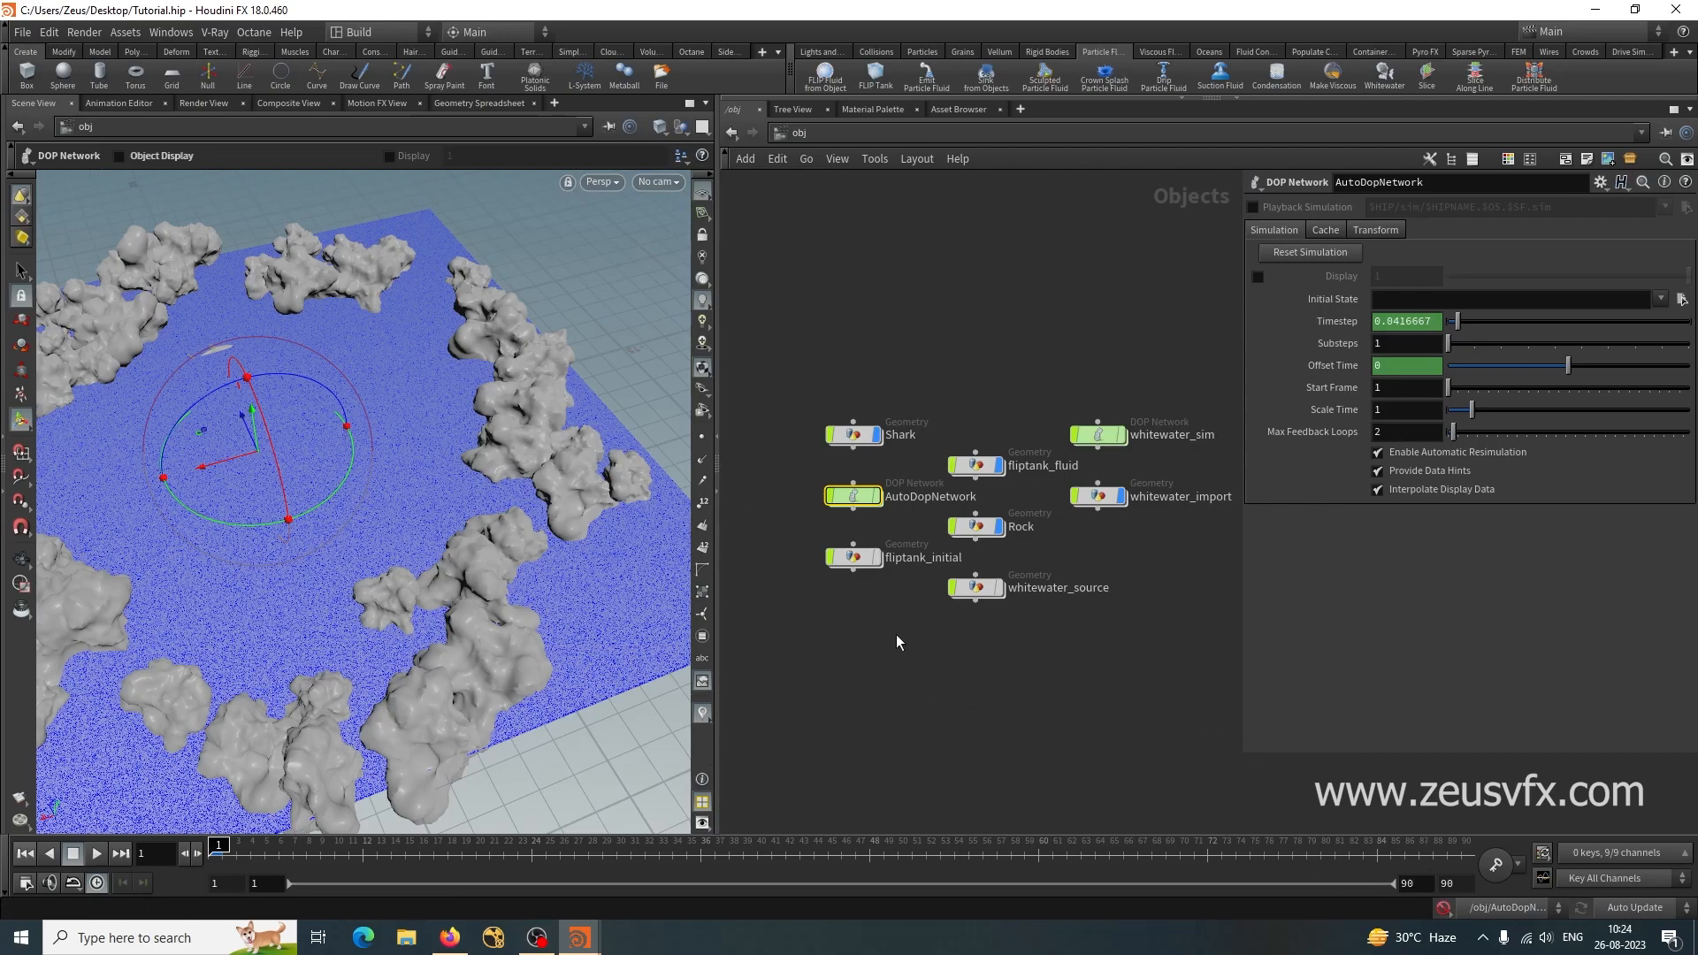
double_click(977, 468)
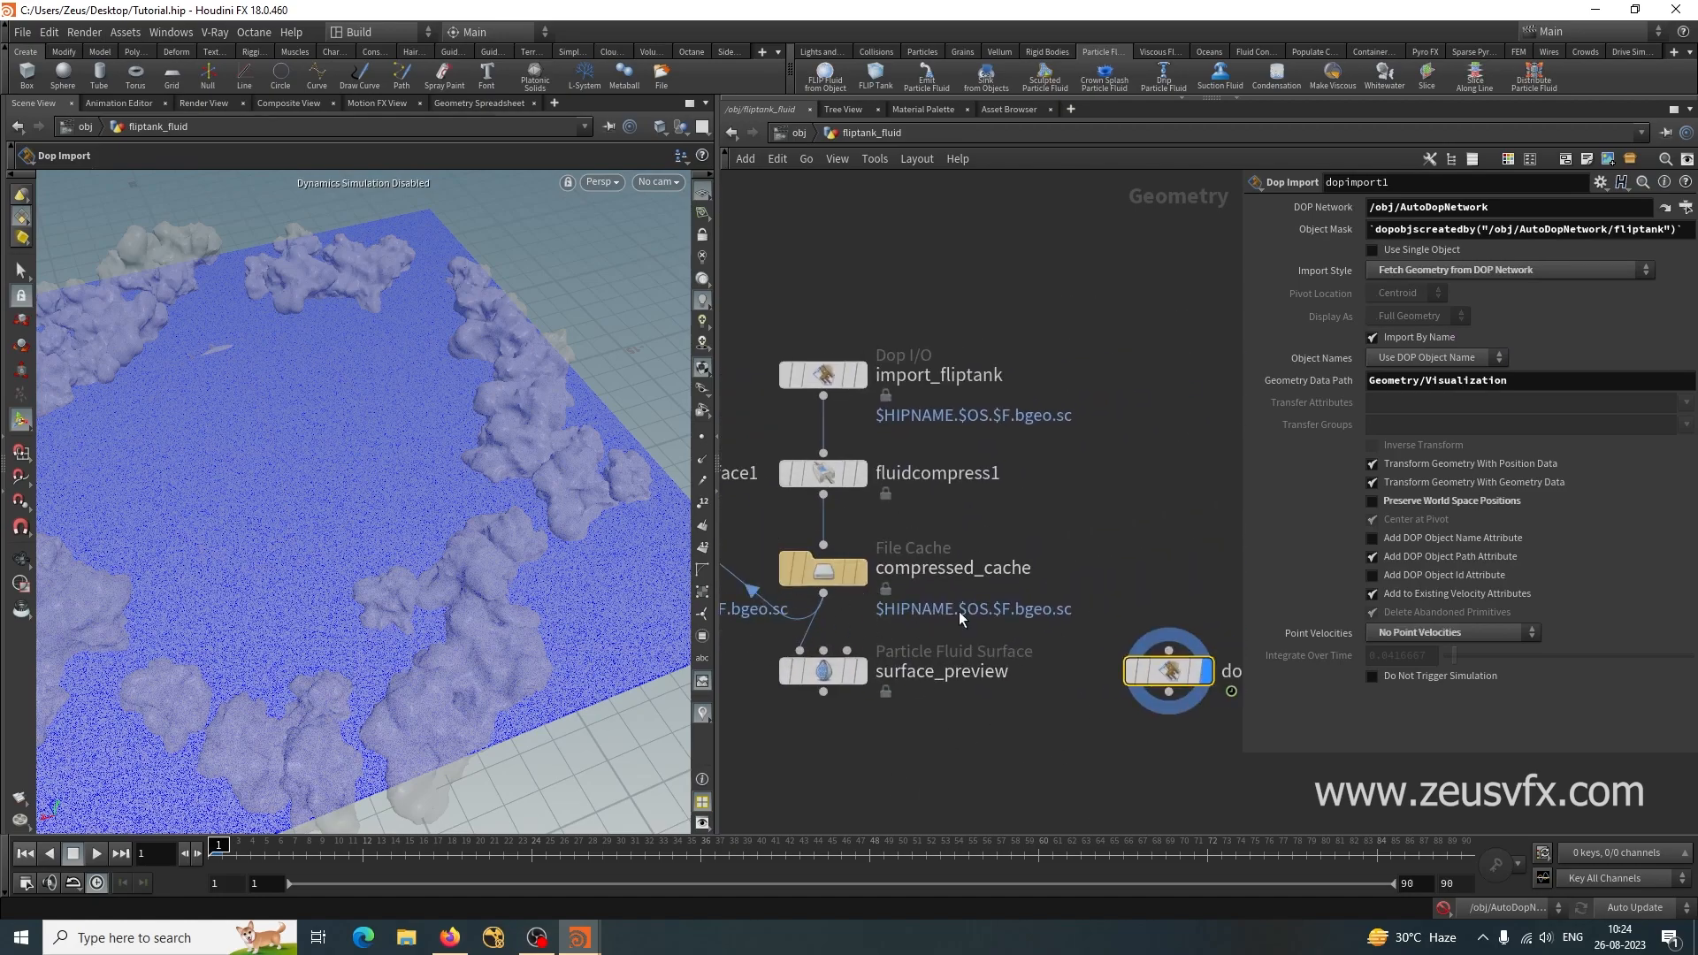
click(942, 597)
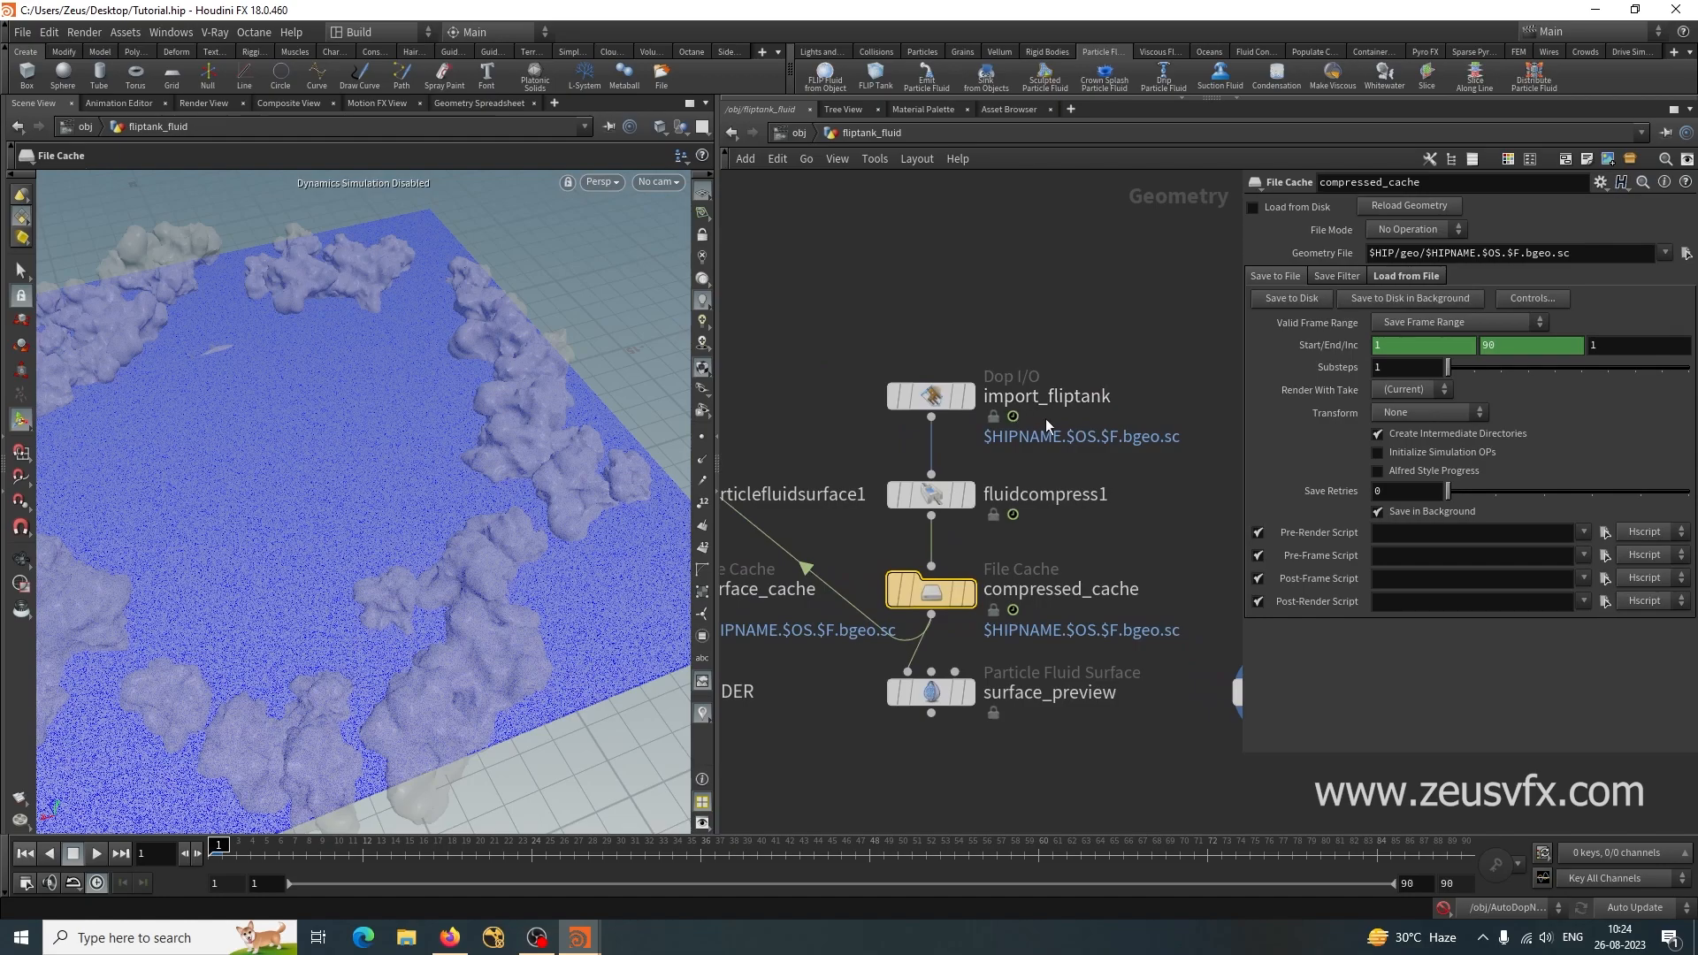
scroll(1077, 723, down, 3)
scroll(1038, 728, up, 4)
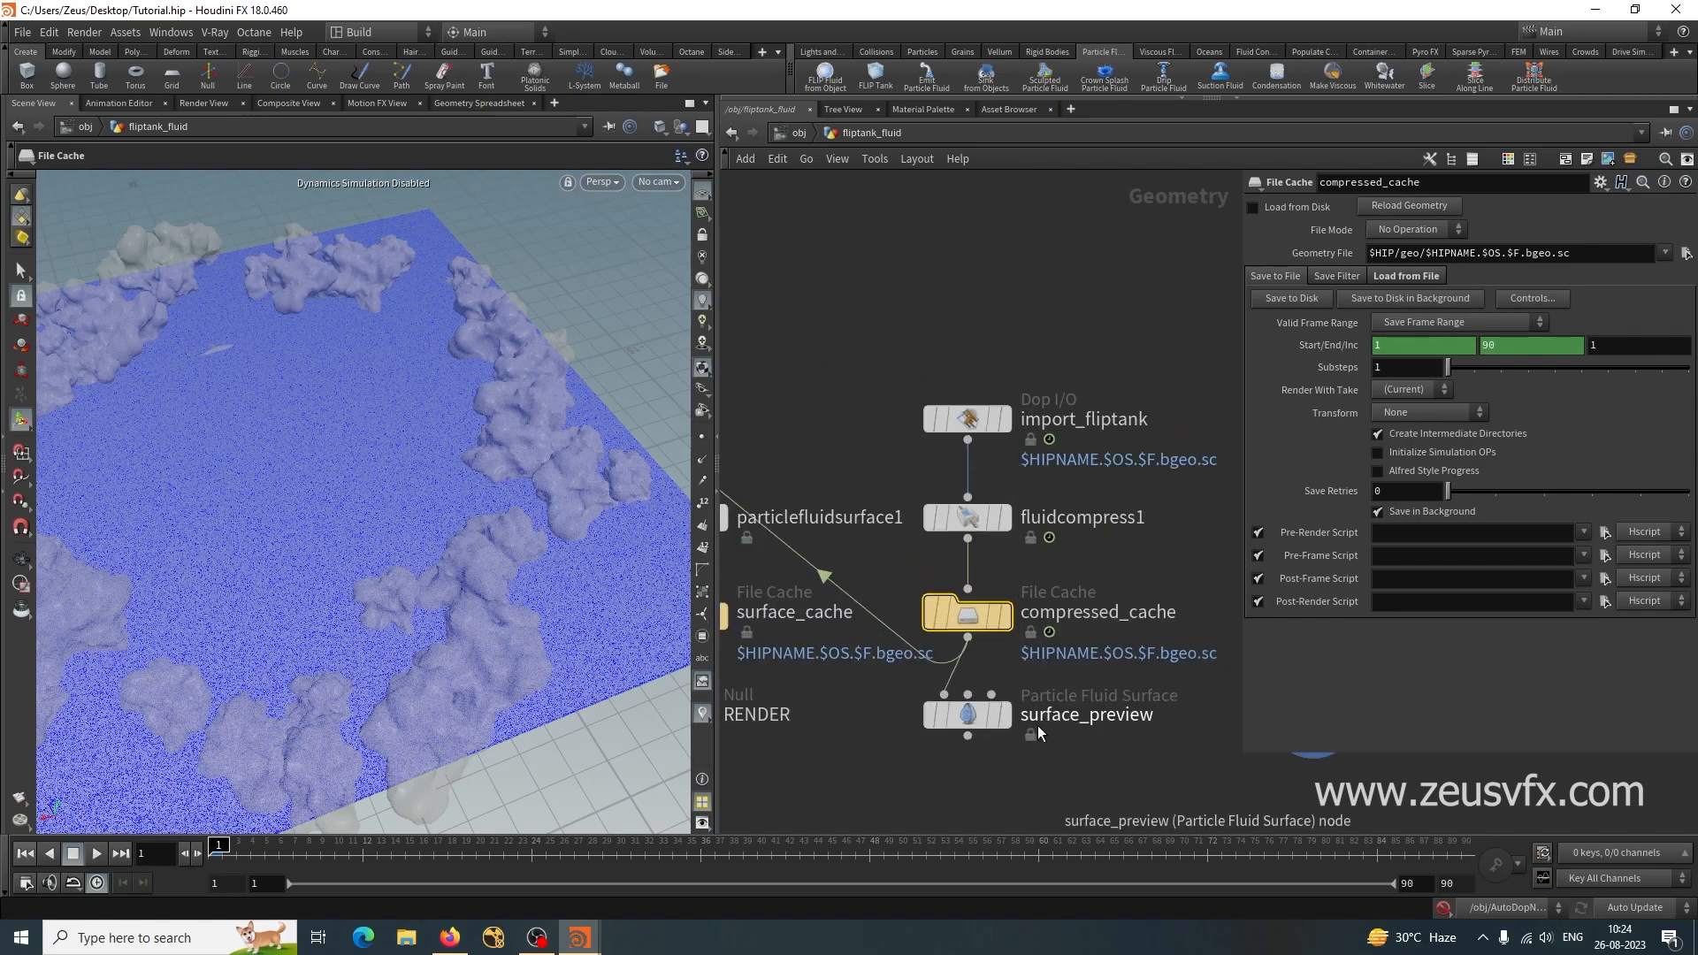
mouse_move(966, 624)
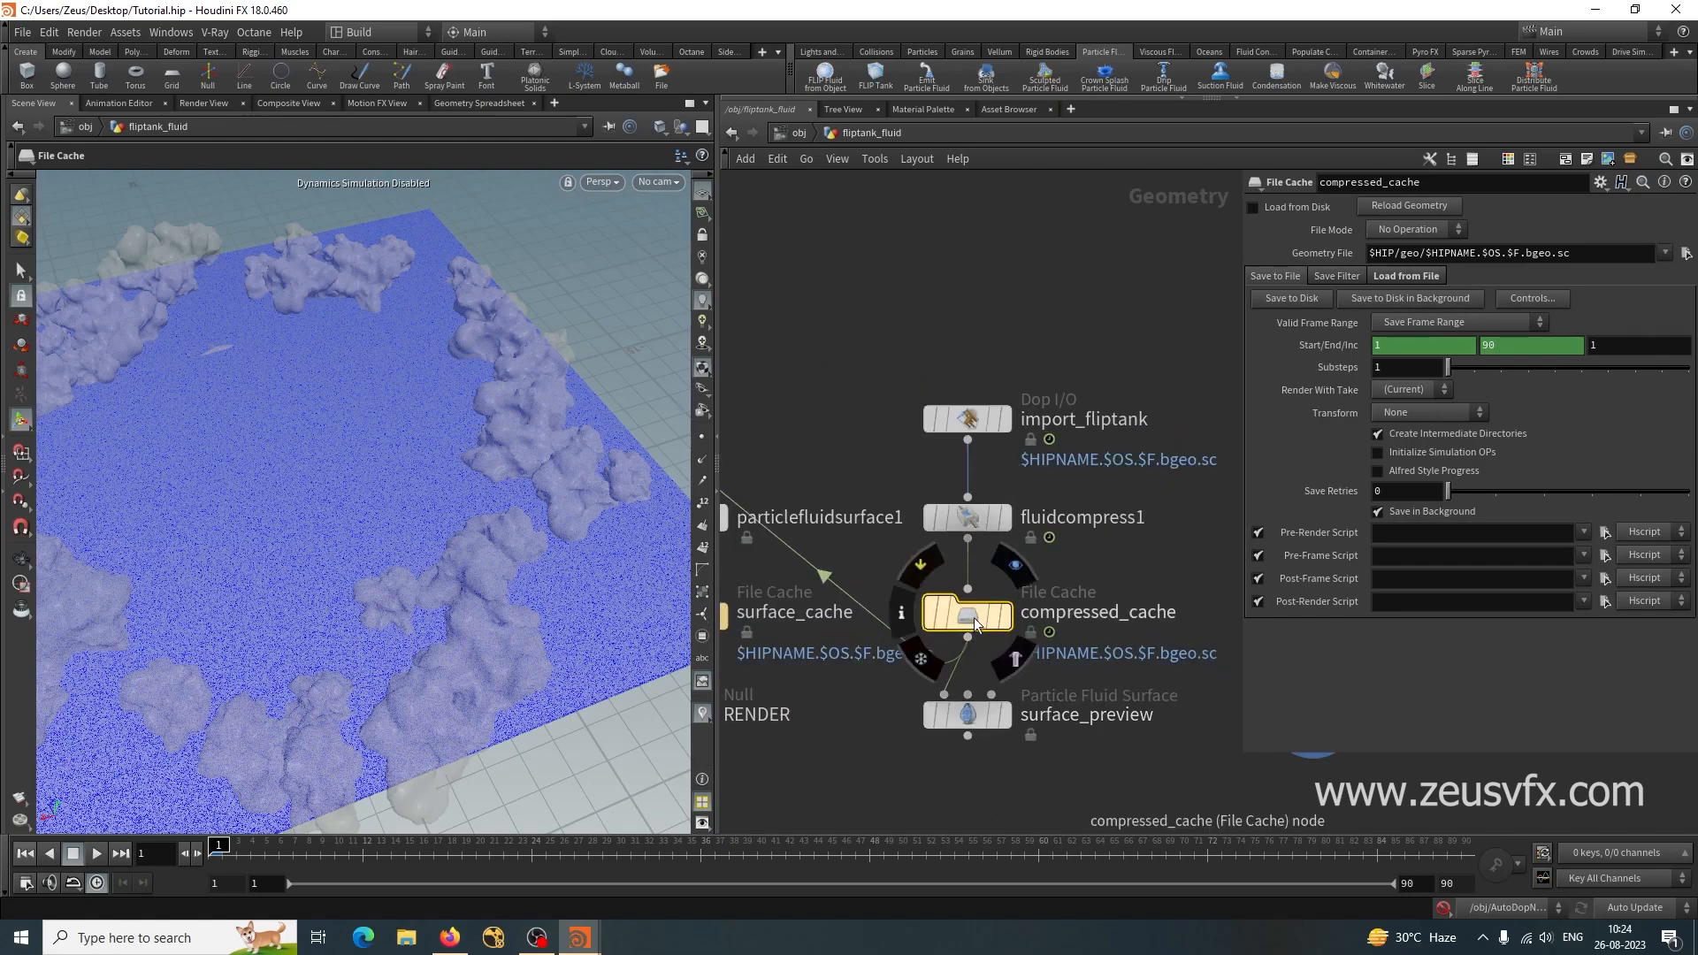
click(1253, 208)
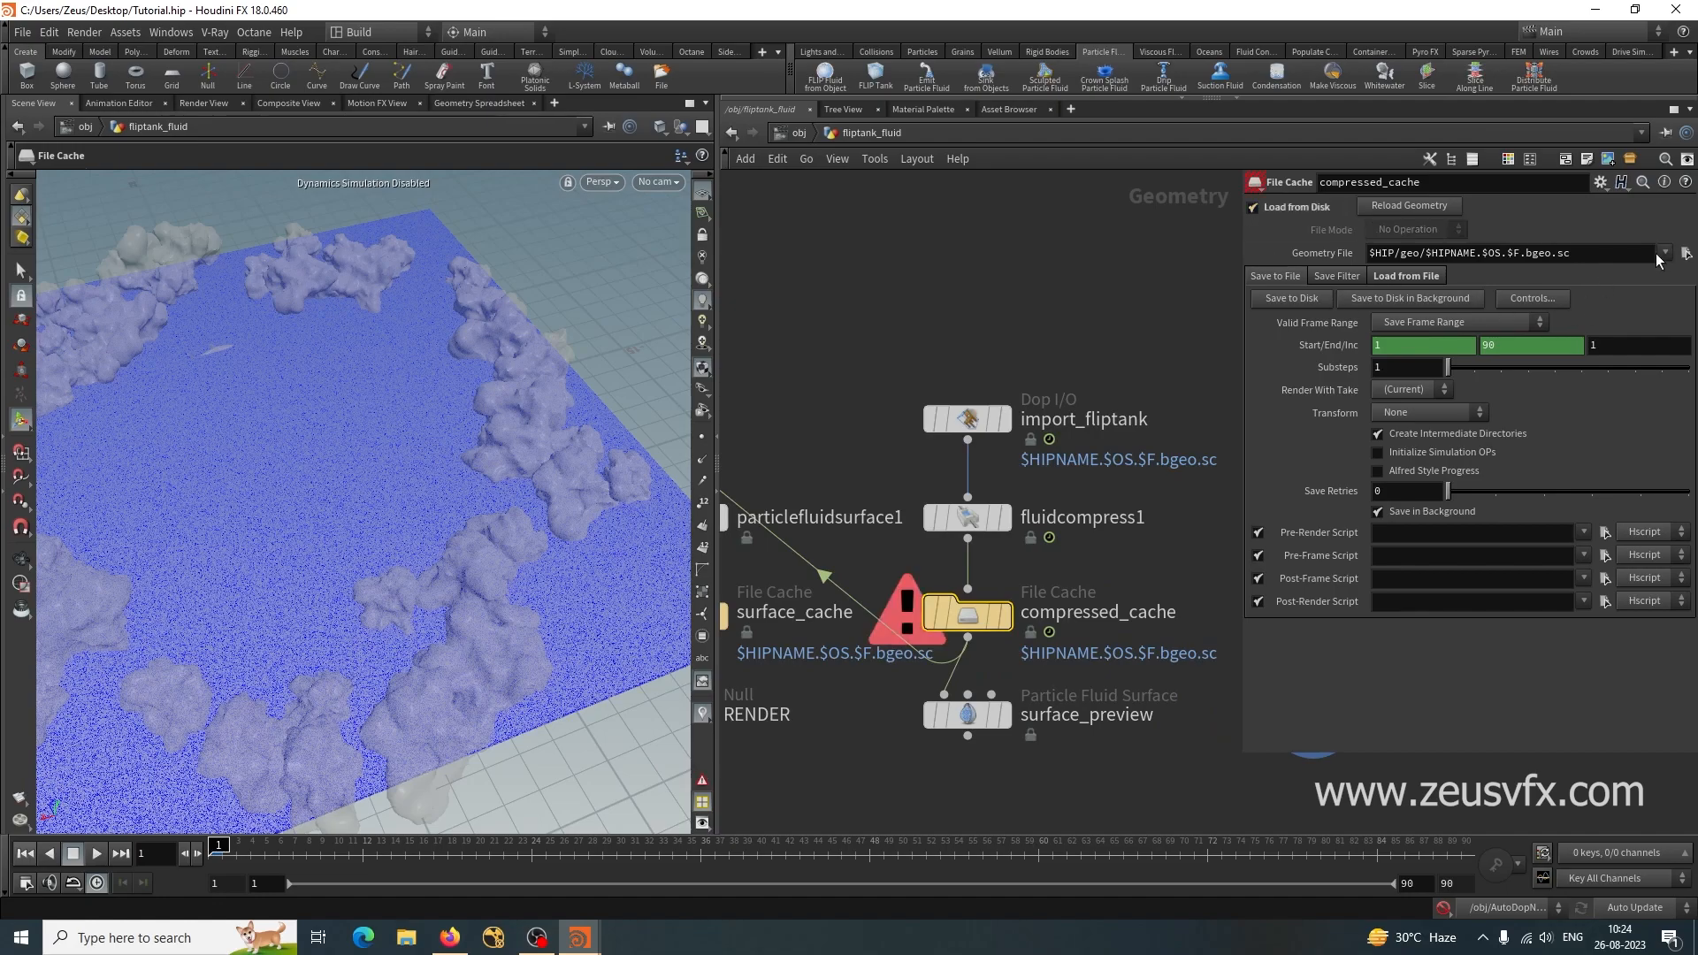
Start choosing the Geometry File for compressed_cache and browse the G:/ and F:/ drives for the saved cache.
click(1685, 254)
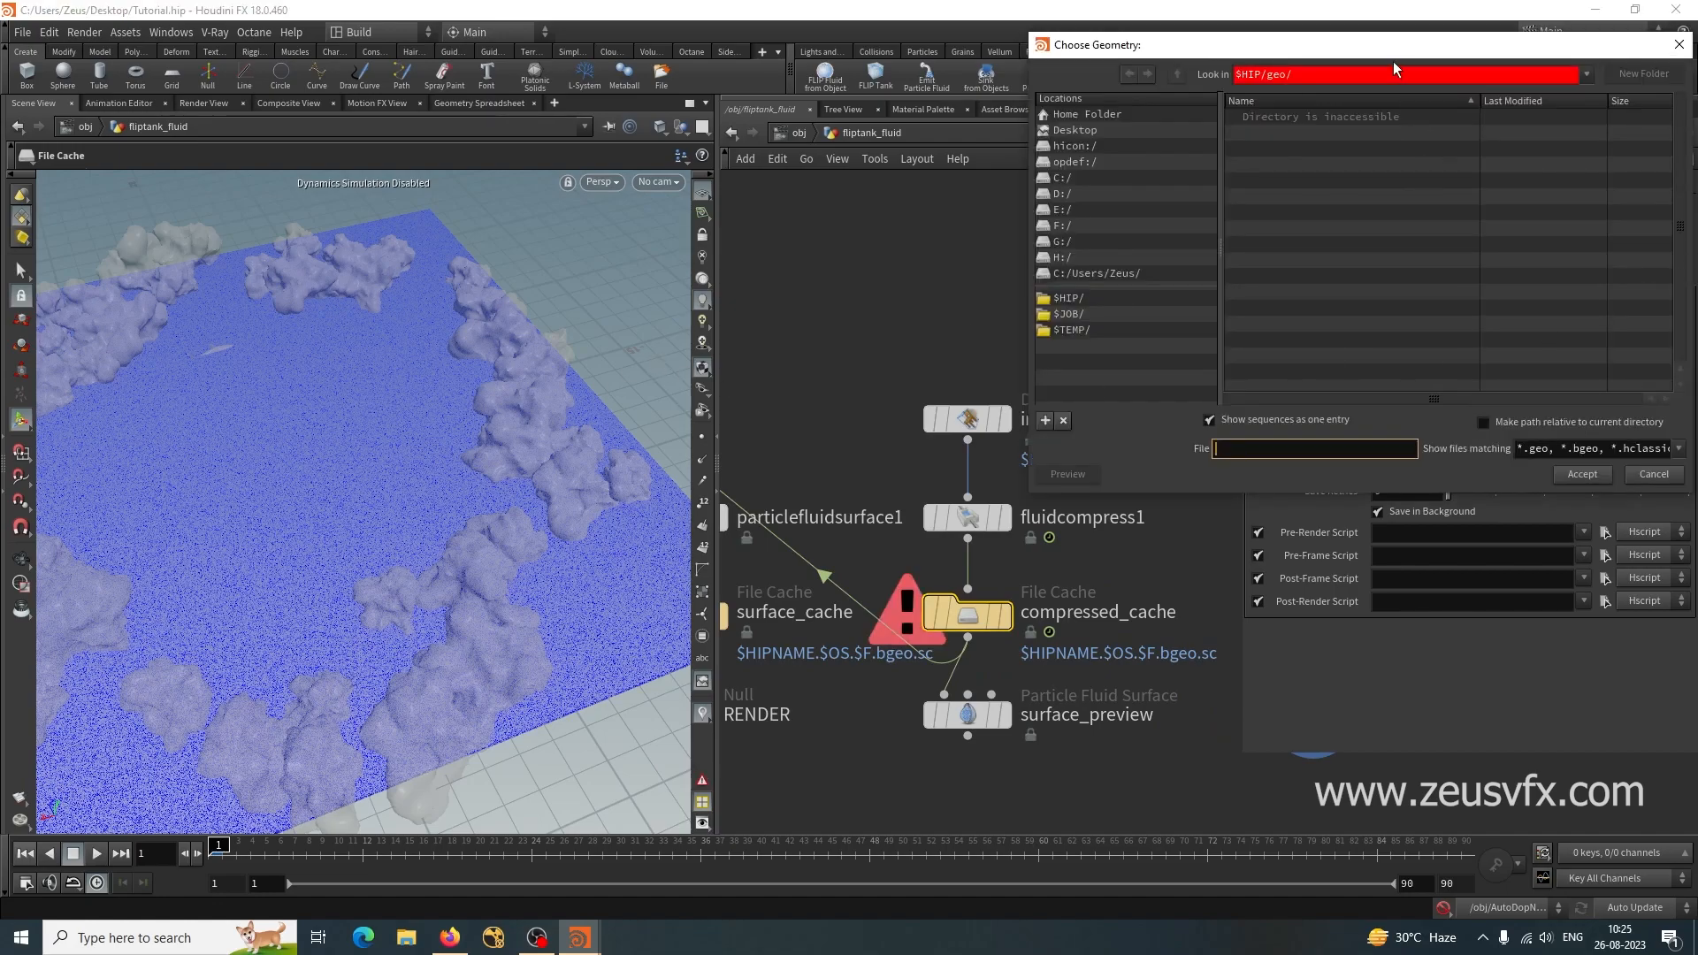
click(708, 351)
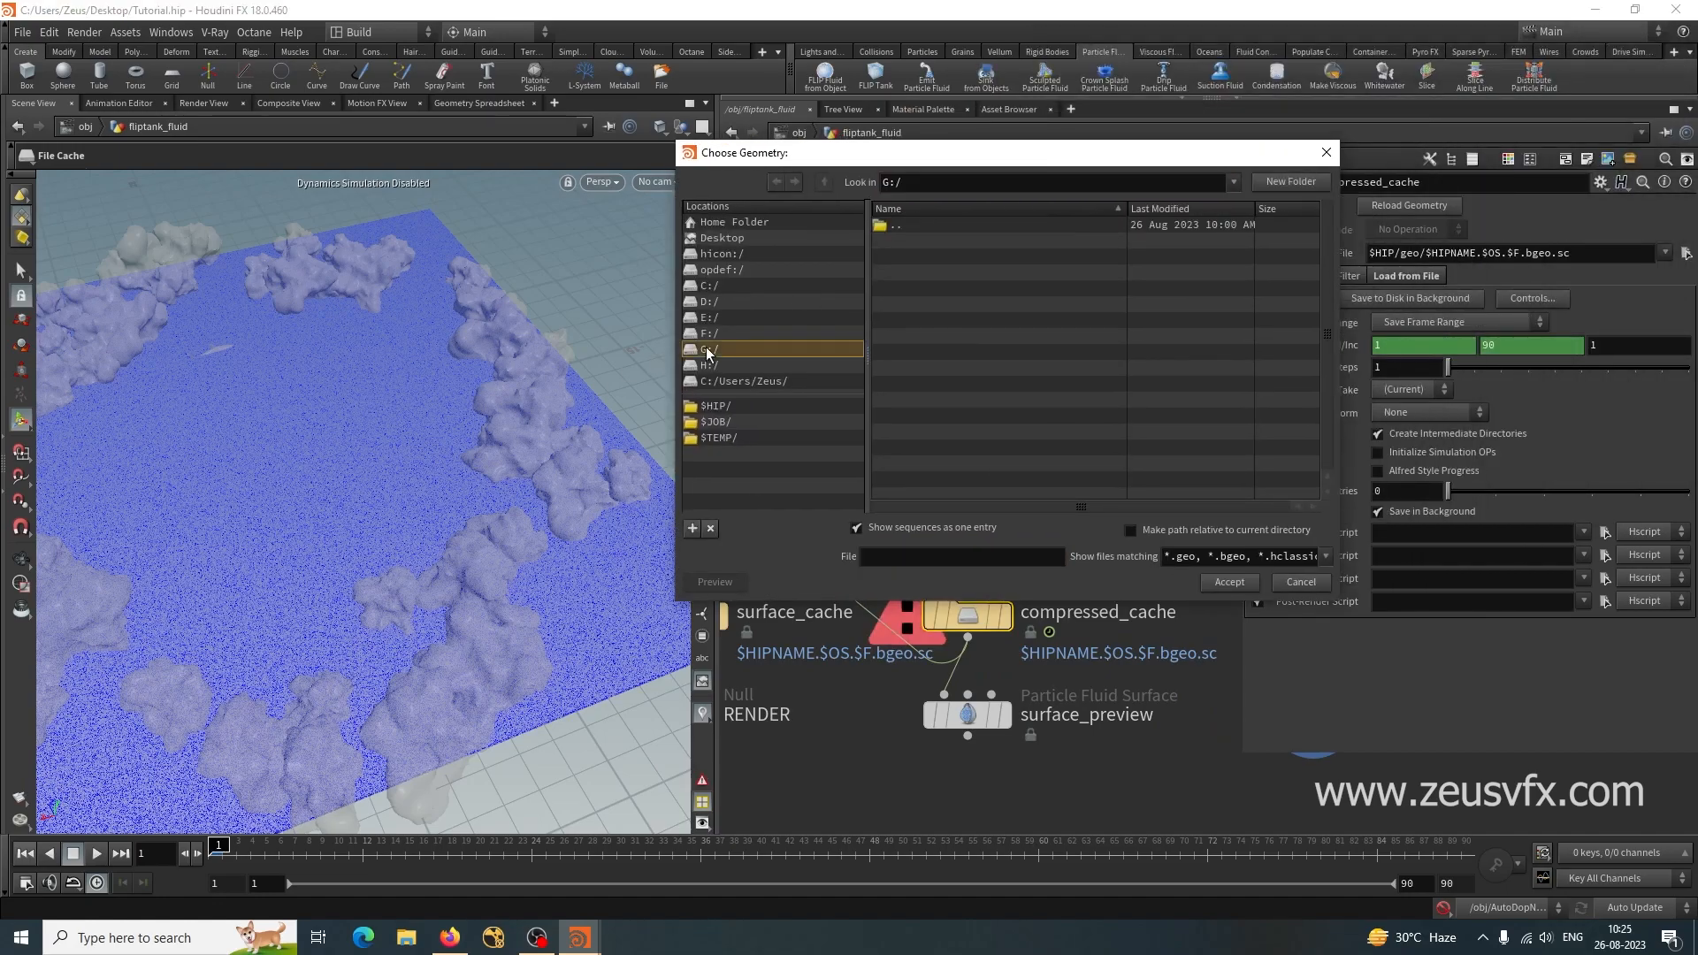
click(714, 333)
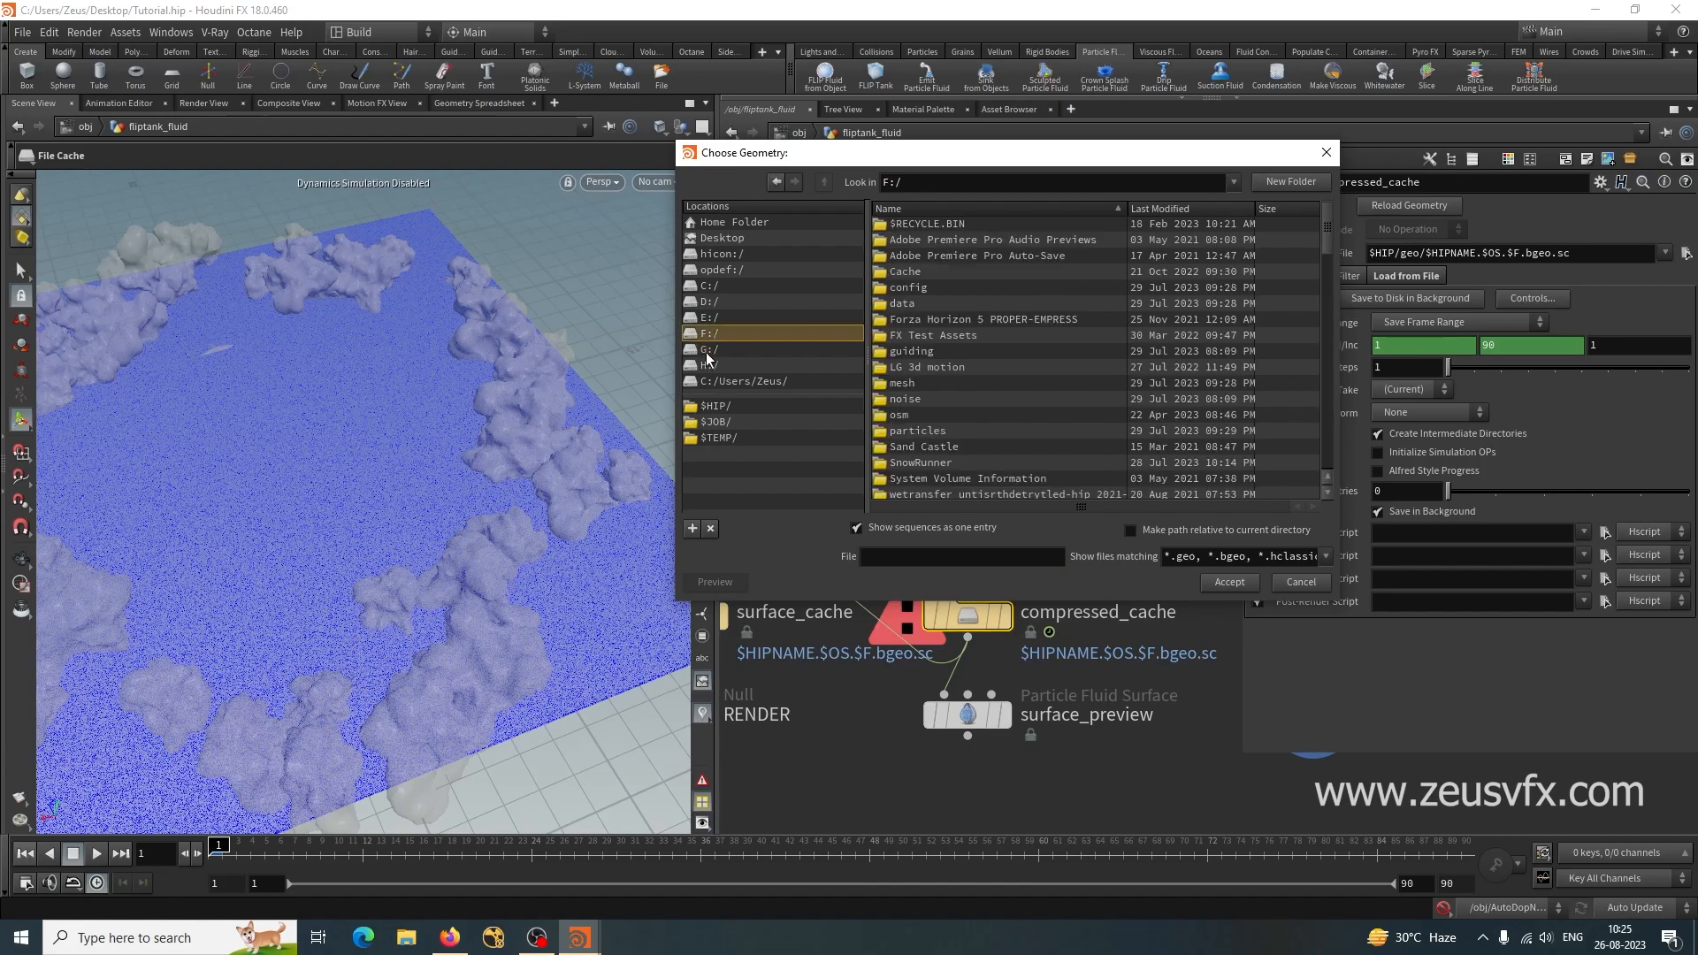
click(708, 350)
scroll(1041, 424, down, 2)
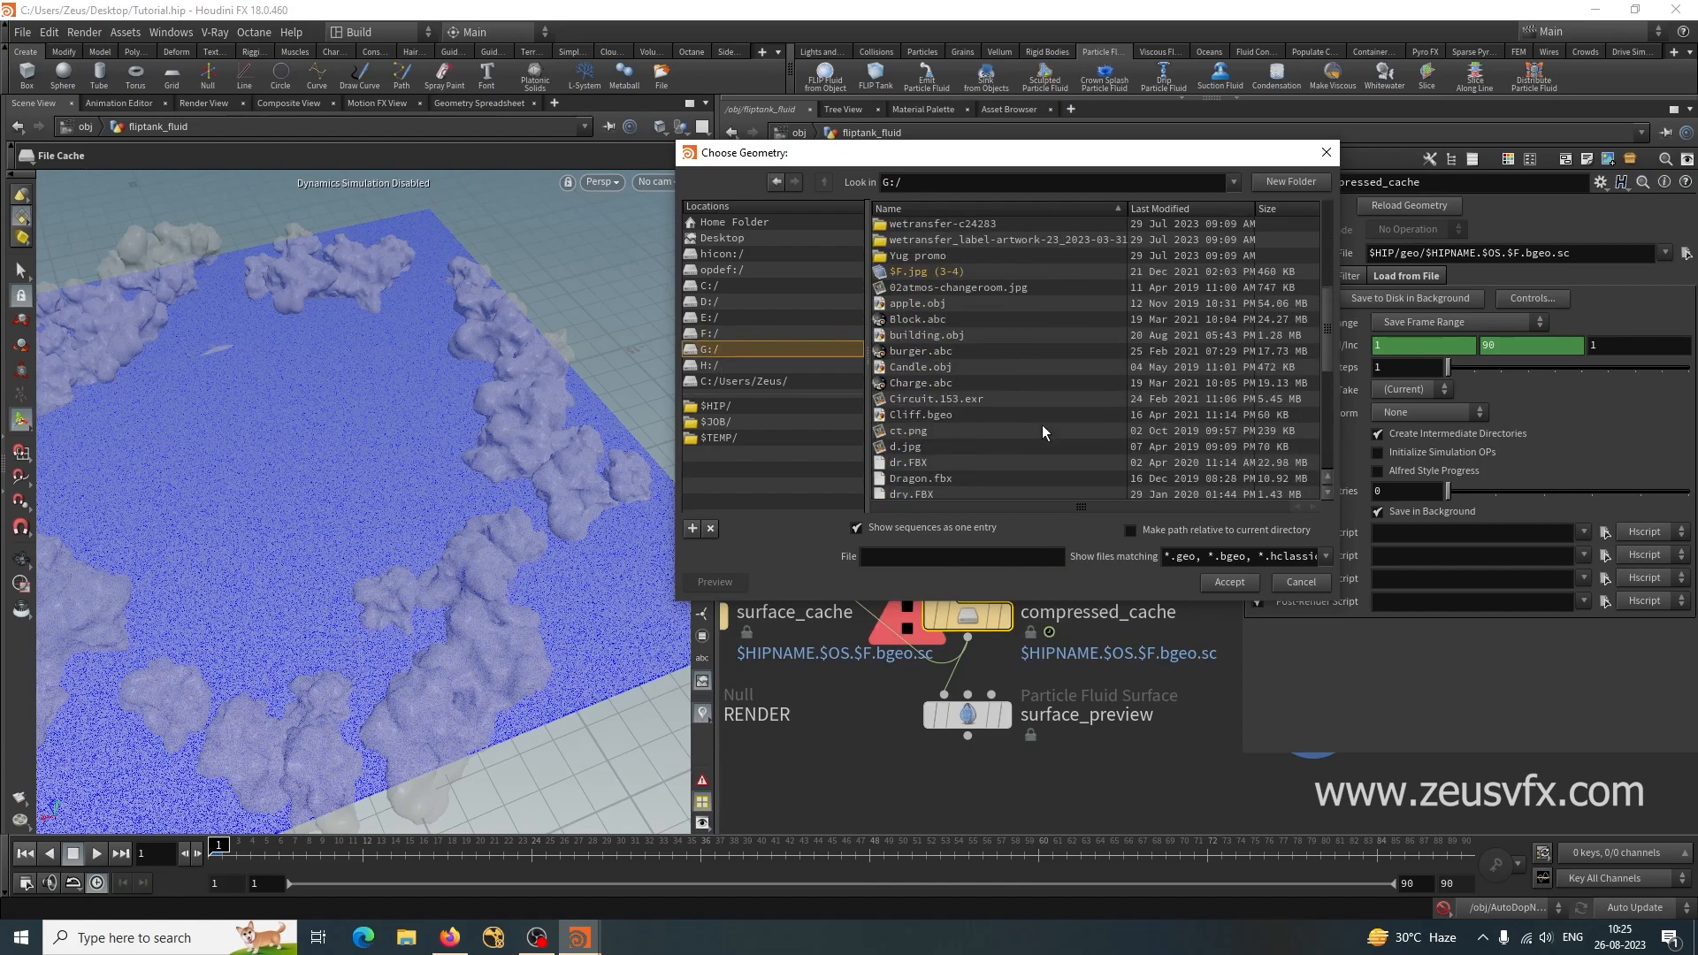
click(700, 331)
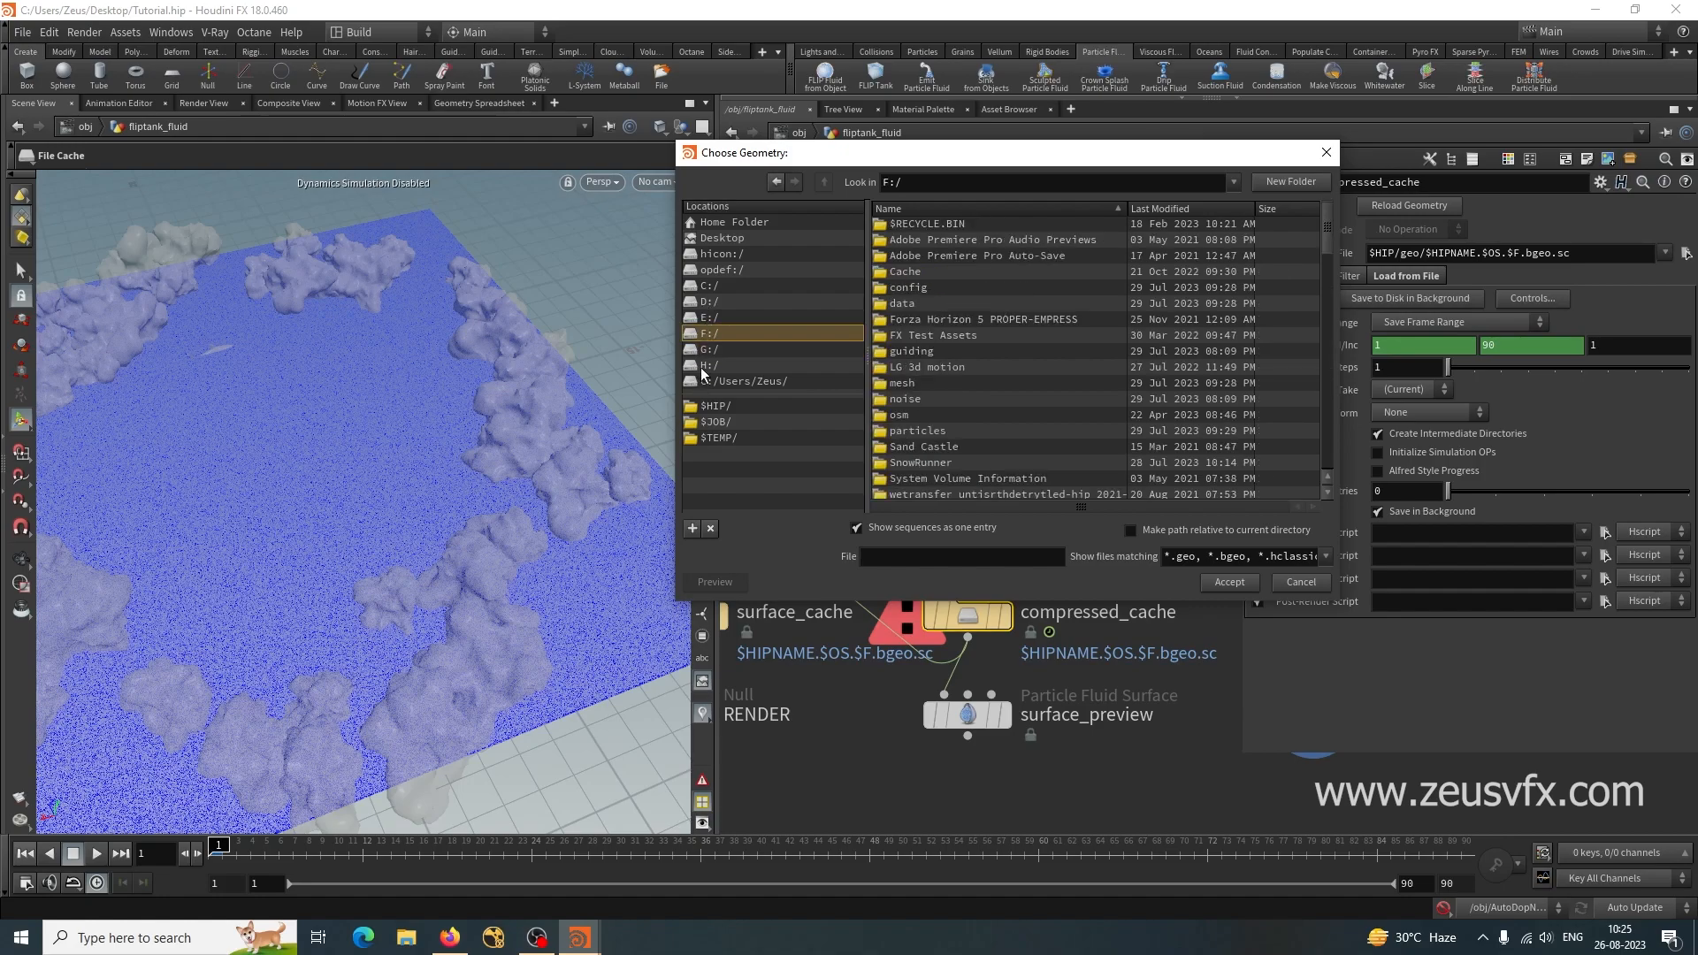
scroll(1033, 384, down, 4)
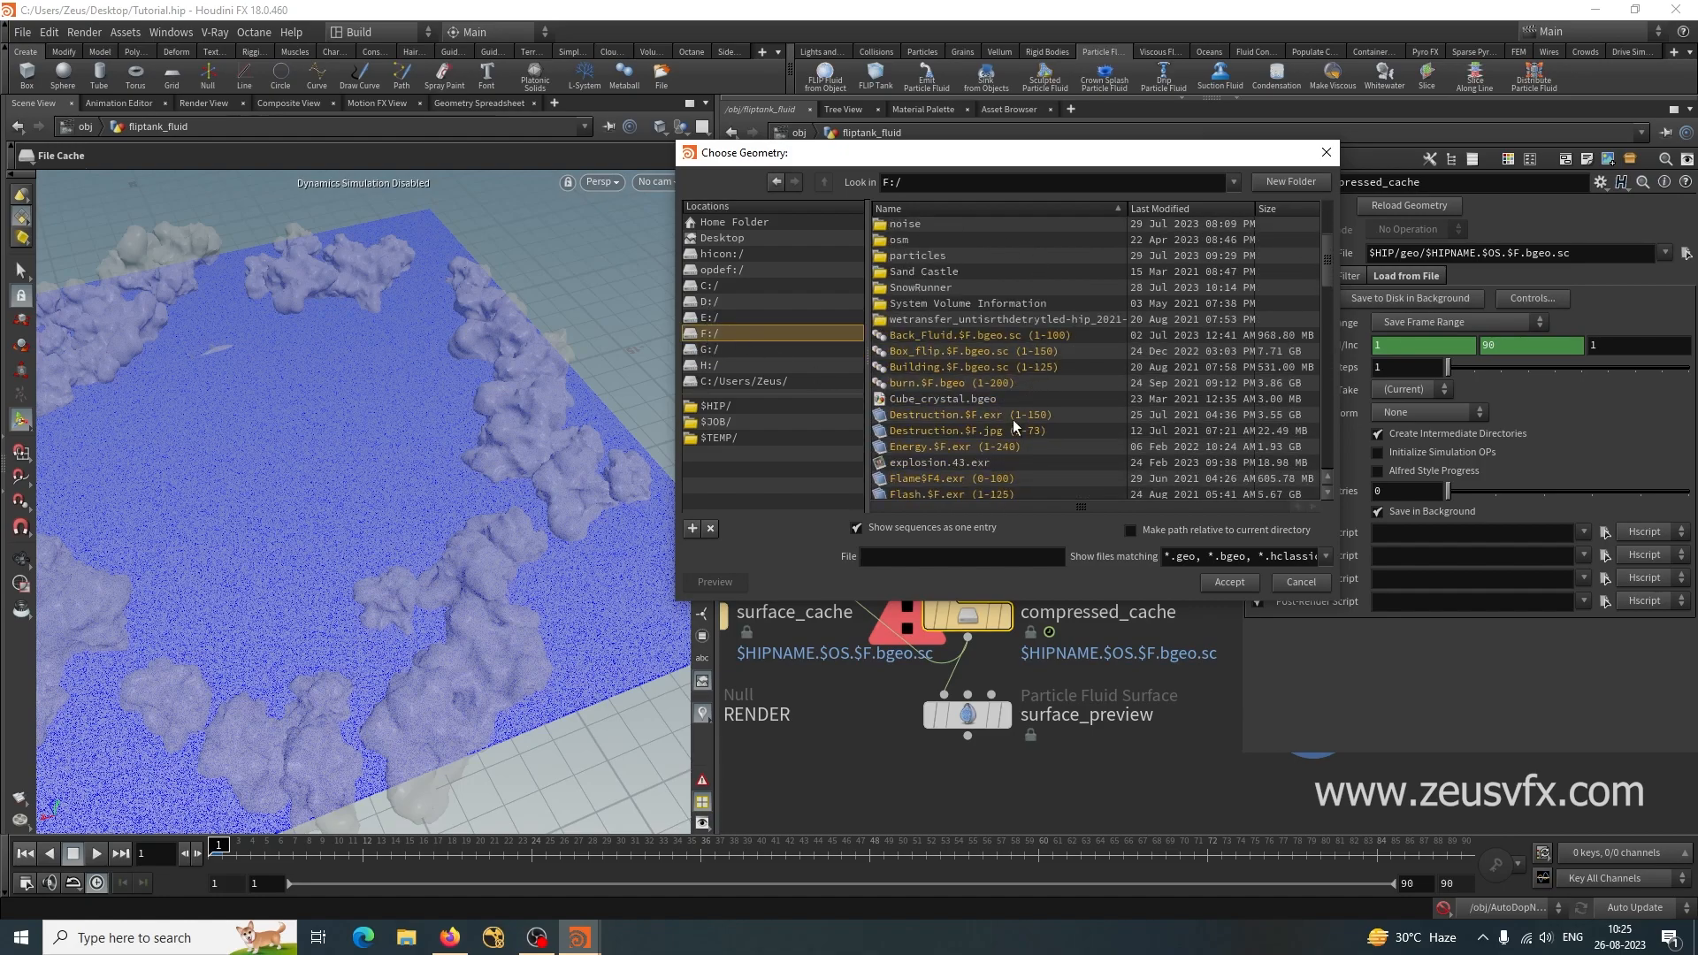
Sort the F:/ drive files by last modified date and load tank.$F.bgeo.sc as the cache's geometry file.
click(1170, 209)
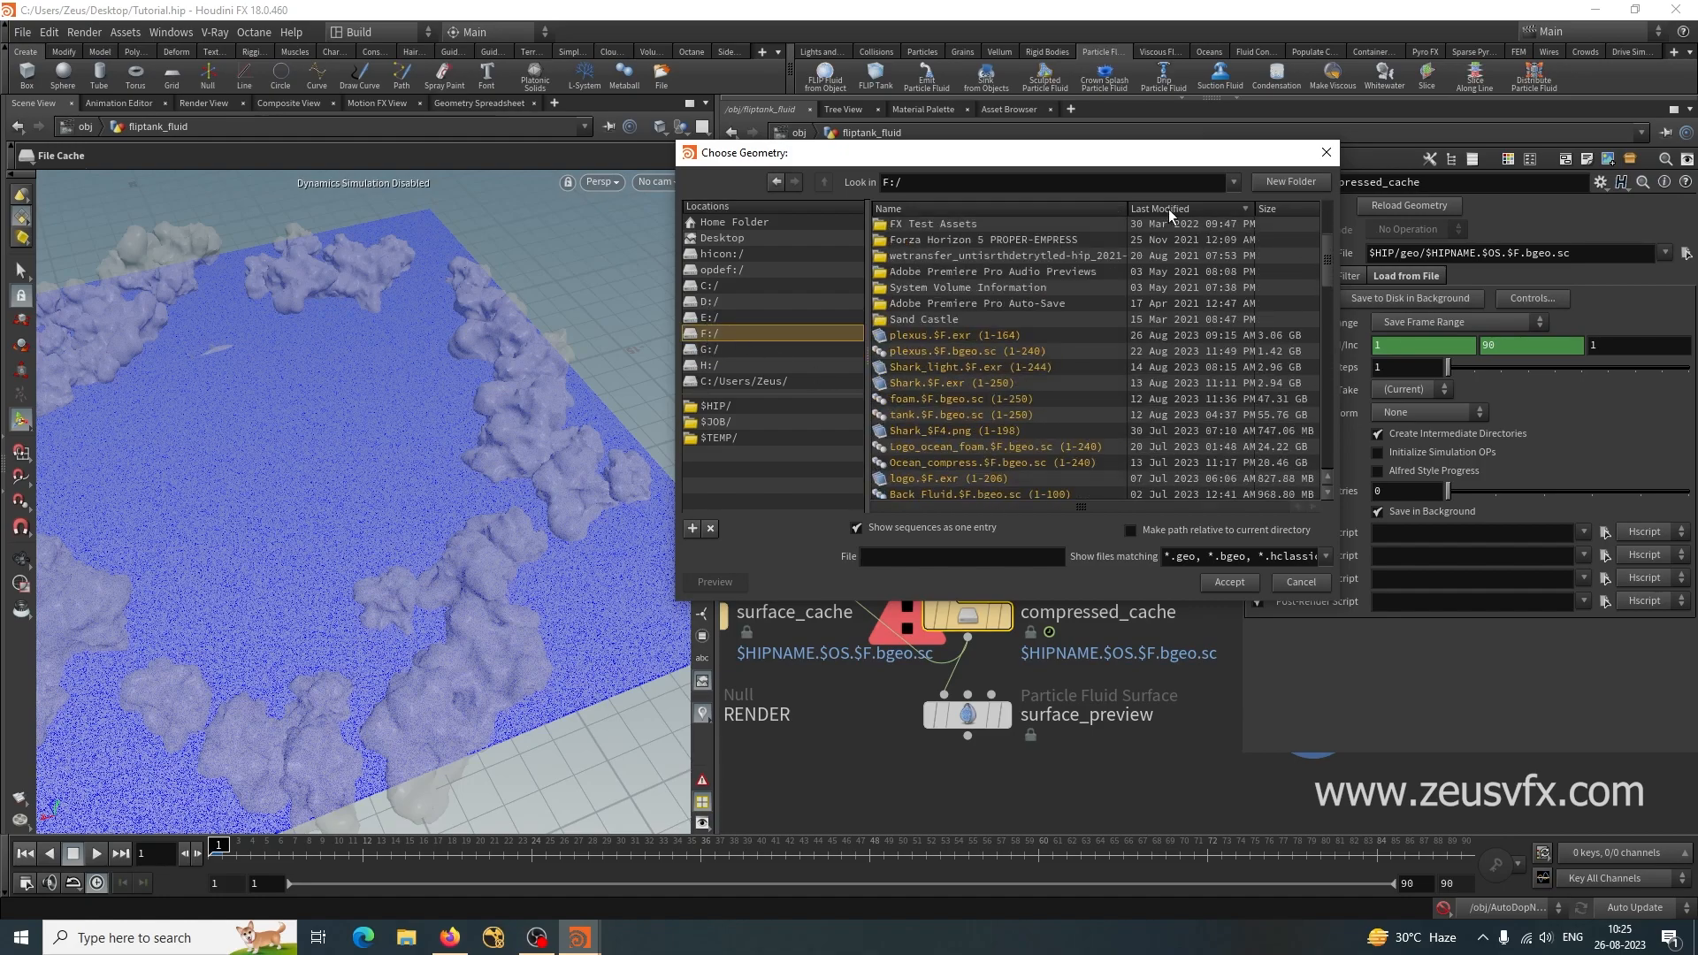
scroll(1080, 456, down, 3)
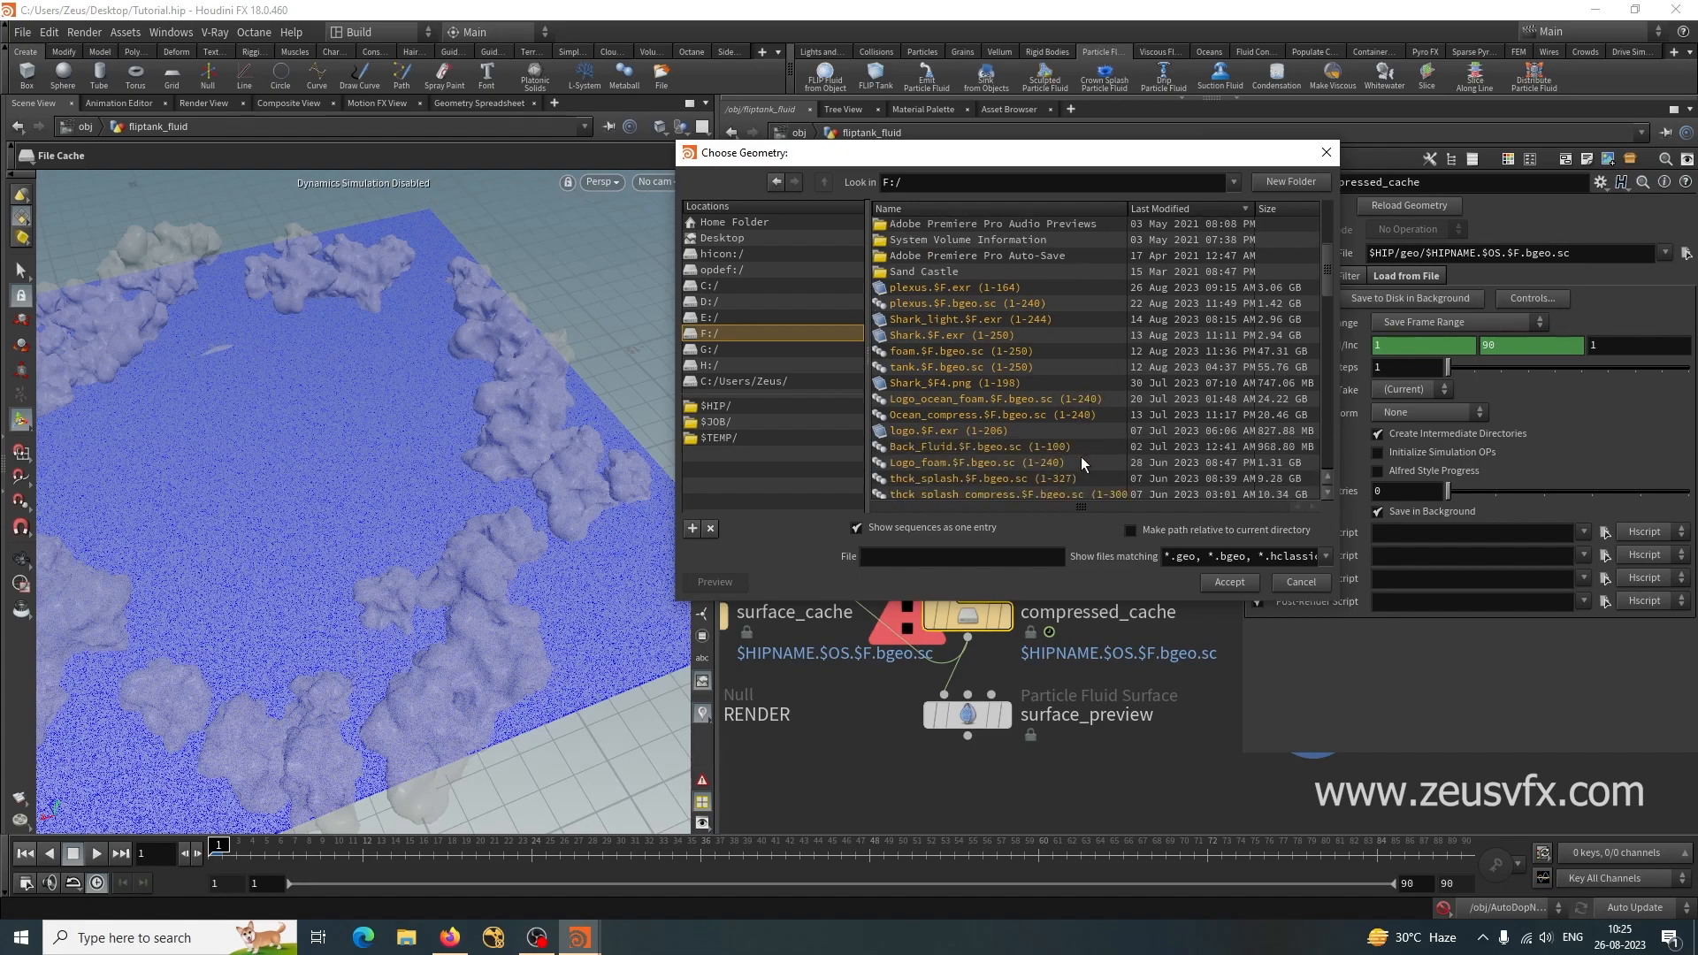
scroll(1080, 457, up, 3)
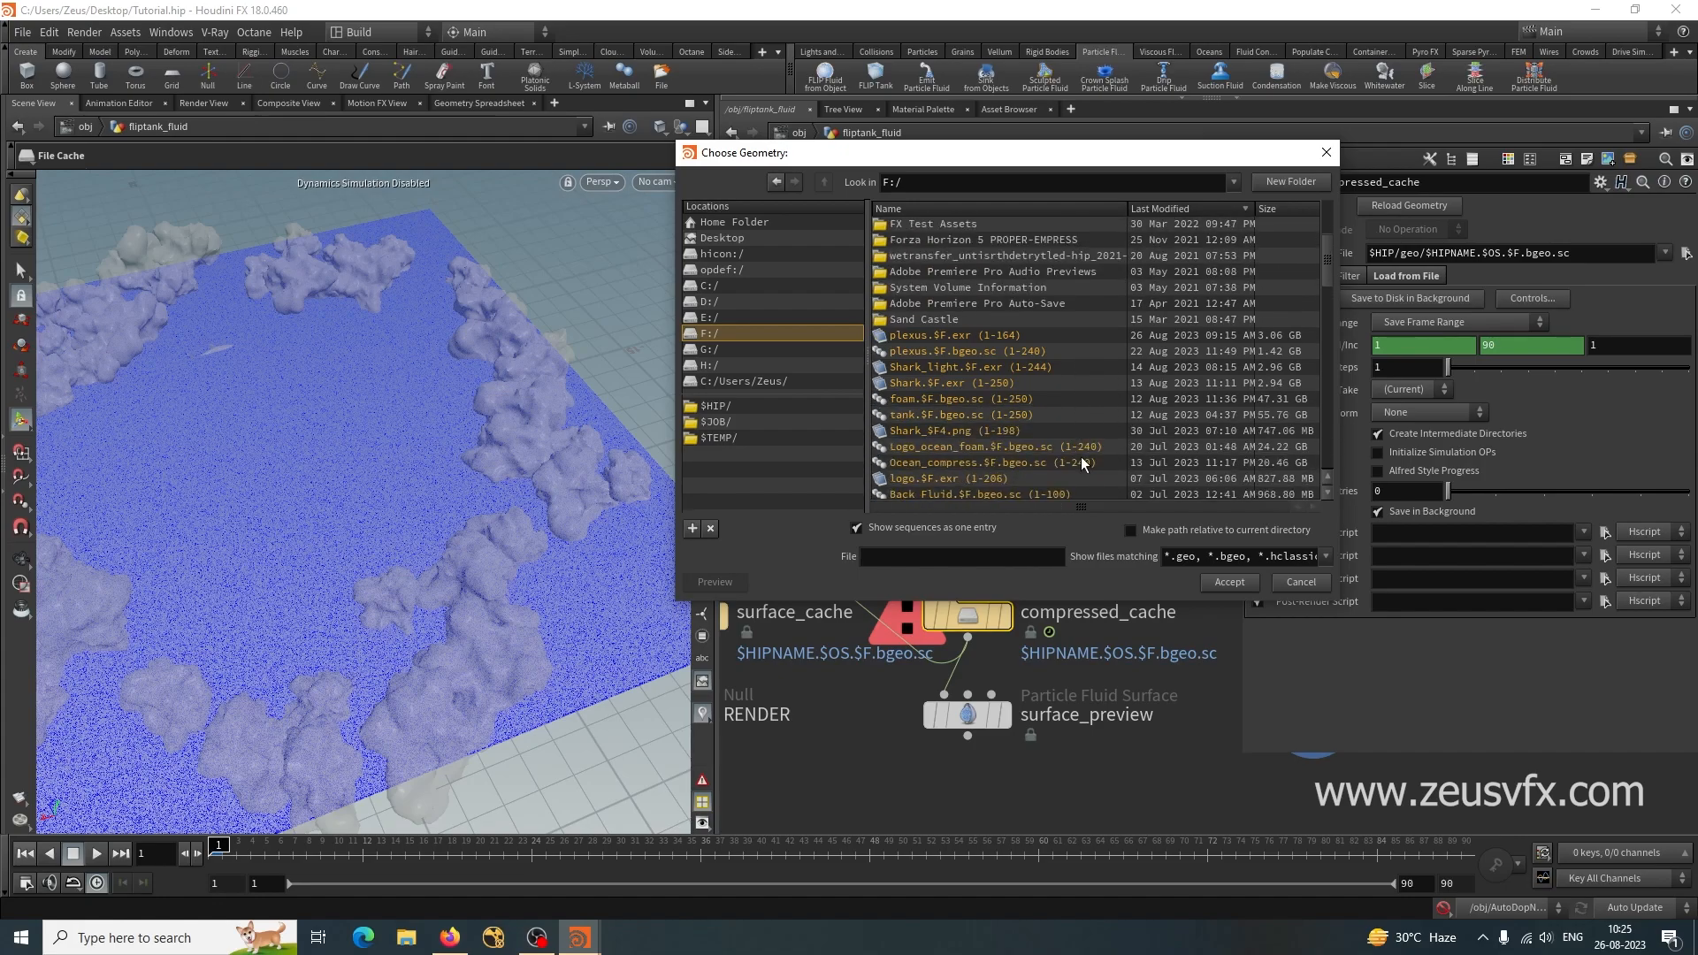
click(939, 367)
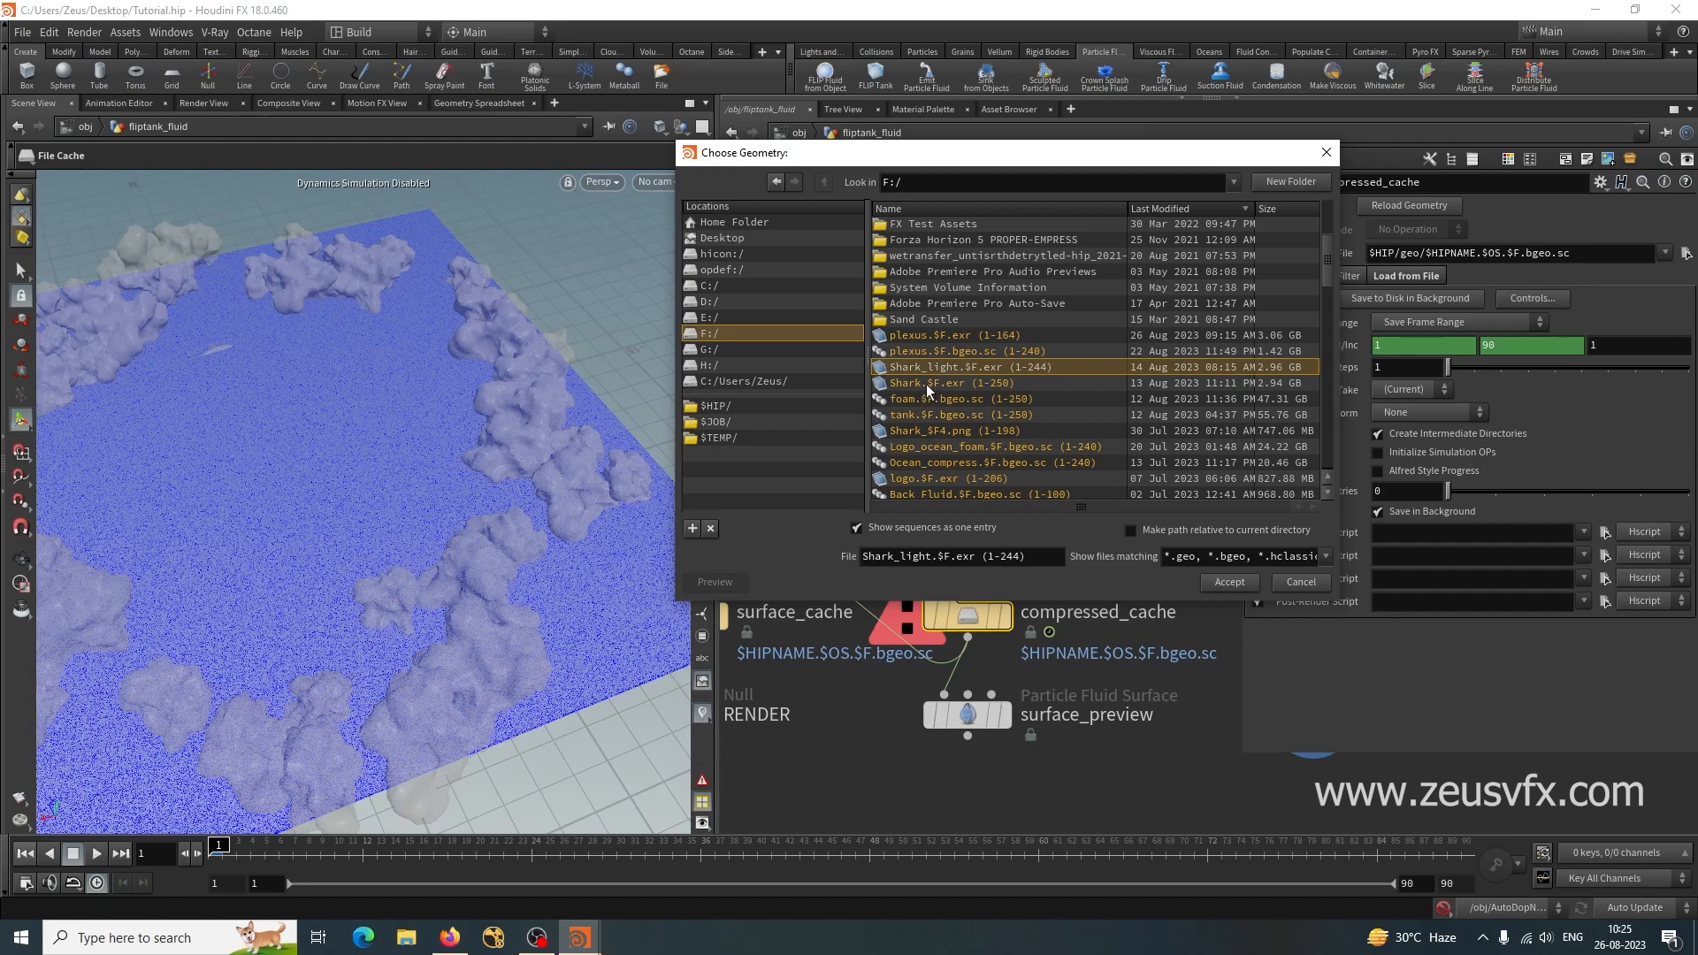
click(926, 384)
click(922, 398)
click(909, 414)
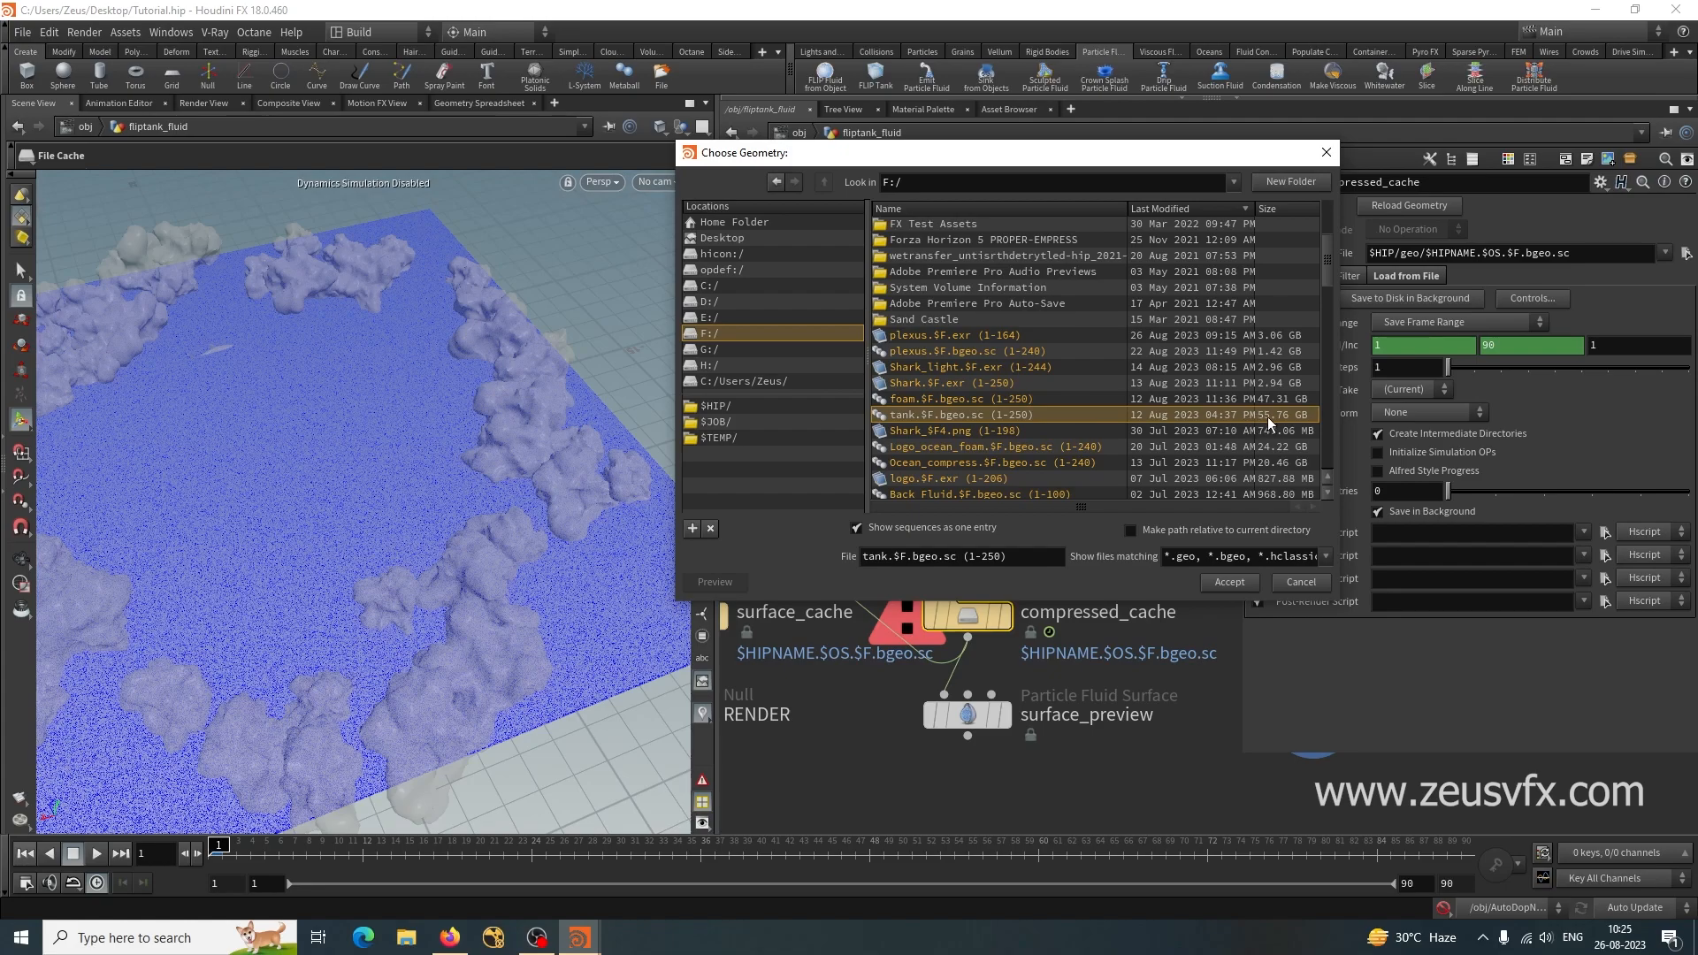
click(1229, 582)
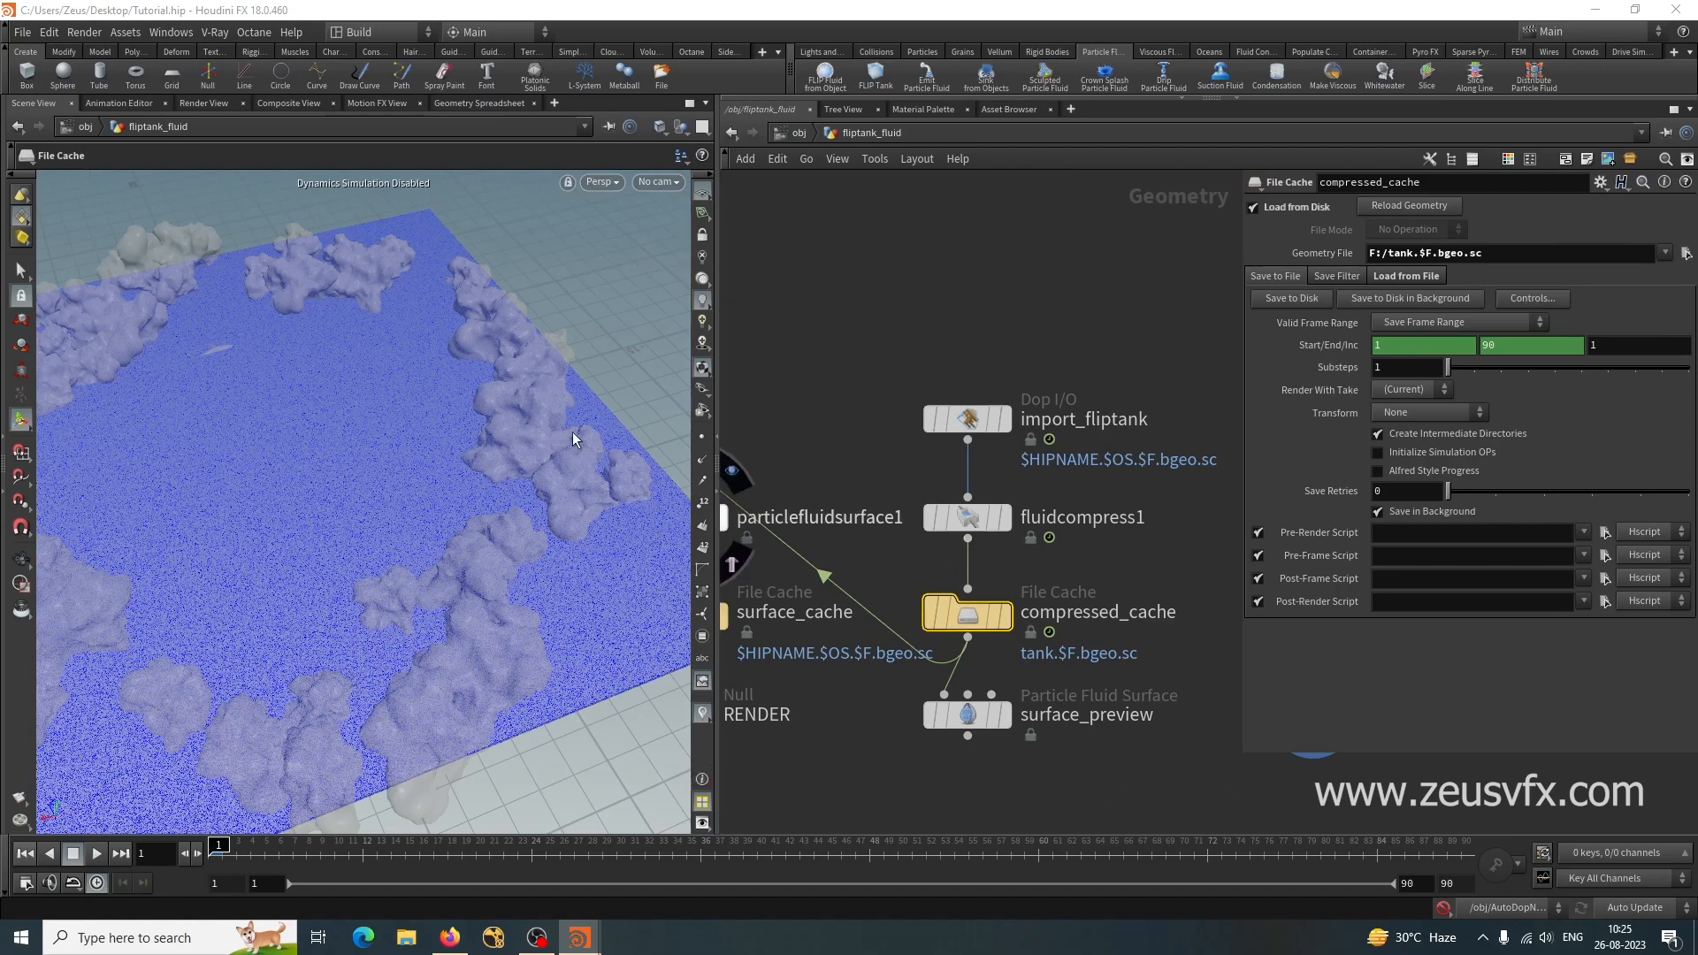
Move the particlefluidsurface1, surface_cache and RENDER nodes together so they sit below and to the left of compressed_cache.
mouse_move(1006, 633)
scroll(1123, 660, down, 3)
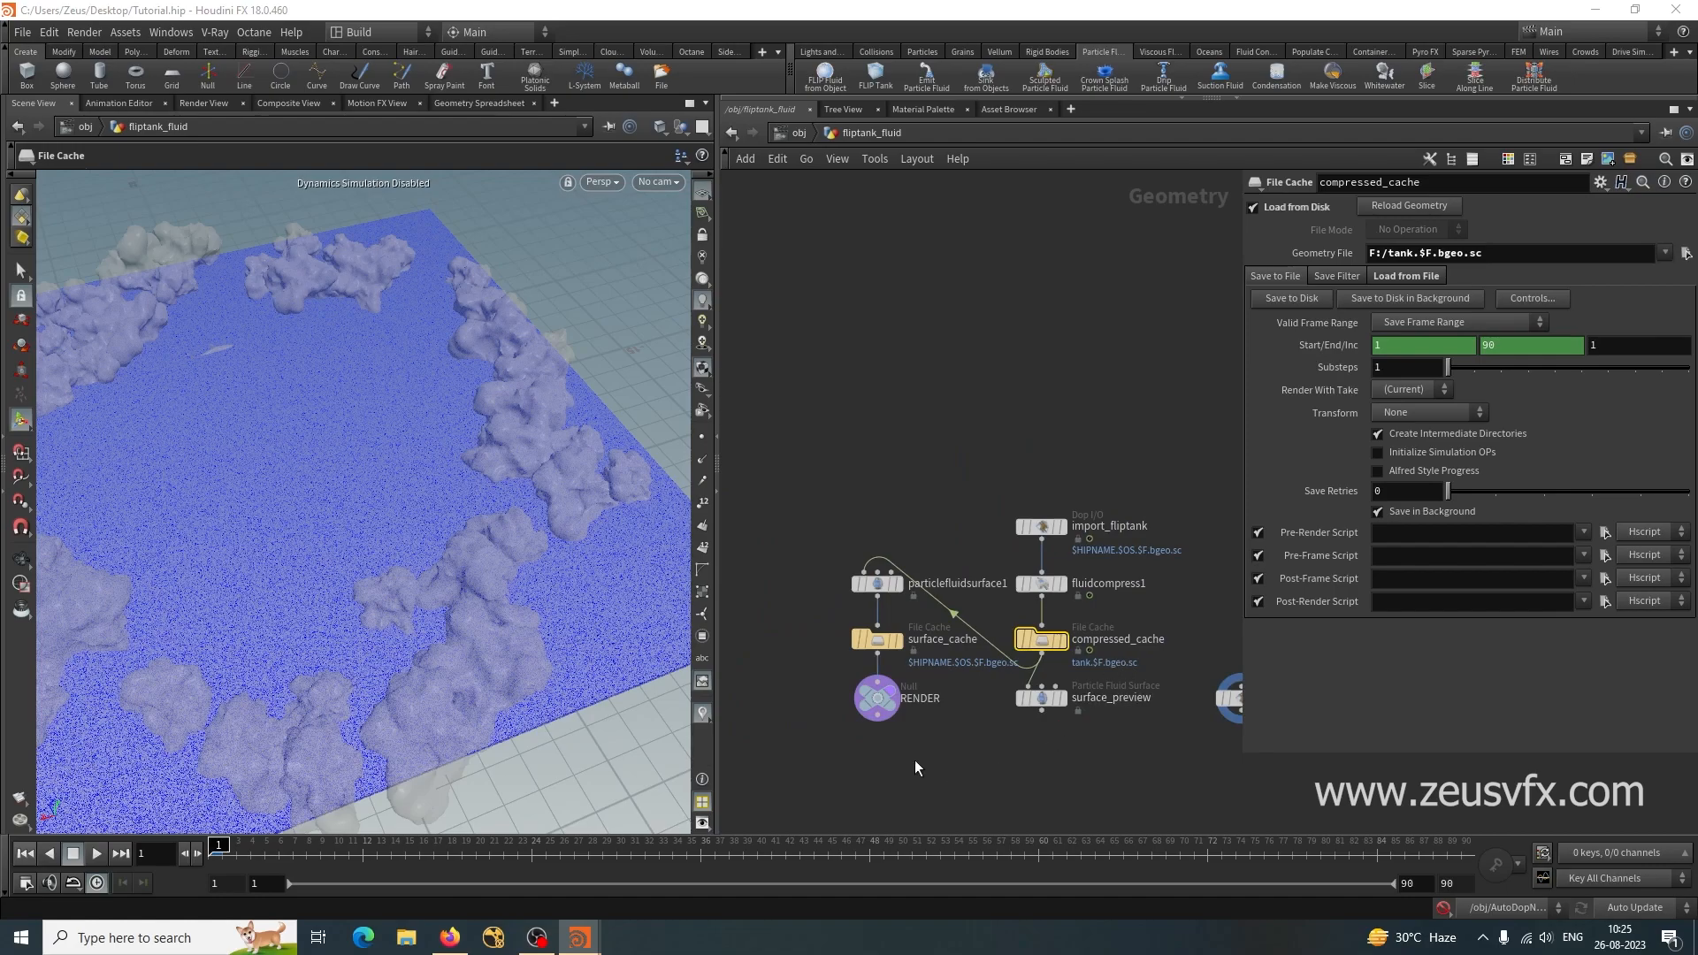
drag(807, 532, 917, 764)
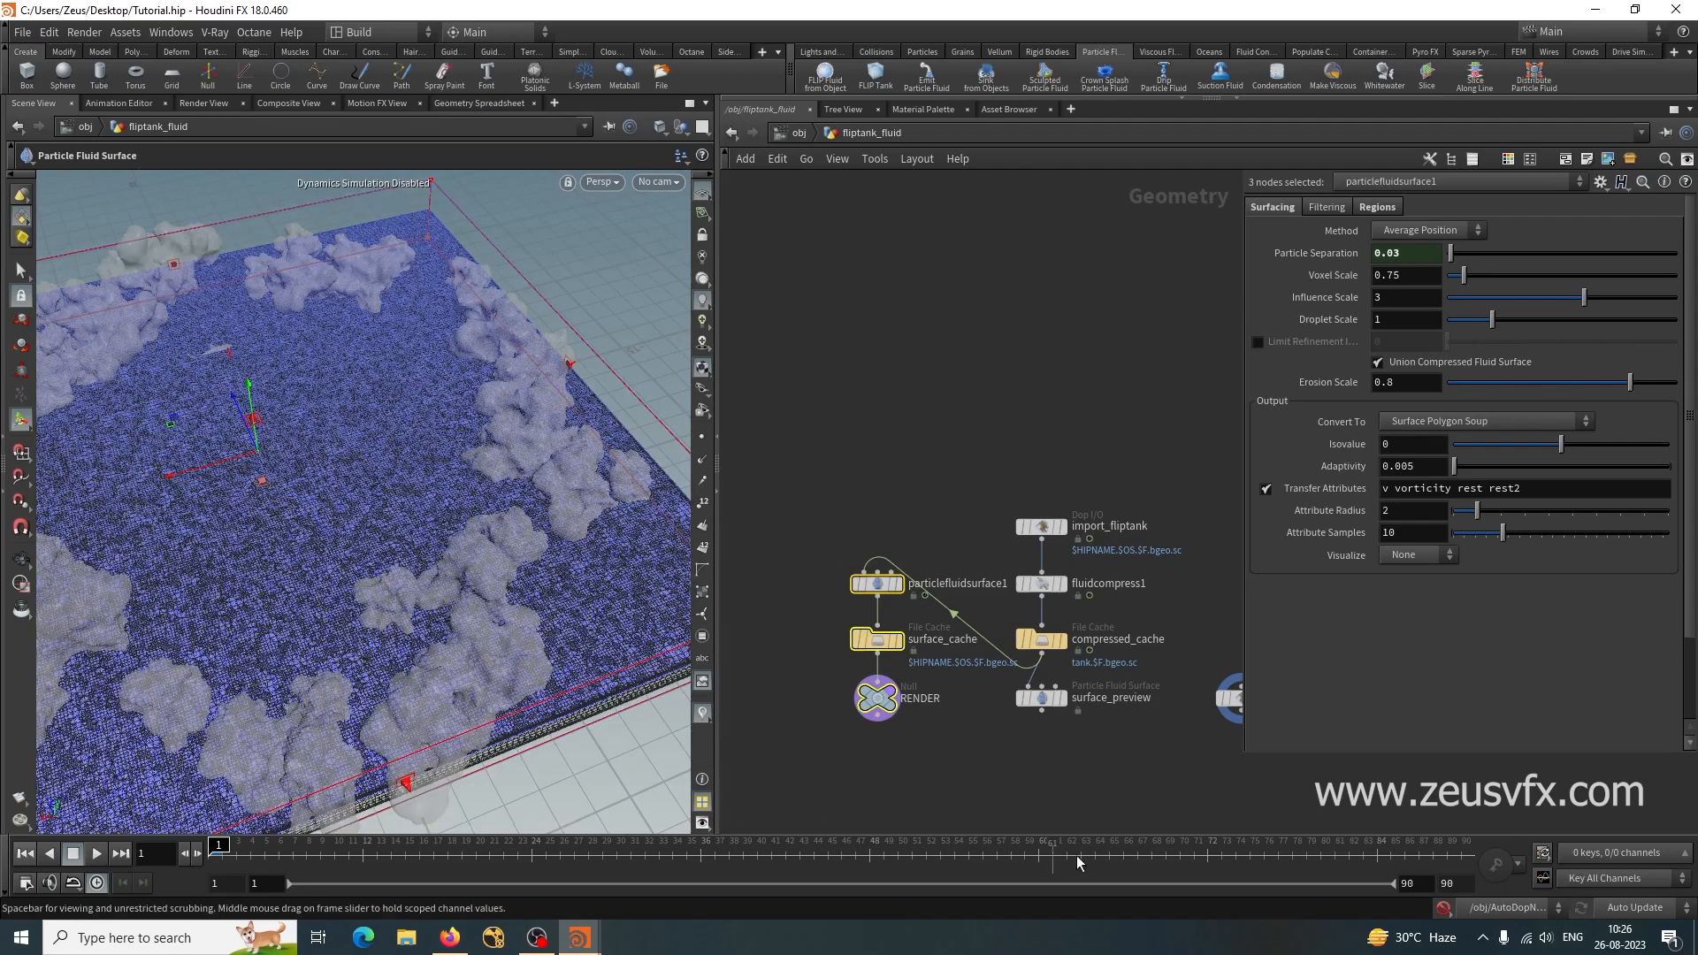
click(953, 766)
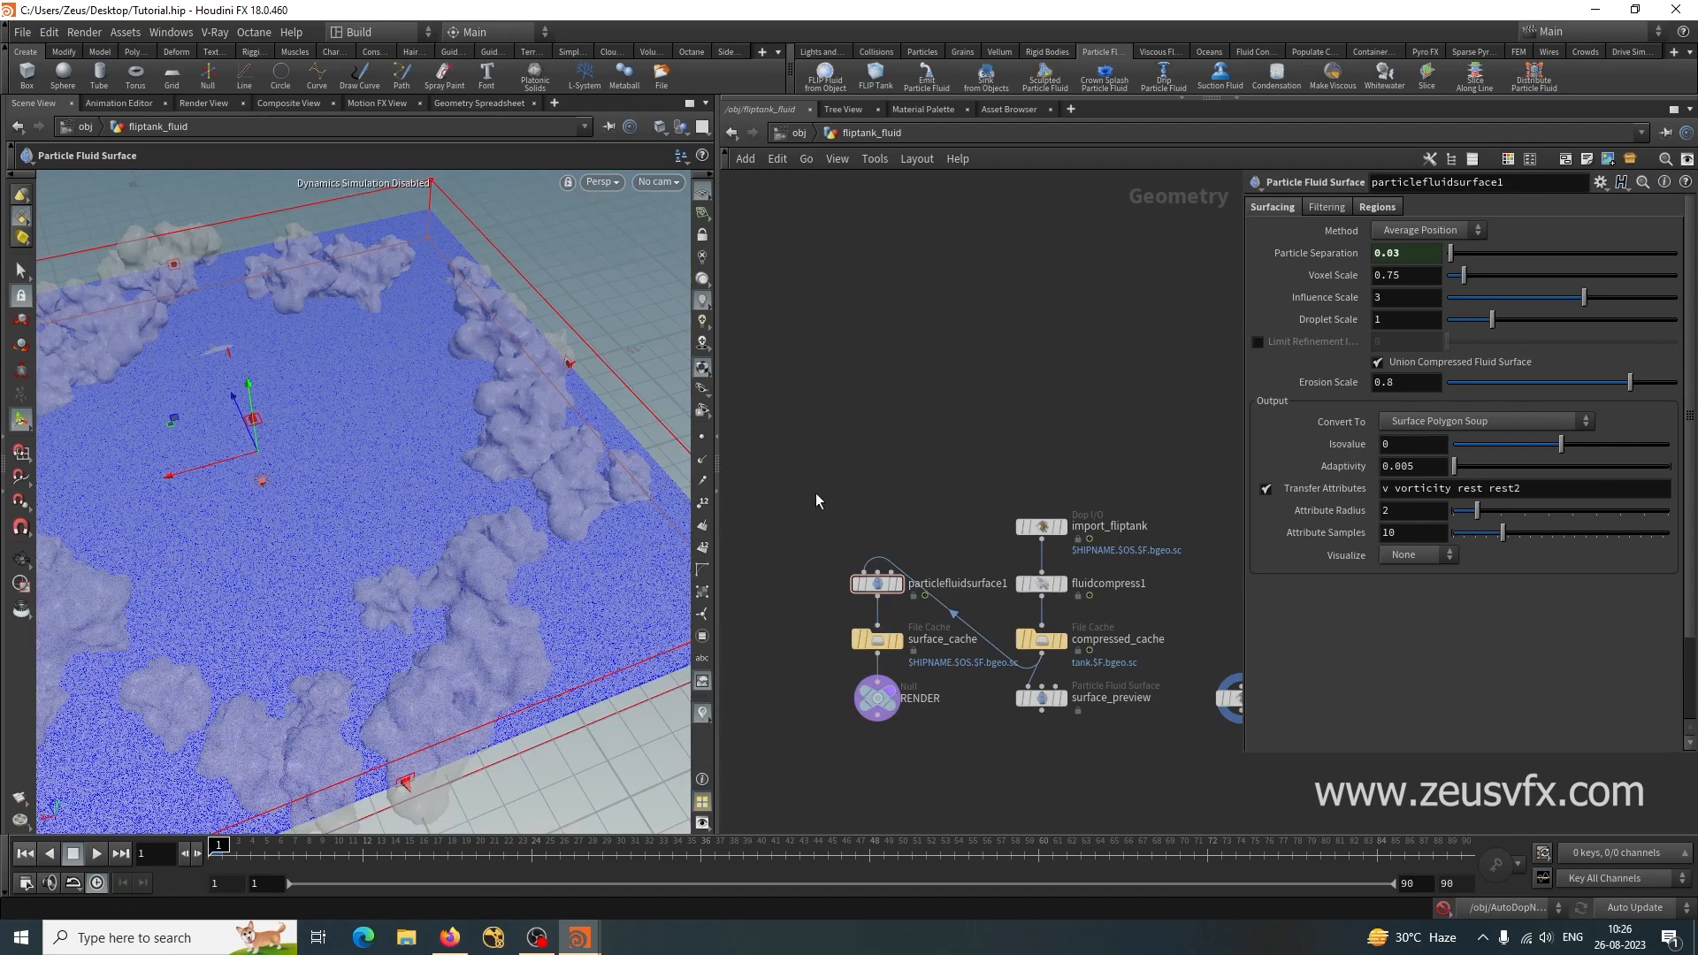
drag(814, 494, 939, 759)
drag(890, 586, 833, 685)
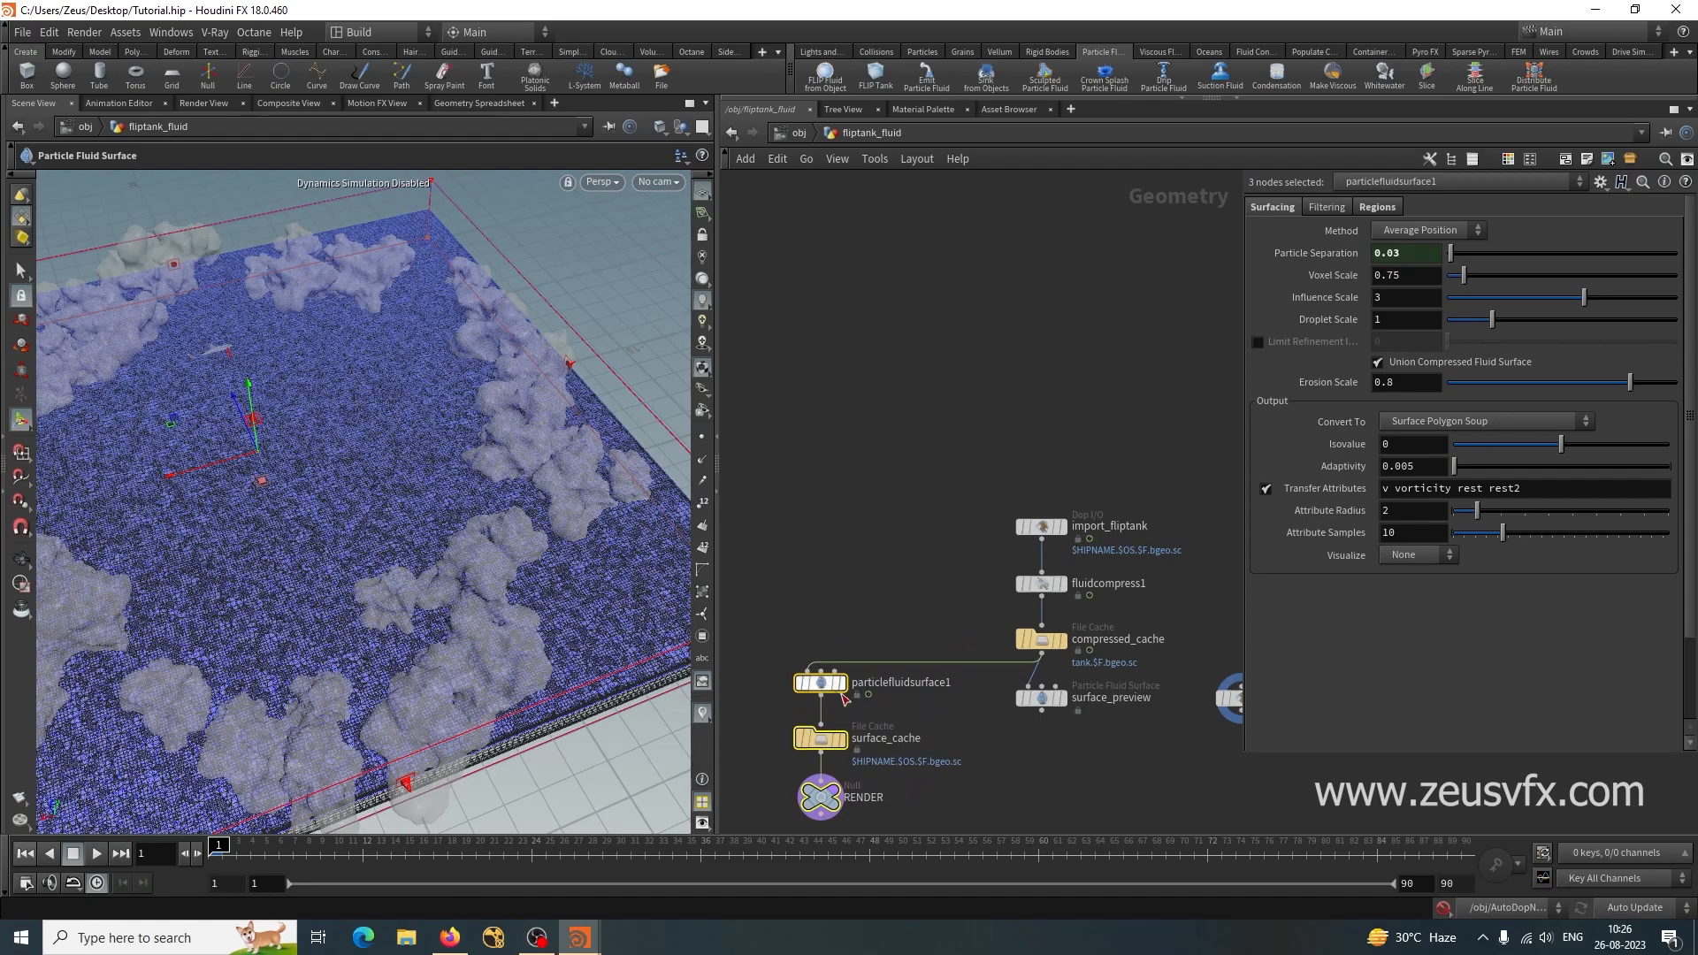
Display the surface_preview node and hide the other objects in the viewport.
click(1063, 721)
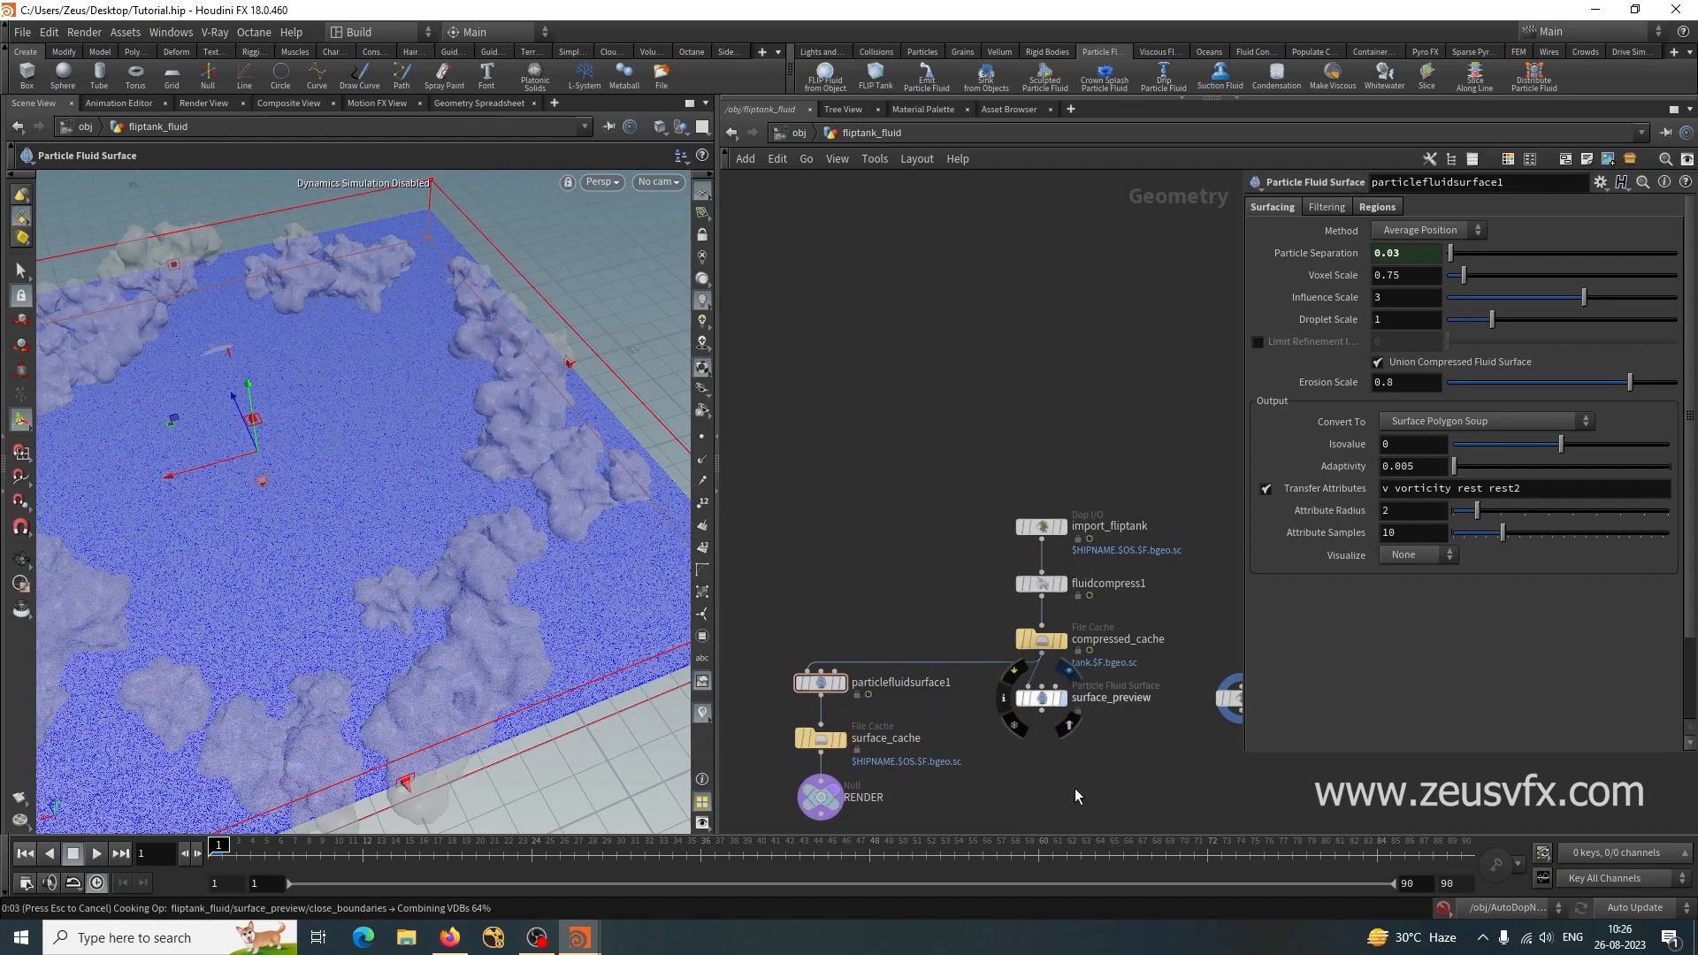
click(658, 130)
click(680, 131)
click(696, 186)
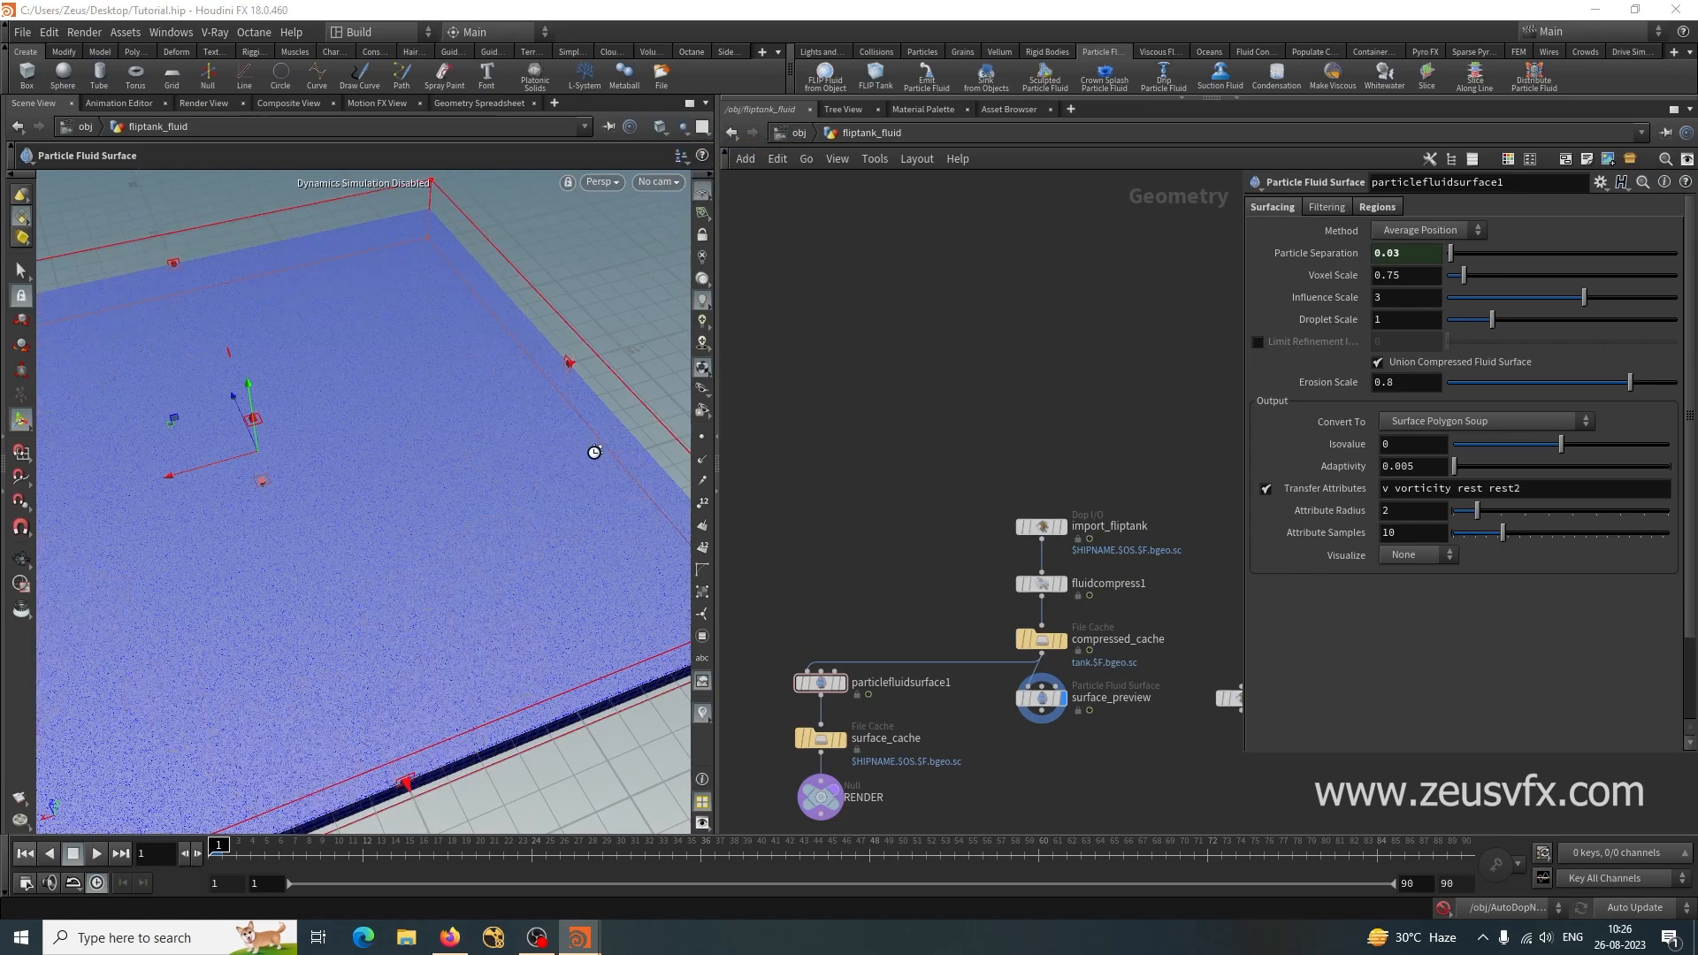
Re-enable dynamics simulation and show the parameters of surface_preview.
click(1443, 909)
alt+drag(398, 614, 368, 634)
click(1042, 701)
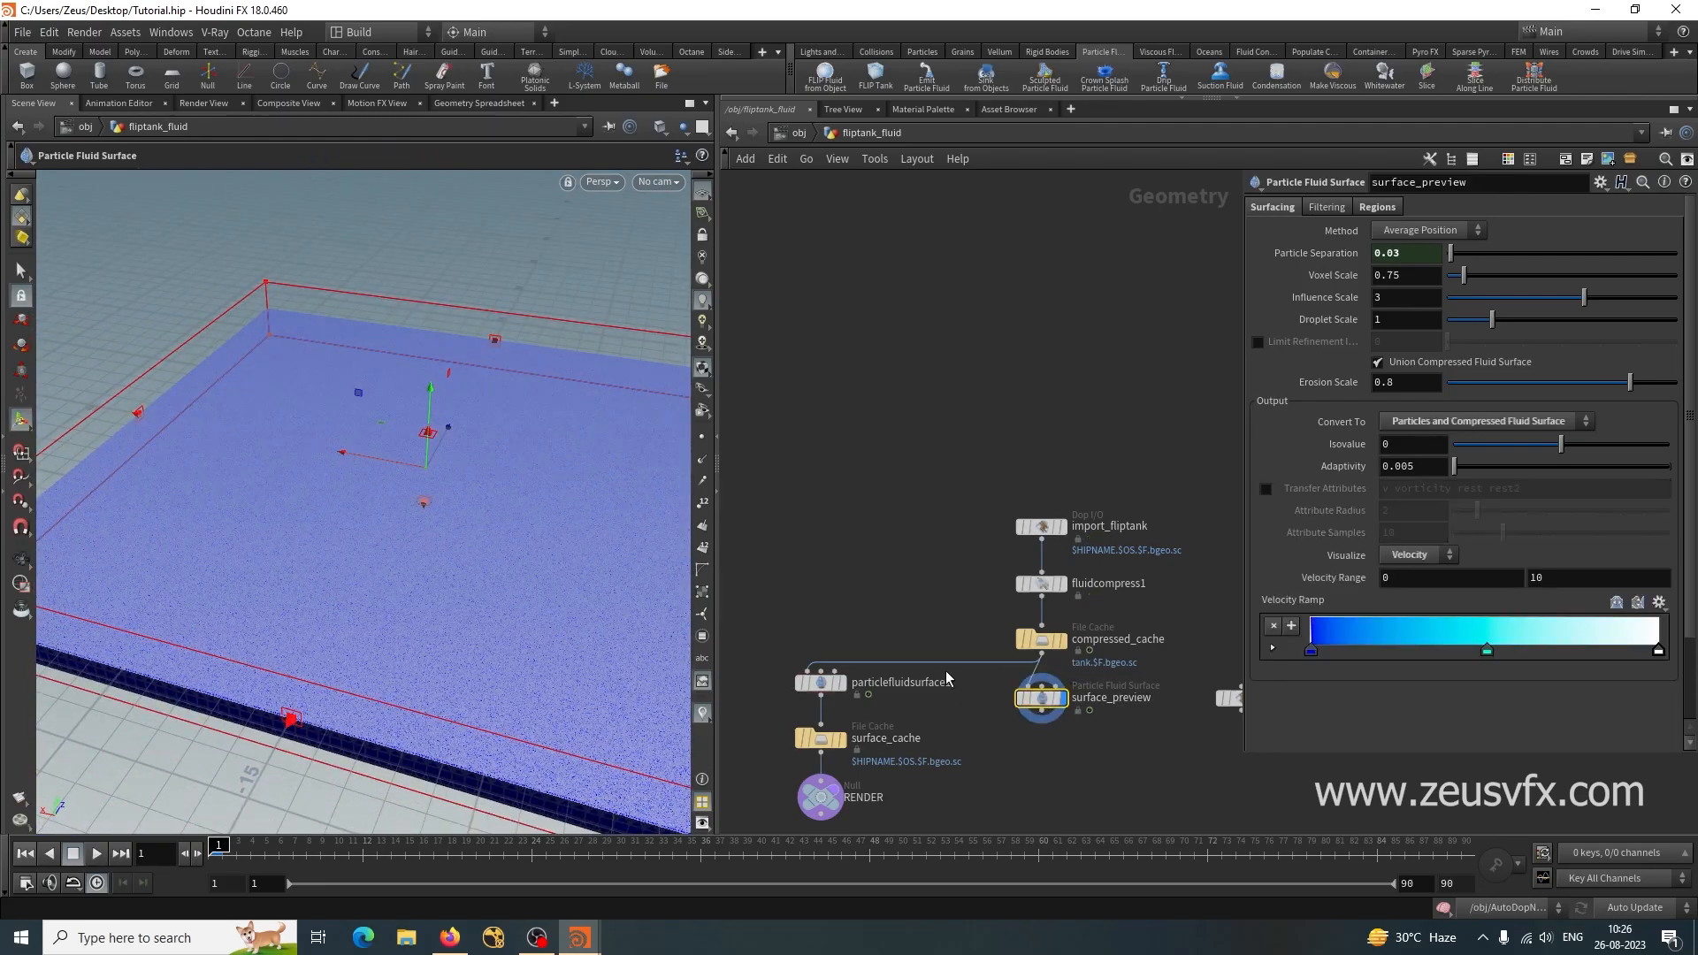
Convert the surface_preview output to Particles and show the fluid at frame 68.
click(1456, 424)
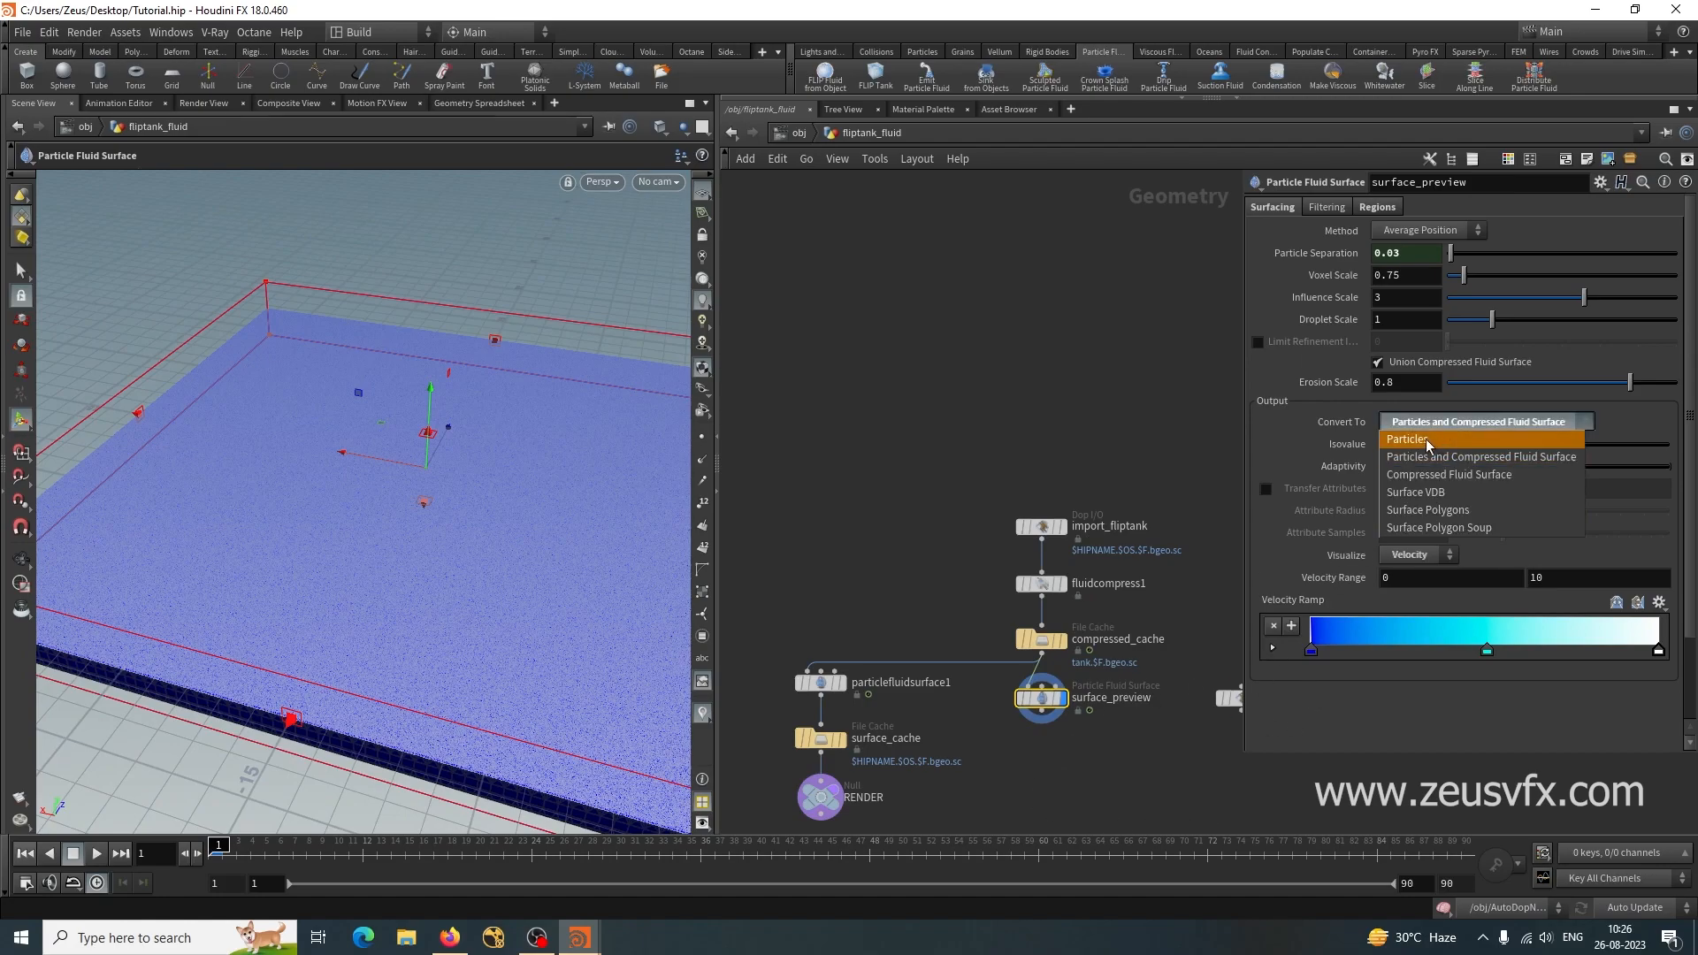
click(1441, 439)
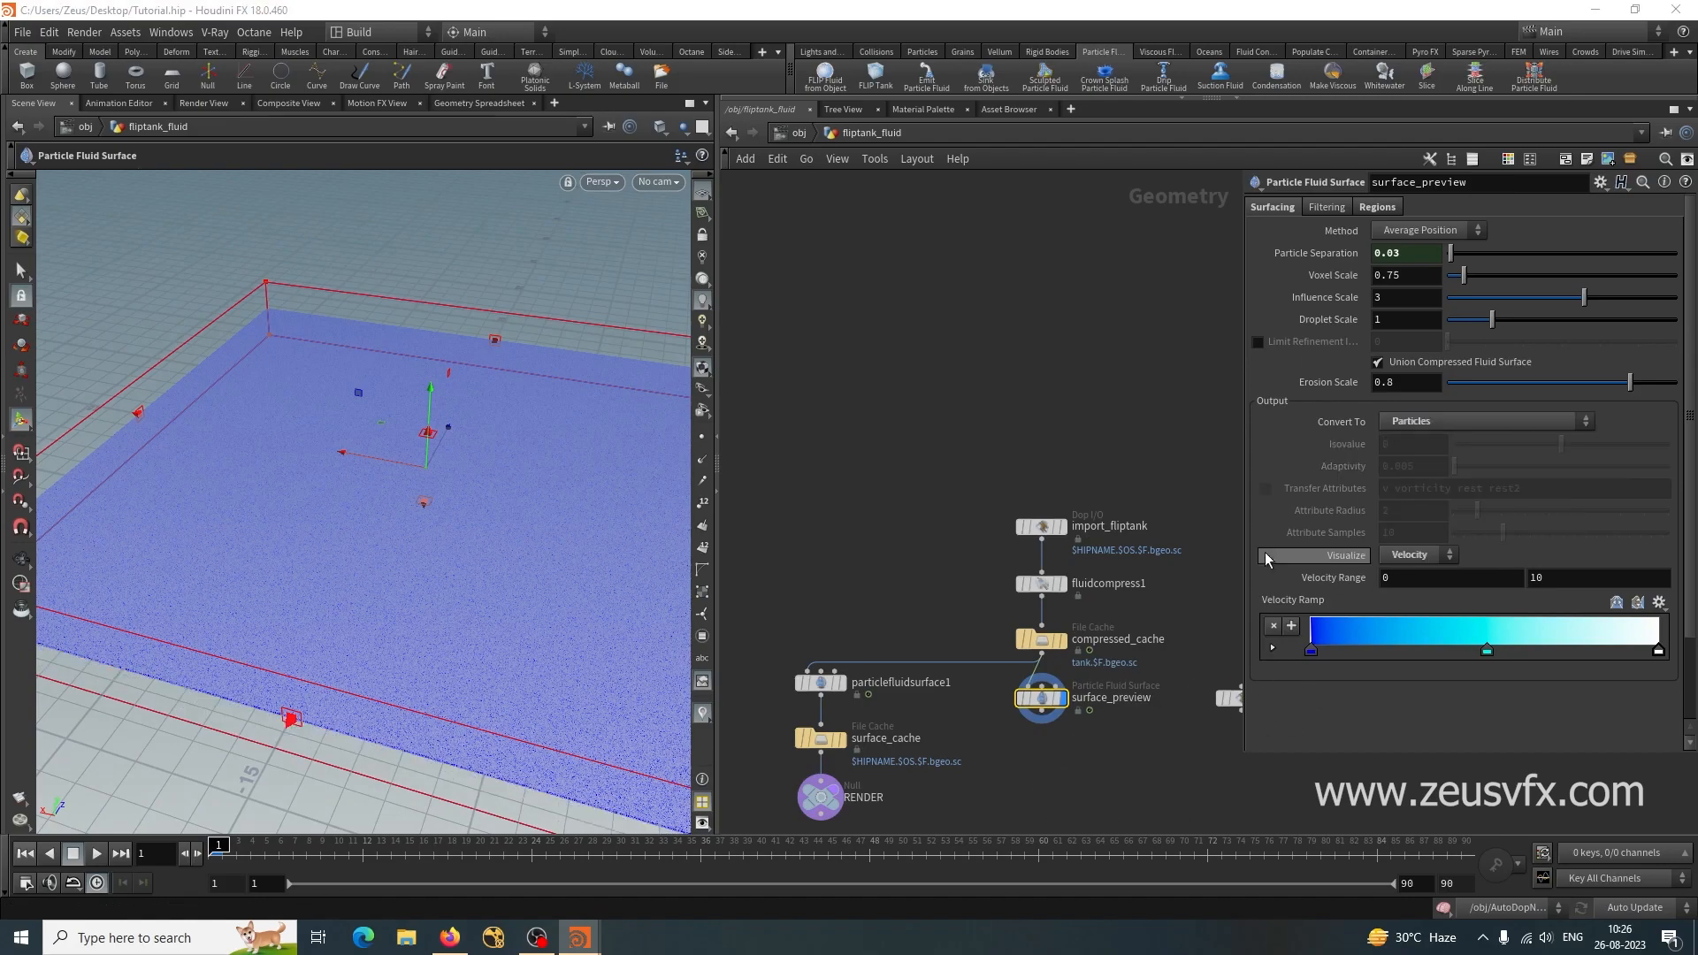
alt+drag(534, 773, 406, 728)
key(Return)
click(1152, 854)
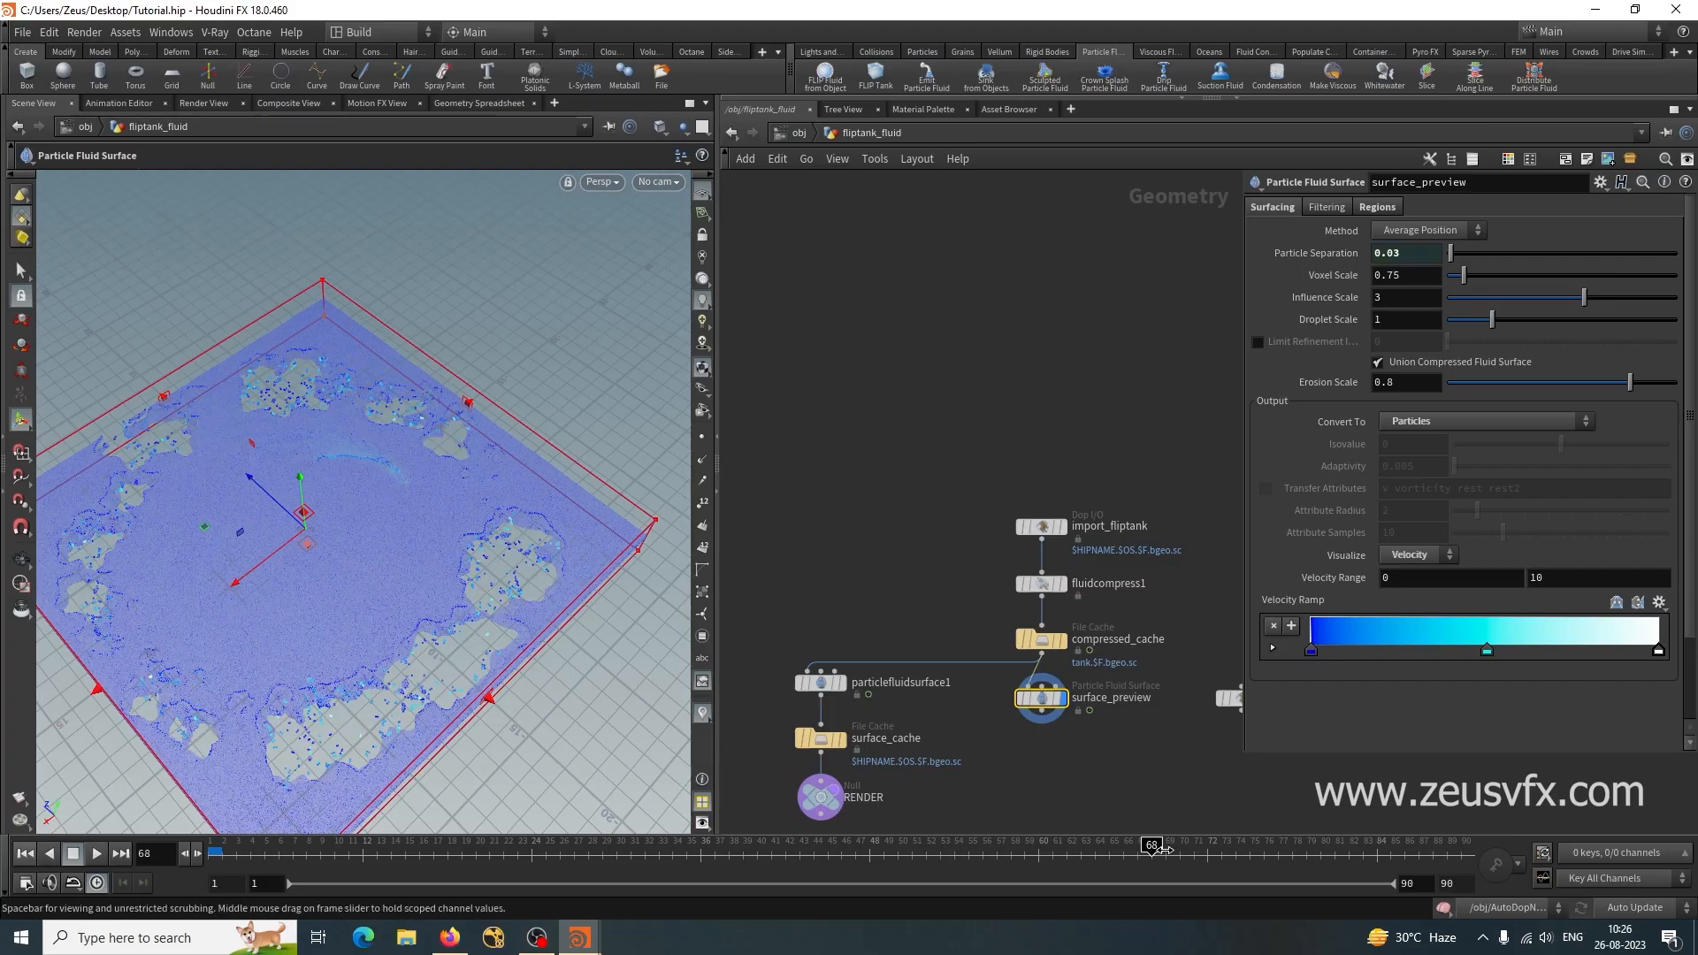
alt+drag(508, 684, 428, 428)
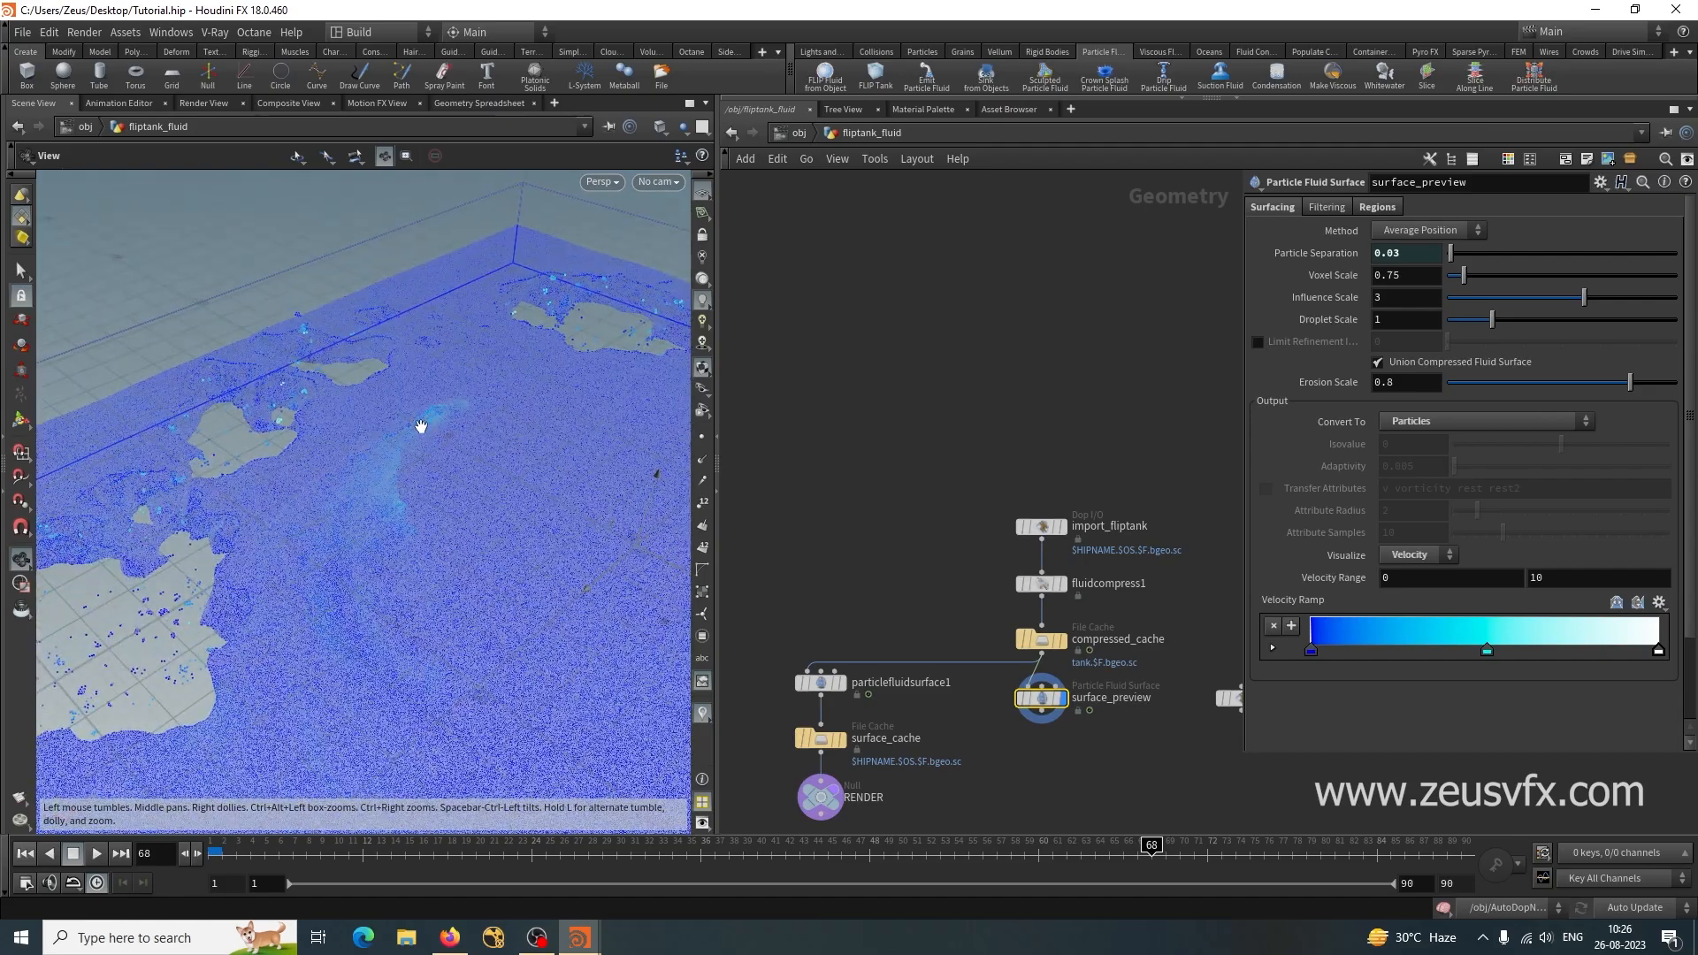
drag(603, 576, 466, 675)
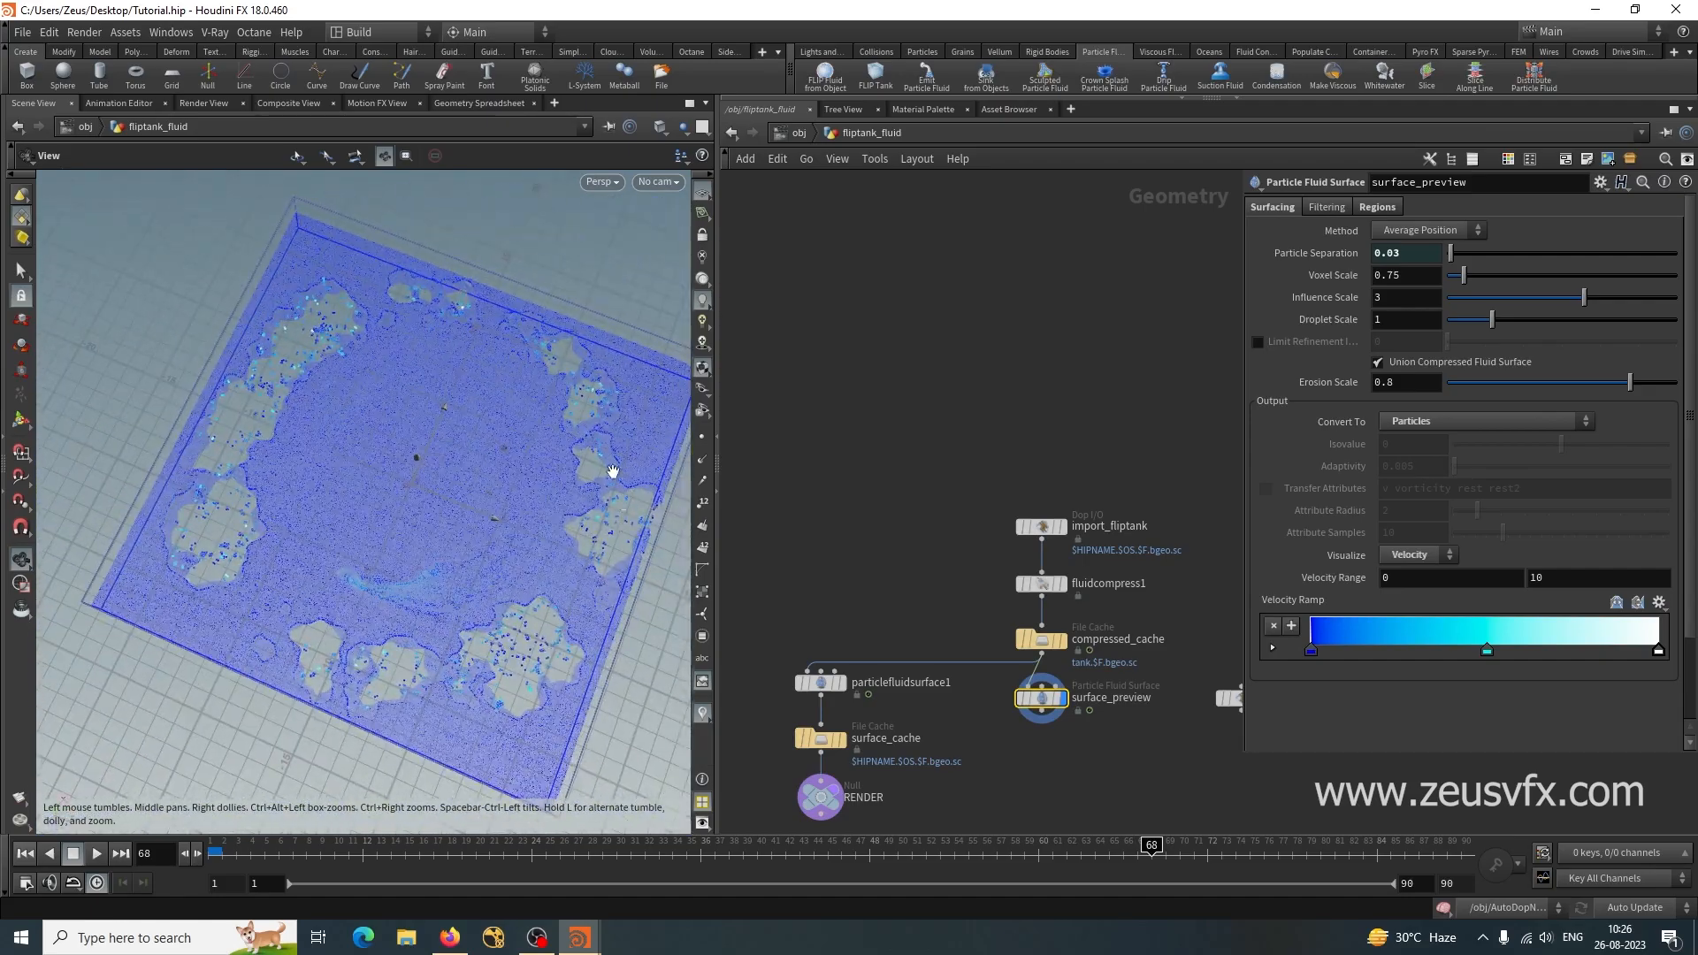
key(Return)
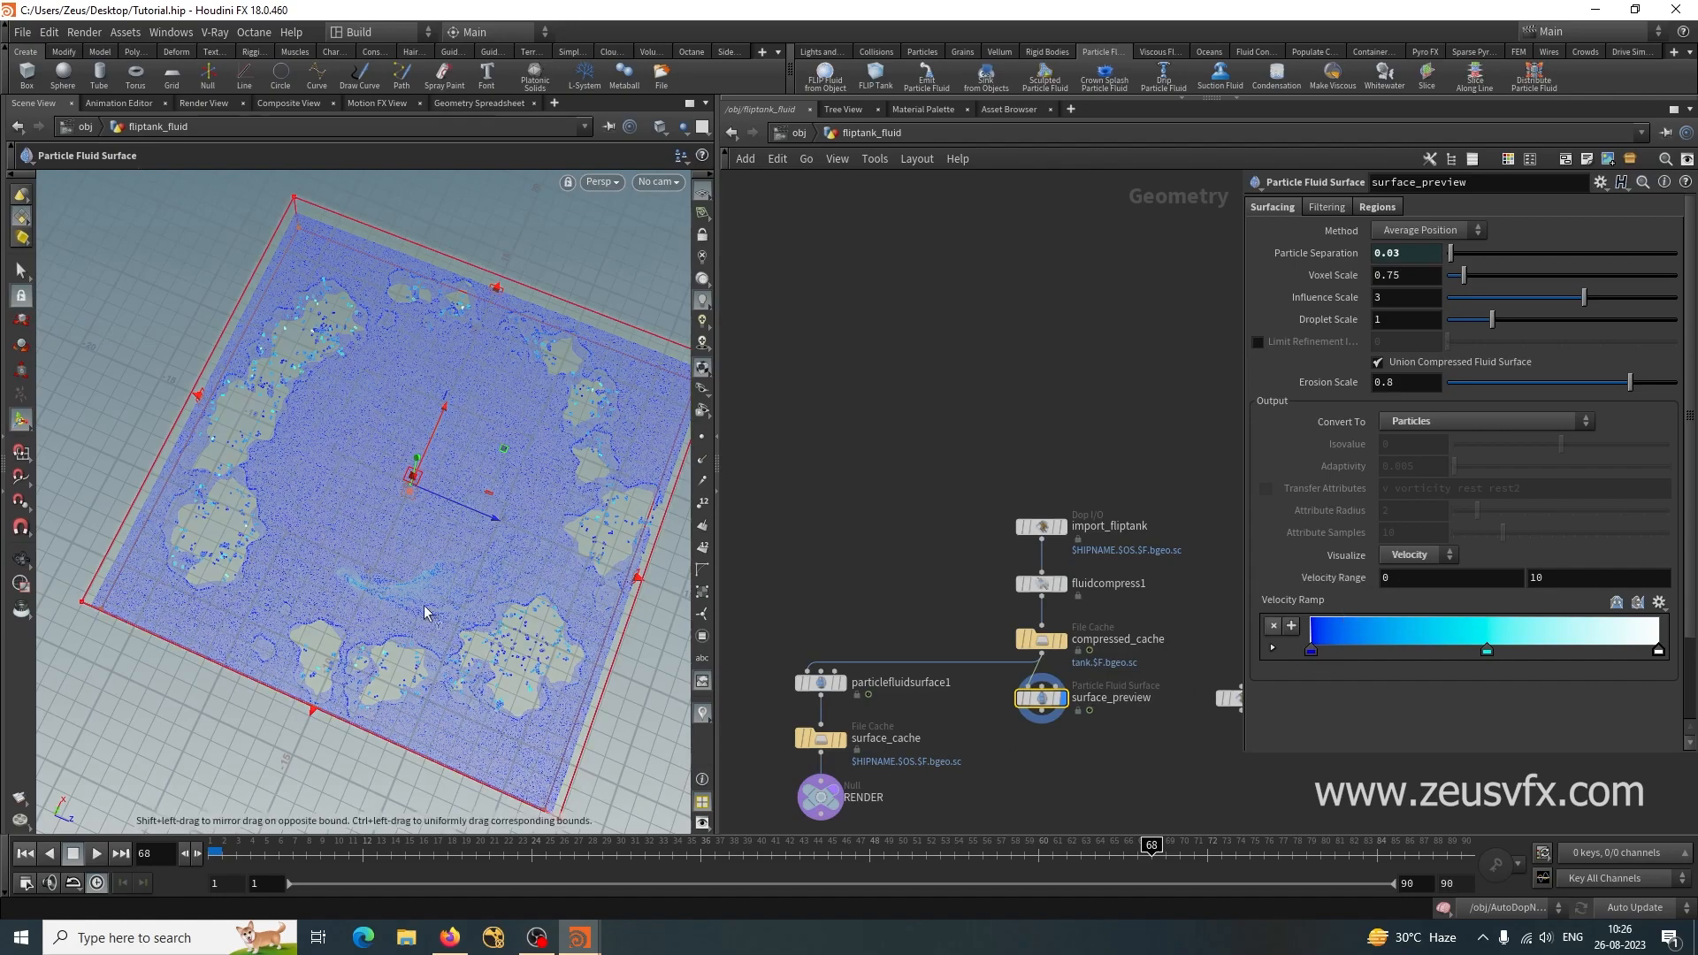
Visualize the surface_preview particles by Vorticity for comparison, and switch the visualization back to Velocity.
click(1419, 555)
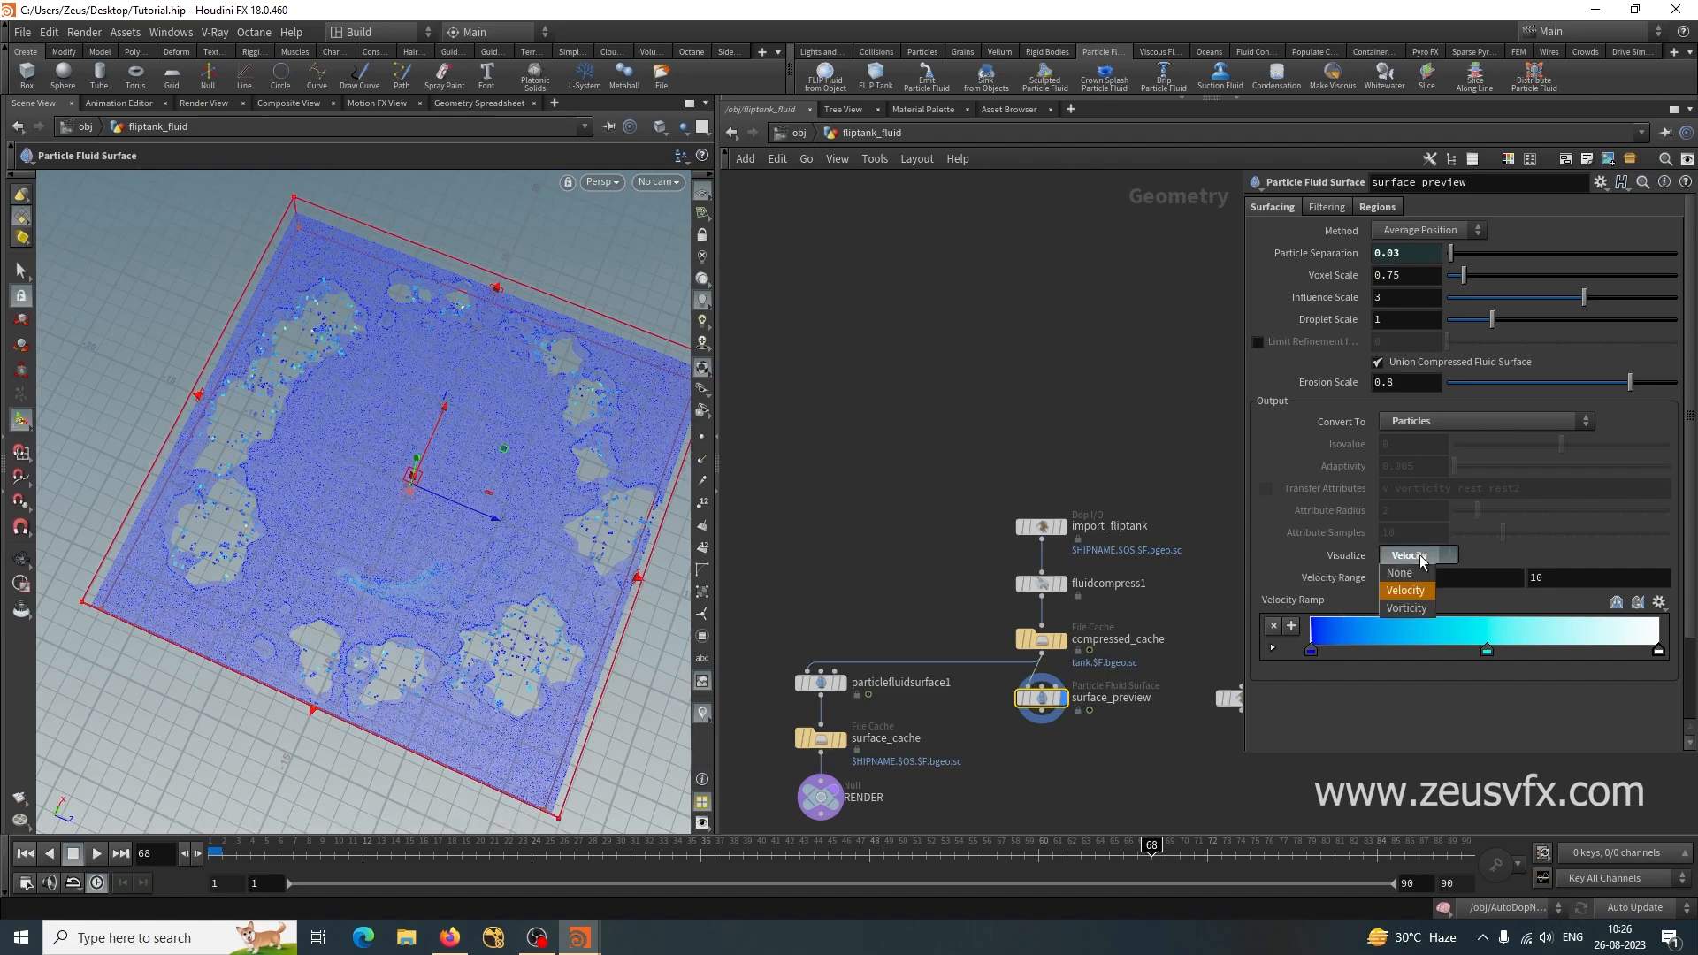
click(1419, 608)
alt+right_drag(391, 640, 603, 606)
drag(488, 530, 369, 518)
drag(375, 607, 463, 621)
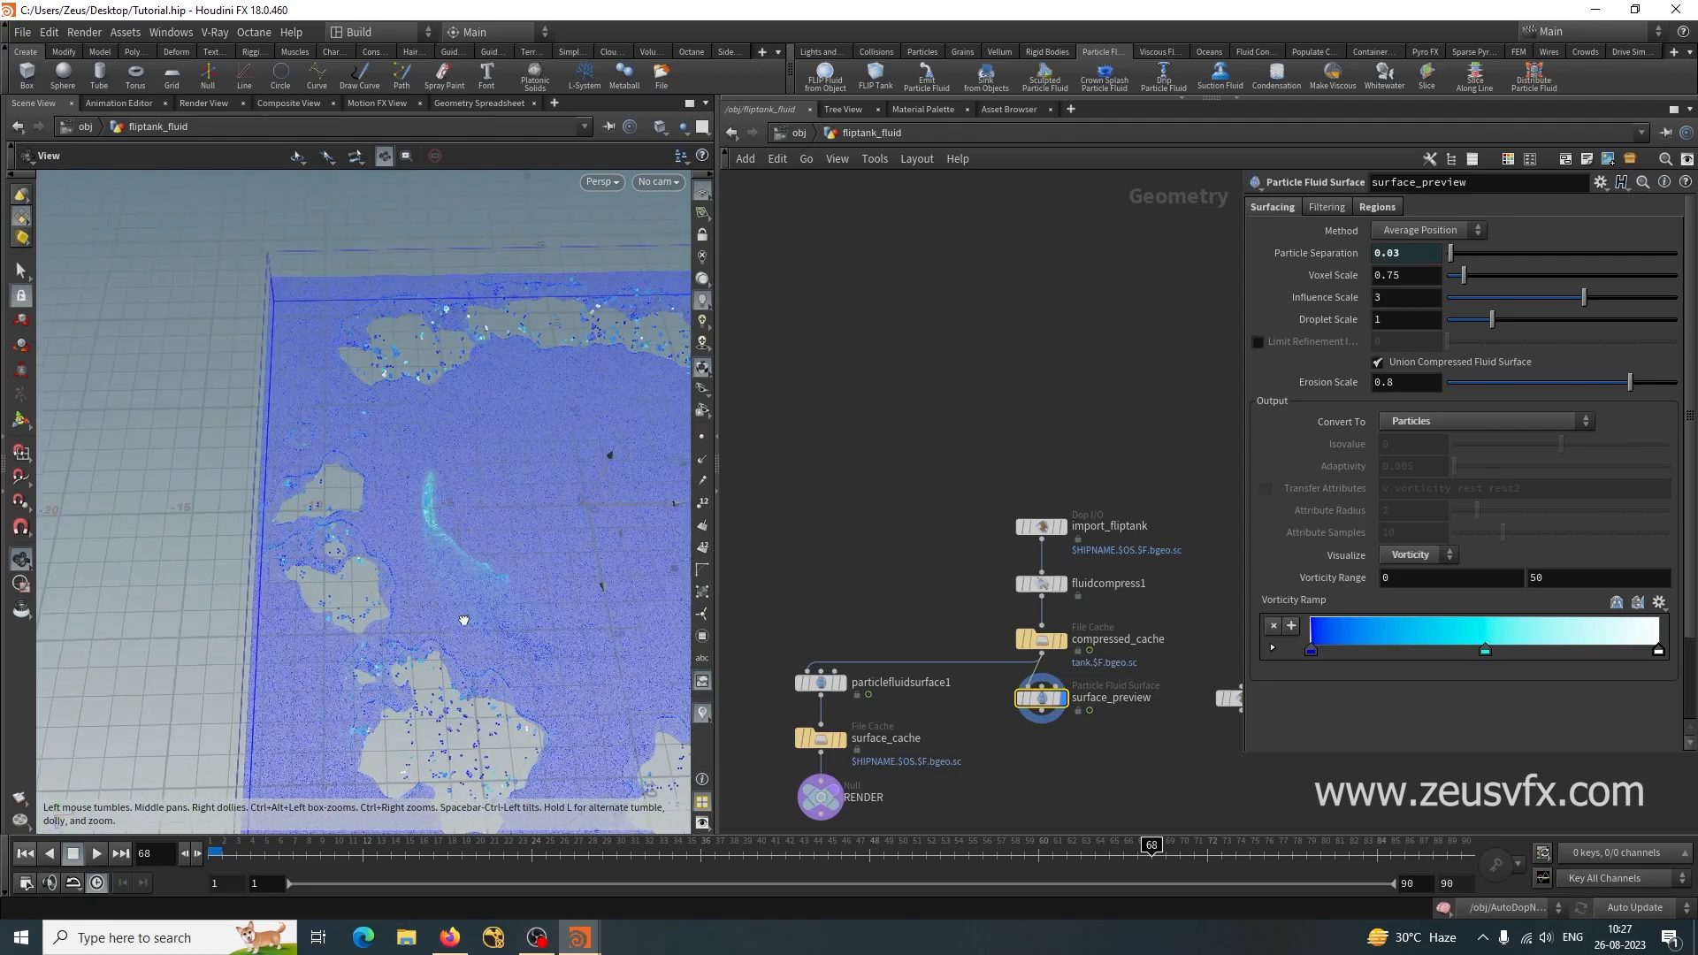
click(1413, 555)
click(1411, 577)
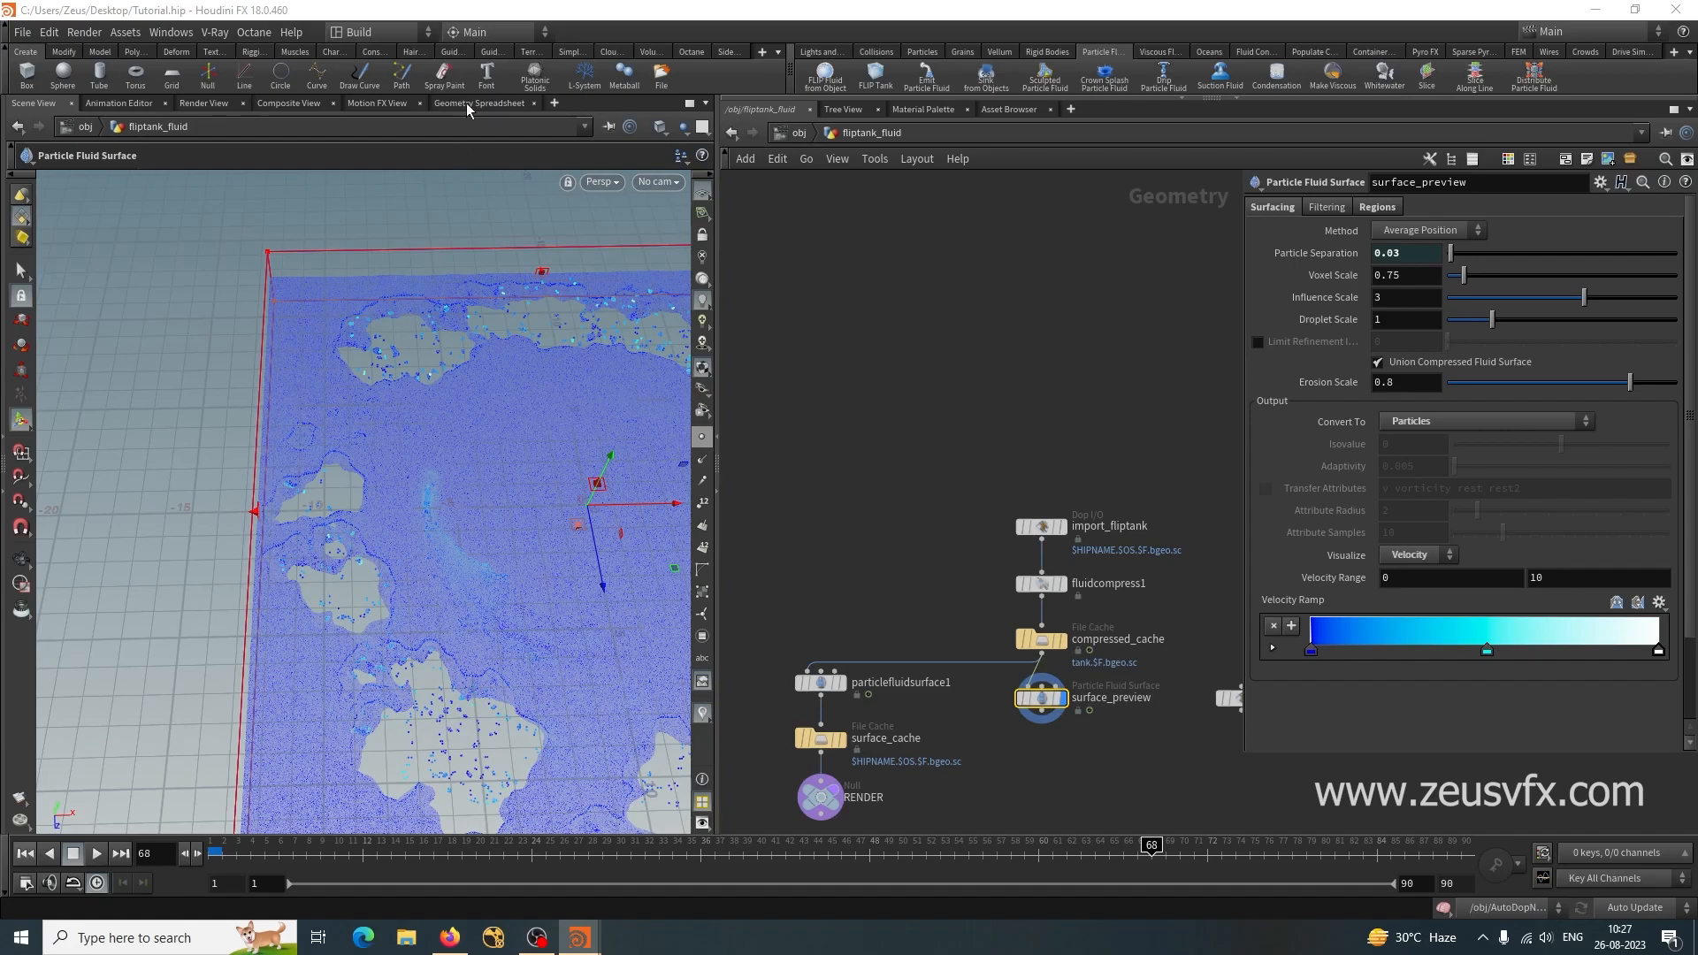
Examine compressed_cache's point attributes in the geometry spreadsheet, sorting the points by vorticity in both directions.
click(468, 104)
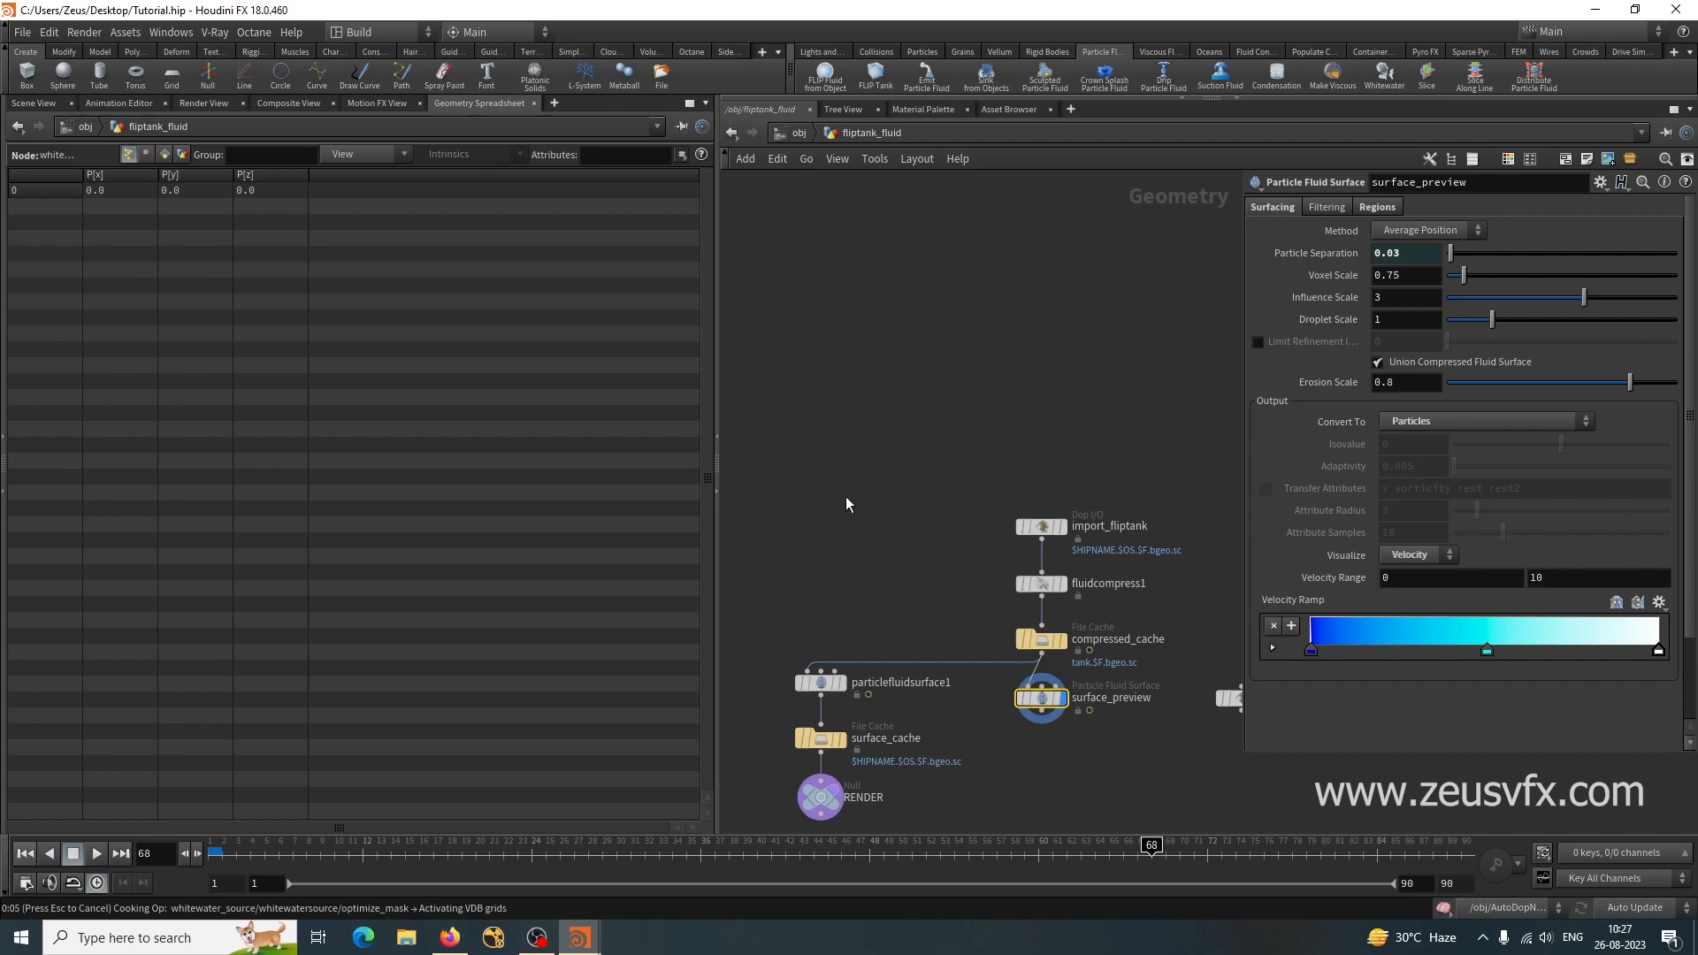
key(Up)
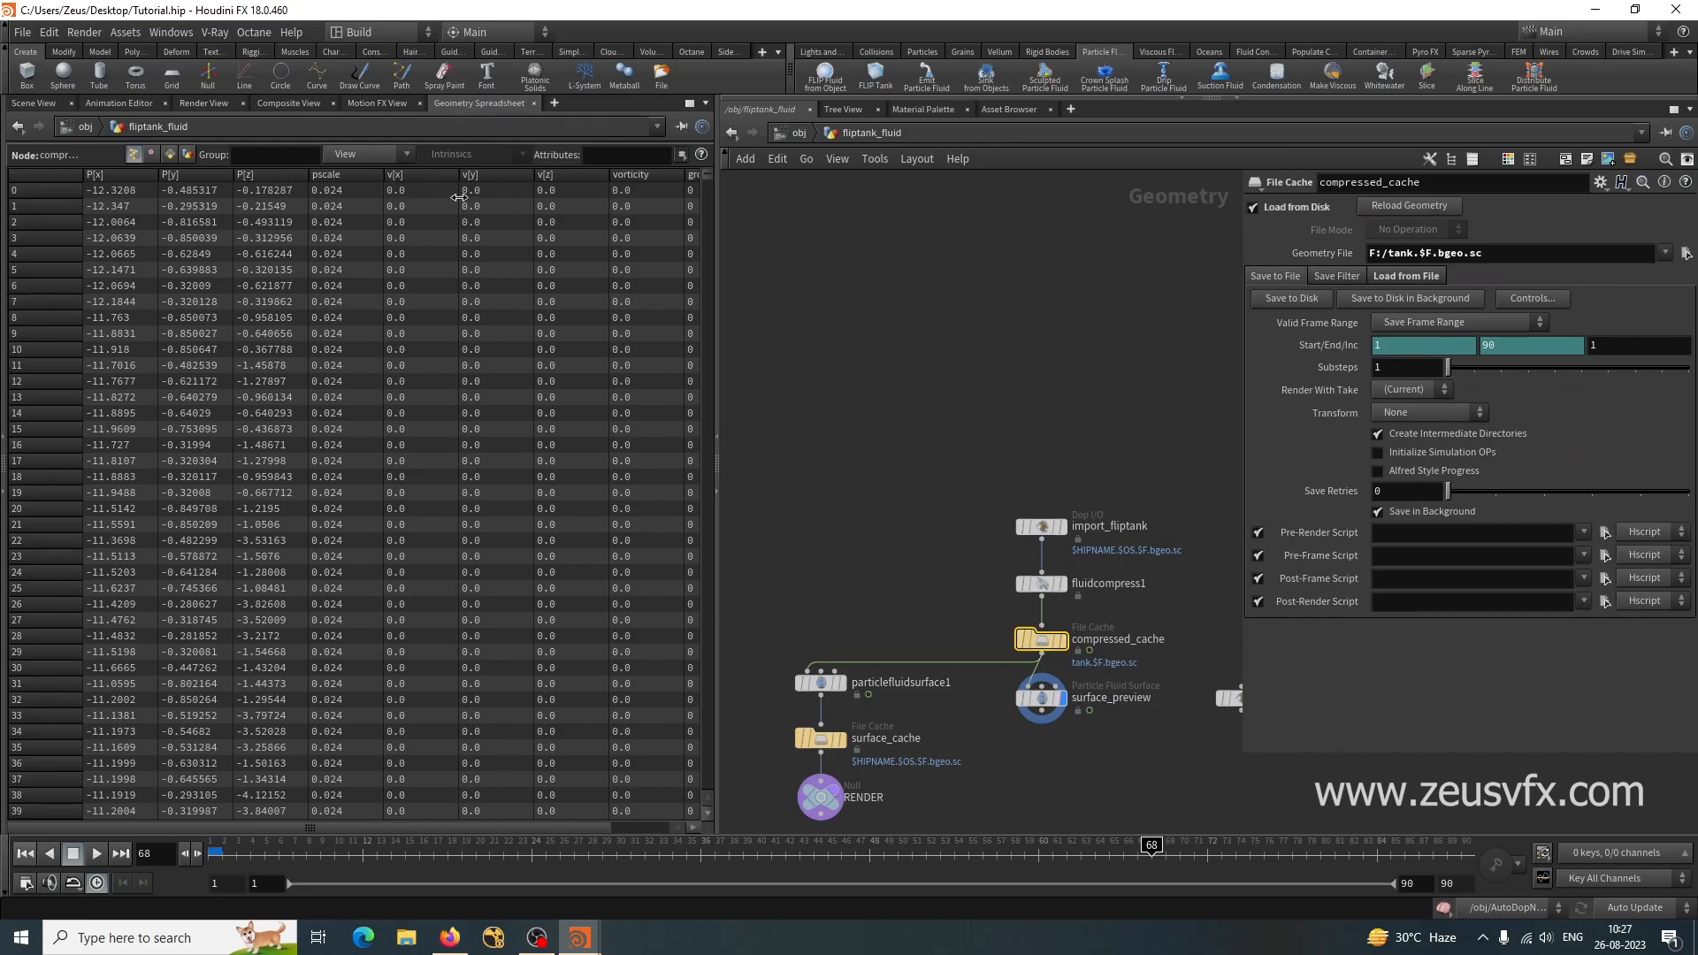
click(627, 180)
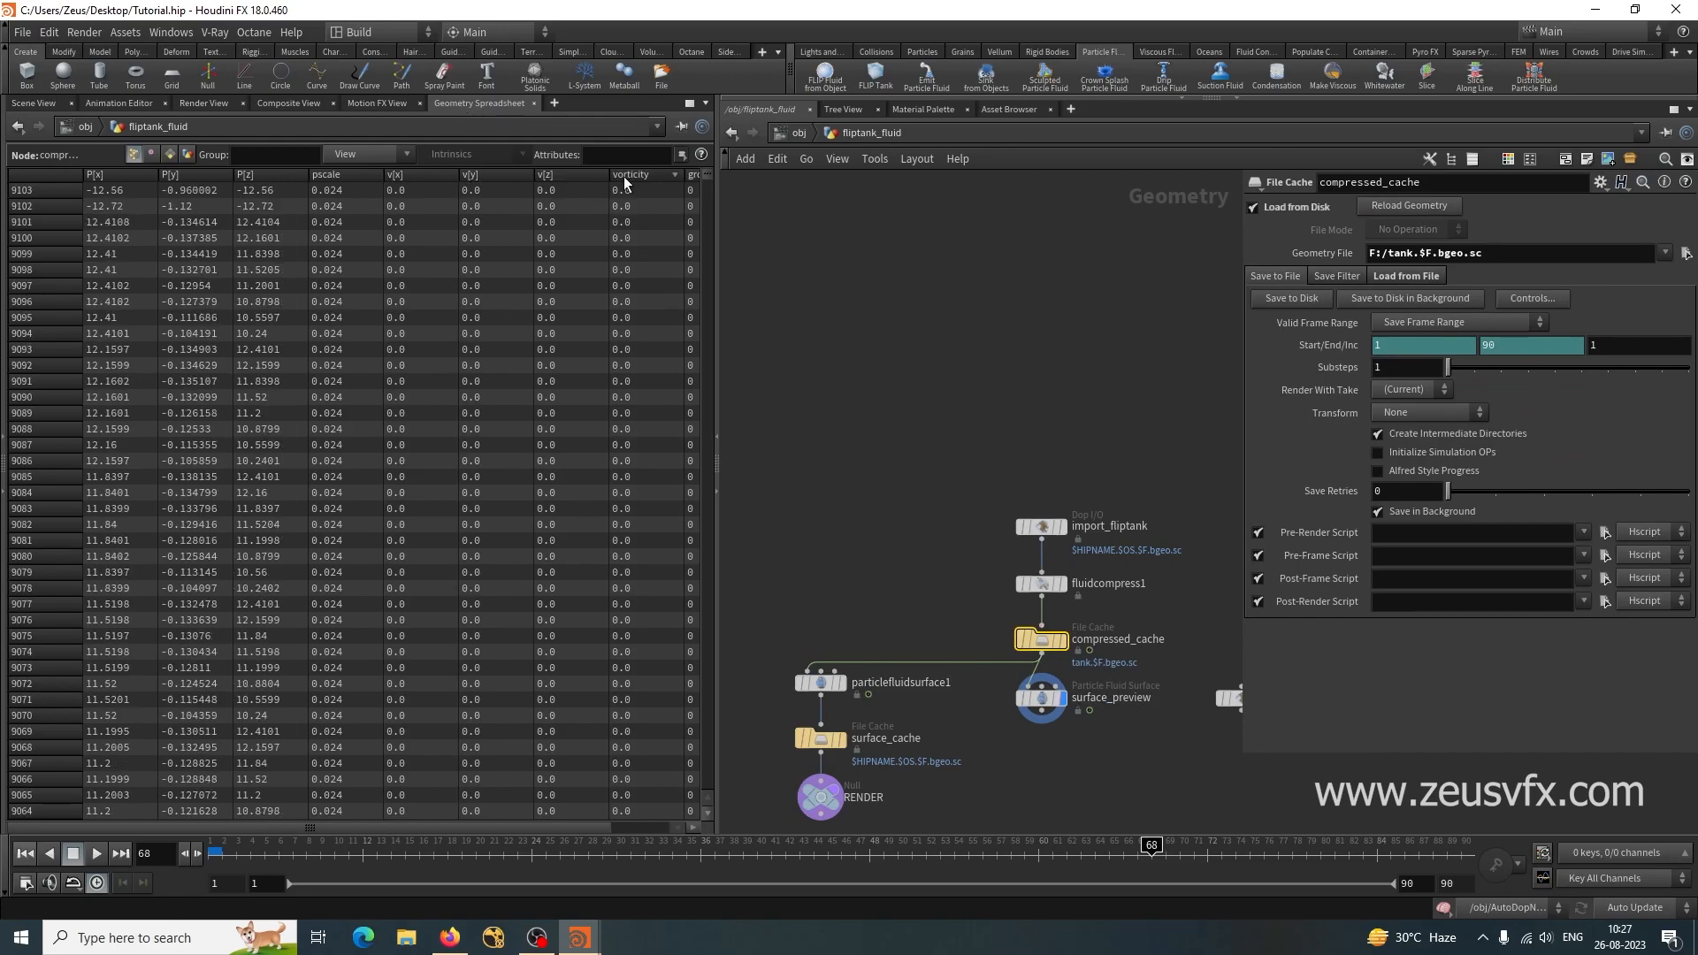
click(638, 180)
click(449, 828)
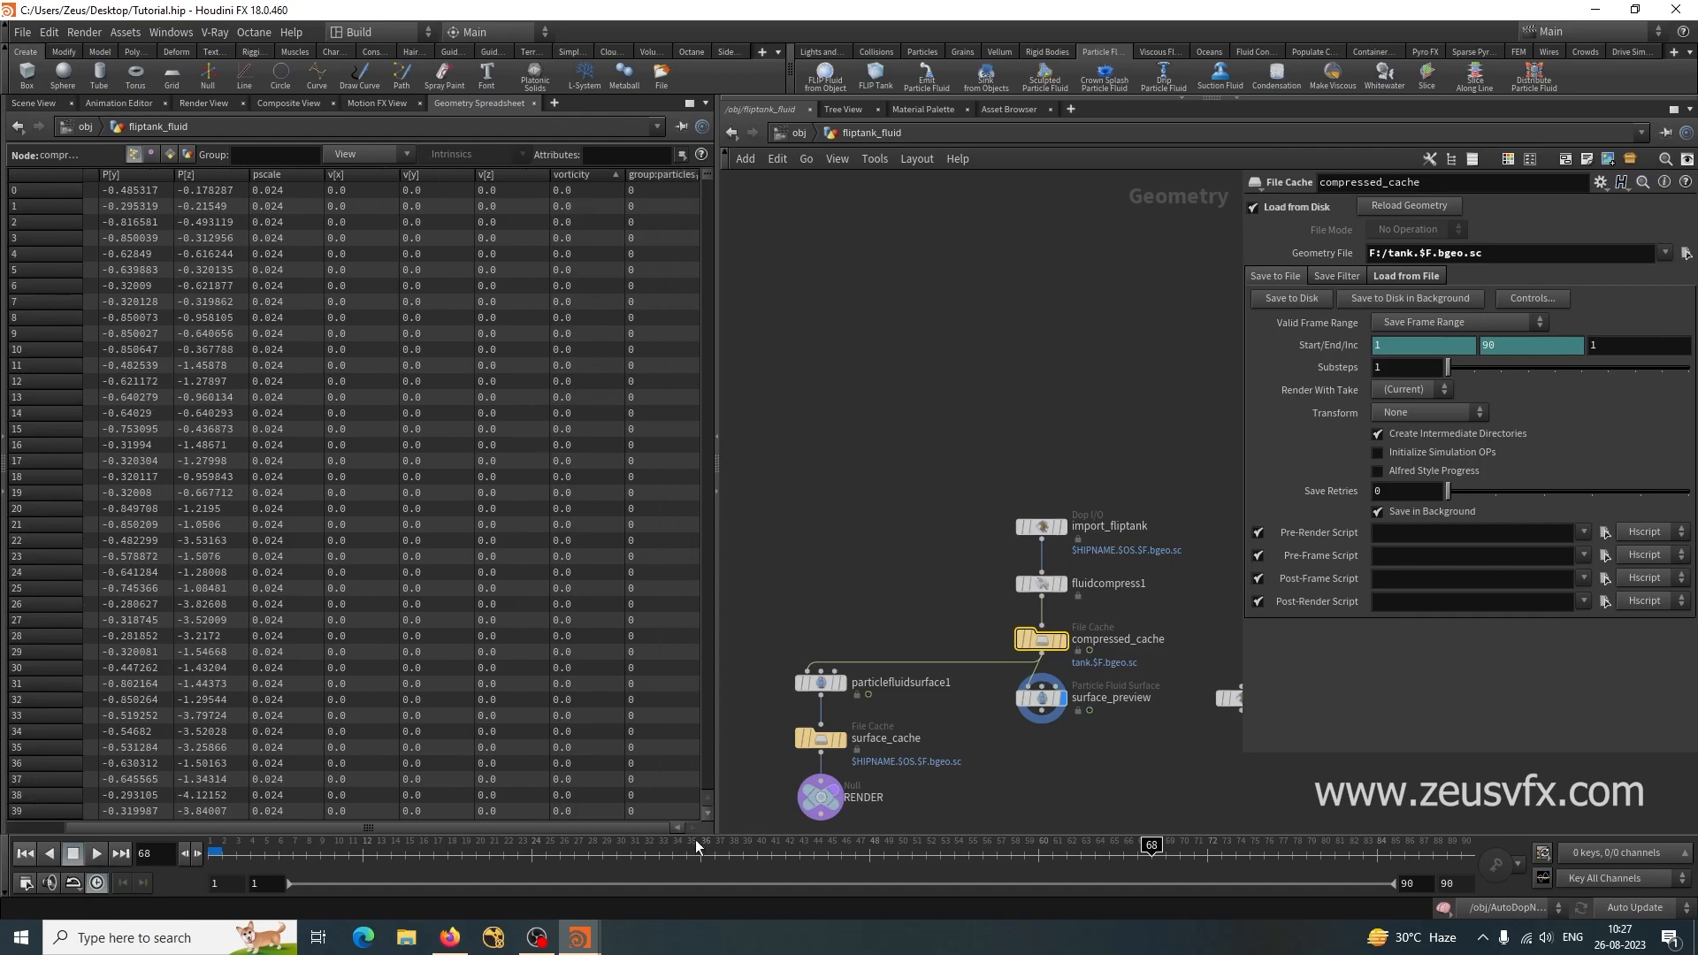
click(580, 176)
click(580, 176)
click(33, 103)
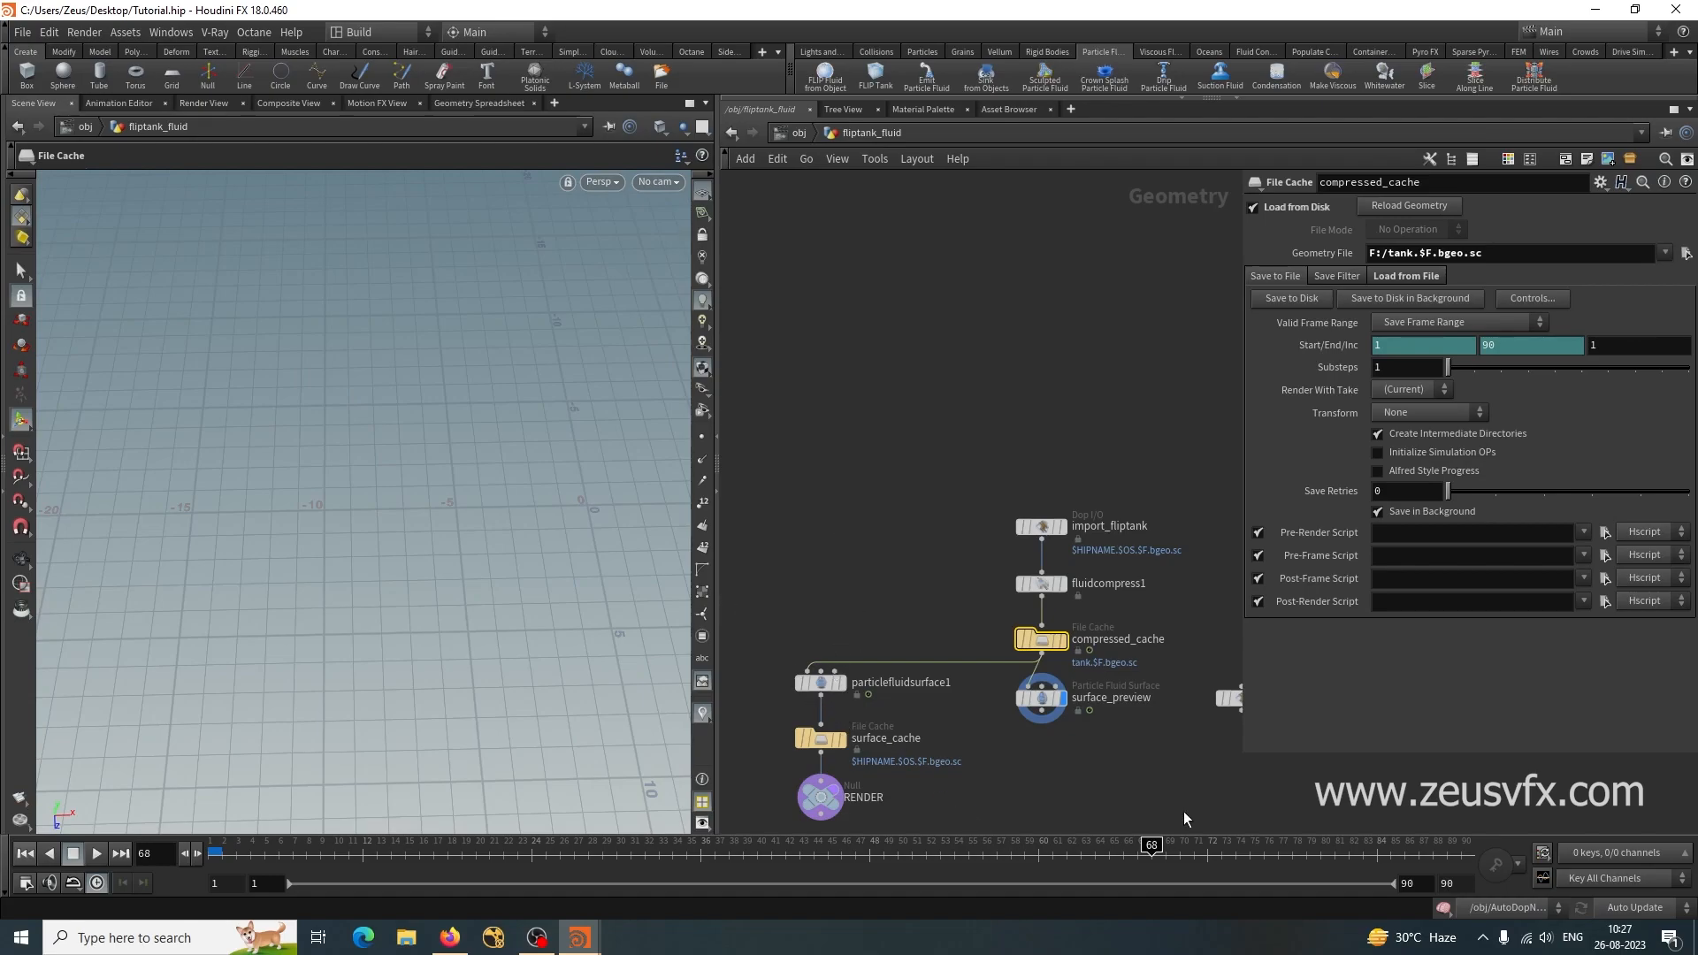
Display particlefluidsurface1 and inspect the meshed fluid surface from several angles.
click(909, 546)
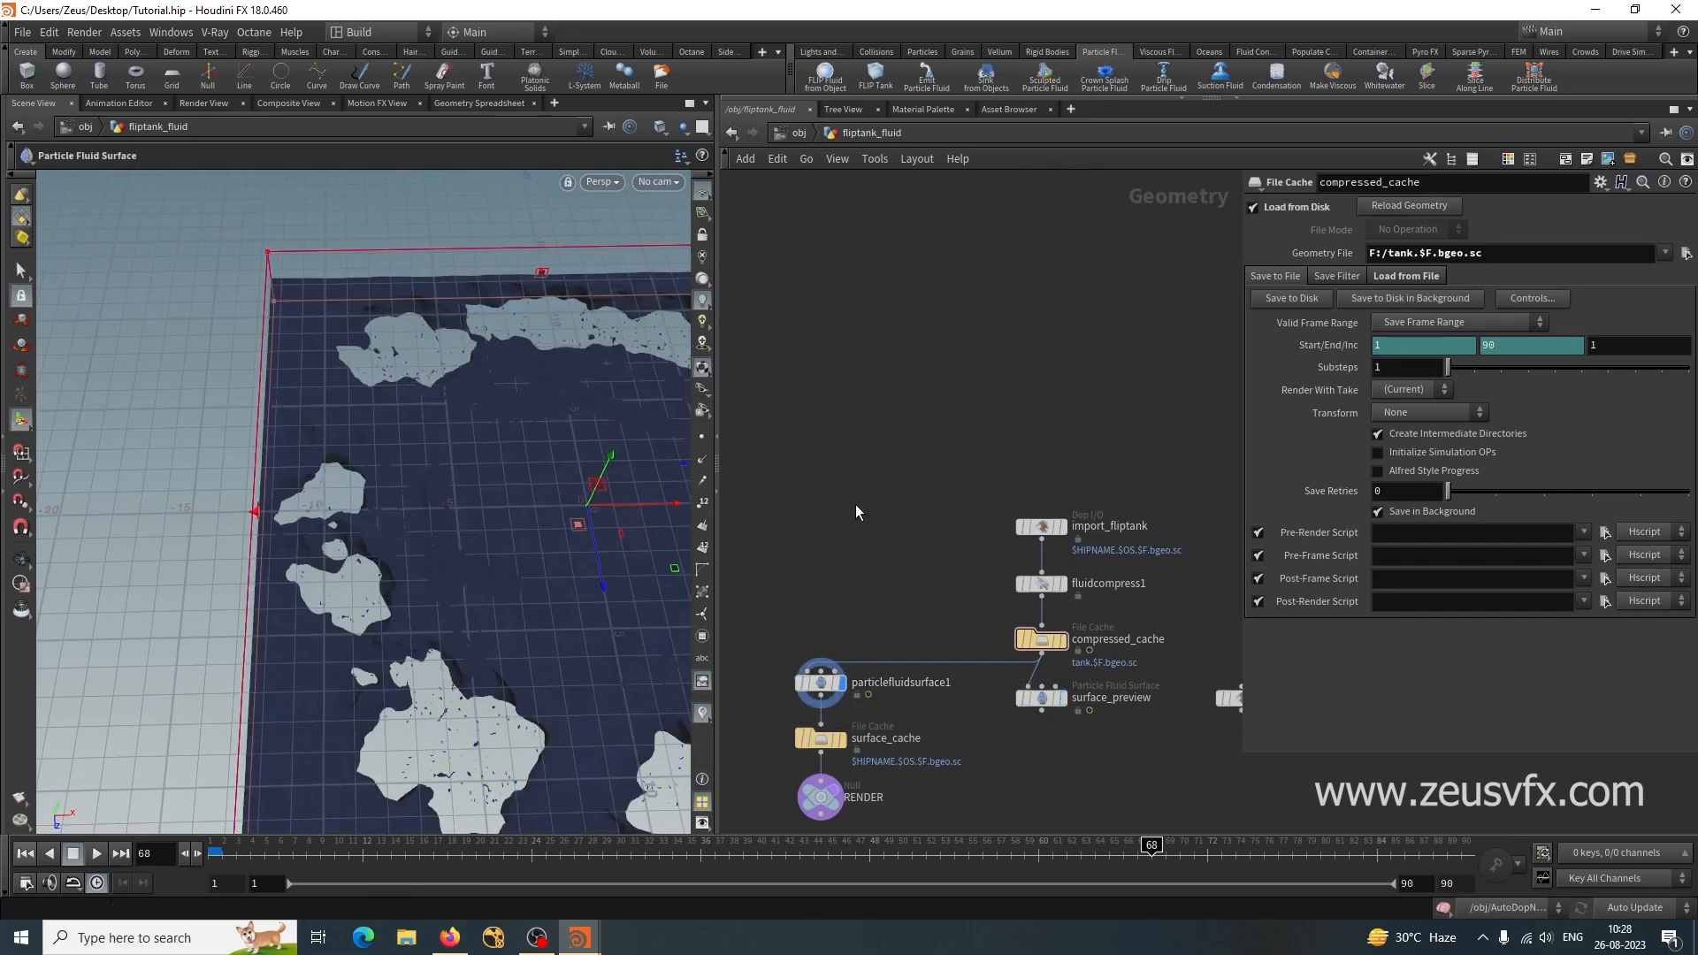
alt+right_drag(492, 579, 290, 584)
alt+drag(291, 585, 523, 645)
alt+middle_drag(523, 645, 382, 579)
alt+right_drag(382, 579, 459, 593)
alt+drag(459, 593, 414, 634)
alt+right_drag(262, 548, 591, 550)
alt+middle_drag(385, 610, 382, 623)
alt+drag(382, 622, 451, 556)
alt+right_drag(452, 556, 182, 584)
alt+drag(182, 584, 278, 602)
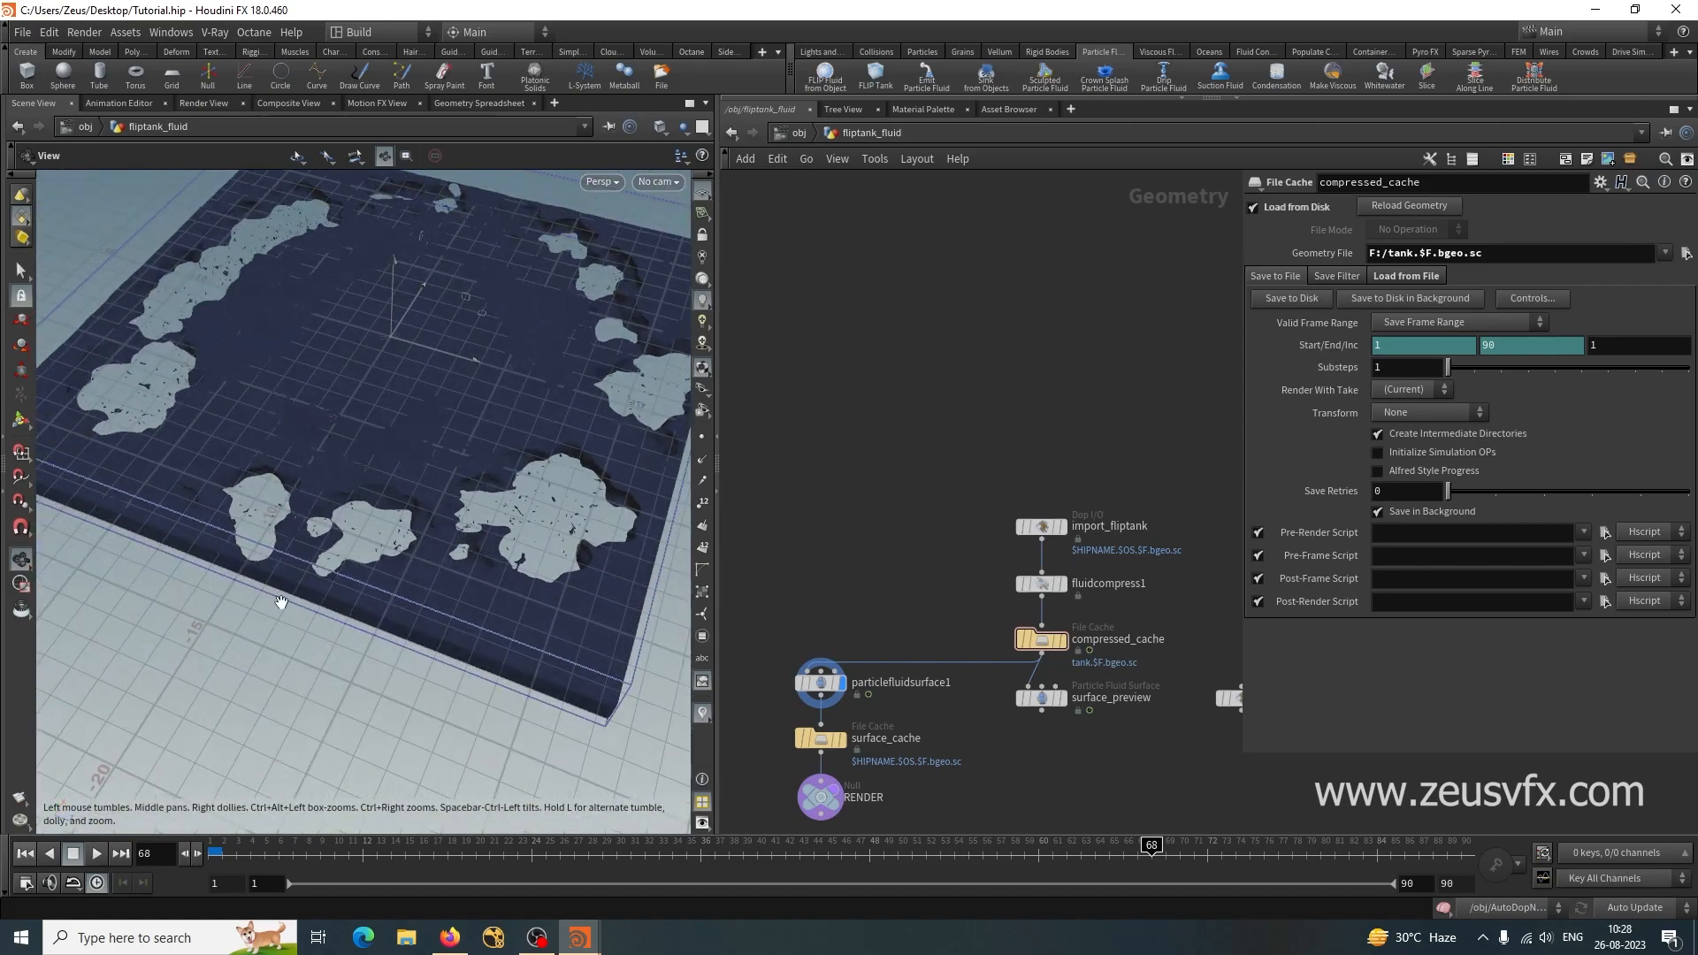
Clear the material assigned to the fliptank_fluid object and inspect its unshaded fluid surface from inside the network.
click(798, 134)
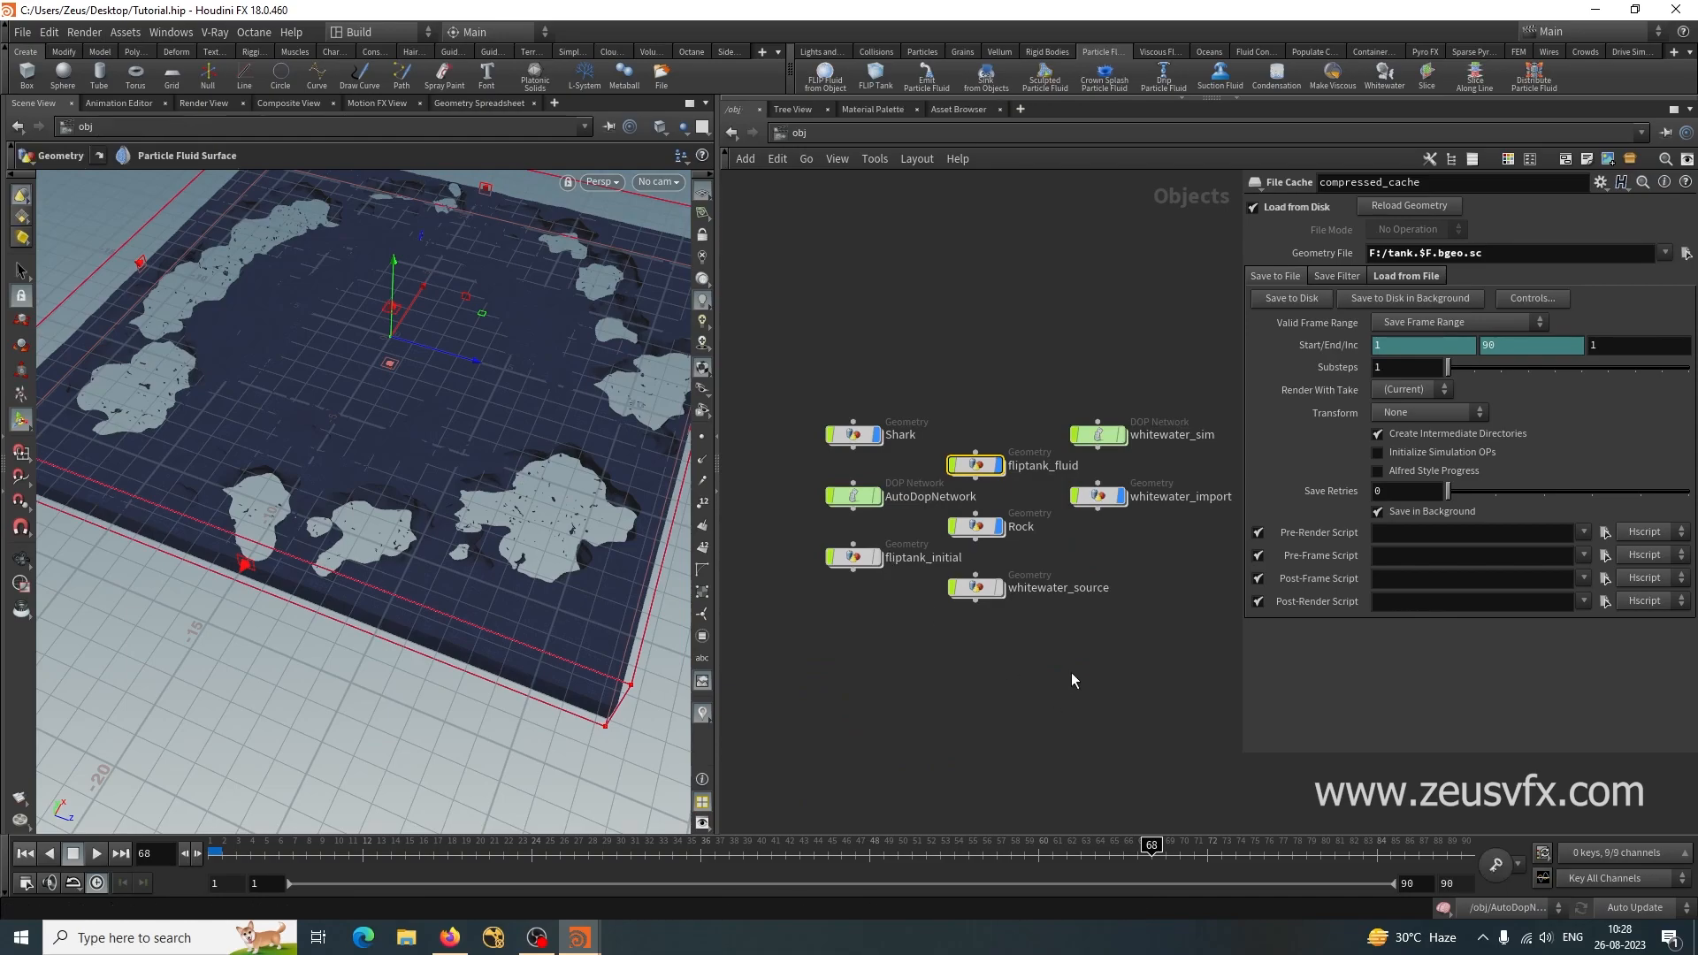
key(Escape)
click(1350, 212)
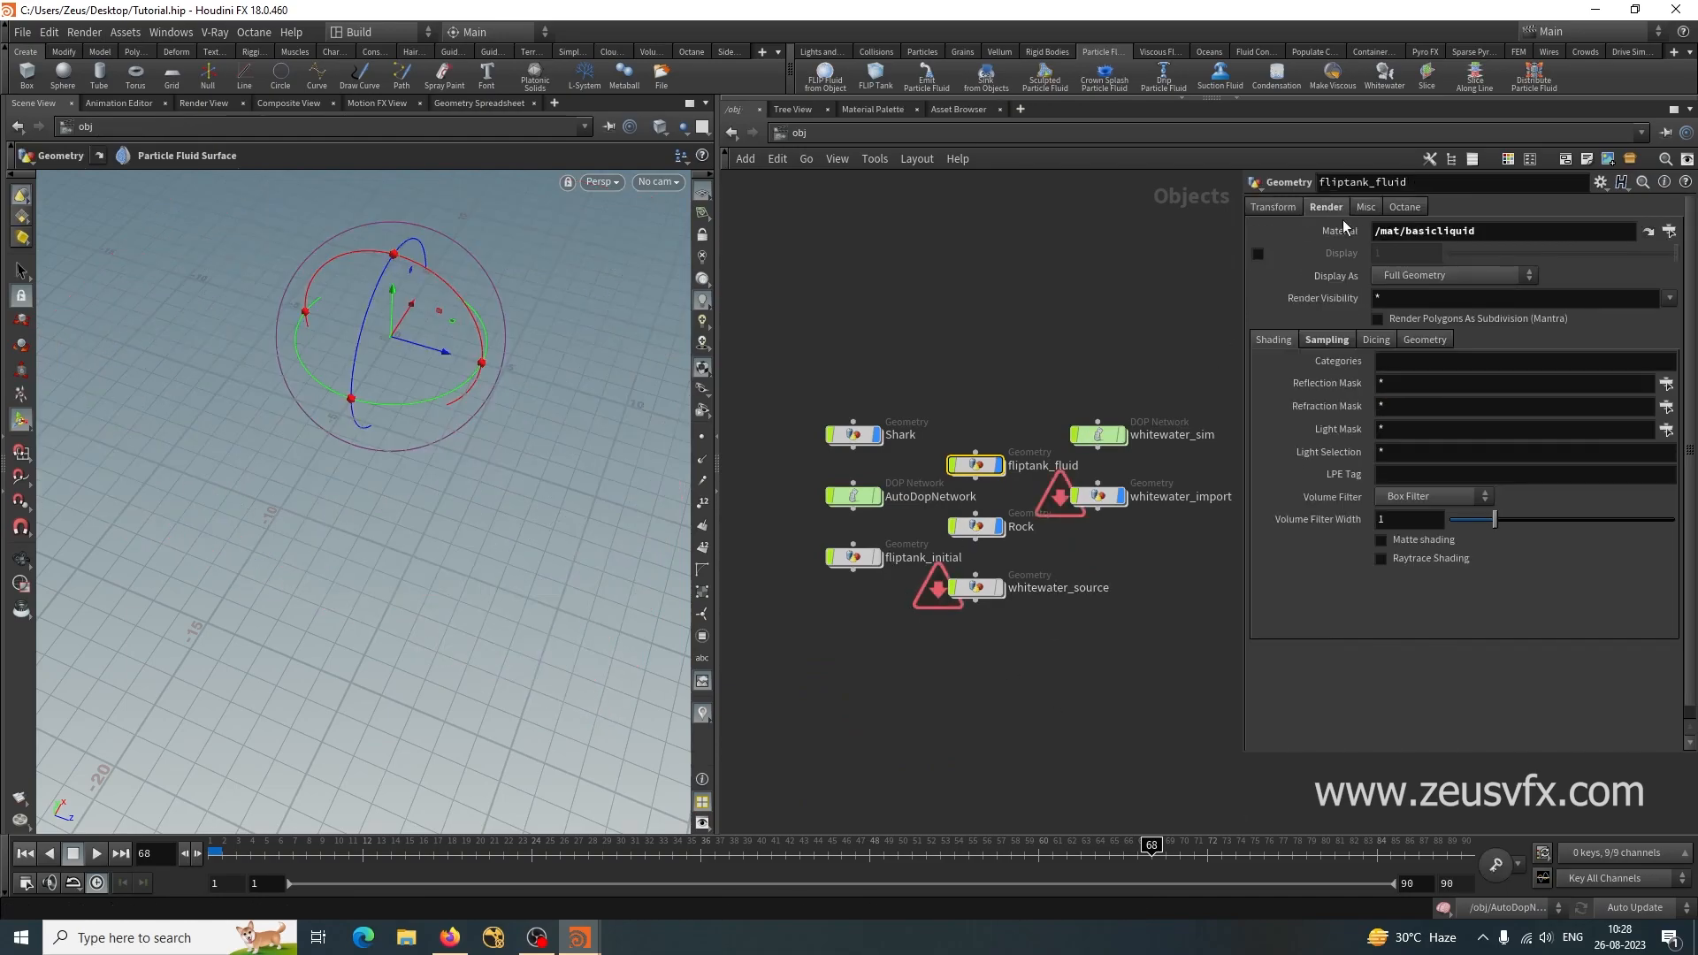
double_click(1484, 232)
key(BackSpace)
double_click(976, 466)
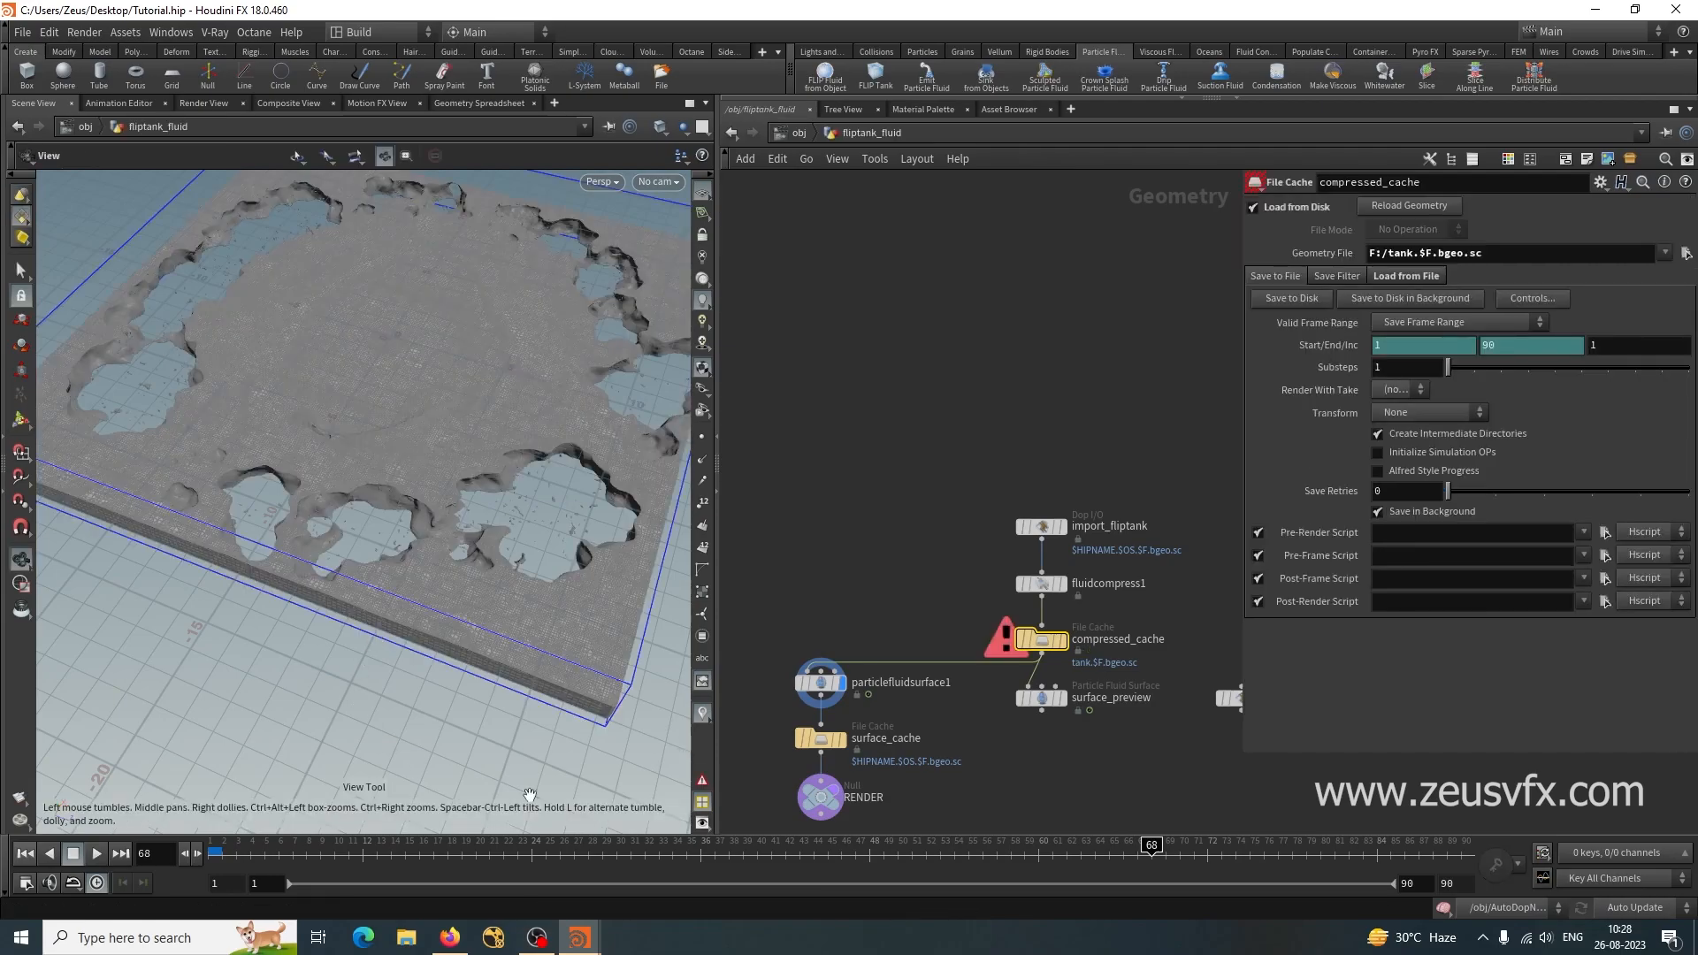
drag(213, 678, 216, 587)
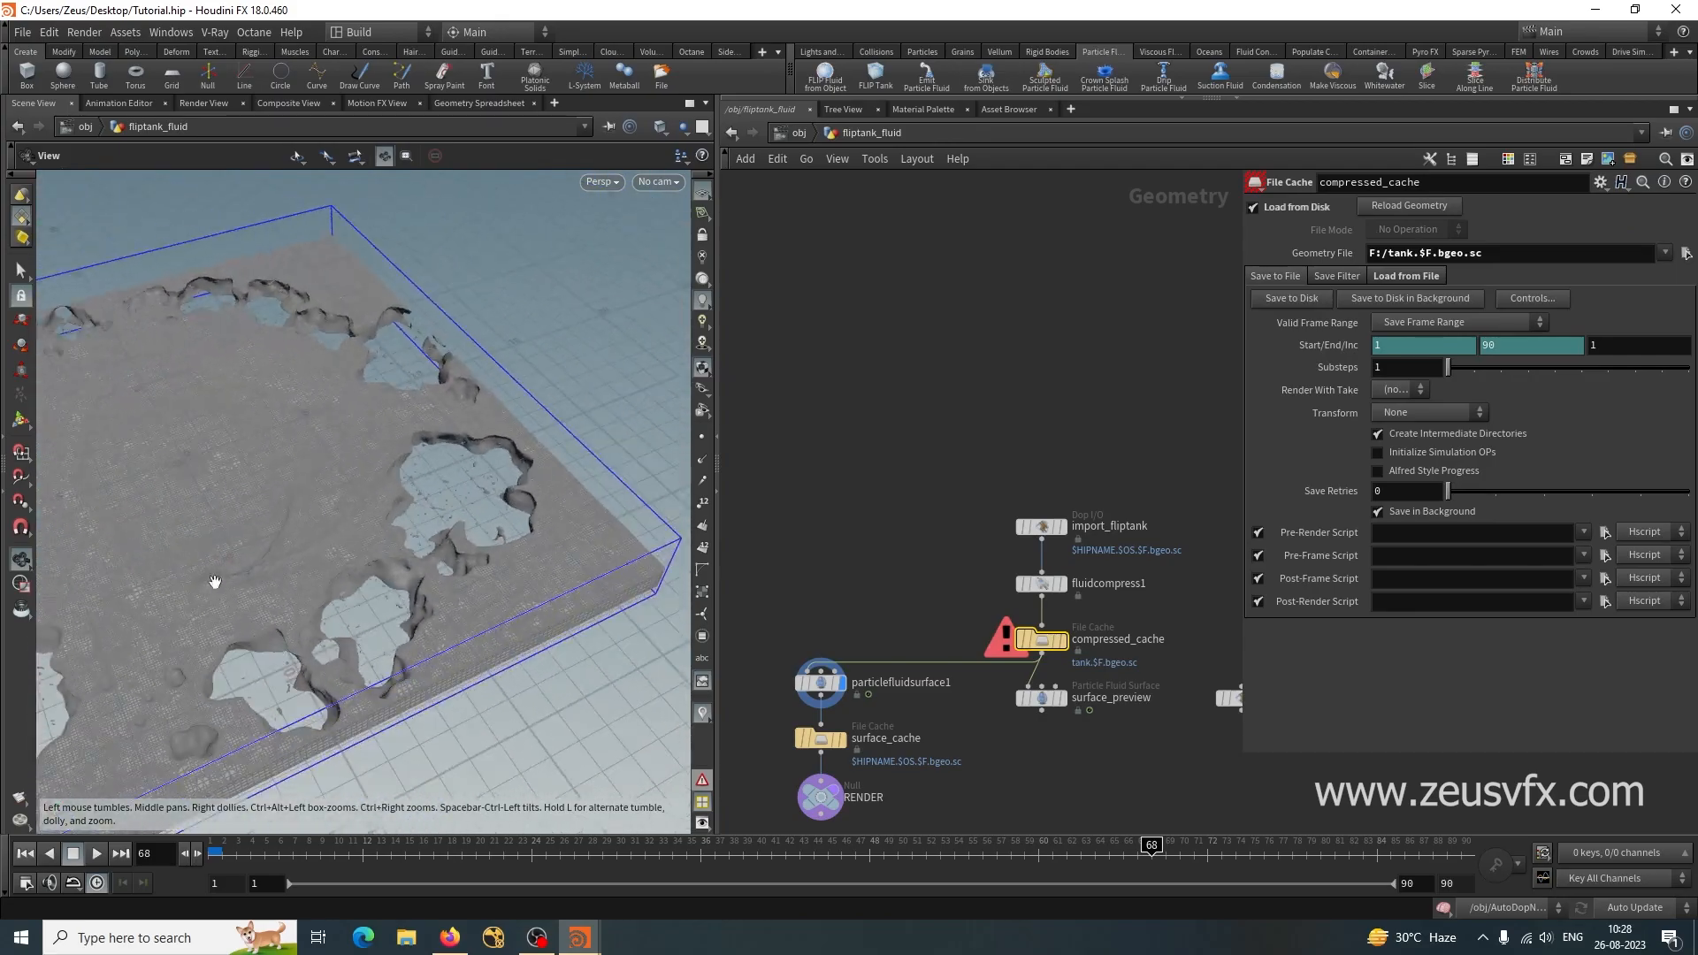
right_drag(216, 587, 604, 554)
drag(303, 656, 239, 679)
right_drag(518, 536, 217, 650)
drag(217, 650, 243, 621)
Move surface_preview slightly aside and import_fliptank with fluidcompress1 higher above compressed_cache, and show the parameters of particlefluidsurface1.
drag(1045, 700, 1073, 720)
drag(955, 424, 1050, 475)
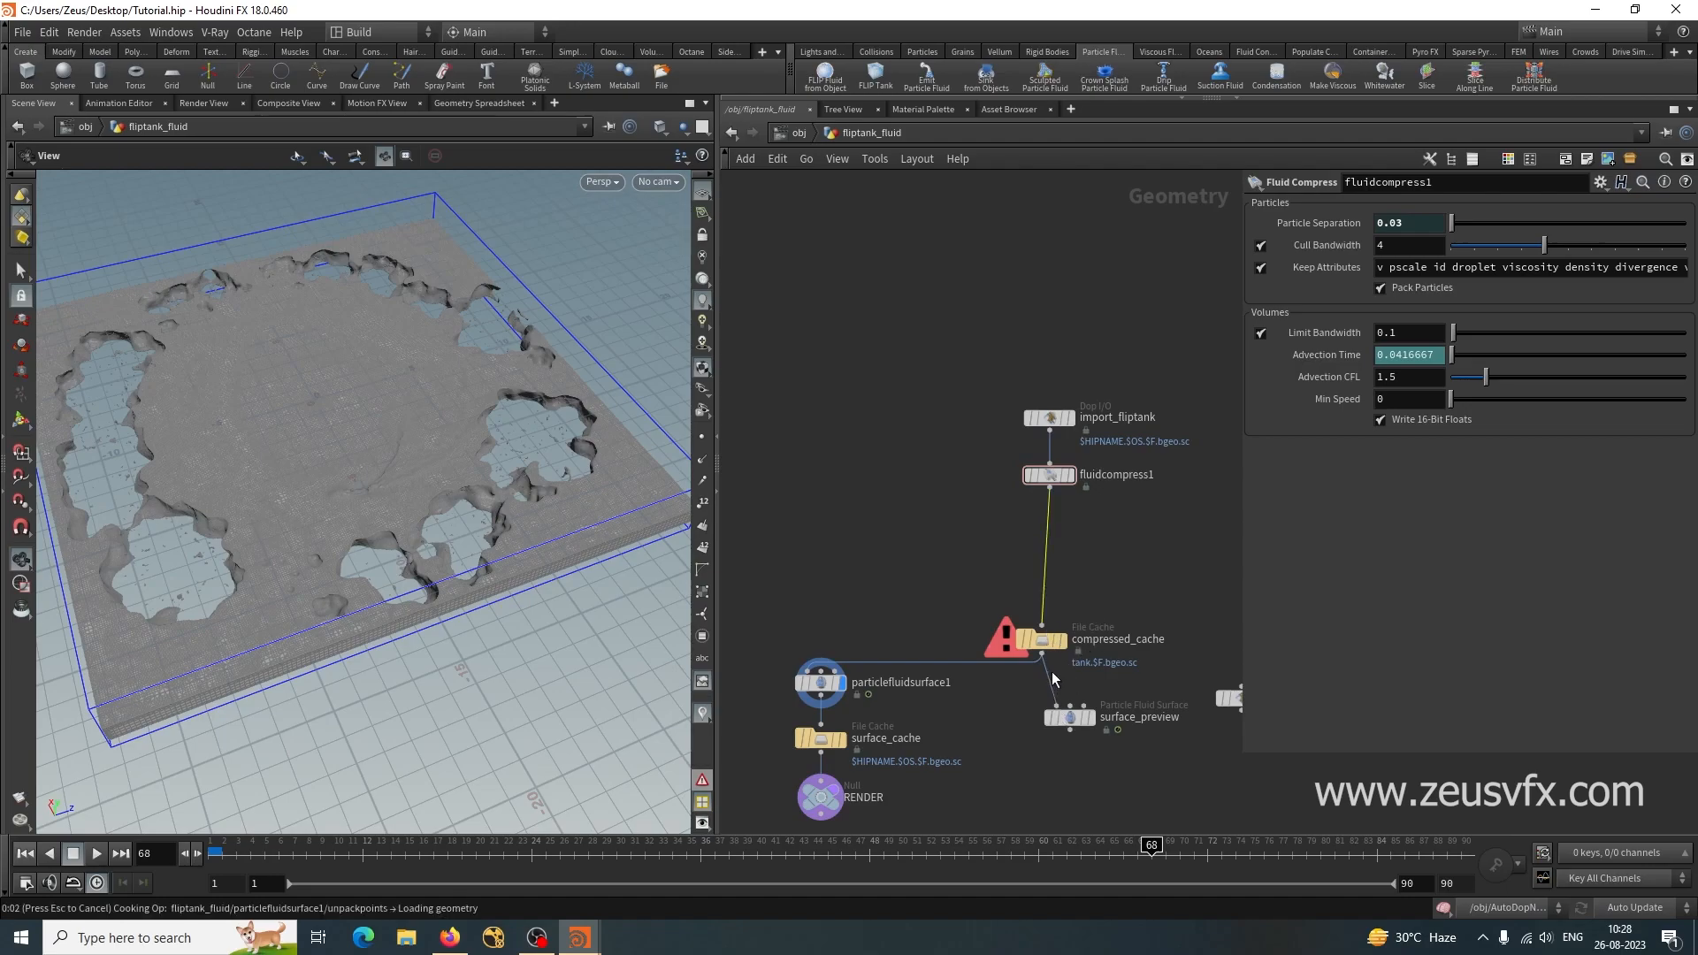
click(819, 690)
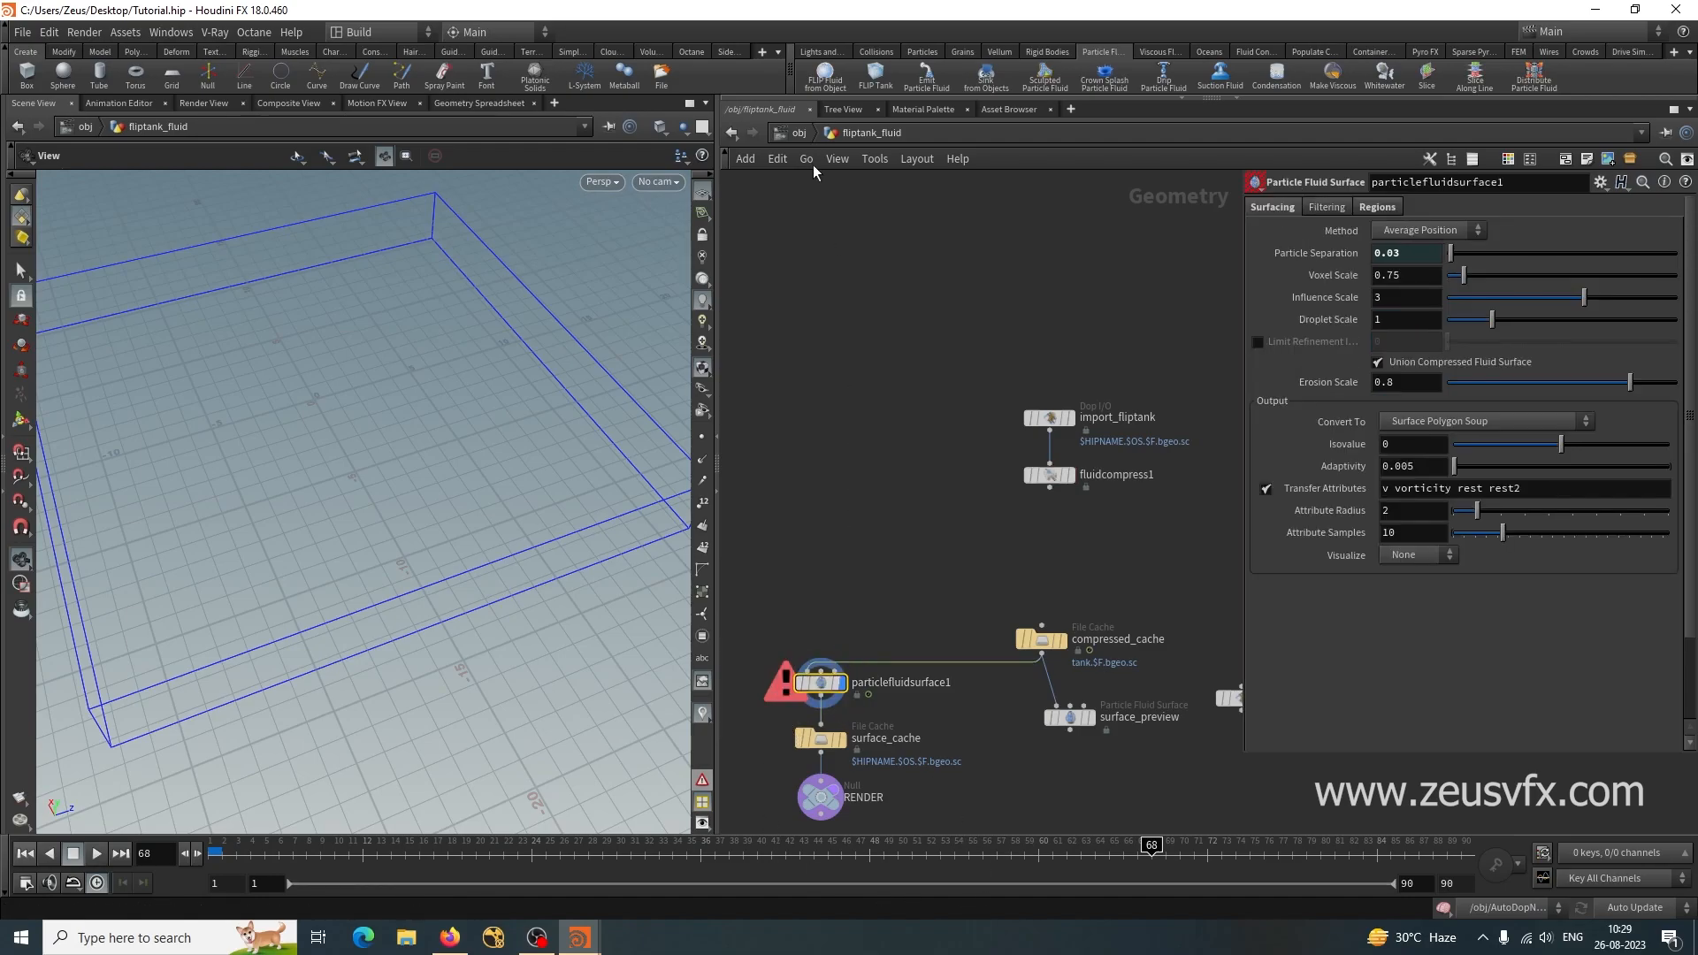
Open the whitewater_import object's network and return the timeline to frame 1.
click(798, 134)
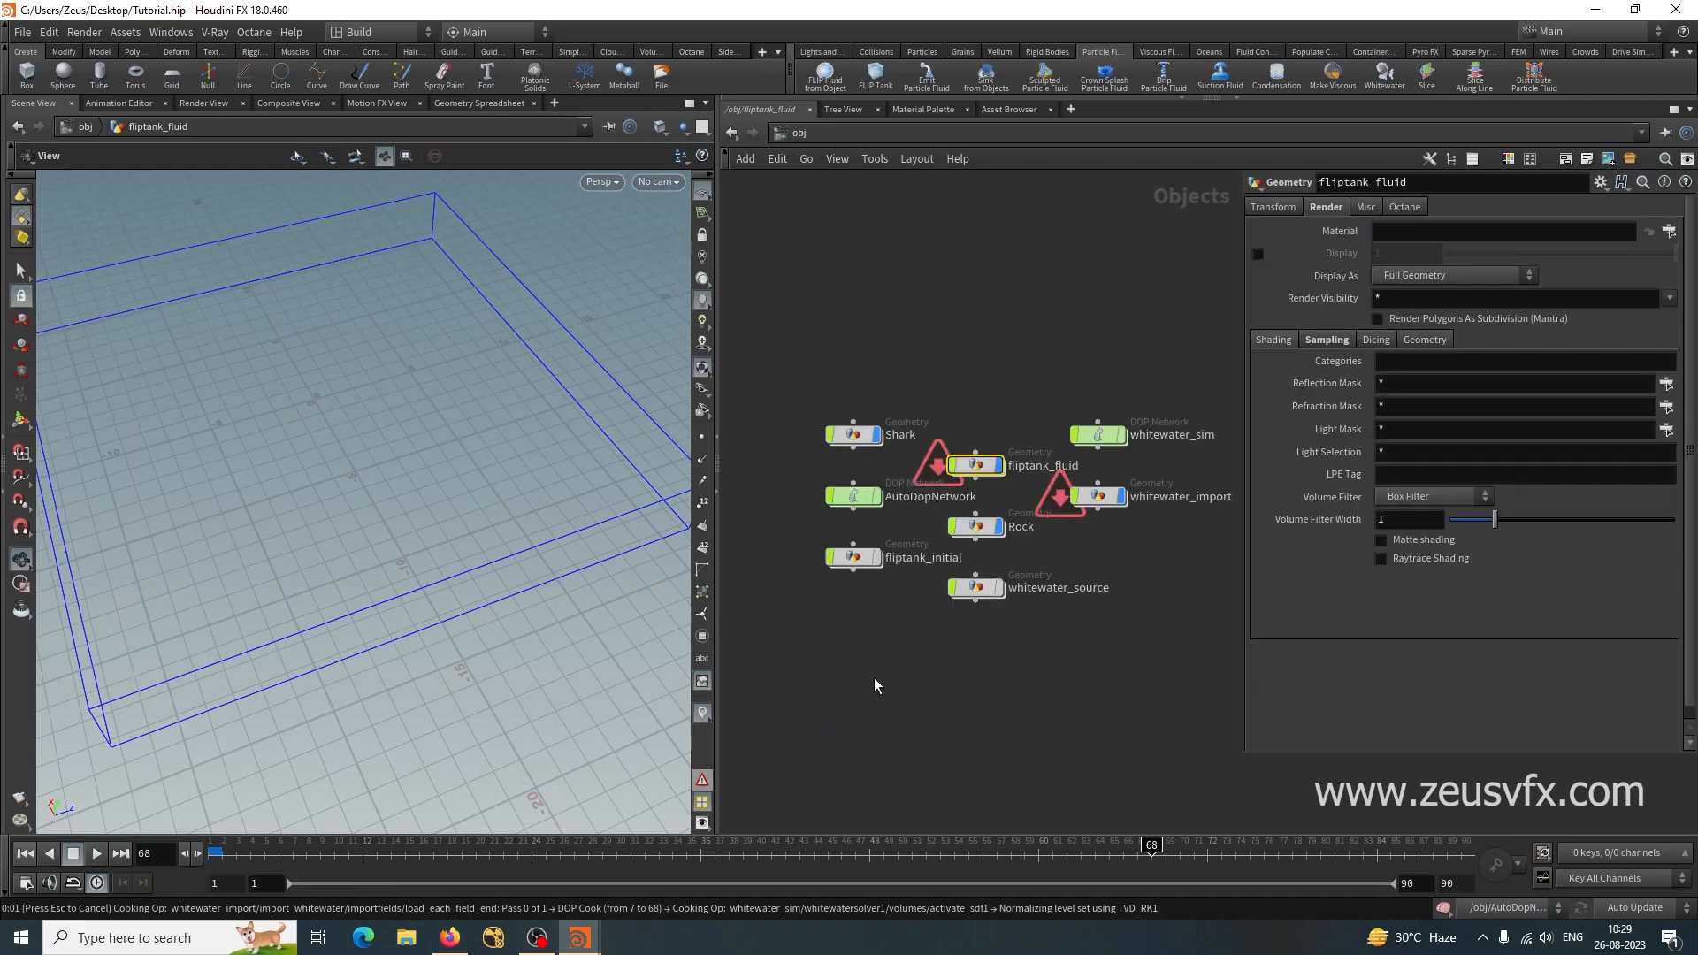
key(Escape)
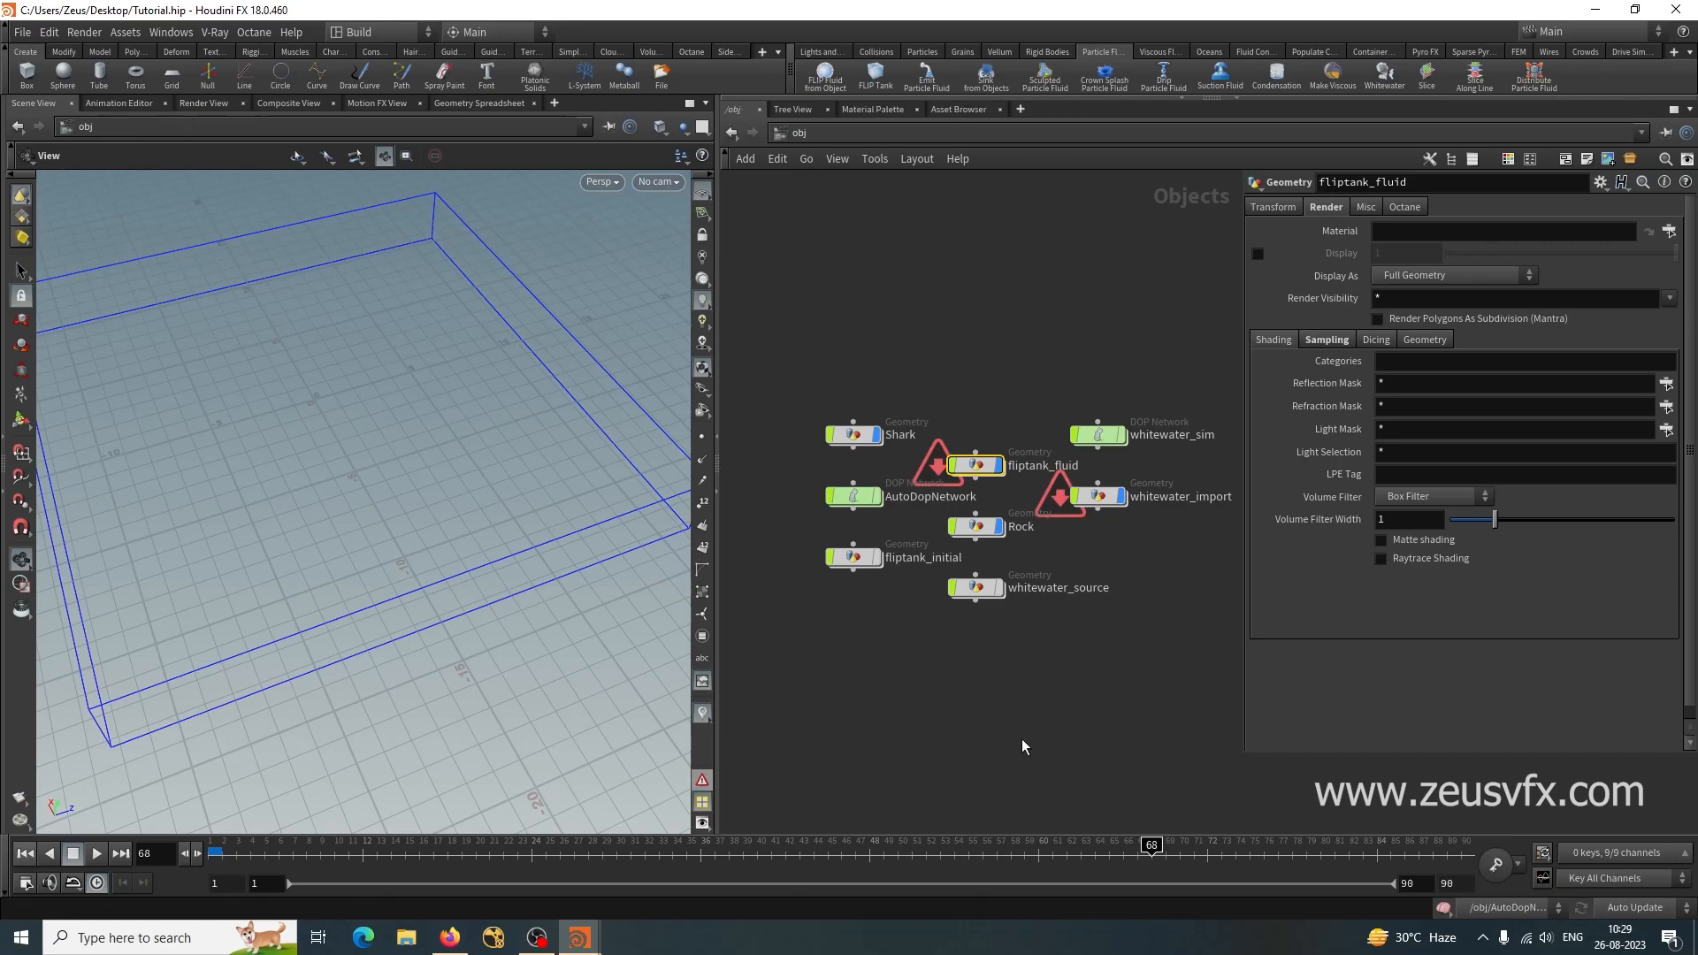
middle_drag(1136, 606, 1023, 664)
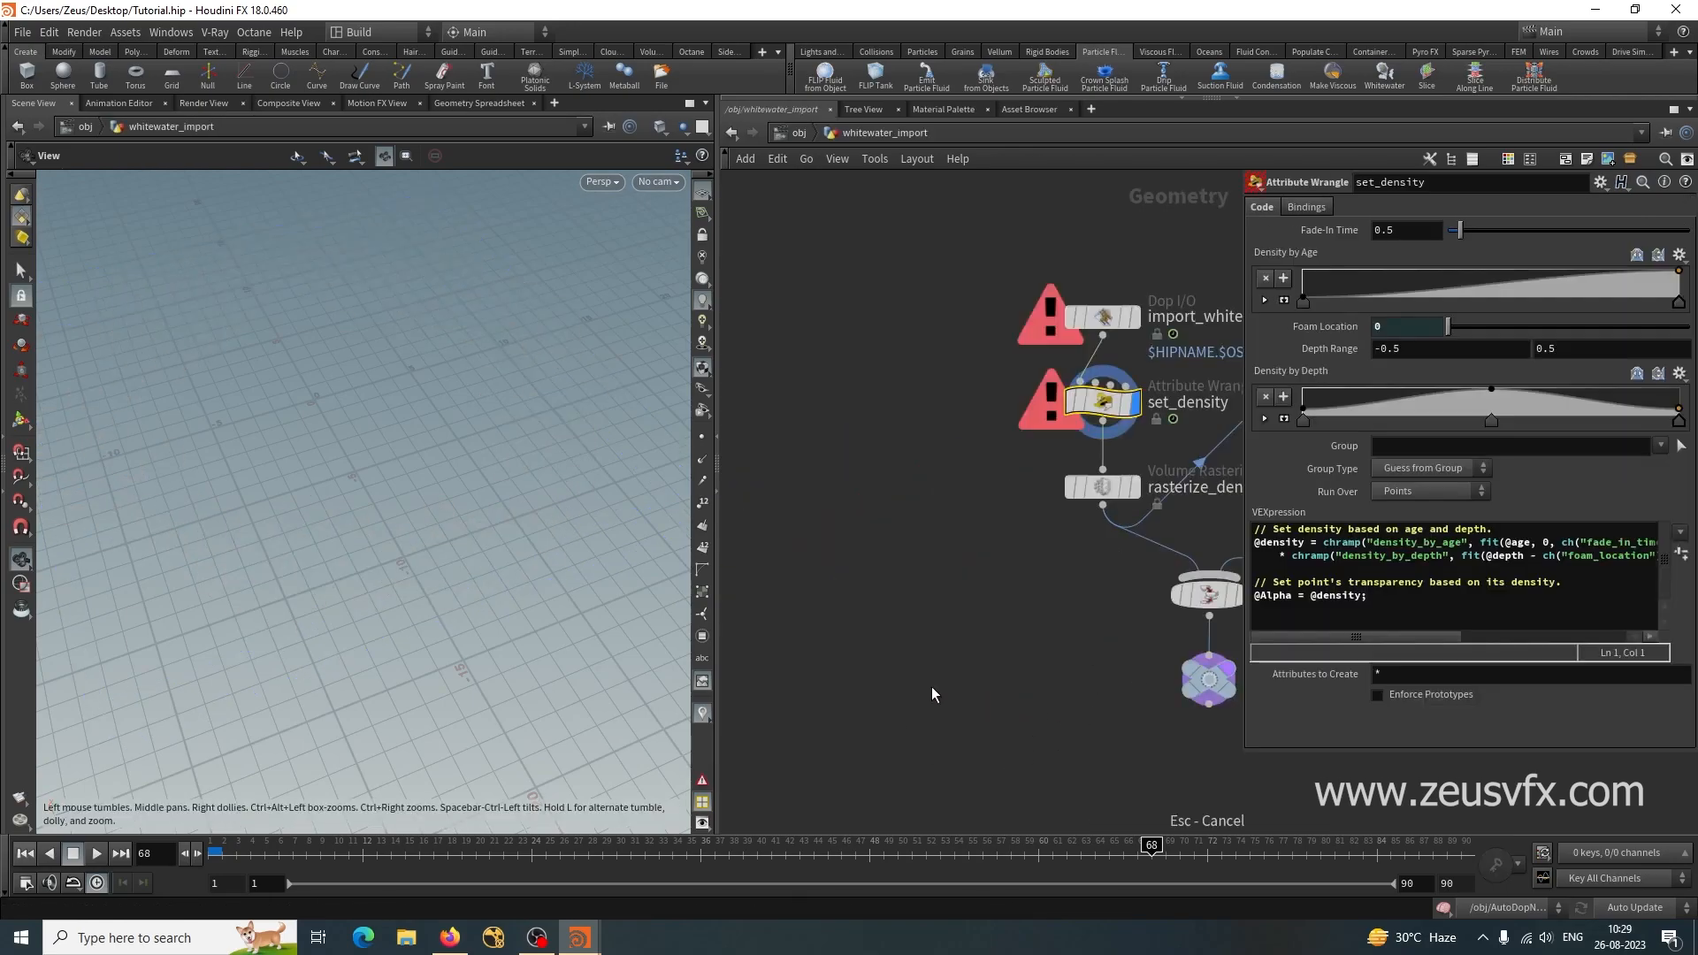
click(25, 853)
middle_drag(993, 676, 858, 750)
scroll(815, 691, down, 3)
scroll(812, 689, up, 3)
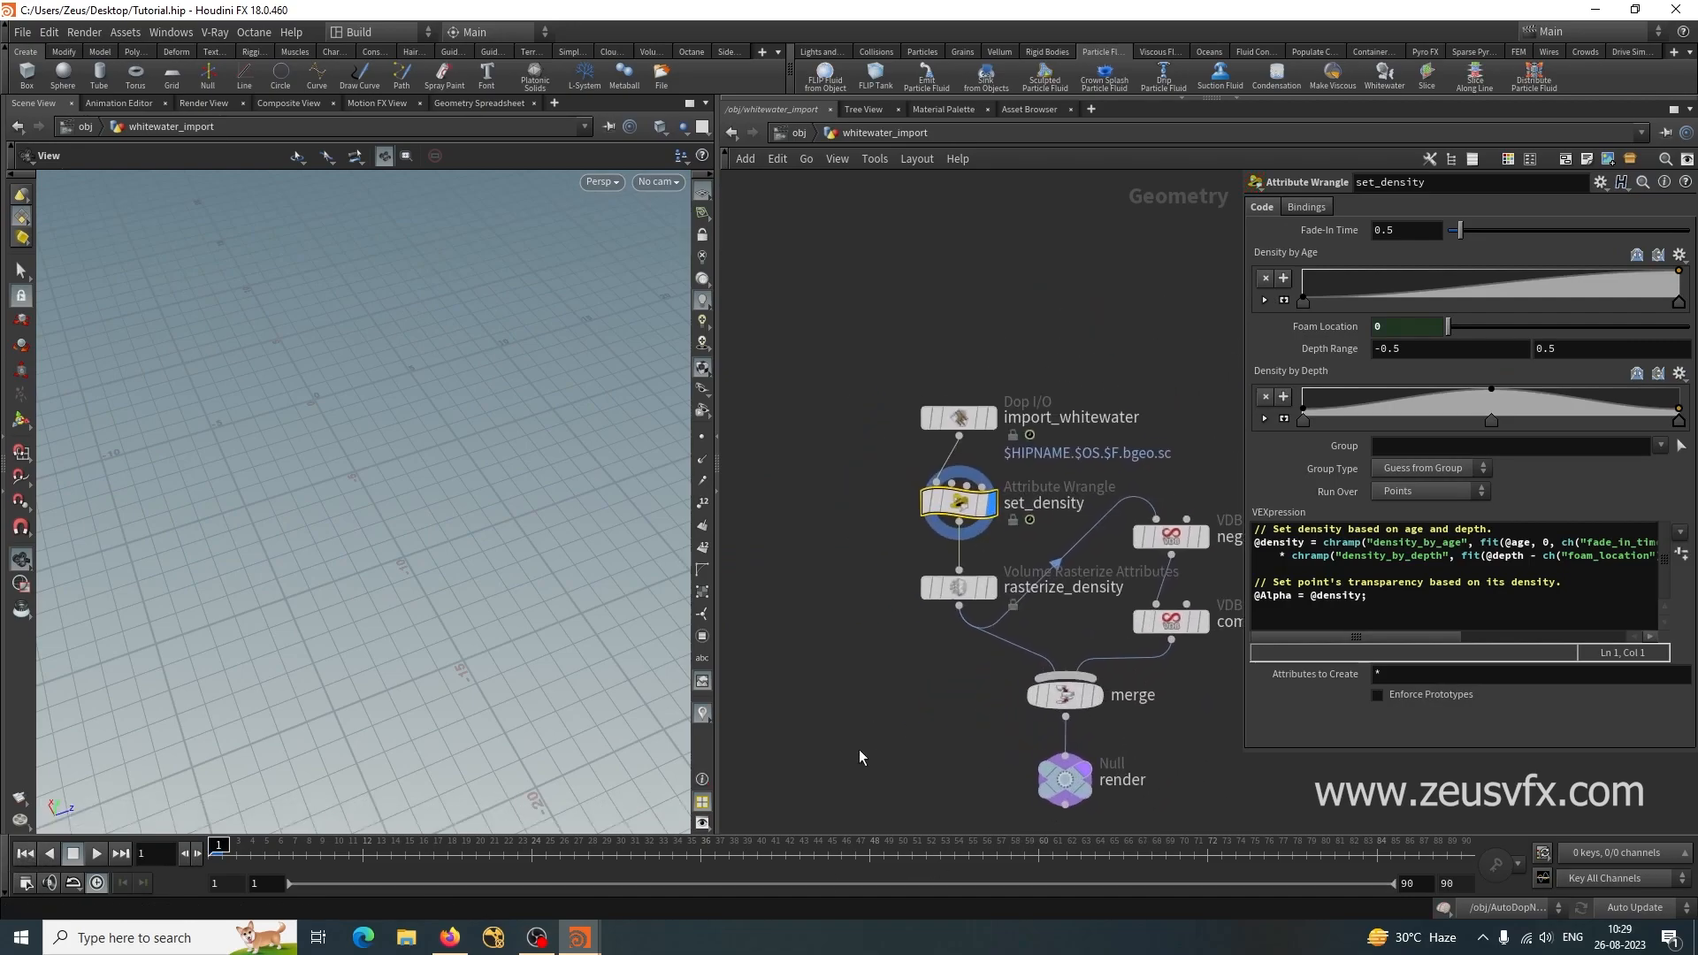
Move import_whitewater up, away from set_density, and make it the displayed and rendered node.
drag(961, 426, 860, 275)
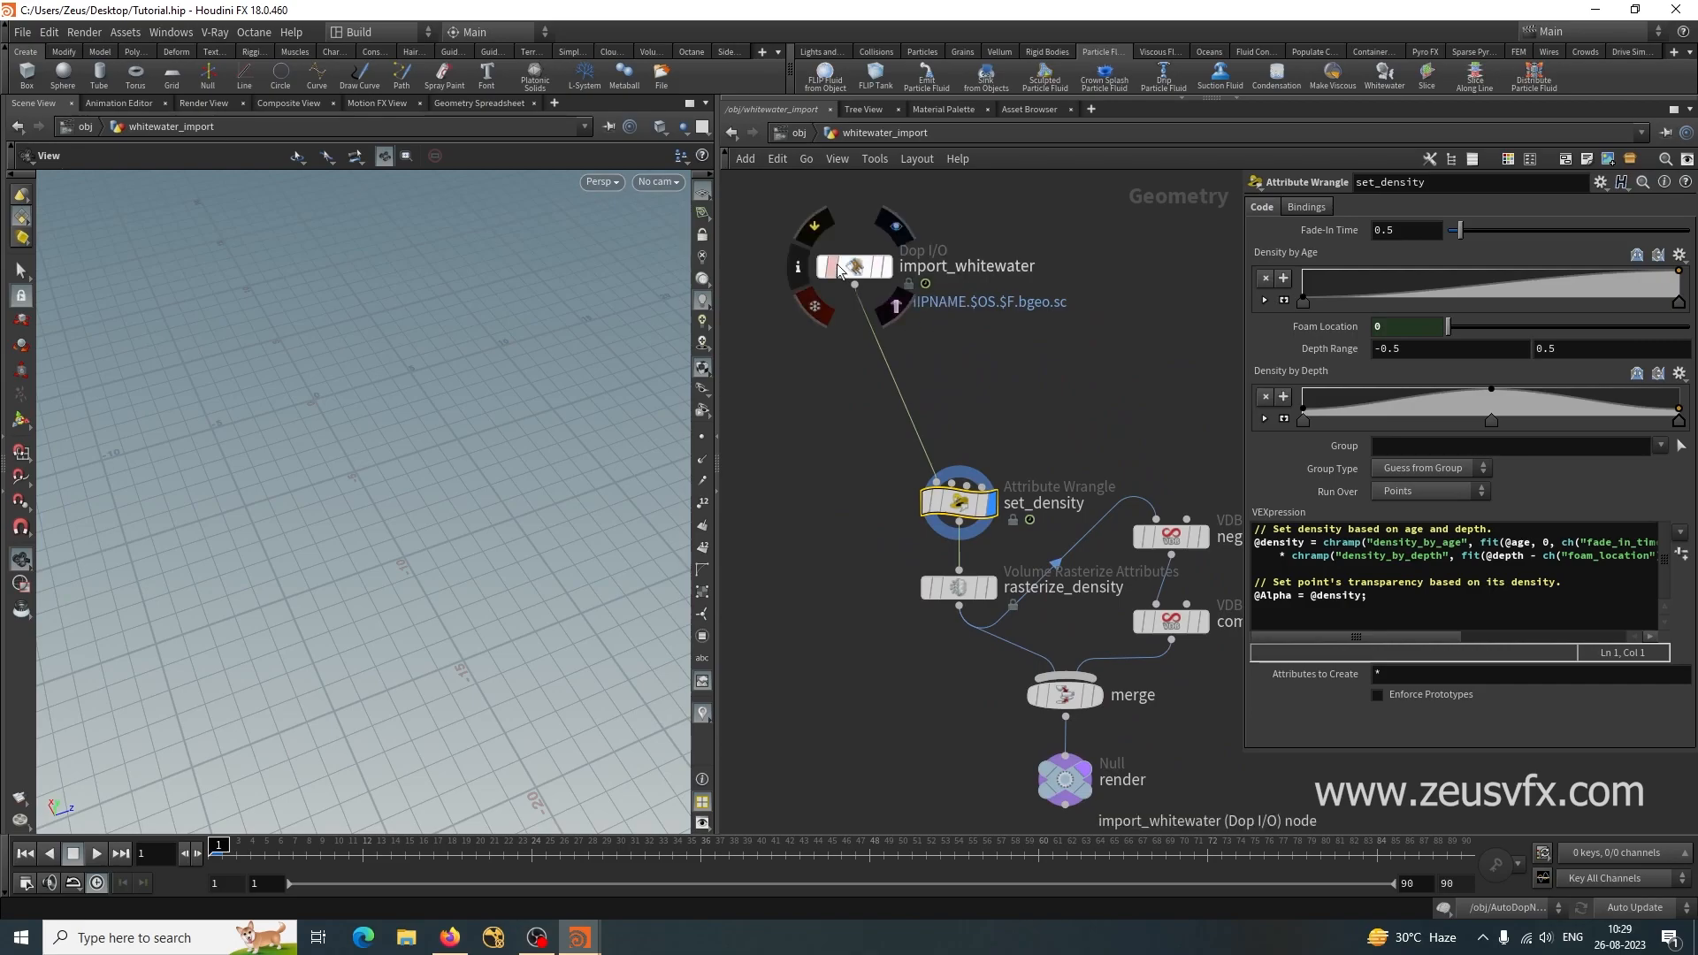
click(856, 269)
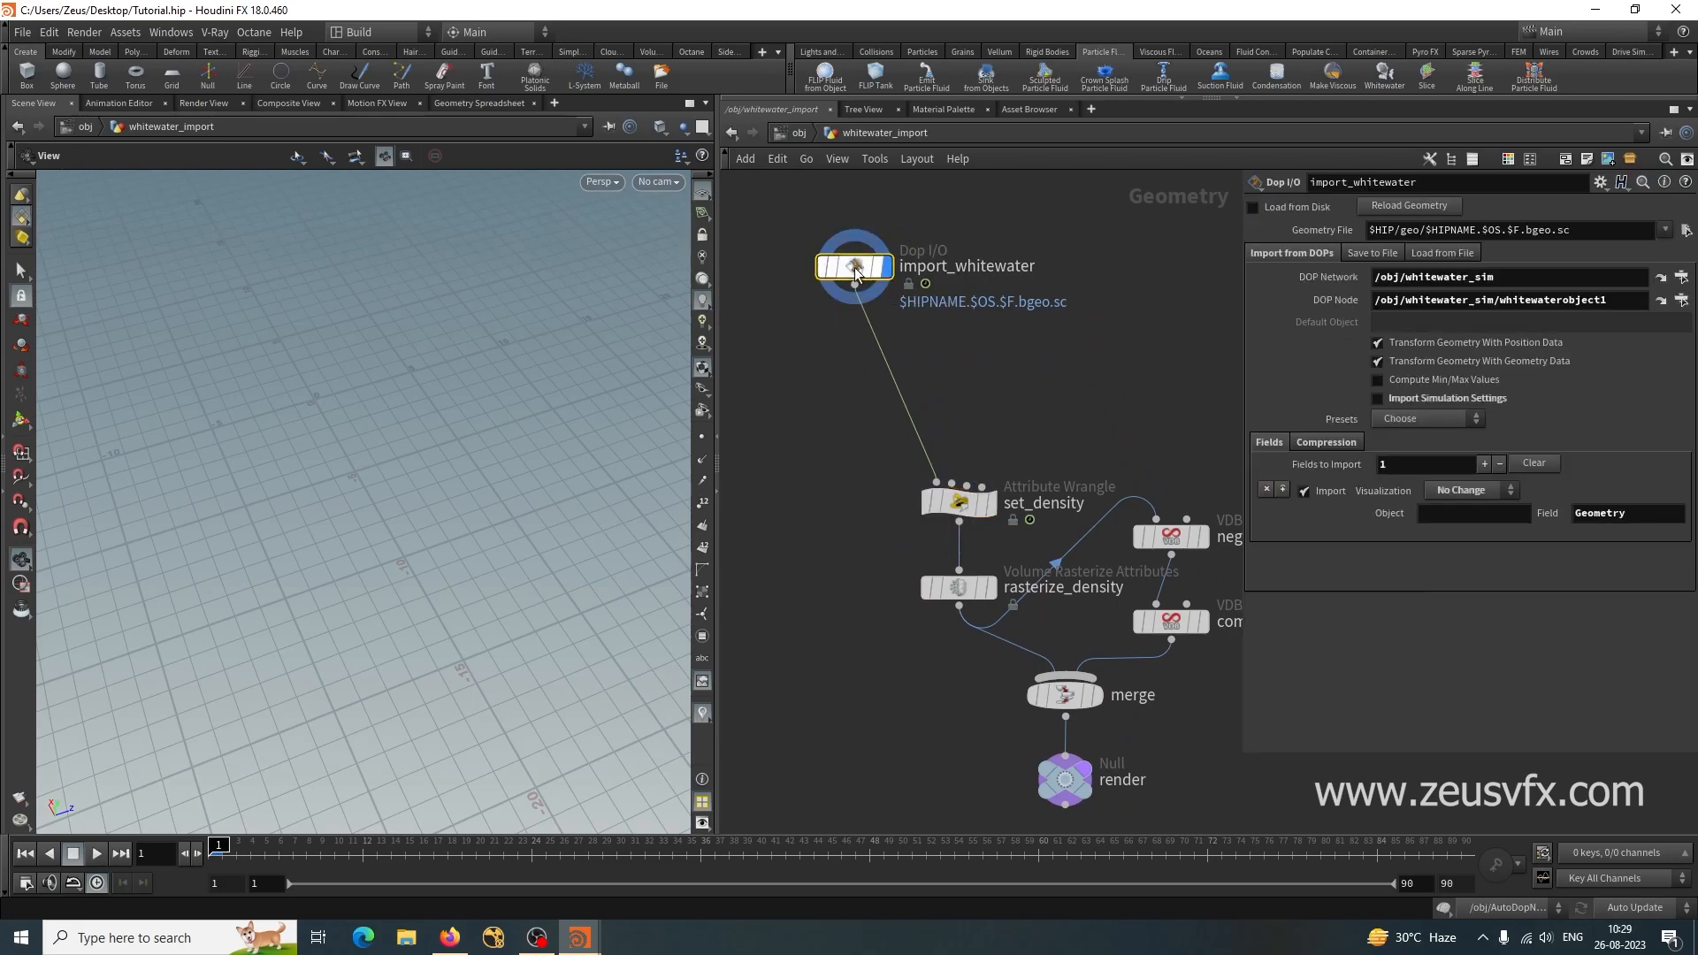
click(895, 301)
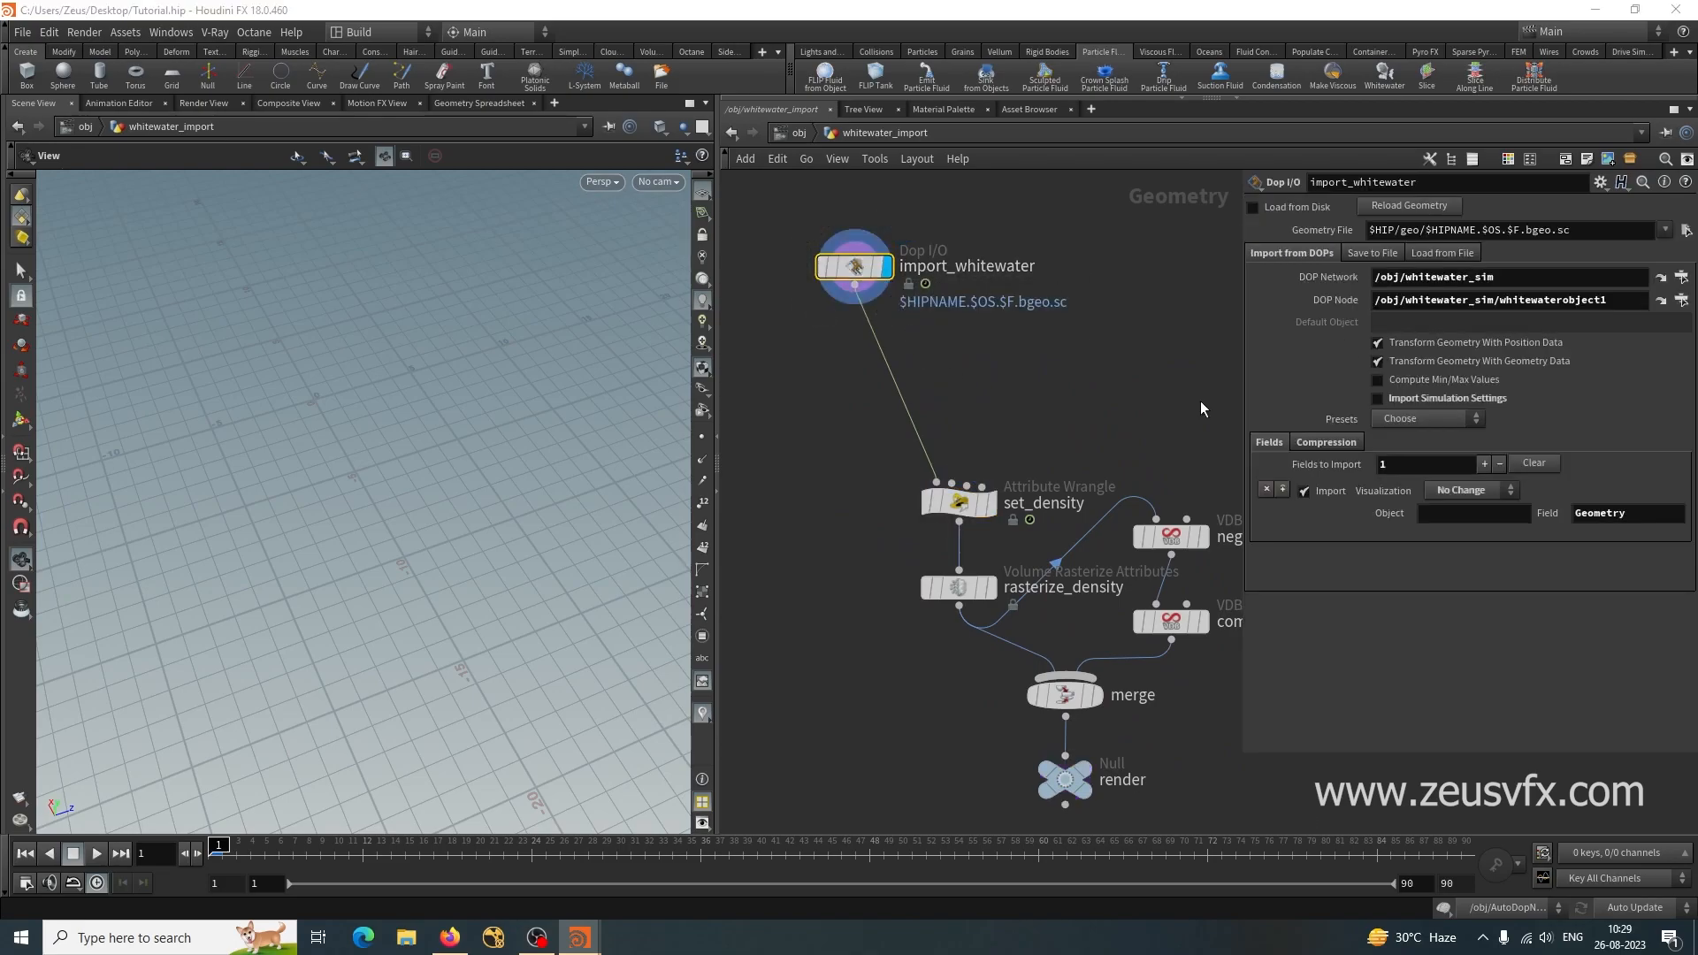
Enable loading from disk on import_whitewater and browse the F:/ drive for its geometry cache.
click(1253, 207)
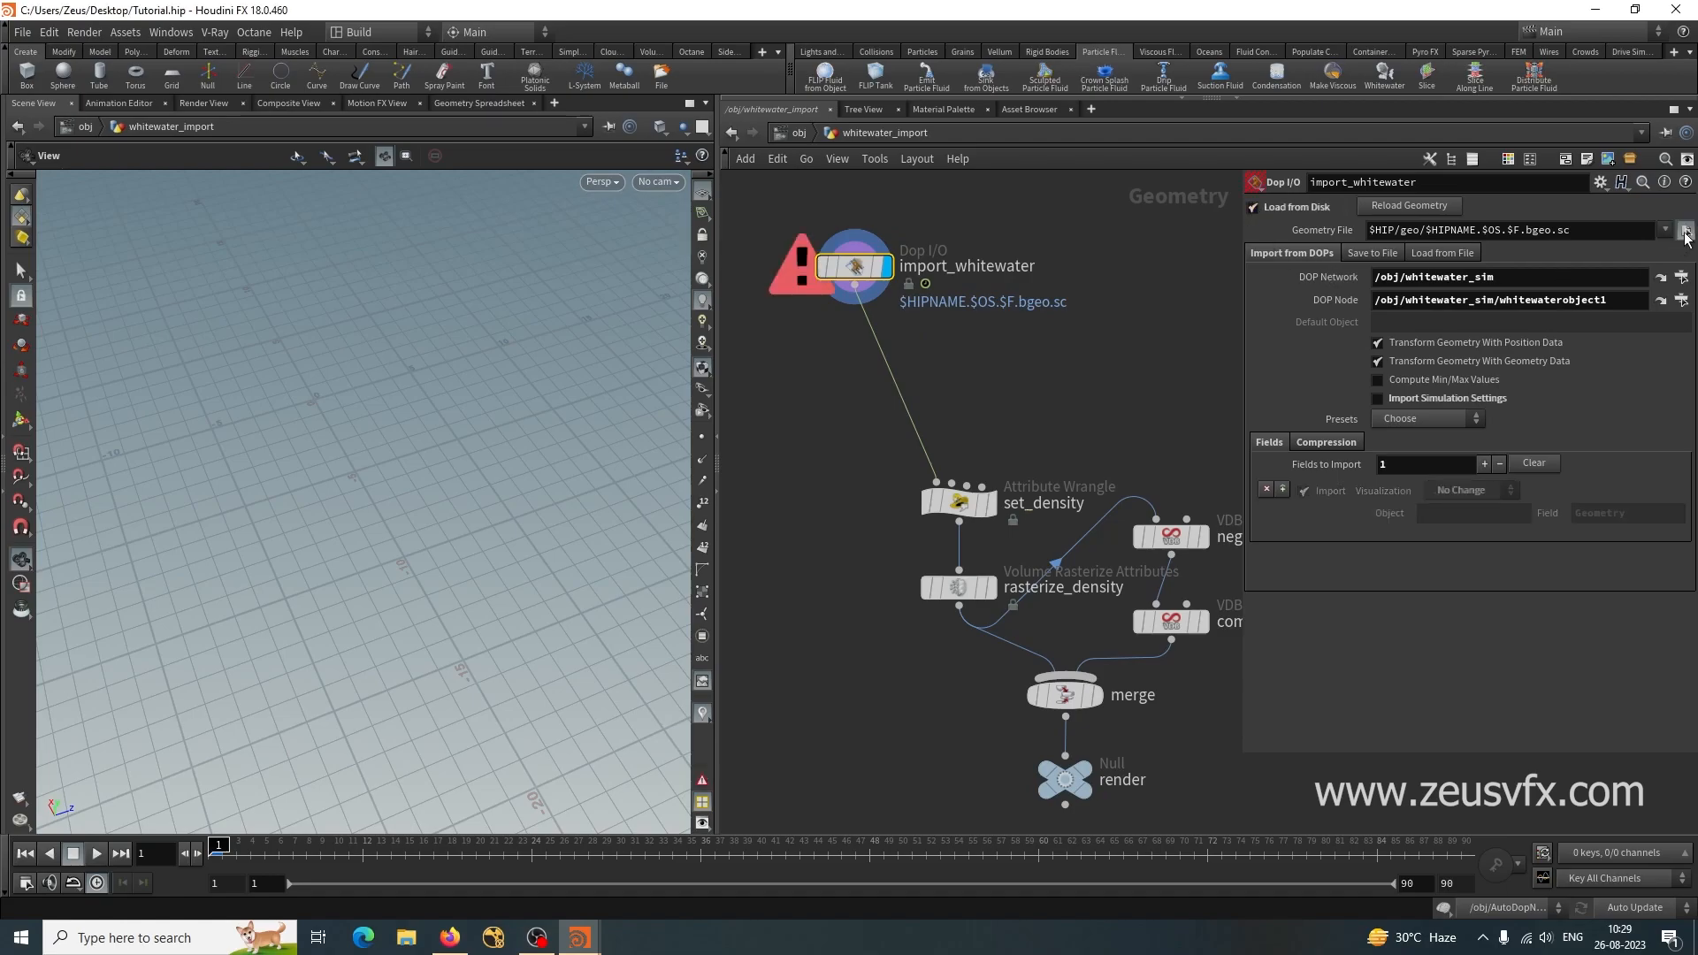
click(1686, 230)
click(705, 351)
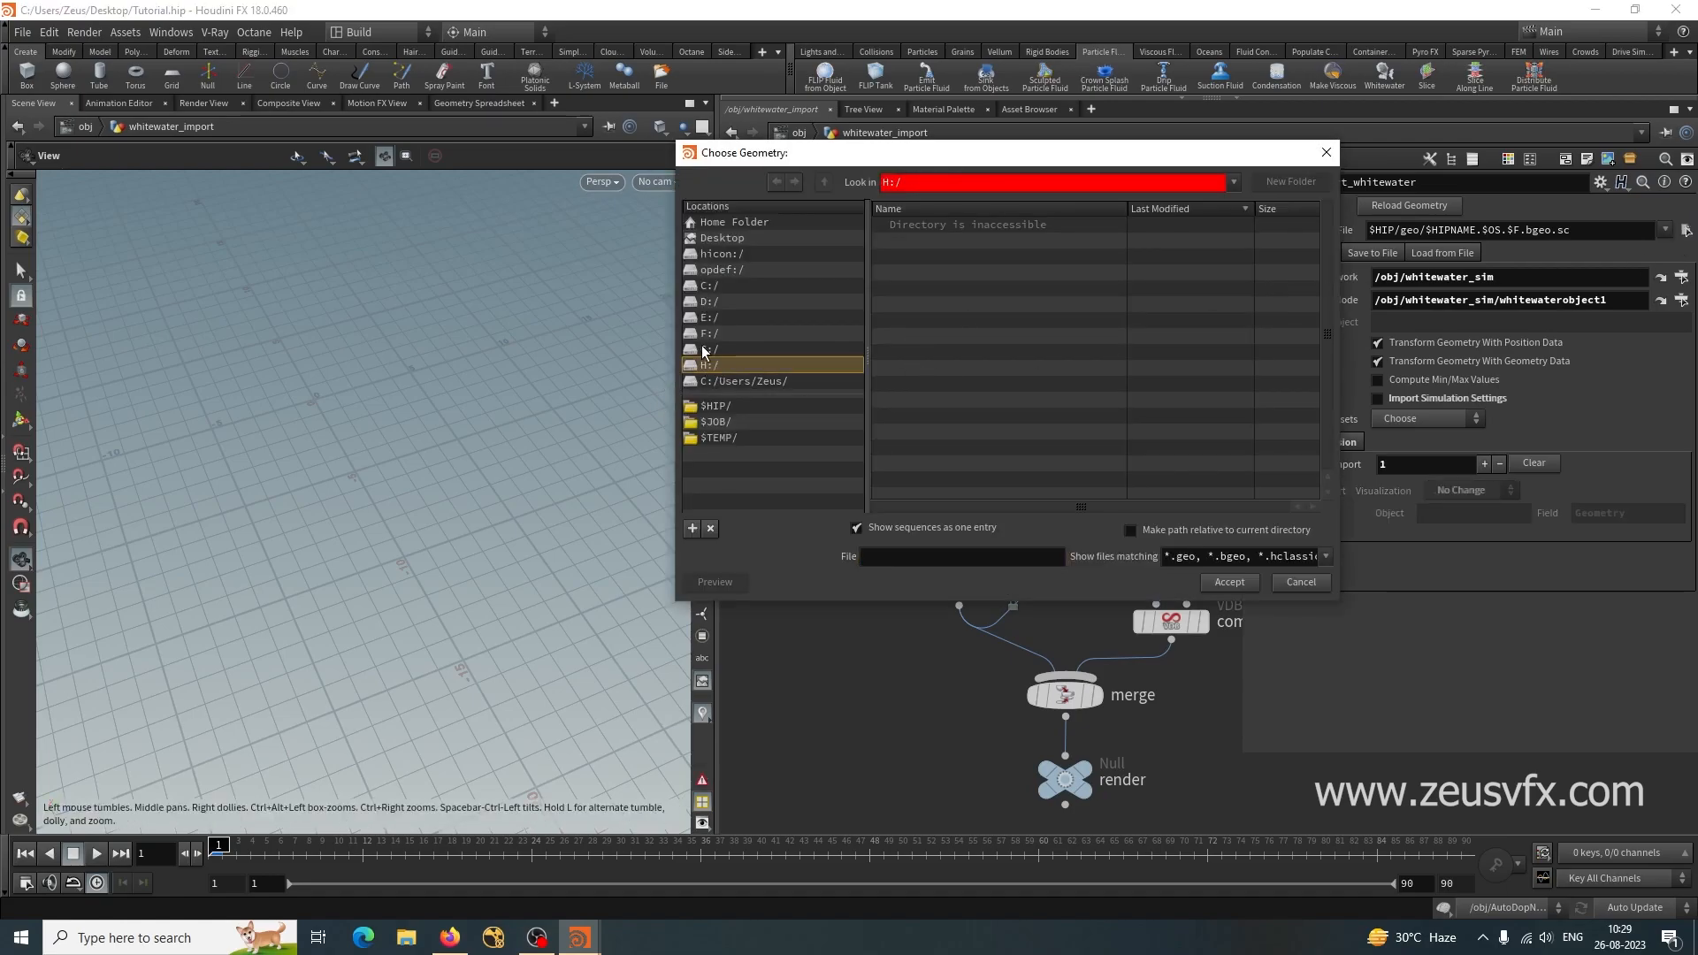
scroll(934, 373, down, 8)
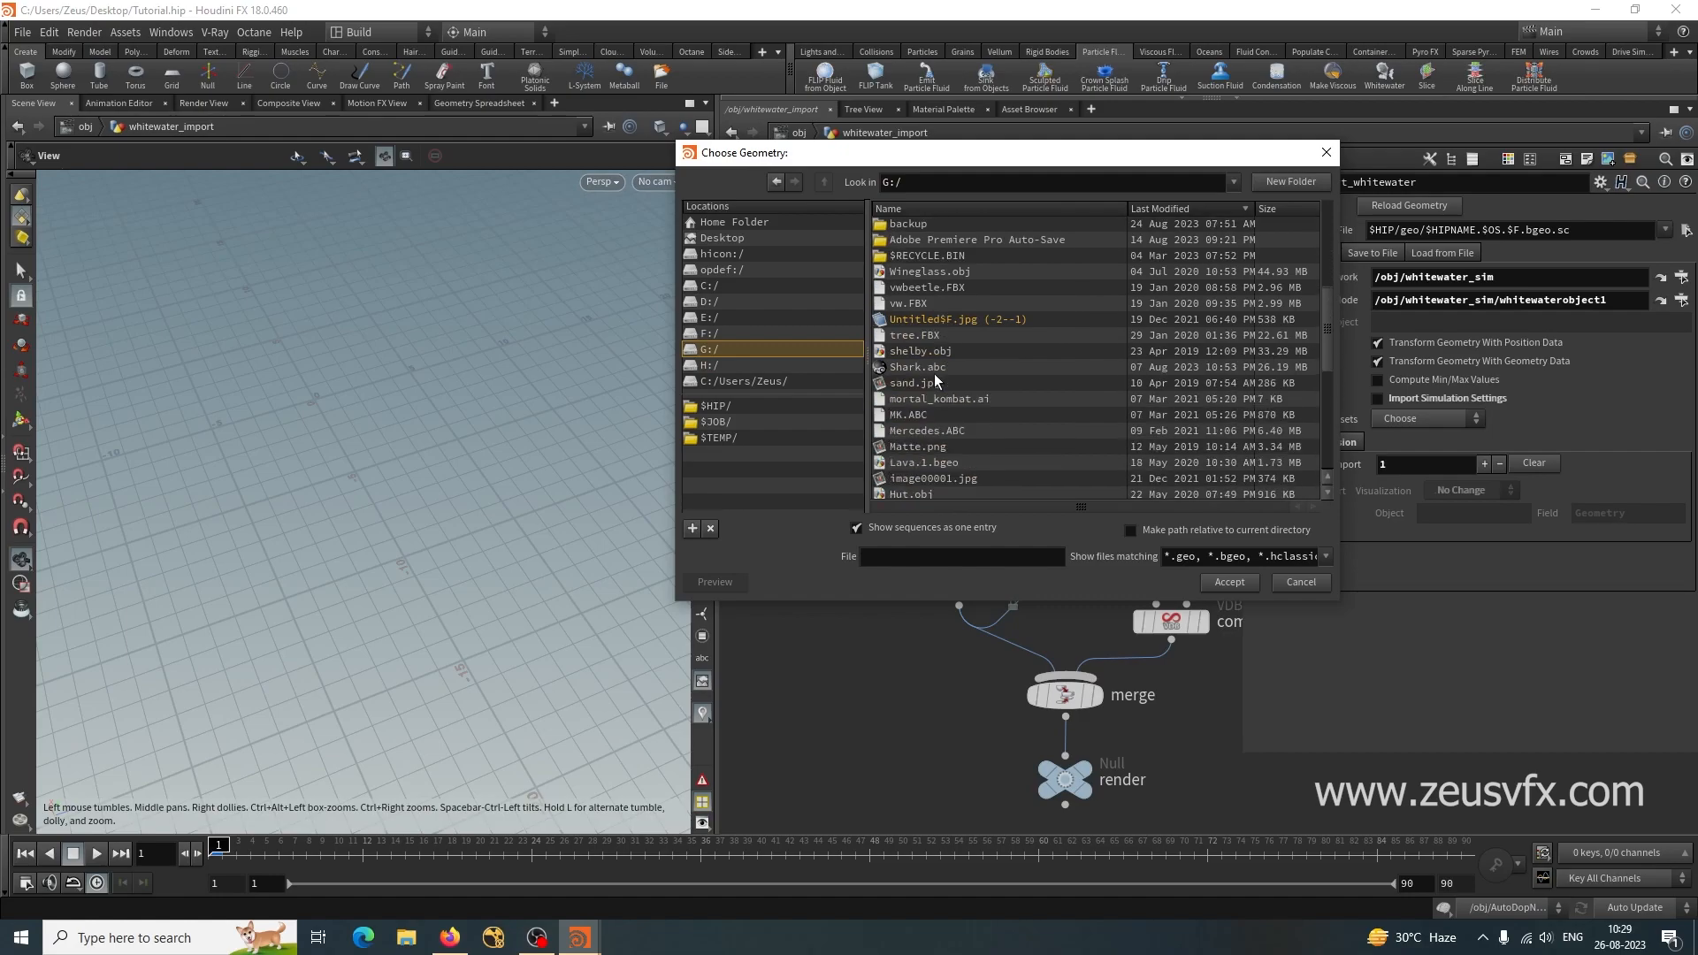
click(751, 335)
scroll(1063, 440, down, 6)
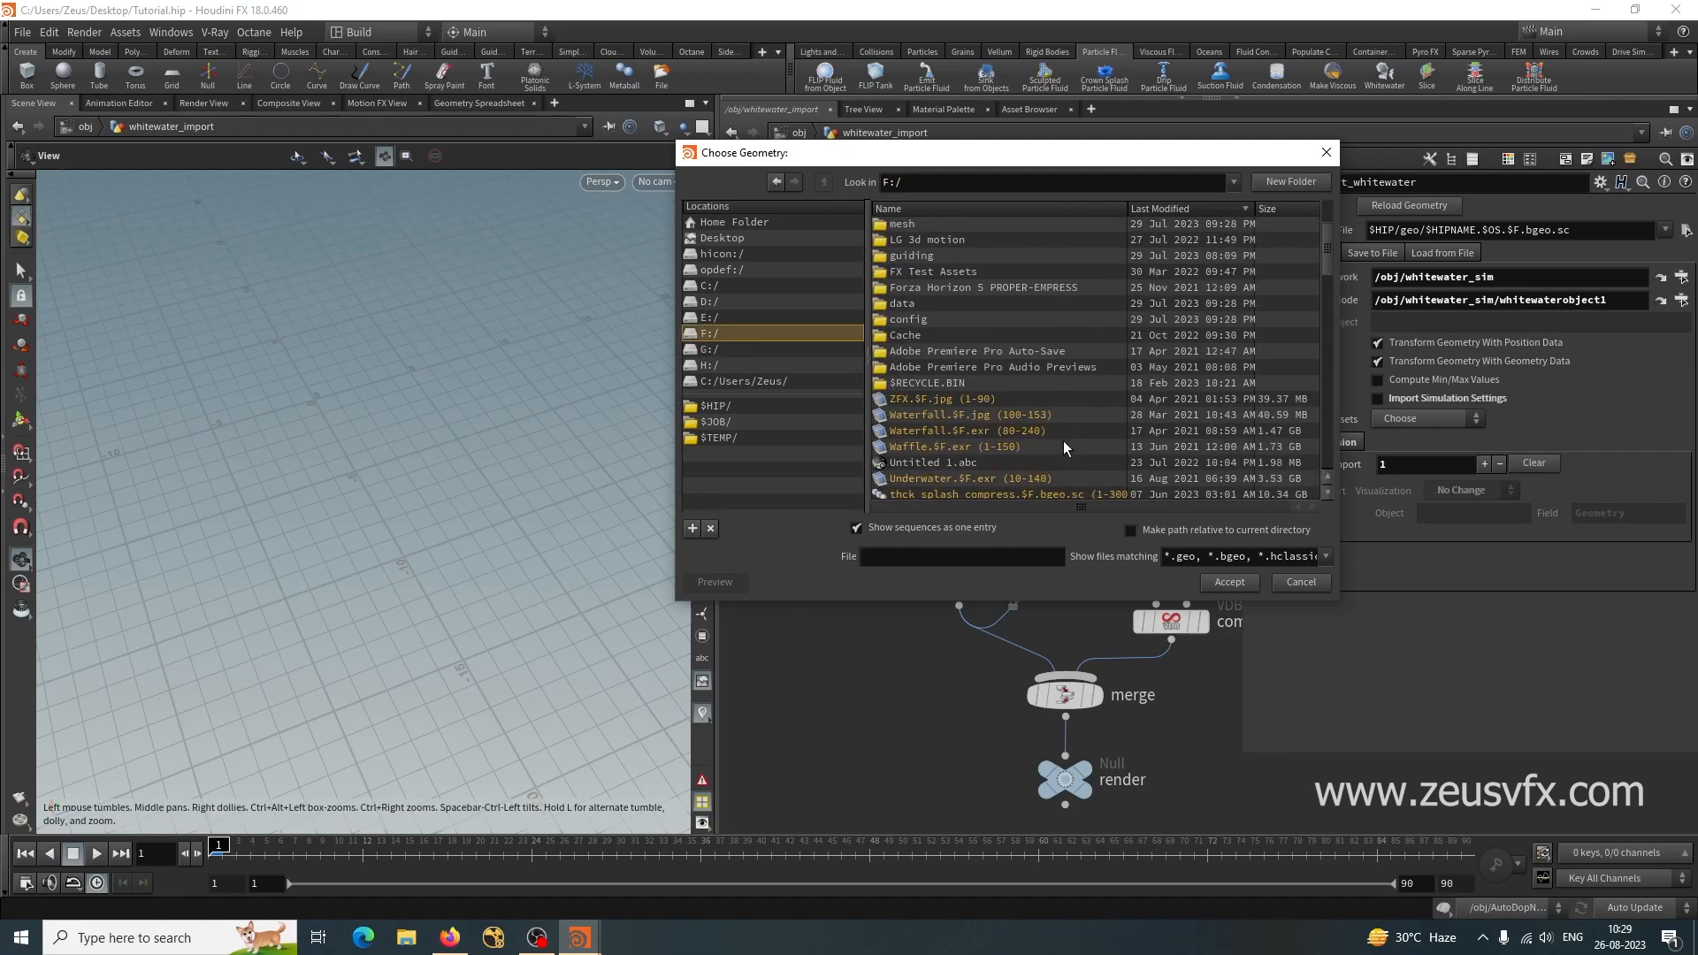
scroll(1063, 445, down, 2)
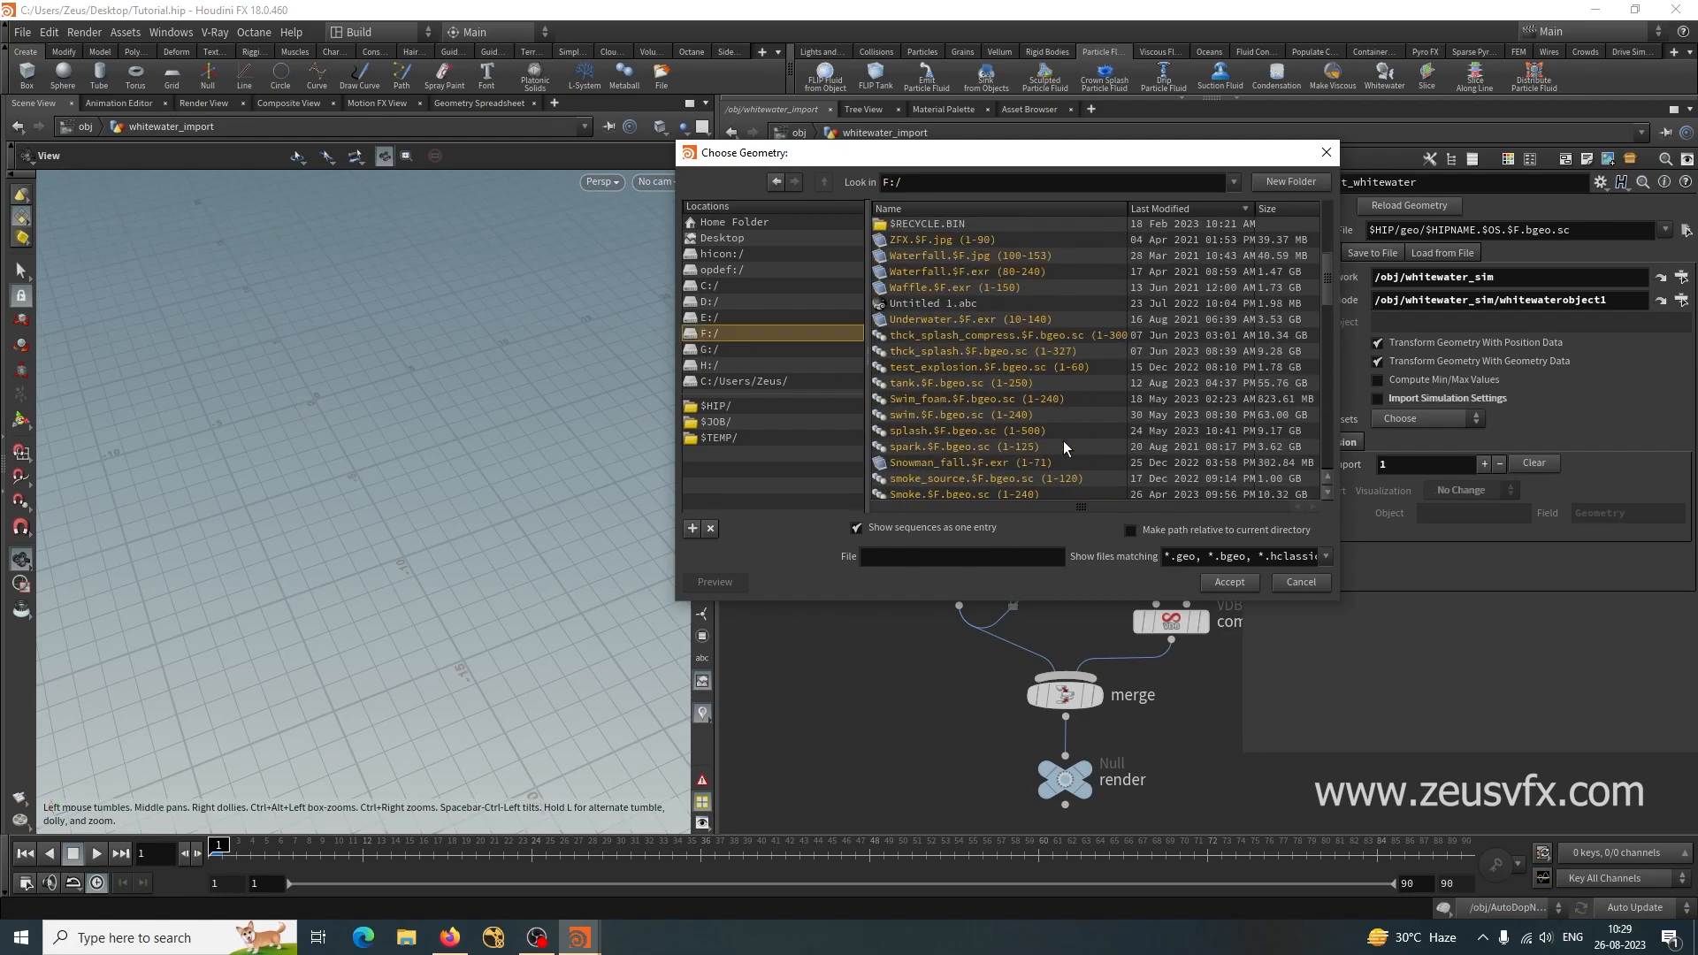
scroll(1063, 447, up, 6)
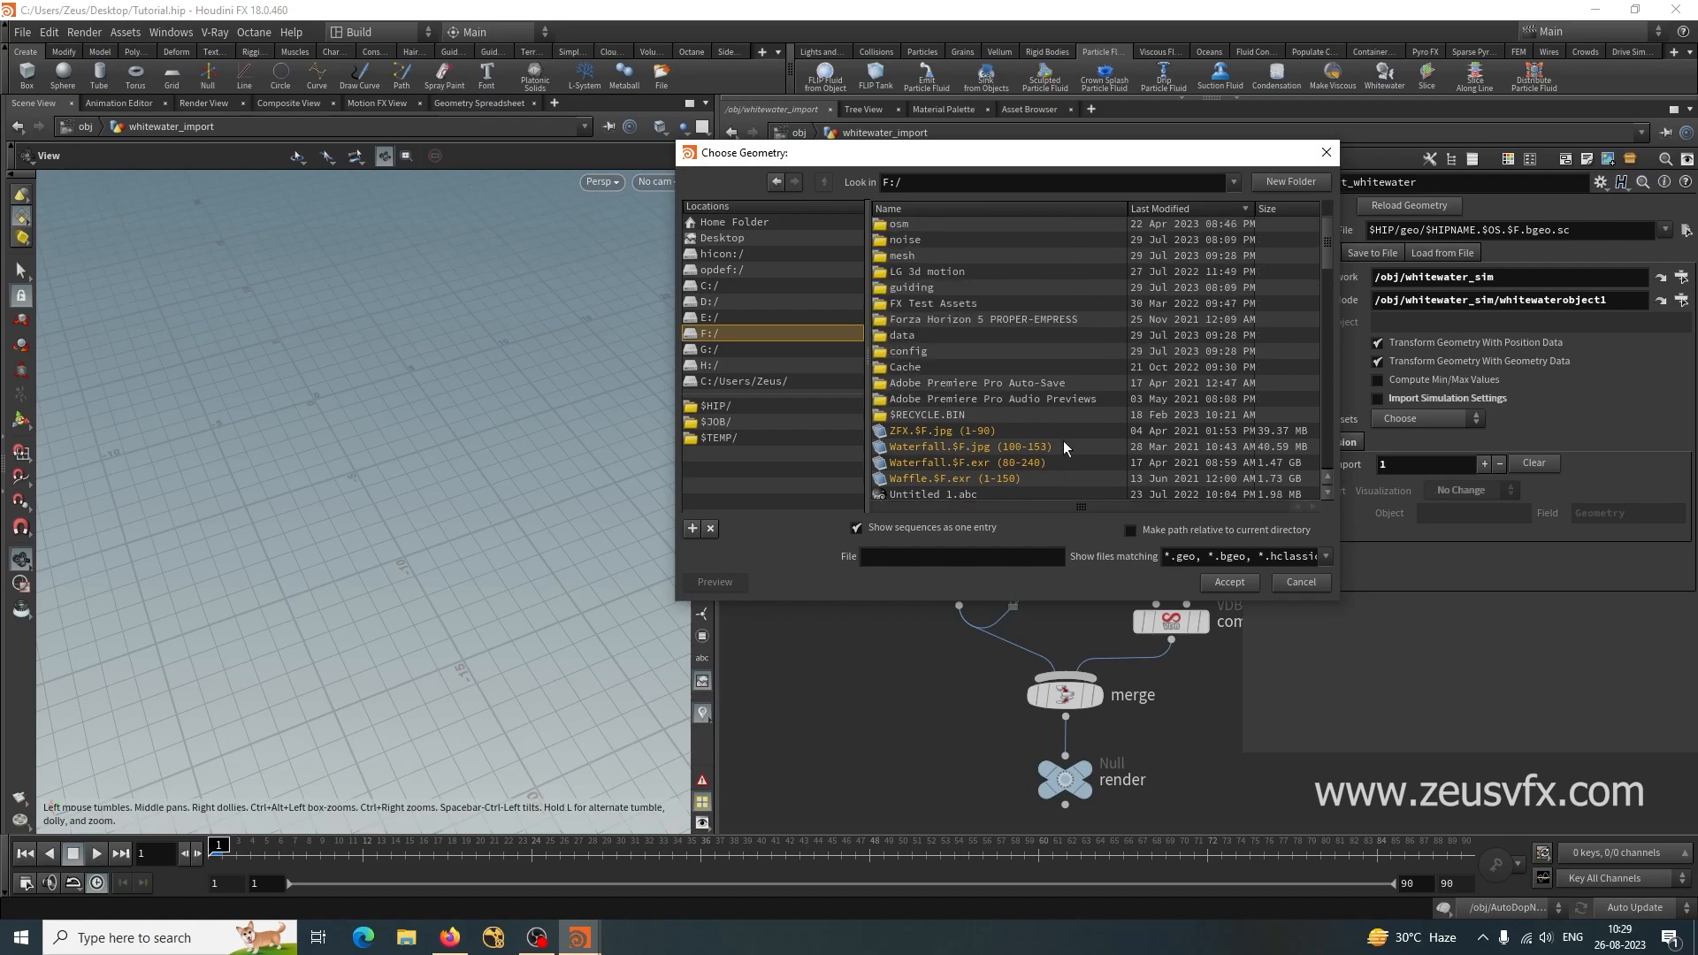
scroll(1063, 440, down, 2)
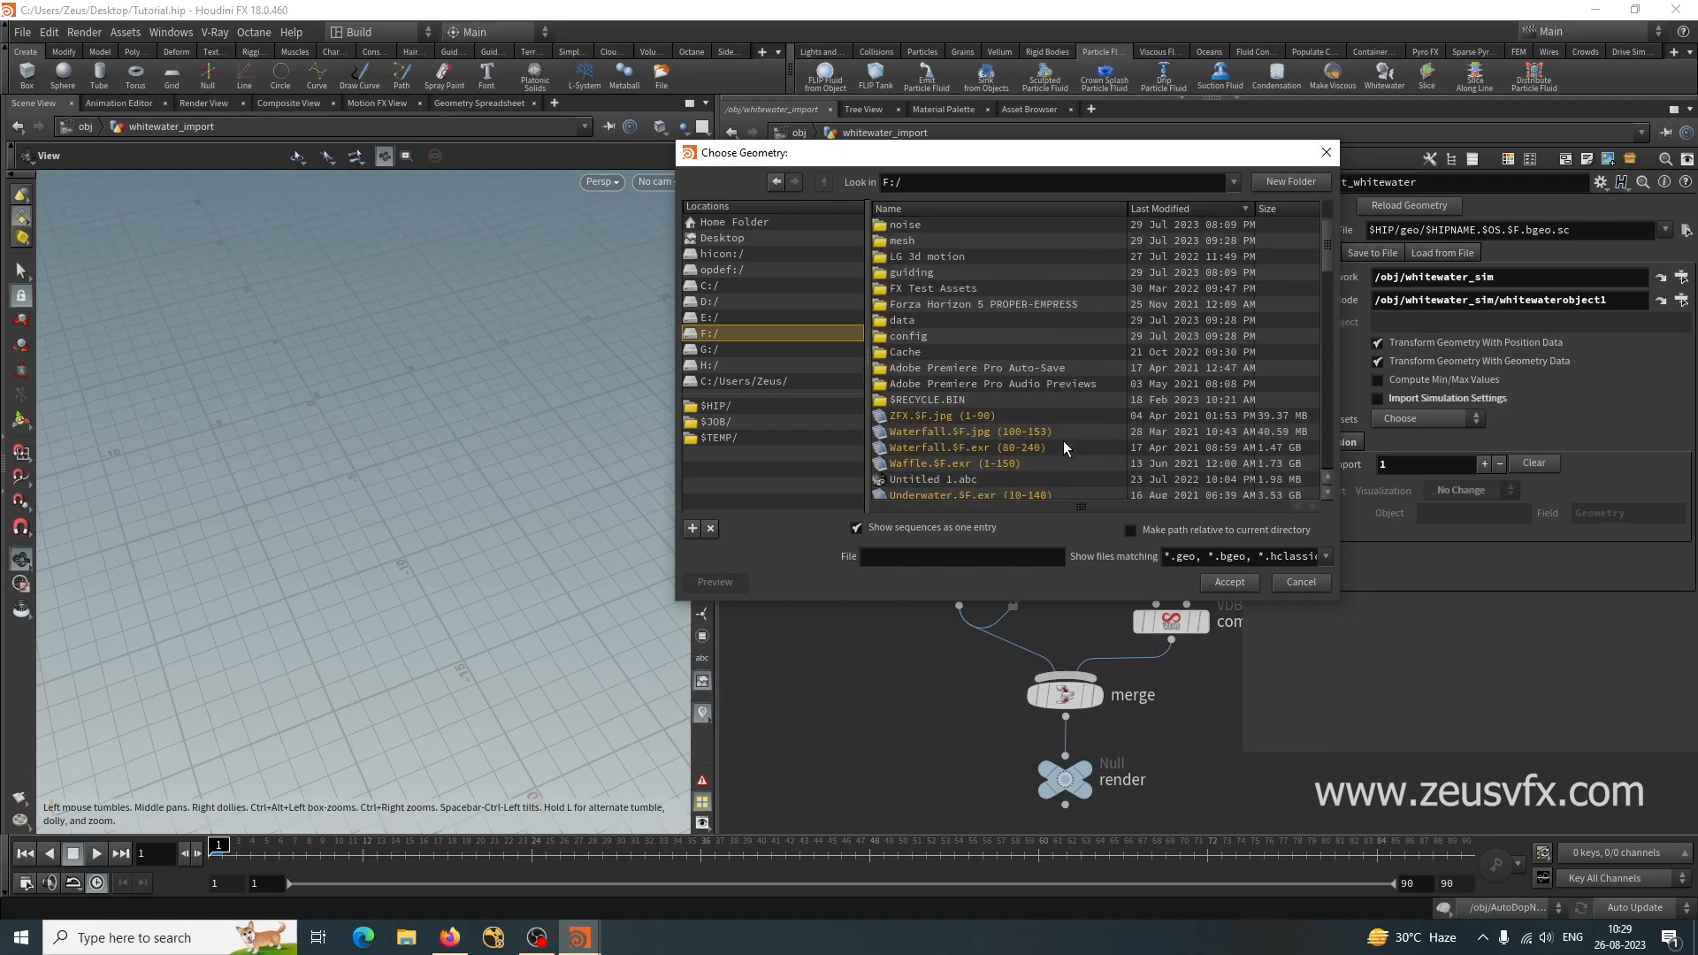
scroll(1064, 447, down, 2)
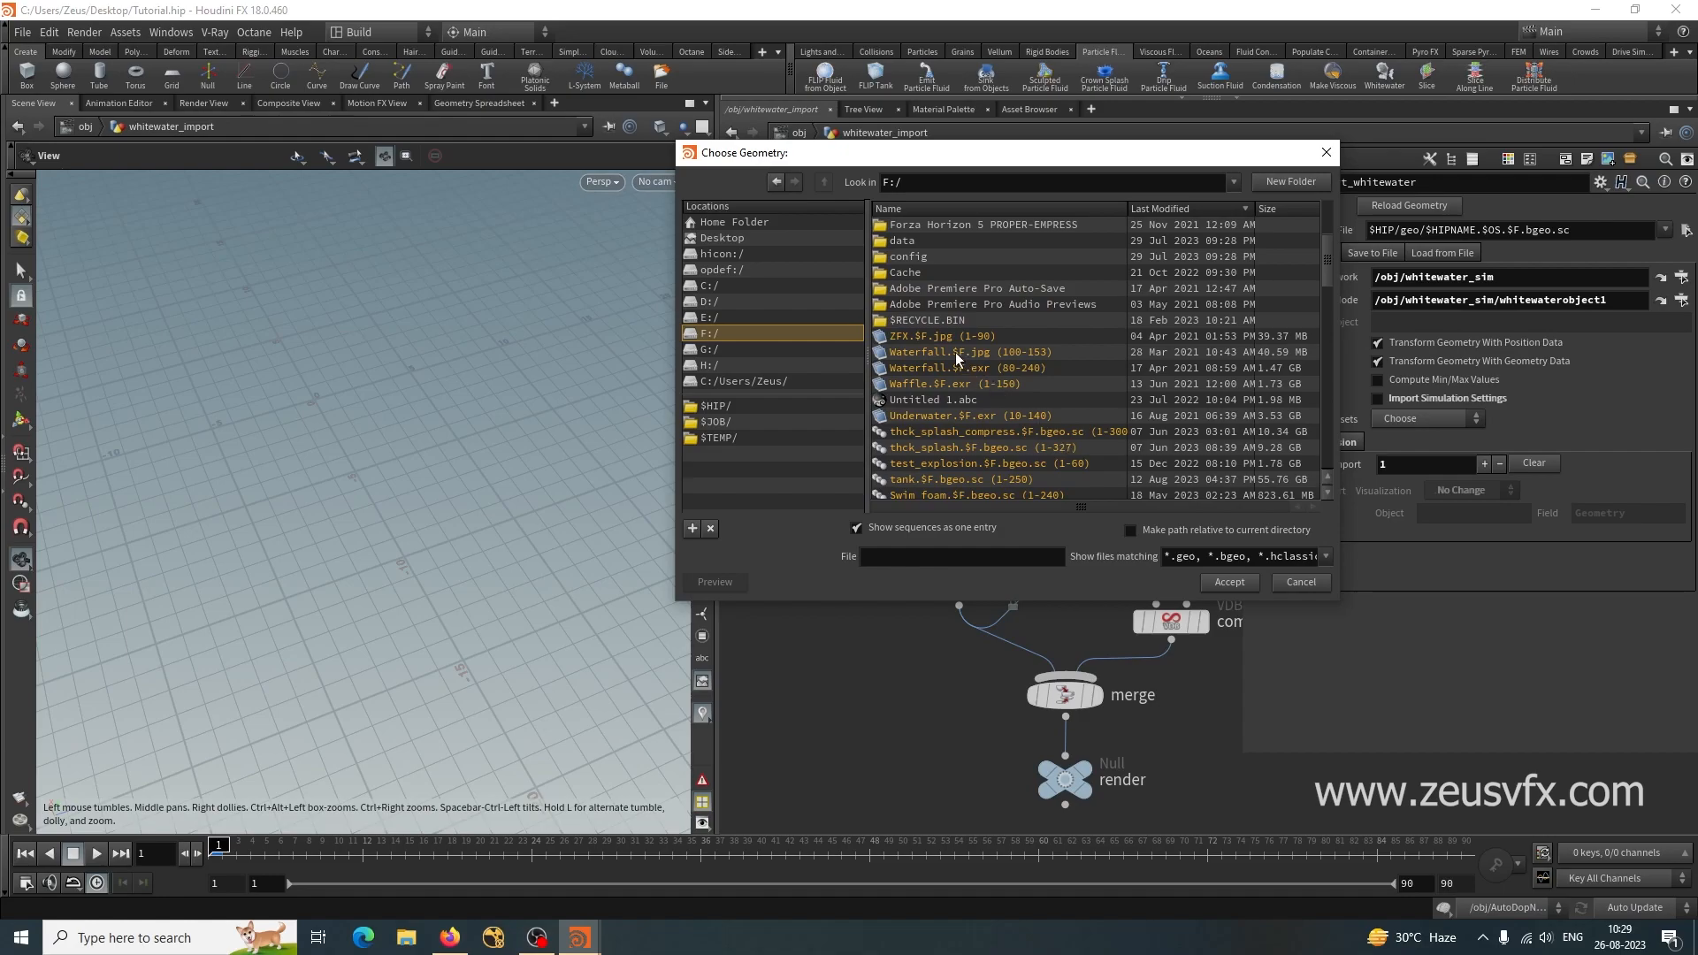
Sort the F:/ files by newest modification and set foam.$F.bgeo.sc as import_whitewater's geometry file.
click(1194, 206)
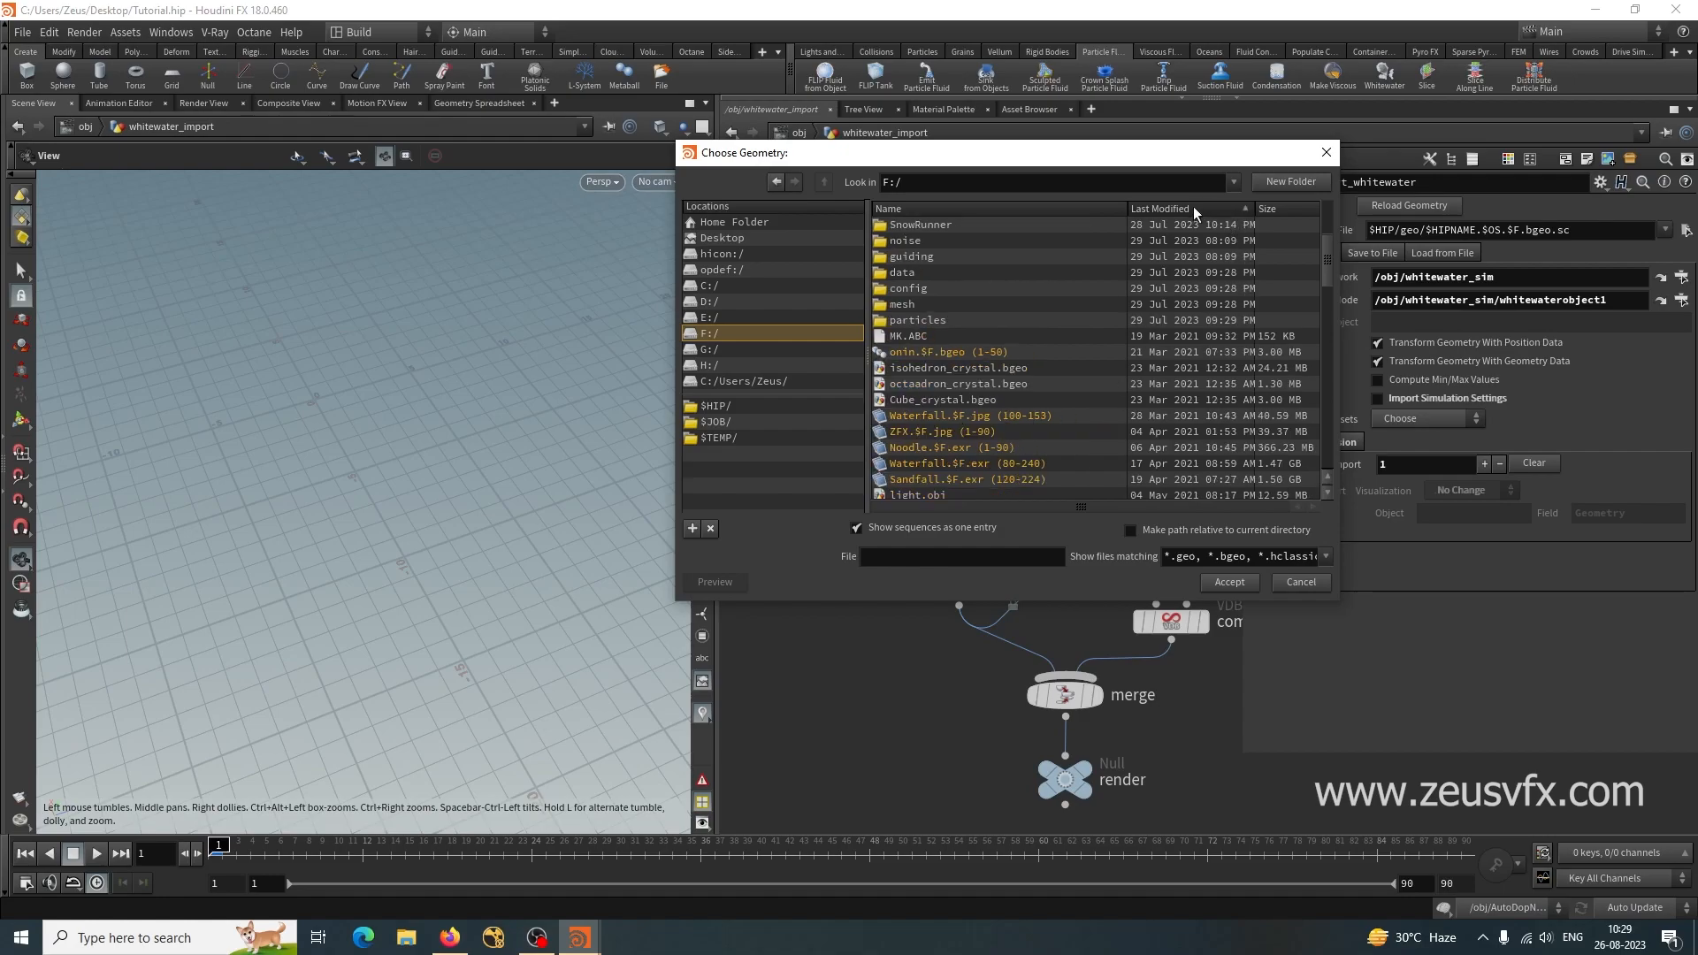
click(1192, 208)
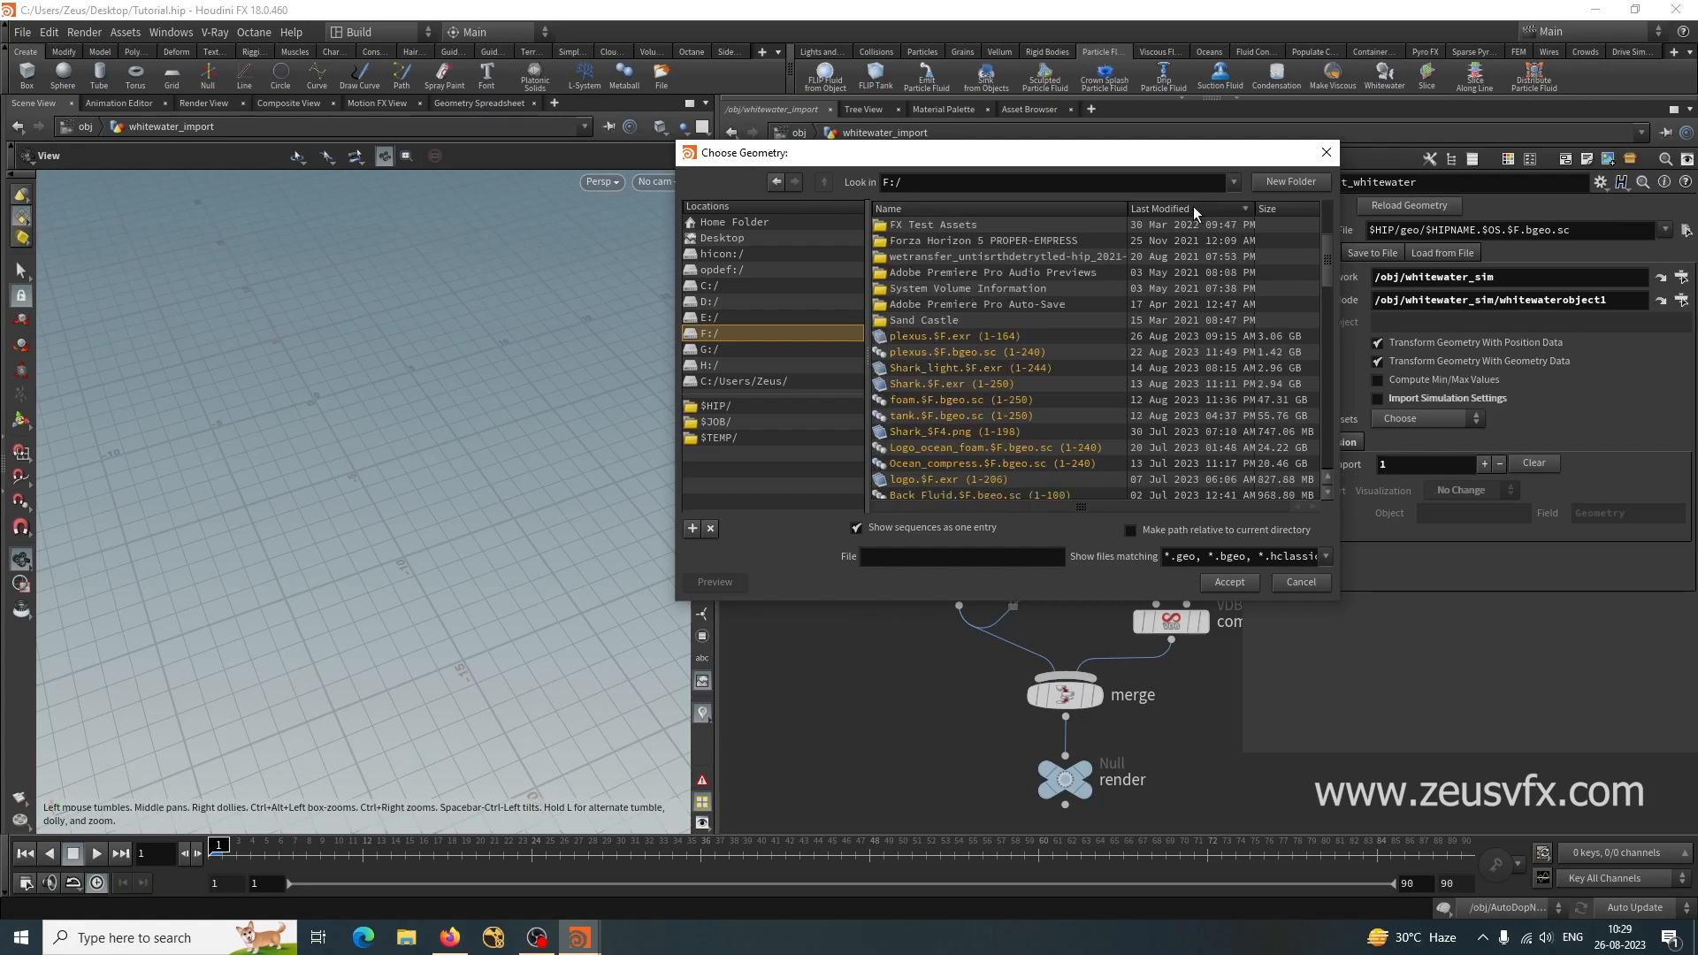
click(915, 403)
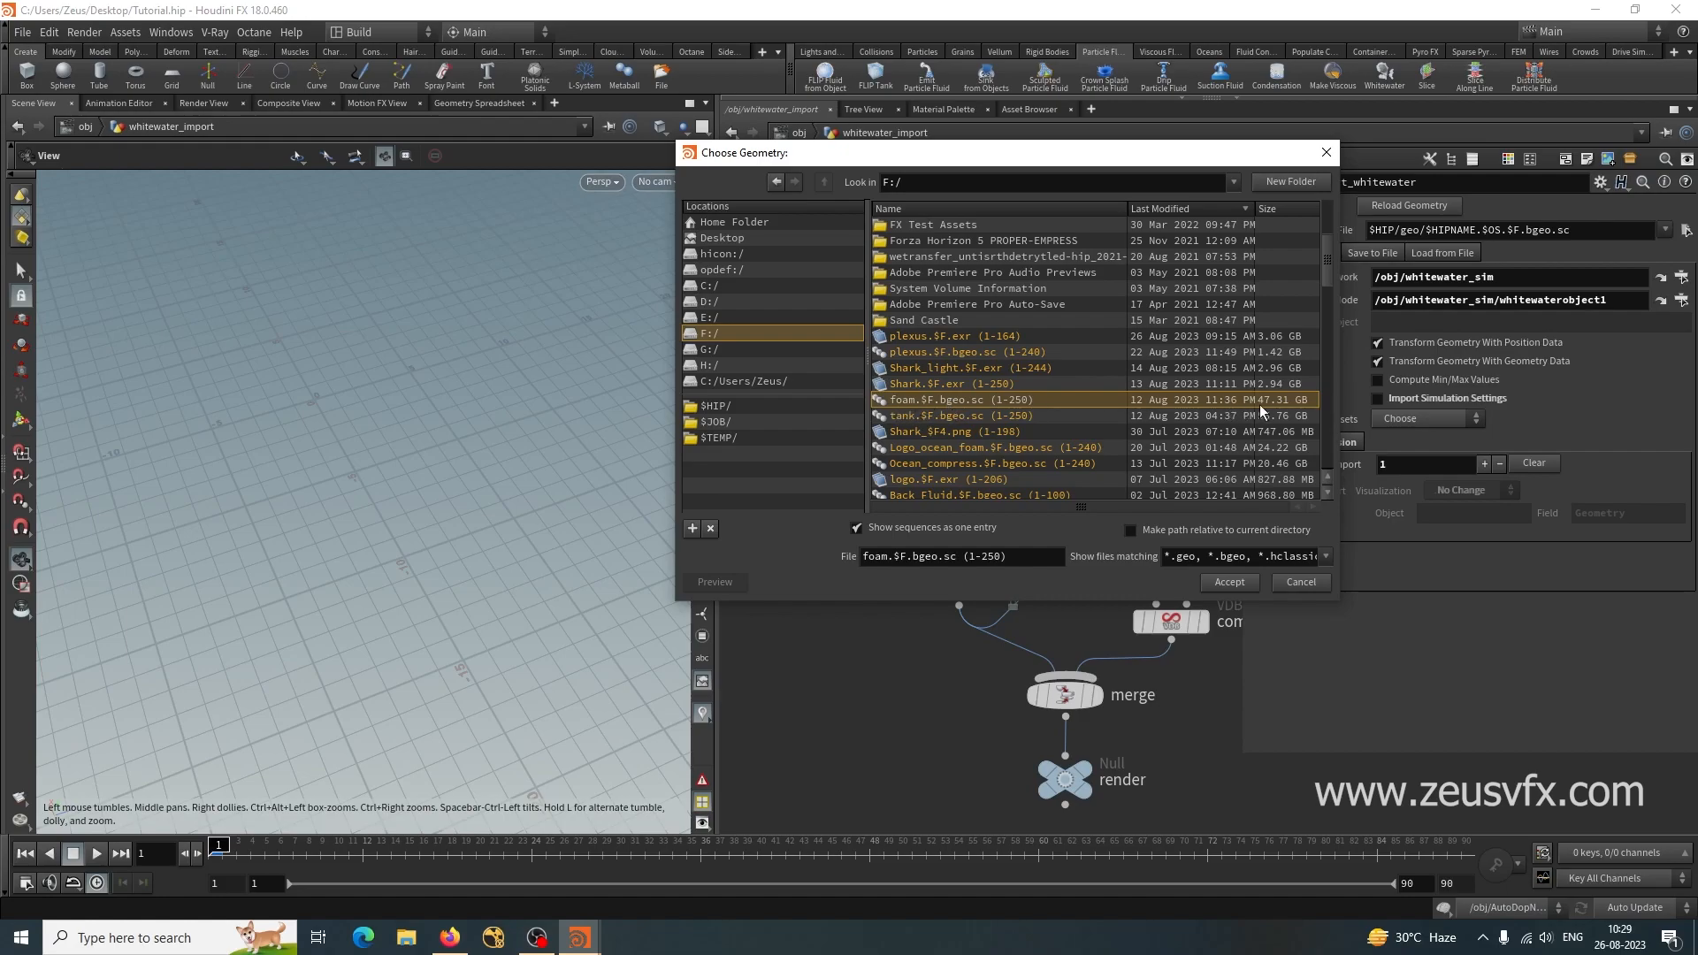
click(1229, 582)
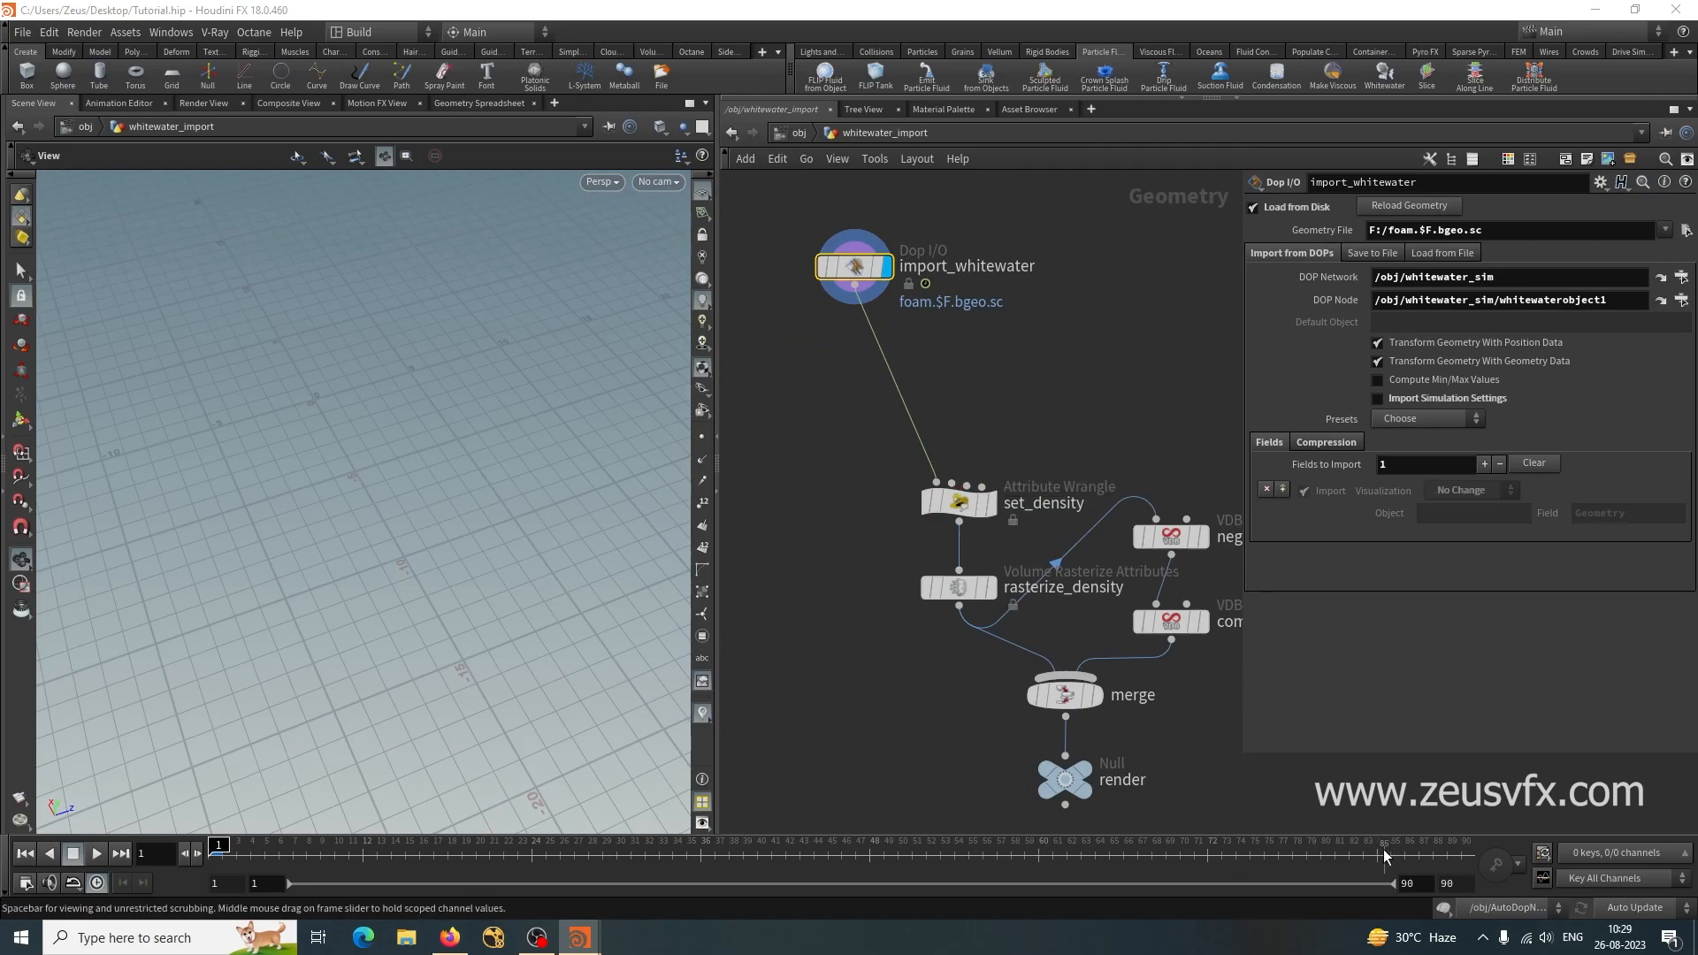
Set the end frame of the timeline to 250.
click(1417, 884)
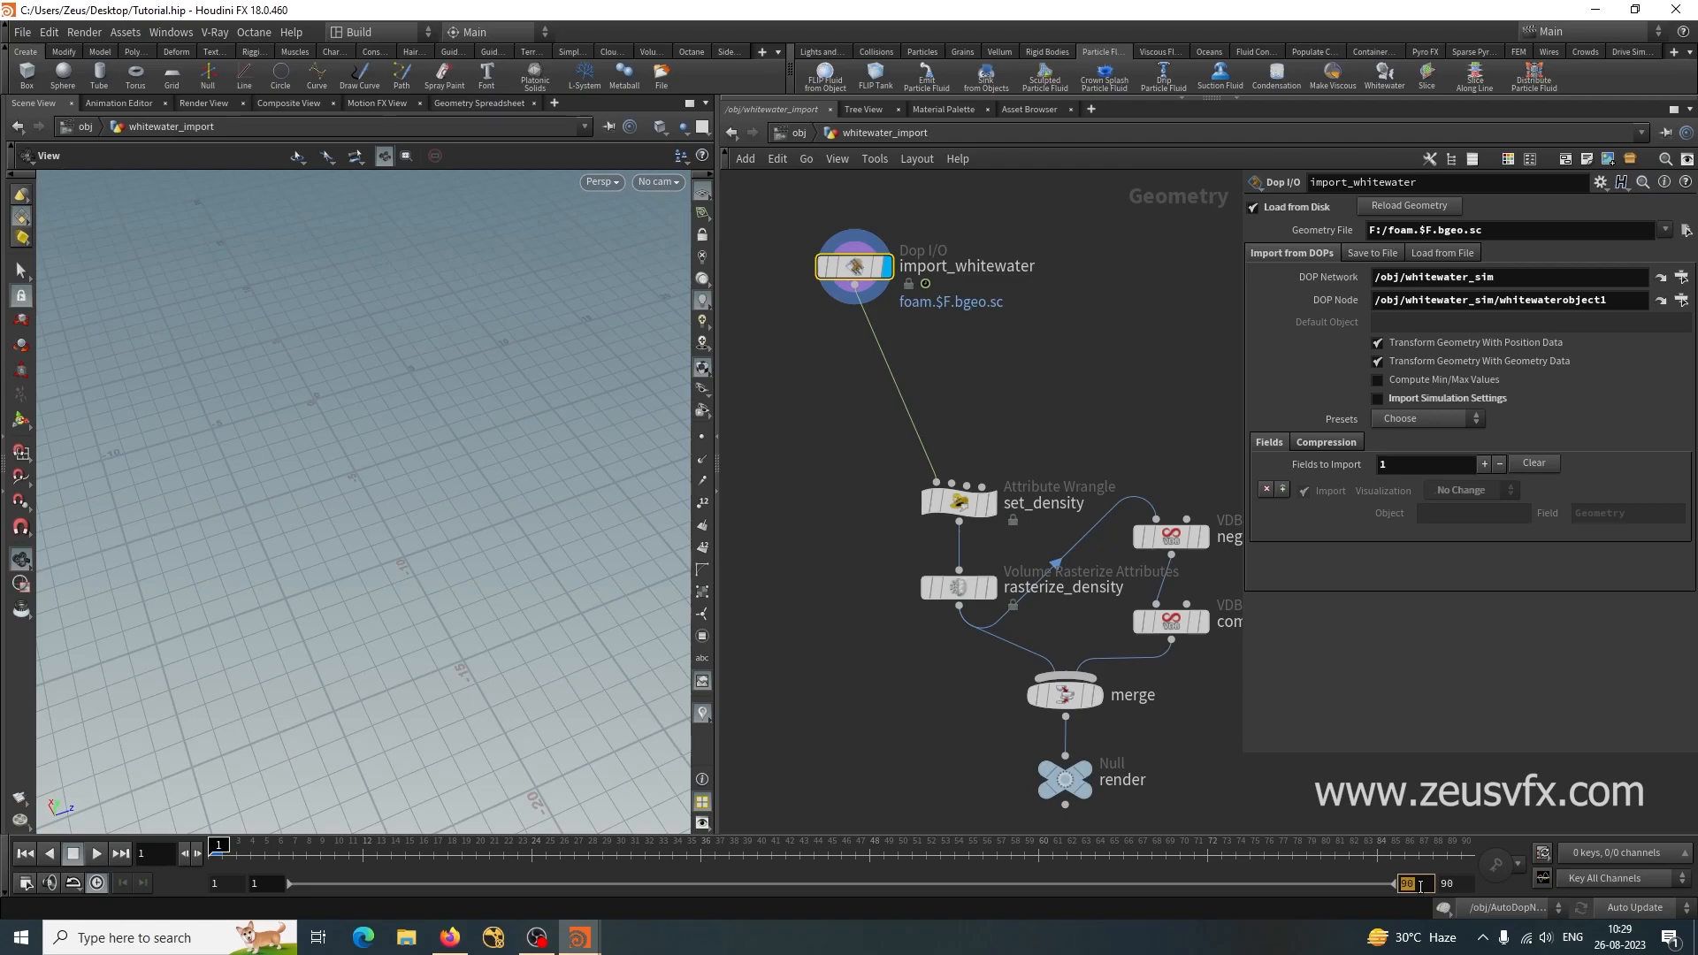
click(1458, 882)
text(250)
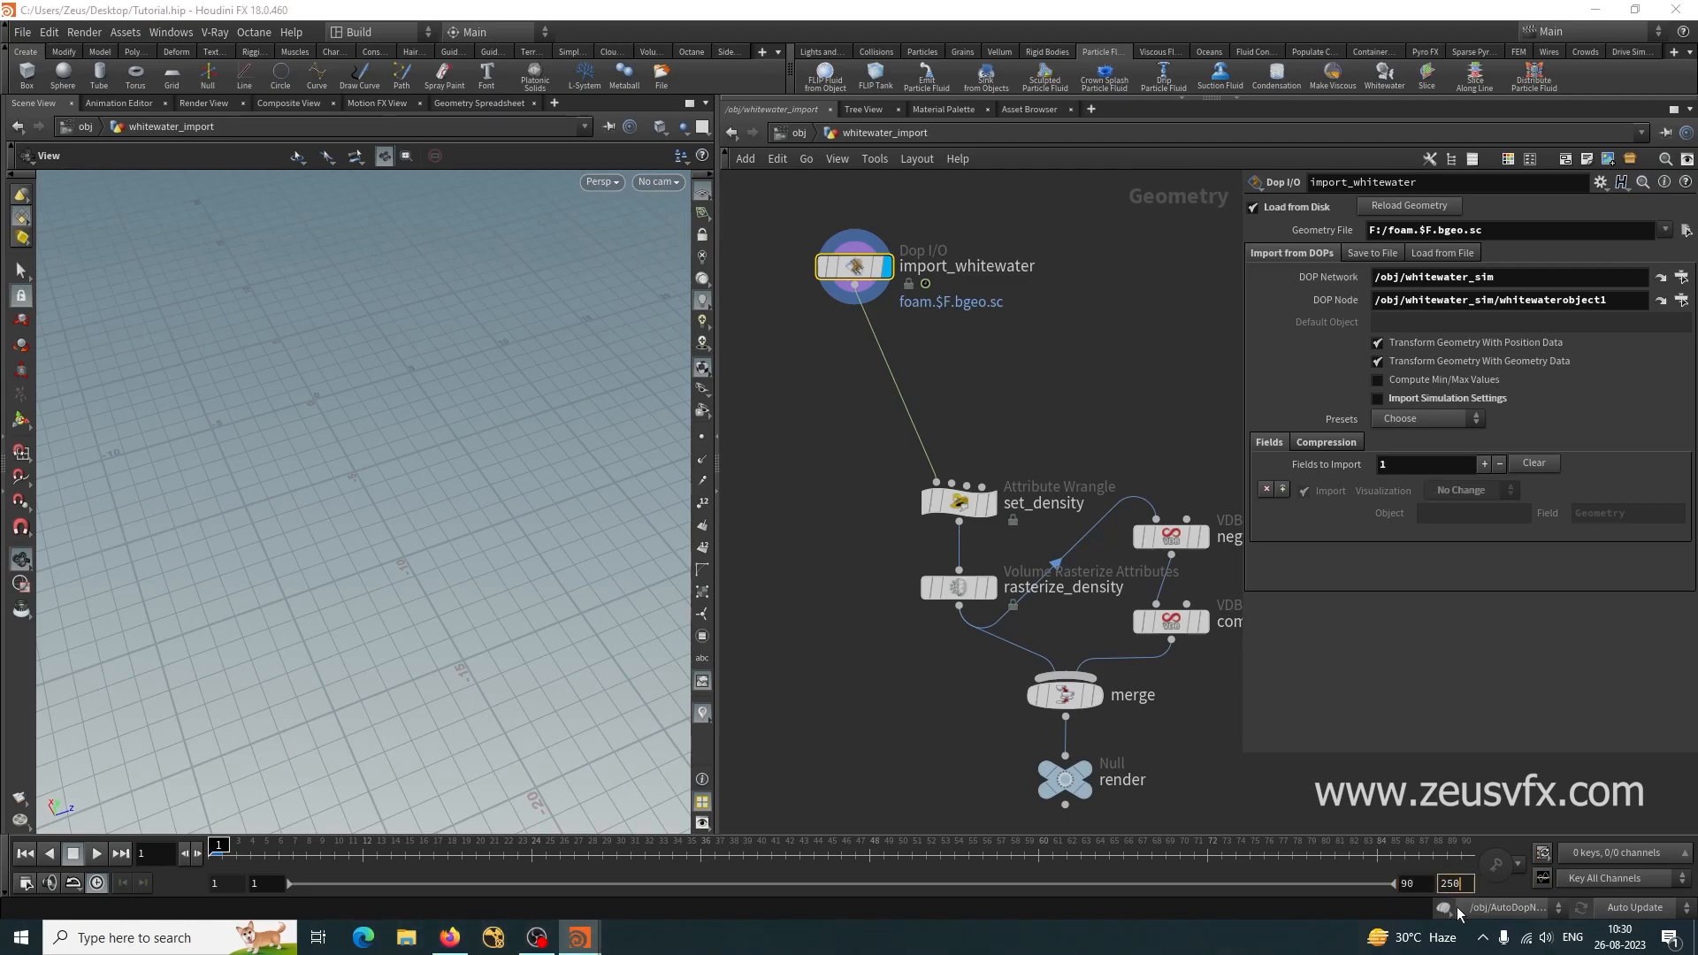
key(Return)
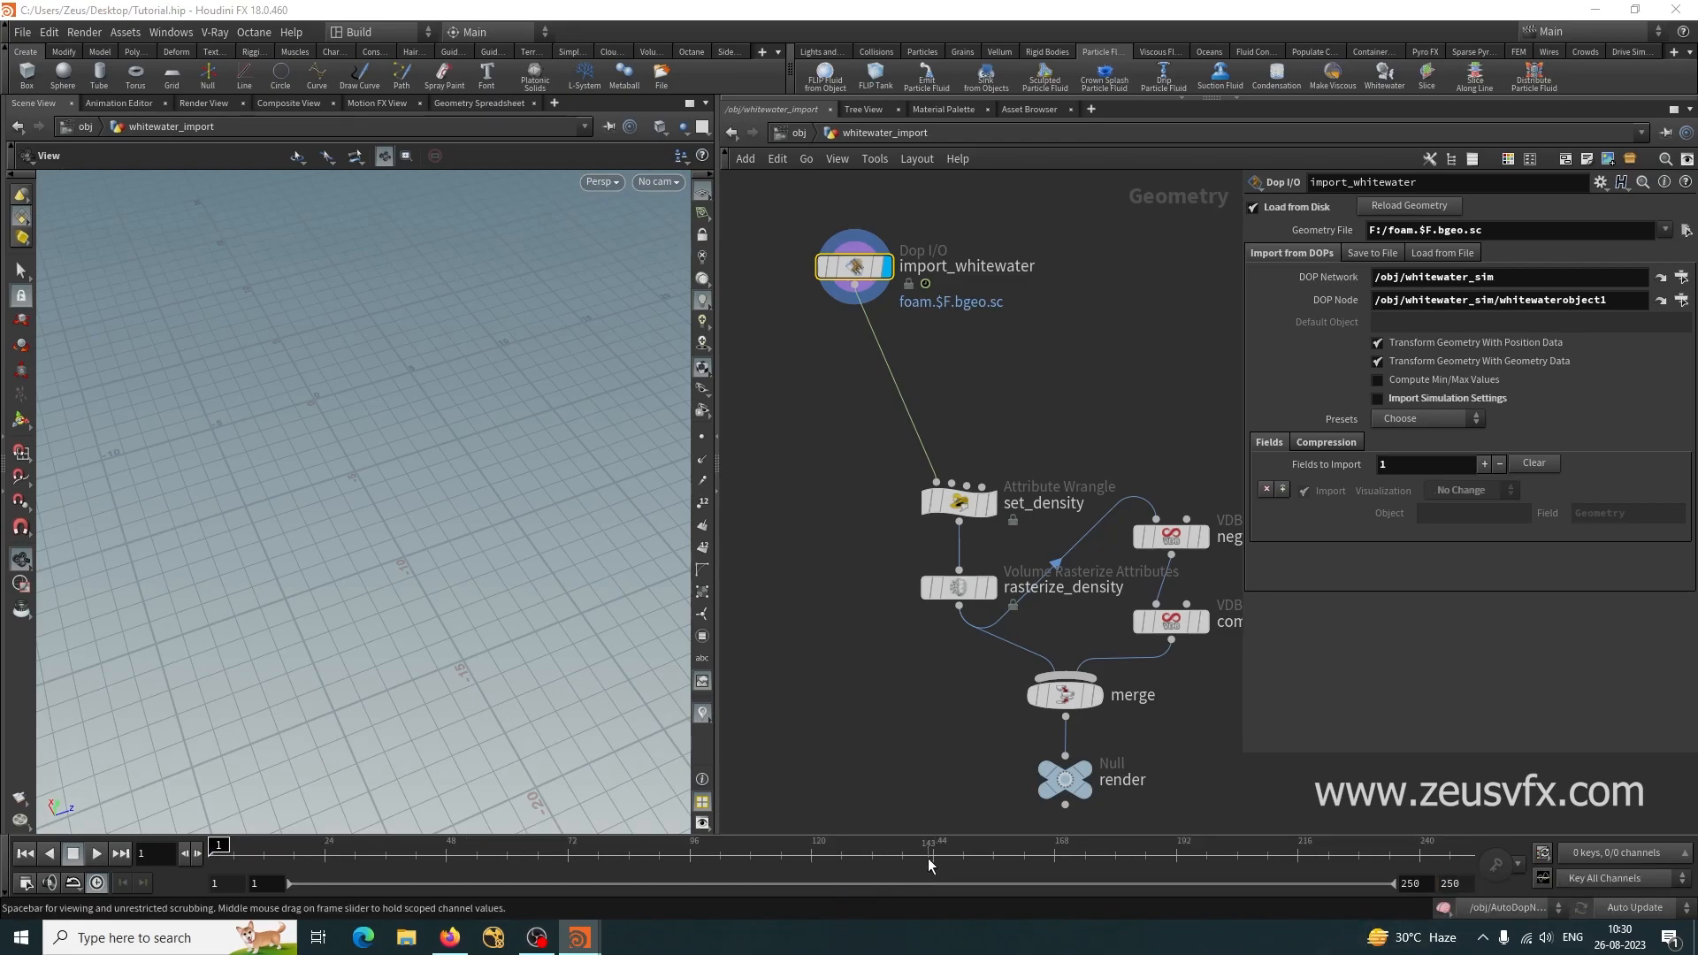
Go to frame 144 and inspect the loaded whitewater particles in the viewport.
click(920, 858)
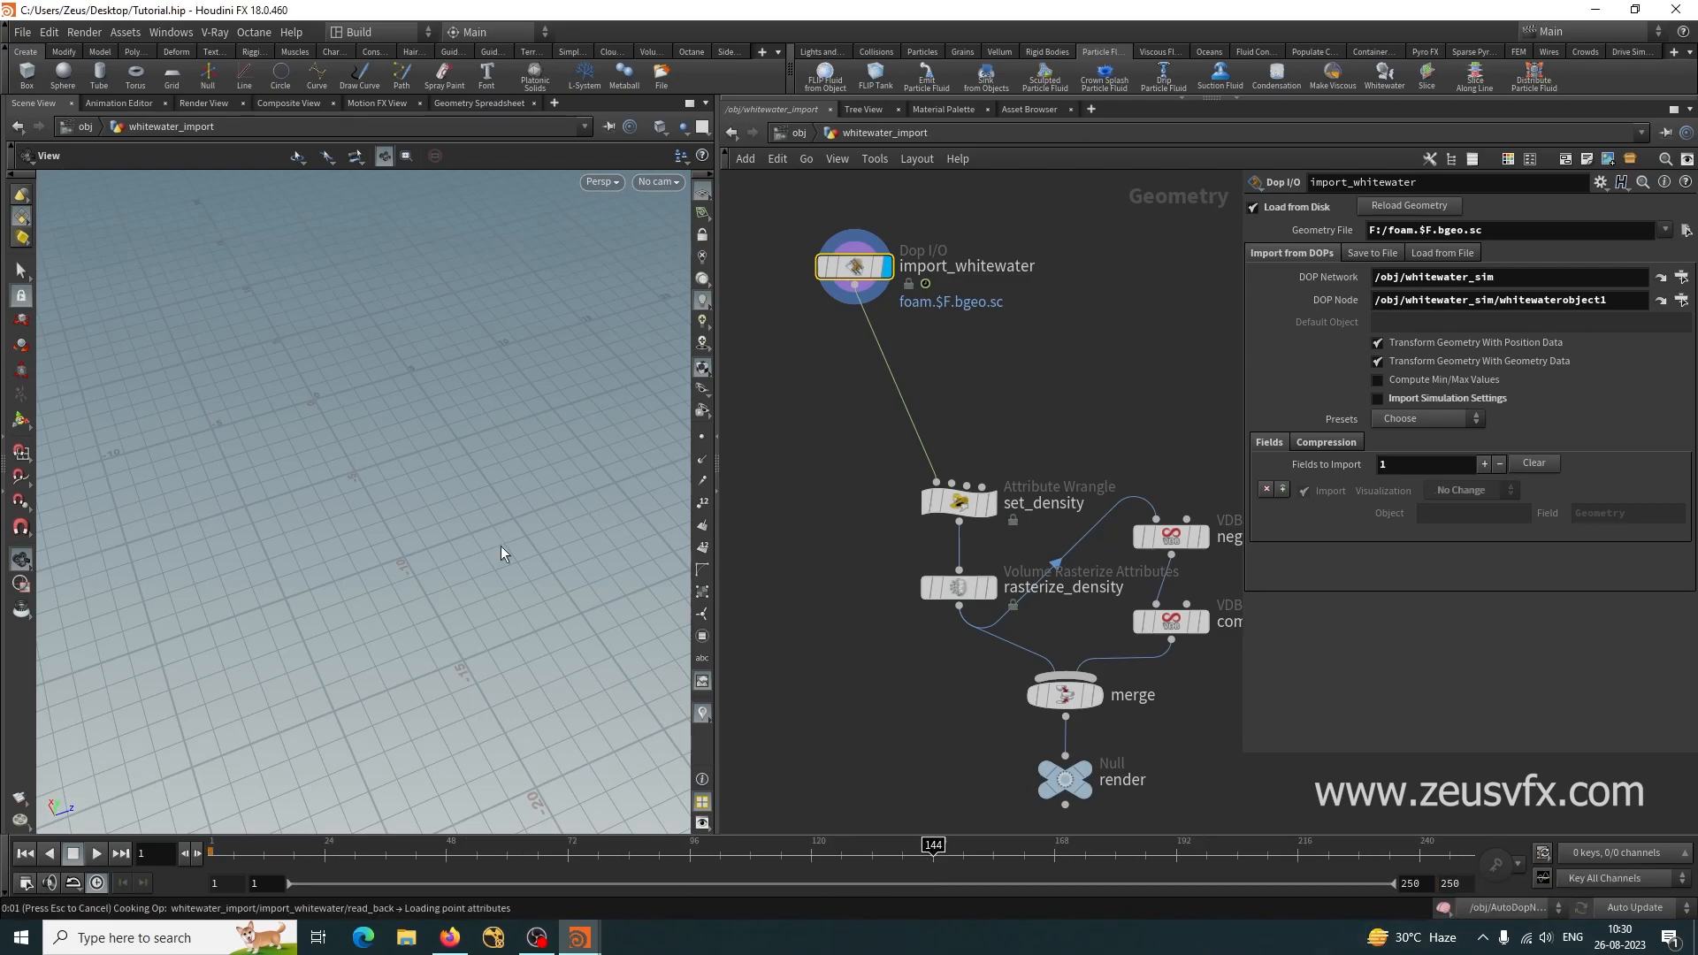
drag(231, 526, 269, 515)
right_drag(269, 516, 494, 426)
drag(493, 426, 273, 496)
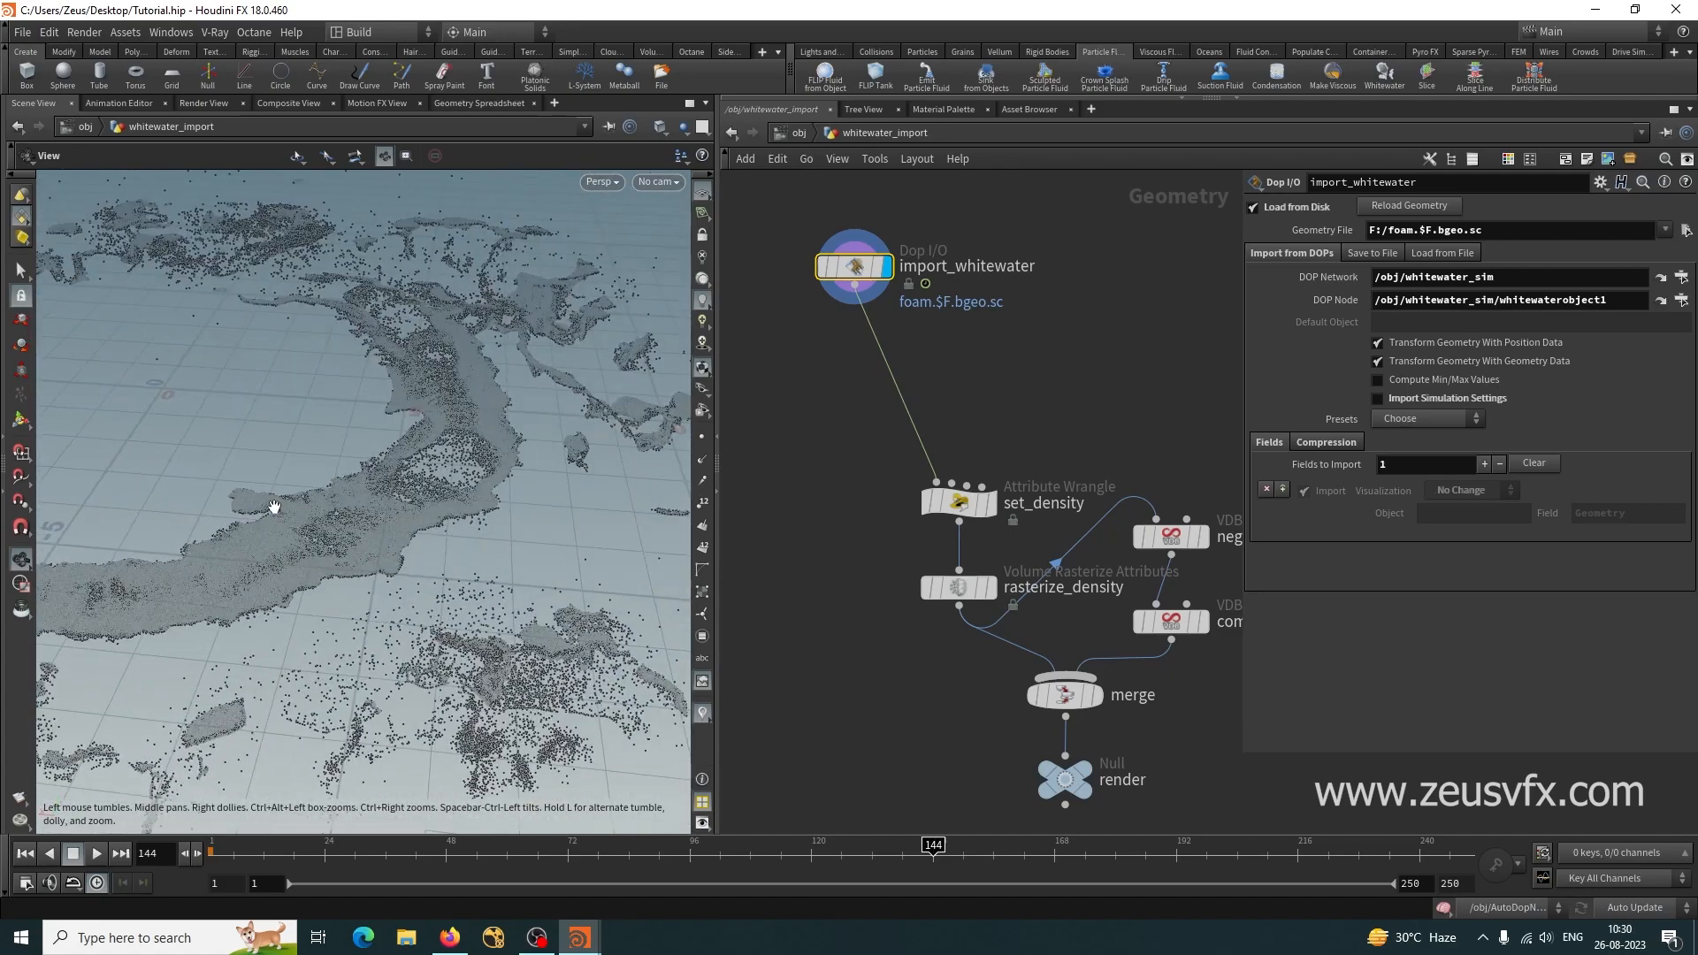
Check the point count and attributes in import_whitewater's node information.
mouse_move(853, 276)
click(795, 272)
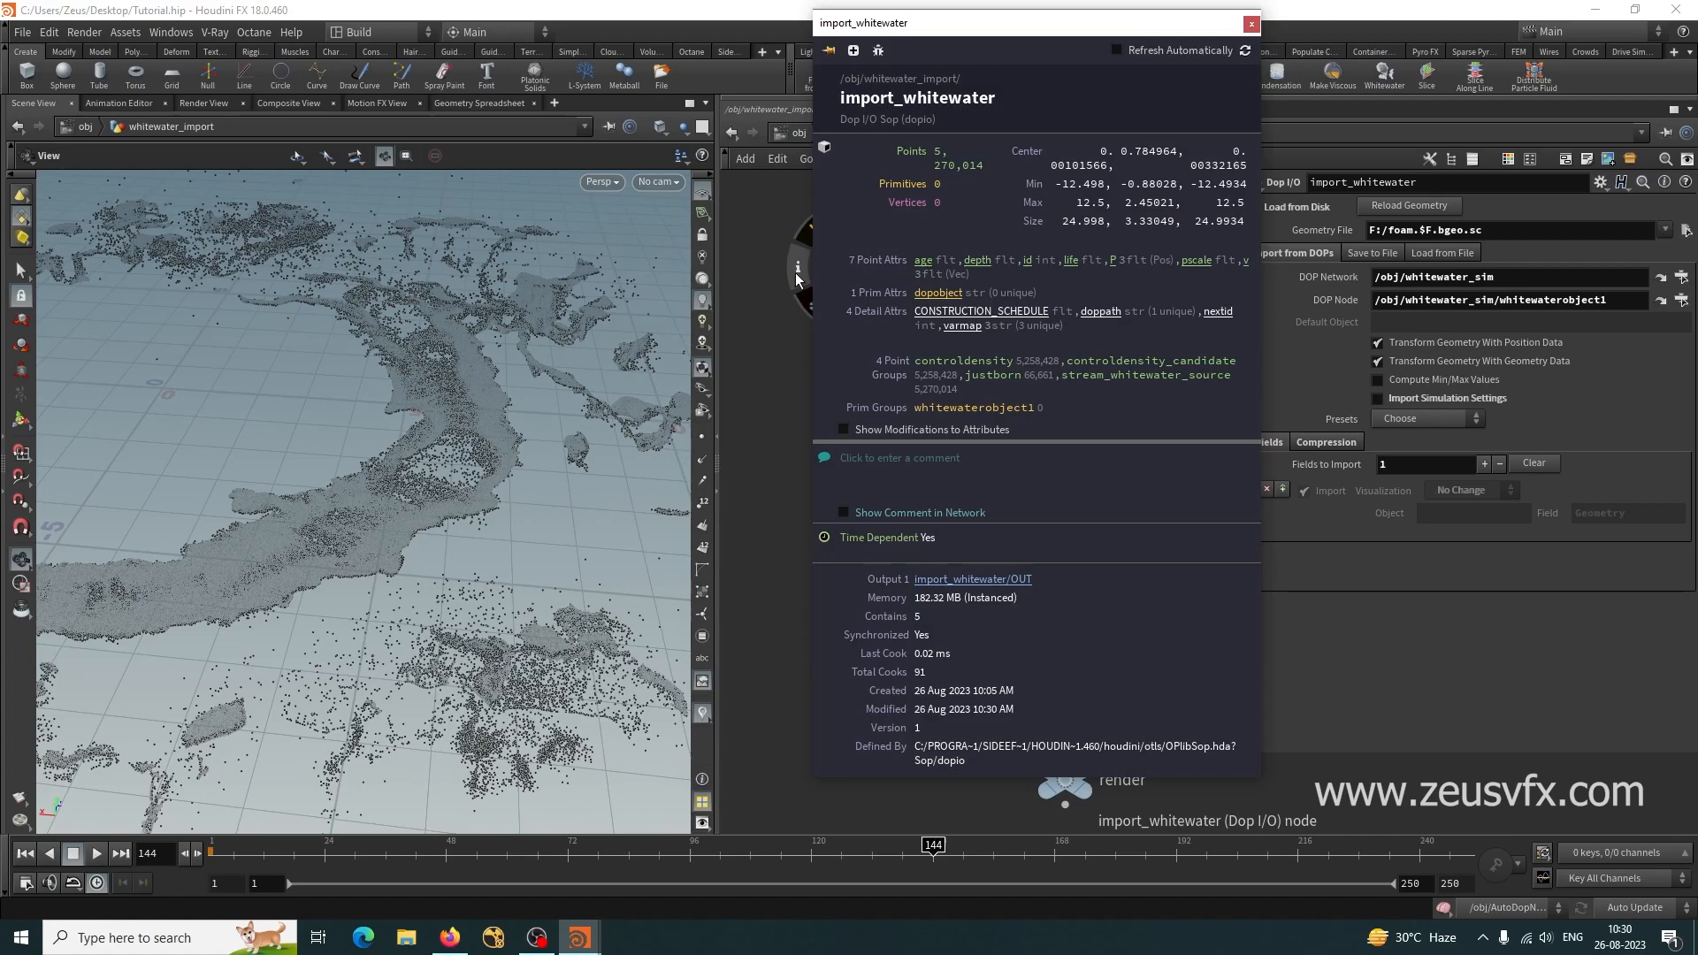
key(Escape)
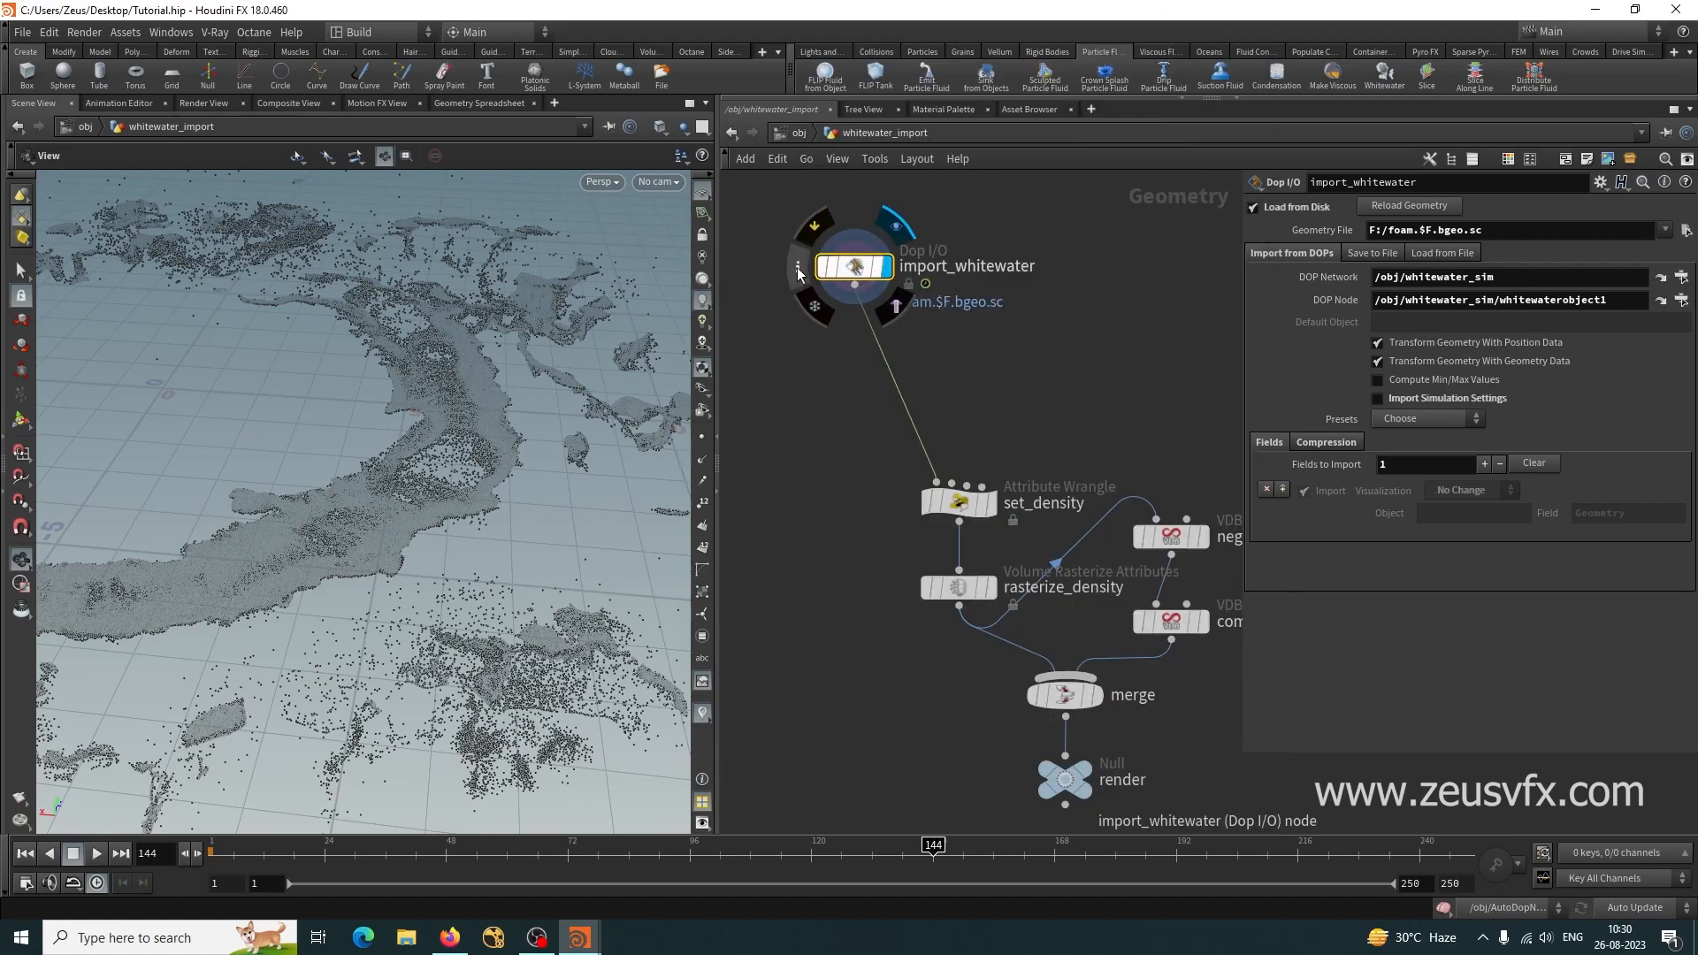
click(798, 267)
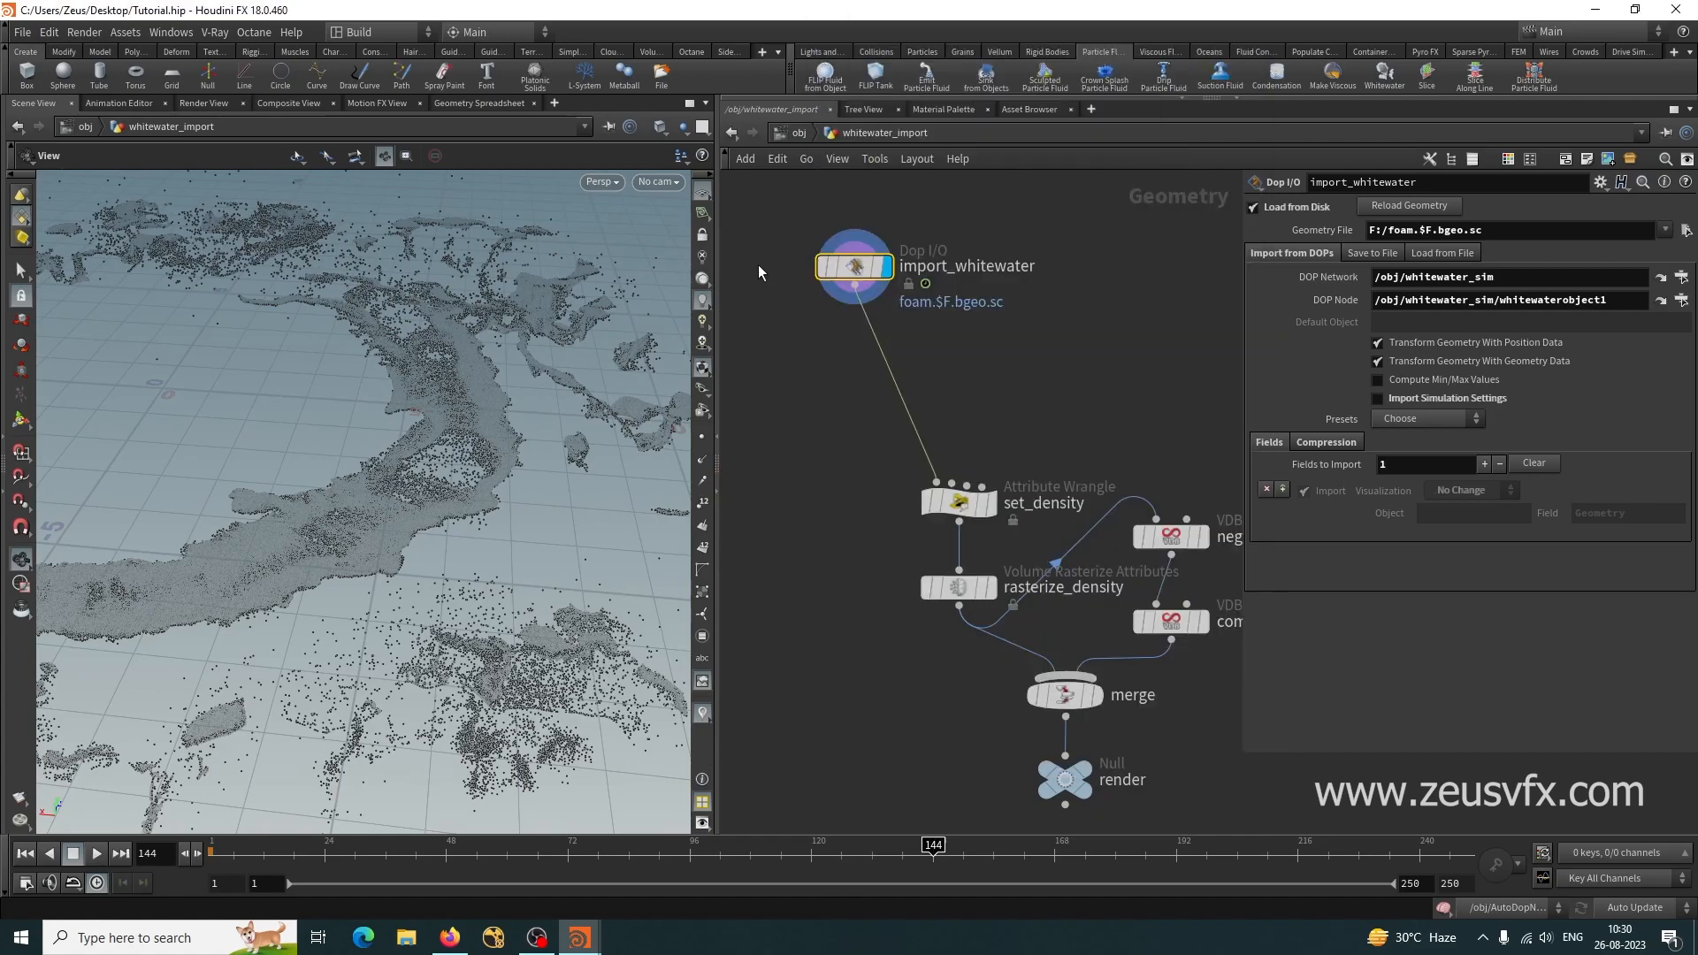
Return to the object level and view the fluid surface, rocks and whitewater together with all the object nodes.
click(796, 134)
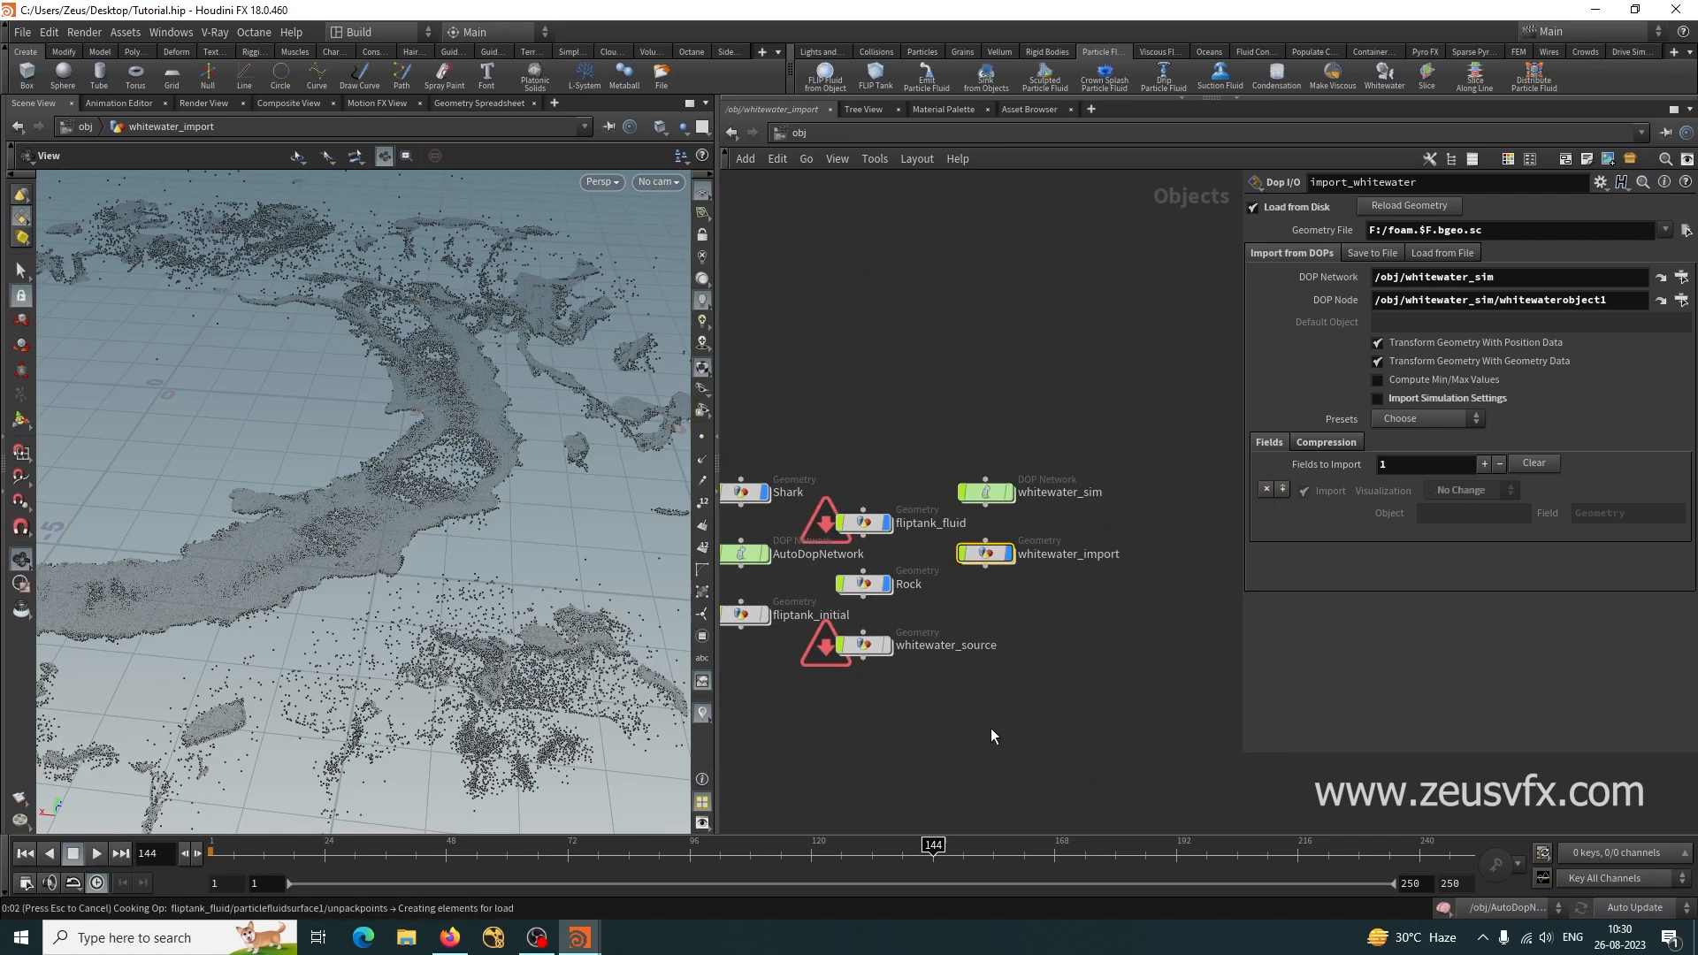
key(Escape)
drag(409, 539, 315, 626)
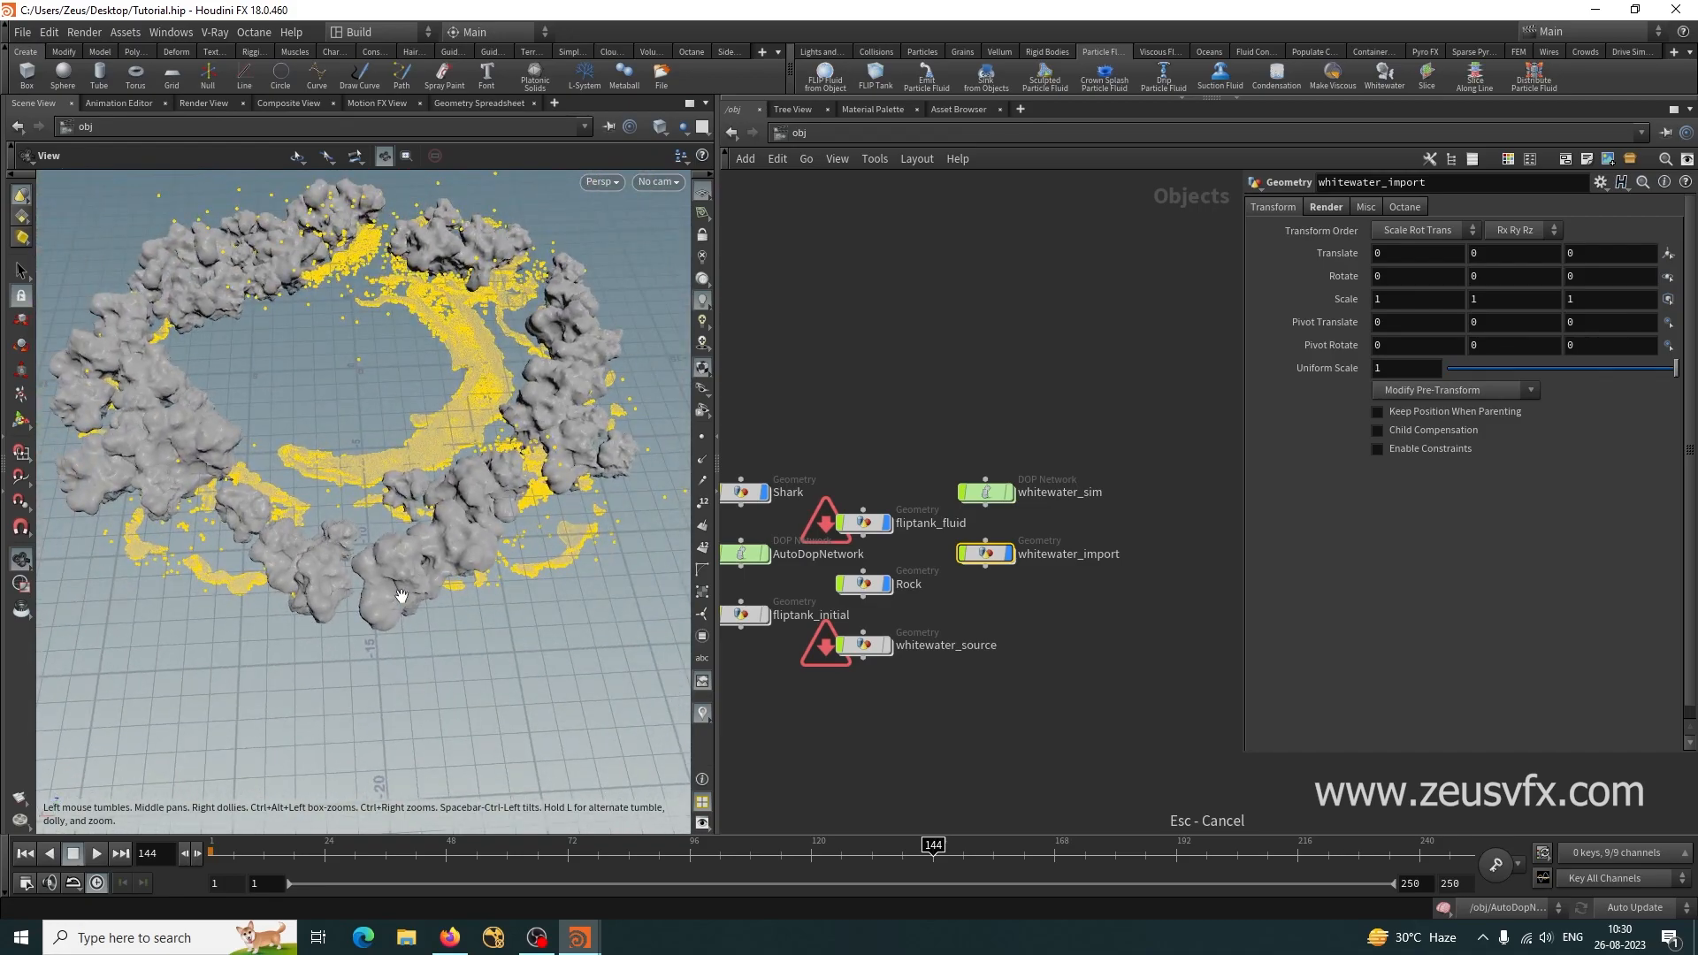
middle_drag(1040, 741, 1194, 735)
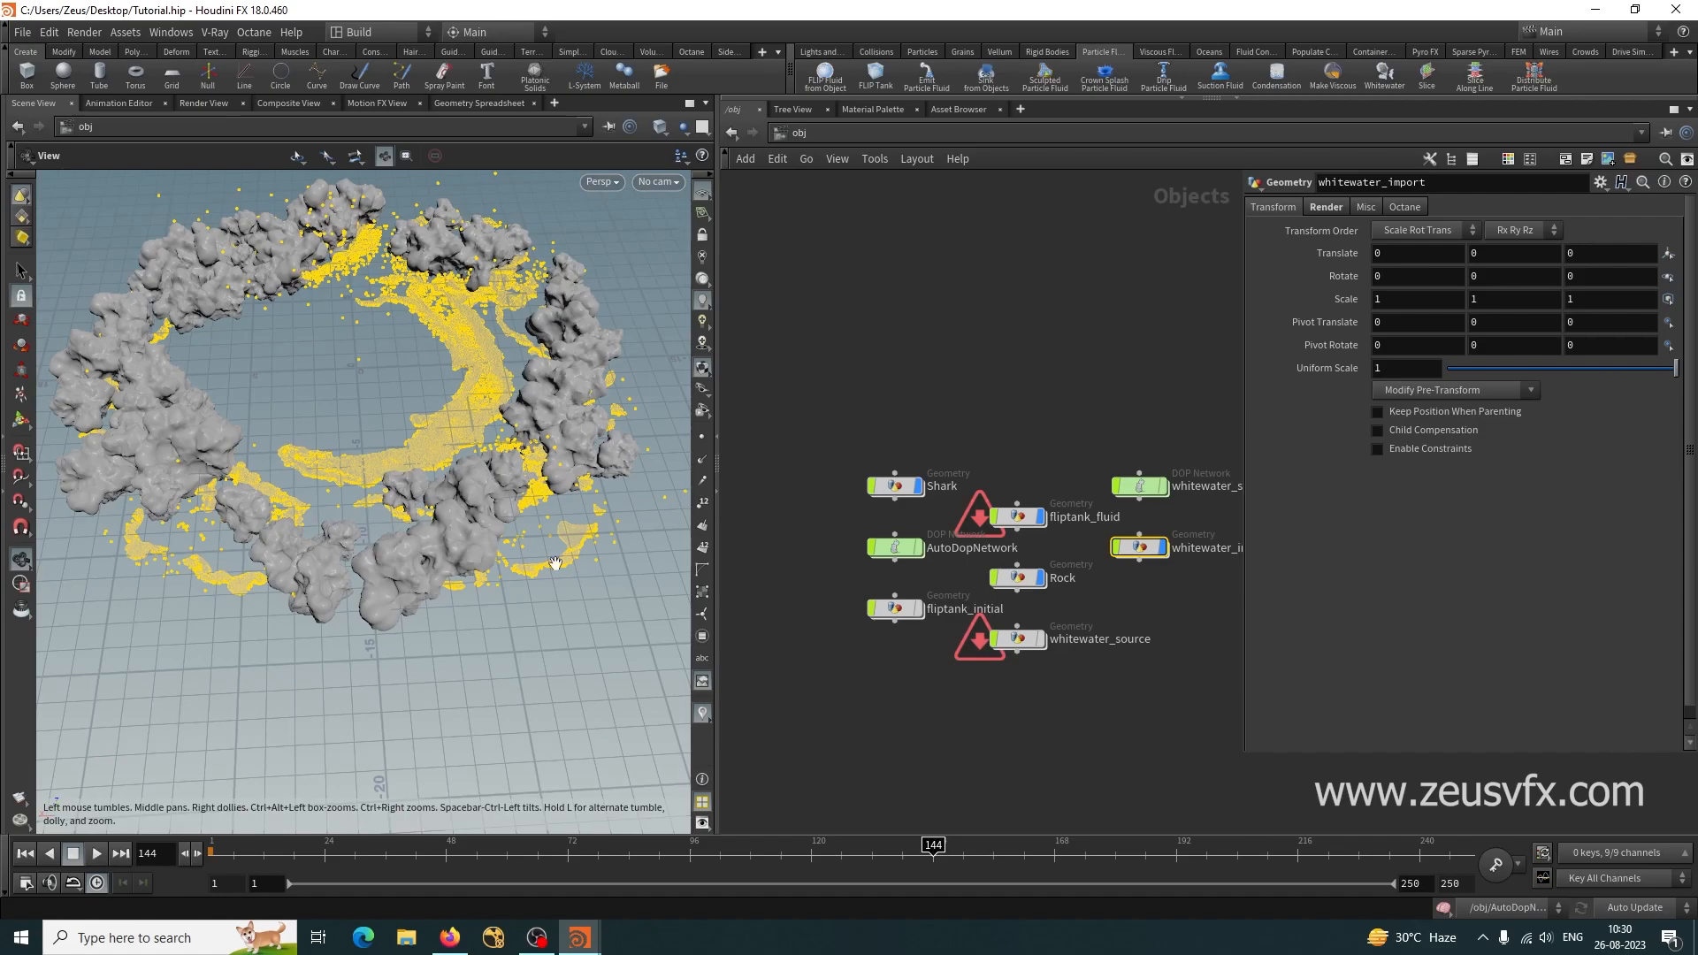
middle_drag(972, 738, 909, 661)
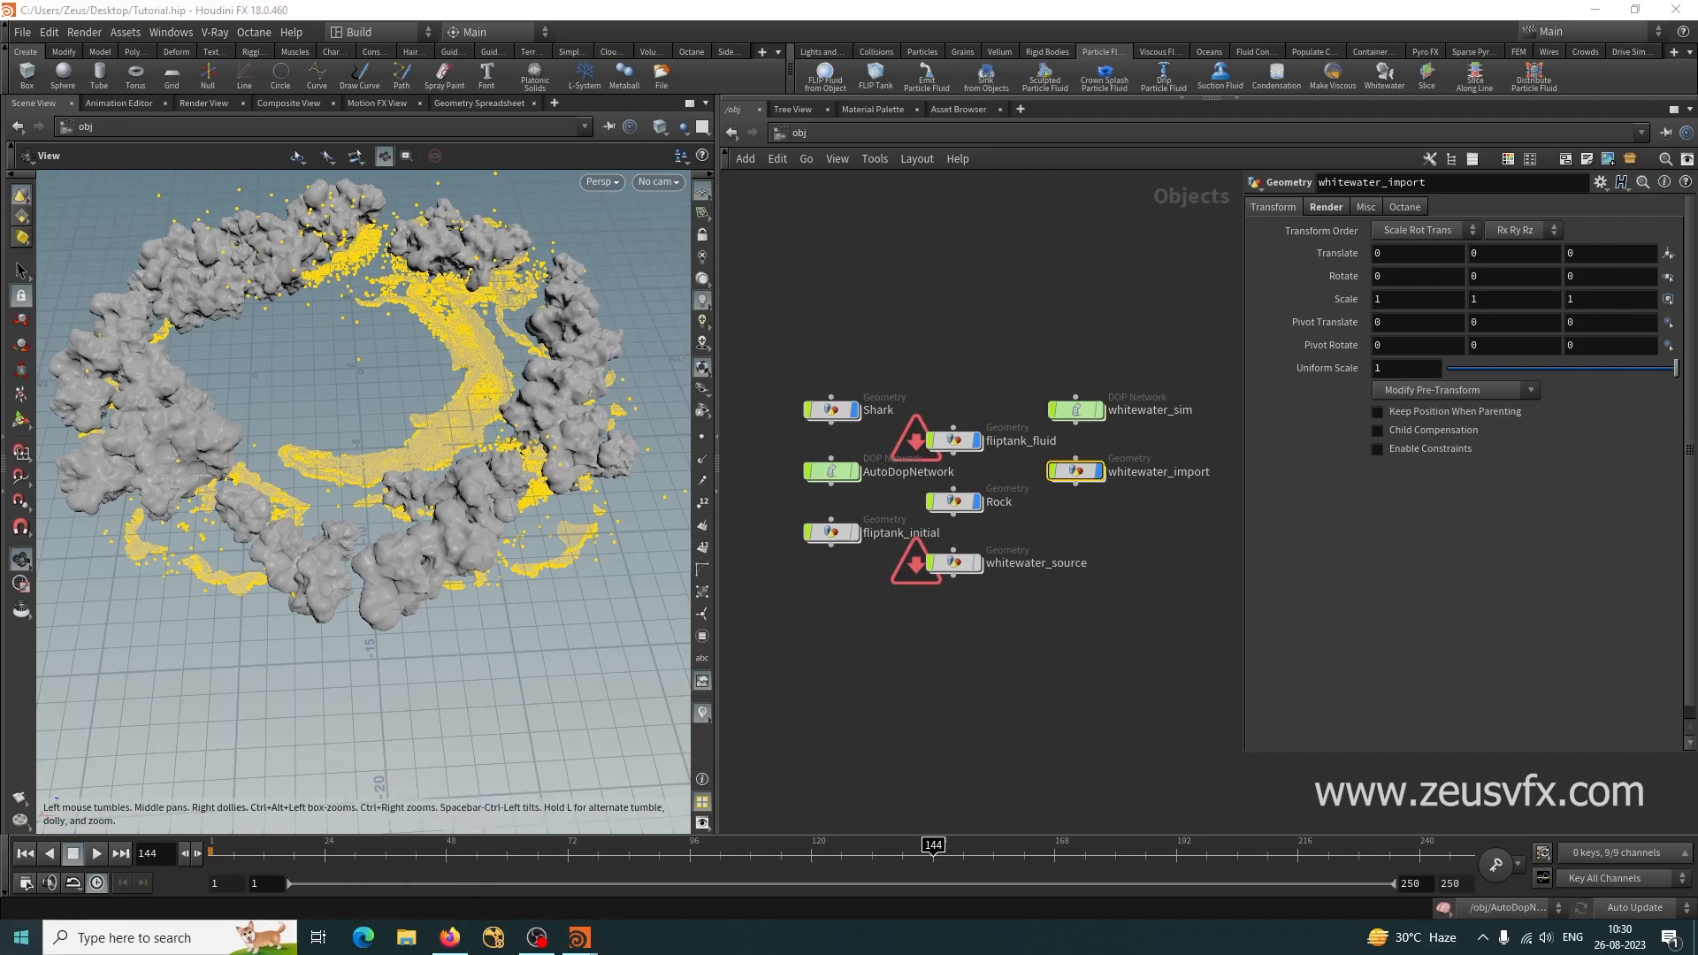
Launch a second session of Houdini FX 18.0.460 and minimize its console window.
click(35, 939)
text(hou)
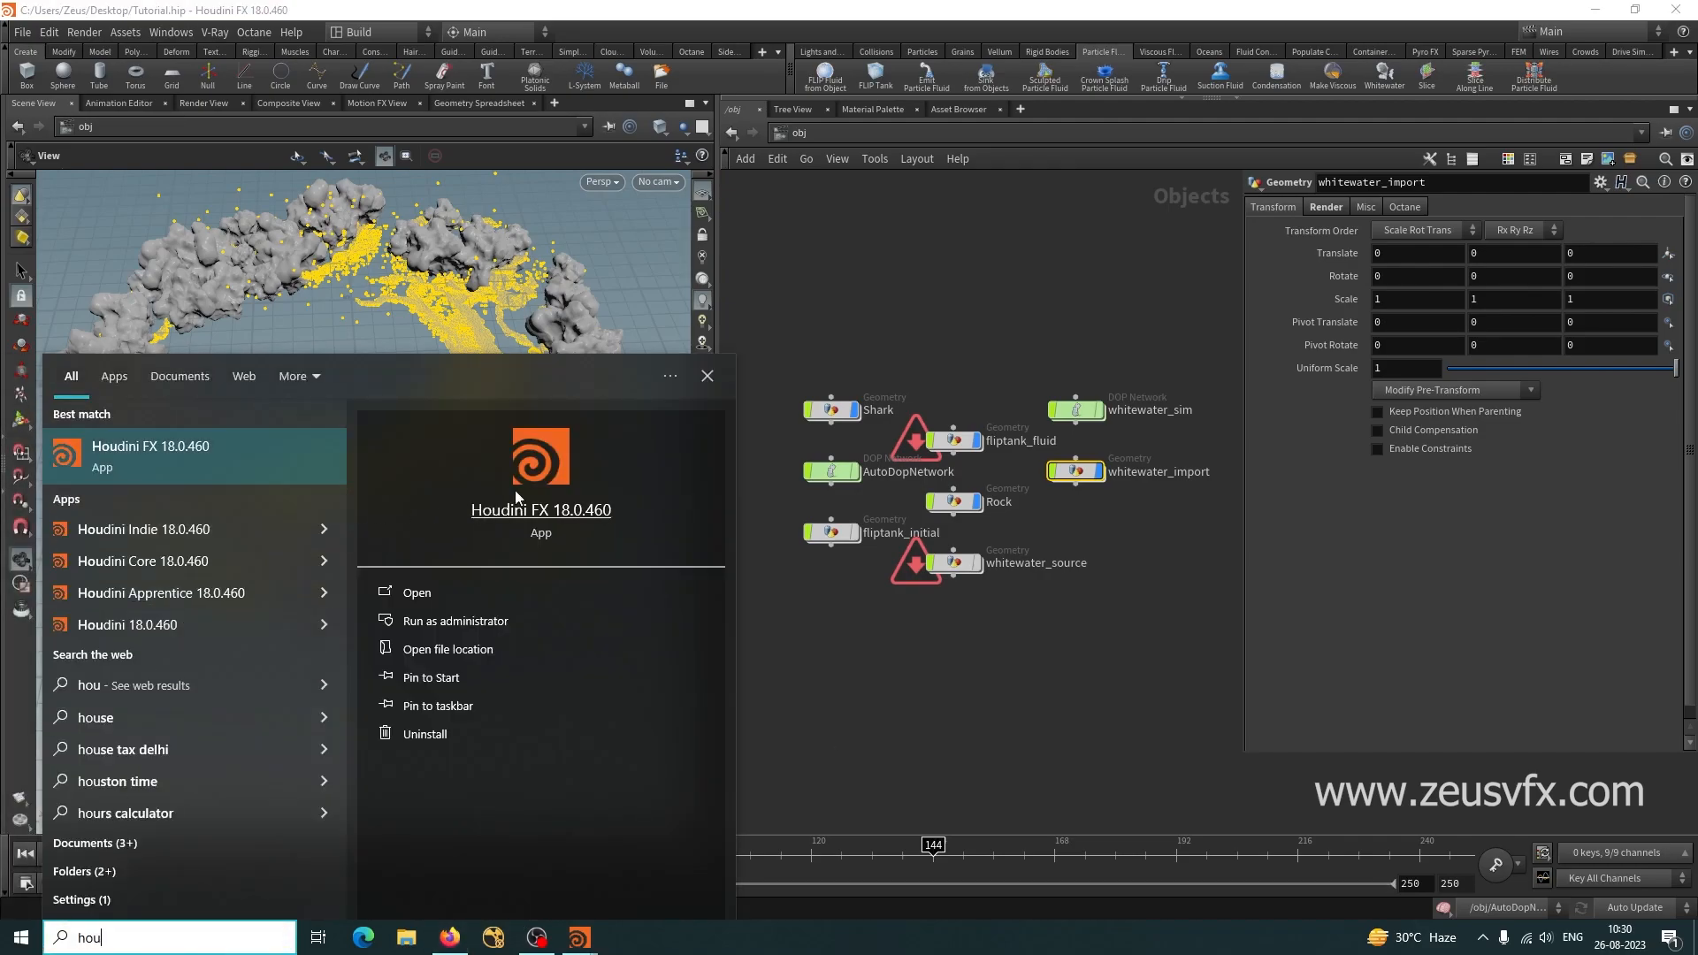
click(887, 657)
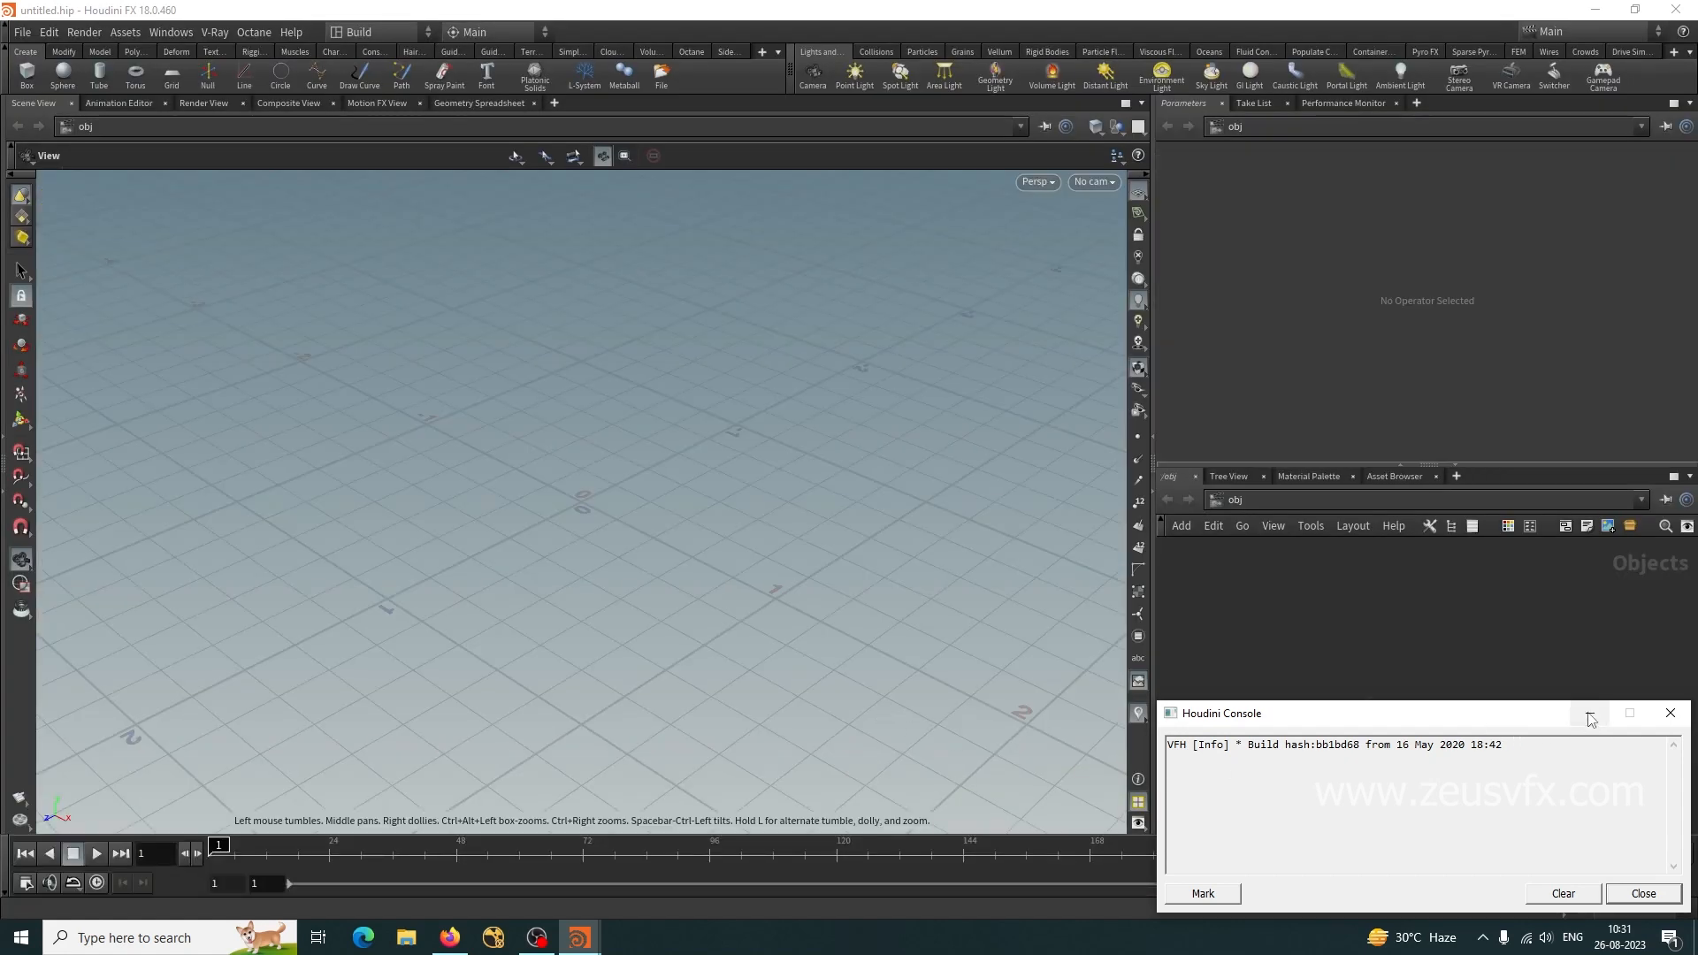
click(1590, 718)
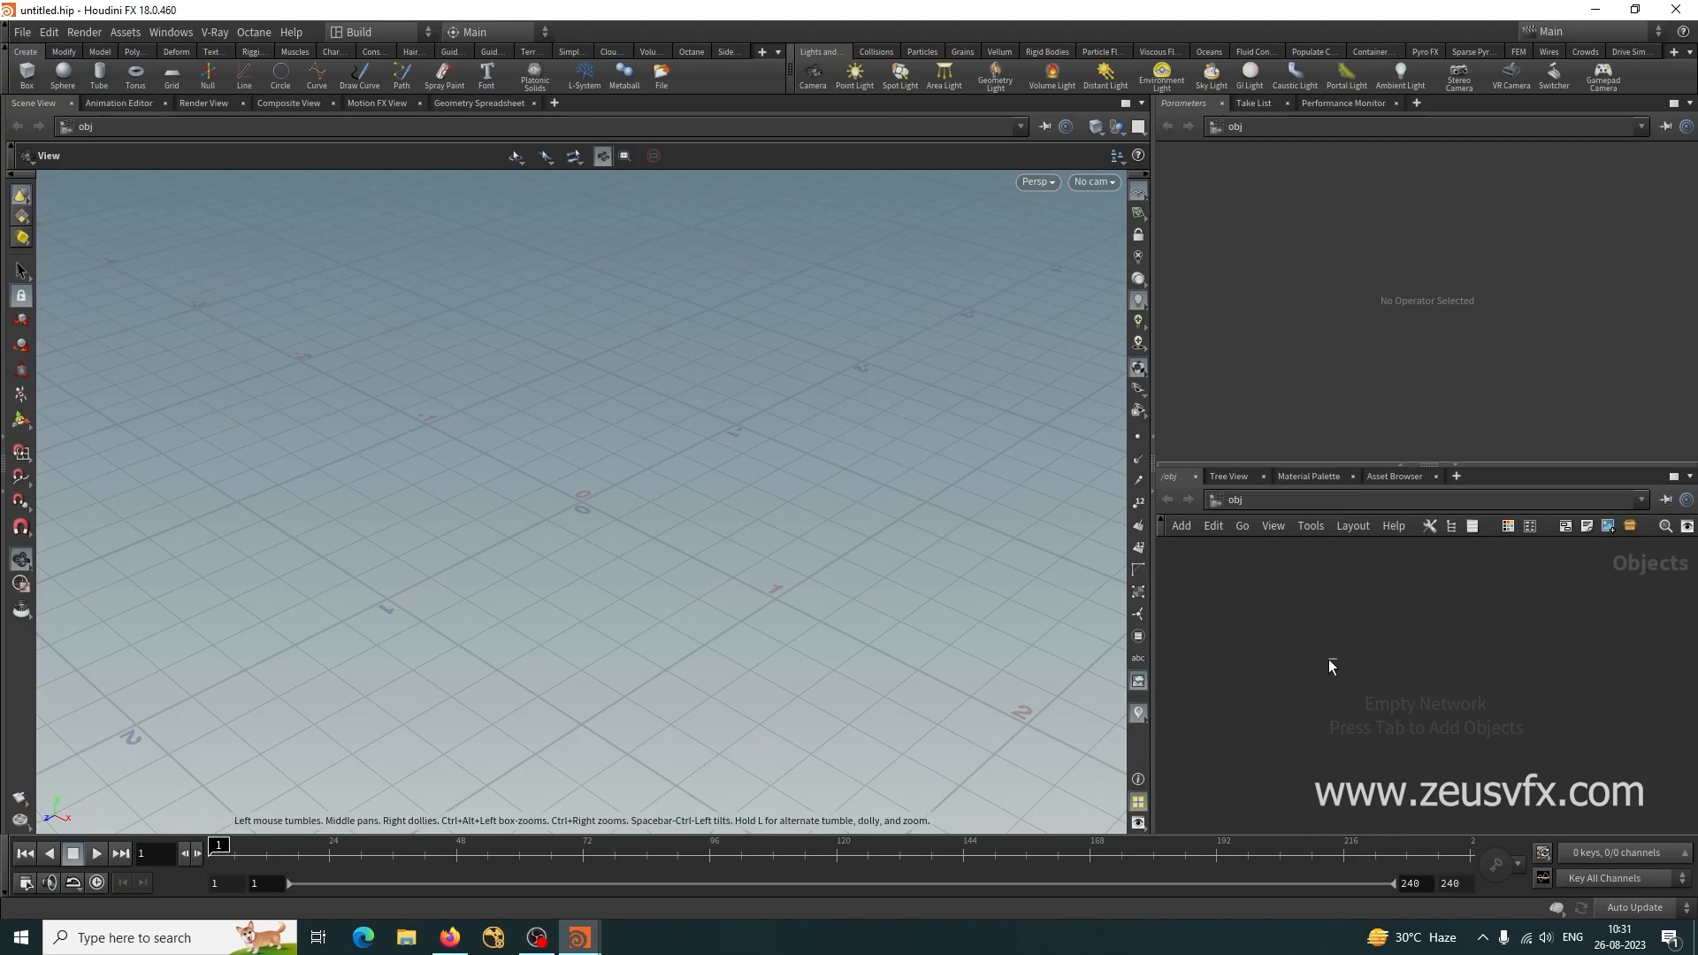
Open the recent scene G:/Flip_logo.hip in the new session and dismiss the load warnings.
click(22, 31)
mouse_move(140, 88)
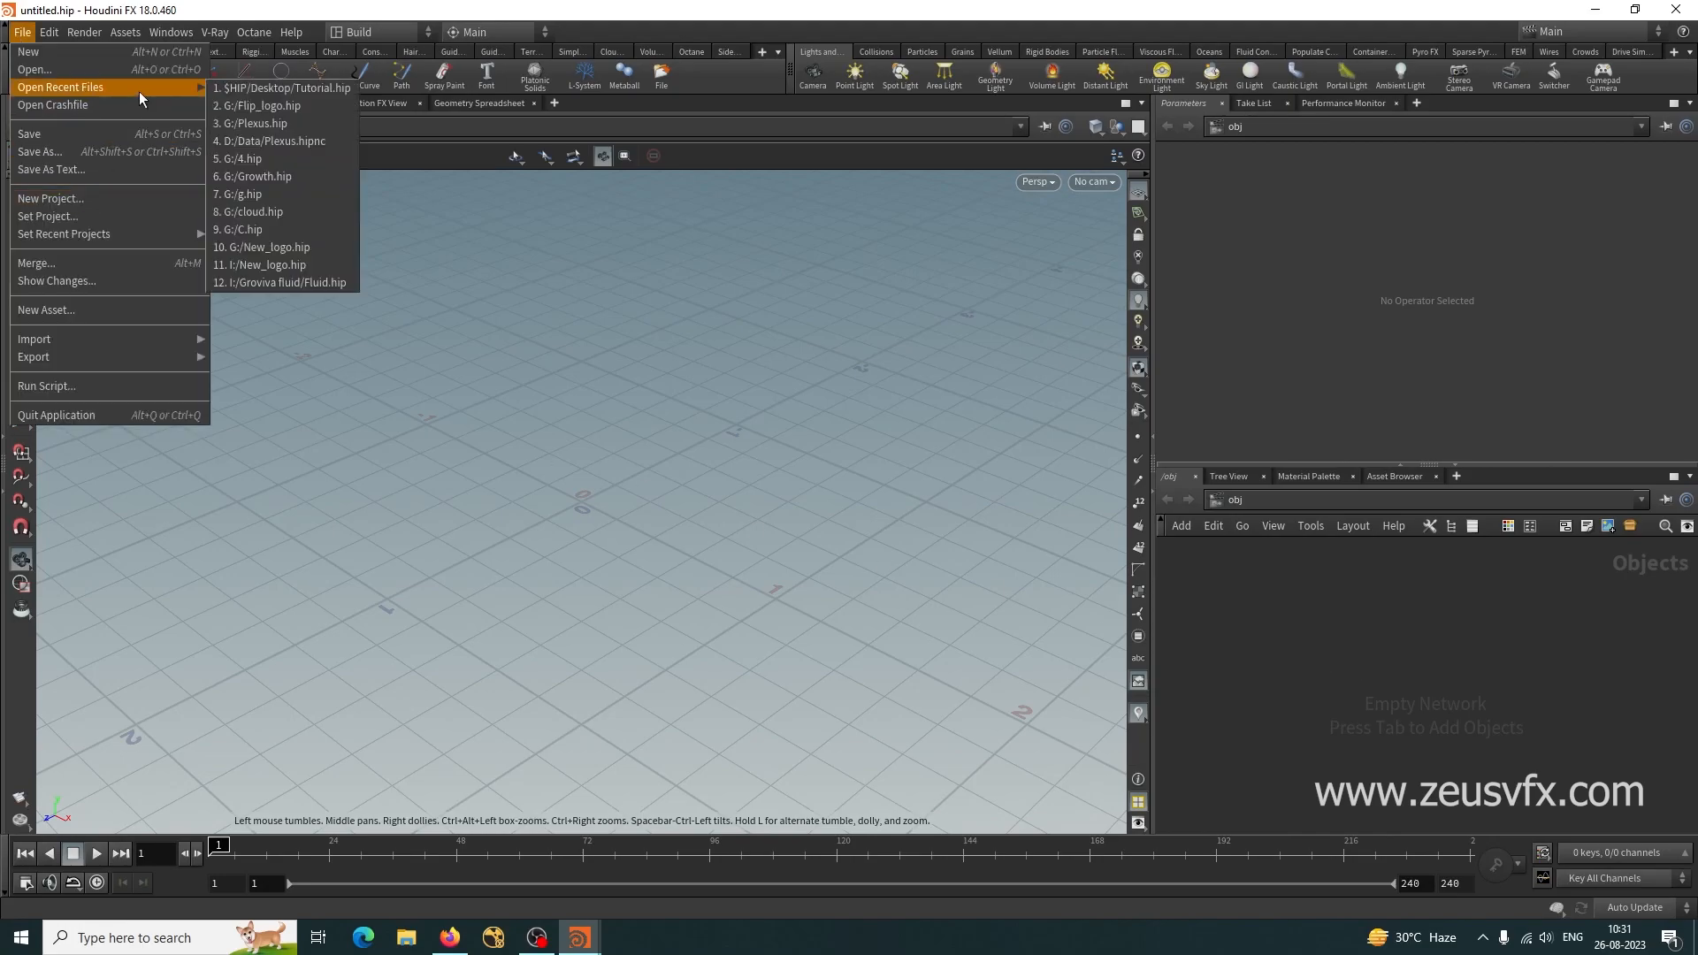
click(266, 107)
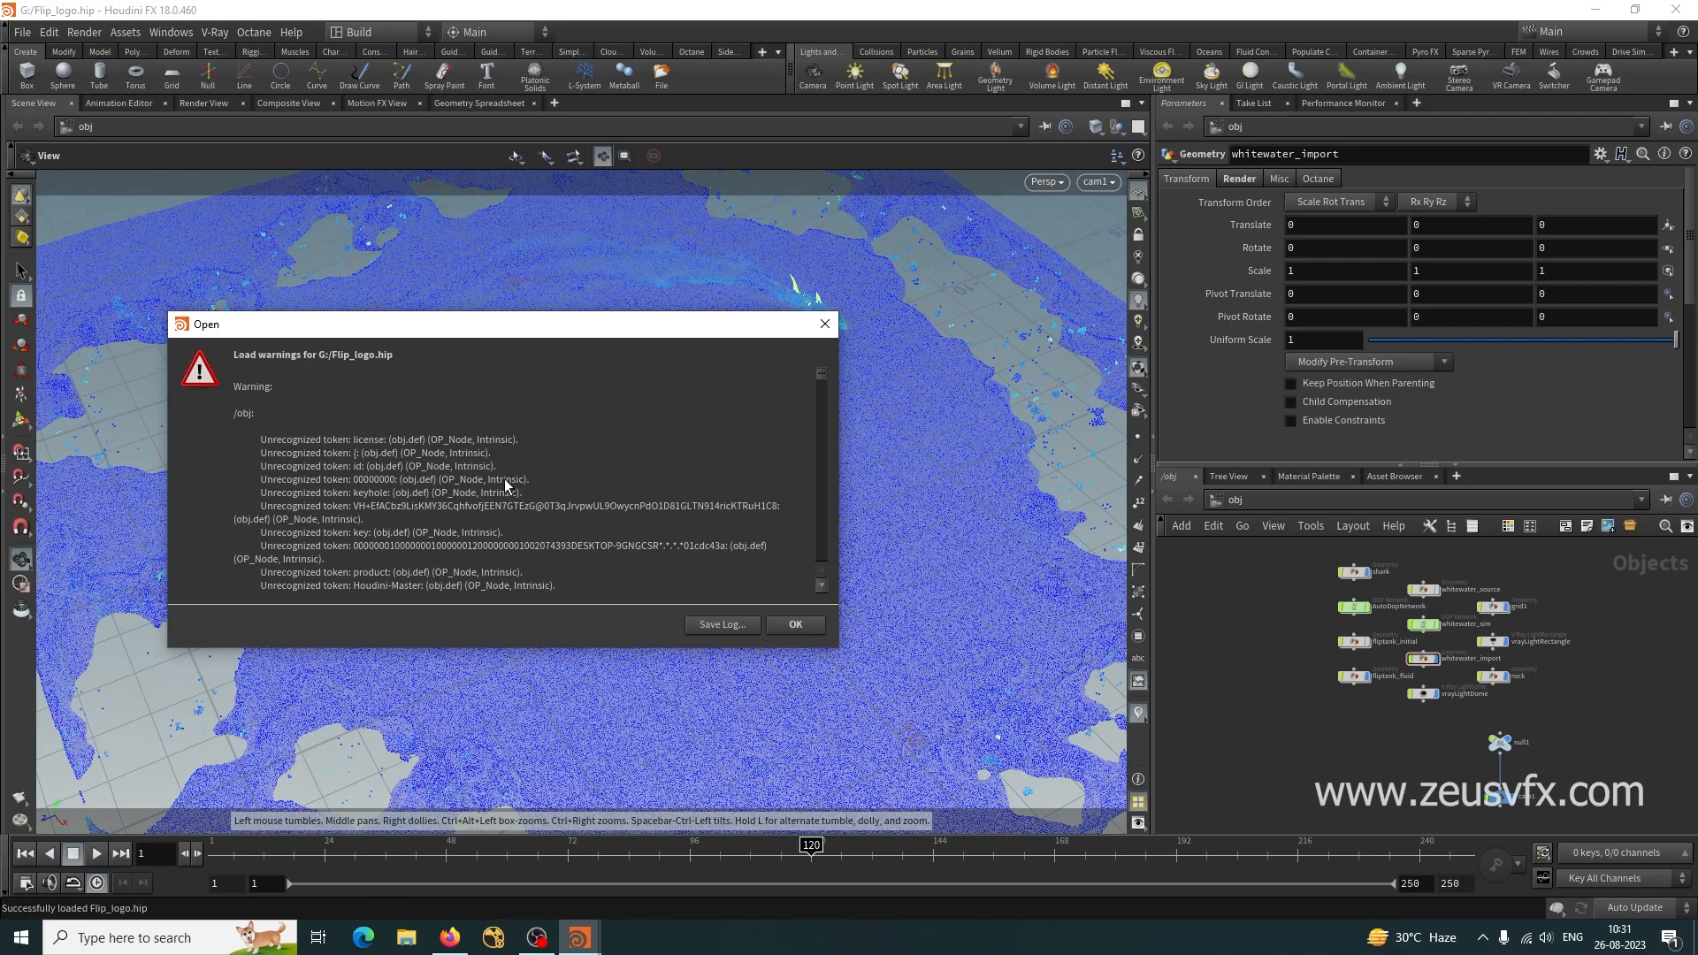
click(794, 625)
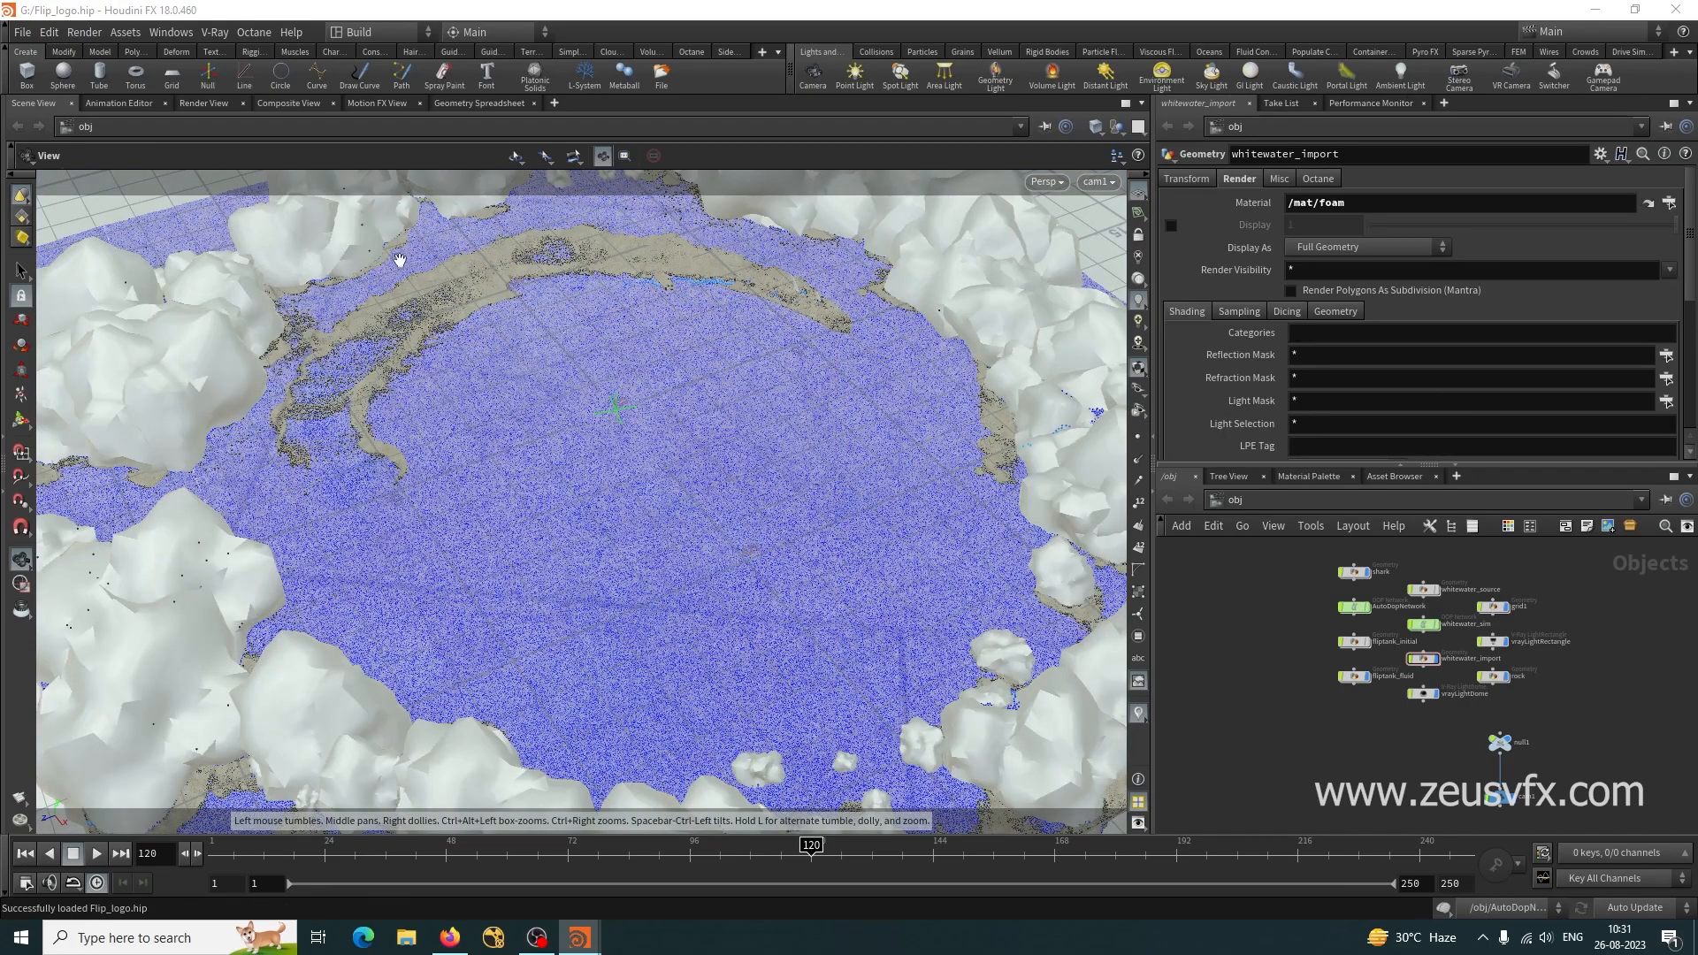
View the whole Flip_logo scene from outside its camera and collapse the parameters pane to enlarge the network.
right_drag(510, 509, 204, 584)
drag(204, 584, 491, 462)
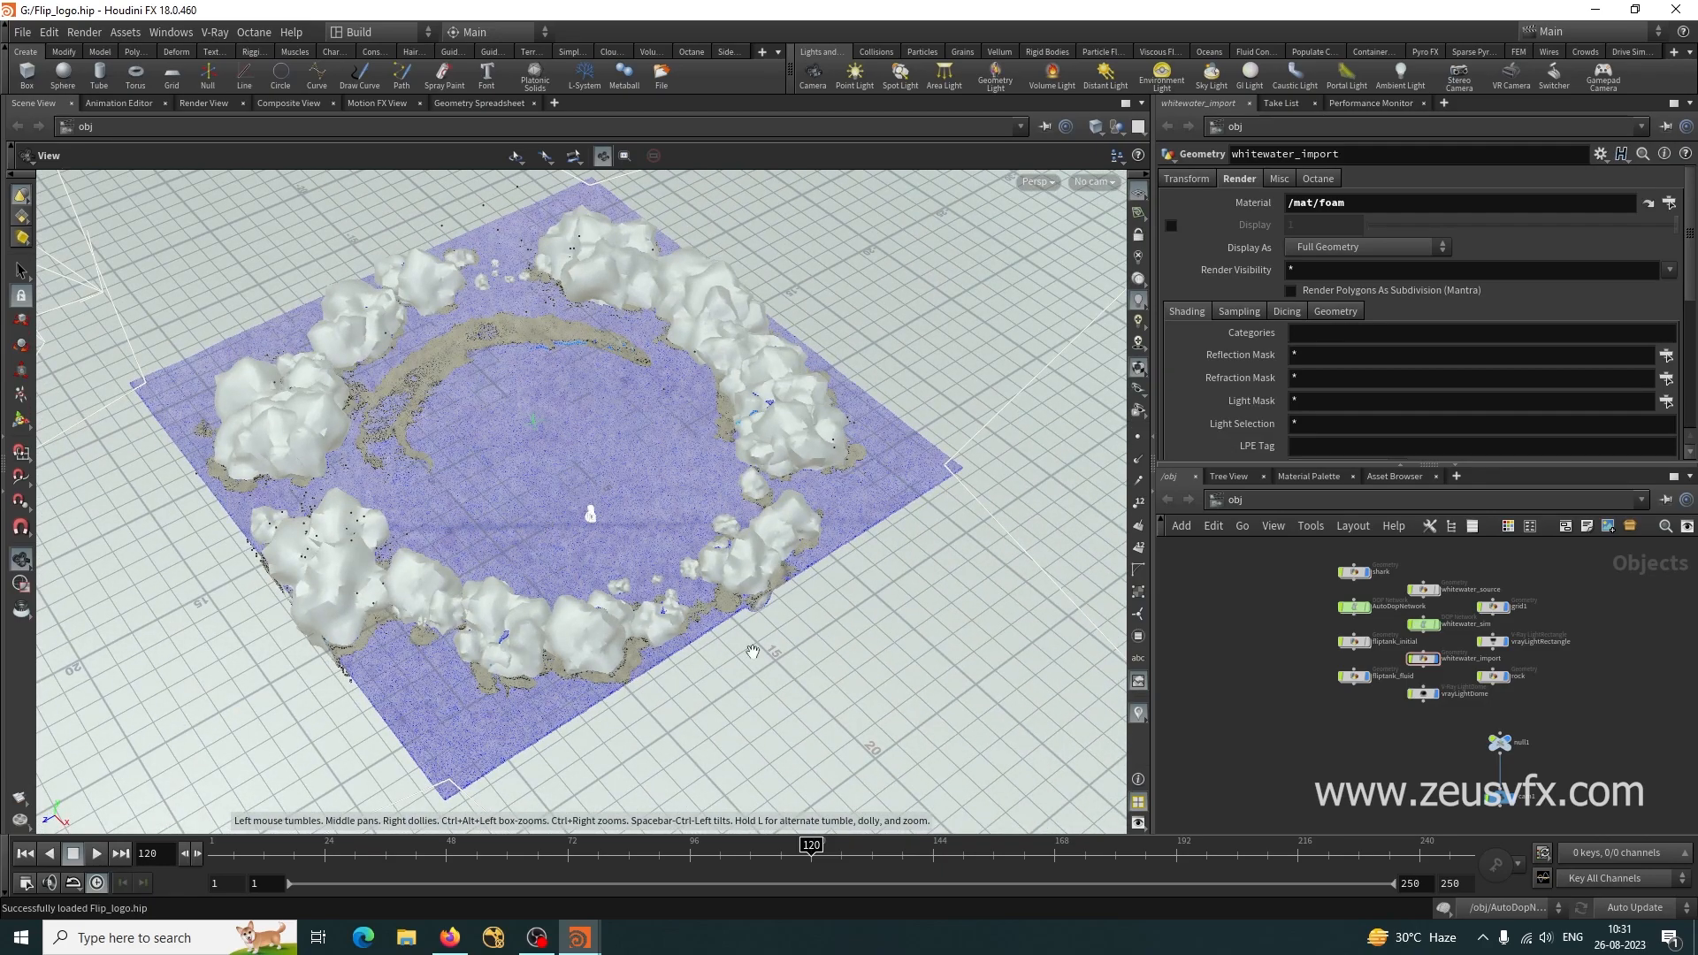
click(1399, 462)
scroll(1334, 626, up, 5)
Copy the shark and rock objects from Flip_logo.hip and switch back to the Tutorial.hip session.
click(1329, 364)
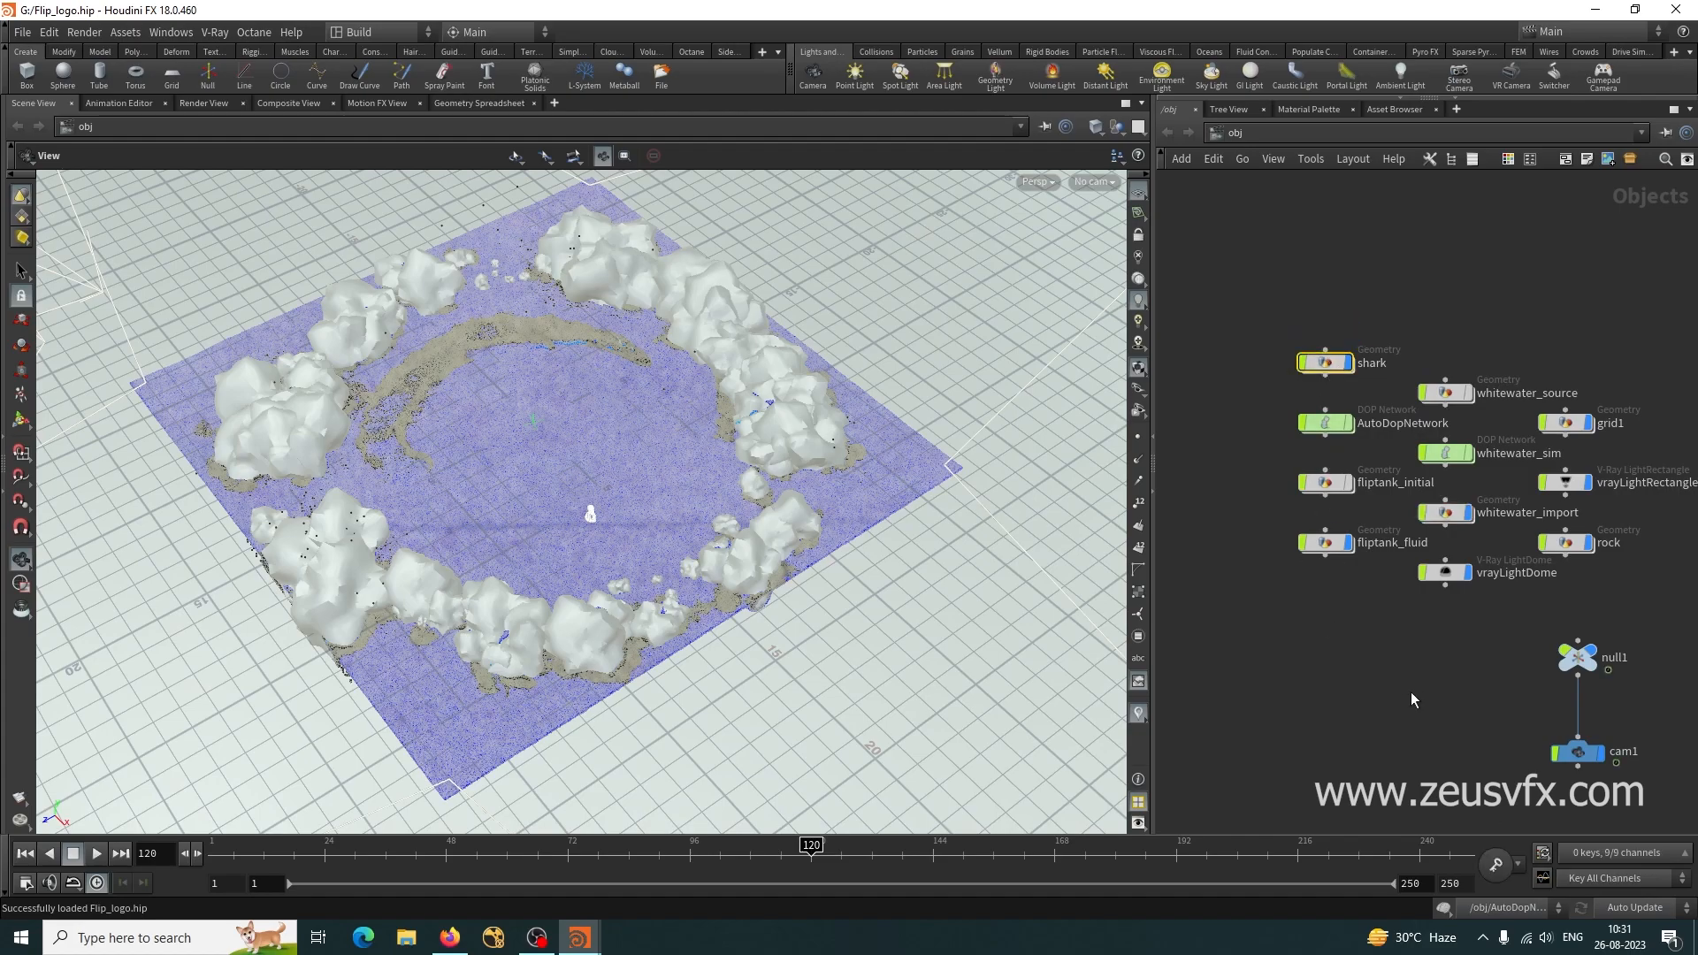
click(1567, 543)
shift+click(1324, 368)
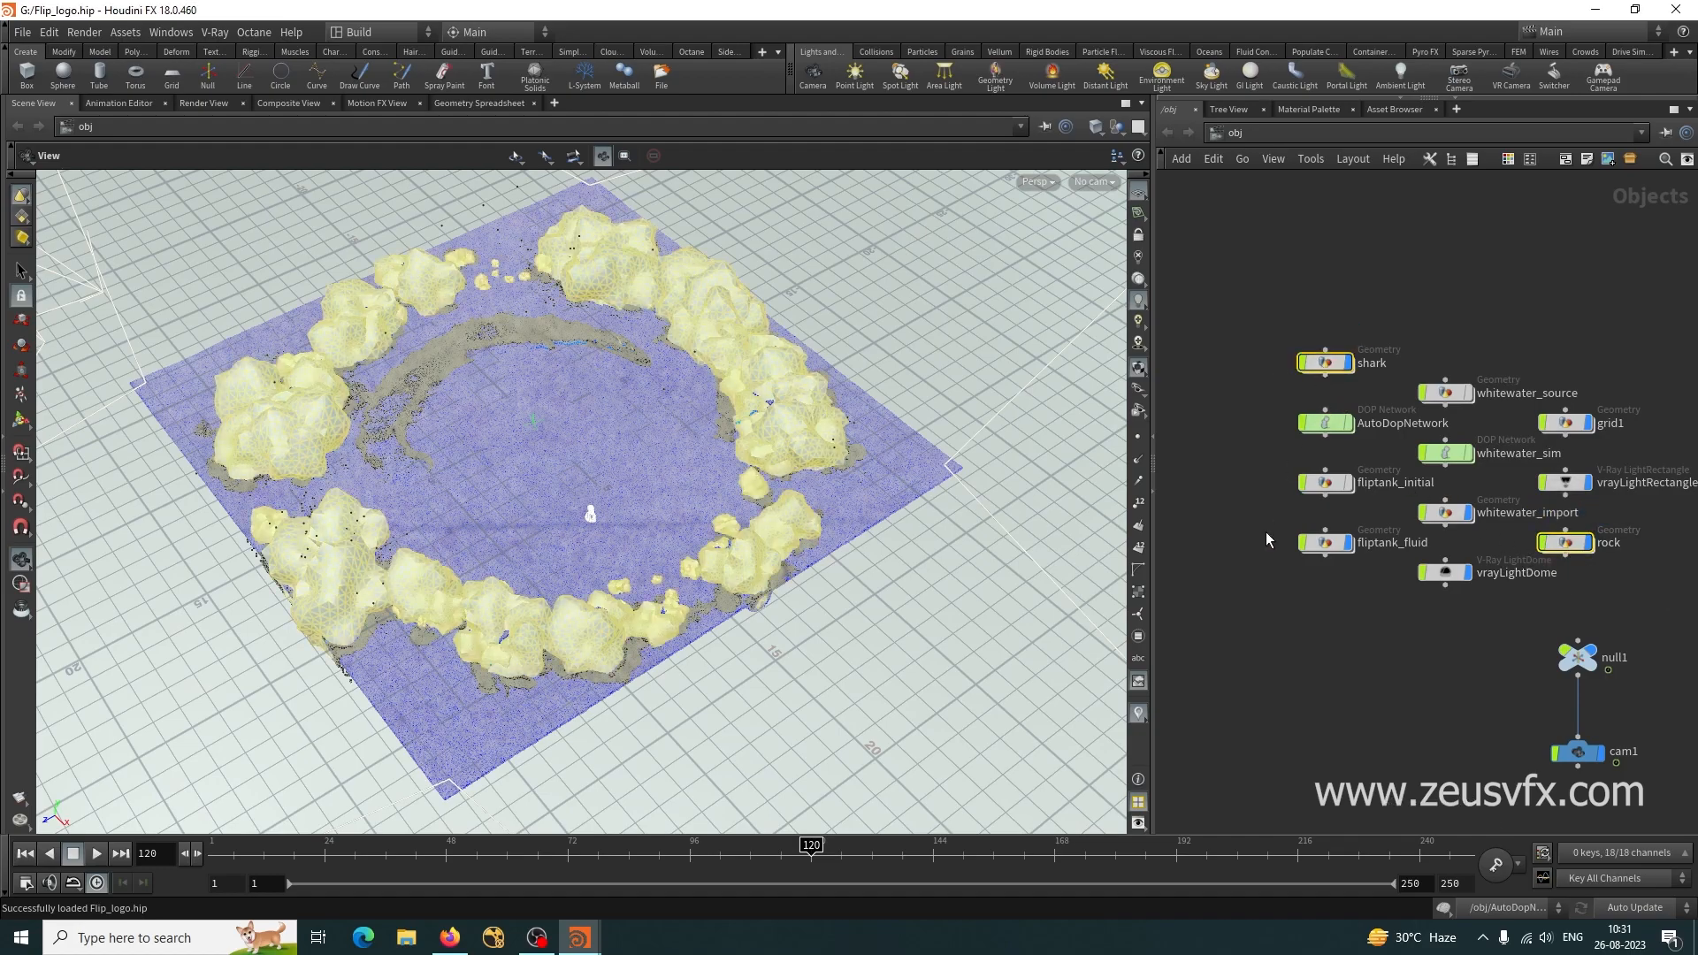
key(ctrl+c)
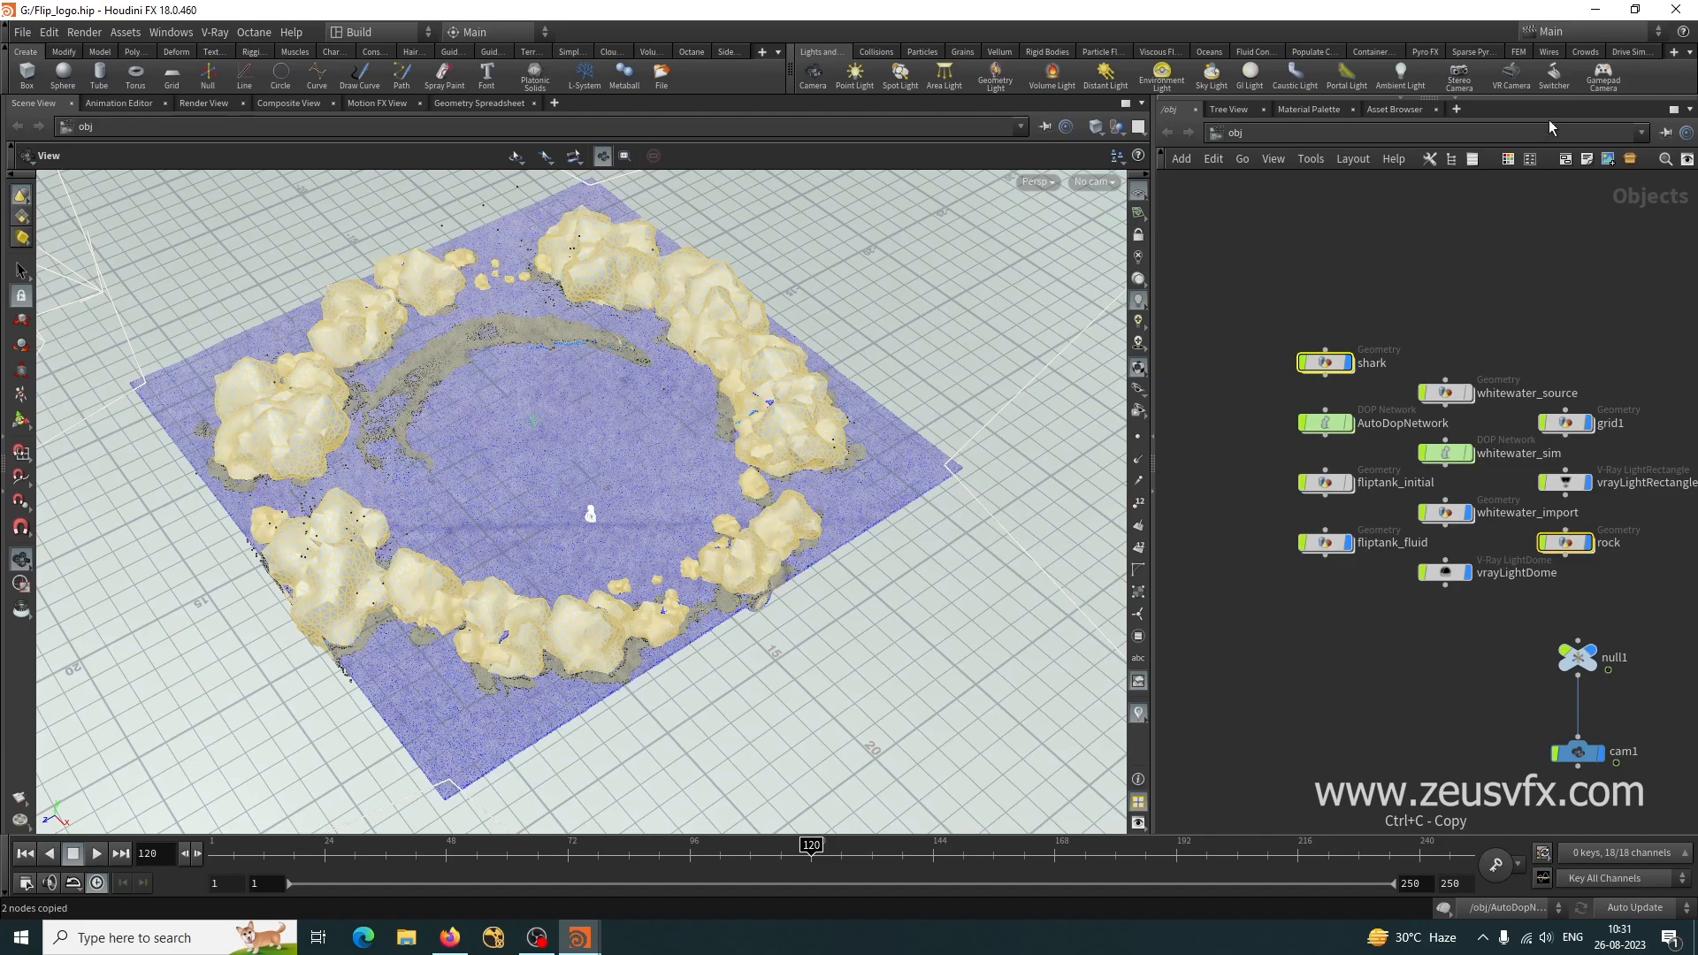
click(1596, 11)
click(983, 682)
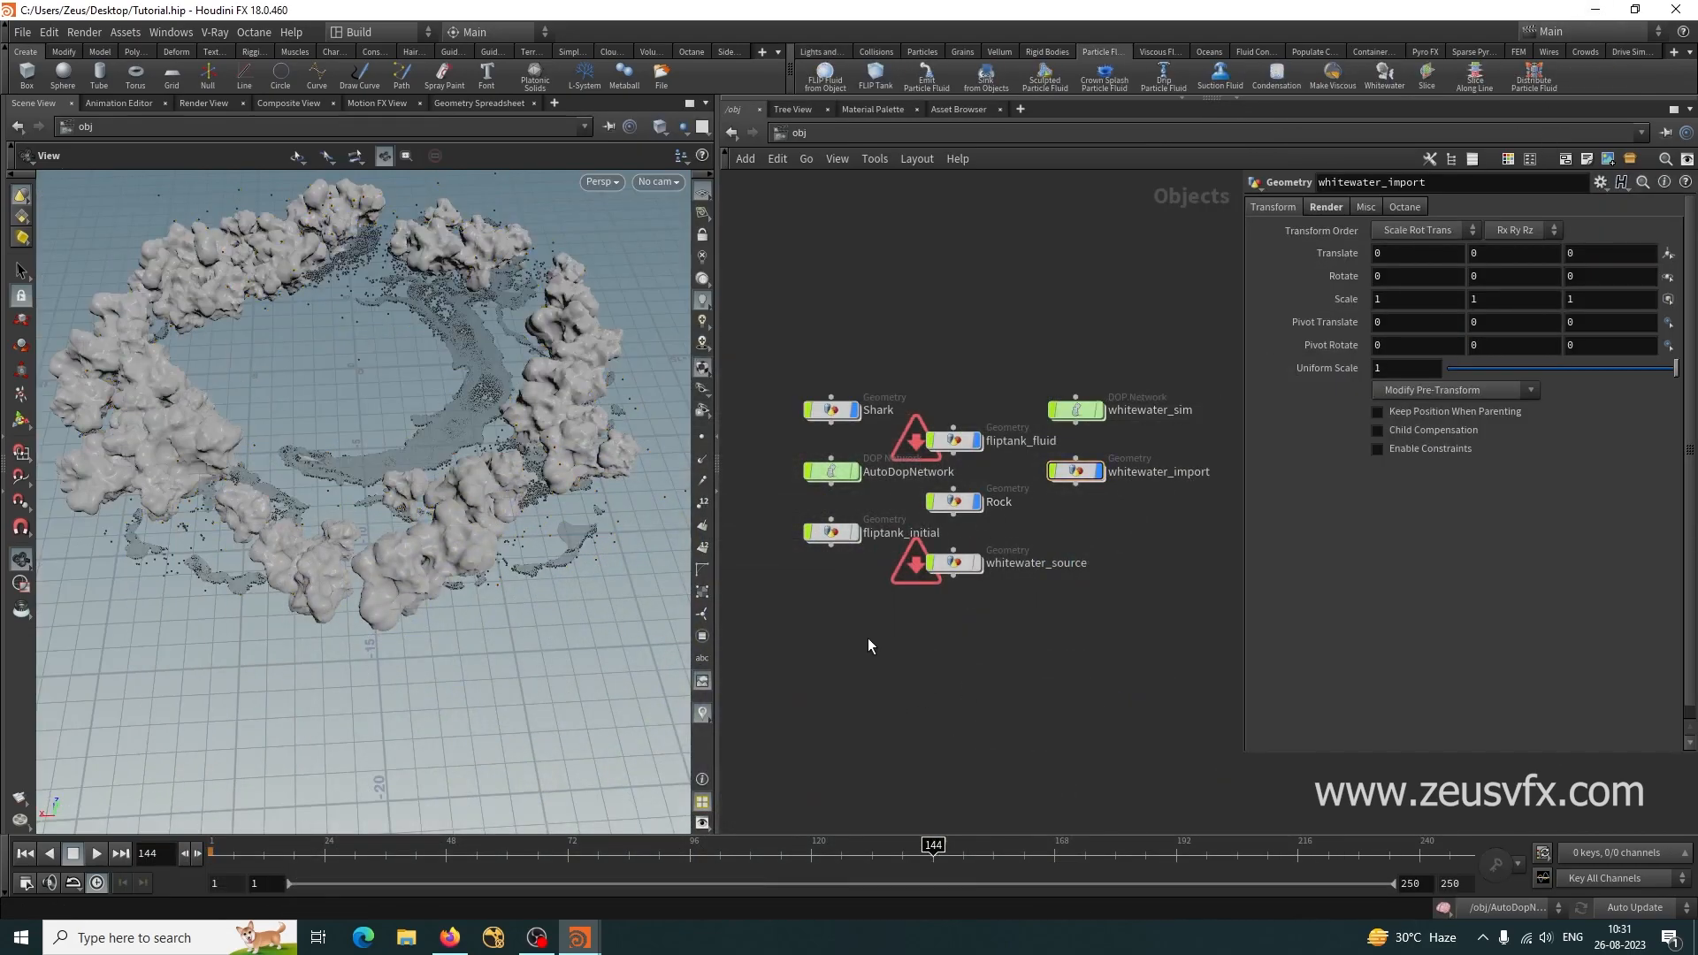
Disable the dynamics simulation and delete the existing Shark and Rock objects from the scene.
middle_drag(803, 678, 869, 658)
click(1443, 908)
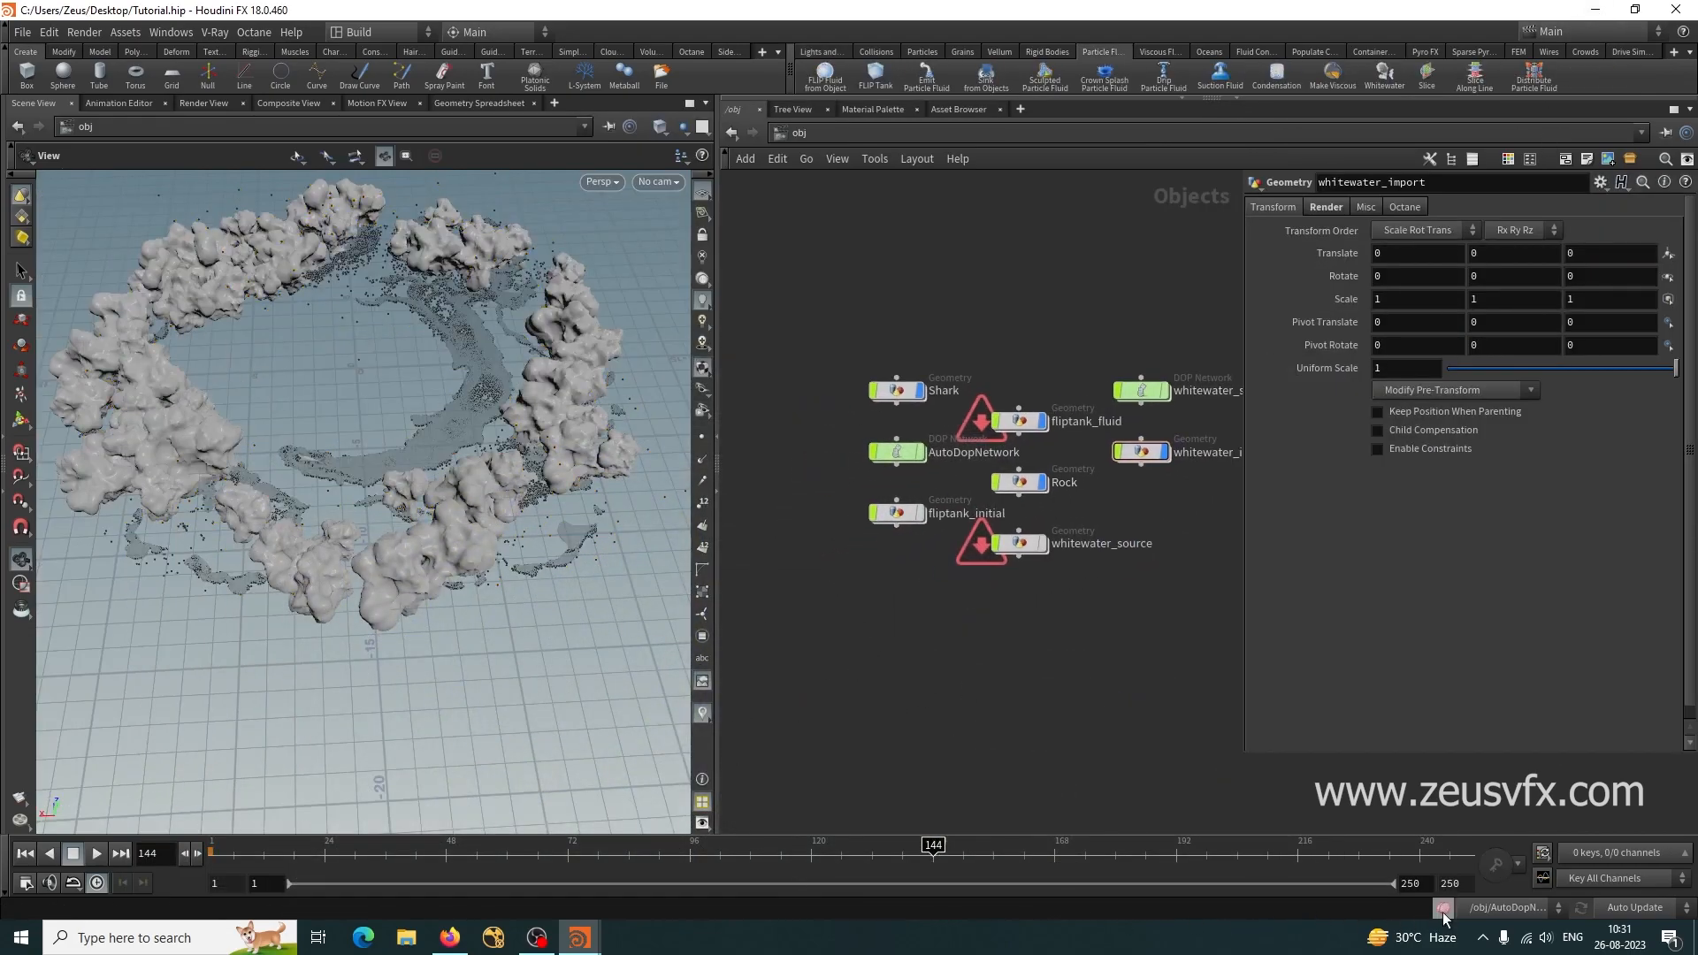
click(896, 390)
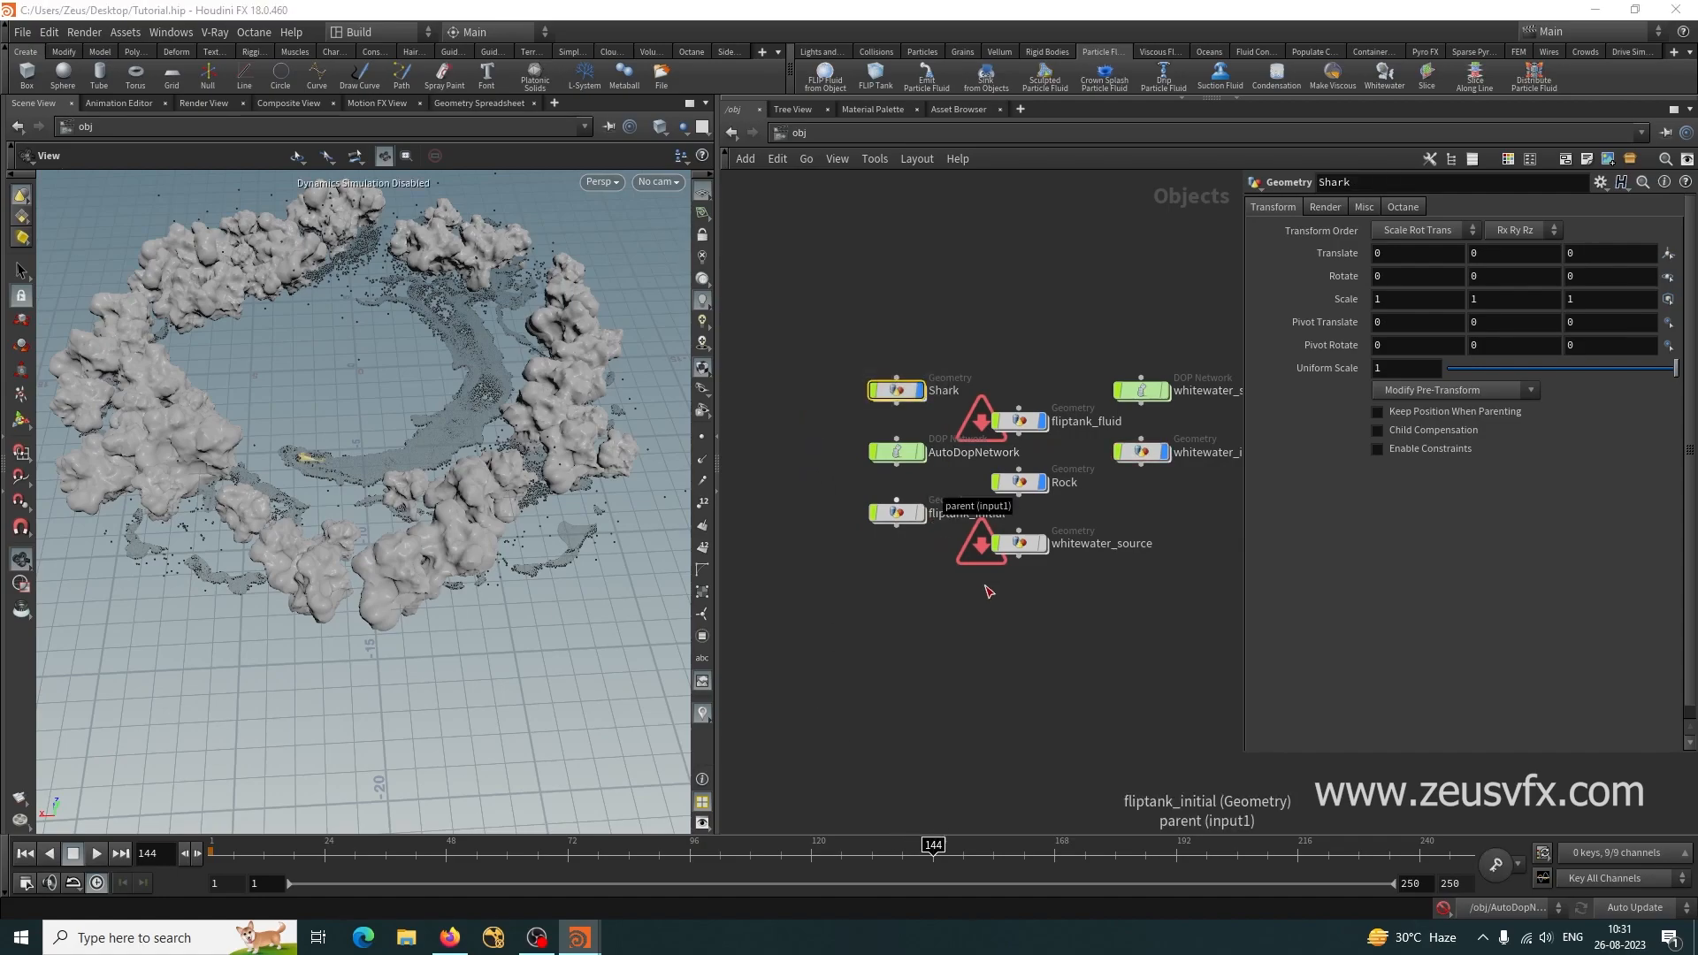
key(Delete)
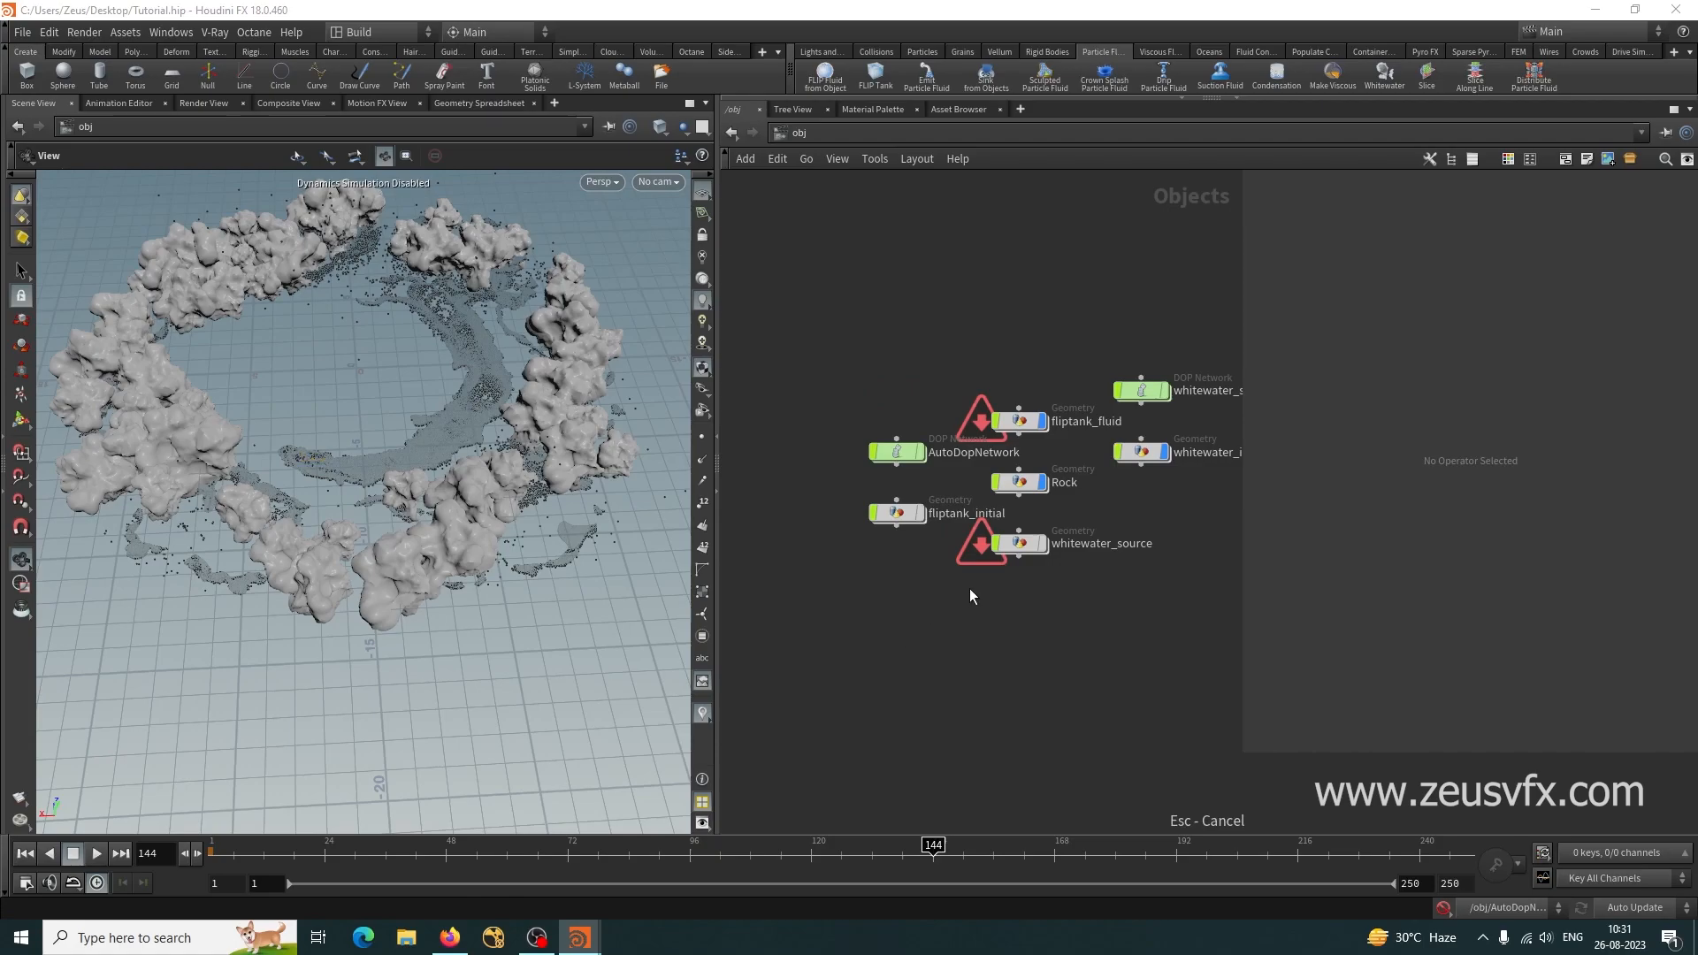
middle_drag(931, 685, 775, 780)
click(863, 577)
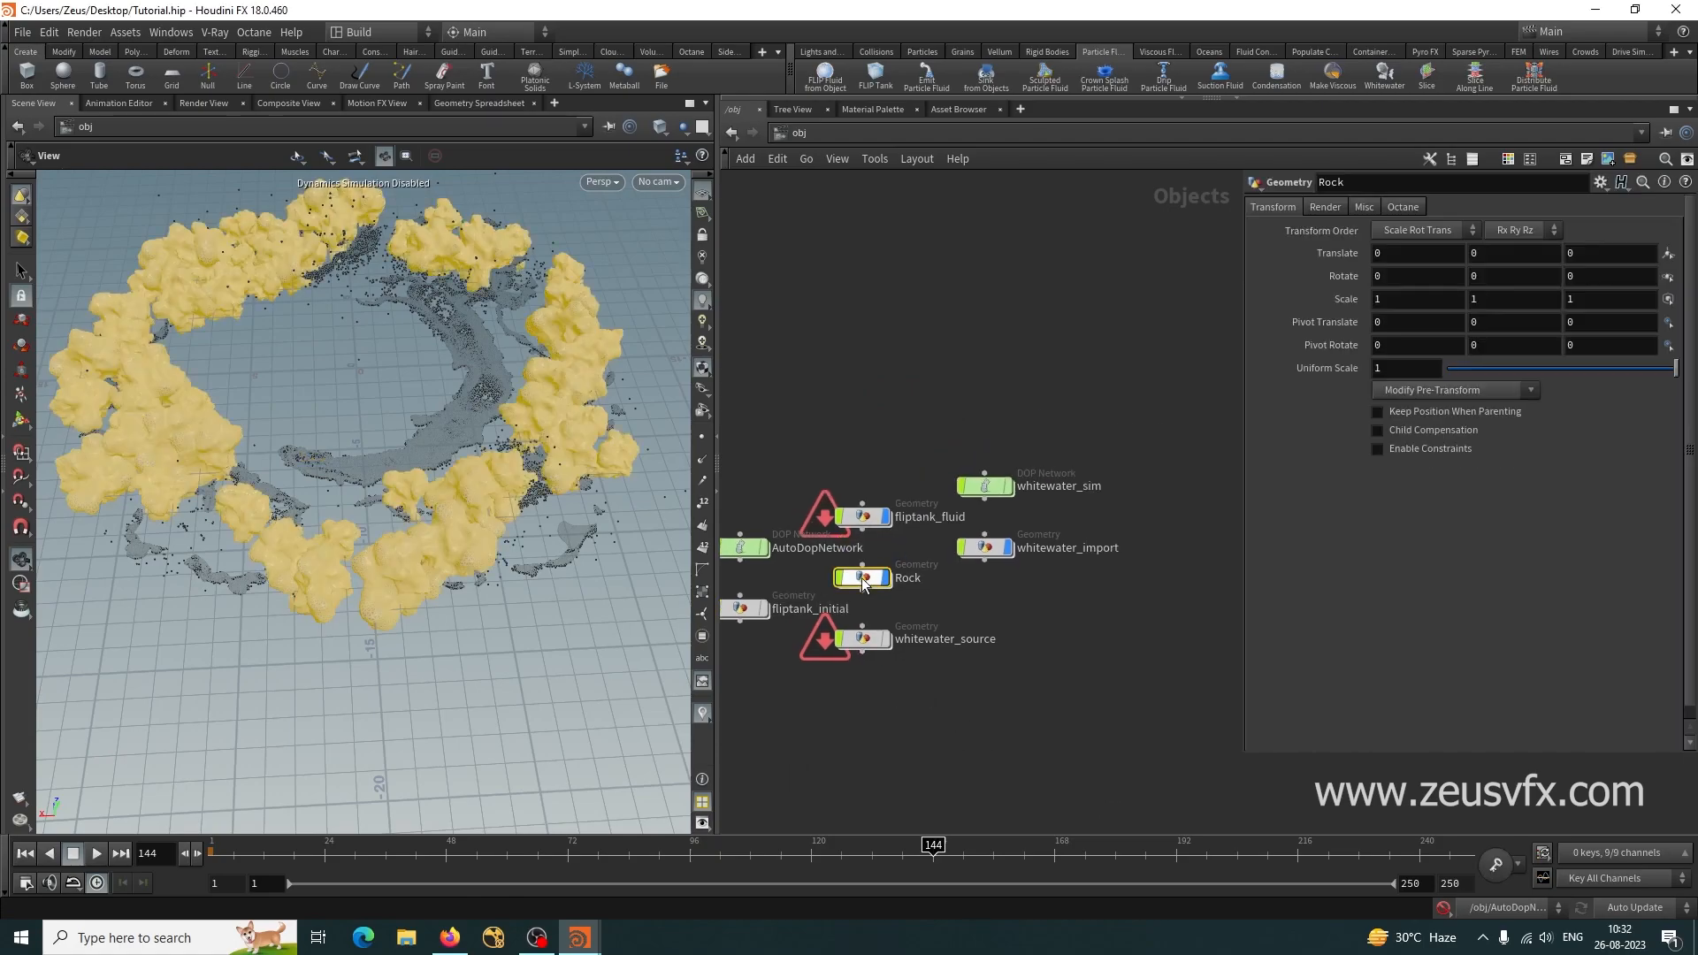
key(Delete)
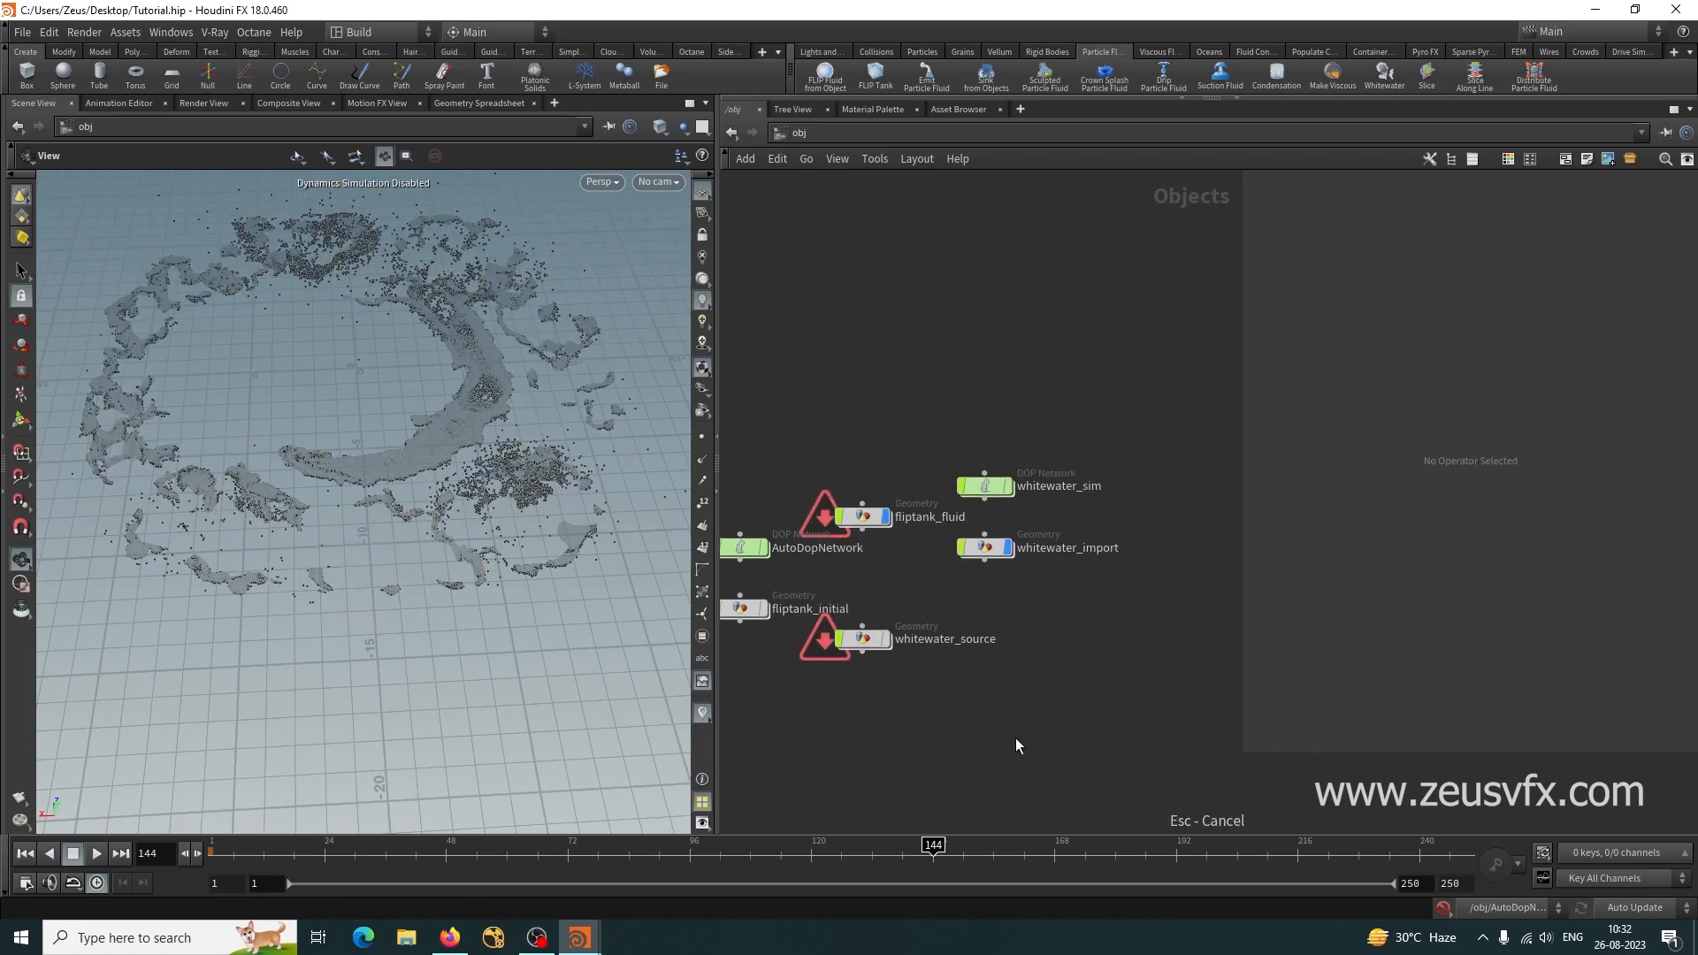
Paste the copied shark and rock objects into the object network and dismiss the error message.
scroll(1022, 736, down, 3)
middle_drag(984, 676, 987, 669)
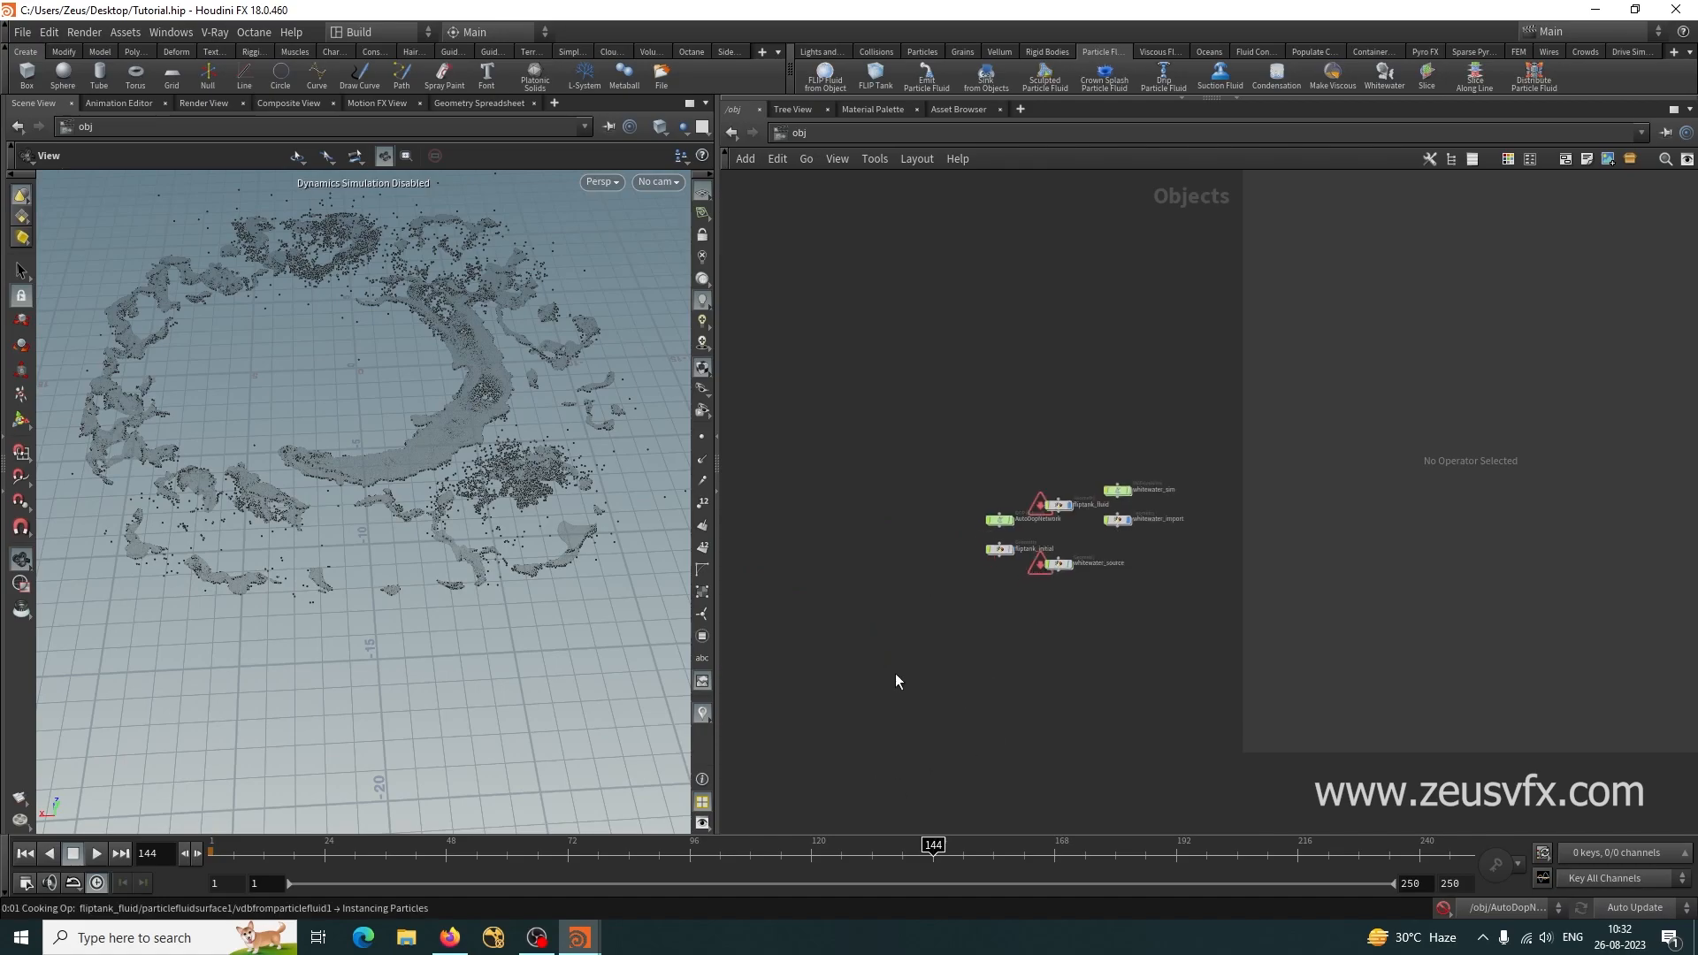
key(ctrl+v)
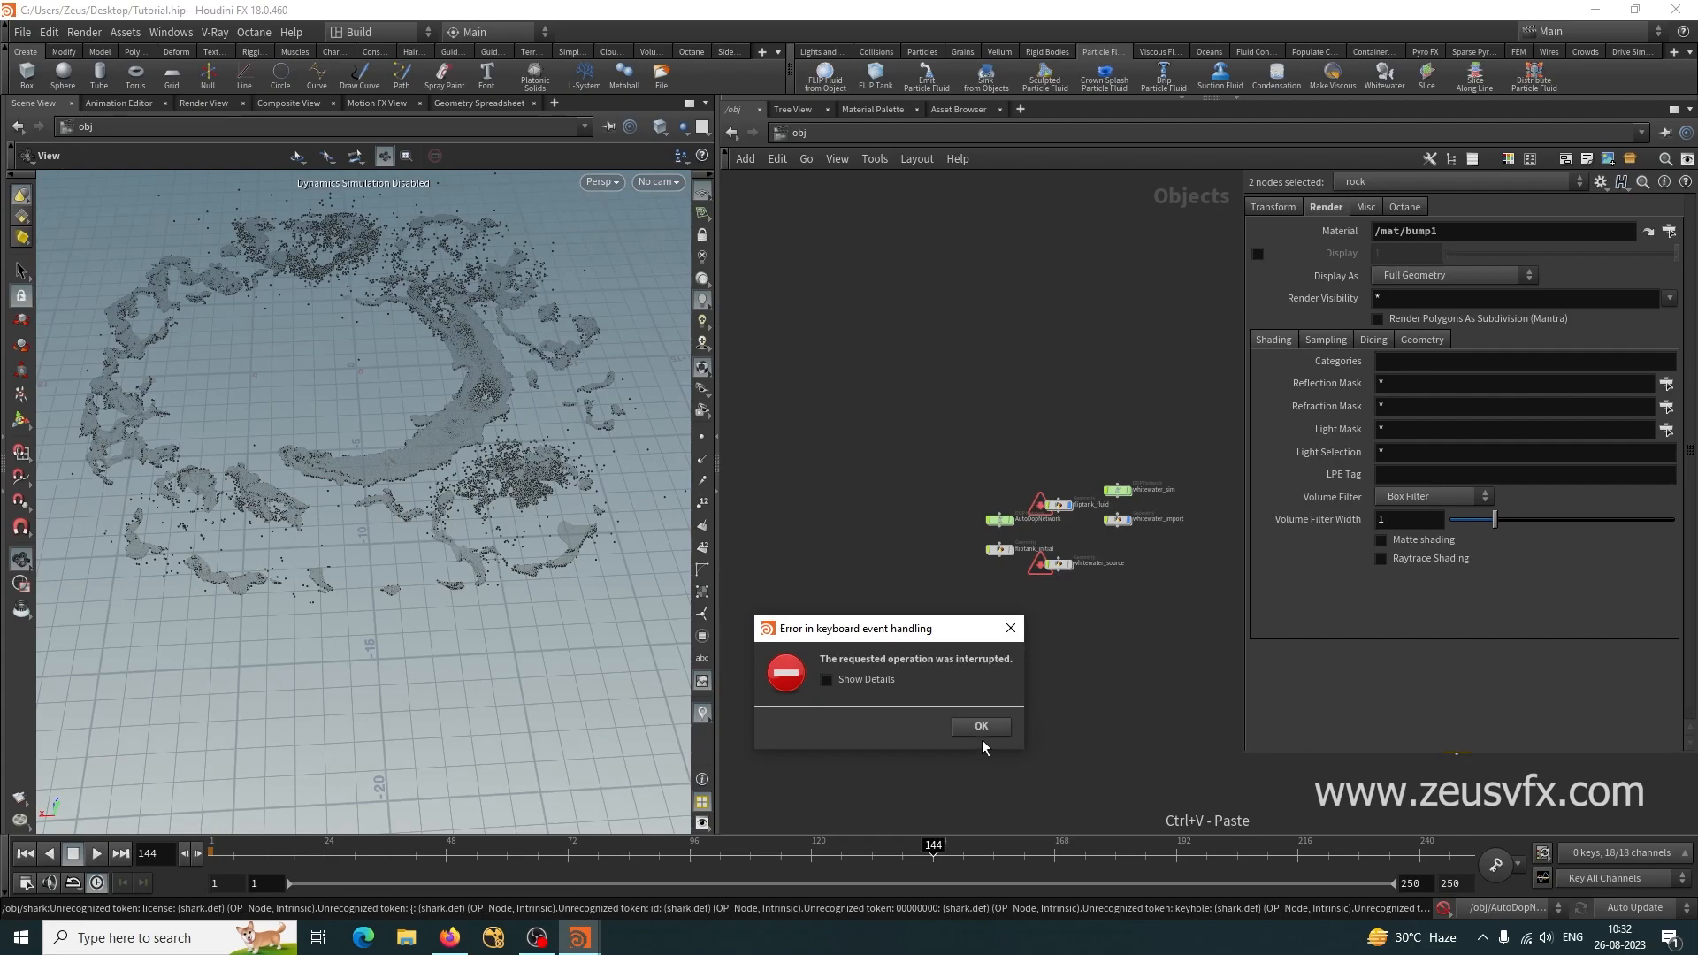
click(980, 729)
Auto-arrange all the object nodes so the pasted shark and rock sit beside the fluid and whitewater nodes.
drag(948, 718, 998, 457)
click(895, 595)
key(l)
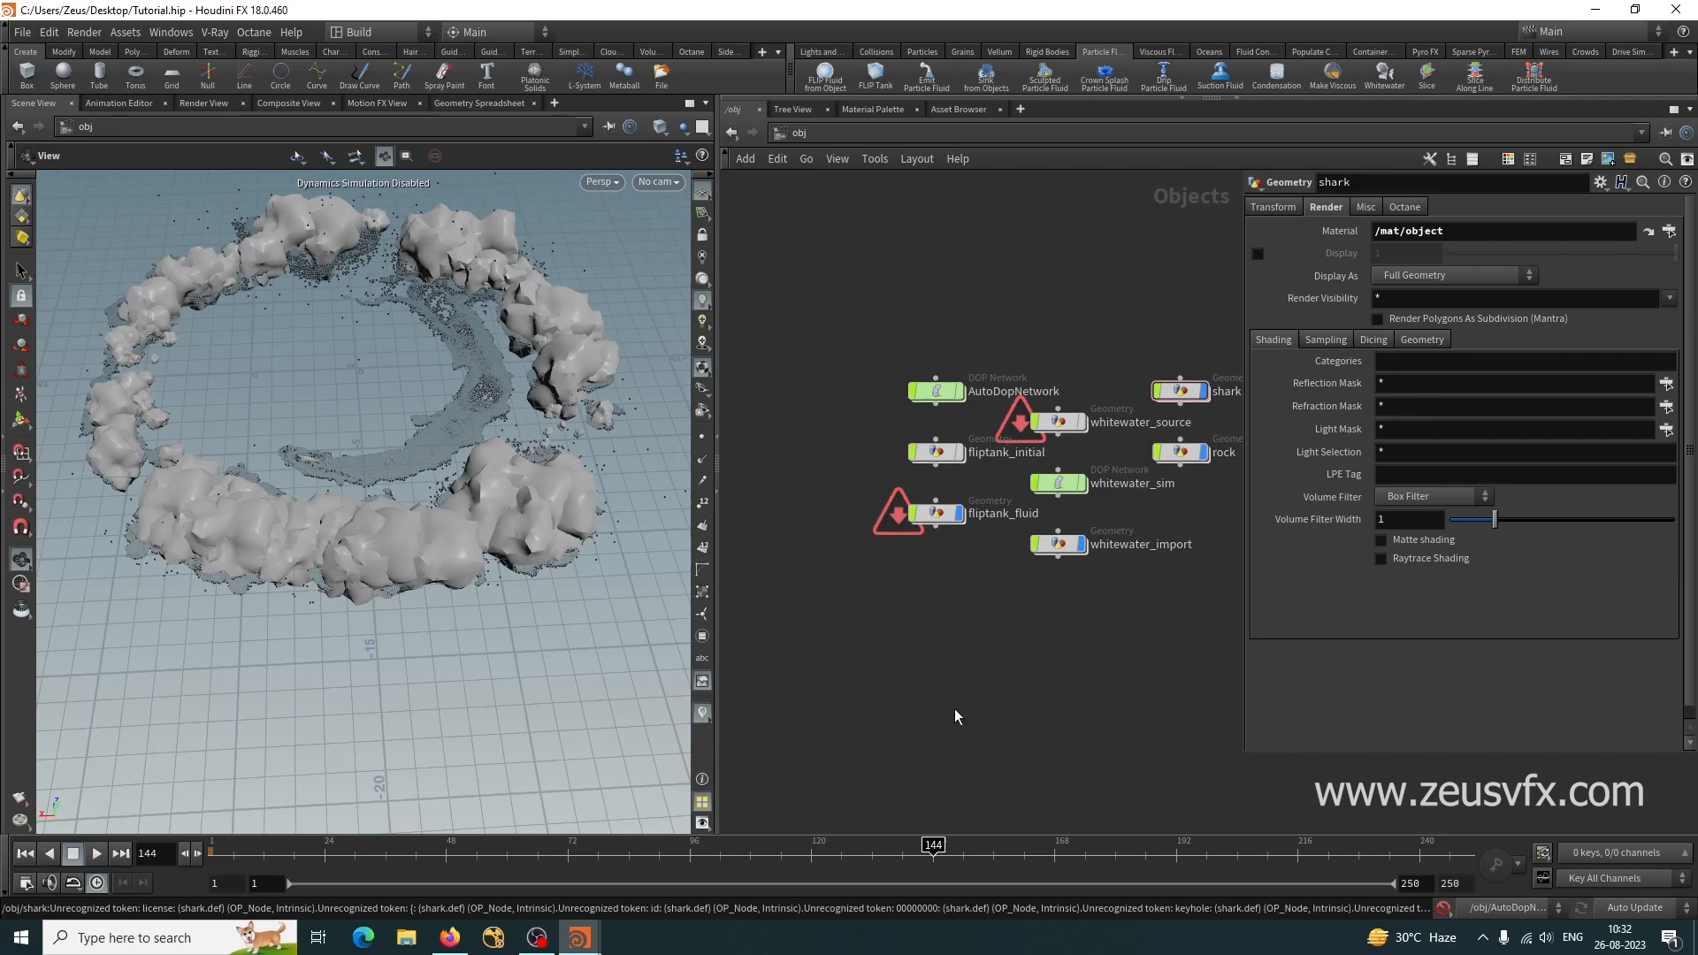
middle_drag(999, 668, 948, 740)
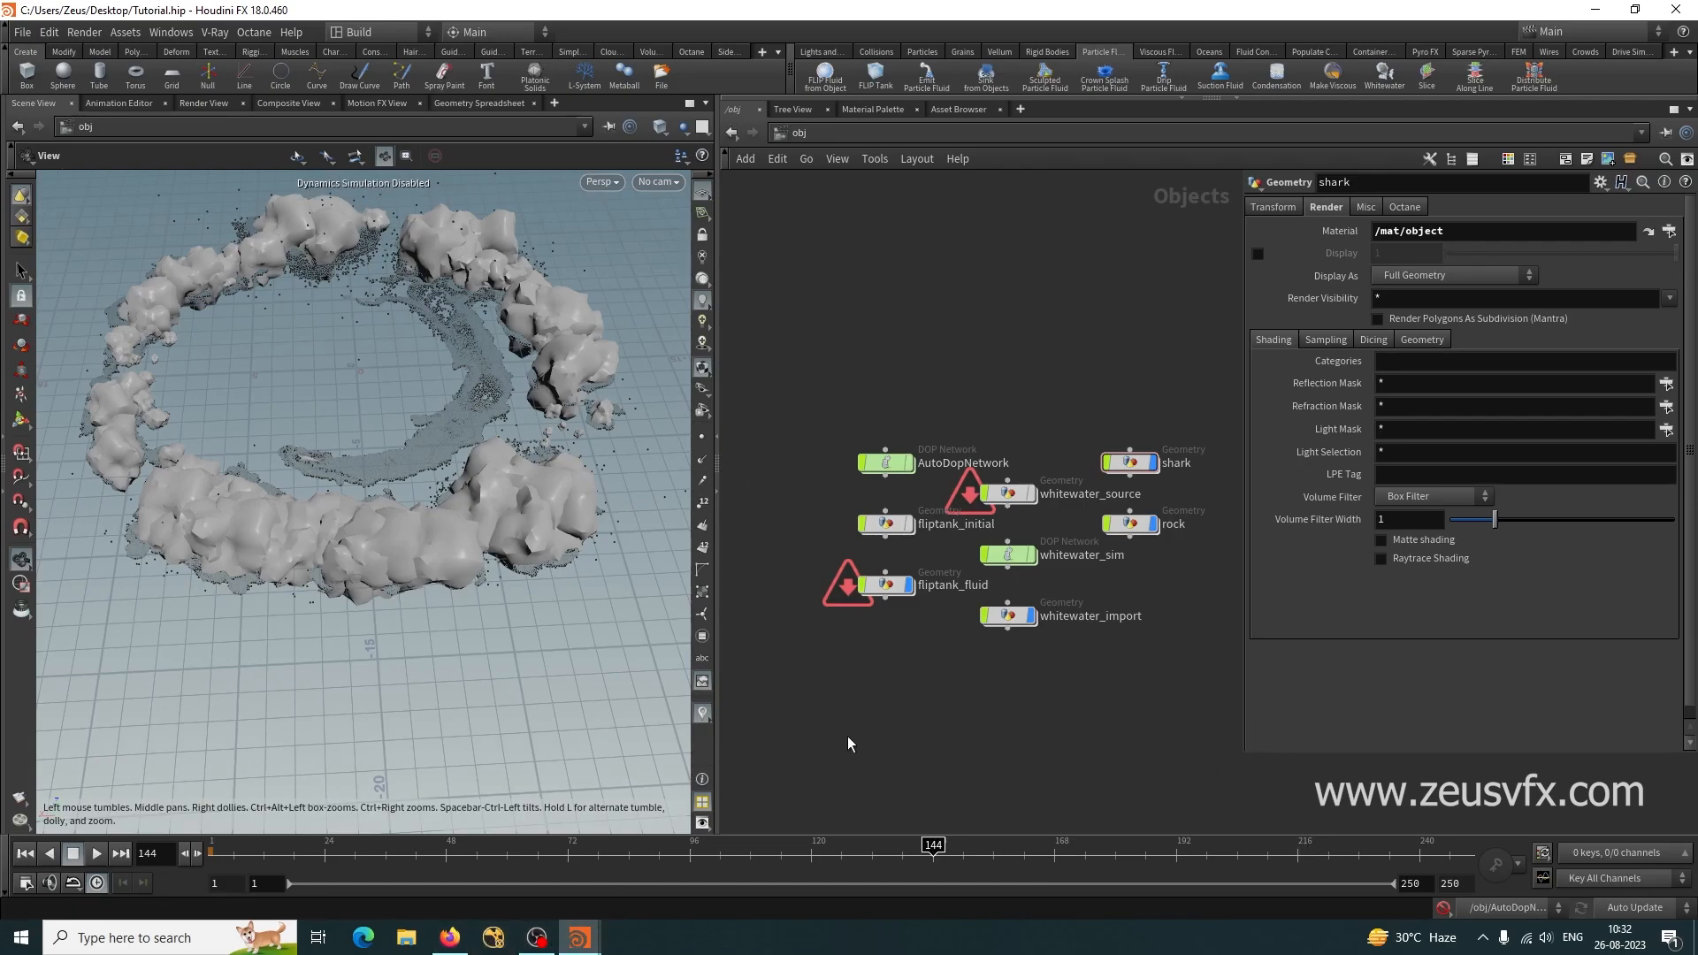
Check the Flip_logo.hip session and return to the object network of the Tutorial.hip session.
mouse_move(580, 938)
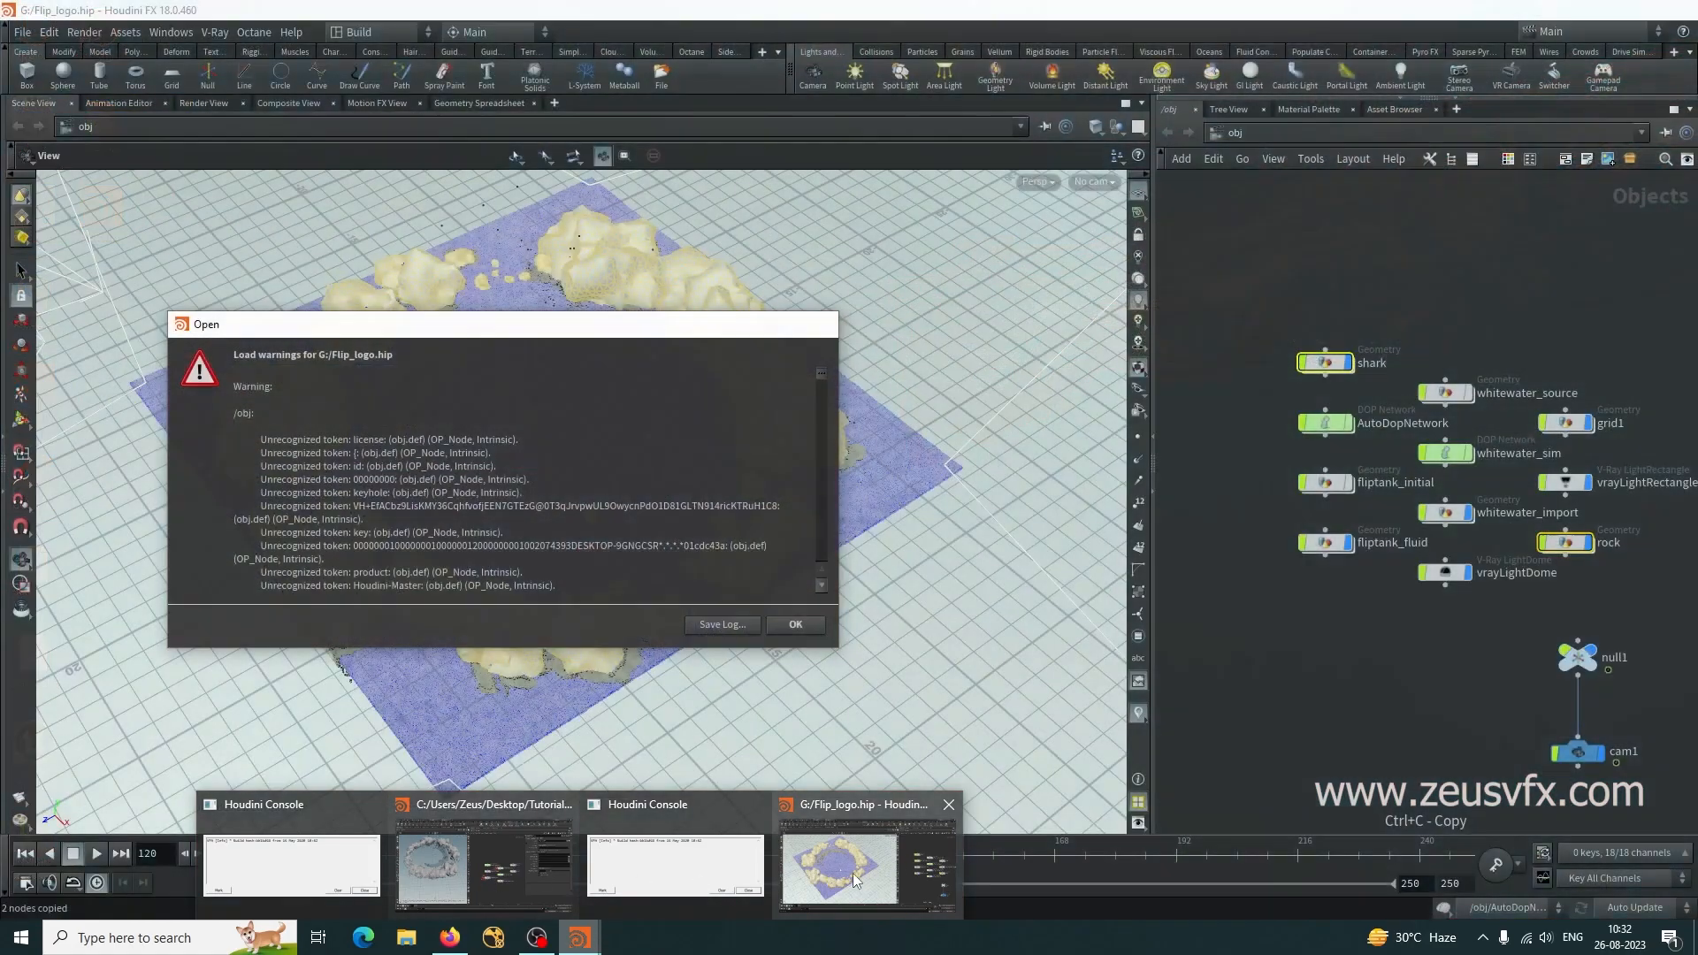
click(852, 873)
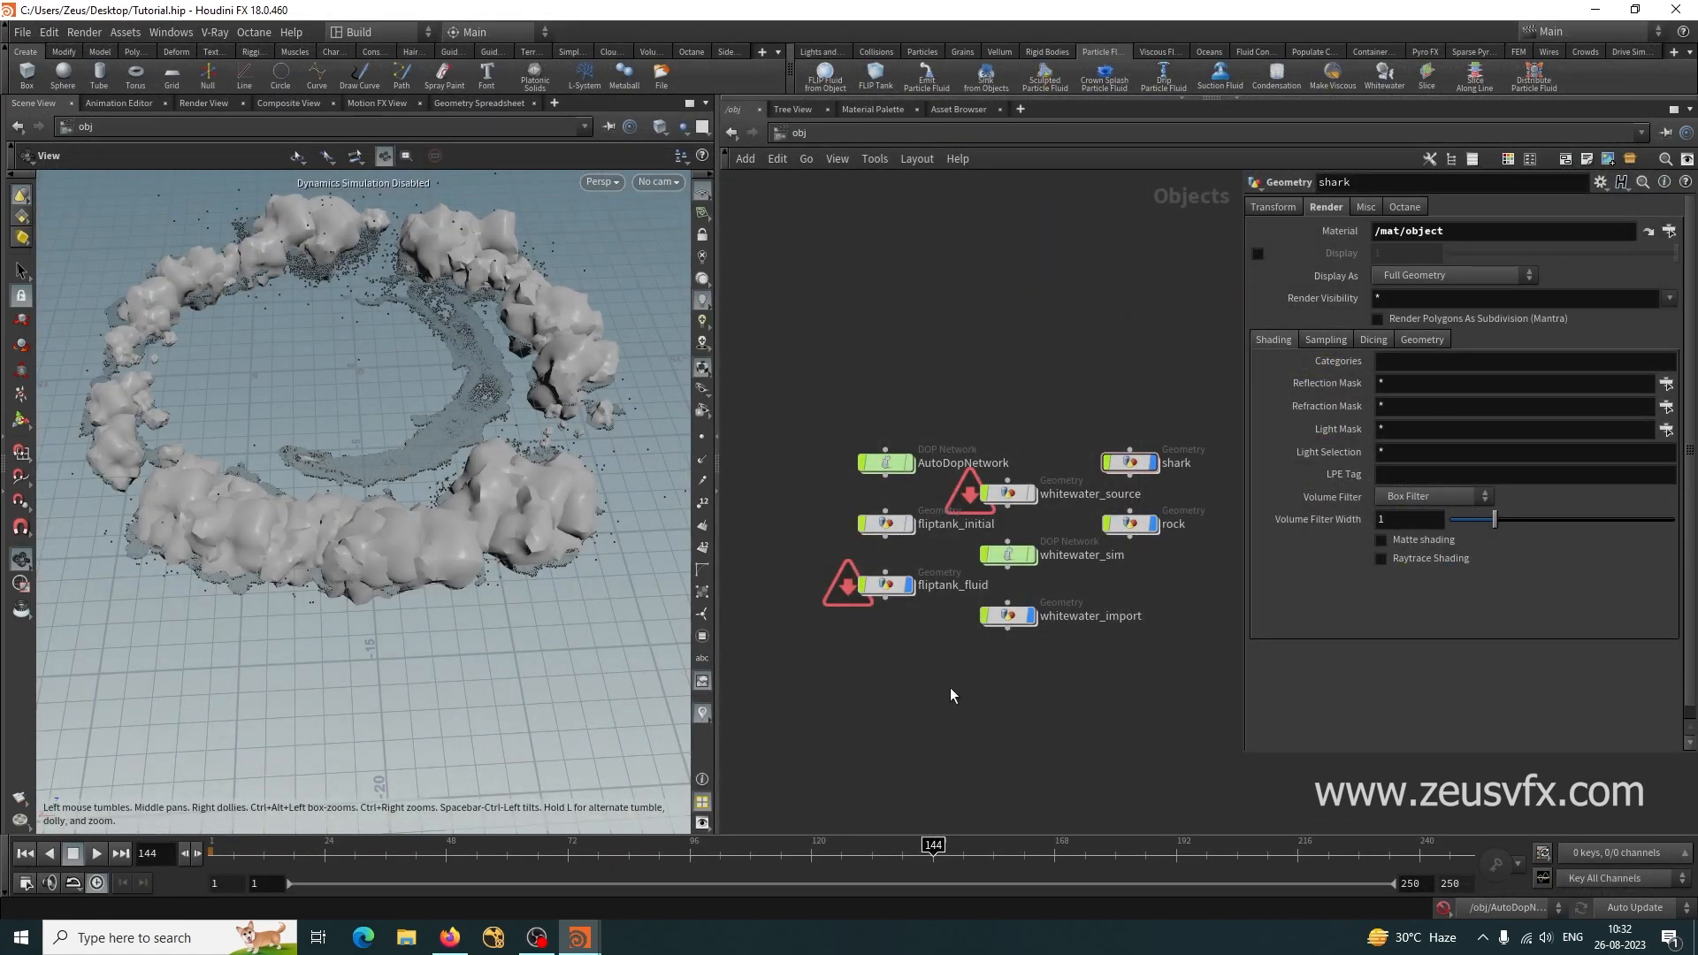
middle_drag(950, 687, 976, 744)
scroll(1000, 637, up, 1)
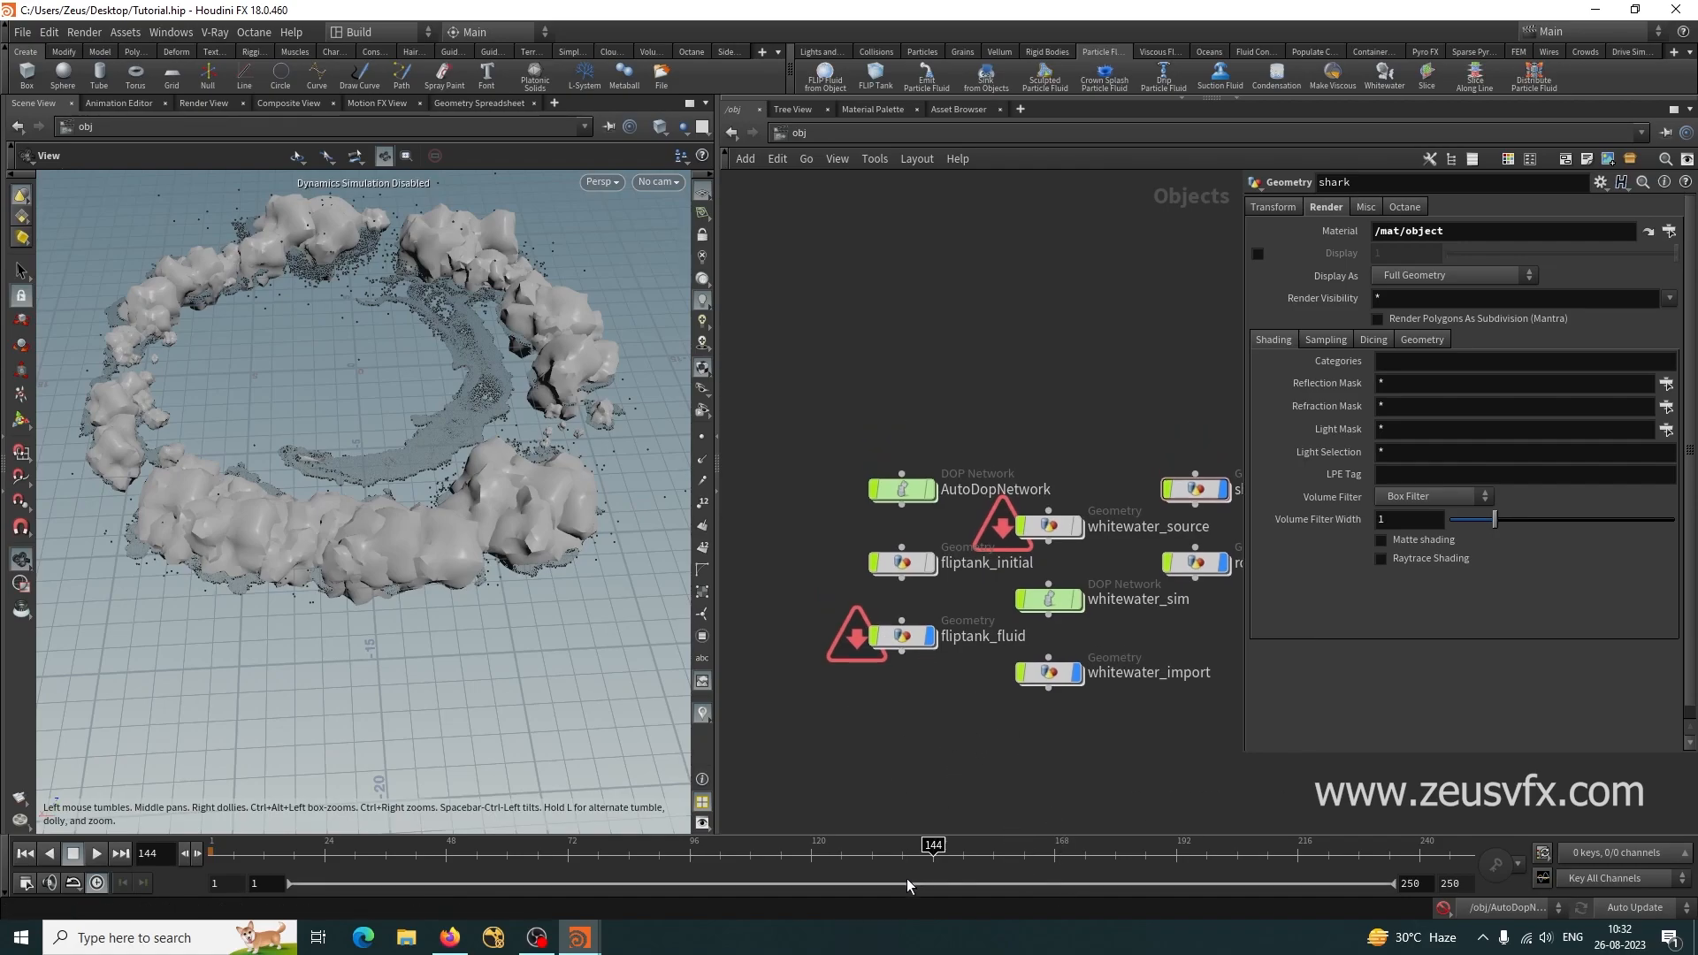
Re-enable the dynamics simulation, go to frame 151 and inspect the whole tank from an angled view.
click(1444, 908)
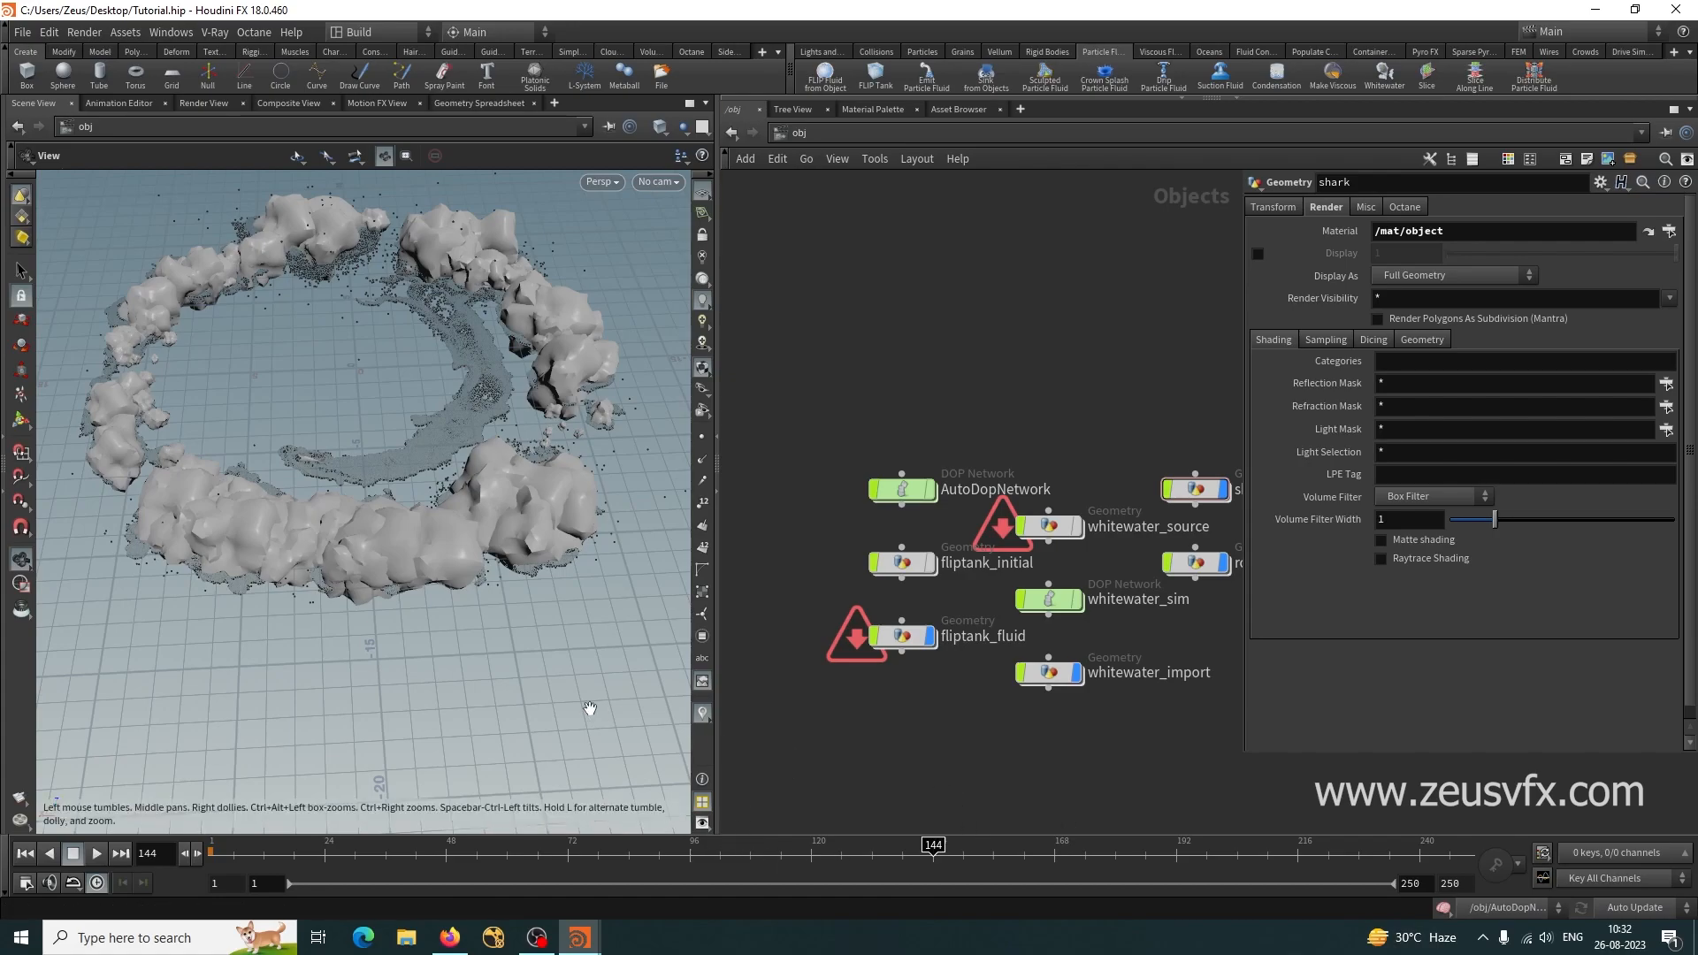
click(967, 854)
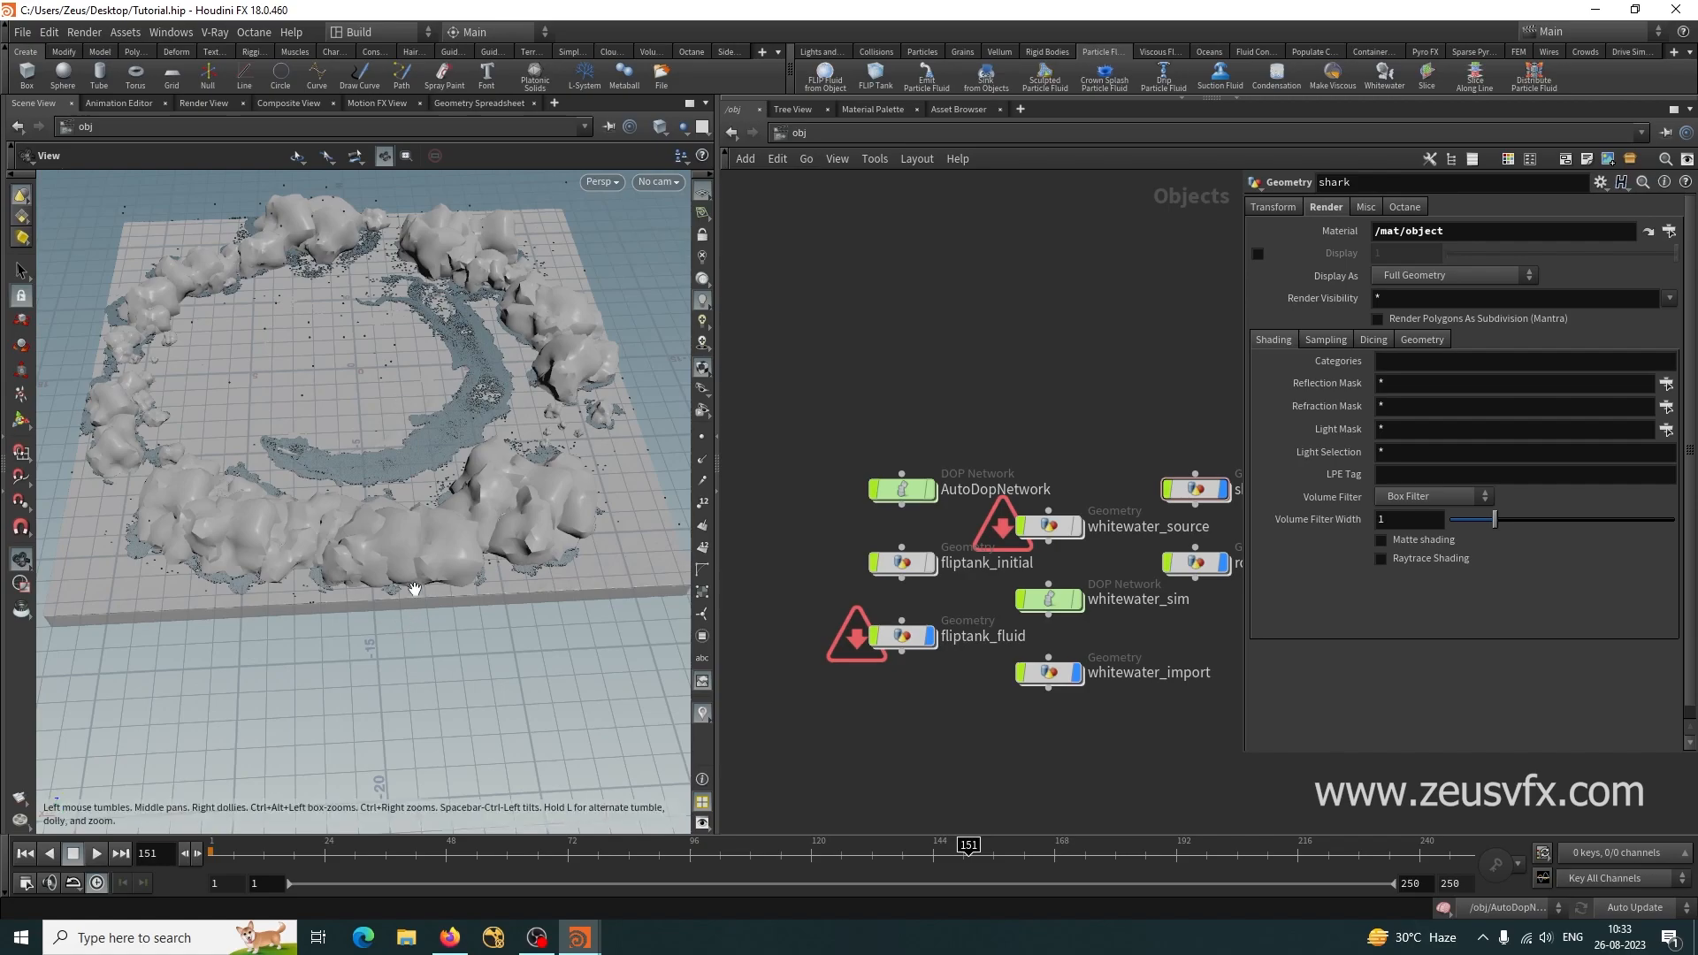
drag(255, 566, 215, 517)
drag(432, 531, 296, 550)
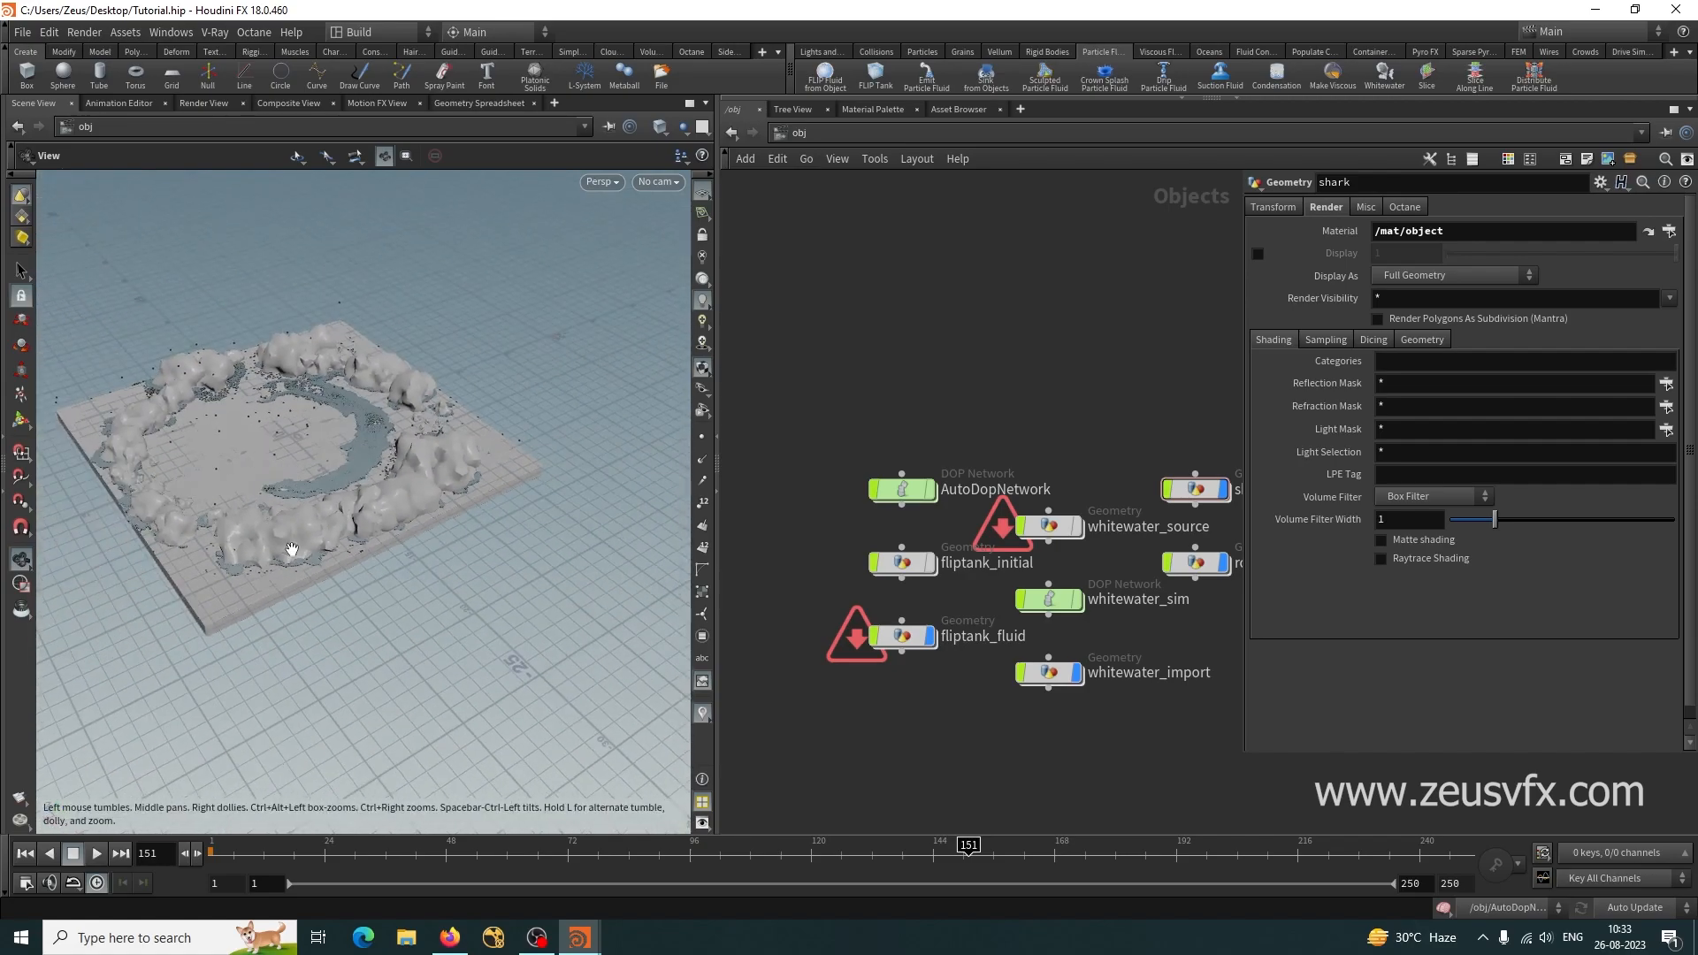
middle_drag(295, 549, 394, 682)
right_drag(395, 682, 390, 612)
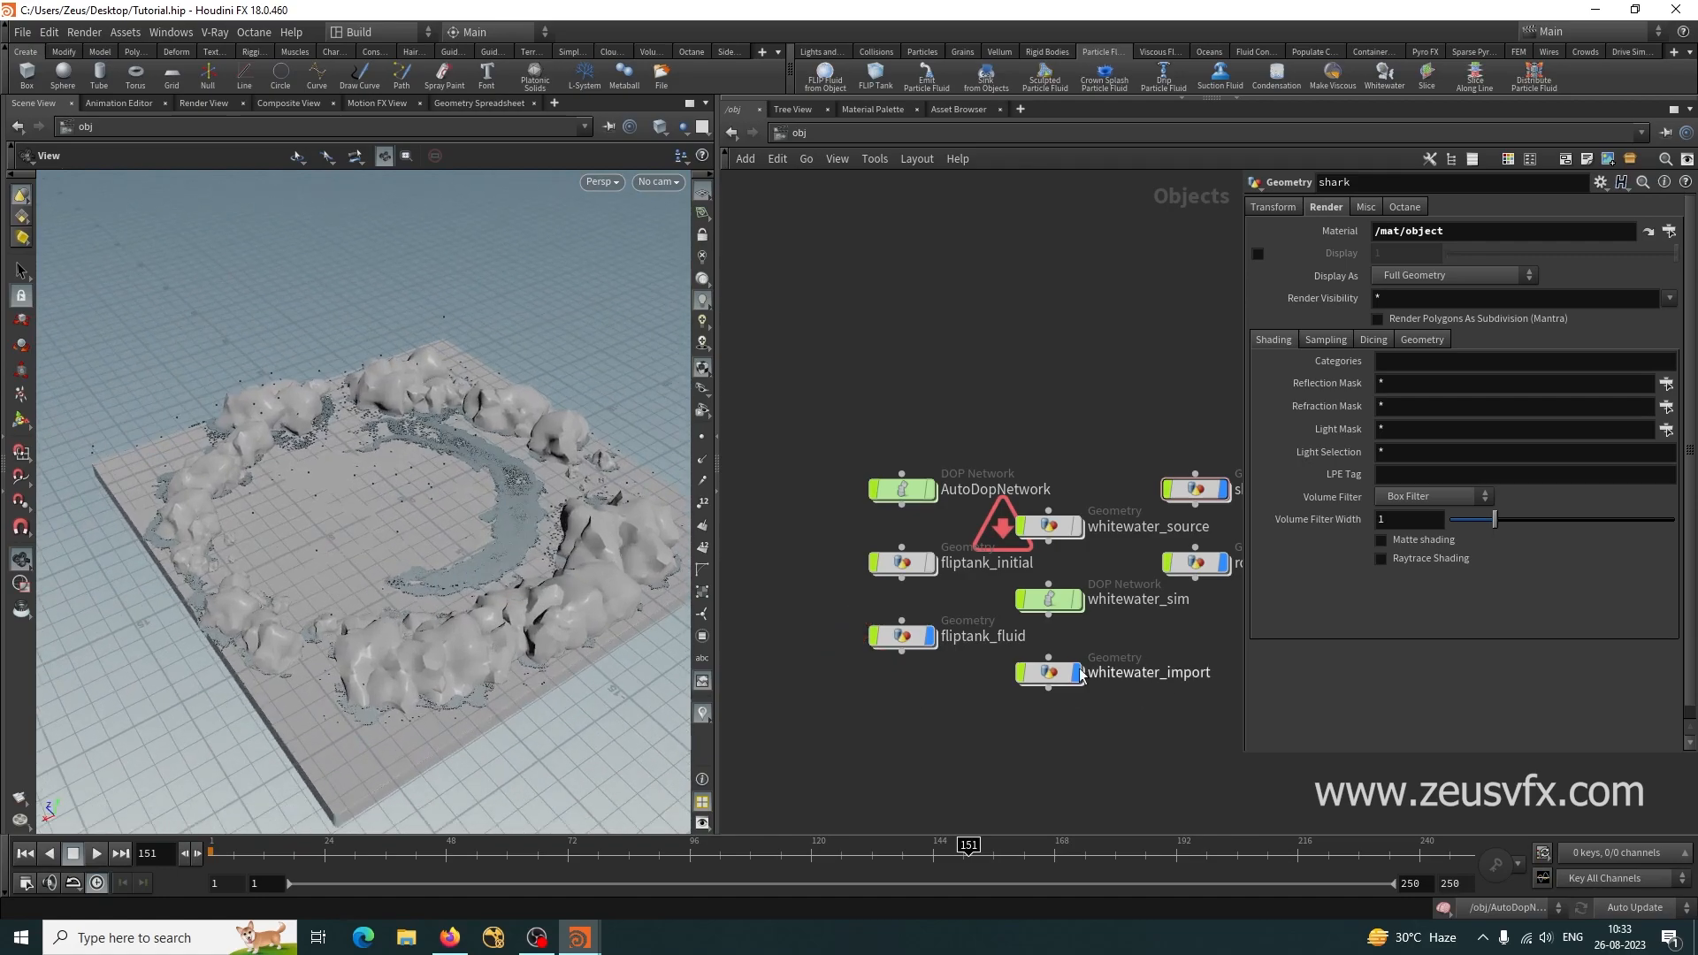
Save the Tutorial.hip scene with the replaced shark and rock objects.
middle_drag(935, 750, 894, 658)
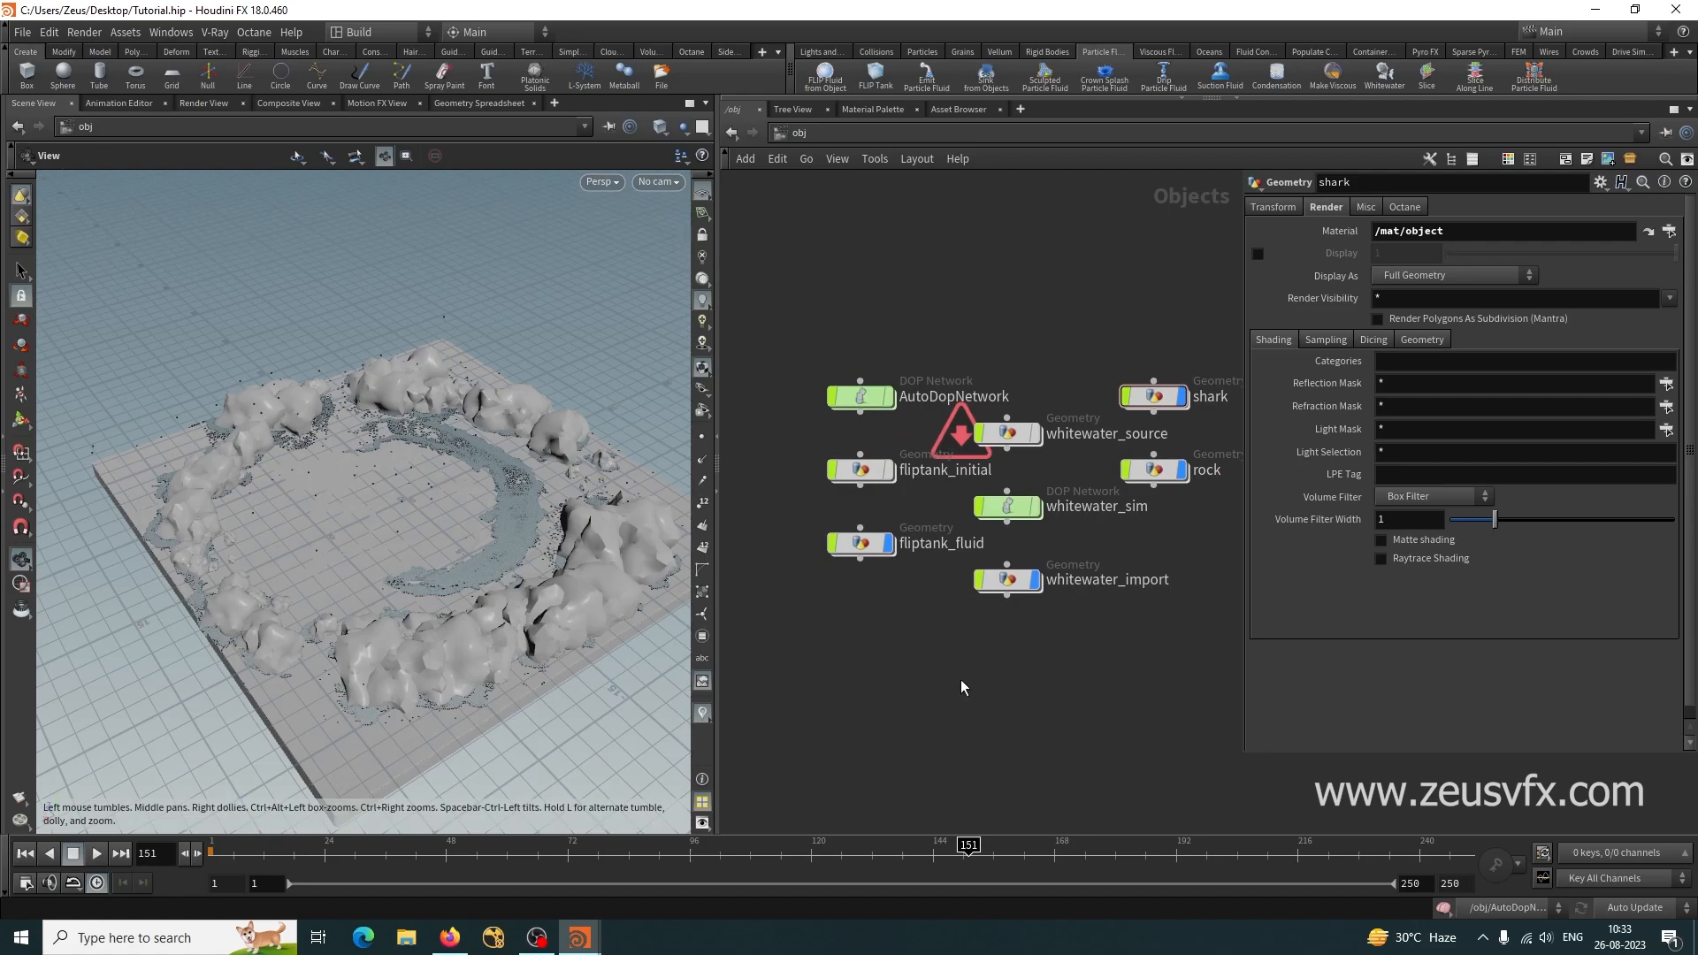
key(ctrl+s)
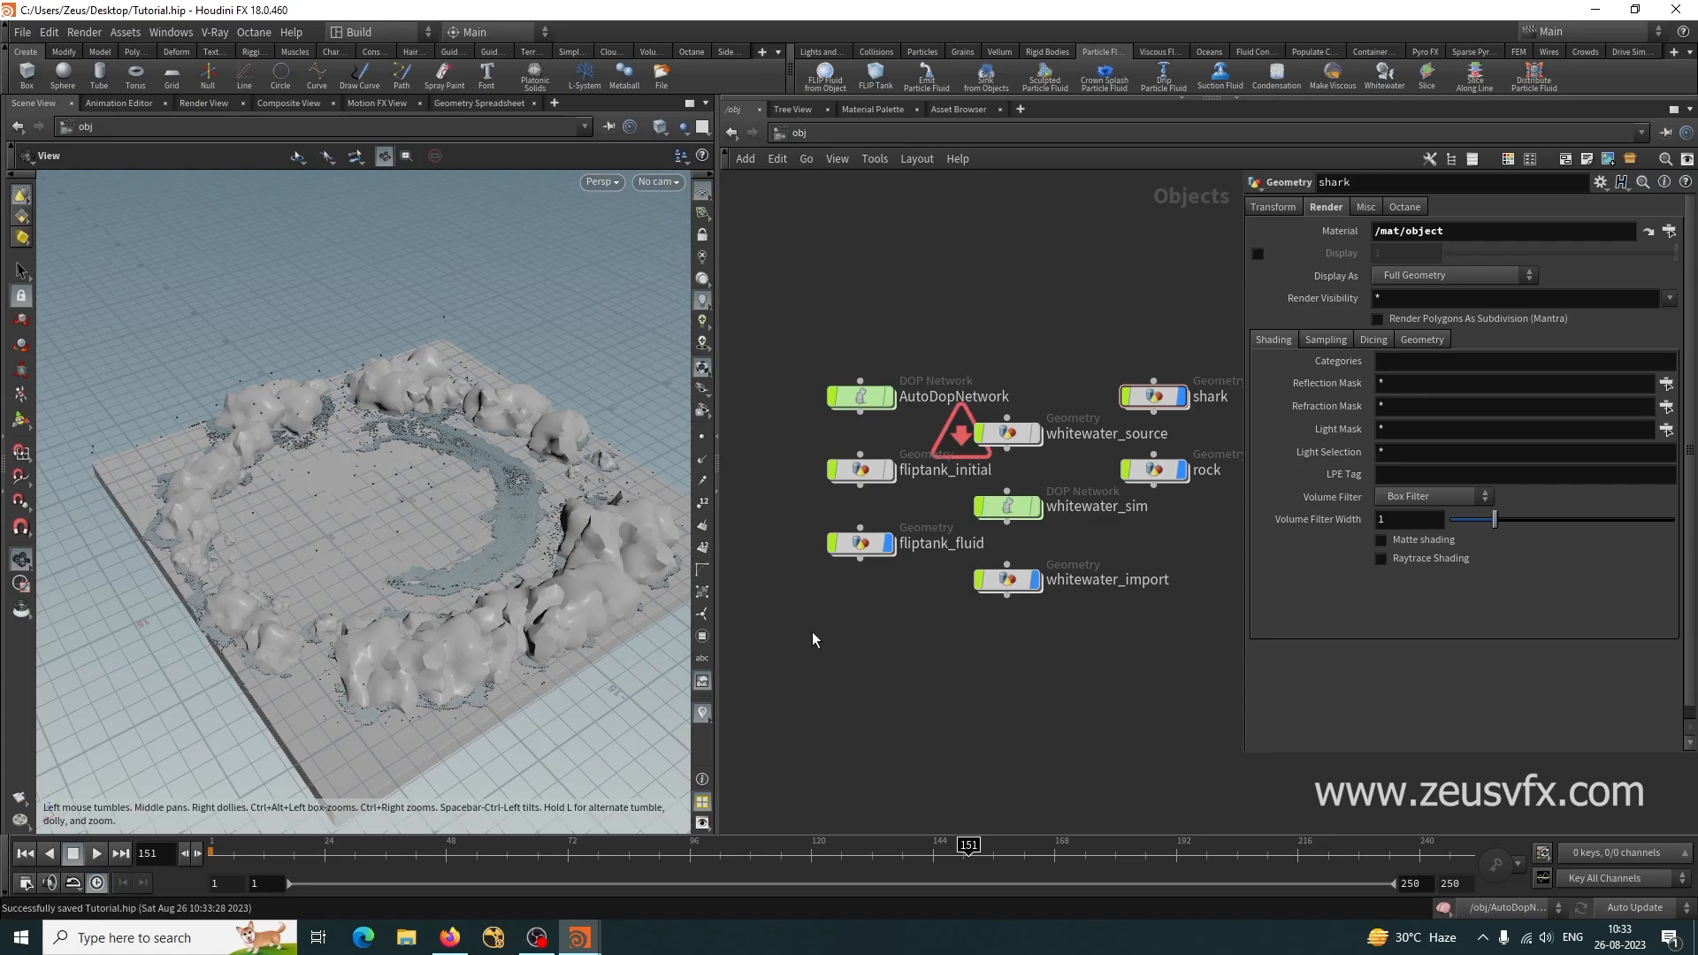
click(209, 32)
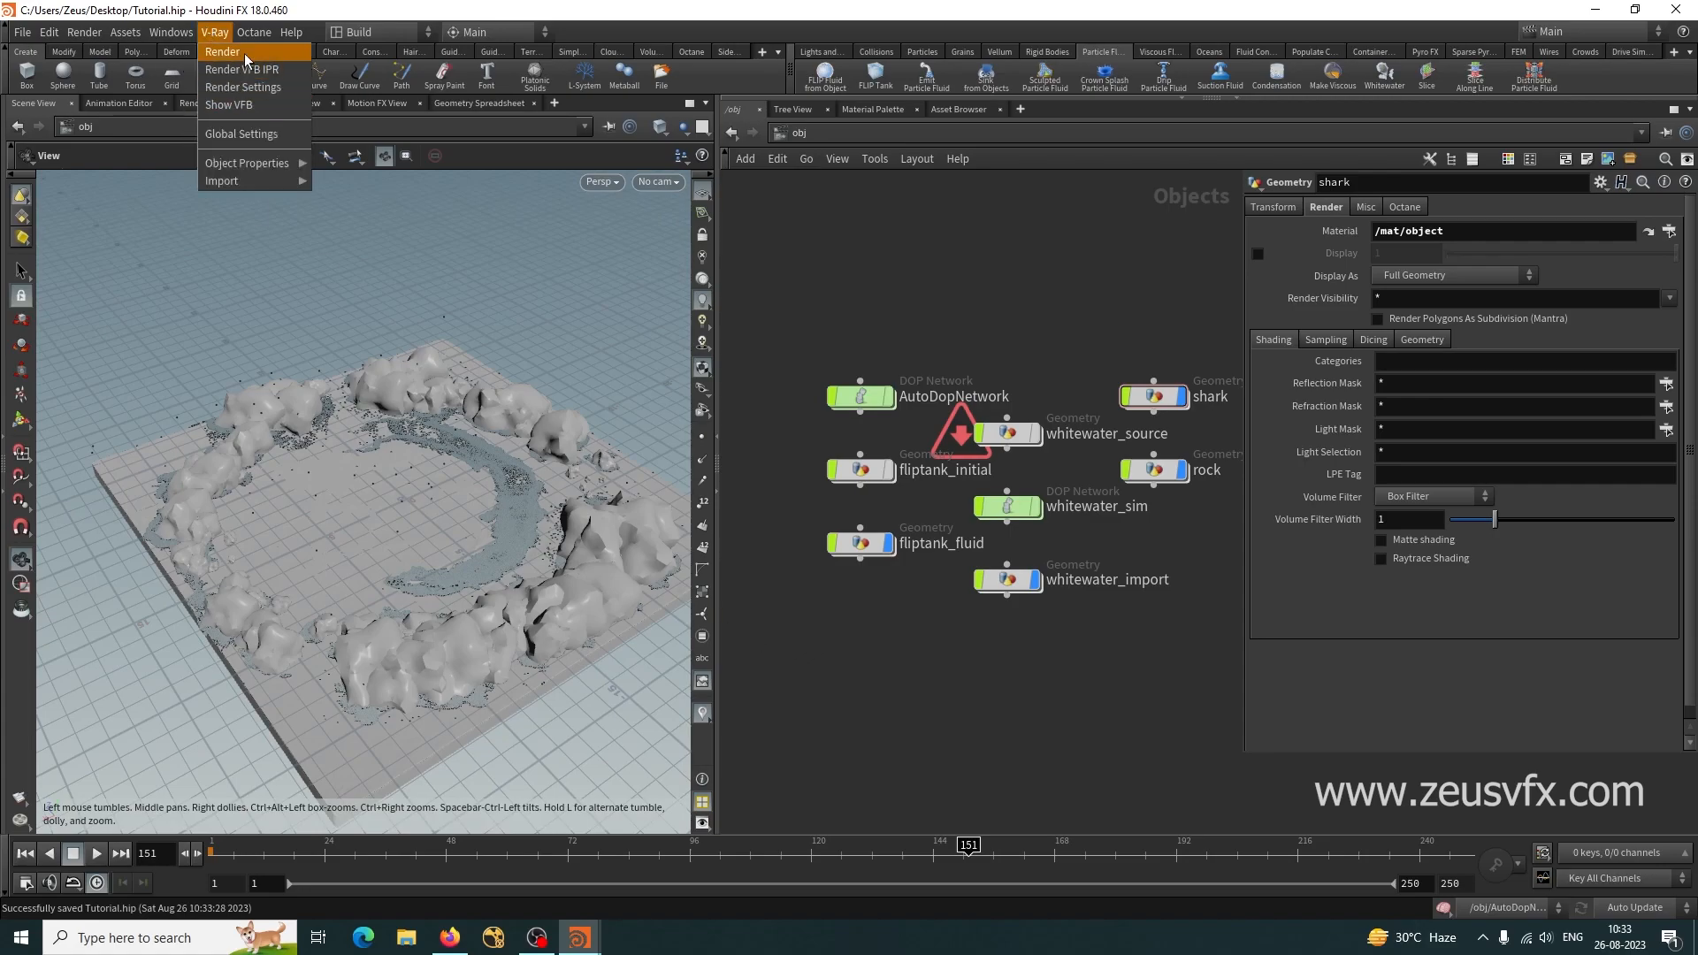
mouse_move(253, 33)
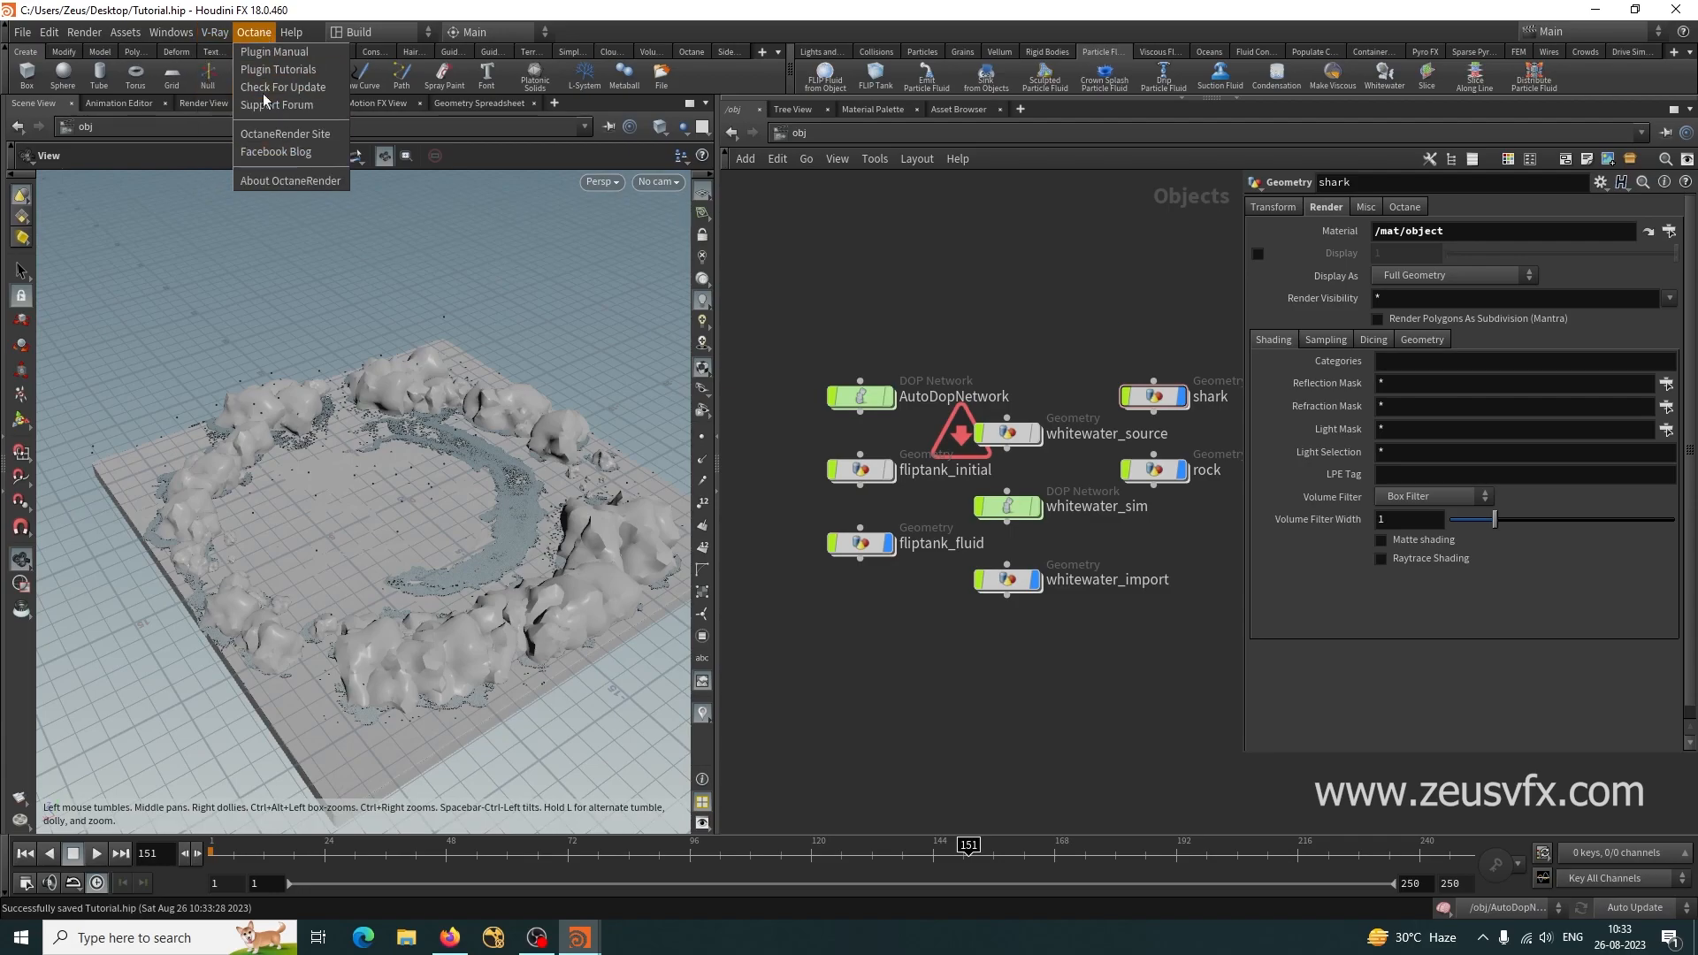
mouse_move(85, 33)
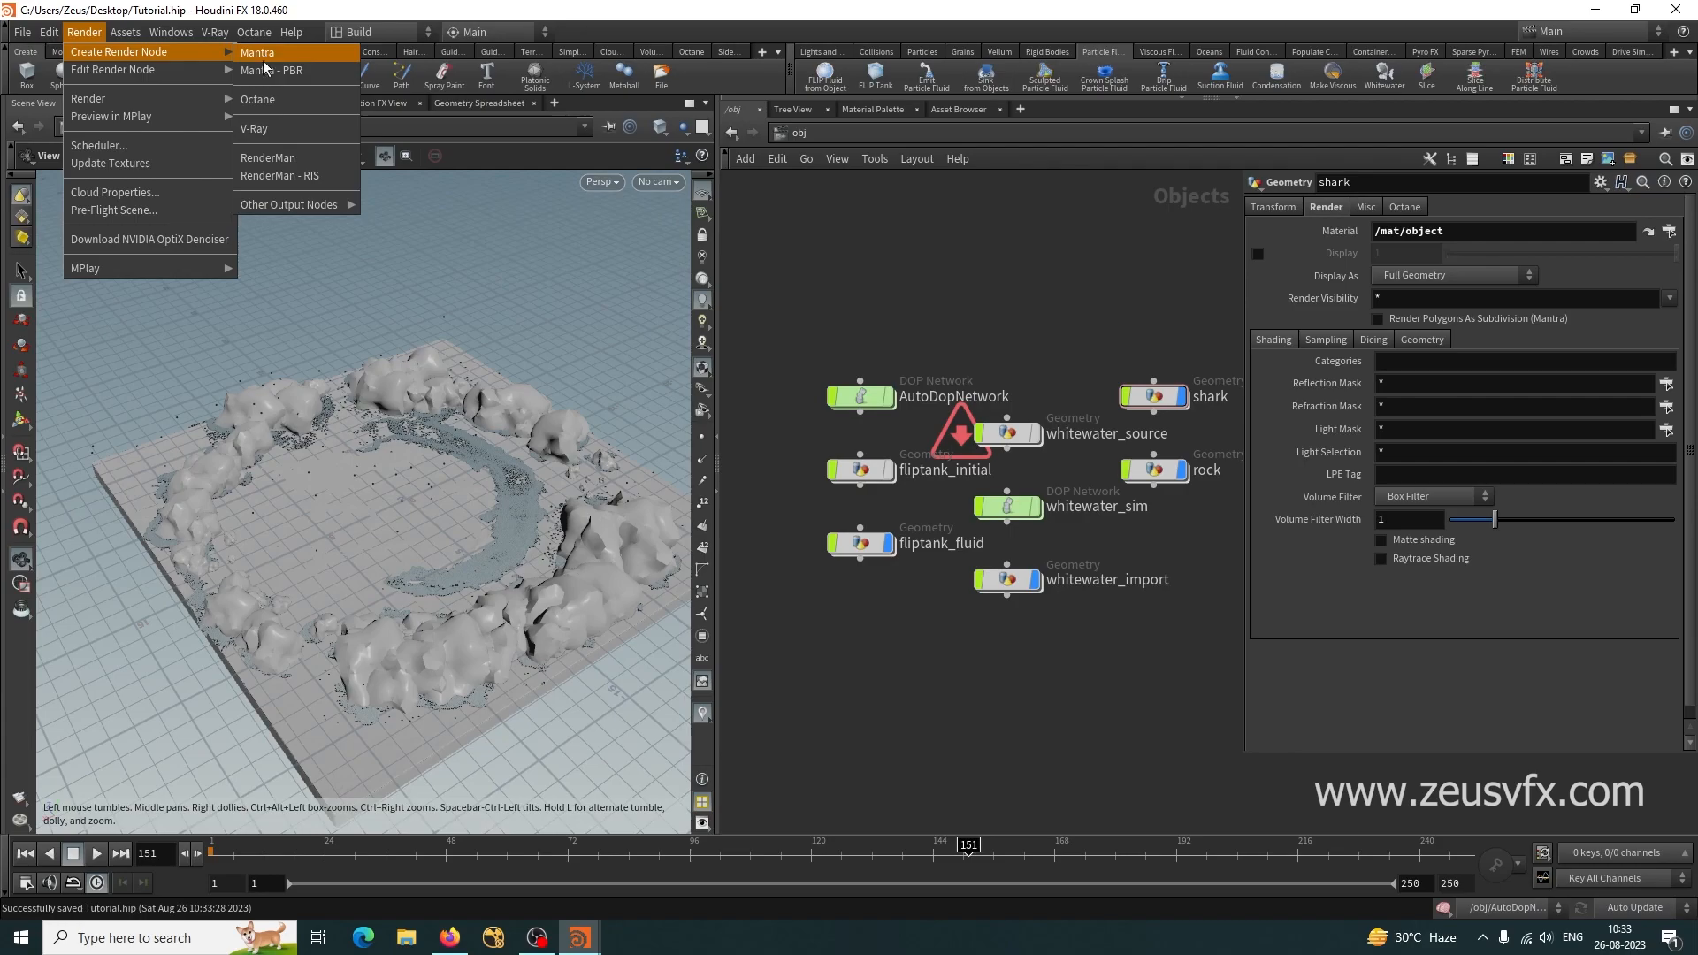
click(779, 299)
click(413, 36)
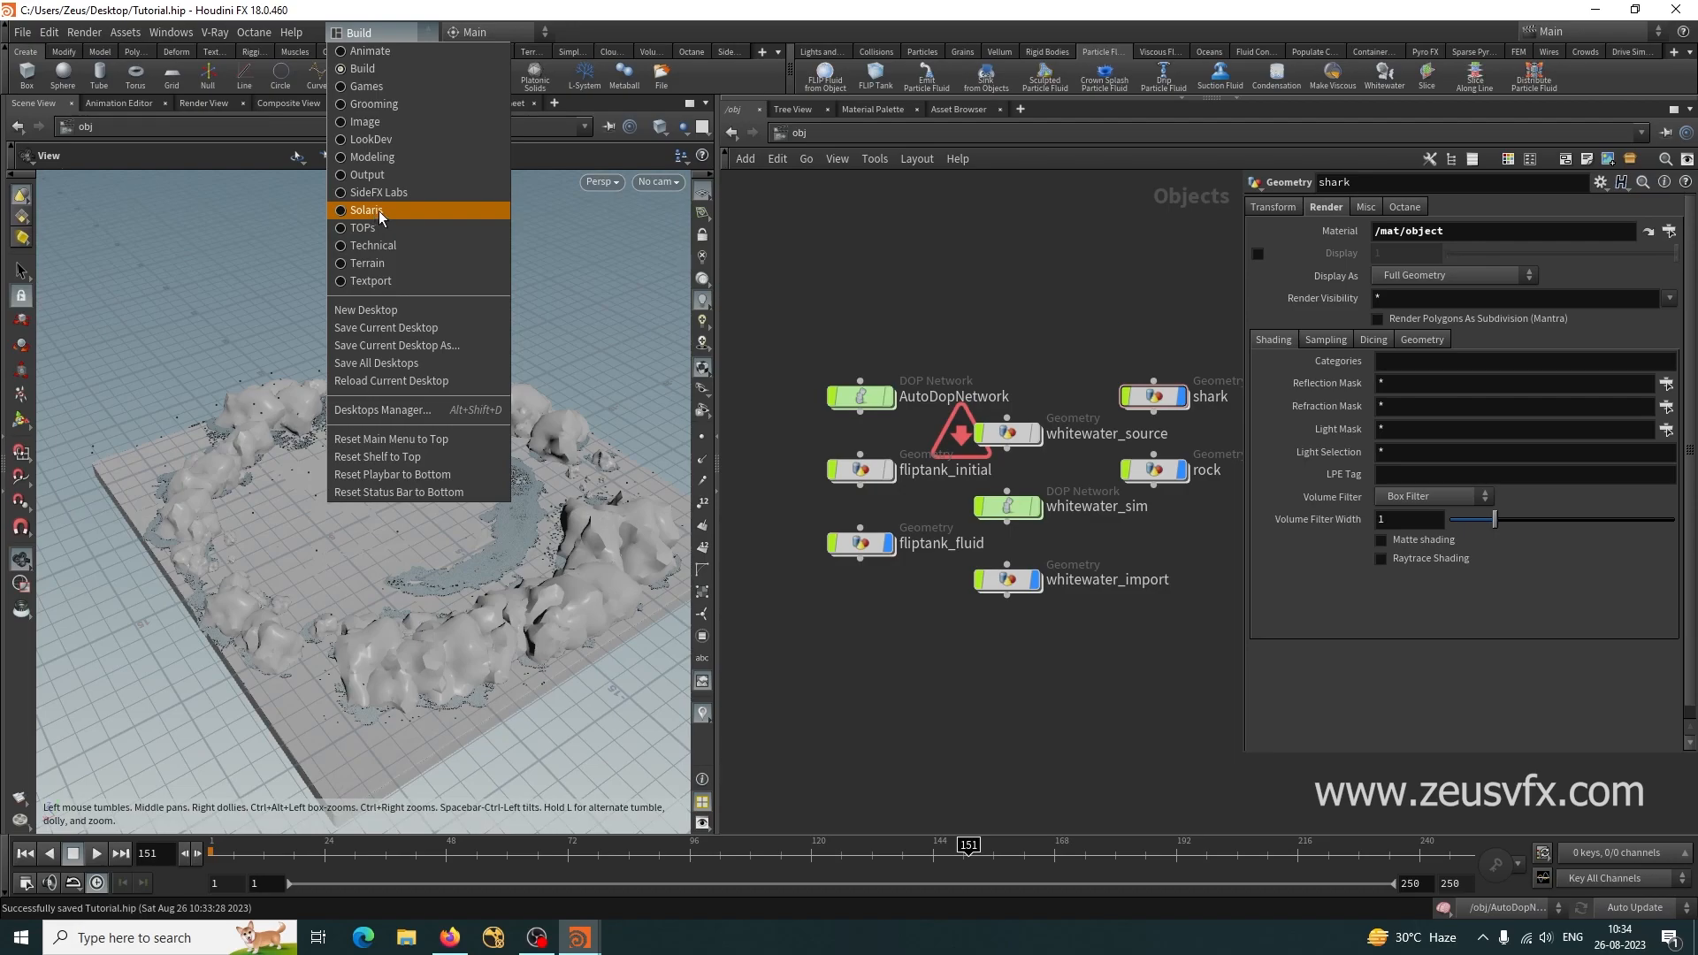
click(325, 7)
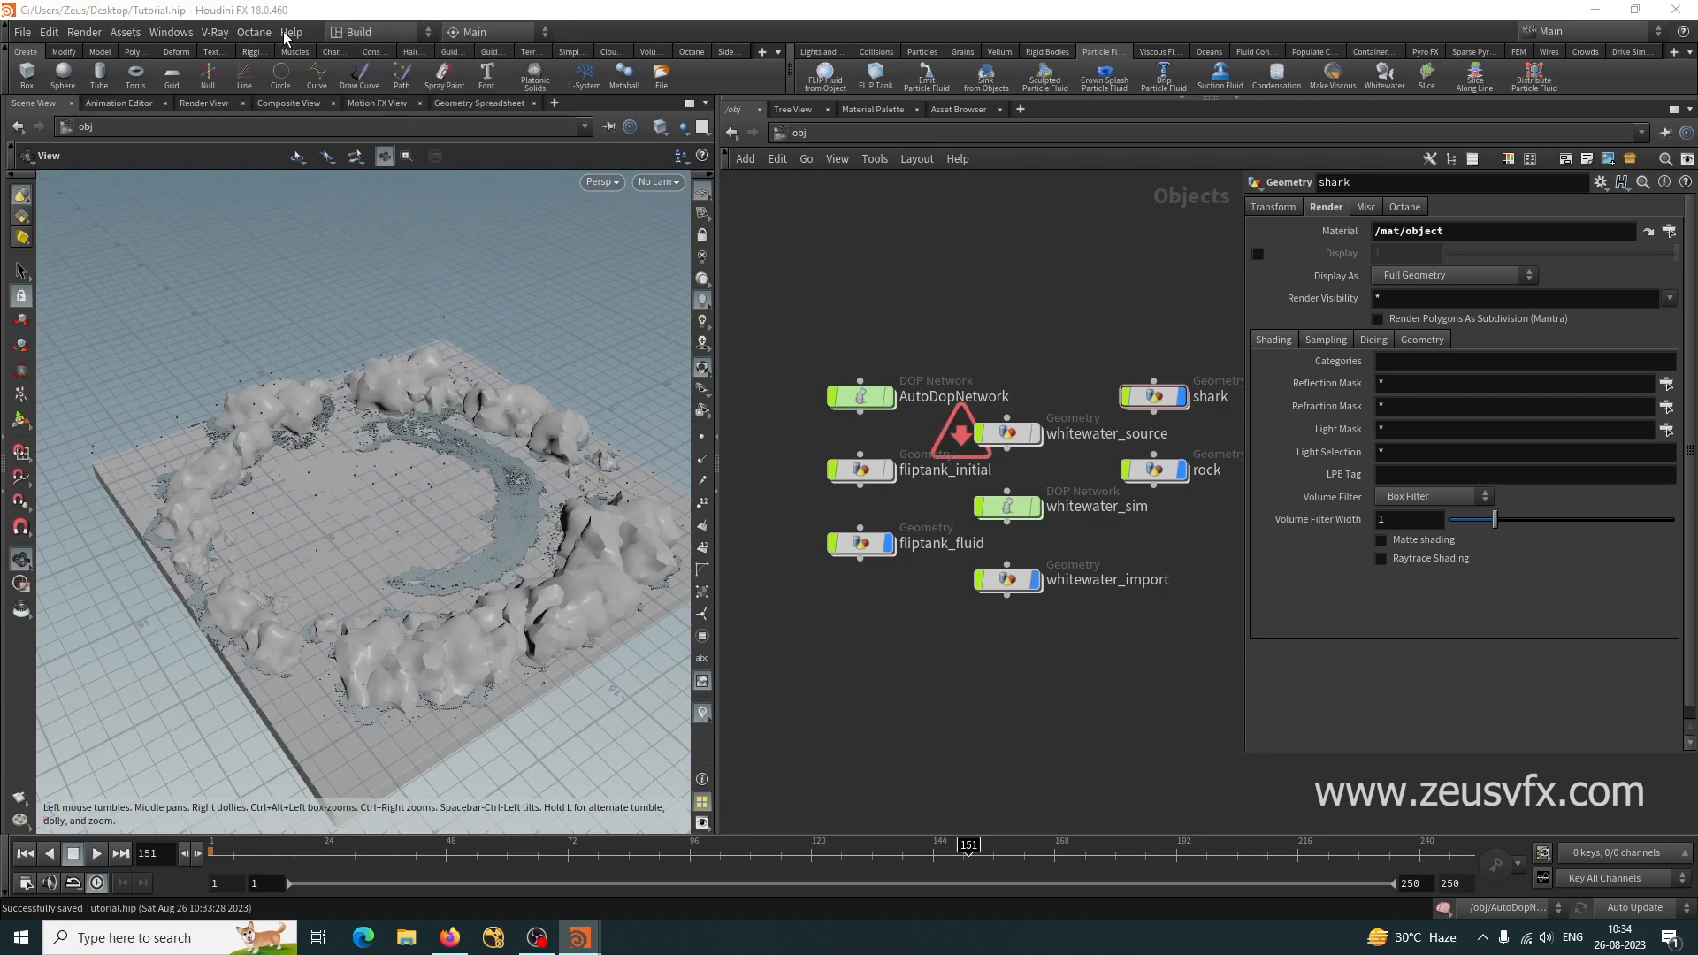
Show the V-Ray frame buffer (VFB).
click(215, 32)
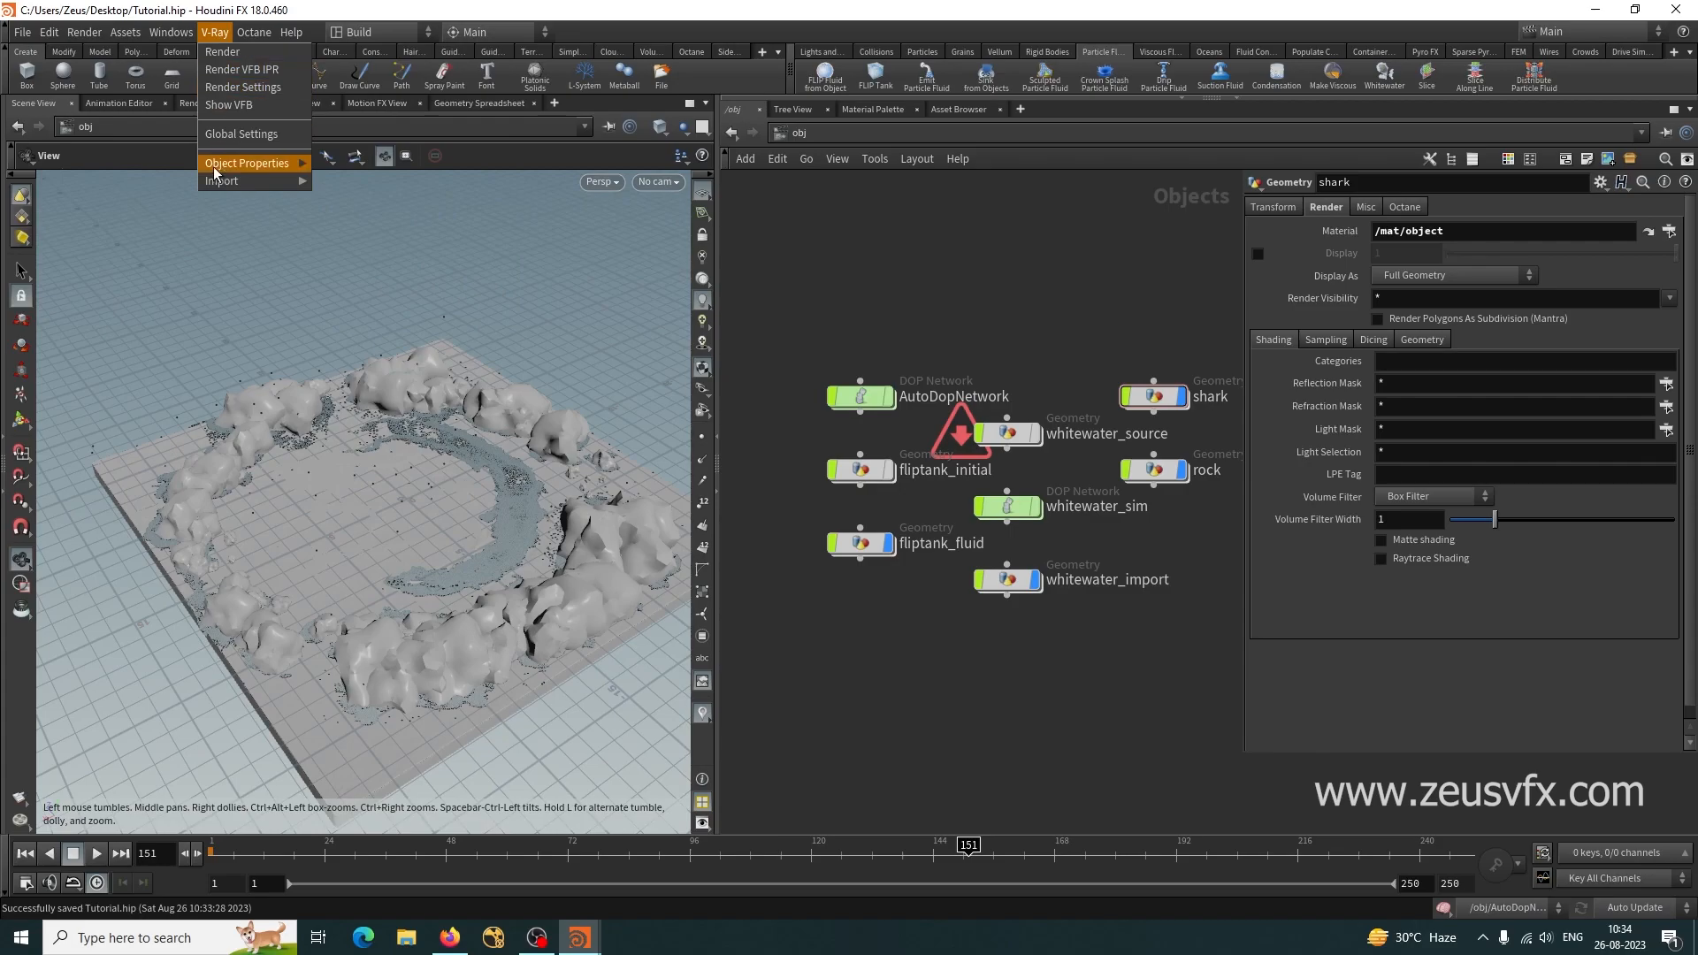
click(230, 105)
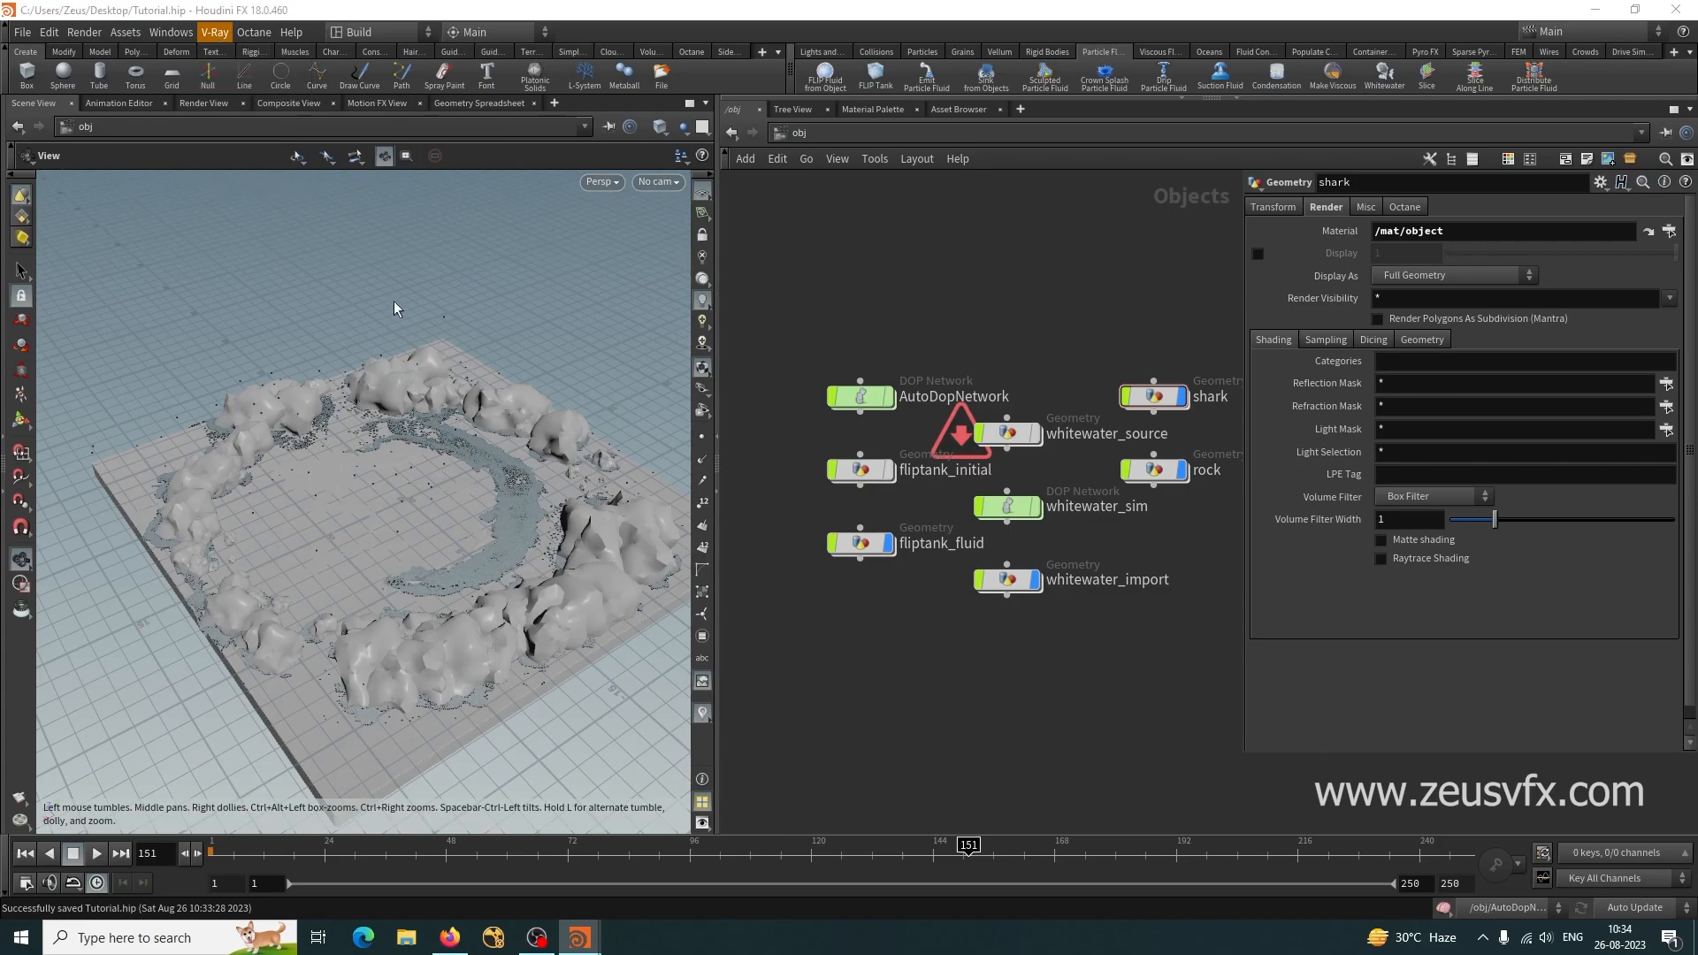
Set the V-Ray renderer's render device mode to RTX and apply the GPU device selection.
drag(306, 20, 570, 146)
click(547, 408)
click(562, 447)
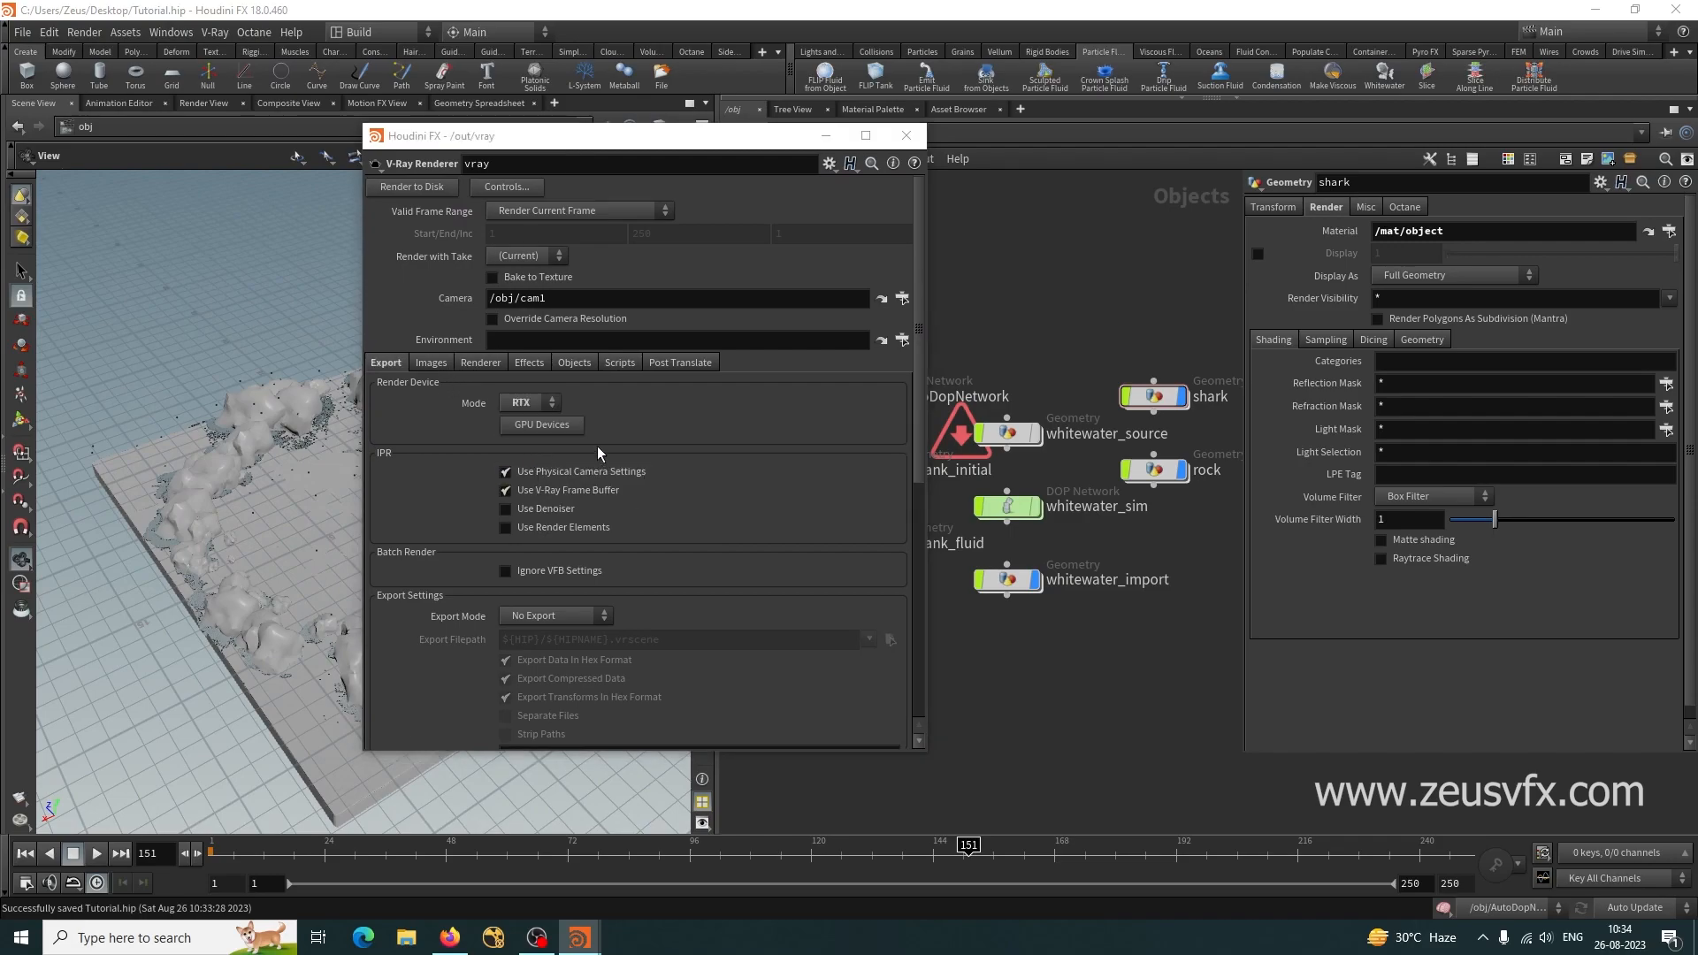
click(517, 428)
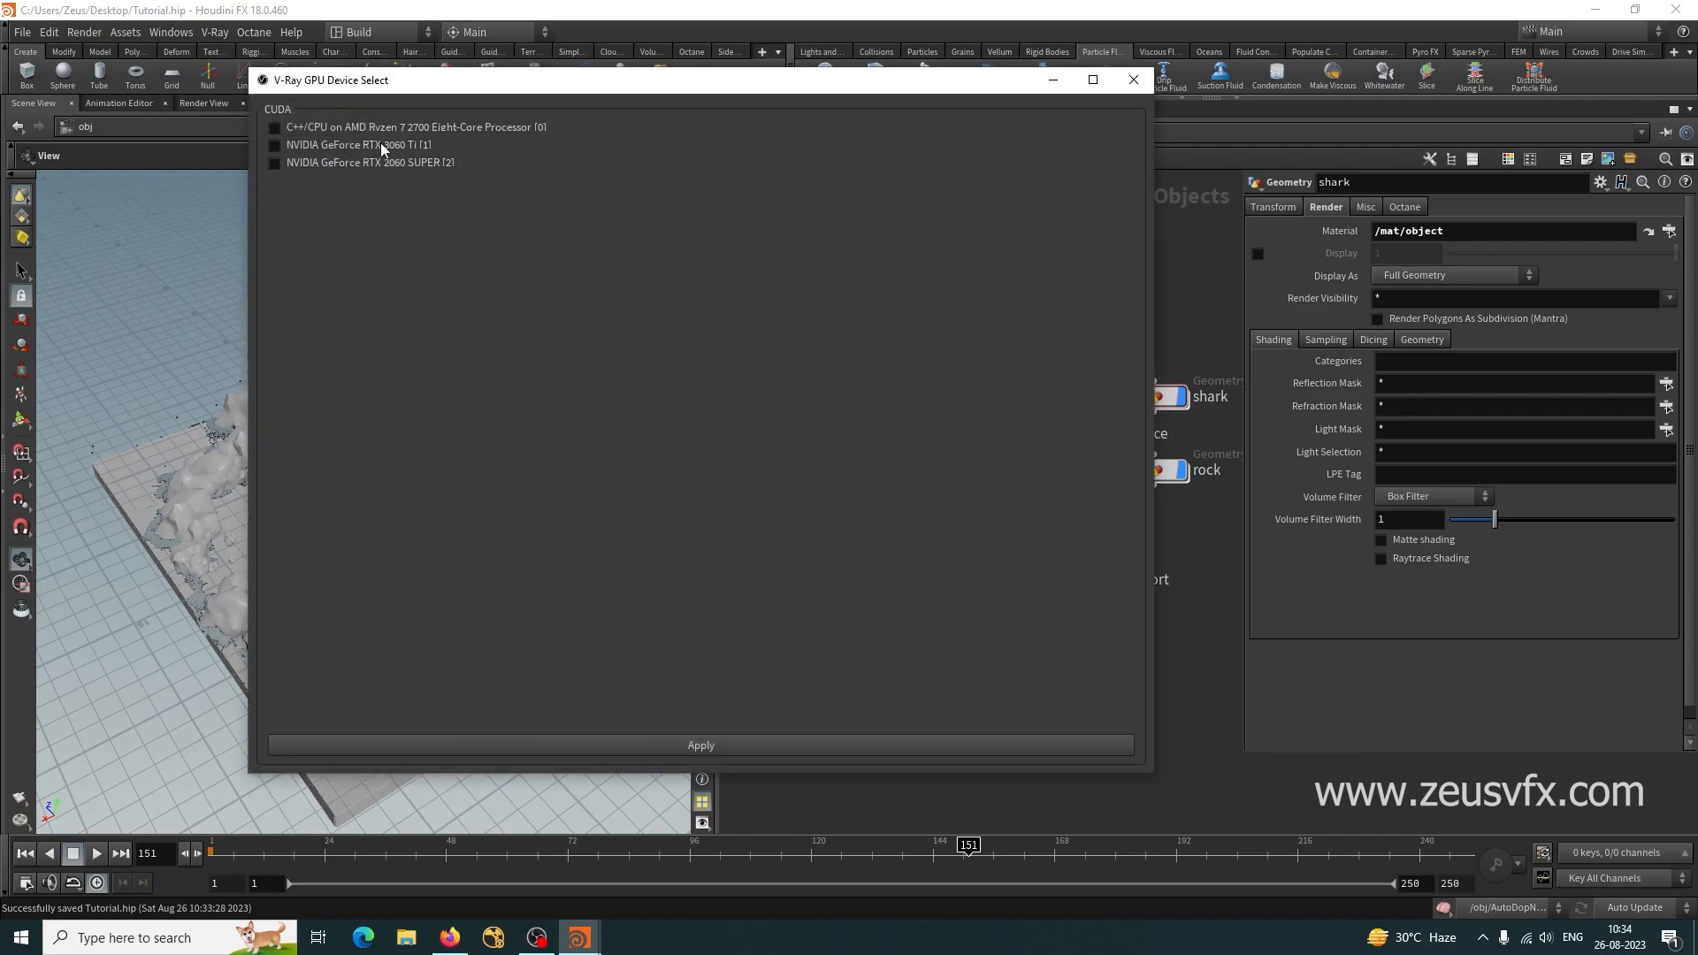
click(697, 744)
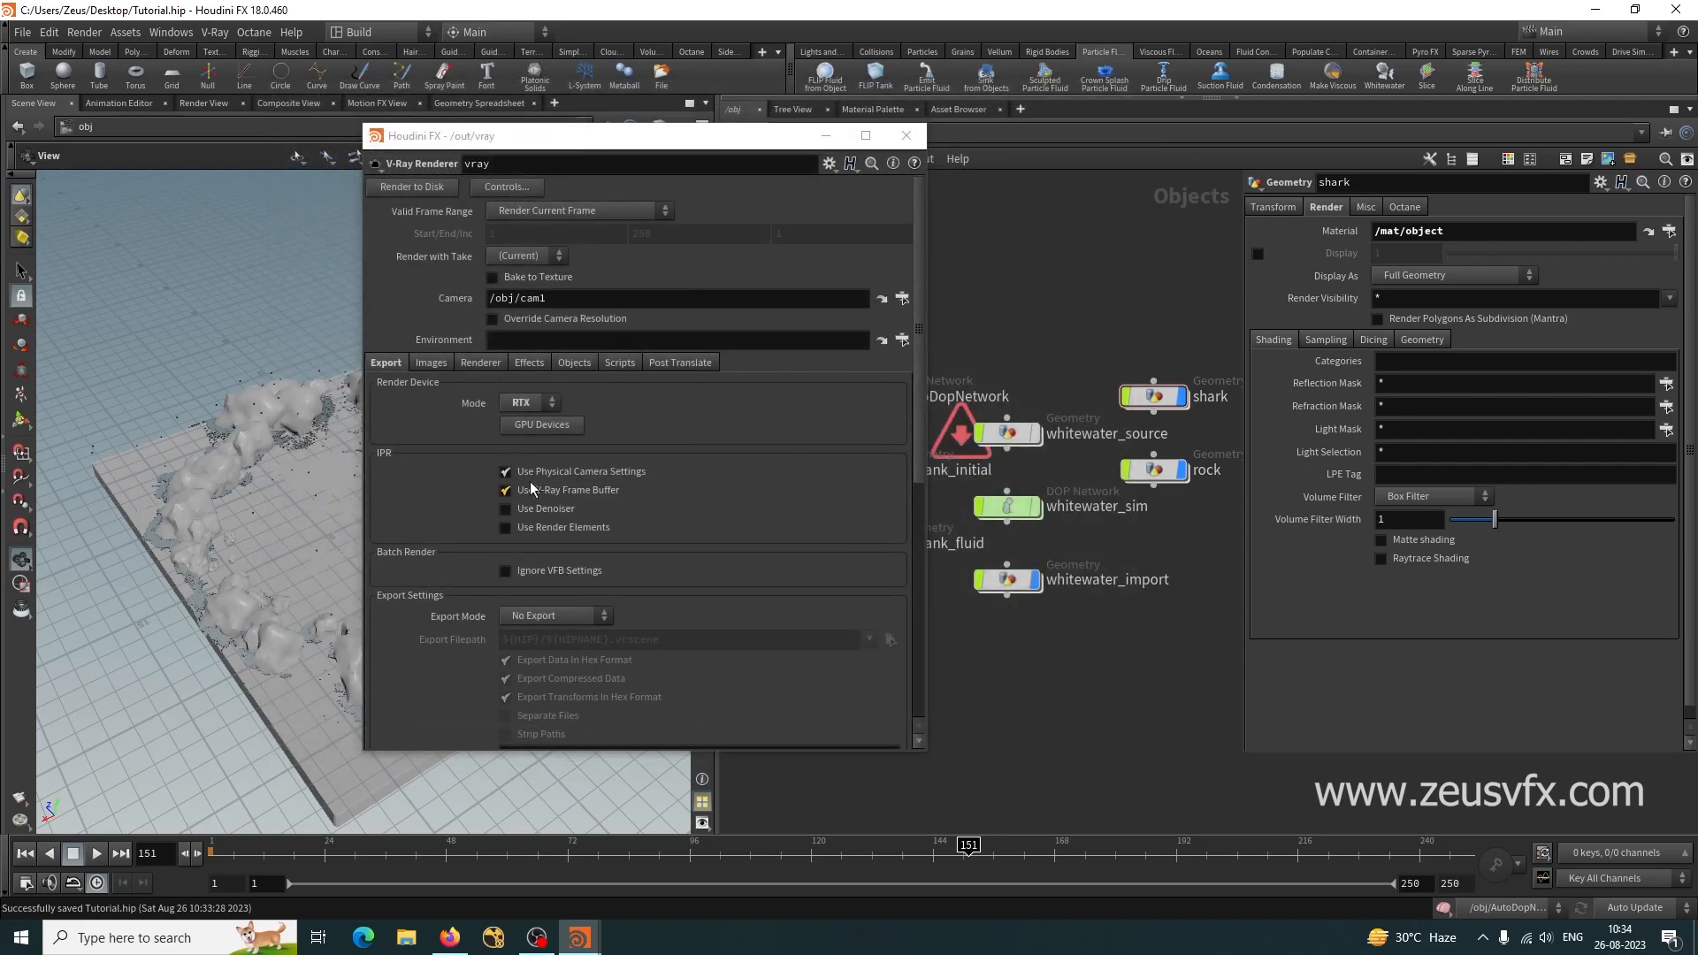
Review the V-Ray renderer's export, image and sampler settings, and close its settings window.
scroll(519, 566, down, 5)
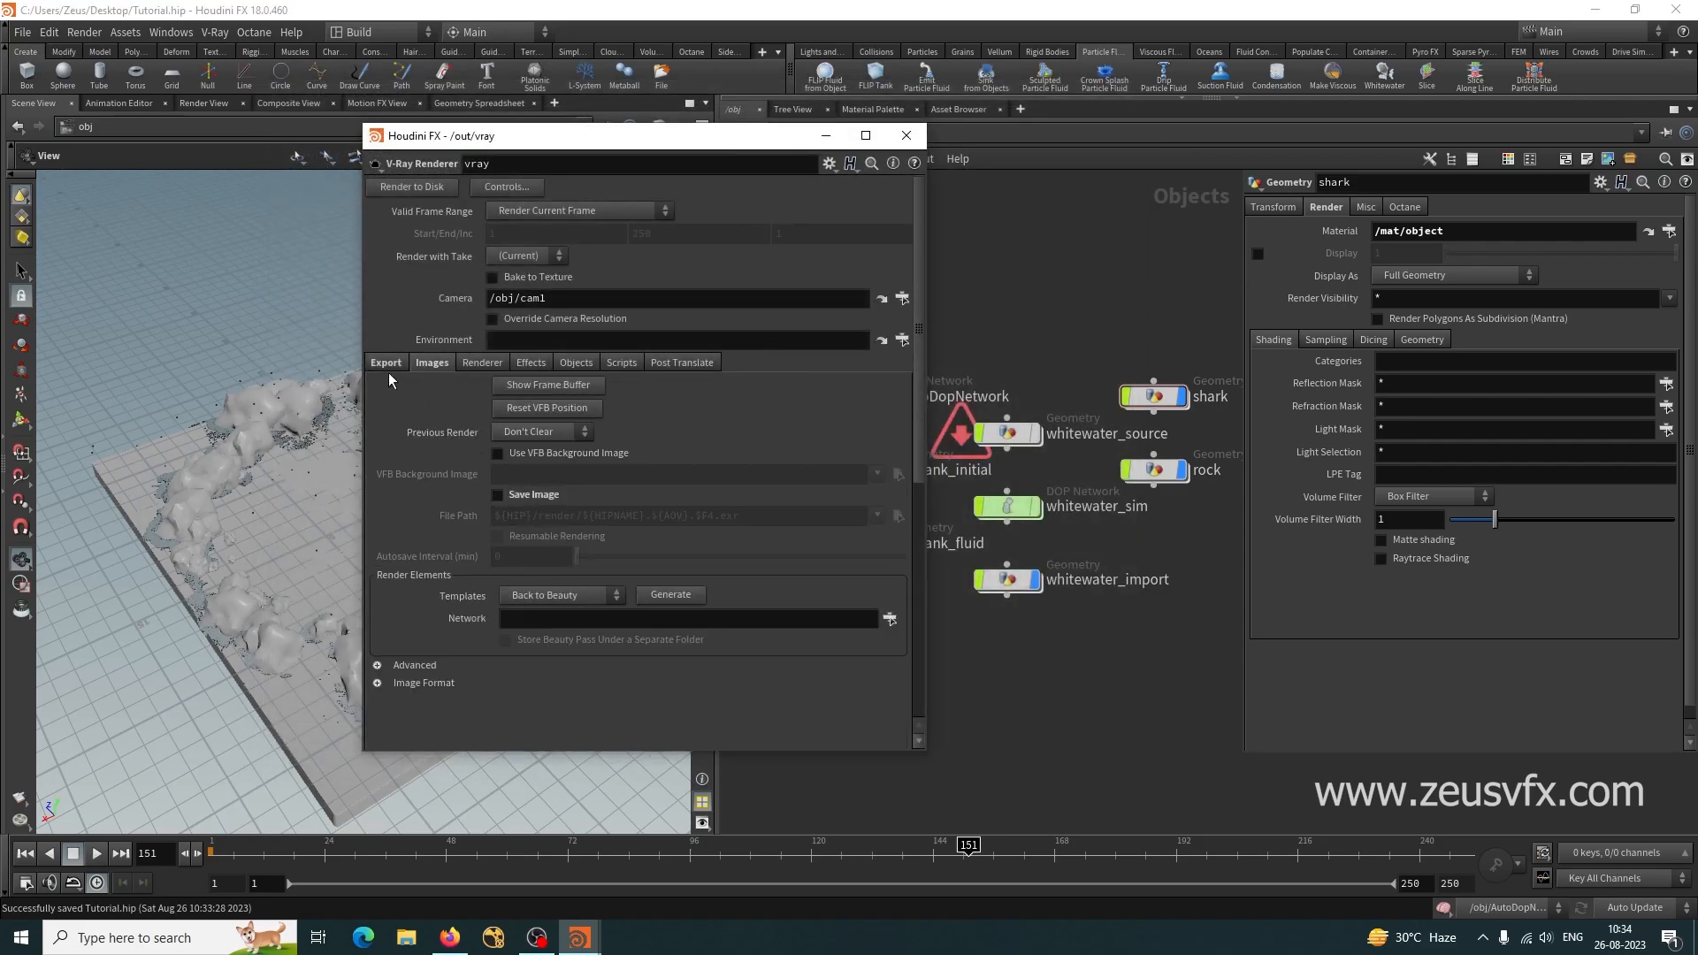
scroll(389, 374, up, 5)
scroll(464, 531, down, 3)
scroll(458, 522, up, 3)
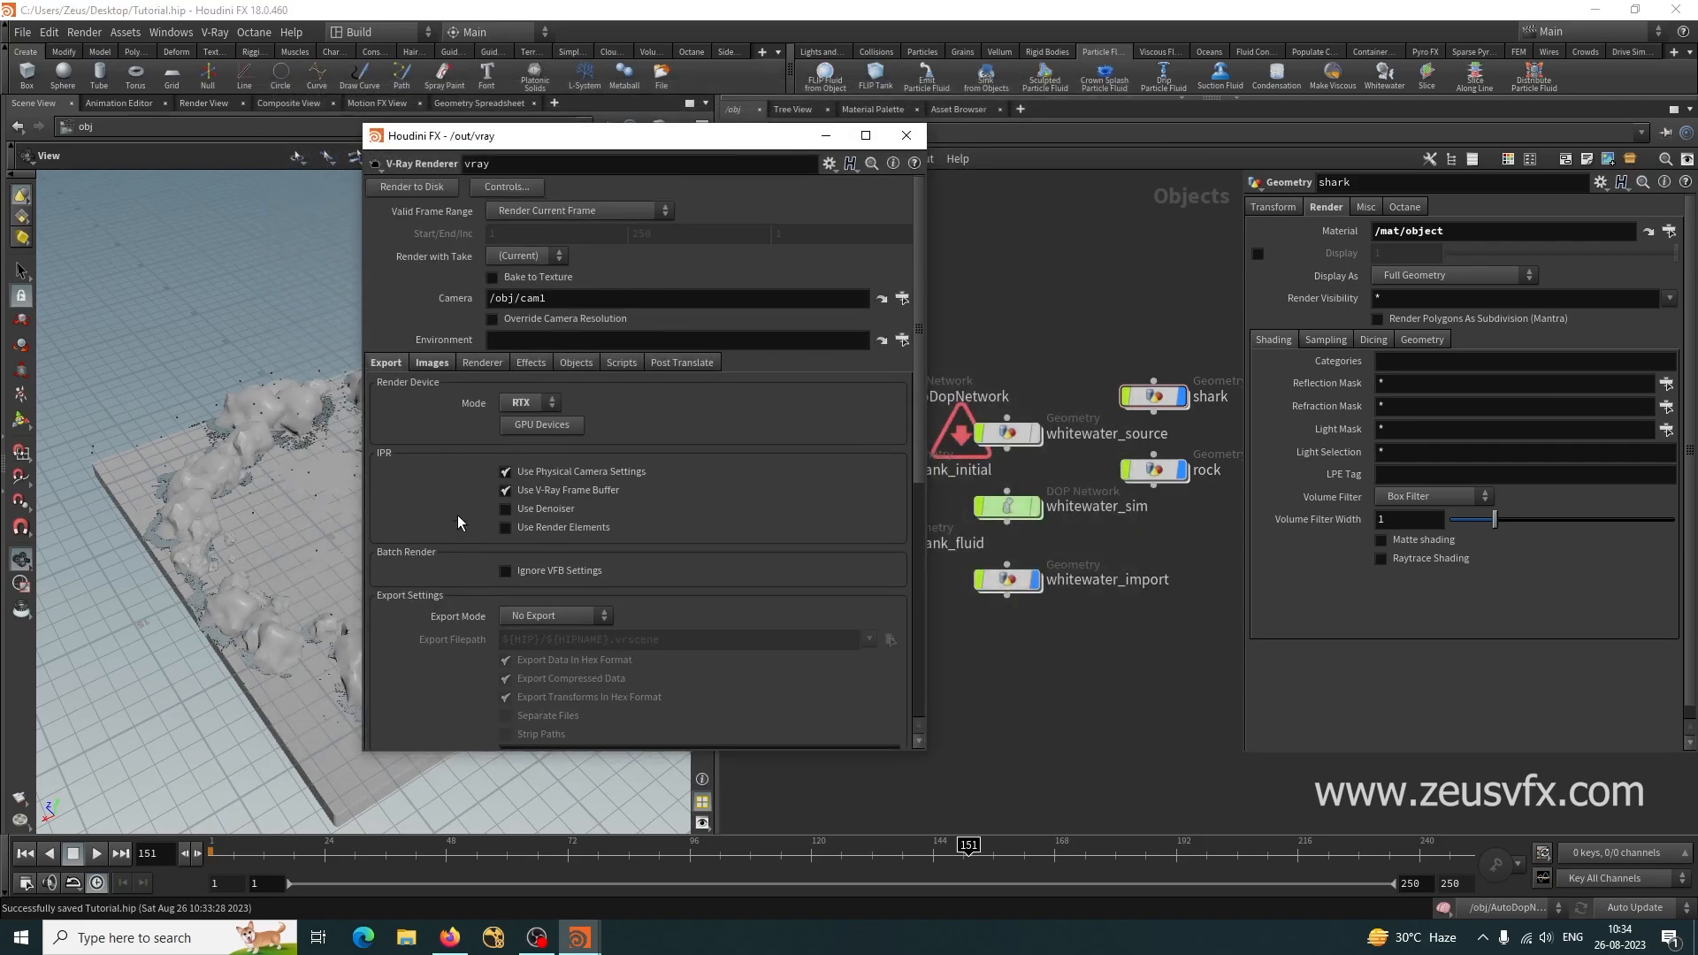
click(435, 364)
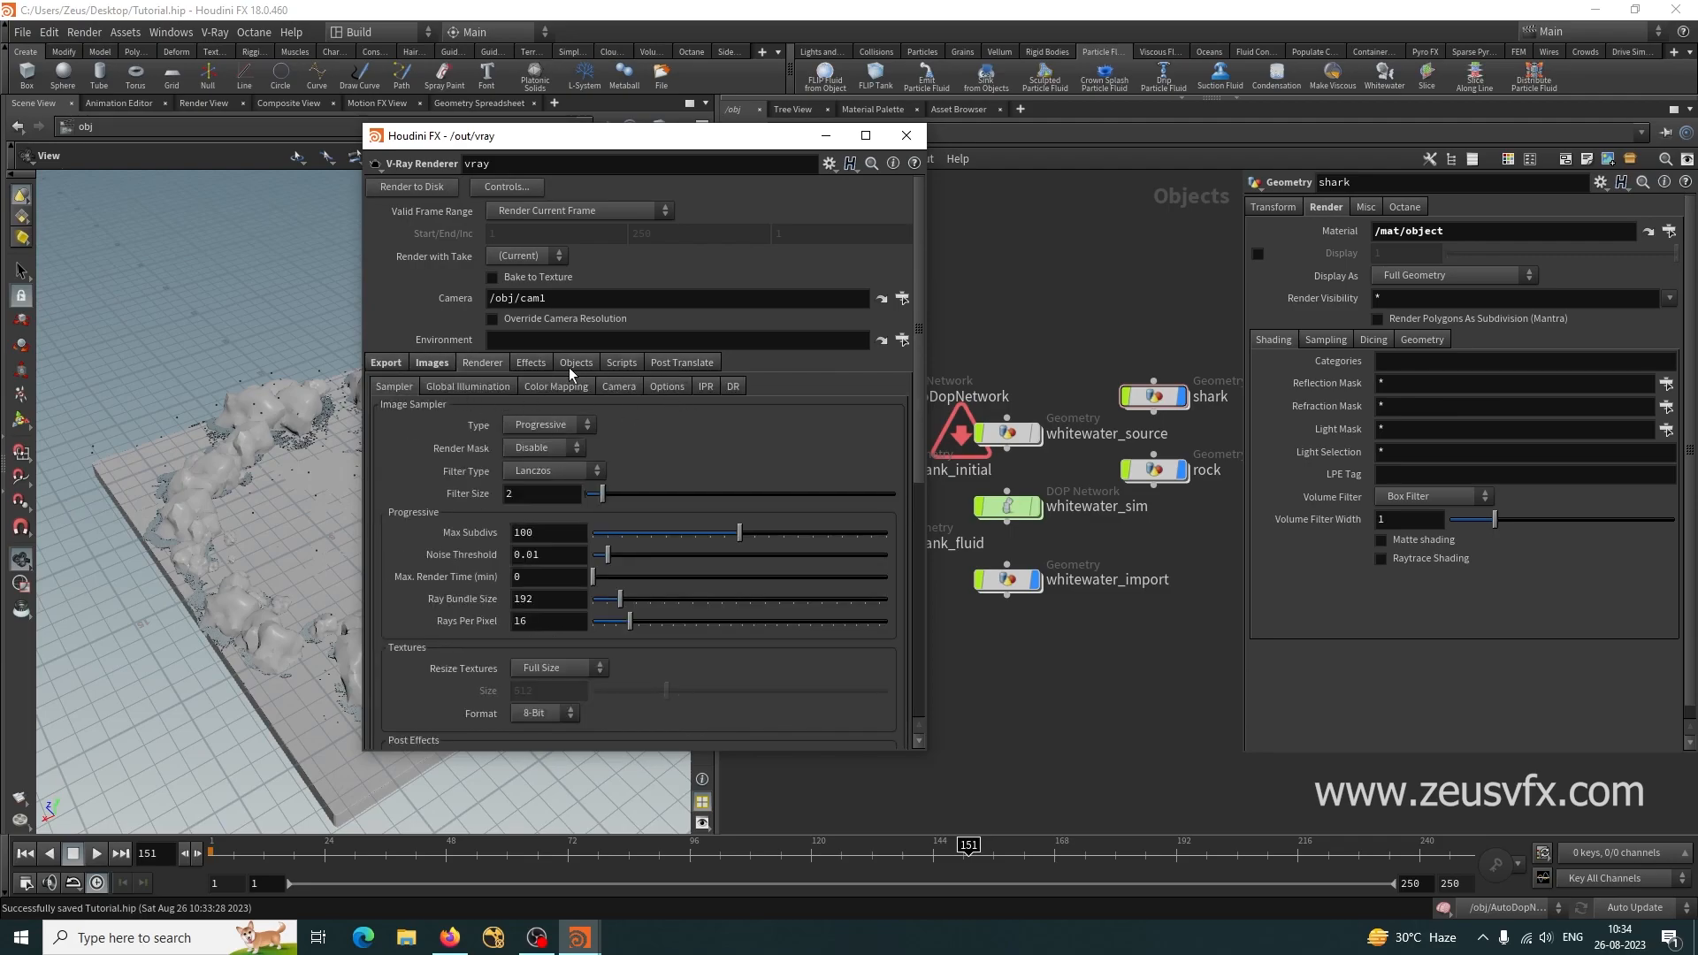
click(386, 362)
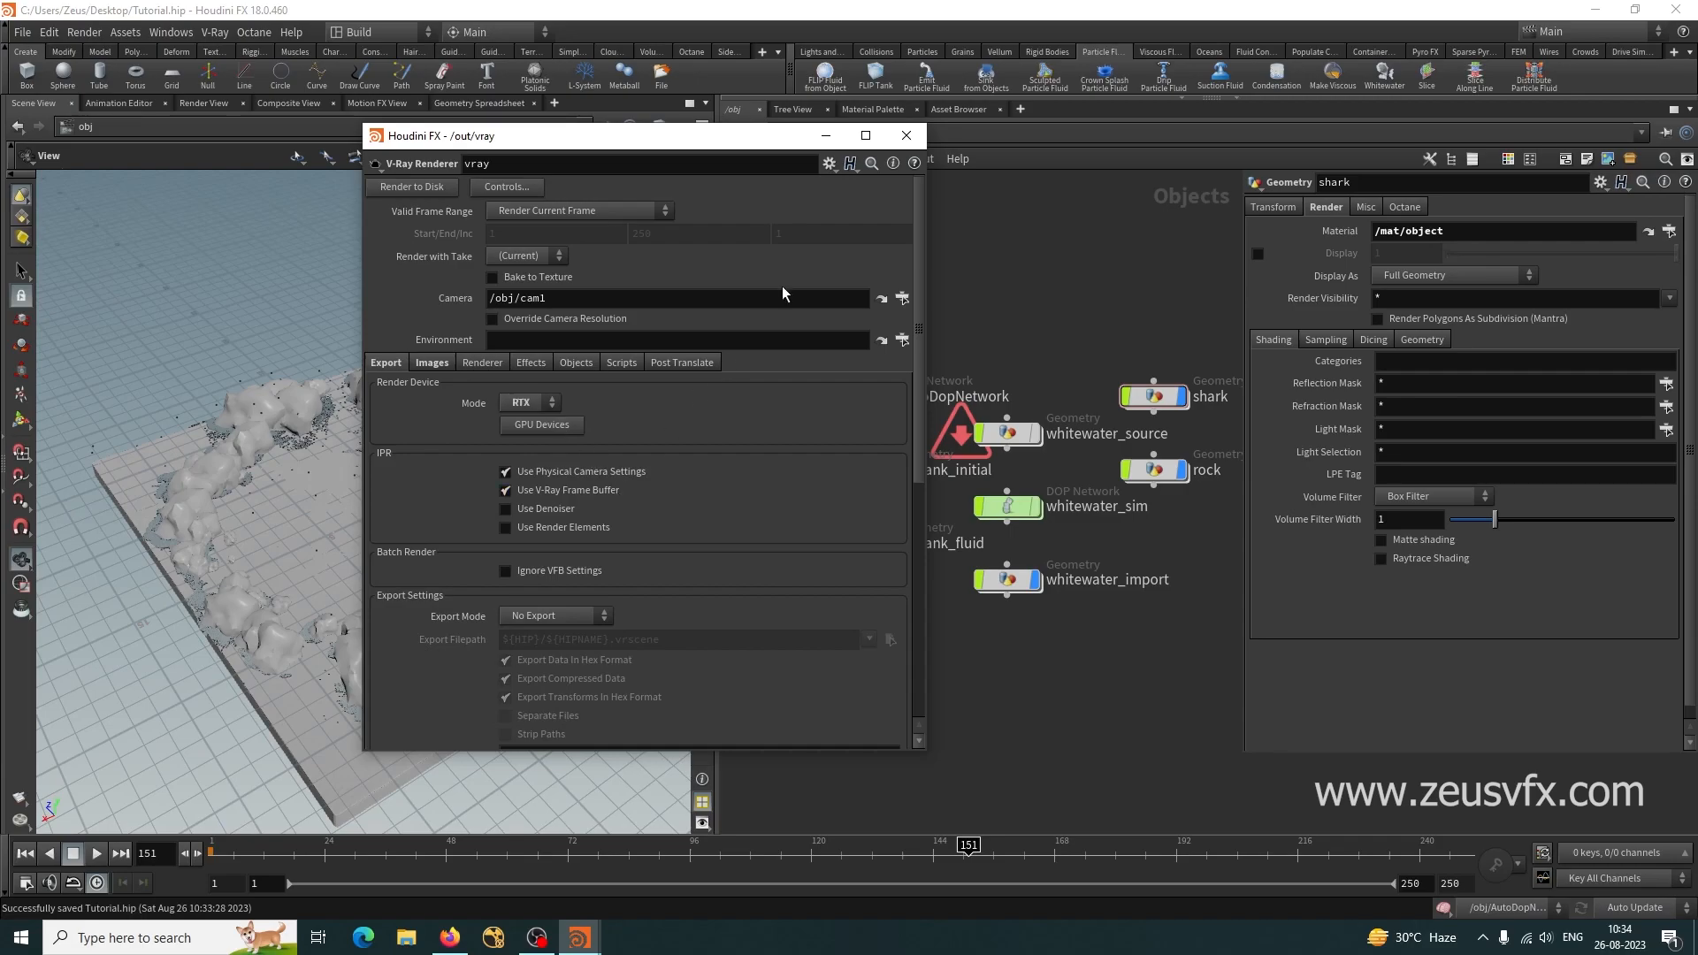
click(906, 135)
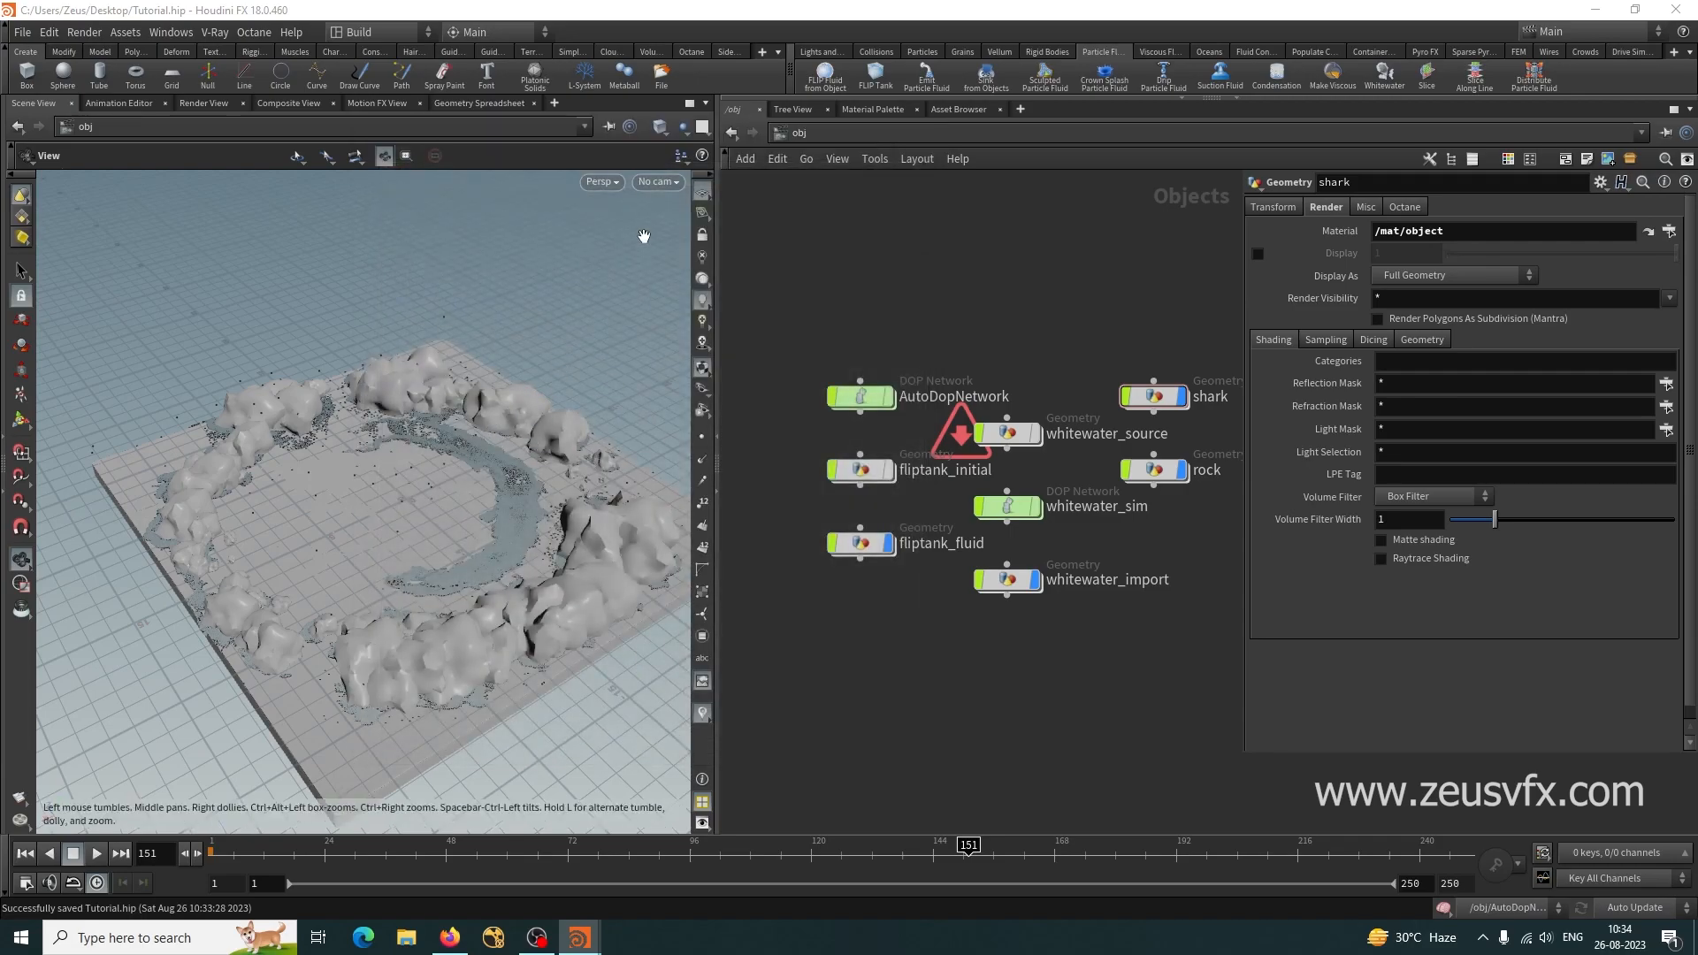
Create a new camera from the current view and frame it closer on the curved water trail between the rocks.
click(657, 182)
click(682, 237)
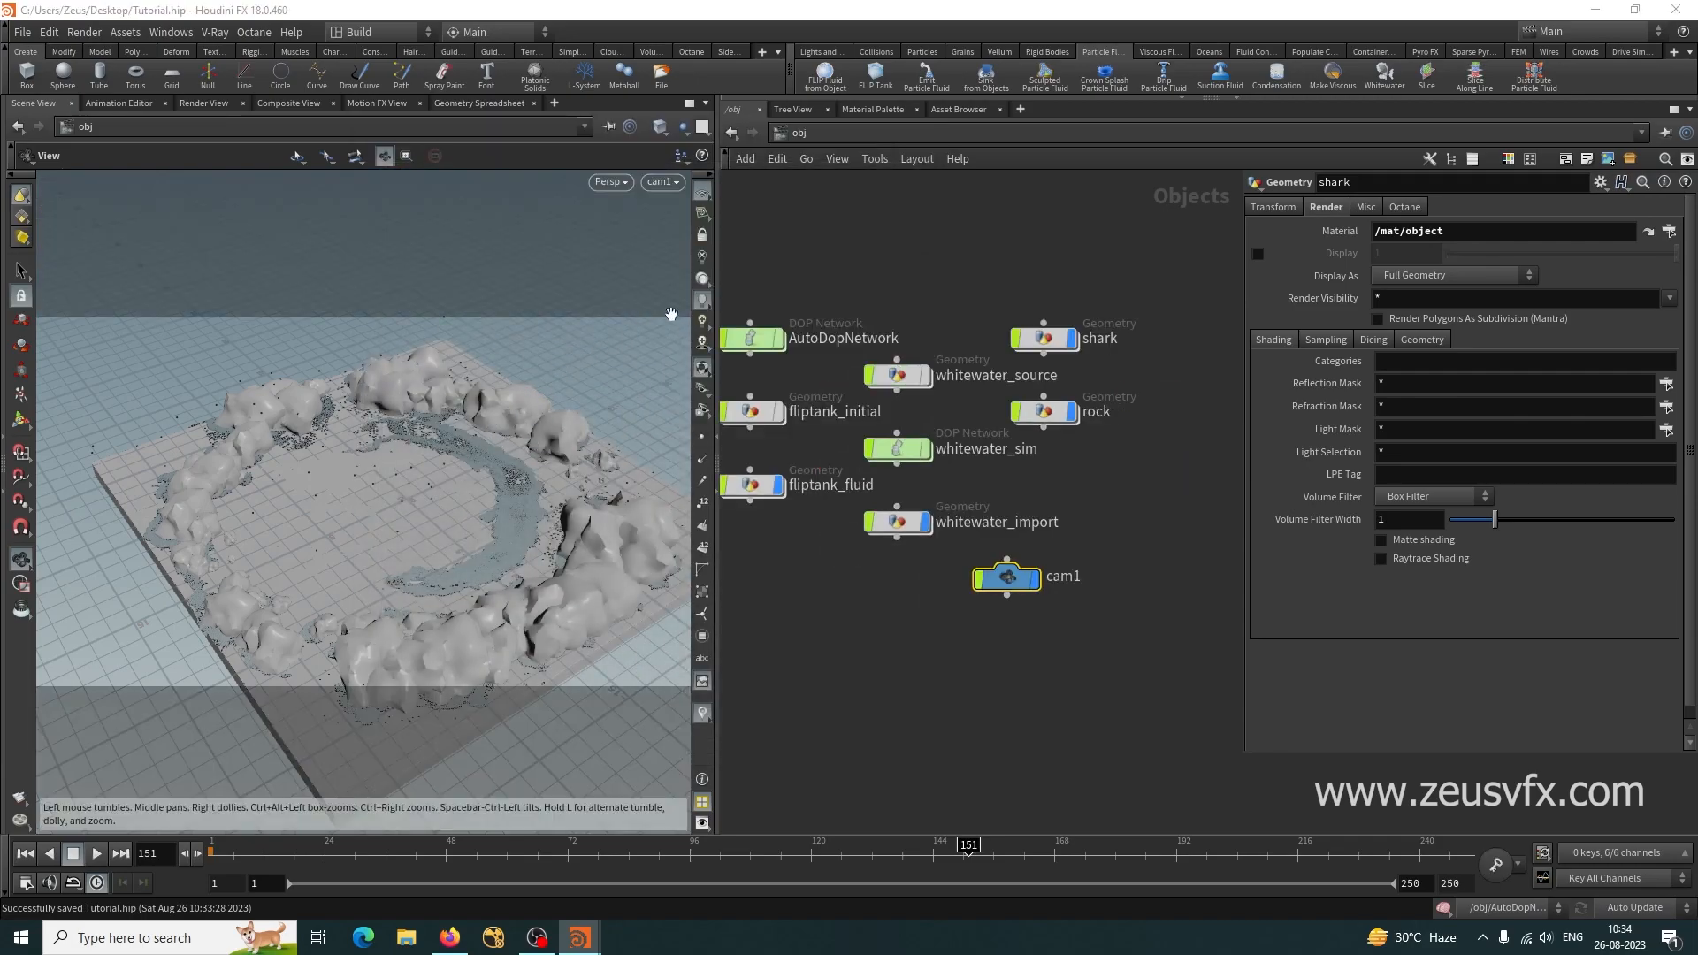
drag(303, 558, 425, 509)
right_drag(425, 509, 553, 495)
middle_drag(380, 550, 353, 569)
right_drag(353, 569, 360, 574)
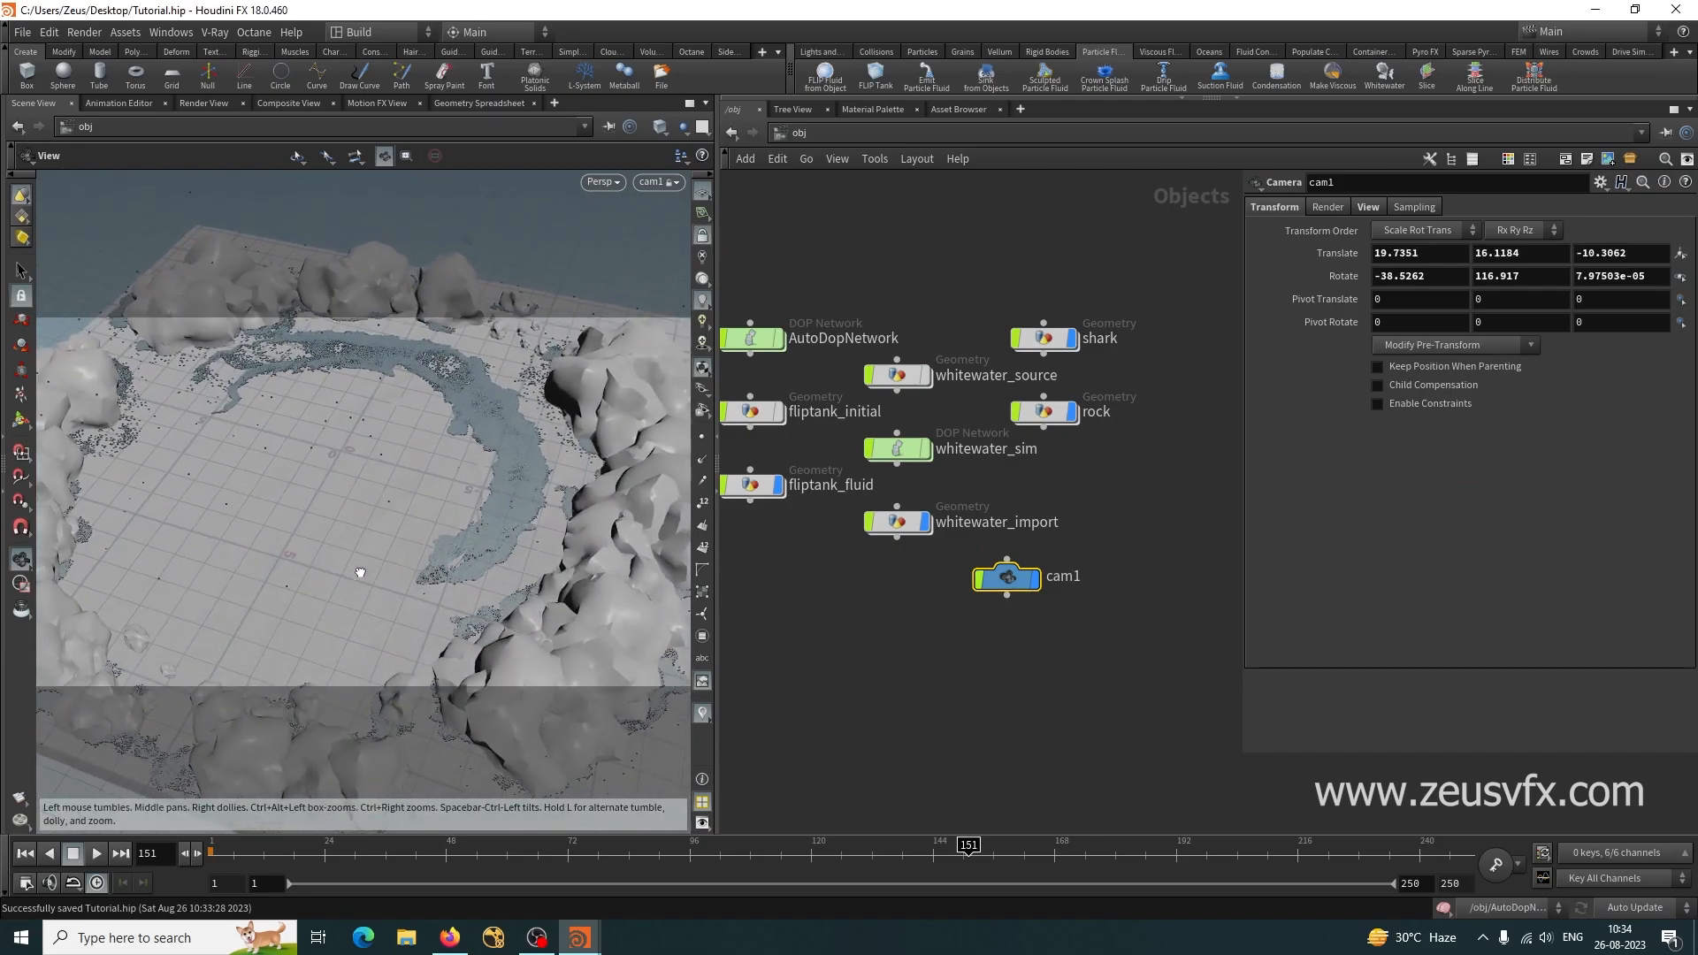
drag(364, 567, 392, 580)
middle_drag(392, 580, 374, 558)
drag(373, 558, 425, 582)
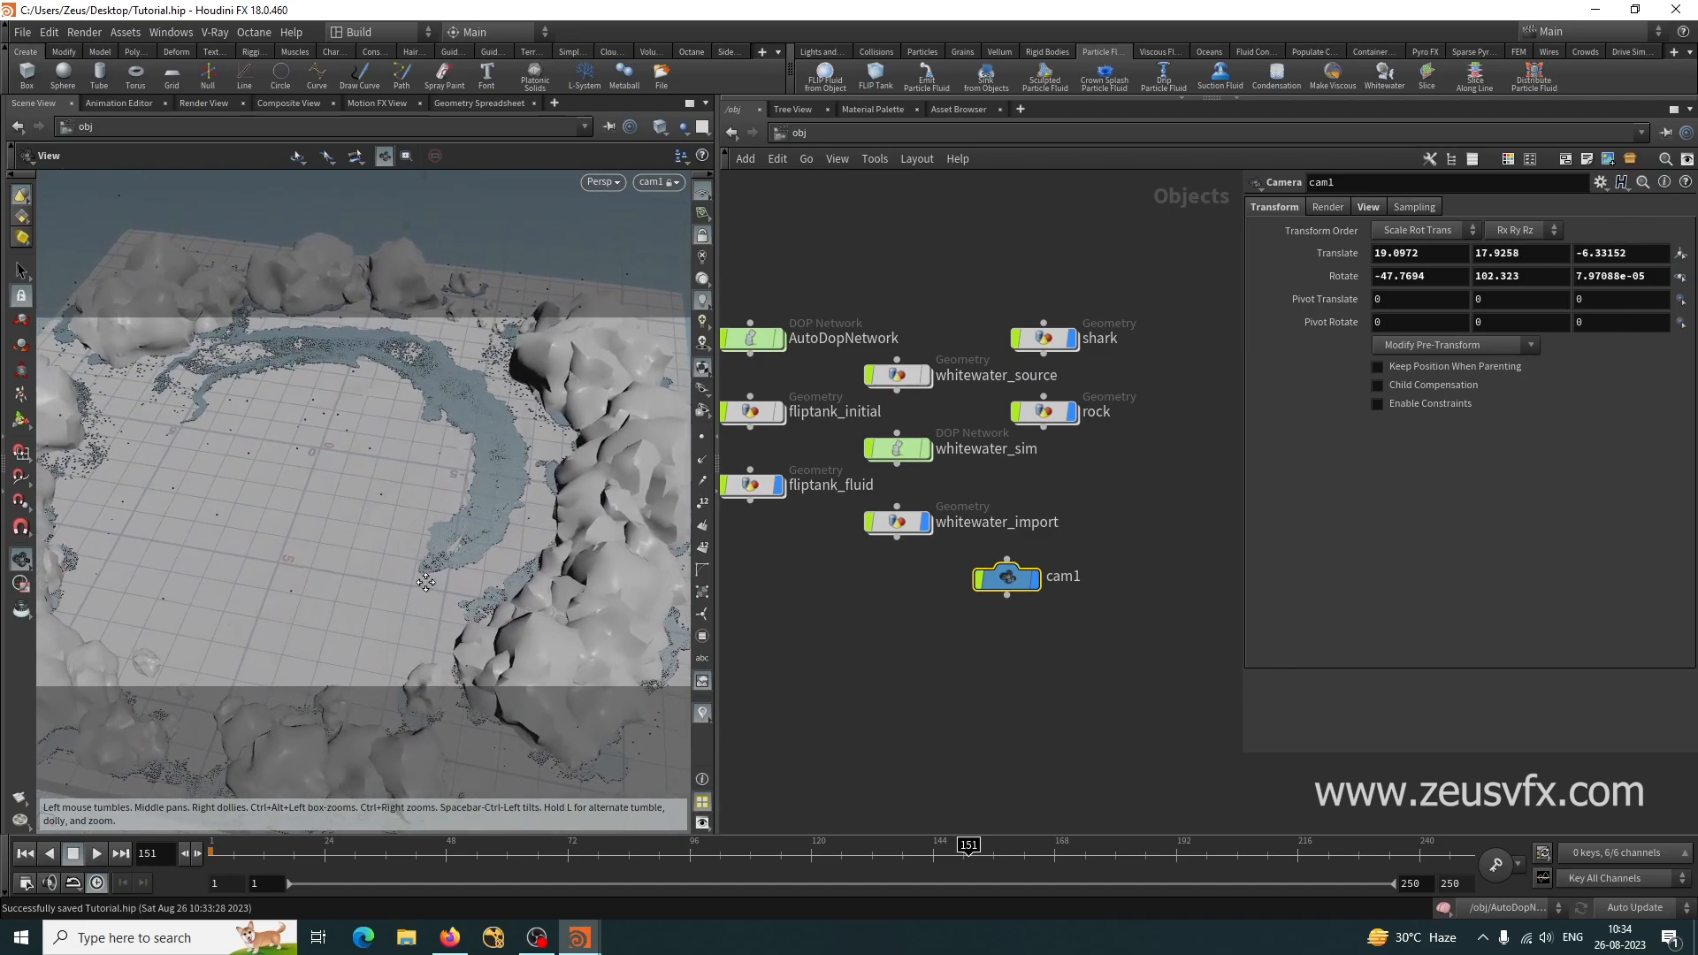
Set cam1's resolution to 960 by 540 and save the scene.
click(1367, 209)
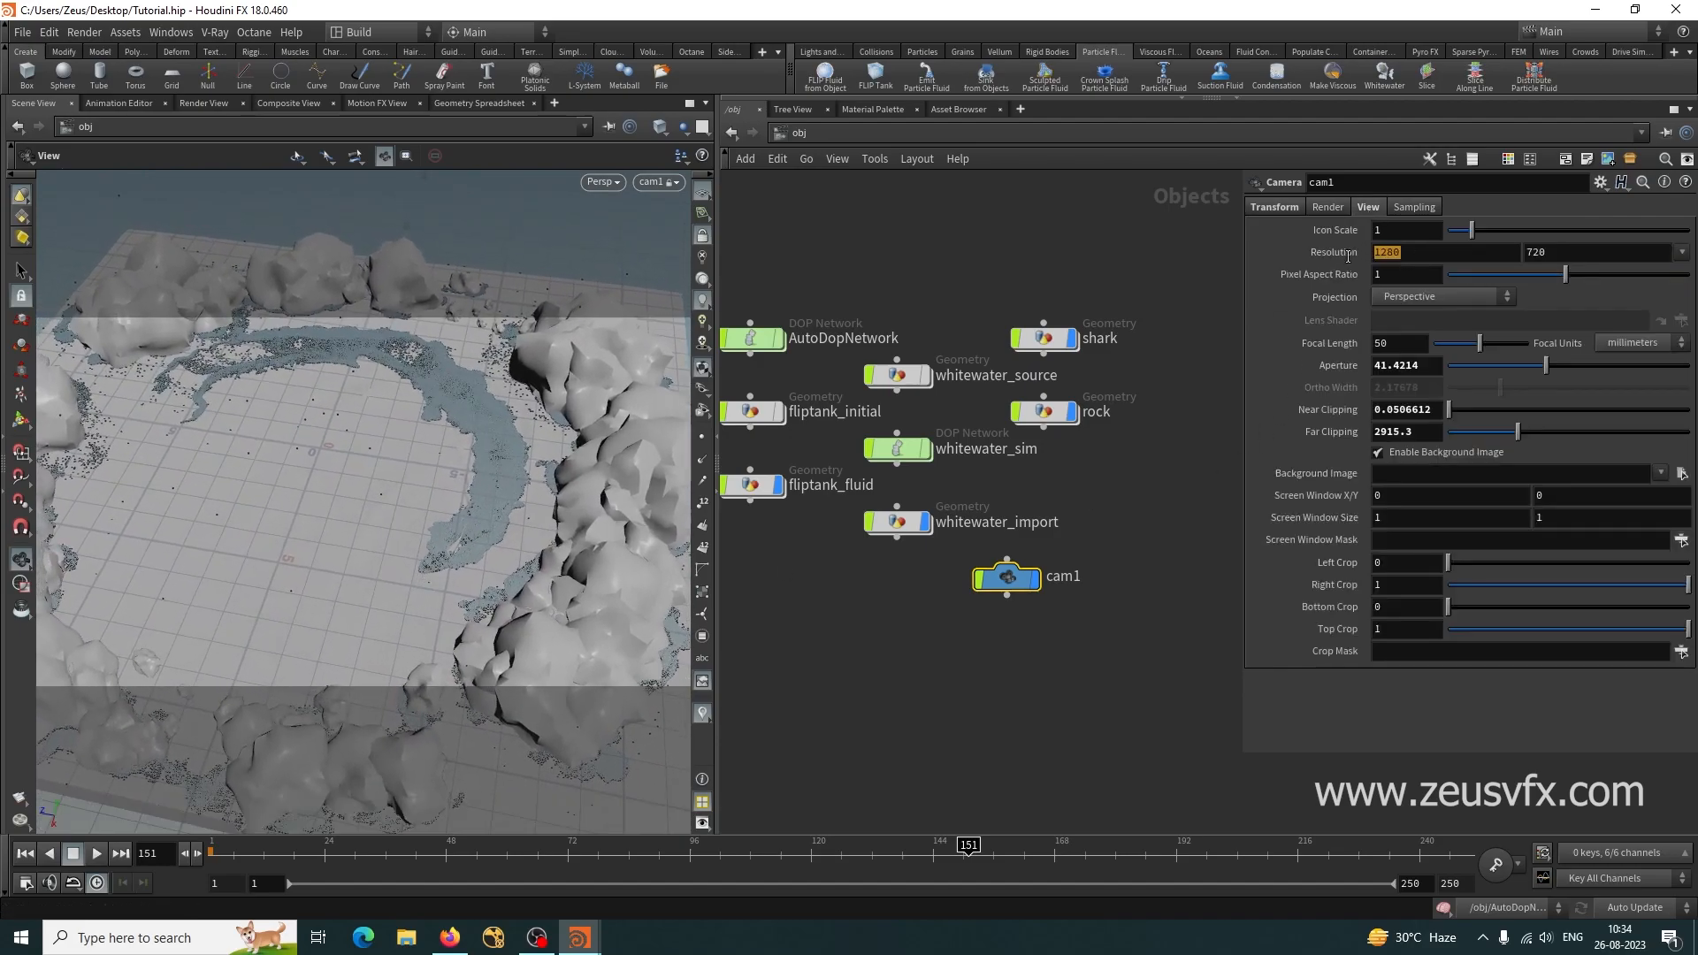
double_click(1387, 256)
text(960)
key(Tab)
text(540)
key(Return)
key(ctrl+s)
Add a V-Ray LightDome node to the object network below fliptank_fluid.
middle_drag(971, 677, 1022, 664)
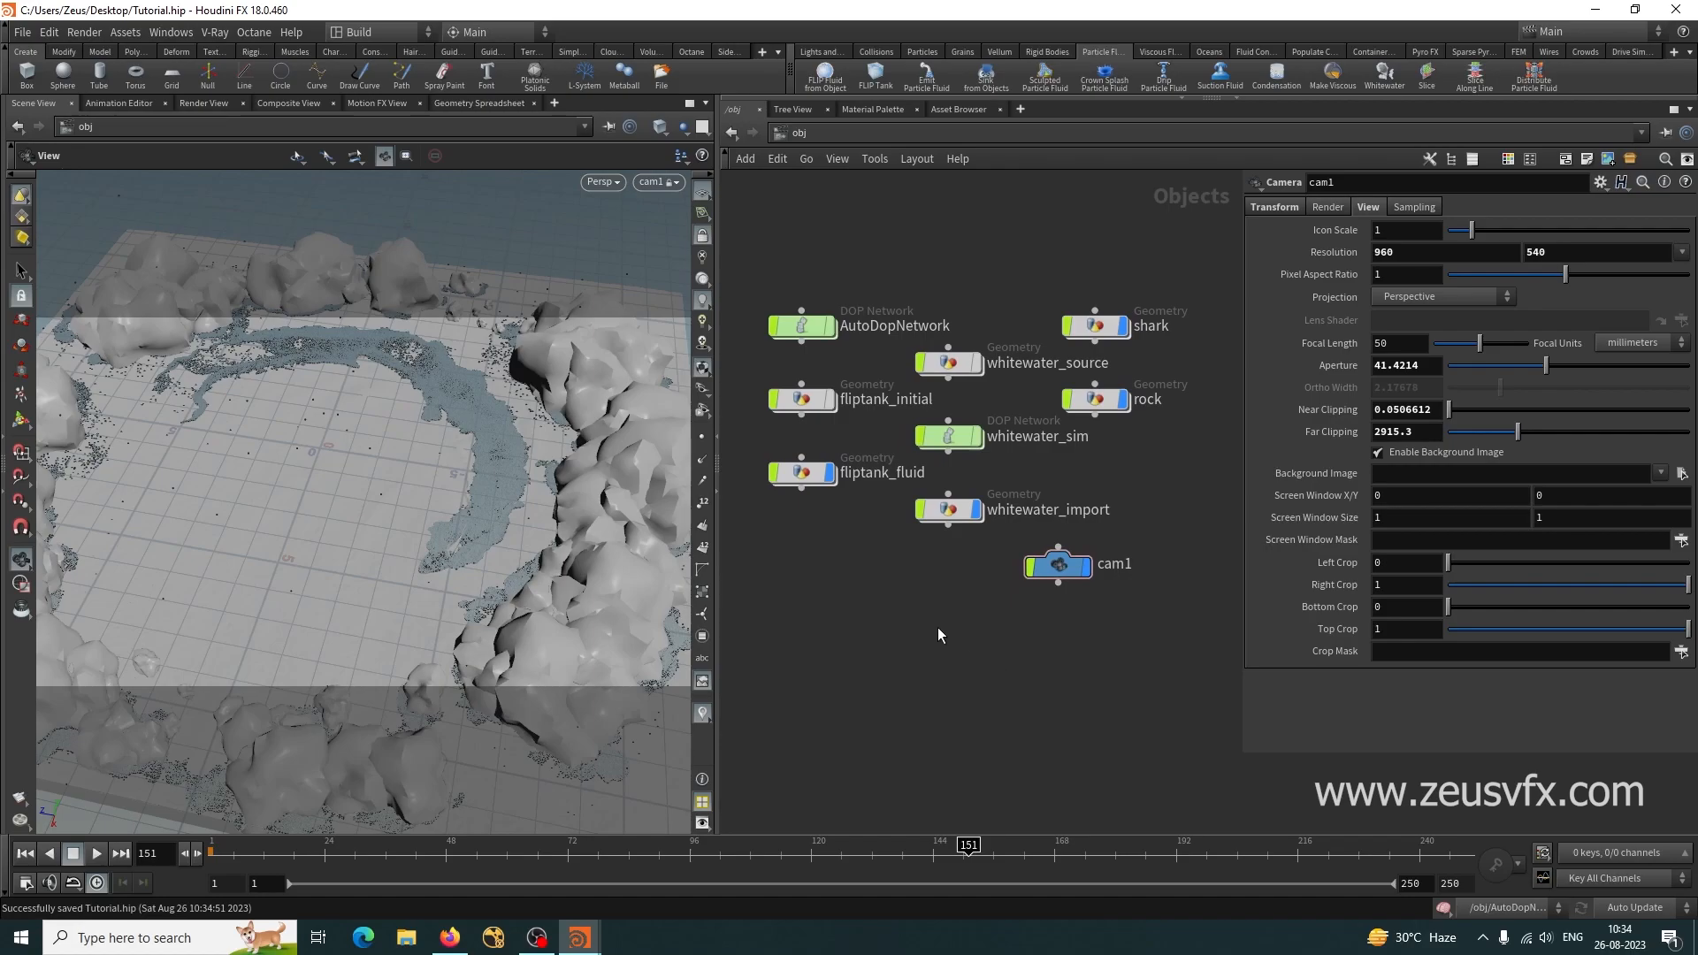
key(Tab)
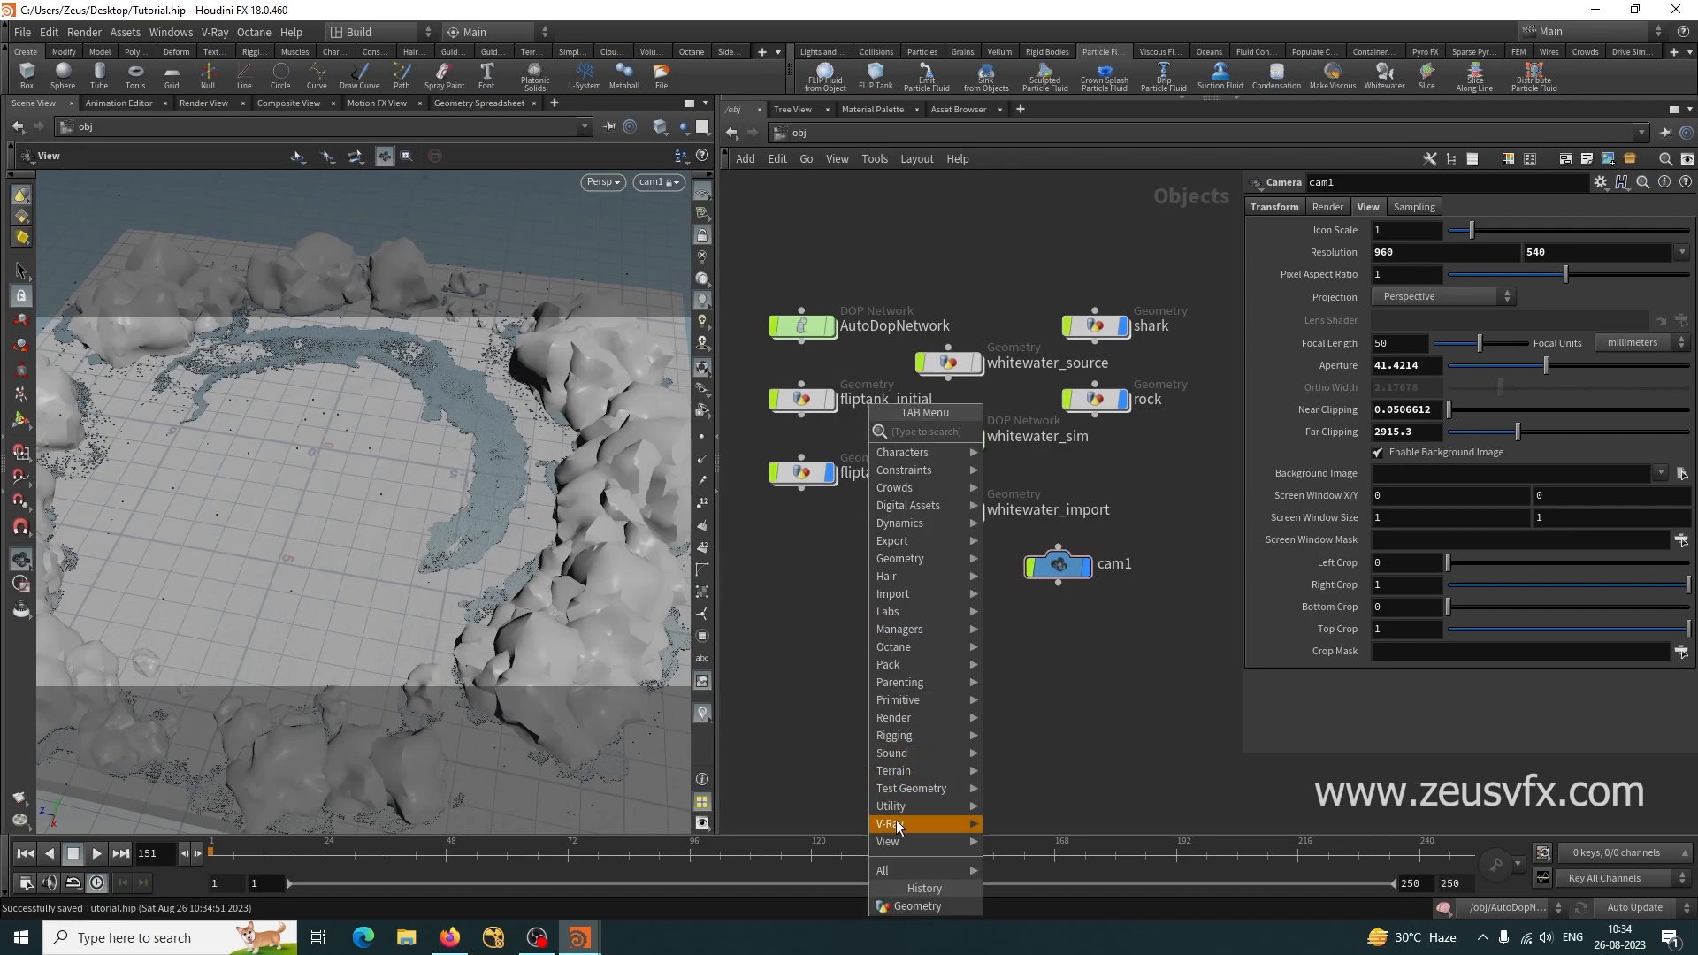
mouse_move(947, 820)
click(1044, 699)
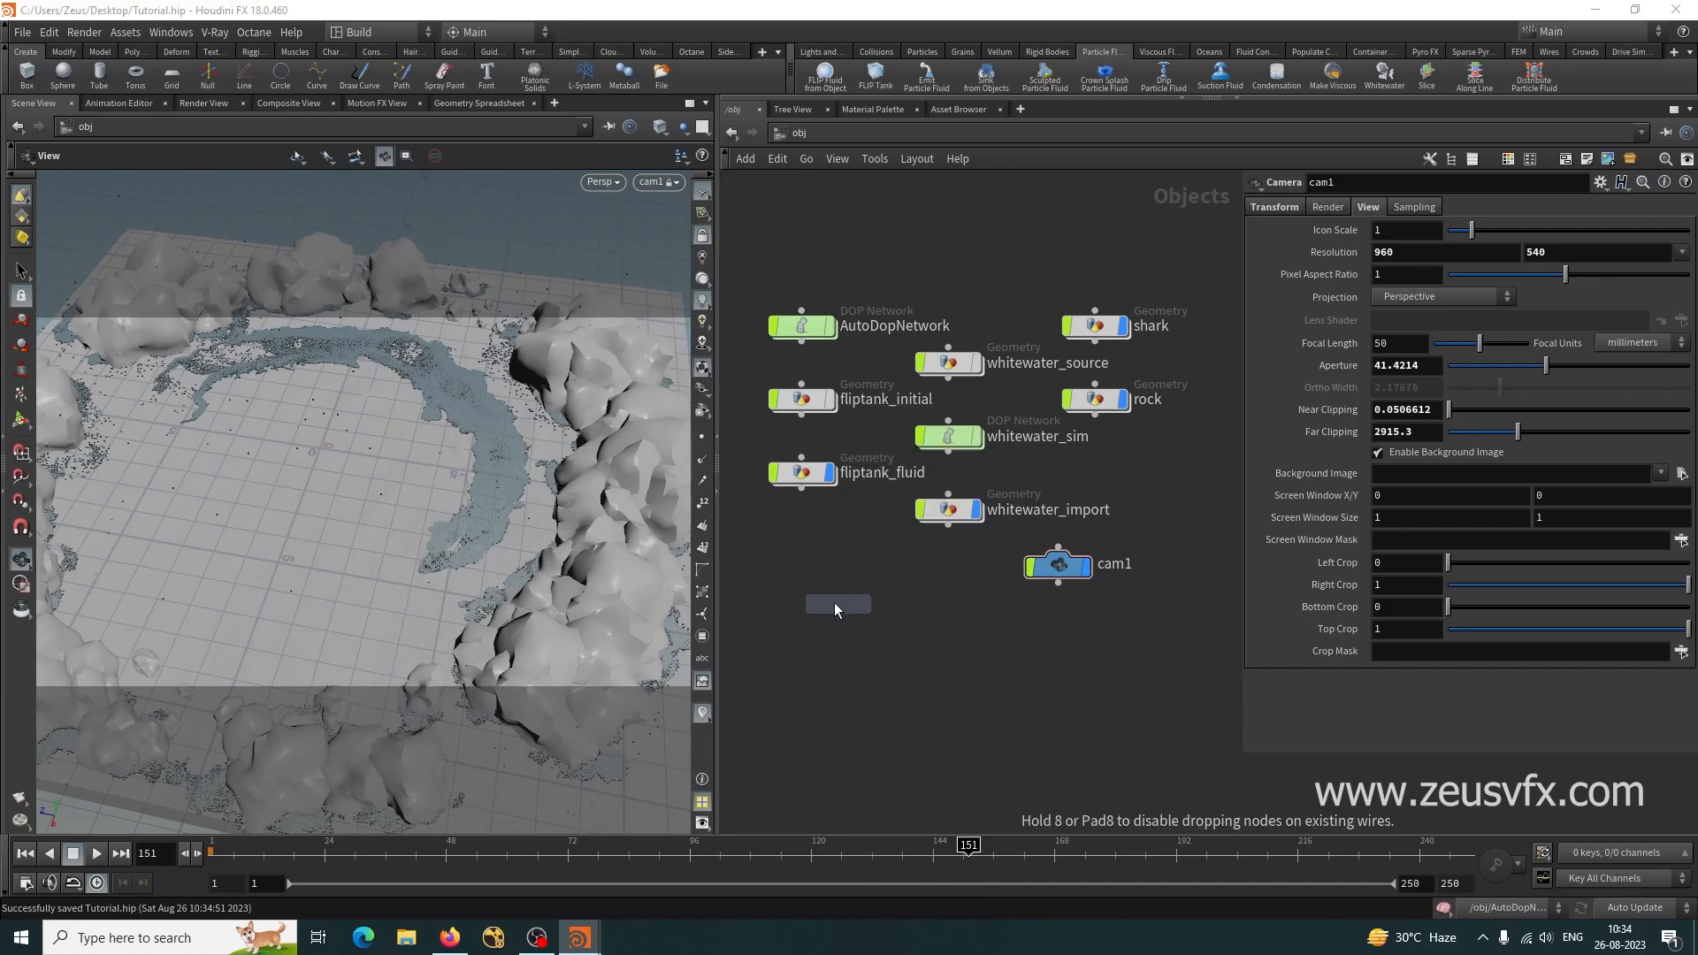
click(805, 591)
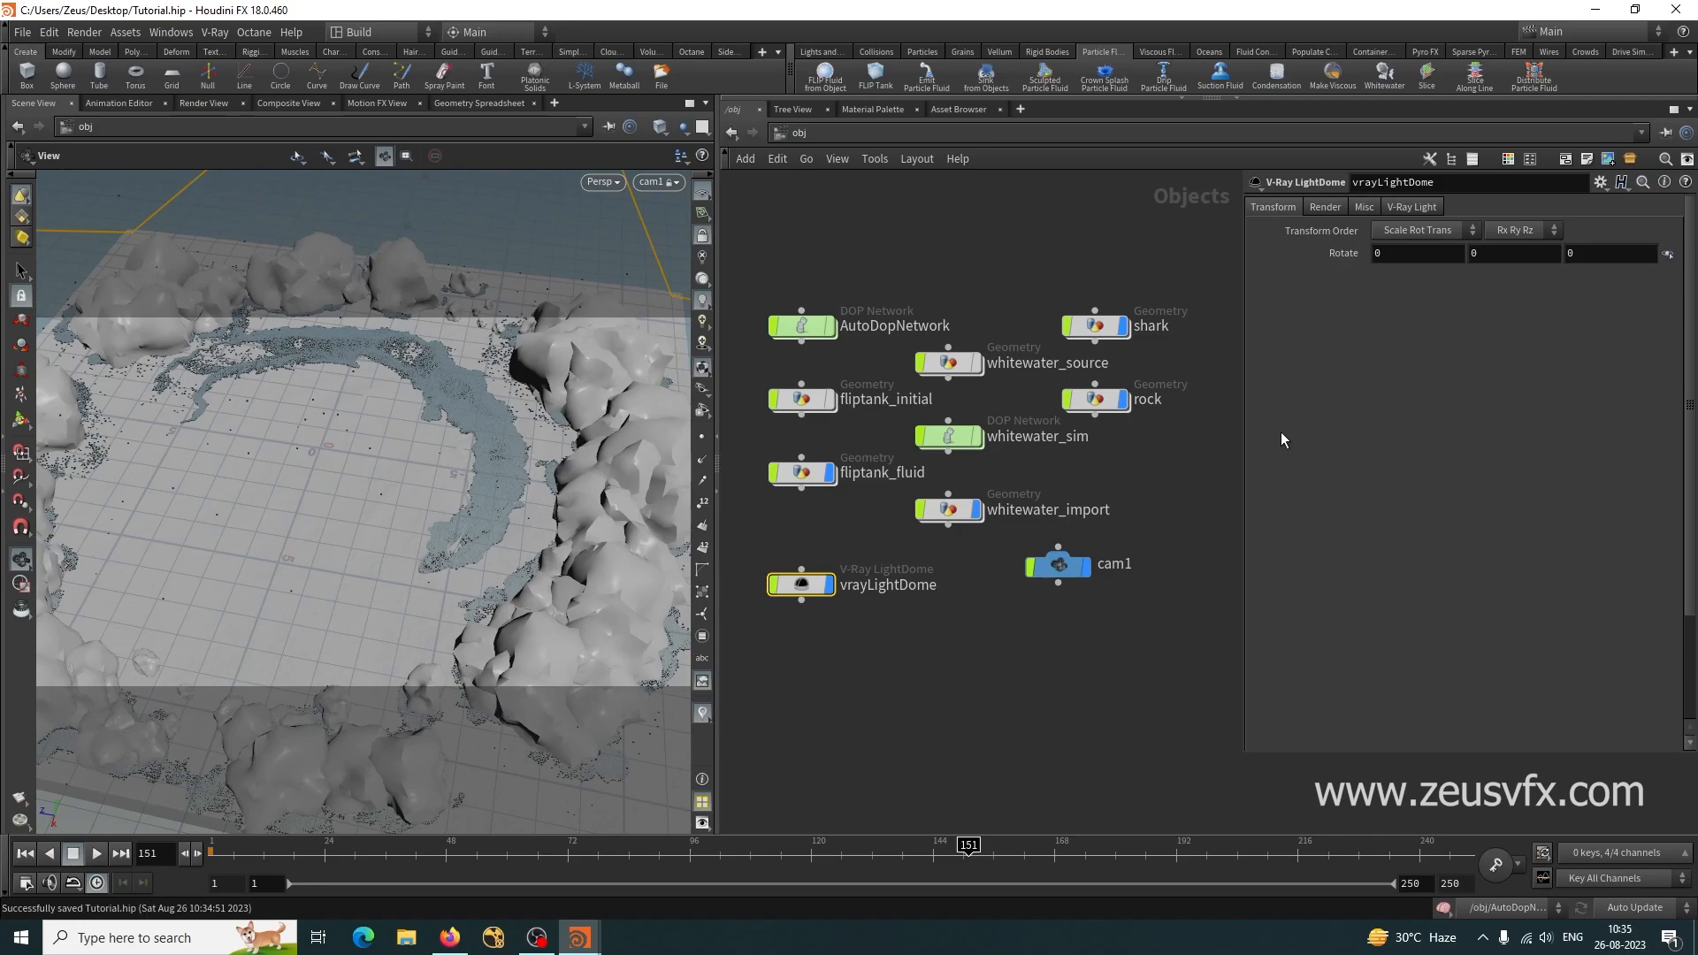
Browse to D:/Data/HDRI for the dome light's texture and clear the *.abc file filter to list all files.
click(1409, 206)
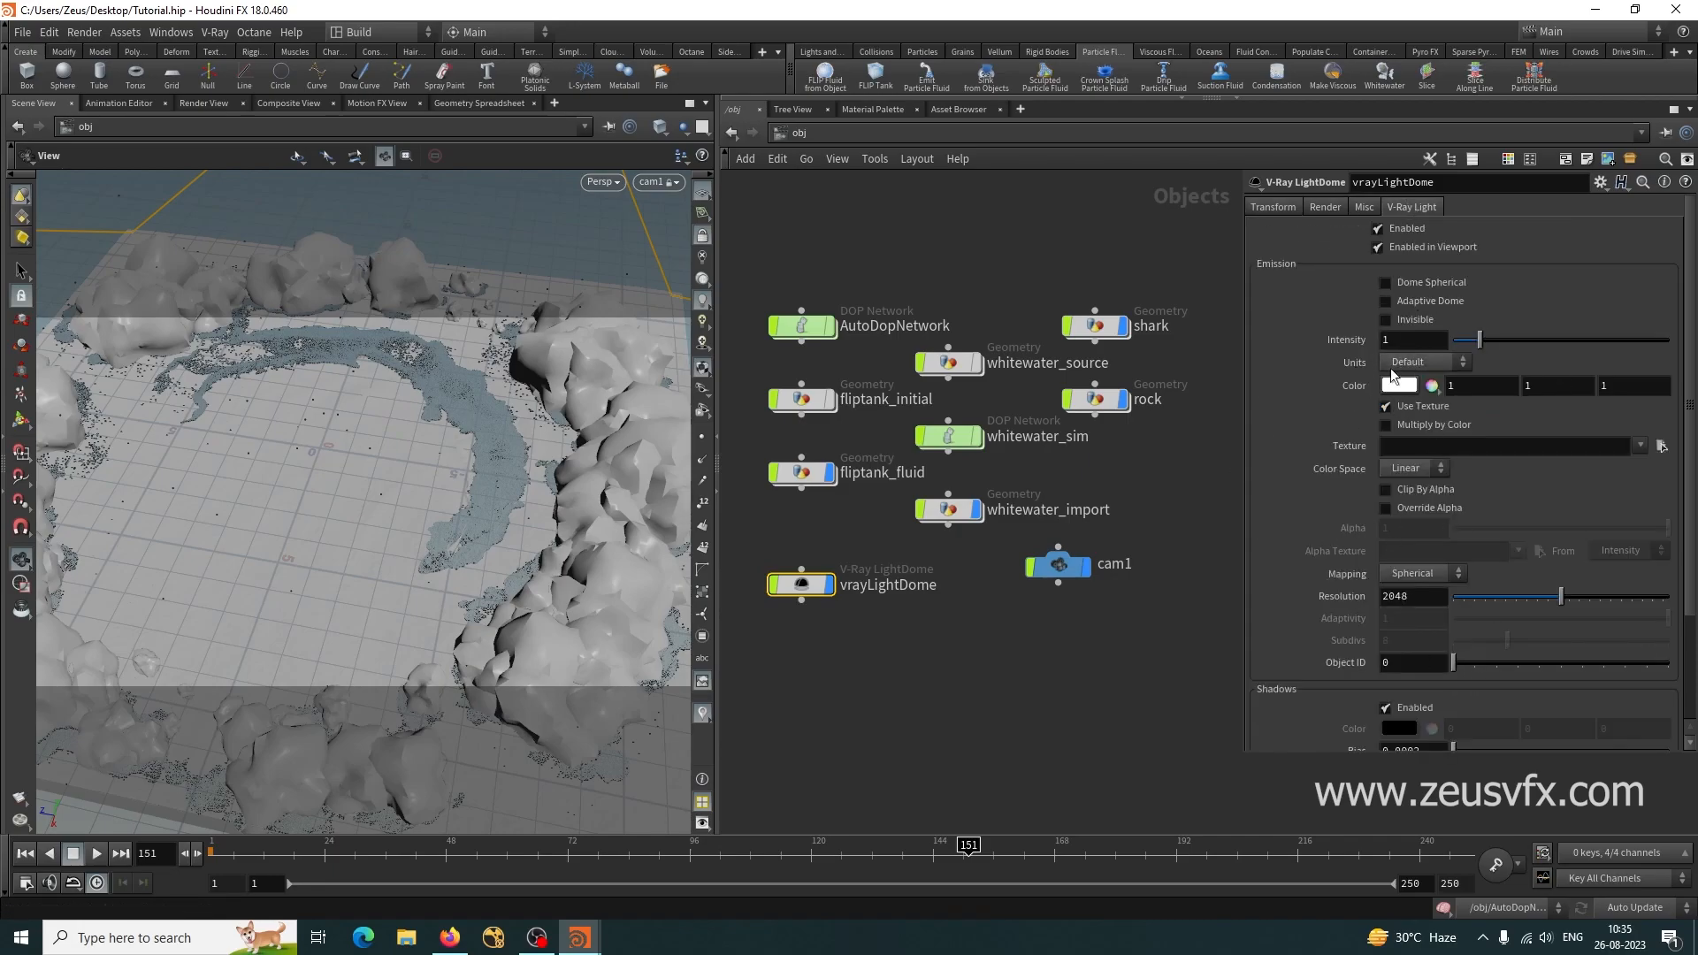
click(1662, 447)
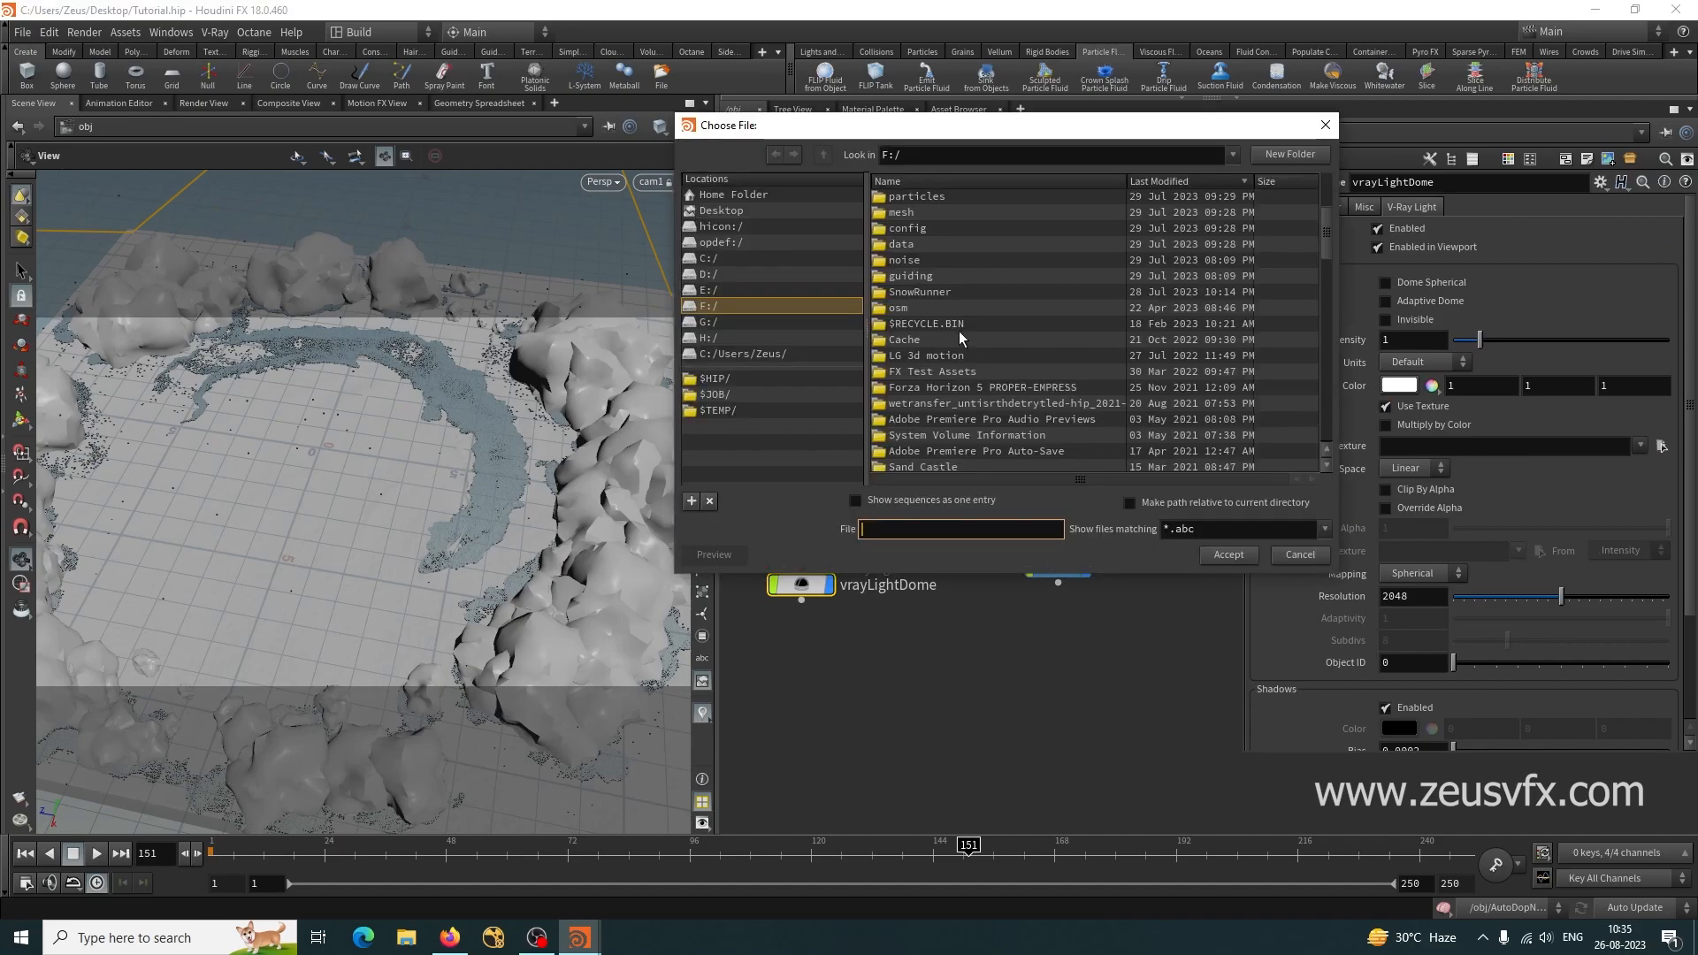
scroll(957, 332, up, 2)
click(701, 276)
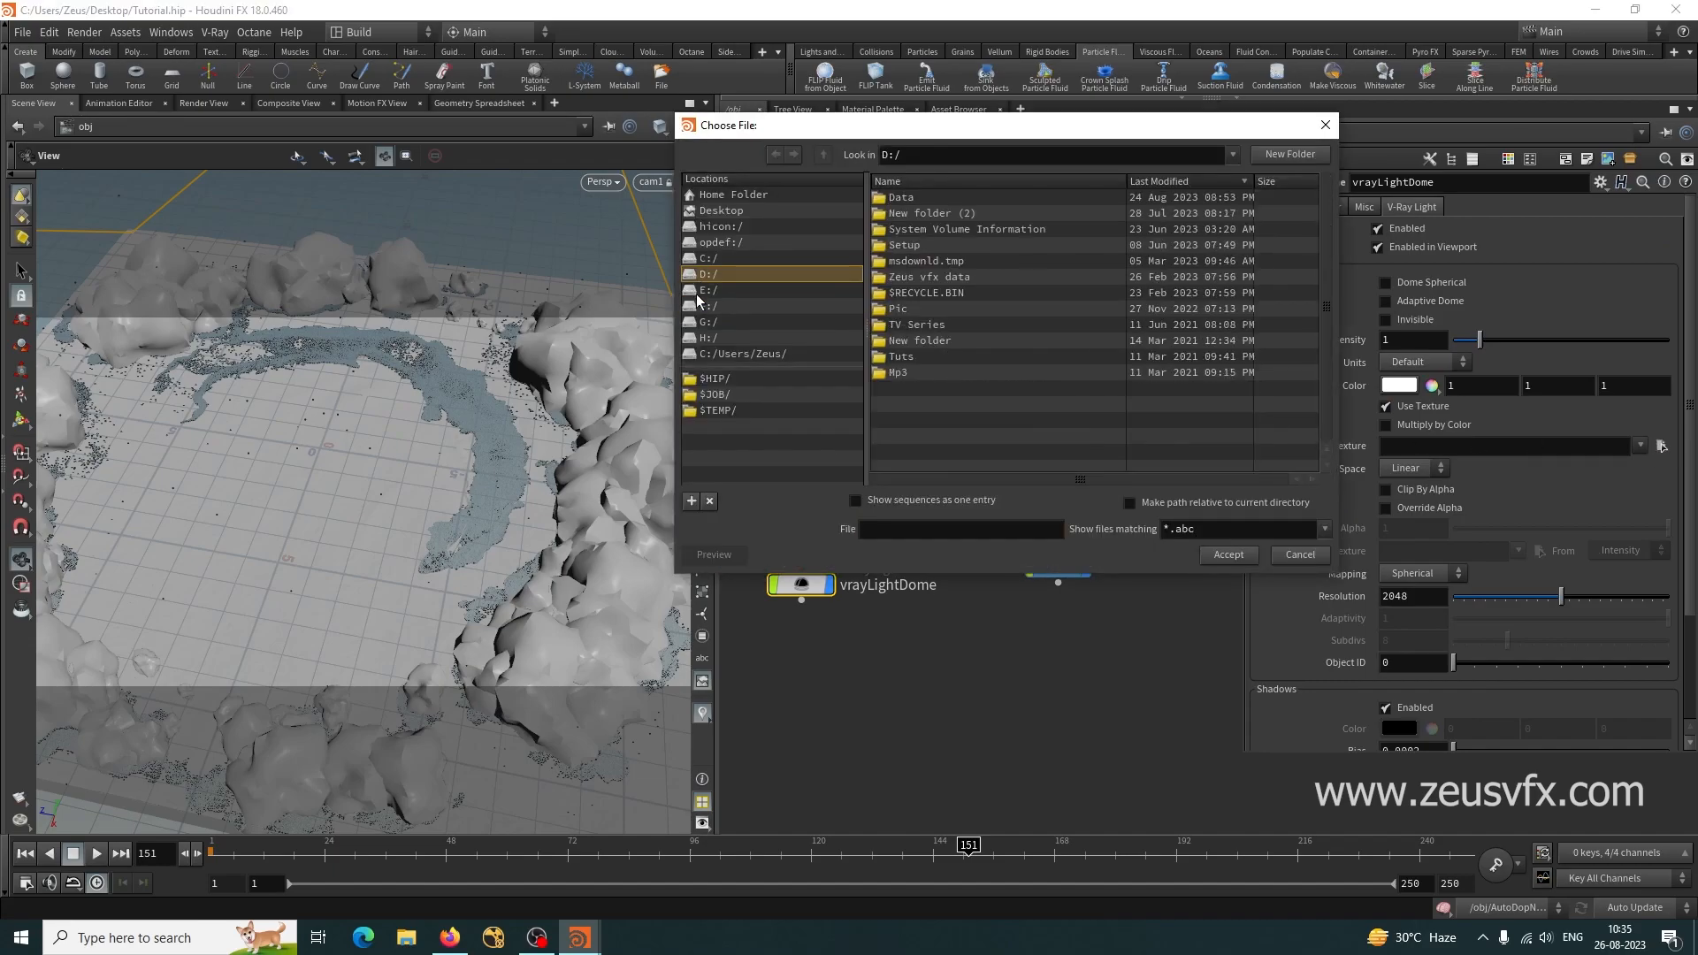
double_click(907, 200)
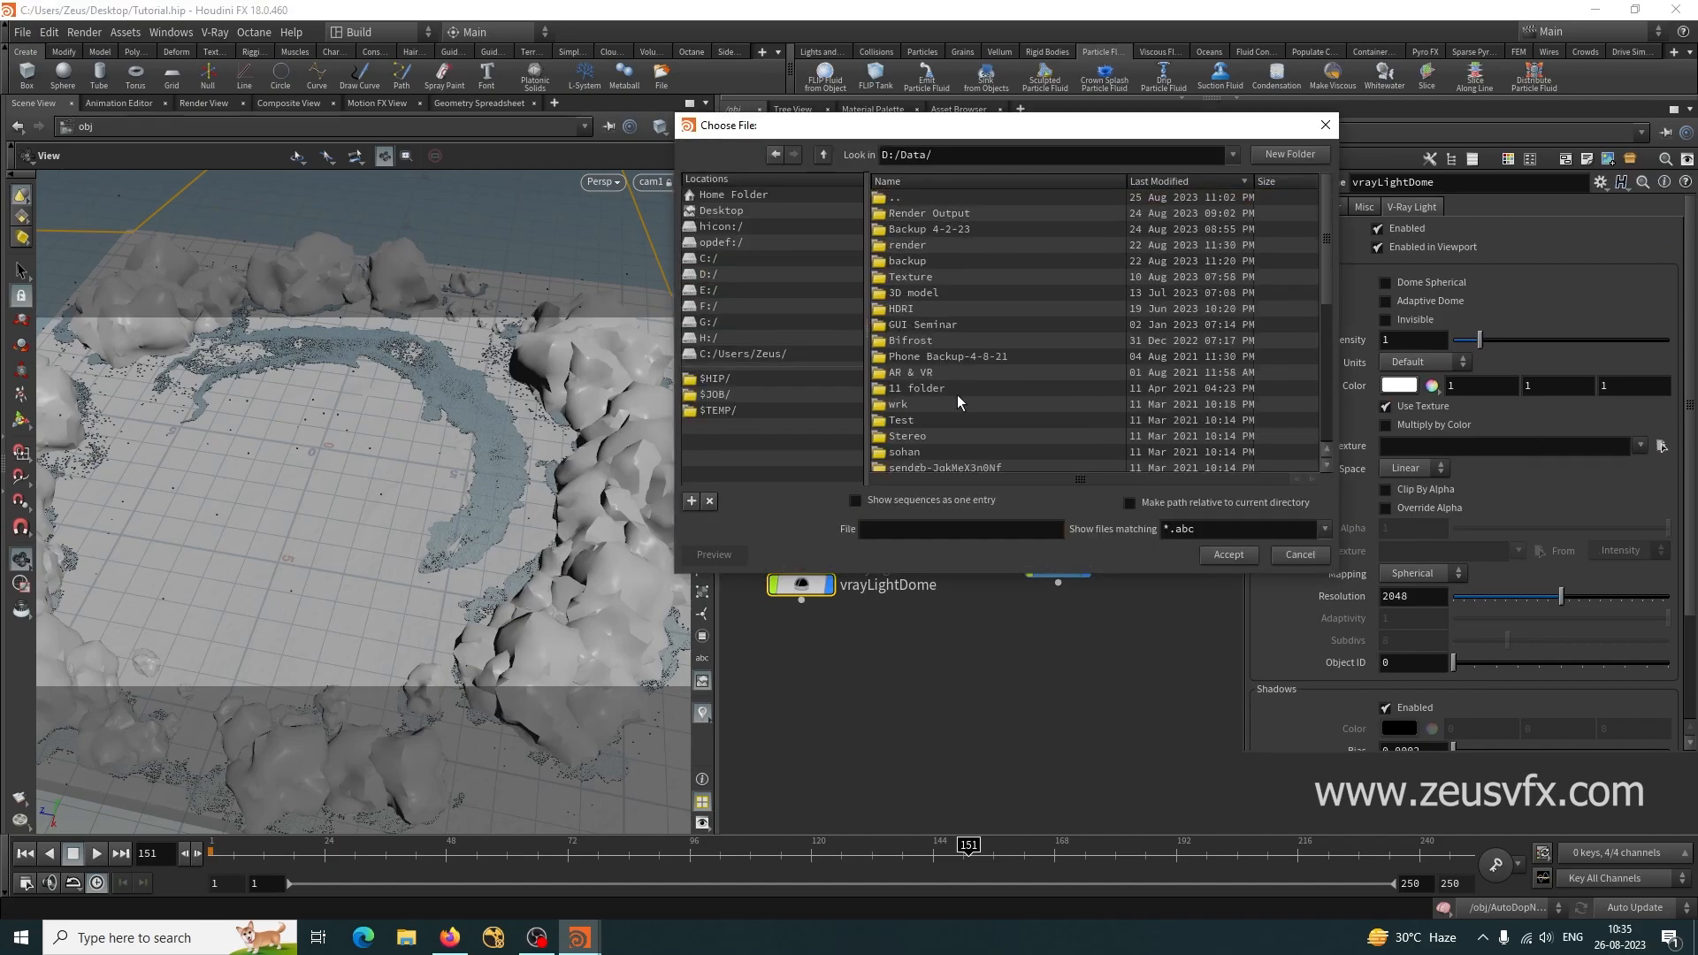
double_click(900, 311)
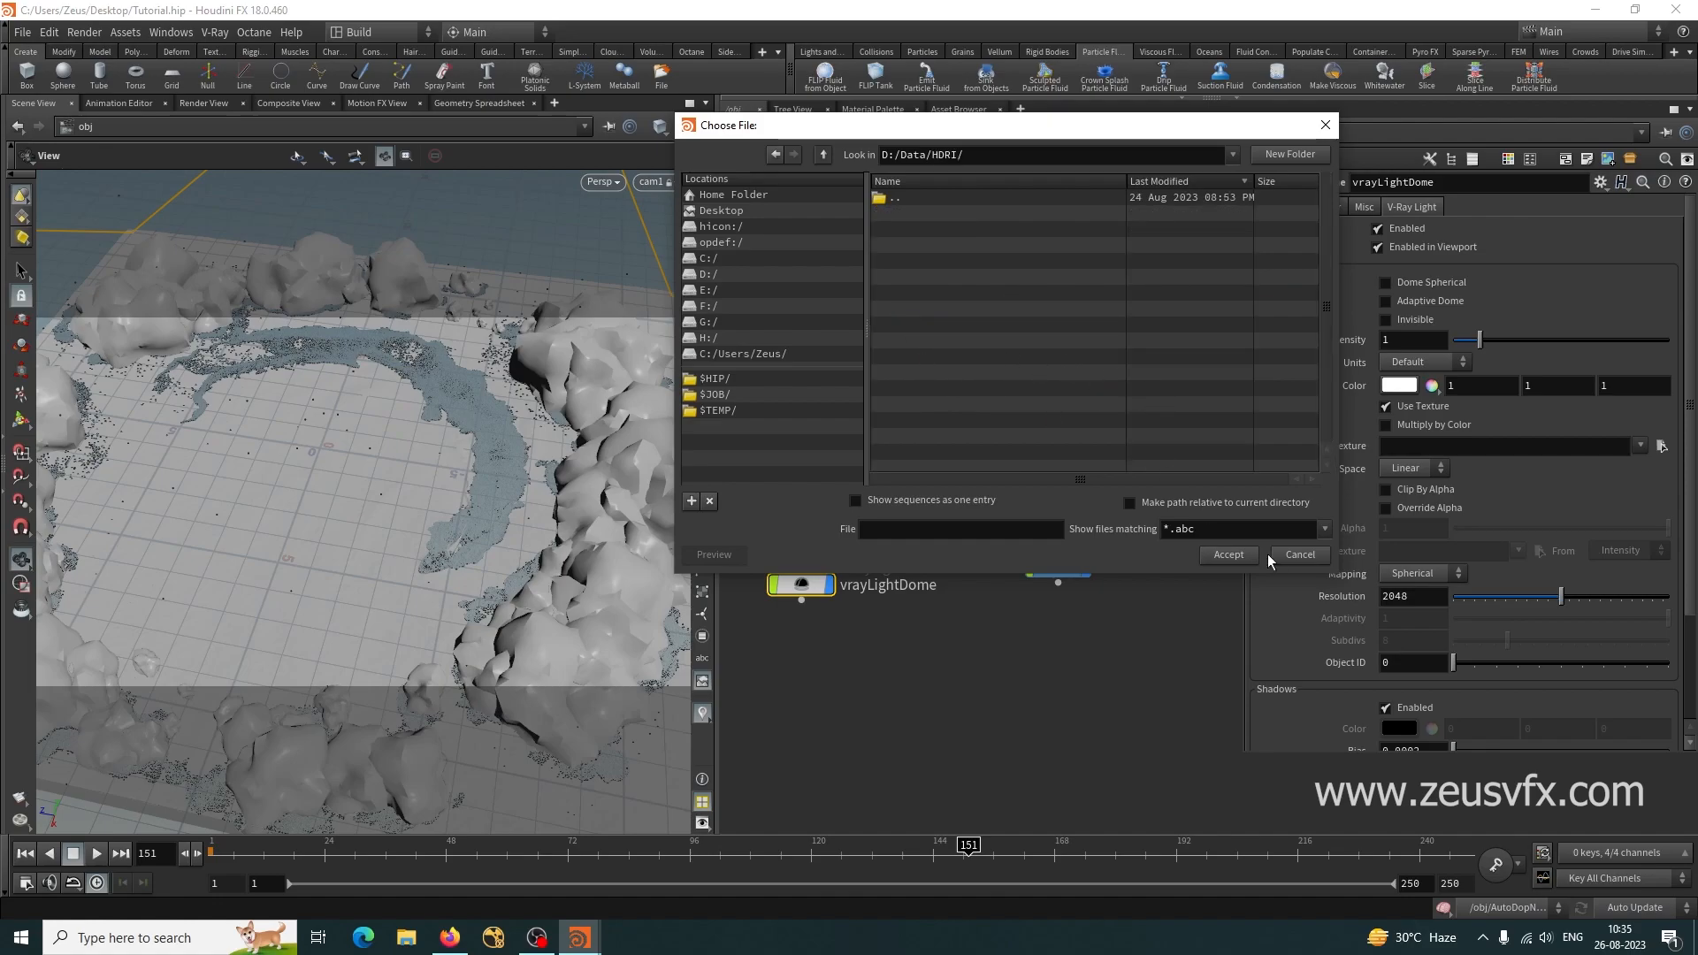
click(1232, 531)
key(BackSpace)
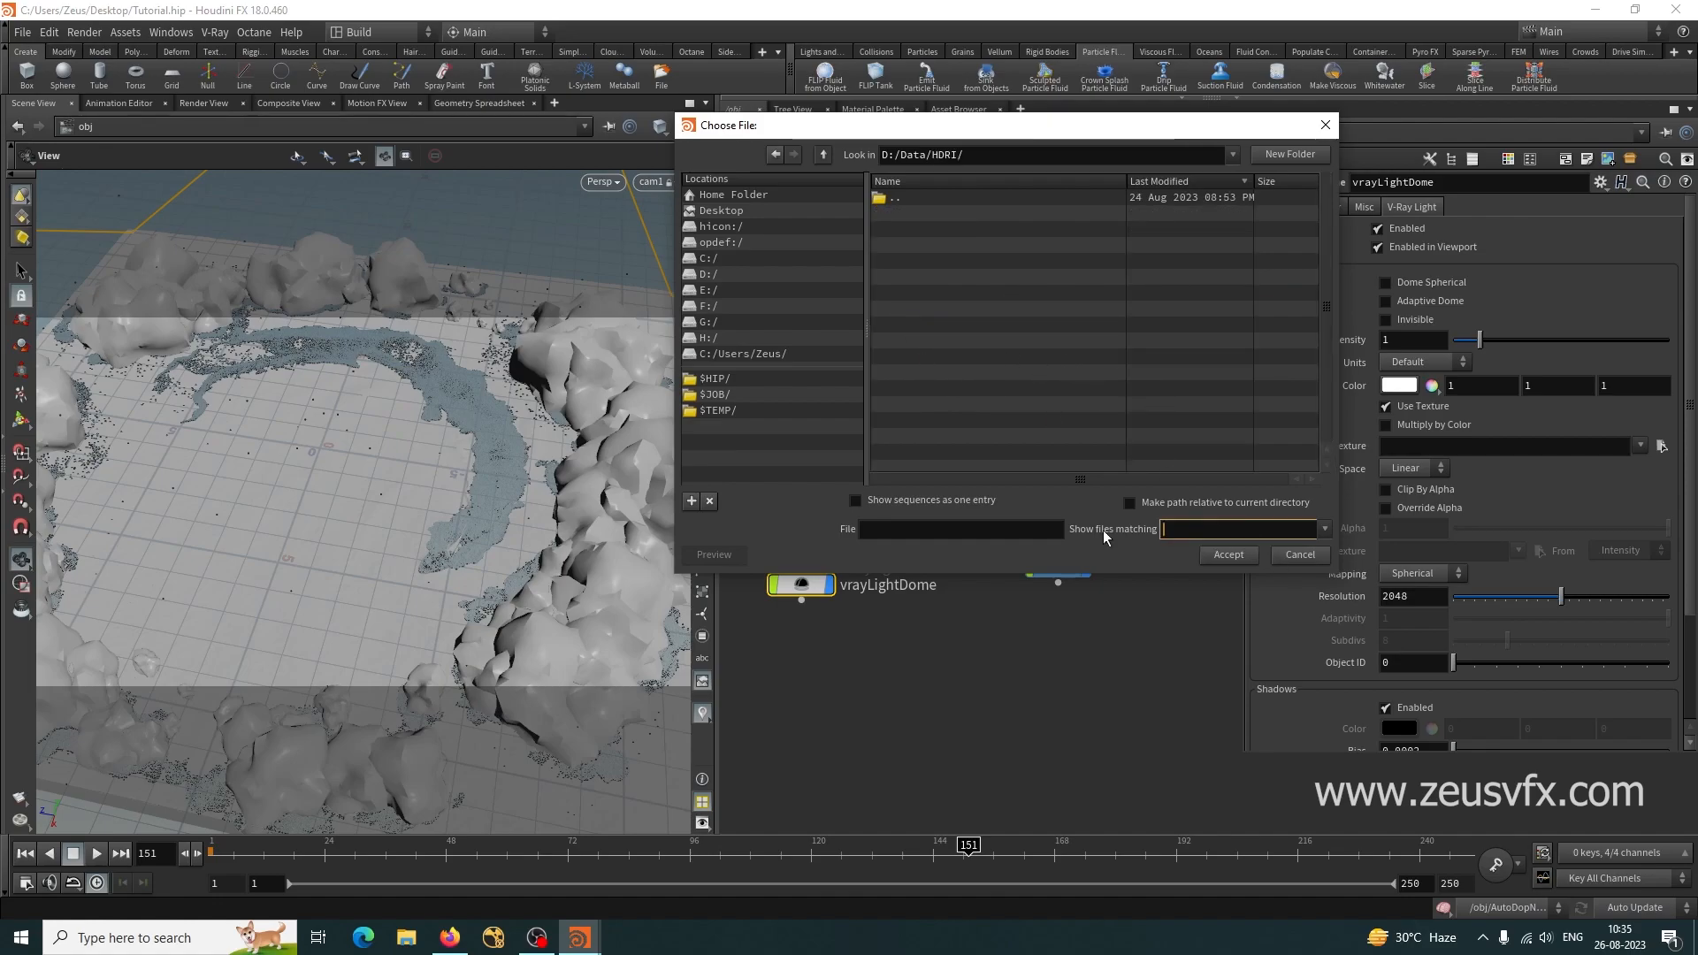
key(Return)
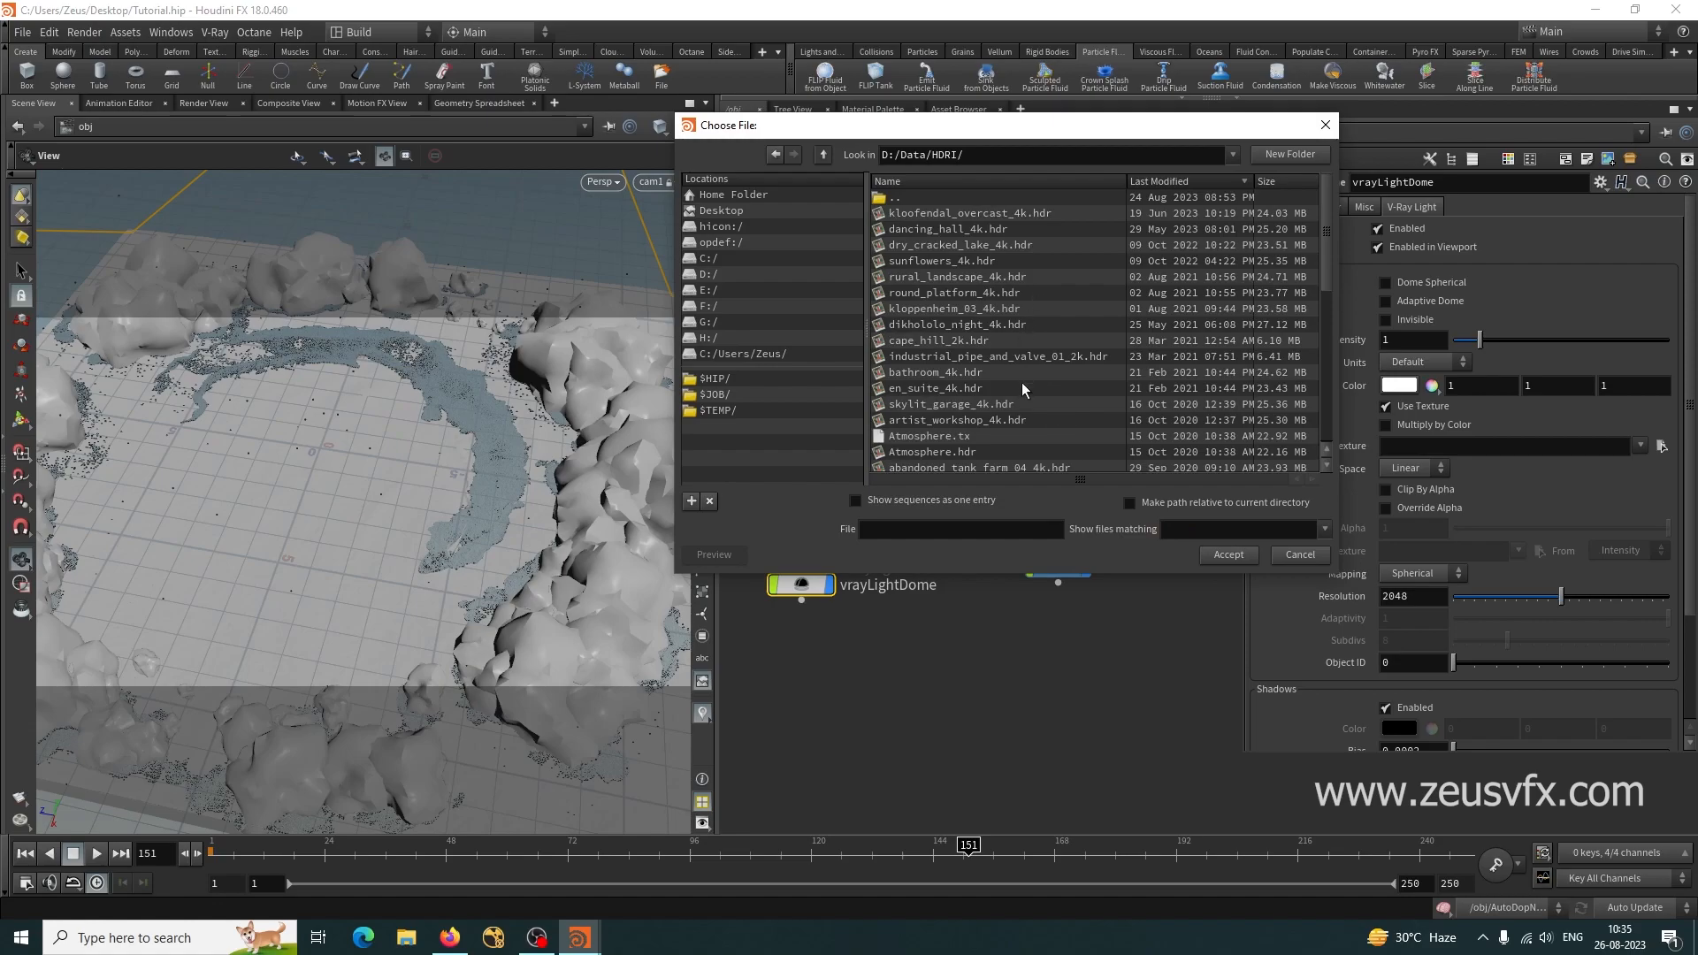
Show image thumbnails in the file list and enlarge the file chooser.
right_click(1066, 310)
click(1097, 359)
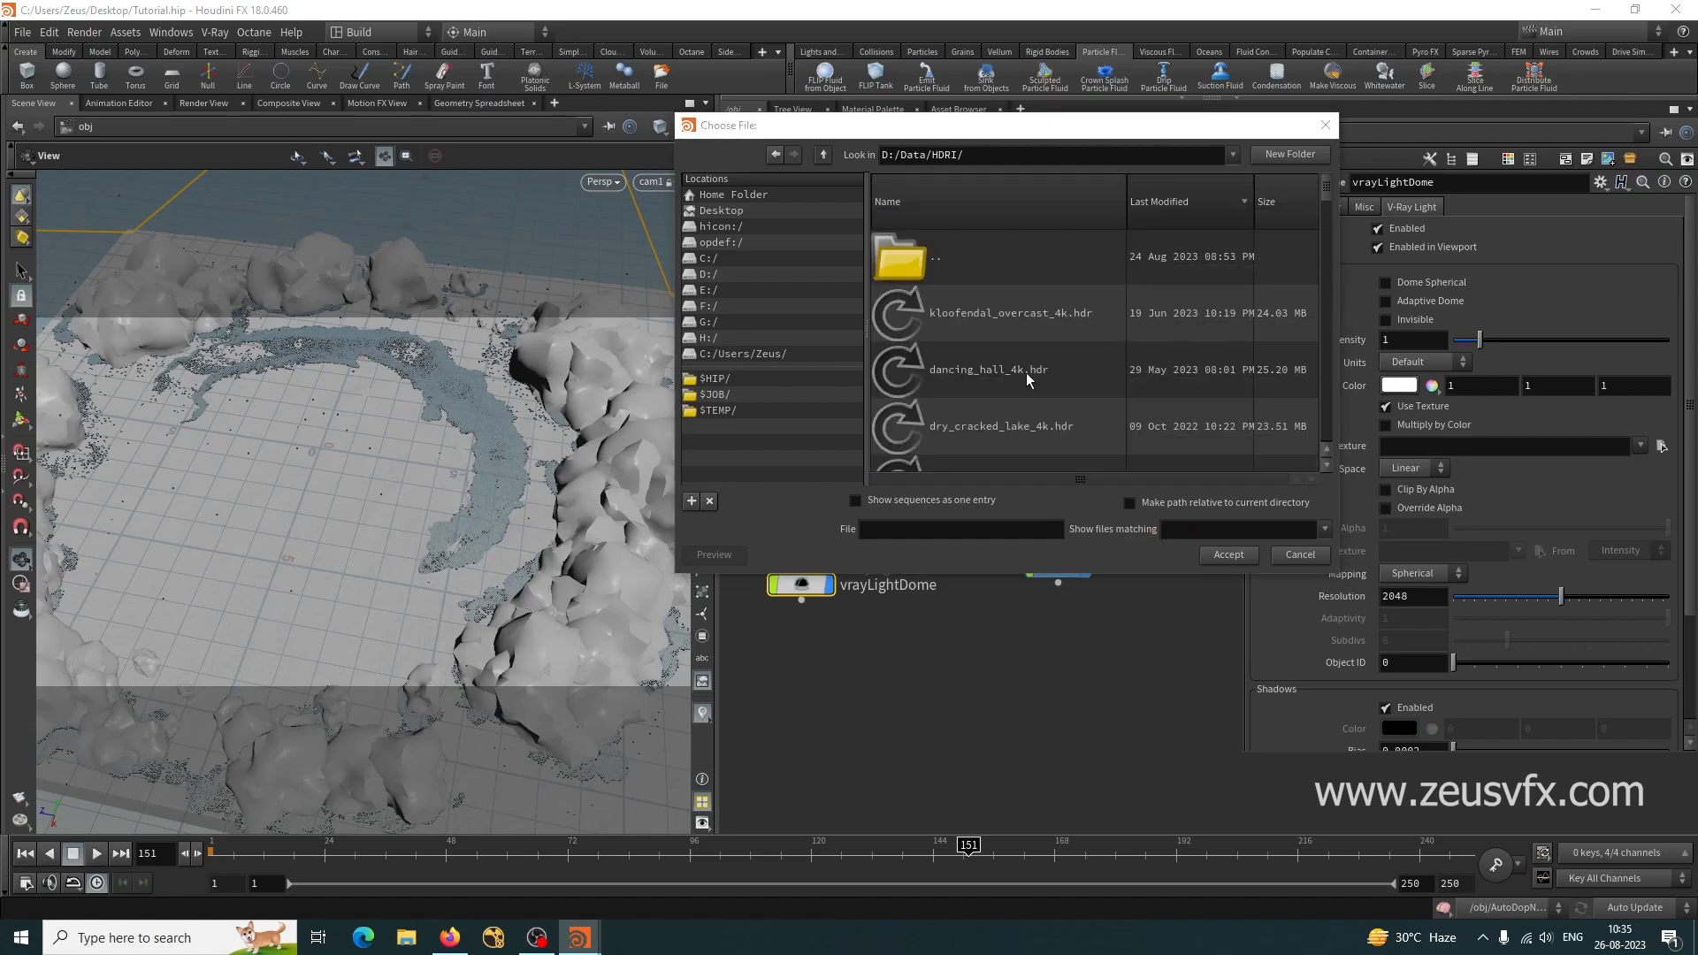
scroll(1028, 380, down, 3)
scroll(1029, 381, down, 1)
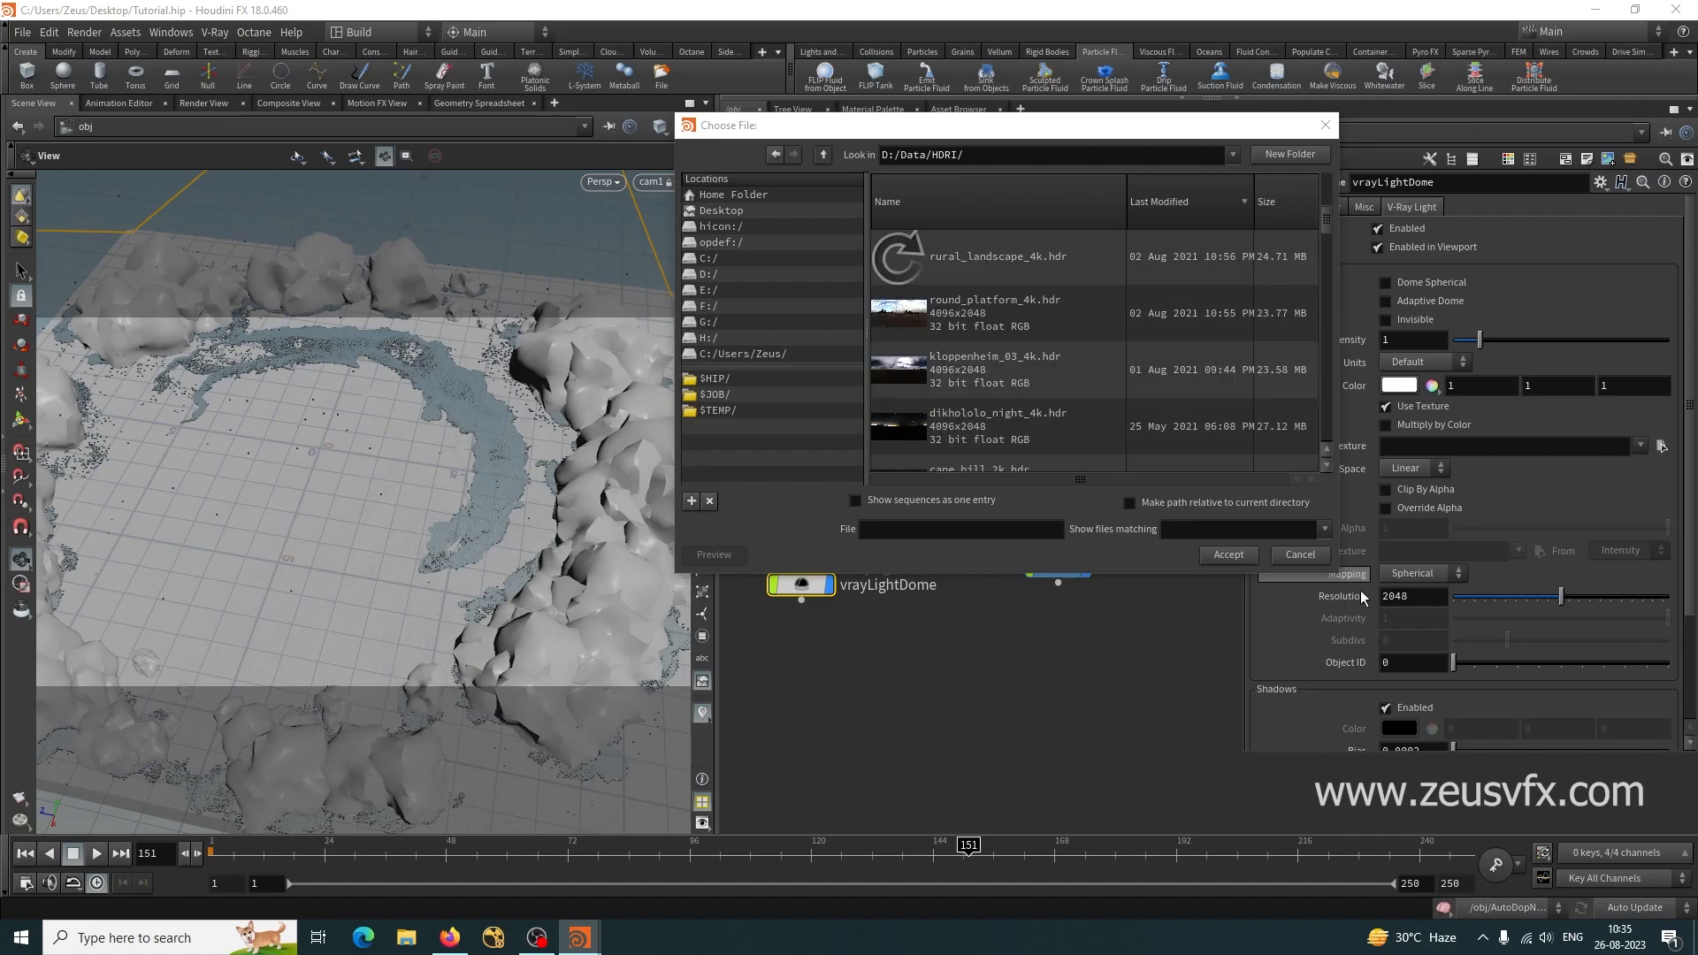
drag(1340, 573, 1603, 760)
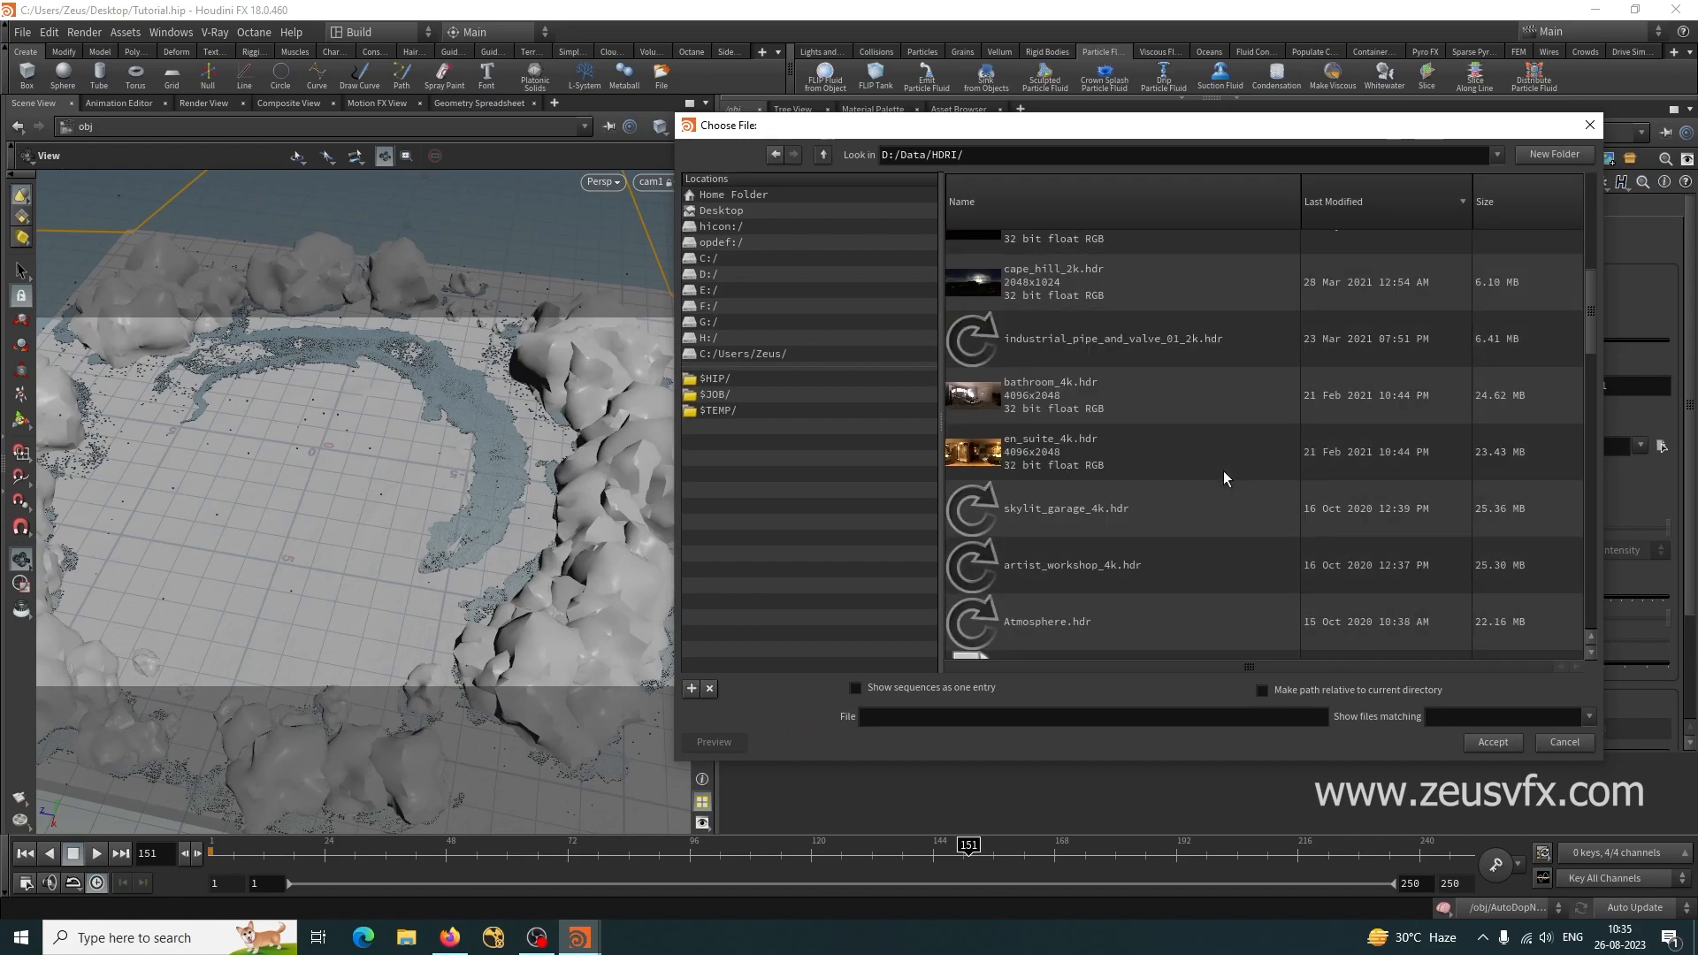
Load autoshop_01_2k.hdr as the dome light's texture.
scroll(1223, 470, up, 3)
scroll(1224, 474, down, 4)
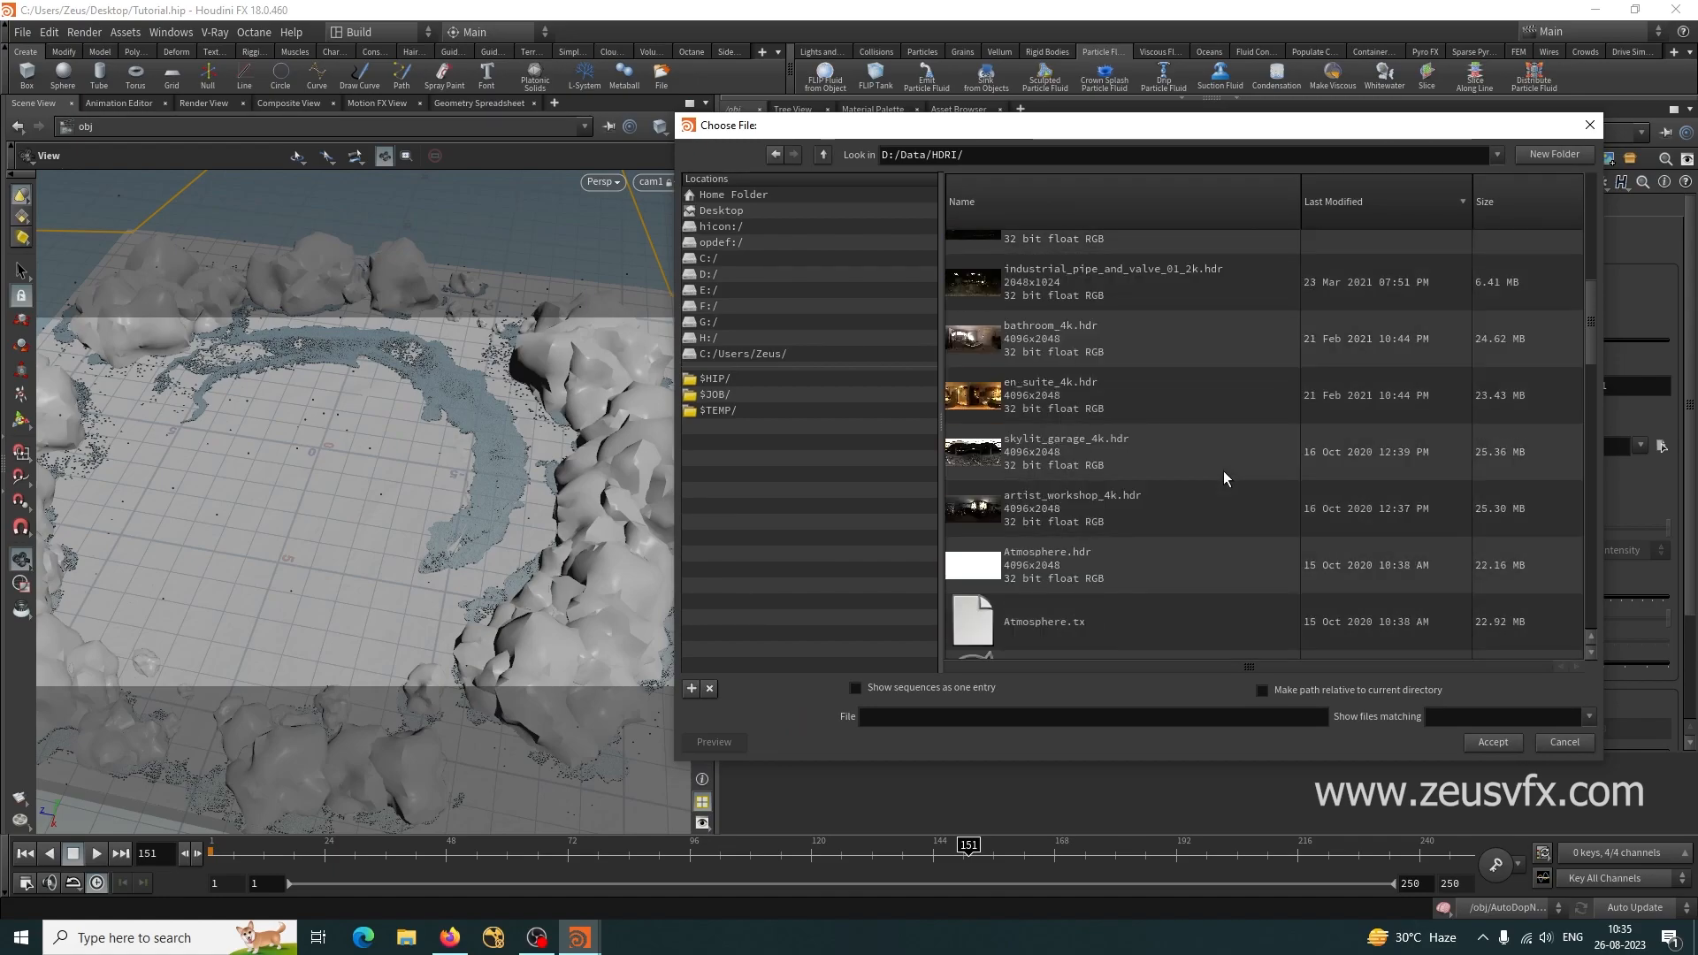
scroll(1223, 478, down, 4)
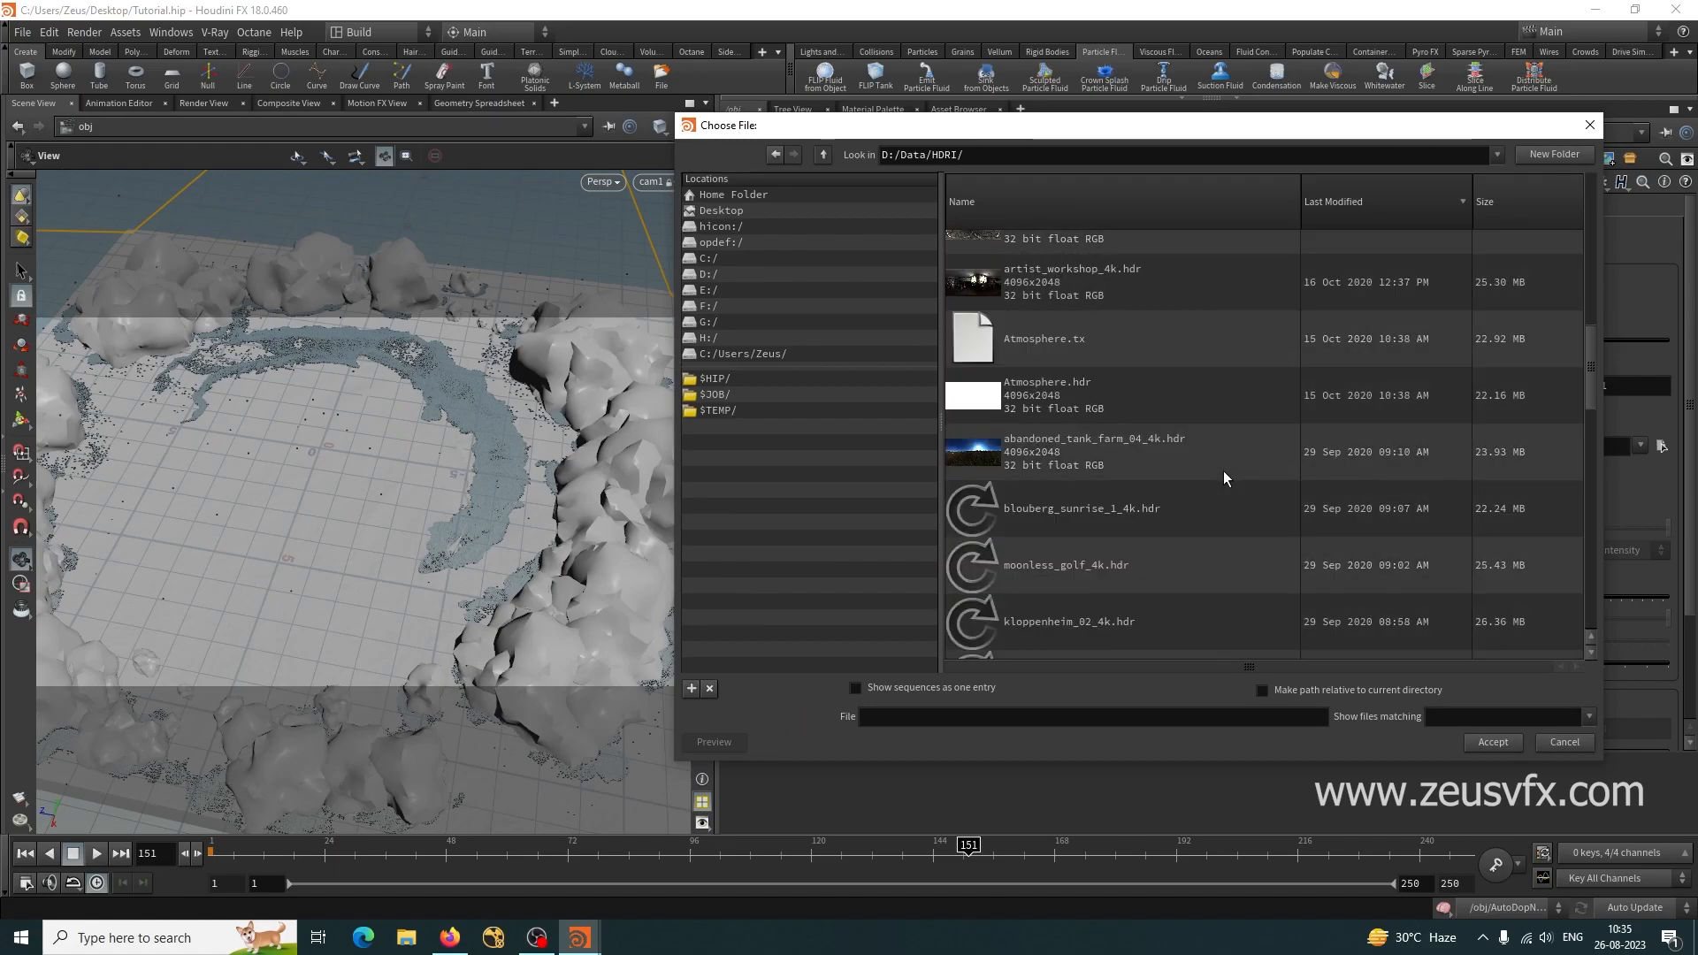
scroll(1223, 478, down, 4)
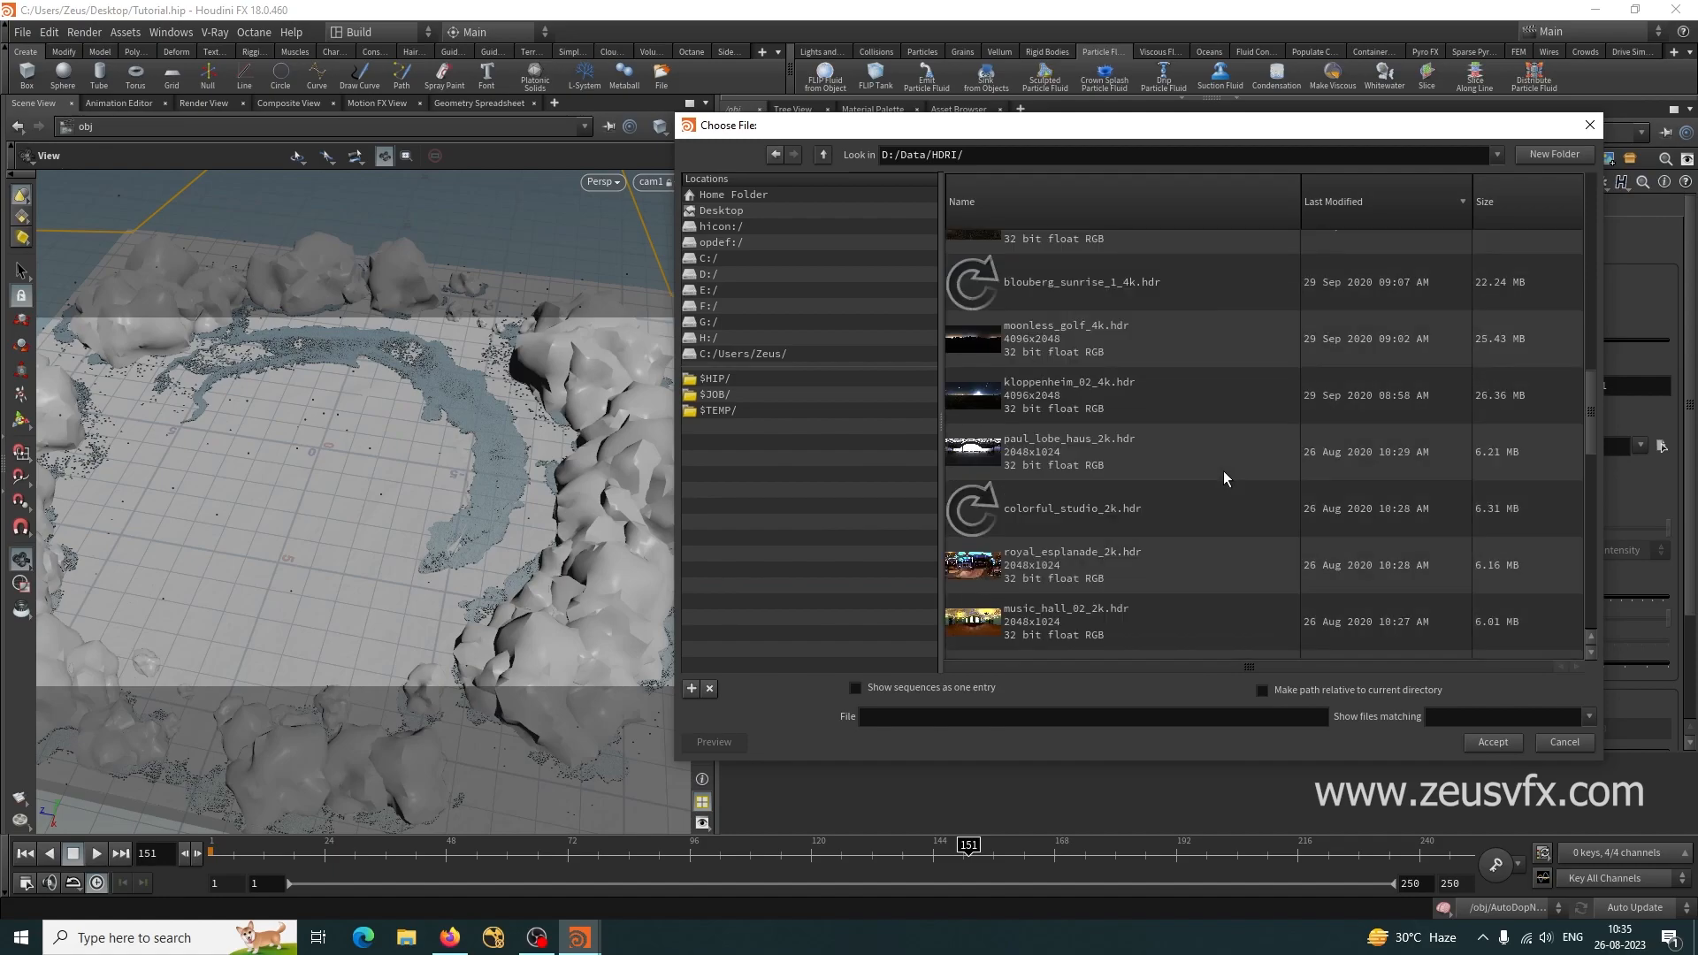
scroll(1223, 479, down, 4)
scroll(1223, 478, down, 4)
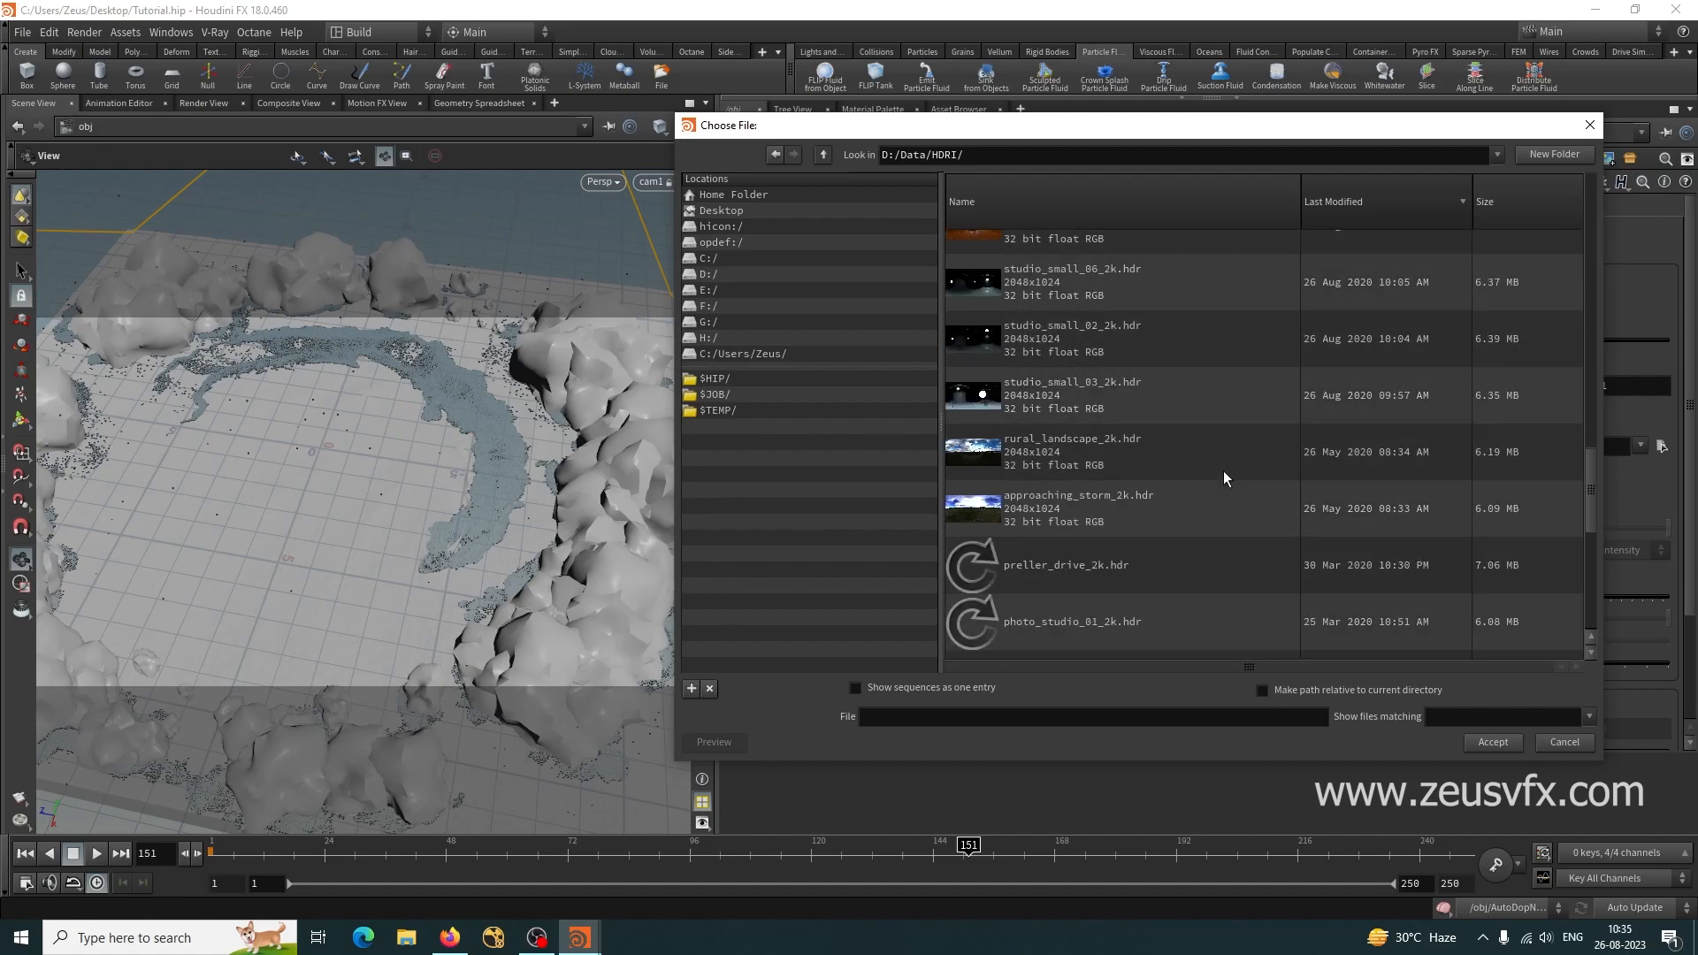
scroll(1223, 479, down, 4)
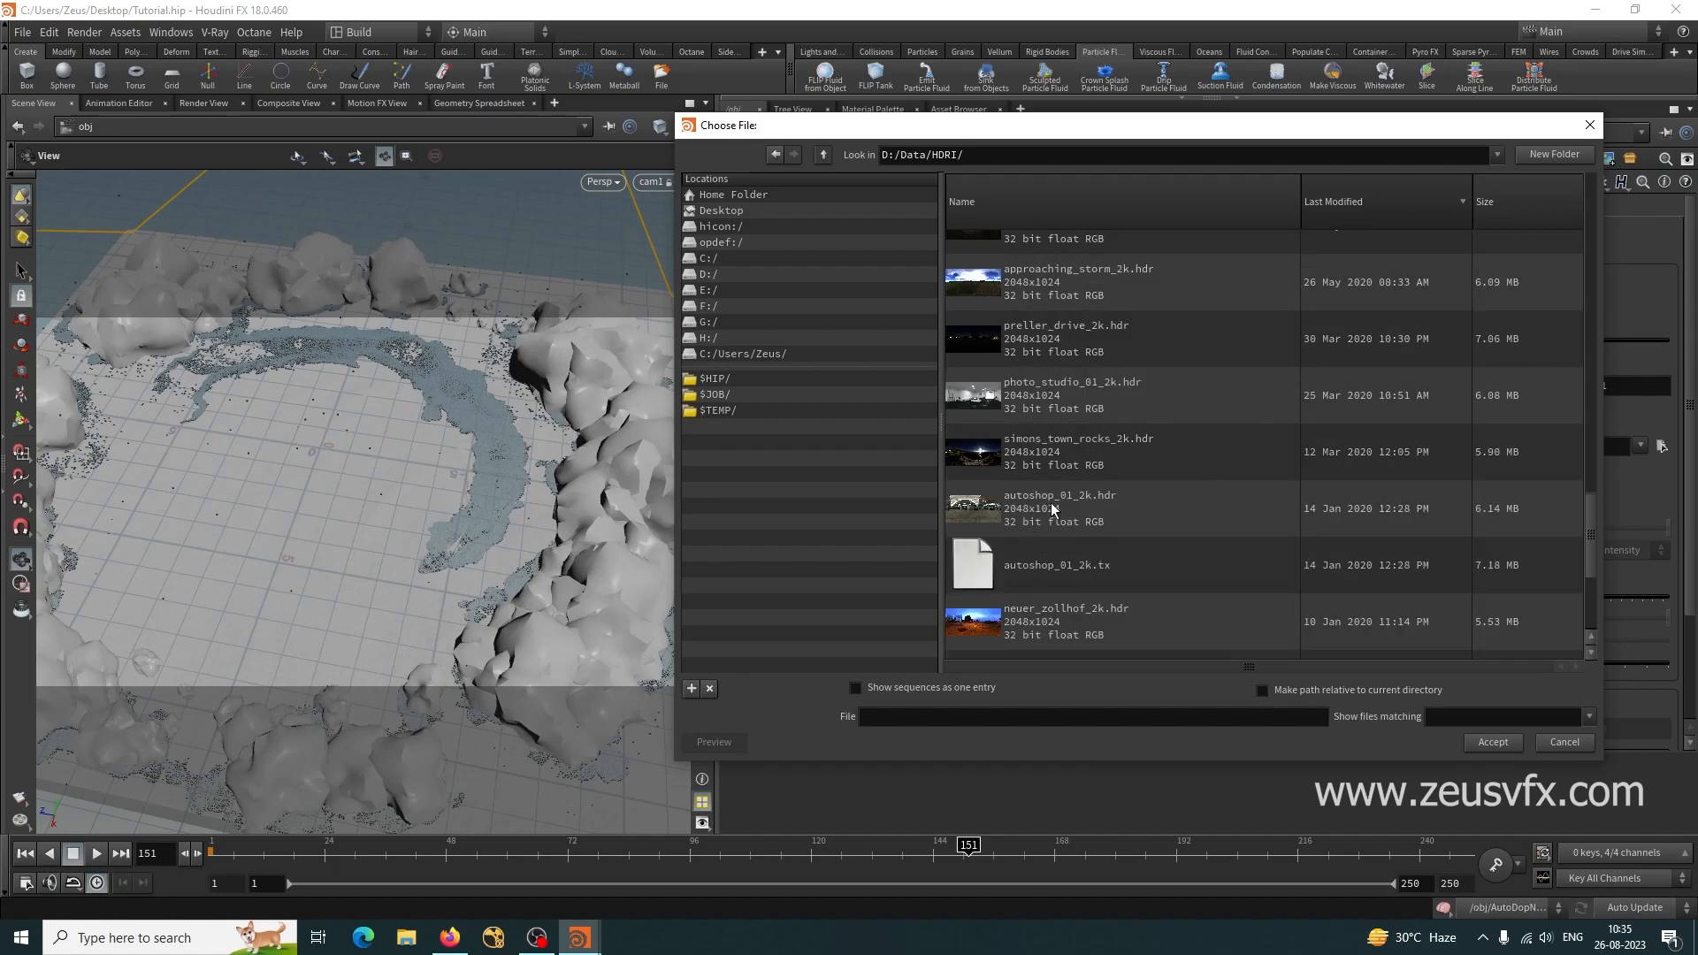
click(1066, 502)
click(1492, 743)
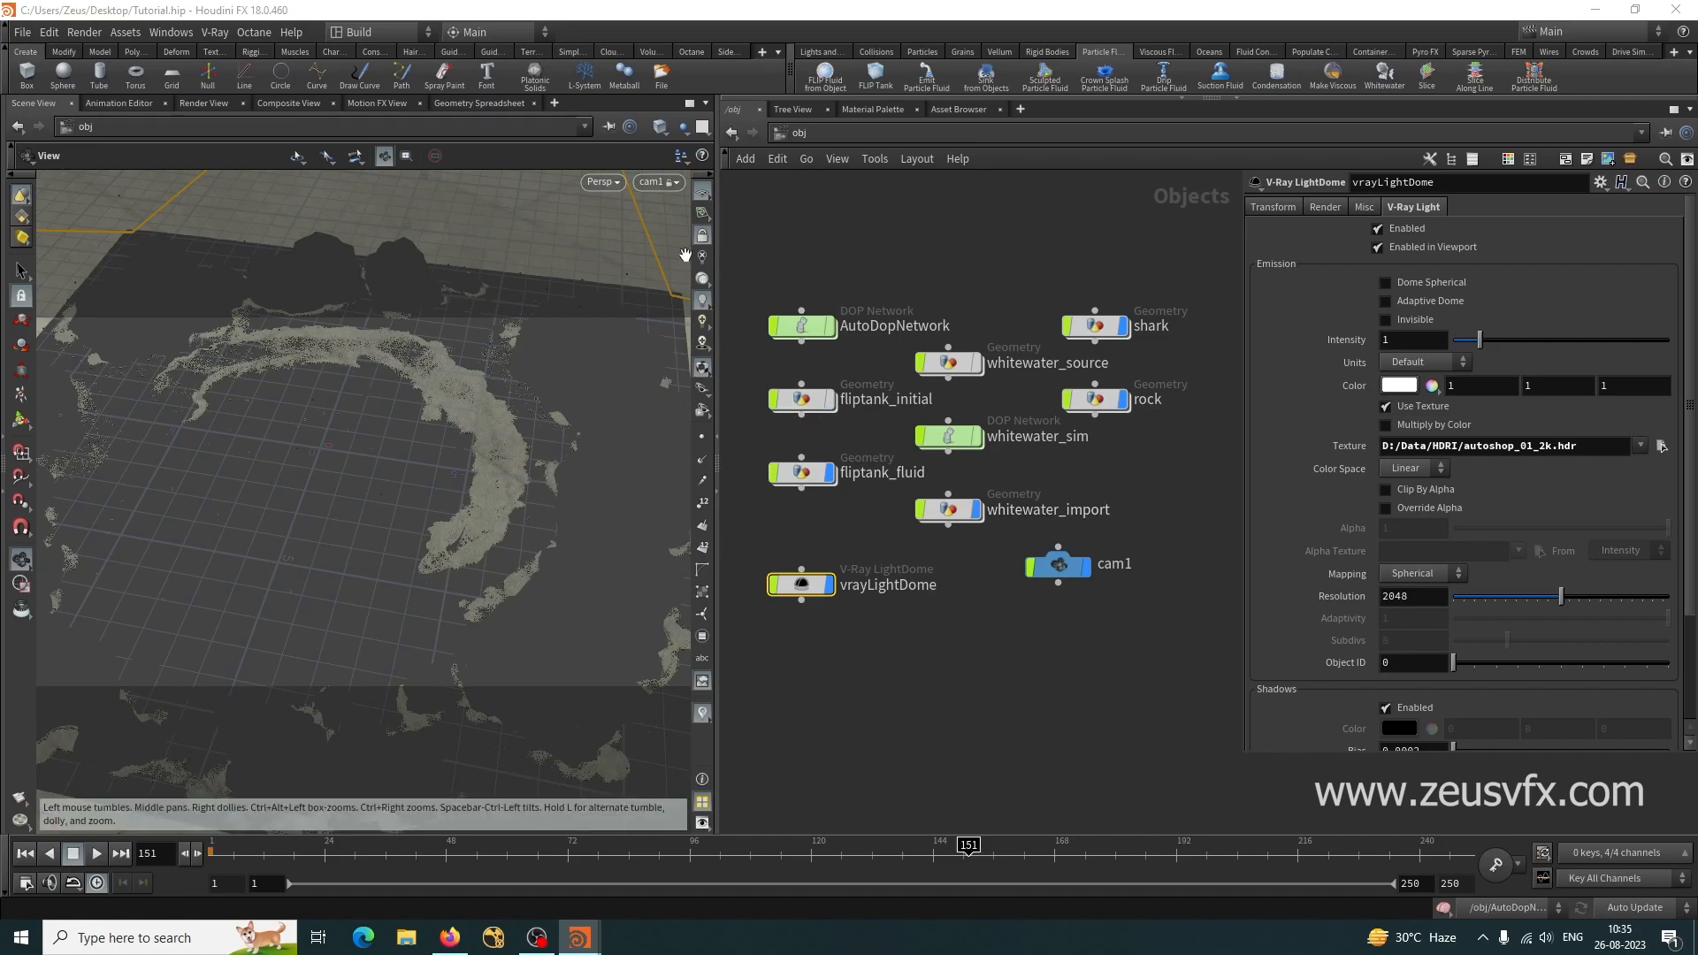
Clear the material assignment of the whitewater_import object.
click(949, 509)
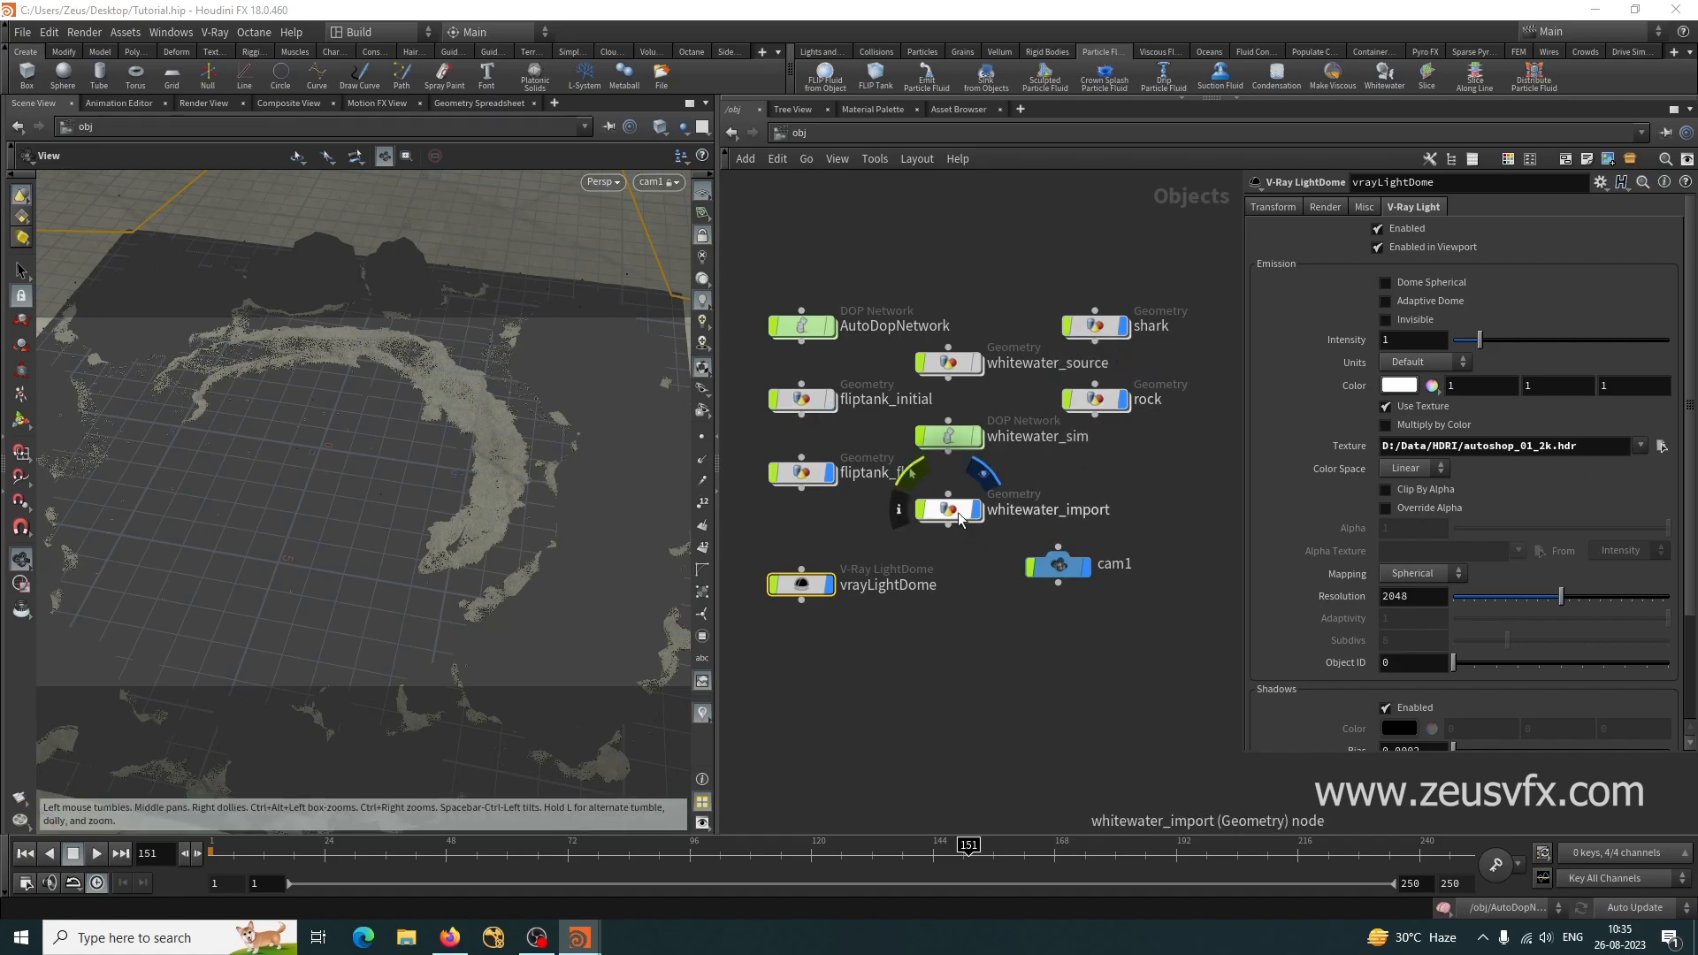
click(1326, 206)
click(1481, 228)
drag(1480, 224, 1252, 248)
key(BackSpace)
click(1035, 698)
middle_drag(973, 717, 1023, 716)
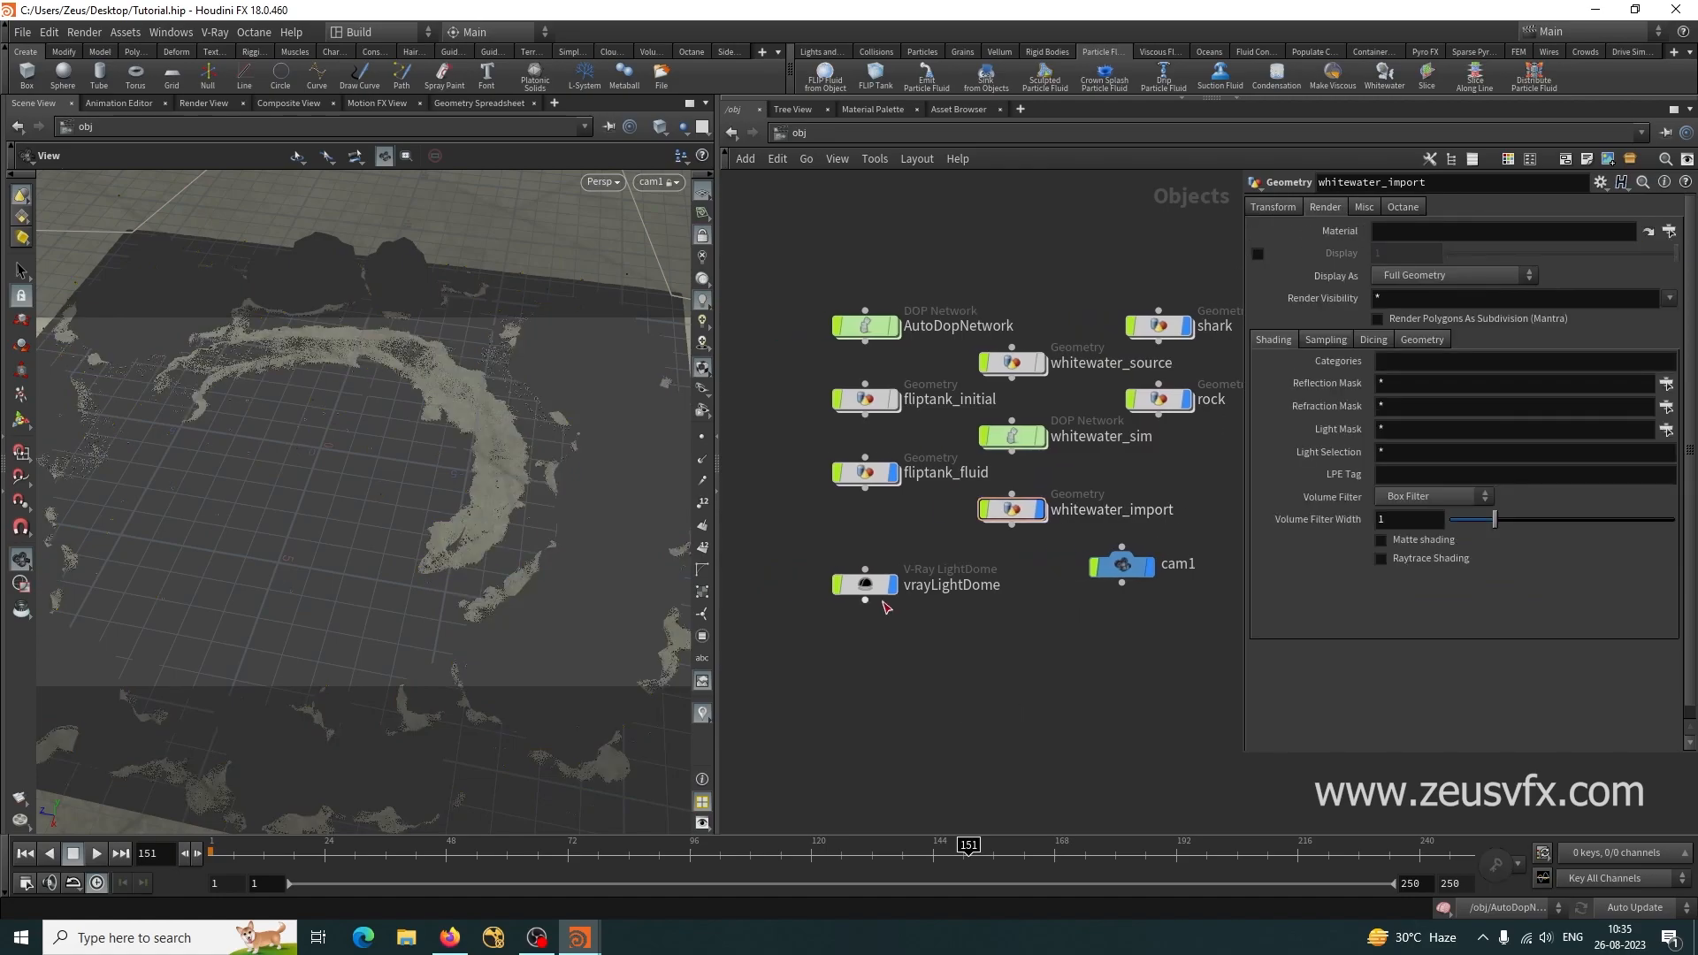
scroll(1017, 665, down, 3)
scroll(1016, 663, up, 3)
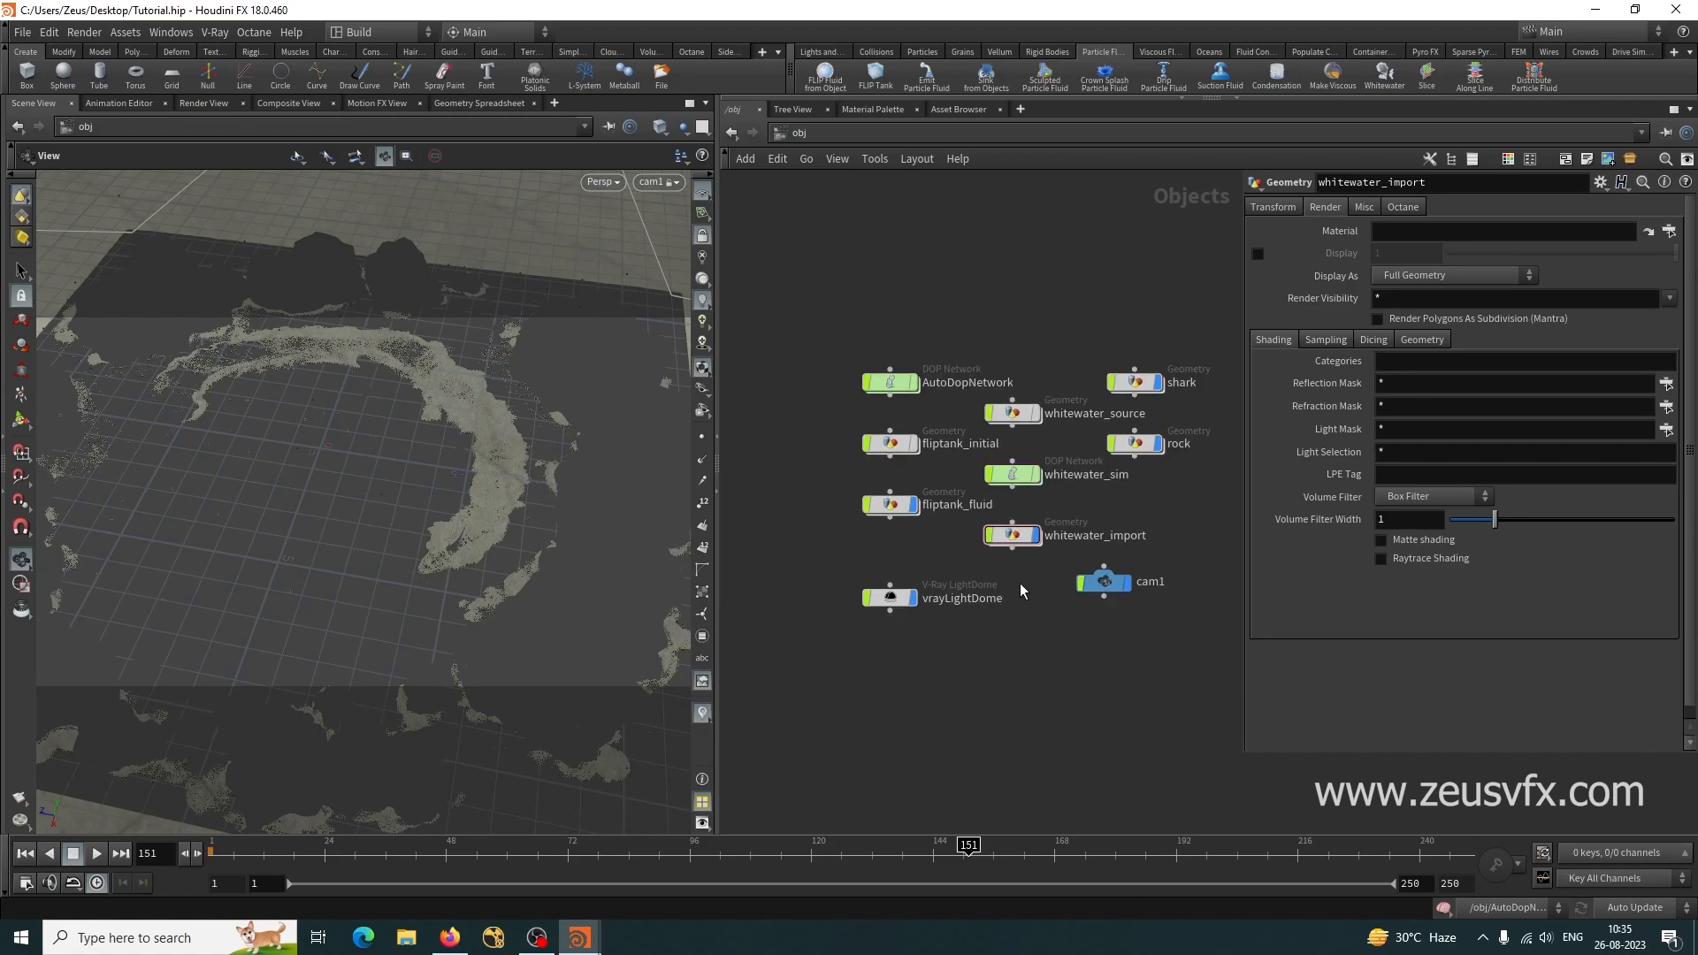
Clear the material assignments of the shark and rock objects.
click(1135, 382)
drag(1459, 231, 1272, 231)
key(BackSpace)
click(1019, 657)
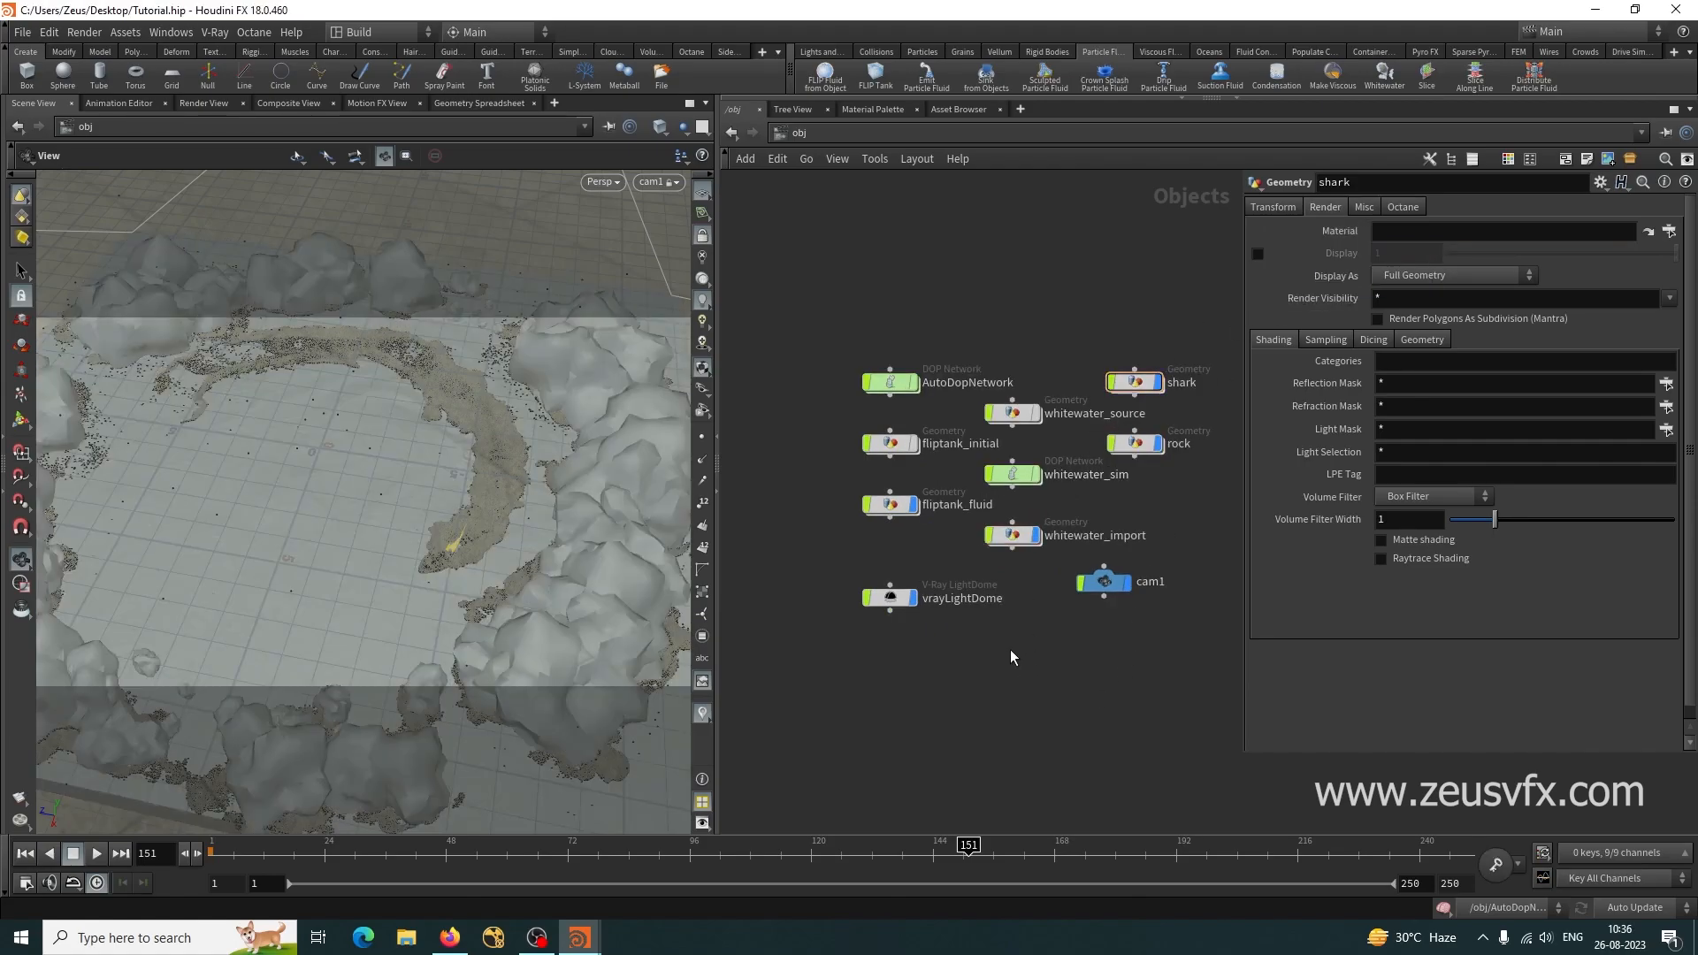
click(1135, 442)
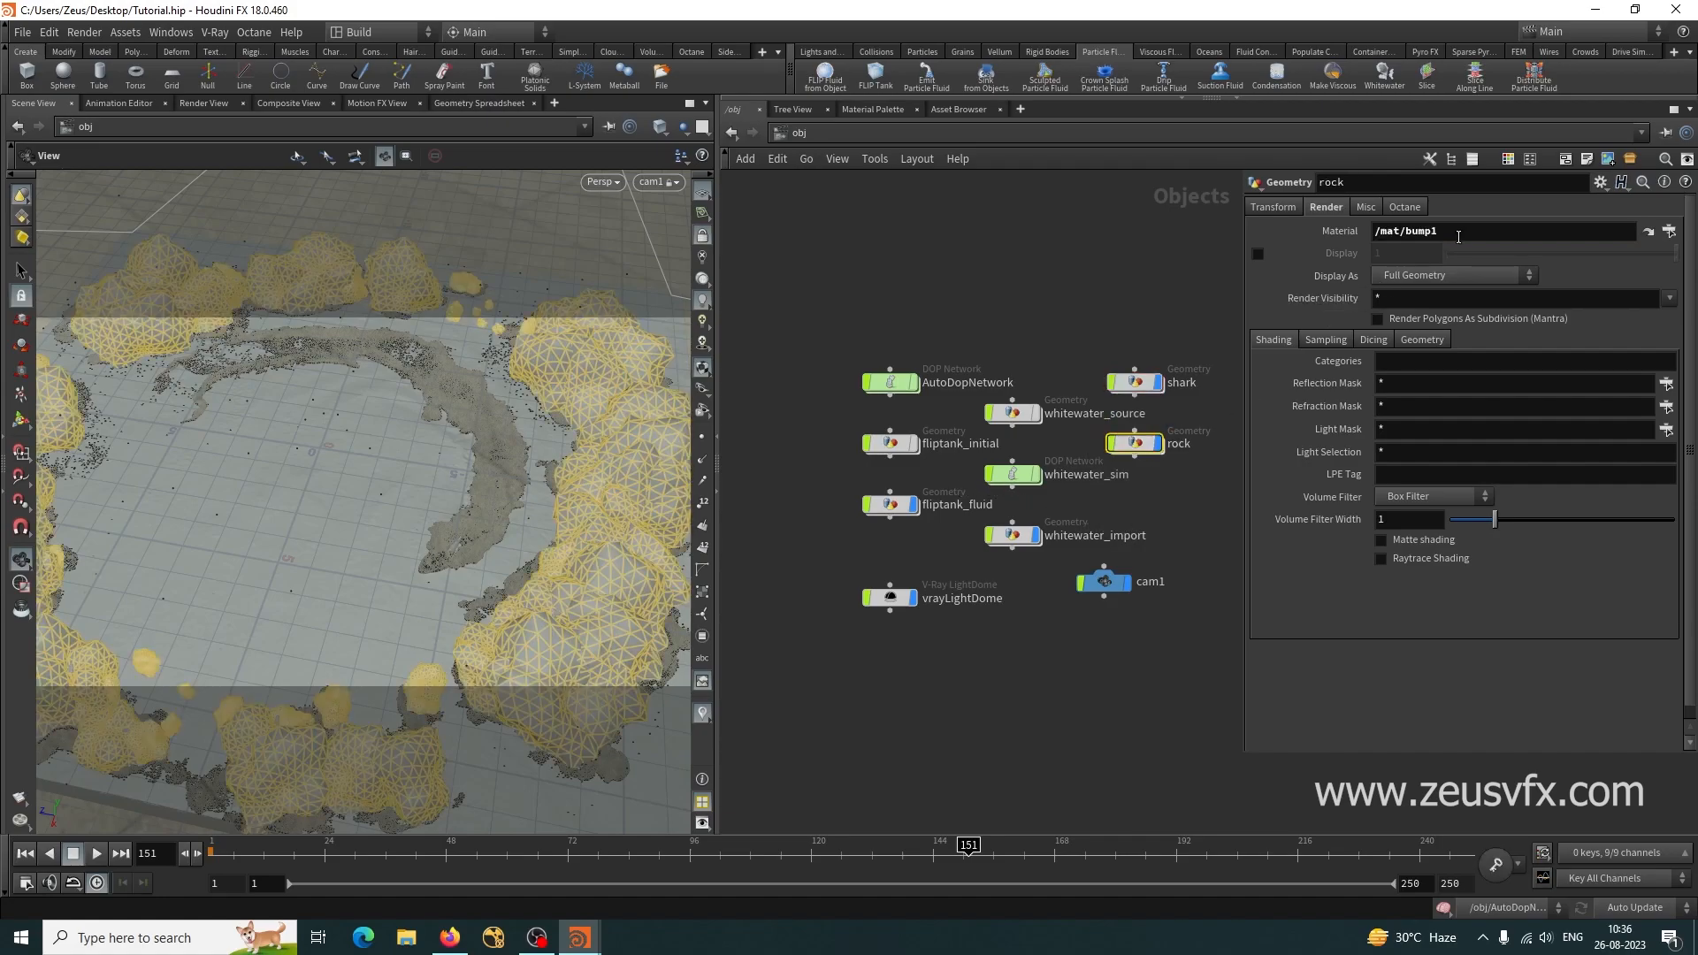
click(943, 313)
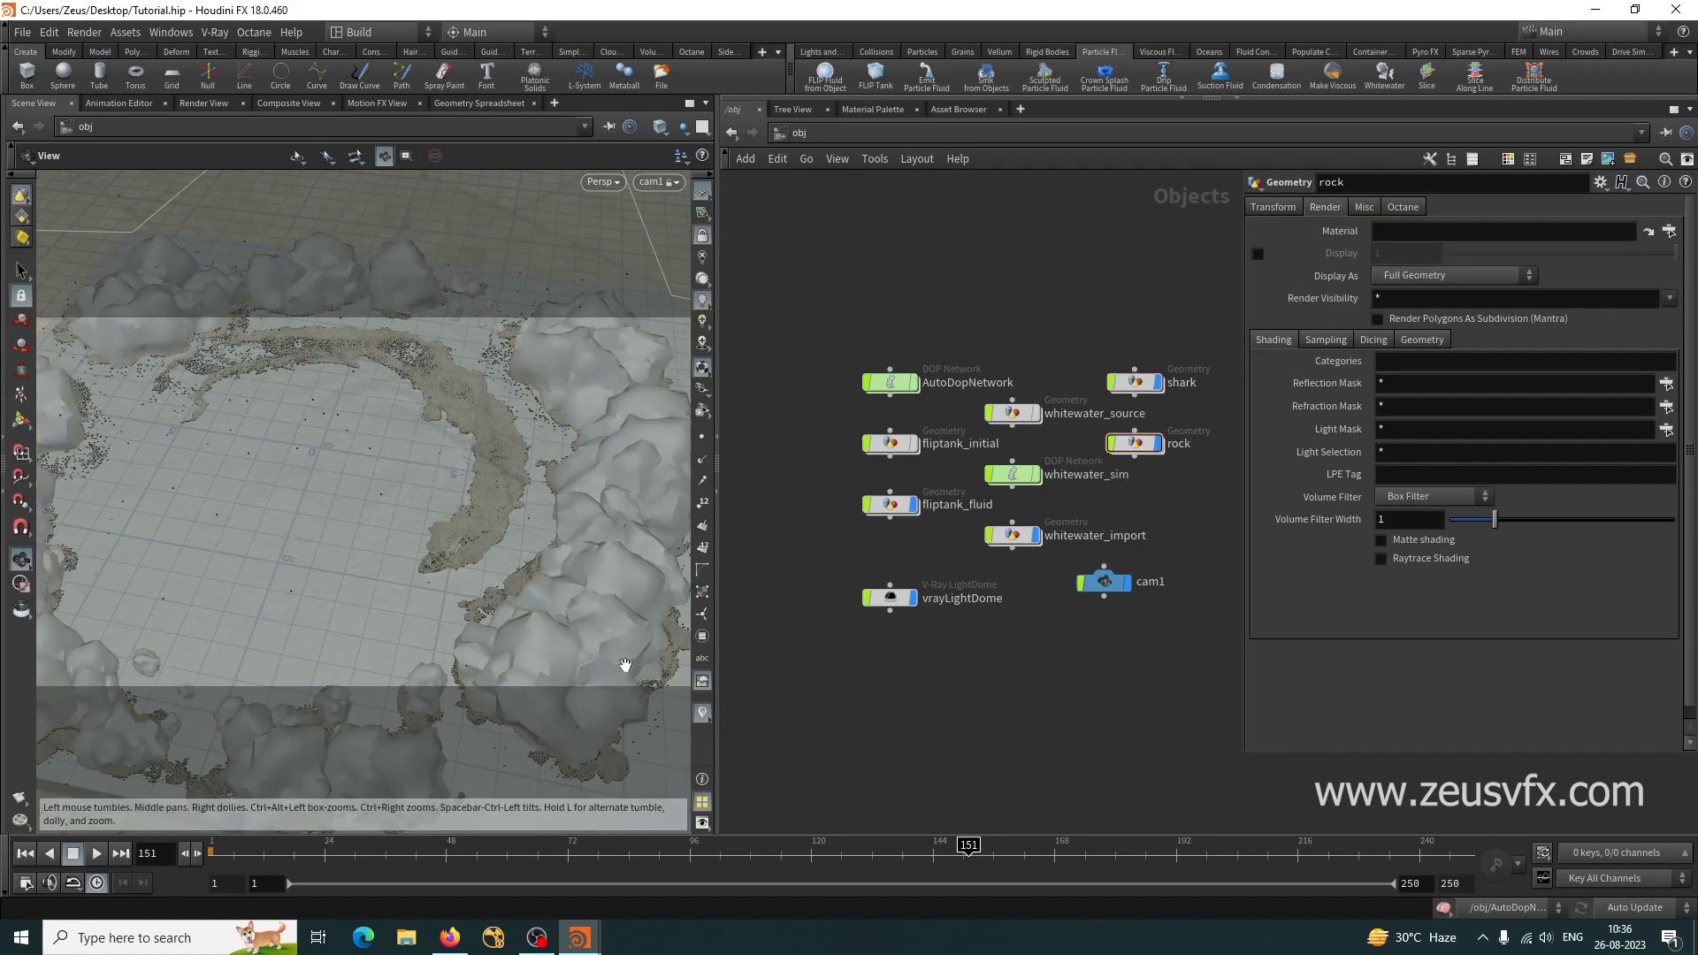
Start the interactive V-Ray render, position the frame buffer clear of the object nodes and select fliptank_fluid.
click(214, 32)
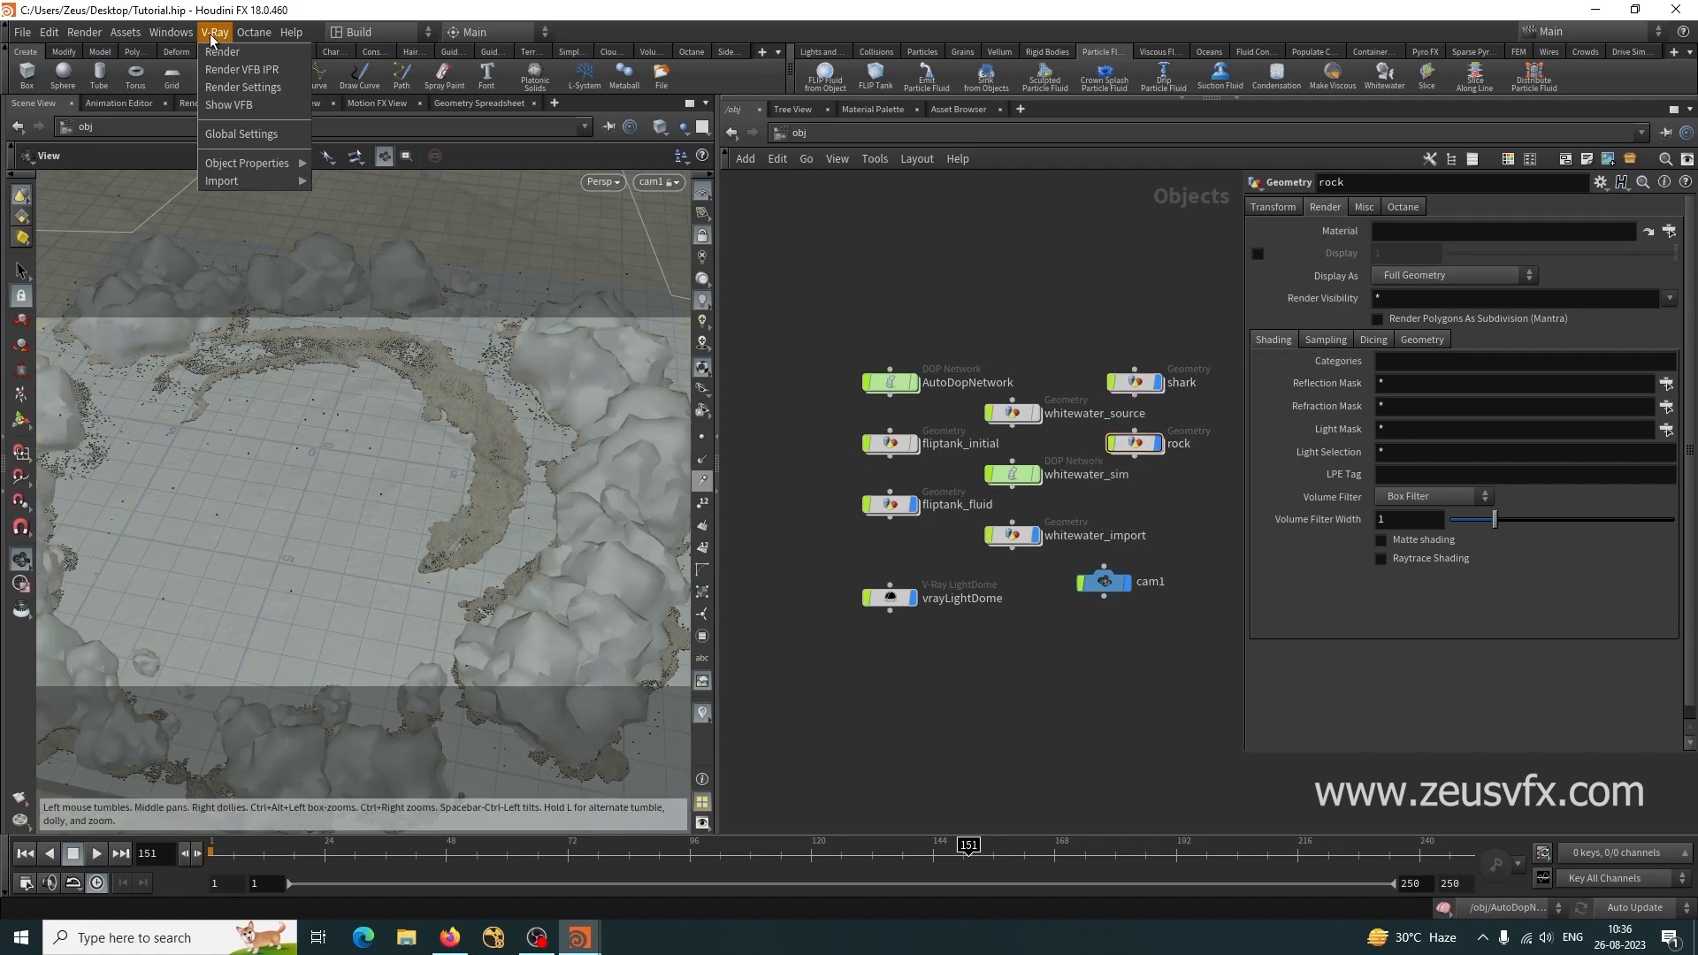
click(247, 72)
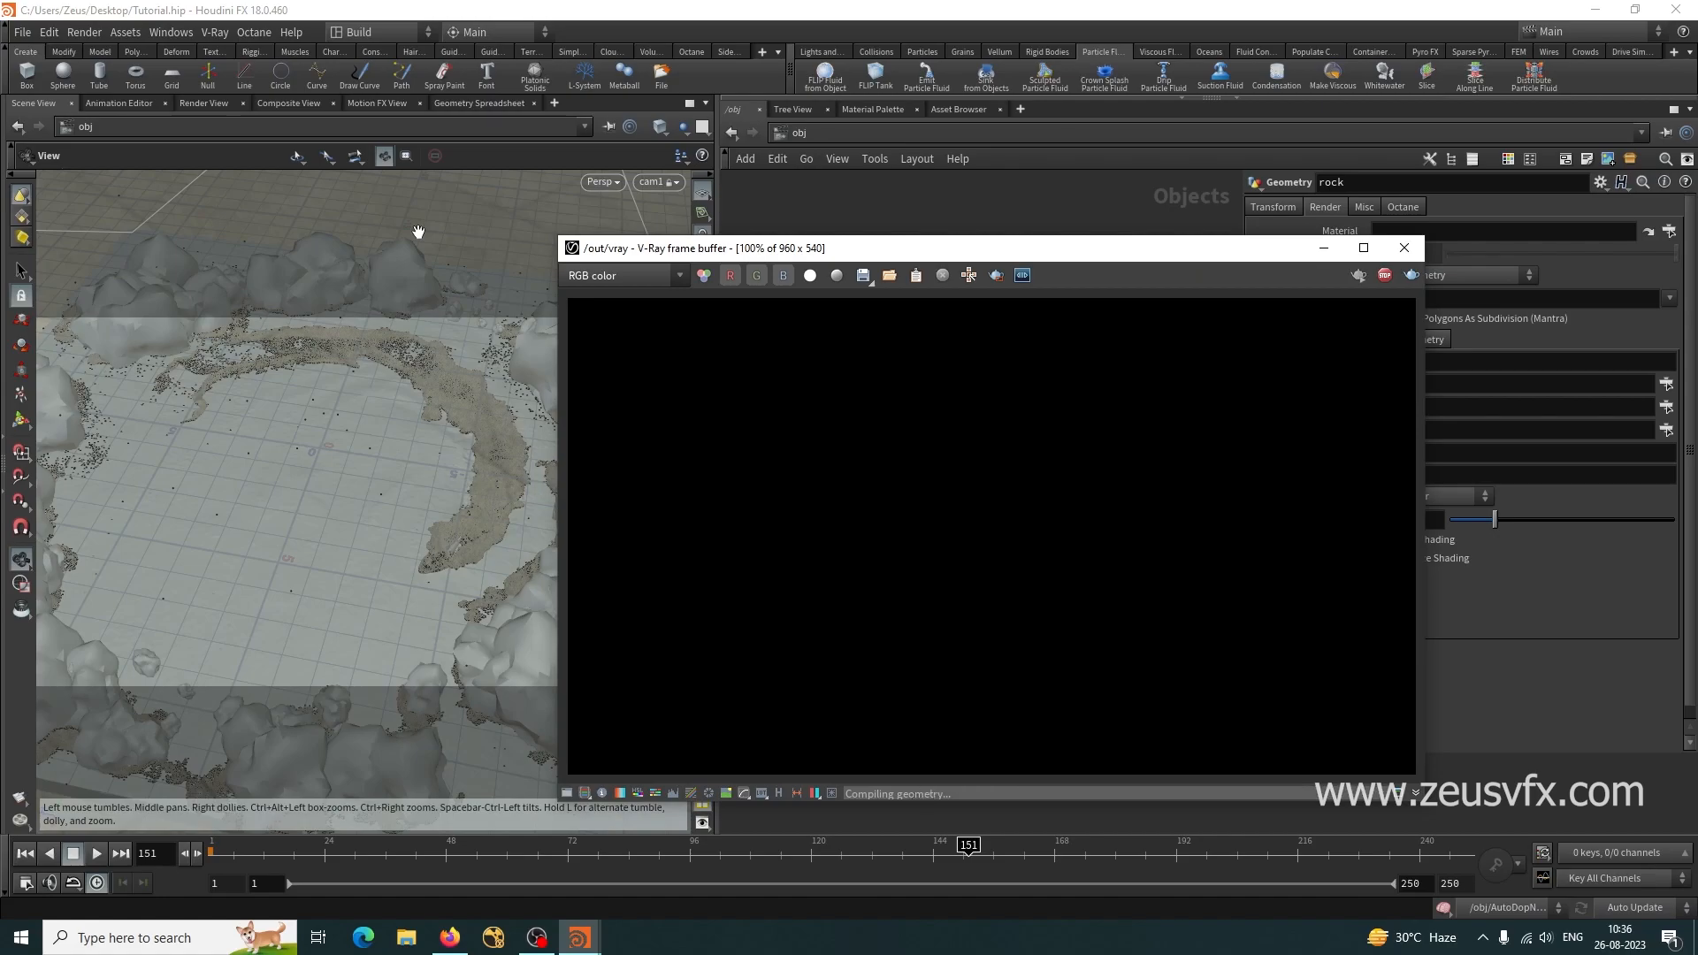
drag(1083, 248, 586, 105)
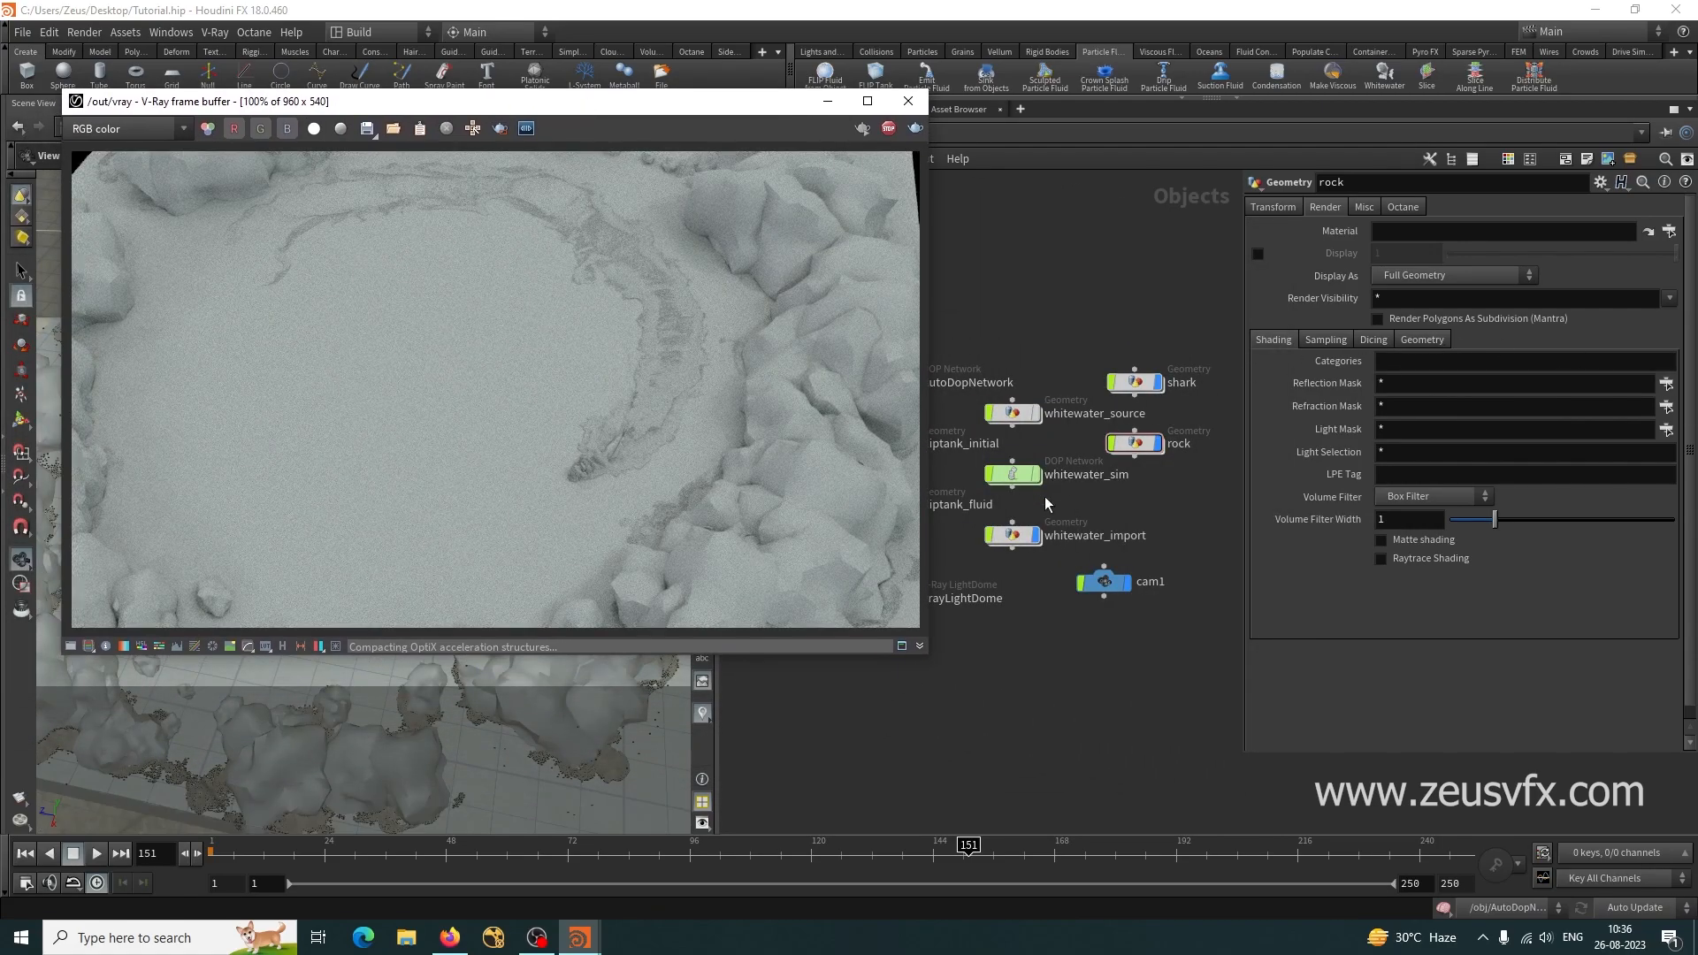
middle_drag(1004, 695, 1132, 678)
click(1029, 587)
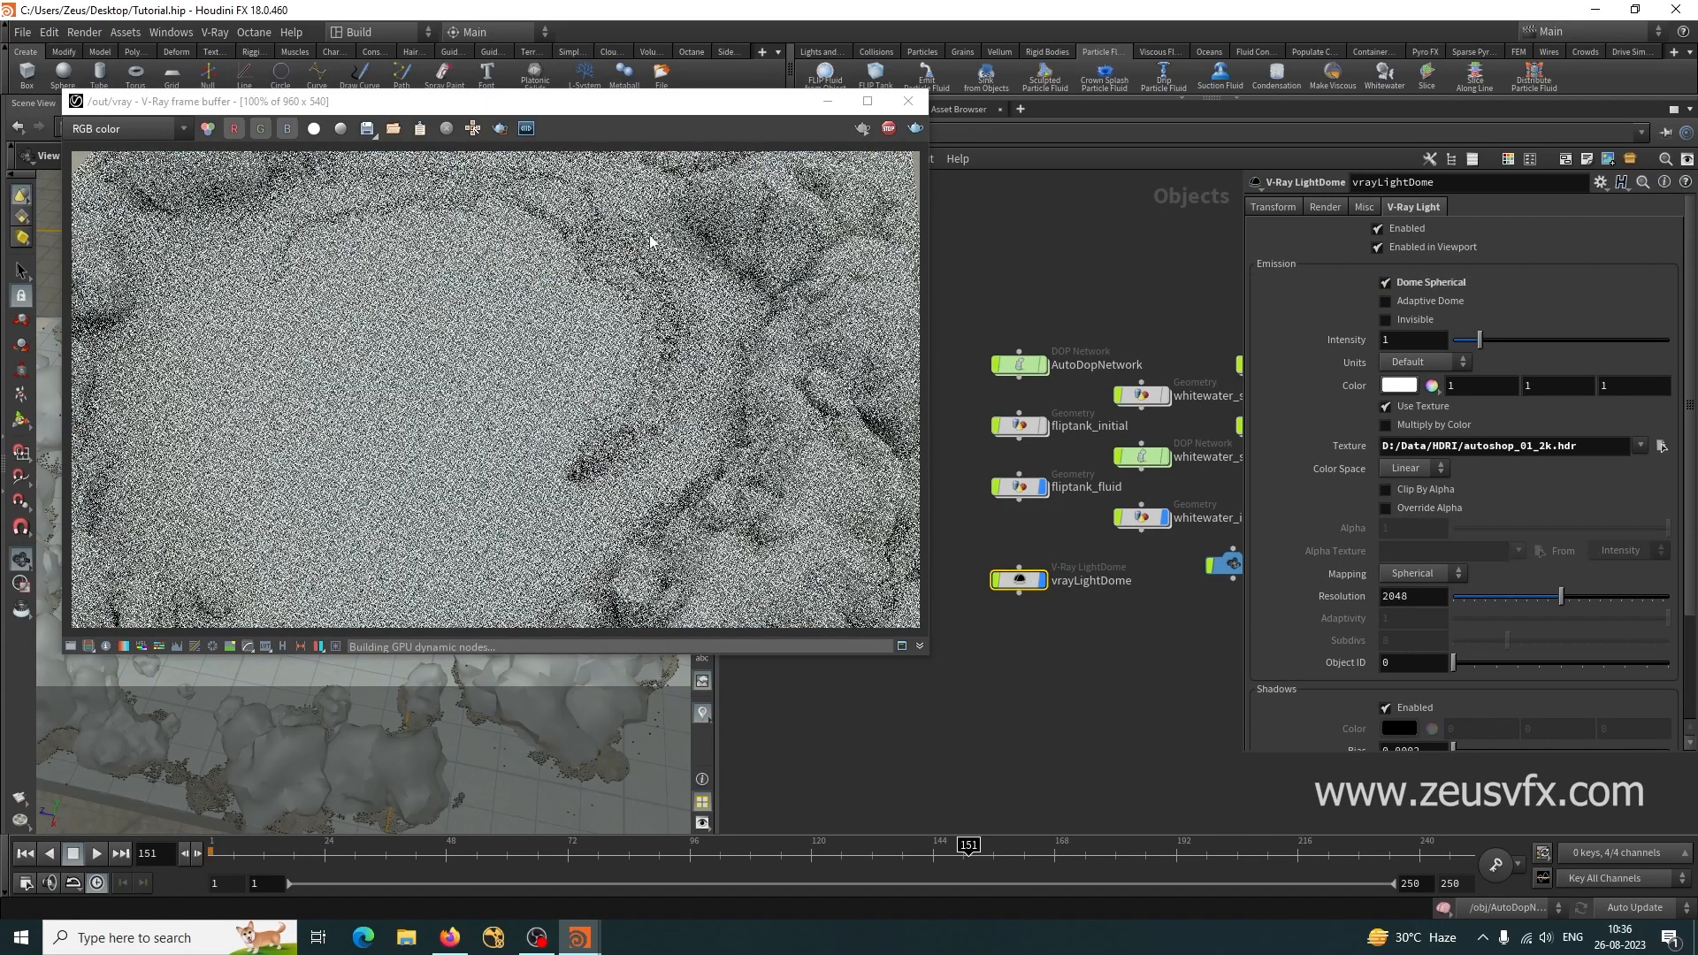
drag(581, 104, 449, 189)
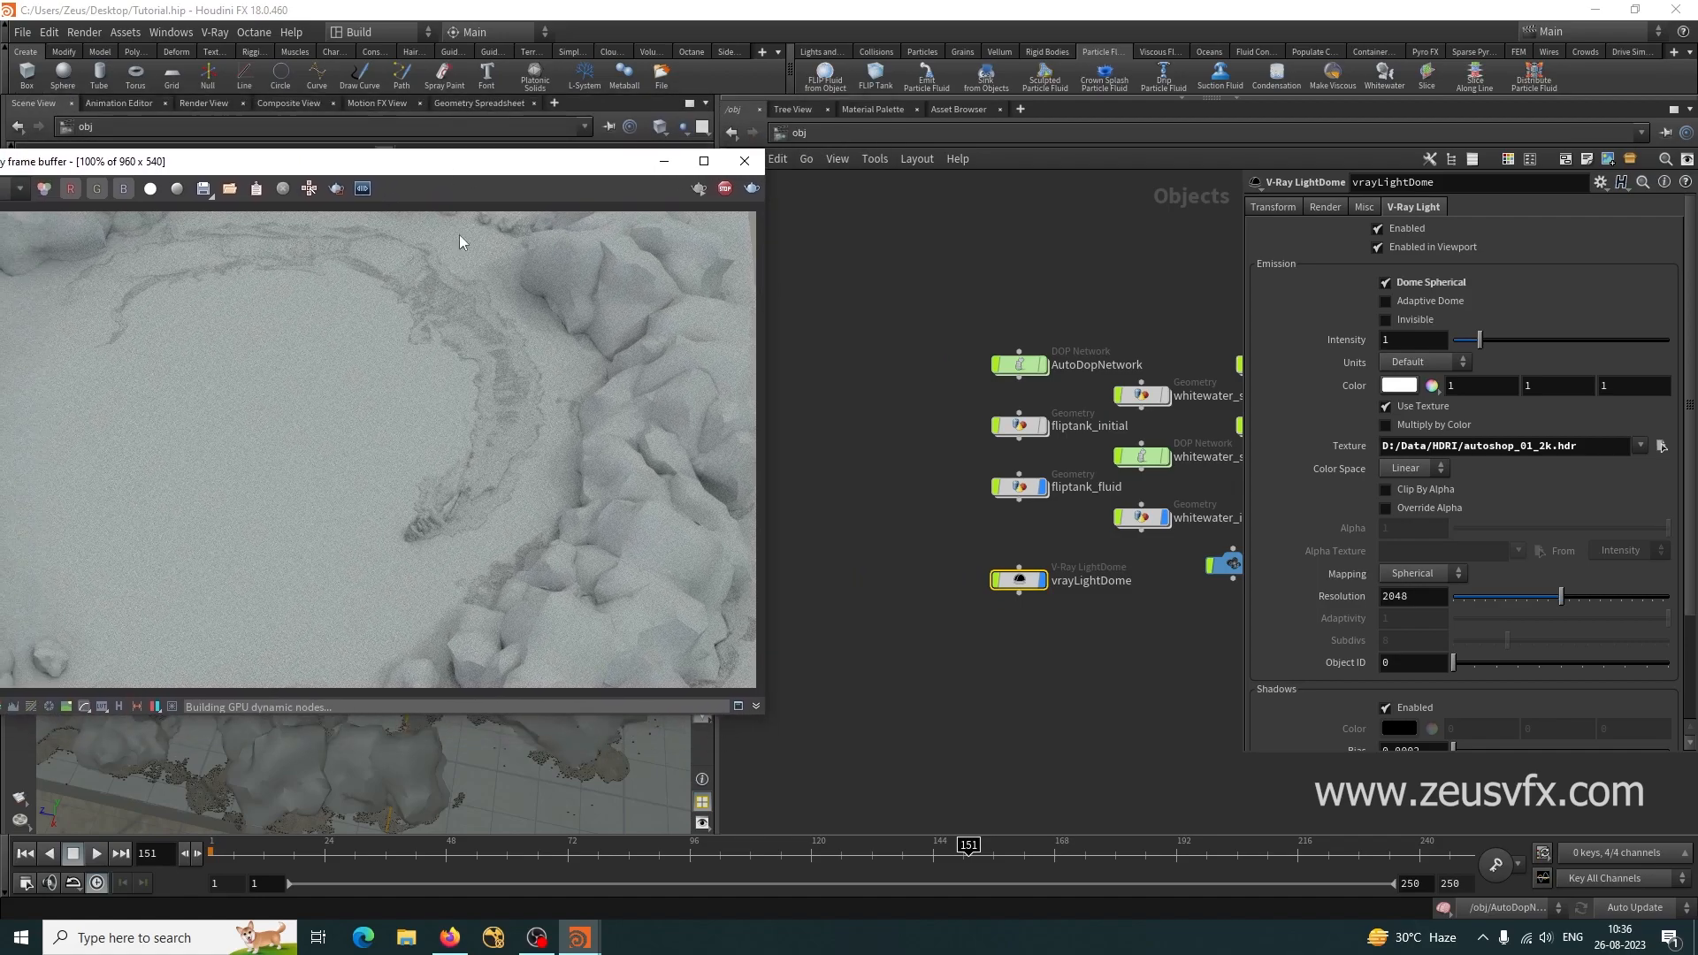
click(940, 510)
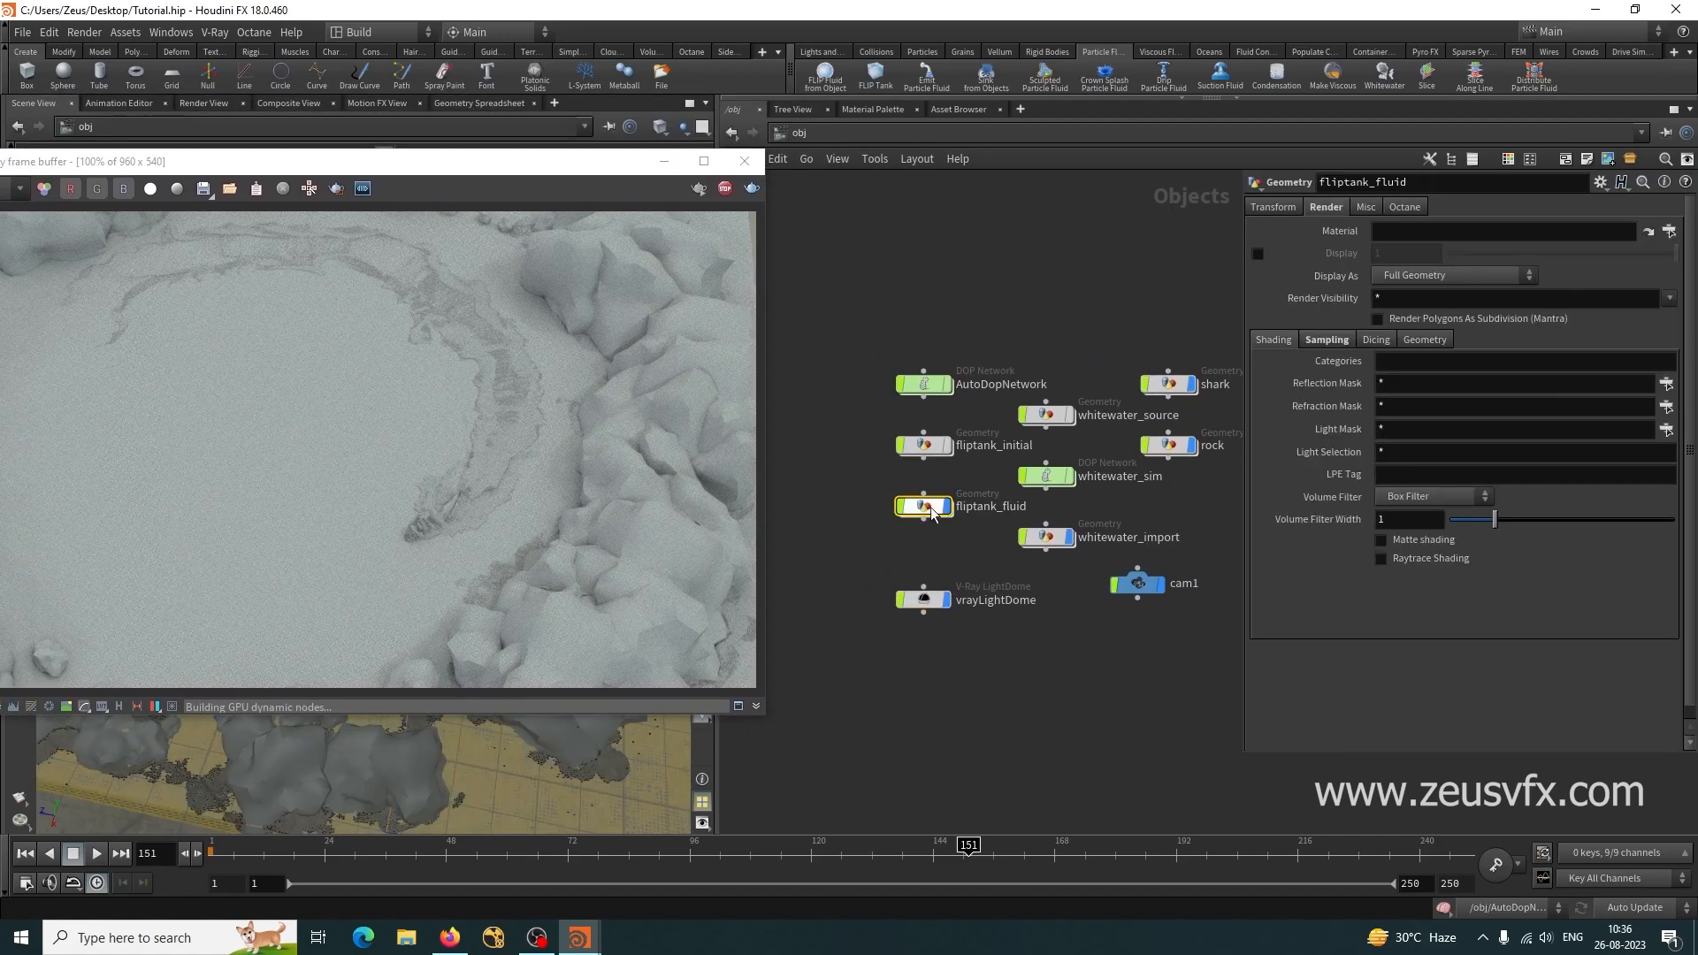
drag(558, 167, 697, 295)
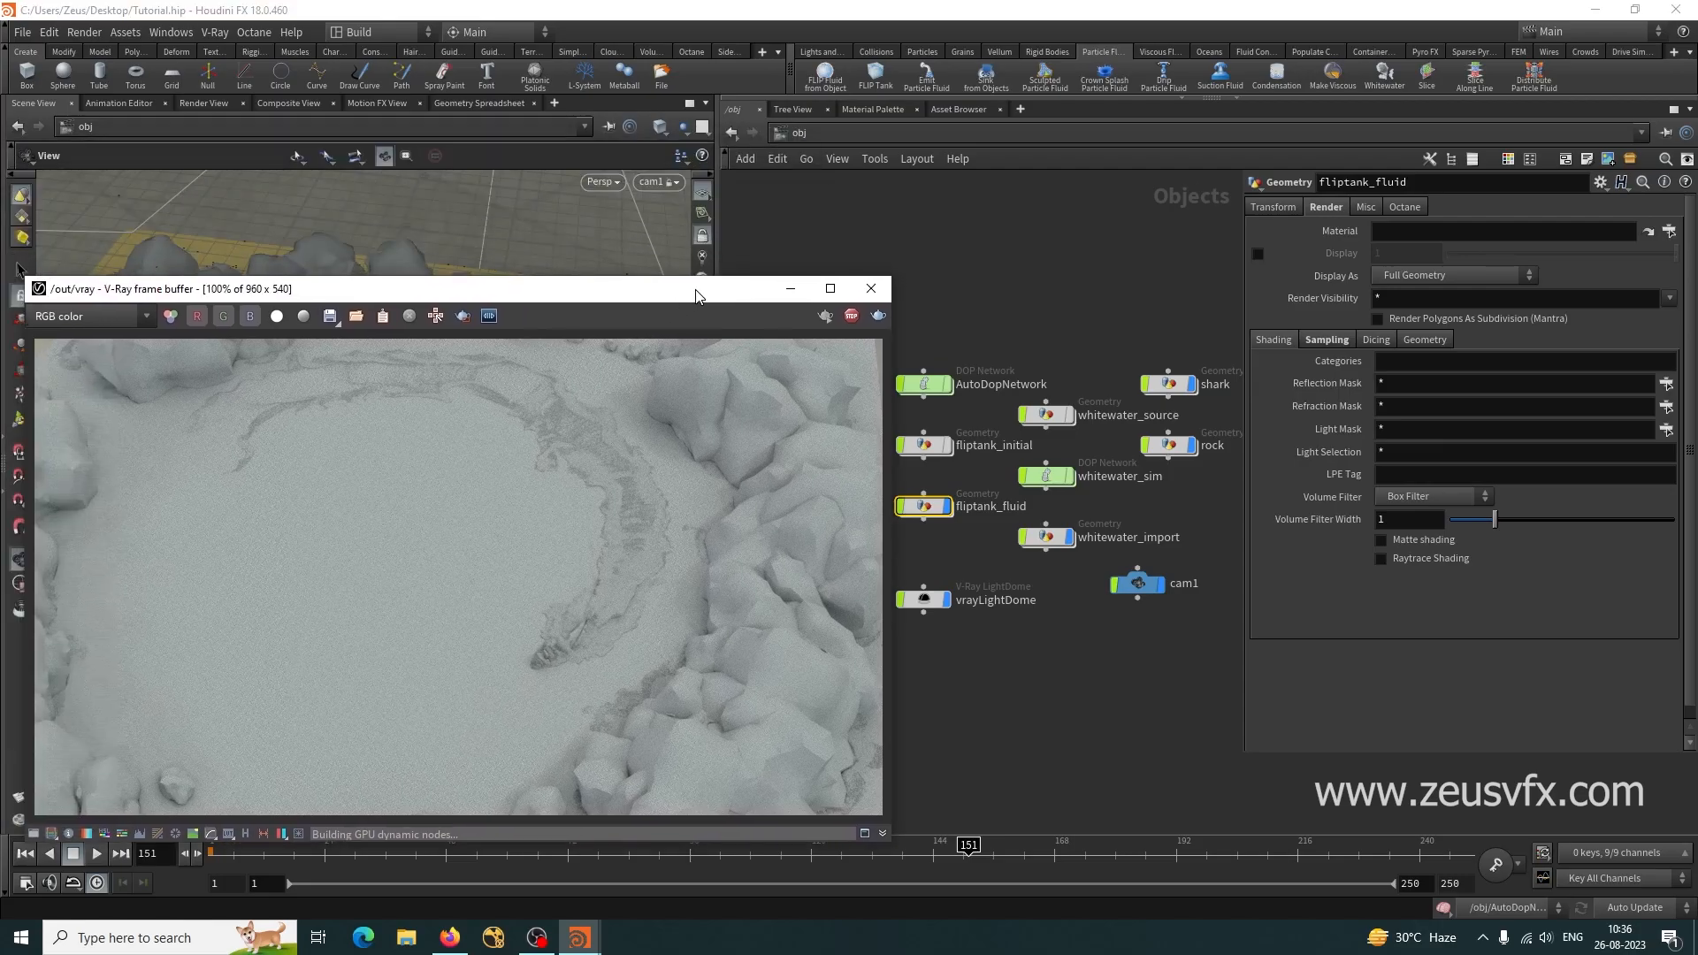
Delete the basicliquid, uniformvolume and whitewater materials from the mat network.
click(796, 137)
click(789, 194)
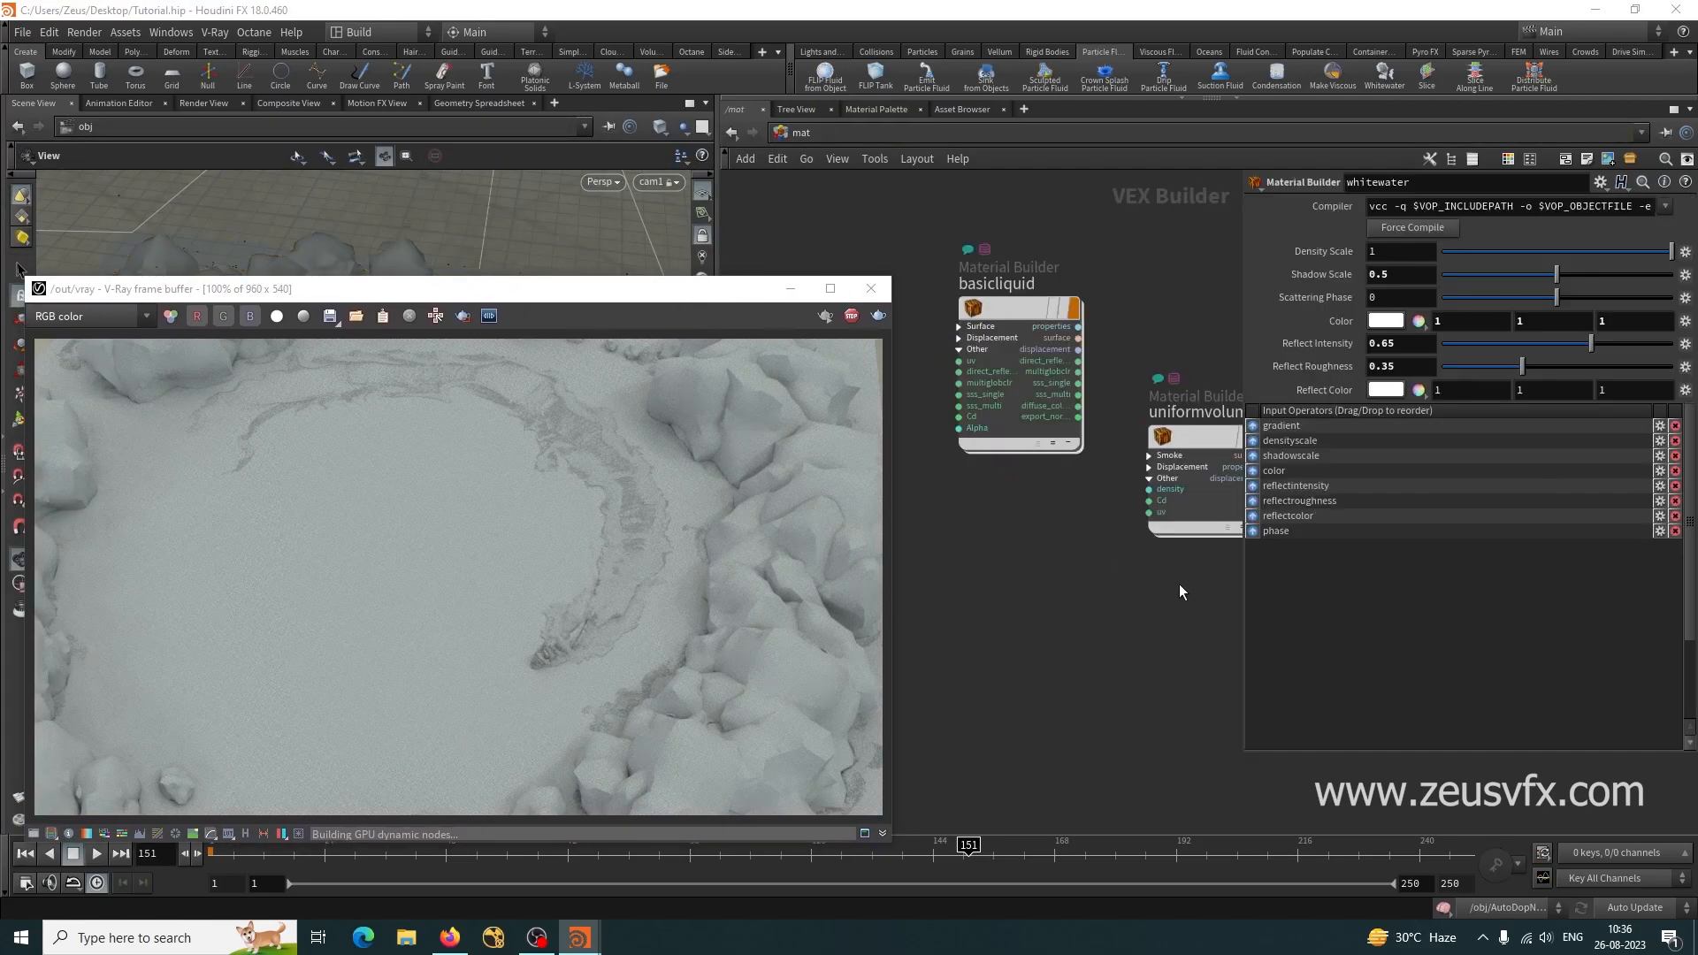
scroll(1077, 585, down, 4)
scroll(1110, 684, up, 4)
middle_drag(1116, 678, 1033, 693)
scroll(1002, 580, up, 1)
middle_drag(1039, 629, 1085, 670)
drag(930, 314, 1222, 681)
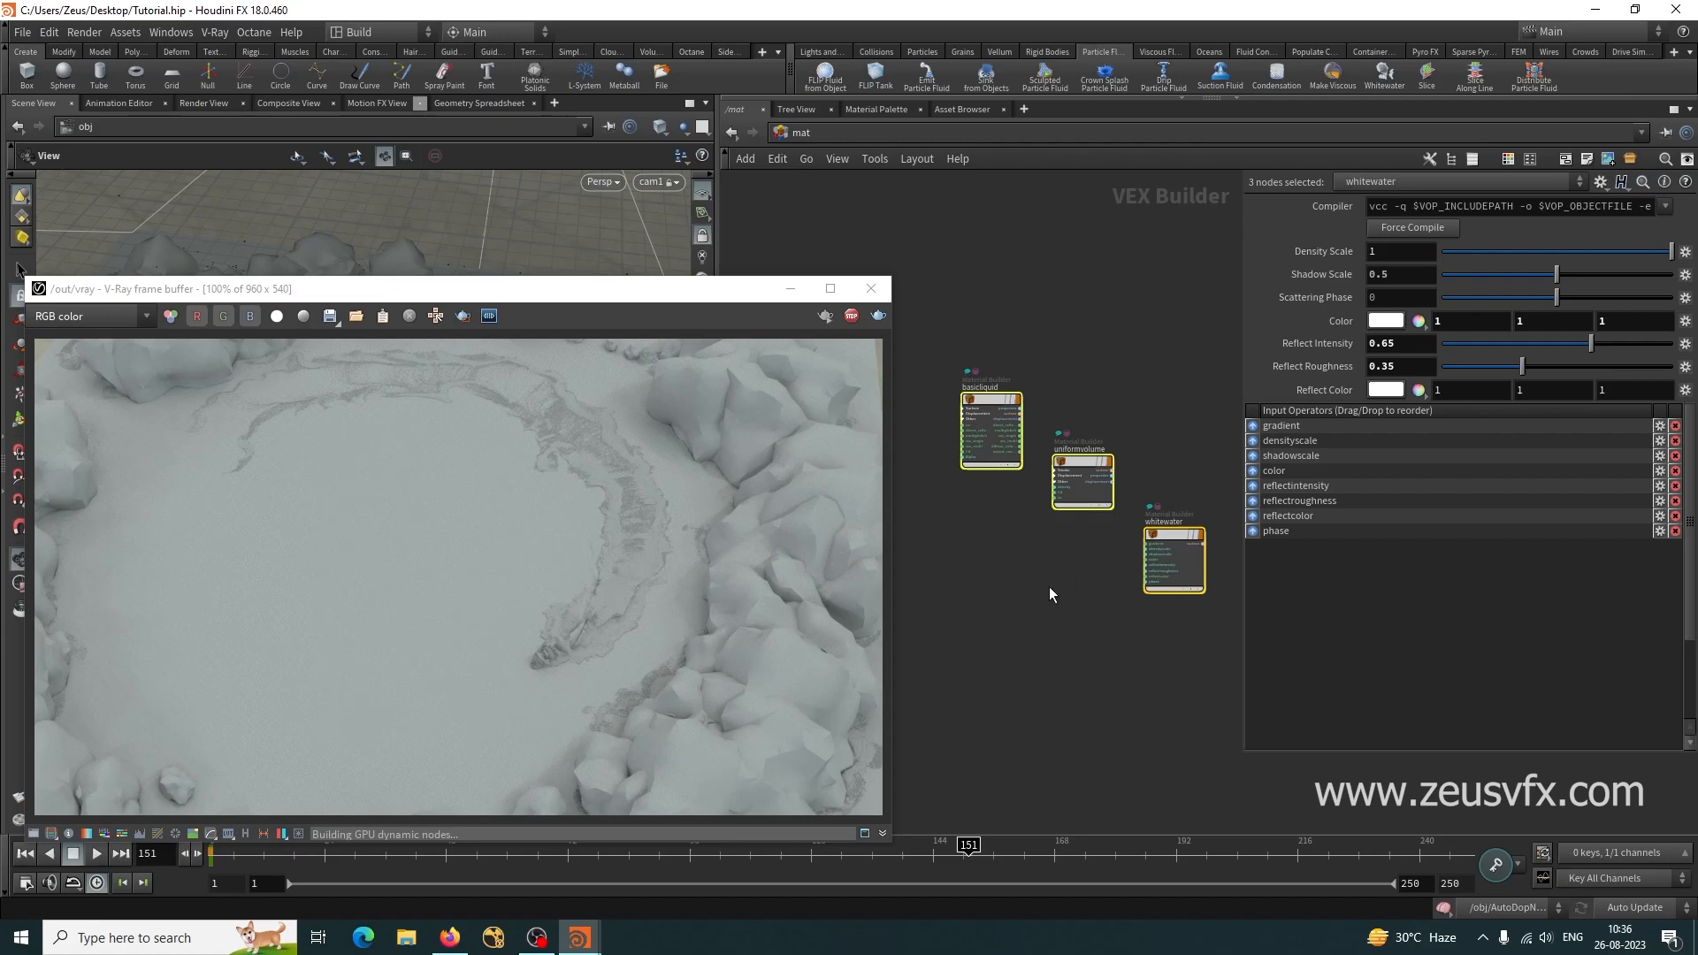
key(Delete)
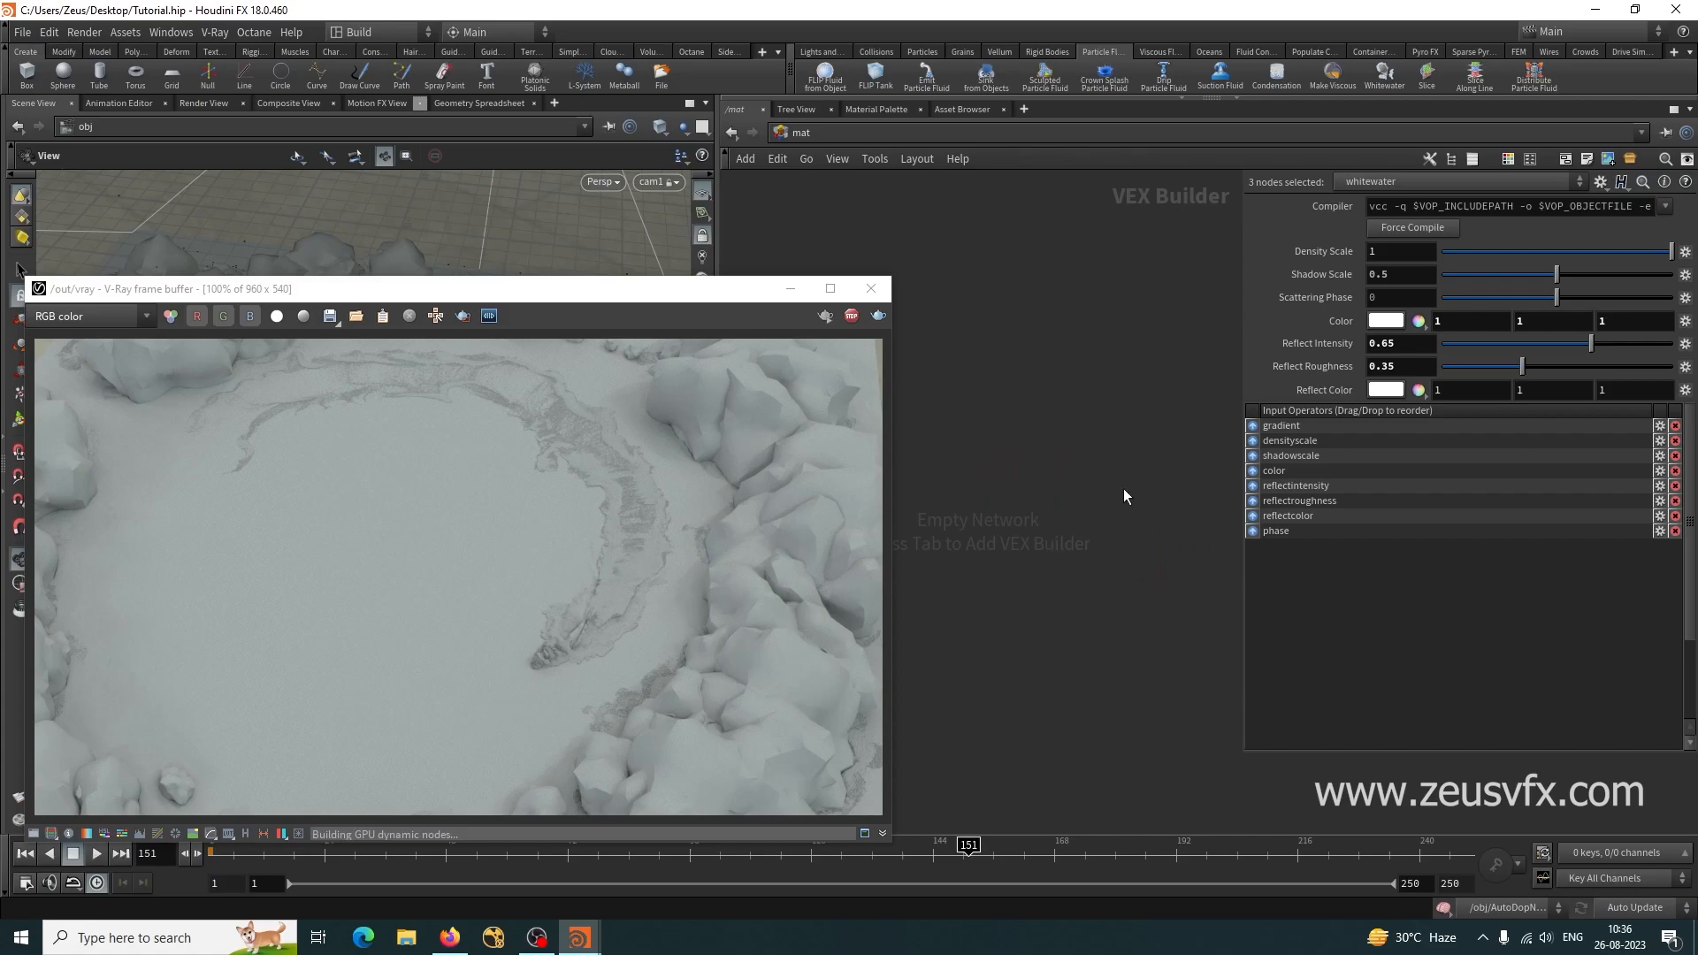
Add a V-Ray Material node to the empty mat network and name it Water.
key(Tab)
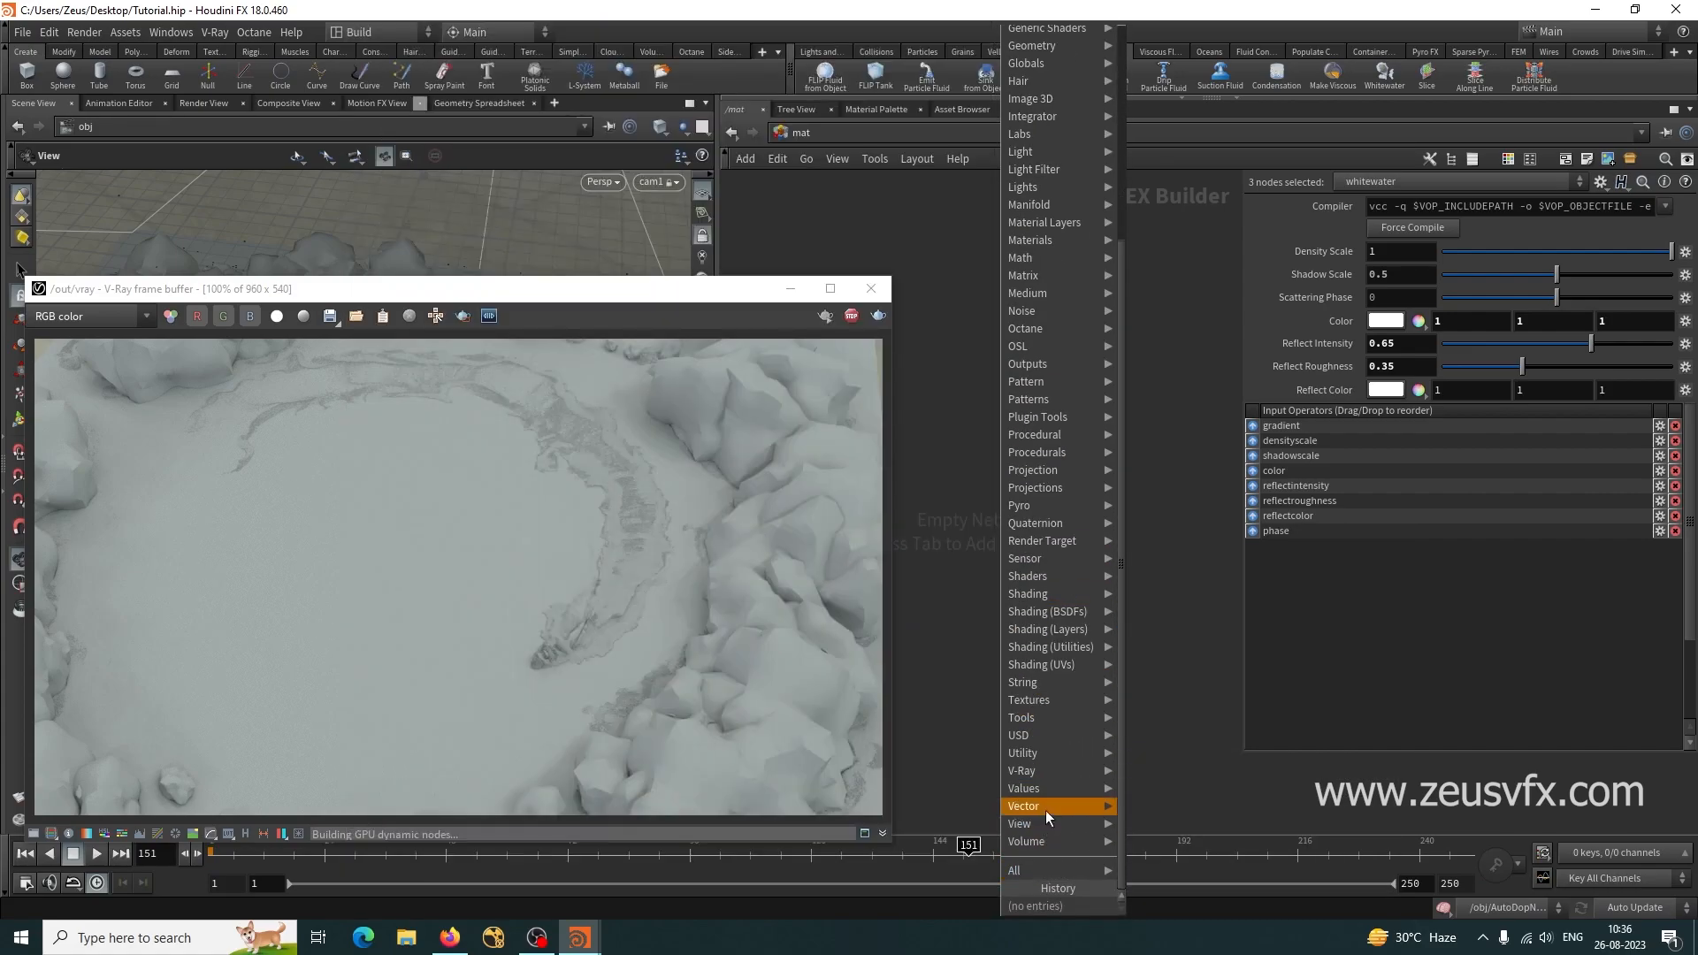
mouse_move(1050, 771)
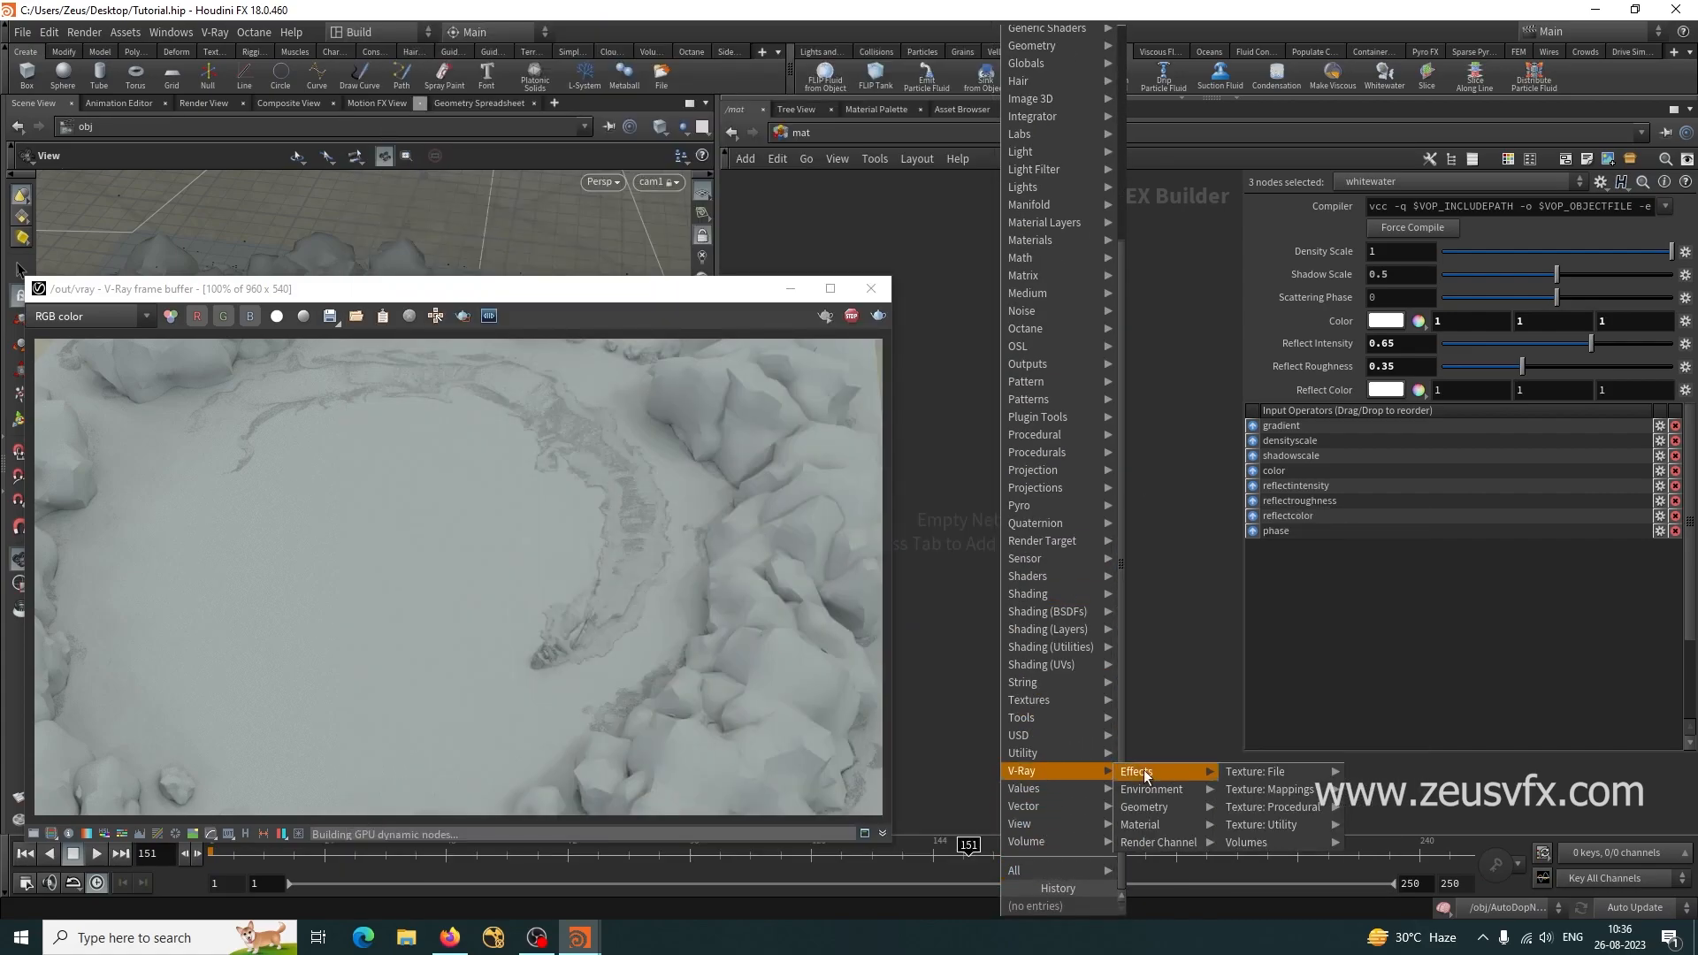
mouse_move(1159, 824)
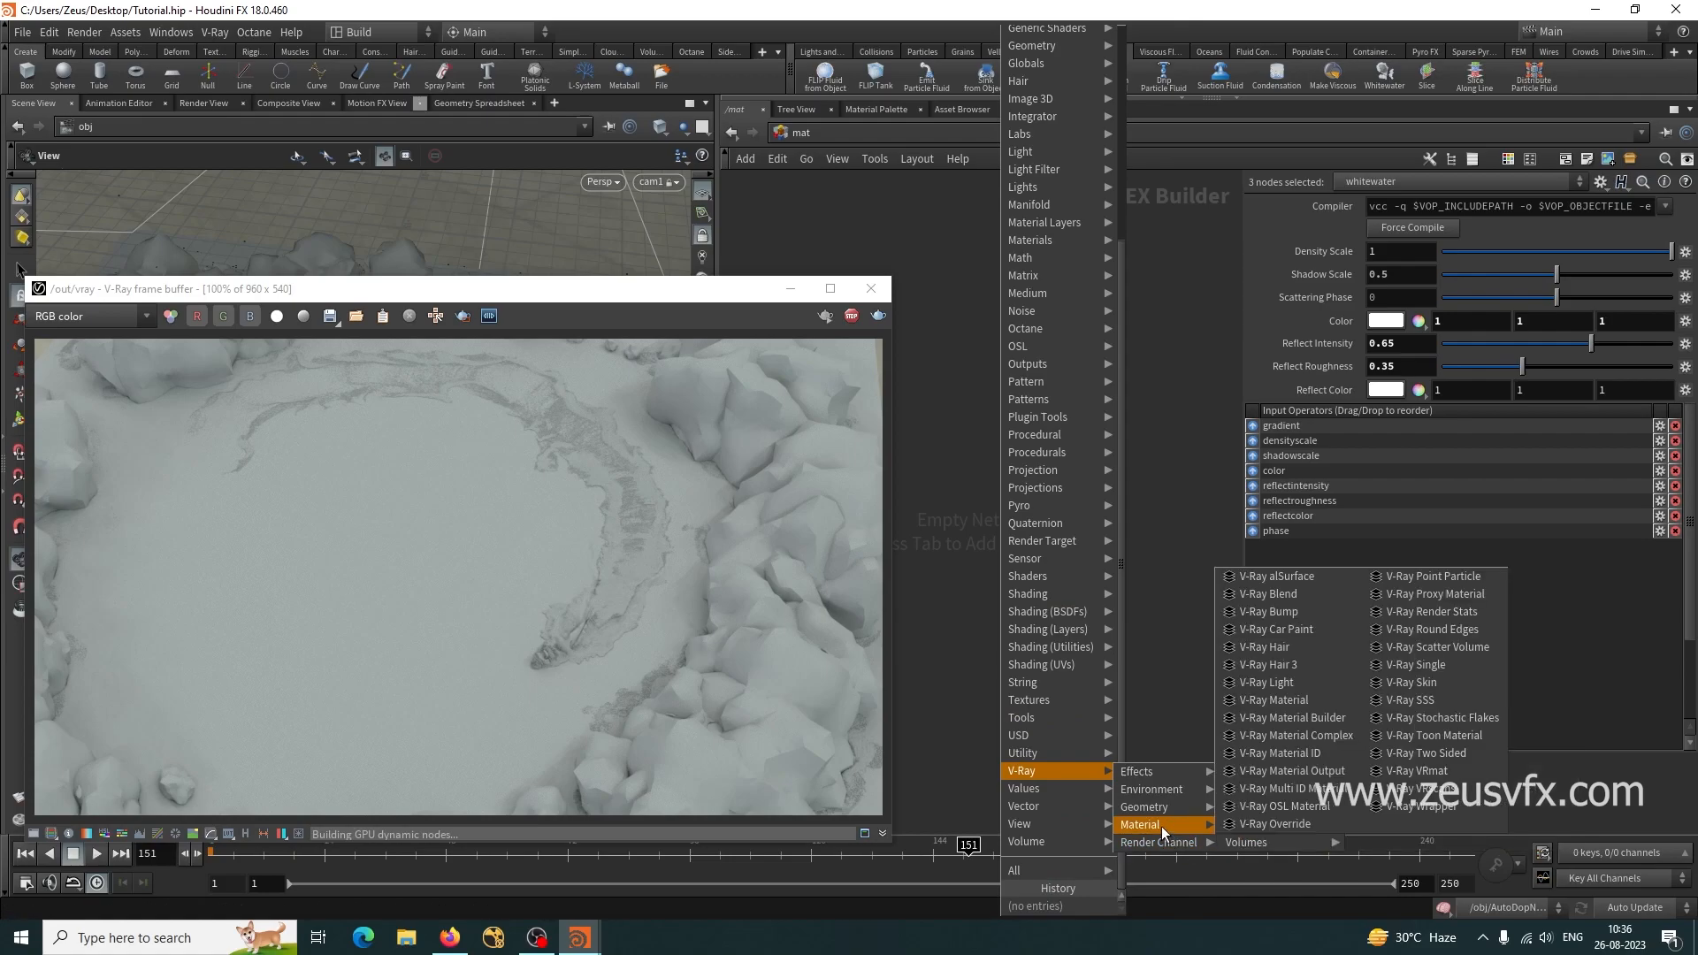
click(1278, 700)
click(1042, 478)
scroll(1133, 395, up, 3)
middle_drag(1105, 661, 1170, 630)
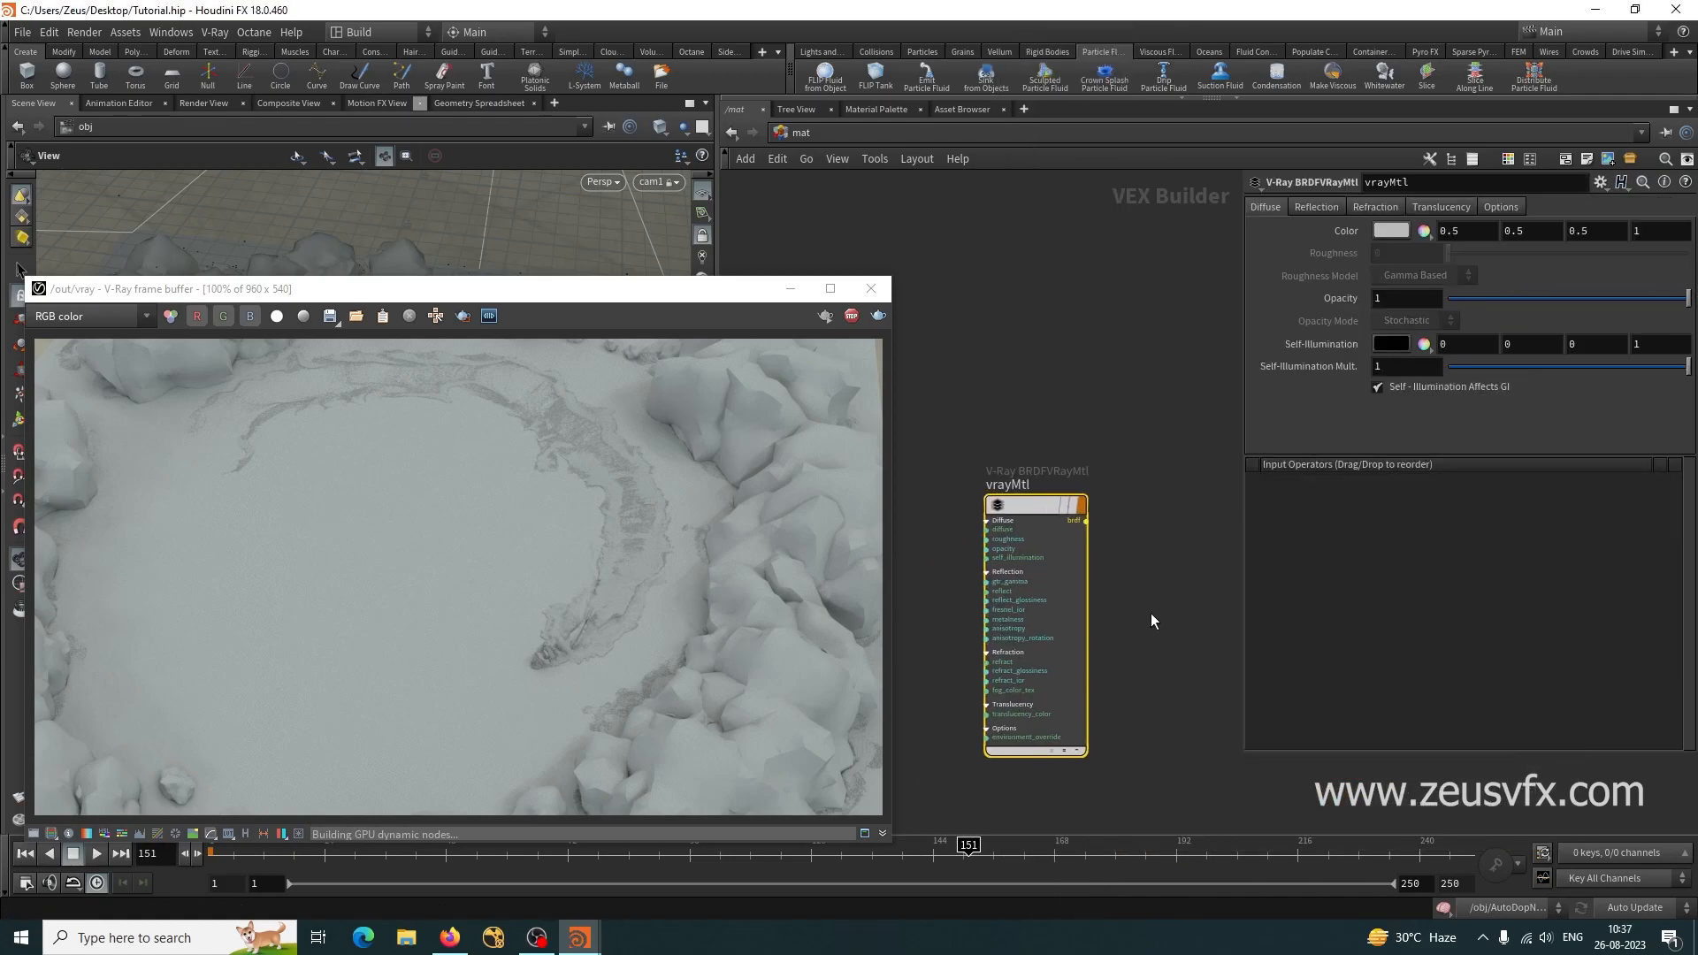
click(1024, 486)
text(Water)
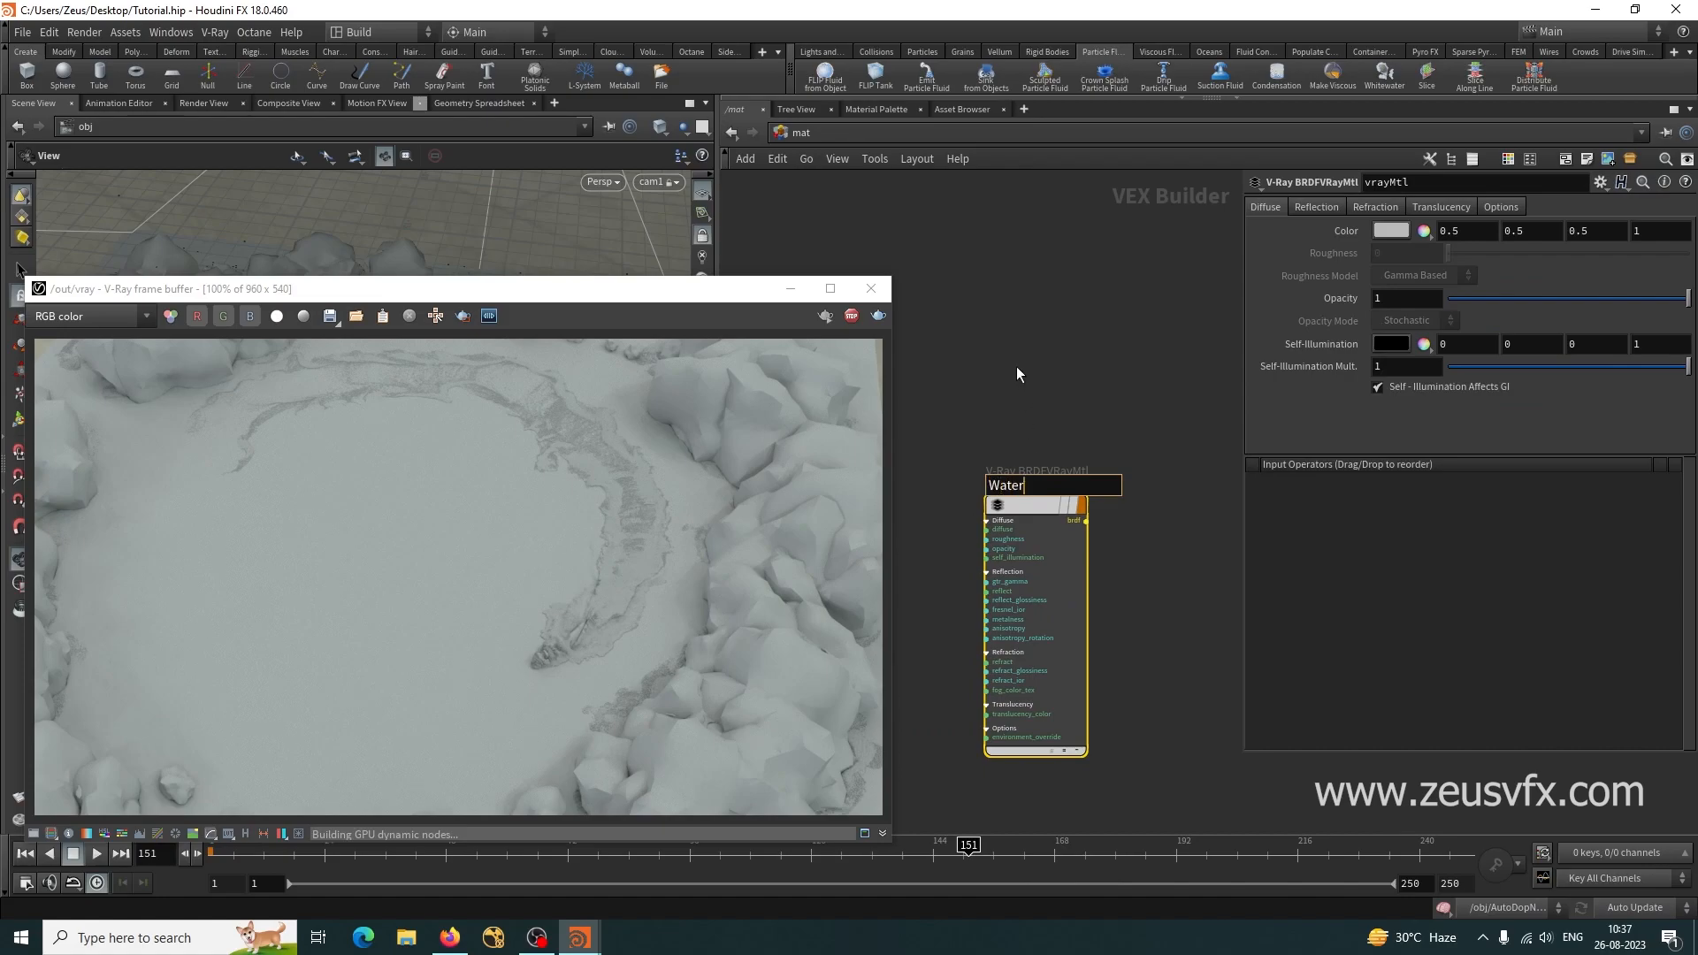
key(Return)
Apply the Water preset to the Water material and show its refraction settings.
click(1027, 503)
click(1603, 186)
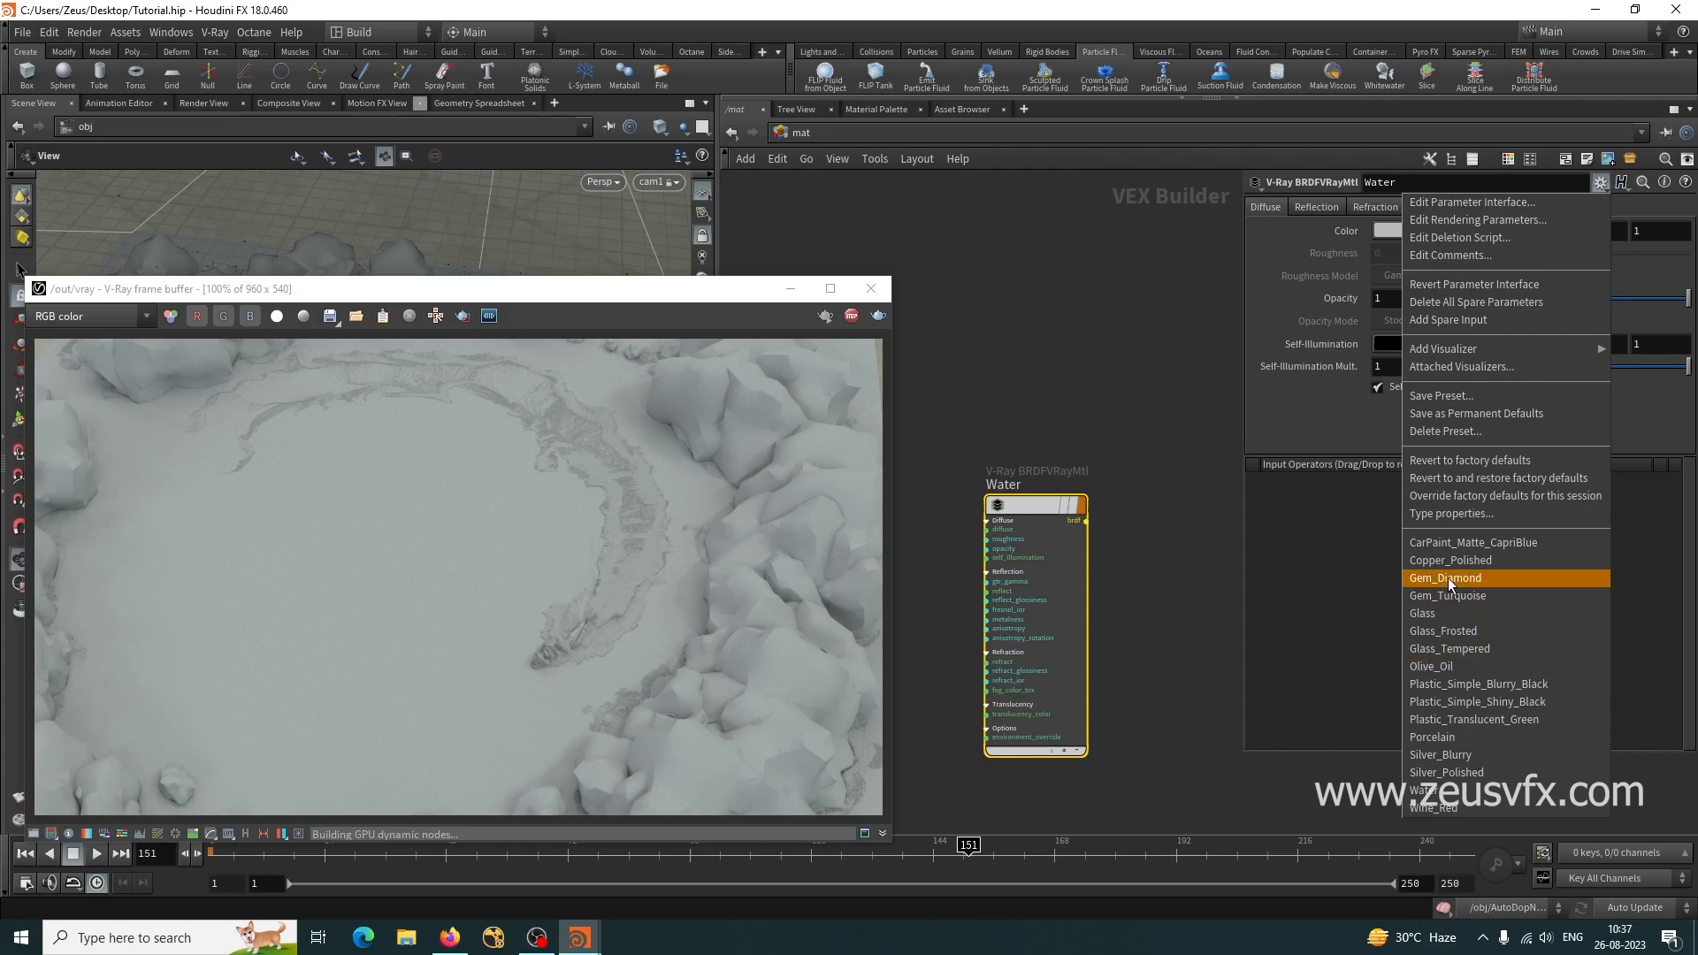
click(1433, 791)
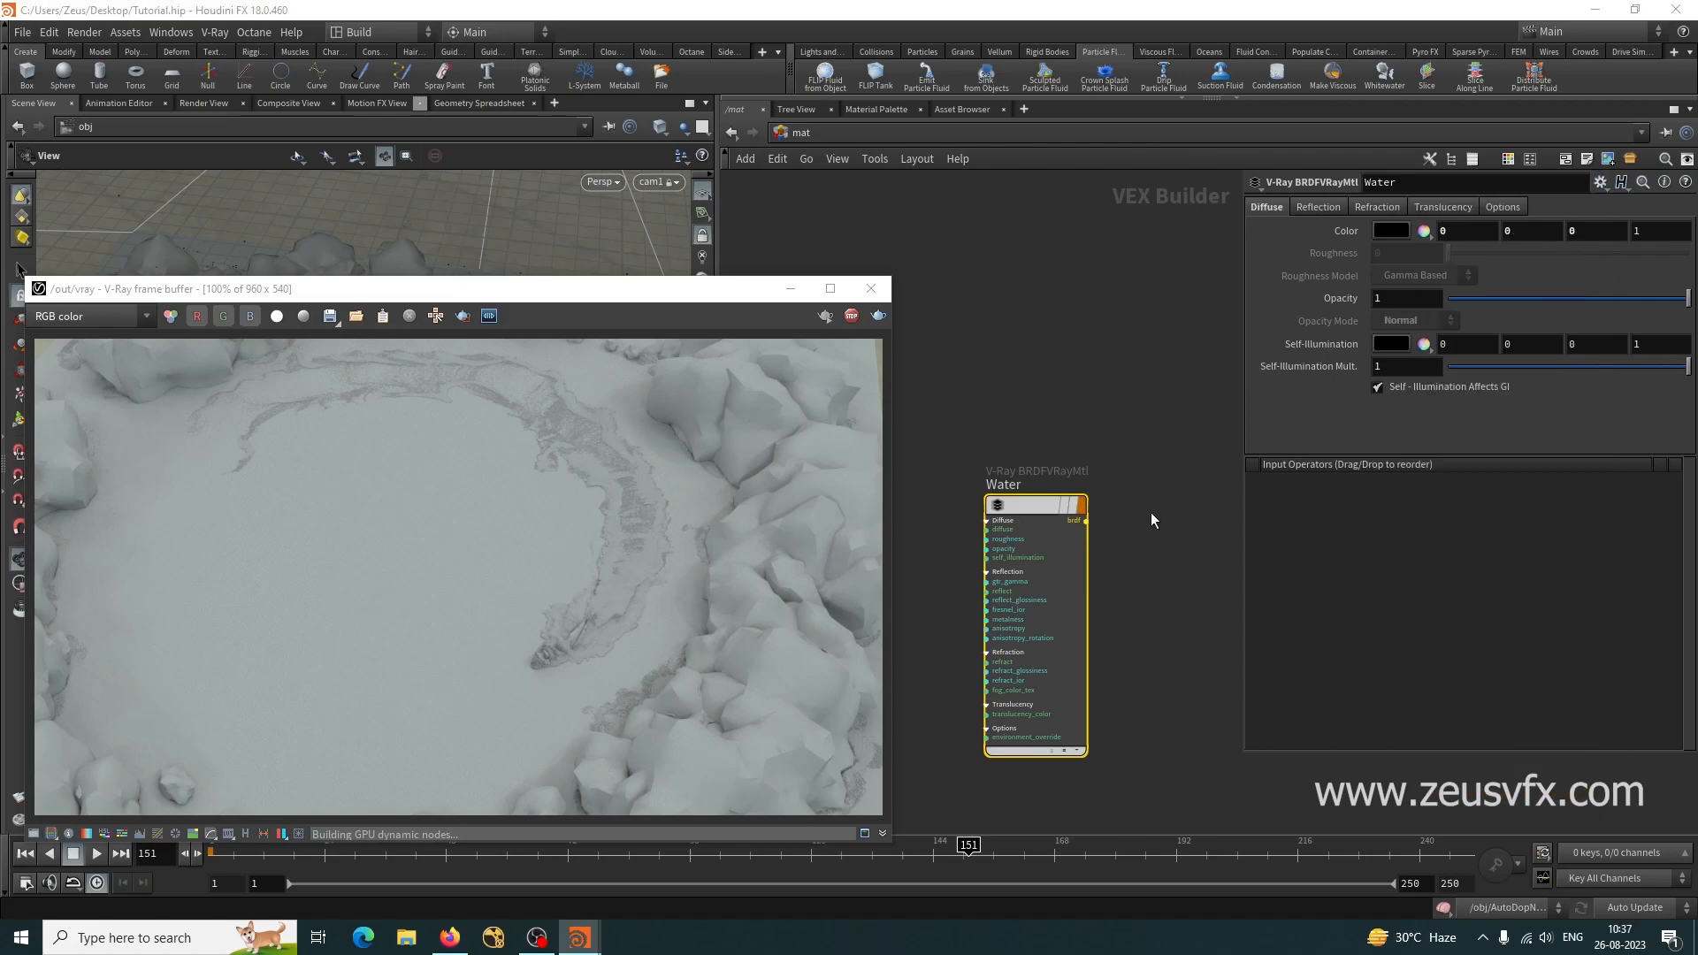
click(1376, 210)
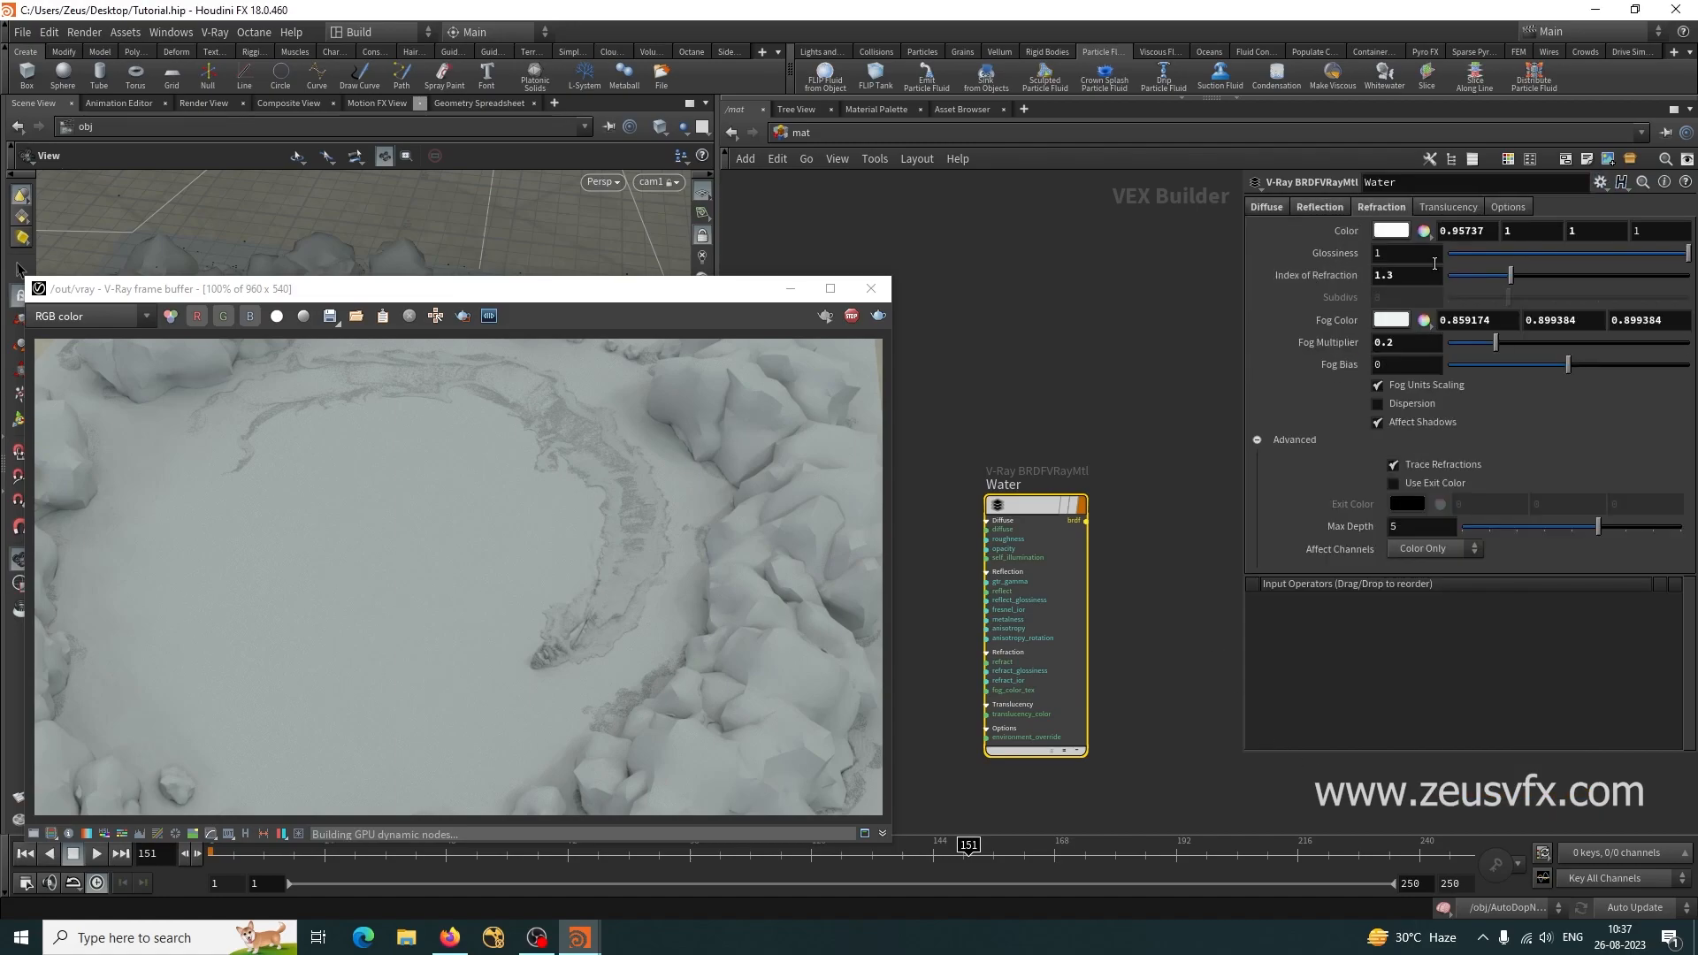
Stop and restart the interactive V-Ray render, keeping the frame buffer clear of the material node.
drag(638, 293, 714, 176)
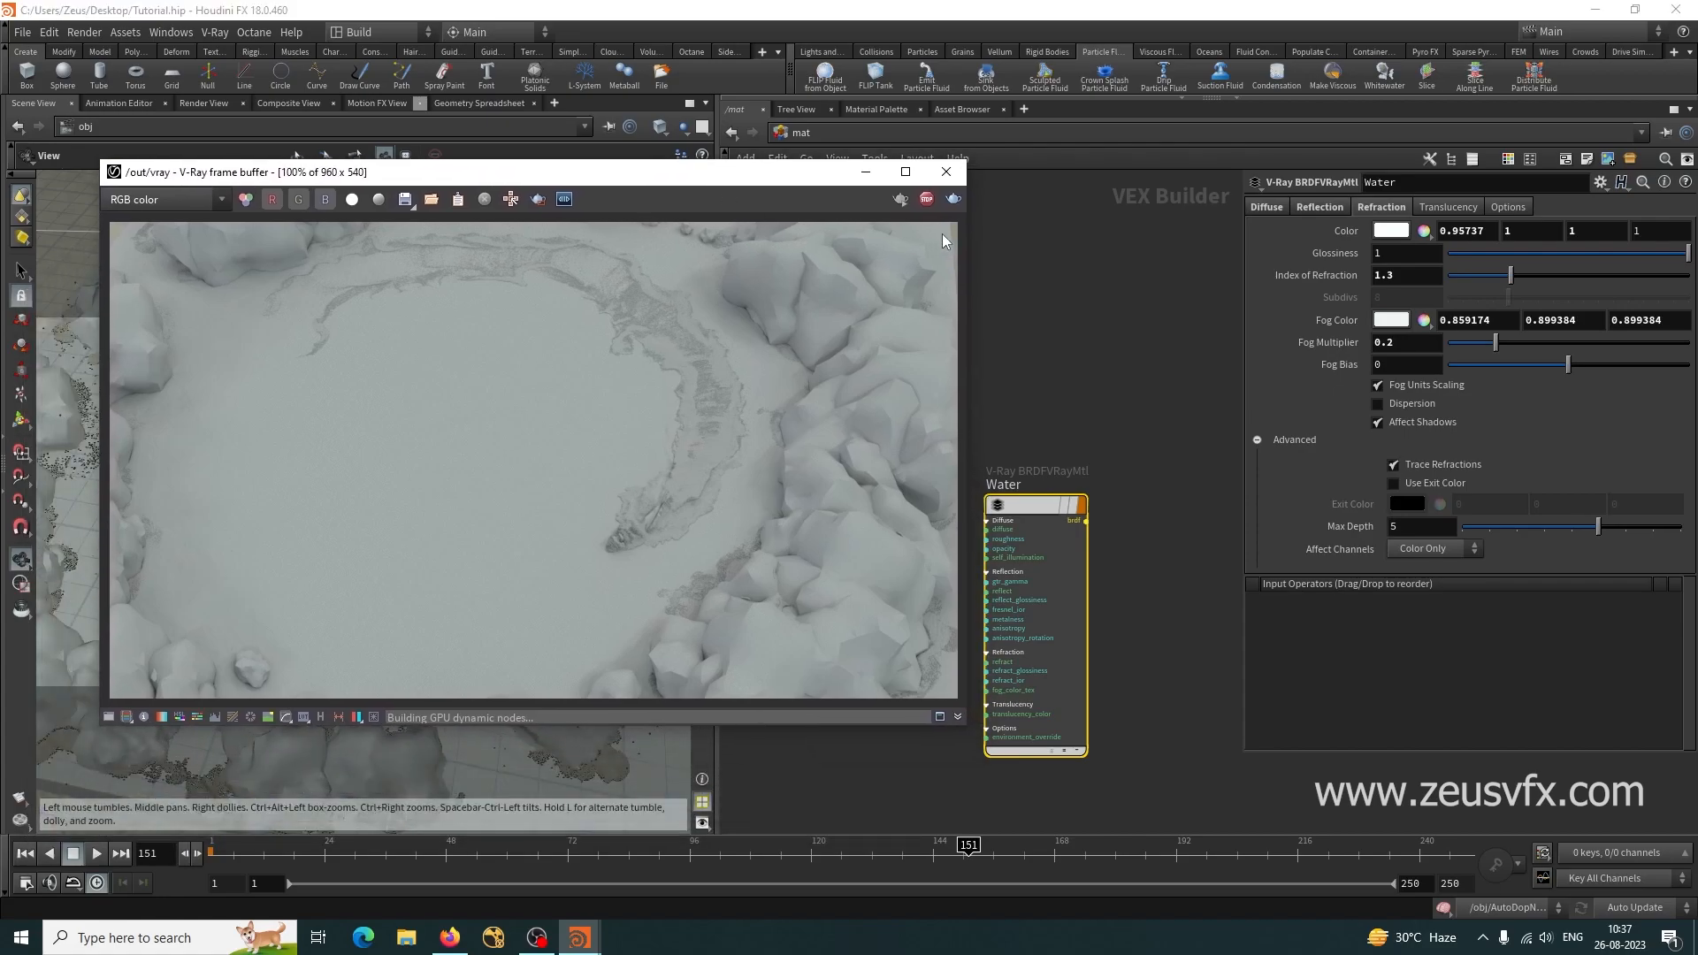
click(926, 199)
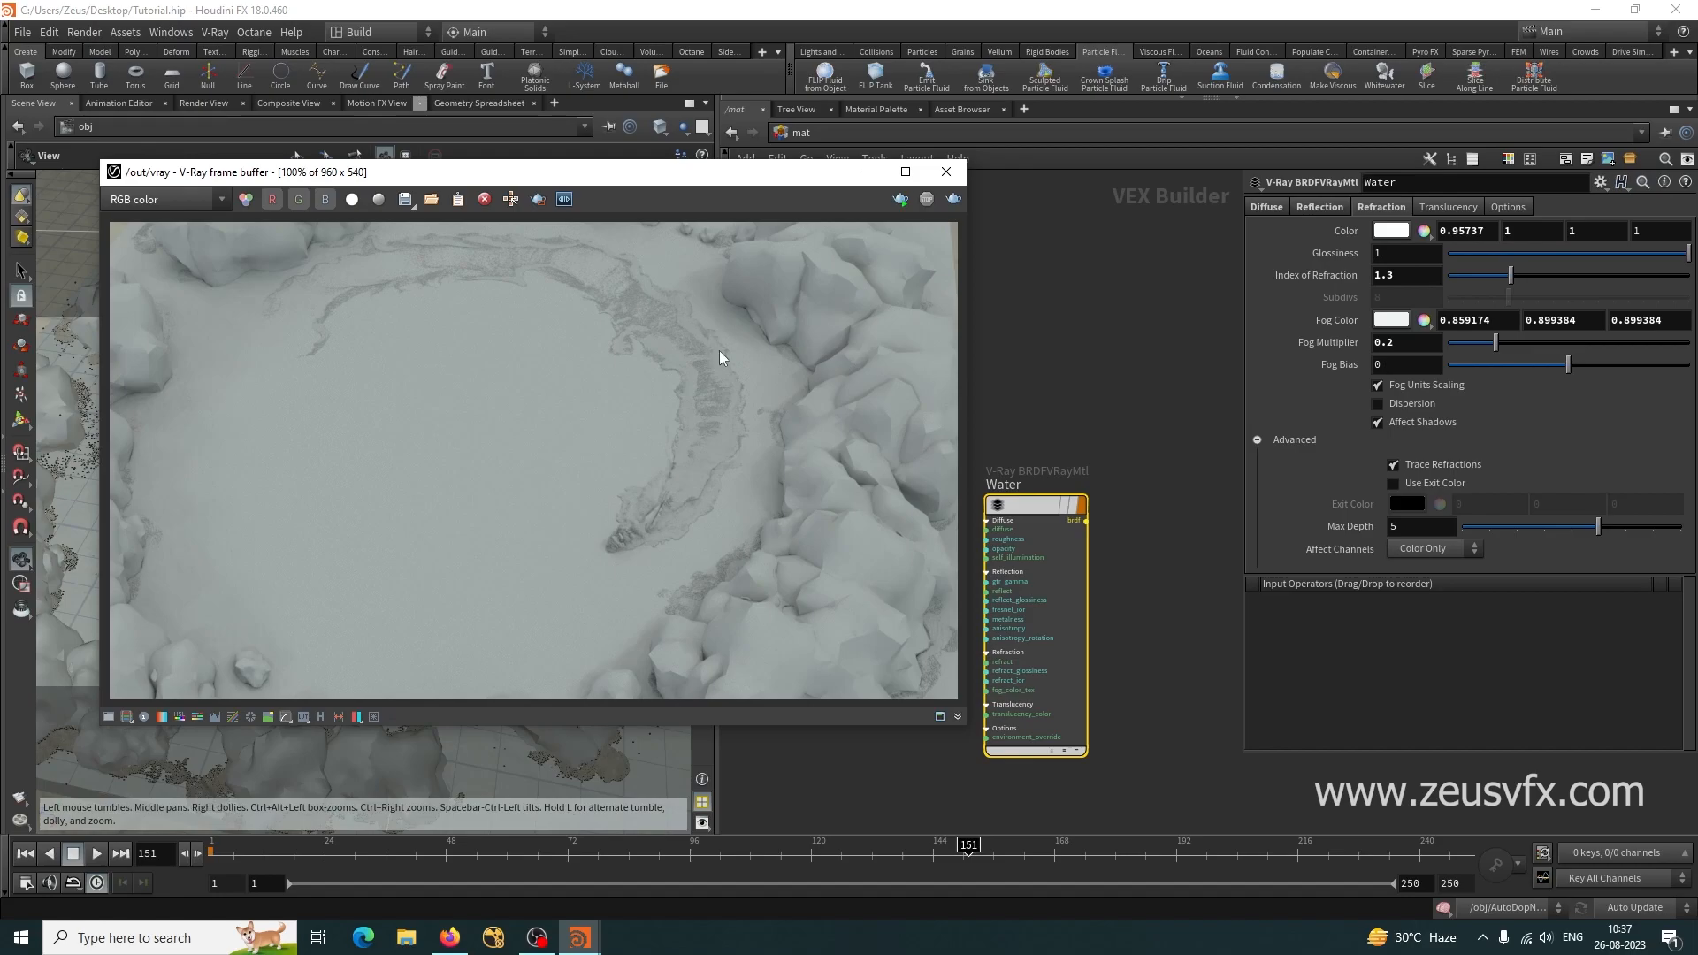
drag(811, 182, 697, 236)
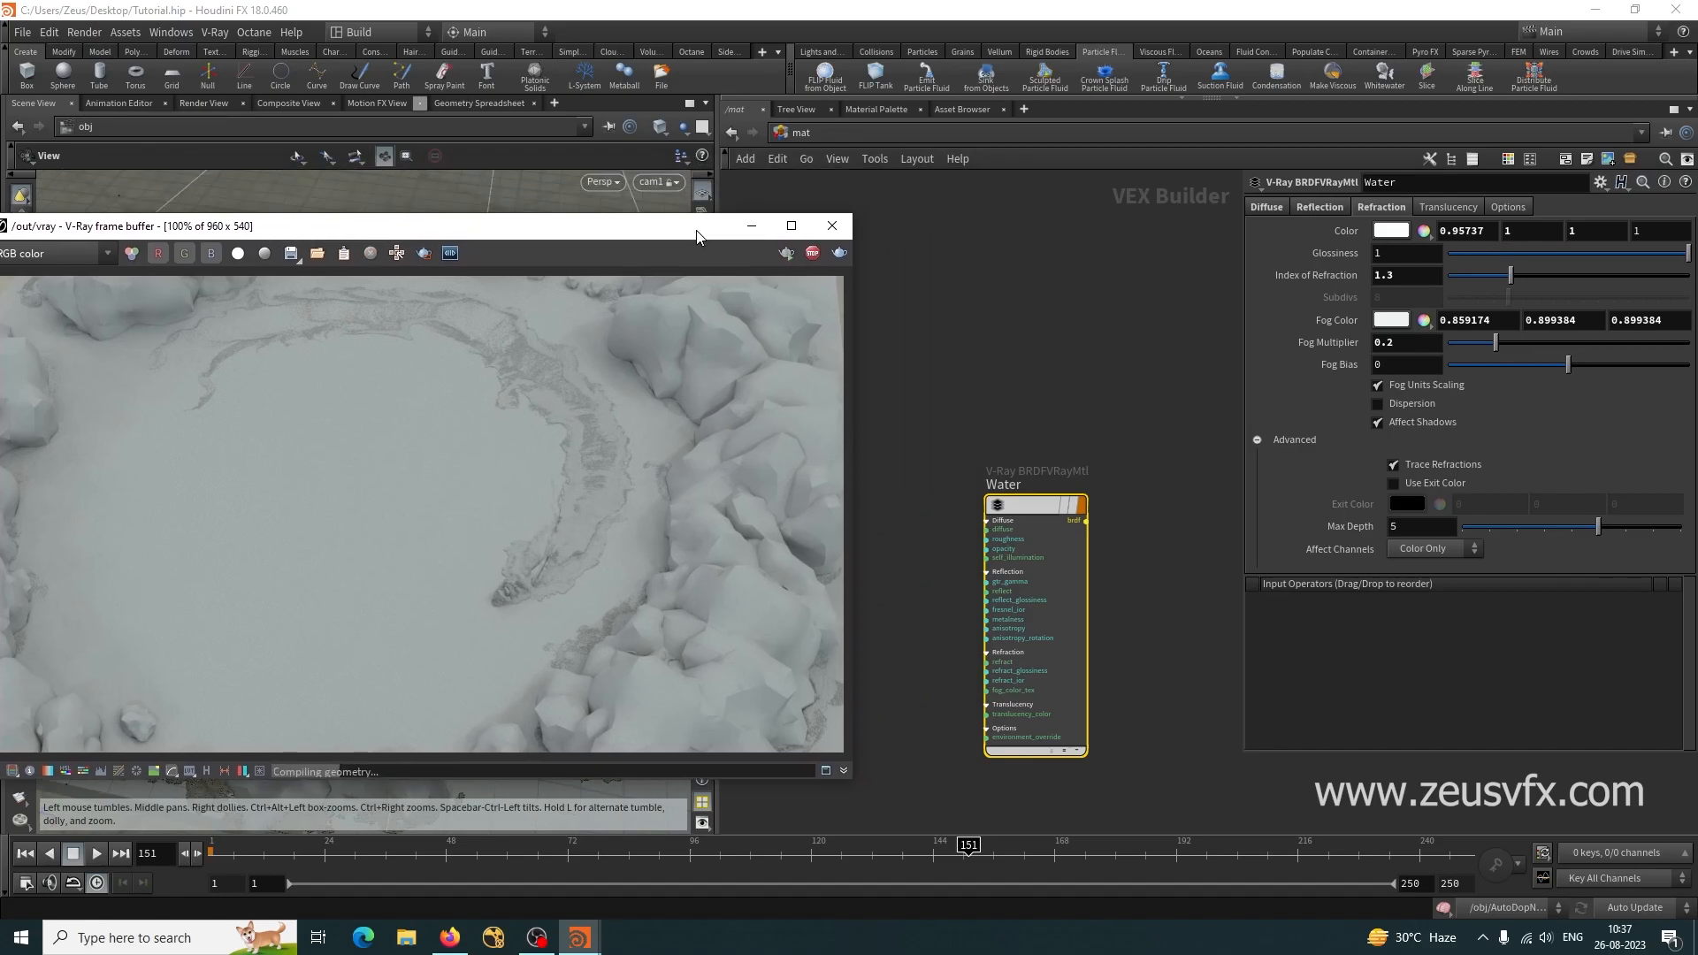
Assign the /mat/Water material to the fliptank_fluid object and bring the whole frame buffer into view.
click(781, 142)
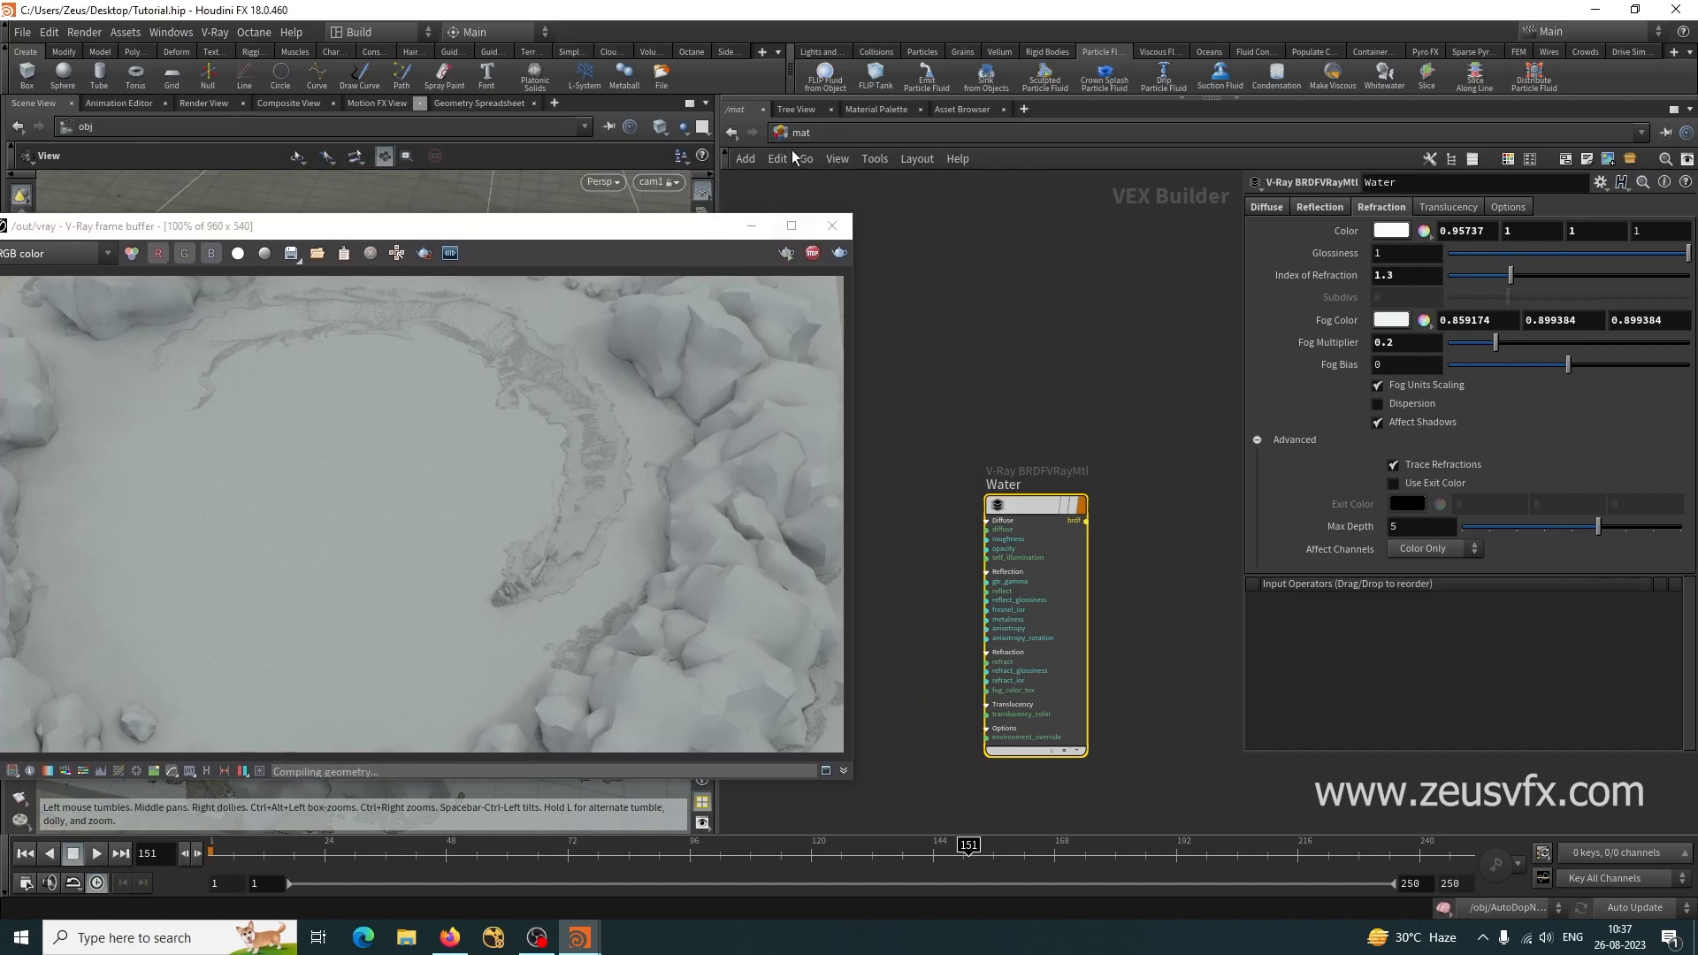
click(794, 132)
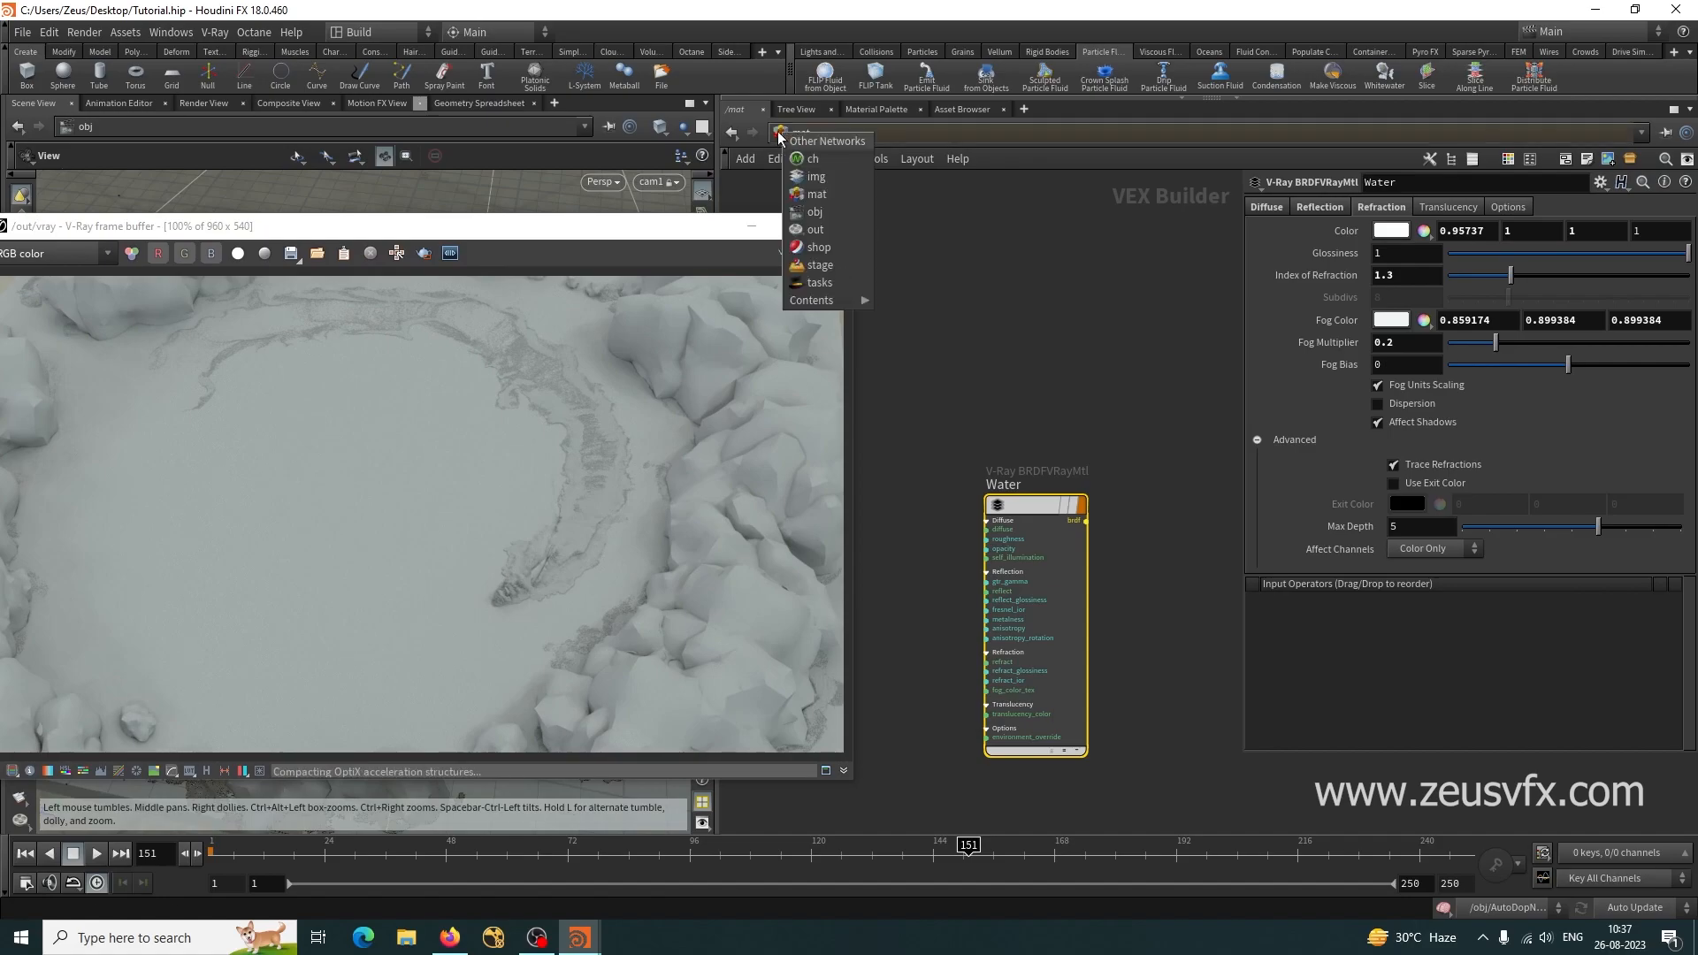
click(815, 212)
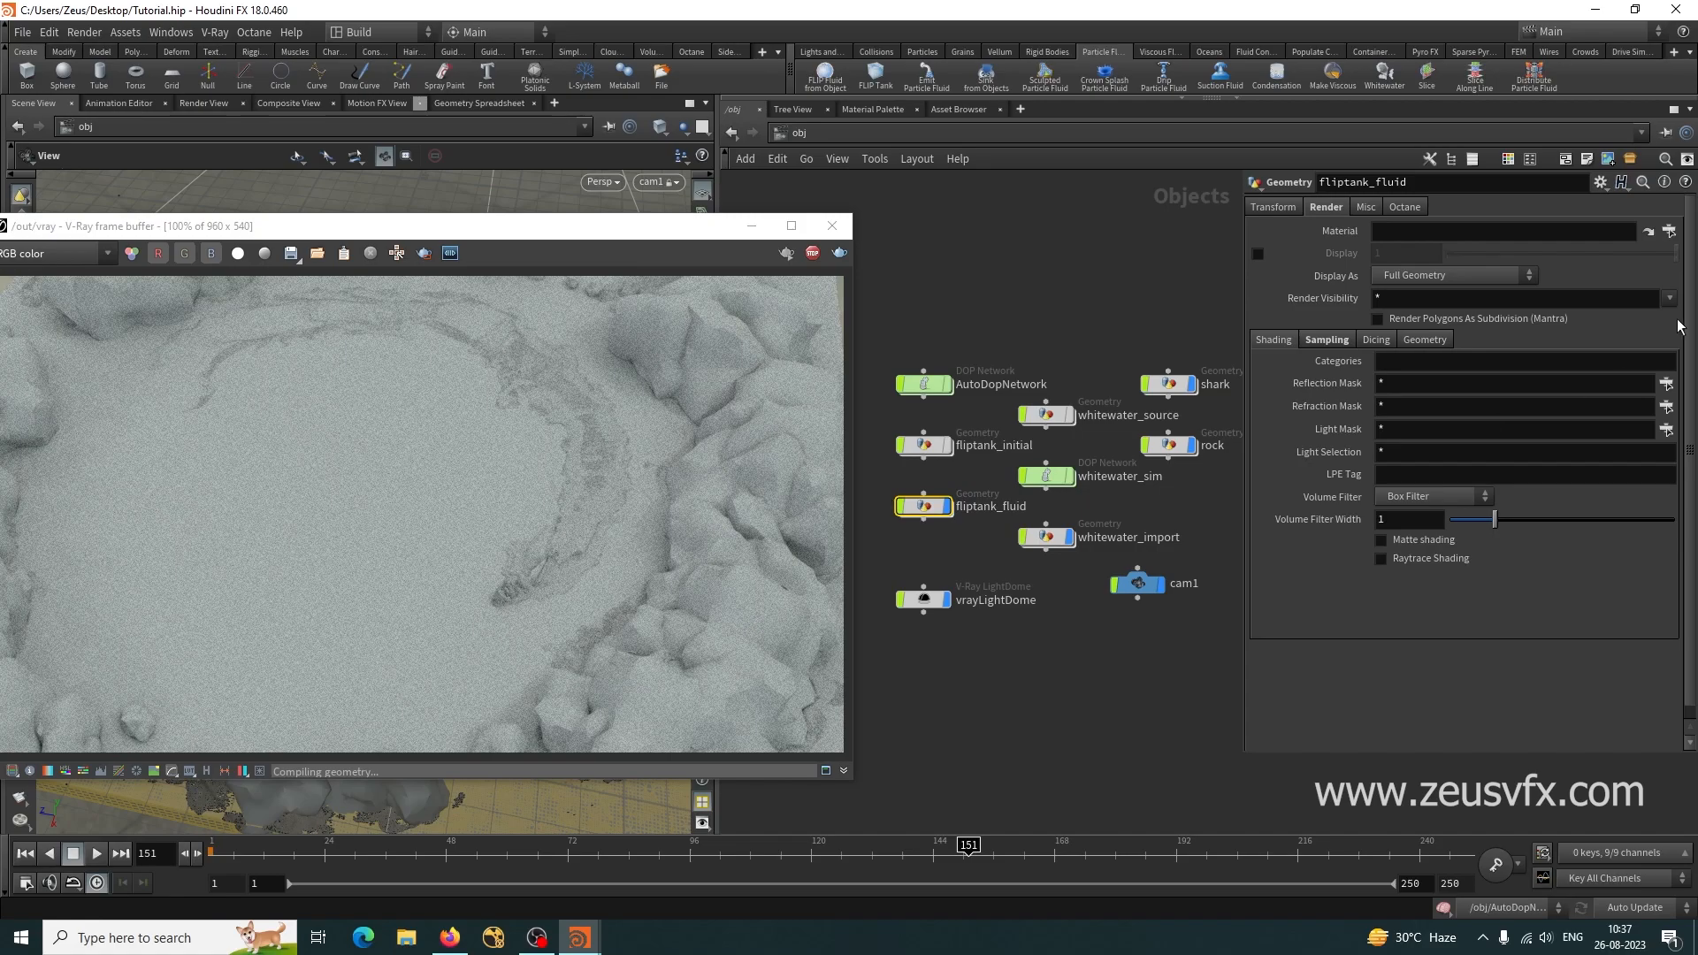
click(1669, 231)
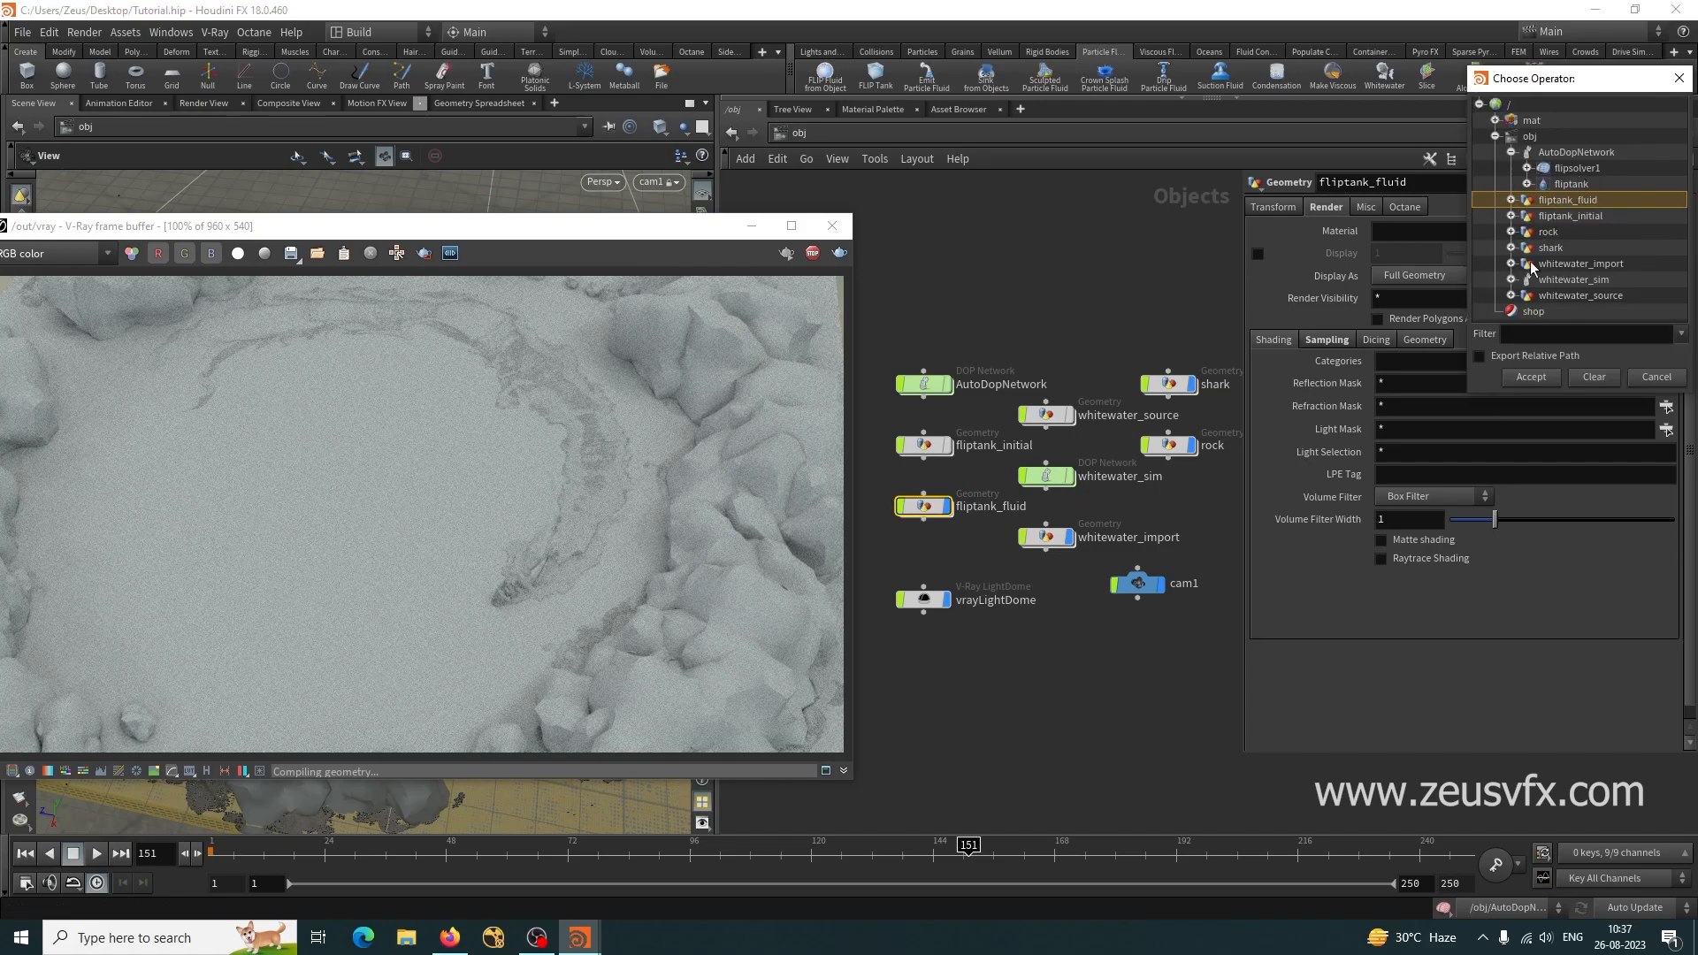
click(1494, 120)
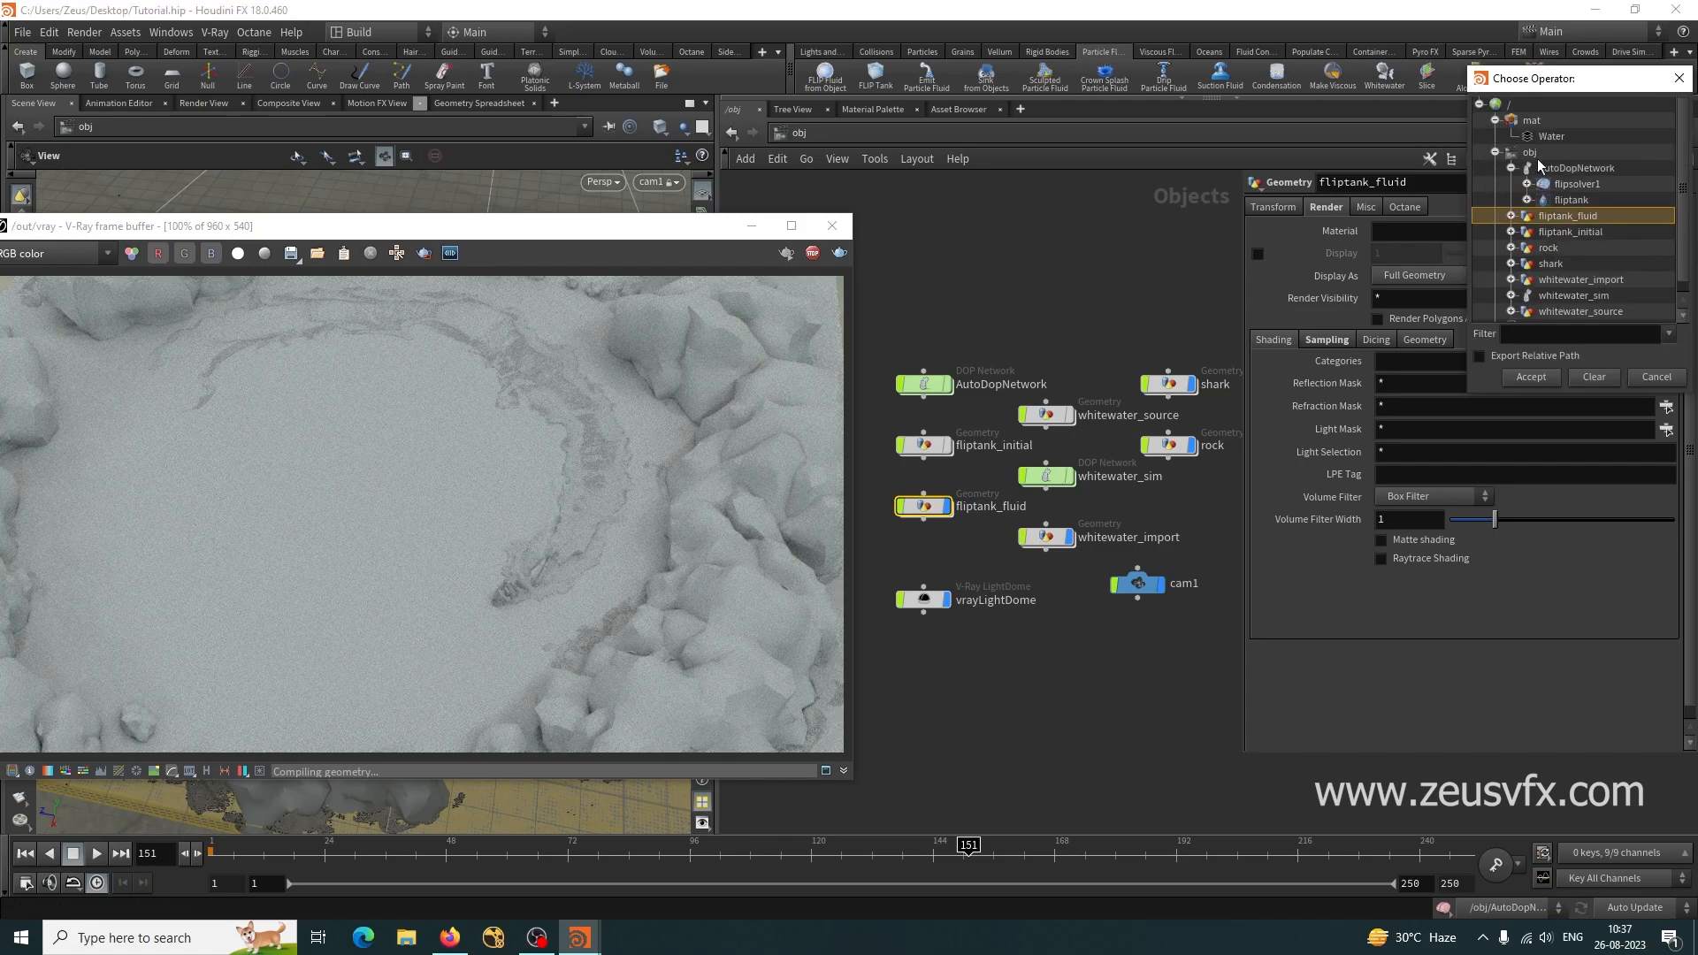
click(1533, 383)
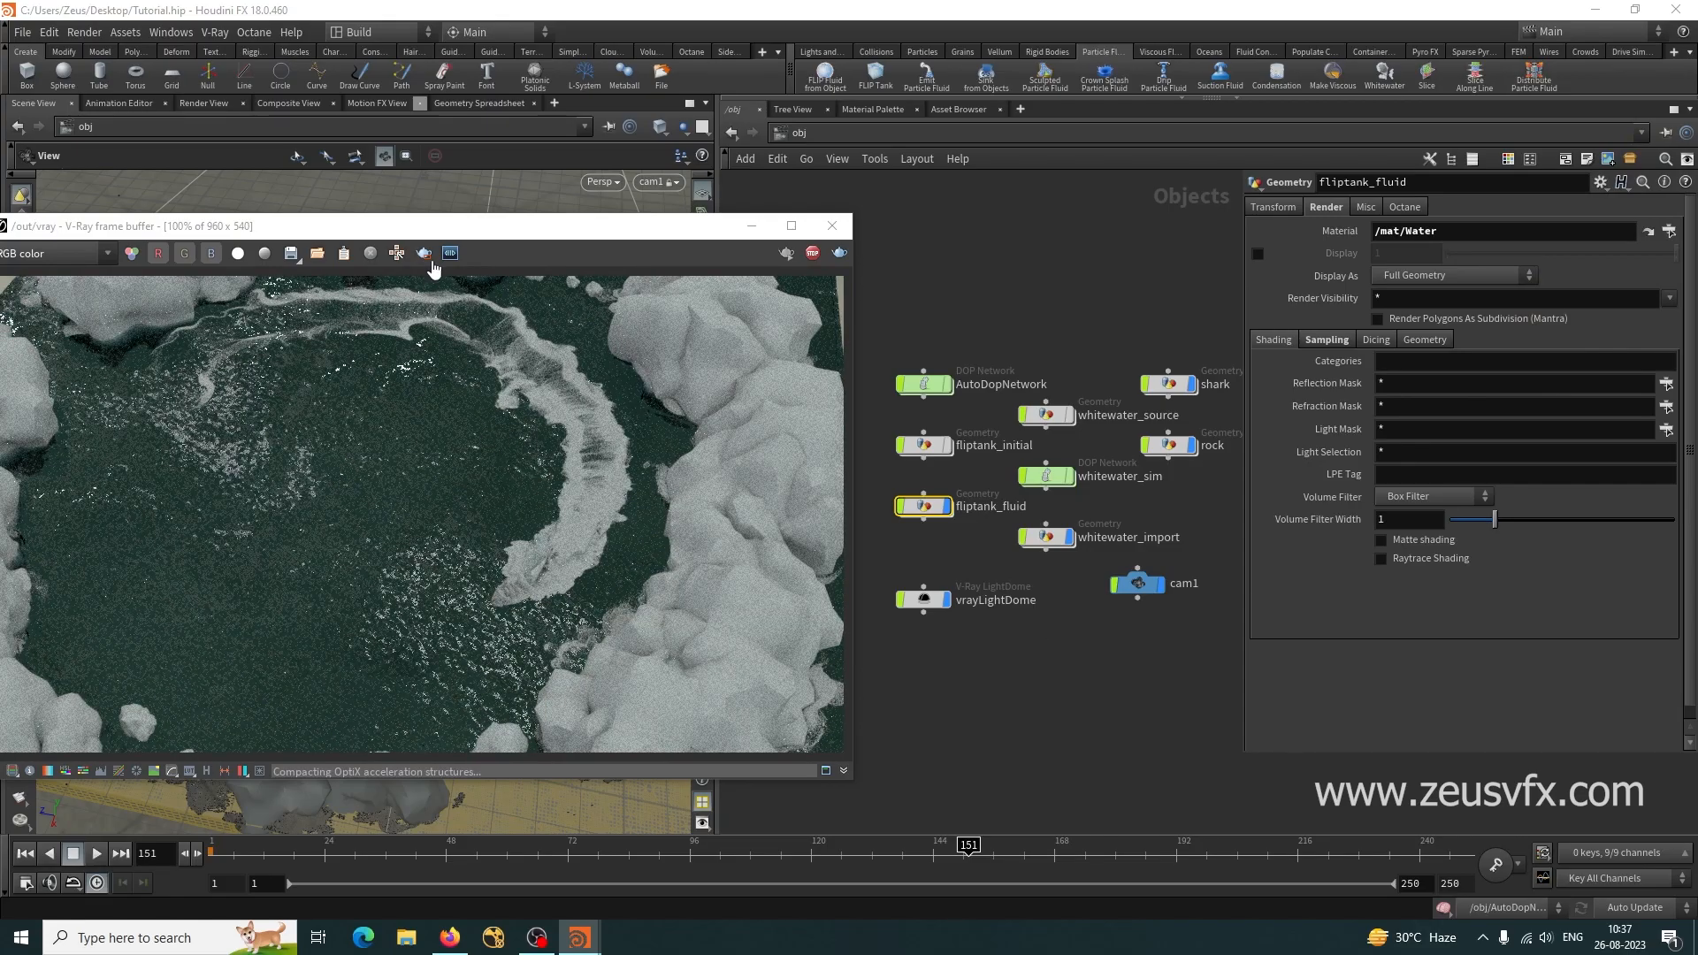
drag(456, 232, 583, 175)
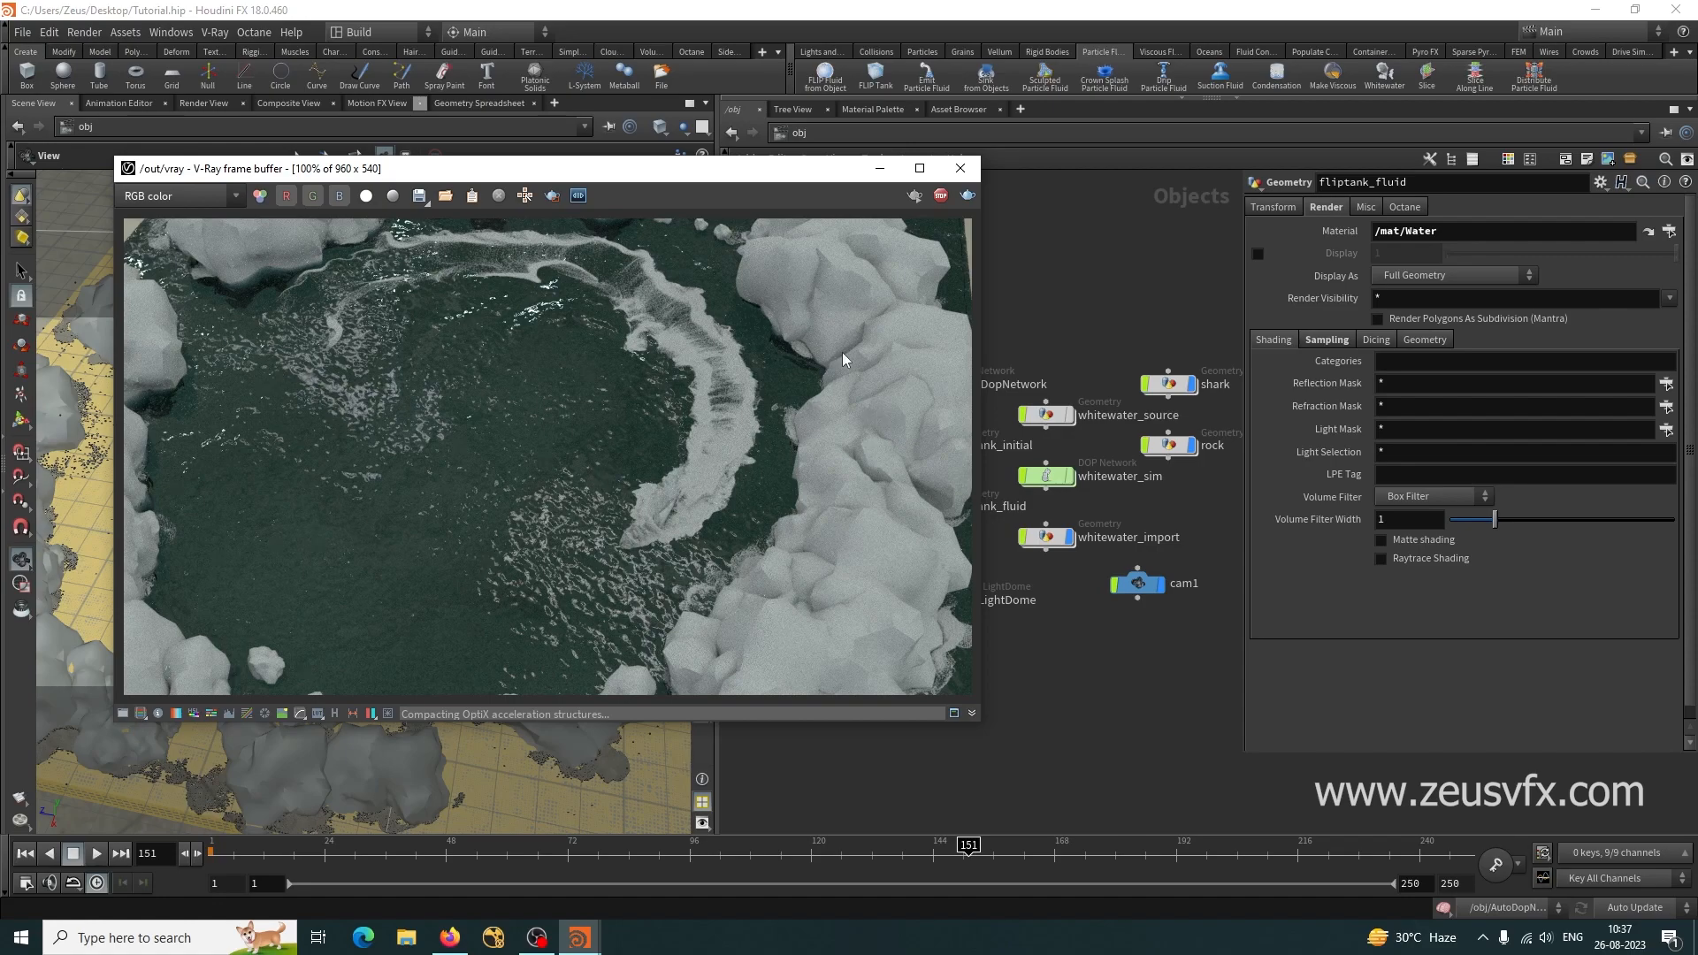
Add another V-Ray Material node to the mat network and name it rock.
drag(845, 174, 613, 219)
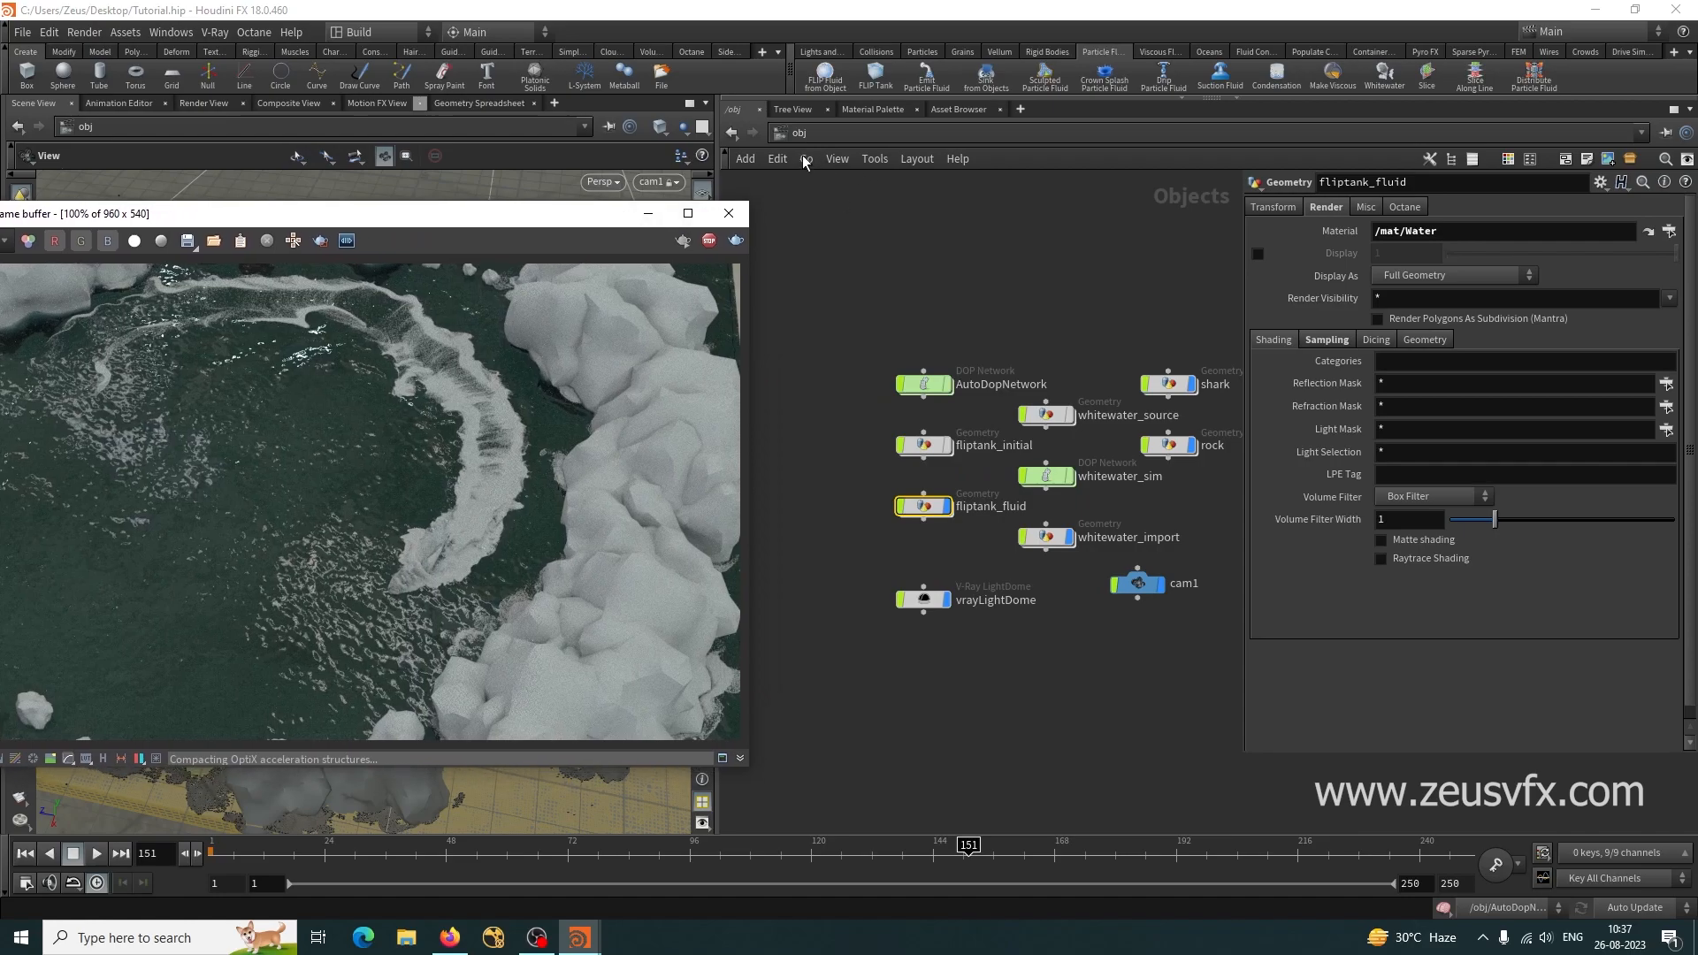
click(796, 132)
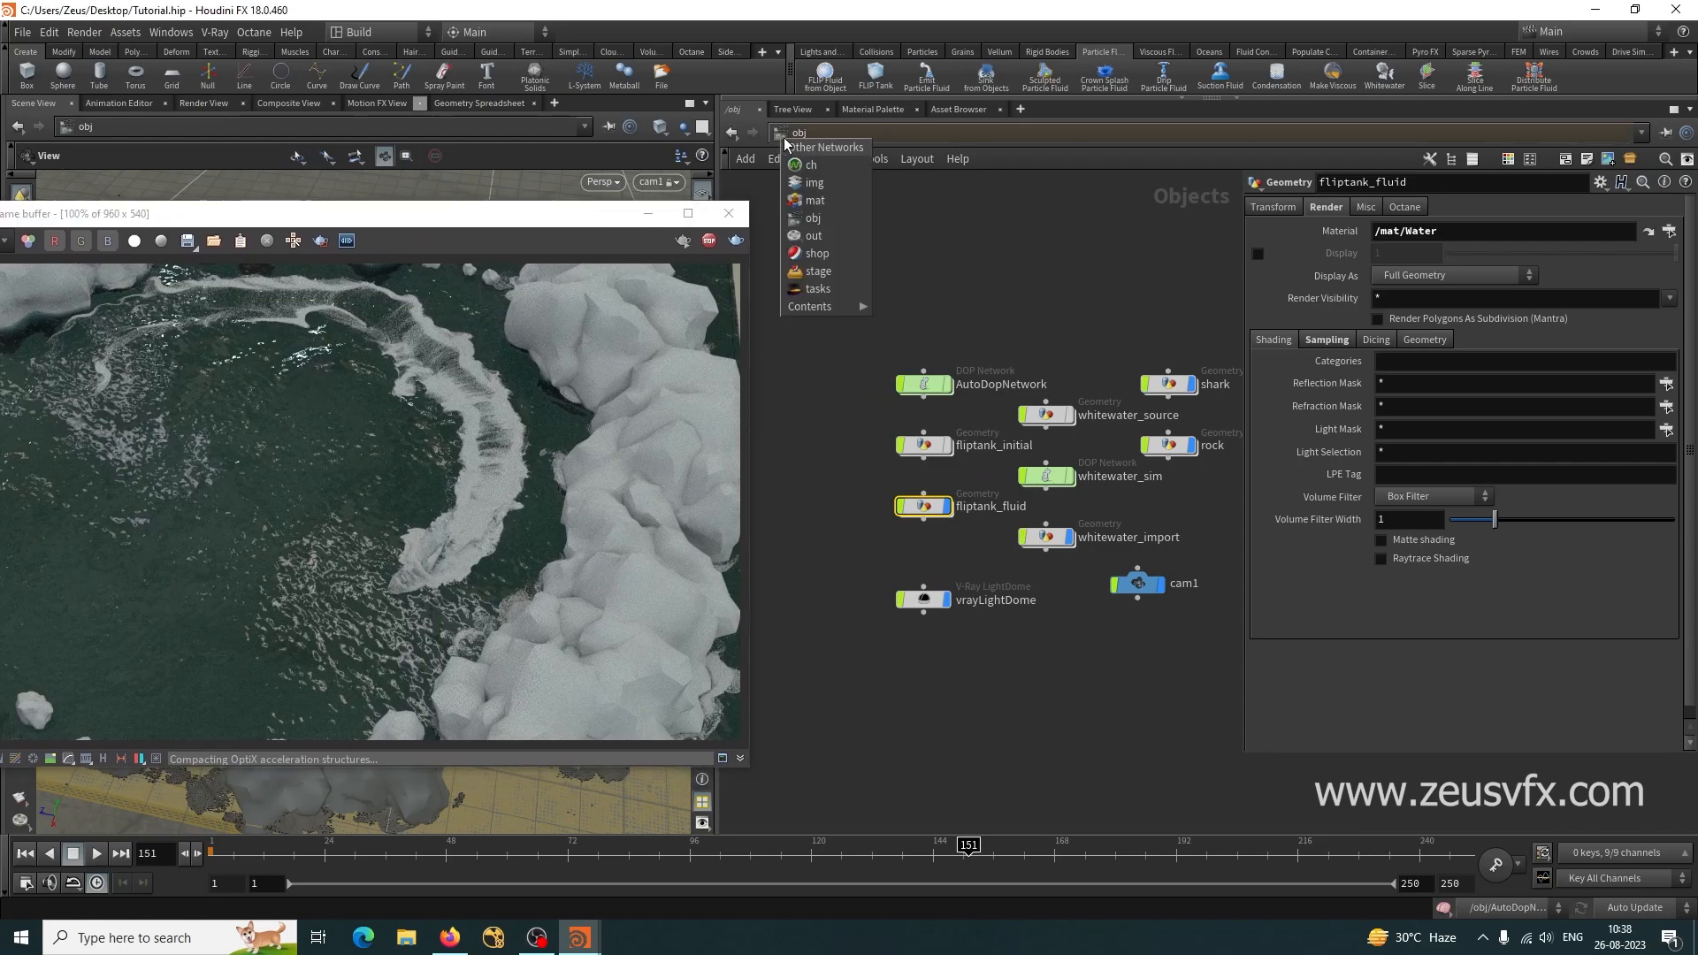
click(813, 201)
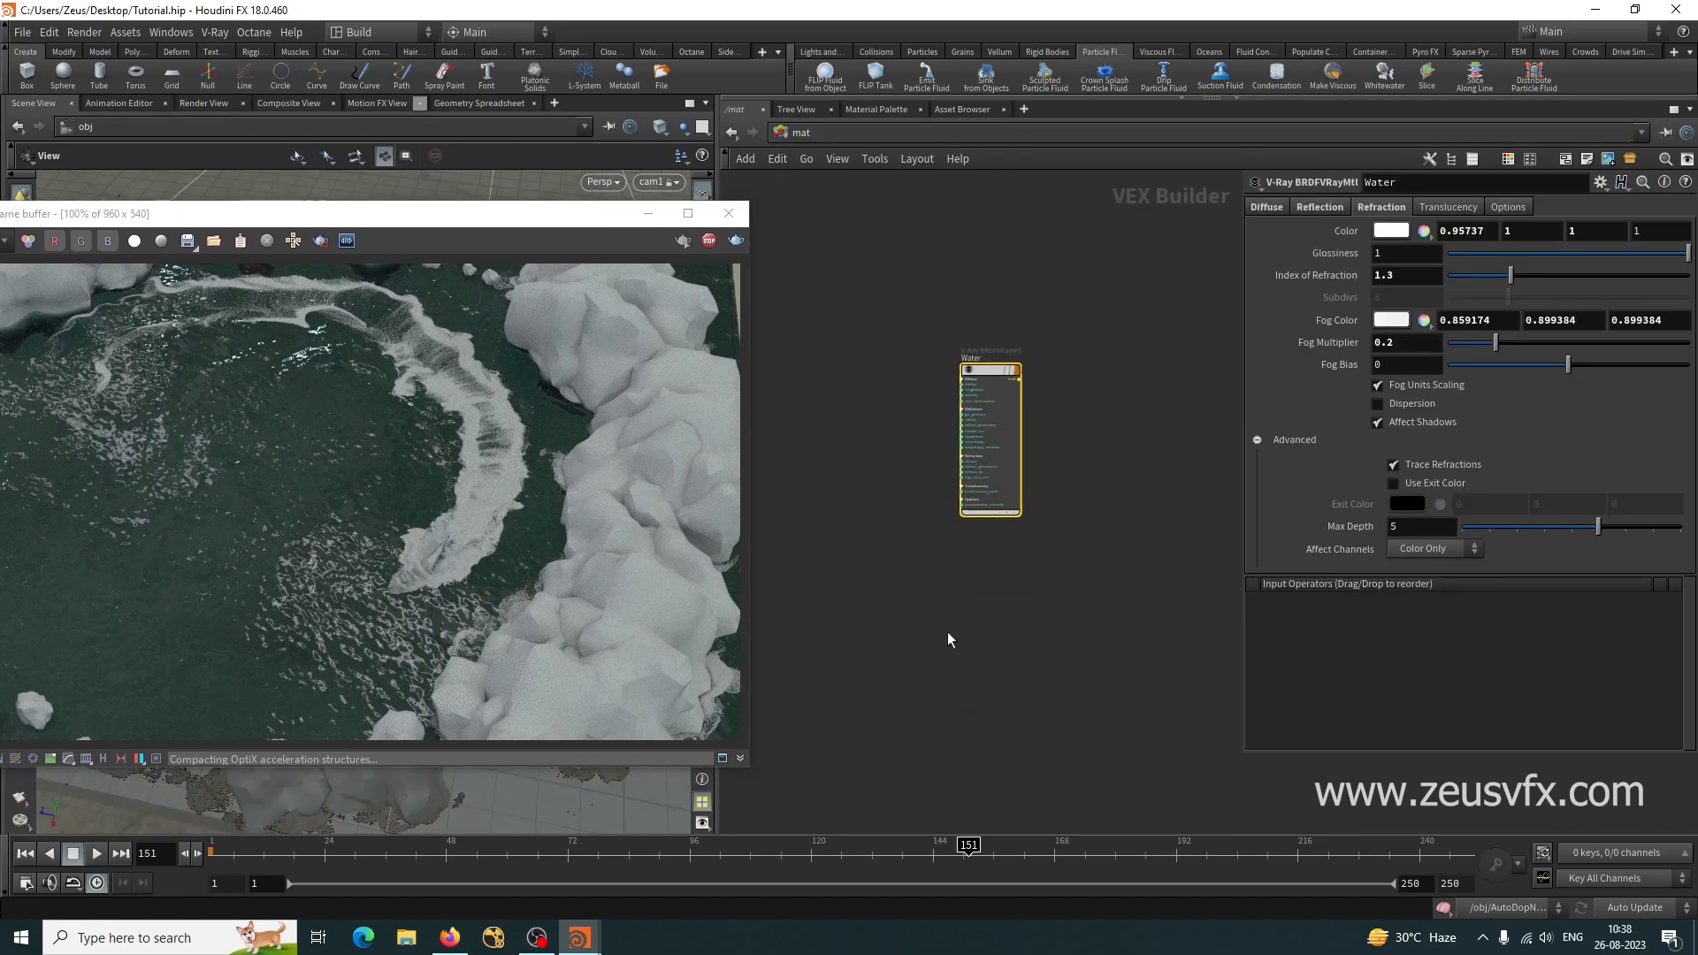
key(Tab)
scroll(983, 708, down, 4)
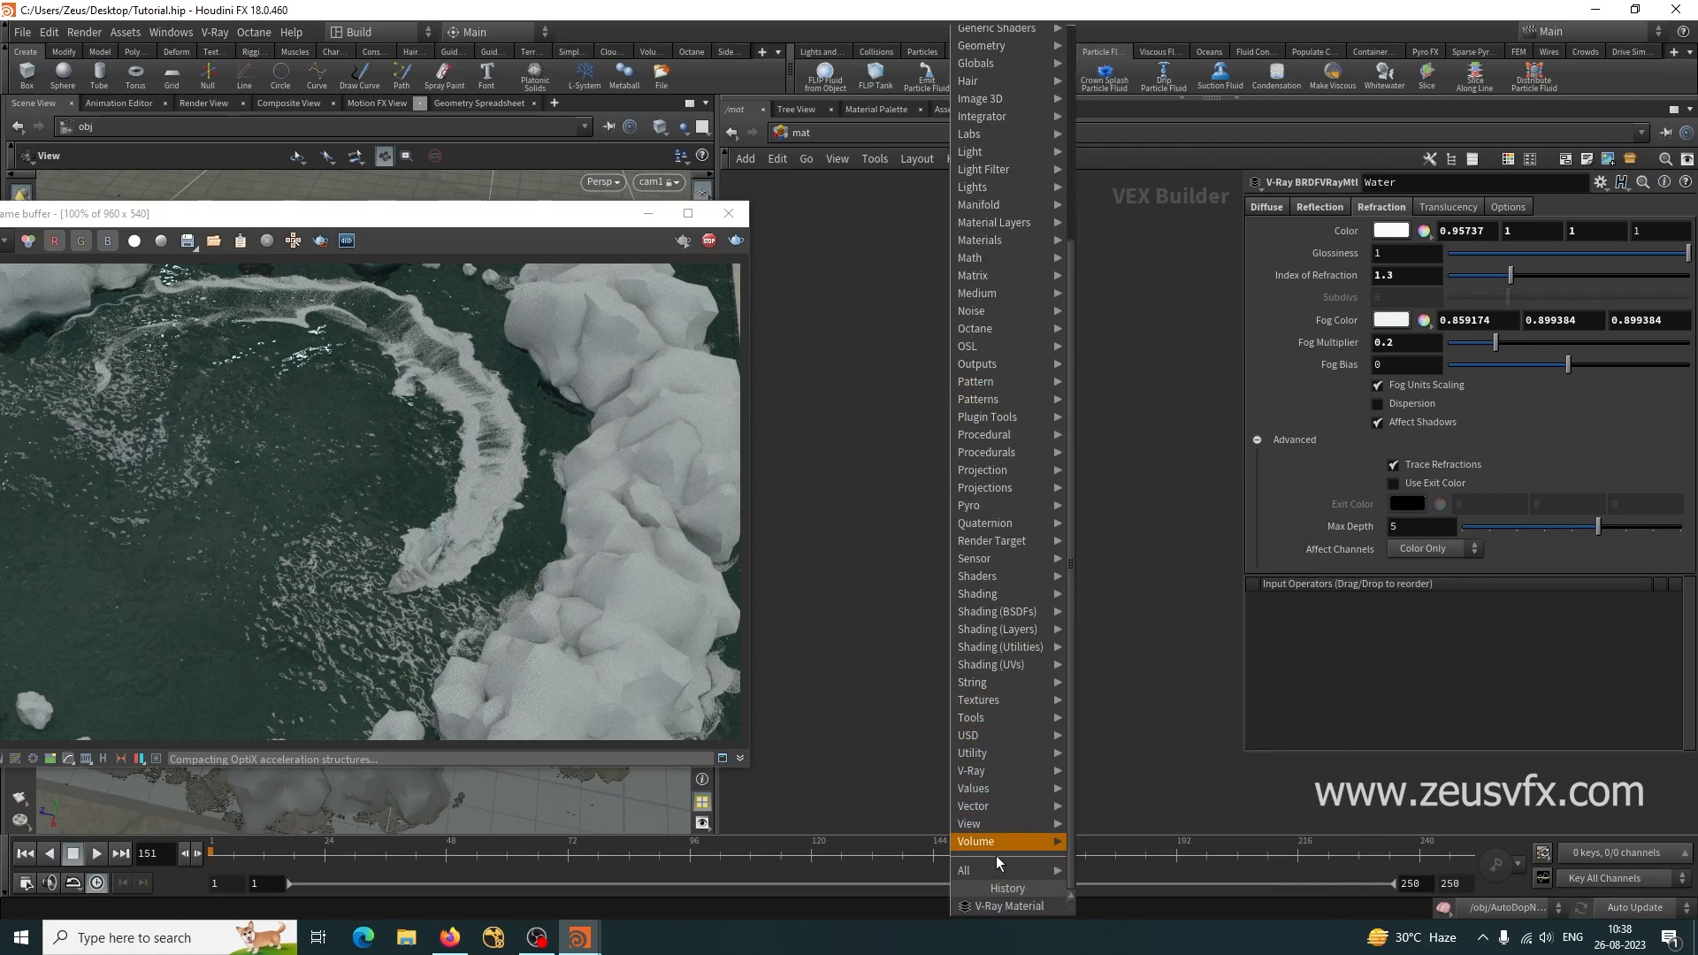
click(983, 906)
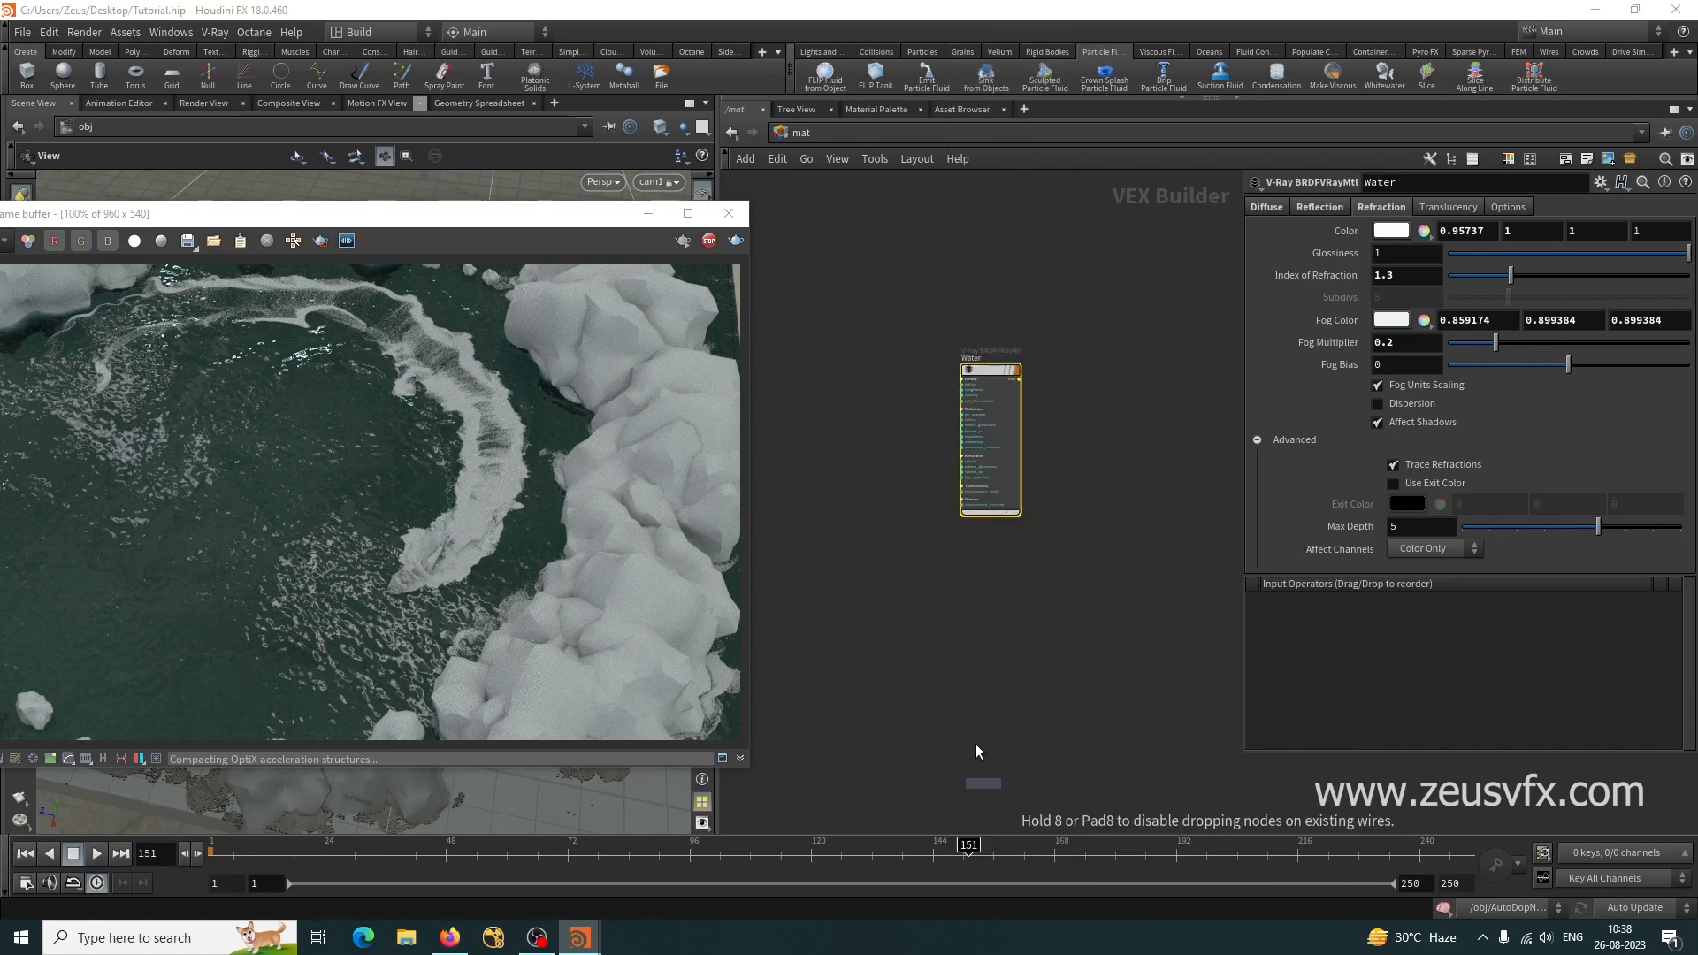
click(998, 601)
scroll(999, 566, up, 3)
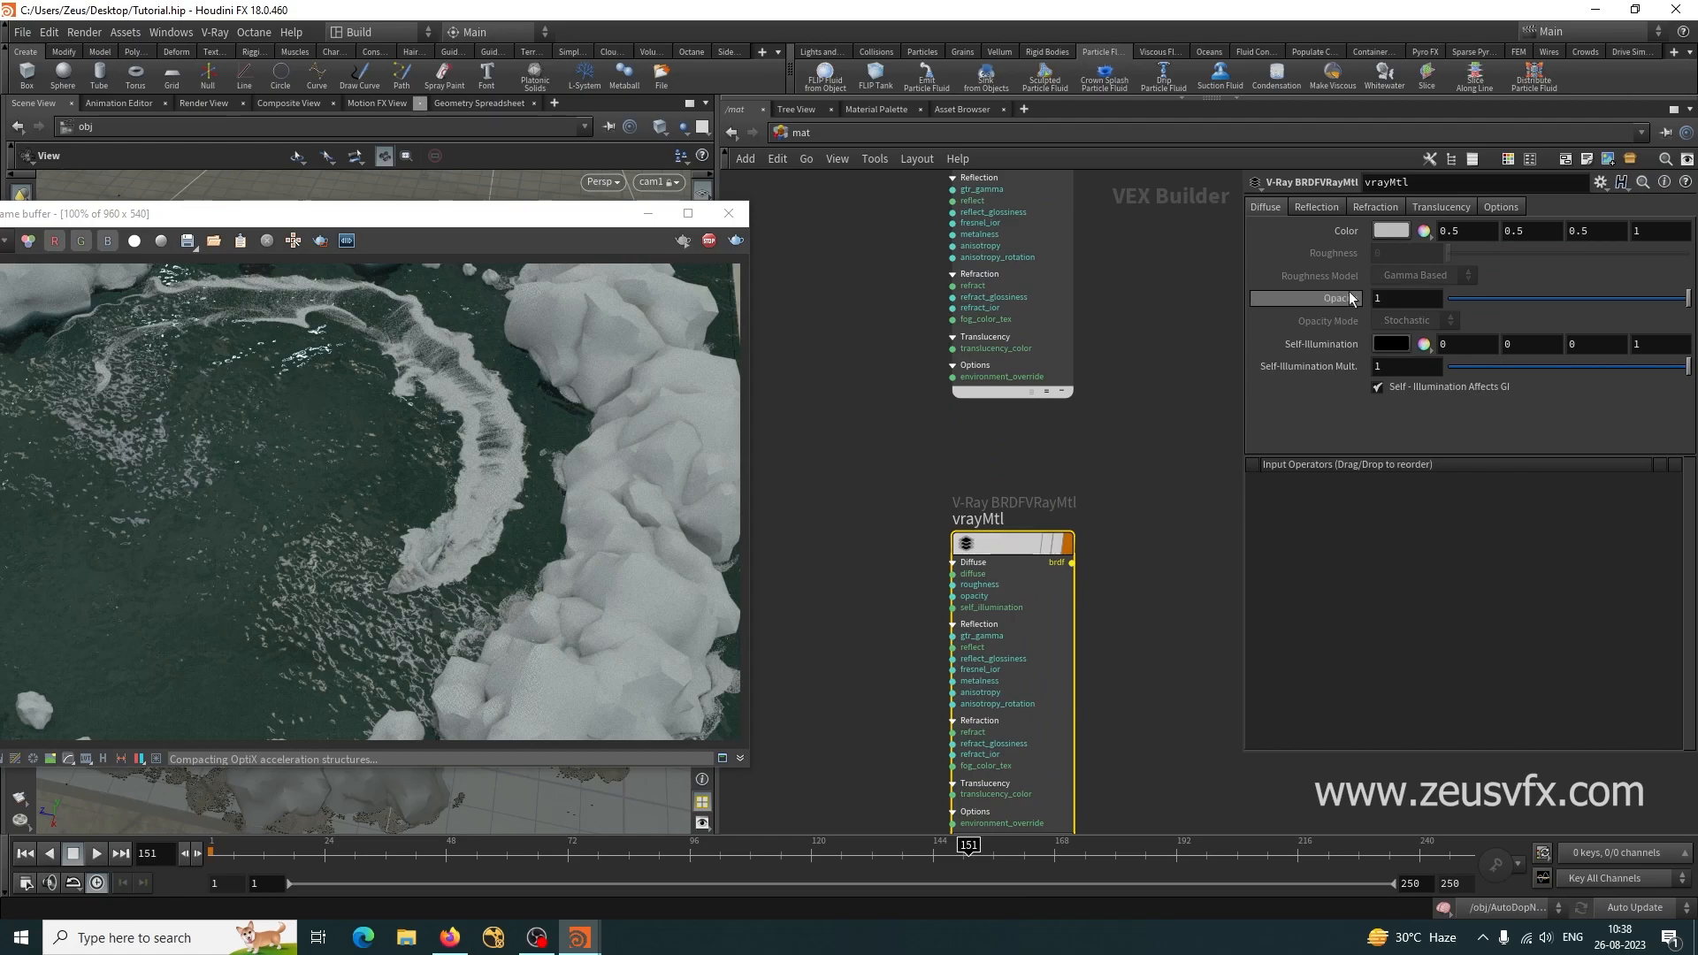
double_click(1429, 183)
text(r)
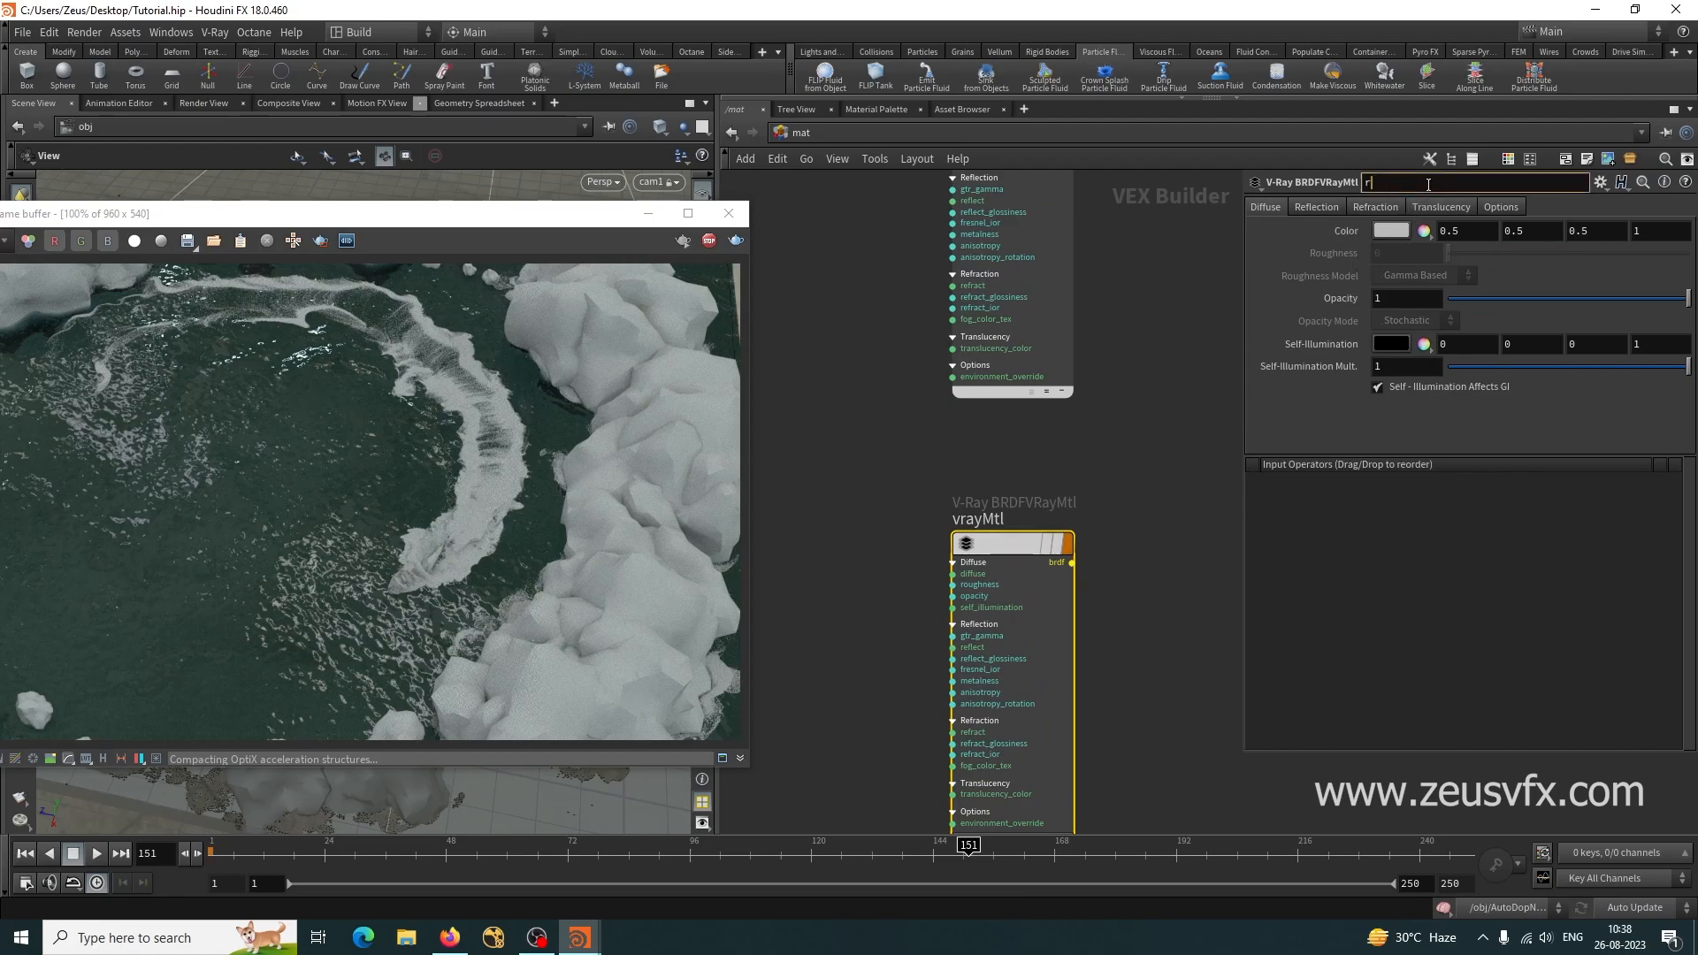
text(ock)
key(Return)
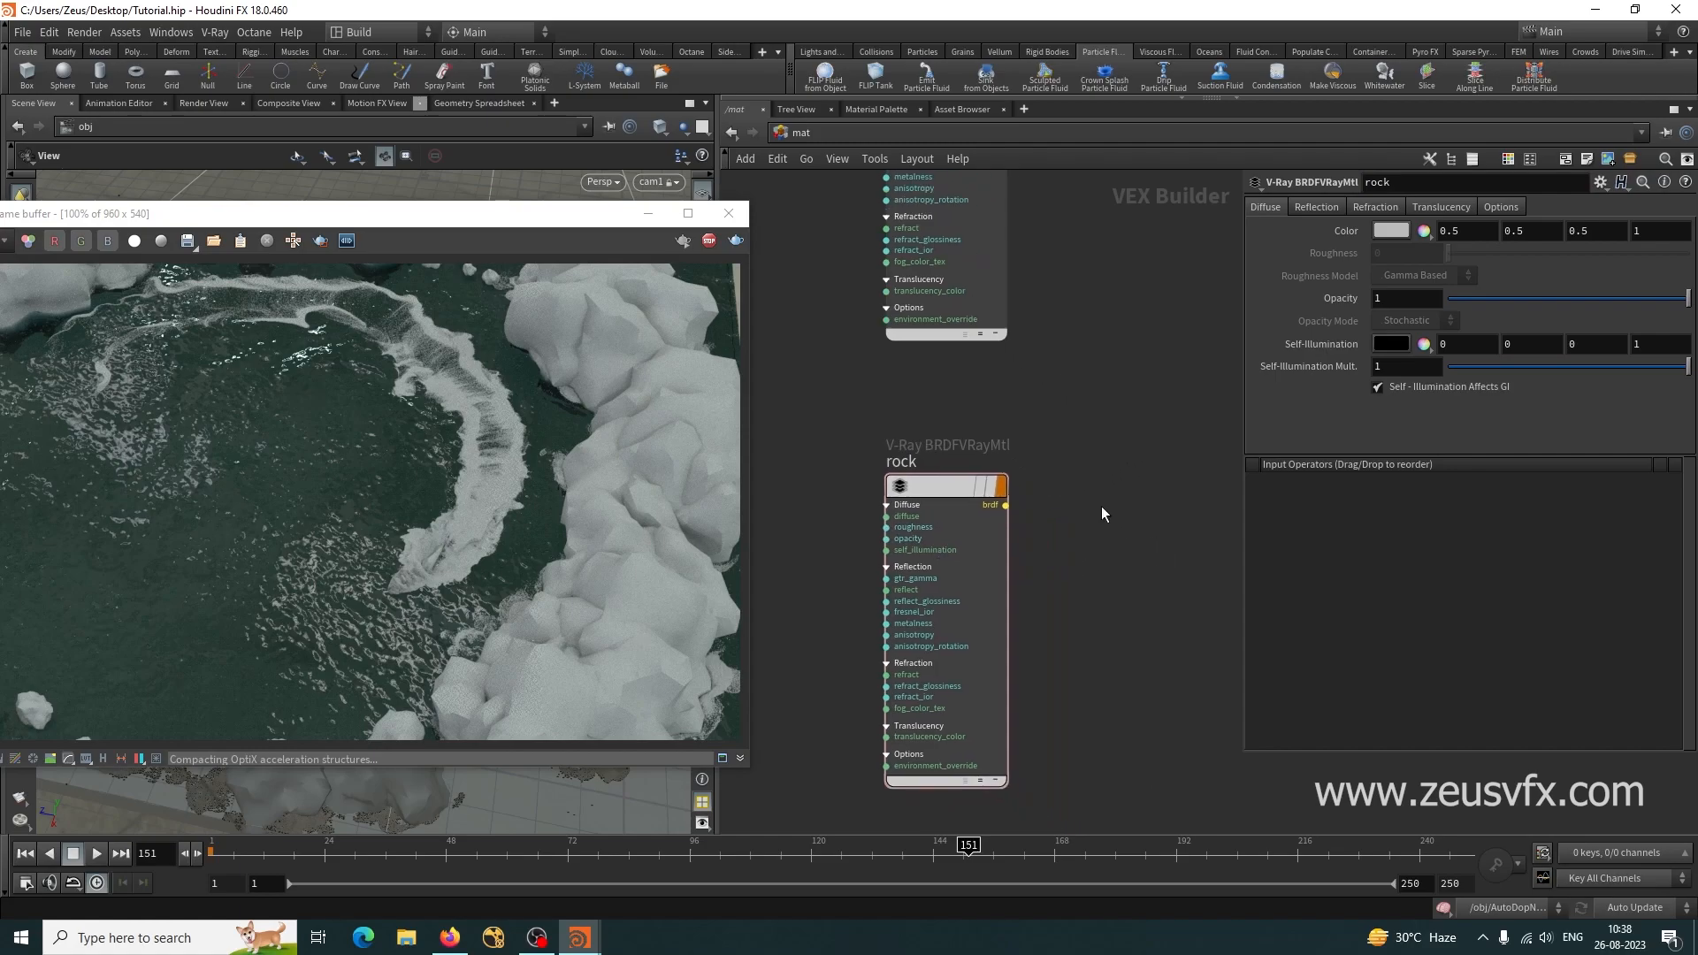
Add a V-Ray Material node beside the rock material and name it shark.
key(Tab)
scroll(1123, 624, down, 3)
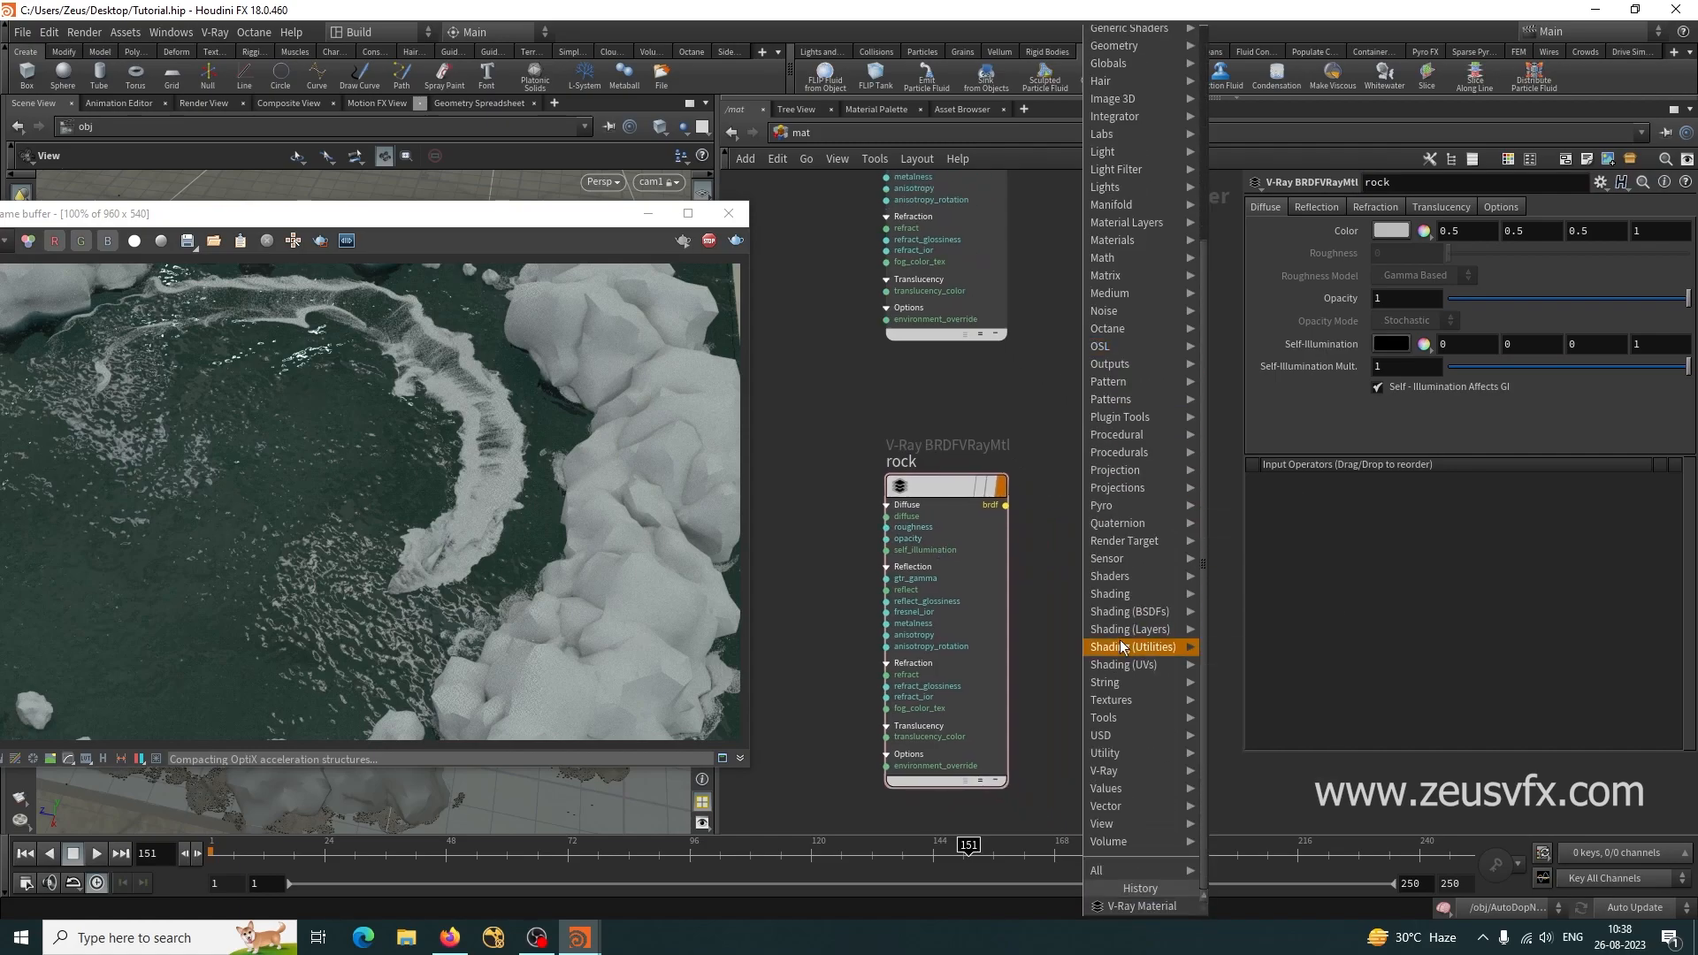
click(1104, 905)
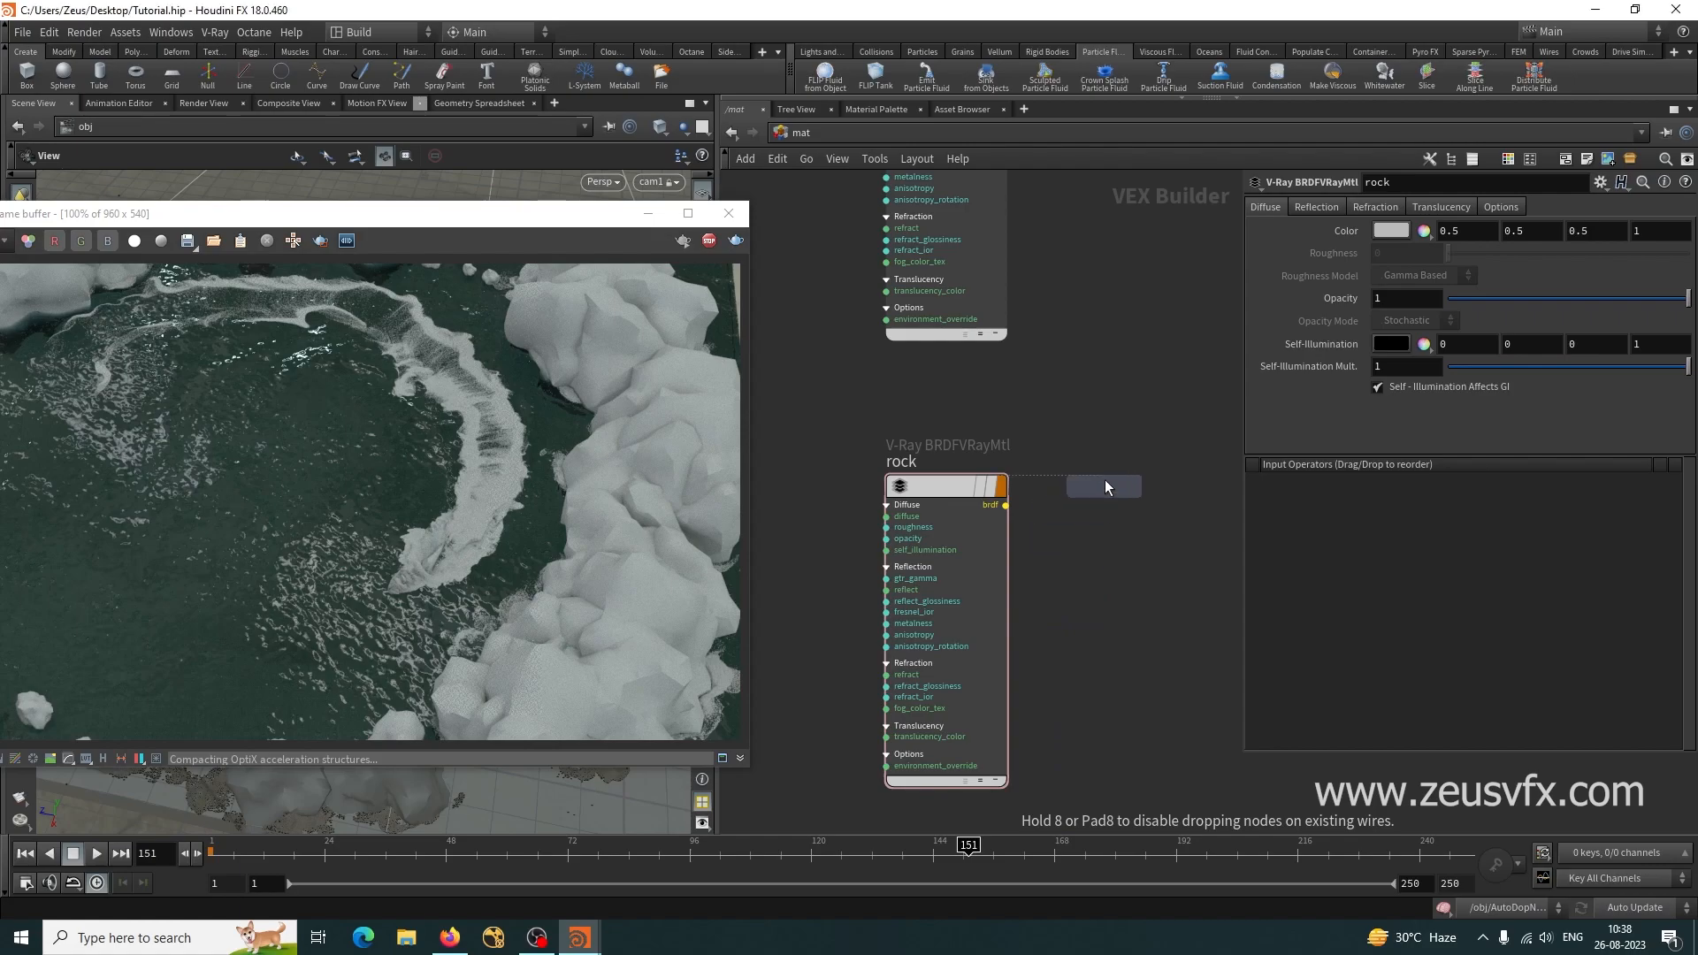
click(1106, 485)
double_click(1070, 463)
text(shark)
key(Return)
Set the rock material's diffuse color to brown with RGB 0.3, 0.1875, 0.075.
click(943, 489)
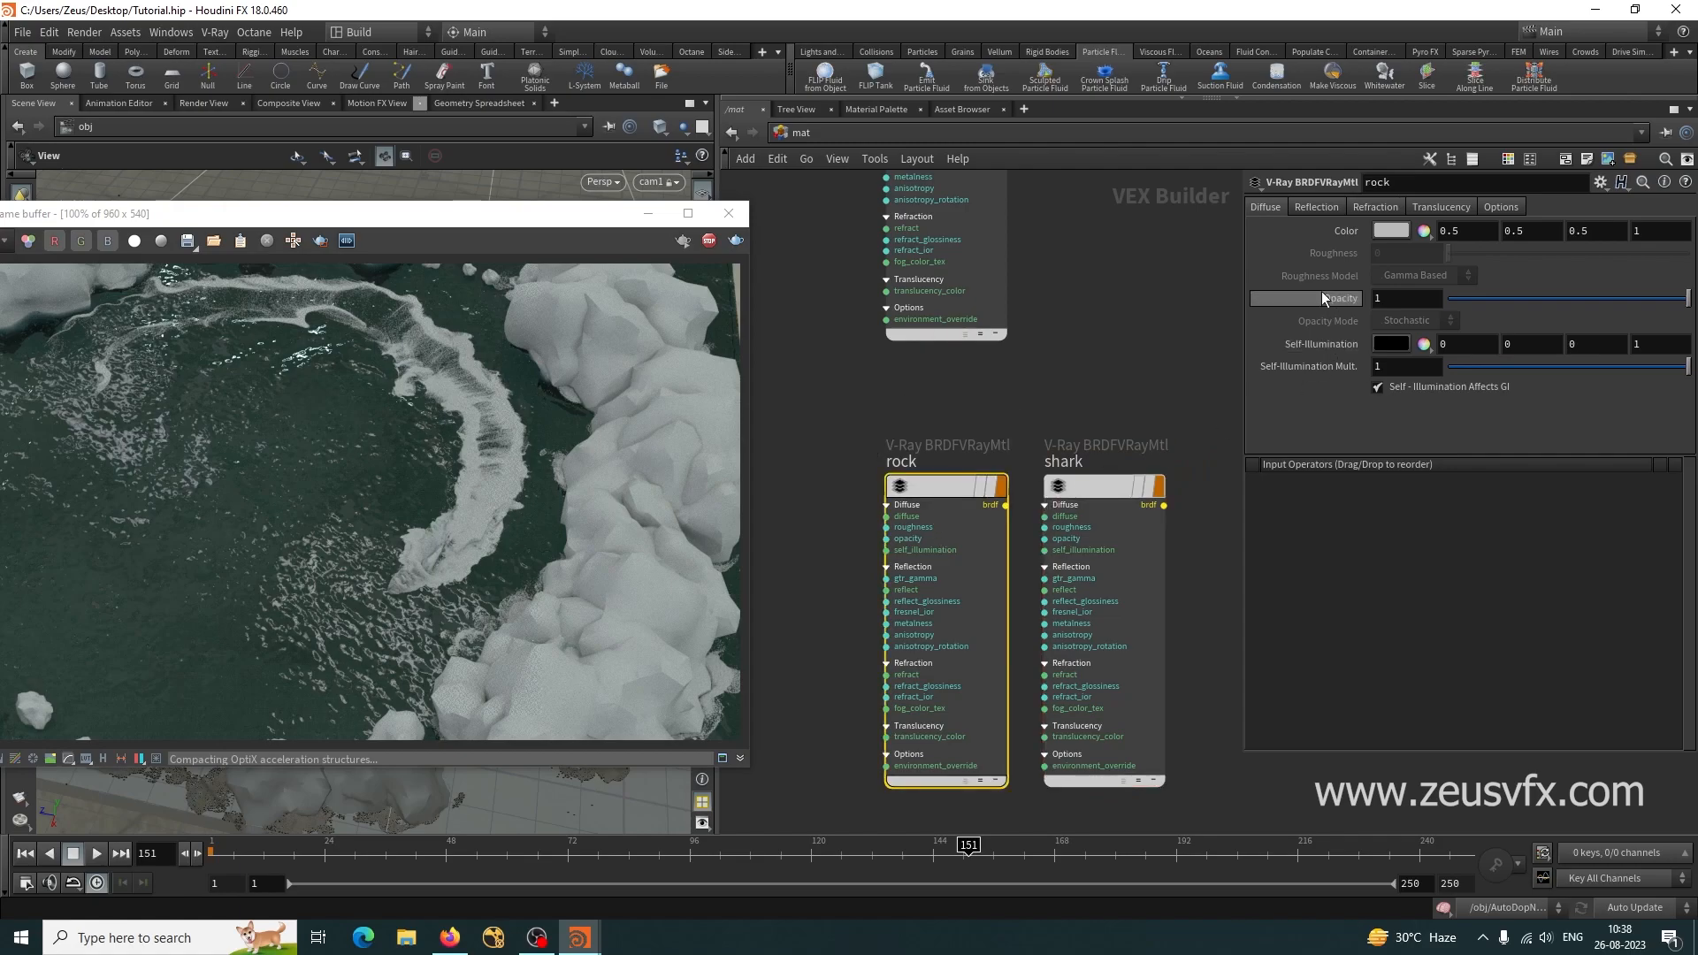
click(1390, 231)
click(1339, 184)
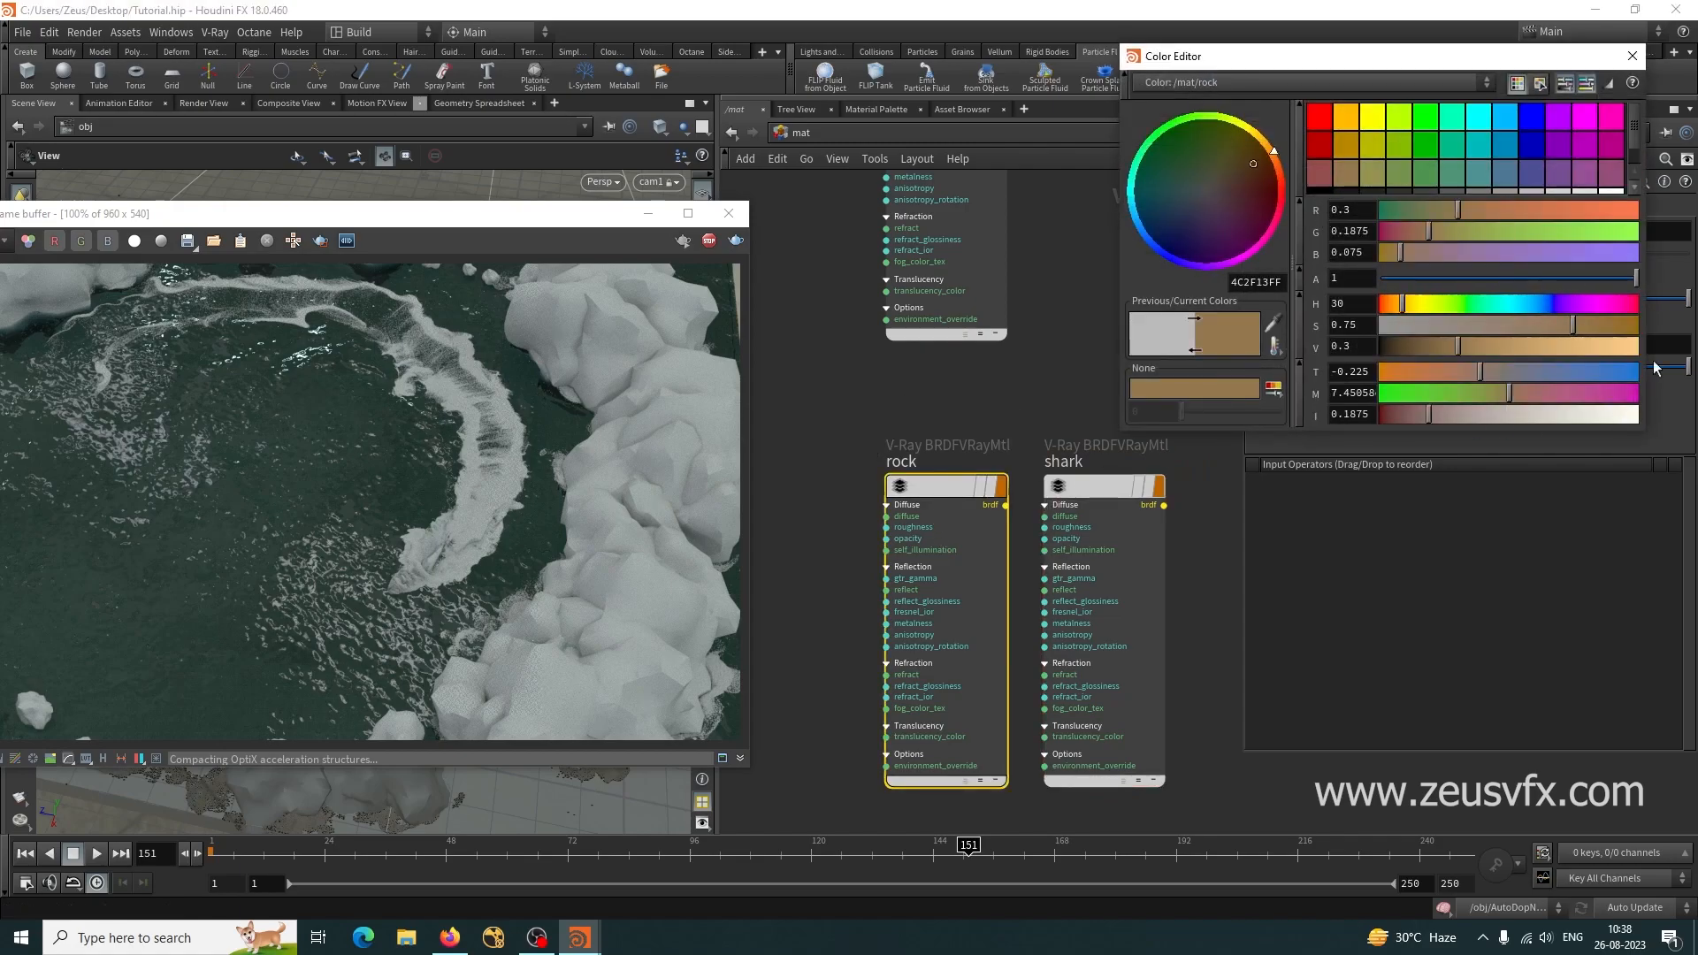
click(1632, 55)
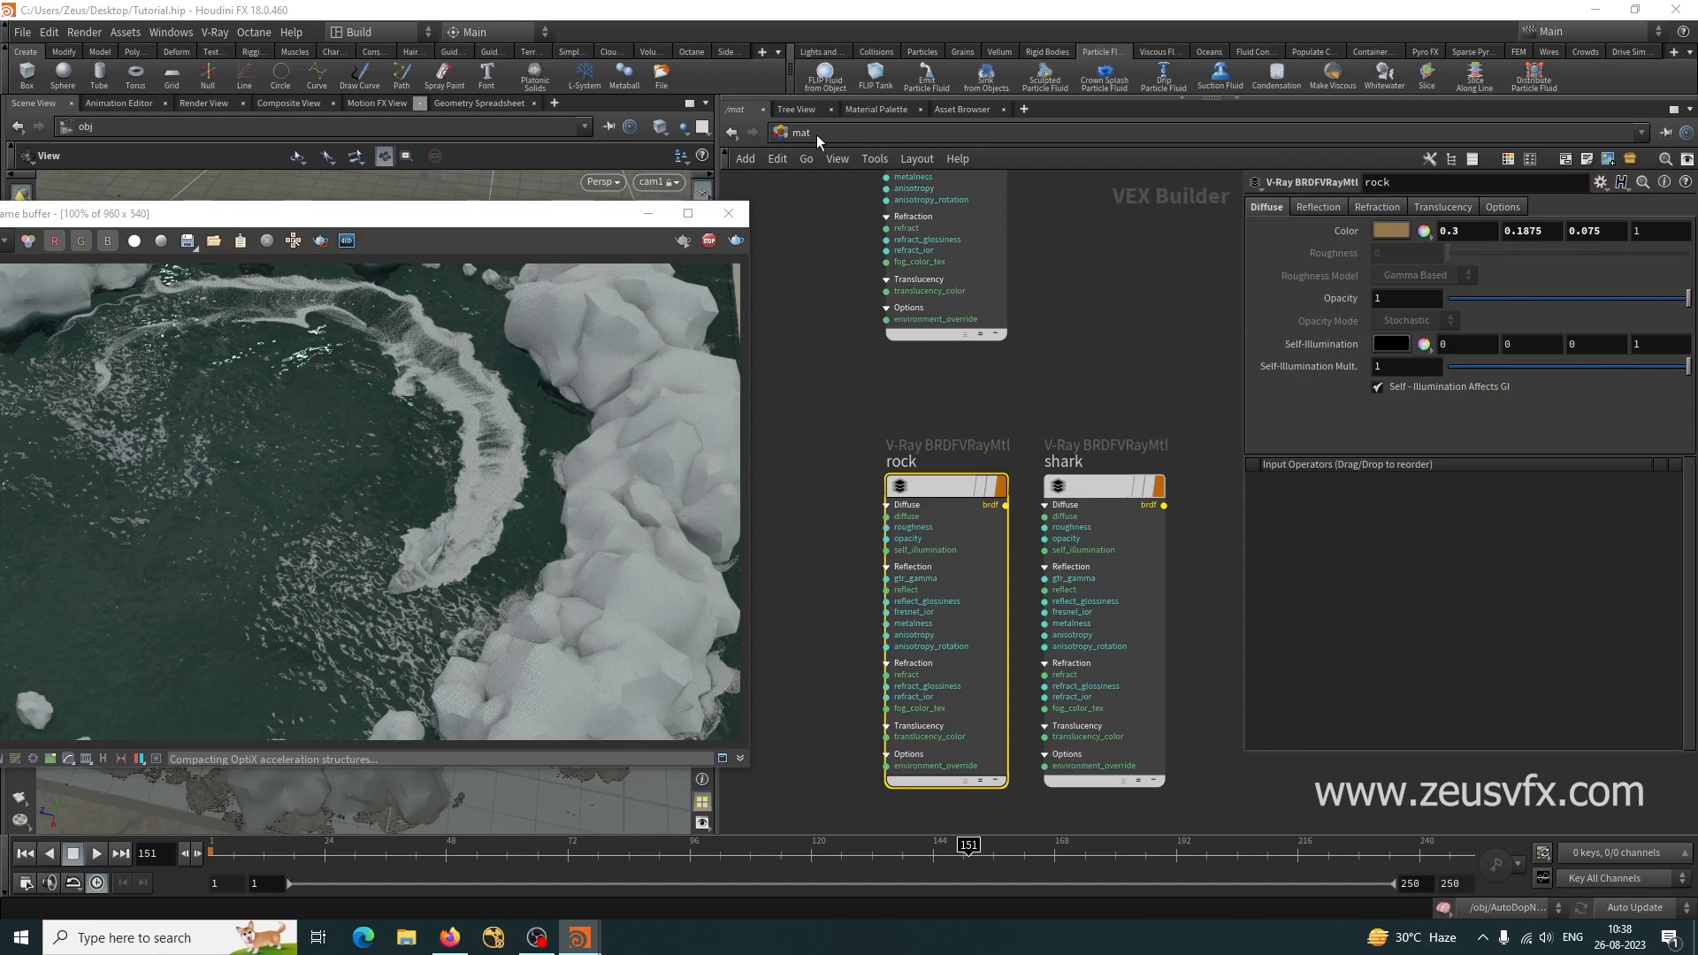
Assign the /mat/rock material to the rock object in the obj network.
click(786, 137)
click(809, 223)
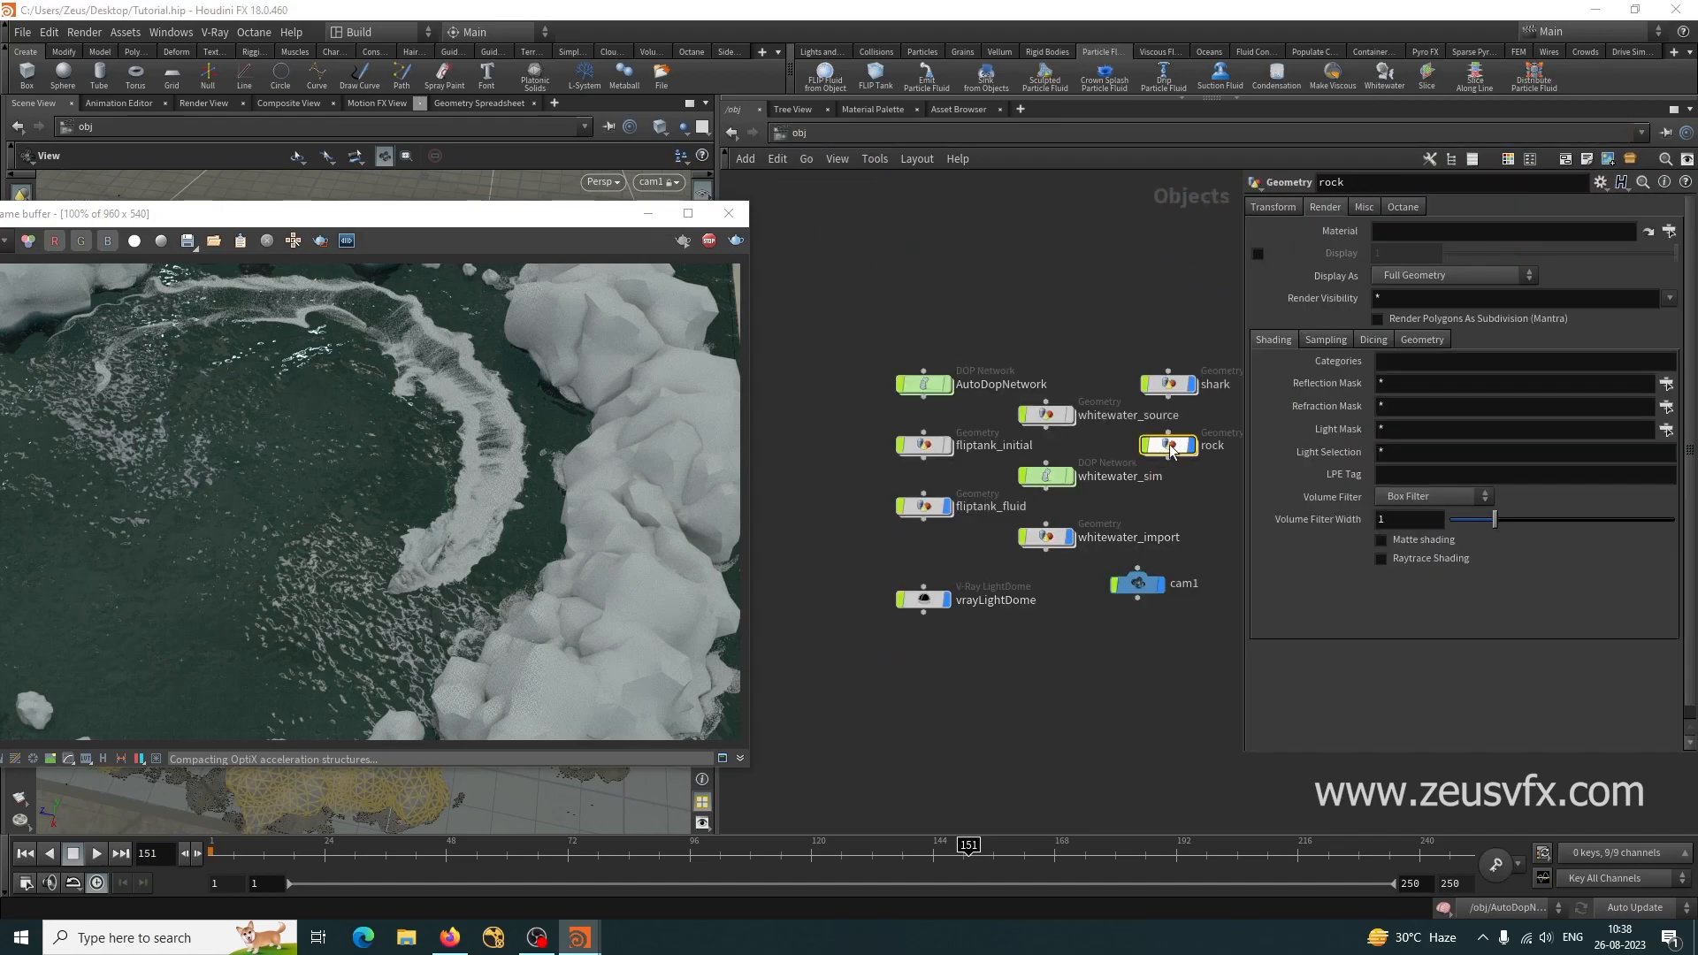
click(1669, 231)
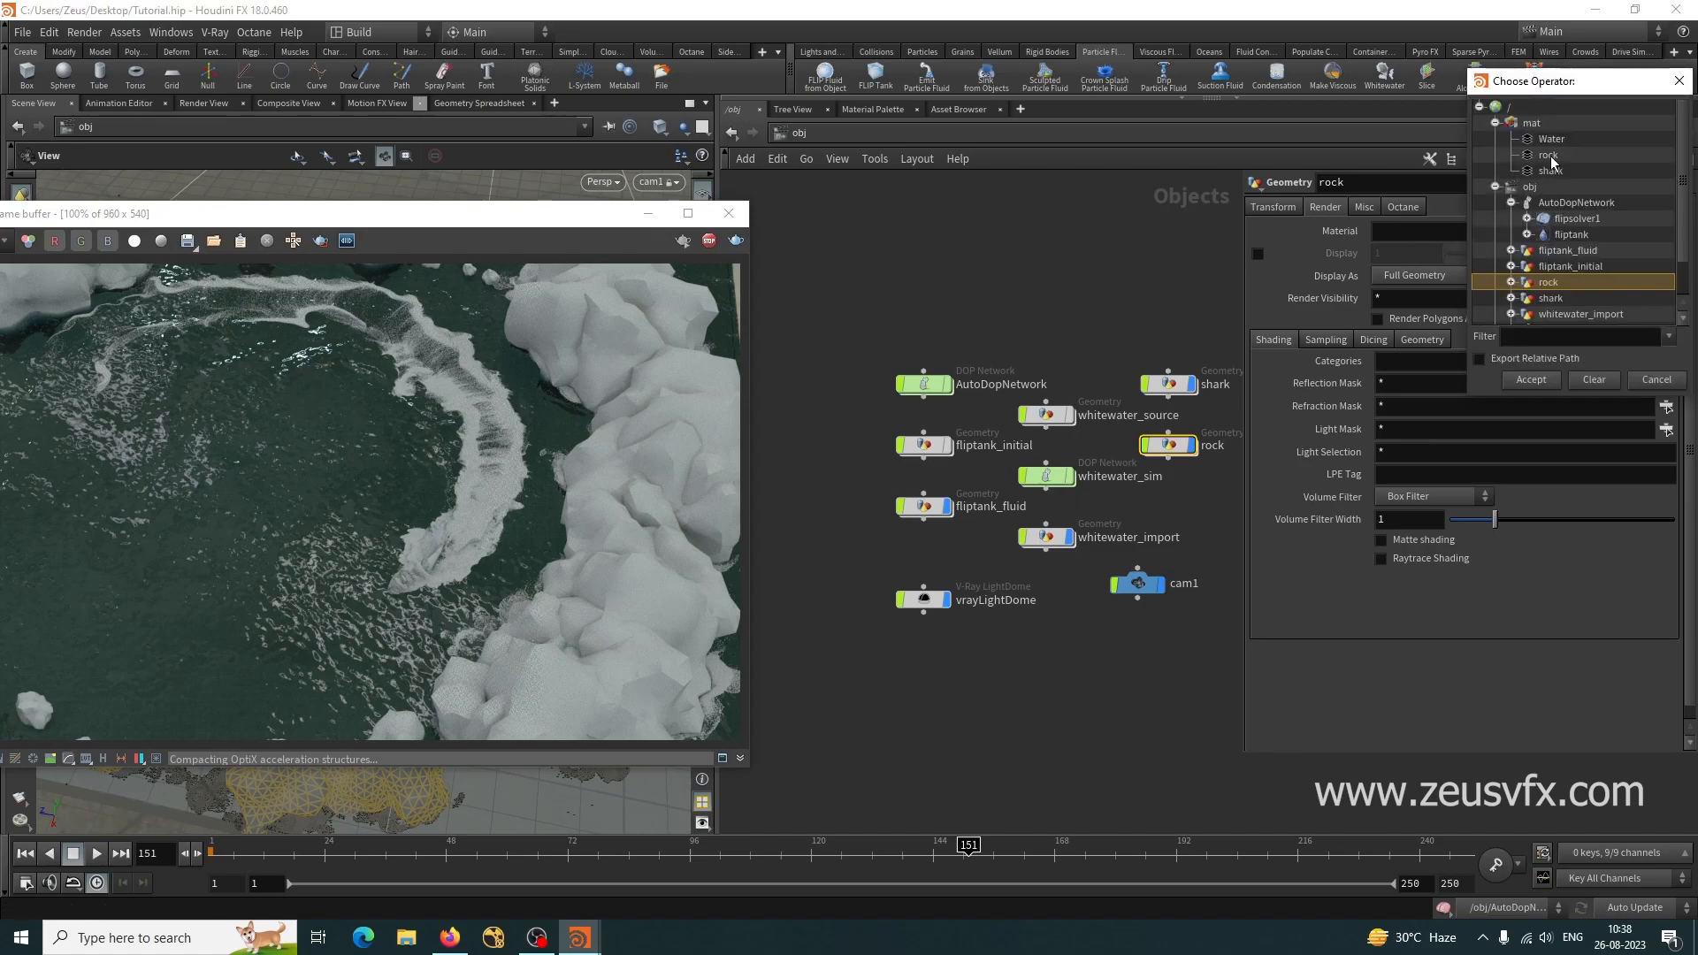
click(1549, 156)
click(1535, 380)
middle_drag(1068, 323, 1079, 260)
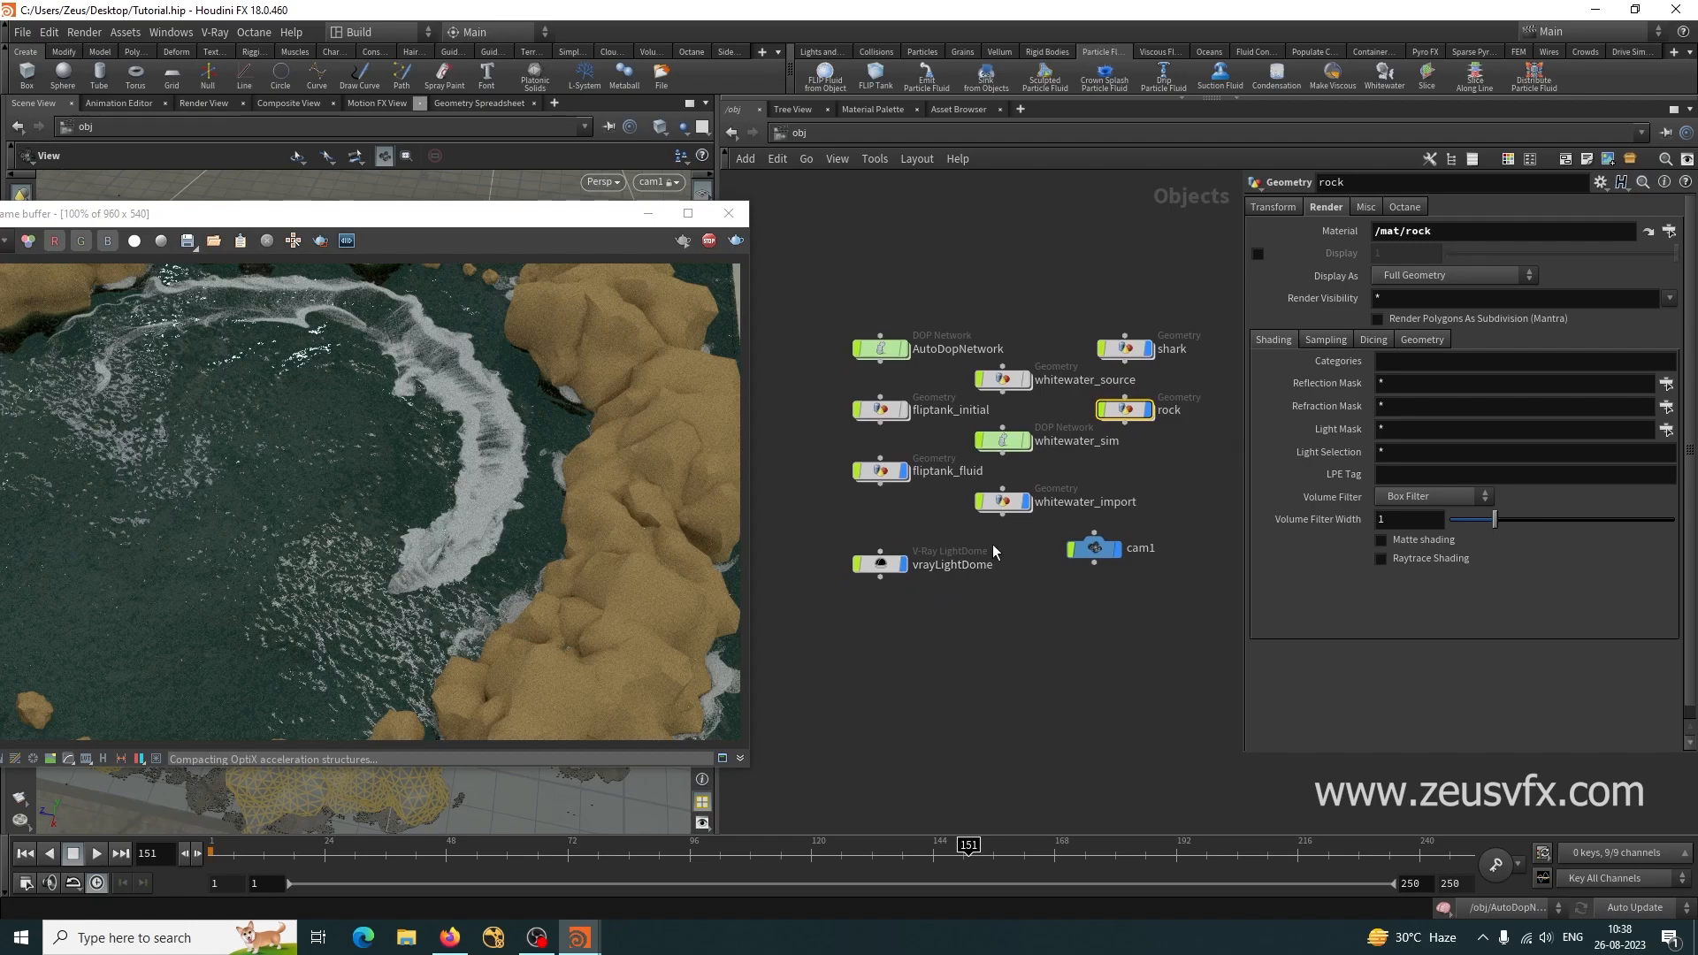
Assign the /mat/shark material to the shark object and bring the whole frame buffer into view.
click(1136, 351)
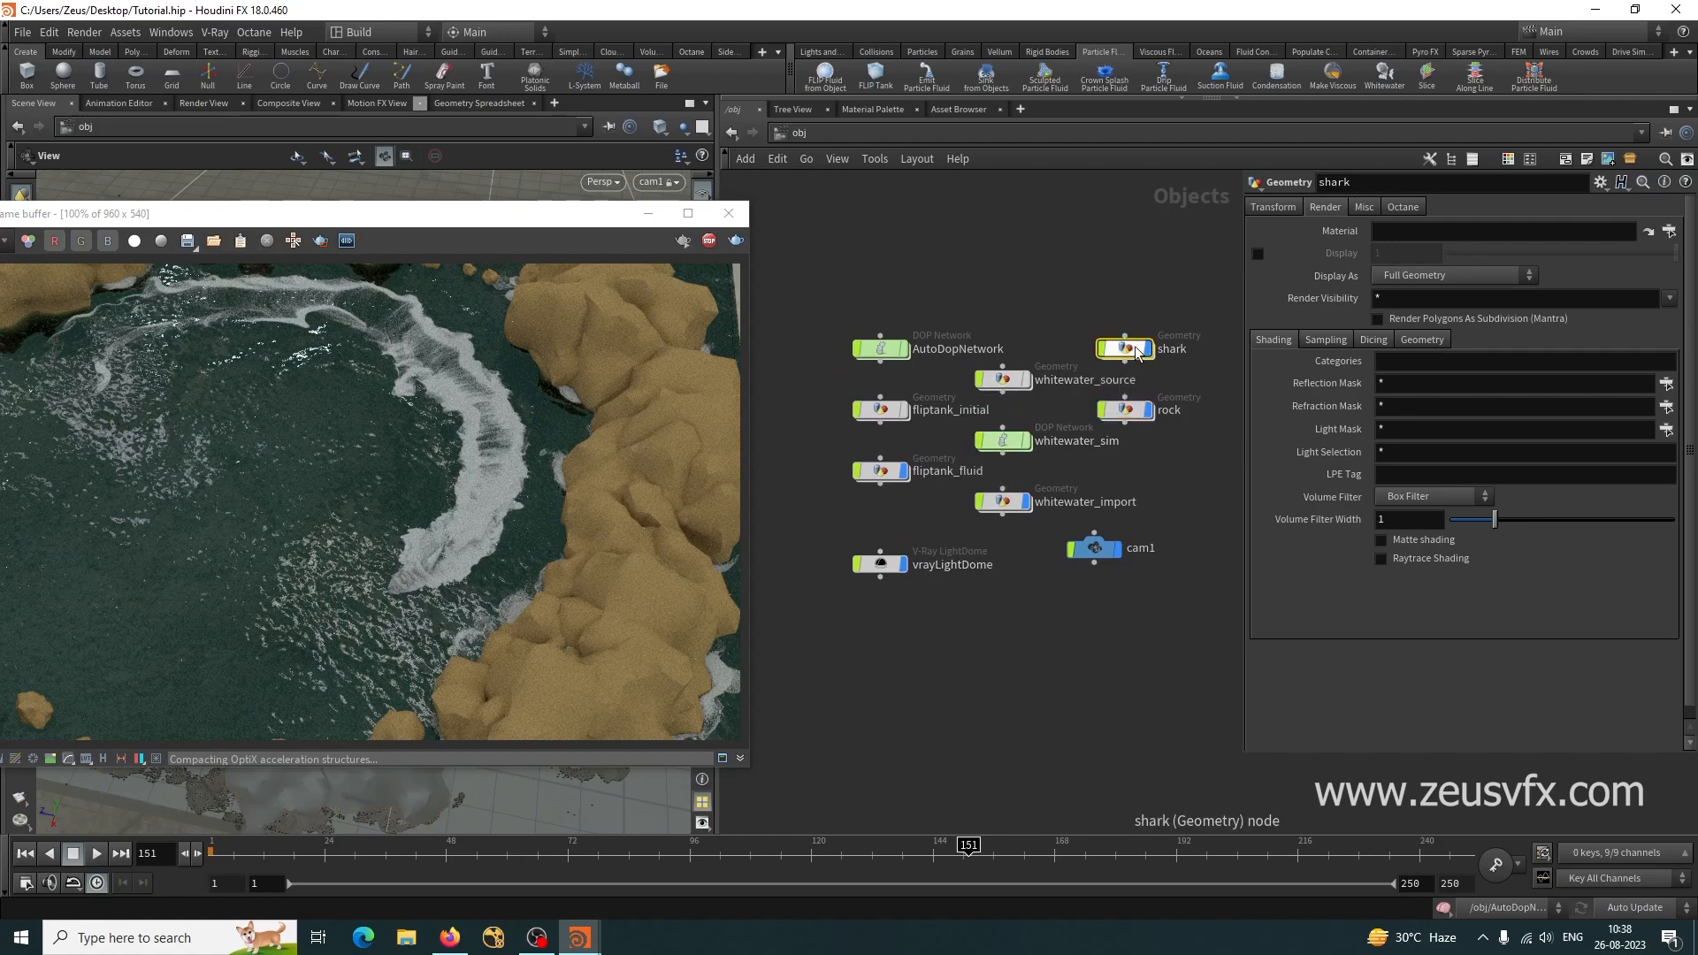
click(1669, 231)
click(1544, 167)
click(1531, 378)
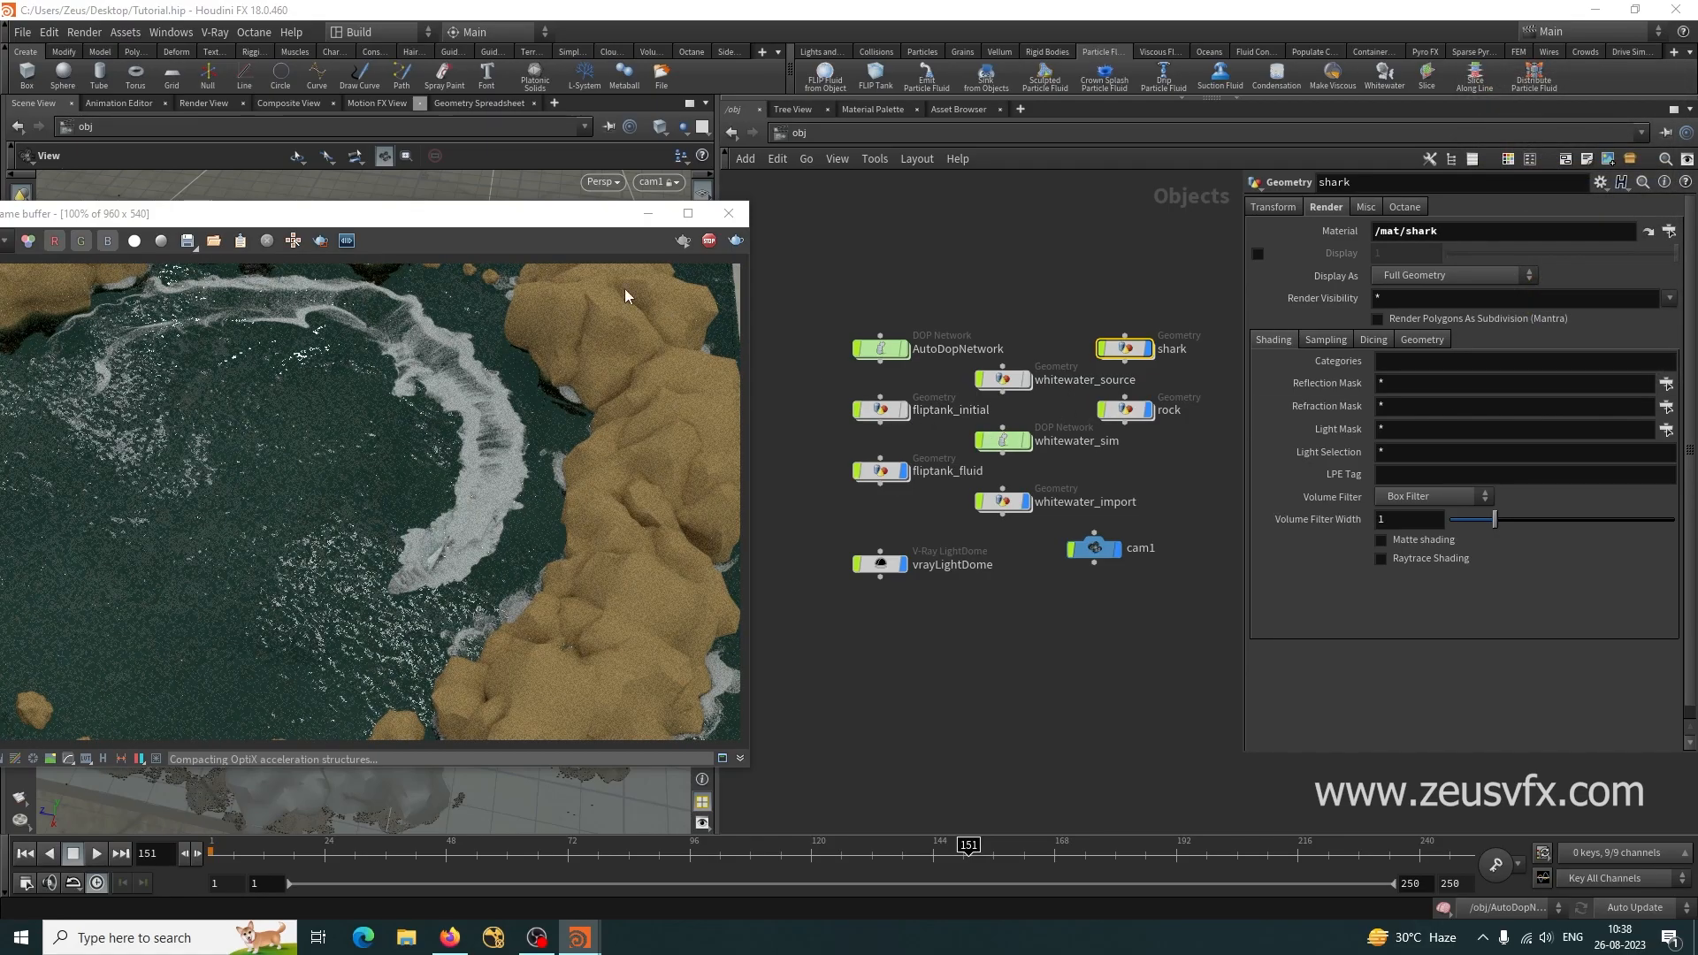
drag(559, 221, 683, 196)
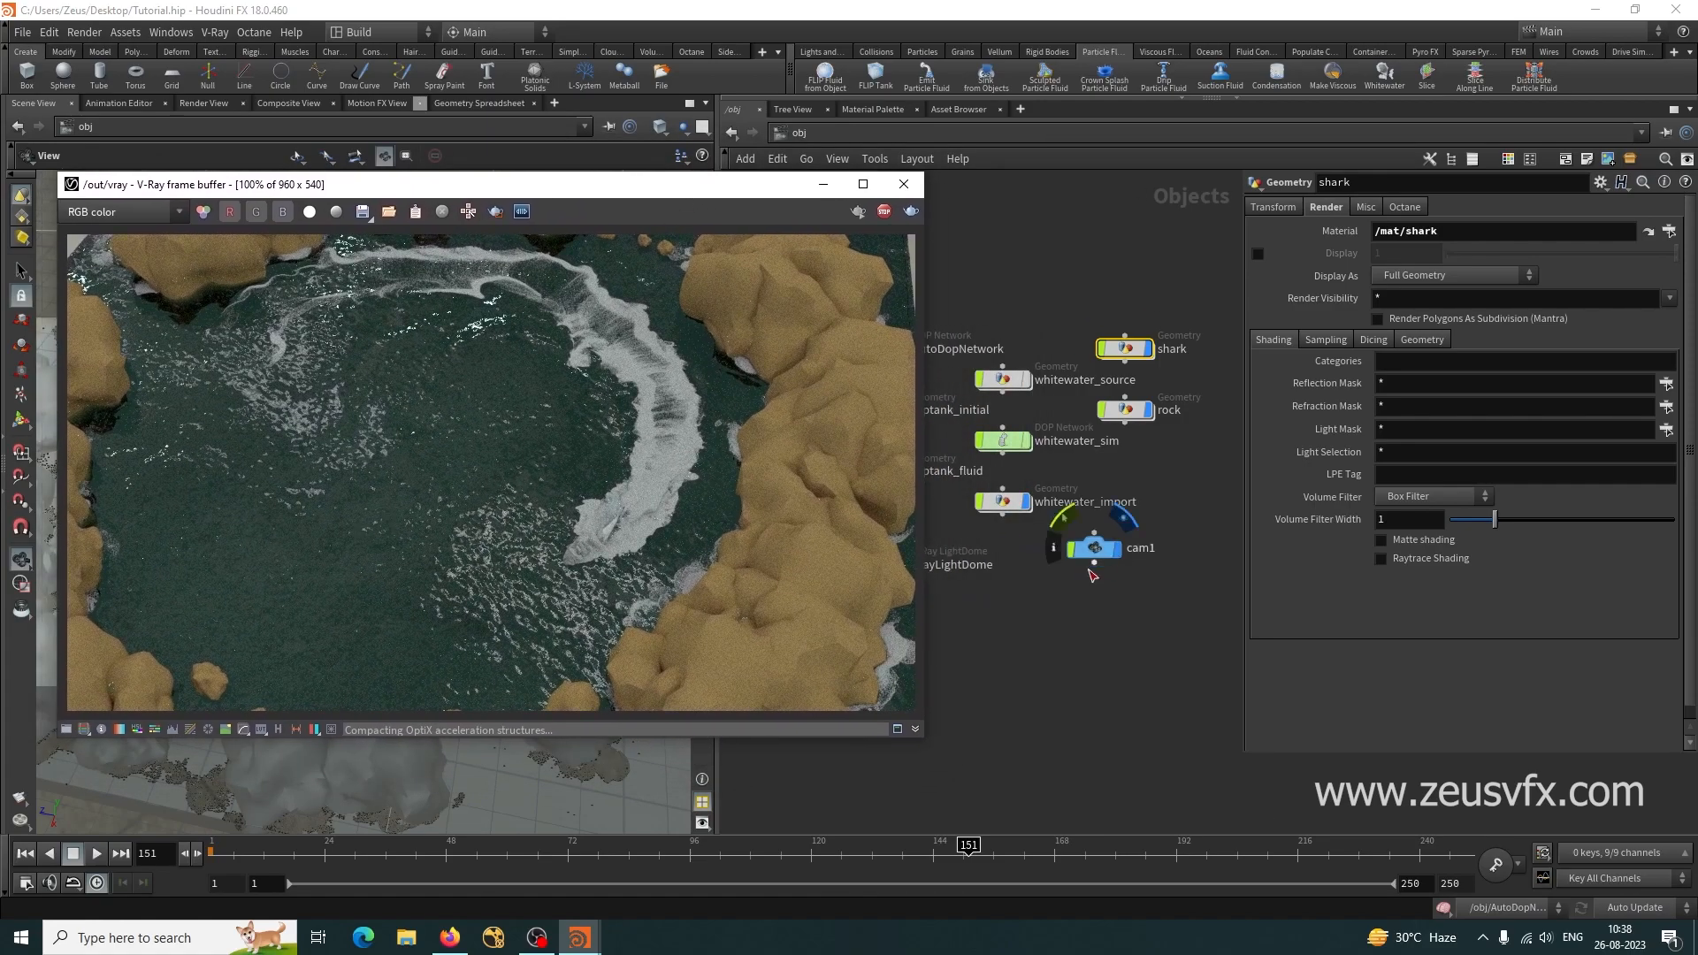
Set the intensity of vrayLightDome to 2.
middle_drag(1028, 707, 1169, 652)
click(1024, 512)
click(1393, 341)
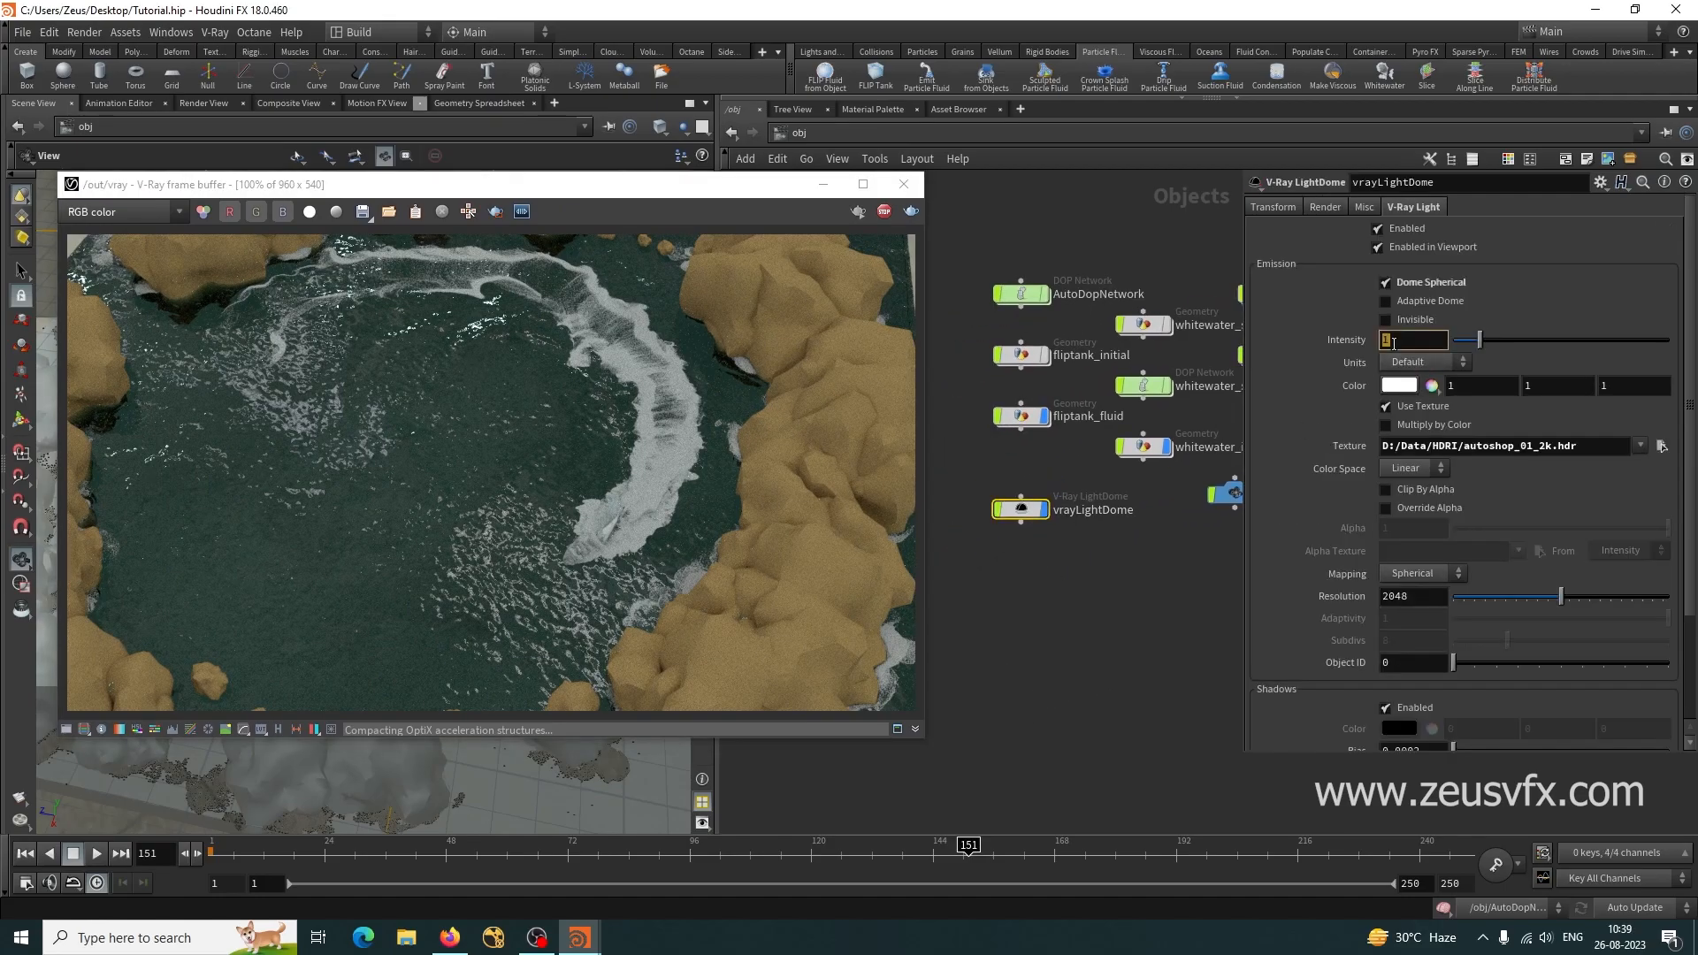
text(2)
key(Return)
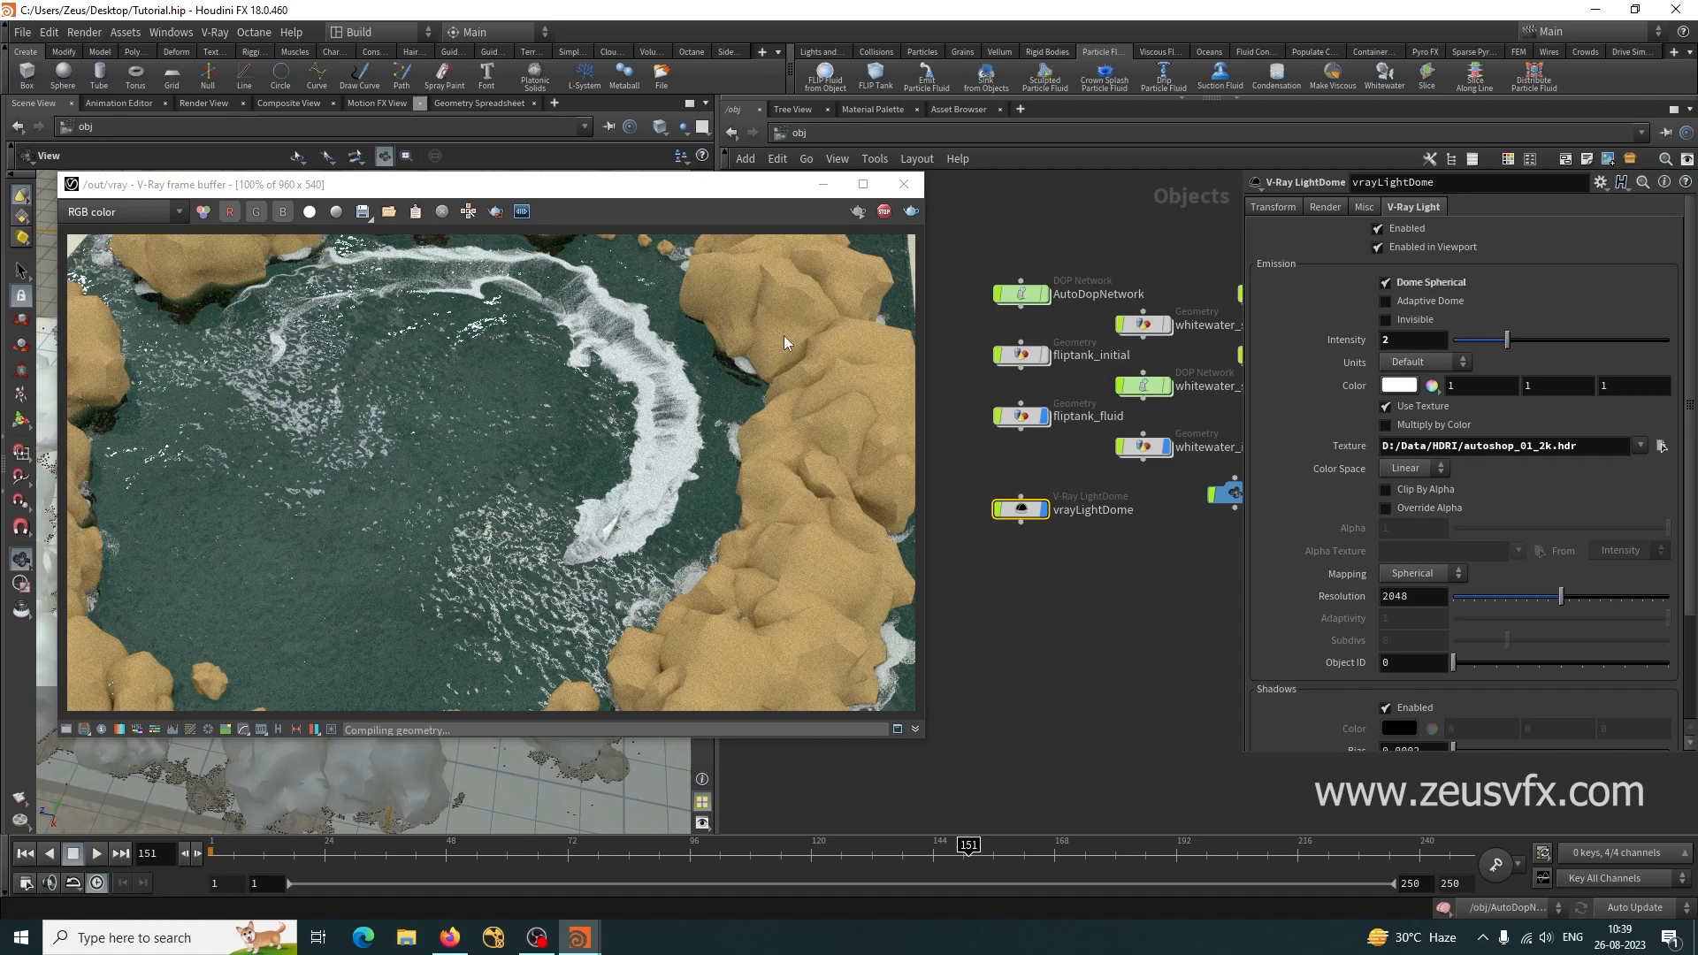
Stop the interactive V-Ray render, shift the frame buffer slightly and restart the render.
click(885, 211)
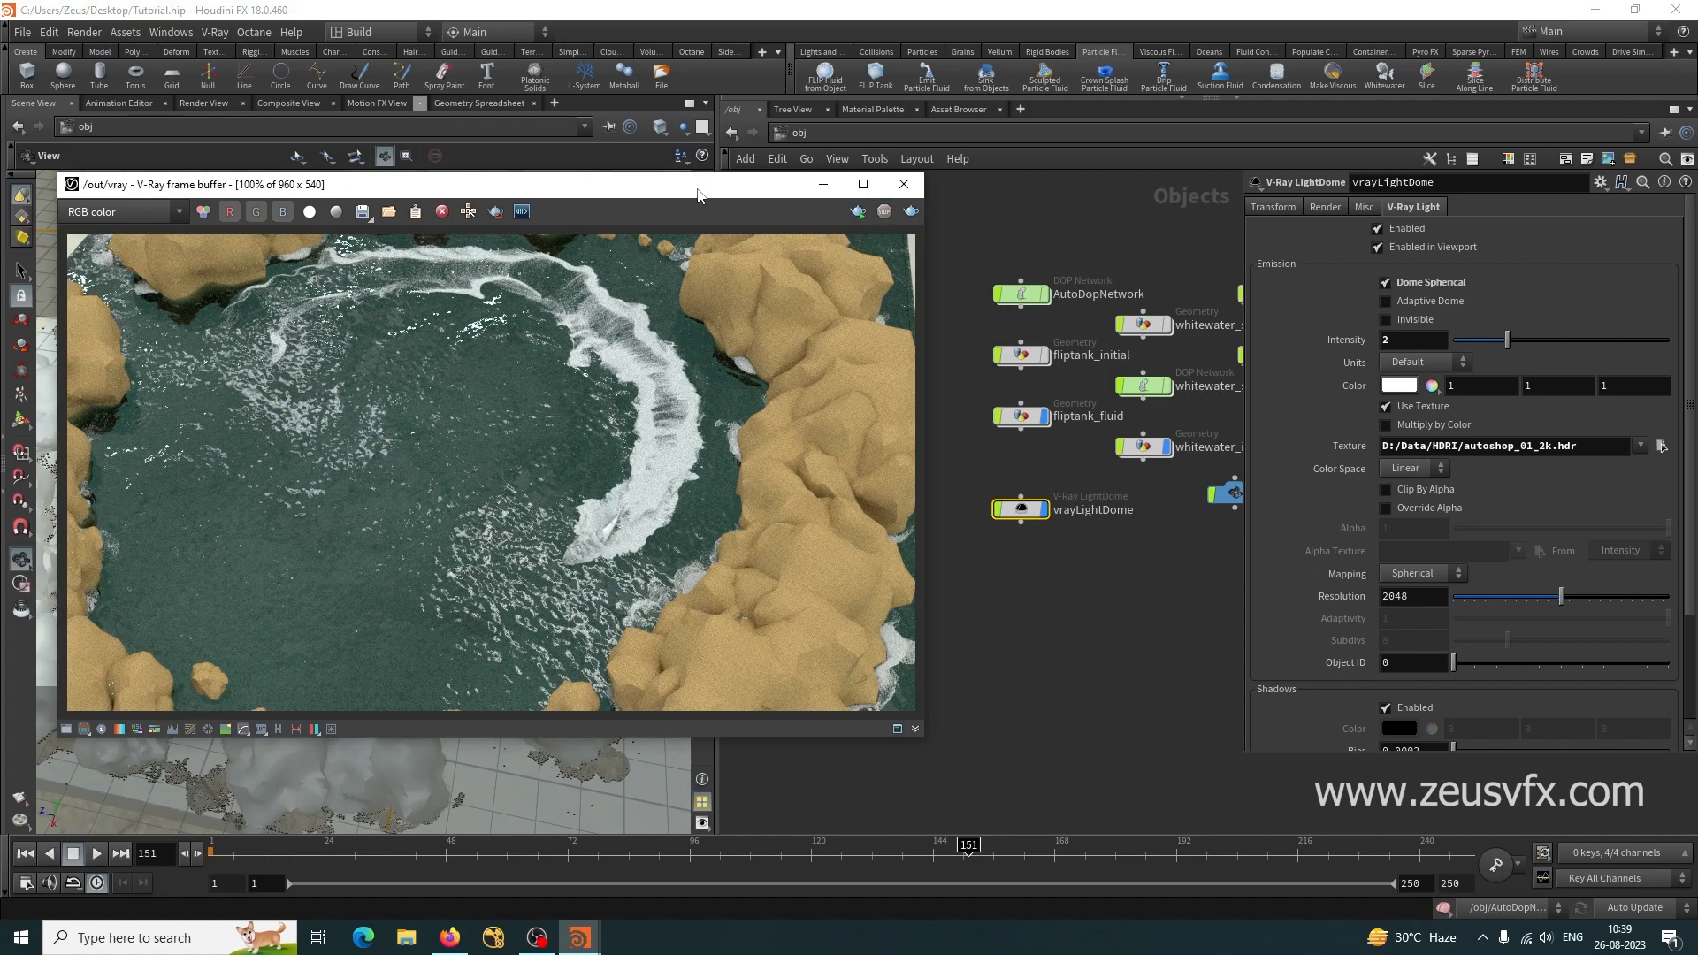
drag(698, 194, 661, 198)
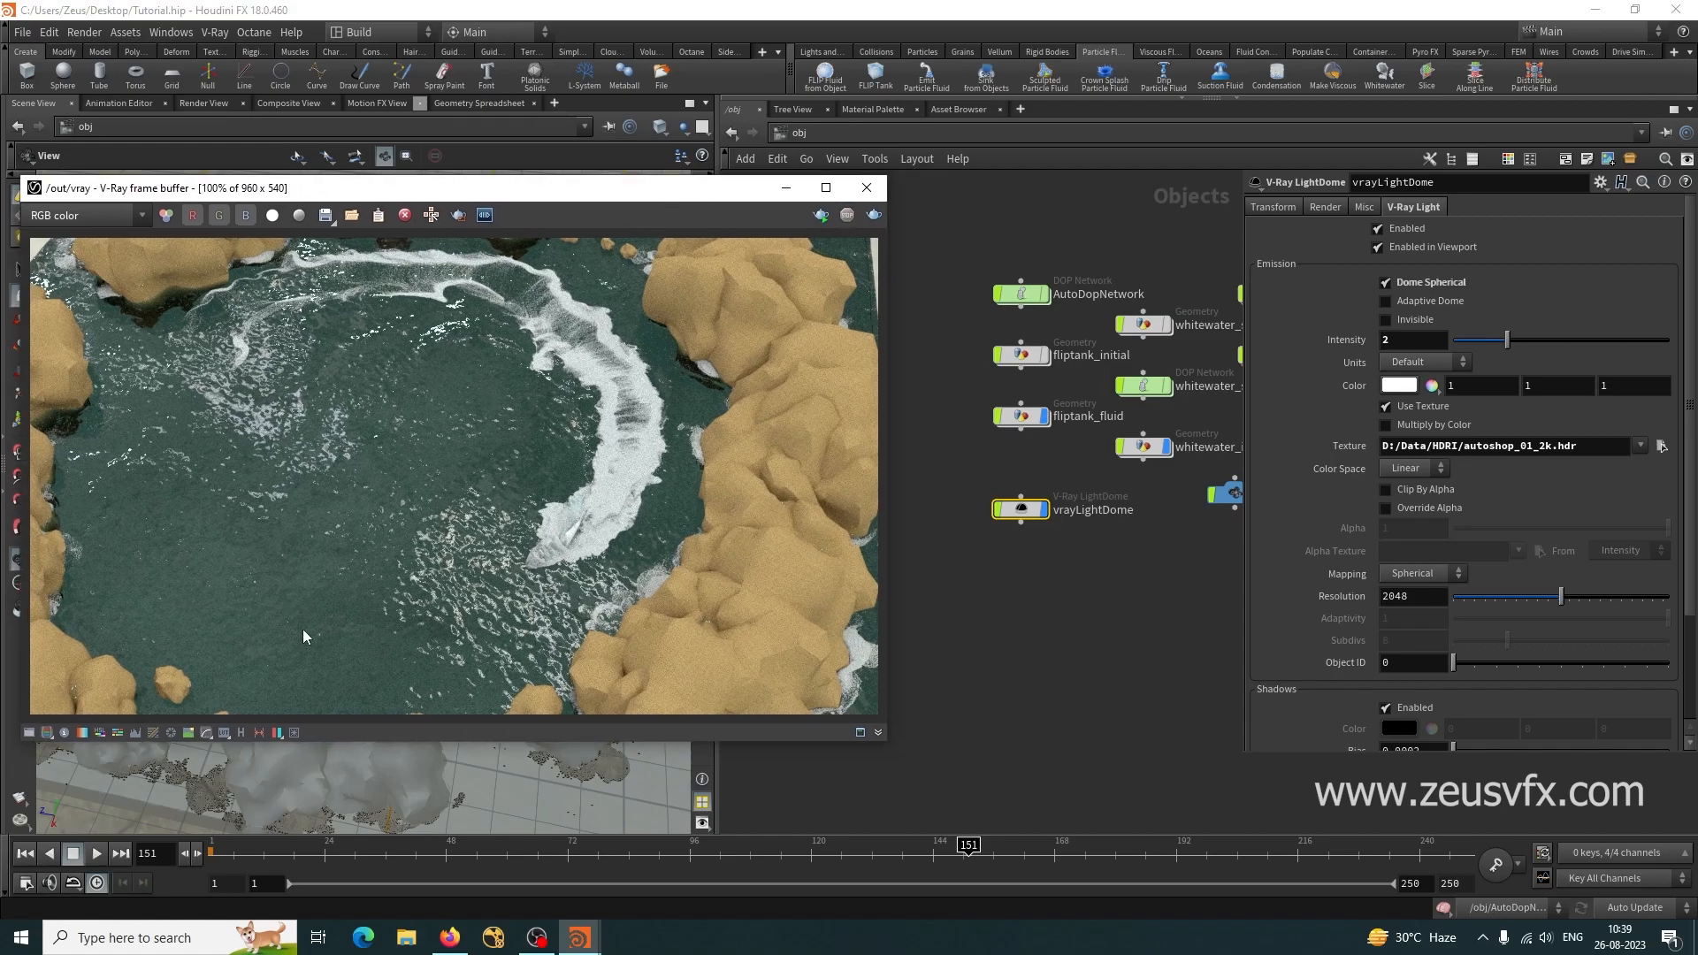
click(821, 215)
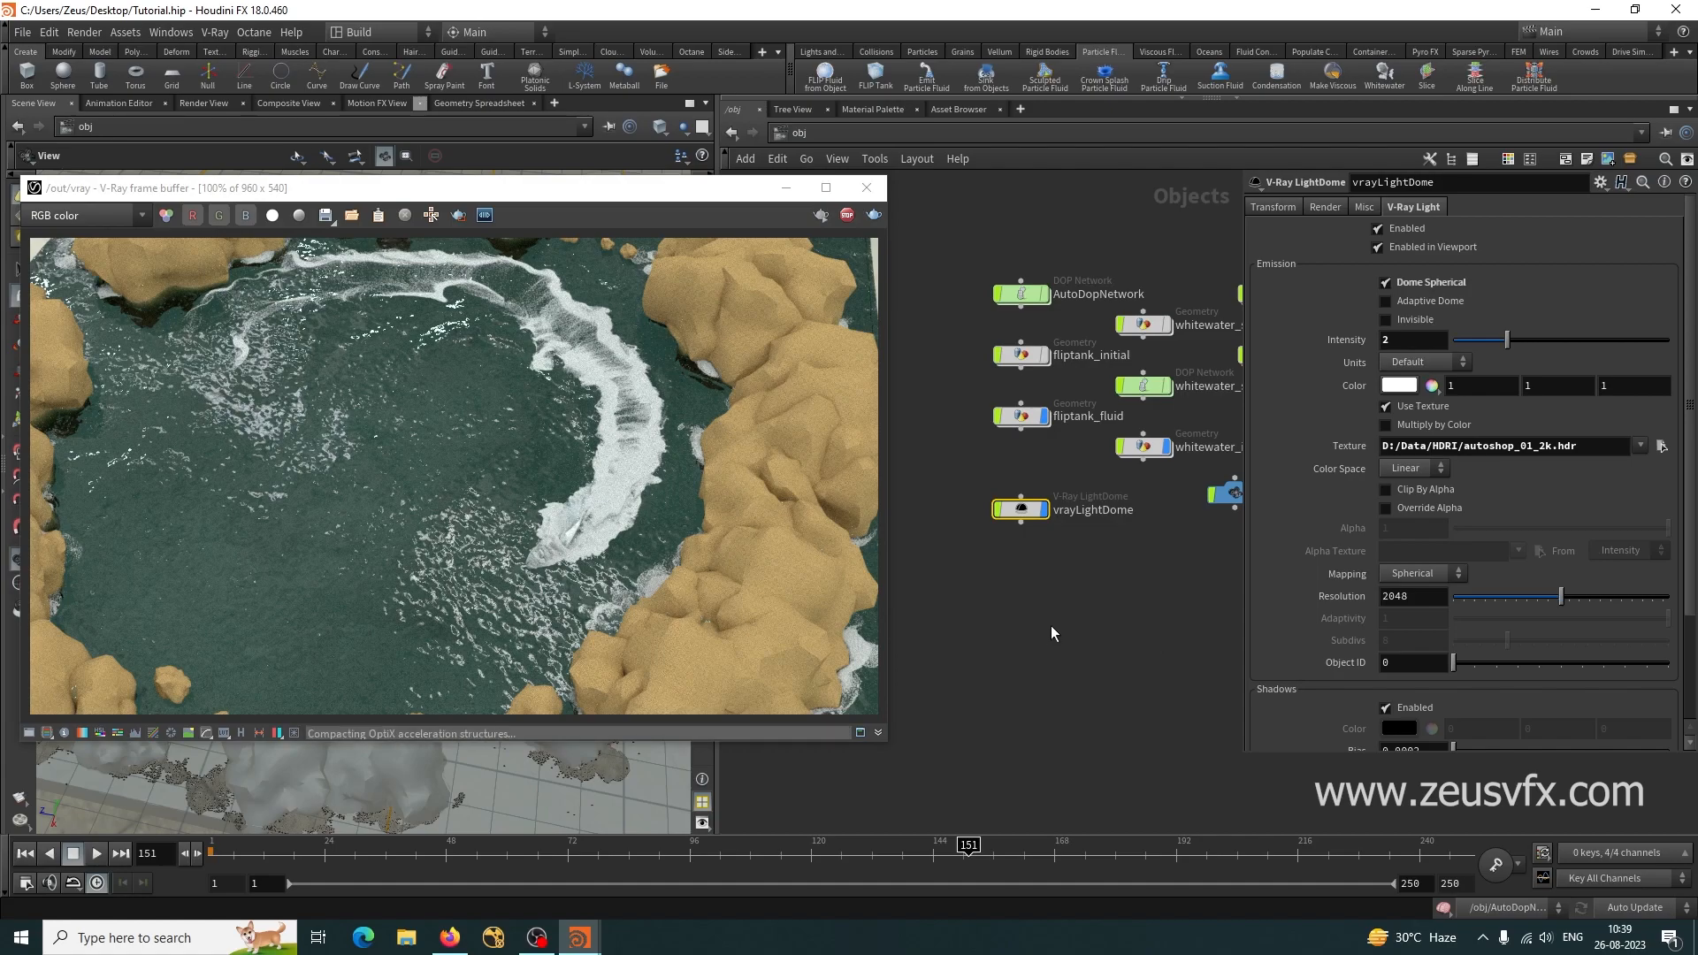
Open the Water material from the material assignment of the fliptank_fluid object.
middle_drag(1216, 561, 1075, 654)
middle_drag(1014, 711, 1094, 698)
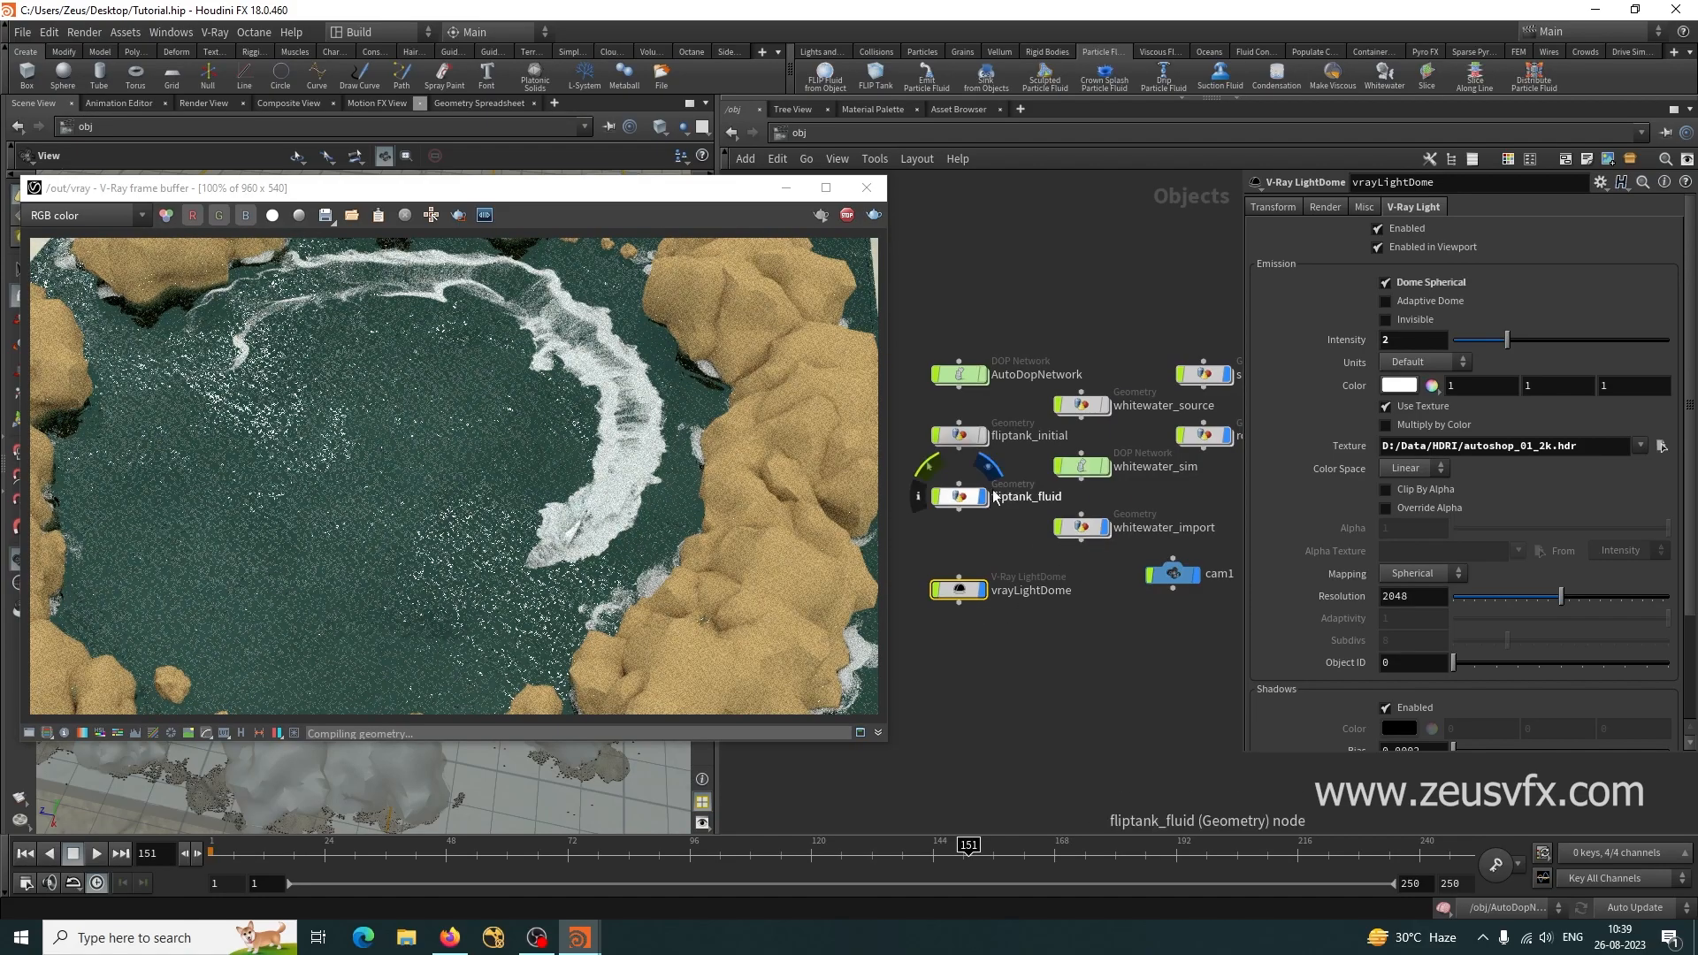
click(959, 496)
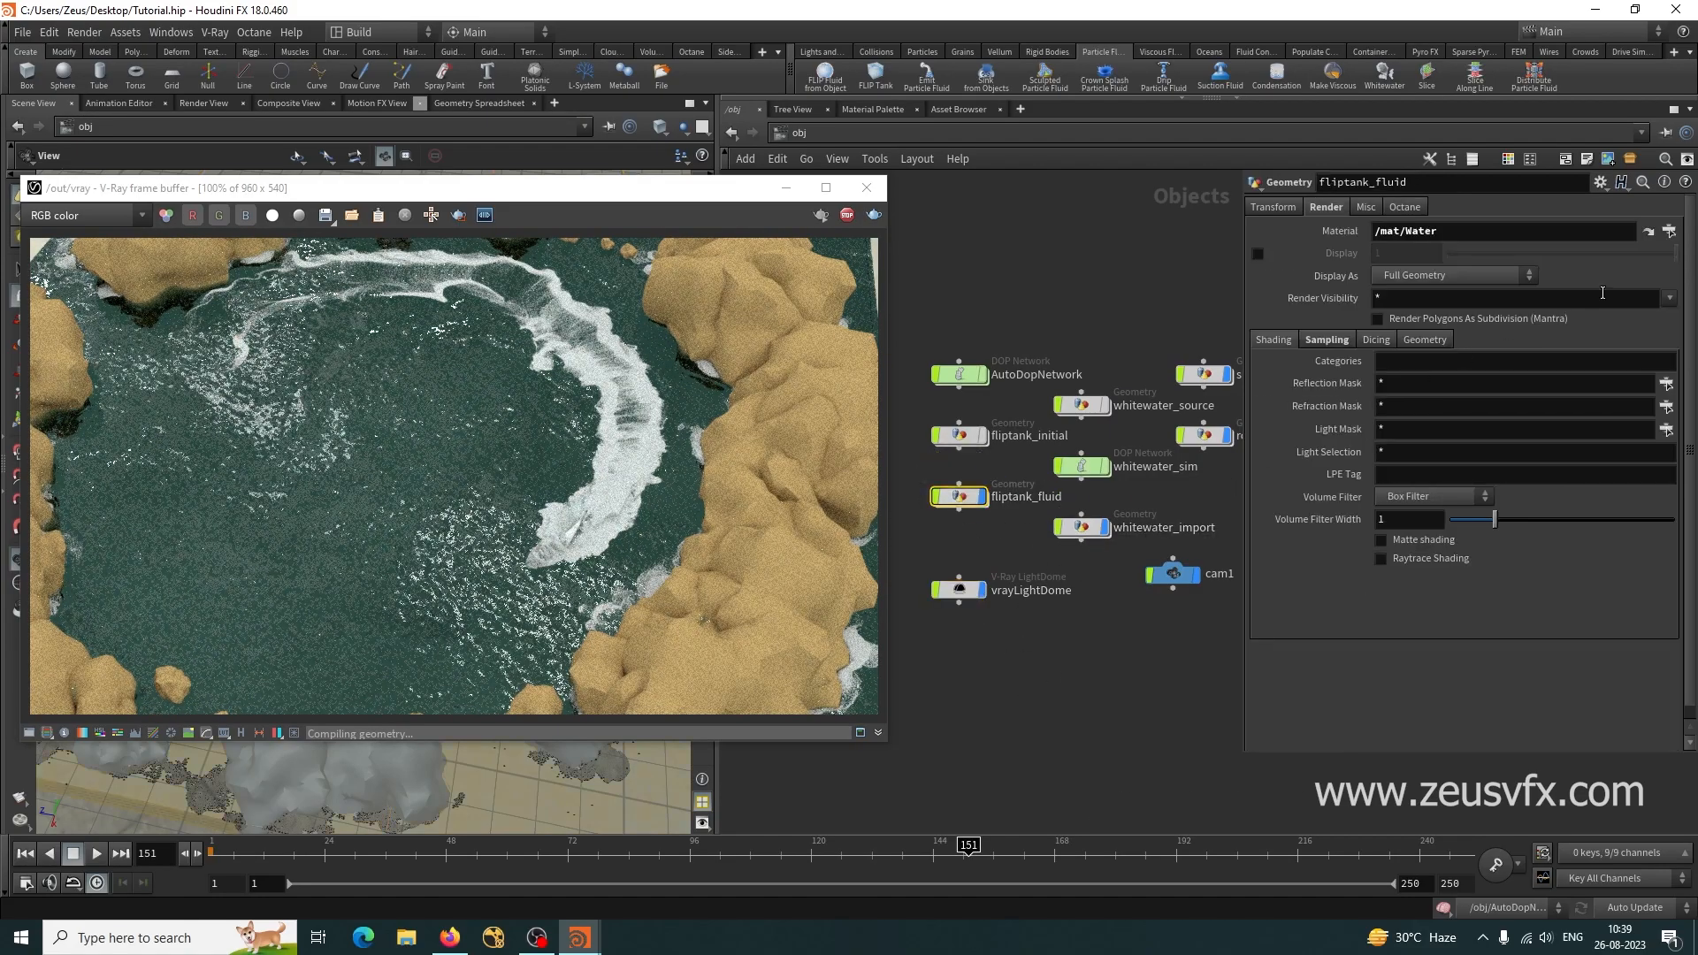
click(1648, 231)
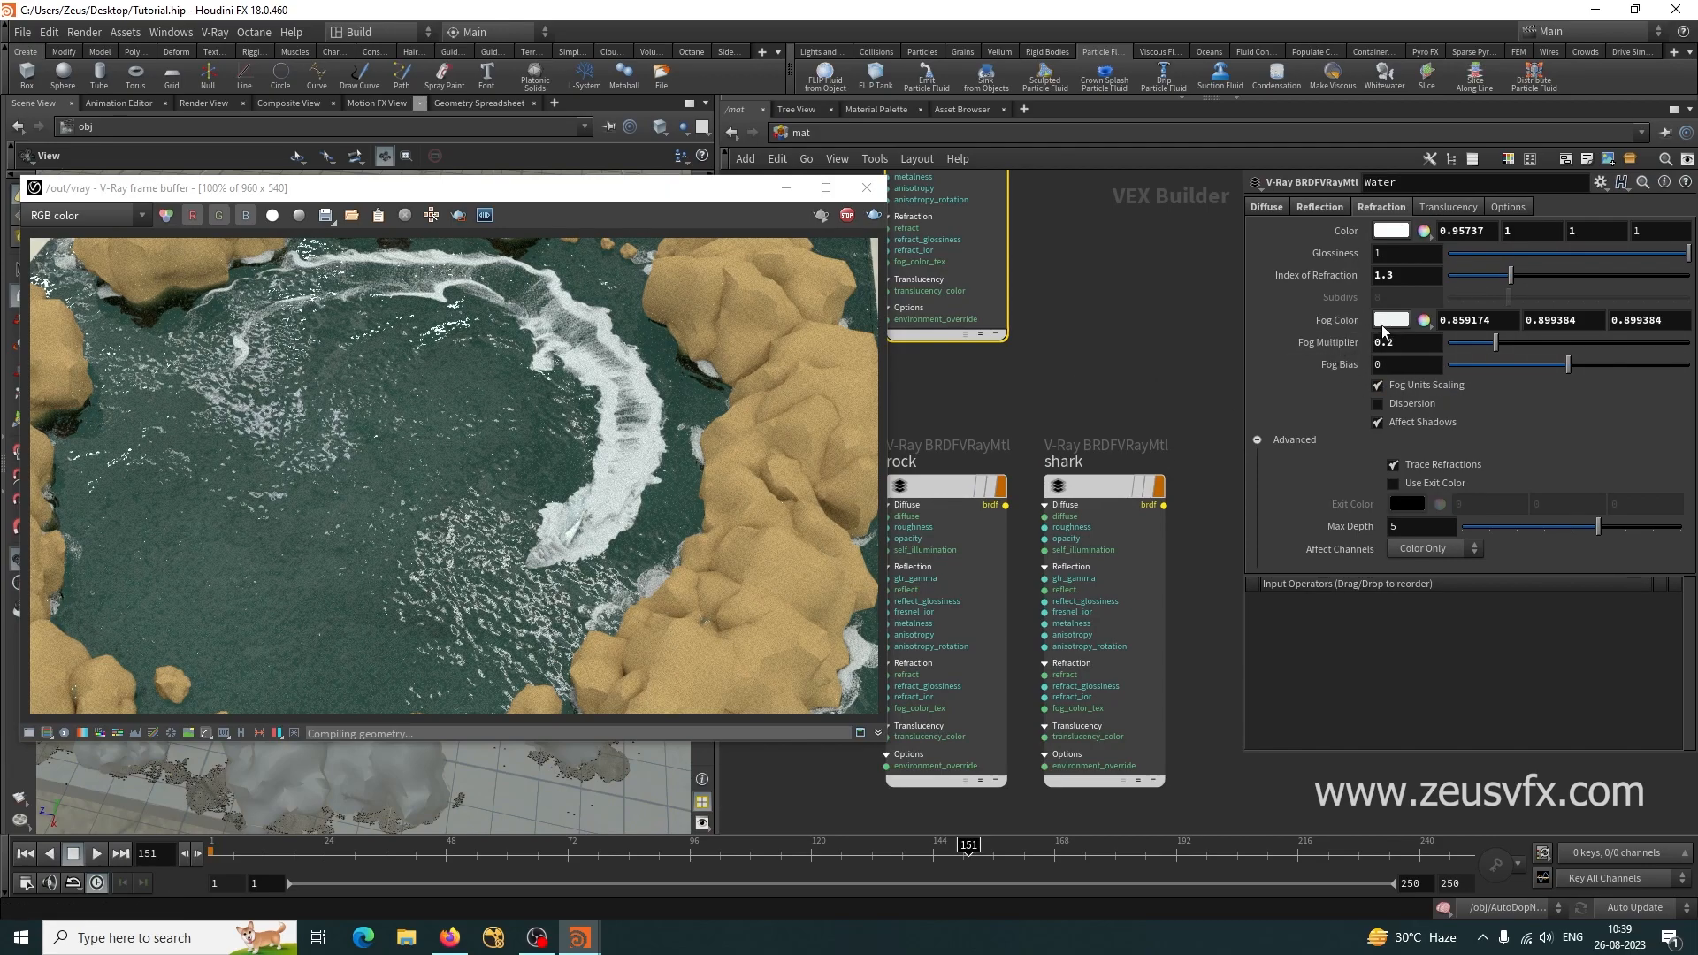
Try a fog multiplier of 0 in the Water material's refraction settings.
drag(1395, 346, 1367, 348)
text(0)
key(Return)
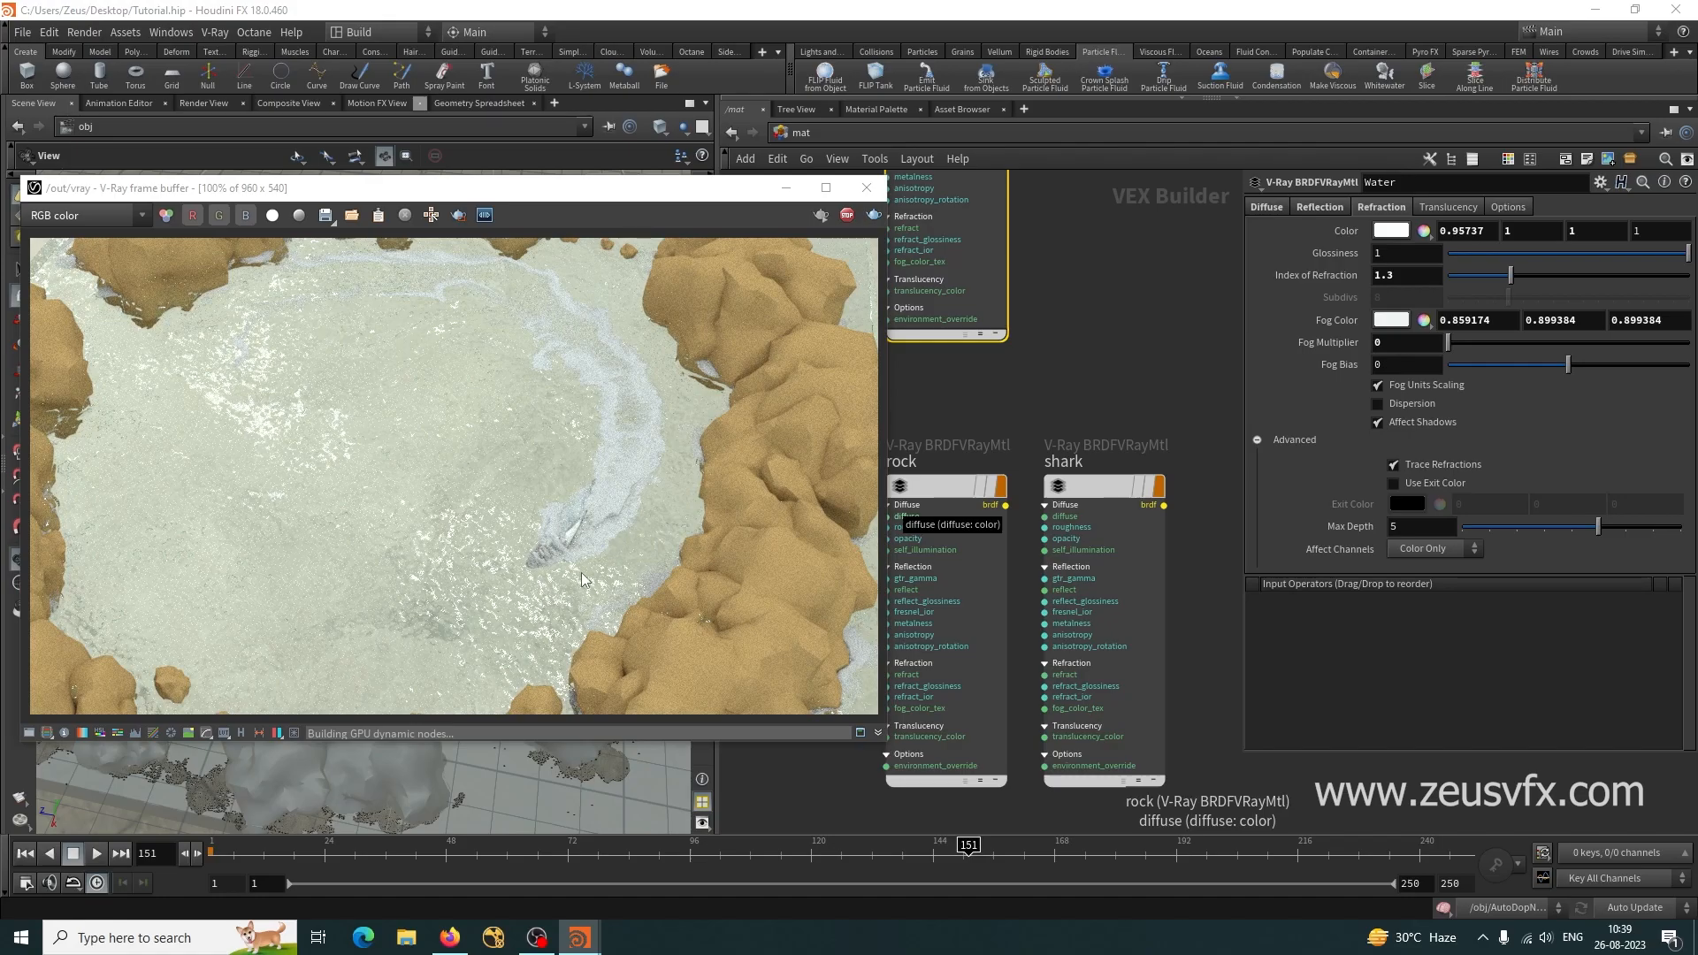
Set the Water material's fog multiplier to 0.1.
click(1400, 350)
text(.1)
key(Return)
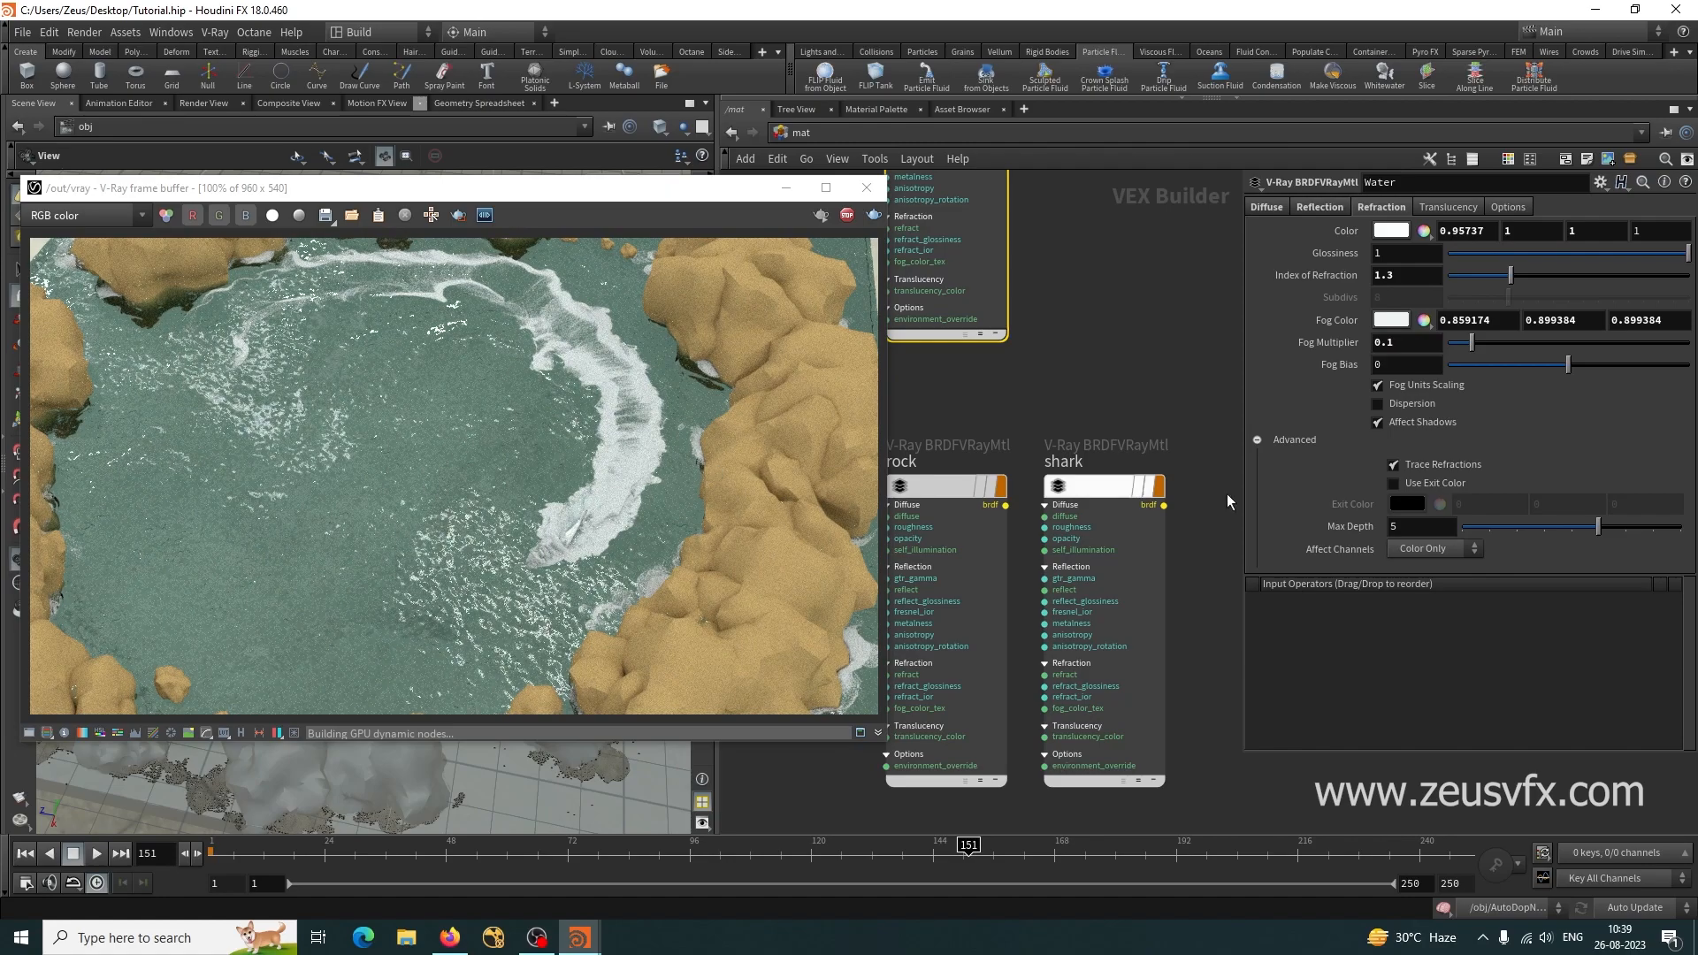
Uncover the viewport, unlock the camera from the view and look at the scene from outside cam1, keeping the material nodes uncovered.
drag(442, 187, 1026, 187)
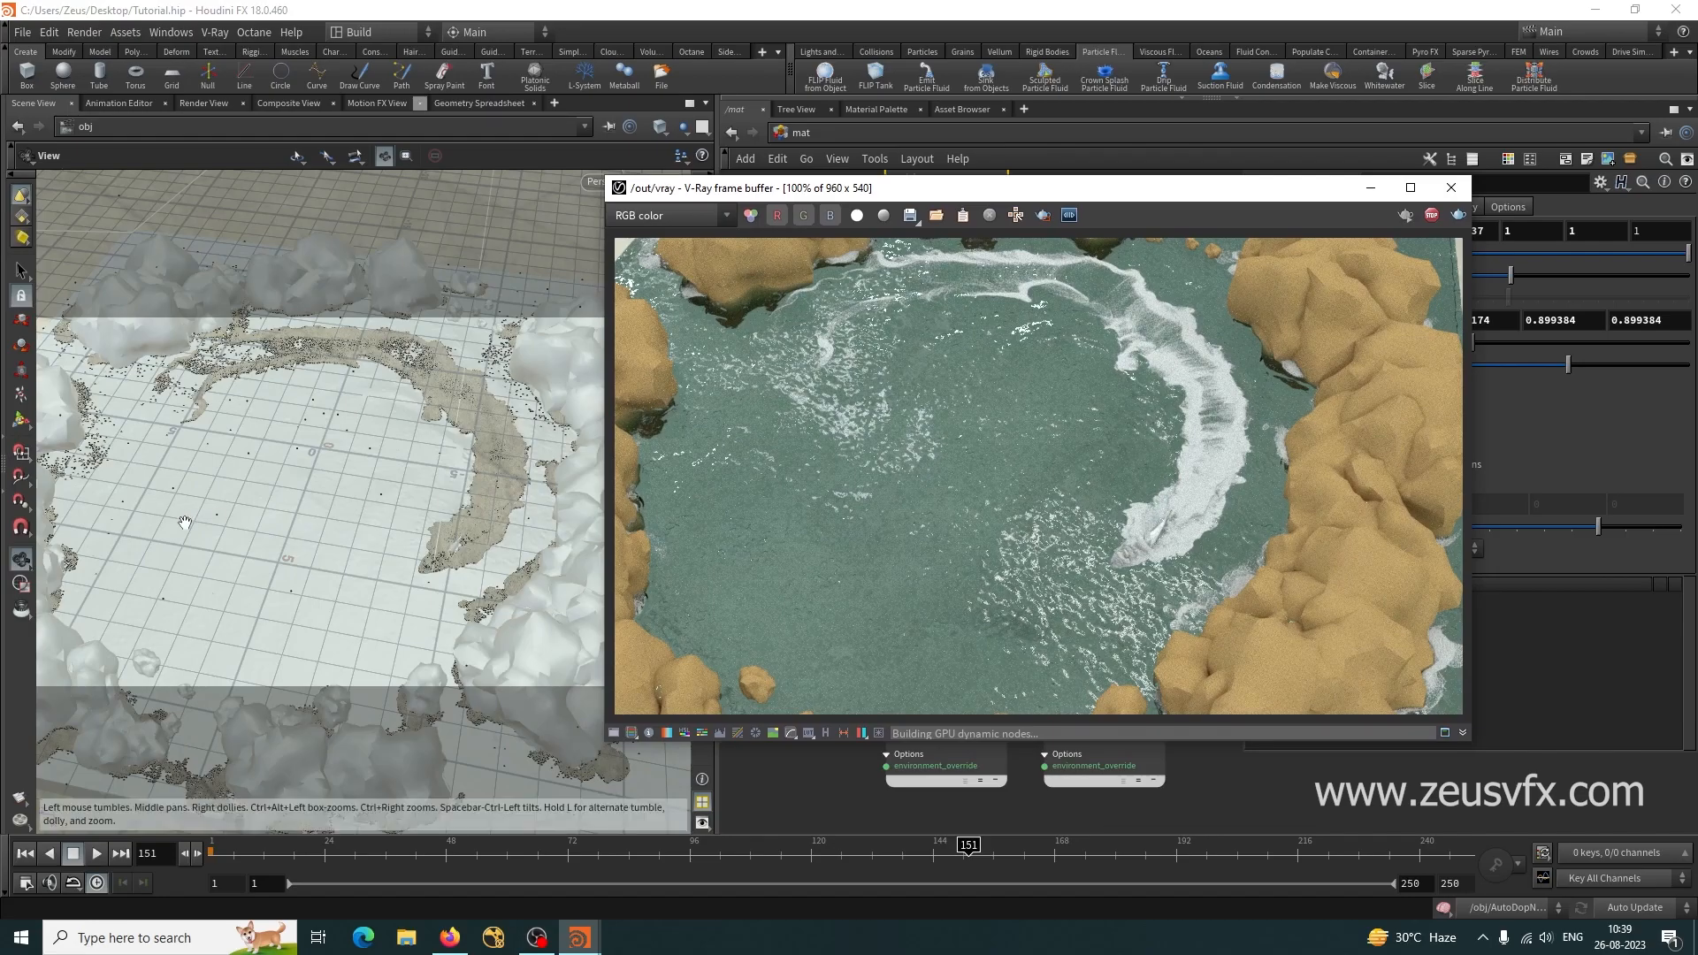
drag(850, 188, 1070, 207)
click(702, 234)
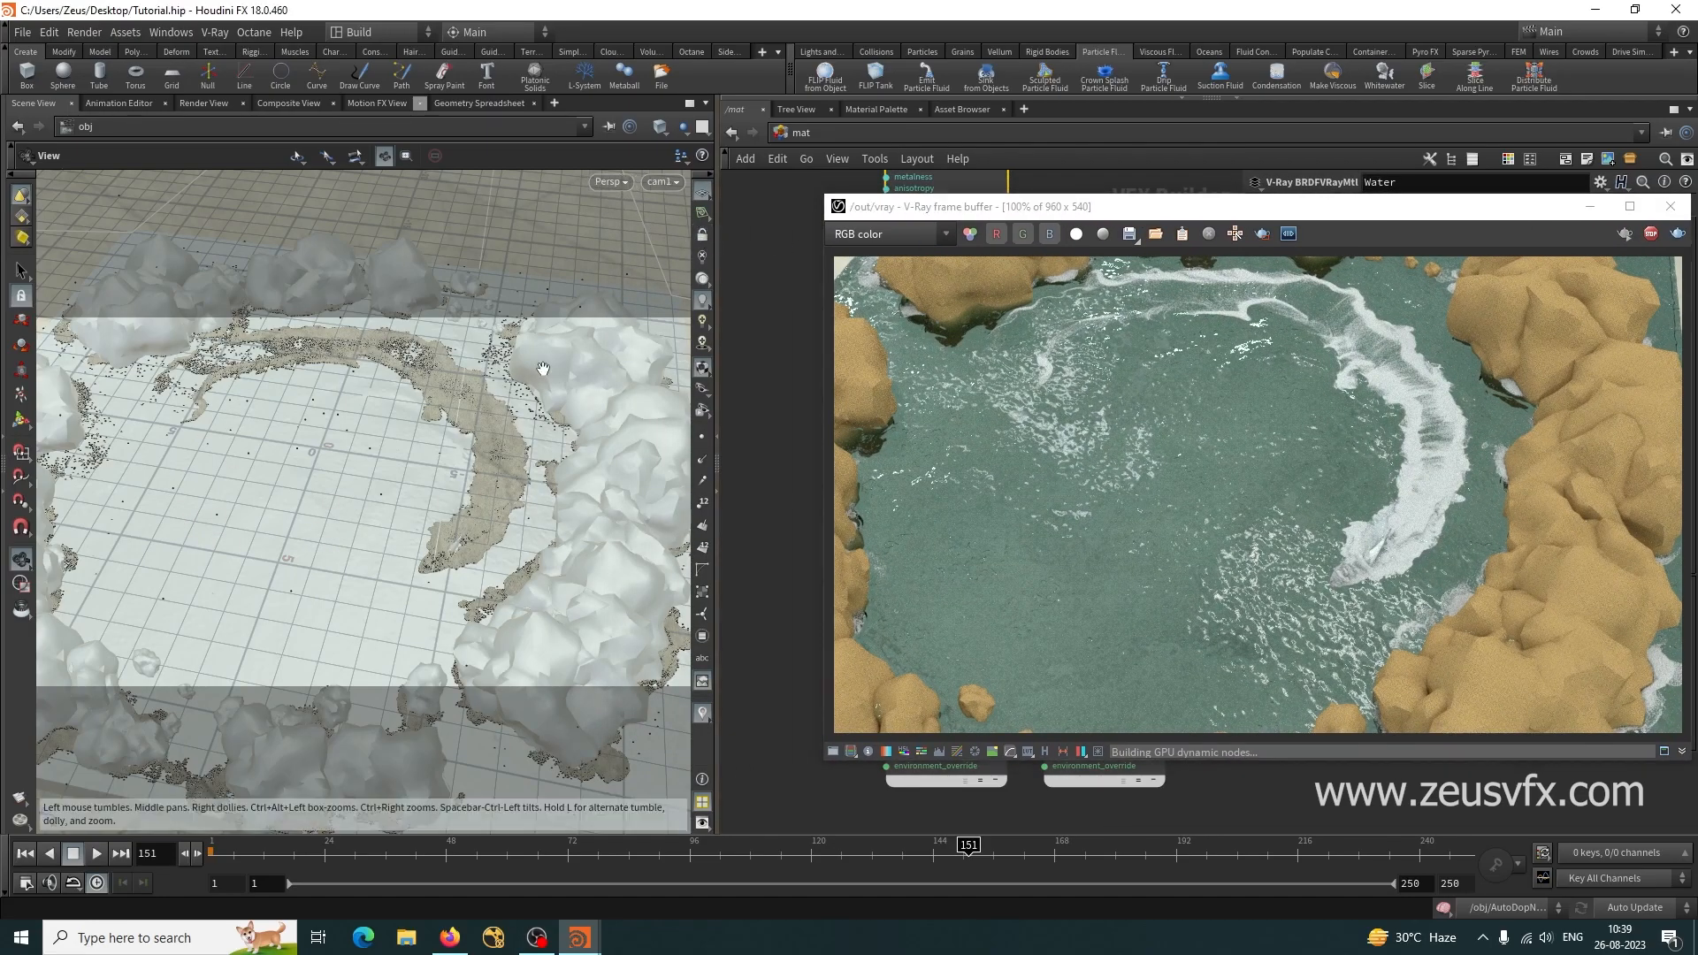
drag(212, 604, 253, 619)
drag(1146, 215, 477, 173)
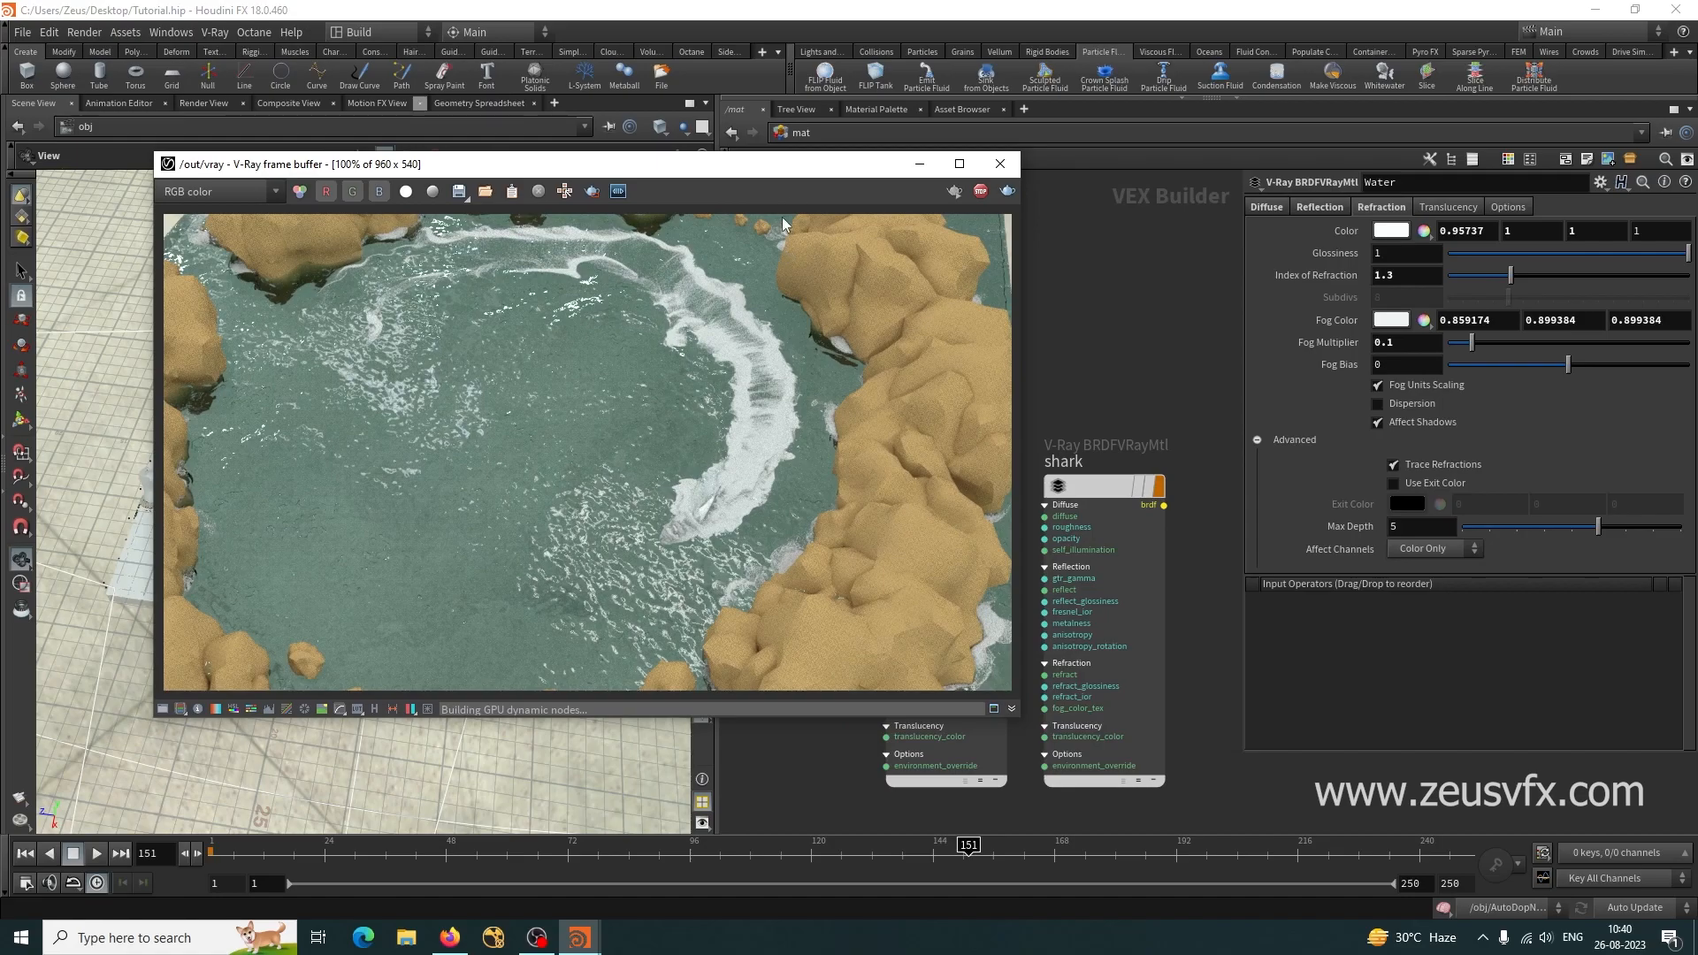
drag(815, 167, 556, 208)
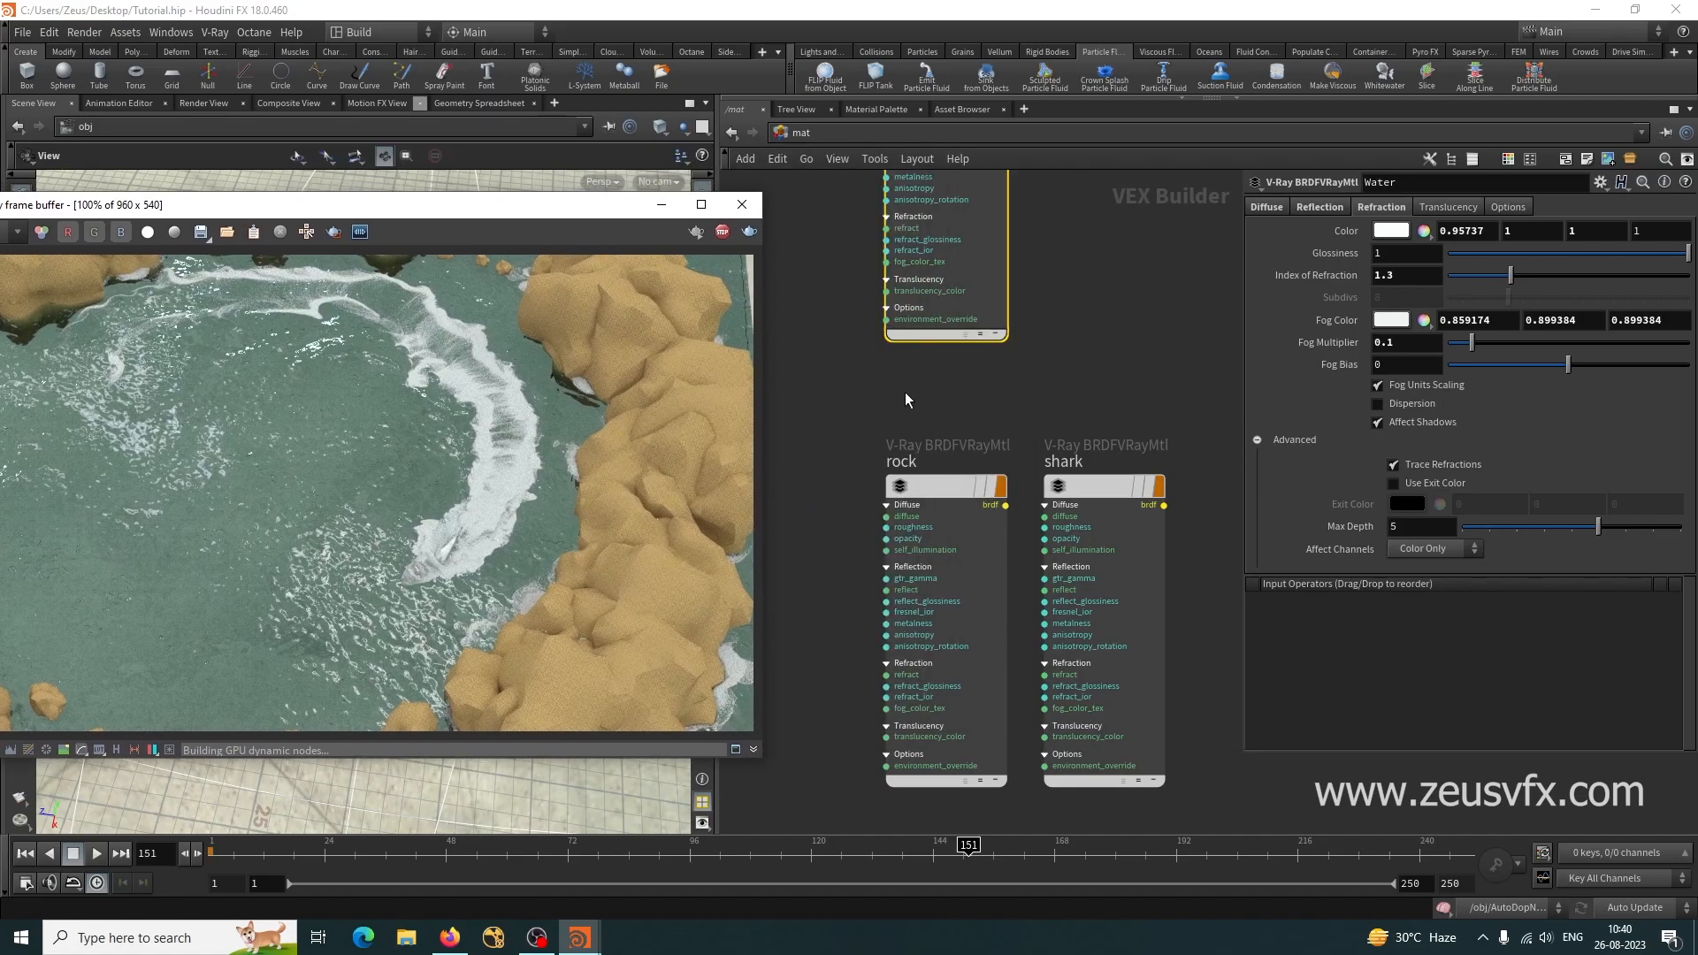
Add a grid at the object level and set its uniform scale to 10.
click(739, 134)
scroll(1061, 433, down, 4)
middle_drag(1040, 685, 1039, 558)
key(Tab)
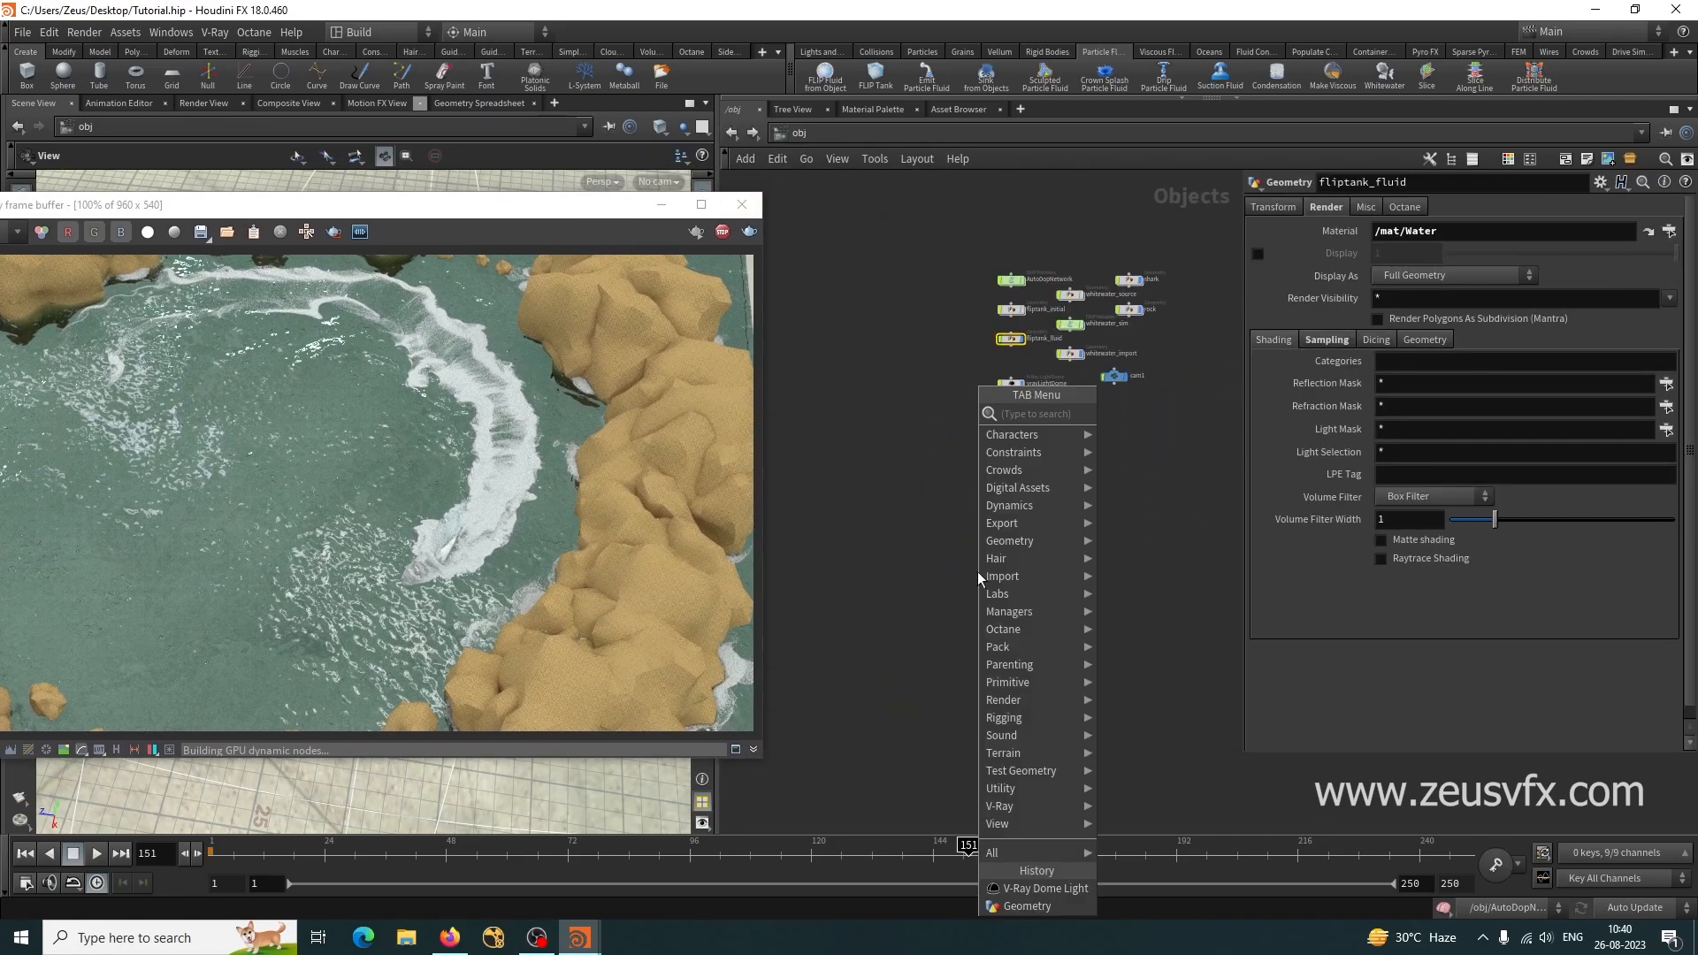
text(grid)
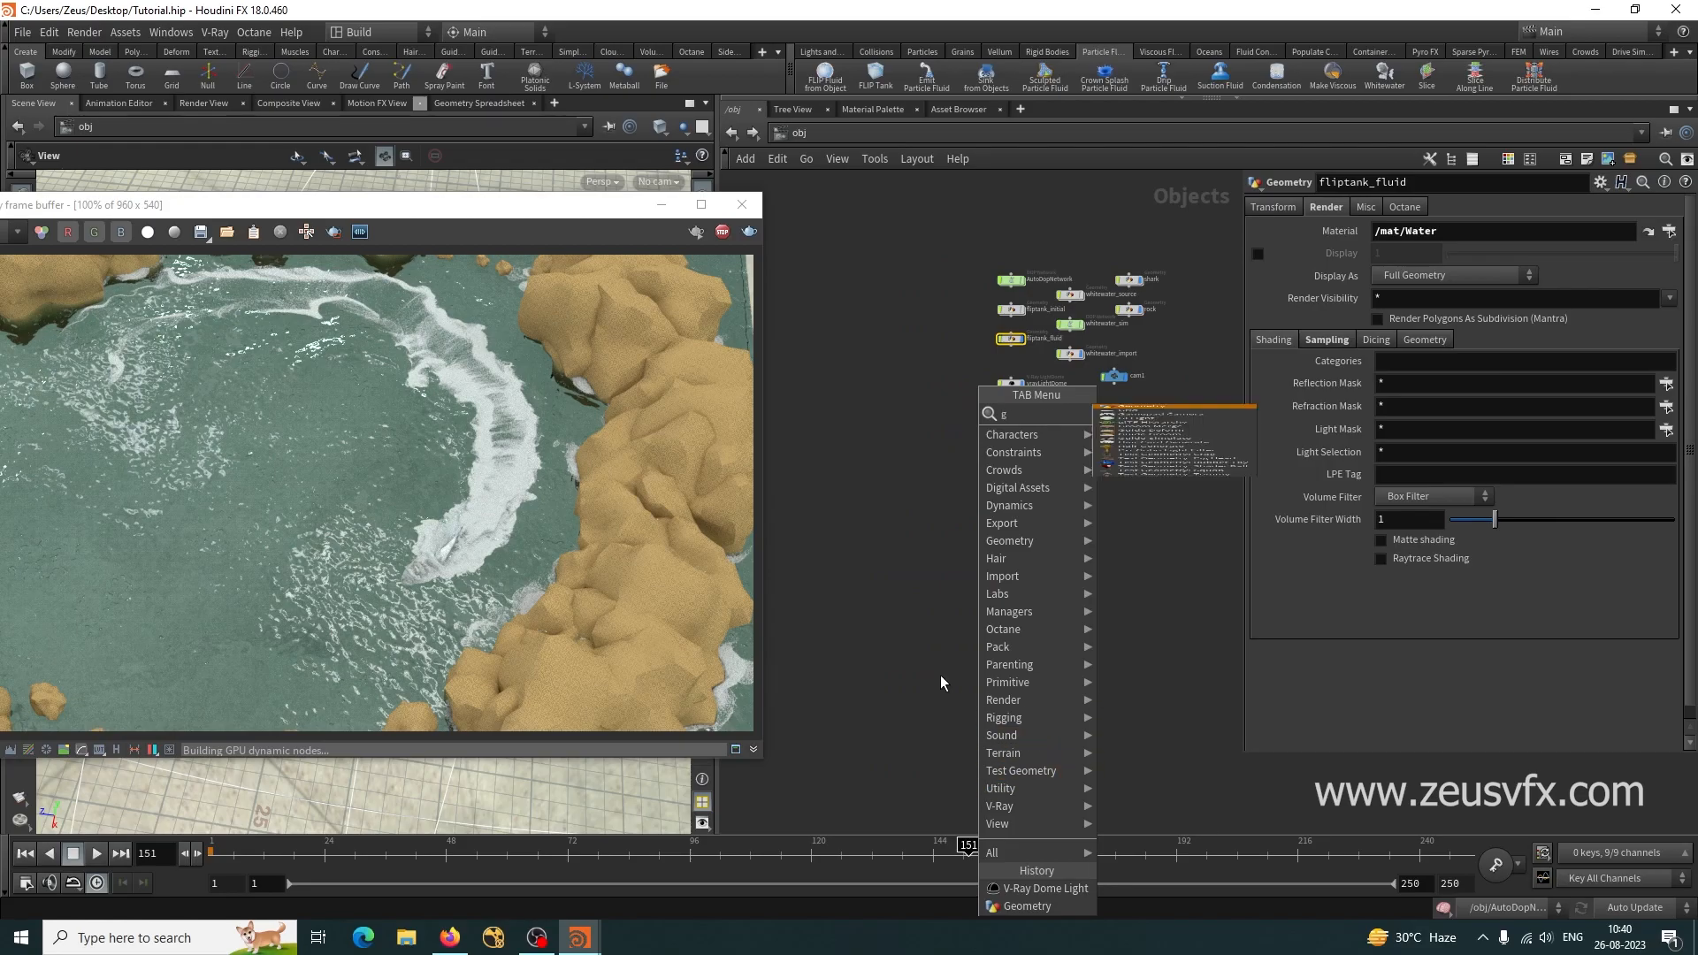
click(1117, 414)
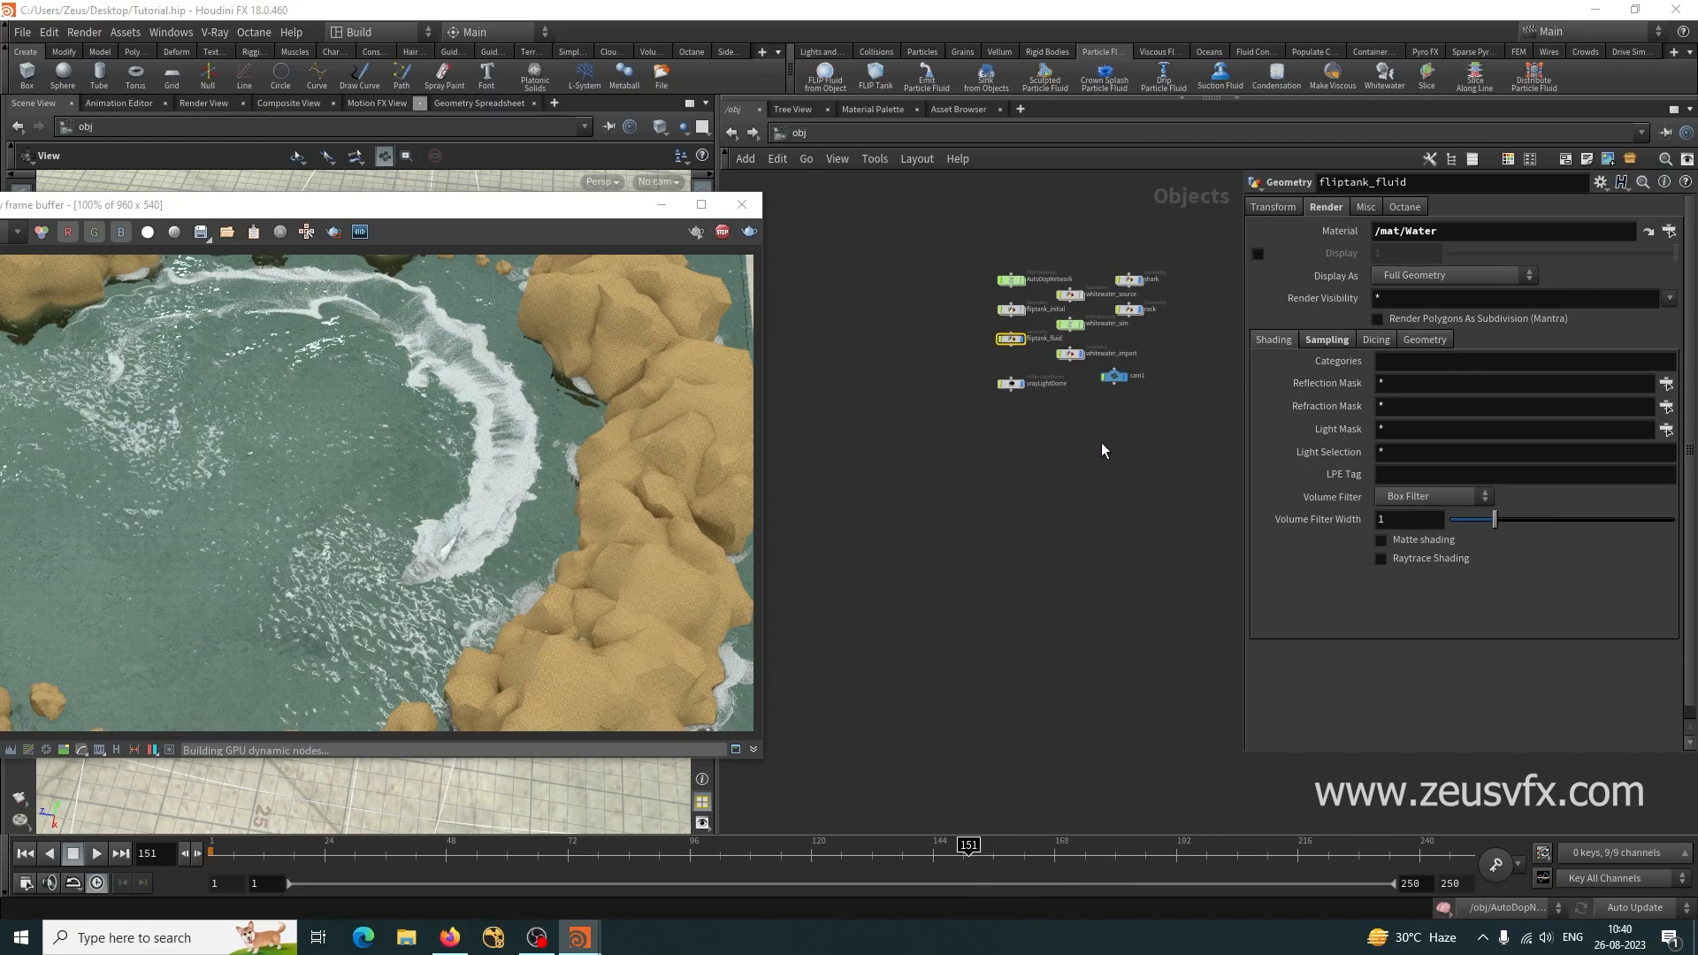
click(1046, 558)
click(1392, 365)
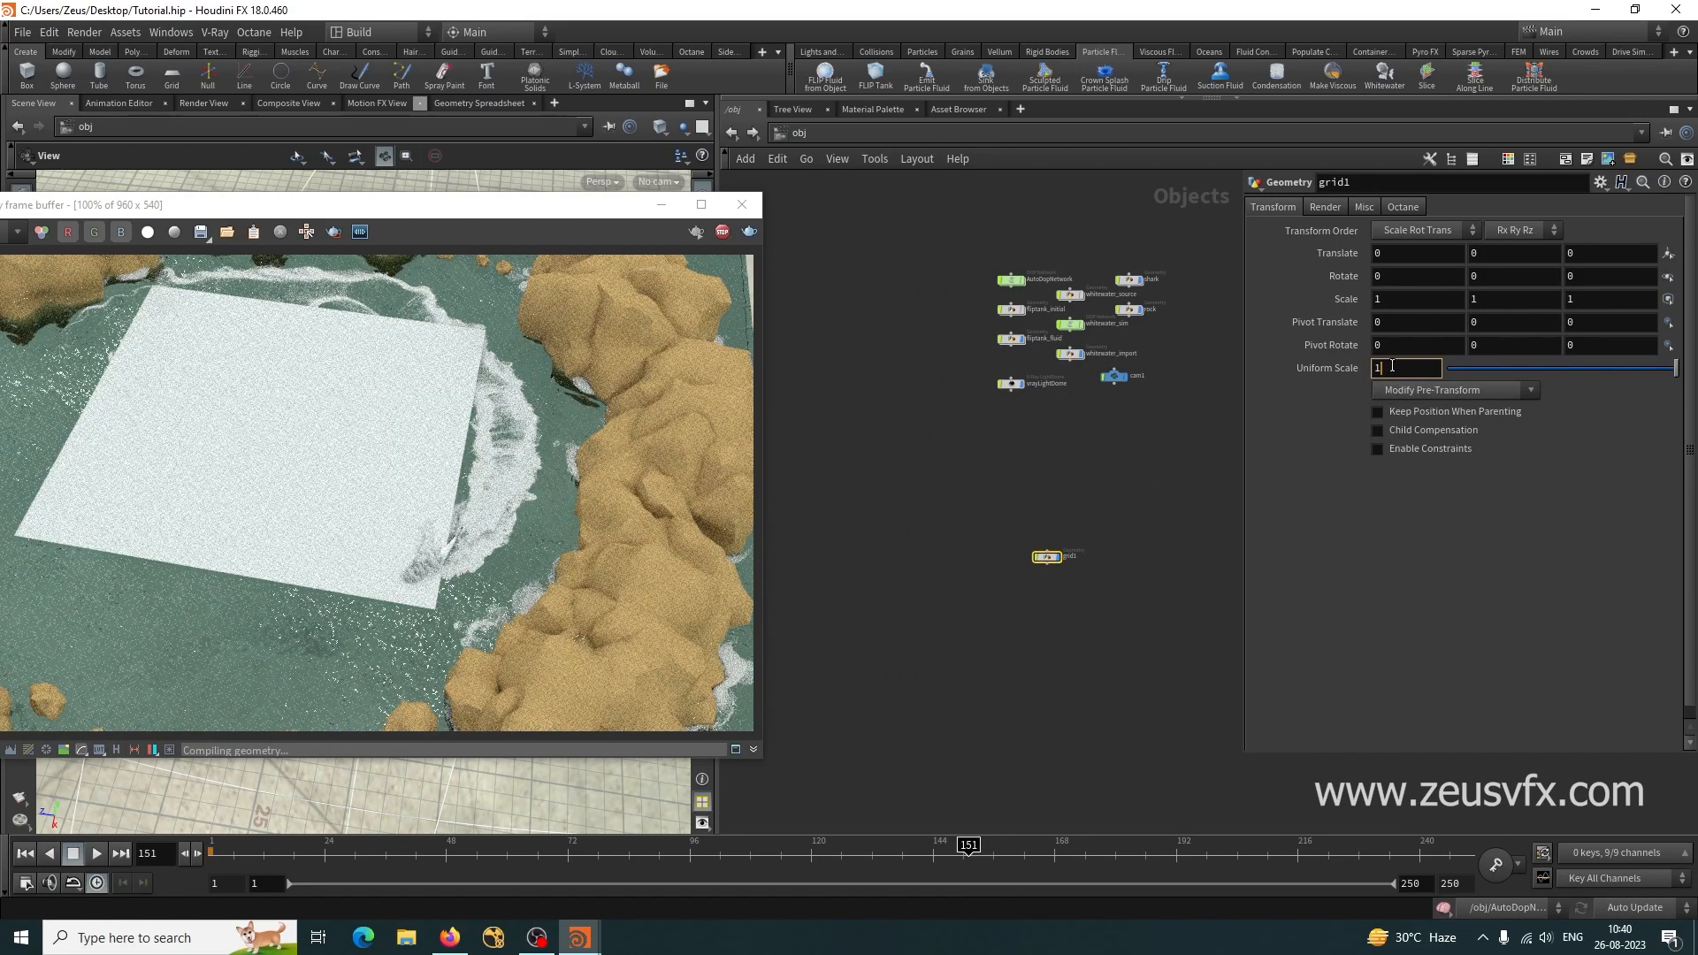
text(0)
key(Return)
Uncover the viewport, lower the grid to about -1.22 in Y, and move the render window back over the viewport.
drag(558, 215, 1220, 467)
drag(334, 629, 309, 558)
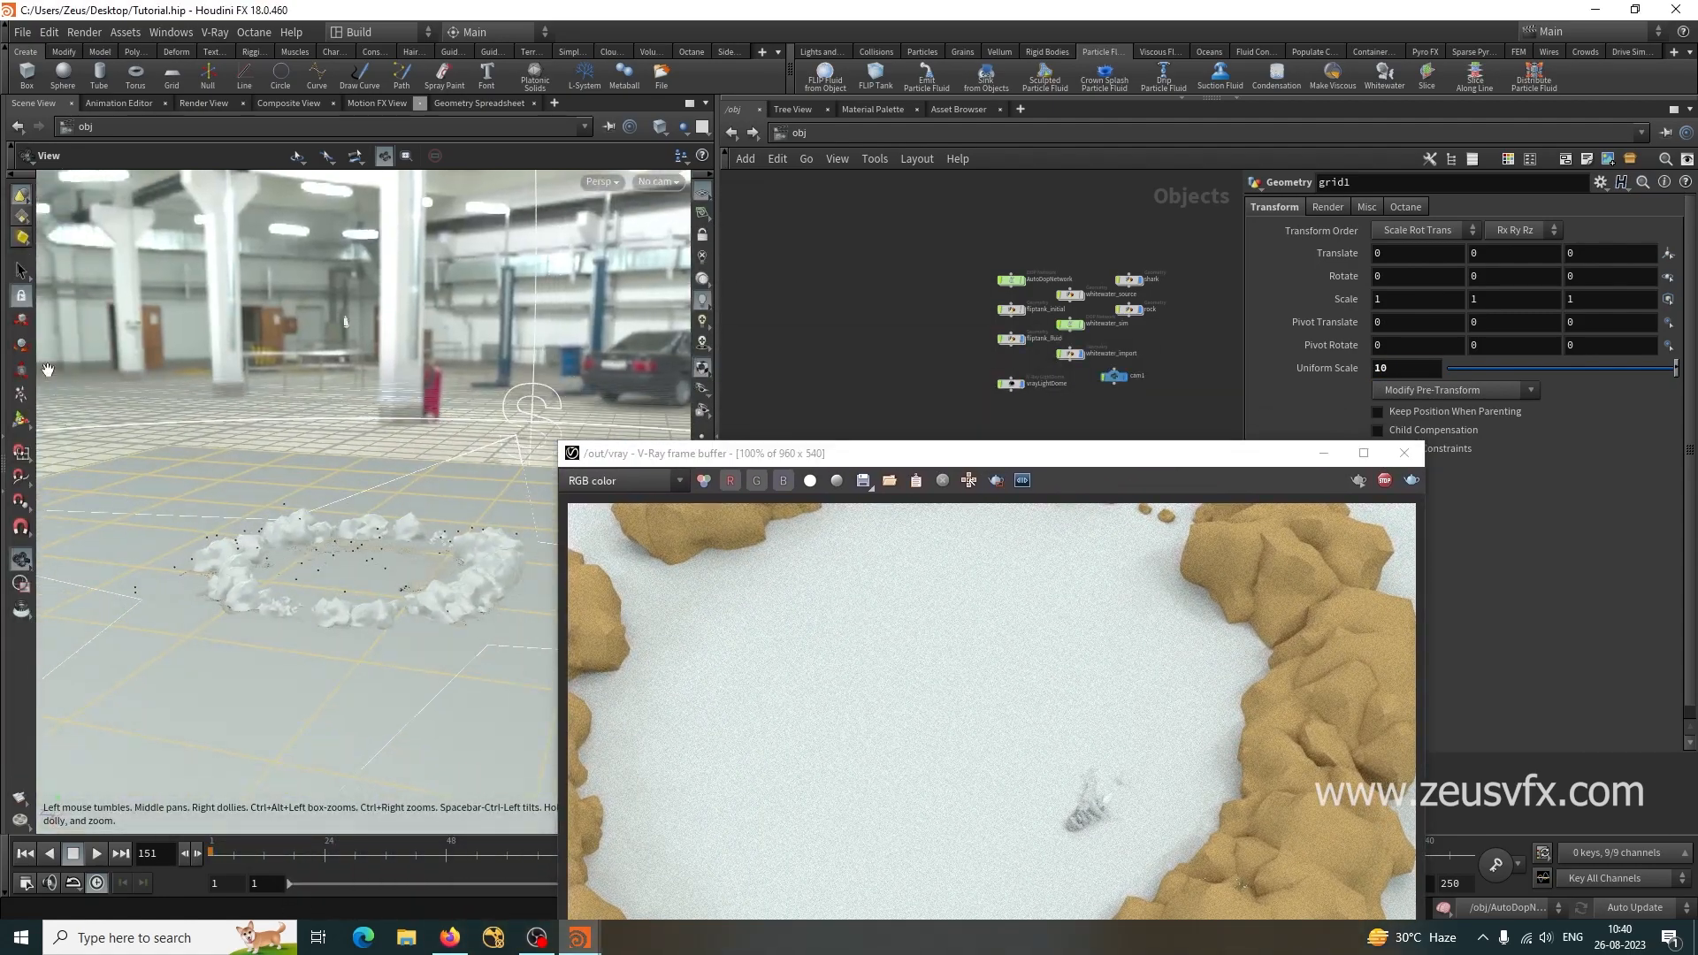
click(21, 320)
drag(362, 486, 366, 515)
alt+drag(304, 629, 389, 612)
key(Escape)
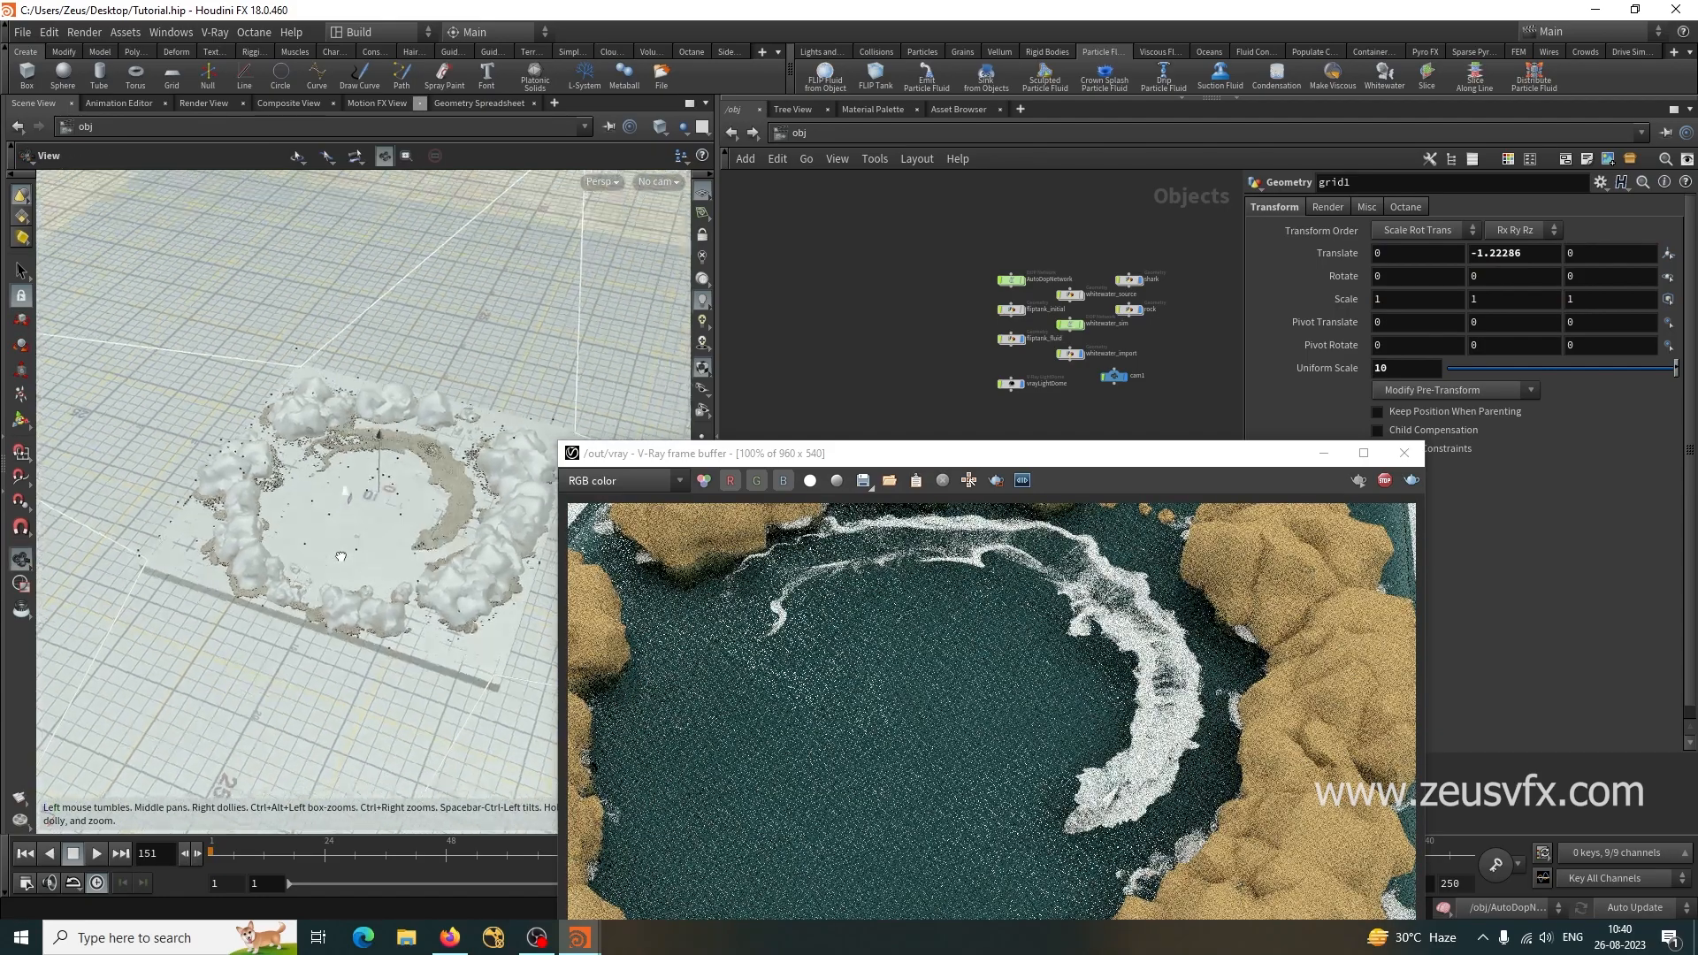
drag(914, 453, 439, 214)
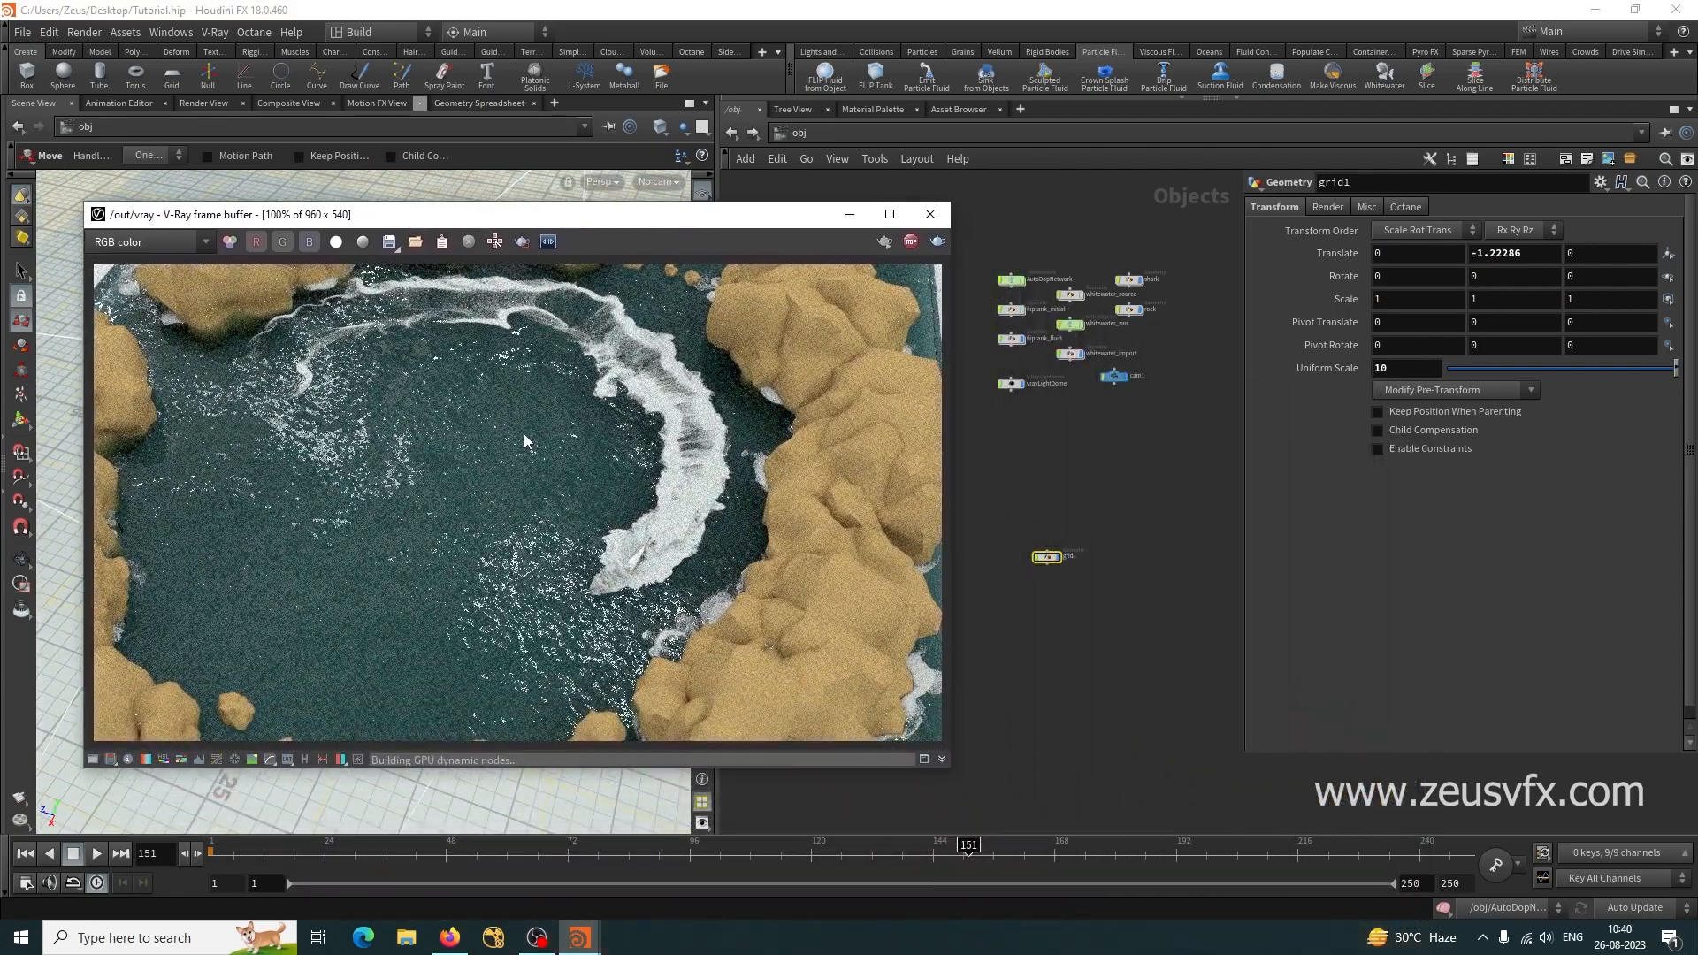
drag(637, 219, 568, 194)
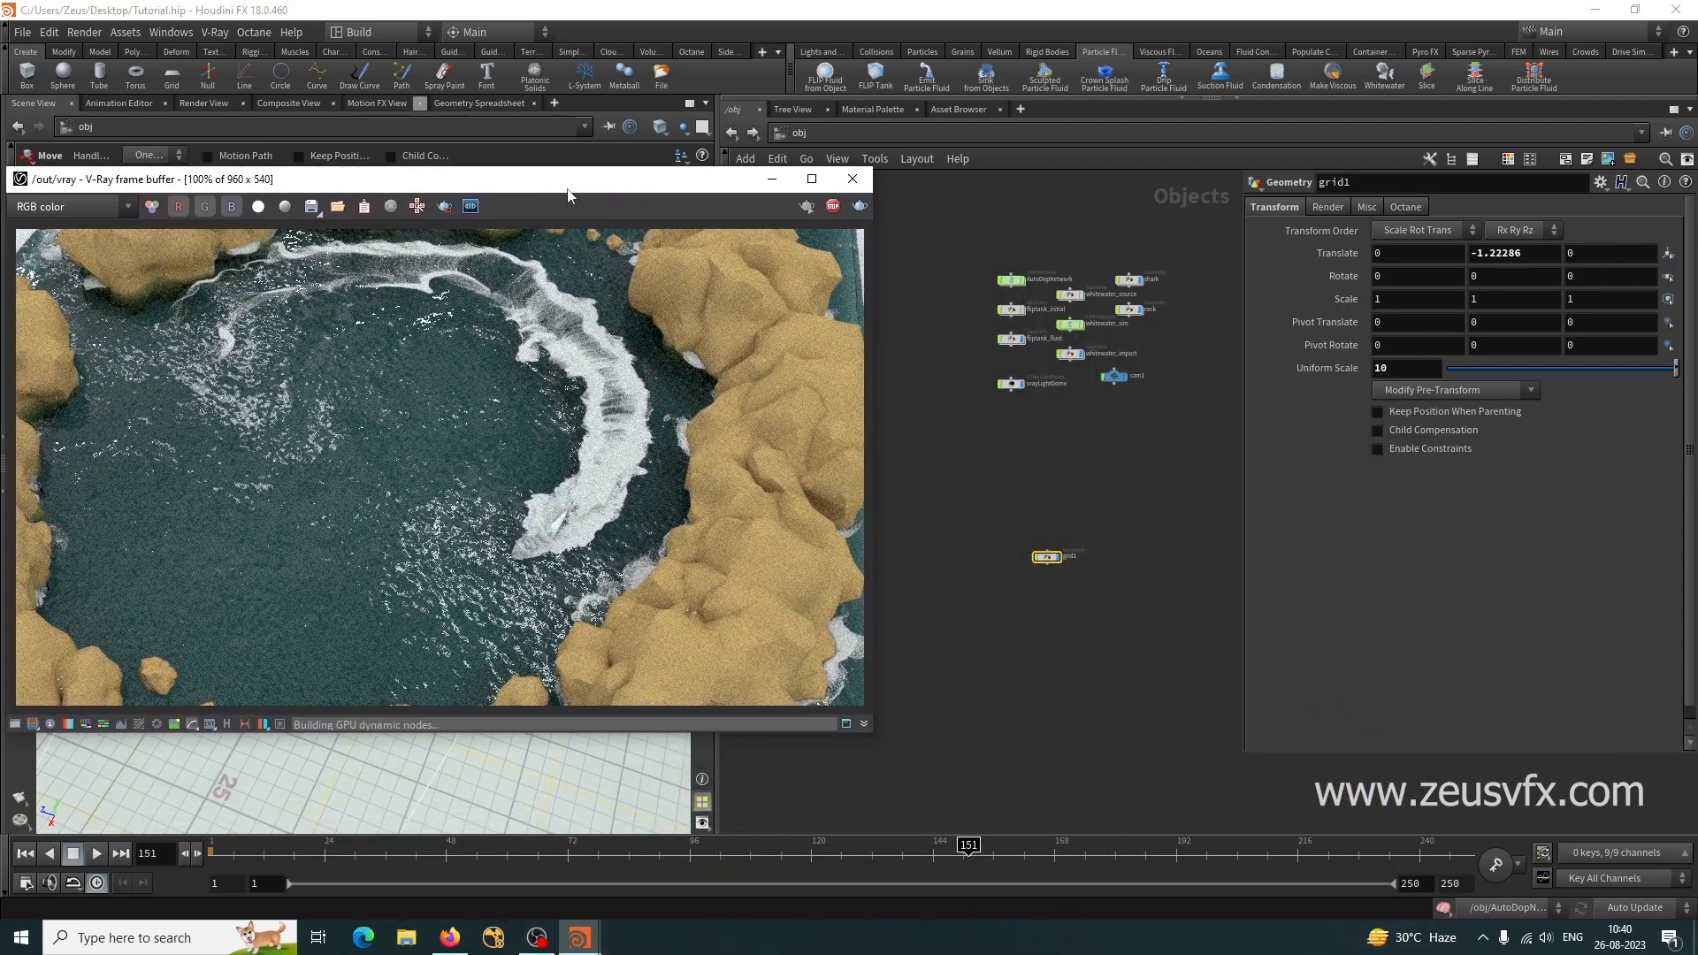
Assign the rock material to the grid1 object.
scroll(1026, 619, up, 5)
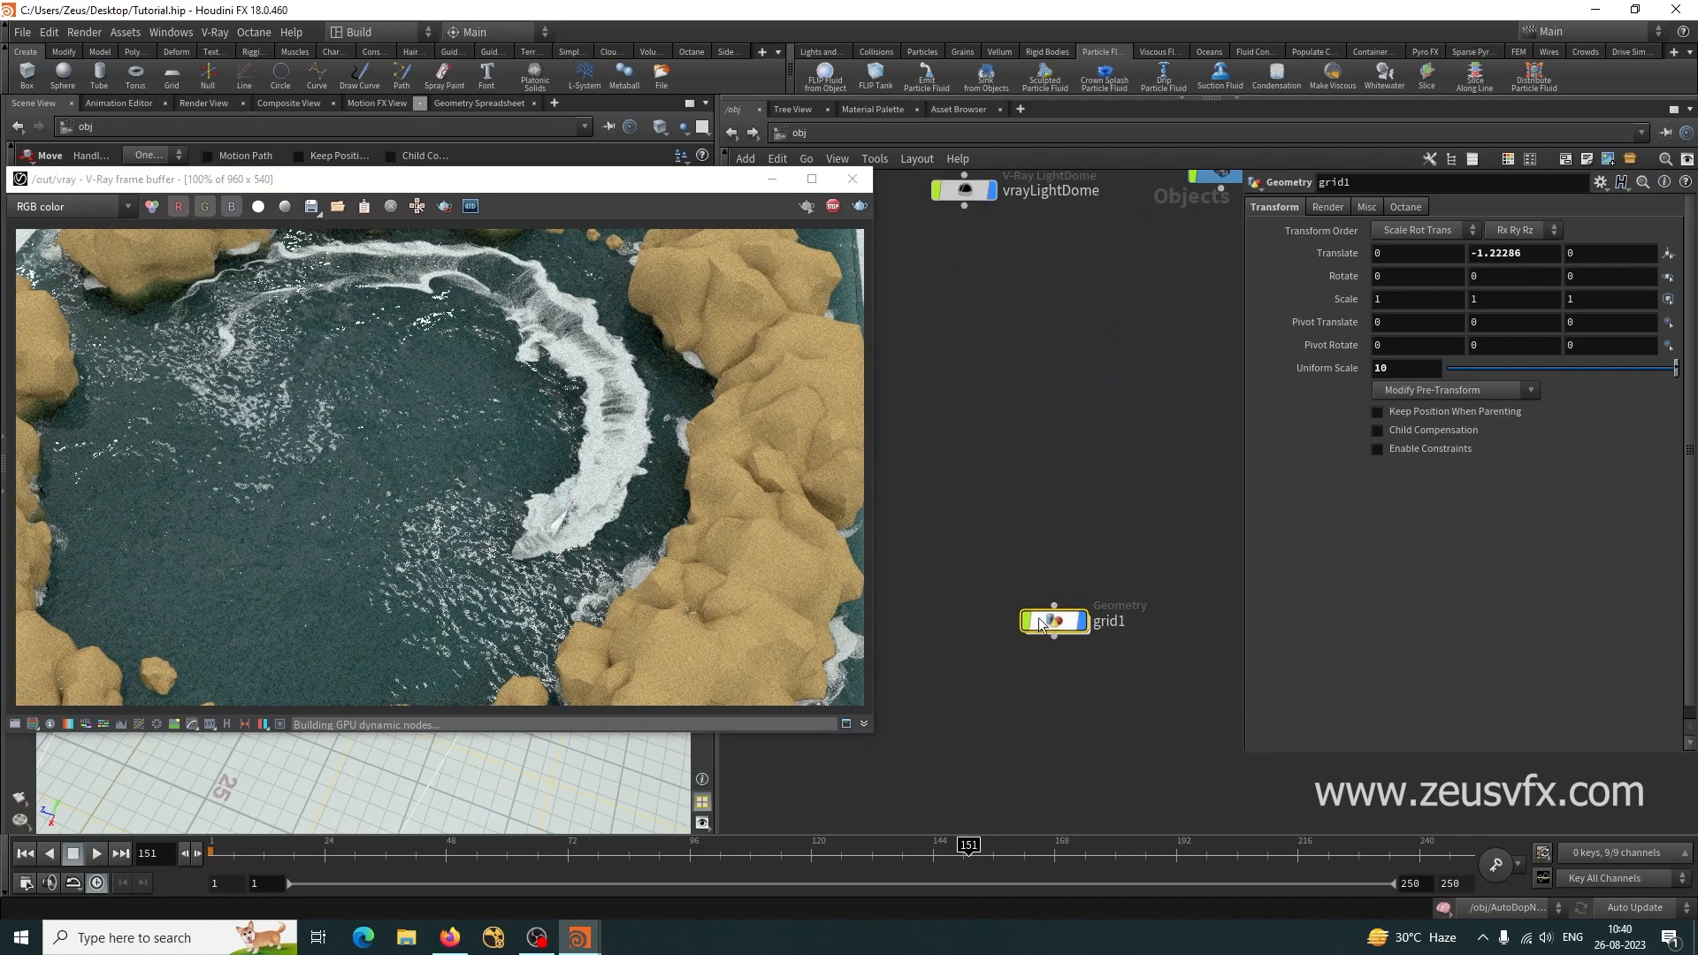
scroll(1103, 619, down, 5)
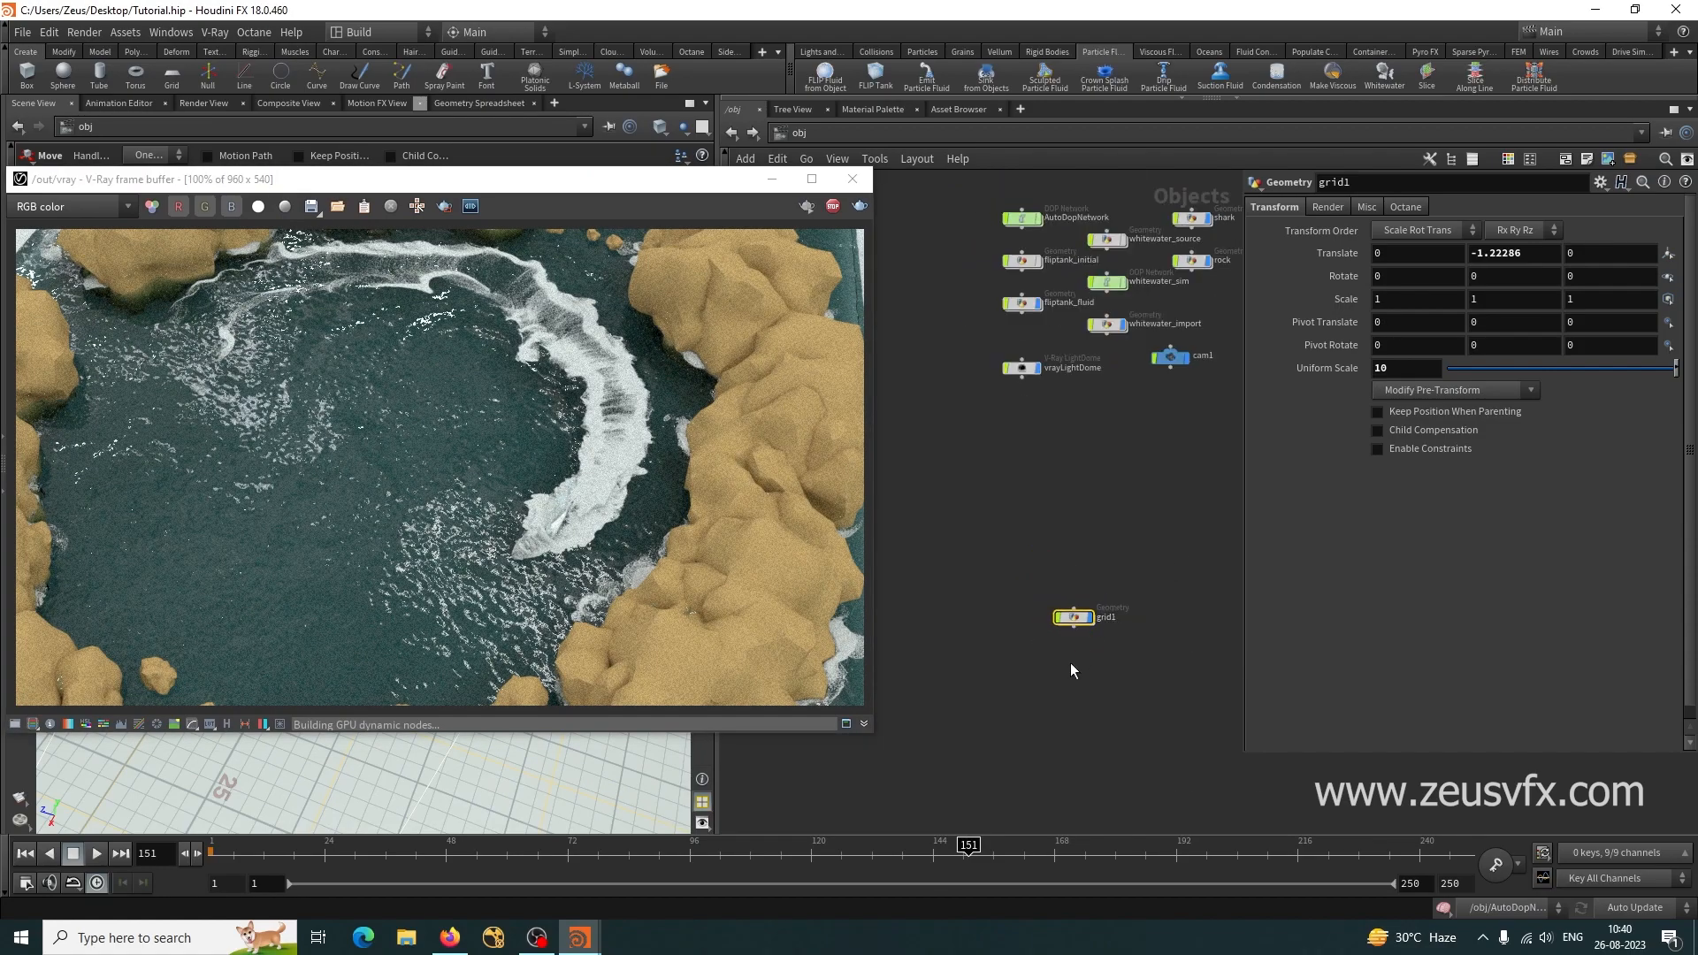
scroll(1100, 649, up, 5)
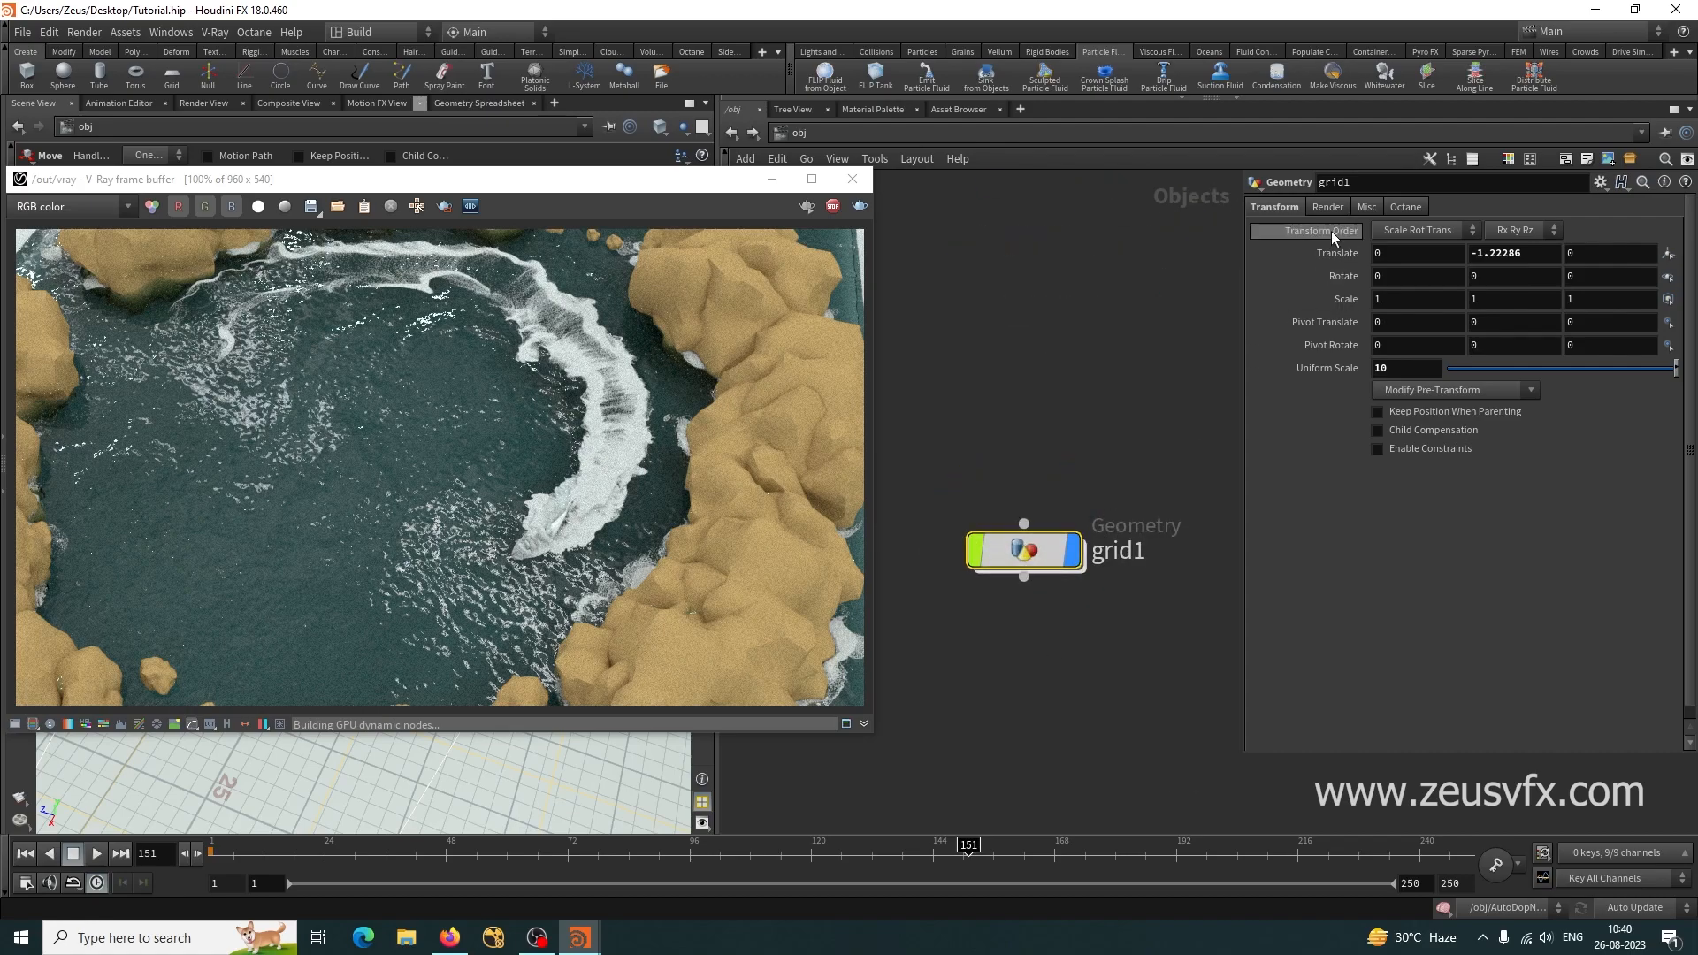
click(1328, 206)
click(1668, 232)
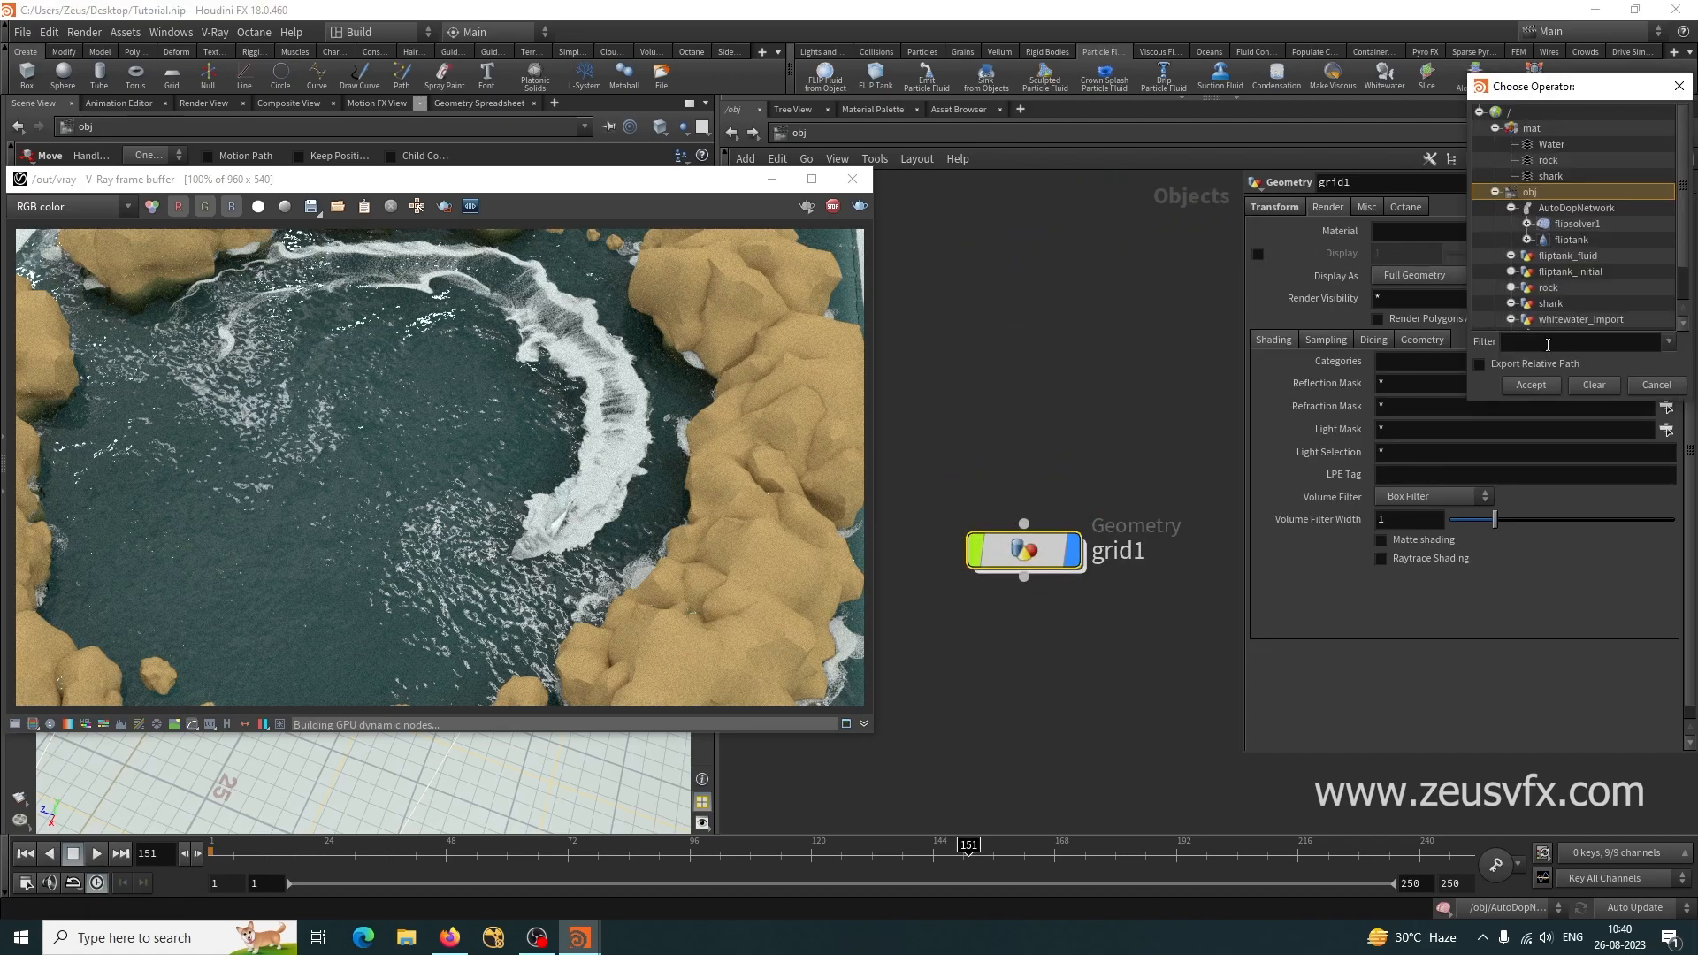
click(1547, 160)
click(1531, 385)
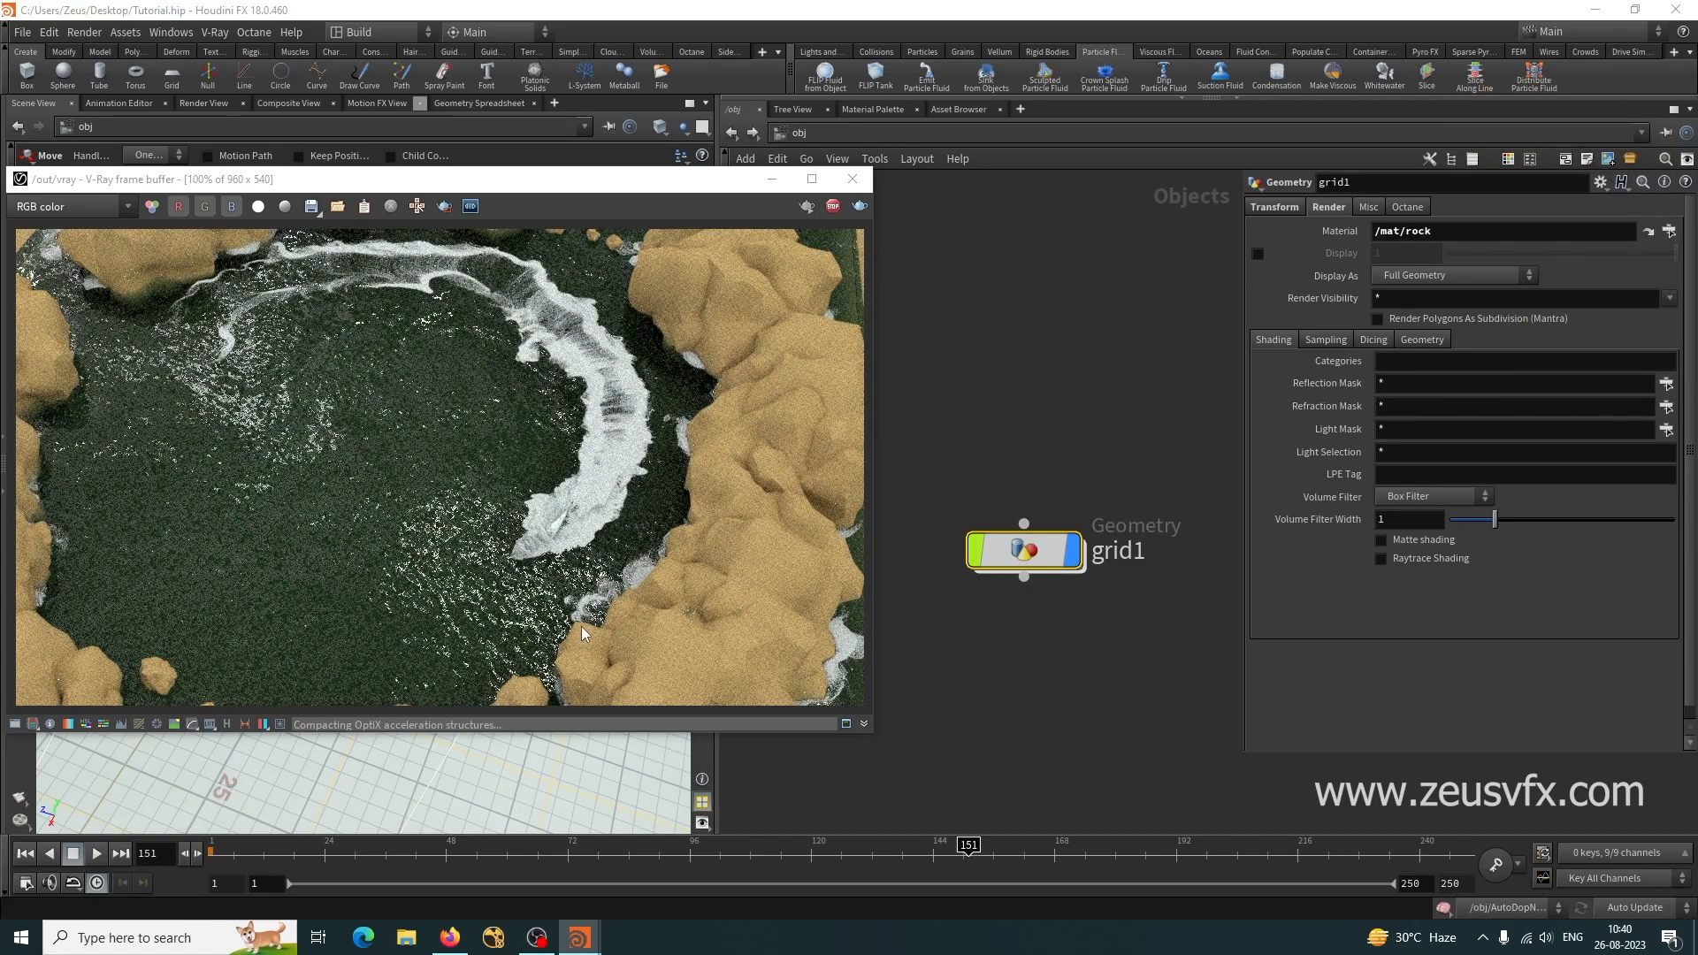
Open the Water material from the fliptank_fluid object's material assignment.
scroll(1113, 491, down, 5)
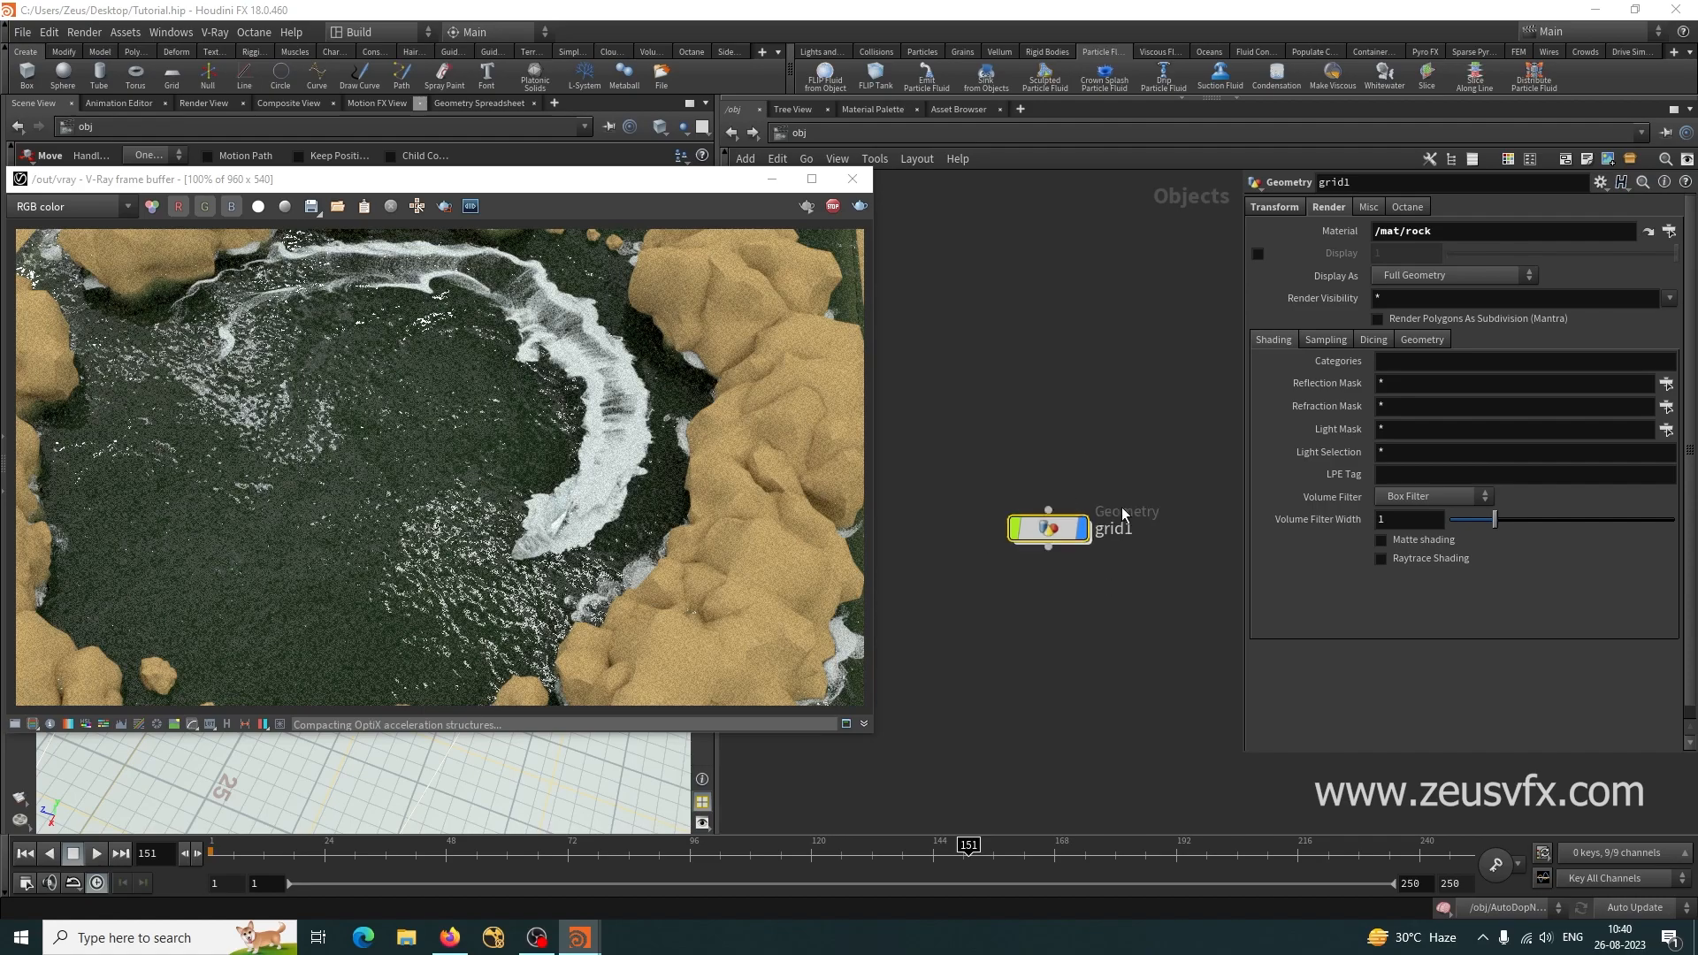
middle_drag(1130, 379, 1063, 583)
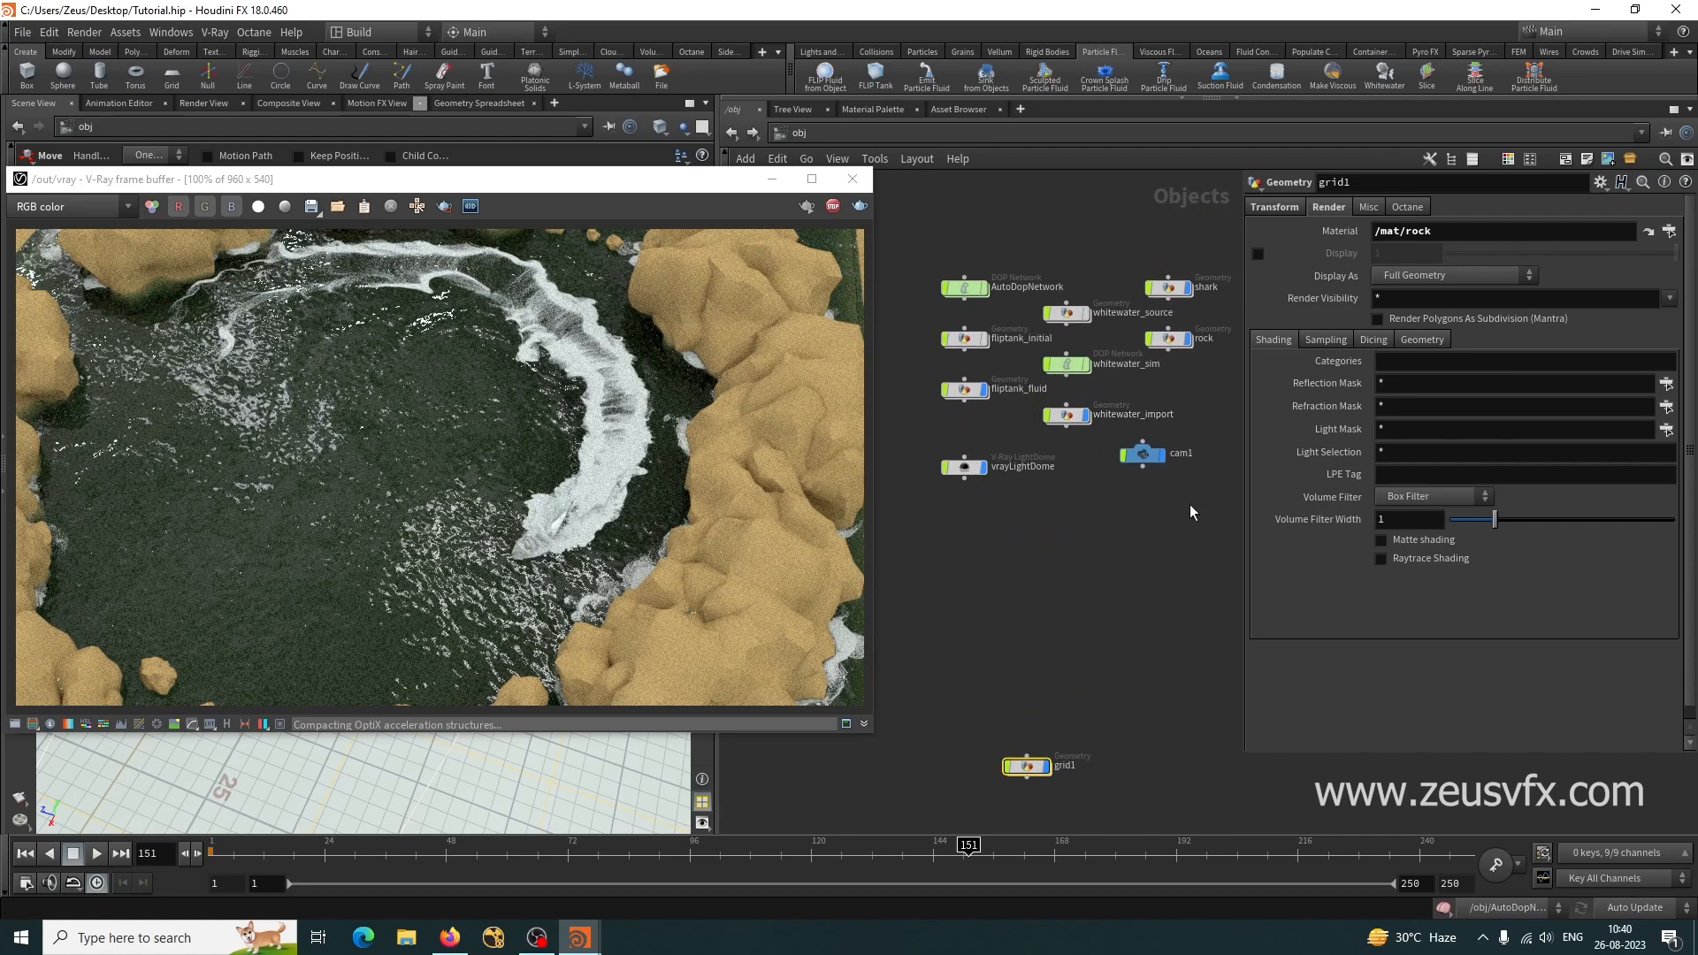
click(1167, 339)
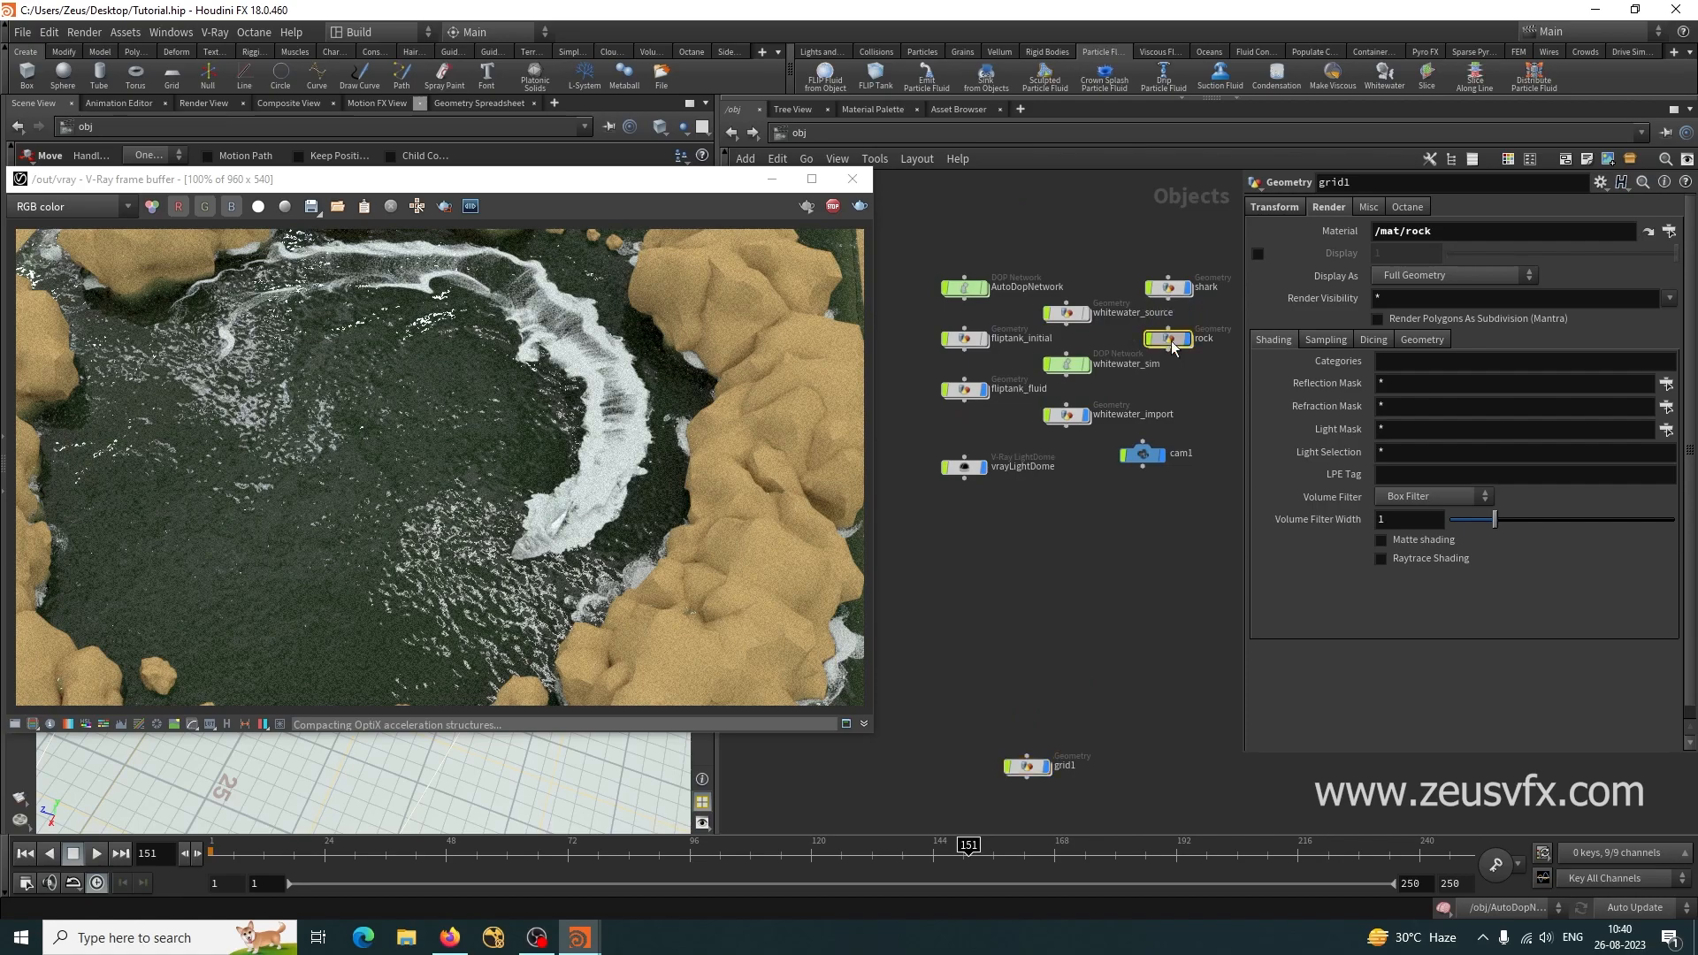
click(968, 391)
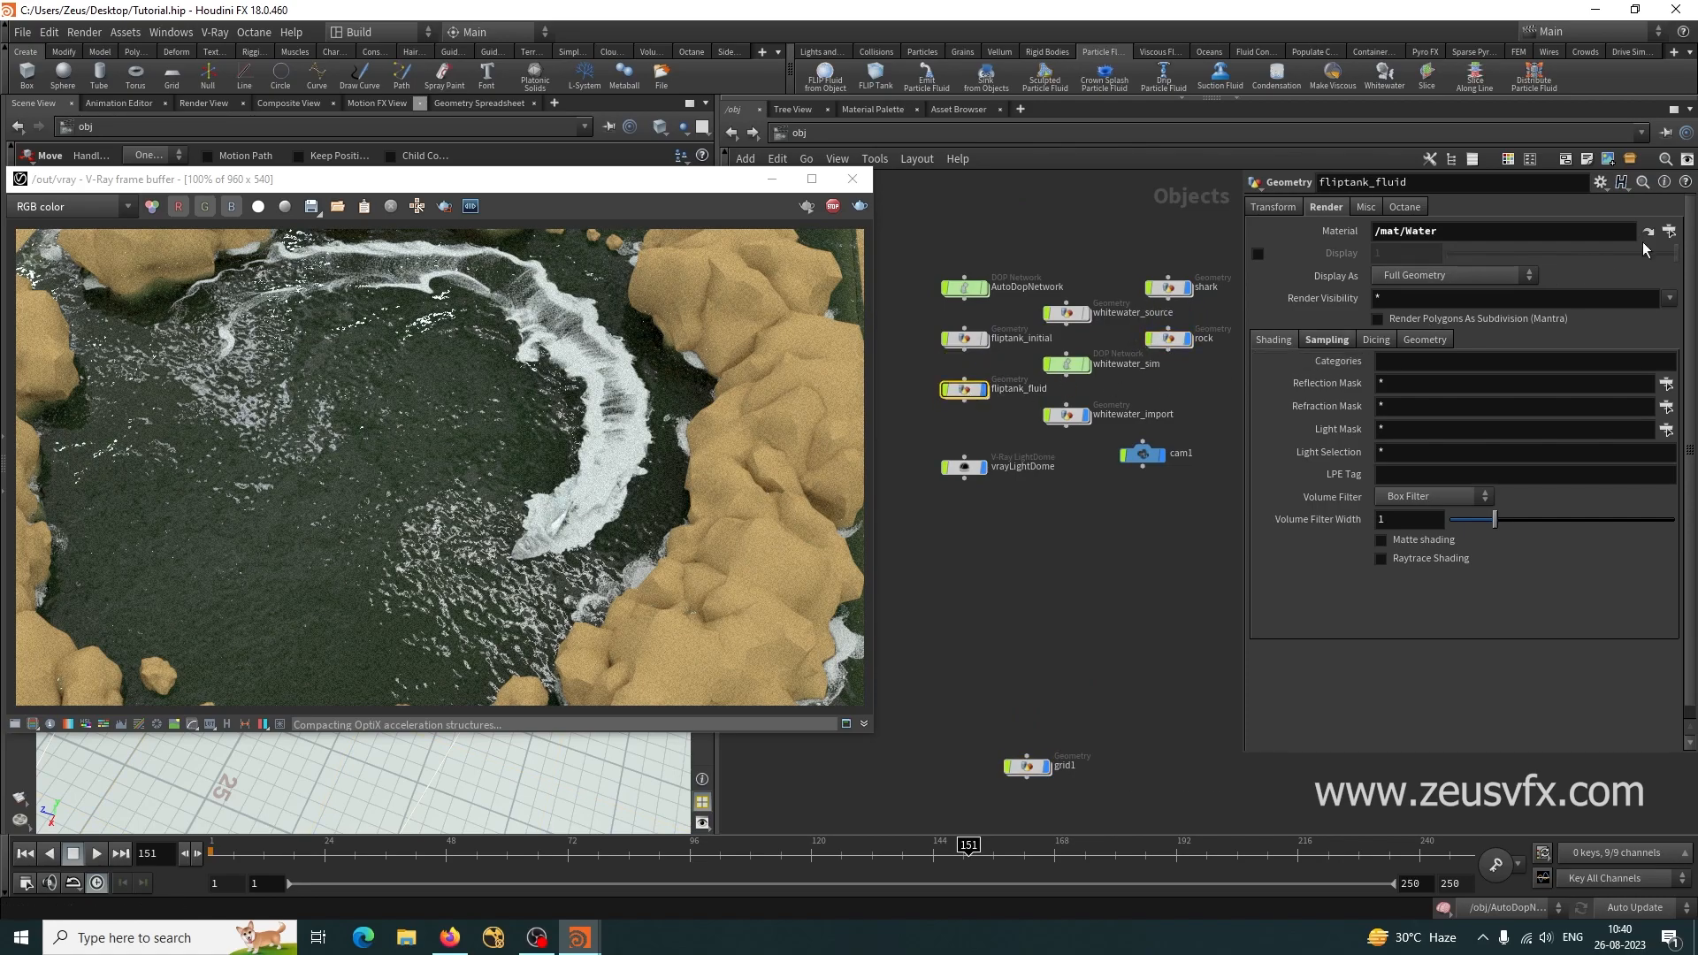
click(1648, 231)
Try fog multipliers of 0.0 and 0.01 in the Water material's refraction settings.
click(1397, 345)
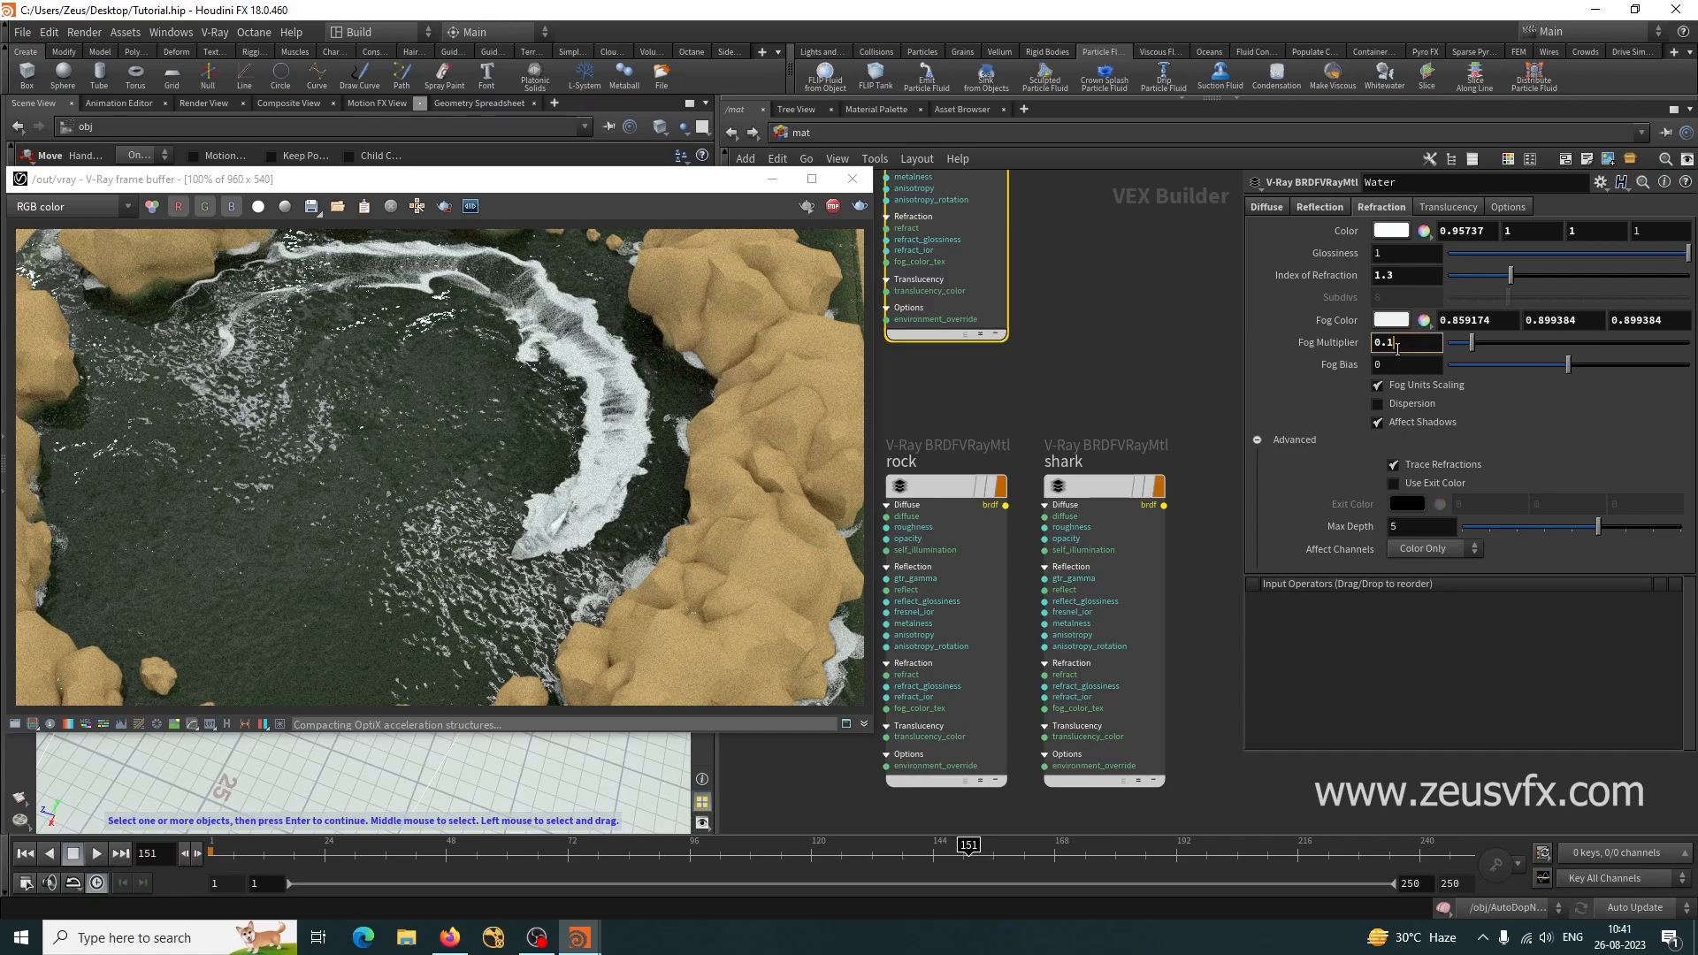
text(0)
key(Return)
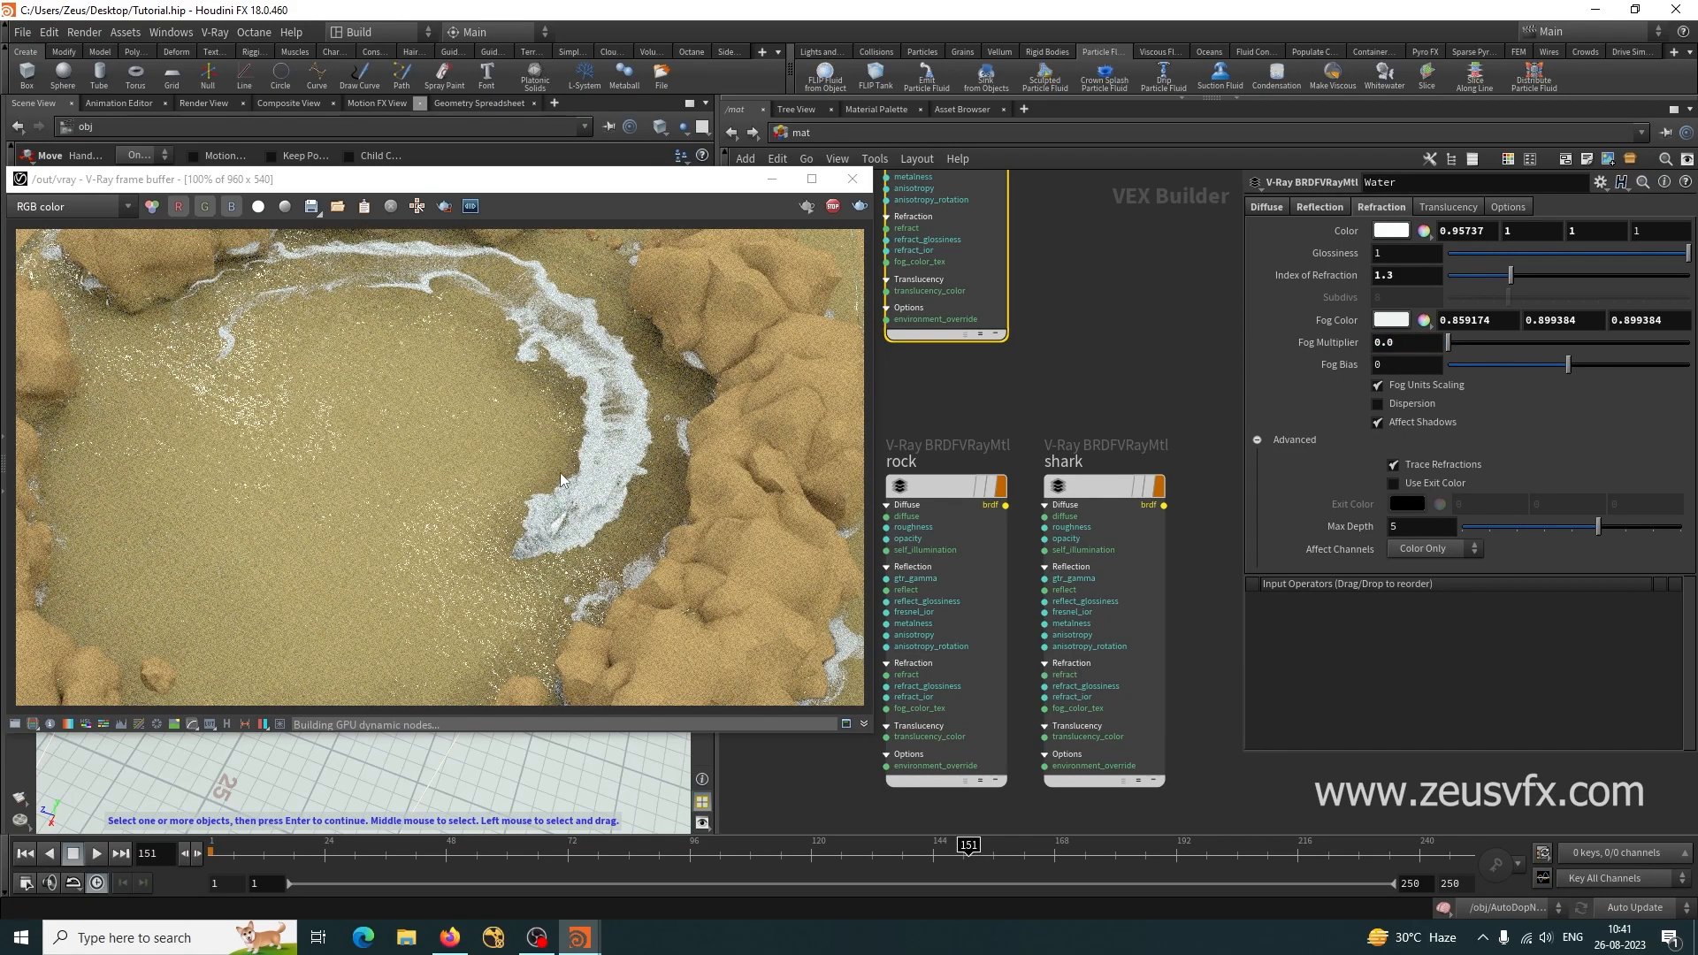
click(1404, 347)
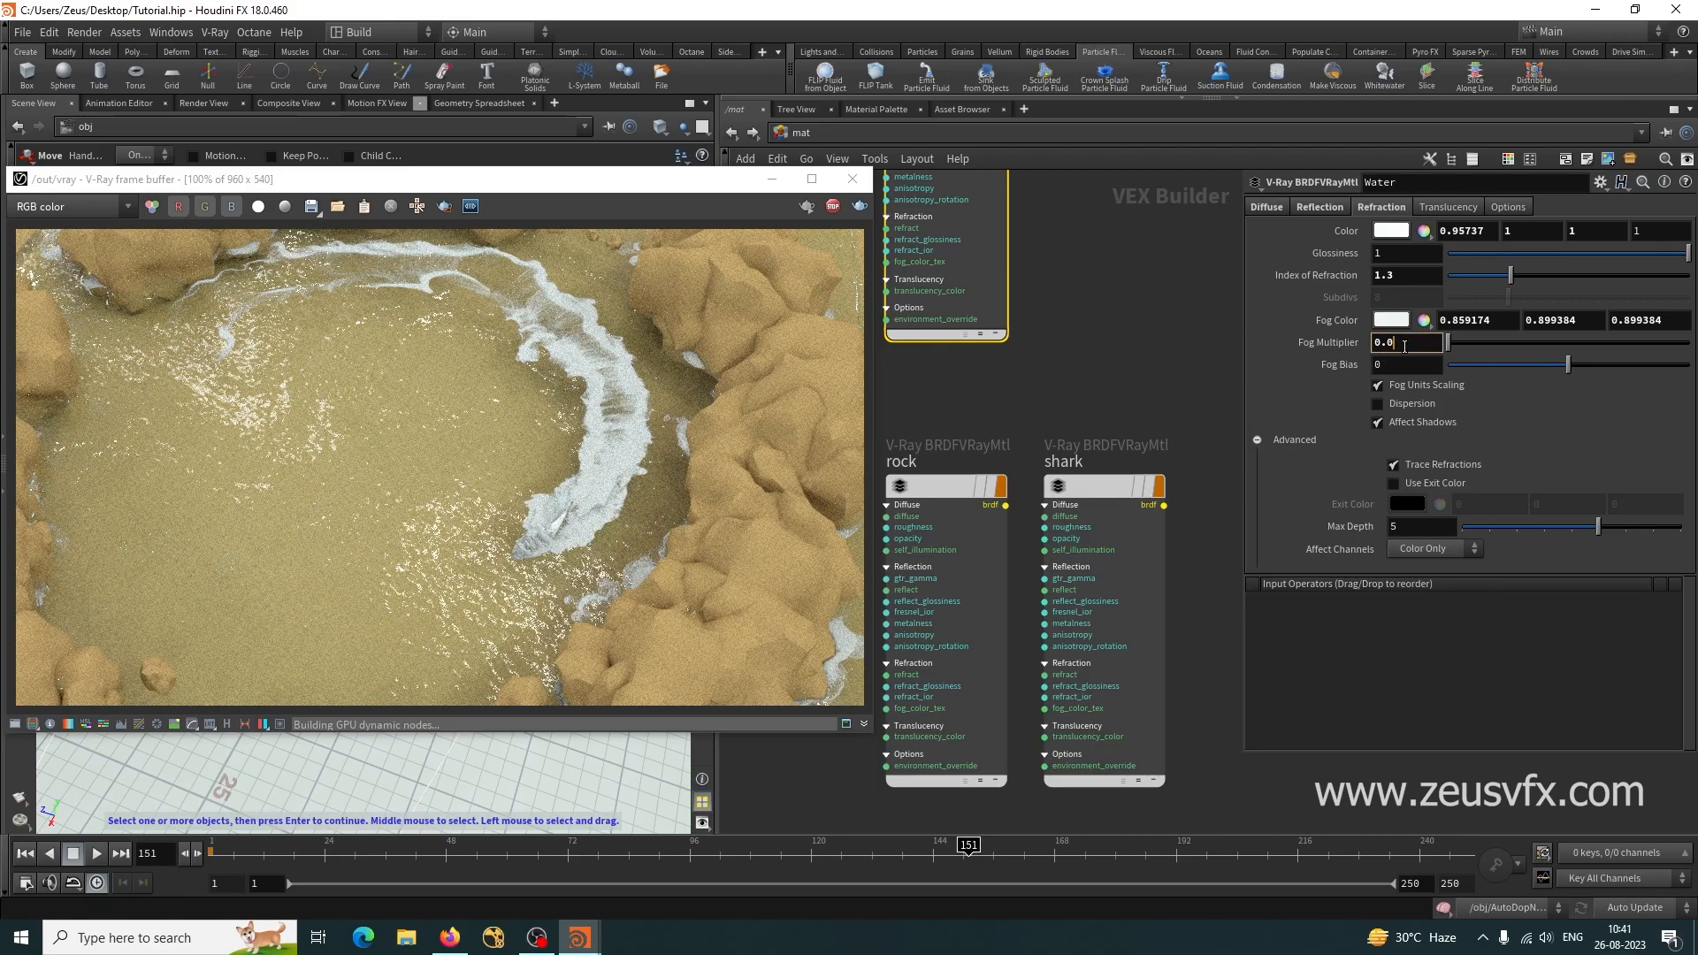
text(1)
key(Return)
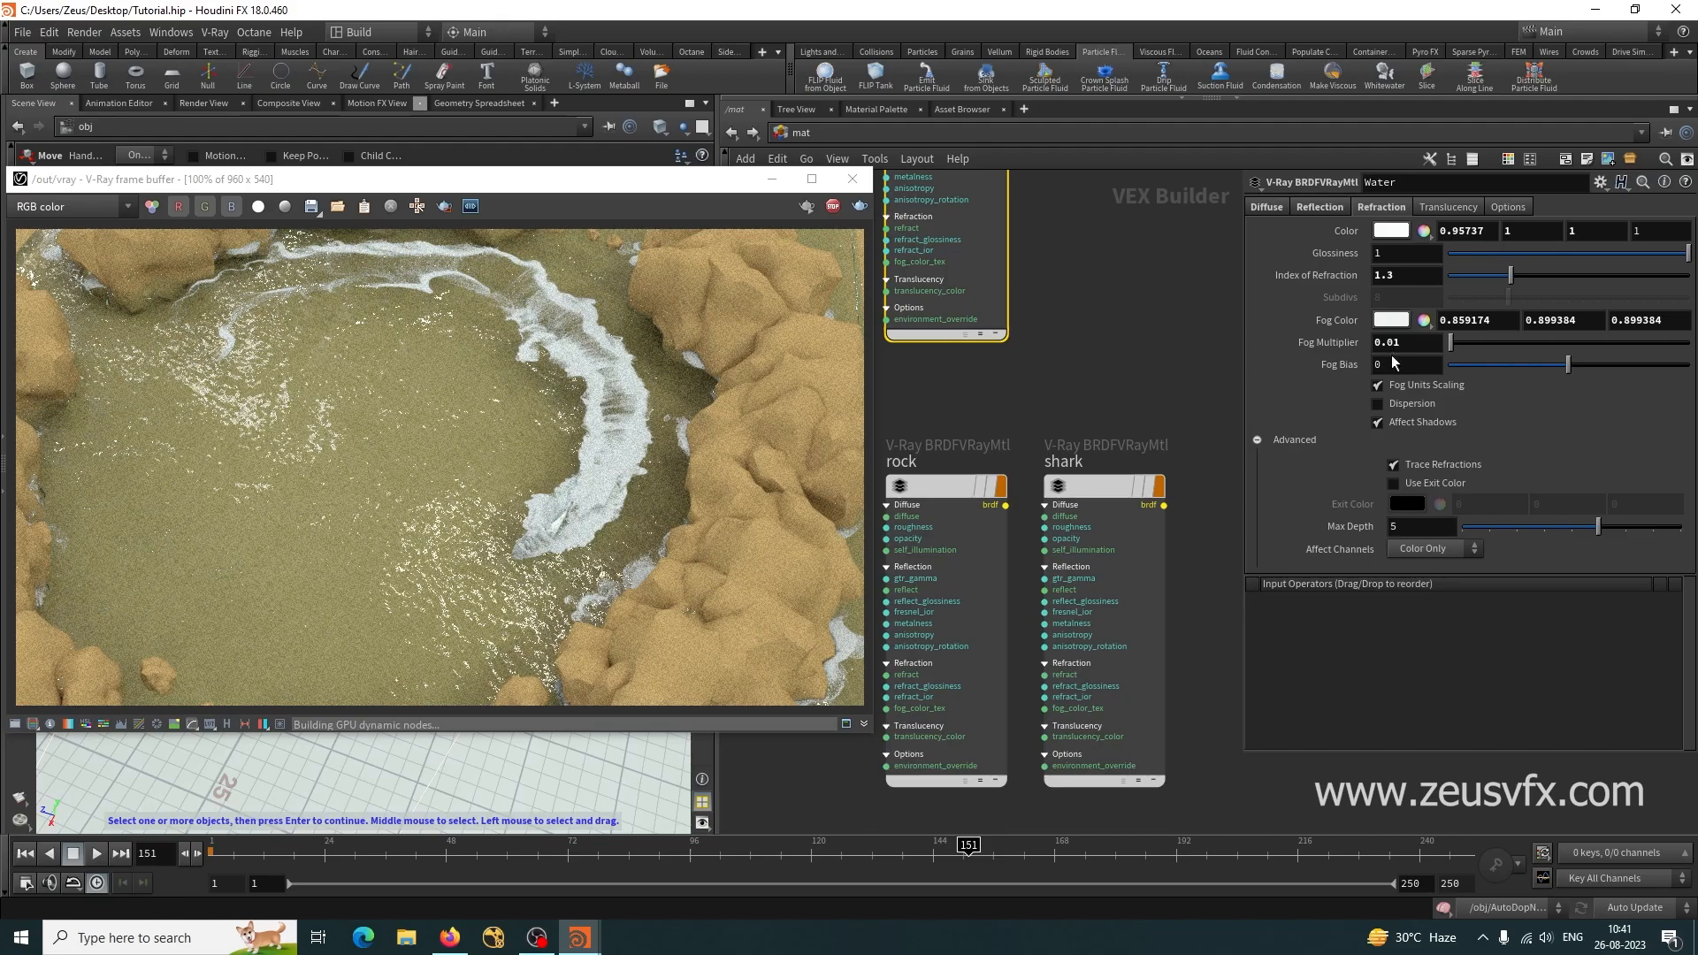
Set the Water material's fog multiplier to 0.02 and inspect the whitewater up close in the render.
click(1408, 349)
text(2)
key(Return)
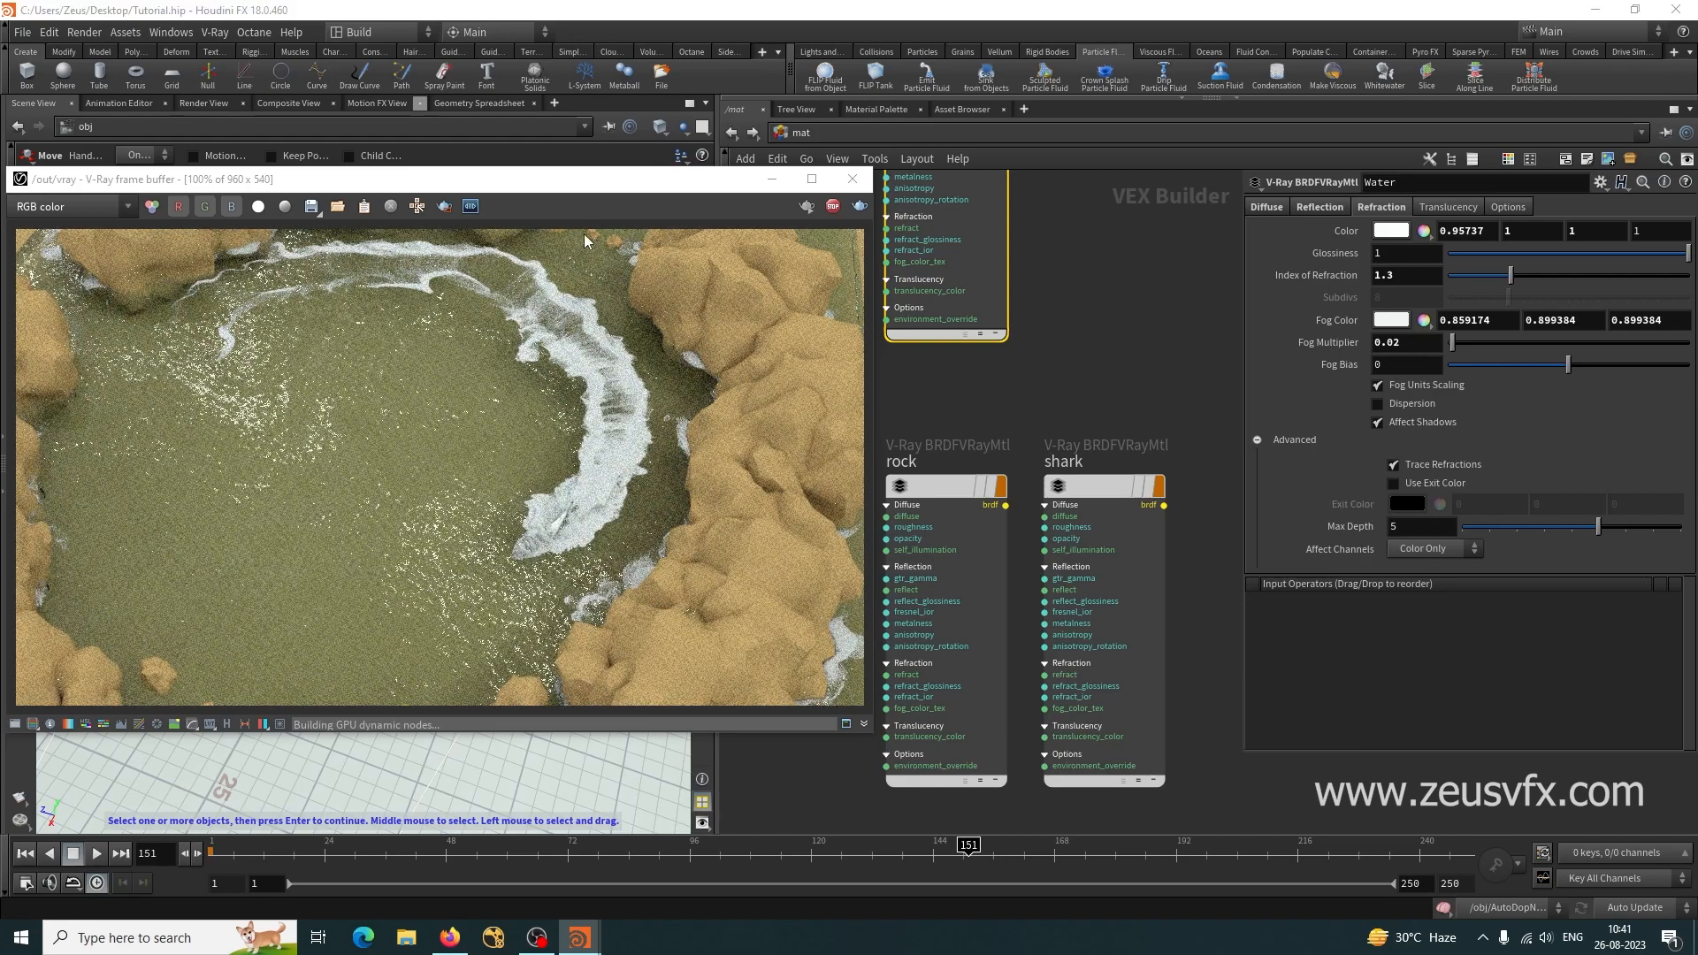
drag(616, 187, 737, 149)
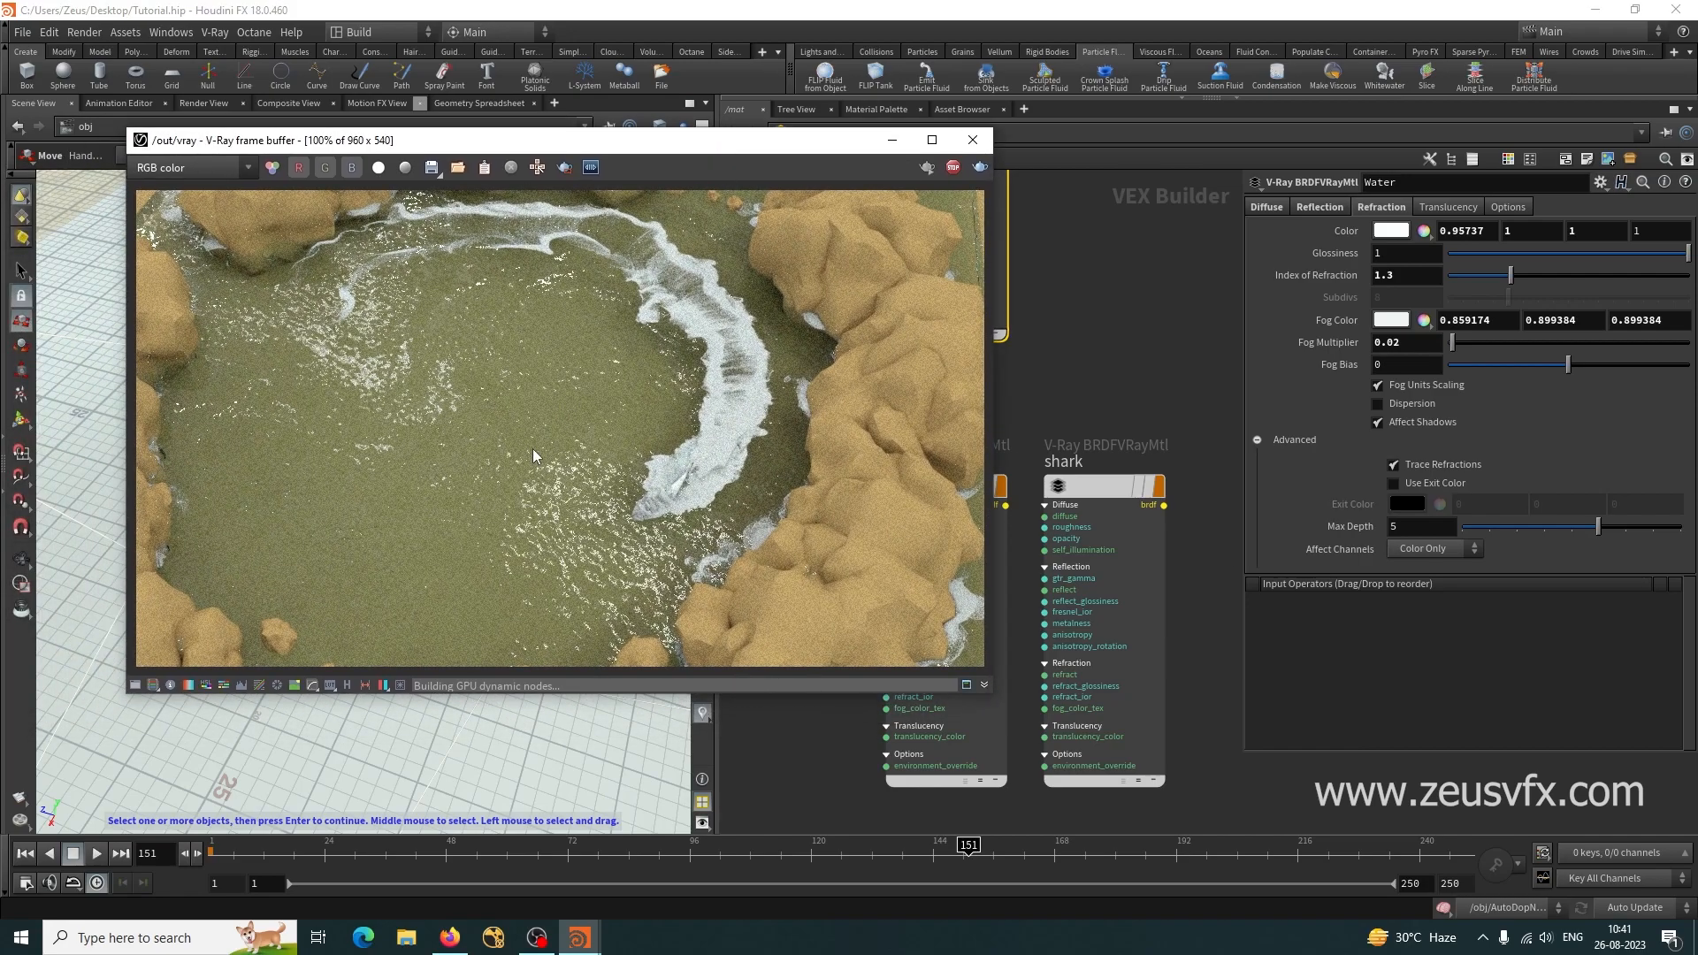
scroll(698, 413, up, 2)
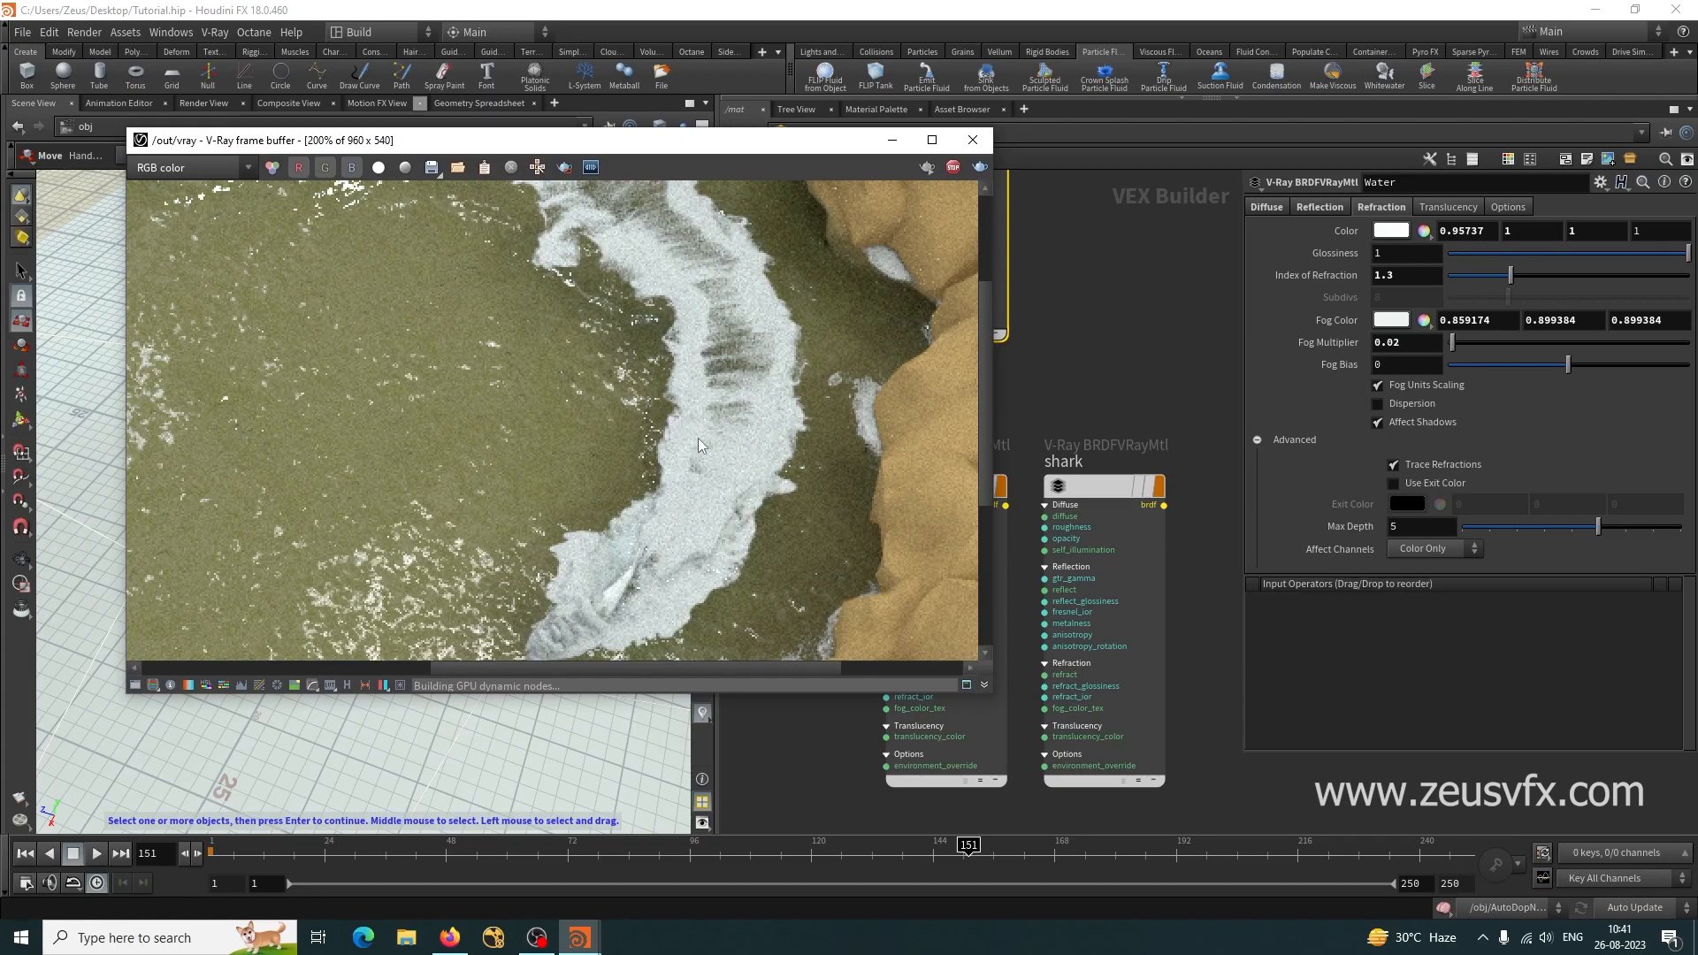
scroll(687, 441, down, 2)
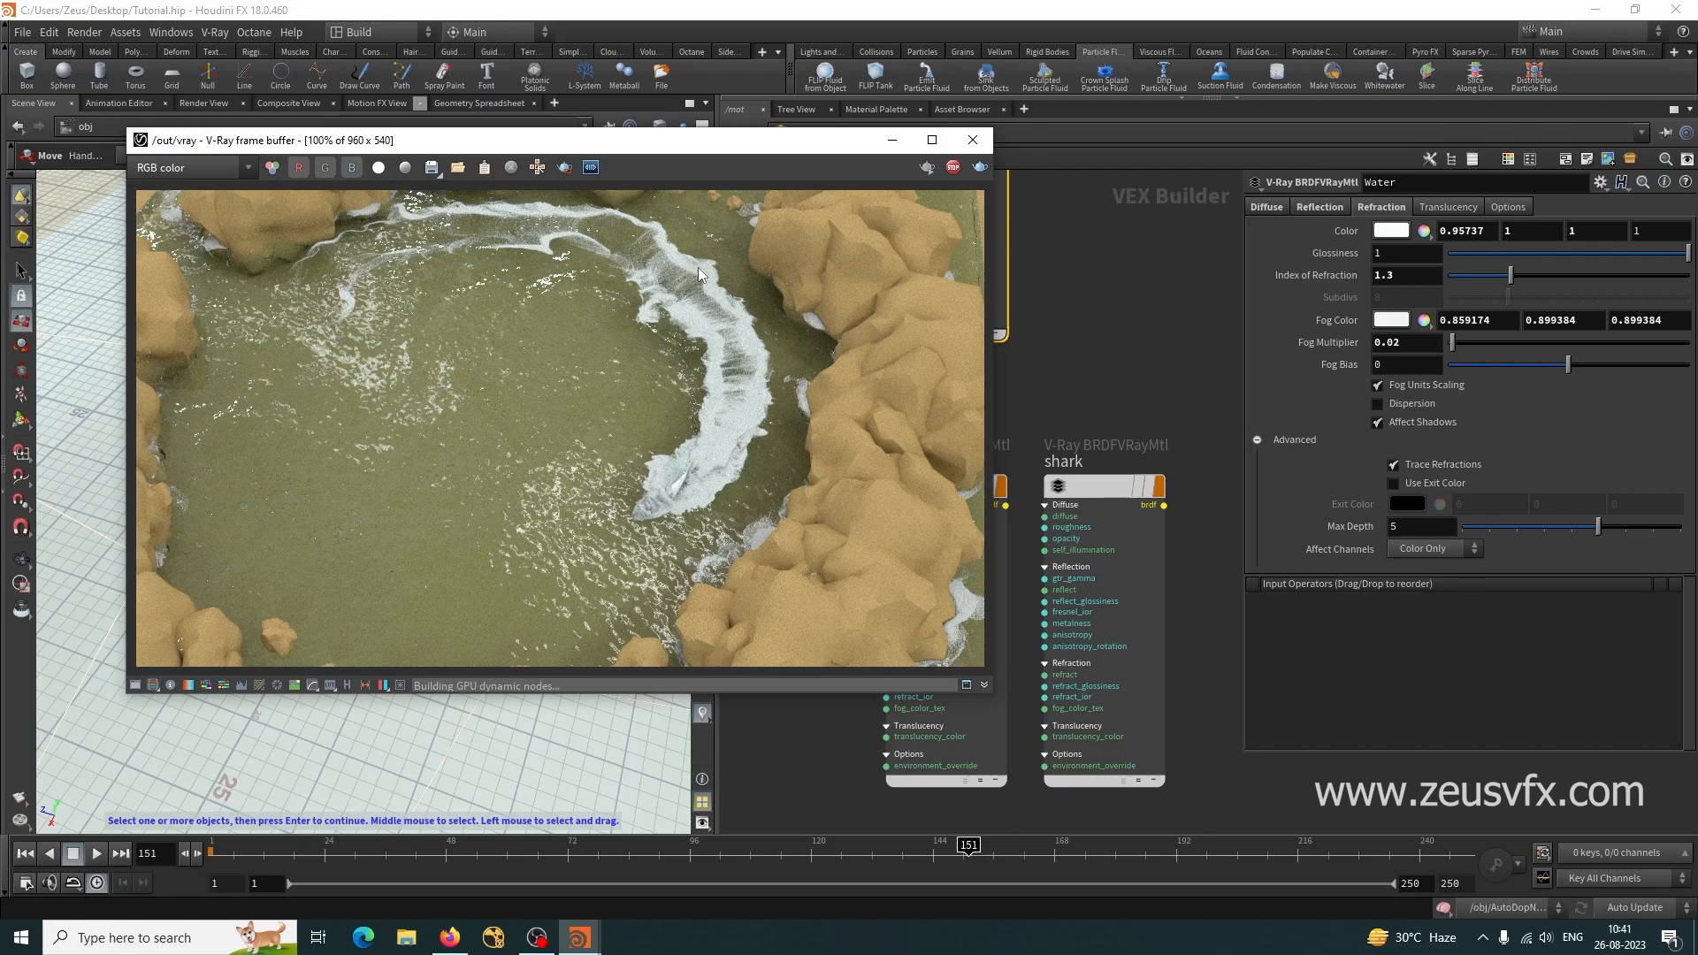
Uncover the material network, add a V-Ray Material there and name it foam.
drag(741, 145, 617, 243)
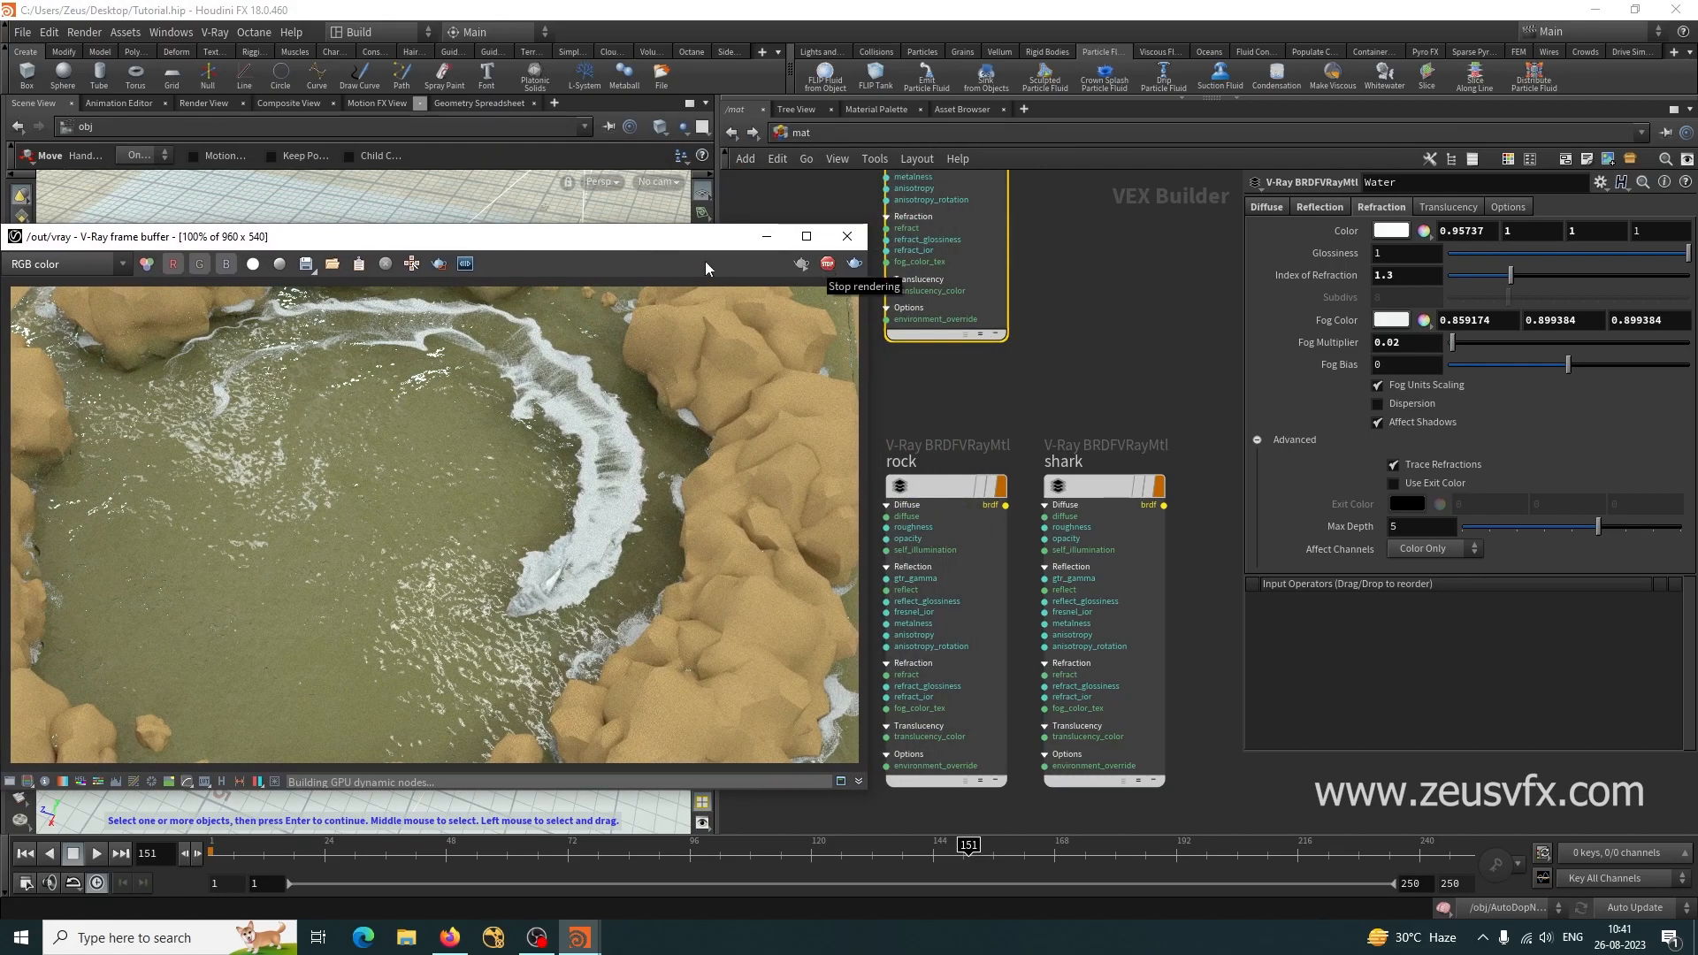
scroll(1034, 566, down, 5)
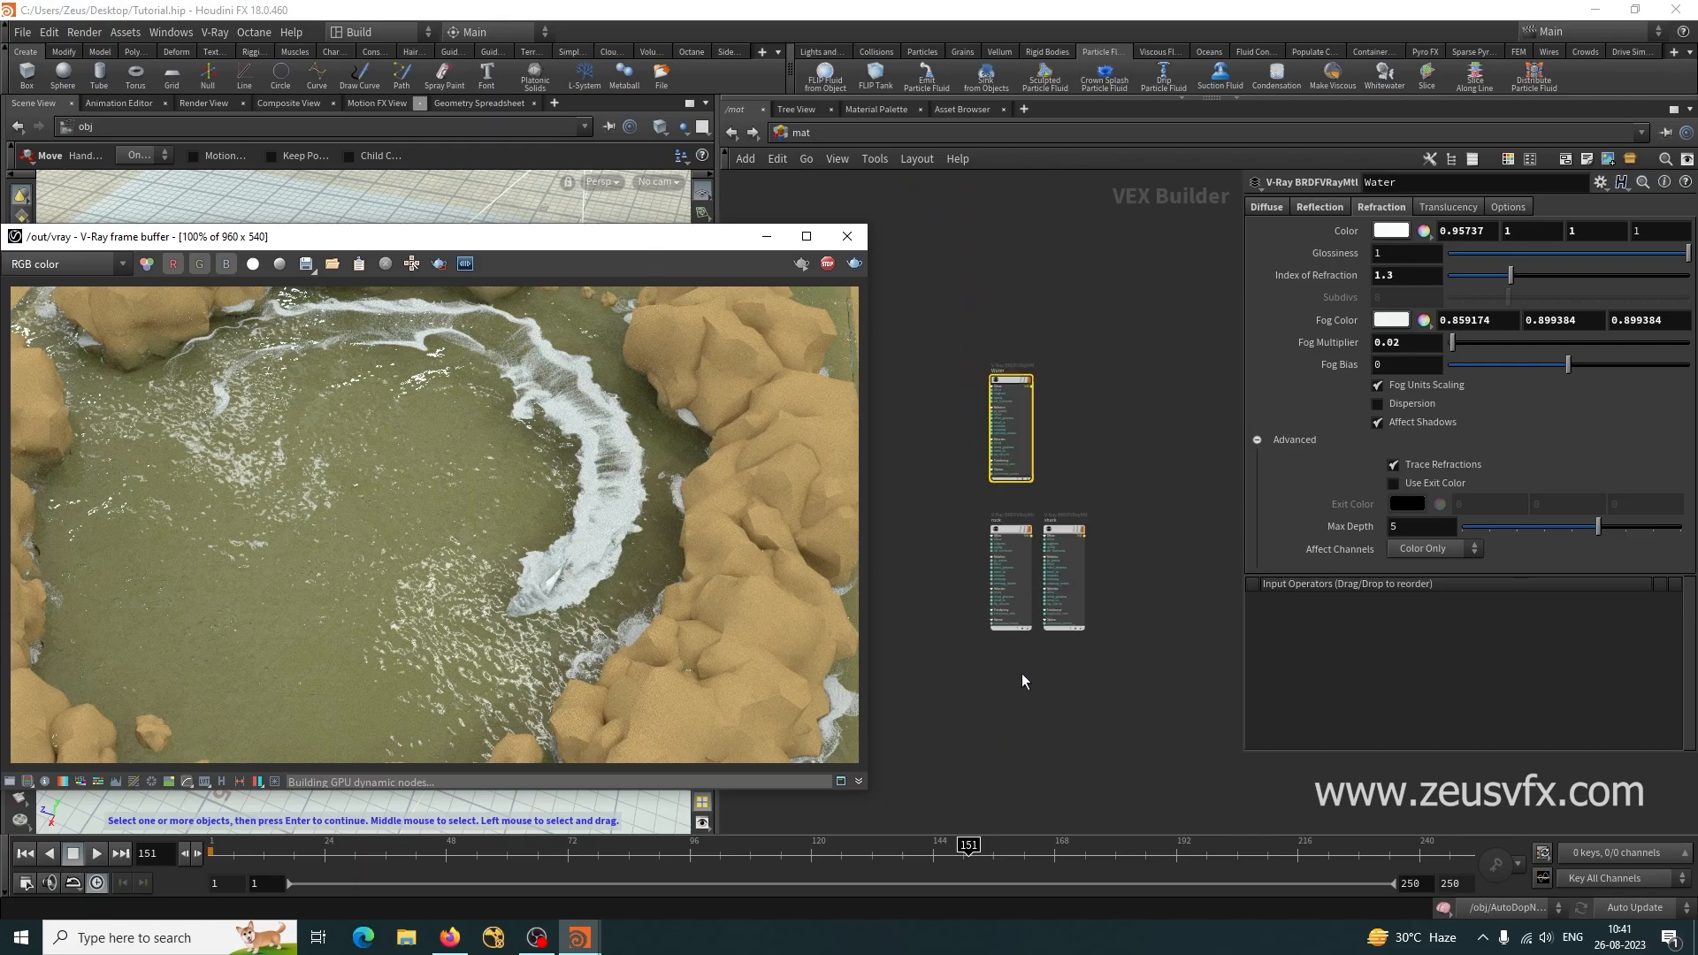
key(Tab)
mouse_move(1062, 864)
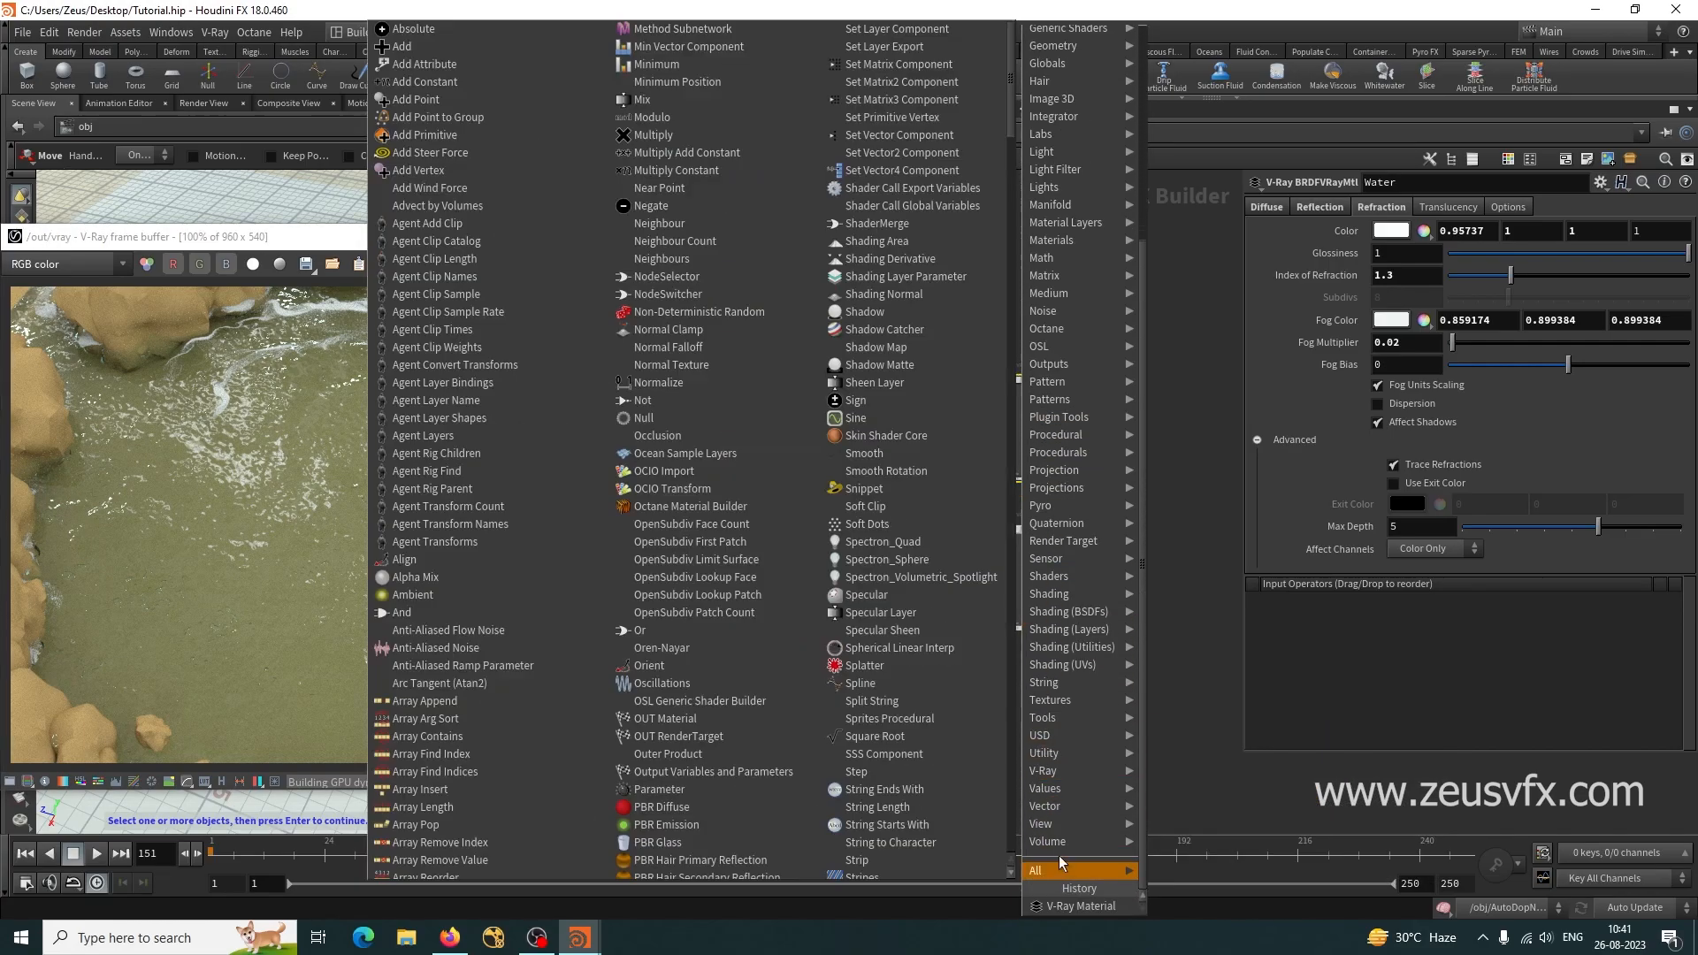
click(1074, 906)
click(1049, 711)
scroll(1040, 664, up, 4)
double_click(998, 564)
text(fo)
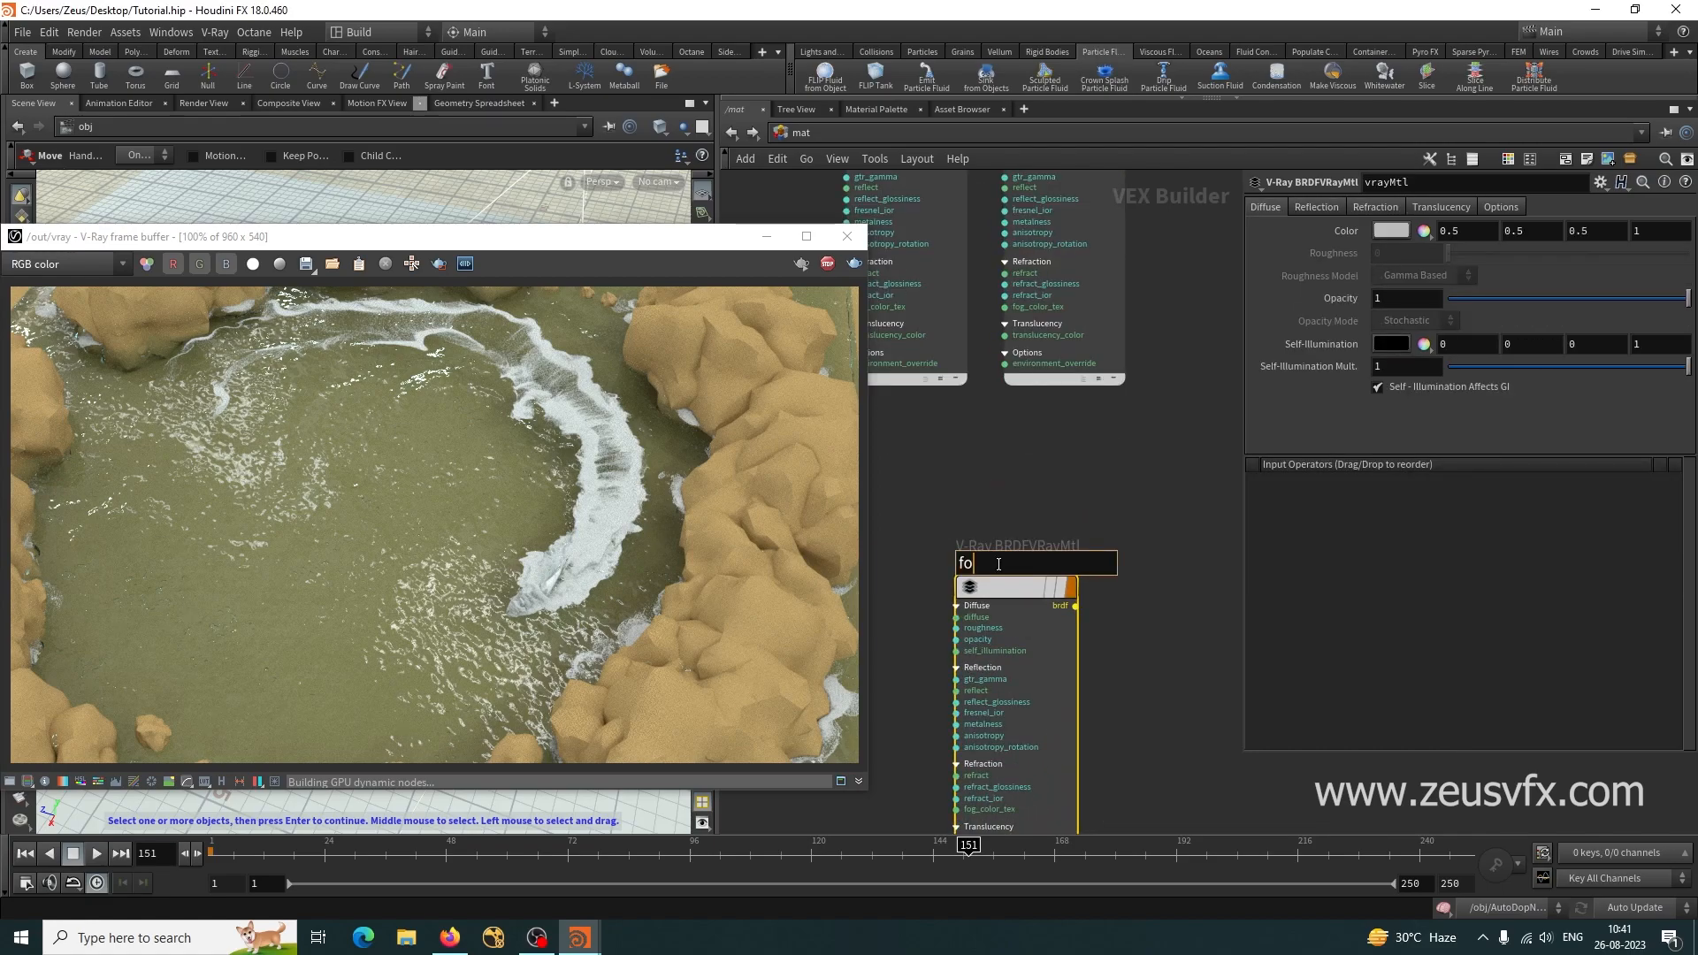
key(Left)
key(Left)
key(Right)
text(a)
click(1187, 554)
click(1008, 588)
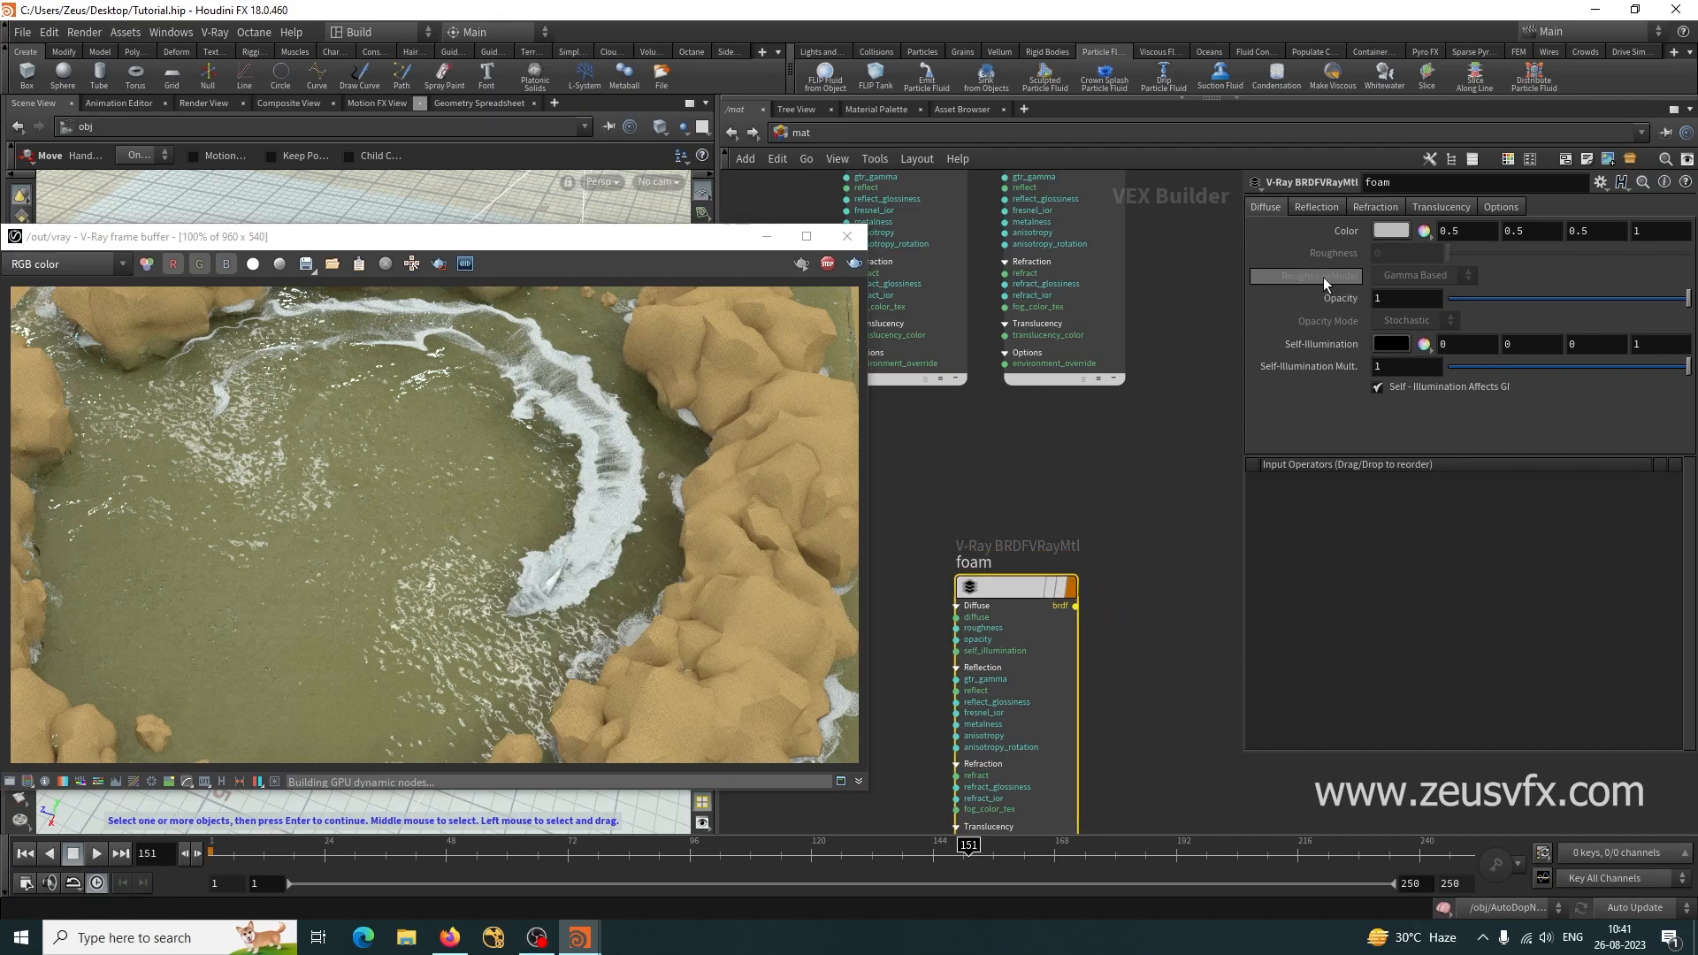
Set the foam material's diffuse color to white with a brightness value of 0.95.
click(1394, 231)
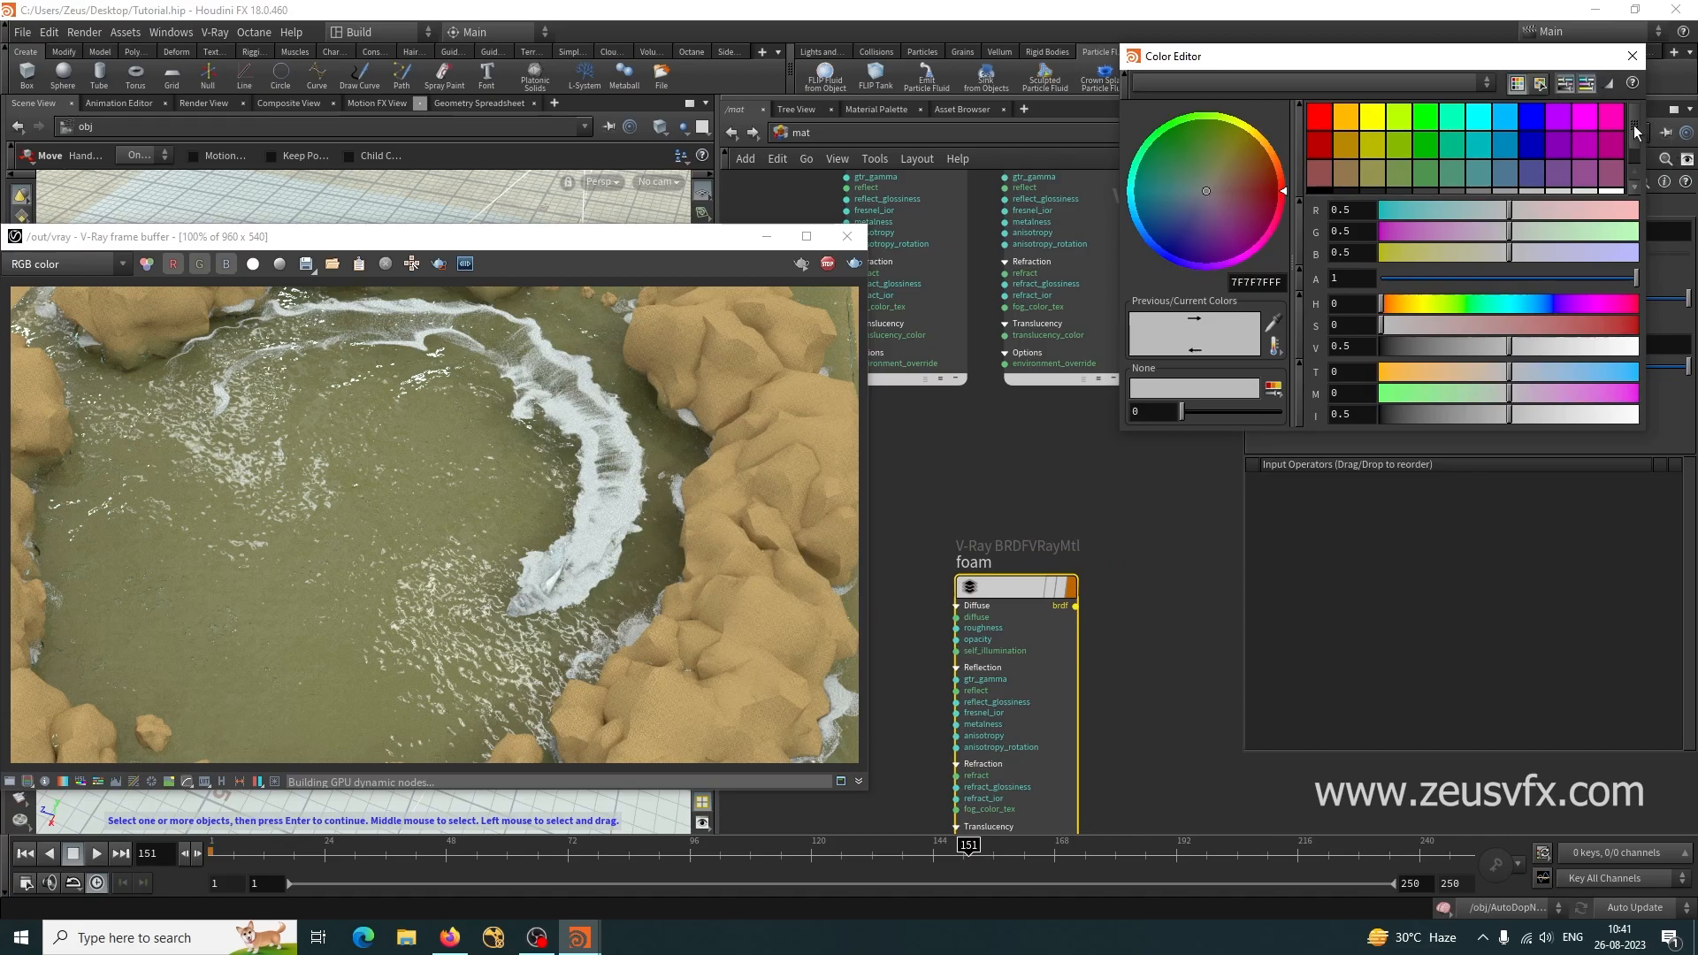
scroll(1635, 133, down, 1)
click(1585, 177)
click(1611, 177)
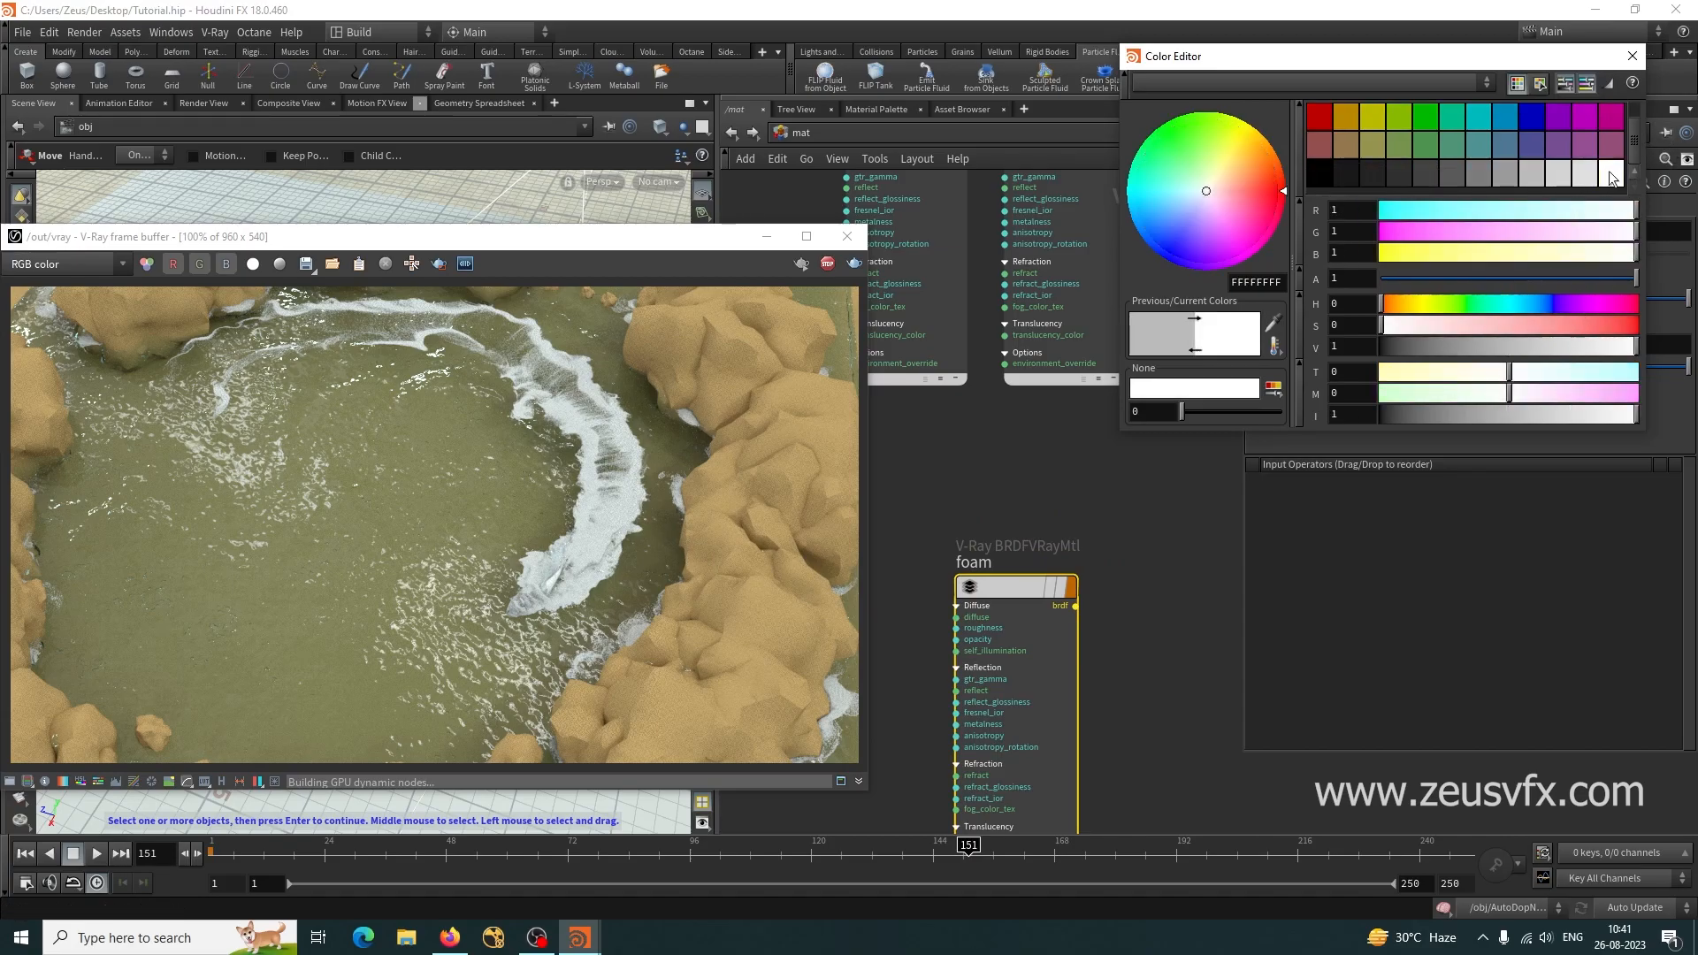
click(1348, 348)
key(Return)
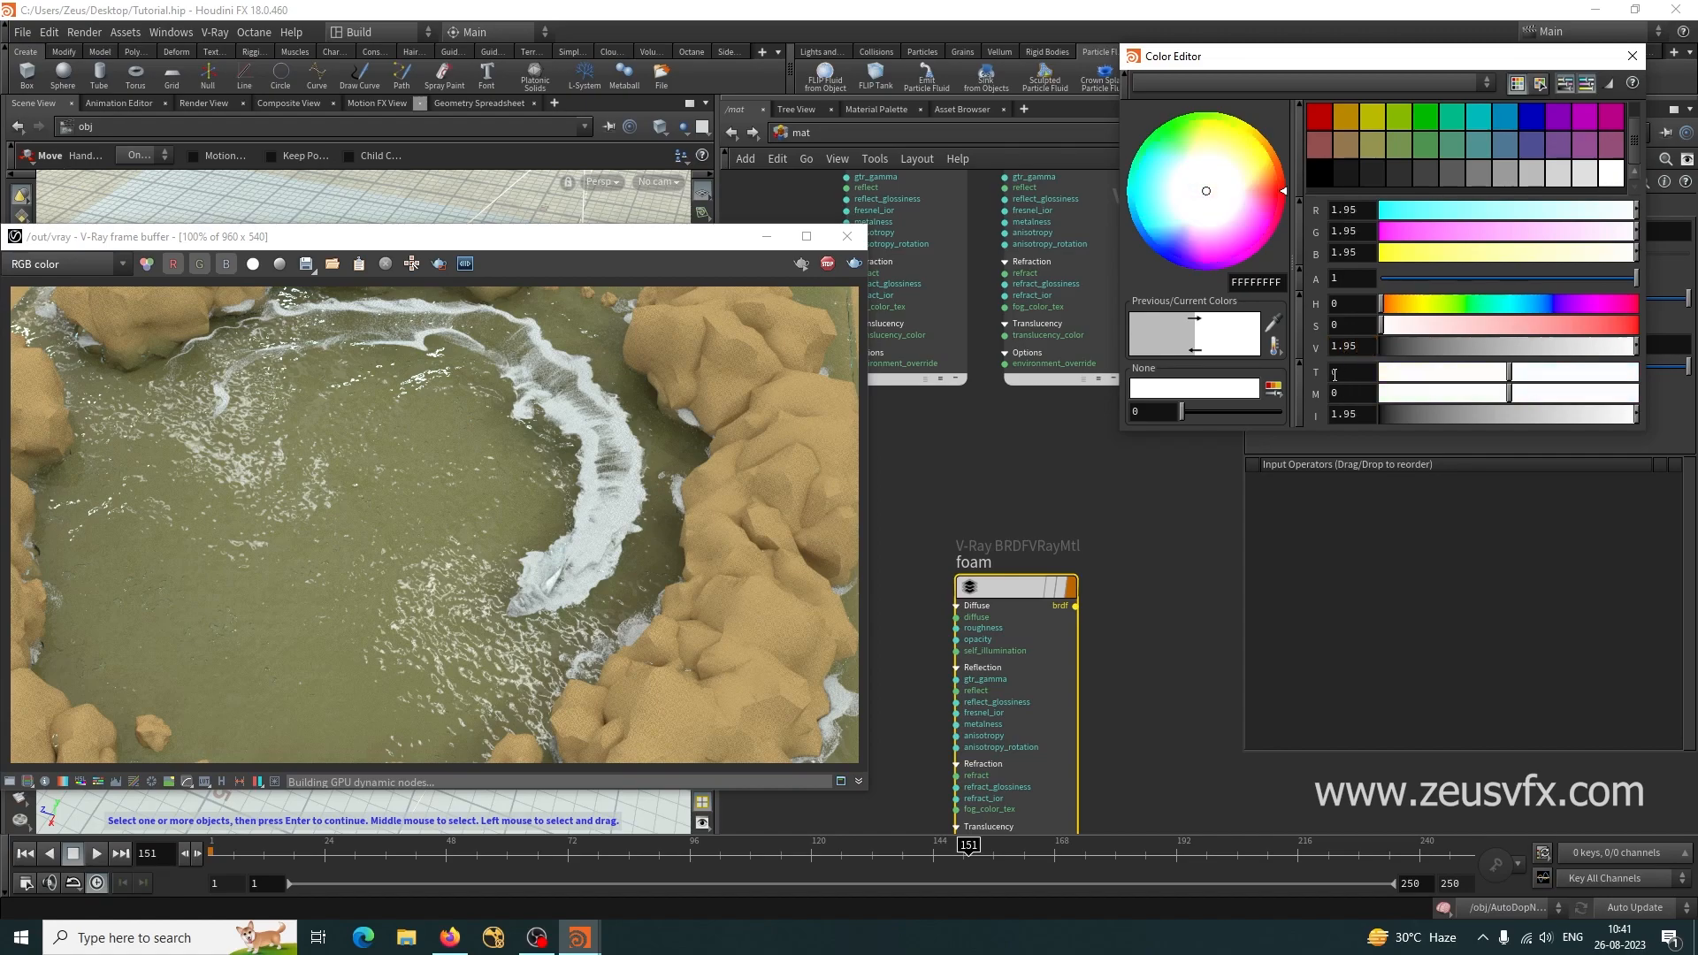
drag(1363, 350, 1267, 357)
text(.95)
key(Return)
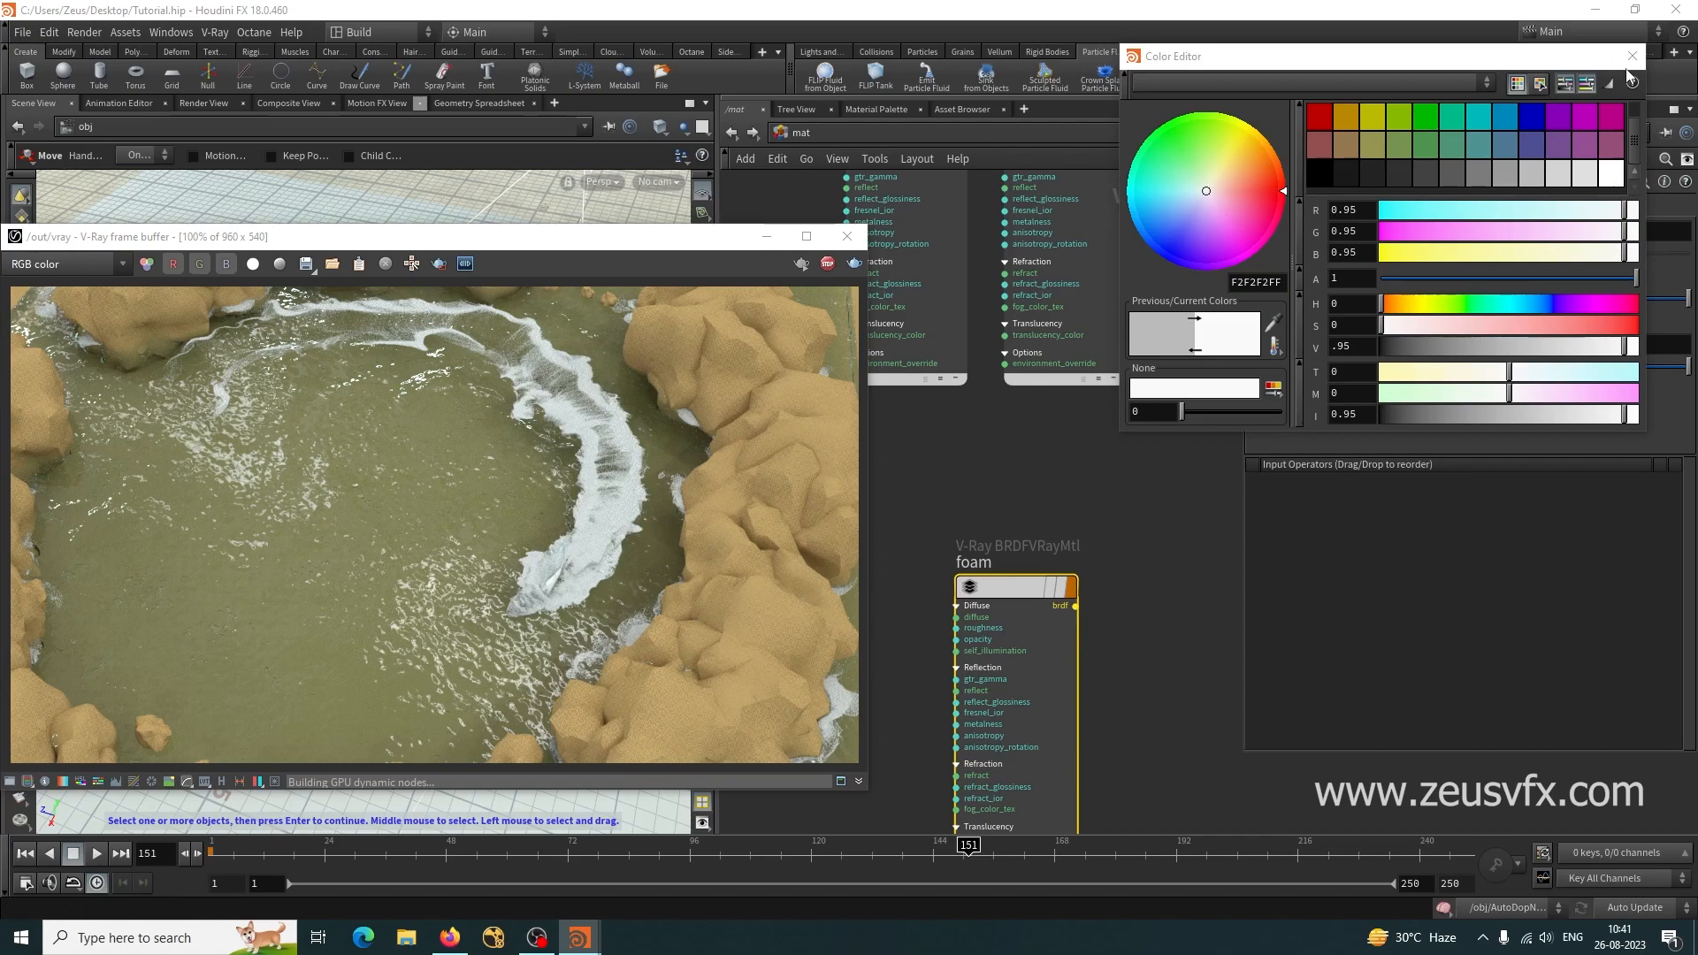
click(1631, 56)
Assign the foam material to the whitewater_import object in the object network and reveal the updated render.
click(786, 139)
click(816, 217)
middle_drag(1154, 424, 1078, 519)
click(989, 509)
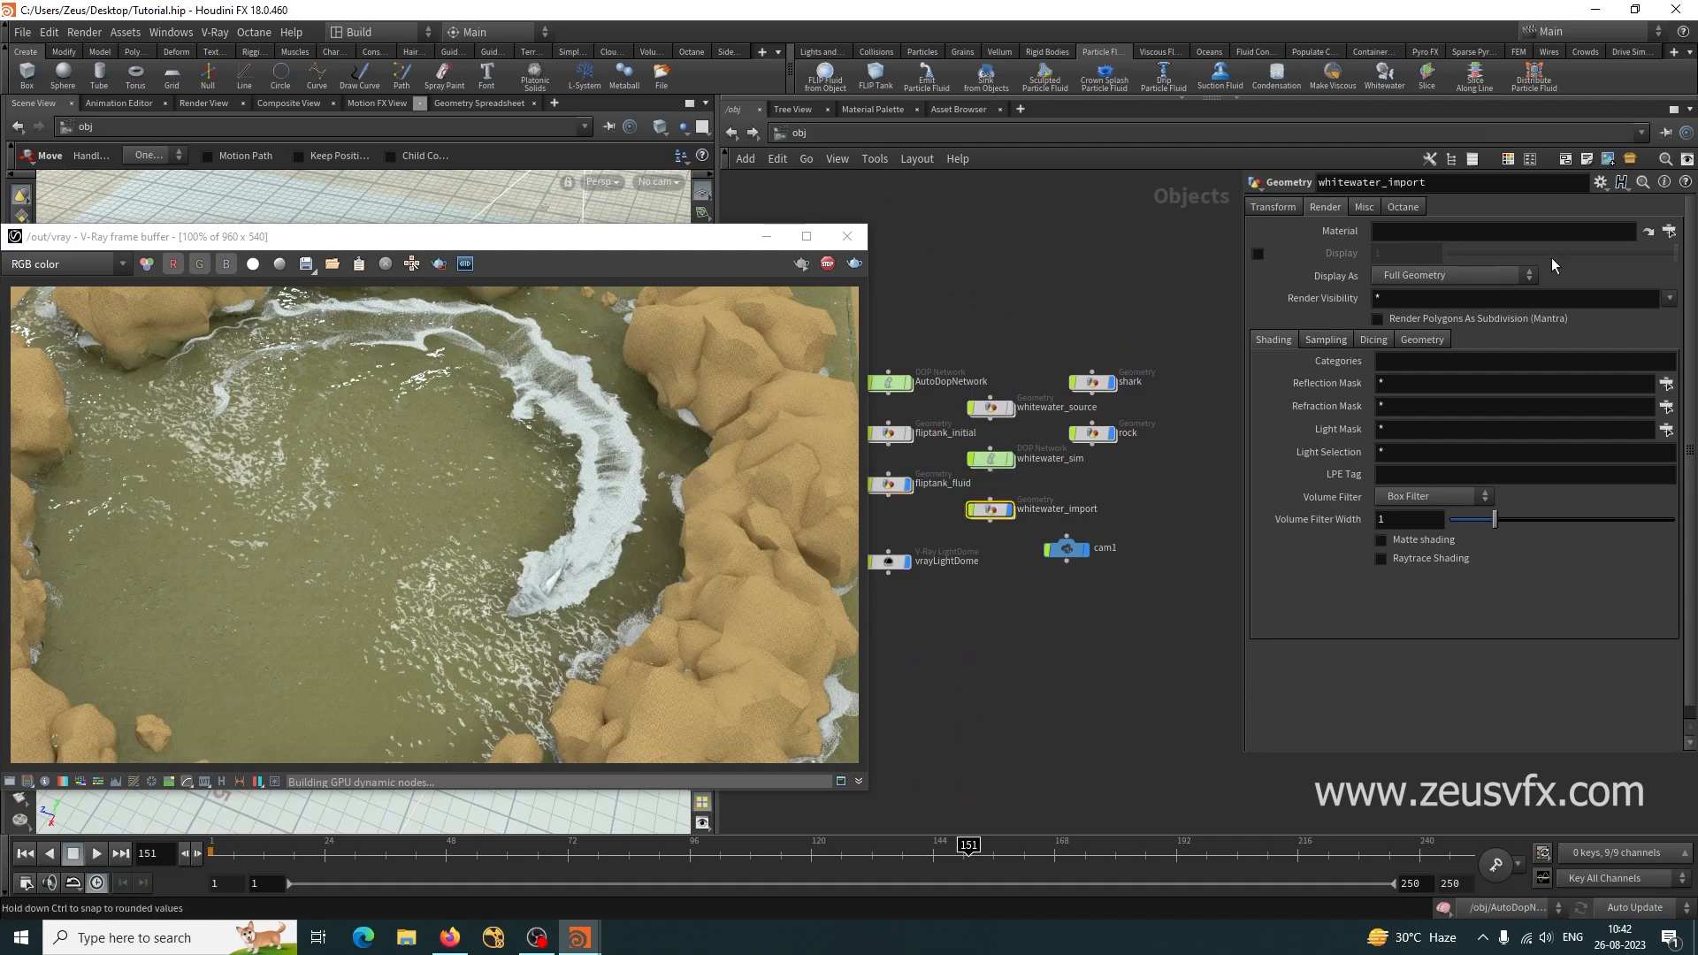
click(1669, 231)
click(1549, 156)
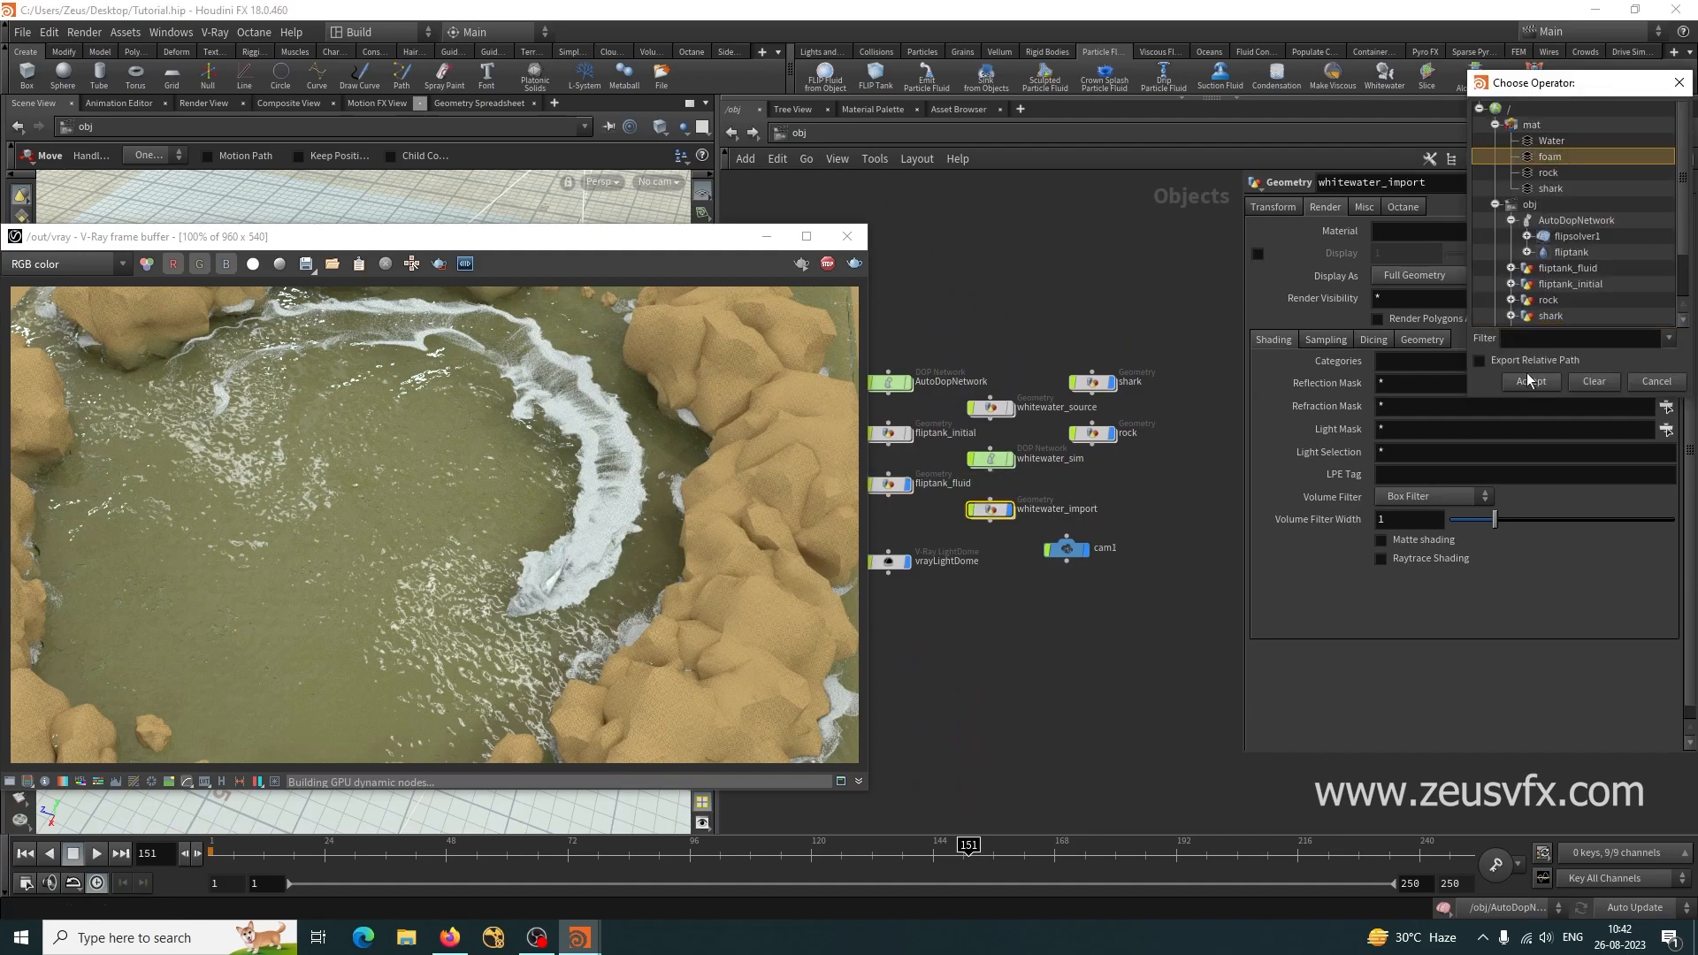
click(1531, 381)
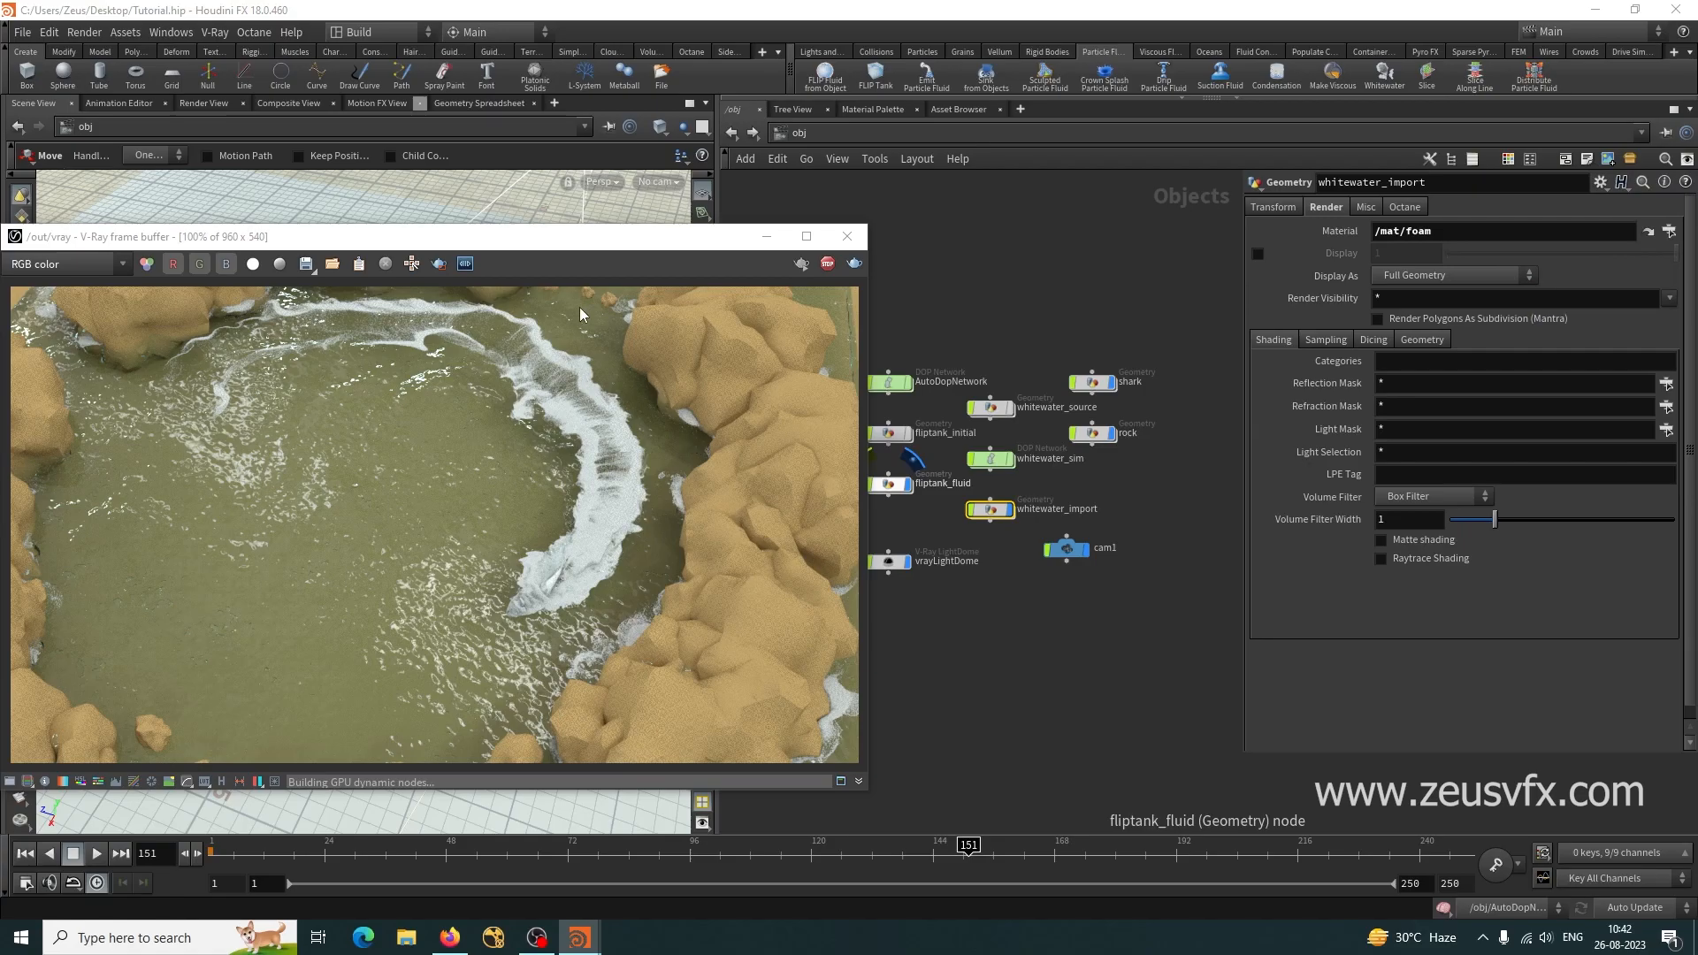
drag(570, 245, 718, 208)
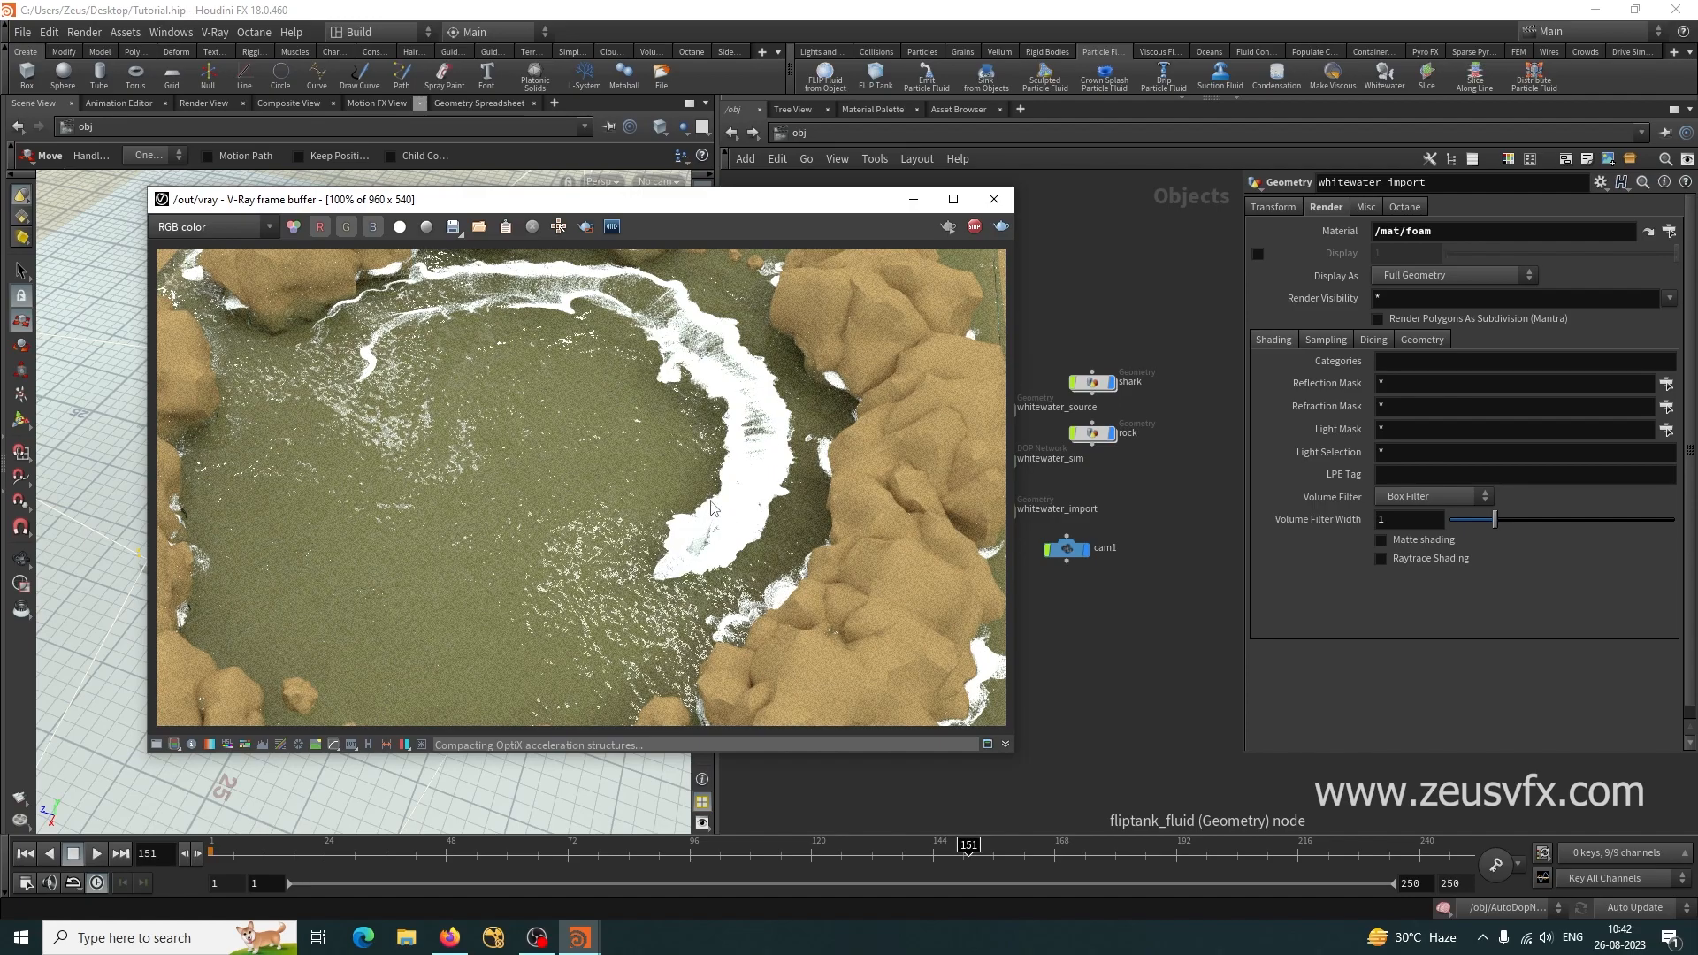
Darken the foam material's diffuse color to a neutral gray of 0.5, trying 0.75 and 0.6667 along the way.
click(1648, 231)
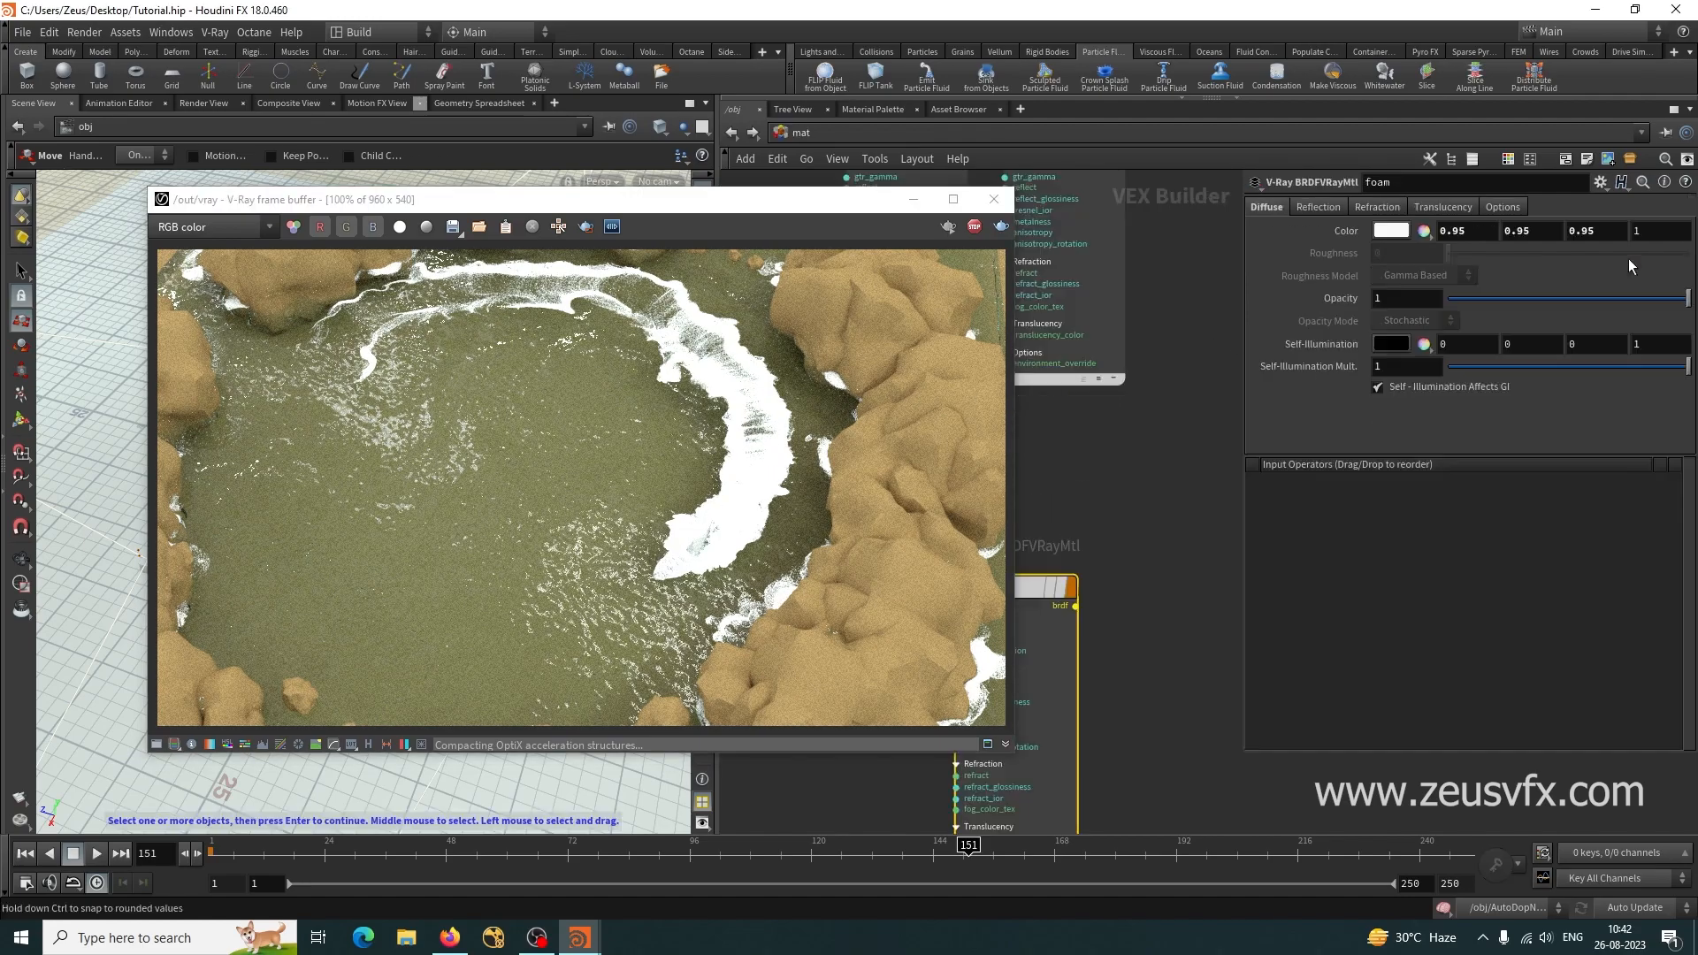
click(1390, 232)
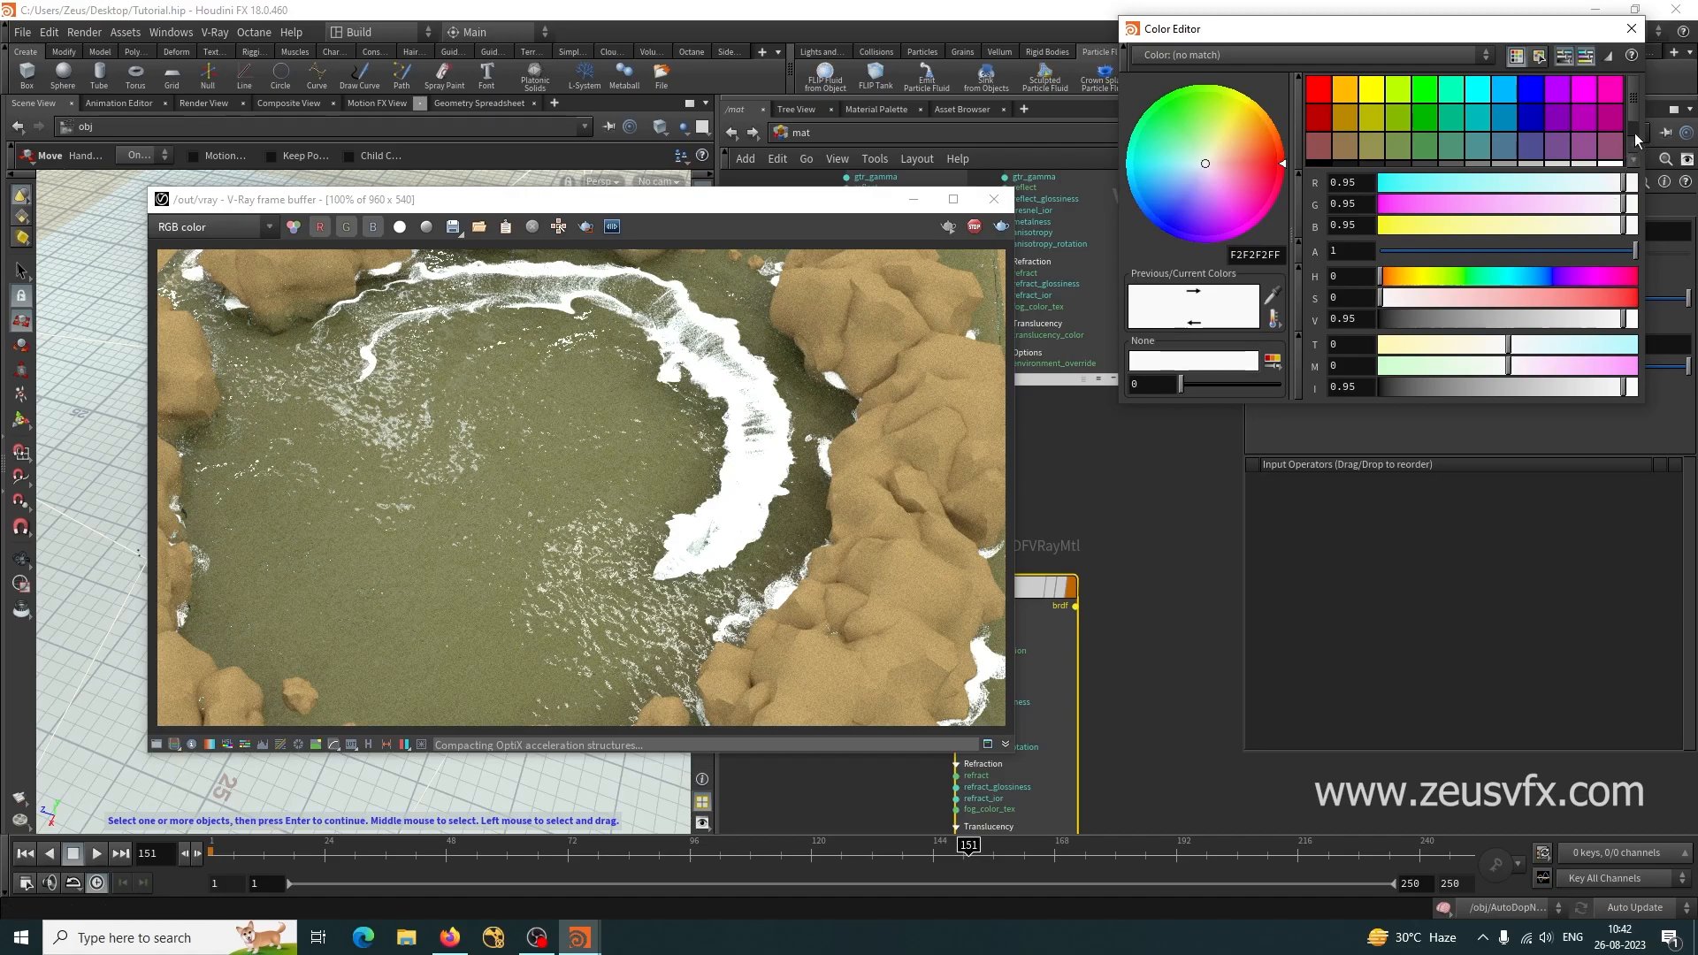
click(1580, 149)
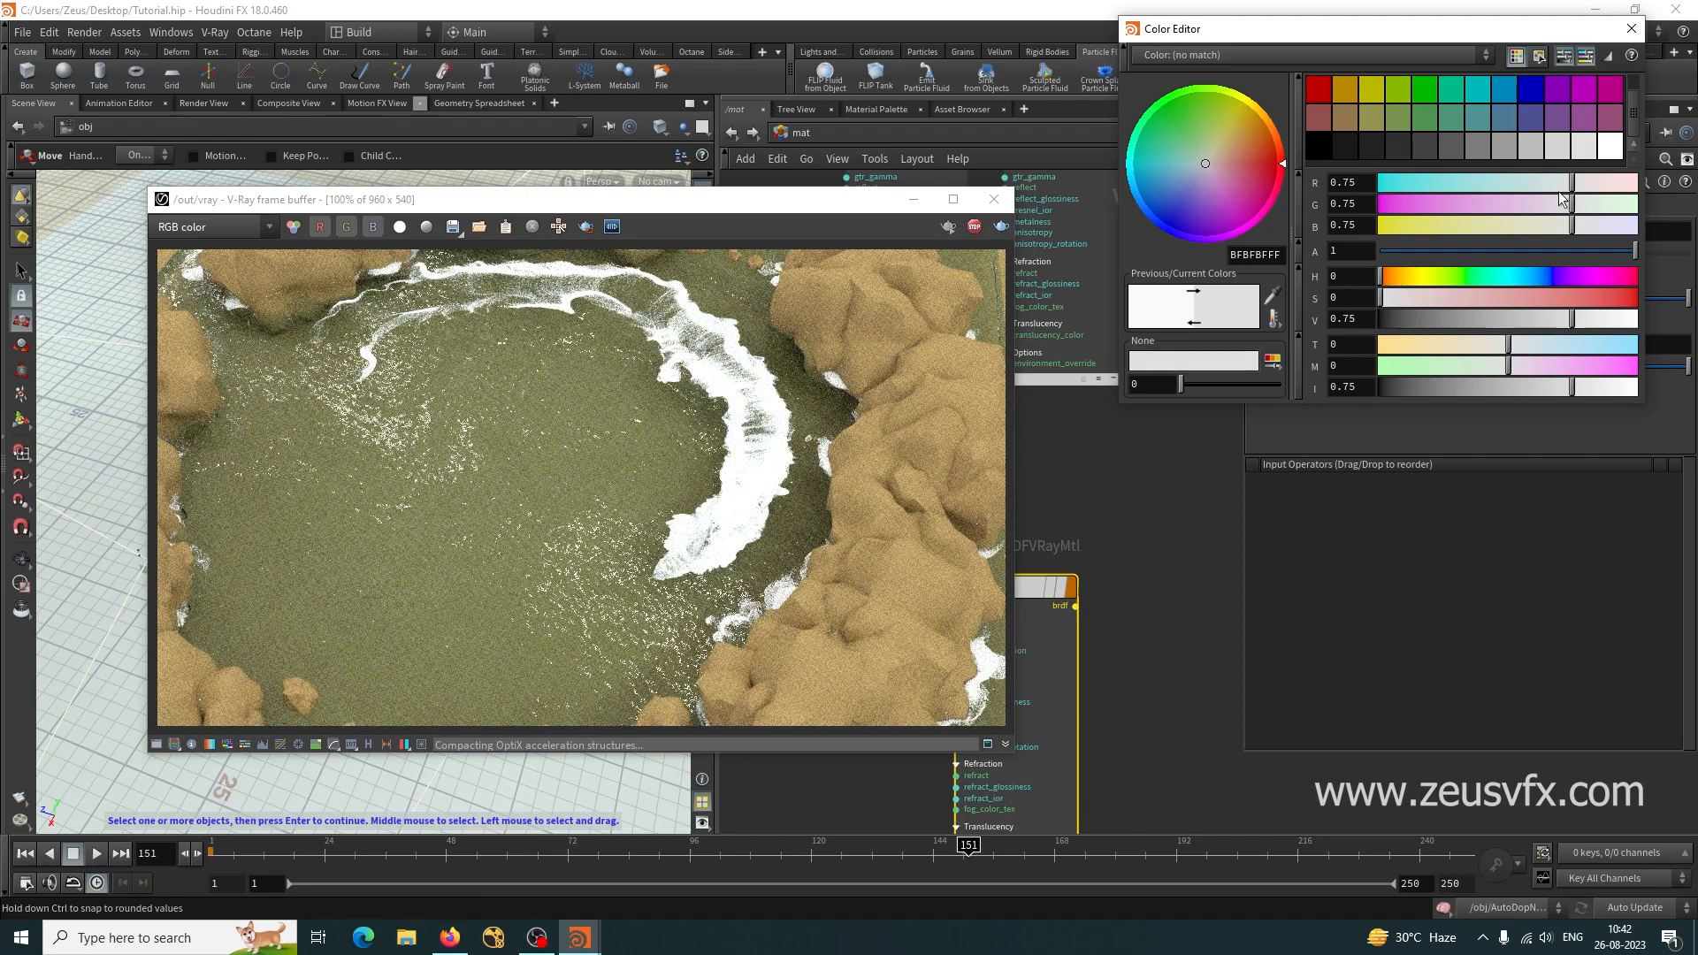
click(1558, 147)
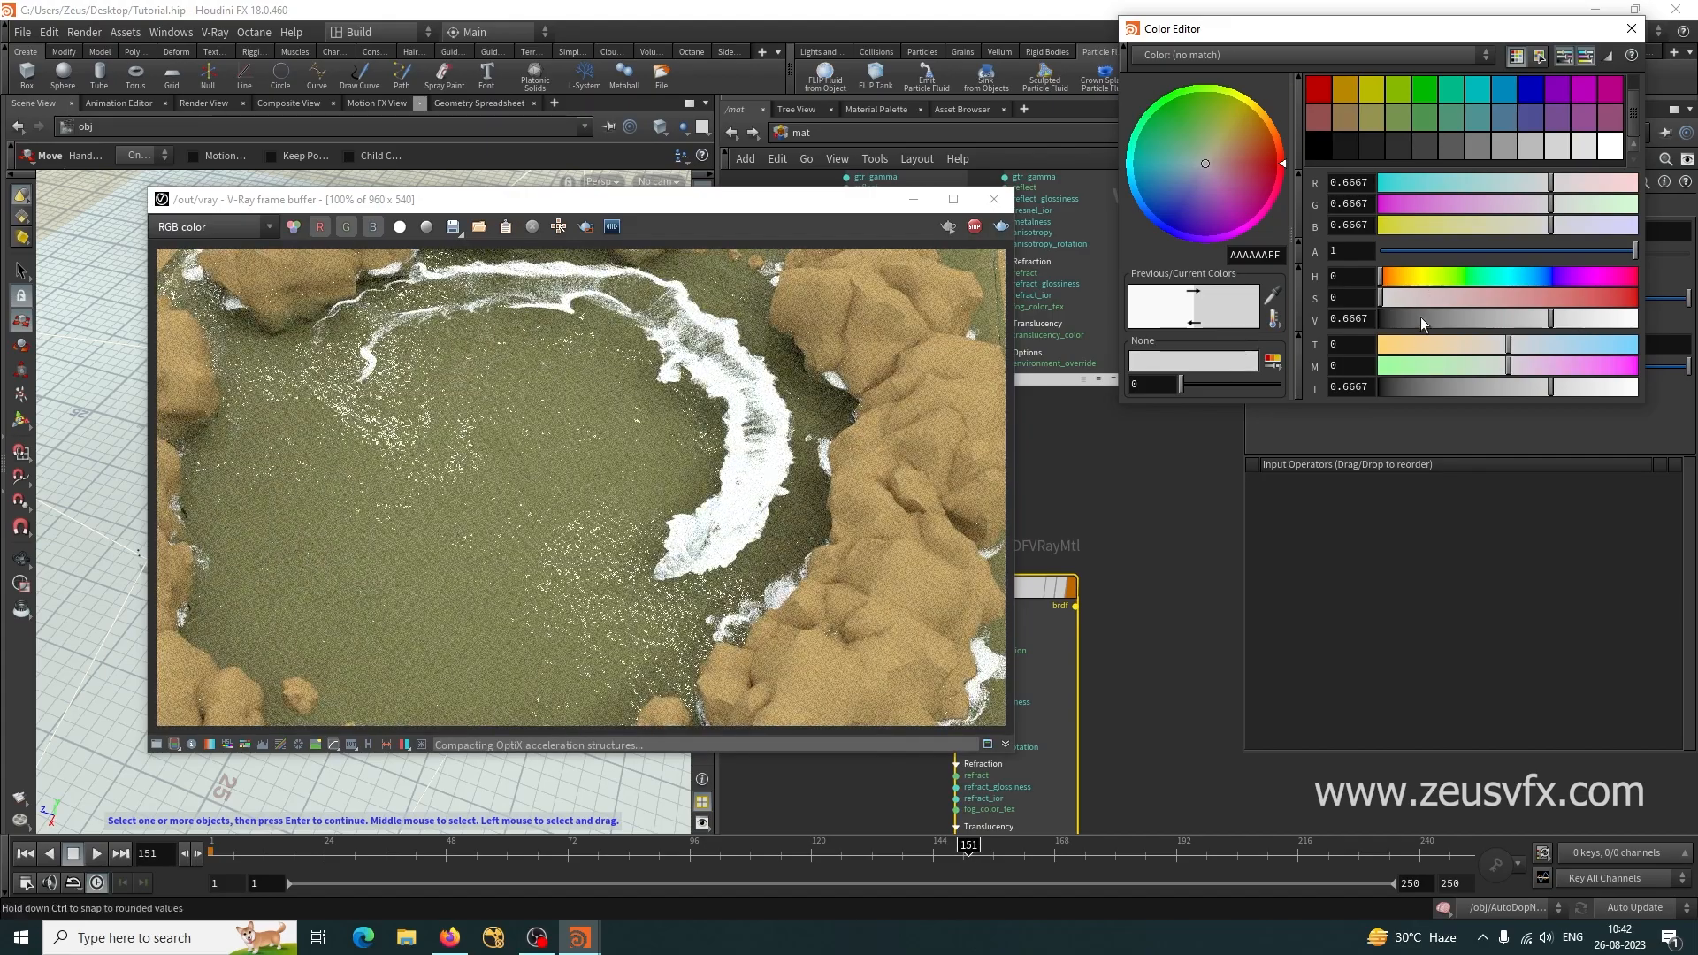
click(1509, 141)
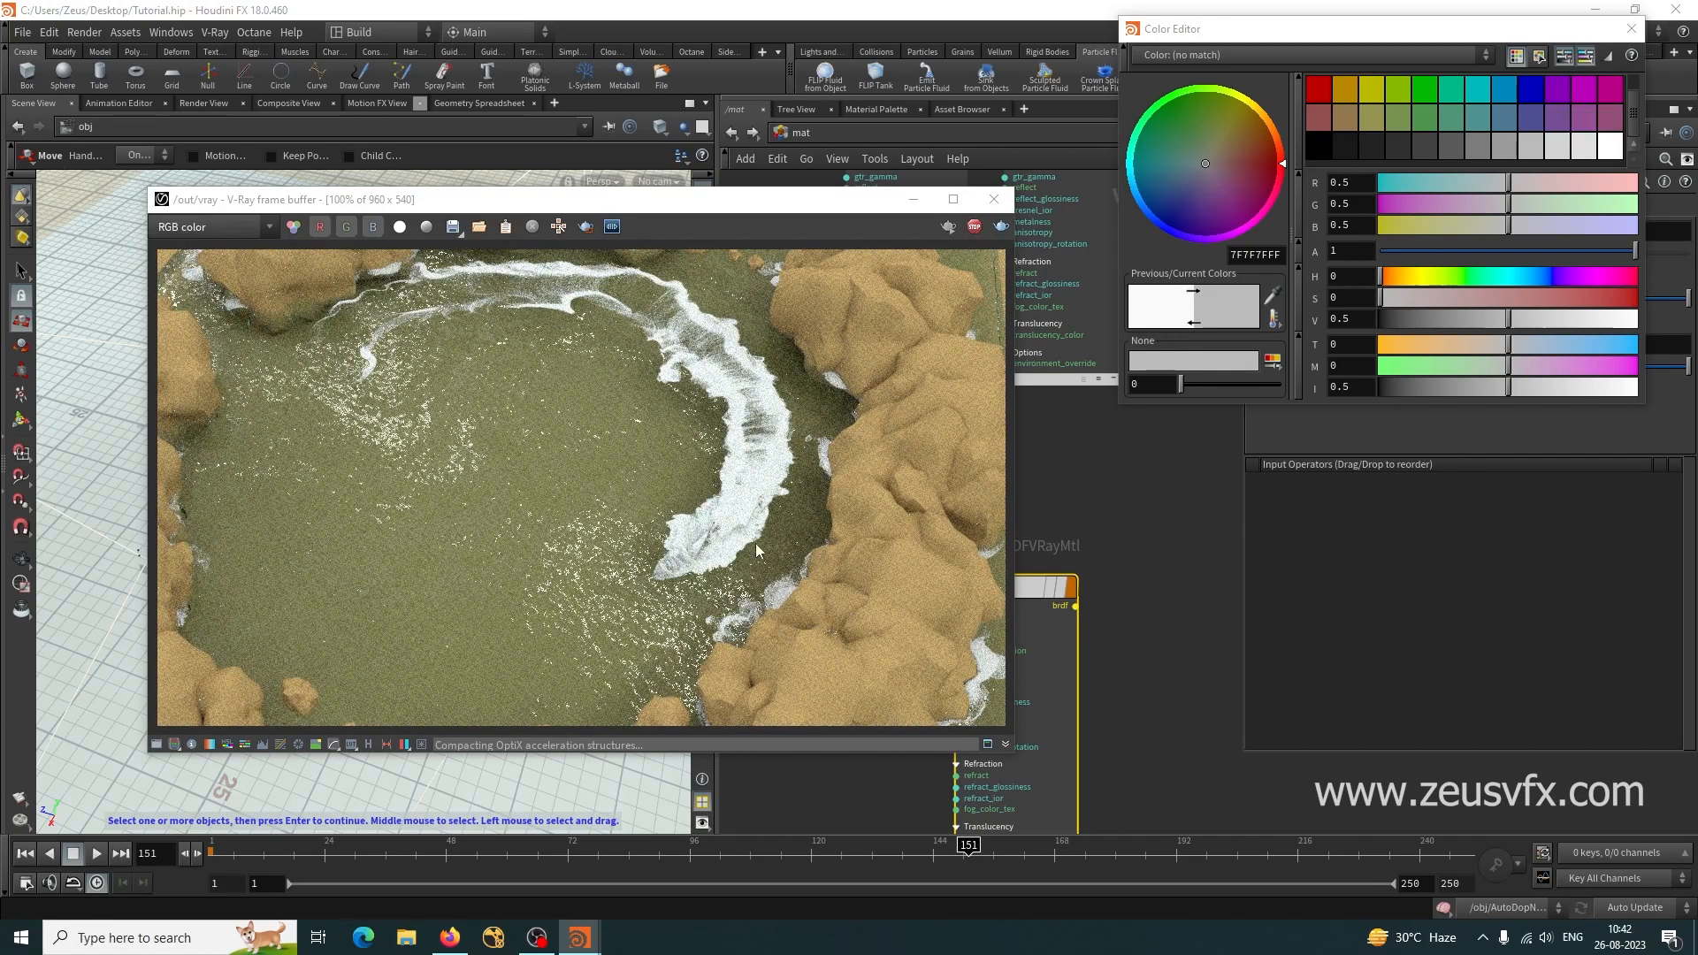
click(1632, 28)
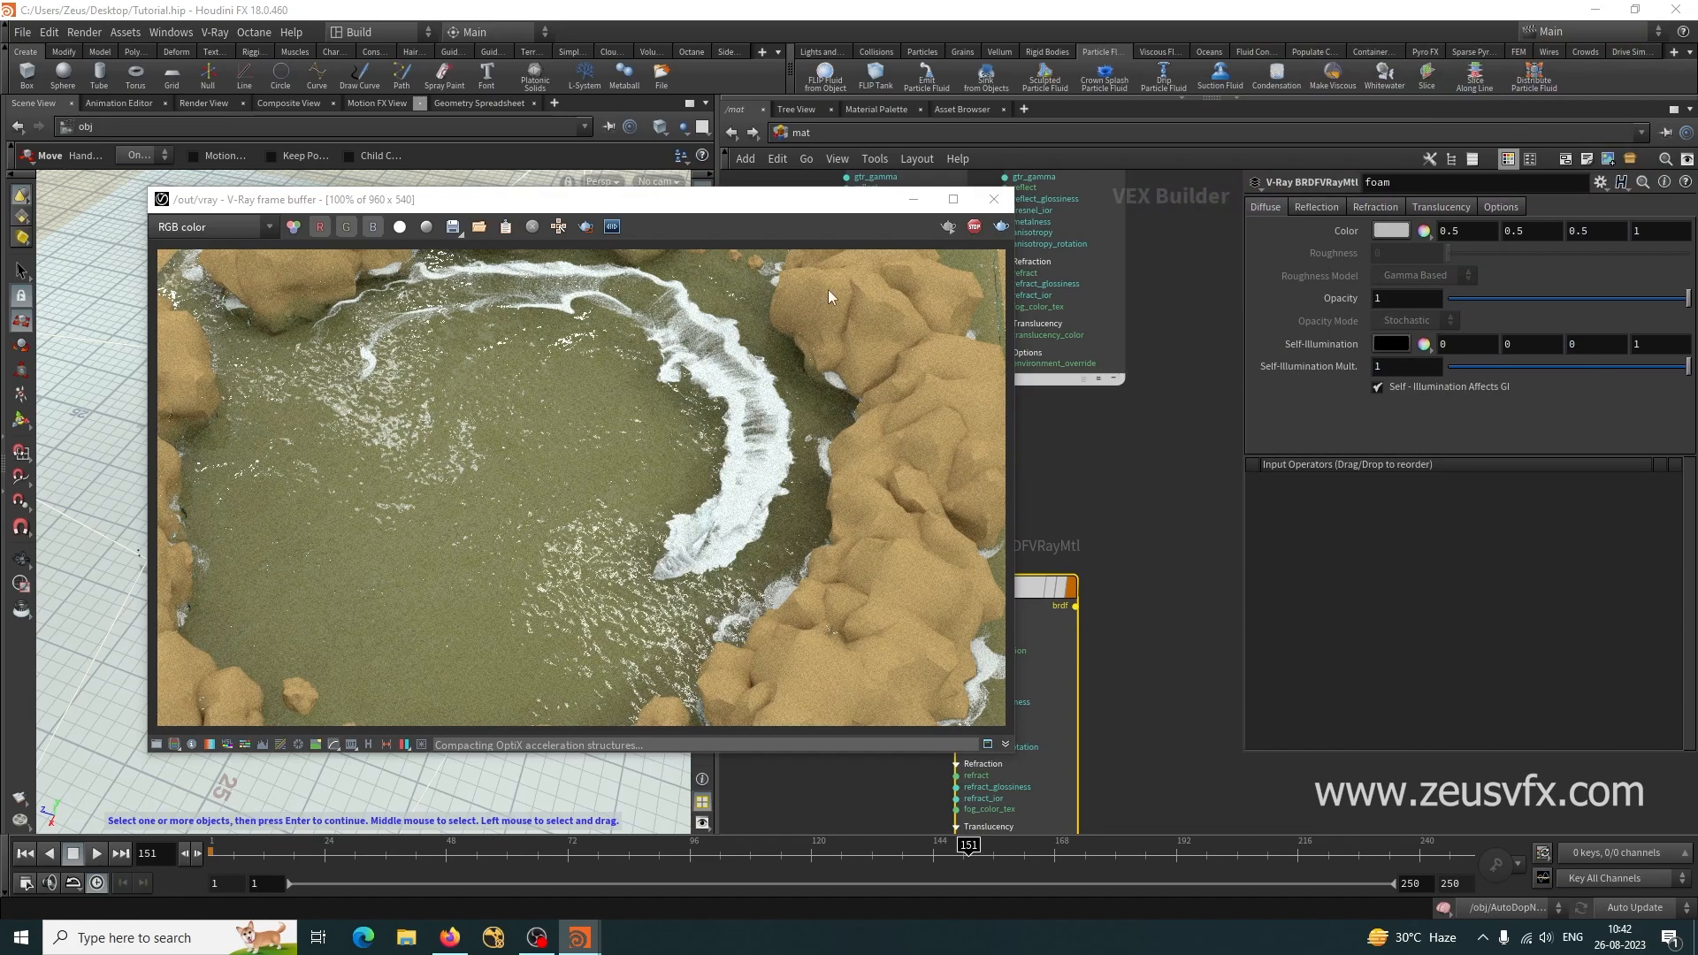
Stop the render, then save the scene from the object level and automatically lay out its nodes.
click(972, 228)
drag(866, 201, 651, 236)
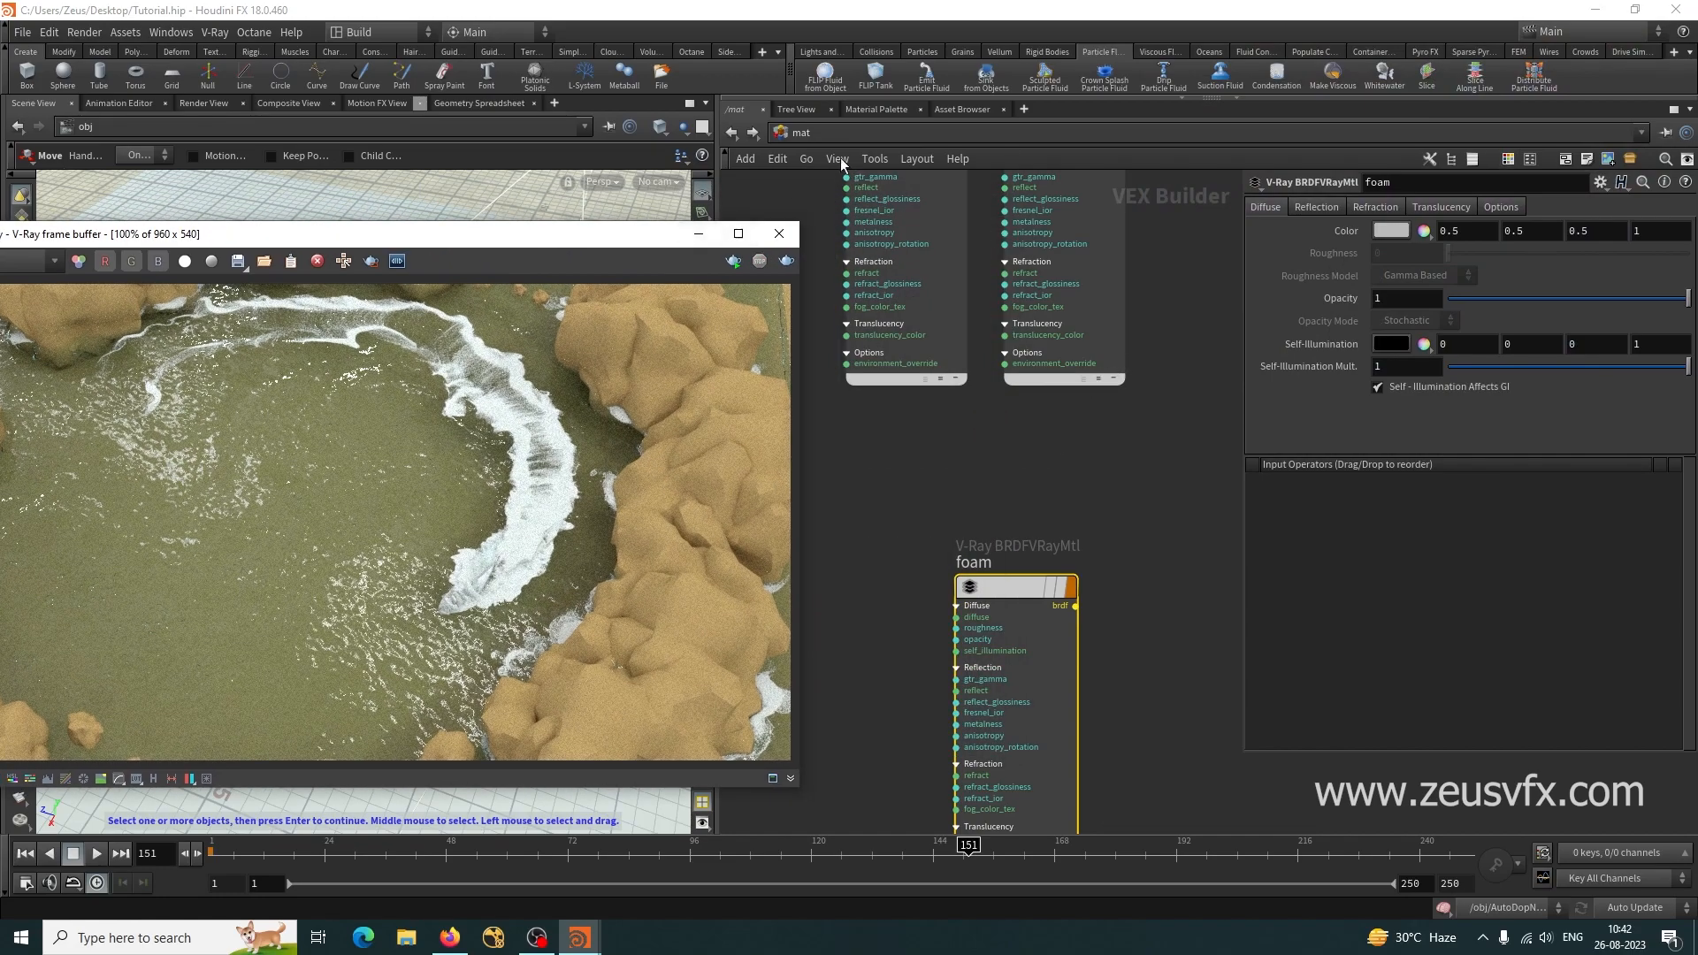
click(731, 133)
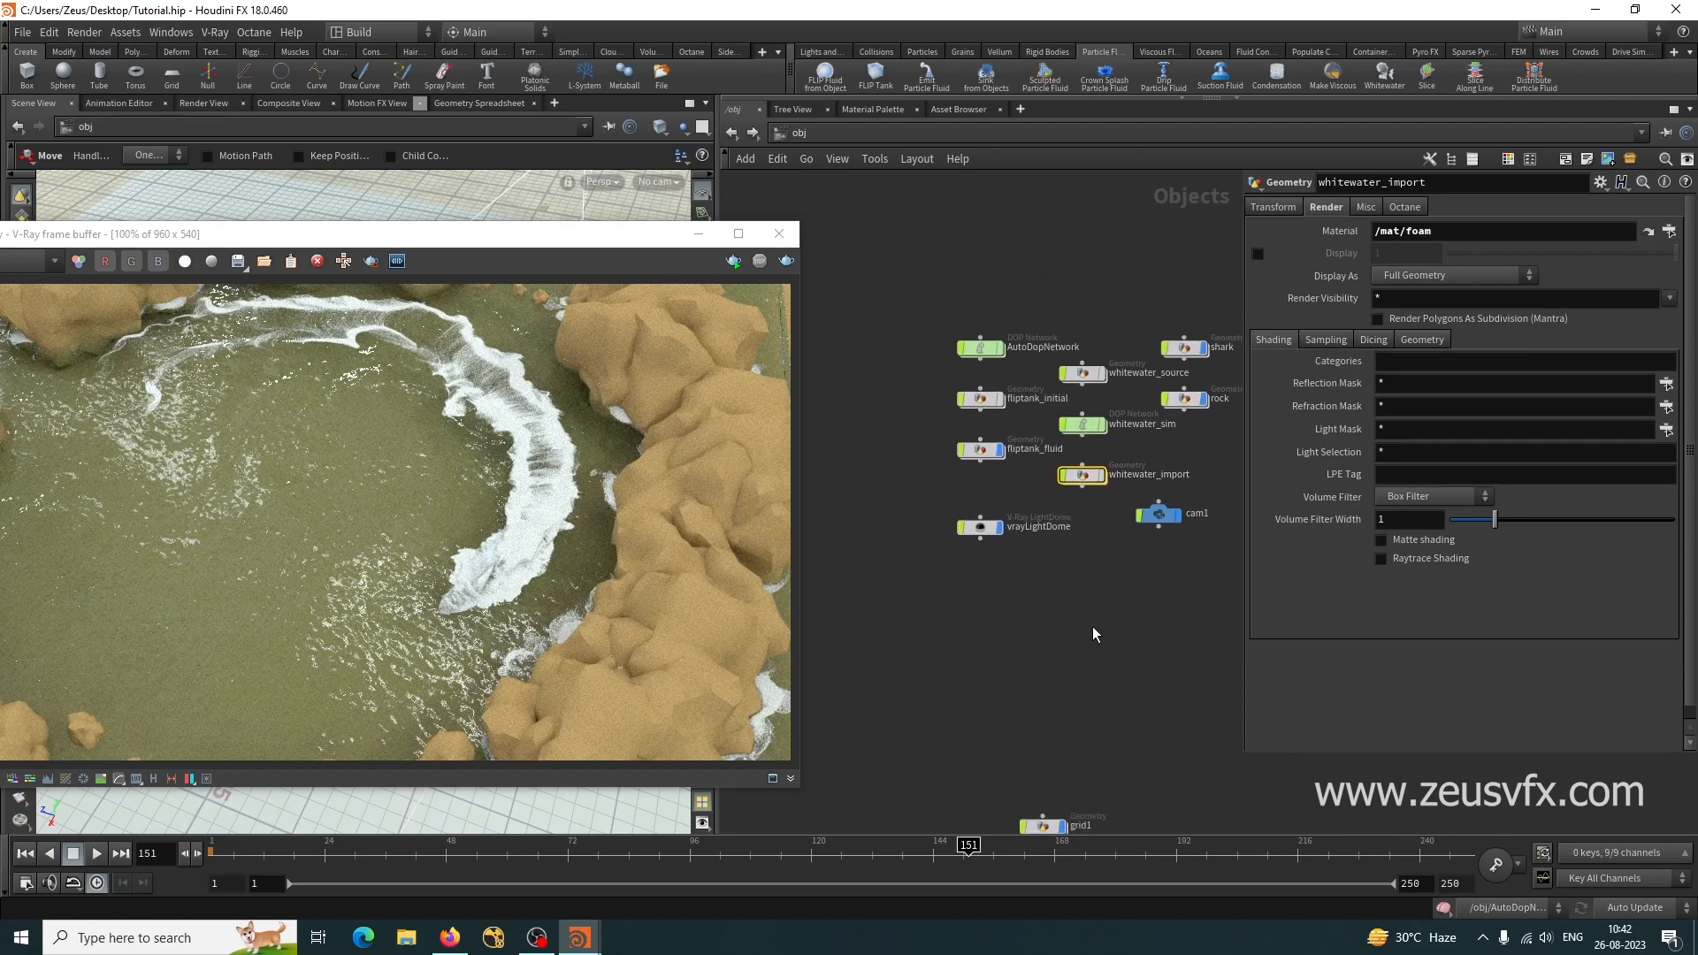
key(ctrl+s)
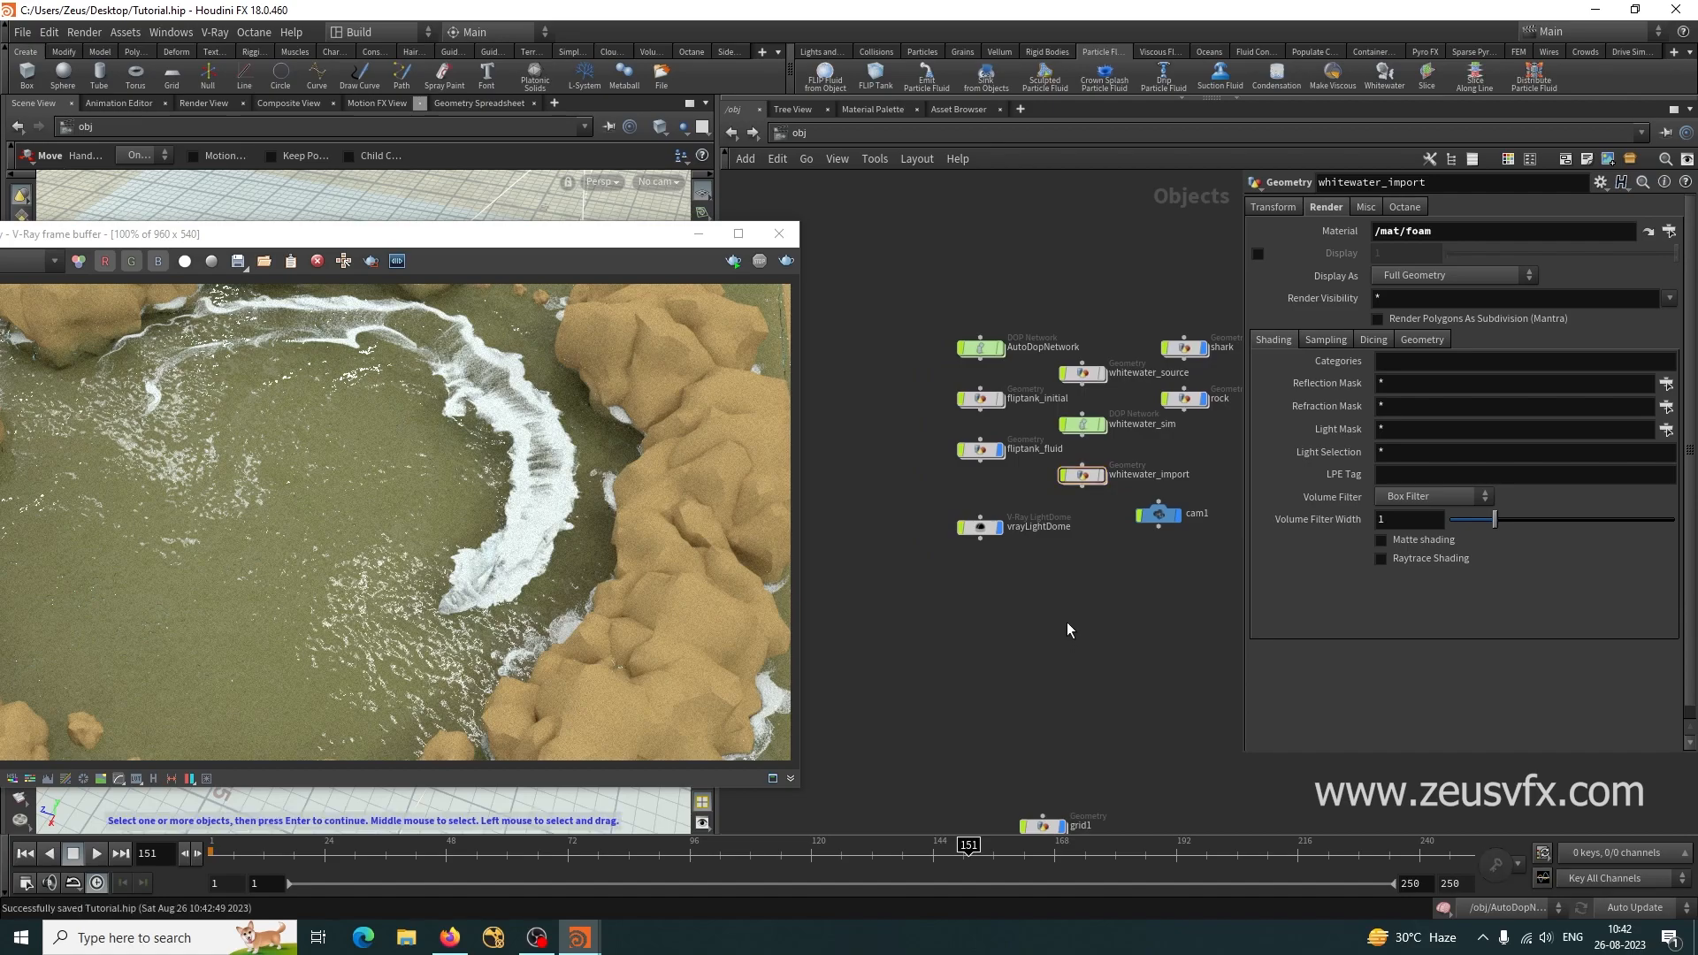
key(l)
Restart the V-Ray render to examine the shark and water, and minimize the frame buffer.
drag(585, 235, 1148, 224)
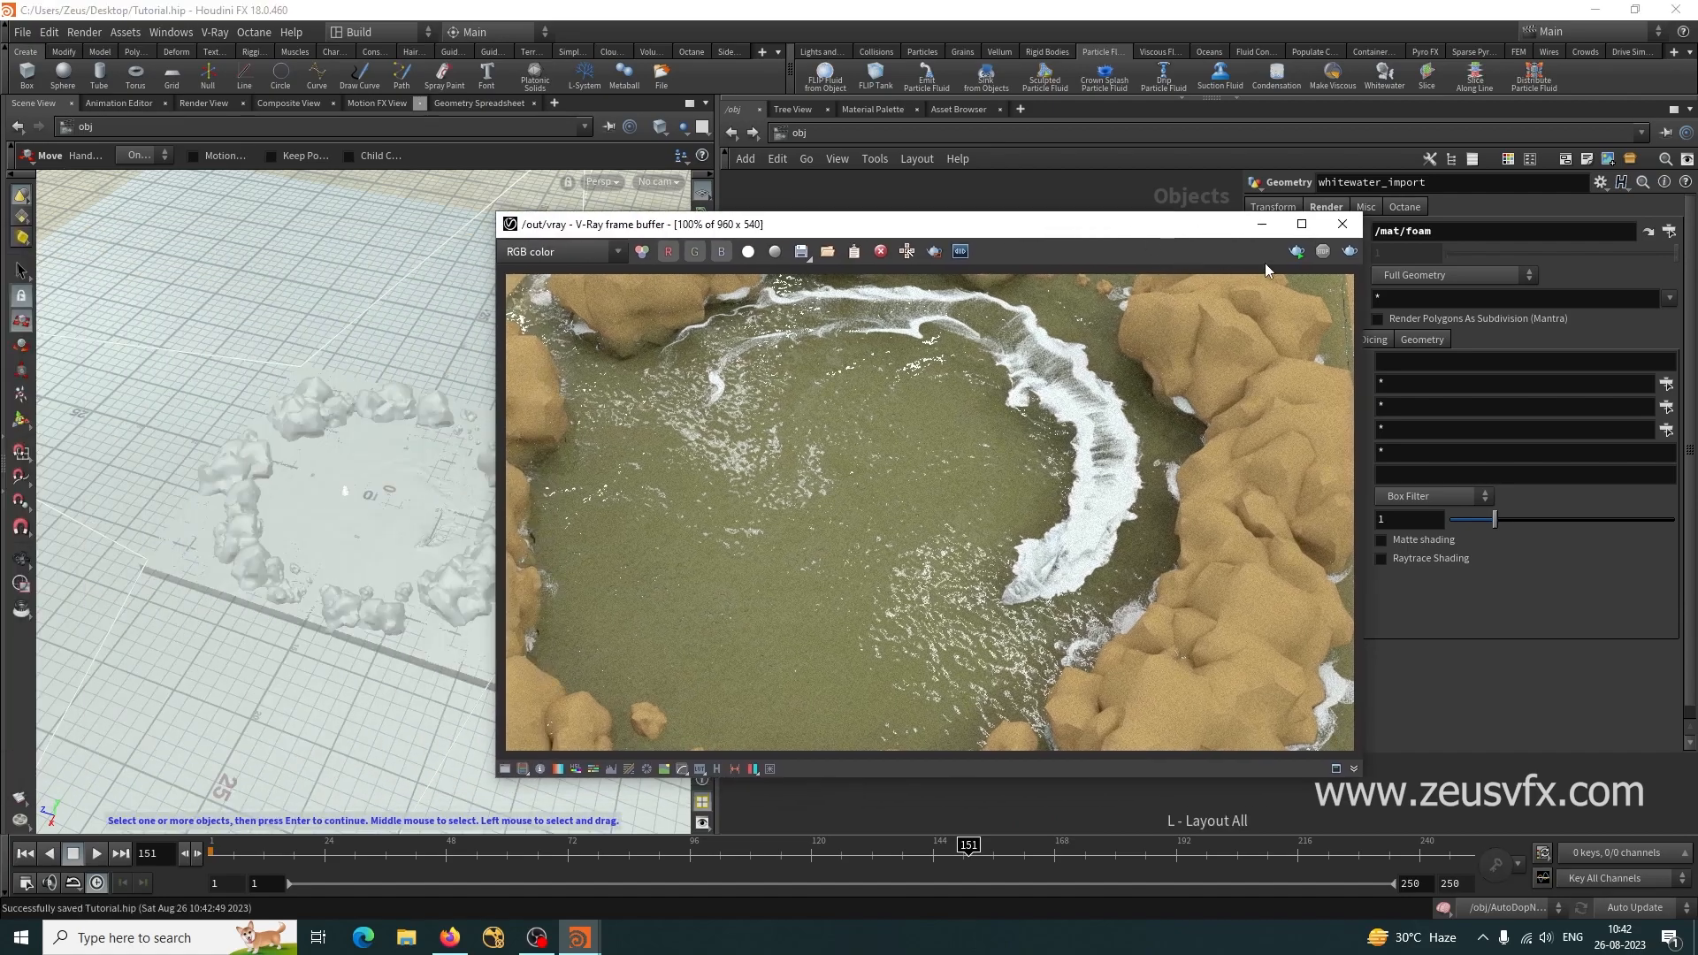
click(1297, 252)
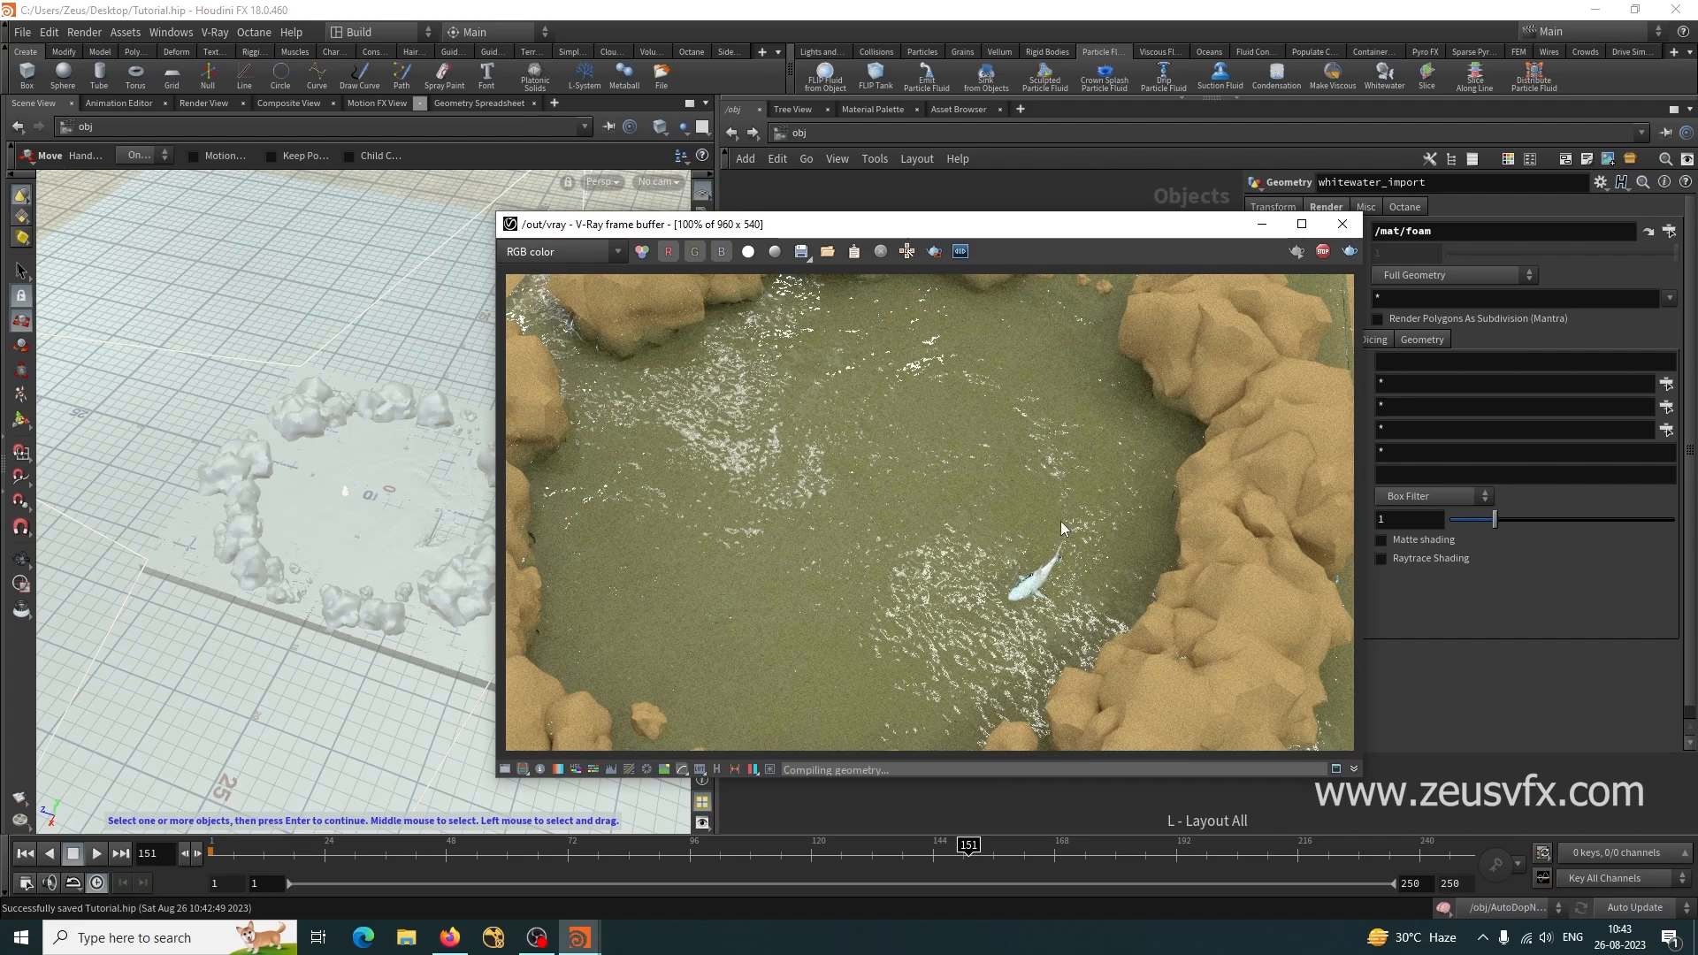
drag(1098, 226, 803, 227)
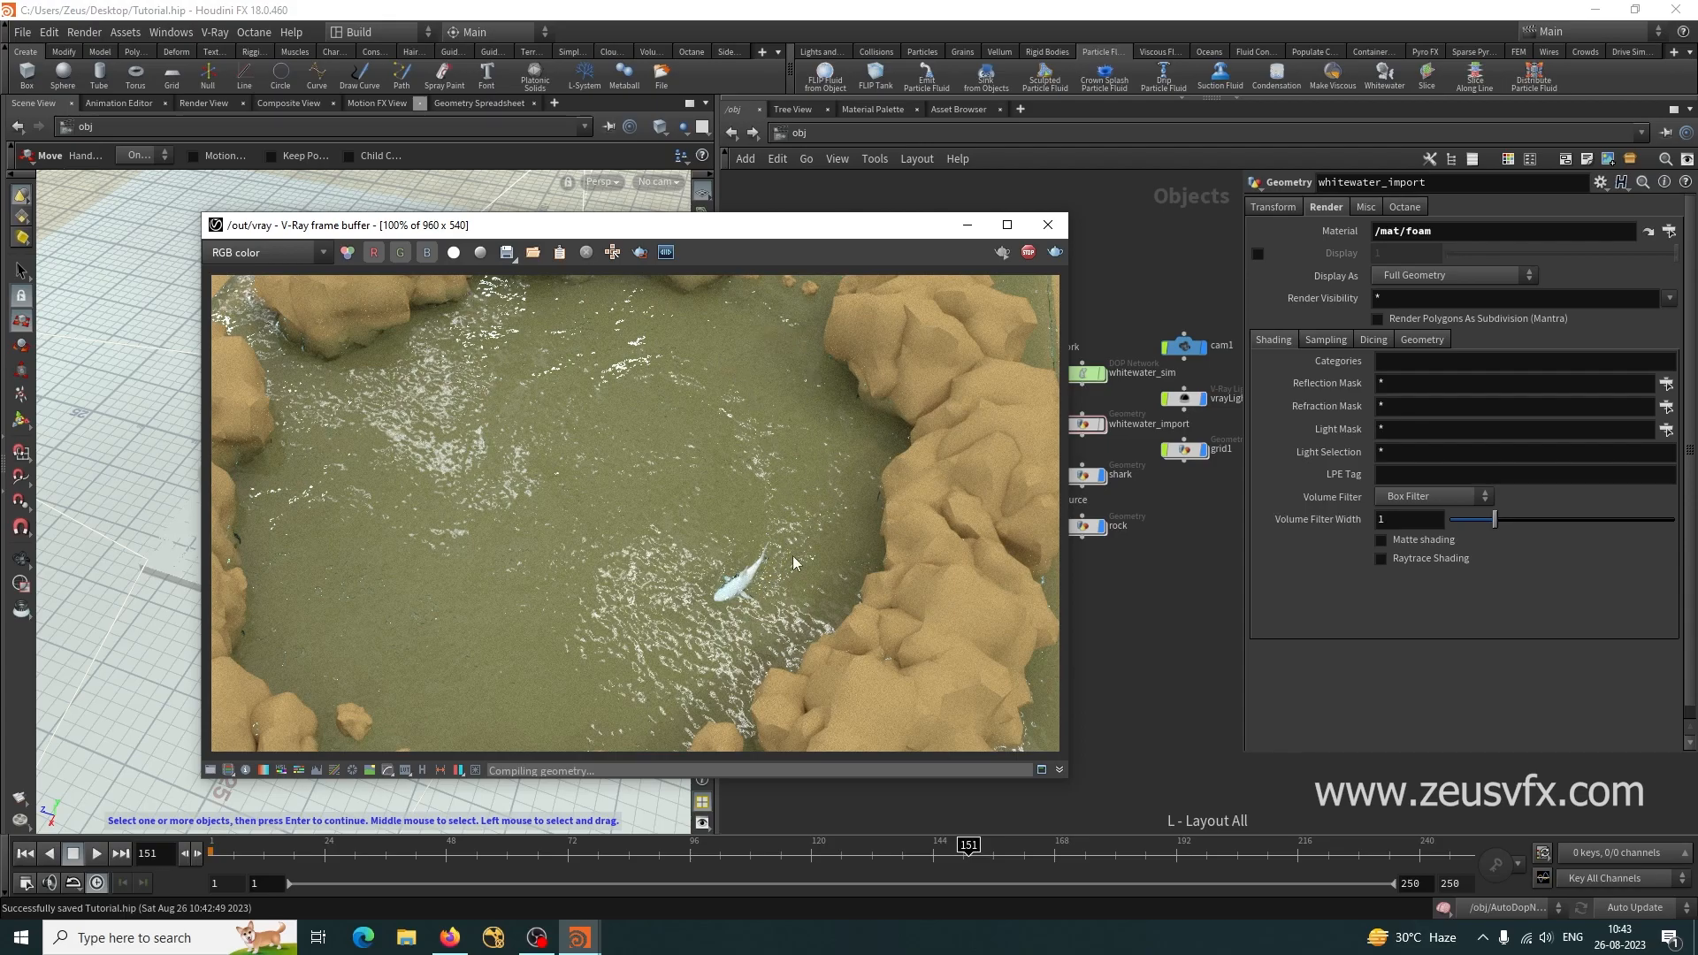
drag(881, 233, 672, 230)
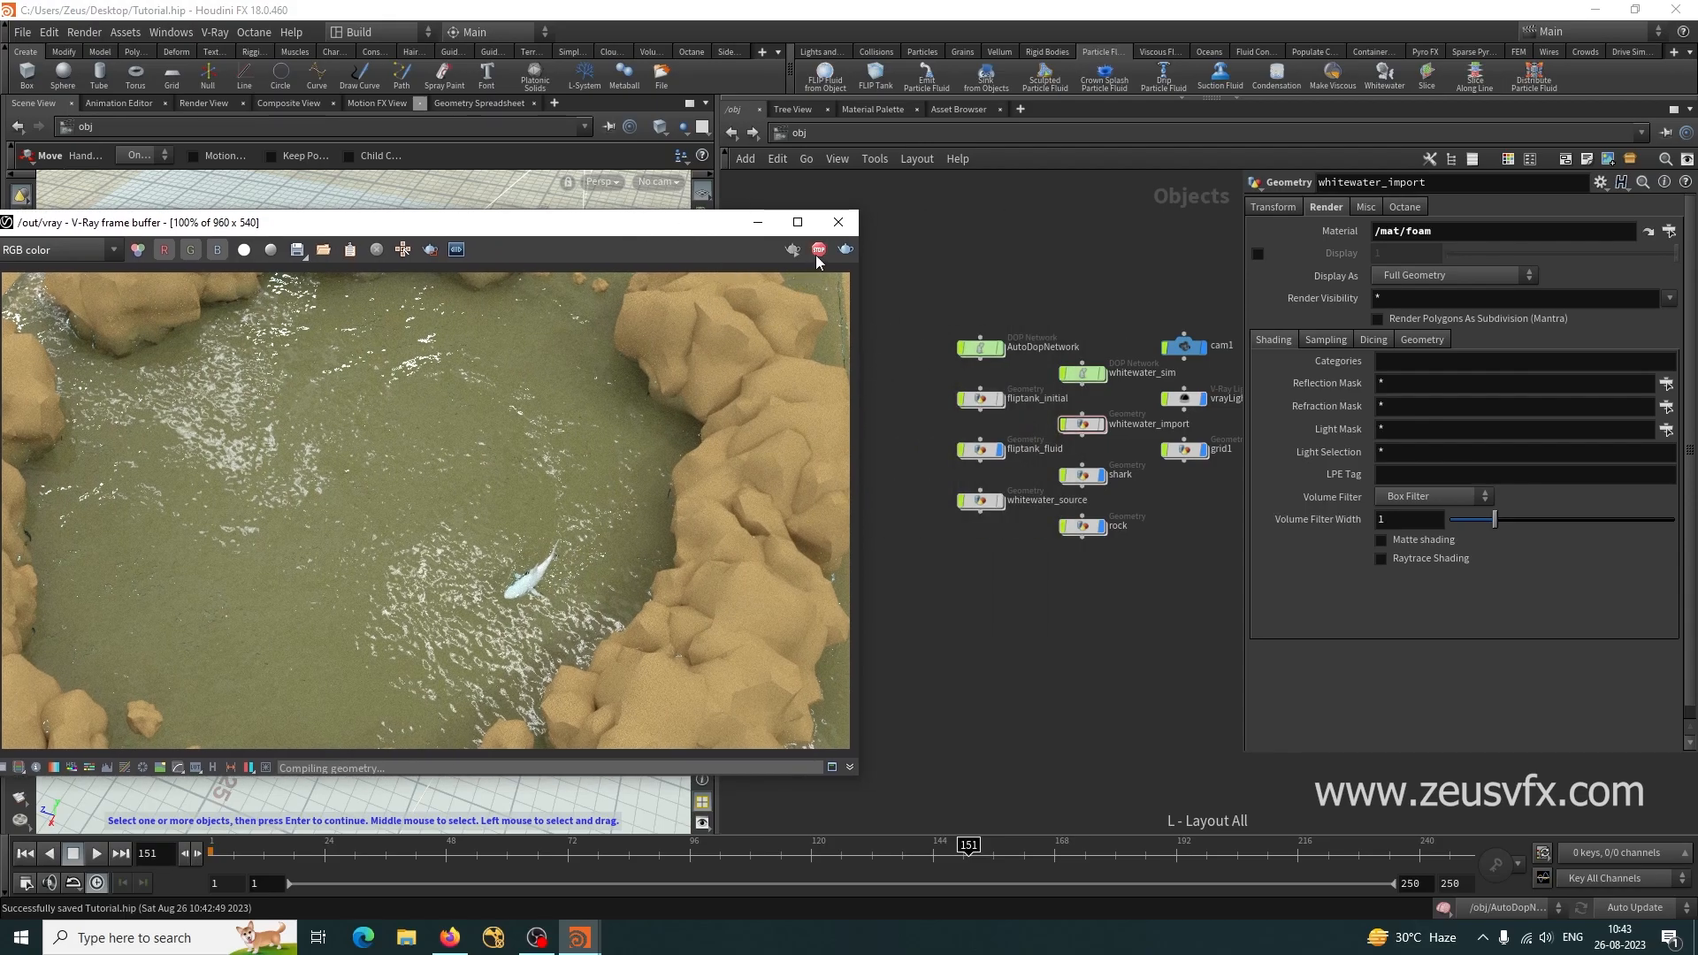
click(757, 222)
Enter the fliptank_fluid network and move surface_cache and RENDER down to leave room below particlefluidsurface1.
scroll(1047, 428, up, 5)
scroll(882, 650, down, 2)
double_click(880, 528)
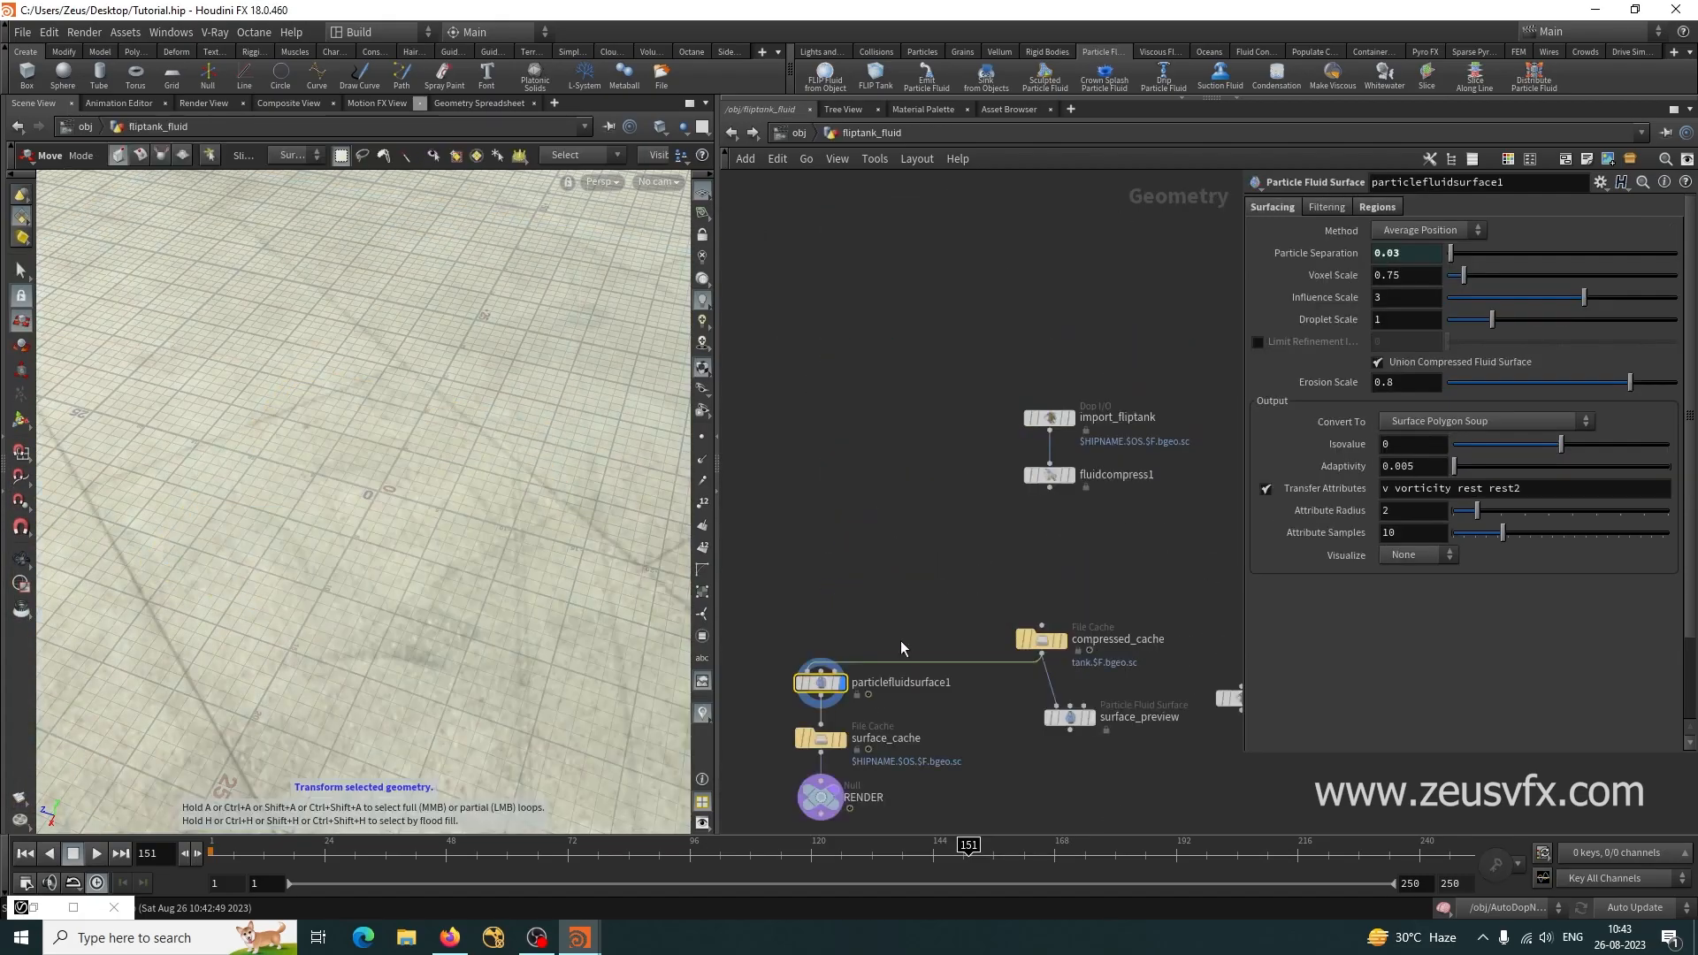
drag(847, 715, 974, 583)
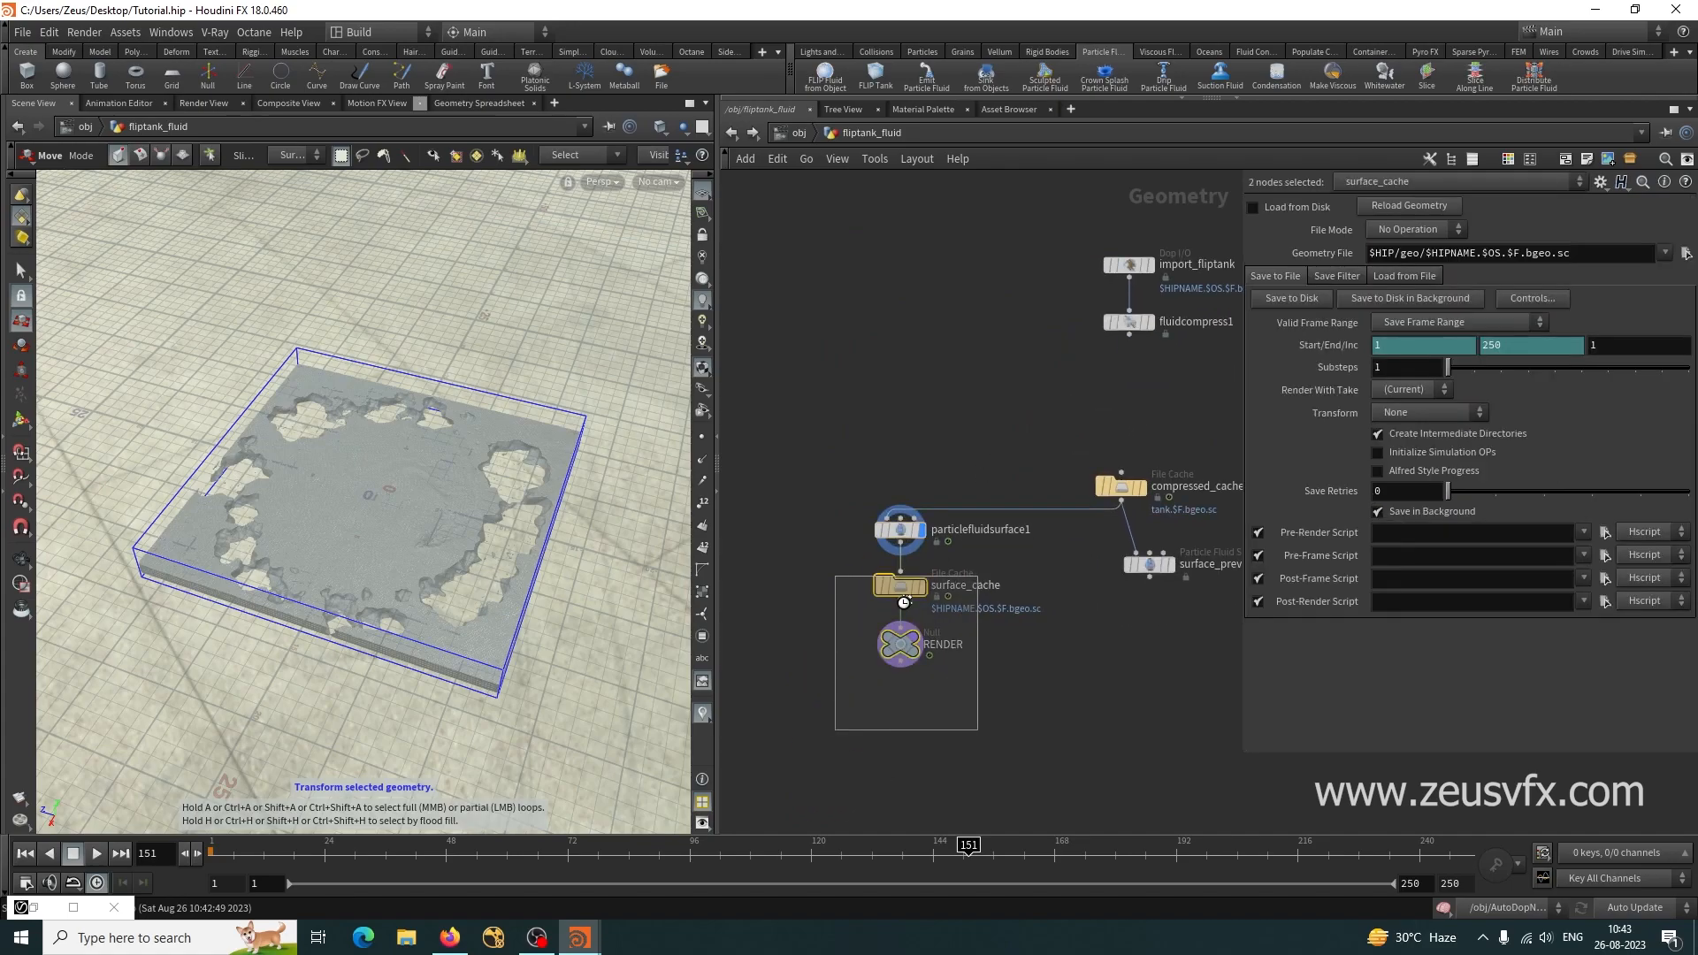
click(900, 665)
key(Escape)
drag(834, 557, 1051, 743)
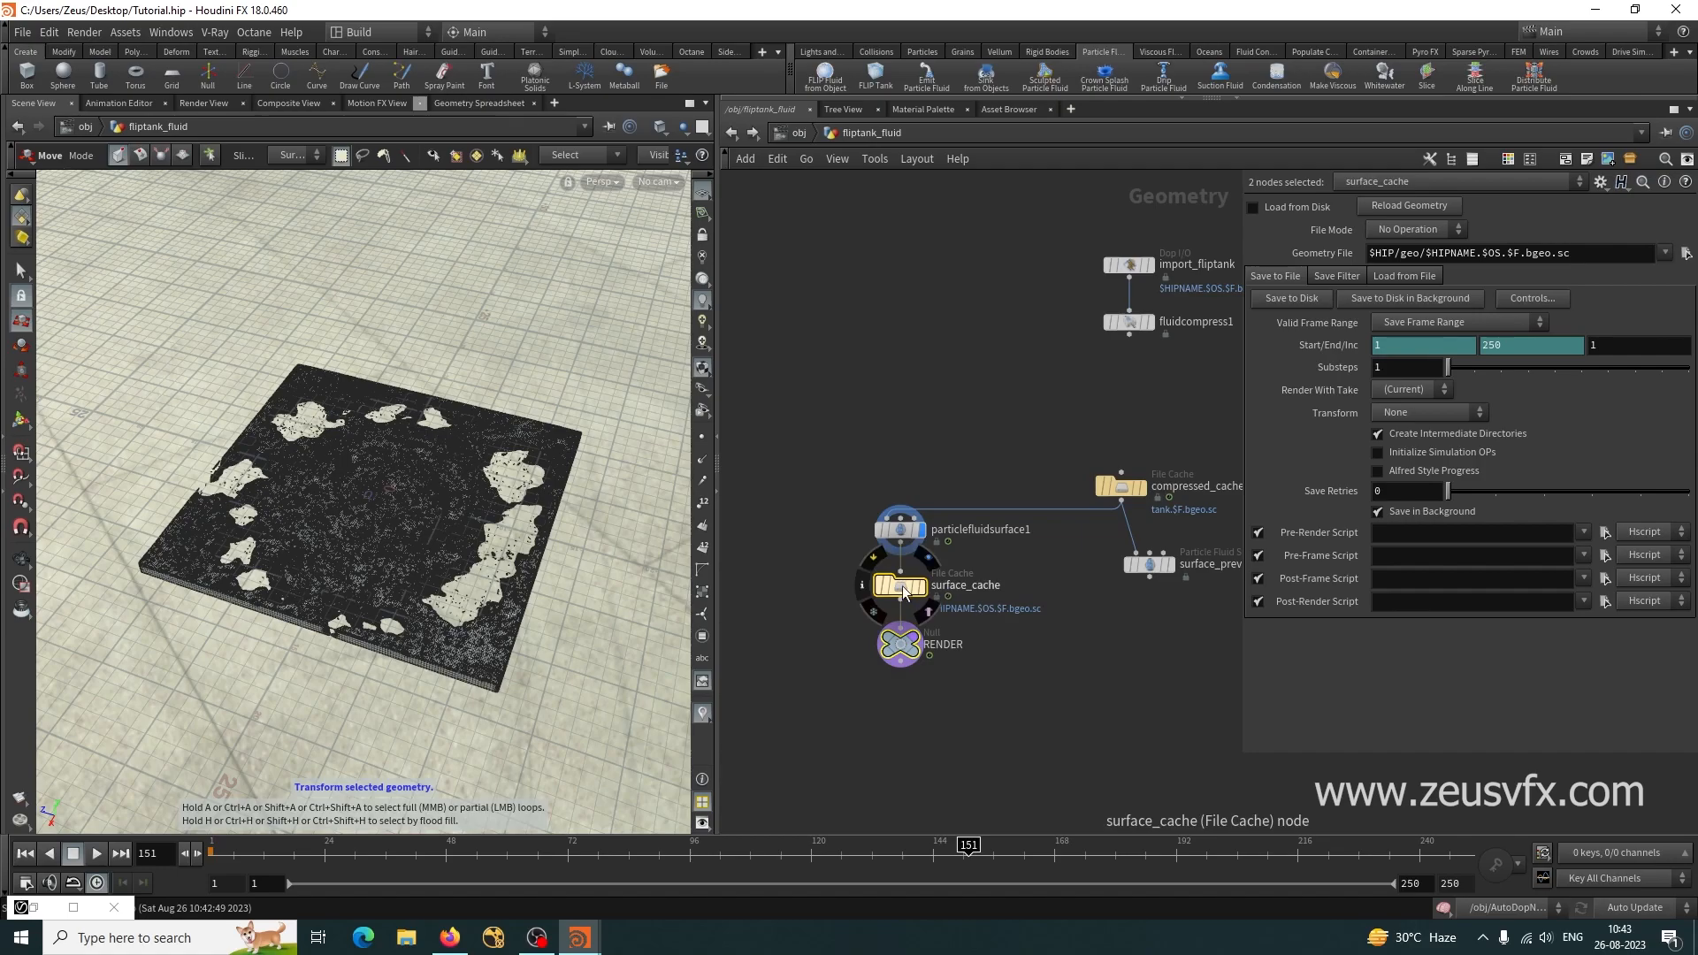
drag(900, 585, 900, 724)
Insert an Attribute VOP node between particlefluidsurface1 and surface_cache.
alt+drag(552, 594, 492, 590)
scroll(492, 591, up, 10)
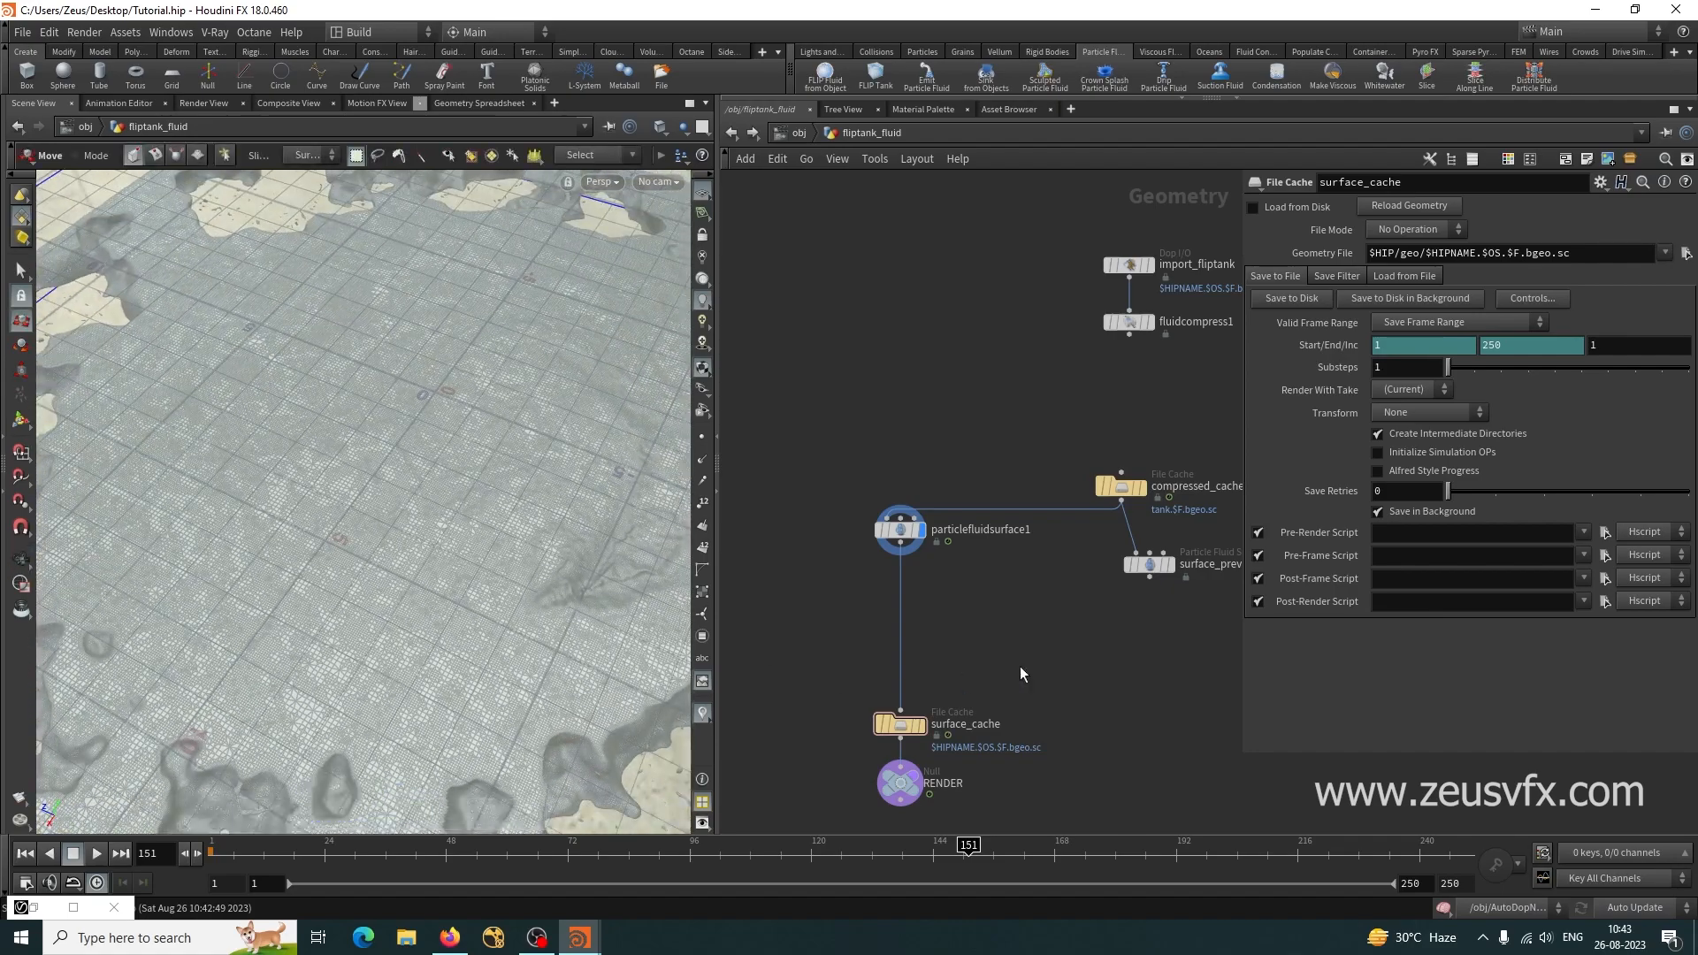
key(Tab)
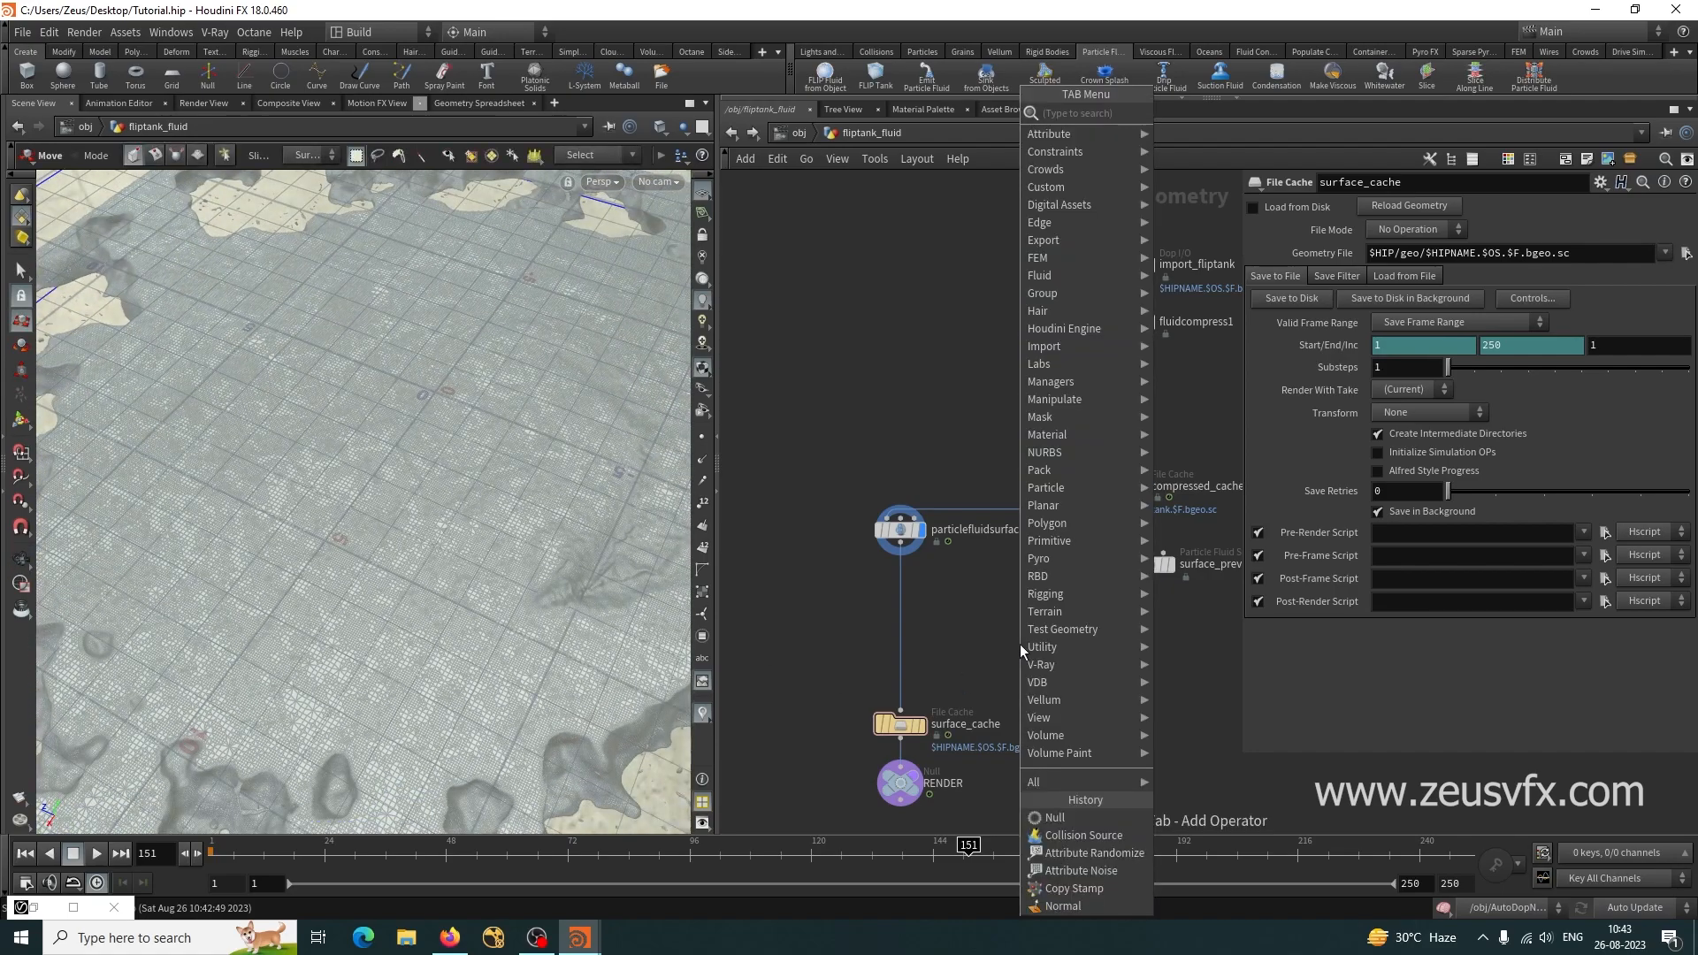
text(vop)
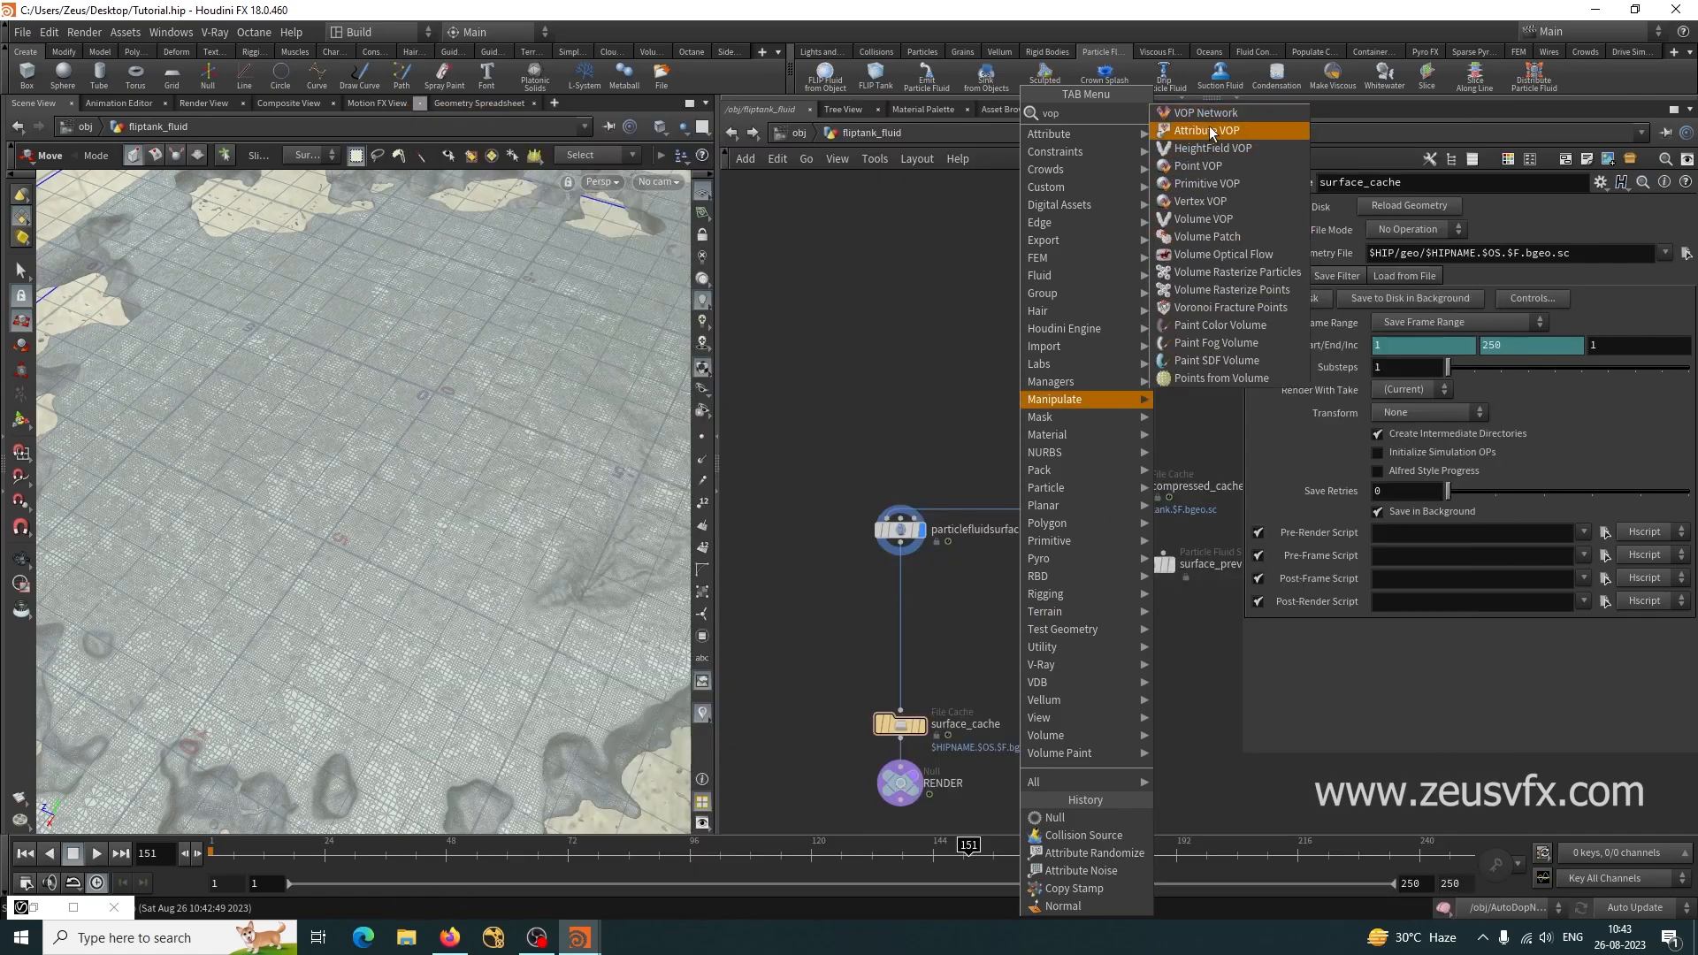
click(1210, 131)
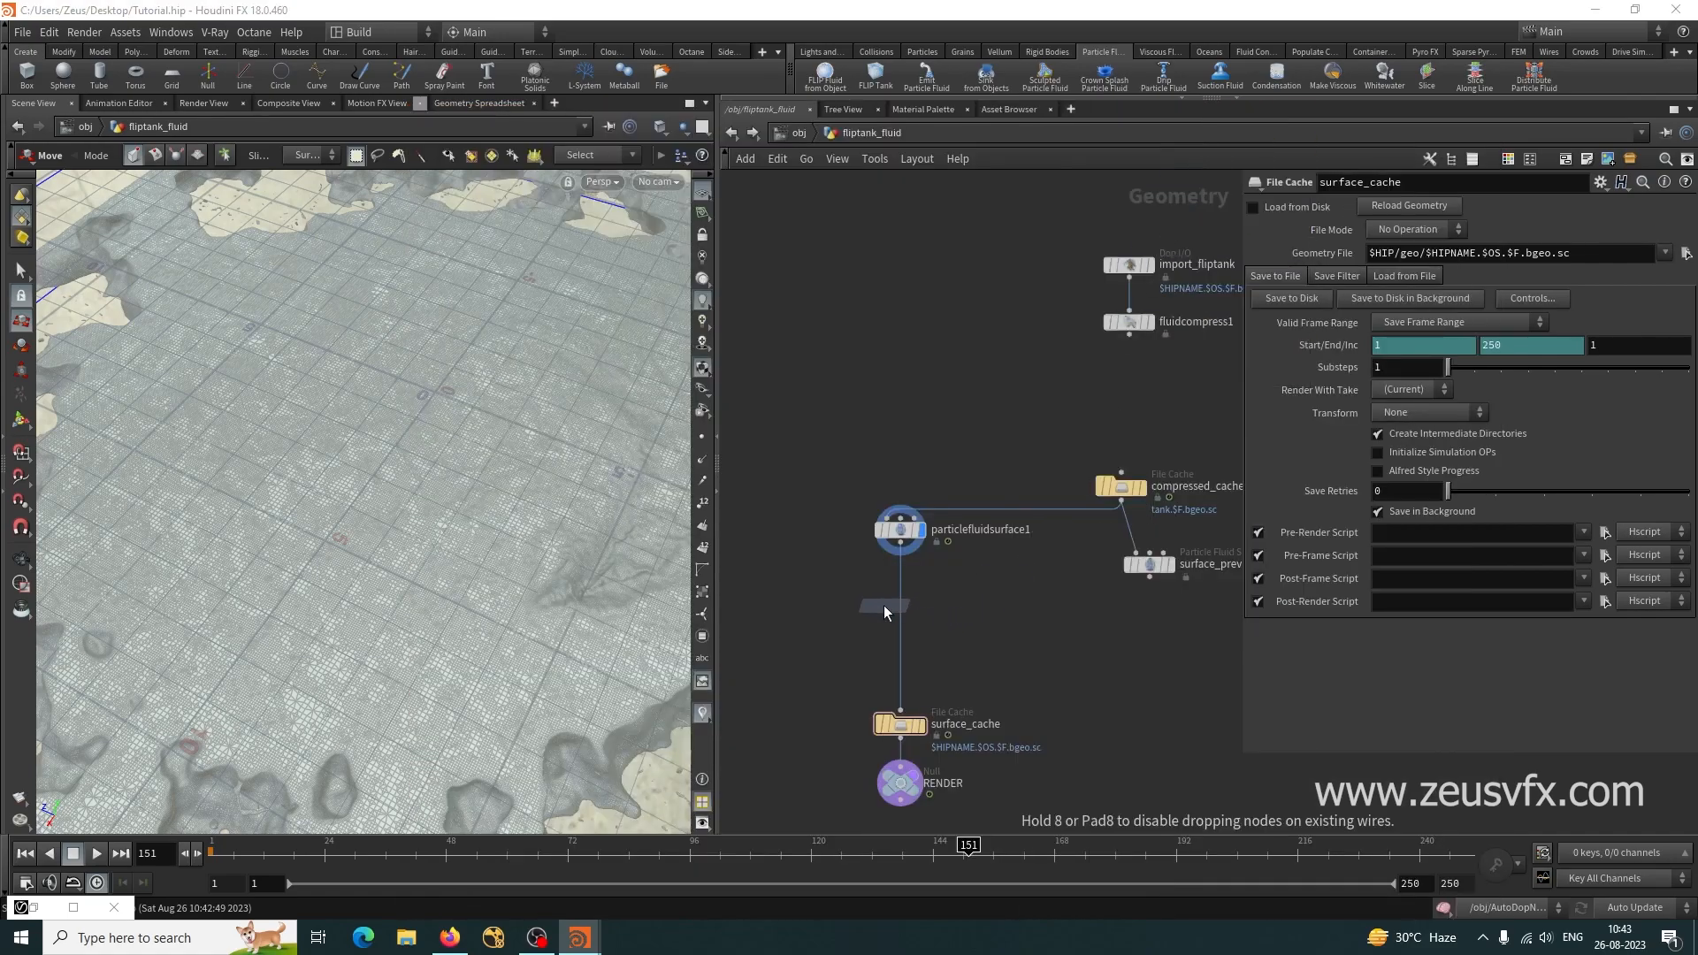
click(899, 600)
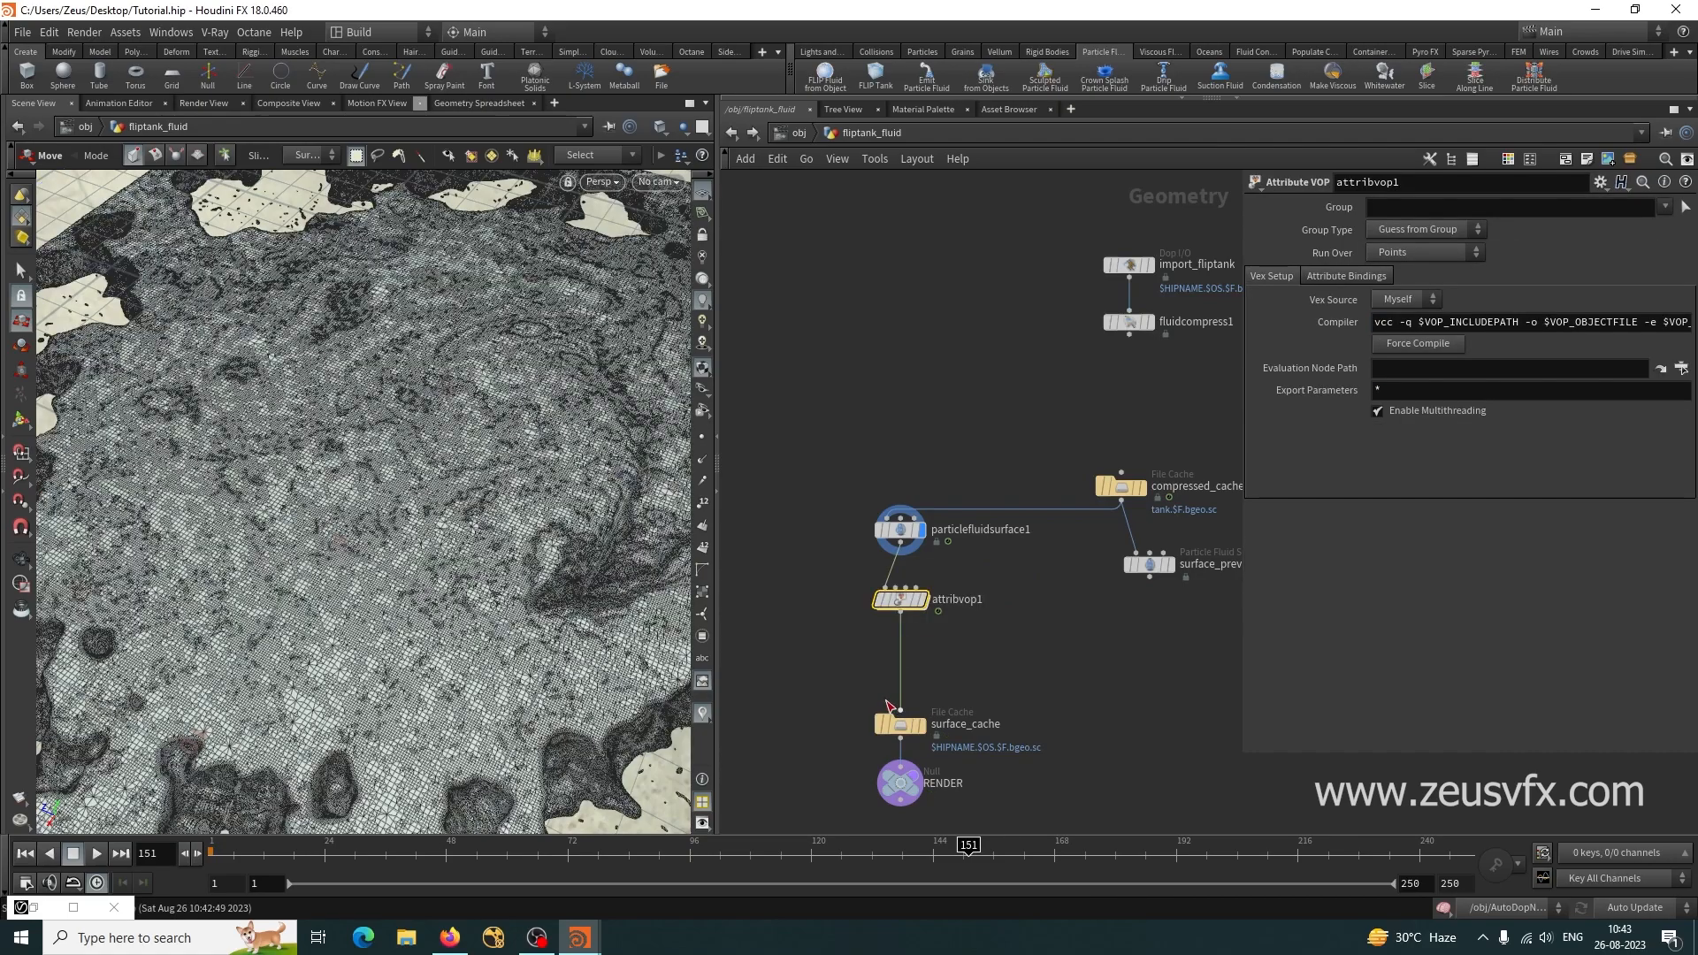
Shade the fluid surface smoothly without wireframe in the viewport, and toggle the viewport lighting off and back on.
click(664, 134)
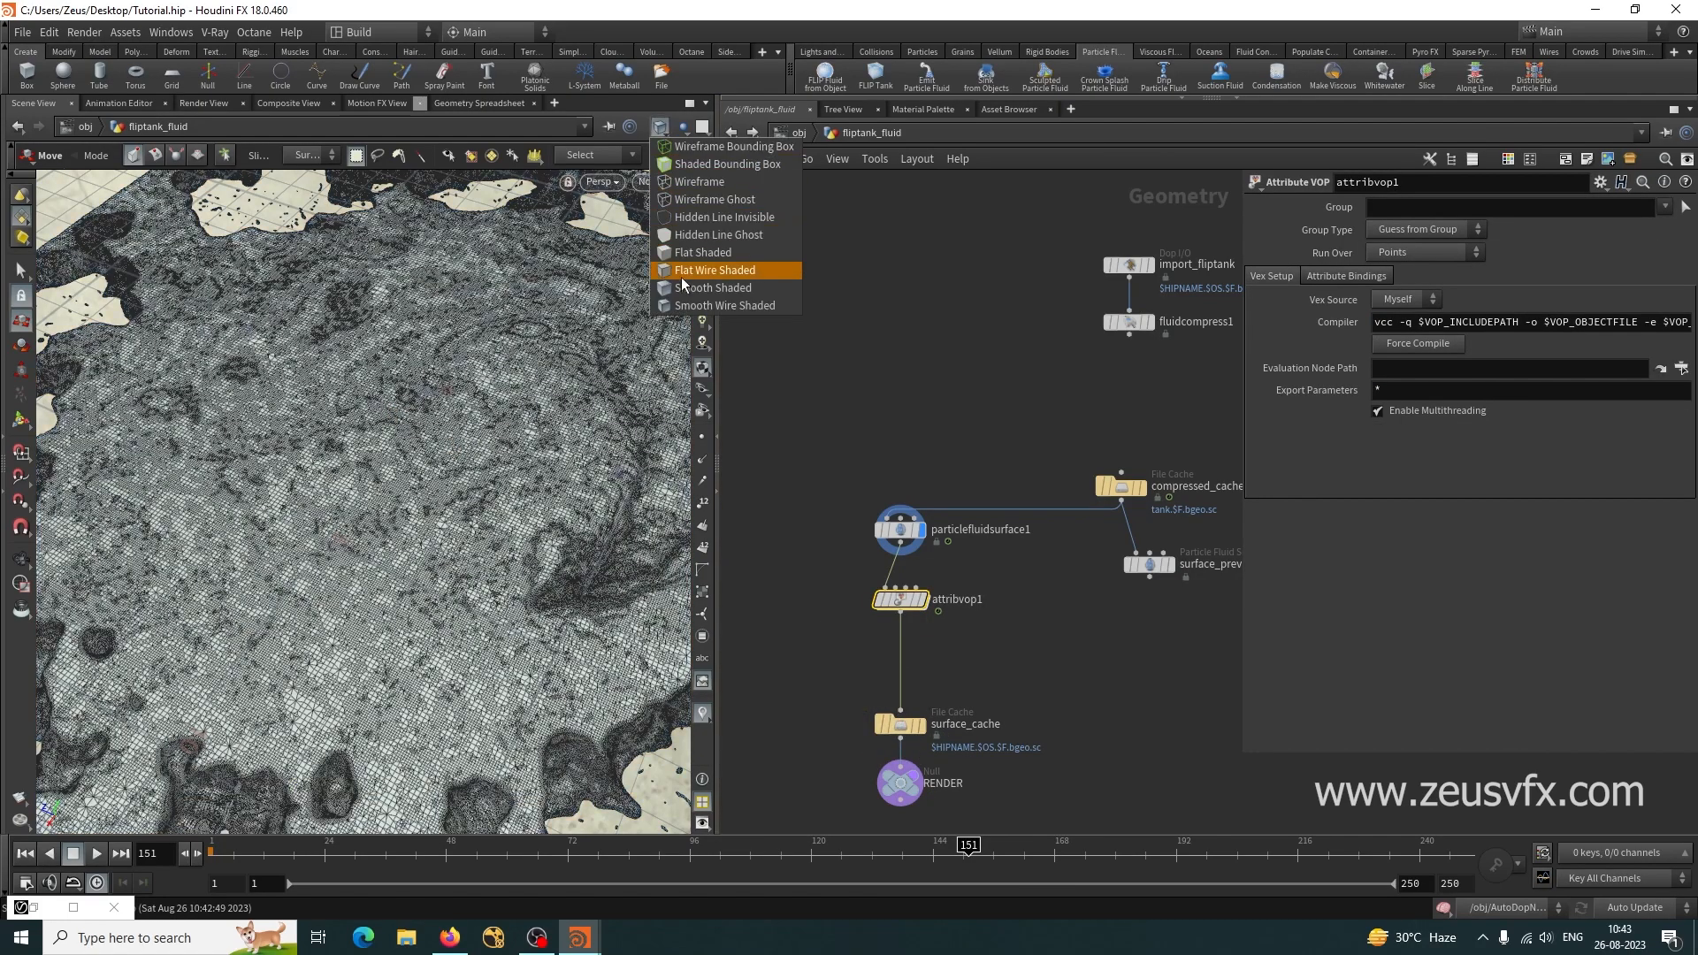
click(708, 302)
click(1011, 681)
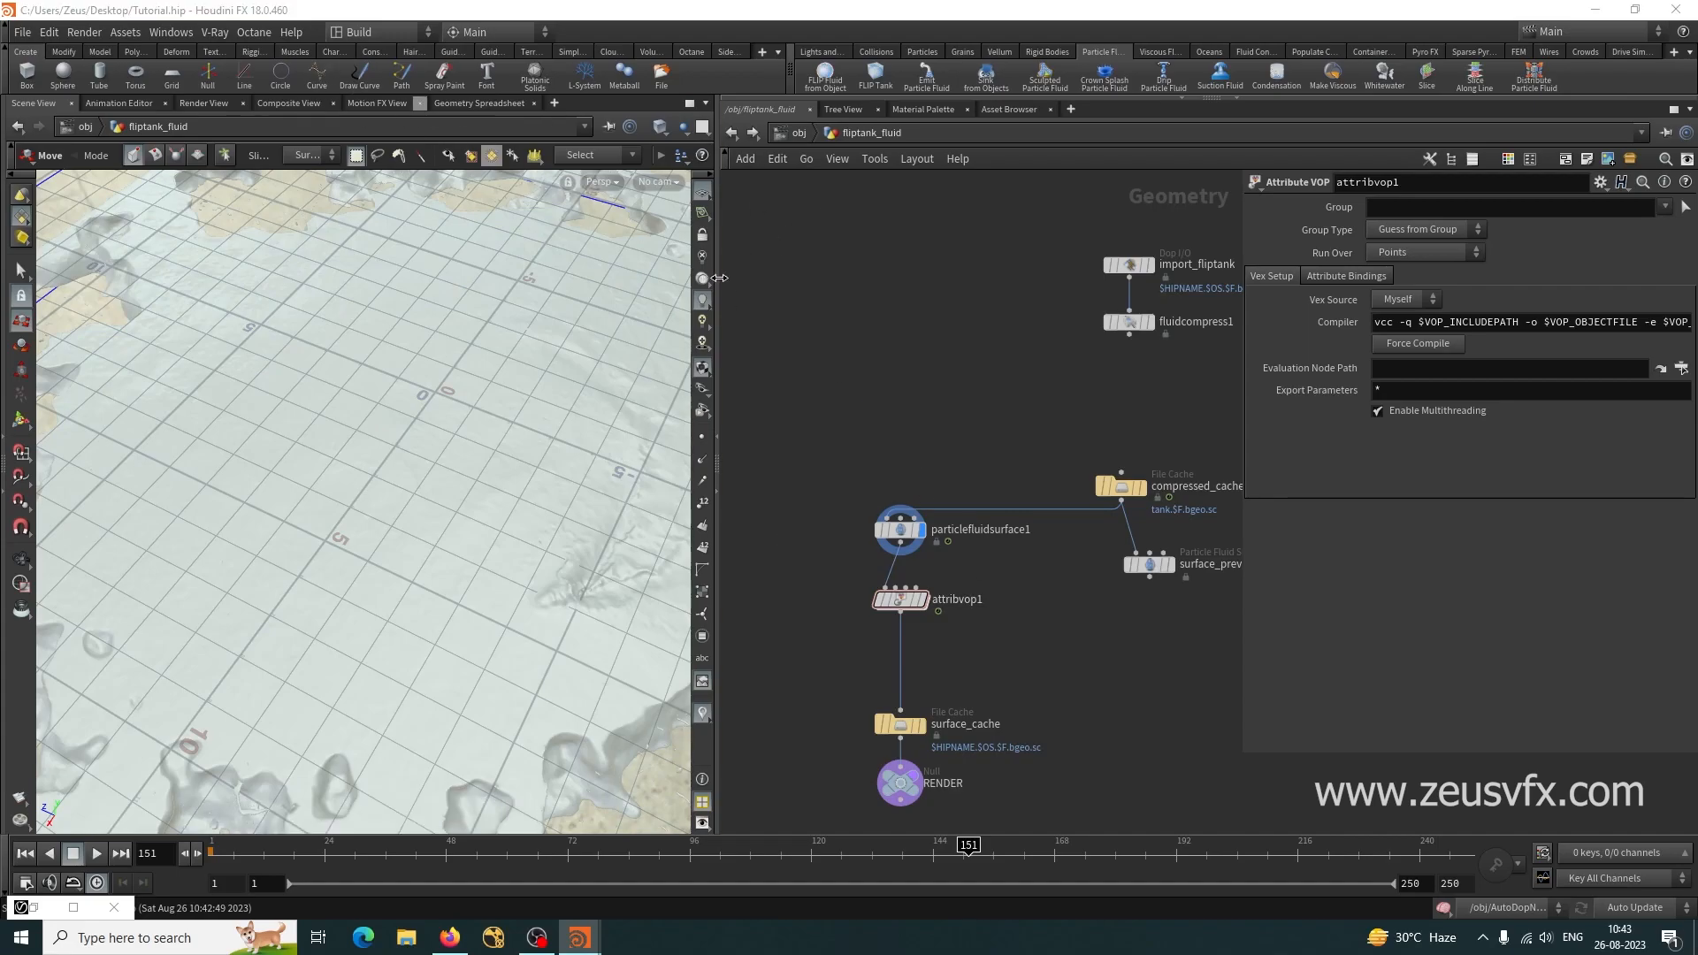
click(701, 256)
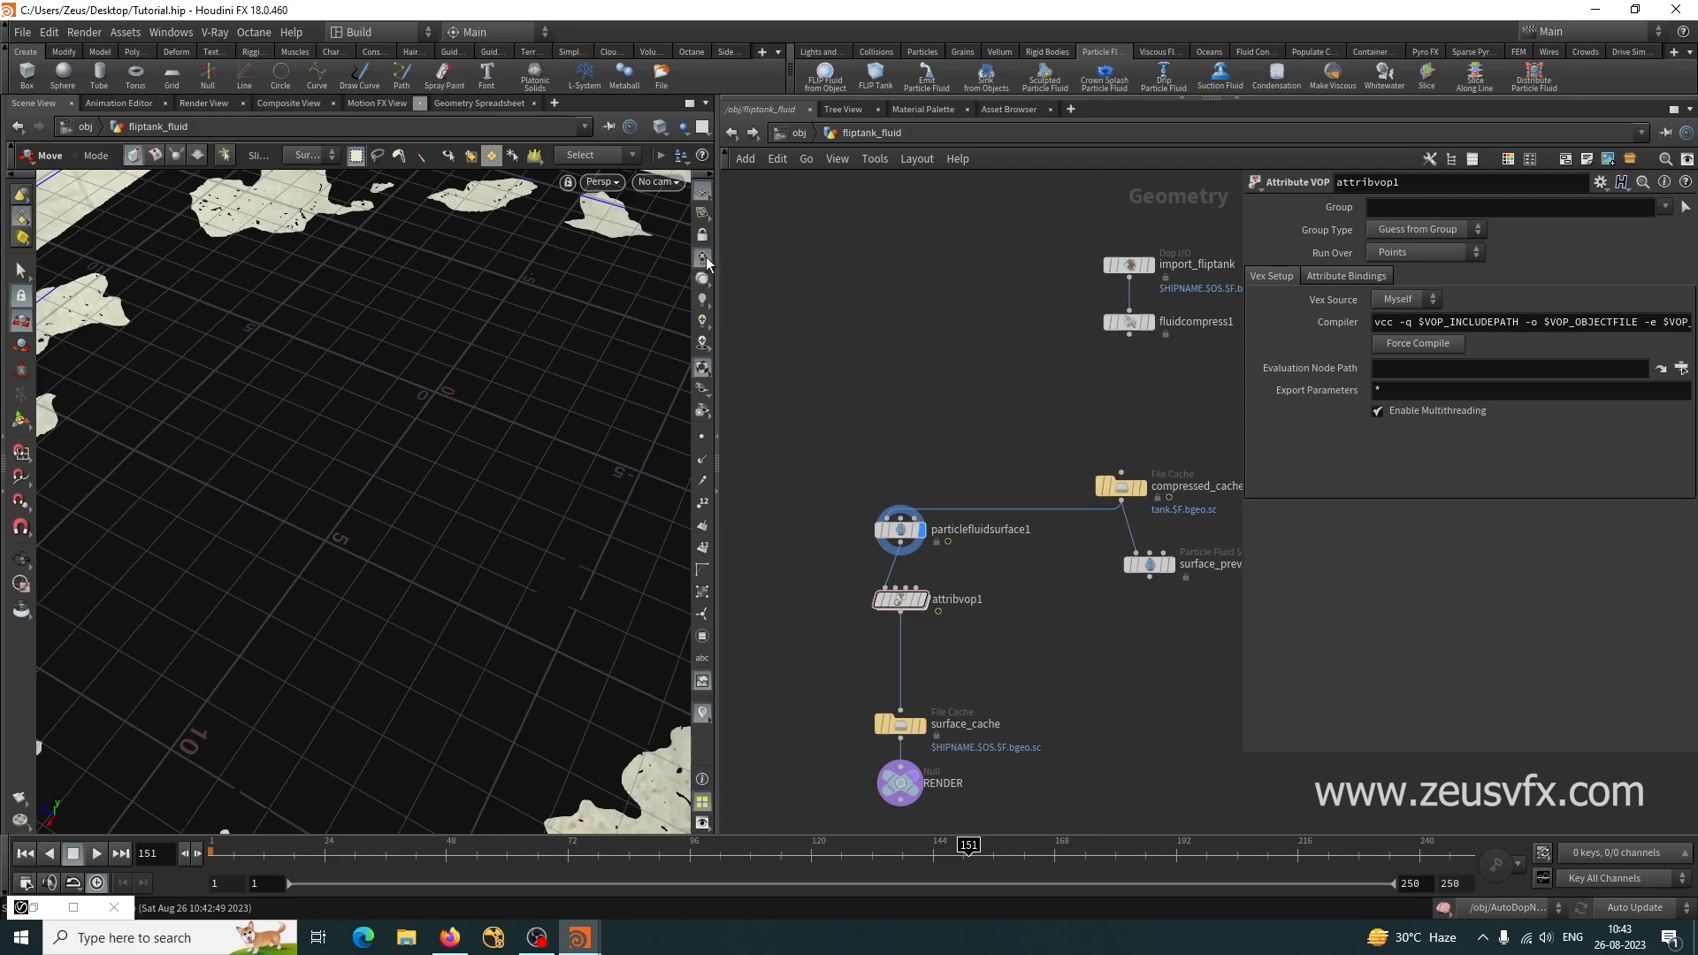
click(701, 257)
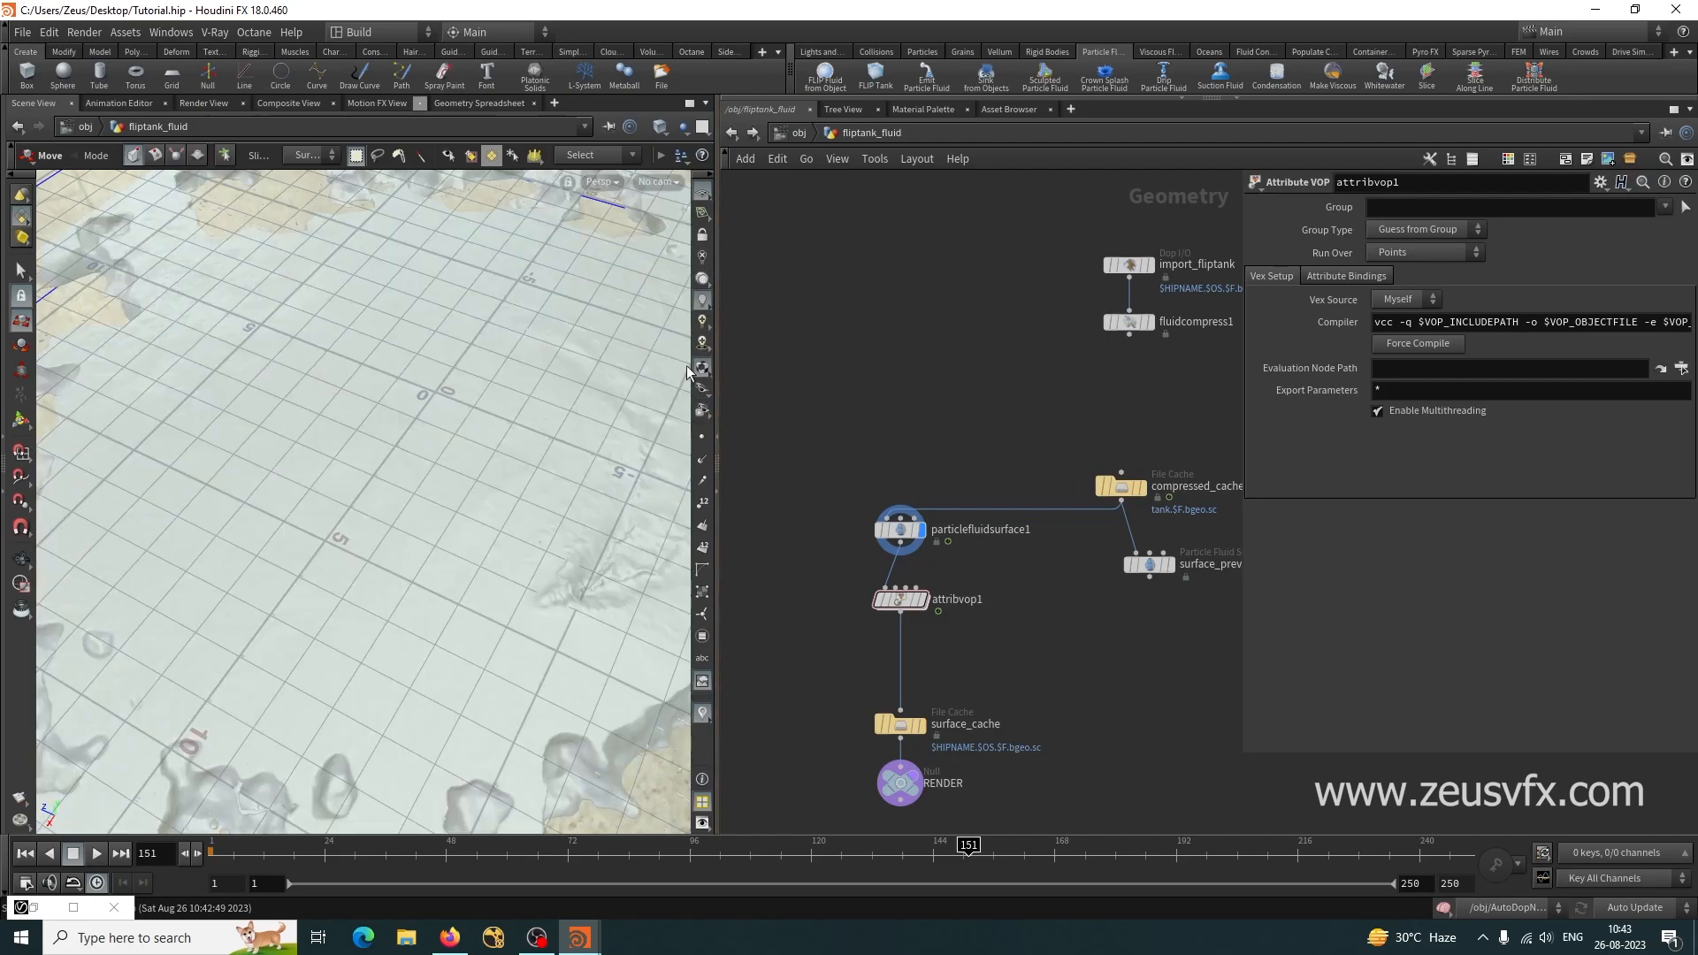
Display the Attribute VOP node and examine its point attributes in the spreadsheet, sorting by vorticity and X velocity.
middle_drag(986, 673, 1018, 620)
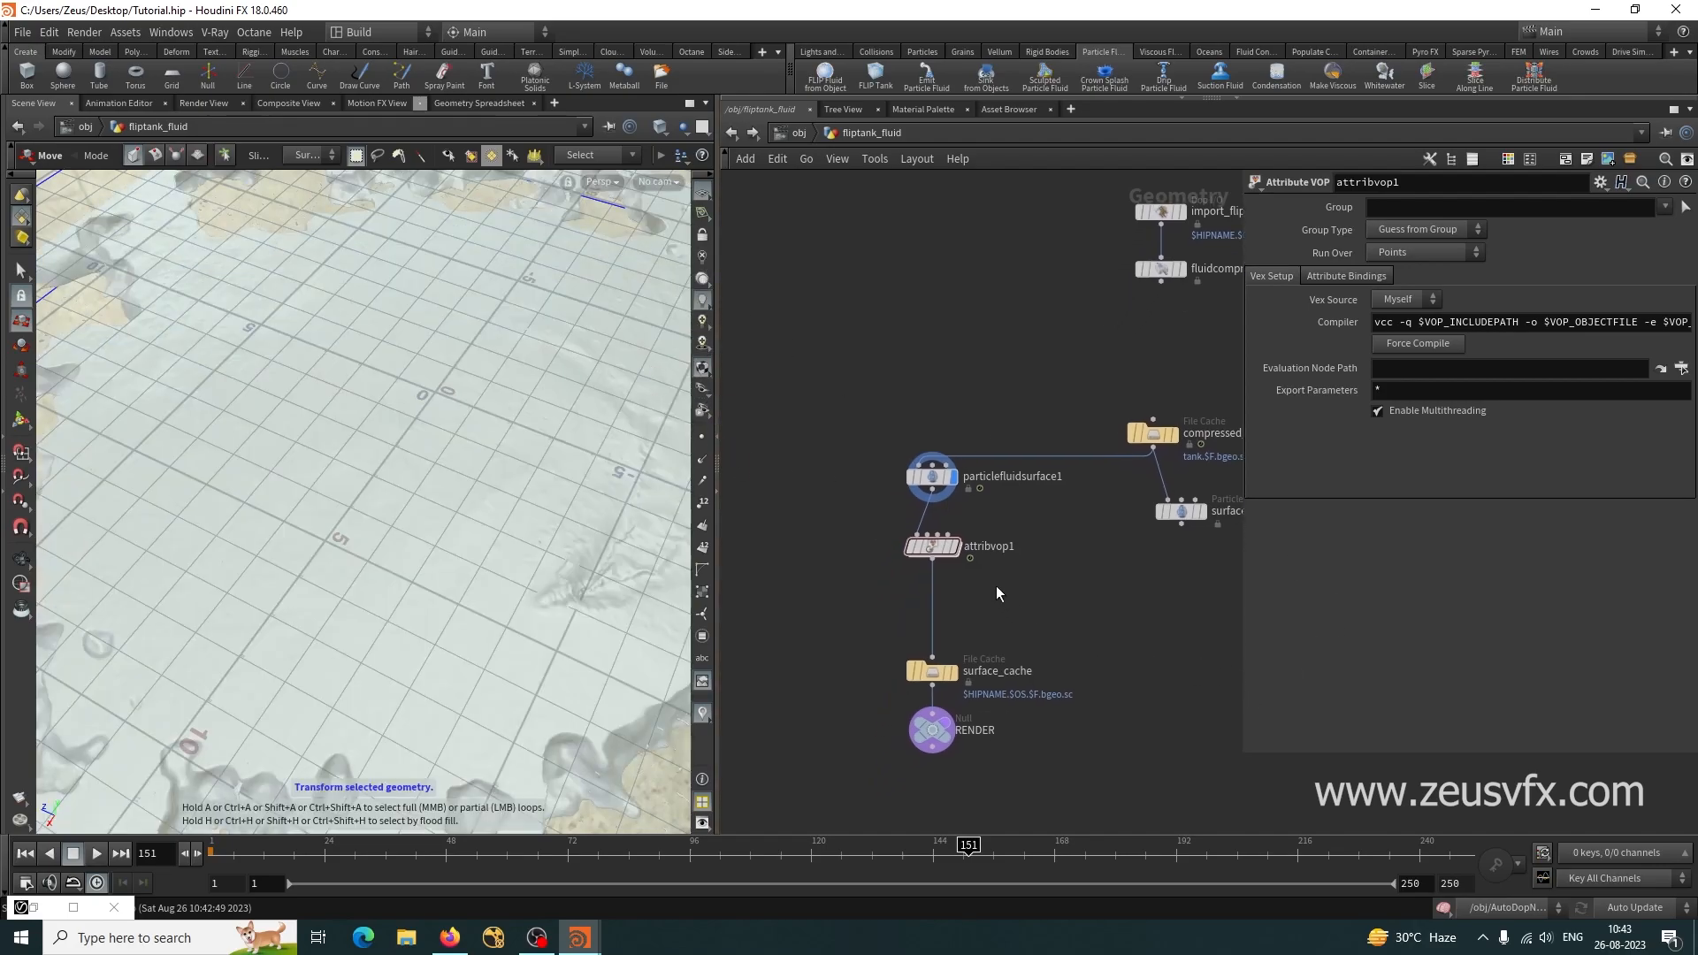
click(956, 548)
click(468, 104)
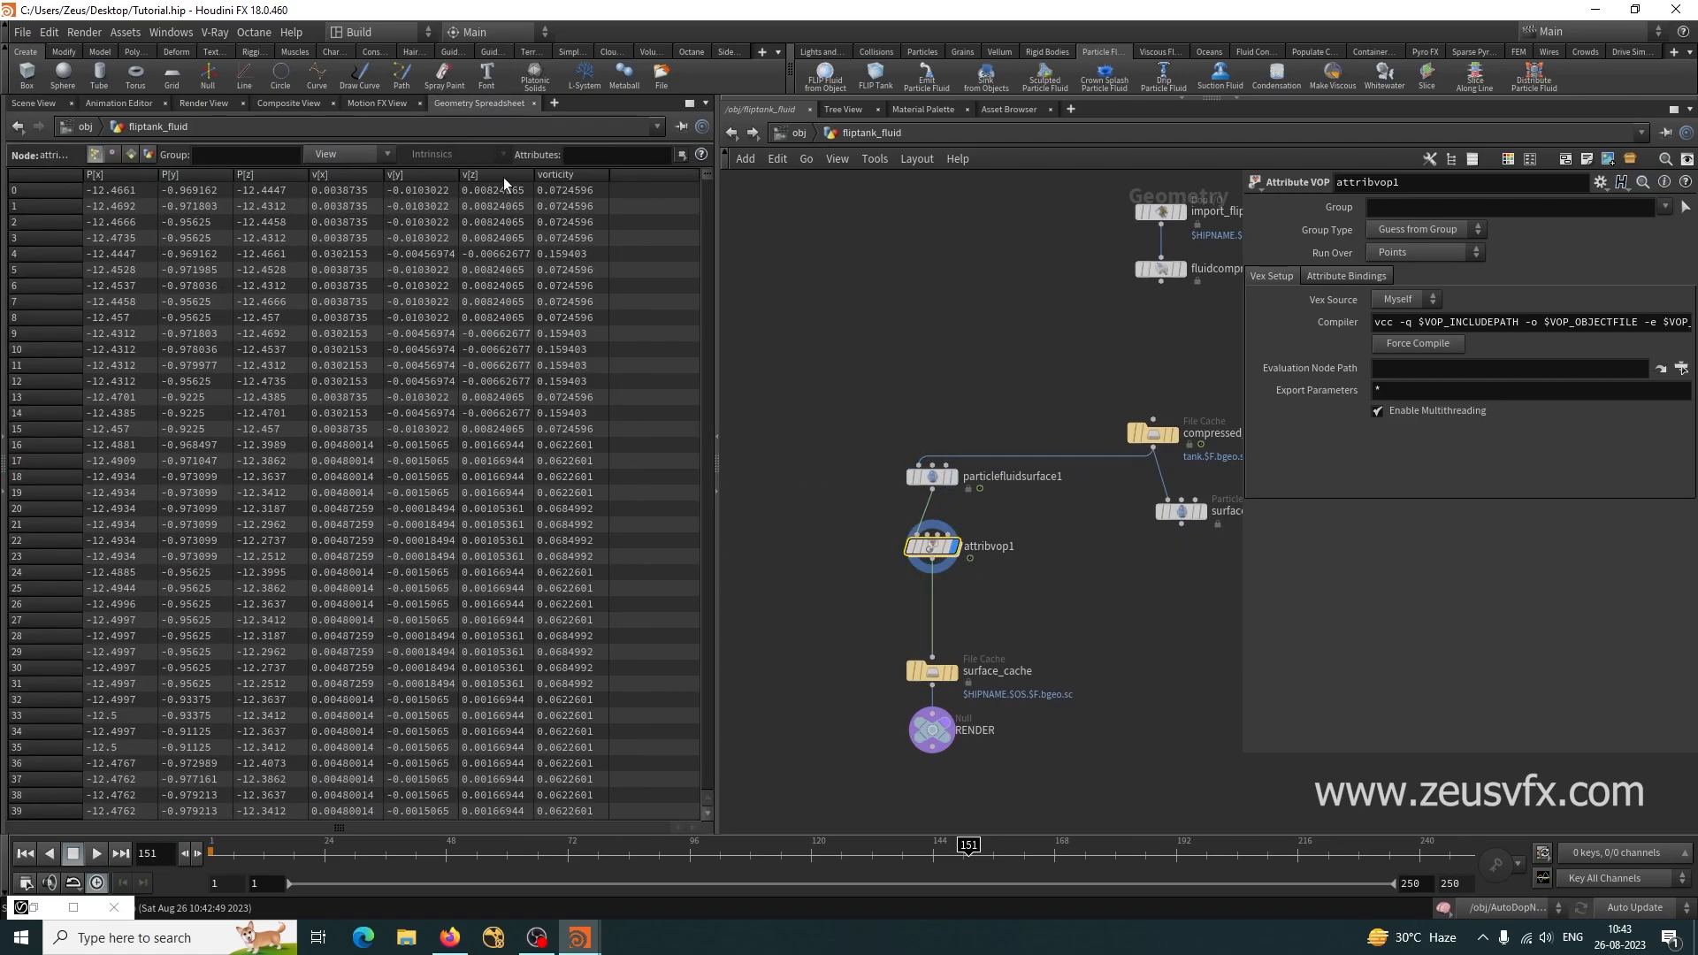
click(554, 176)
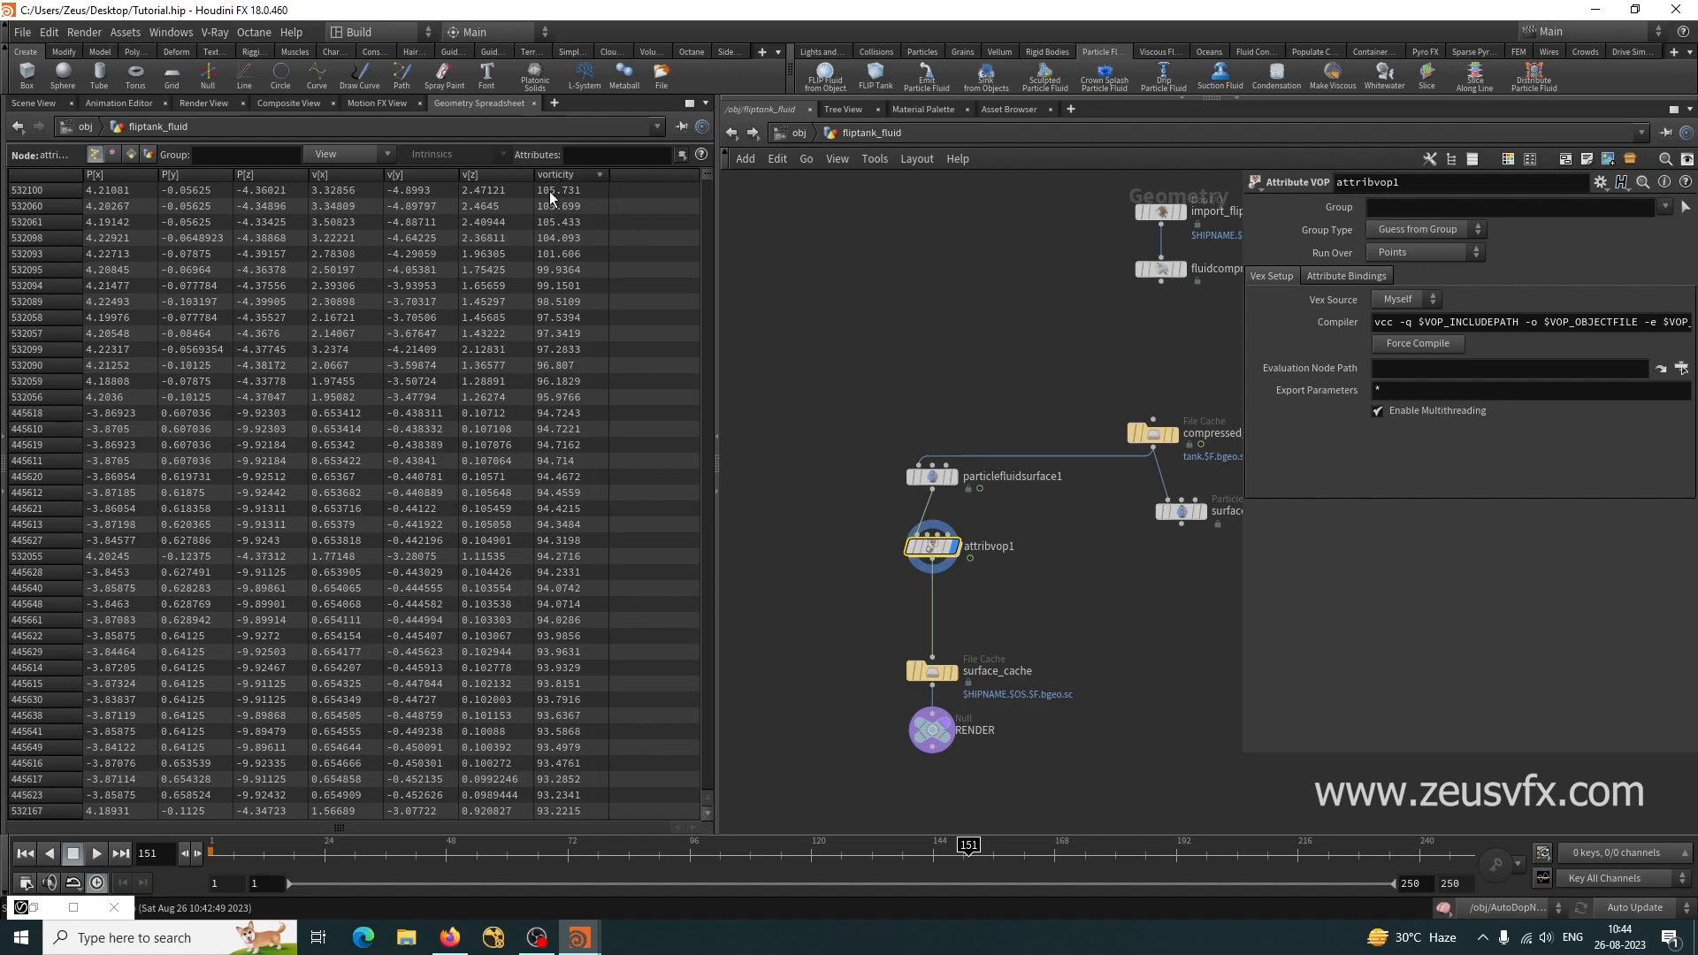
click(559, 175)
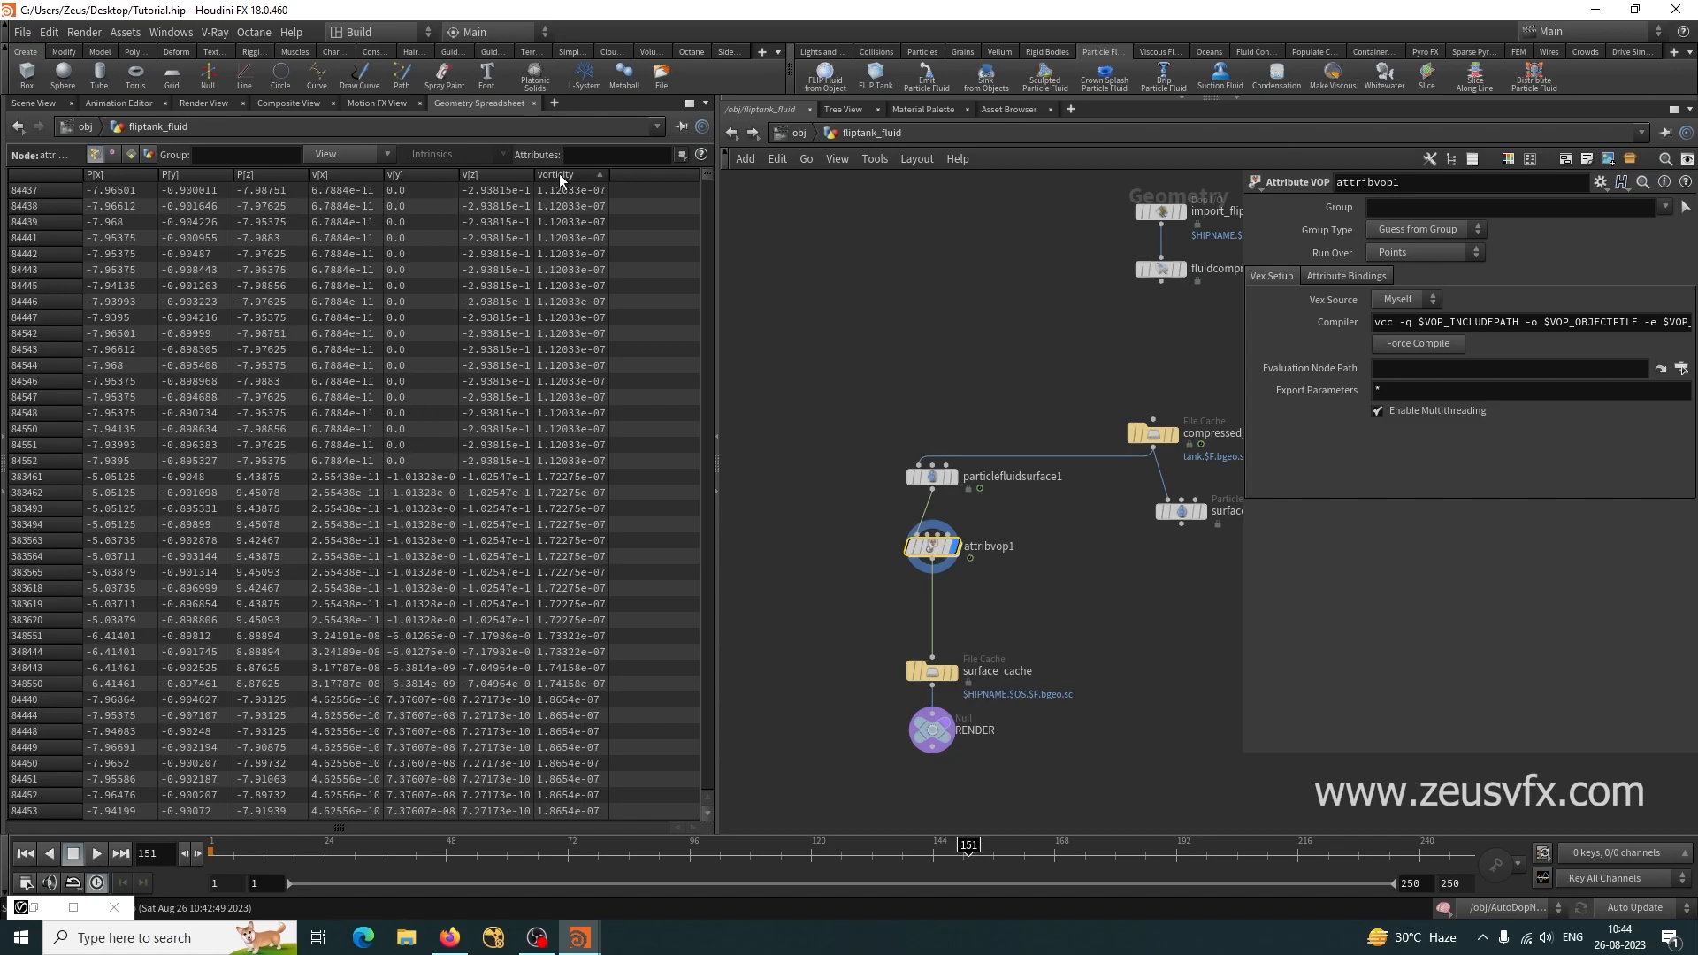
click(557, 175)
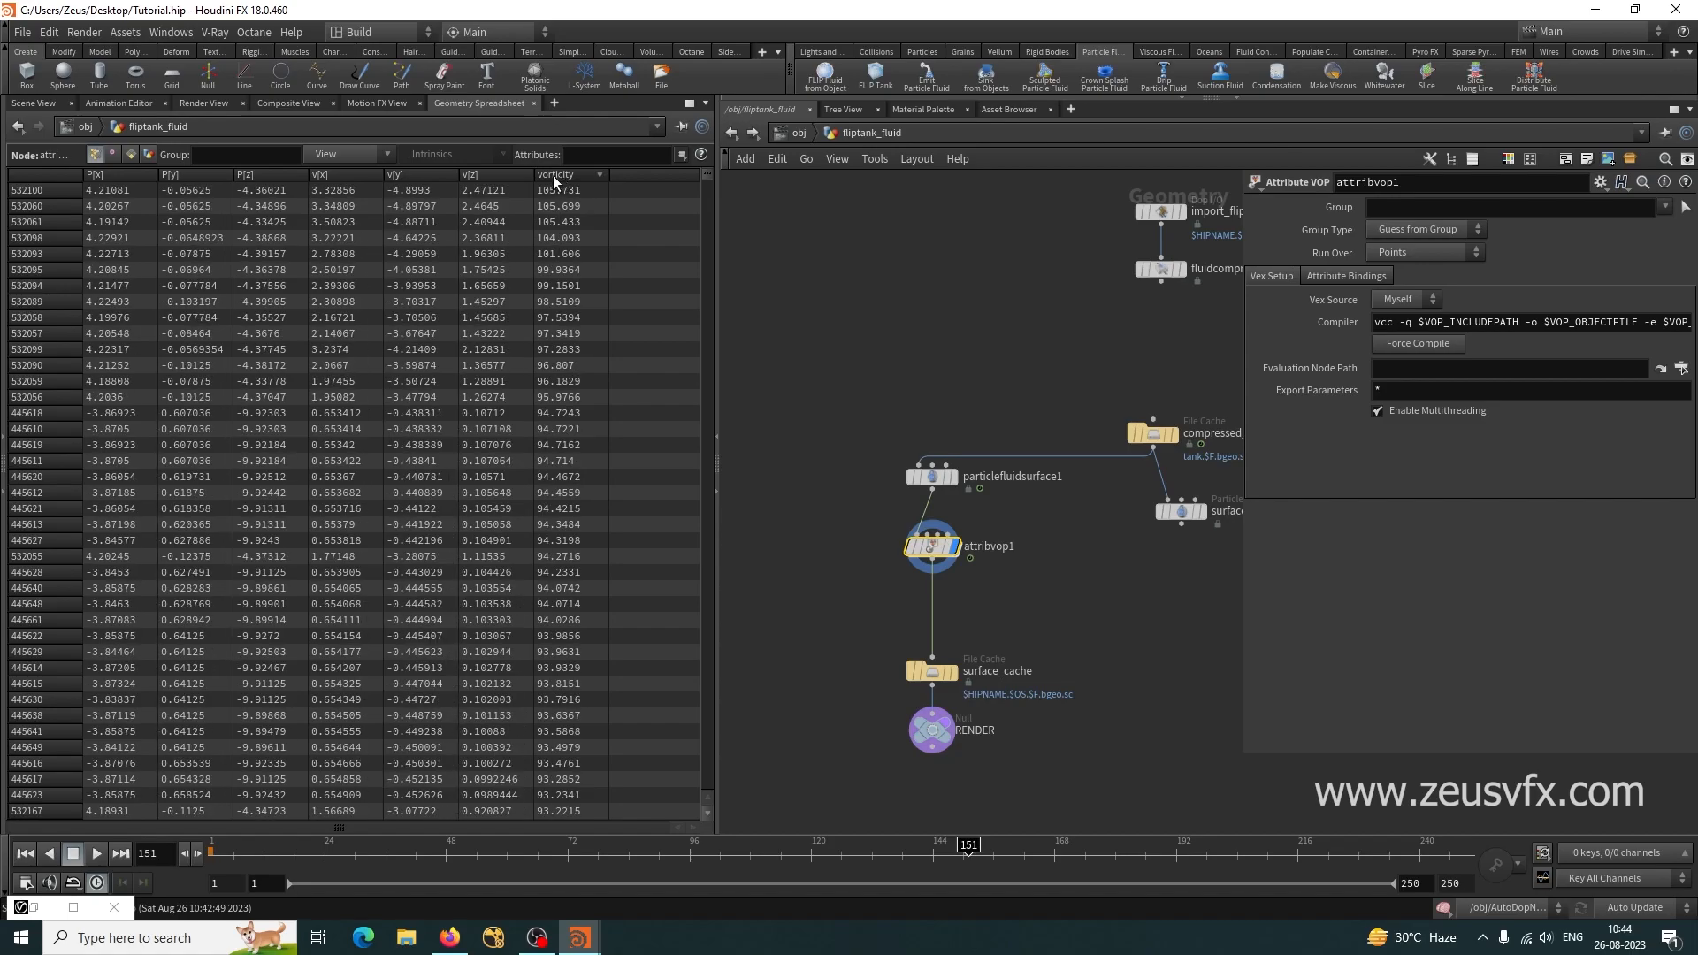
click(333, 174)
click(333, 175)
click(333, 174)
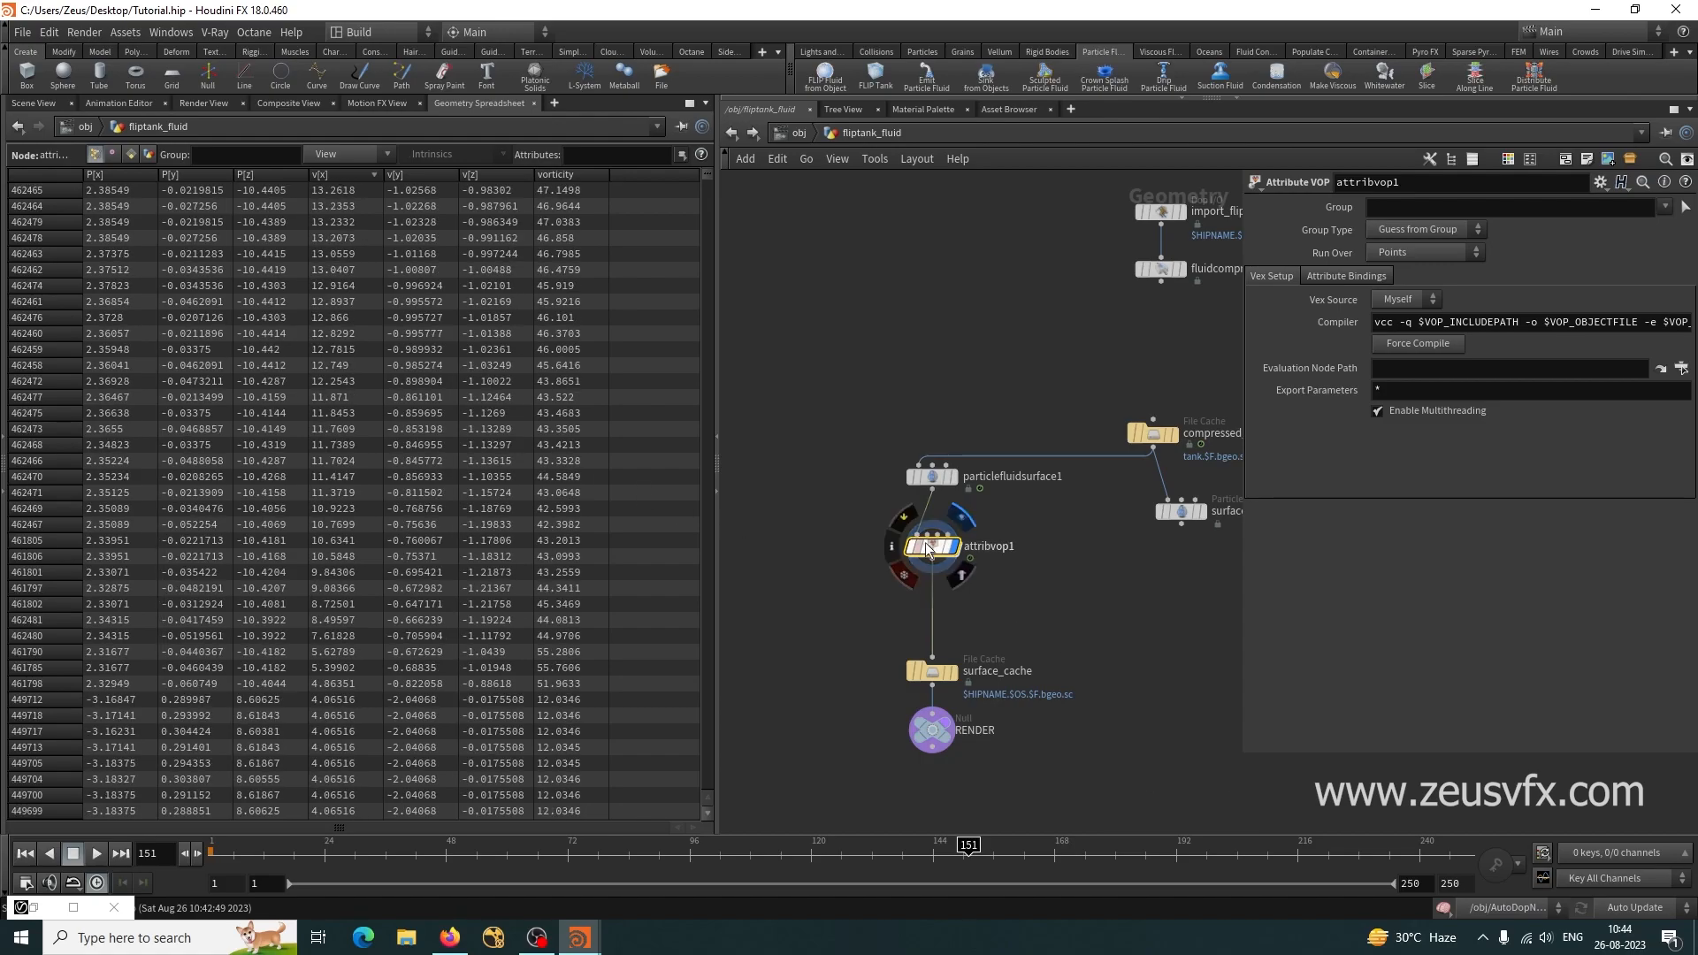
Enter the inner VEX network of attribvop1 and frame its global and output nodes.
double_click(932, 546)
middle_drag(1142, 613, 972, 651)
scroll(1002, 571, down, 3)
scroll(972, 650, up, 2)
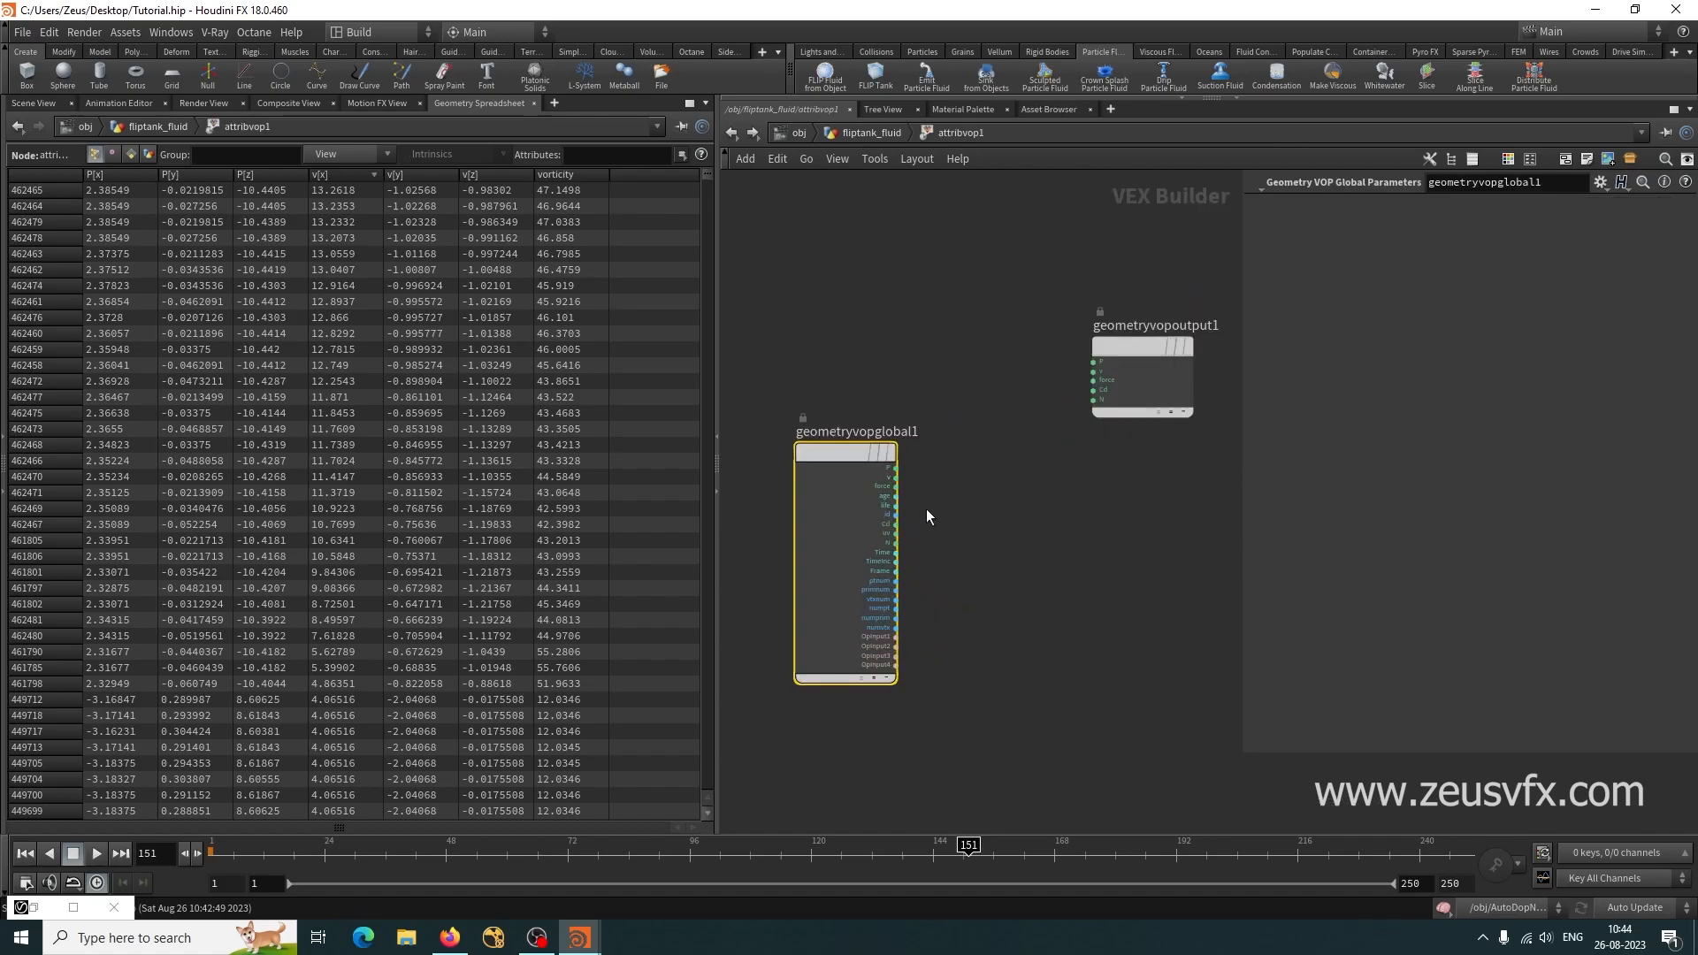
scroll(974, 559, up, 2)
scroll(973, 559, down, 1)
click(978, 537)
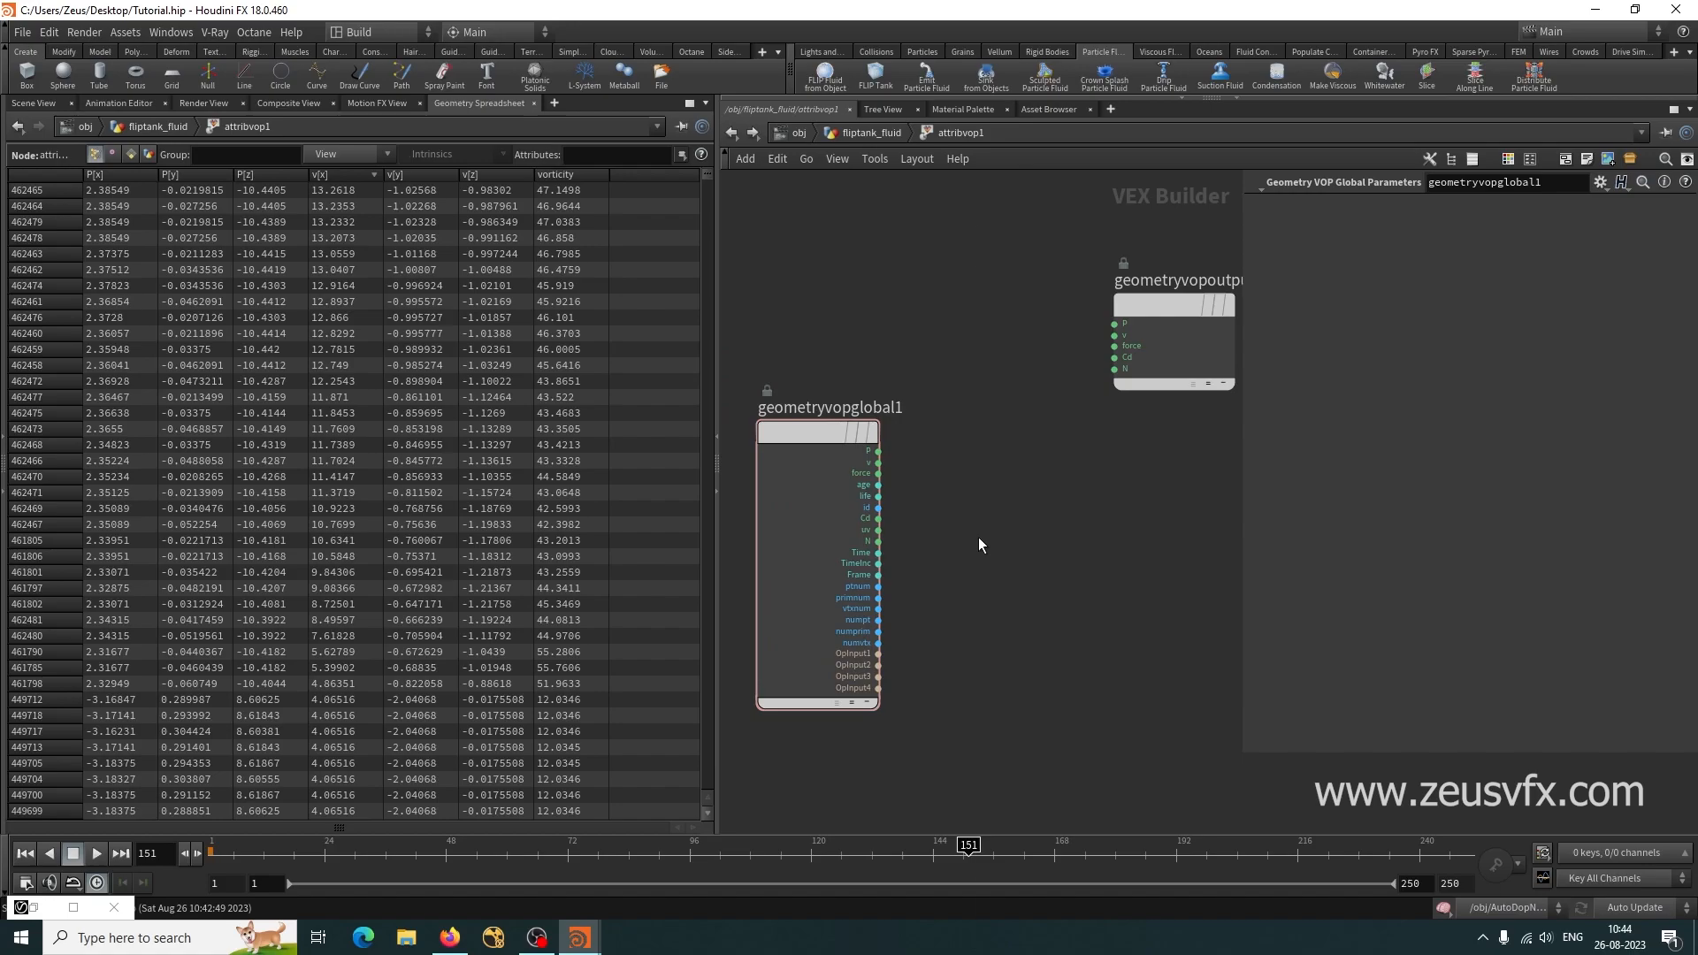
Add a Length node that takes the global P and outputs to v on geometryvopoutput1.
key(Tab)
text(len)
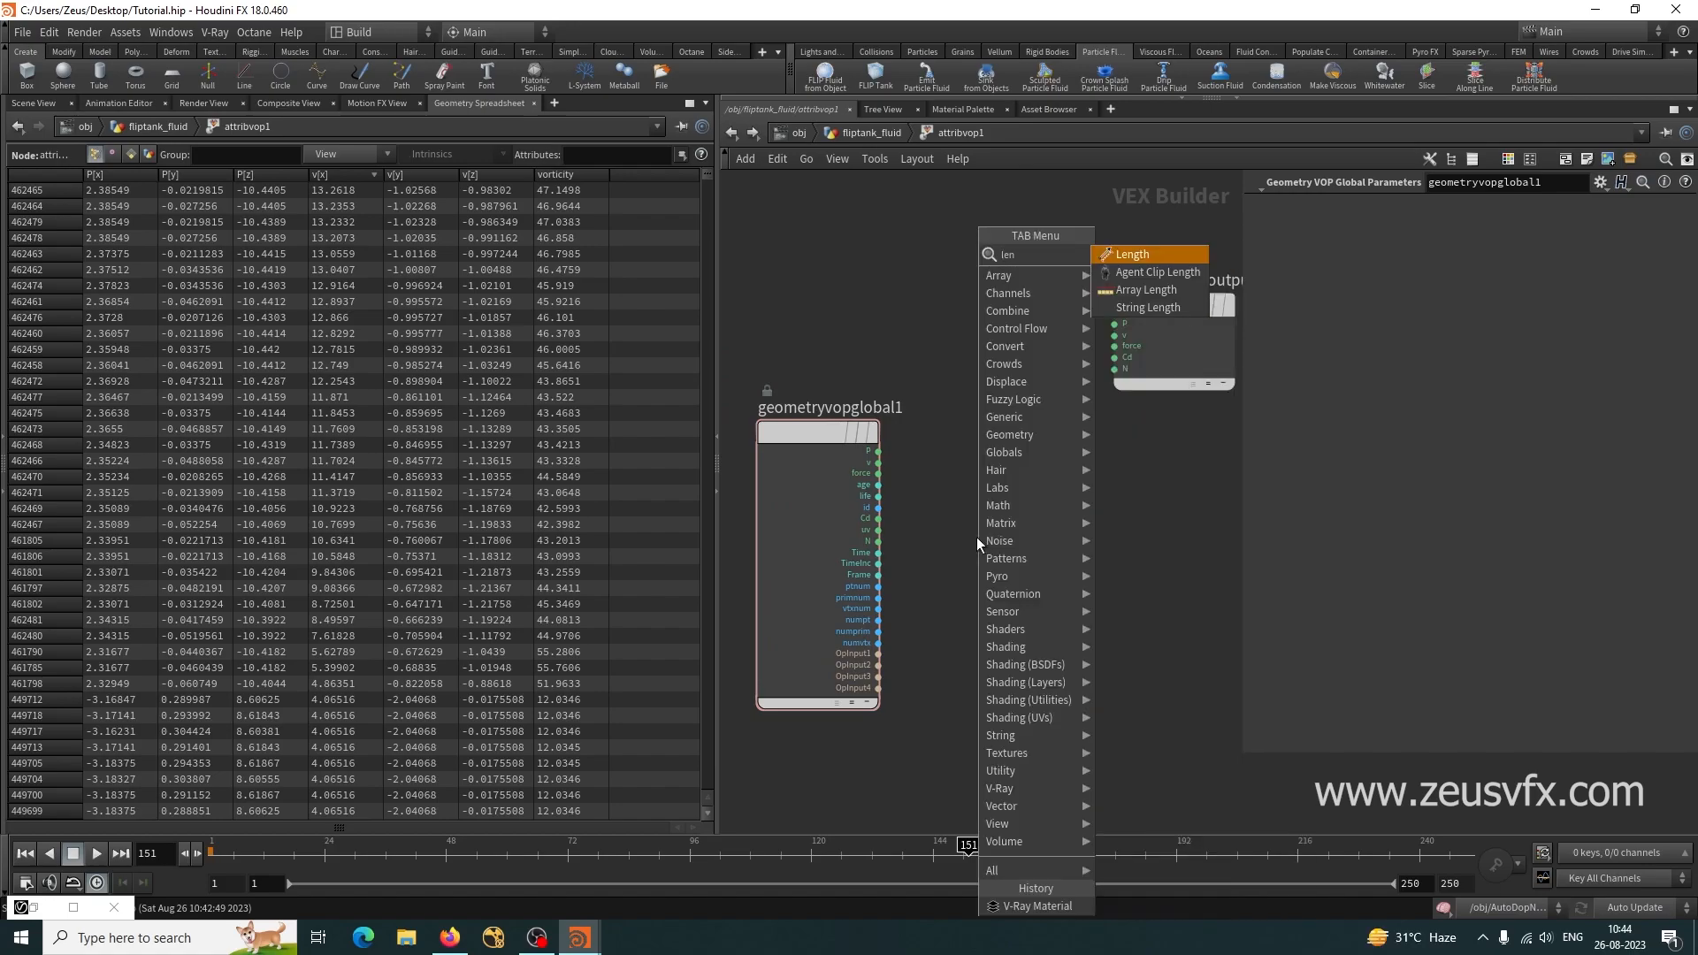
key(Return)
click(1043, 503)
click(879, 452)
click(981, 522)
middle_drag(1075, 643, 1043, 660)
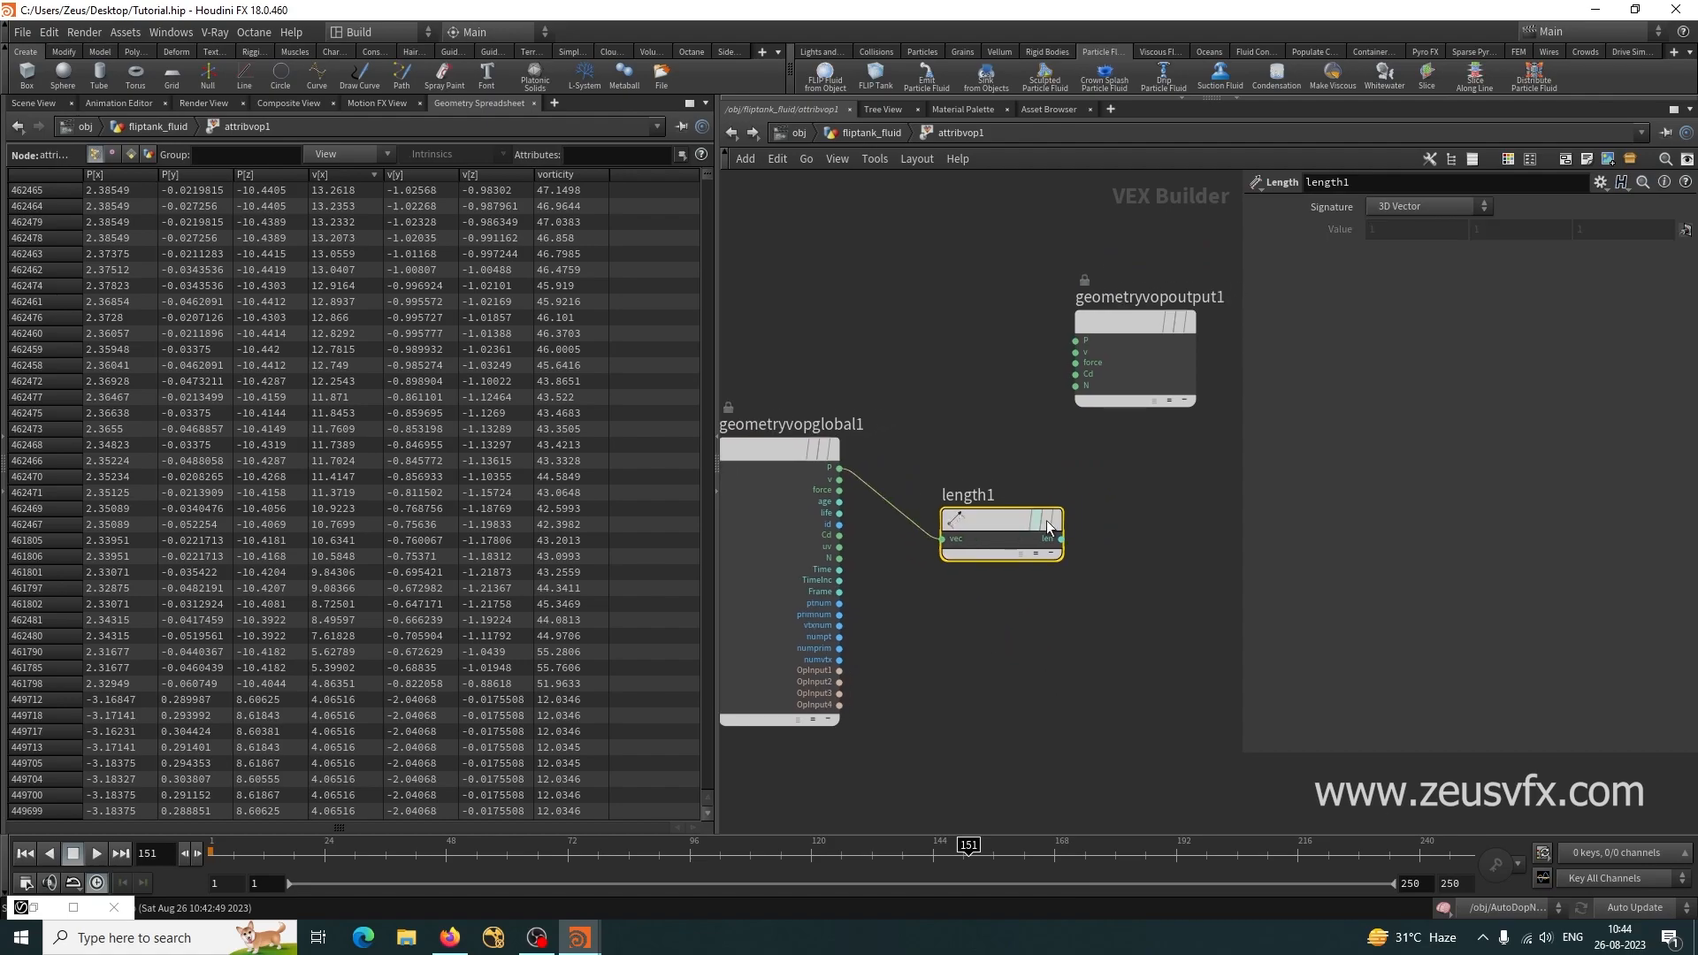
click(1061, 538)
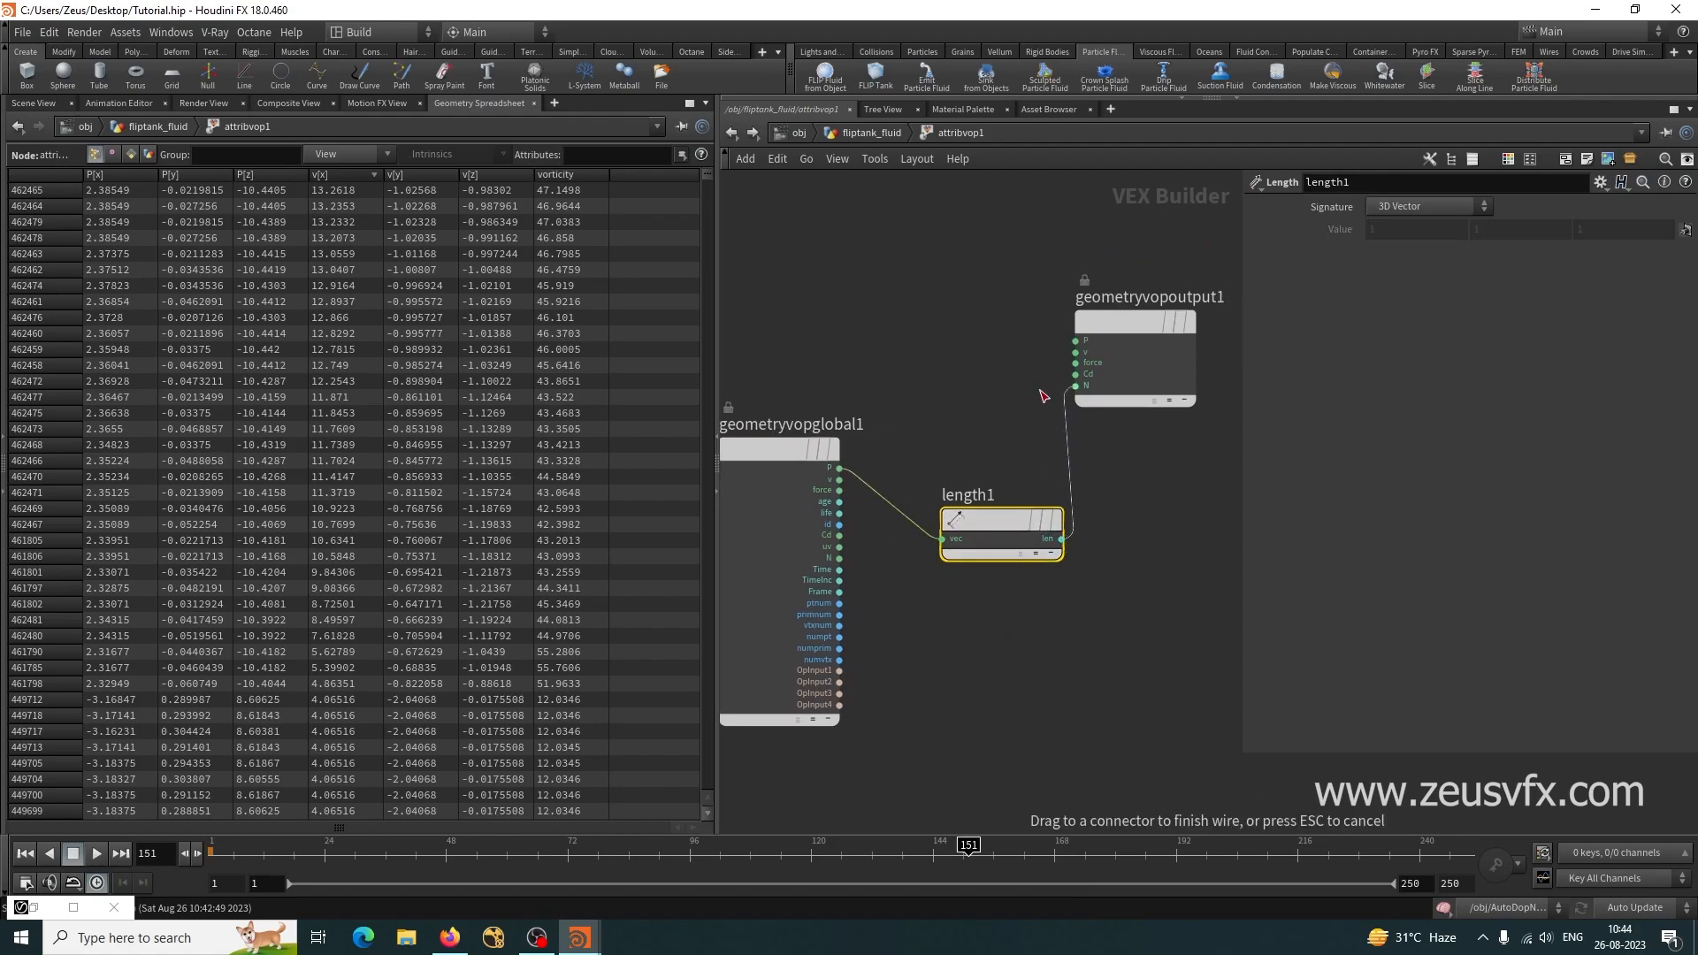
click(1075, 352)
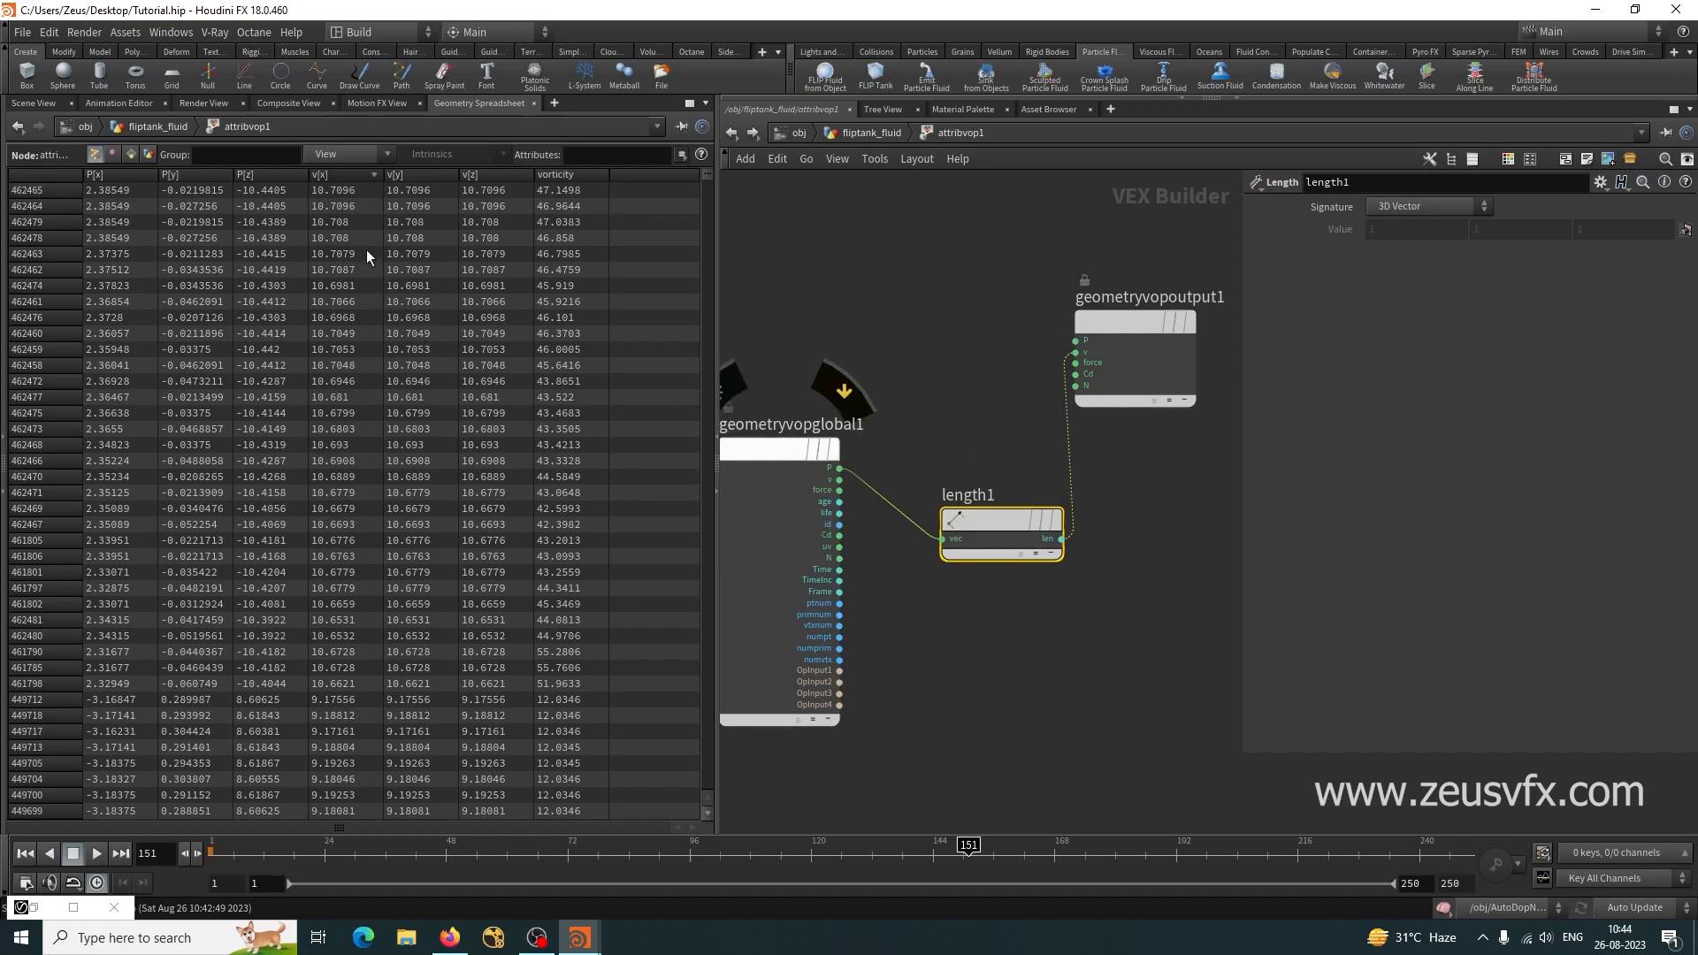
Sort the point attributes by v[x] in ascending and descending order to examine the velocity values.
click(332, 177)
click(333, 177)
click(333, 177)
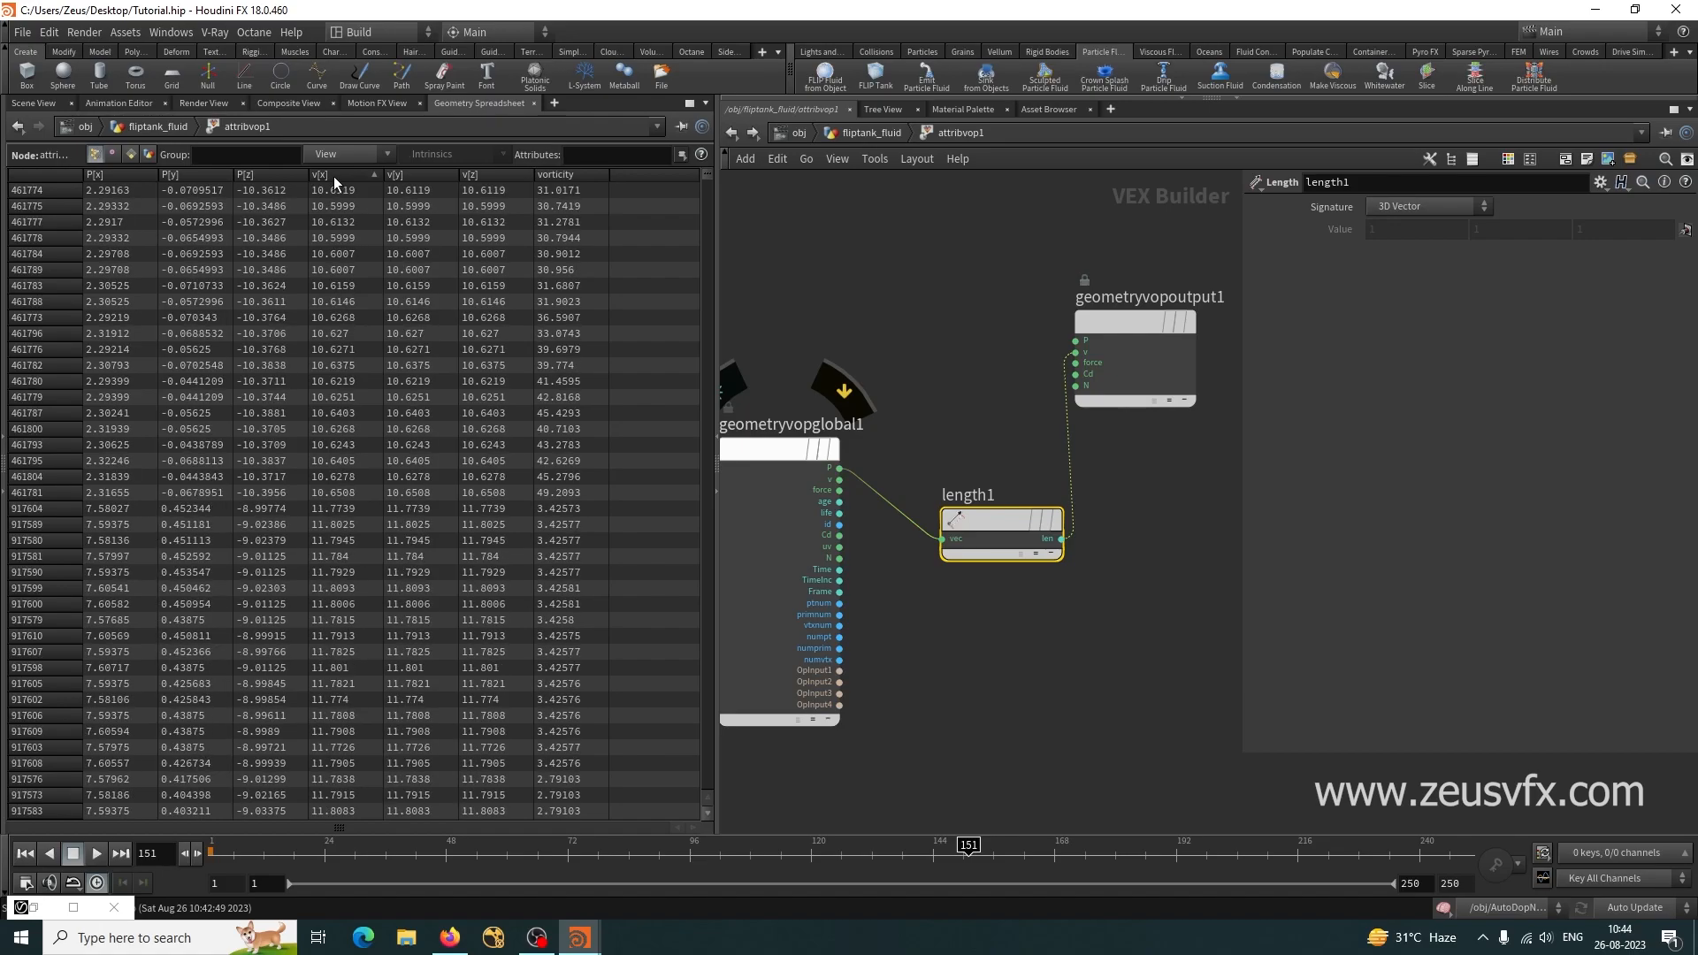
click(332, 177)
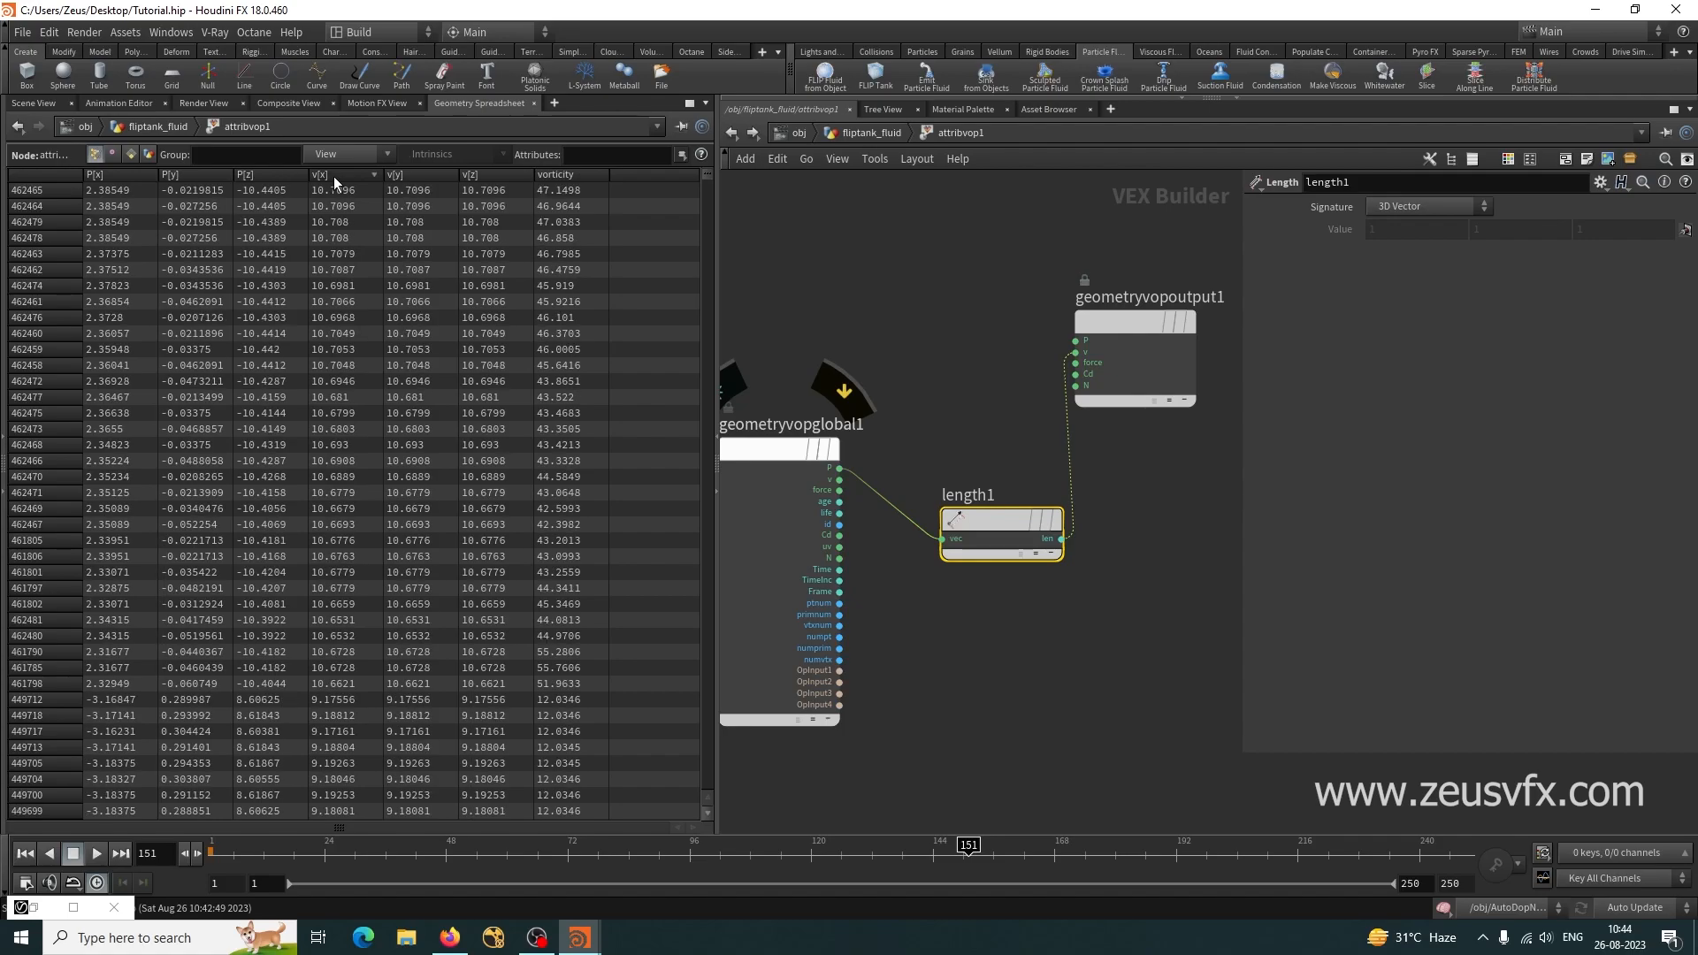
click(332, 177)
click(332, 177)
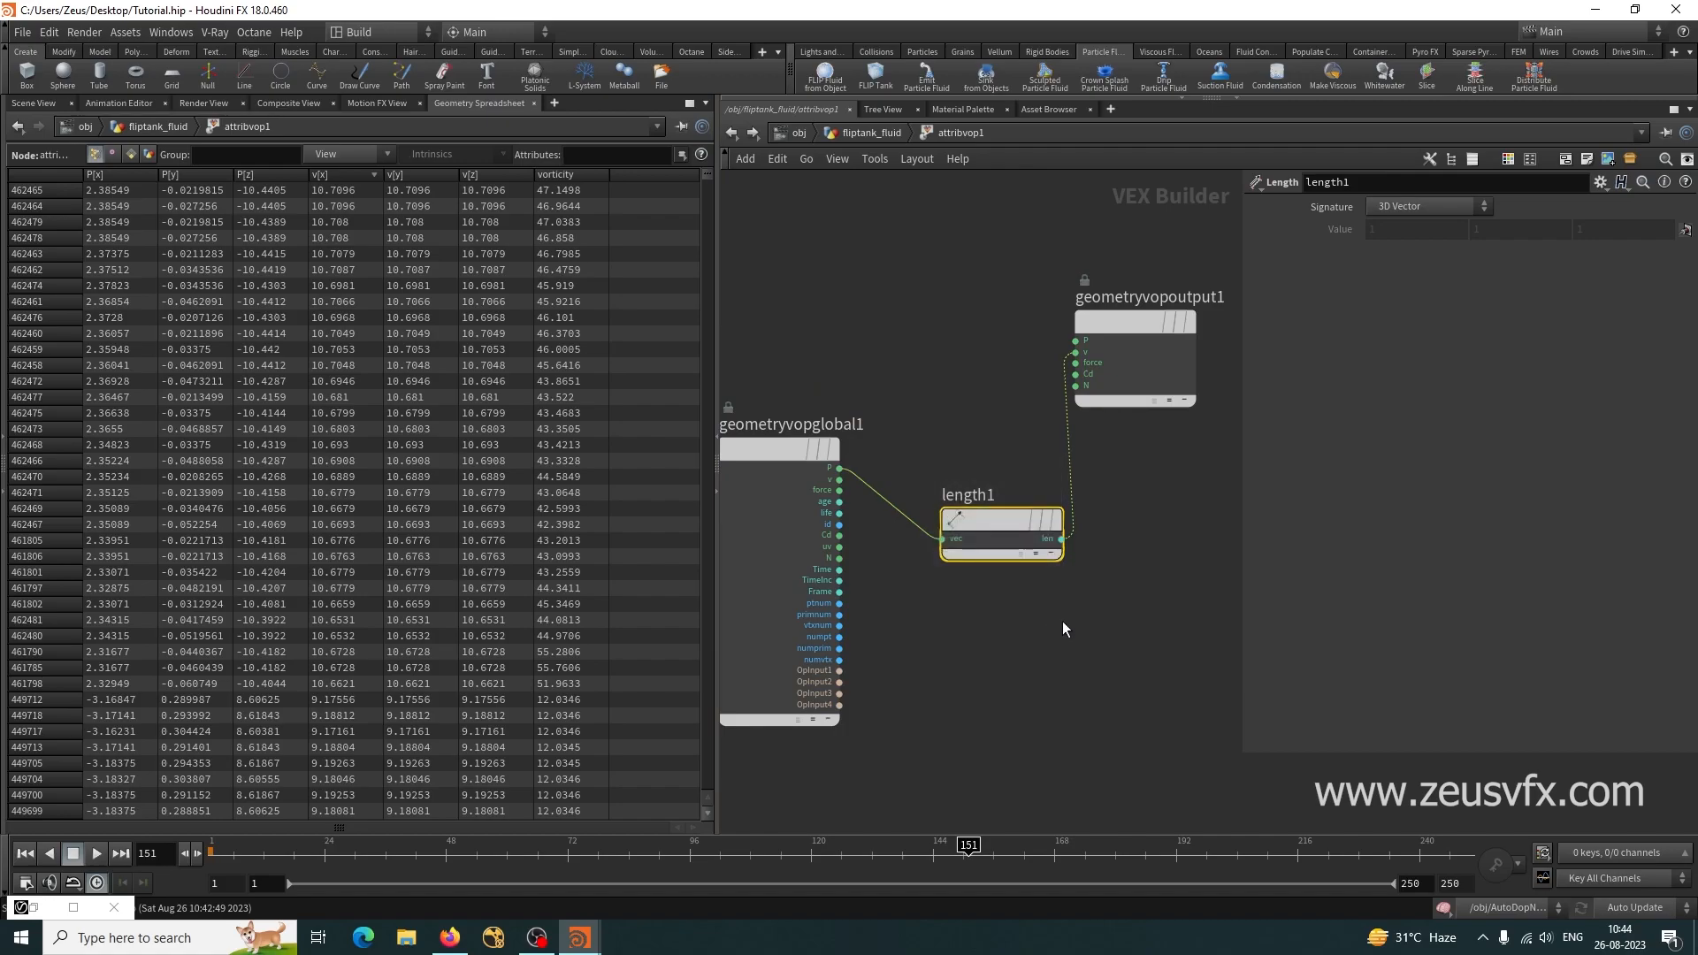
Delete the Length node and the remaining wire from P to the v output.
key(Delete)
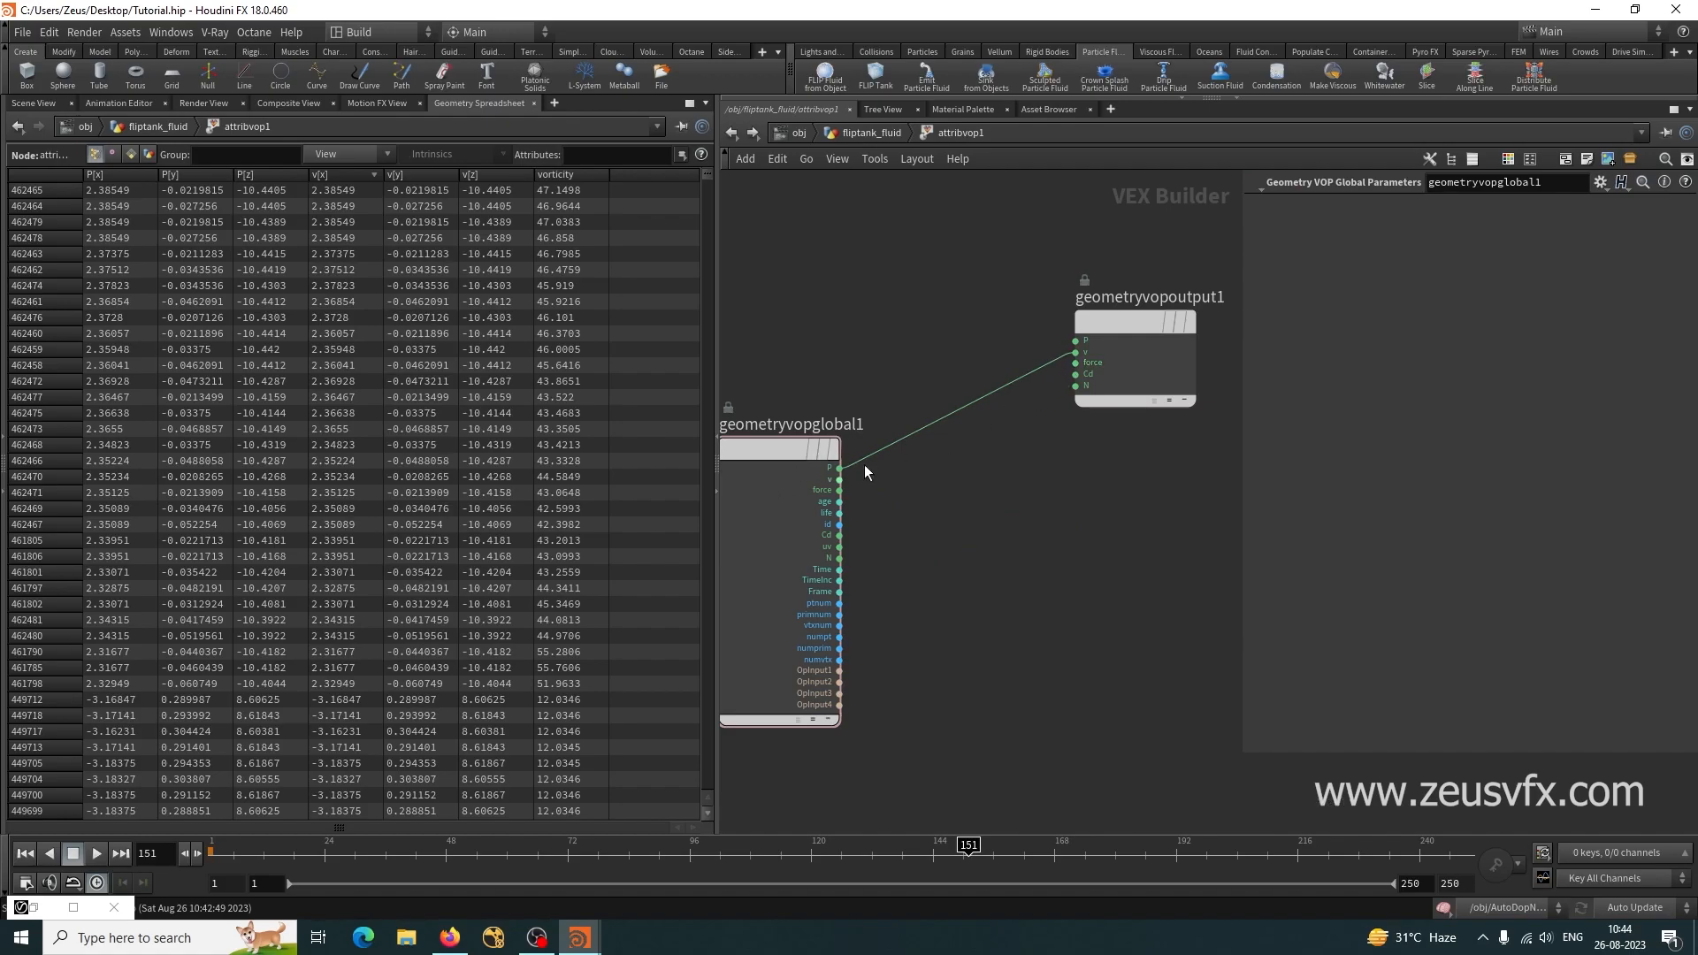
drag(964, 354, 981, 486)
key(Delete)
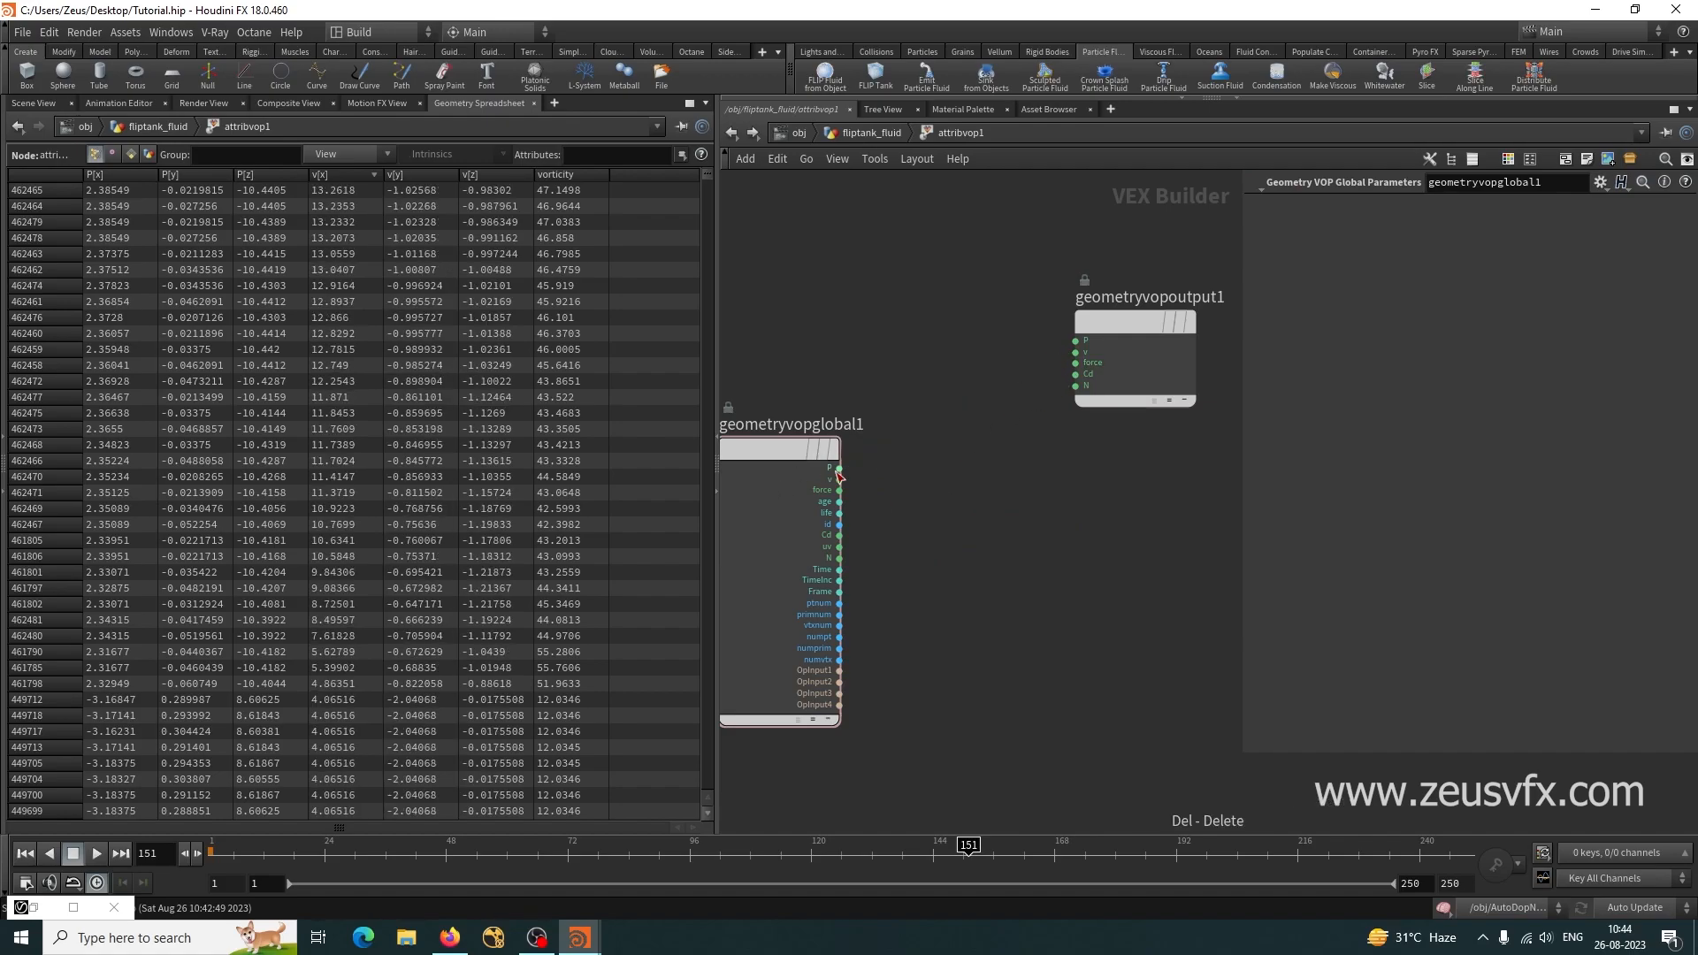
Connect P and v in turn to the Cd output, and route v through a new Length node into Cd.
drag(838, 469, 1075, 375)
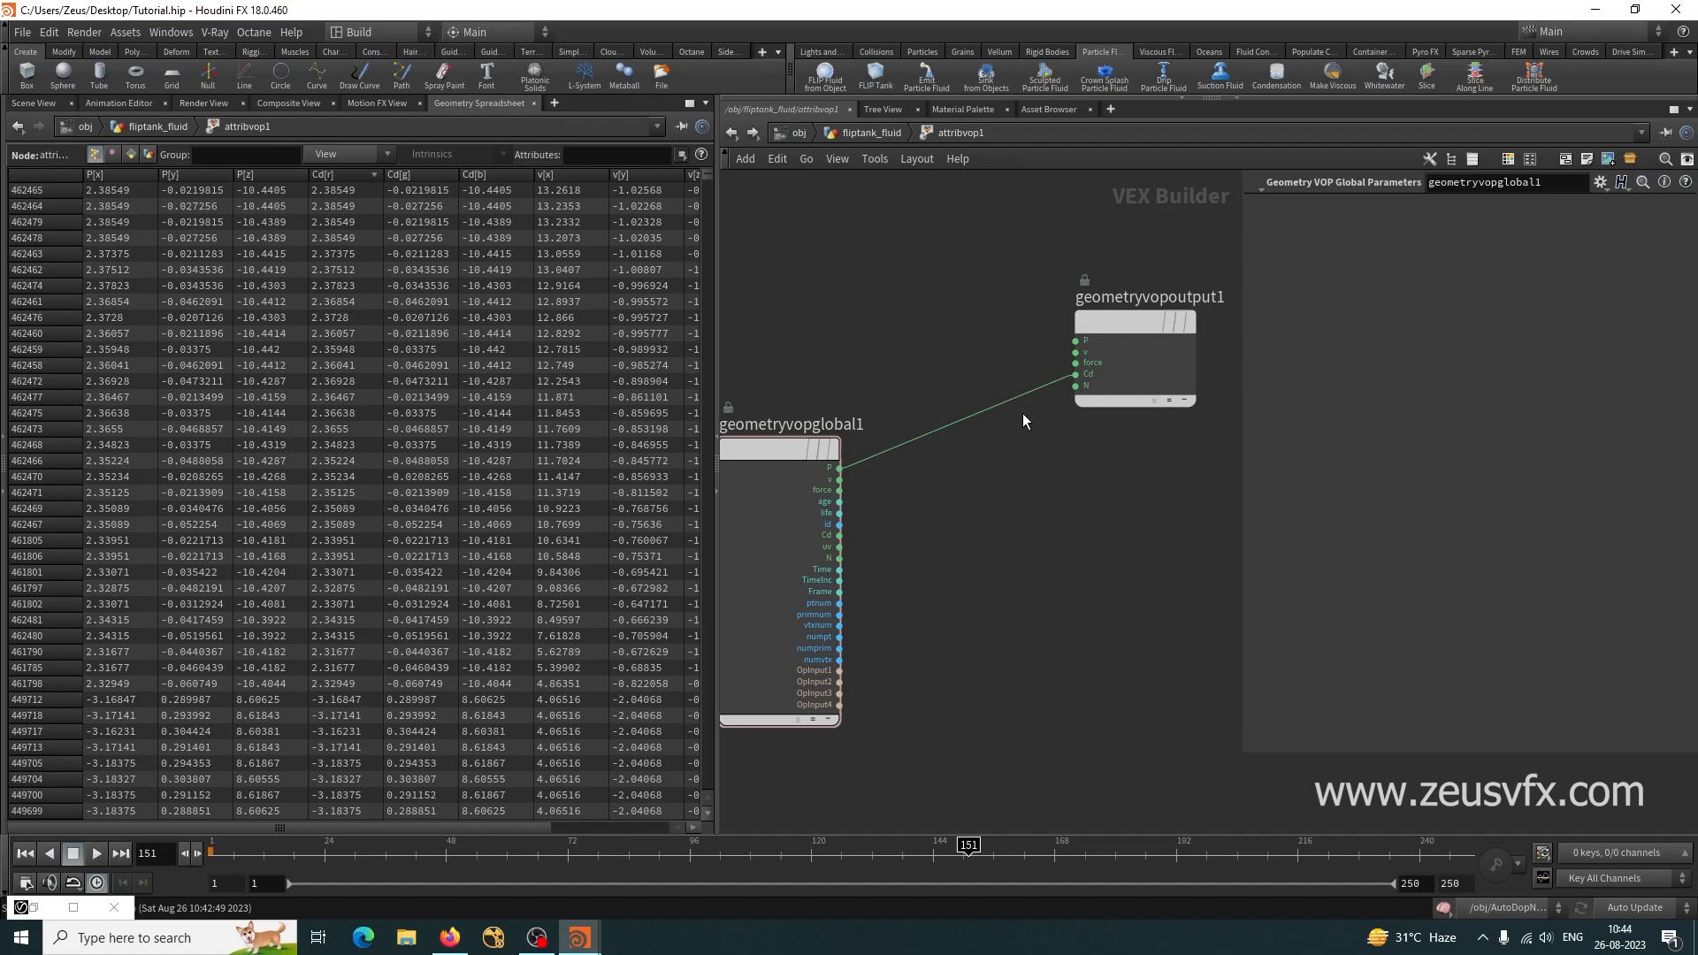
drag(839, 480, 1075, 374)
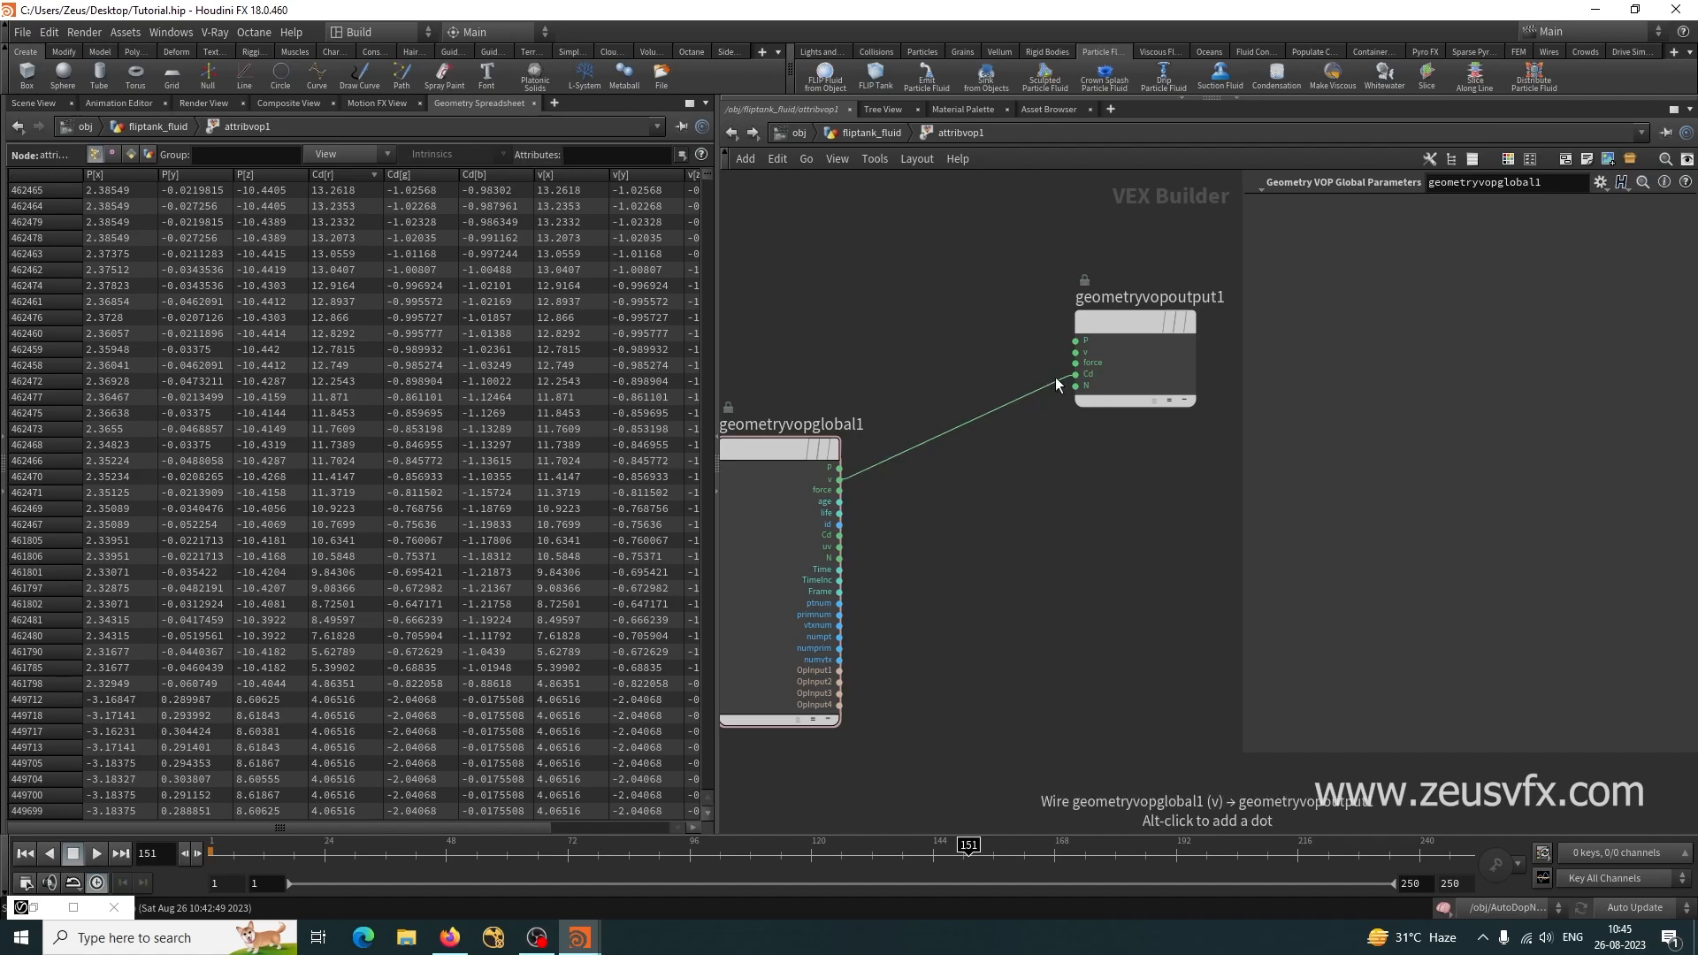
key(Tab)
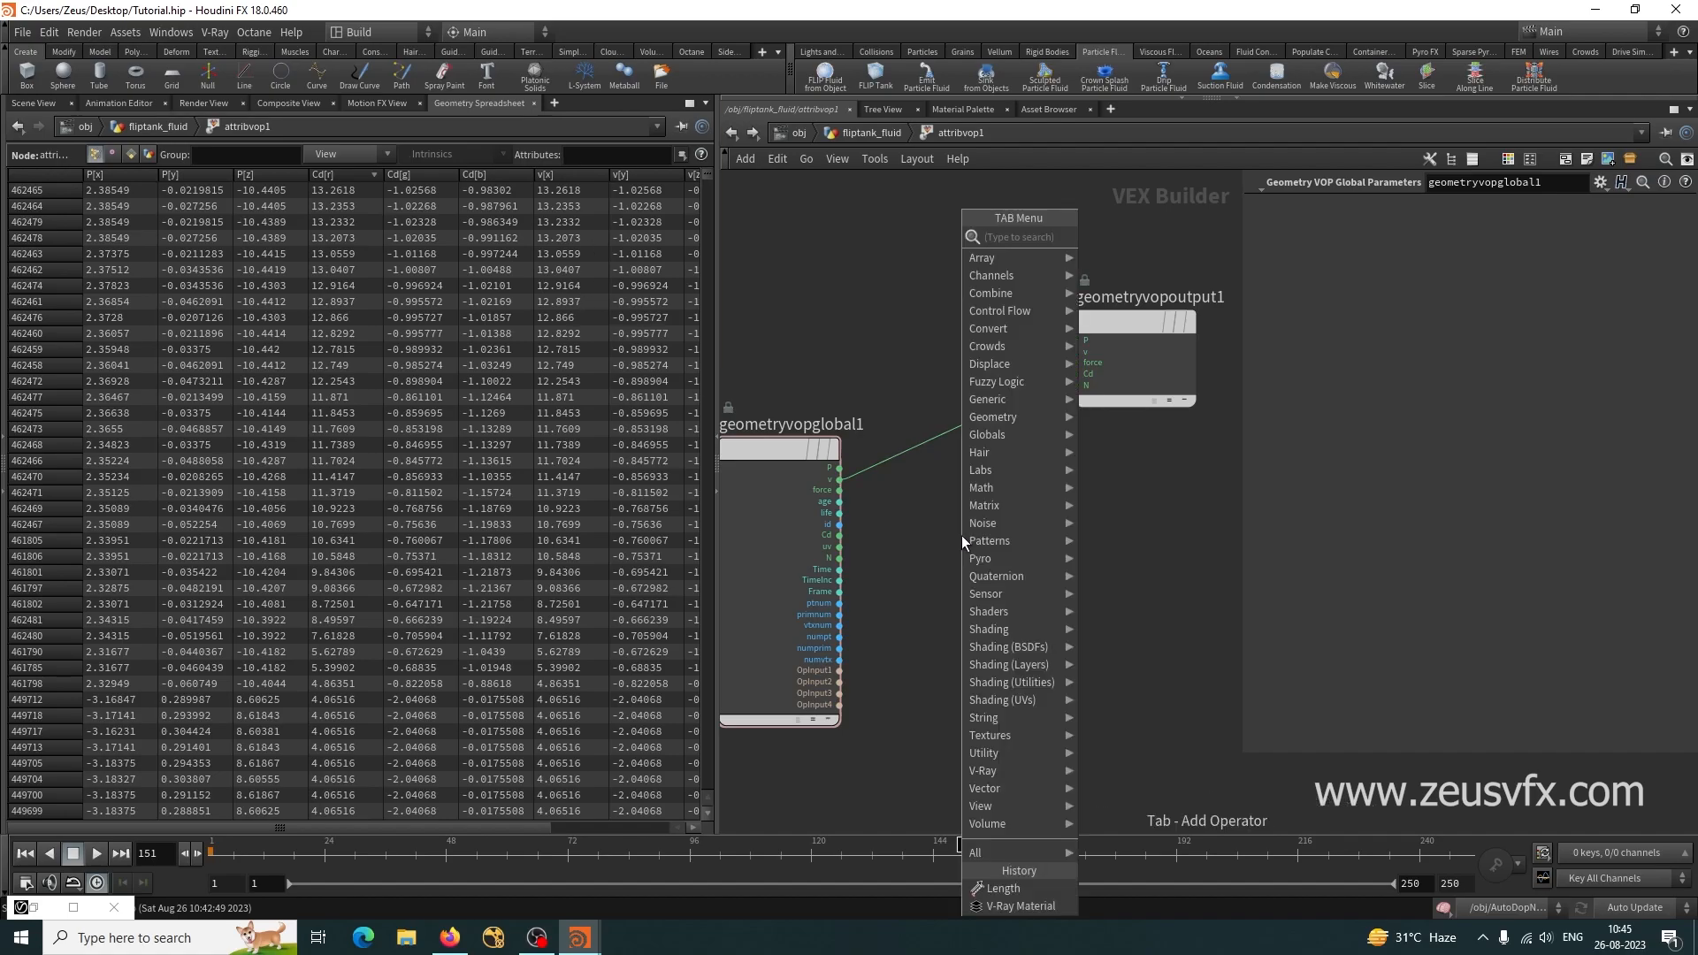
text(leng)
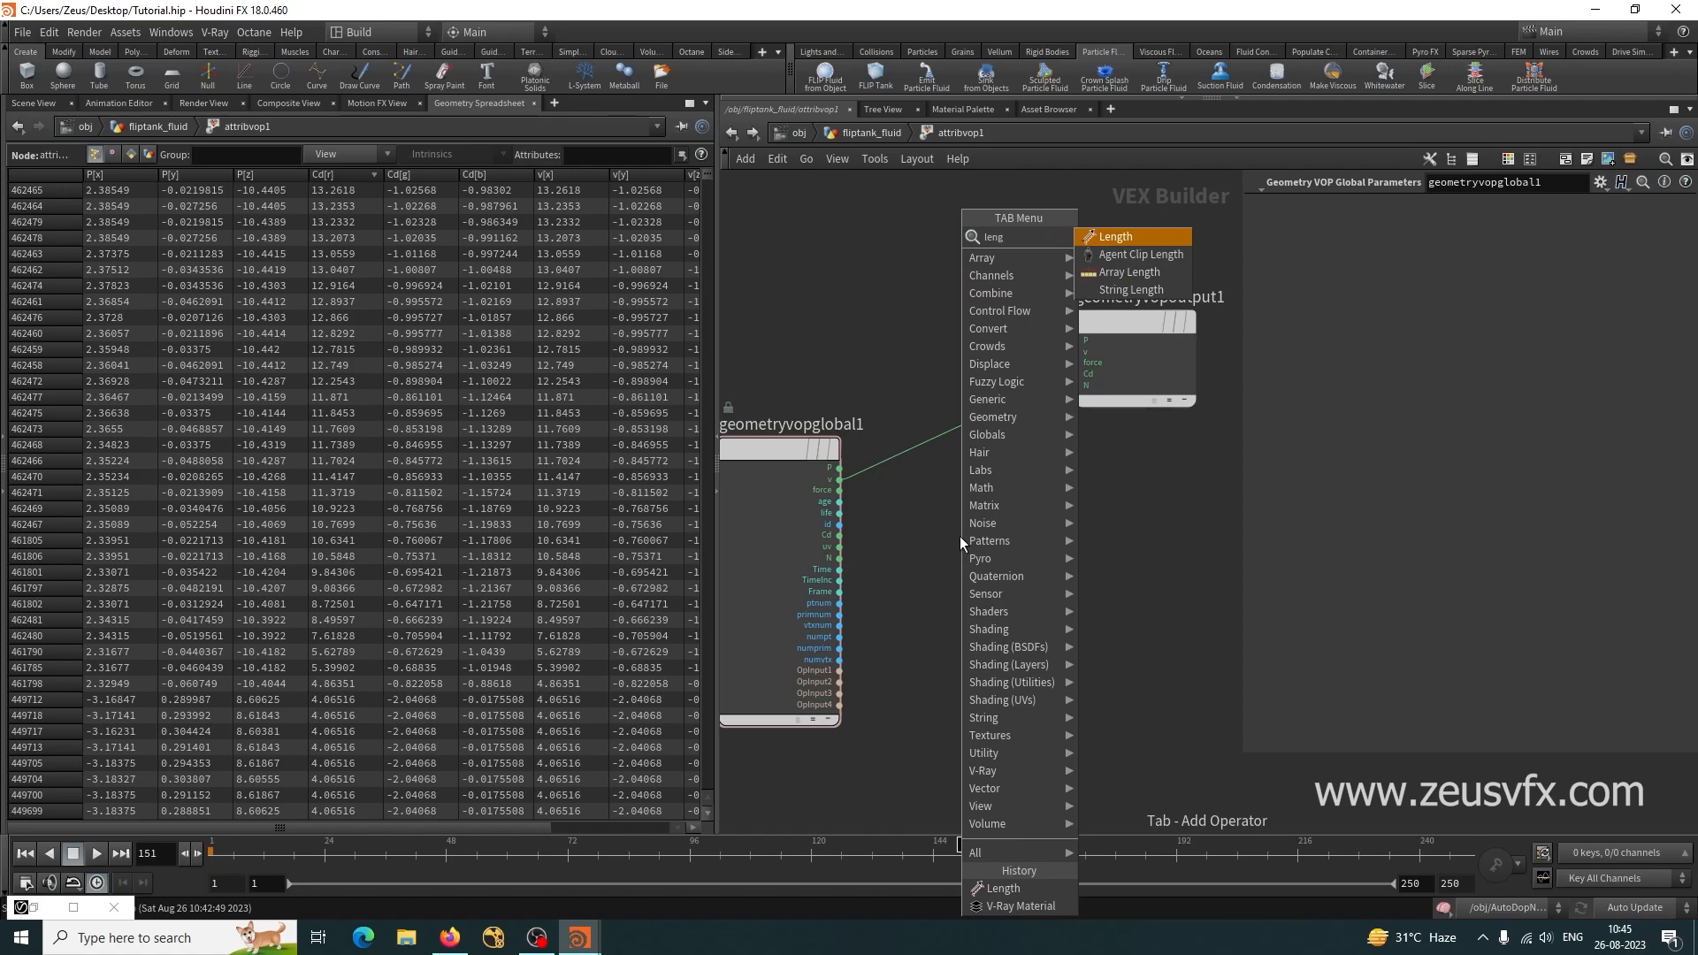
click(1112, 237)
click(983, 534)
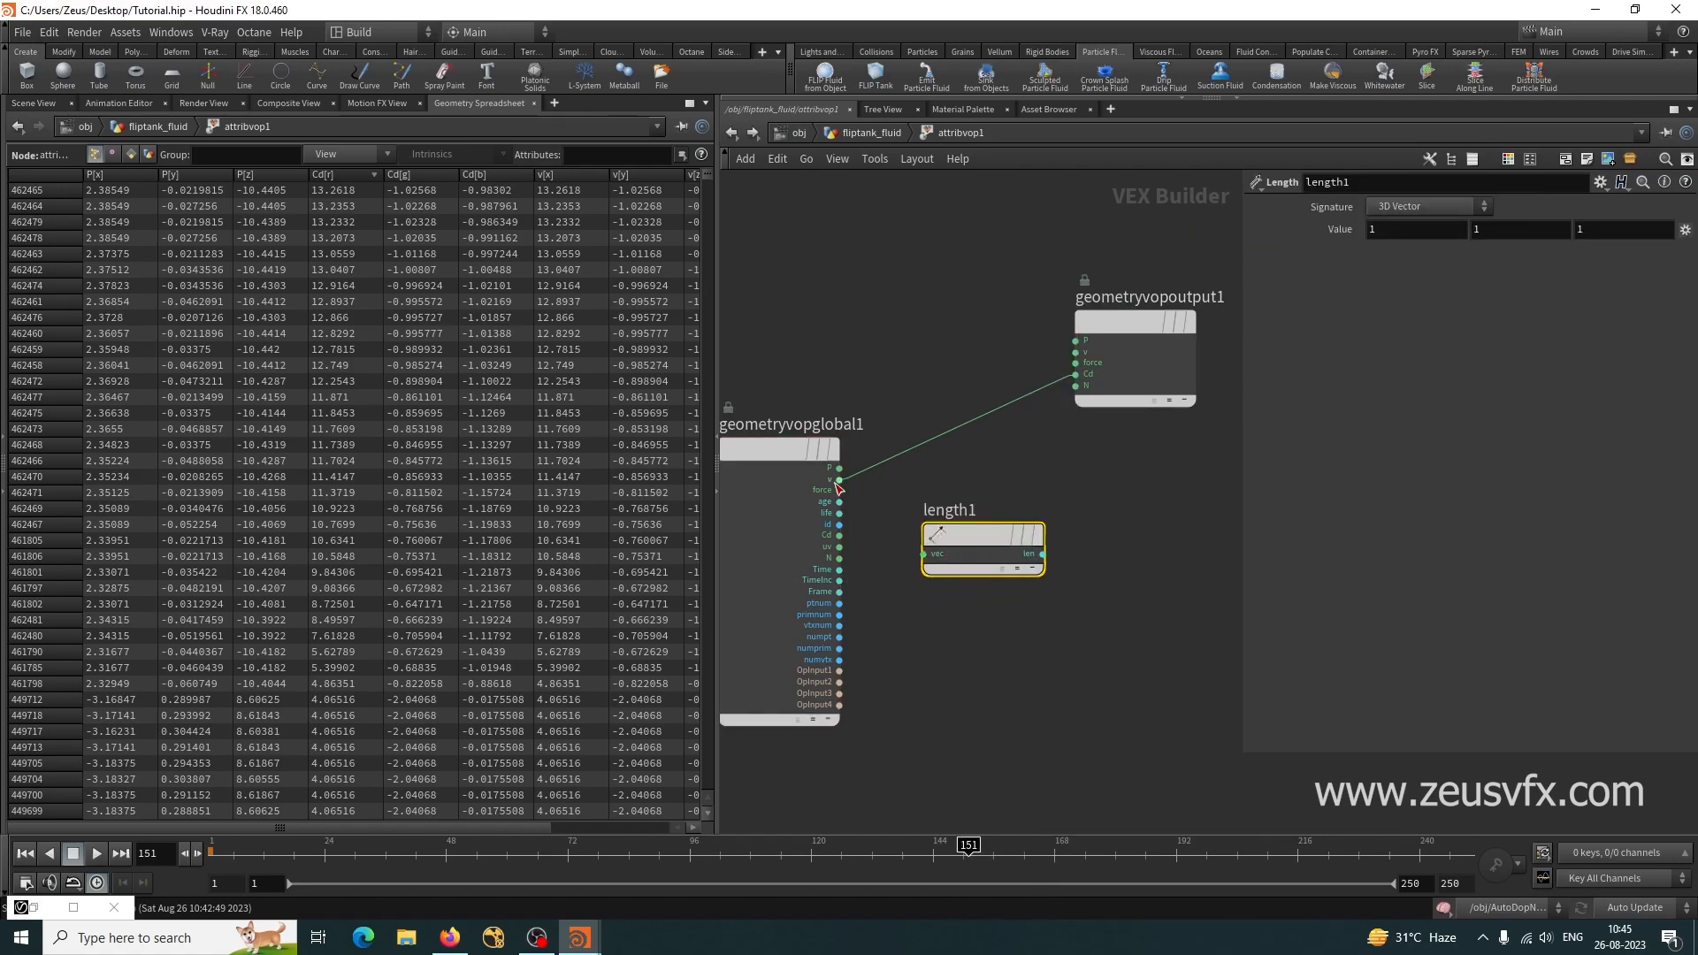
drag(840, 480, 925, 554)
drag(1043, 554, 1076, 374)
Sort the point attributes by Cd[r] in both directions to examine the velocity length values.
click(333, 176)
click(332, 177)
click(332, 176)
click(332, 177)
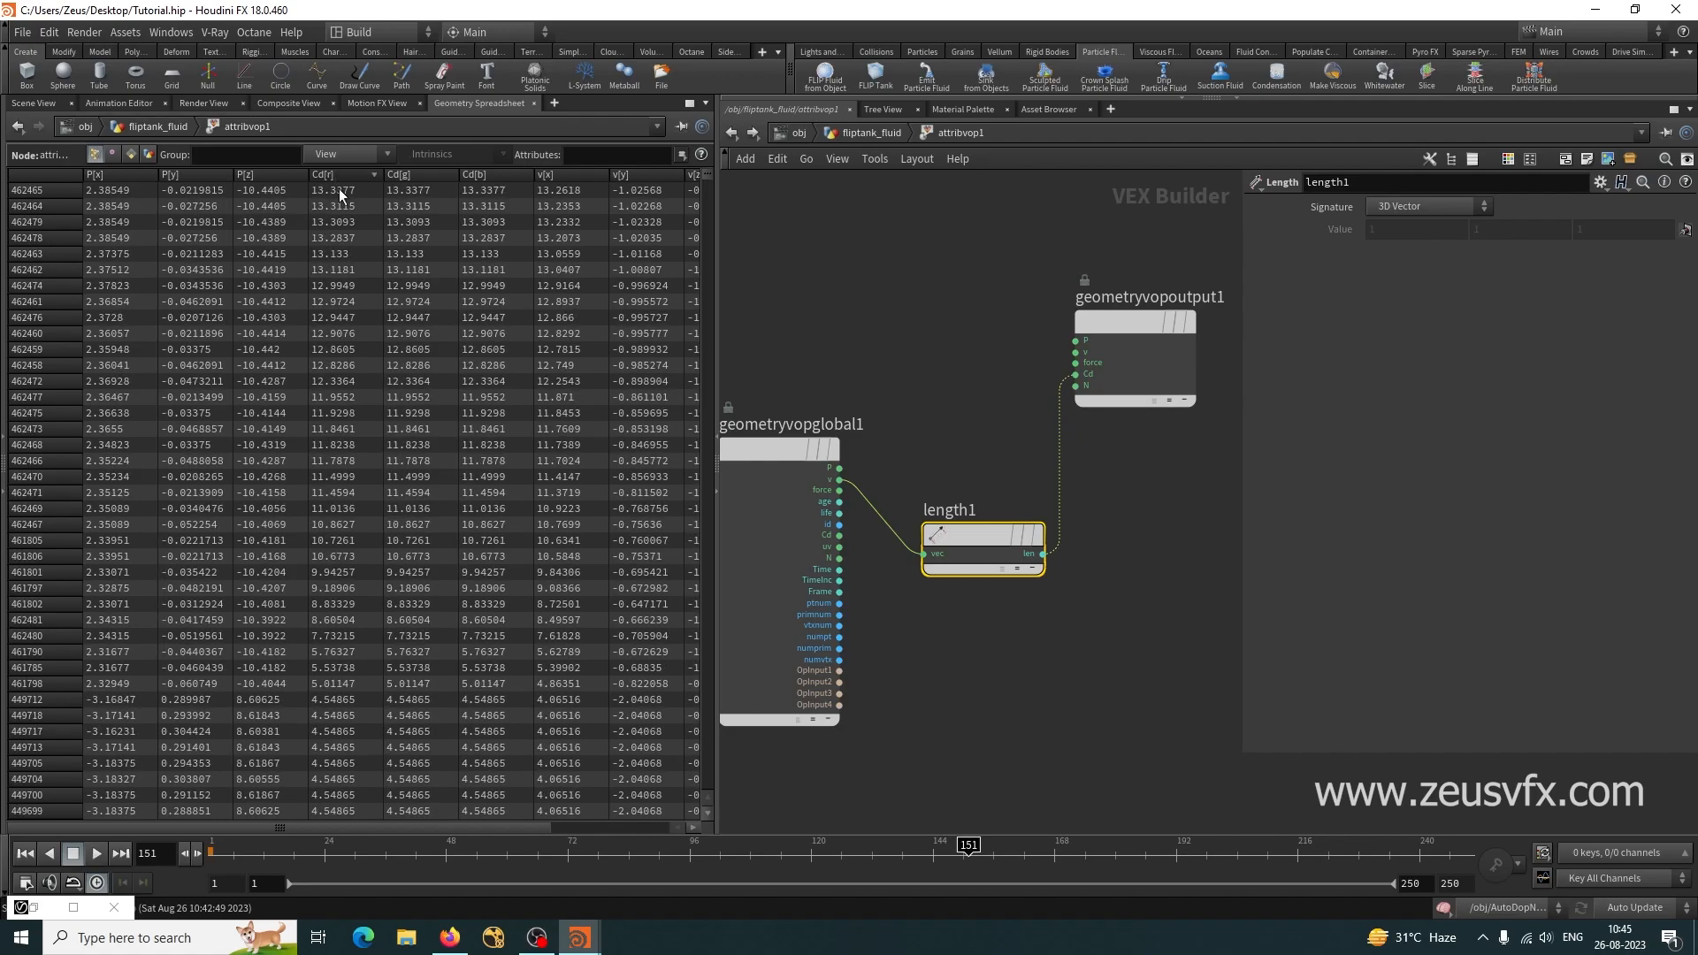
Reroute the Length node's result from the Cd output to the v output.
drag(1045, 554, 1075, 352)
click(1082, 462)
key(Delete)
drag(1044, 553, 1076, 352)
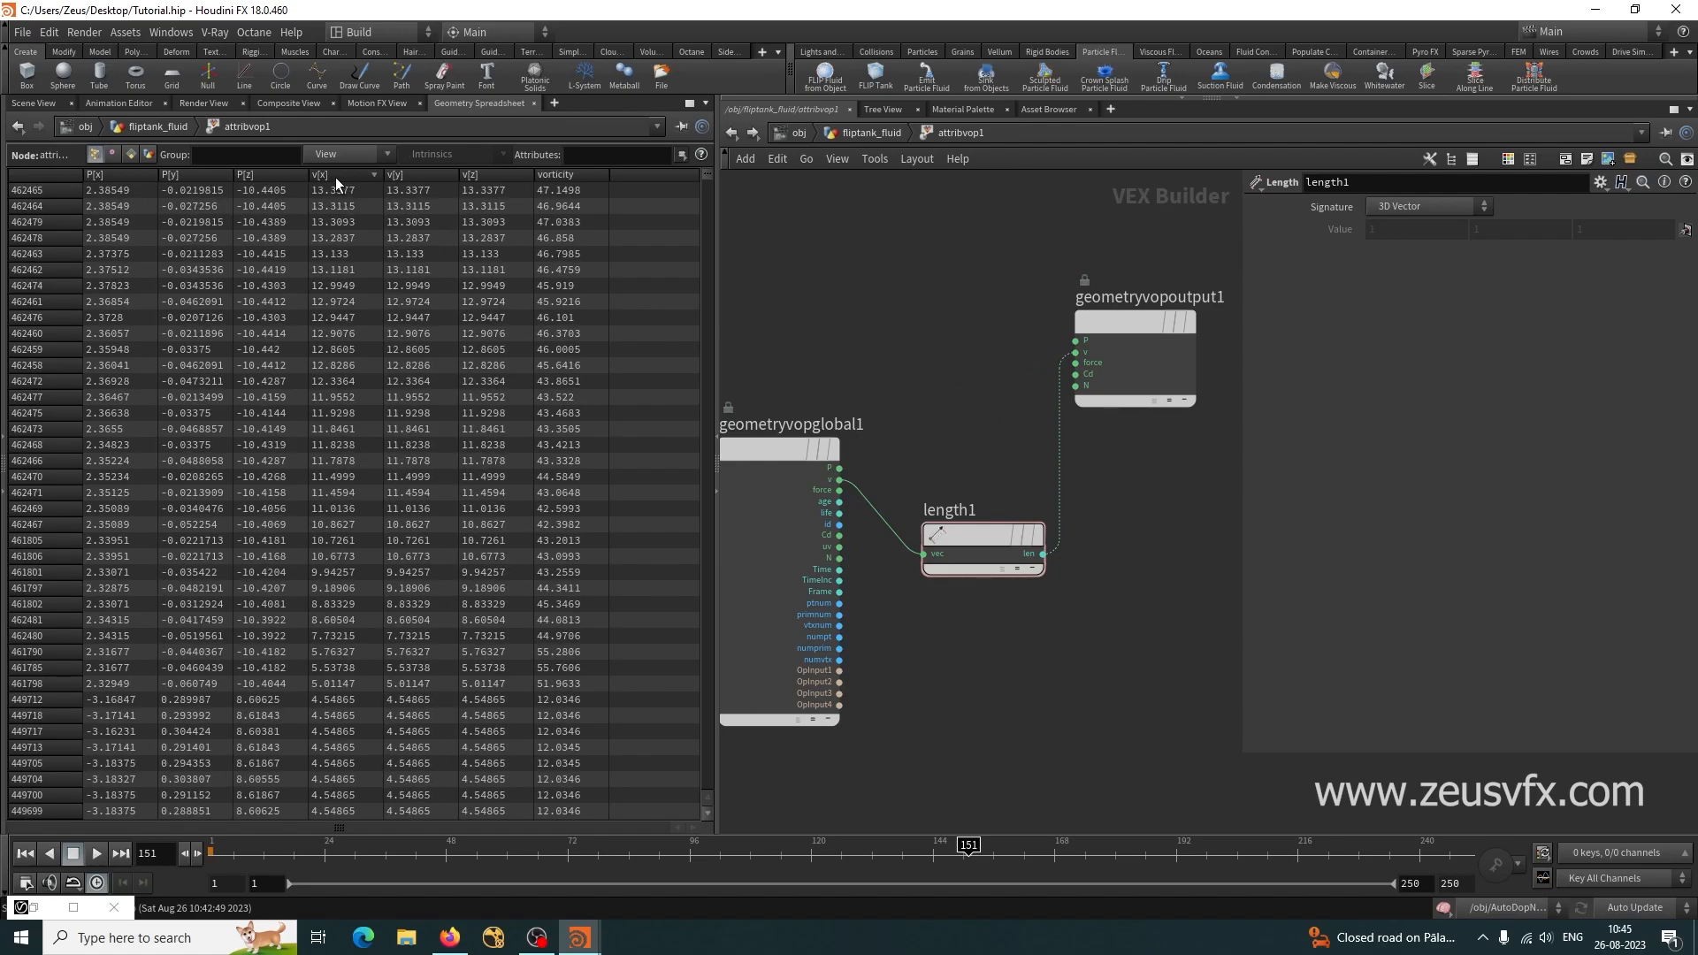
Add a Bind node below length1 and set its name to vorticity.
click(1015, 541)
middle_drag(1088, 653, 1088, 577)
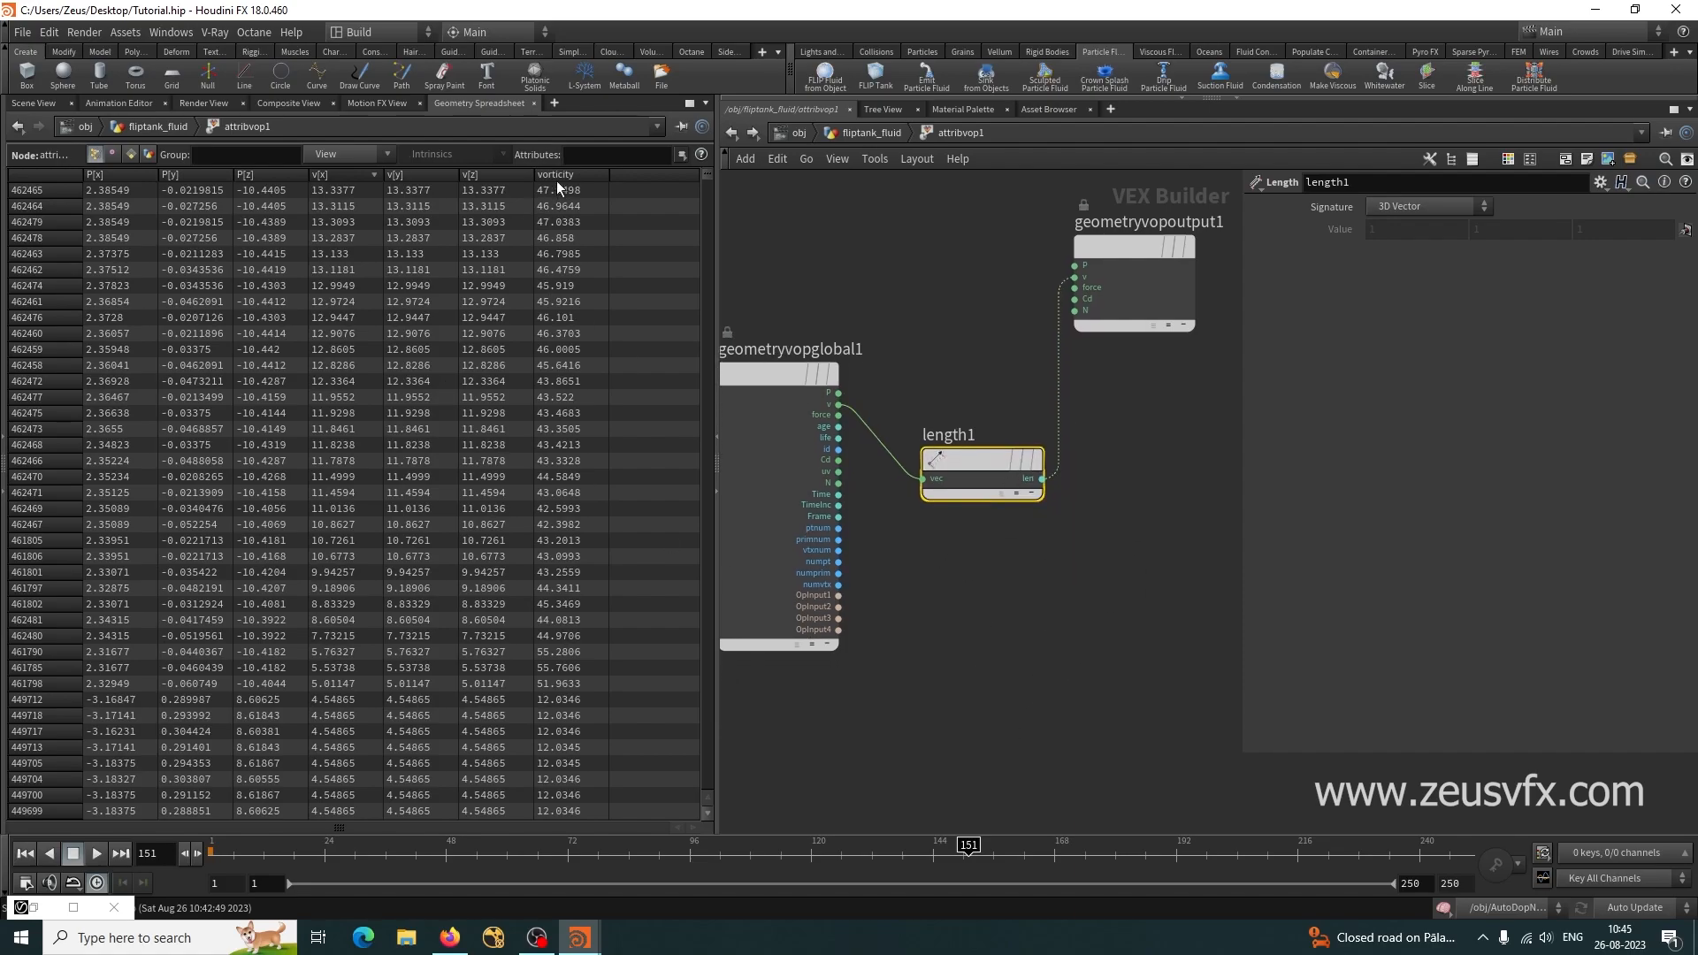
click(943, 605)
key(Tab)
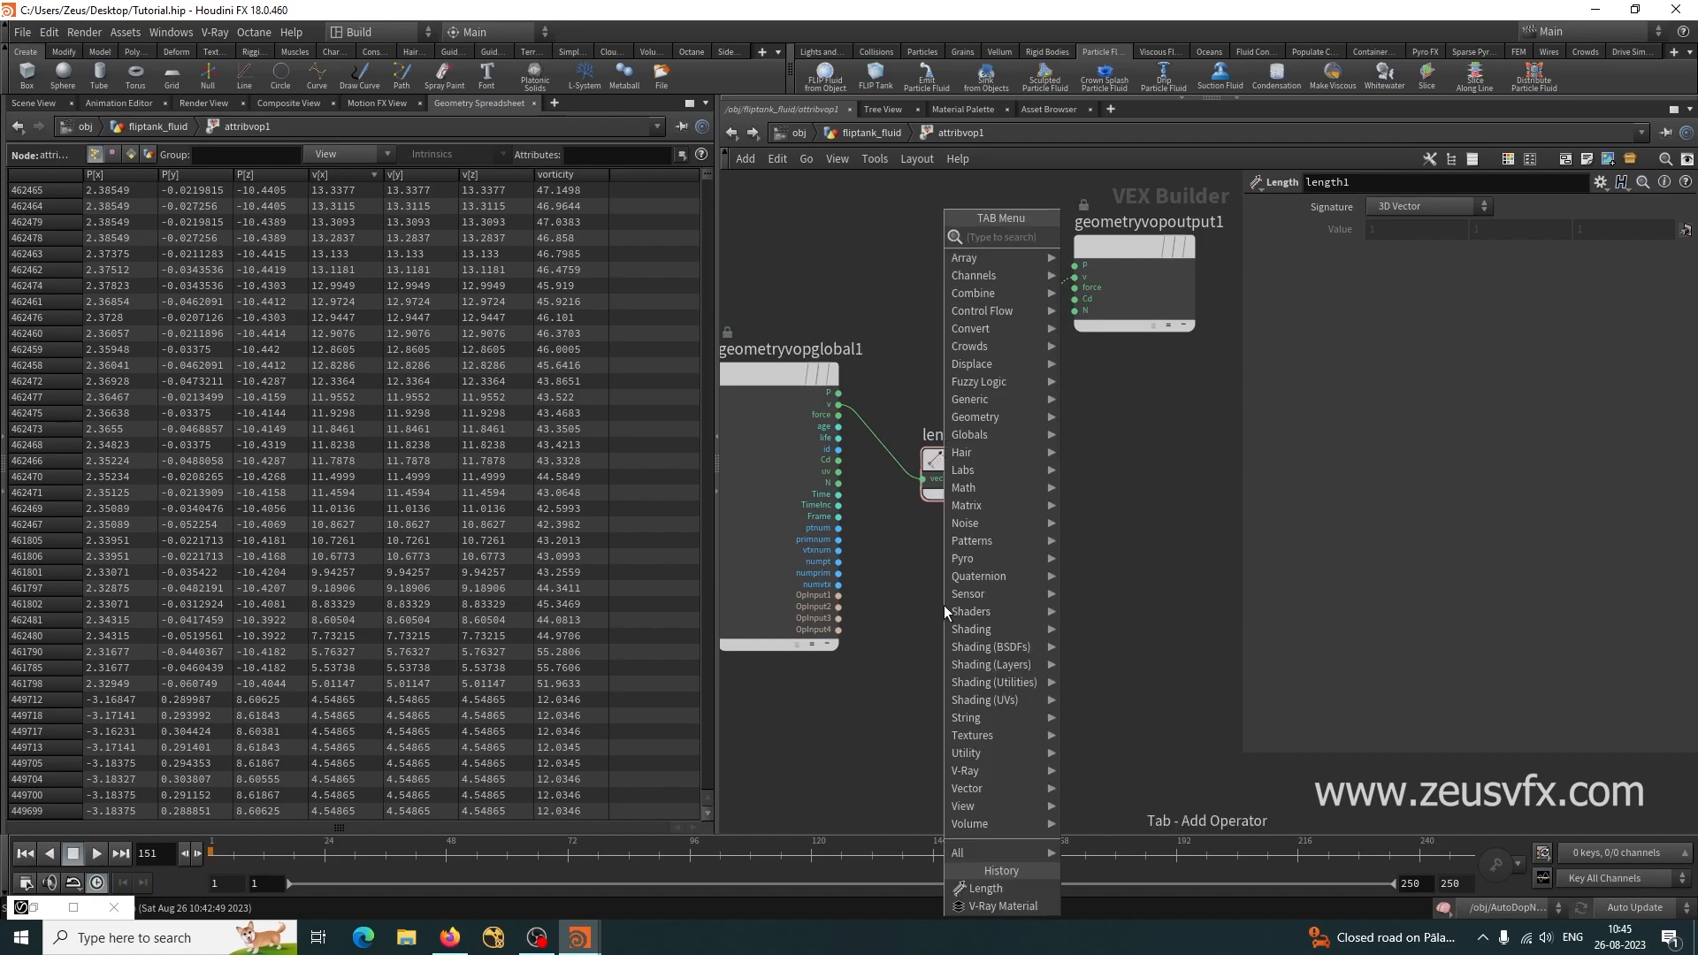
text(bind)
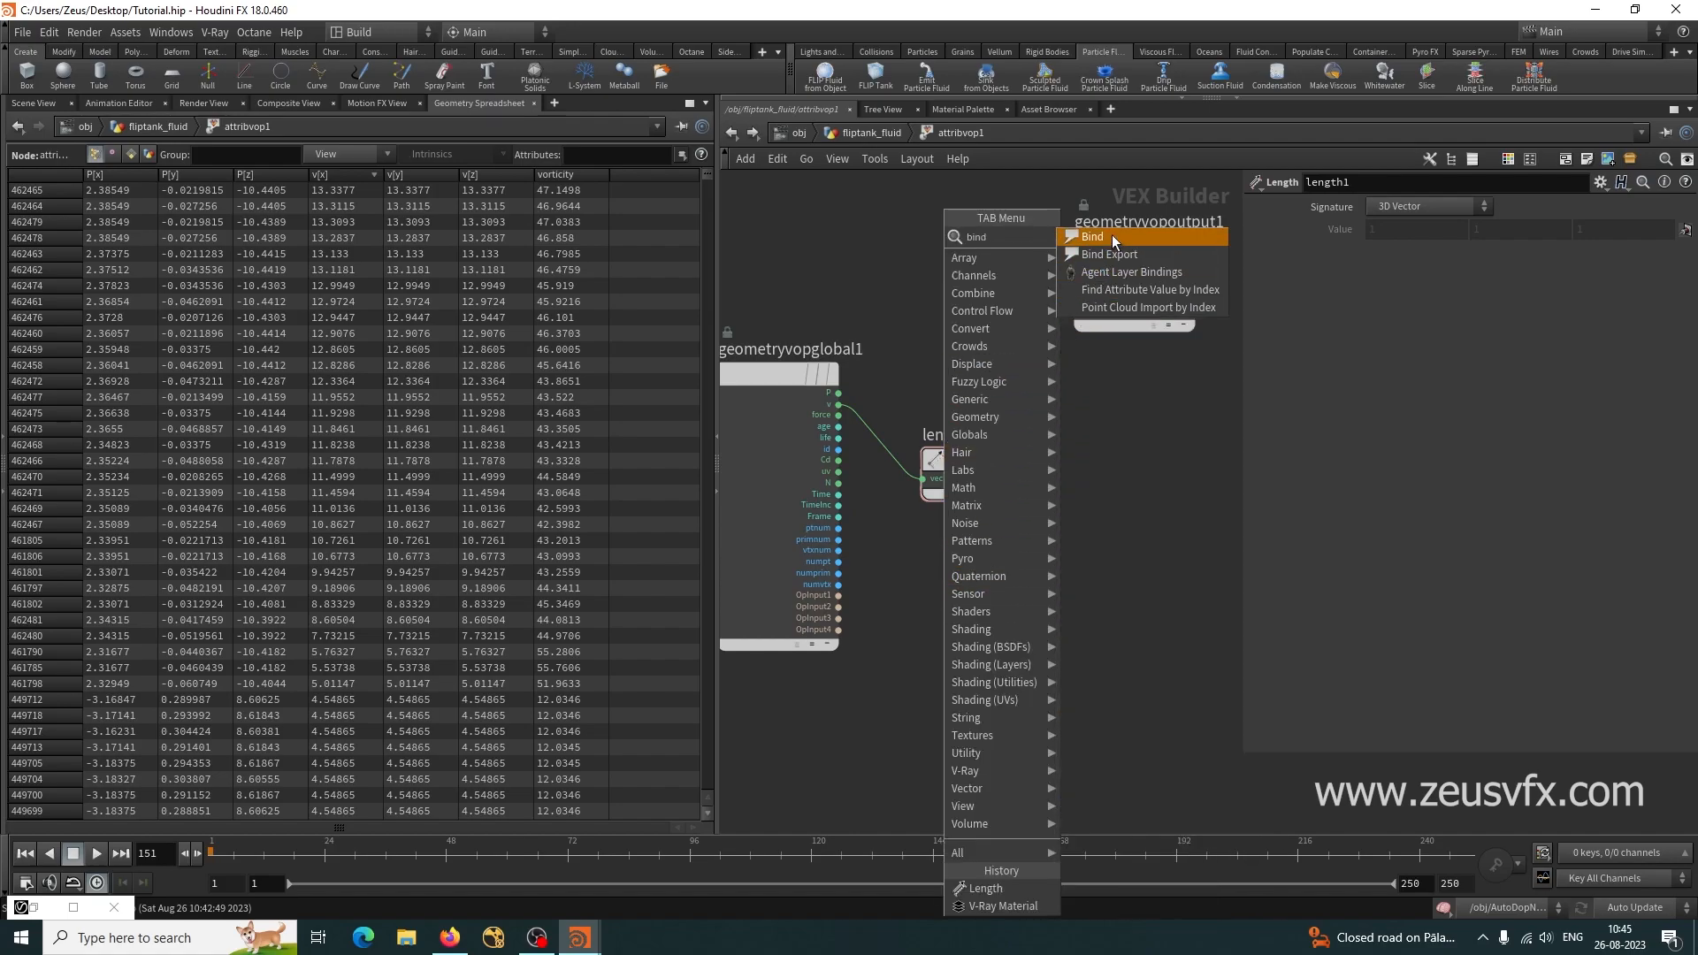
click(1112, 236)
click(980, 615)
double_click(1421, 212)
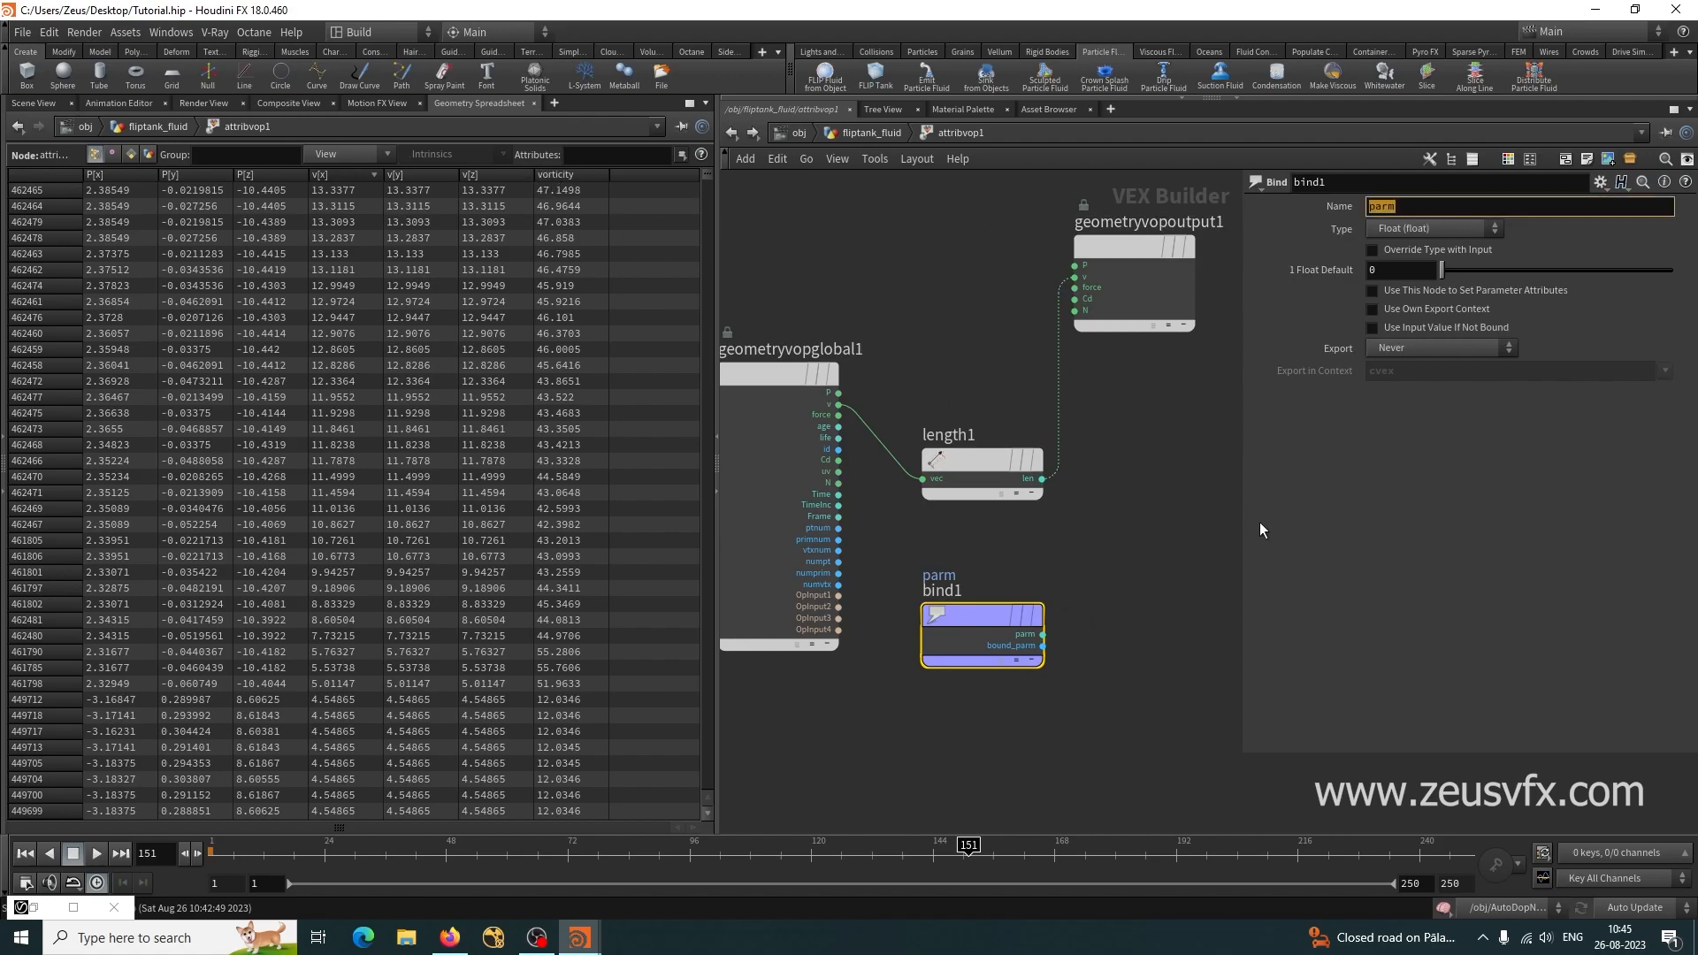
text(vorticil)
key(BackSpace)
text(ty)
click(1067, 759)
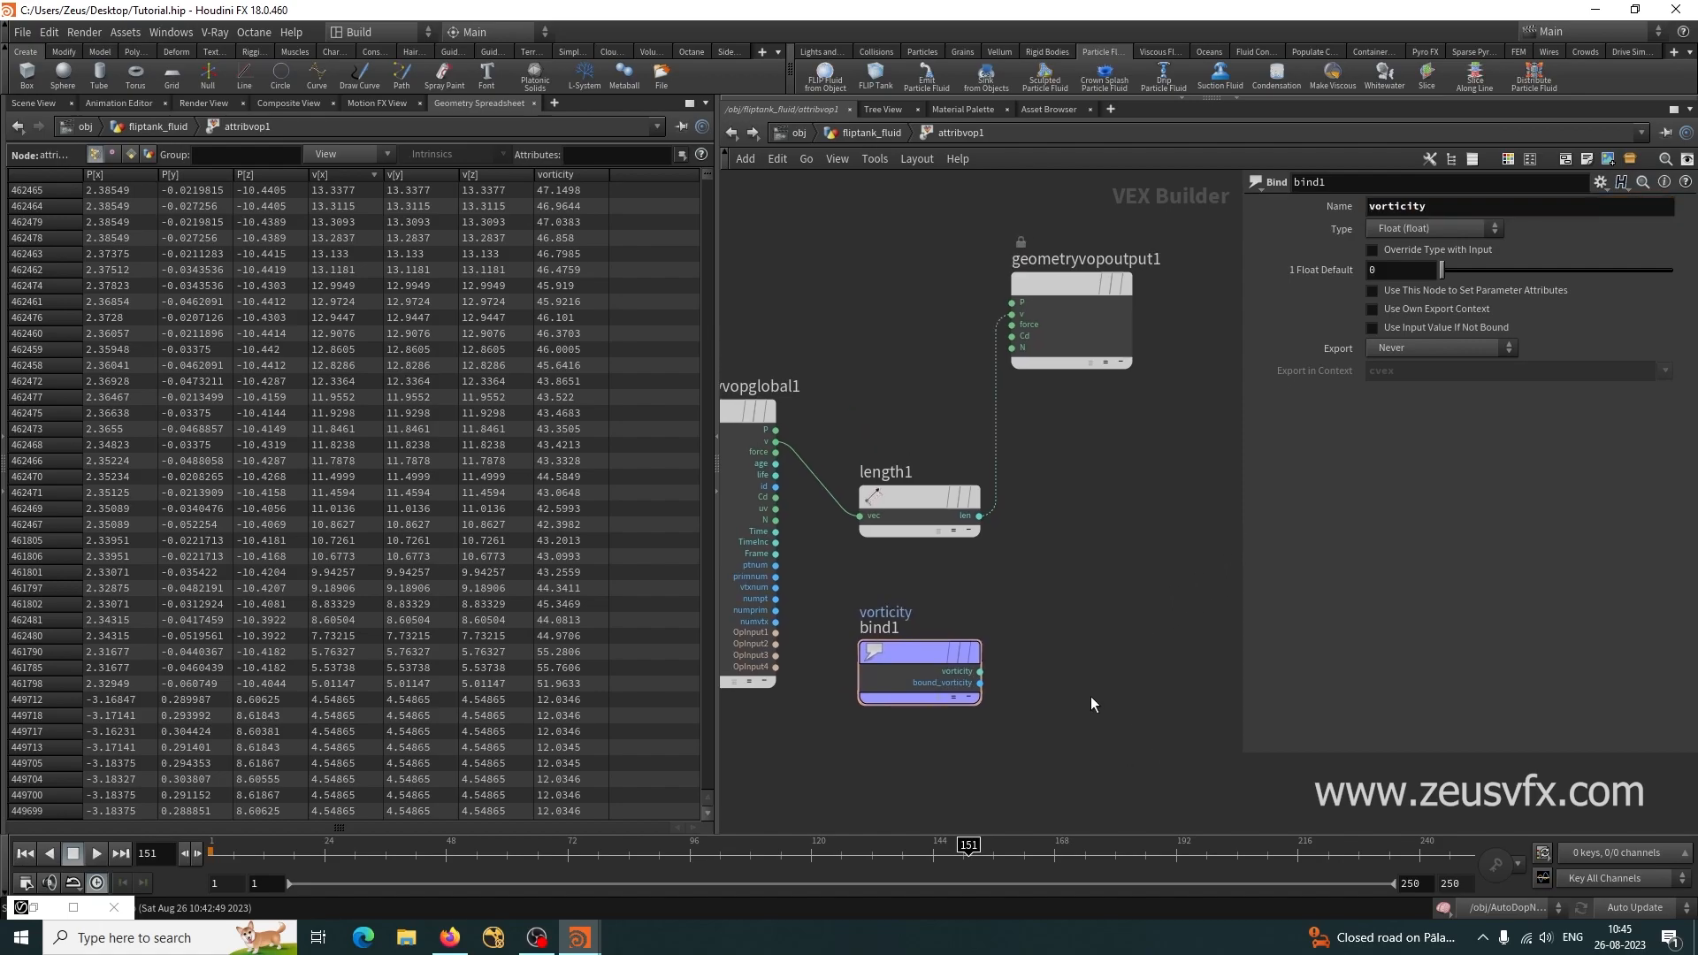
Add a Bind Export node named foam and connect the vorticity value to its input.
key(Tab)
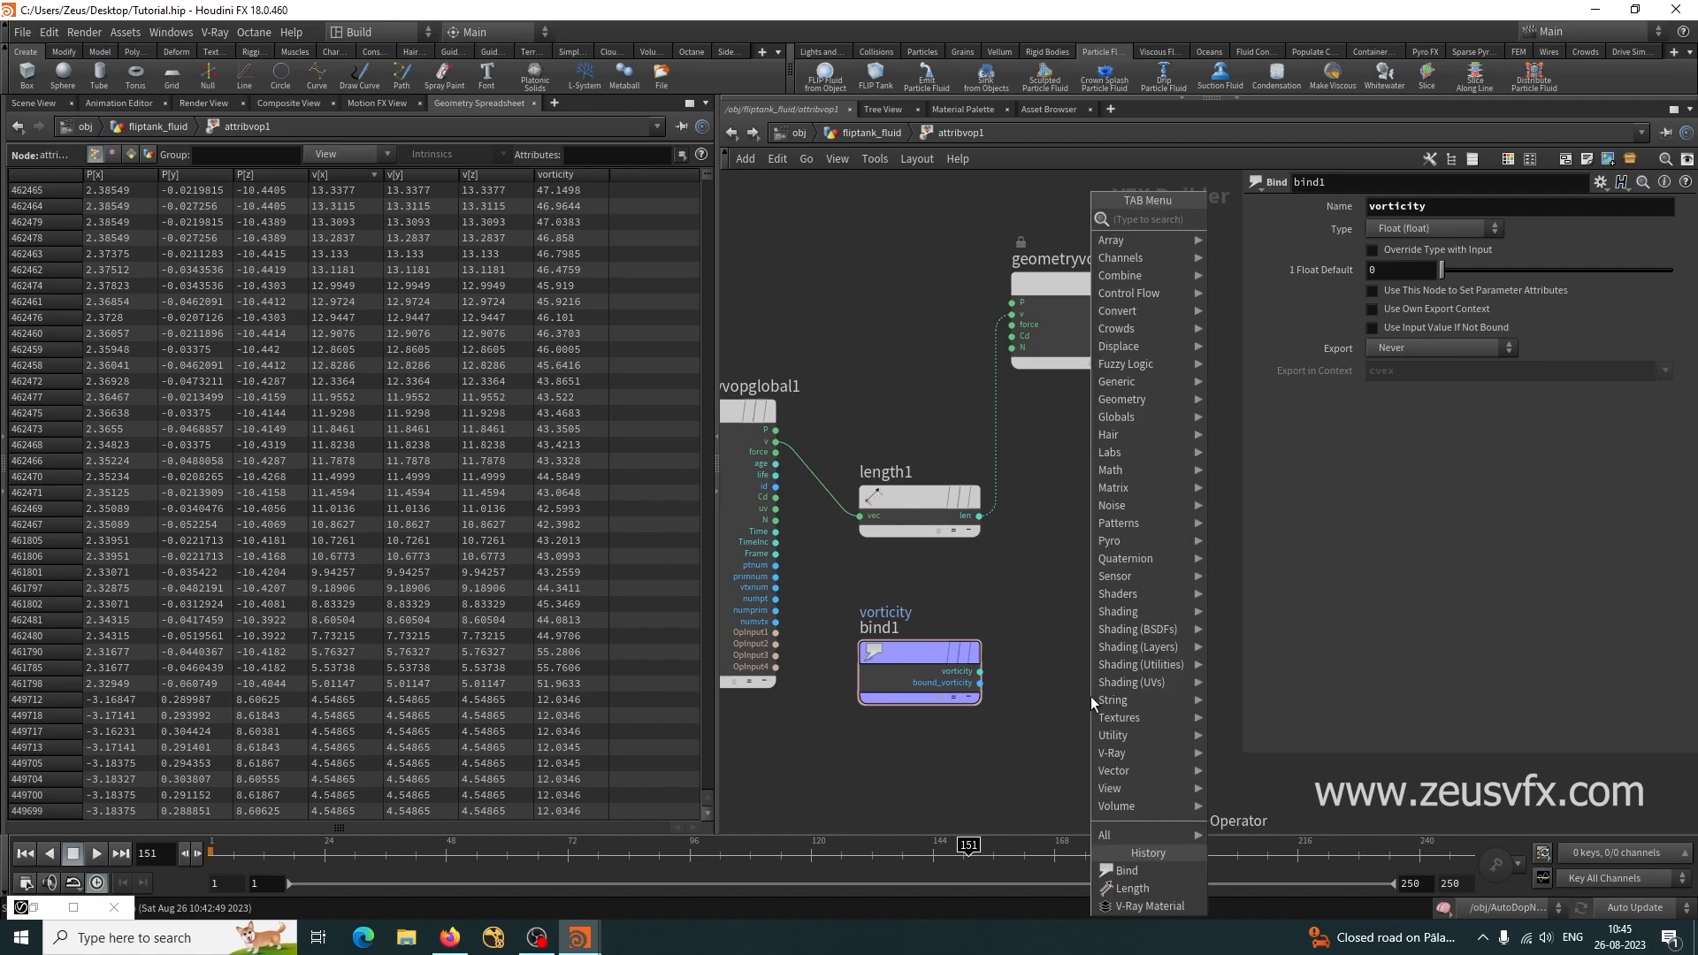
text(bind)
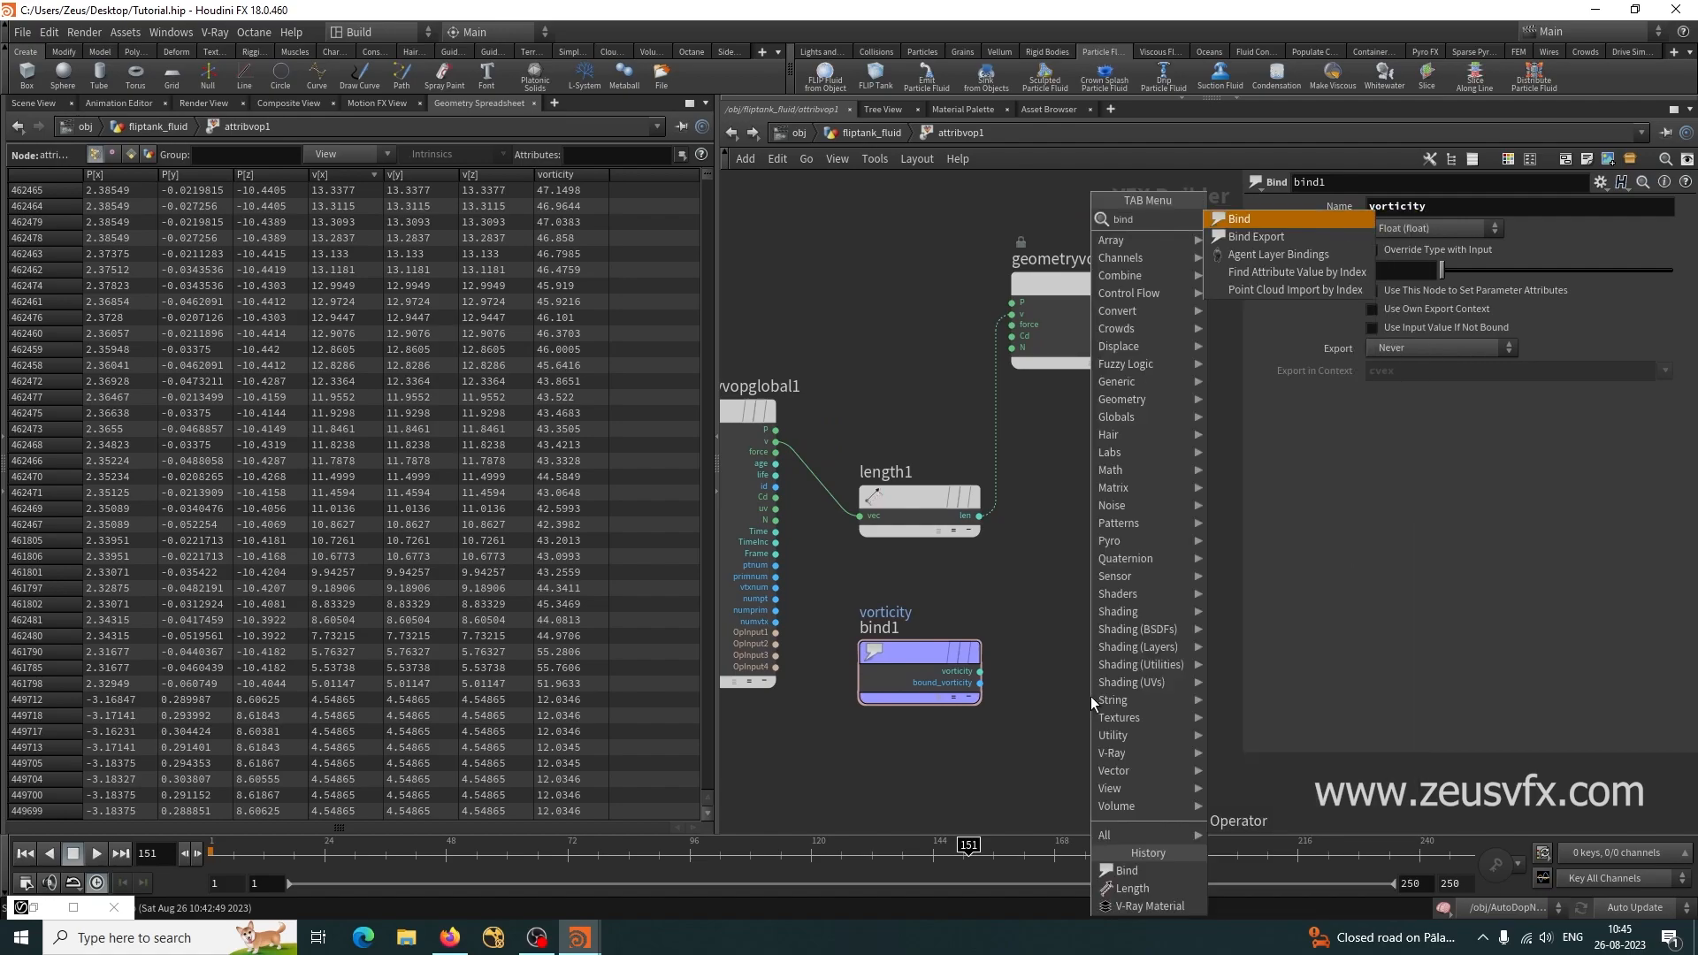
click(1270, 235)
click(1153, 584)
middle_drag(1065, 720, 1025, 766)
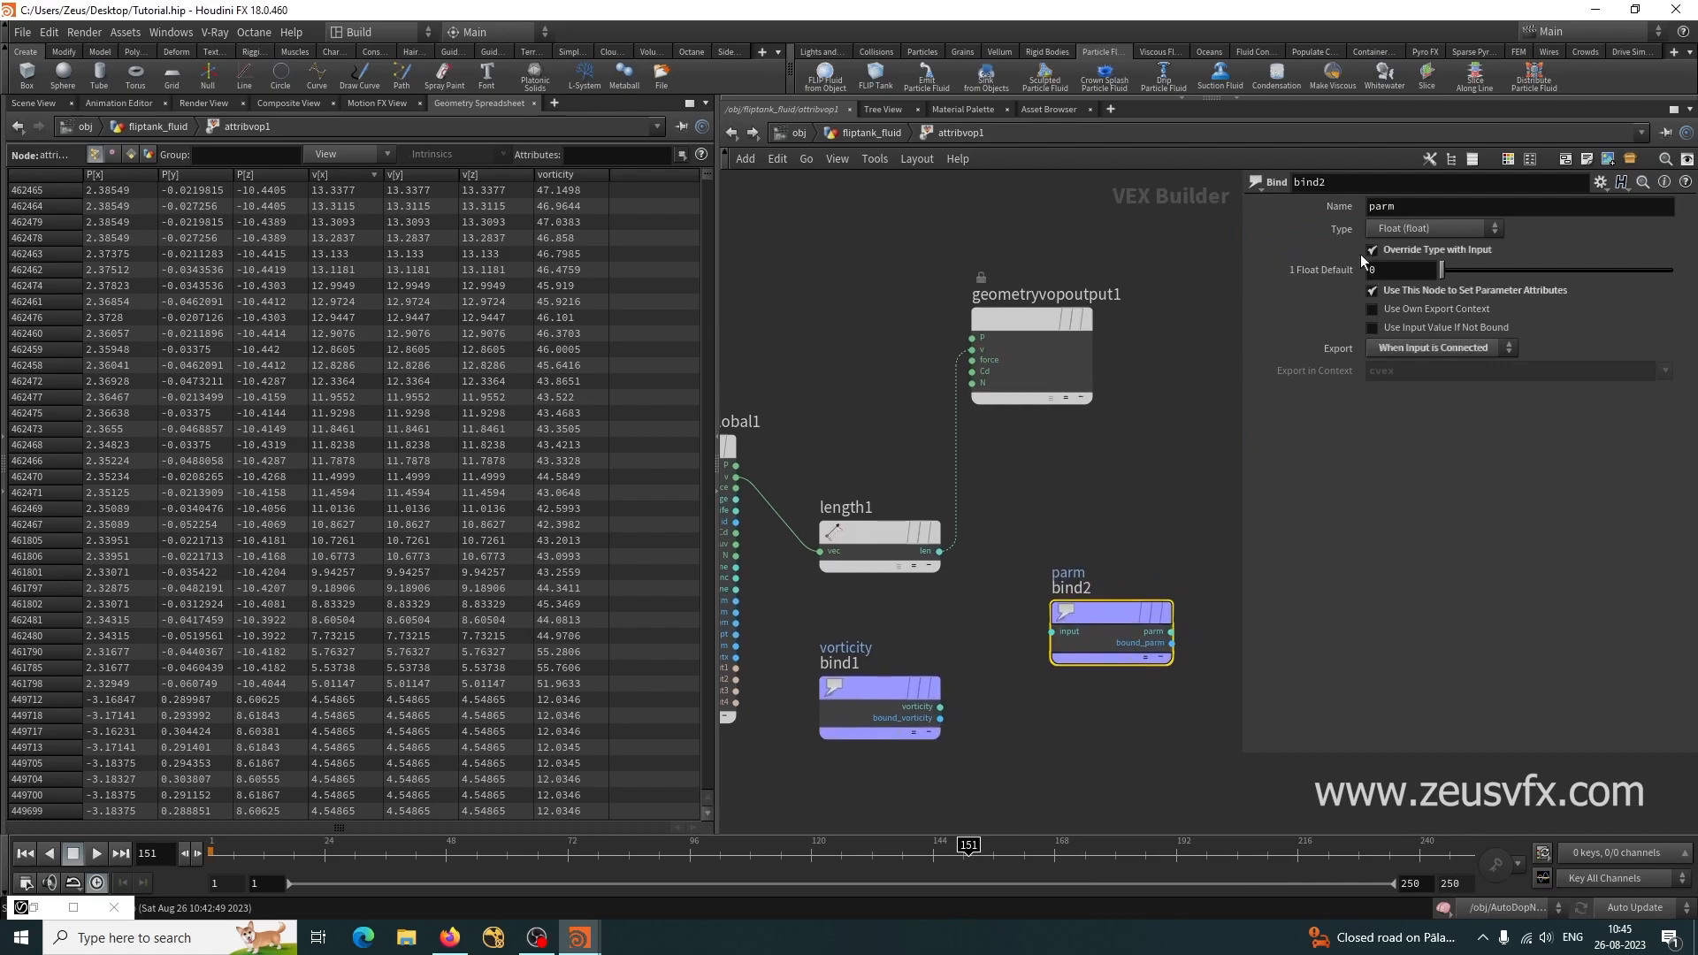
double_click(1427, 208)
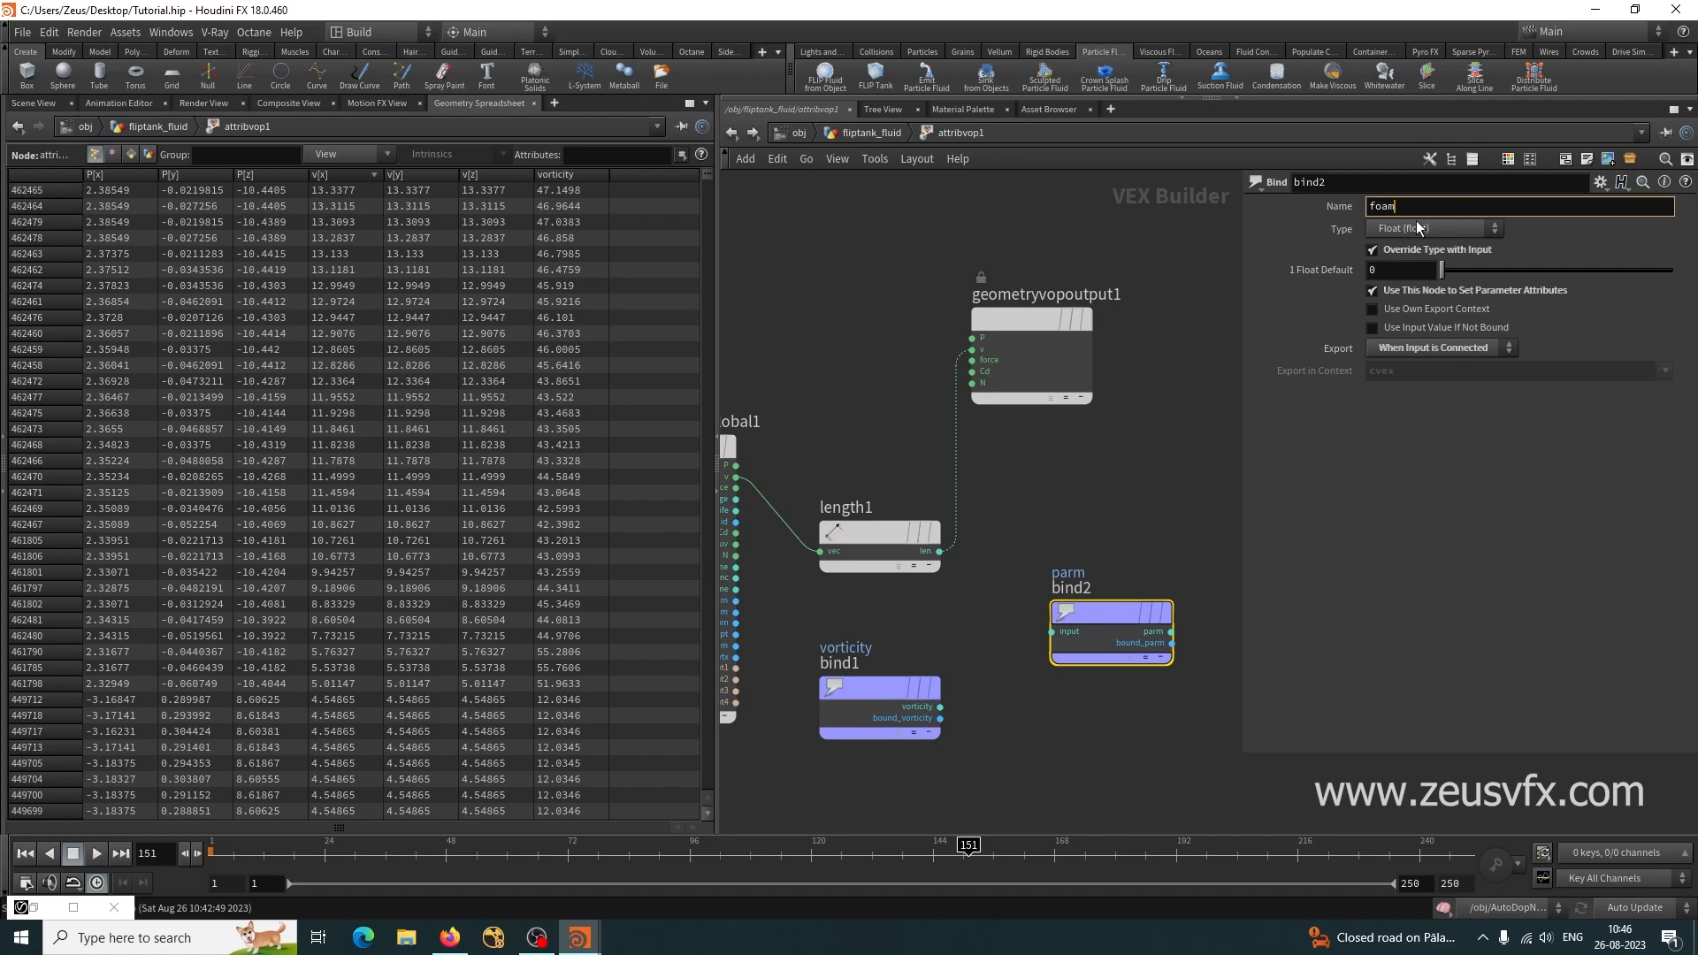
click(1153, 556)
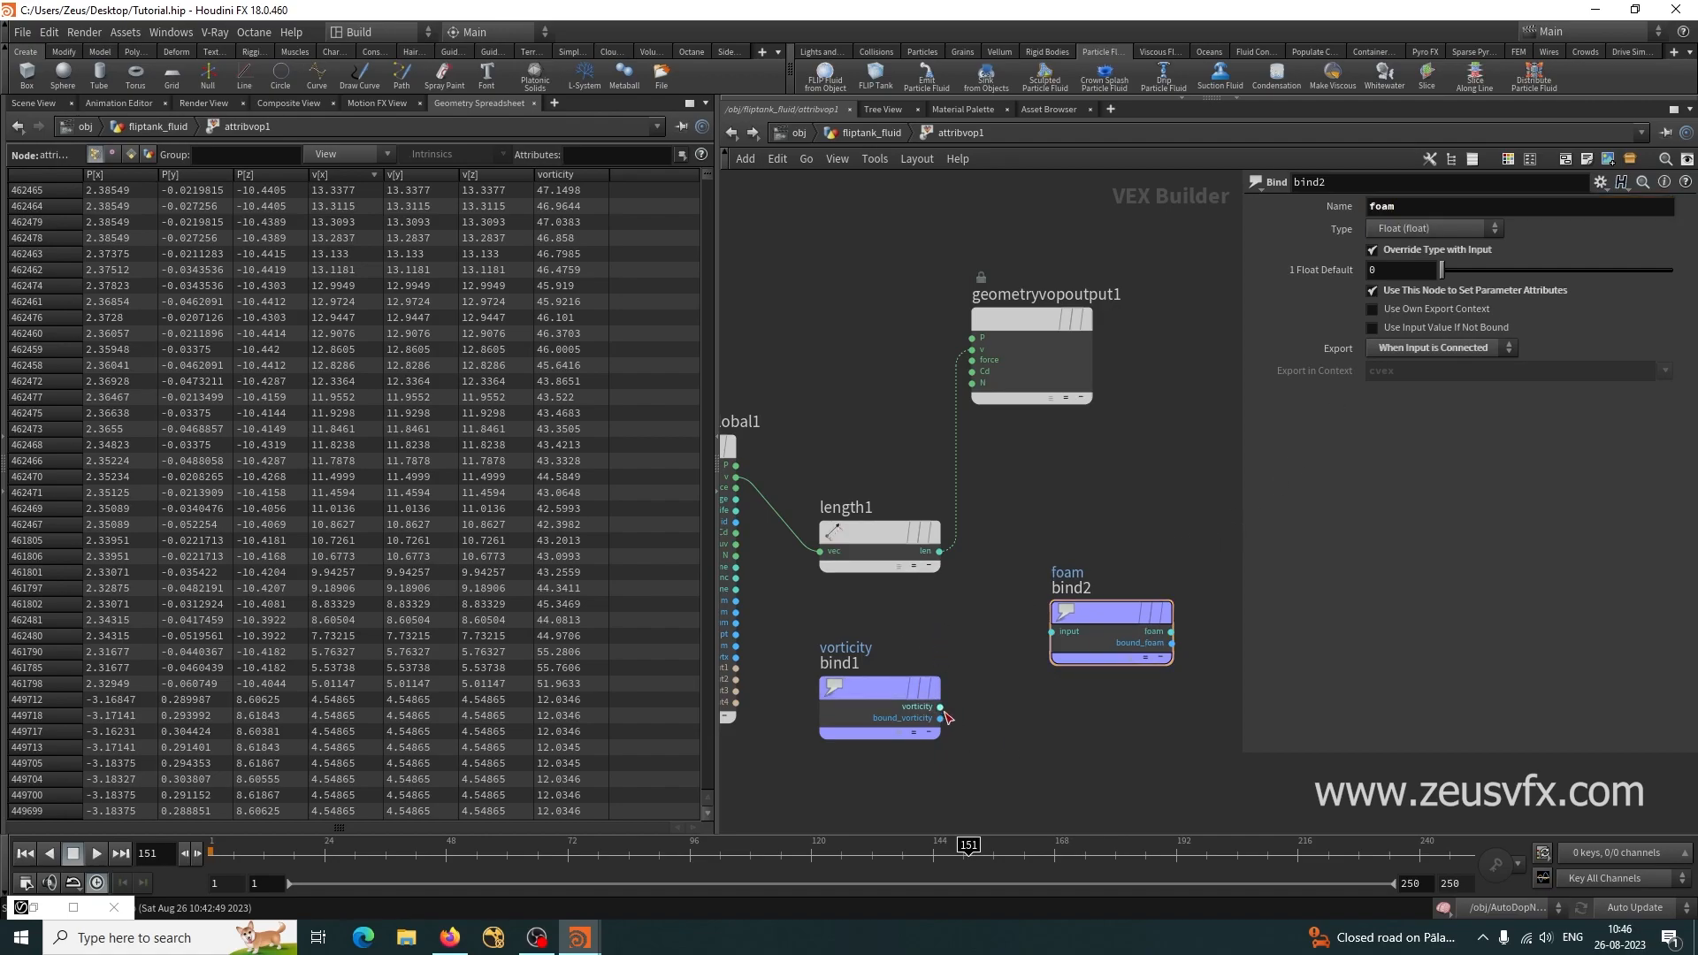
drag(940, 707, 1051, 632)
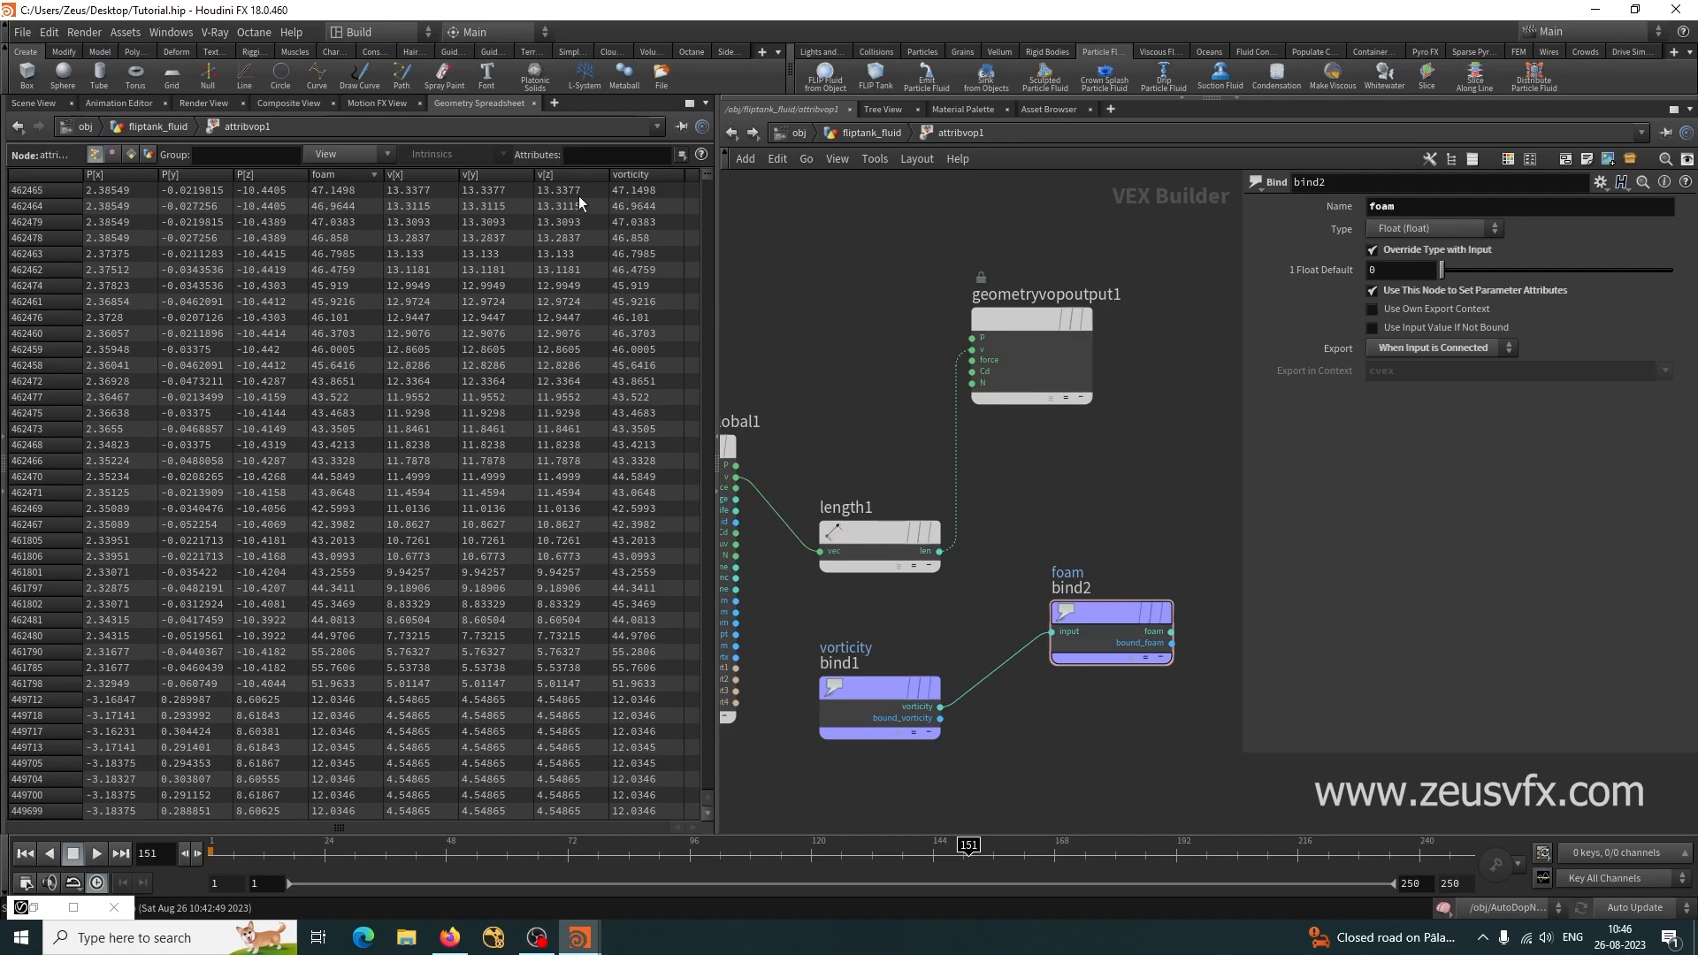
Insert a Fit Range node between vorticity and the foam export, with Source Max set to 50.
middle_drag(1053, 754, 1065, 702)
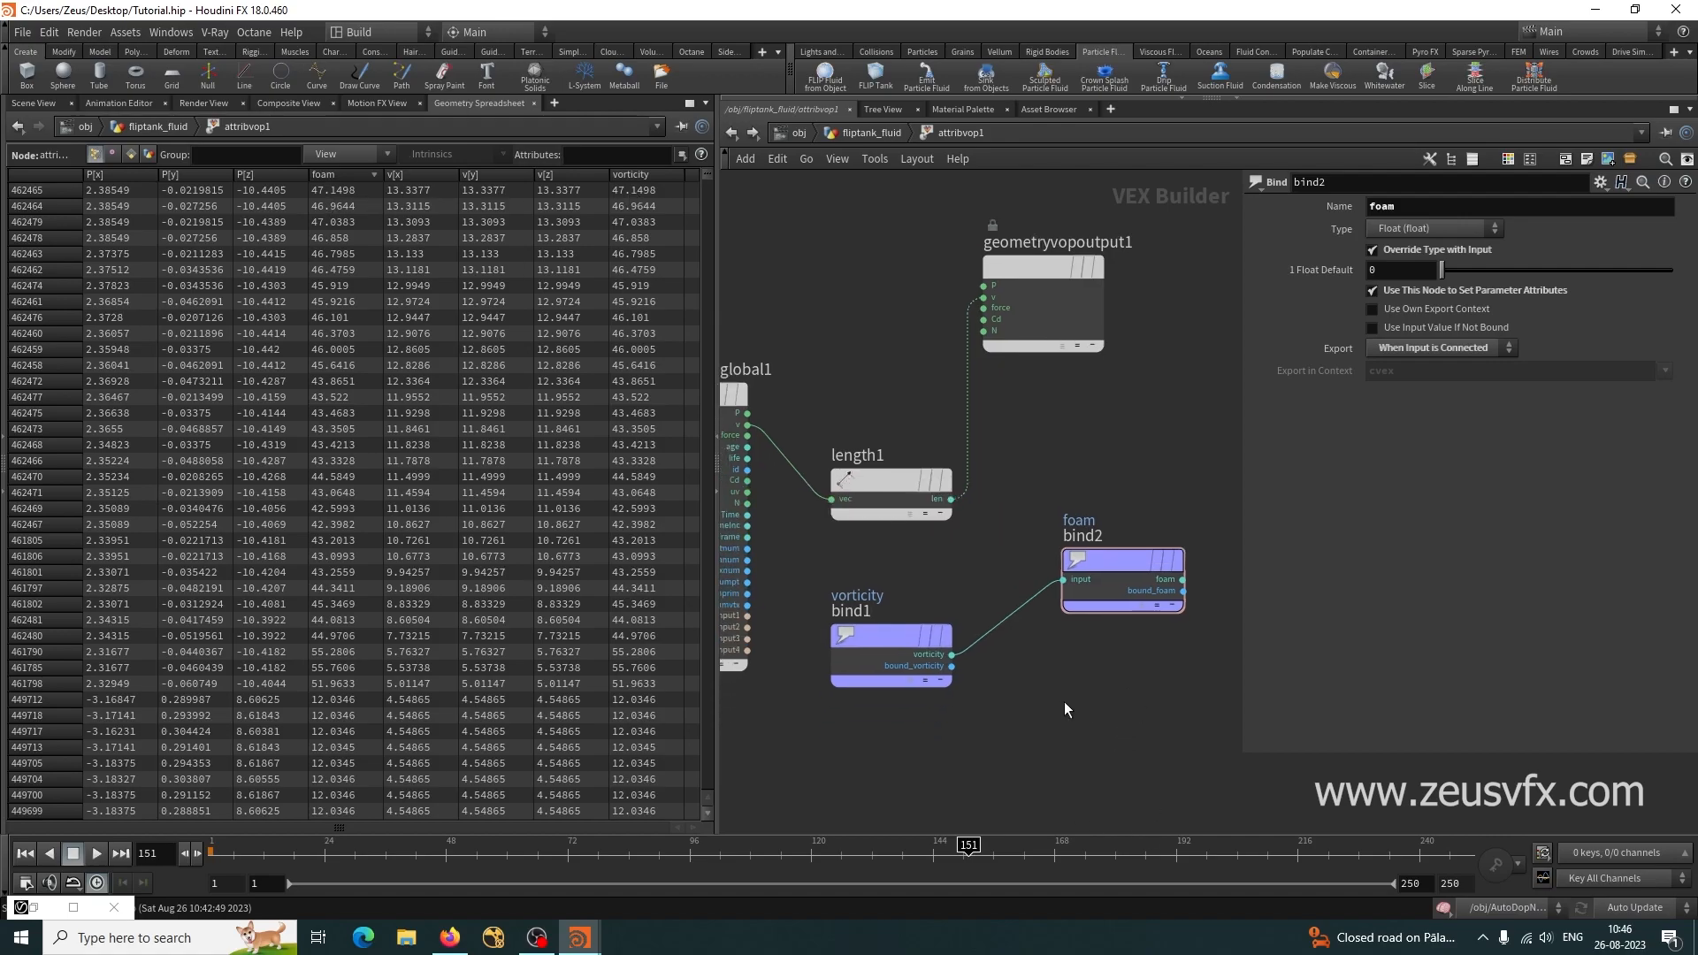
key(Tab)
text(rang)
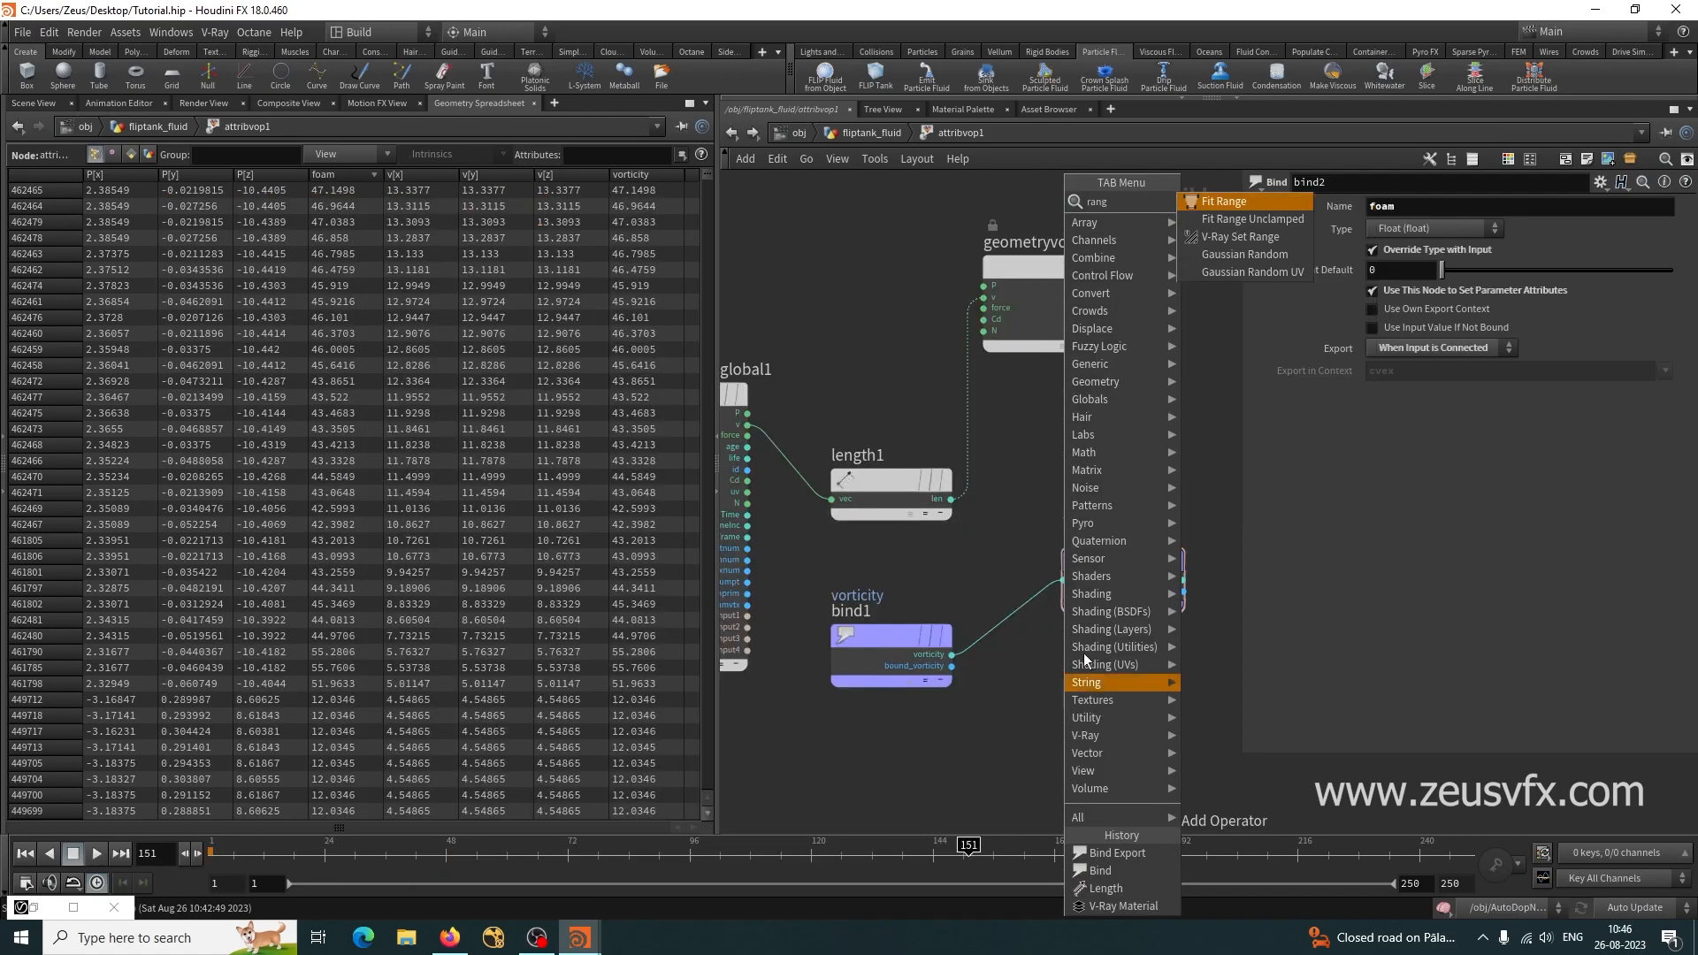
click(1233, 201)
drag(1015, 613, 1105, 602)
middle_drag(1134, 734, 955, 722)
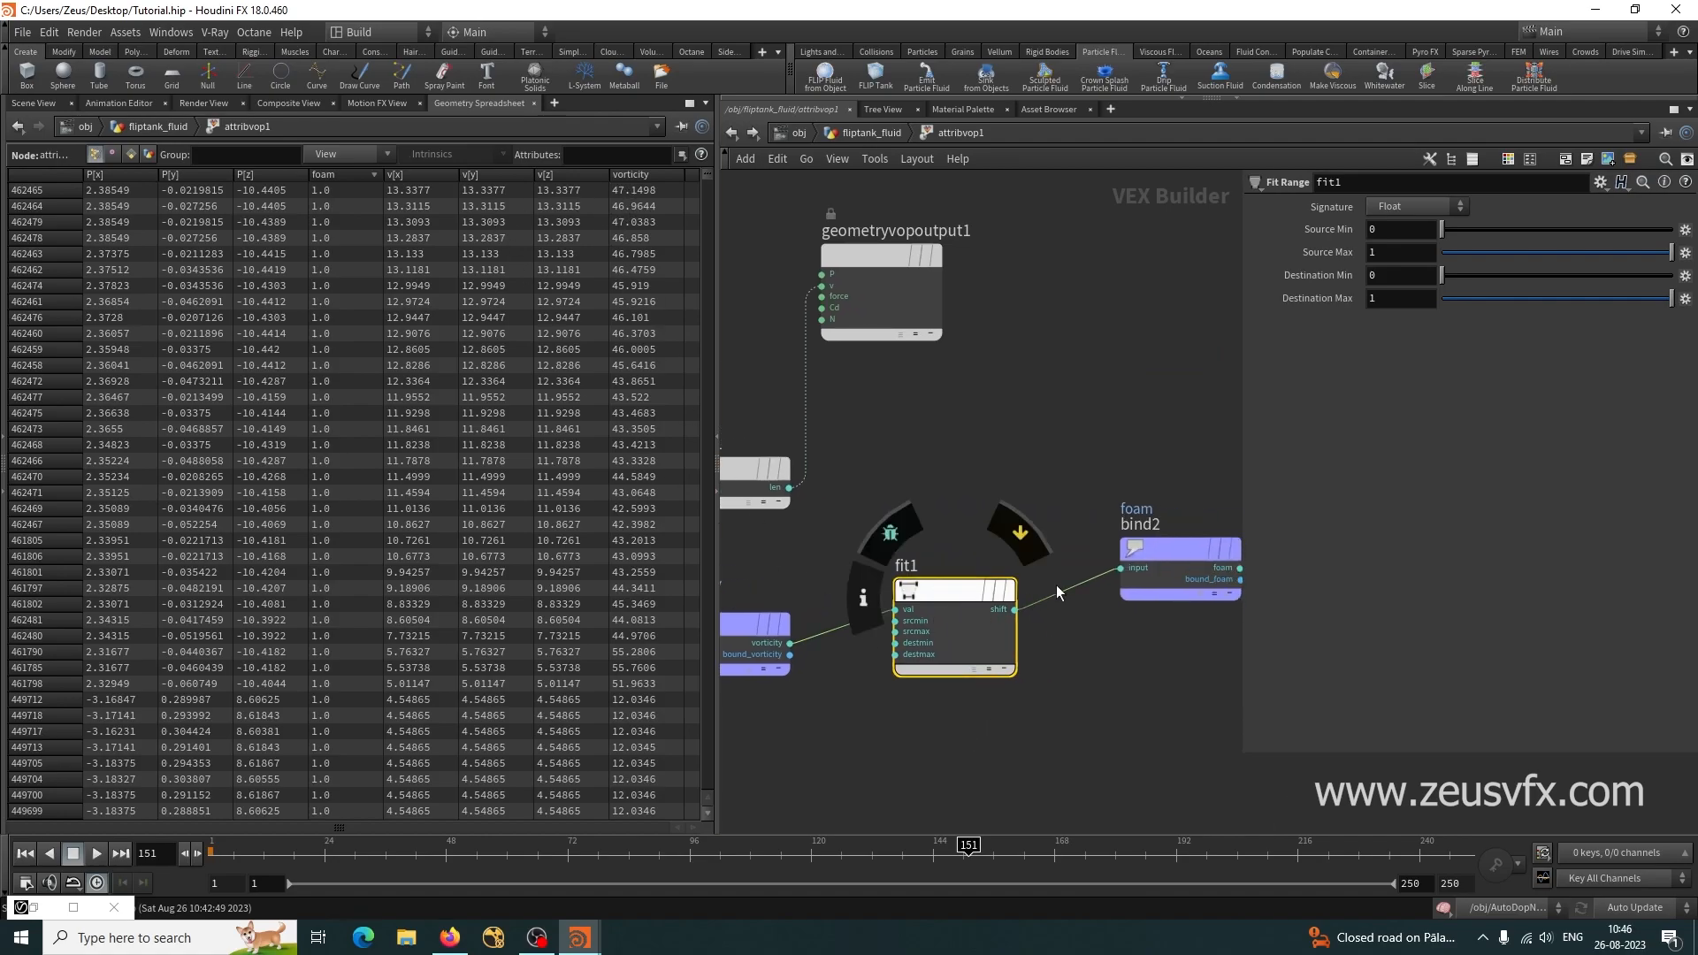
double_click(1384, 256)
text(50)
key(Return)
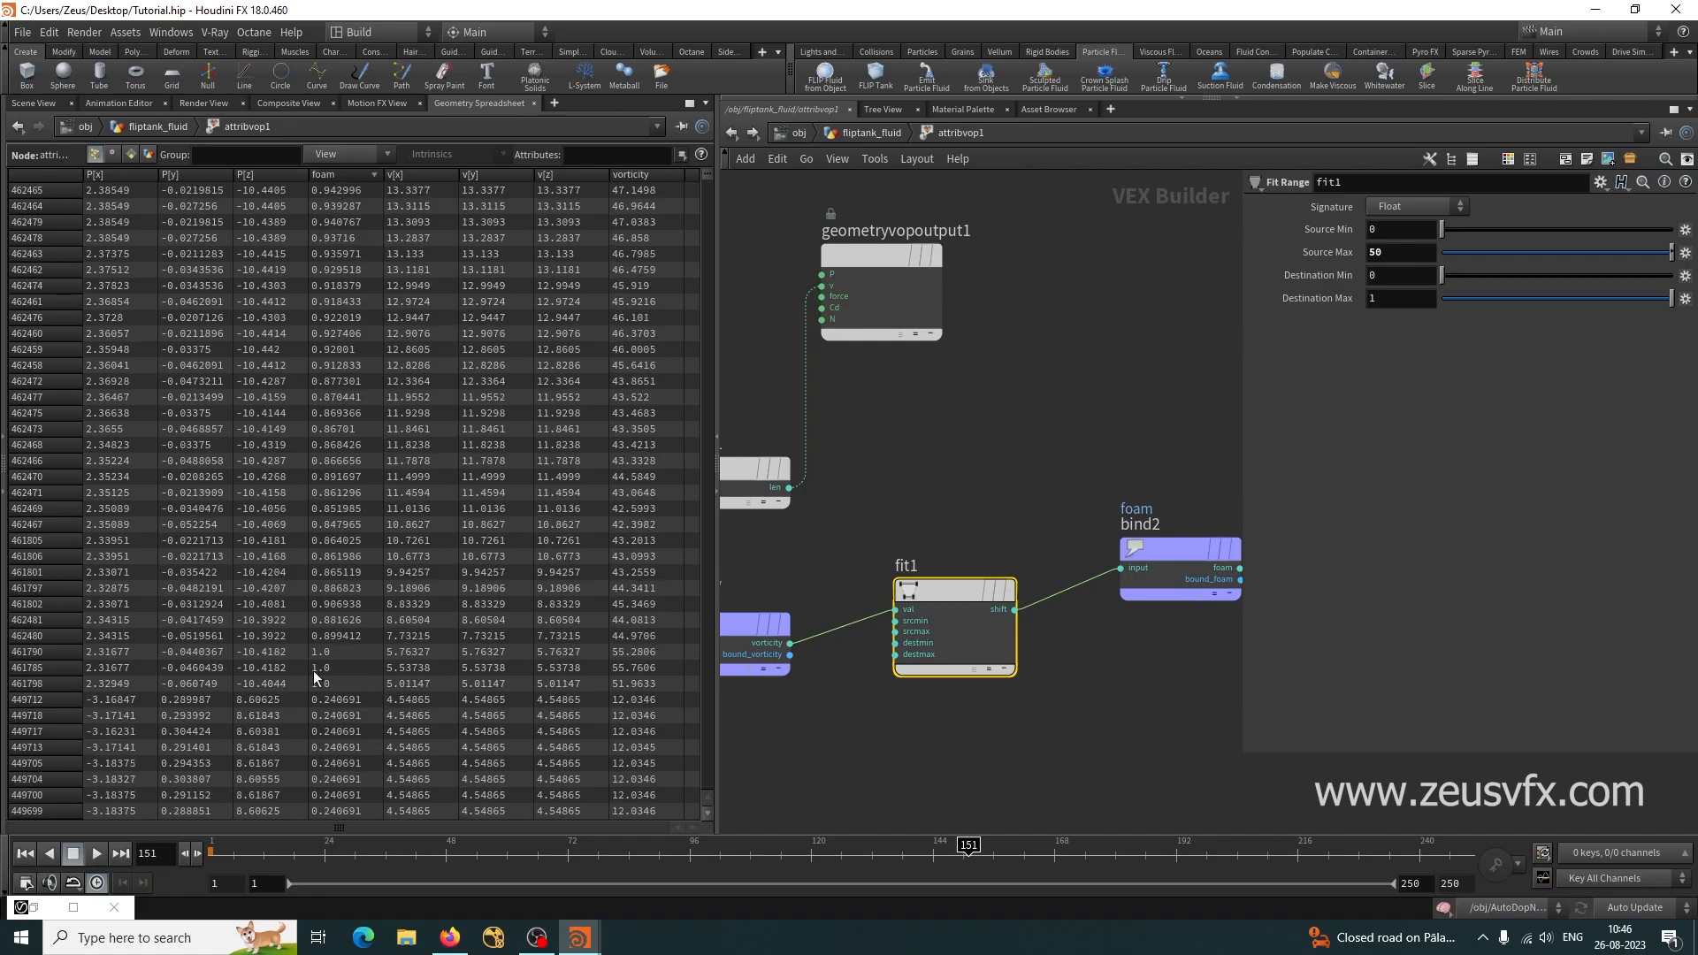
scroll(942, 647, down, 3)
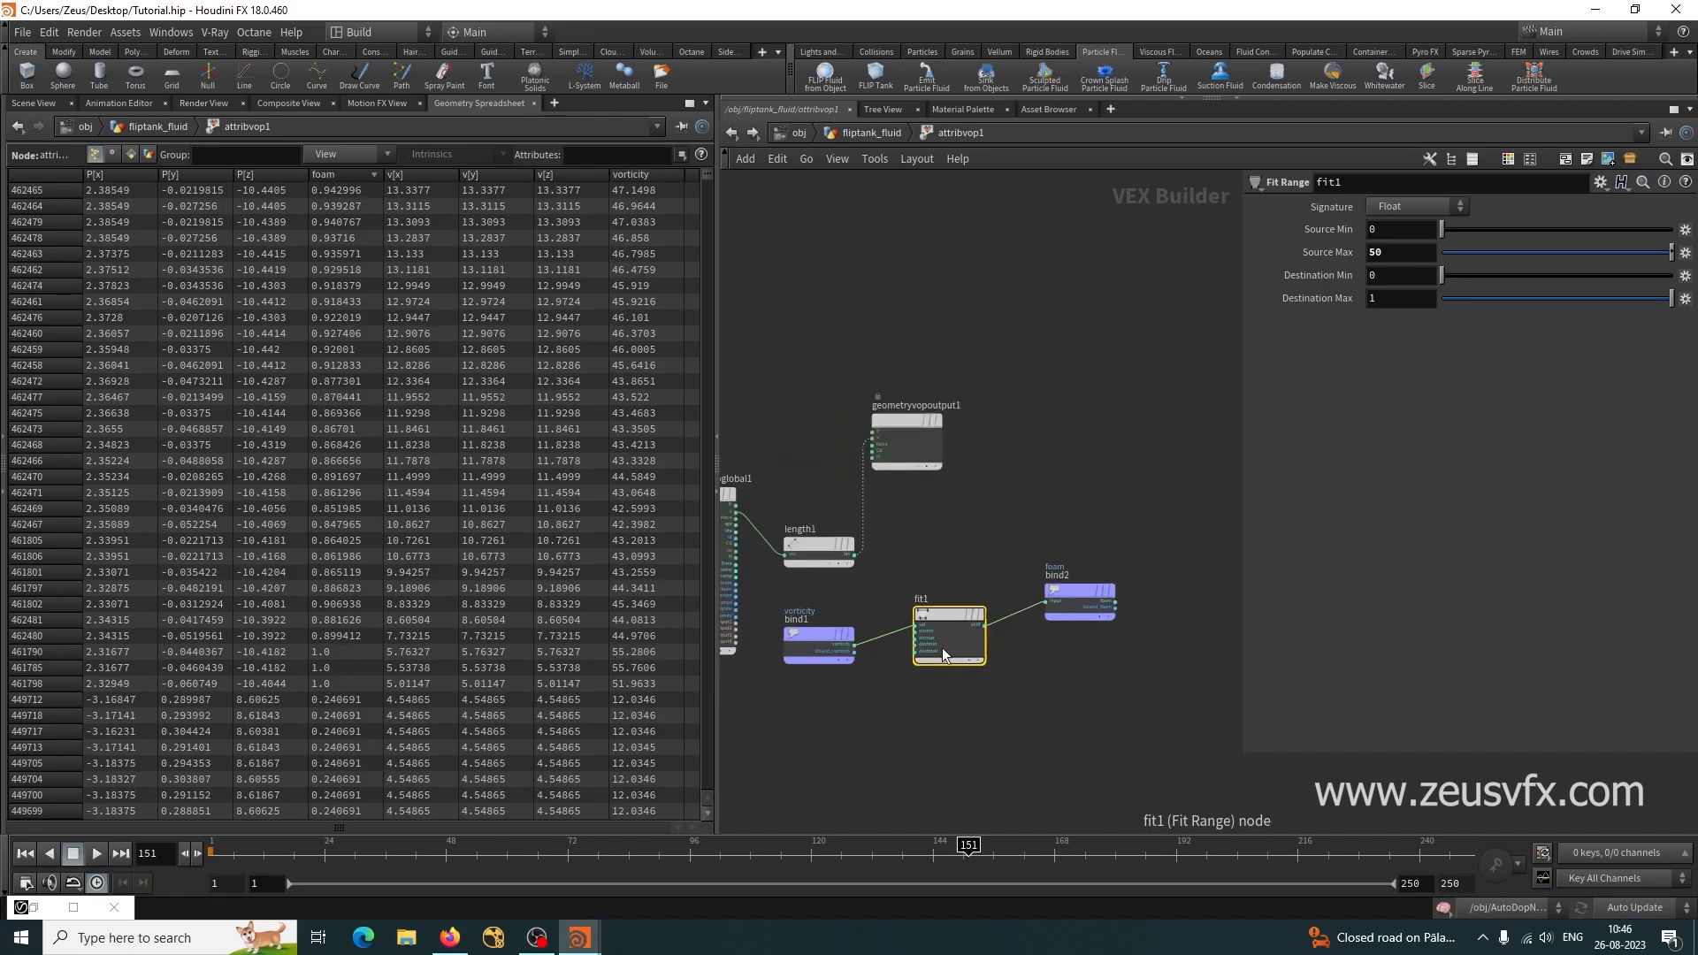
scroll(942, 647, up, 2)
click(1091, 678)
key(Tab)
text(add)
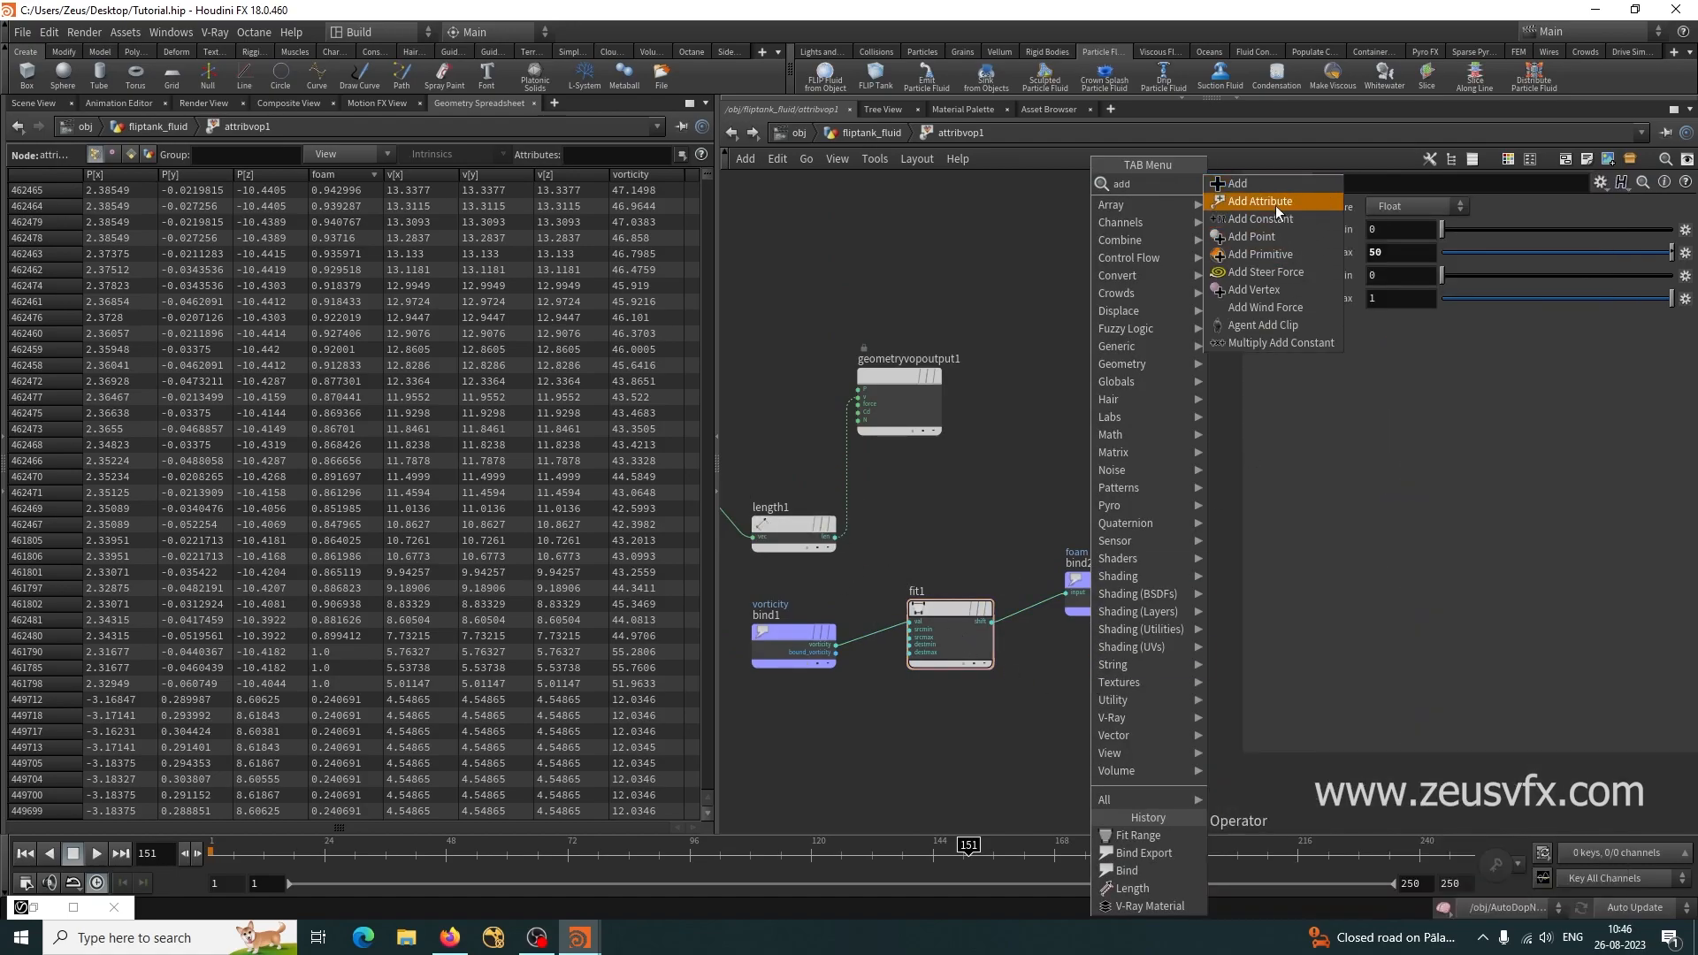
click(1252, 187)
click(1066, 462)
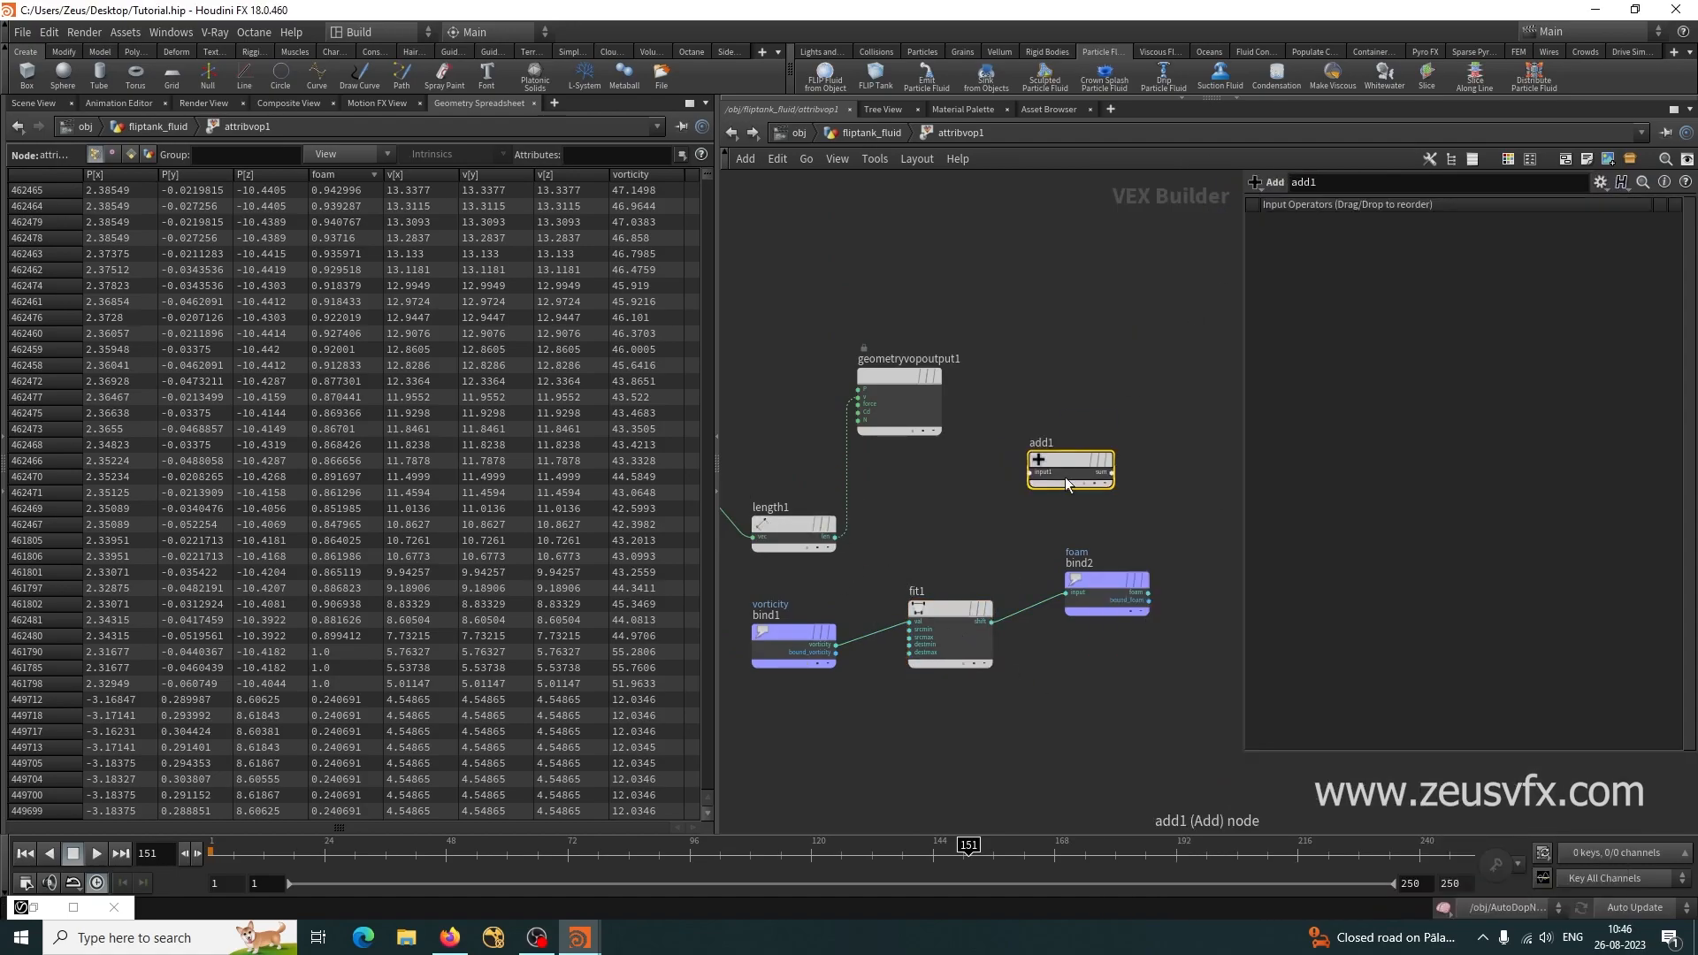
key(Delete)
Add a Multiply node and connect the length1 and fit1 results to its inputs.
key(Tab)
mouse_move(1141, 267)
click(1255, 157)
click(991, 522)
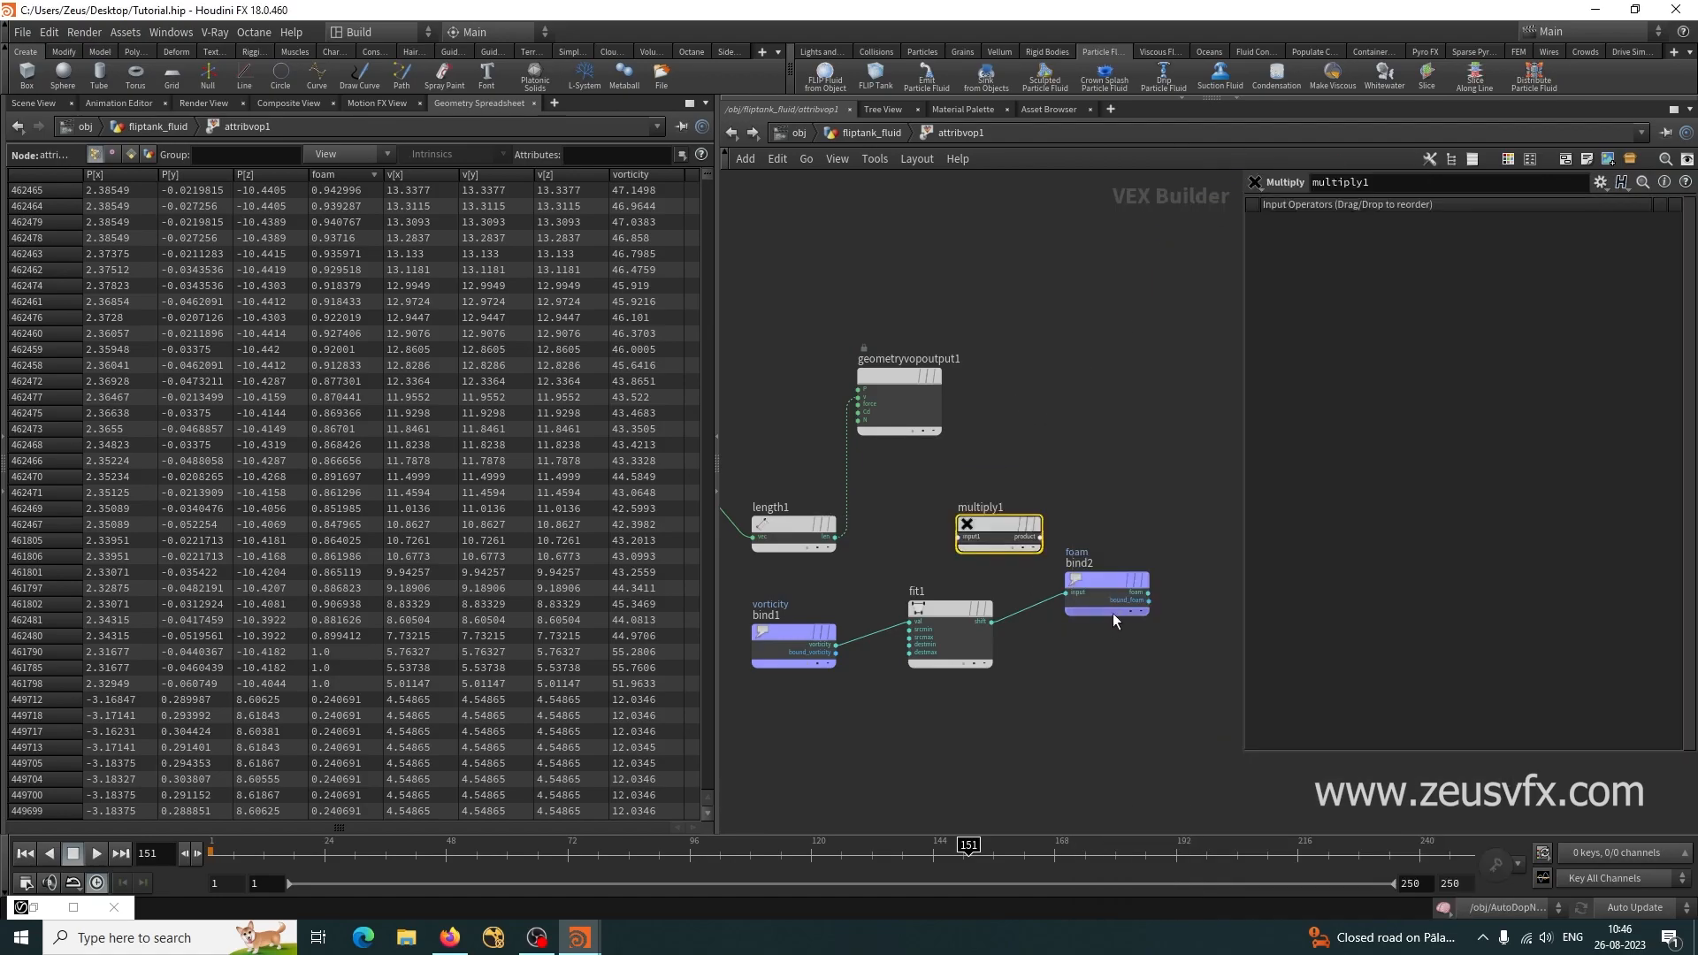
drag(1096, 578, 1213, 585)
drag(834, 537, 958, 536)
drag(991, 622, 957, 546)
Connect the Multiply product to the foam export's input and line up the two nodes.
middle_drag(1092, 673, 980, 646)
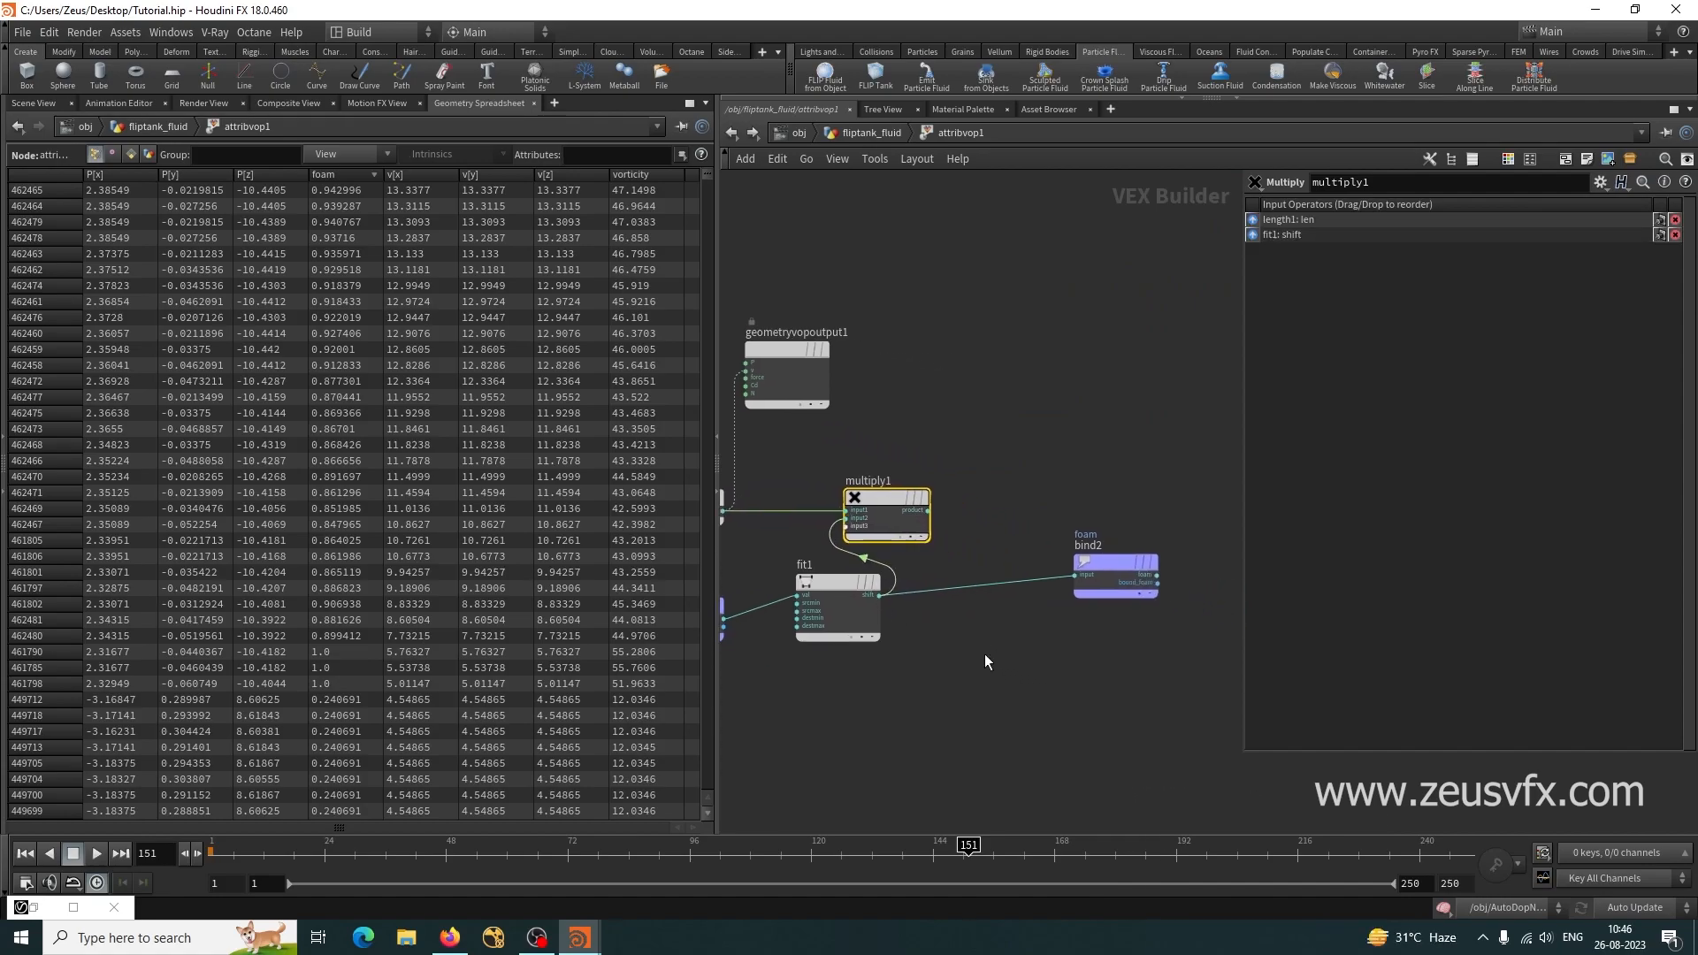
drag(929, 511, 1076, 575)
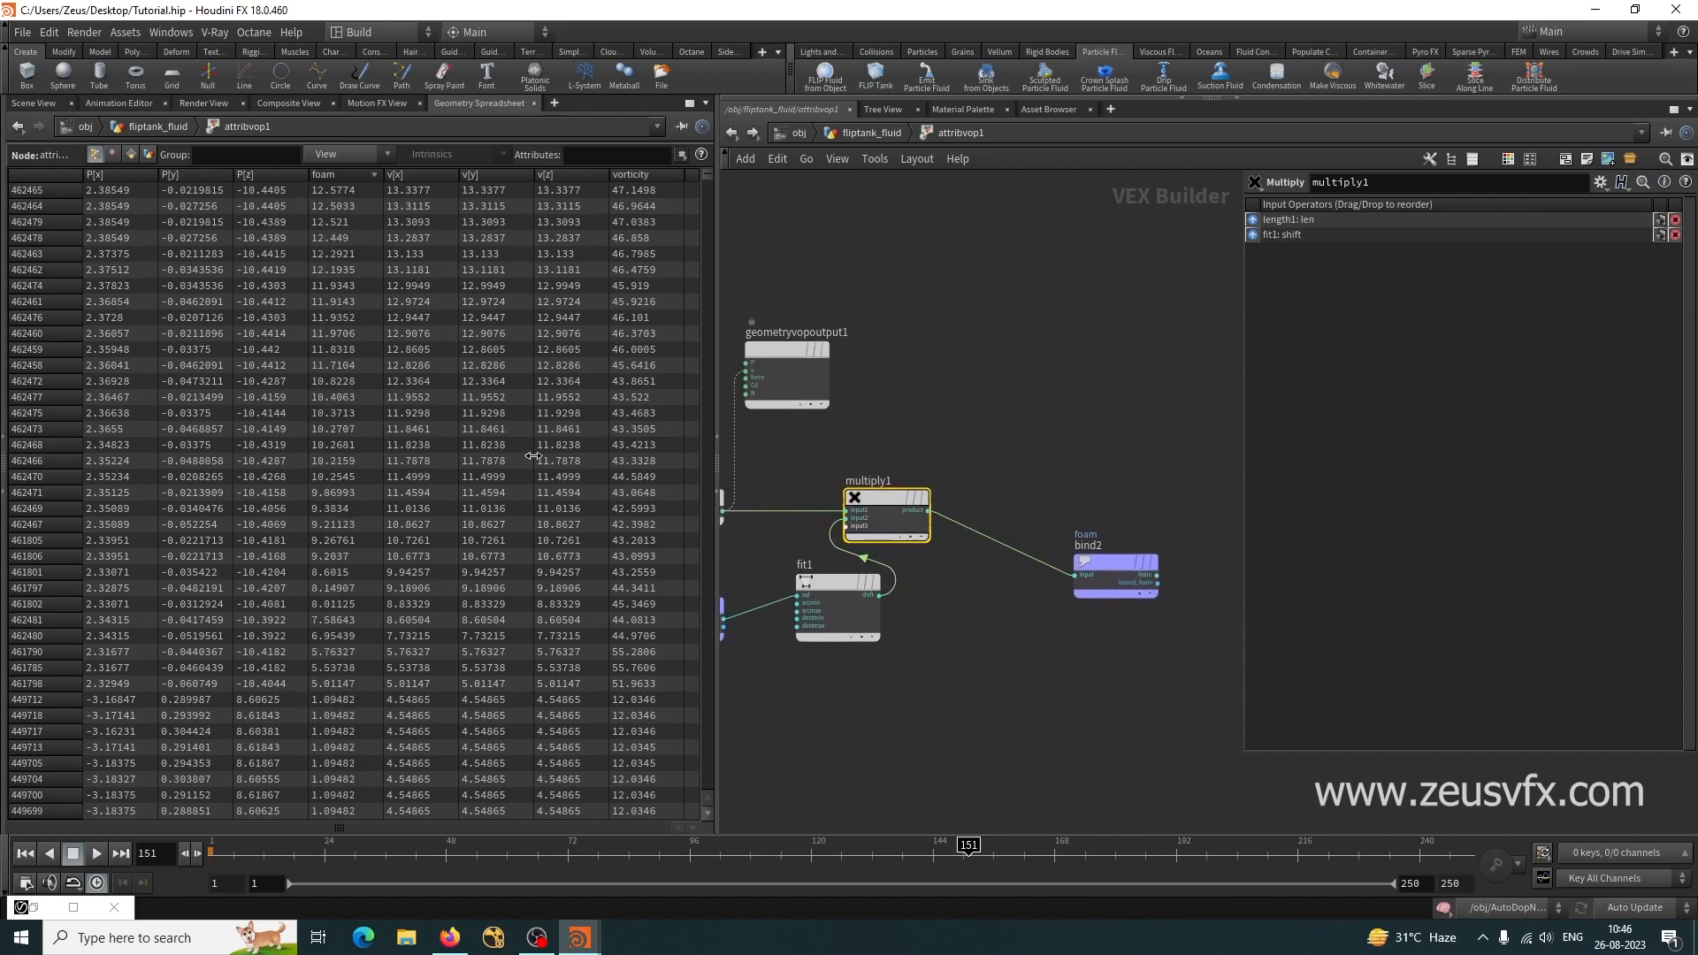
click(332, 173)
click(335, 176)
middle_drag(1056, 575, 982, 627)
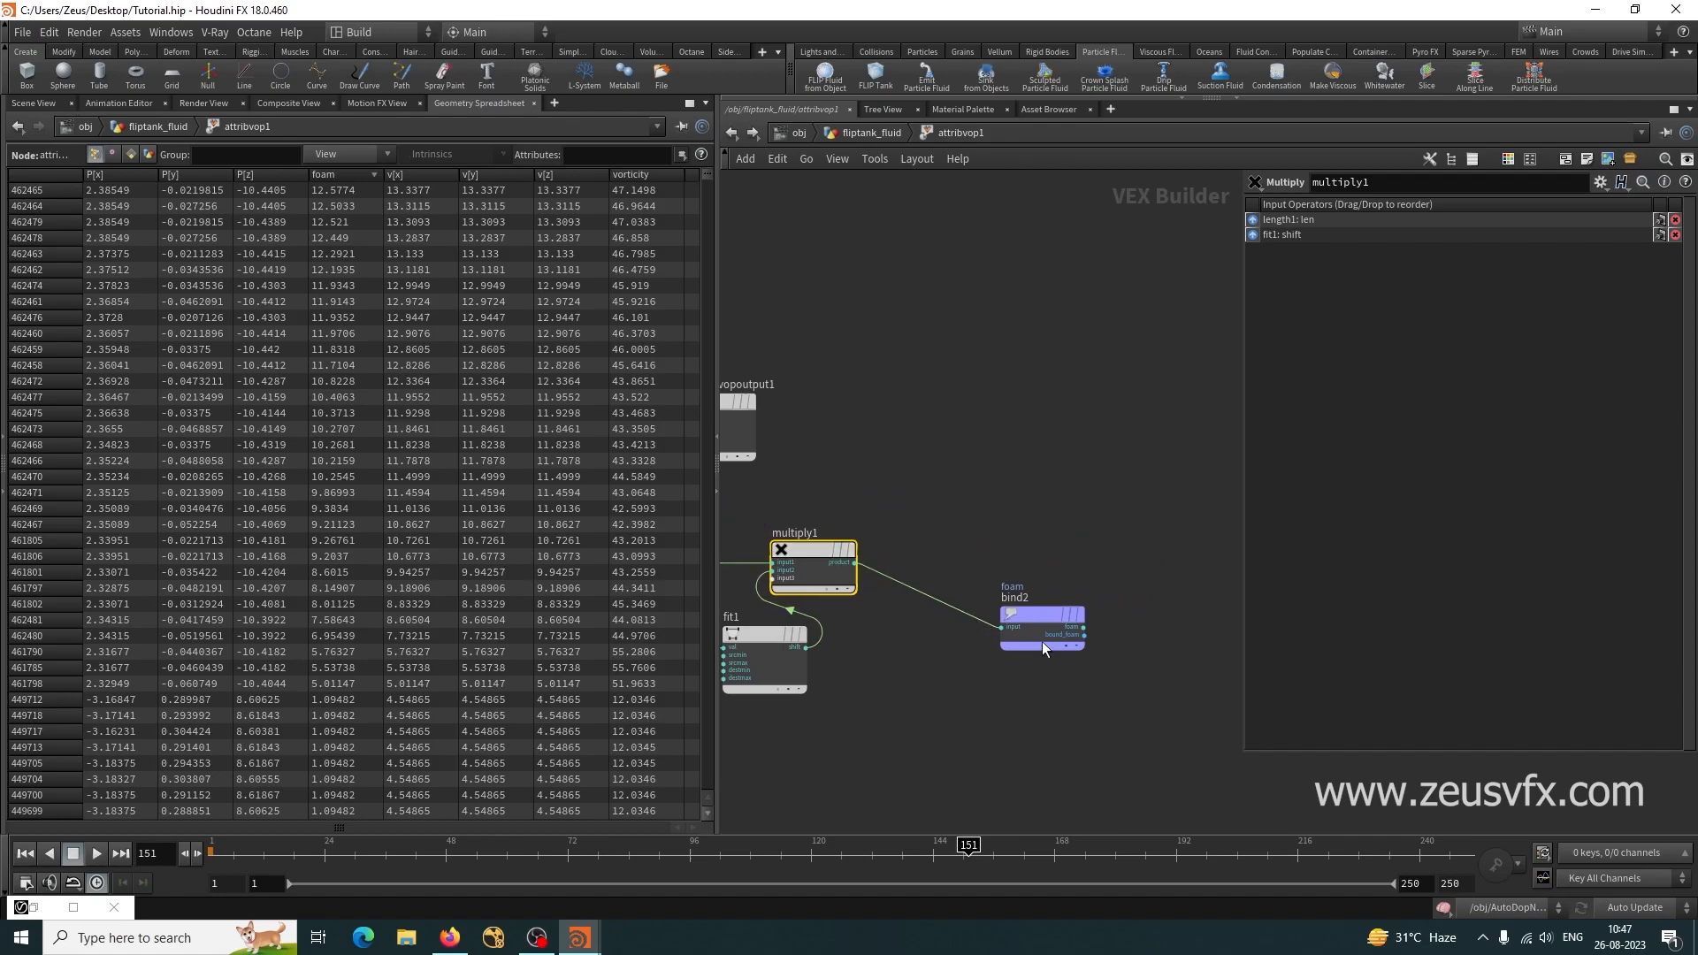
drag(1040, 623, 1133, 566)
drag(808, 547, 858, 555)
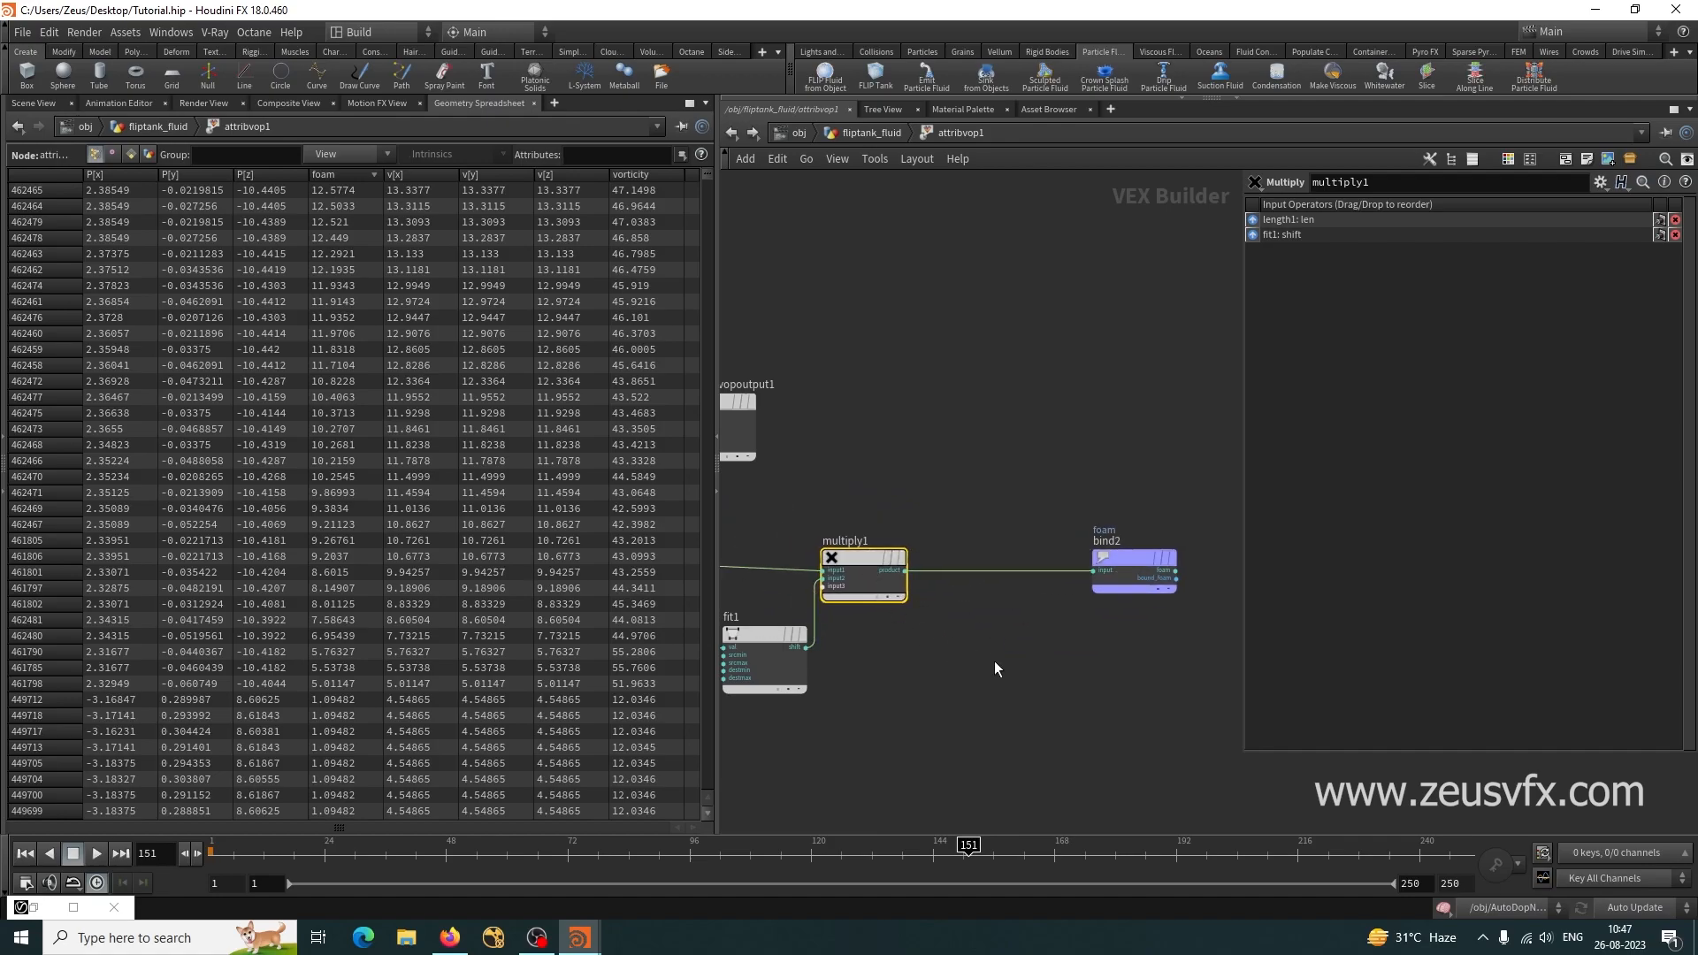
Insert a second Fit Range node between the Multiply node and the foam export.
key(Tab)
text(rang)
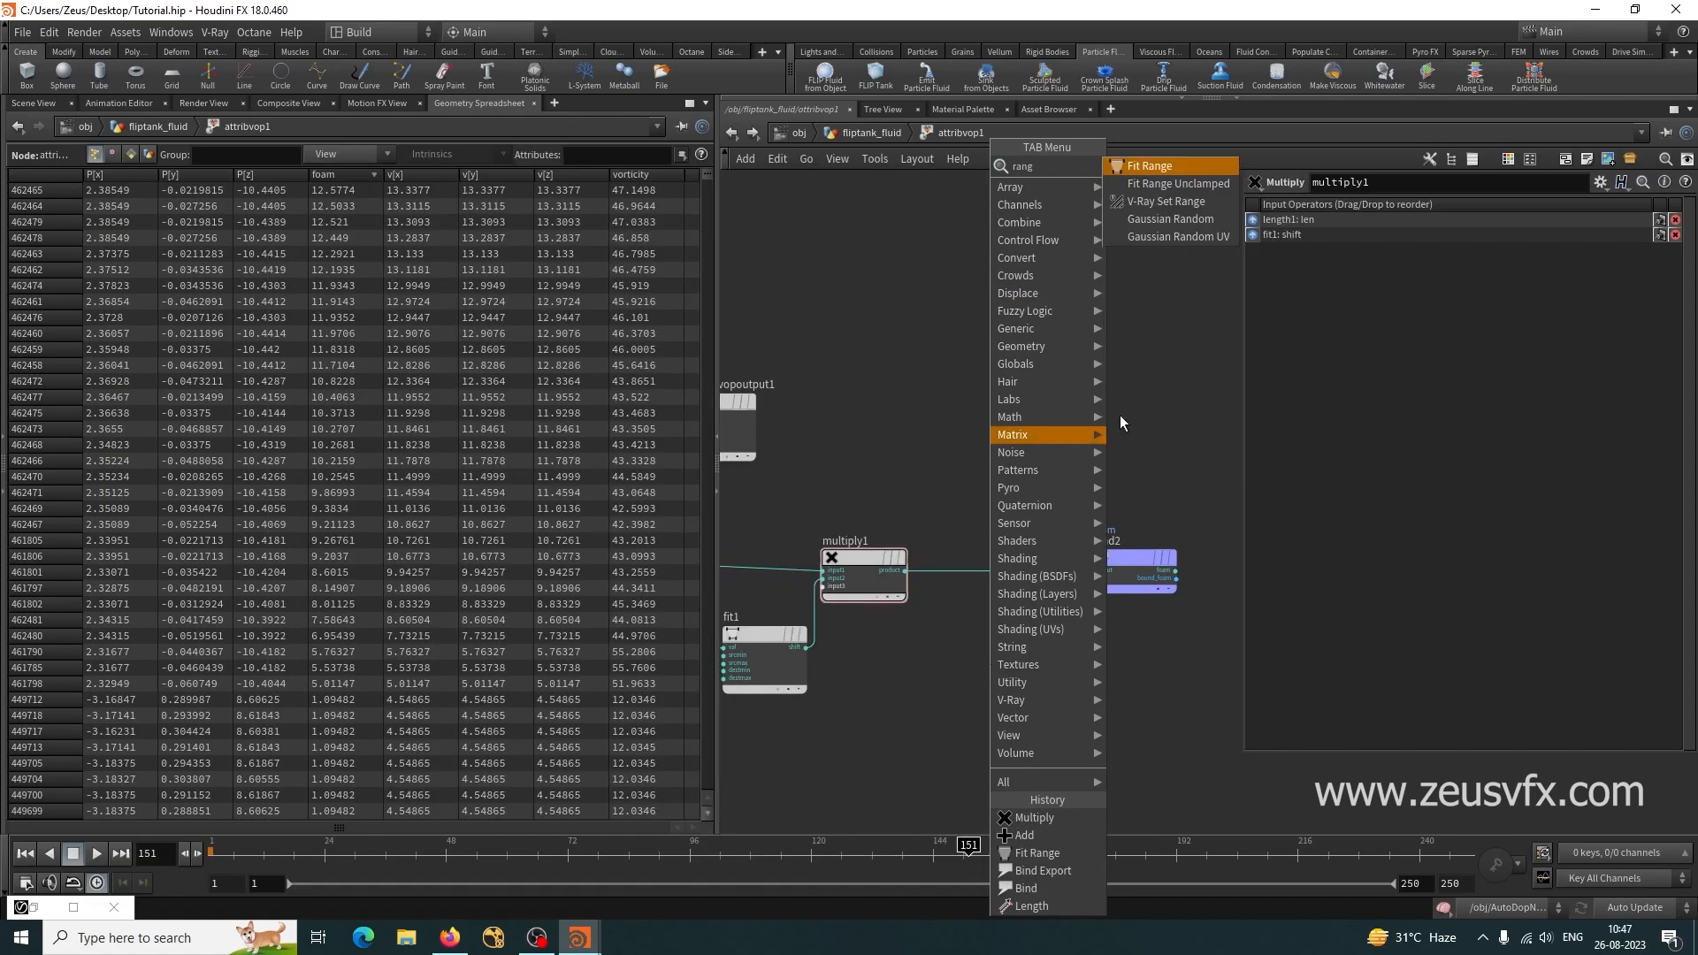
click(1172, 174)
click(1002, 594)
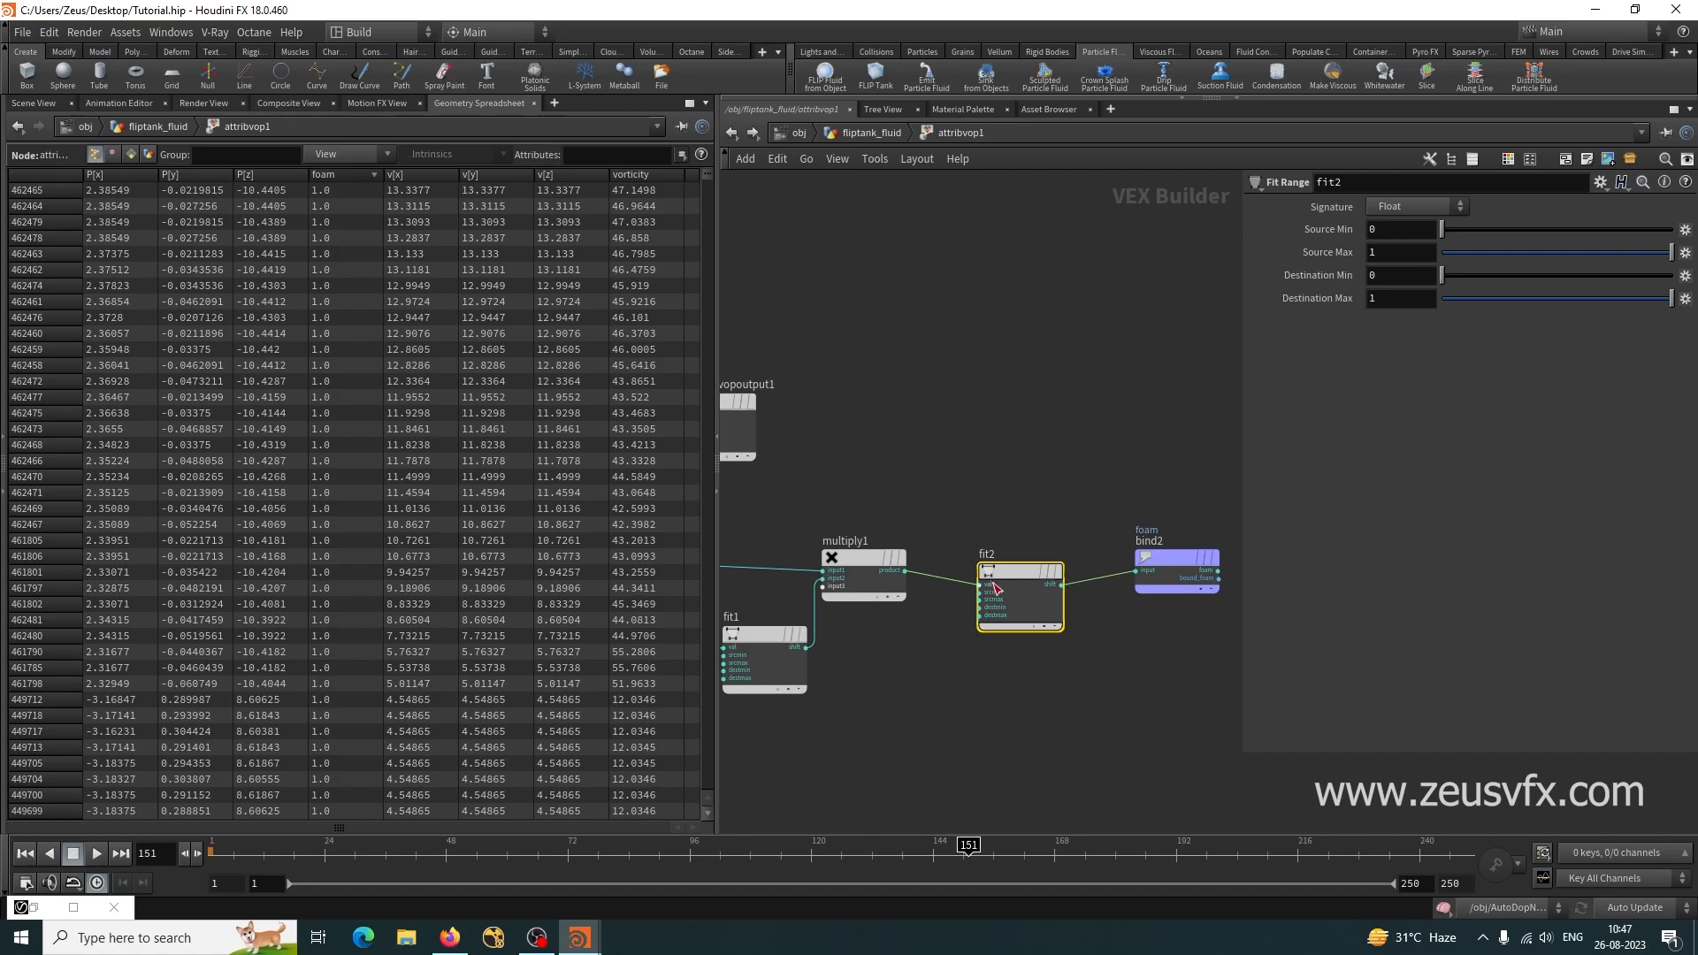
Temporarily bypass fit2 and sort the geometry spreadsheet by foam to inspect the unfitted value range, then re-enable fit2.
mouse_move(1049, 580)
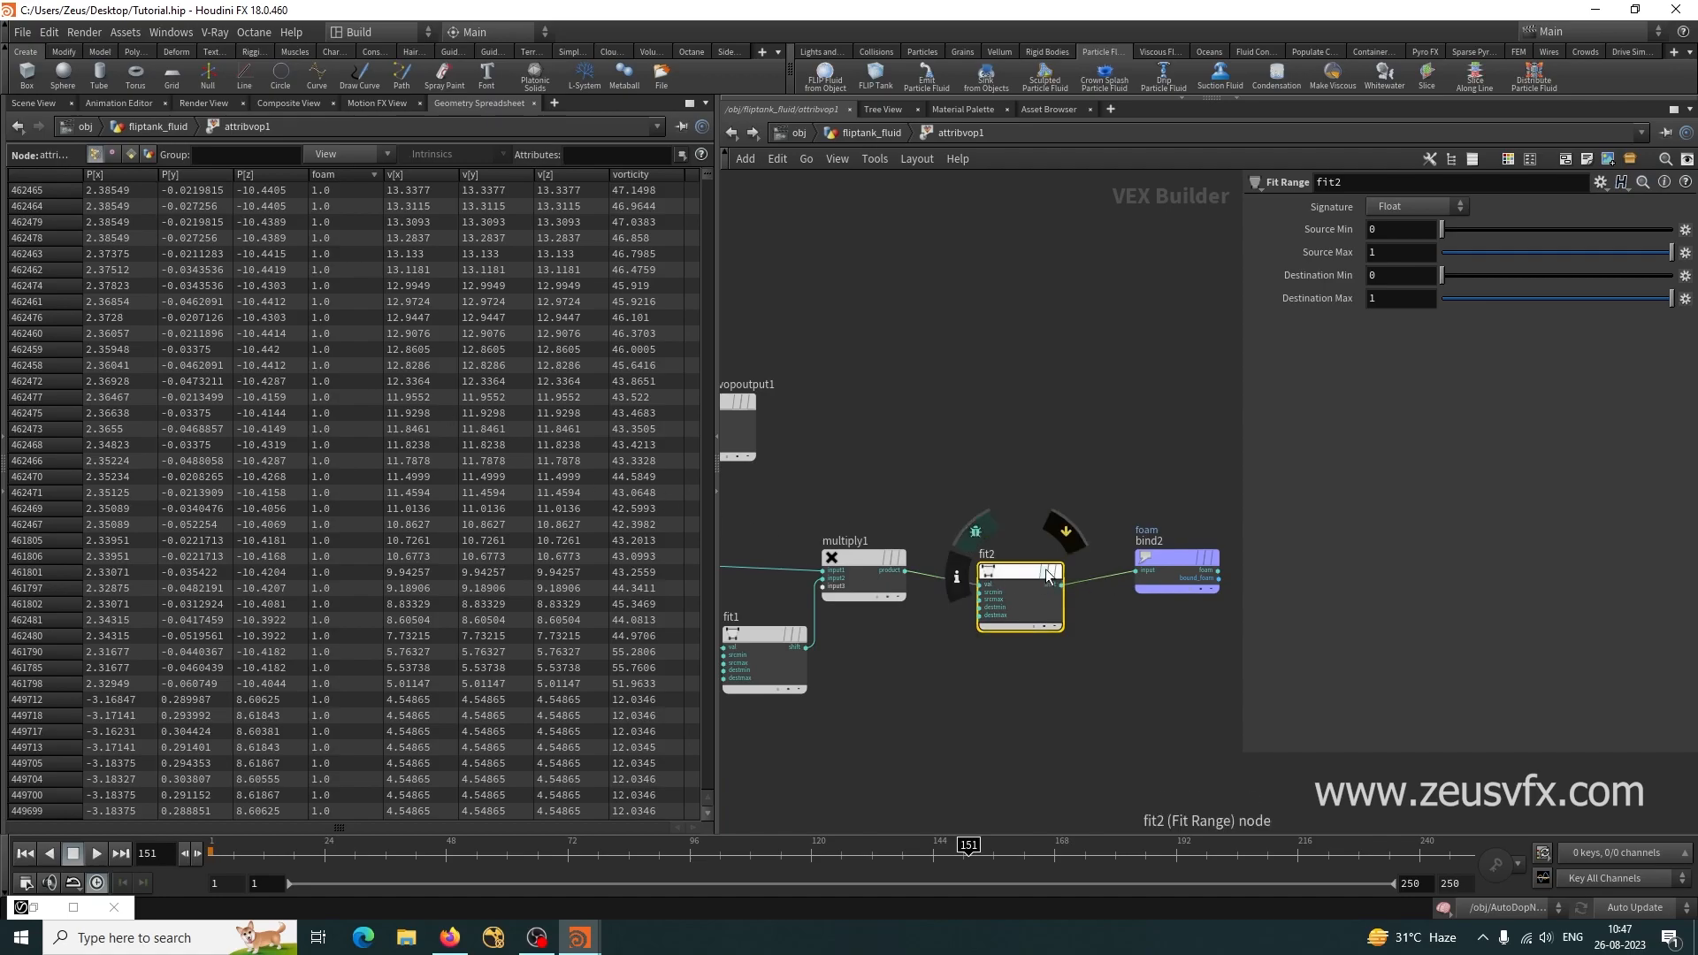
click(1052, 572)
click(343, 173)
click(342, 174)
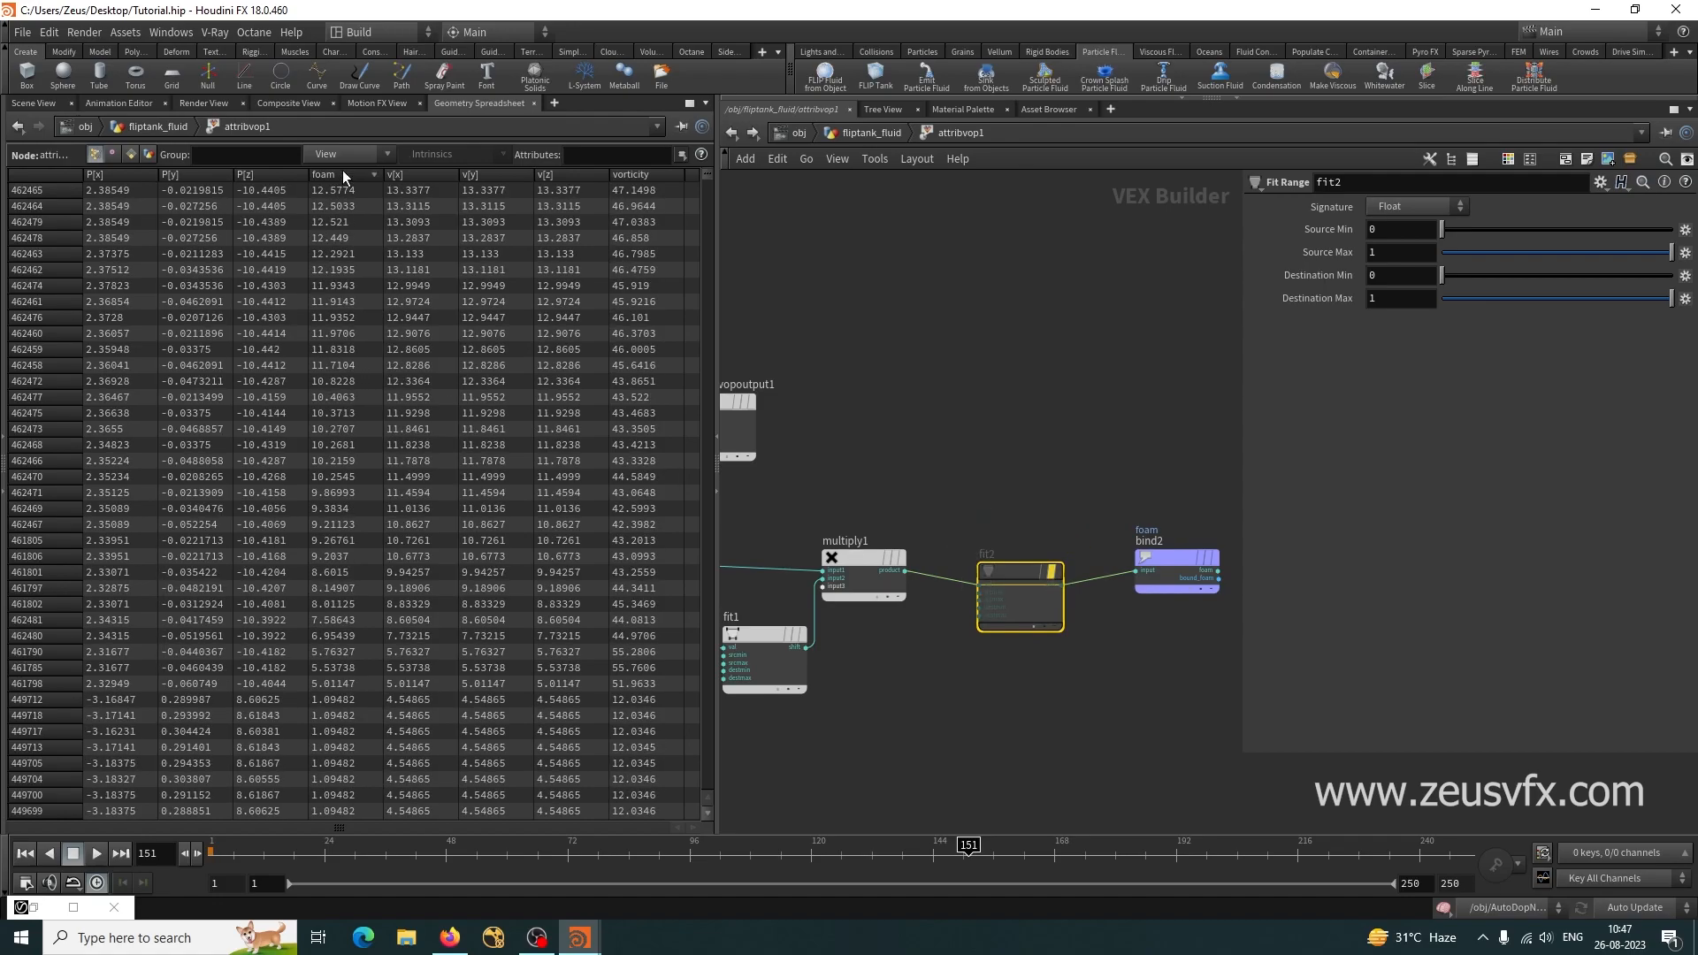
click(342, 174)
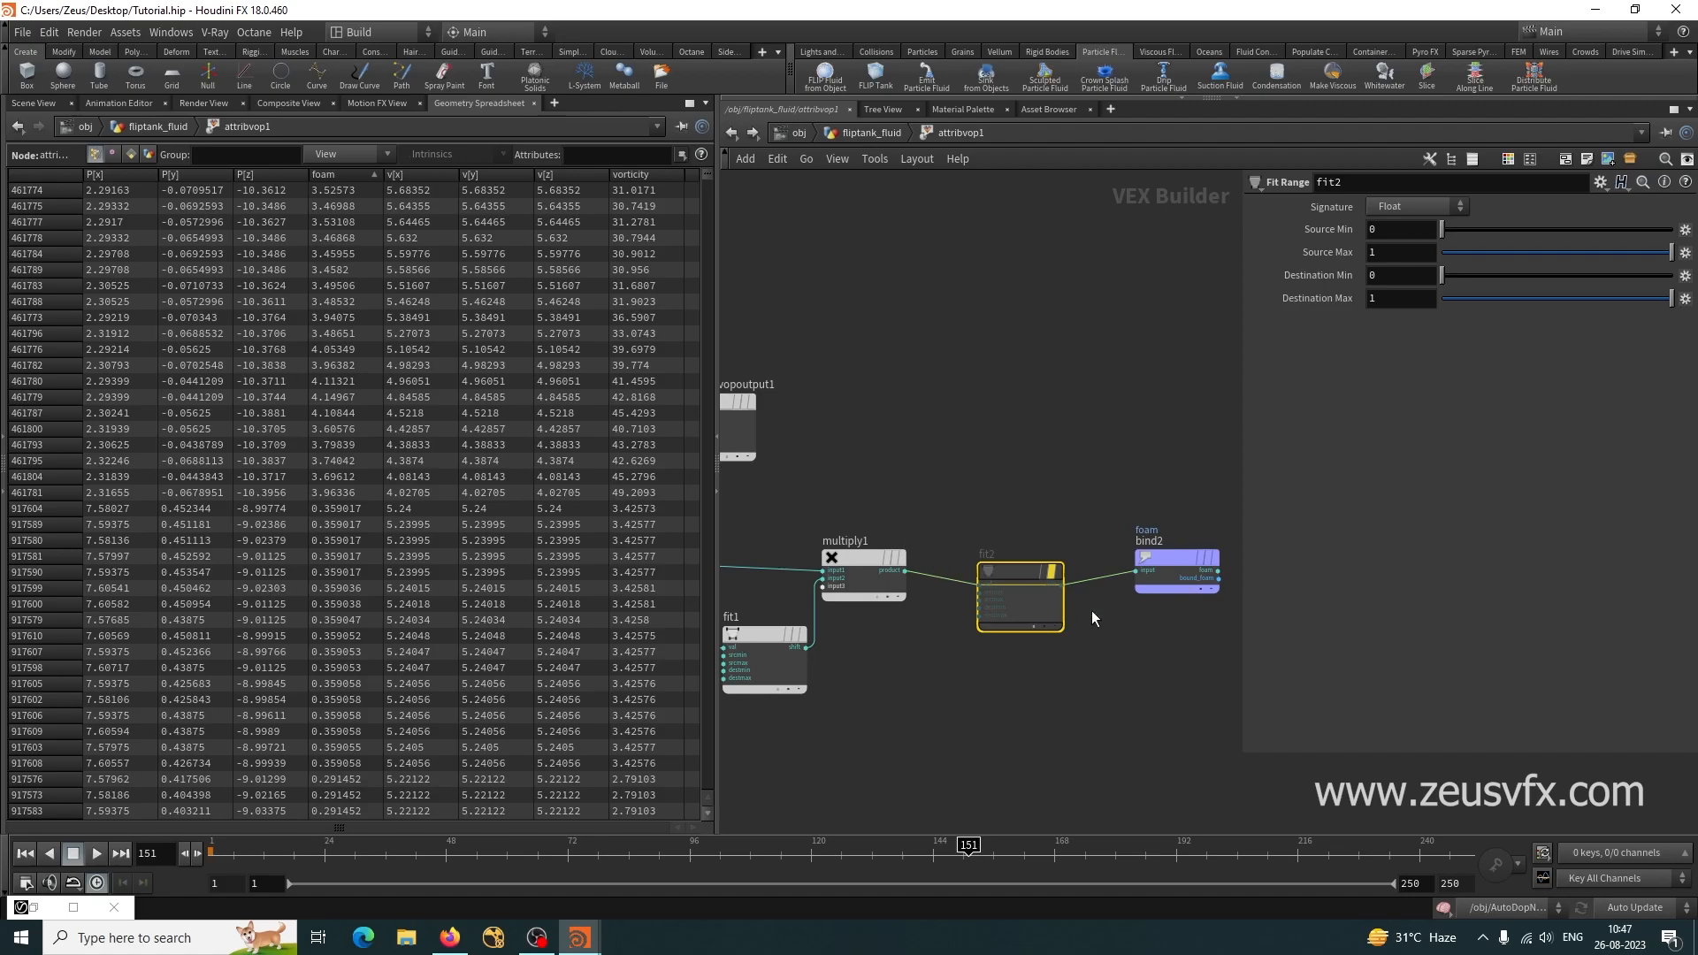
click(1068, 527)
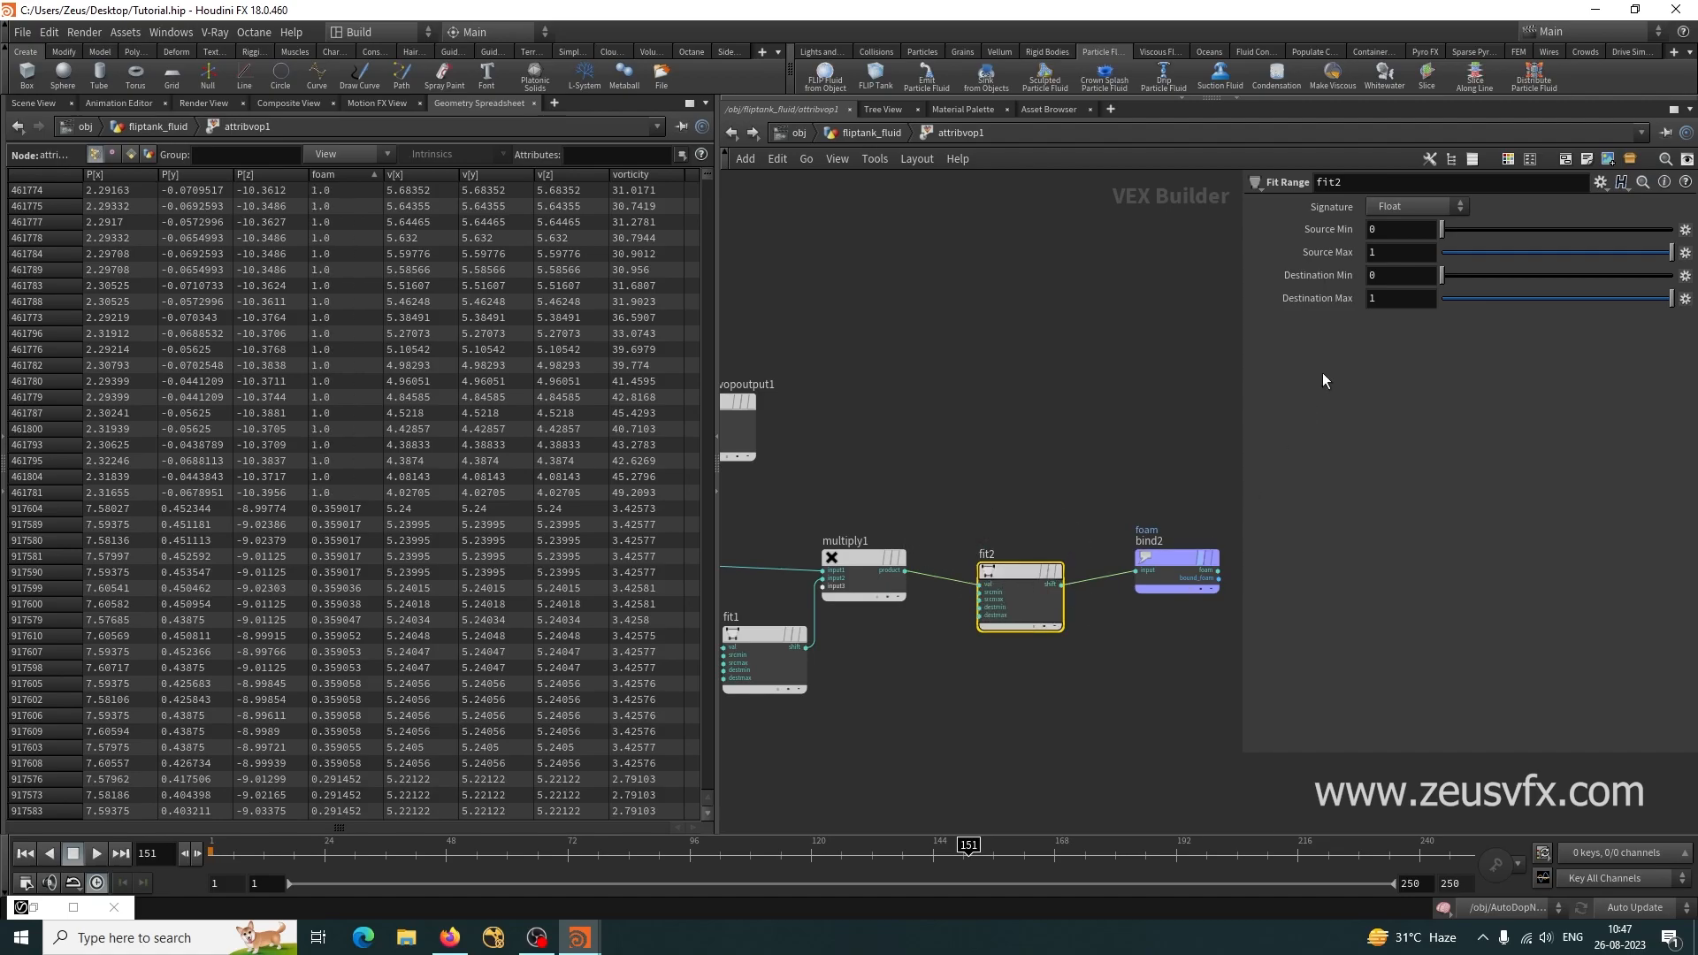
Set fit2's Source Max to 12 and Source Min to 2.
click(1392, 253)
text(12)
key(Return)
click(1385, 229)
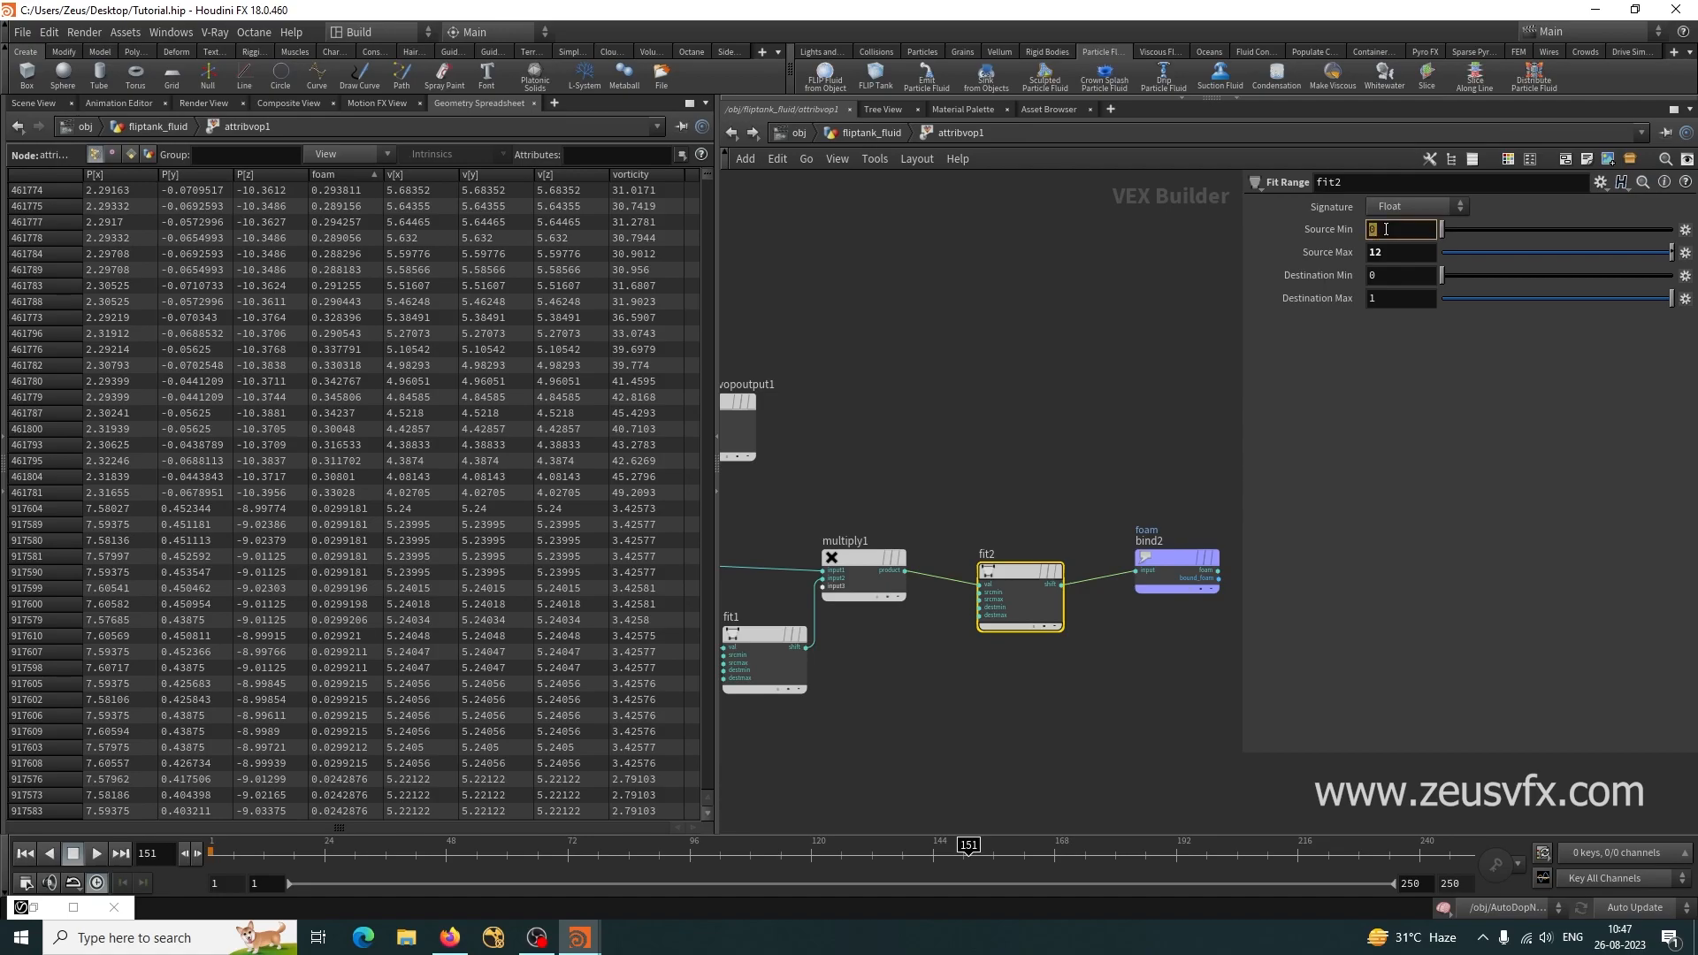
text(2)
key(Return)
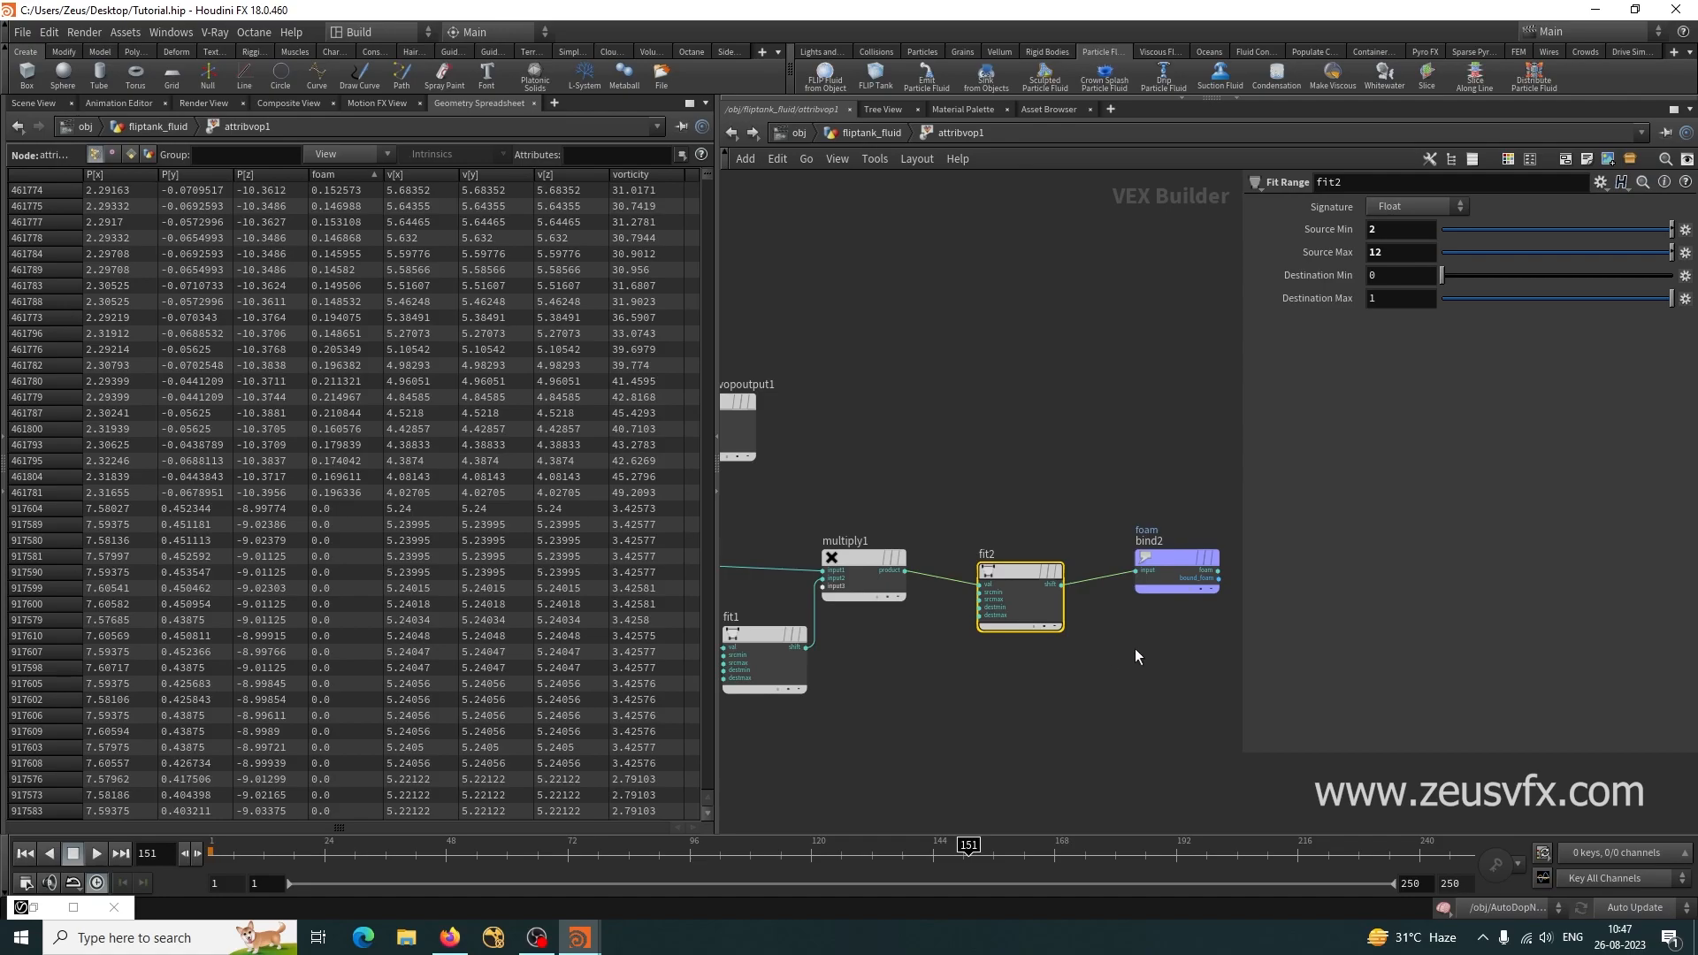
Move the geometry output node aside and connect the foam export's result to its Cd input.
scroll(1159, 660, down, 3)
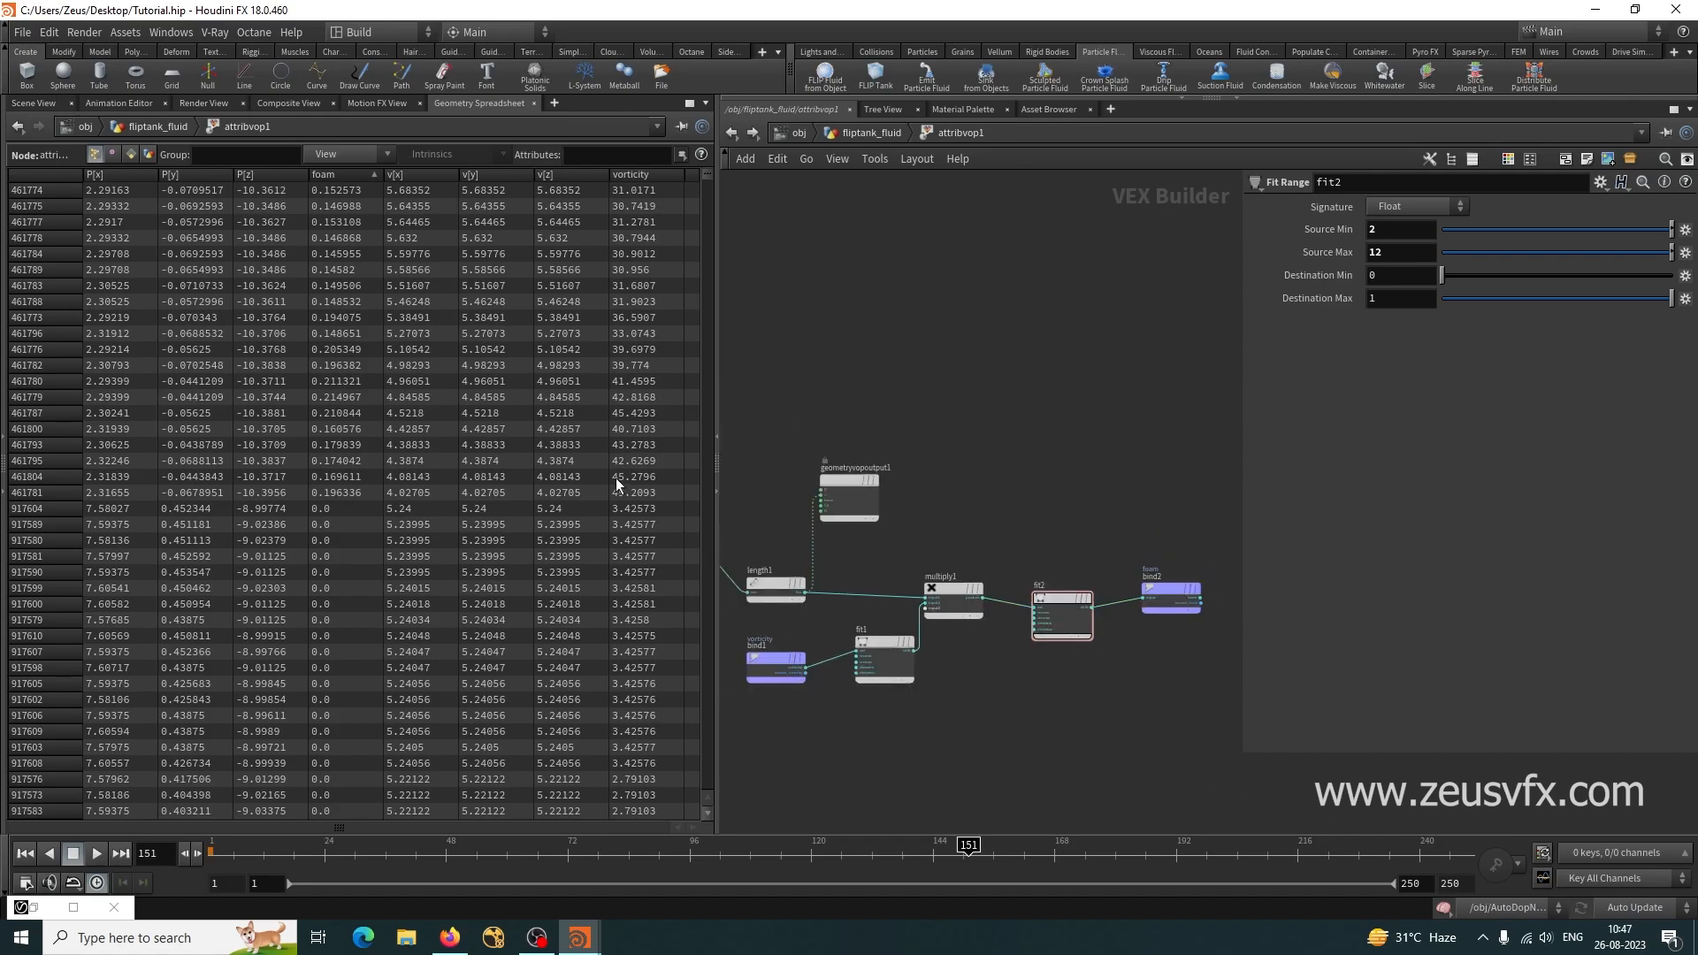
drag(844, 480, 1030, 440)
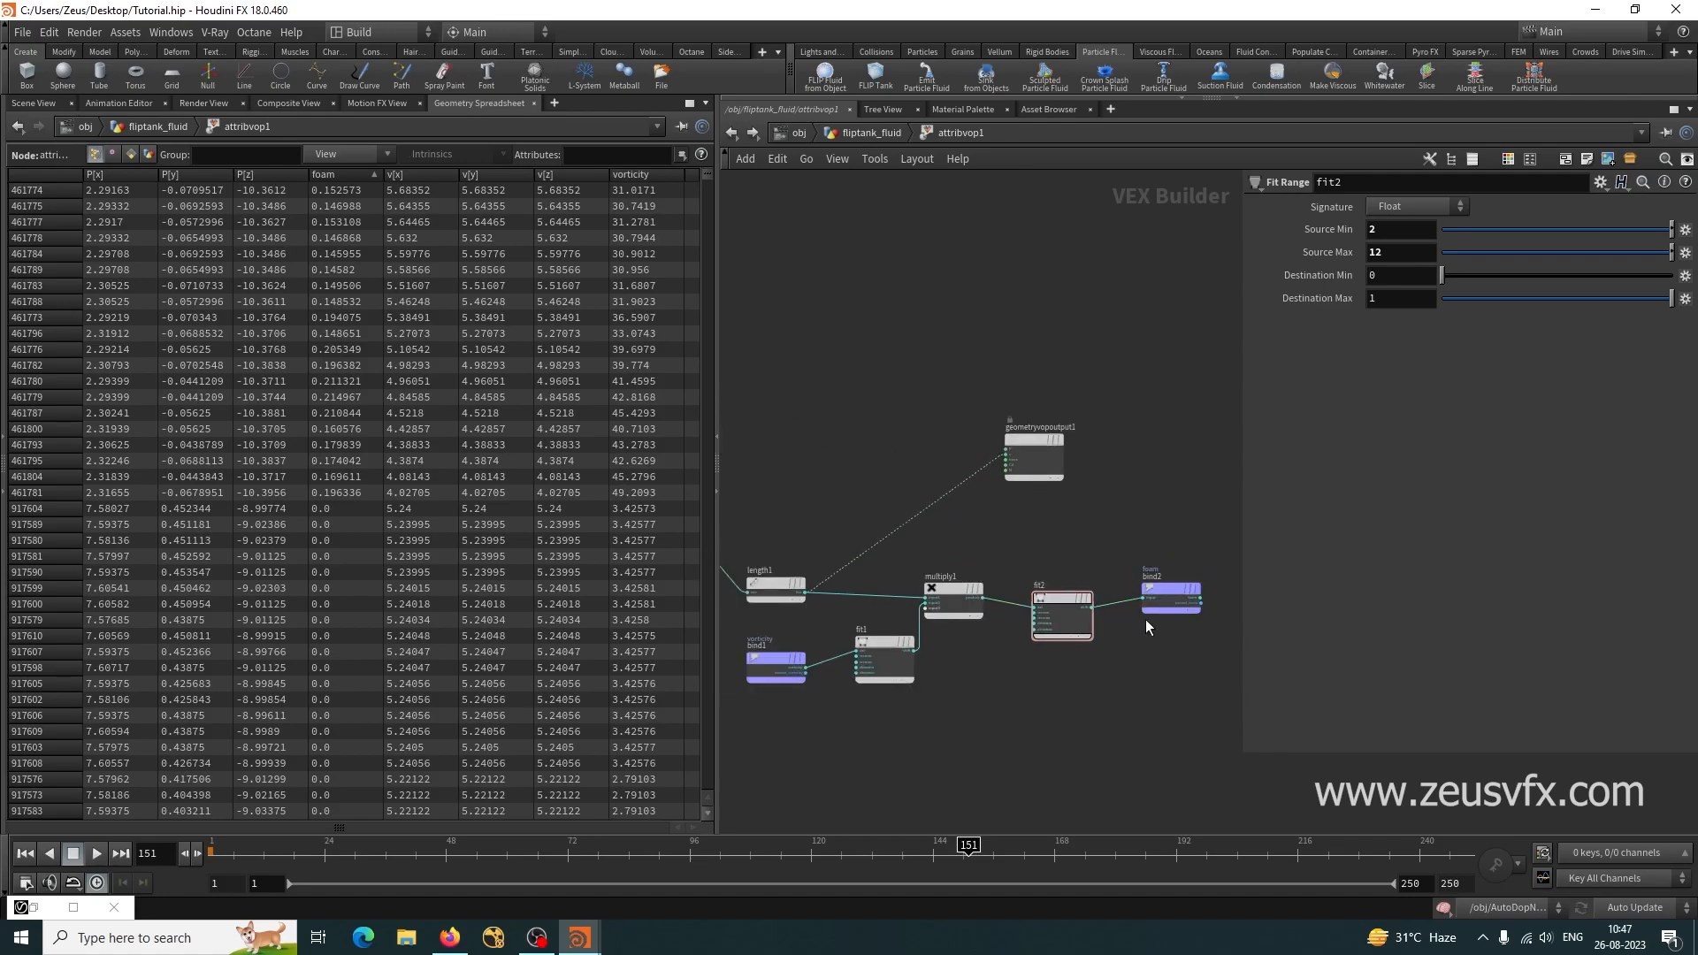
scroll(1154, 614, up, 1)
middle_drag(1193, 679, 1084, 724)
scroll(1084, 723, up, 2)
drag(1090, 622, 856, 406)
Examine the foam colouring on the whole fluid surface in the scene view.
click(40, 103)
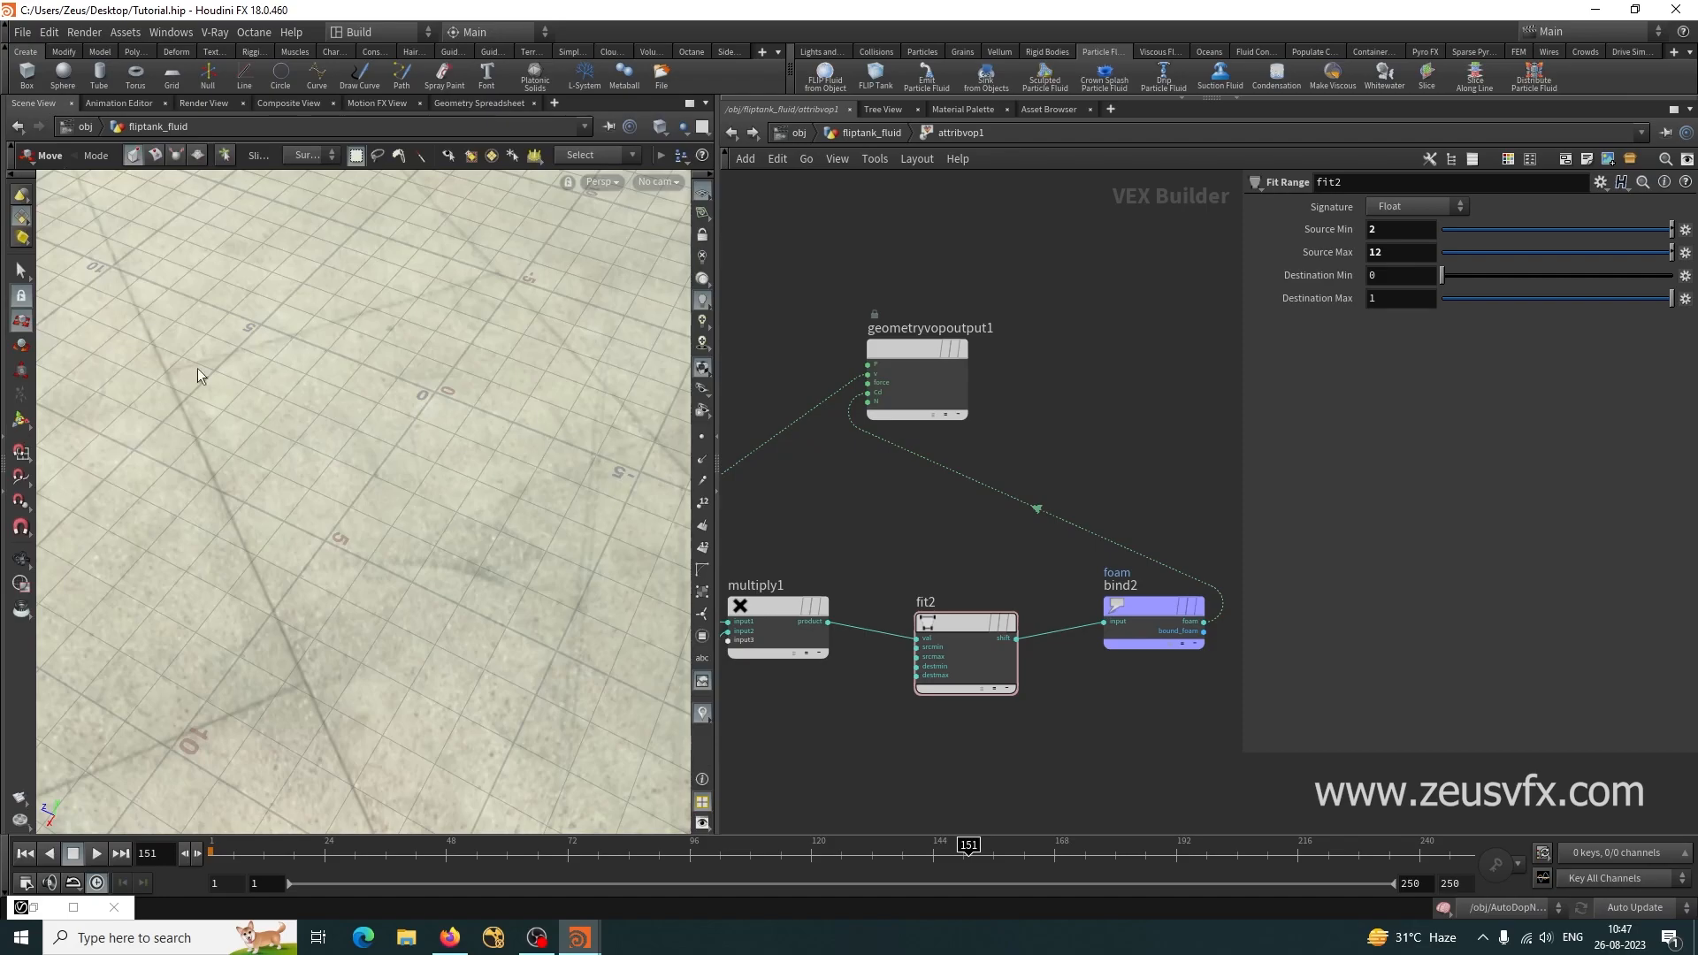
alt+drag(375, 511, 414, 493)
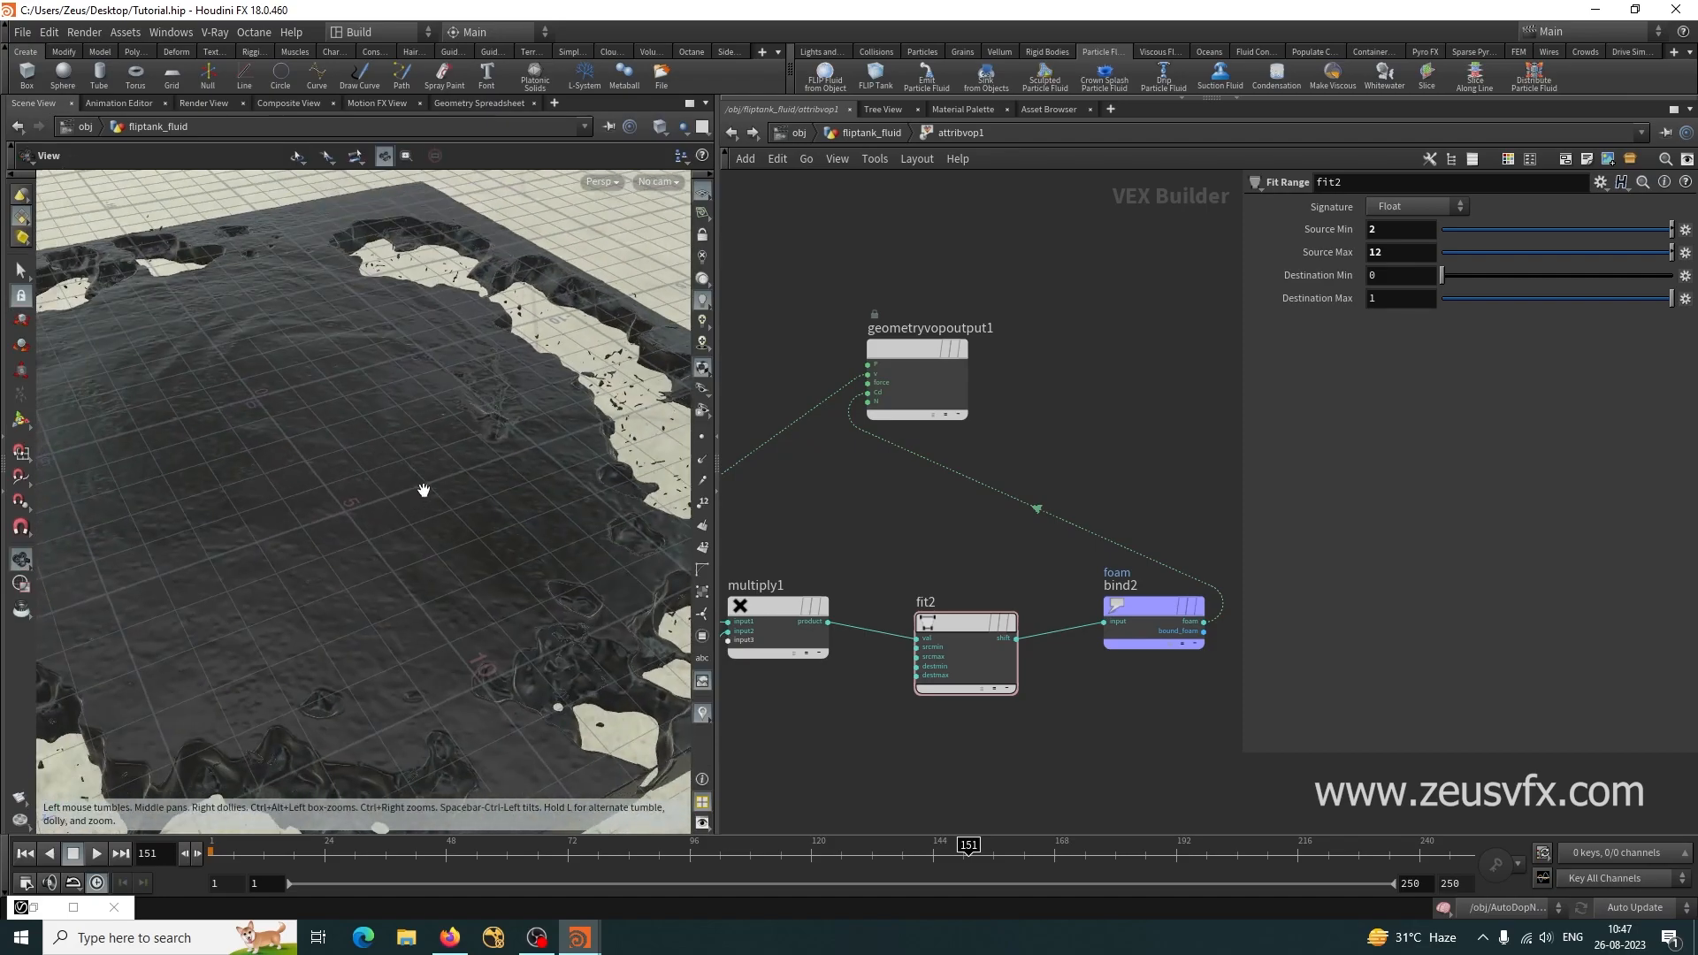
alt+right_drag(414, 493, 307, 478)
alt+drag(307, 477, 353, 515)
Reposition the geometry output and foam export nodes, and remove the length1 connection from the output's v input.
drag(964, 354, 1130, 358)
key(Delete)
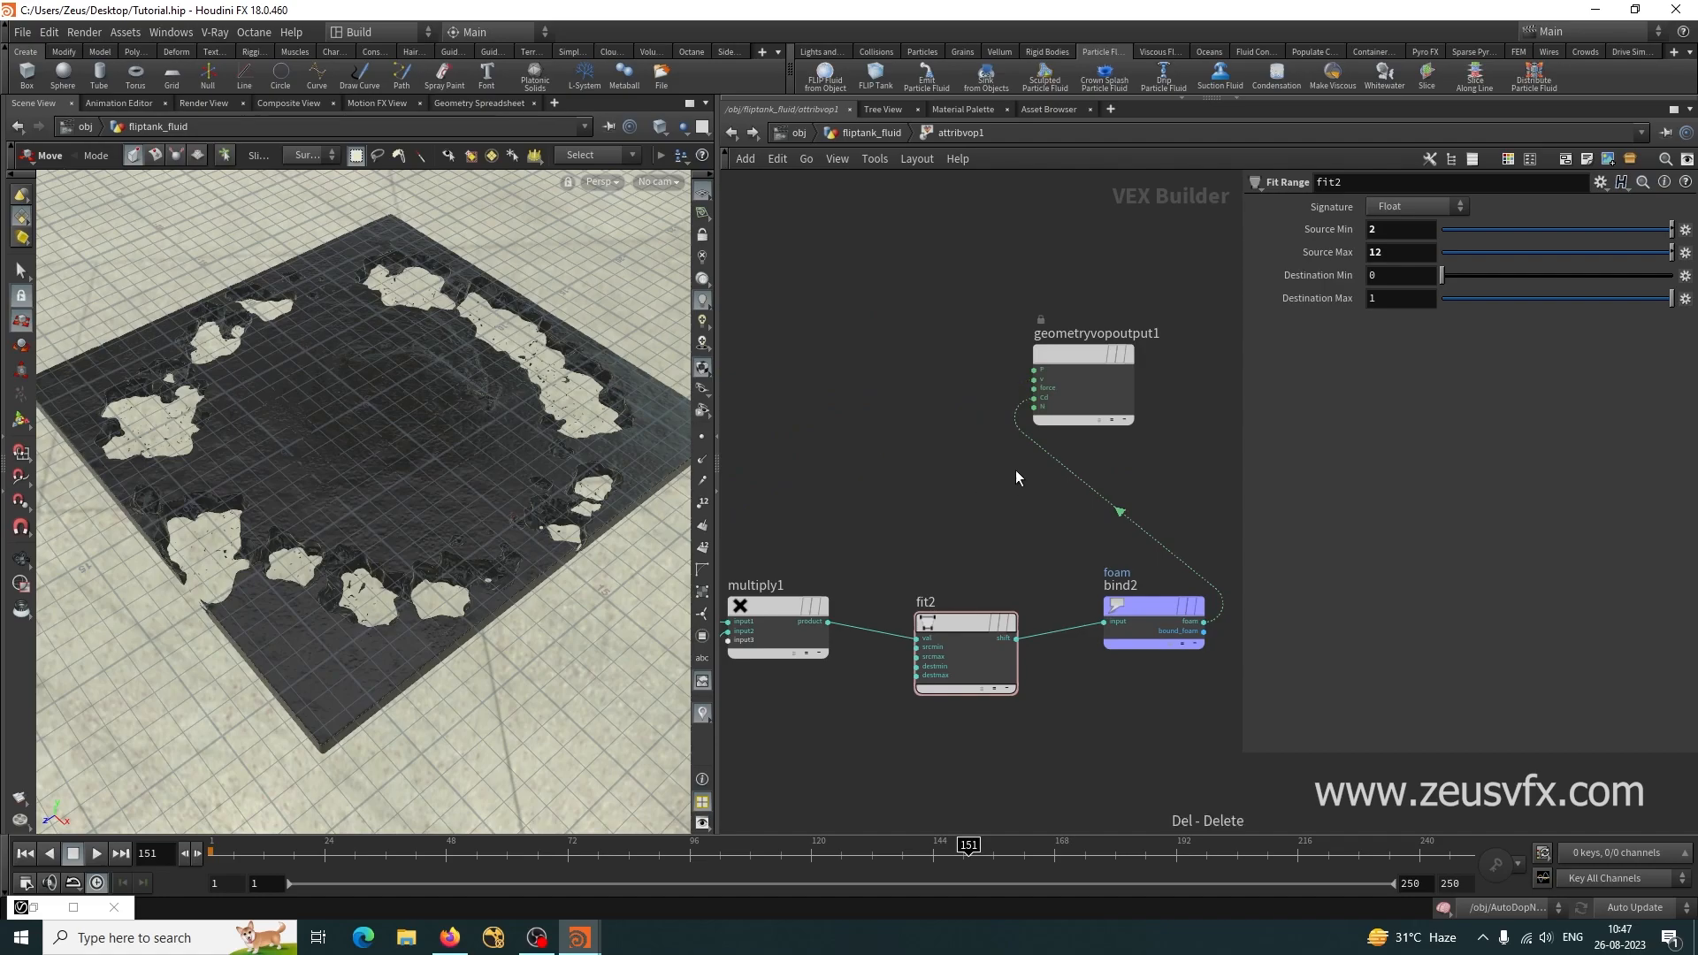
mouse_move(1139, 604)
mouse_down()
mouse_move(1085, 621)
mouse_move(1111, 617)
mouse_up()
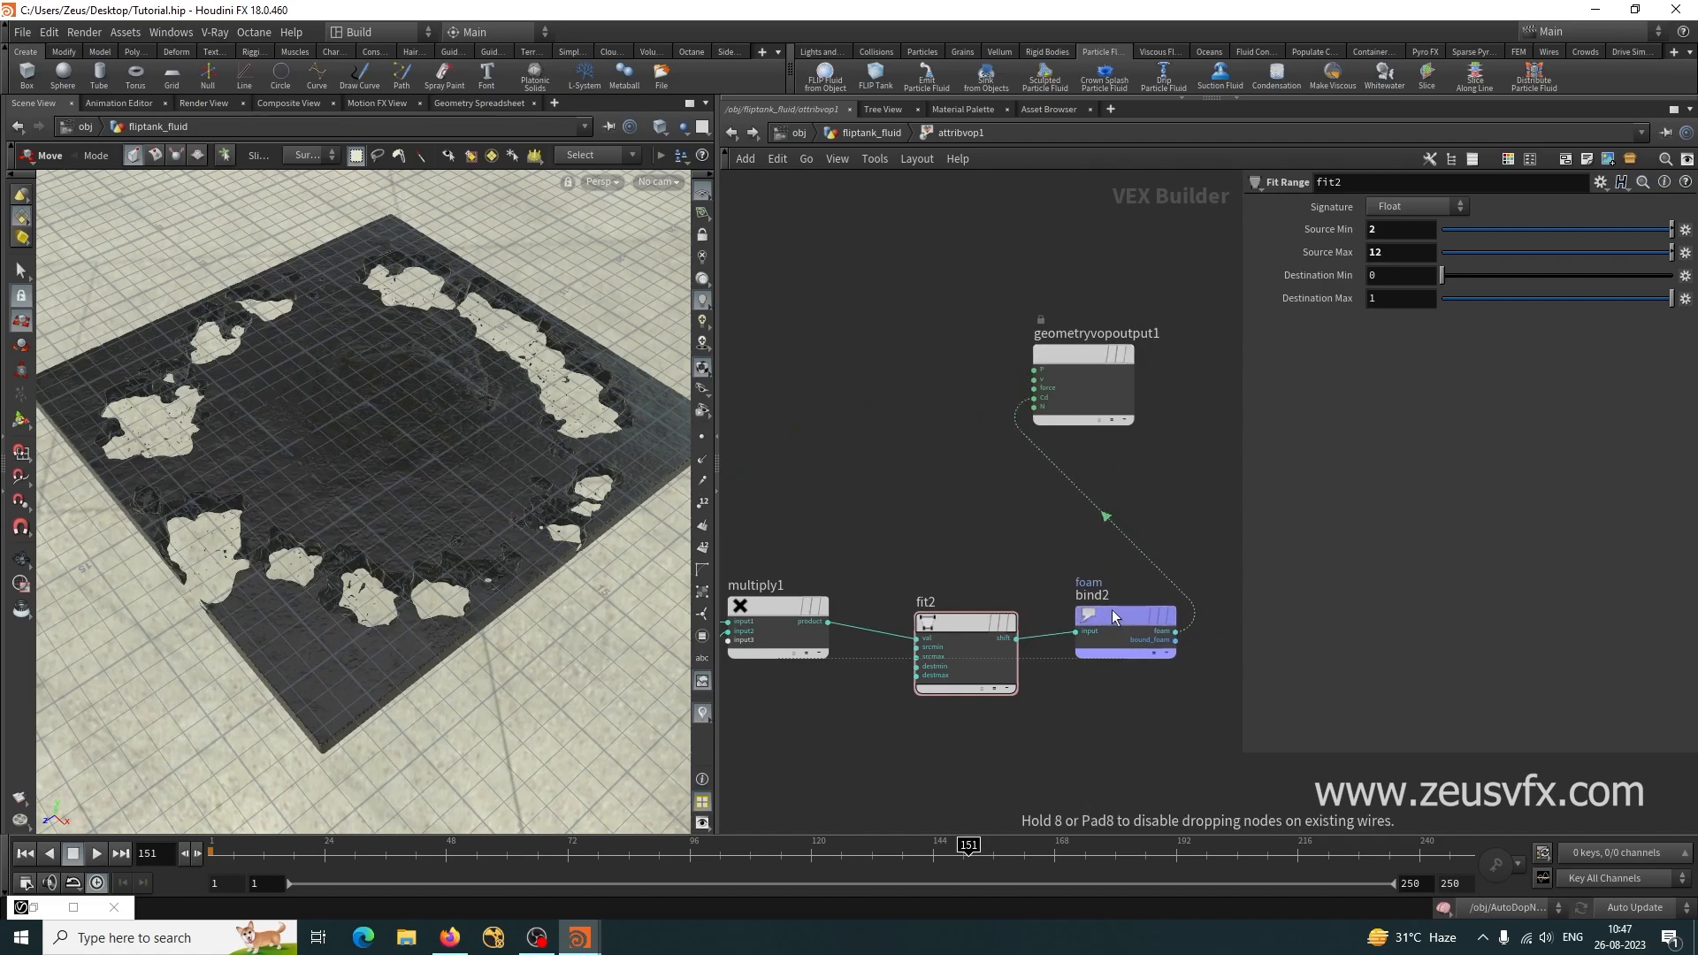
click(1125, 618)
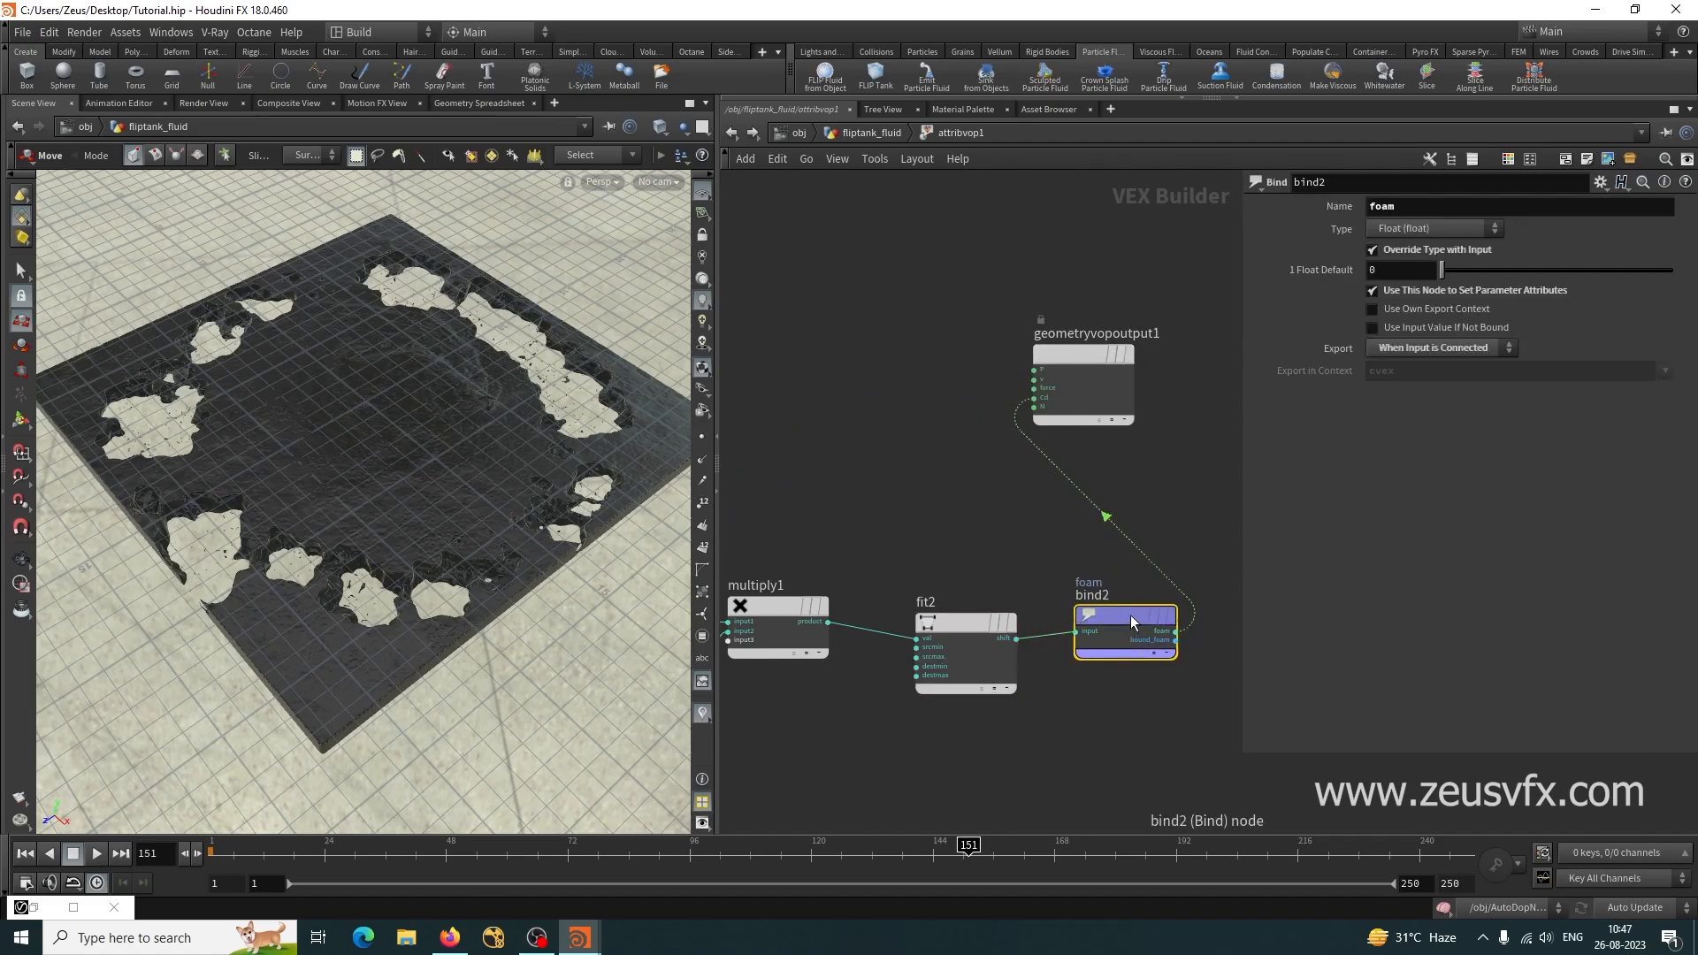
Remove the foam connection from the geometry output's Cd input after a closer look at the surface.
scroll(1164, 692, down, 2)
scroll(1164, 693, up, 2)
scroll(1164, 692, down, 2)
scroll(1163, 692, up, 2)
key(space)
right_drag(411, 511, 439, 442)
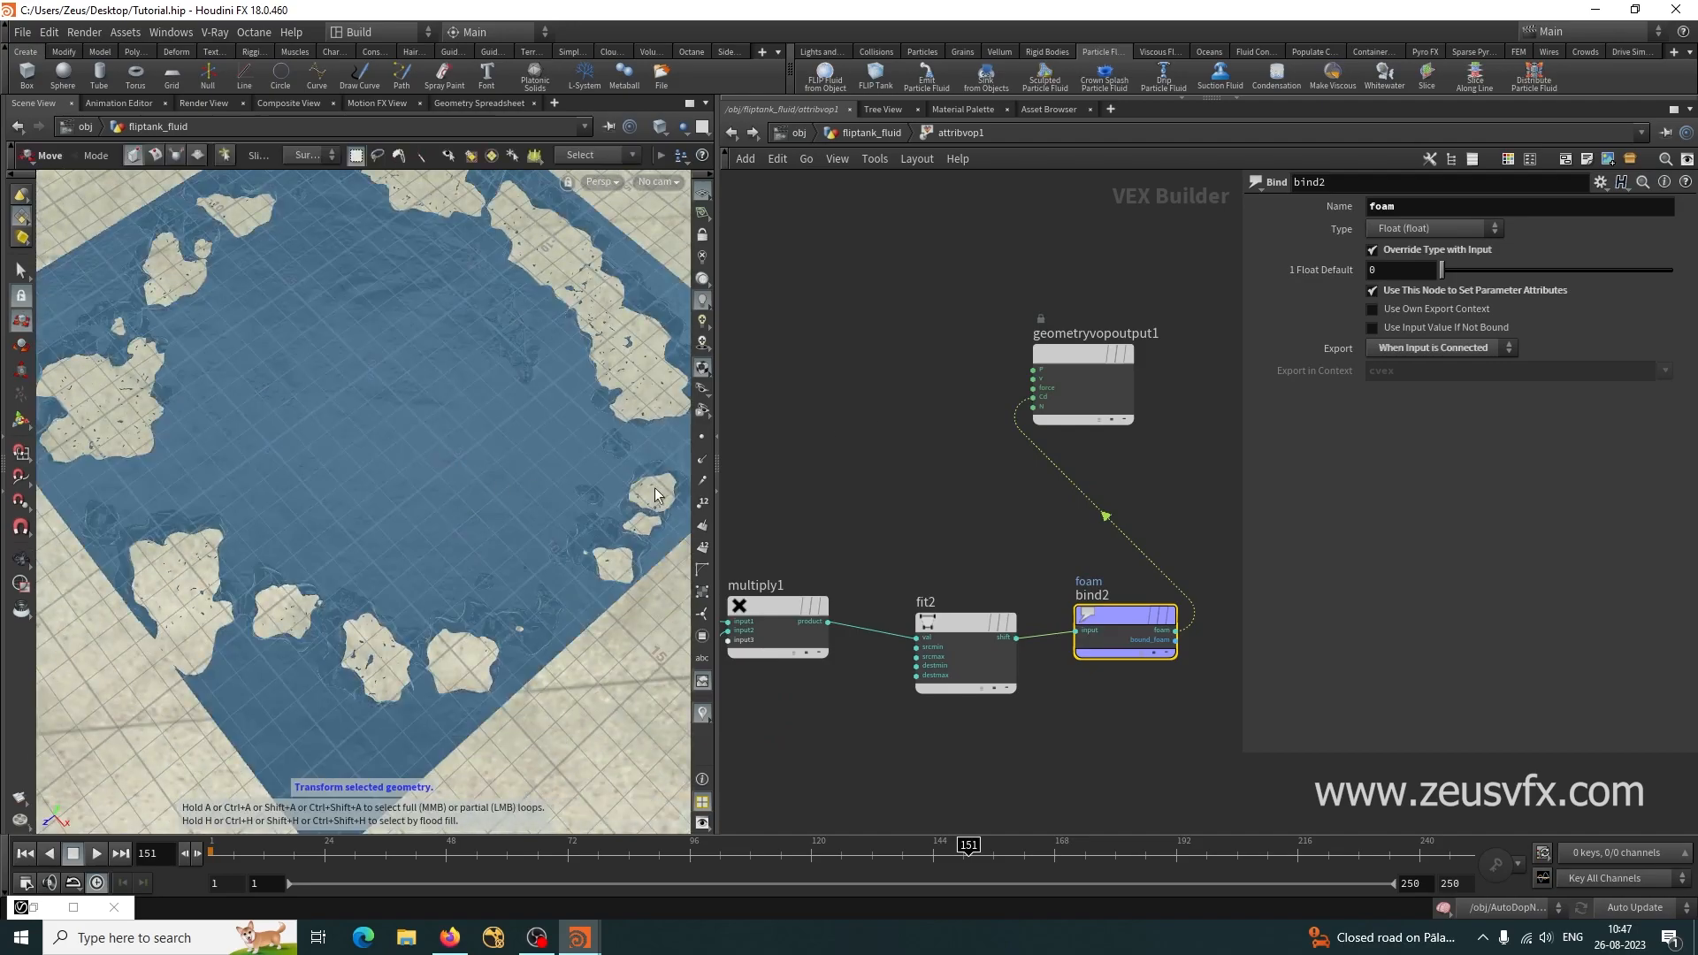
click(1122, 504)
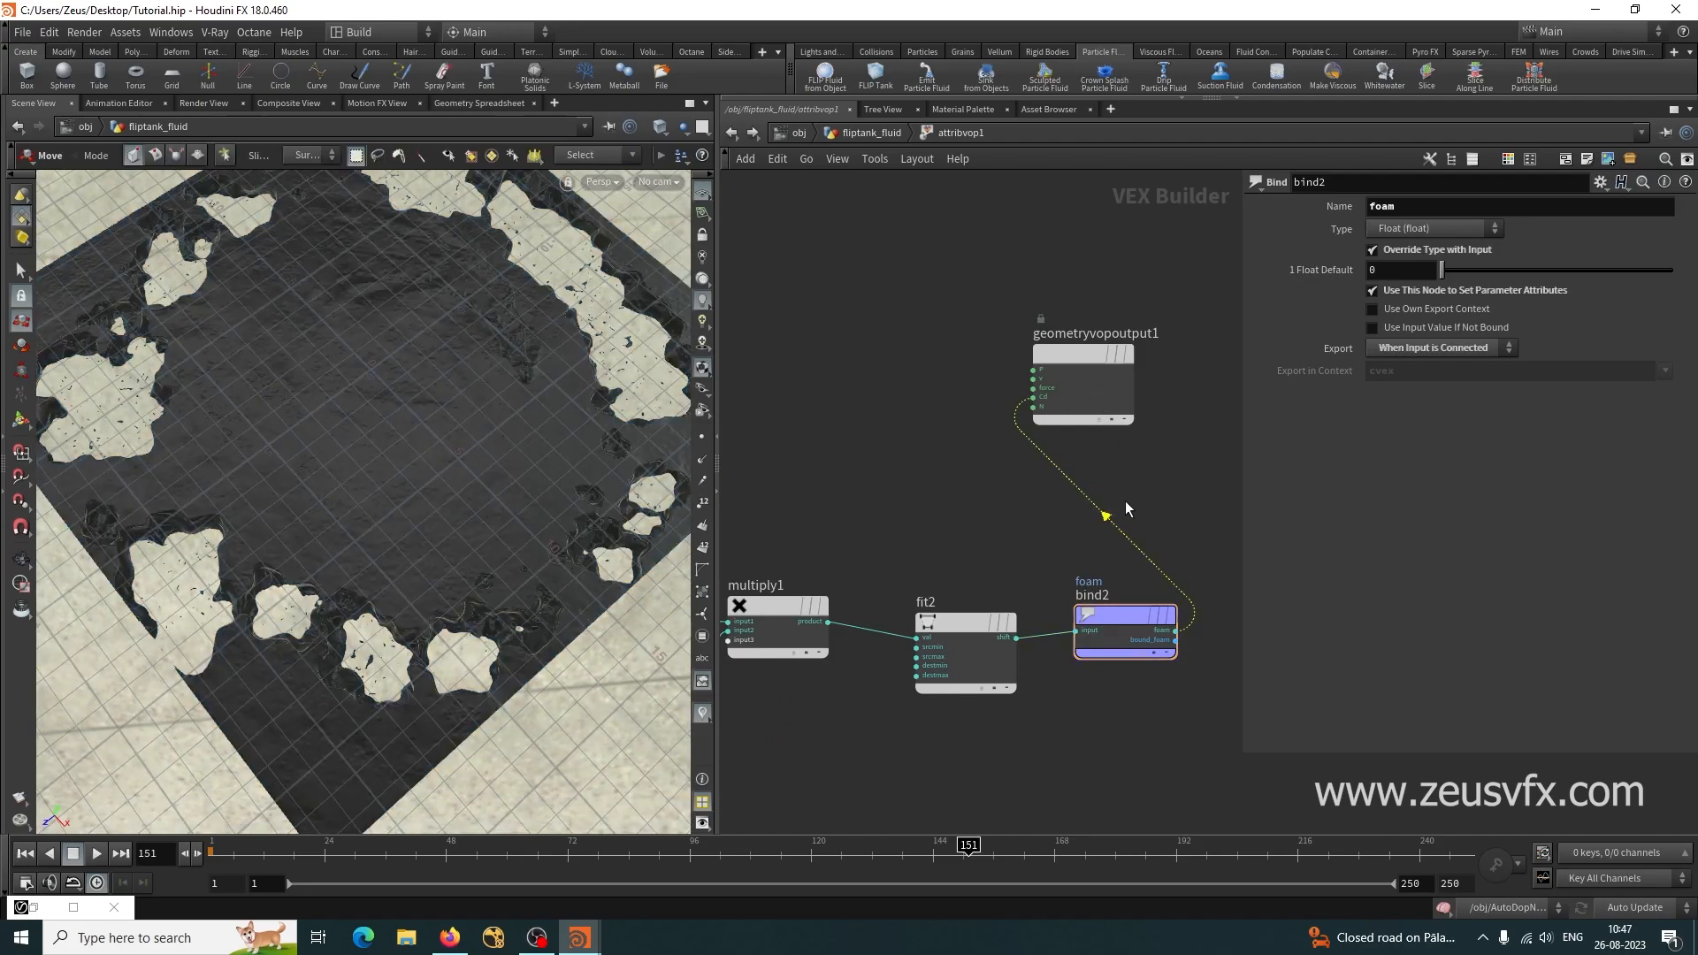
key(Delete)
drag(1103, 627, 1093, 627)
drag(428, 481, 656, 518)
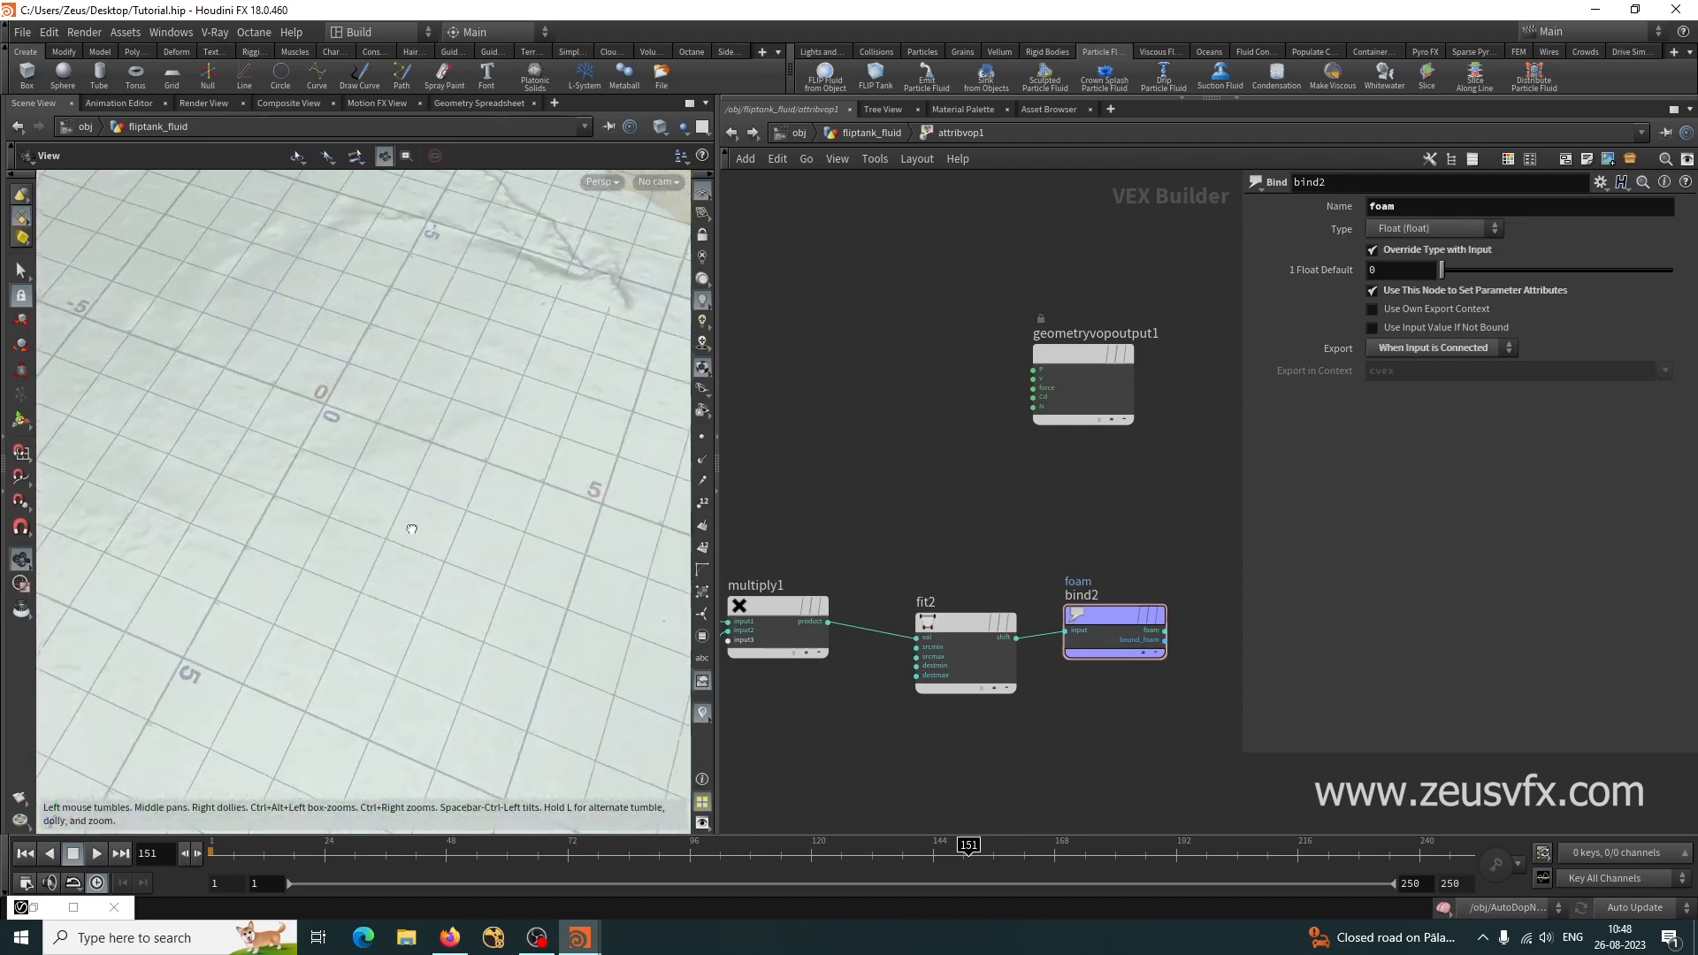
Return to the fliptank_fluid network and check the point attributes in attribvop1's node information.
click(858, 135)
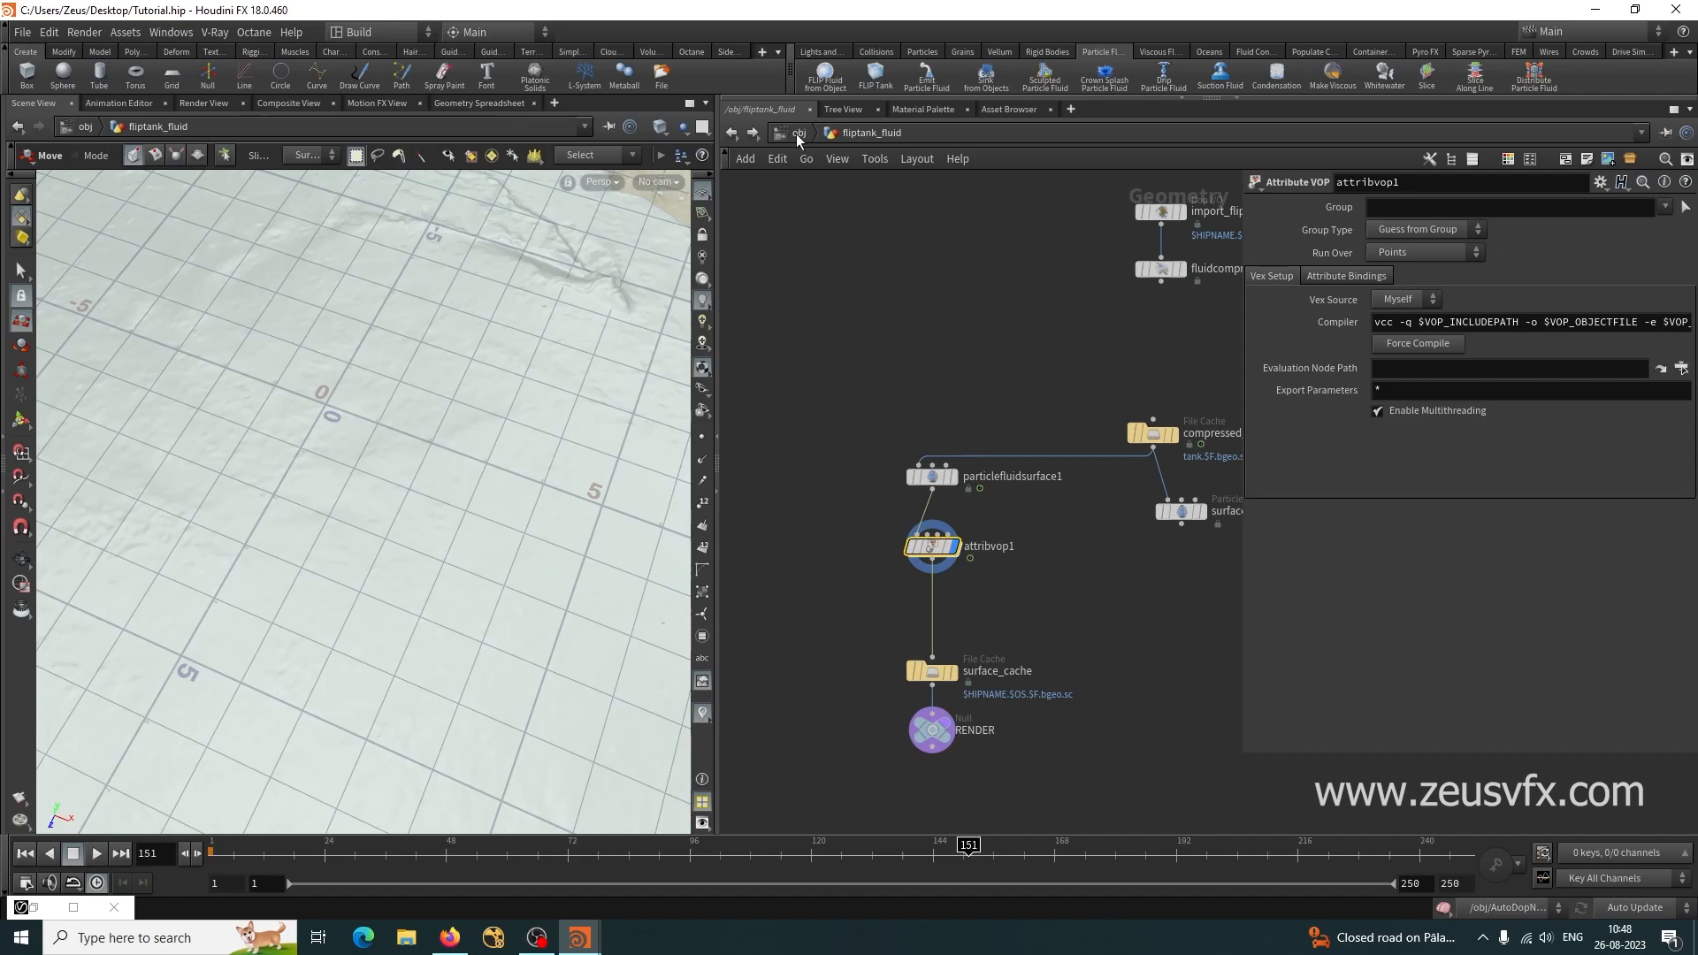
click(896, 553)
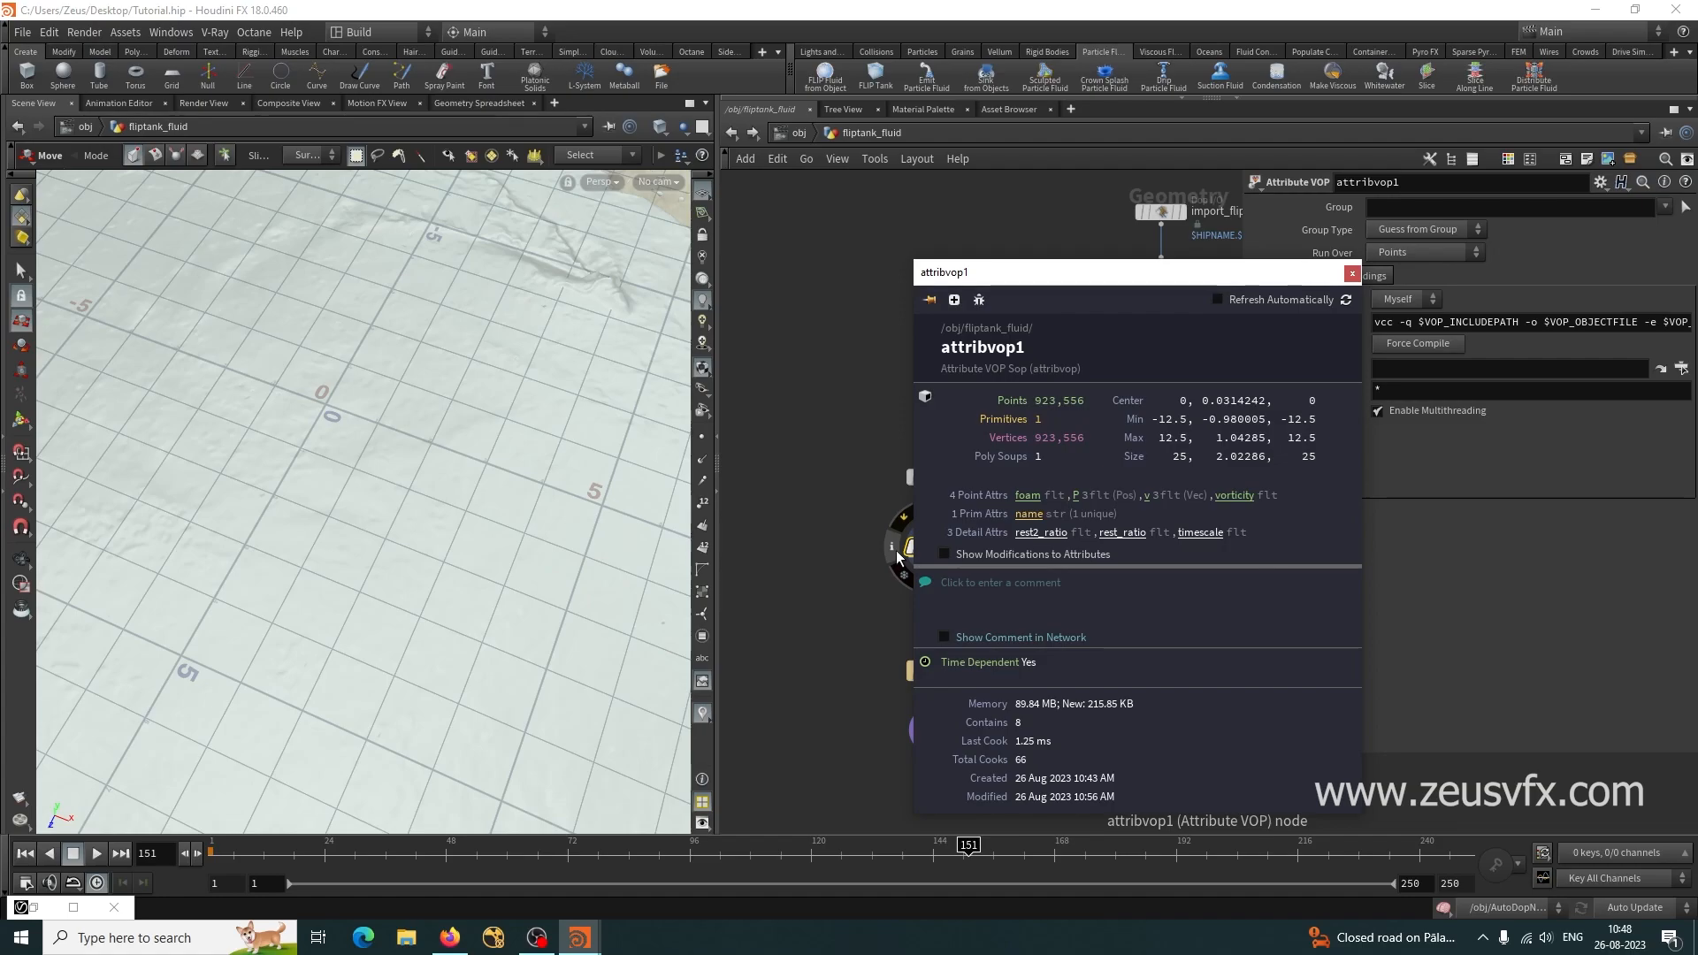
key(Escape)
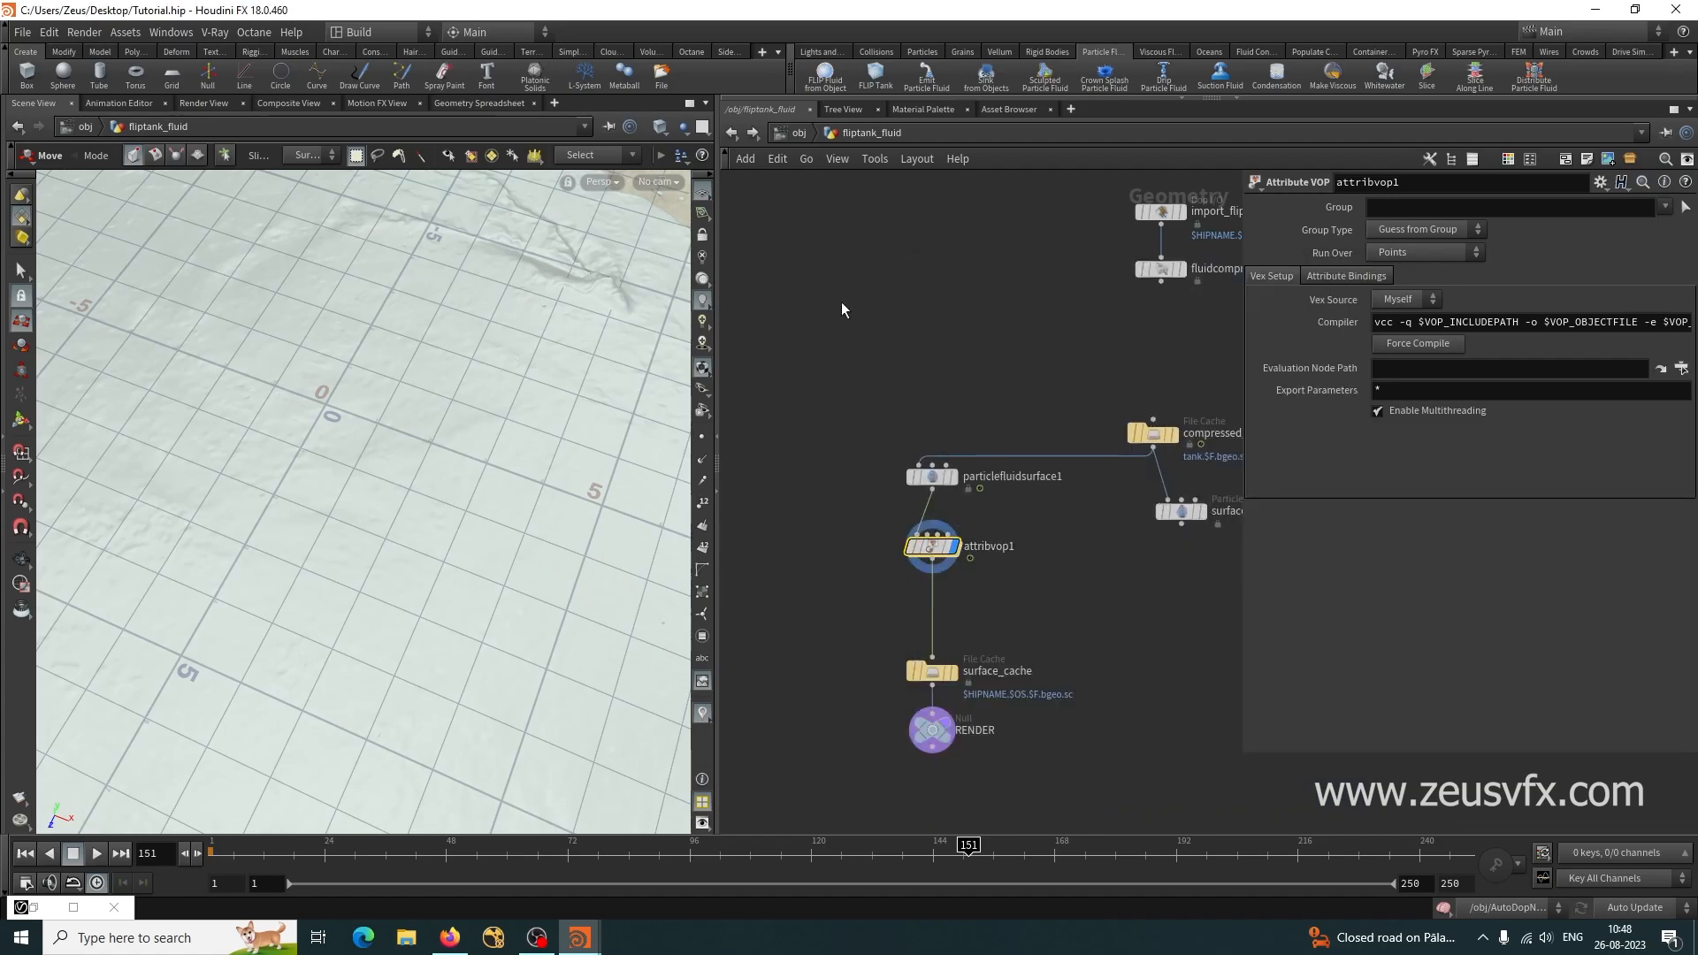
At the object level, look through cam1 and bring up the V-Ray frame buffer beside the network.
click(805, 134)
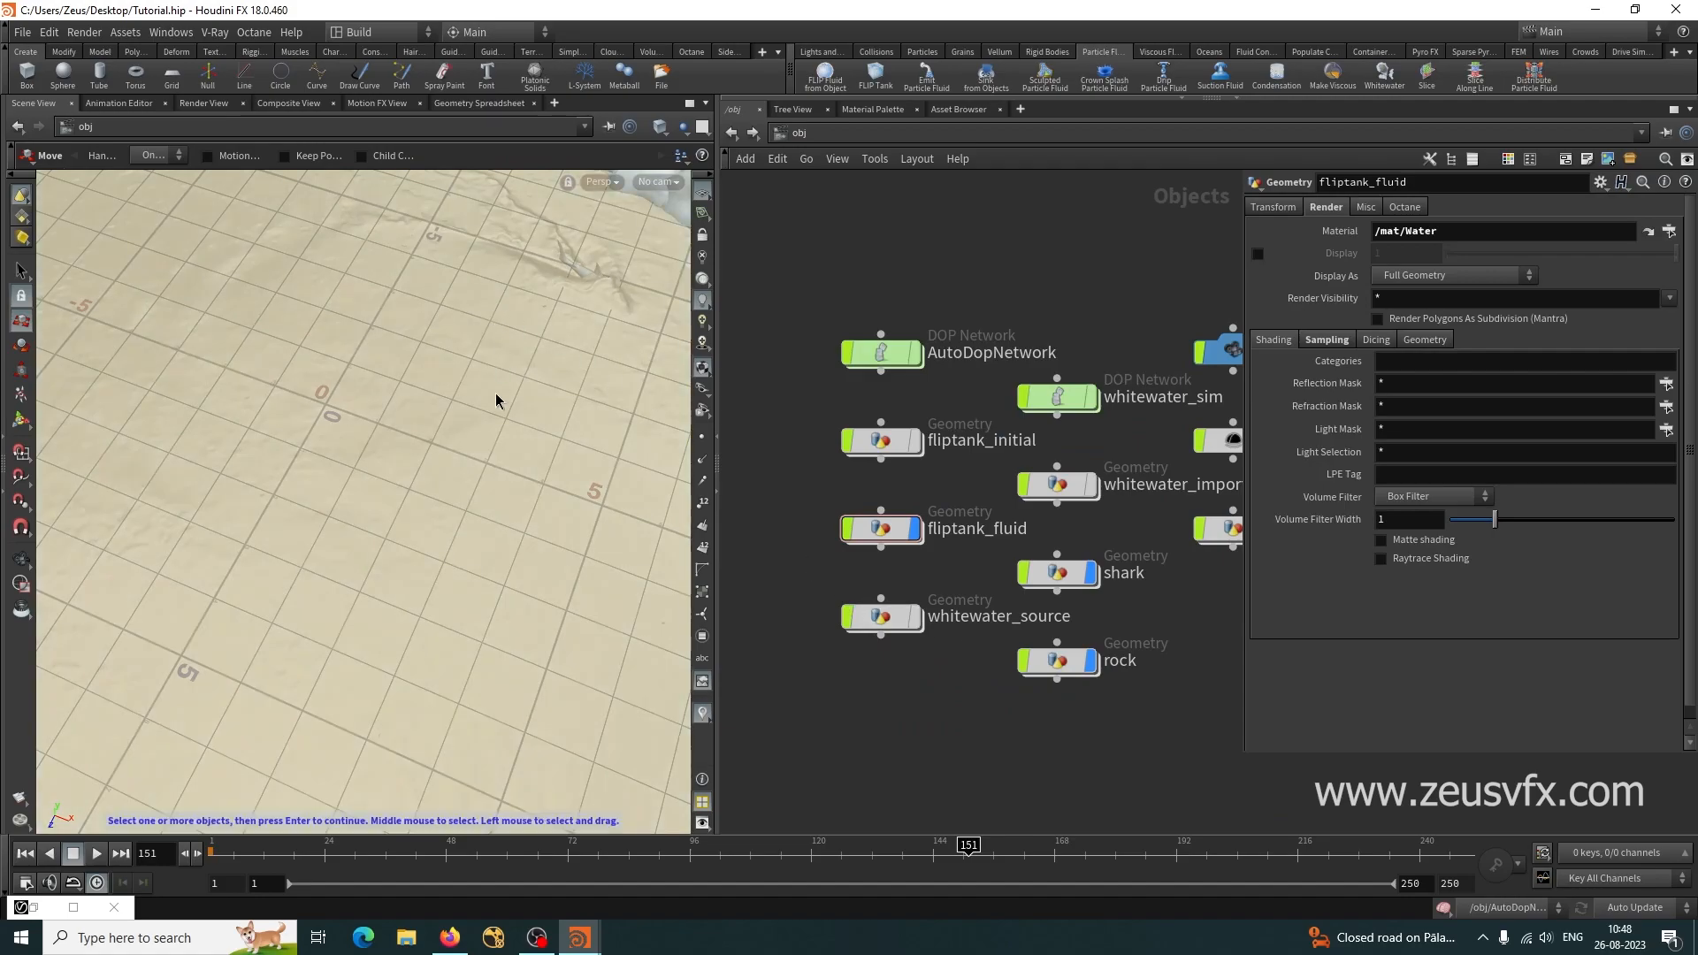
click(674, 189)
click(689, 269)
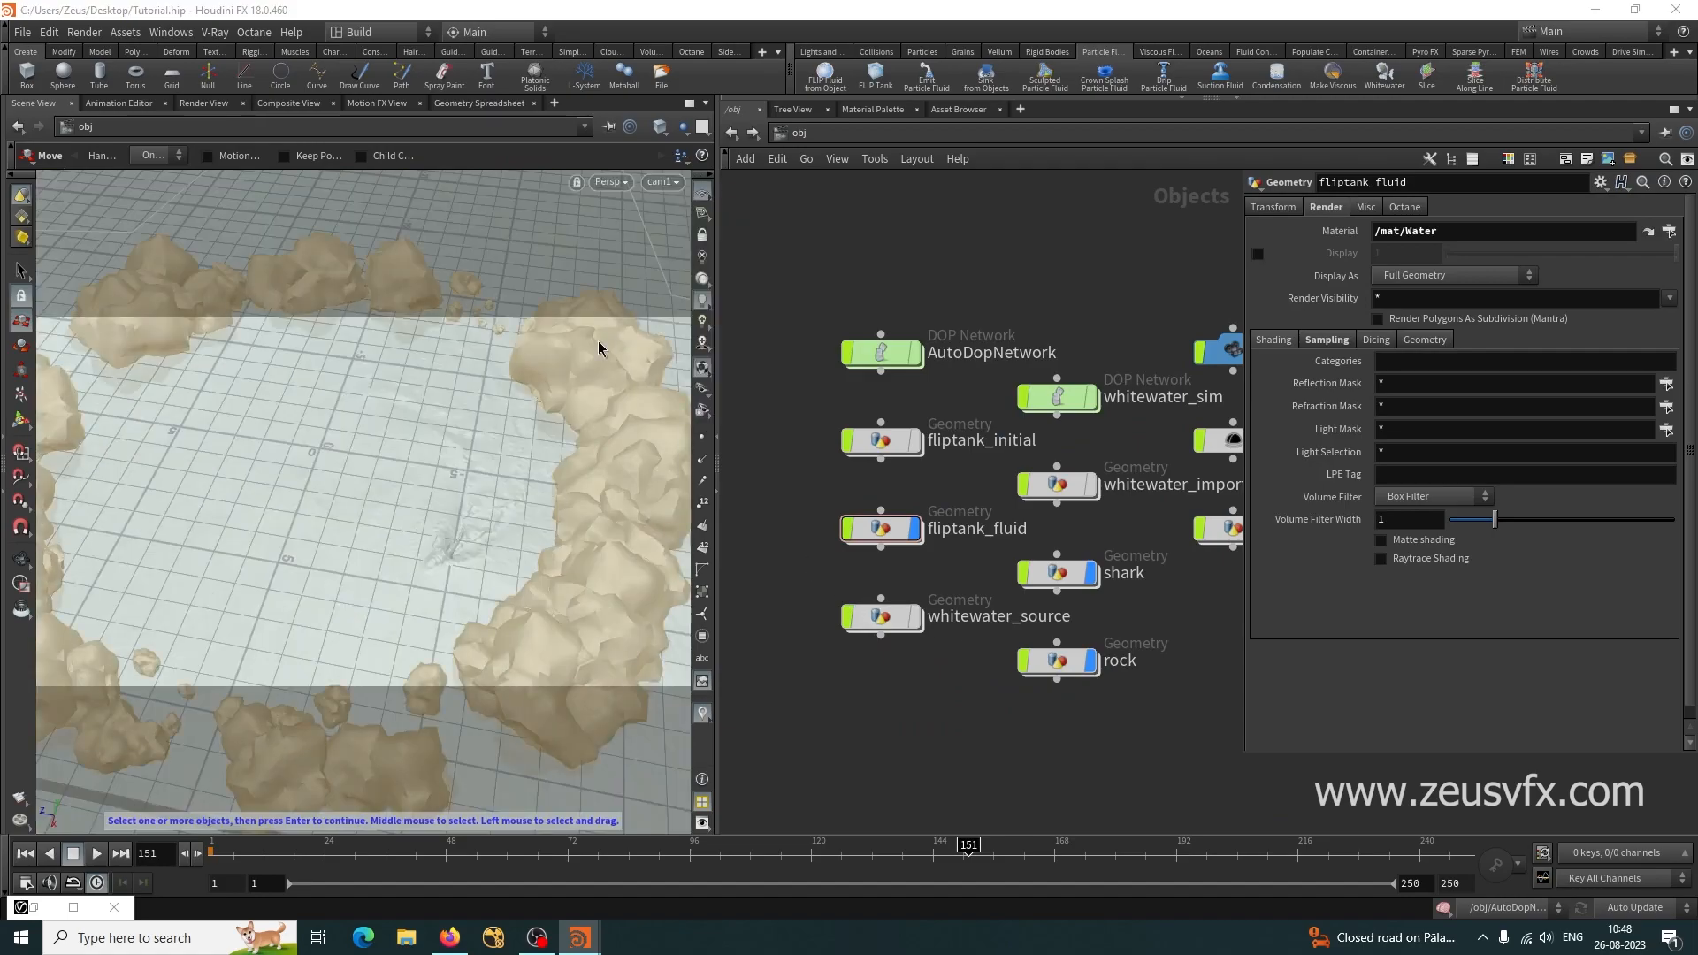
click(73, 908)
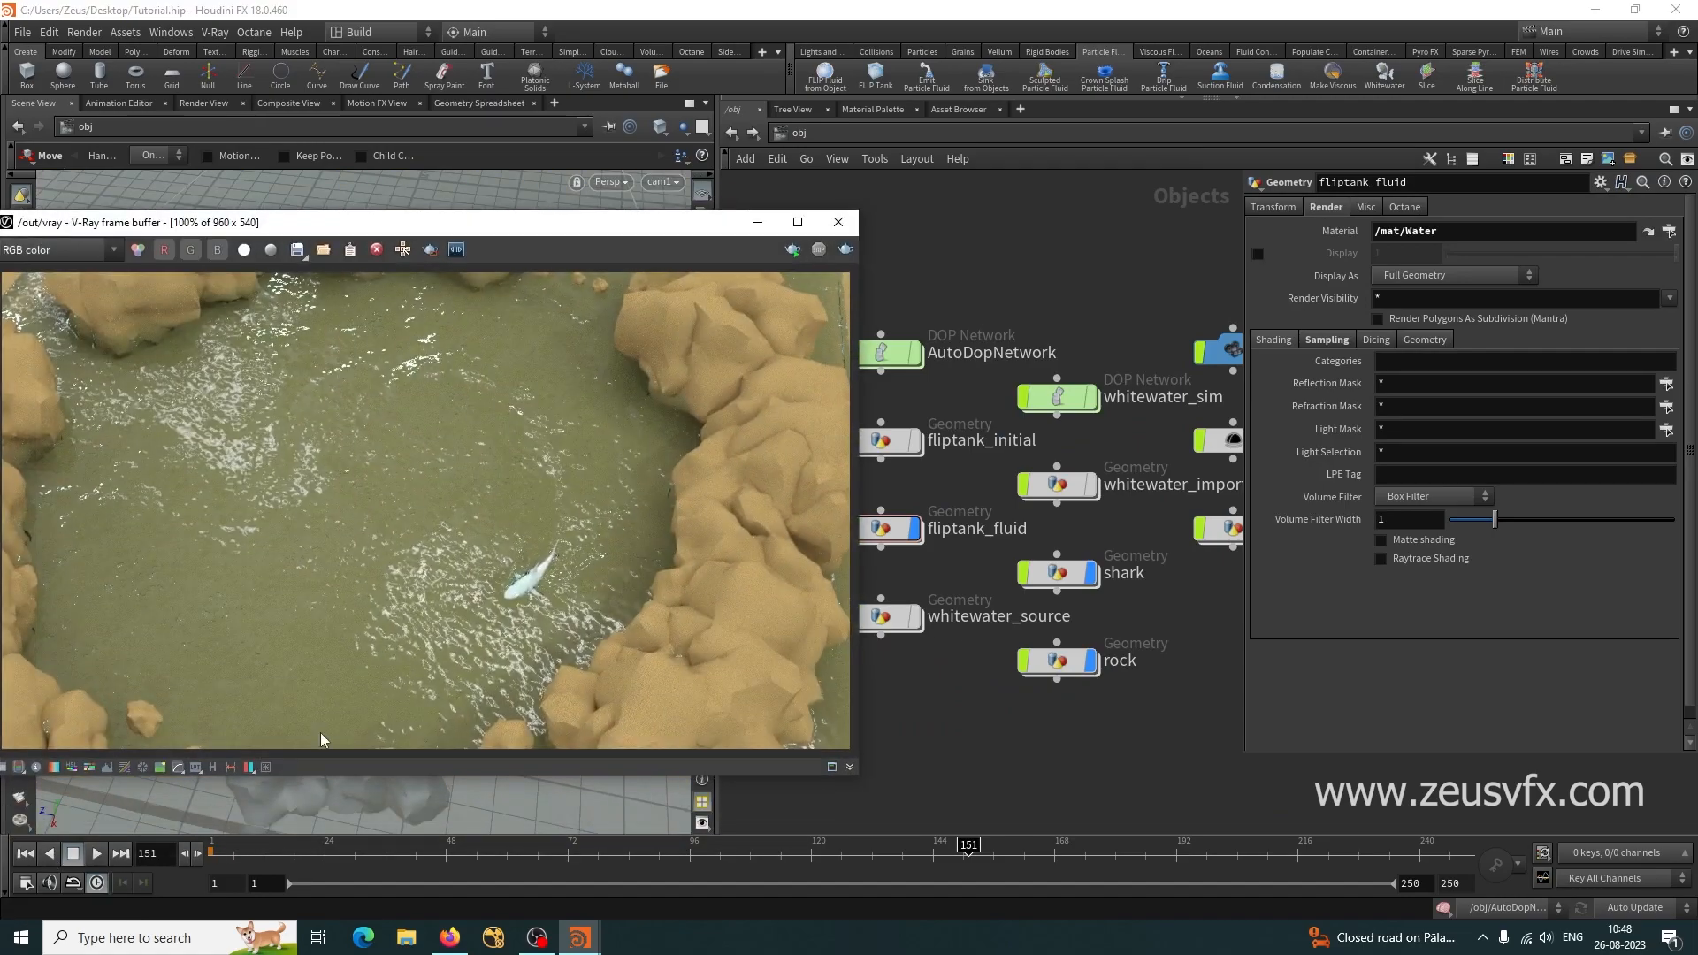
drag(705, 228, 561, 278)
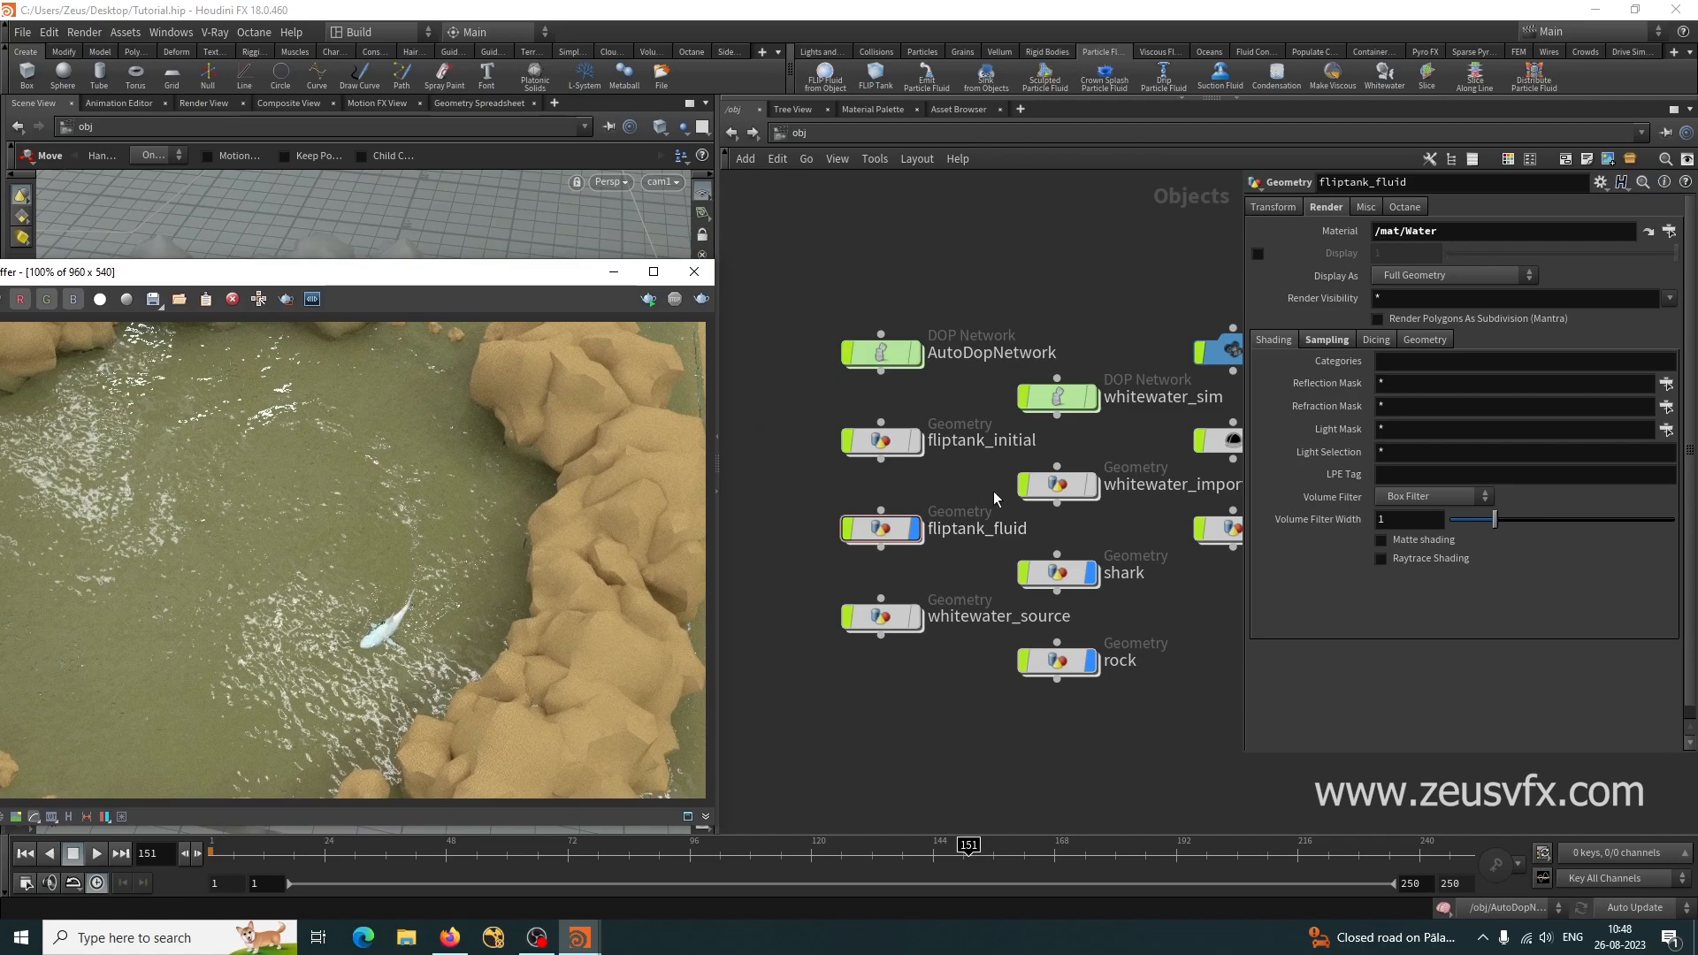
Open the Water material assigned to fliptank_fluid.
click(880, 529)
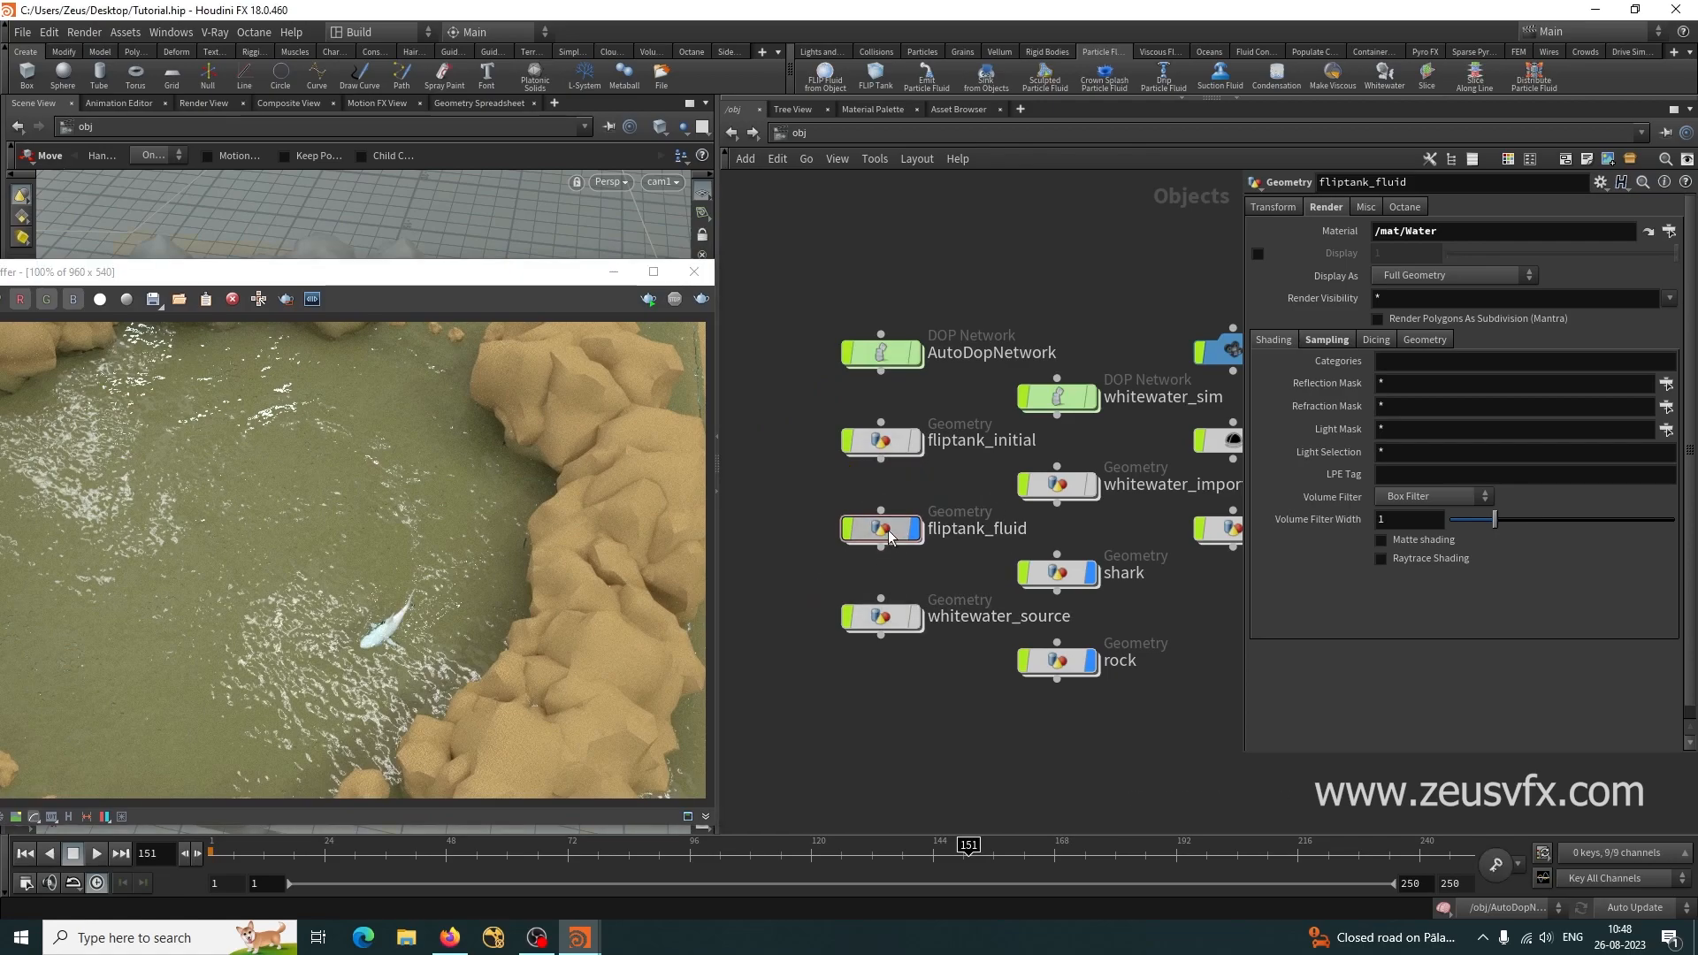
click(1648, 232)
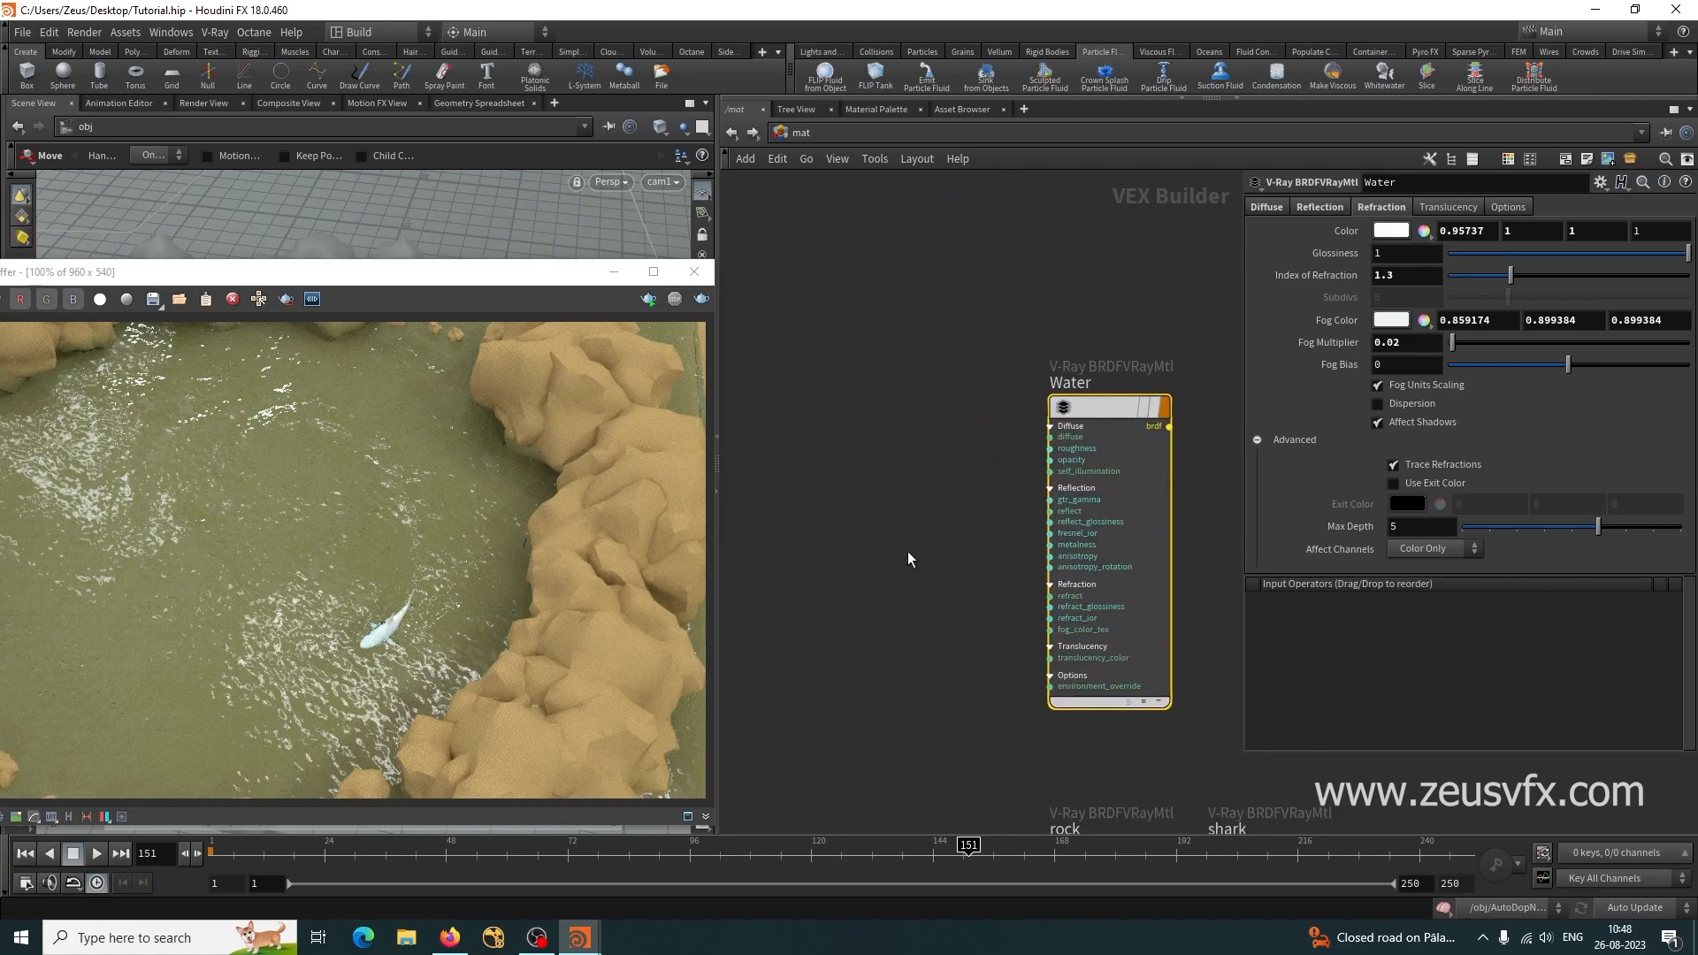
Add a V-Ray User Float node beside the Water material and set its attribute to foam.
drag(1100, 405, 1053, 328)
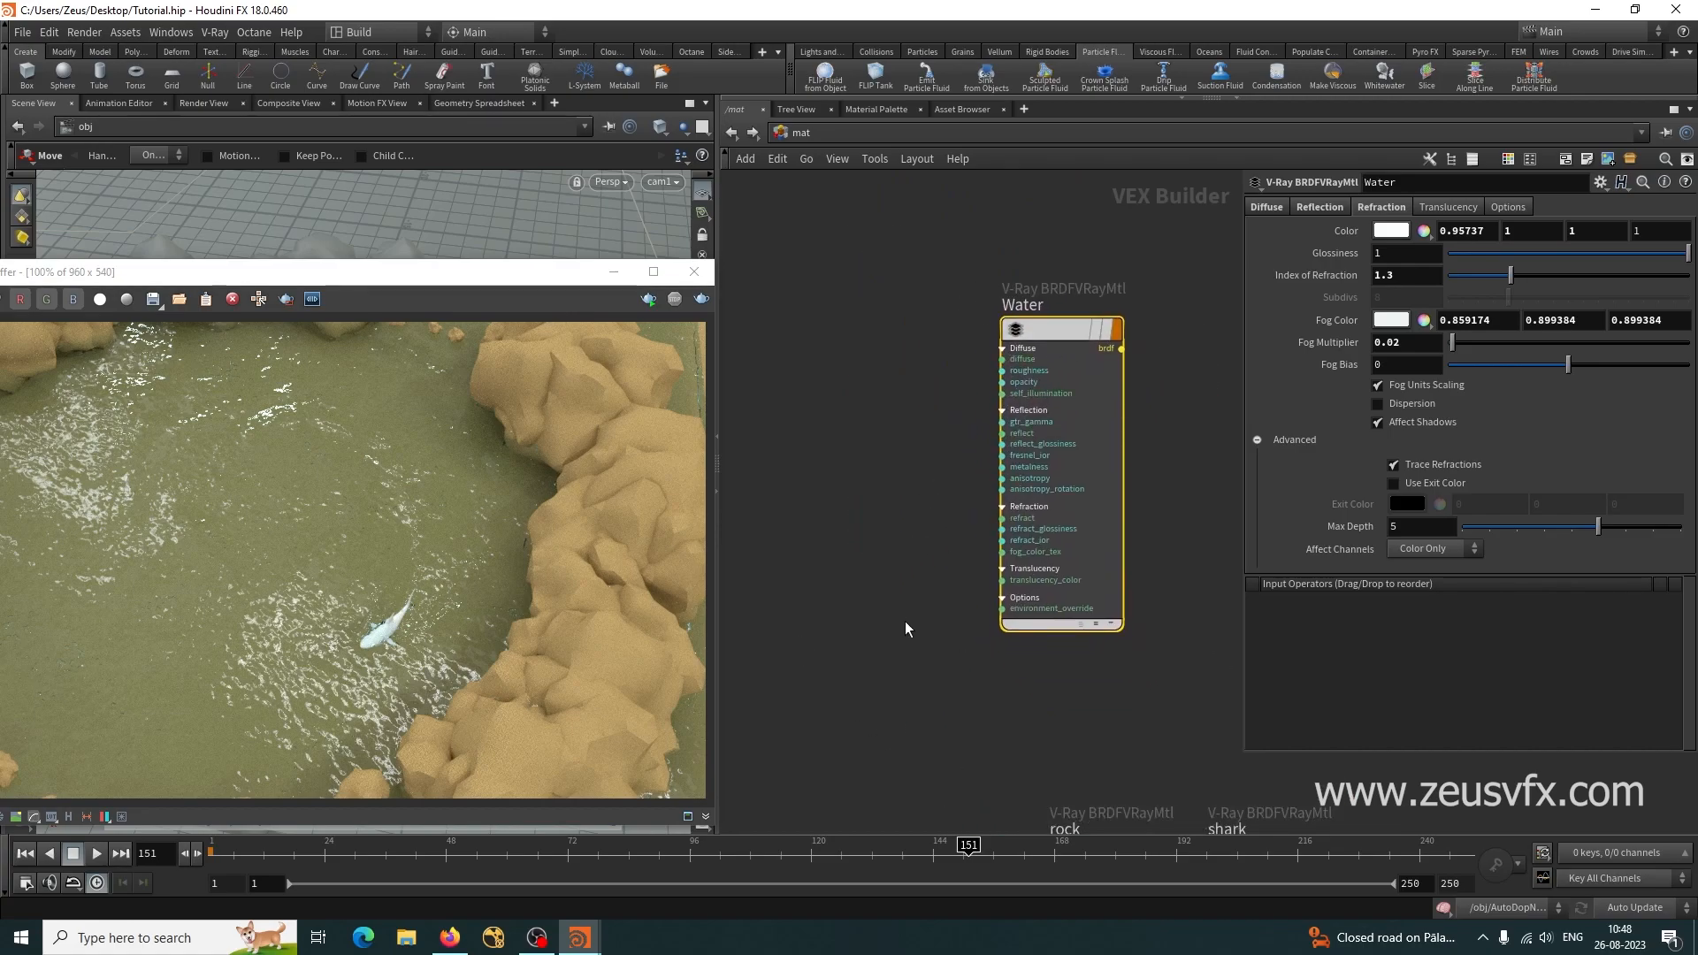
middle_drag(905, 622, 911, 577)
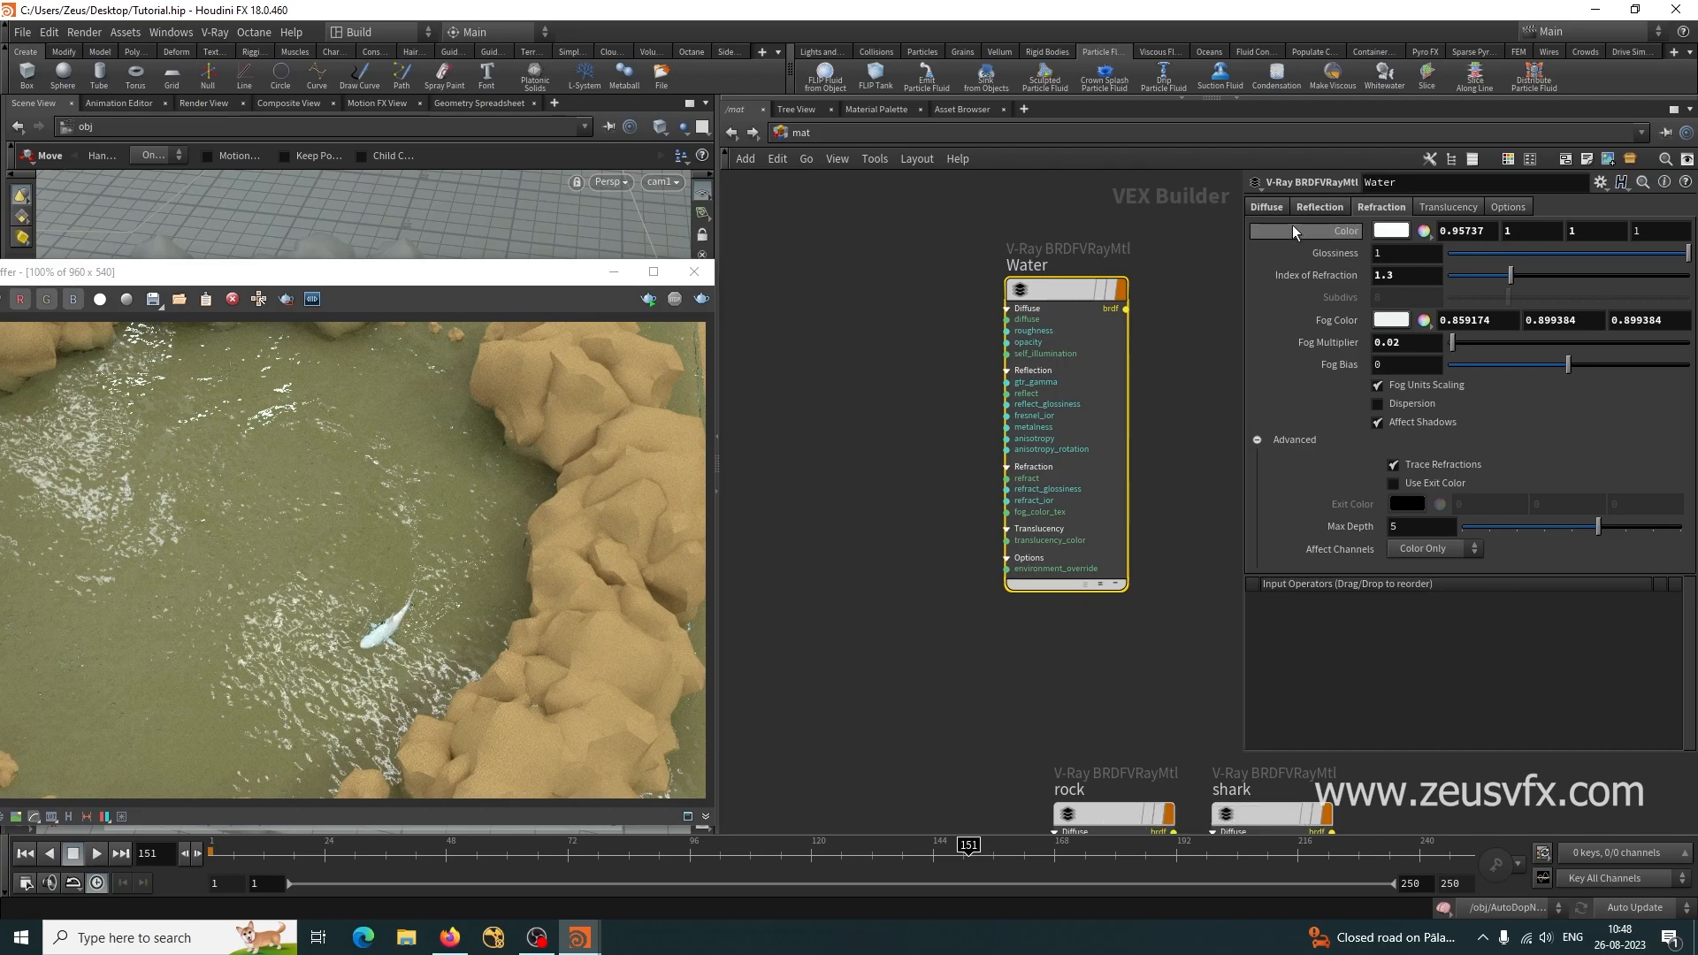
click(1278, 206)
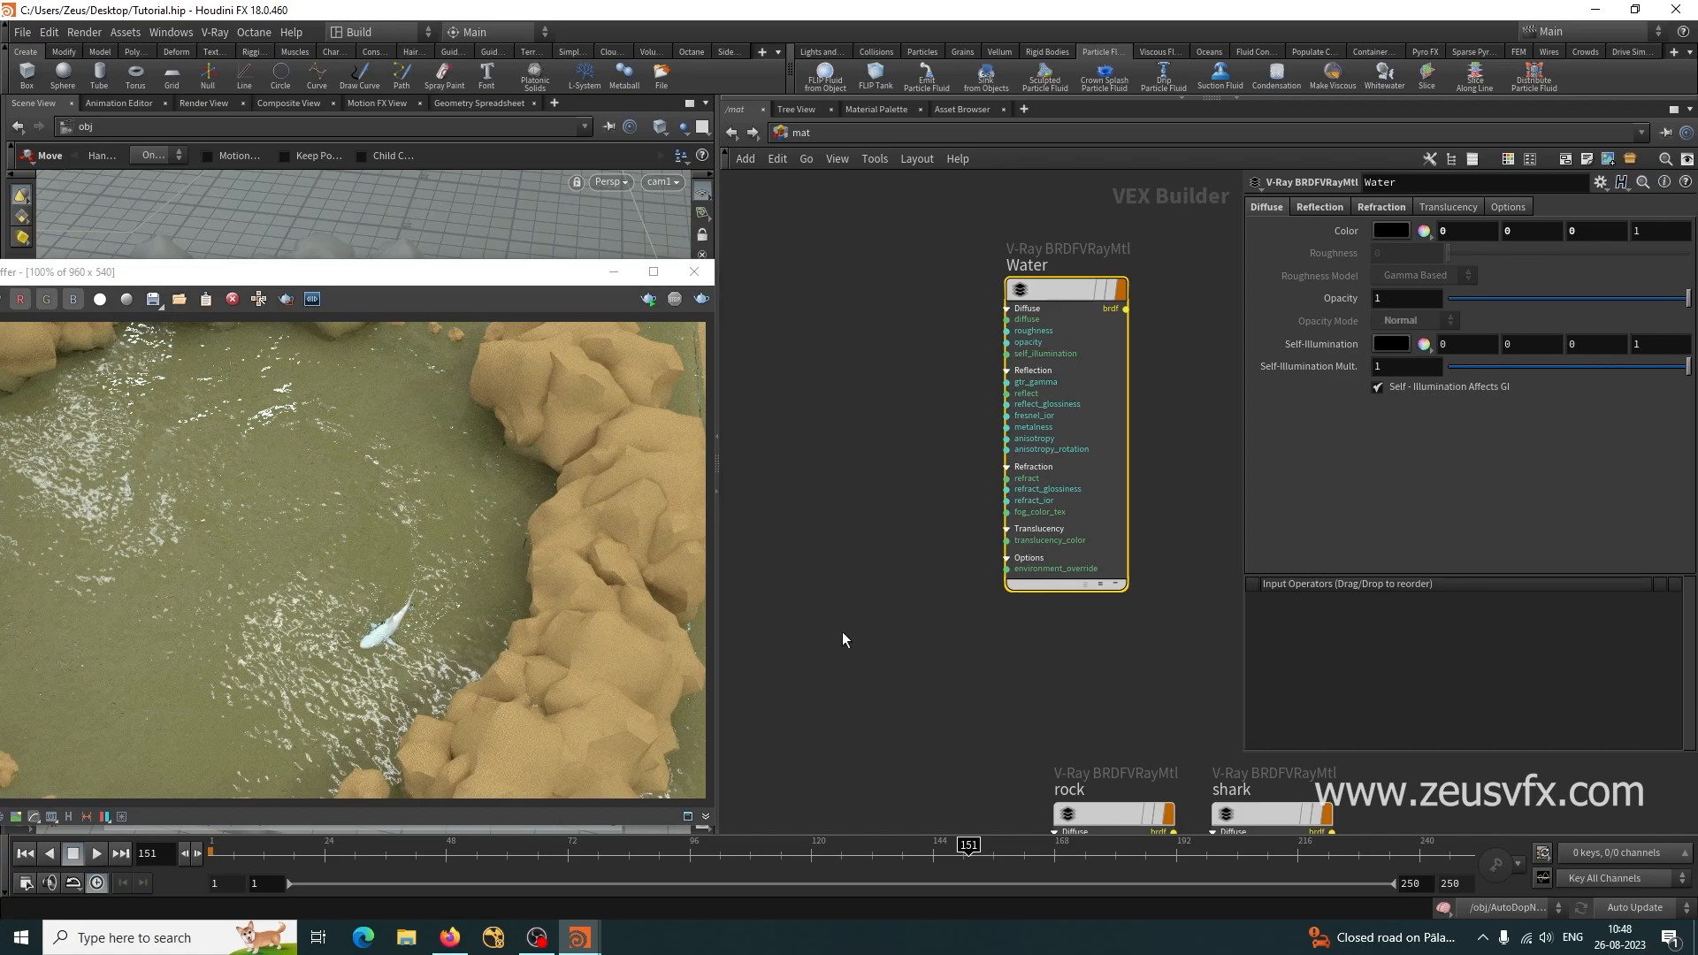
middle_drag(828, 603, 866, 557)
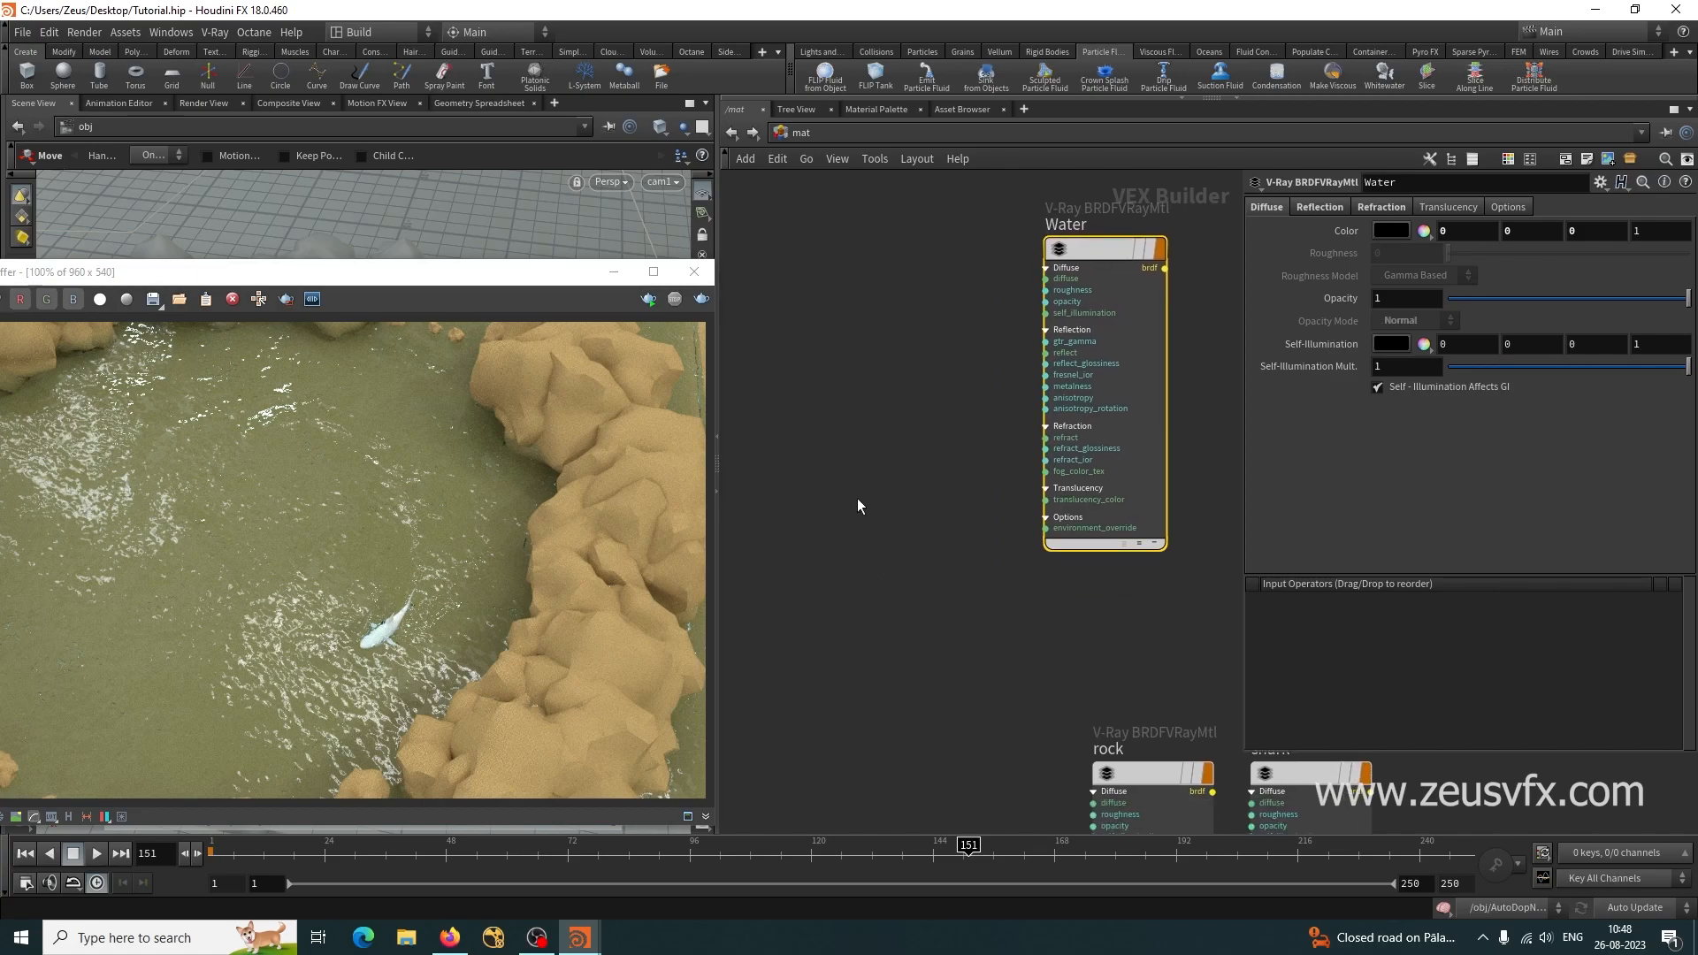
key(Tab)
text(user)
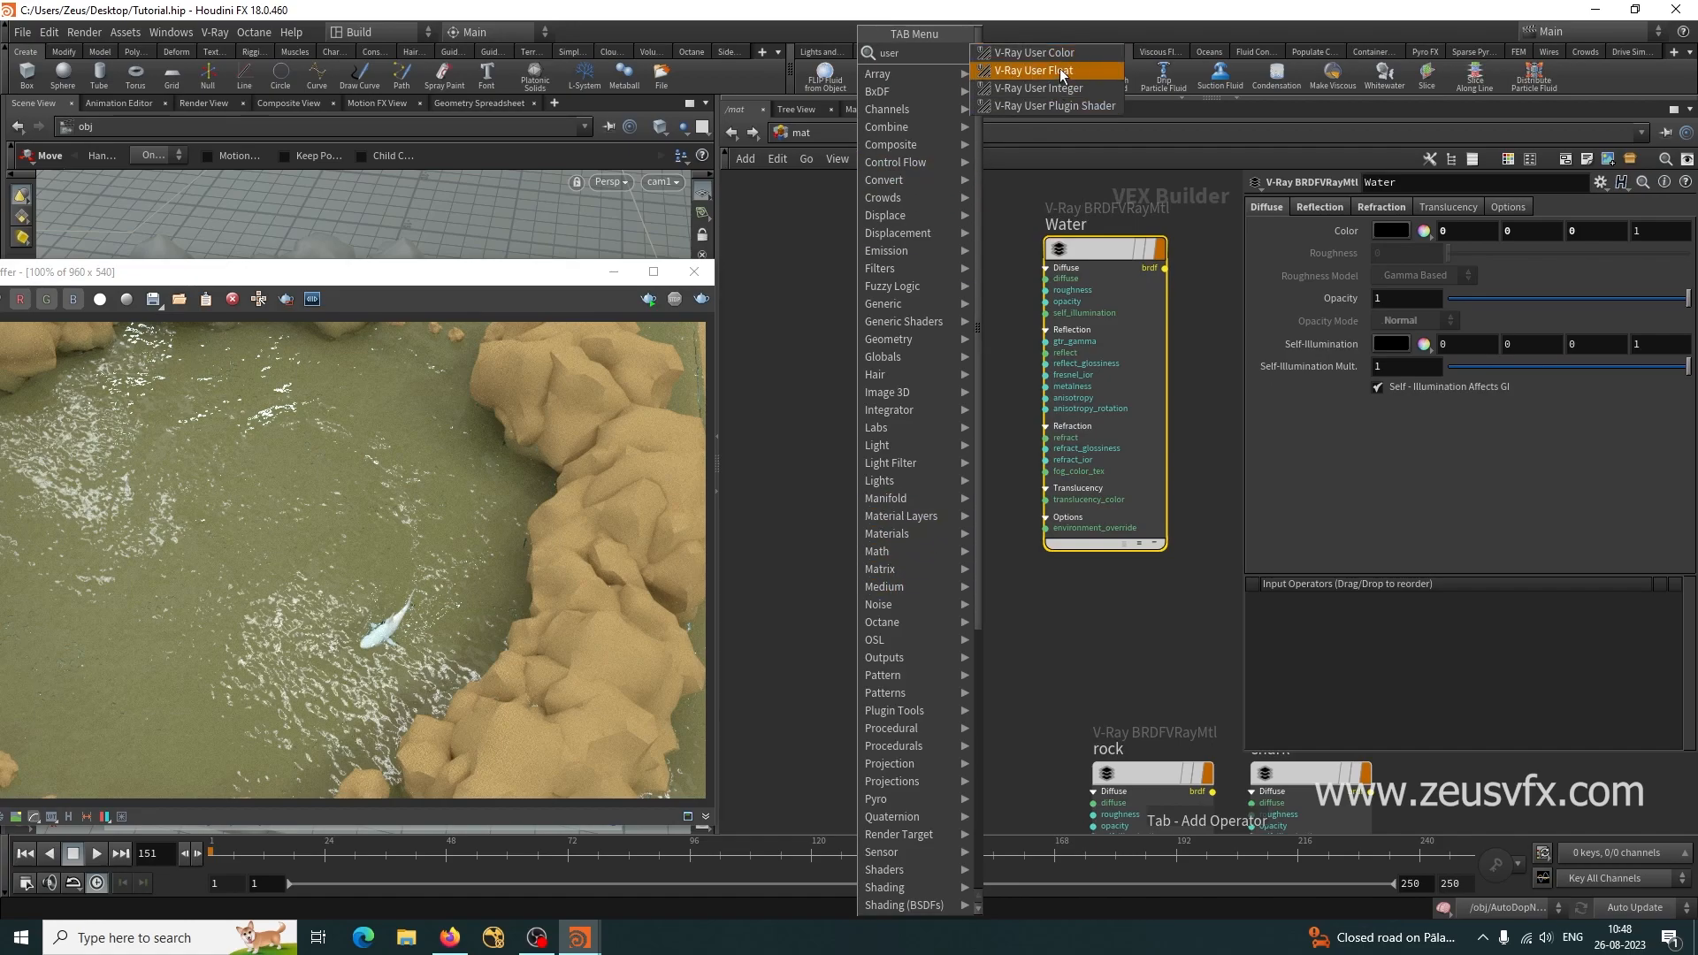
click(1060, 70)
click(867, 481)
double_click(1384, 207)
text(foam)
key(Return)
Connect the userFloat value to the Water material's self_illumination input and show Water's diffuse parameters.
scroll(933, 522, up, 2)
drag(909, 500, 1053, 271)
click(1121, 202)
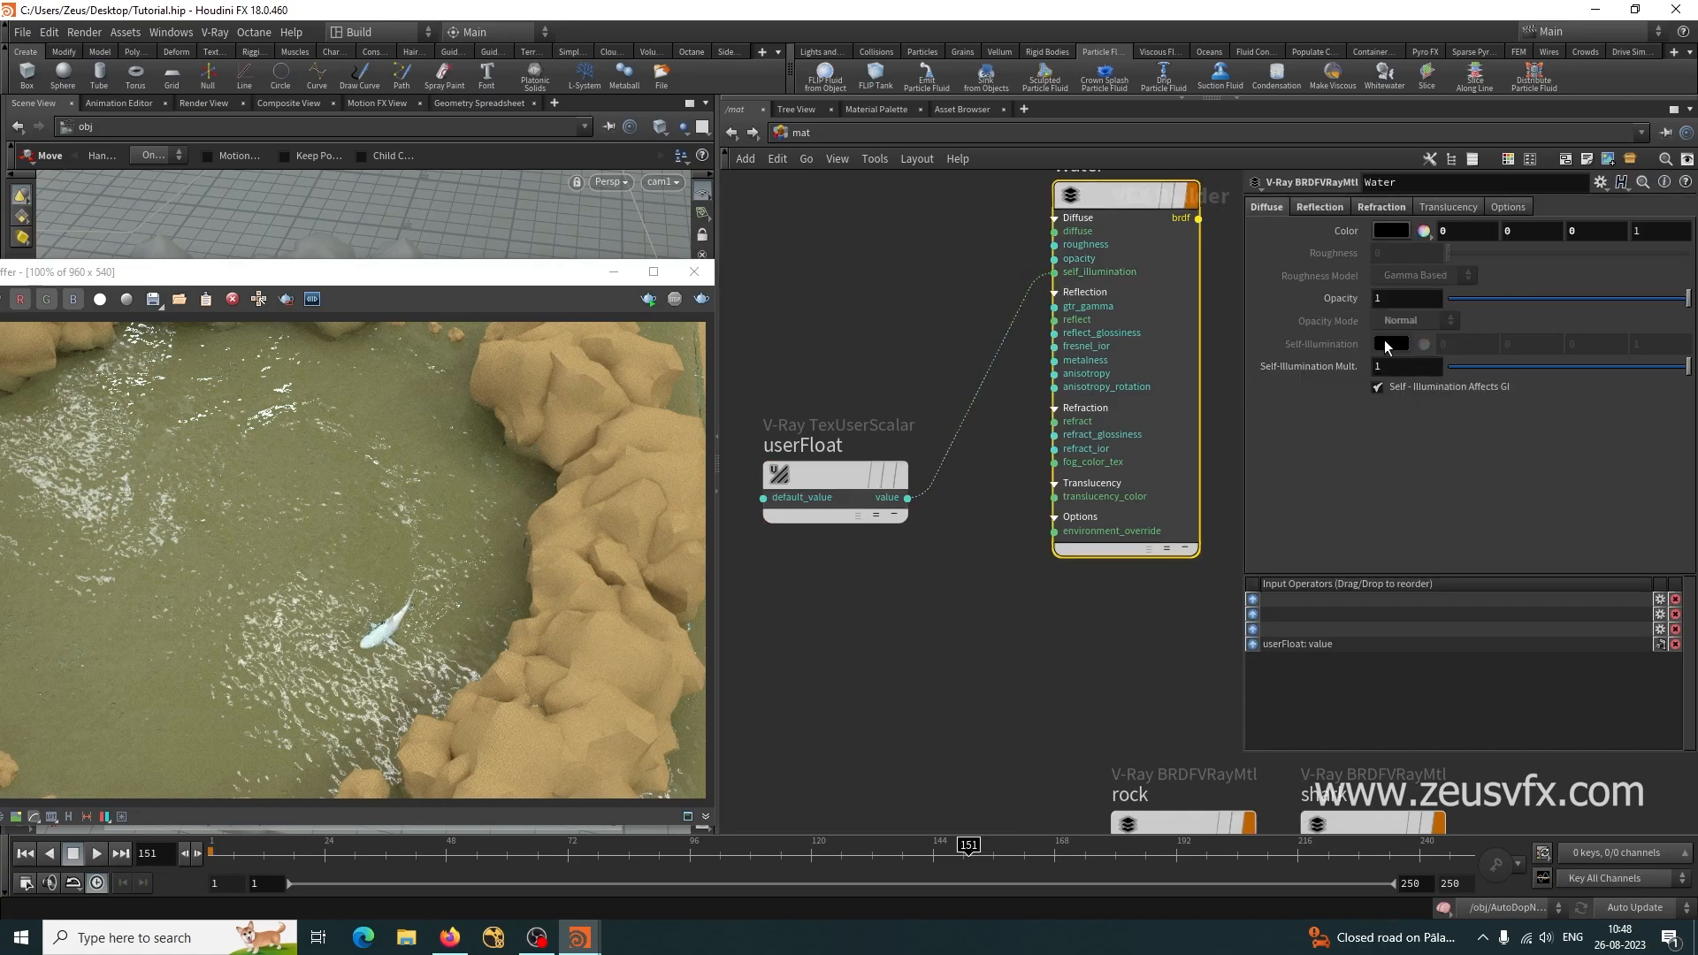
Run and stop a test render in the V-Ray frame buffer to check the foam self-illumination.
drag(513, 273, 670, 194)
click(806, 222)
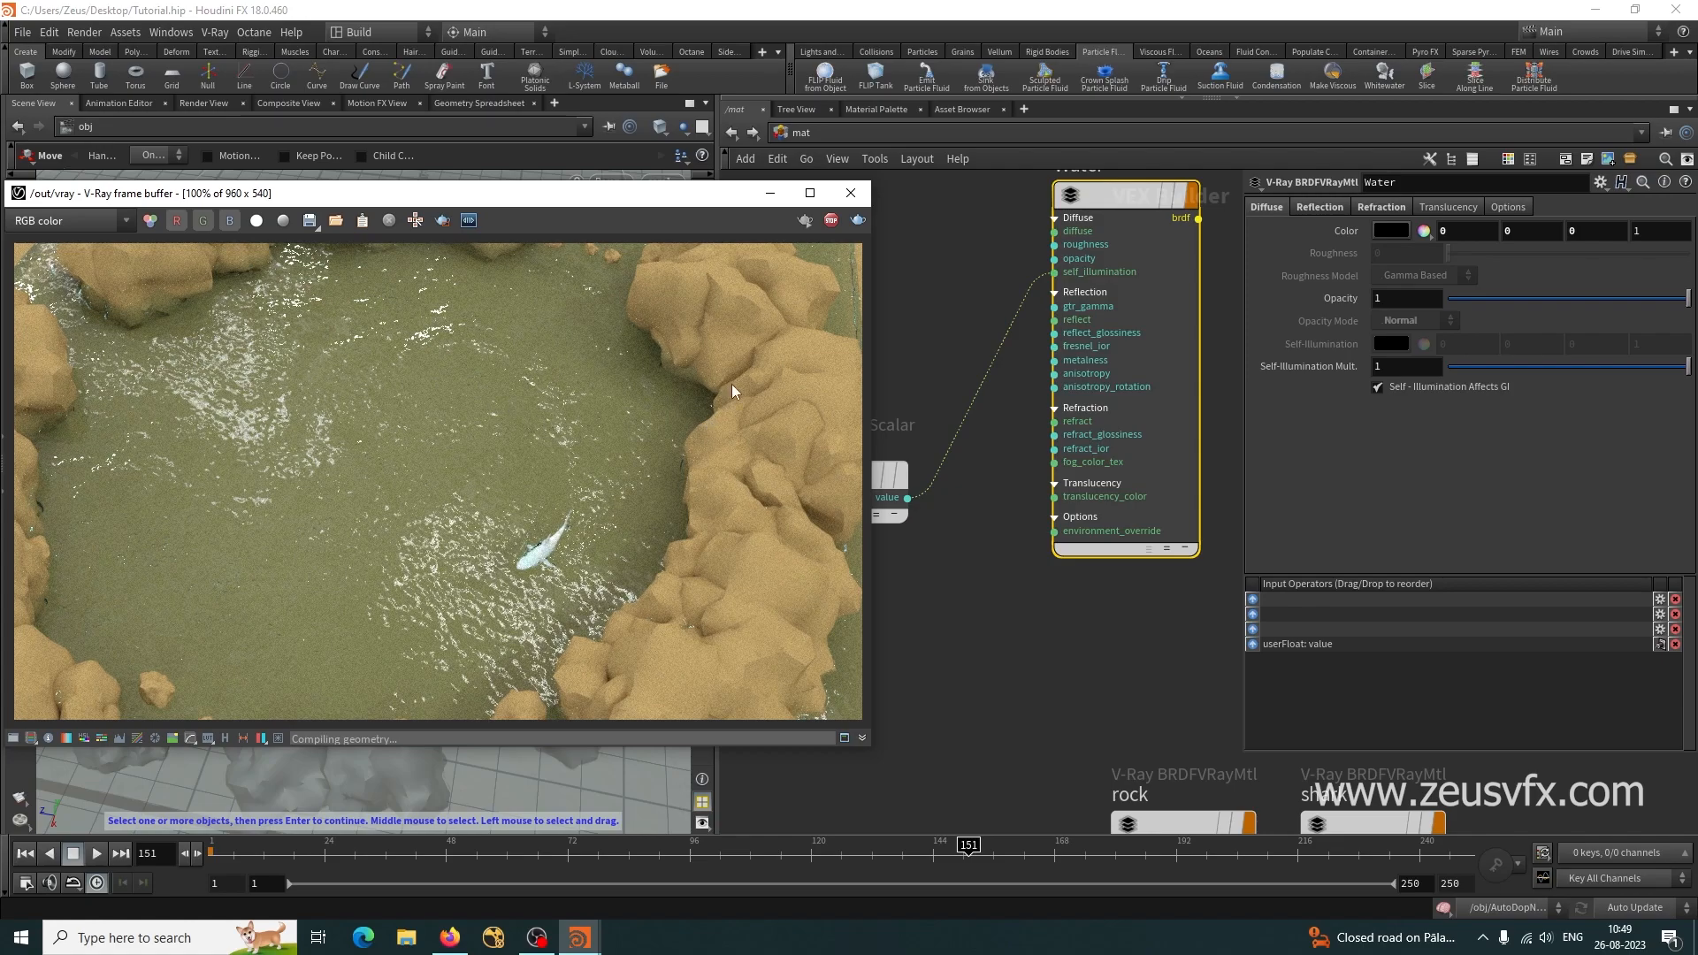
click(832, 220)
drag(707, 196, 590, 284)
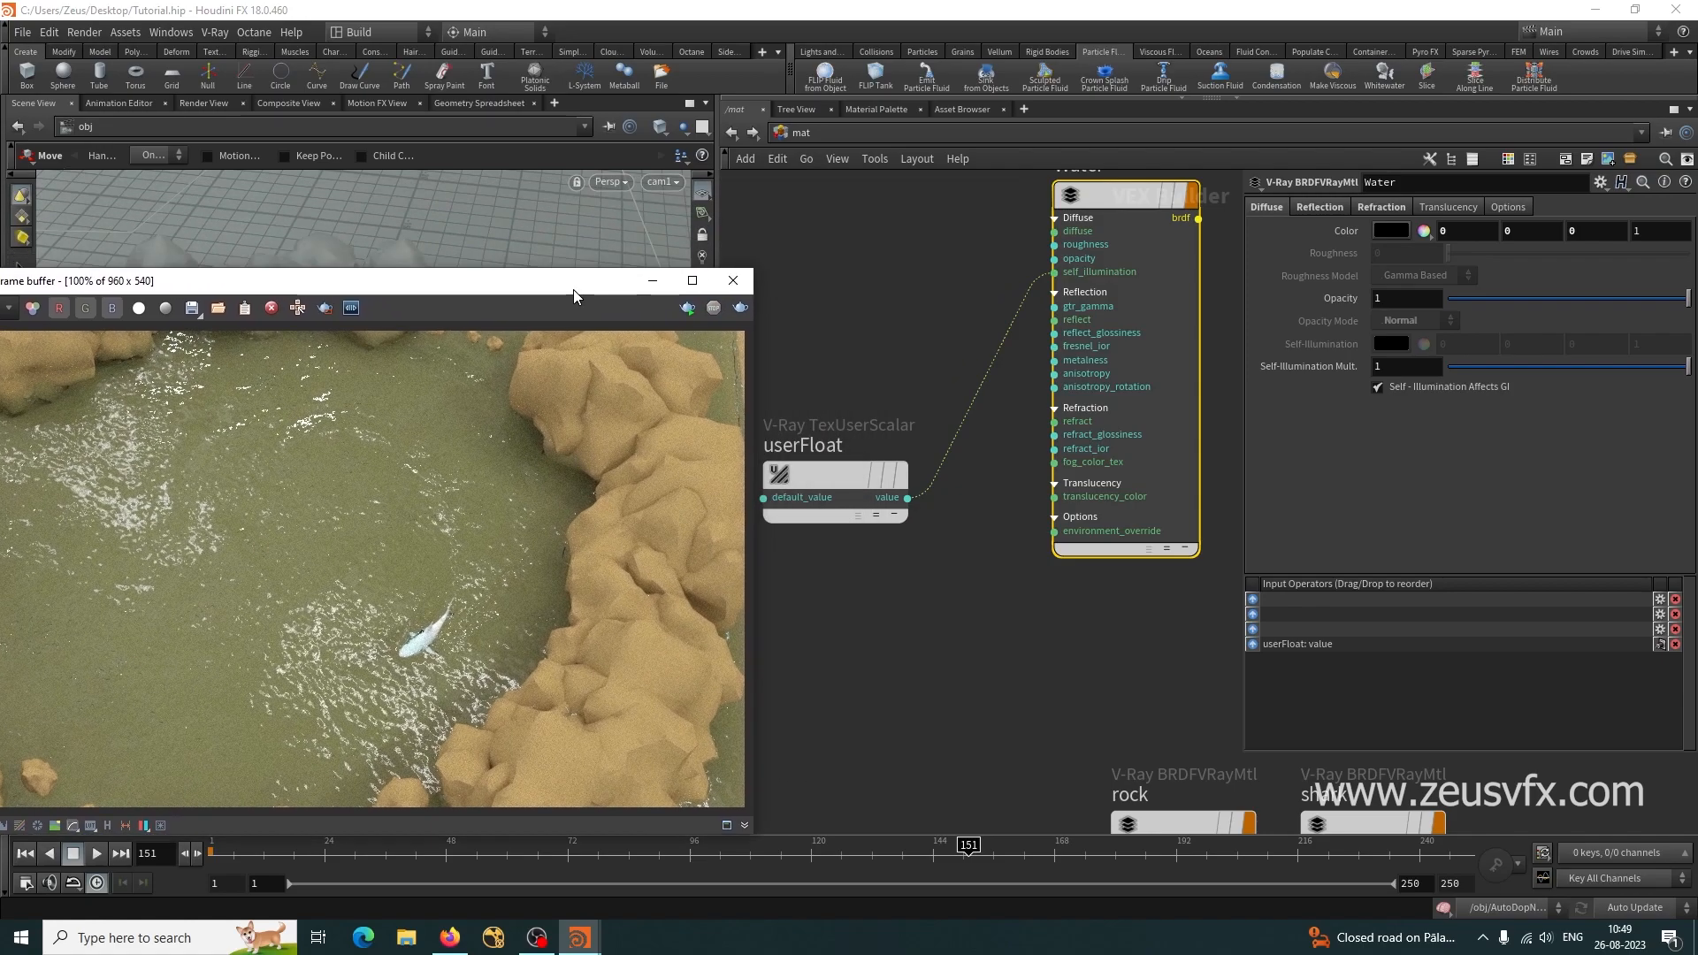
Replace the userFloat node with a fresh V-Ray User Float whose attribute is foam.
click(841, 481)
key(Delete)
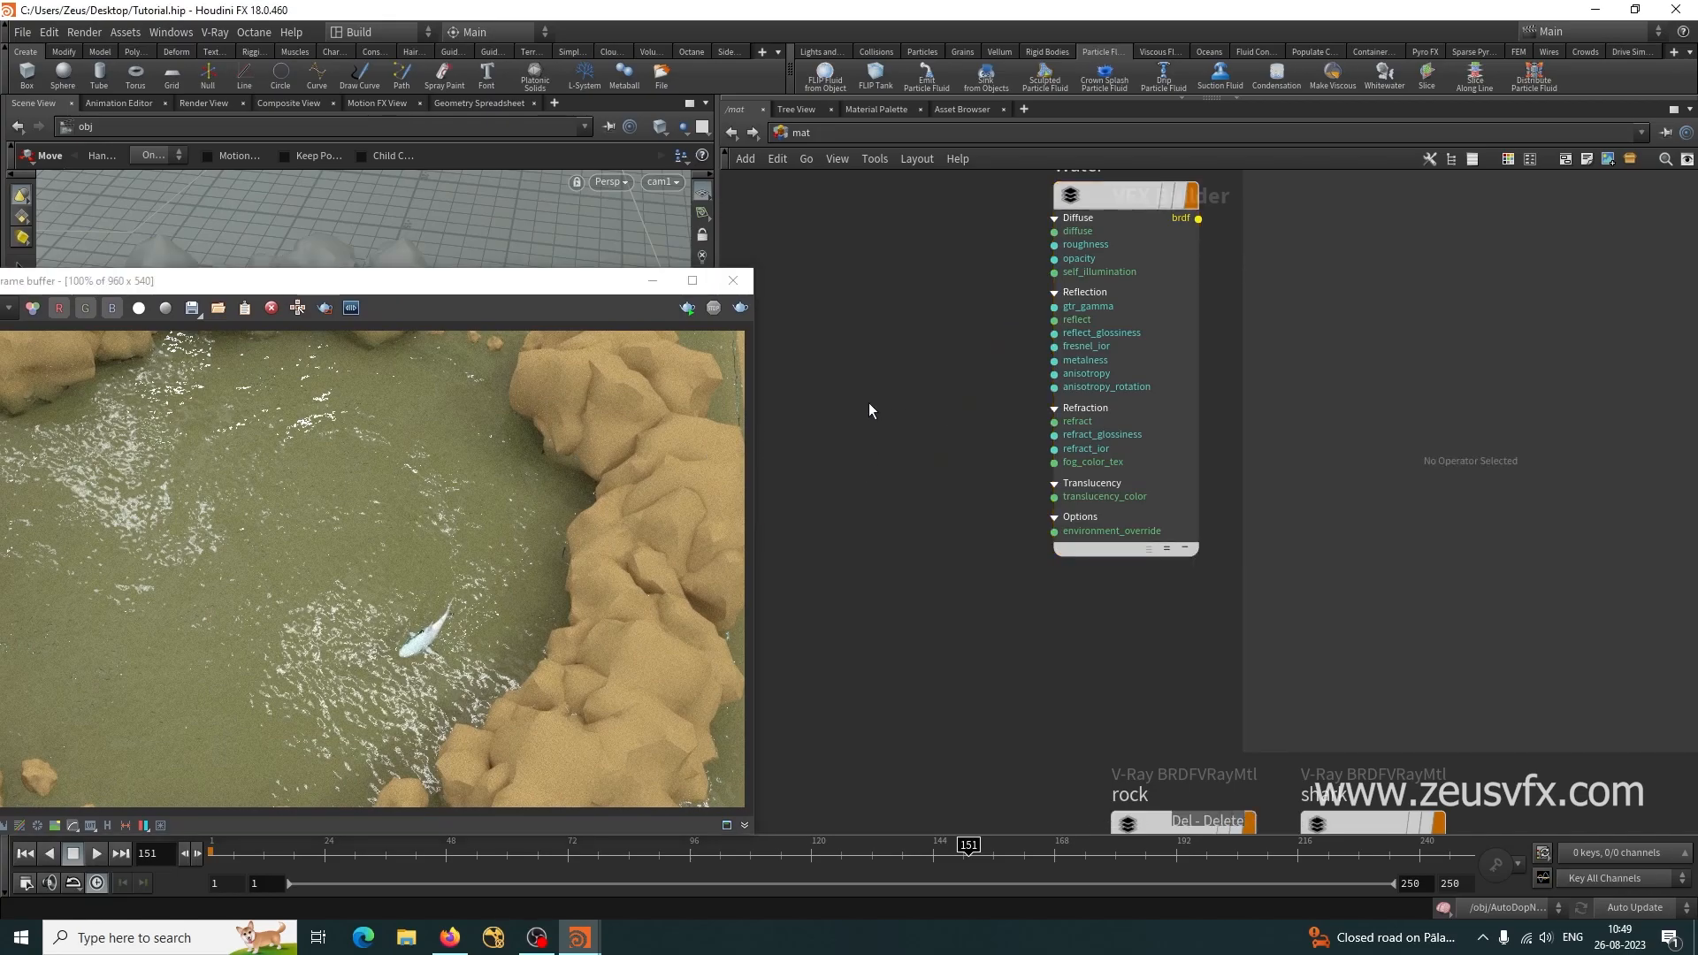
key(Tab)
text(vr)
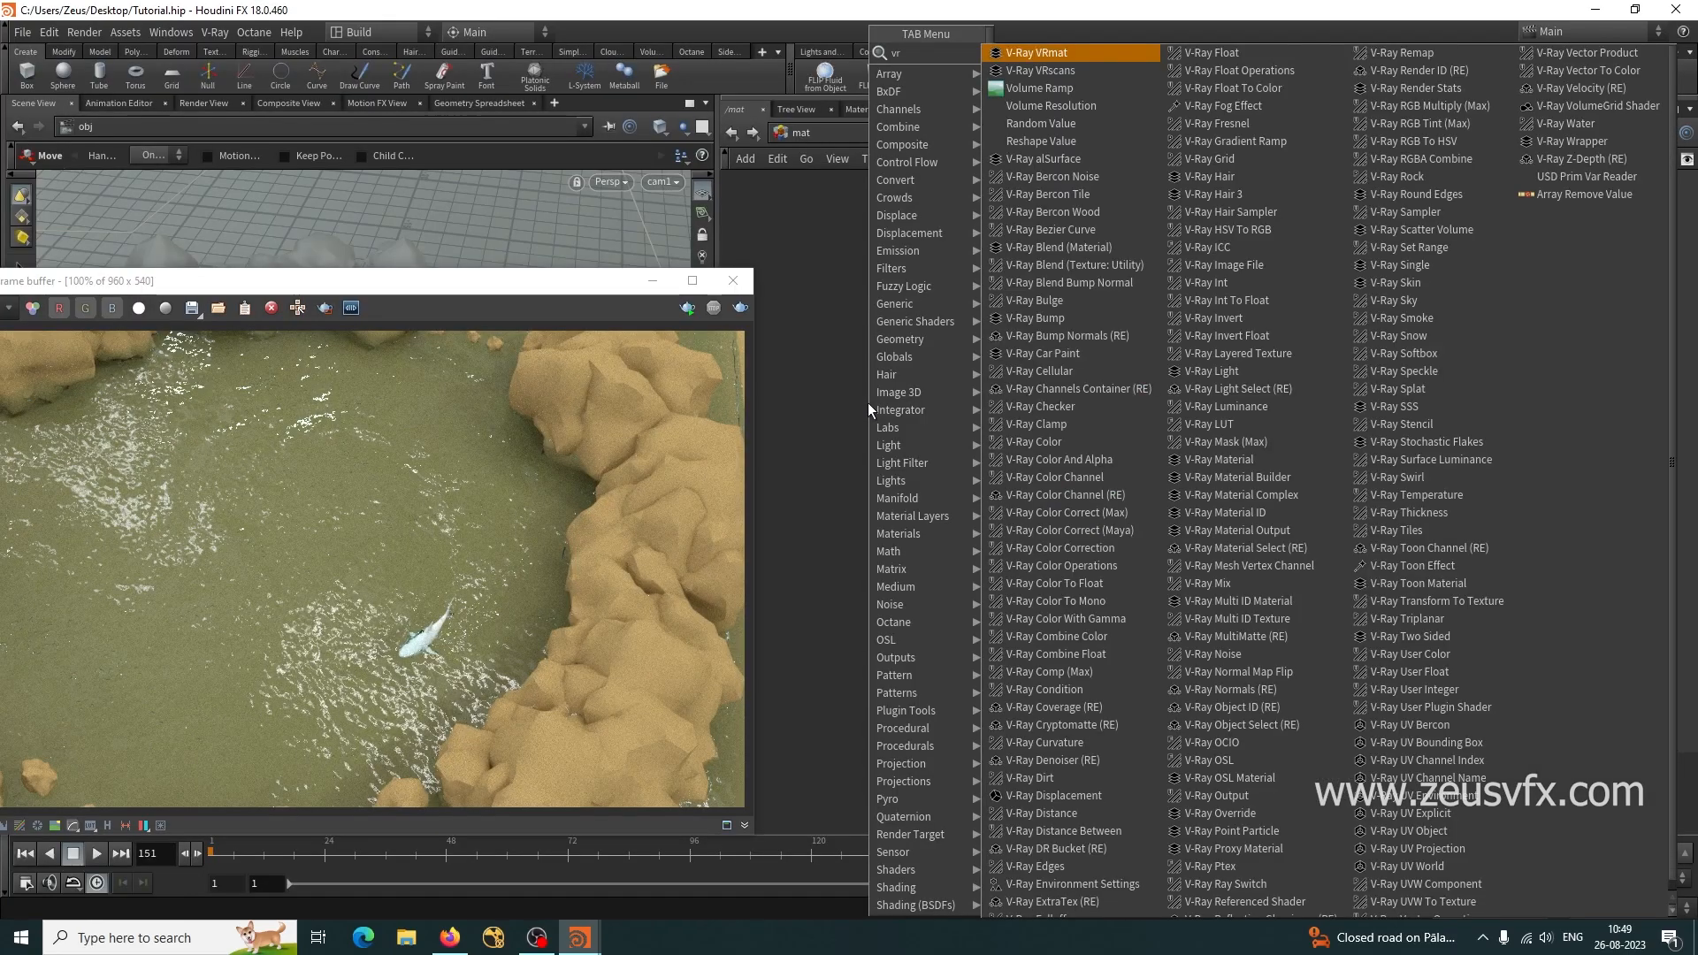
text(ay)
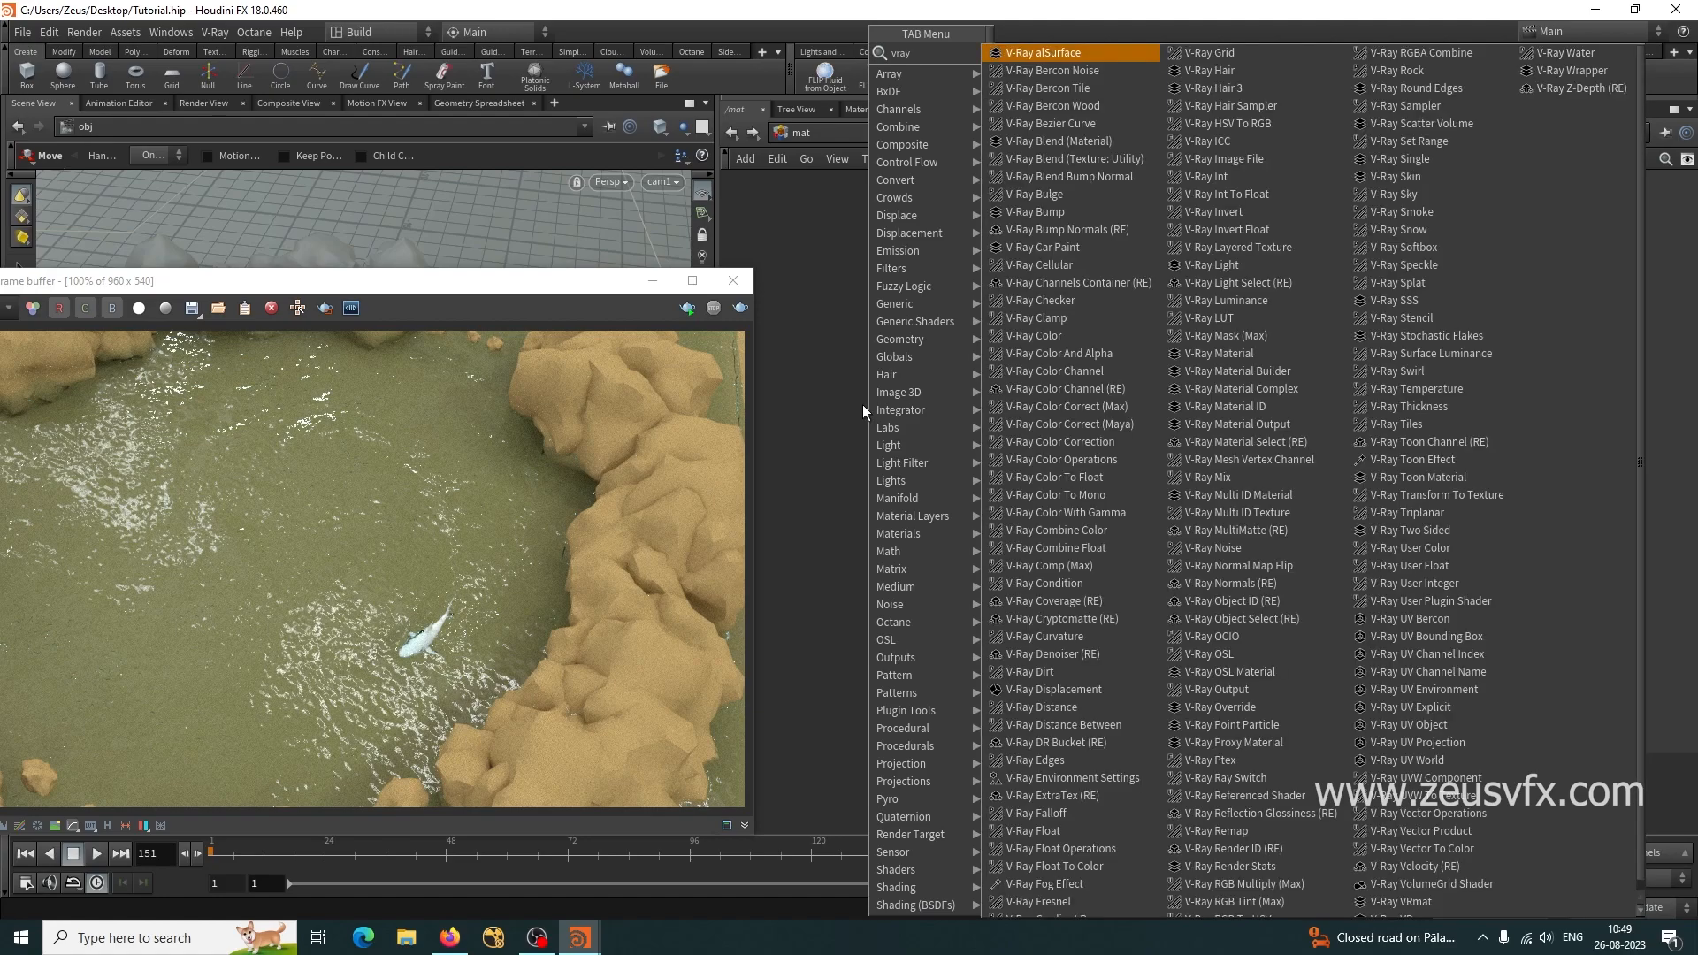
text( user)
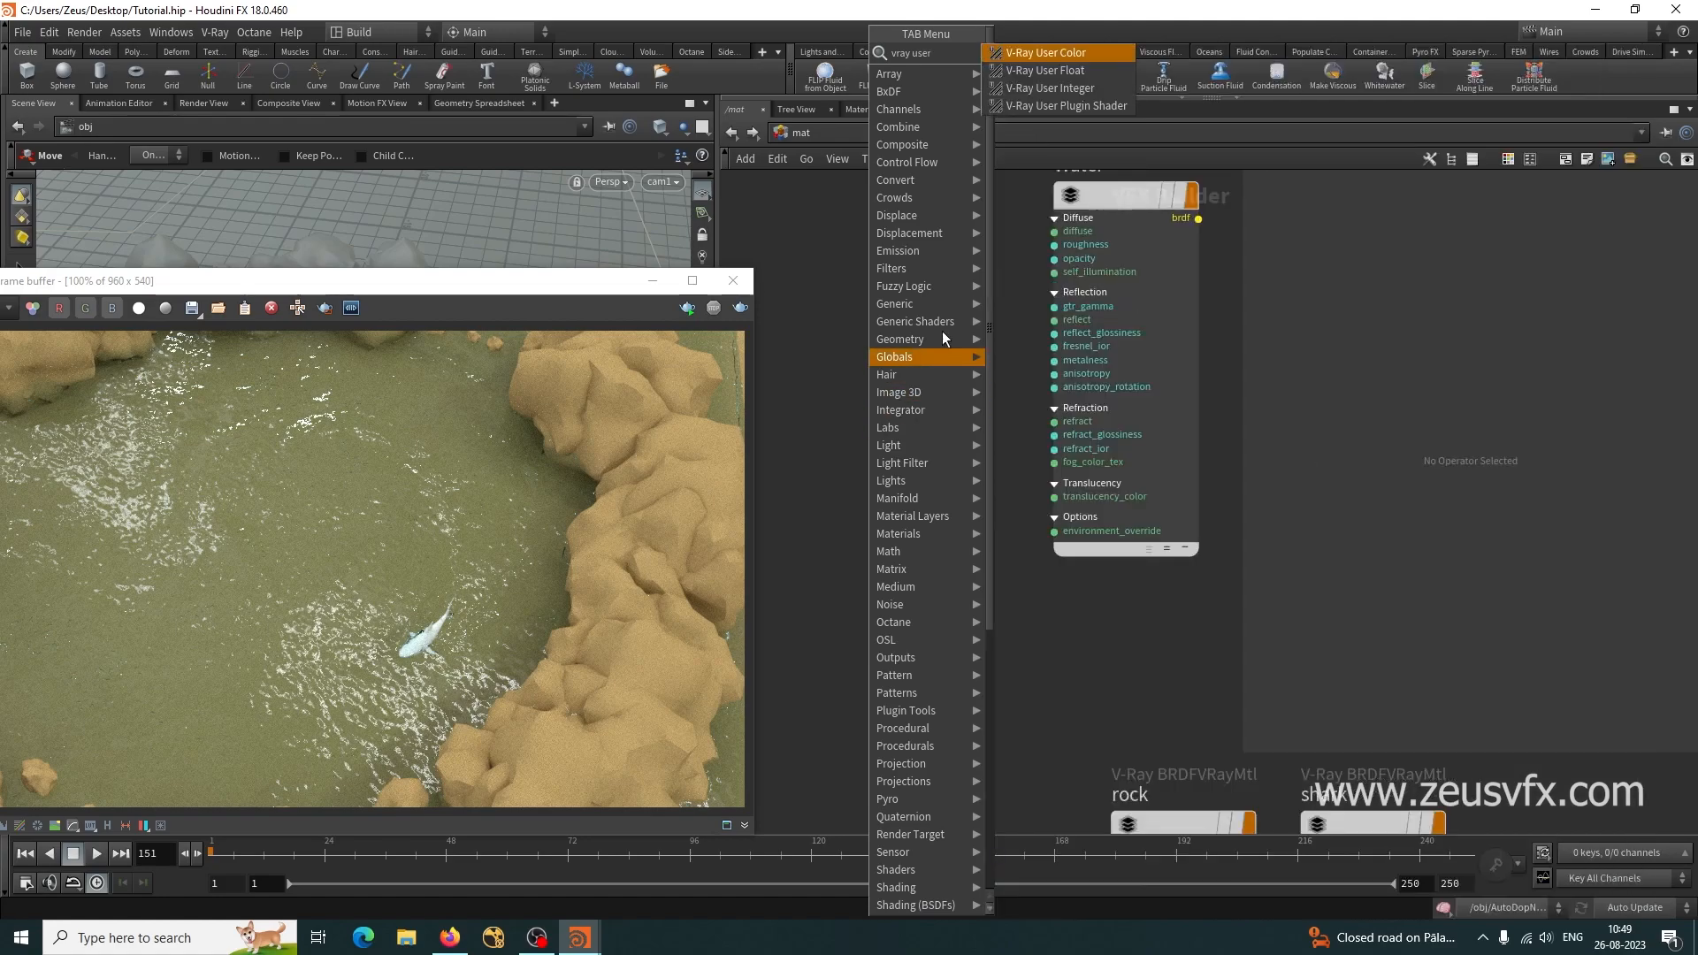
click(1042, 71)
click(871, 370)
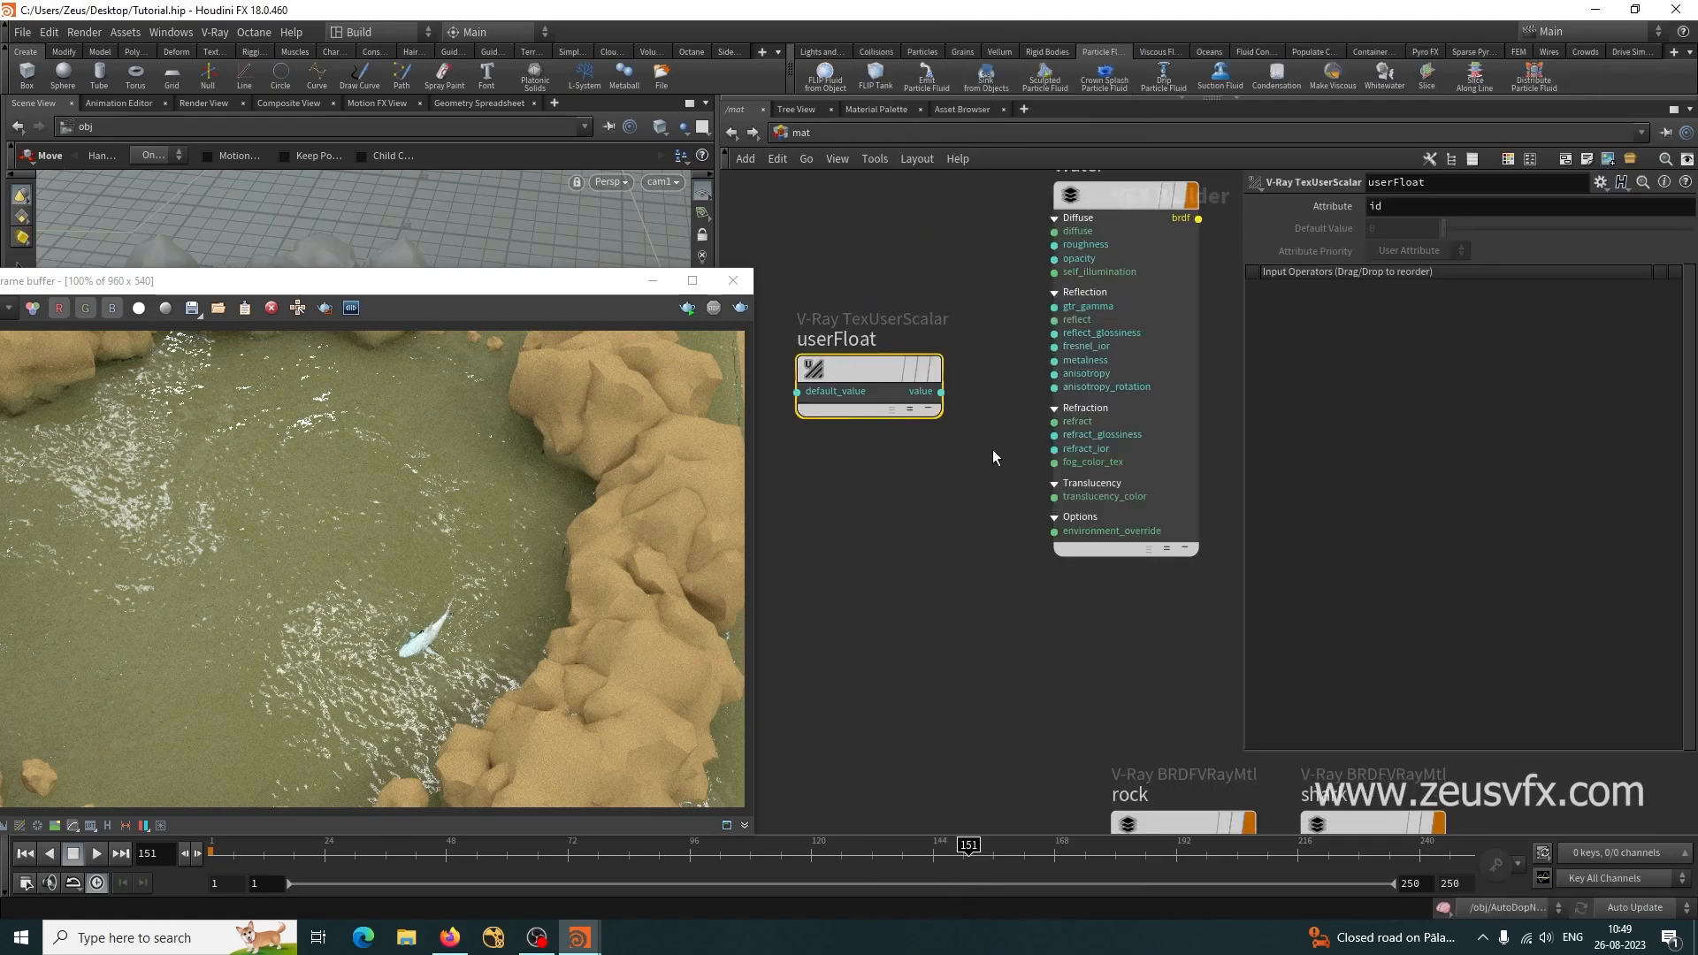
click(1430, 206)
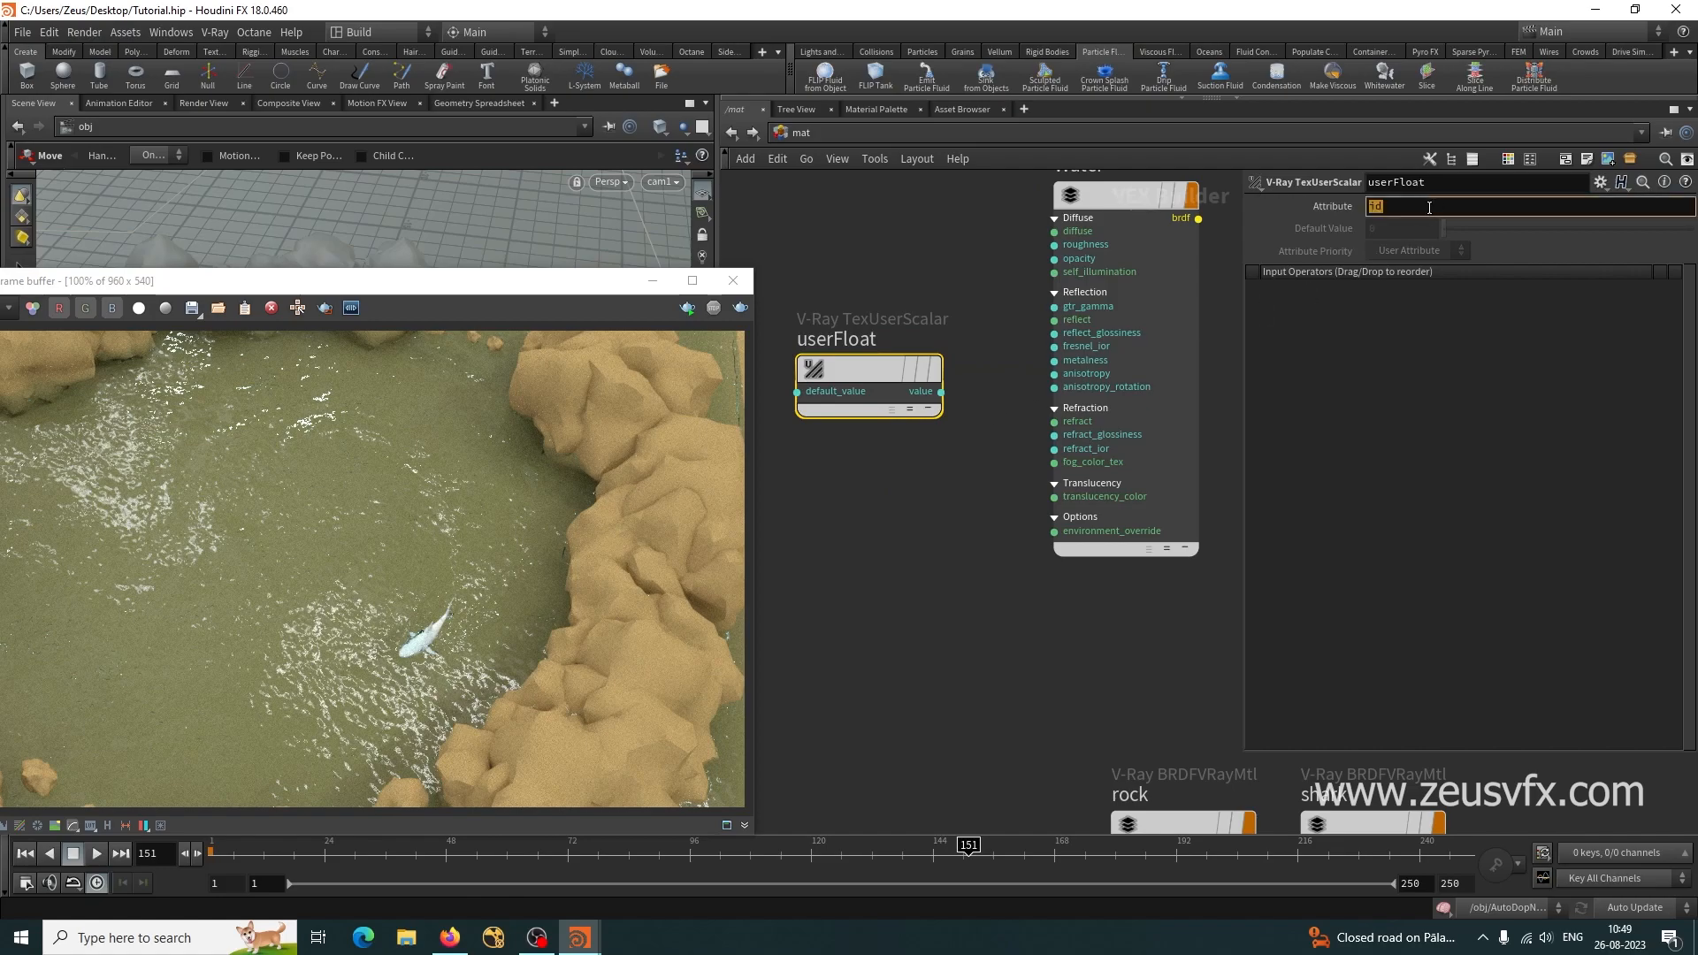
text(foam)
key(Return)
Connect the new userFloat value to Water's self_illumination and test render it in the V-Ray frame buffer.
scroll(994, 424, up, 1)
drag(926, 389, 1052, 254)
click(1056, 248)
drag(418, 291, 567, 223)
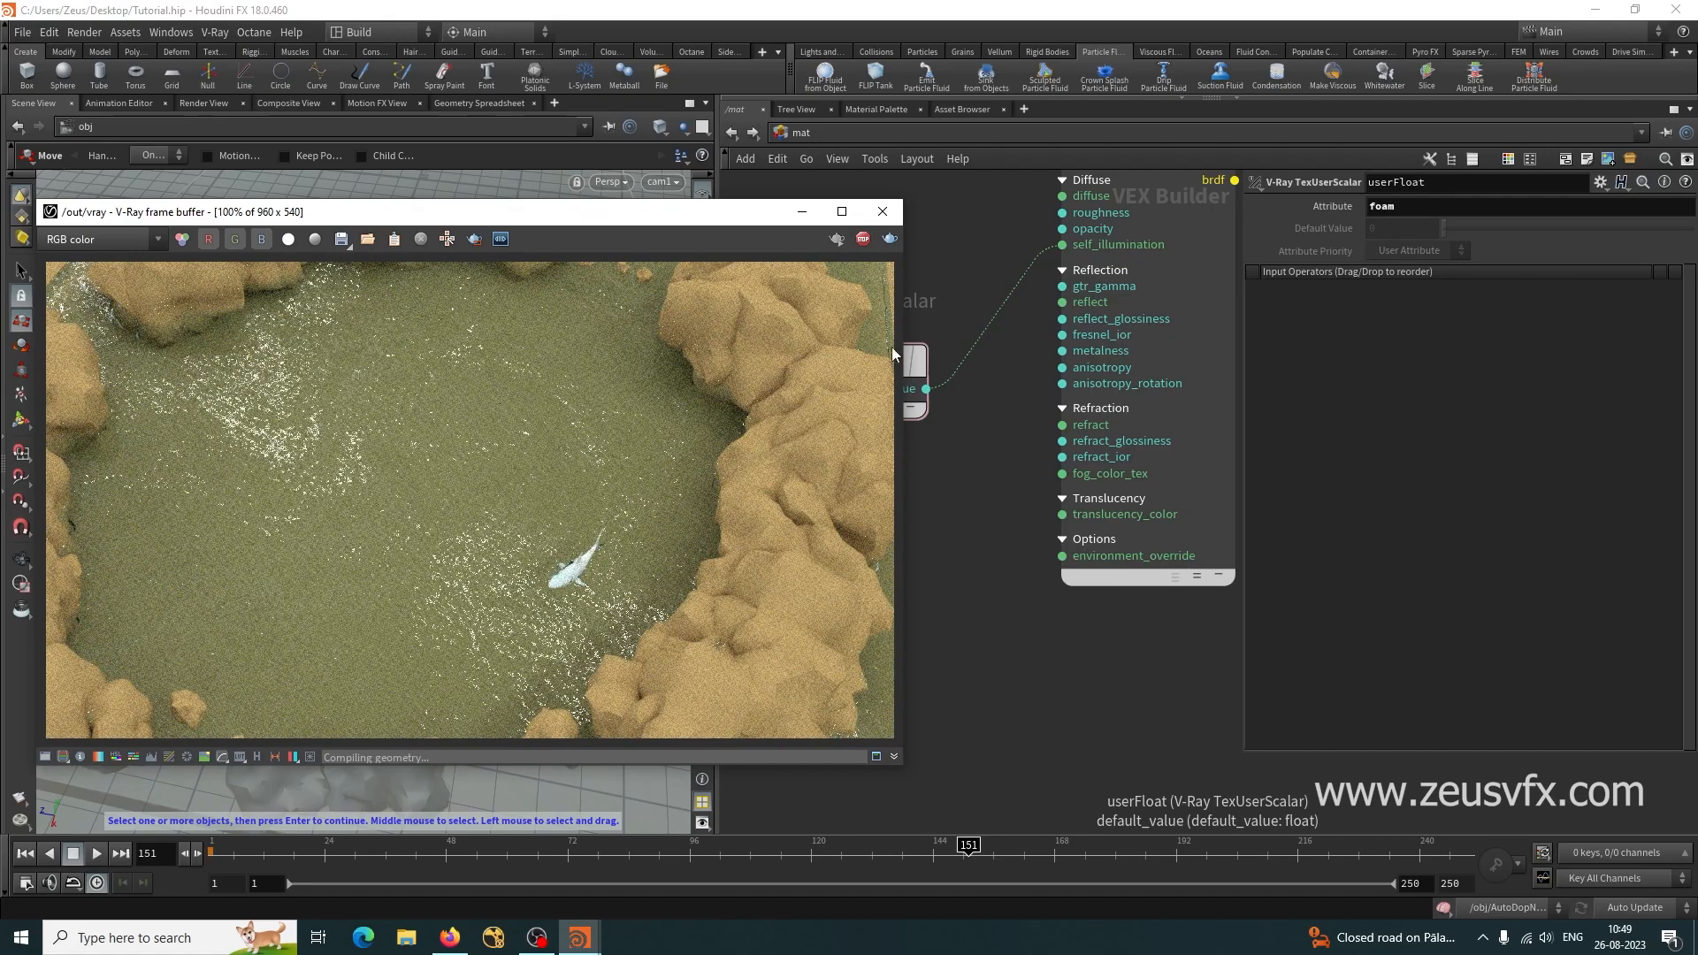
Delete the userFloat node and add a V-Ray User Color node with its attribute set to foam.
click(1103, 419)
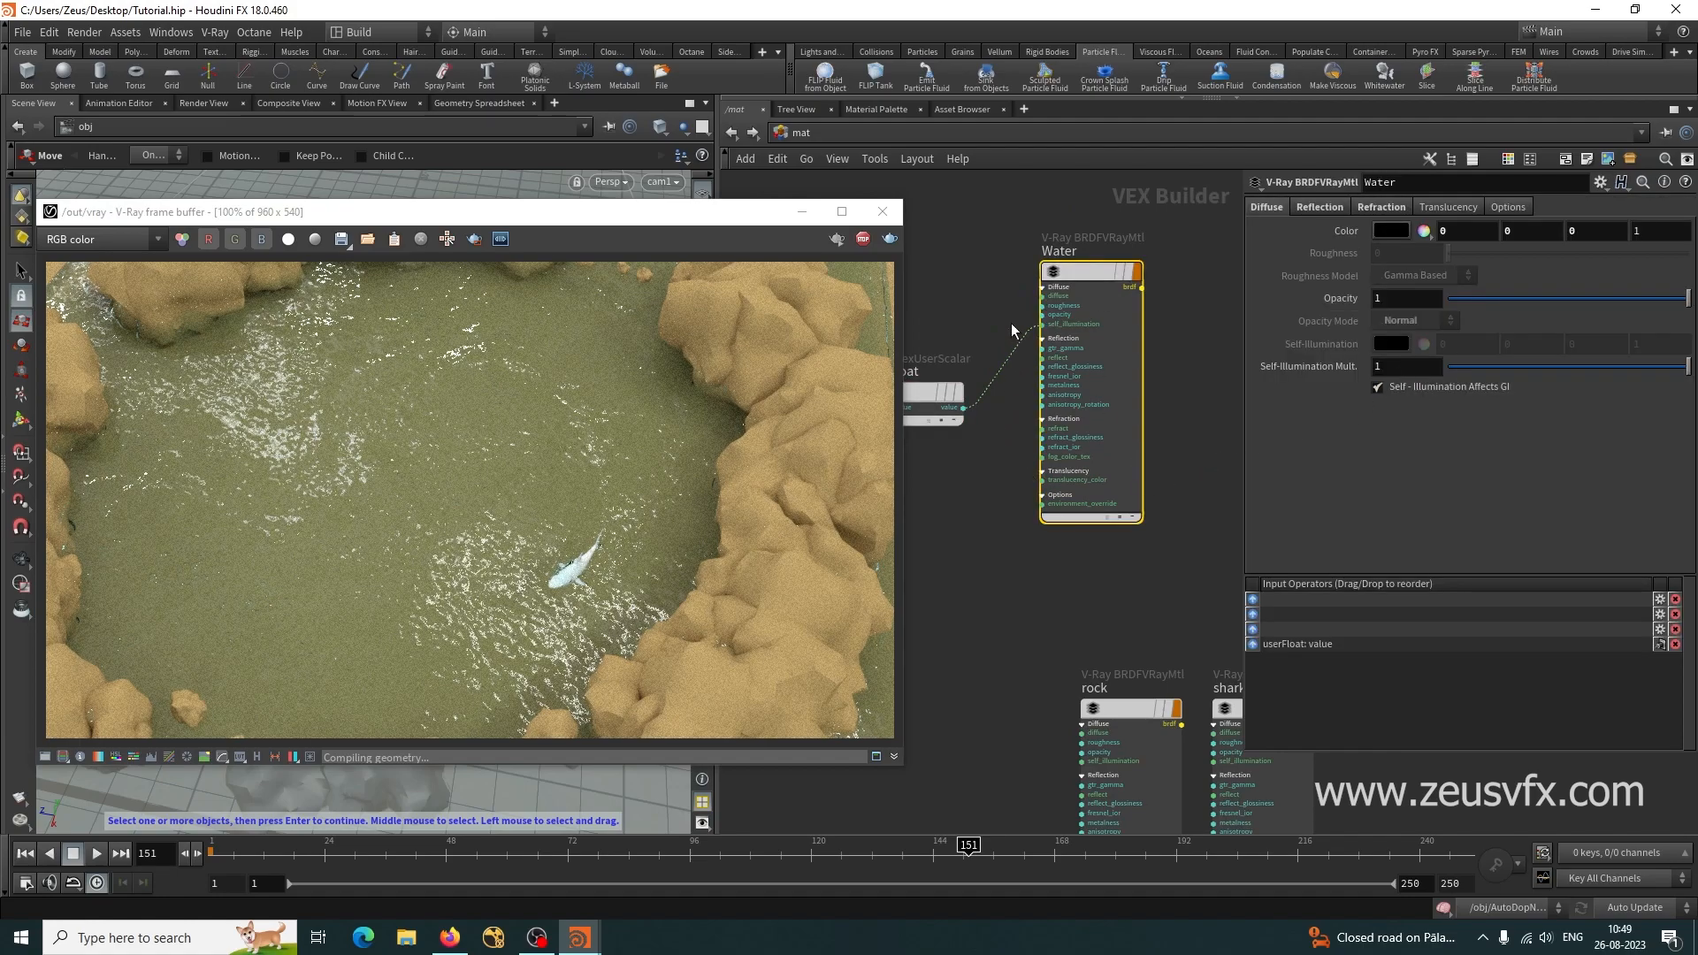
click(938, 392)
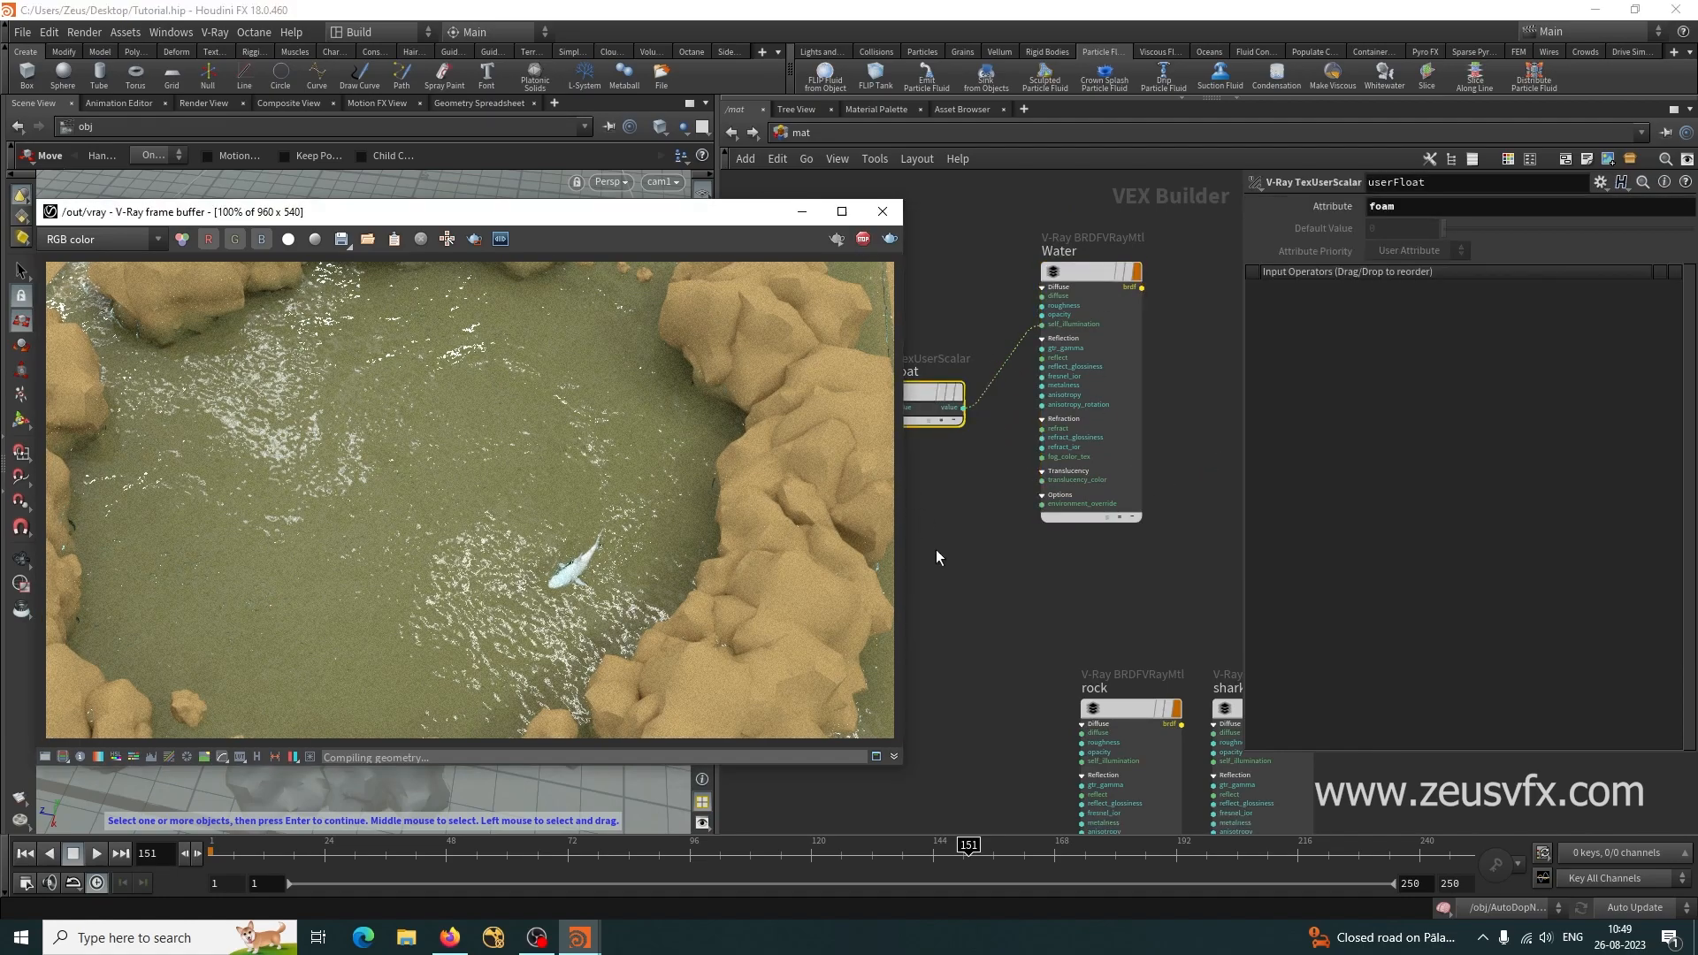
middle_drag(935, 550, 1028, 569)
key(Delete)
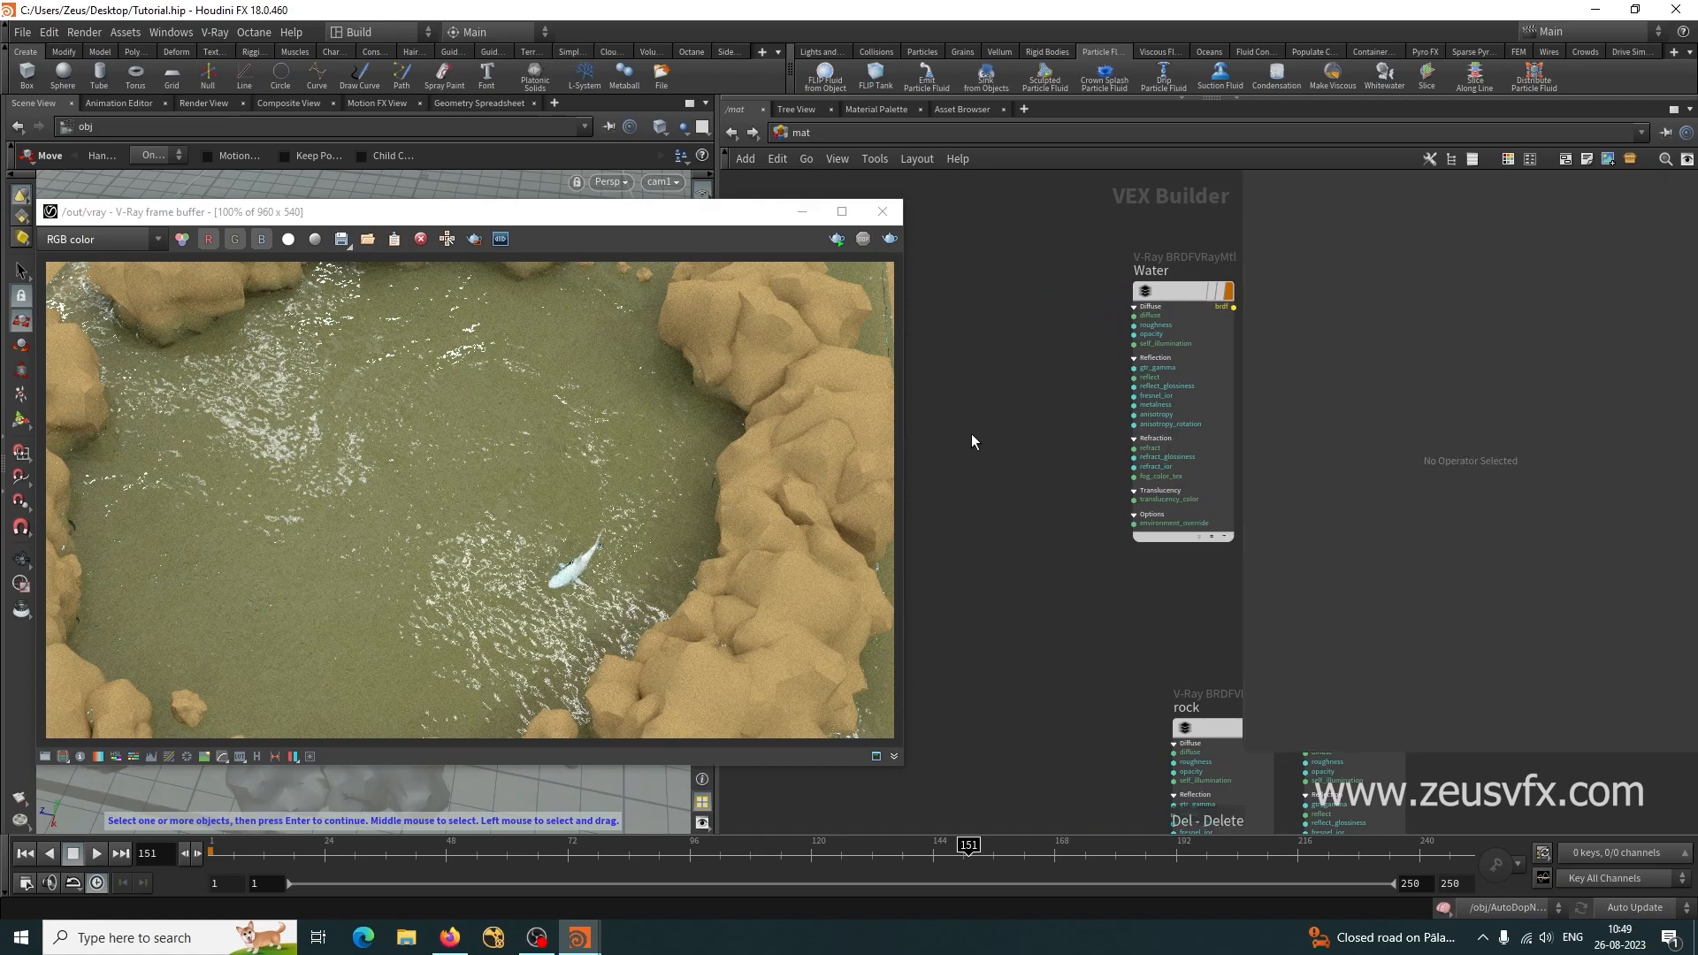
key(Tab)
text(user)
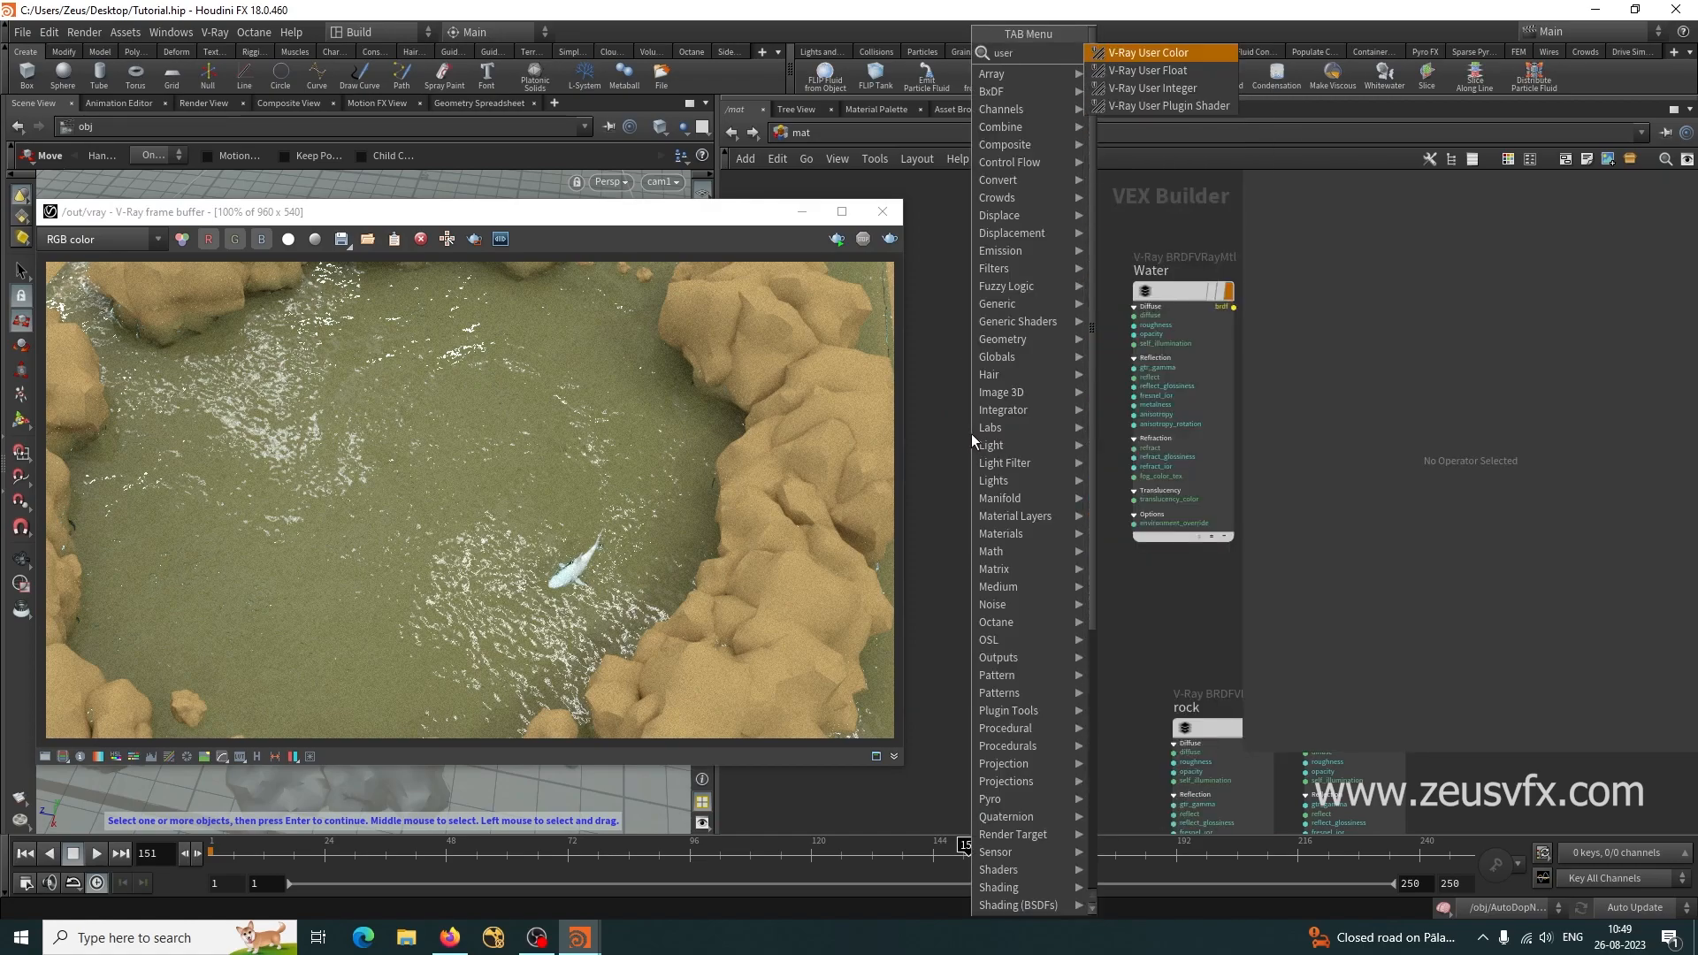
click(1148, 53)
click(1001, 469)
click(1403, 206)
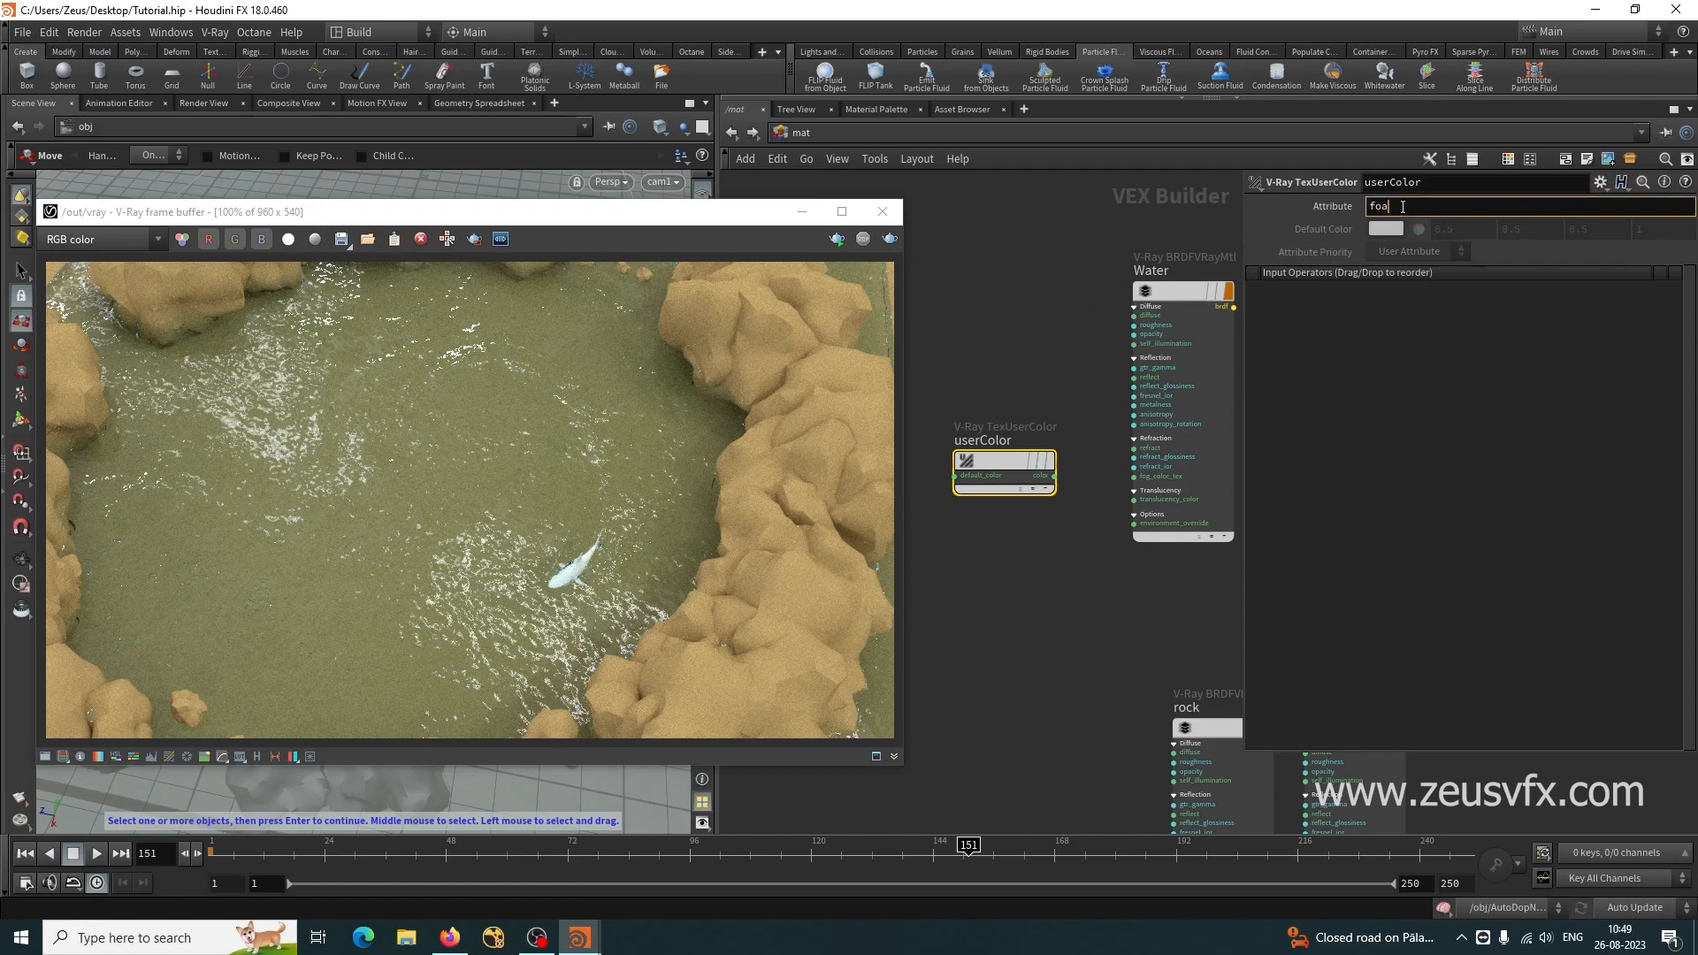
key(Return)
Connect the userColor output to Water's self_illumination input and start an interactive V-Ray render.
scroll(1072, 532, up, 3)
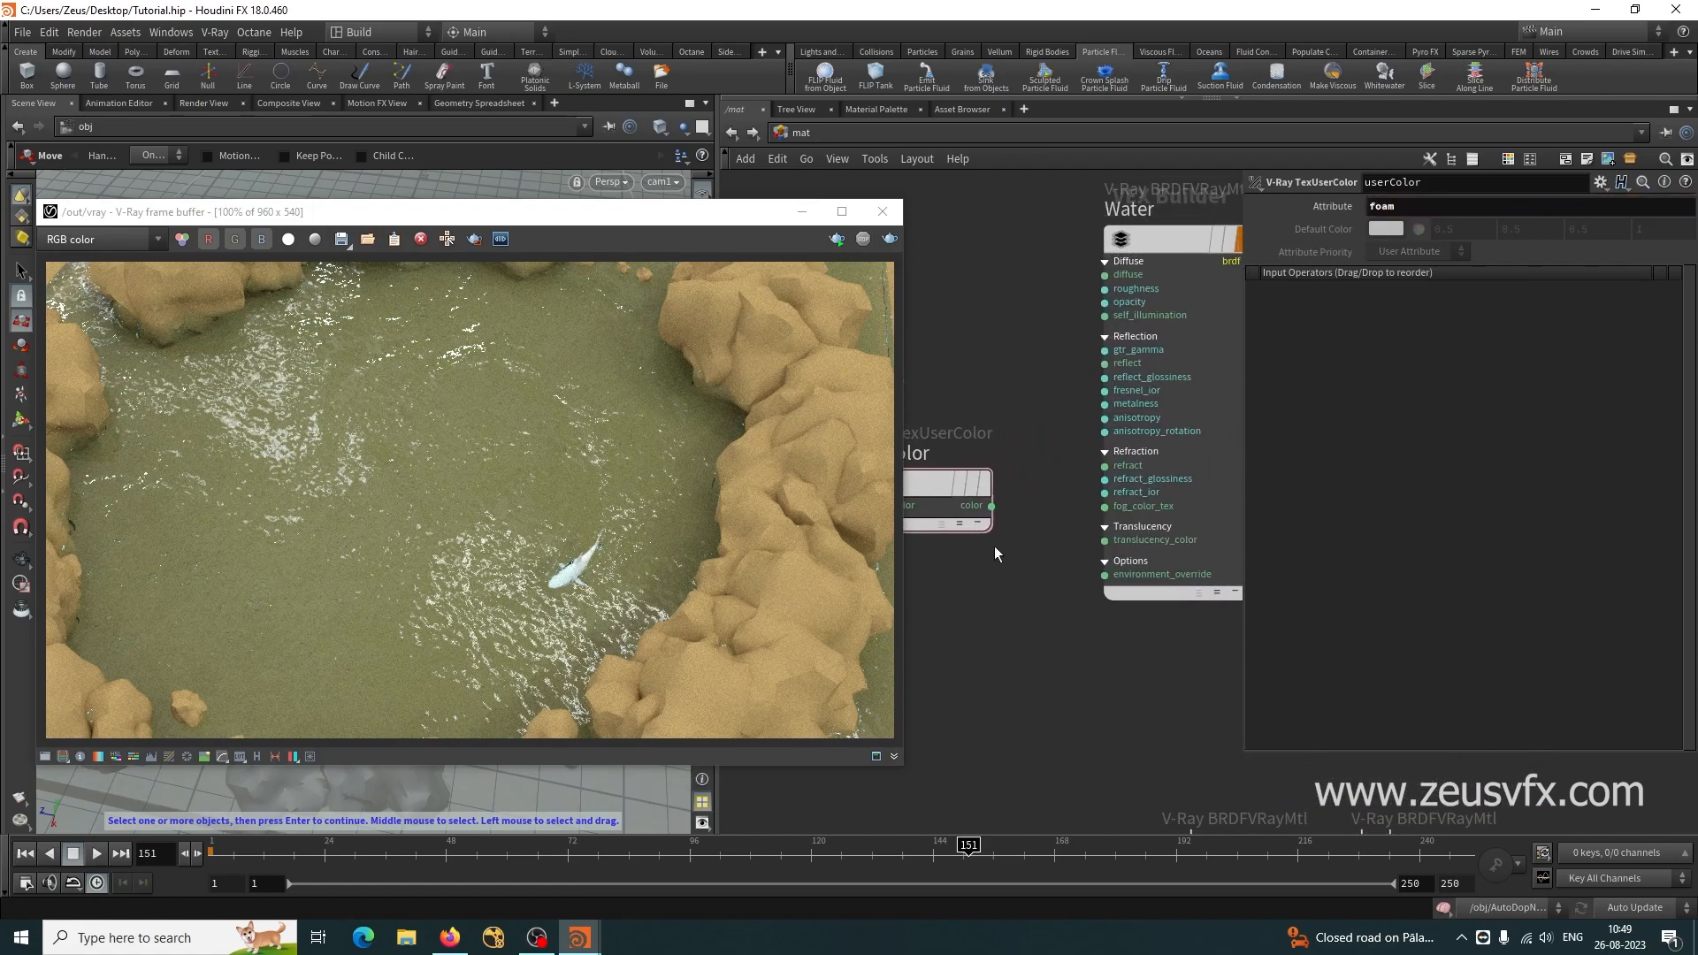
drag(993, 506, 1105, 316)
click(831, 244)
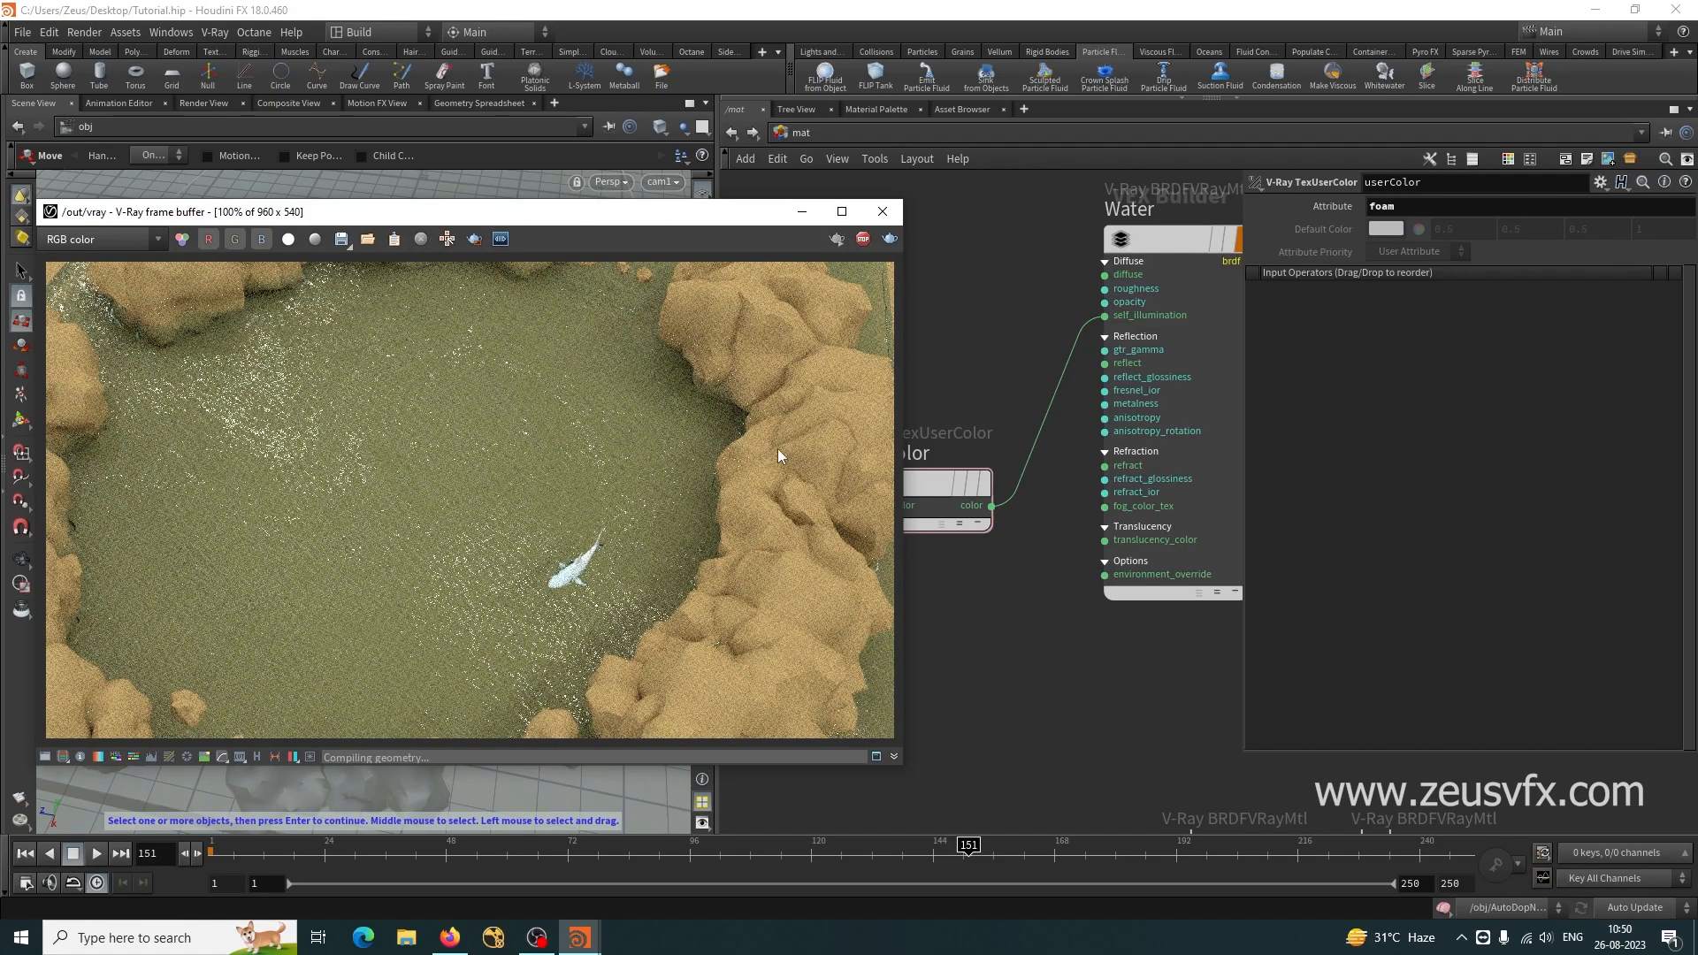
Inspect the VOP nodes inside fliptank_fluid's attribvop1, then go back up to the fliptank_fluid network.
drag(761, 211, 562, 274)
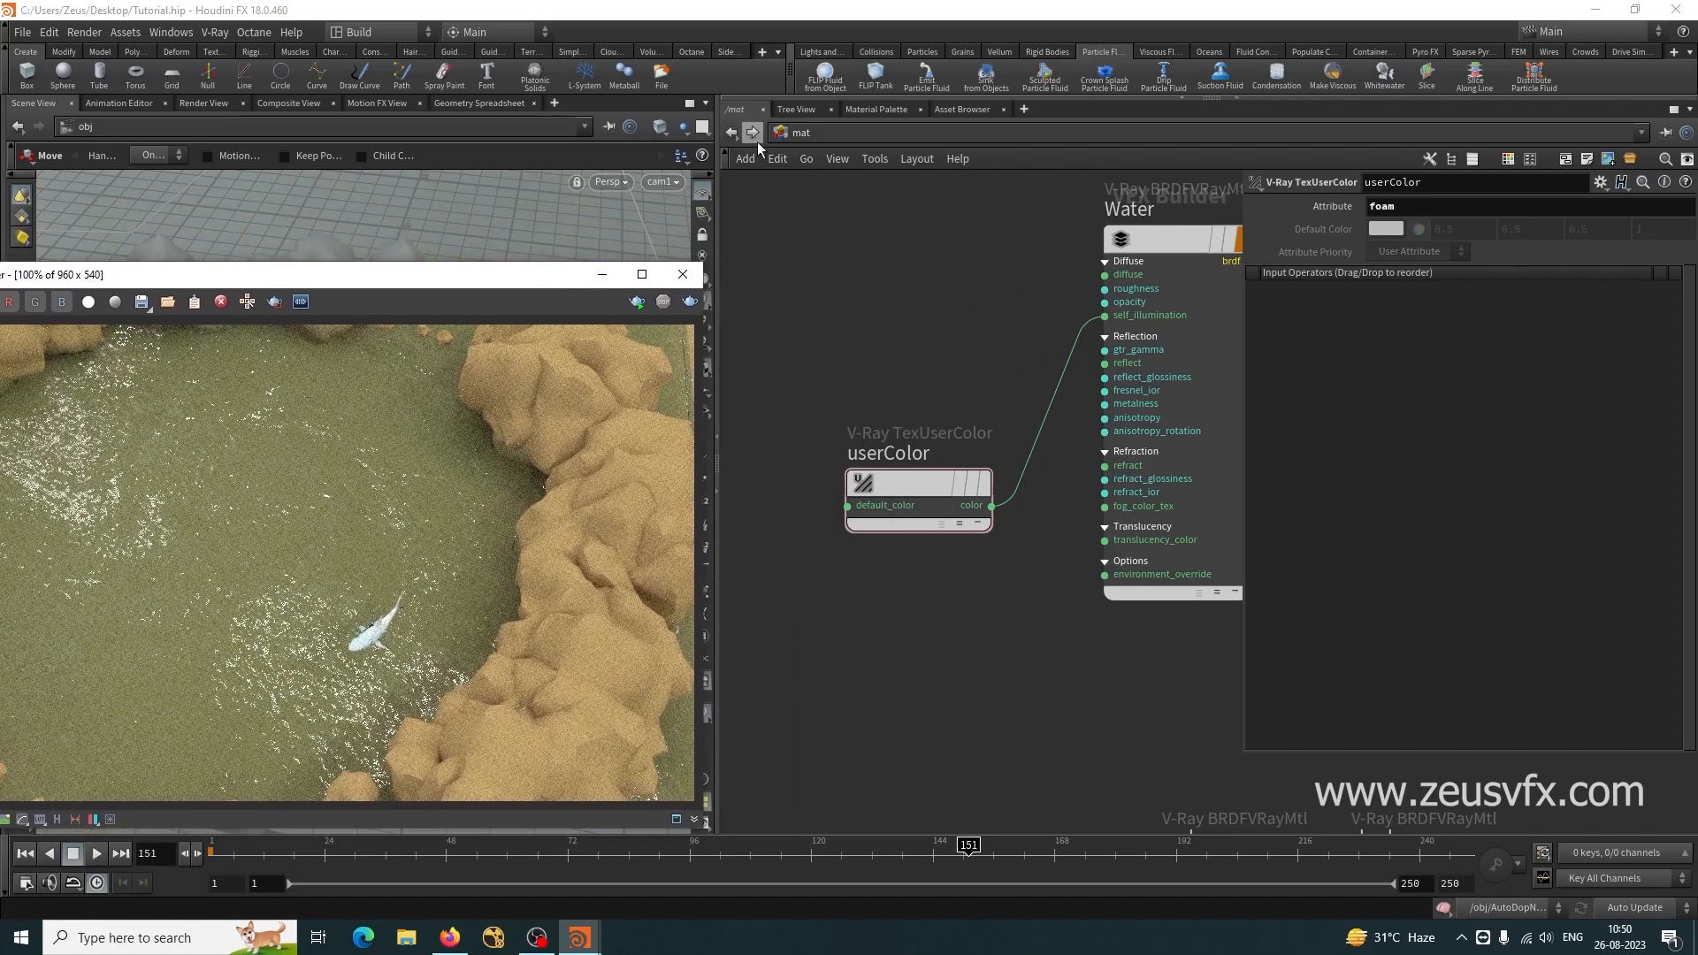
click(788, 132)
click(805, 212)
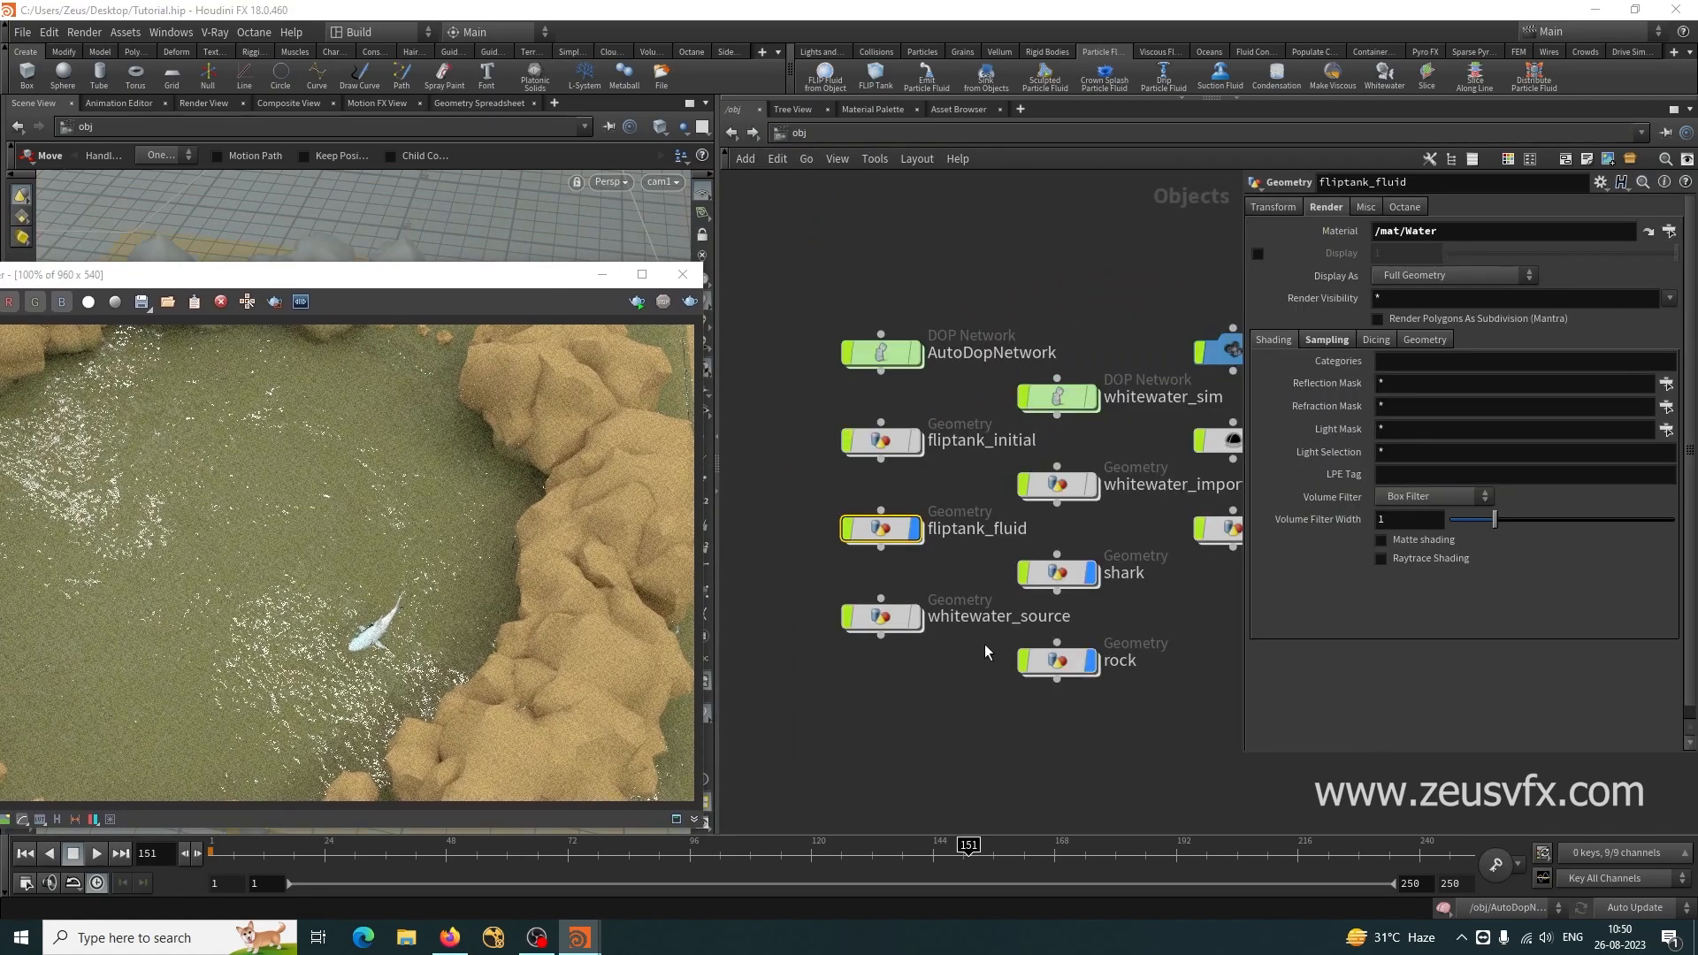
double_click(878, 528)
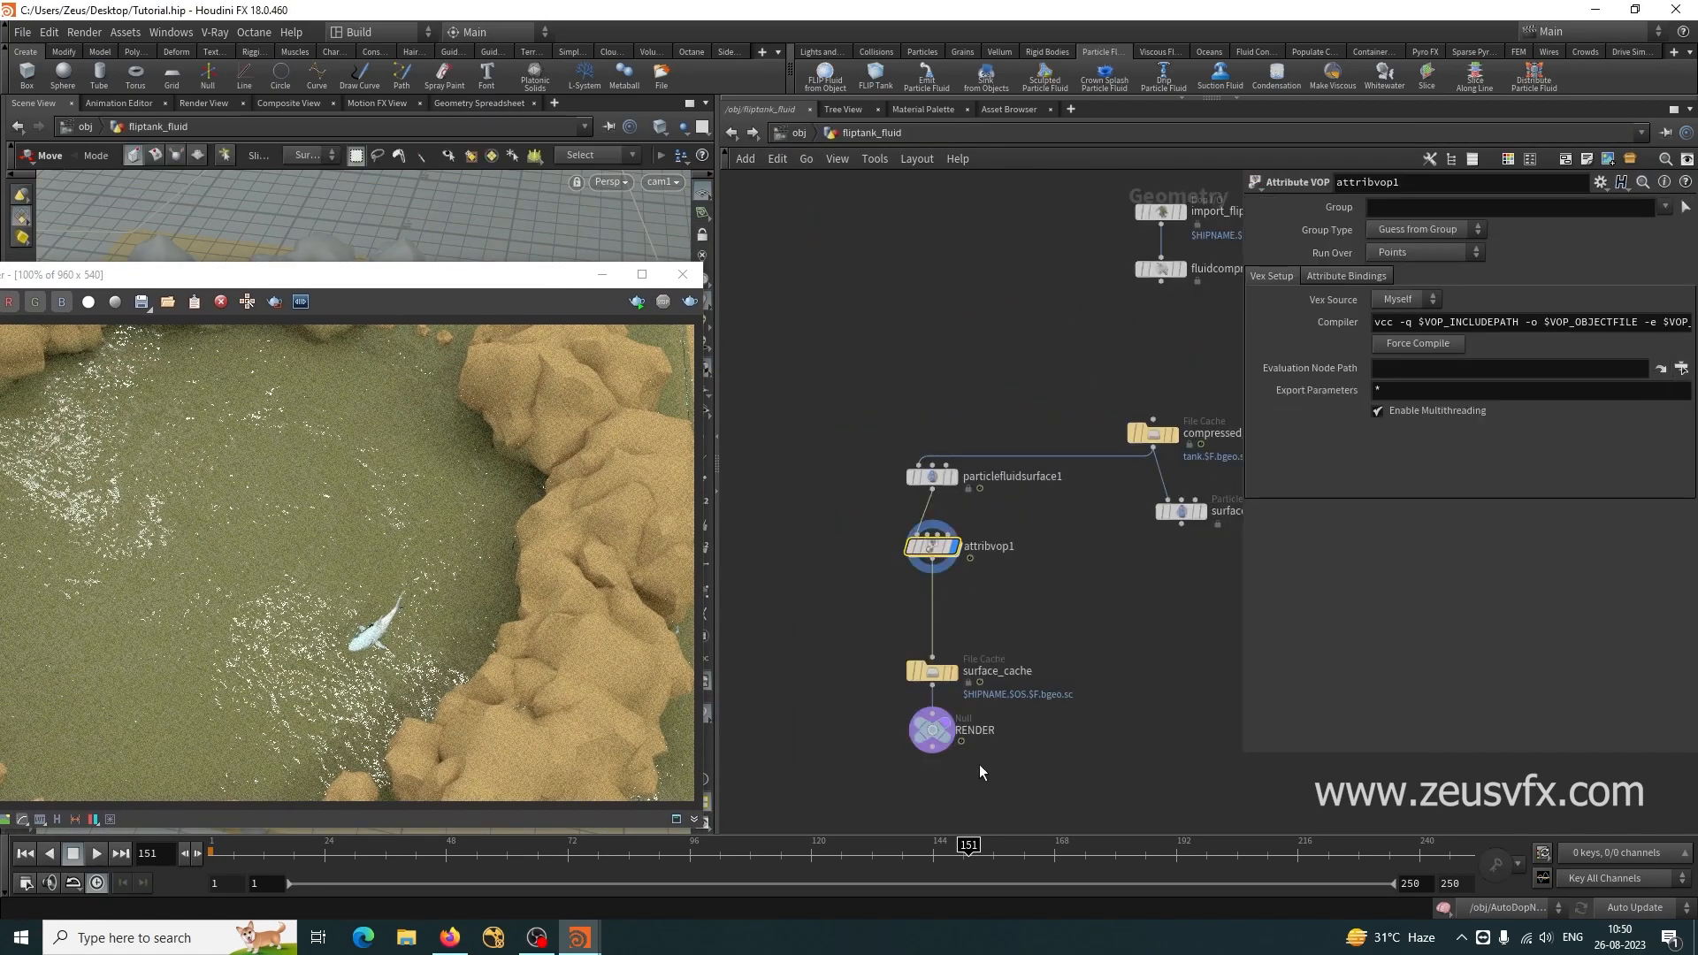
double_click(932, 553)
drag(1126, 613, 1167, 634)
drag(1017, 638, 1031, 403)
drag(518, 282, 615, 325)
key(u)
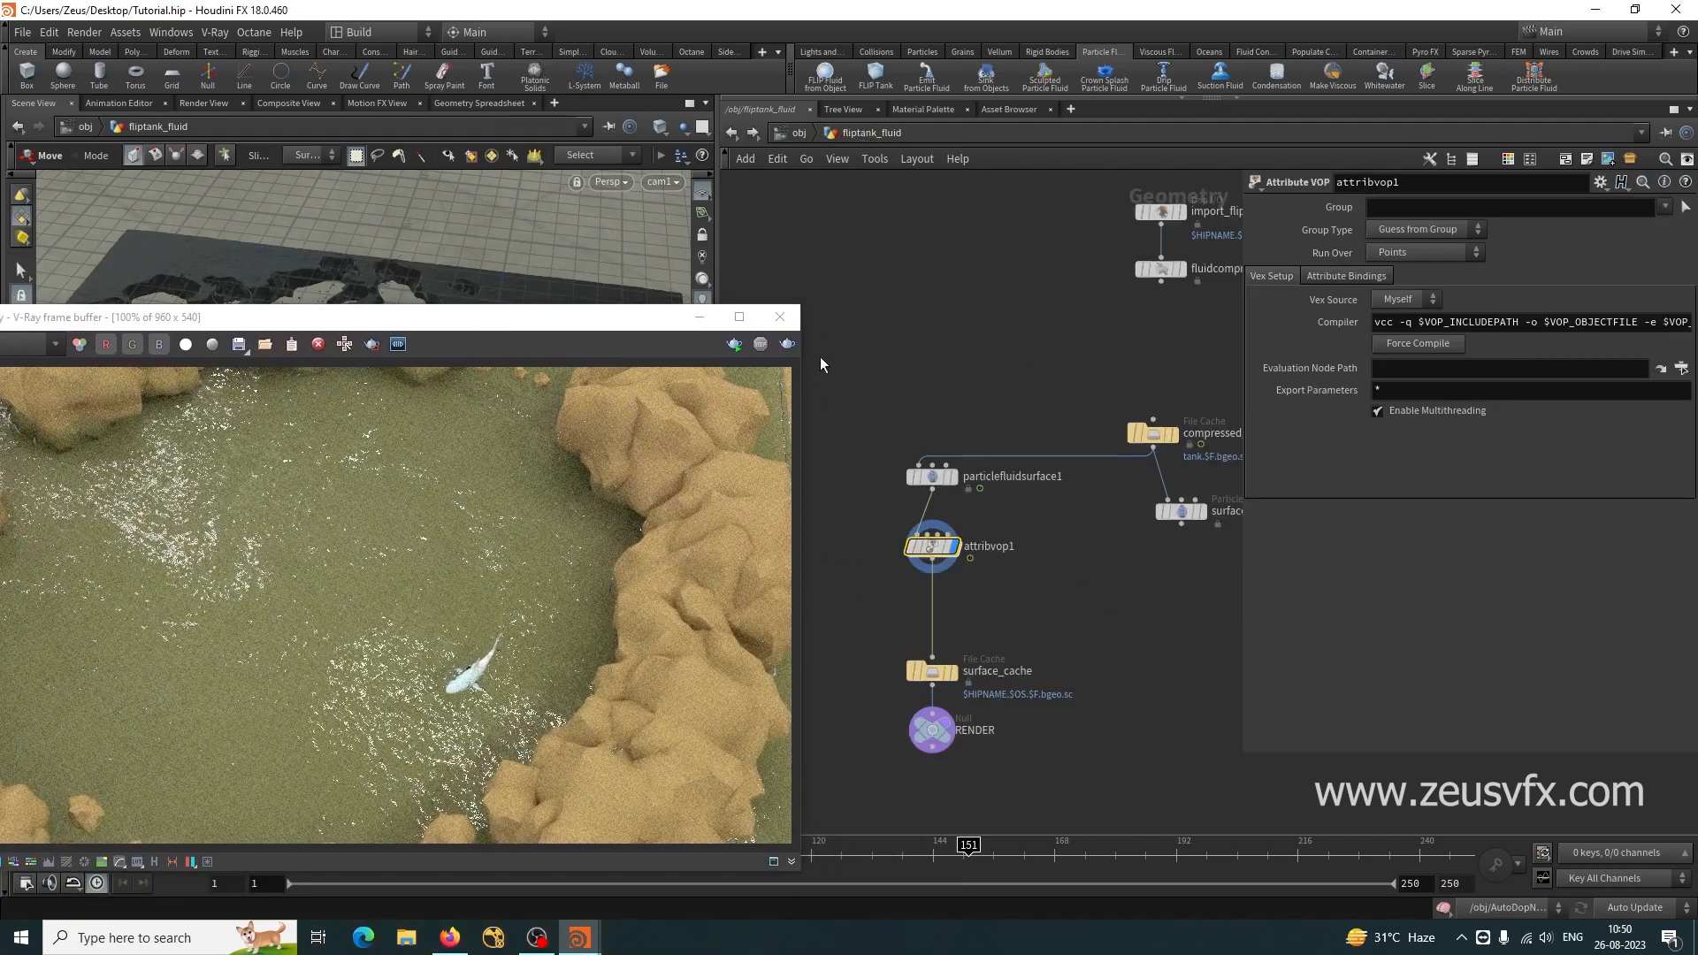
Run the interactive render again in the V-Ray frame buffer and return to the object level.
drag(577, 321, 704, 204)
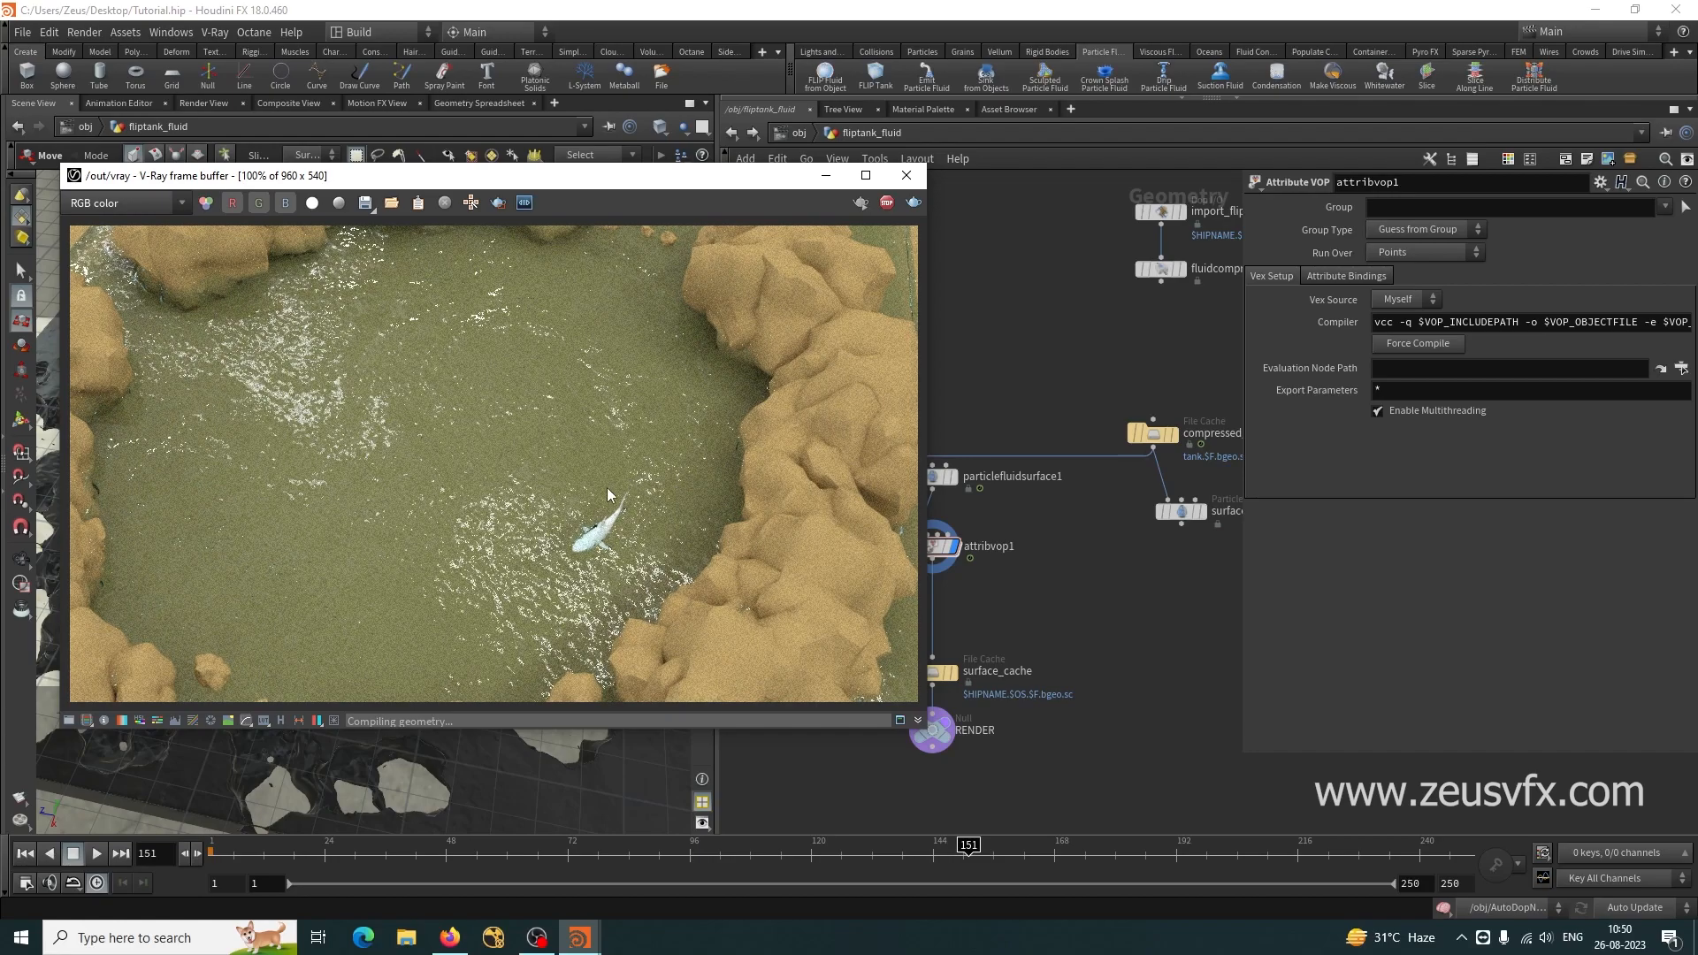
drag(766, 182, 718, 224)
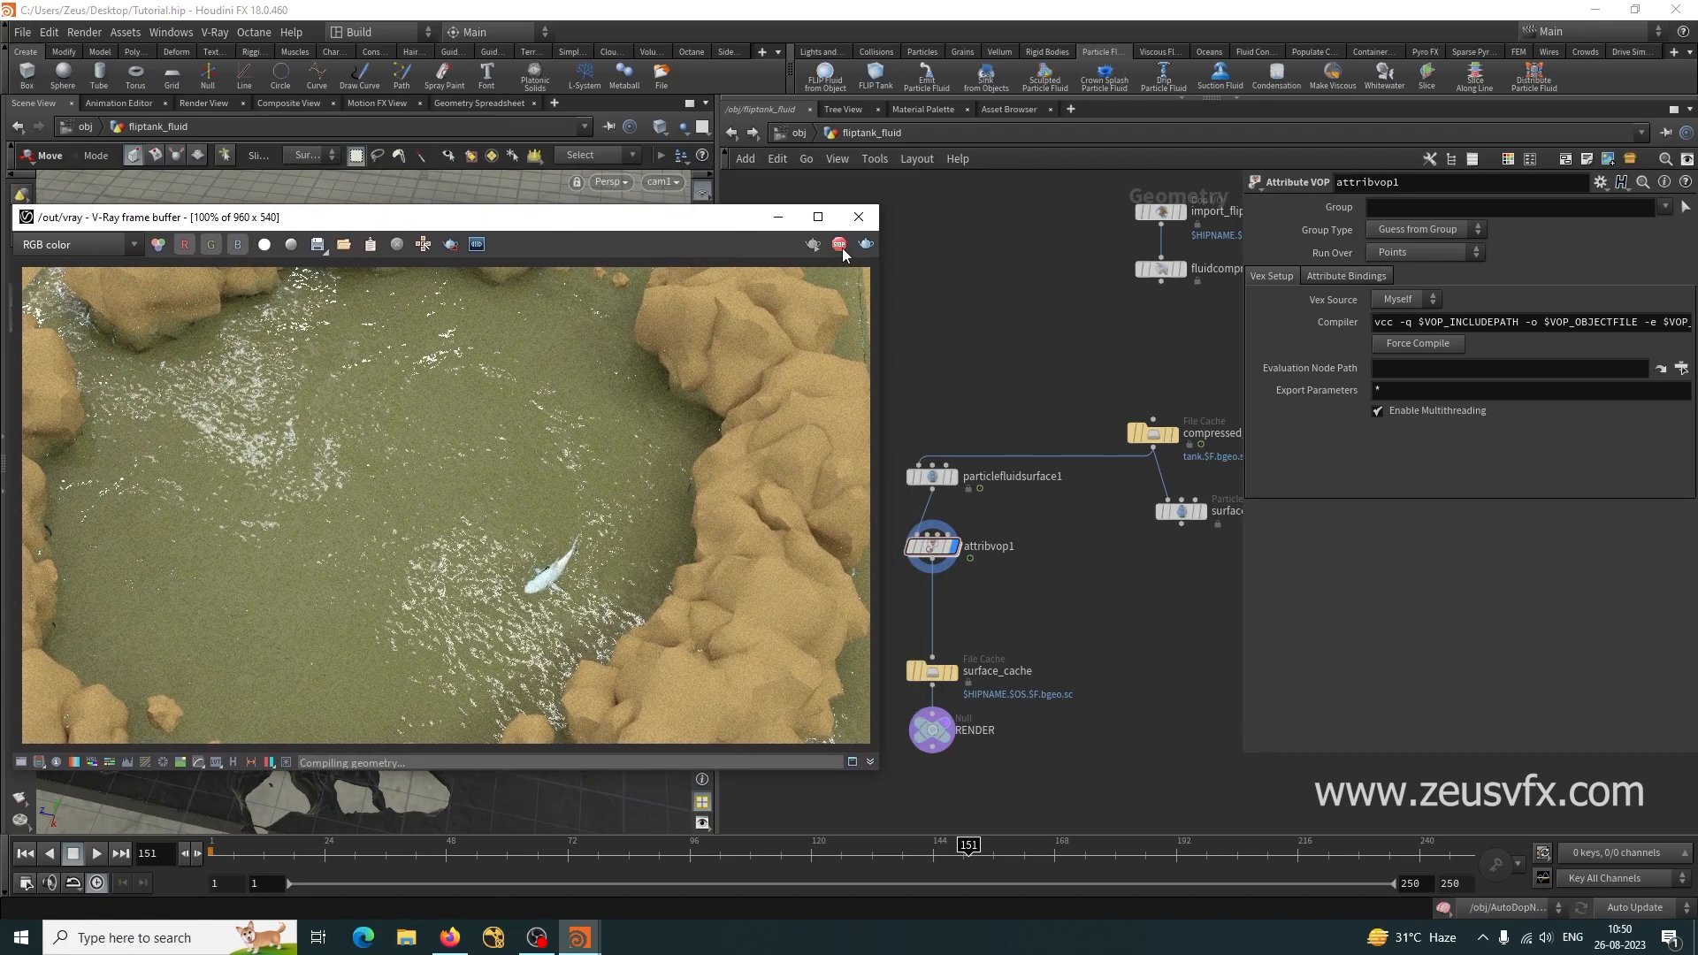
click(798, 134)
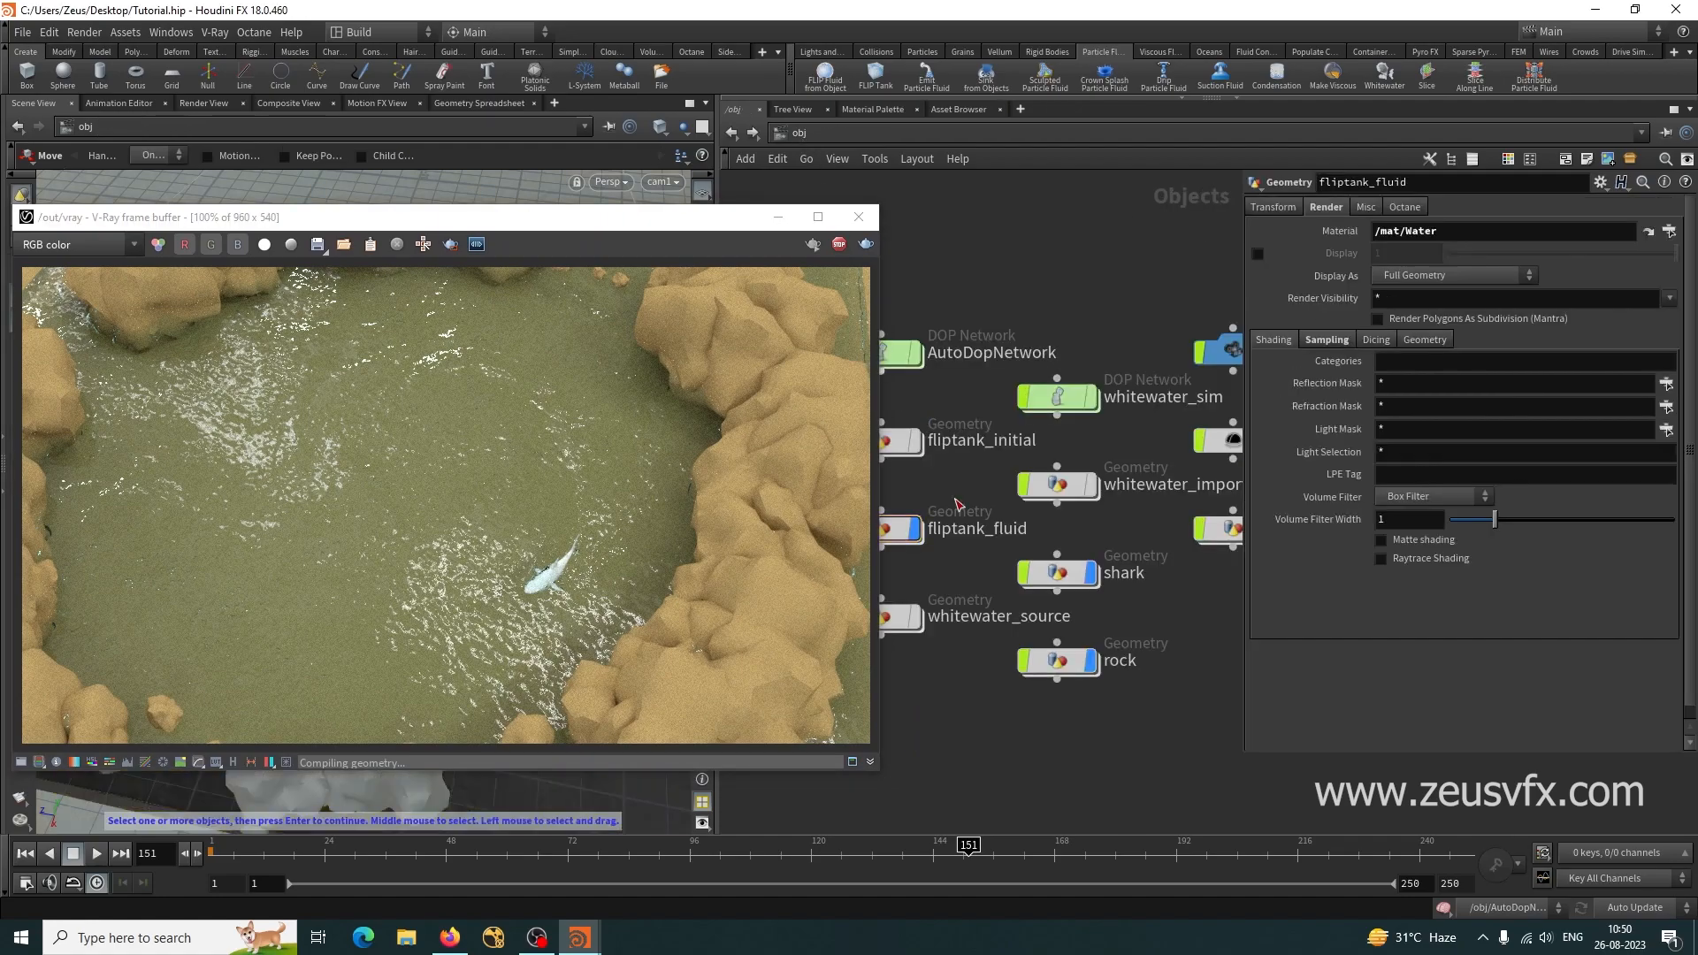
middle_drag(945, 718, 1099, 701)
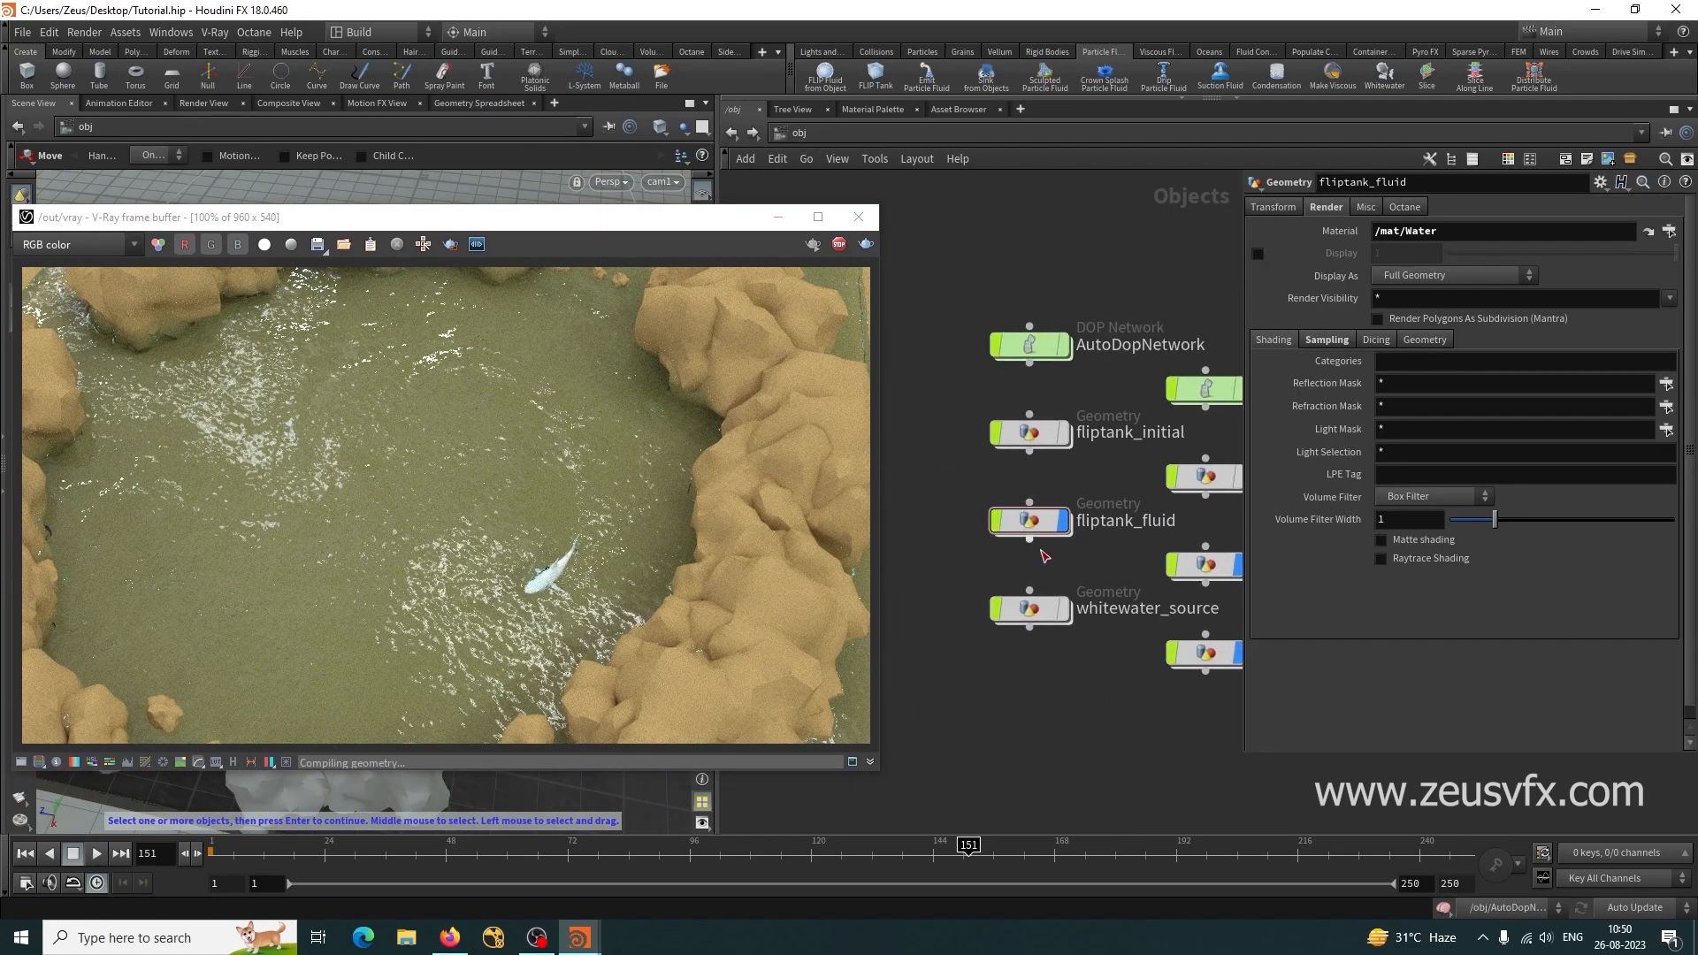
Open attribvop1 inside fliptank_fluid and bypass the fit2 node feeding the foam bind.
double_click(1029, 520)
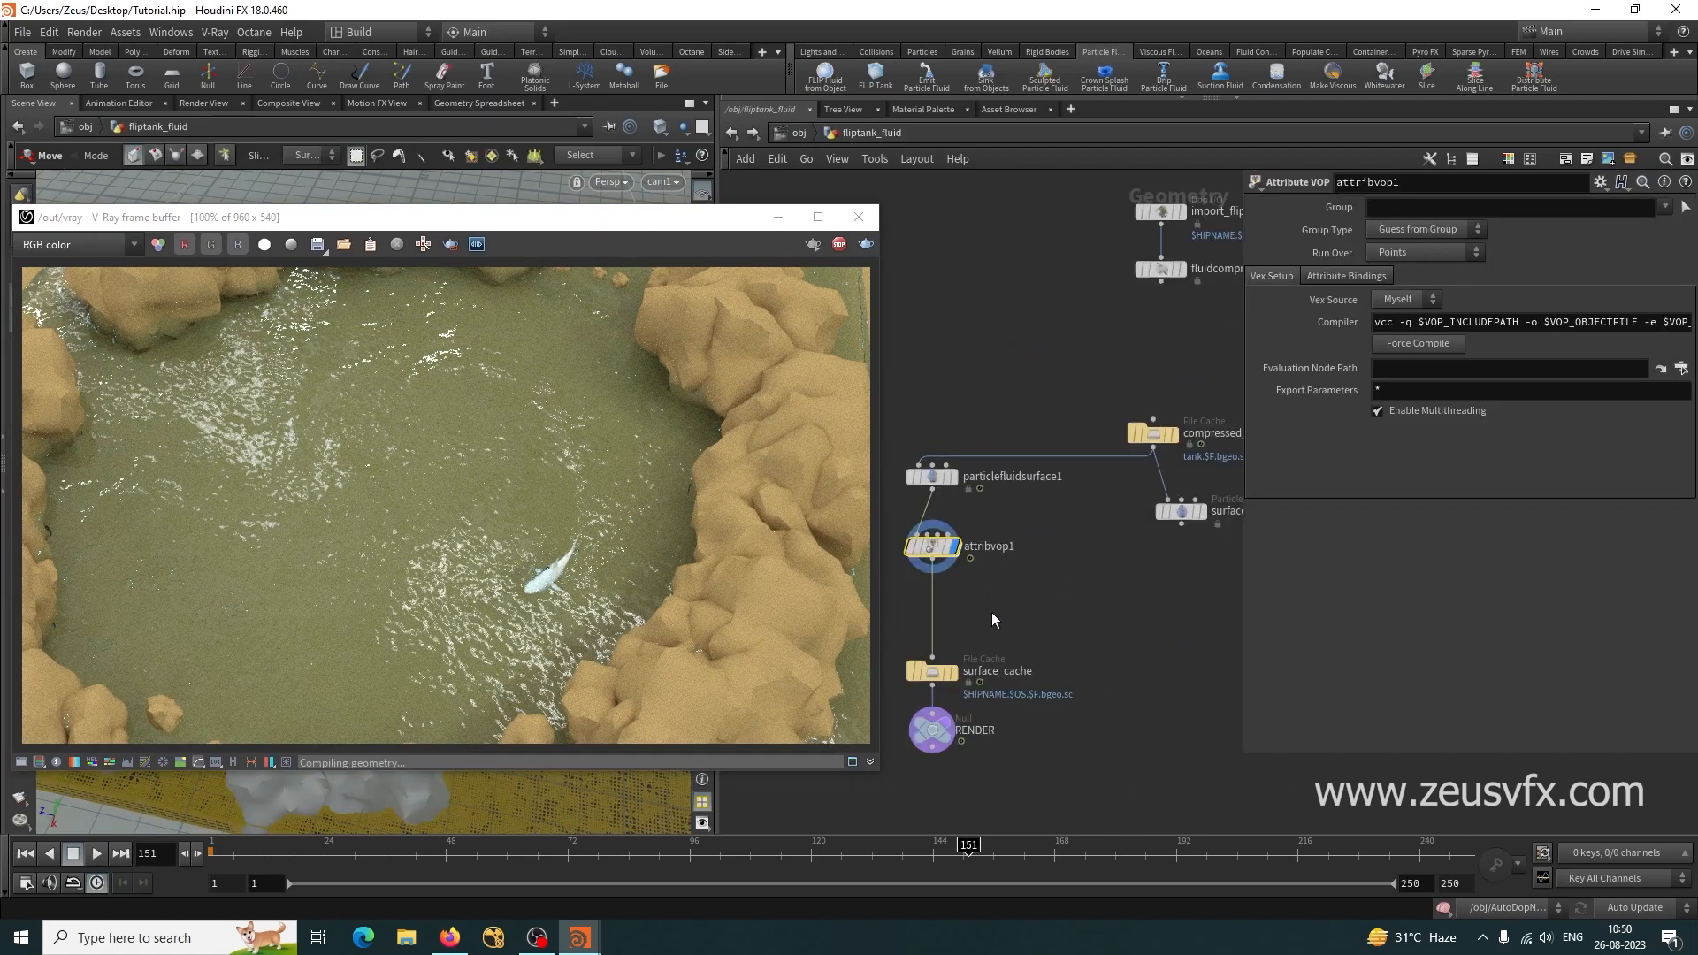
double_click(946, 548)
middle_drag(1026, 676, 1085, 681)
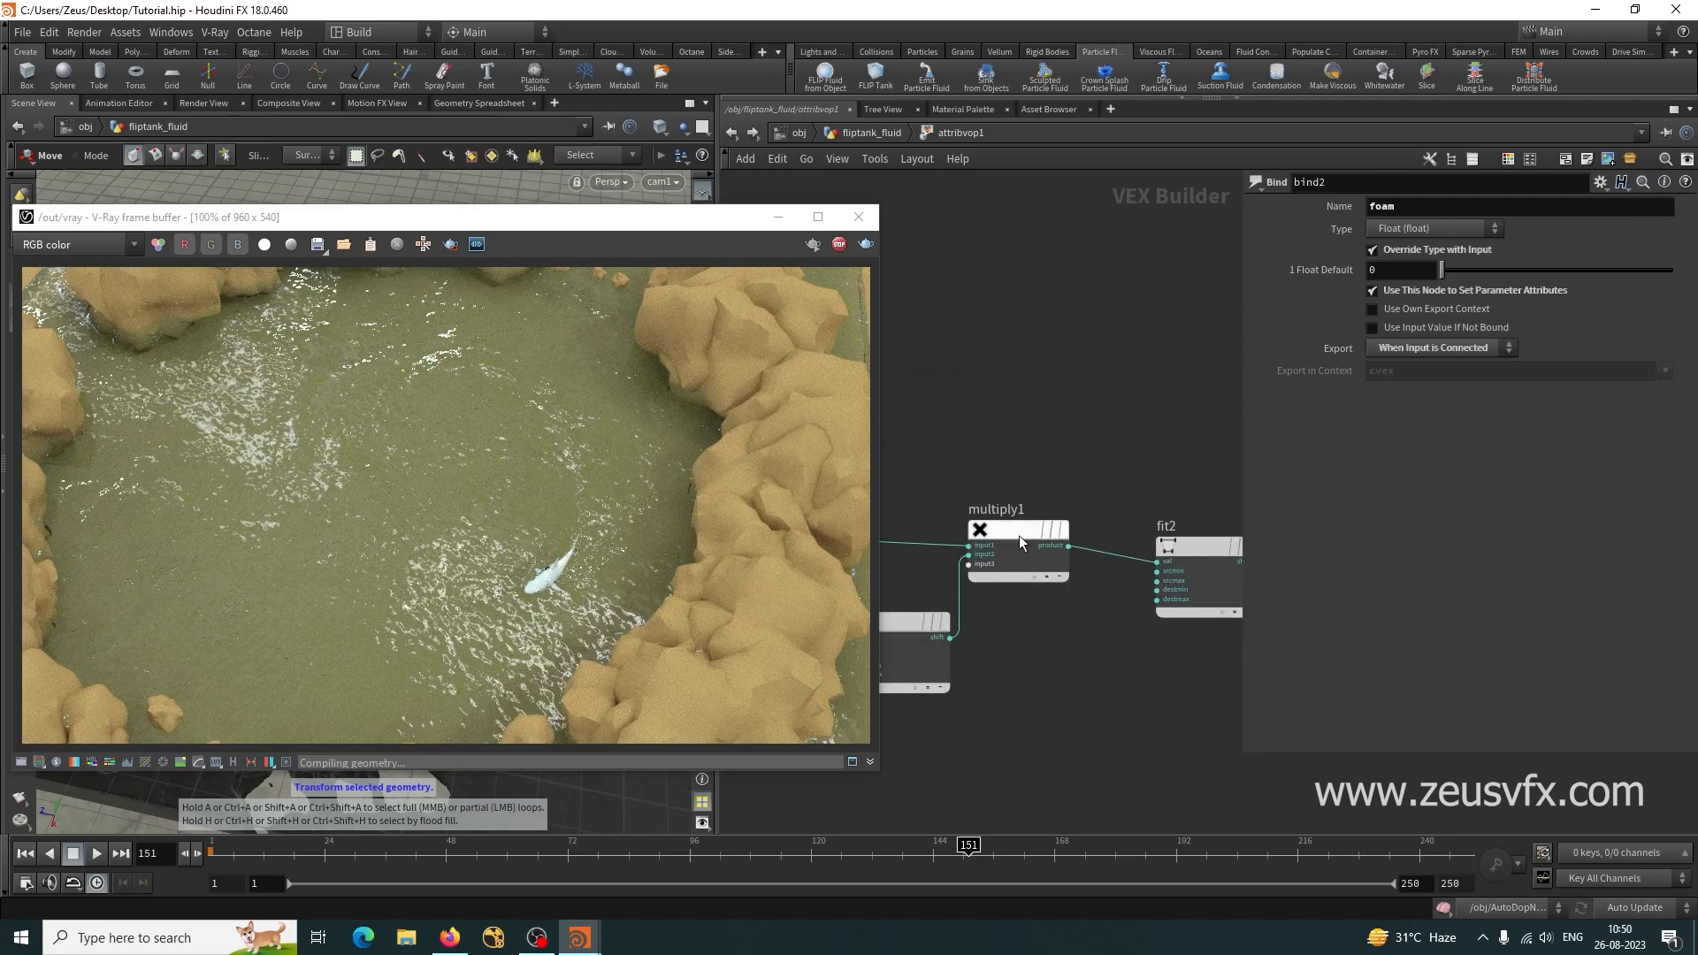
middle_drag(1126, 596, 967, 610)
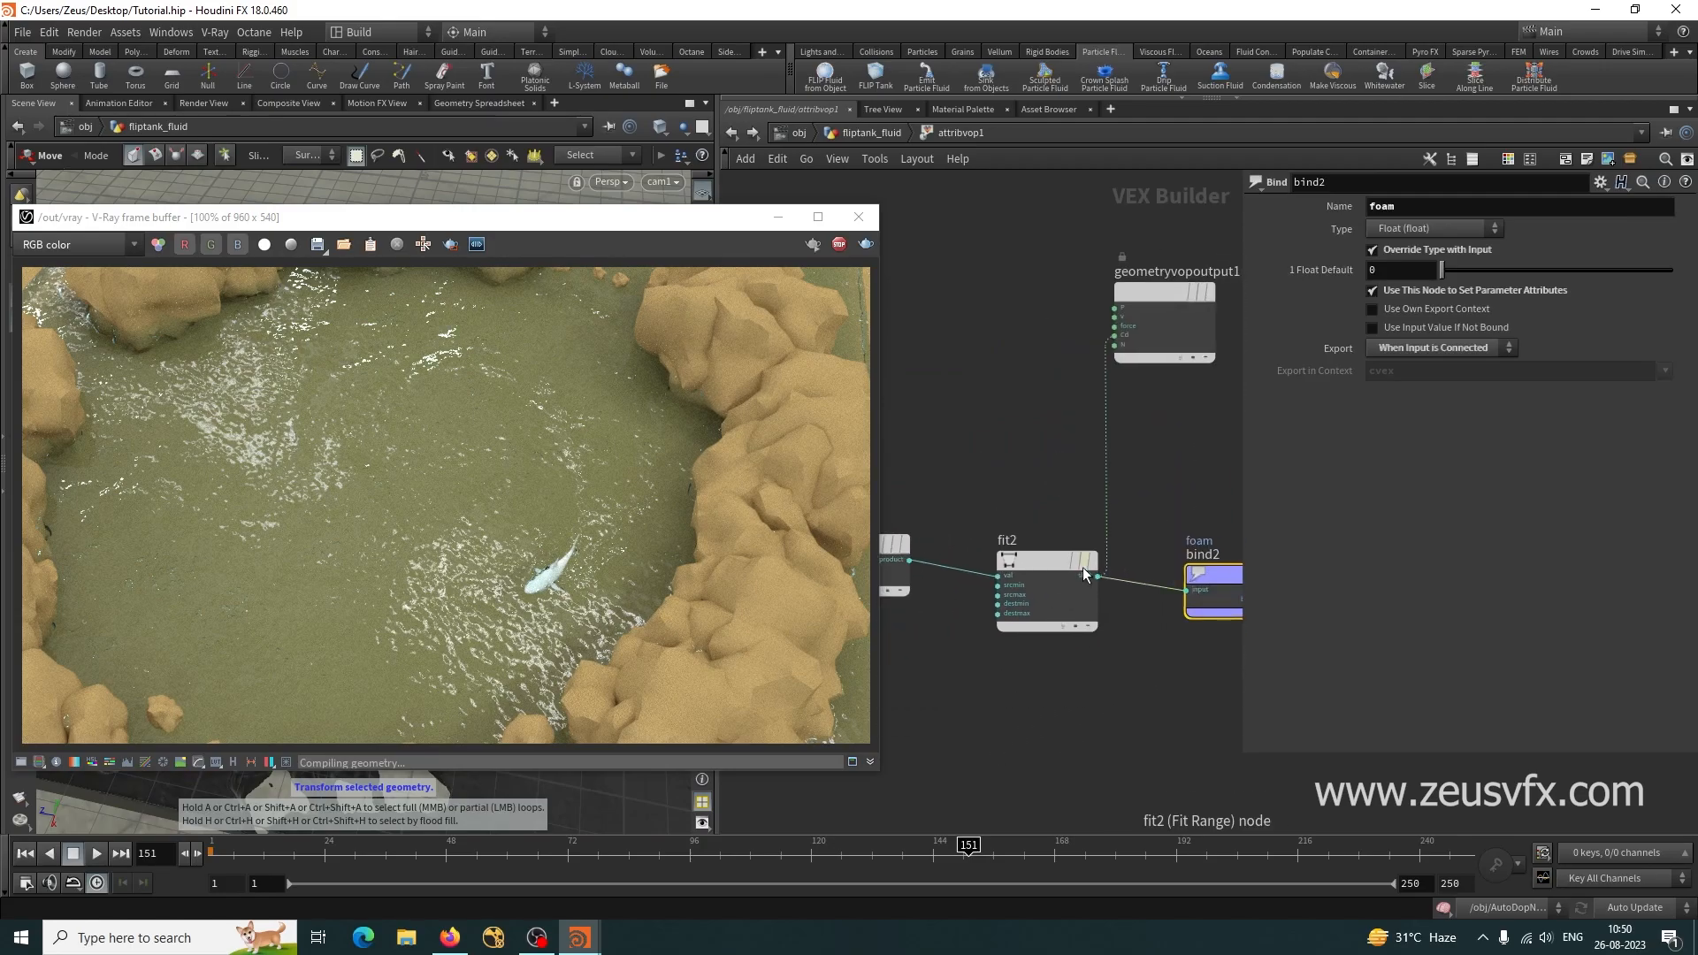
click(1084, 564)
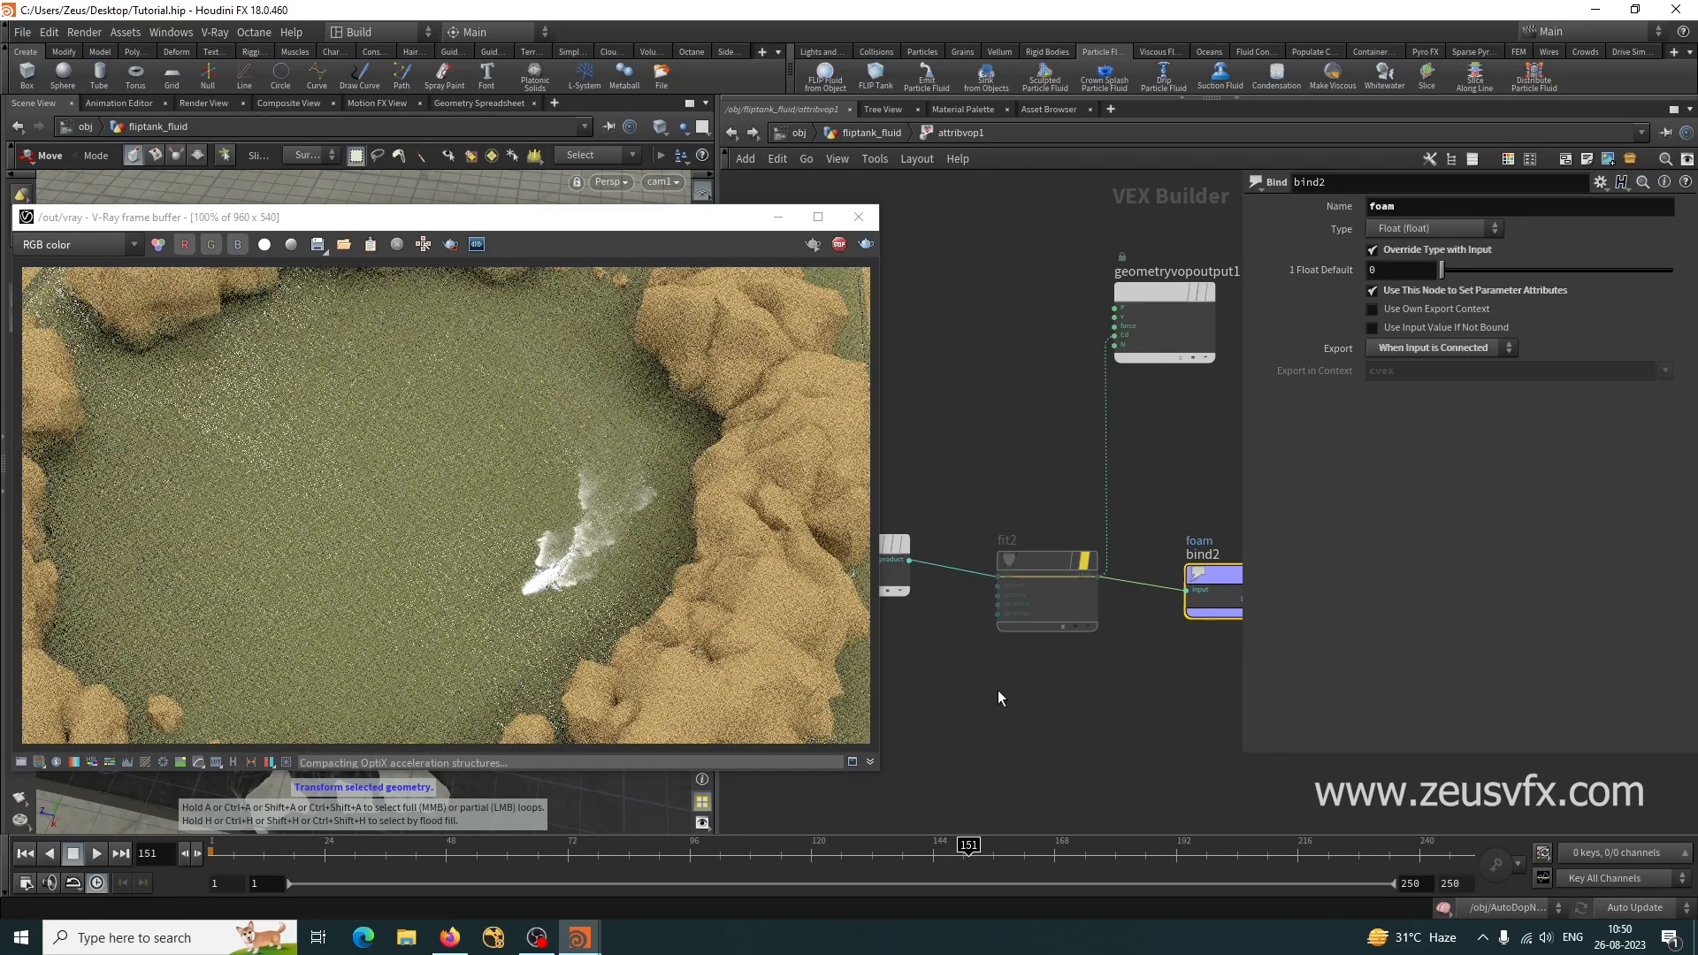
mouse_move(1033, 560)
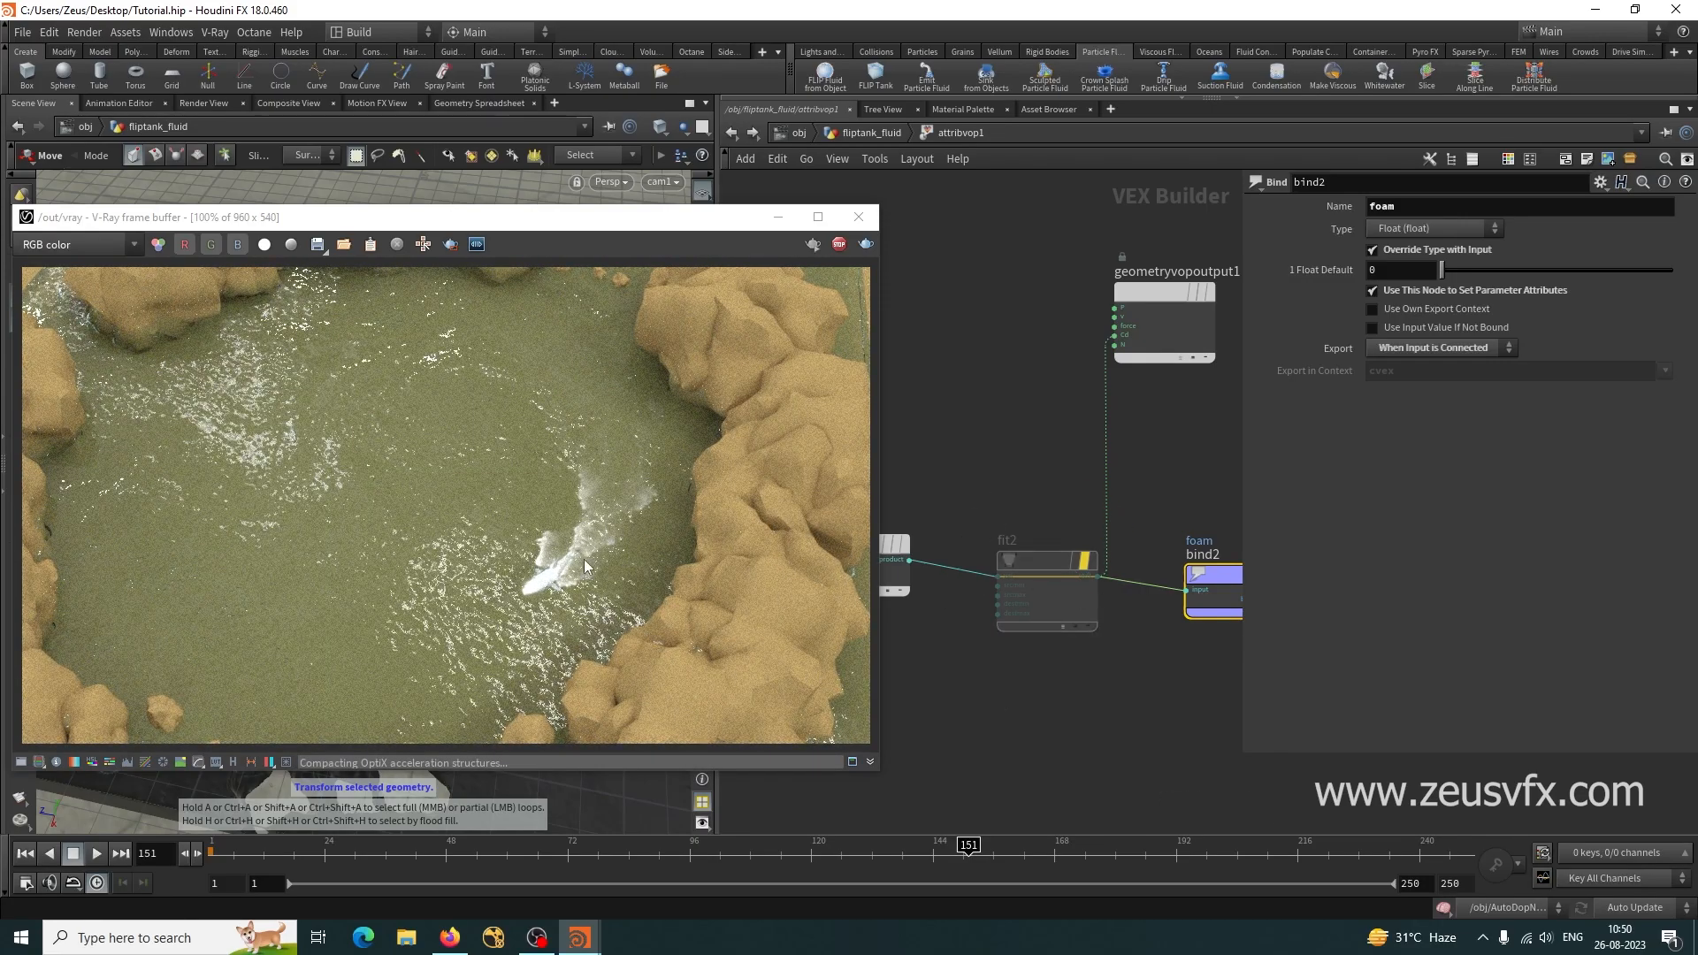
Toggle the bypass of fit2 to compare the foam in the interactive render, ending with the node active.
click(1085, 564)
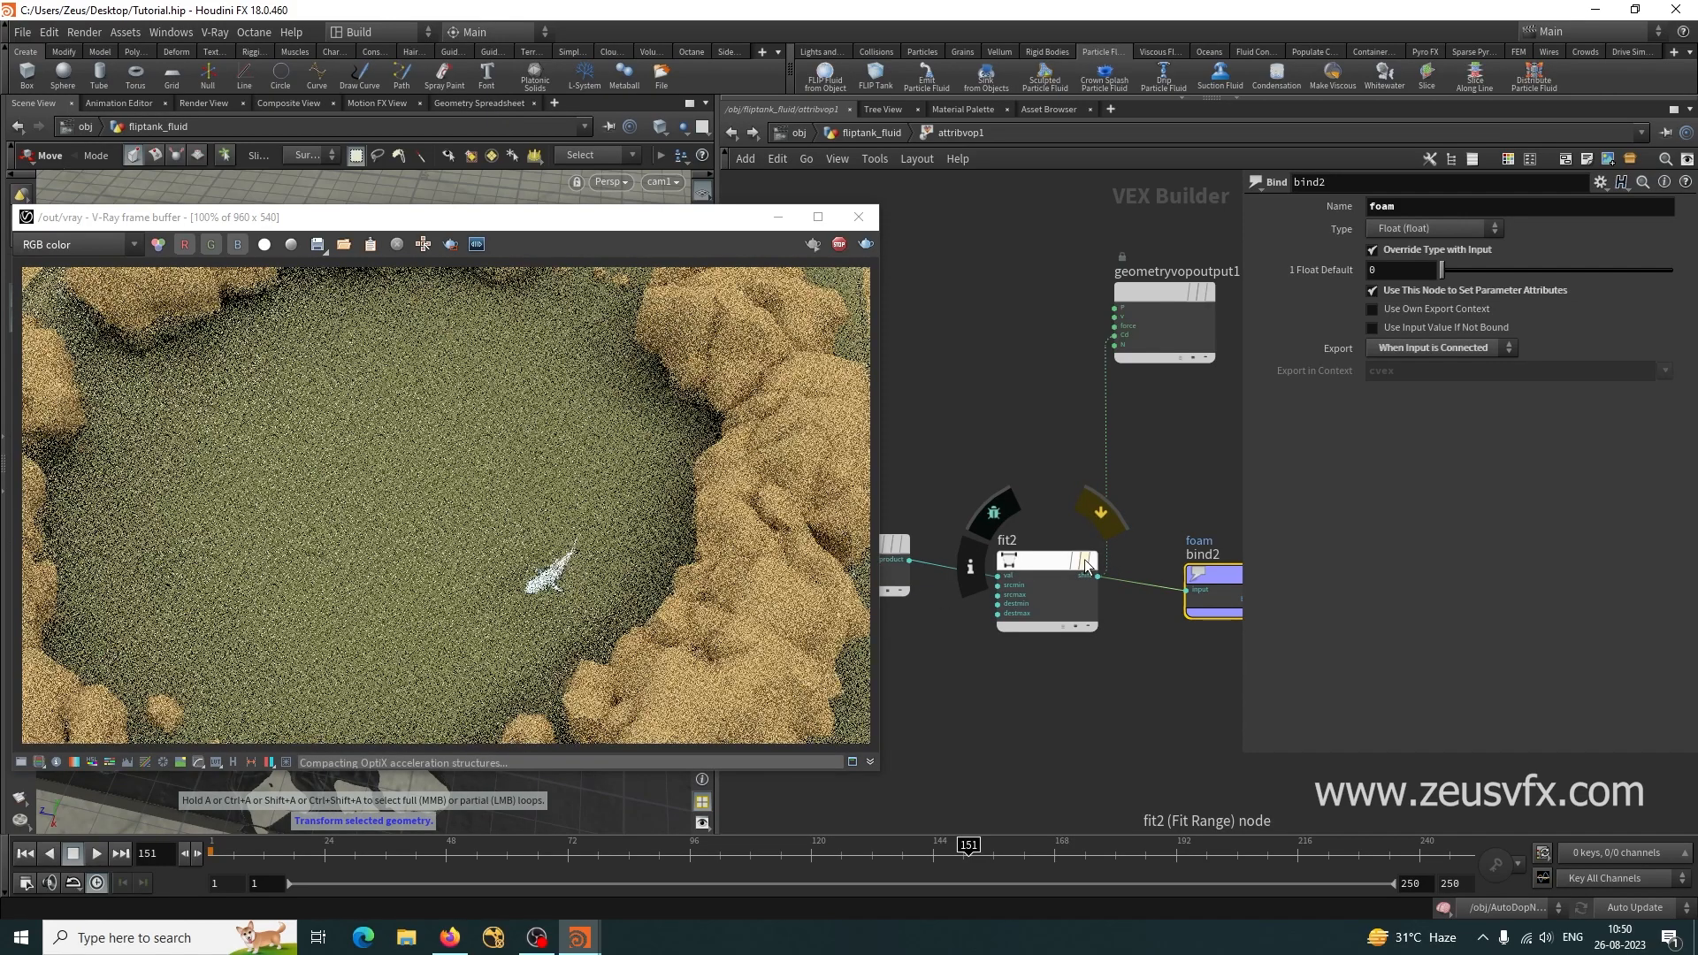
click(1085, 564)
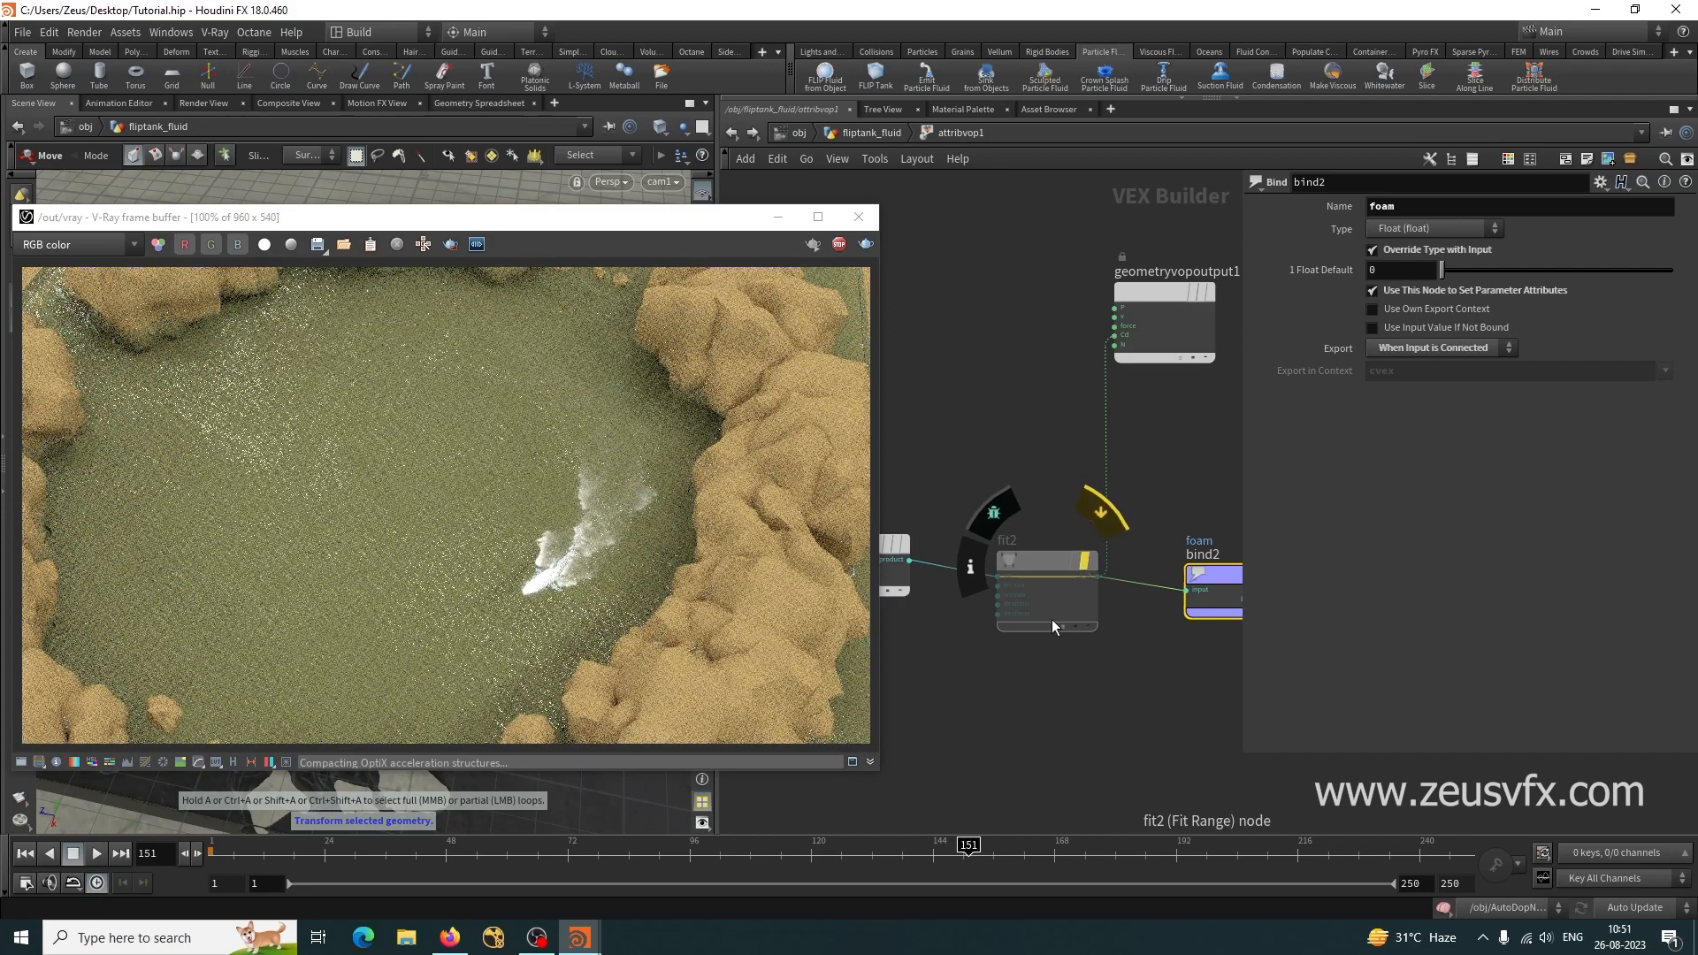
click(1044, 563)
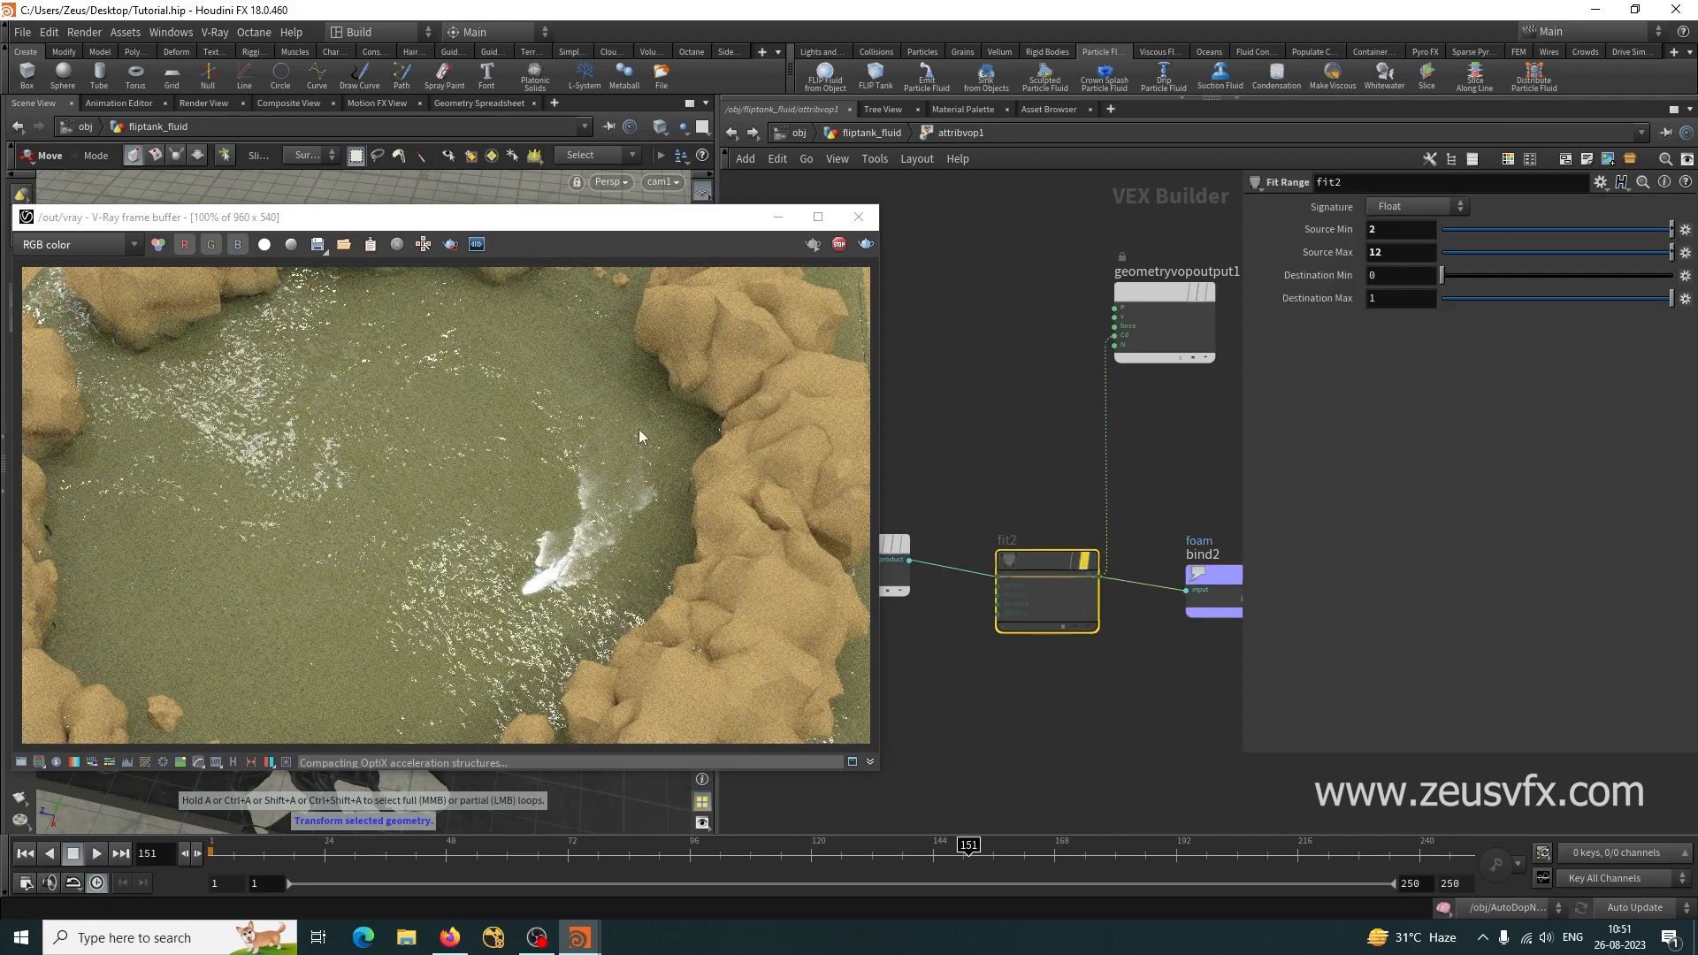
drag(577, 225, 672, 132)
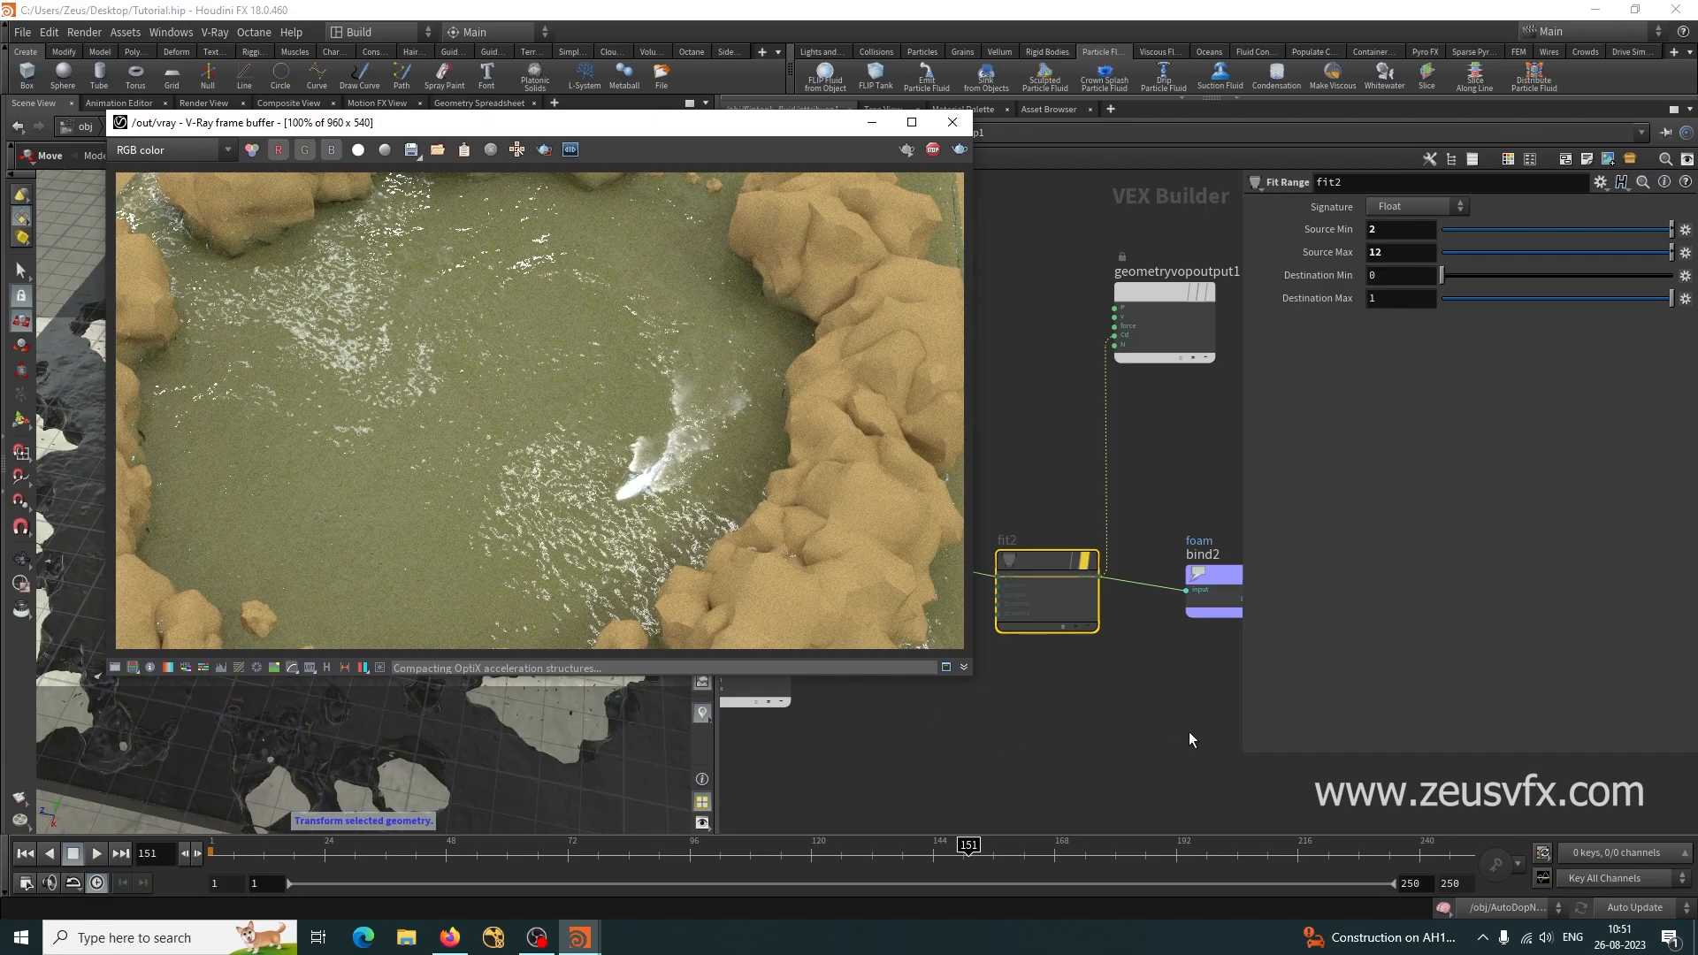
middle_drag(1189, 730, 1208, 751)
mouse_move(1108, 587)
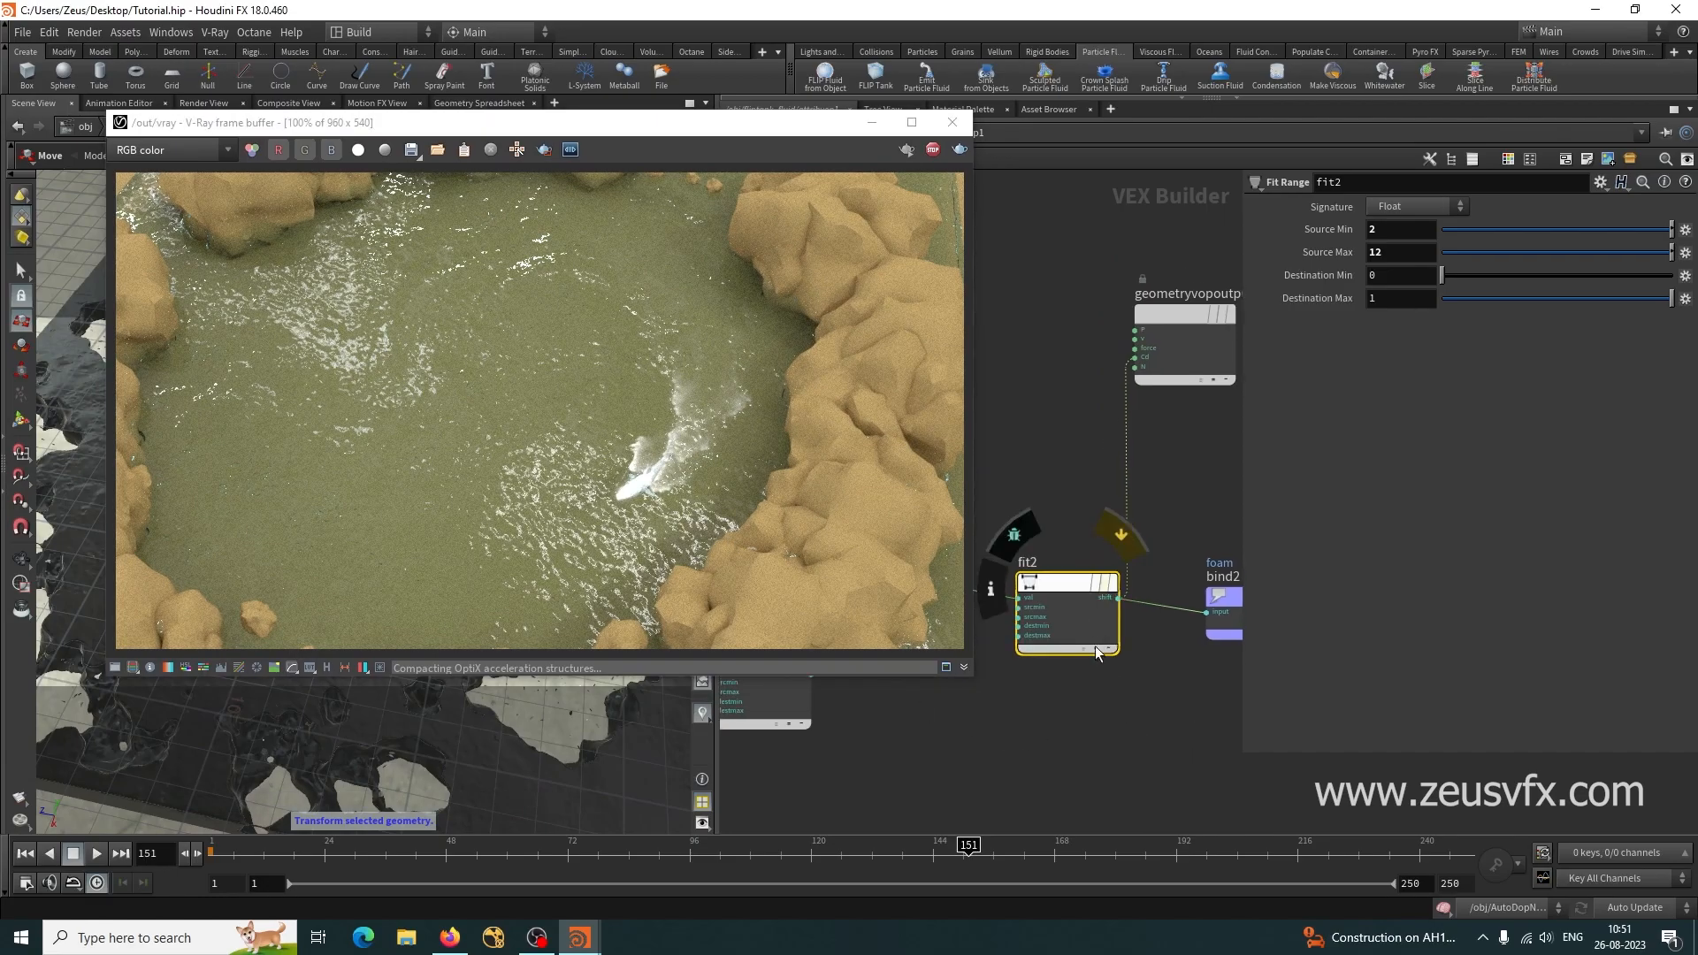
Set fit2's Source Max to 10 and its Source Min to 0.
click(1386, 254)
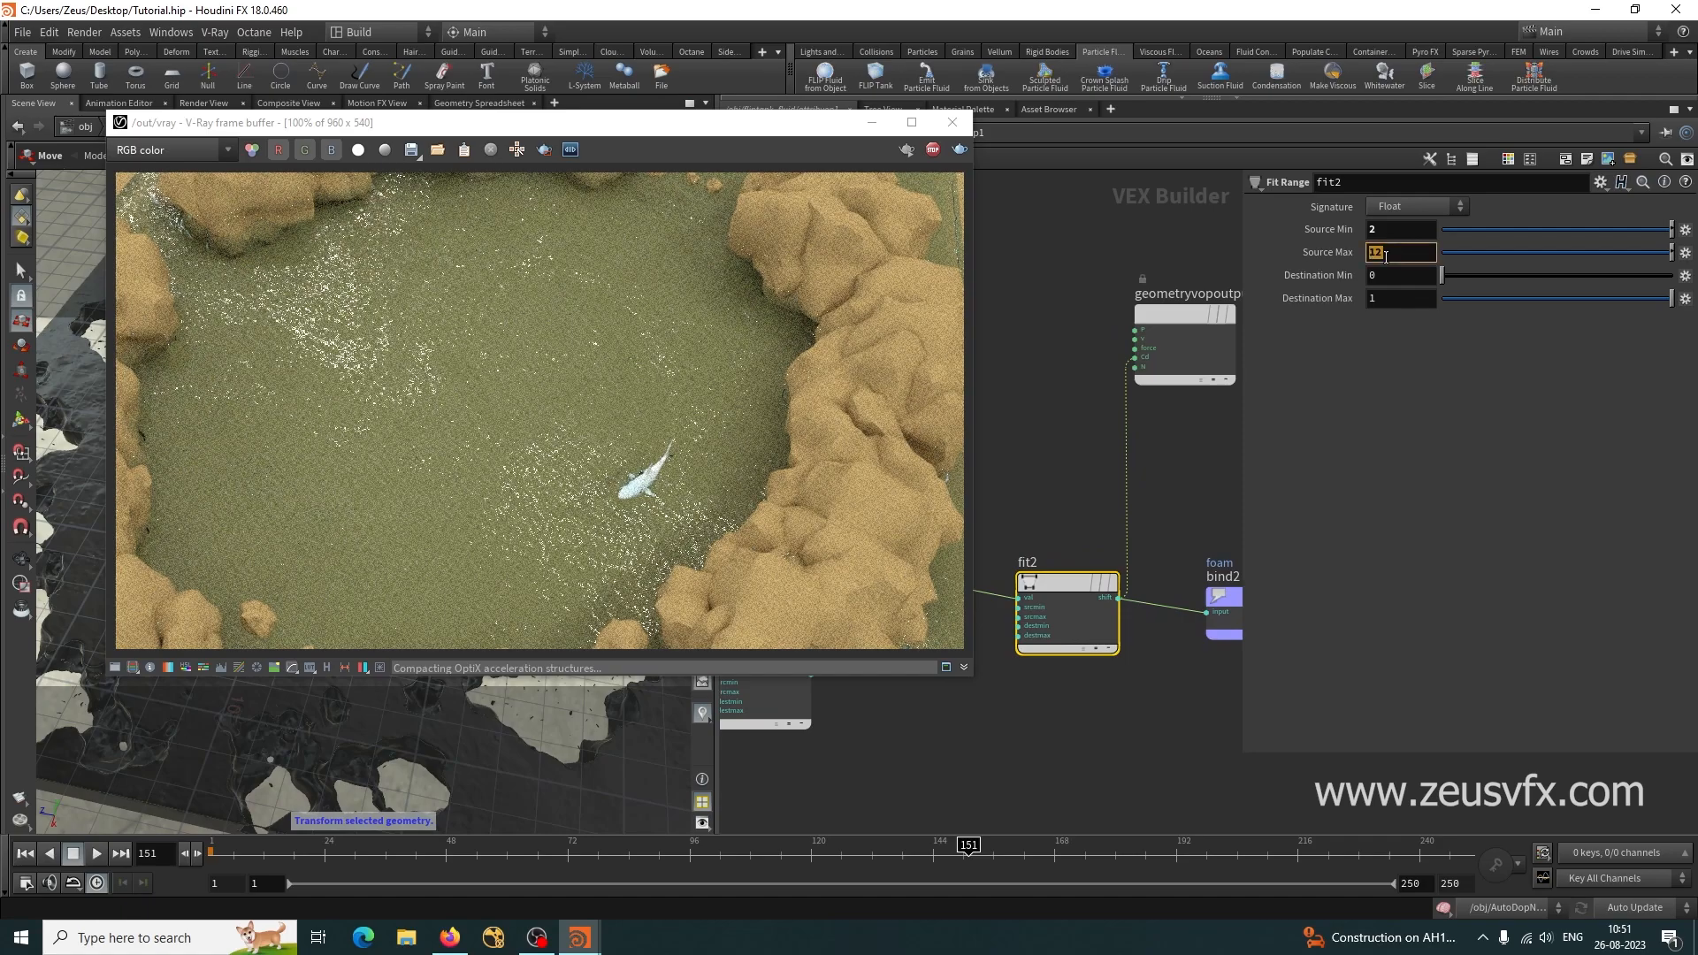
text(10)
key(Return)
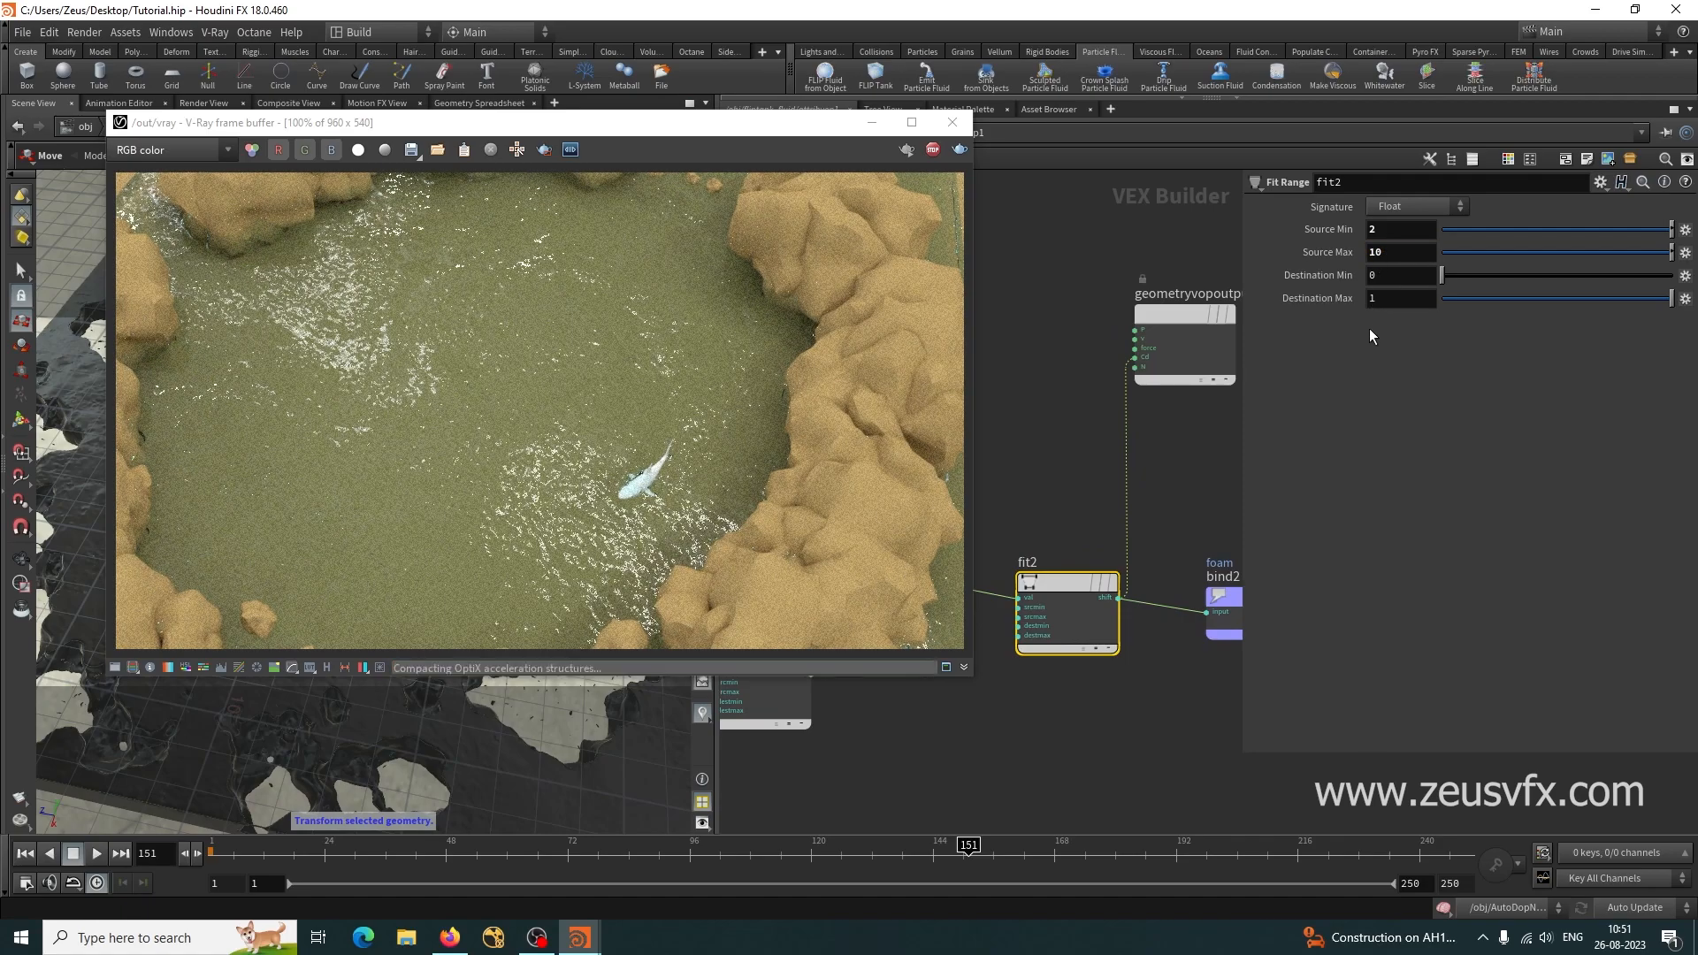
click(1386, 232)
text(0)
key(Return)
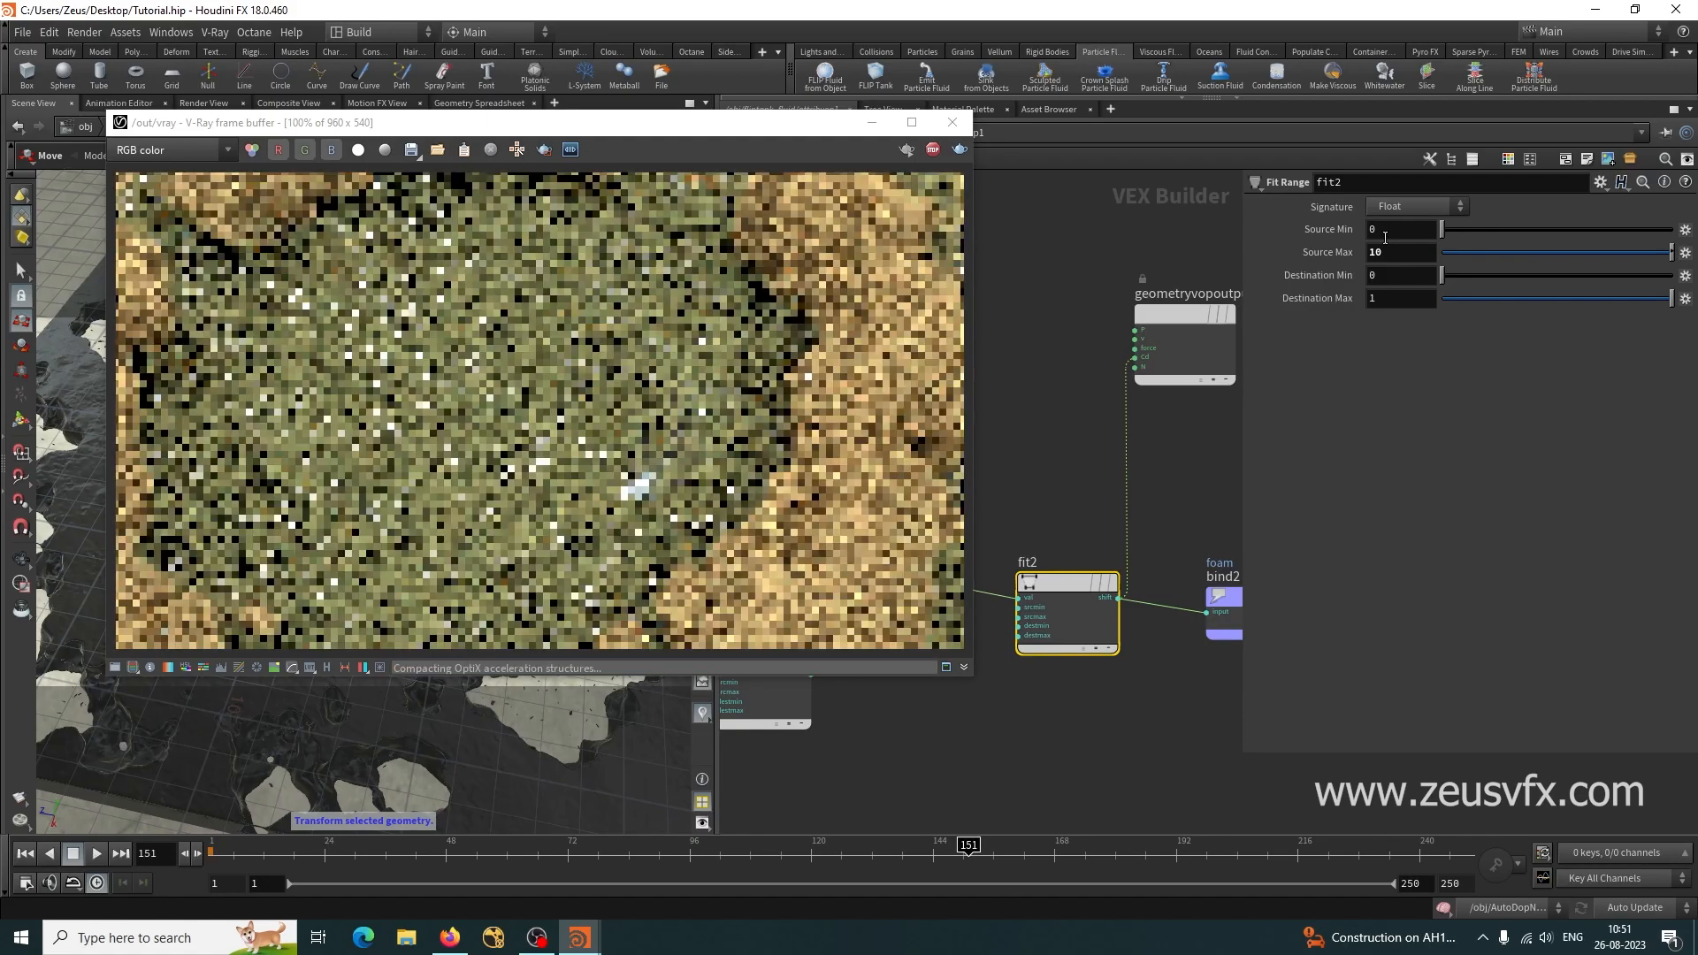
Lower fit2's Source Max to 5 and then to 2, and bypass the node again.
click(1394, 257)
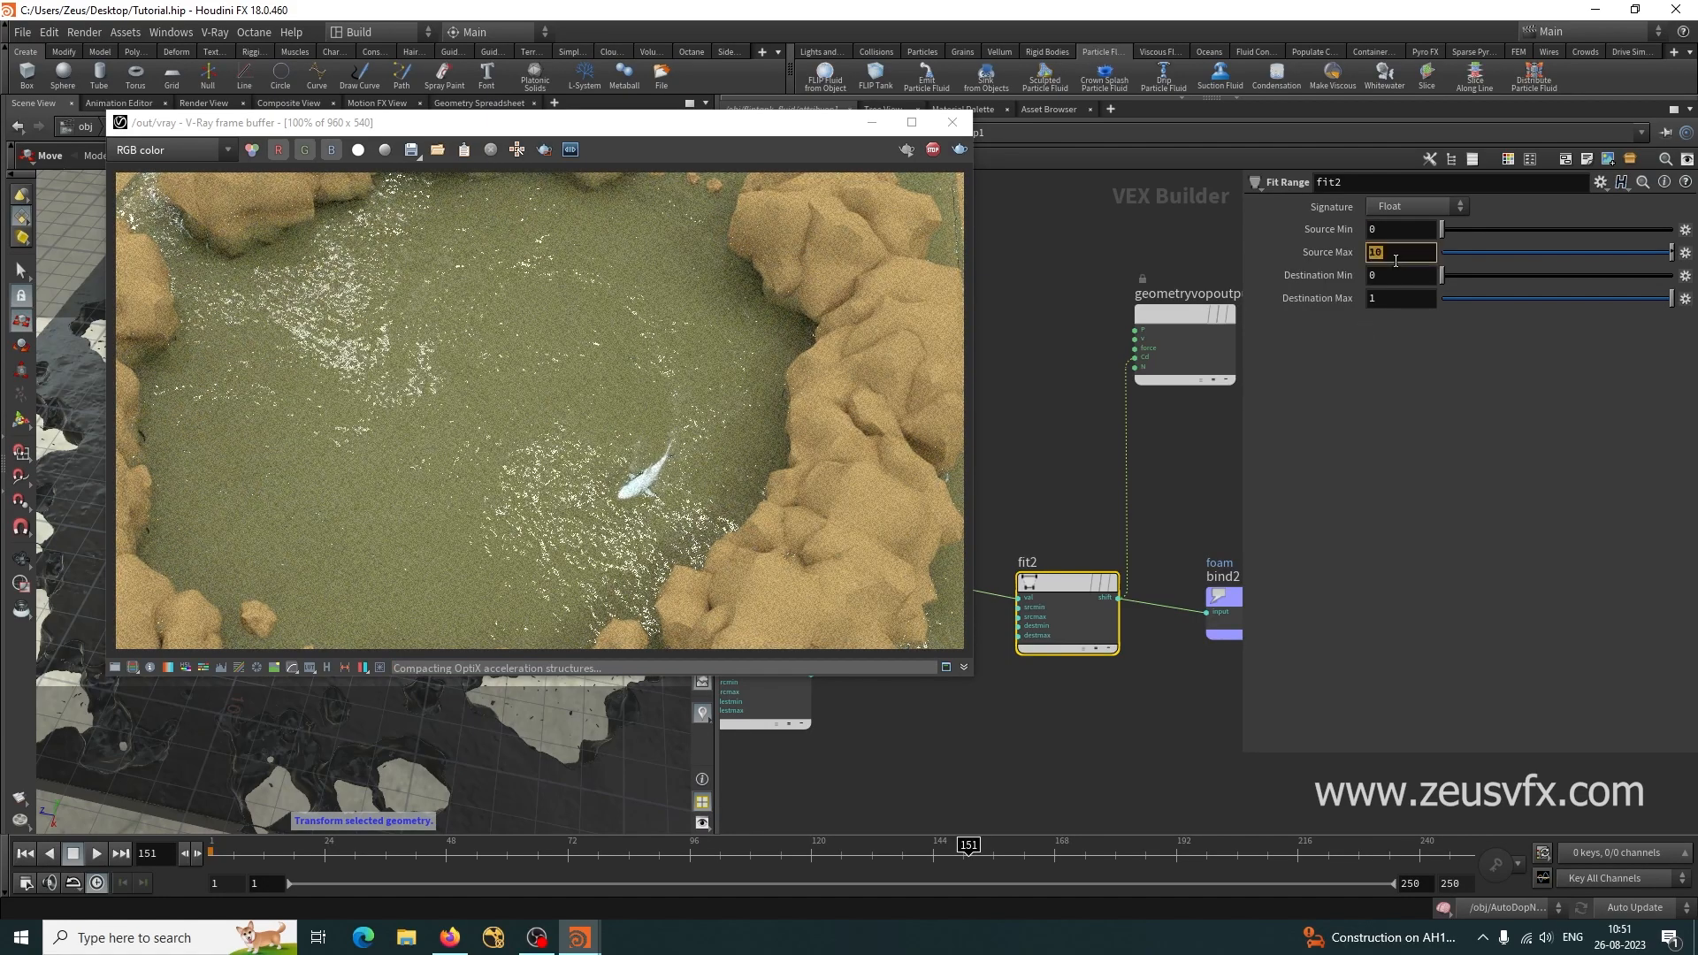
key(Return)
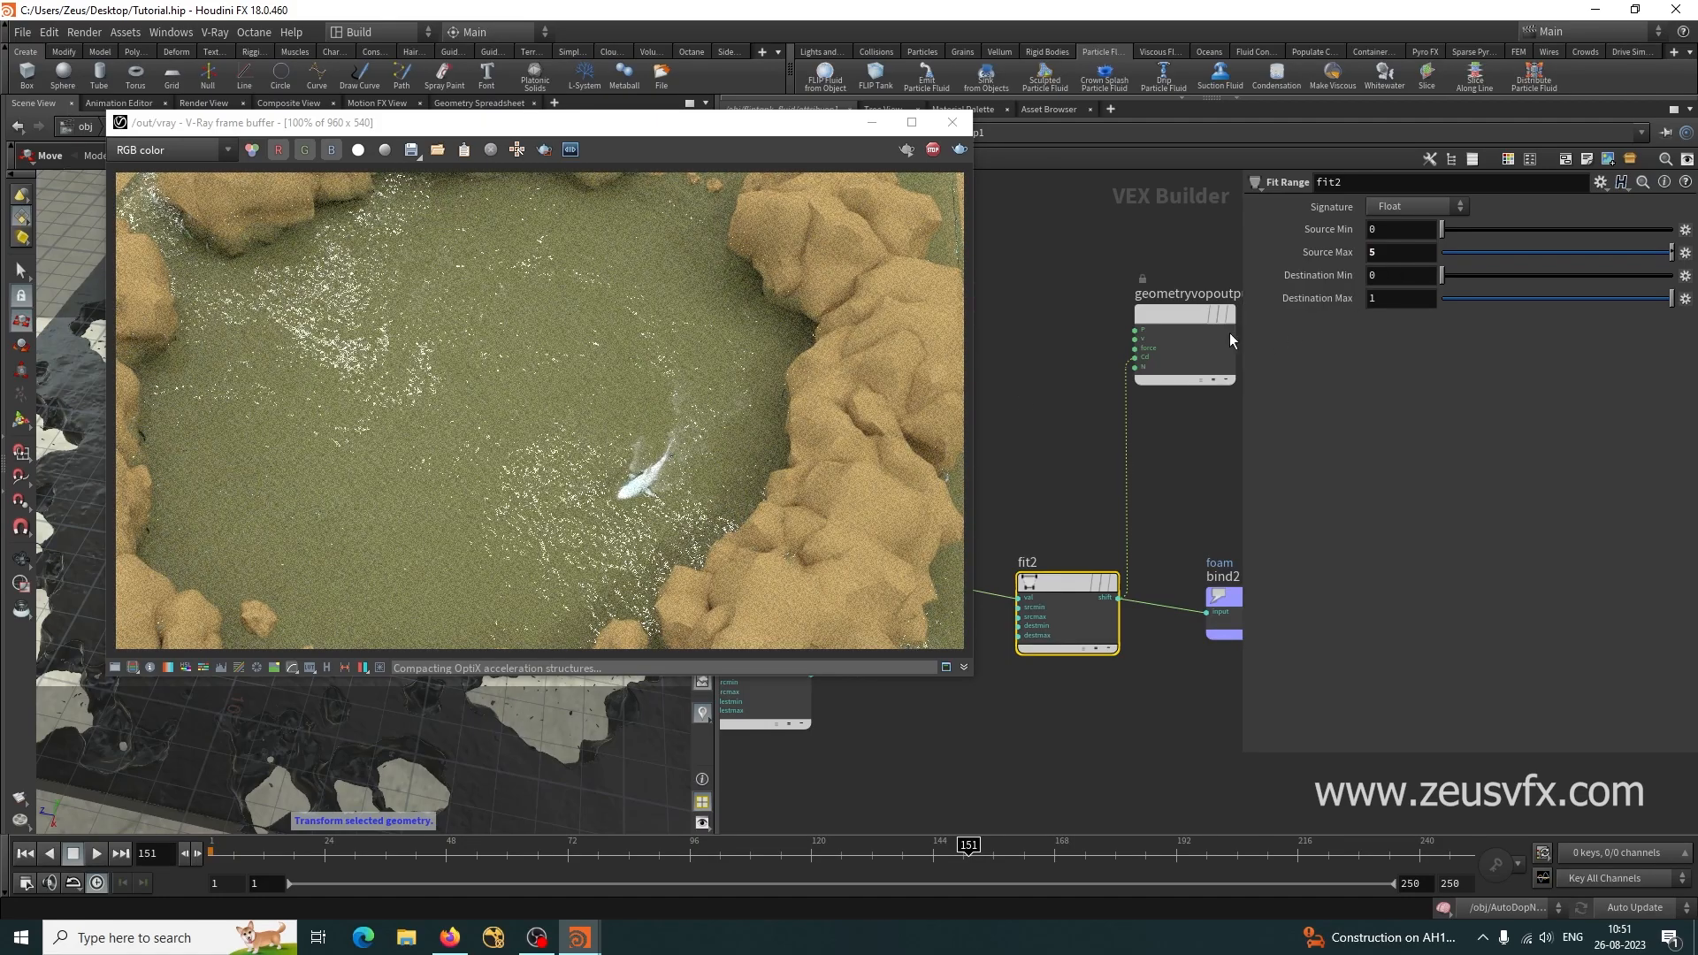
click(1379, 249)
text(2)
key(Return)
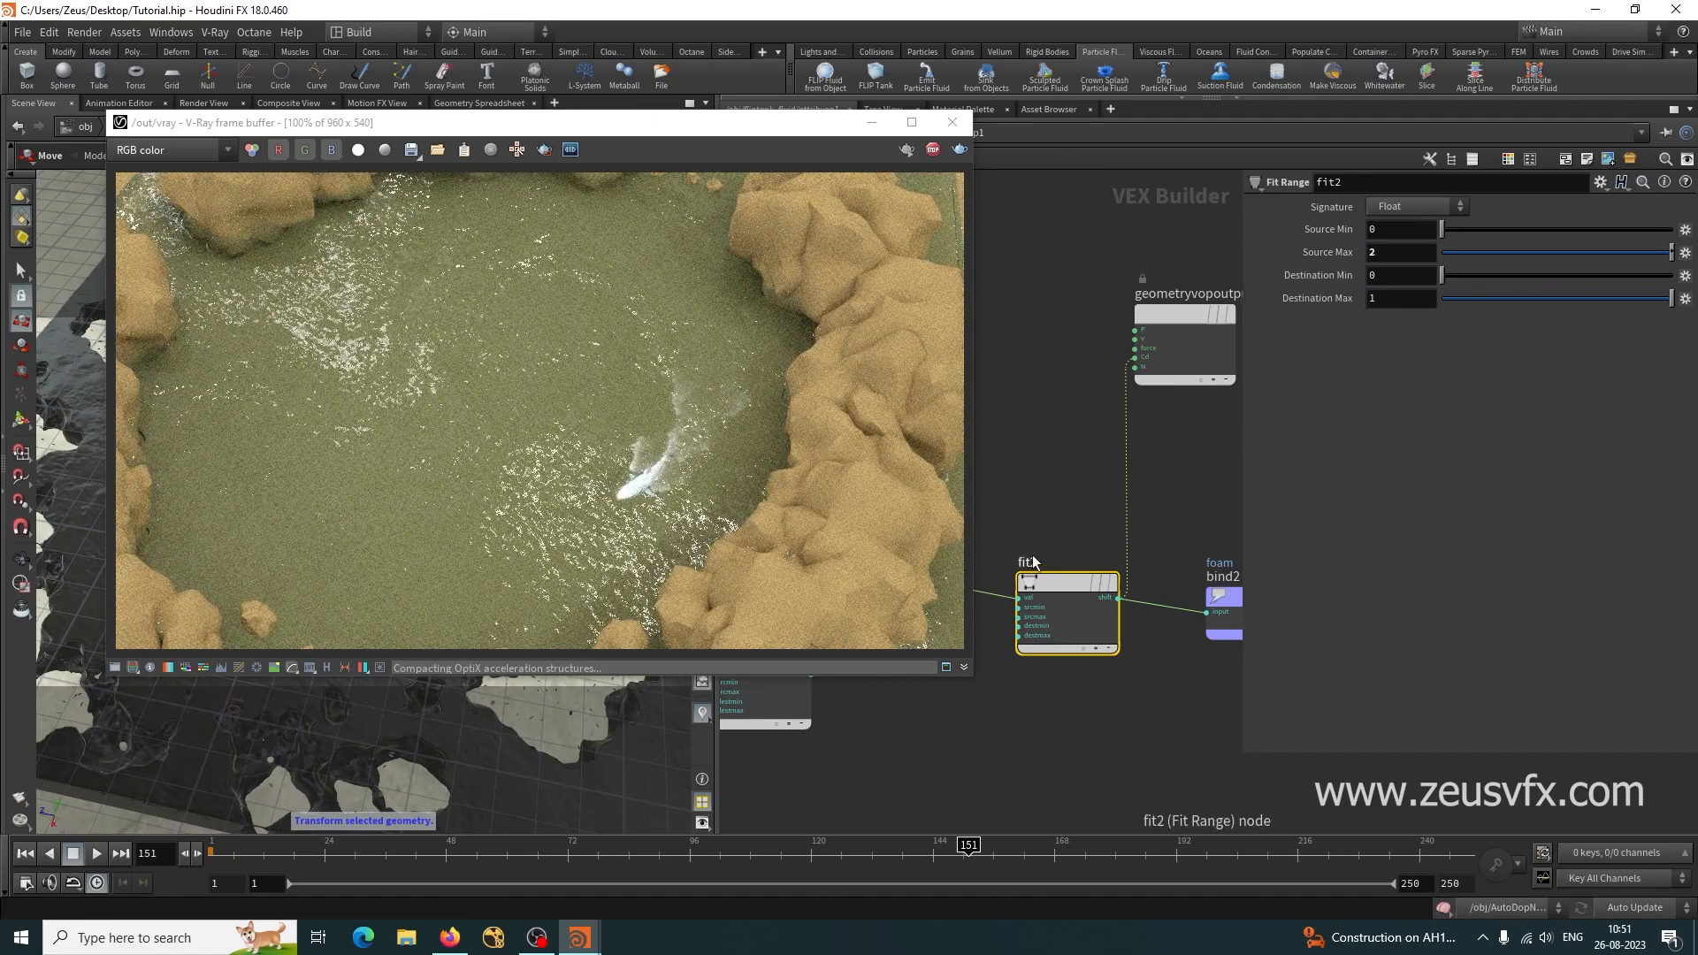
mouse_move(1043, 602)
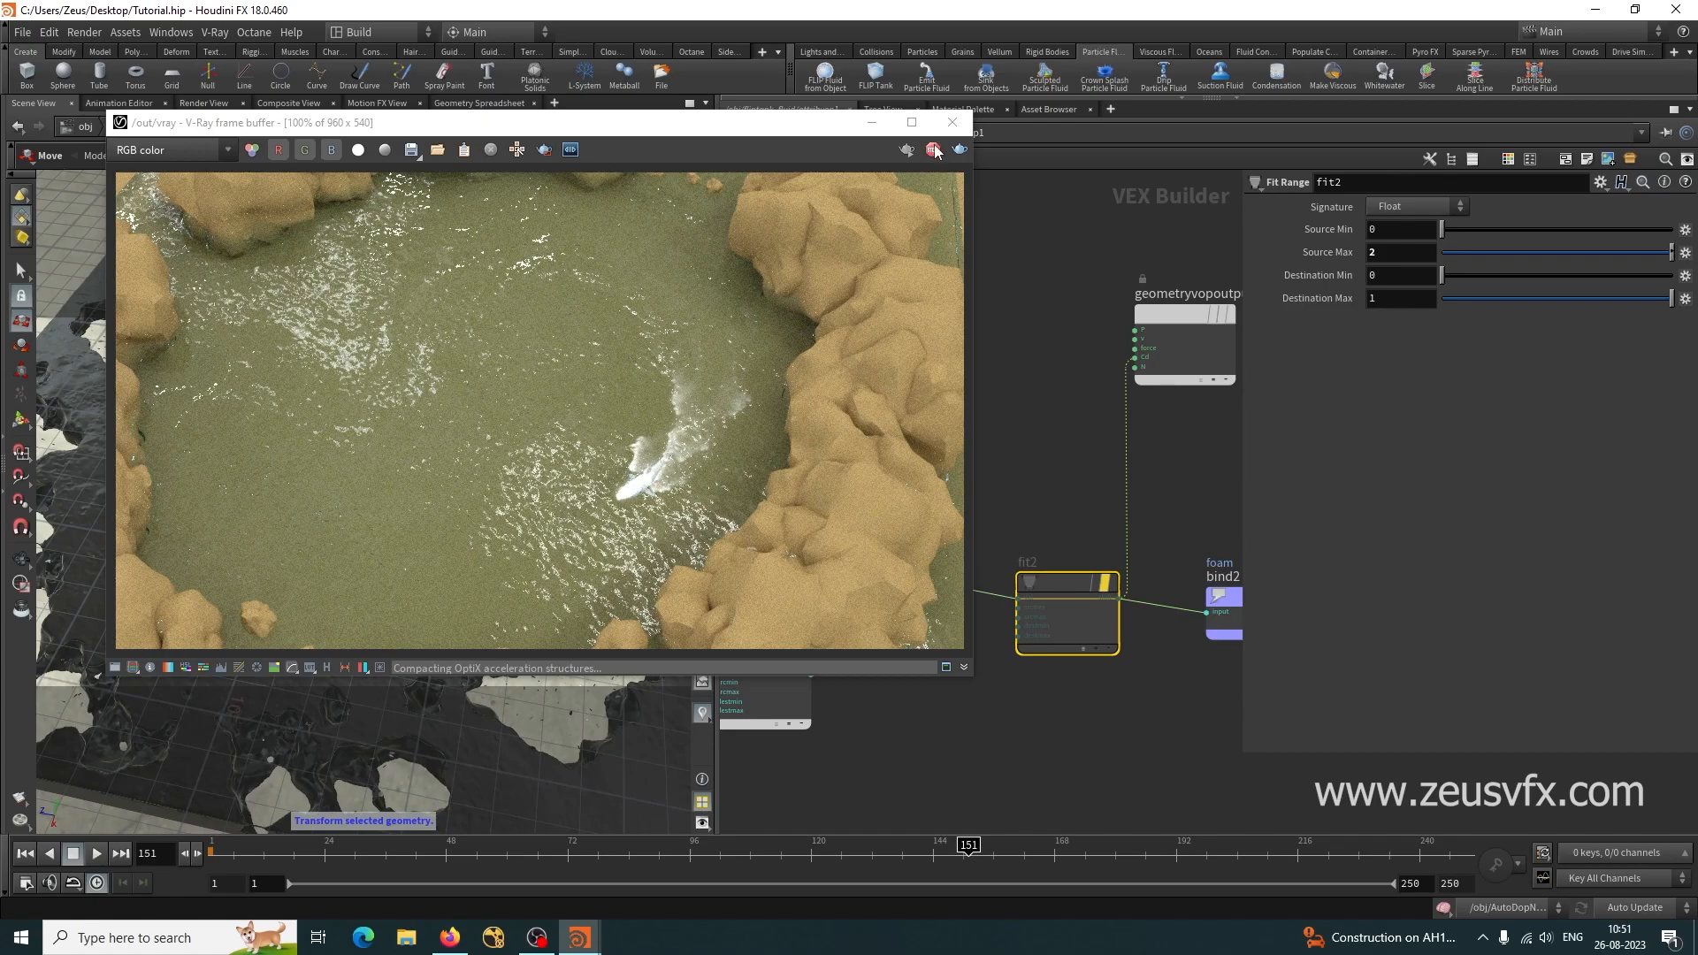
Stop the interactive render and go back up from attribvop1 to the object level, framing all objects.
drag(843, 144, 592, 161)
click(793, 160)
click(844, 132)
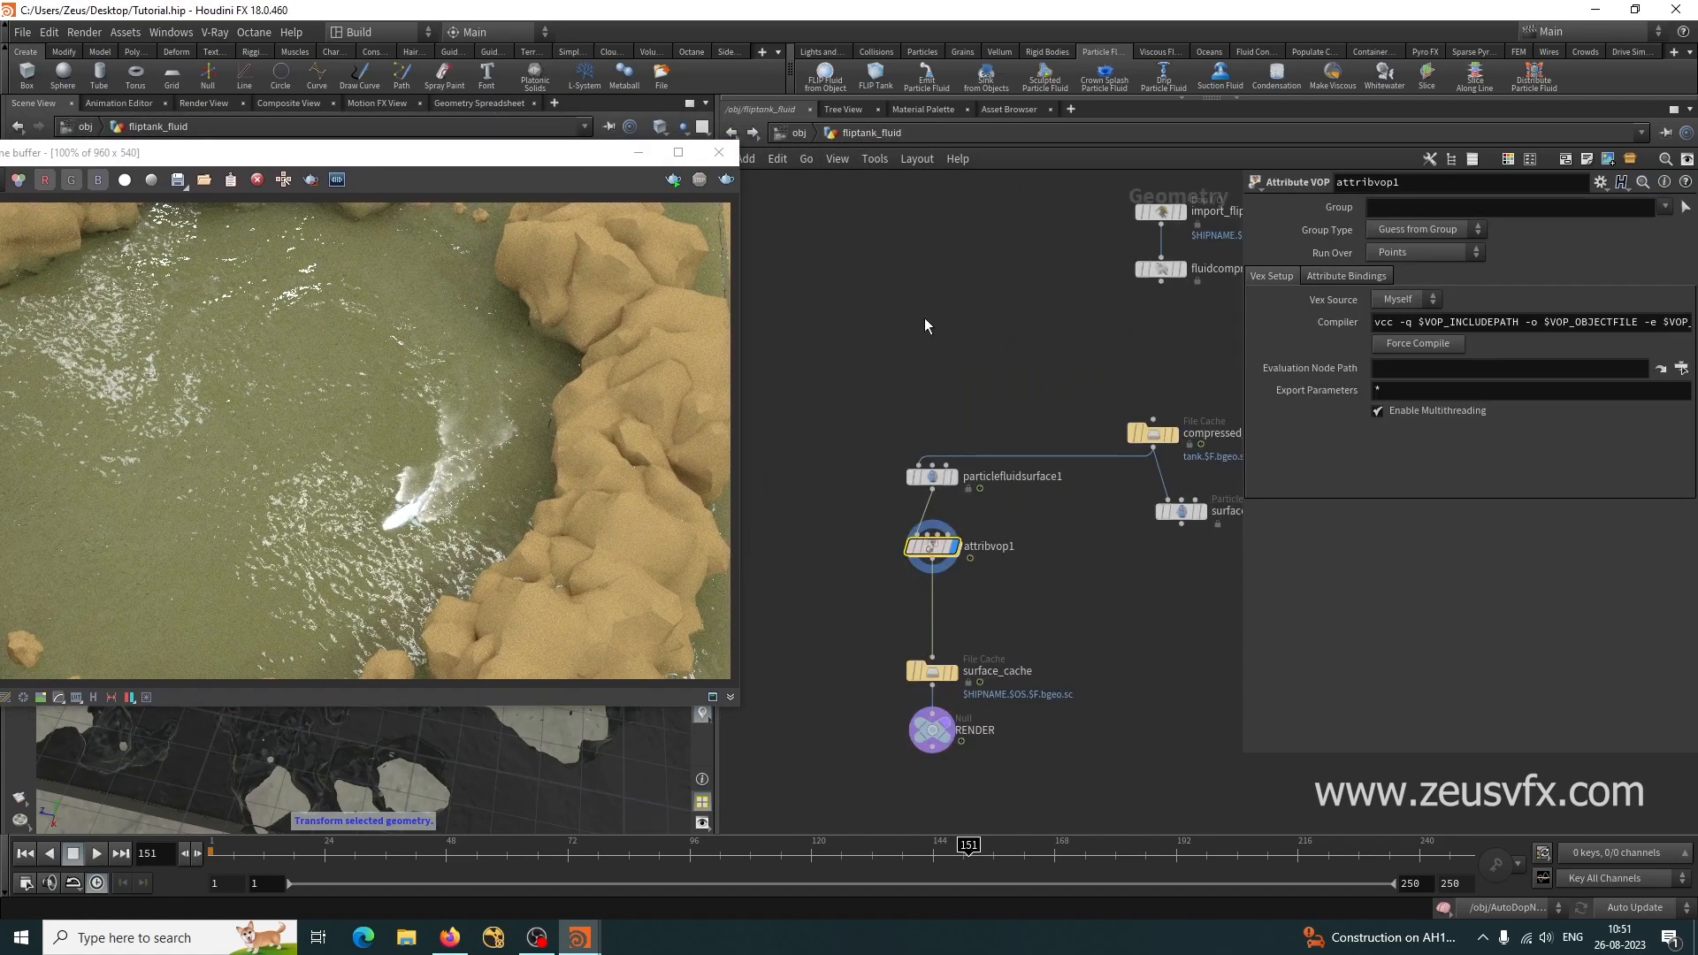
click(790, 133)
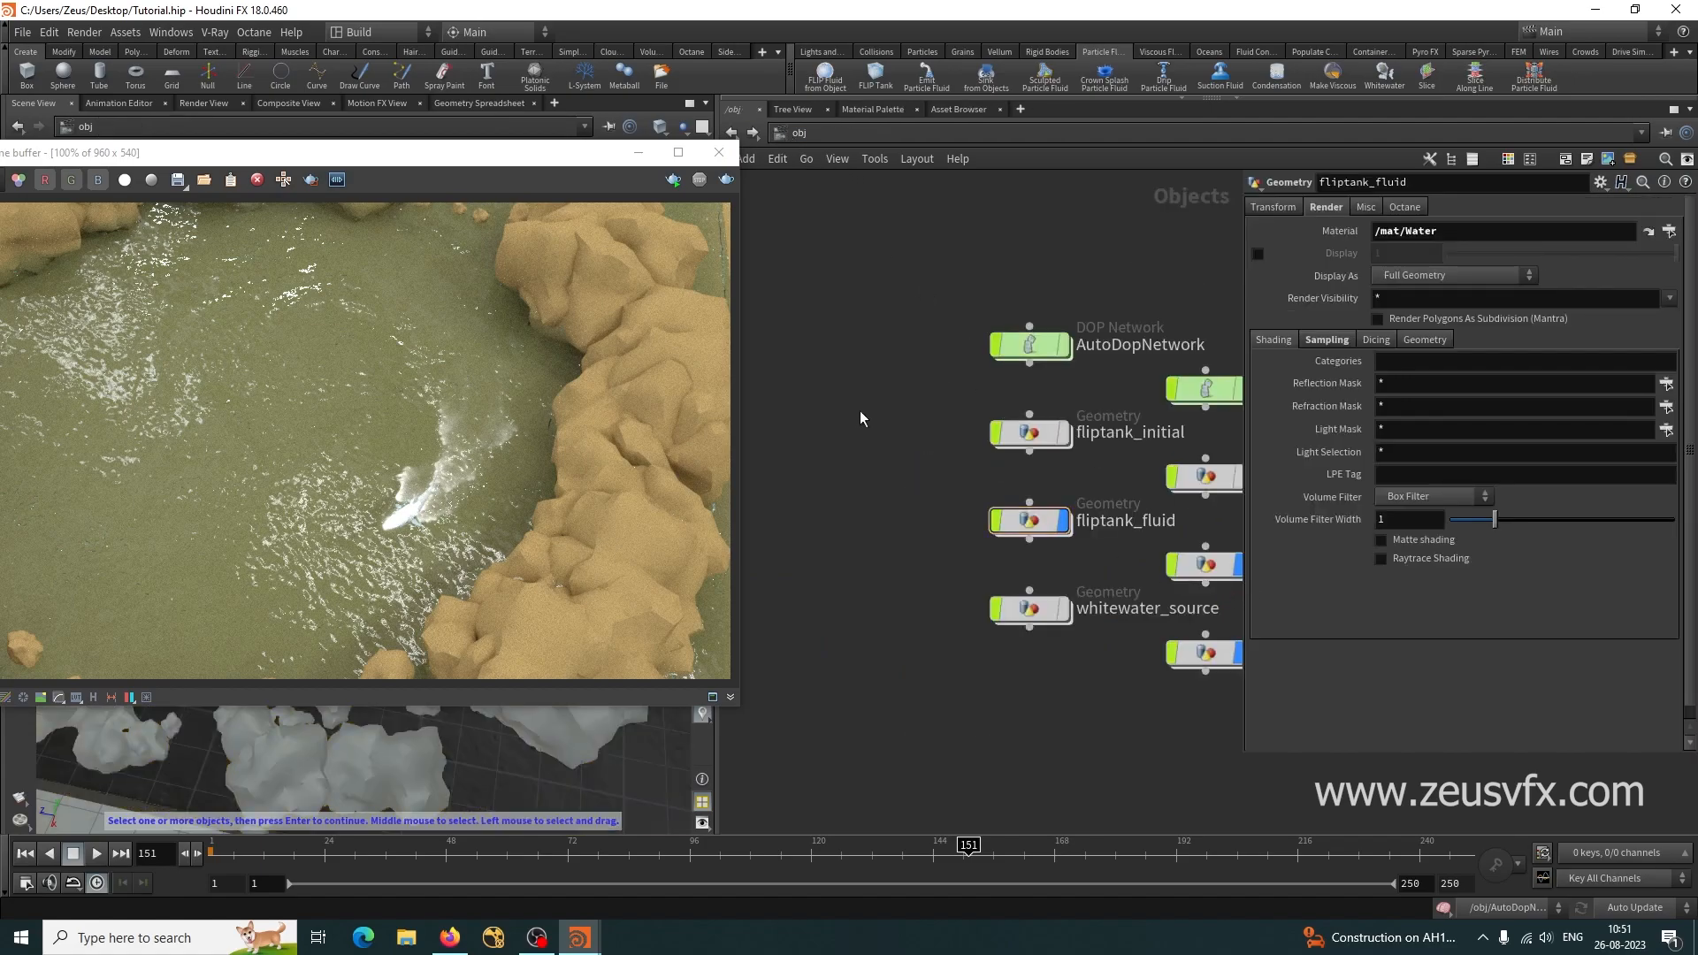
key(h)
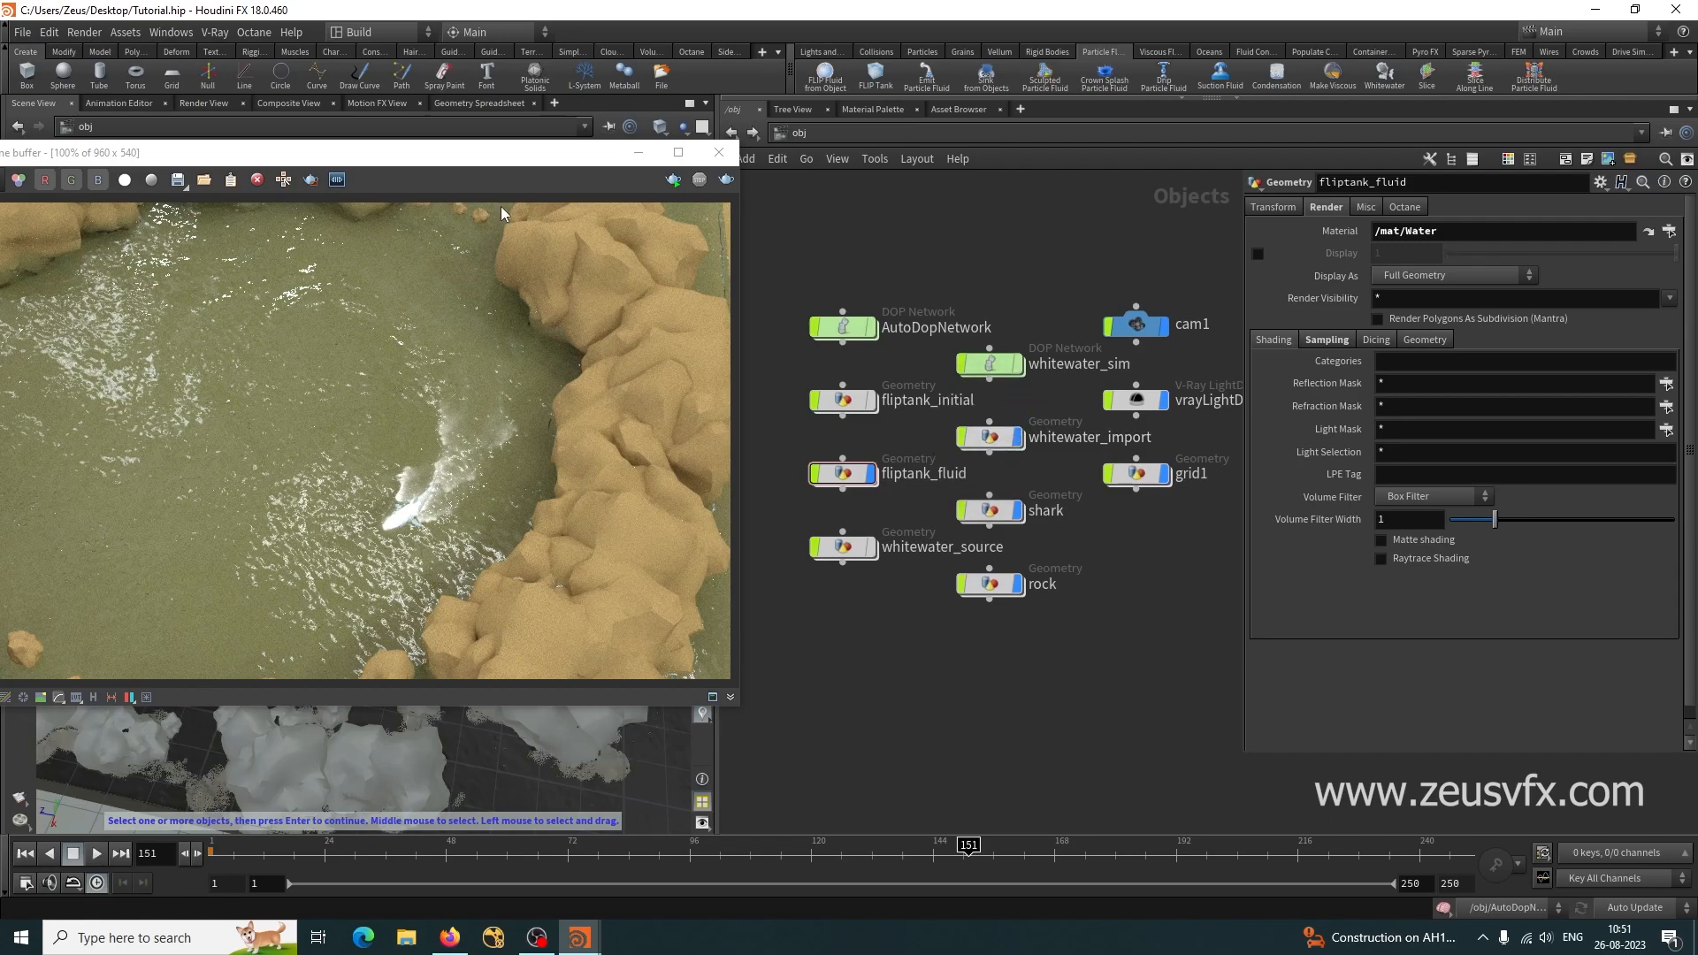
Render the fluid together with the whitewater in the V-Ray frame buffer, then stop the render.
drag(468, 160, 933, 206)
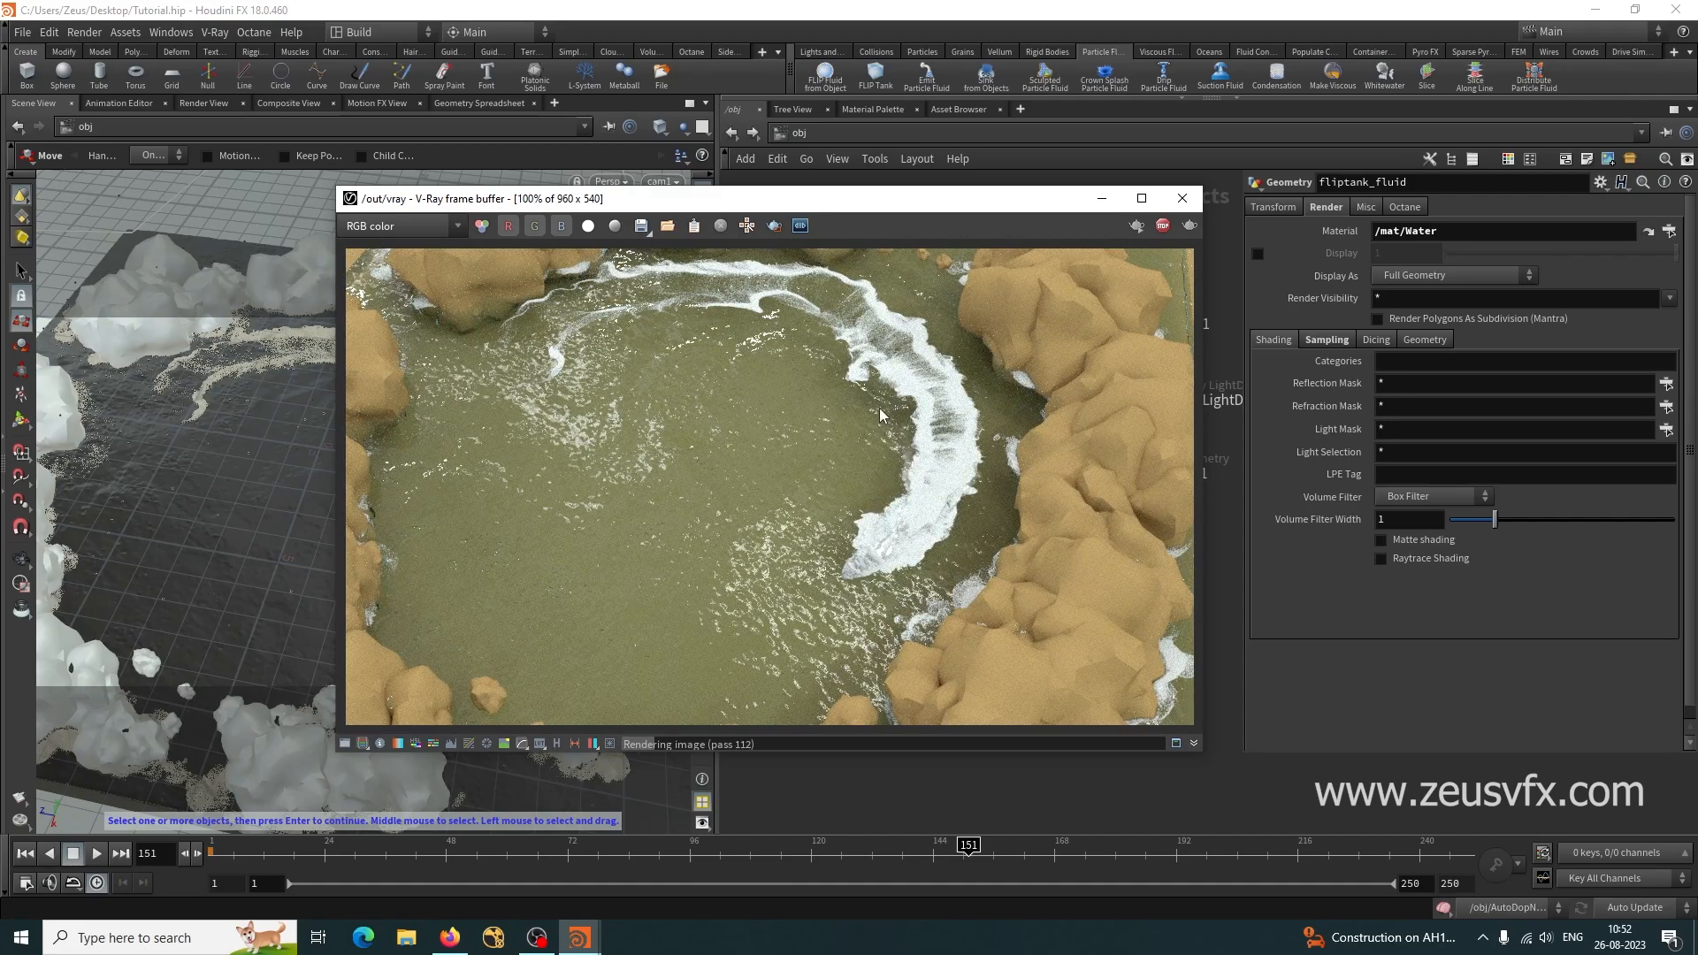
drag(950, 202, 600, 209)
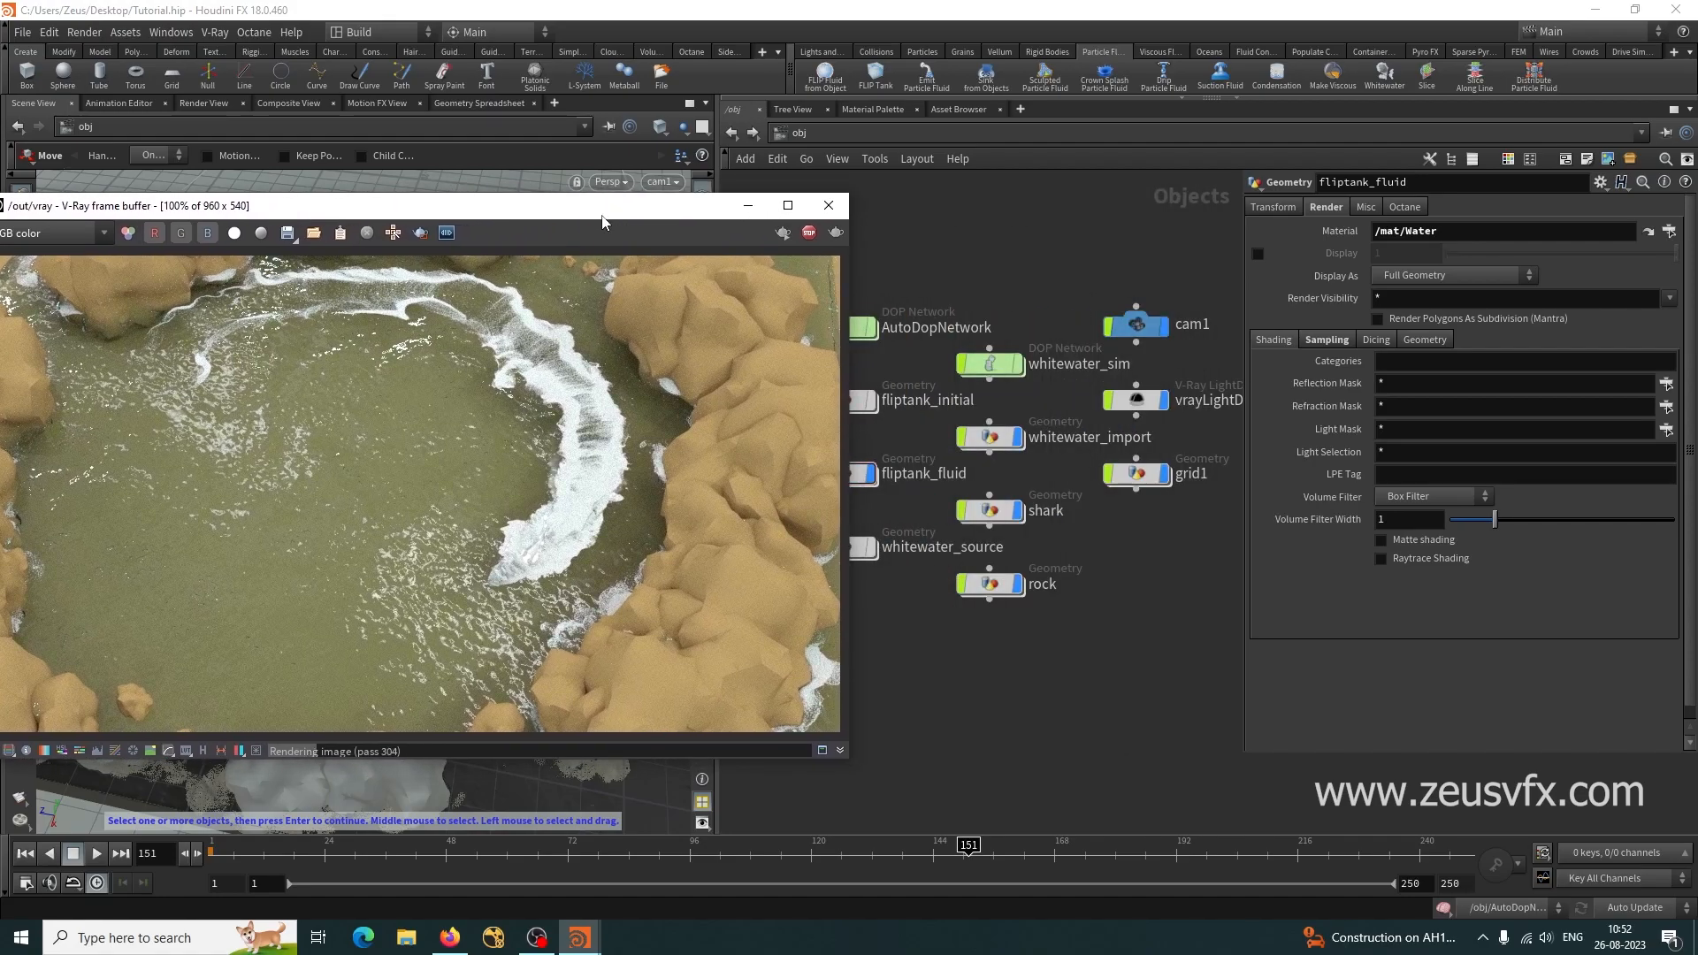
click(809, 235)
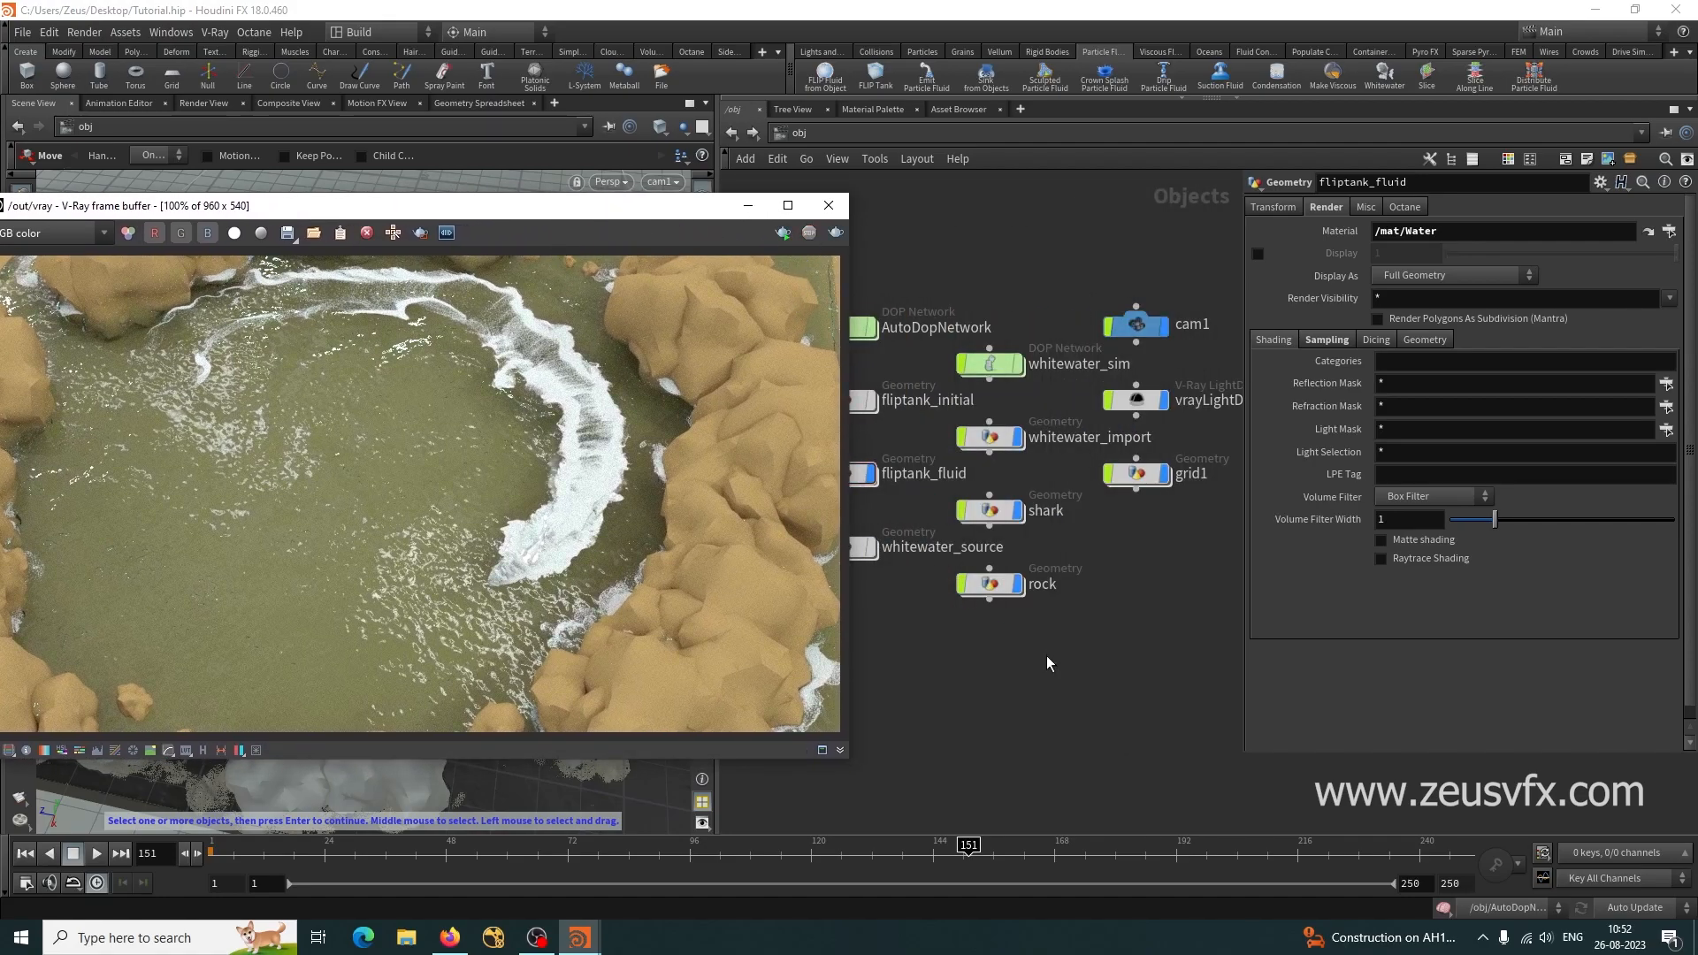
Open attribvop1 inside fliptank_fluid and bypass the fit1 node between the vorticity bind and multiply1 for the interactive render.
middle_drag(939, 696, 1188, 702)
scroll(1153, 606, up, 1)
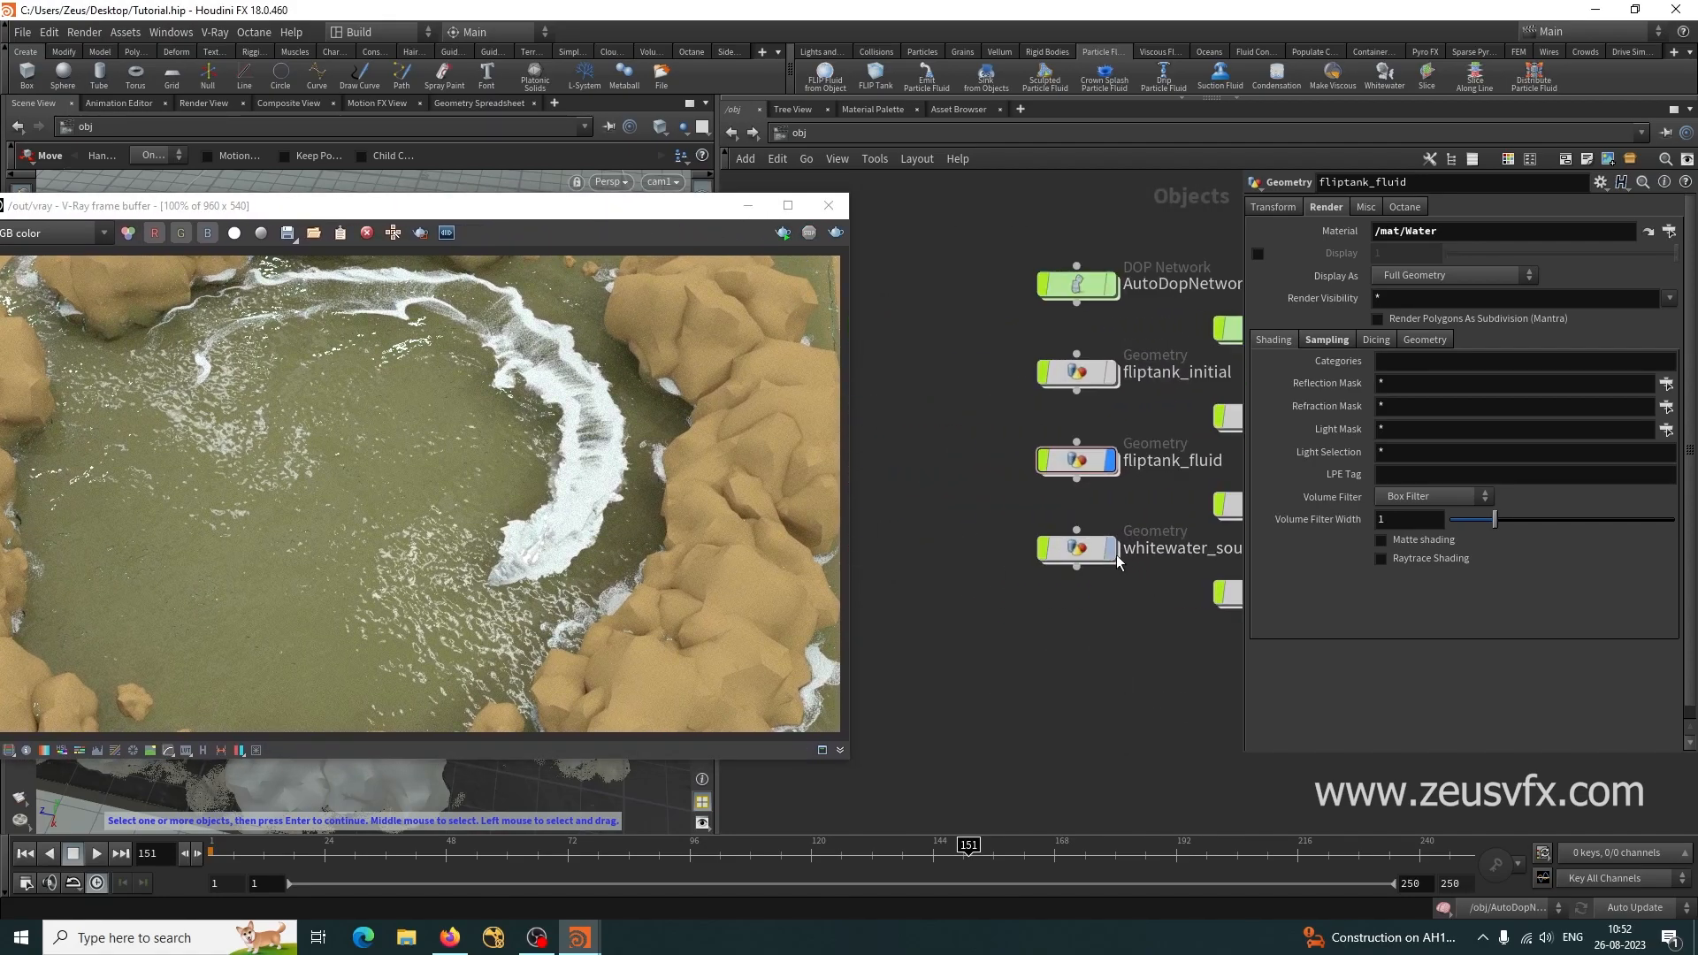
double_click(1077, 461)
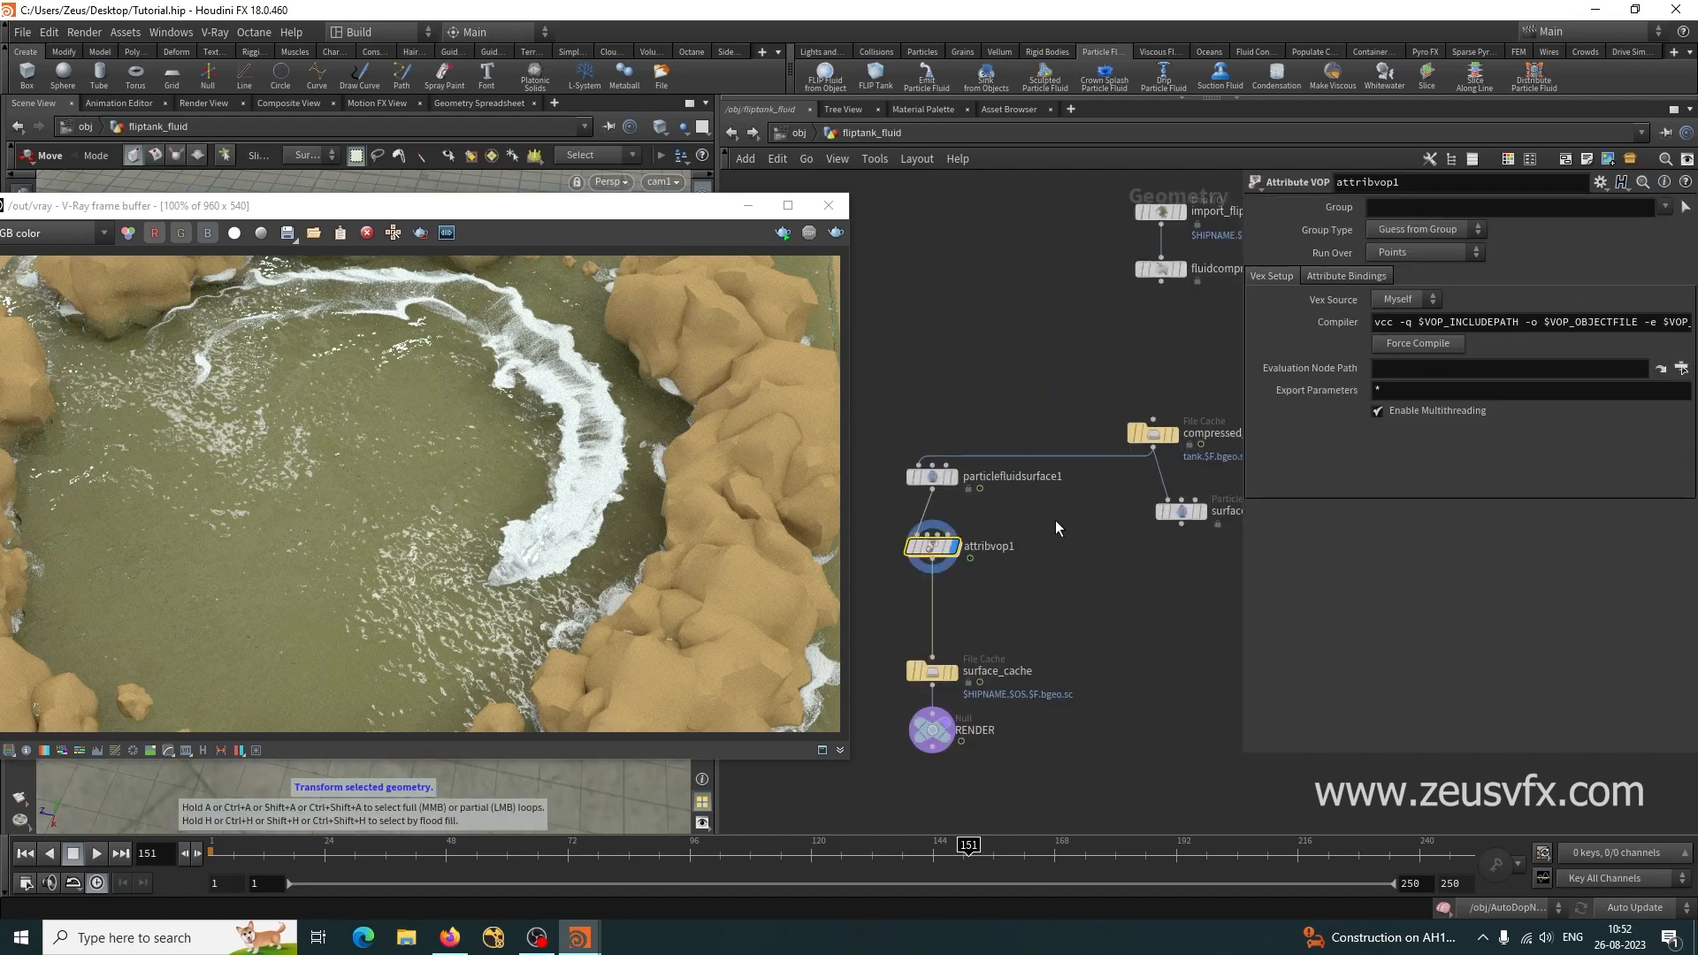
double_click(933, 559)
middle_drag(994, 724, 1226, 679)
scroll(1059, 630, down, 2)
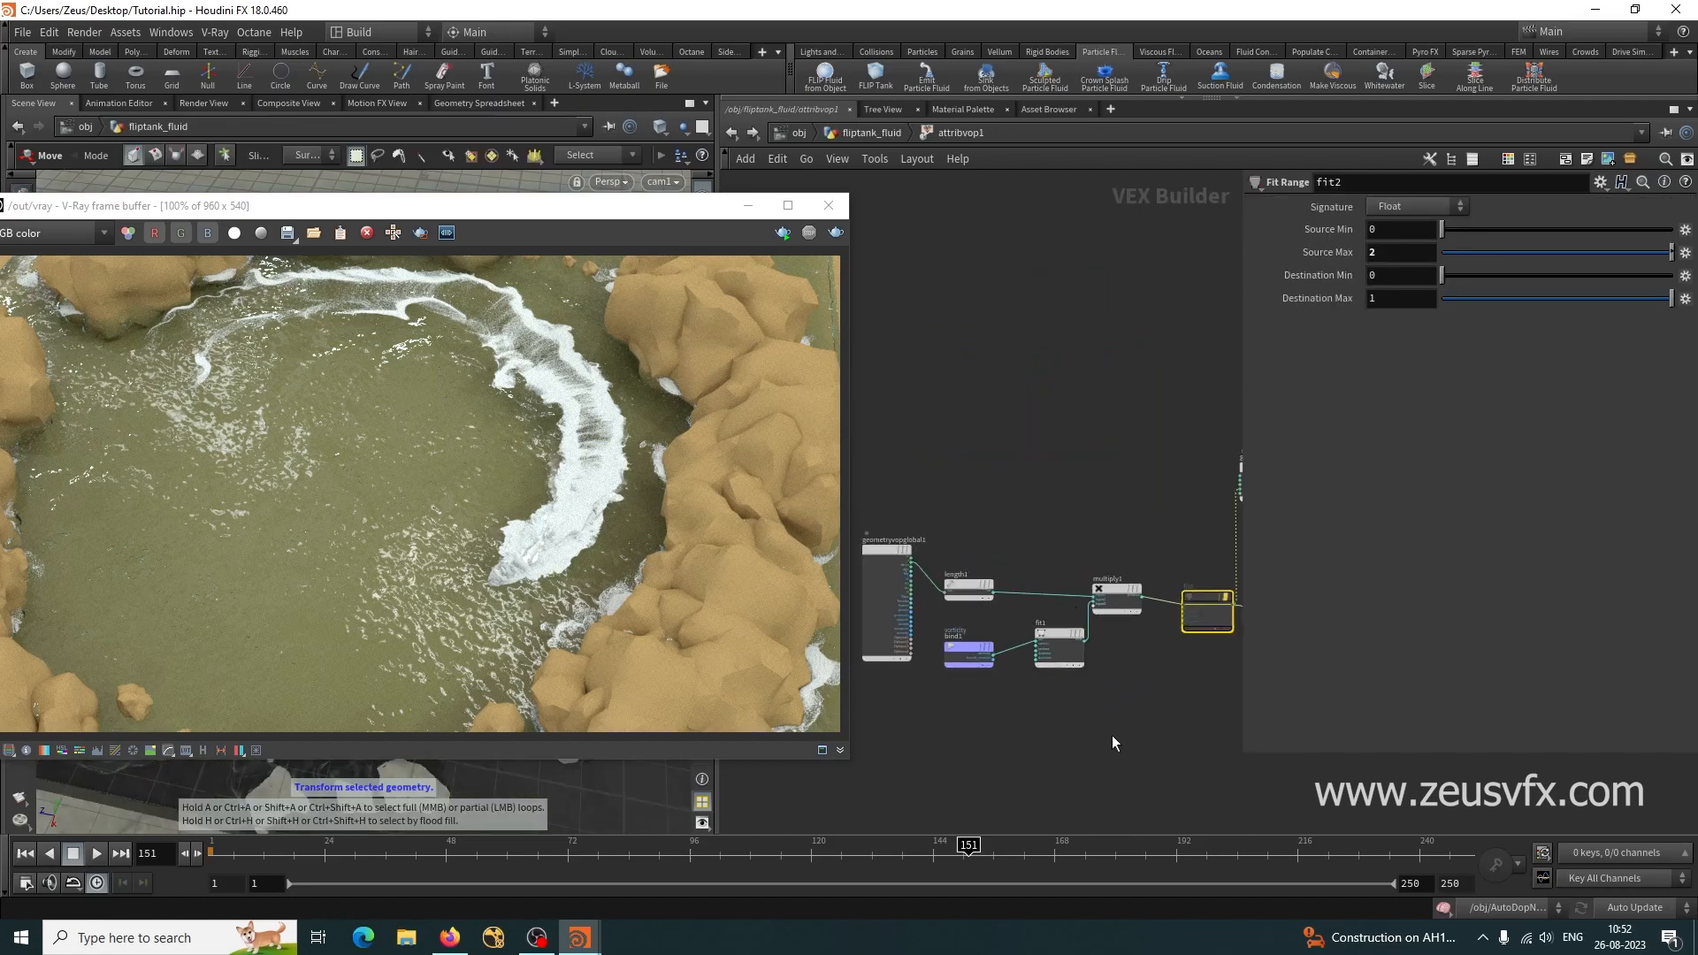
scroll(1001, 612, up, 5)
click(1079, 563)
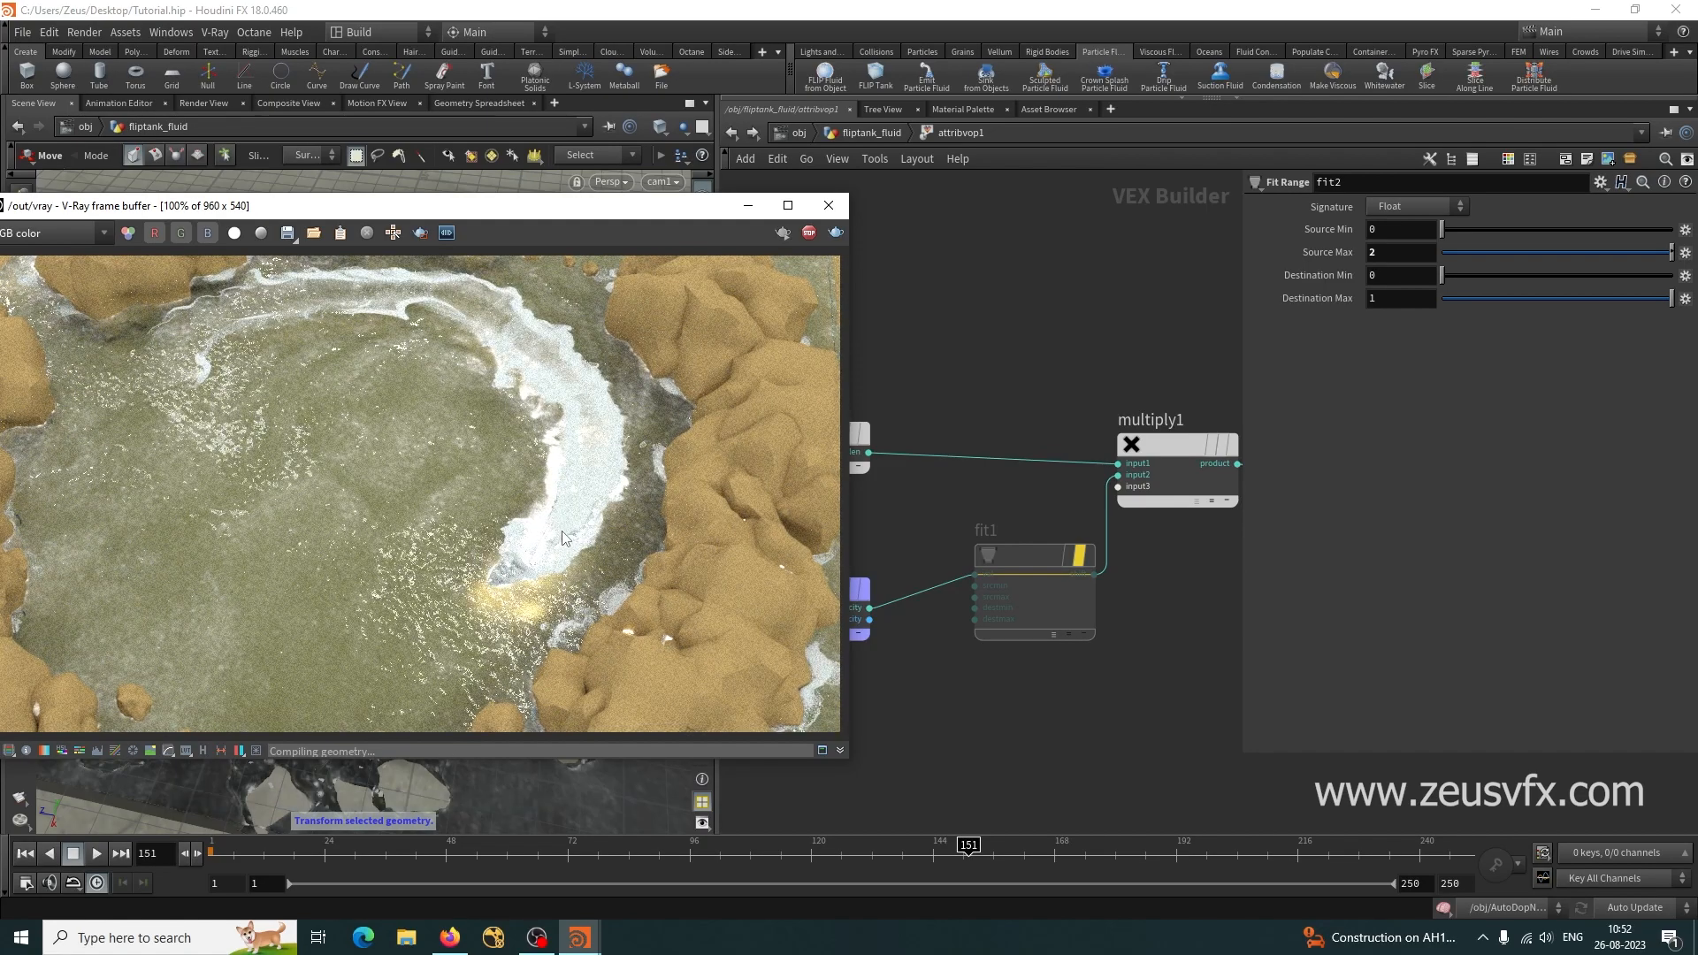
Re-enable fit1 to compare the foam in the render, then bypass it again.
scroll(1038, 725, down, 3)
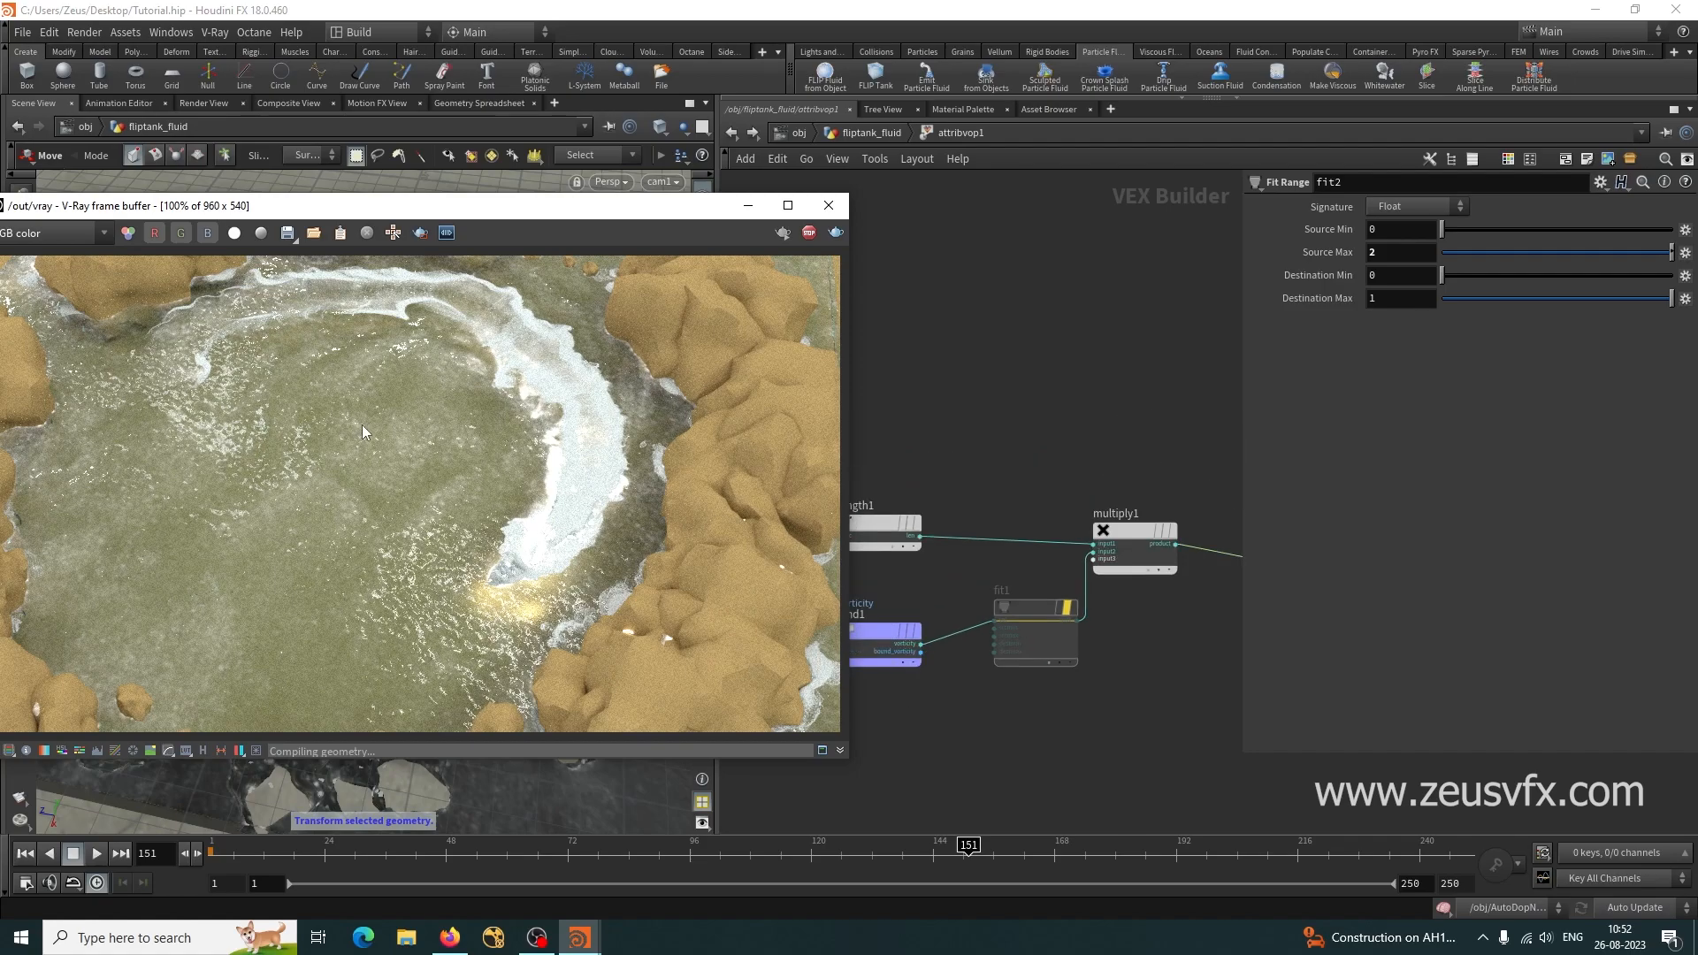
scroll(942, 757, up, 1)
mouse_move(980, 728)
middle_down()
mouse_move(1183, 699)
mouse_move(976, 746)
middle_up()
scroll(1098, 720, down, 2)
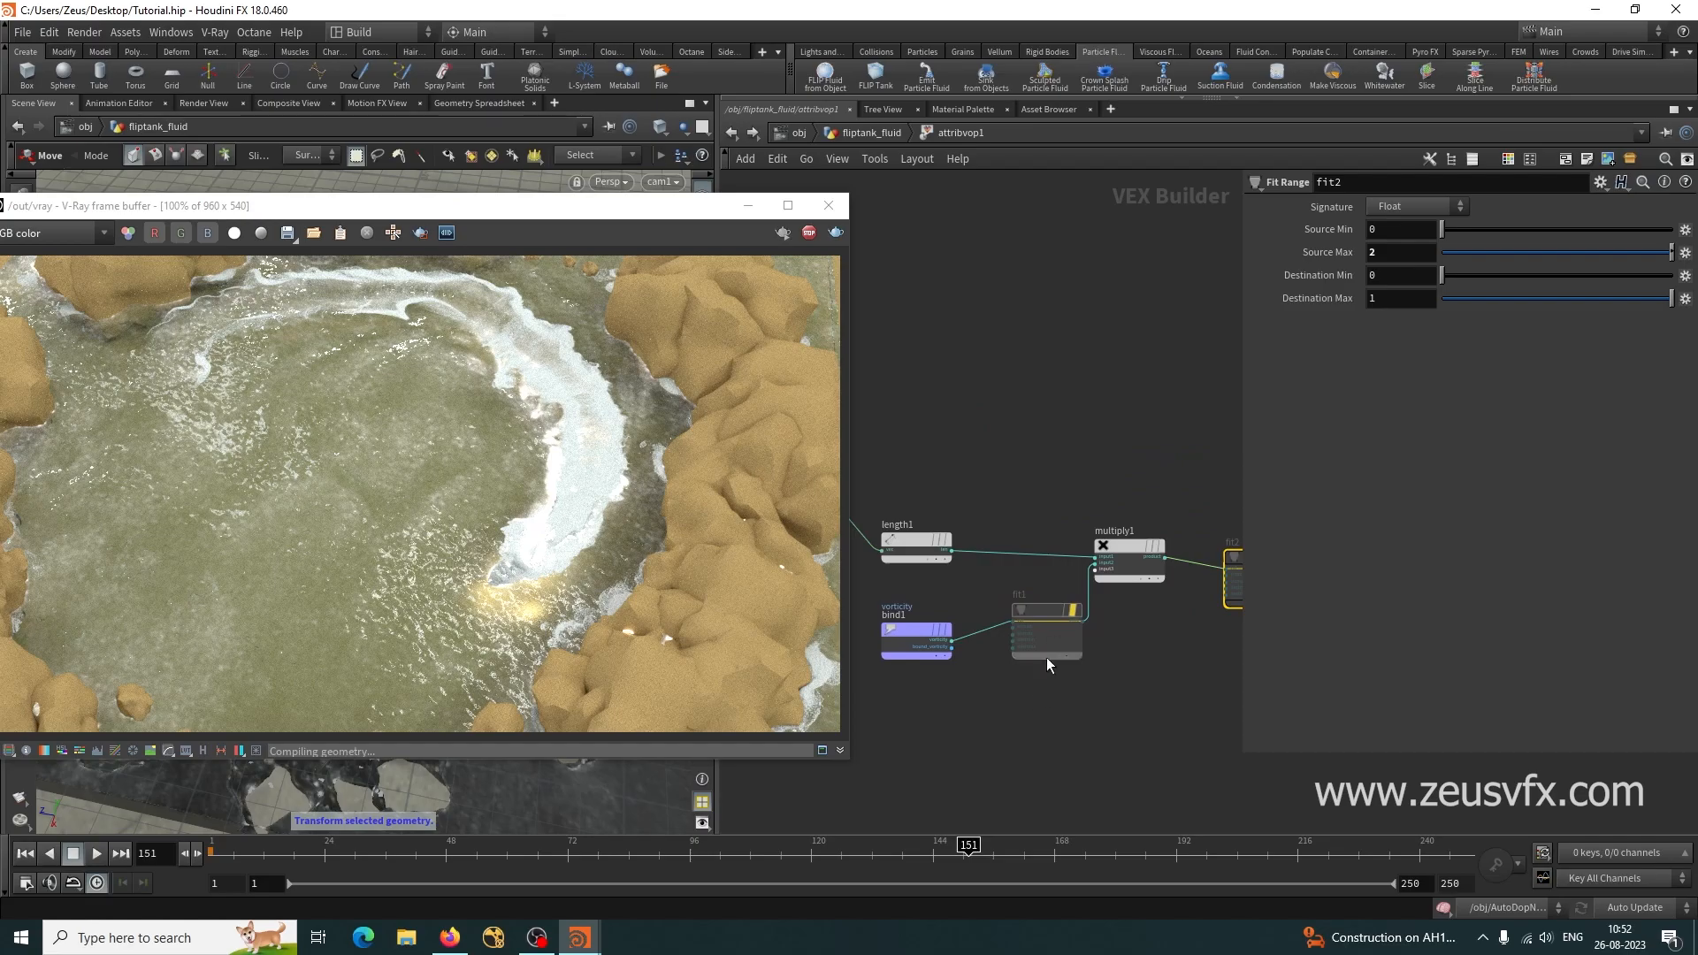
scroll(1100, 697, up, 3)
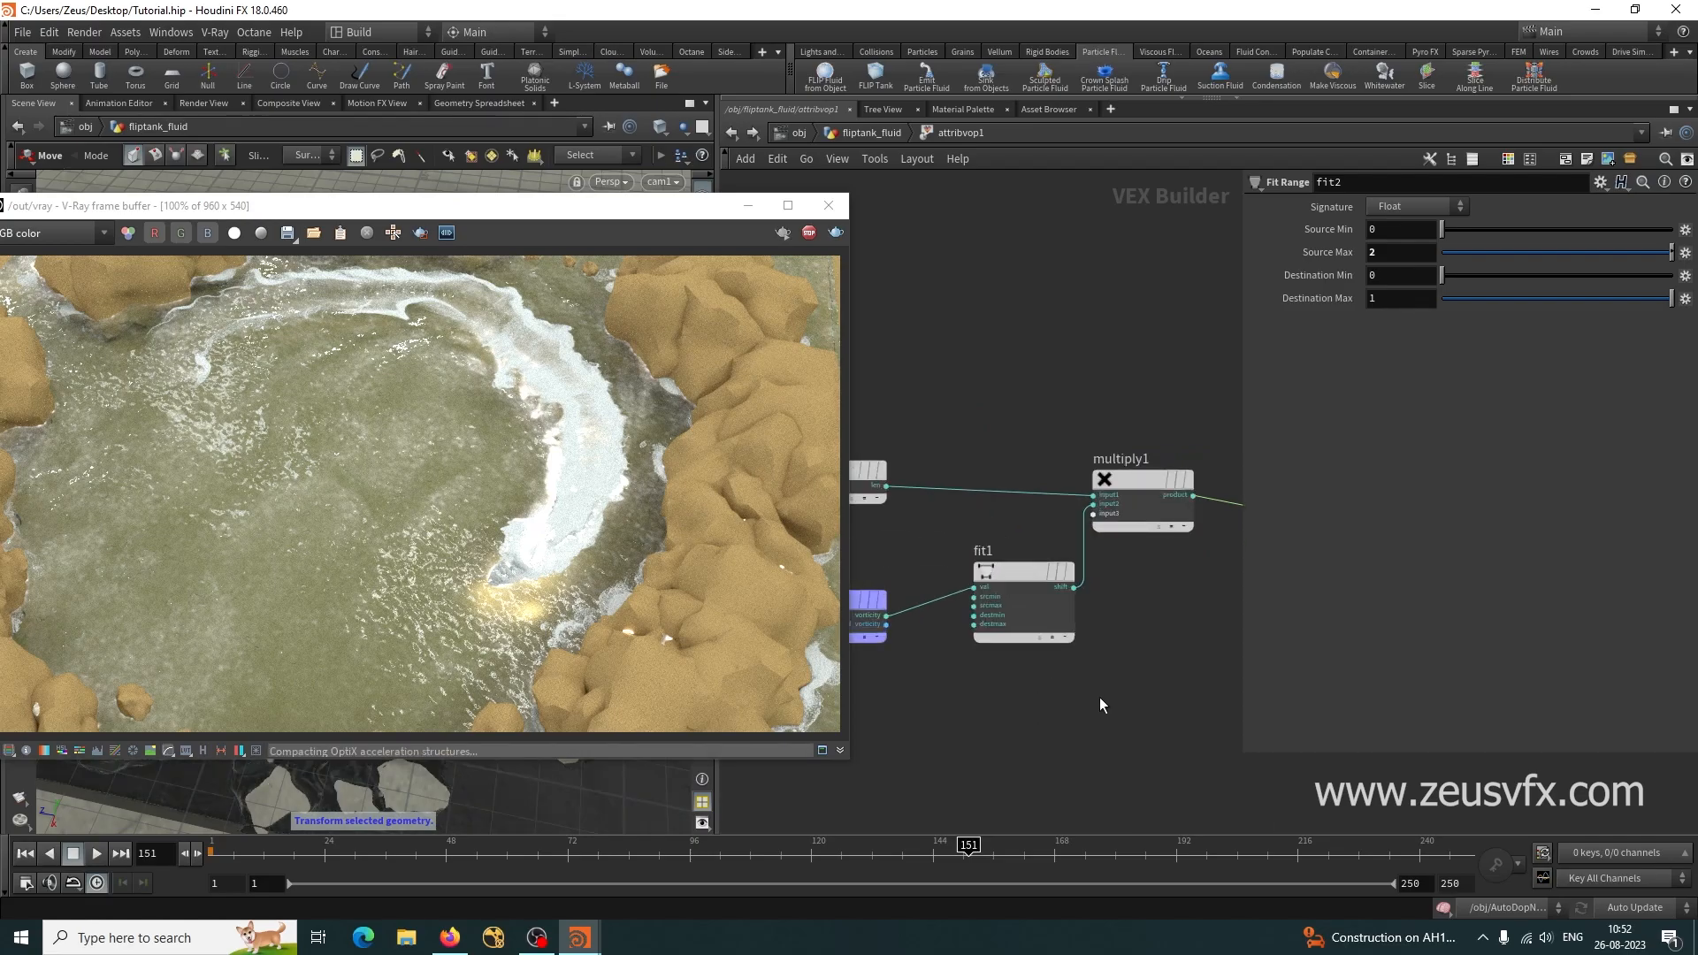
click(1035, 612)
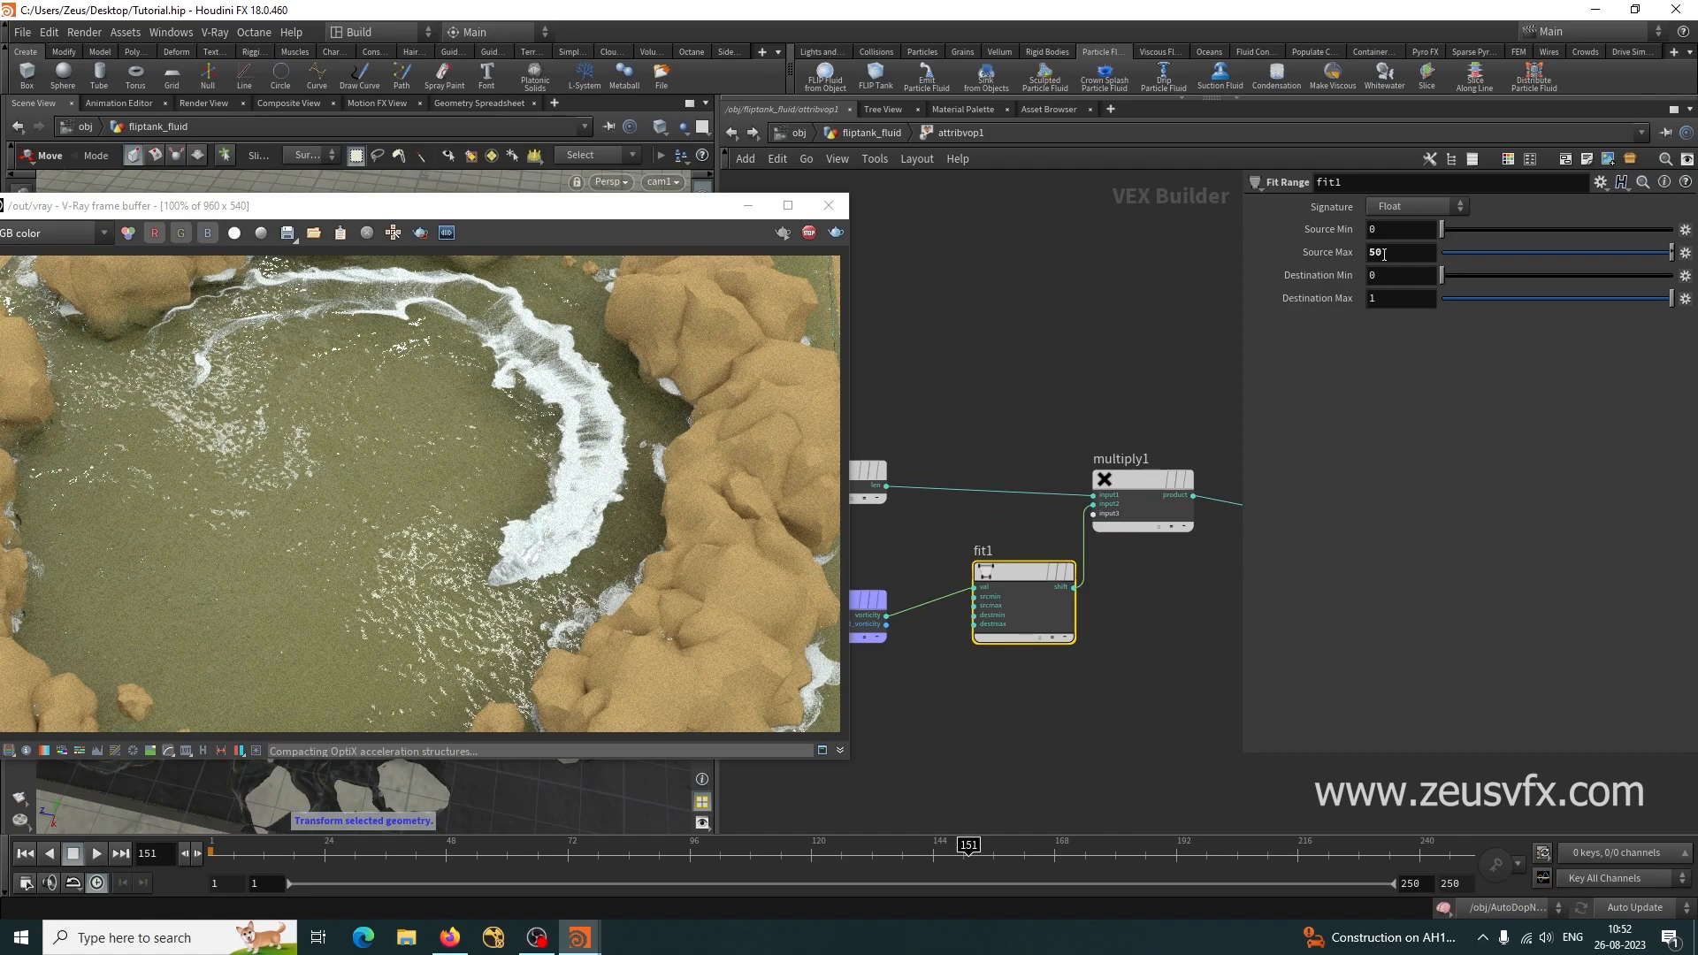
mouse_move(1072, 572)
click(1076, 523)
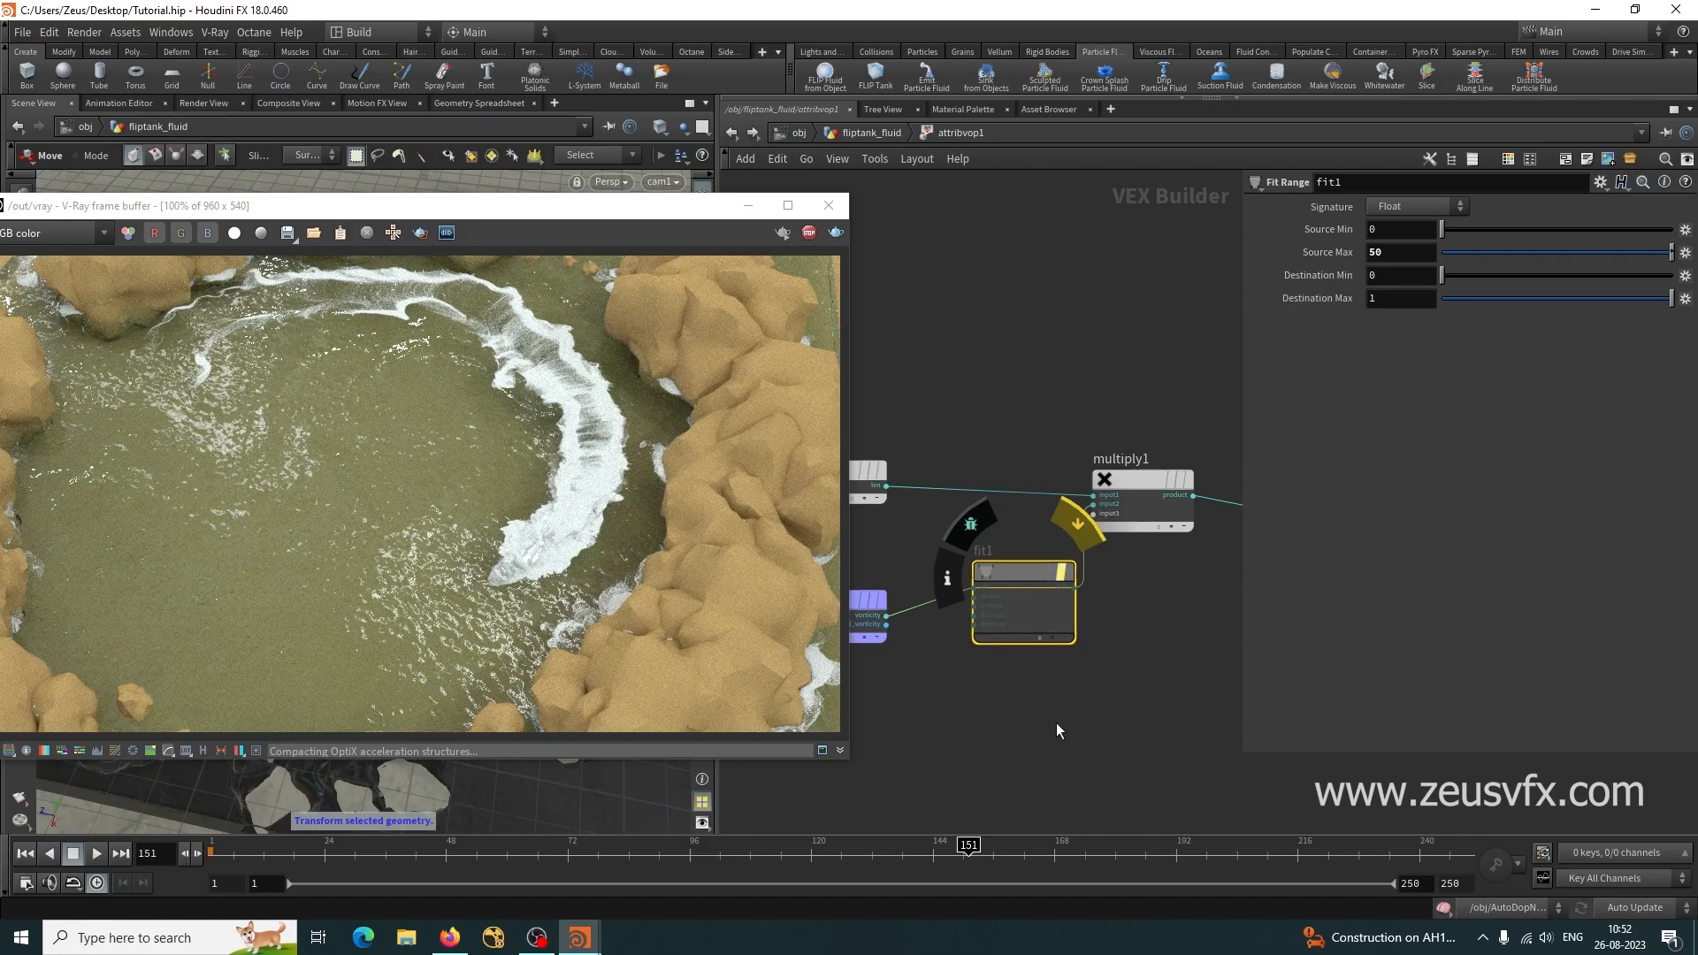
Re-enable the fit2 node between multiply1 and the foam bind and check its effect in the render.
scroll(1063, 699, down, 4)
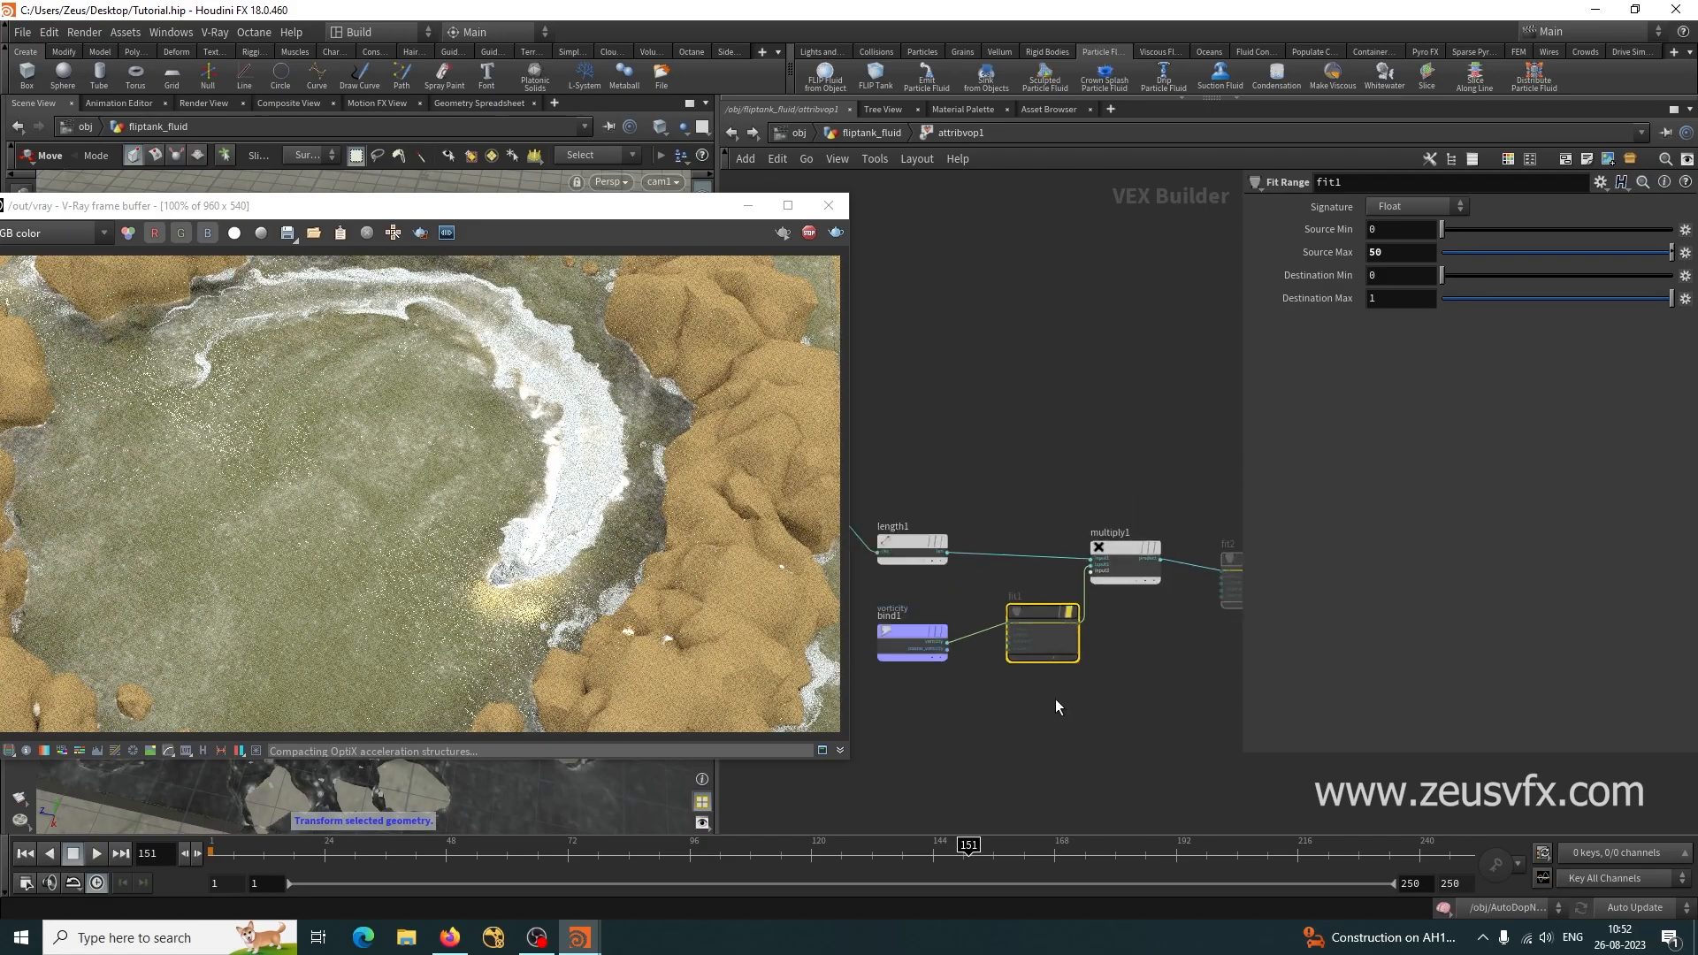
middle_drag(1115, 724, 896, 705)
scroll(994, 658, up, 2)
mouse_move(1005, 700)
middle_down()
mouse_move(1213, 706)
mouse_move(1130, 675)
mouse_move(986, 690)
middle_up()
scroll(1070, 670, up, 4)
scroll(1144, 672, down, 4)
scroll(1058, 667, up, 5)
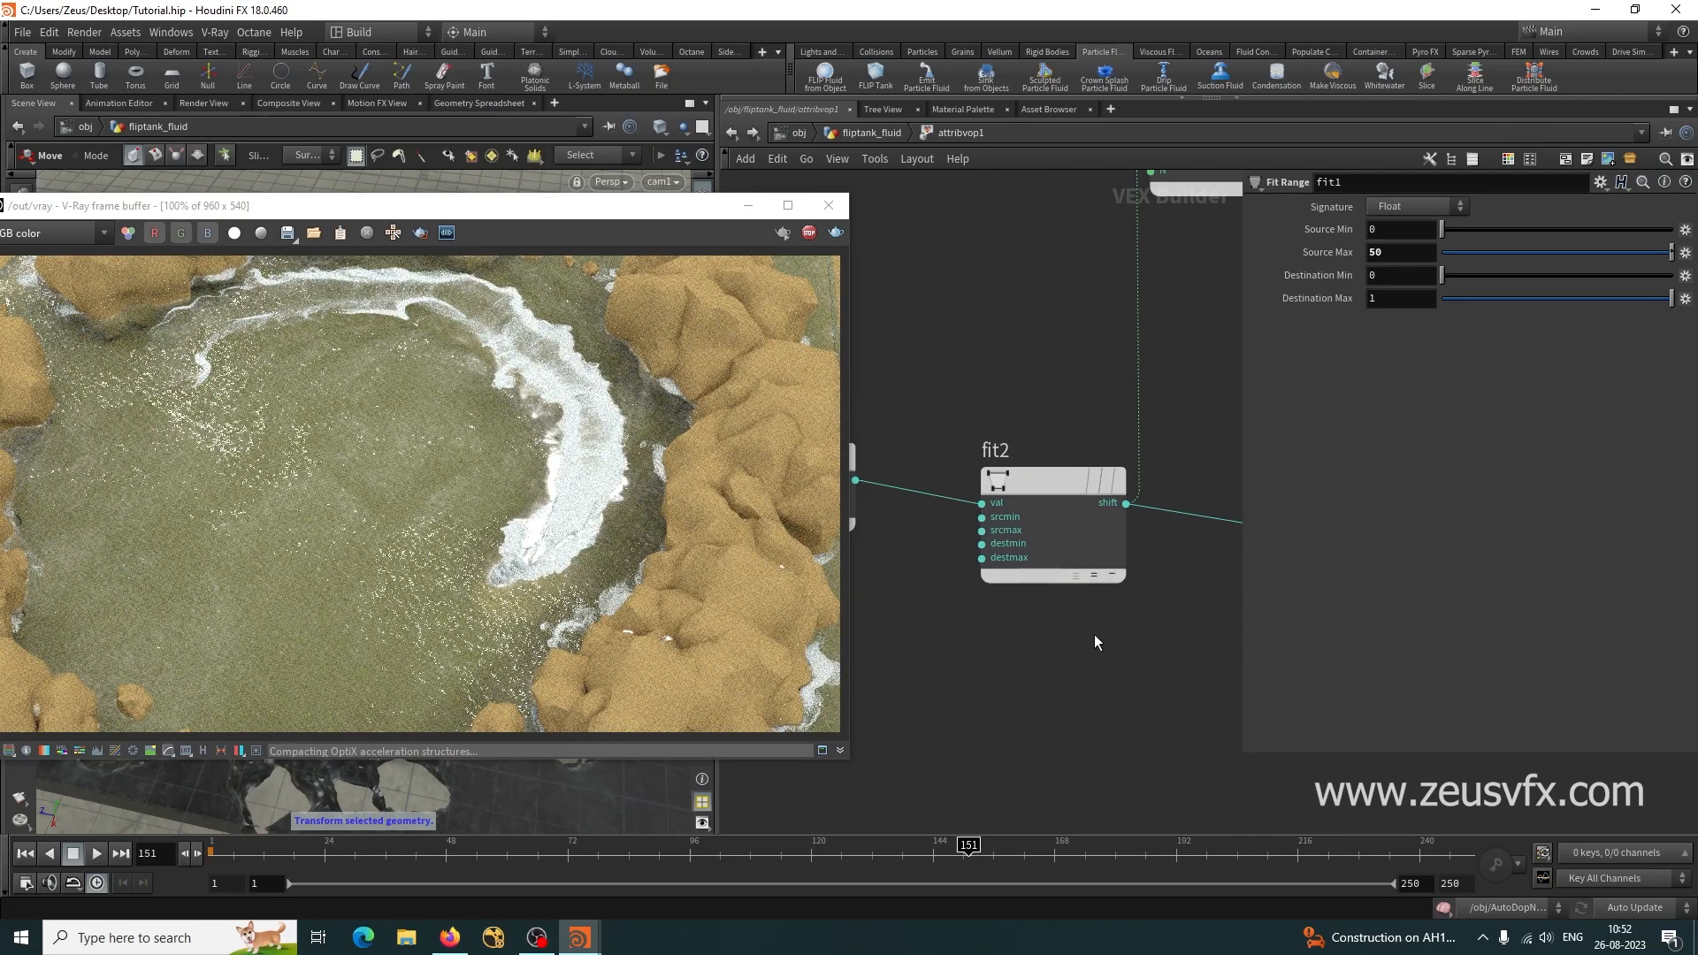
click(1053, 480)
scroll(1069, 655, down, 5)
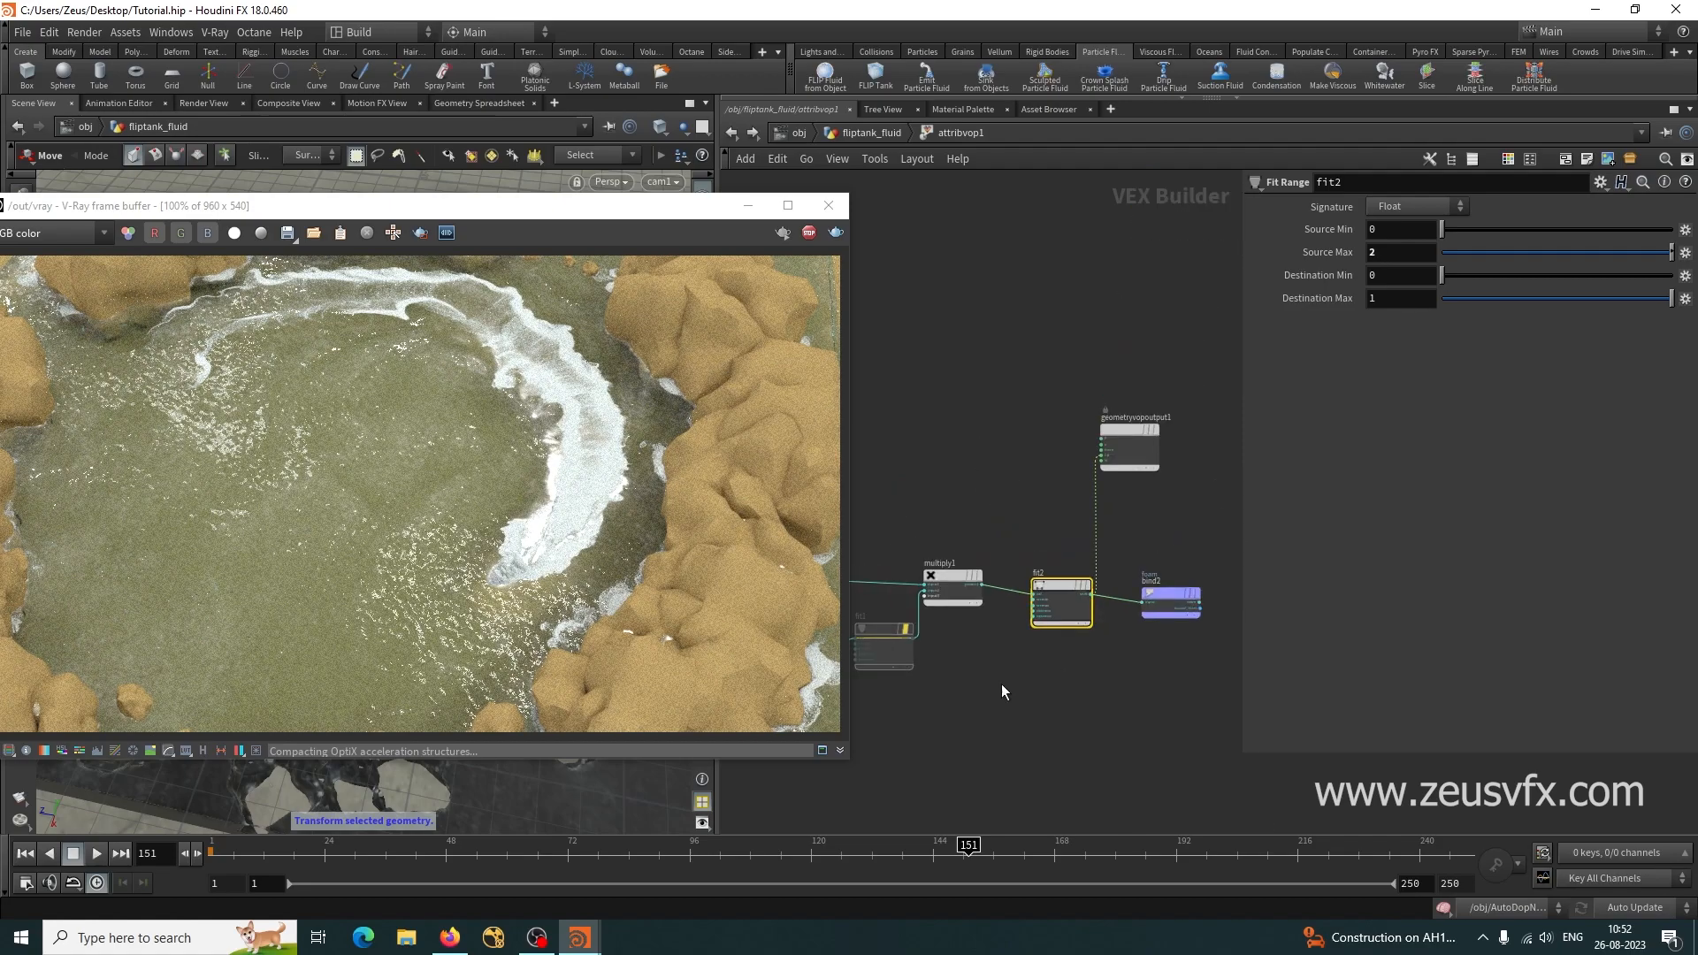
scroll(1080, 629, up, 2)
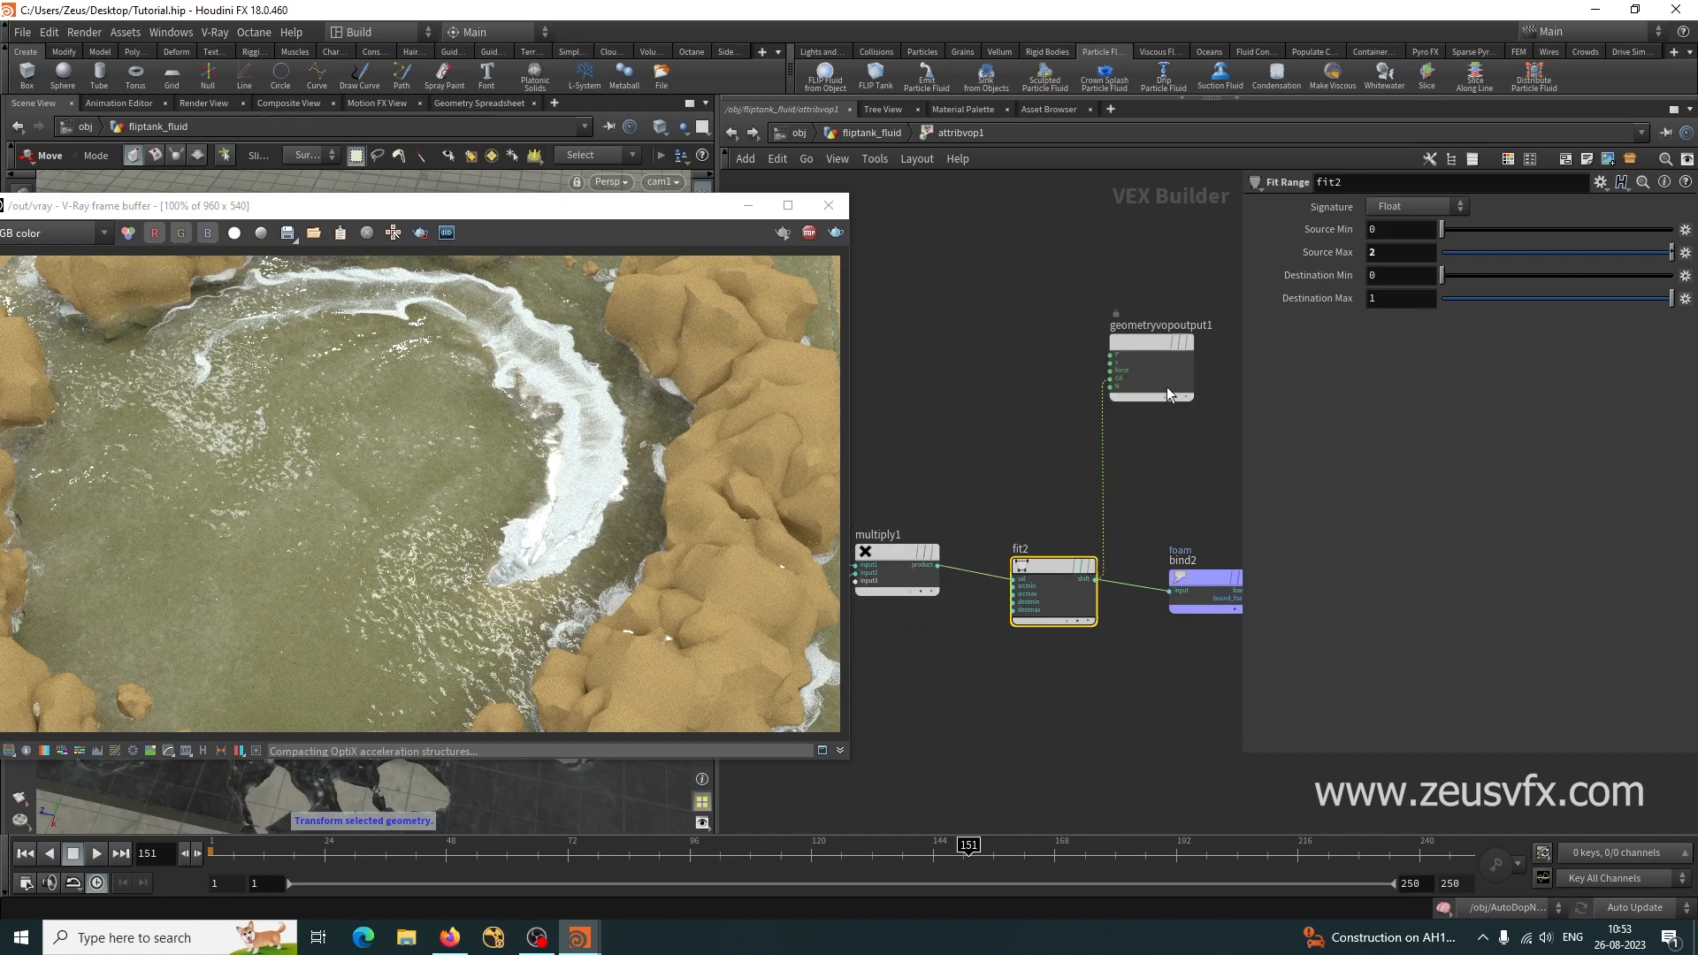
Open the Water material assigned to fliptank_fluid and set its Self-Illumination Mult. to 0.5.
click(780, 134)
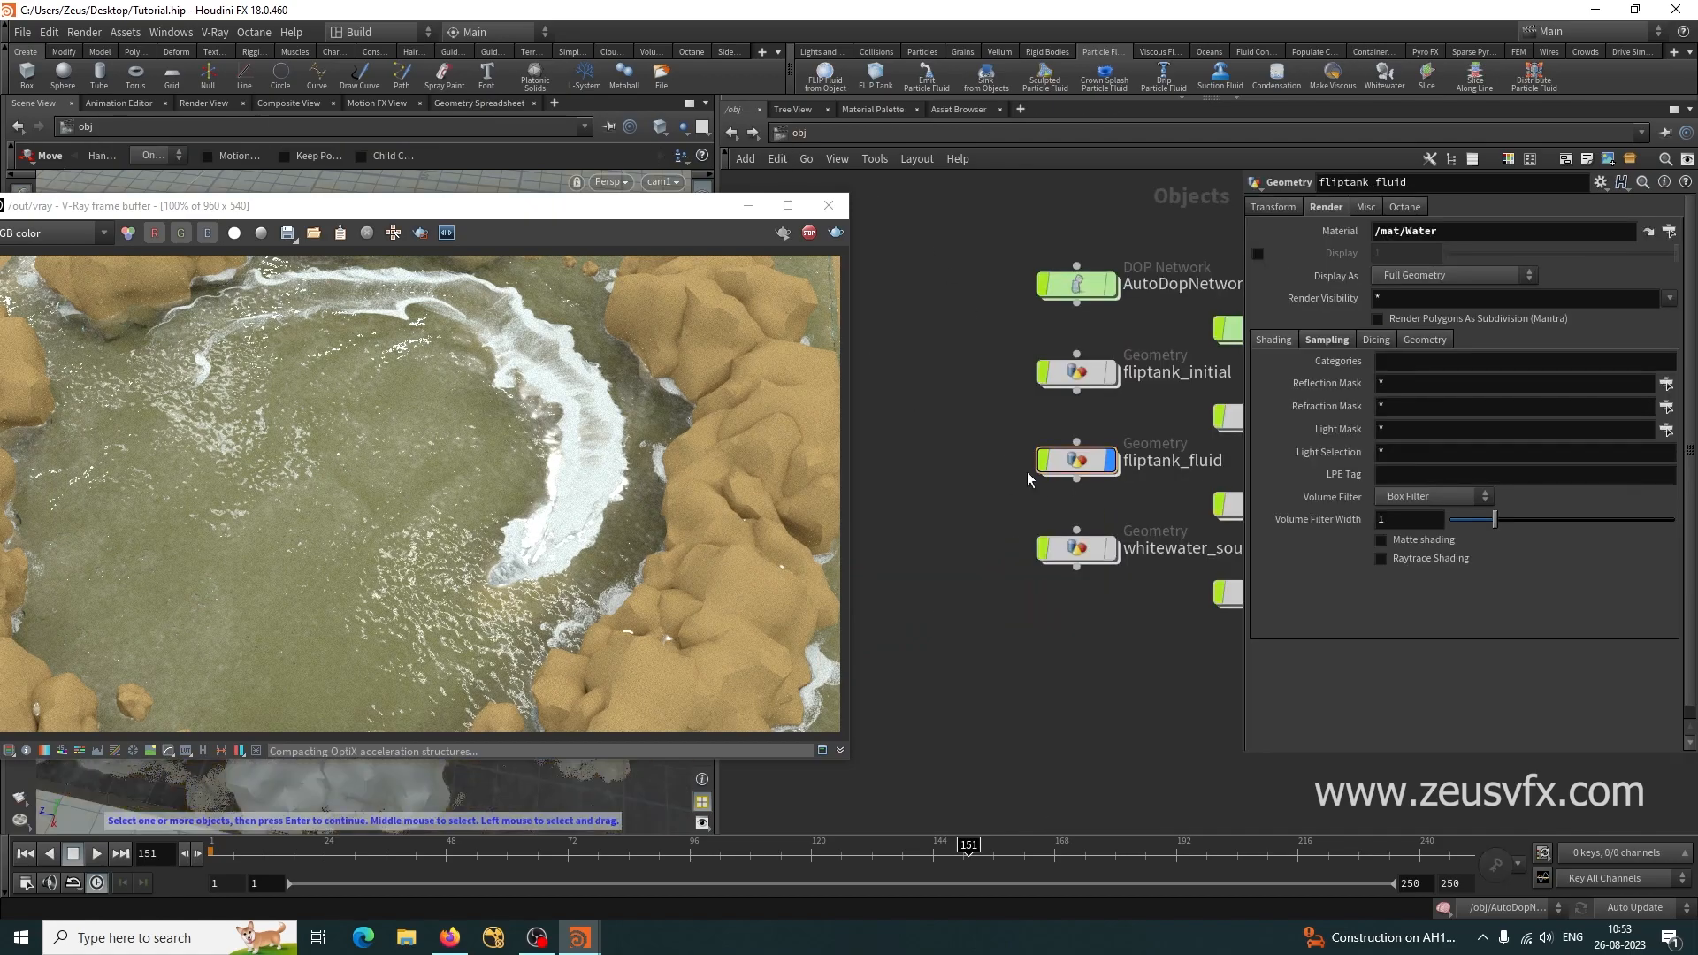
click(1649, 231)
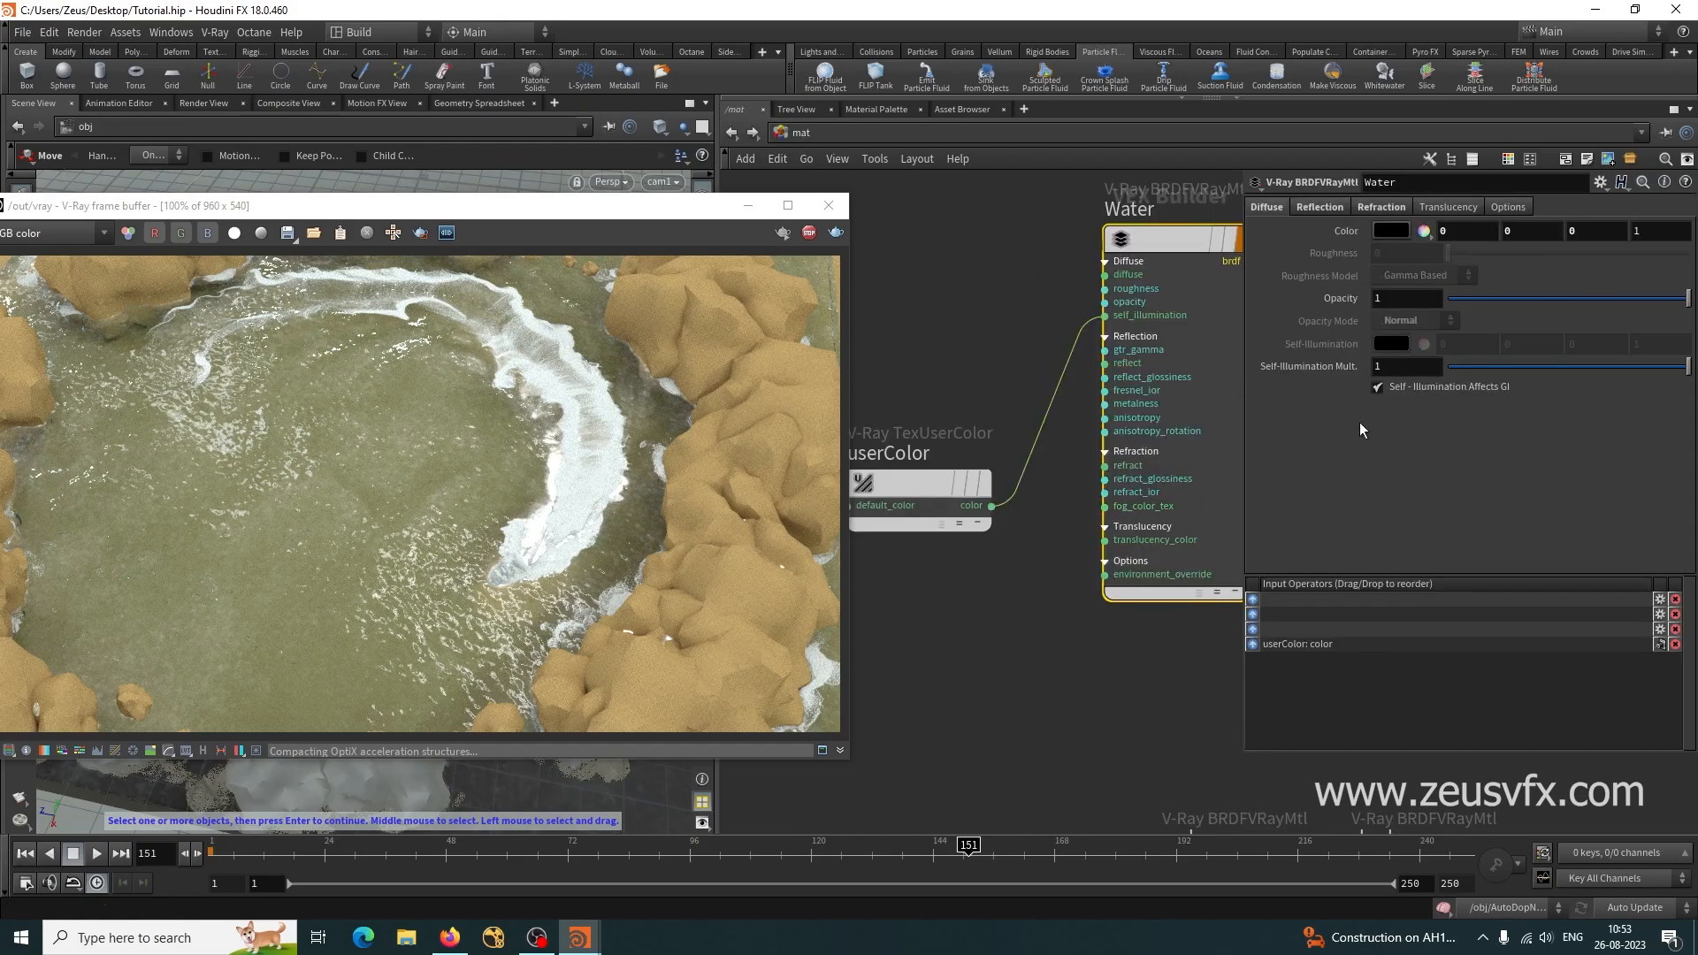
double_click(1379, 366)
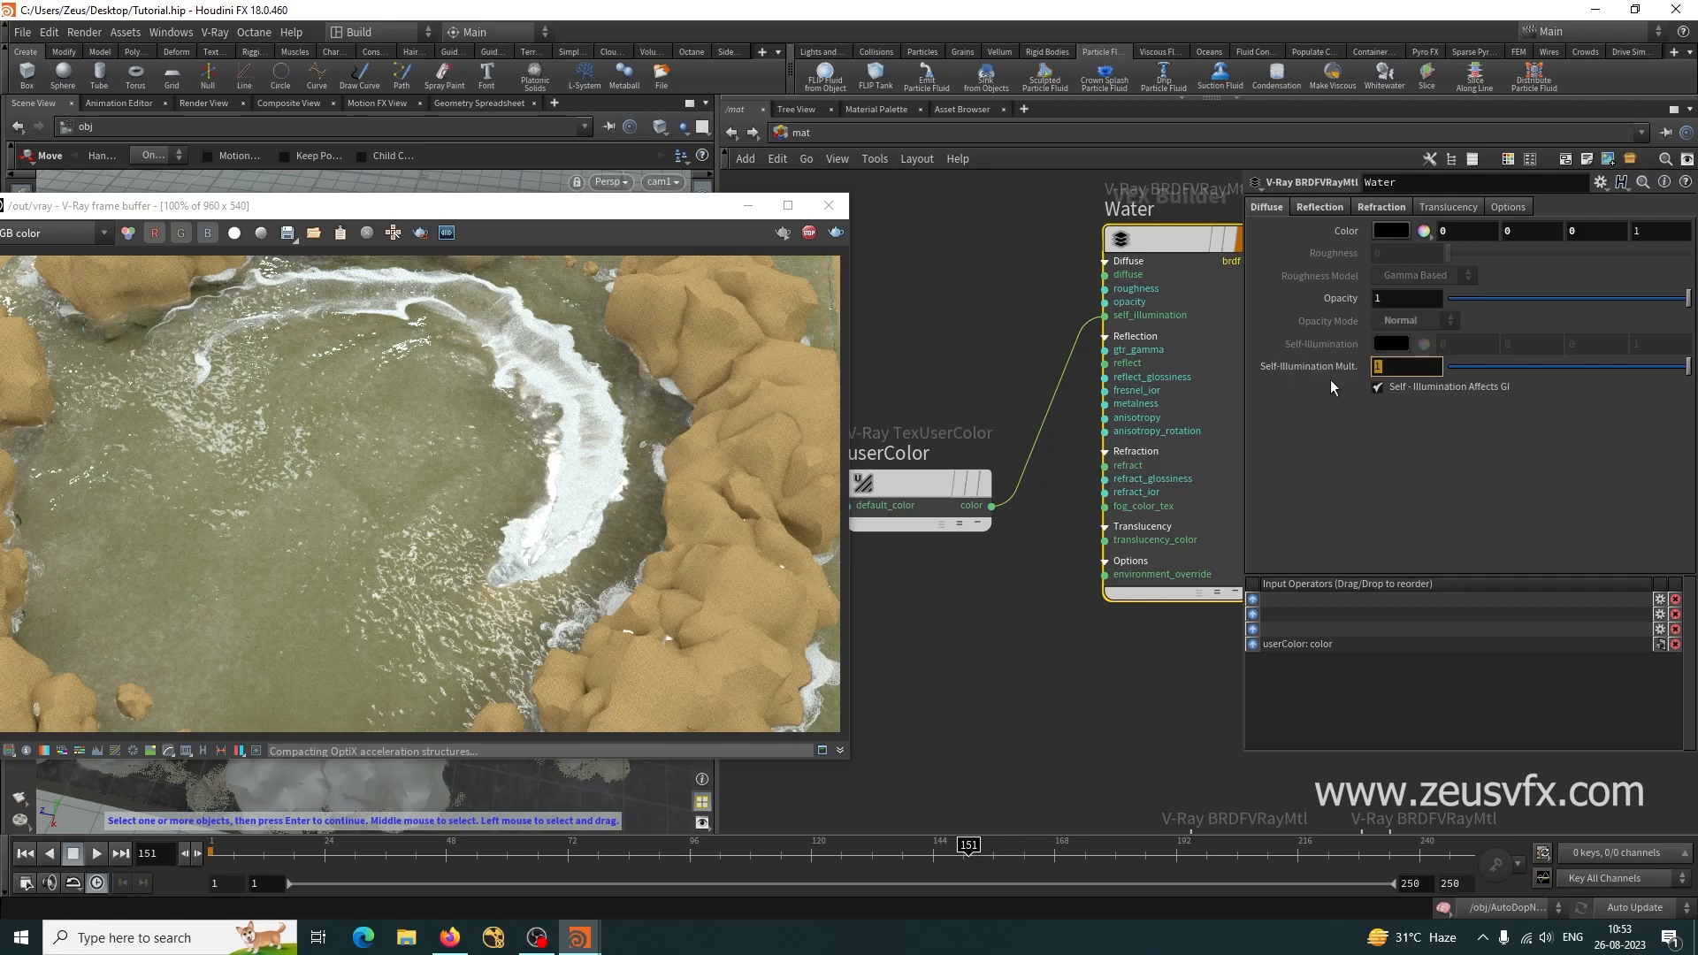
text(.5)
key(Return)
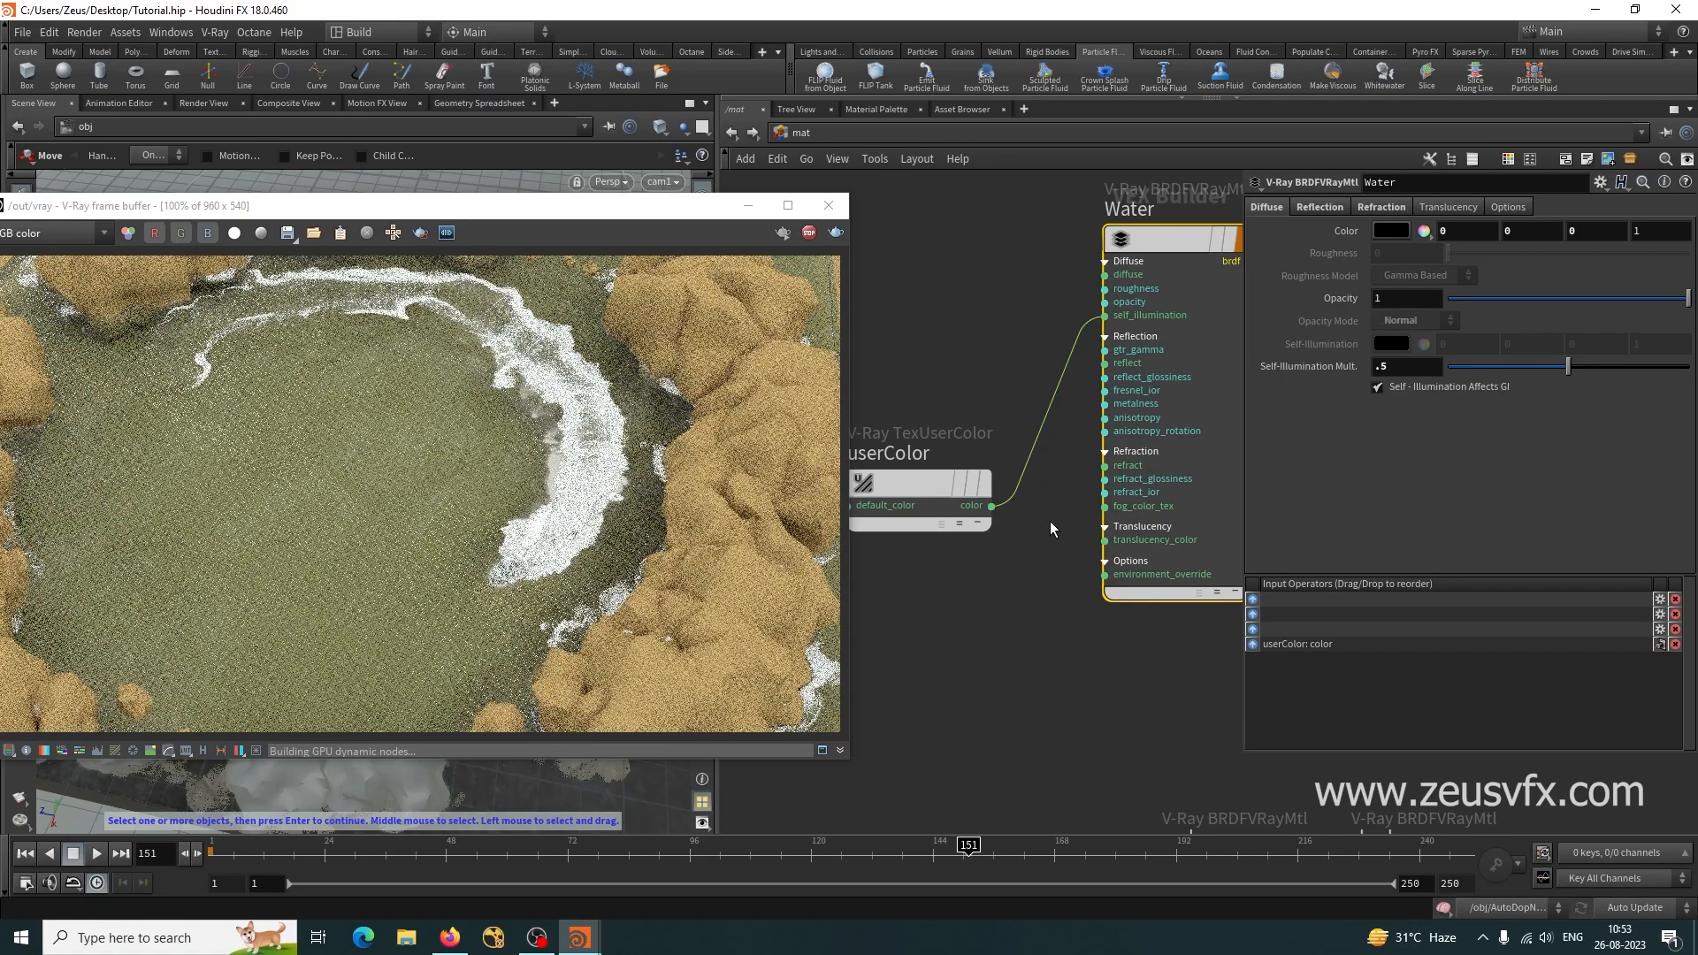
Set the Water material's Self-Illumination Mult. to 0.8, check the foam in the interactive render and stop the render.
click(1415, 371)
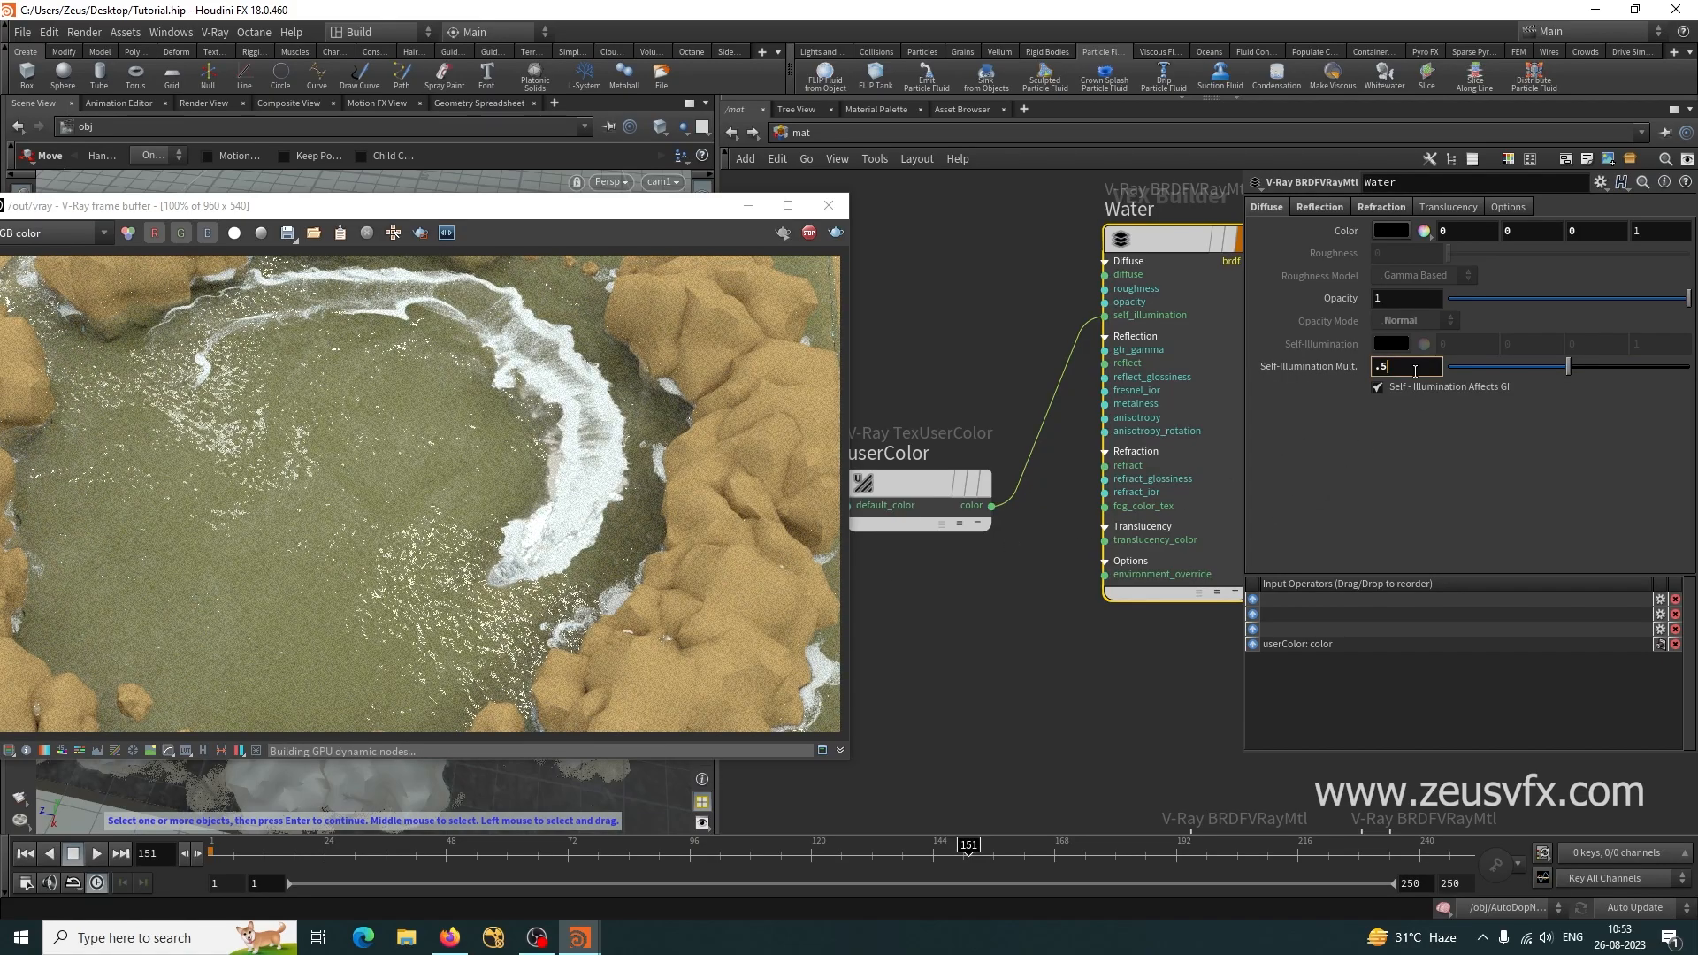
key(Return)
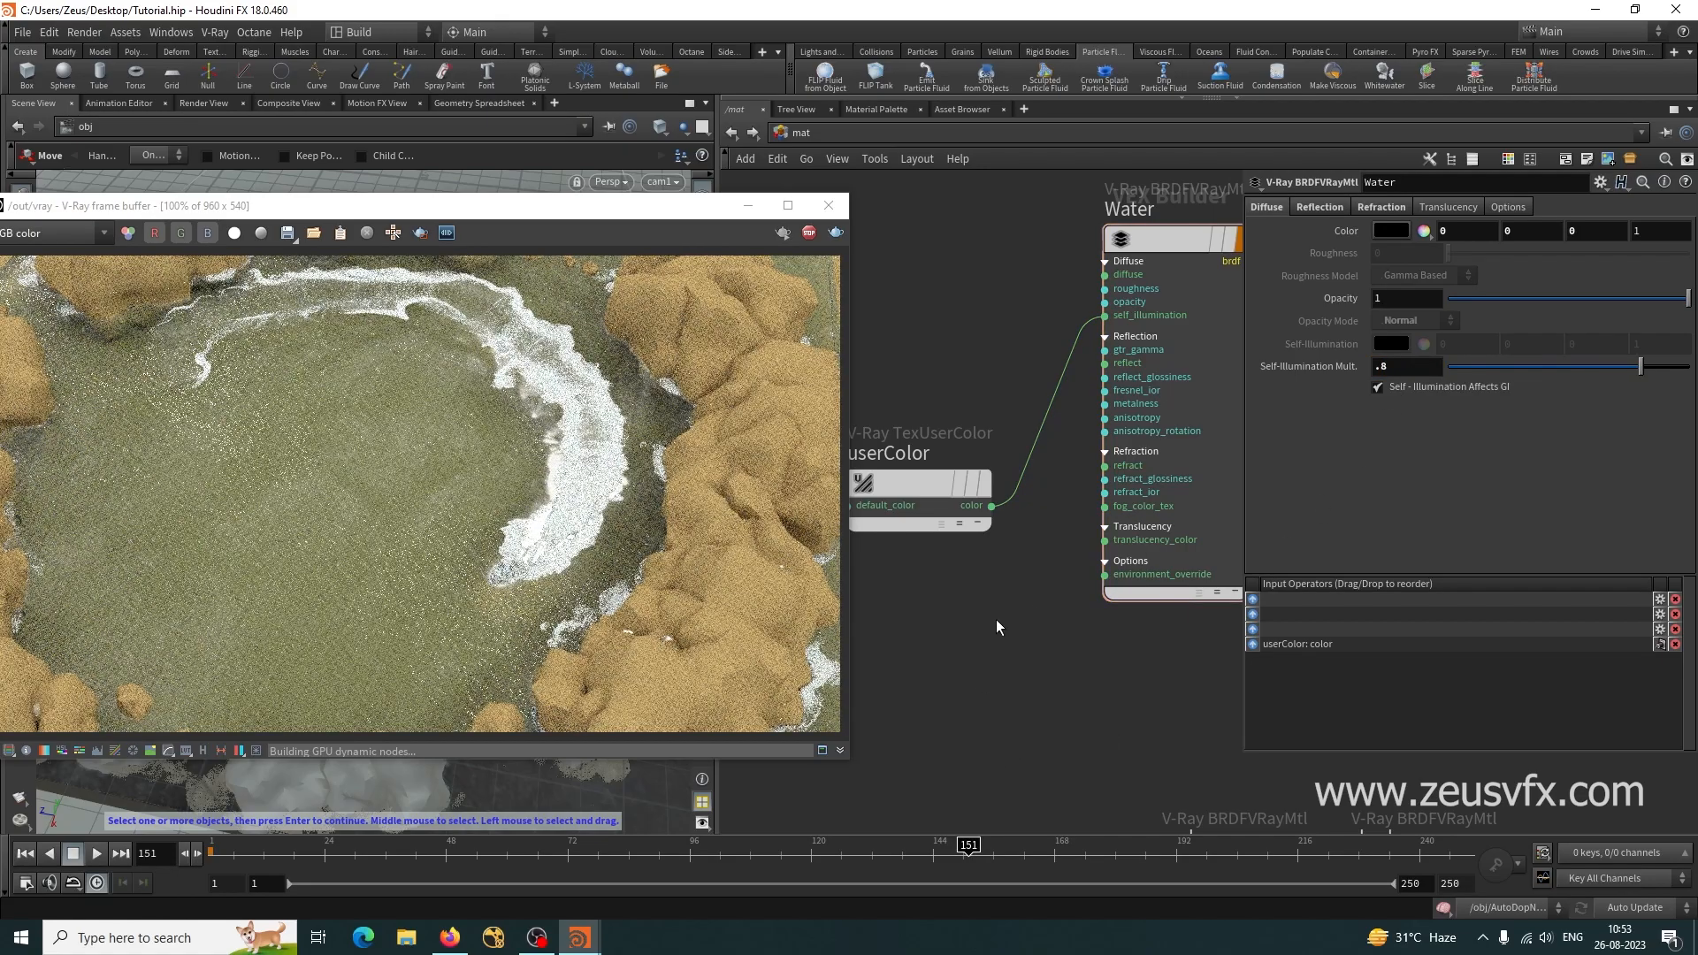
drag(652, 209, 616, 171)
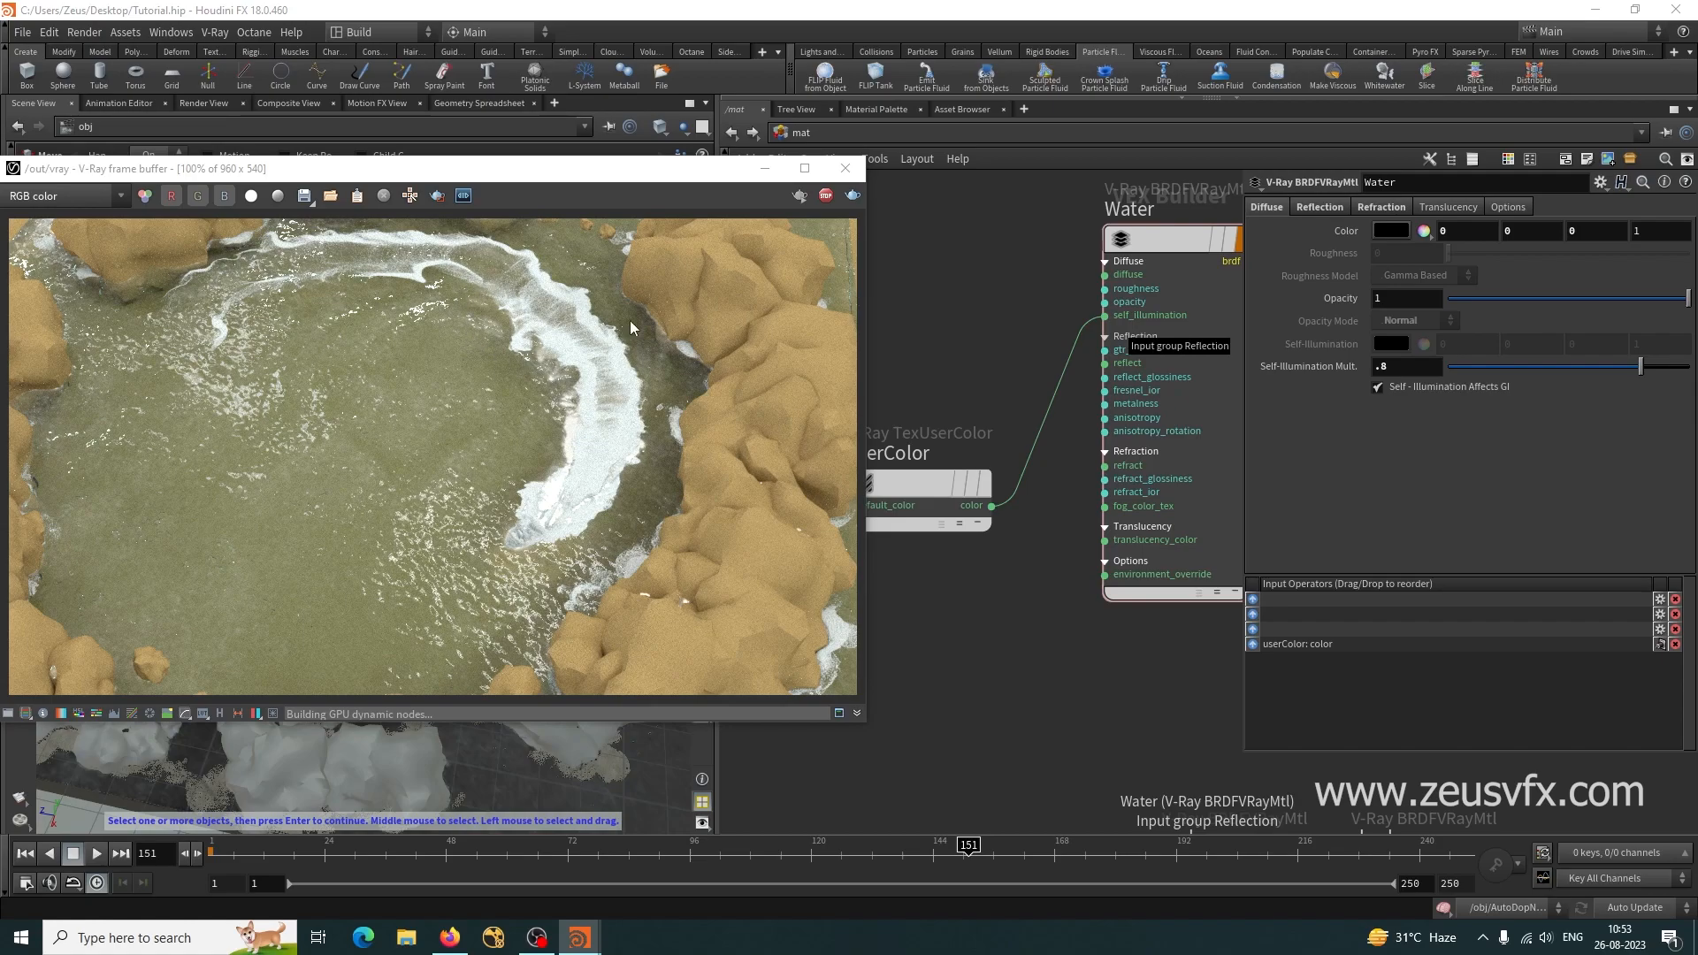
click(824, 195)
drag(589, 173, 822, 269)
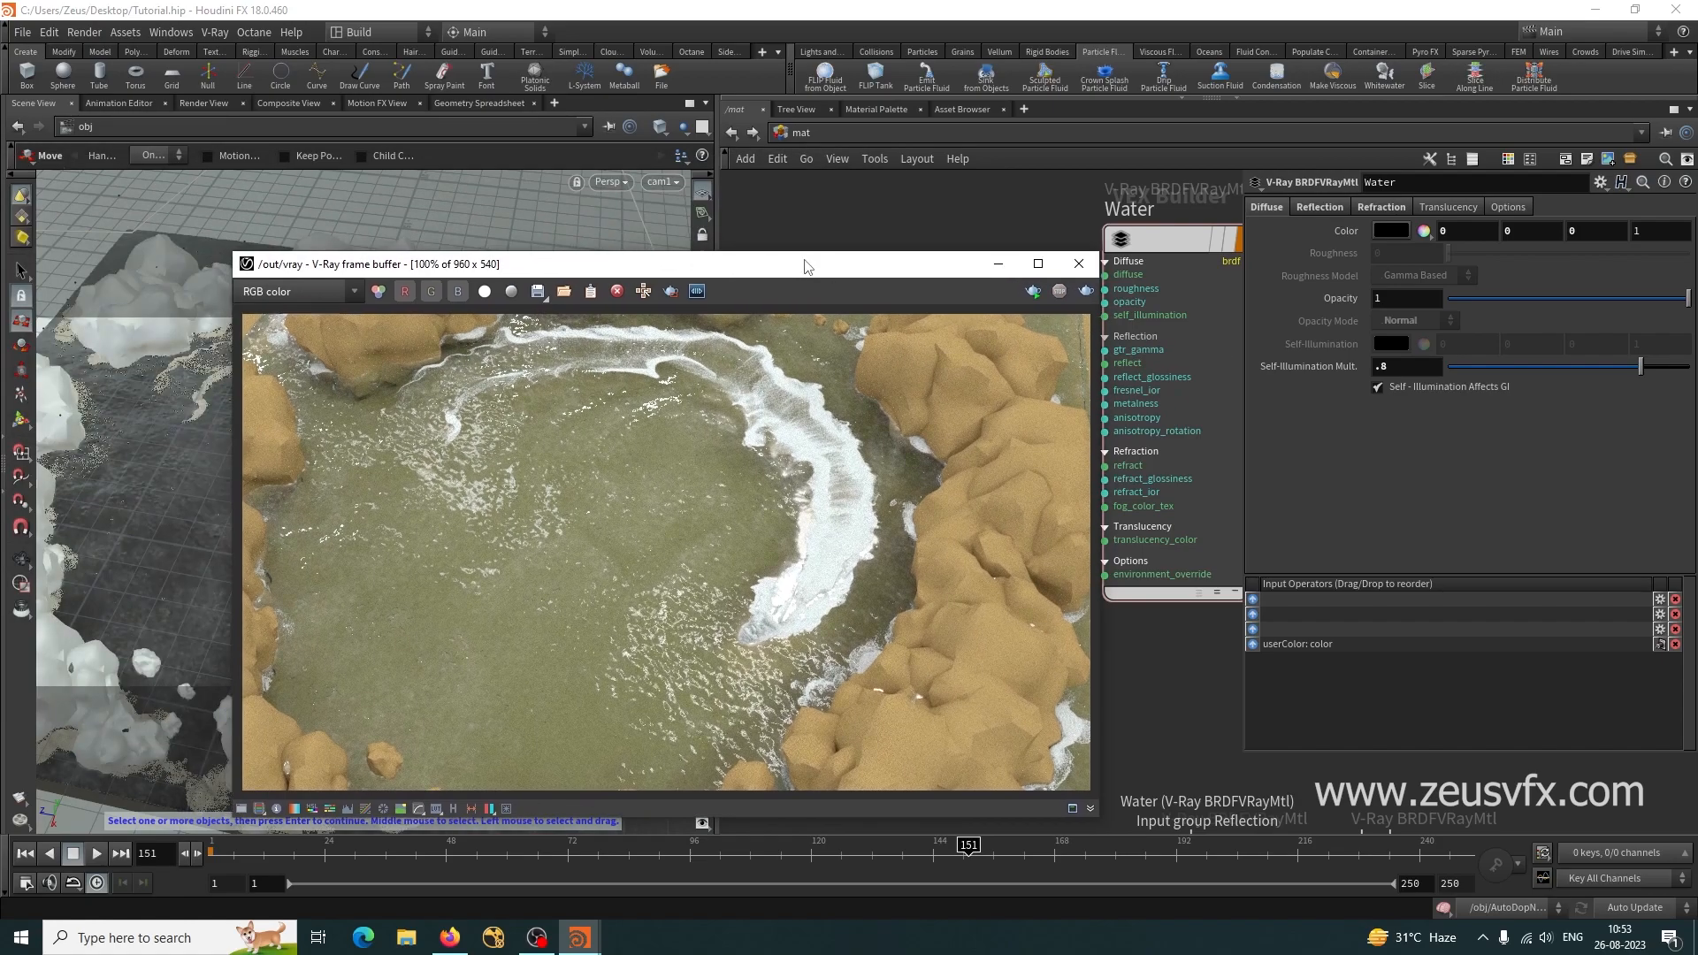
Open the V-Ray render settings and enable Save Image in the image output options.
click(215, 32)
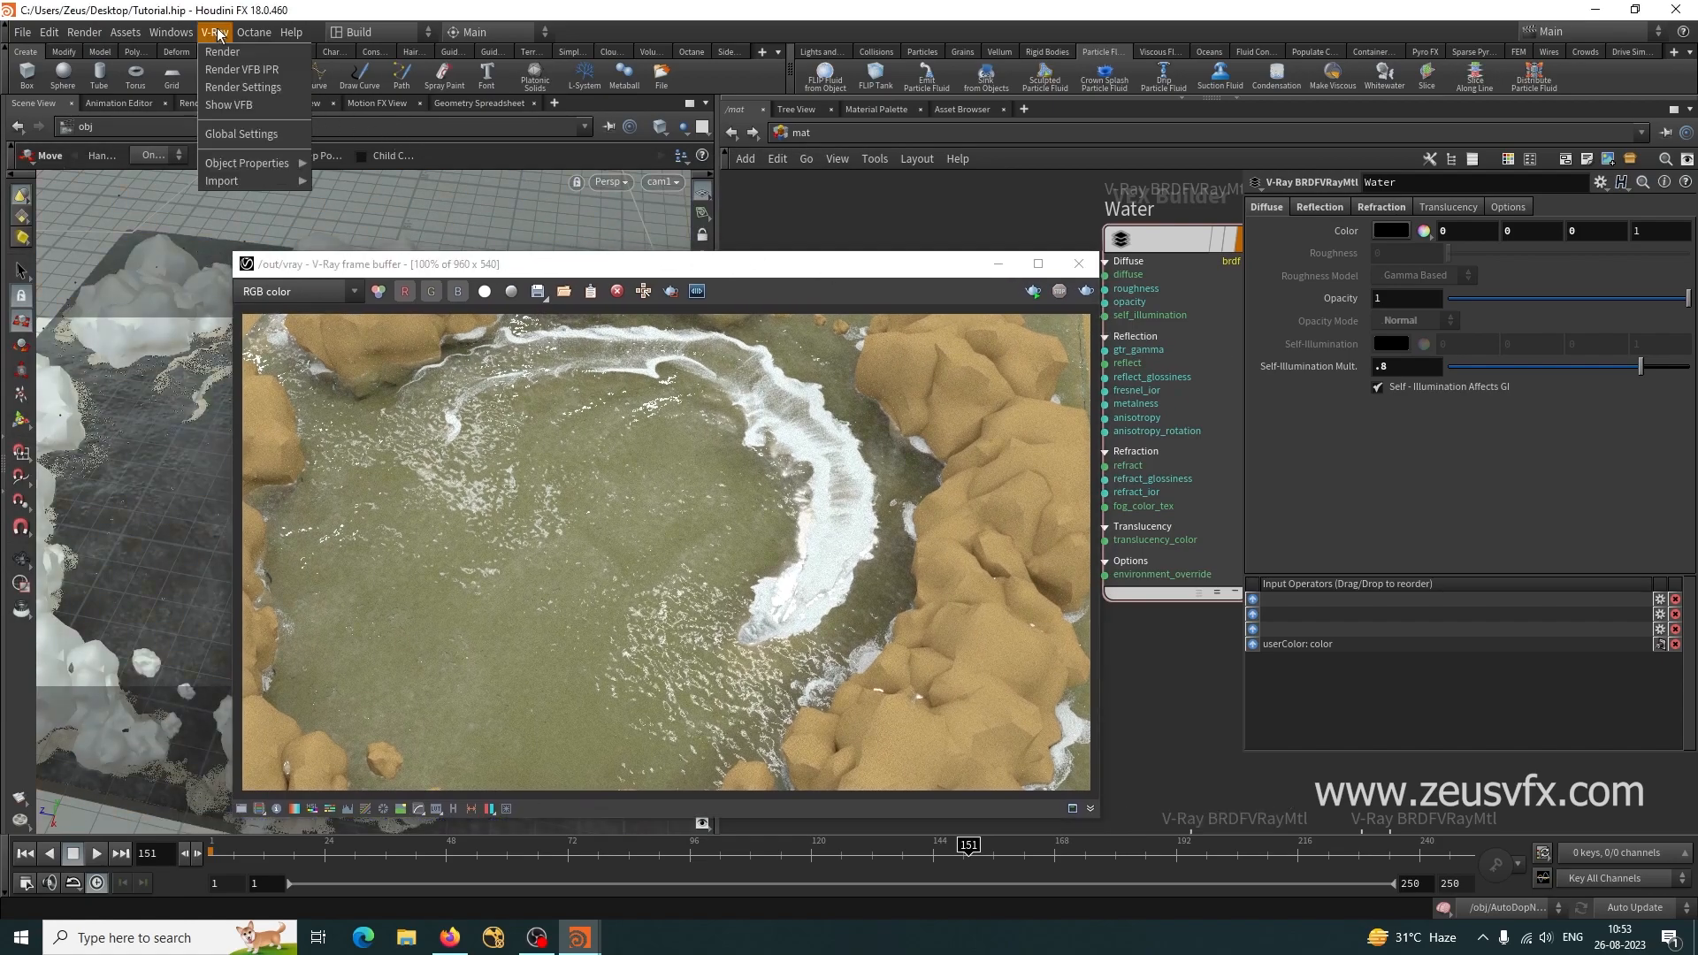
click(248, 88)
drag(248, 20, 775, 155)
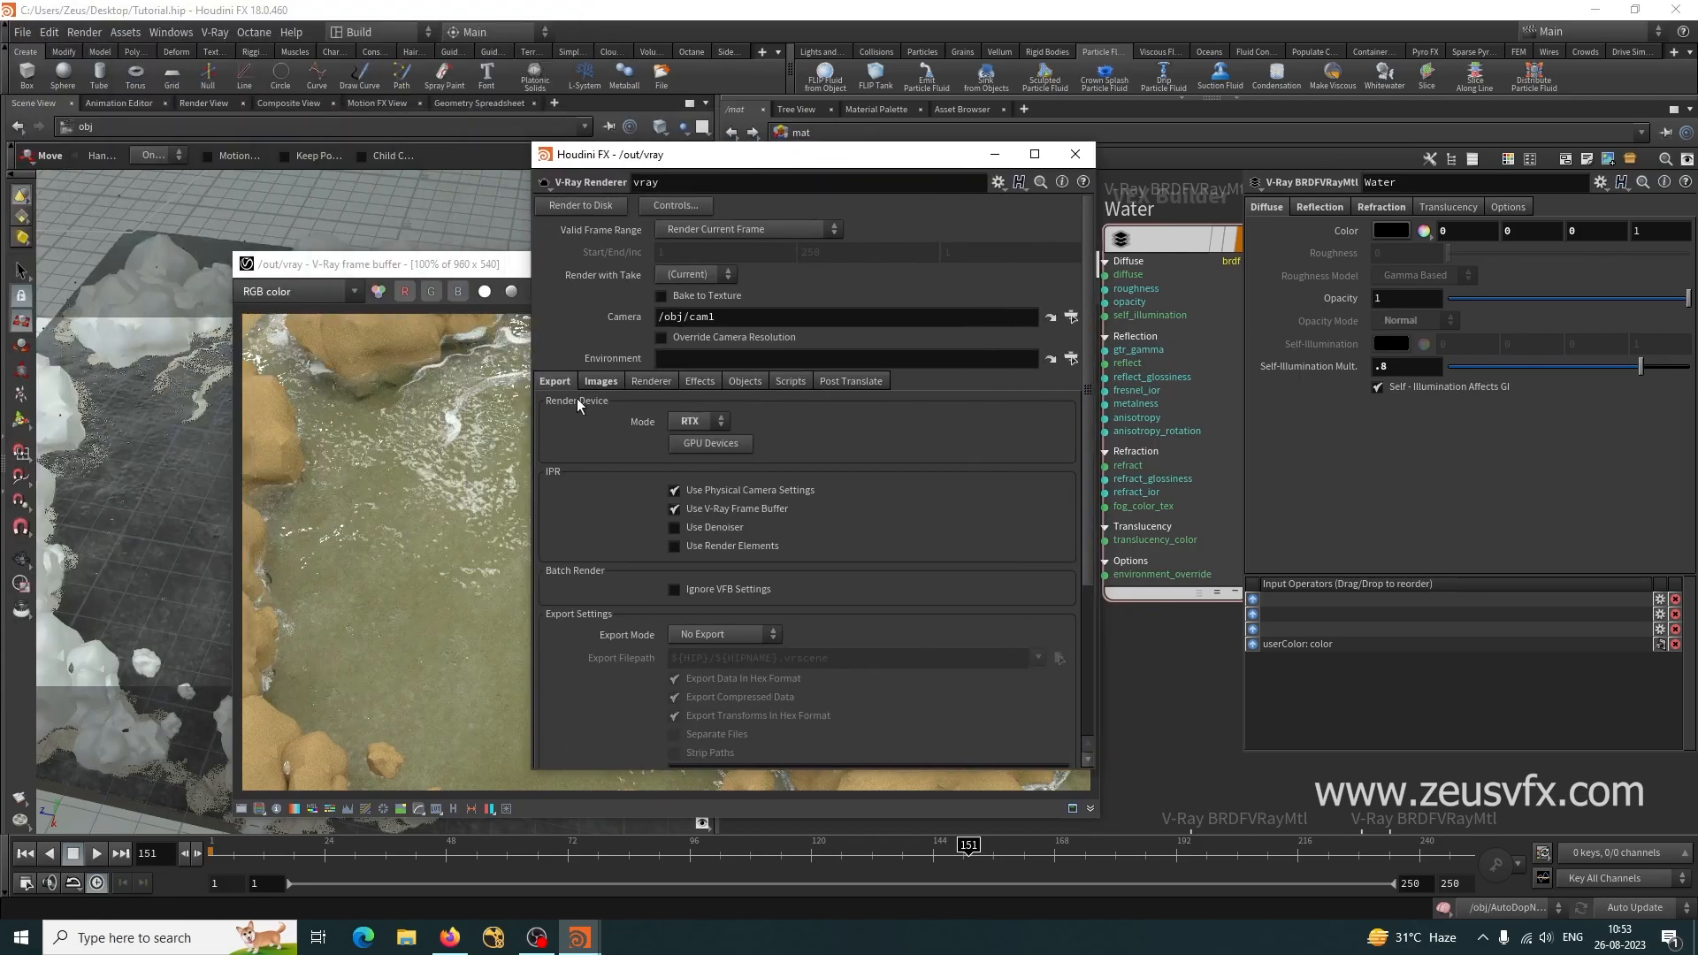
click(601, 381)
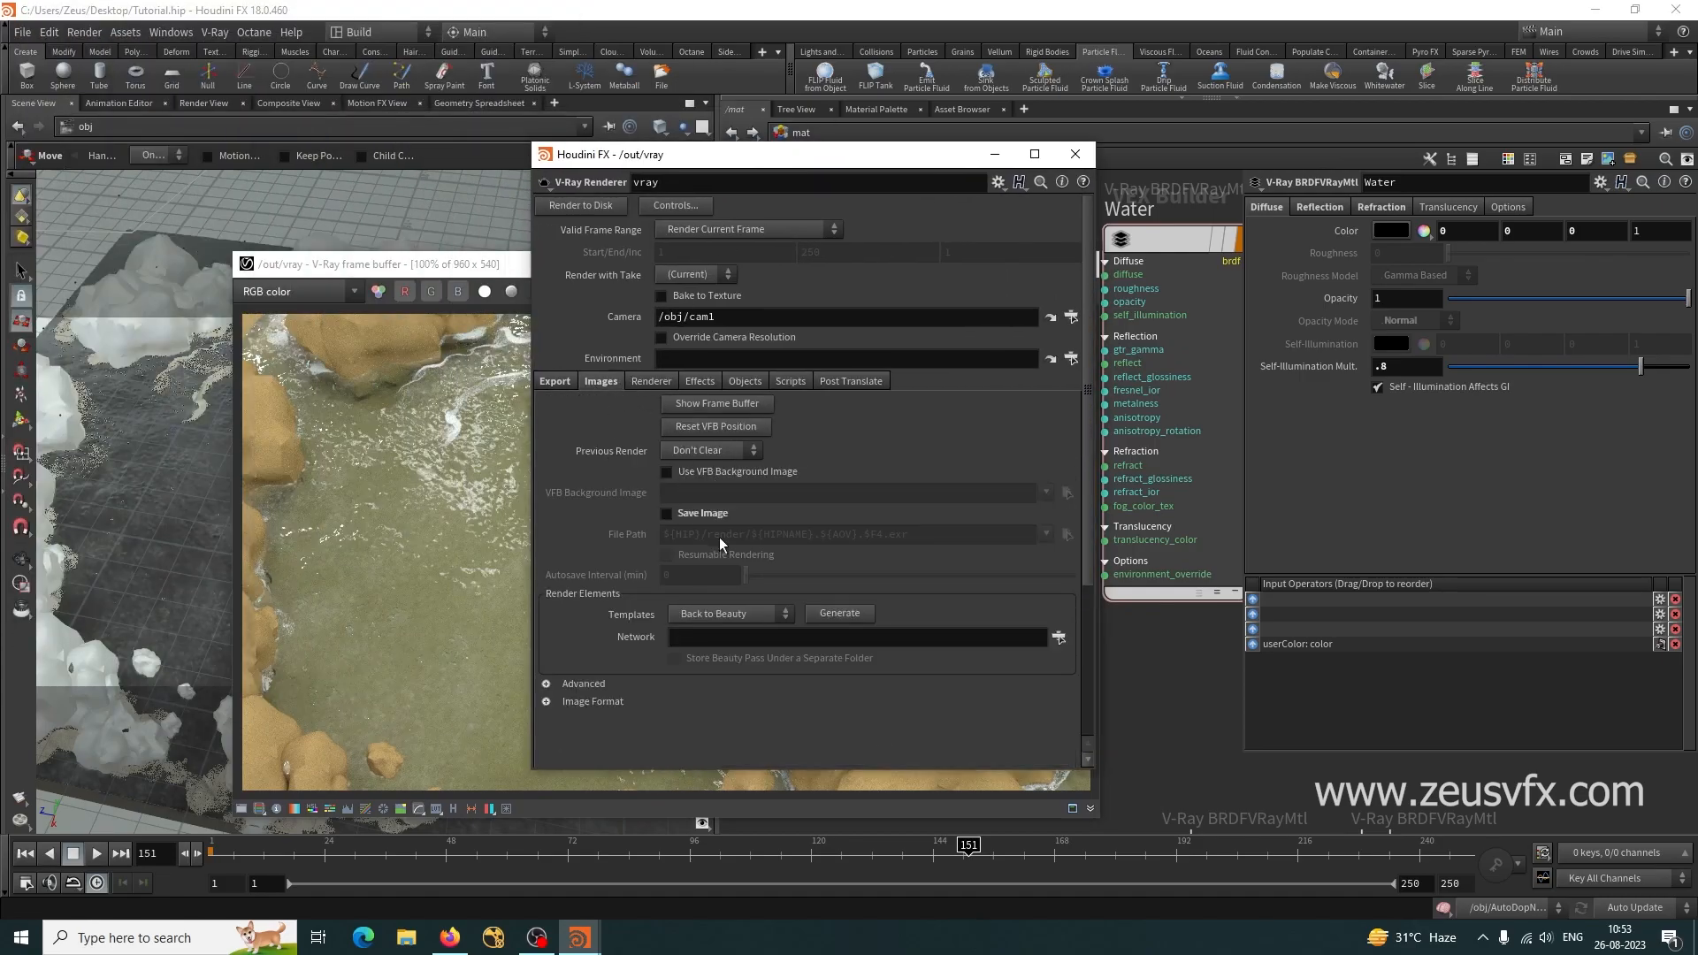
click(695, 512)
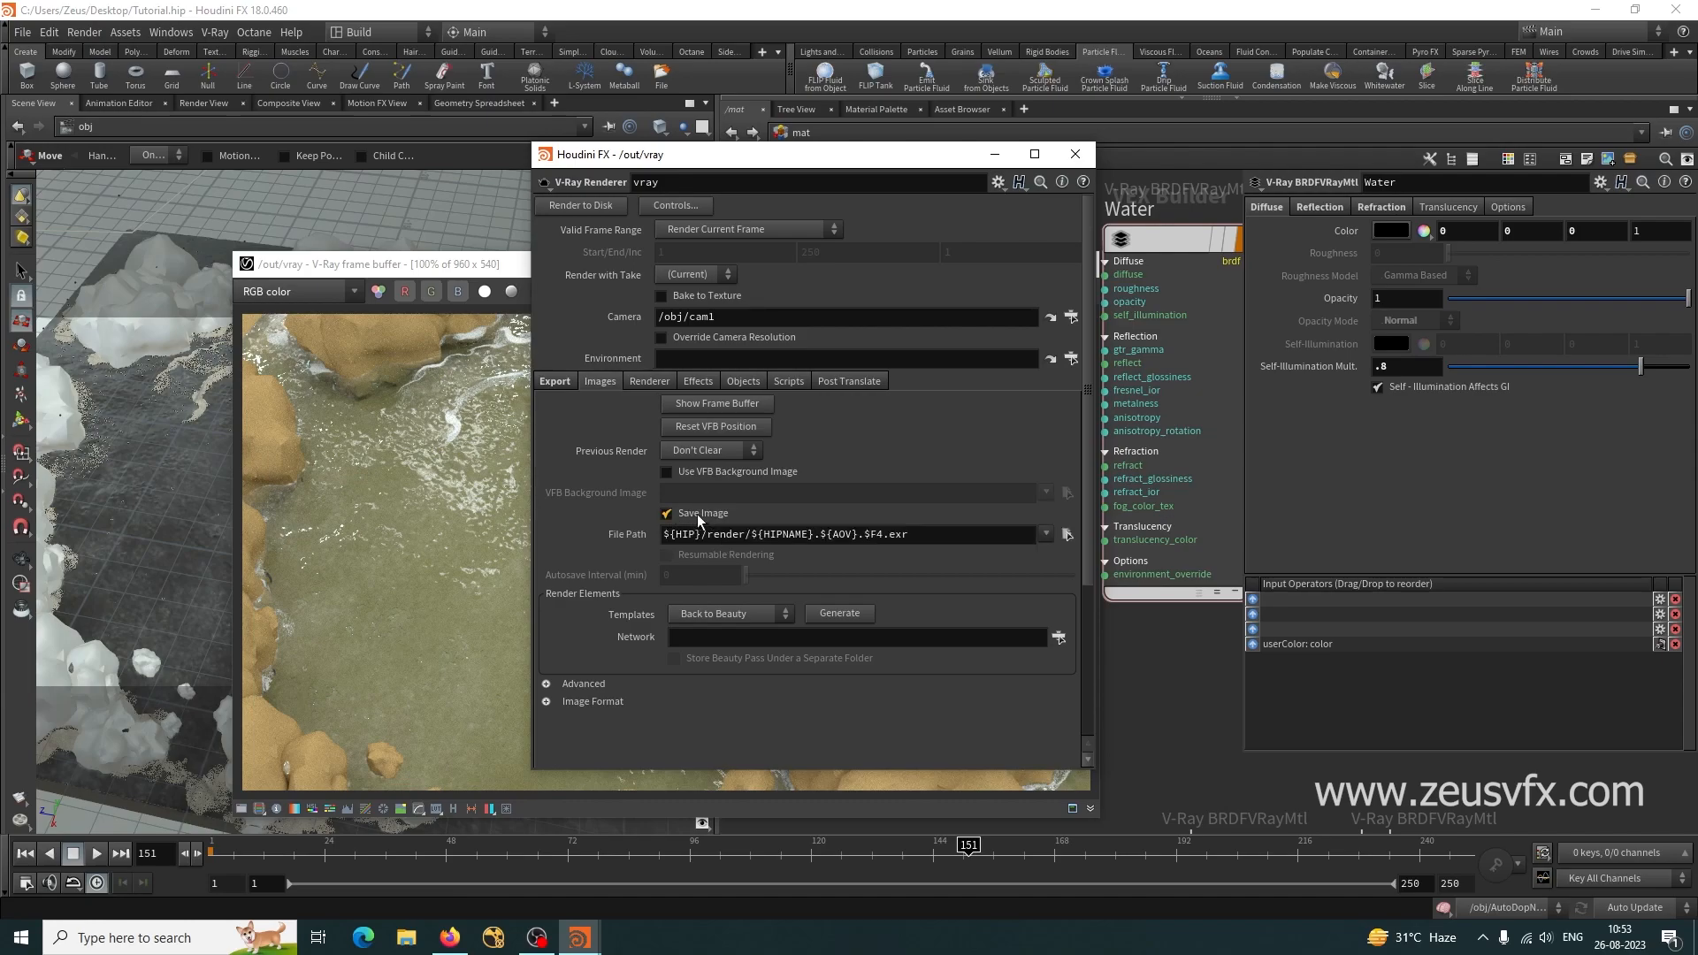
Try to set the image file path to foam.$F.exr on the F: drive, check the Valid Frame Range options and close the render settings.
drag(934, 533, 229, 532)
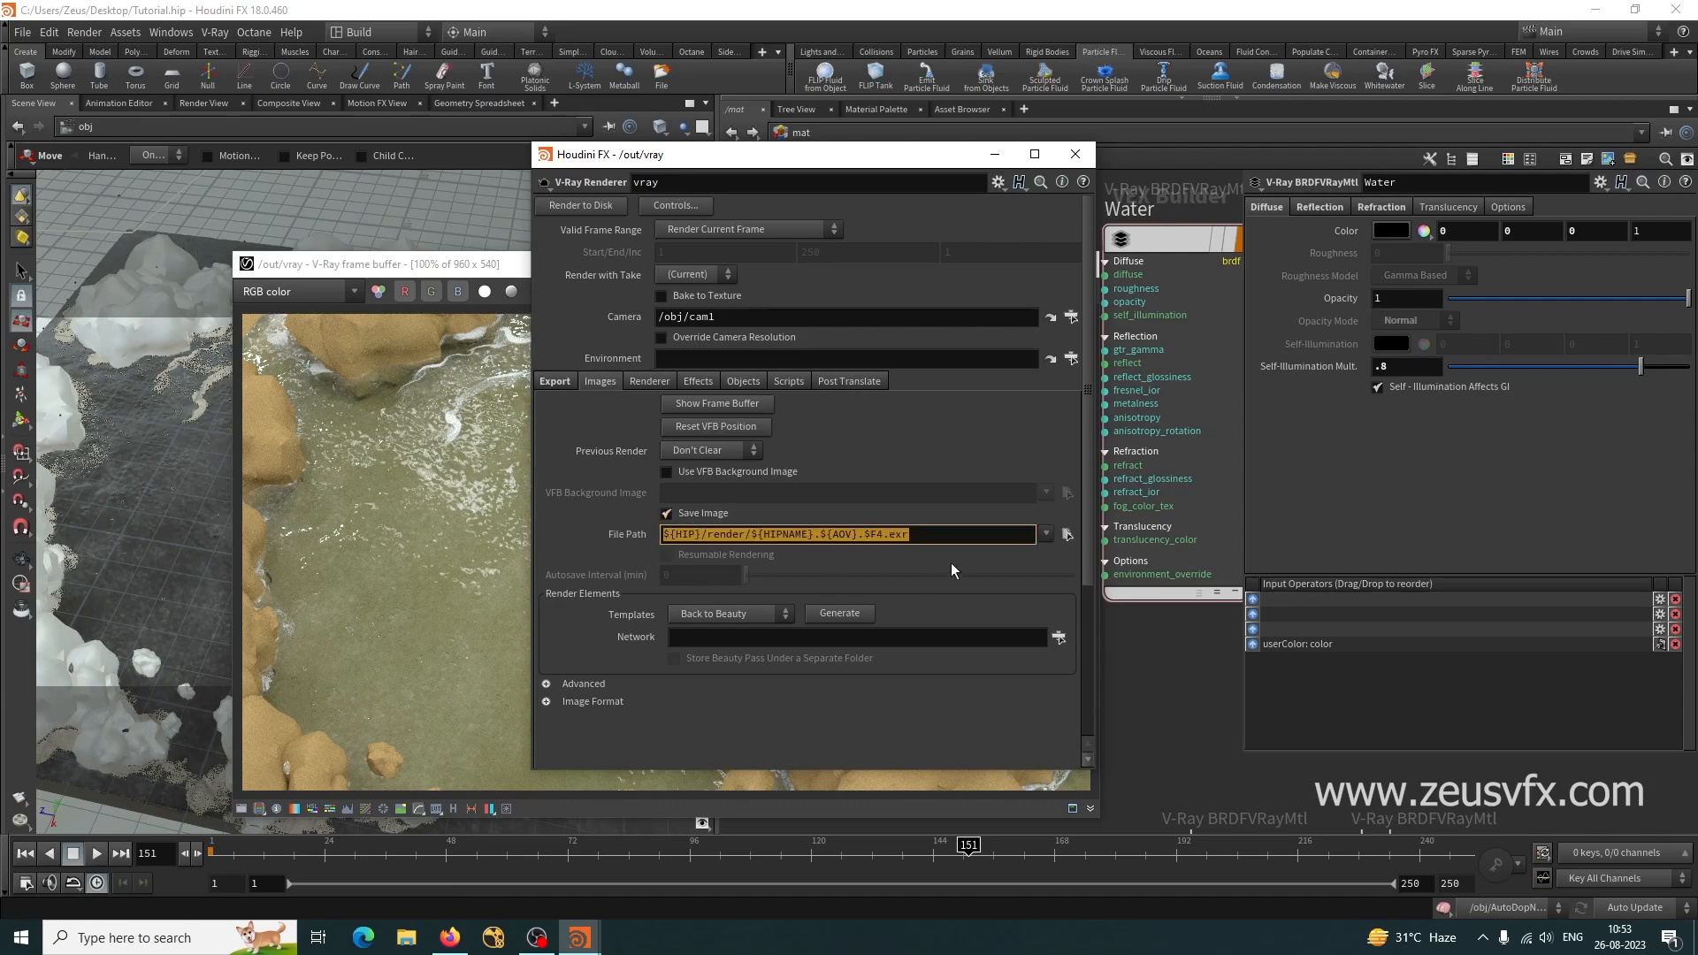
click(1067, 534)
click(708, 306)
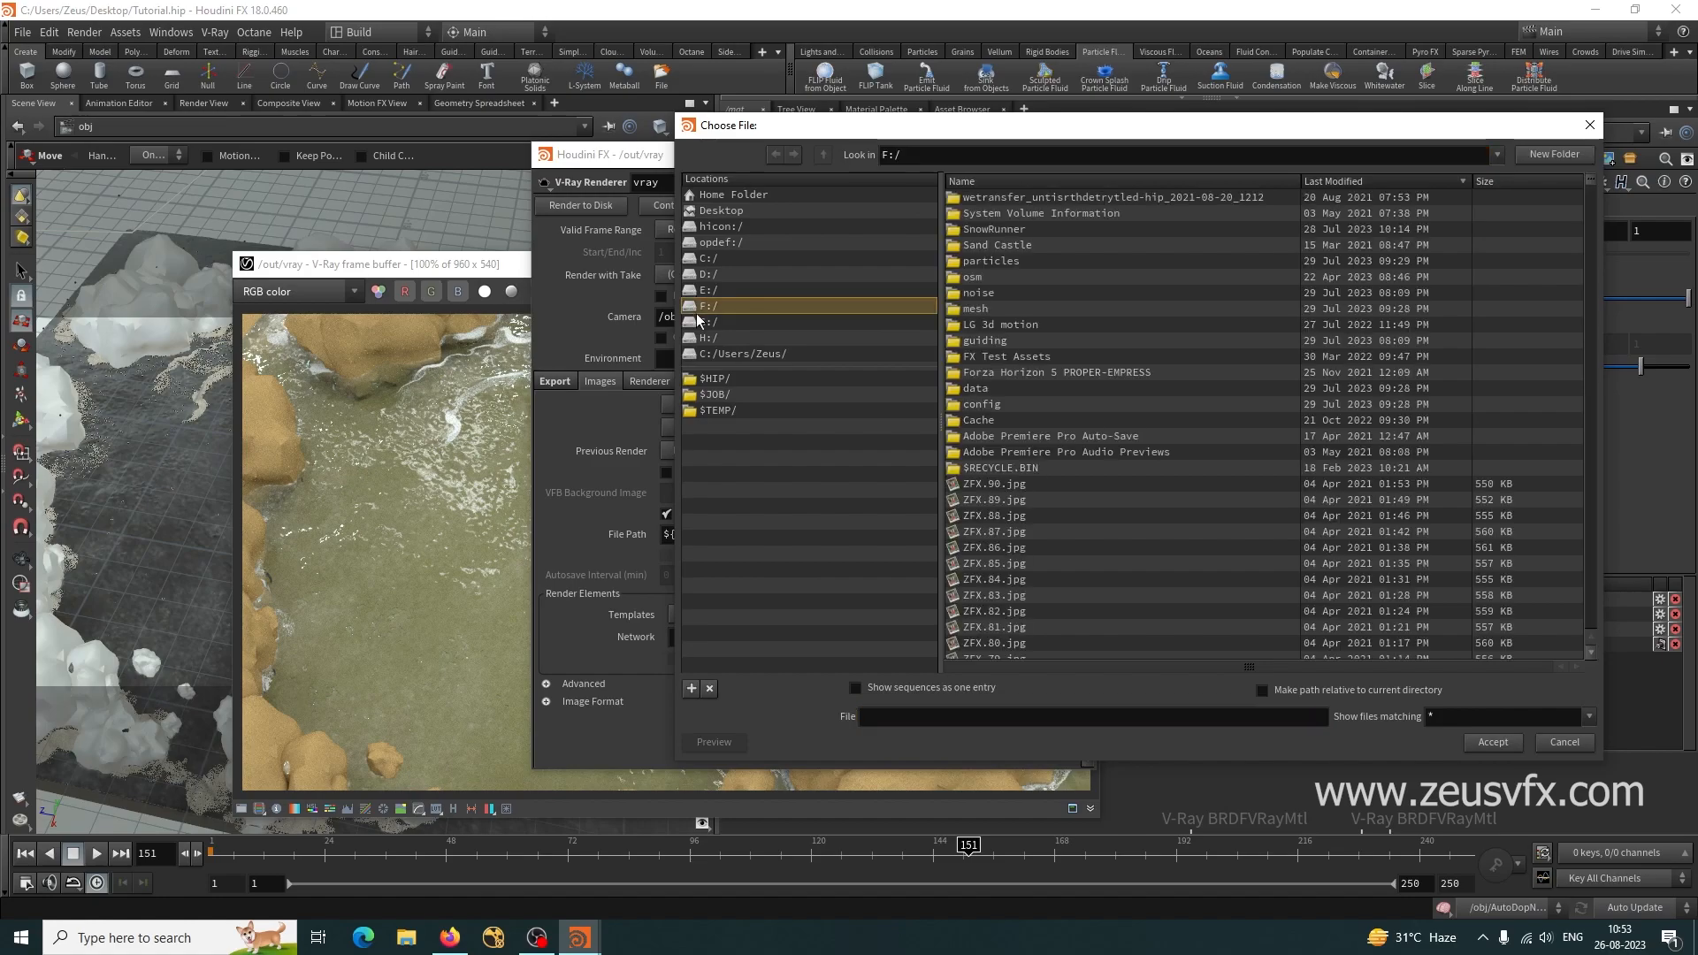
click(944, 717)
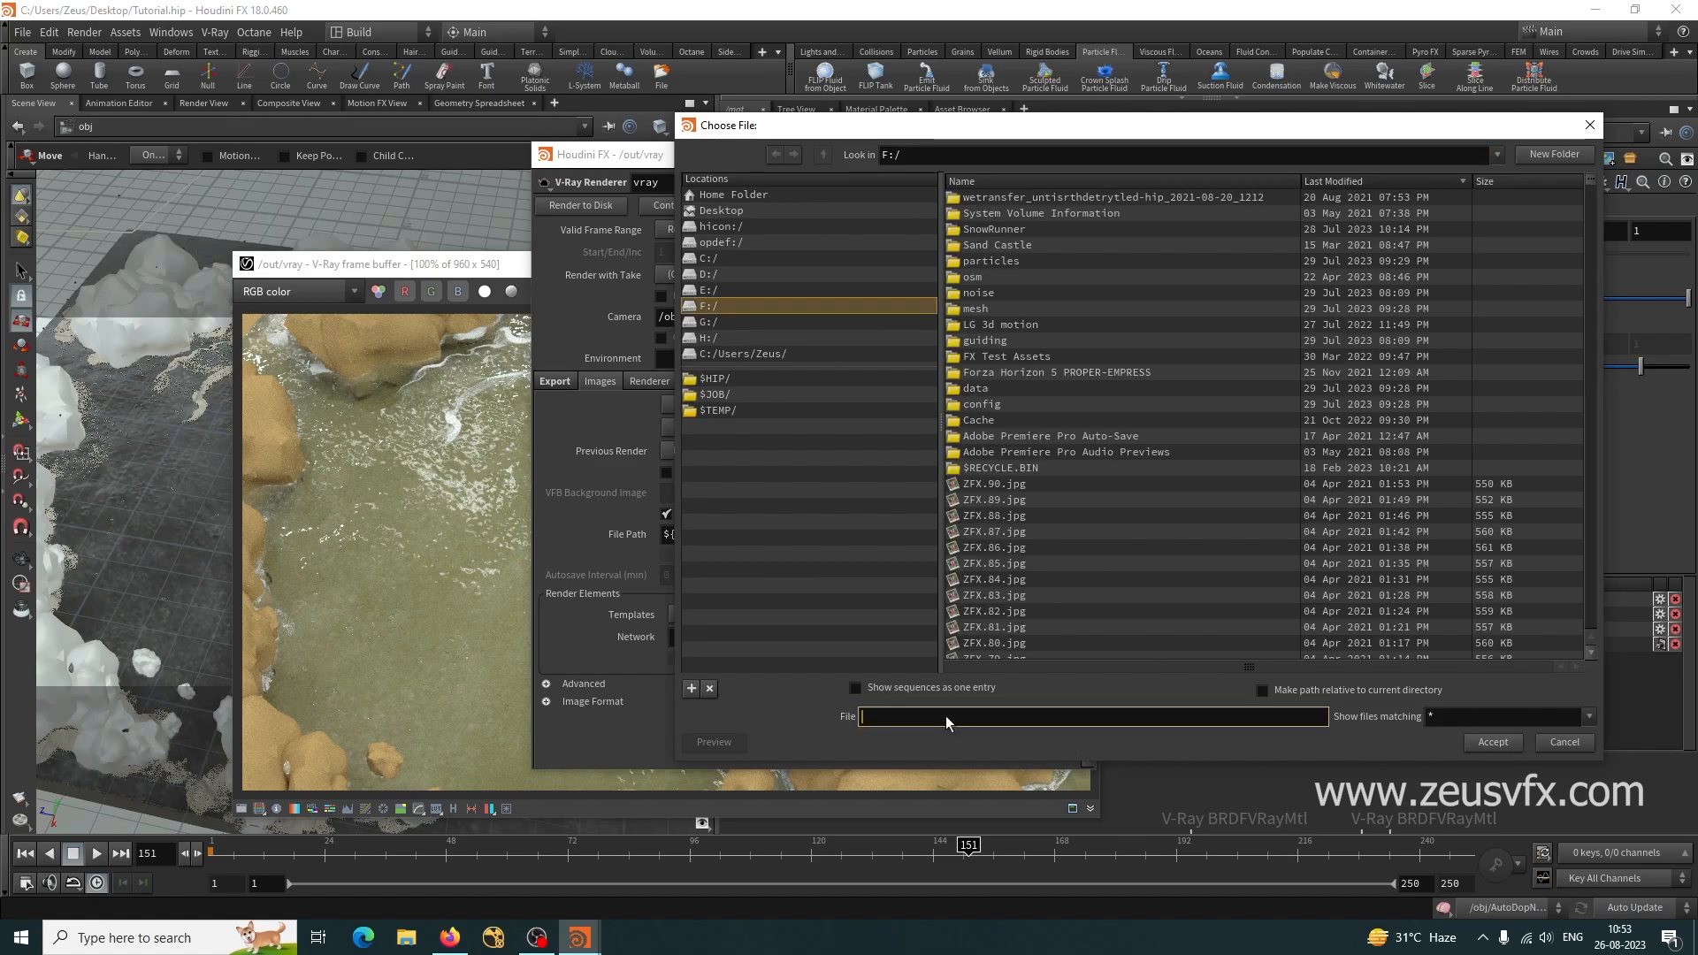
text(faom)
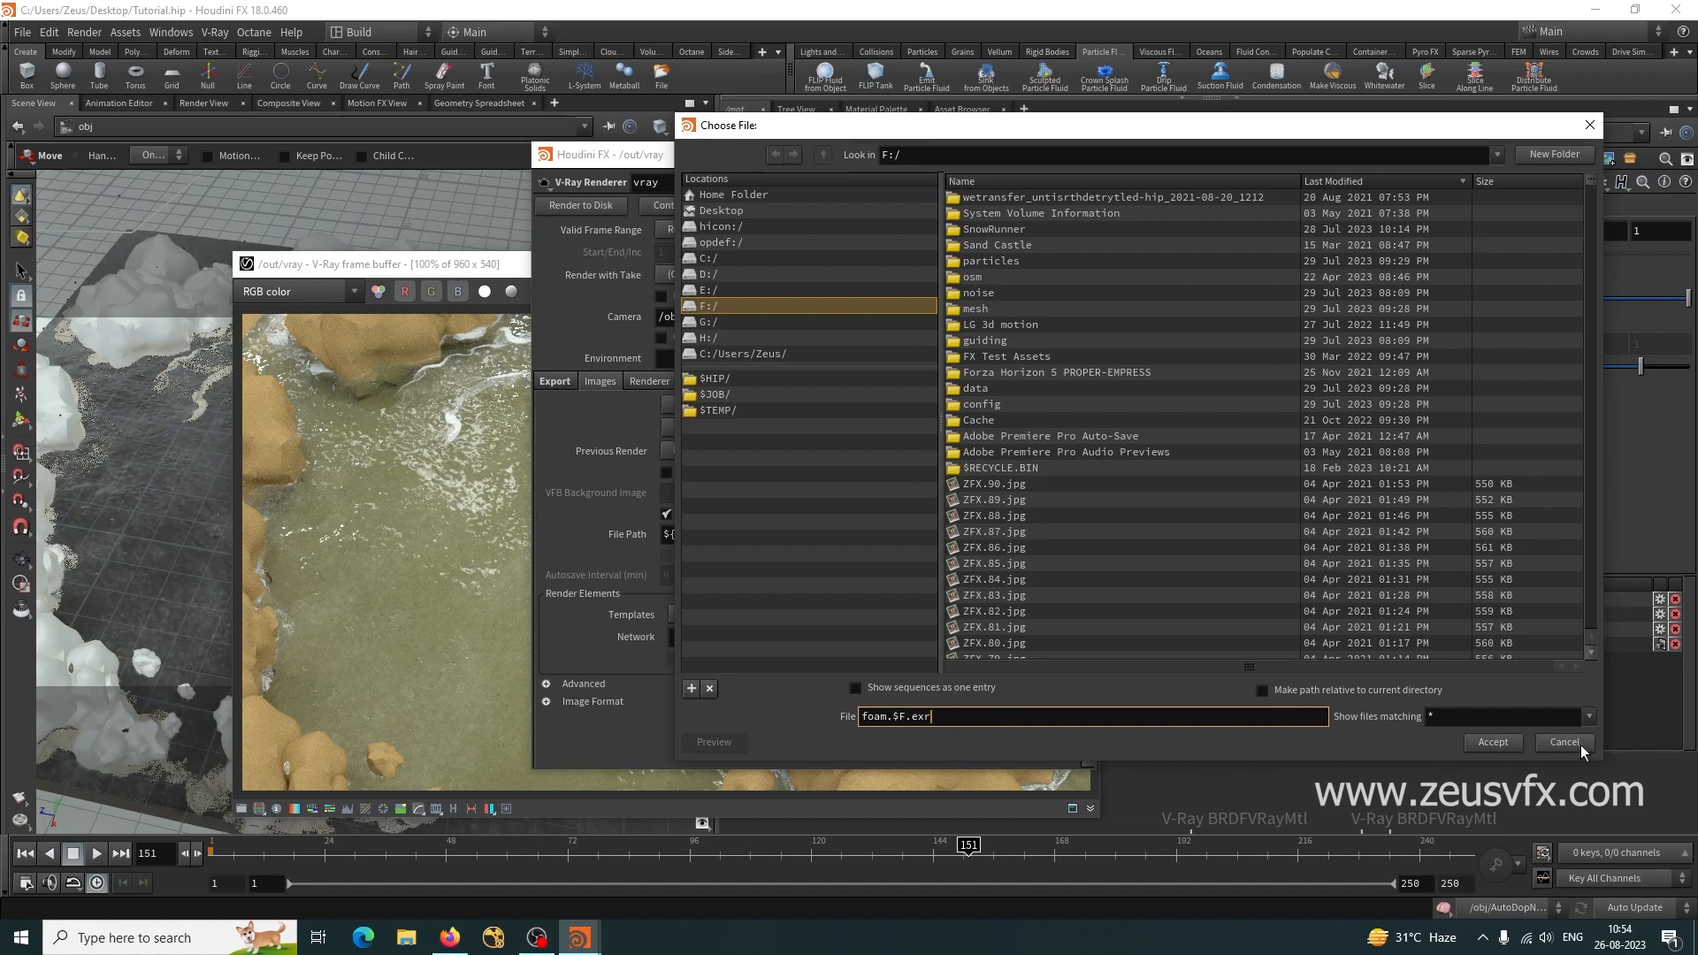
click(1493, 742)
click(727, 231)
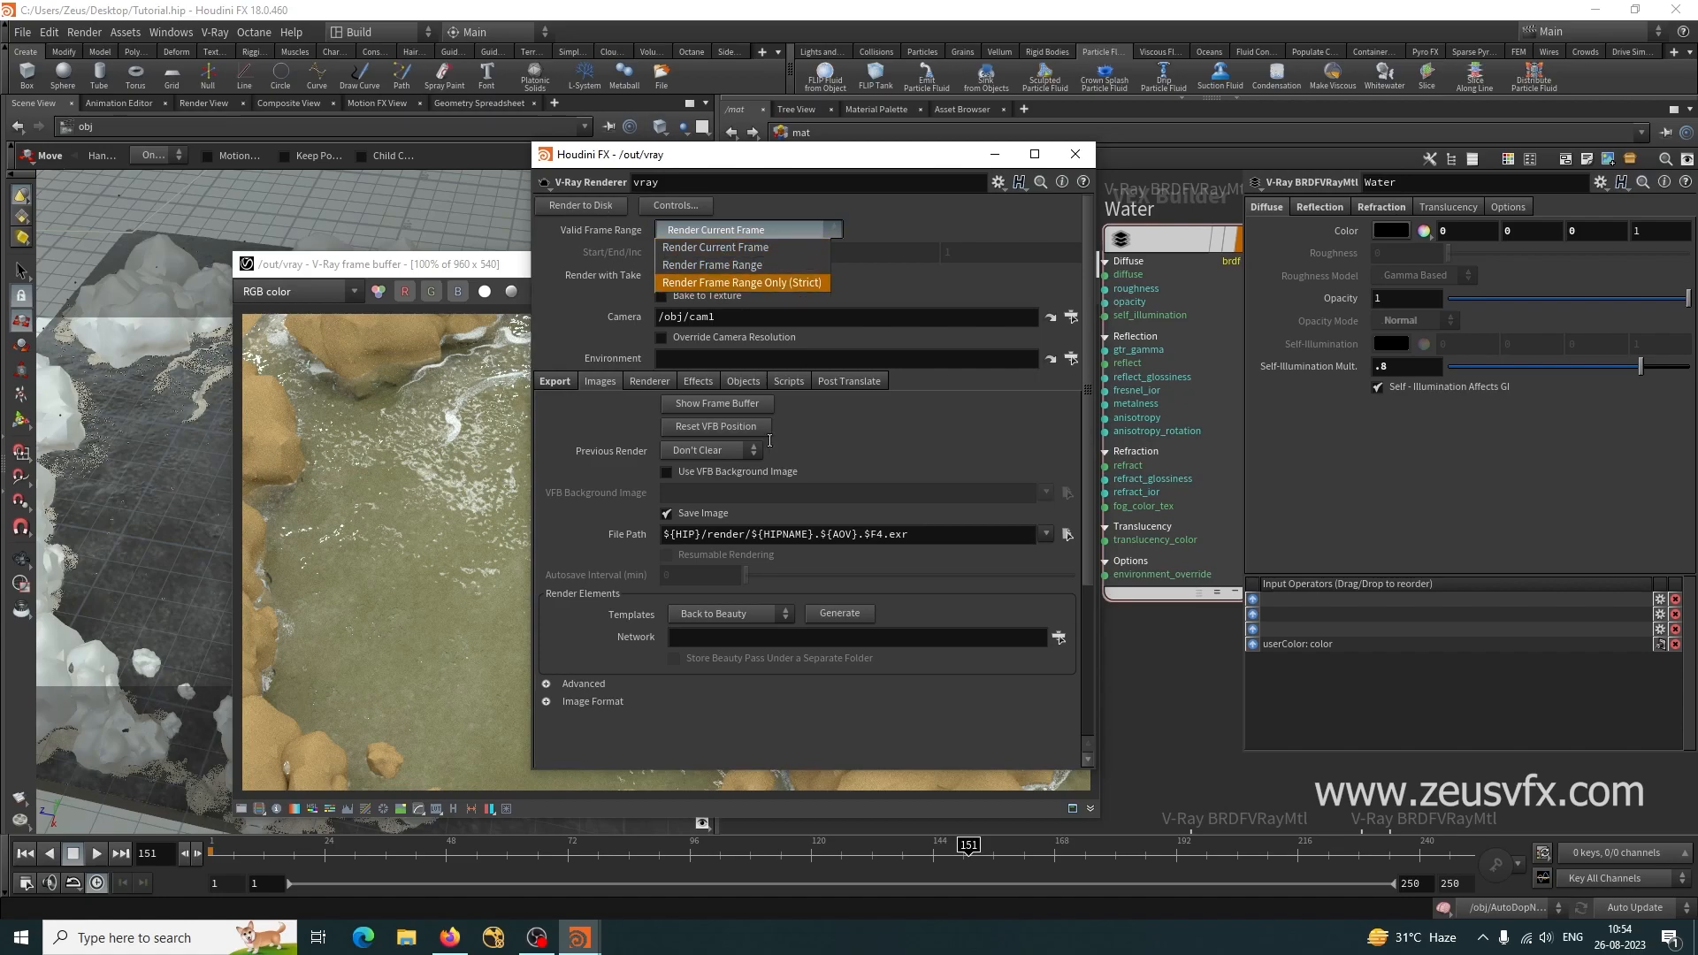
click(1076, 154)
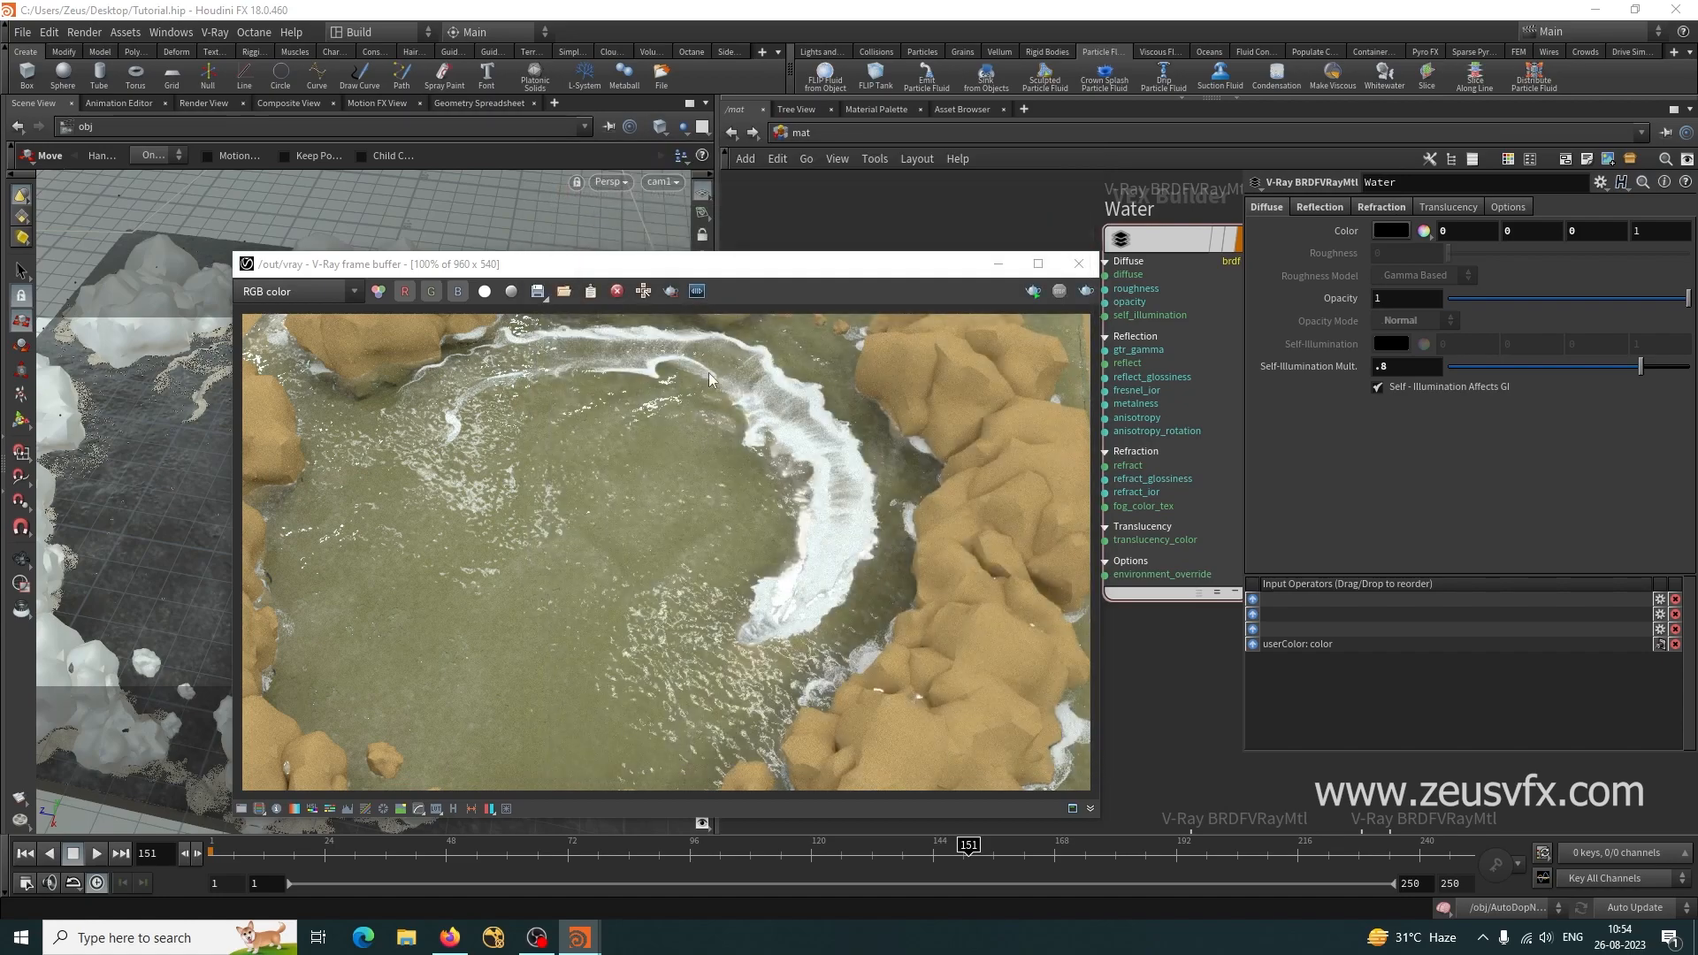
Restart the interactive render beside the viewport, lock cam1 to the view and orbit to a lower angle showing the whole rock-ringed pool.
drag(842, 265, 1311, 158)
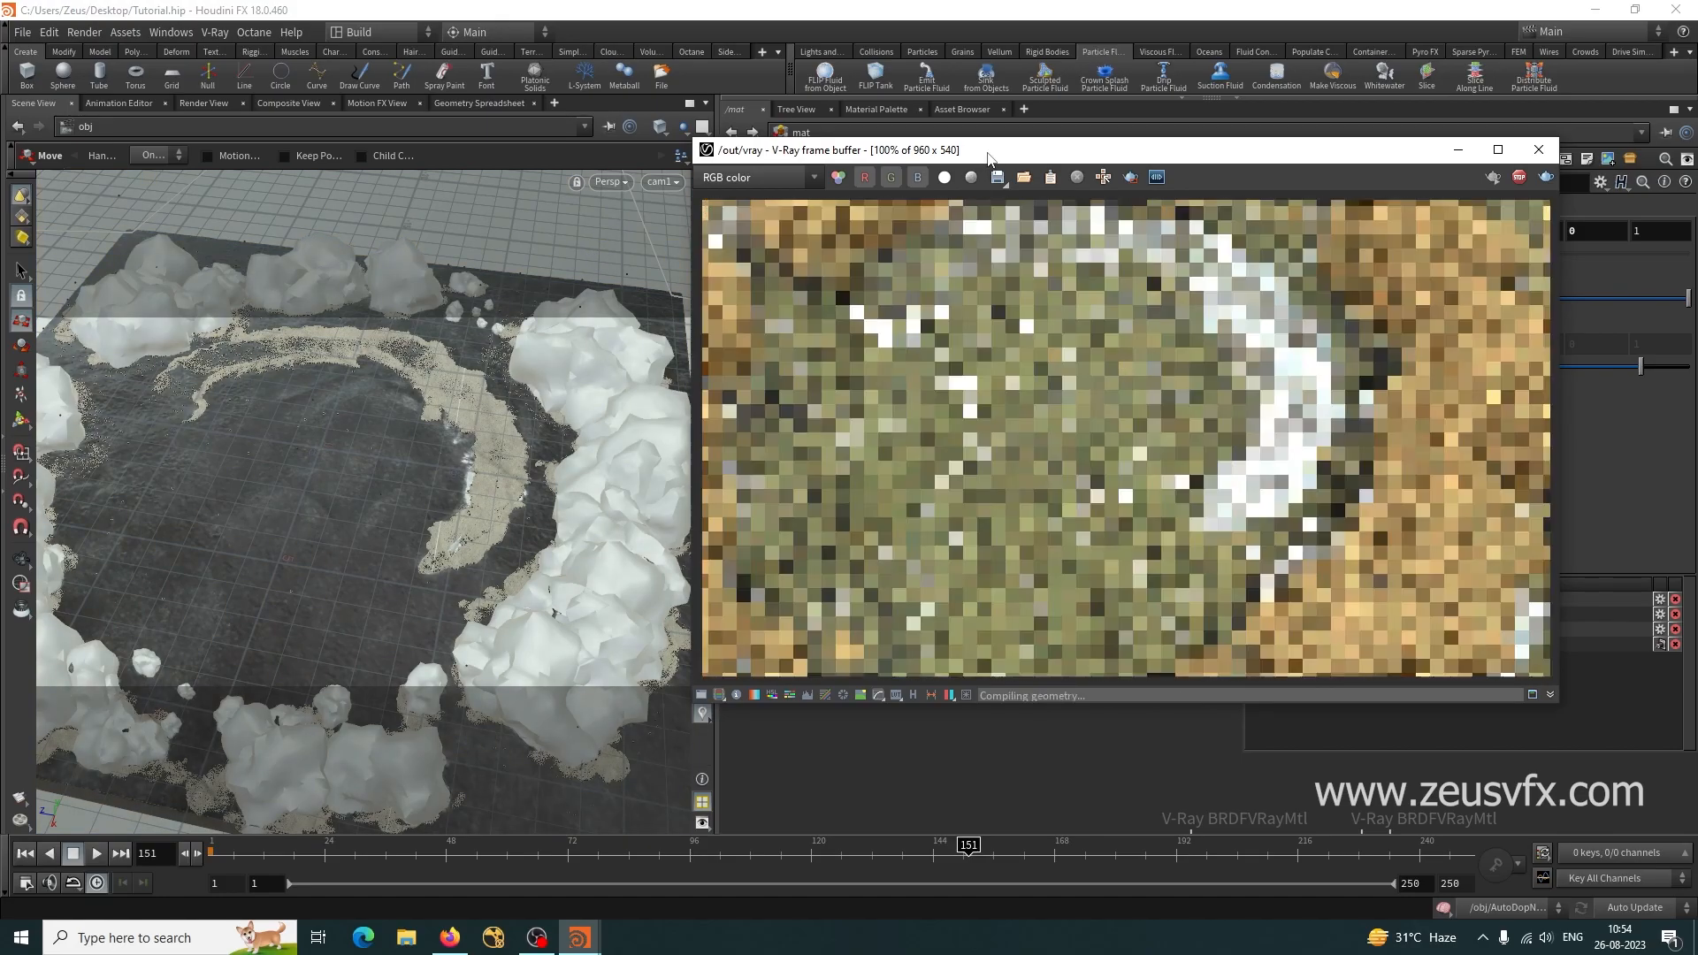
drag(989, 158, 1039, 164)
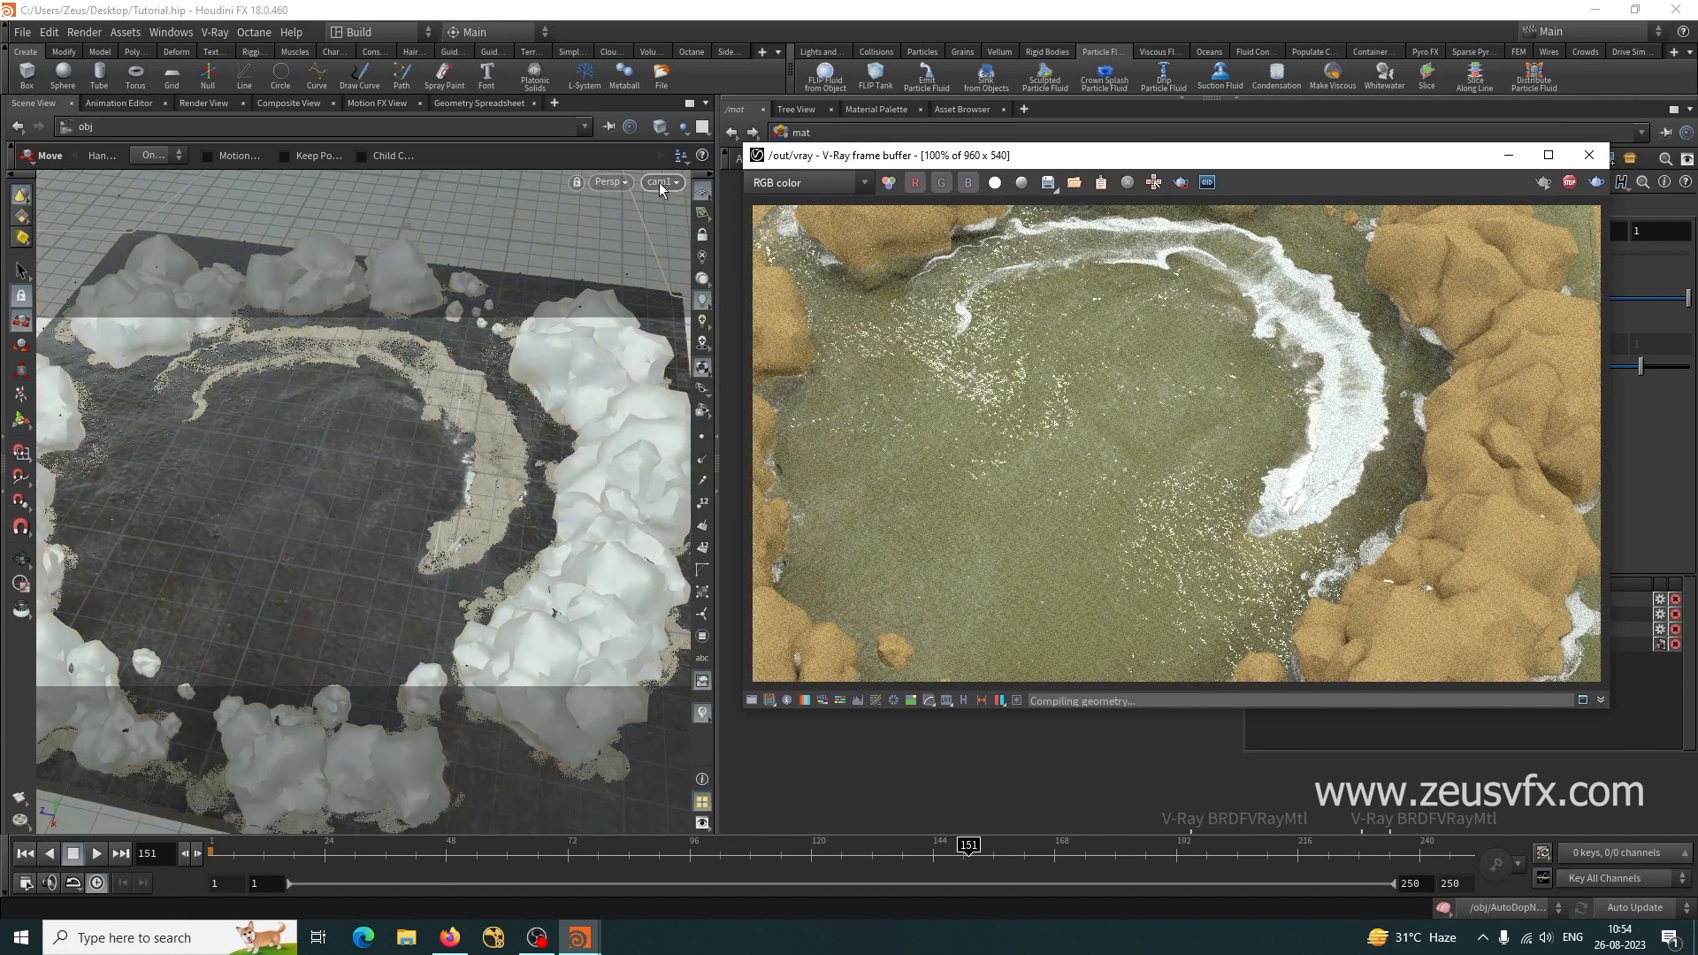
click(703, 280)
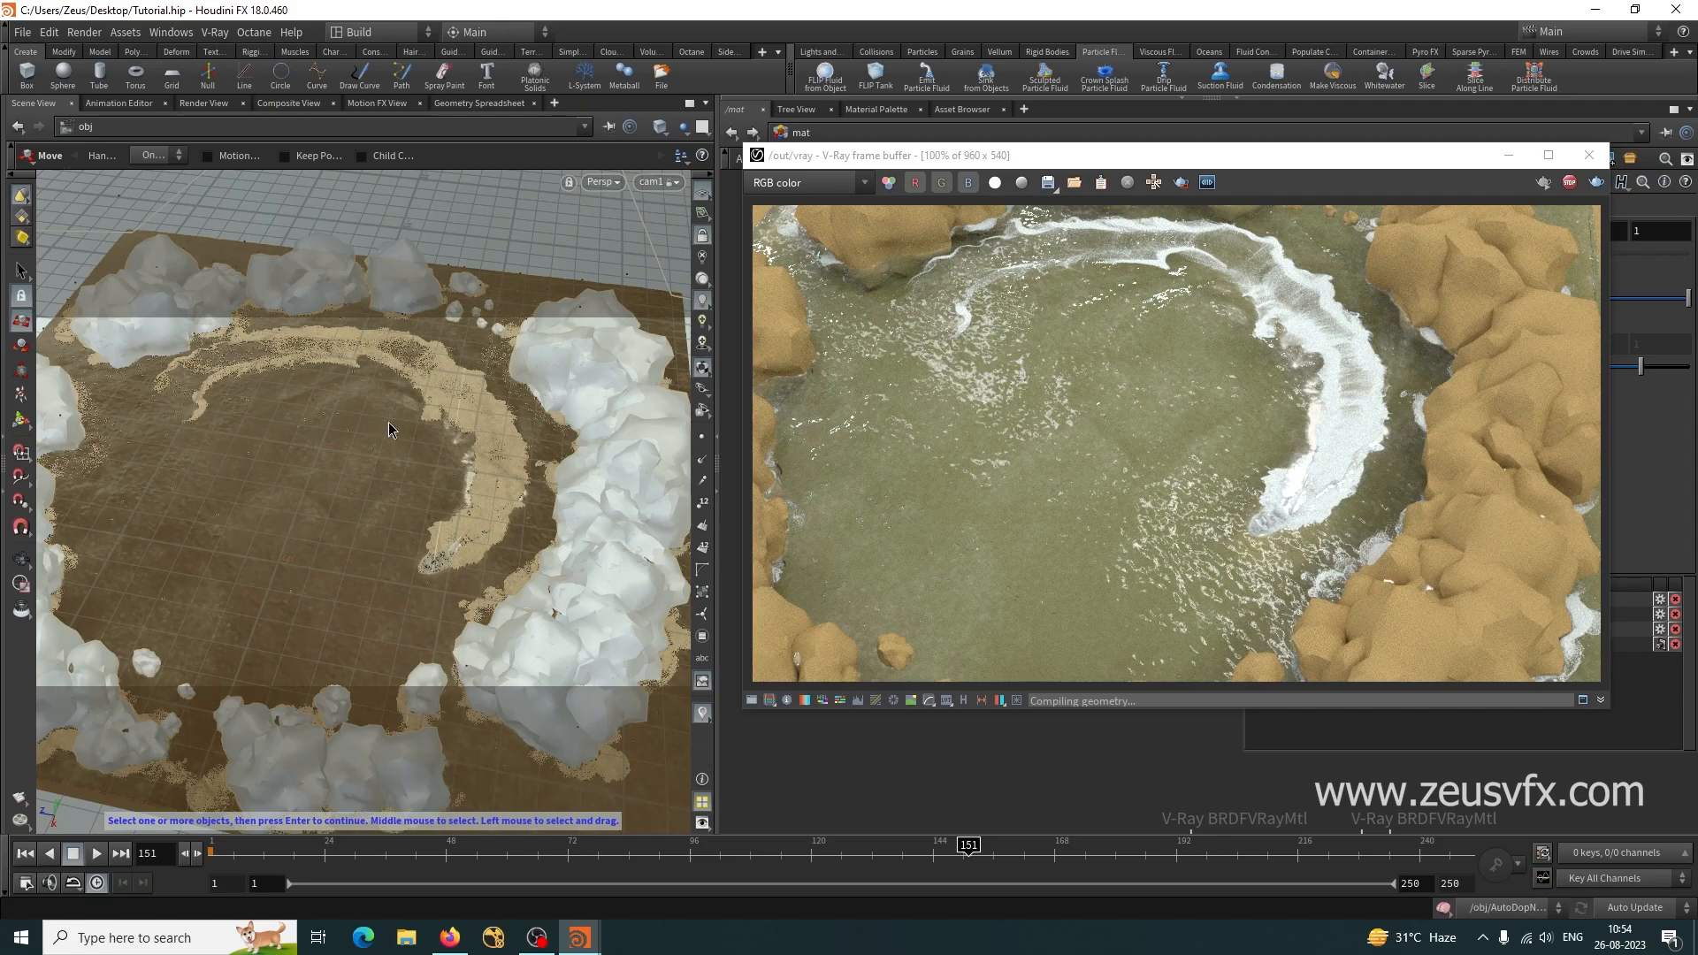
key(Escape)
drag(322, 566, 366, 558)
key(t)
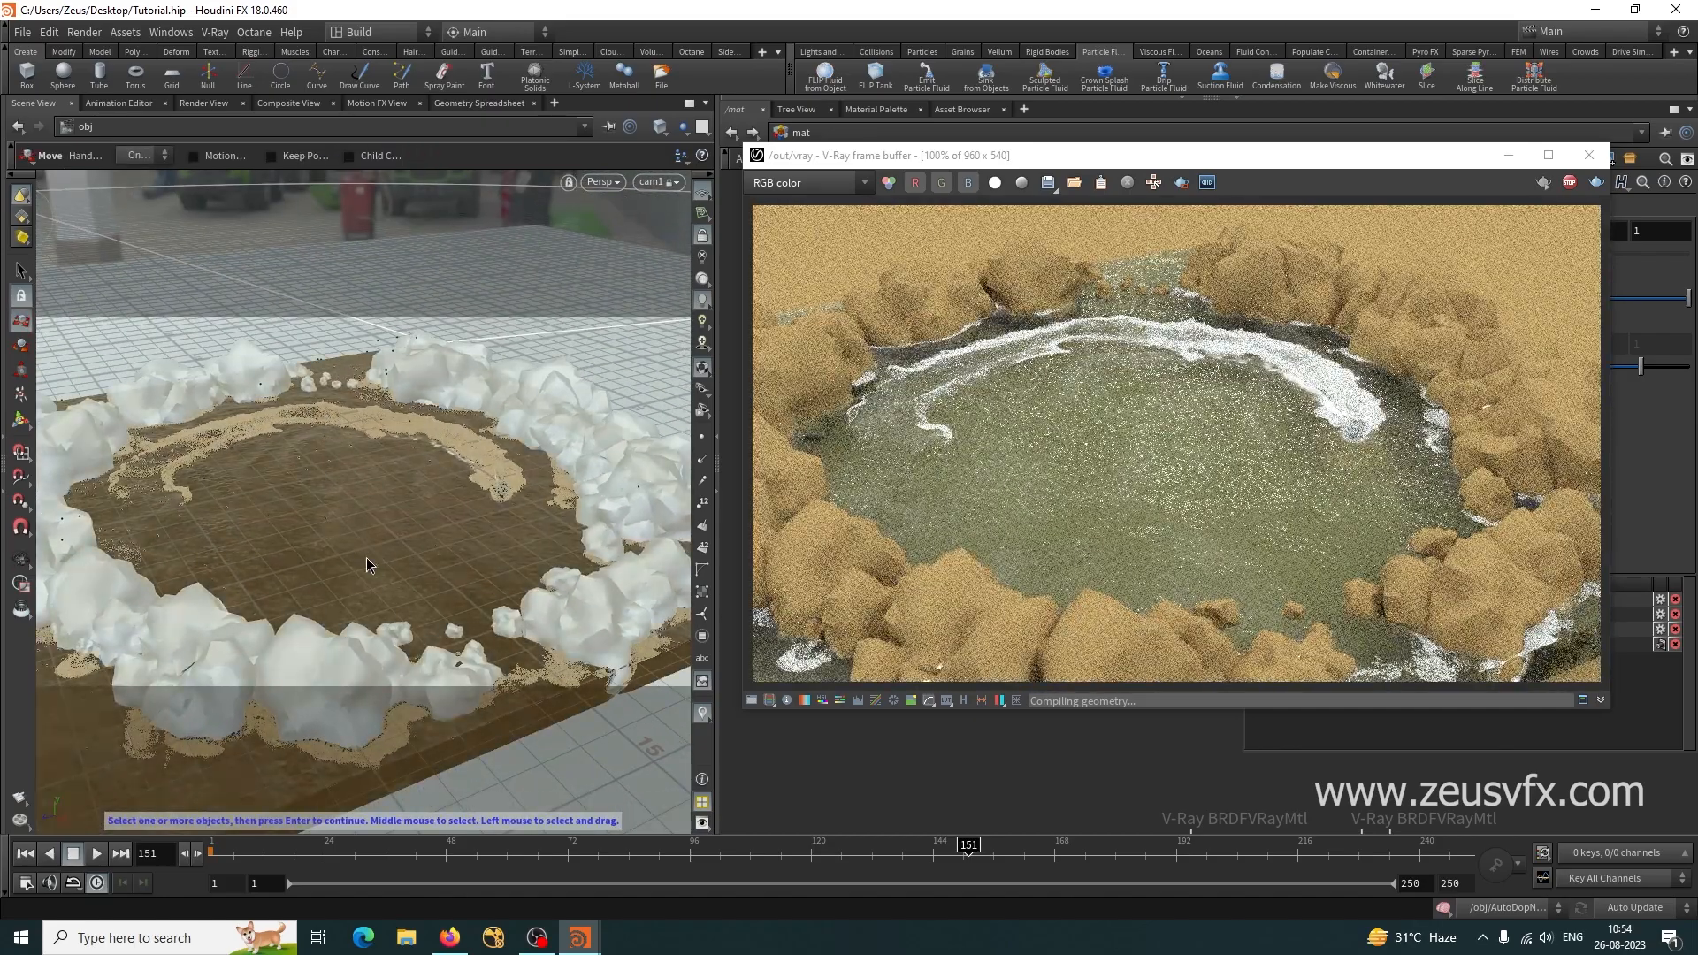